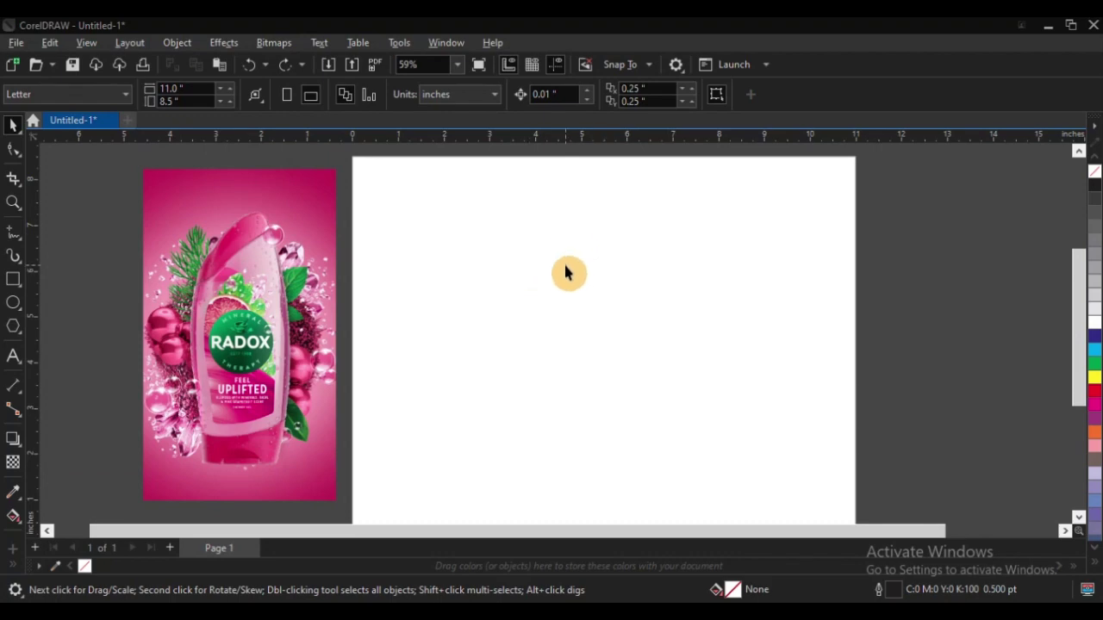
Switch to the Word document and copy the design checklist from "Flavor name" through "8-concept not copywrited"
left_click(551, 616)
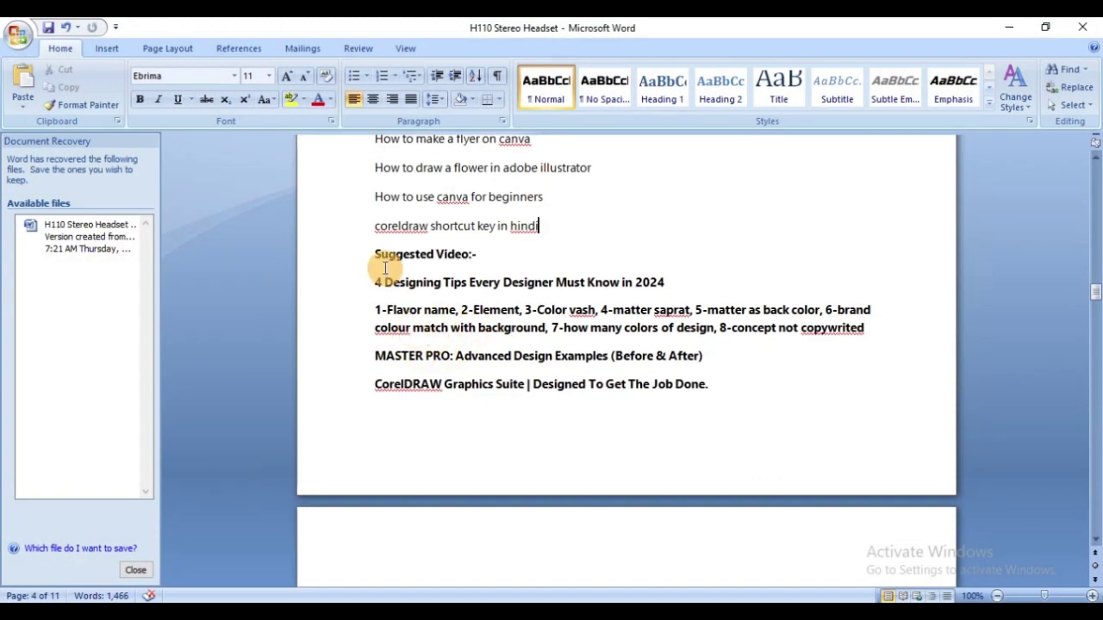
left_click_drag(388, 308, 866, 332)
key("ctrl+c")
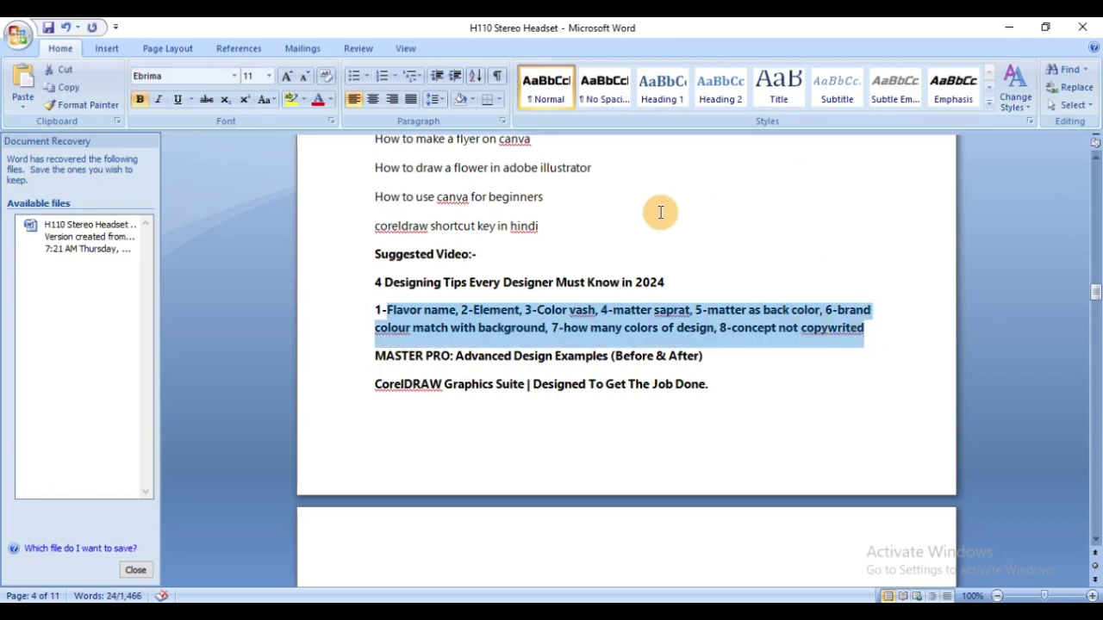
Switch to CorelDRAW, paste the checklist into a paragraph text frame about 7.24 in wide, and shorten the frame to about 0.55 in
left_click(568, 616)
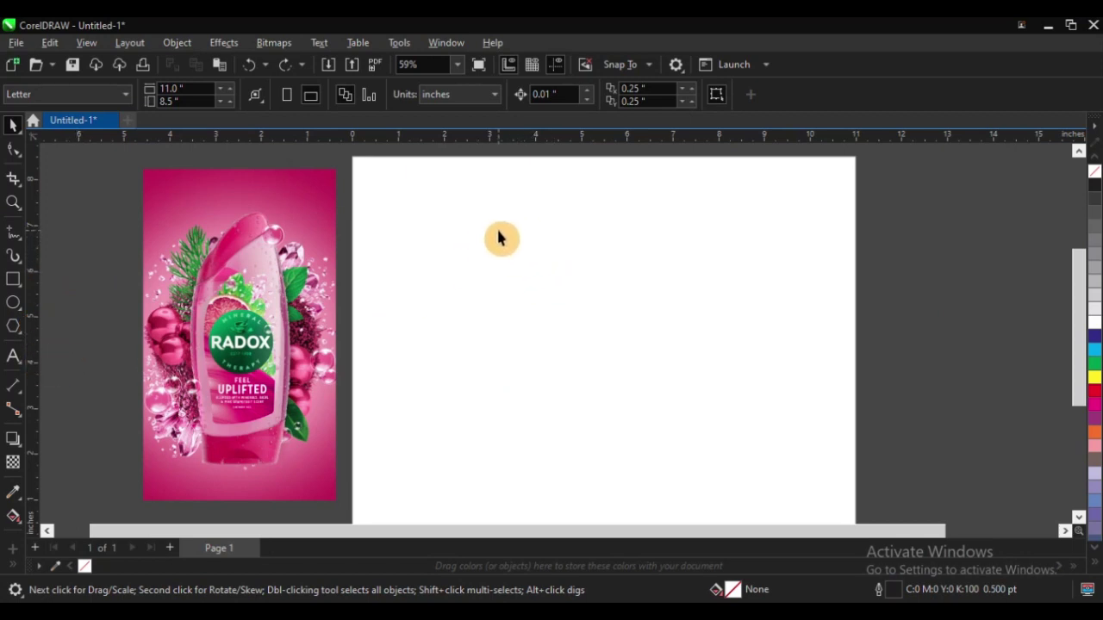
key("F8")
left_click_drag(415, 206, 746, 419)
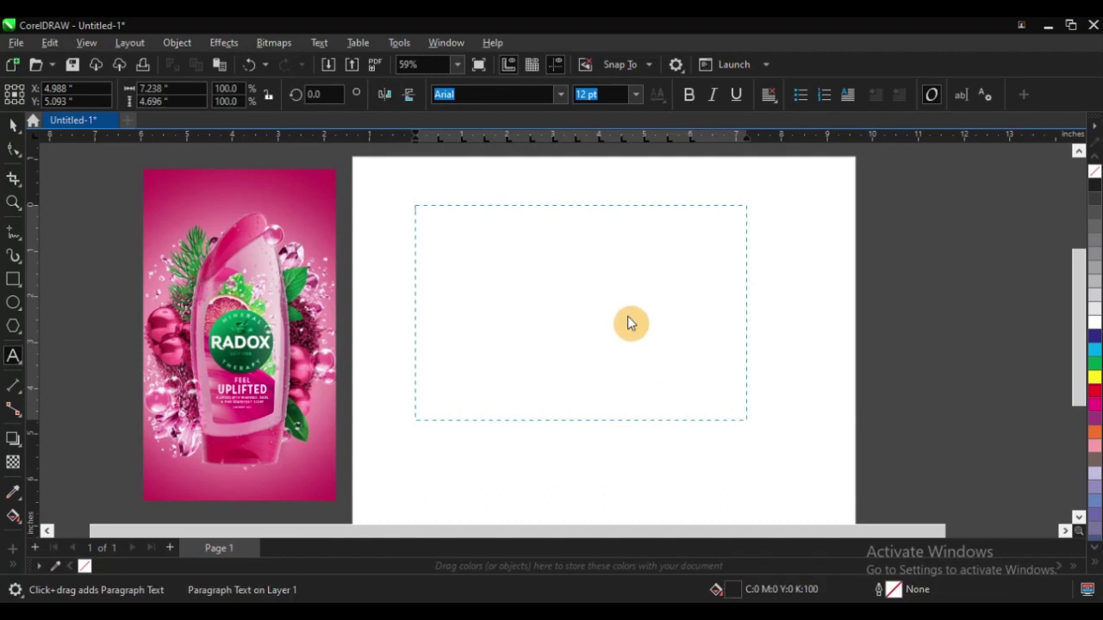
key("ctrl+v")
left_click(547, 438)
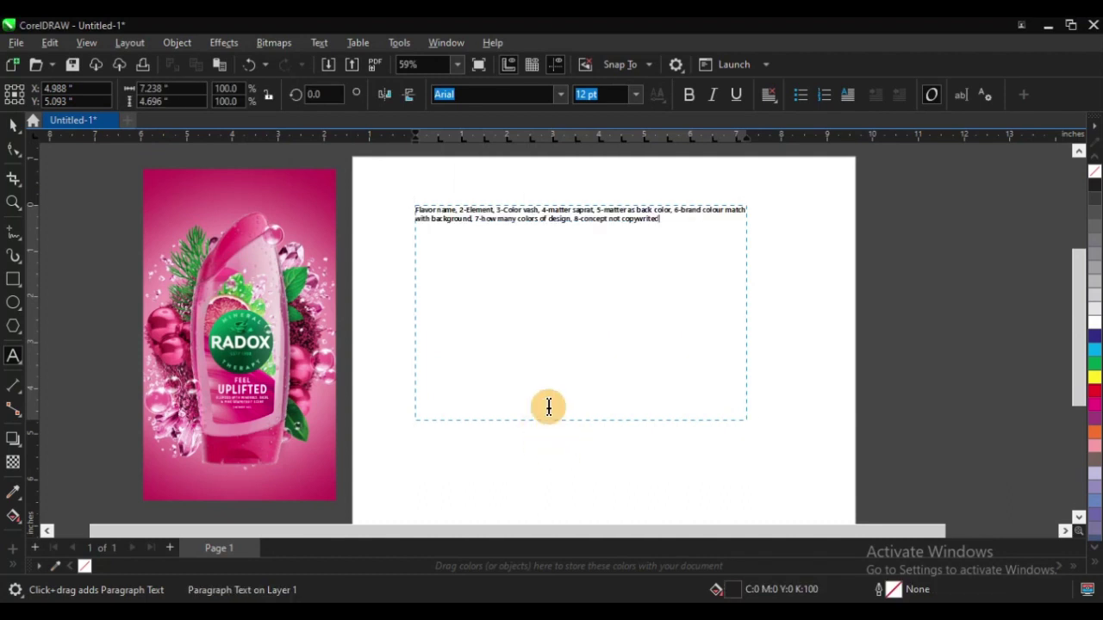
left_click(14, 125)
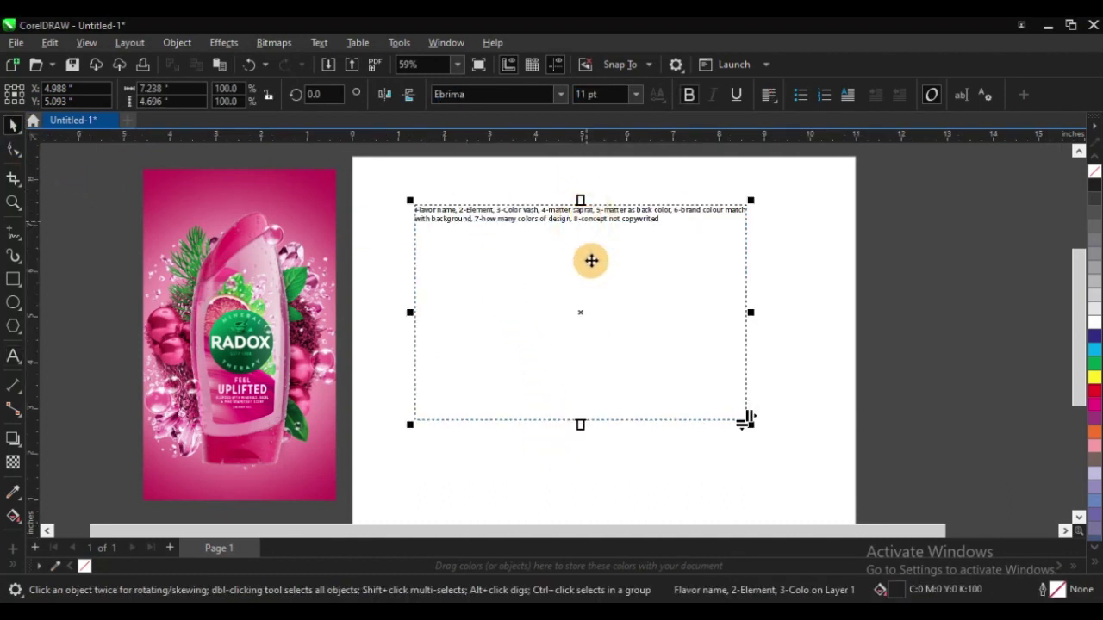
left_click(582, 356)
left_click_drag(582, 356, 574, 237)
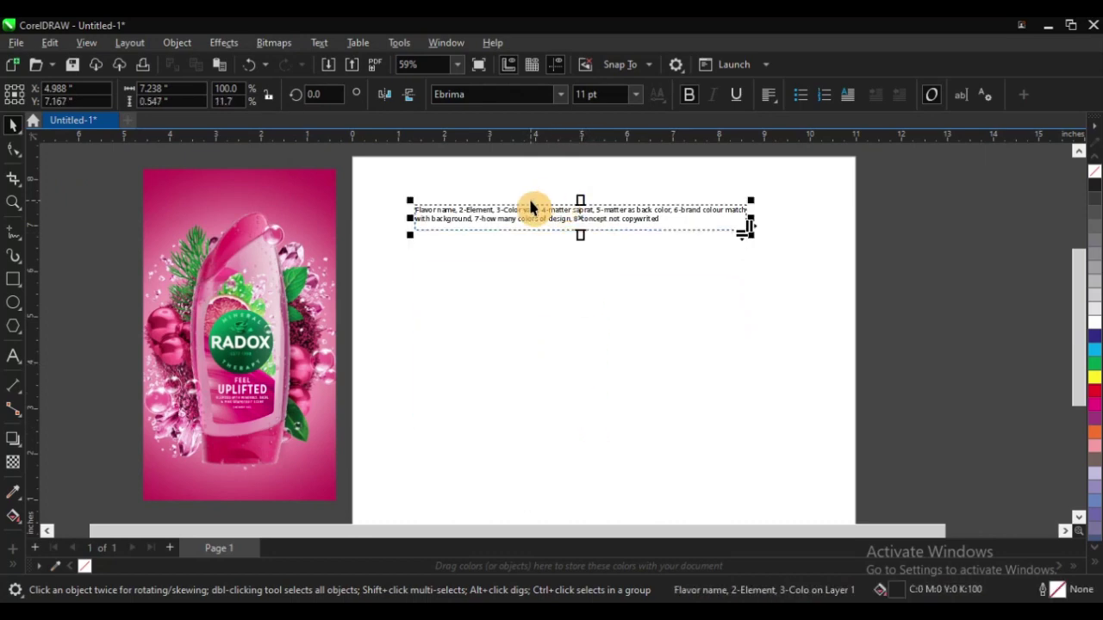
Insert "1-" before "Flavor name" at the start of the checklist text
scroll(531, 207, "up", 2)
scroll(531, 207, "up", 2)
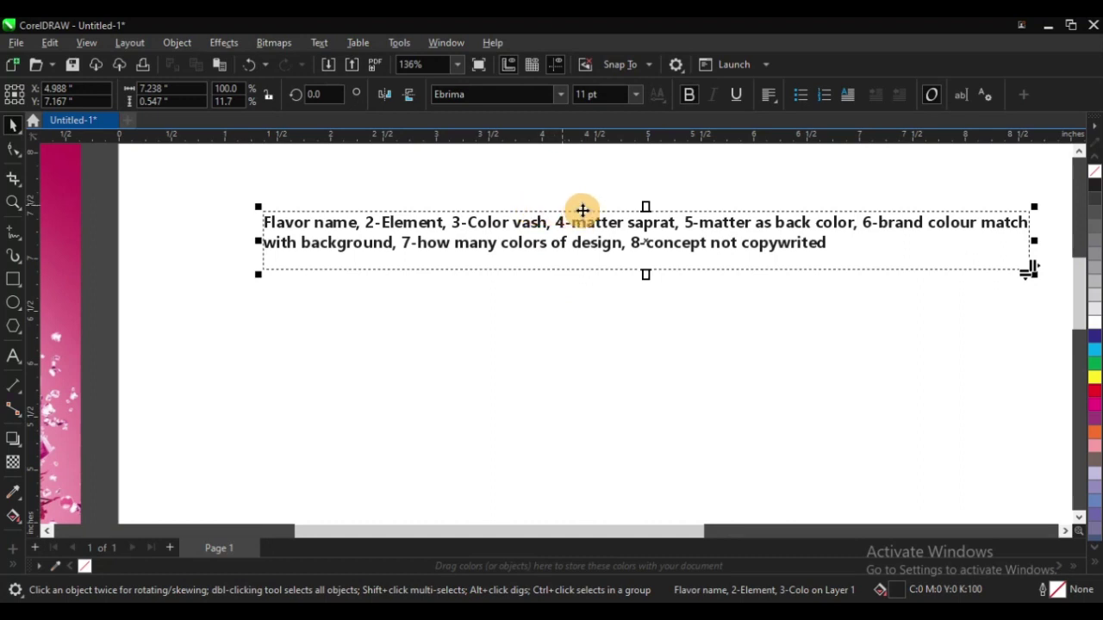
scroll(389, 268, "down", 1)
scroll(767, 233, "up", 1)
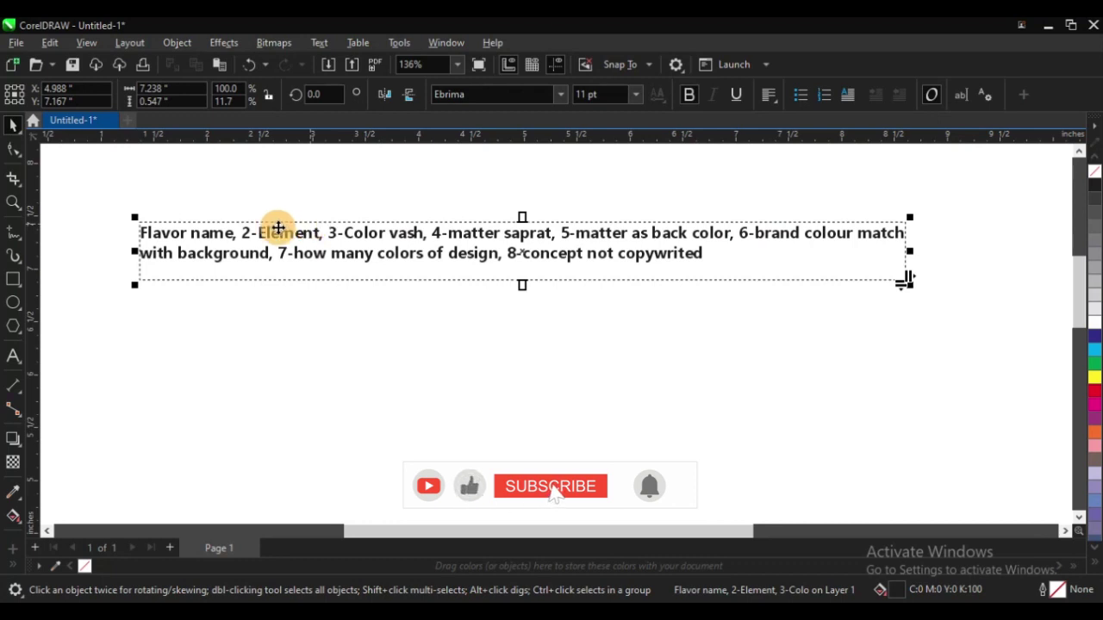
left_click(245, 234)
double_click(245, 234)
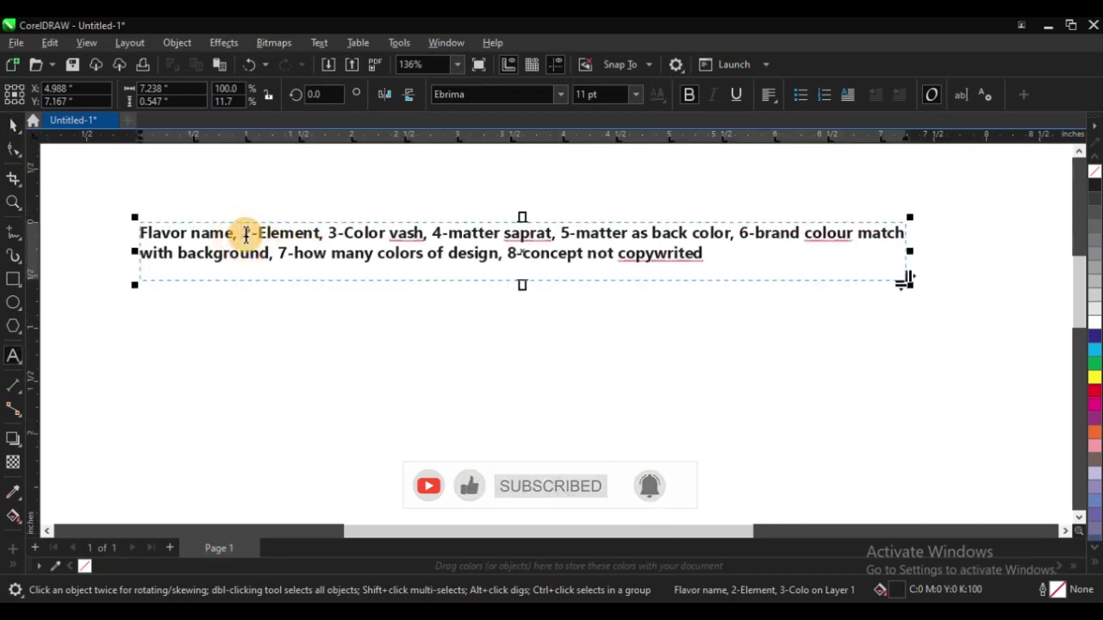
type("1-")
left_click(246, 234)
type(",")
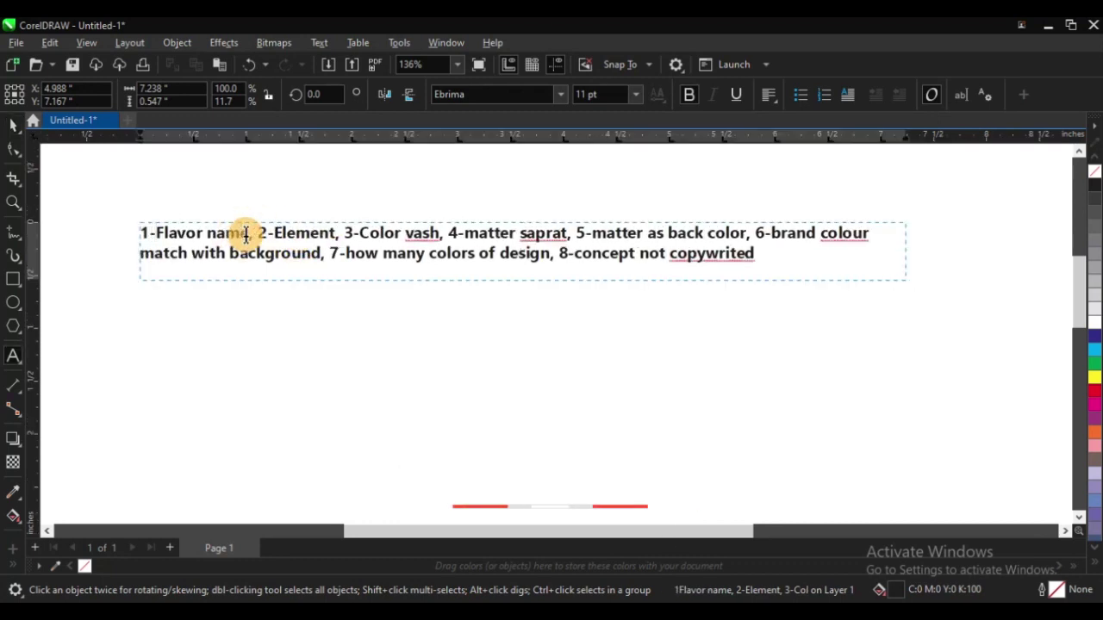
Narrow the checklist's text frame to about 6.91 in wide
key("Escape")
left_click(15, 127)
left_click(367, 251)
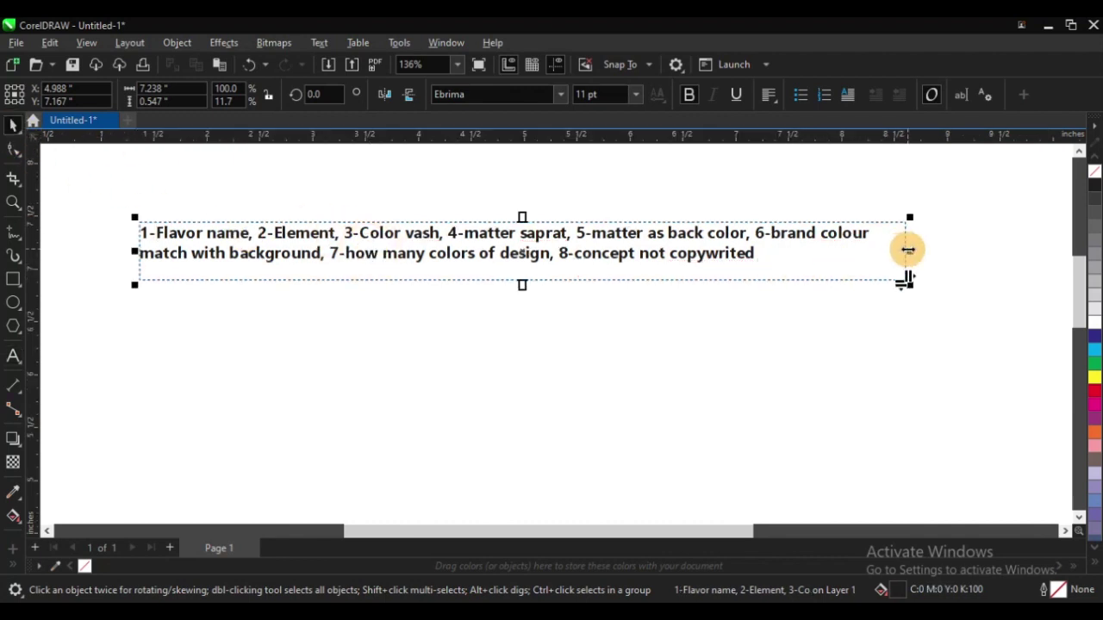
left_click_drag(910, 251, 877, 253)
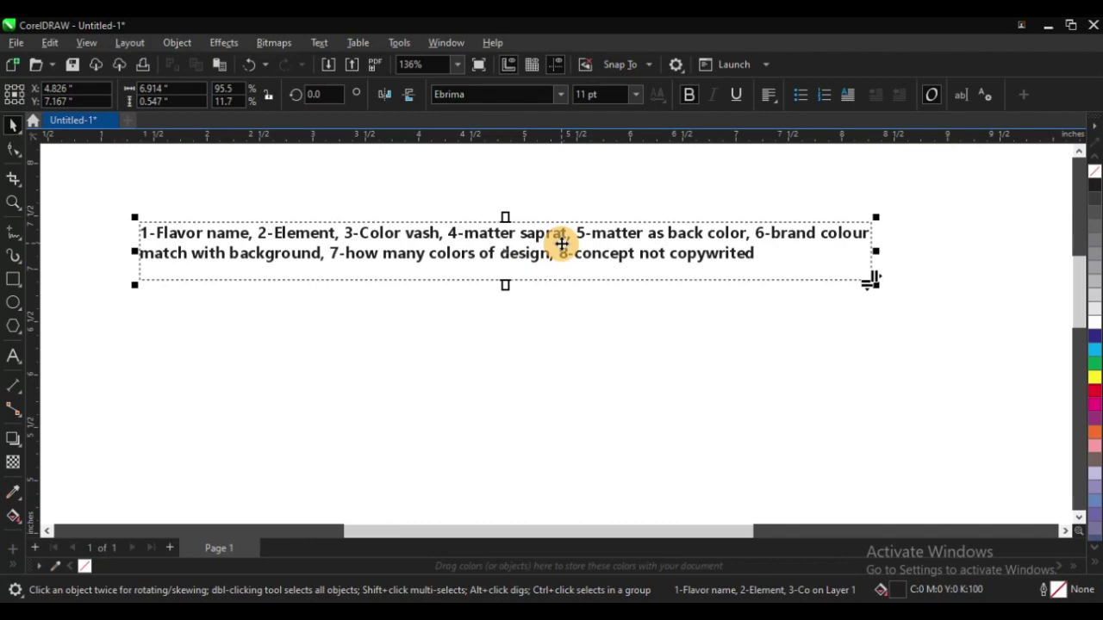
Examine the eight numbered design points in the checklist text, from flavor name to concept
scroll(527, 236, "up", 1)
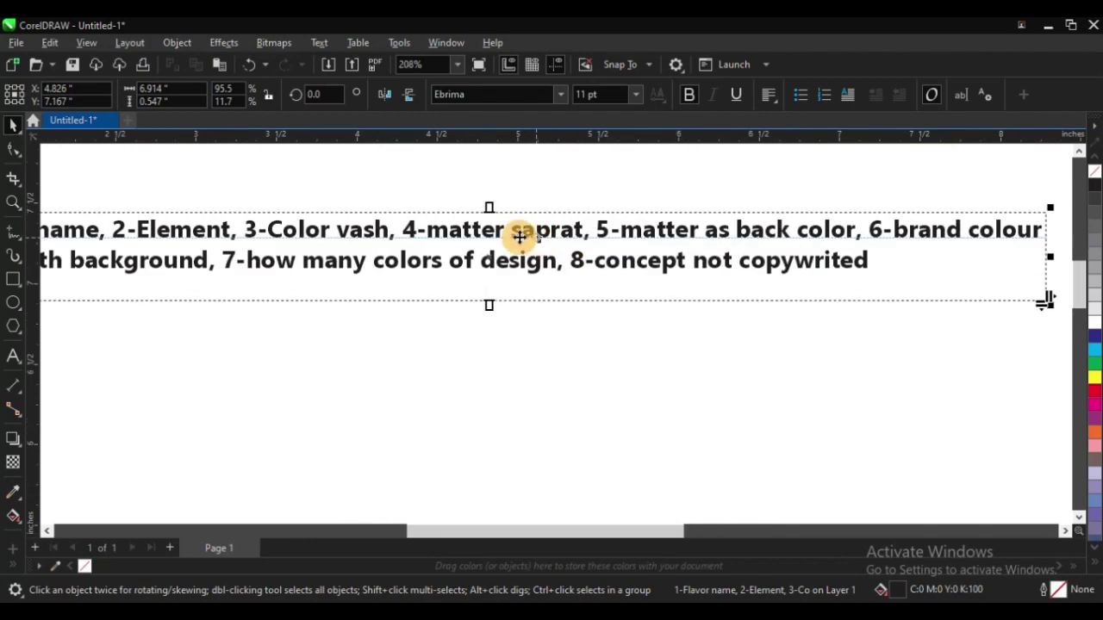
scroll(480, 237, "down", 1)
scroll(660, 240, "up", 1)
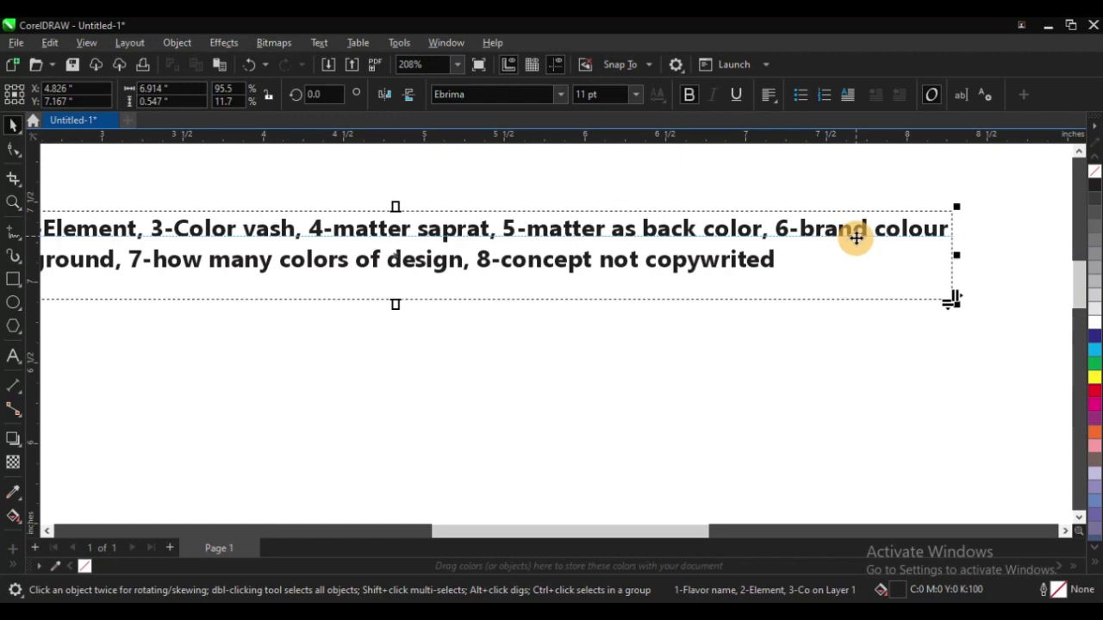
scroll(855, 239, "down", 2)
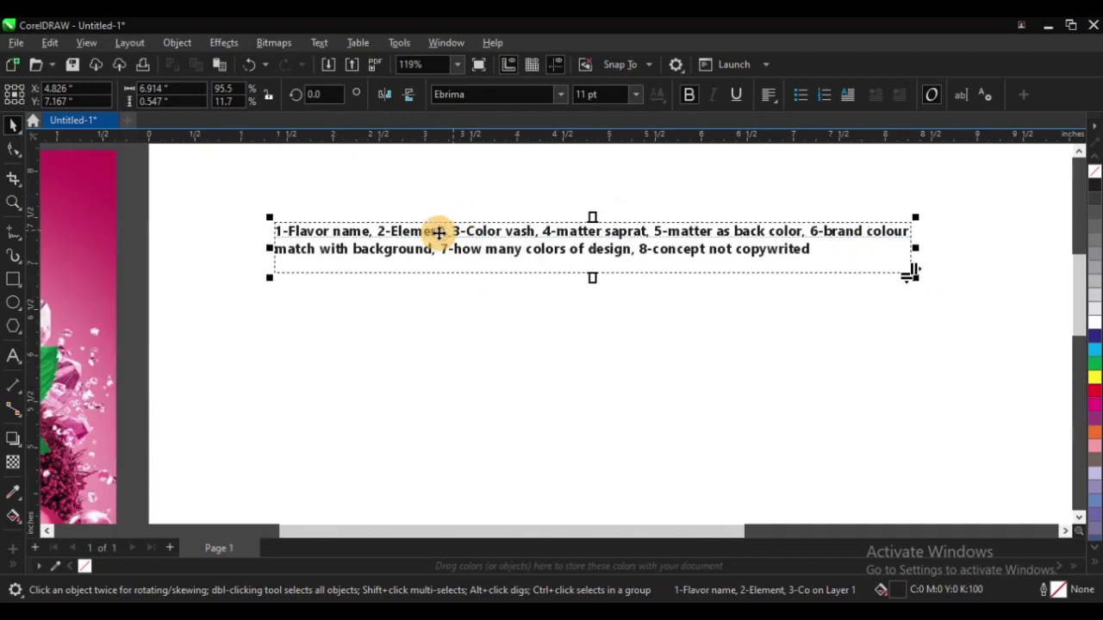
scroll(371, 256, "up", 2)
scroll(386, 256, "down", 2)
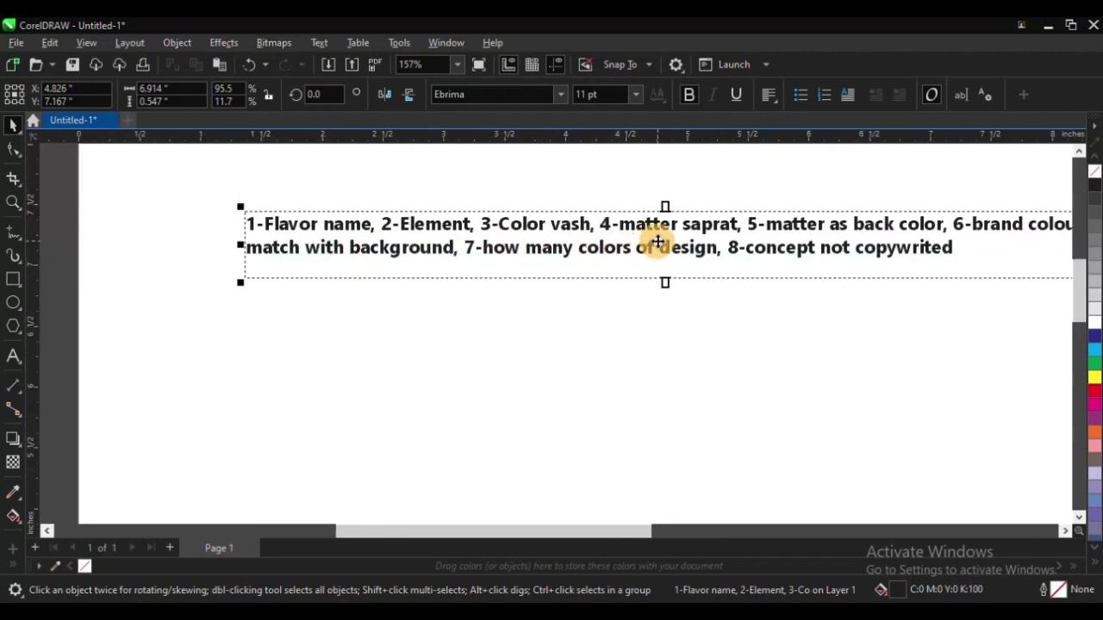
scroll(561, 250, "up", 2)
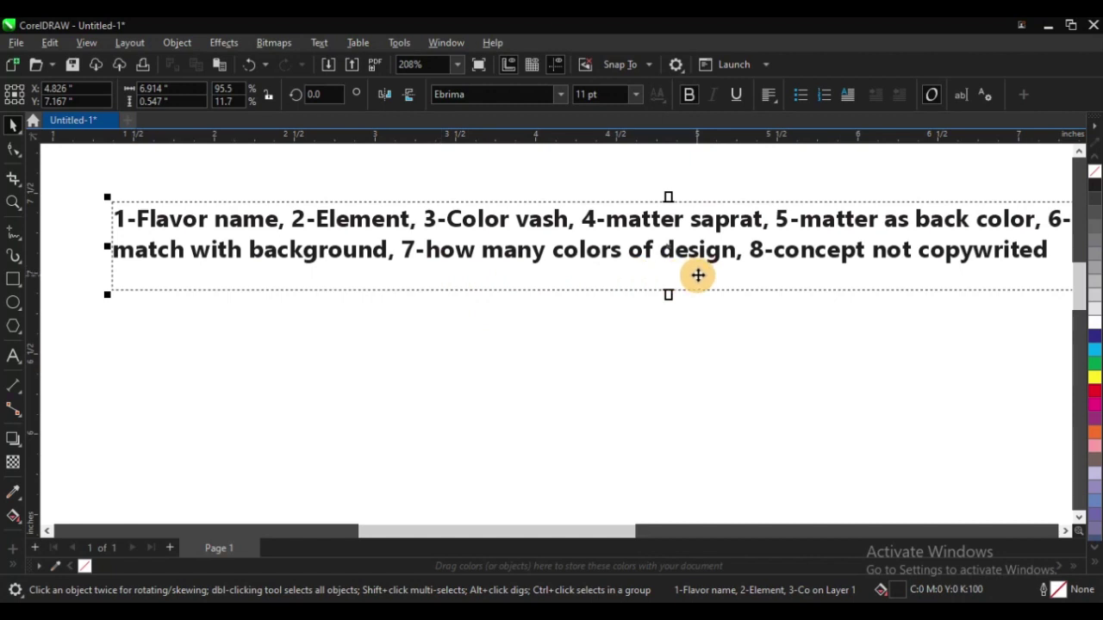
scroll(413, 280, "down", 1)
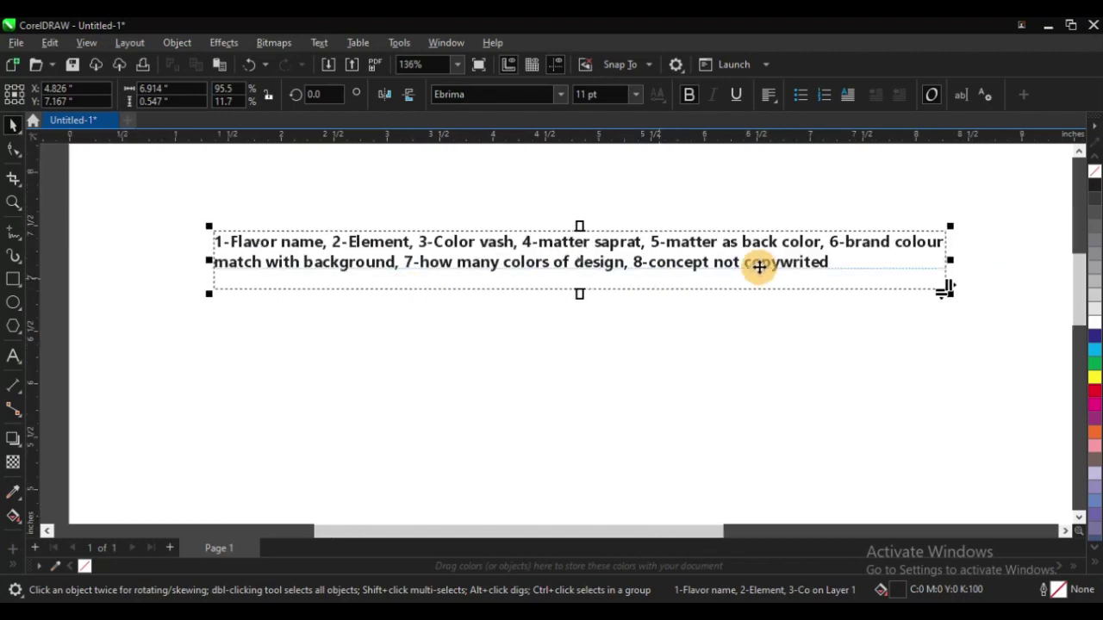
scroll(758, 266, "up", 1)
scroll(698, 278, "up", 1)
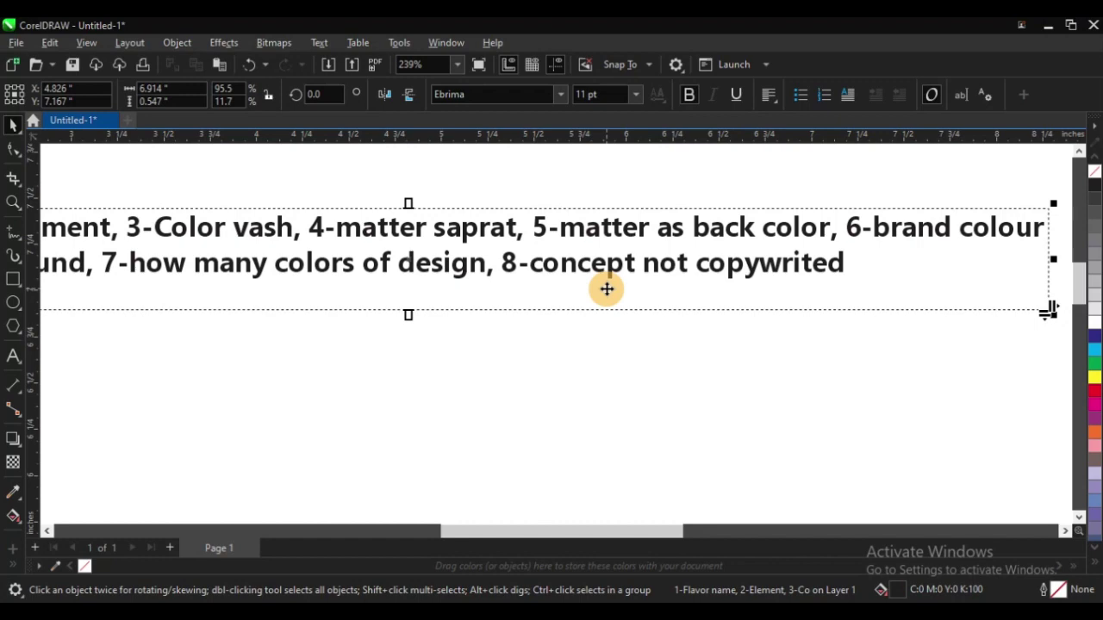
scroll(606, 289, "down", 3)
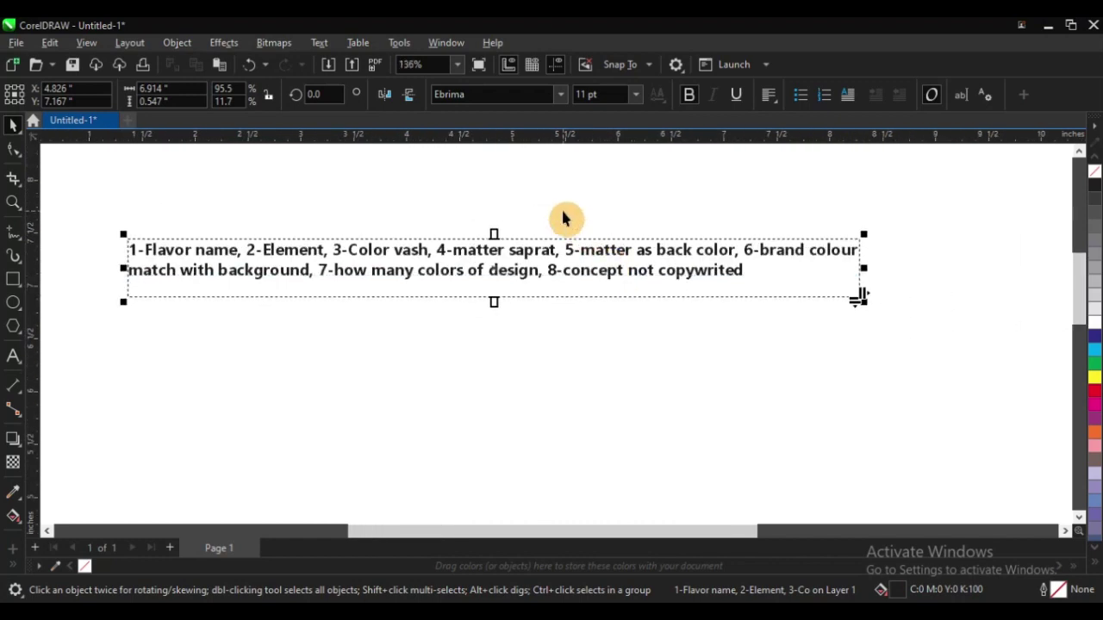
scroll(499, 298, "down", 2)
Move the checklist text just above the page's upper edge and fill it with yellow
left_click(480, 202)
scroll(505, 239, "down", 2)
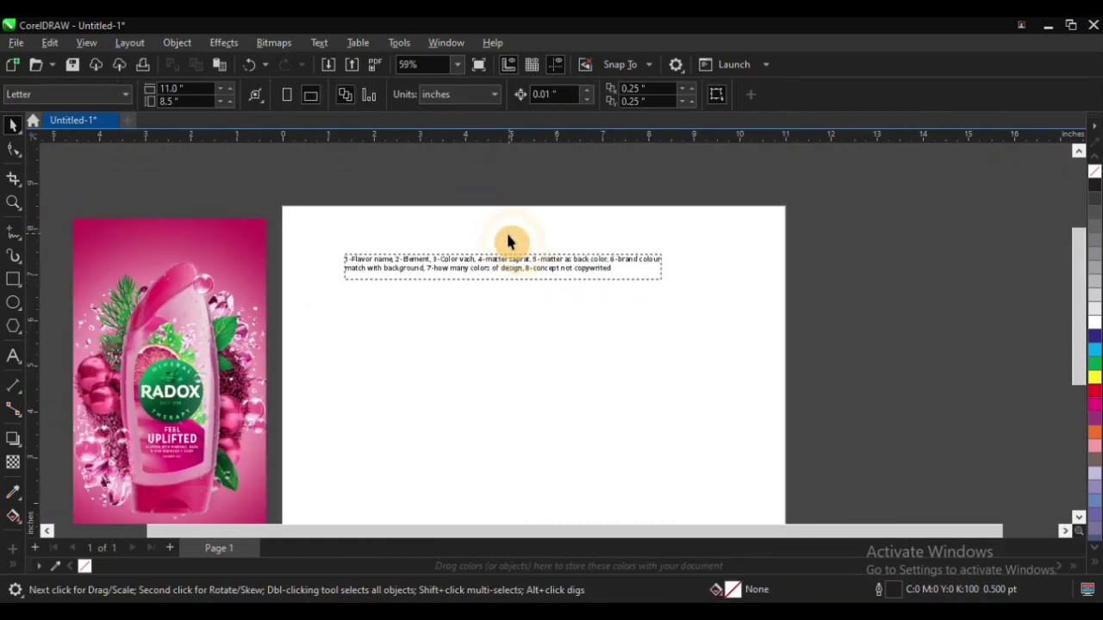
left_click_drag(493, 265, 487, 184)
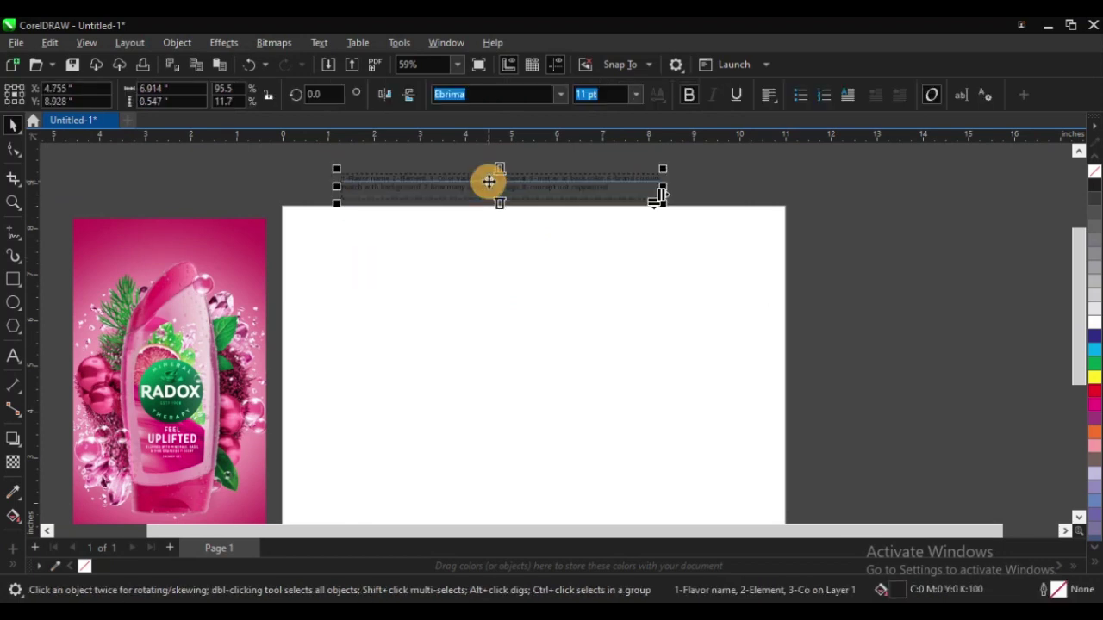
left_click(1096, 384)
left_click(850, 237)
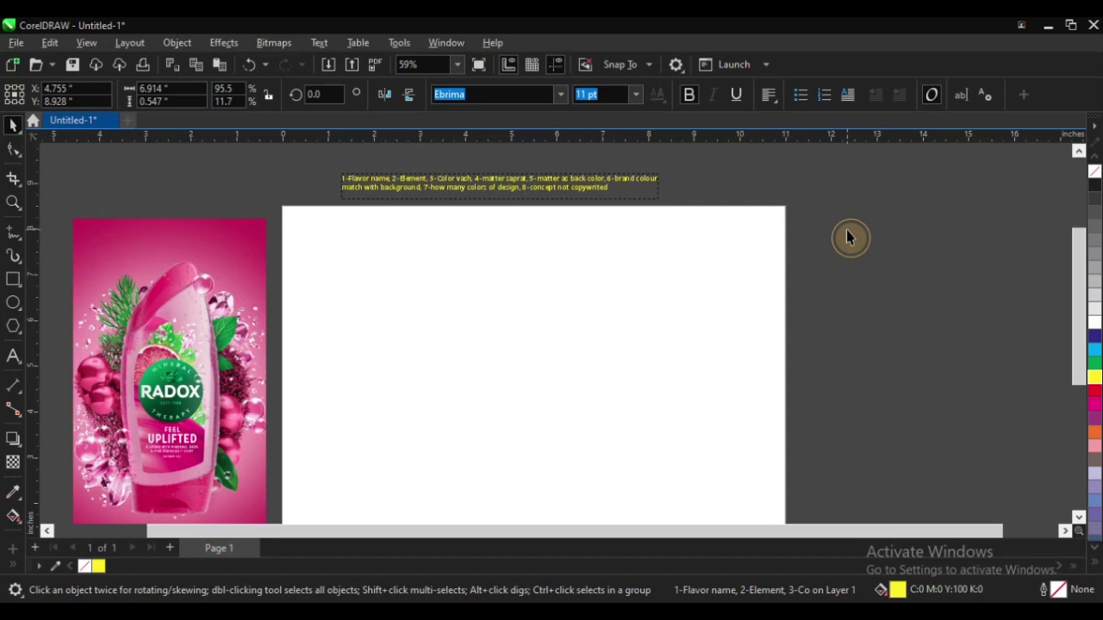
Try a white fill on the checklist text and return it to yellow
left_click(584, 183)
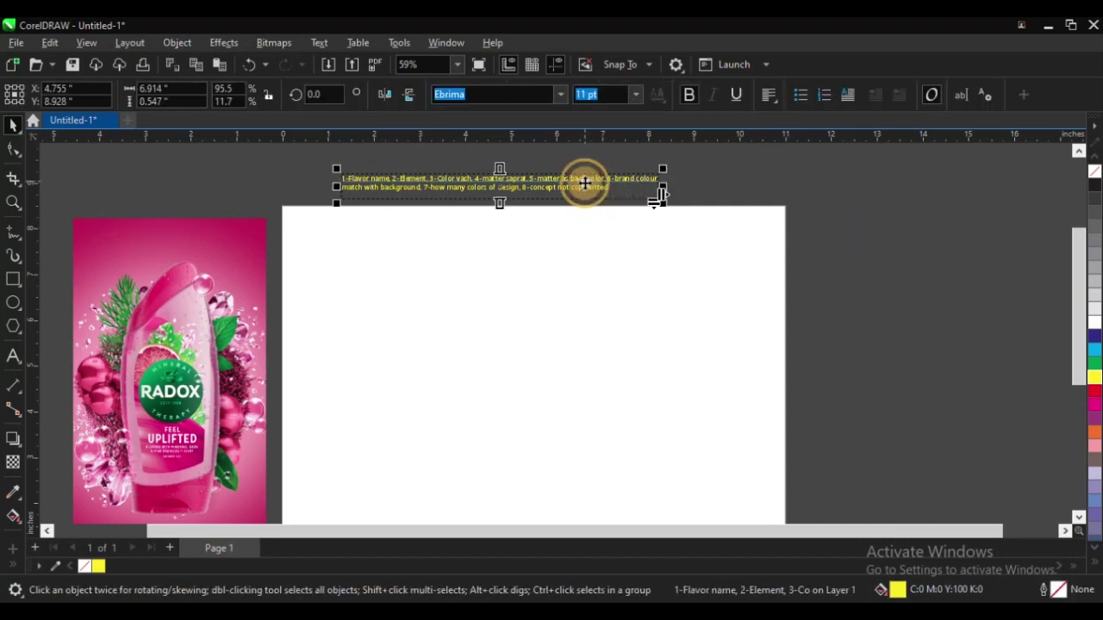
left_click(1094, 326)
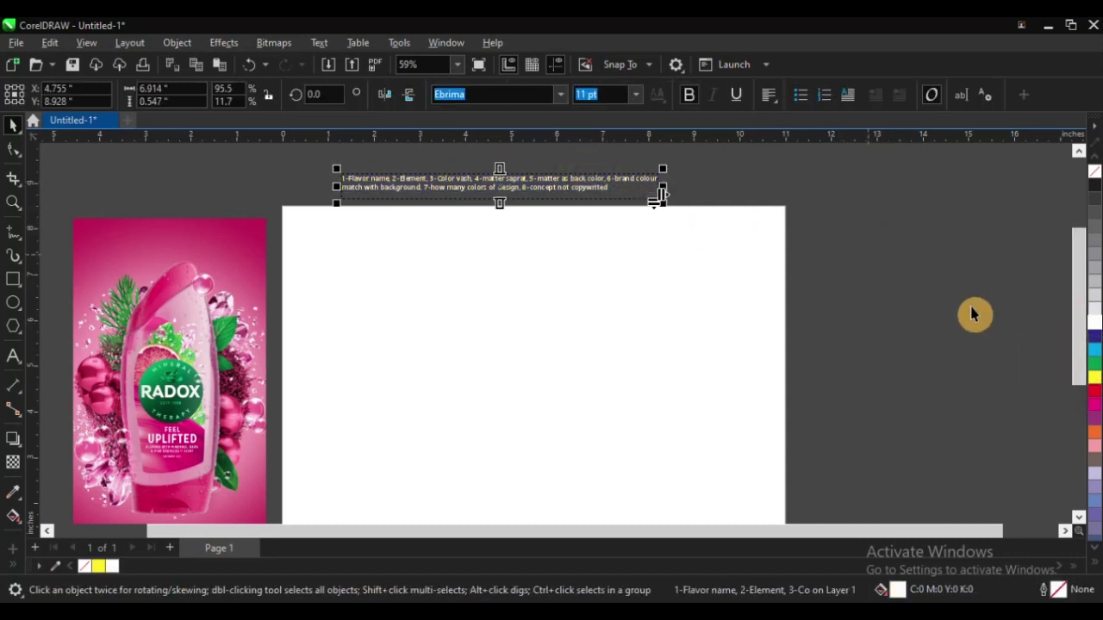
left_click(1093, 377)
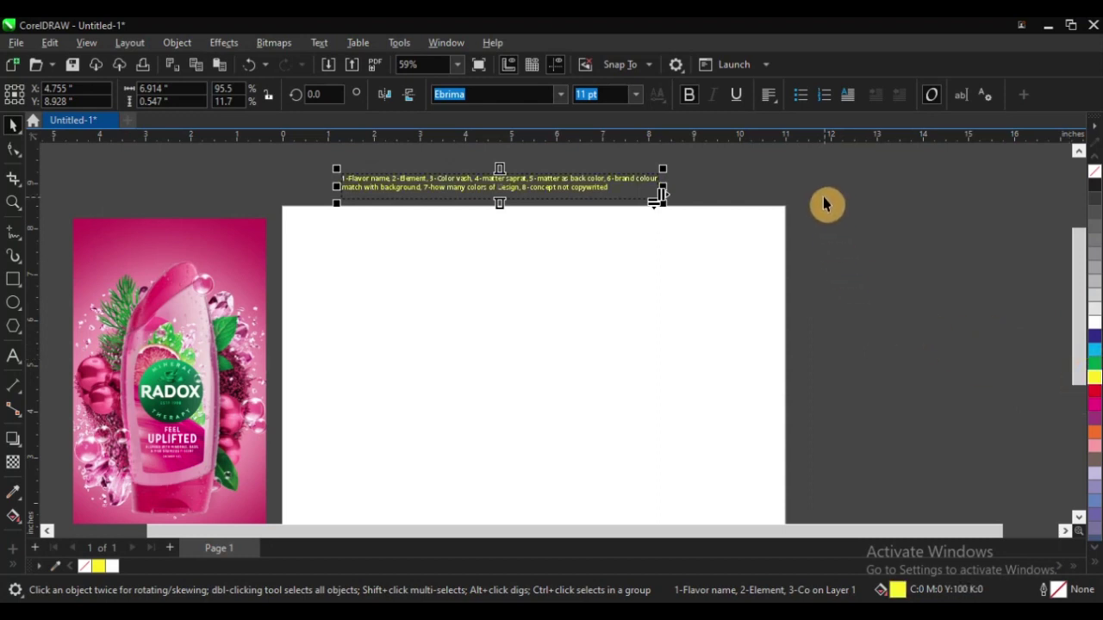
left_click(494, 220)
Draw a tall rectangle about 2.38 in wide and 5.14 in high on the page beside the bottle image
scroll(494, 221, "down", 2)
left_click_drag(281, 180, 741, 458)
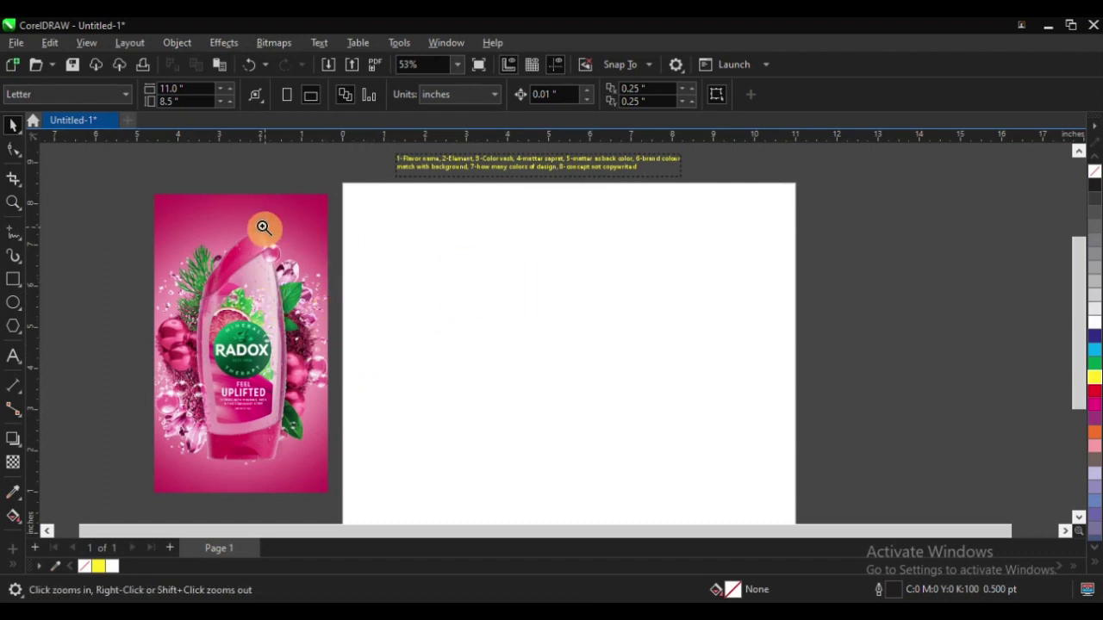
left_click_drag(184, 139, 814, 515)
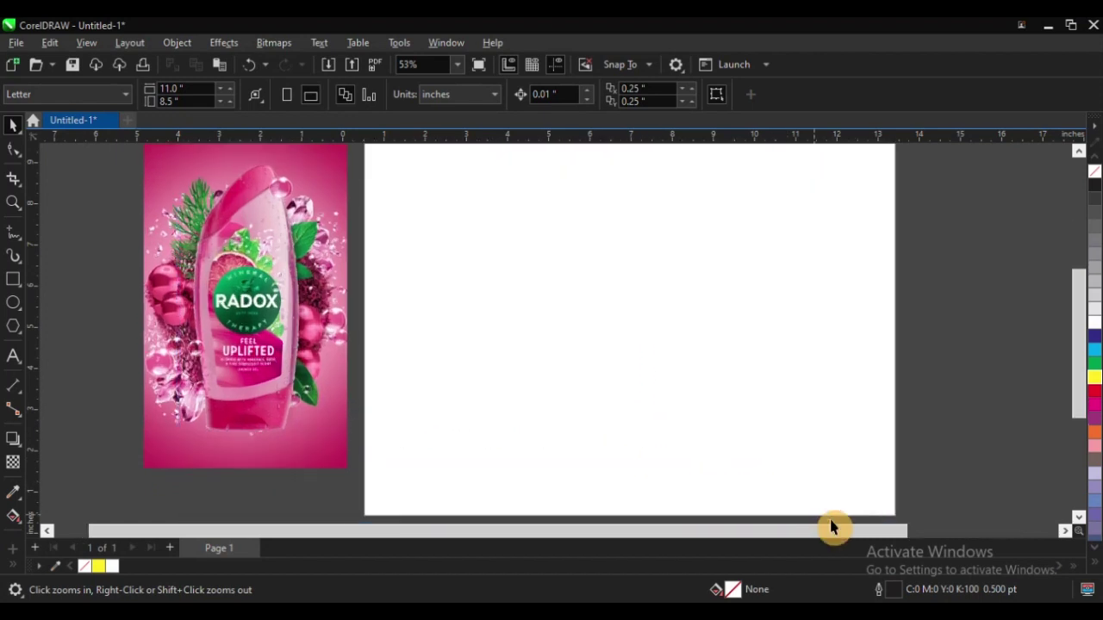
left_click(12, 280)
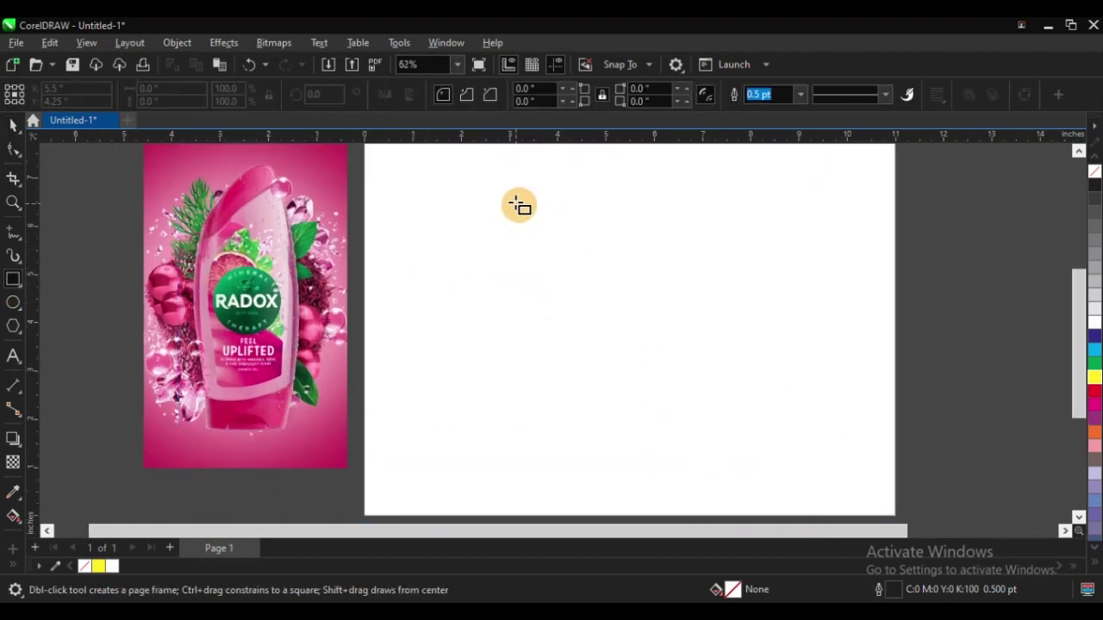
left_click_drag(512, 197, 626, 444)
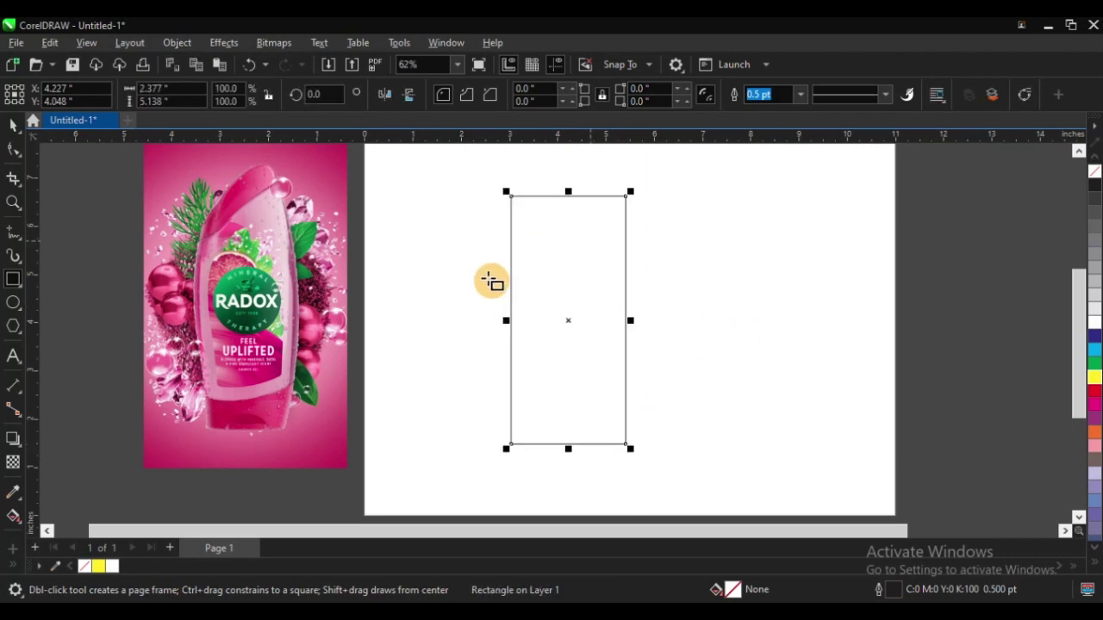
Examine the shape, label and cap areas of the Radox bottle in the reference image
scroll(274, 265, "up", 1)
scroll(247, 277, "up", 2)
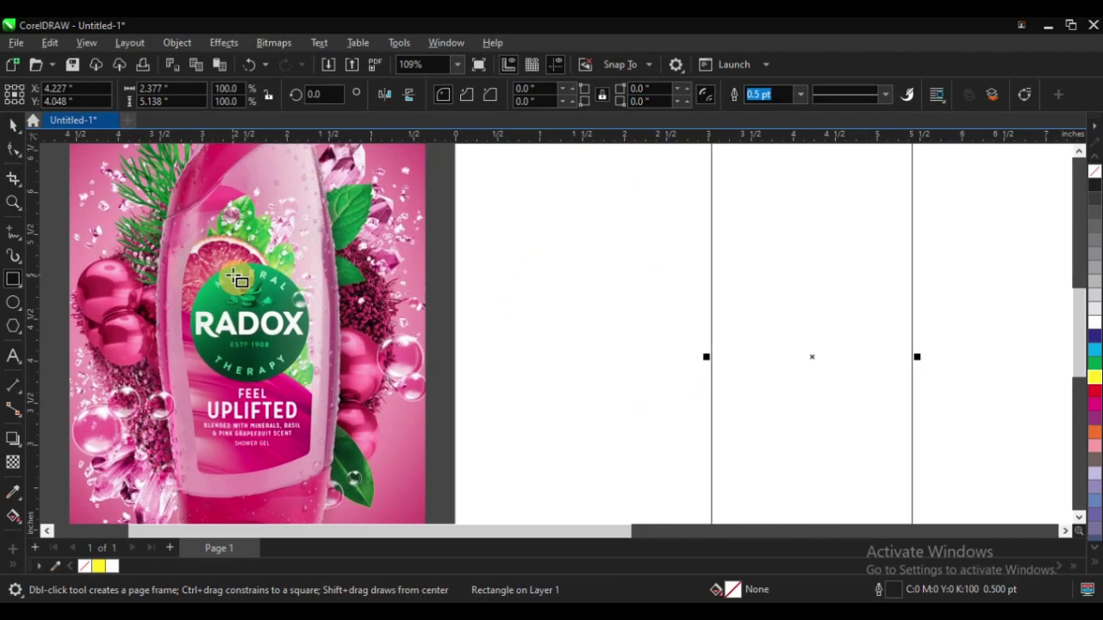
scroll(239, 310, "down", 1)
scroll(240, 312, "up", 1)
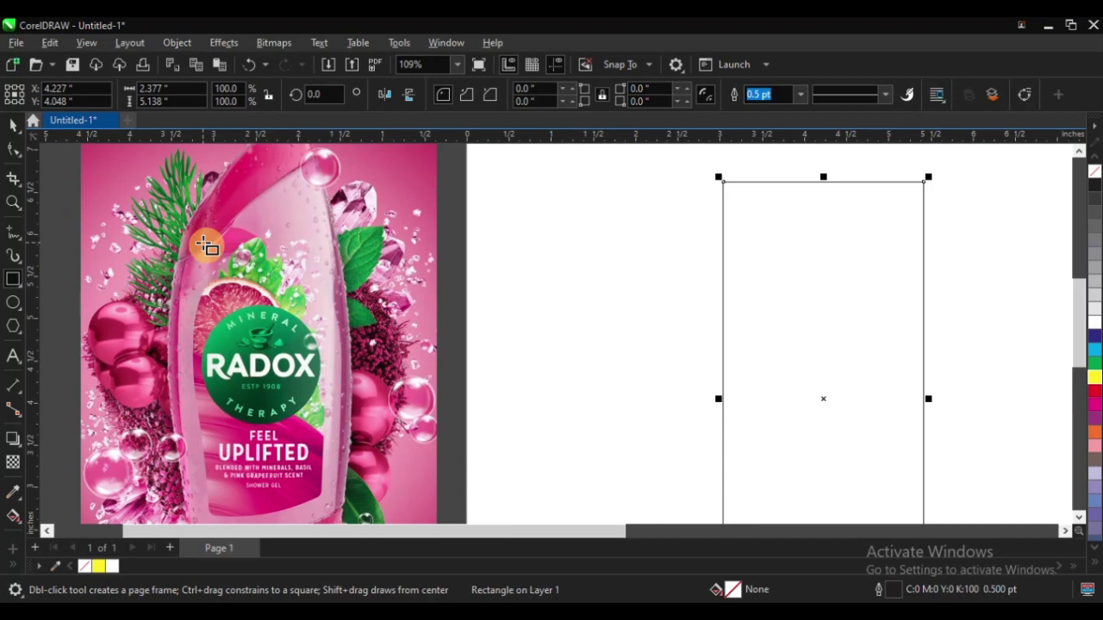
scroll(216, 247, "down", 2)
scroll(269, 445, "up", 3)
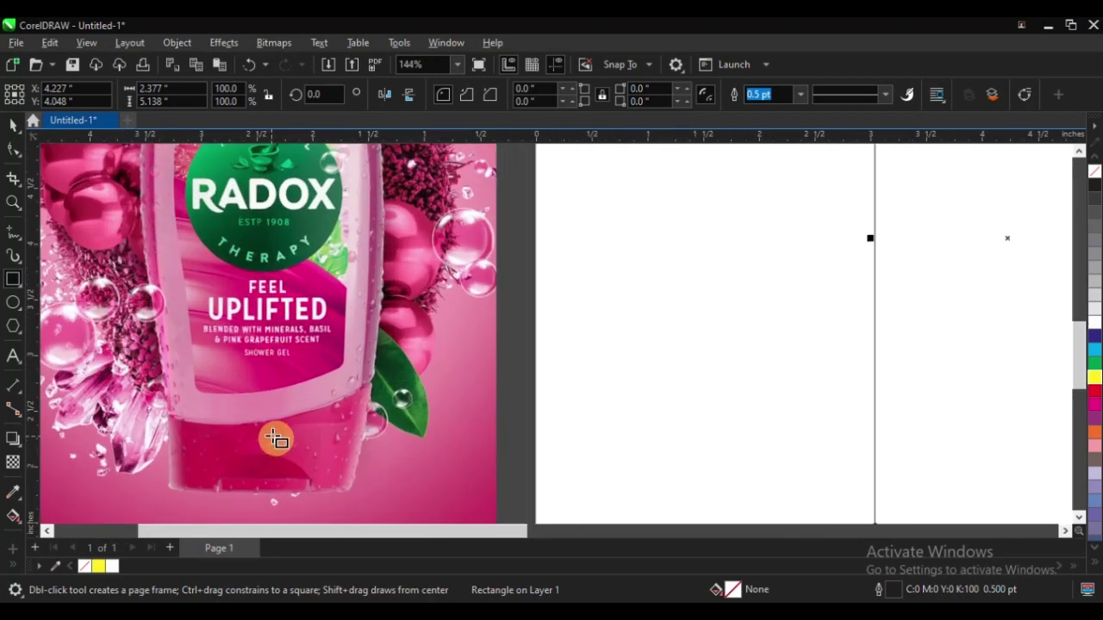
scroll(276, 440, "down", 3)
scroll(268, 172, "up", 3)
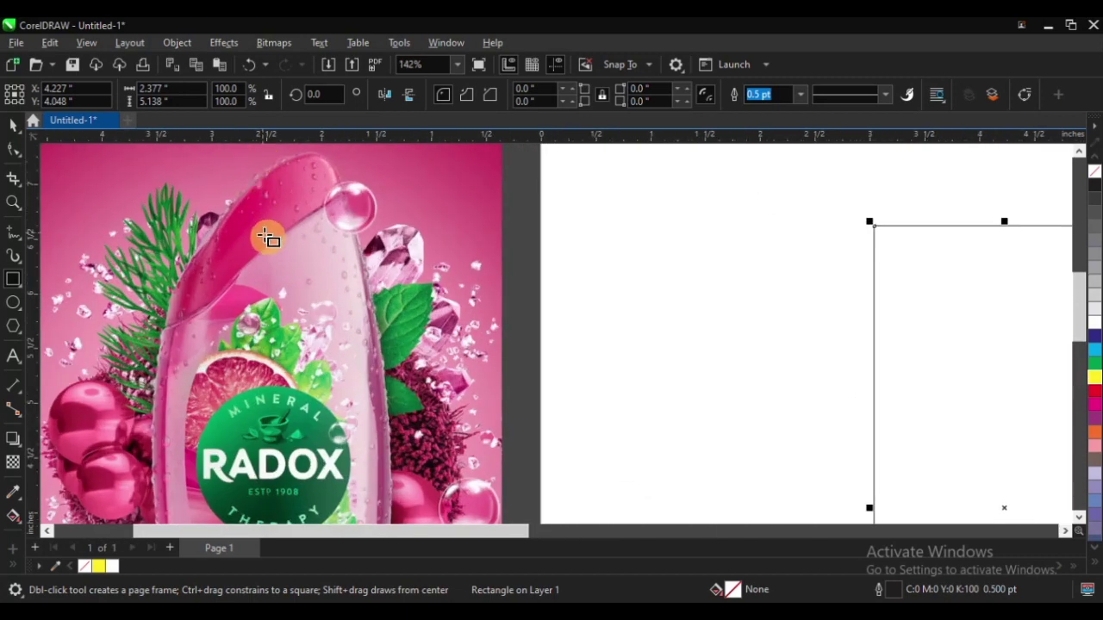
Move the rectangle to the right part of the page and place the Radox bottle image near the page's centre
scroll(268, 245, "down", 3)
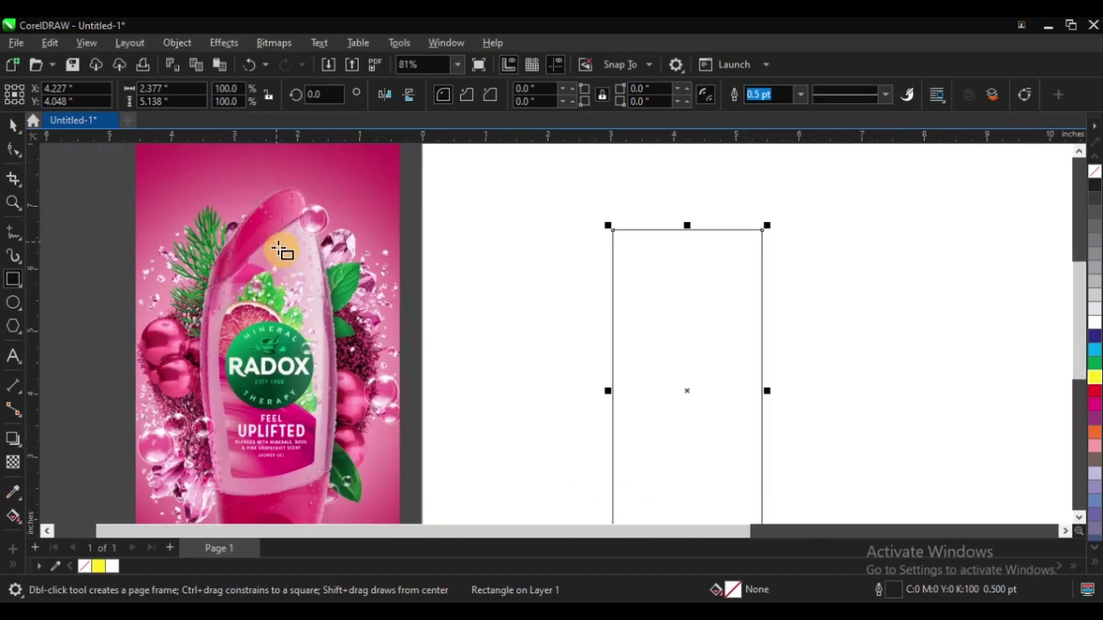
scroll(280, 328, "up", 1)
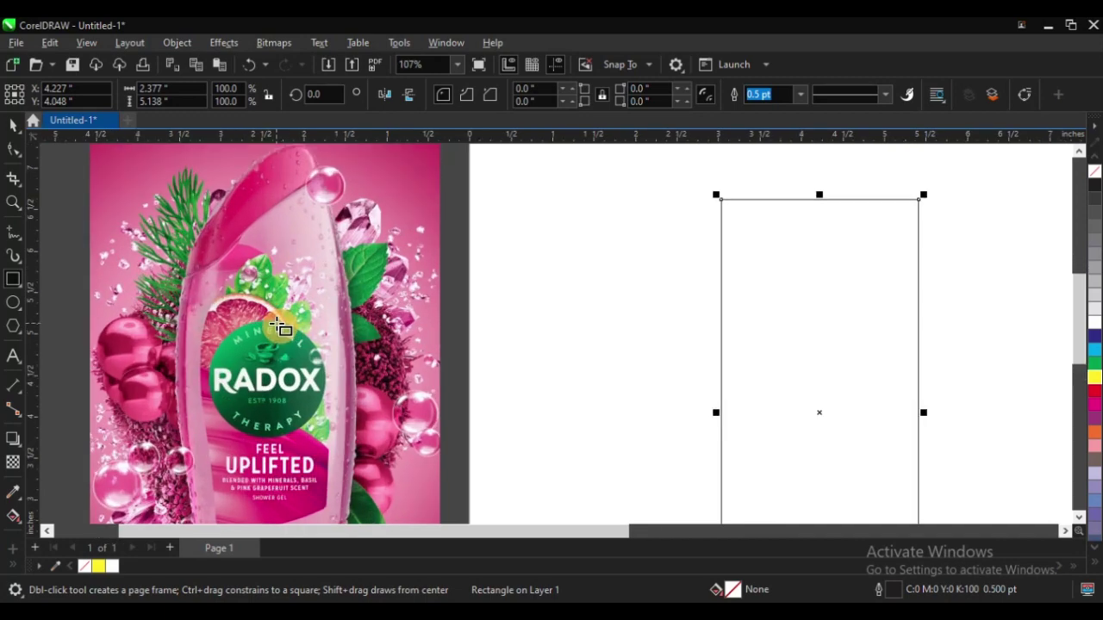
scroll(306, 242, "down", 2)
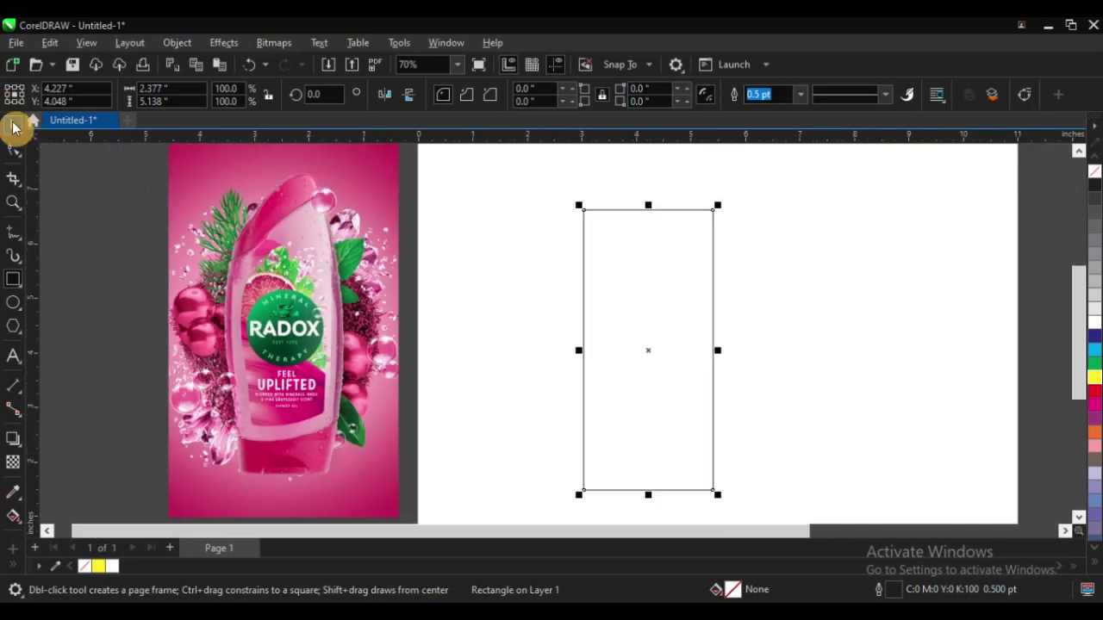
left_click(13, 128)
scroll(276, 306, "down", 1)
left_click_drag(524, 287, 745, 277)
left_click_drag(258, 273, 582, 279)
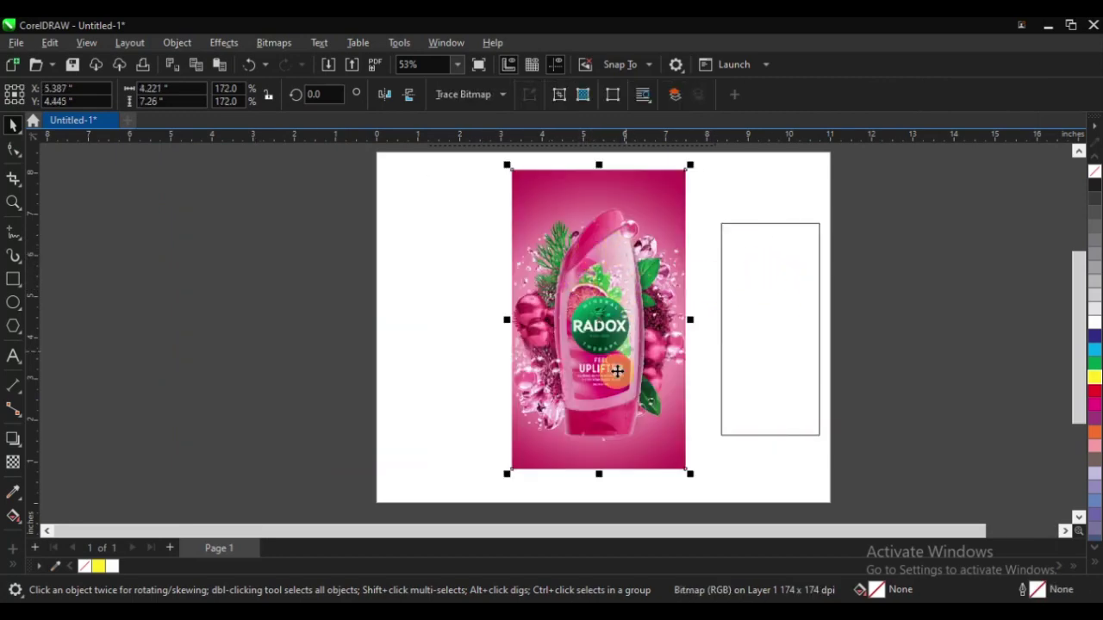
scroll(612, 417, "up", 2)
scroll(530, 429, "down", 2)
left_click(411, 284)
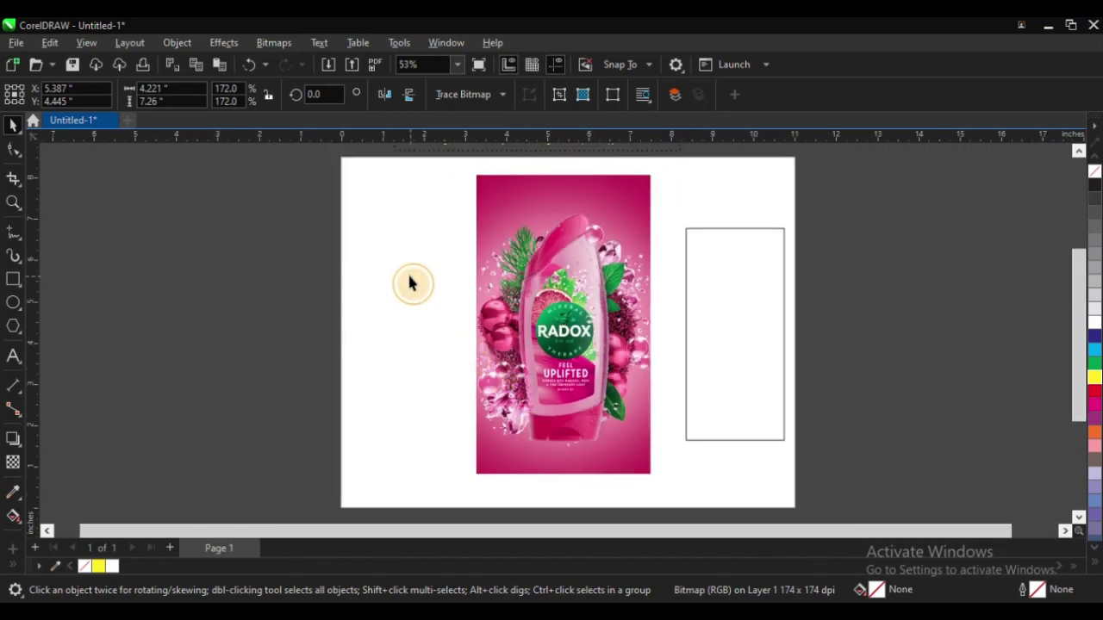
scroll(377, 297, "down", 2)
key("z")
left_click_drag(401, 239, 617, 390)
key("space")
left_click(454, 236)
right_click(455, 236)
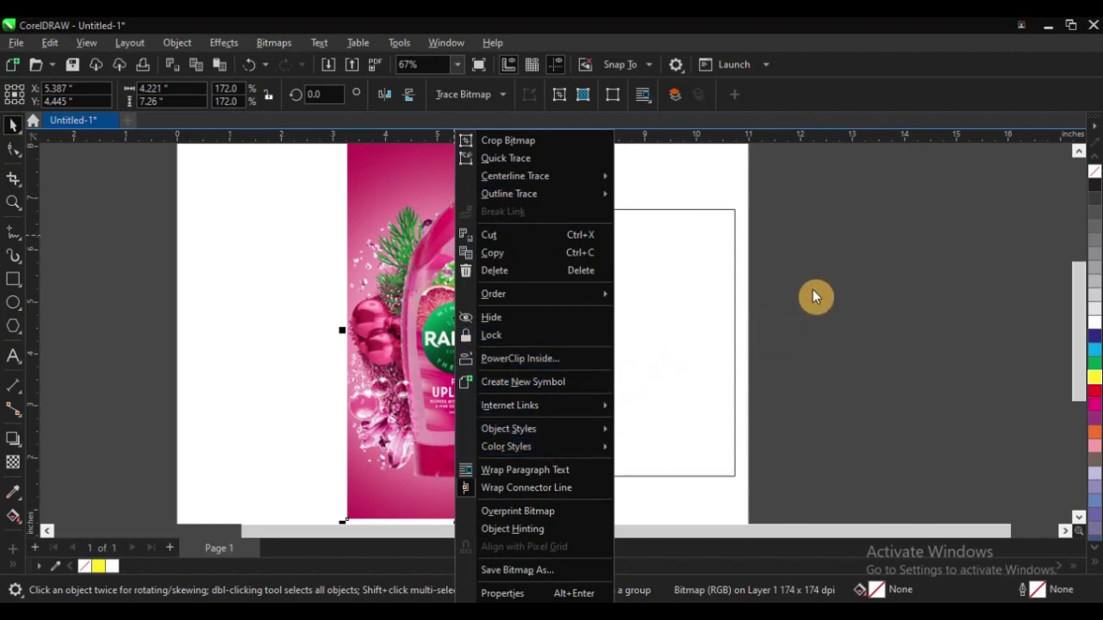
left_click(815, 313)
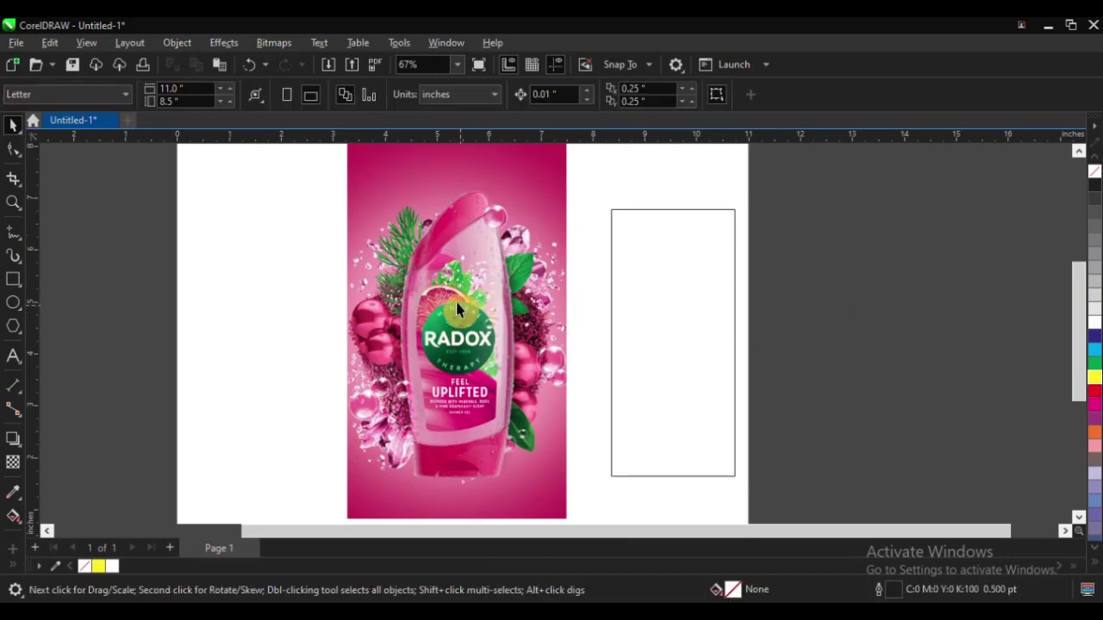
Enlarge the bottle image proportionally to about 4.57 in wide and 7.86 in high, keeping it within the page
left_click(456, 308)
scroll(495, 362, "down", 1)
scroll(505, 330, "down", 4)
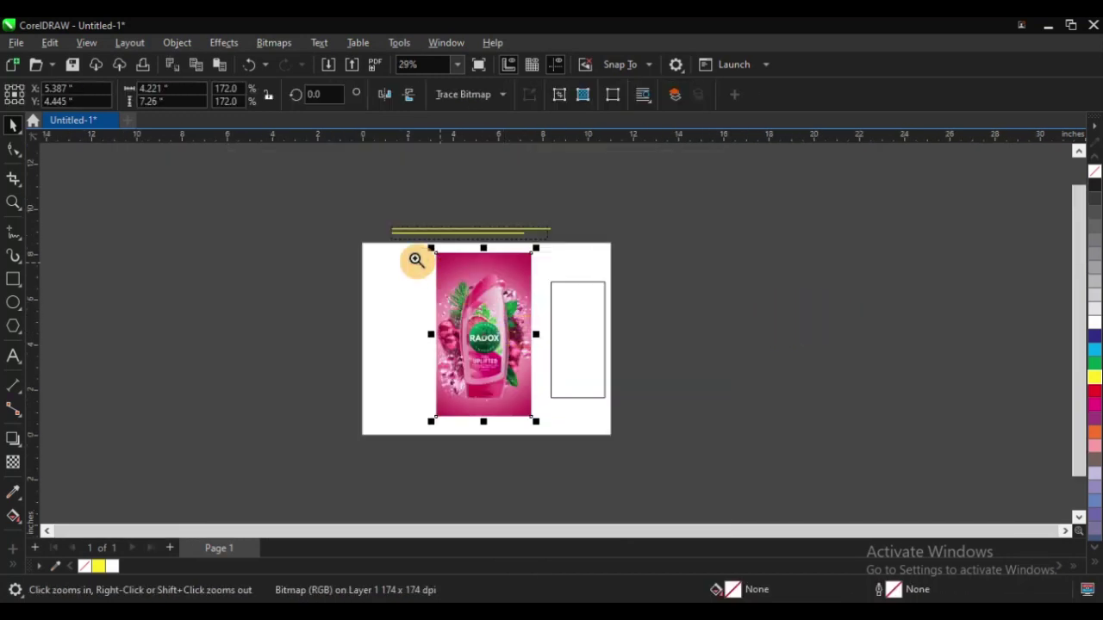
left_click_drag(360, 243, 635, 468)
left_click_drag(594, 424, 610, 438)
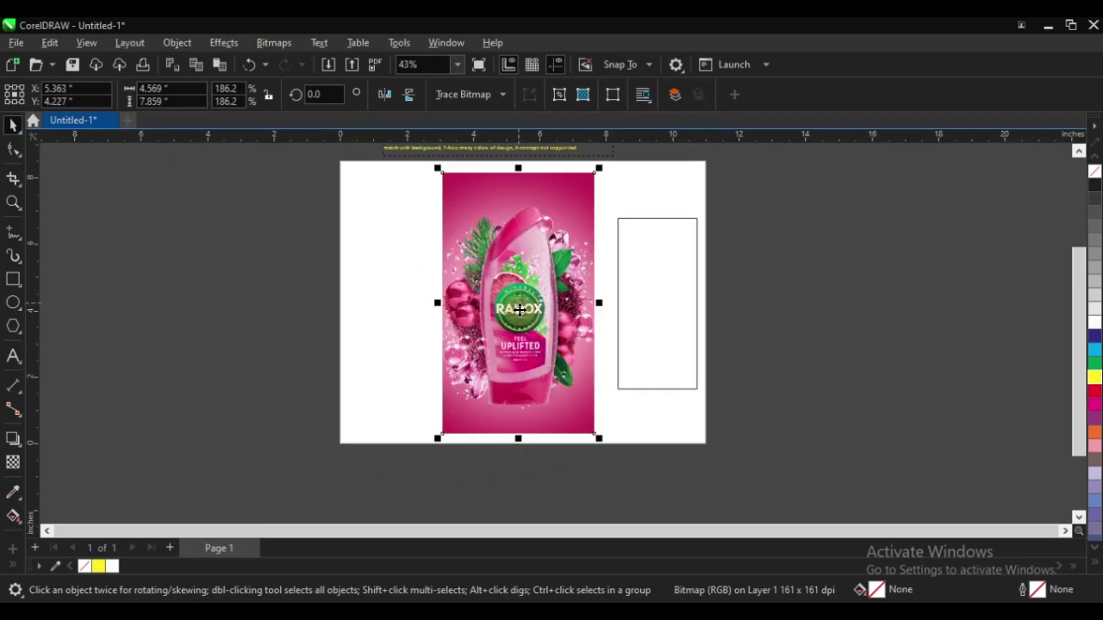
right_click(520, 309)
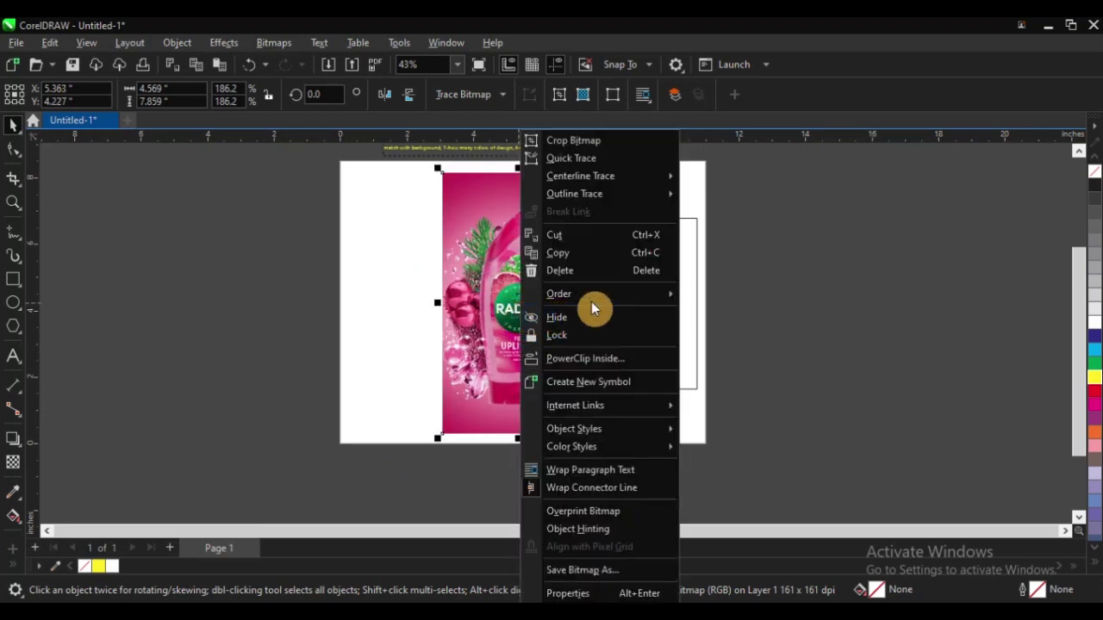
mouse_move(594, 302)
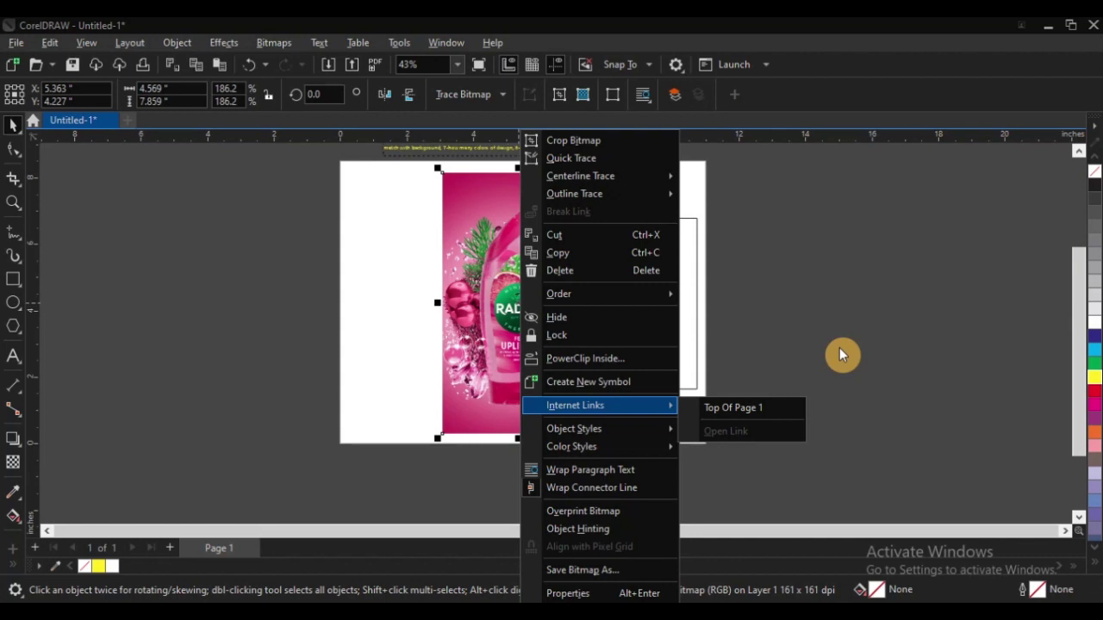
left_click(839, 353)
left_click(544, 314)
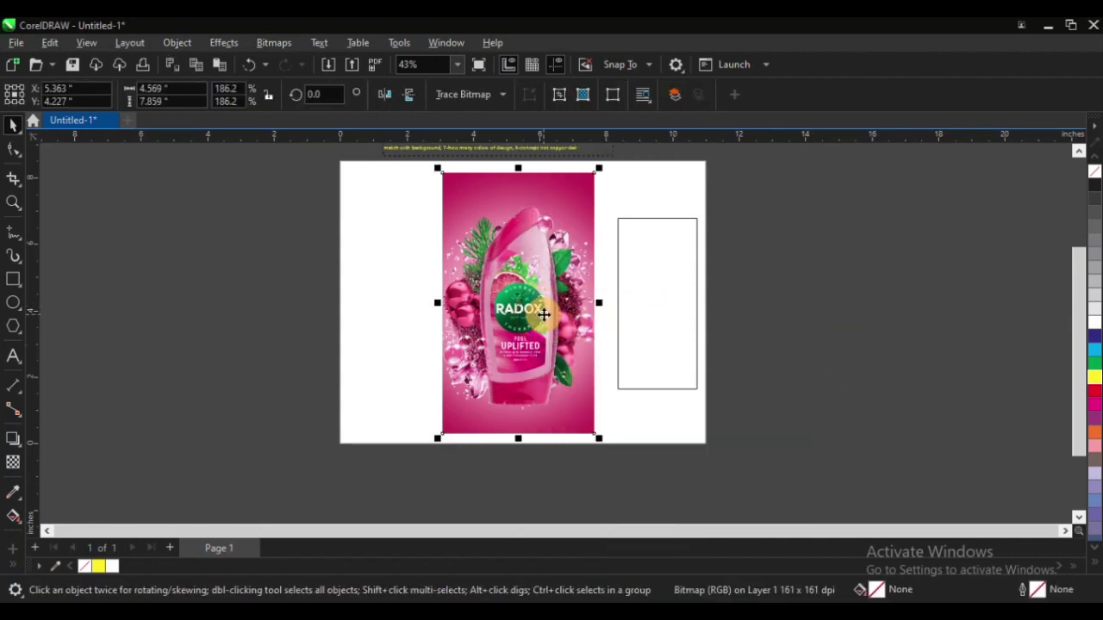
Start the bottle outline with a straight Freehand line, about 0.23 in wide and 0.42 in high, from the bottle's top into the large bubble
key("z")
left_click_drag(432, 212, 699, 430)
right_click(449, 225)
left_click_drag(449, 225, 564, 309)
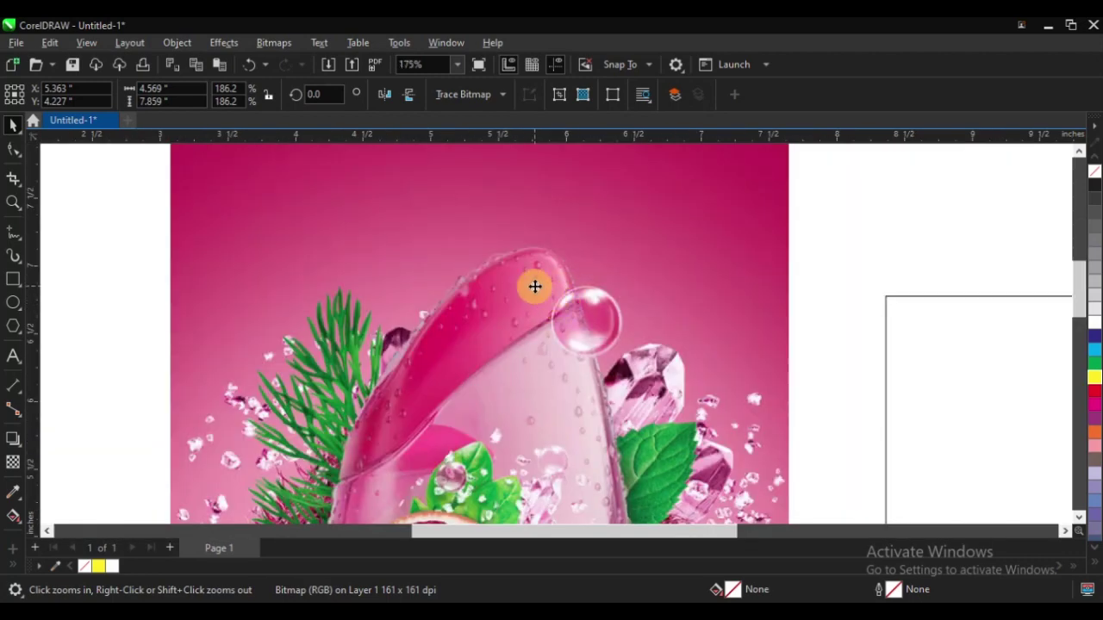
key("F5")
key("z")
left_click_drag(550, 255, 659, 379)
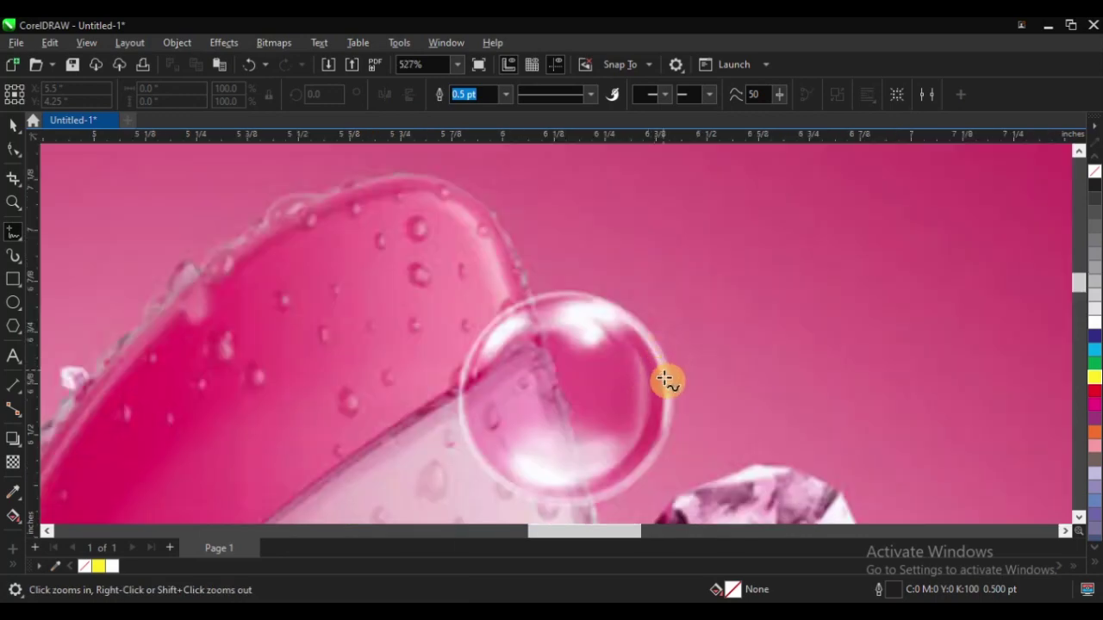
left_click(456, 187)
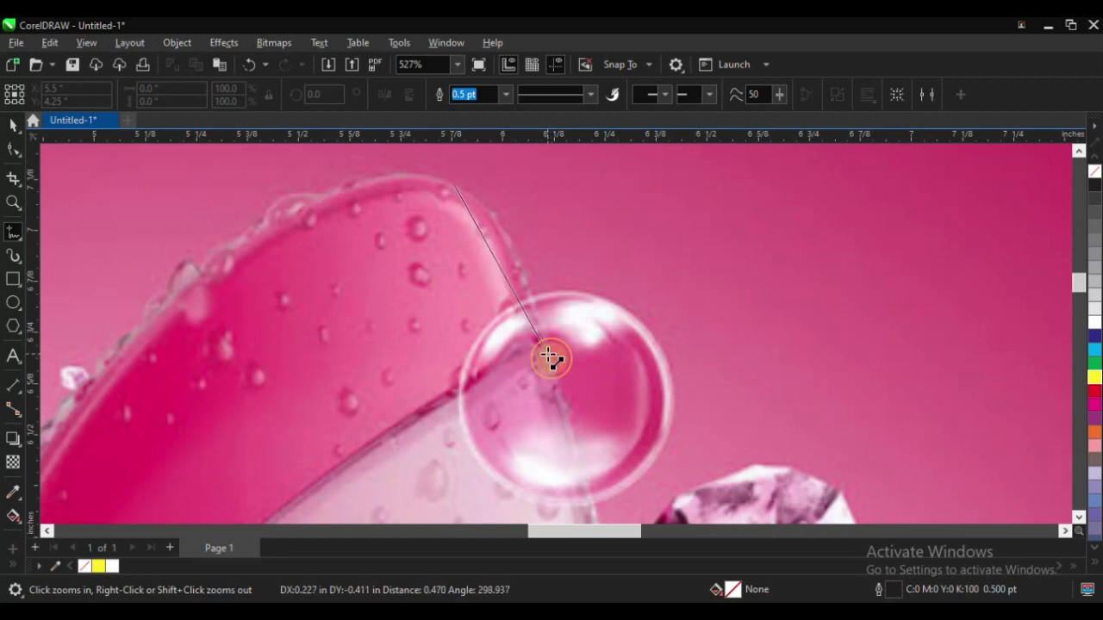
left_click(550, 357)
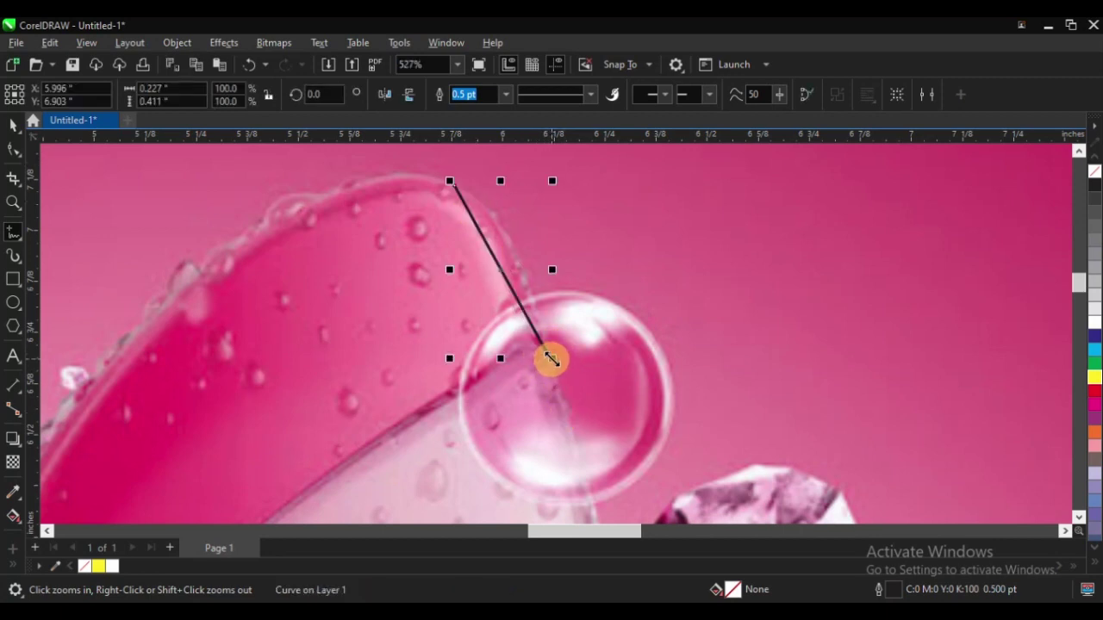
scroll(529, 259, "down", 2)
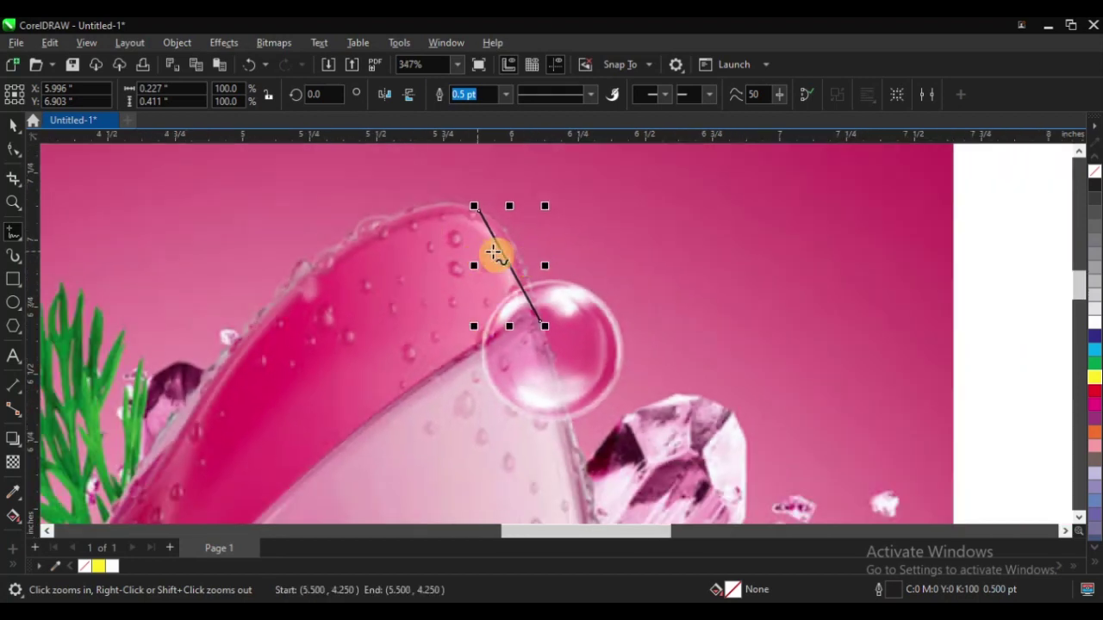
key("ctrl+z")
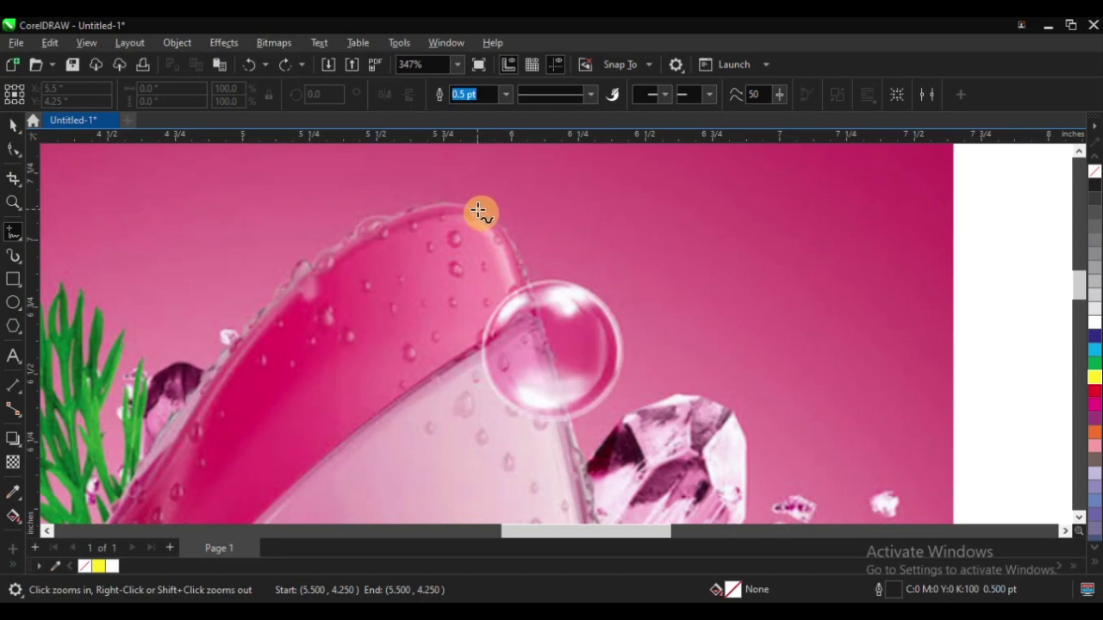
left_click(479, 212)
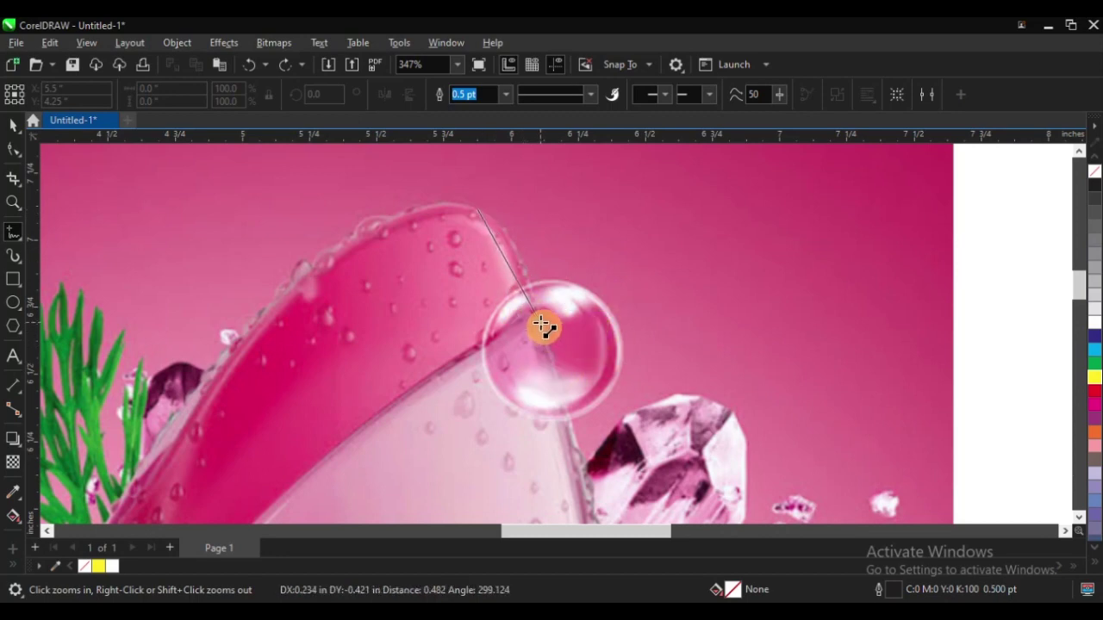
left_click(540, 325)
Continue the outline with straight segments down the bottle's right edge, from the large bubble to beside the lower label text
scroll(524, 298, "down", 3)
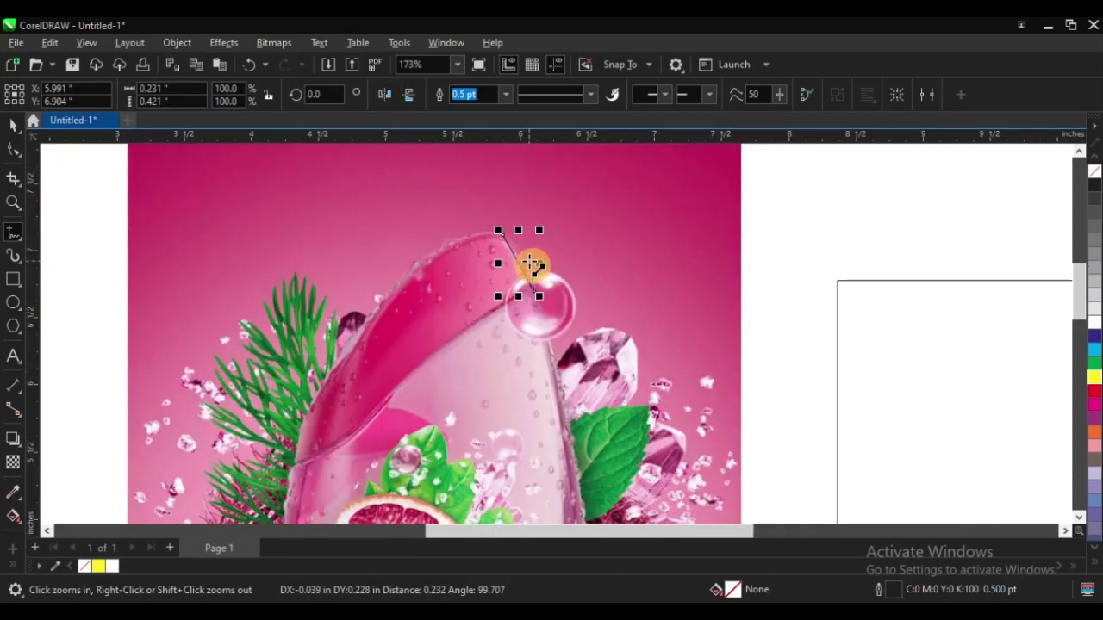
scroll(497, 273, "up", 3)
left_click(498, 165)
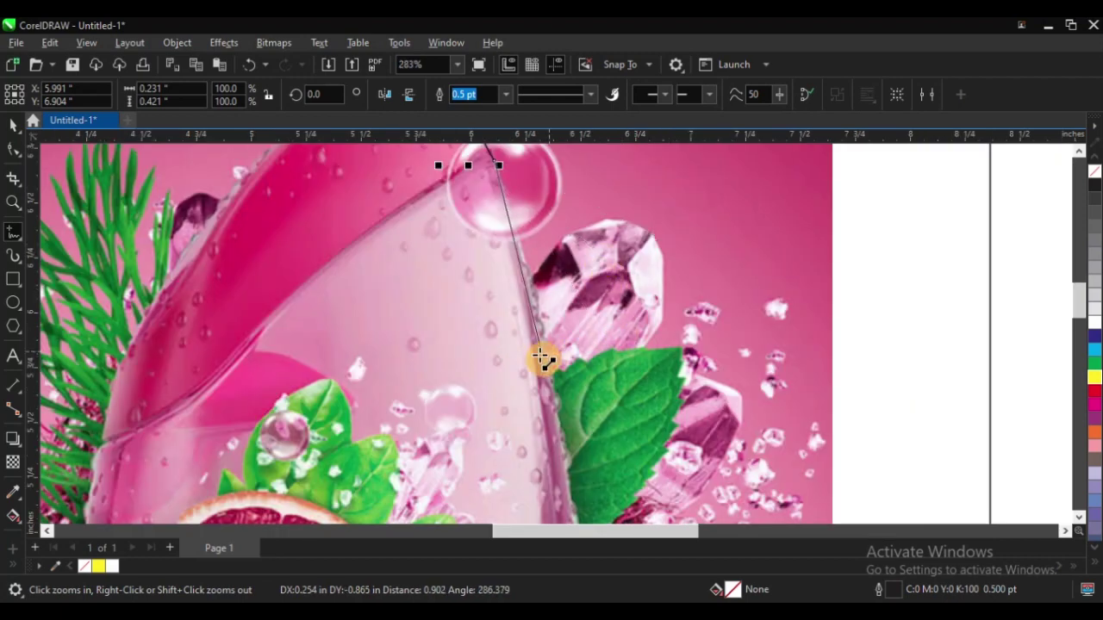
scroll(546, 360, "down", 3)
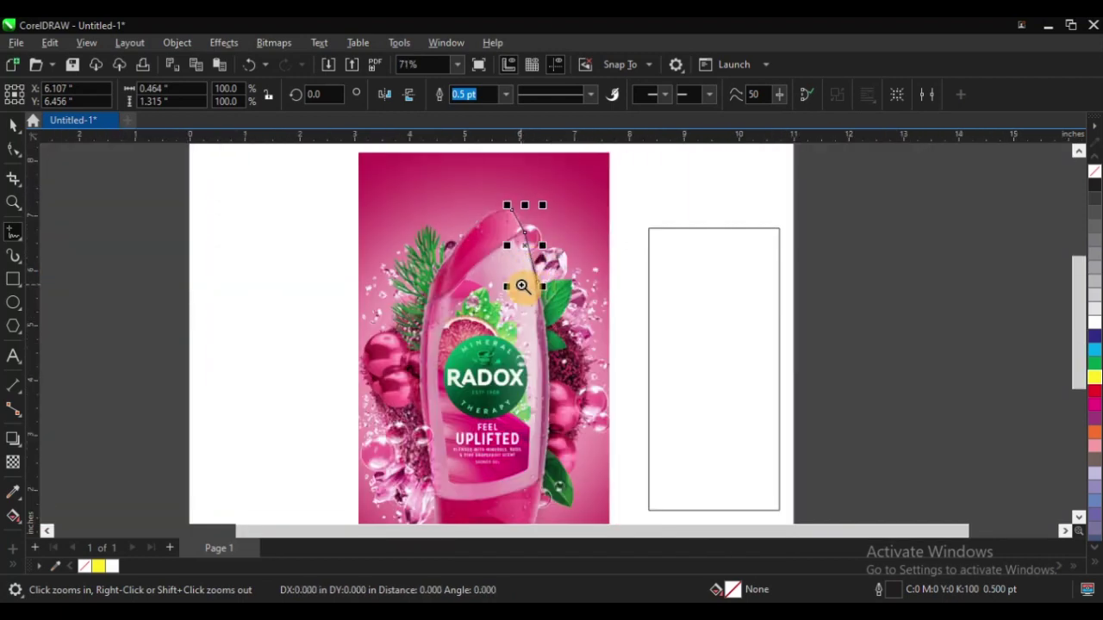
scroll(589, 379, "up", 3)
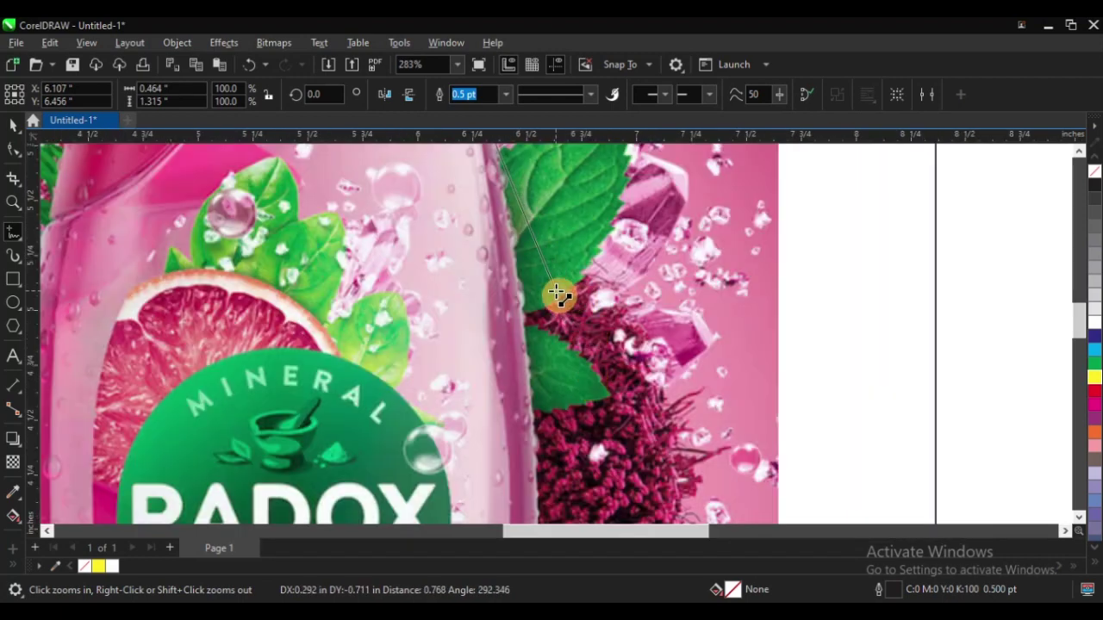
left_click(530, 369)
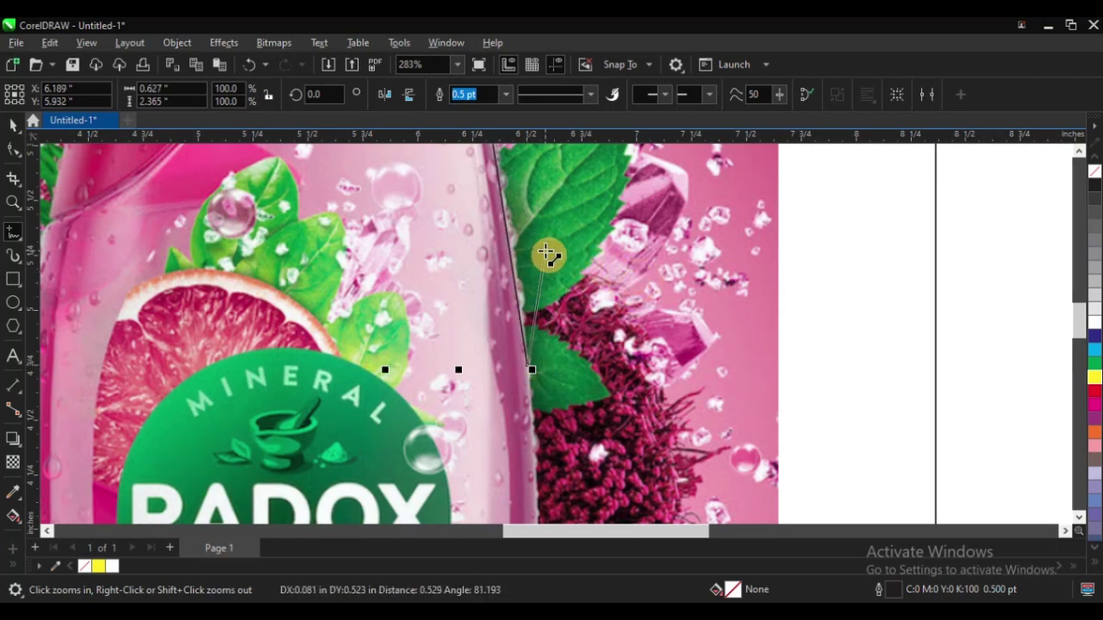
scroll(542, 253, "down", 3)
scroll(591, 394, "up", 3)
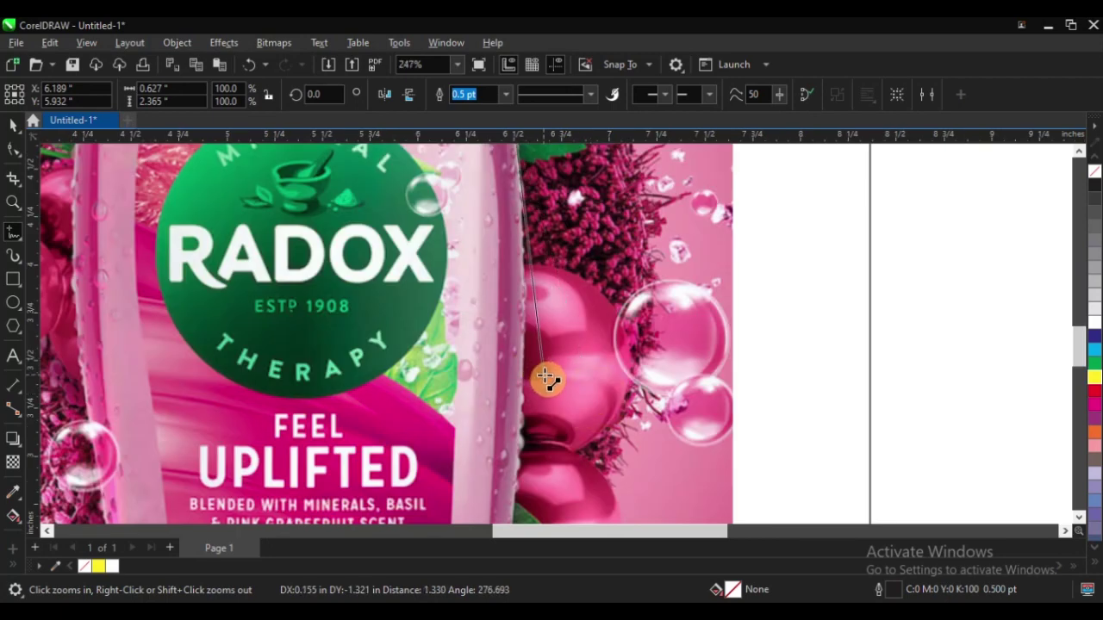
scroll(669, 363, "up", 2)
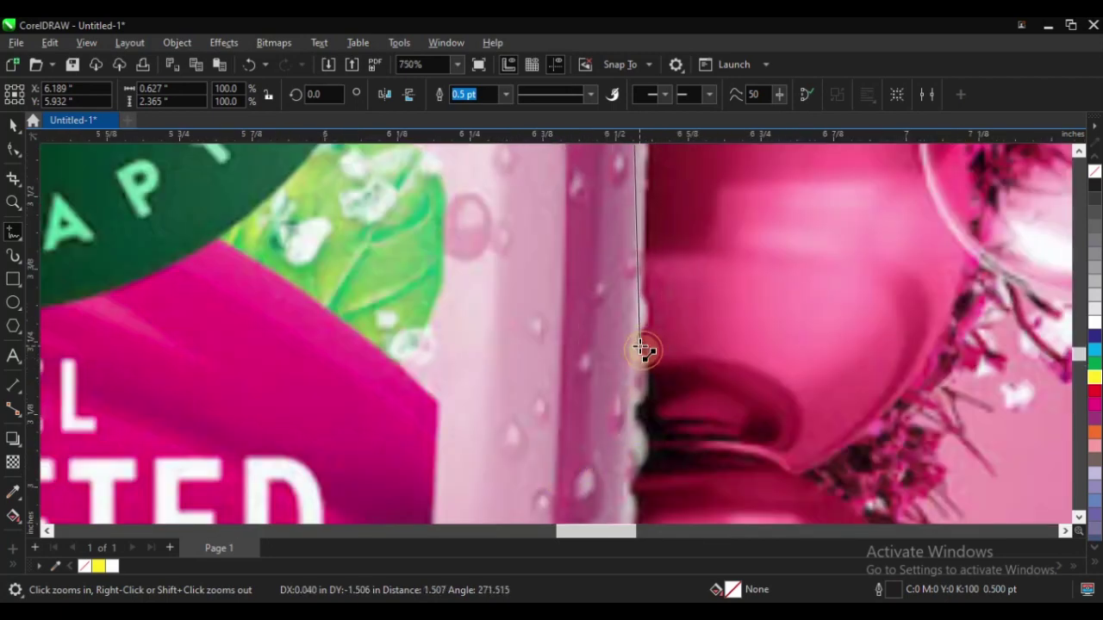
left_click(638, 347)
Extend the outline down to the large green leaf and around the notch where the bottle body meets the lower cap
scroll(586, 328, "down", 5)
scroll(630, 413, "up", 4)
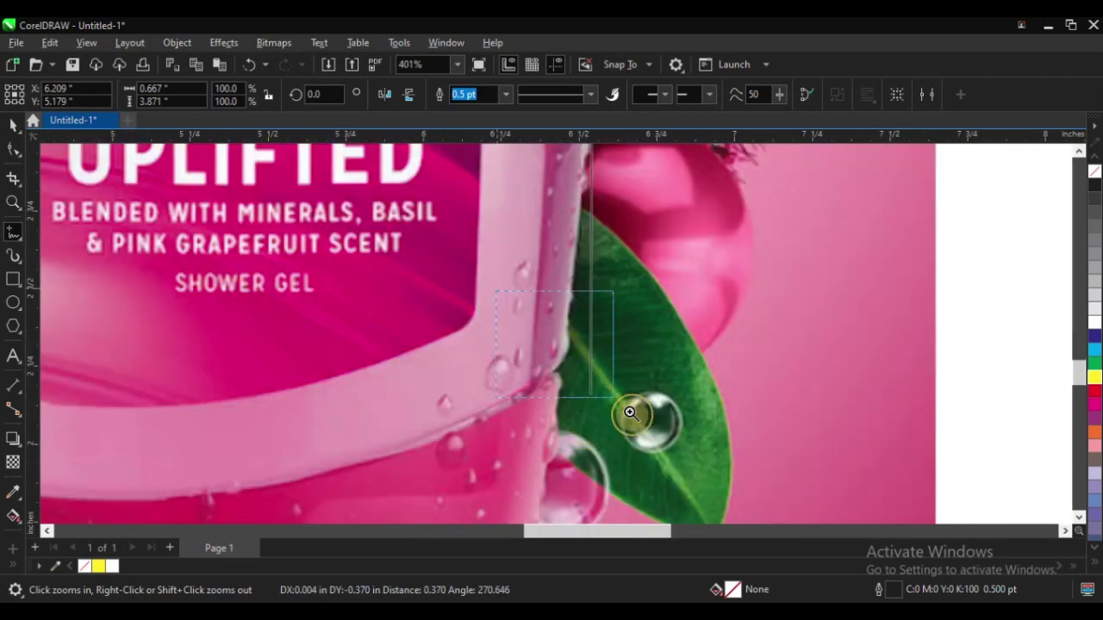
scroll(630, 413, "up", 2)
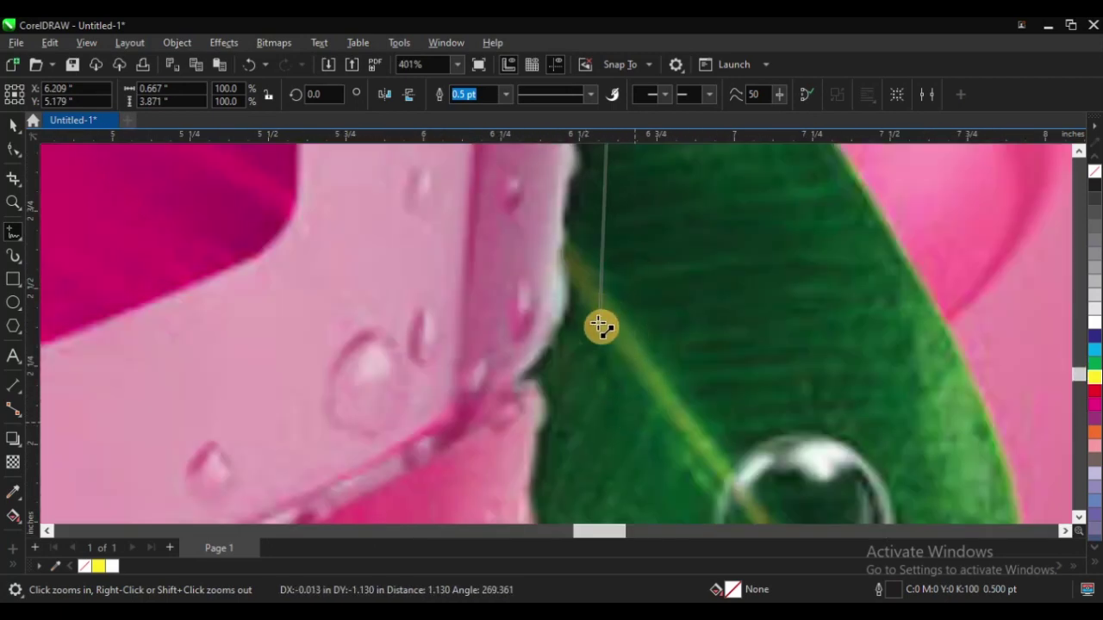
left_click(562, 292)
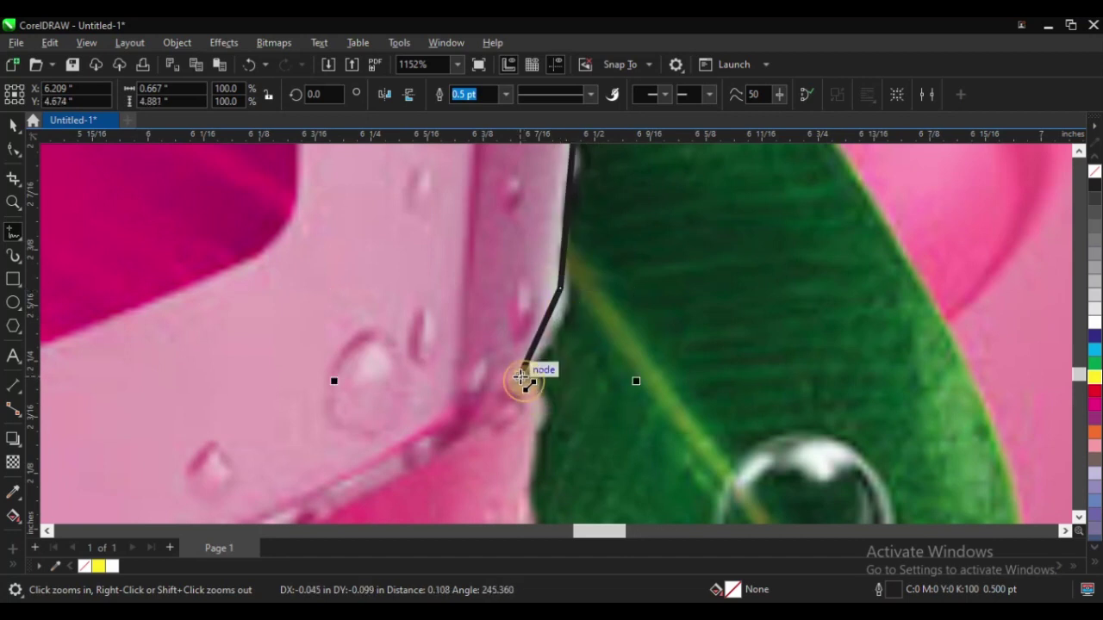
left_click(521, 377)
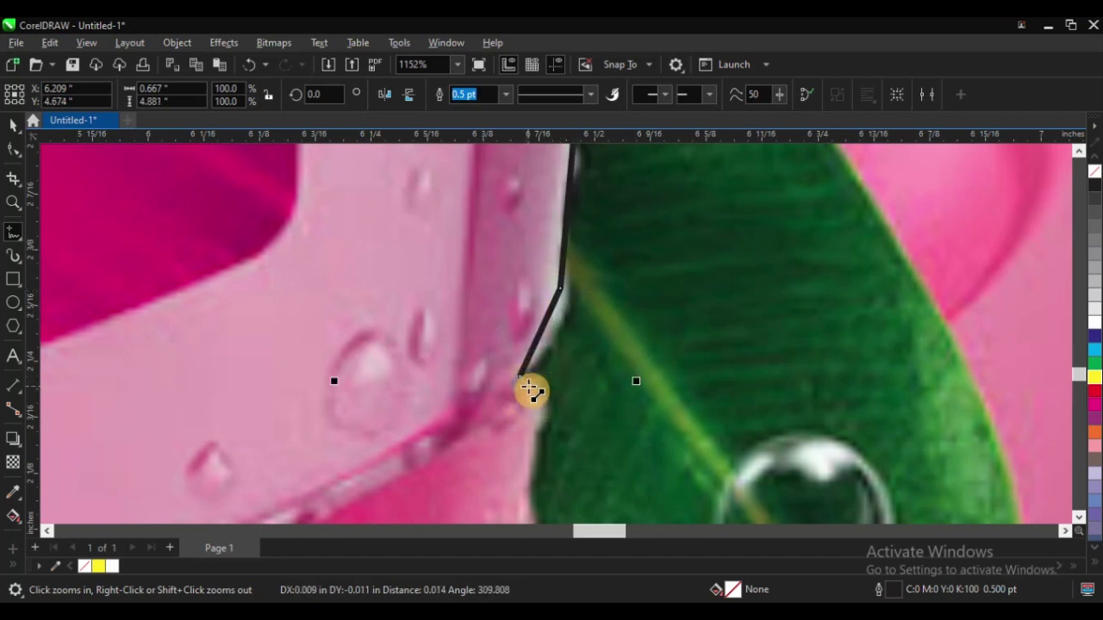
left_click(532, 441)
Trace the lower cap's right edge with a straight segment and carry the outline around its bottom corner onto the base edge
scroll(569, 318, "down", 5)
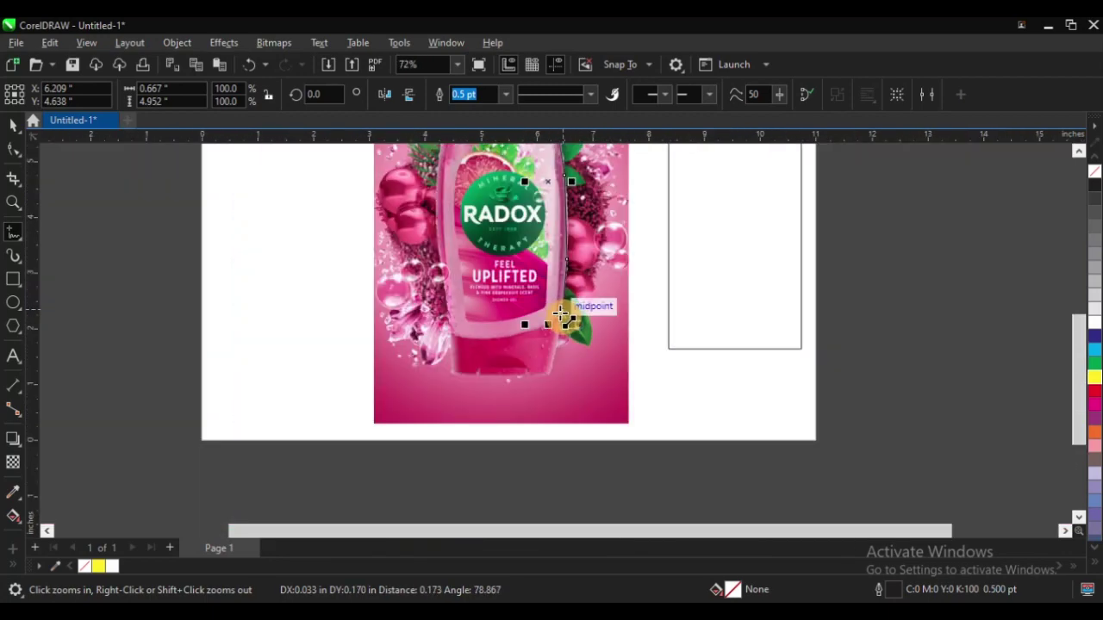
scroll(565, 317, "up", 2)
left_click_drag(357, 234, 577, 487)
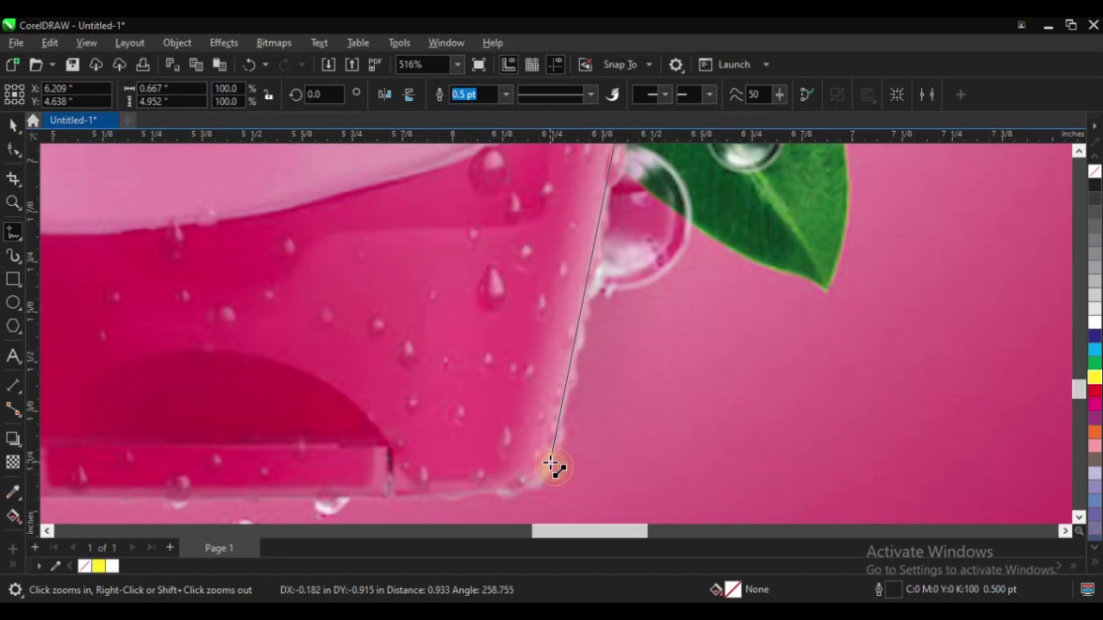
left_click(552, 465)
scroll(592, 288, "down", 2)
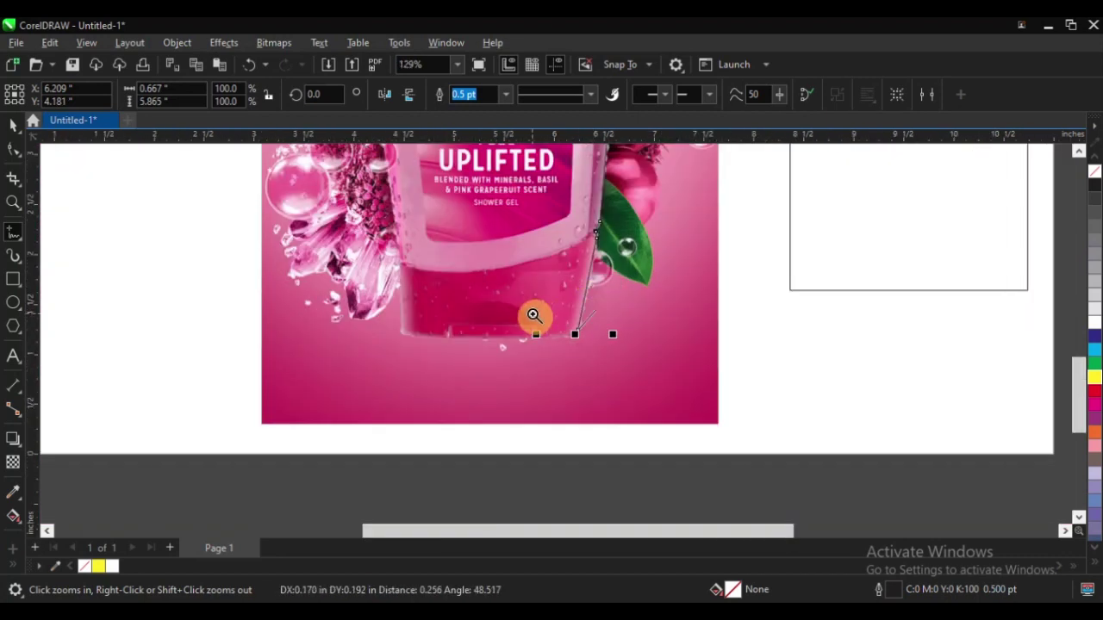
scroll(534, 315, "up", 3)
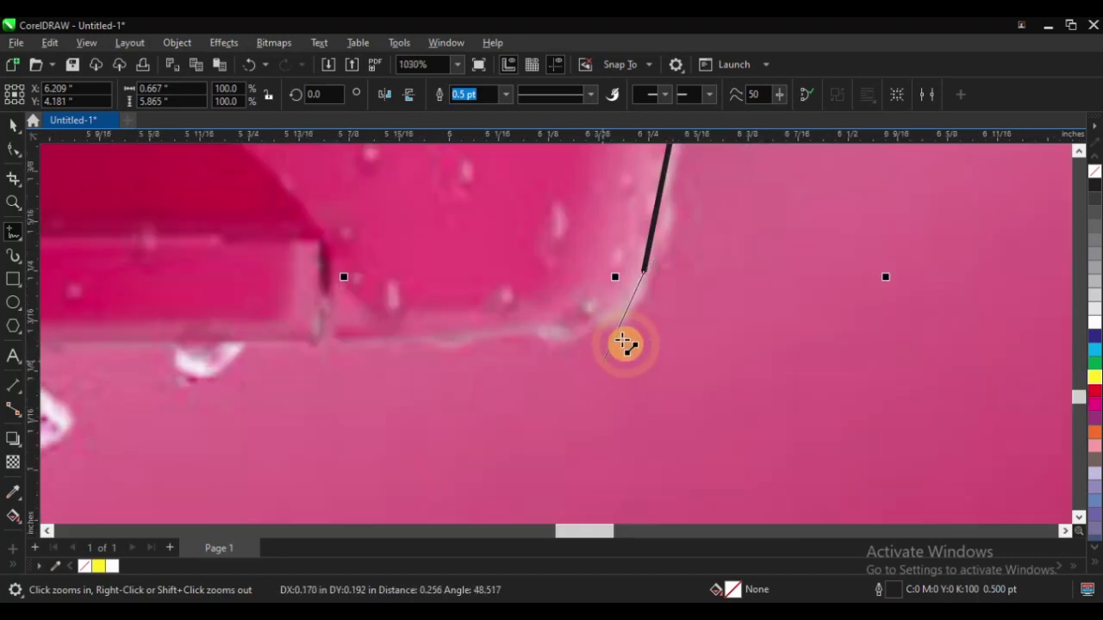
left_click(529, 335)
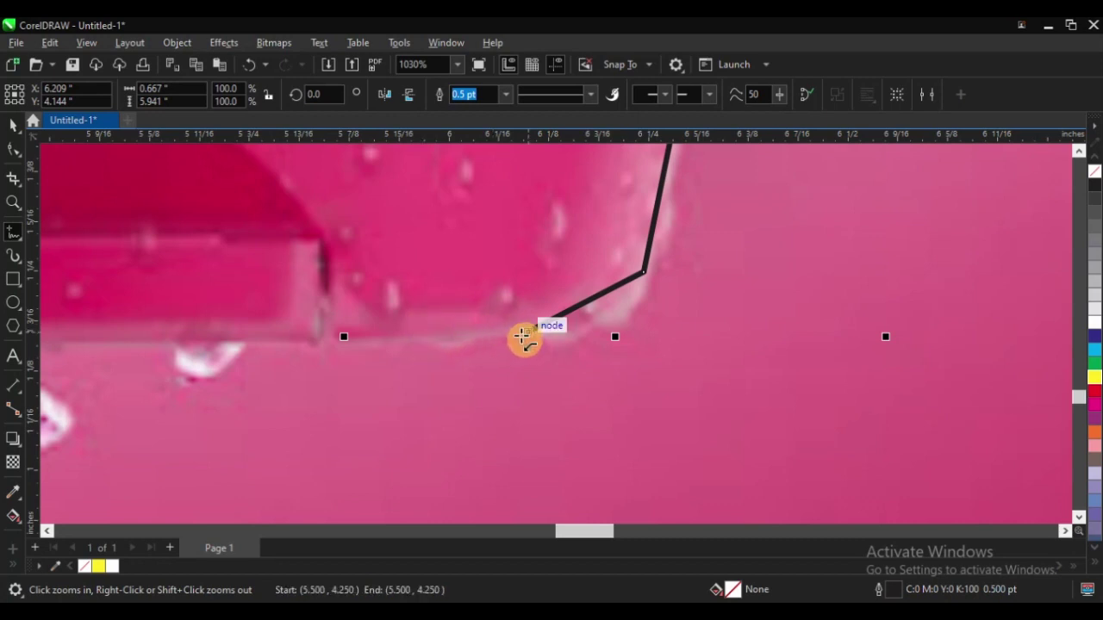
Trace the lower cap's base edge with straight segments to its left end and carry the outline around the bottom-left corner
scroll(635, 371, "down", 3)
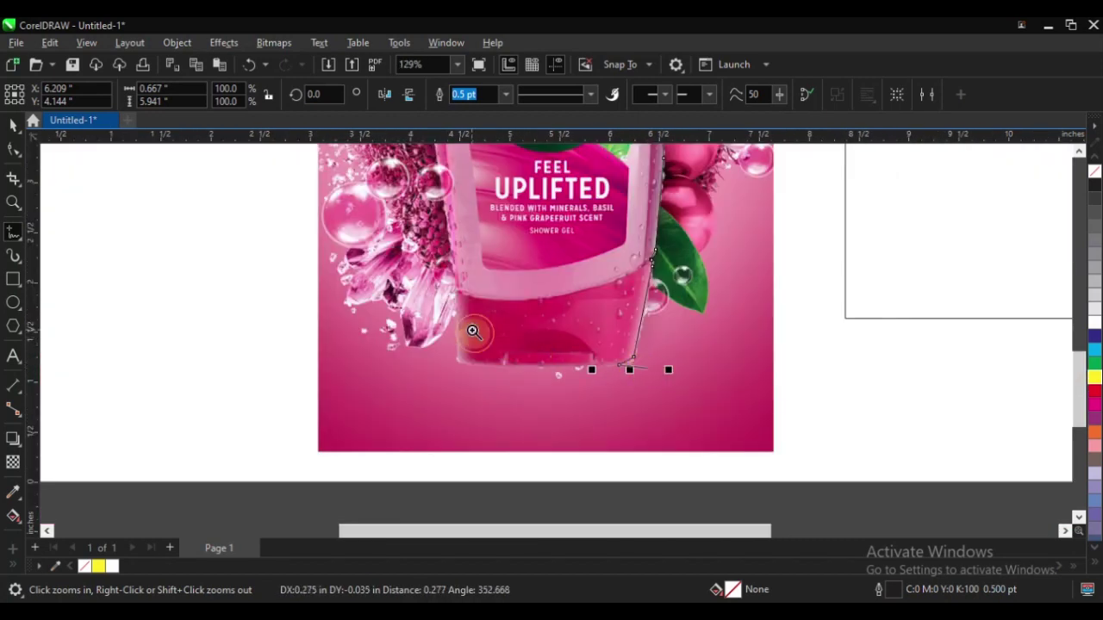
scroll(635, 401, "up", 3)
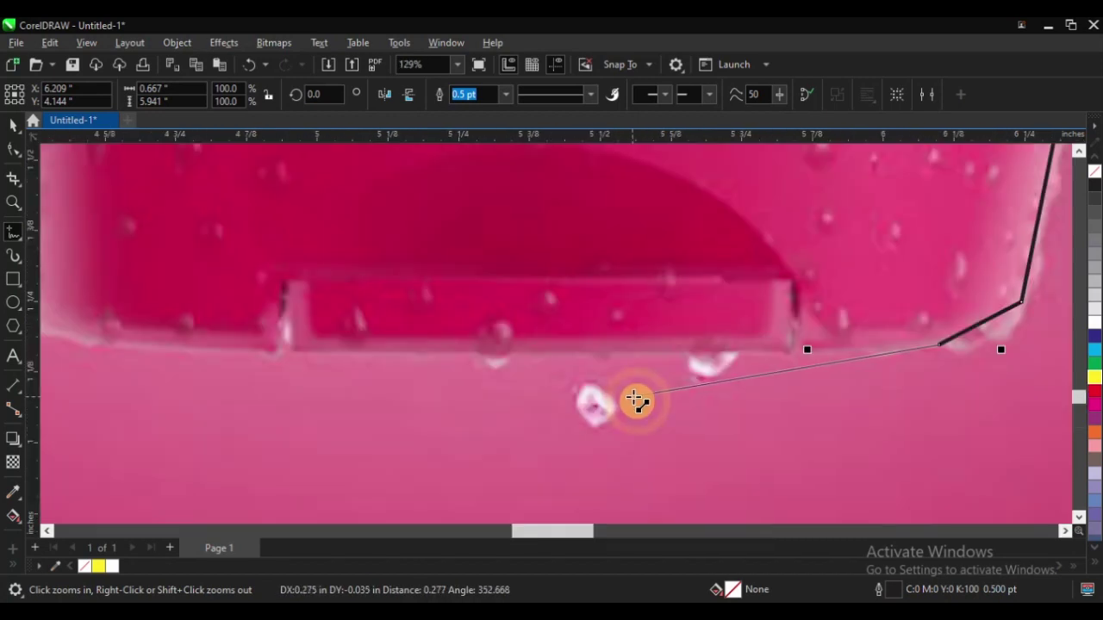
left_click(285, 351)
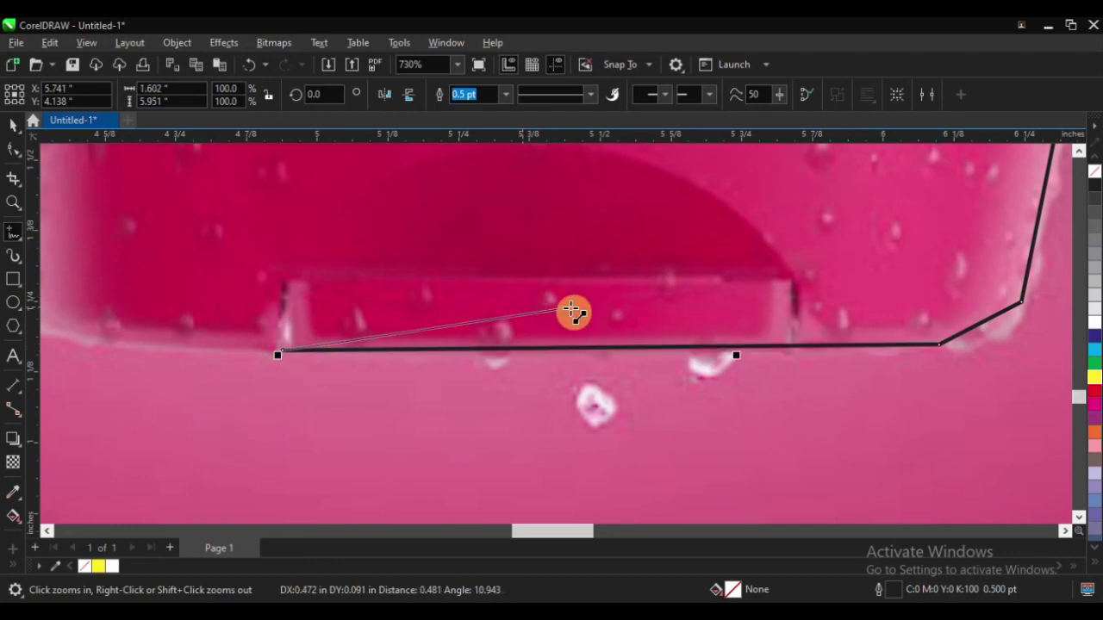
scroll(586, 324, "down", 1)
scroll(608, 340, "up", 3)
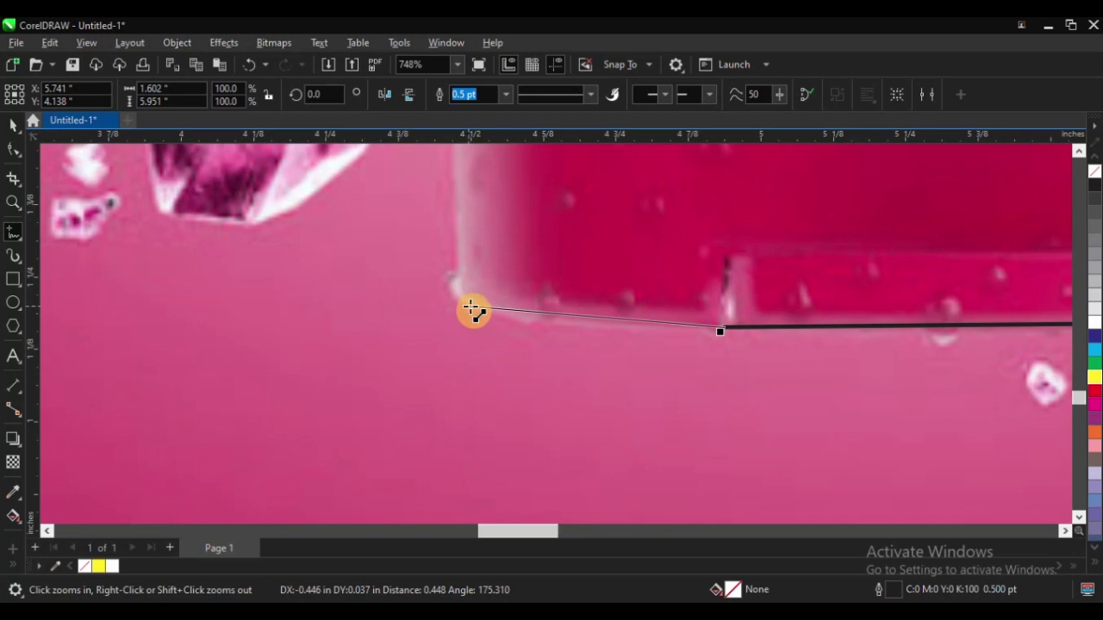
left_click(470, 305)
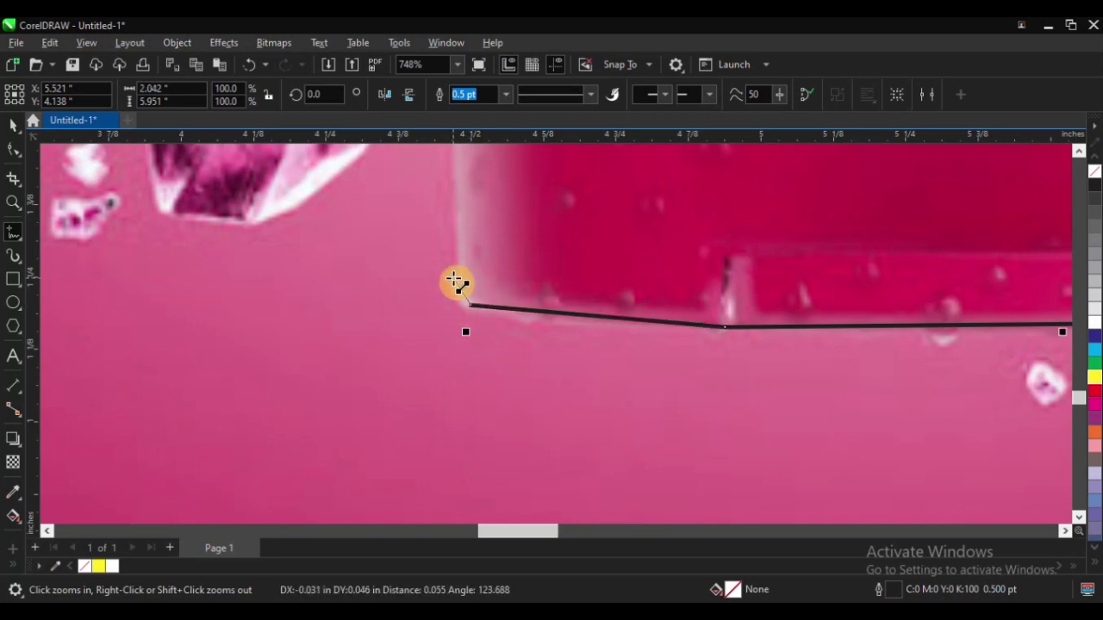
left_click(454, 280)
Extend the outline up the lower cap's left edge and into the notch where the cap meets the bottle body
scroll(468, 330, "down", 6)
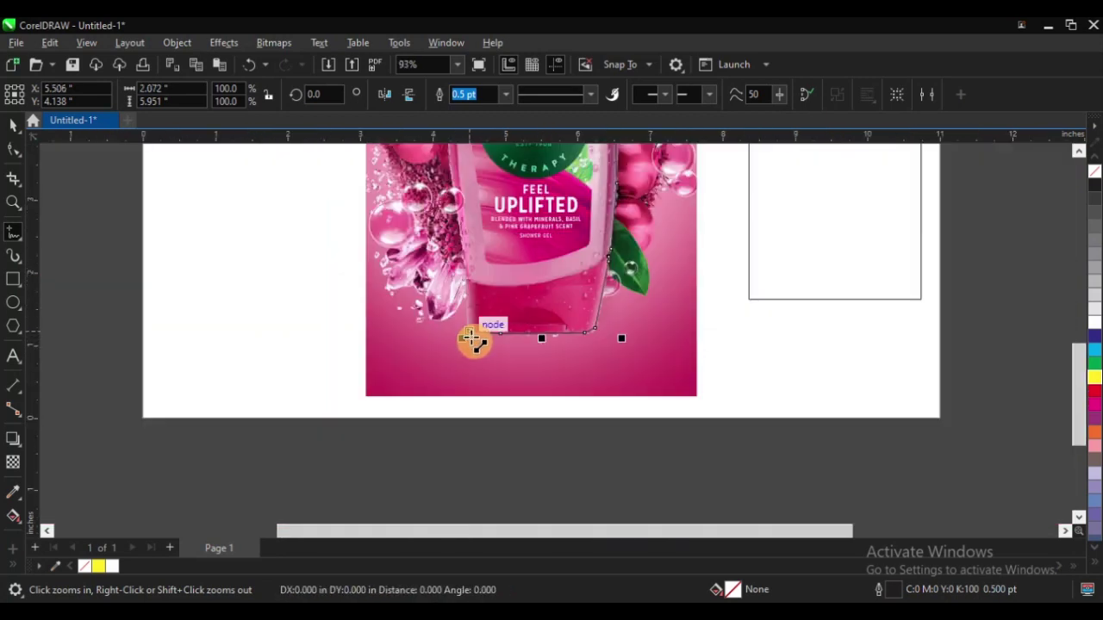
scroll(460, 303, "up", 5)
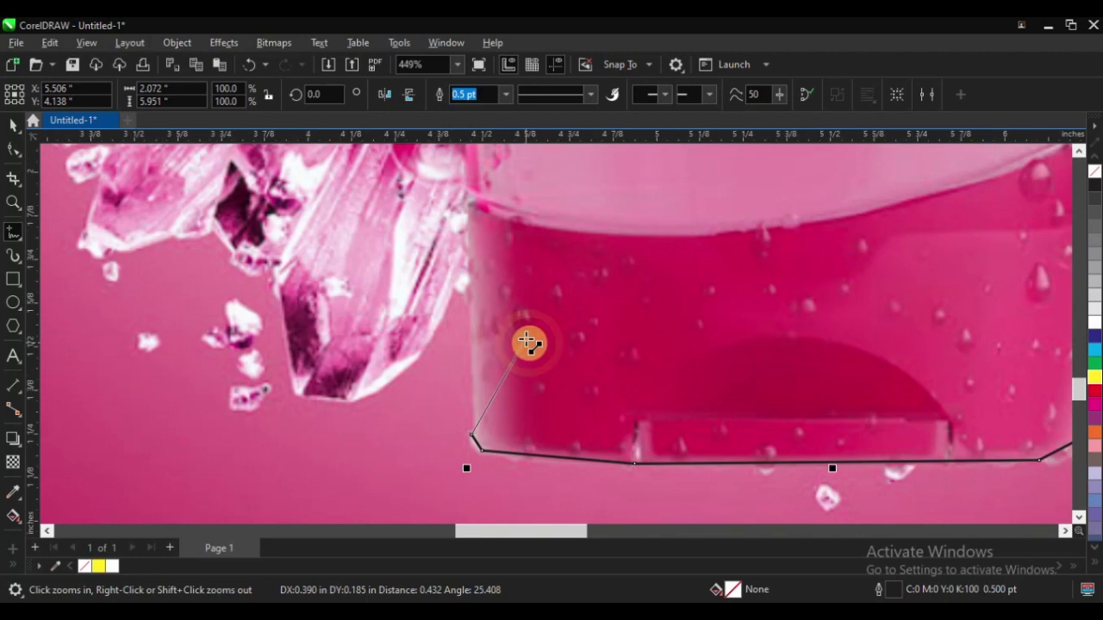
left_click(468, 207)
scroll(489, 349, "down", 3)
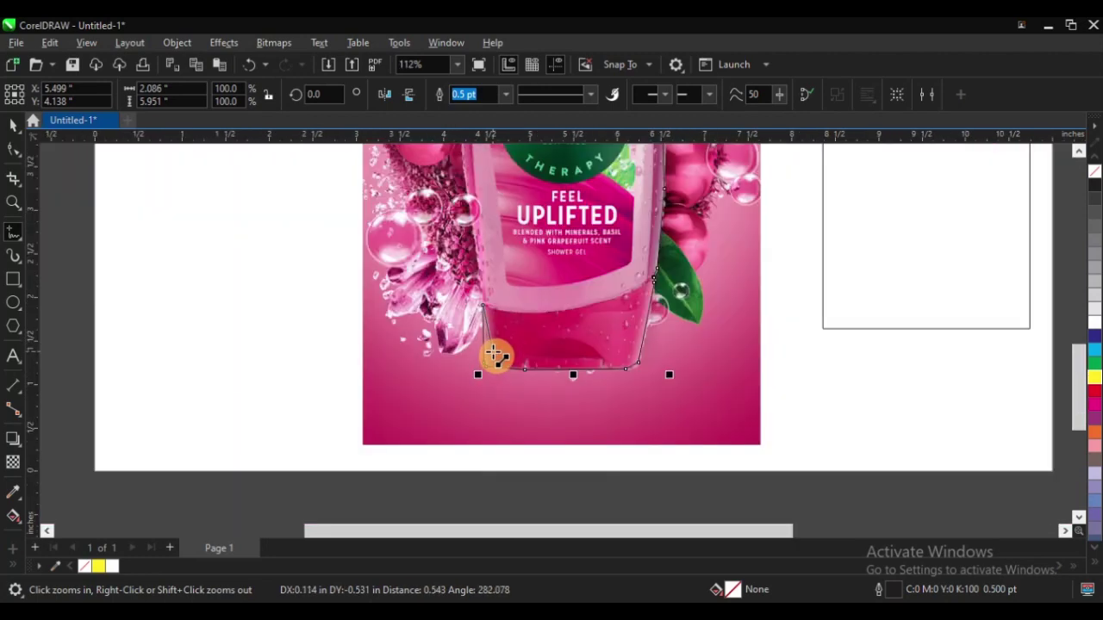
scroll(519, 334, "up", 4)
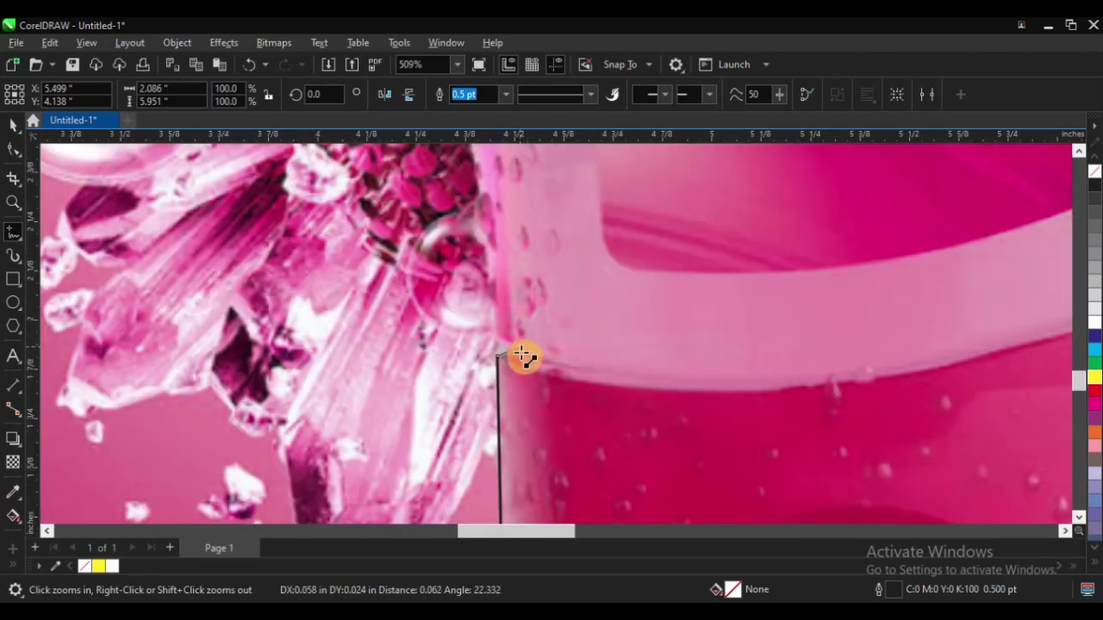
scroll(526, 344, "up", 3)
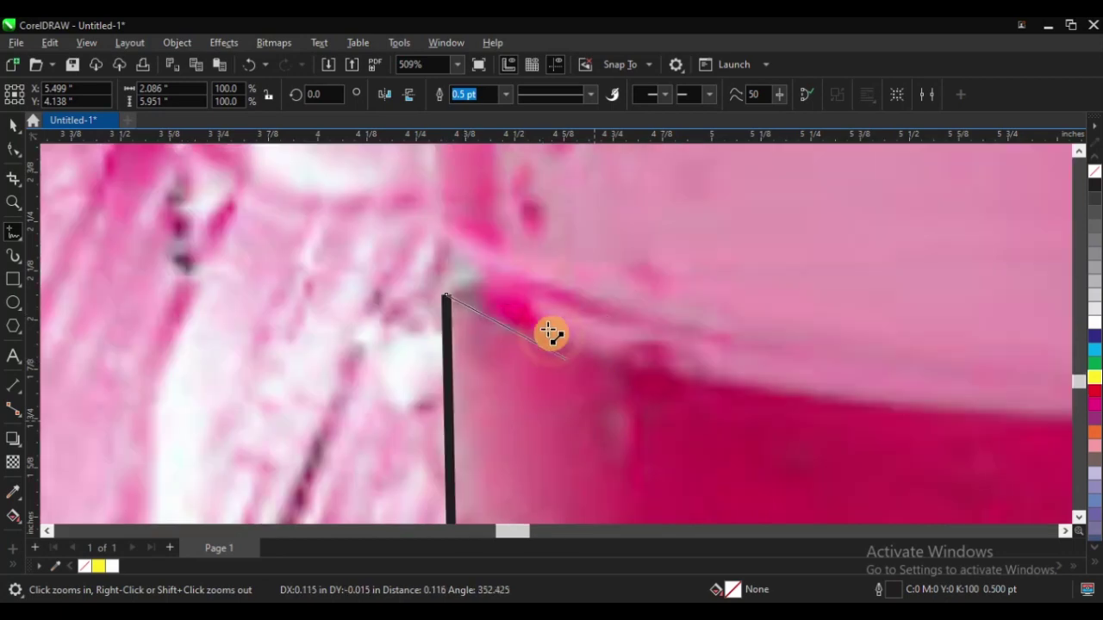
left_click(460, 271)
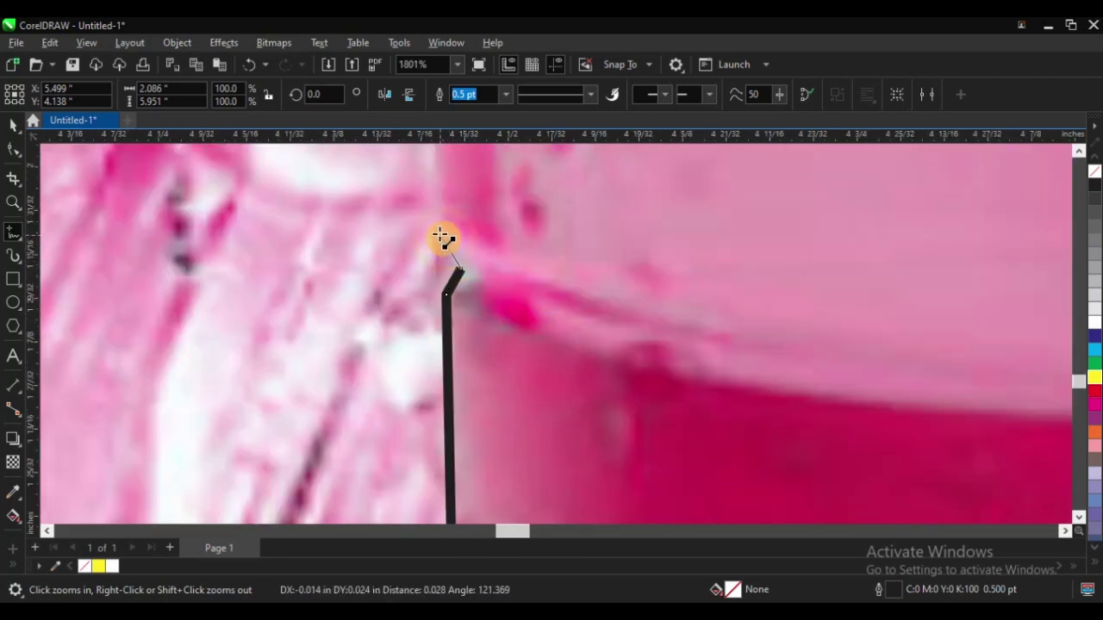
Continue the outline with straight segments up the bottle body's left edge, from the lower notch to just below the upper cap's seam
scroll(460, 362, "down", 9)
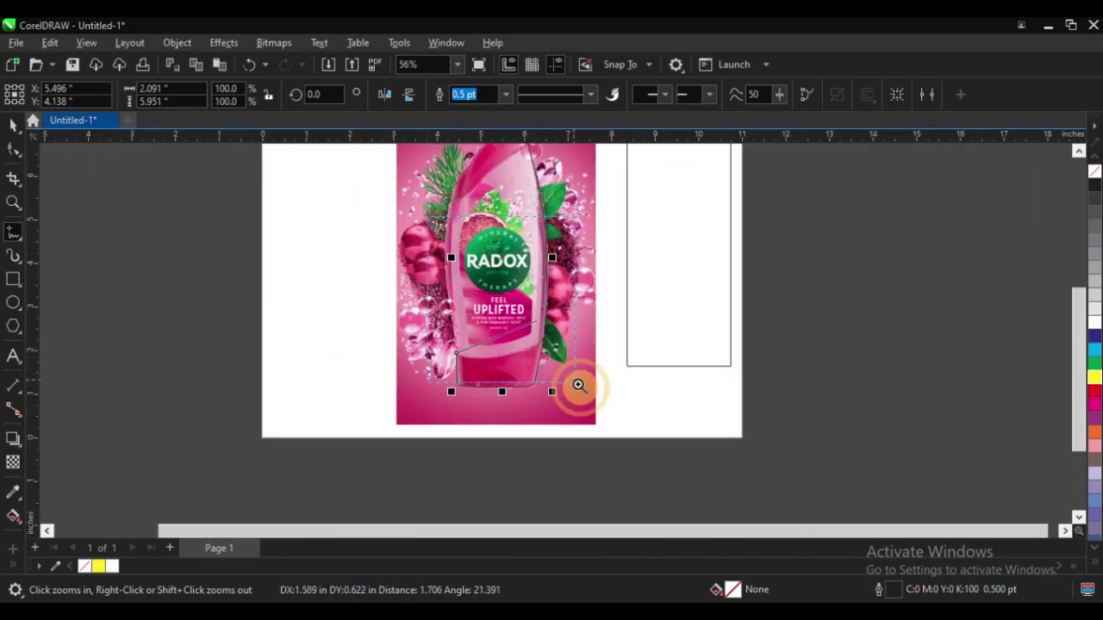
scroll(460, 273, "up", 2)
scroll(429, 350, "up", 3)
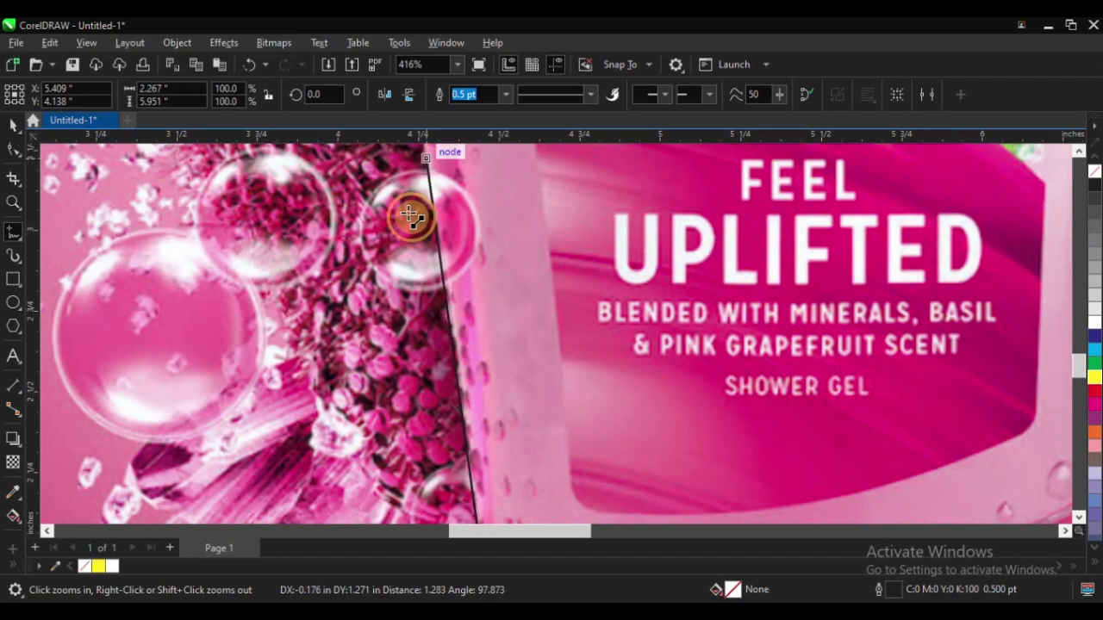
scroll(419, 216, "down", 5)
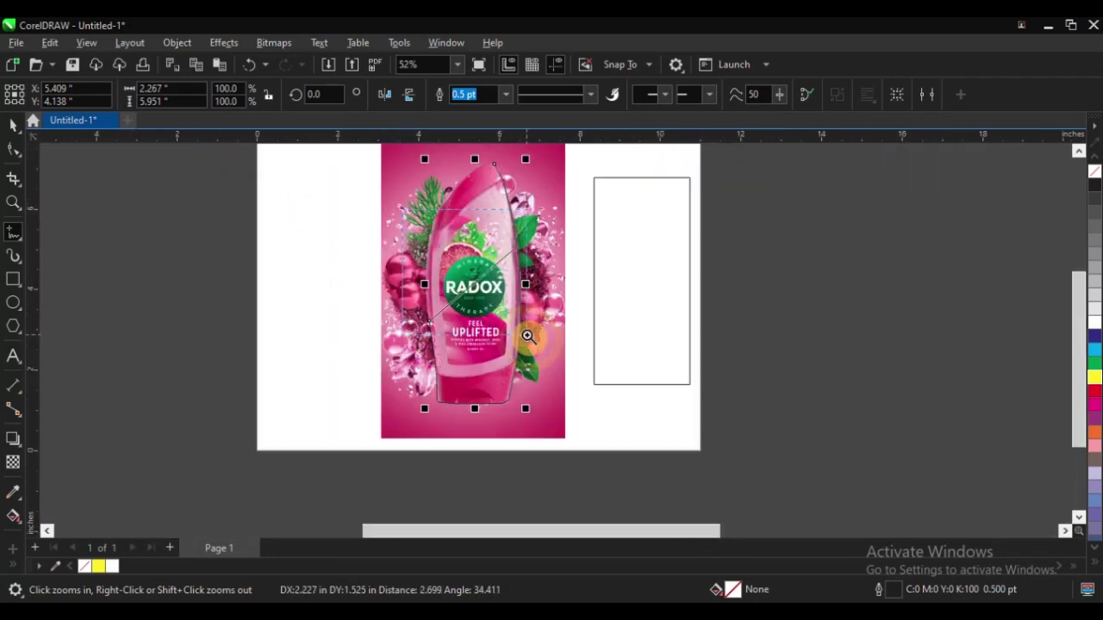
scroll(402, 211, "up", 3)
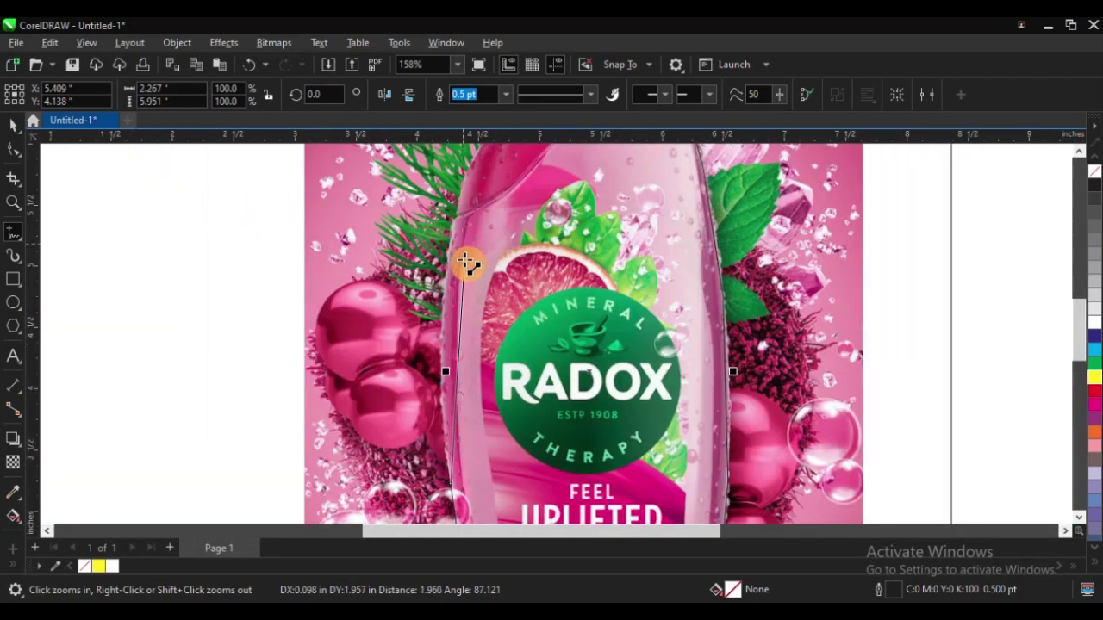
scroll(430, 214, "up", 5)
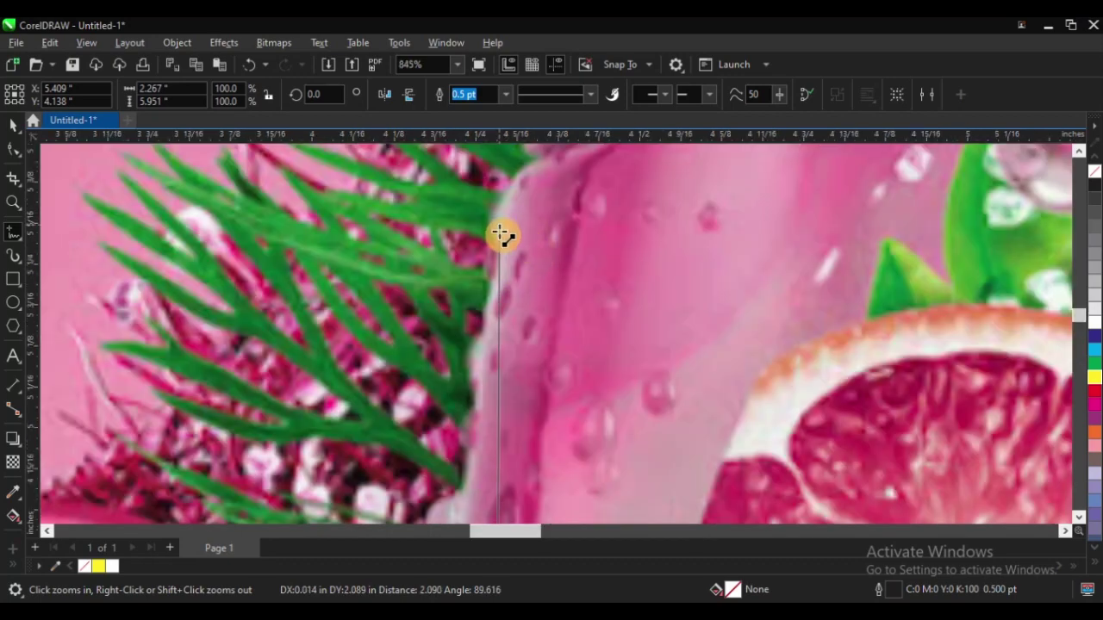
scroll(505, 320, "down", 8)
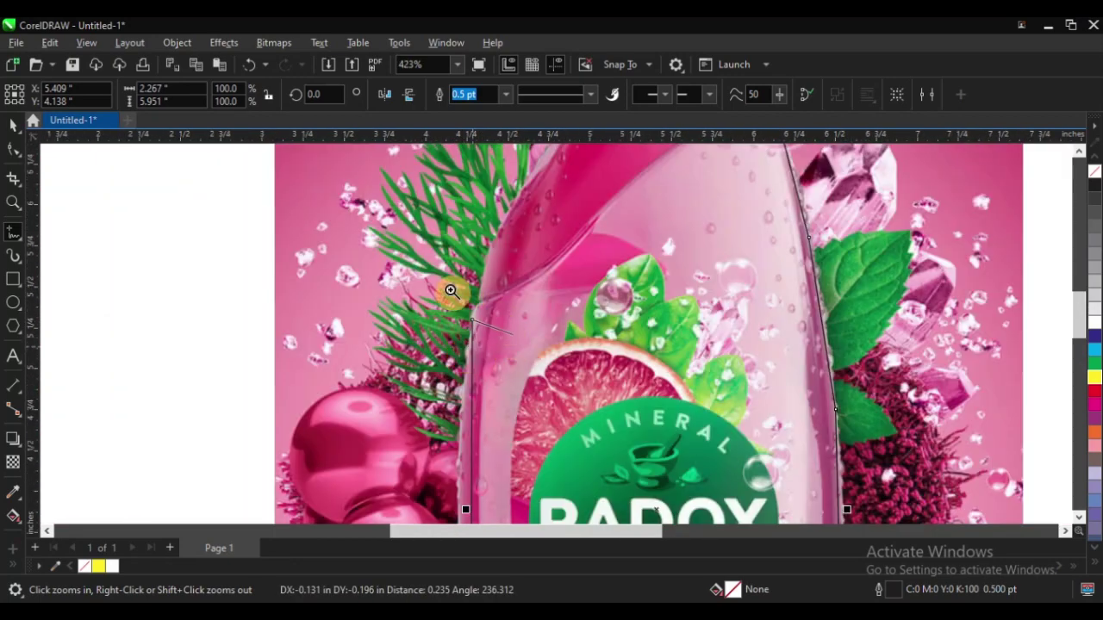
scroll(524, 332, "up", 4)
scroll(513, 297, "up", 6)
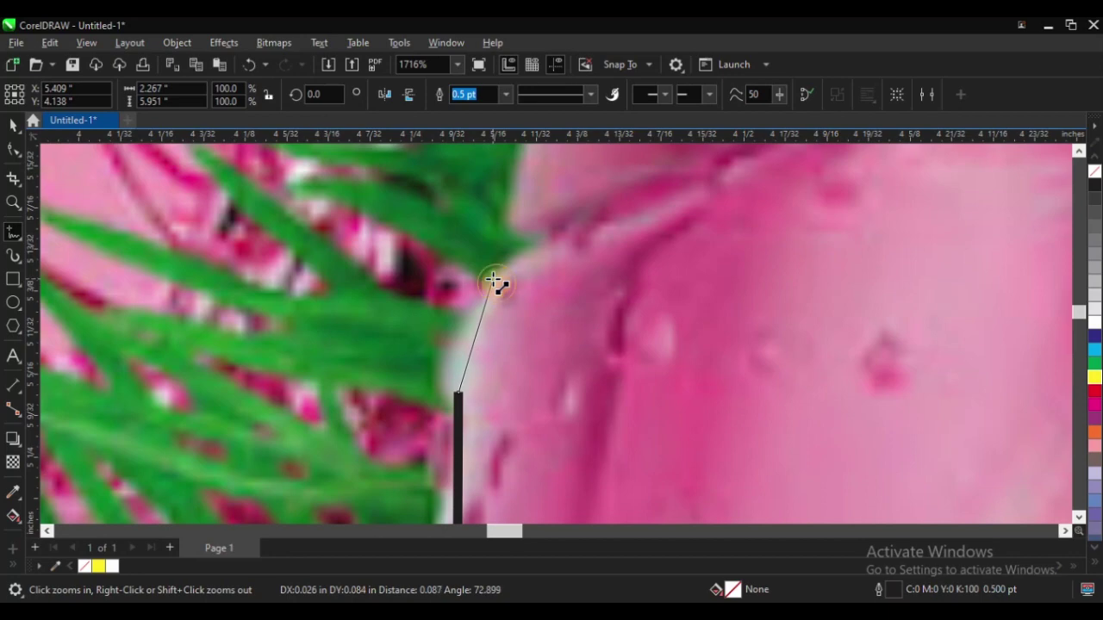
Trace around the notch at the upper cap's seam and begin the cap's left edge beside the green sprigs
left_click(493, 280)
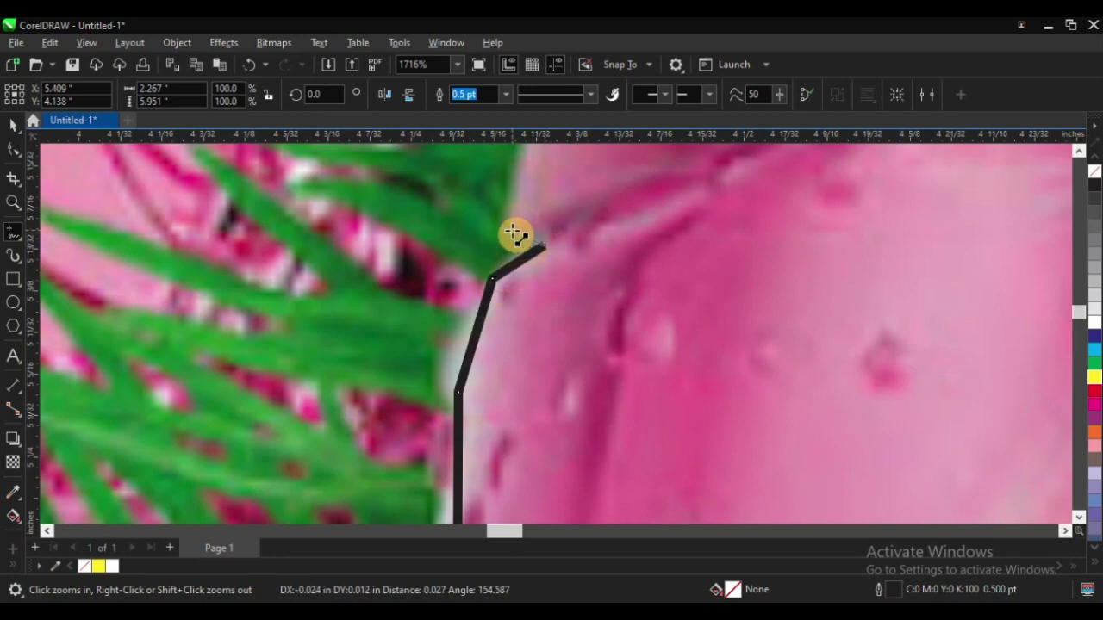
left_click(524, 231)
scroll(500, 298, "down", 6)
scroll(487, 275, "up", 6)
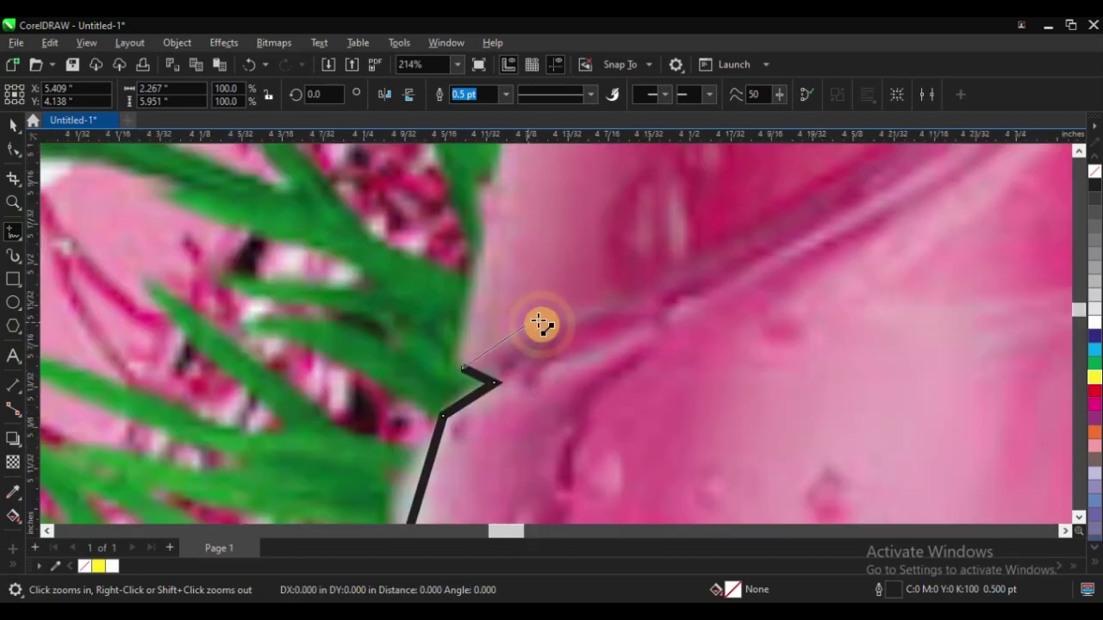
left_click(498, 184)
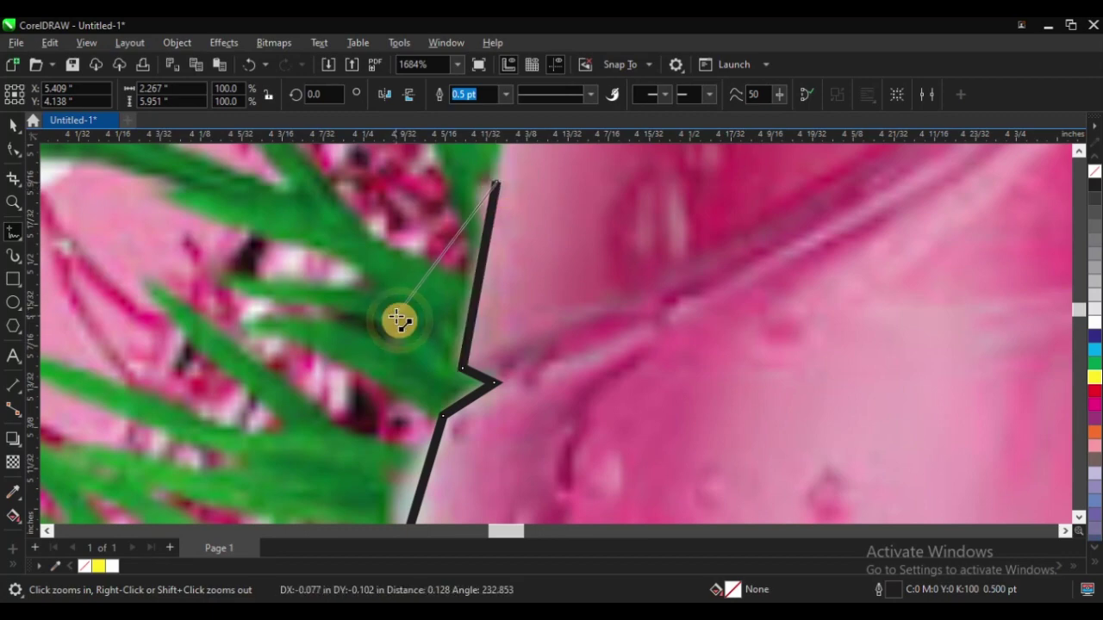
Extend the outline along the upper cap's slanted left edge, from the green sprigs to the dark crystal
scroll(405, 344, "down", 6)
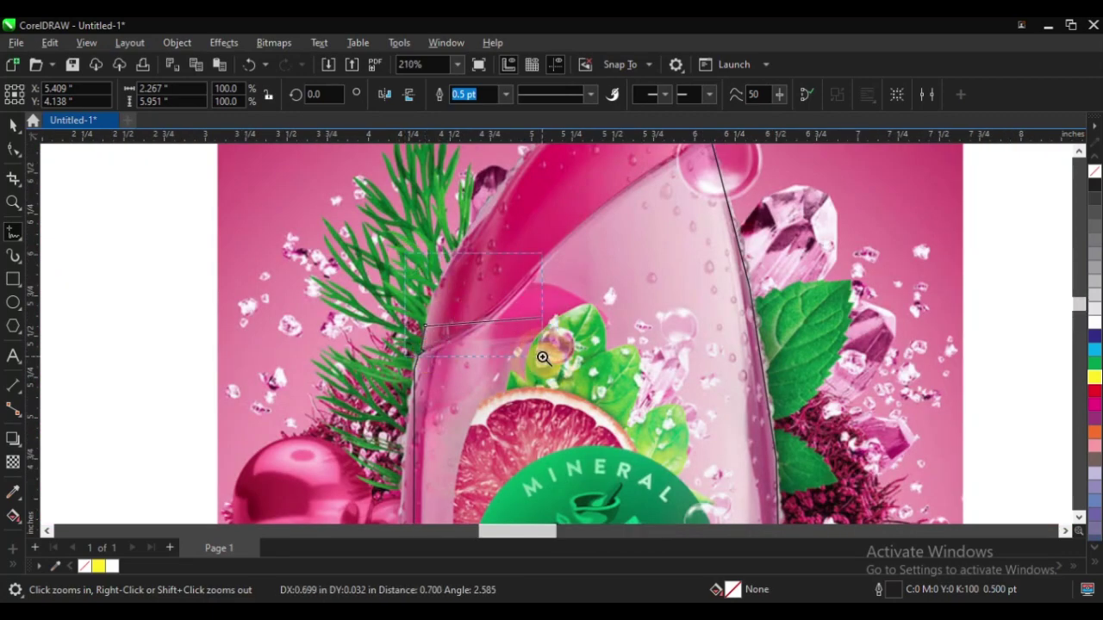
scroll(435, 284, "up", 4)
scroll(398, 336, "down", 5)
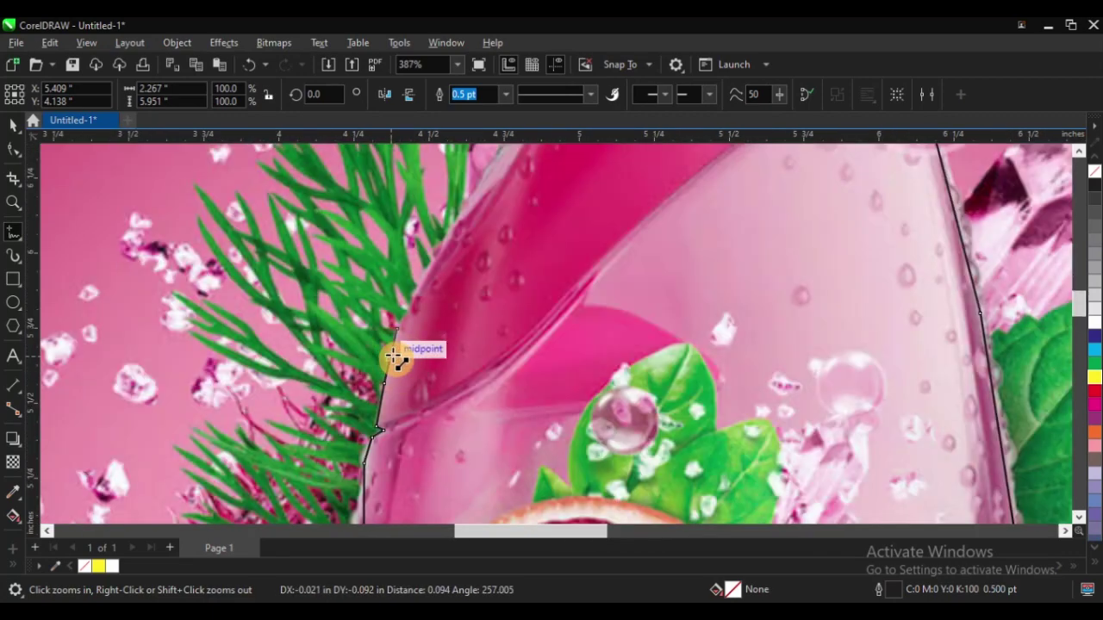
scroll(500, 353, "up", 8)
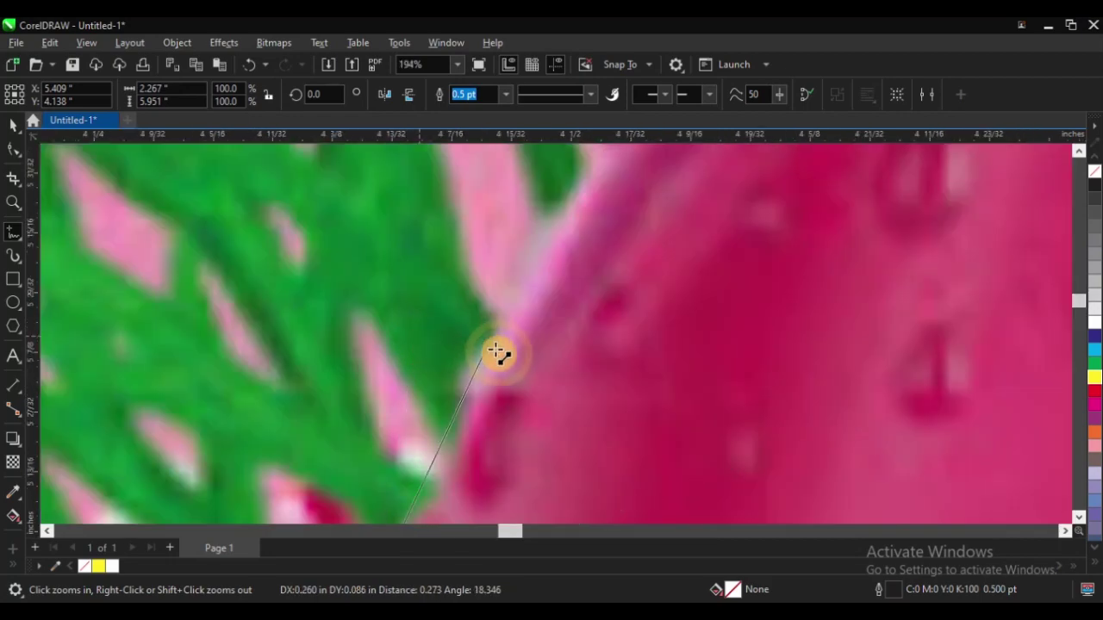
left_click(563, 230)
scroll(393, 357, "down", 6)
scroll(405, 301, "up", 3)
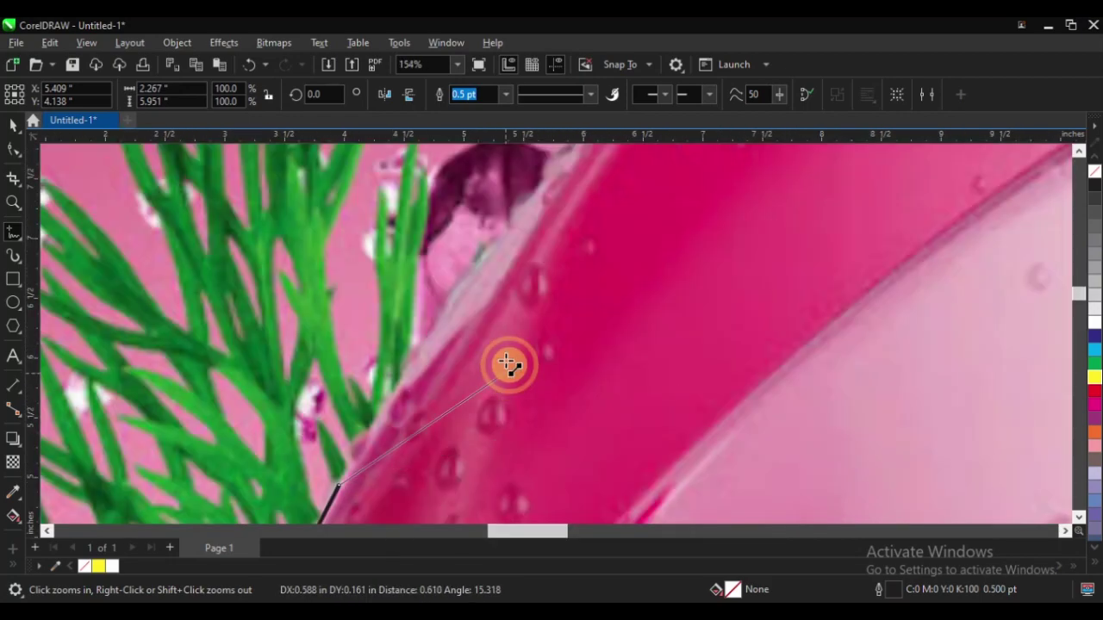
left_click(466, 280)
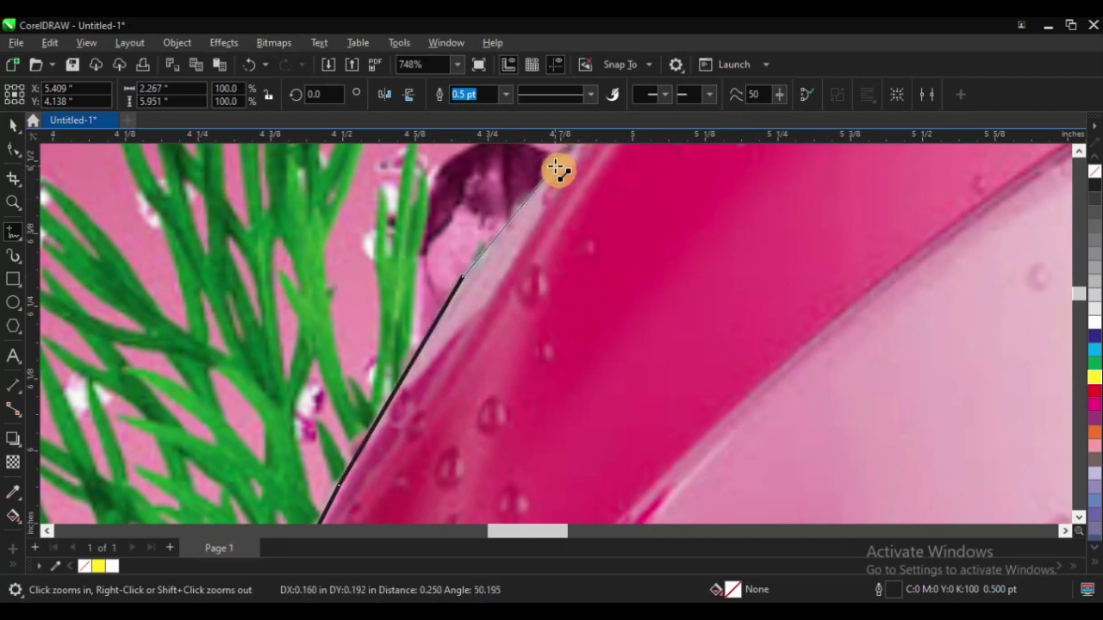
Carry the outline from the dark crystal over the bottle's rounded top and close it on the starting node
scroll(392, 342, "down", 2)
scroll(392, 342, "down", 3)
scroll(401, 283, "up", 5)
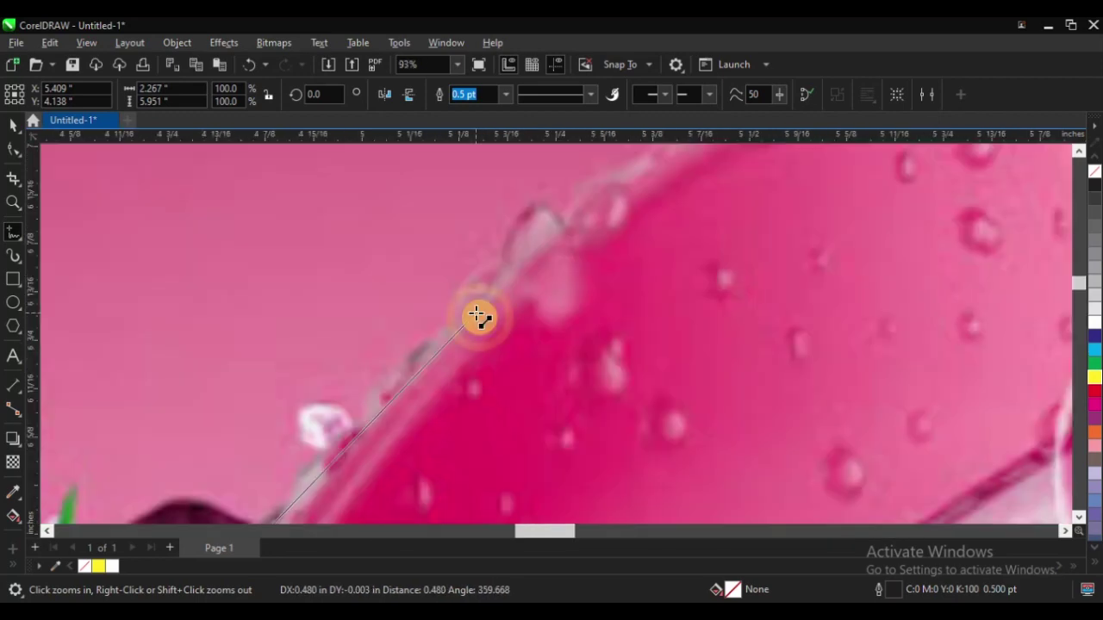
scroll(561, 227, "down", 5)
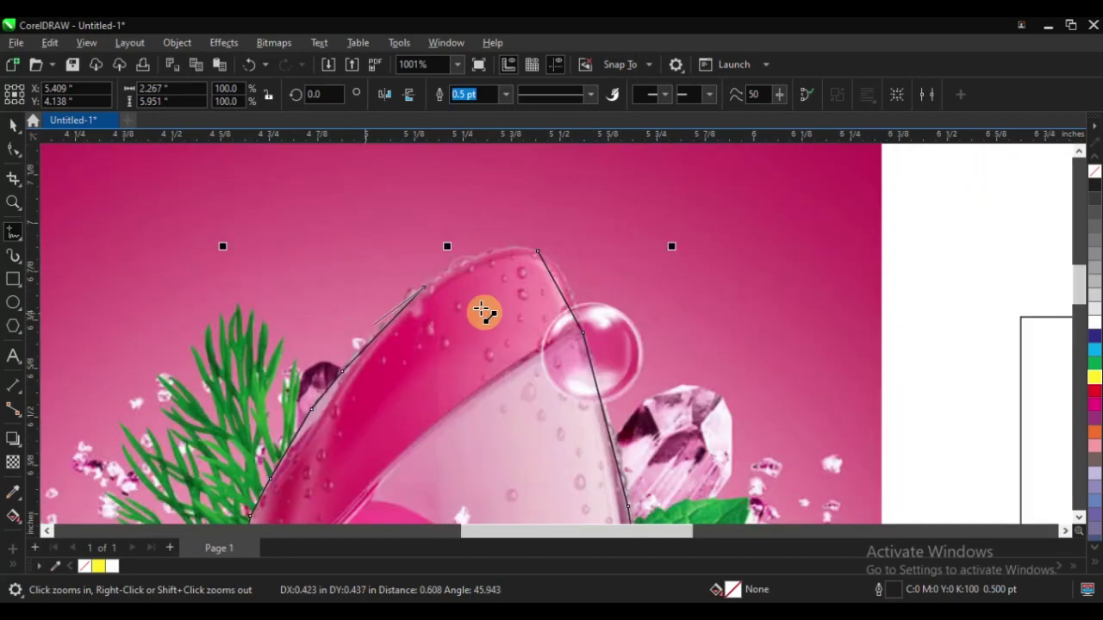
scroll(528, 271, "up", 3)
scroll(504, 252, "up", 3)
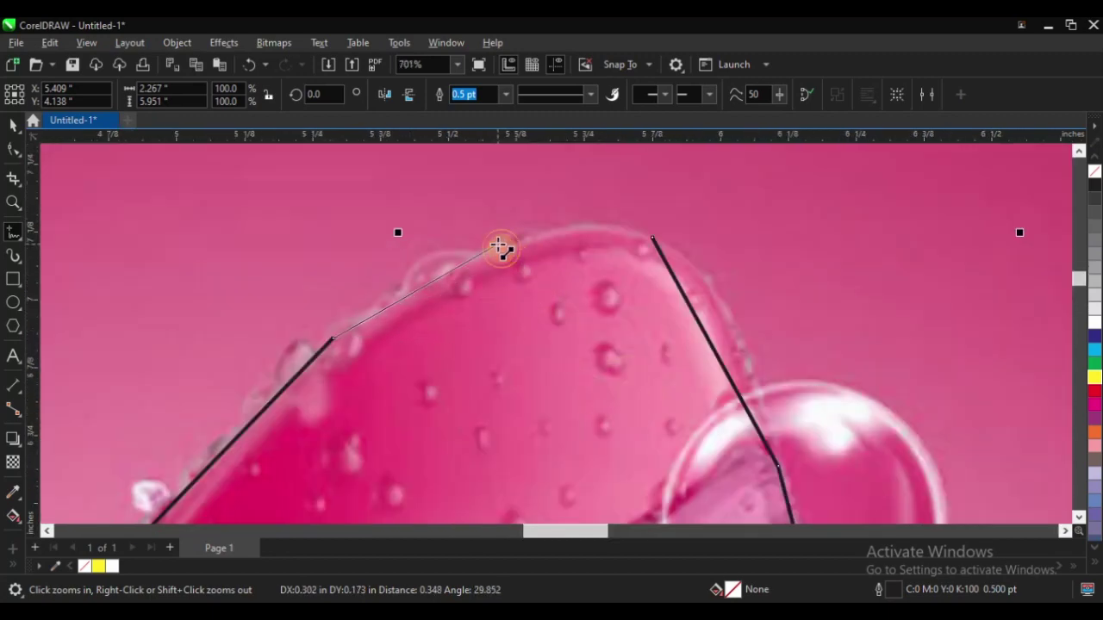
left_click(498, 247)
left_click(655, 234)
scroll(603, 233, "down", 8)
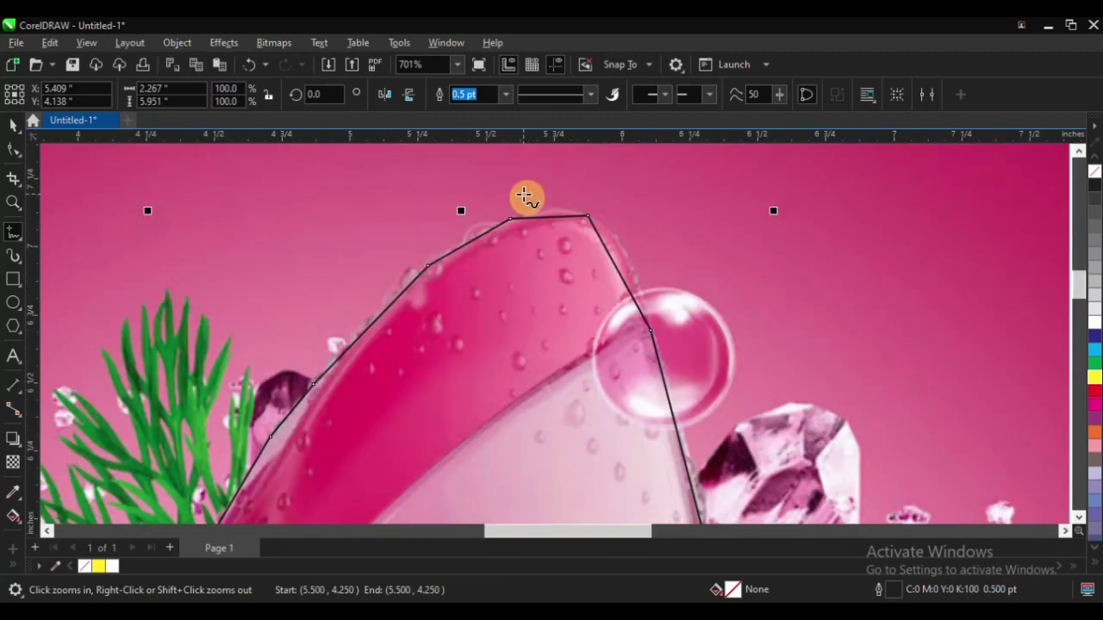
Select all nodes of the closed bottle outline with the Shape tool and convert its segments to curves
scroll(621, 332, "up", 1)
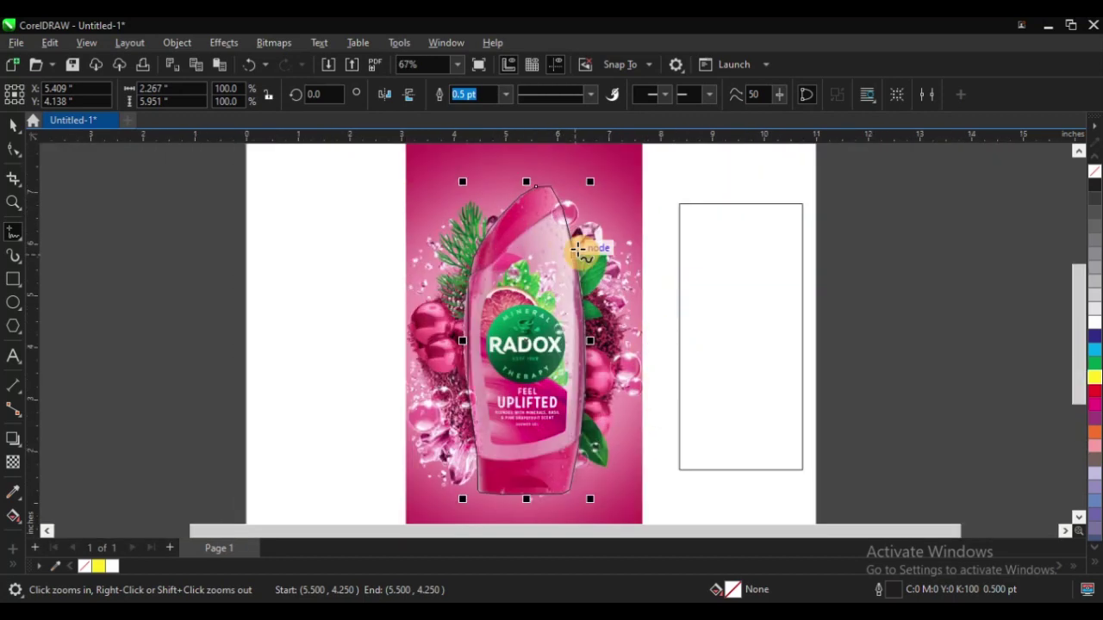
key("F10")
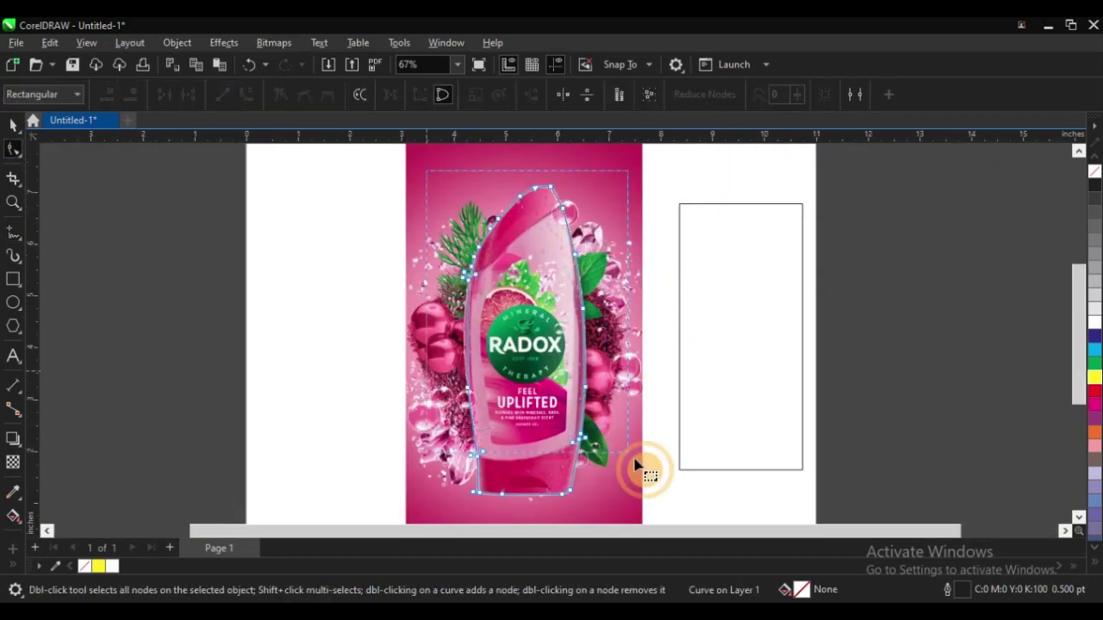
scroll(671, 528, "down", 1)
key("ctrl+a")
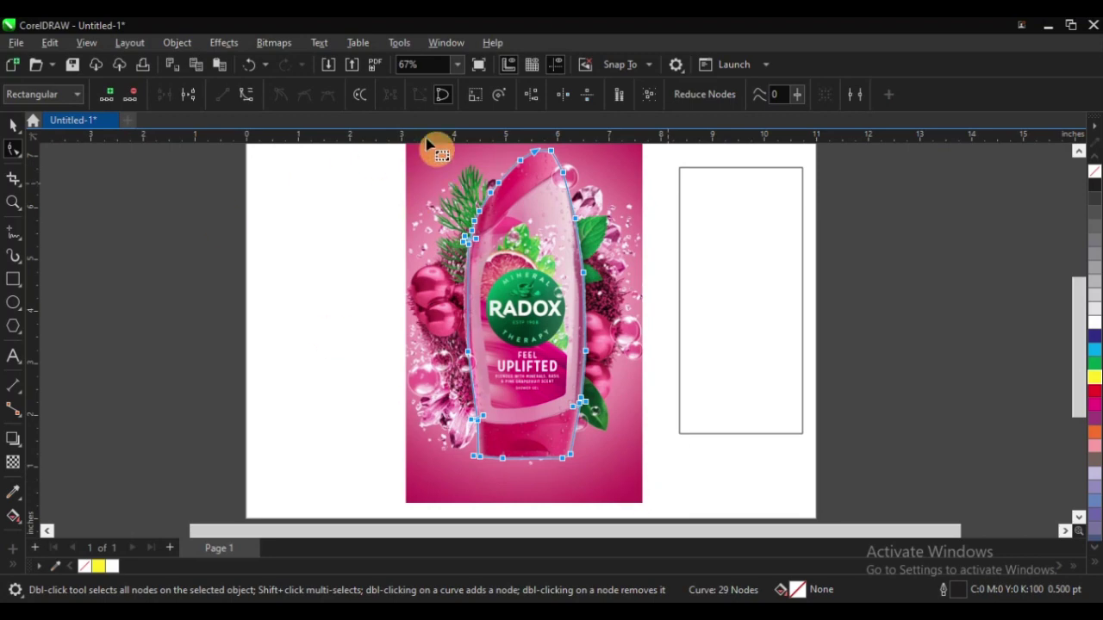
left_click(248, 95)
Bend the short segment at the bottle's top upward to follow the cap's rounded upper edge
scroll(508, 345, "down", 1)
scroll(551, 223, "up", 8)
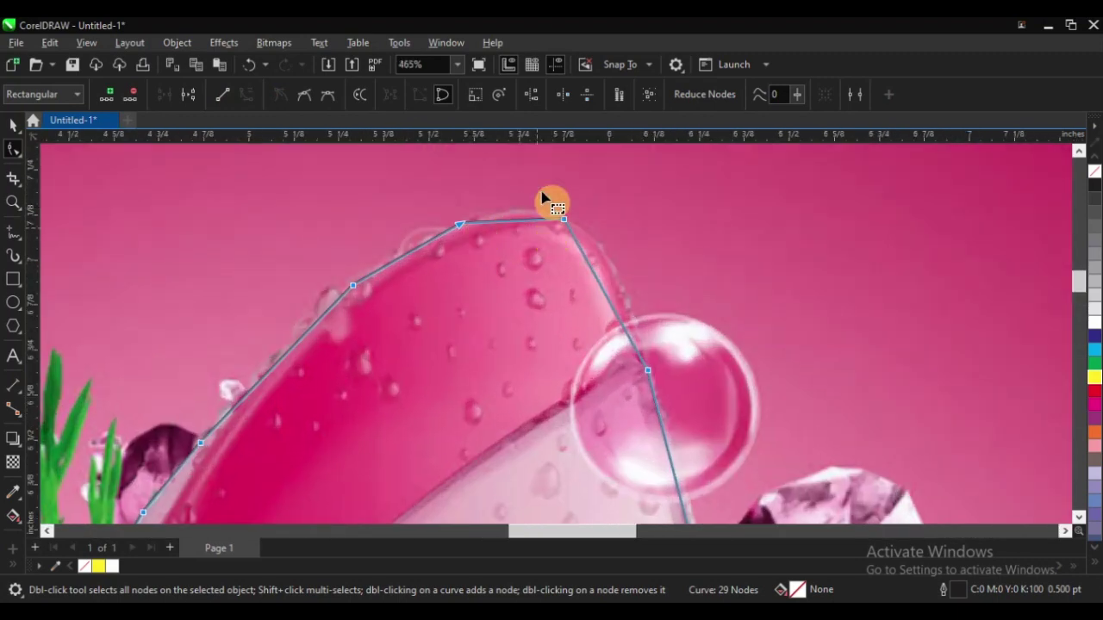
left_click_drag(540, 191, 599, 262)
key("F2")
left_click_drag(446, 192, 578, 246)
left_click_drag(529, 295, 525, 245)
Bend the segment between the bottle's top node and the large bubble outward to match the cap's curved right edge
right_click(469, 201)
left_click_drag(593, 247, 711, 443)
left_click_drag(519, 286, 544, 267)
scroll(556, 274, "down", 1)
left_click_drag(485, 200, 542, 259)
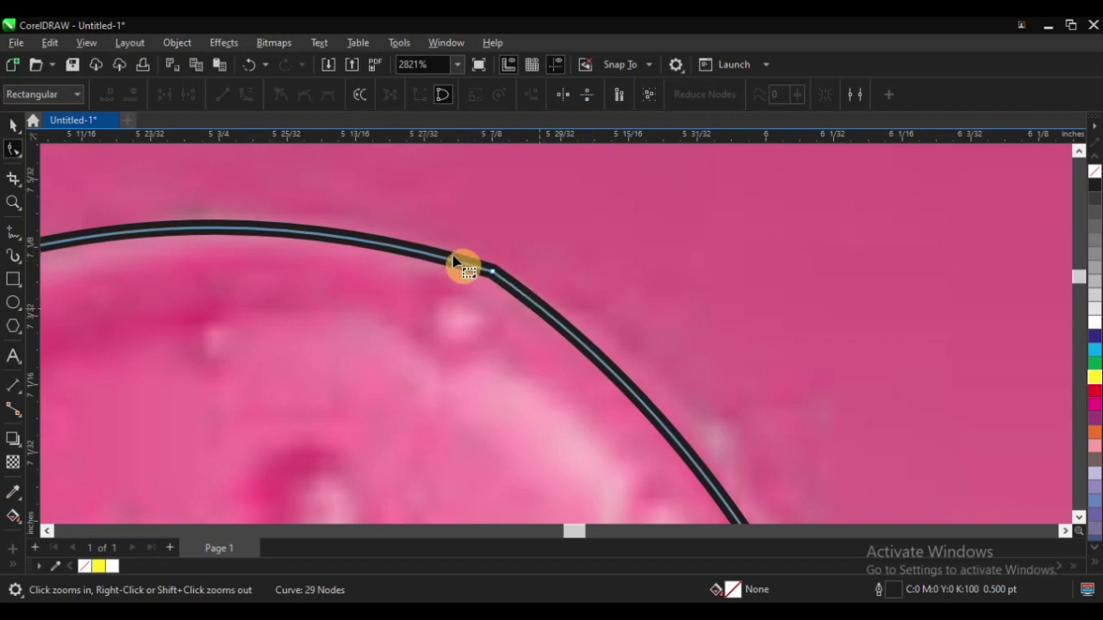
Add a node on each side of the sharp corner at the cap's top and delete the corner node to smooth the curve
left_click(390, 252)
double_click(393, 251)
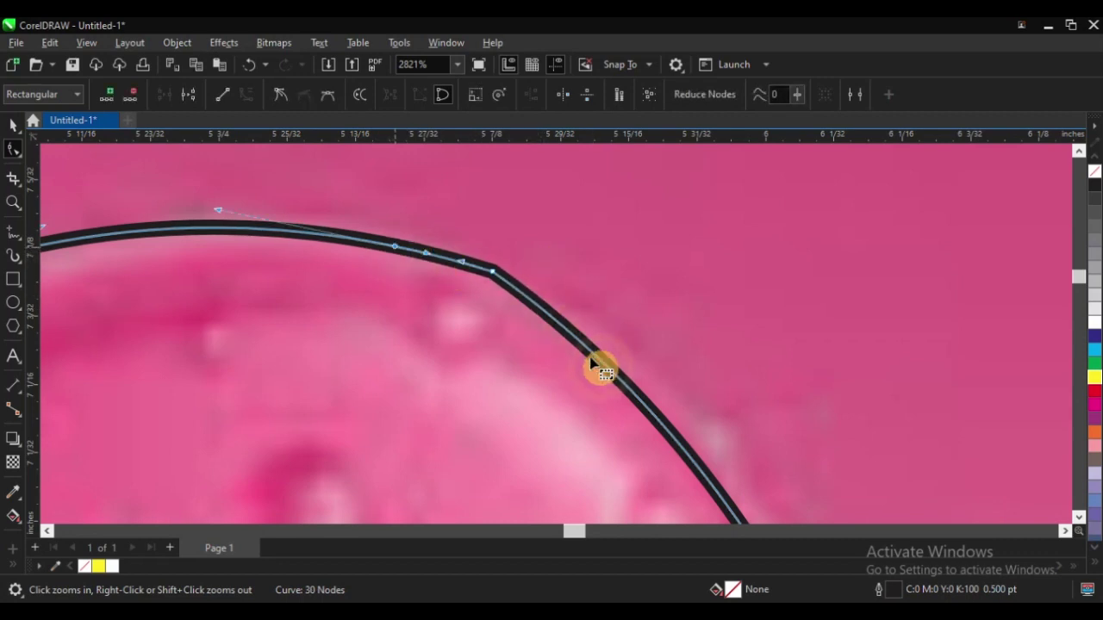
double_click(588, 354)
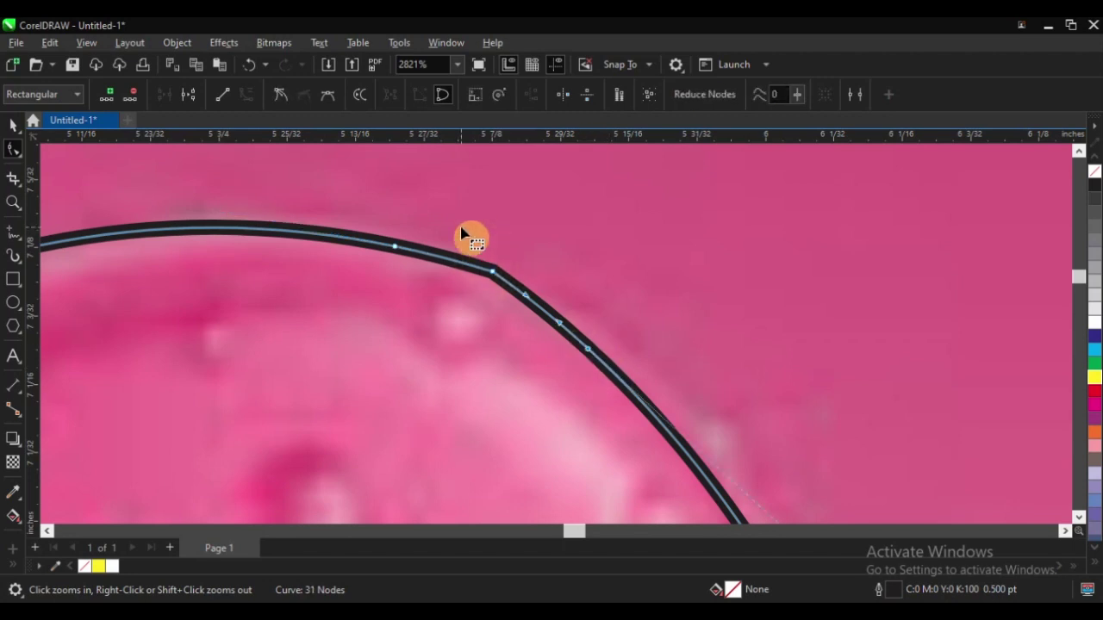
left_click_drag(468, 233, 517, 325)
key("Delete")
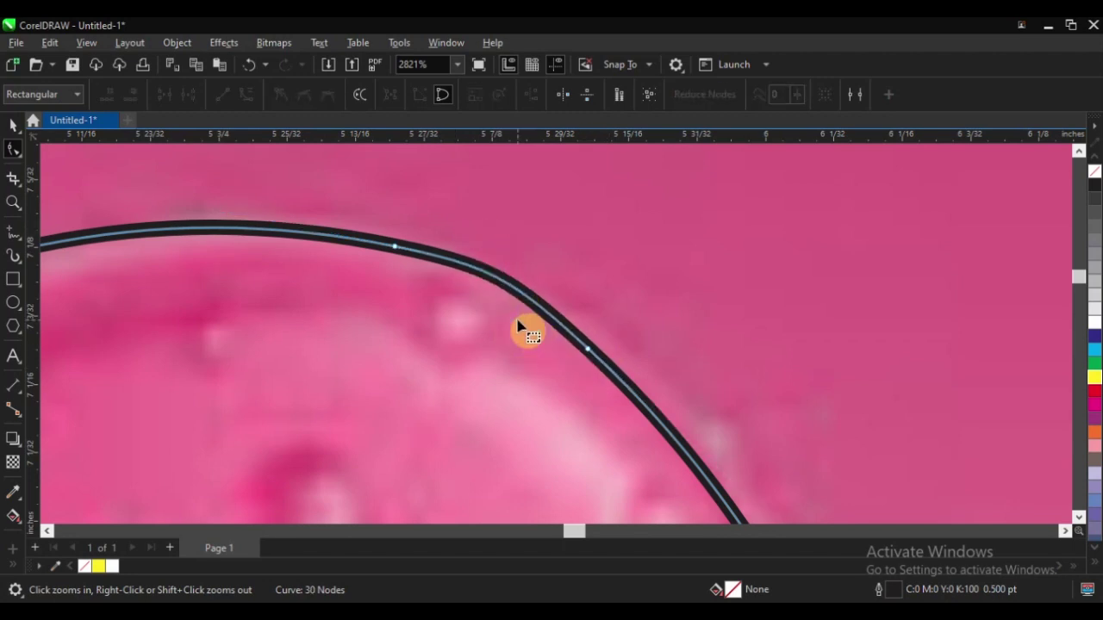
scroll(470, 213, "down", 3)
scroll(470, 213, "down", 1)
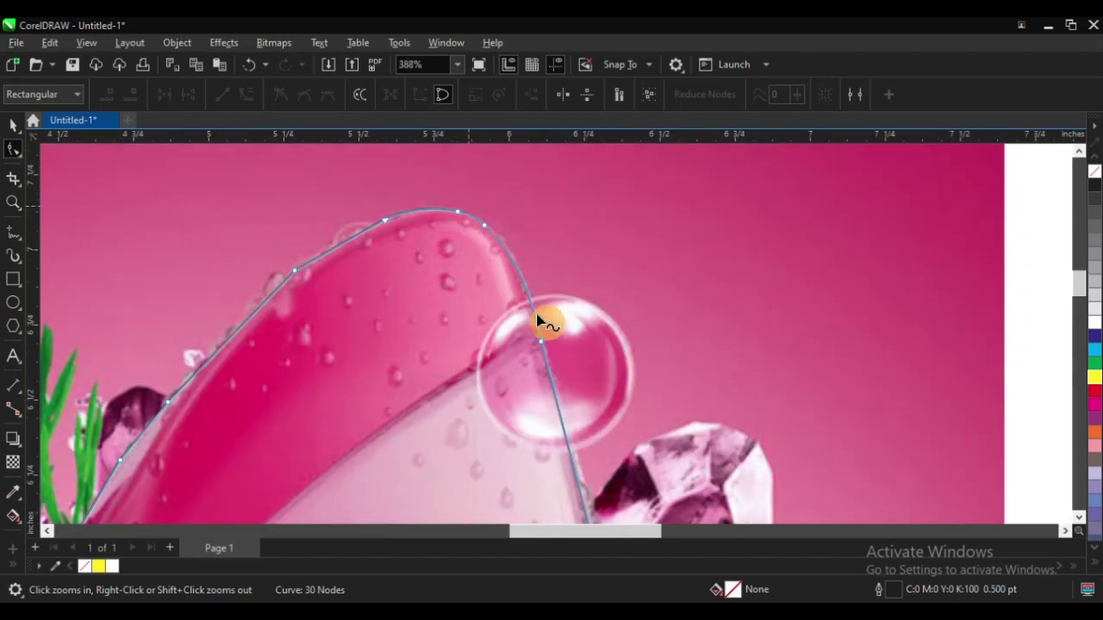
Bend the outline segment between the large bubble and the mint leaf outward to match the bottle's right edge
scroll(524, 372, "up", 2)
scroll(552, 277, "down", 4)
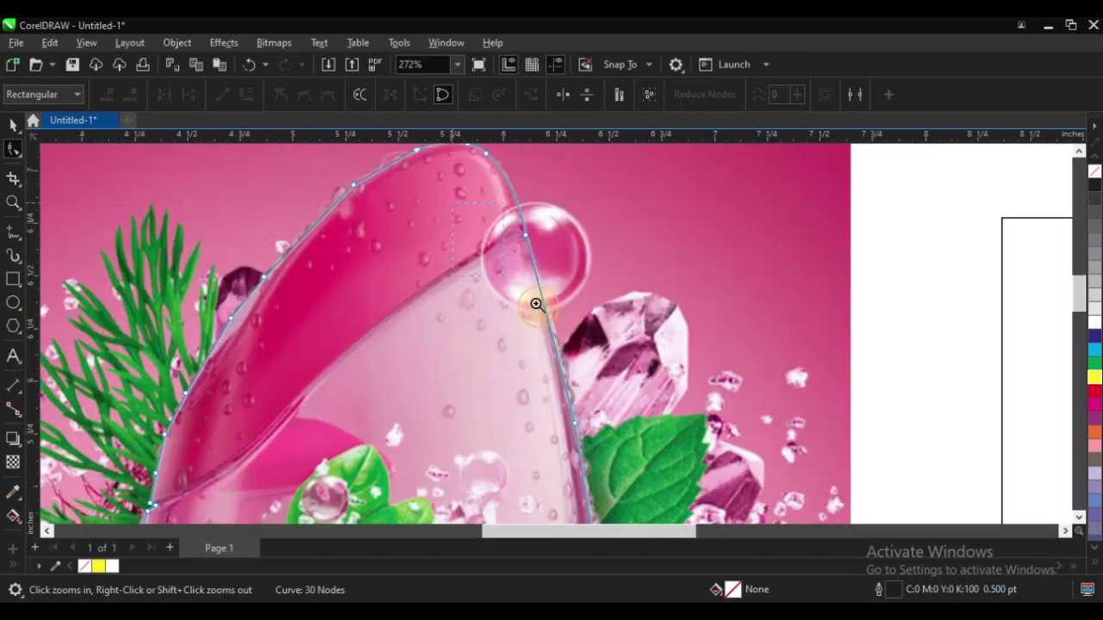
left_click_drag(657, 413, 657, 413)
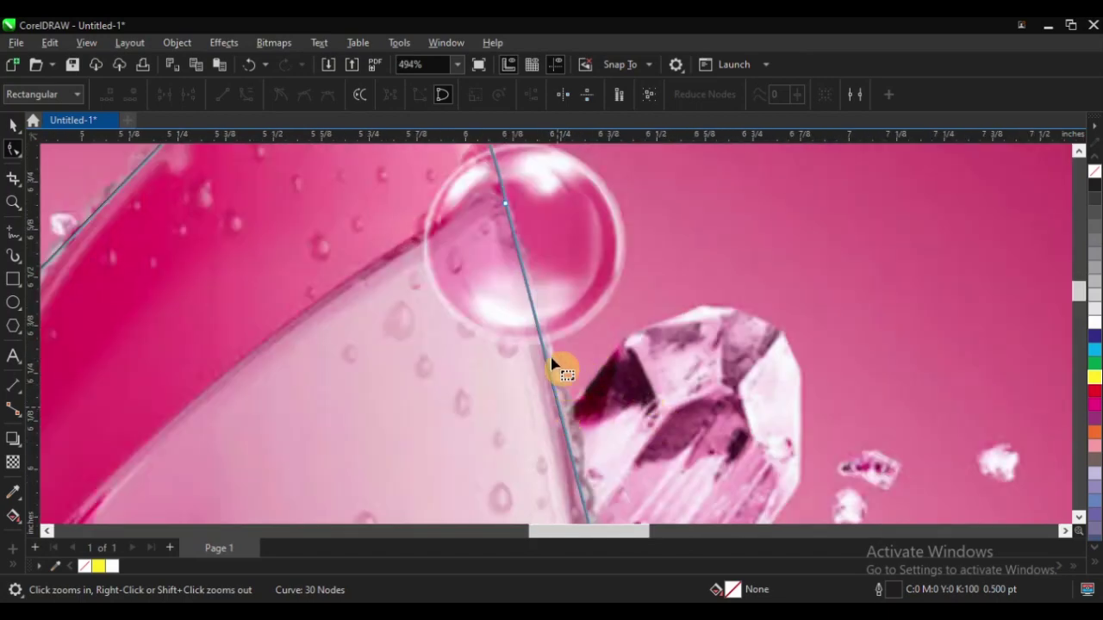
right_click(554, 366)
scroll(581, 403, "up", 3)
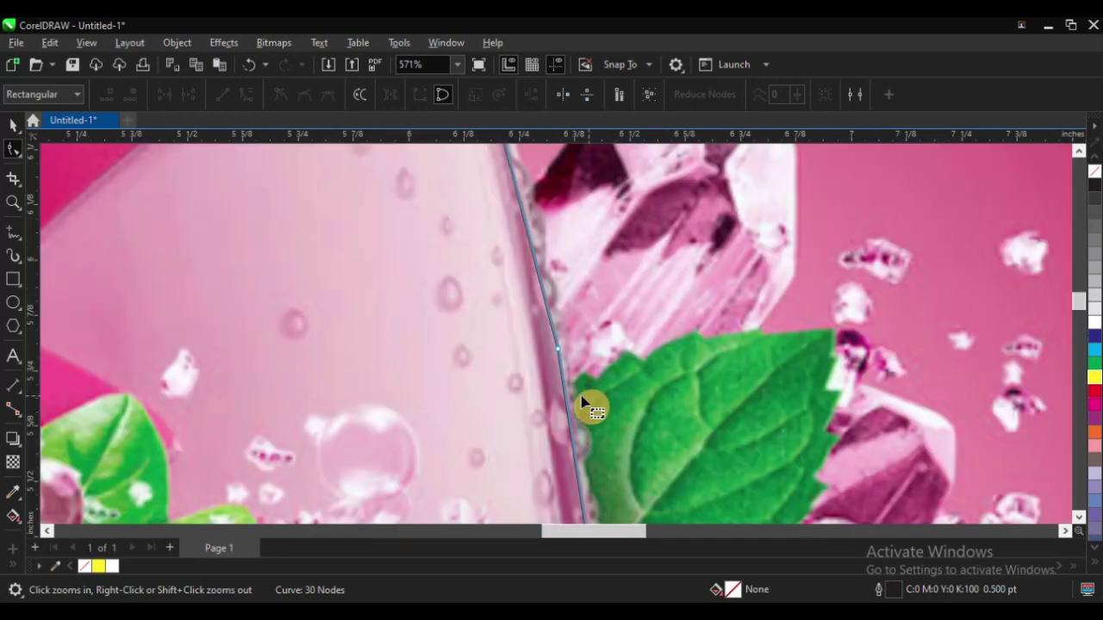
scroll(565, 395, "down", 4)
scroll(590, 241, "up", 2)
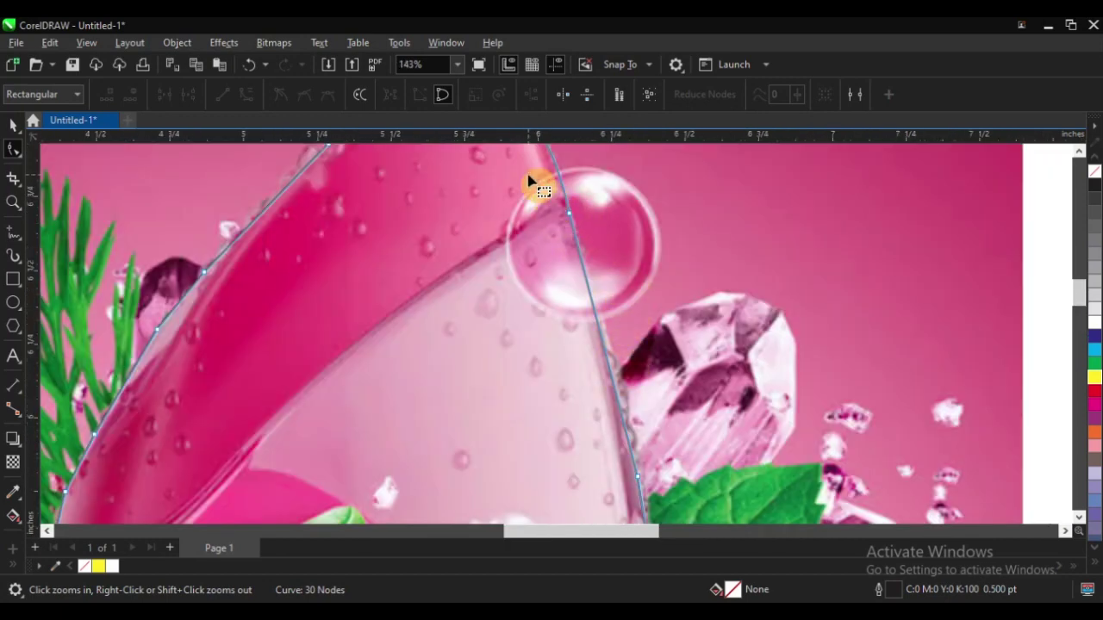
left_click(619, 330)
left_click(593, 379)
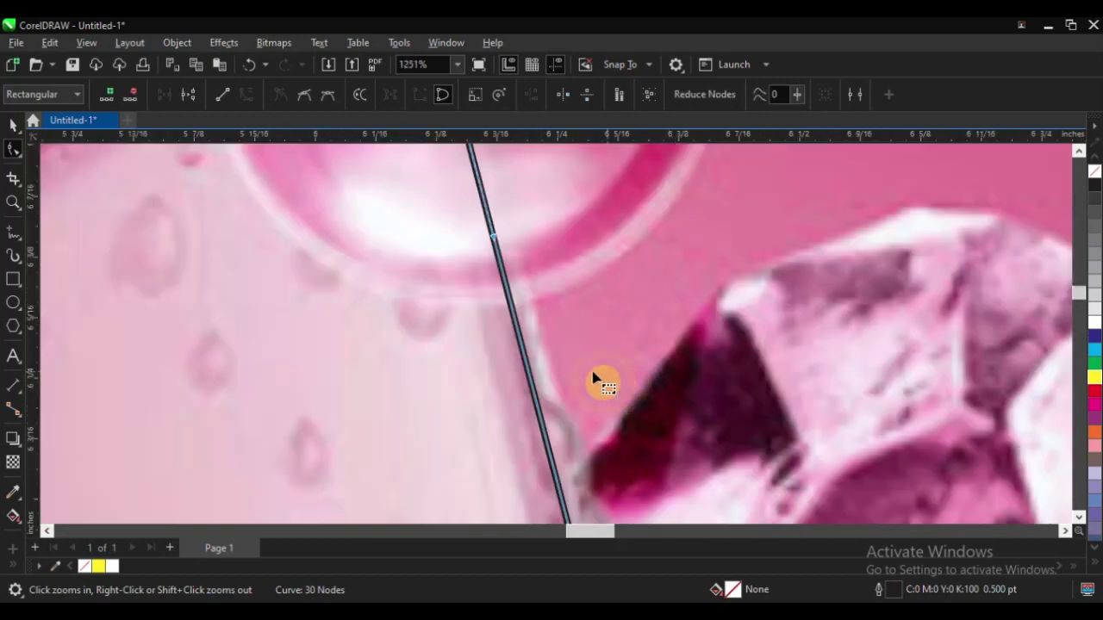
left_click_drag(521, 344, 538, 345)
scroll(591, 406, "down", 3)
scroll(534, 289, "up", 2)
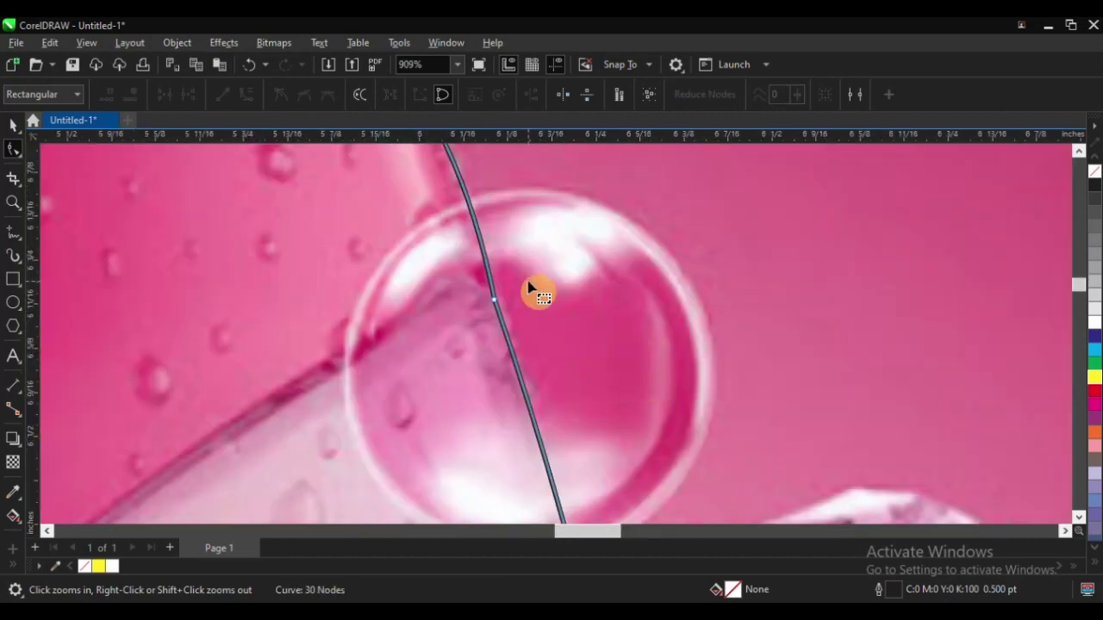
Delete the outline node inside the large bubble and the node just below the cap's rounded top
left_click_drag(528, 287, 465, 356)
key("Delete")
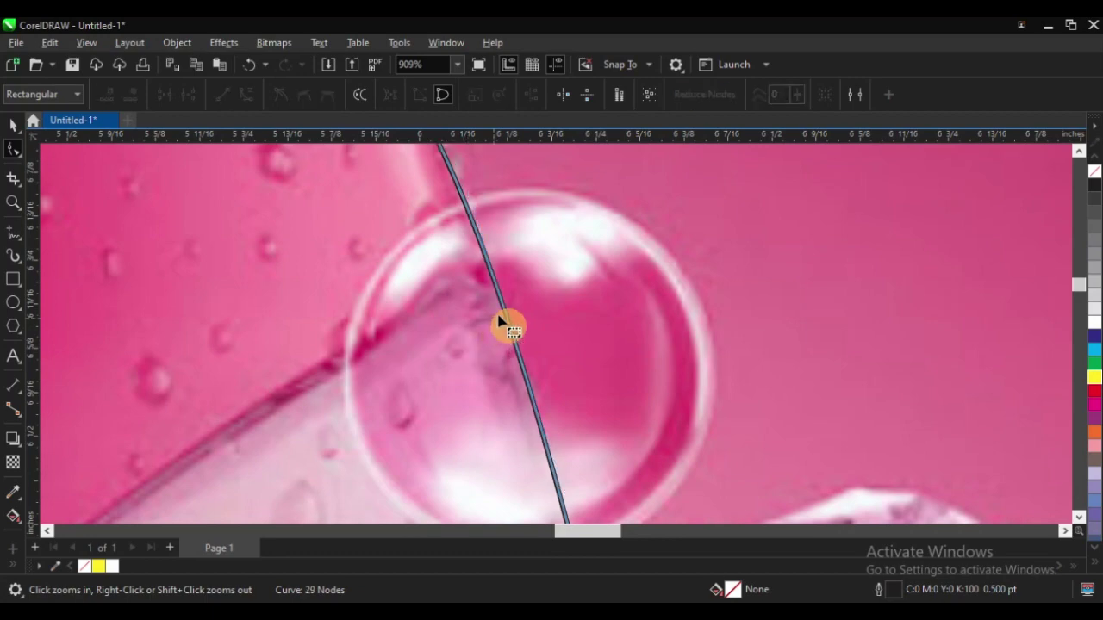
scroll(537, 308, "down", 5)
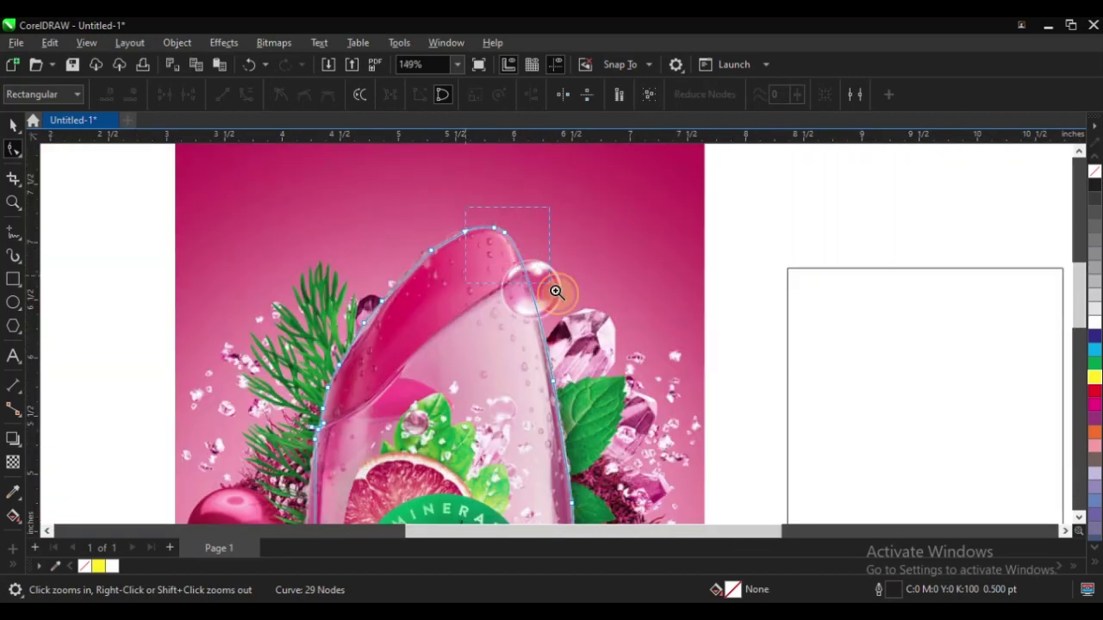
scroll(554, 290, "up", 4)
left_click_drag(401, 201, 635, 419)
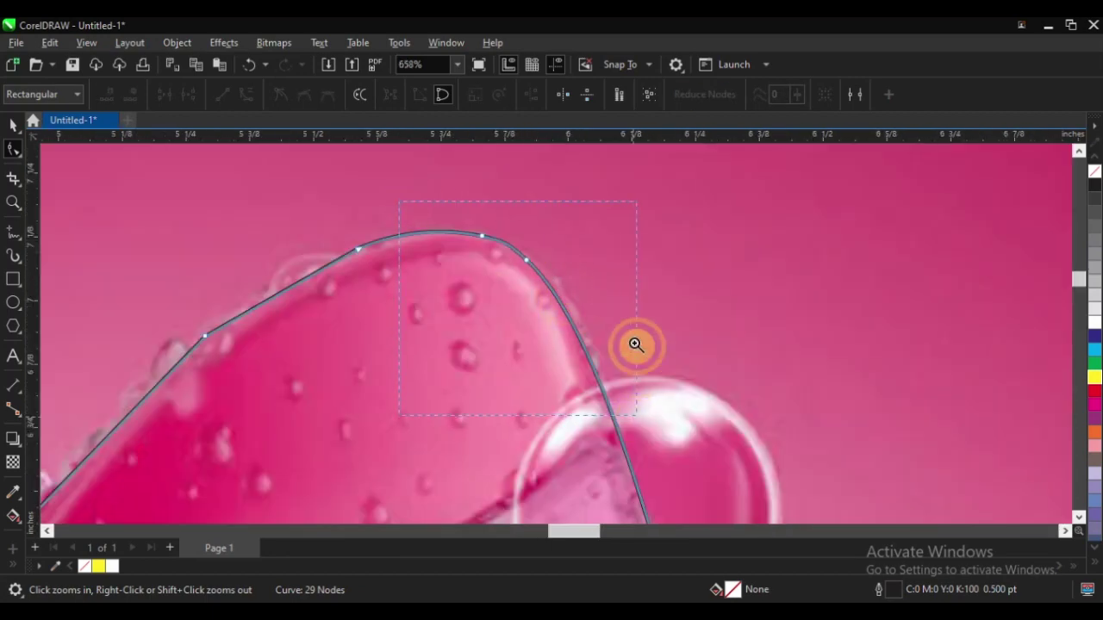
left_click(645, 364)
key("Delete")
scroll(505, 185, "down", 7)
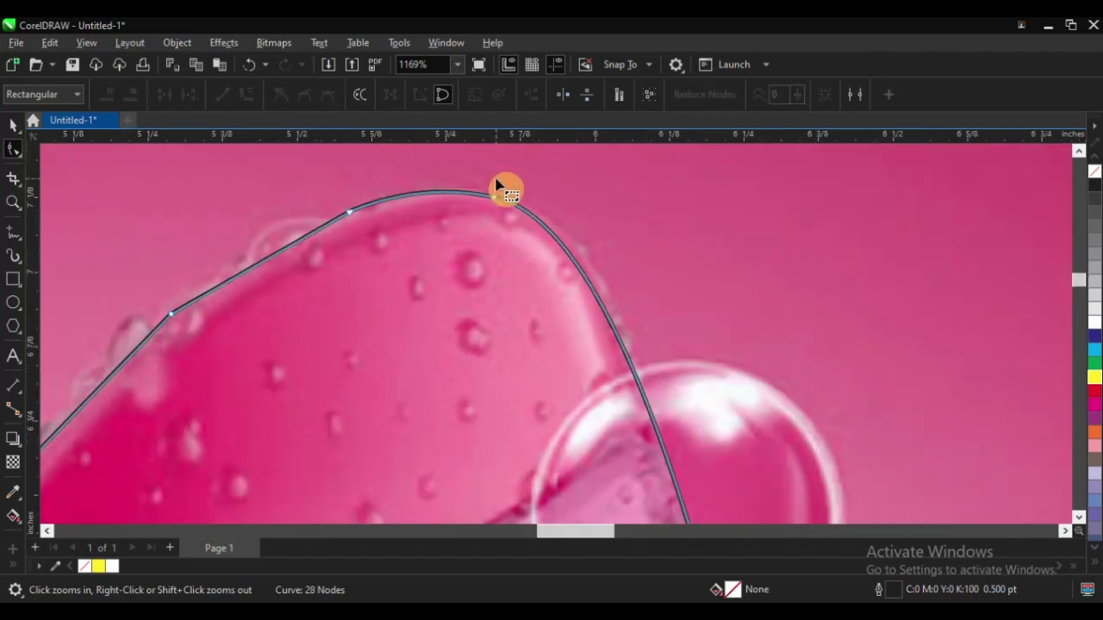
Add a node on the bottle's right side just above the corner beside the lower mint leaf
scroll(577, 366, "up", 4)
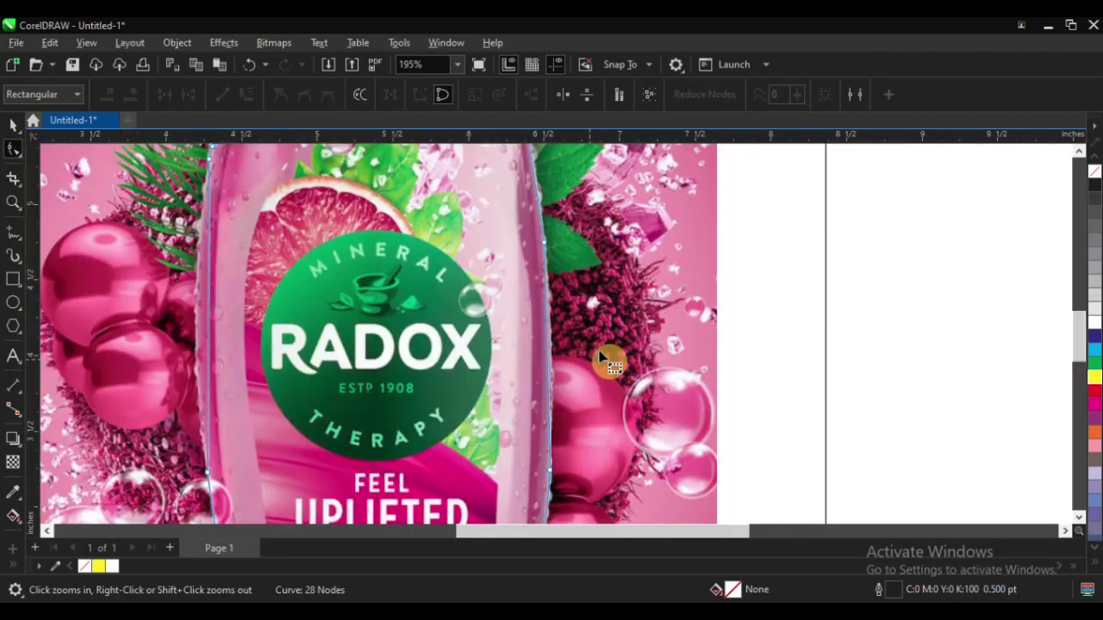
scroll(603, 302, "up", 1)
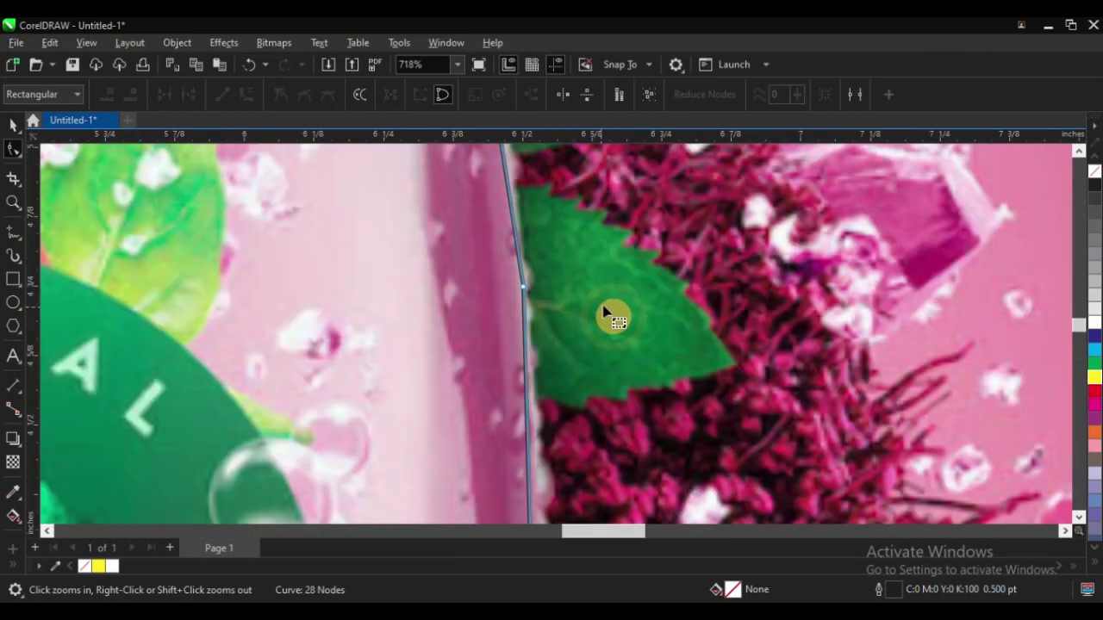
double_click(515, 224)
scroll(543, 266, "down", 3)
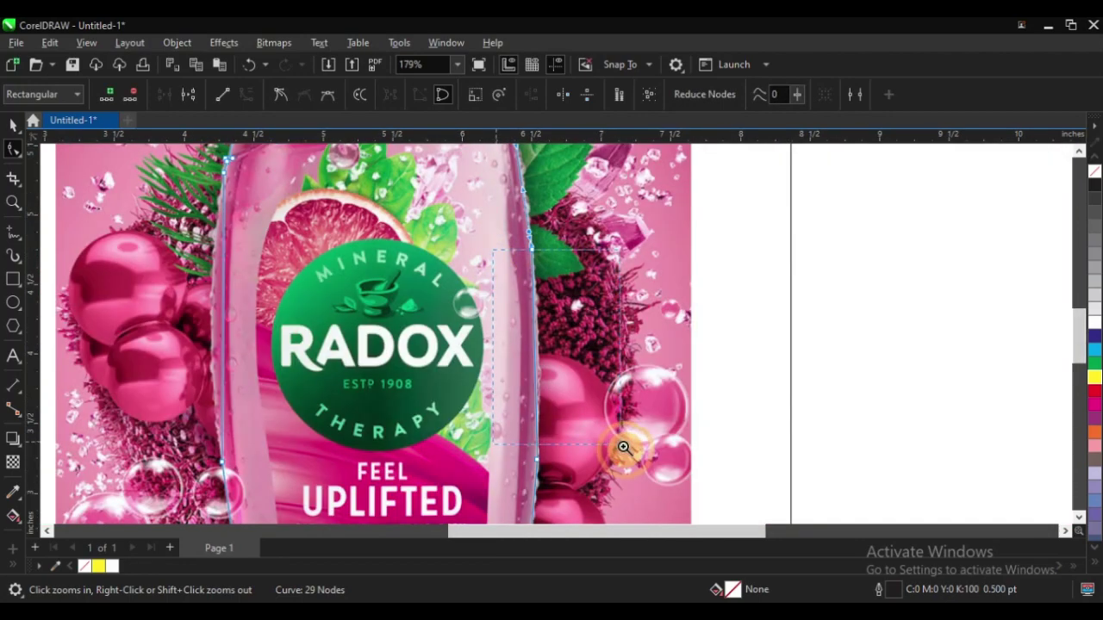
Bend the segment running down from the lower mint leaf past the pink balls outward to follow the bottle's right edge
scroll(586, 413, "up", 2)
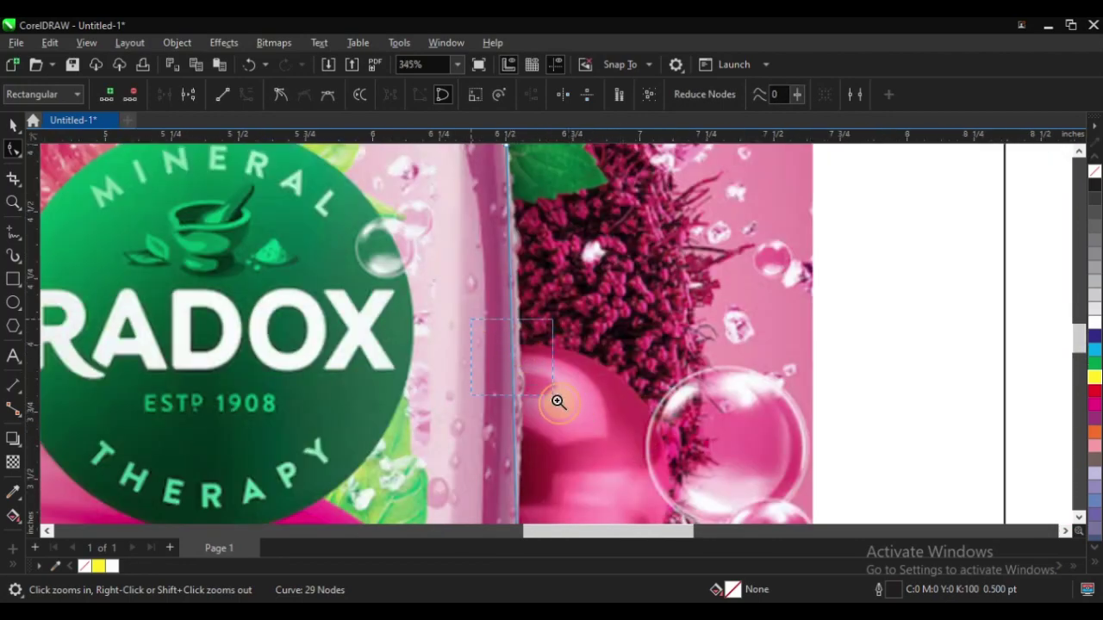
left_click_drag(558, 401, 557, 401)
left_click_drag(538, 303, 567, 307)
scroll(555, 396, "down", 1)
scroll(556, 396, "down", 3)
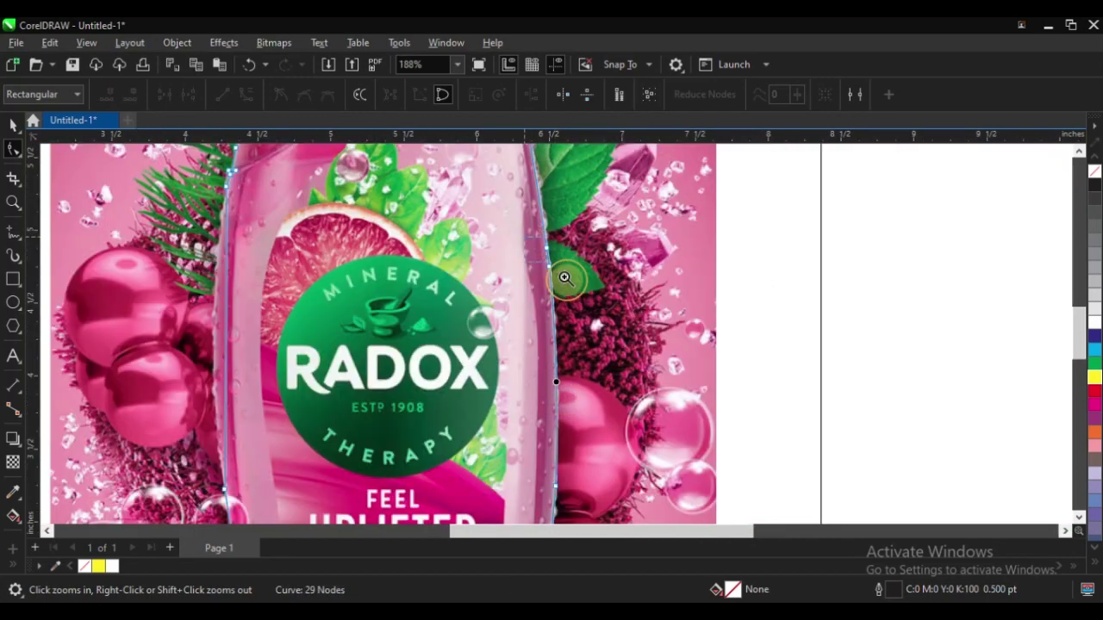
Delete the corner node beside the lower mint leaf to smooth the bottle's right side
scroll(595, 301, "up", 3)
left_click_drag(473, 274, 574, 374)
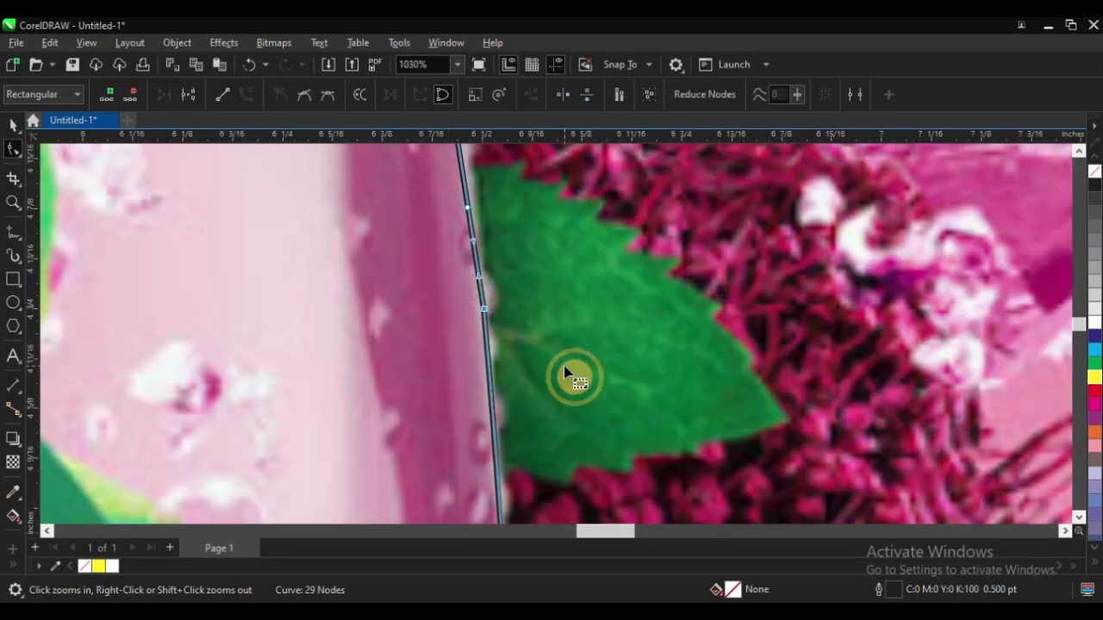
key("Delete")
scroll(537, 227, "down", 2)
scroll(561, 244, "down", 3)
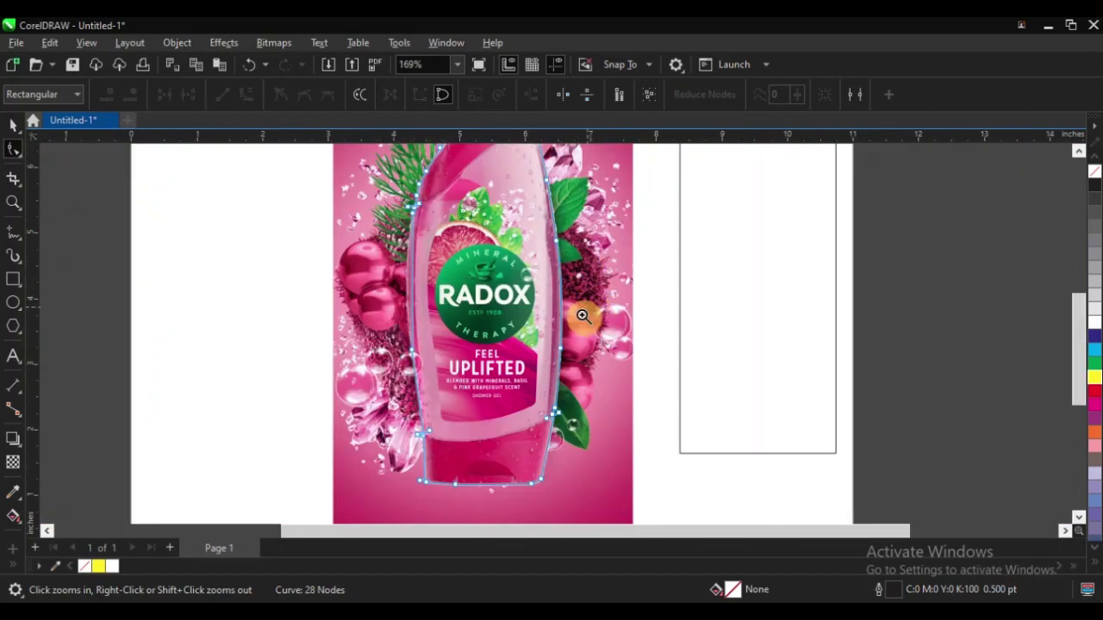
Bend the short segment just above the base seam's notch outward along the bottle's edge by the bottom leaf
scroll(586, 344, "up", 4)
scroll(604, 287, "down", 1)
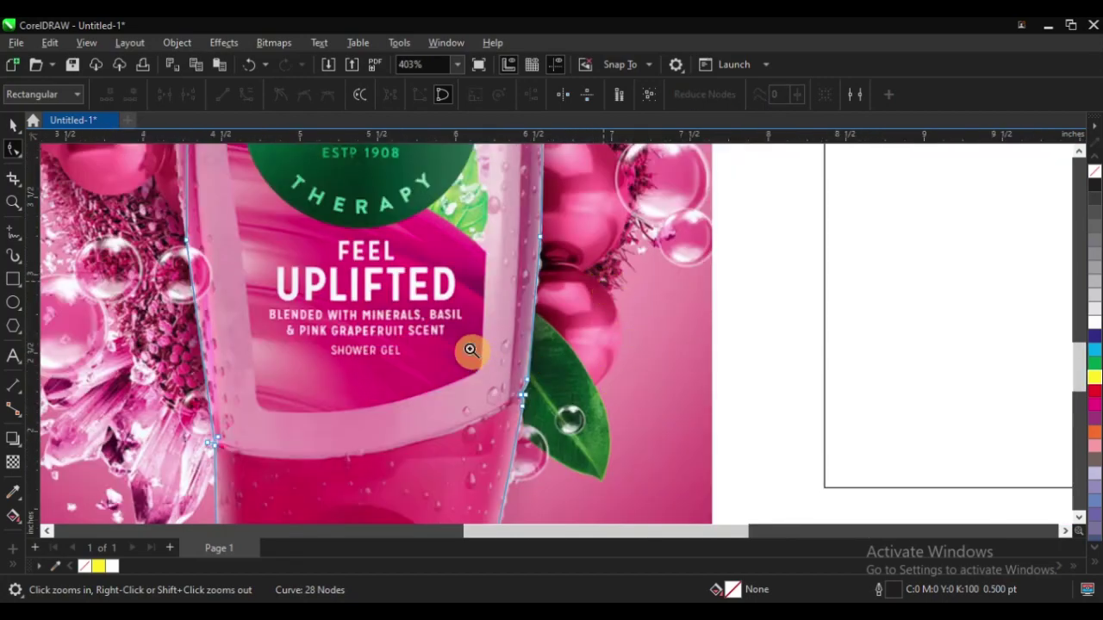
scroll(517, 396, "up", 1)
scroll(603, 362, "up", 1)
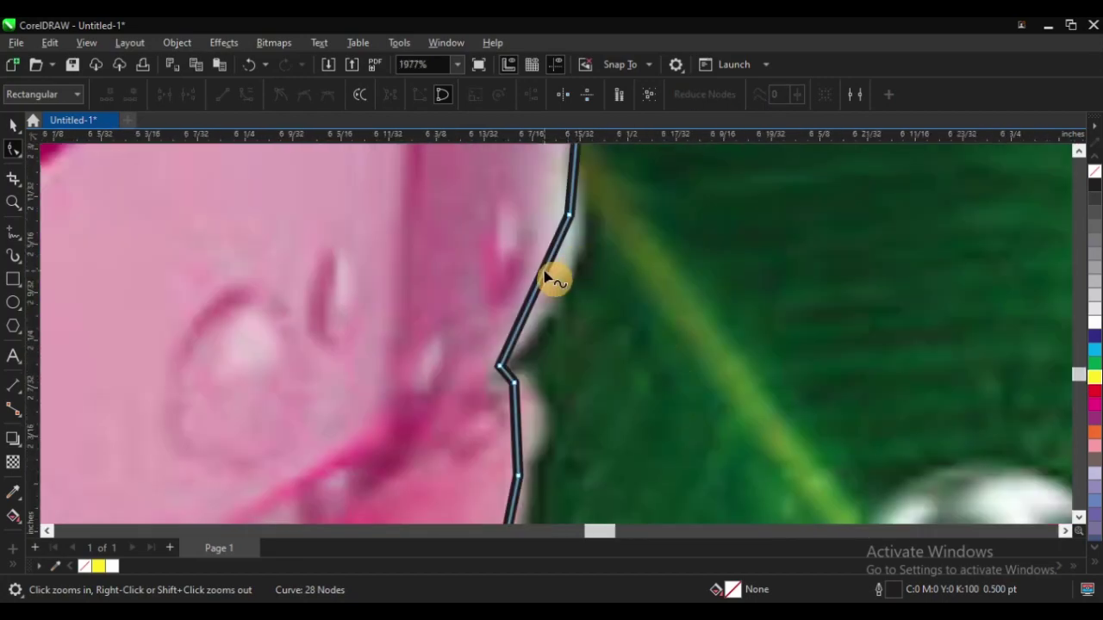
left_click_drag(544, 275, 557, 280)
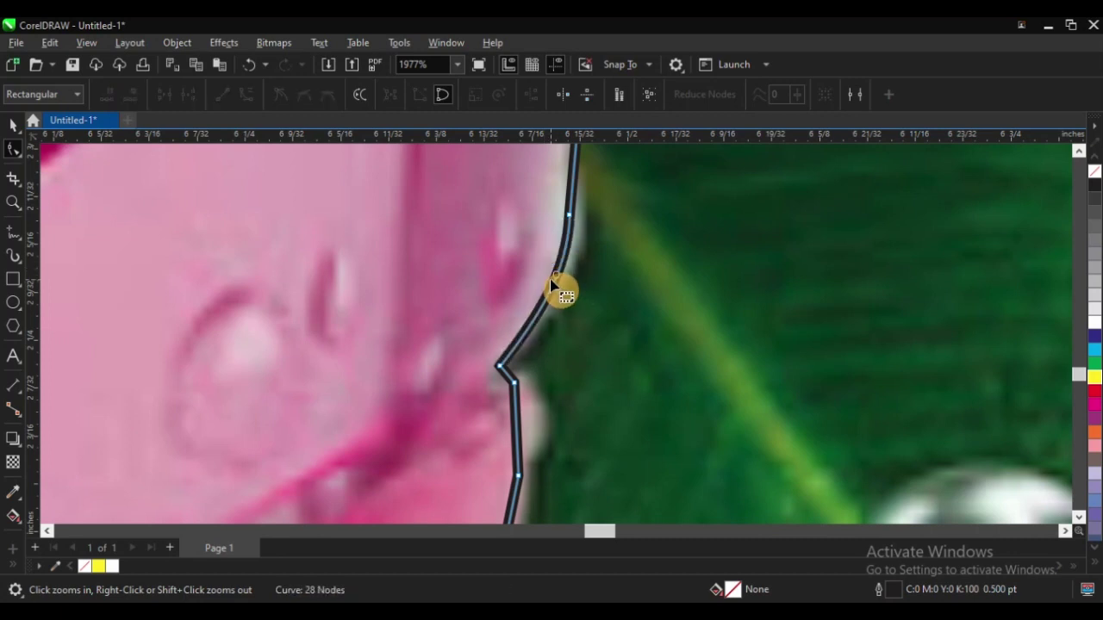
scroll(569, 285, "down", 2)
Bend the tiny notch segment at the right base seam inward and the short segment below it outward
scroll(552, 207, "up", 3)
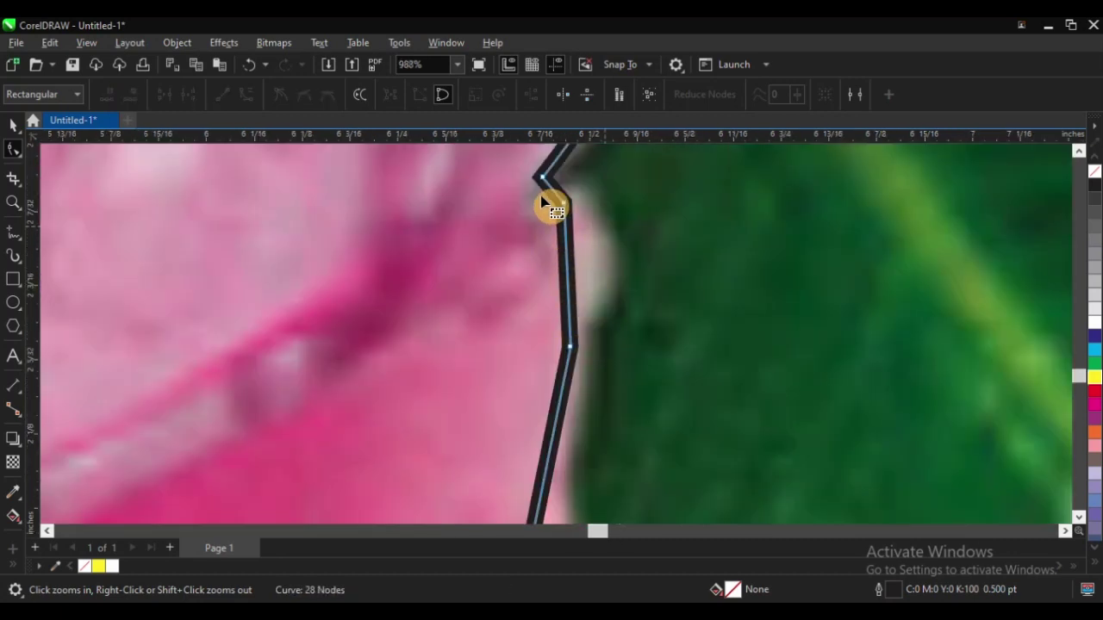
left_click_drag(549, 194, 539, 193)
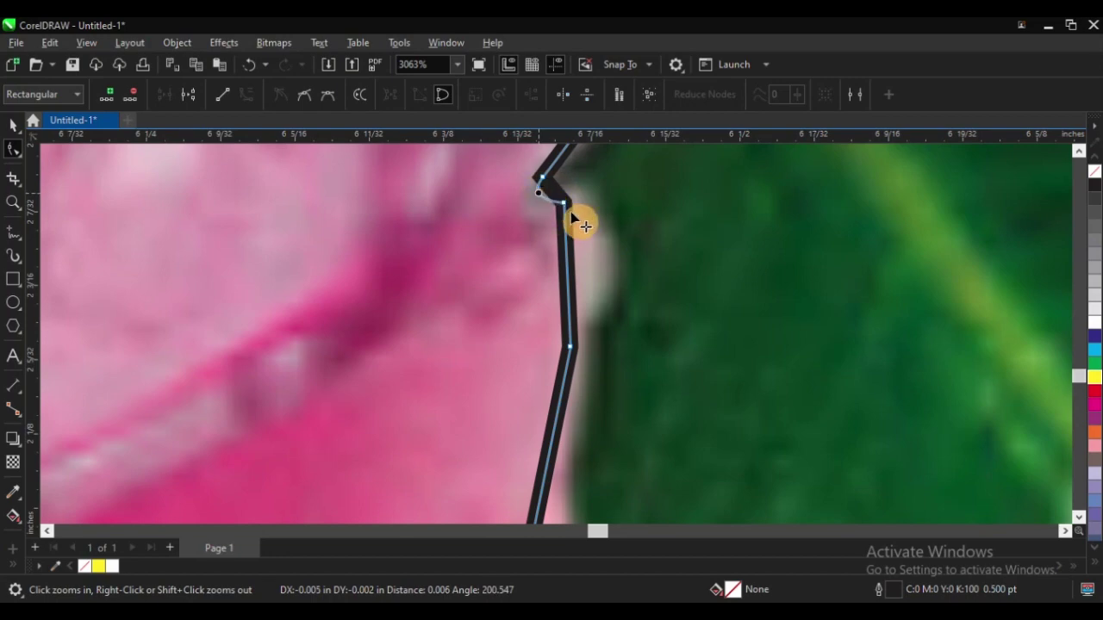
left_click_drag(568, 281, 583, 288)
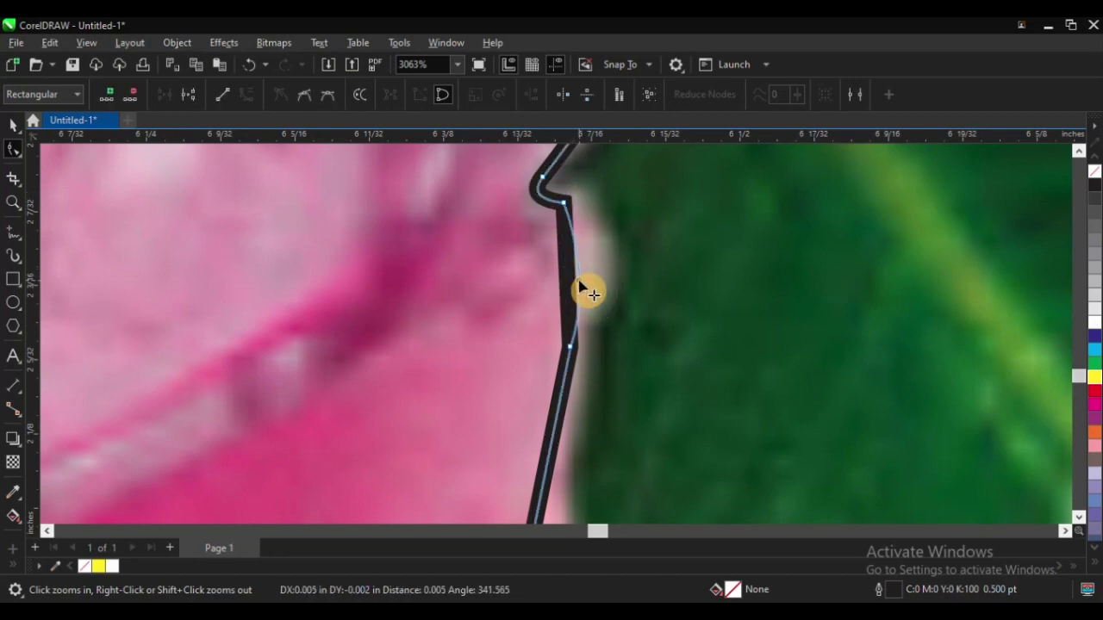
scroll(581, 222, "down", 3)
scroll(594, 215, "down", 1)
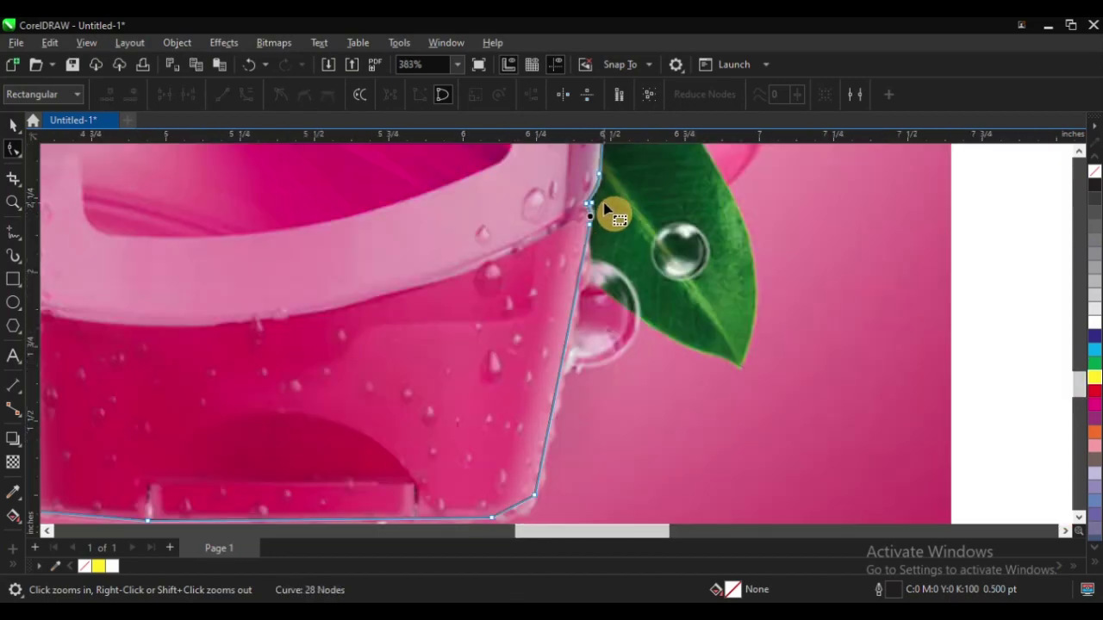
Bend the long segment on the base's right side outward to match its edge beside the small bubble
scroll(607, 212, "down", 4)
scroll(635, 304, "up", 5)
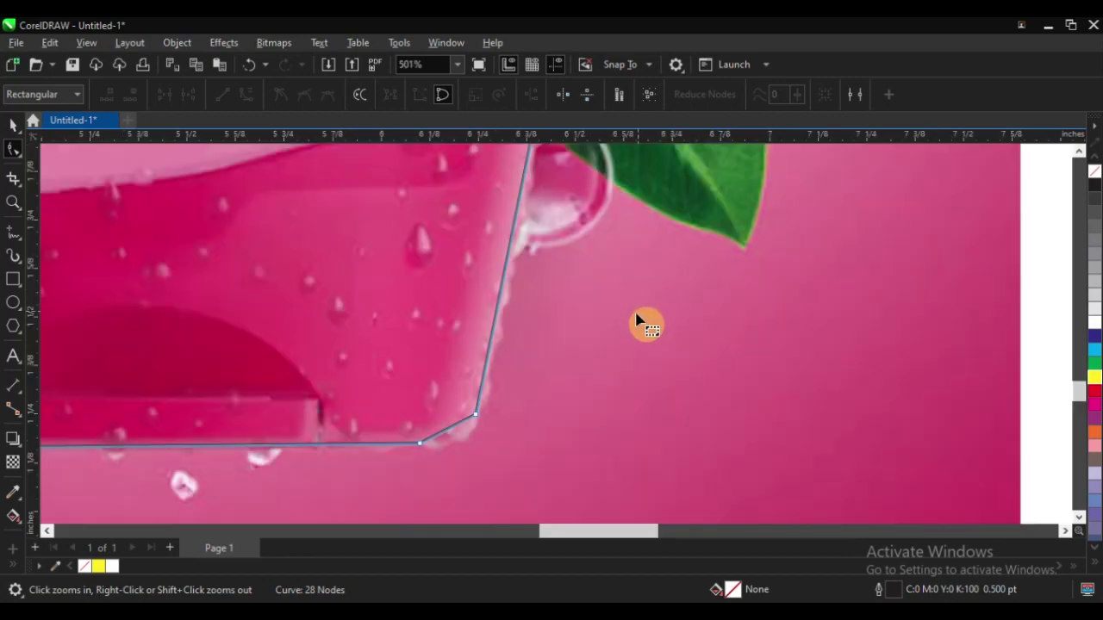
scroll(558, 311, "down", 3)
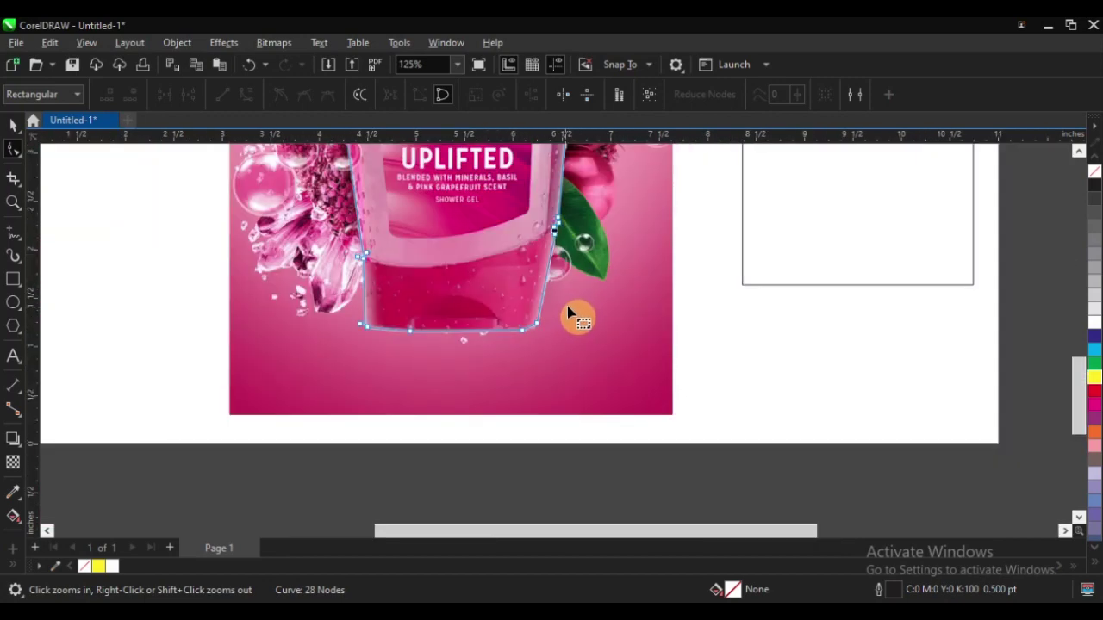
scroll(552, 325, "up", 4)
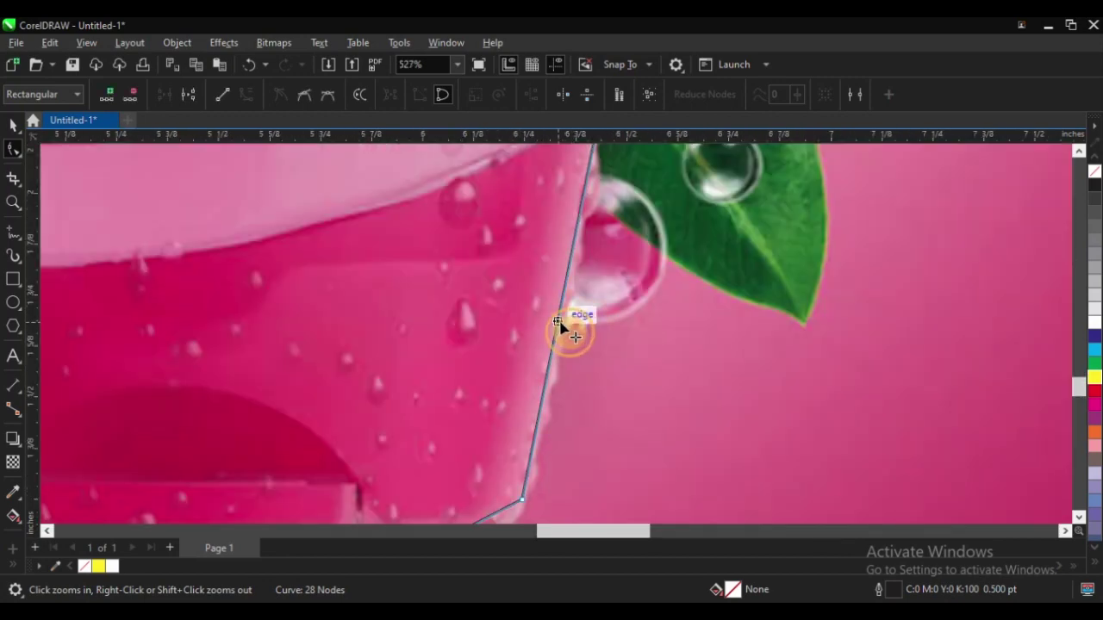
left_click_drag(571, 328, 603, 284)
scroll(635, 273, "down", 2)
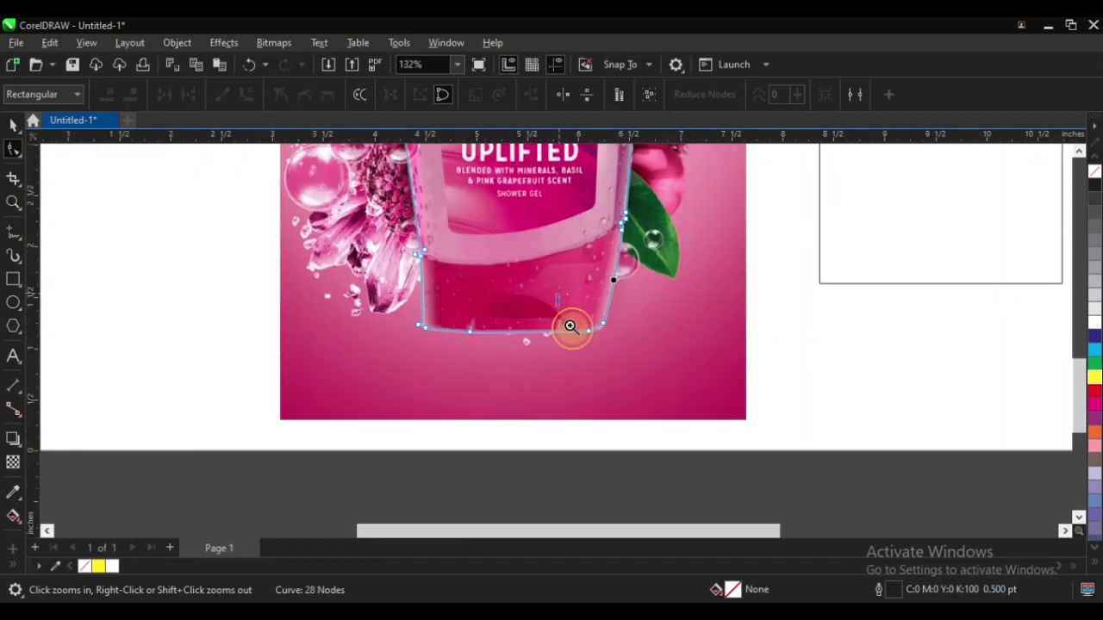
Bend the slanted segment at the base's bottom-right corner outward into a rounded corner
scroll(571, 325, "up", 3)
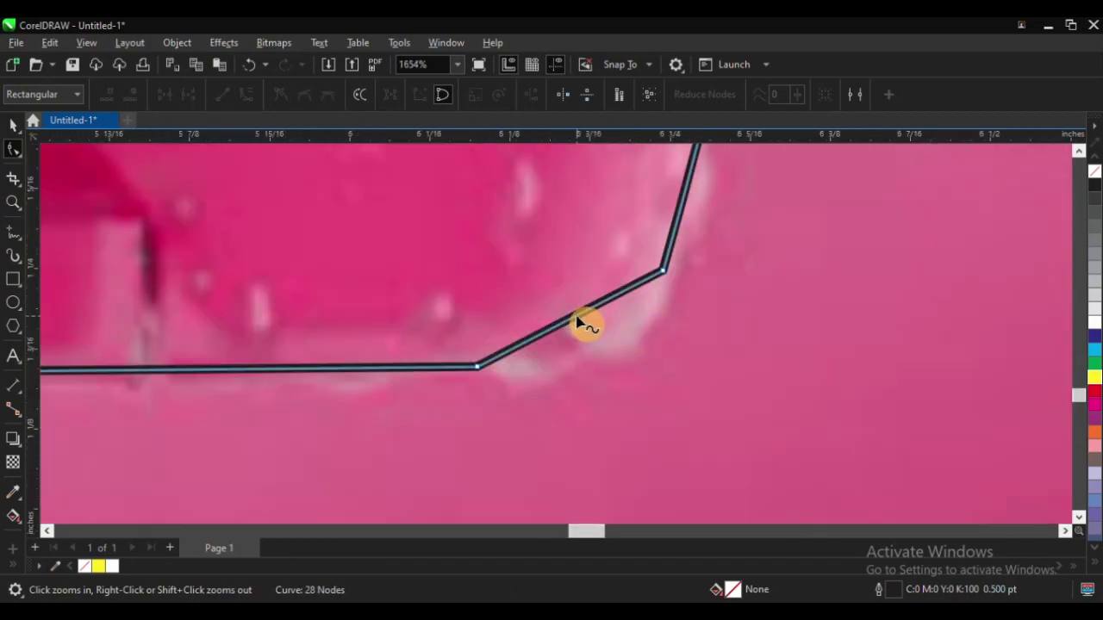
left_click_drag(578, 322, 603, 349)
scroll(756, 370, "down", 4)
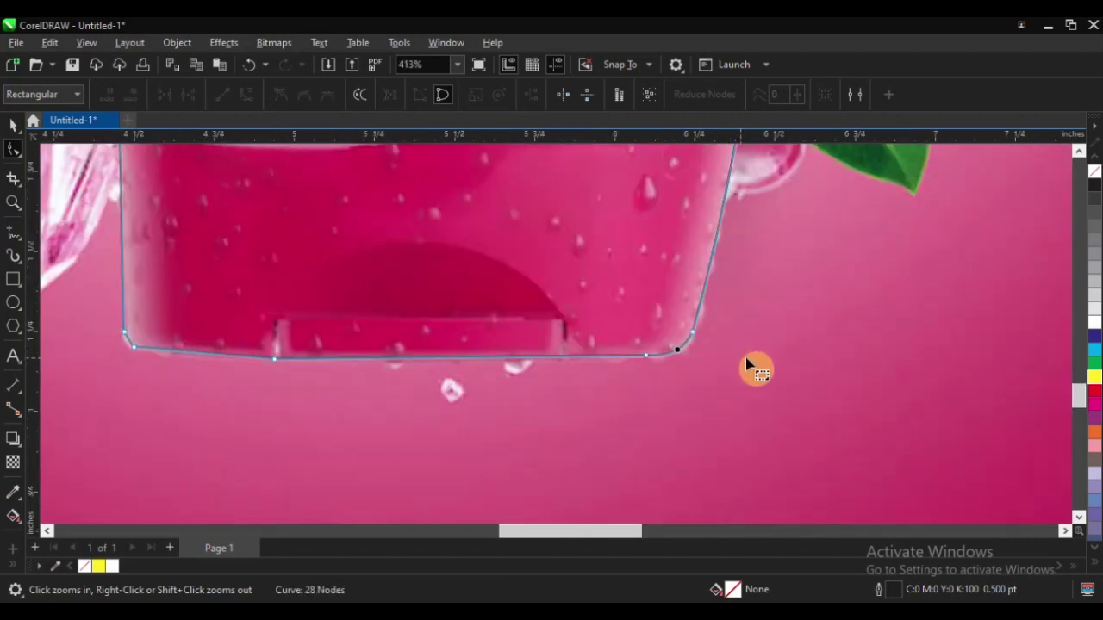
scroll(810, 364, "down", 2)
left_click_drag(445, 336, 588, 391)
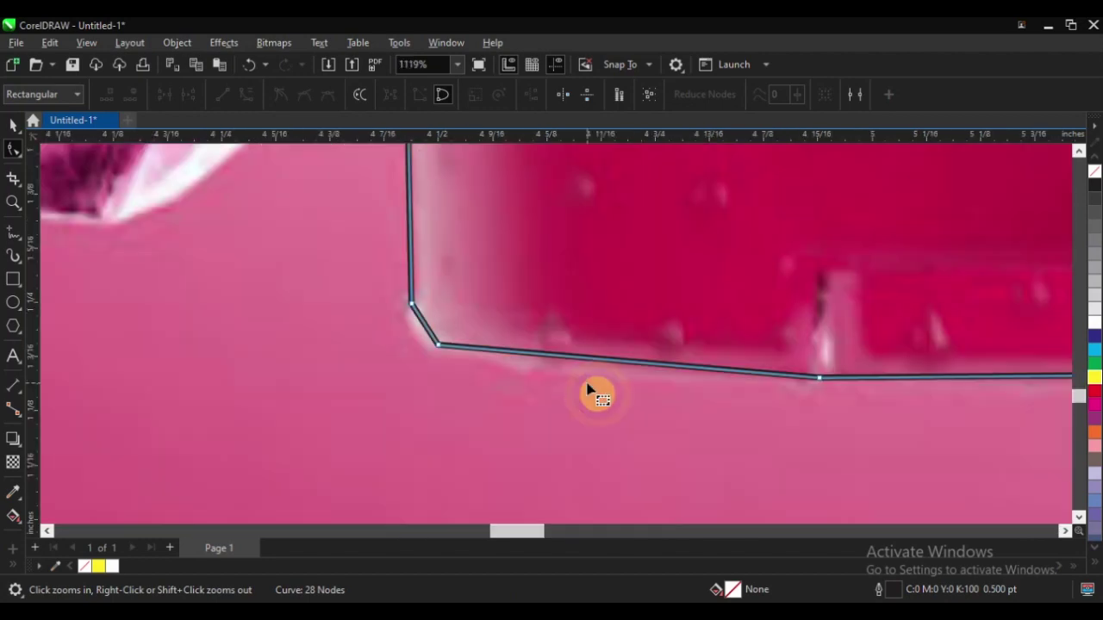
left_click(438, 345)
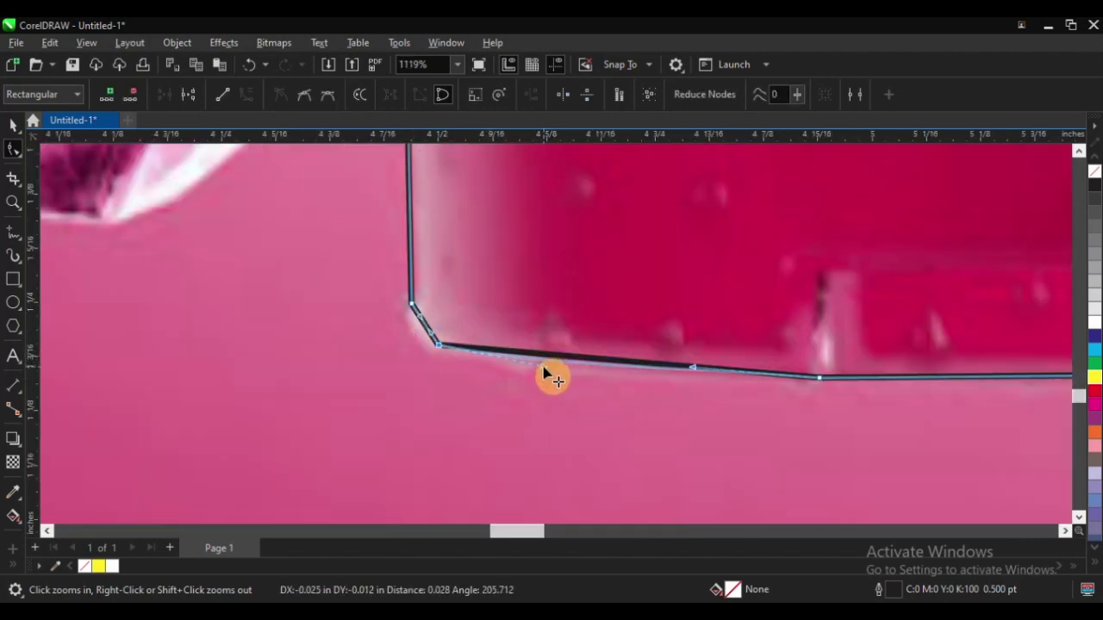
left_click_drag(746, 321, 861, 436)
key("Delete")
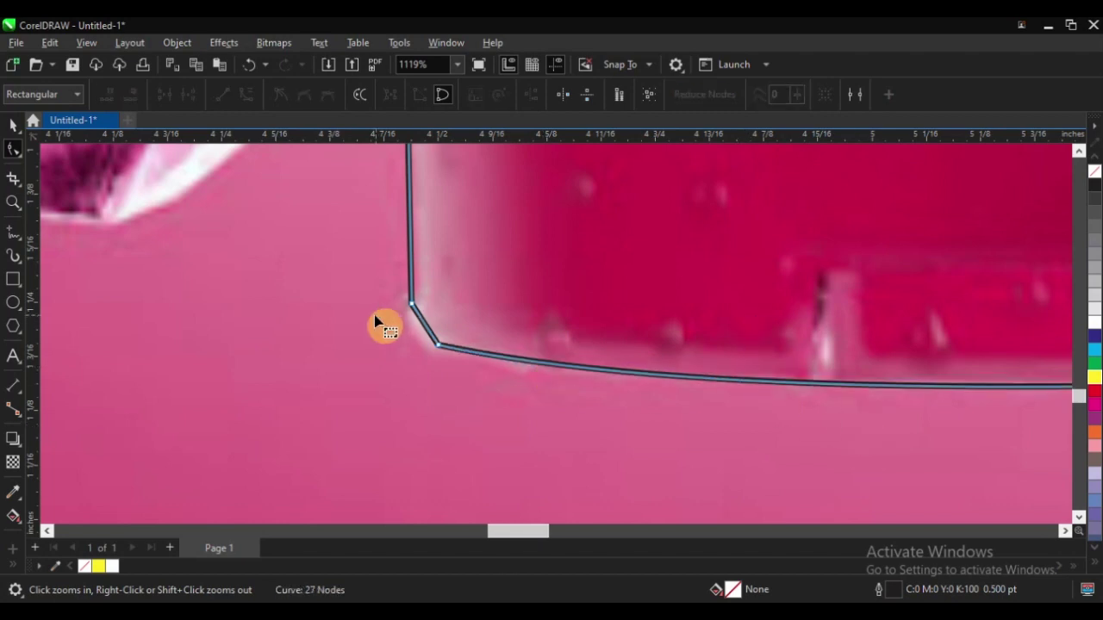
scroll(379, 332, "down", 3)
key("F2")
left_click_drag(417, 298, 848, 465)
key("ctrl+z")
Bend the base's bottom segment beside the bottom-left corner downward to follow the bottle's edge
right_click(594, 315)
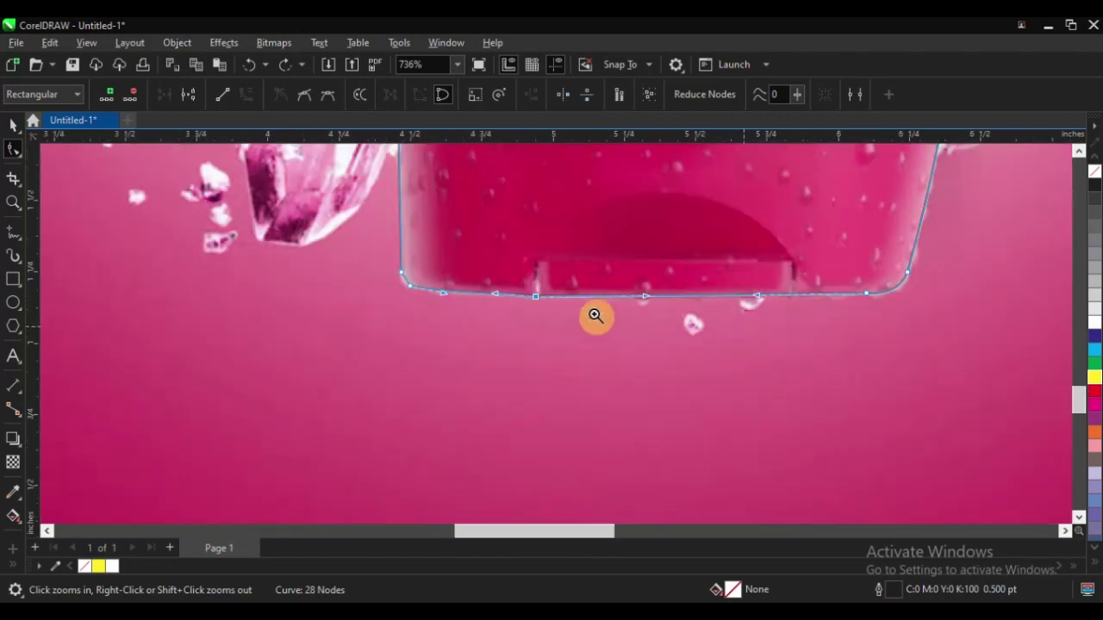
left_click_drag(419, 258, 600, 366)
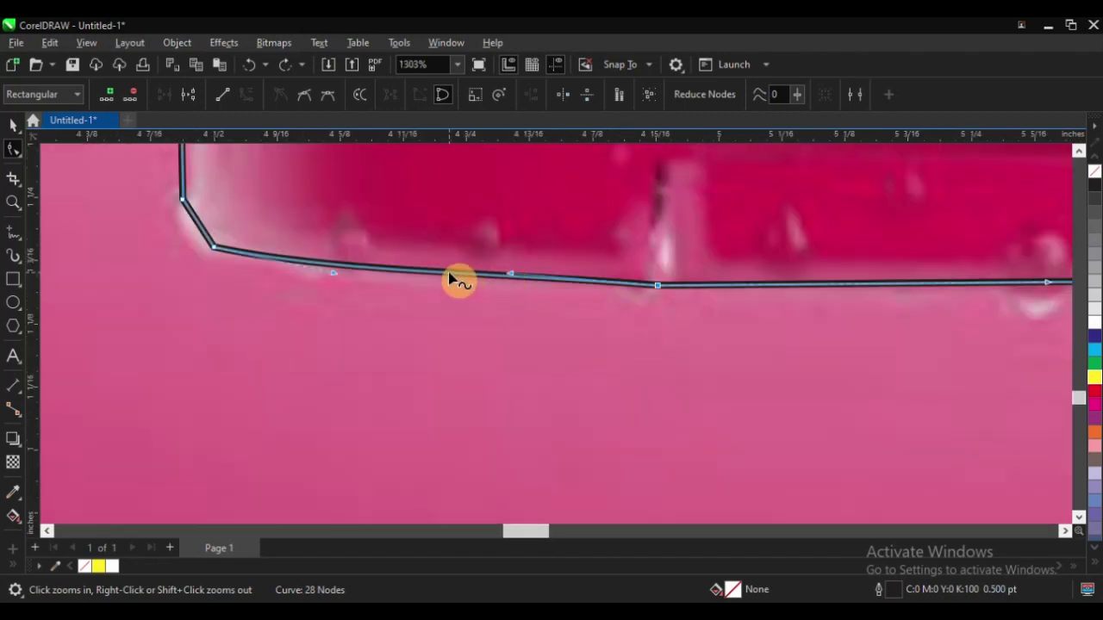
left_click(448, 278)
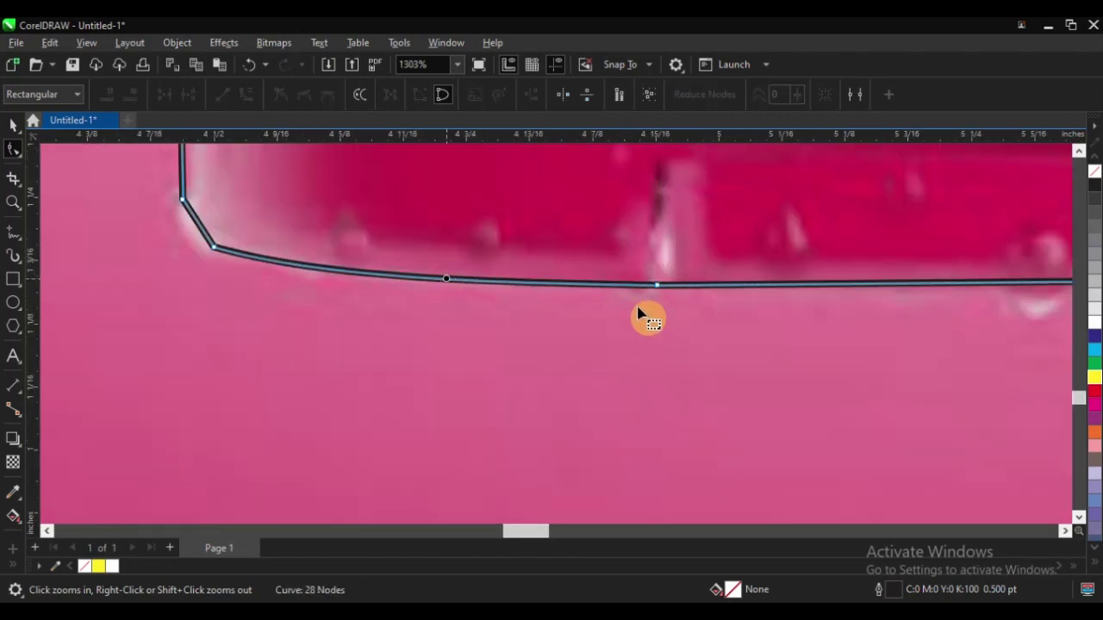
double_click(656, 283)
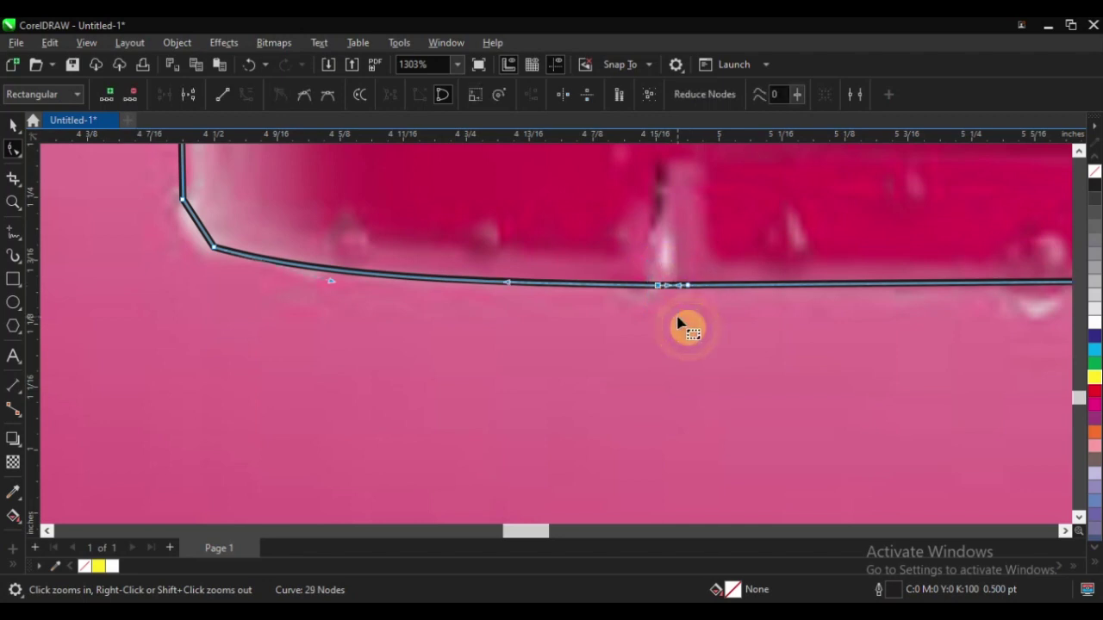
key("ctrl+z")
Round the base's bottom-left corner by bending its slanted segment outward, and replace its lower node with one slightly farther right
scroll(741, 315, "down", 1)
left_click_drag(362, 224, 517, 323)
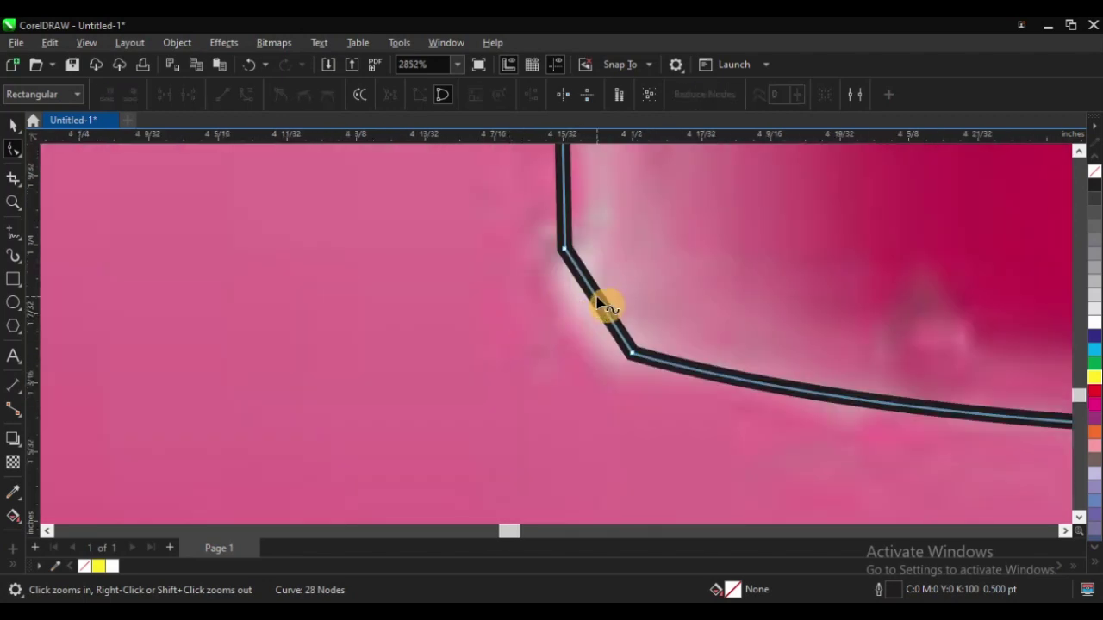
left_click_drag(594, 297, 660, 371)
left_click(637, 345)
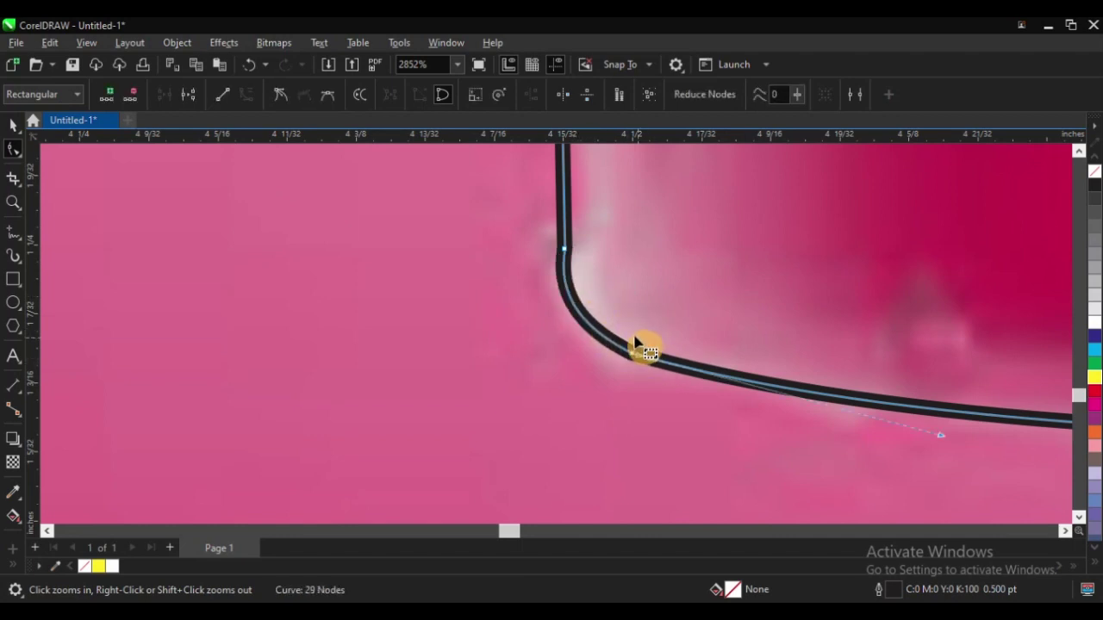
key("Delete")
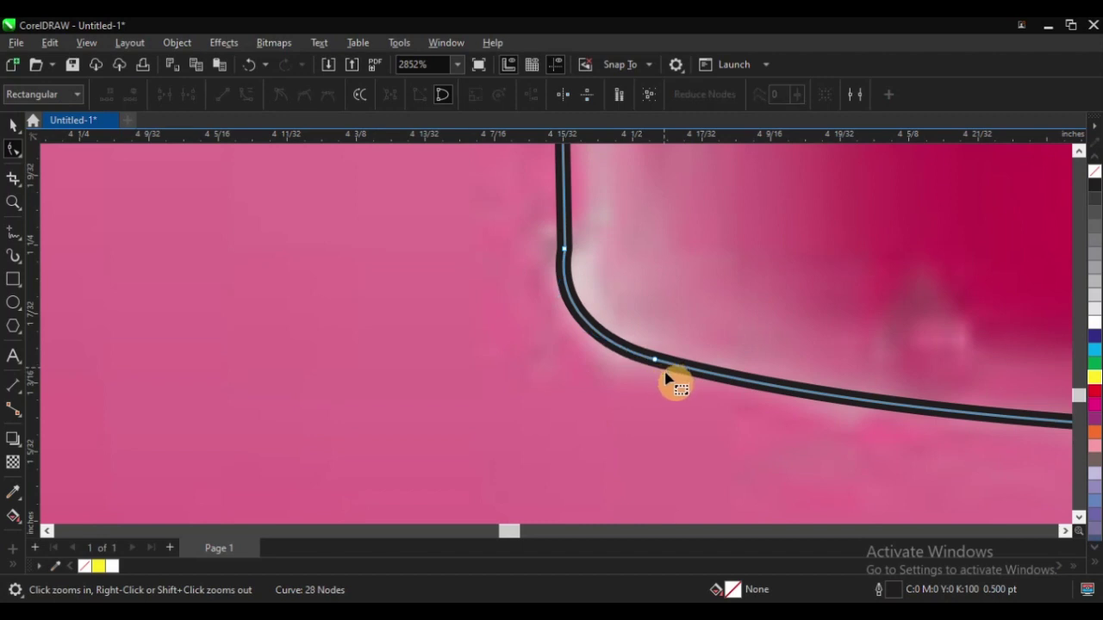
Bend the two short segments of the notch at the left base seam into curves
scroll(603, 392, "down", 1)
scroll(552, 288, "up", 1)
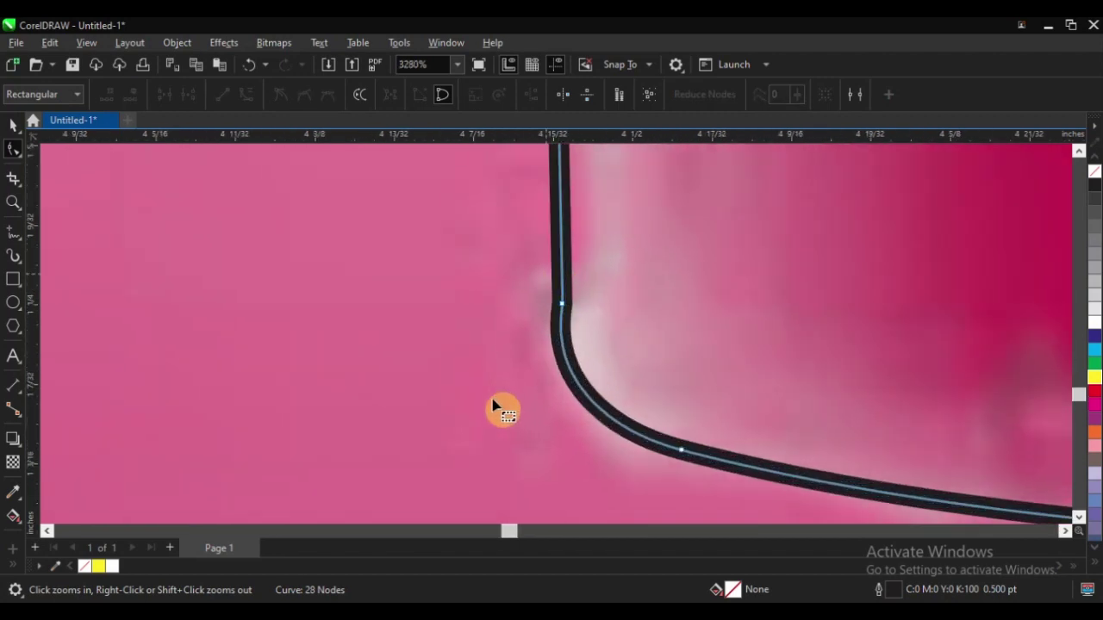
scroll(492, 414, "down", 1)
scroll(474, 396, "down", 1)
scroll(490, 392, "up", 1)
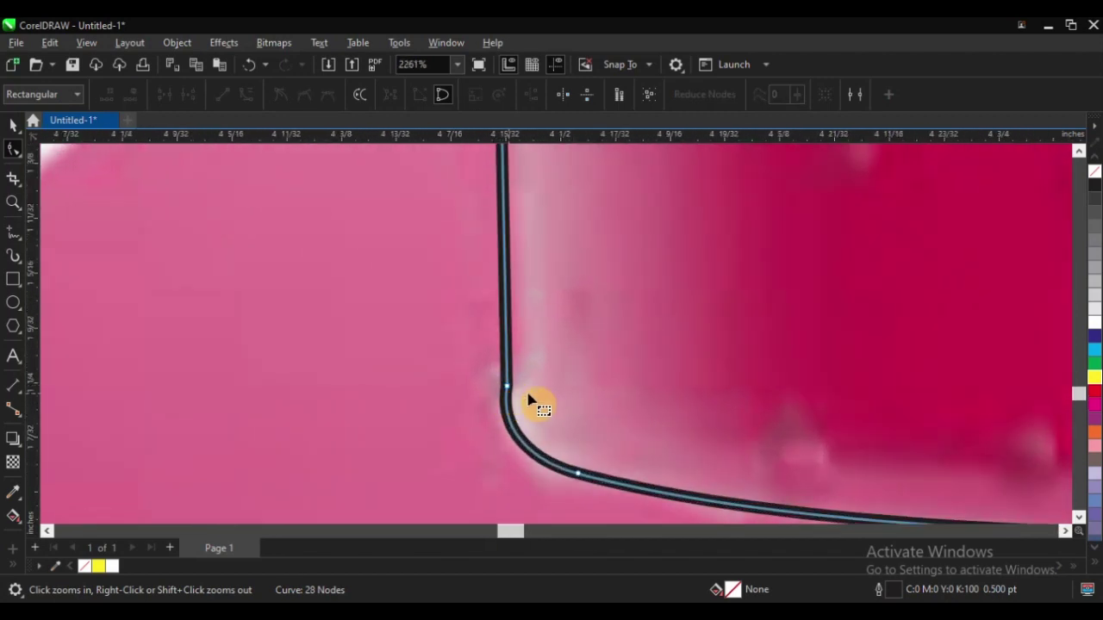
scroll(512, 395, "down", 6)
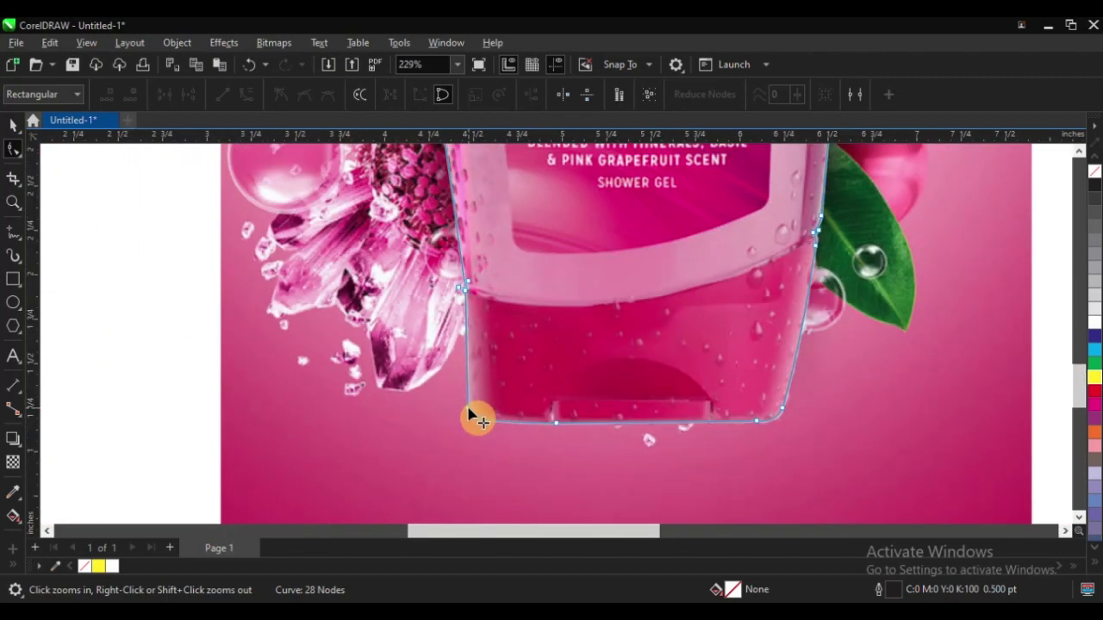
scroll(491, 297, "up", 6)
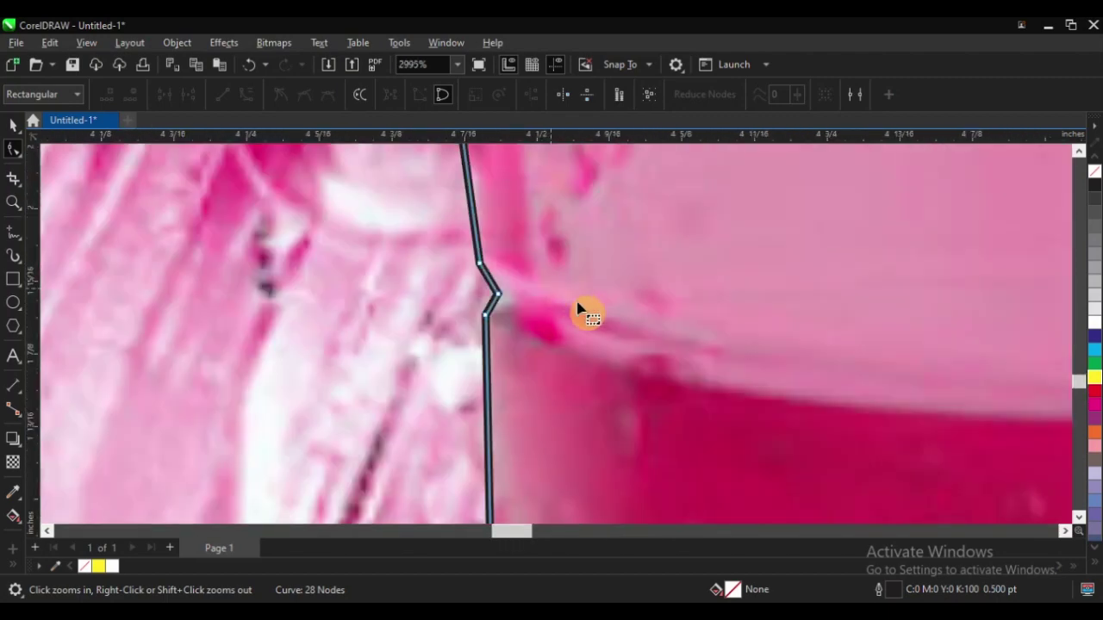
scroll(424, 269, "up", 2)
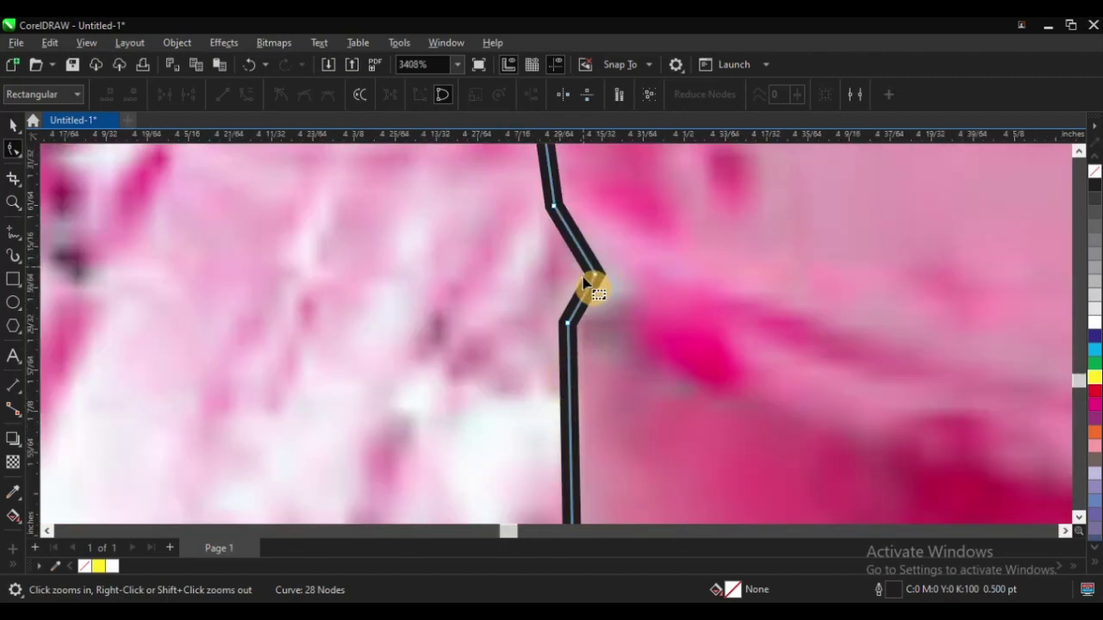
left_click_drag(582, 301, 592, 279)
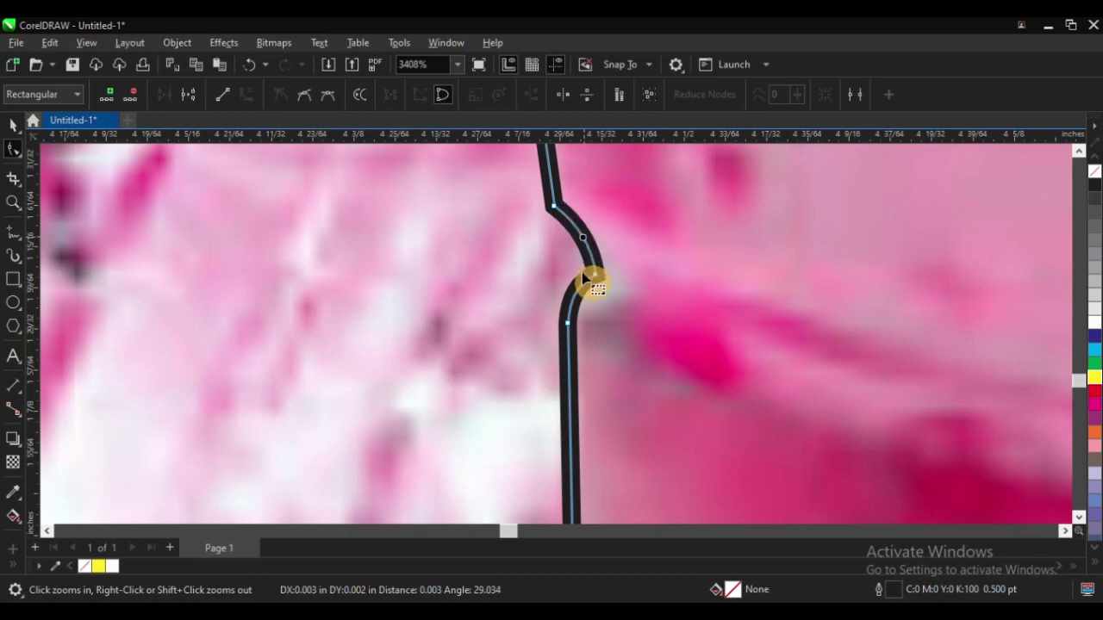
Bend the long segment on the bottle's left side outward to match its edge beside the pink balls
scroll(619, 358, "down", 5)
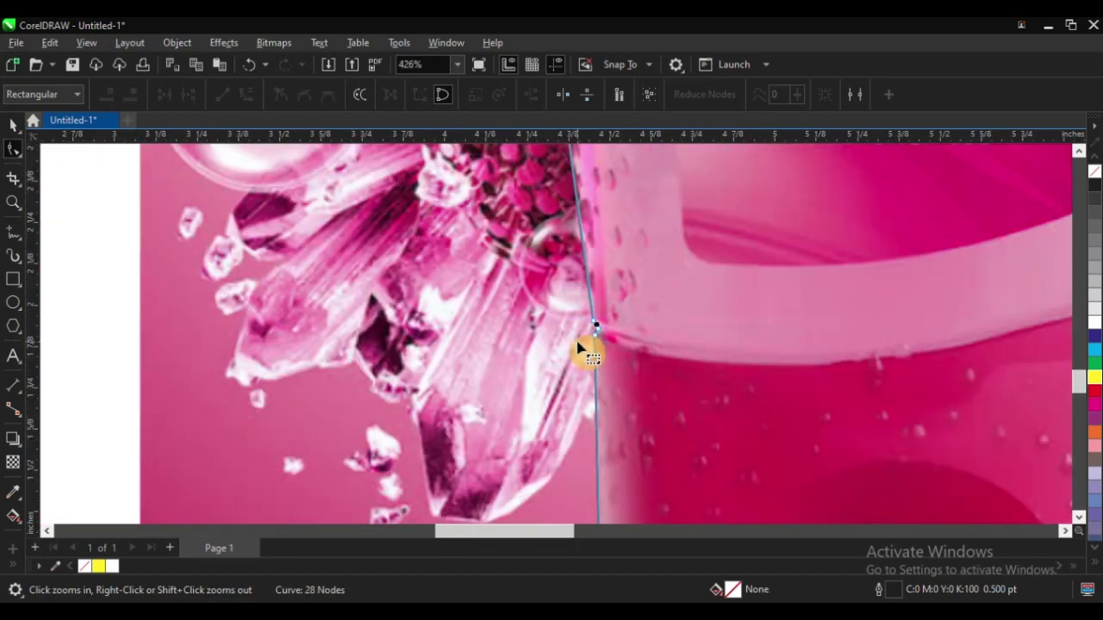
scroll(586, 353, "down", 4)
left_click_drag(563, 291, 609, 360)
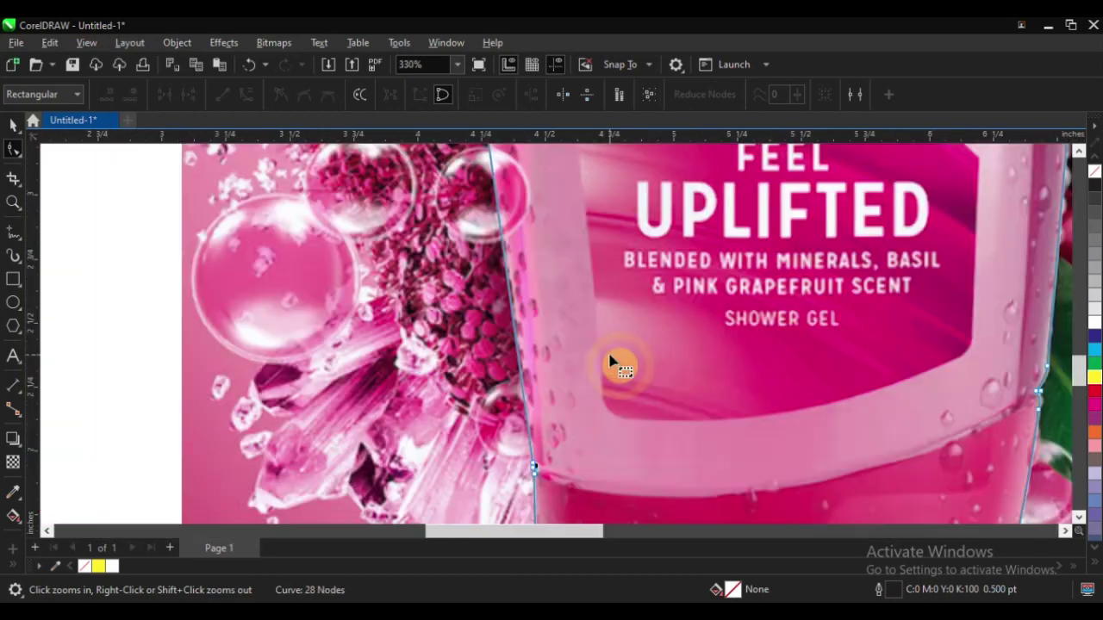
scroll(612, 362, "down", 2)
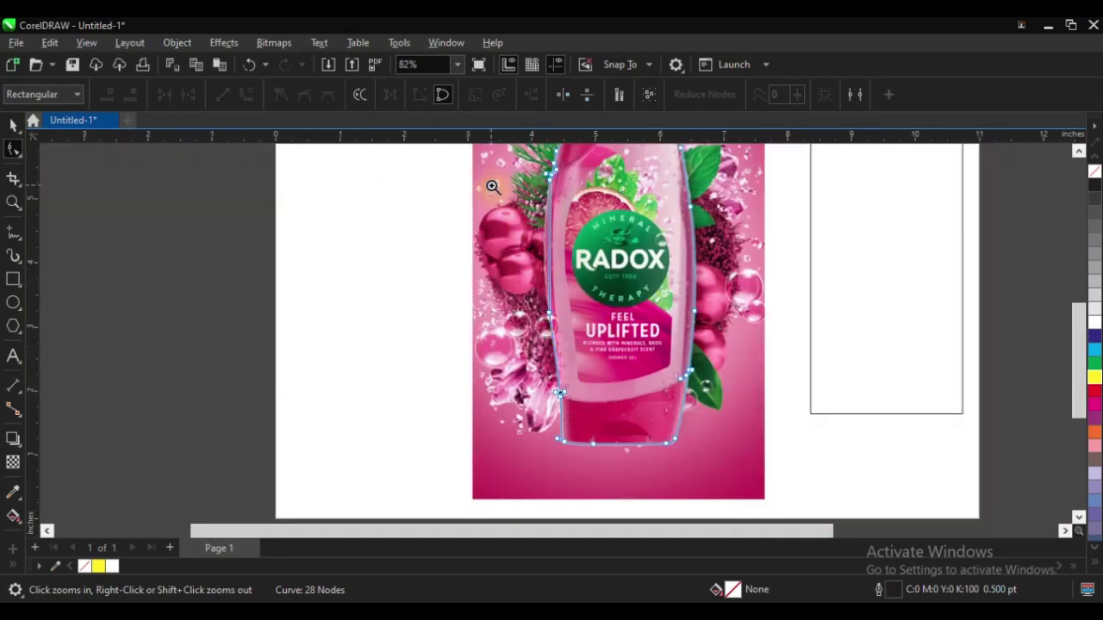
left_click_drag(492, 187, 629, 337)
left_click_drag(538, 307, 531, 301)
scroll(532, 323, "down", 1)
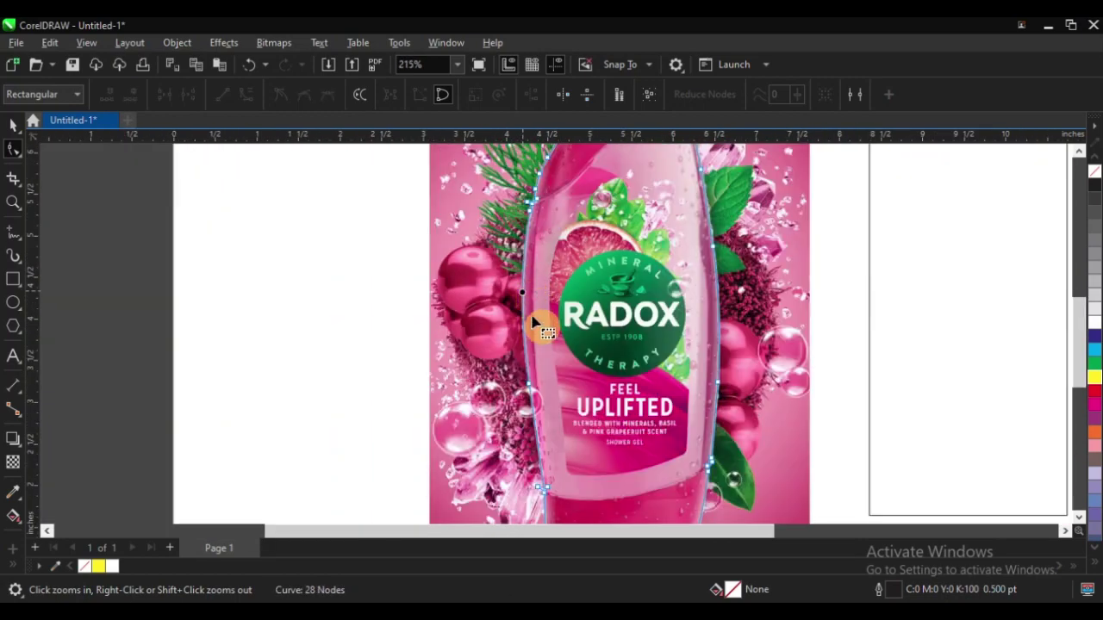
Examine how closely the outline follows the bottle's left edge beside the bubbles and pink balls
left_click_drag(503, 357, 560, 412)
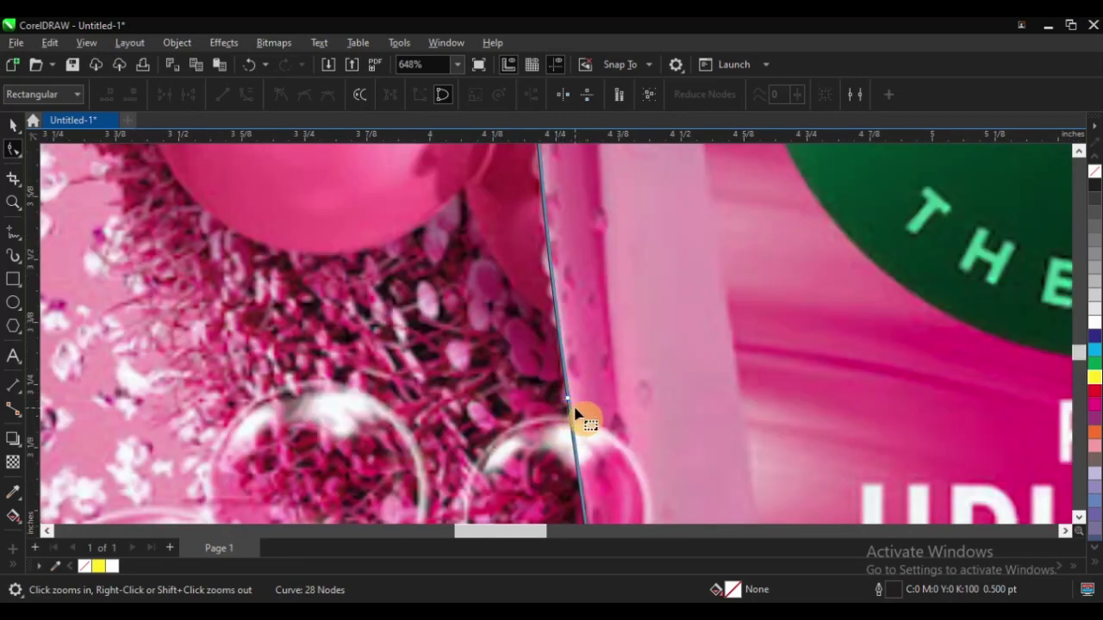
scroll(571, 405, "up", 1)
scroll(557, 401, "down", 3)
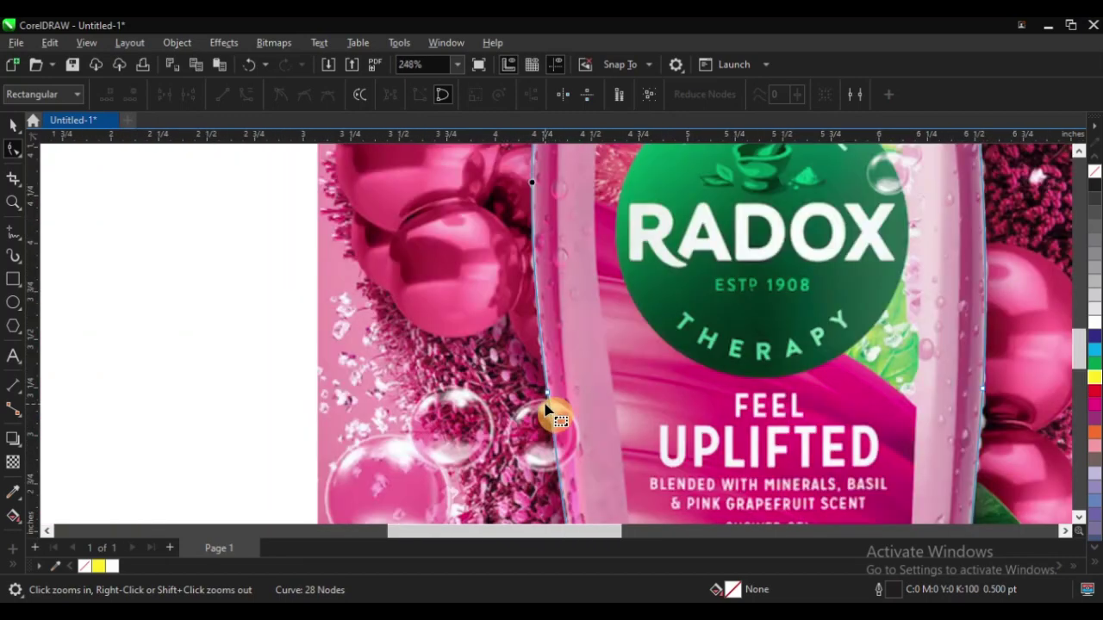
scroll(546, 412, "down", 1)
scroll(545, 300, "up", 3)
scroll(586, 345, "down", 2)
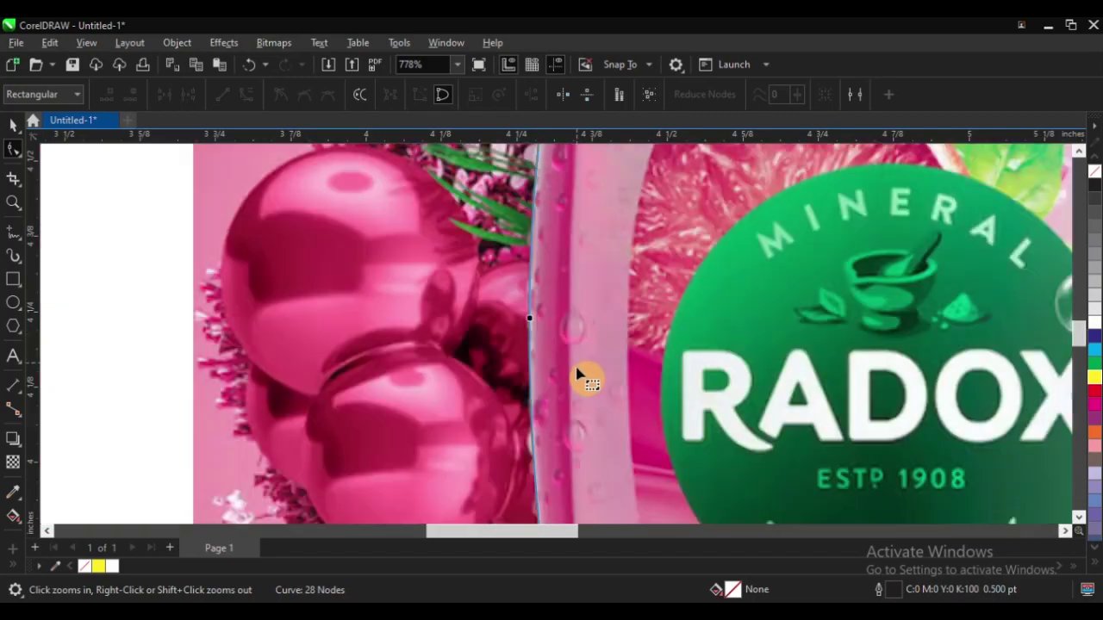
scroll(578, 370, "down", 1)
left_click_drag(538, 254, 595, 311)
Bend the short segment just below the left upper seam's notch outward along the bottle's edge beside the green sprigs
left_click_drag(437, 253, 629, 344)
left_click_drag(484, 245, 605, 404)
left_click_drag(583, 320, 575, 310)
scroll(583, 290, "down", 3)
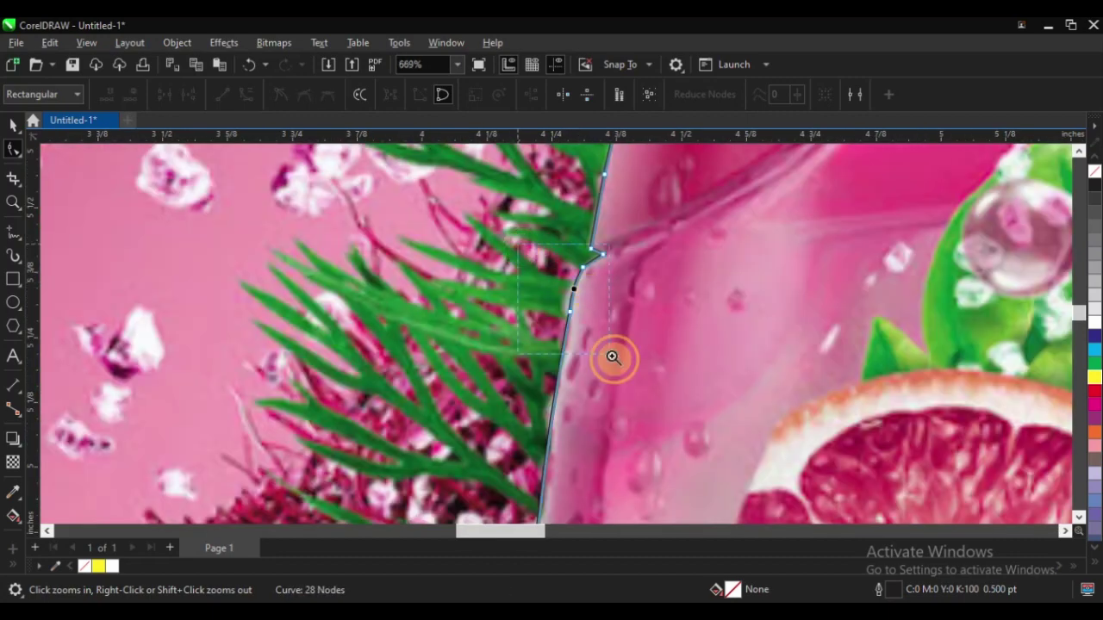
scroll(612, 357, "up", 3)
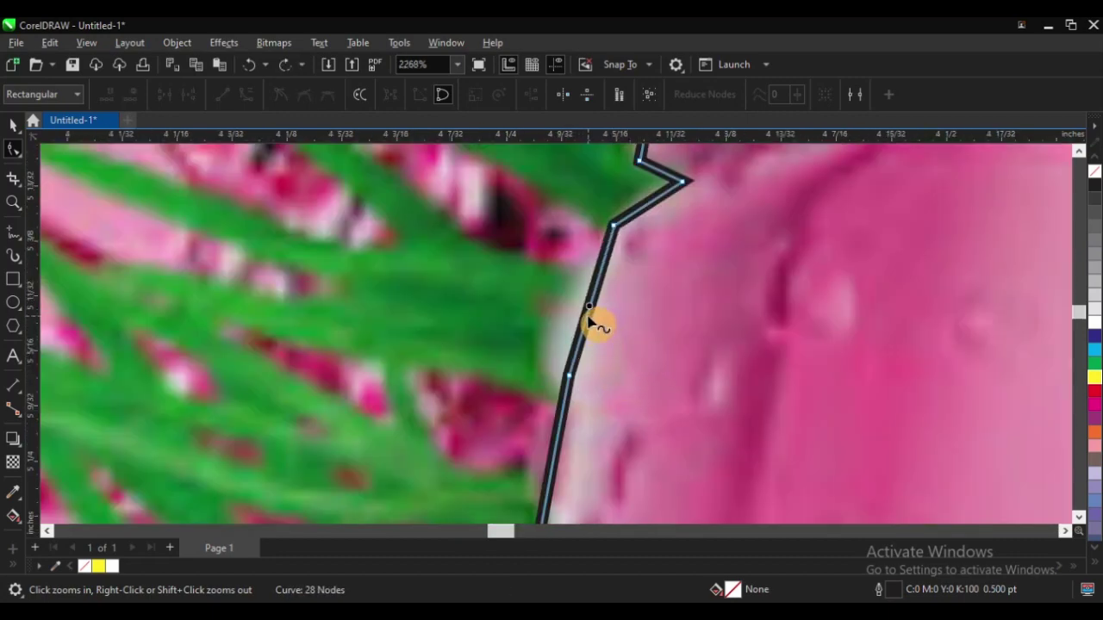
left_click_drag(590, 318, 561, 369)
Replace the lower node of the curve below the left upper seam with one slightly farther down the bottle's edge
left_click(562, 371)
key("Delete")
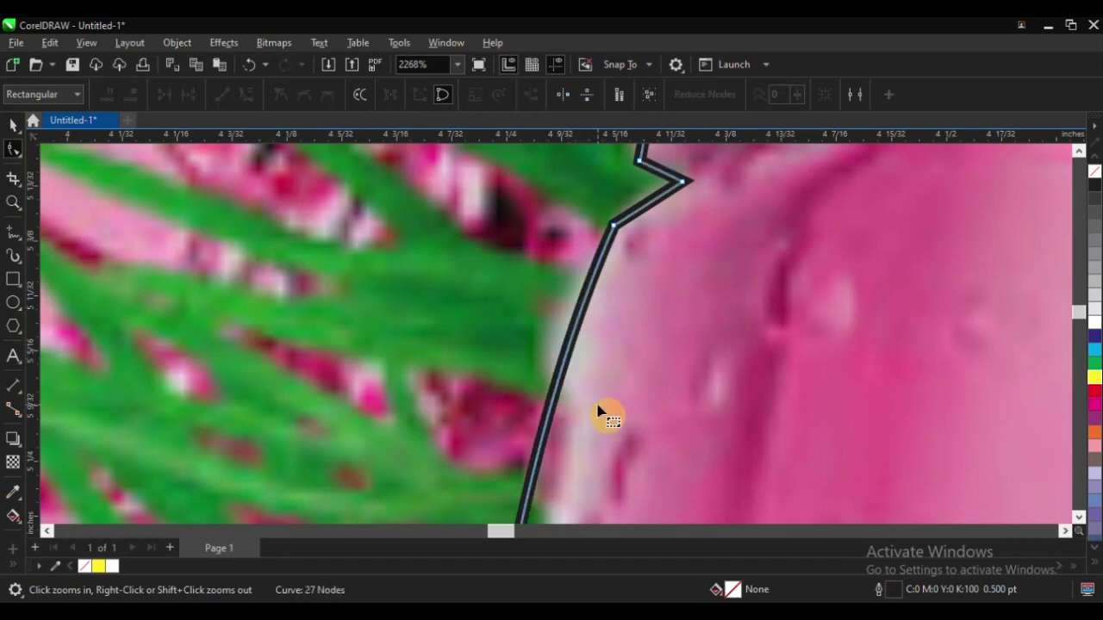
scroll(601, 411, "down", 2)
double_click(551, 392)
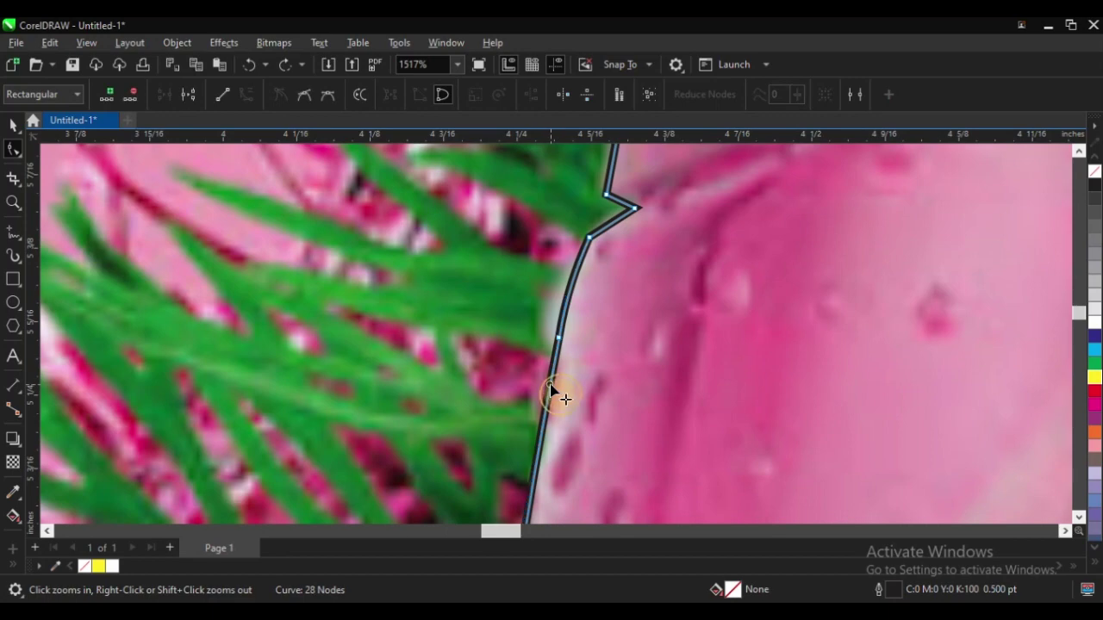
key("Delete")
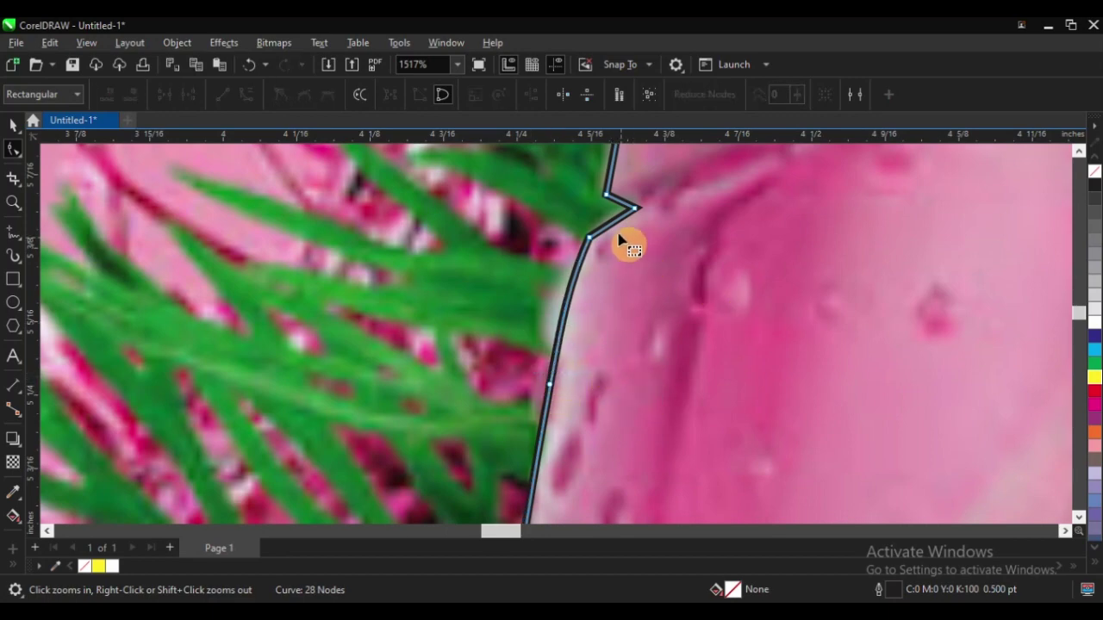
Bend the upper short segment of the left upper seam's notch into an outward curve
scroll(591, 261, "down", 5)
scroll(561, 256, "up", 8)
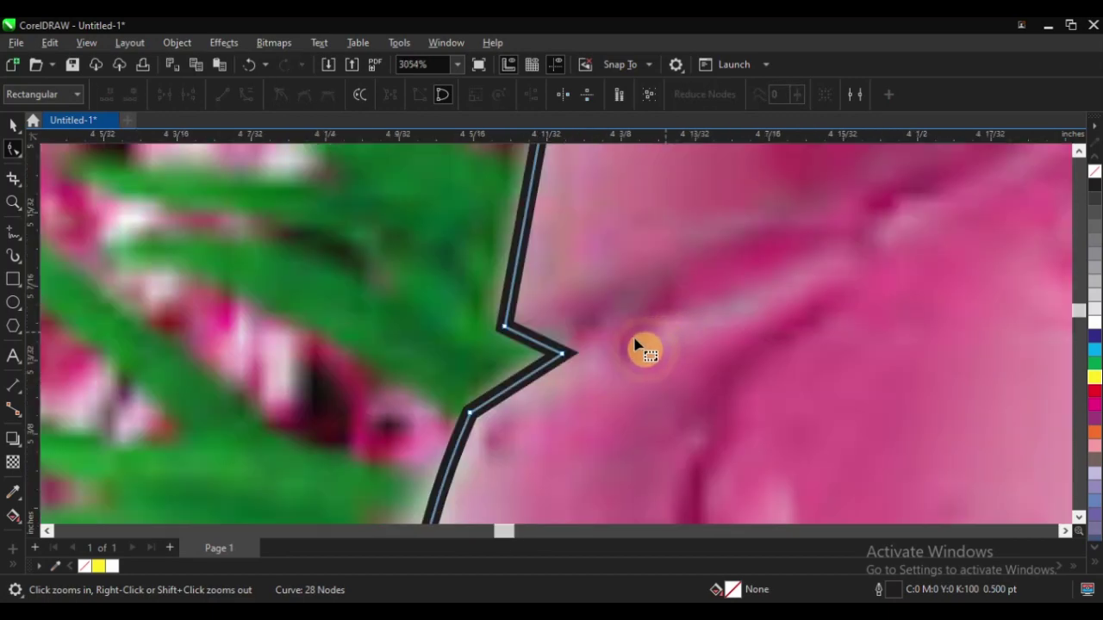
left_click_drag(536, 344, 471, 293)
scroll(515, 341, "down", 6)
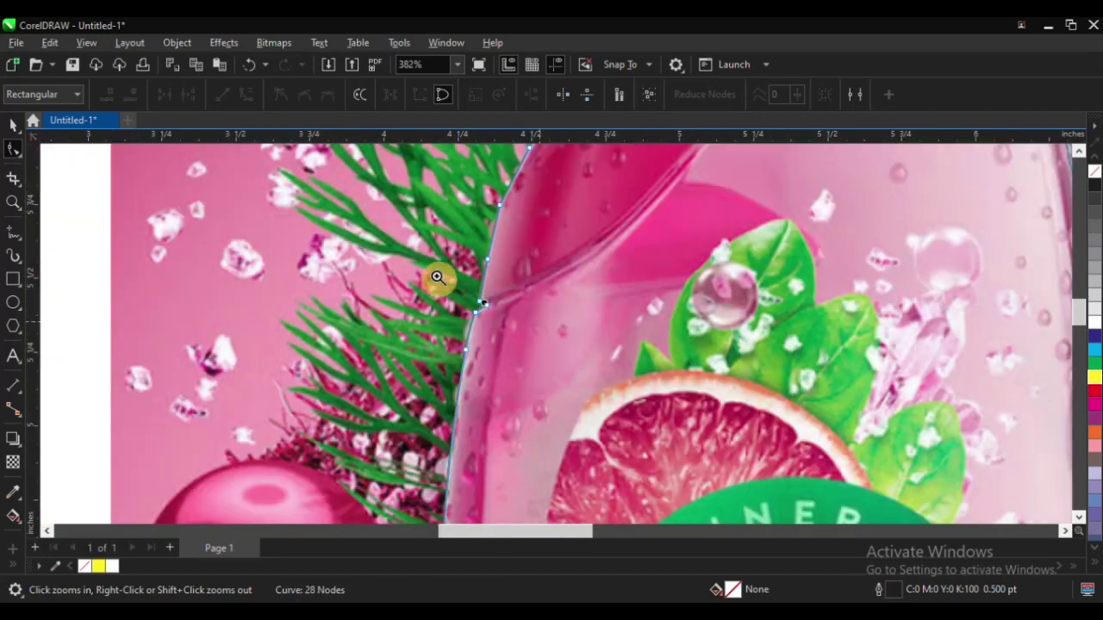
Smooth the sharp corner just below the left upper seam's notch by replacing its node with one lower on the curve
left_click(437, 277)
left_click(606, 381)
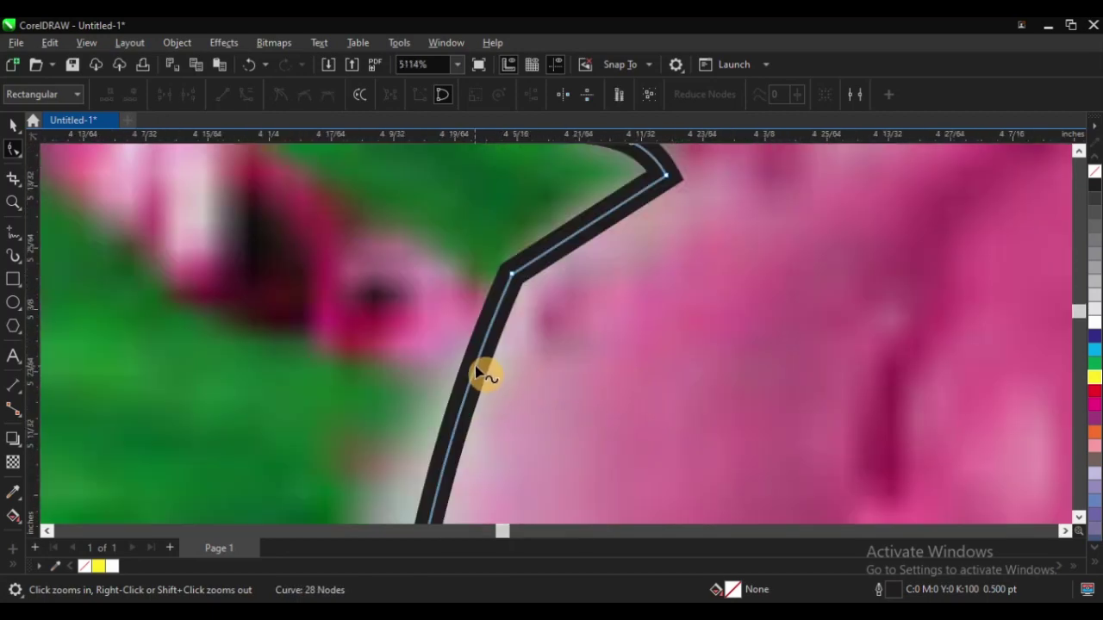
left_click_drag(475, 376, 563, 330)
scroll(504, 343, "down", 1)
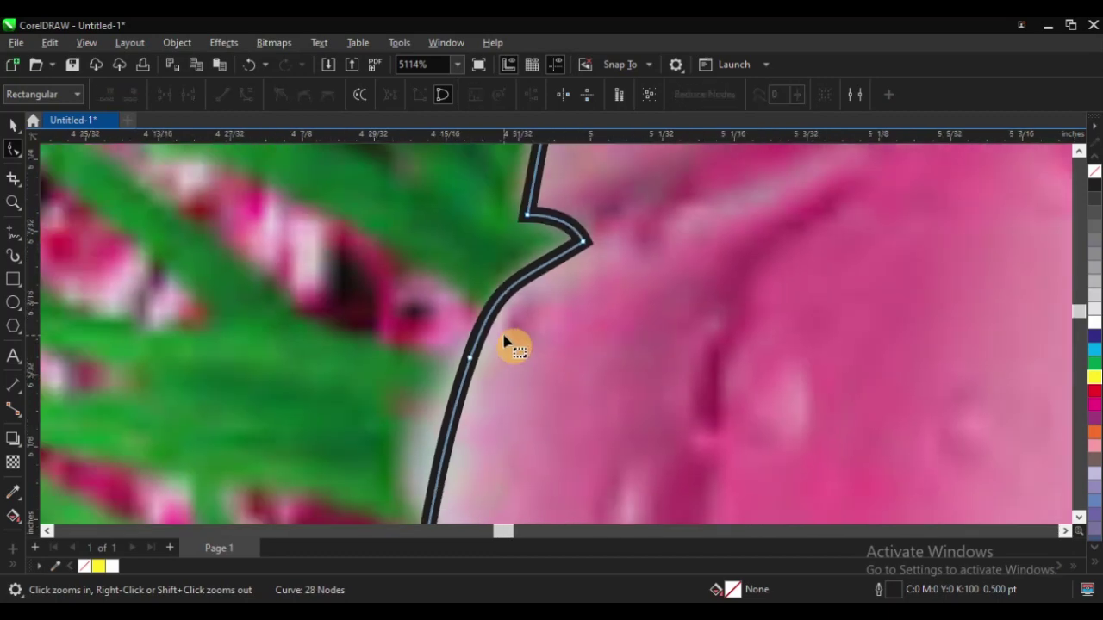
scroll(504, 340, "down", 4)
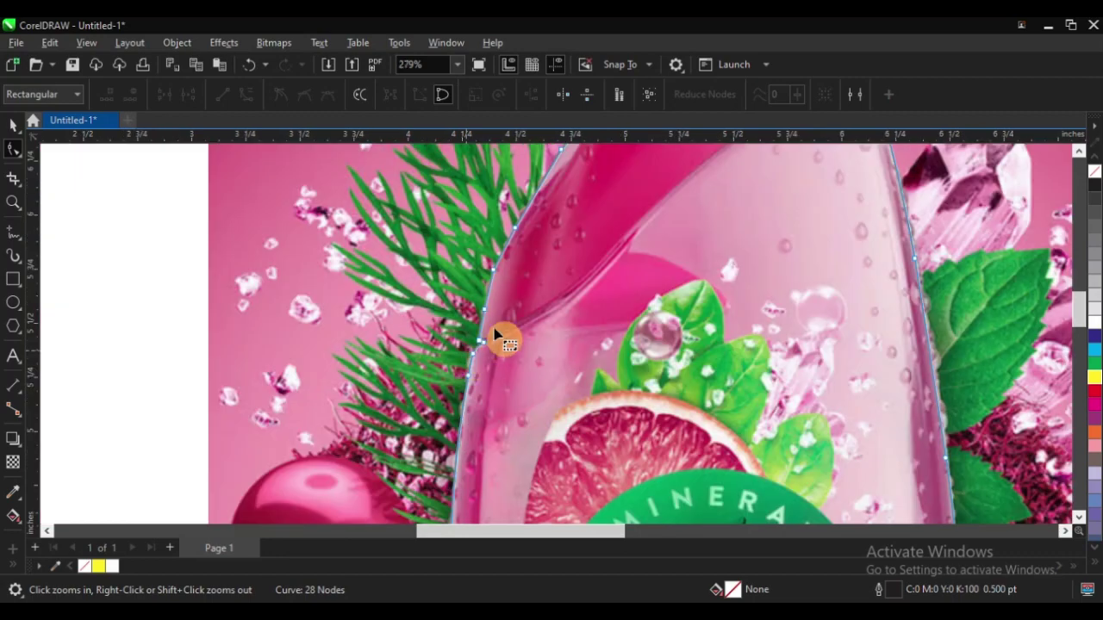
Delete the angular node above the left upper seam to smooth the bottle's shoulder beside the green sprigs
scroll(501, 332, "up", 3)
scroll(473, 348, "down", 2)
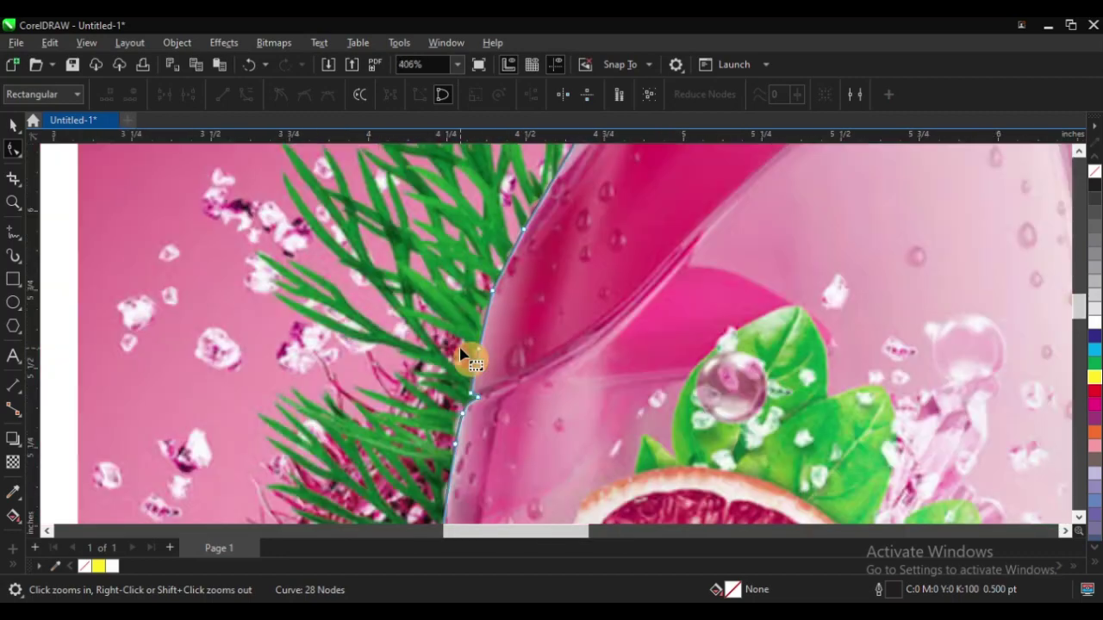
scroll(520, 332, "up", 2)
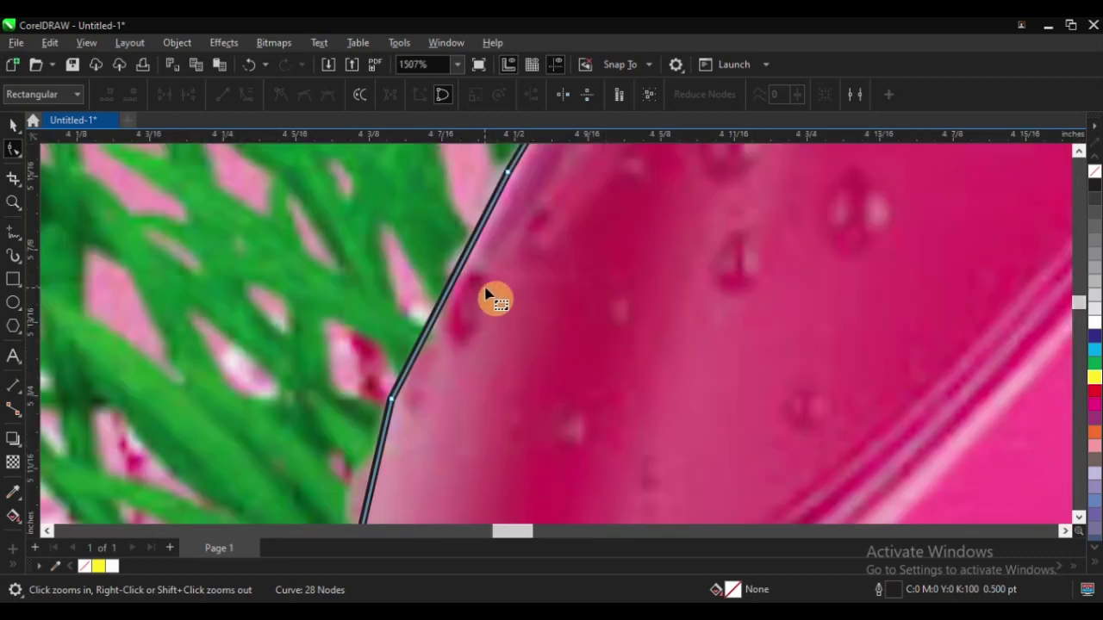
scroll(485, 296, "down", 2)
left_click(484, 338)
key("Delete")
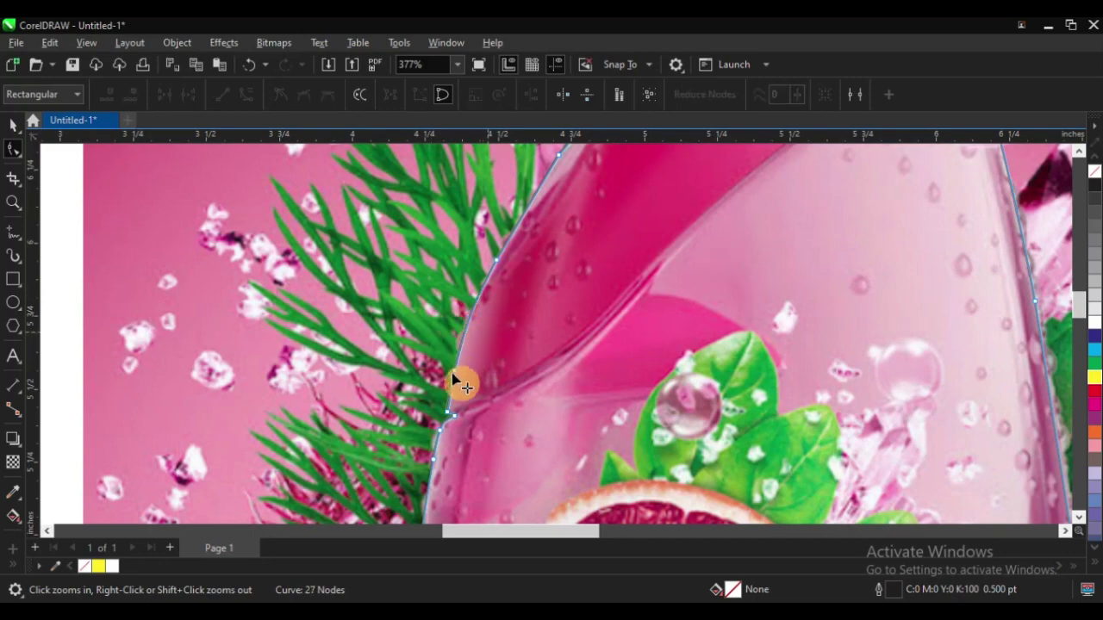
Delete the extra node on the bottle's left shoulder beside the dark crystal to smooth the outline
scroll(452, 379, "up", 2)
scroll(422, 392, "down", 3)
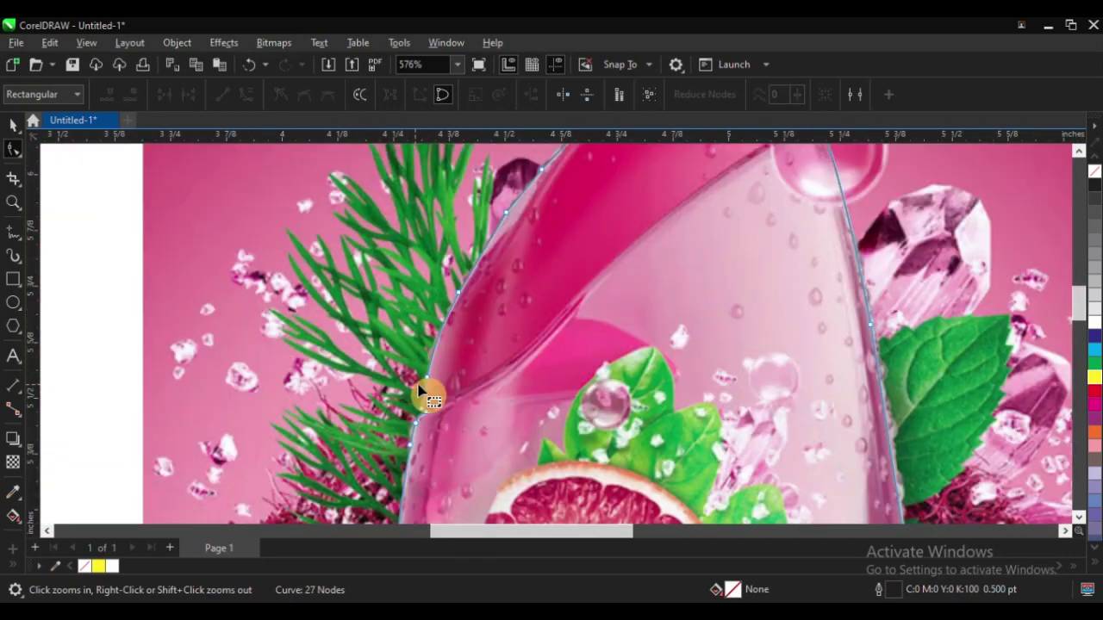
scroll(522, 335, "up", 2)
scroll(446, 317, "down", 1)
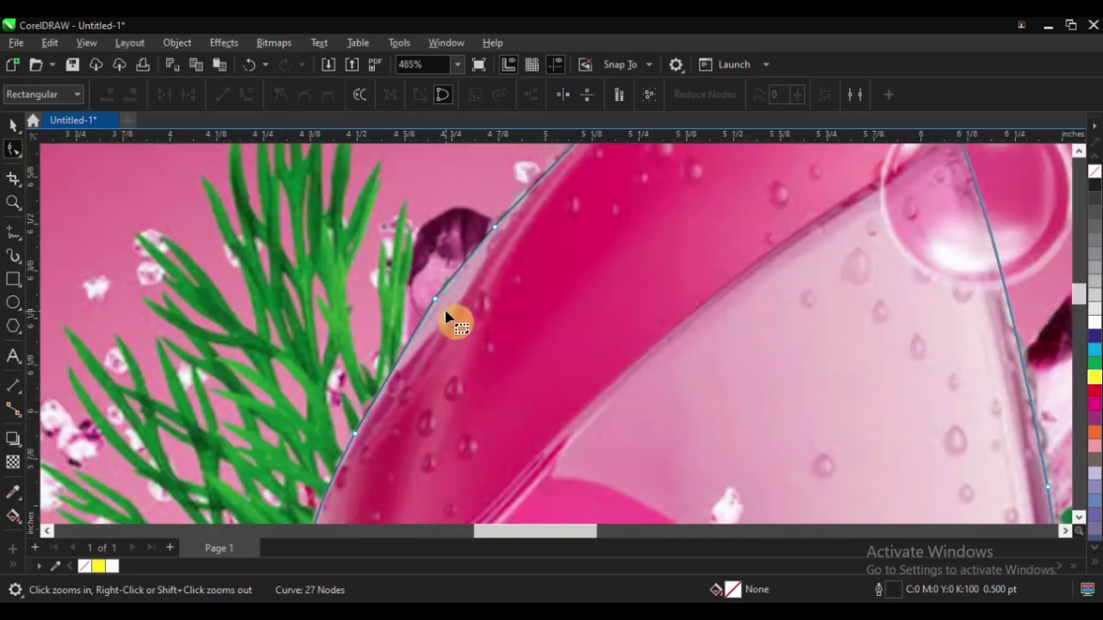
left_click_drag(479, 332, 482, 336)
key("Delete")
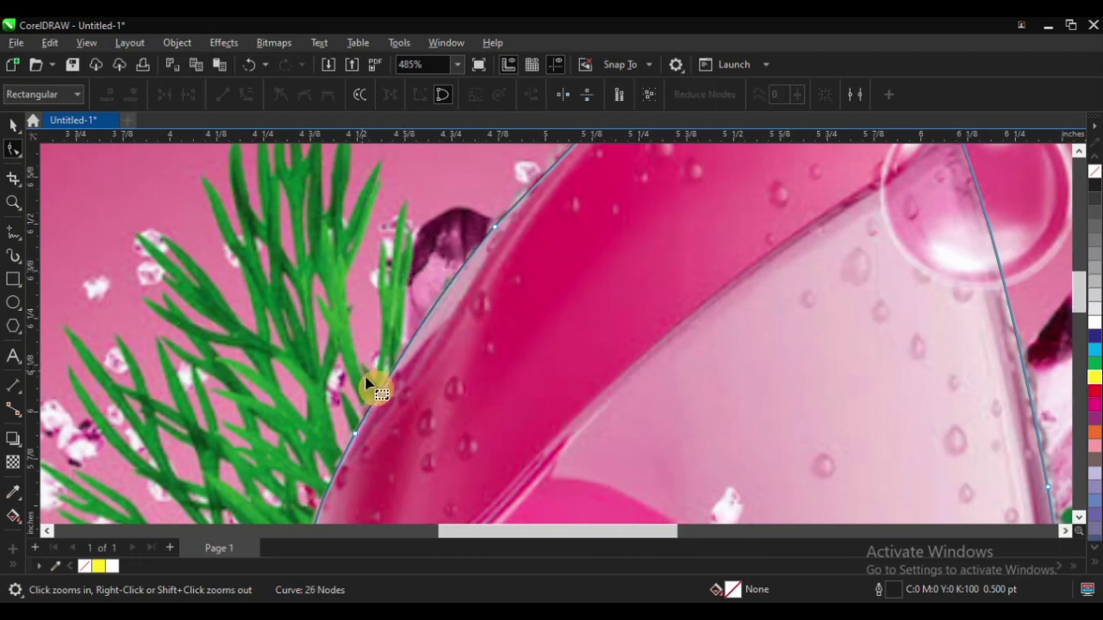
Delete the angular node on the upper left edge of the dark pink cap to round the outline
scroll(369, 381, "down", 1)
scroll(467, 252, "up", 2)
scroll(425, 353, "down", 2)
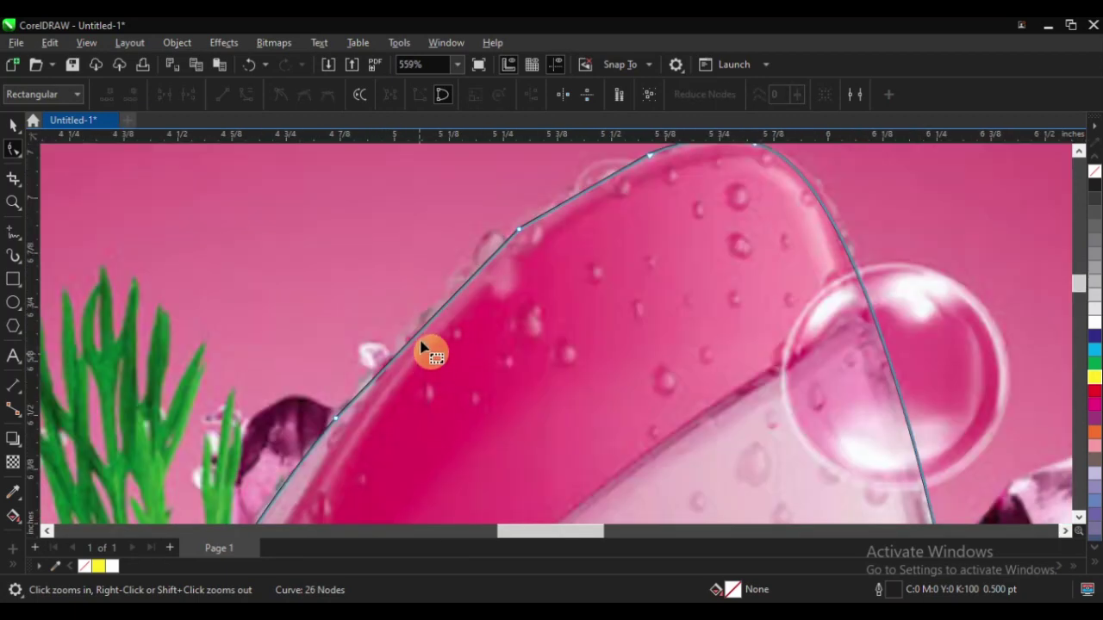
scroll(444, 272, "up", 2)
left_click_drag(481, 282, 584, 370)
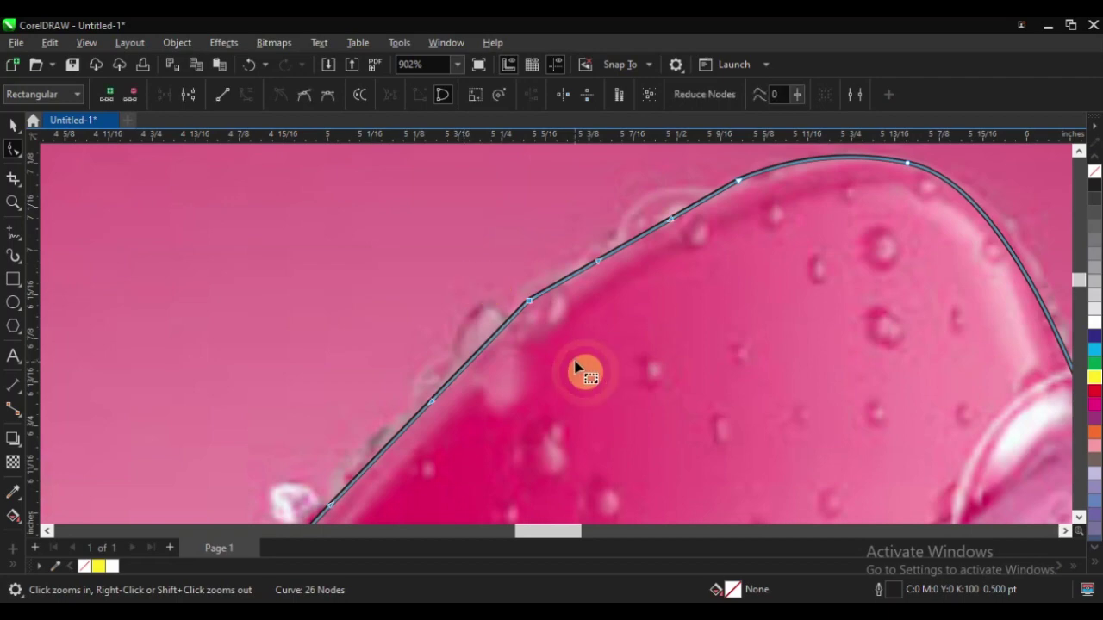
key("Delete")
scroll(480, 254, "down", 1)
scroll(472, 274, "down", 2)
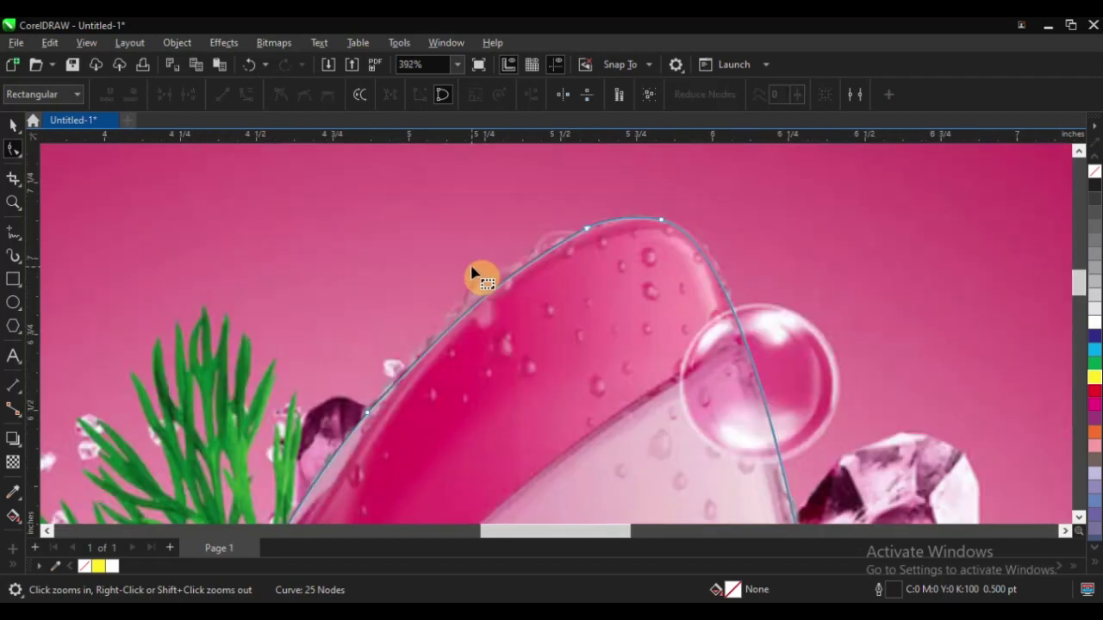
Bend the upper left segment of the cap outline slightly outward to follow the bottle's edge
scroll(468, 263, "down", 2)
scroll(637, 272, "up", 3)
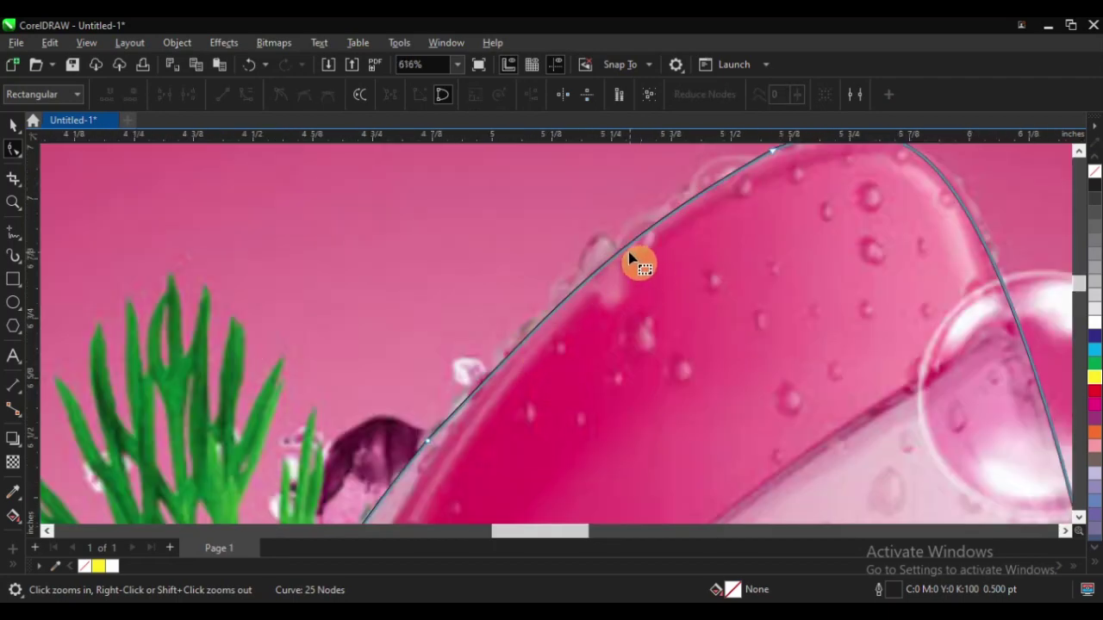
left_click_drag(626, 249, 622, 248)
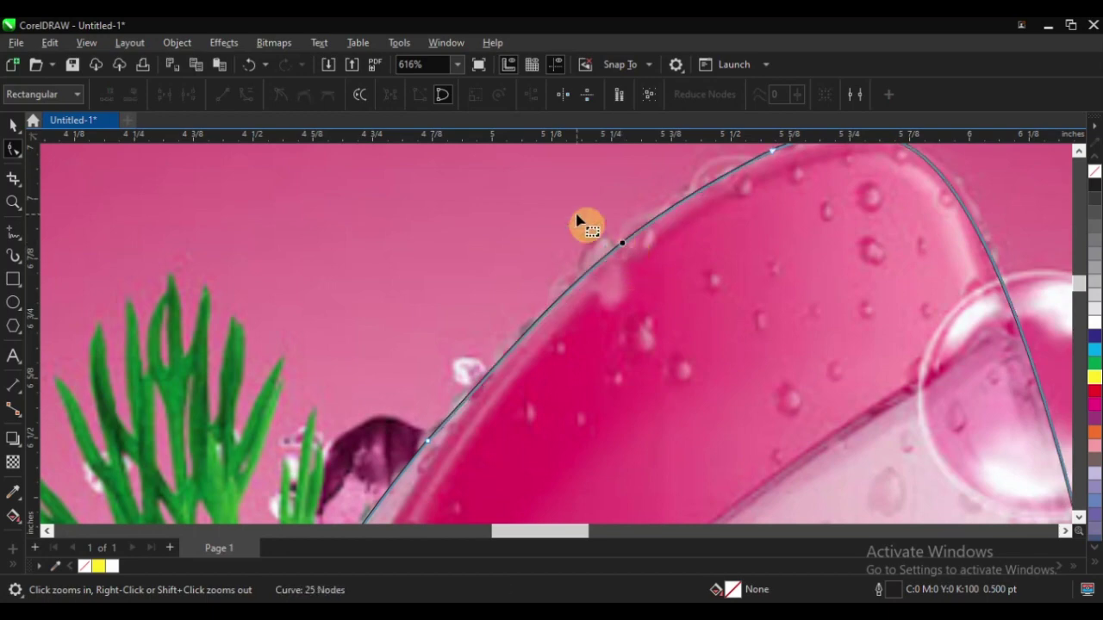
Delete the remaining node where the outline passes the top of the dark crystal
scroll(577, 221, "down", 2)
scroll(483, 303, "up", 4)
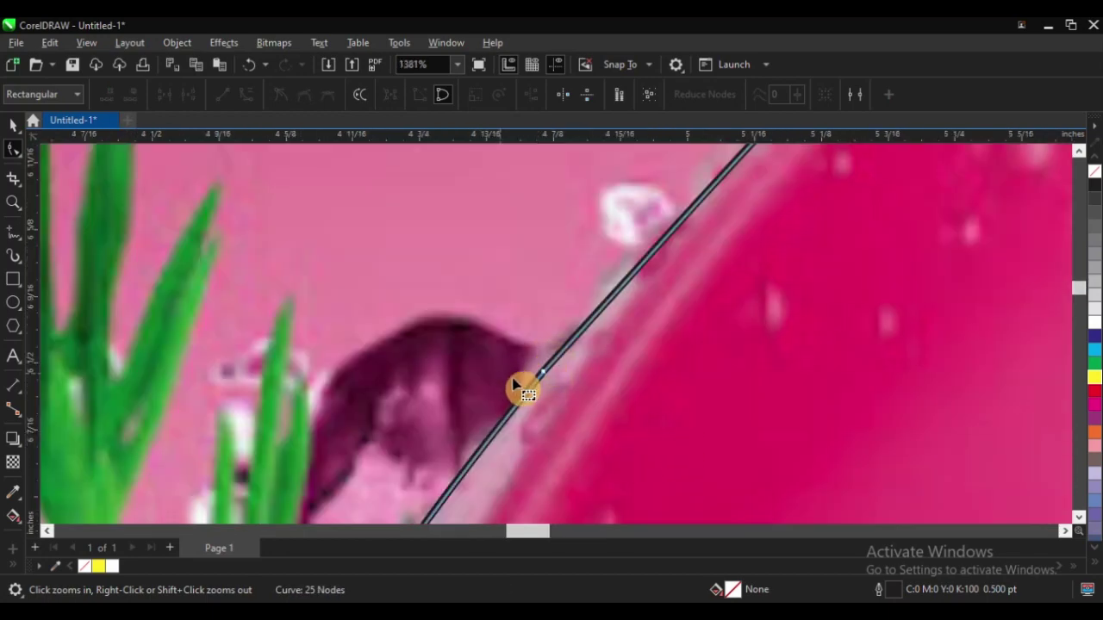
left_click(547, 370)
key("Delete")
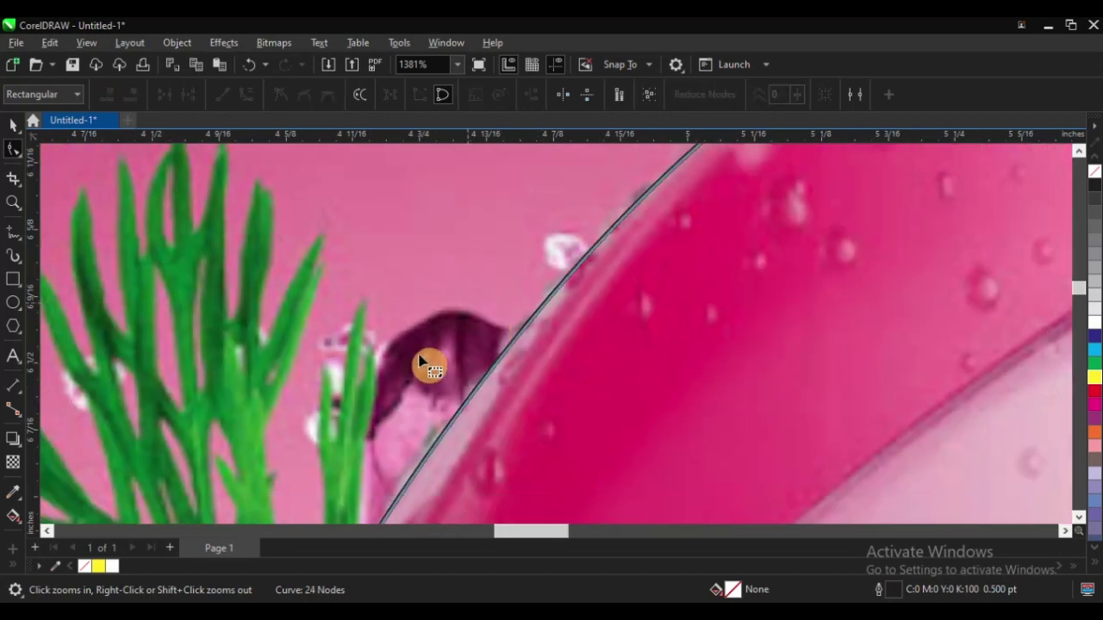
Draw a straight Freehand line from just outside the left upper seam's notch along the dark pink section's lower edge, about 0.36 in wide and 0.18 in high
scroll(428, 365, "down", 5)
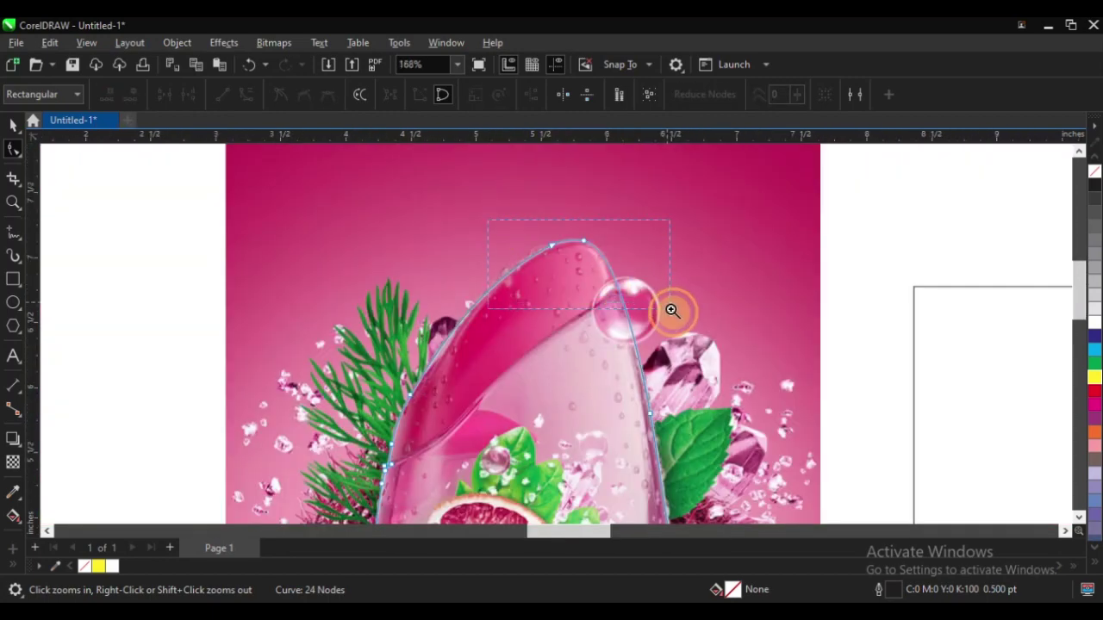
left_click_drag(488, 220, 672, 310)
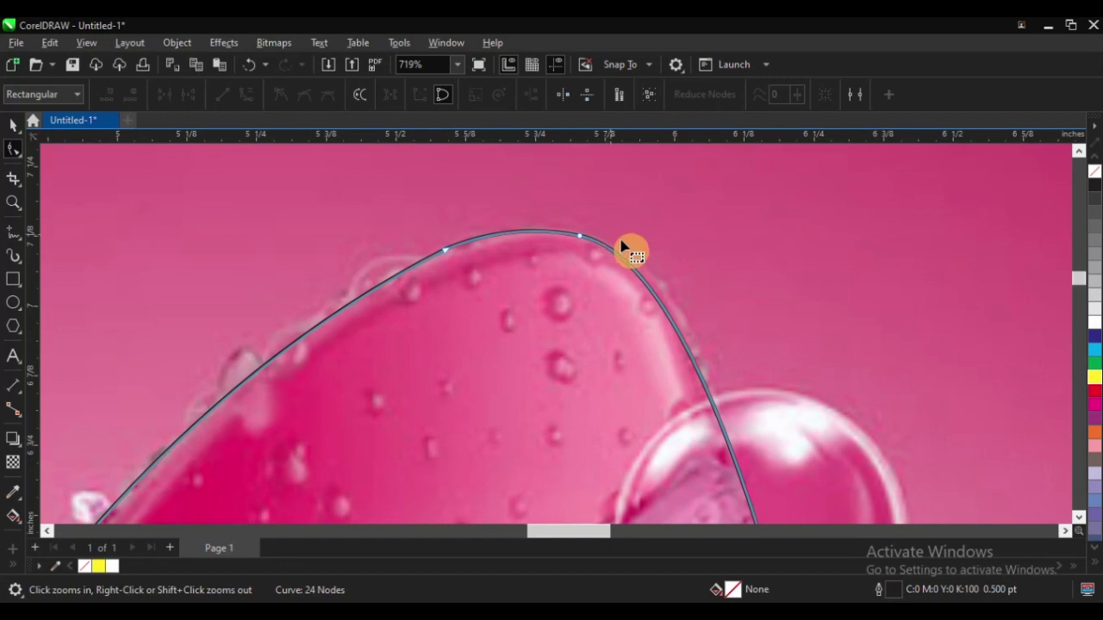
scroll(624, 248, "down", 6)
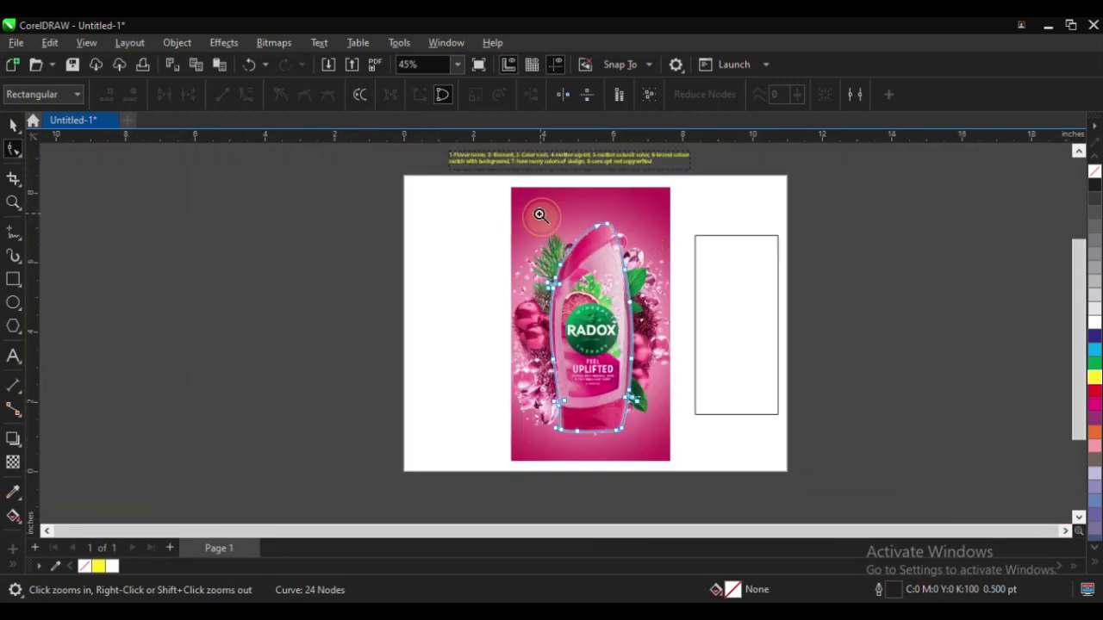
left_click_drag(541, 215, 653, 338)
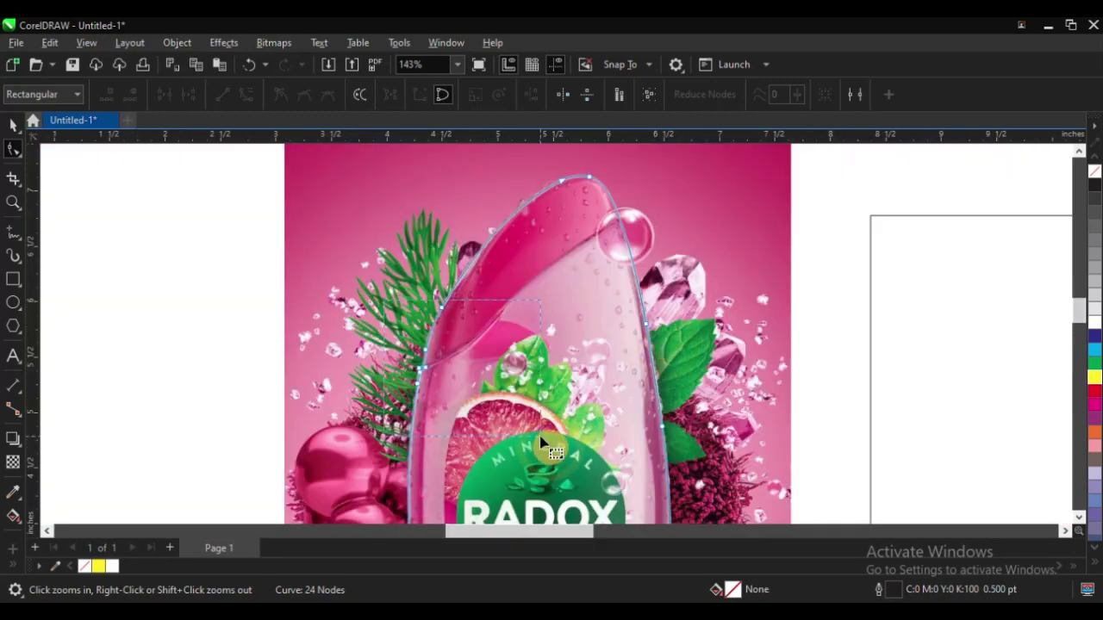
left_click(387, 264)
left_click(537, 340)
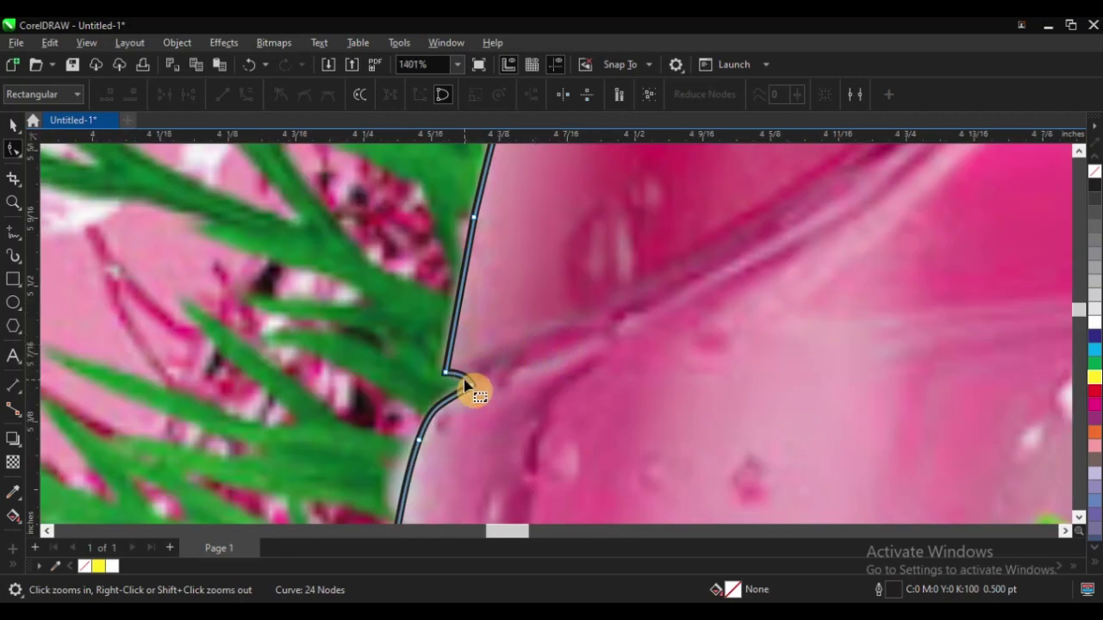
key("F5")
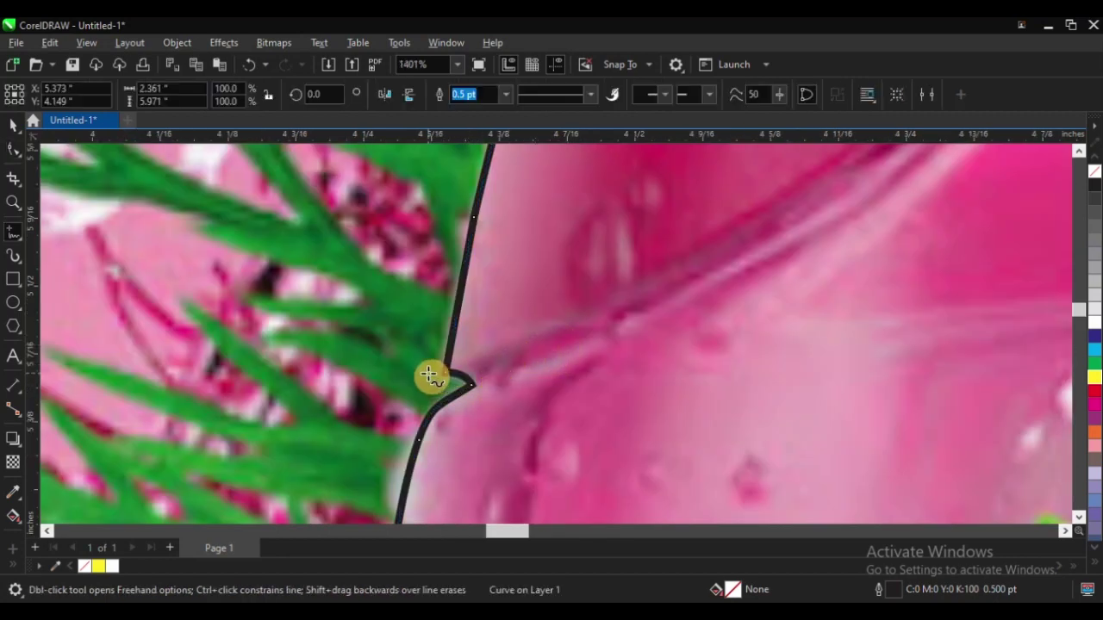
left_click(437, 373)
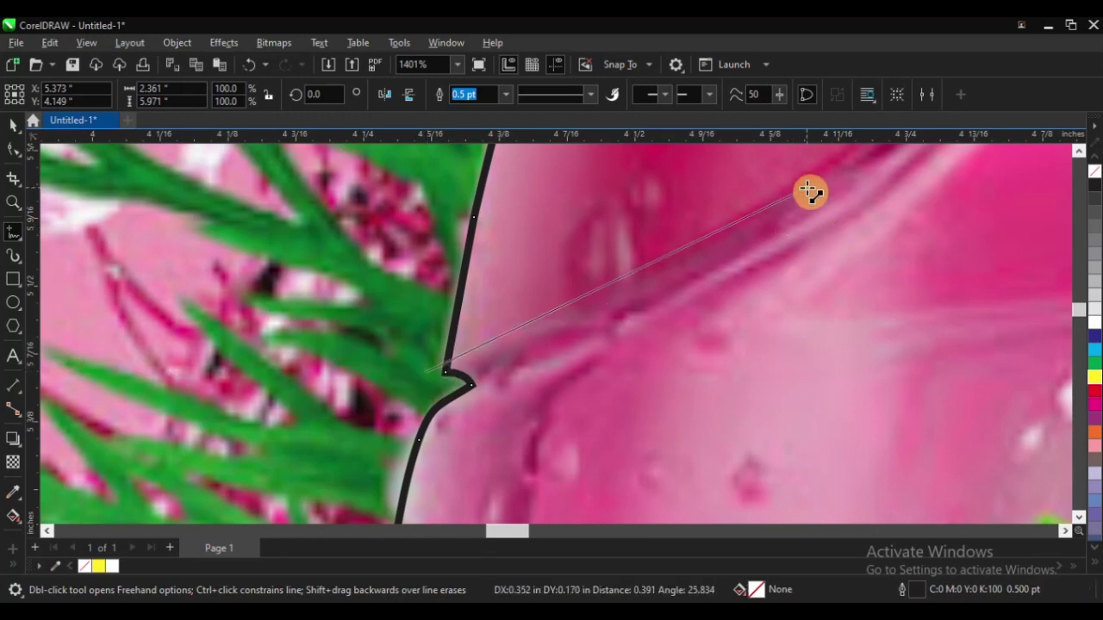
scroll(486, 352, "down", 2)
scroll(591, 328, "up", 3)
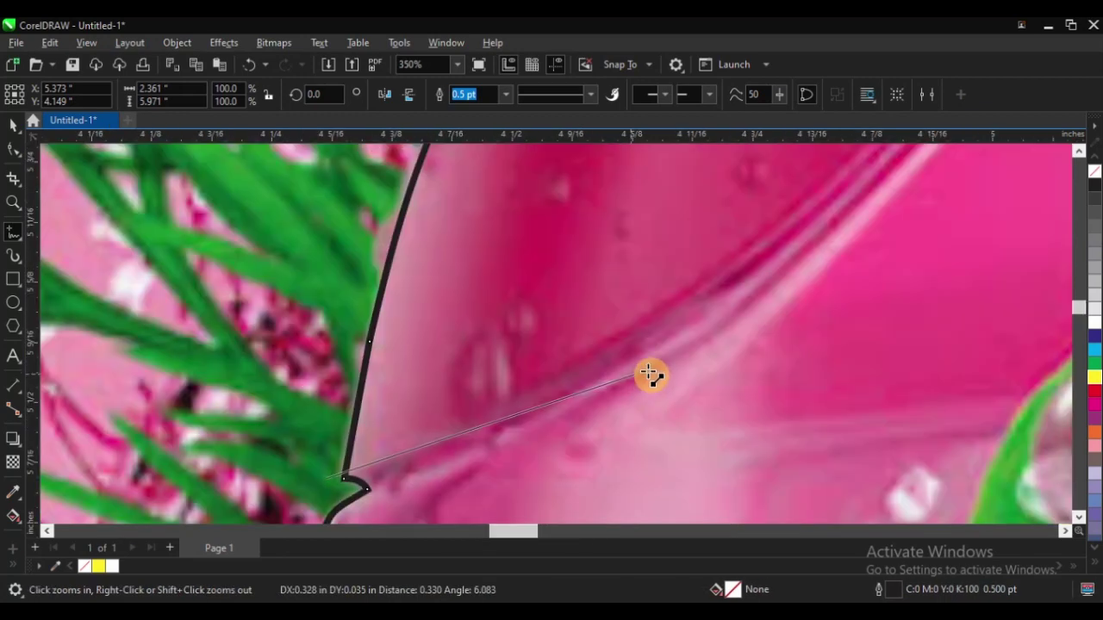
left_click(674, 312)
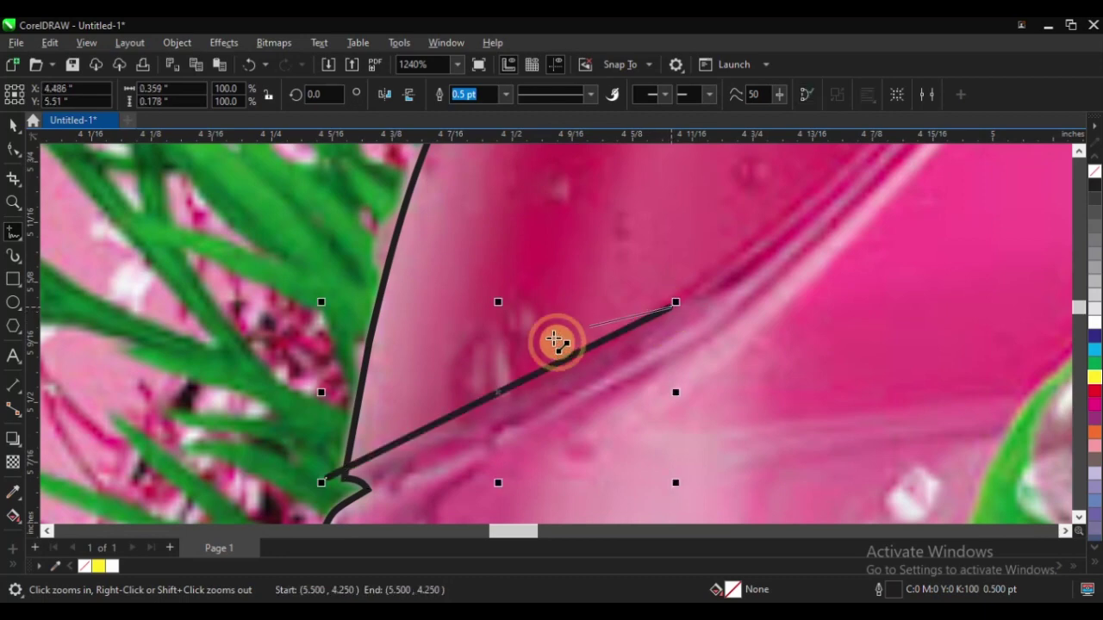
Continue the line up the dark pink section's lower edge with two more segments, spanning about 1.14 by 0.90 in overall
scroll(561, 339, "down", 3)
left_click(546, 369)
scroll(600, 243, "up", 2)
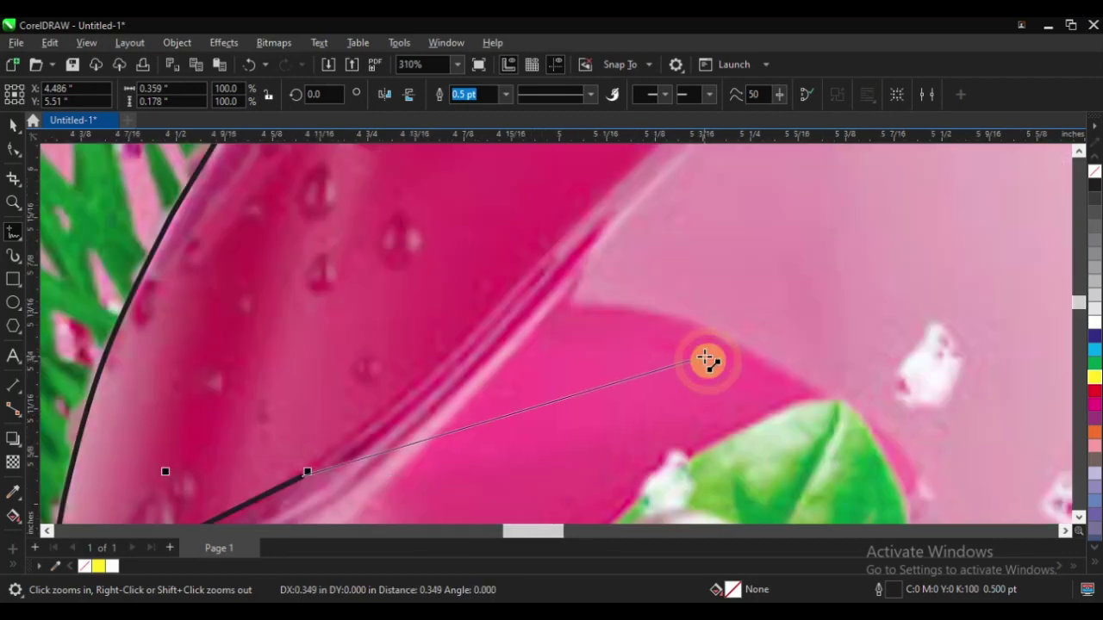
left_click(552, 250)
scroll(553, 250, "down", 3)
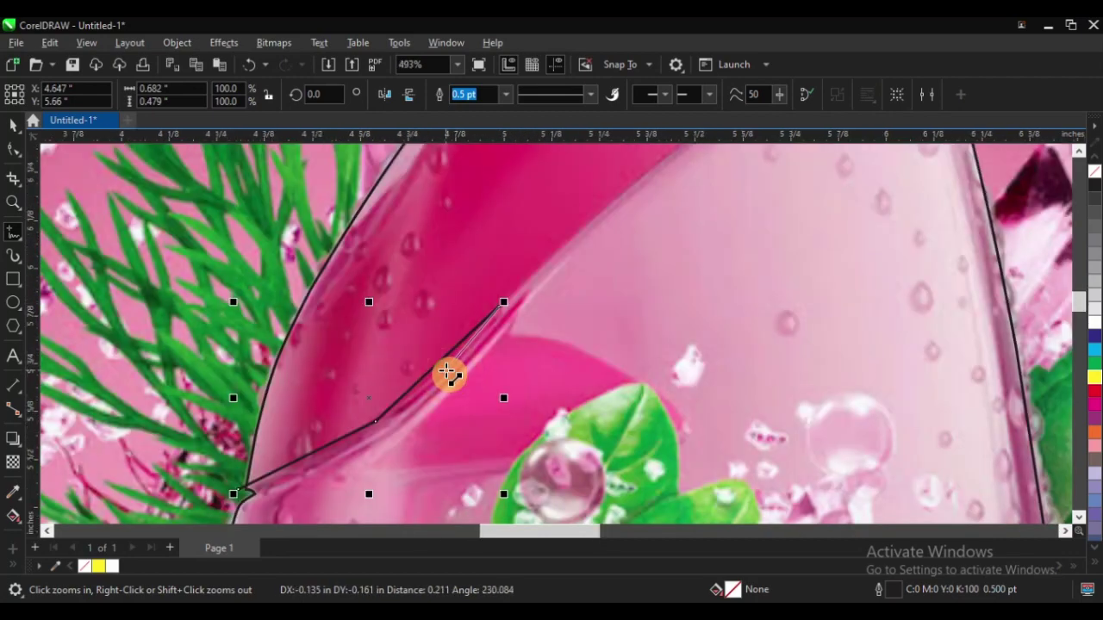
scroll(643, 337, "up", 2)
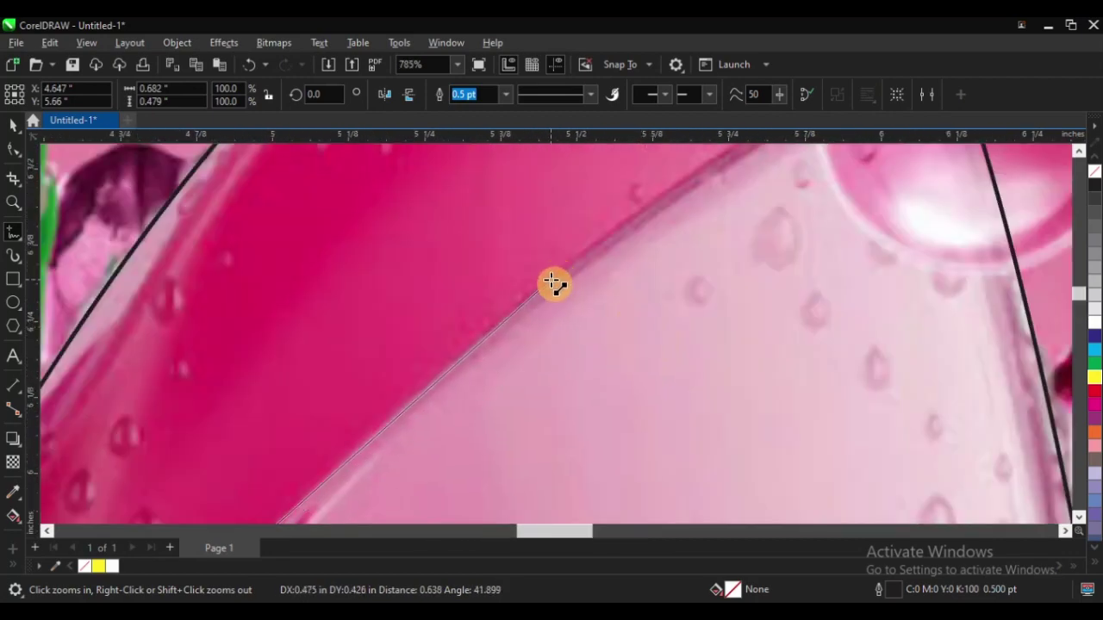
left_click(529, 290)
scroll(482, 345, "down", 3)
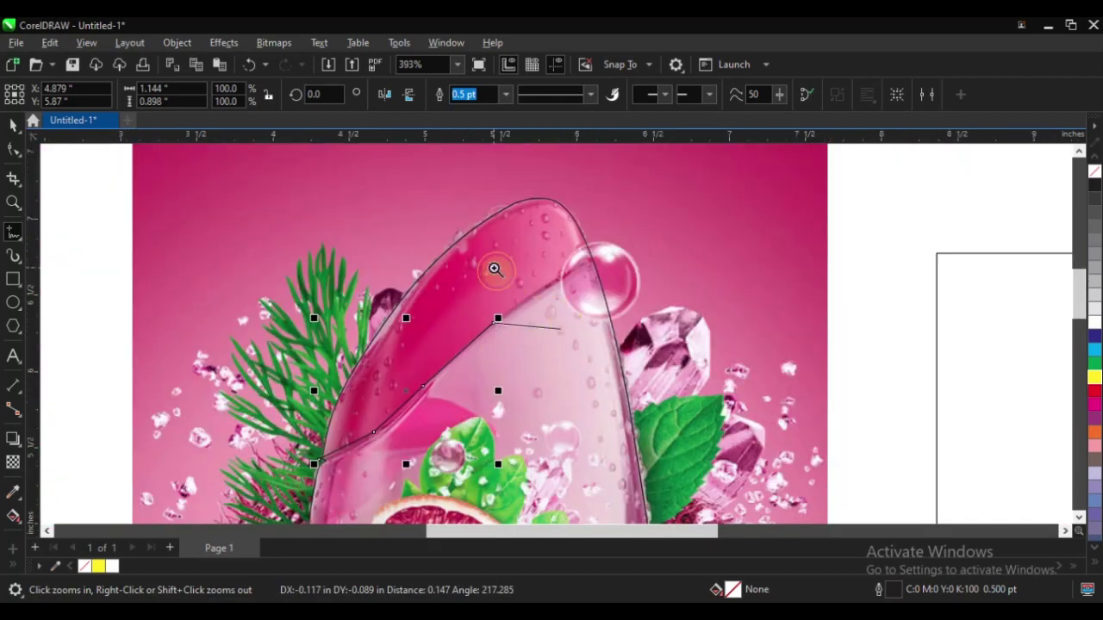
Extend the line along the seam to just beyond the bottle's right edge inside the large bubble
scroll(494, 263, "up", 2)
scroll(594, 344, "down", 3)
scroll(603, 310, "up", 4)
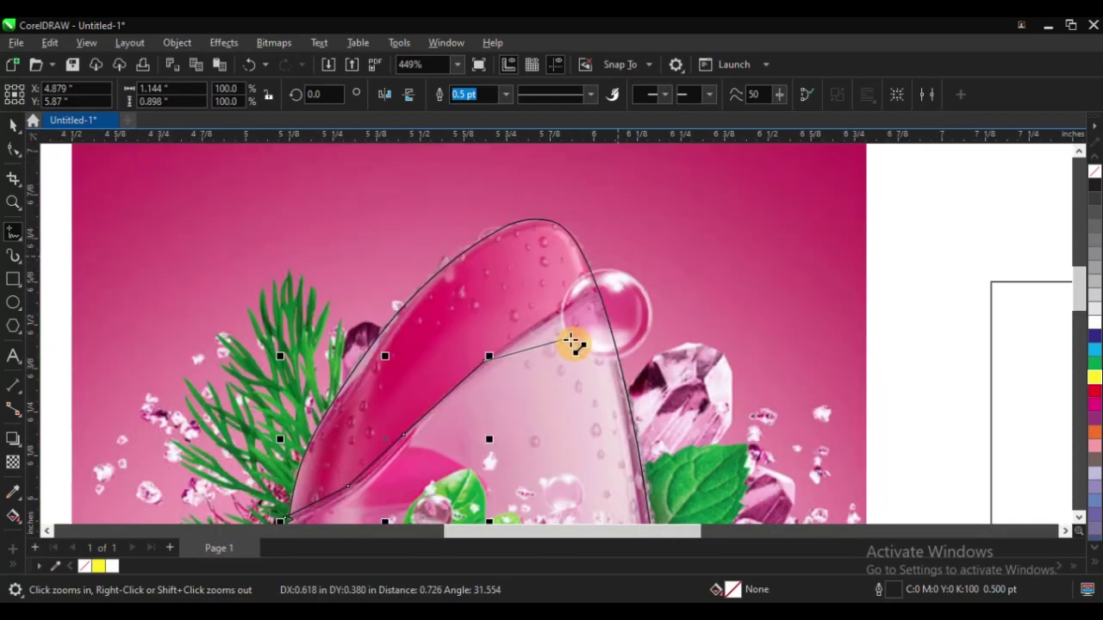
scroll(661, 392, "up", 2)
scroll(649, 466, "up", 1)
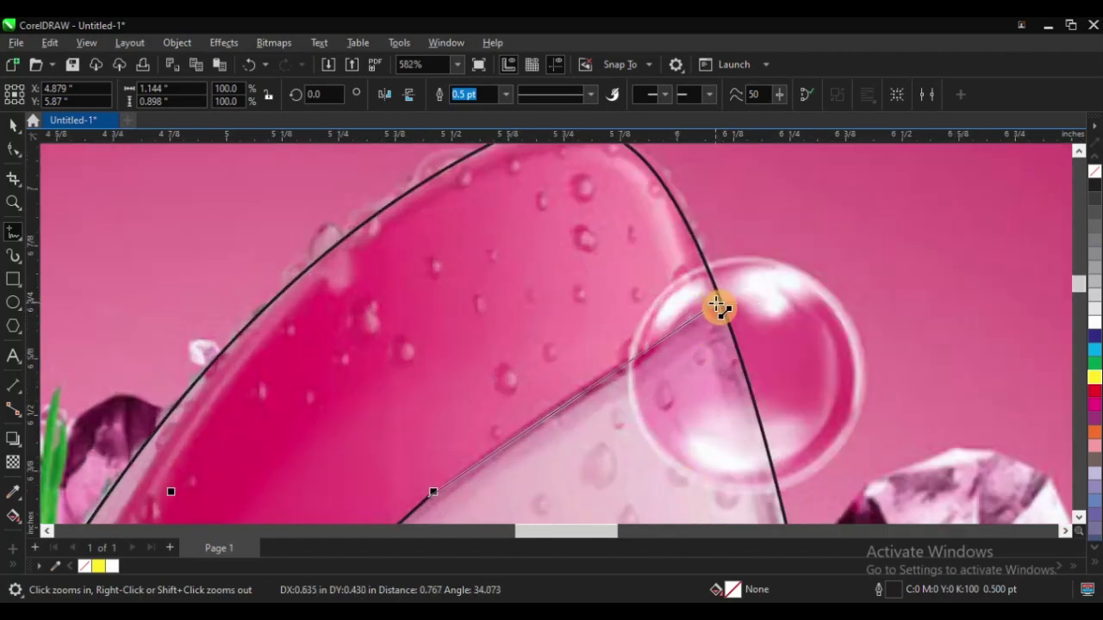
left_click(765, 278)
Carry the line up outside the bottle's right edge and across above its rounded top
scroll(778, 345, "down", 4)
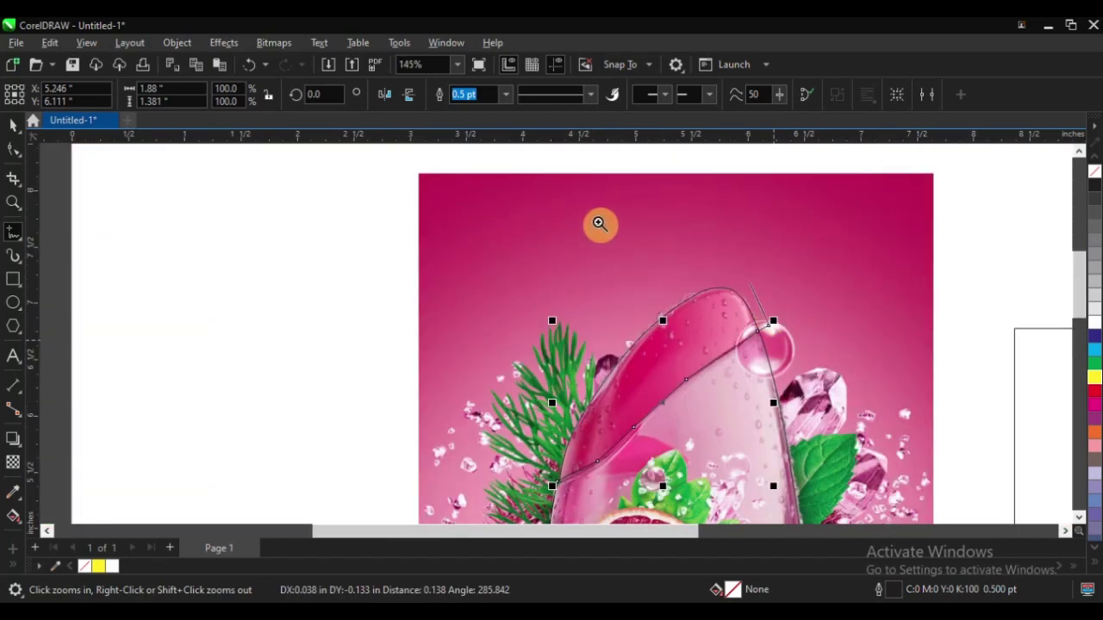
scroll(807, 373, "up", 3)
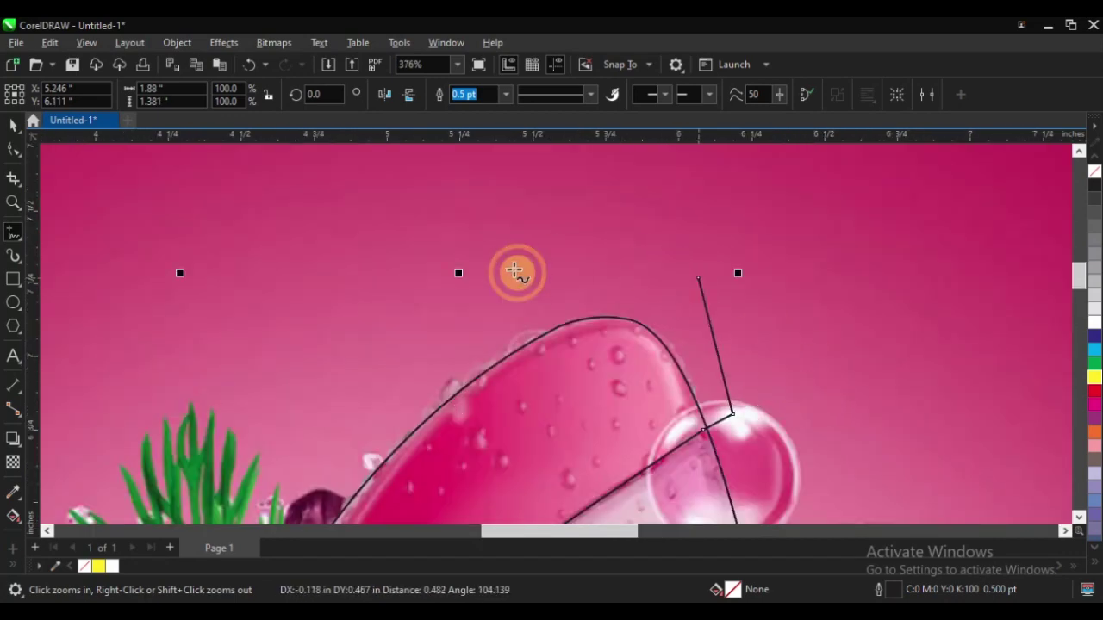
left_click(698, 278)
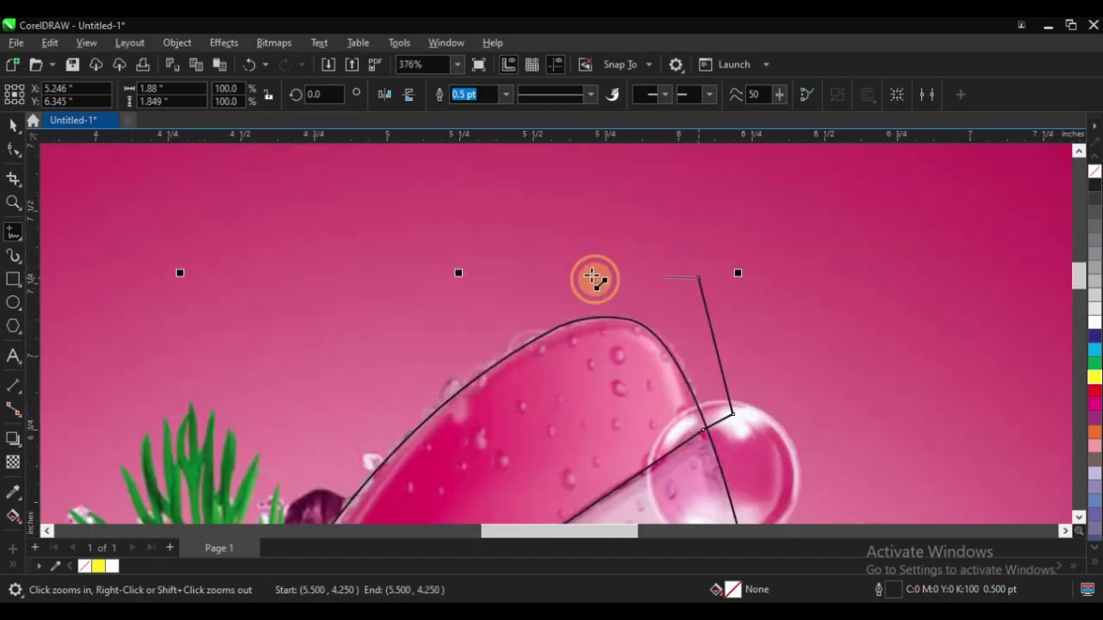
left_click(592, 279)
scroll(567, 226, "down", 2)
scroll(657, 275, "up", 2)
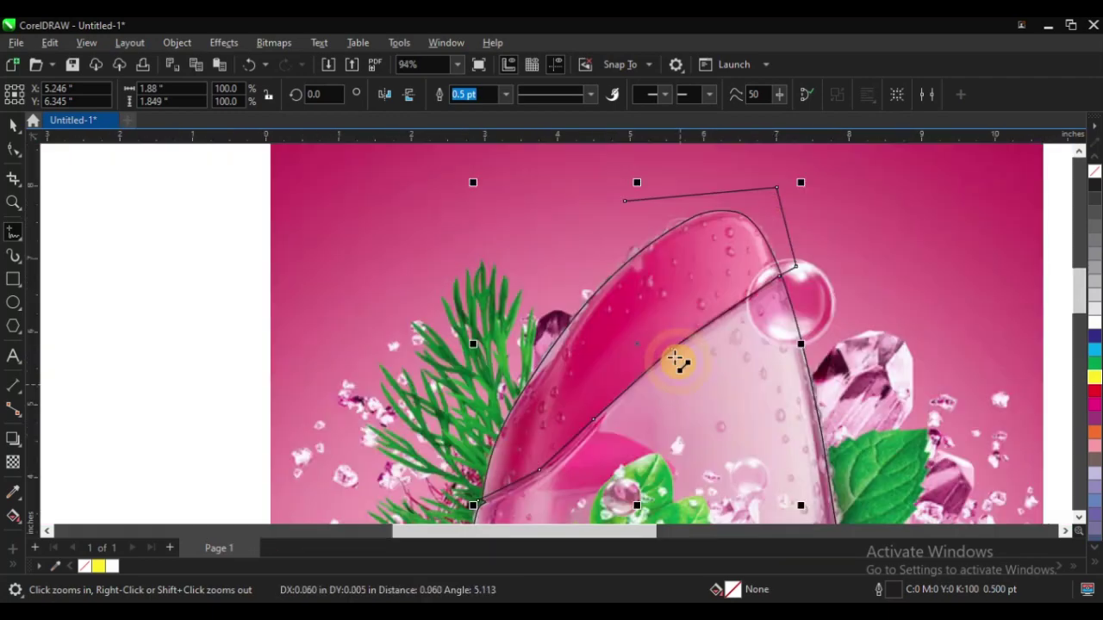
Run the line down outside the bottle's left edge and close it at its starting point by the notch, enclosing the dark pink section
scroll(608, 258, "down", 2)
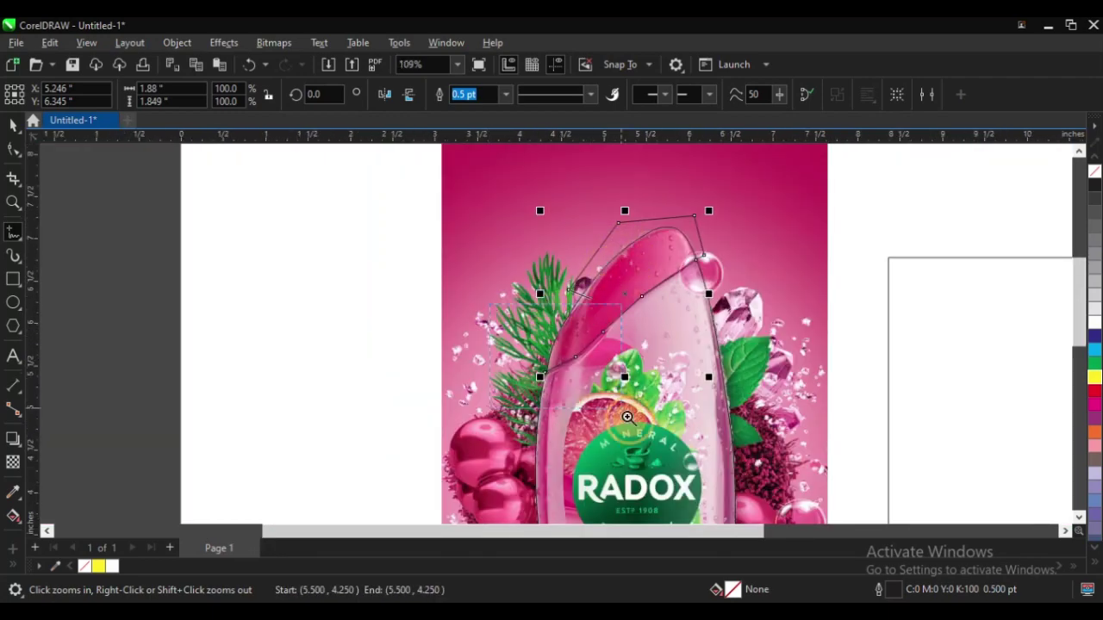
scroll(492, 313, "up", 2)
scroll(582, 334, "up", 2)
left_click(582, 330)
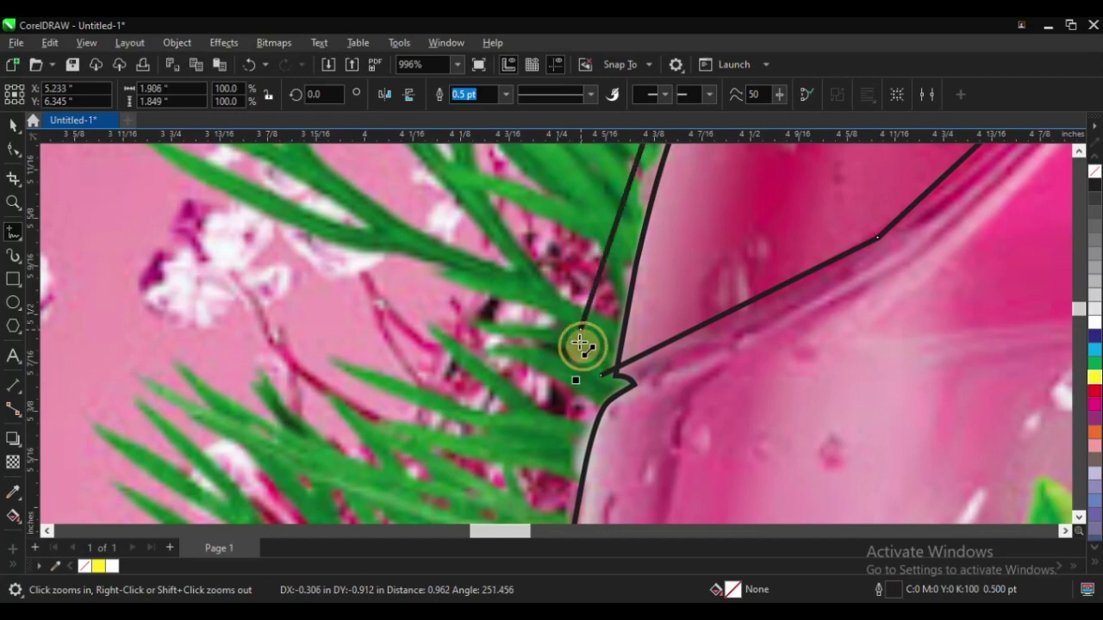
left_click(601, 379)
scroll(431, 394, "down", 4)
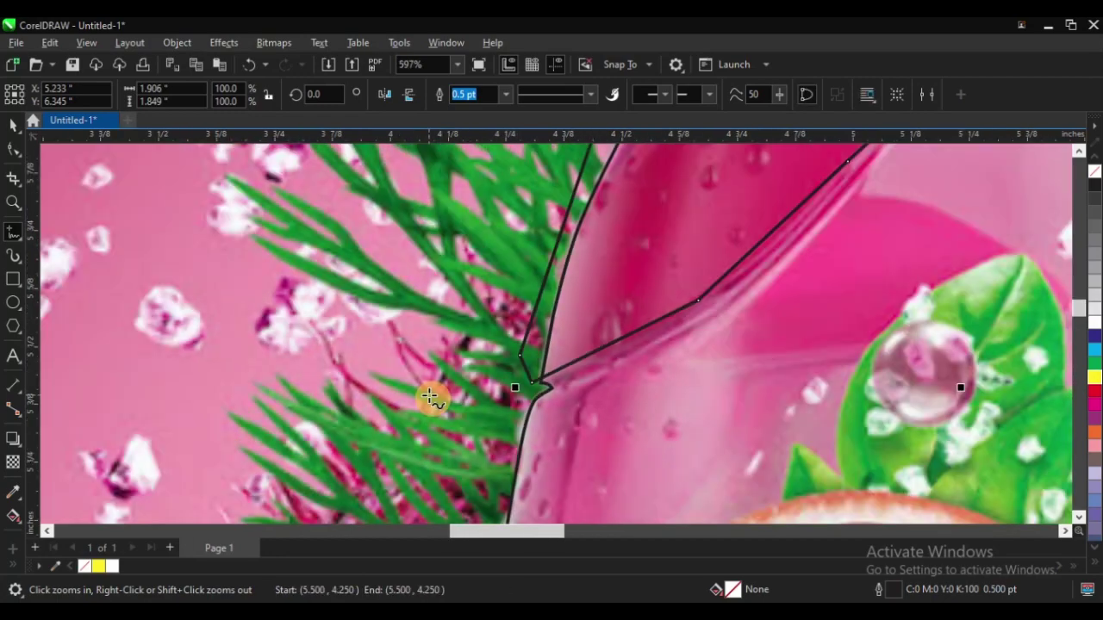
scroll(426, 275, "down", 2)
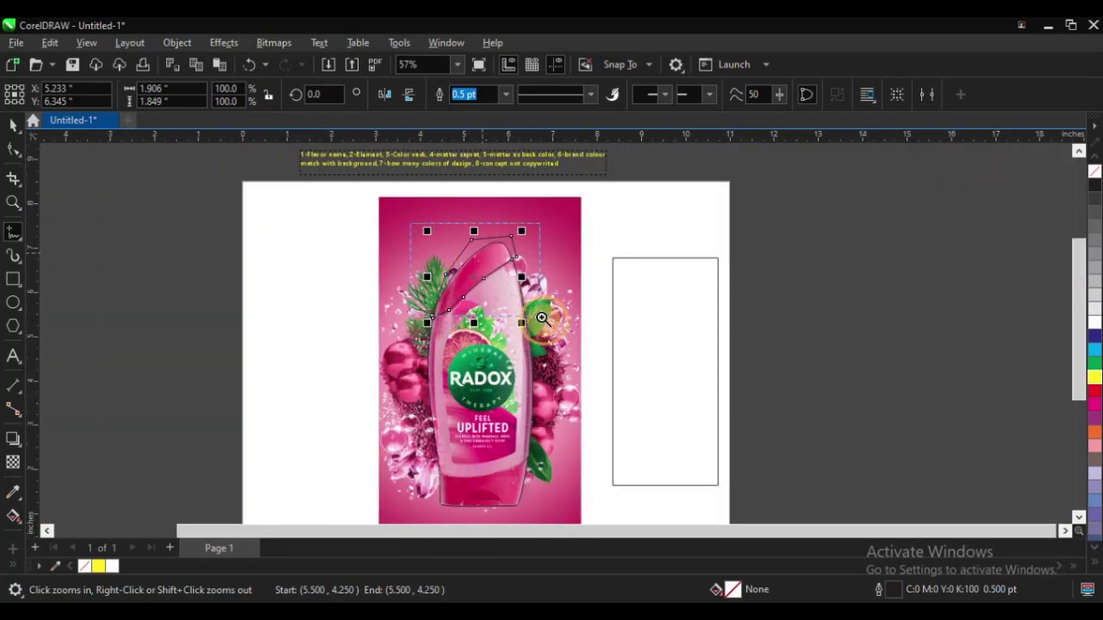
scroll(534, 314, "up", 3)
scroll(439, 435, "up", 2)
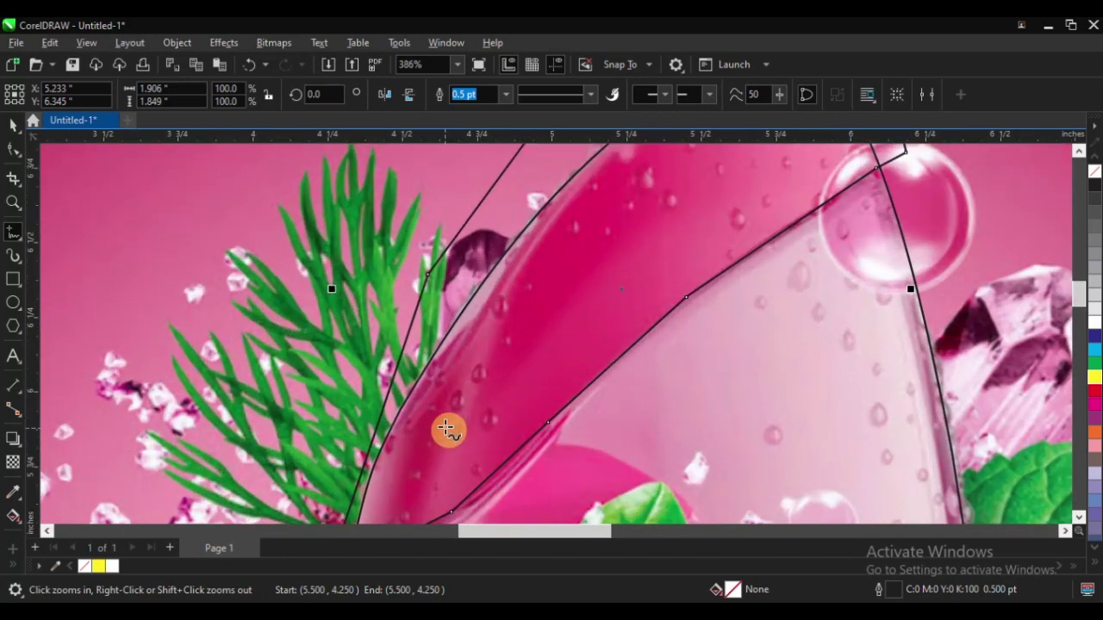
scroll(465, 413, "down", 2)
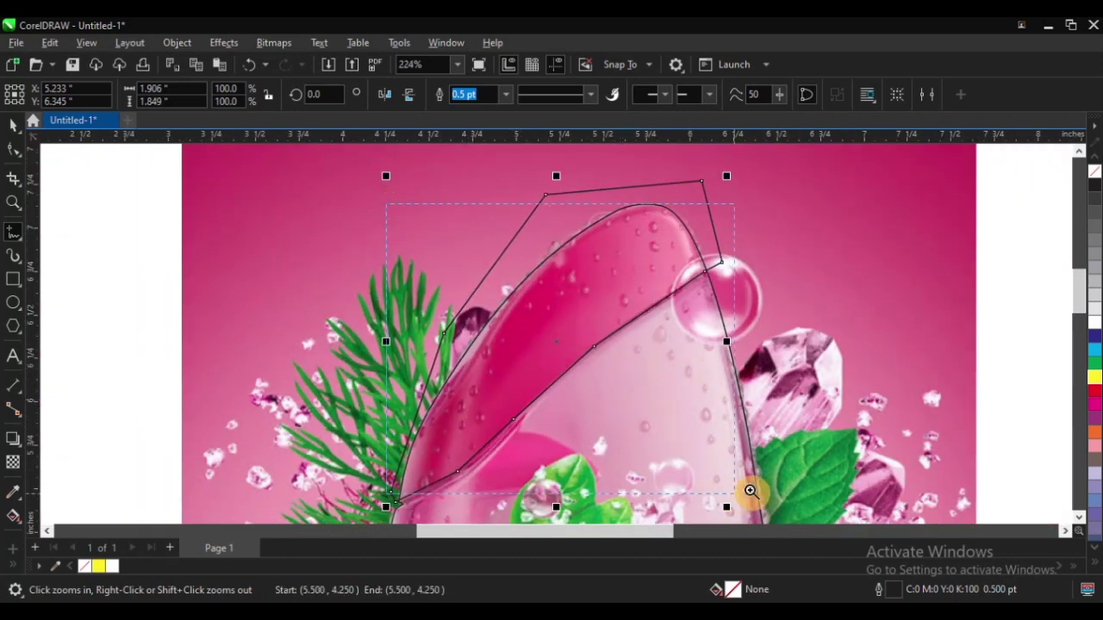
Draw a closed straight-sided shape around the darkest pink patch in the cap's upper-left area, about 0.59 by 0.98 in
scroll(758, 489, "up", 1)
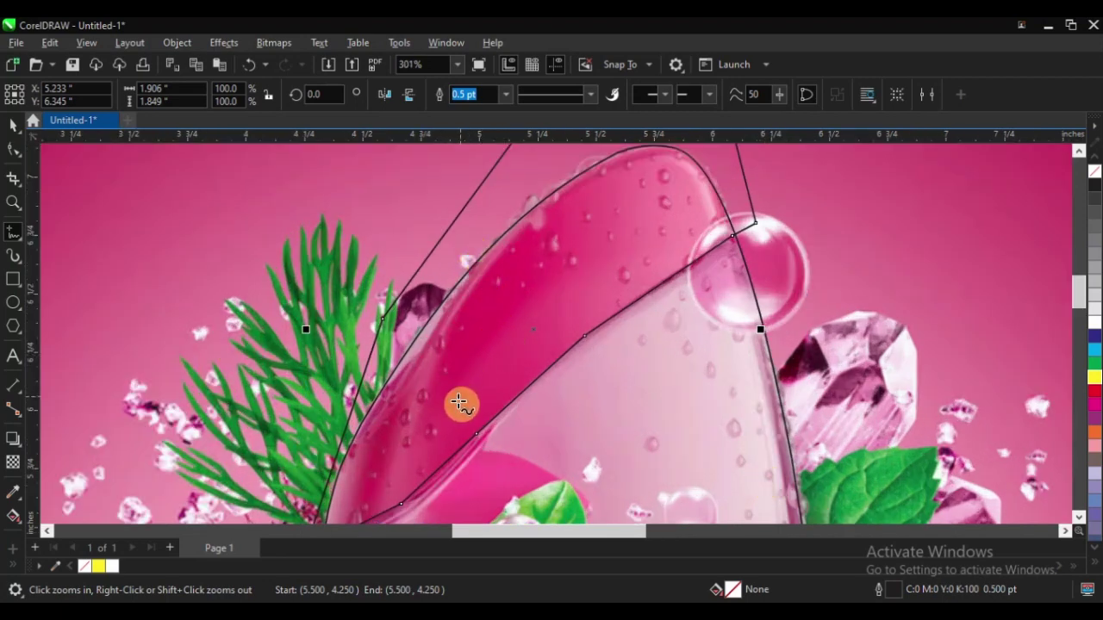
left_click(425, 425)
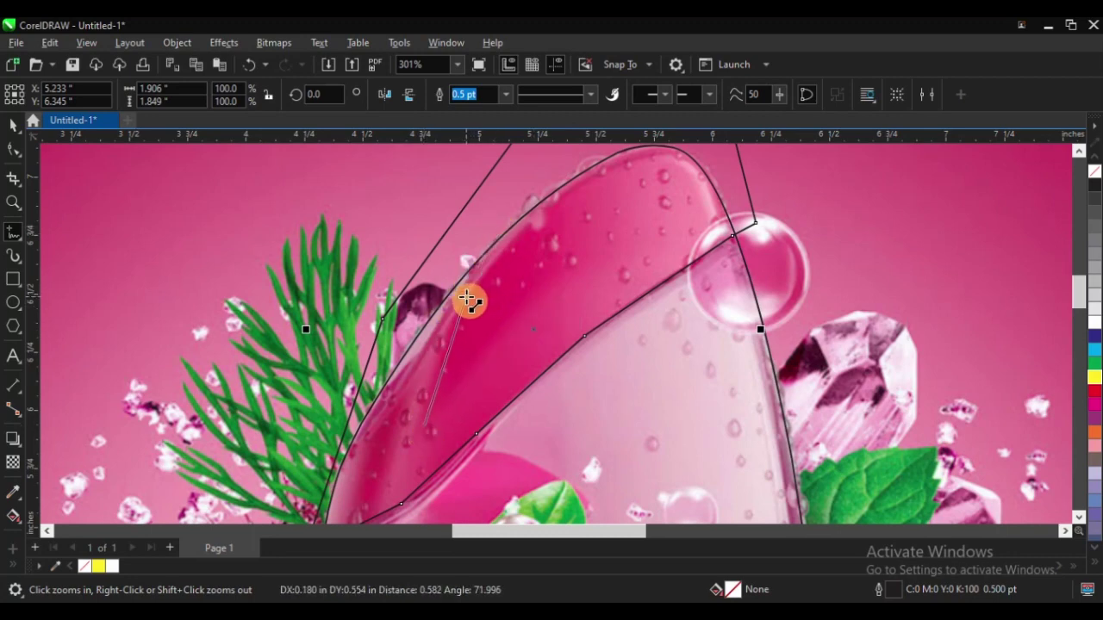
scroll(492, 290, "down", 4)
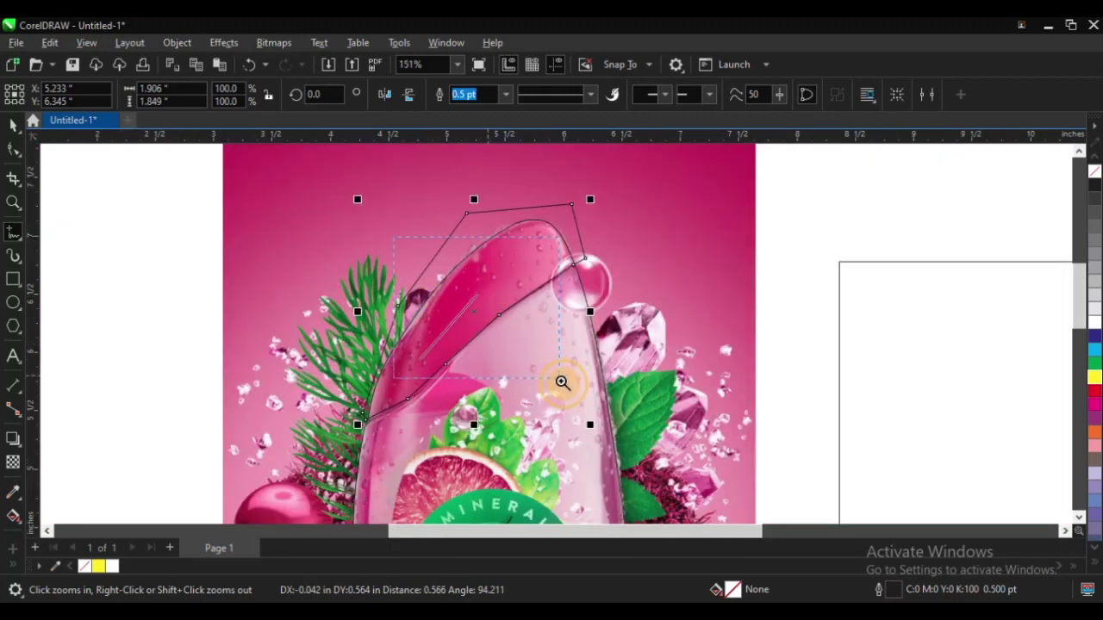
scroll(561, 382, "up", 5)
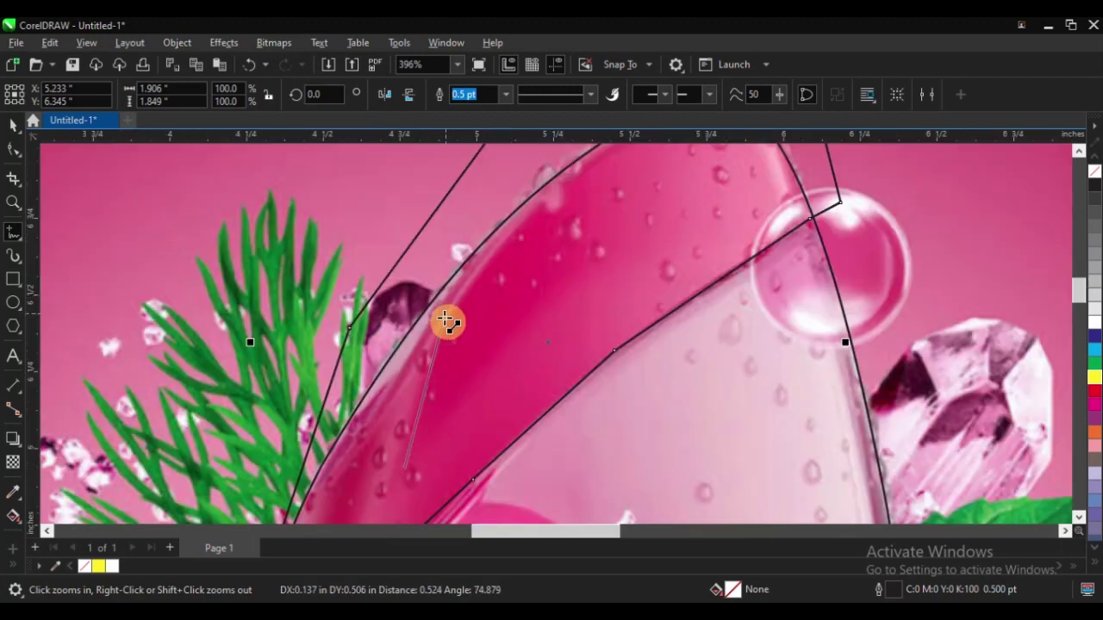
left_click(443, 330)
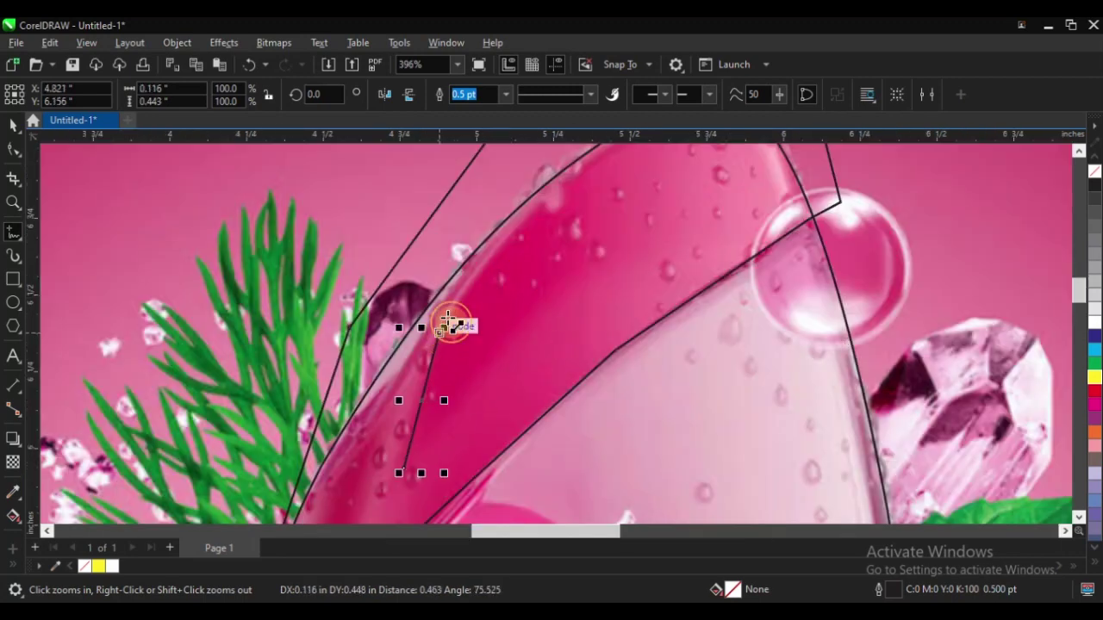
left_click(546, 197)
left_click(586, 168)
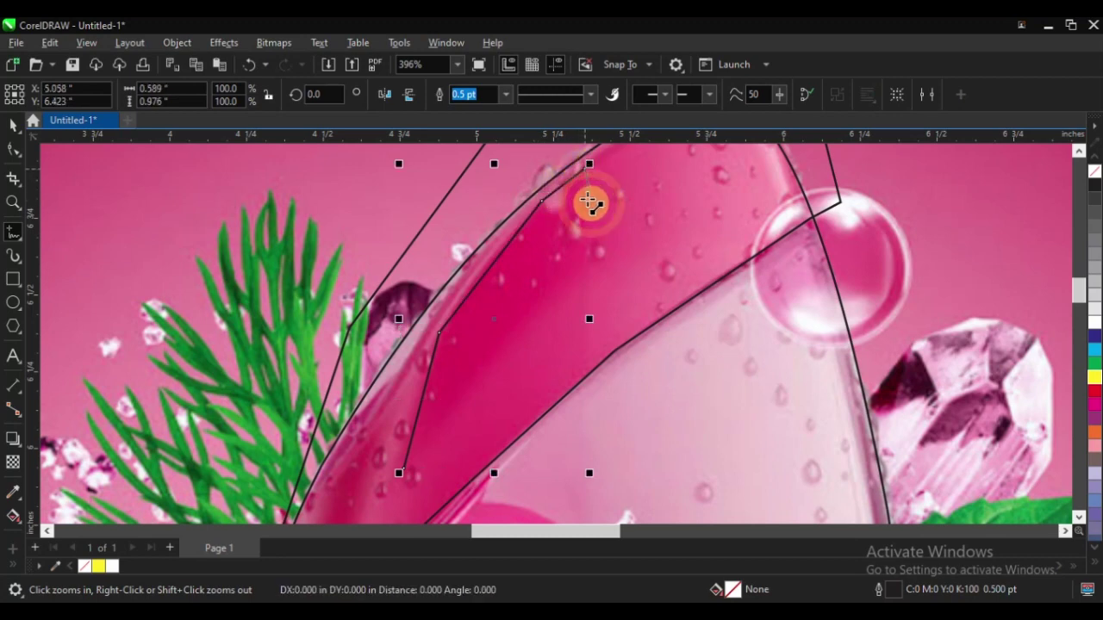
left_click(573, 275)
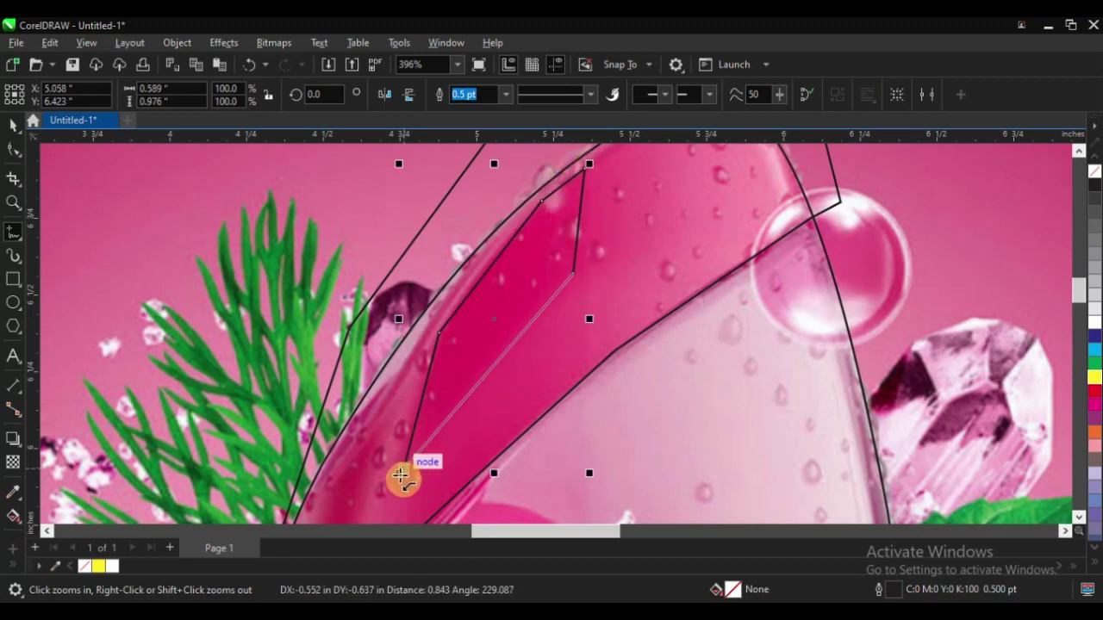
left_click(409, 472)
scroll(455, 333, "down", 2)
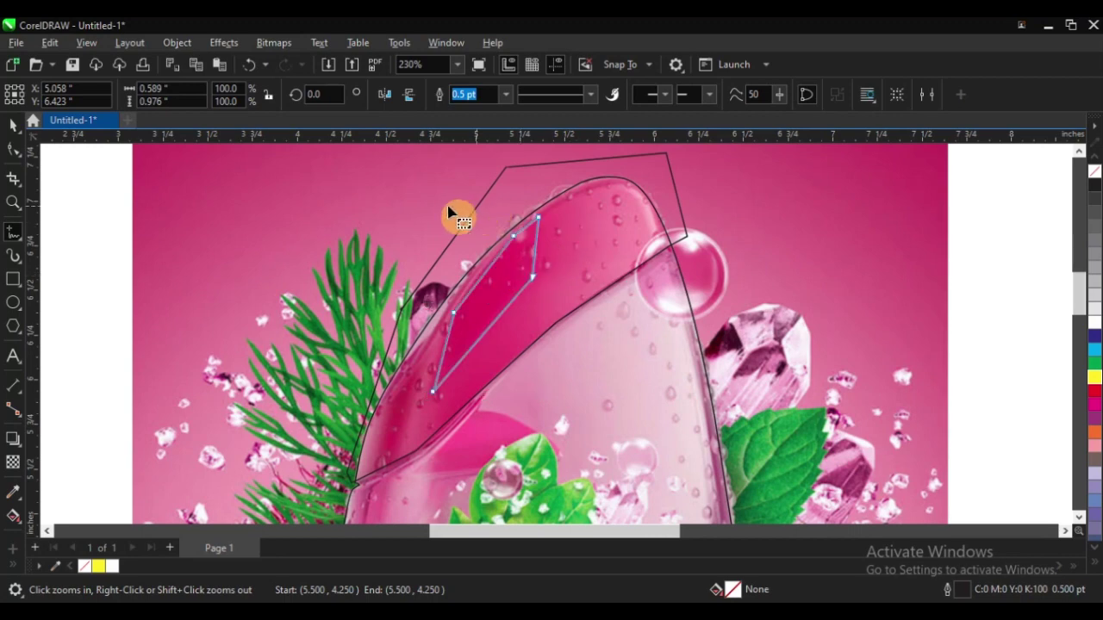
Convert the patch shape's segments to curves and bow its long lower edge slightly upward along the dark area
key("F10")
left_click(250, 97)
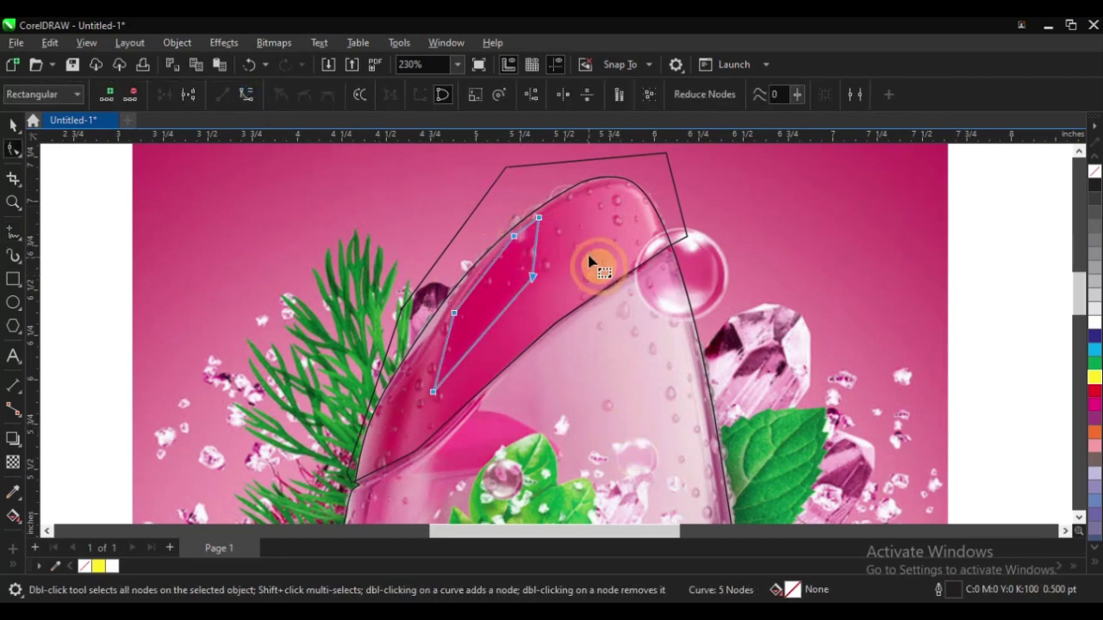
scroll(513, 353, "up", 2)
left_click_drag(504, 314, 454, 309)
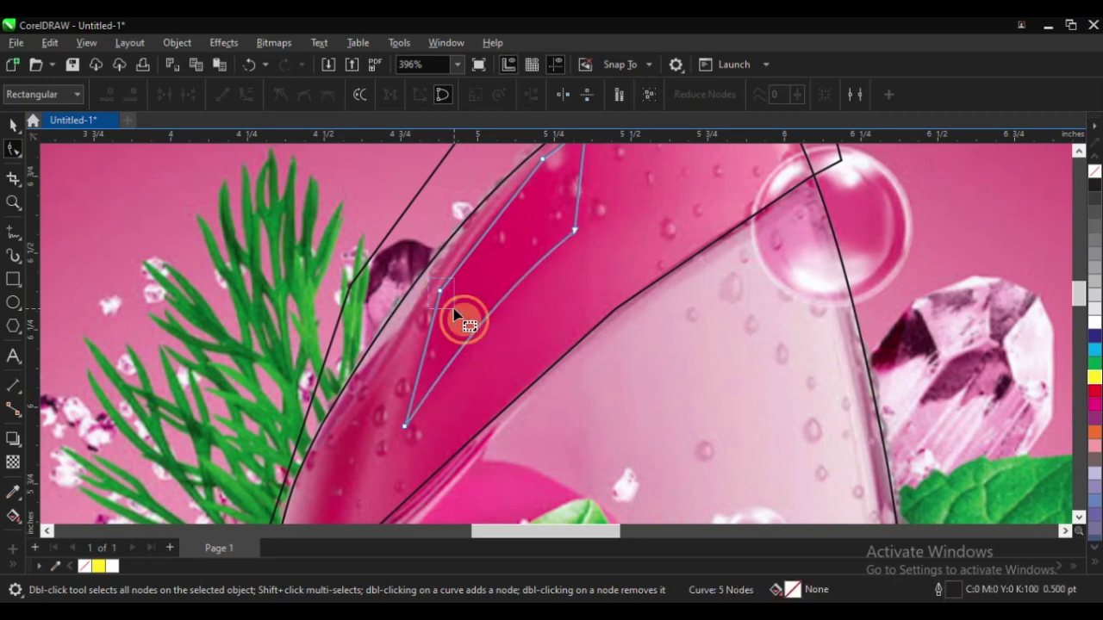
Delete the two intermediate nodes on the patch shape's left side to leave one smooth curved edge
key("Delete")
scroll(539, 212, "up", 2)
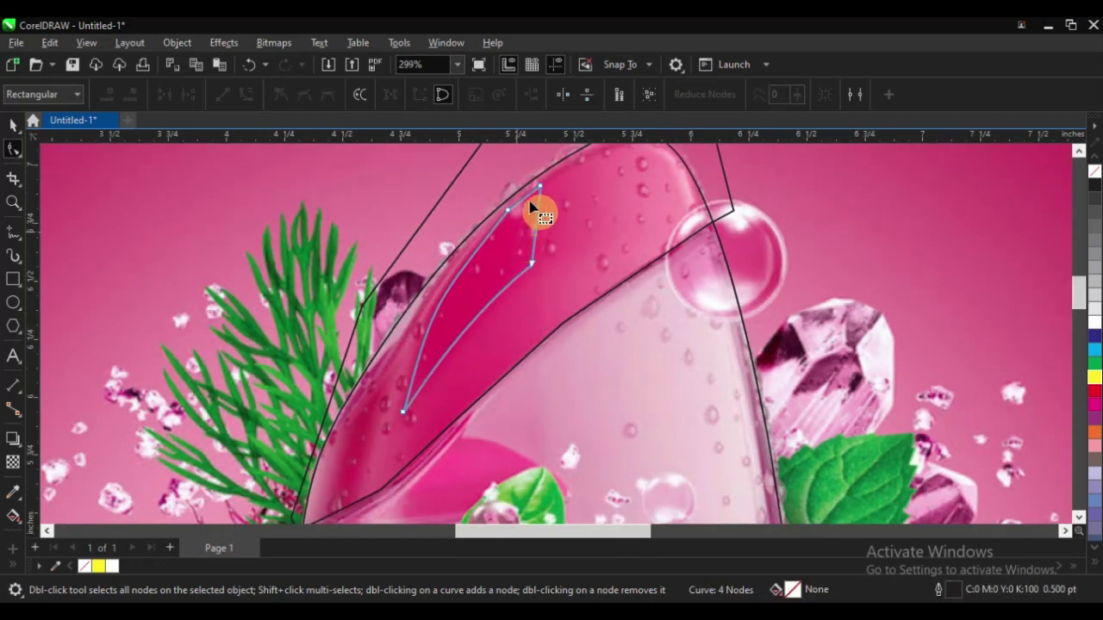
left_click_drag(440, 197, 491, 280)
key("Delete")
scroll(500, 283, "down", 4)
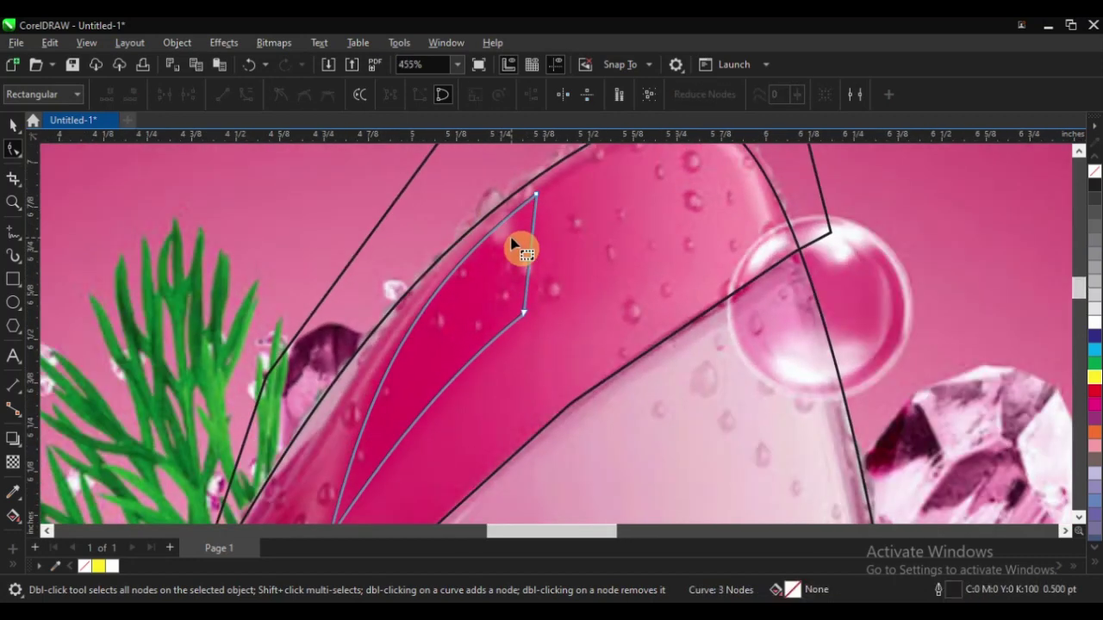
scroll(468, 405, "up", 2)
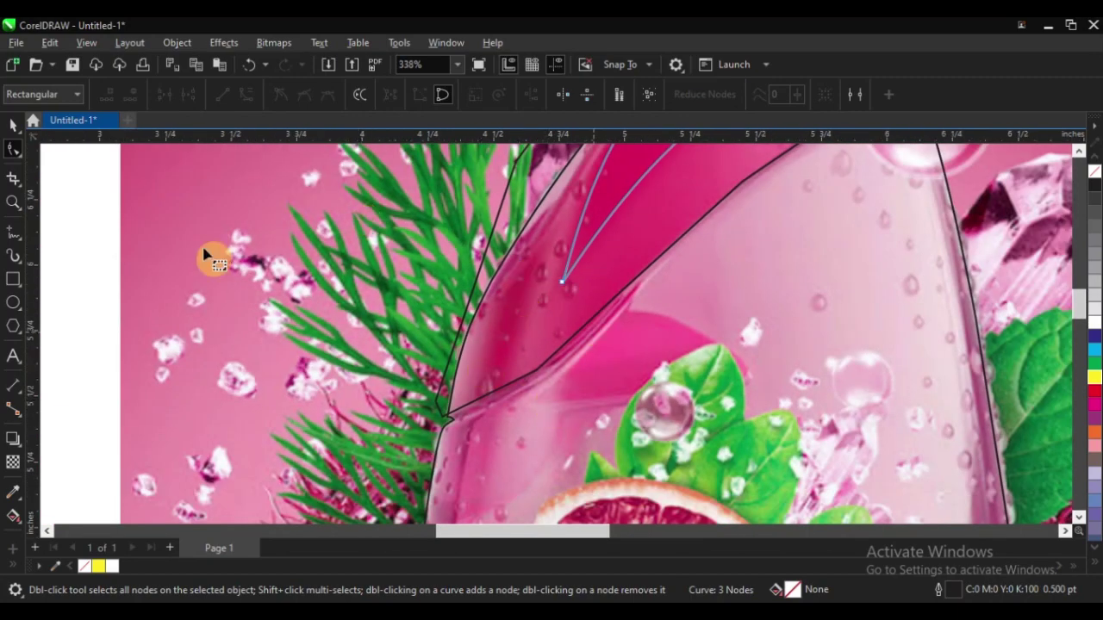
Draw a closed narrow triangle over the dark streak at the cap's lower left, about 0.26 by 0.57 in
left_click(12, 126)
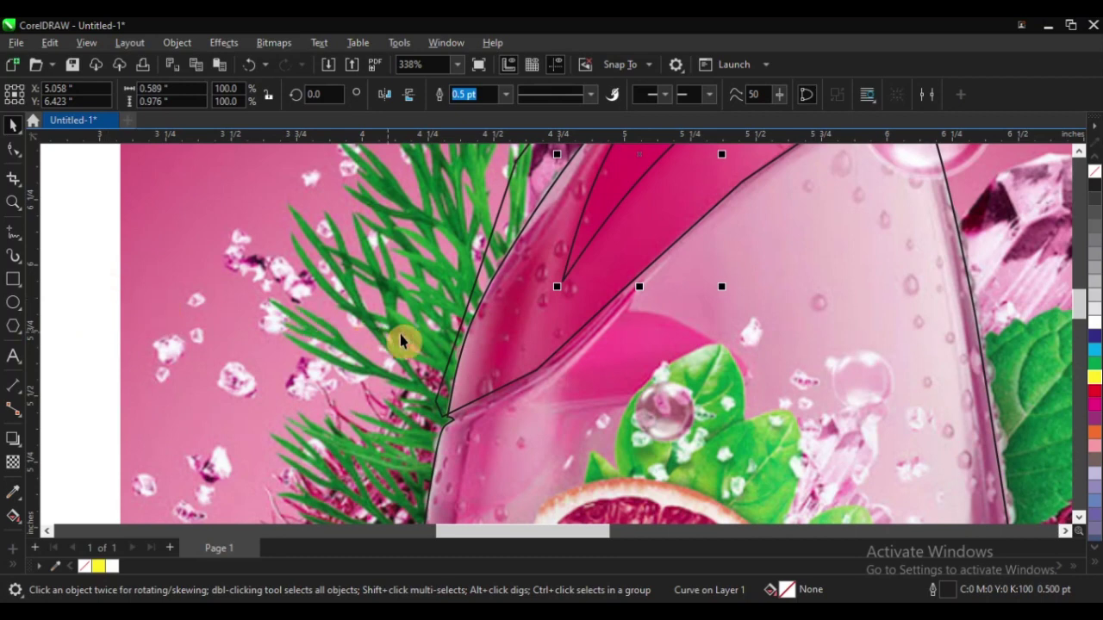
key("F5")
scroll(535, 313, "up", 2)
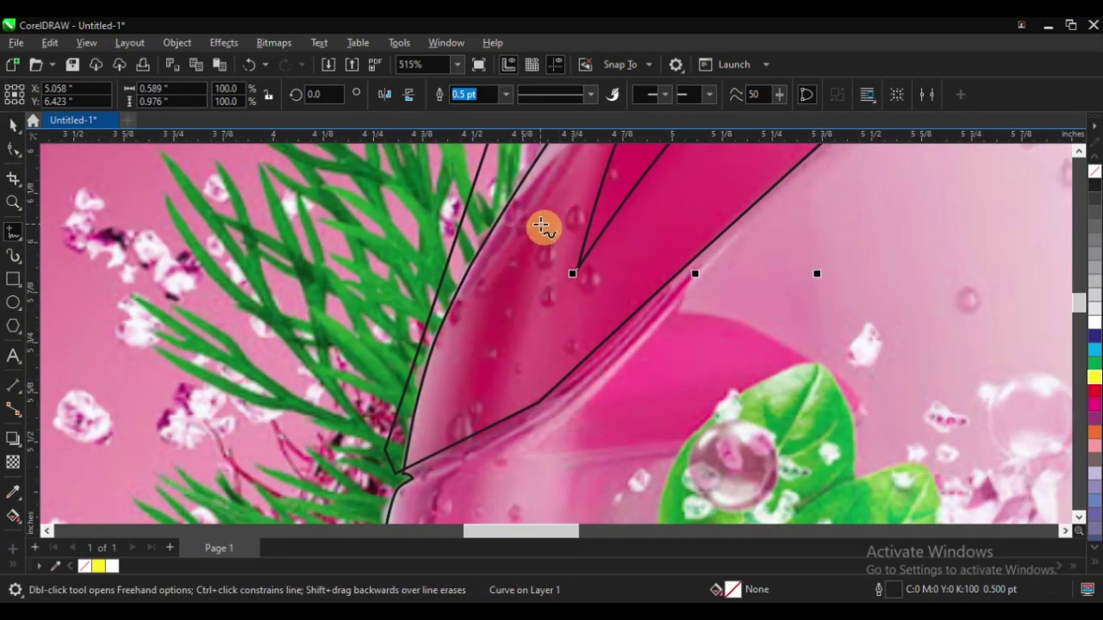
left_click(541, 225)
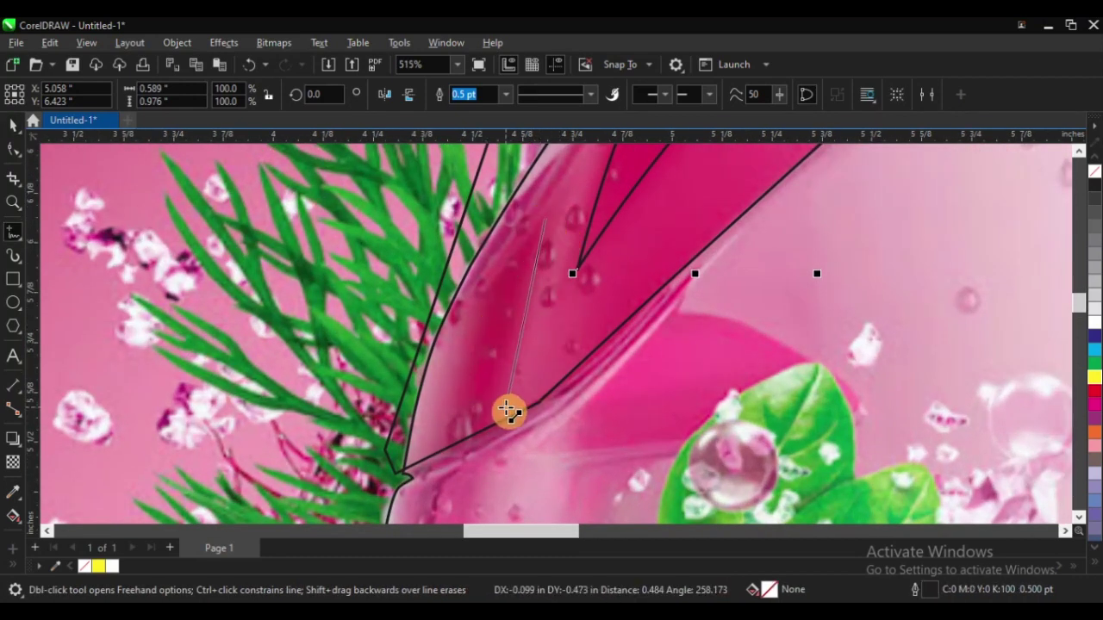
left_click(502, 403)
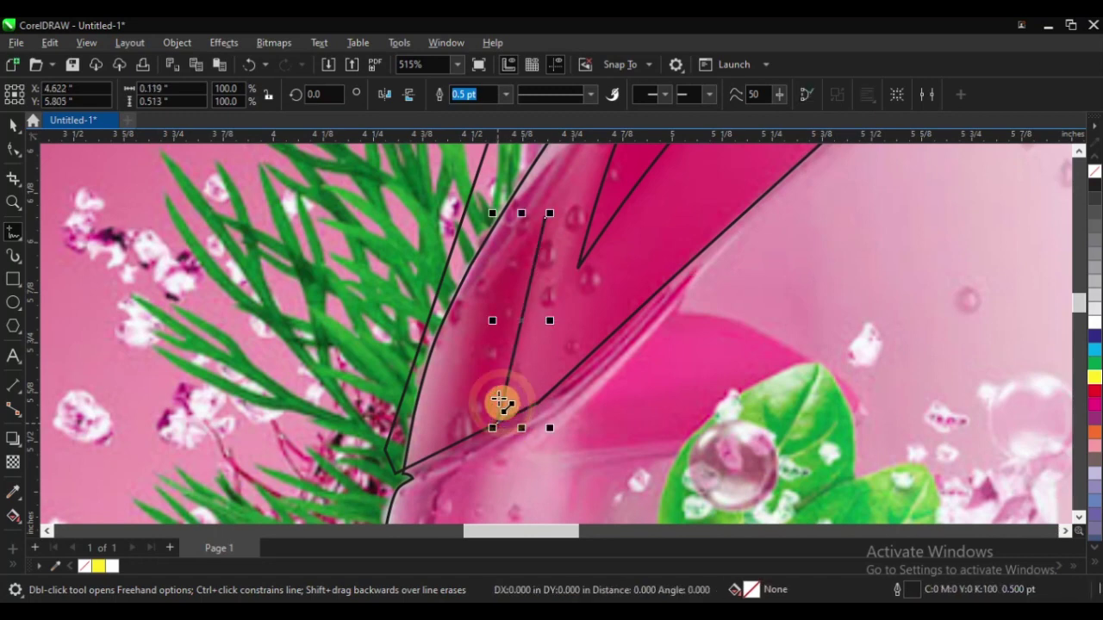
left_click(496, 425)
double_click(441, 448)
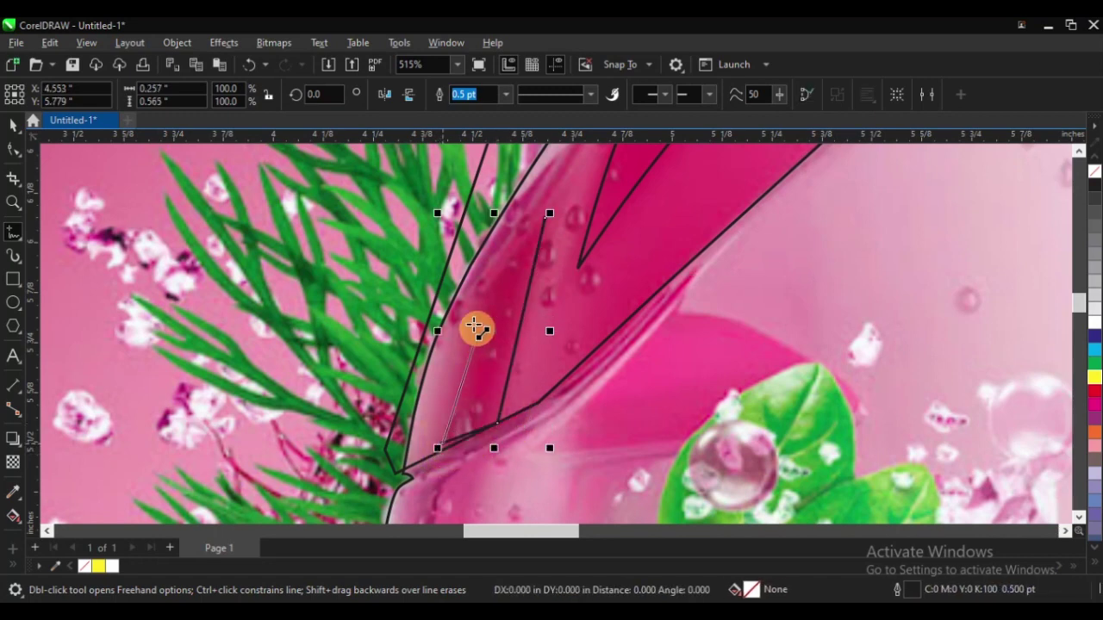
left_click(546, 217)
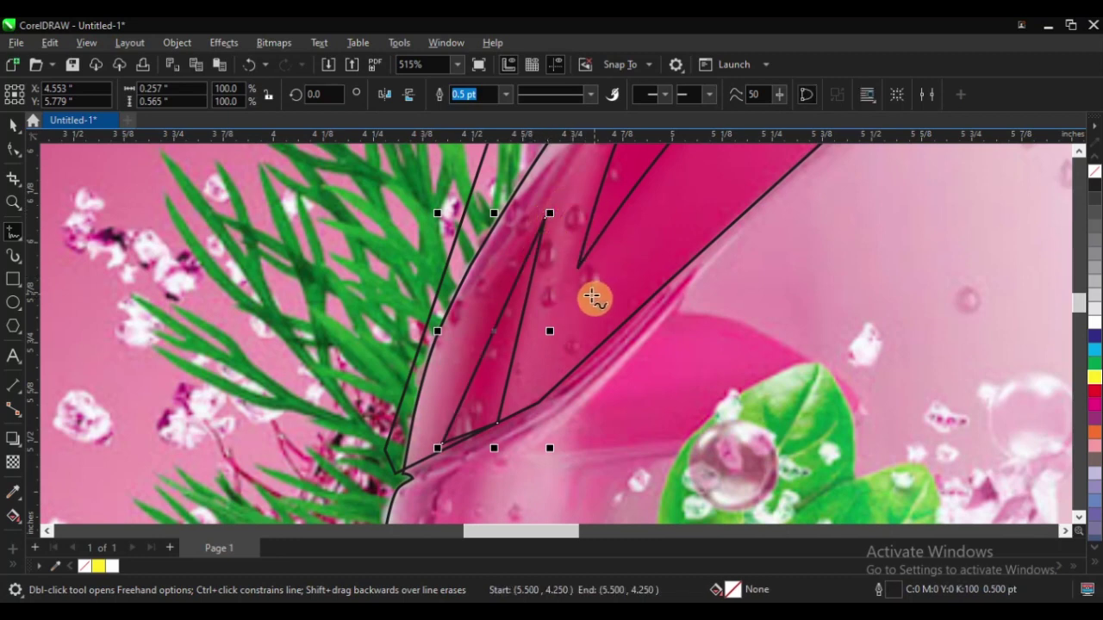
Convert all segments of the narrow triangle to curves and bow its left edge outward along the dark streak
key("F10")
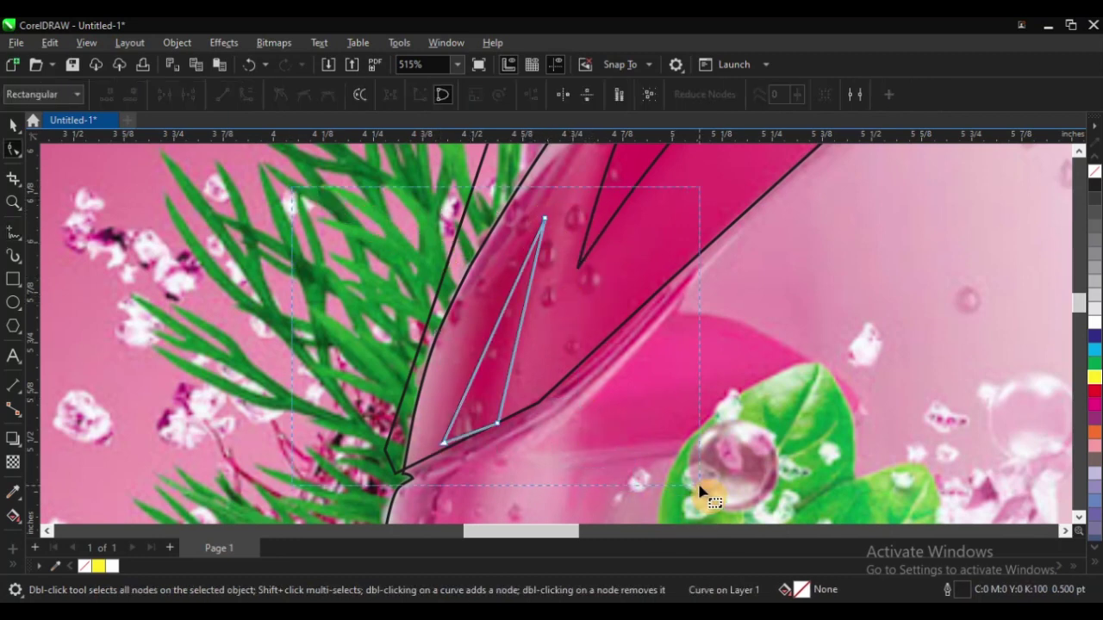
key("ctrl+a")
left_click_drag(564, 282, 563, 281)
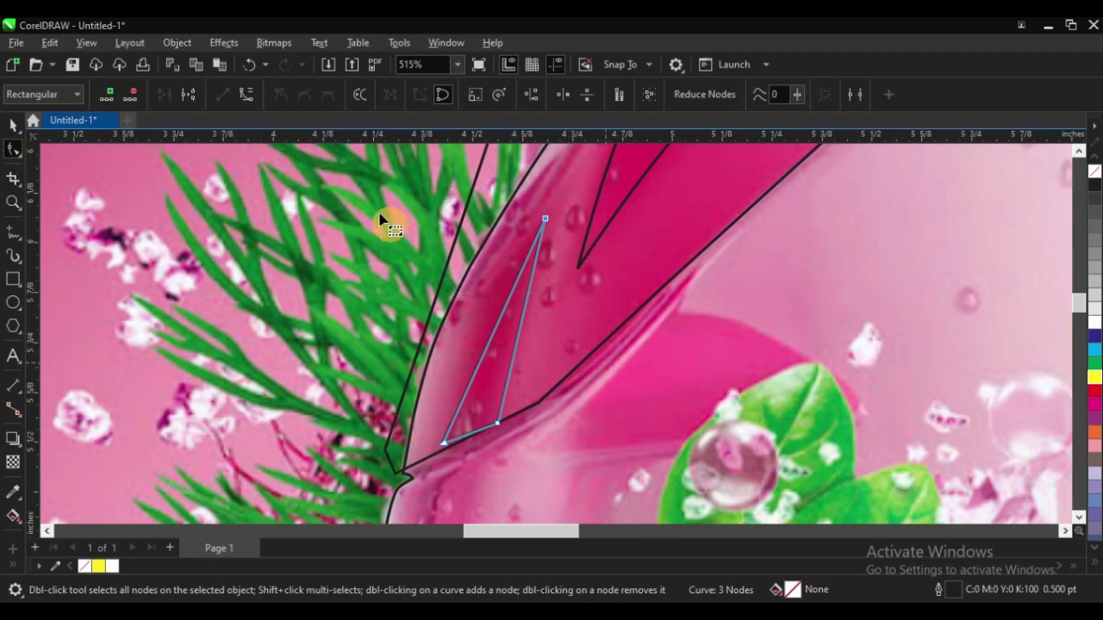
left_click(239, 97)
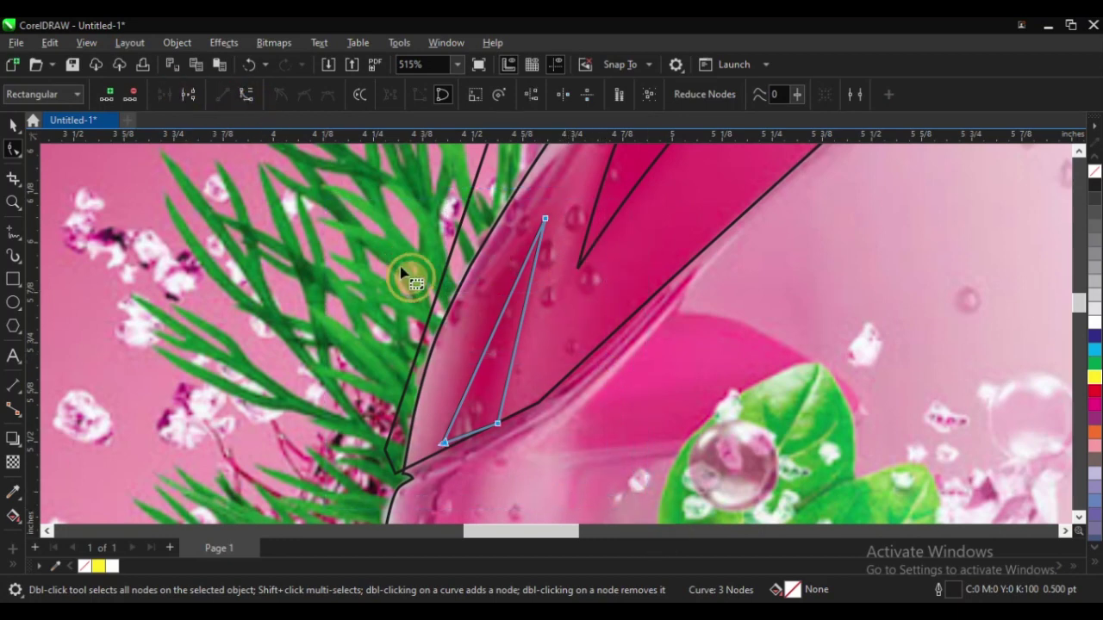
left_click_drag(495, 336, 482, 306)
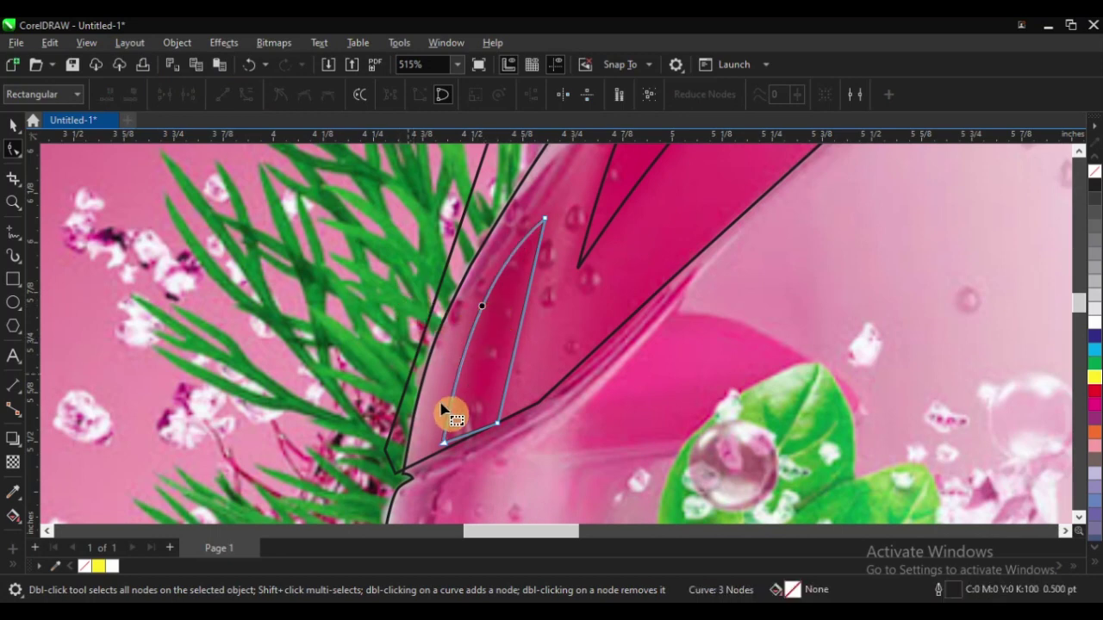
Move the streak shape's lower-left node down onto the cap section's lower edge line
scroll(441, 412, "up", 3)
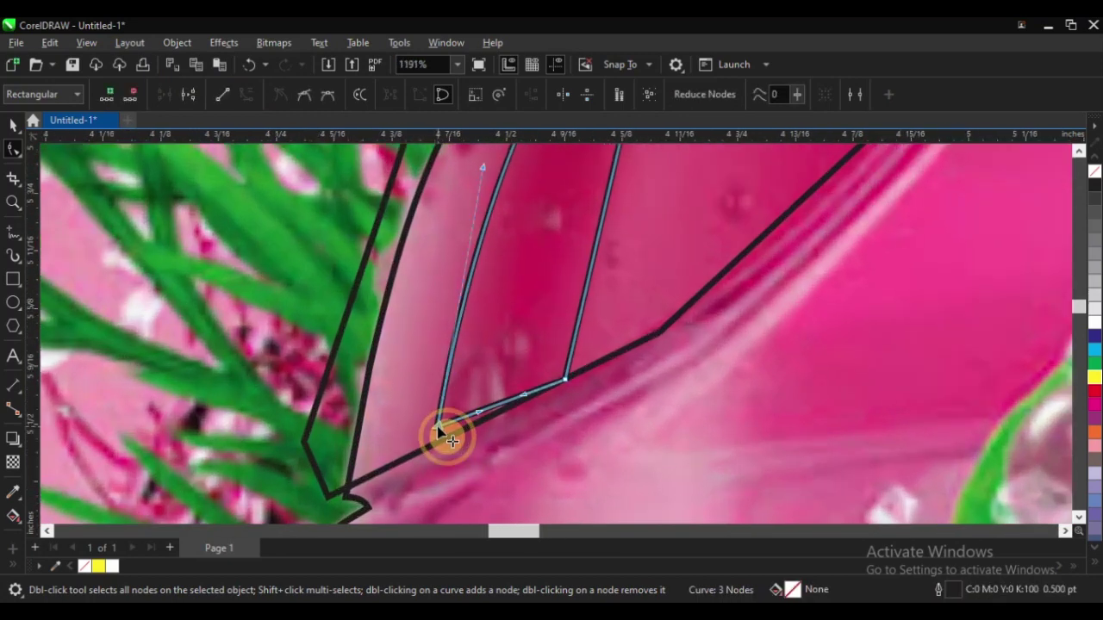
left_click_drag(437, 428, 437, 442)
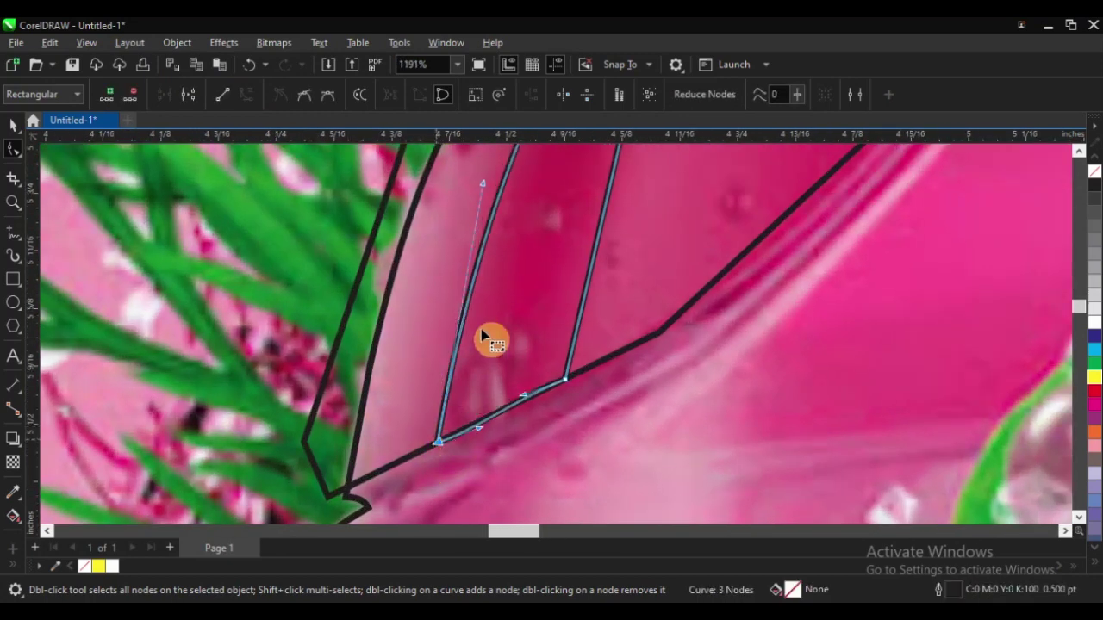
scroll(388, 424, "down", 5)
scroll(398, 424, "down", 6)
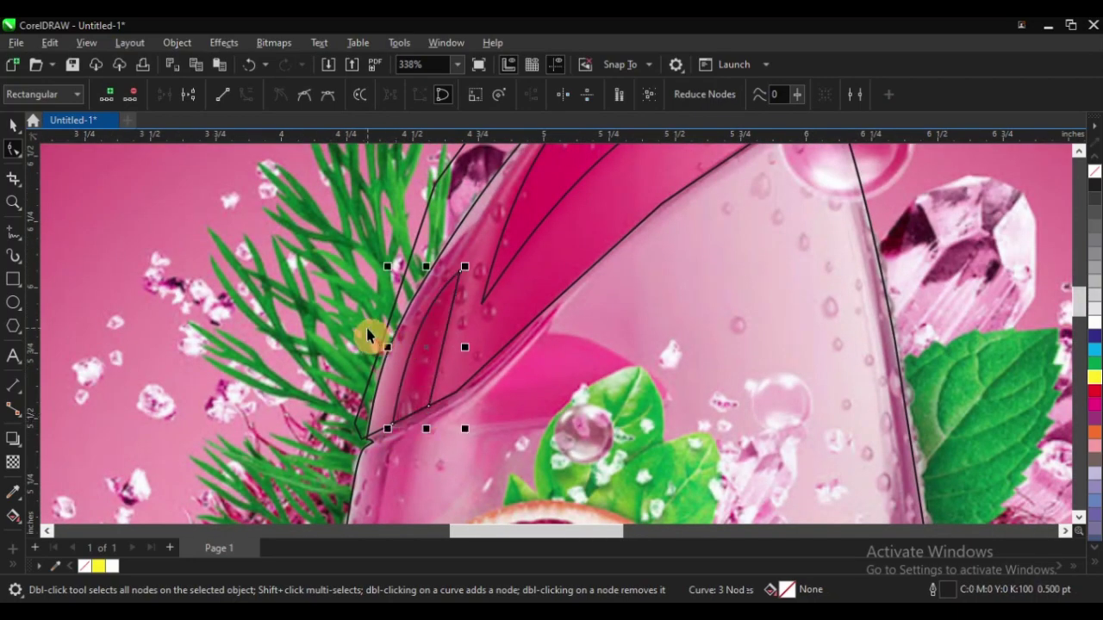
key("space")
left_click_drag(590, 345, 590, 345)
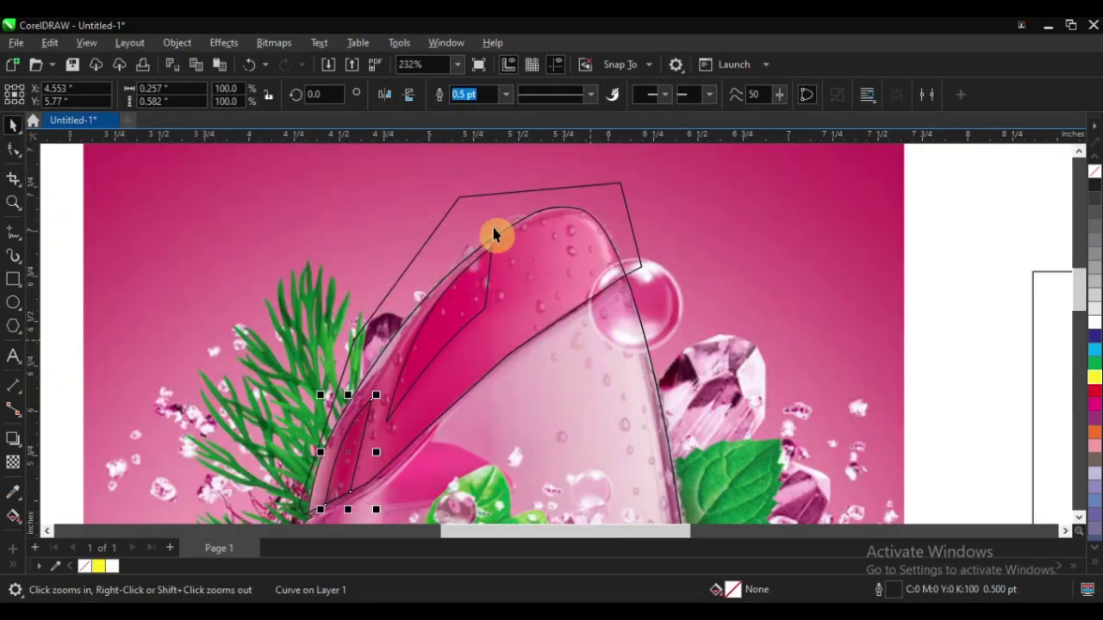
left_click(475, 207)
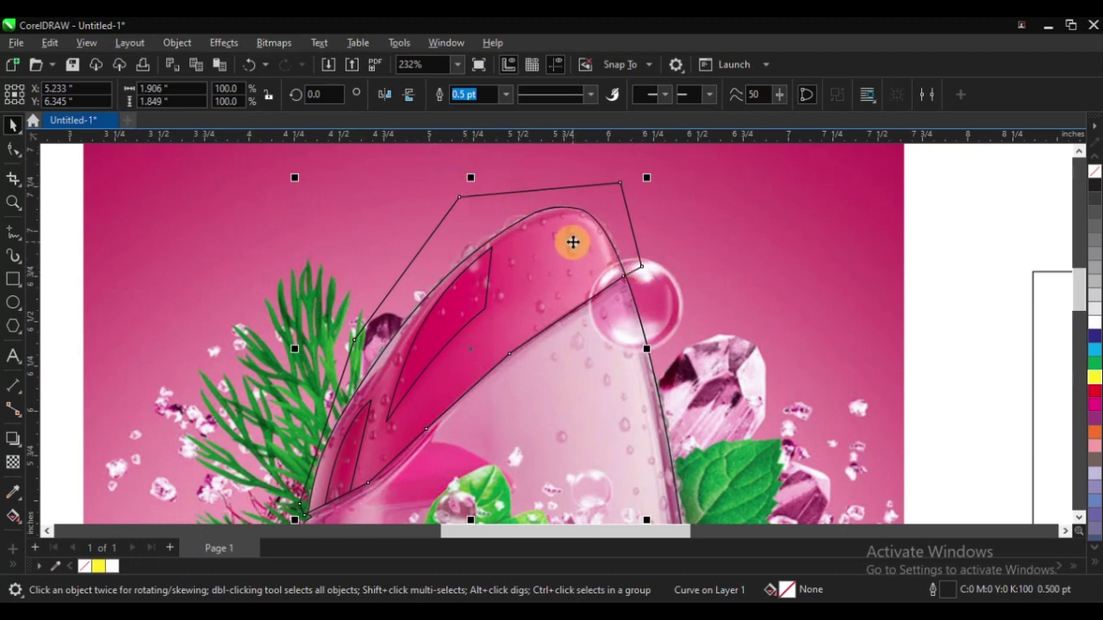
left_click_drag(571, 241, 647, 241)
key("ctrl+z")
scroll(609, 235, "down", 3)
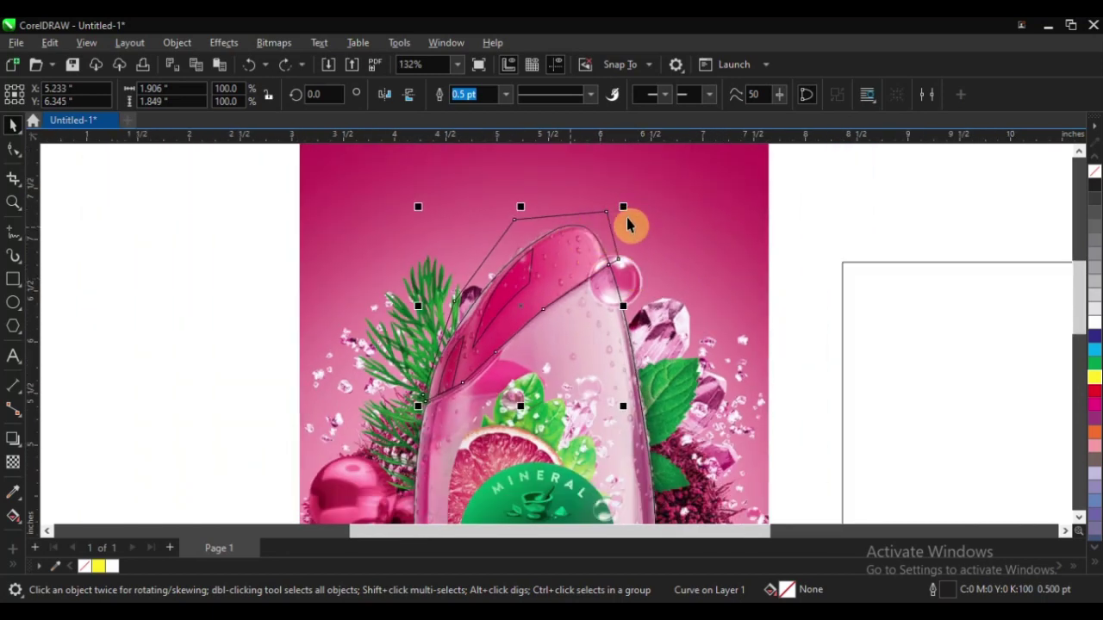
left_click(209, 234)
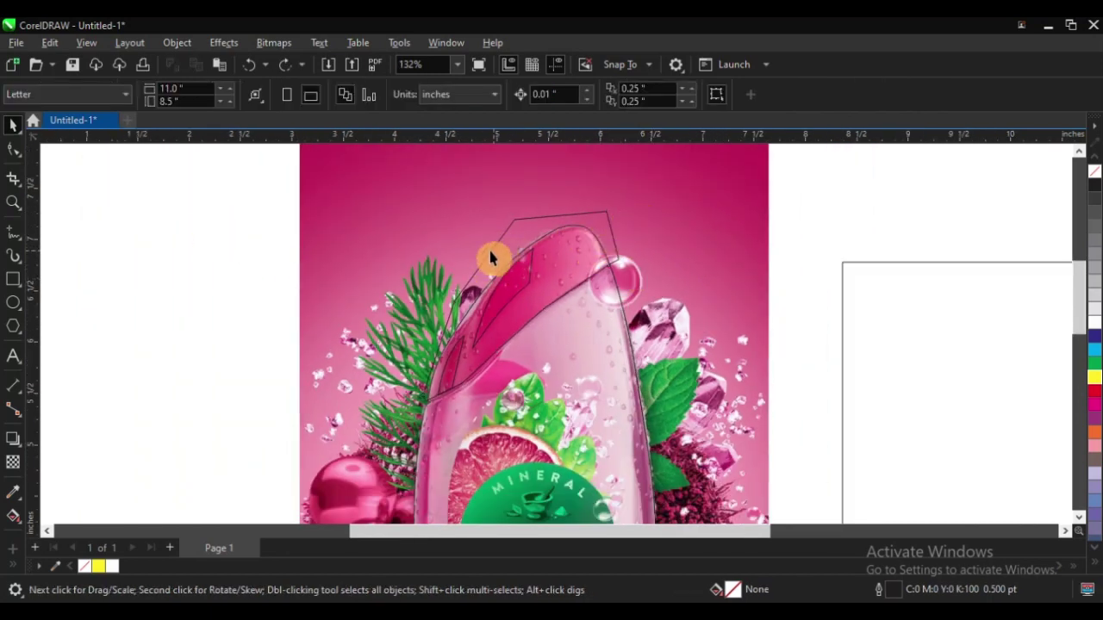
Examine the traced cap outline and the two inner dark shapes against the reference bottle
scroll(491, 257, "down", 3)
scroll(580, 261, "up", 6)
scroll(594, 256, "down", 5)
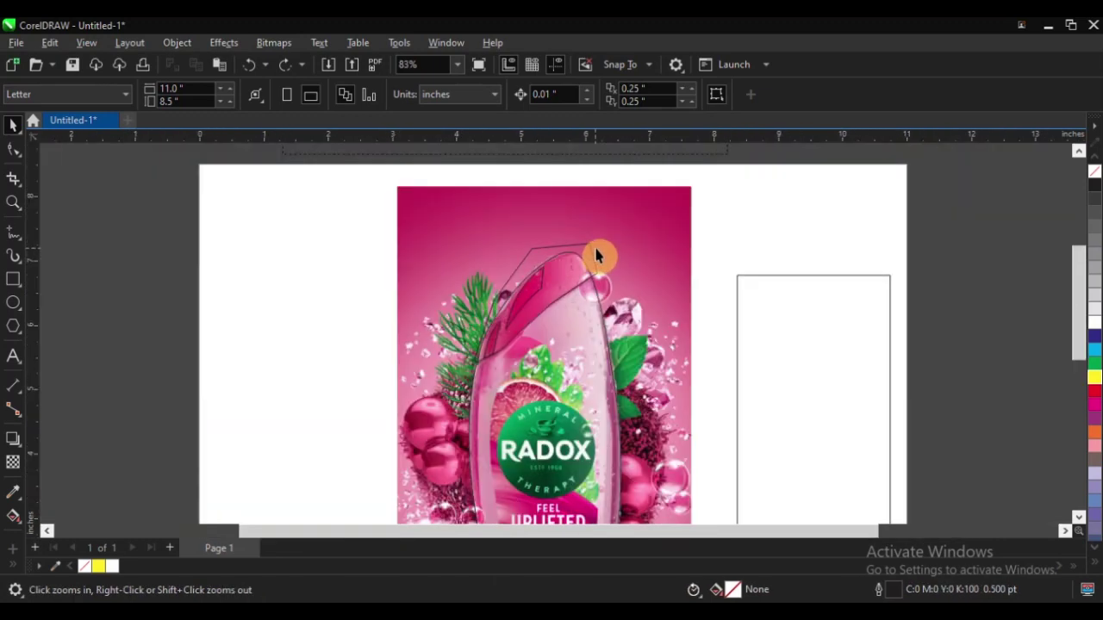
scroll(664, 335, "up", 4)
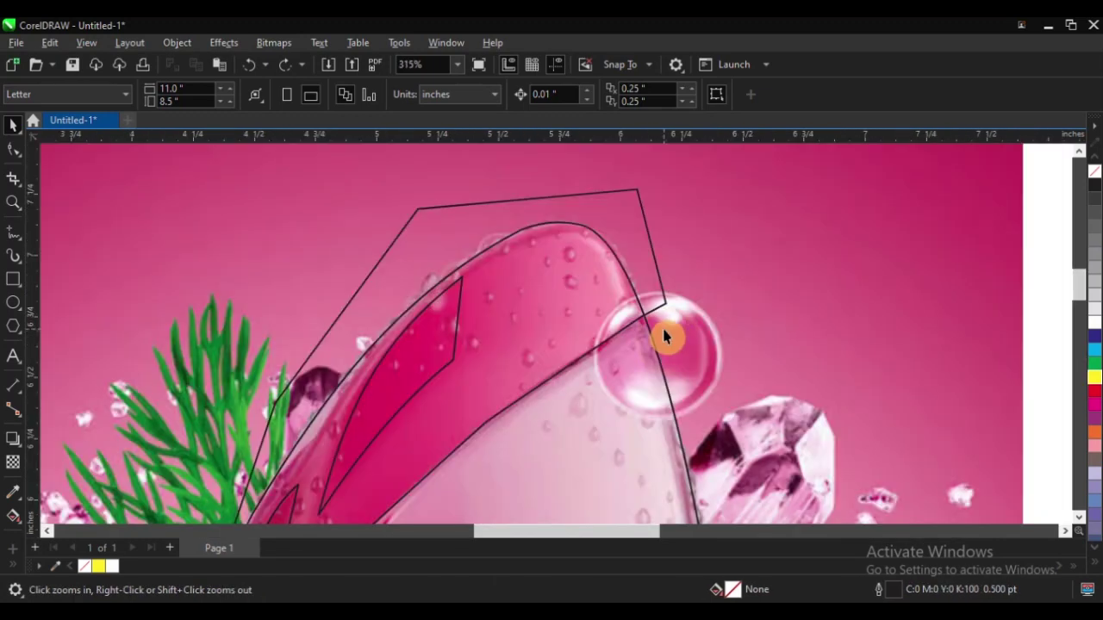
scroll(560, 238, "down", 2)
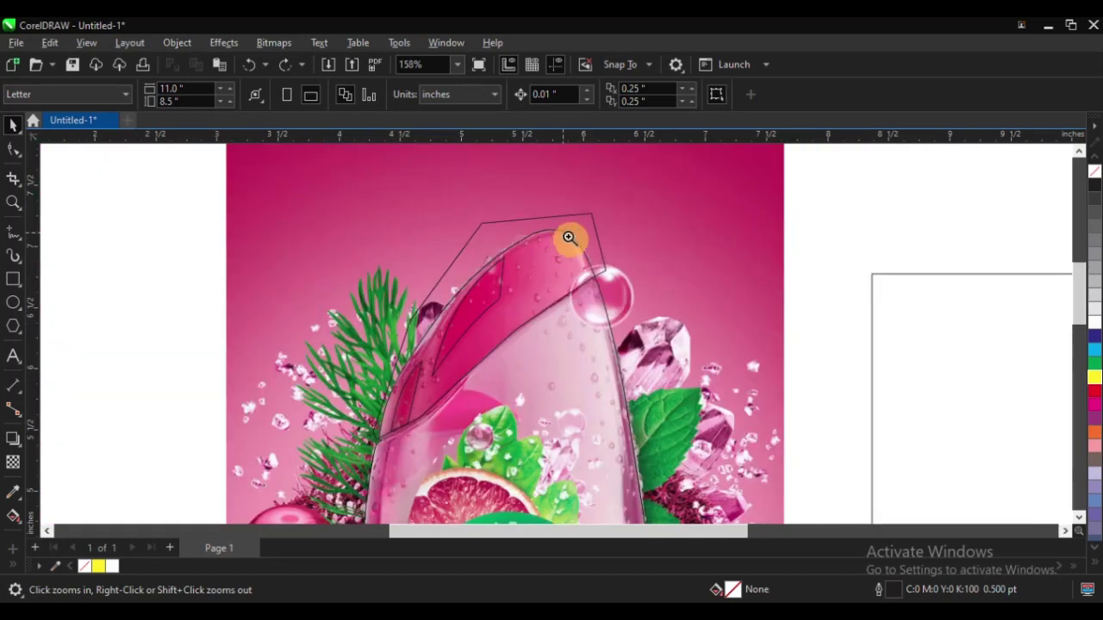
scroll(495, 233, "up", 2)
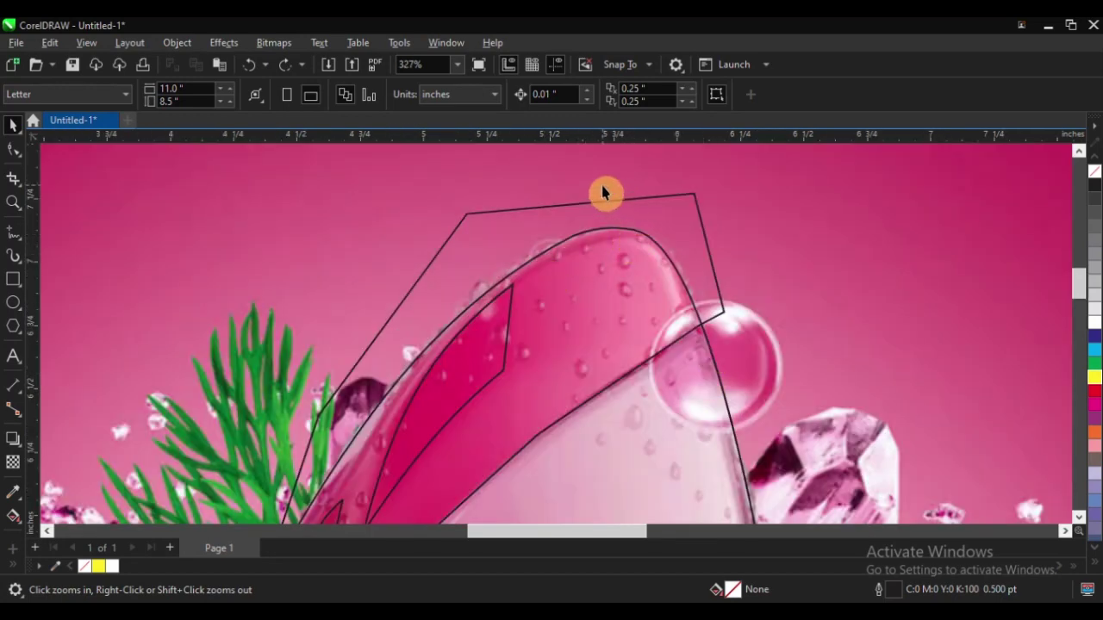
scroll(535, 275, "down", 2)
scroll(442, 419, "up", 3)
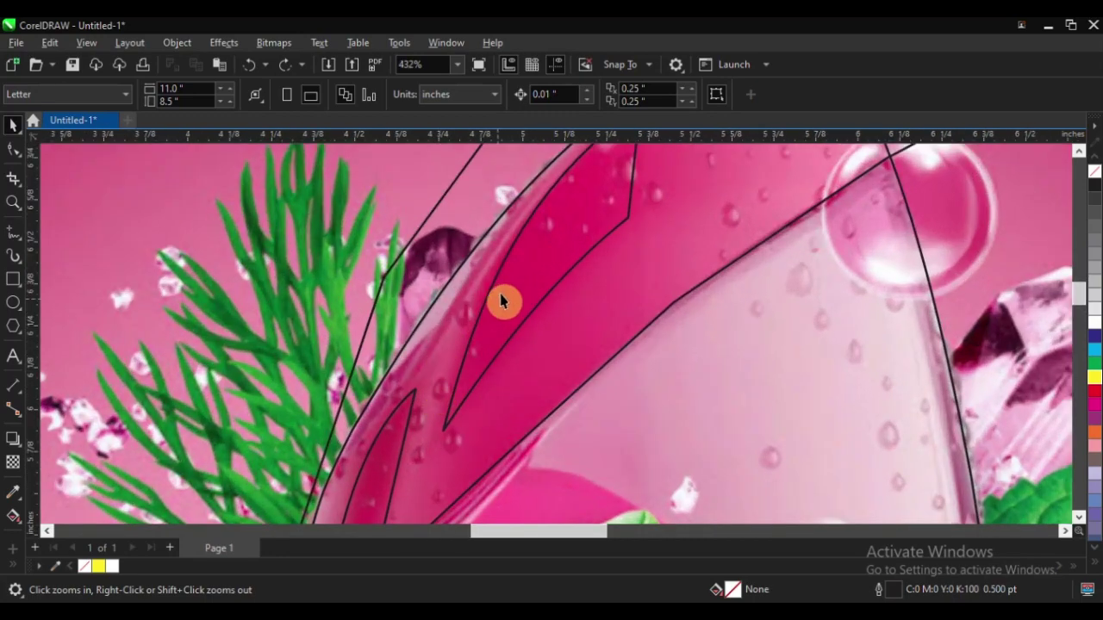
Inspect how the cap section's edges and inner shapes follow the bottle's top and side contours in the reference image
scroll(505, 297, "down", 2)
scroll(448, 353, "up", 3)
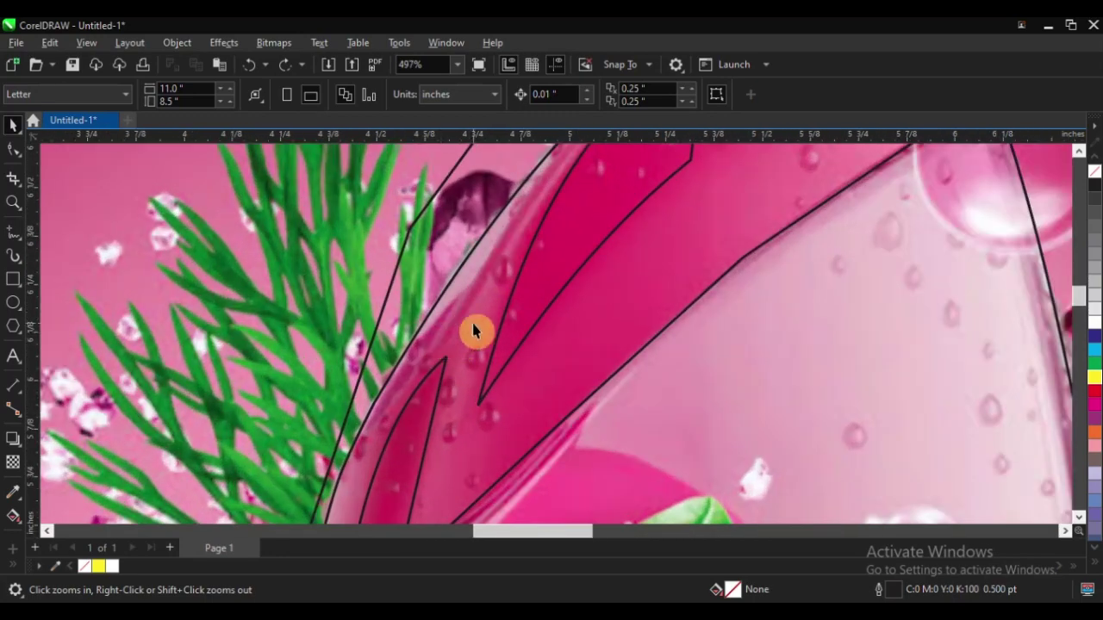
scroll(474, 331, "down", 2)
scroll(702, 183, "up", 2)
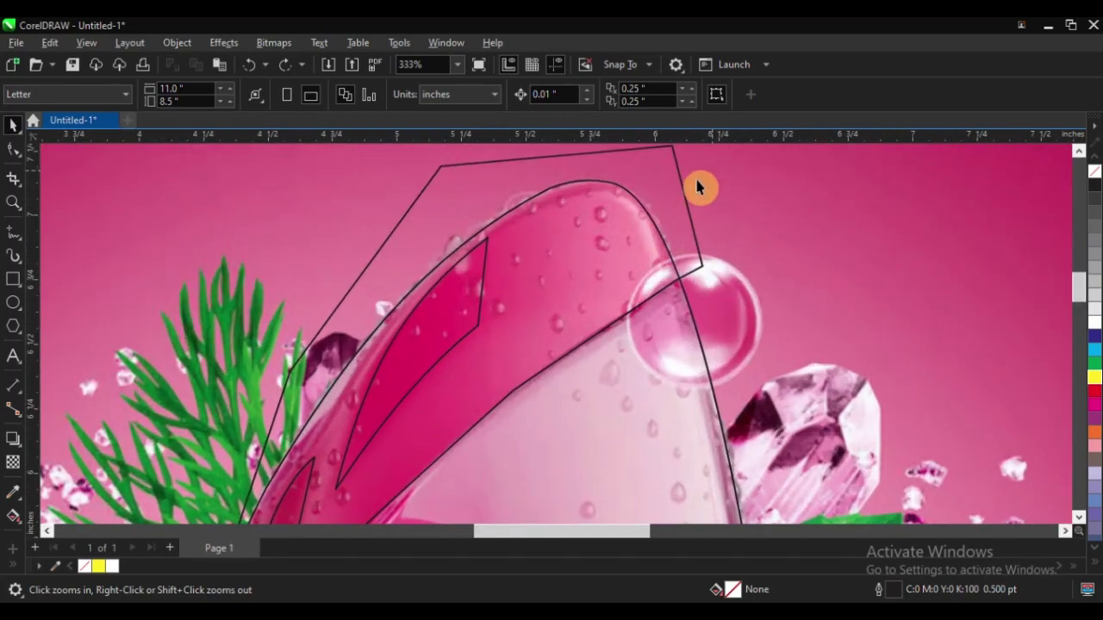
scroll(642, 223, "up", 2)
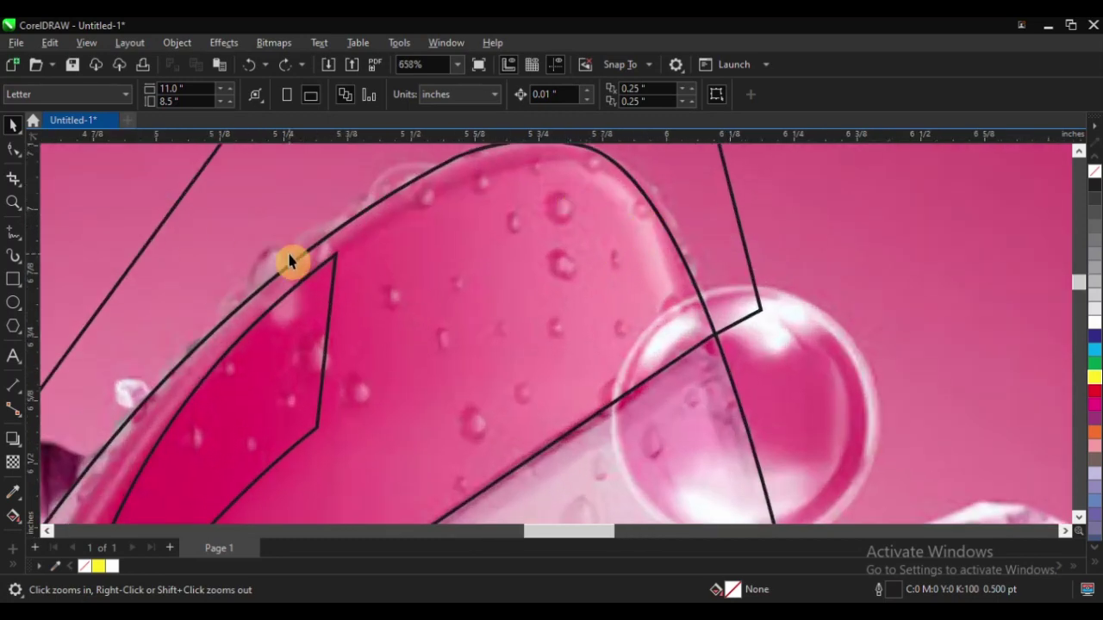
scroll(396, 281, "down", 2)
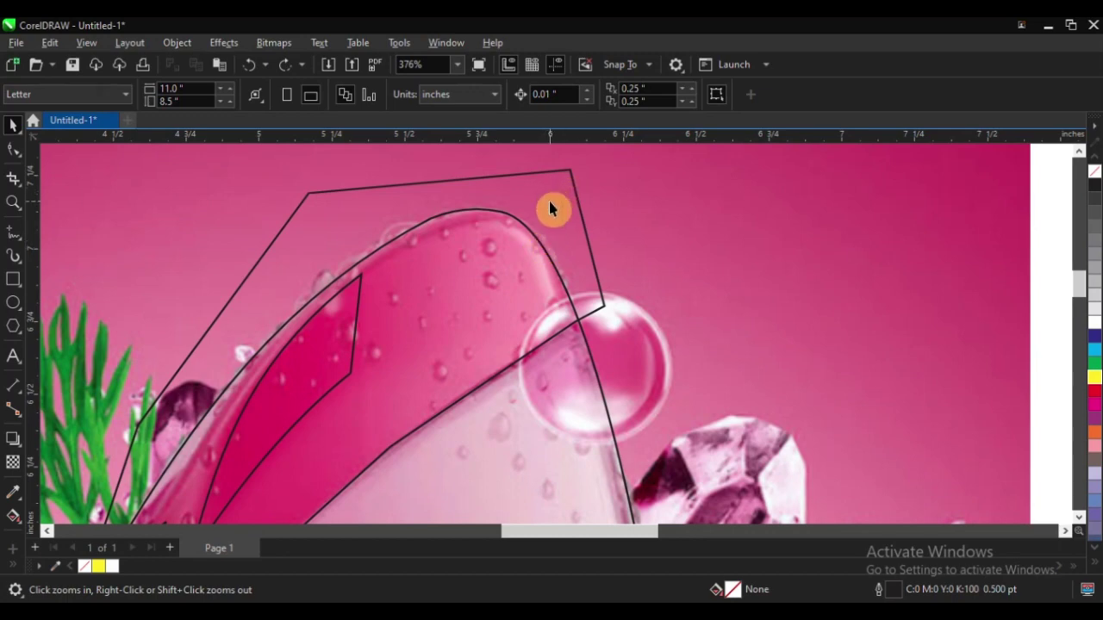
key("F5")
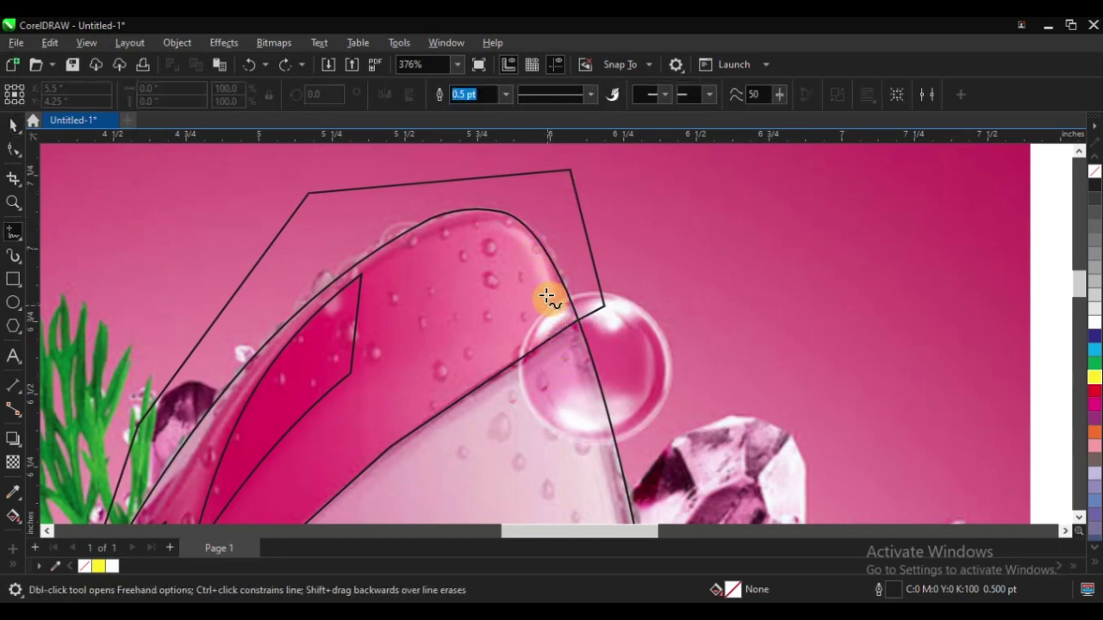
scroll(551, 300, "down", 2)
scroll(557, 287, "up", 2)
scroll(552, 319, "down", 2)
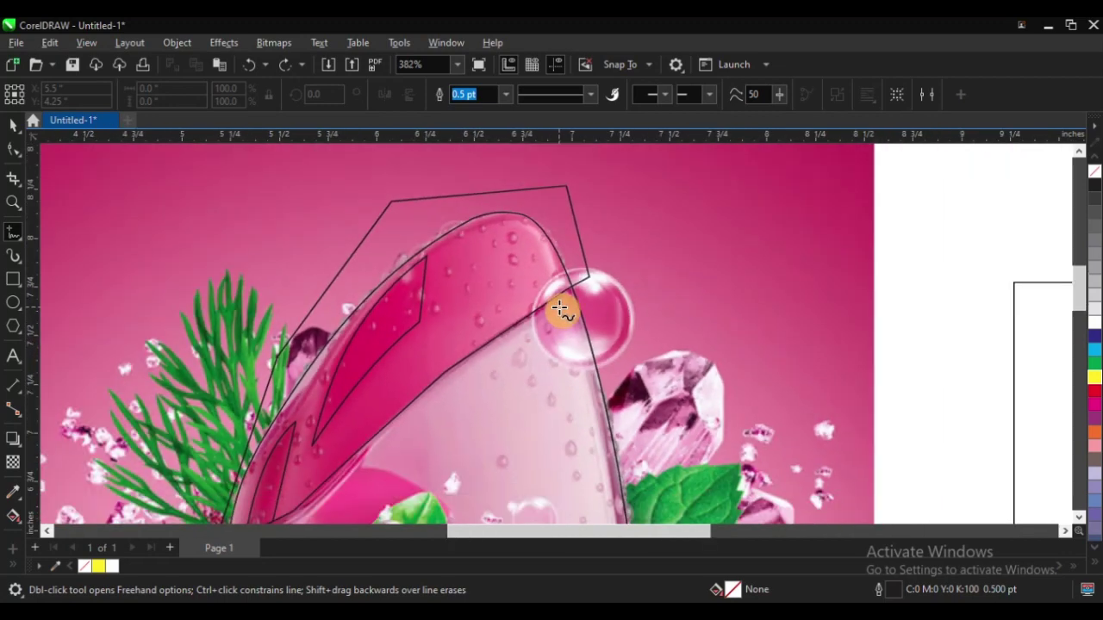
scroll(535, 296, "up", 2)
key("space")
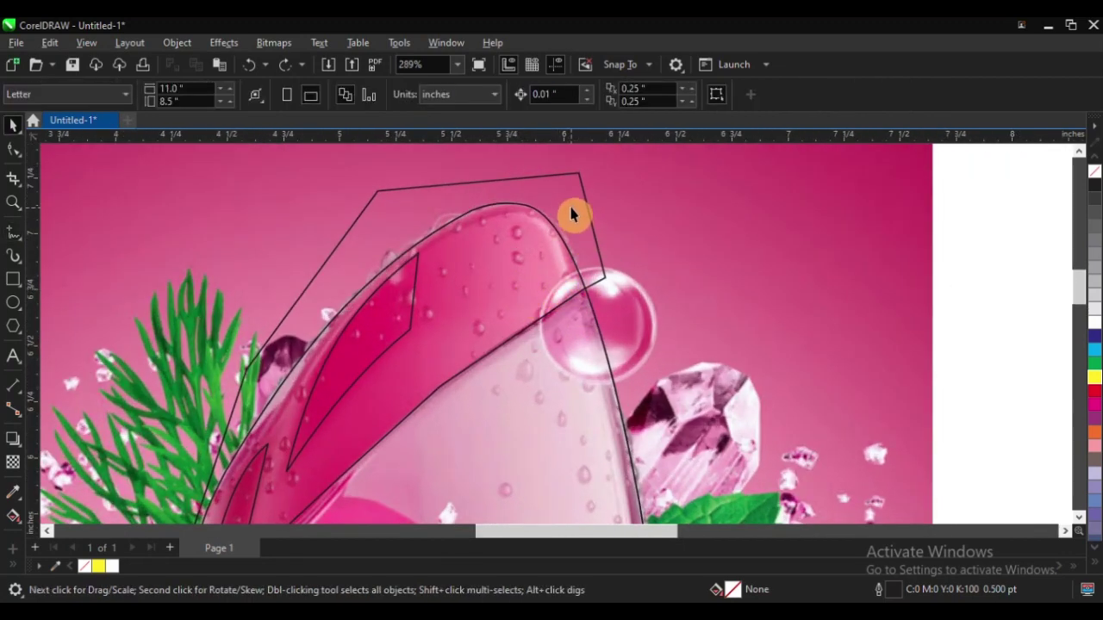
left_click(577, 185)
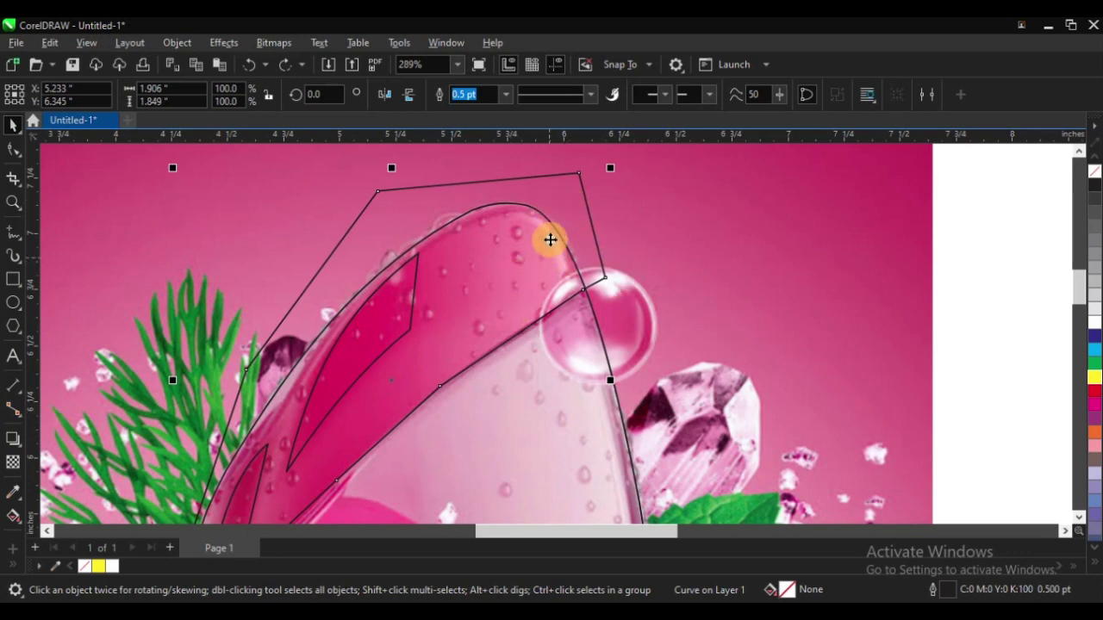
Fill the large inner cap shape with the dark pink #DC3263 sampled from the reference cap
scroll(575, 212, "down", 1)
scroll(434, 288, "up", 1)
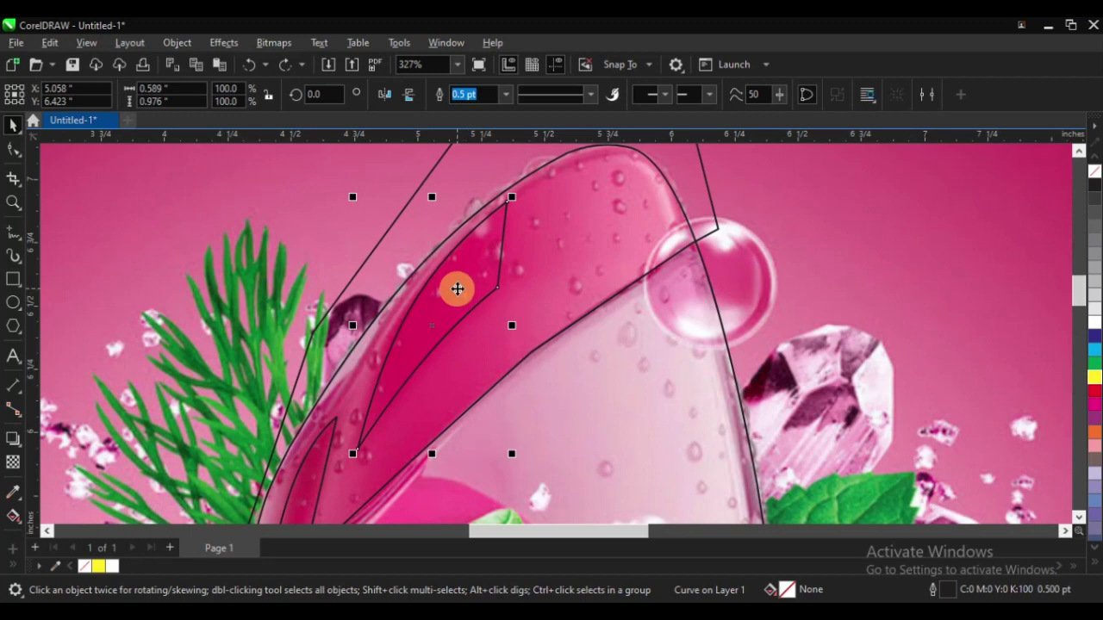
left_click(12, 496)
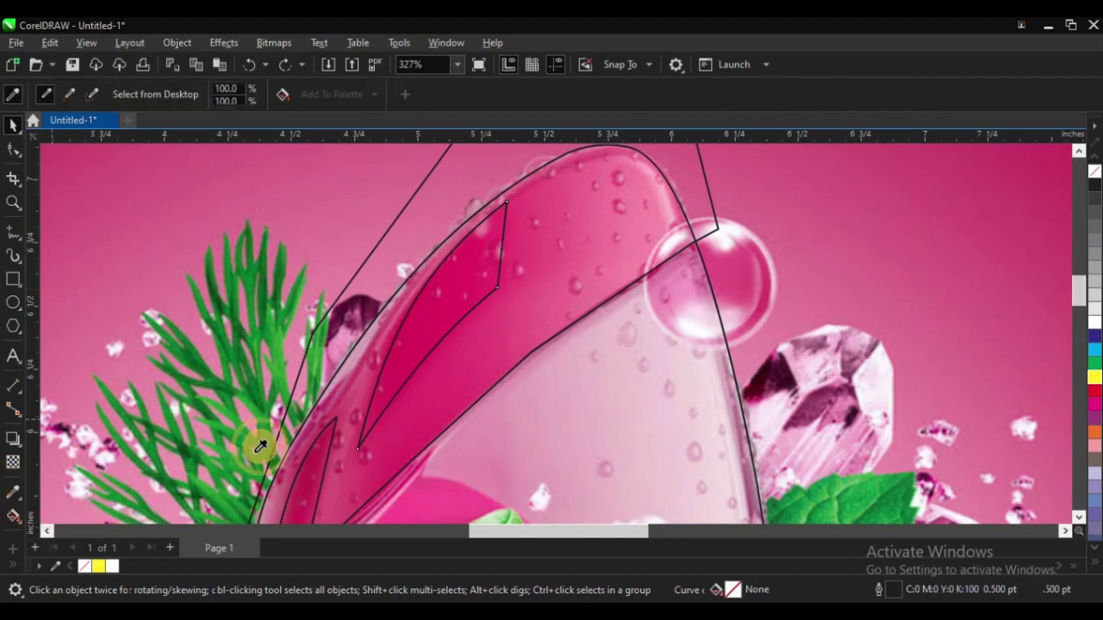
left_click(429, 318)
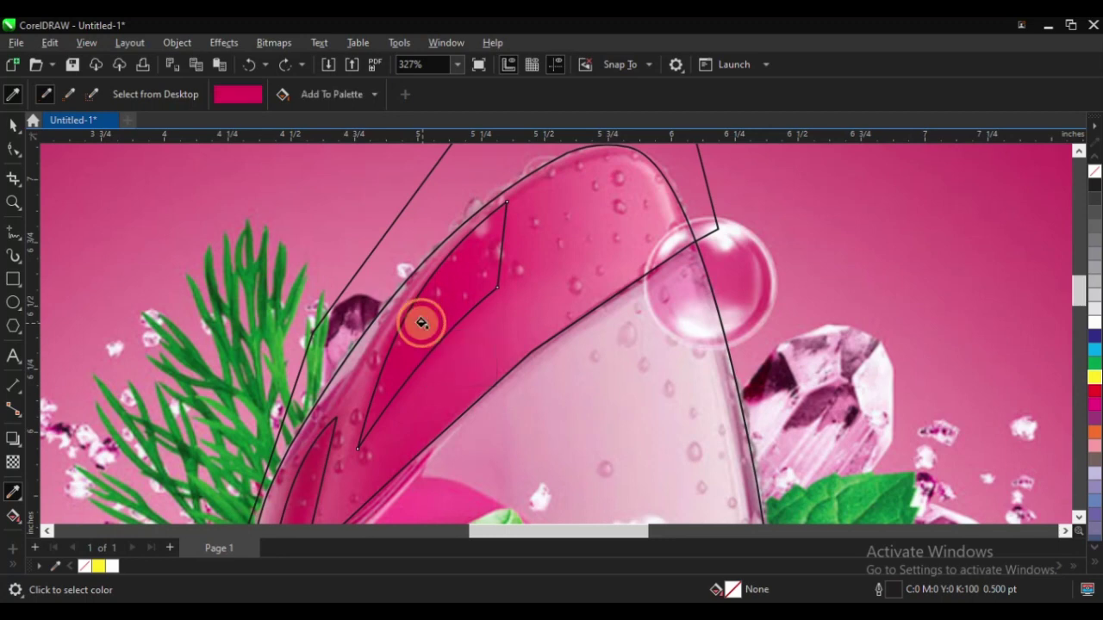
left_click(459, 278)
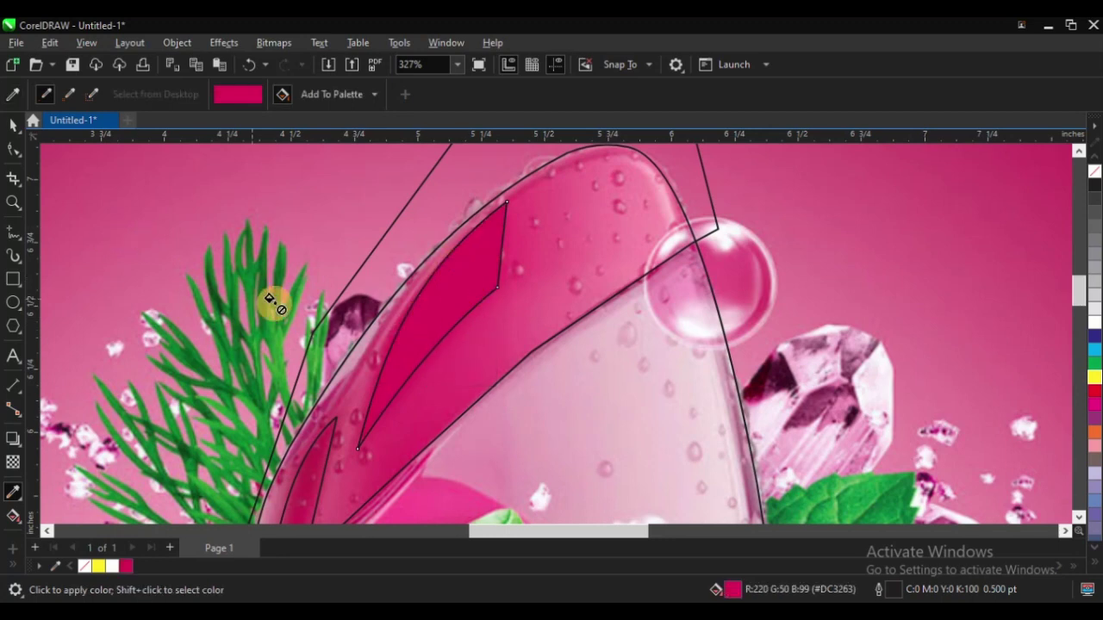
Apply the same sampled dark pink fill to the narrow streak shape at the cap's lower left
scroll(408, 284, "down", 2)
scroll(315, 454, "up", 1)
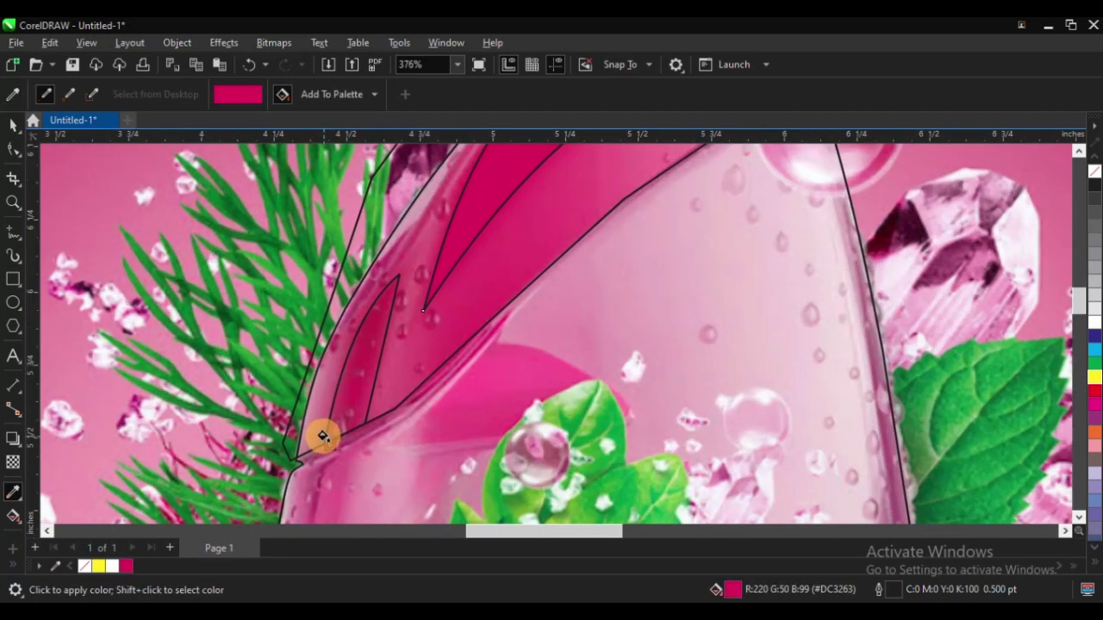
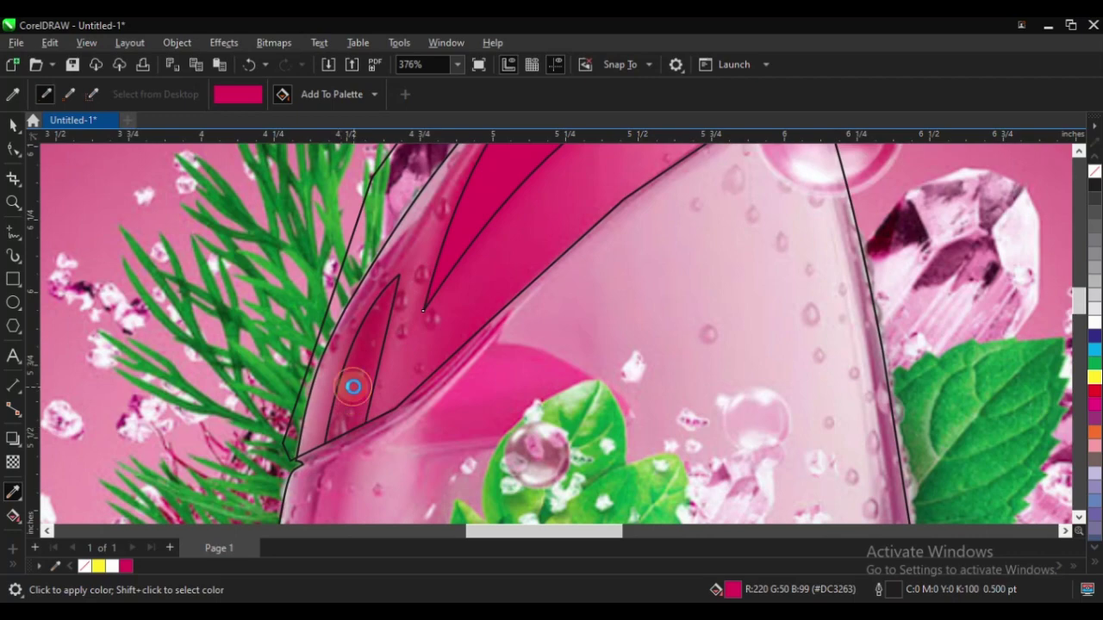
left_click(353, 387)
left_click(12, 126)
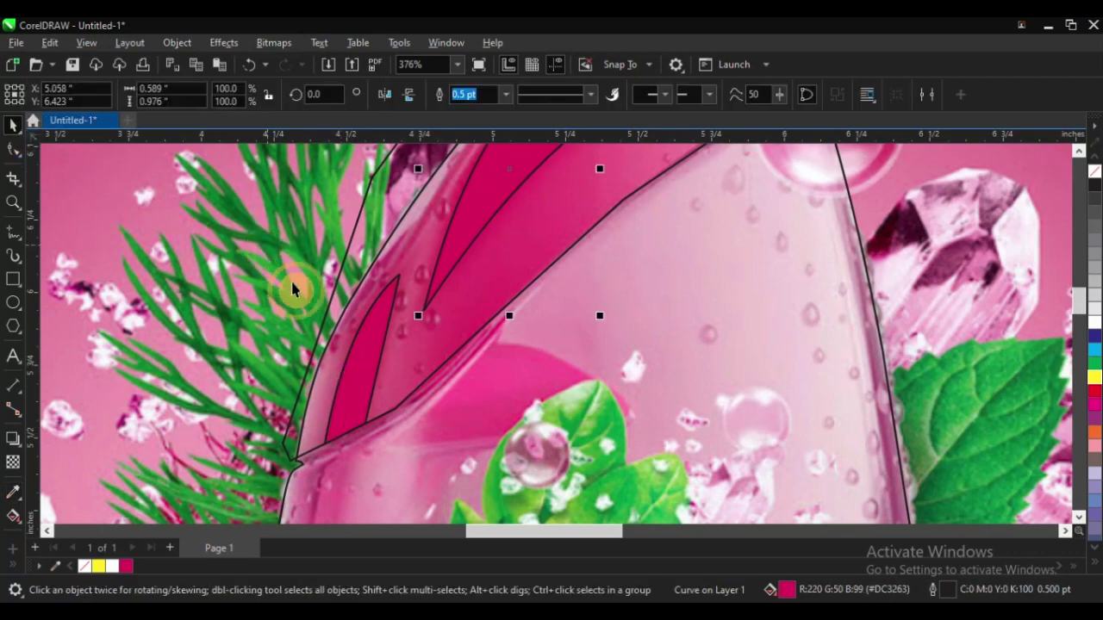
Select the angular cap section and examine its overlap with the bottle outline around the reference cap
scroll(291, 279, "down", 3)
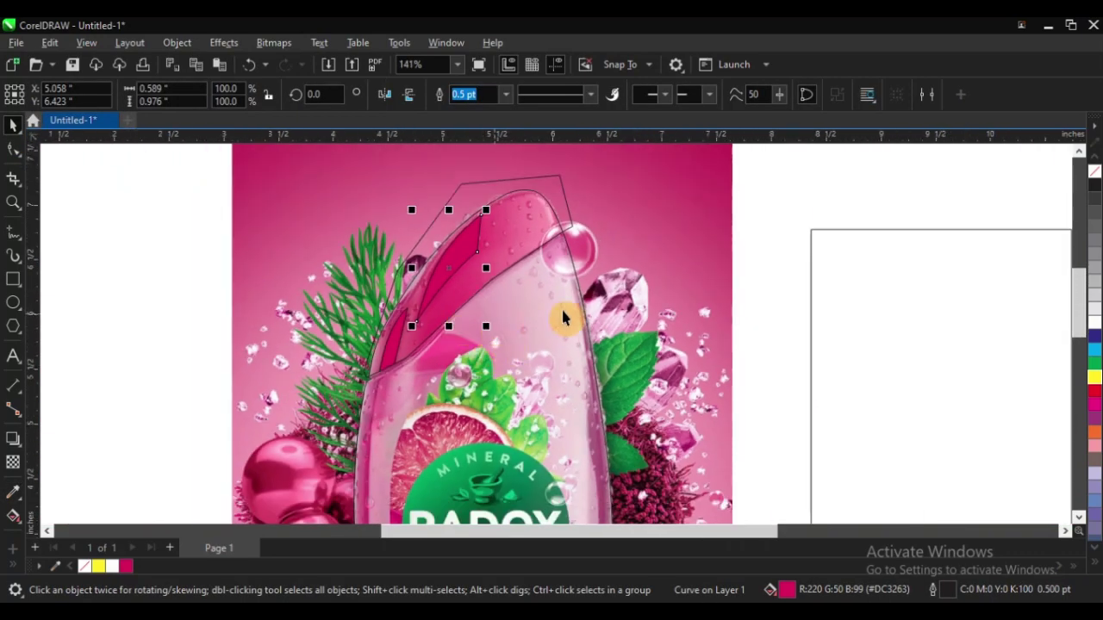
scroll(563, 319, "down", 2)
key("z")
left_click(586, 339)
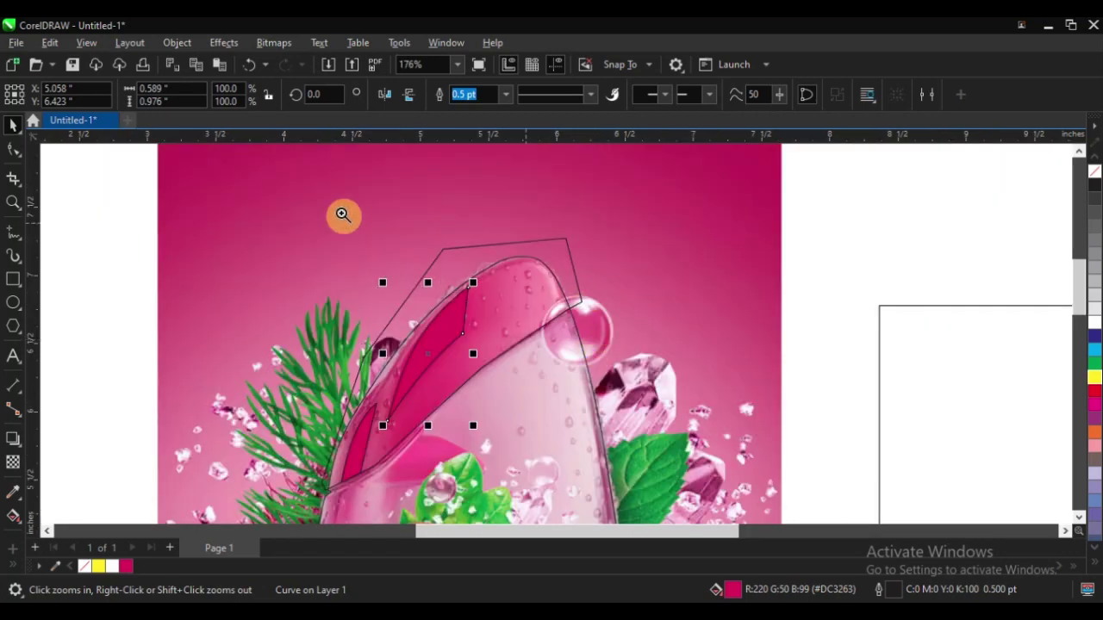
scroll(702, 362, "up", 1)
key("space")
left_click(627, 204)
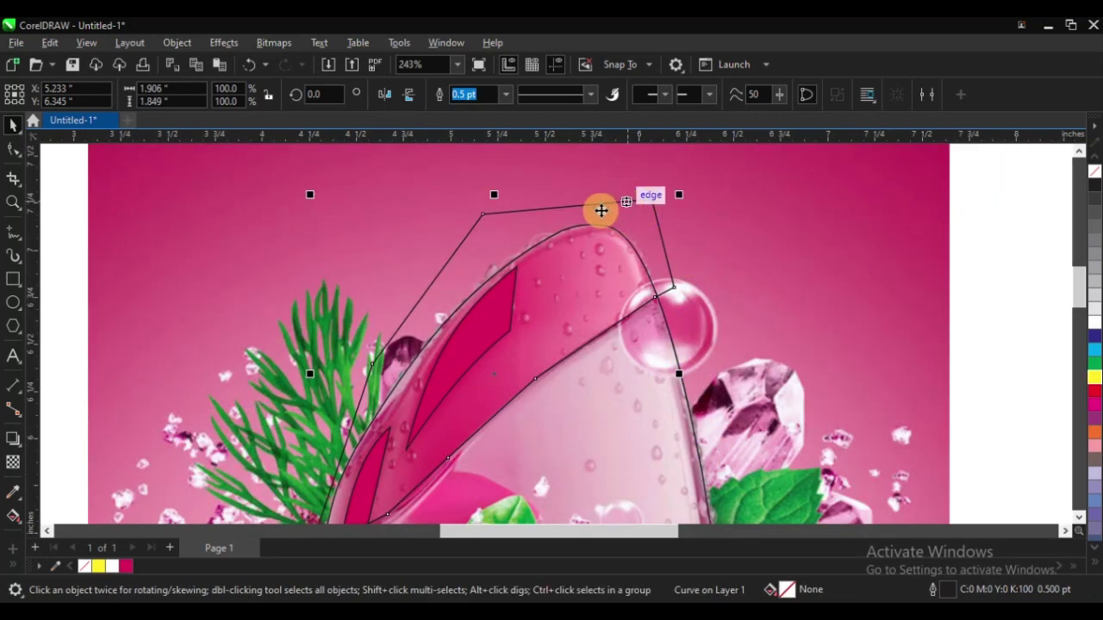
scroll(515, 215, "down", 1)
scroll(465, 327, "up", 1)
scroll(443, 367, "up", 1)
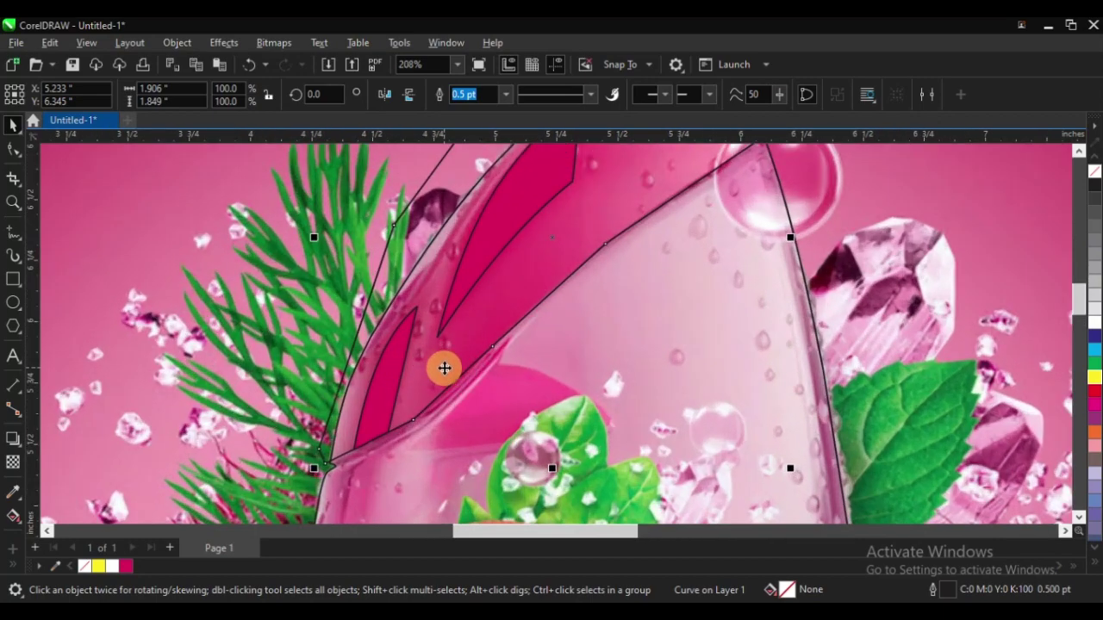
scroll(532, 327, "down", 1)
scroll(586, 218, "up", 1)
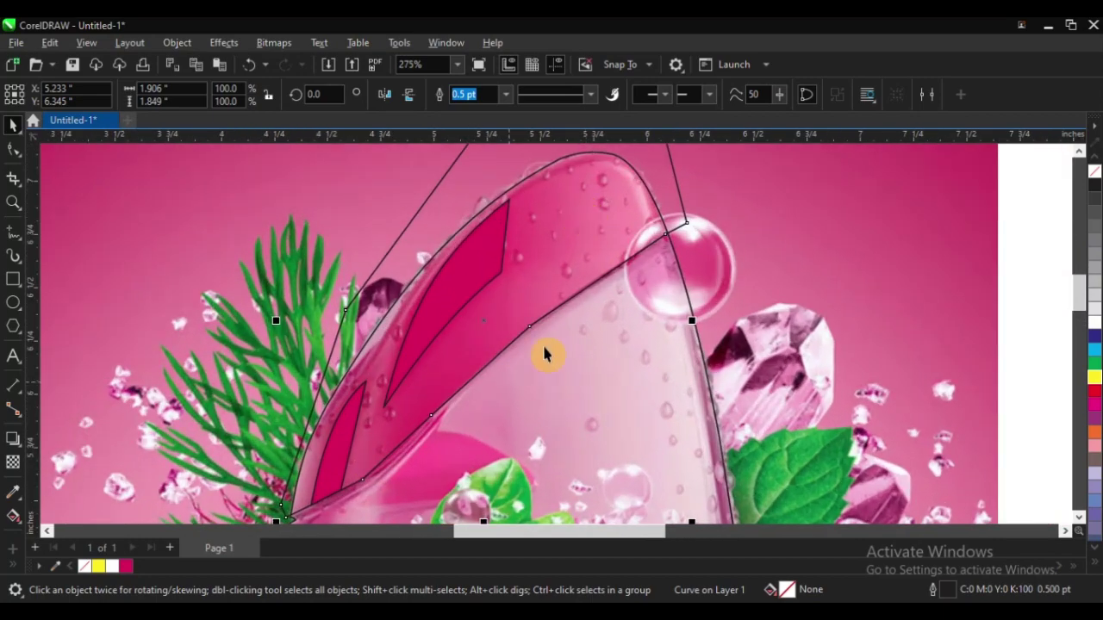
scroll(428, 369, "down", 1)
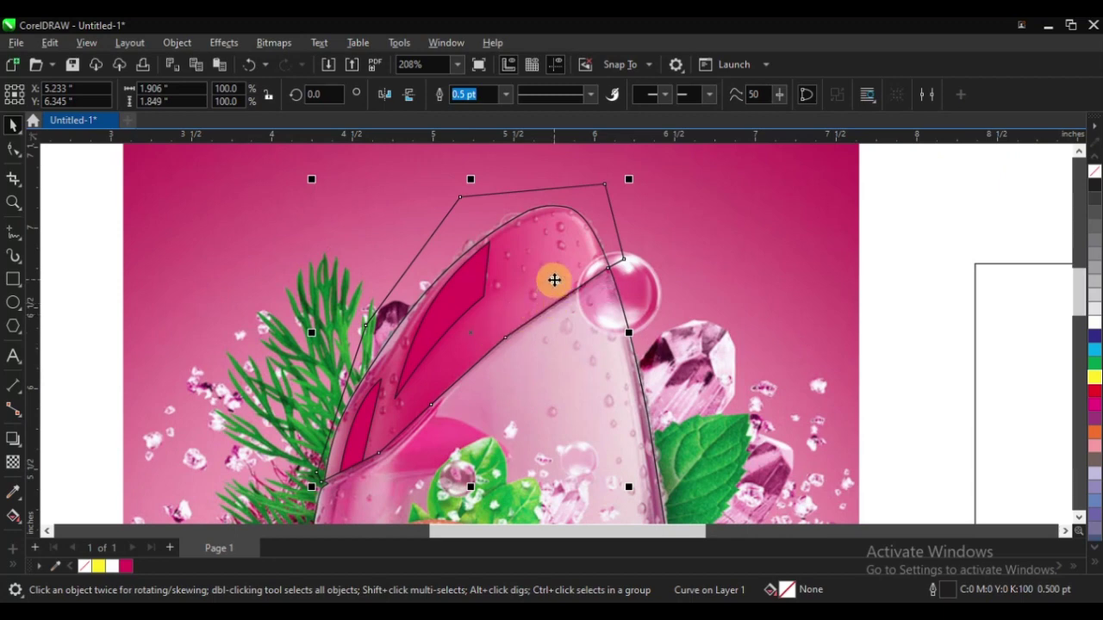
scroll(554, 281, "up", 1)
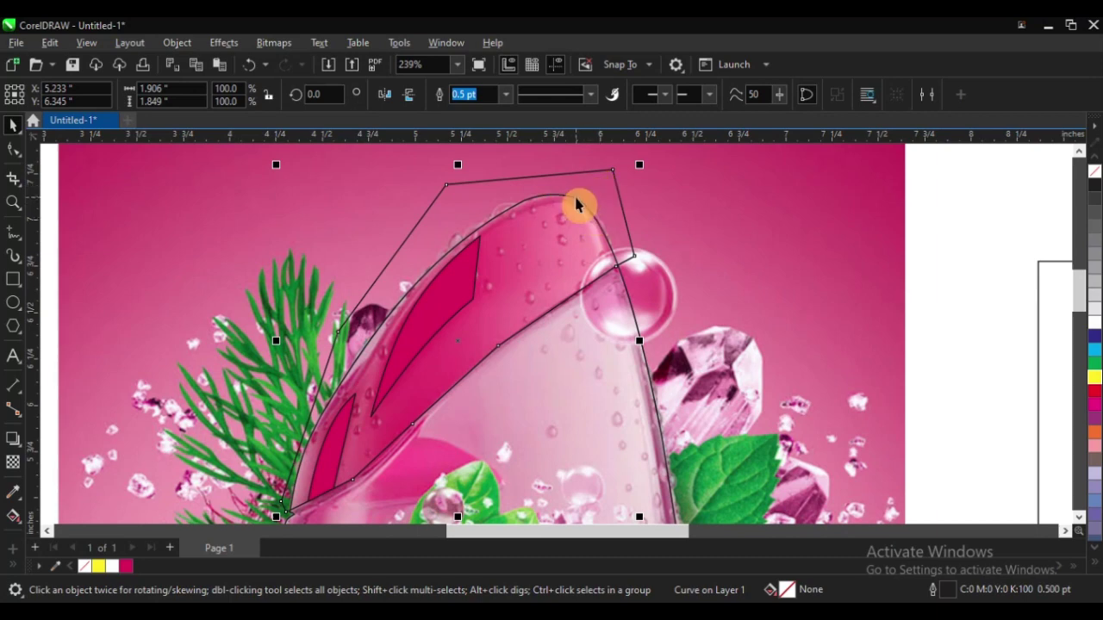
Try to apply a mesh fill to the cap section, adding a grid row across its upper part
left_click(19, 528)
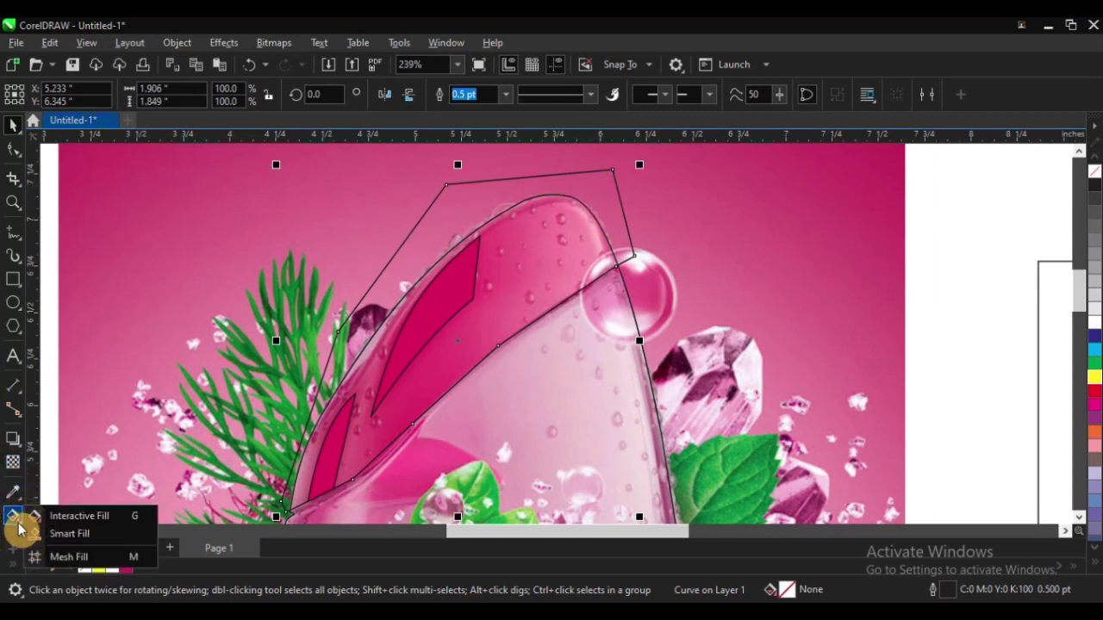
left_click(60, 556)
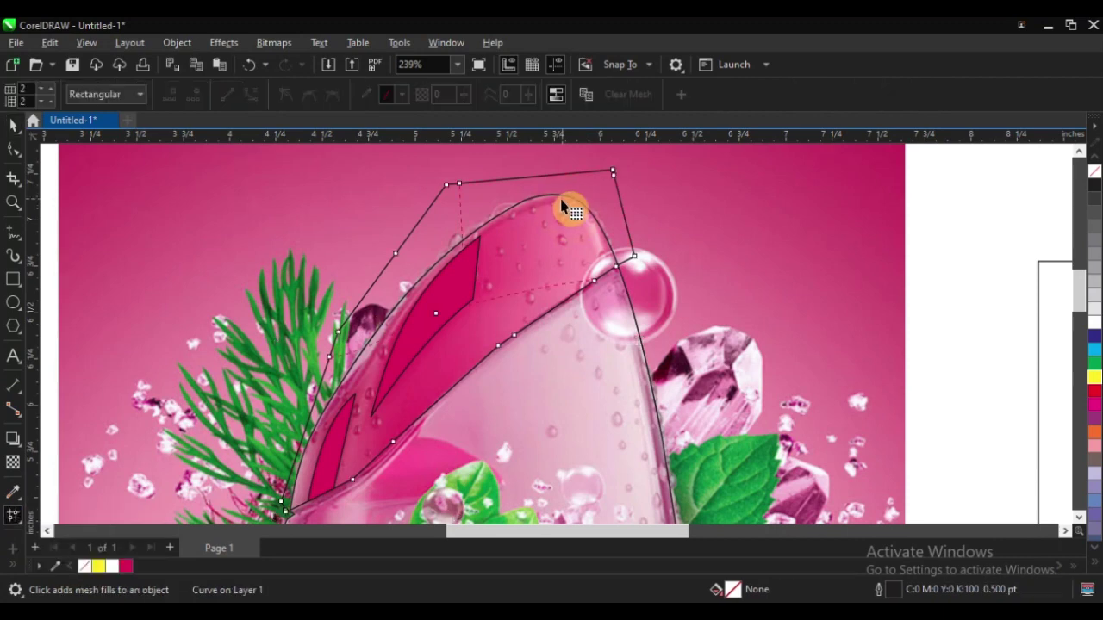
scroll(480, 248, "up", 3)
left_click(459, 255)
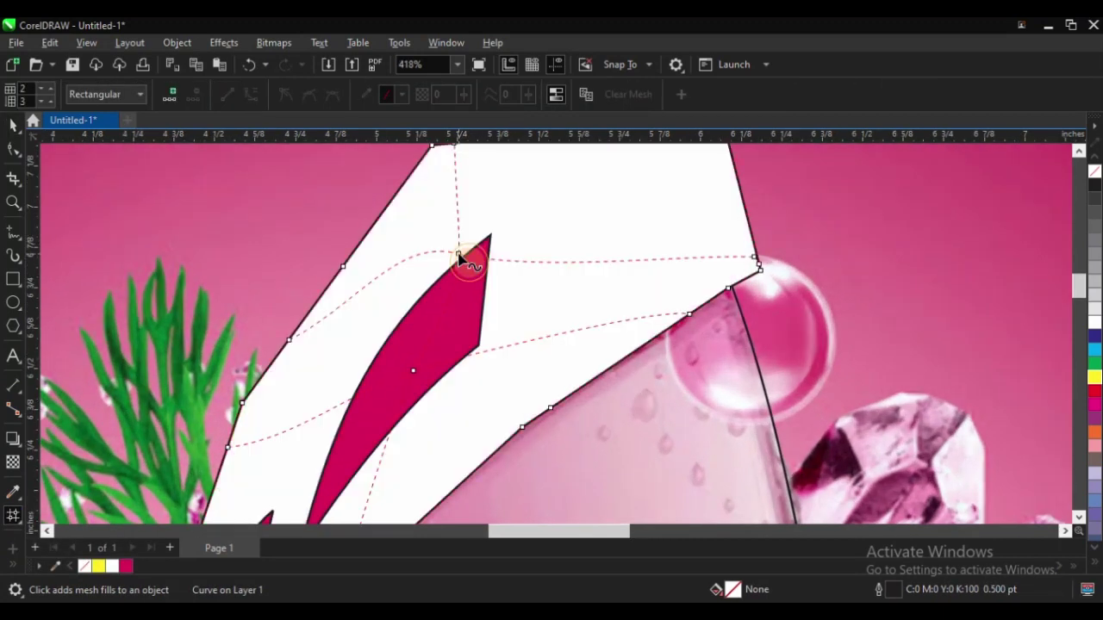
key("ctrl+z")
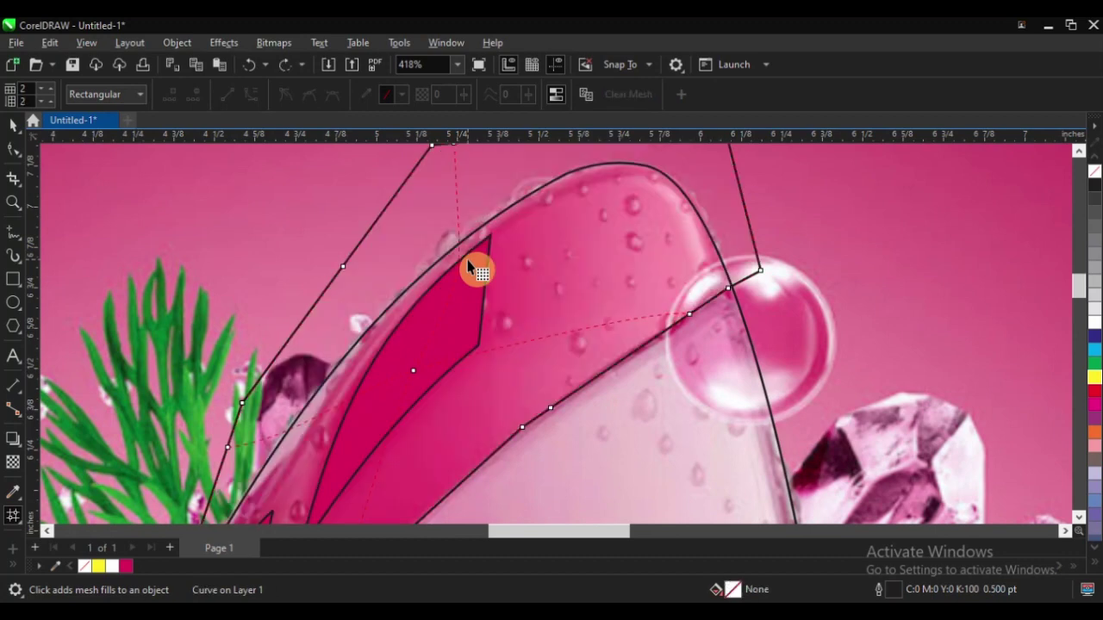
scroll(517, 272, "down", 3)
key("space")
scroll(547, 215, "down", 2)
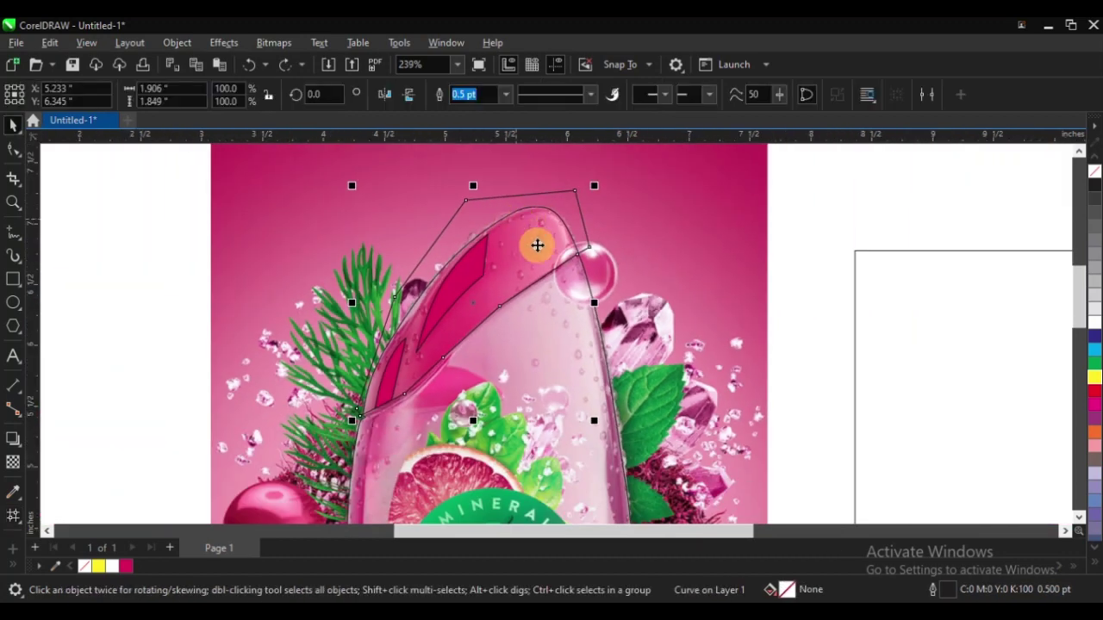
Select the bottle outline together with the angular cap section and intersect them to create a fitted cap shape
key("z")
left_click(561, 345)
key("space")
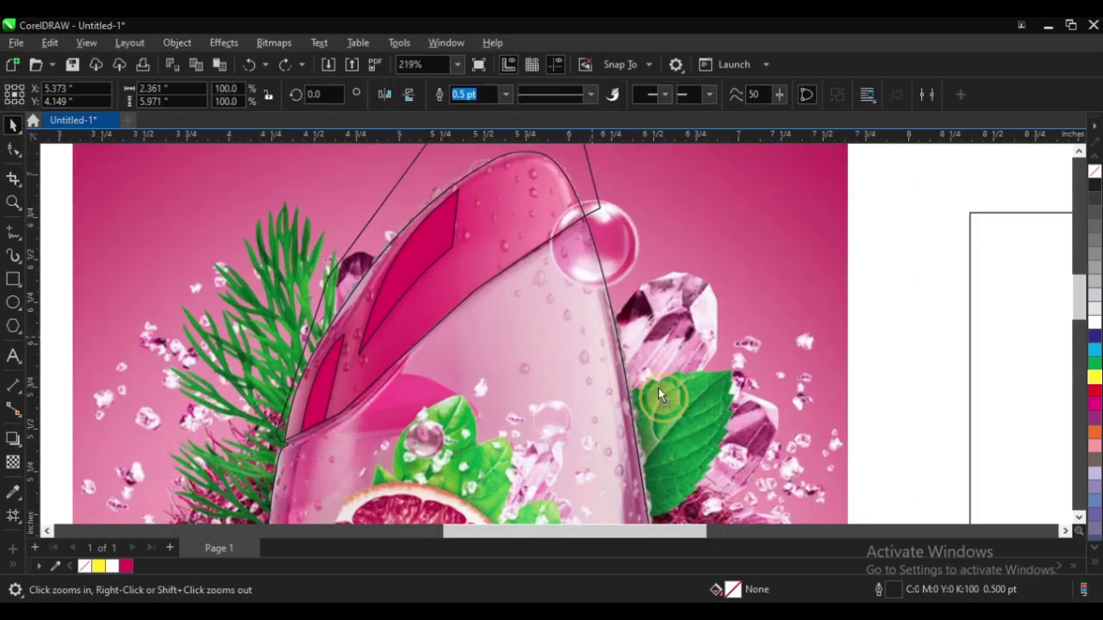
scroll(559, 303, "down", 2)
scroll(581, 211, "up", 2)
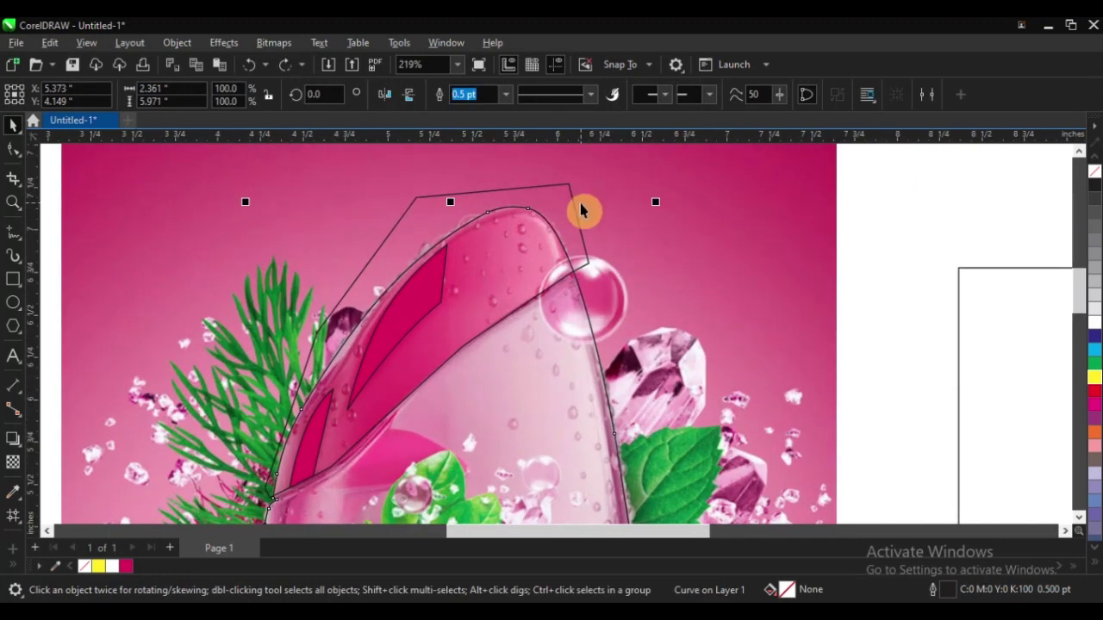
scroll(567, 168, "up", 2)
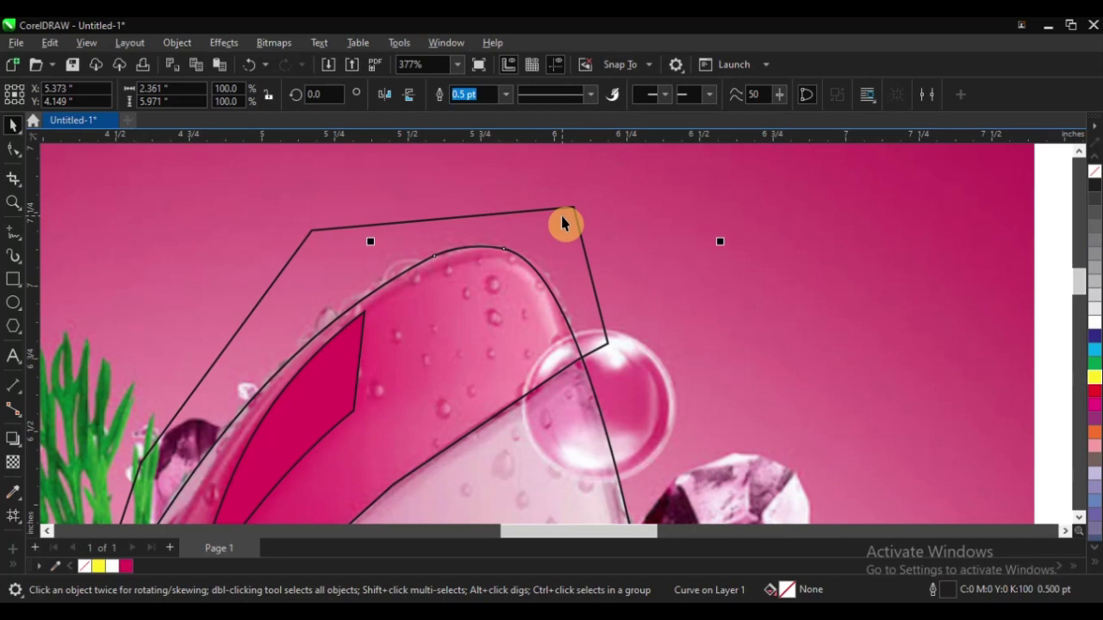
left_click(561, 216, "shift")
left_click_drag(564, 227, 552, 195)
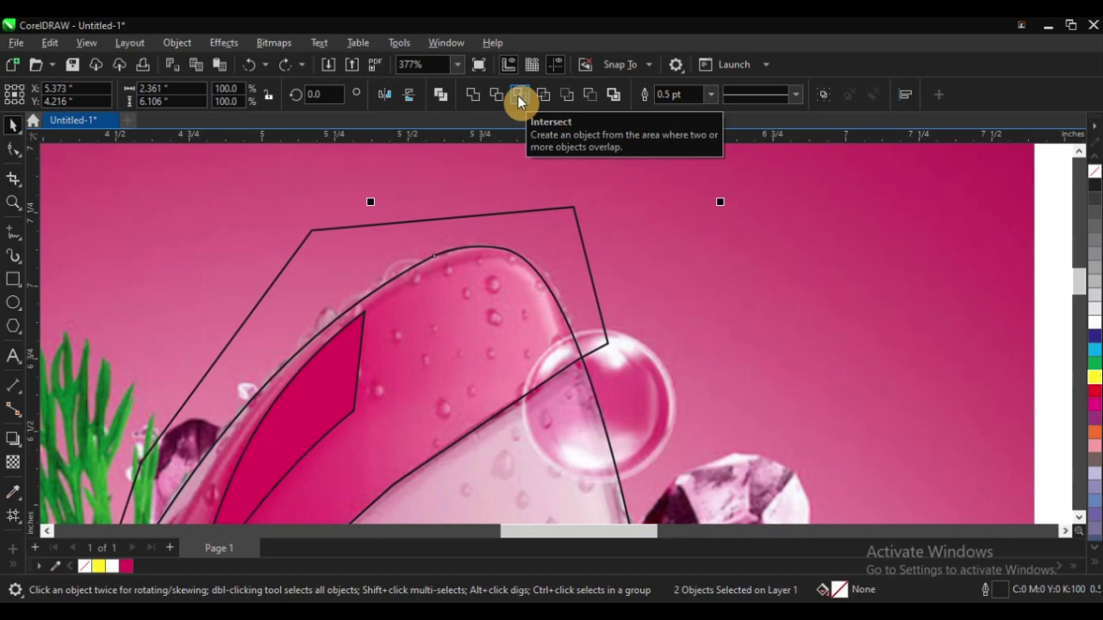
left_click(520, 99)
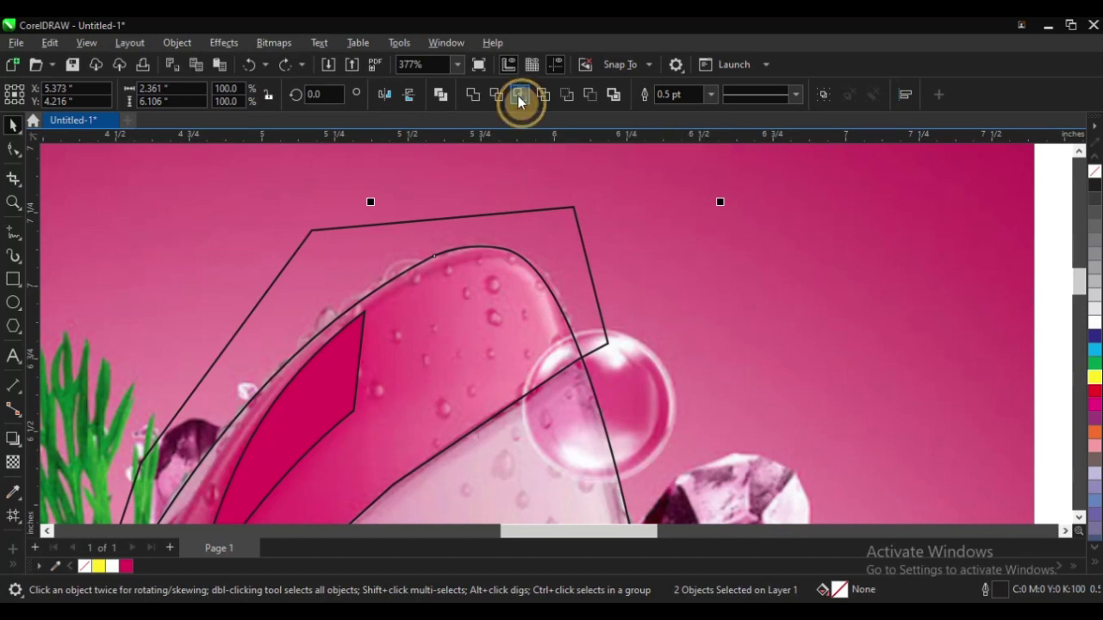
Remove the original angular cap section and move the bottle outline aside, up and to the right of the fitted cap
left_click(534, 231)
scroll(534, 231, "down", 2)
left_click(651, 226)
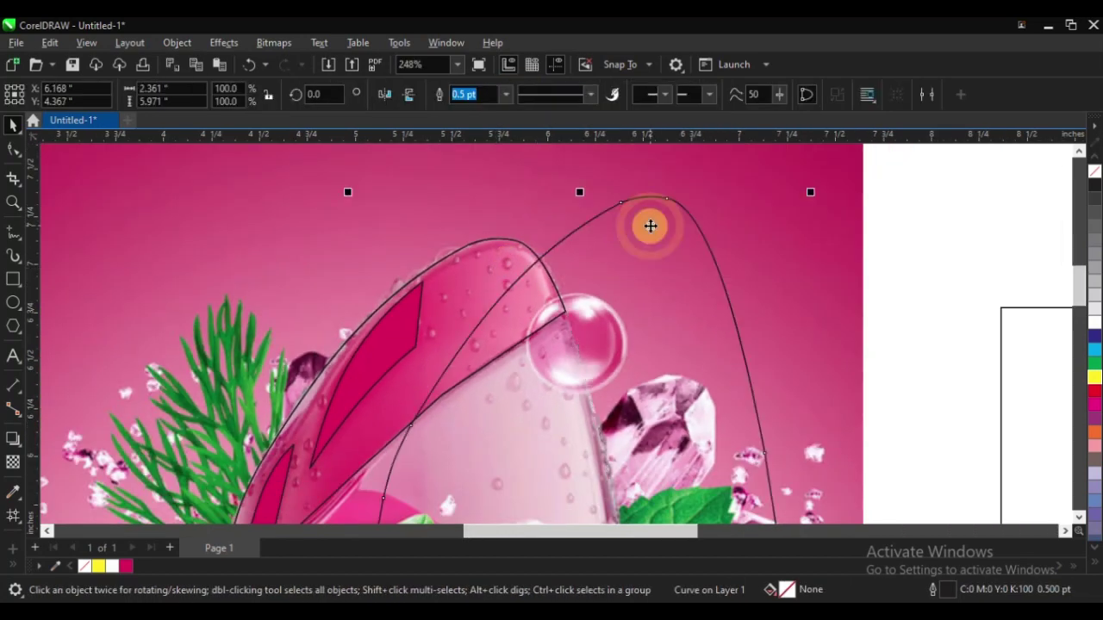
left_click_drag(650, 226, 668, 249)
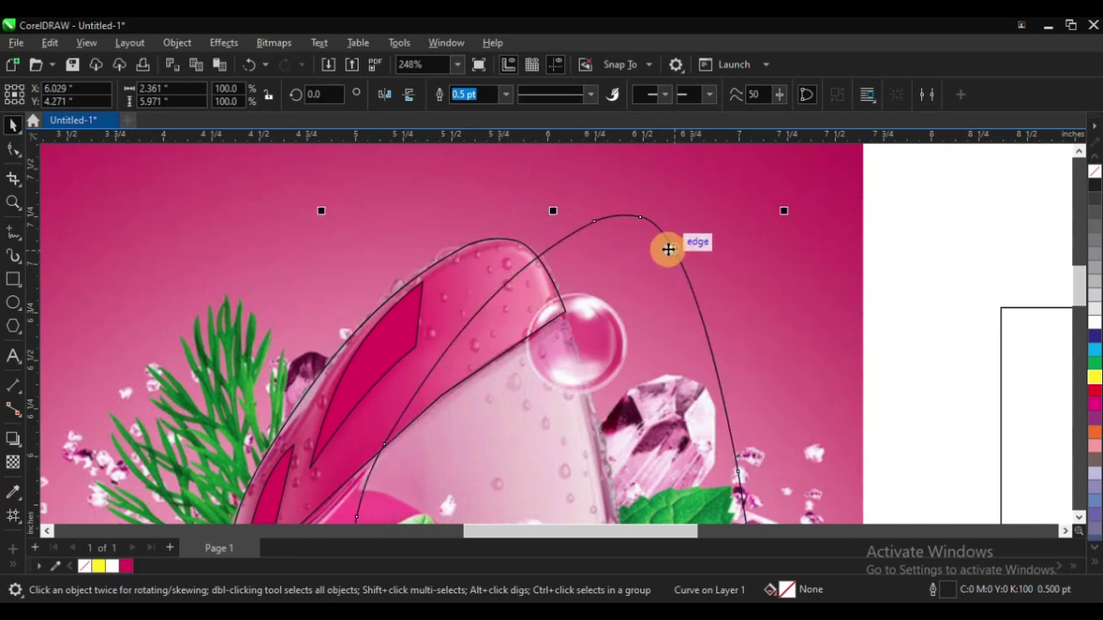
Try to move the fitted cap shape away from the reference cap
scroll(597, 231, "down", 2)
left_click_drag(595, 247, 559, 201)
key("ctrl+z")
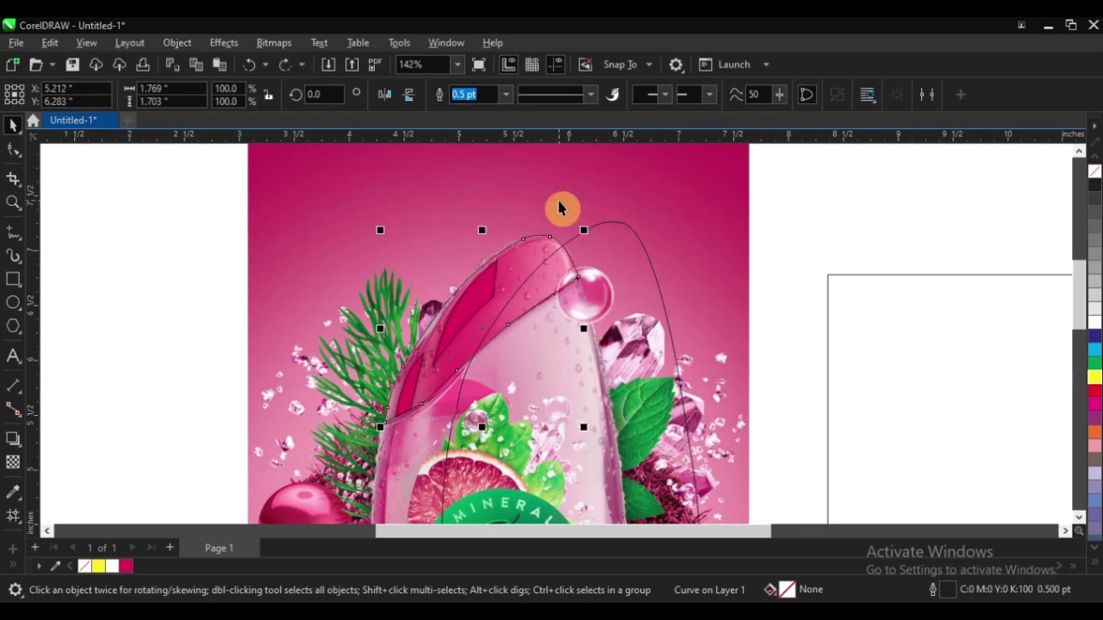
Undo the last moves of the fitted cap shape and the bottle outline
key("ctrl+z")
key("ctrl+z")
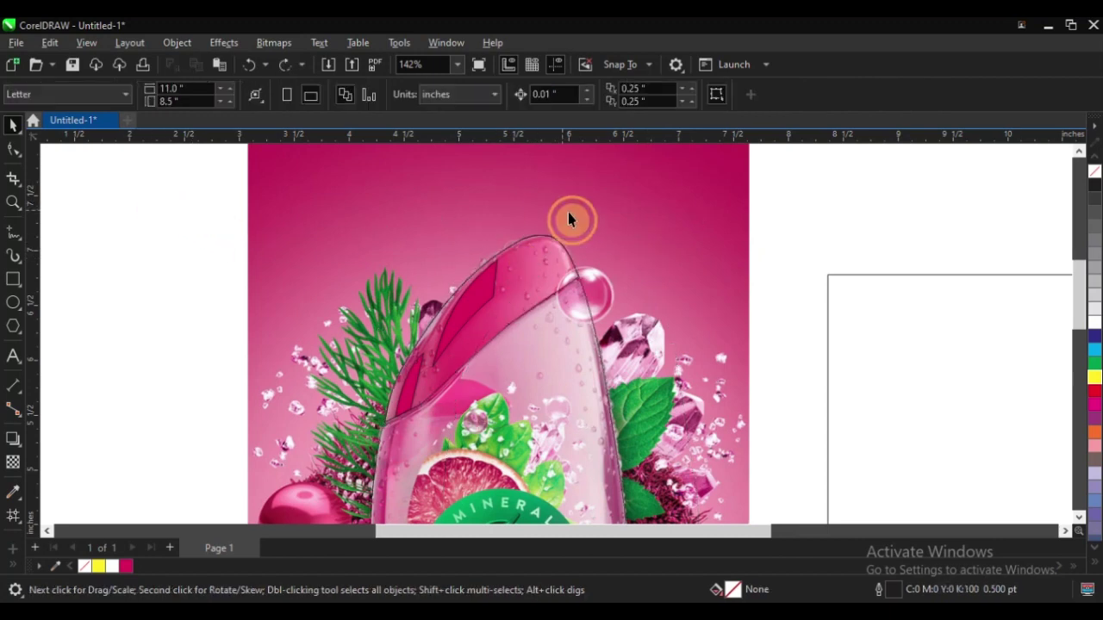
left_click(529, 263)
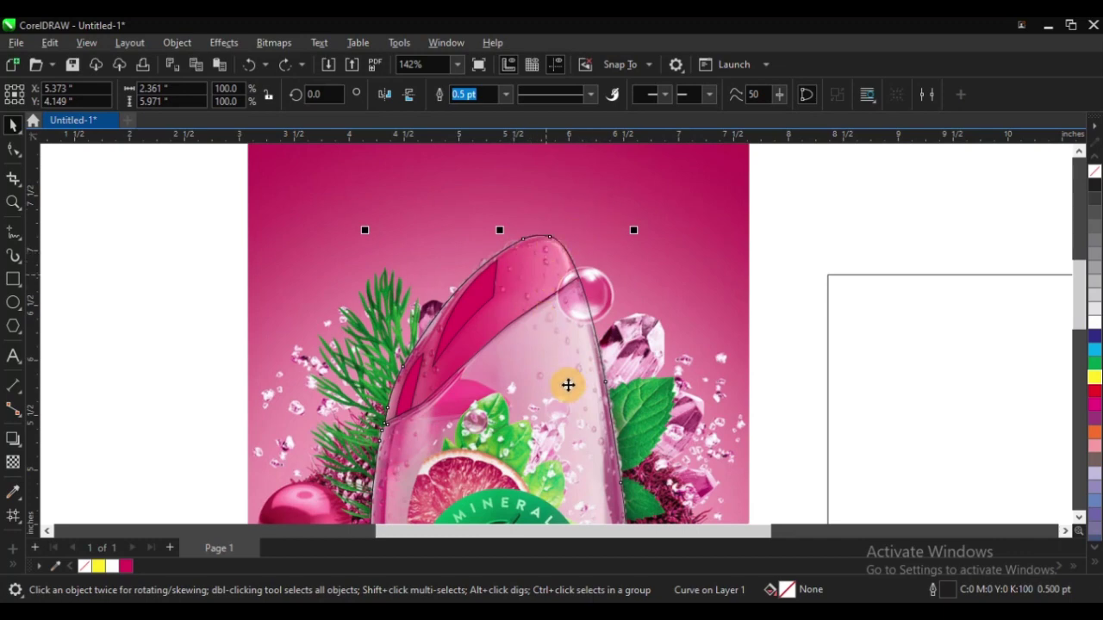
left_click_drag(573, 355, 667, 305)
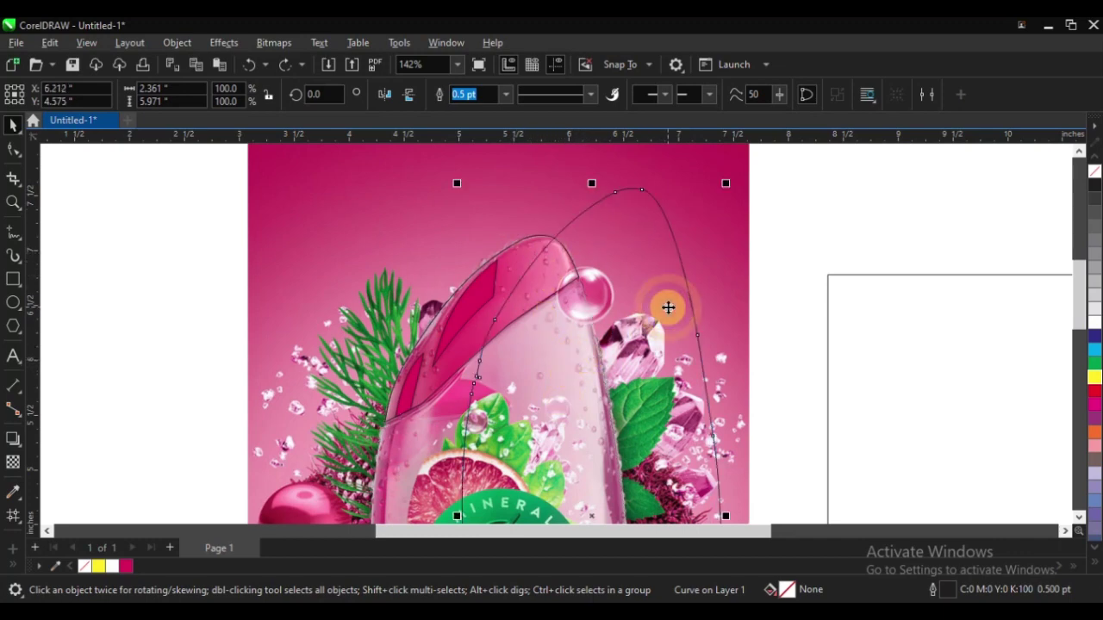
key("Escape")
left_click(663, 214, "shift")
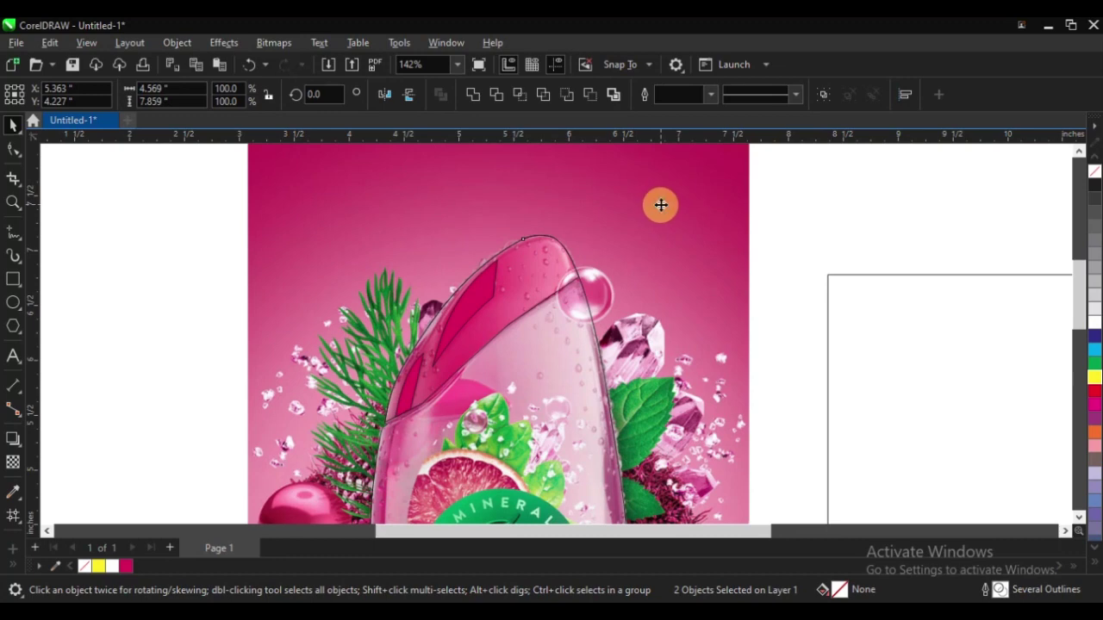
Begin a straight-segment freehand outline inside the cap, from the bubble up over the cap's tip to the large facet's upper corner
key("z")
left_click_drag(418, 221, 667, 338)
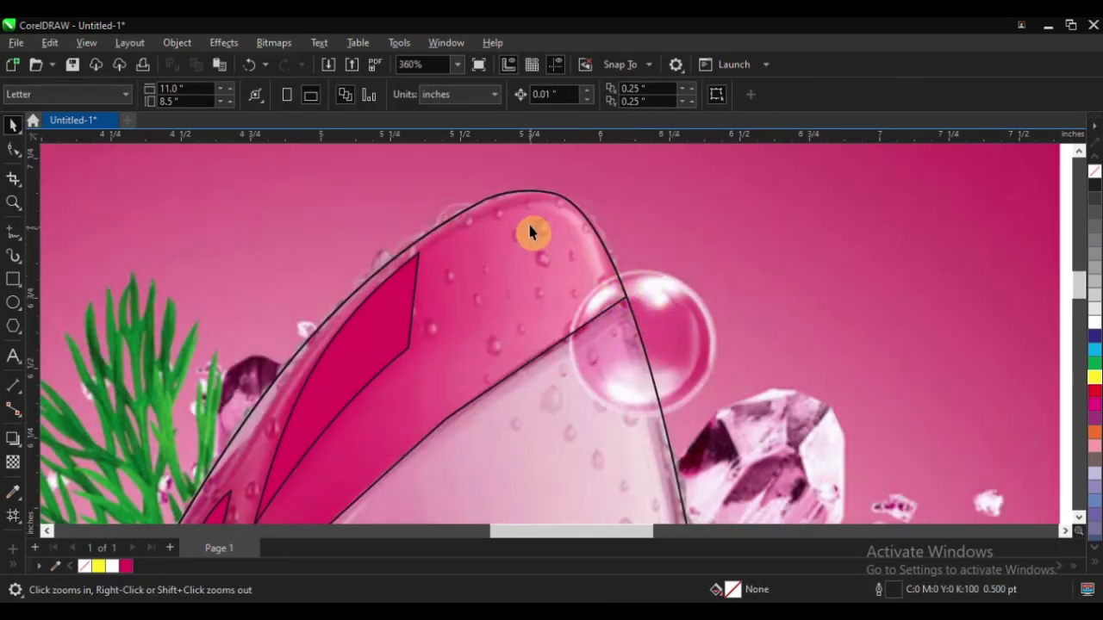
key("space")
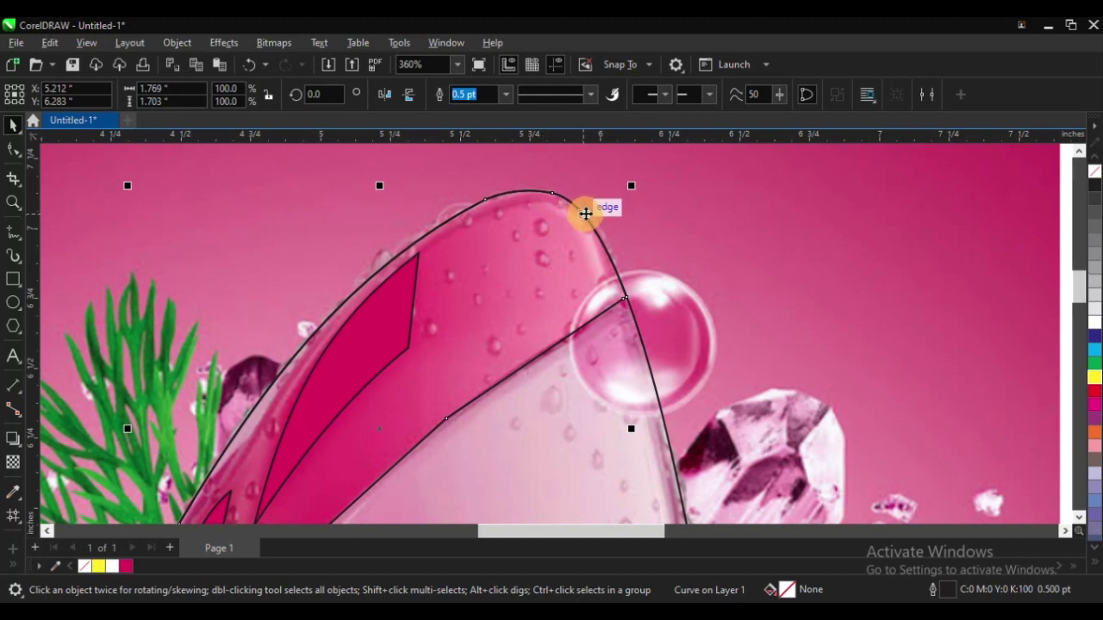
scroll(583, 214, "down", 2)
key("z")
left_click_drag(371, 180, 736, 380)
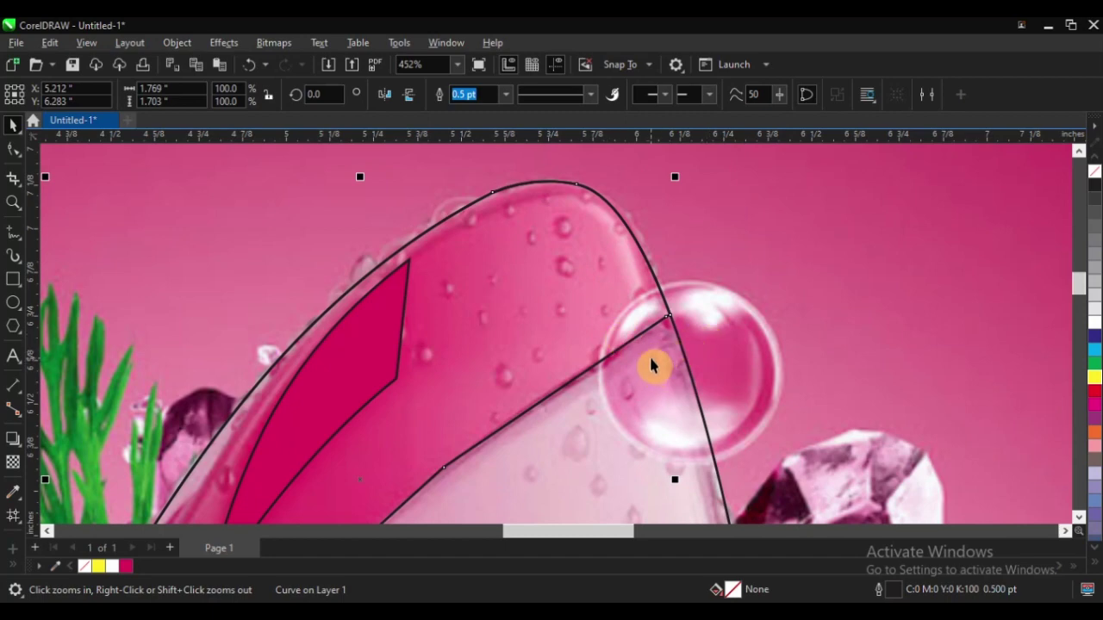
key("F5")
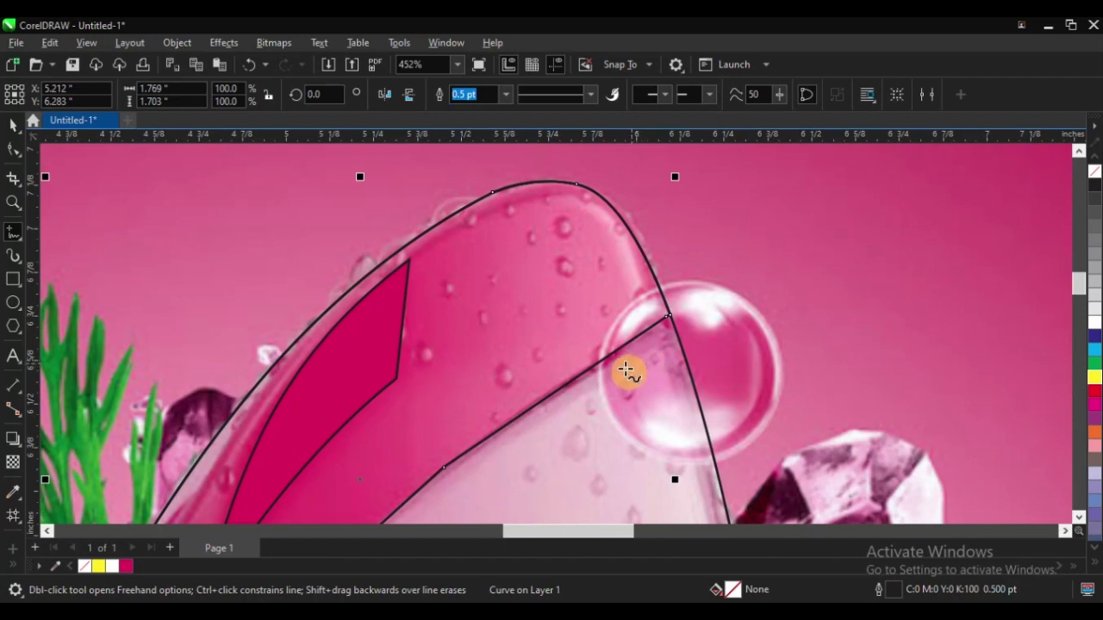
left_click(630, 372)
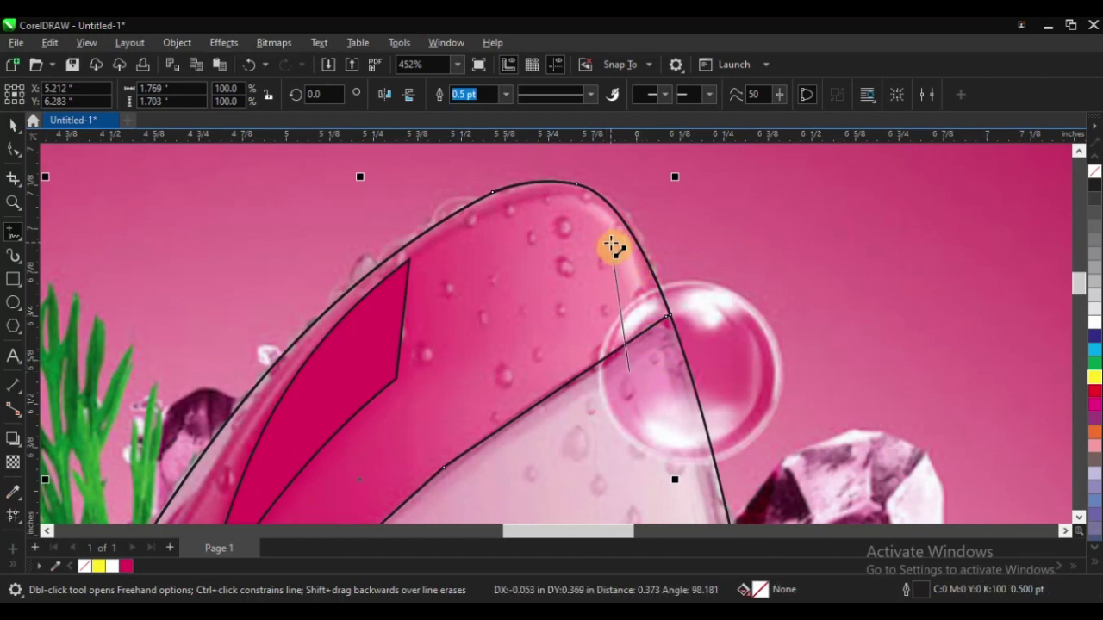
left_click(612, 244)
left_click(524, 200)
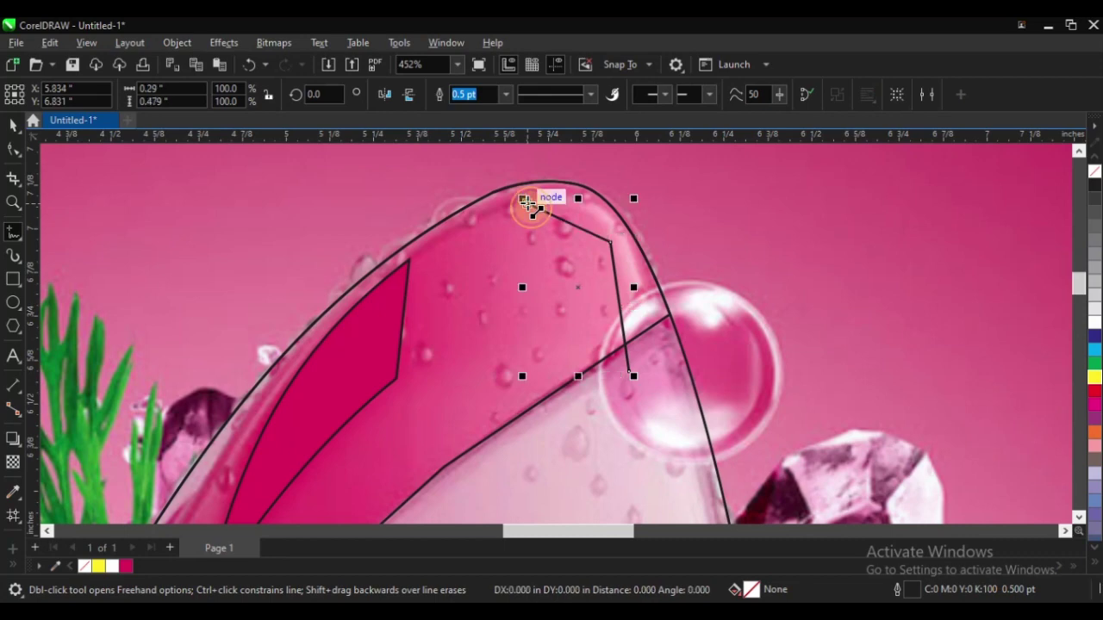
left_click(410, 265)
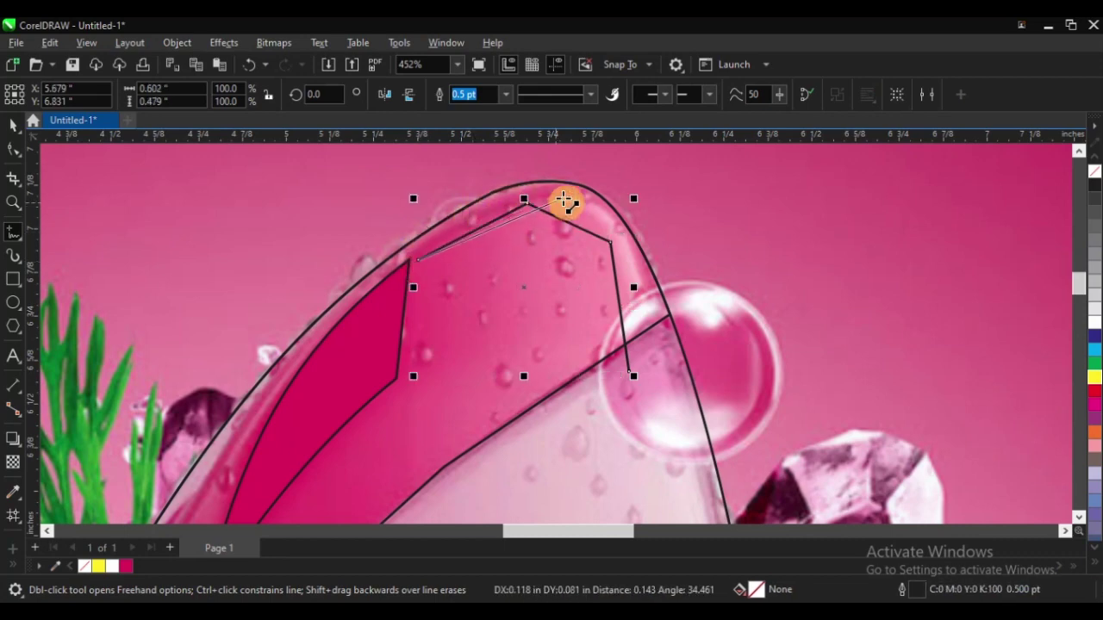
Continue the straight-segment outline down the cap's left side to a point just outside its lower-left corner
scroll(551, 199, "down", 4)
scroll(603, 376, "up", 2)
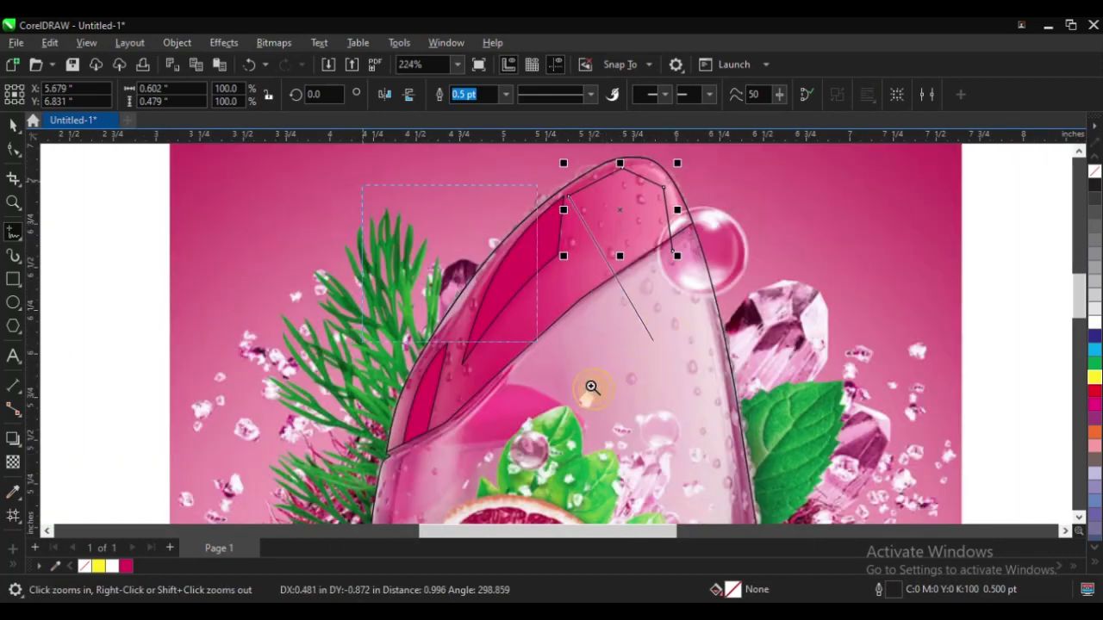
scroll(603, 371, "up", 1)
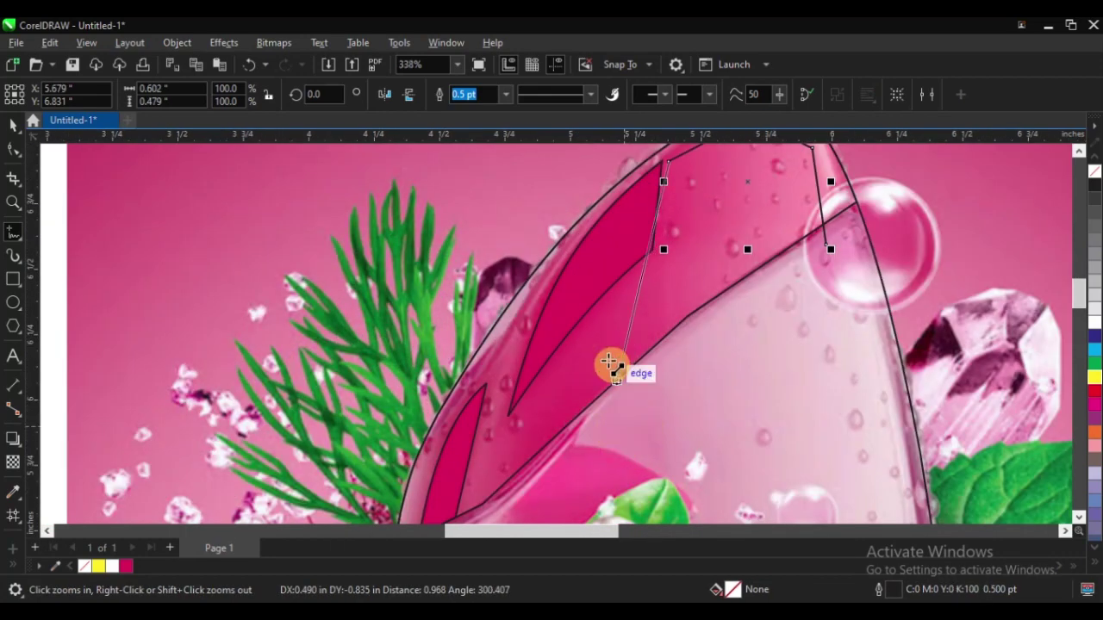
left_click(500, 369)
scroll(517, 285, "down", 3)
scroll(642, 442, "up", 4)
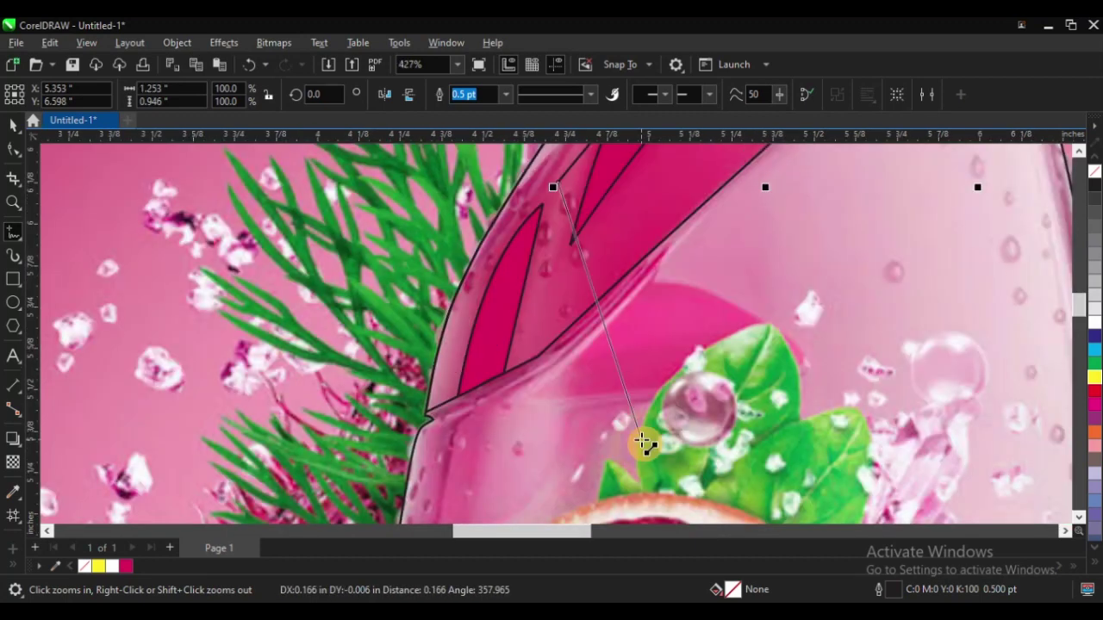
left_click(431, 337)
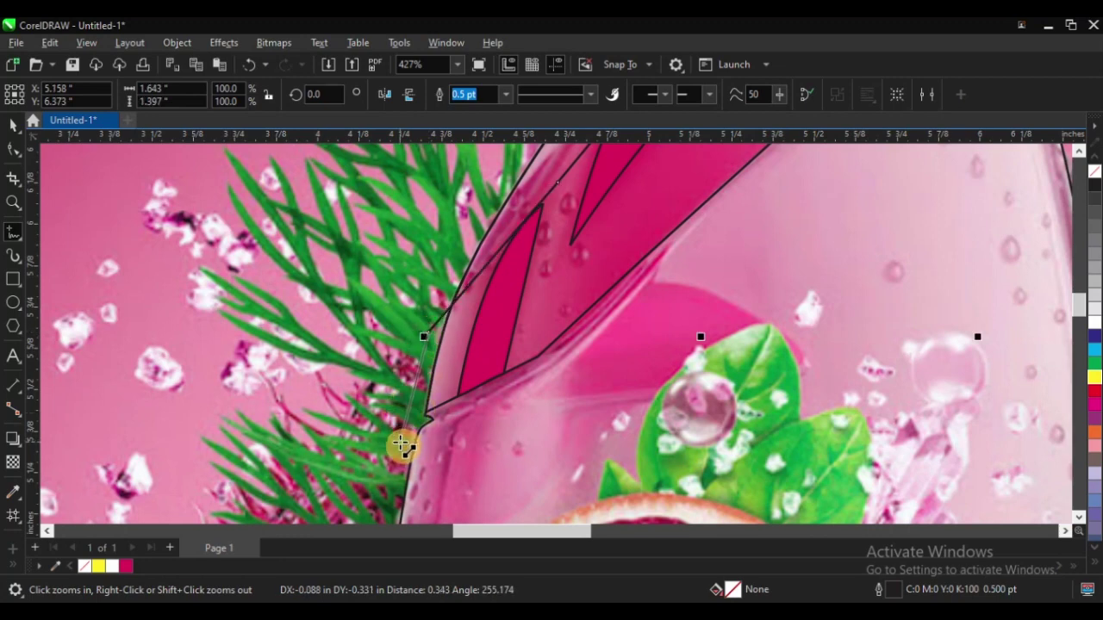
left_click(394, 447)
Run the outline back up below the cap's lower edge and close it at its starting point by the bubble
left_click(608, 372)
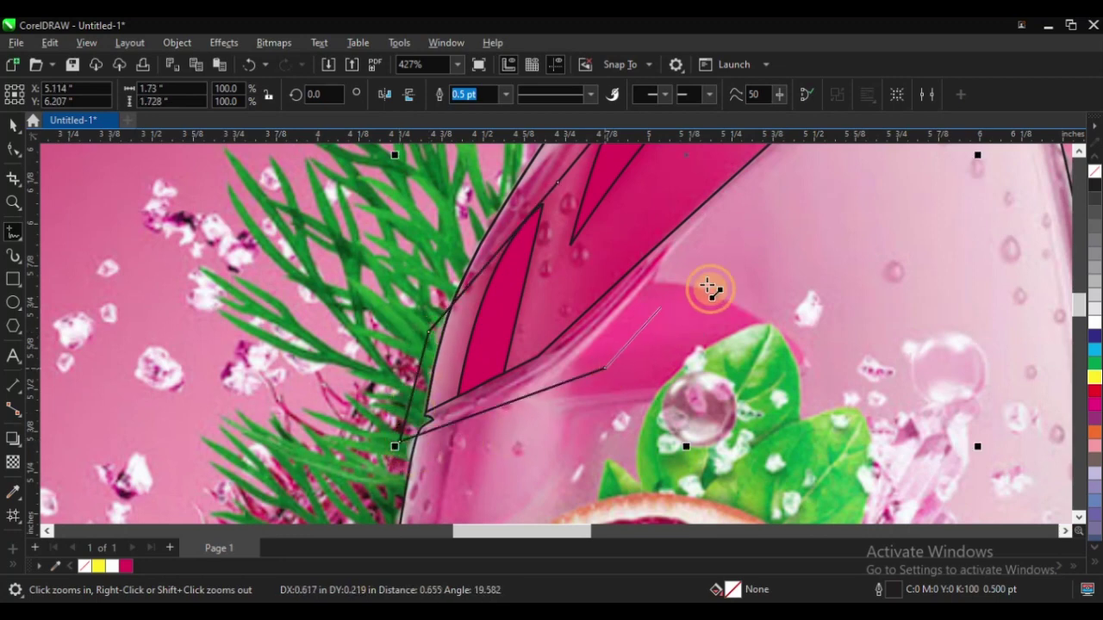
left_click(743, 228)
scroll(485, 427, "down", 2)
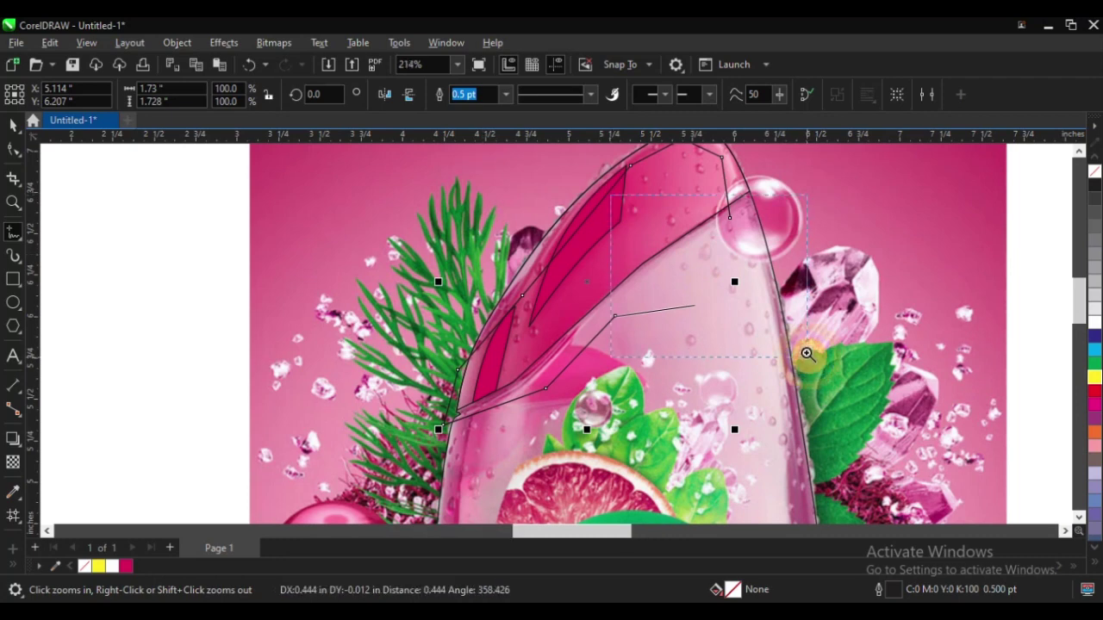
scroll(805, 354, "up", 2)
left_click(608, 203)
scroll(635, 305, "down", 3)
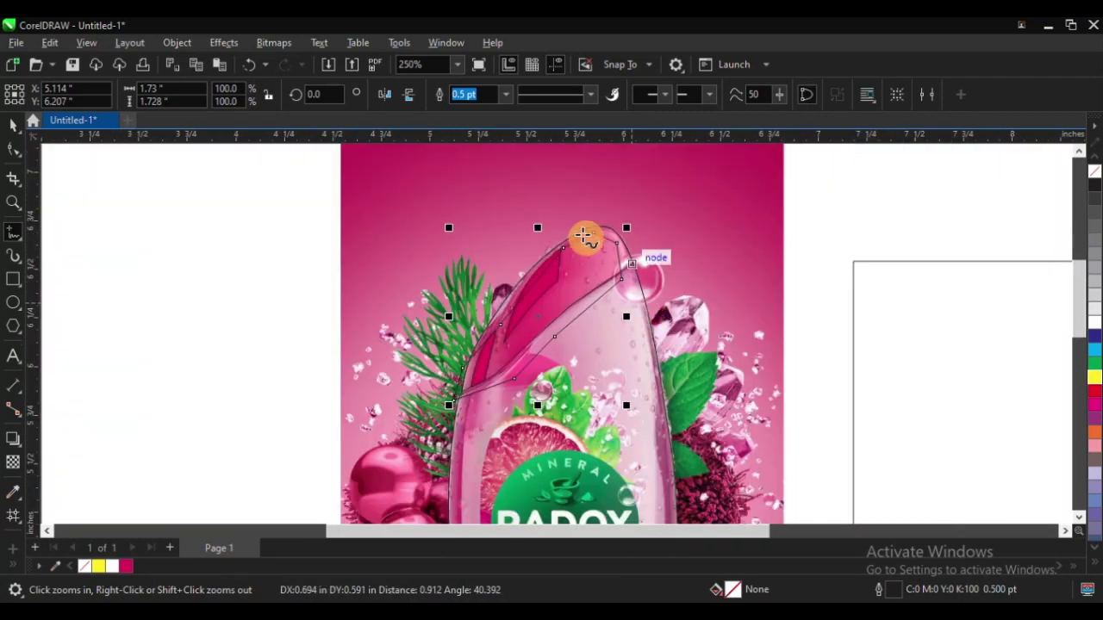
scroll(657, 402, "up", 1)
scroll(621, 226, "up", 2)
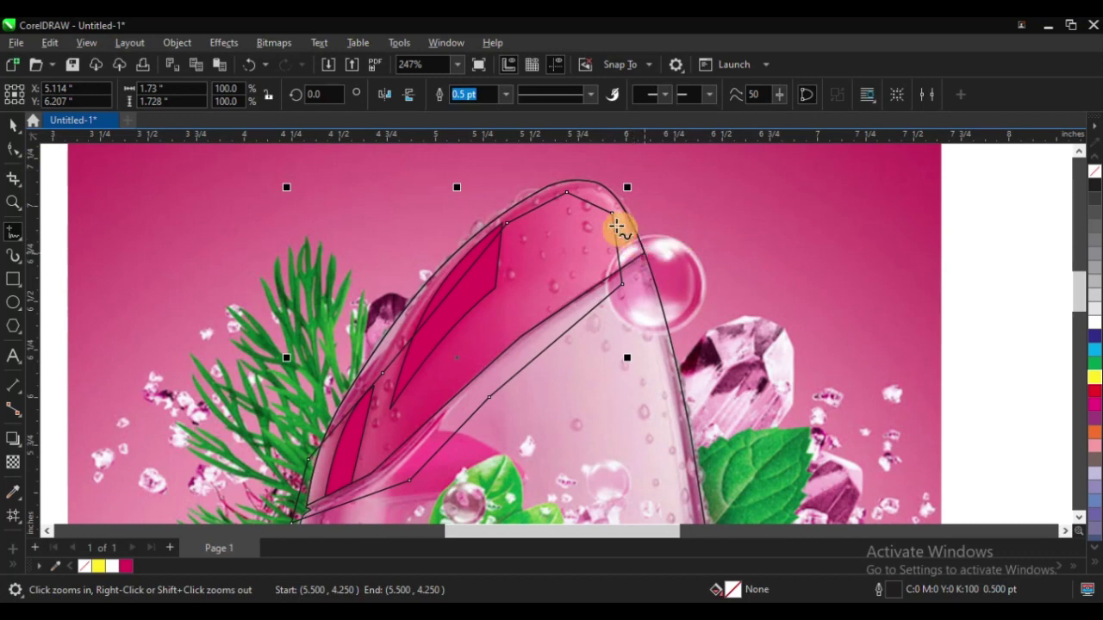
Sample the light pink (#F491AA) near the cap's tip and fill the new closed outline with it
left_click(13, 492)
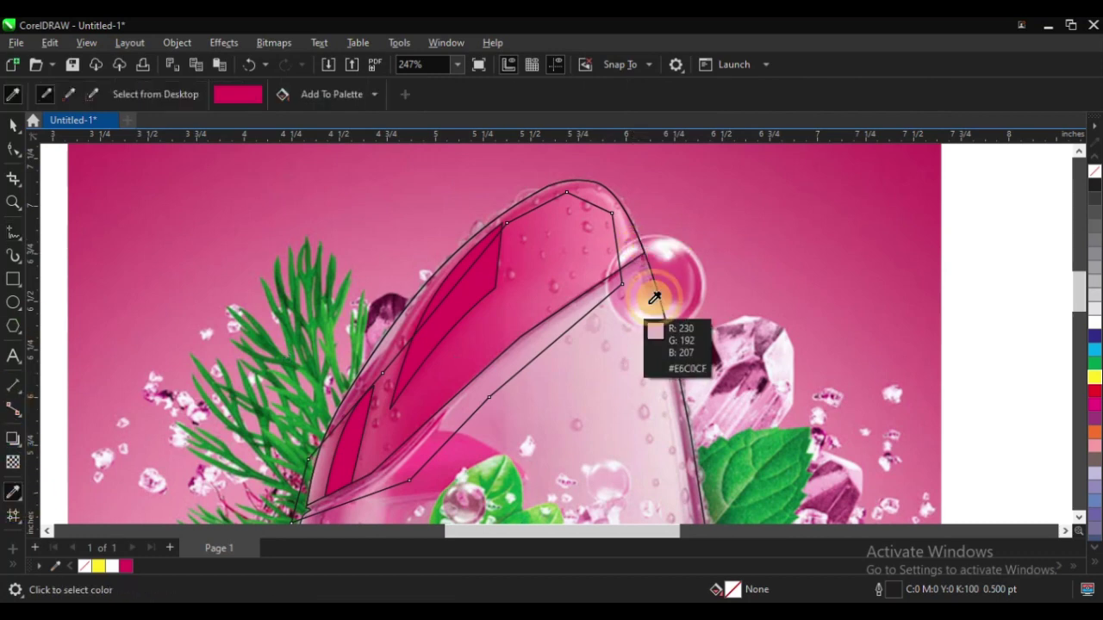
left_click(604, 222)
left_click(594, 223)
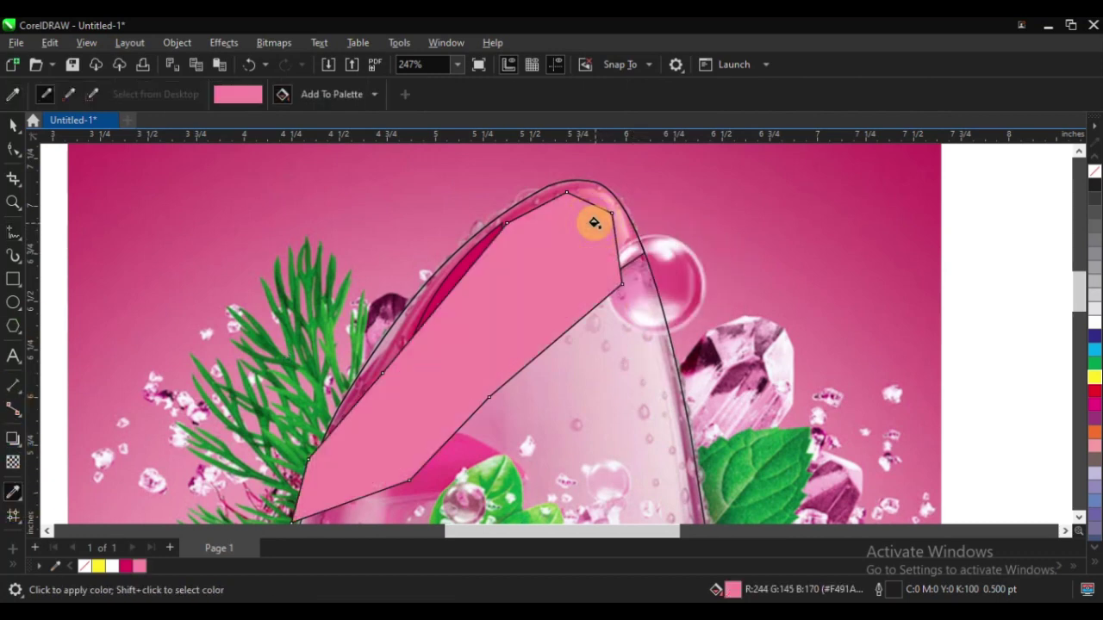
Try moving the pink-filled shape to the right of the cap several times, undoing each move and the fill
key("space")
left_click_drag(551, 226, 799, 247)
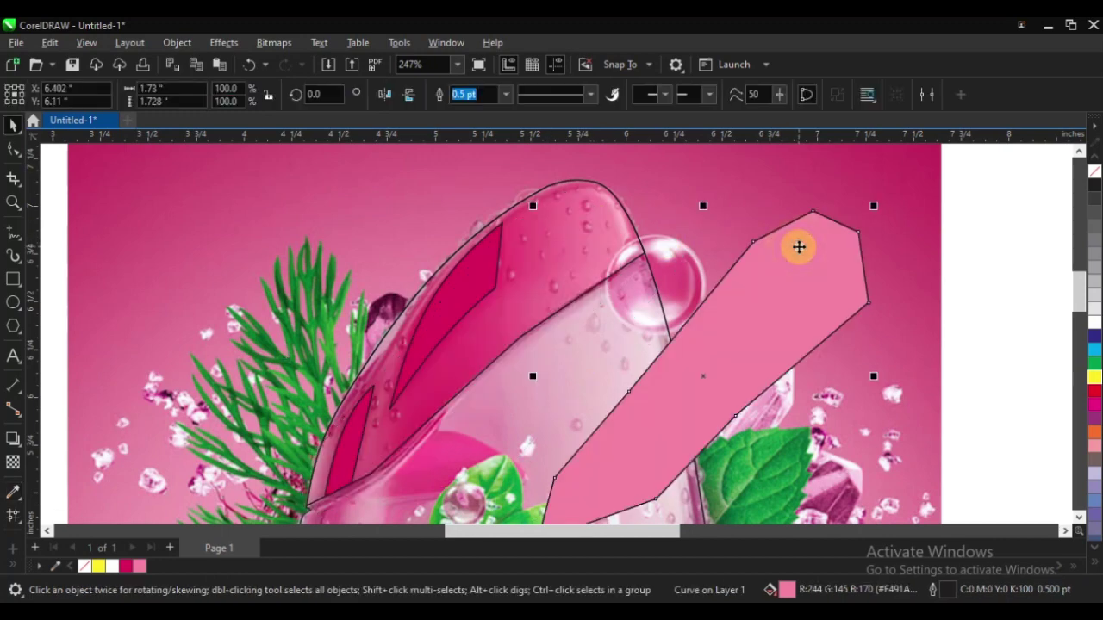
key("ctrl+z")
left_click_drag(540, 274, 805, 276)
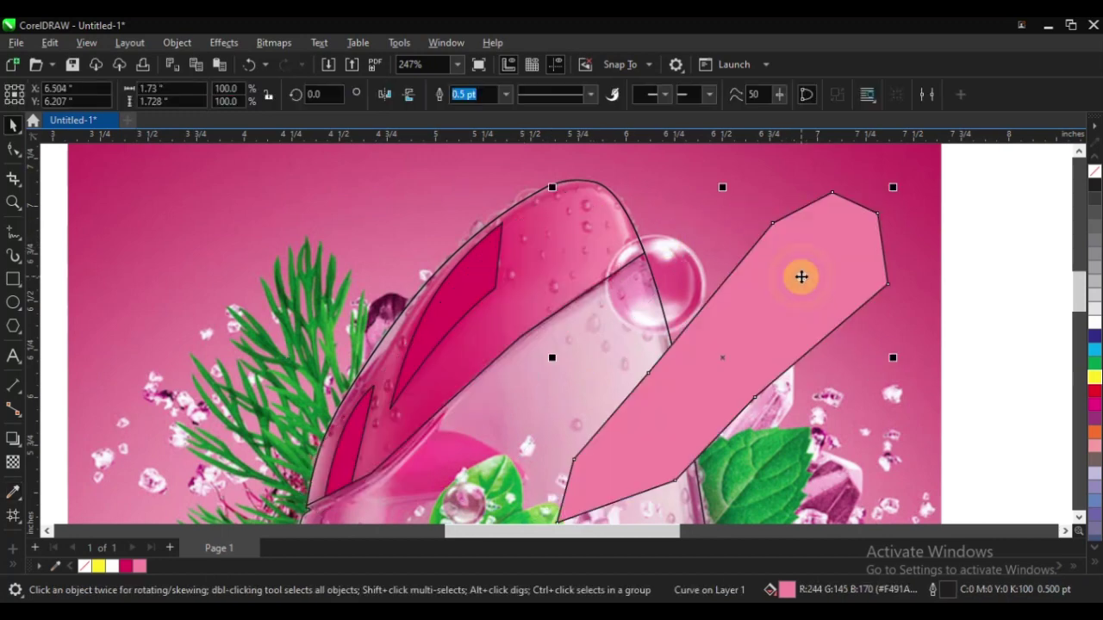
key("ctrl+z")
left_click_drag(502, 285, 781, 307)
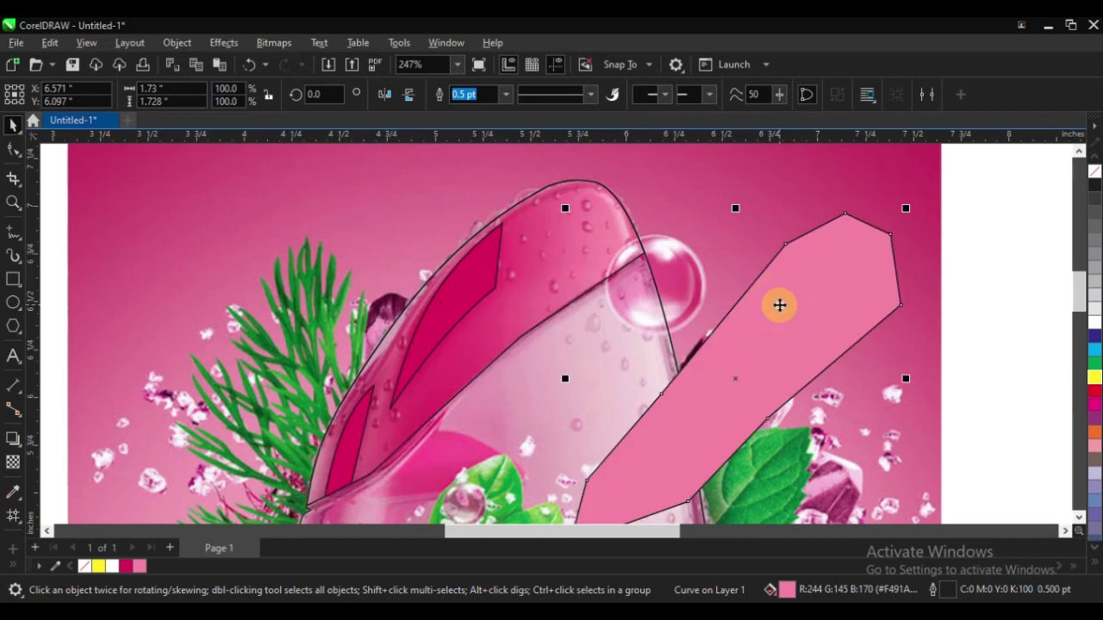
key("ctrl+z")
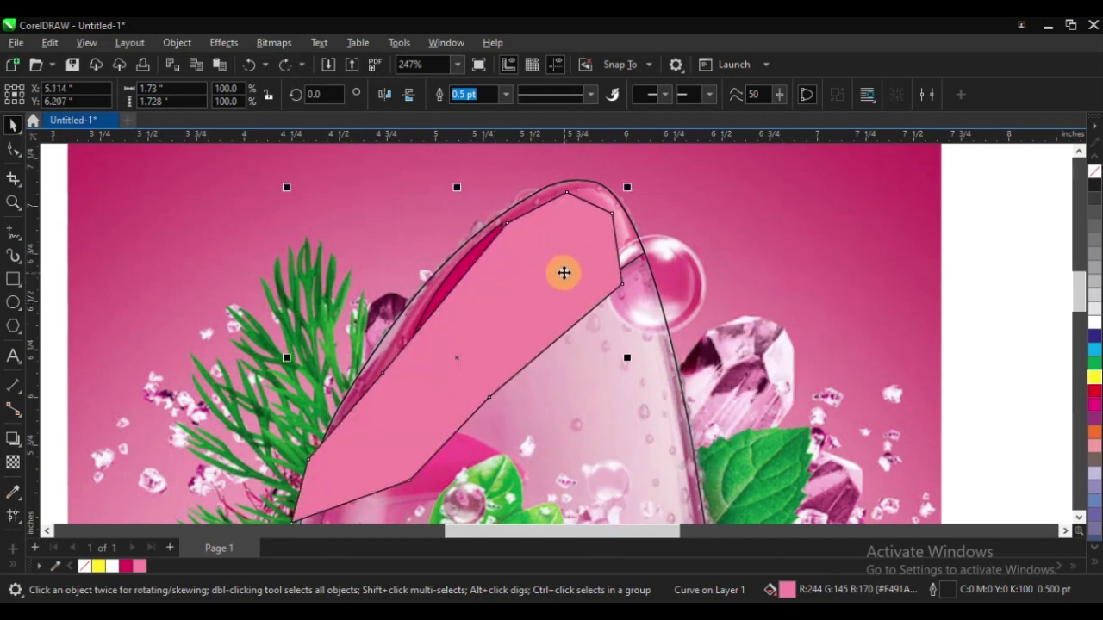
left_click_drag(564, 273, 721, 313)
key("ctrl+z")
key("ctrl+z")
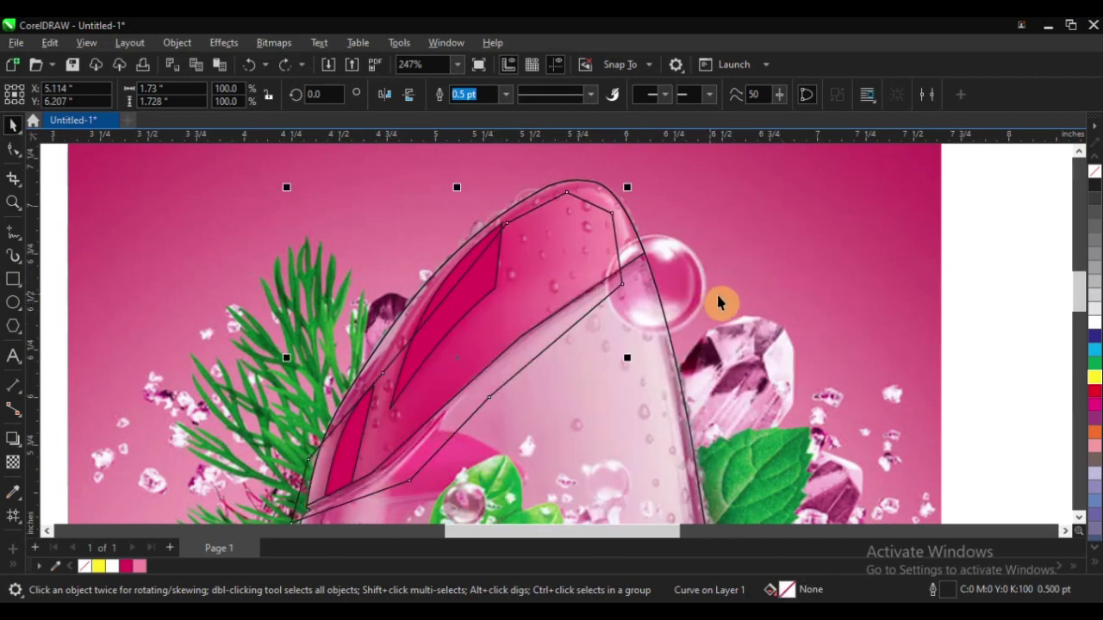
Select all nodes of the new inner cap outline and convert its straight segments to curves
scroll(616, 215, "up", 1)
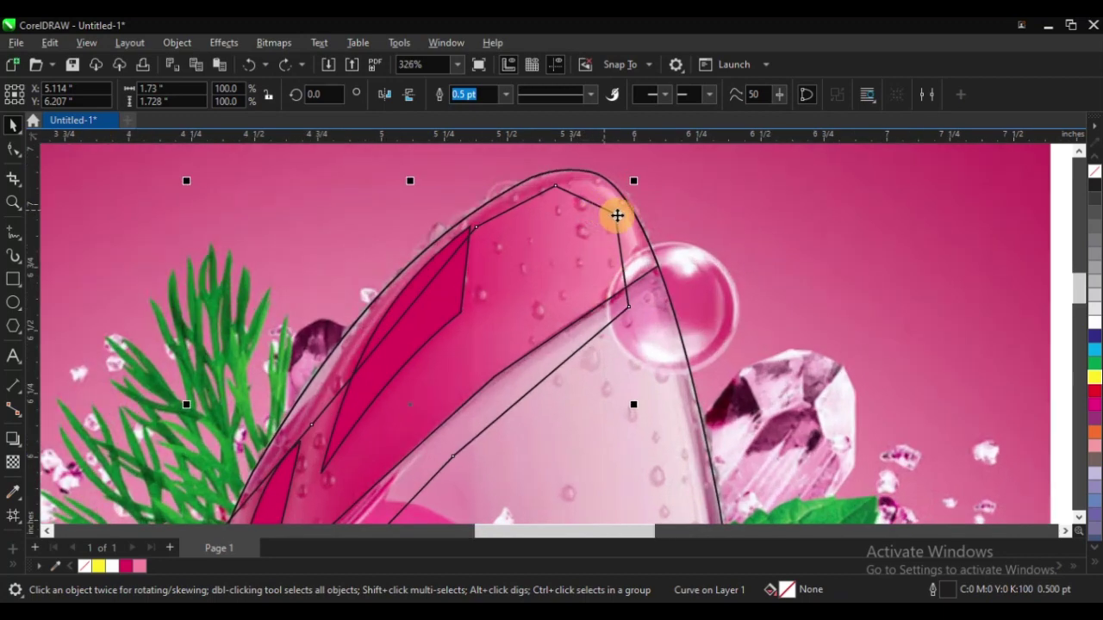
key("F10")
scroll(610, 246, "down", 3)
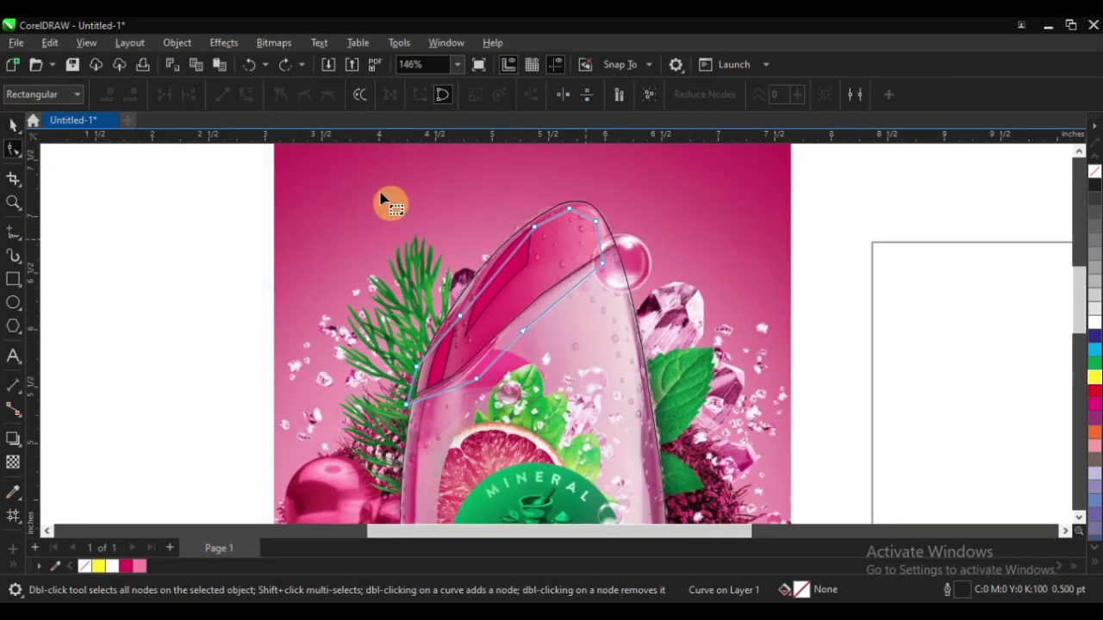
left_click_drag(788, 438, 787, 436)
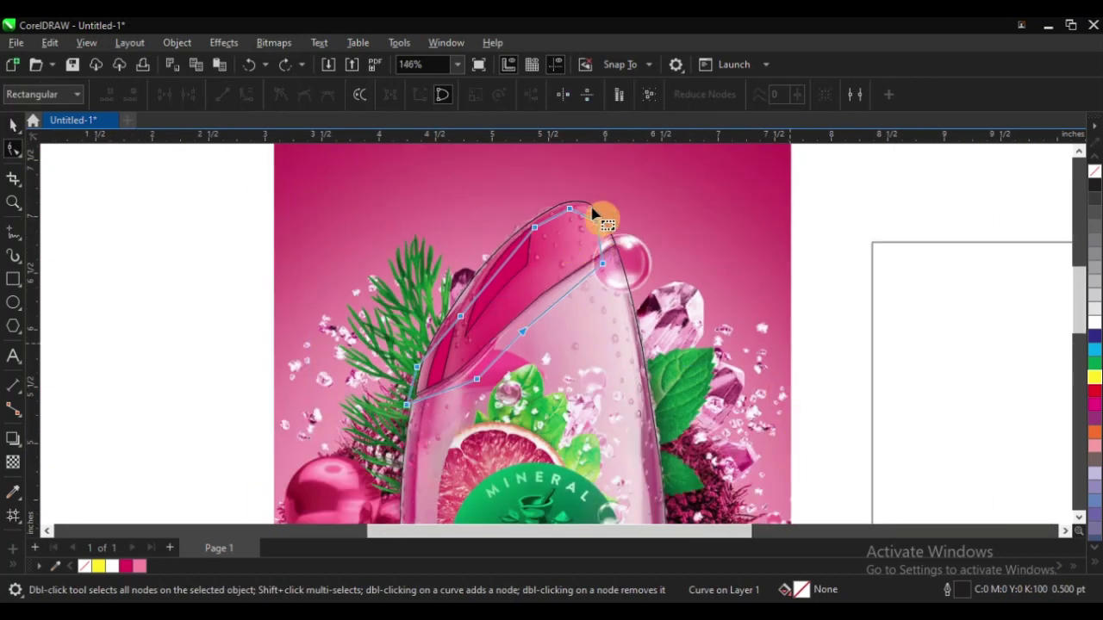
left_click(247, 95)
Bend the inner outline's segments at the tip and along the right side outward to follow the cap's rounded edge
scroll(591, 217, "up", 3)
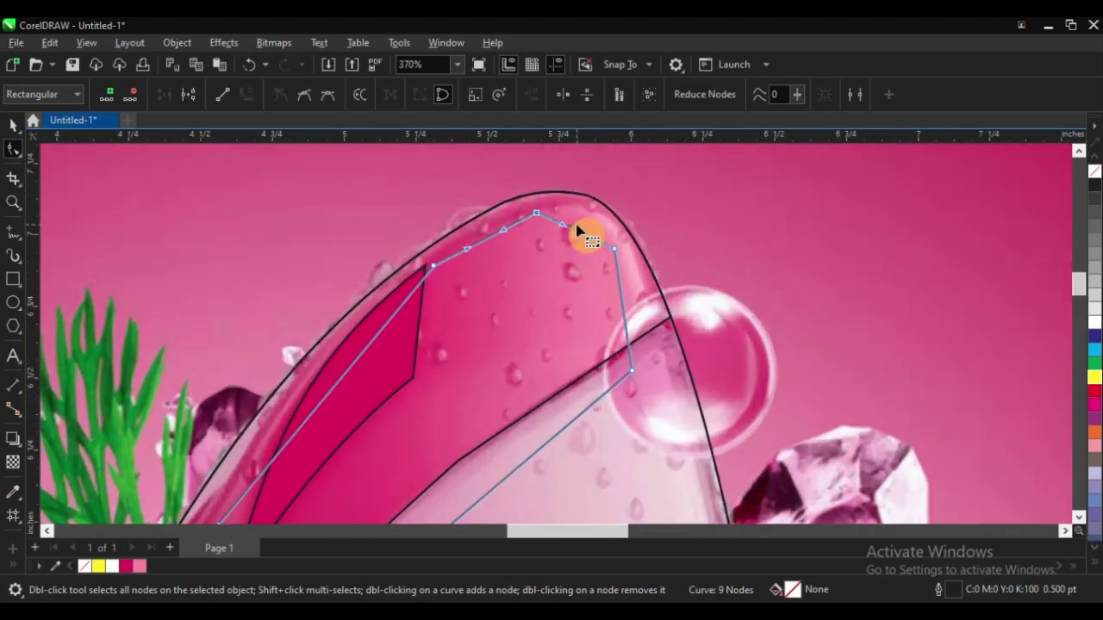
scroll(577, 231, "up", 2)
left_click_drag(575, 235, 590, 215)
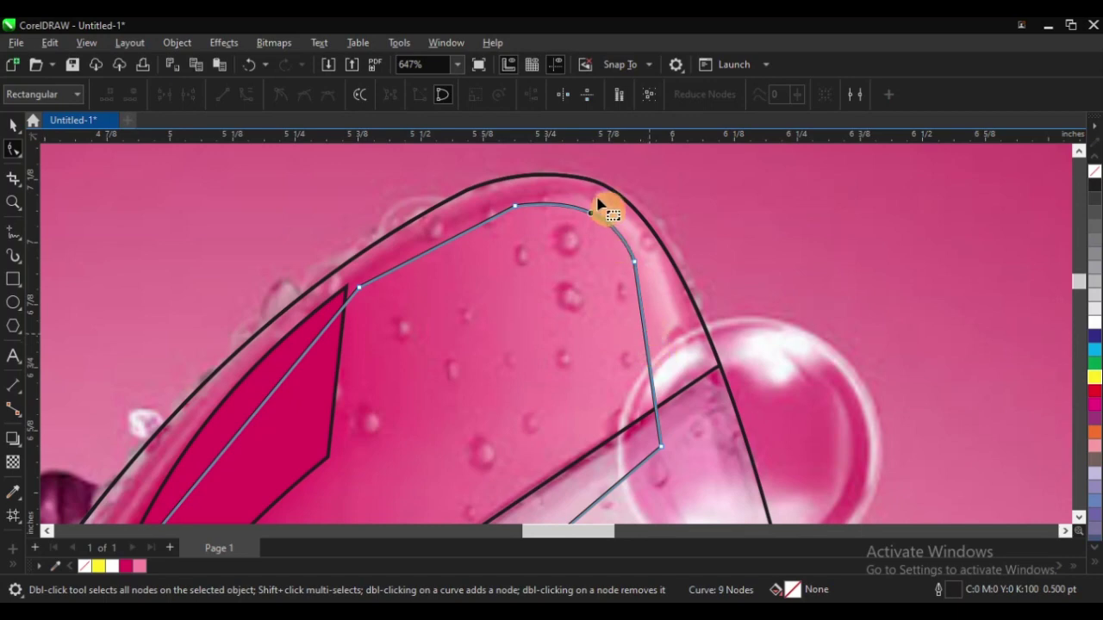
scroll(606, 209, "down", 2)
scroll(647, 356, "up", 3)
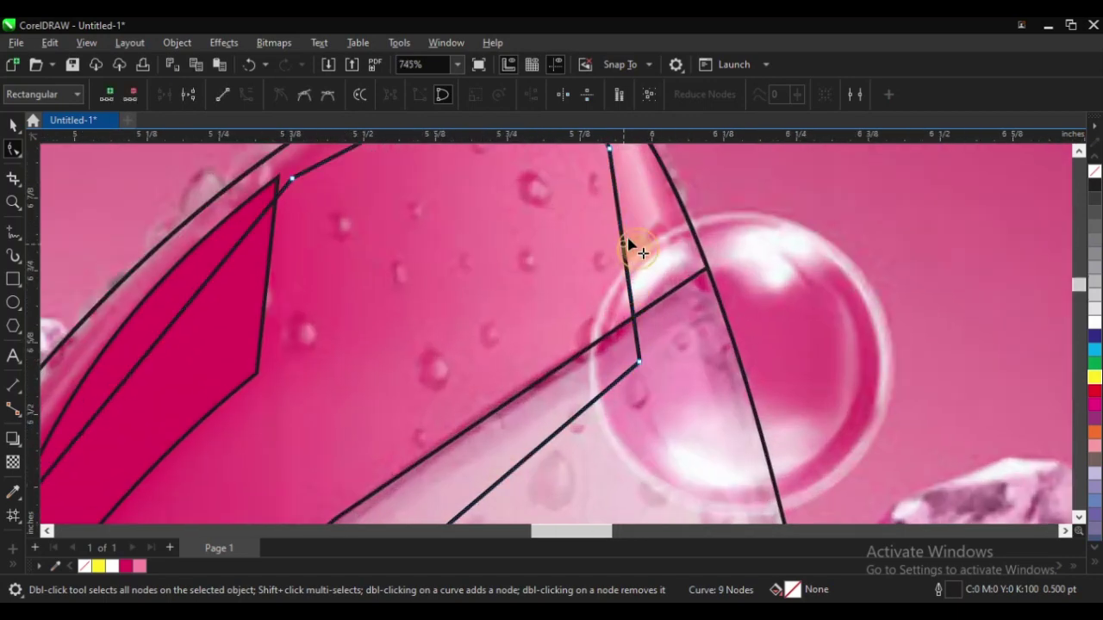
mouse_move(628, 246)
left_mouse_down()
mouse_move(645, 236)
mouse_move(660, 288)
mouse_move(645, 234)
left_mouse_up()
scroll(652, 261, "down", 2)
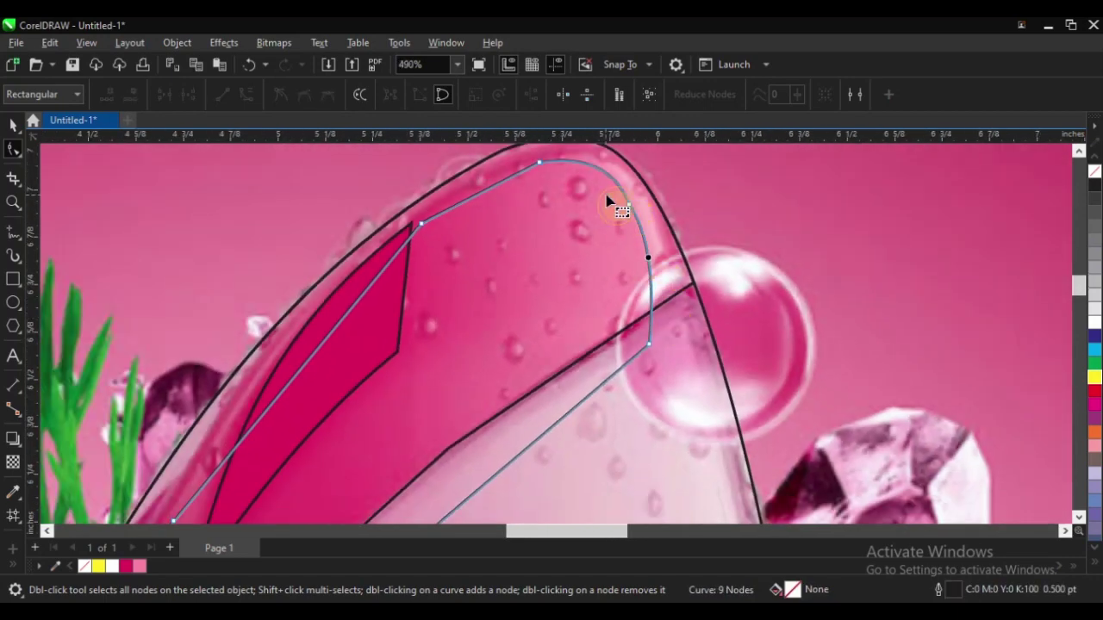
Delete the node between the two bent segments to smooth the inner outline's upper-right curve
left_click(629, 207)
key("Delete")
scroll(681, 185, "down", 2)
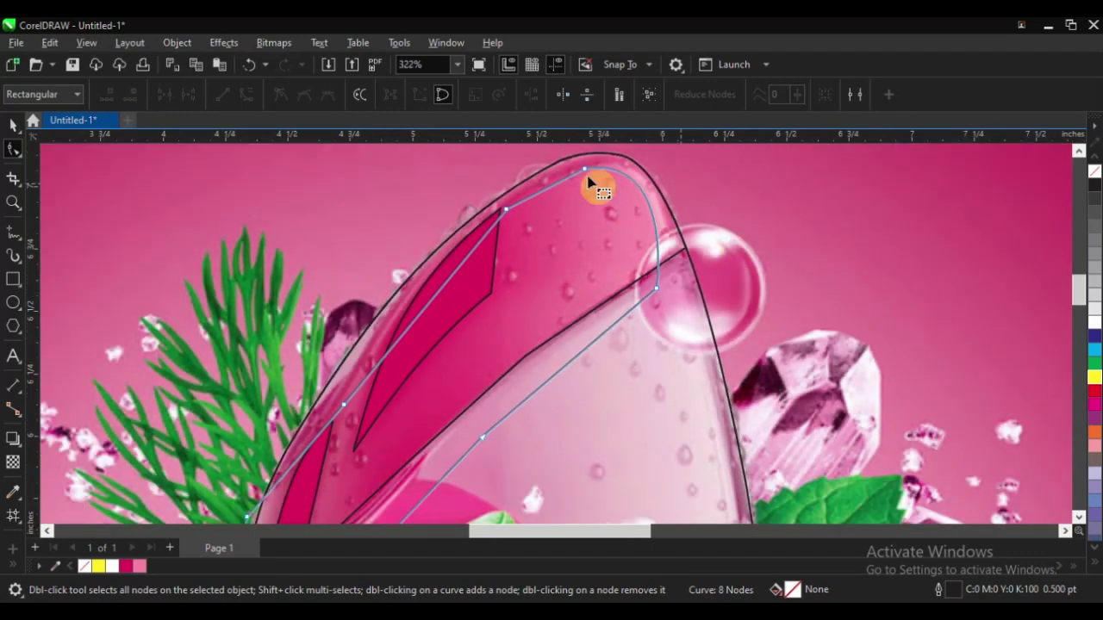
scroll(512, 206, "up", 3)
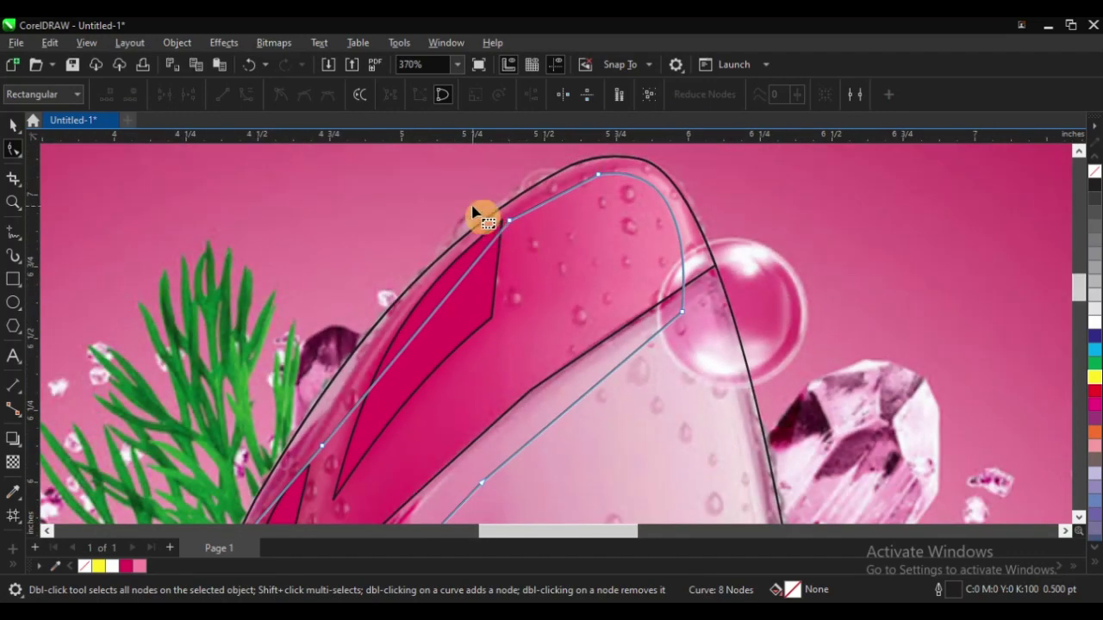
Delete the node on the inner outline's upper-left side and adjust the top node's handle to round the curve into the tip
left_click_drag(470, 212, 556, 277)
key("Delete")
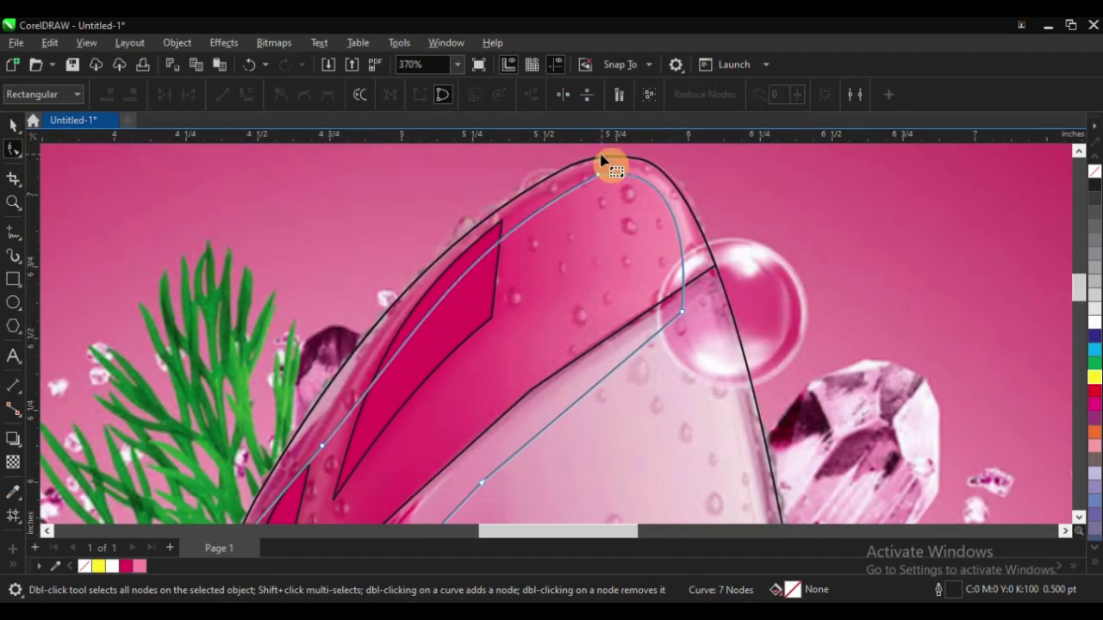
left_click_drag(603, 158, 613, 204)
scroll(578, 175, "up", 2)
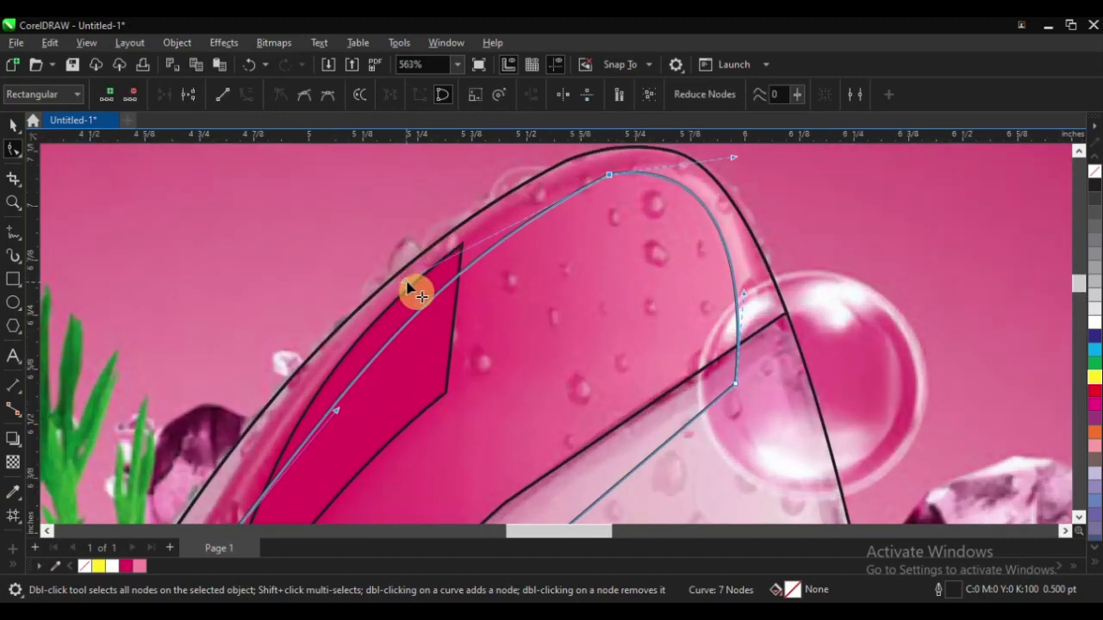
left_click_drag(406, 285, 424, 244)
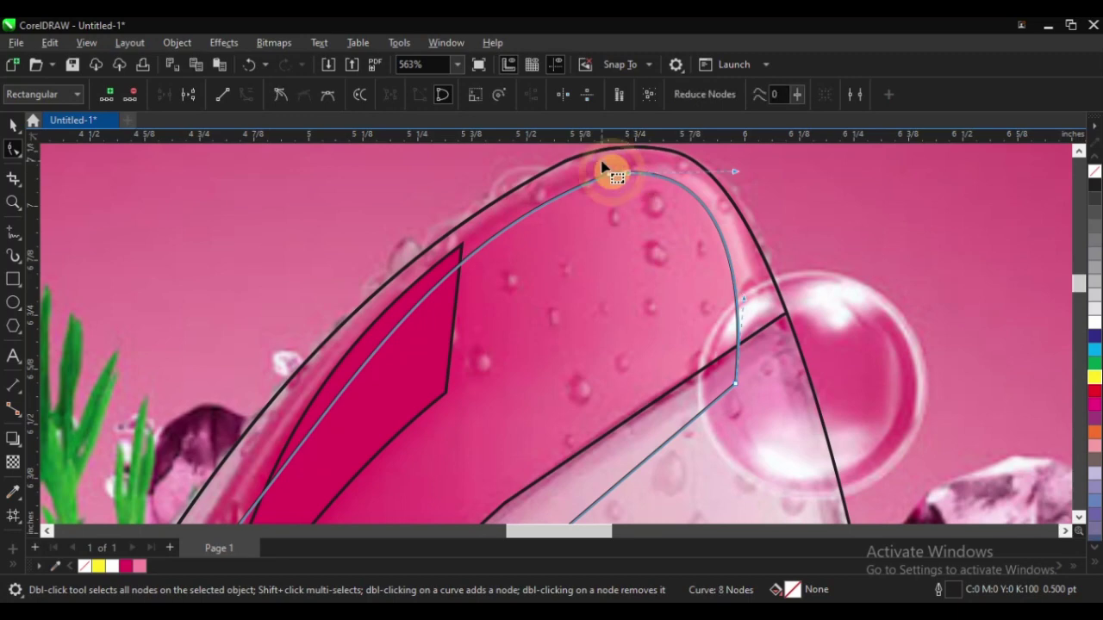
double_click(628, 175)
key("Delete")
scroll(640, 177, "up", 2)
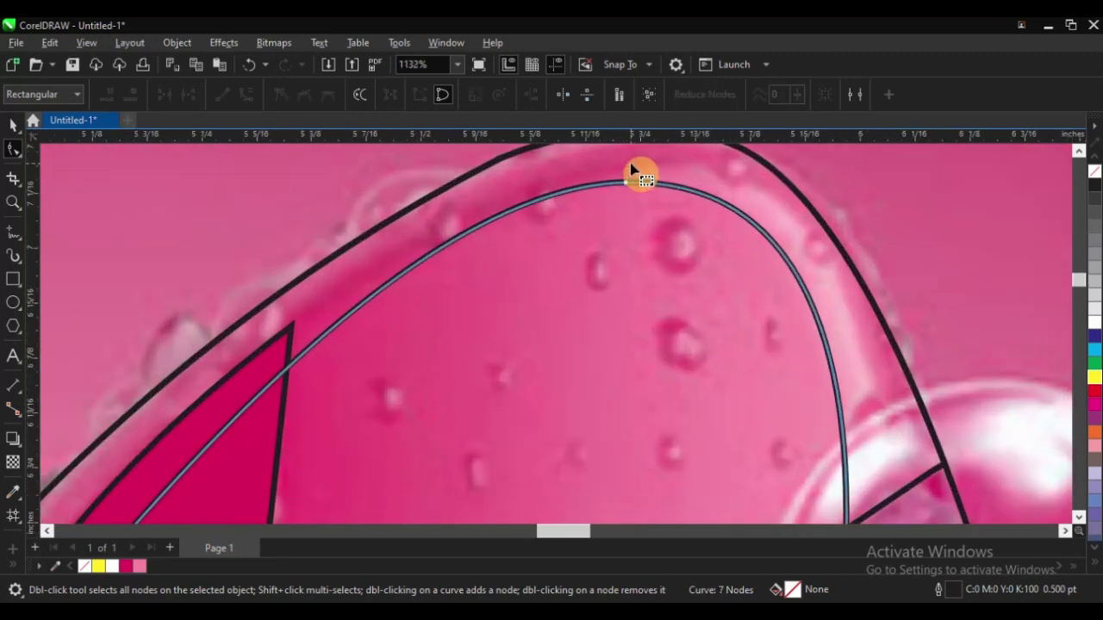
Examine how the inner outline fits the cap's edges from the tip down to the lower corner
scroll(645, 173, "down", 4)
scroll(645, 177, "down", 3)
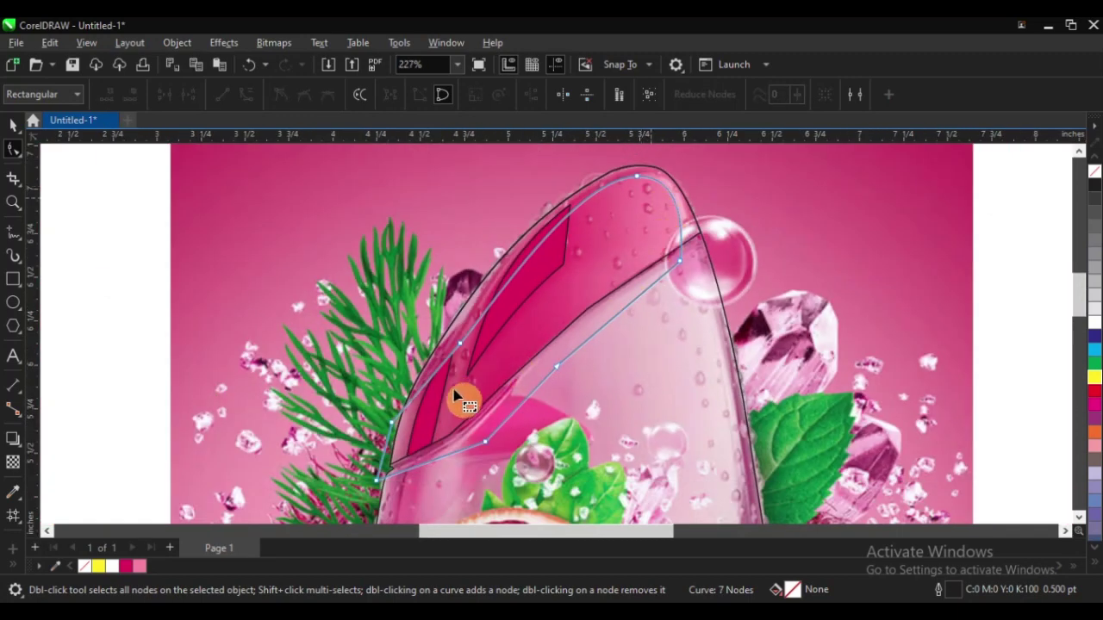
scroll(423, 460, "up", 2)
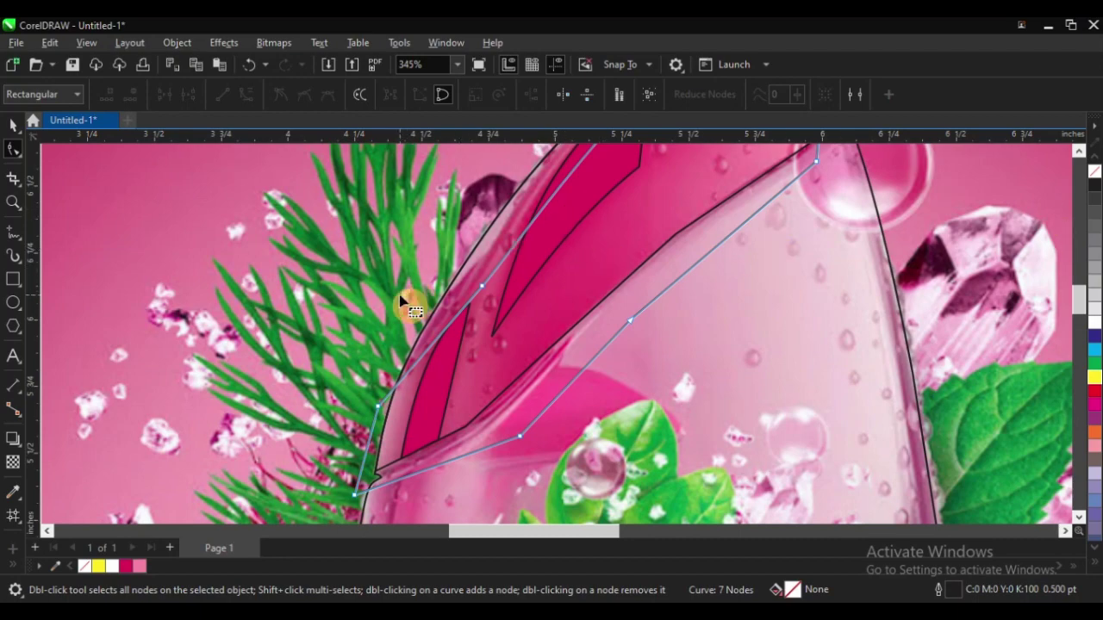
scroll(344, 344, "down", 3)
scroll(616, 194, "up", 3)
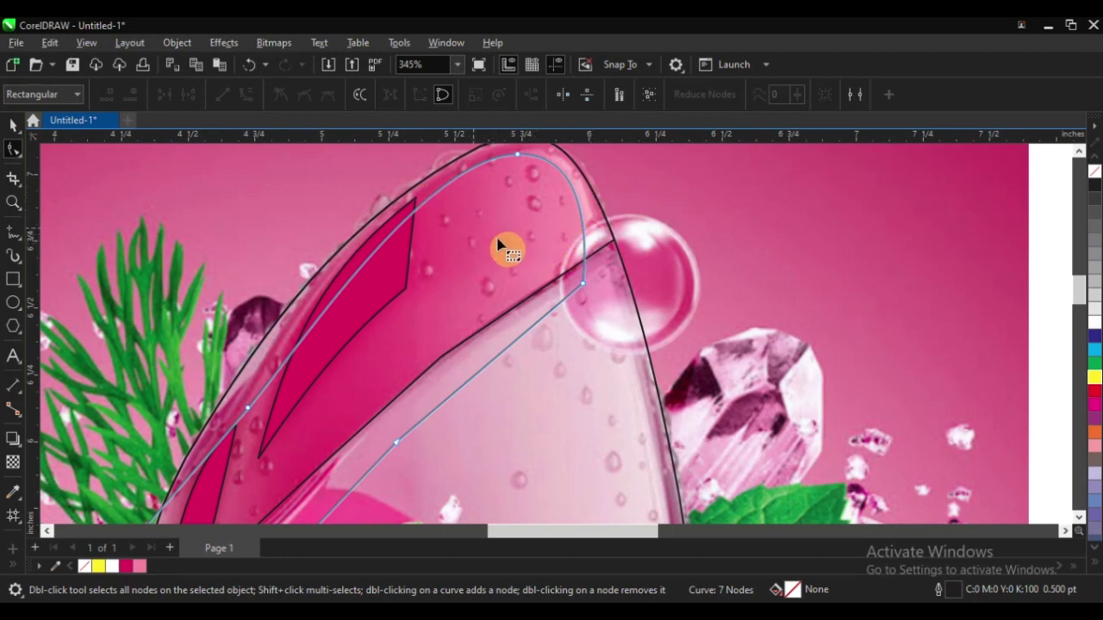
left_click(13, 126)
scroll(433, 276, "down", 2)
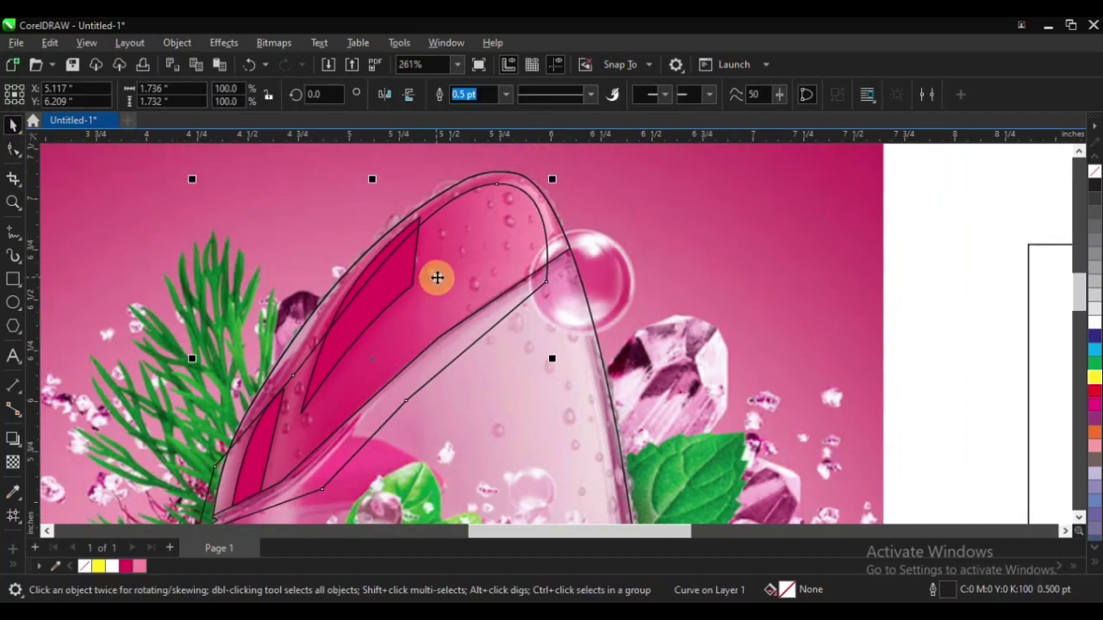
scroll(391, 366, "down", 2)
scroll(391, 366, "up", 2)
scroll(421, 264, "down", 1)
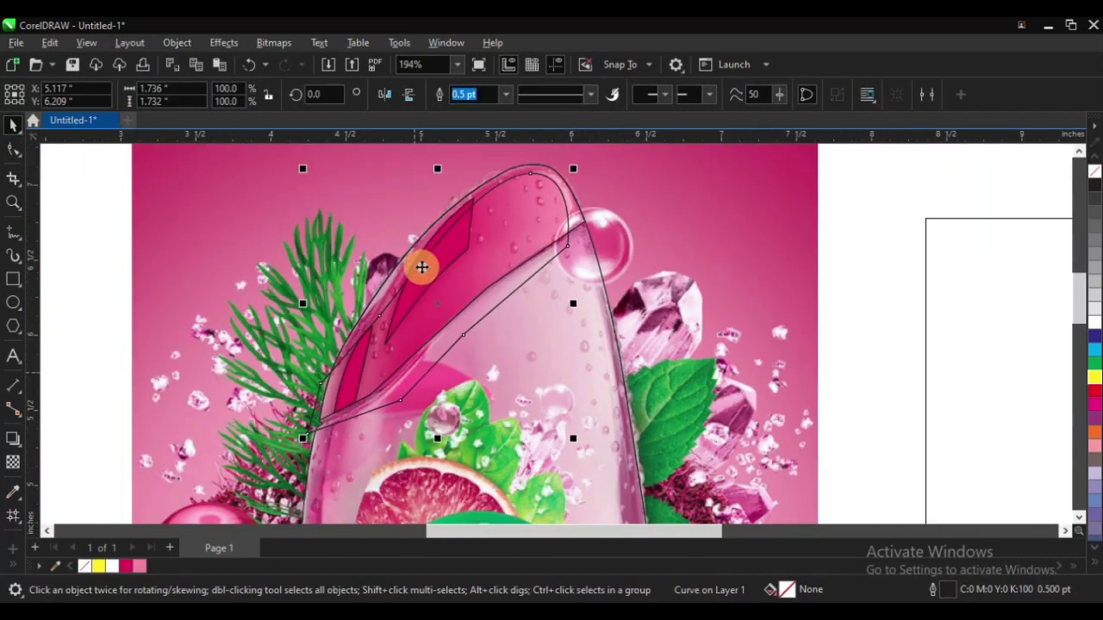
scroll(413, 261, "up", 2)
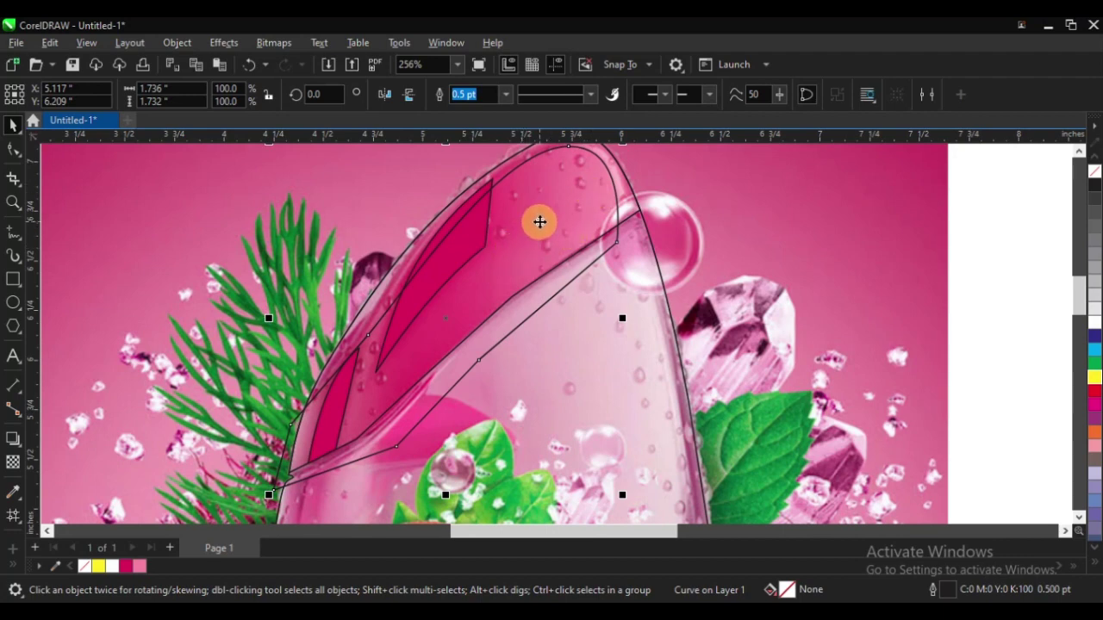
key("F11")
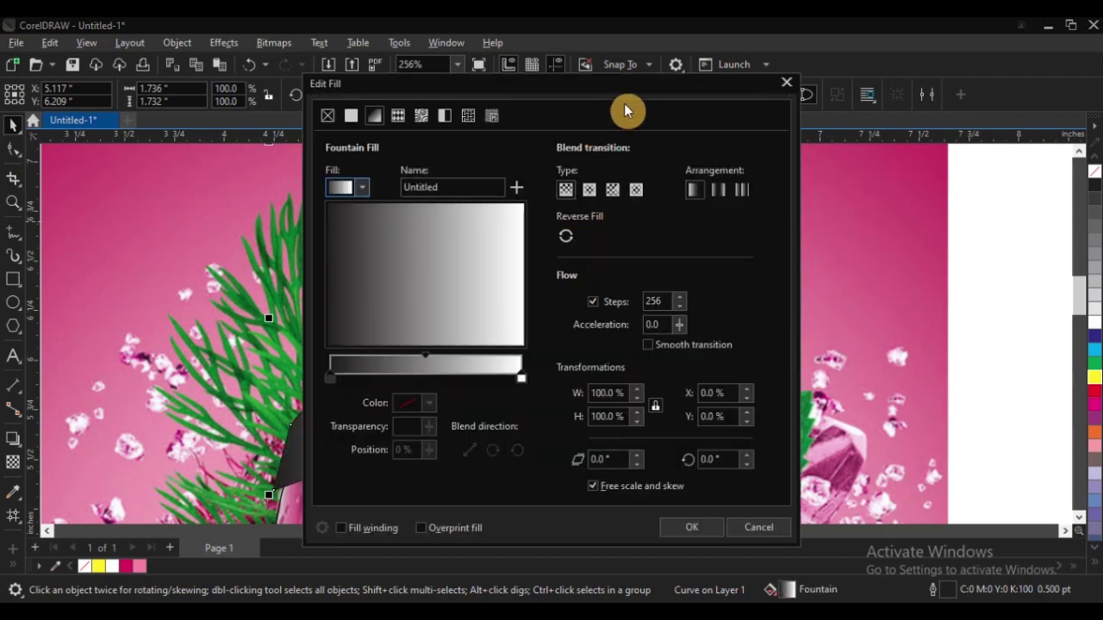
left_click(786, 83)
scroll(562, 202, "down", 2)
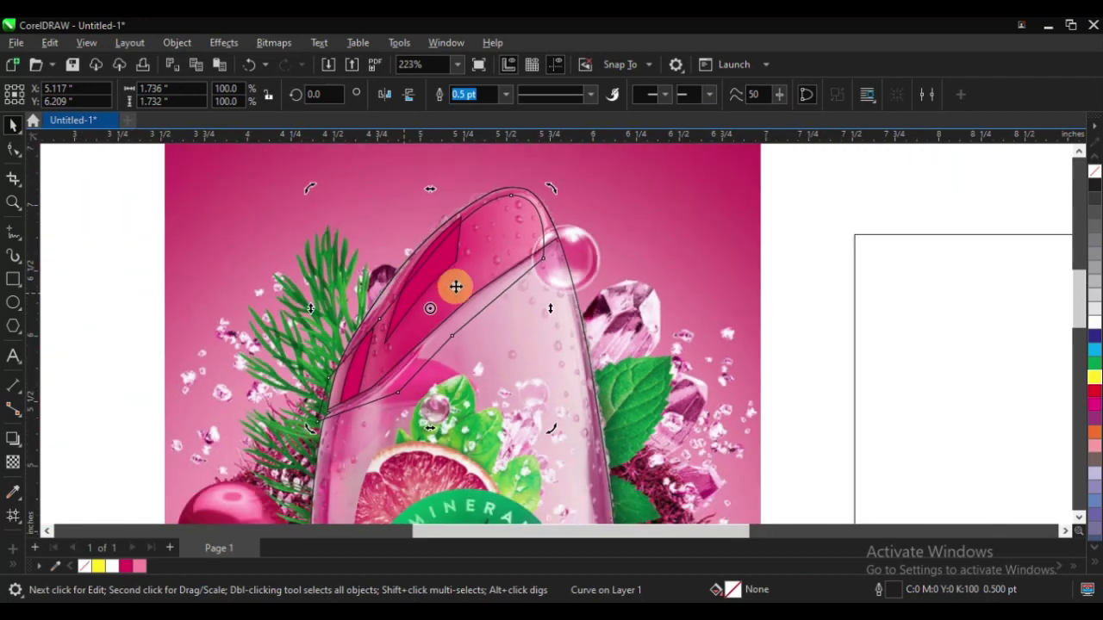
left_click(571, 246)
scroll(226, 311, "down", 1)
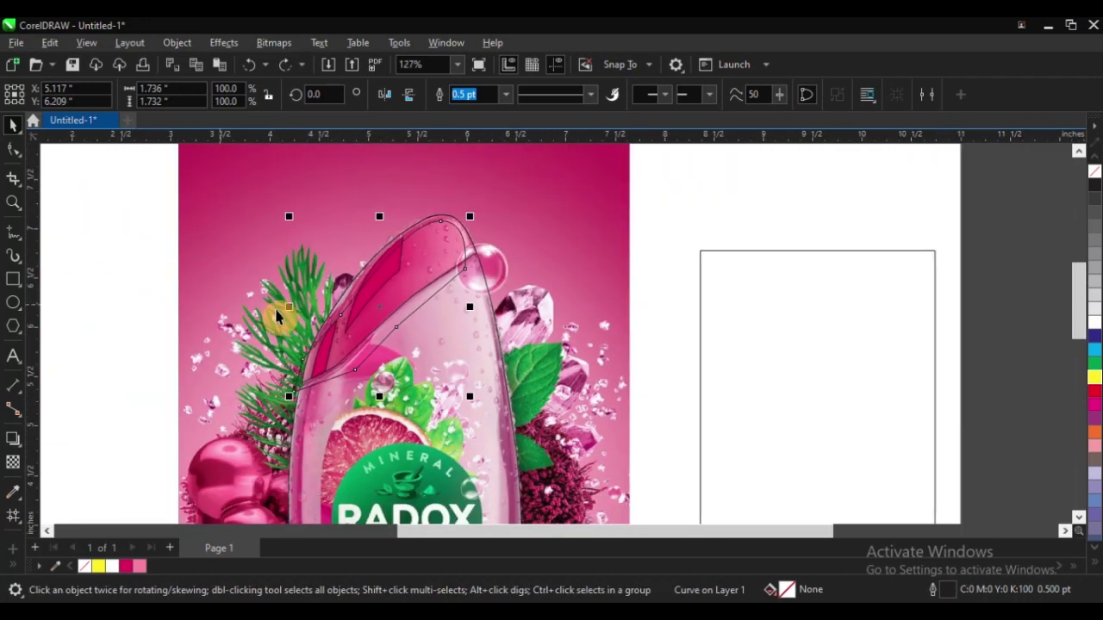
Place a copy of the inner cap outline to the right of the bottle, level with the original
key("z")
left_click_drag(319, 172, 762, 380)
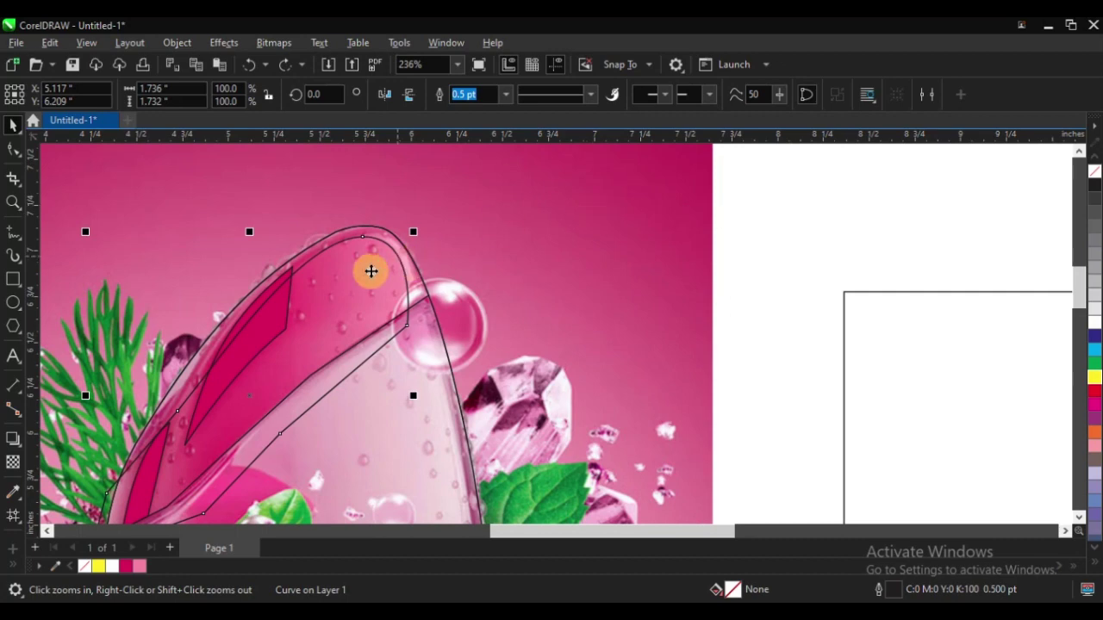
scroll(342, 271, "down", 2)
key("space")
left_click_drag(348, 278, 595, 246)
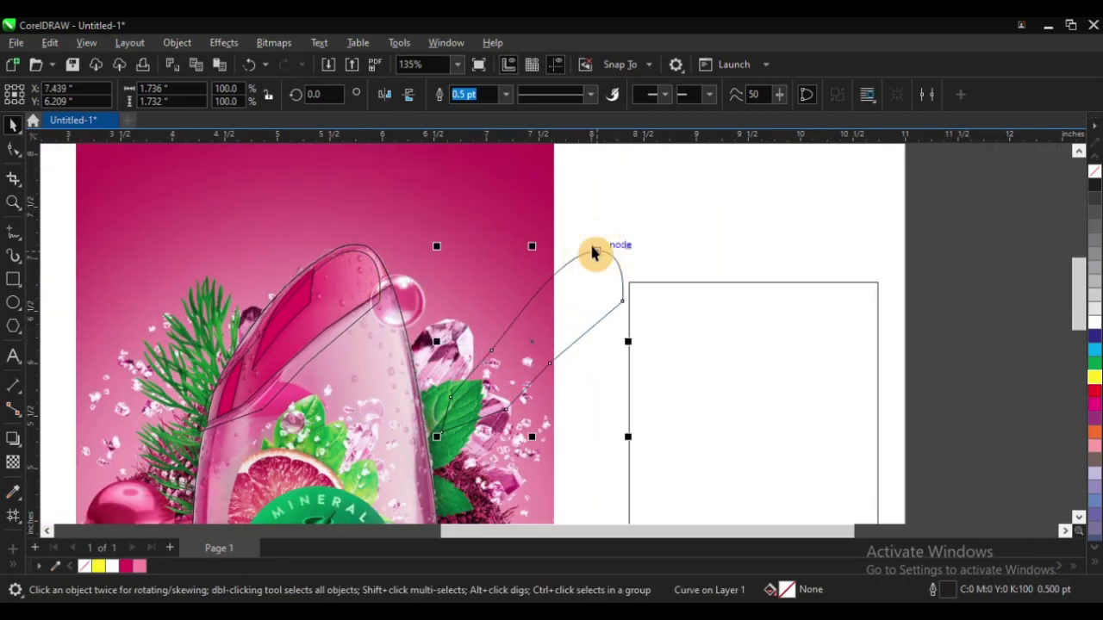
key("space")
left_click_drag(243, 198, 748, 464)
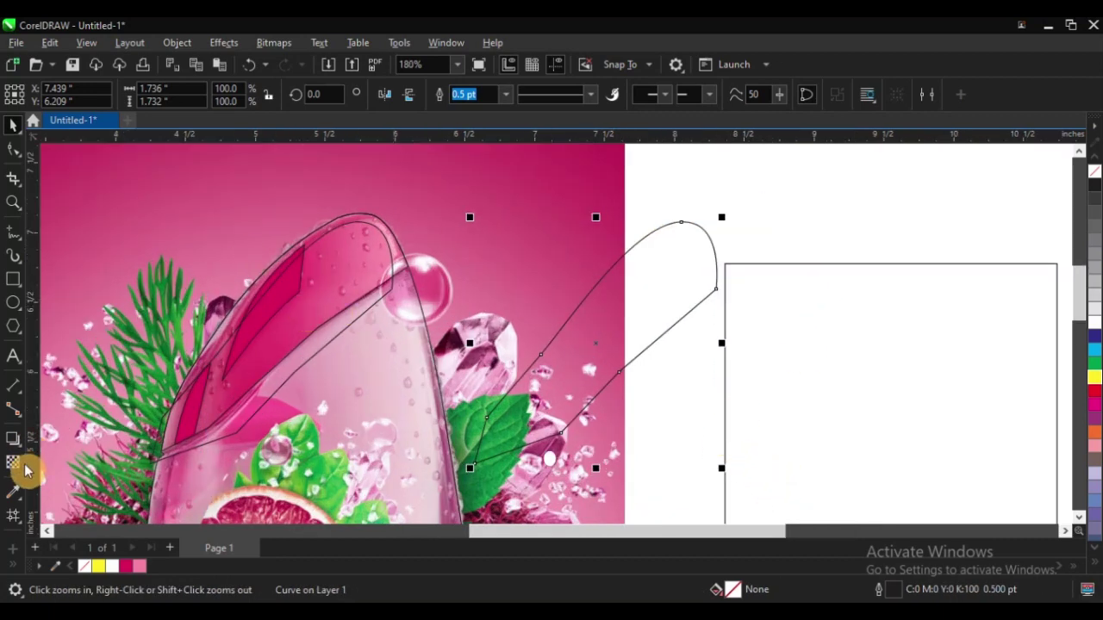
Fill the outline copy beside the bottle with the pink #F690AB sampled from the bottle's upper edge
left_click(13, 492)
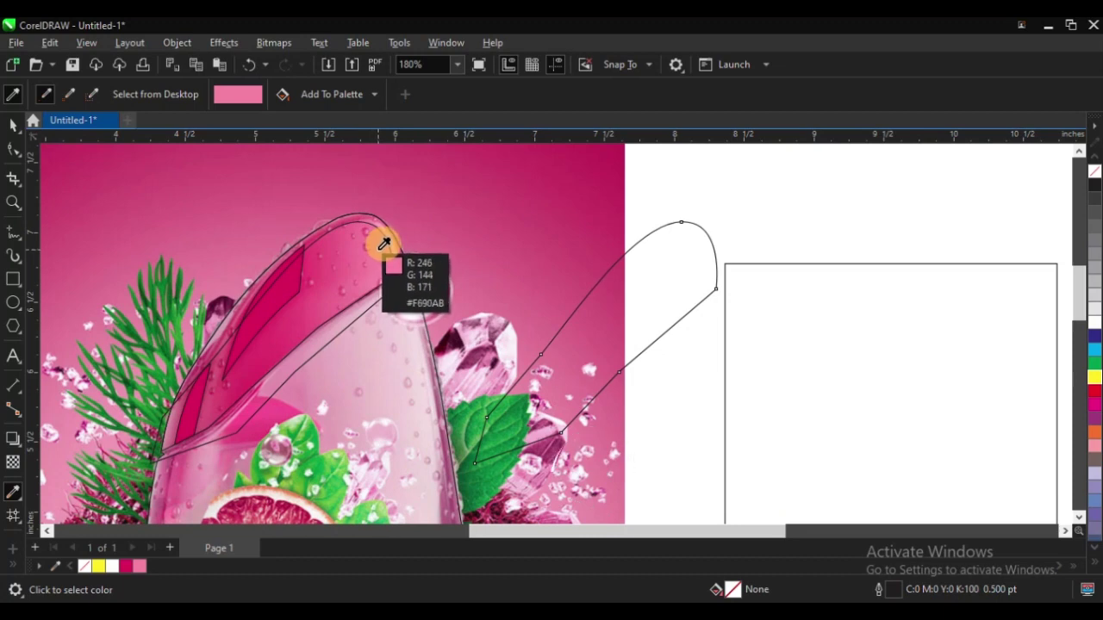
left_click(385, 244)
left_click(659, 261)
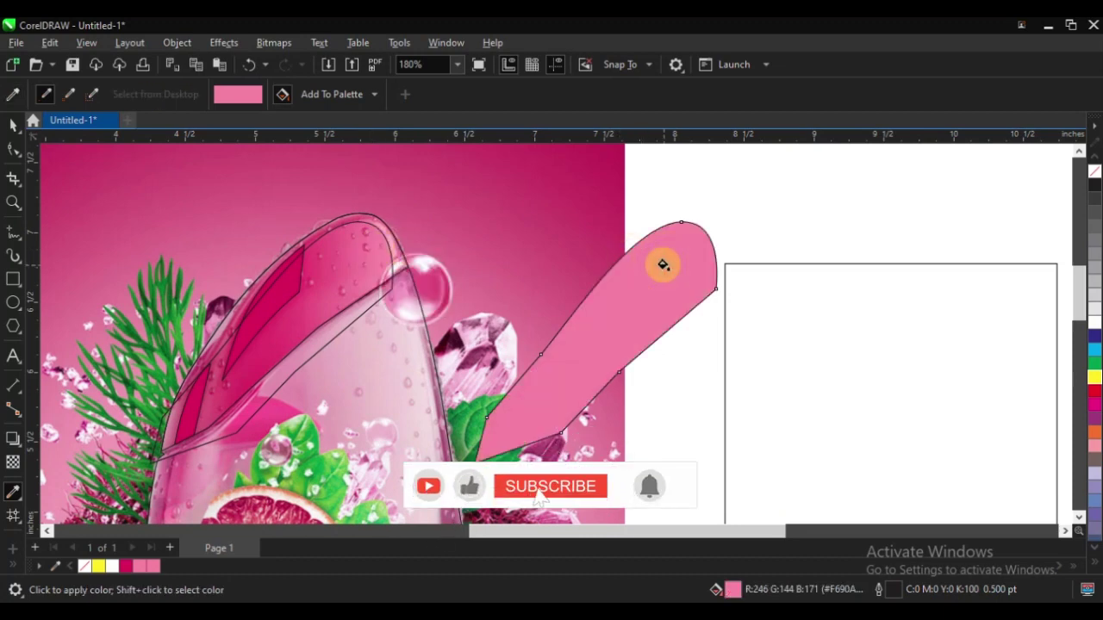
left_click(13, 125)
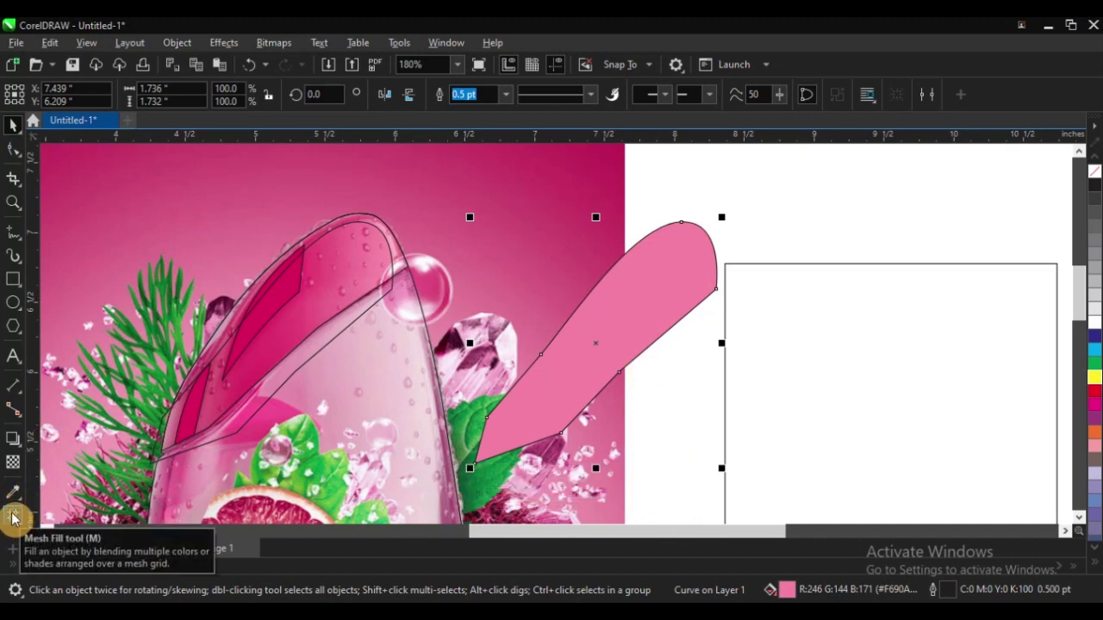
Apply a 2 by 2 mesh fill to the pink shape and colour its middle nodes with the darker pink #DC4371 sampled from the bottle
left_click(13, 517)
left_click(599, 358)
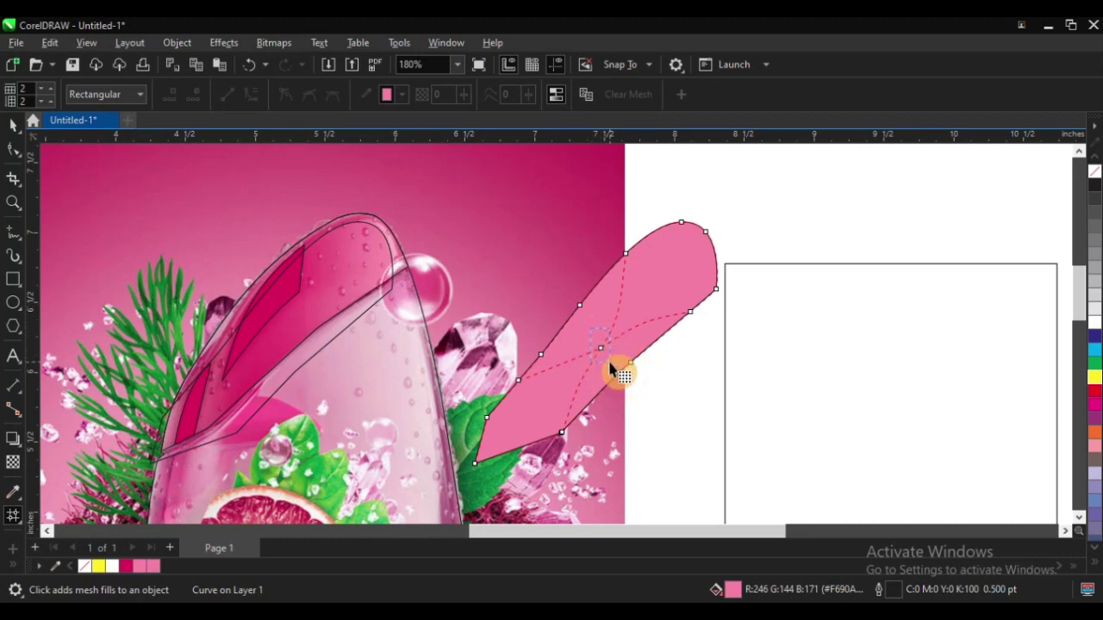
left_click(614, 372)
left_click_drag(614, 372, 603, 461)
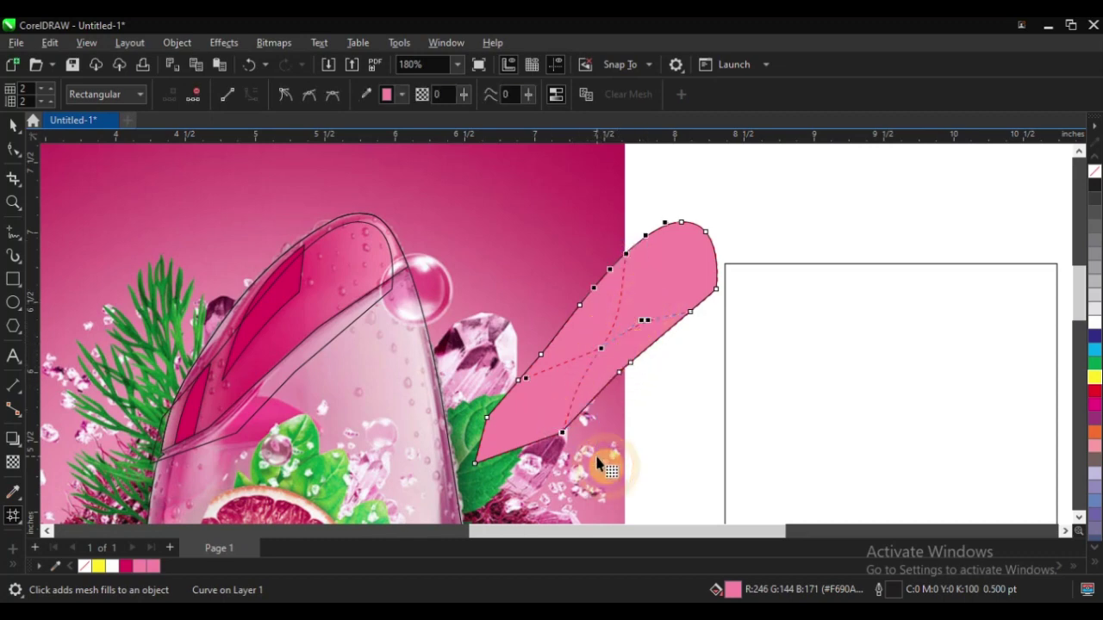
left_click(368, 95)
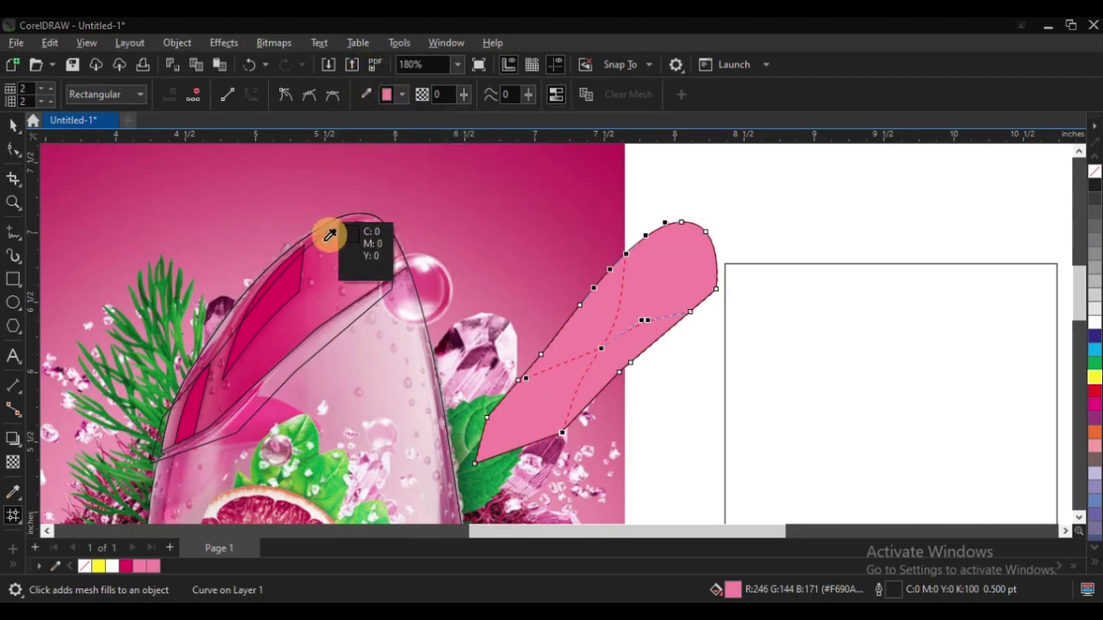
left_click(257, 362)
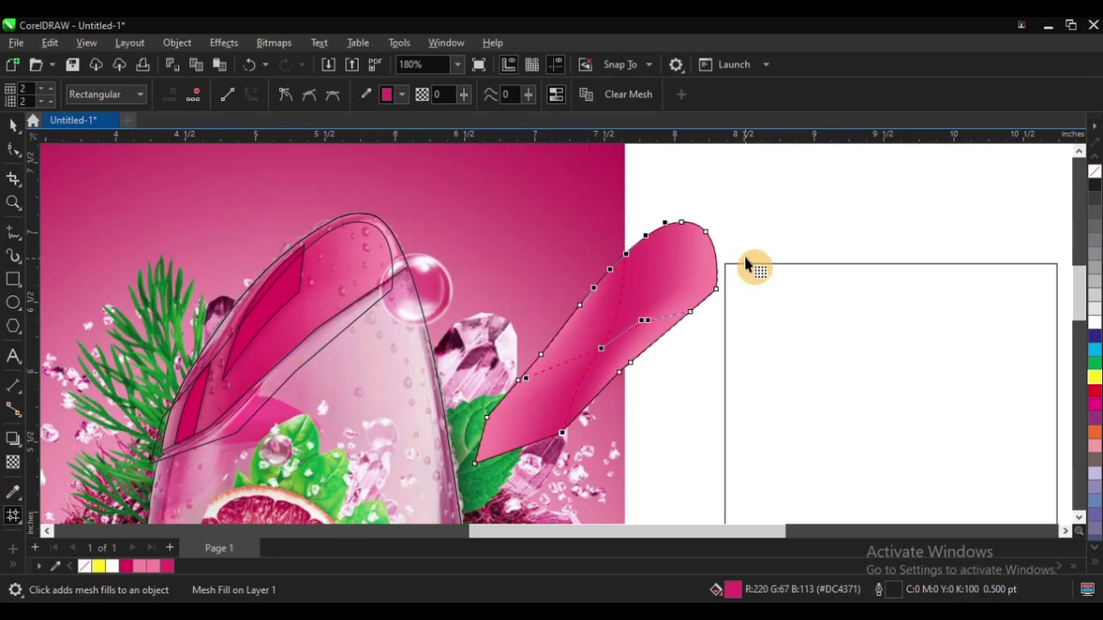
left_click(659, 344)
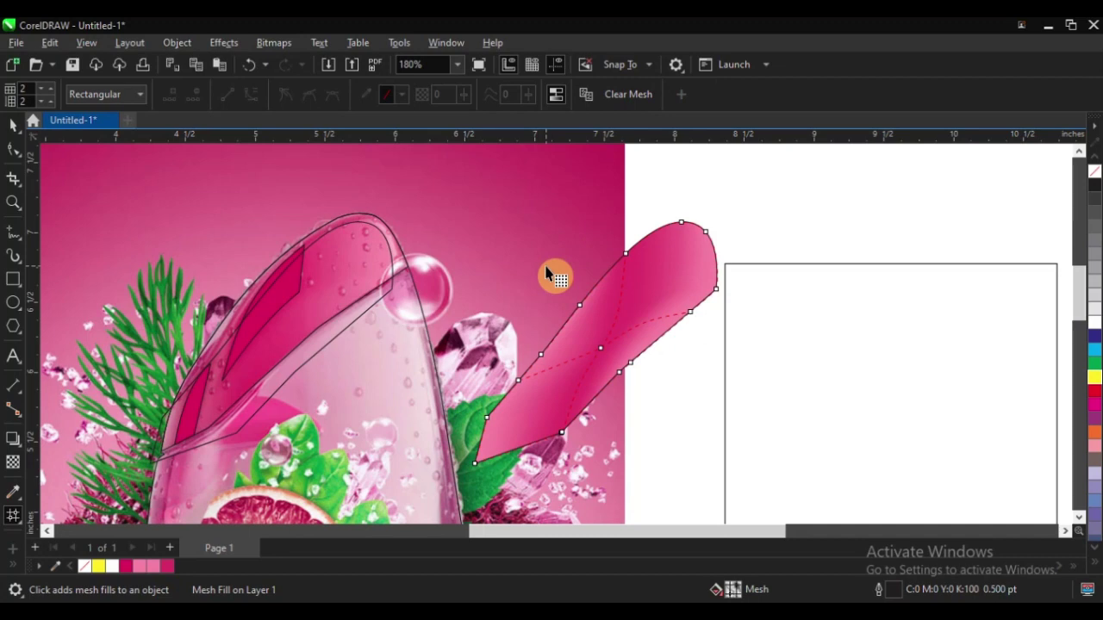
Create a copy of the inner outline on the bottle's upper band, scaled to 101.5%
key("space")
scroll(379, 227, "up", 2)
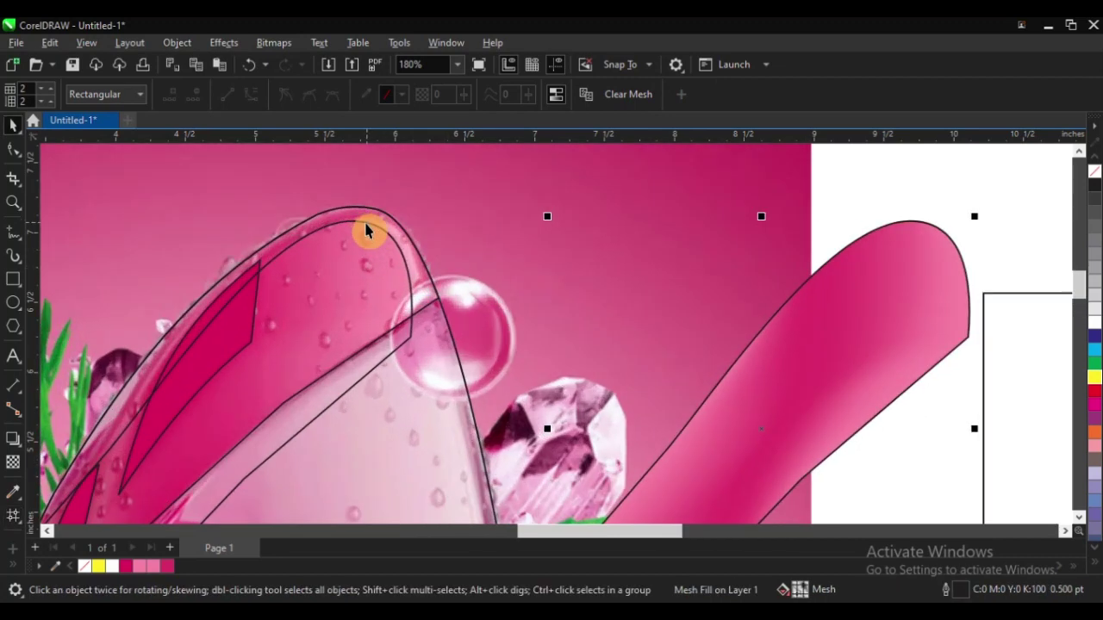
scroll(366, 229, "up", 3)
left_click(354, 282)
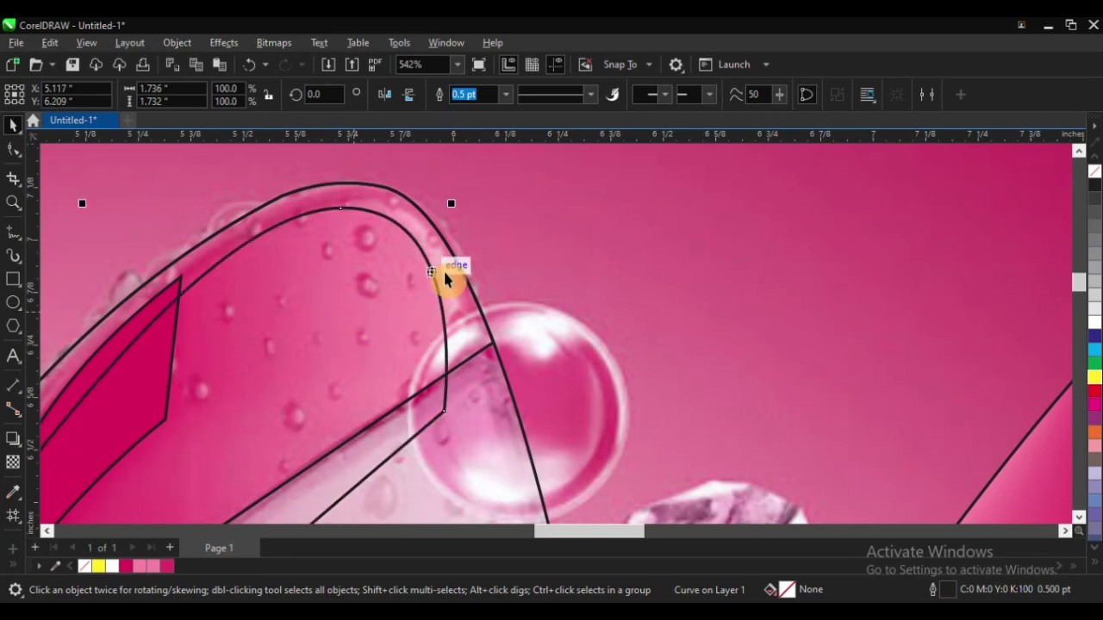
mouse_move(455, 205)
left_mouse_down()
mouse_move(458, 193)
mouse_move(474, 195)
left_mouse_up()
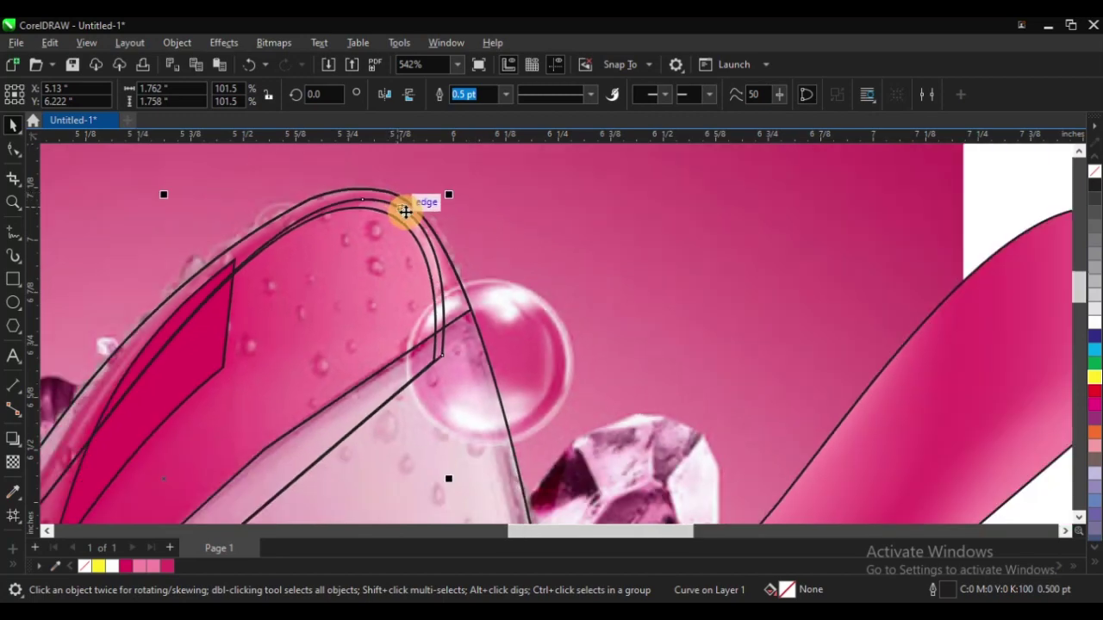
Try moving the enlarged outline copy and the original outline away from the bottle's upper band
scroll(405, 211, "down", 5)
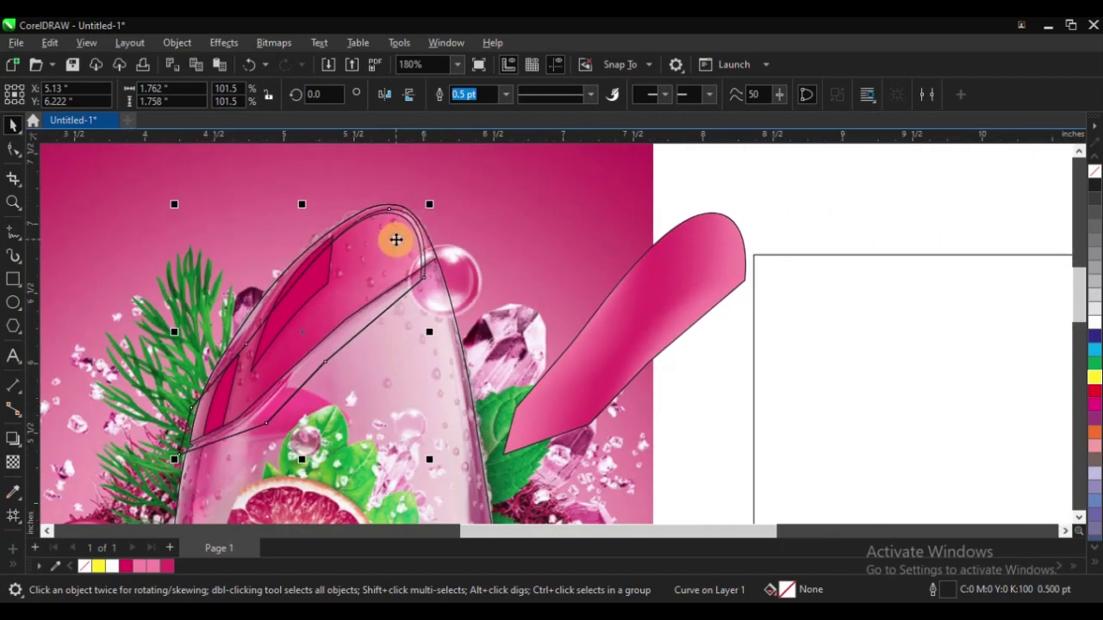
scroll(395, 240, "up", 1)
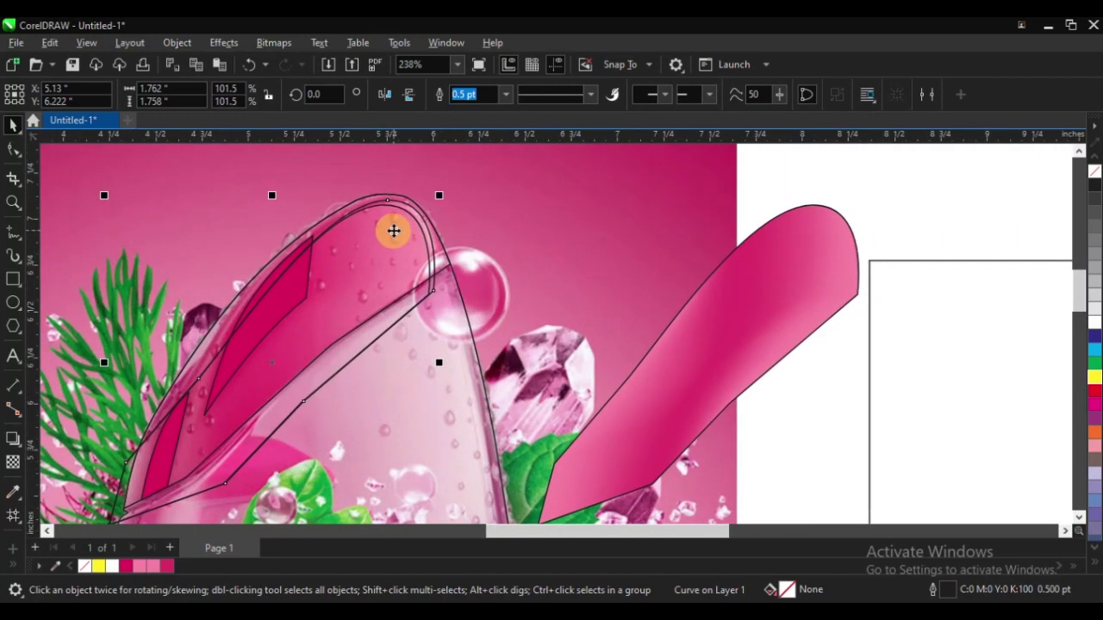
left_click_drag(393, 231, 350, 283)
key("ctrl+z")
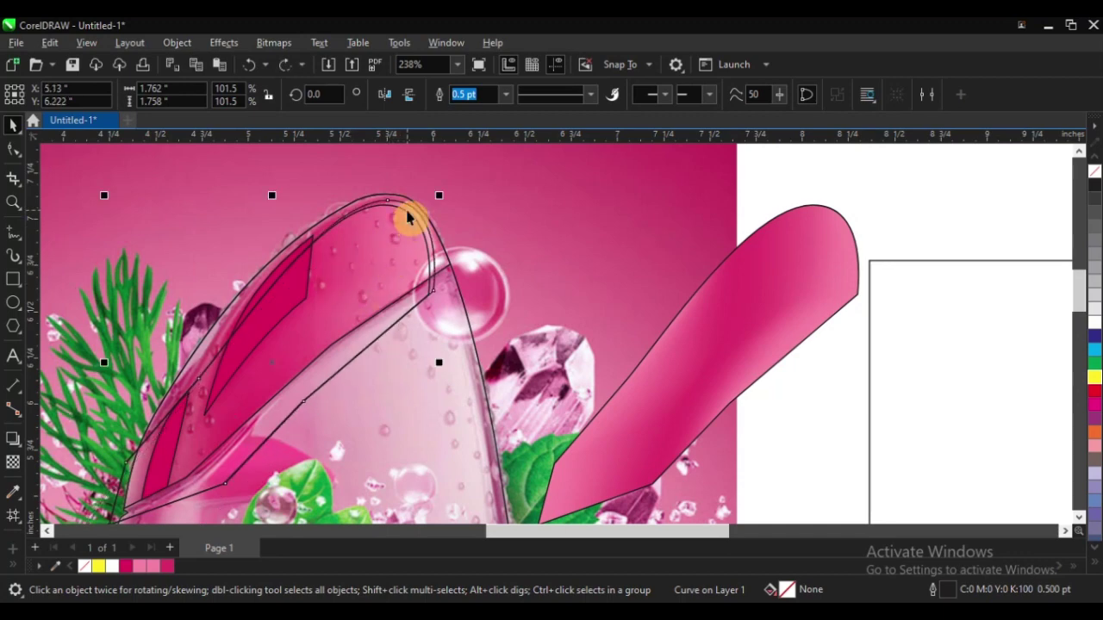
scroll(409, 218, "up", 2)
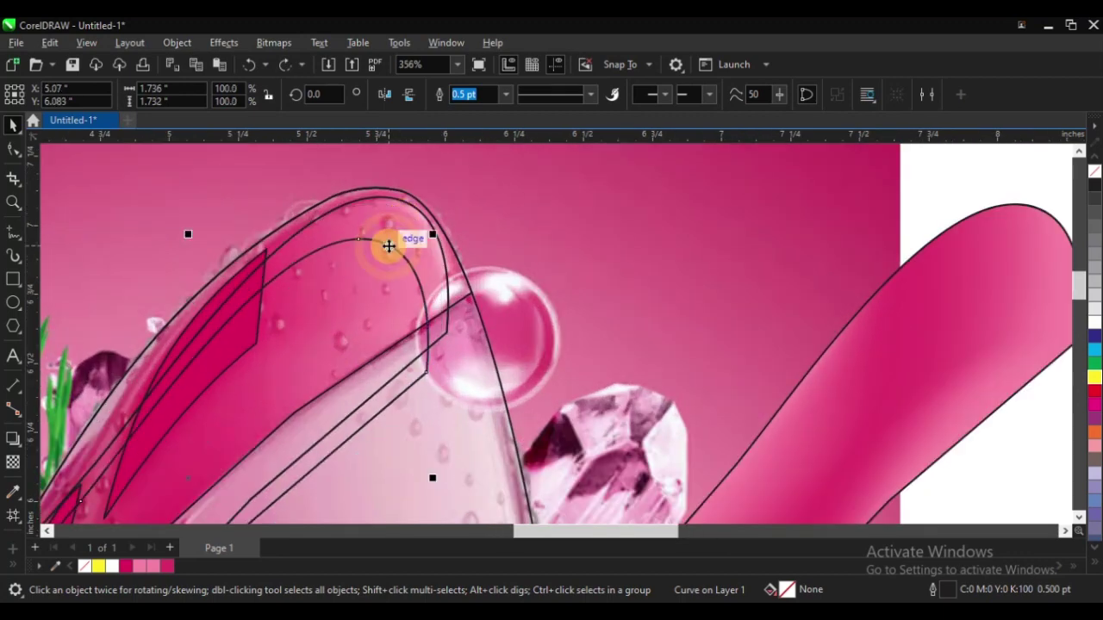
key("ctrl+z")
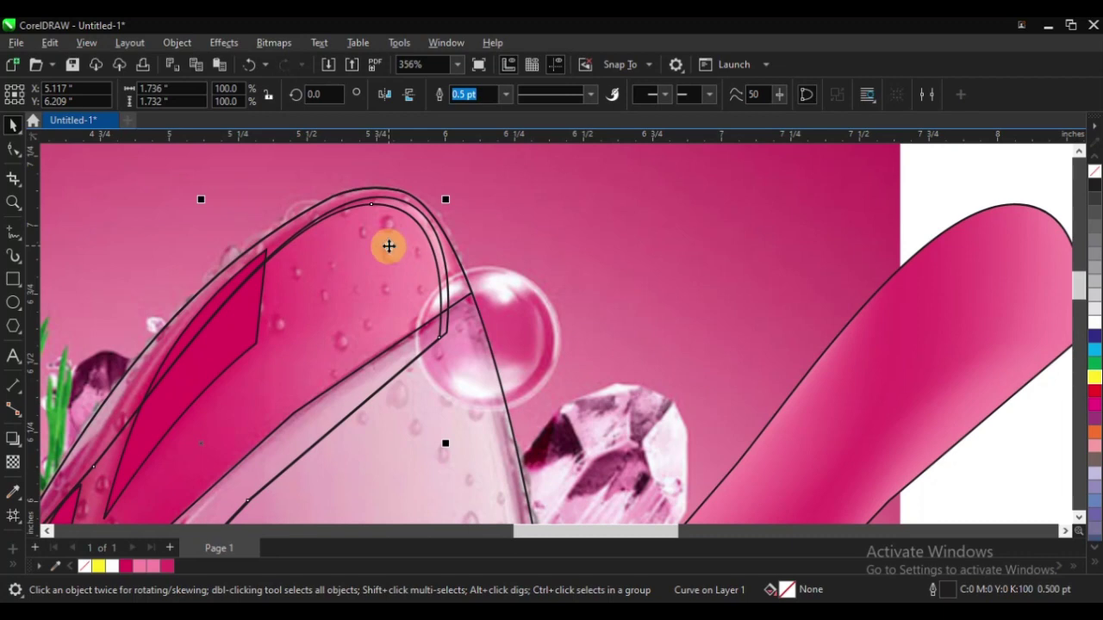
Intersect the original band outline with its enlarged copy on the bottle and deselect the result
scroll(388, 244, "up", 1)
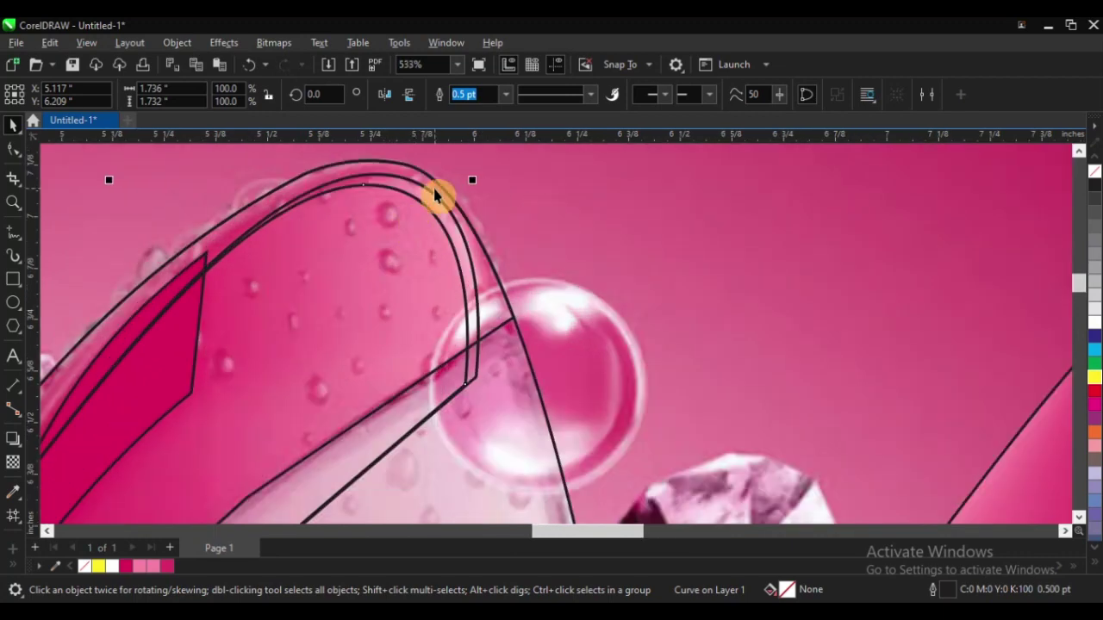
left_click(431, 198, "shift")
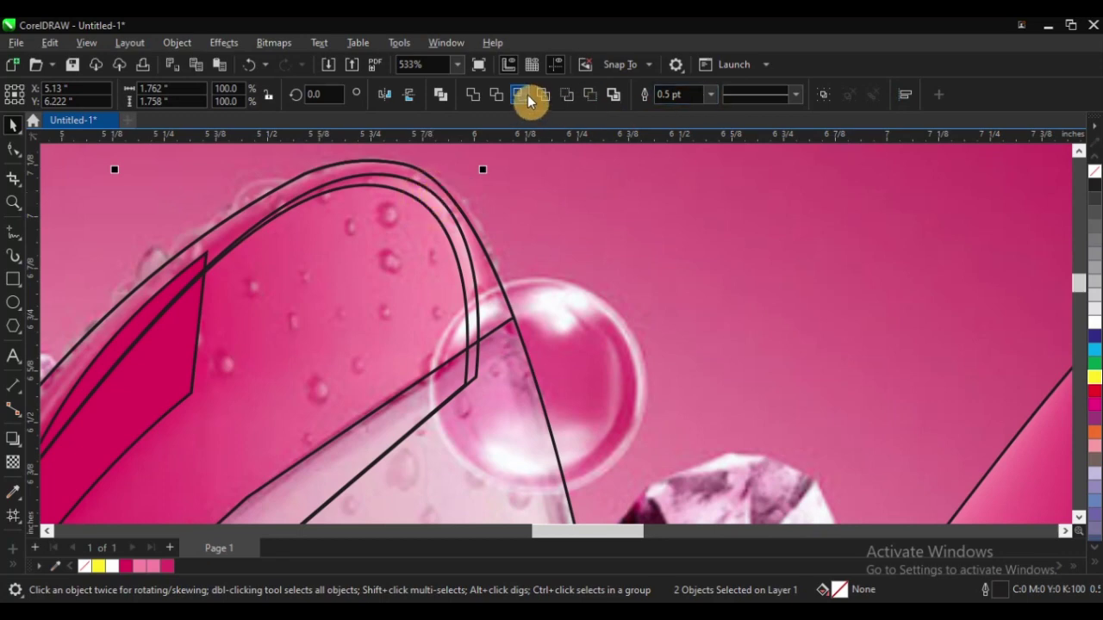
left_click(422, 263)
scroll(389, 249, "down", 3)
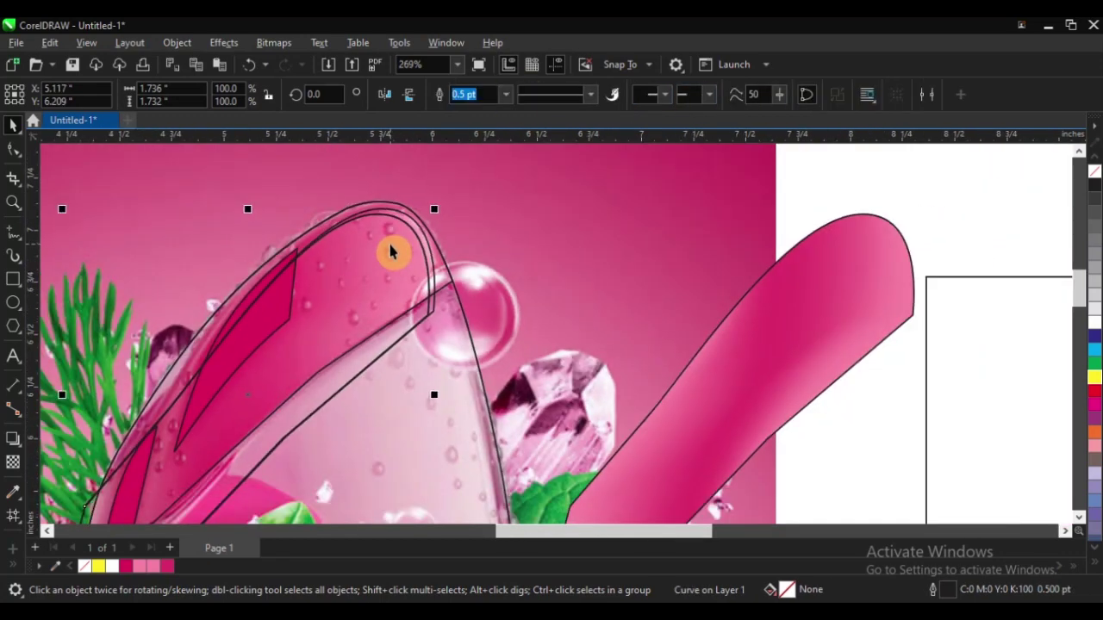
key("Escape")
Fill the enlarged band shape on the bottle with the light pink sampled between the two inner outlines
scroll(399, 241, "up", 2)
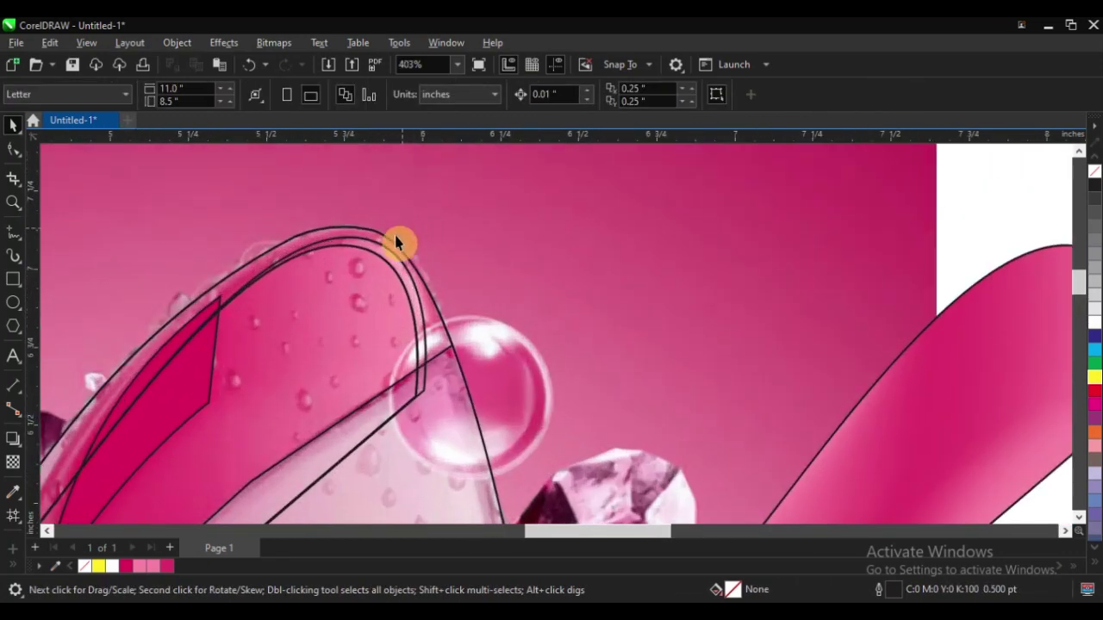
scroll(385, 252, "down", 1)
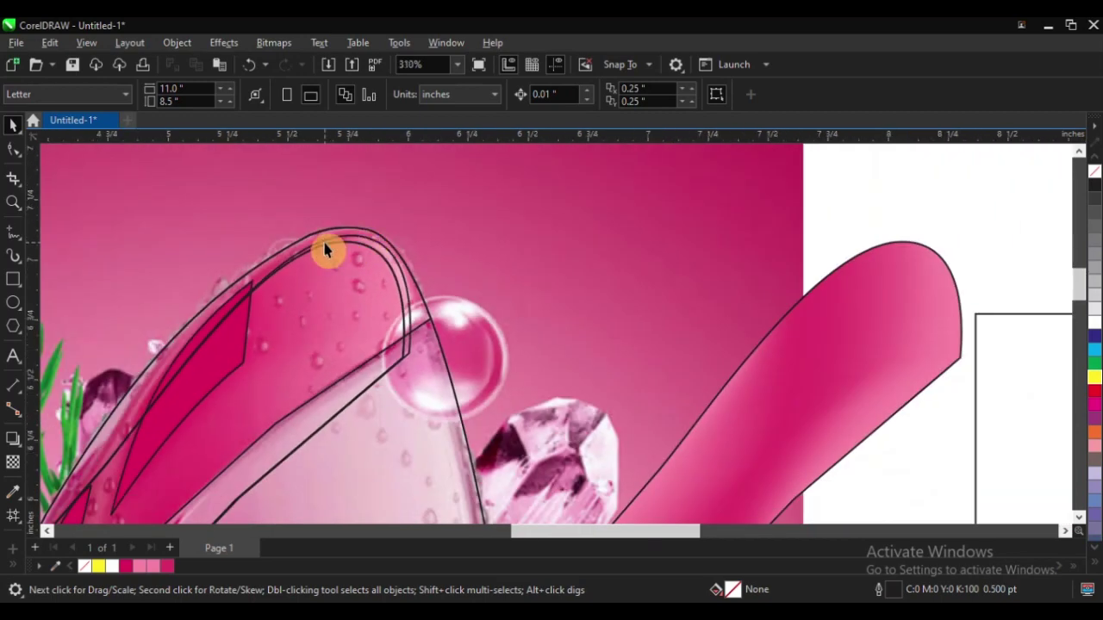
scroll(370, 248, "up", 1)
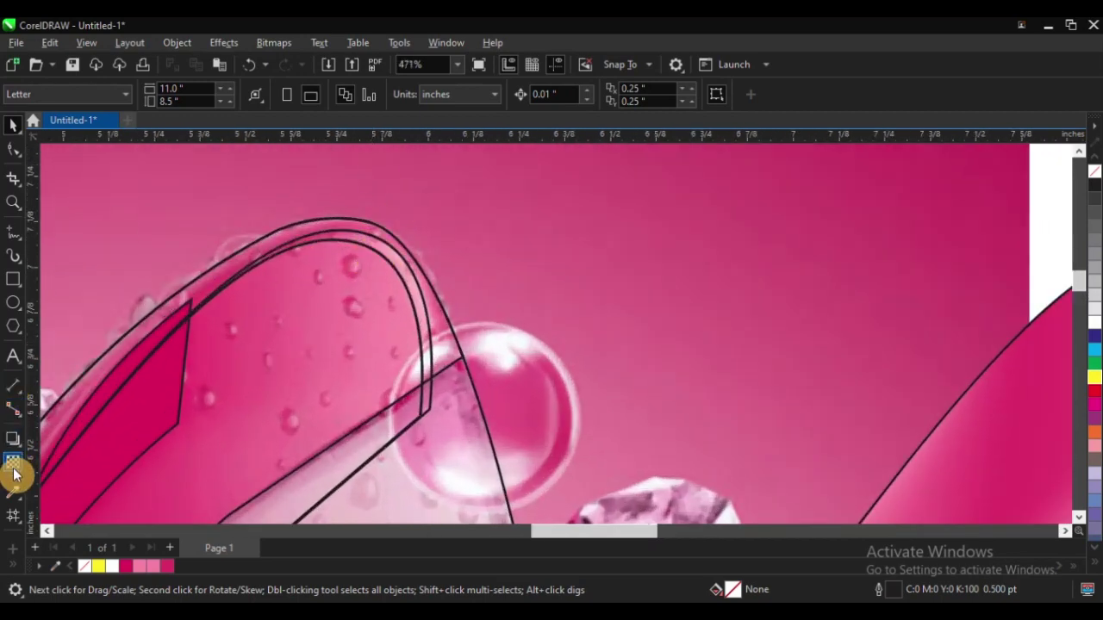
left_click(13, 497)
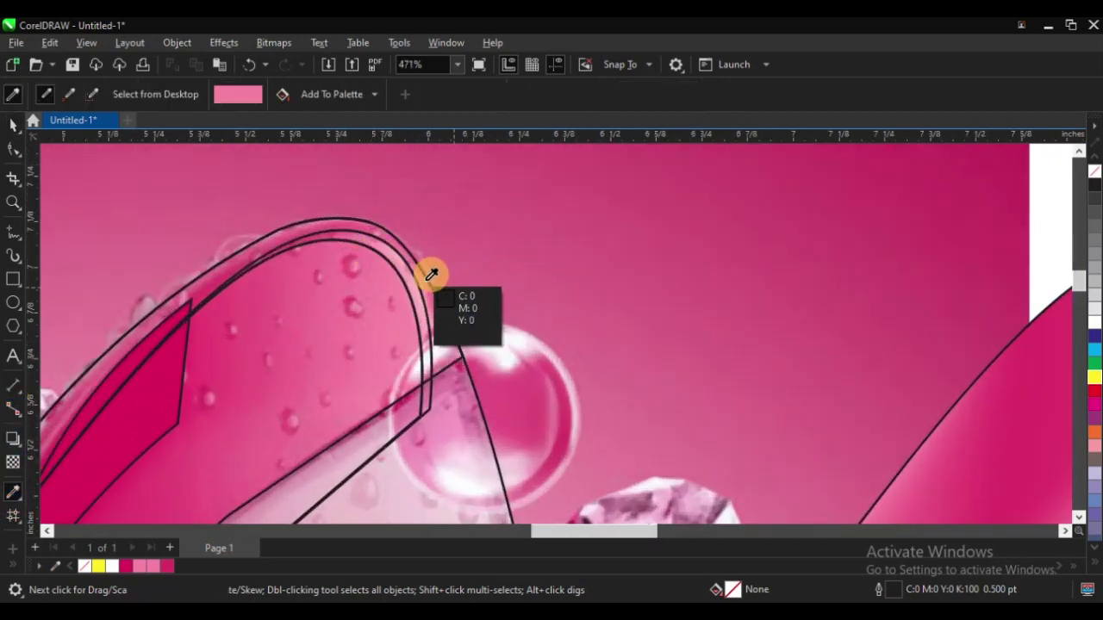
left_click(384, 254)
left_click(384, 251)
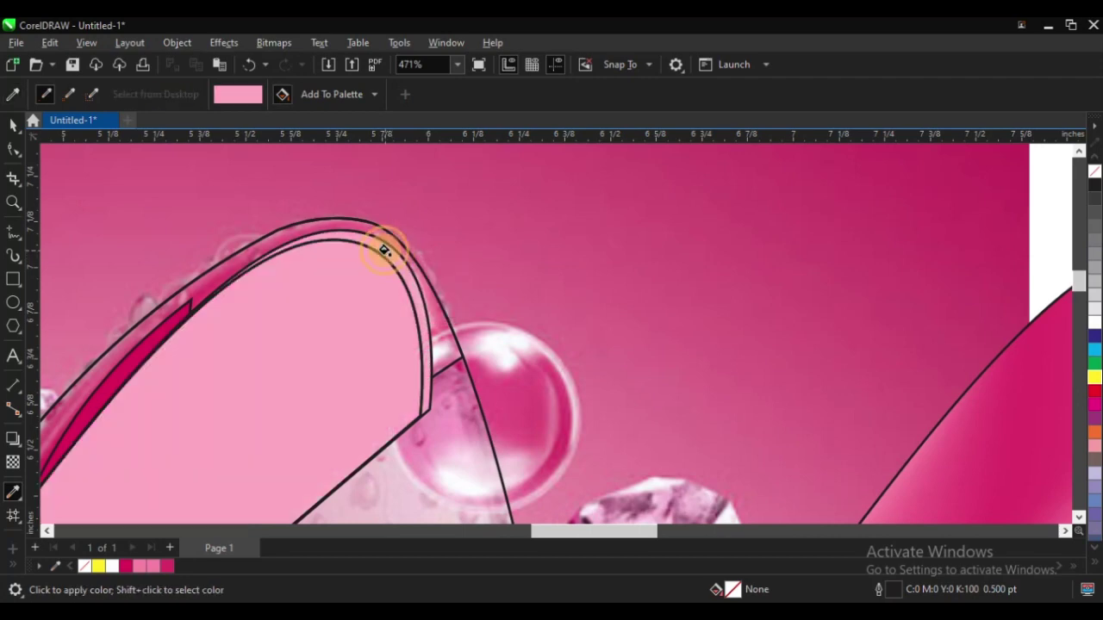
scroll(394, 240, "down", 2)
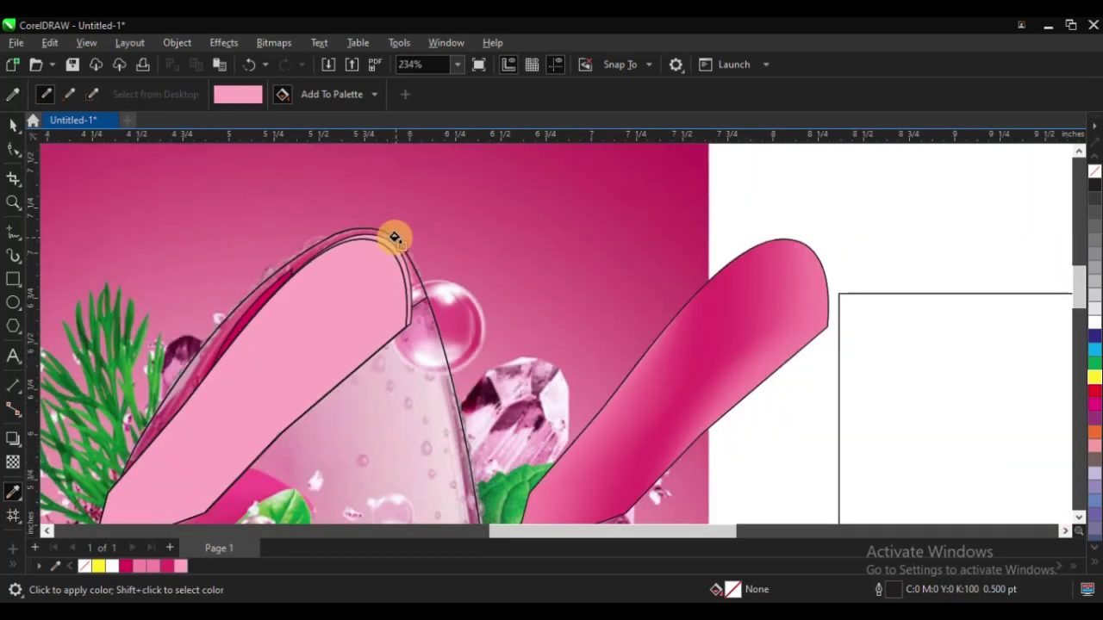
scroll(394, 240, "down", 1)
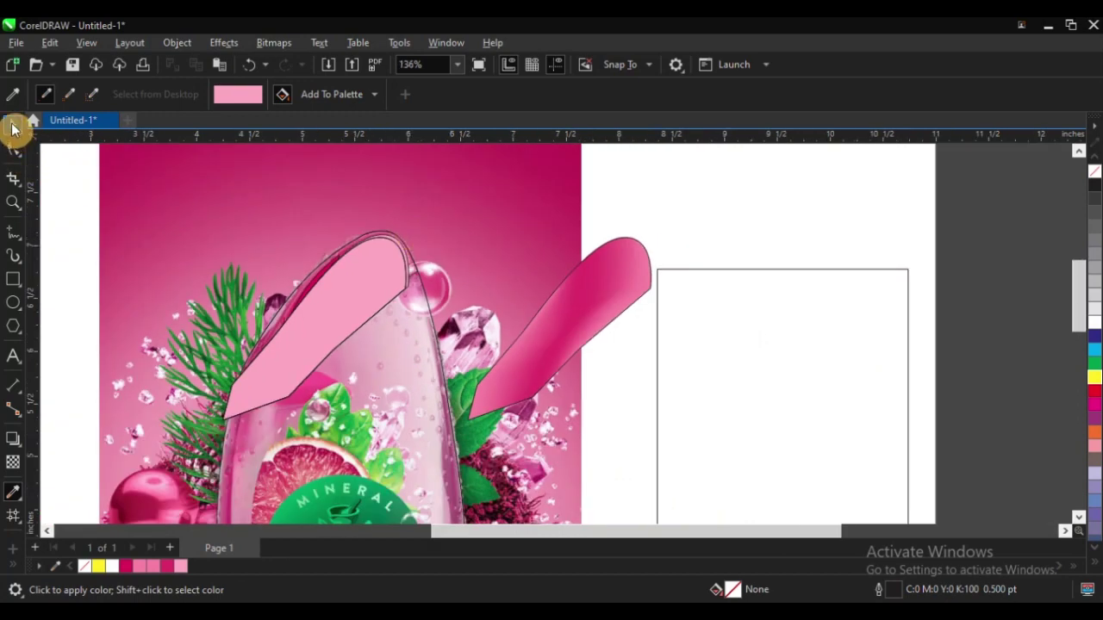
Try moving the unfilled outlines off the light pink band to separate the overlapping shapes
left_click(14, 127)
left_click(347, 307)
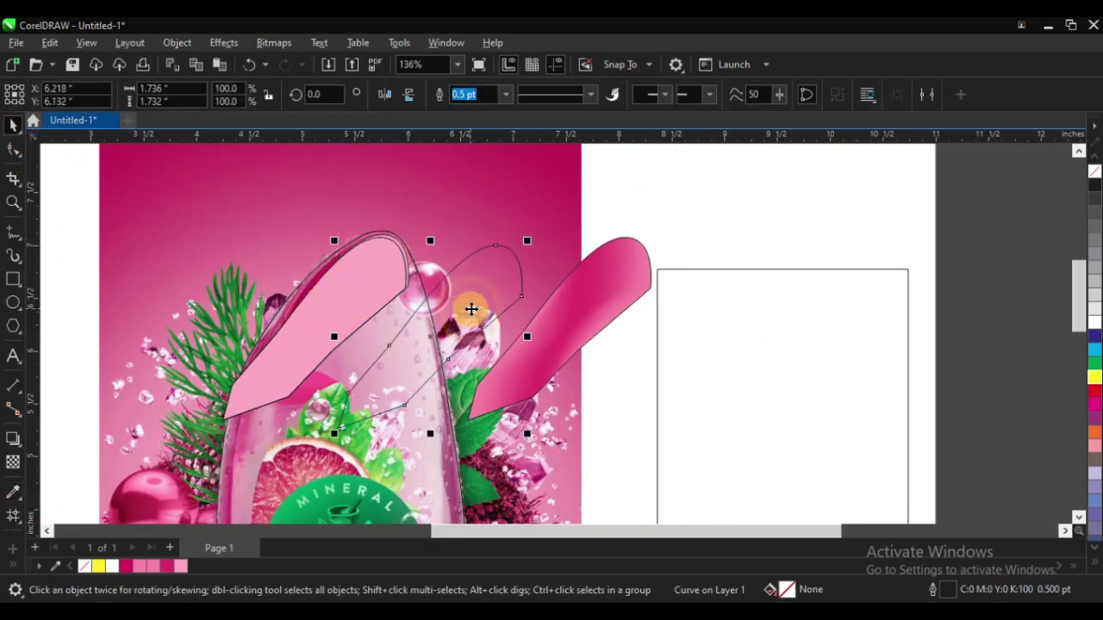
scroll(509, 253, "down", 1)
key("m")
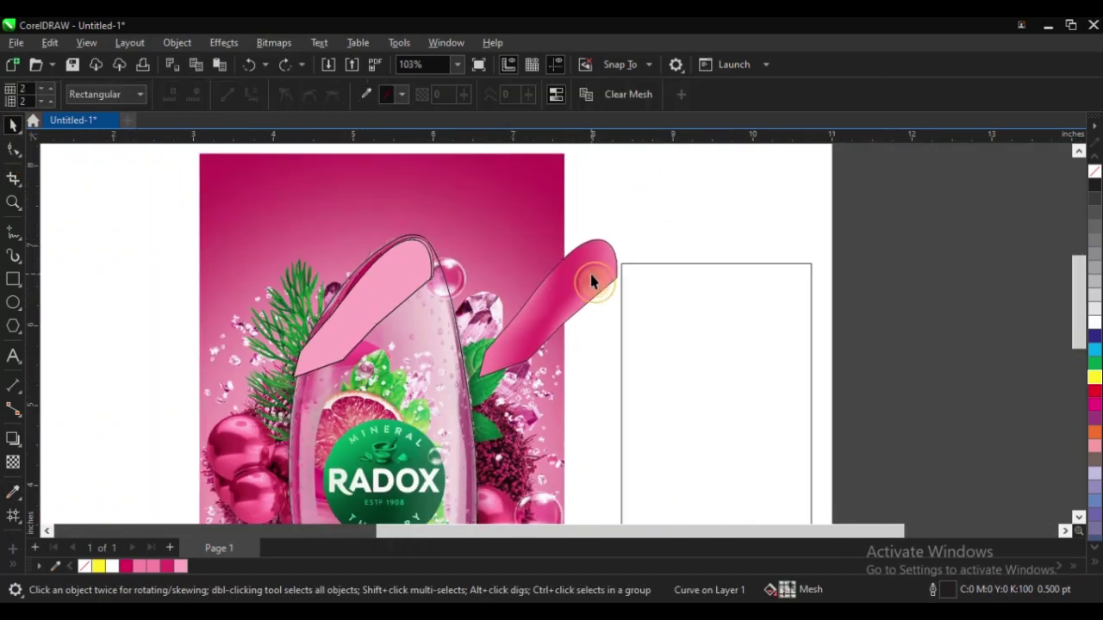
left_click(560, 275)
key("z")
left_click(465, 314)
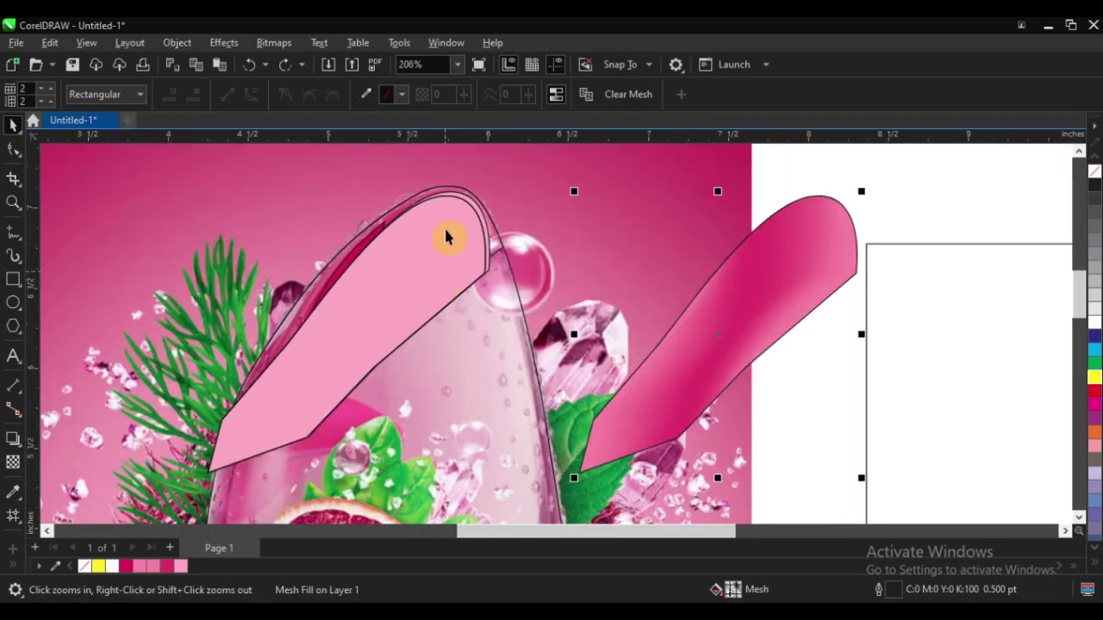
key("space")
left_click(384, 366)
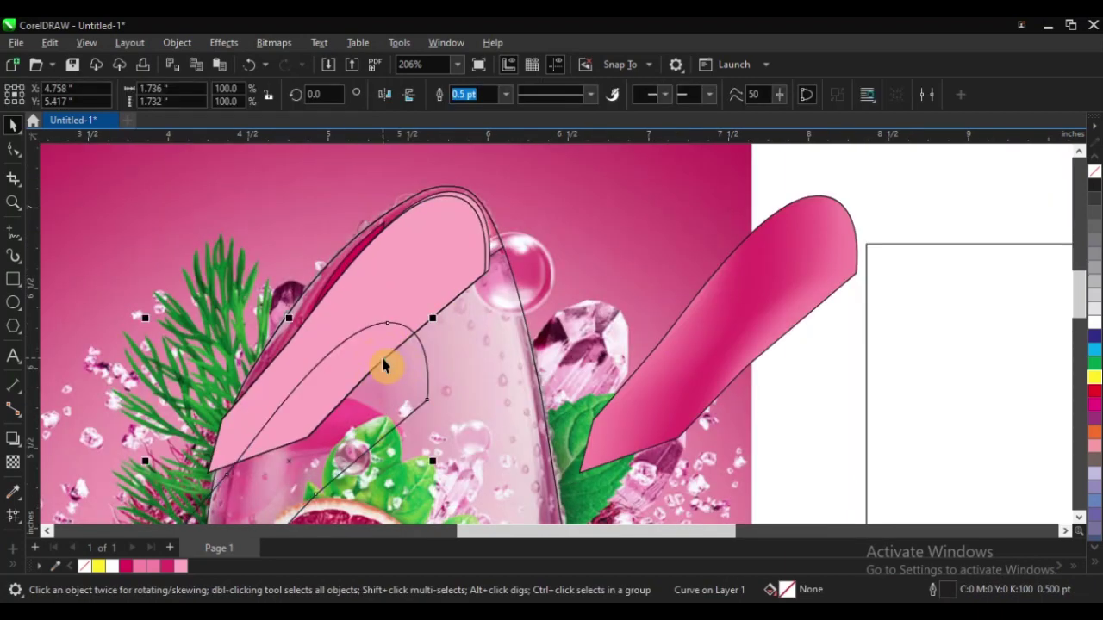
left_click_drag(383, 351, 513, 259)
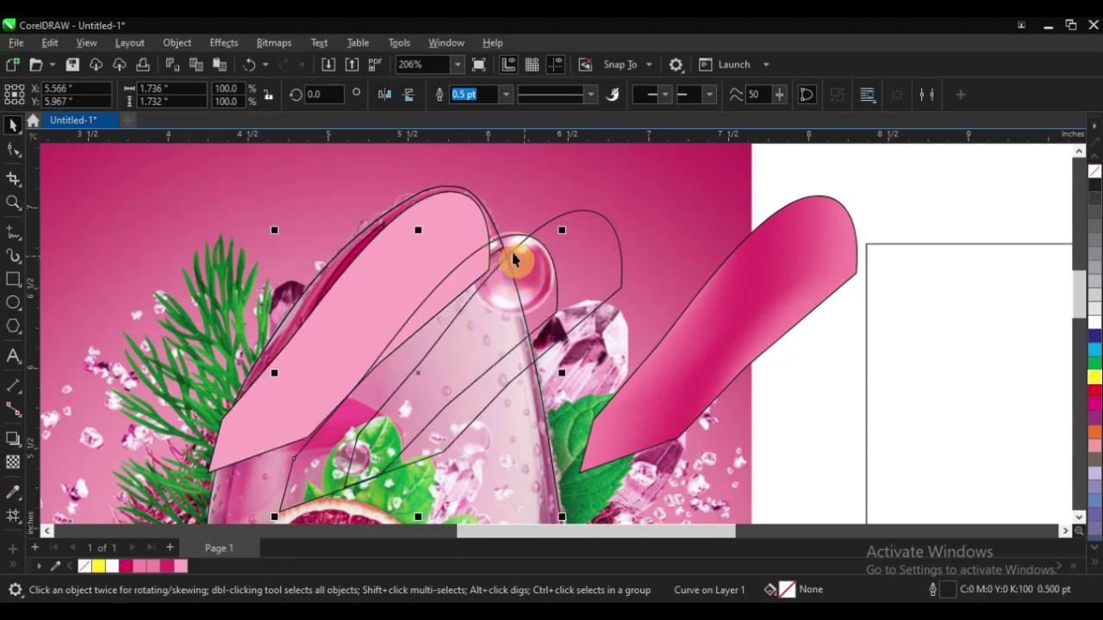
key("ctrl+z")
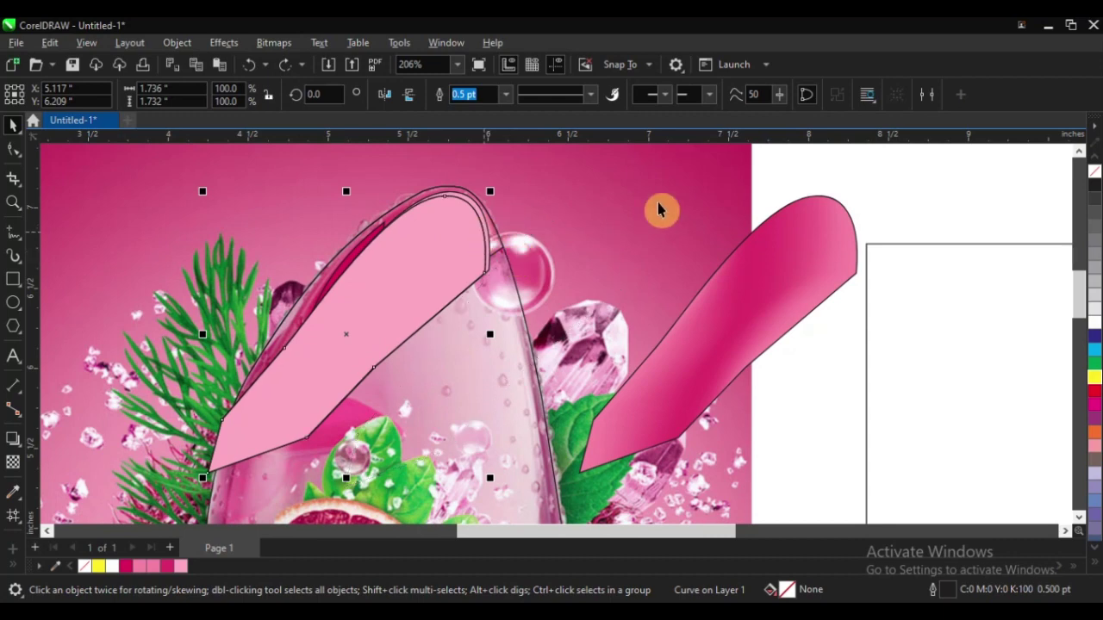
Align the mesh-filled band with the unfilled band outline on the bottle by their horizontal and vertical centres
left_click(820, 168)
left_click(437, 226)
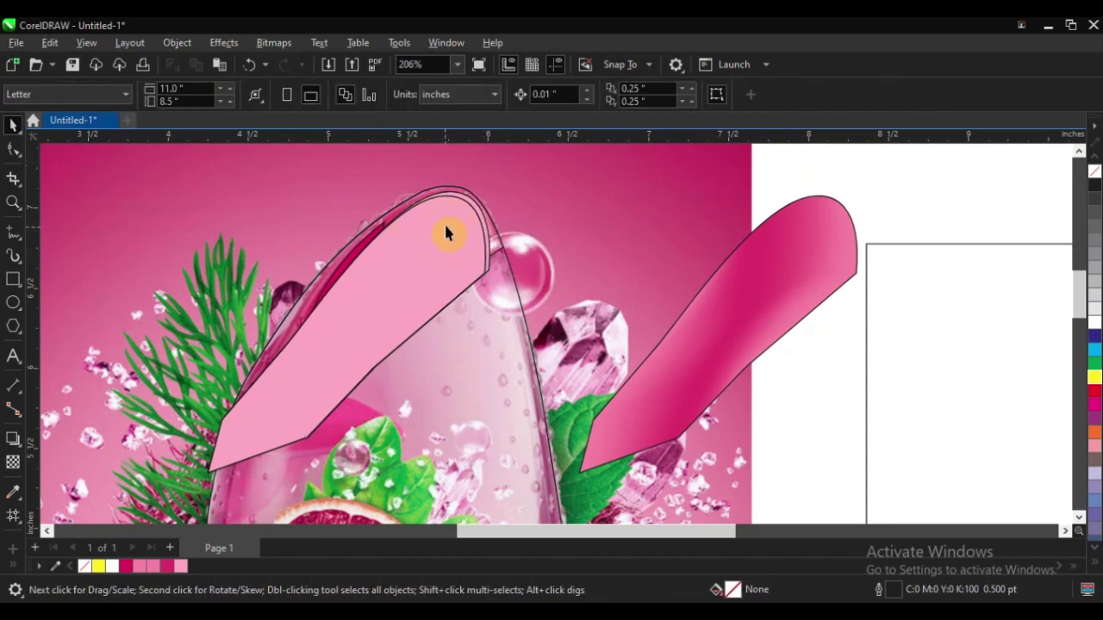
left_click_drag(446, 233, 540, 256)
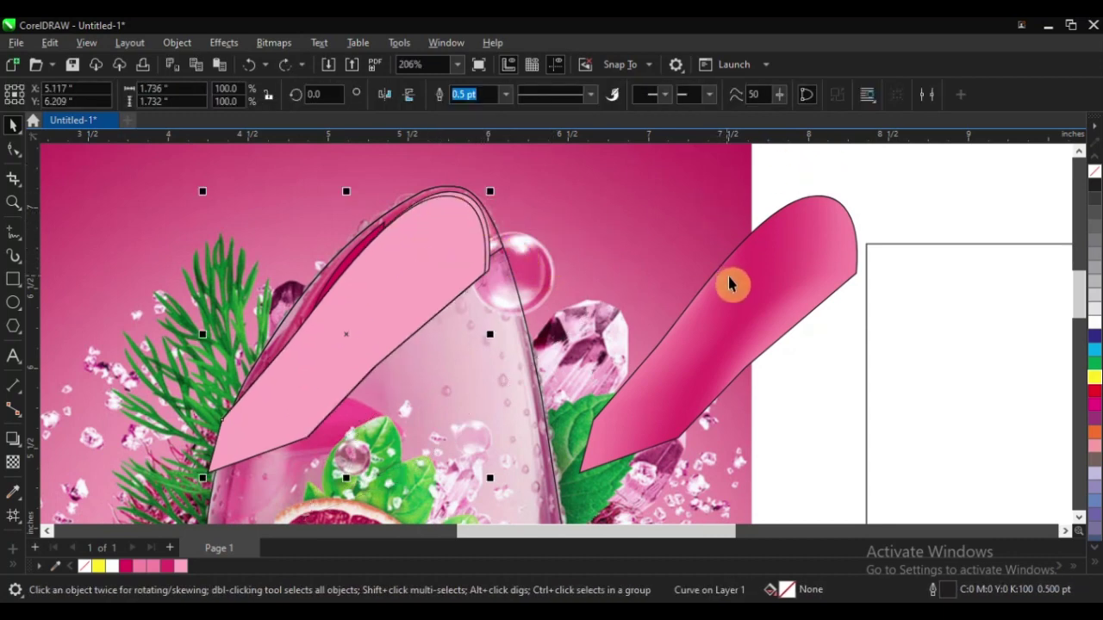
left_click(789, 251)
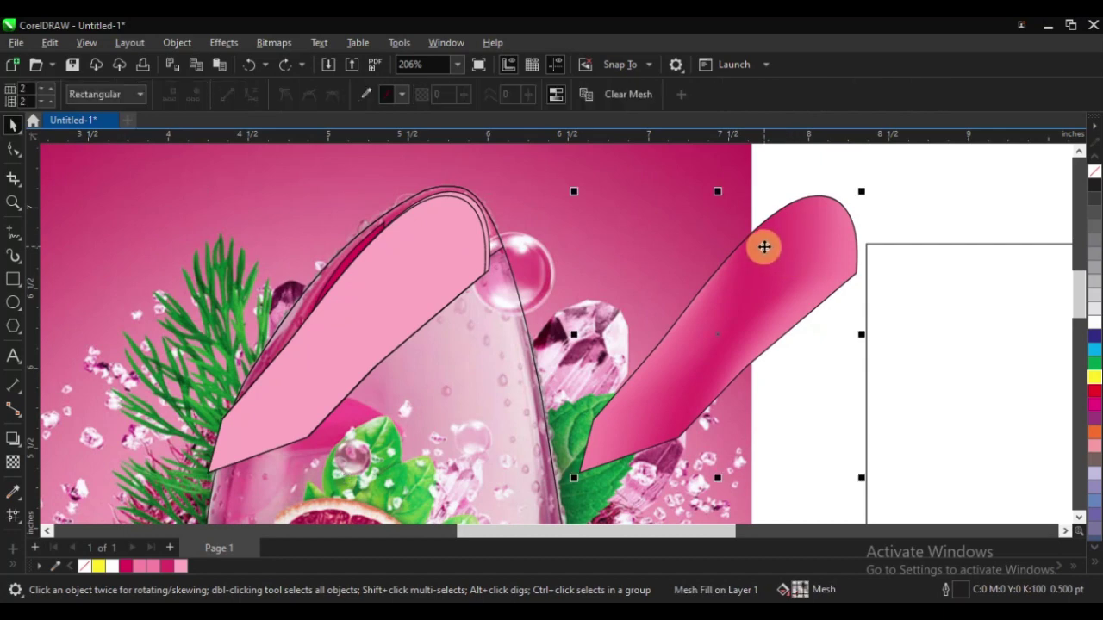
left_click(409, 255, "shift")
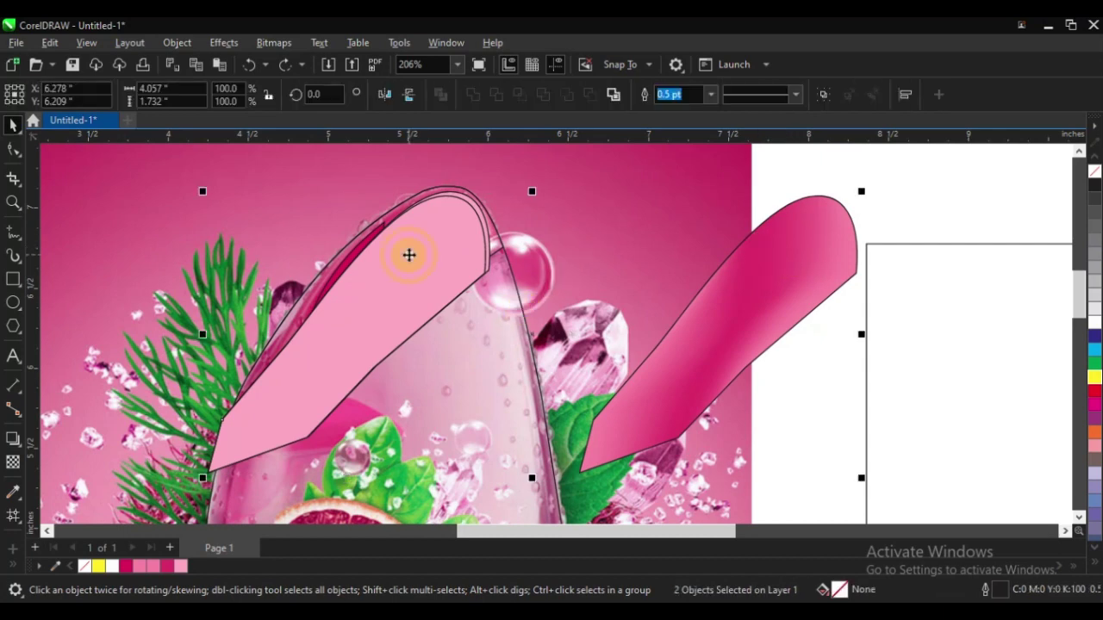
key("c")
key("e")
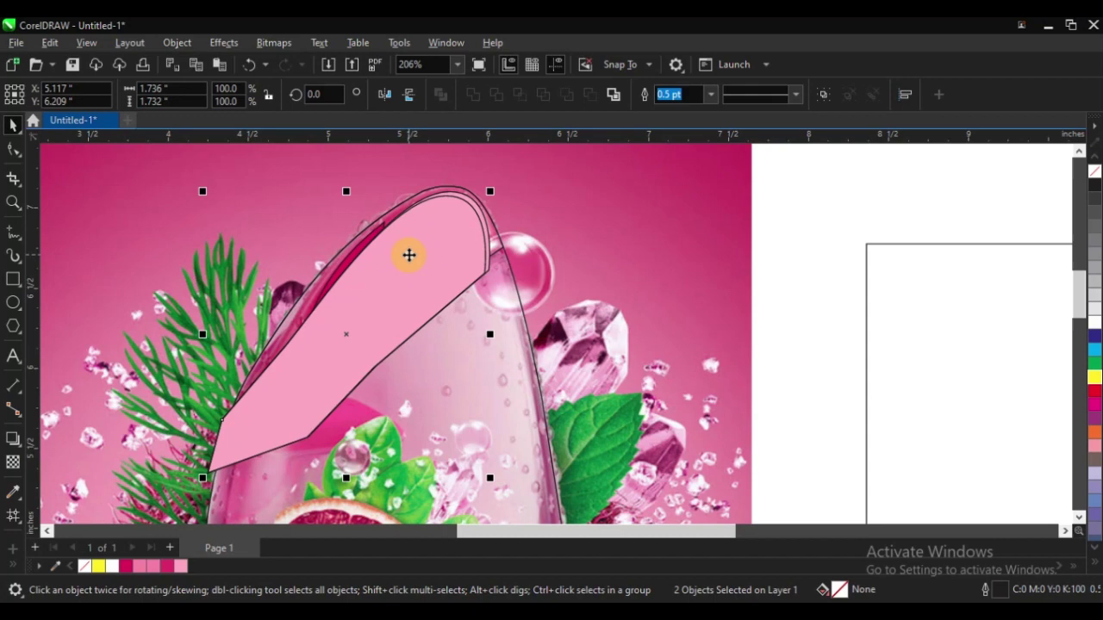
Try moving the light pink band off the bottle to uncover the mesh-filled band, and undo the move
left_click(812, 207)
left_click(406, 259)
key("Escape")
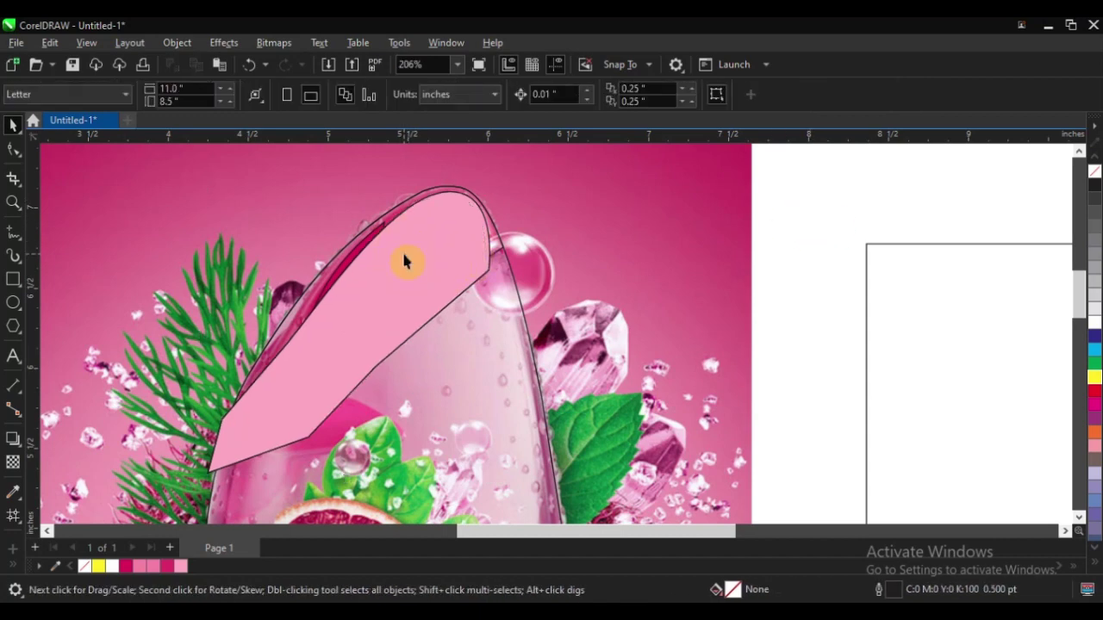
left_click_drag(408, 248, 589, 310)
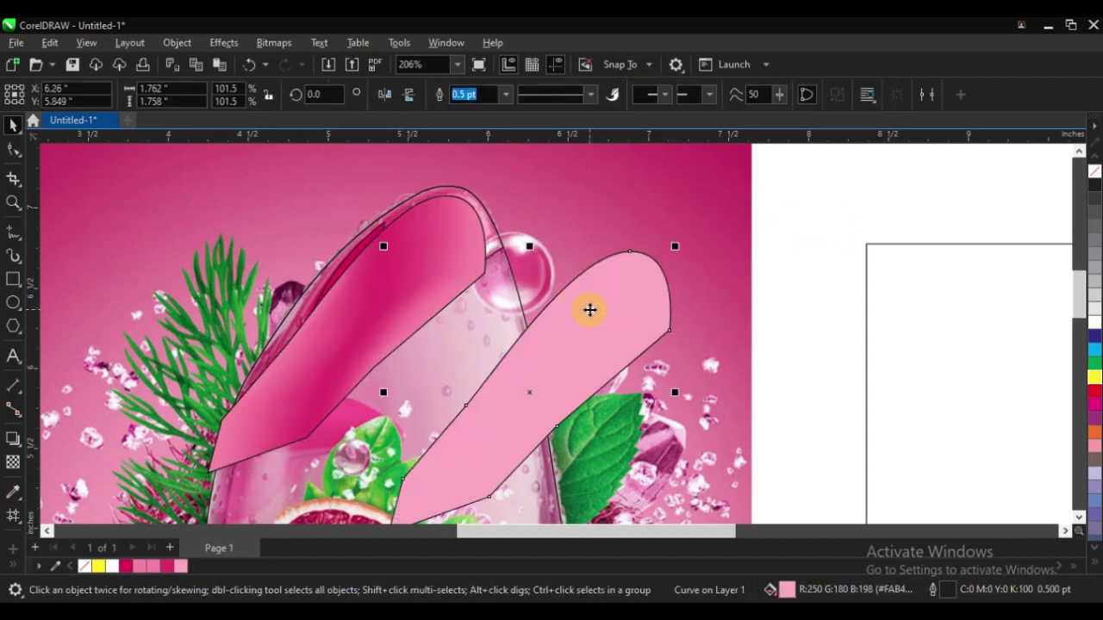
key("ctrl+z")
scroll(500, 250, "down", 2)
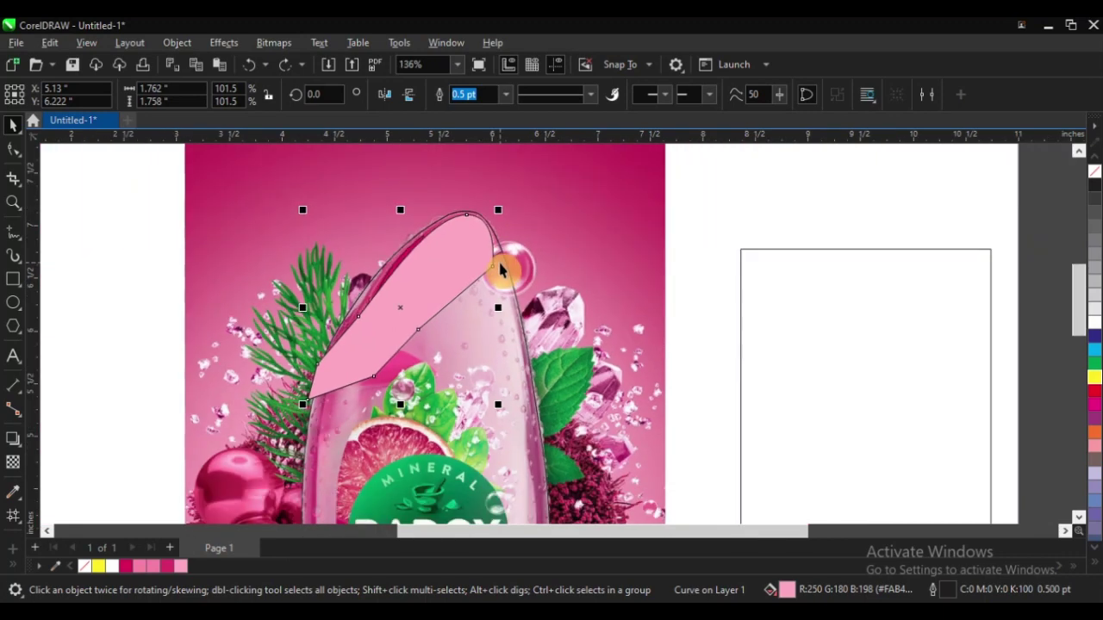
Place the light pink band behind the mesh-filled band on the bottle and deselect everything
left_click(500, 319, "shift")
left_click(595, 177, "shift")
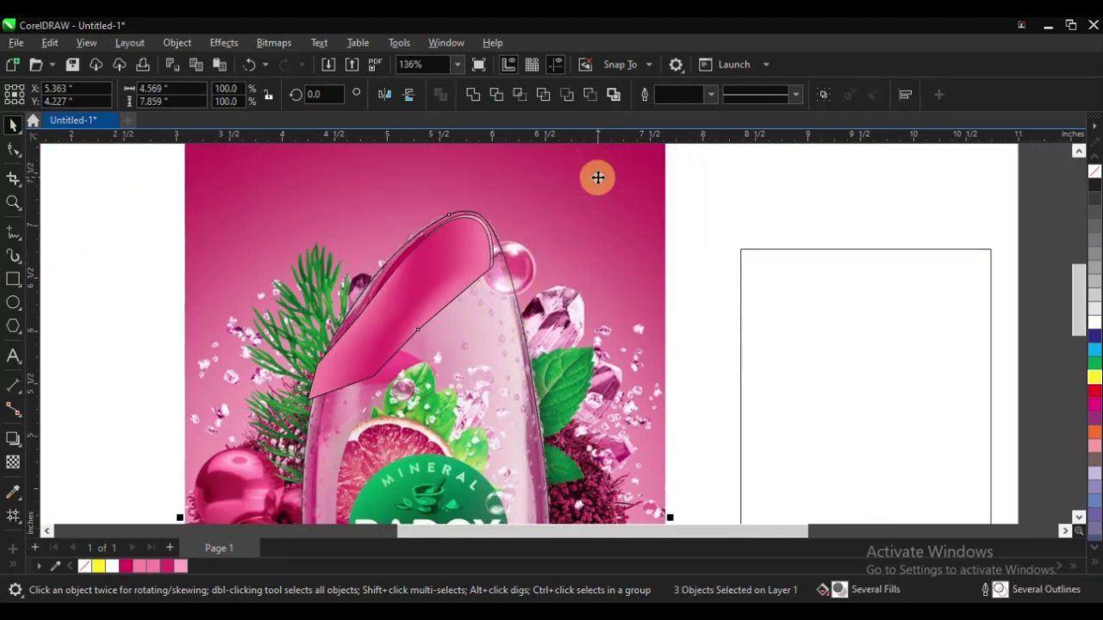
left_click(722, 194)
key("z")
left_click_drag(339, 200, 561, 381)
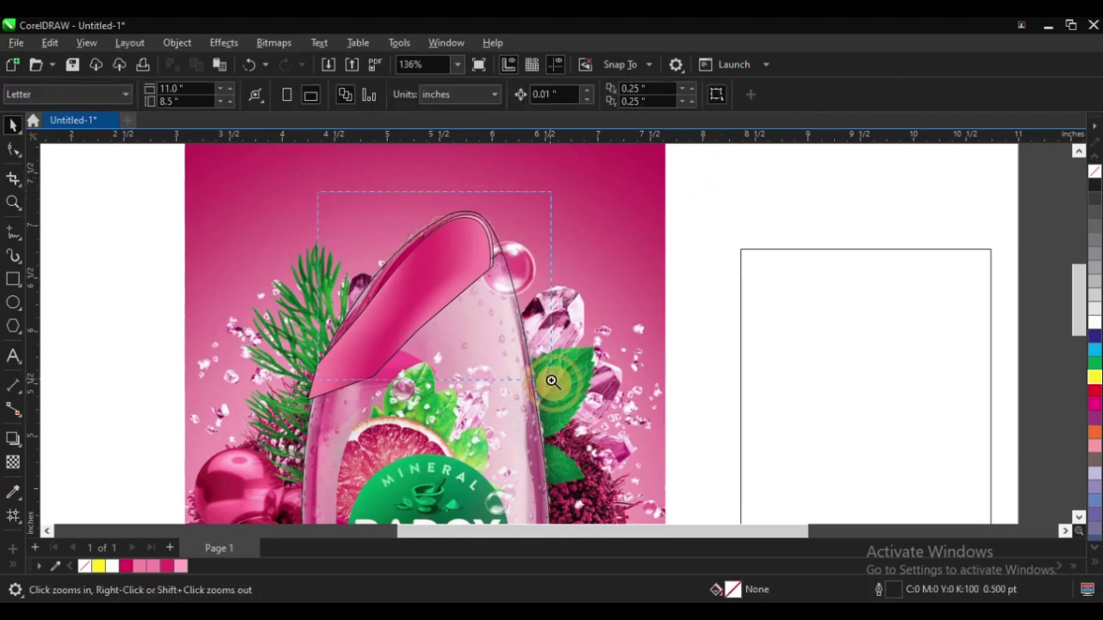
scroll(630, 229, "up", 2)
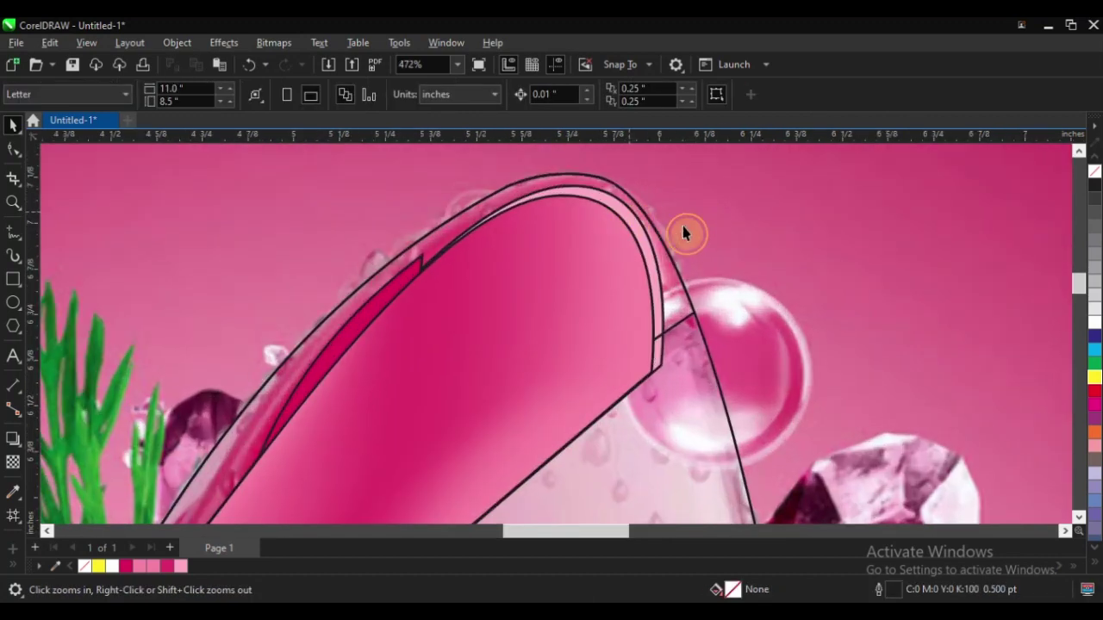
Remove the outlines from the mesh-filled band and the light pink band behind it
key("space")
left_click(709, 234)
left_click(628, 241)
left_click(597, 237, "shift")
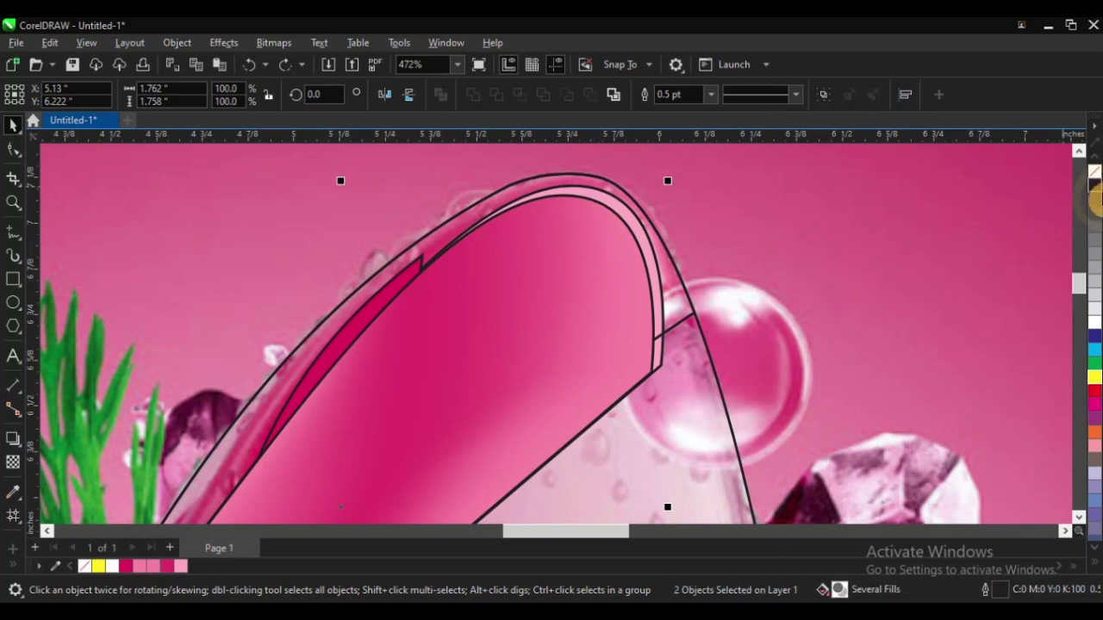
right_click(1093, 175)
scroll(515, 324, "down", 2)
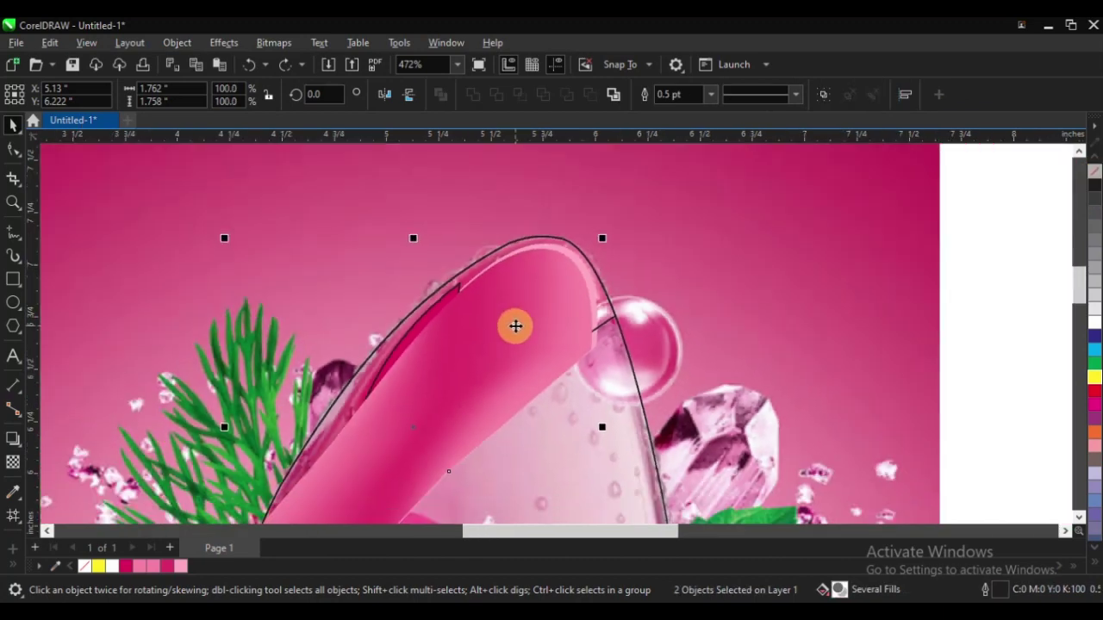
scroll(447, 299, "up", 3)
scroll(505, 239, "down", 5)
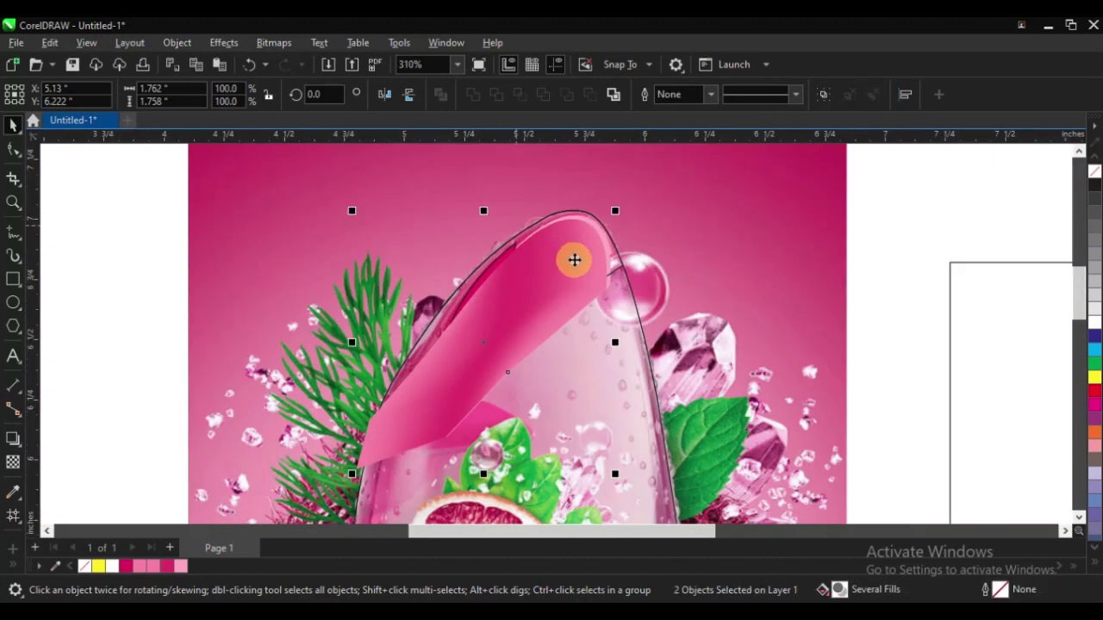
Bring the two dark pink shapes on the bottle's upper band in front of the mesh-filled band and deselect them
left_click(167, 232)
left_click_drag(163, 205, 574, 439)
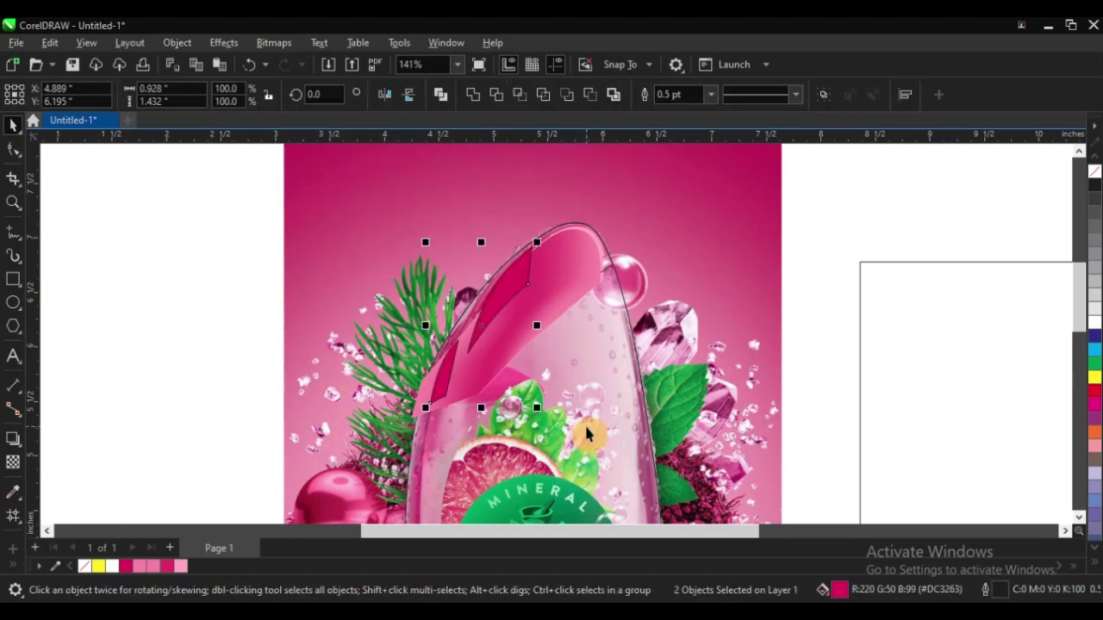
key("Escape")
key("z")
right_click(369, 233)
left_click_drag(369, 215, 640, 382)
left_click(636, 446)
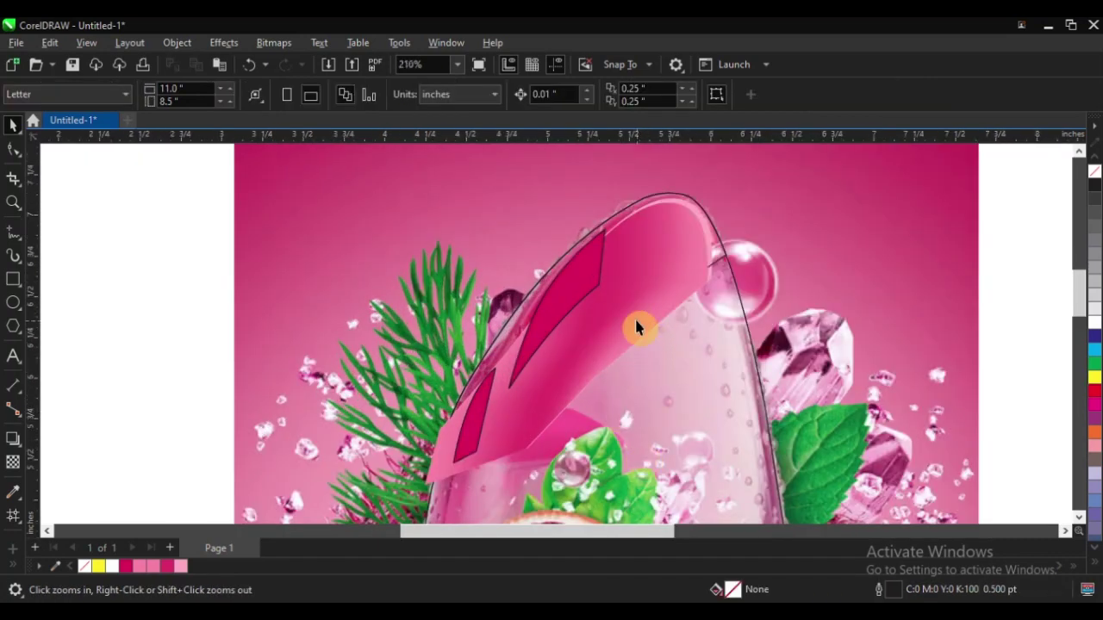
Try moving the mesh-filled band and the light pink band off the bottle, and undo both moves
key("m")
left_click_drag(636, 327, 862, 398)
scroll(556, 302, "down", 2)
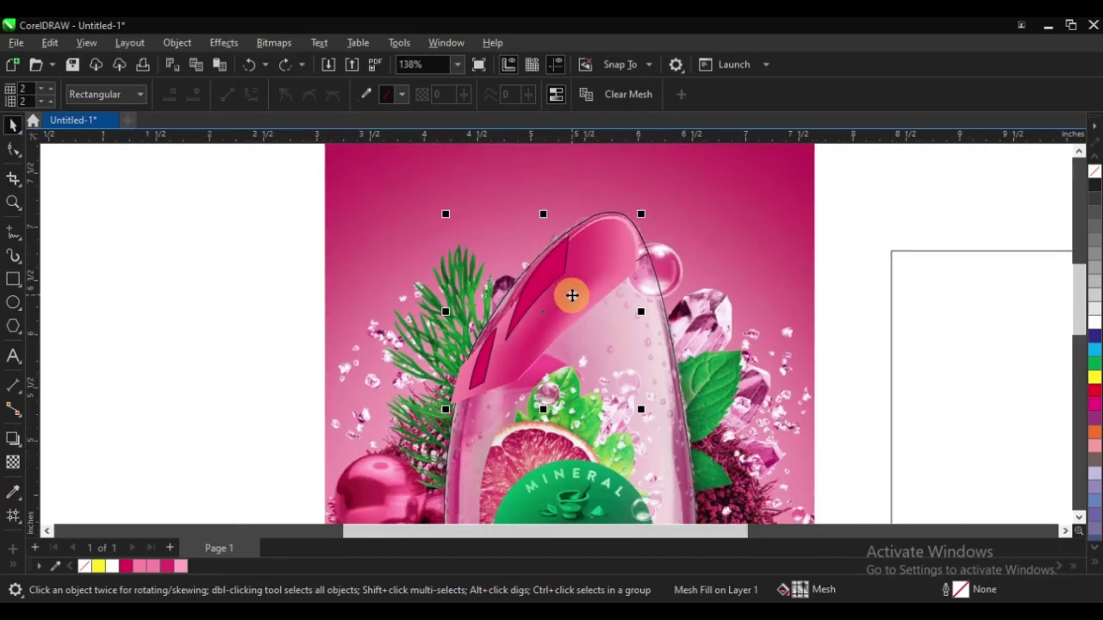
left_click_drag(572, 296, 773, 336)
key("space")
left_click(695, 382)
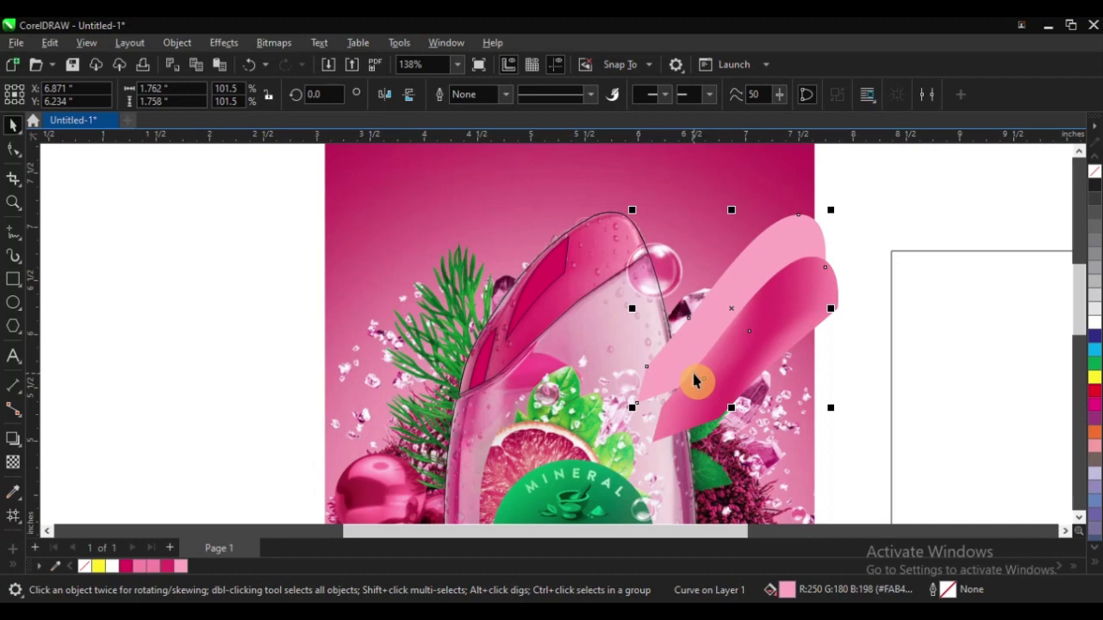
key("ctrl+z")
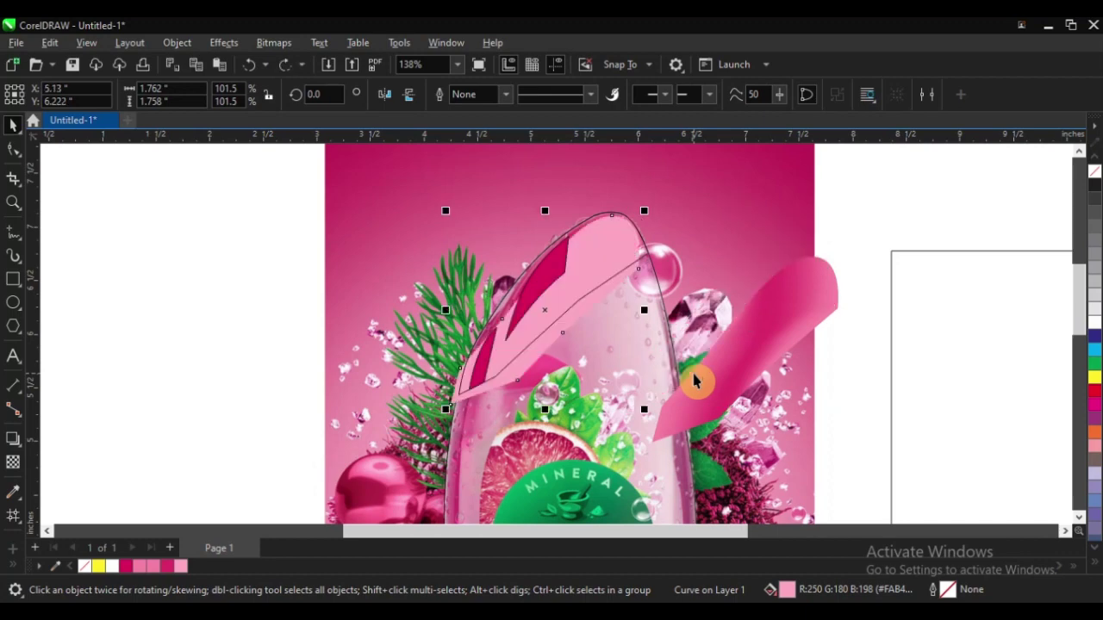
key("ctrl+z")
PowerClip the mesh-filled band and the light pink band inside the bottle's upper band outline
key("z")
left_click(557, 236)
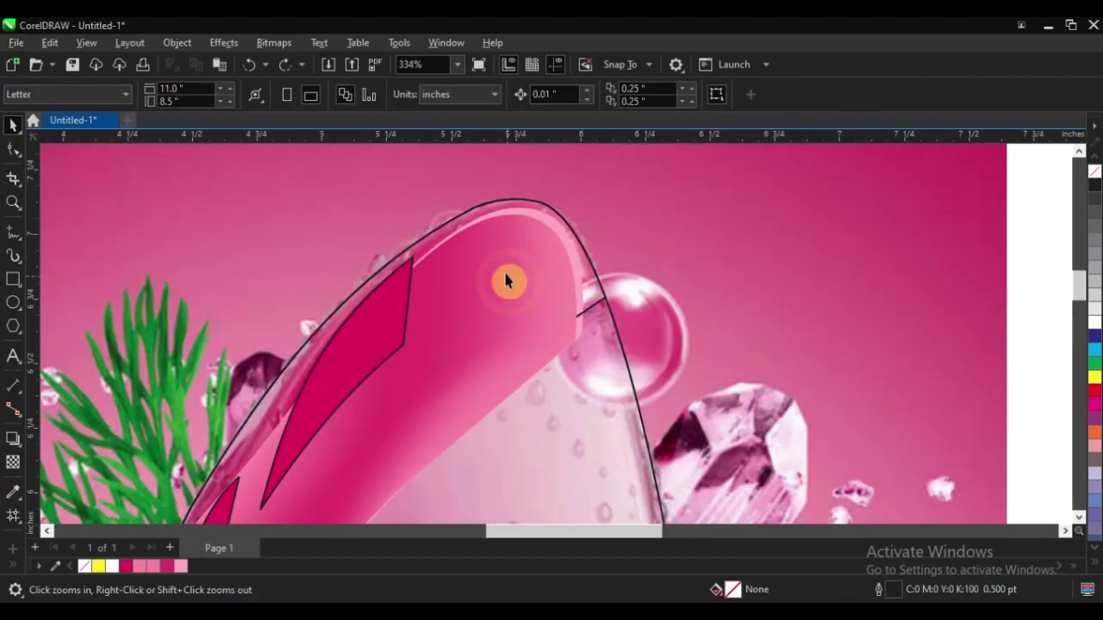
key("space")
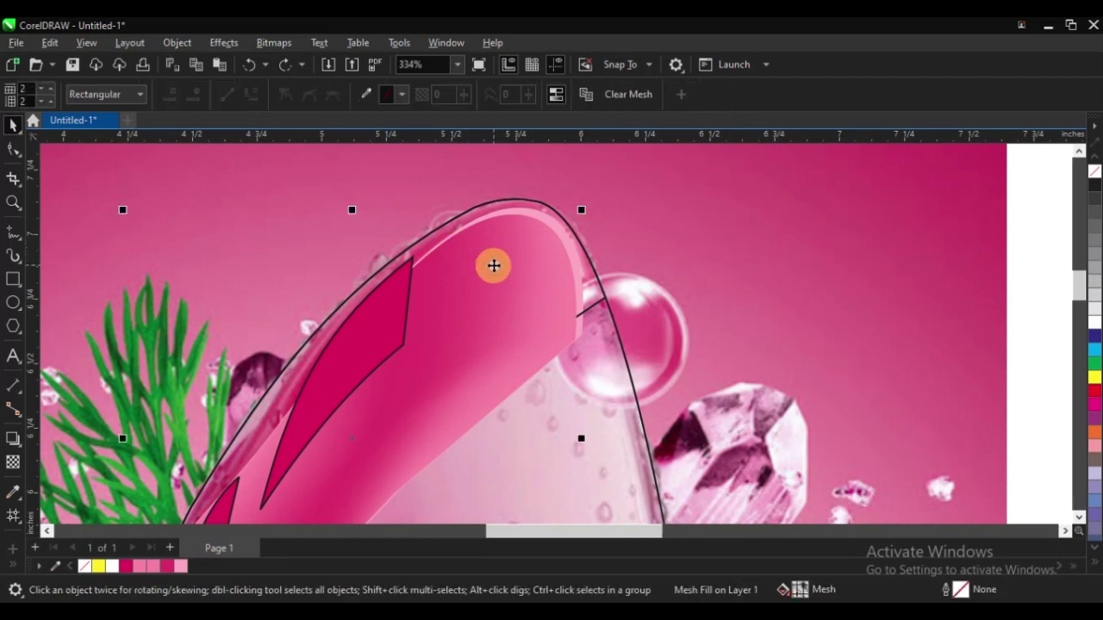
scroll(494, 266, "up", 3)
key("space")
left_click(560, 197, "shift")
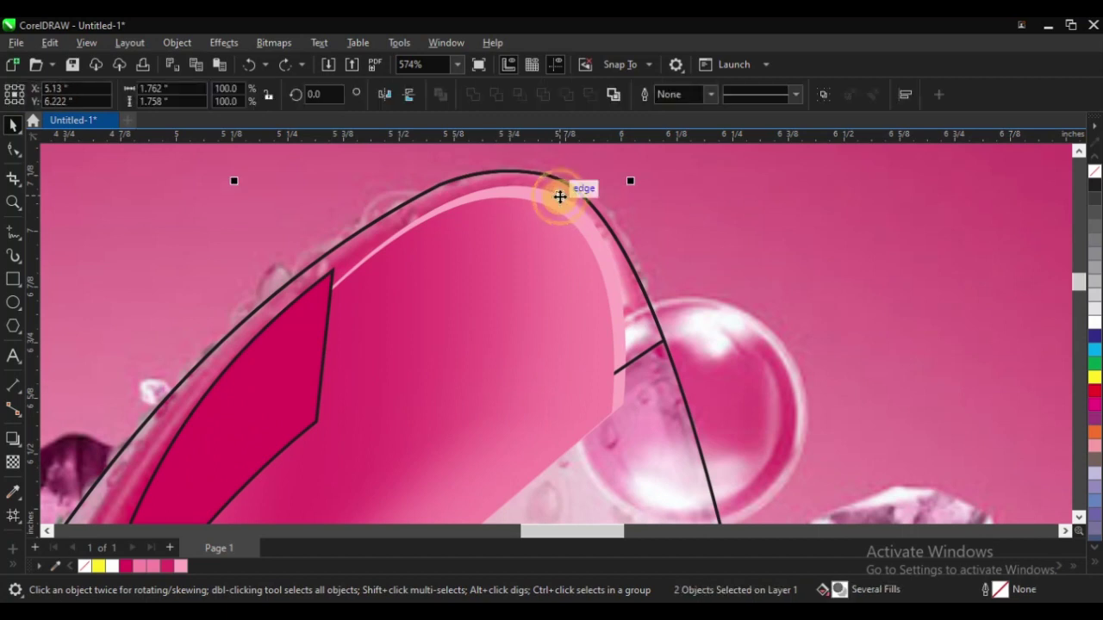
right_click(497, 234)
left_click(603, 364)
left_click(746, 285)
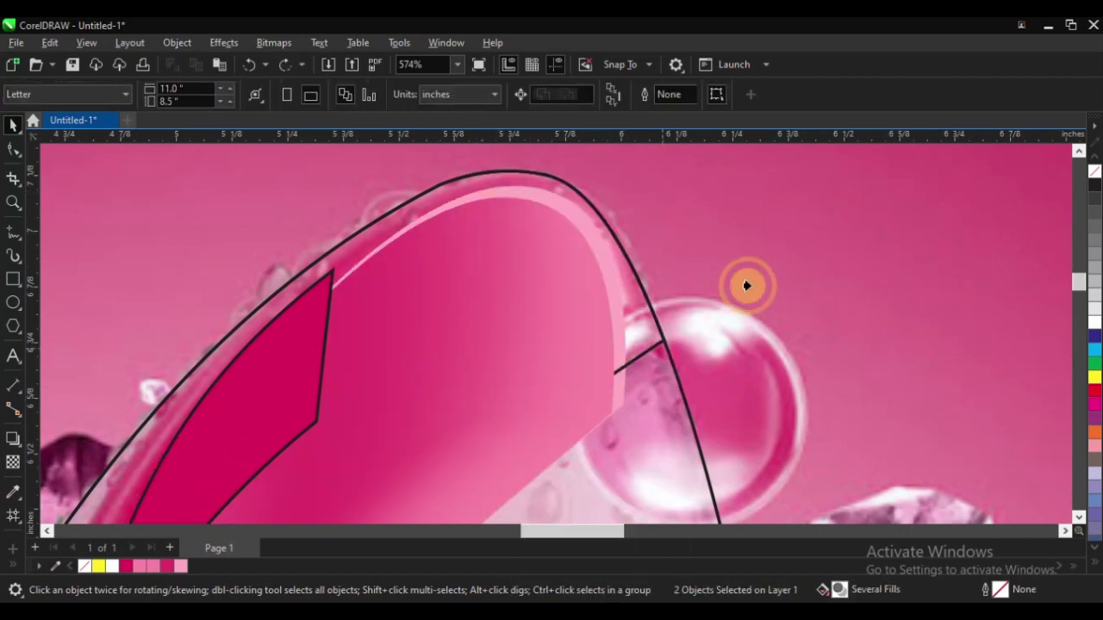
left_click(628, 337)
scroll(591, 236, "down", 5)
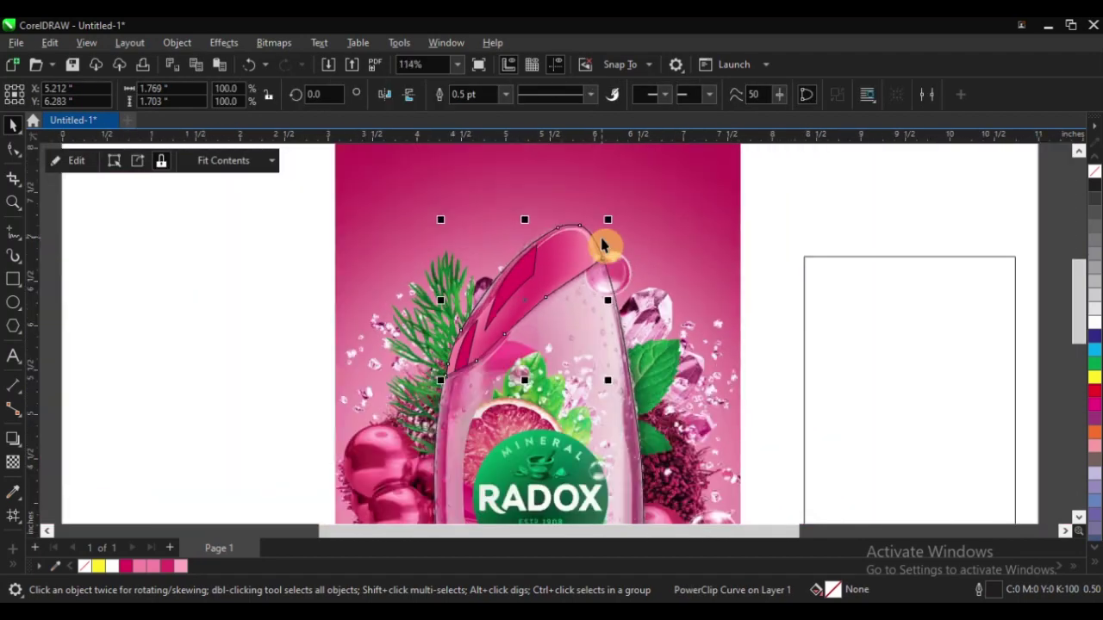
left_click(211, 274)
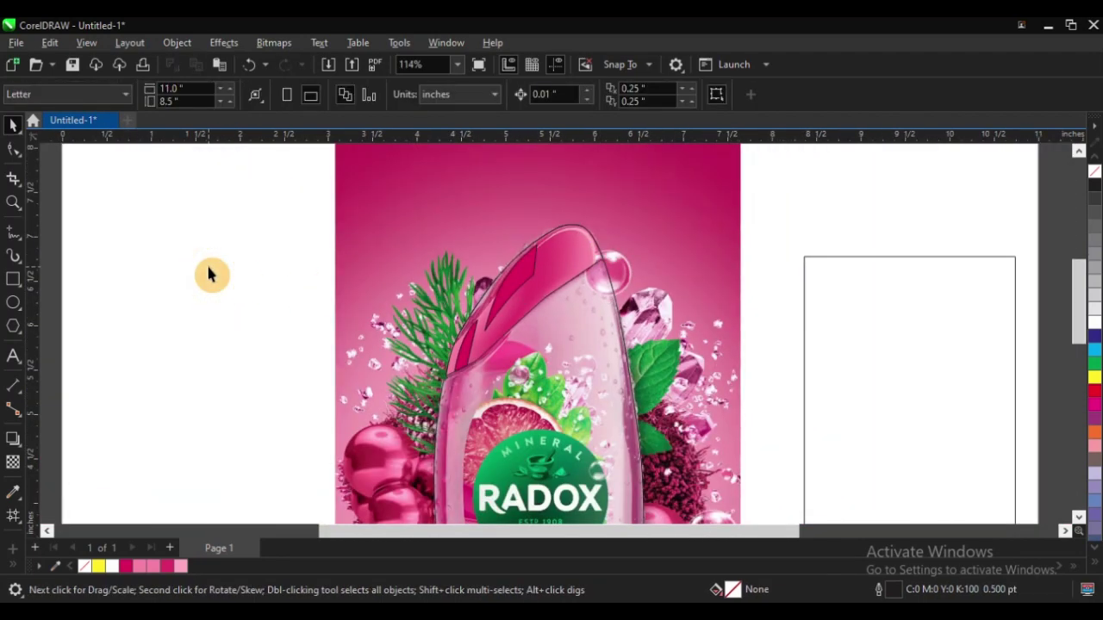
Remove the outlines from the two dark pink shapes on the bottle's upper band
key("z")
left_click(535, 279)
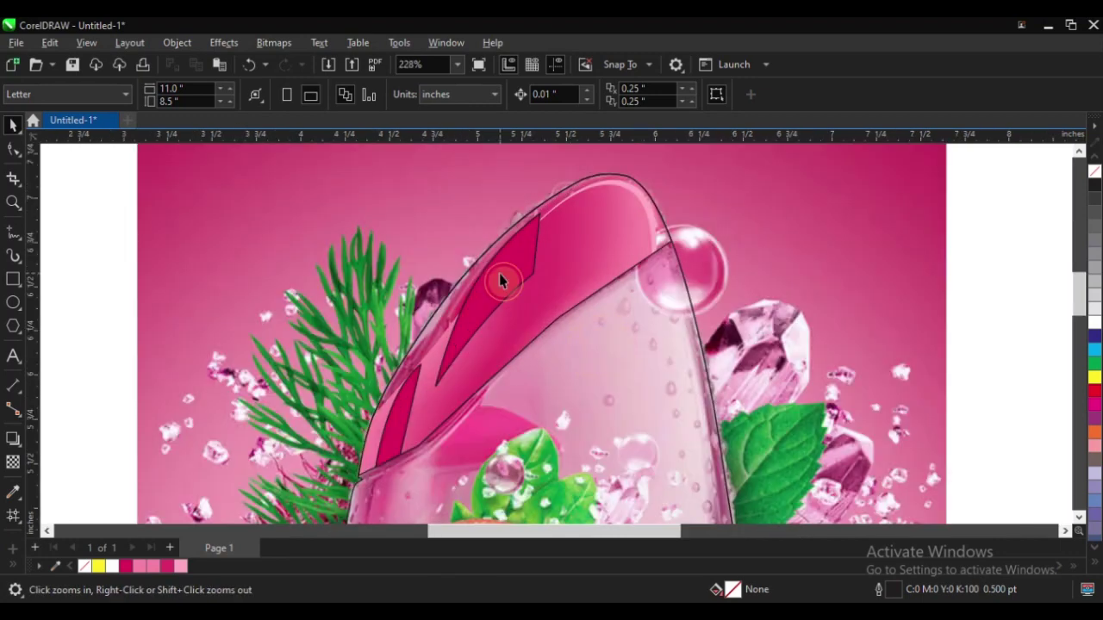
key("space")
left_click(408, 418)
left_click(394, 409, "shift")
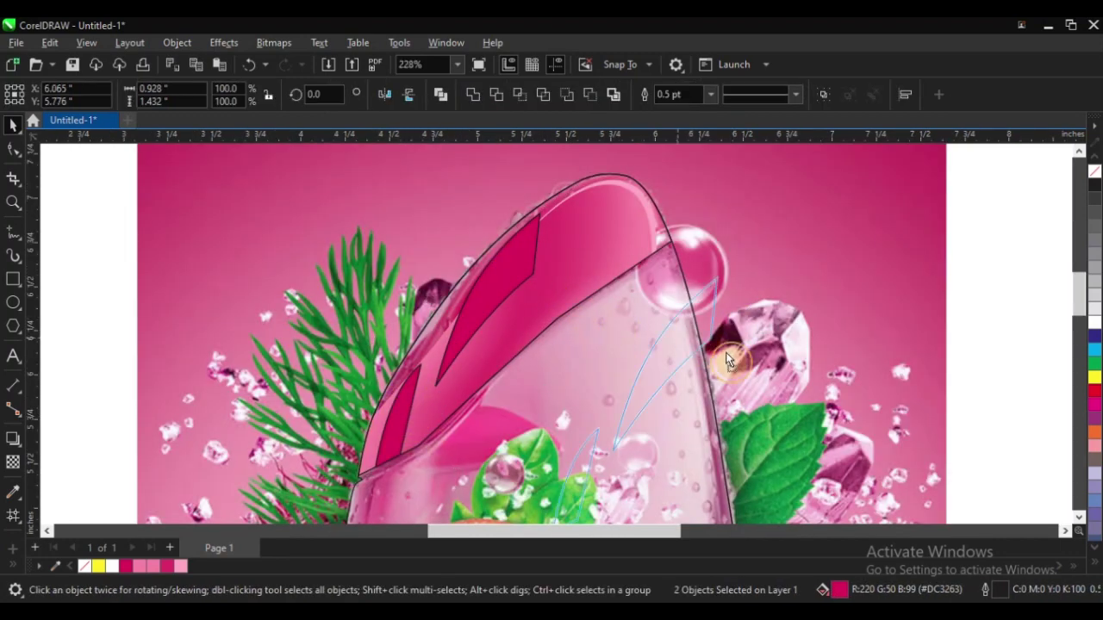
left_click_drag(726, 361, 730, 354)
key("ctrl+z")
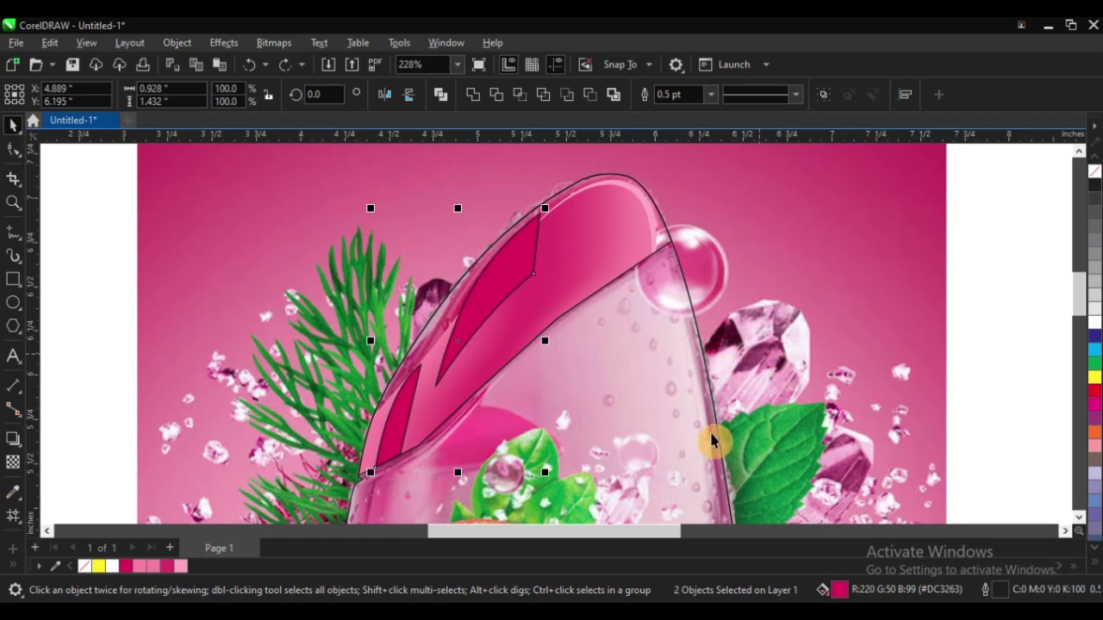
right_click(1095, 175)
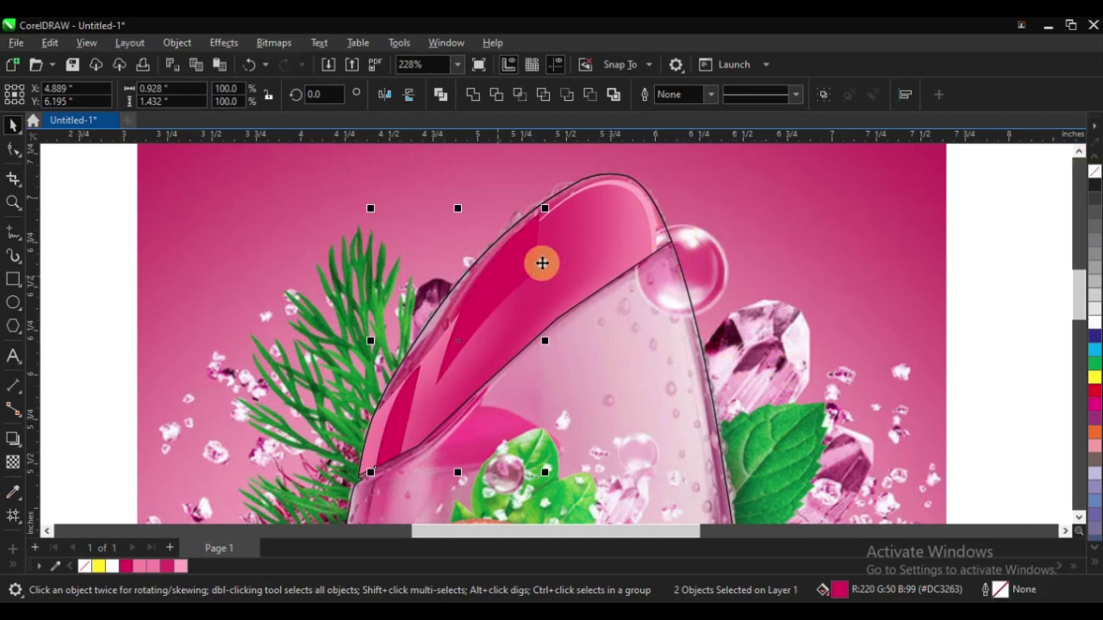
PowerClip the two dark pink shapes inside the bottle's upper band outline and deselect the result
scroll(542, 261, "down", 2)
scroll(537, 260, "up", 2)
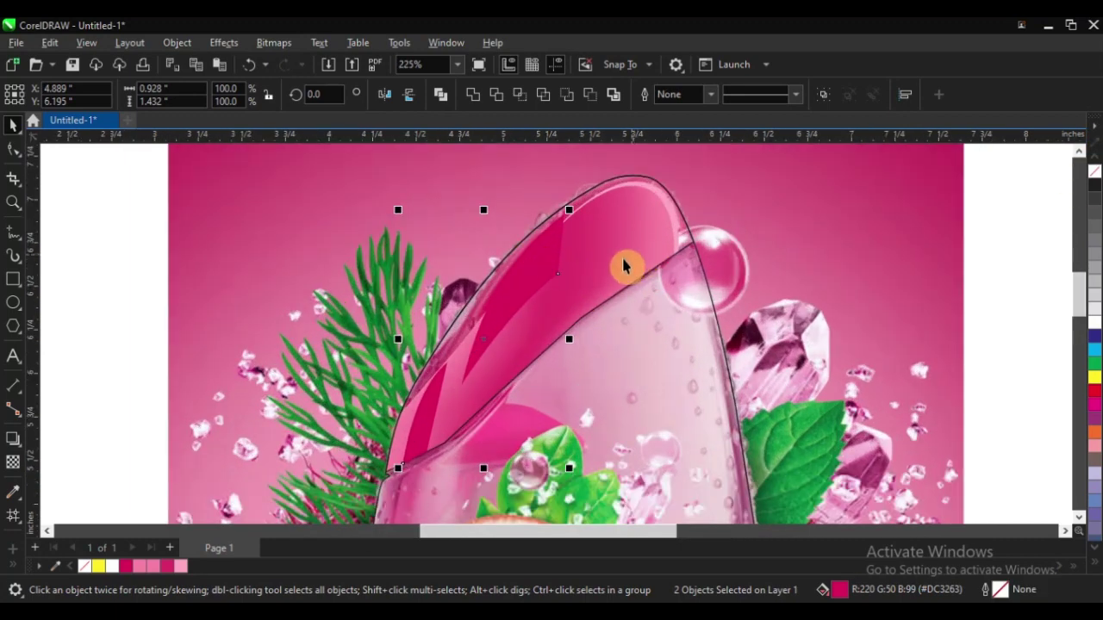
right_click(544, 263)
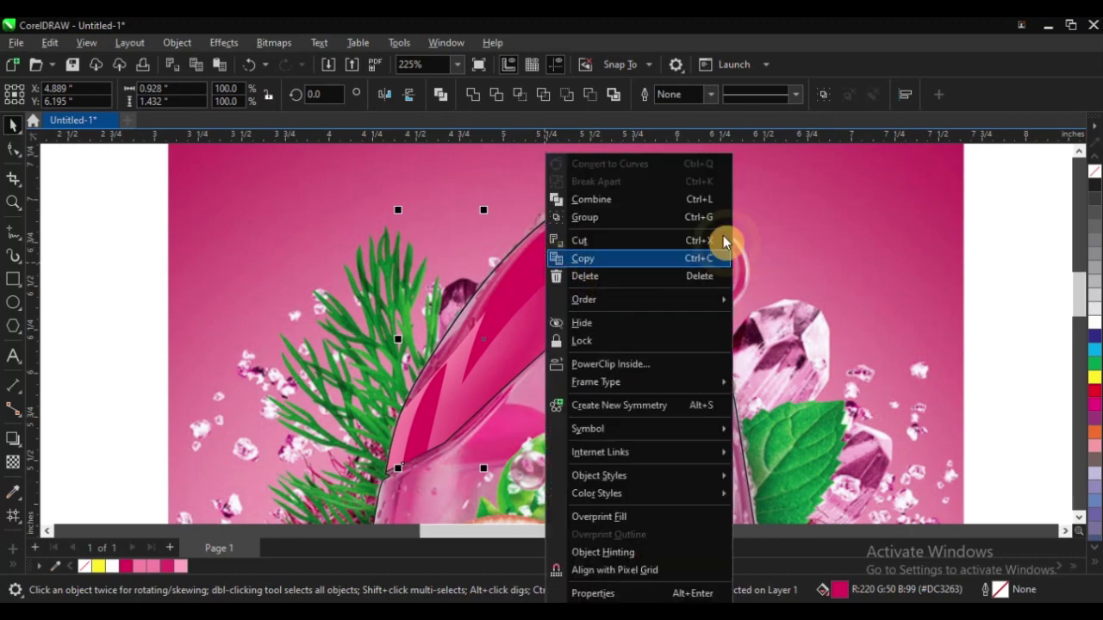
left_click(635, 364)
left_click(625, 233)
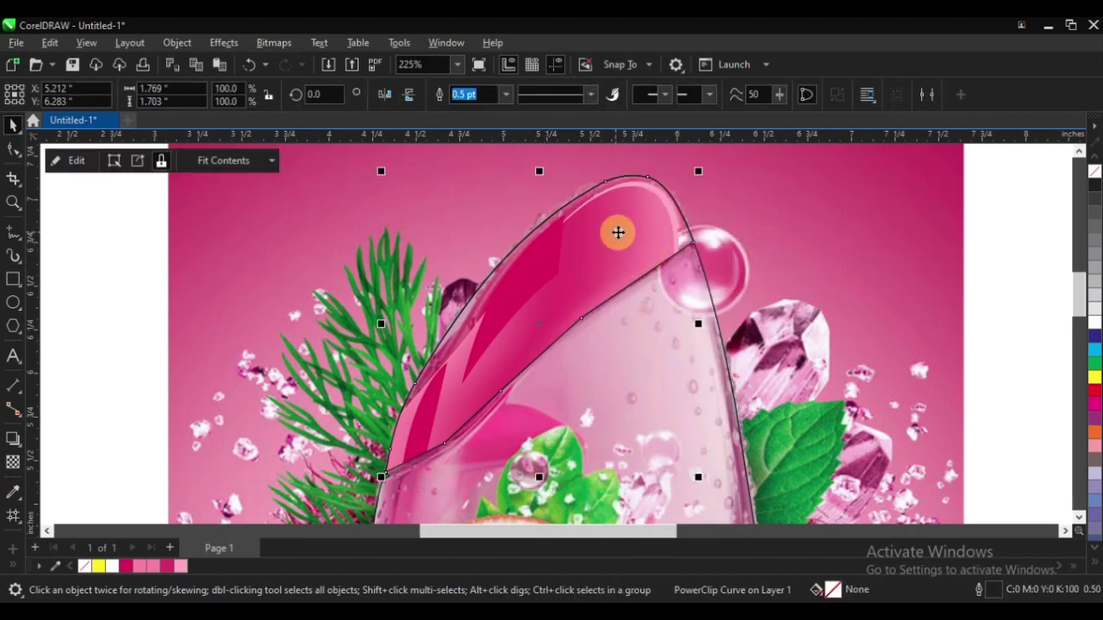
scroll(615, 232, "down", 2)
left_click(243, 259)
scroll(473, 239, "down", 1)
scroll(487, 243, "down", 1)
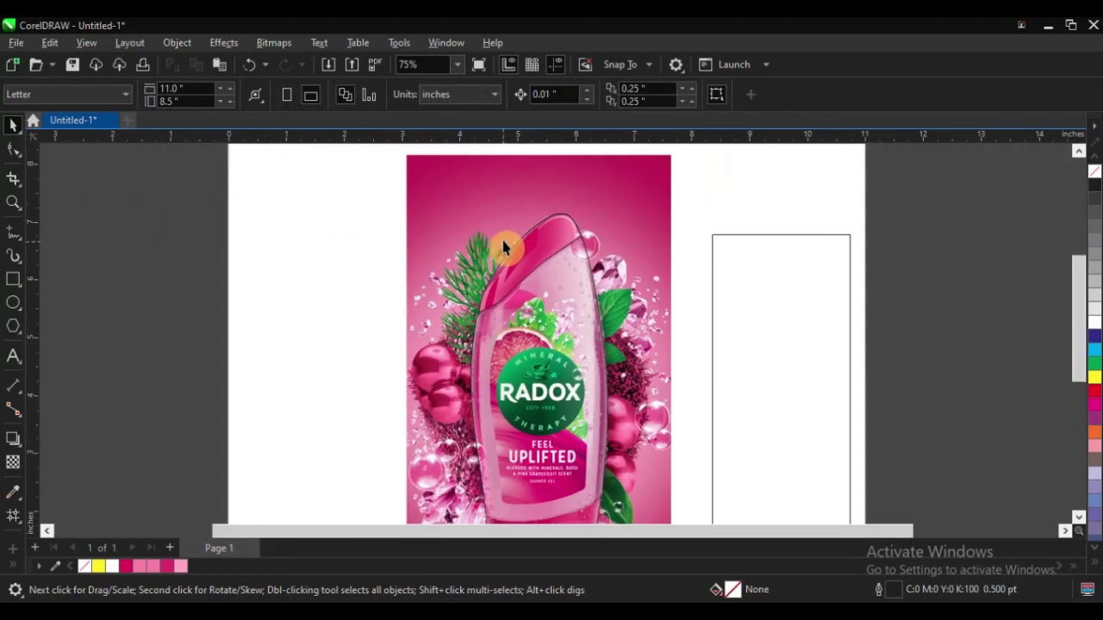
Move the clipped upper band to the left, partly off the bottle in the reference image
key("z")
scroll(502, 246, "down", 3)
scroll(465, 211, "up", 5)
left_click(729, 406)
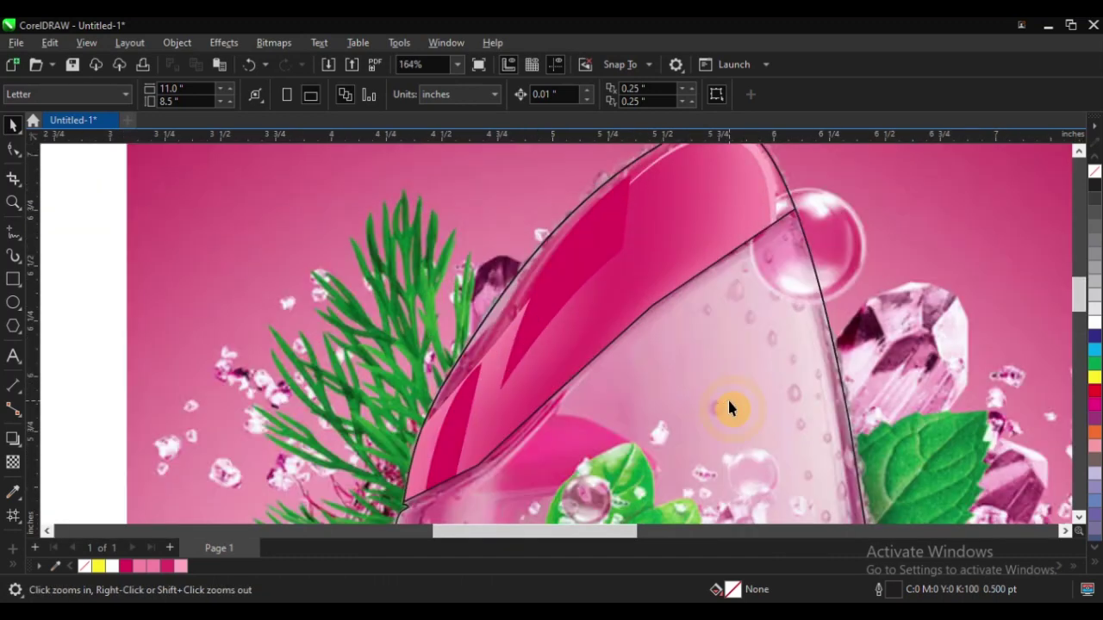
key("space")
left_click(513, 306)
left_click_drag(505, 303, 428, 308)
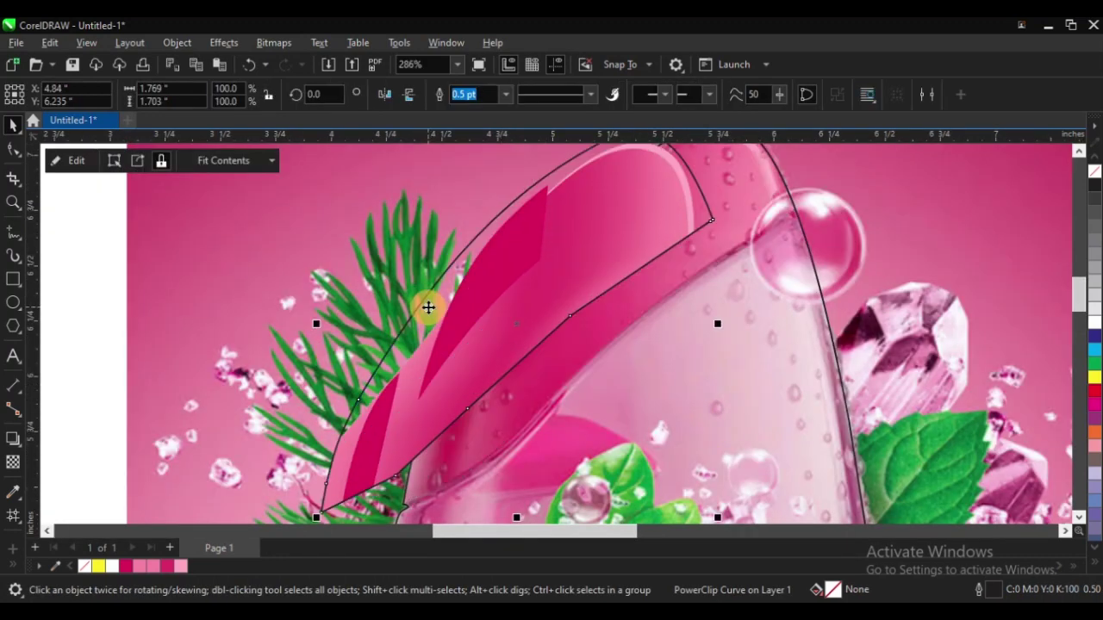
Undo the last move of the clipped upper band
key("ctrl+z")
scroll(463, 350, "down", 1)
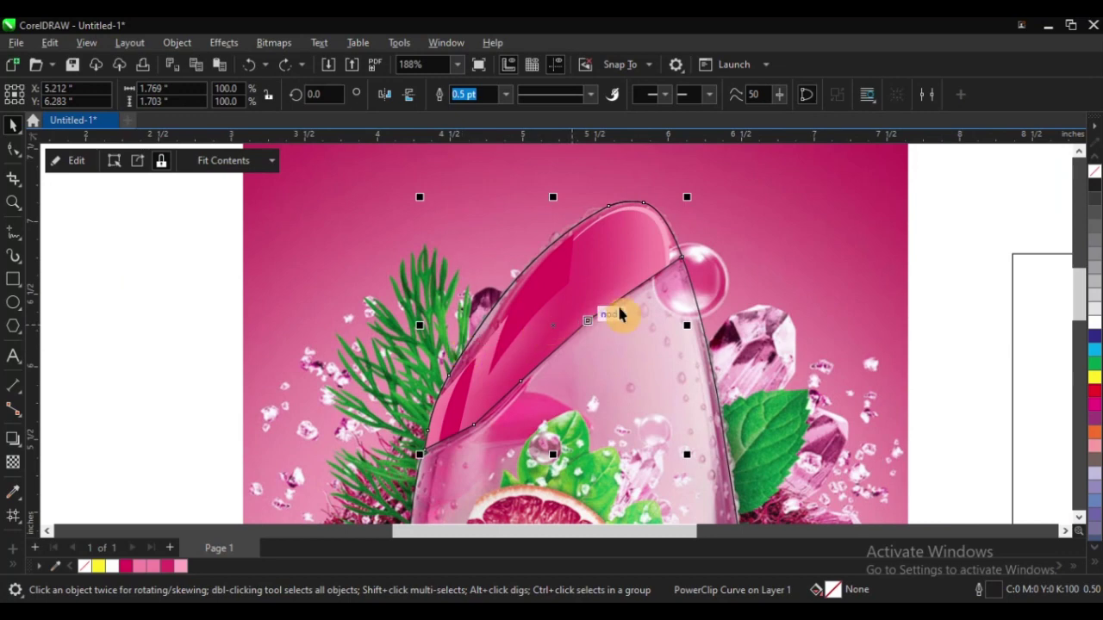
scroll(608, 216, "up", 2)
left_click_drag(608, 216, 636, 238)
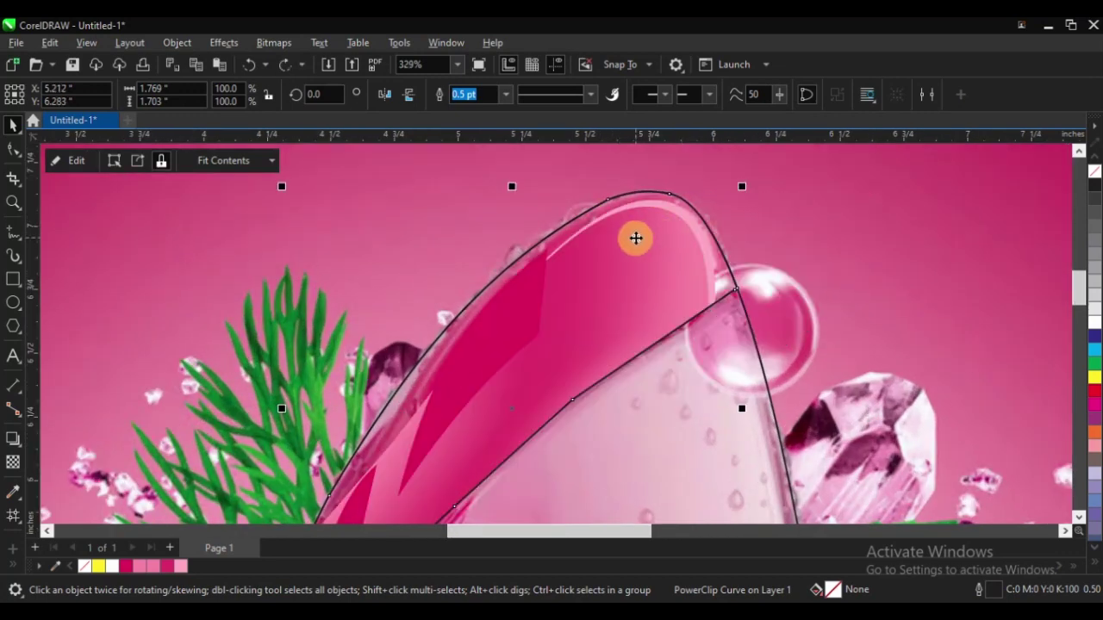
Try to enlarge the mesh-filled band upward and to both sides while it is inside the upper band's PowerClip
scroll(636, 238, "down", 2)
key("m")
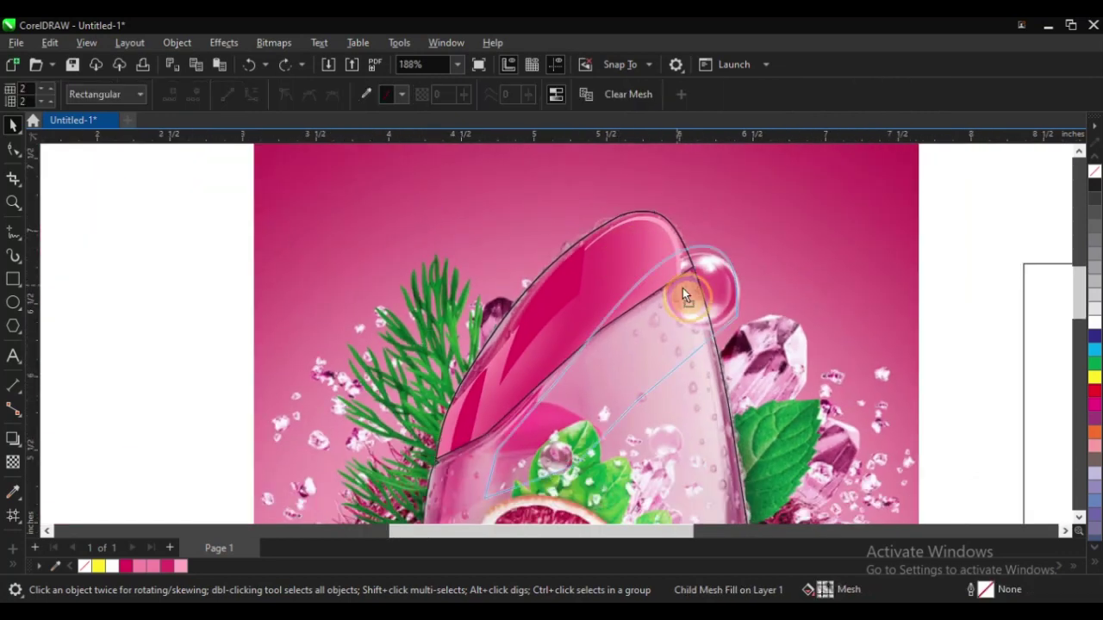
left_click(419, 216)
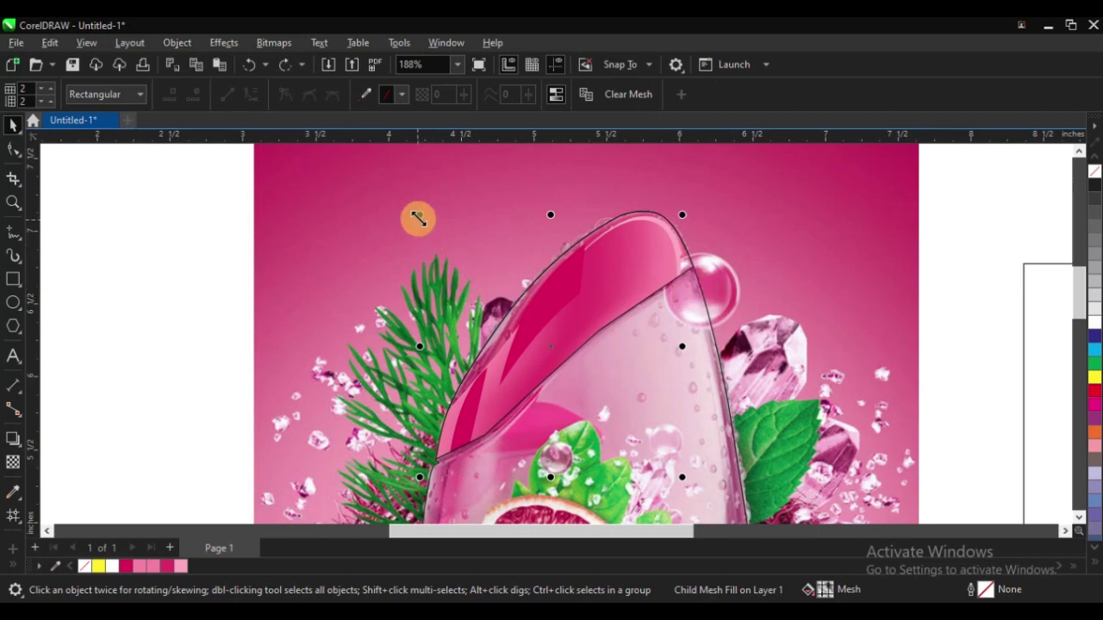
left_click_drag(419, 217, 373, 195)
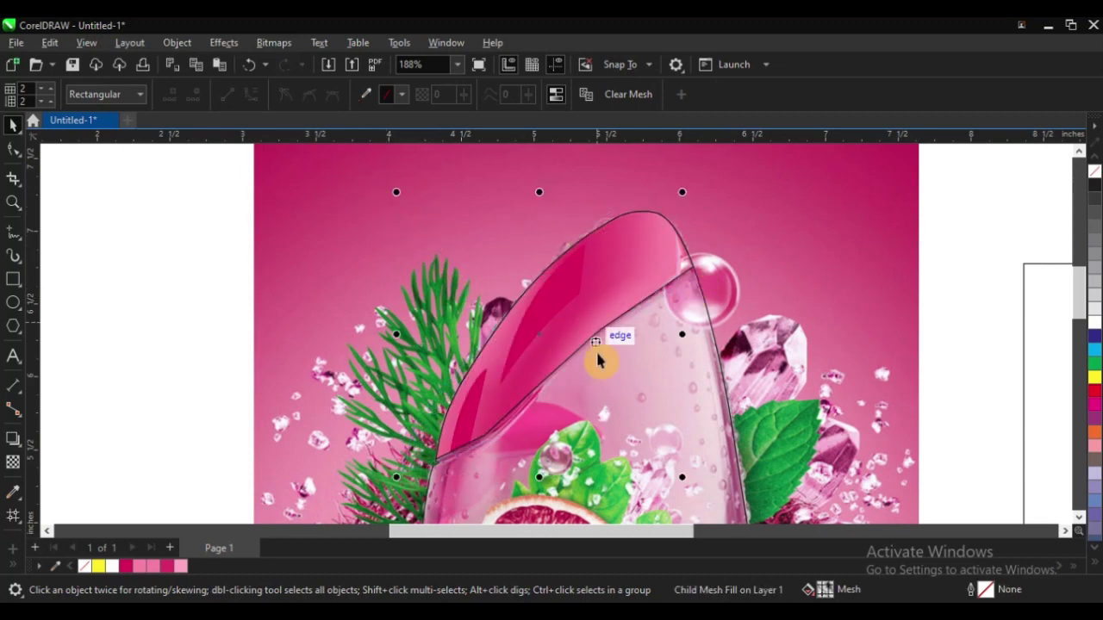
scroll(527, 202, "down", 2)
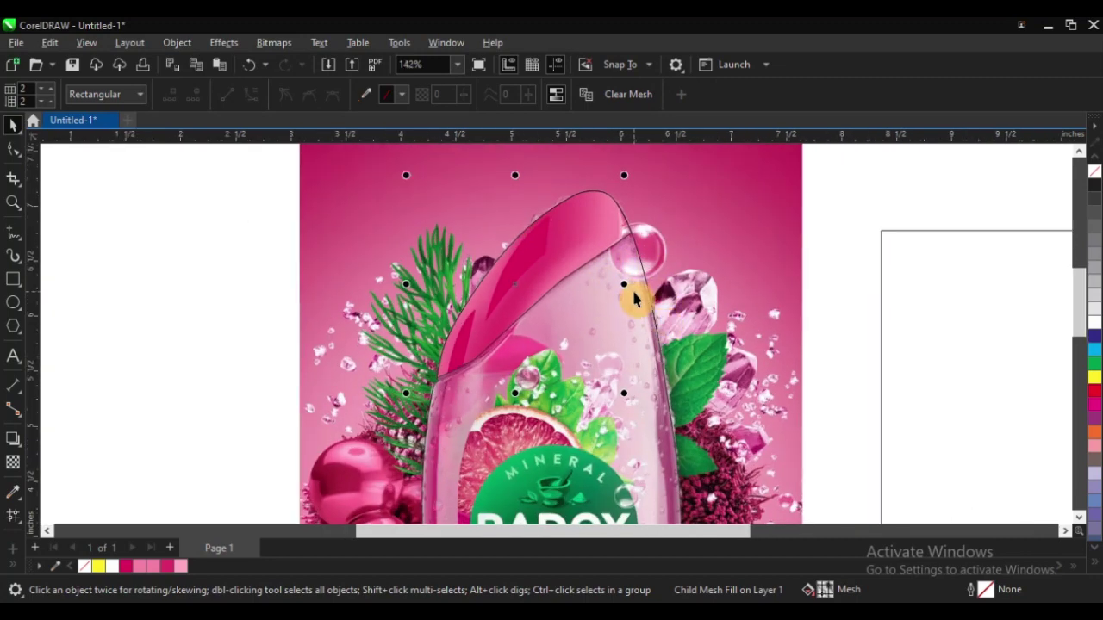
mouse_move(624, 284)
left_mouse_down()
mouse_move(646, 290)
mouse_move(638, 283)
left_mouse_up()
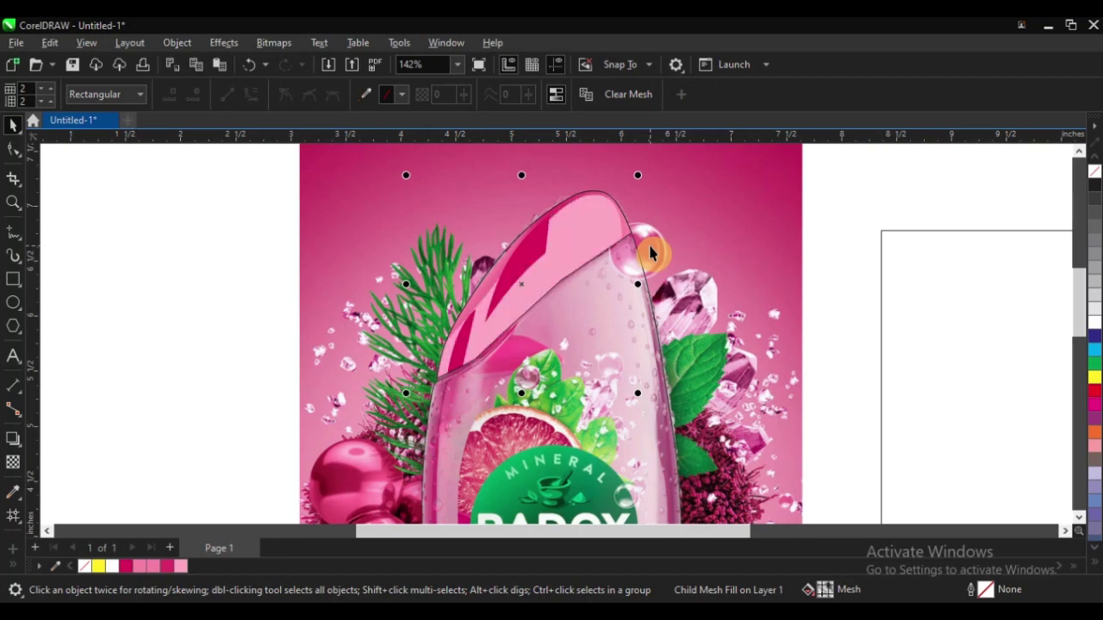
scroll(590, 244, "up", 3)
scroll(582, 252, "down", 2)
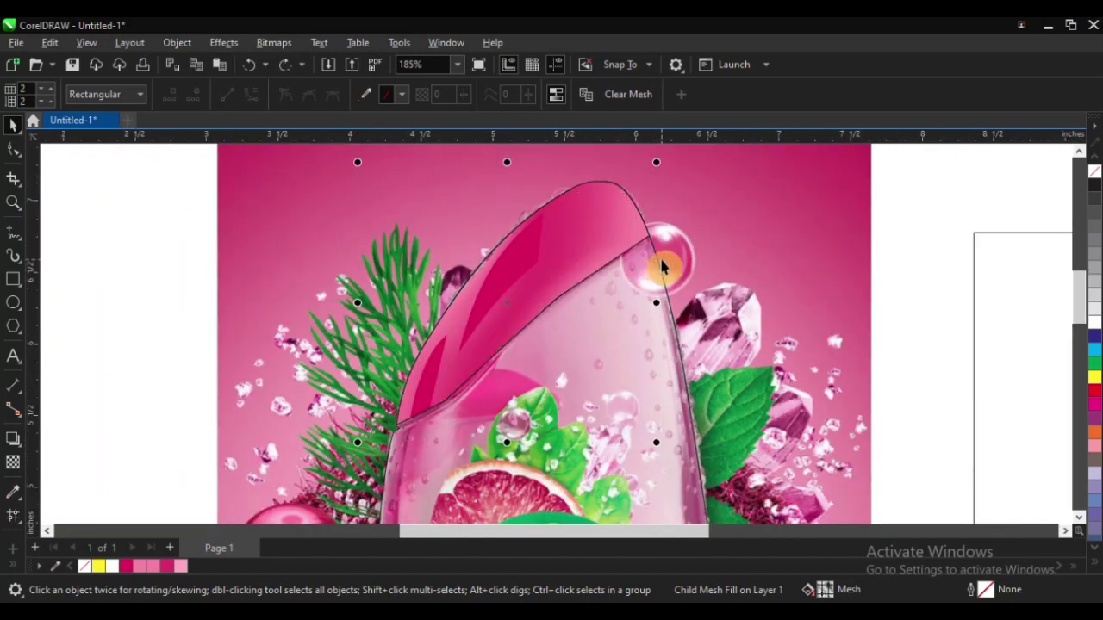
key("ctrl+z")
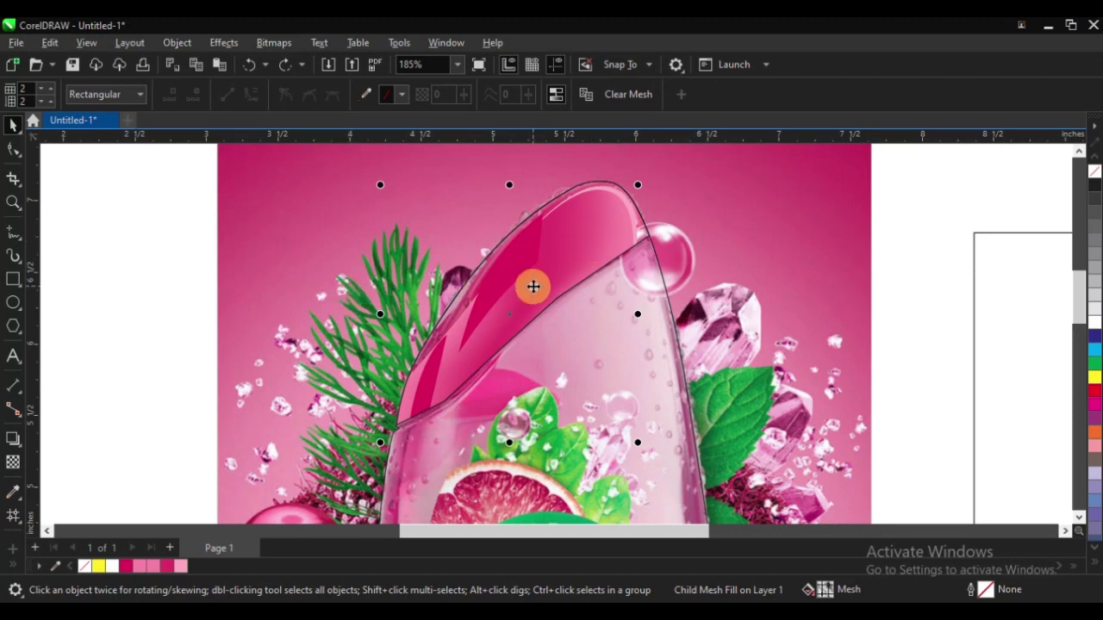
Take the mesh-filled band out of the PowerClip and enlarge it until it extends beyond the bottle's upper band outline
key("ctrl+shift+z")
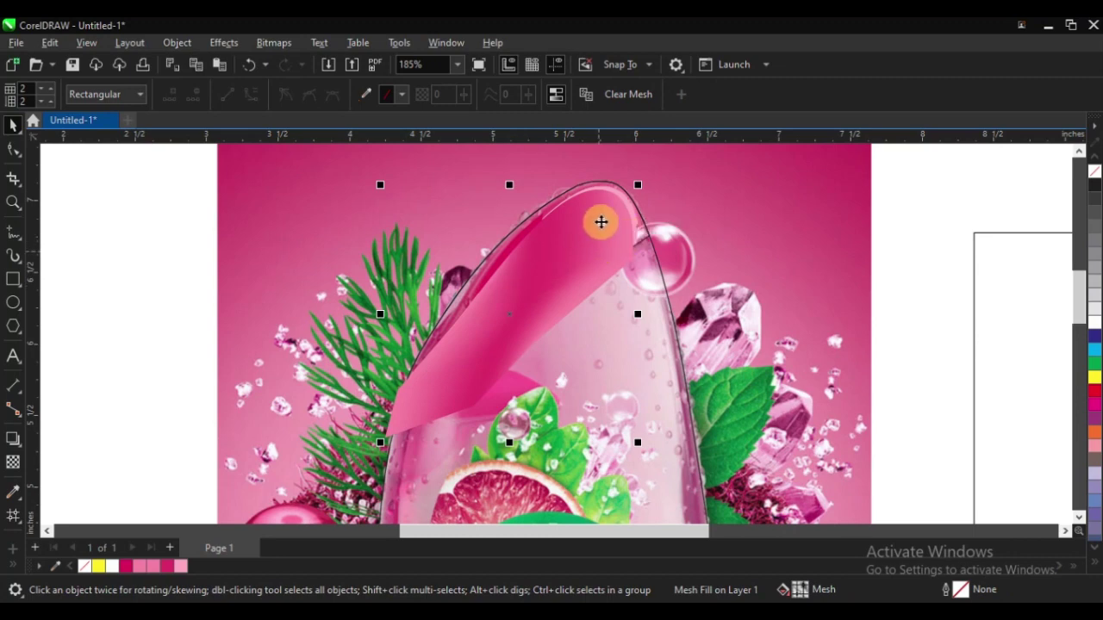
scroll(539, 289, "down", 1)
scroll(604, 193, "up", 2)
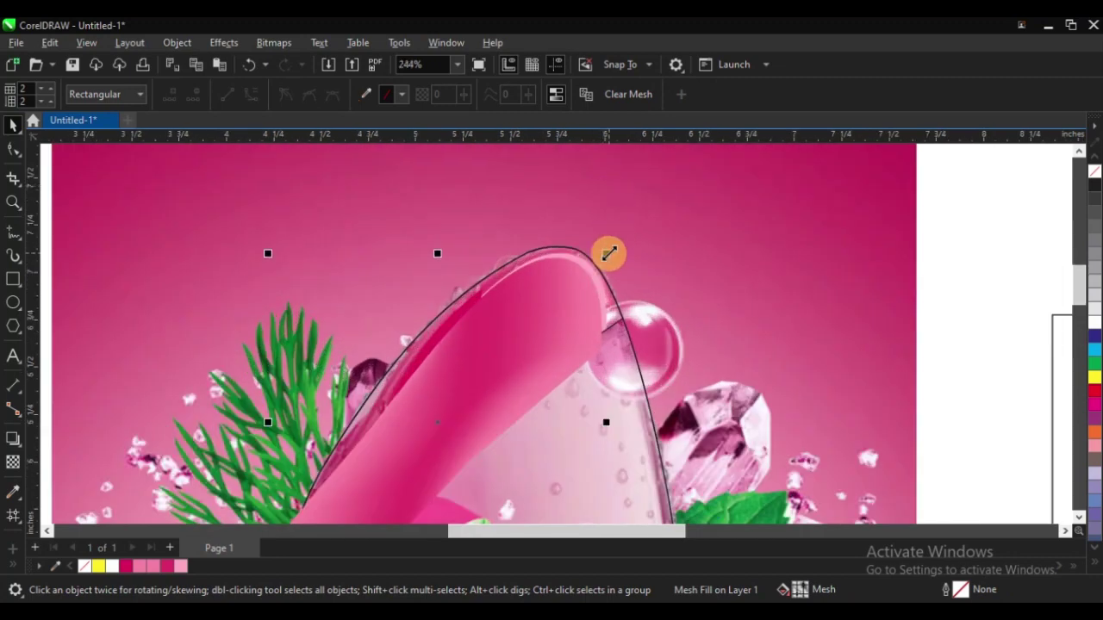
left_click_drag(611, 250, 635, 234)
scroll(598, 229, "down", 2)
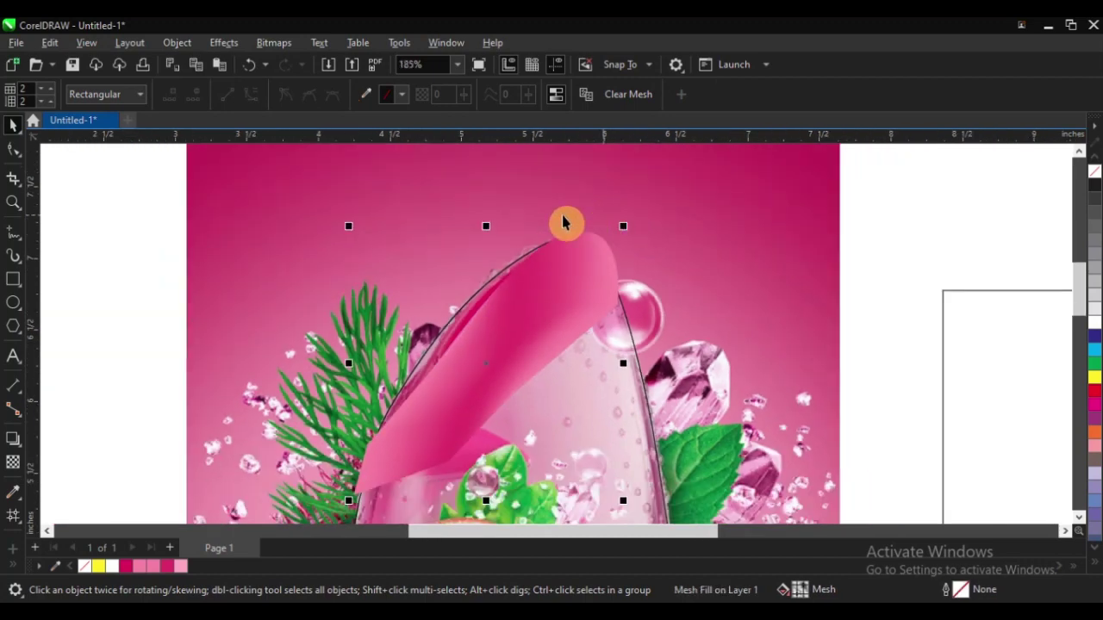
left_click_drag(350, 227, 324, 207)
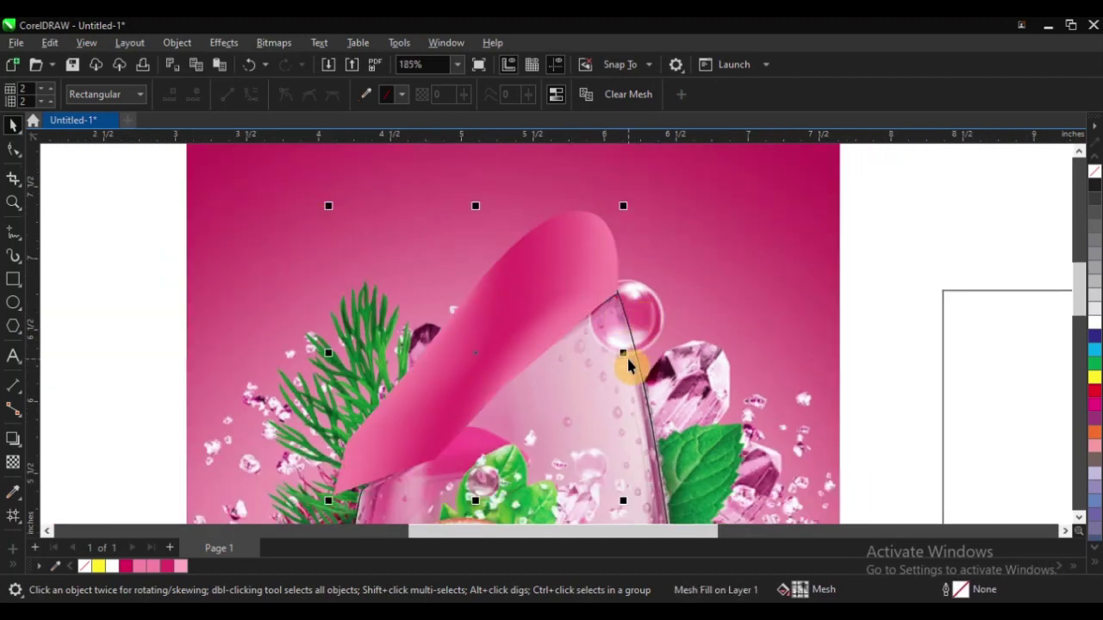
left_click_drag(627, 352, 631, 353)
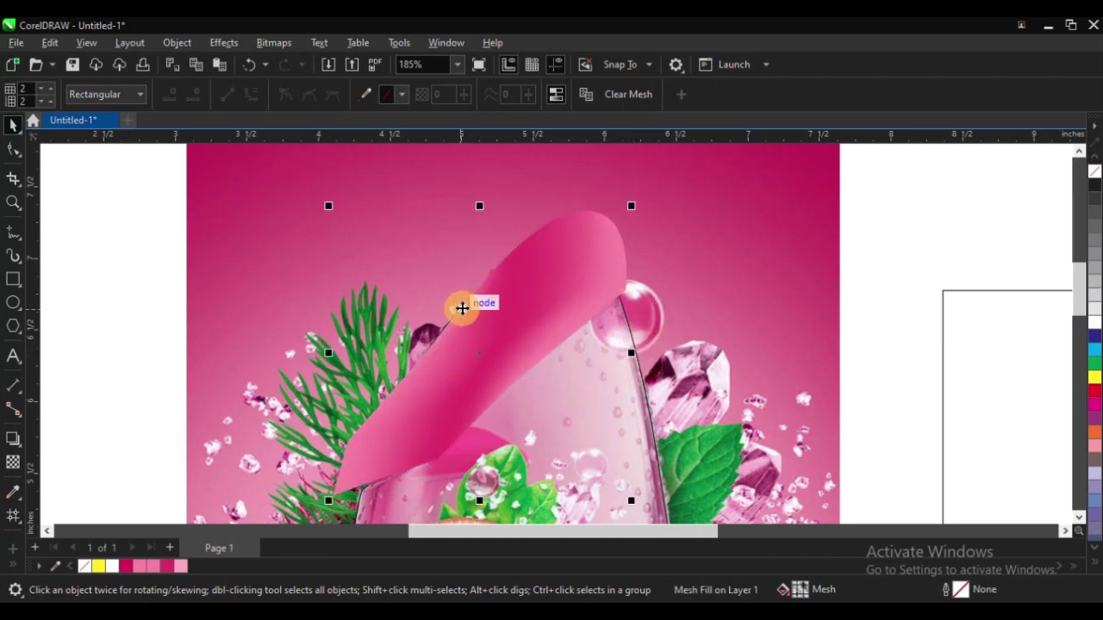
left_click_drag(329, 207, 317, 204)
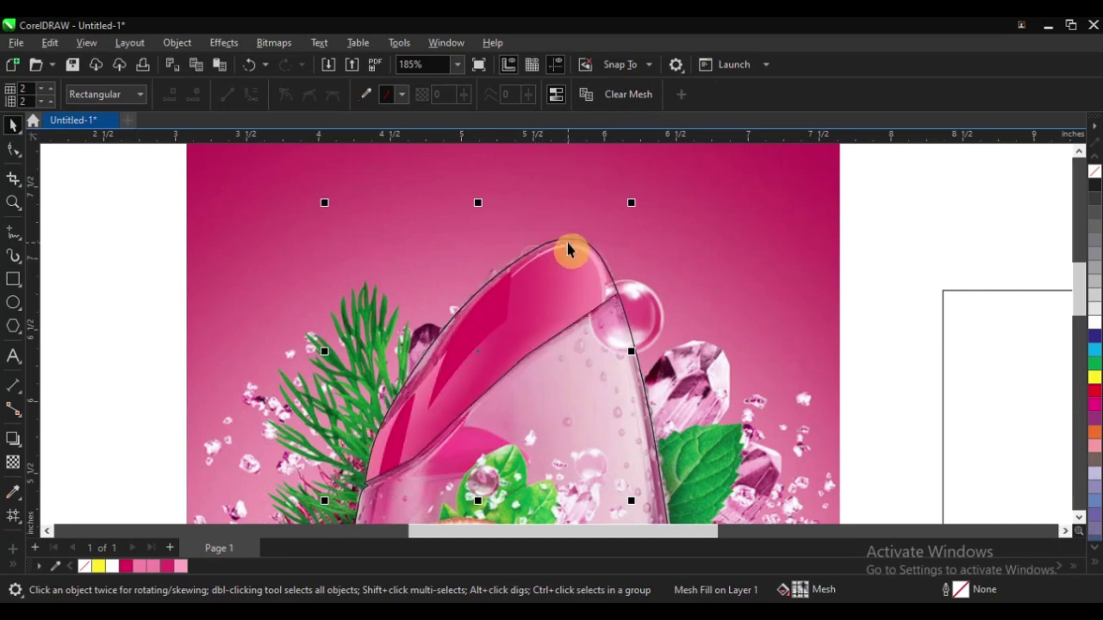
Move the enlarged mesh-filled band slightly to the left and PowerClip it inside the bottle's upper band outline
left_click_drag(664, 273, 603, 276)
scroll(611, 283, "up", 3)
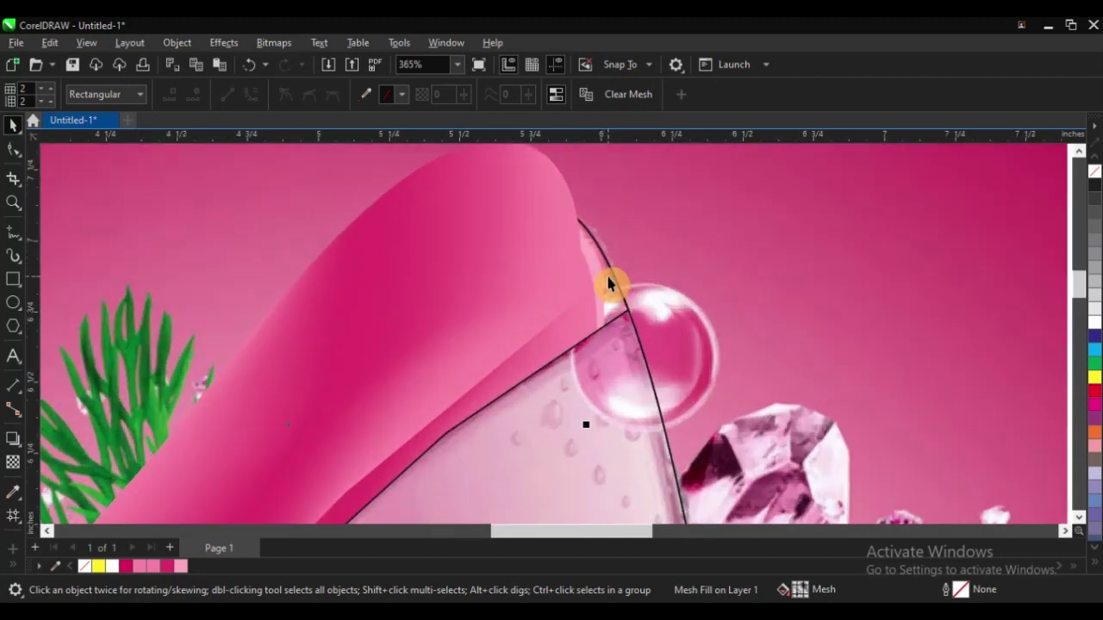
right_click(522, 236)
left_click(629, 323)
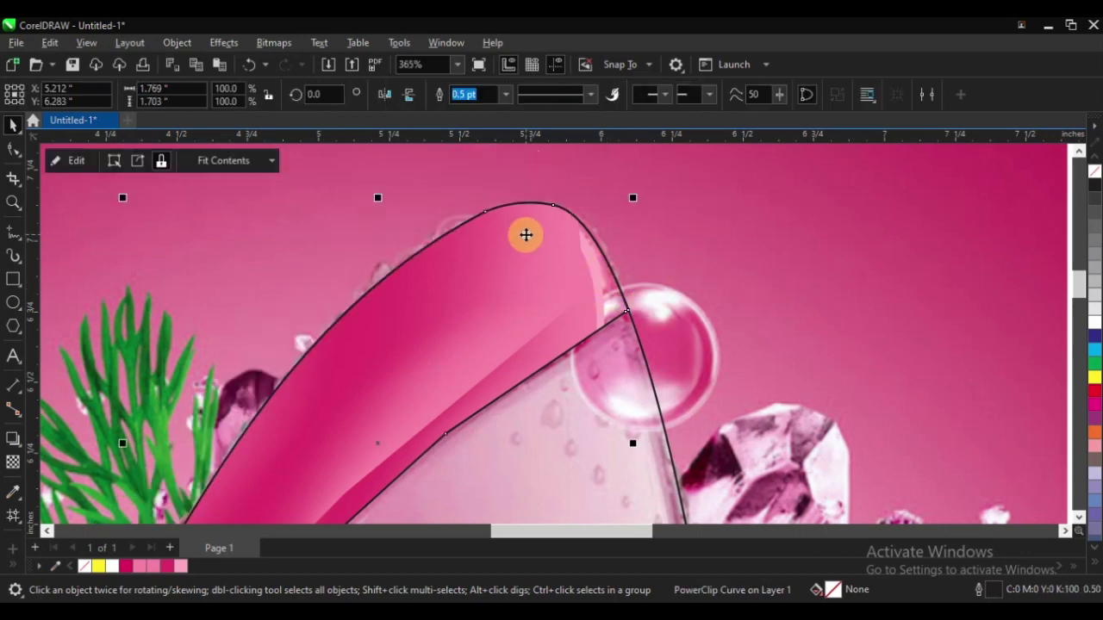
Reposition the clipped mesh-filled band to fill the whole outline, place it behind the dark pink shapes, and deselect it
left_click(512, 242, "ctrl")
left_click_drag(518, 243, 559, 271)
scroll(552, 224, "down", 3)
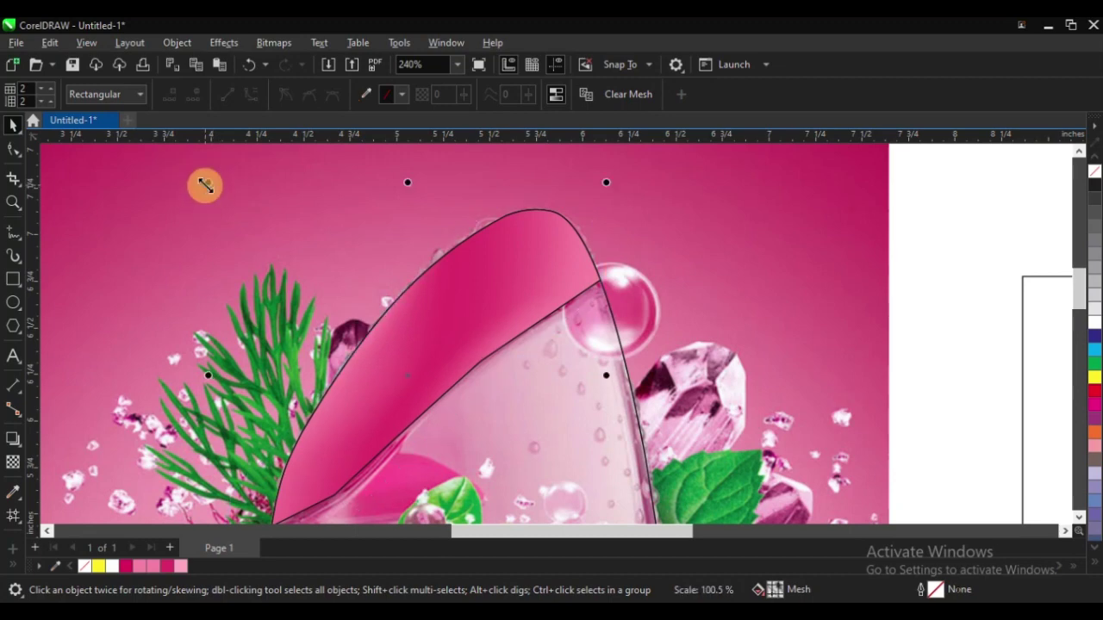
scroll(427, 214, "down", 3)
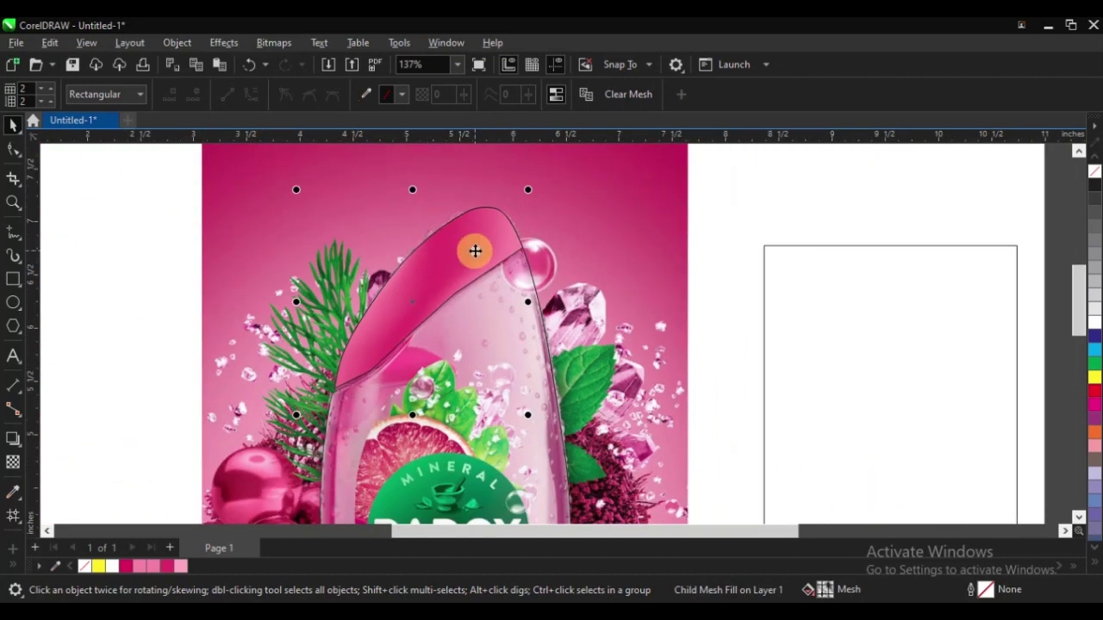
scroll(450, 243, "up", 3)
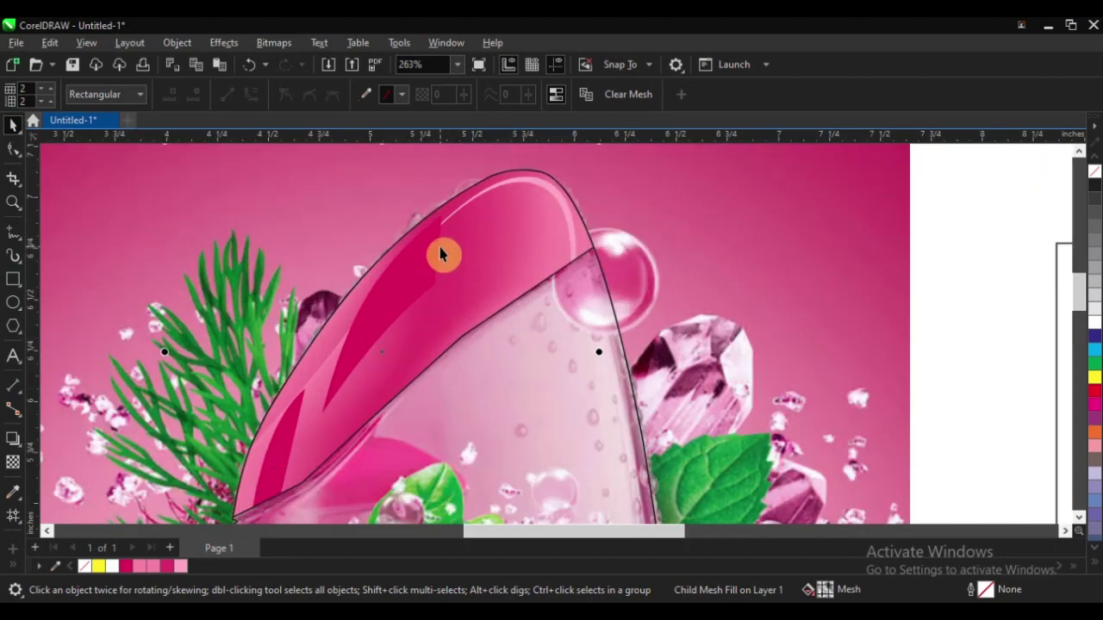
scroll(611, 214, "down", 3)
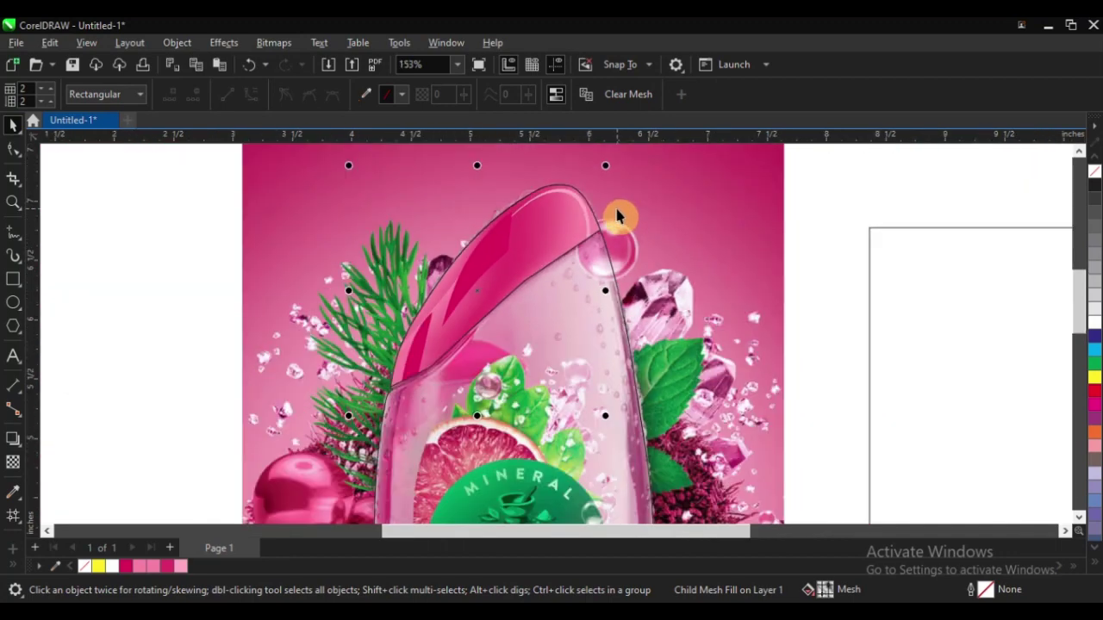
scroll(612, 215, "down", 2)
left_click(394, 239)
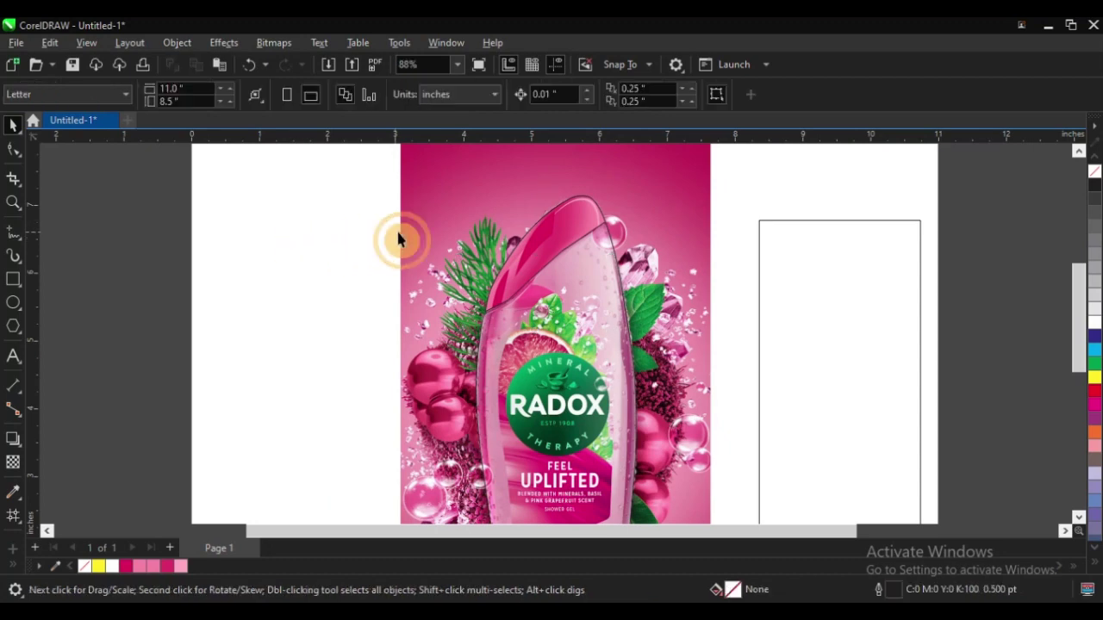
Examine the bottle's side edges, label border and dark pink base in the reference image
scroll(396, 231, "down", 2)
key("z")
left_click(606, 454)
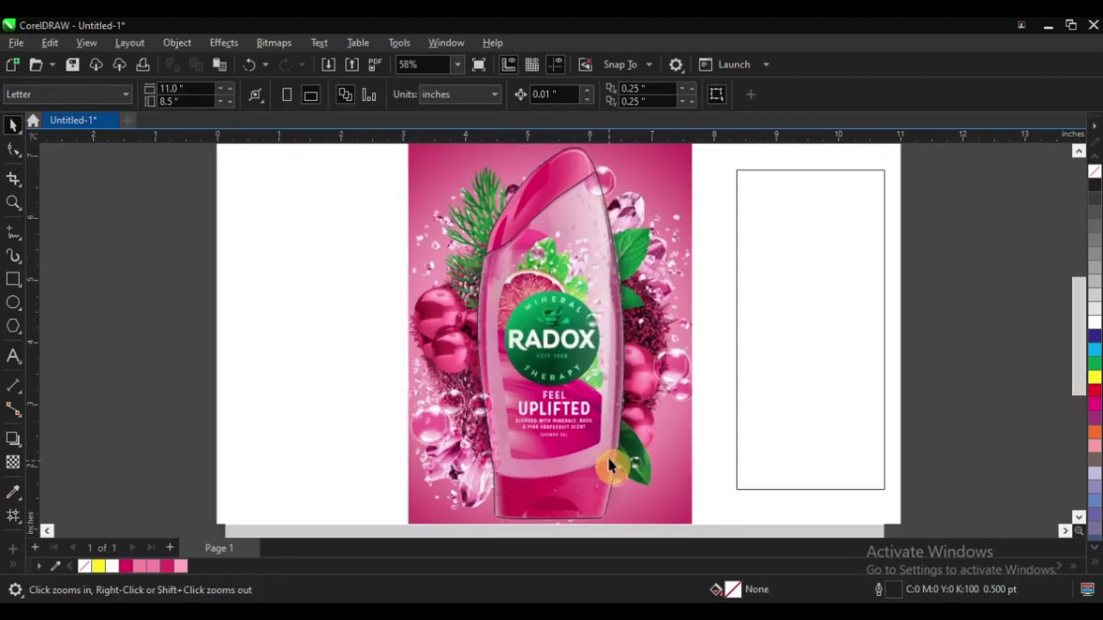
left_click(526, 394)
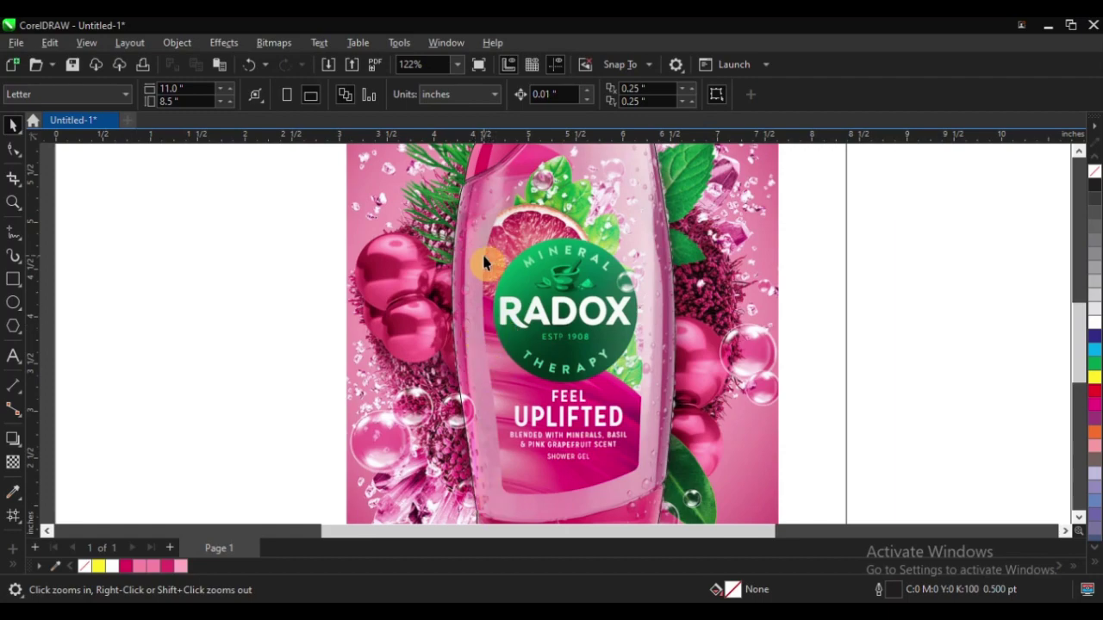
scroll(497, 172, "up", 3)
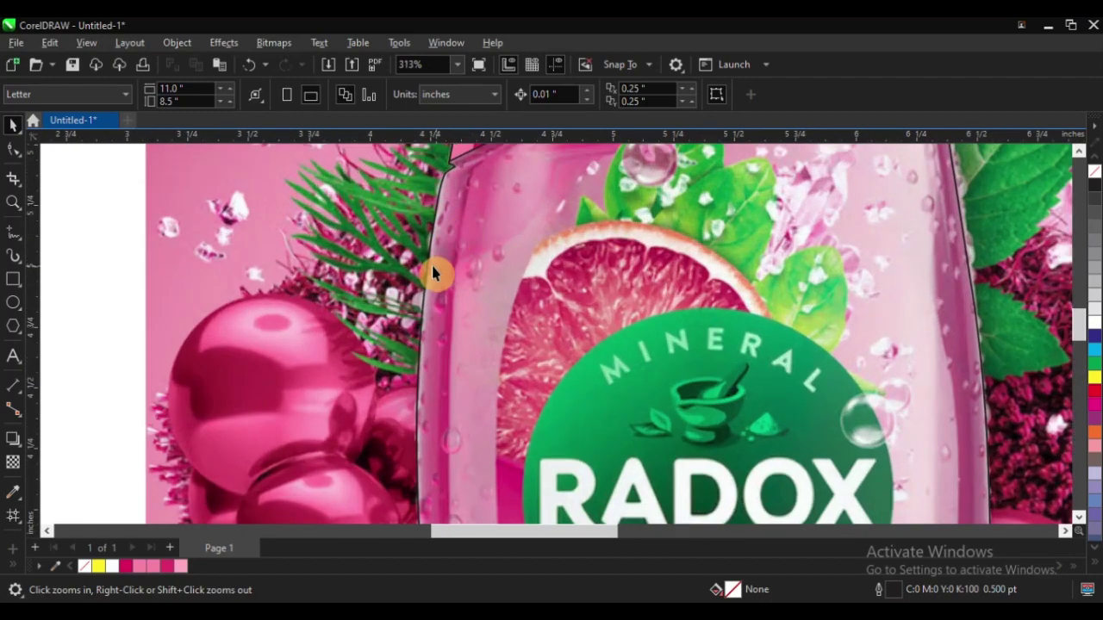
scroll(434, 273, "down", 4)
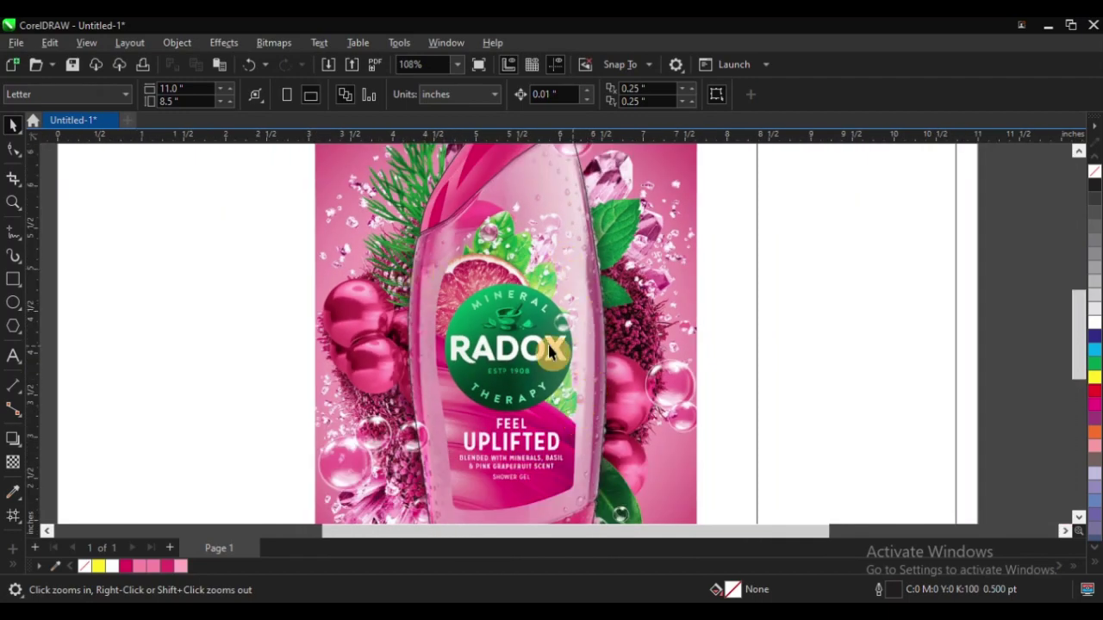
scroll(549, 351, "down", 2)
scroll(486, 491, "up", 4)
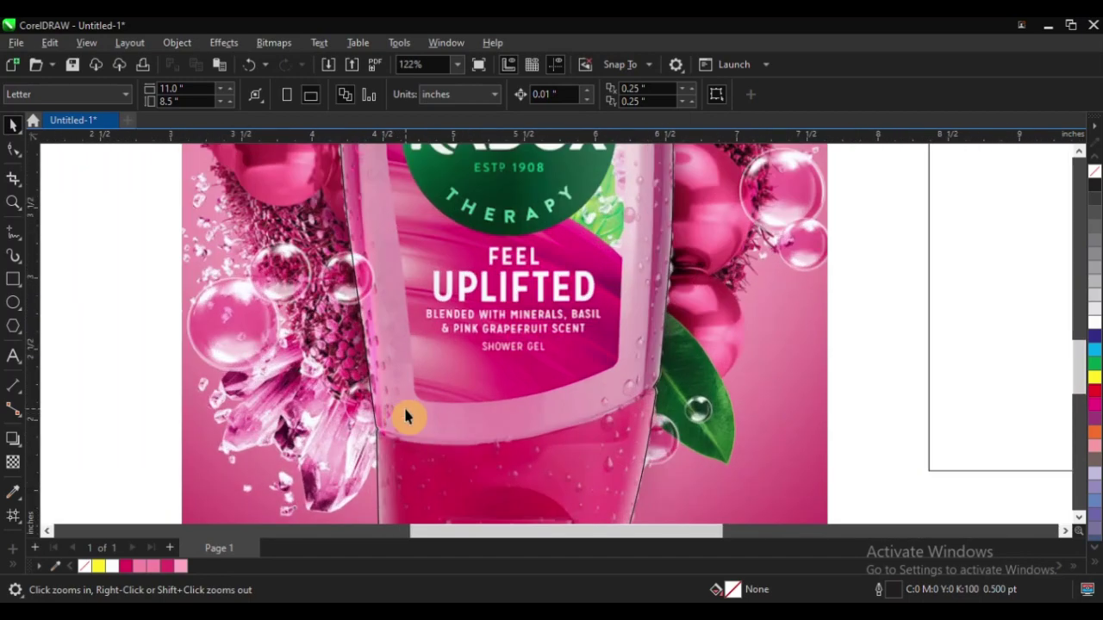
scroll(398, 444, "down", 3)
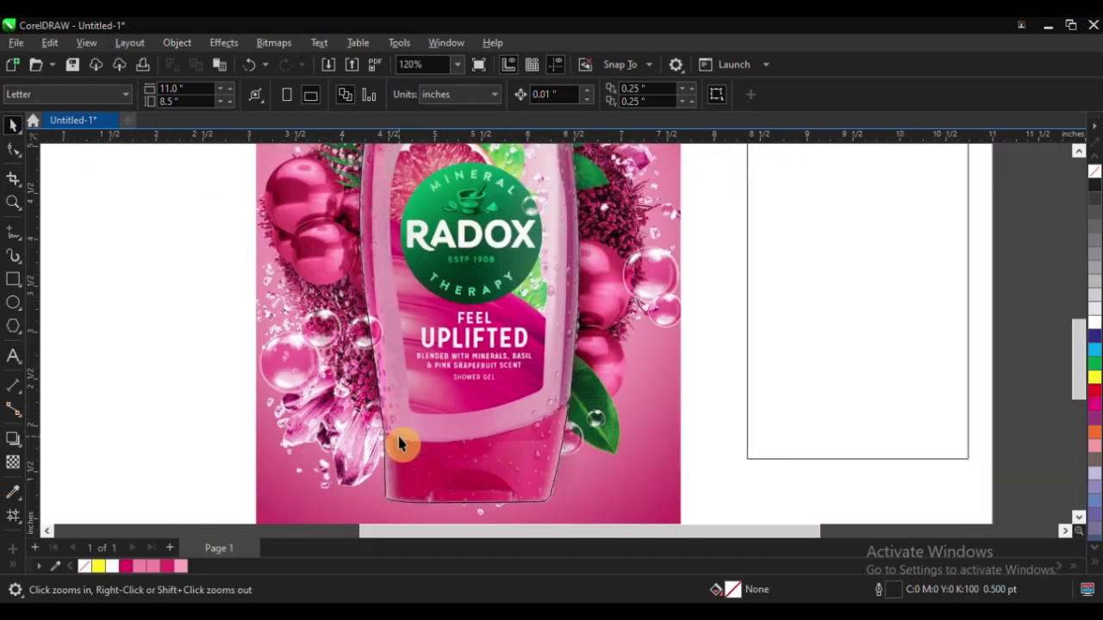
scroll(411, 435, "up", 5)
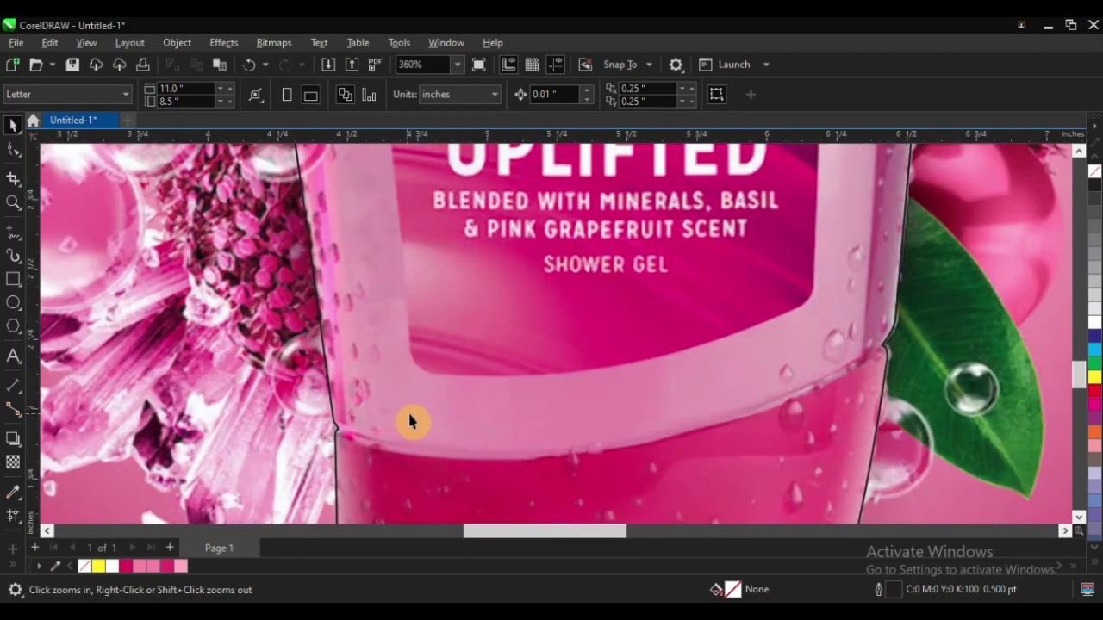
scroll(431, 319, "down", 2)
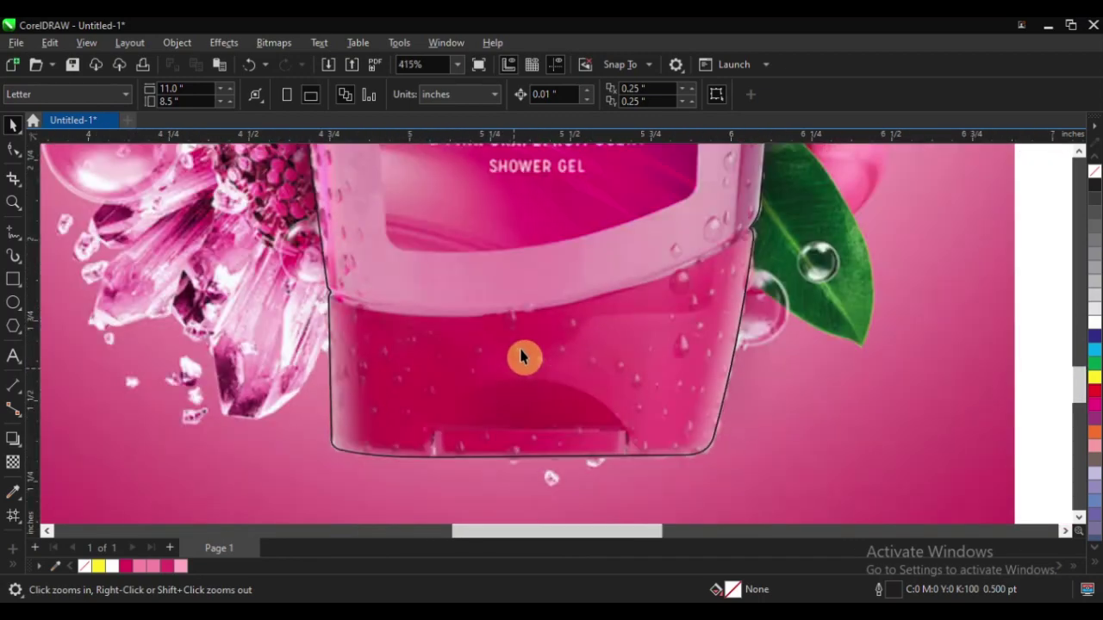
scroll(529, 426, "up", 3)
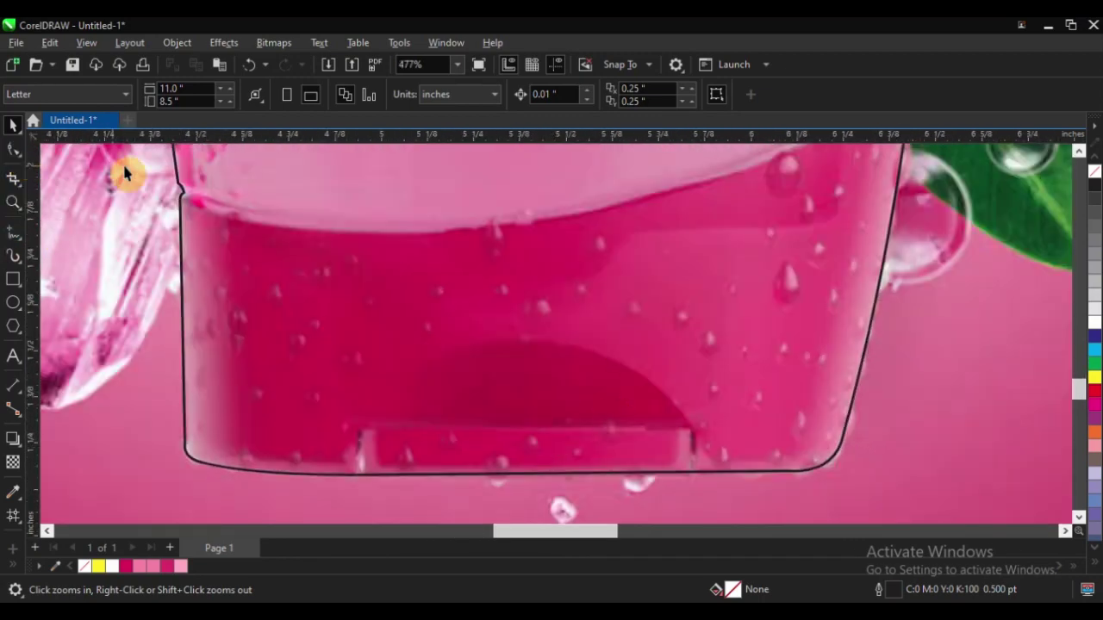
Draw a closed triangle about 0.92 by 0.24 inches over the dark arched shape on the bottle's base
key("F5")
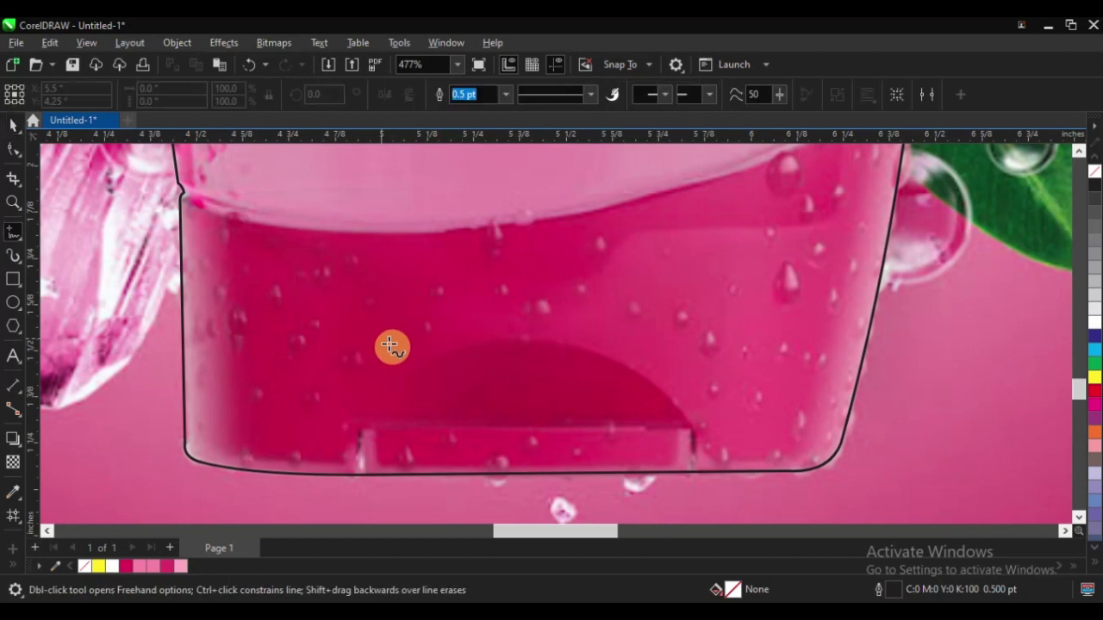
left_click(356, 416)
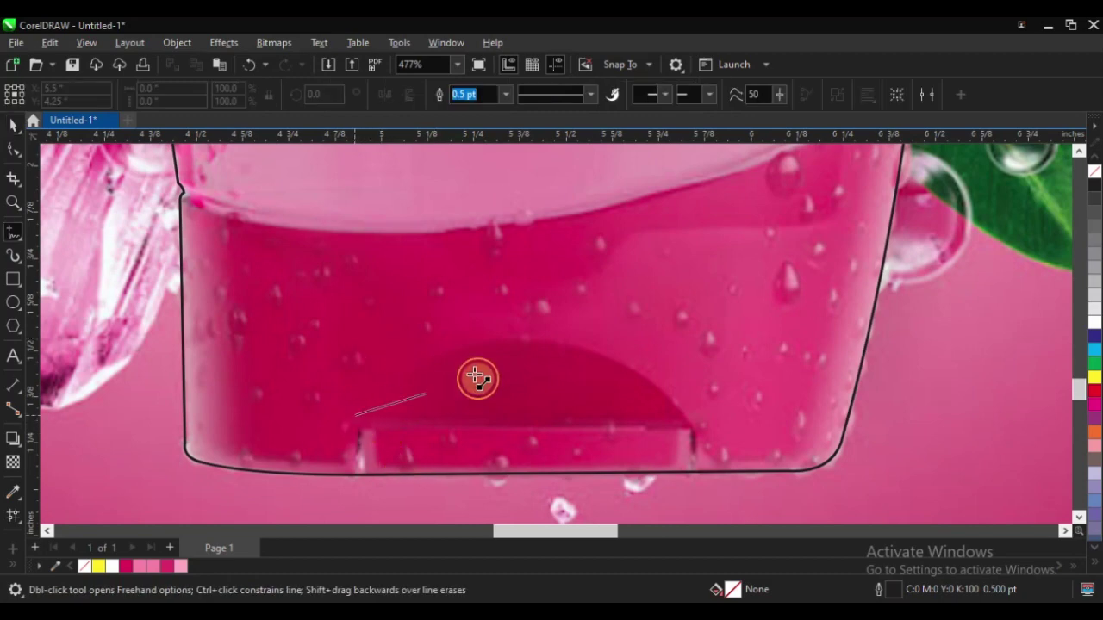
left_click(520, 338)
left_click(696, 430)
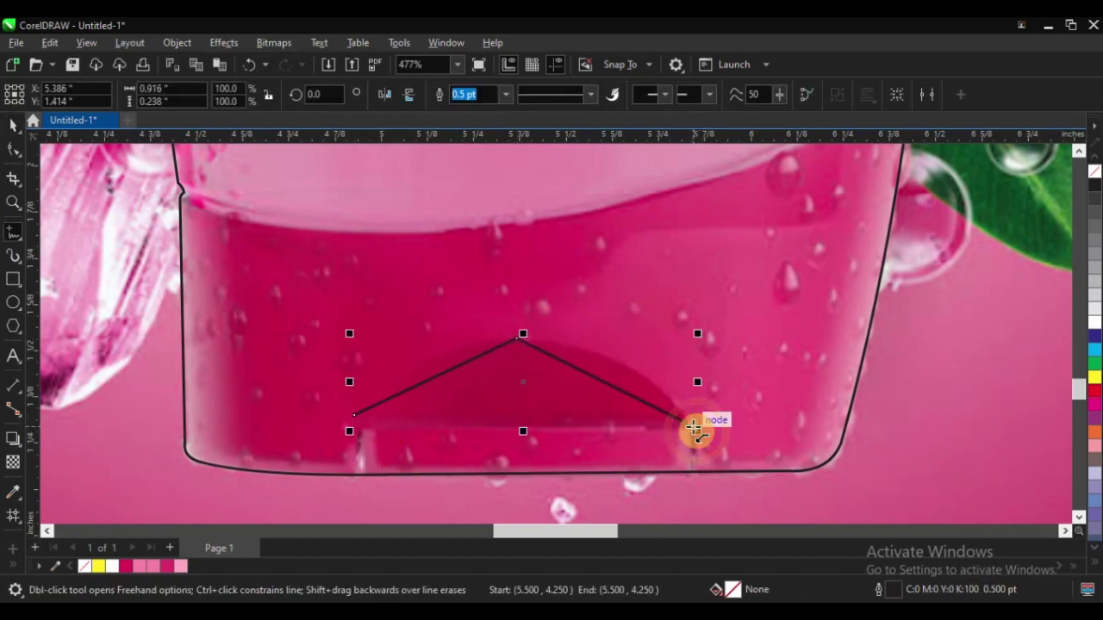
left_click(356, 417)
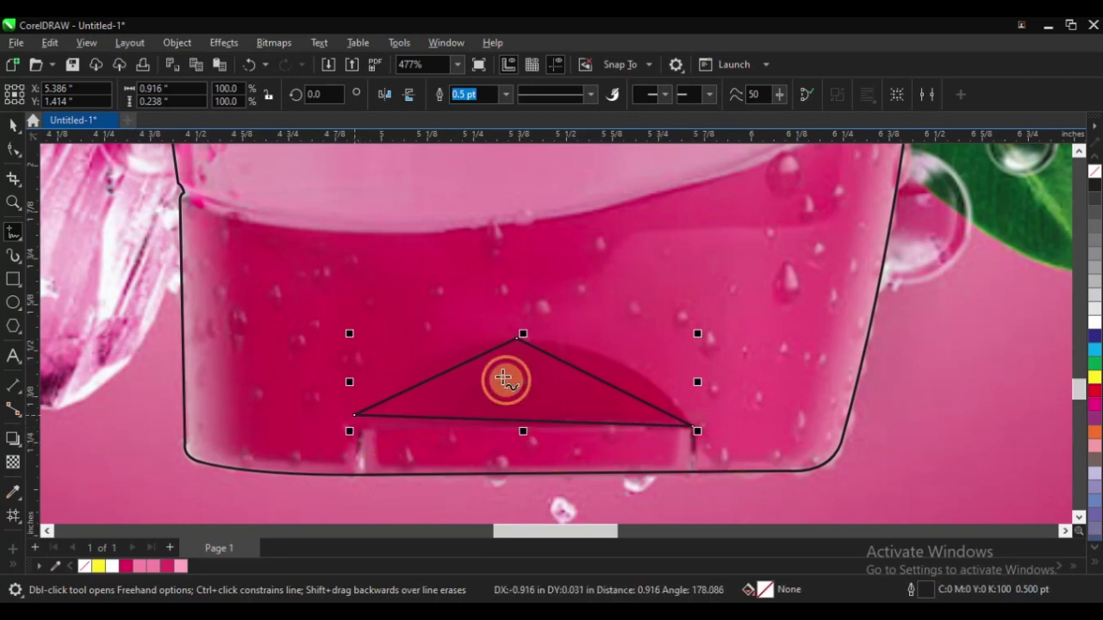
Convert the triangle's lines to curves, bend both sloping sides to the dark arch, and remove the apex node
key("F10")
left_click_drag(266, 285, 810, 513)
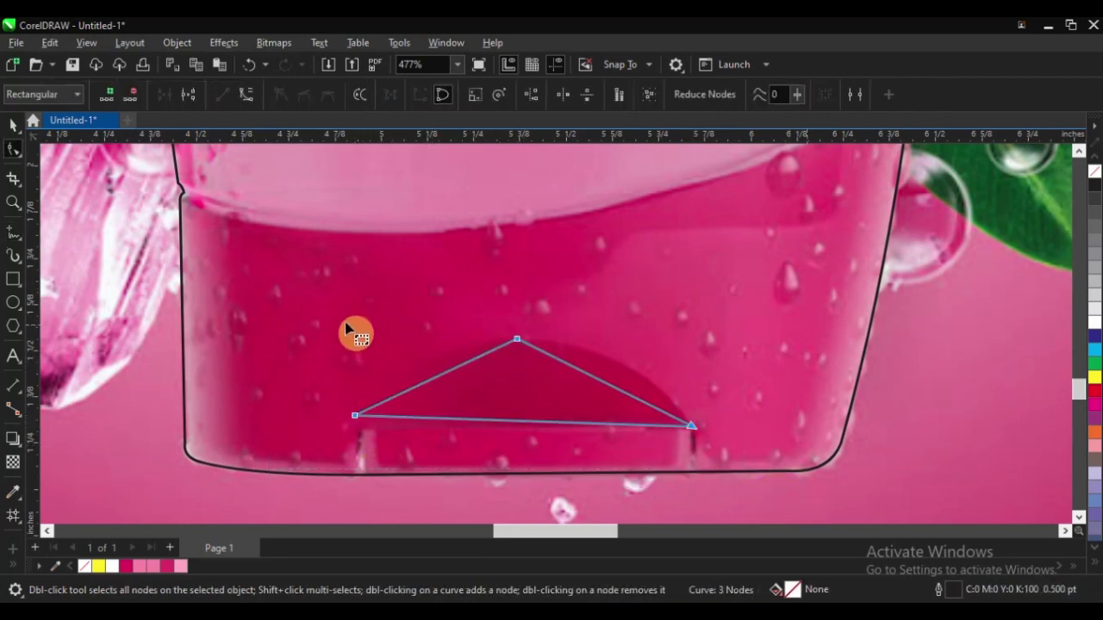
left_click(247, 95)
left_click(517, 340)
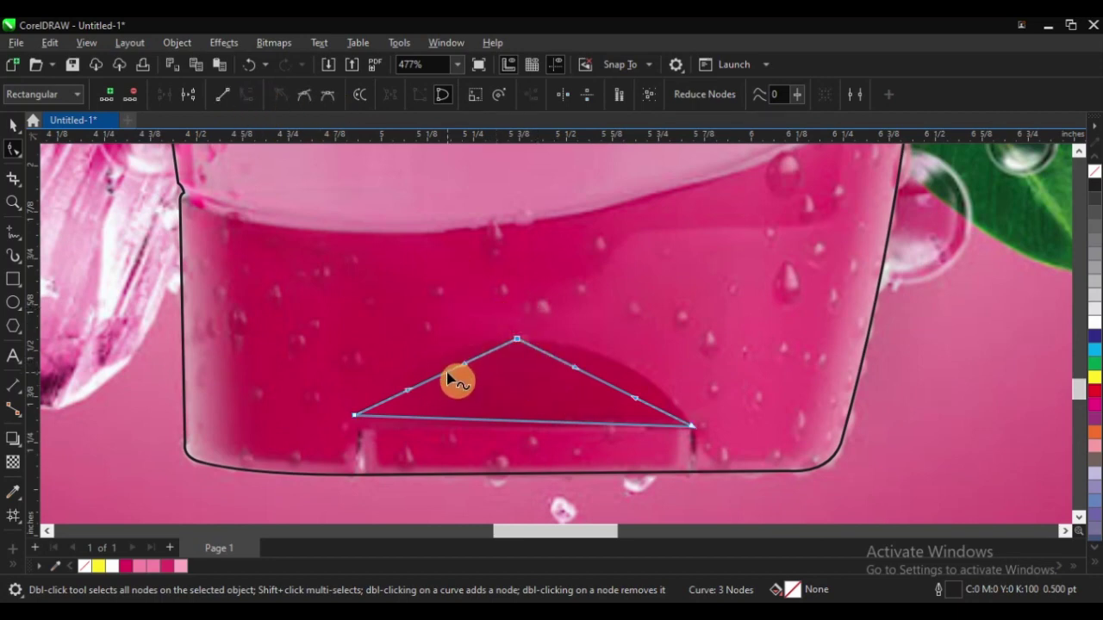
left_click_drag(447, 369, 436, 361)
left_click_drag(594, 382, 611, 357)
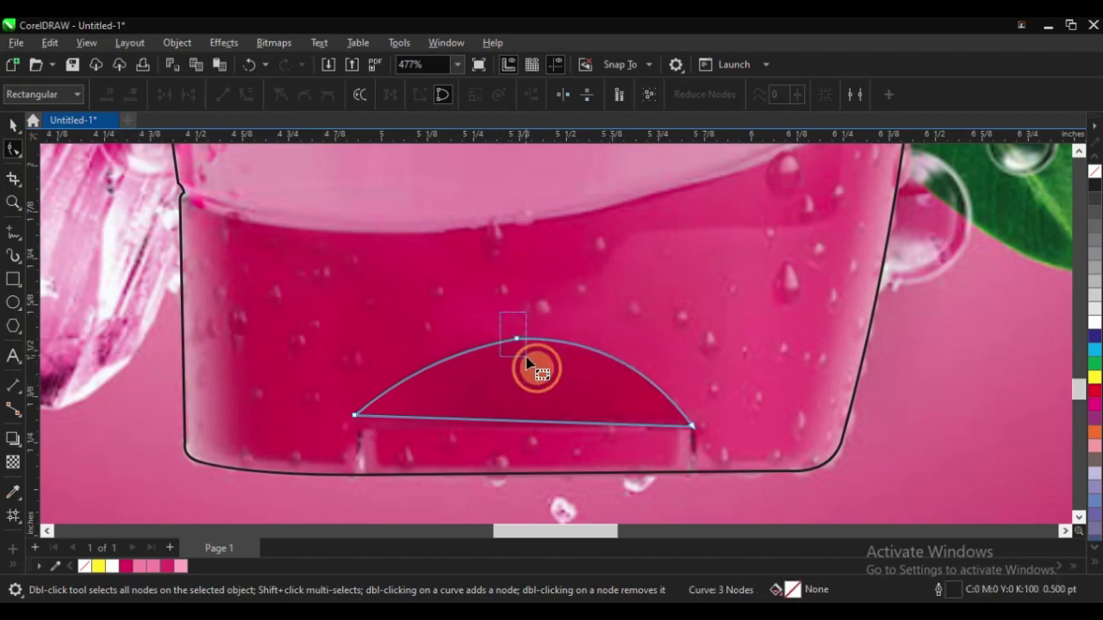
key("Delete")
Move the arch's left corner node down slightly and reshape its curve to match the reference, about 0.91 by 0.23 inches overall
scroll(468, 315, "down", 2)
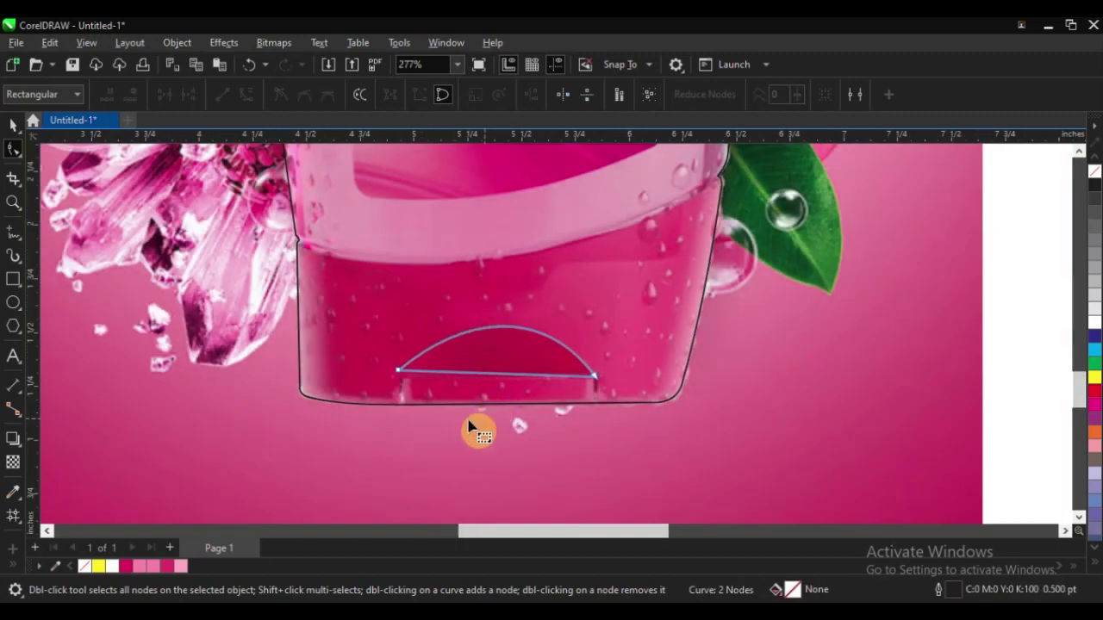
scroll(463, 440, "up", 2)
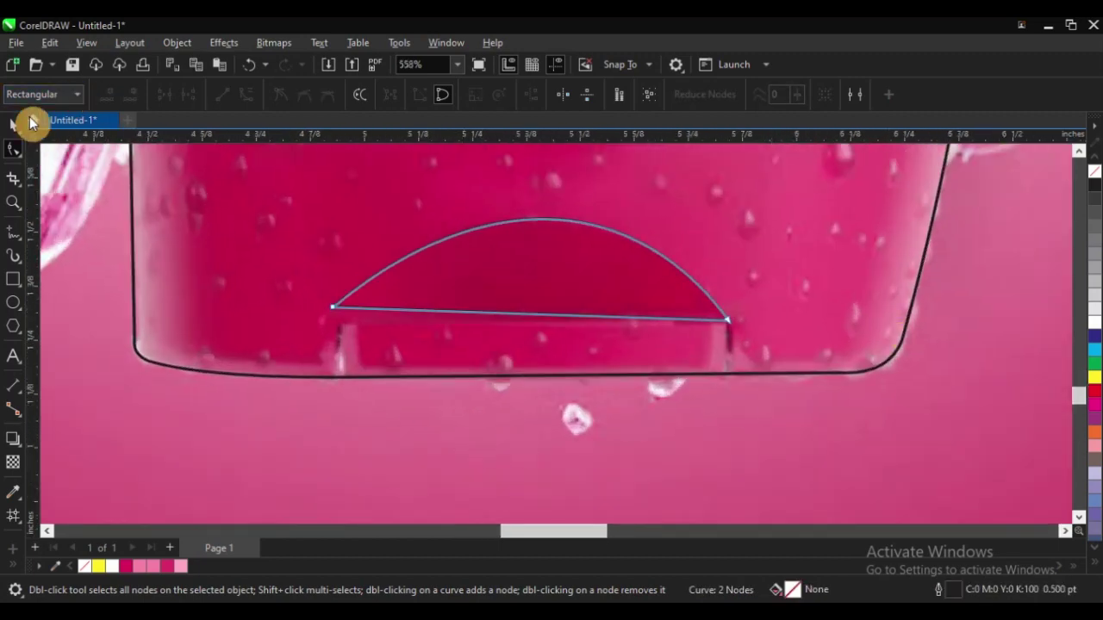
left_click(334, 310)
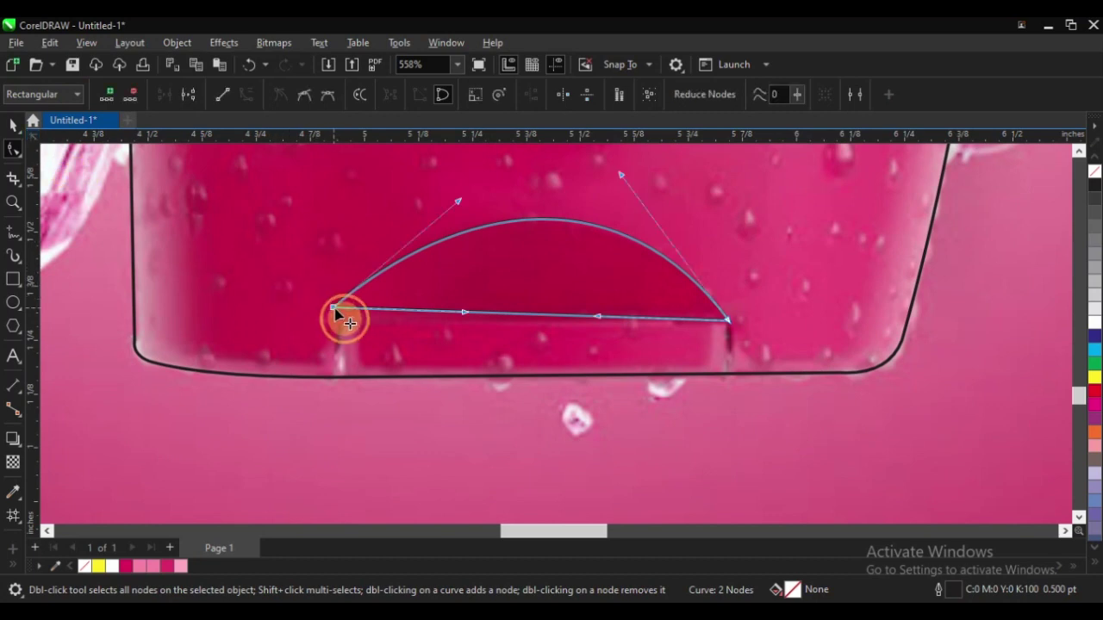
left_click_drag(337, 312, 336, 319)
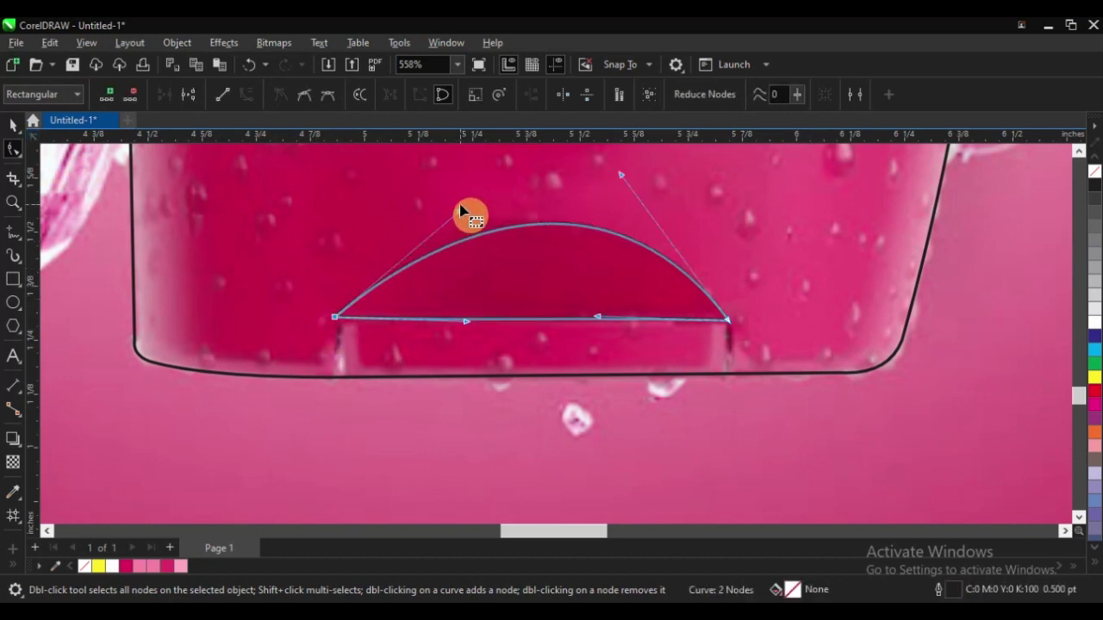
left_click_drag(460, 210, 440, 205)
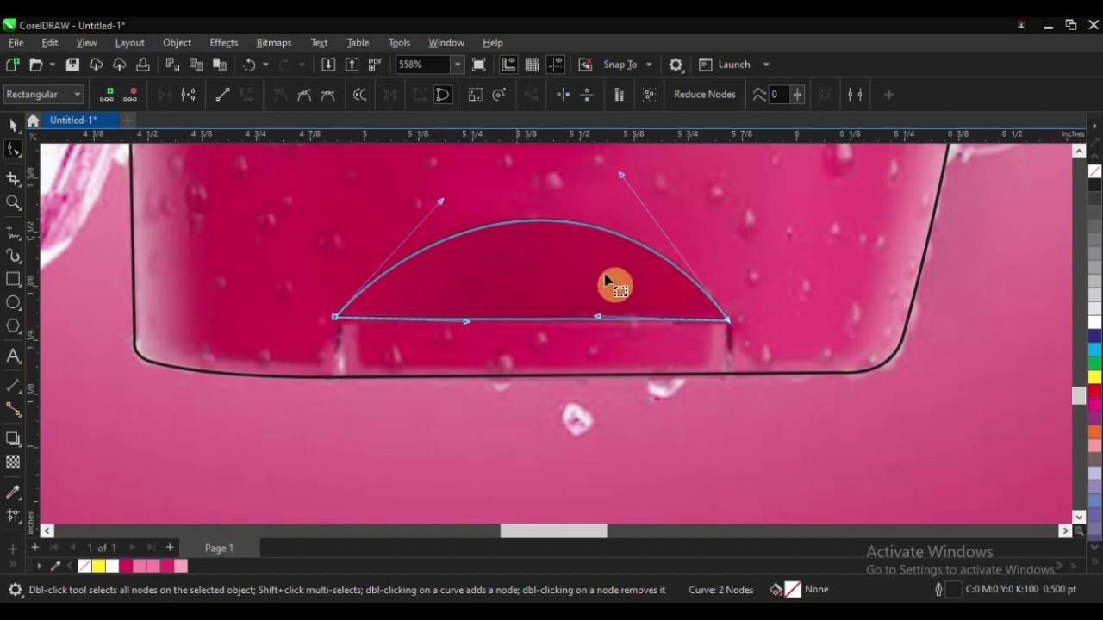
left_click(13, 125)
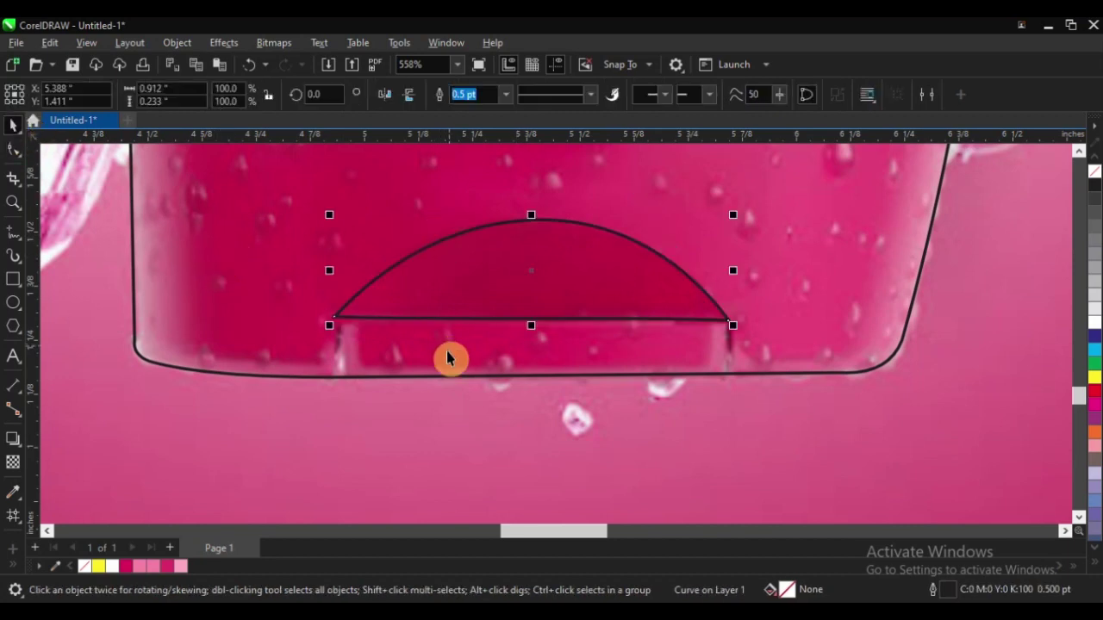
Draw a closed four-sided strip about 0.81 by 0.11 inches directly beneath the arch on the bottle's base
key("F9")
left_click(337, 393)
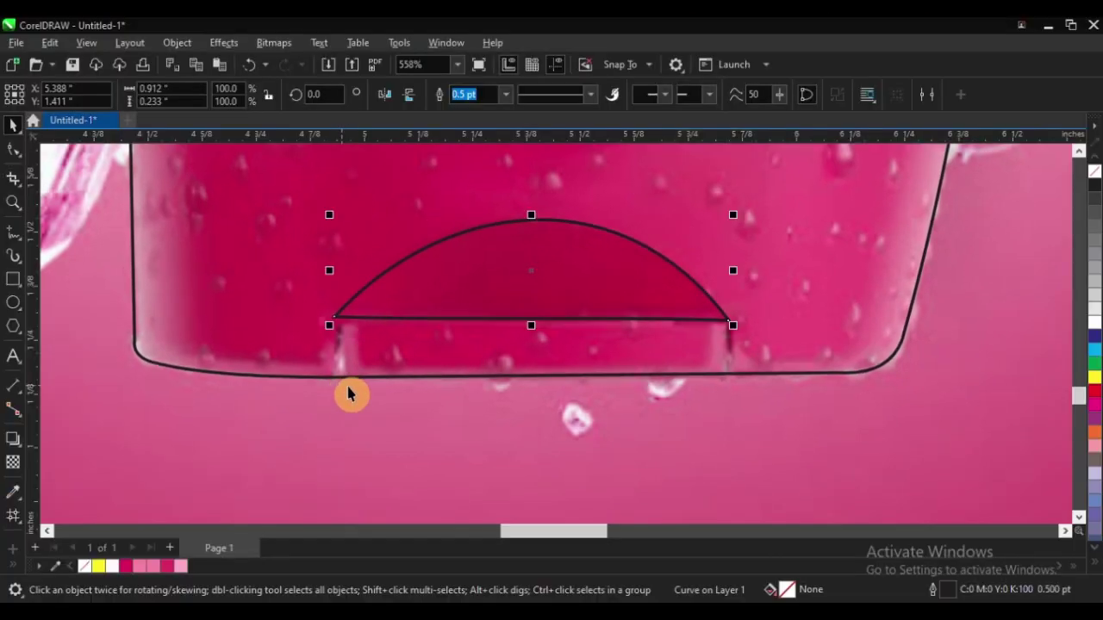
key("F5")
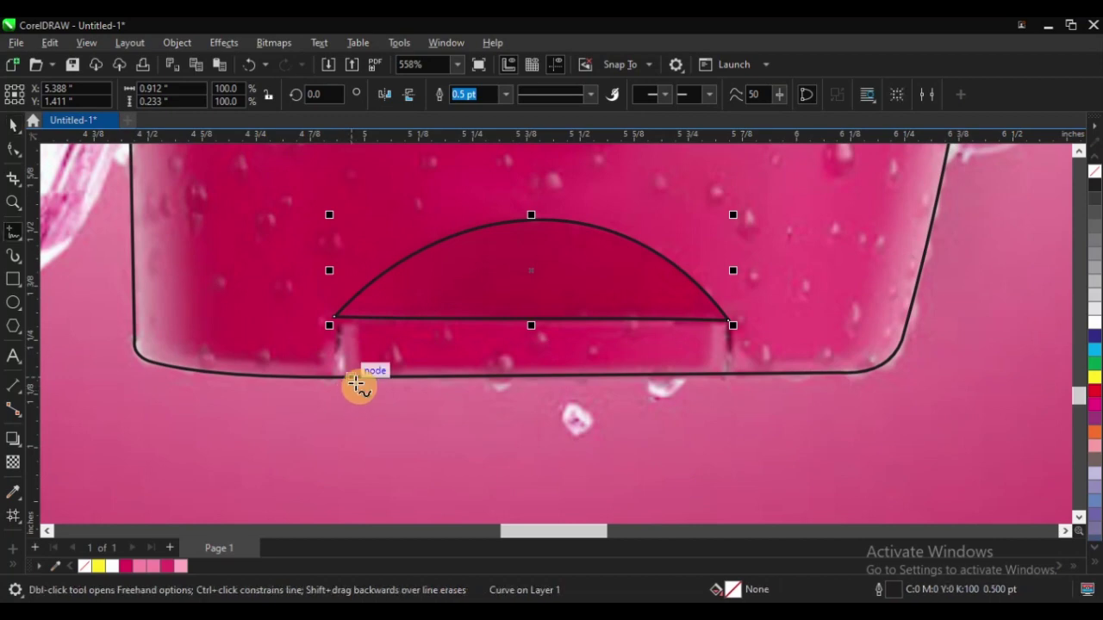
scroll(342, 393, "down", 3)
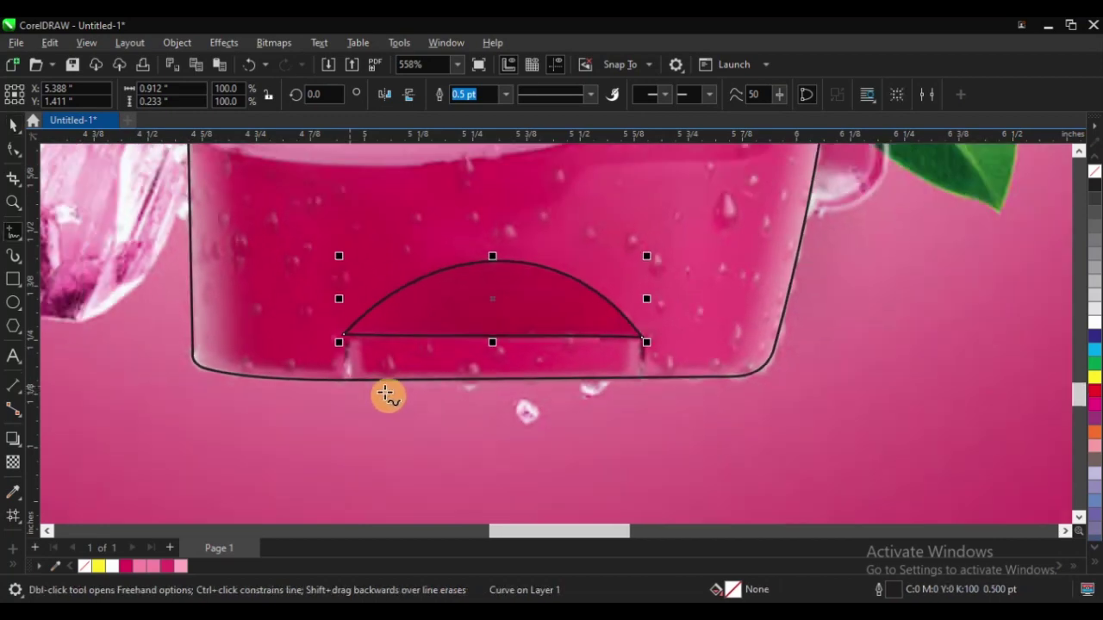
scroll(387, 394, "up", 5)
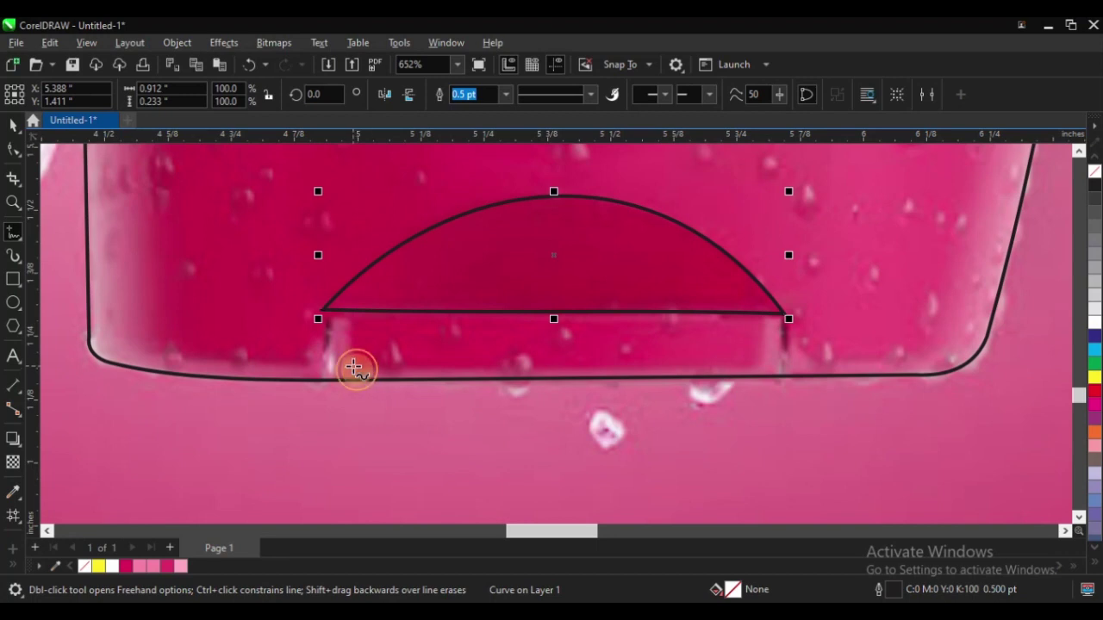
left_click(354, 368)
left_click(353, 312)
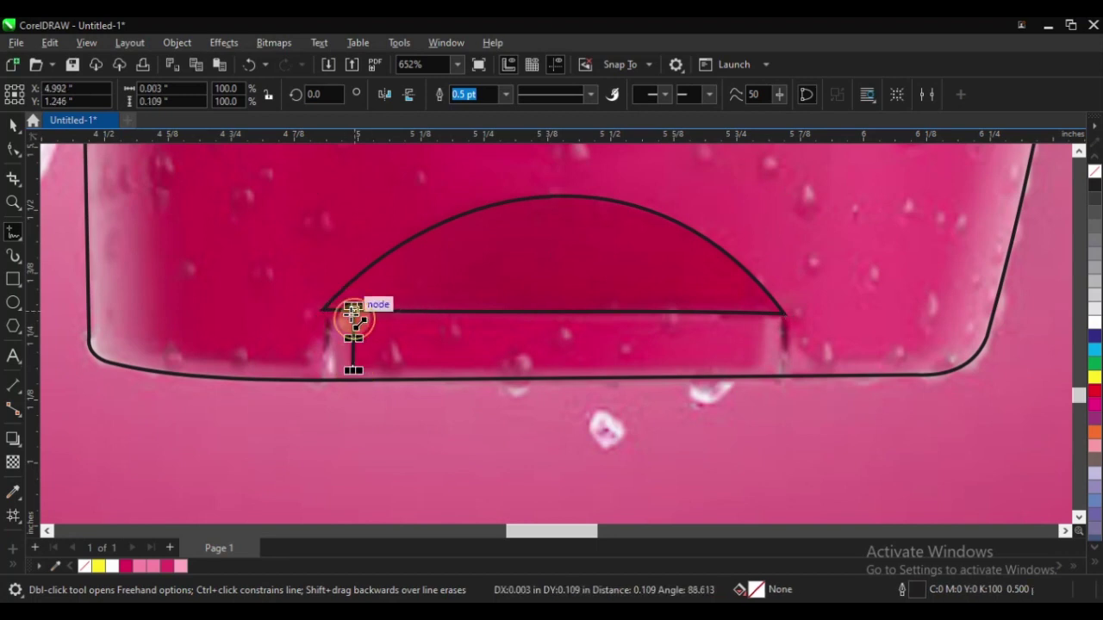
left_click(766, 313)
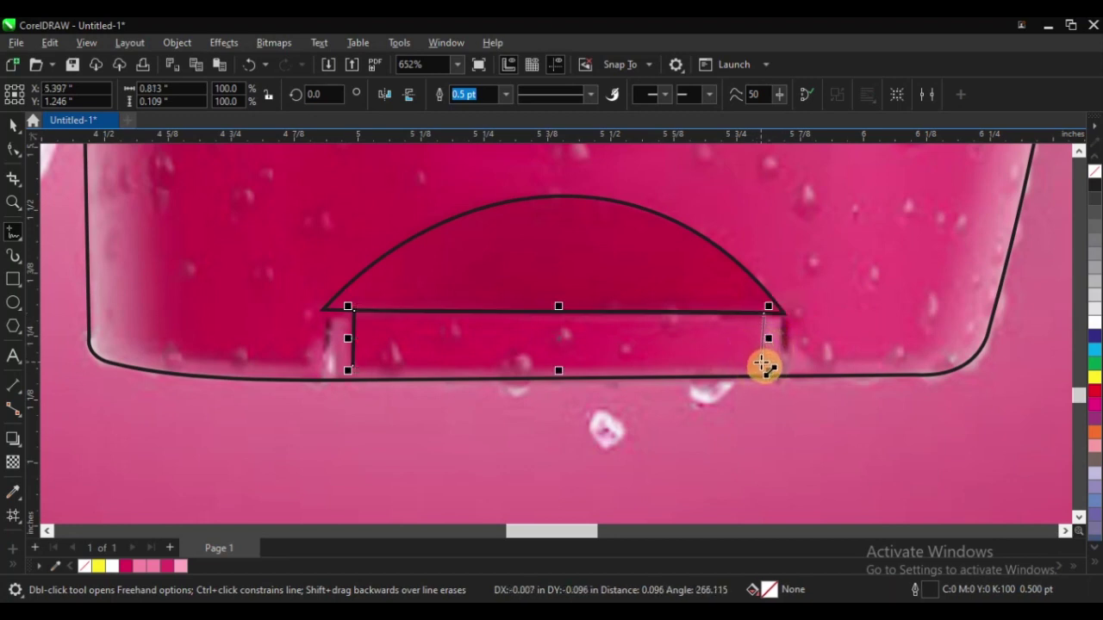
left_click(762, 362)
left_click(352, 369)
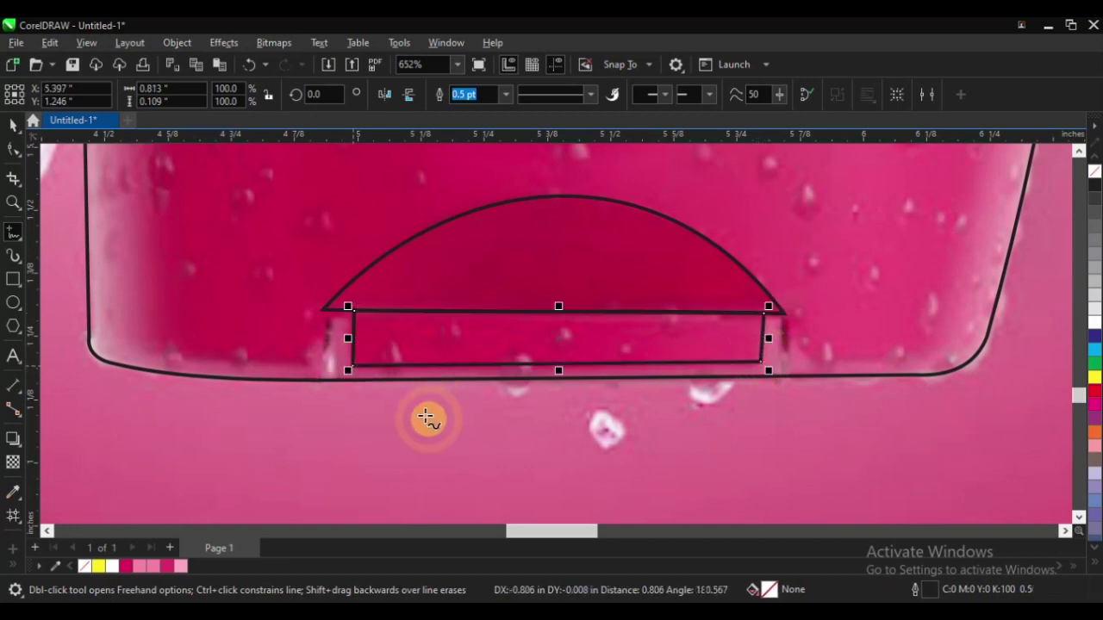
Fill the strip beneath the arch with the dark pink sampled from the reference, #D02A58
left_click(13, 492)
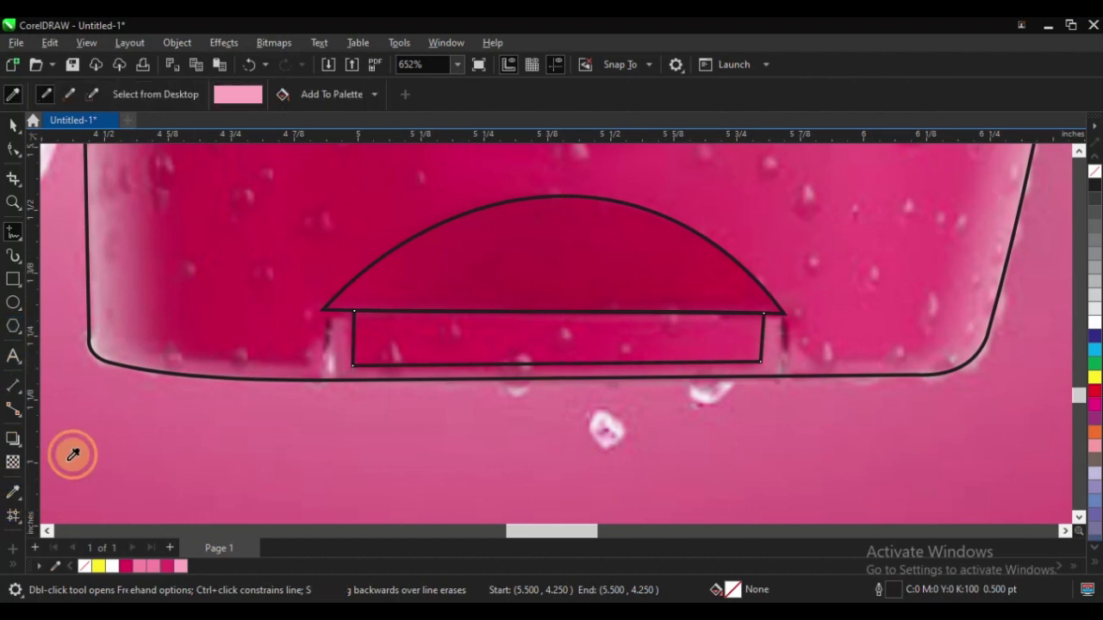
left_click(506, 325)
left_click(460, 330)
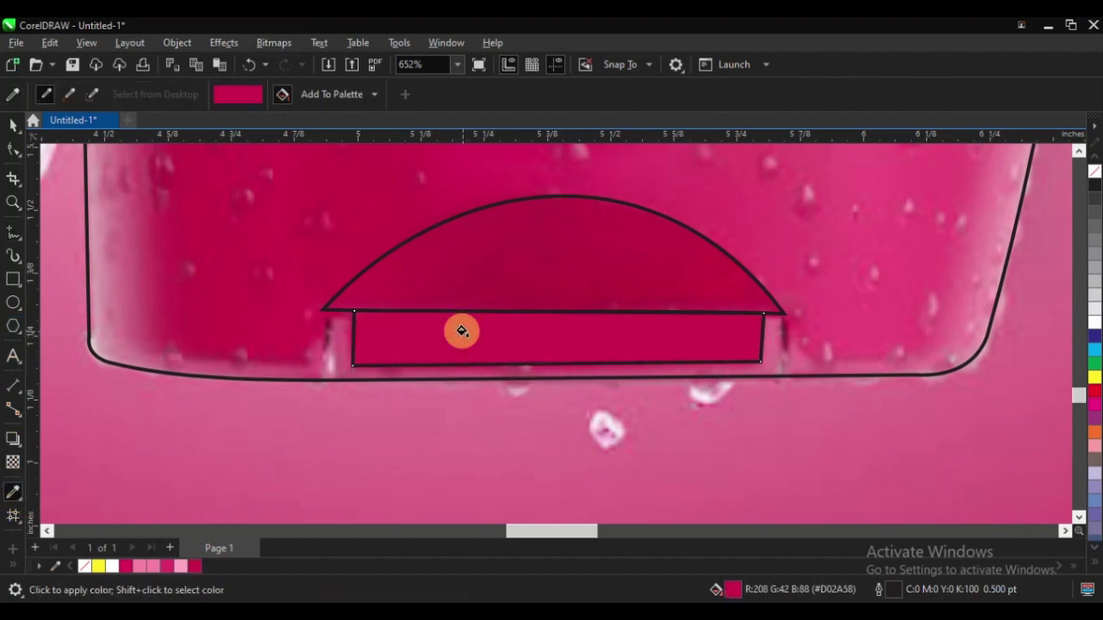
left_click(13, 125)
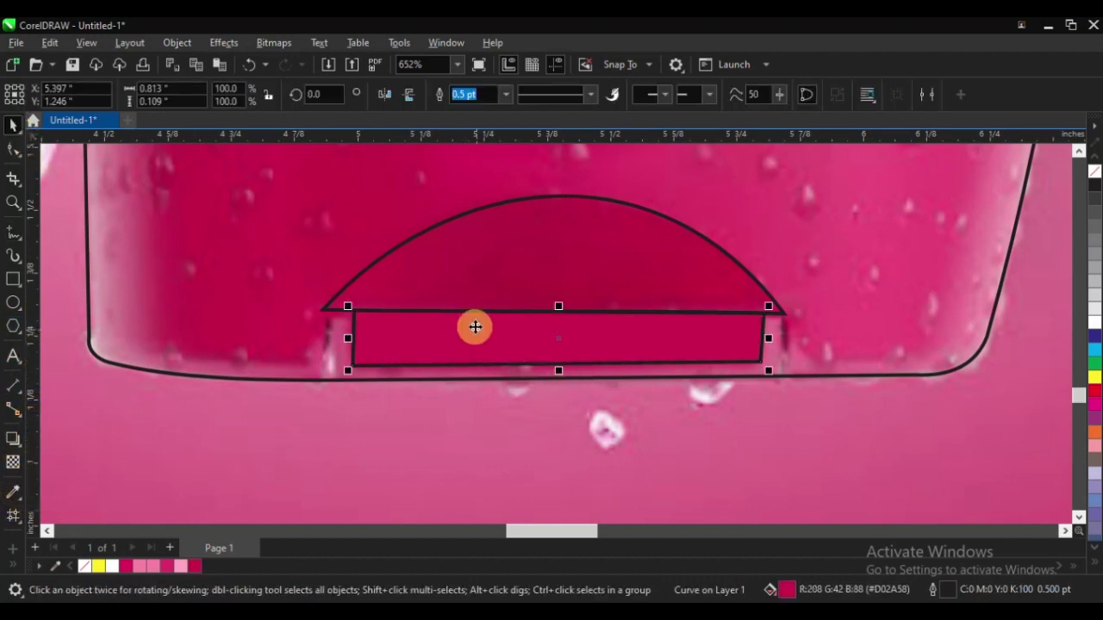
Fill the arch with the darker pink sampled from the reference inside it, #B61E44
left_click(478, 260)
left_click(12, 492)
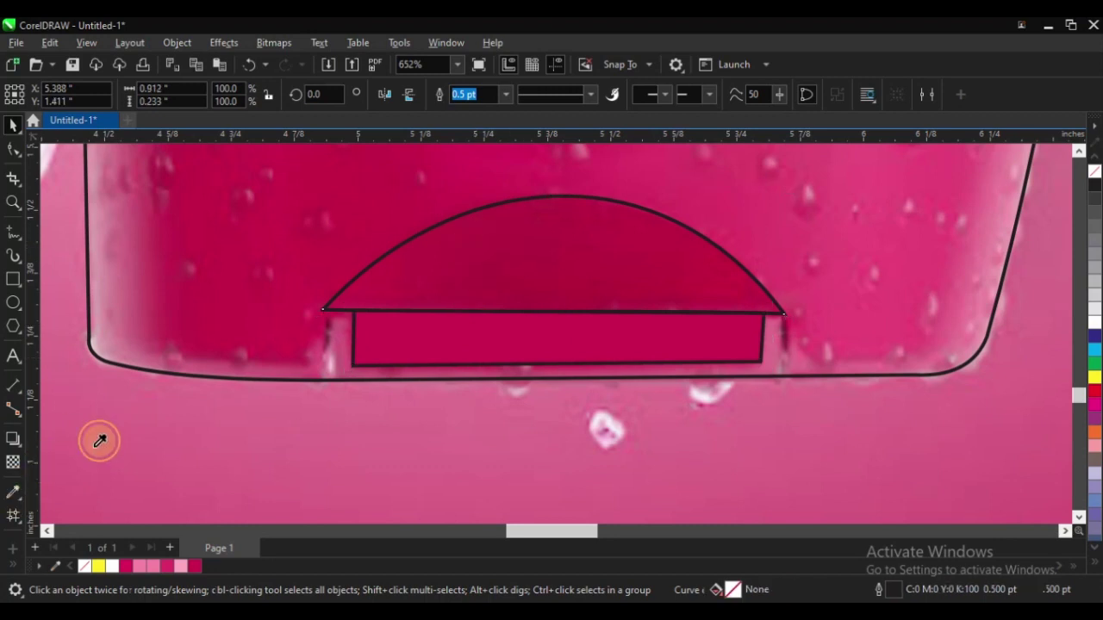
left_click(542, 255)
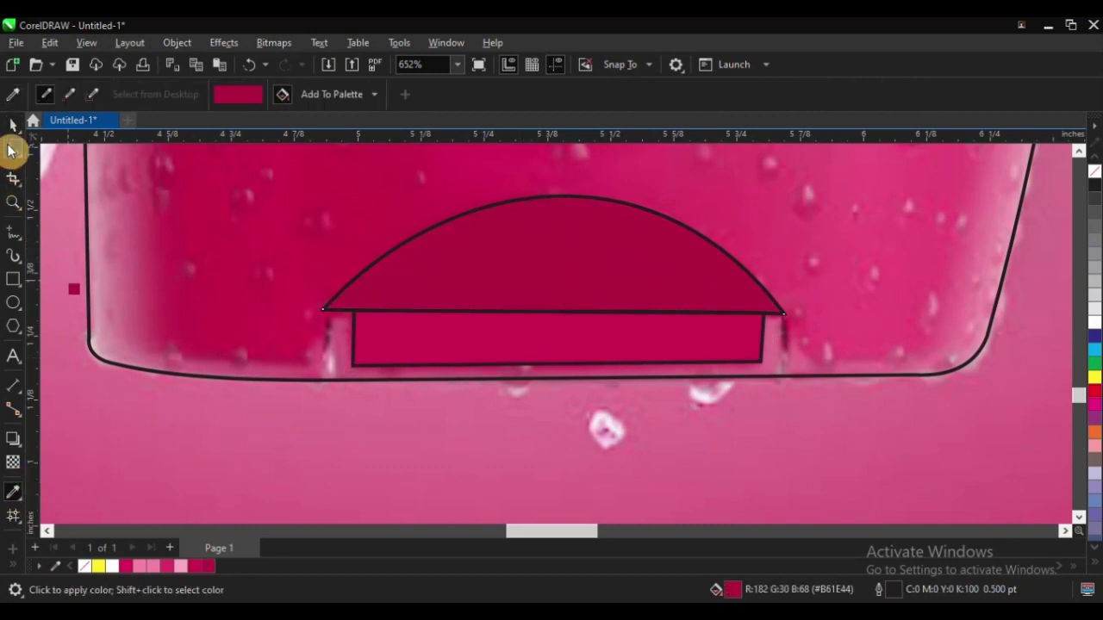
left_click(11, 130)
Duplicate the dark pink strip and stretch one copy to about 0.90 by 0.13 inches, matching the arch's width and the bottle's bottom edge
scroll(340, 358, "up", 3)
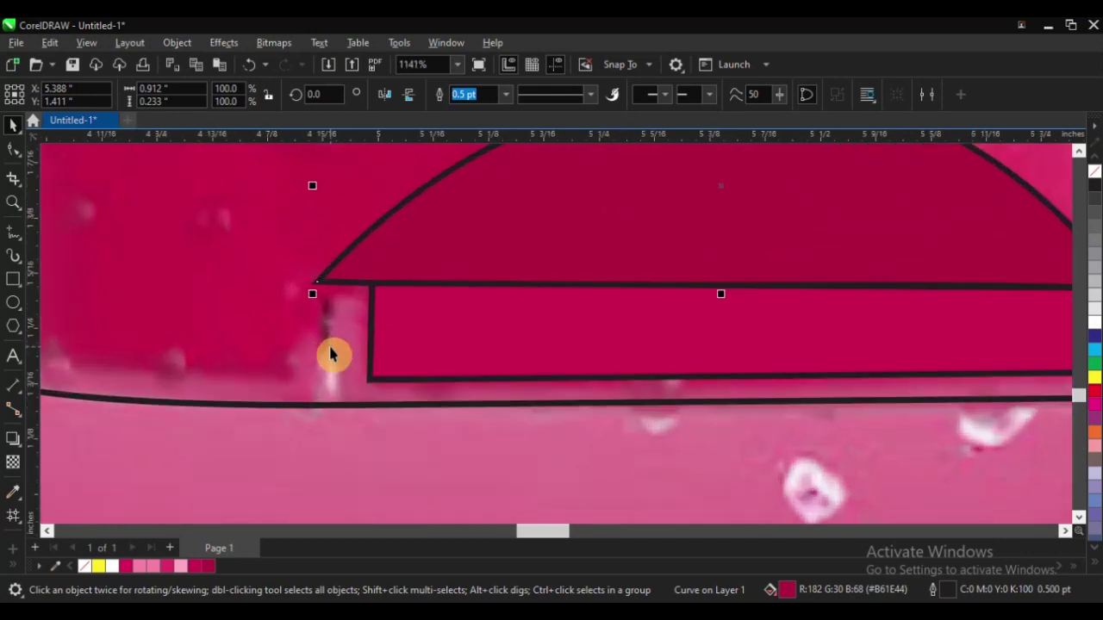
scroll(250, 394, "down", 3)
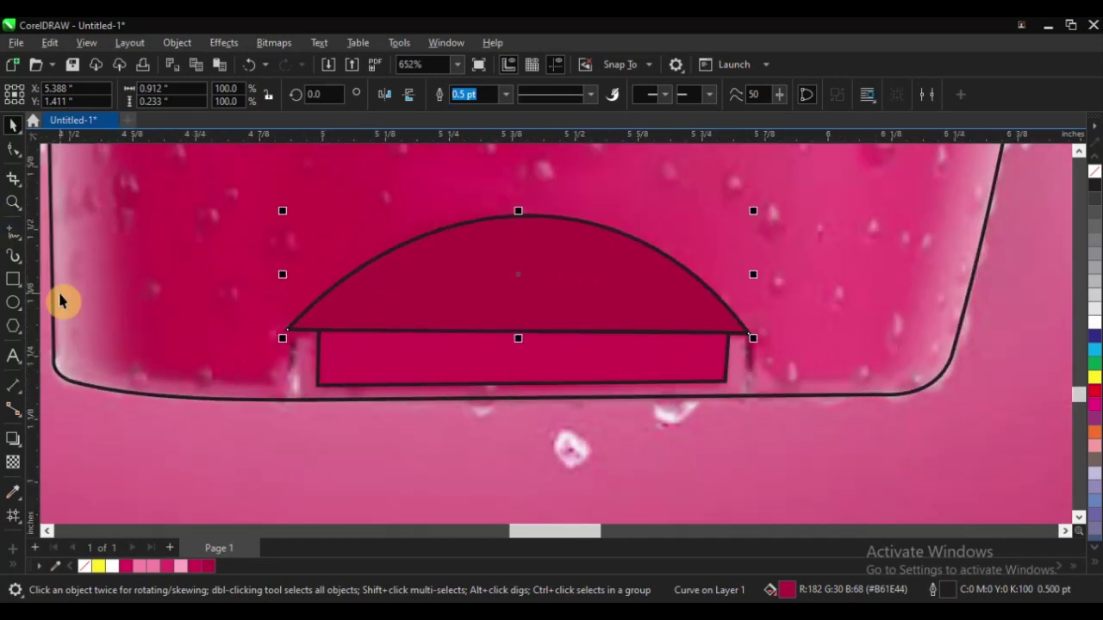
left_click(362, 364)
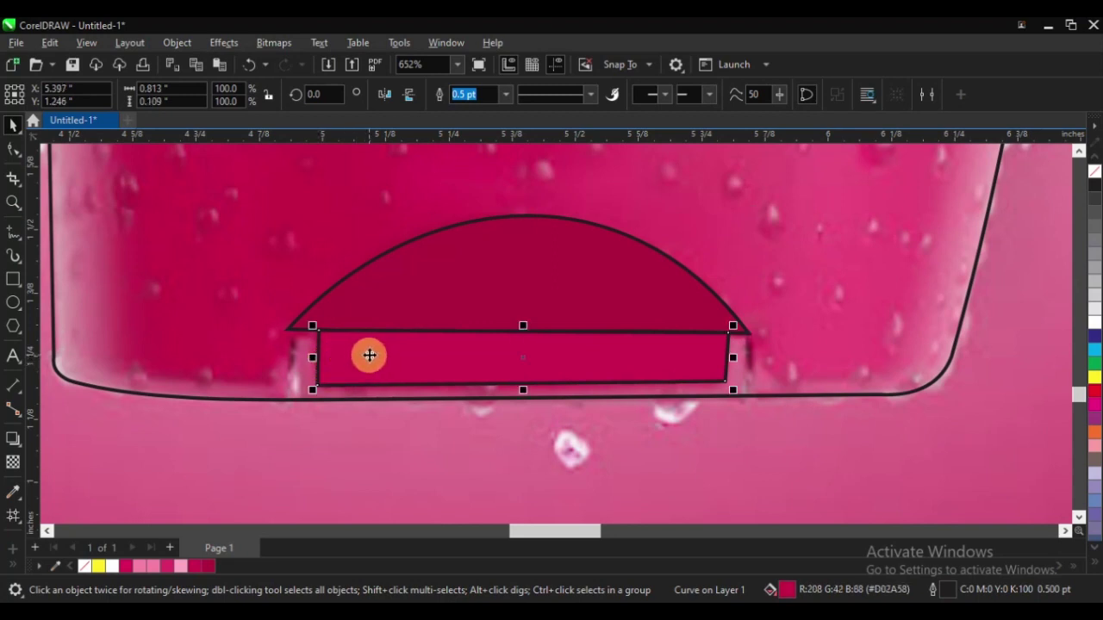
scroll(487, 416, "up", 2)
left_click_drag(551, 375, 550, 396)
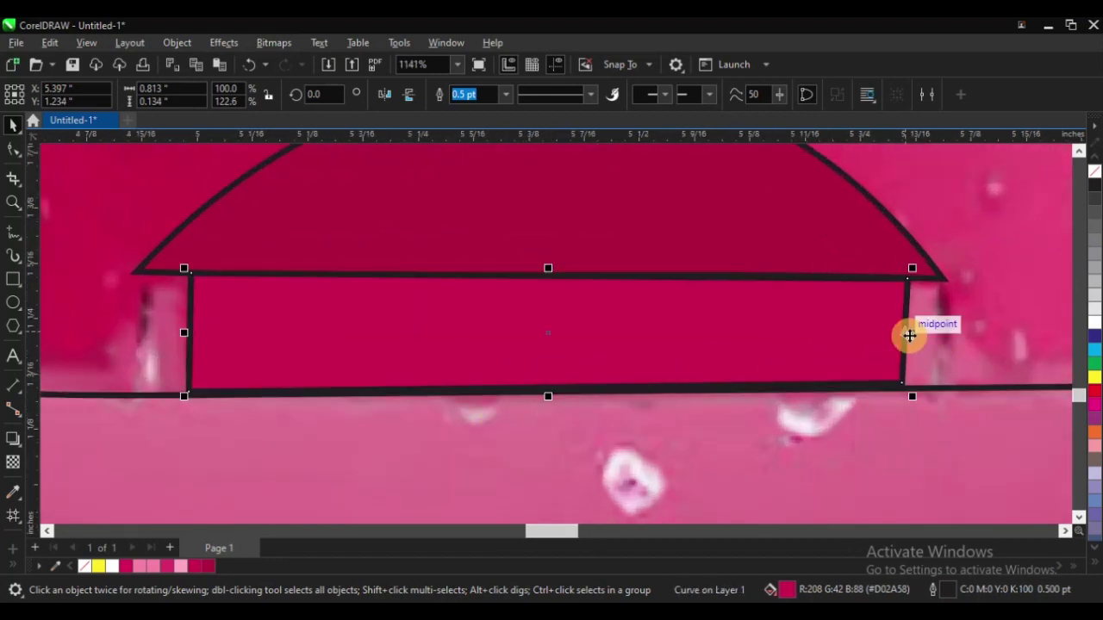
key("Escape")
left_click(861, 332)
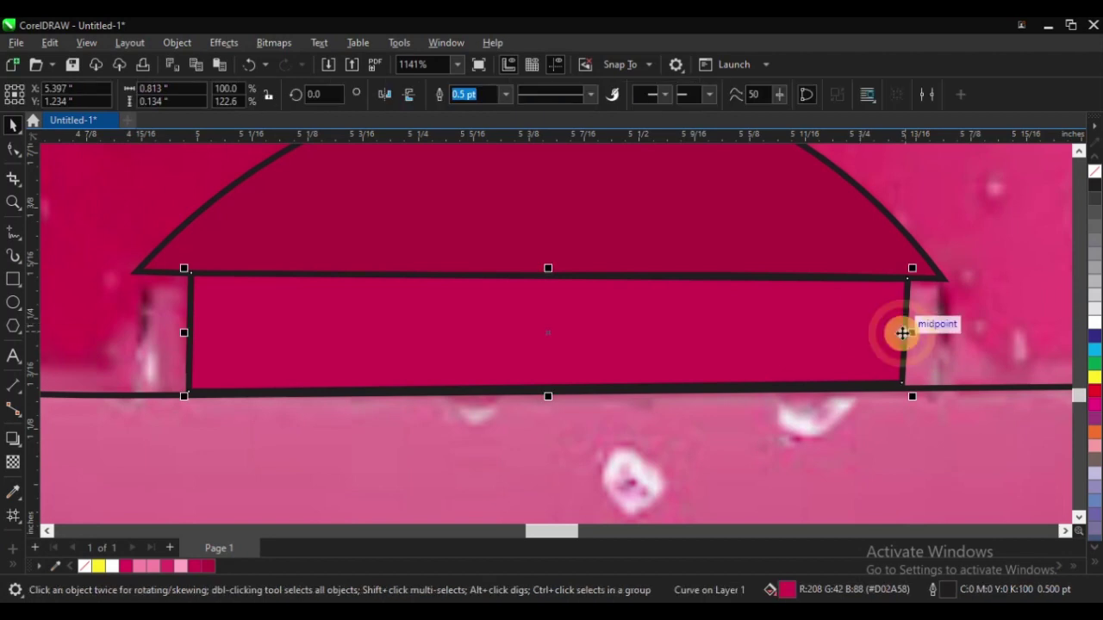
left_click_drag(917, 334, 946, 333)
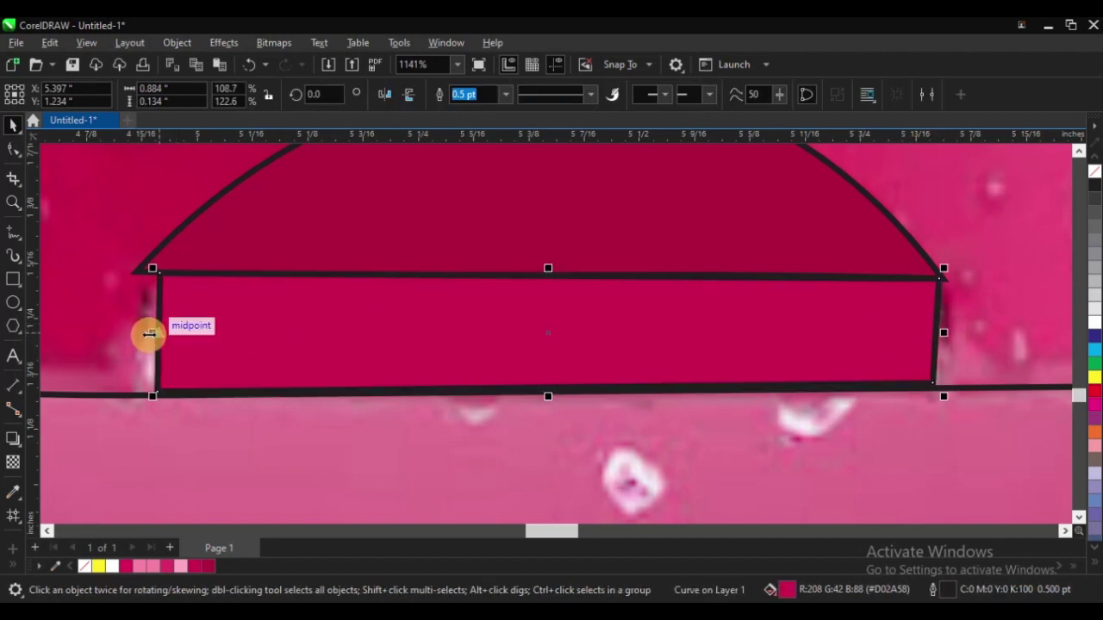
left_click_drag(147, 328, 135, 337)
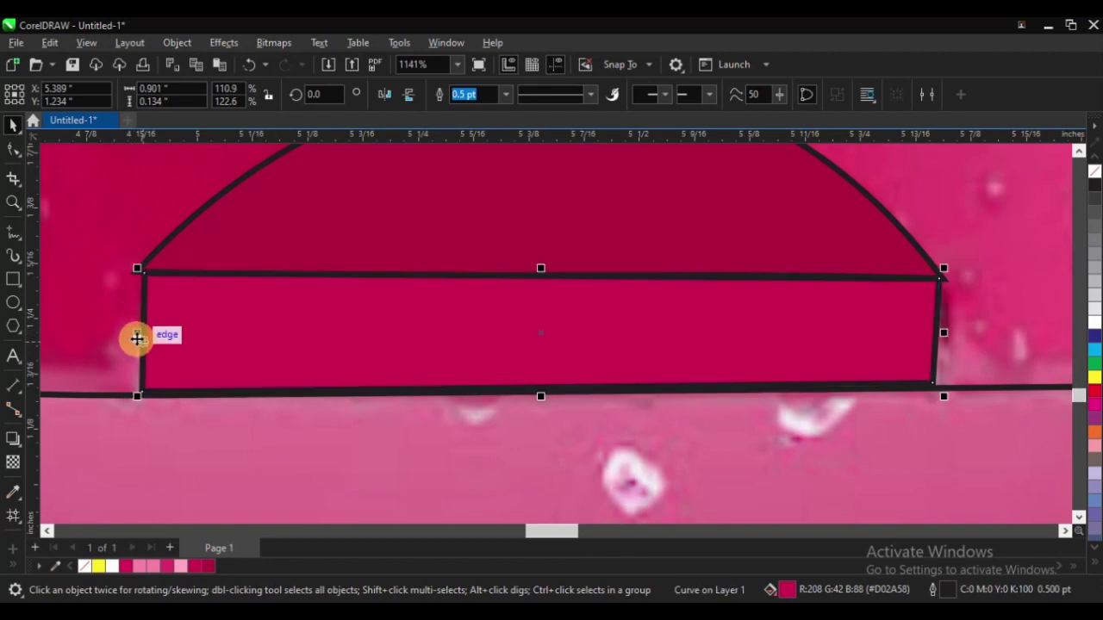
Send the enlarged strip, the arch and the bottle outline behind the small strip, and place the reference bitmap at the very back
scroll(498, 303, "down", 4)
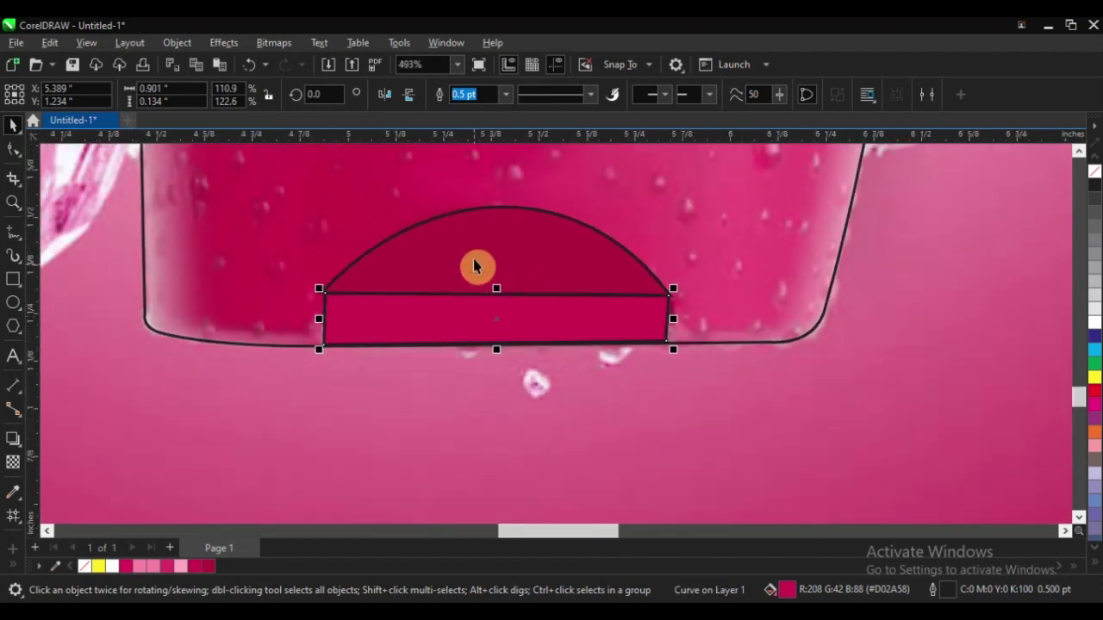
left_click(475, 254, "shift")
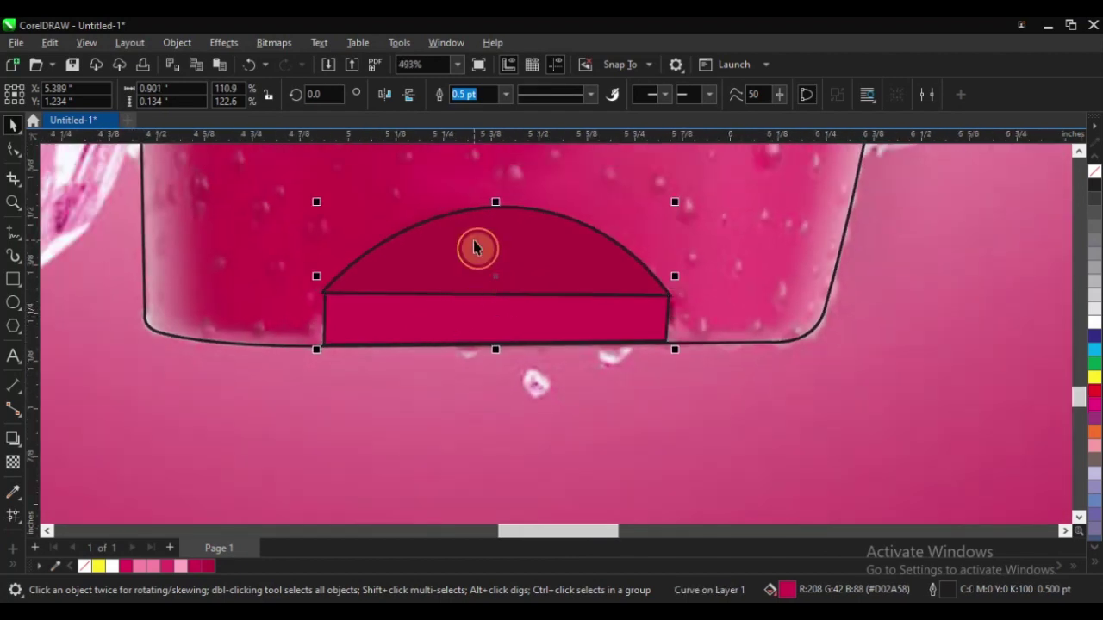
left_click(767, 250, "shift")
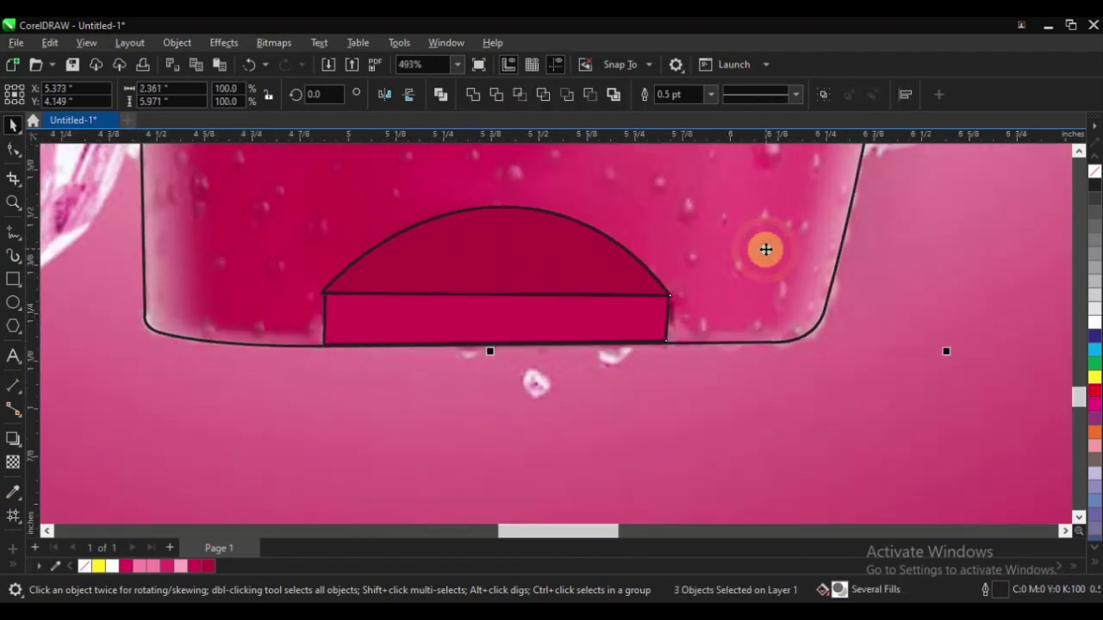
left_click_drag(766, 250, 769, 256)
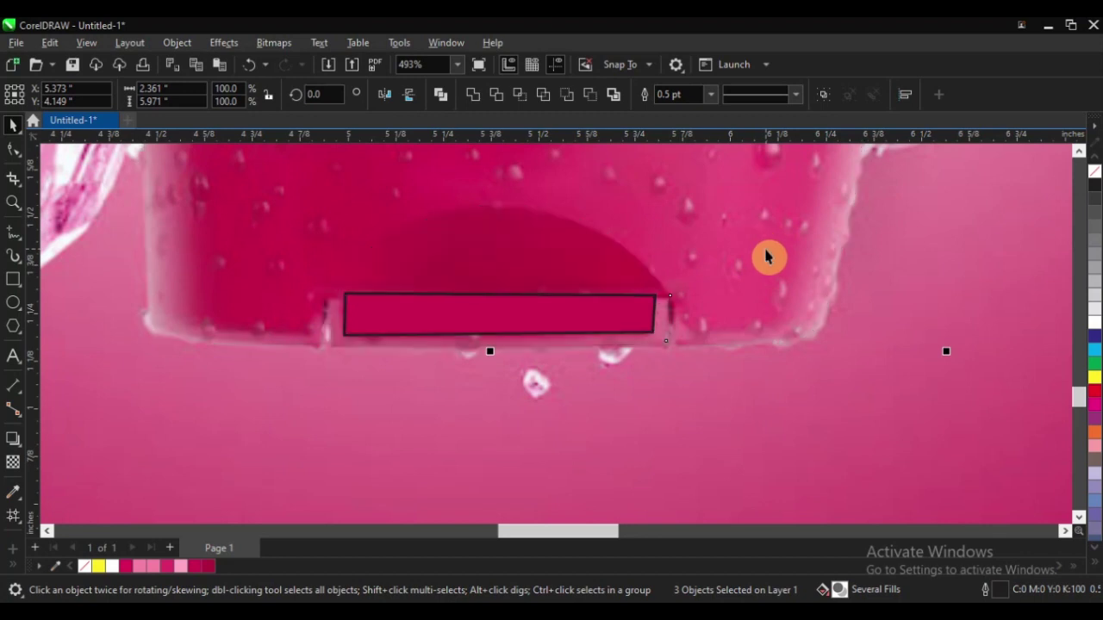
scroll(492, 337, "down", 2)
left_click(714, 289)
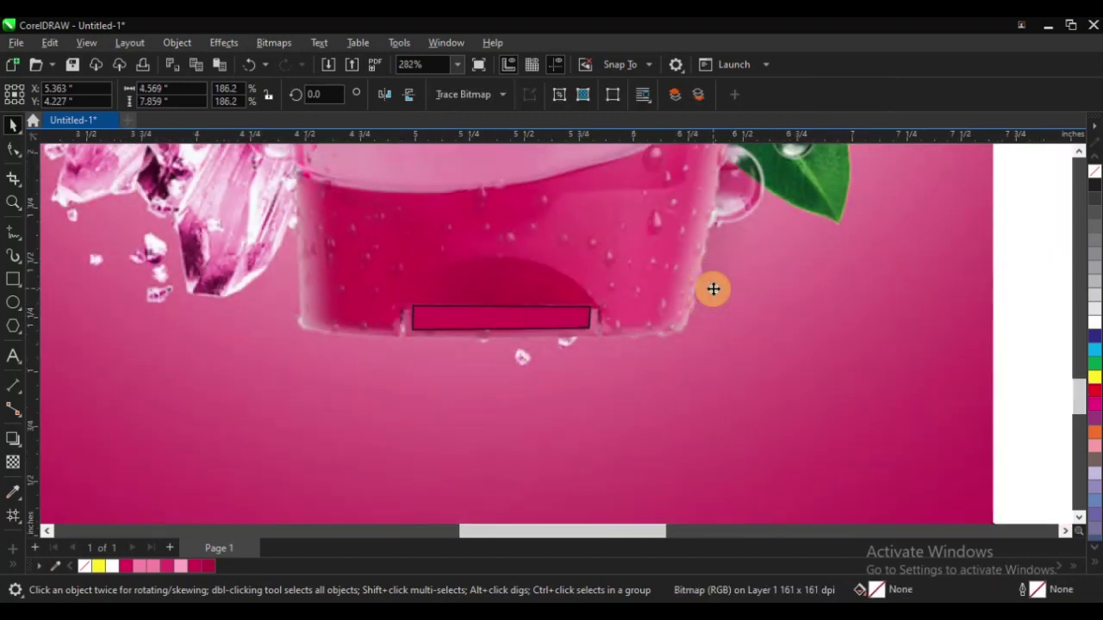
key("shift+Page_Down")
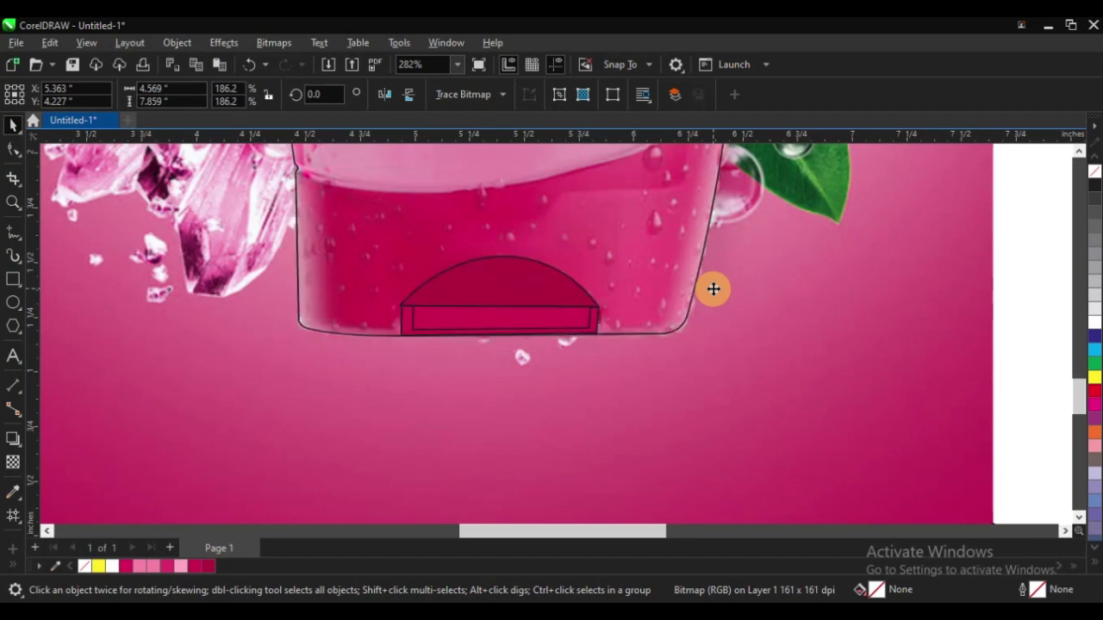
scroll(495, 342, "up", 3)
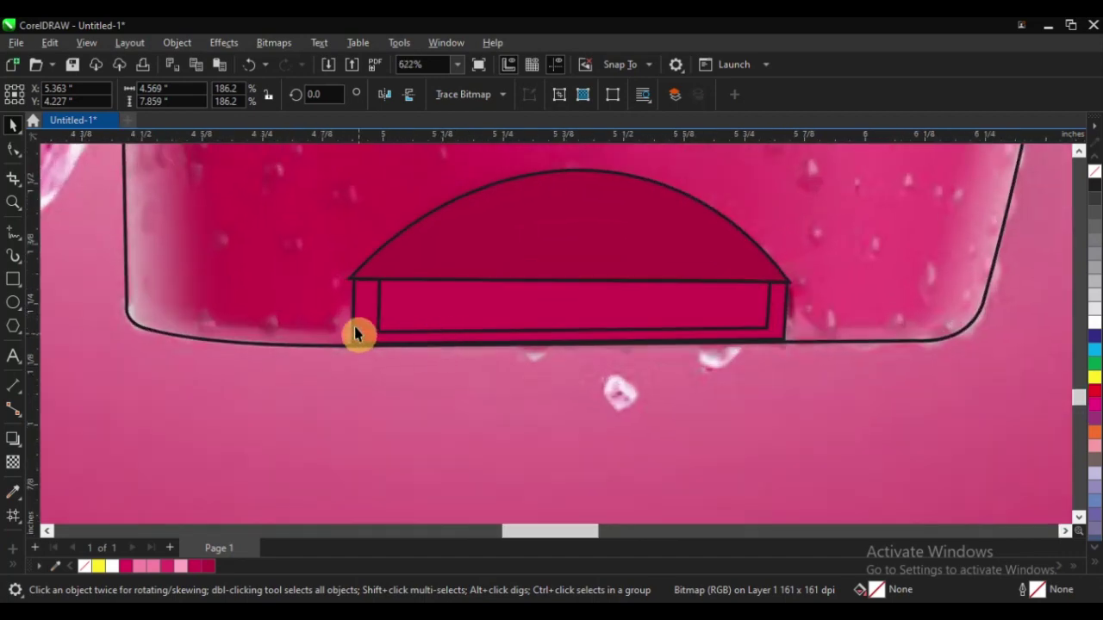
Fill the enlarged strip behind the small strip with a pale pink sampled from the reference's lower-left bottle edge, RGB 202, 115, 139
left_click_drag(366, 326, 466, 338)
key("ctrl+z")
left_click(13, 493)
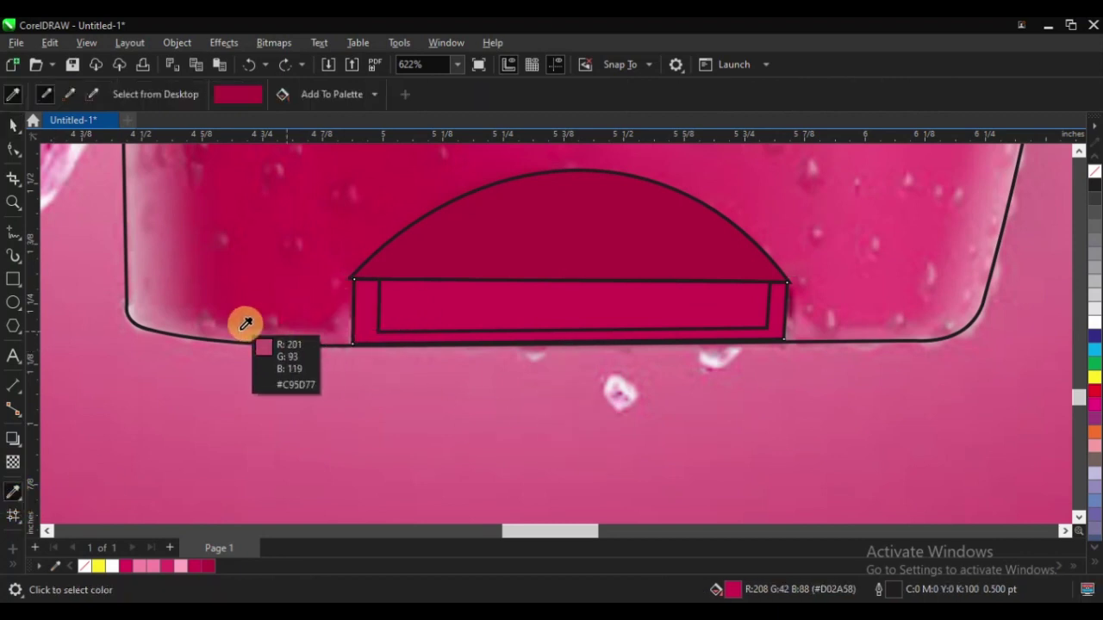
left_click(166, 296)
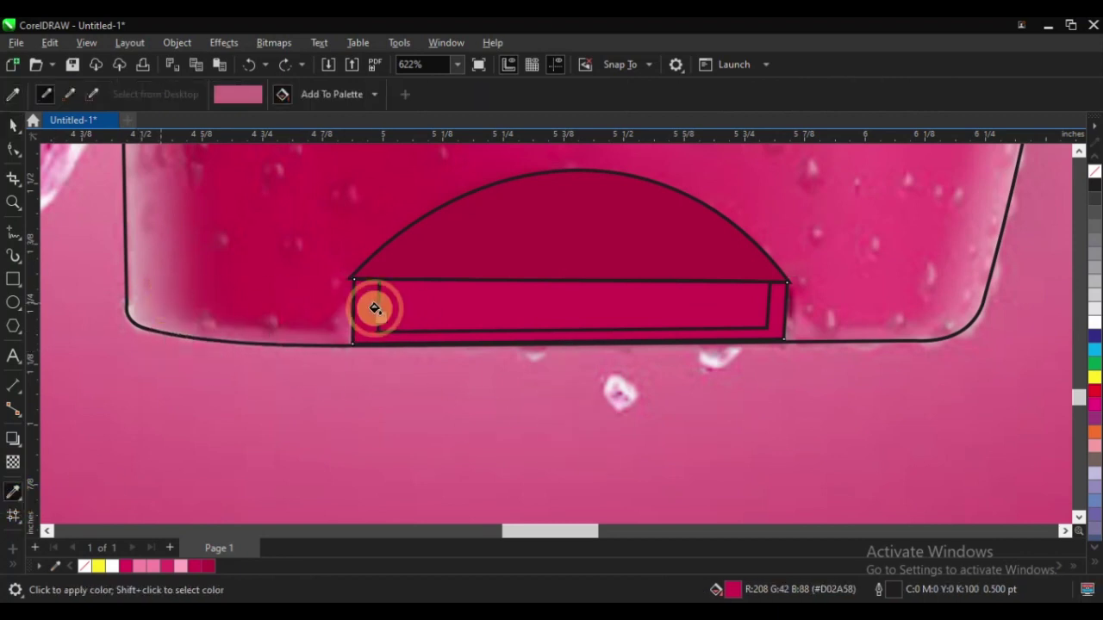
left_click(356, 304)
scroll(366, 368, "down", 2)
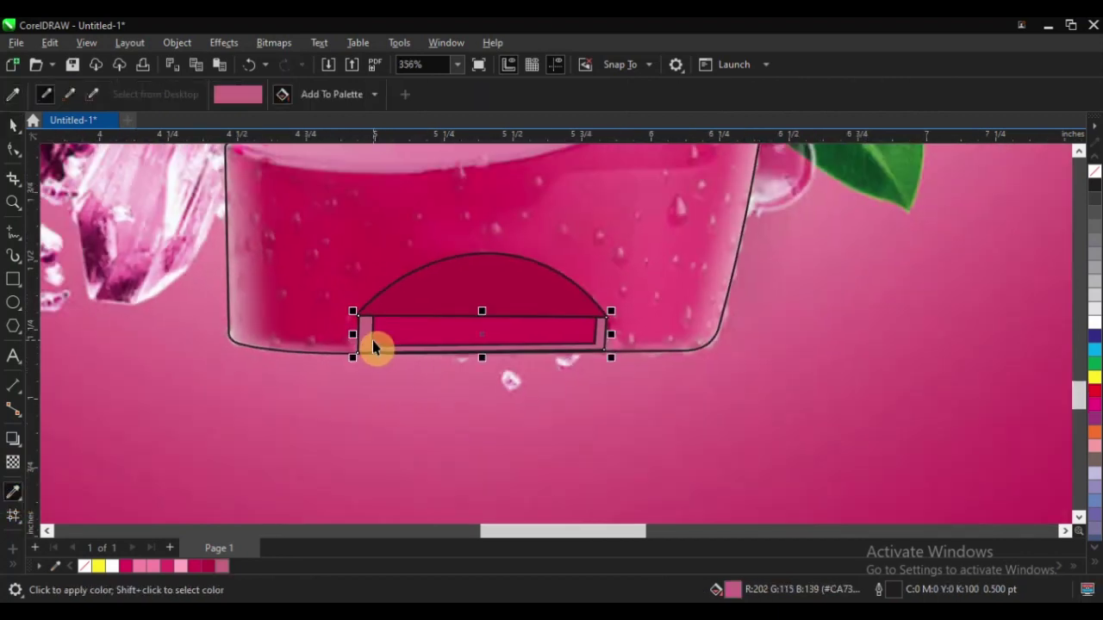
Remove the outlines from the arch and both strips at the bottle's base together
key("space")
left_click(437, 283, "shift")
left_click(492, 337, "shift")
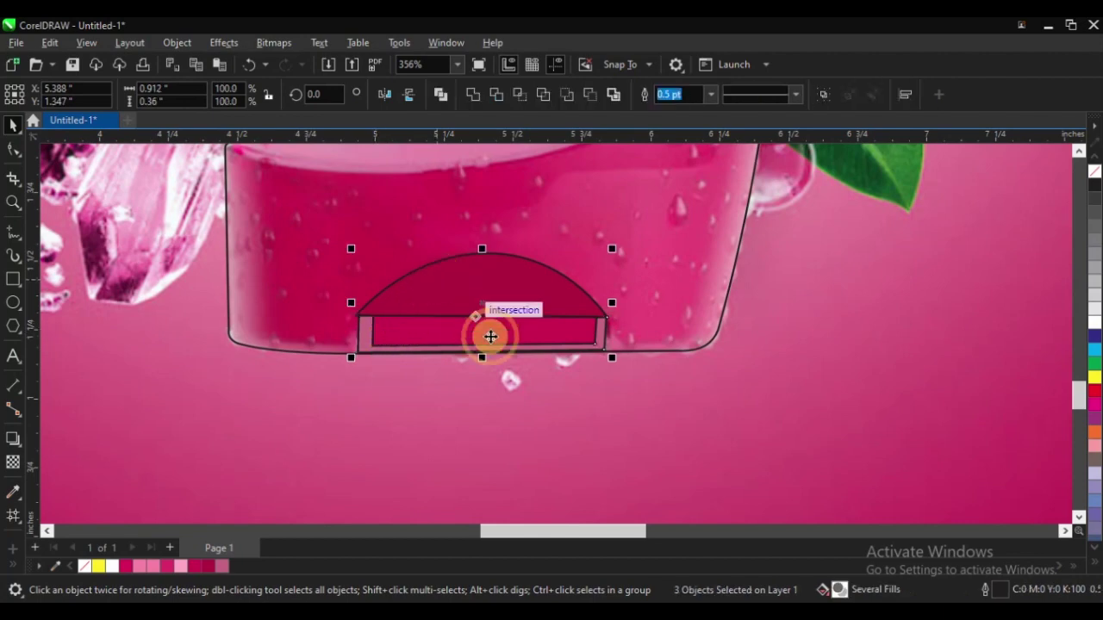
right_click(1092, 177)
scroll(433, 333, "down", 4)
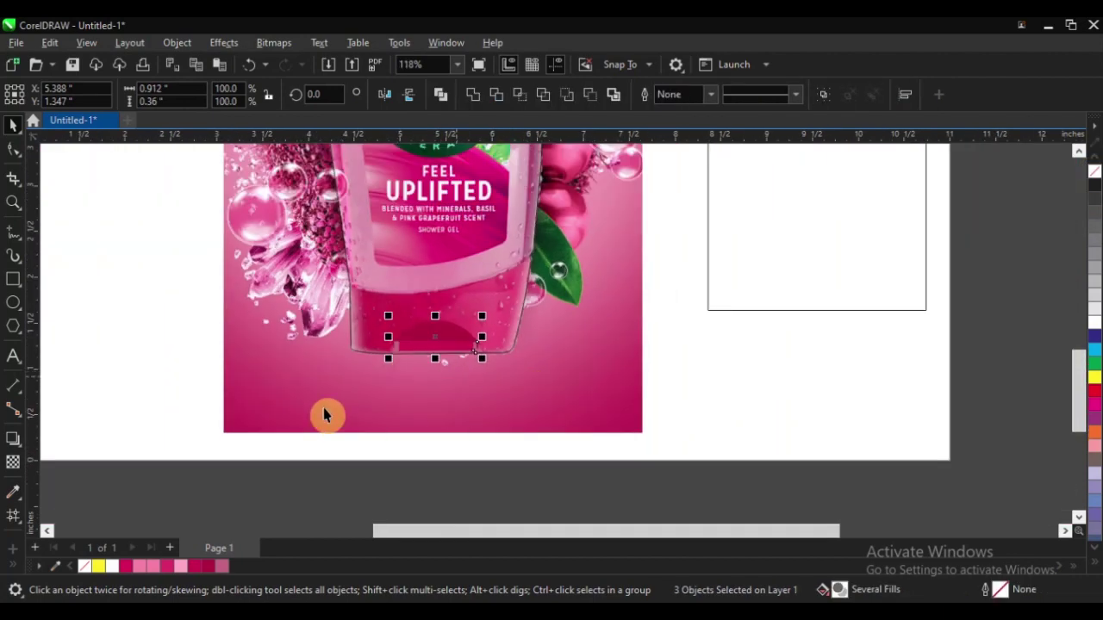
left_click(320, 446)
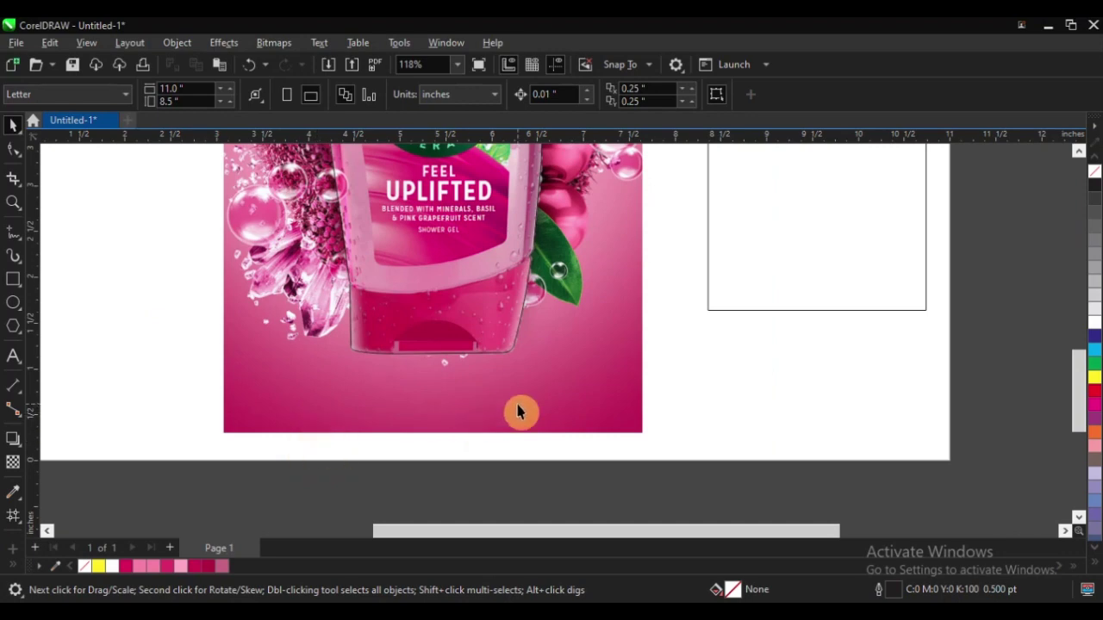
Start a base outline at the bottle's left notch with a straight segment about 0.58 by 0.09 inches along the pale band's lower edge
key("z")
left_click(567, 405)
right_click(334, 373)
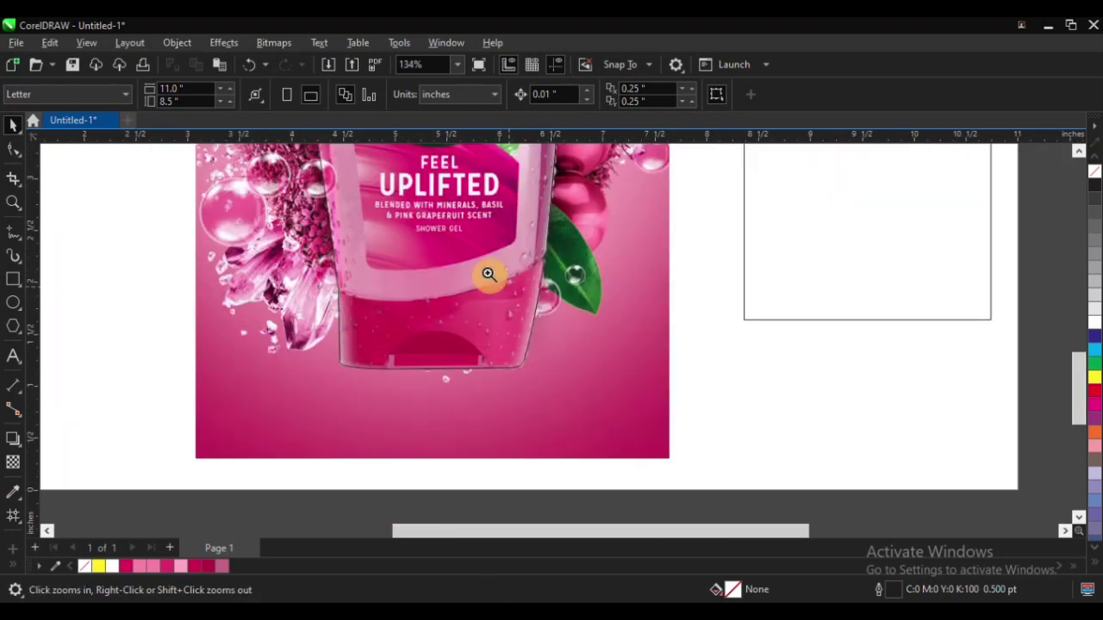
left_click_drag(253, 184, 667, 404)
left_click(749, 468)
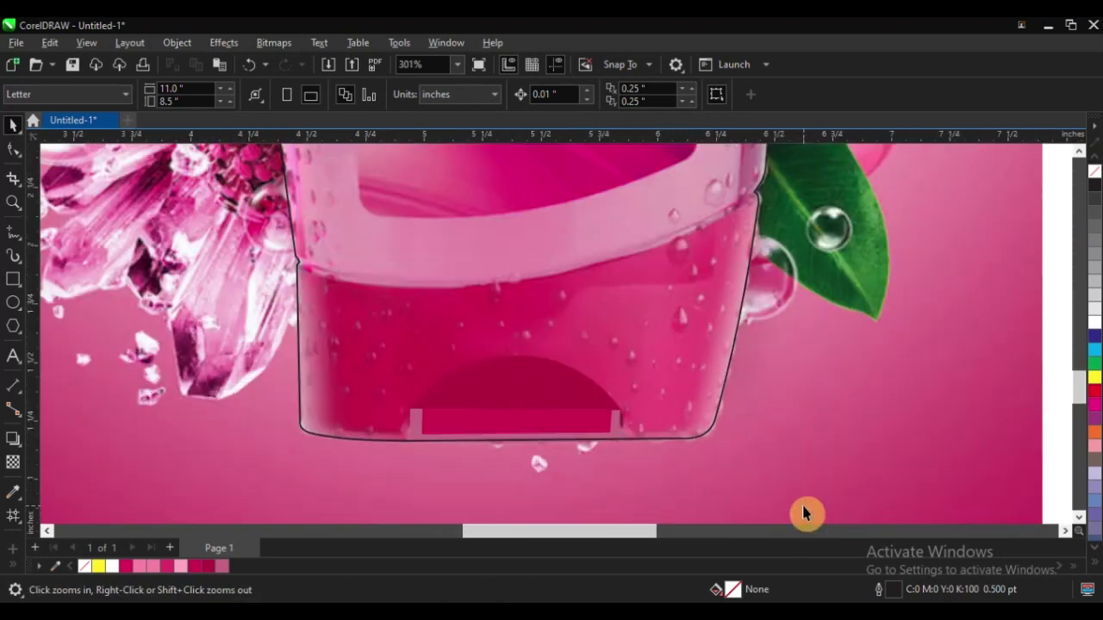
left_click(265, 222)
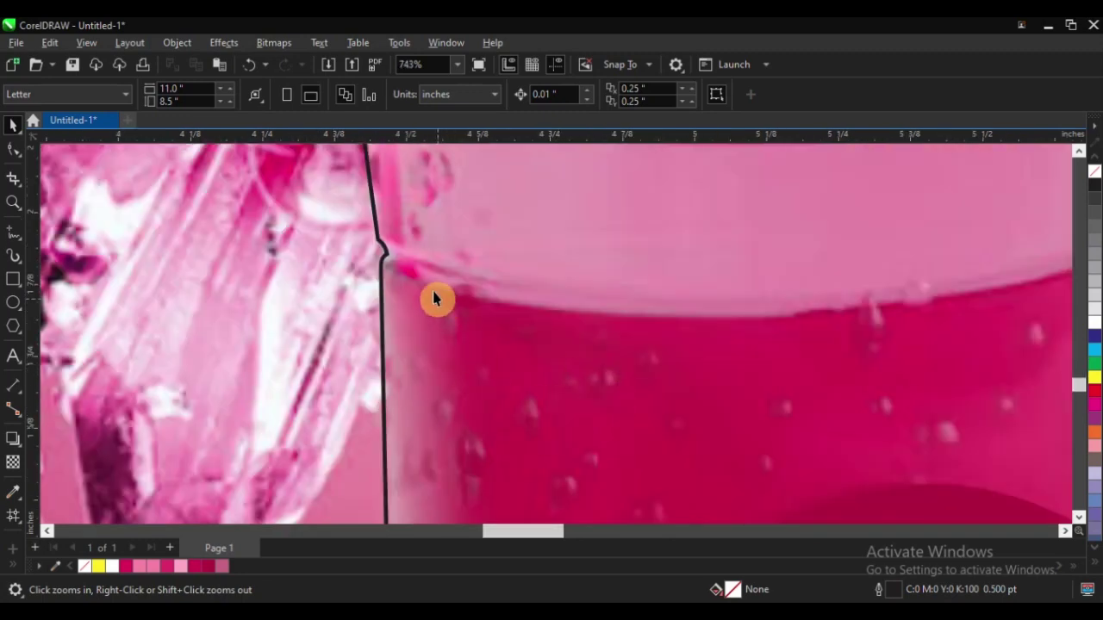
key("F5")
left_click(382, 265)
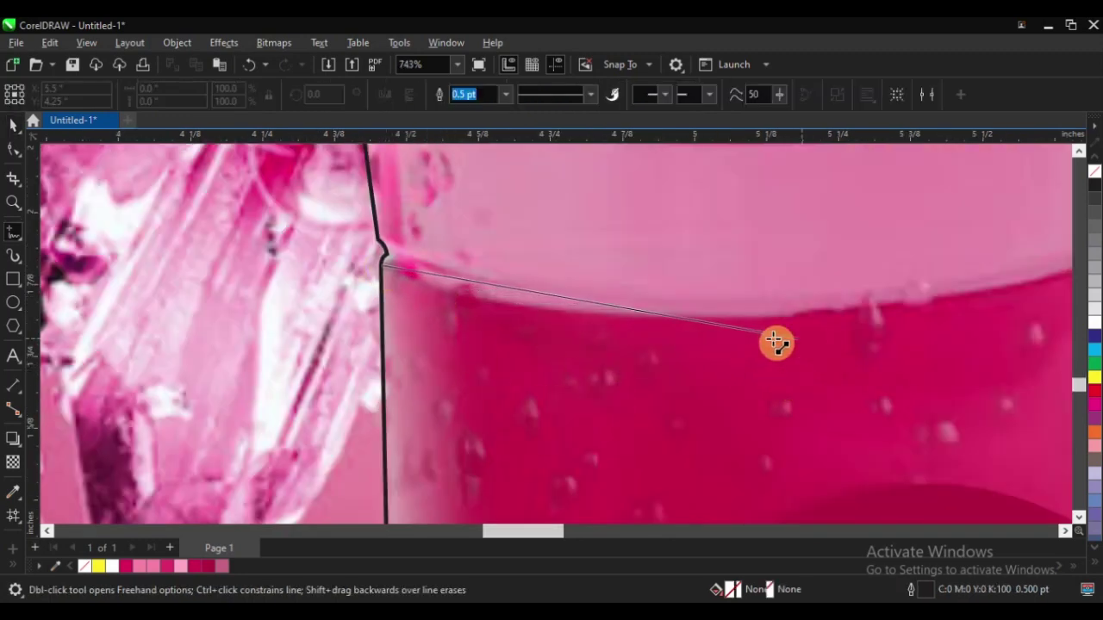
double_click(718, 320)
Continue the base outline along the pale band's lower edge, just past the bottle's right edge, to about 2.02 by 0.41 inches overall
scroll(375, 340, "down", 4)
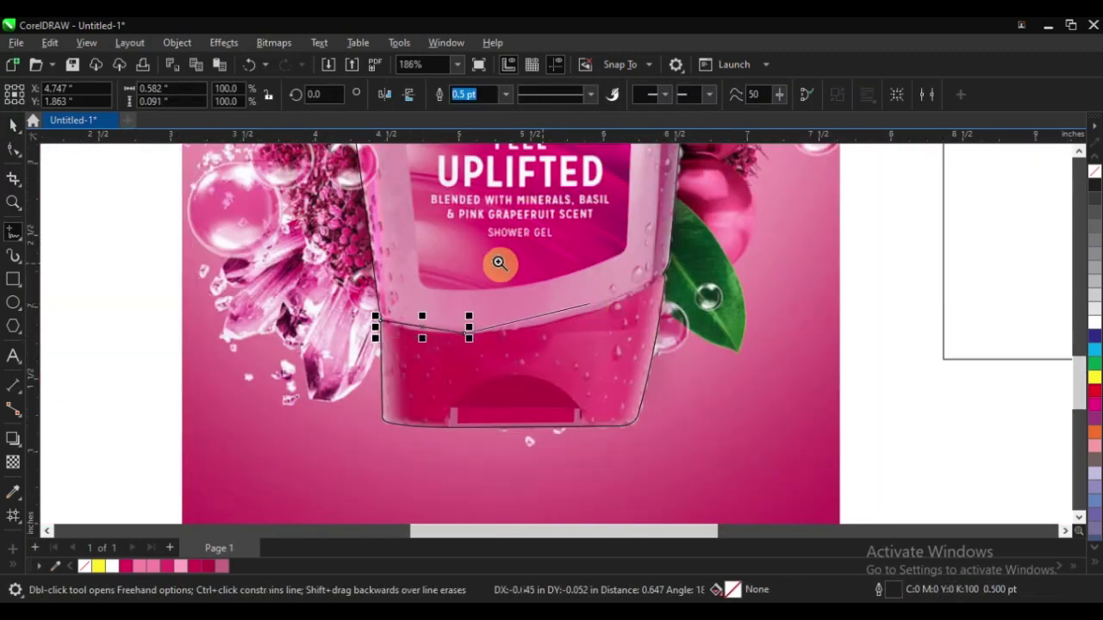
scroll(517, 276, "up", 3)
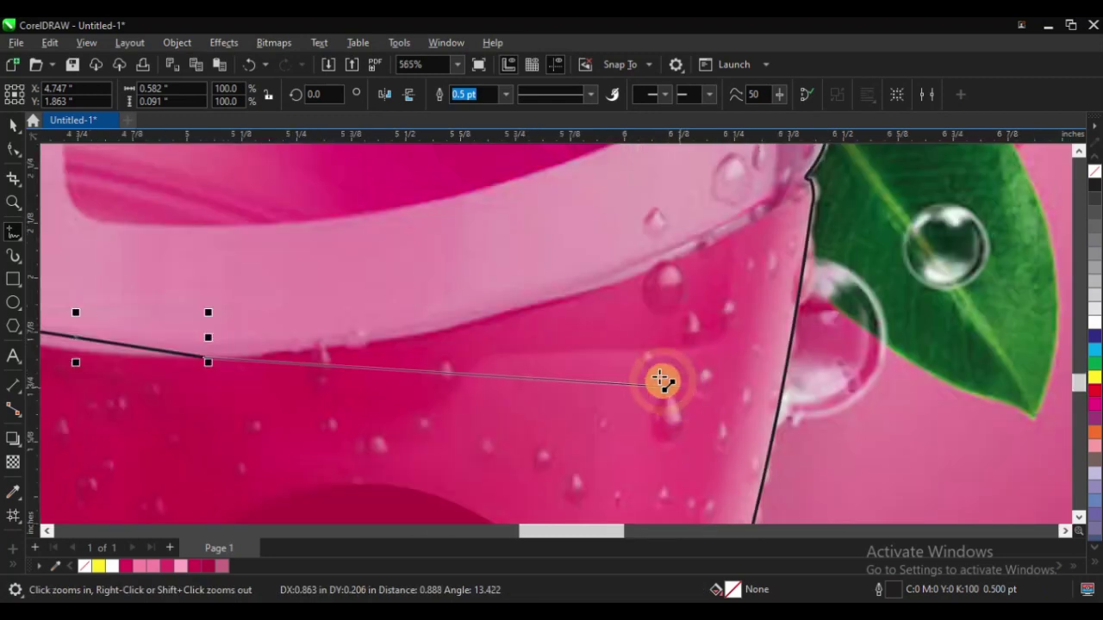
double_click(610, 287)
scroll(612, 289, "down", 3)
scroll(690, 365, "up", 4)
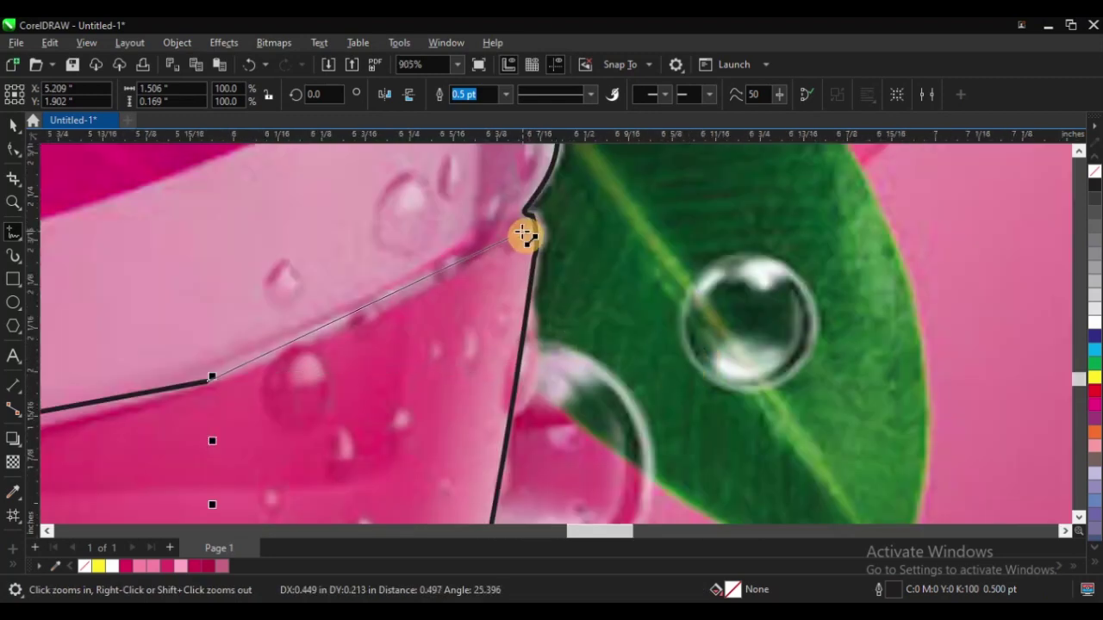
double_click(507, 241)
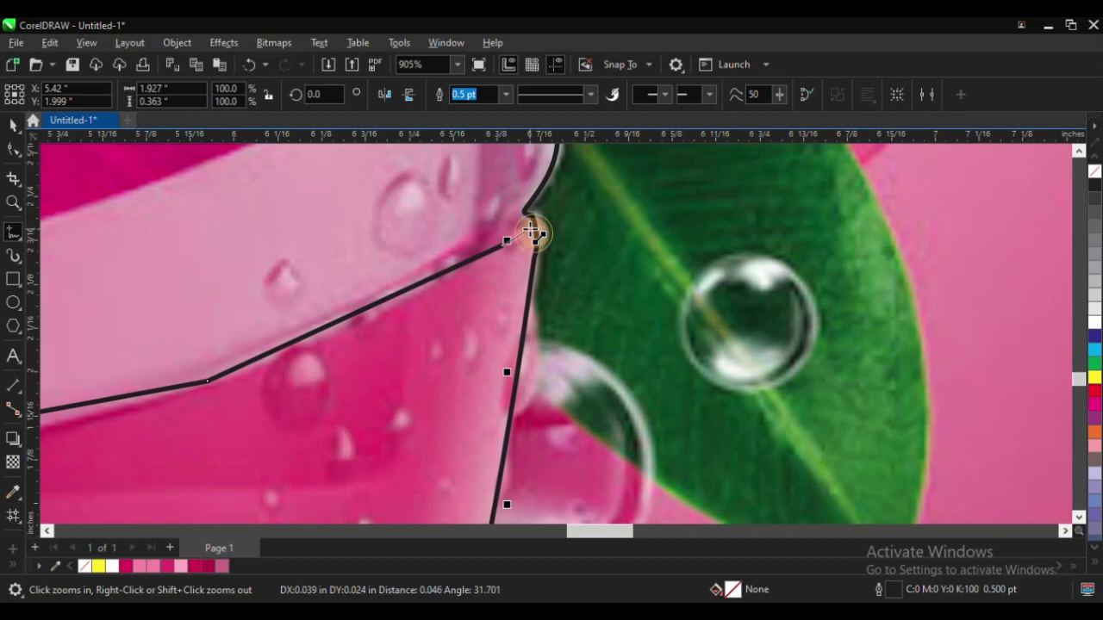
left_click(572, 223)
Extend the base outline inside the bottle's right side, around the corner and along the bottom to the lower left, about 1.02 inches tall overall
scroll(647, 265, "down", 3)
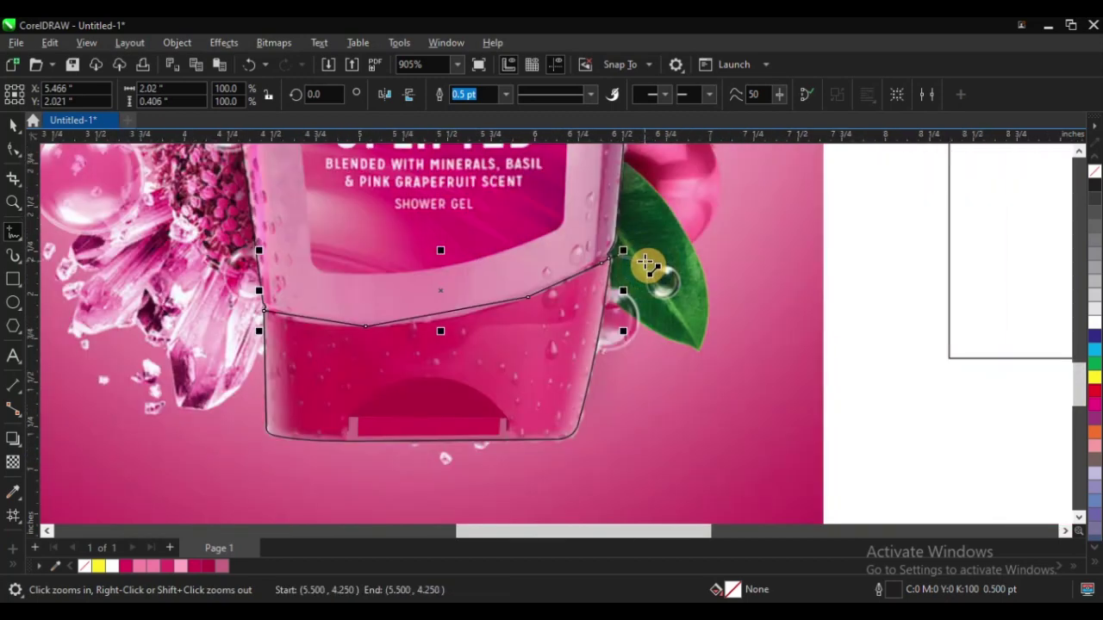
scroll(647, 265, "down", 3)
scroll(764, 423, "up", 2)
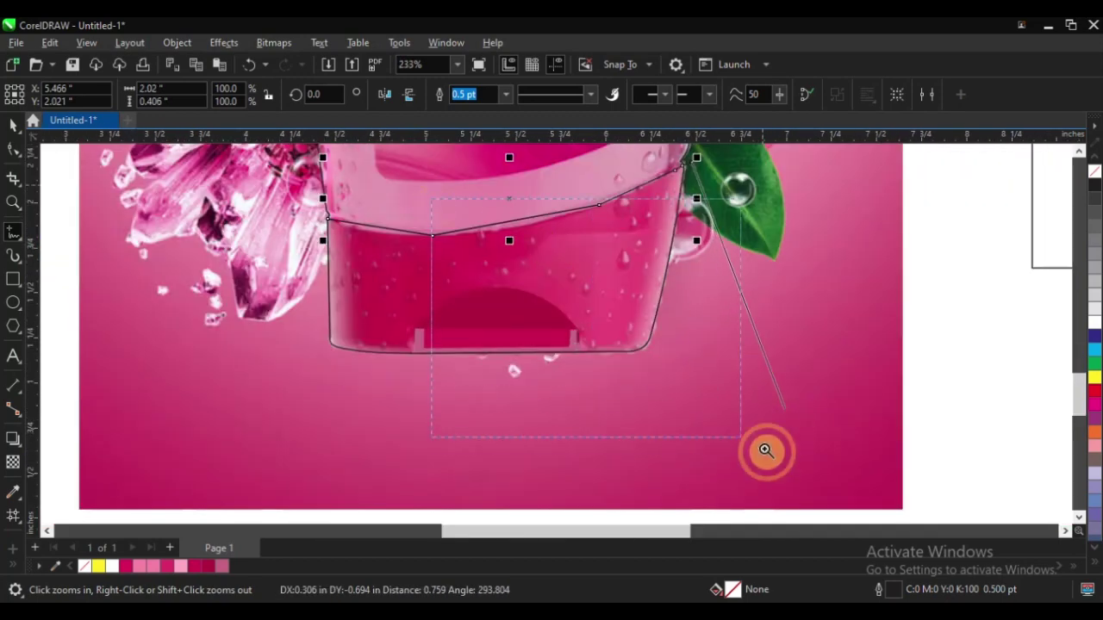
scroll(766, 450, "up", 1)
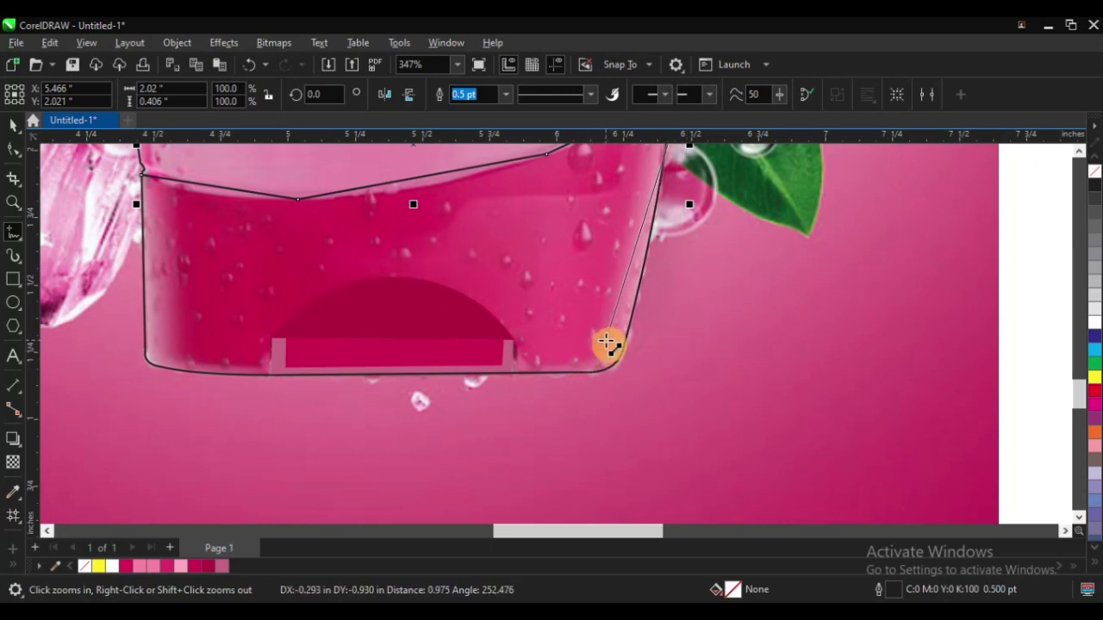
left_click(606, 341)
left_click(571, 368)
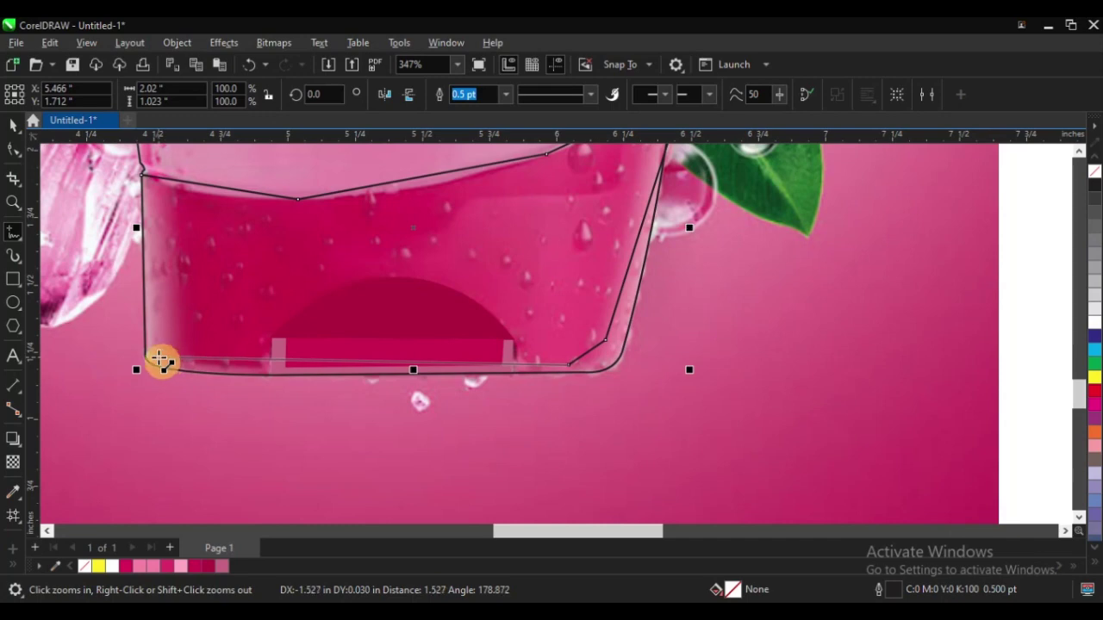
left_click(160, 359)
scroll(406, 384, "down", 1)
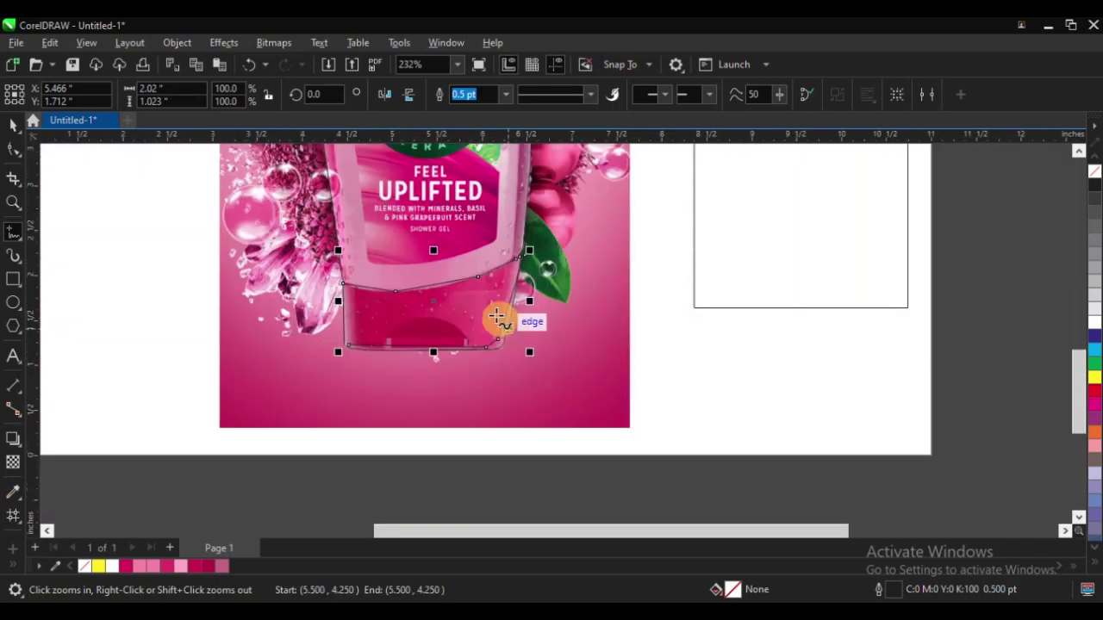
scroll(603, 396, "up", 2)
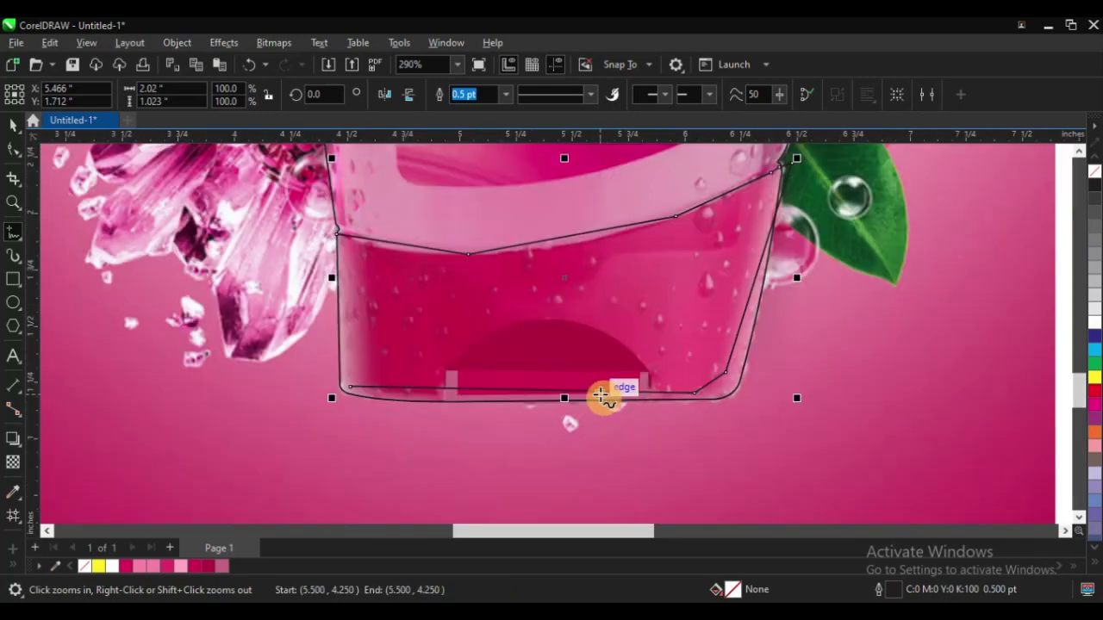
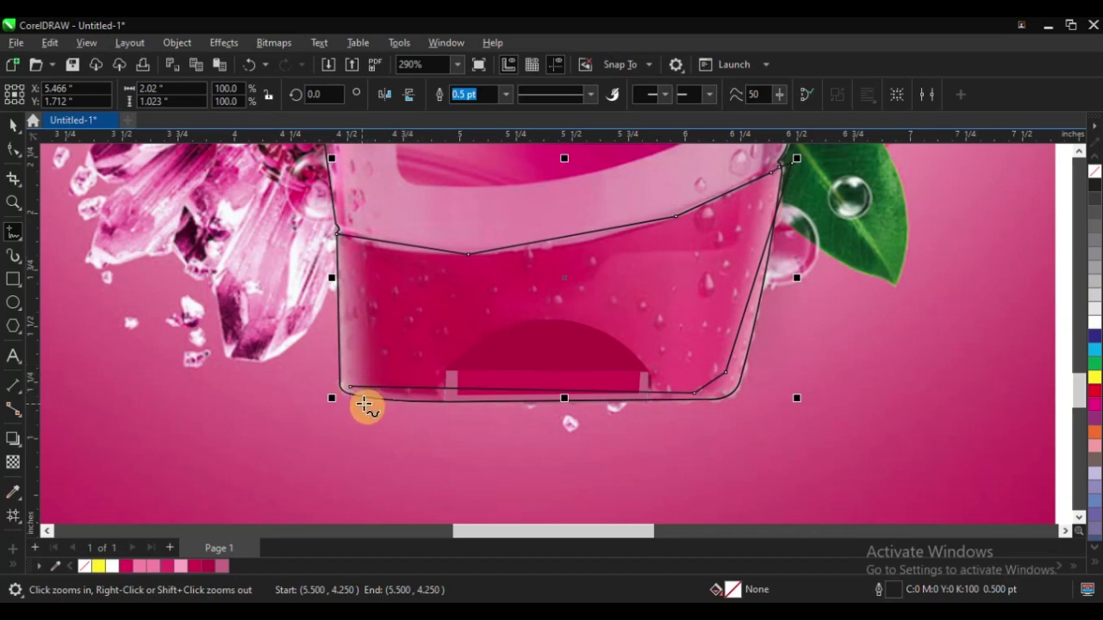
Move the base outline's lower-left end node about 0.057 inches horizontally inward
key("F10")
left_click(350, 390)
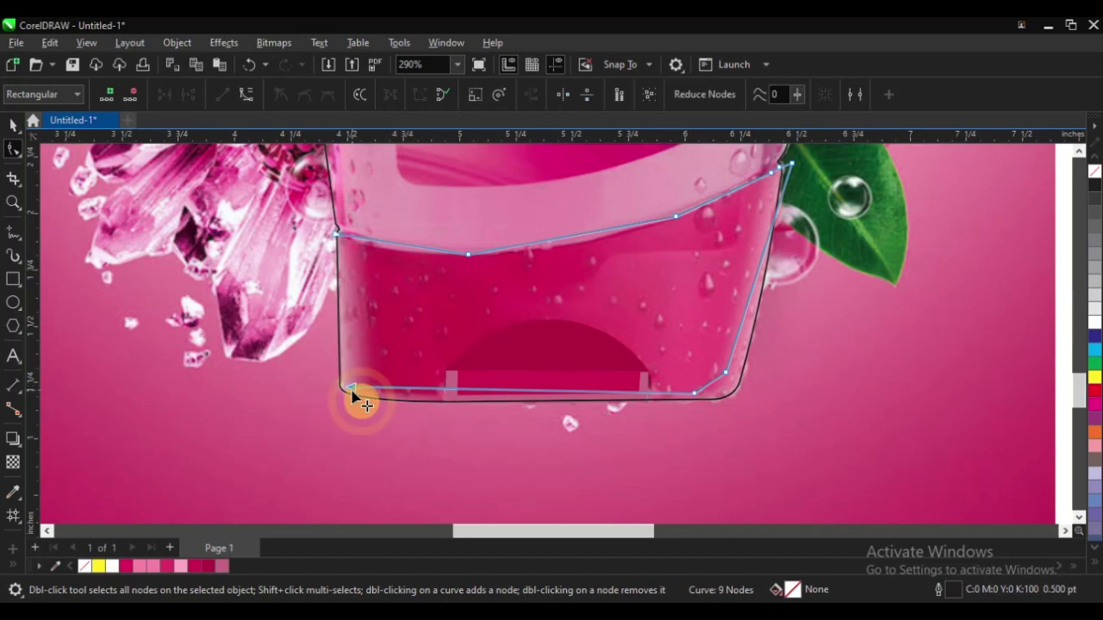
left_click_drag(351, 392, 368, 393)
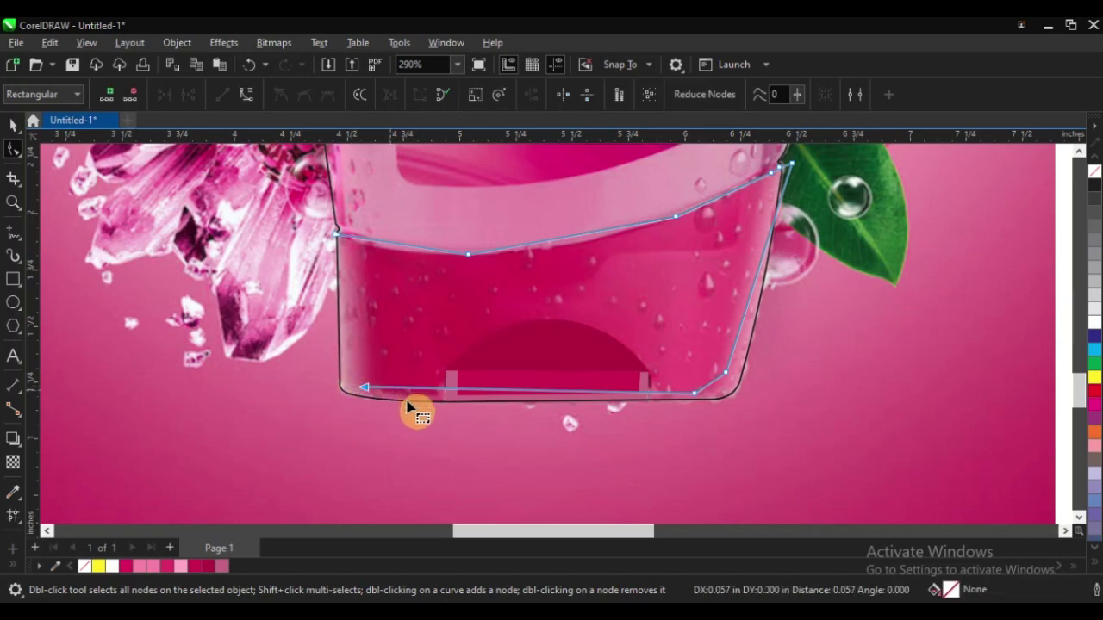
Resume the base outline from its lower-left end node, run it up inside the left side and close it at the starting node
scroll(382, 402, "up", 3)
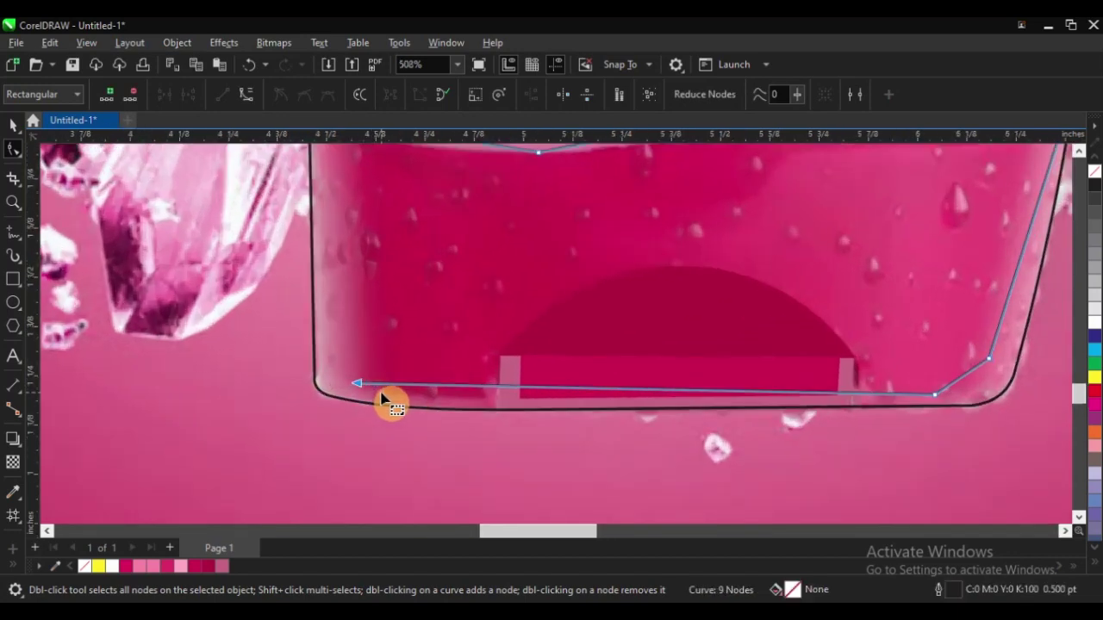
key("F5")
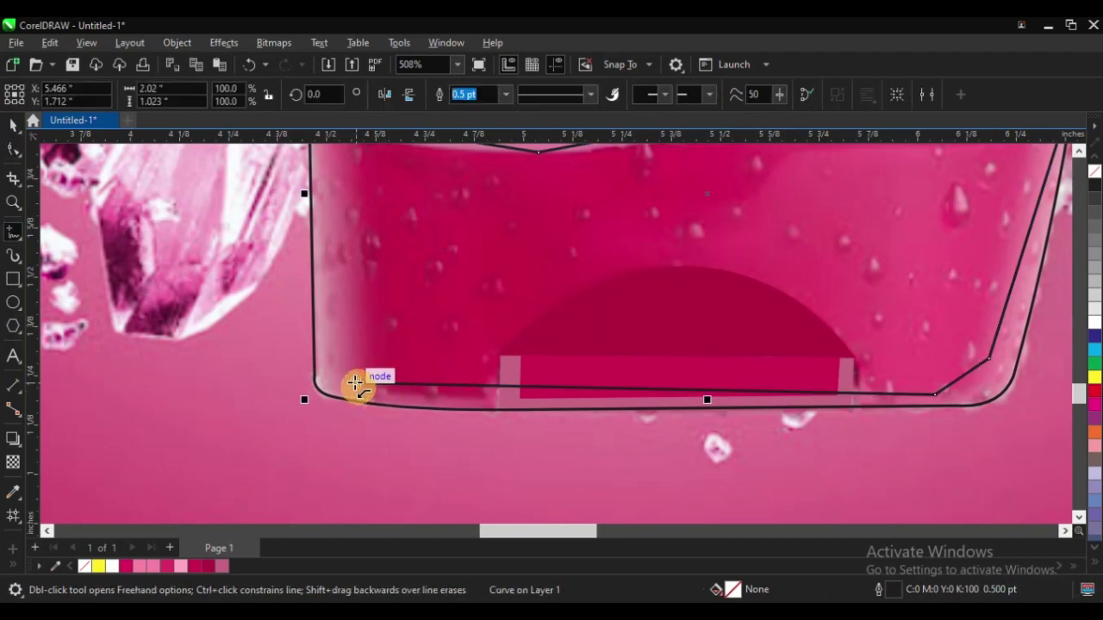
left_click(355, 383)
scroll(362, 388, "down", 2)
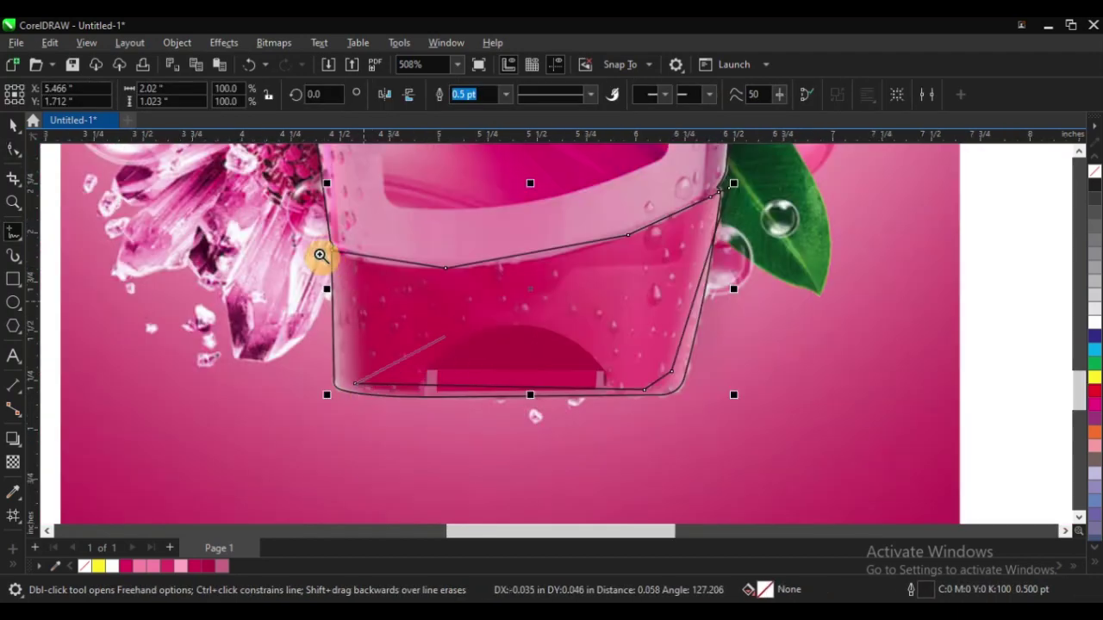
scroll(328, 276, "up", 3)
scroll(453, 400, "down", 1)
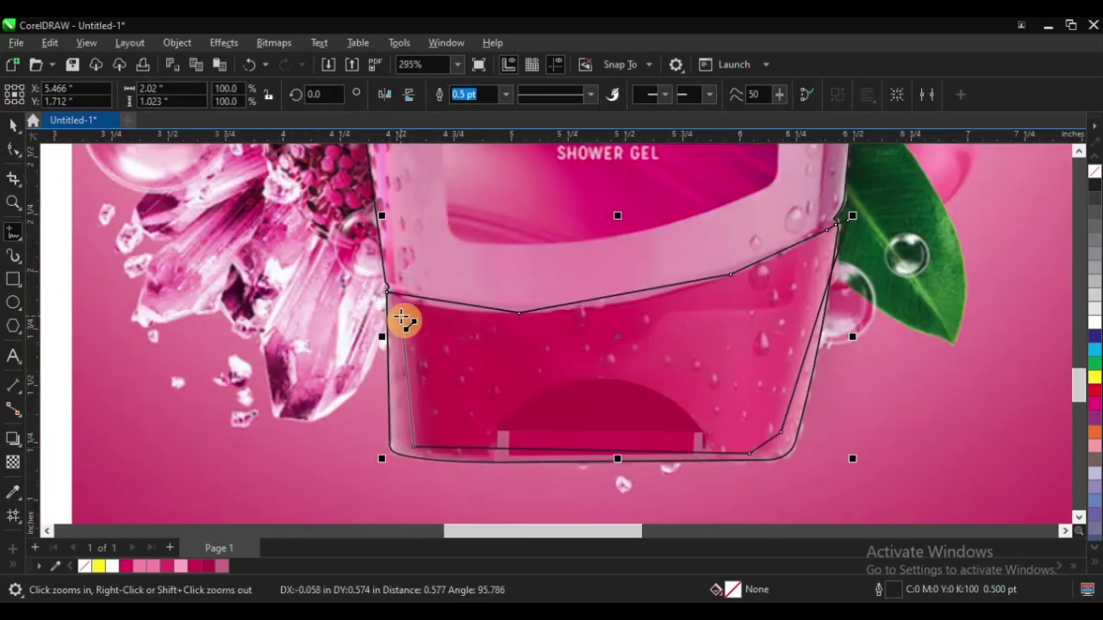
left_click(402, 317)
left_click(385, 294)
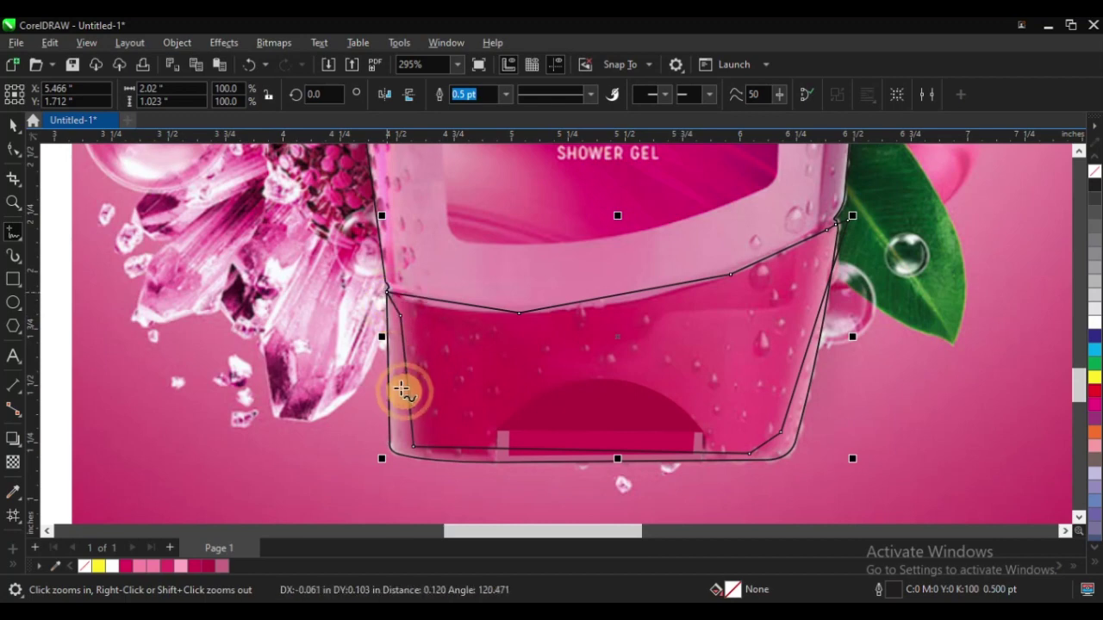
scroll(301, 362, "down", 1)
scroll(648, 362, "up", 2)
scroll(648, 362, "up", 1)
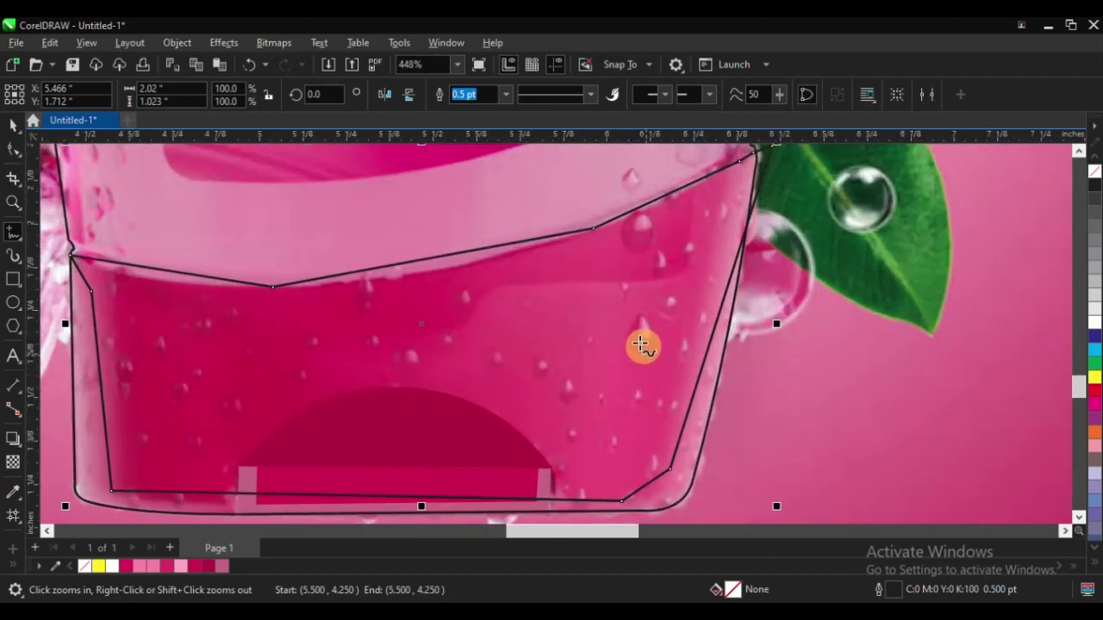
scroll(655, 344, "down", 1)
scroll(414, 390, "up", 1)
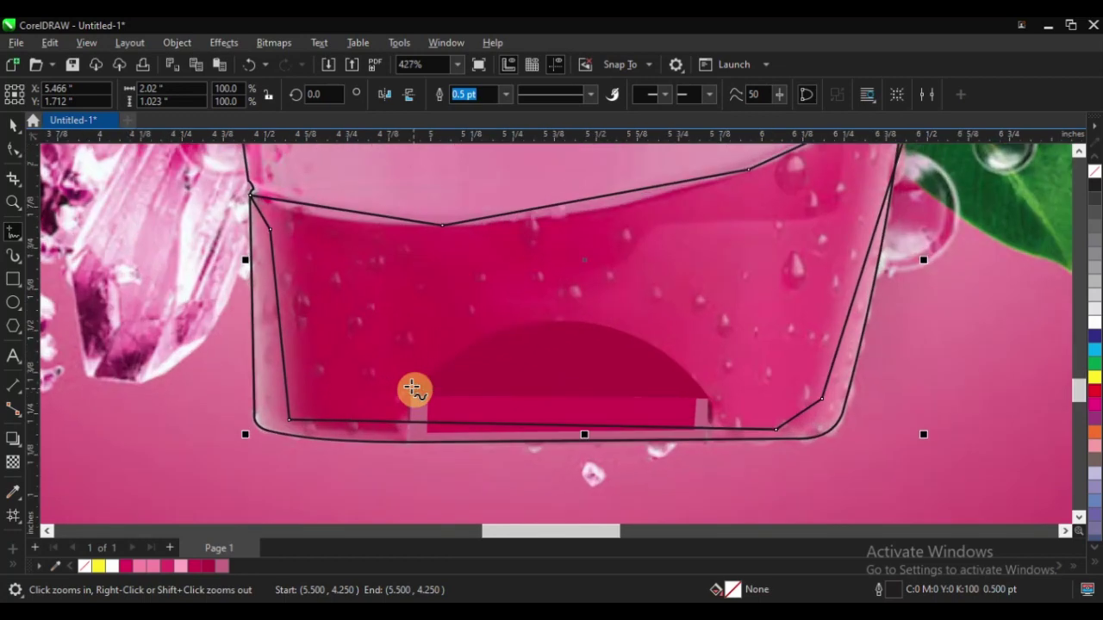
scroll(353, 394, "down", 1)
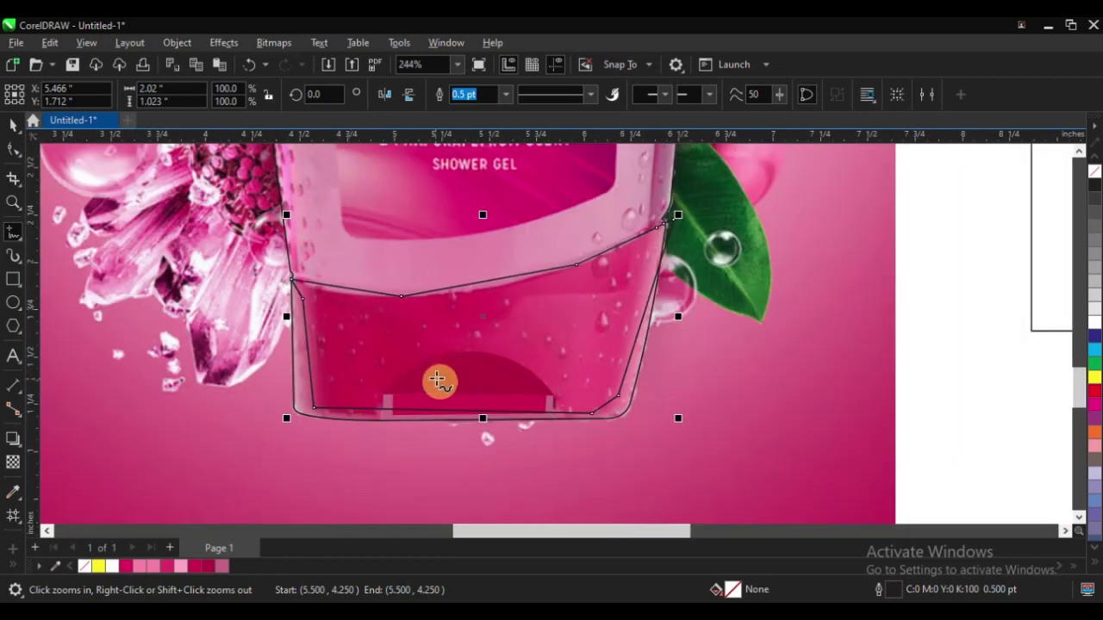
scroll(438, 380, "up", 1)
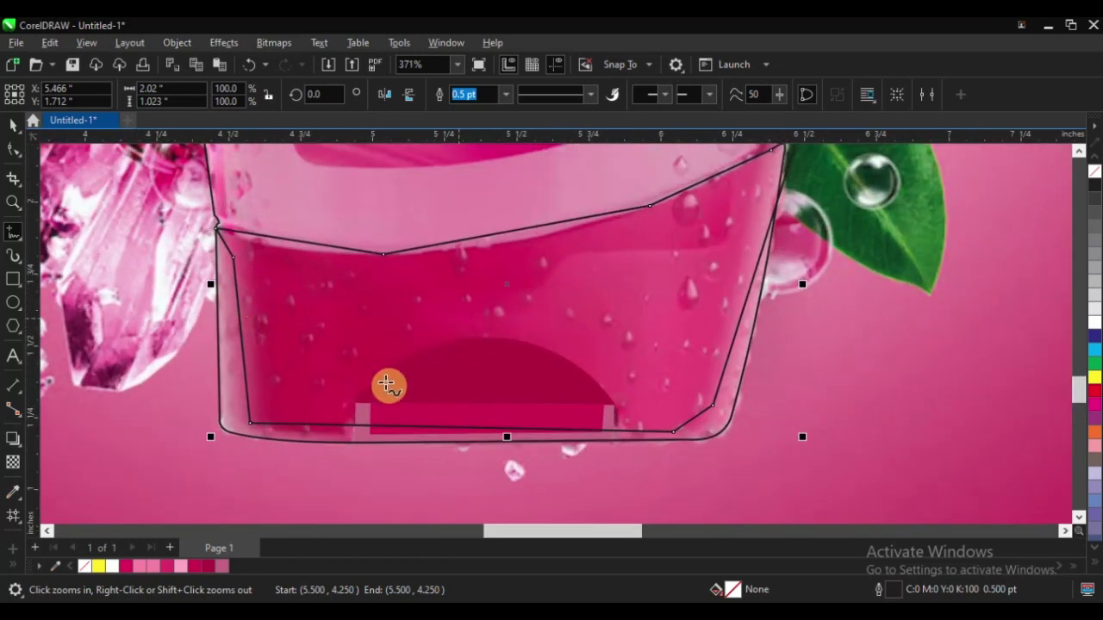
scroll(301, 388, "down", 1)
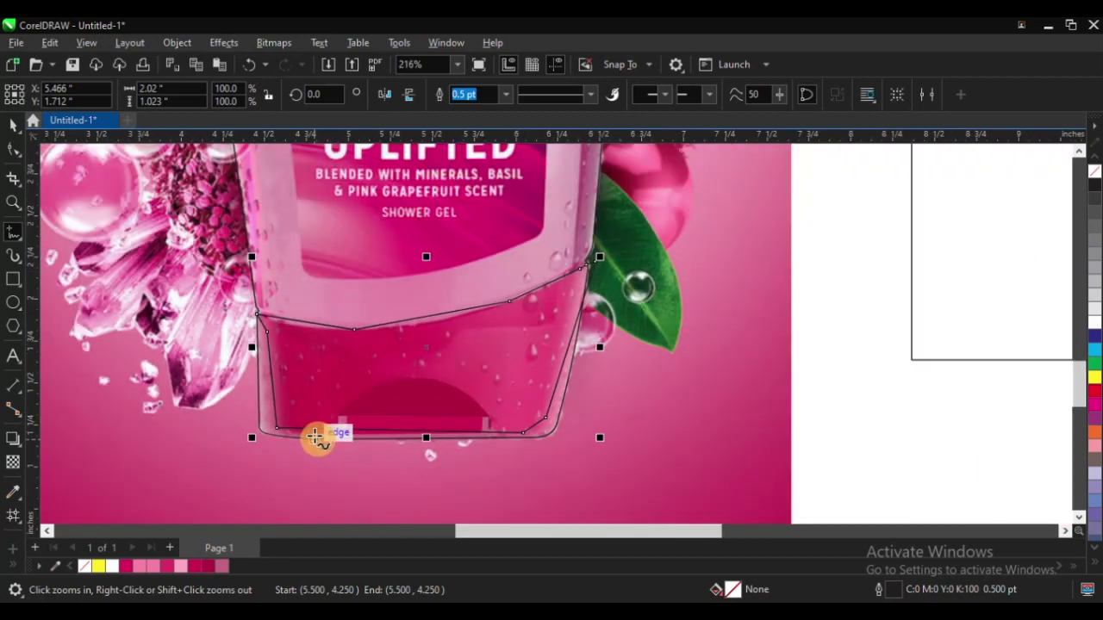
key("space")
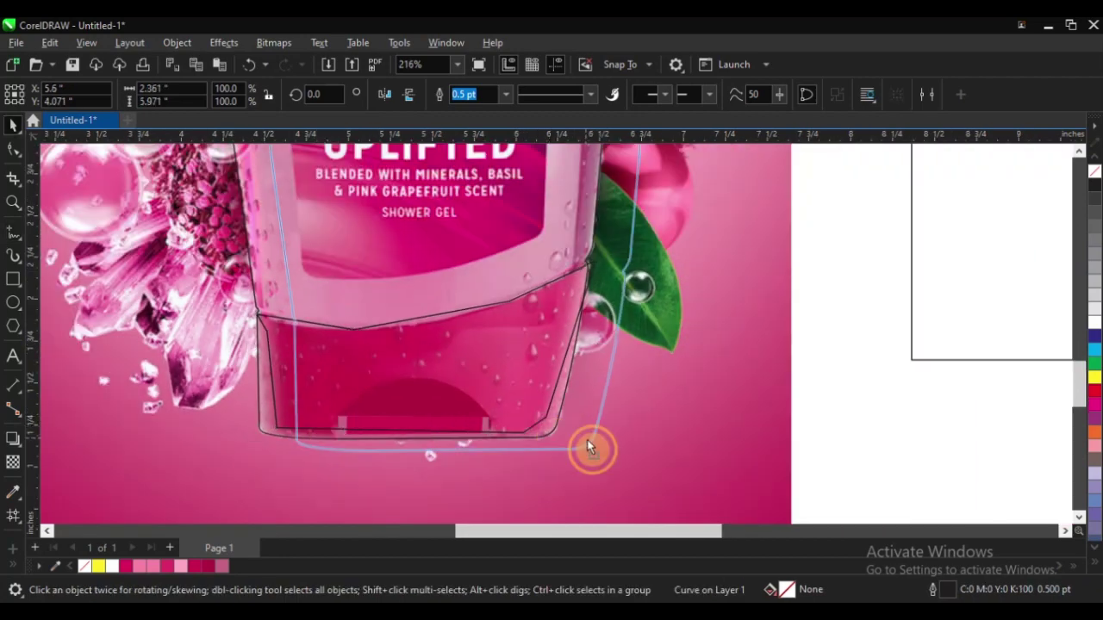
left_click(589, 446)
key("ctrl+z")
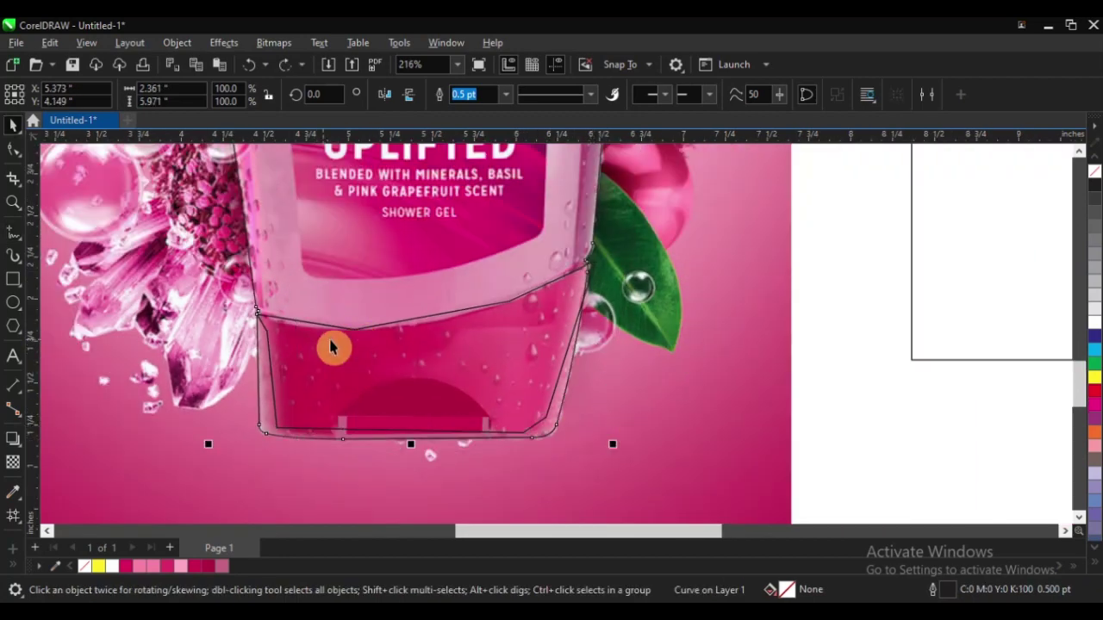
Inspect the traced base, body and cap outlines against the bottle picture
scroll(357, 426, "down", 1)
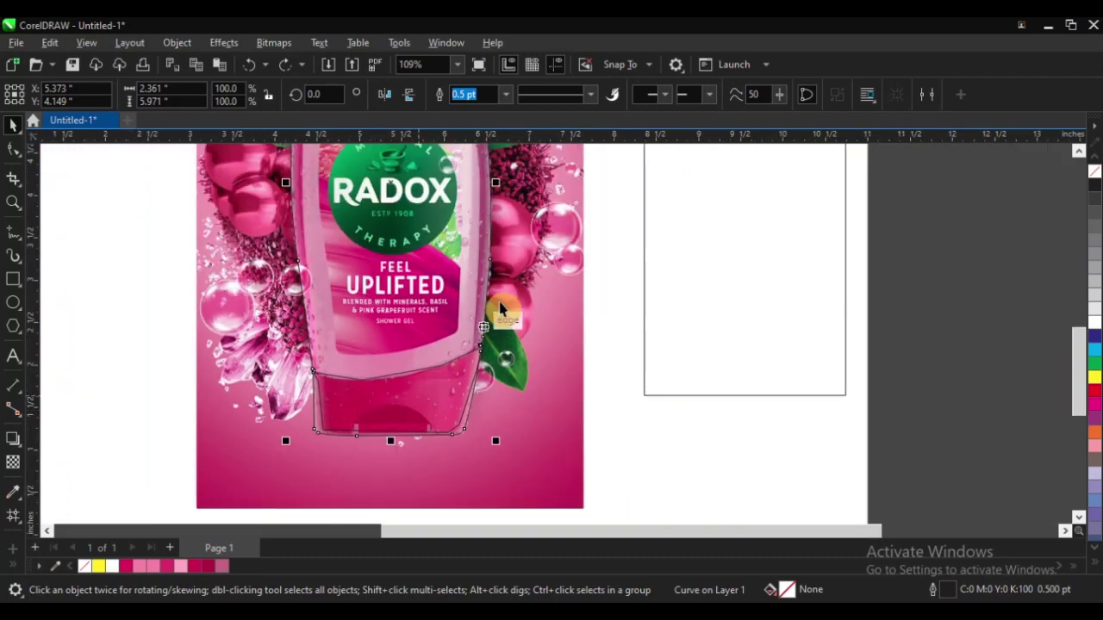
scroll(394, 454, "up", 3)
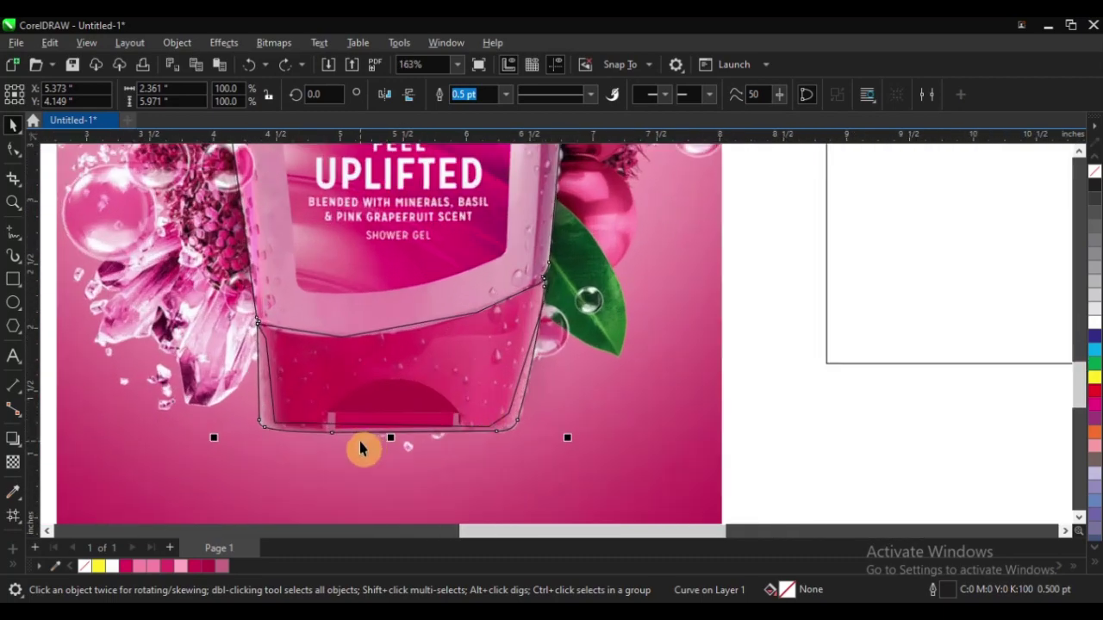
scroll(360, 446, "down", 1)
scroll(407, 465, "down", 1)
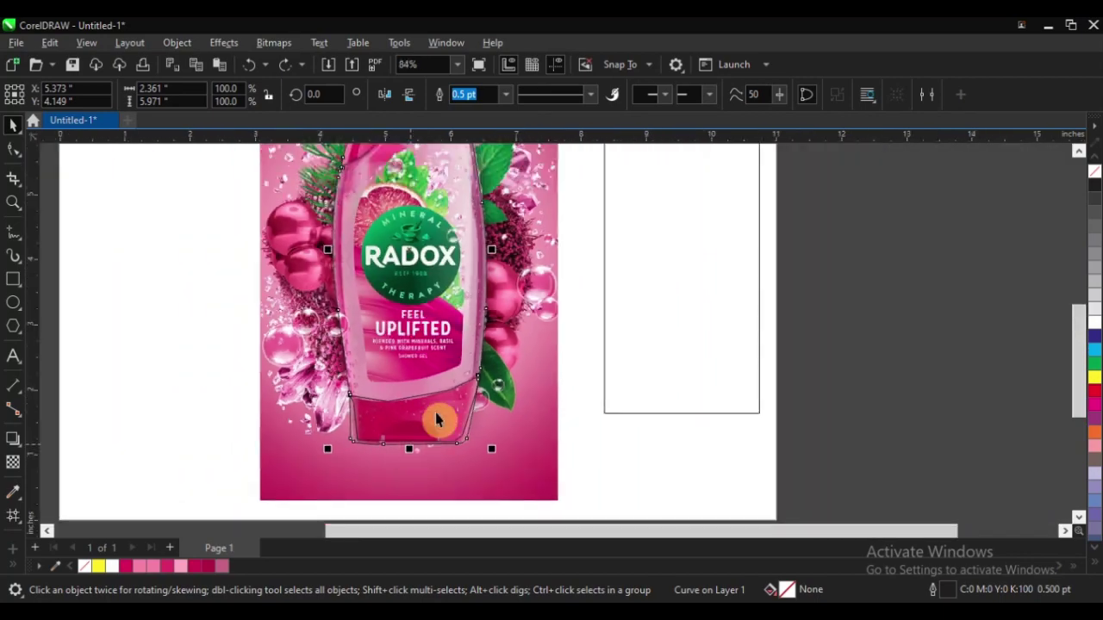
scroll(481, 222, "up", 2)
scroll(428, 414, "down", 1)
scroll(435, 345, "down", 1)
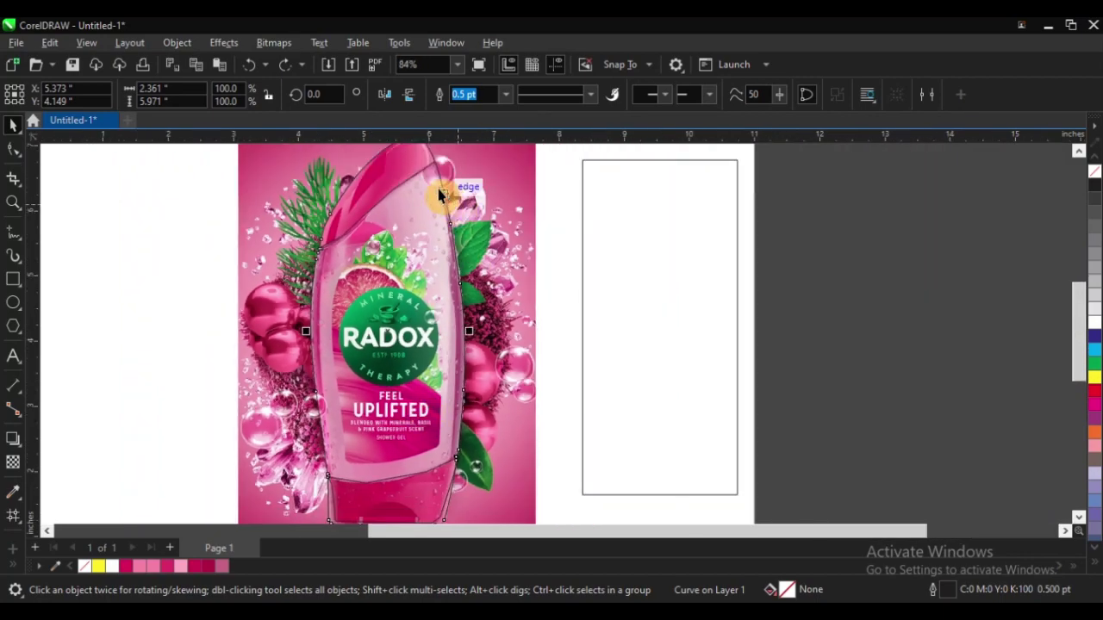
scroll(423, 178, "up", 1)
scroll(399, 284, "down", 1)
scroll(387, 210, "up", 2)
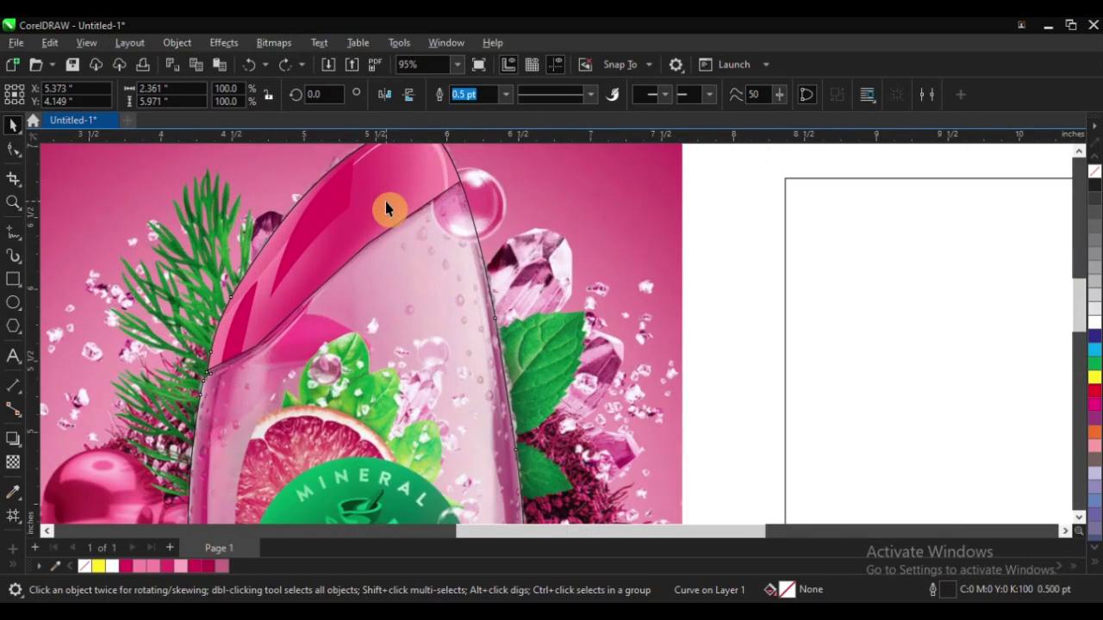
scroll(387, 207, "up", 1)
left_click(265, 244)
key("ctrl+z")
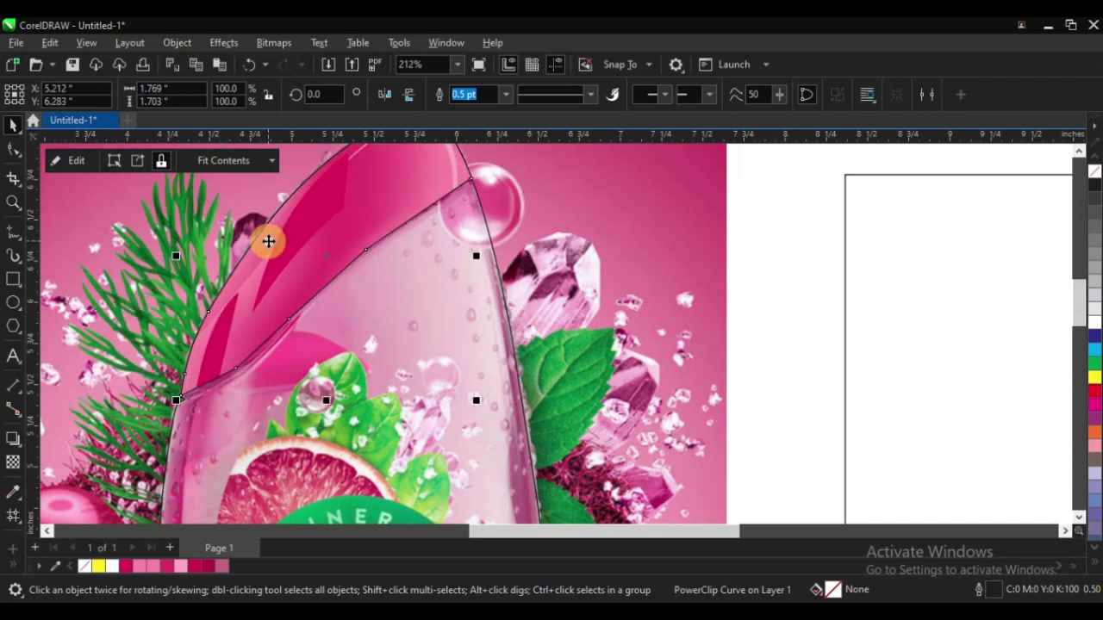
Start a freehand inner body outline at the left shoulder and run it to just below the cap's right corner, about 1.66 by 1.32 inches
scroll(336, 216, "down", 1)
scroll(342, 272, "up", 3)
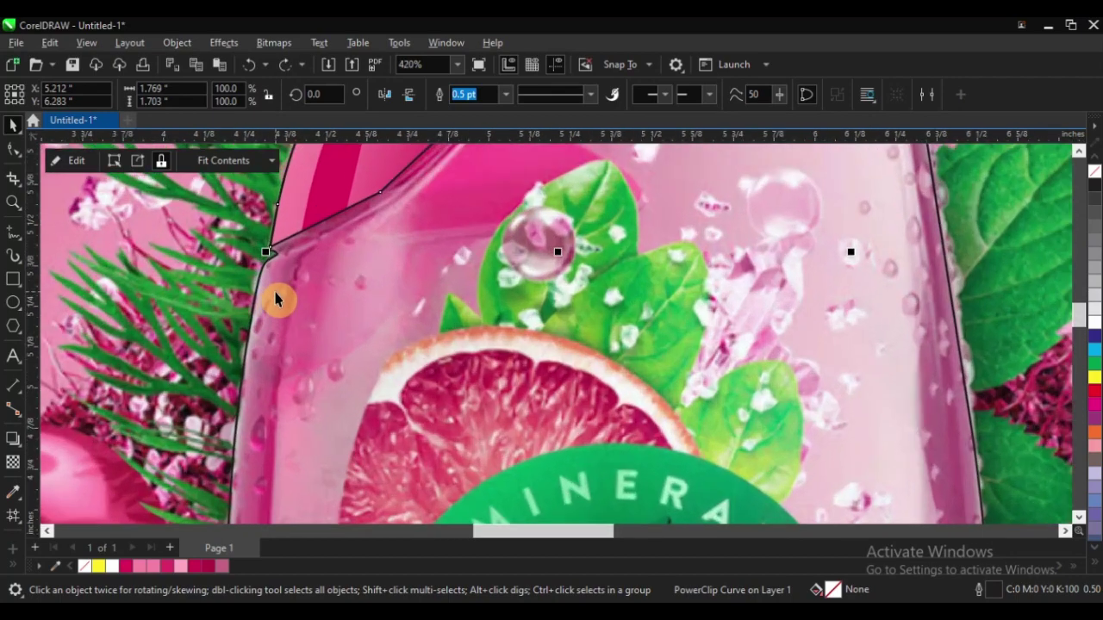
key("F5")
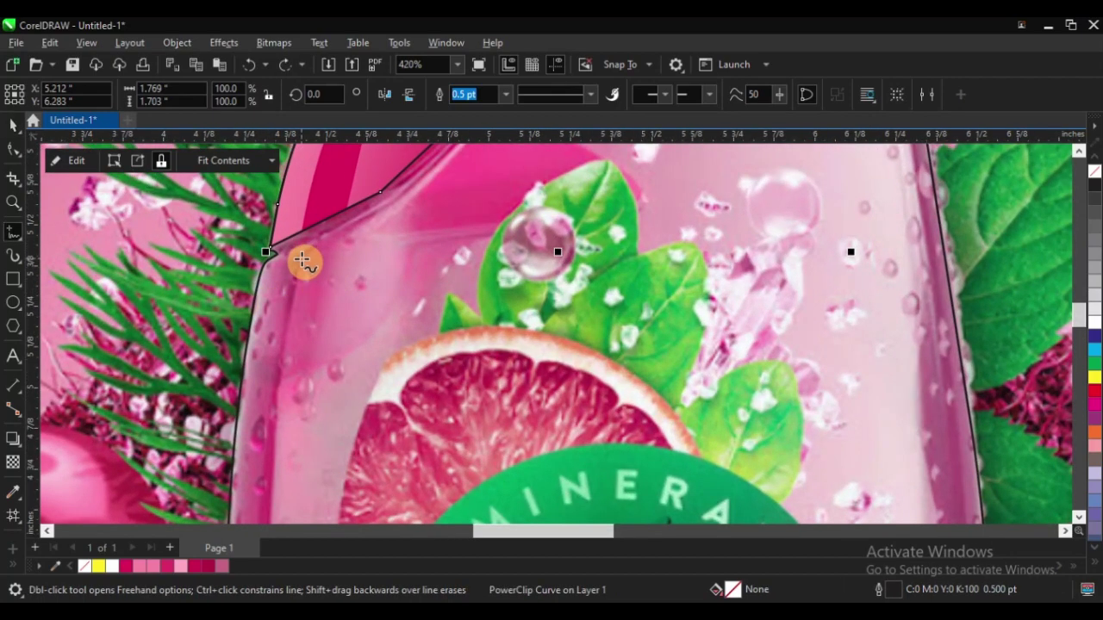
scroll(223, 343, "down", 2)
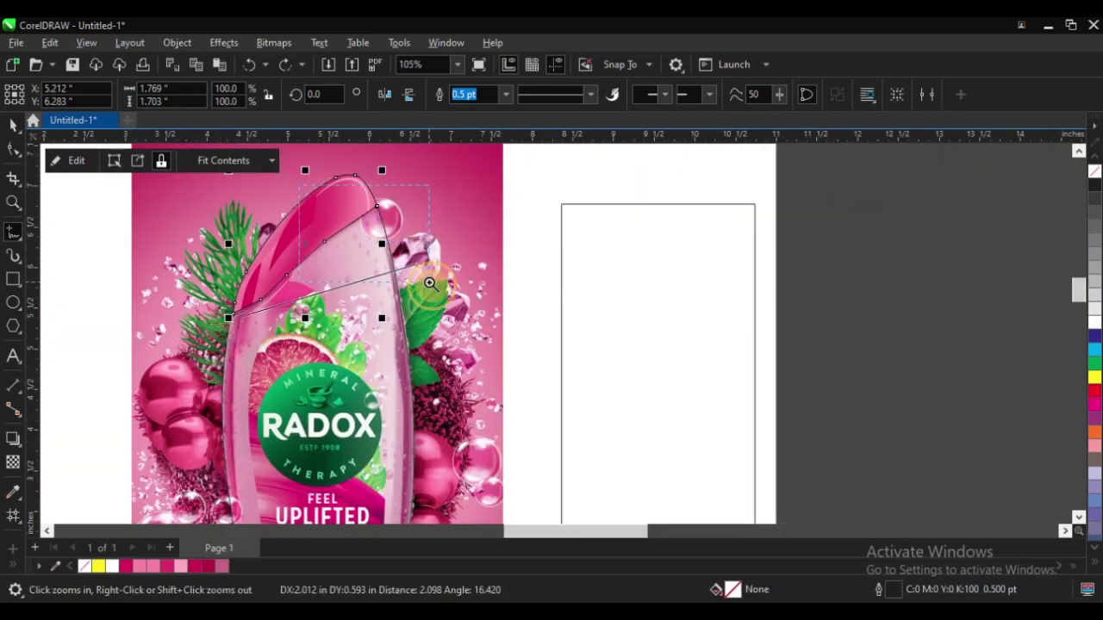
scroll(297, 200, "up", 2)
scroll(434, 214, "down", 2)
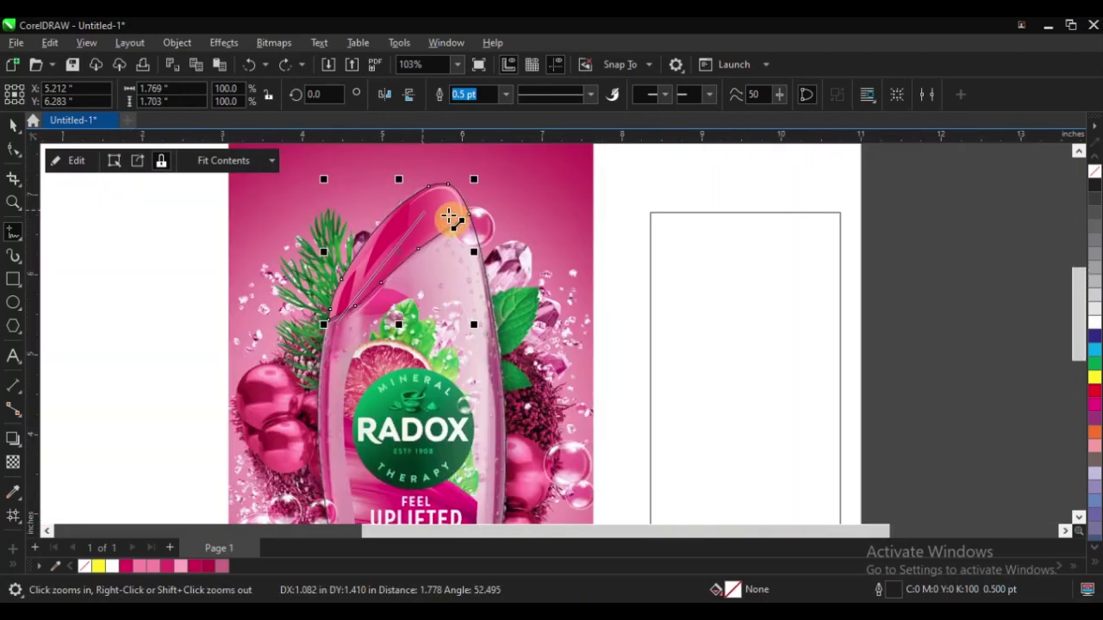
scroll(436, 207, "up", 2)
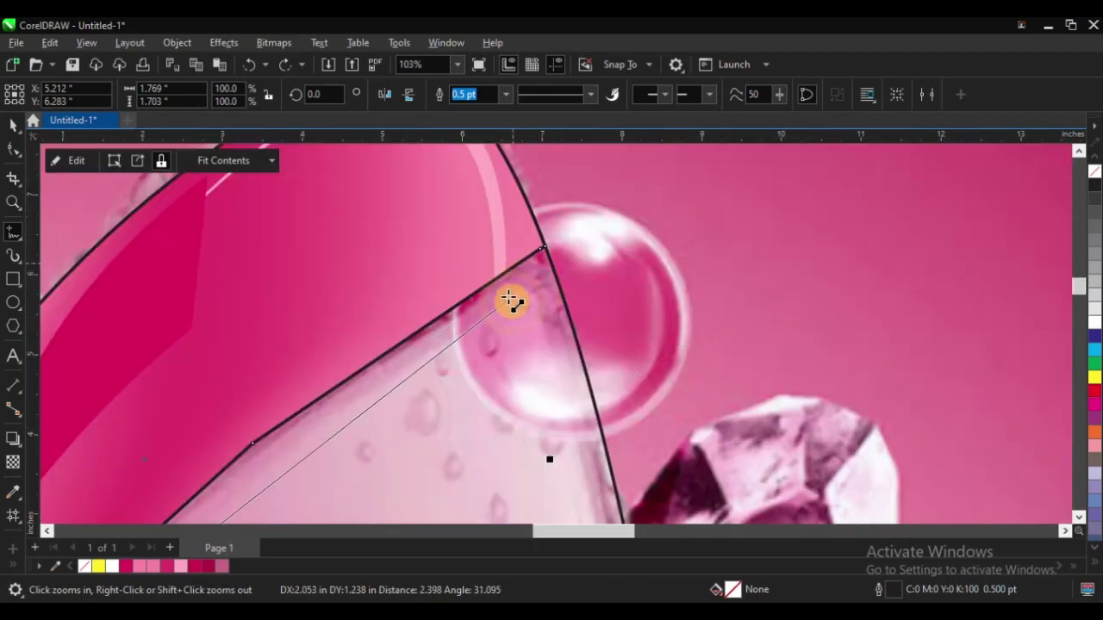
left_click(541, 264)
scroll(455, 227, "down", 3)
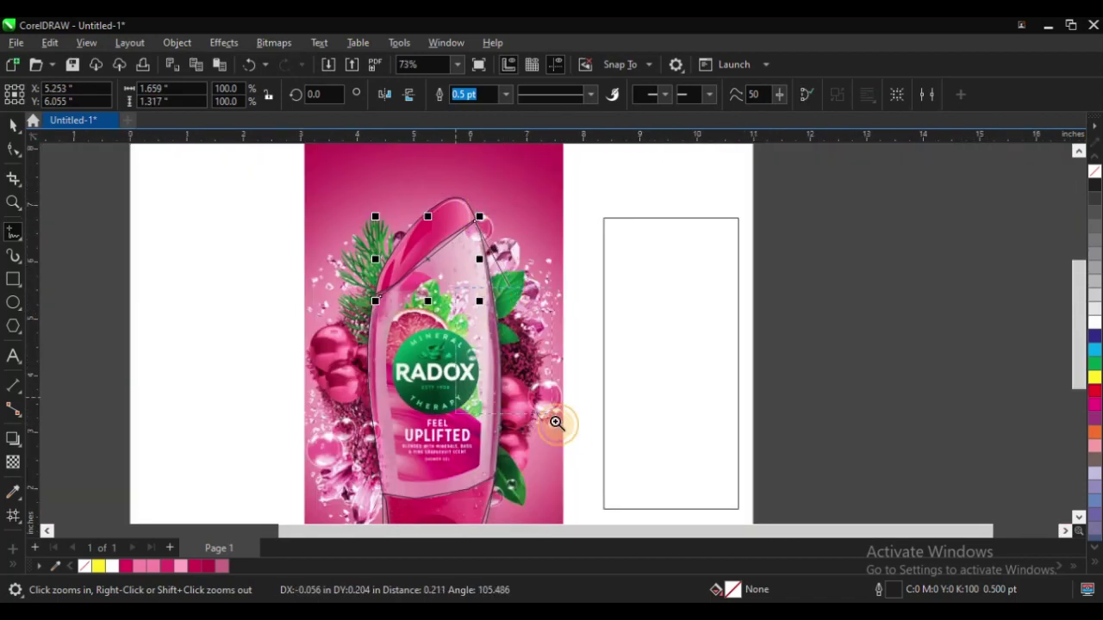
Extend the inner body outline down inside the bottle's right side to just above the base, about 1.98 by 4.5 inches overall
scroll(535, 362, "up", 1)
scroll(520, 303, "down", 4)
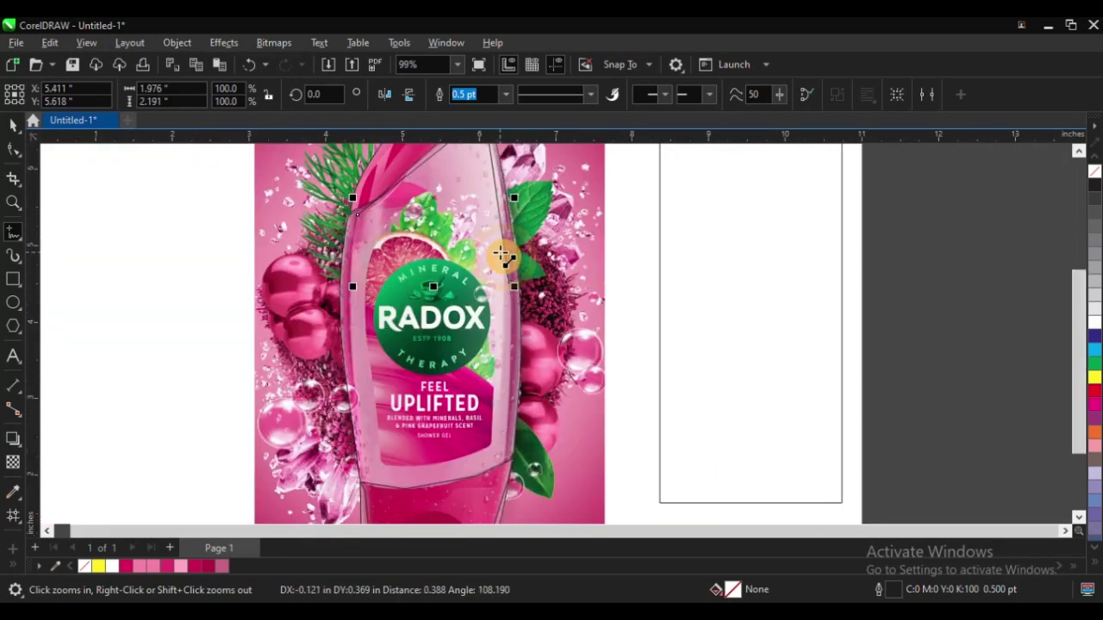
scroll(541, 419, "up", 3)
scroll(568, 375, "up", 2)
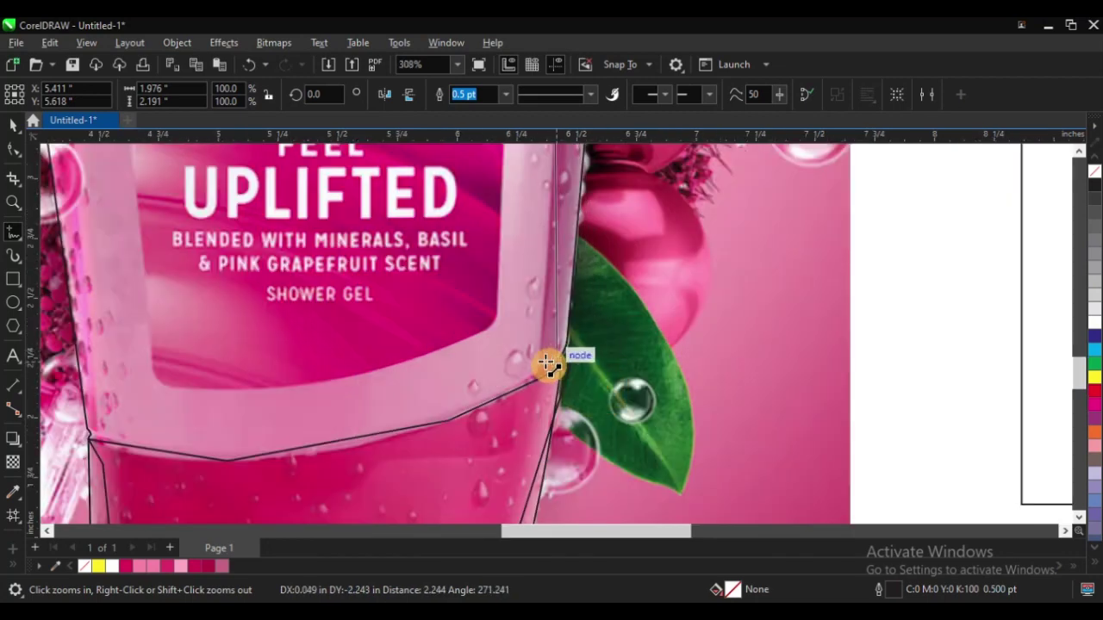
left_click(539, 368)
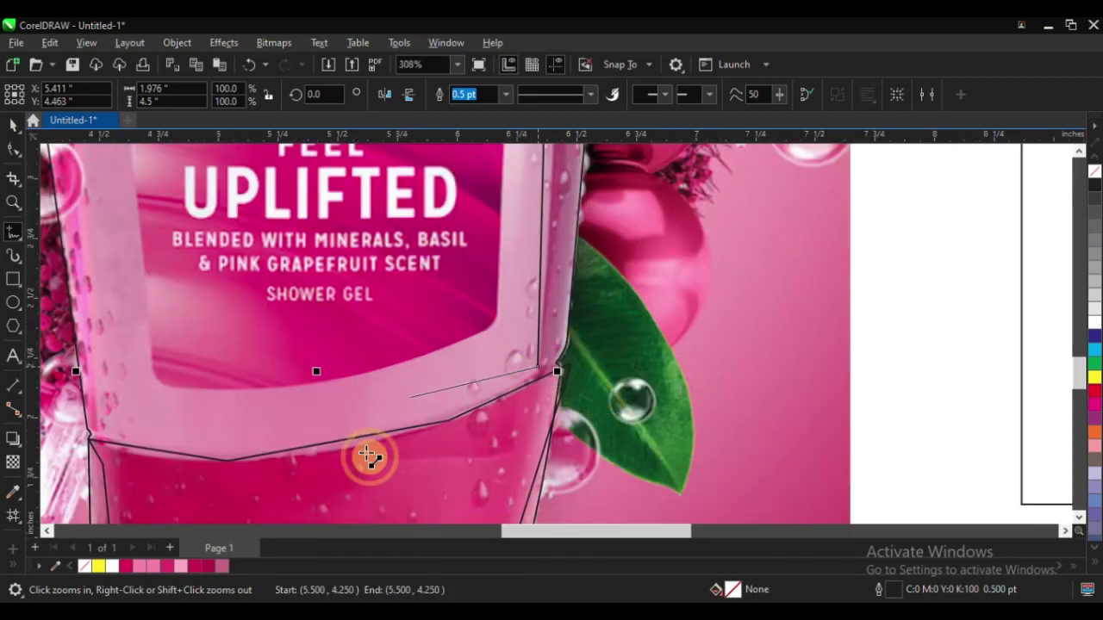
Extend the inner body outline across the pale band to its lower-left corner, about 4.78 inches tall overall
scroll(505, 356, "down", 3)
scroll(468, 505, "up", 3)
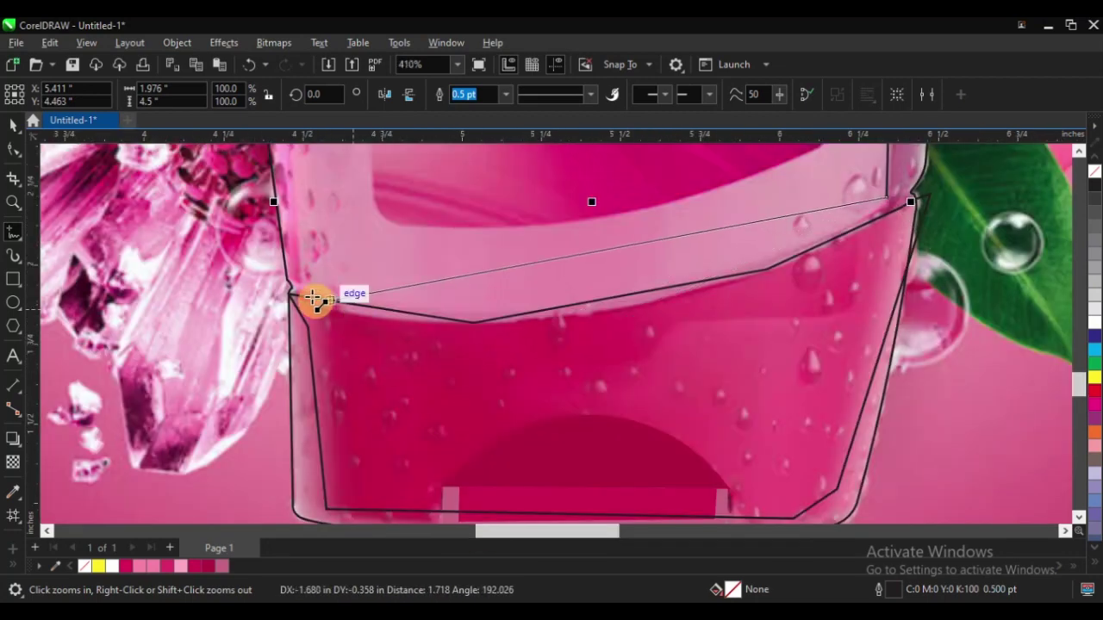
left_click(301, 289)
Run the inner body outline up inside the left side and close it at the starting shoulder node, about 2.07 by 4.78 inches overall
scroll(290, 312, "down", 3)
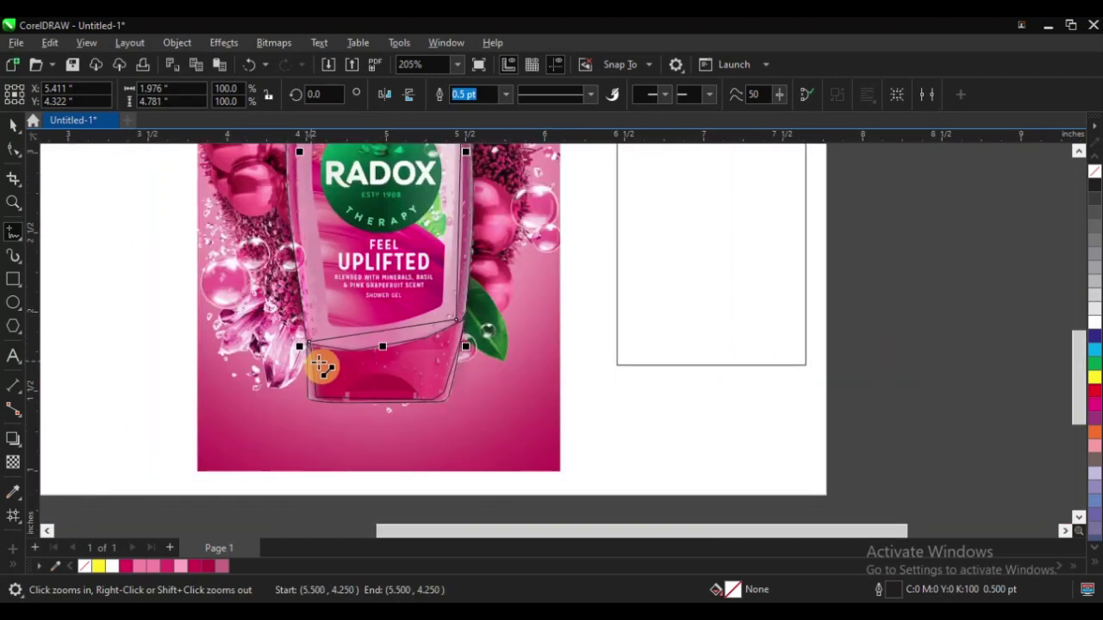
scroll(258, 222, "up", 2)
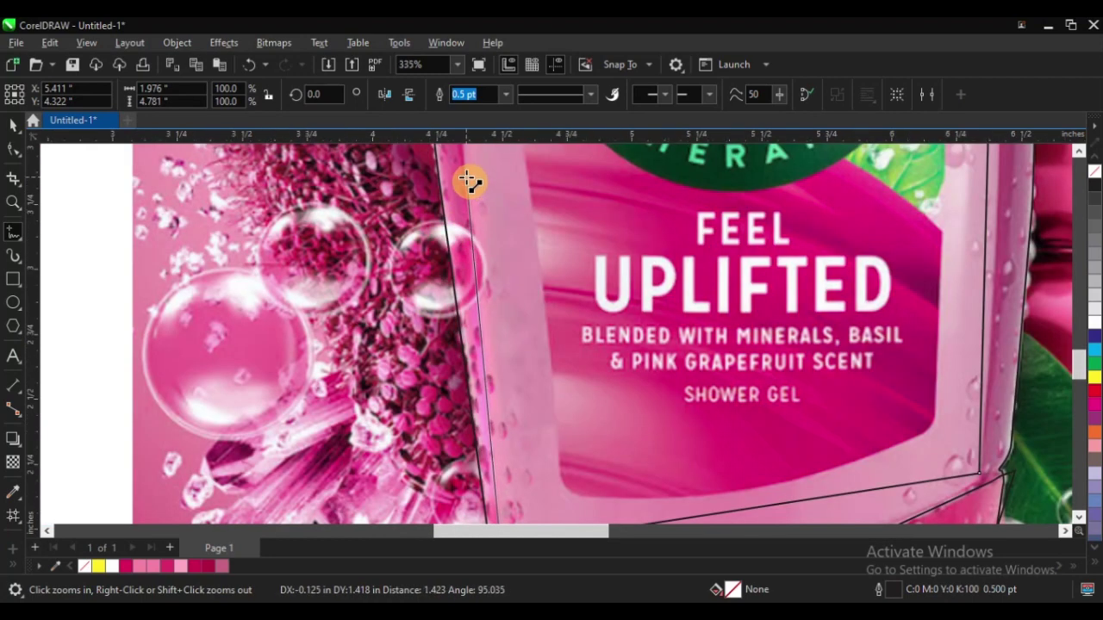
left_click(468, 180)
scroll(389, 291, "down", 3)
left_click(393, 289)
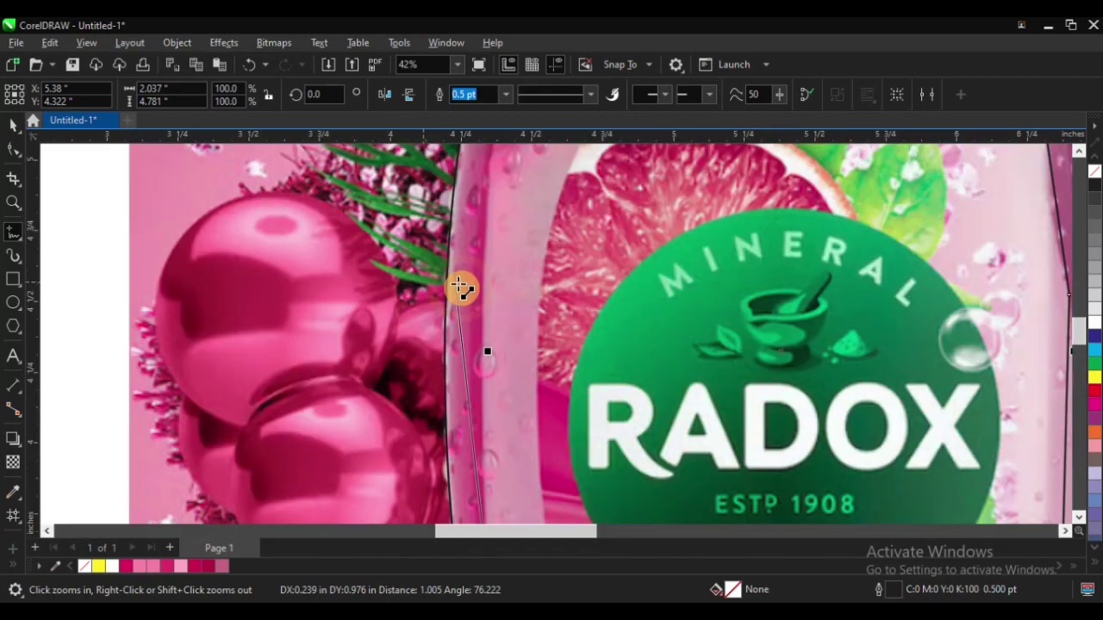
scroll(390, 250, "up", 7)
scroll(369, 337, "down", 6)
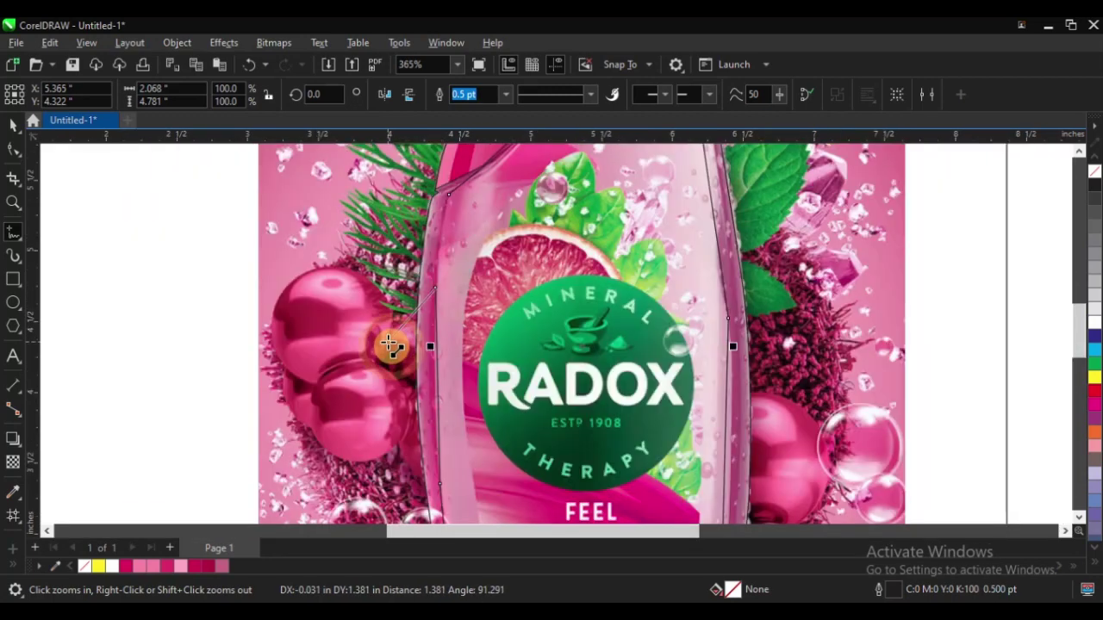
scroll(491, 328, "up", 6)
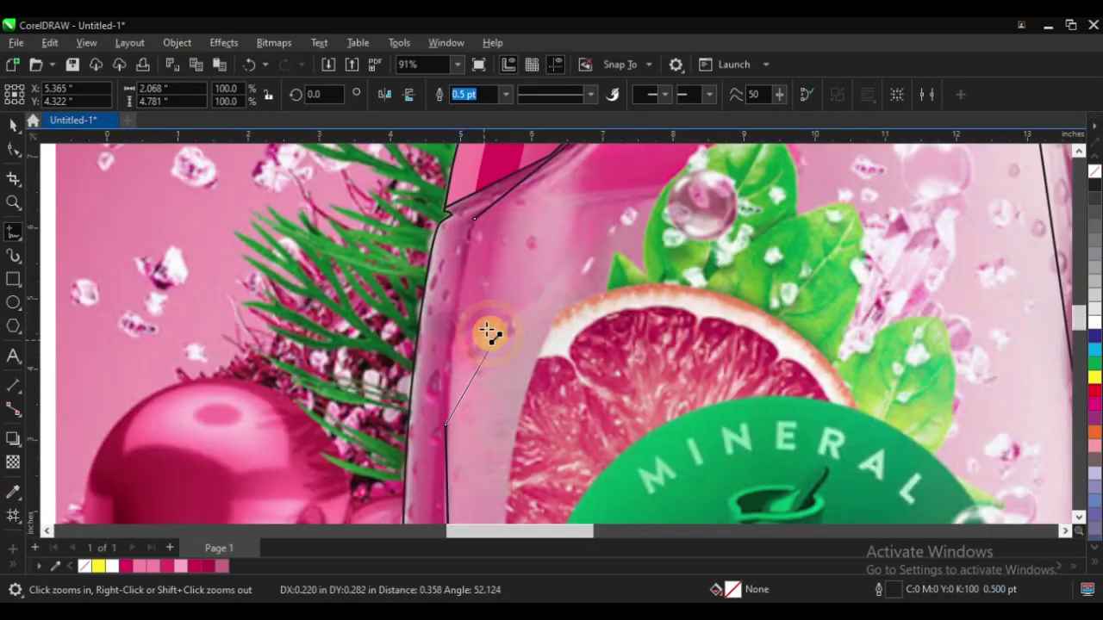
left_click(475, 221)
Select the inner body outline's nodes with the Shape tool and convert its straight segments to curves
scroll(283, 323, "down", 5)
scroll(337, 302, "down", 2)
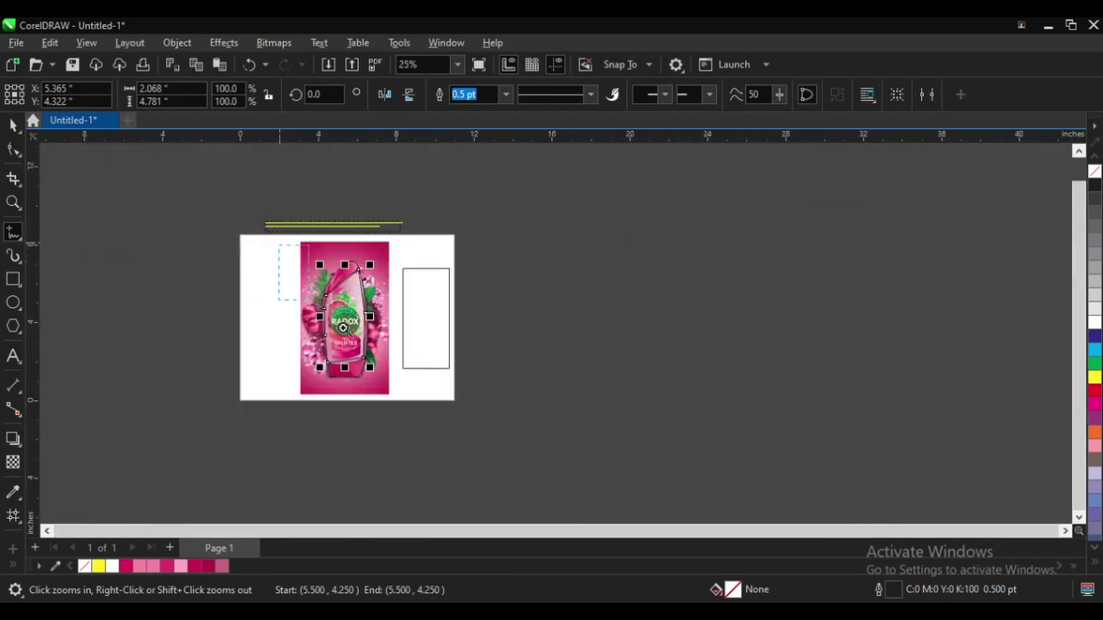
scroll(226, 310, "up", 3)
key("F10")
left_click_drag(560, 298, 672, 489)
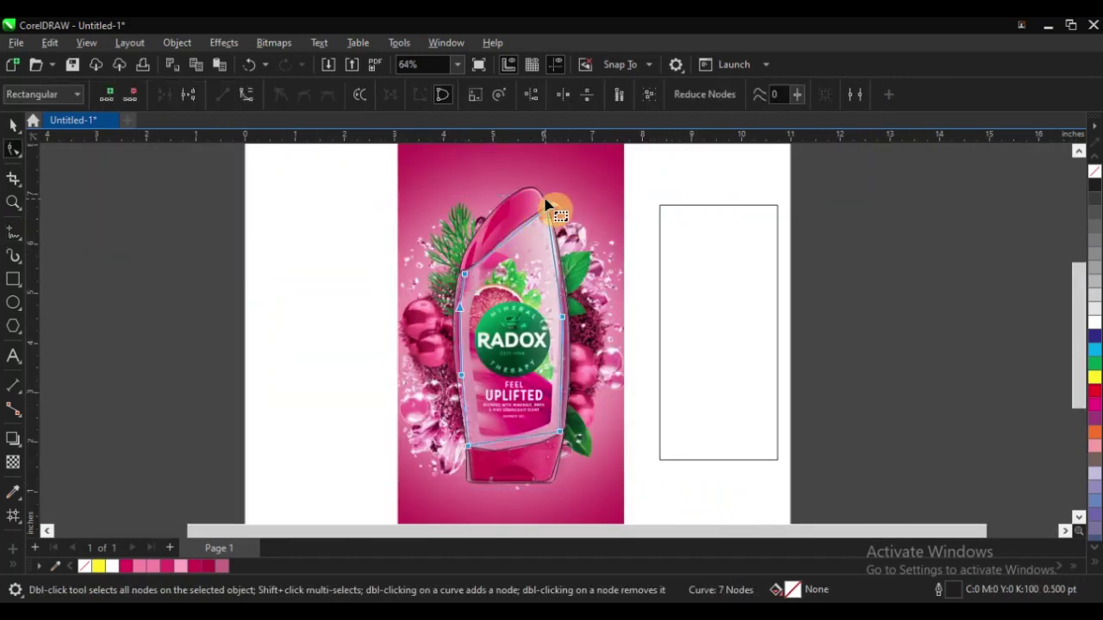
left_click(246, 97)
Bend the inner body outline's slanted upper edge upward toward the cap's lower edge
key("z")
left_click(546, 221)
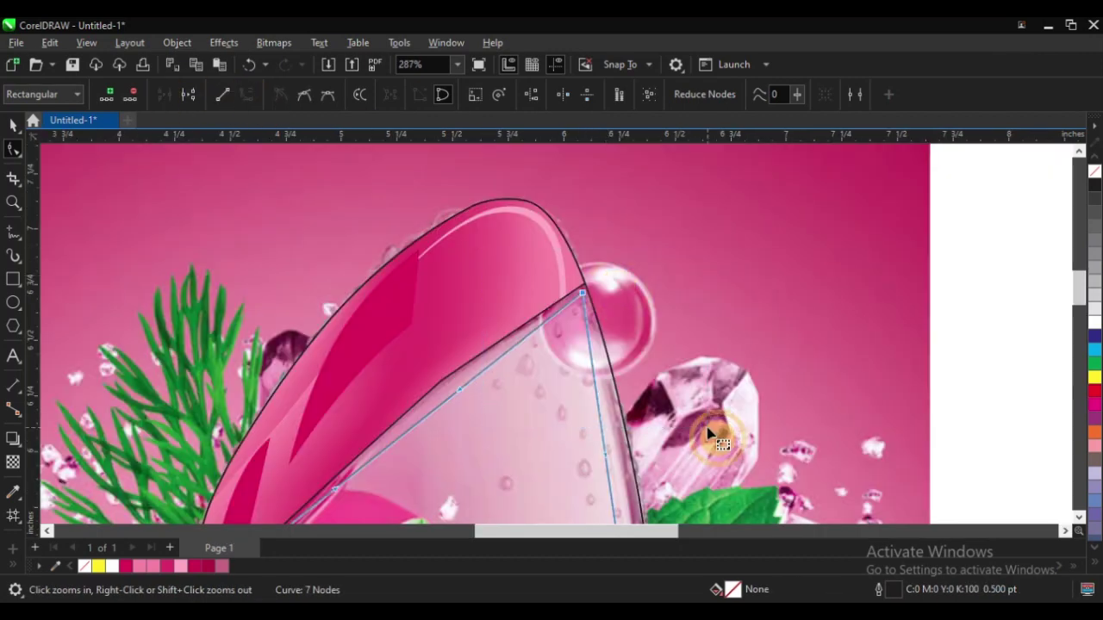
right_click(480, 254)
scroll(465, 340, "up", 2)
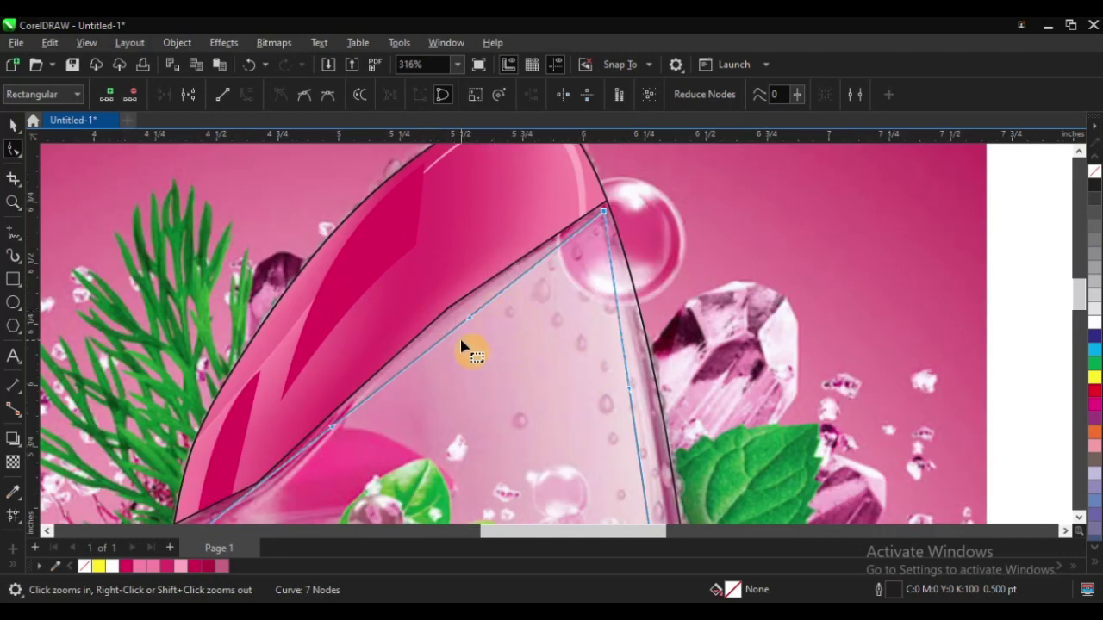
left_click_drag(448, 336, 451, 311)
scroll(455, 267, "down", 2)
scroll(345, 336, "up", 2)
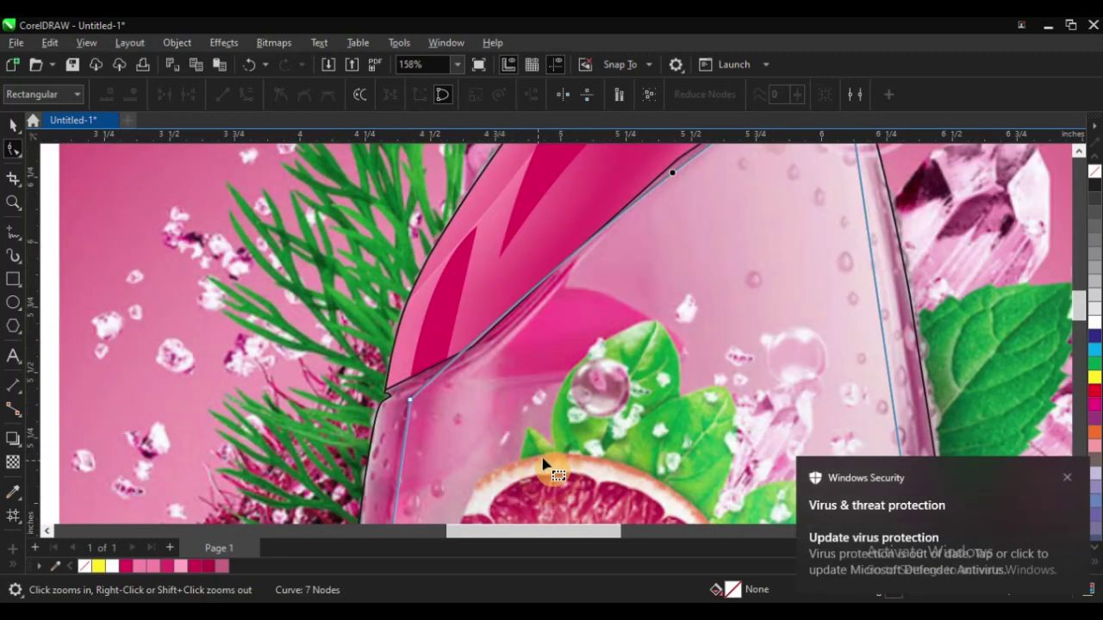
Reshape the slanted upper edge near the left shoulder and adjust its handles to follow the cap's curved lower edge
left_click(558, 274)
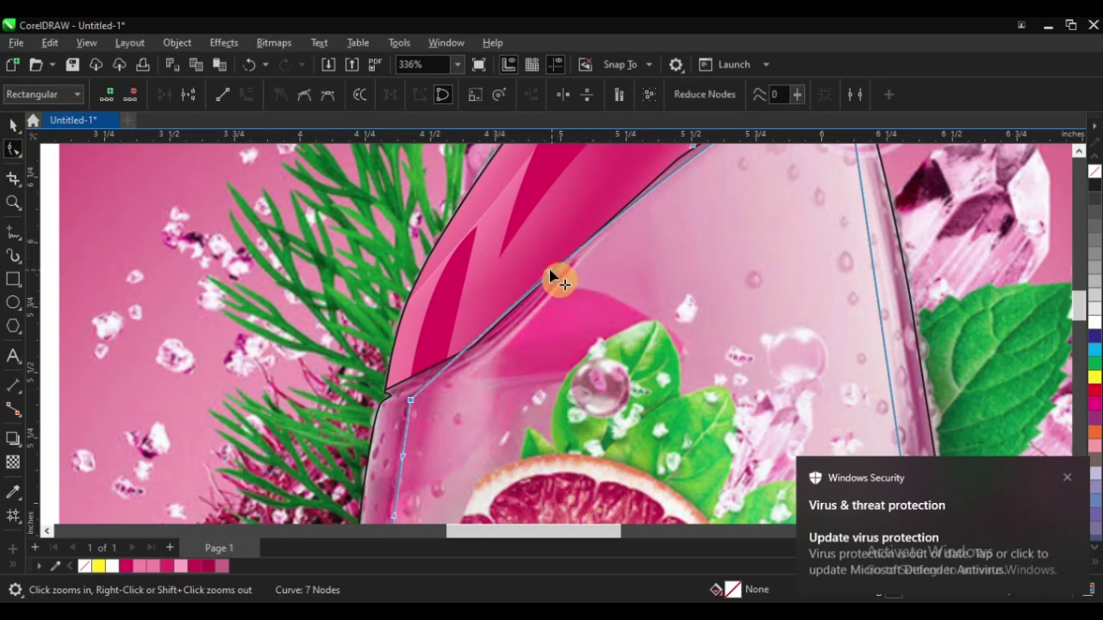
left_click_drag(551, 274, 554, 320)
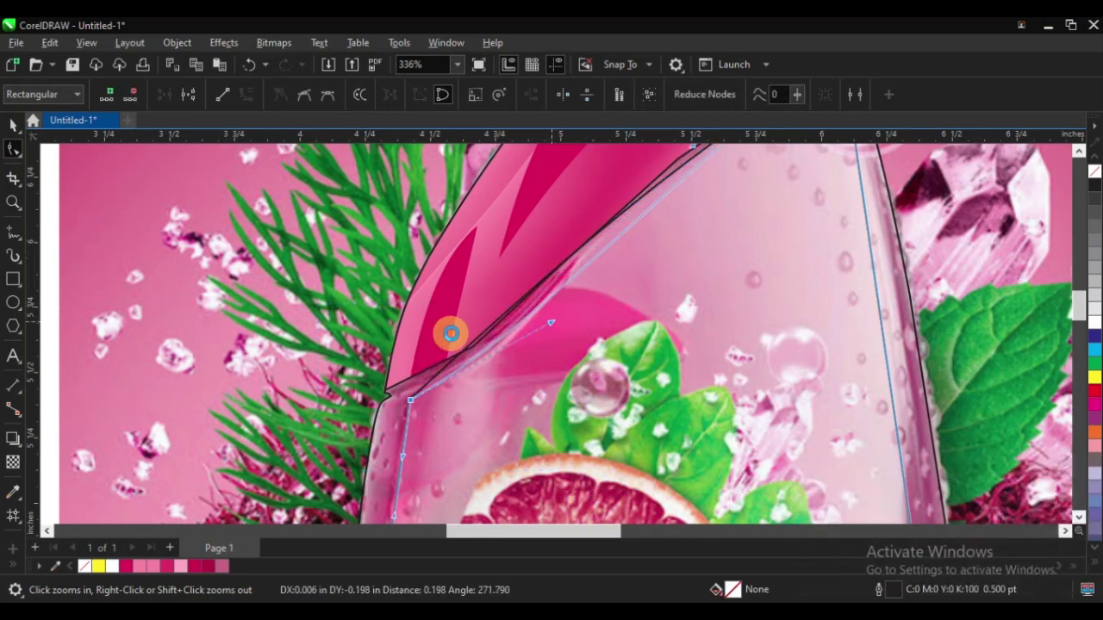
scroll(521, 336, "down", 1)
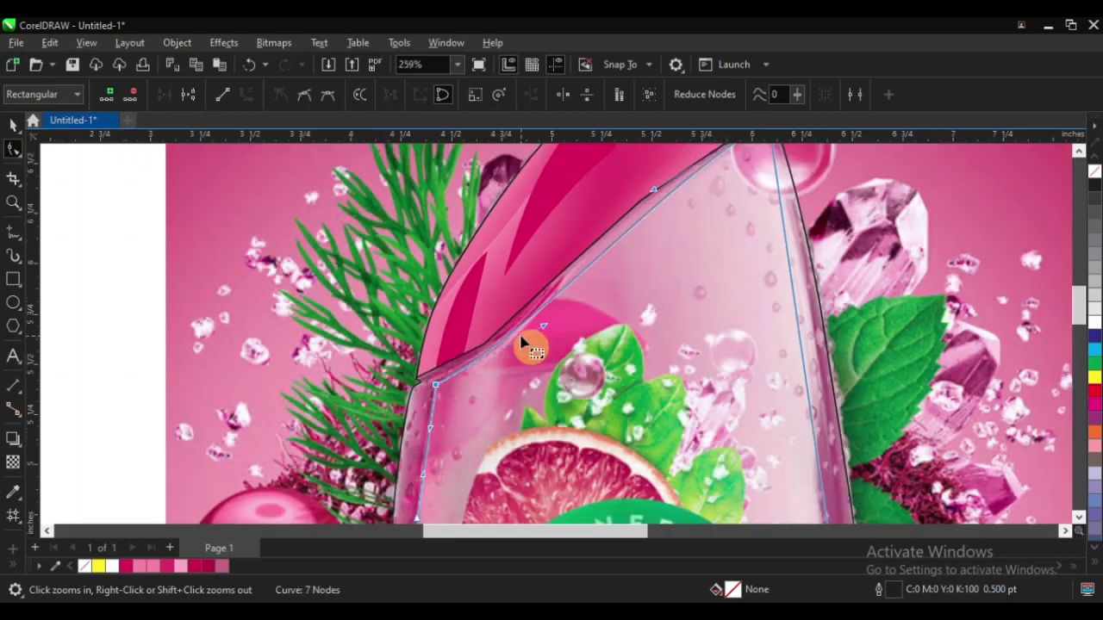
left_click_drag(654, 195, 351, 344)
Bend the inner body outline's upper right segment outward to follow the bottle's side
scroll(351, 345, "down", 2)
scroll(351, 345, "down", 2)
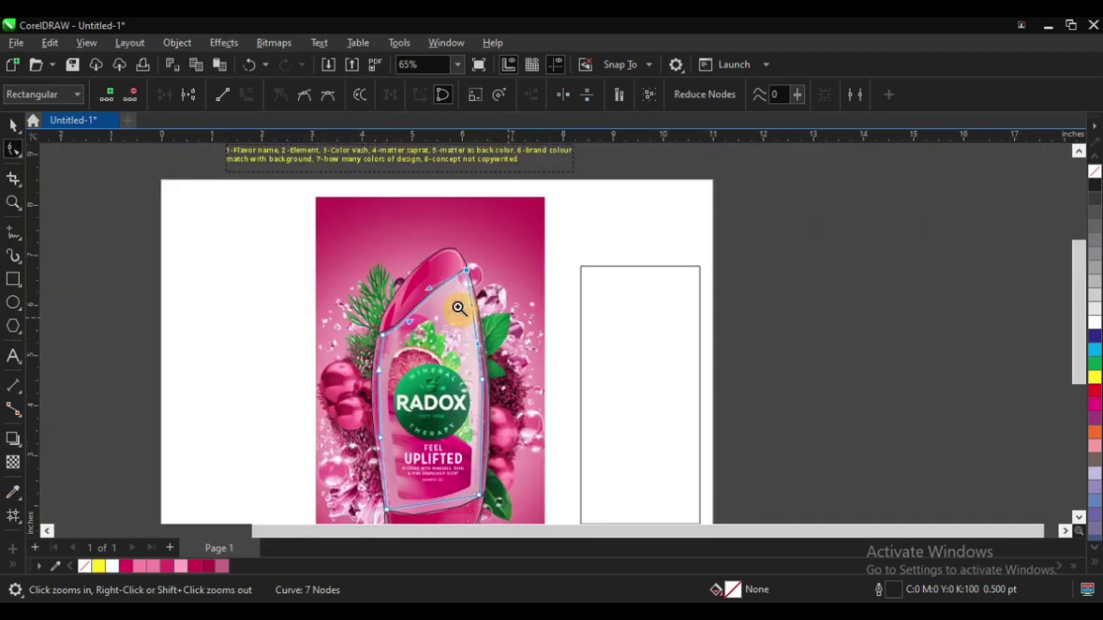
scroll(362, 345, "up", 3)
left_click_drag(504, 234, 521, 231)
scroll(526, 246, "down", 4)
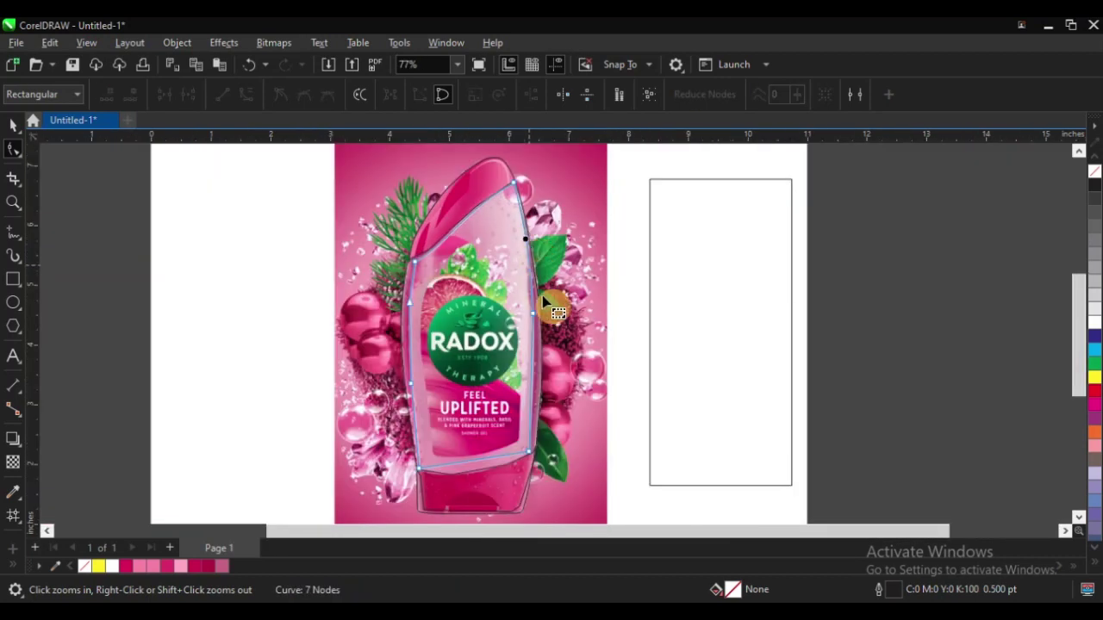
Bend the inner body outline's lower right segment outward along the boundary of the bottle's darker side strip
scroll(597, 447, "up", 3)
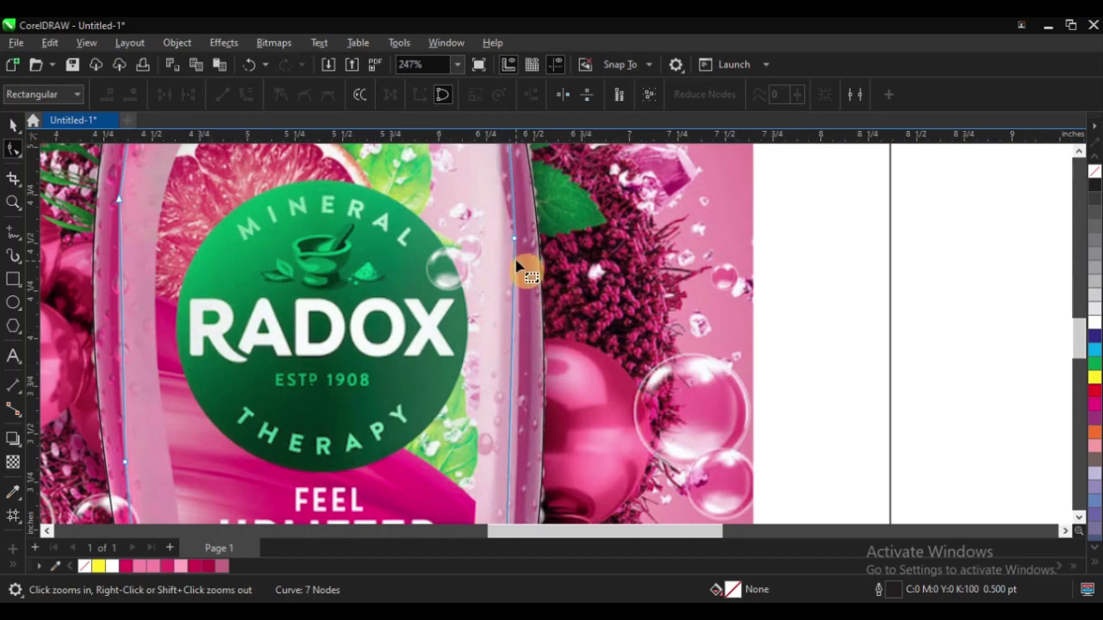
scroll(552, 328, "down", 4)
scroll(521, 291, "up", 3)
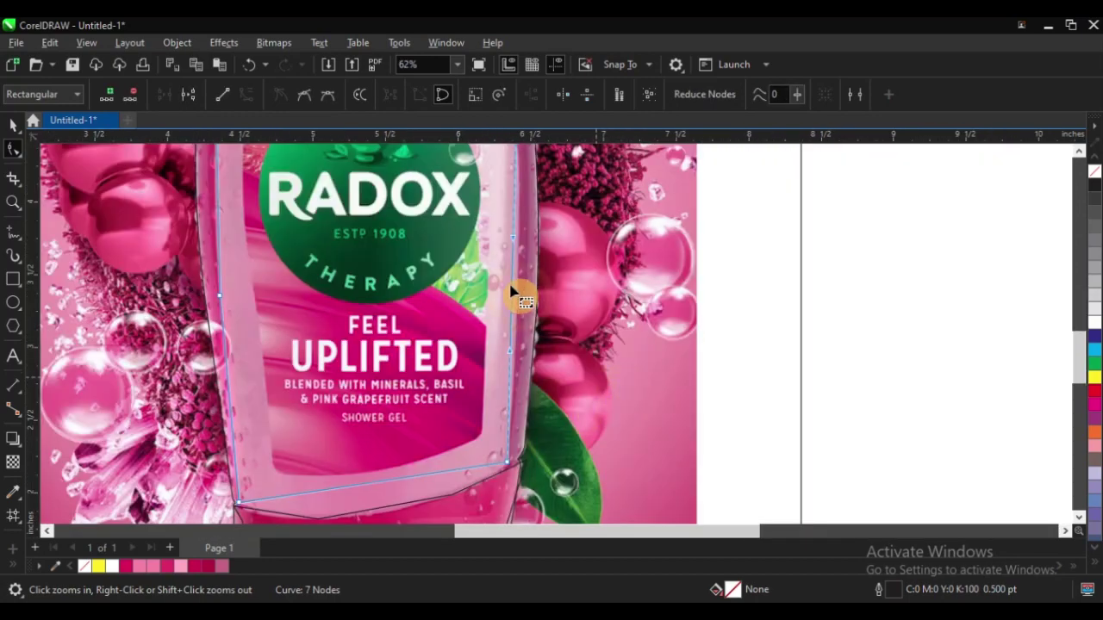
left_click_drag(512, 285, 541, 300)
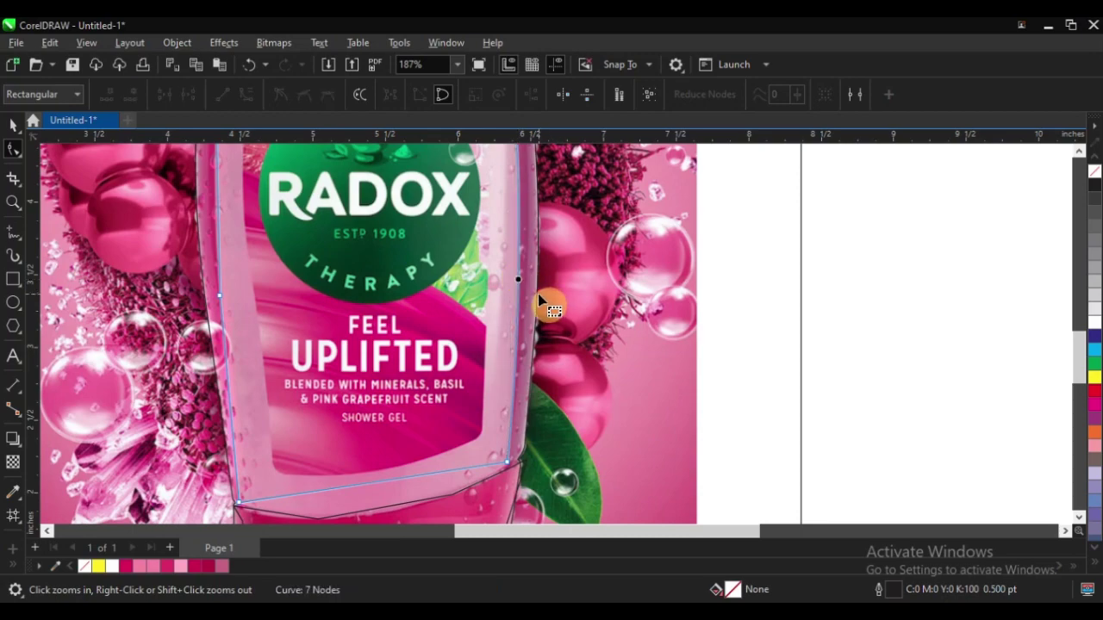
scroll(528, 274, "up", 3)
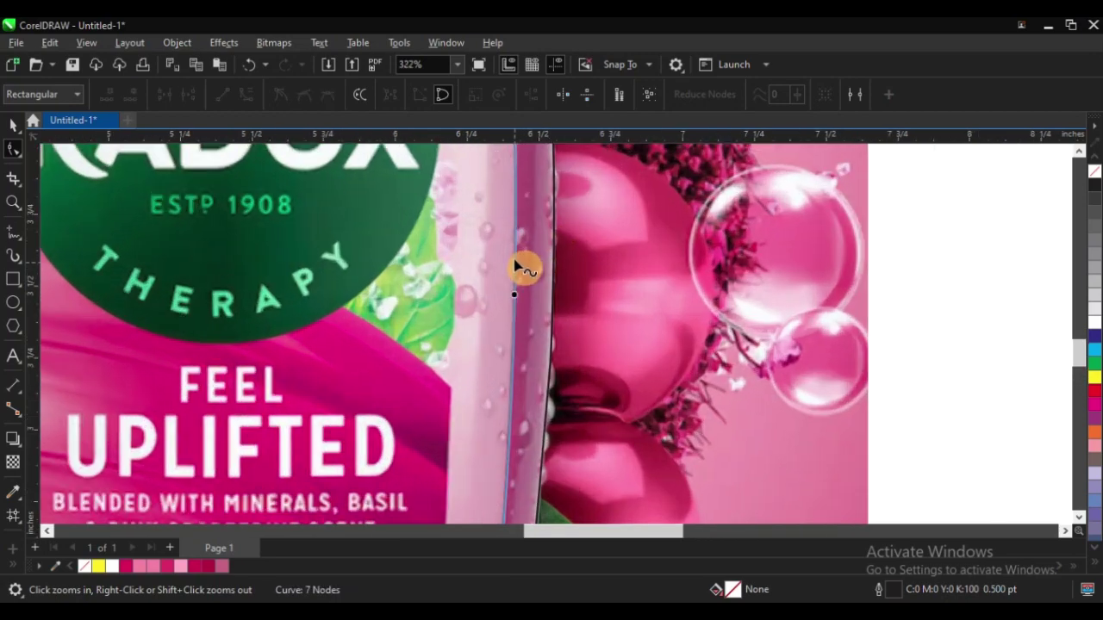
Bend the inner body outline's lower edge downward to follow the curved upper edge of the bottle's base
scroll(568, 259, "down", 2)
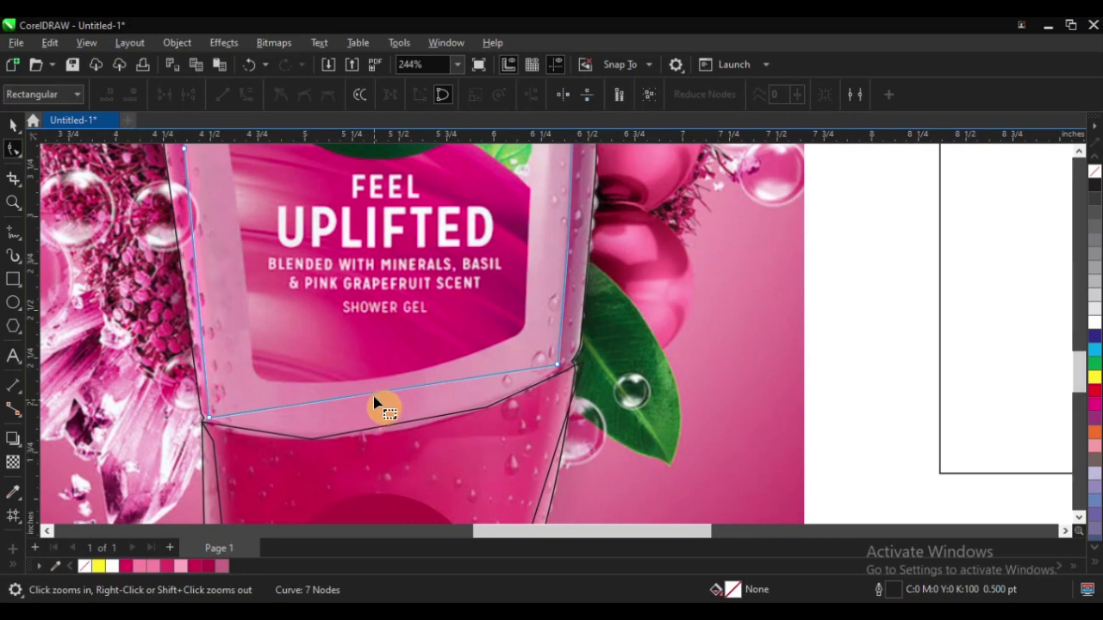
left_click_drag(380, 395, 381, 429)
scroll(542, 387, "down", 1)
scroll(345, 436, "up", 3)
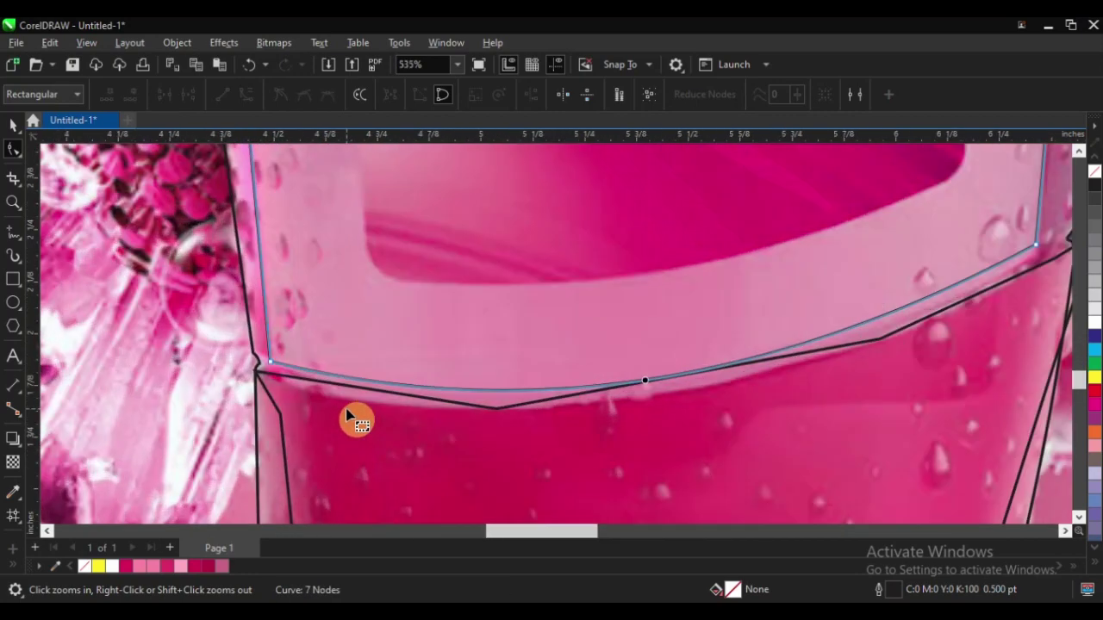
Examine how the inner body outline fits the bottle from the shoulder to the base, then deselect it
scroll(347, 417, "down", 6)
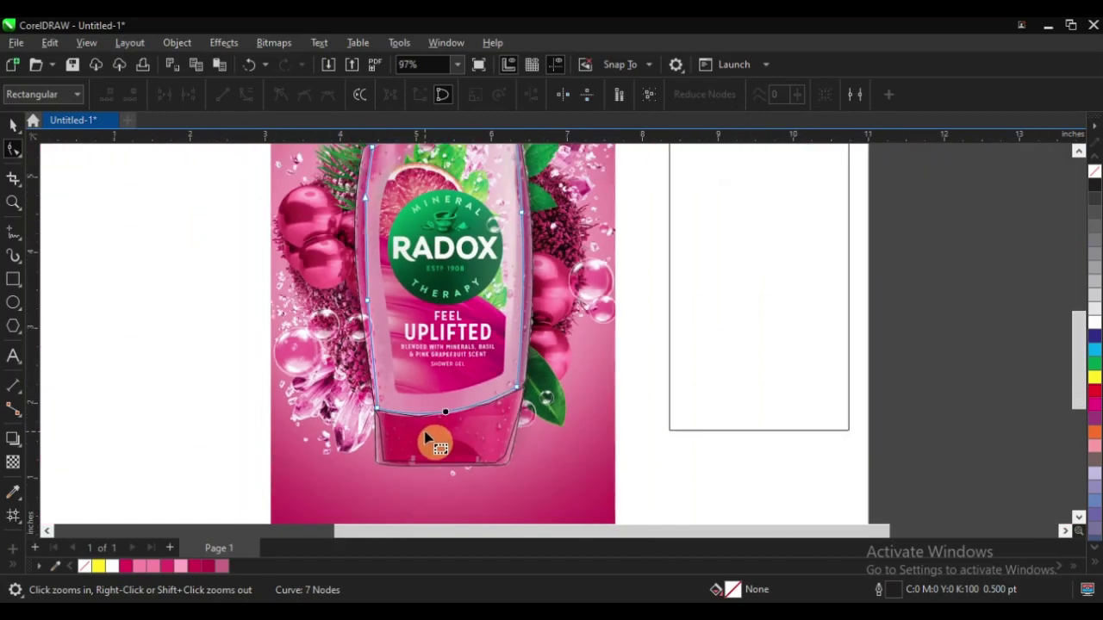
scroll(479, 235, "up", 1)
scroll(353, 333, "up", 2)
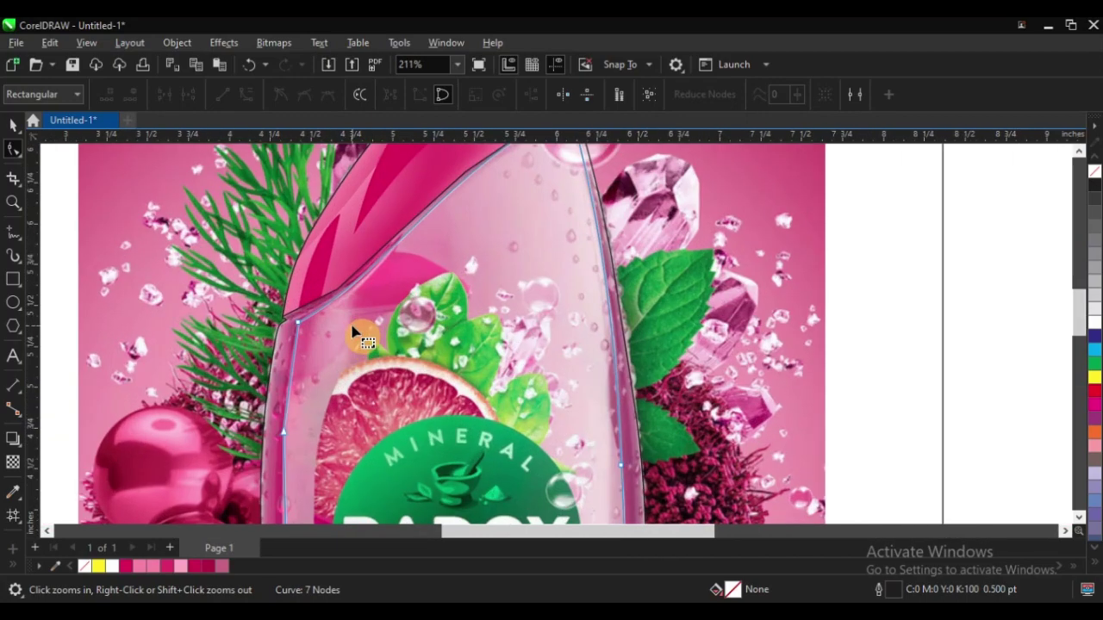
scroll(389, 301, "down", 2)
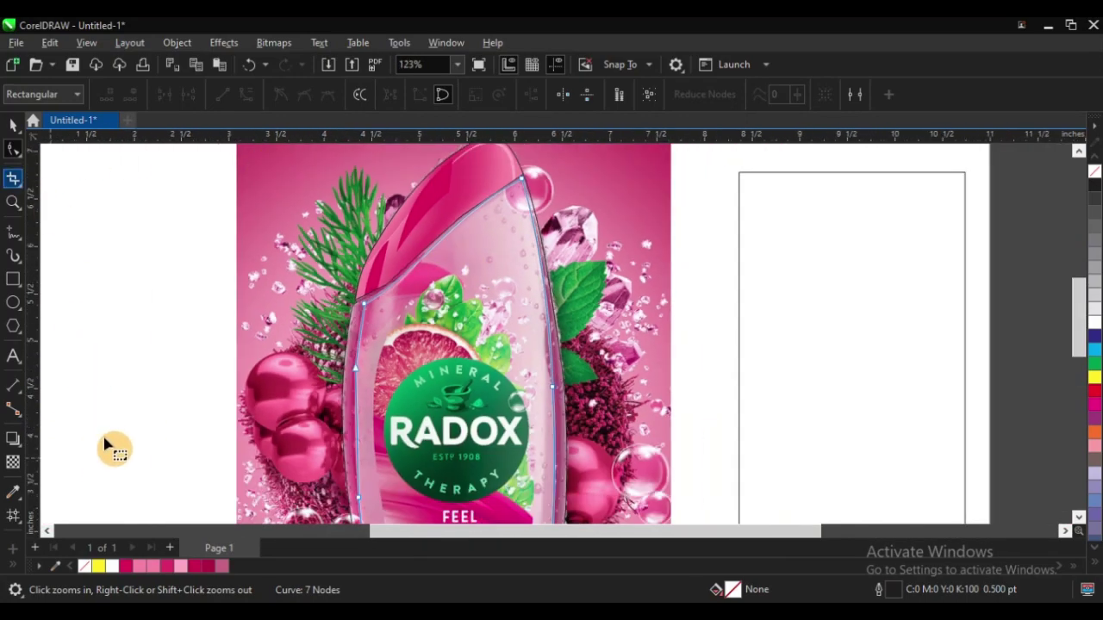
scroll(428, 251, "up", 1)
scroll(419, 468, "up", 2)
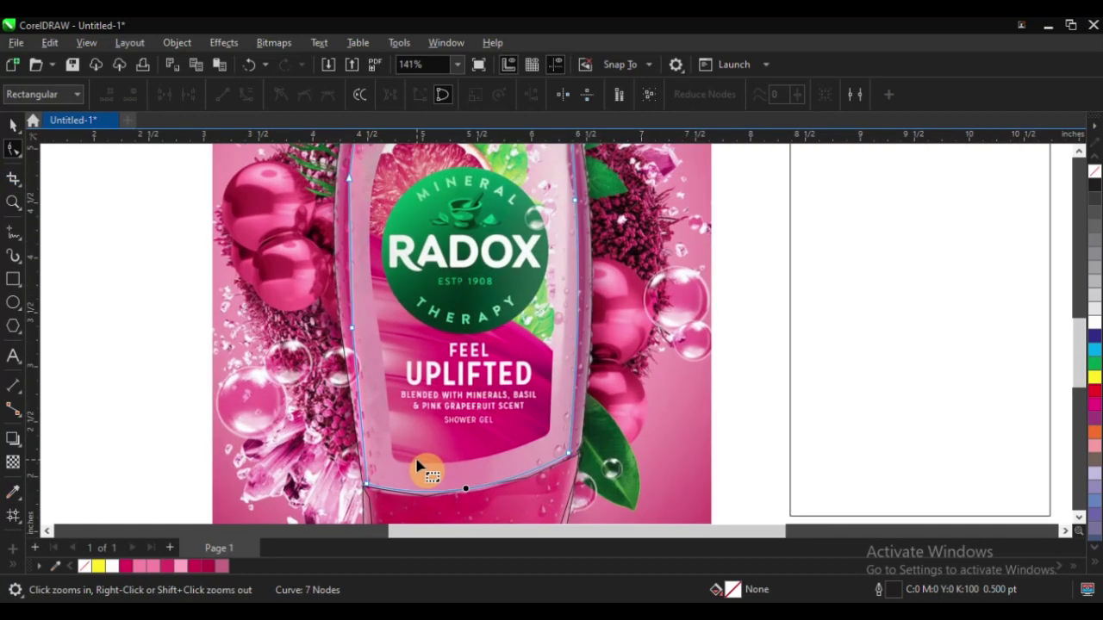
scroll(372, 401, "down", 2)
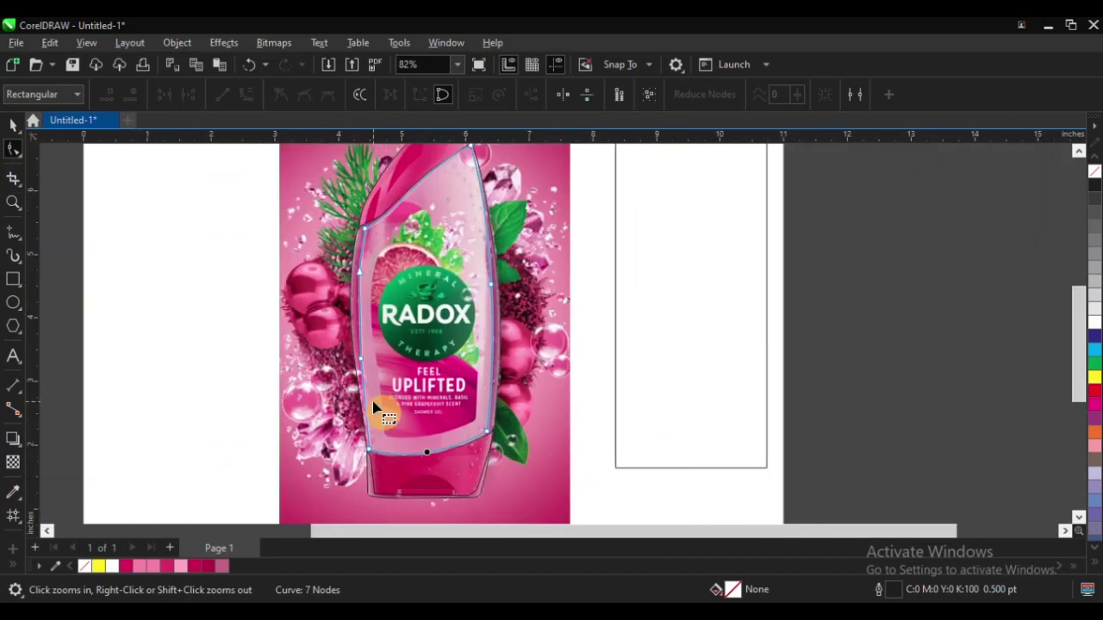
left_click(10, 126)
left_click(128, 247)
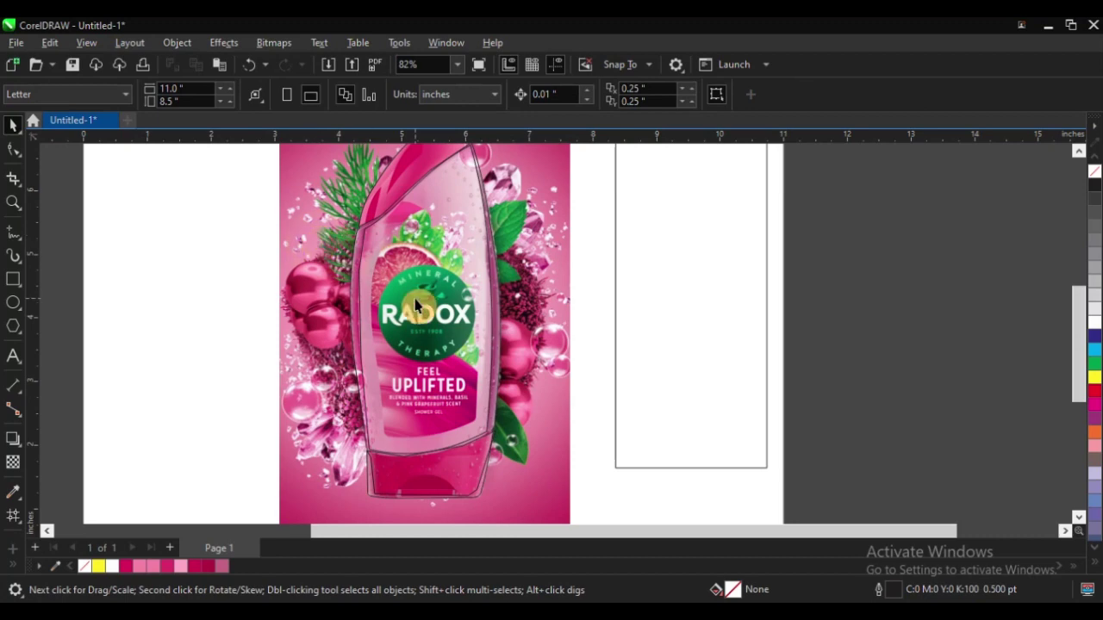
Try to fill the outer bottle outline with the muted pink (R190 G155 B170) sampled at the bottle's right edge, and undo it
key("z")
left_click(623, 520)
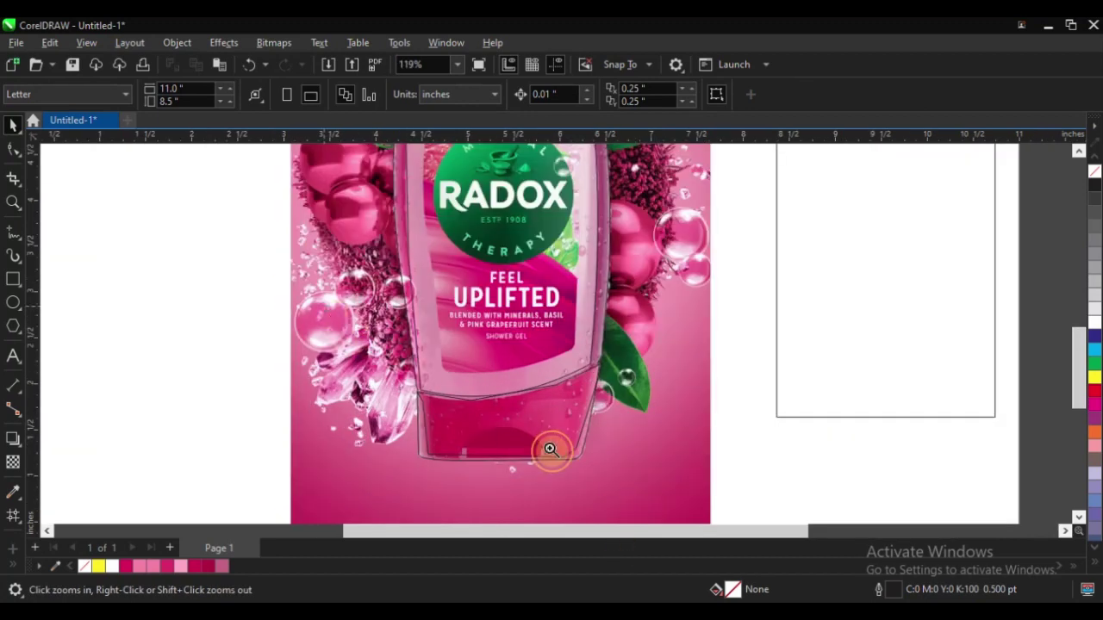
left_click(551, 449)
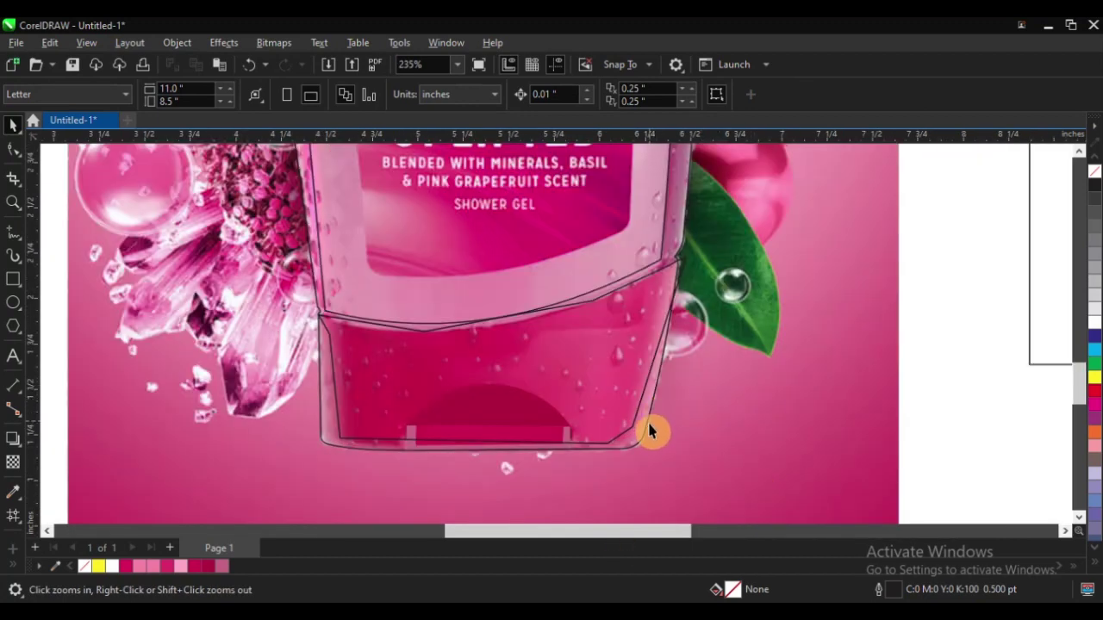
key("space")
left_click(707, 450)
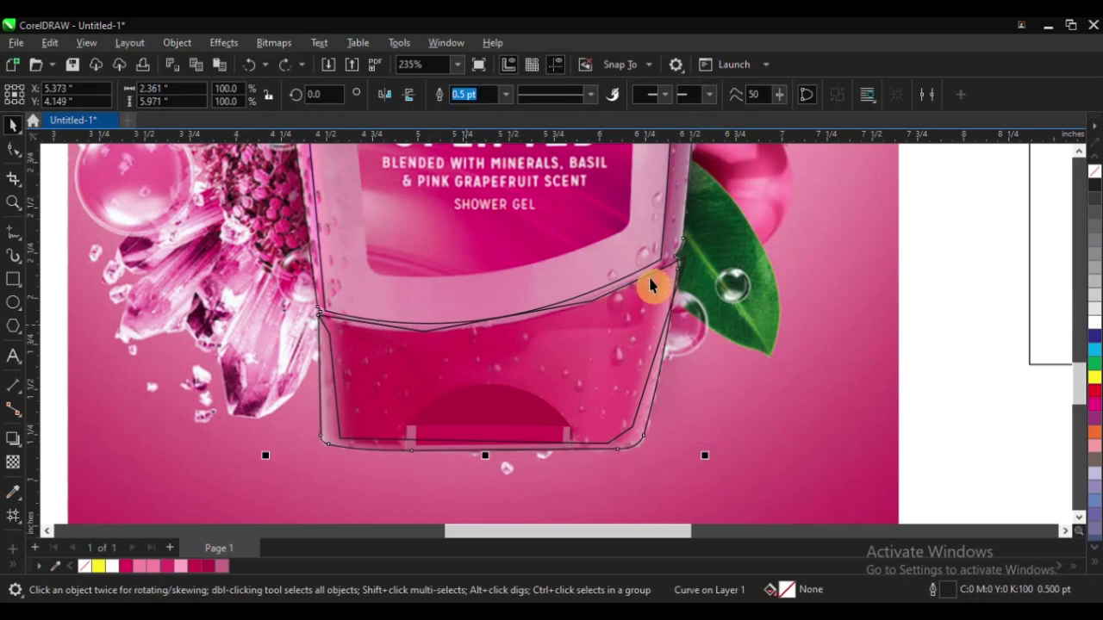
scroll(650, 281, "up", 2)
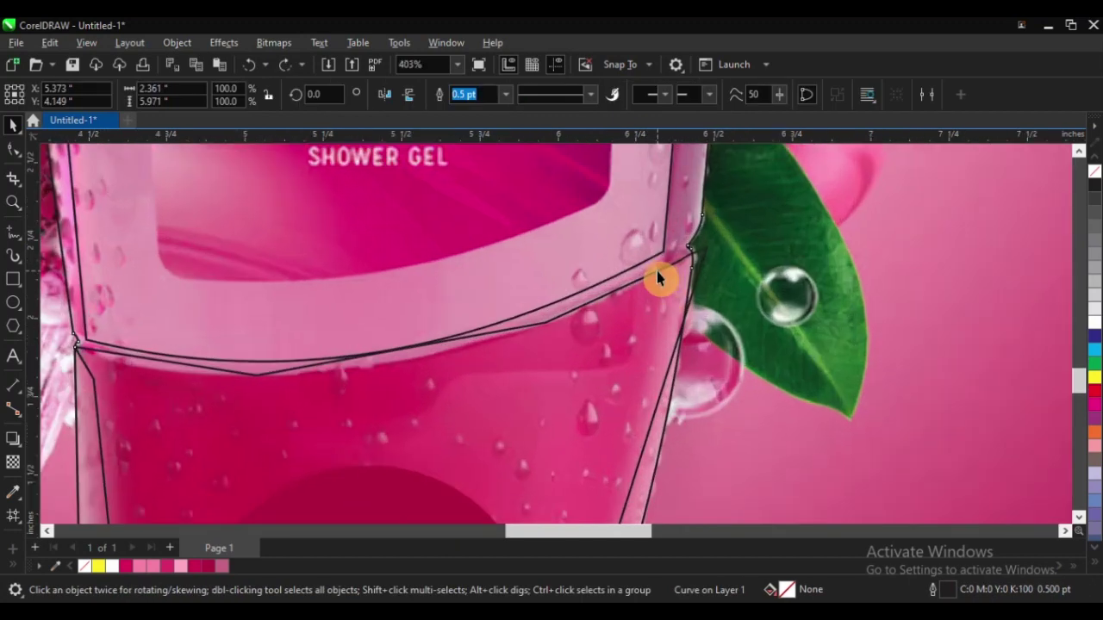
left_click(13, 491)
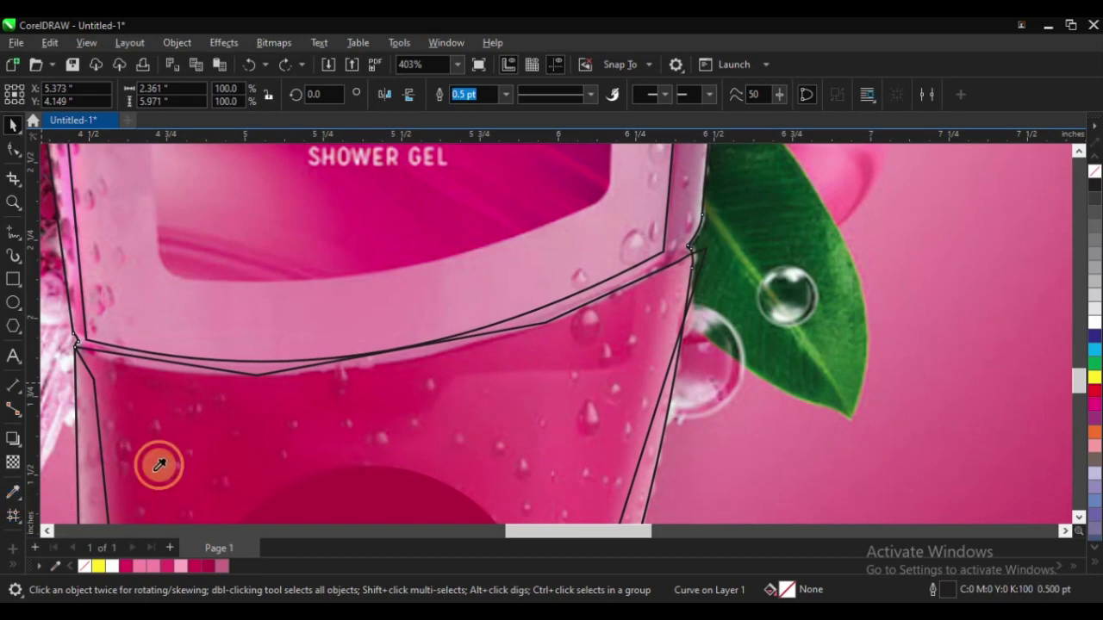
left_click(700, 198)
scroll(655, 450, "up", 3)
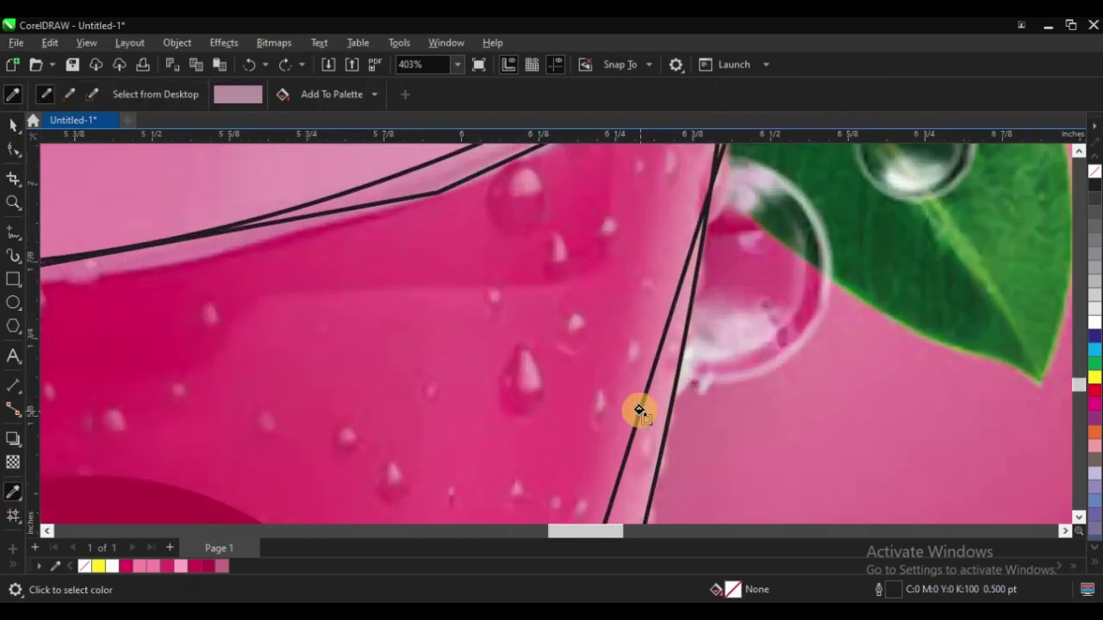
left_click(648, 412)
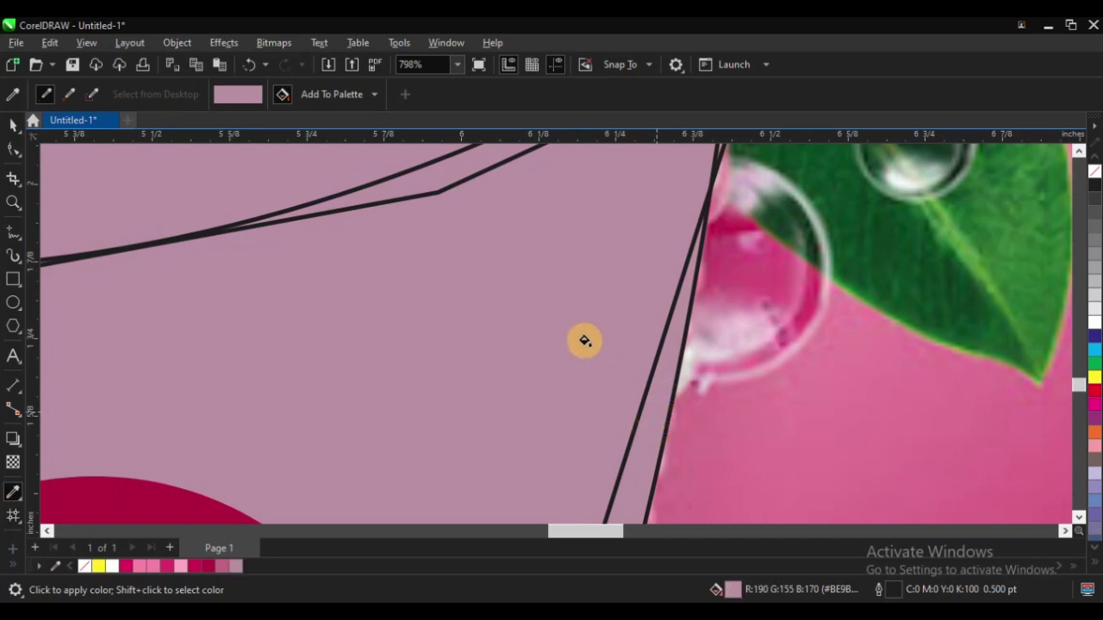
scroll(655, 366, "down", 6)
scroll(470, 412, "down", 1)
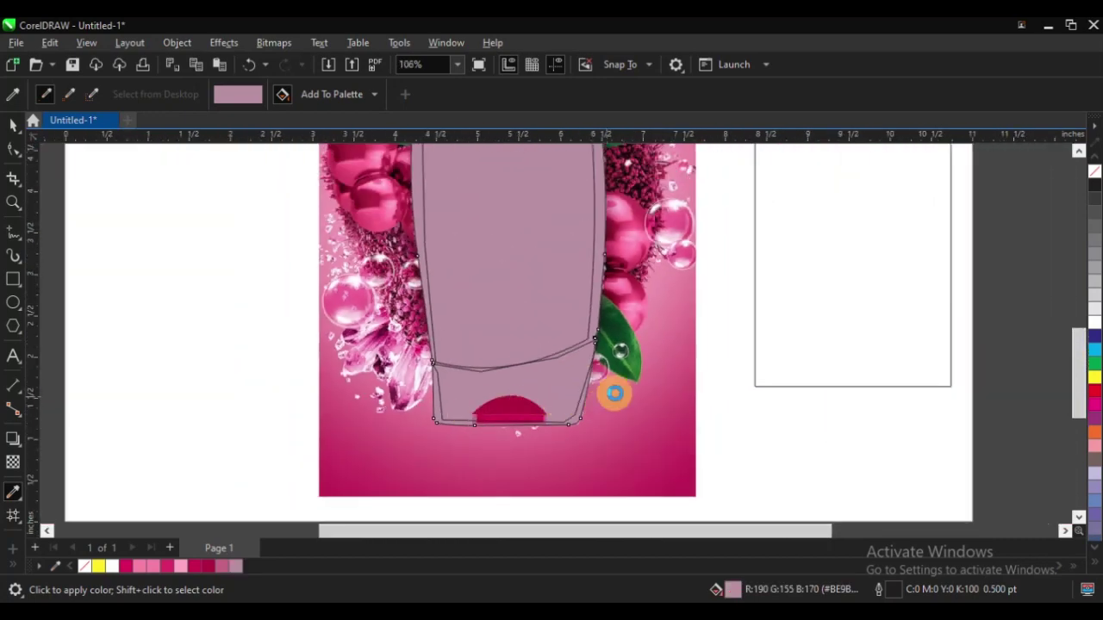
key("ctrl+z")
scroll(443, 413, "down", 2)
key("space")
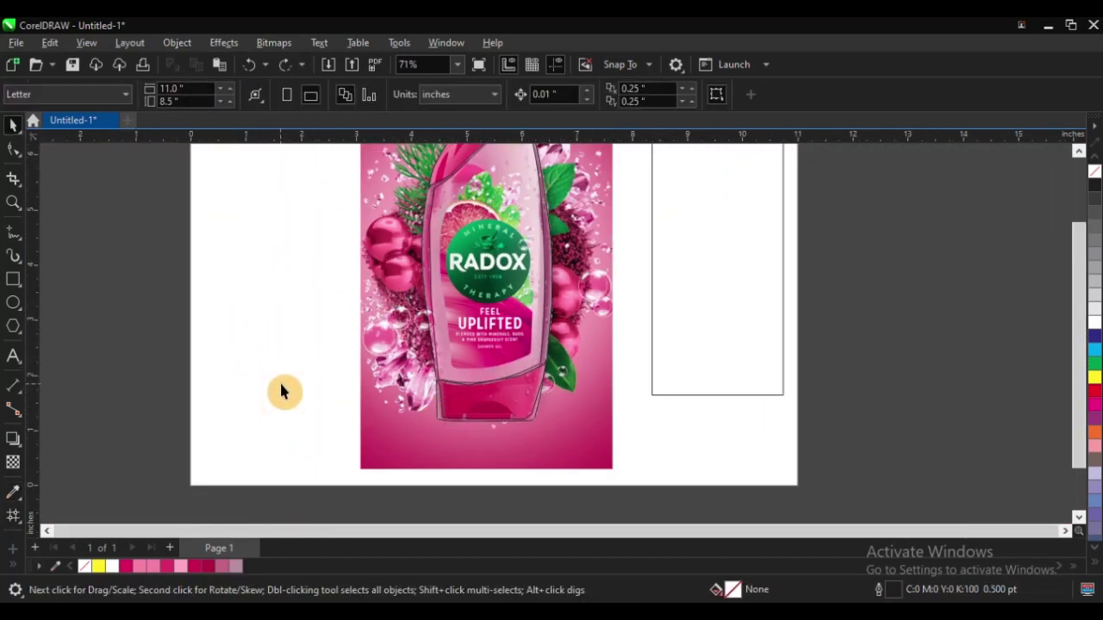
Start a freehand outline of the label panel, tracing its lower left corner and the first part of its left edge, about 0.5 inch tall
scroll(283, 389, "down", 1)
key("z")
left_click_drag(285, 236, 632, 458)
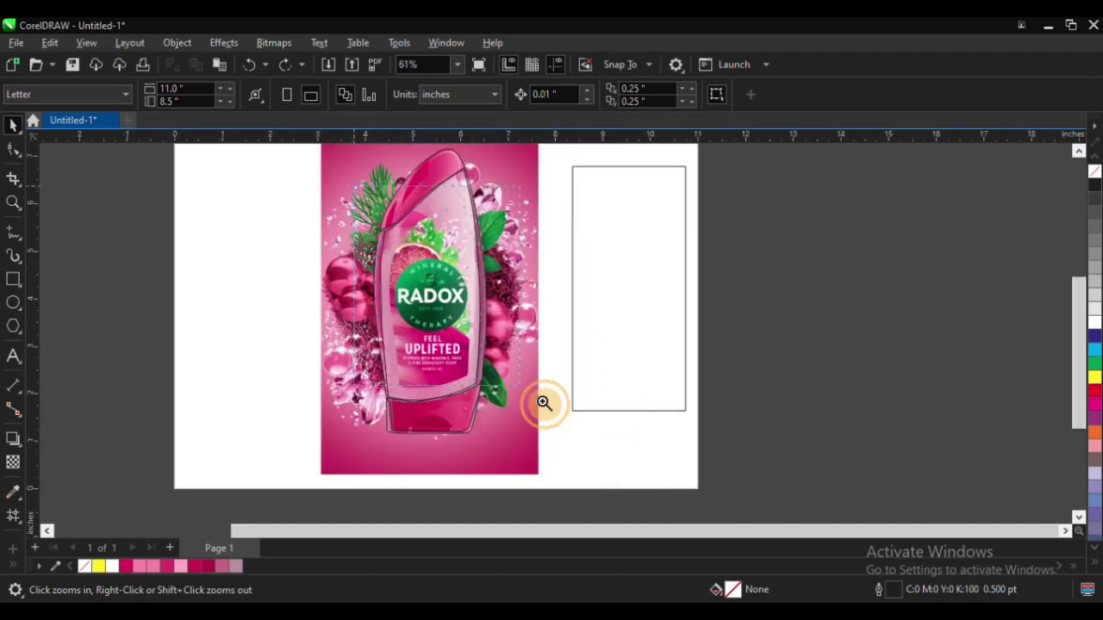
scroll(616, 448, "up", 1)
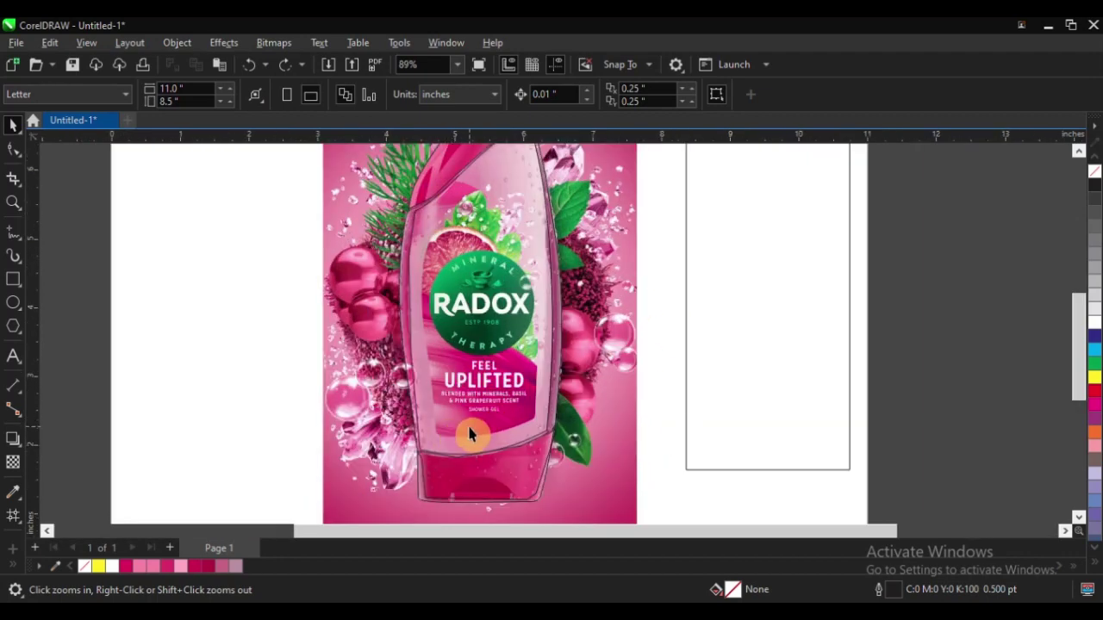
scroll(469, 435, "up", 3)
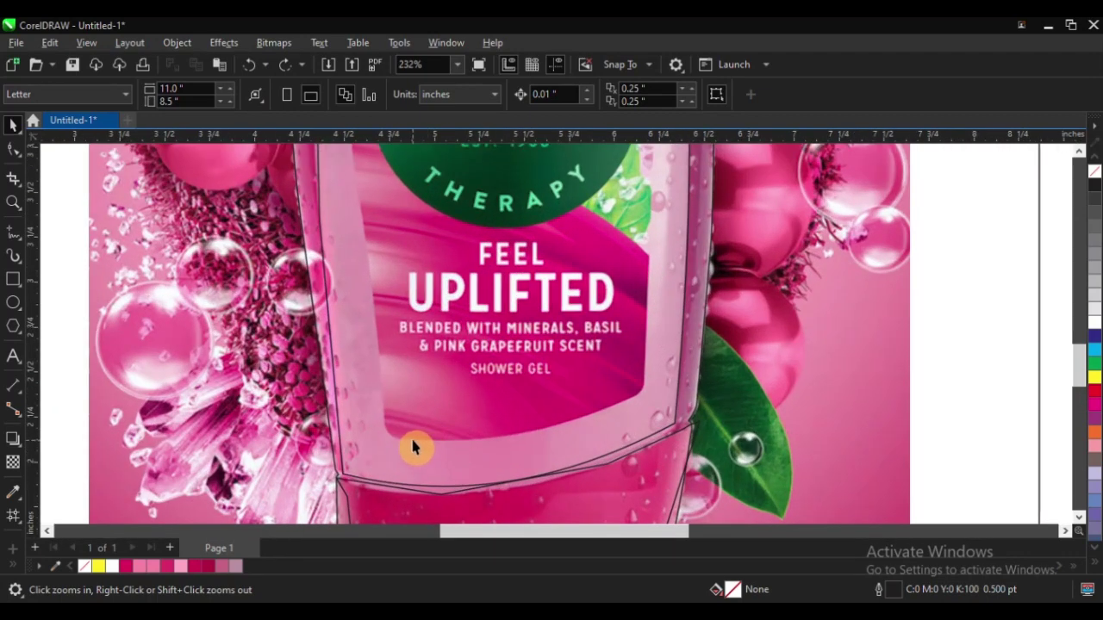
key("F5")
scroll(411, 443, "up", 3)
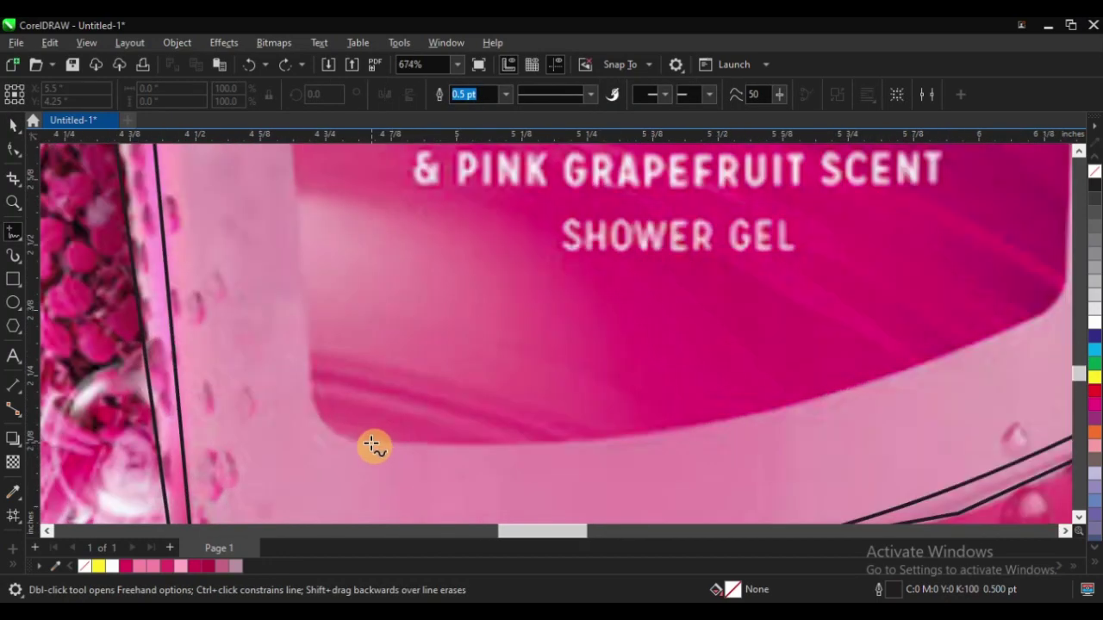
left_click(371, 443)
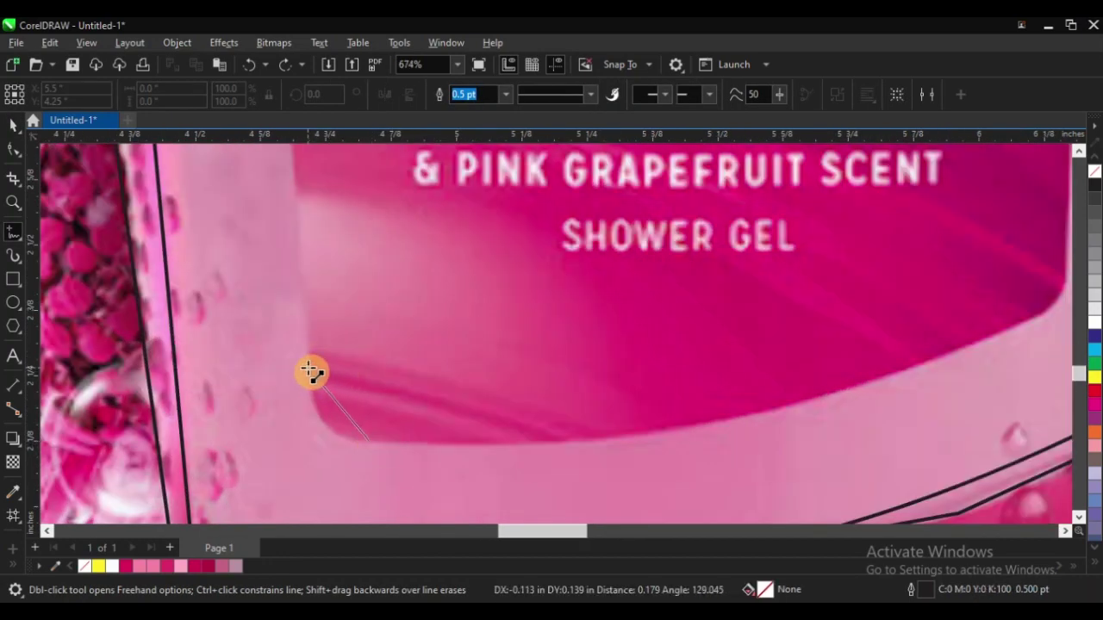
double_click(308, 368)
left_click(297, 187)
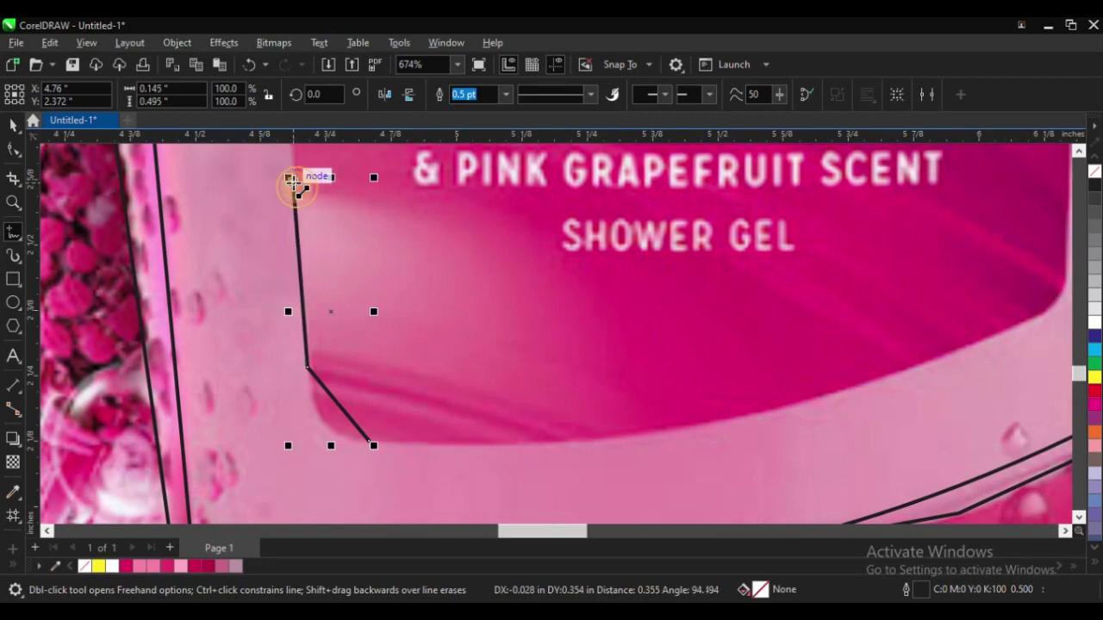
Extend the label panel outline up its left edge to just above the grapefruit slice, about 3 inches tall in total
scroll(308, 436, "down", 8)
key("z")
scroll(294, 334, "up", 4)
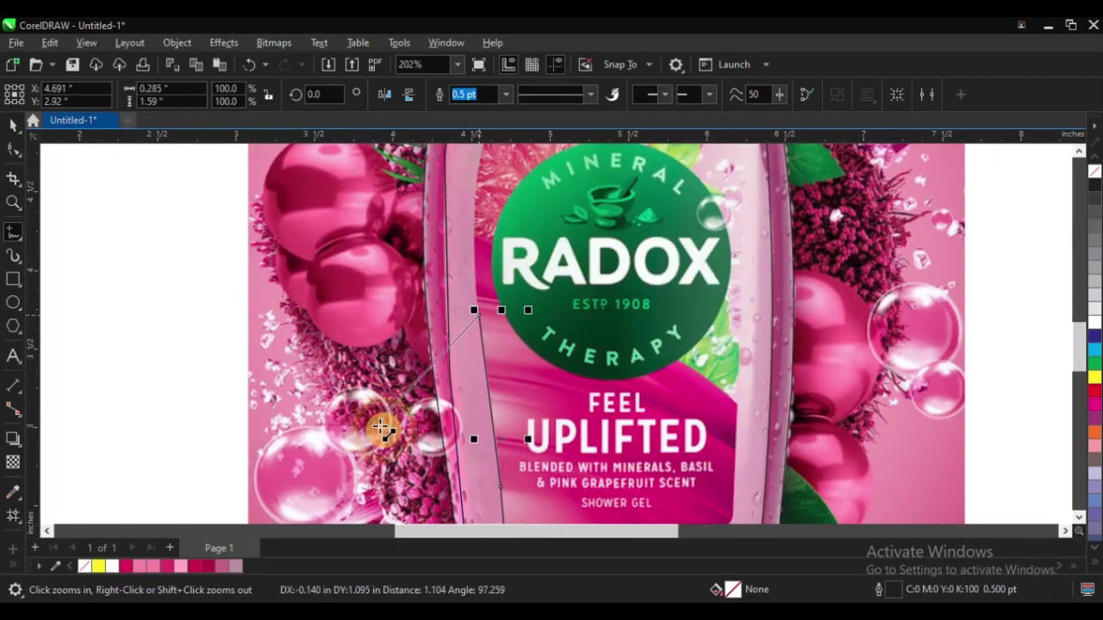
scroll(376, 420, "down", 2)
scroll(457, 263, "up", 2)
scroll(455, 250, "up", 2)
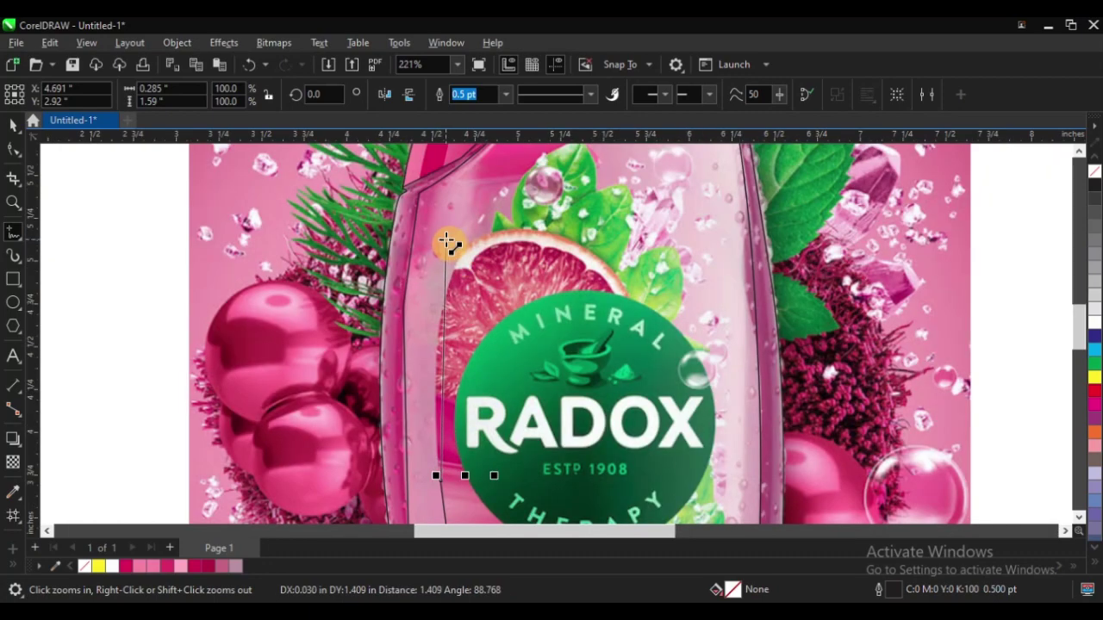
left_click(450, 239)
Continue the label panel outline along its slanted upper edge toward the bottle's upper right, just below the cap
scroll(365, 388, "down", 2)
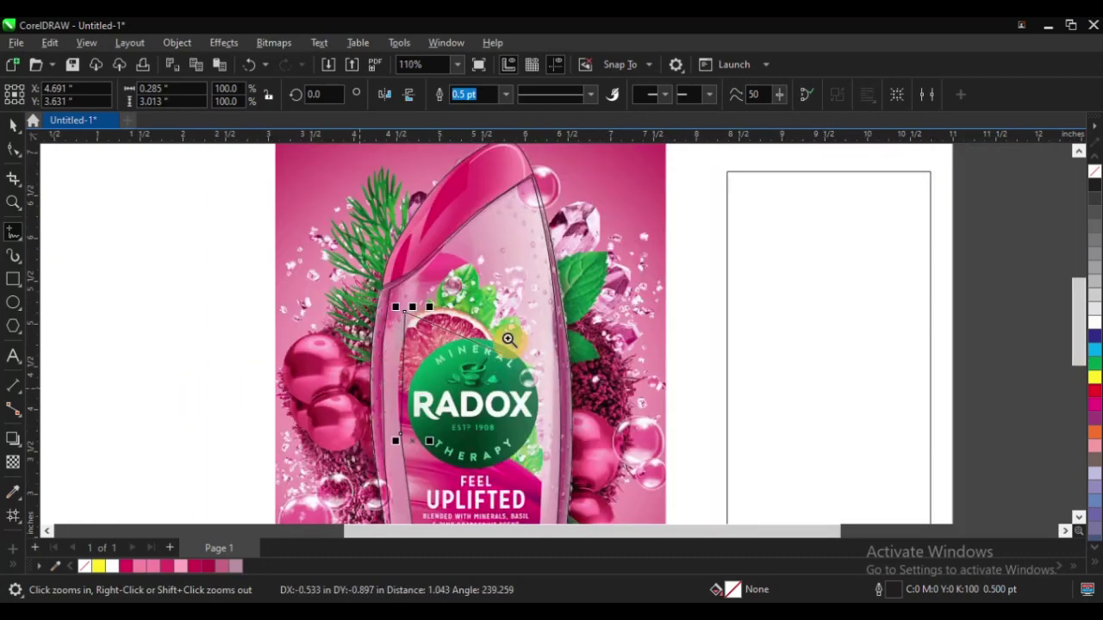
scroll(414, 320, "up", 2)
scroll(399, 251, "down", 4)
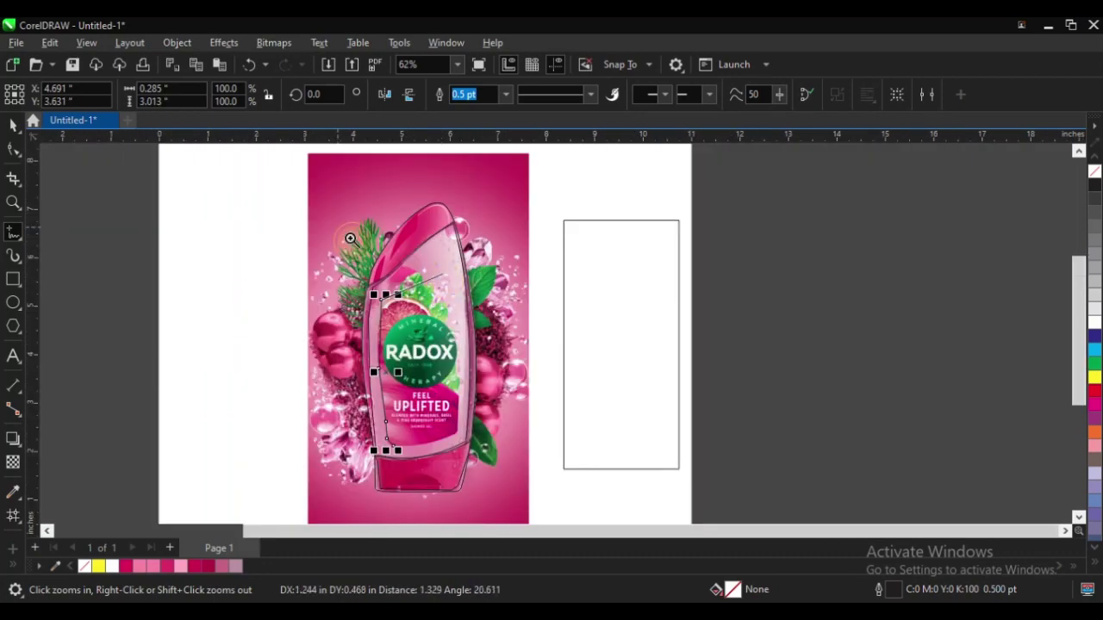
scroll(609, 410, "up", 2)
scroll(458, 229, "up", 2)
left_click(470, 214)
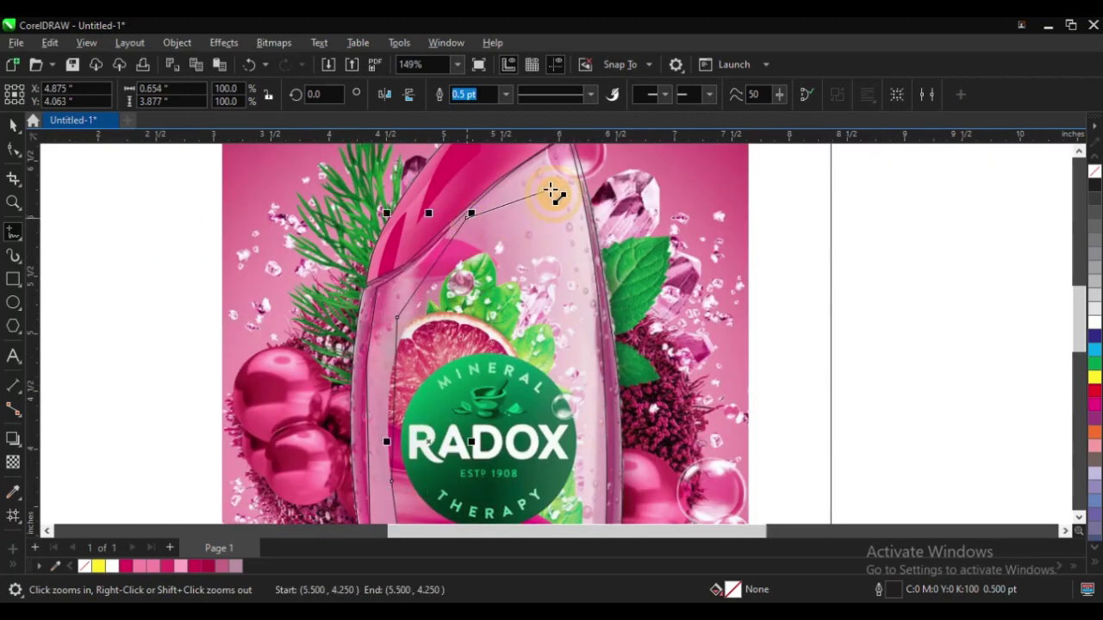
Trace the label panel's right edge down and around its lower right corner, making the outline about 1.71 by 4.35 inches
scroll(517, 228, "down", 4)
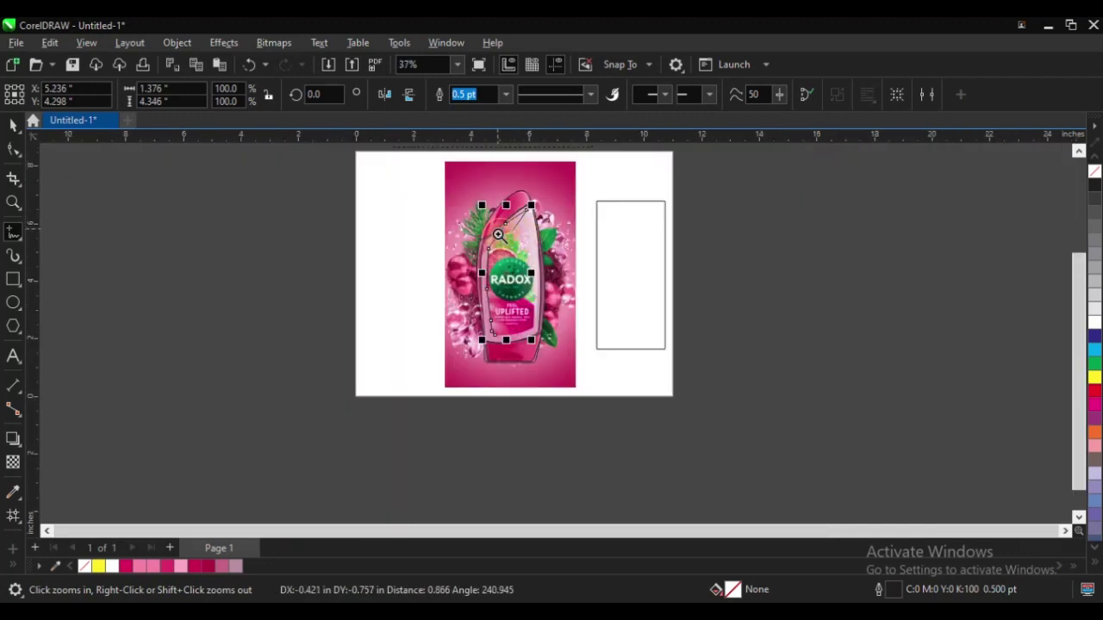
scroll(526, 250, "up", 3)
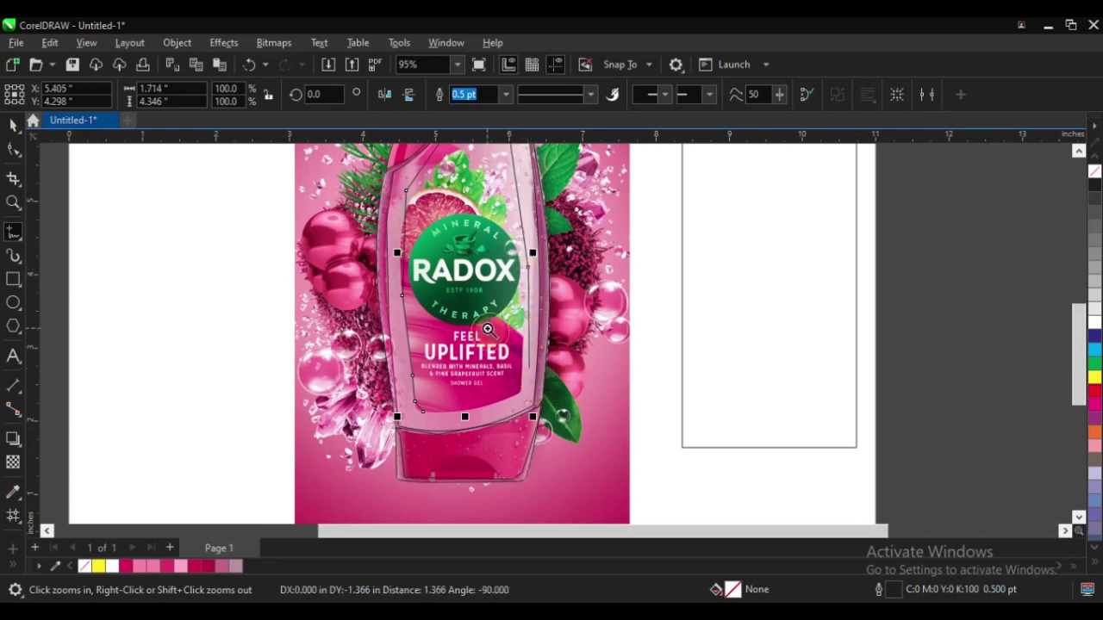
scroll(529, 370, "up", 3)
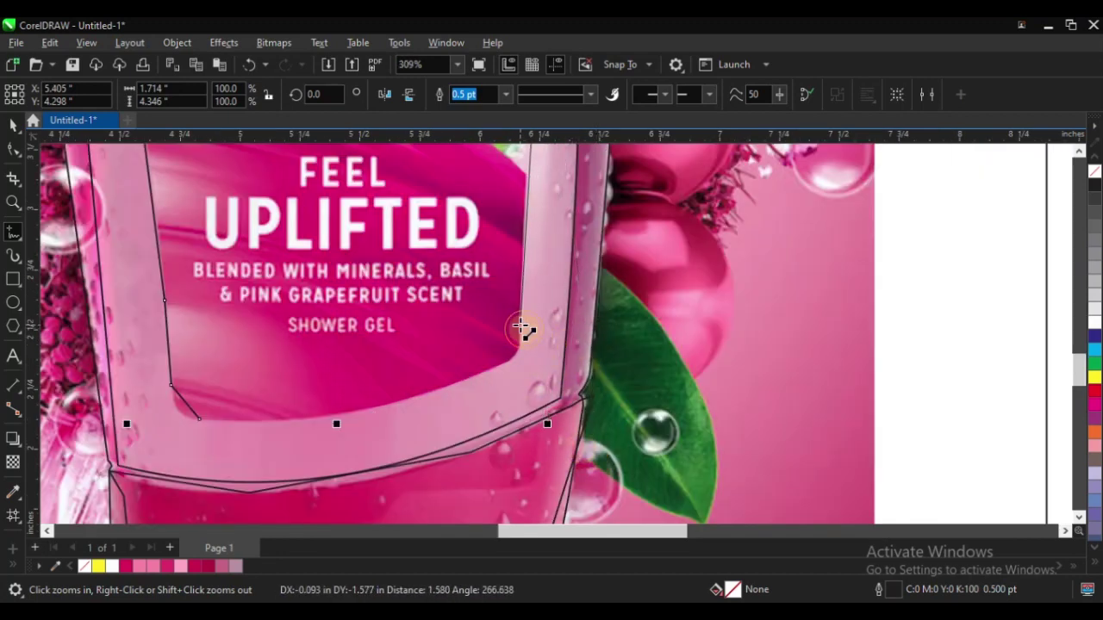
scroll(561, 411, "up", 3)
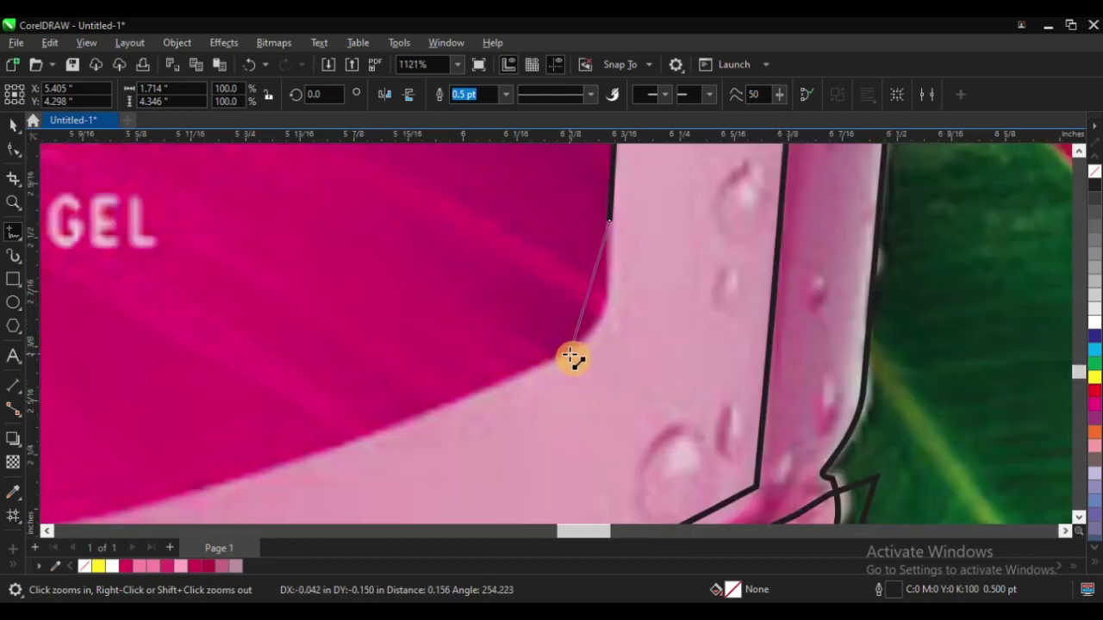
scroll(594, 319, "down", 3)
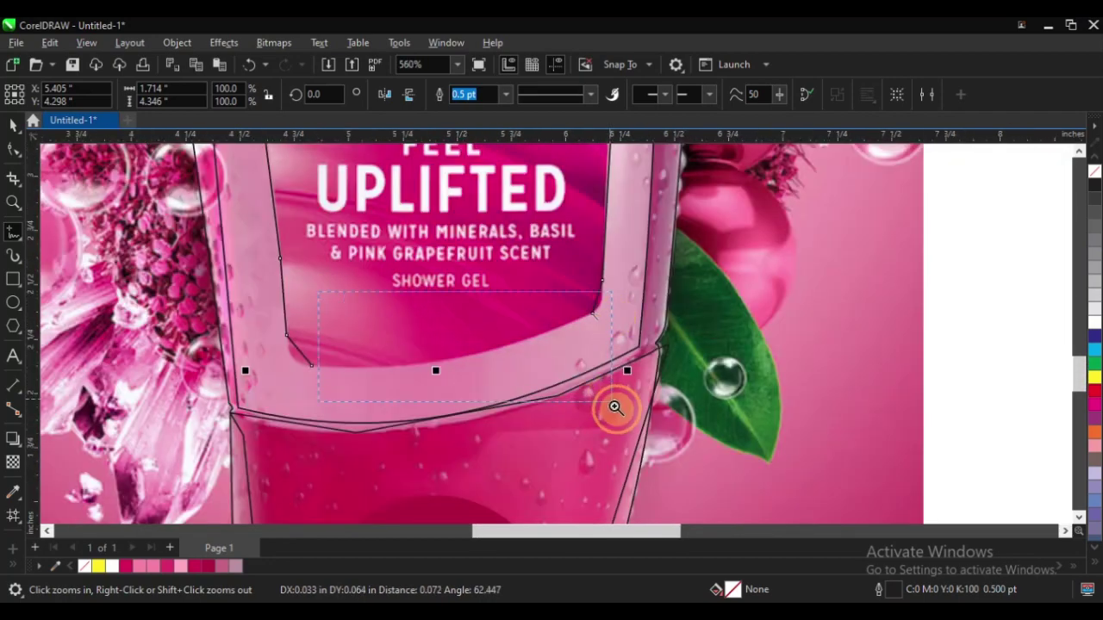
Trace the label panel's curved bottom edge back to the lower left corner and close the outline
scroll(615, 406, "up", 3)
left_click(540, 355)
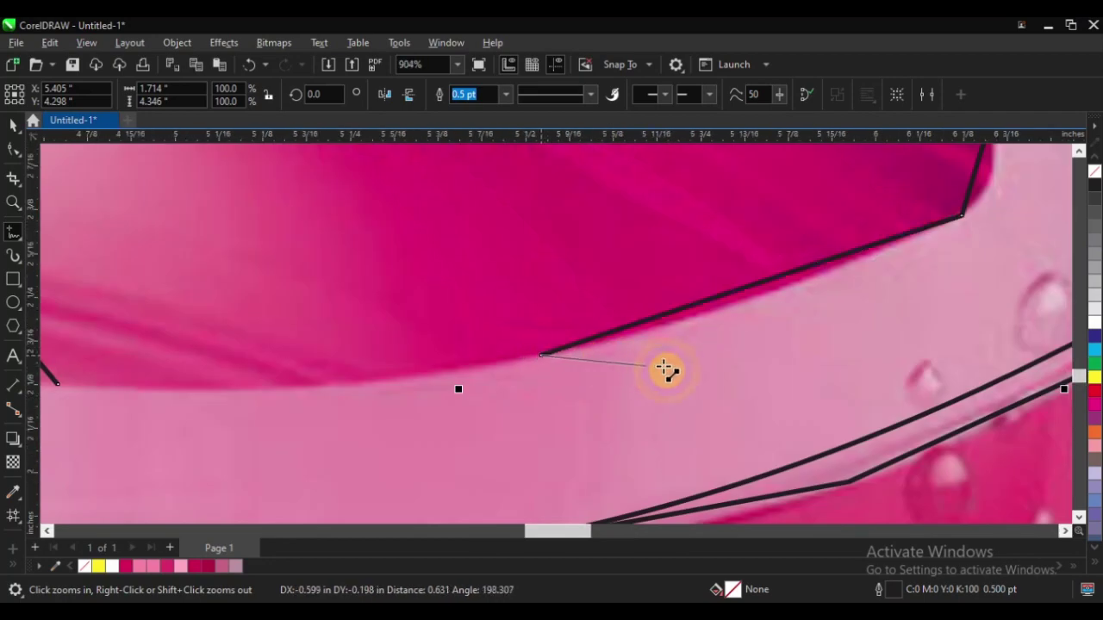
scroll(293, 301, "down", 3)
scroll(422, 347, "up", 2)
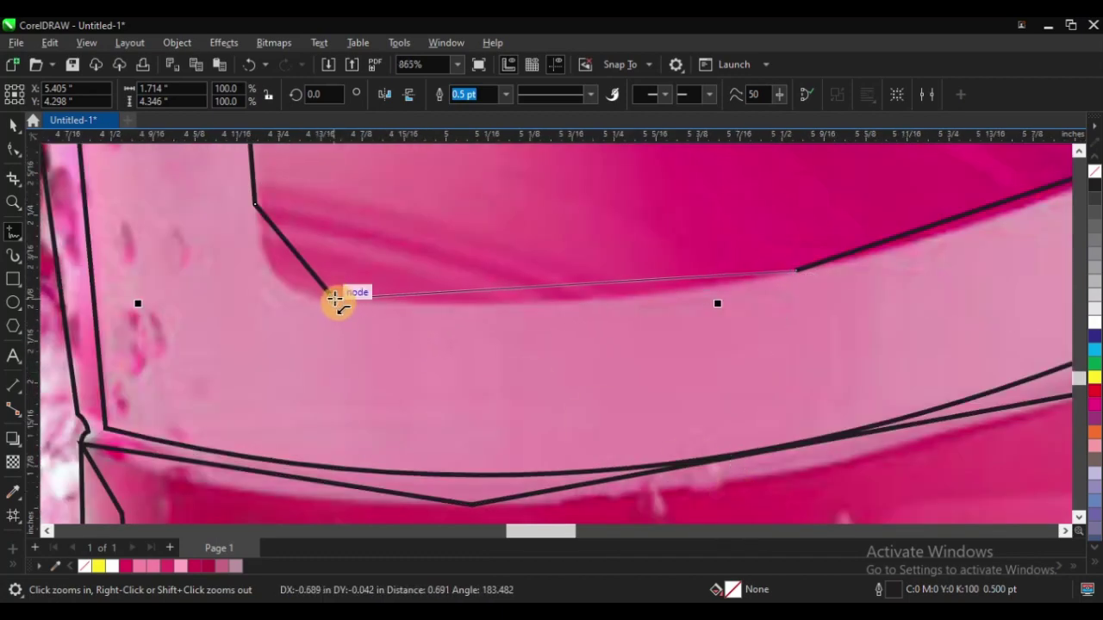
left_click(335, 299)
scroll(381, 473, "down", 2)
scroll(378, 466, "down", 4)
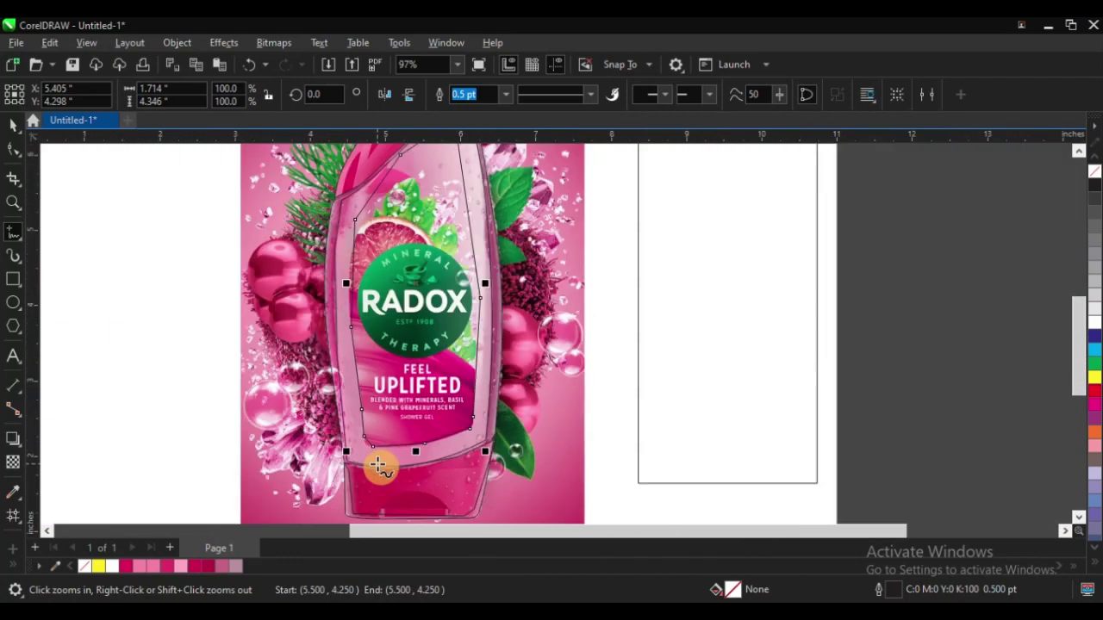
Convert the label panel's segments to curves and bow its slanted upper edge outward to follow the cap's lower edge
key("F10")
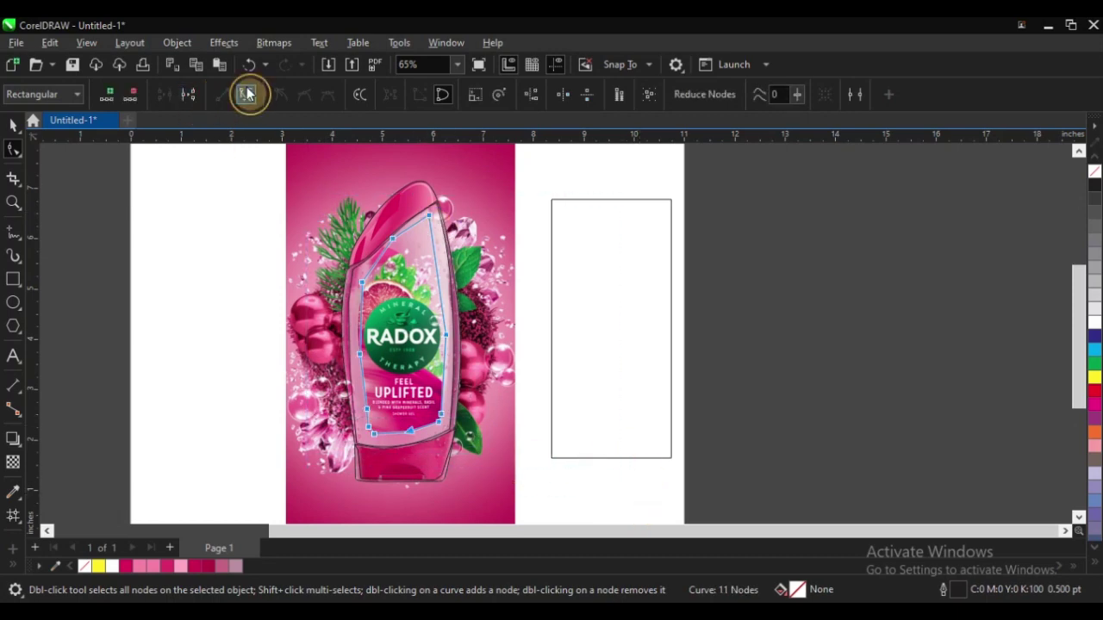
key("z")
left_click(430, 230)
left_click_drag(415, 238, 557, 372)
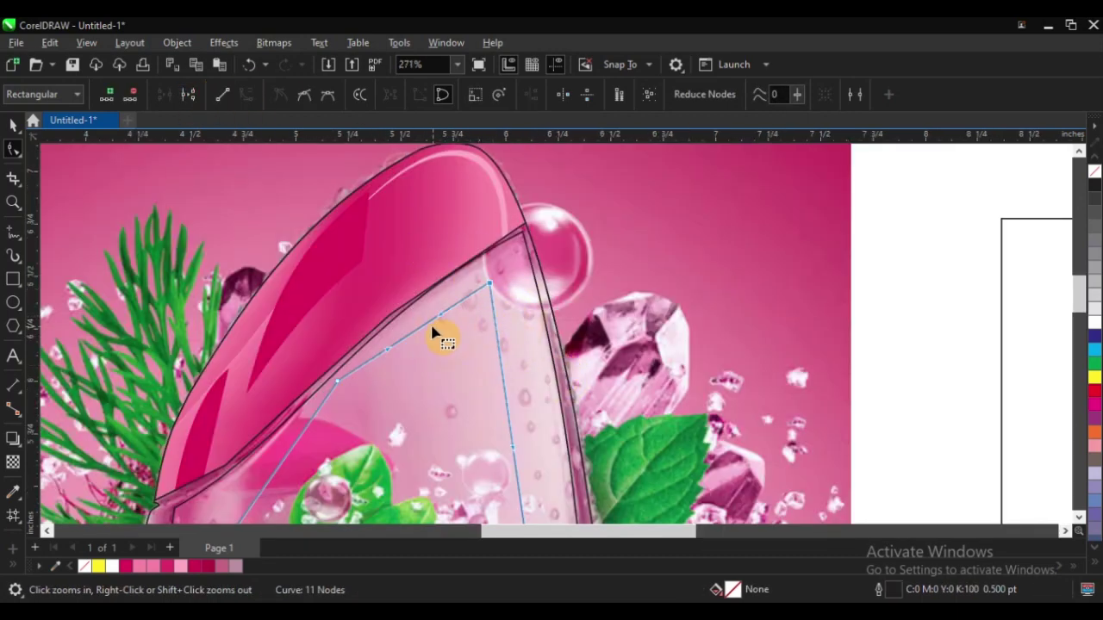
left_click_drag(423, 330, 421, 319)
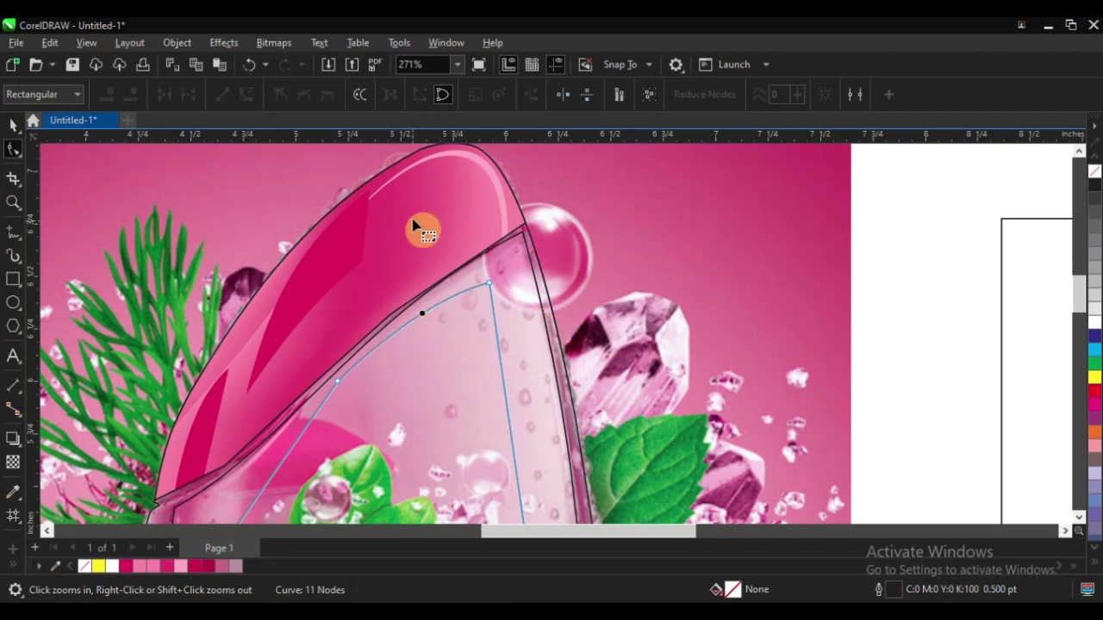
Bow the upper and lower segments of the label panel's right edge outward
scroll(419, 229, "down", 4)
scroll(517, 345, "up", 2)
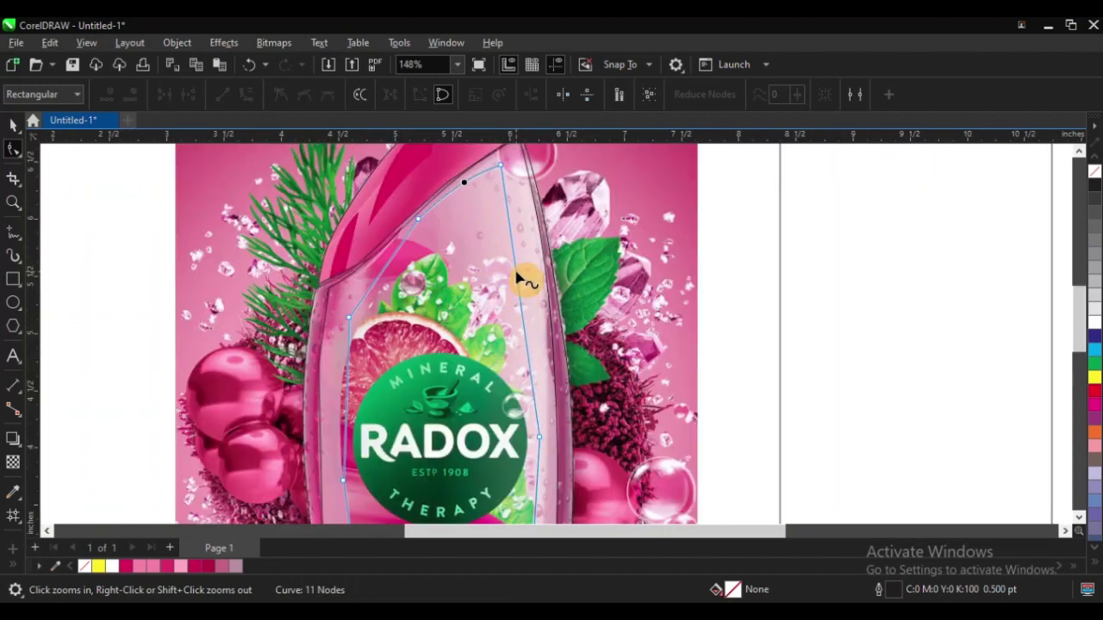
mouse_move(517, 277)
left_mouse_down()
mouse_move(524, 283)
mouse_move(530, 262)
left_mouse_up()
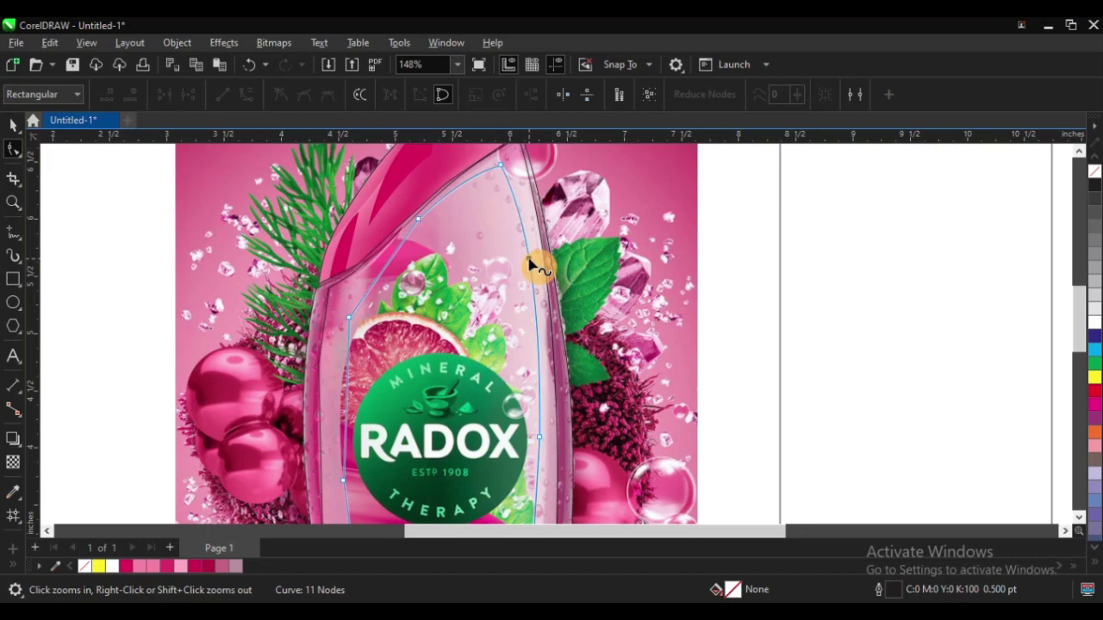
scroll(460, 209, "down", 4)
scroll(486, 301, "up", 4)
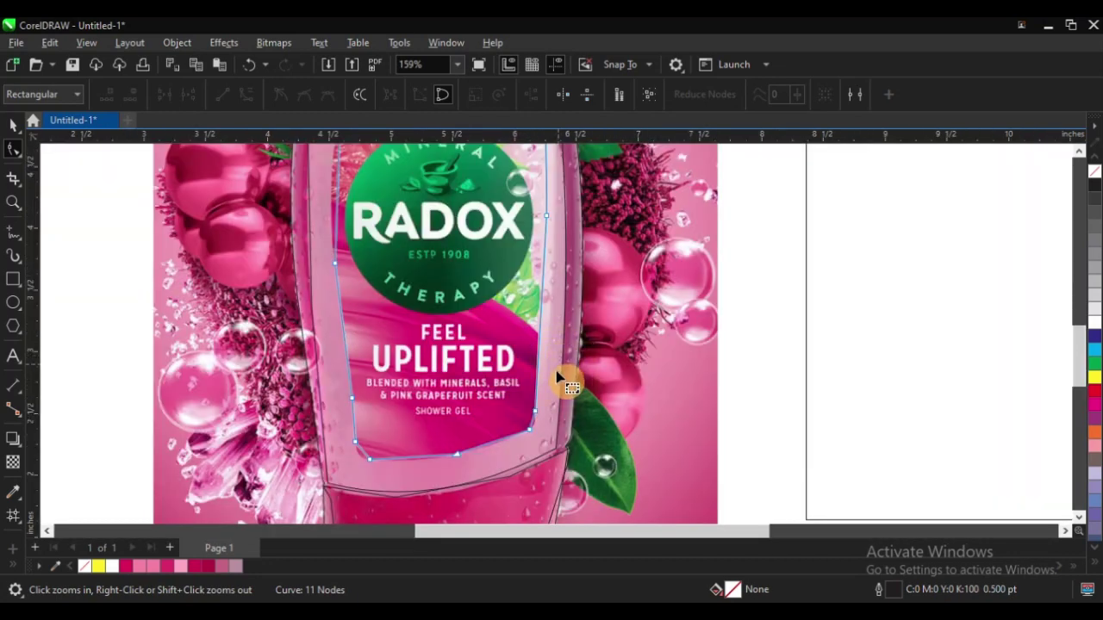
left_click_drag(542, 317, 549, 317)
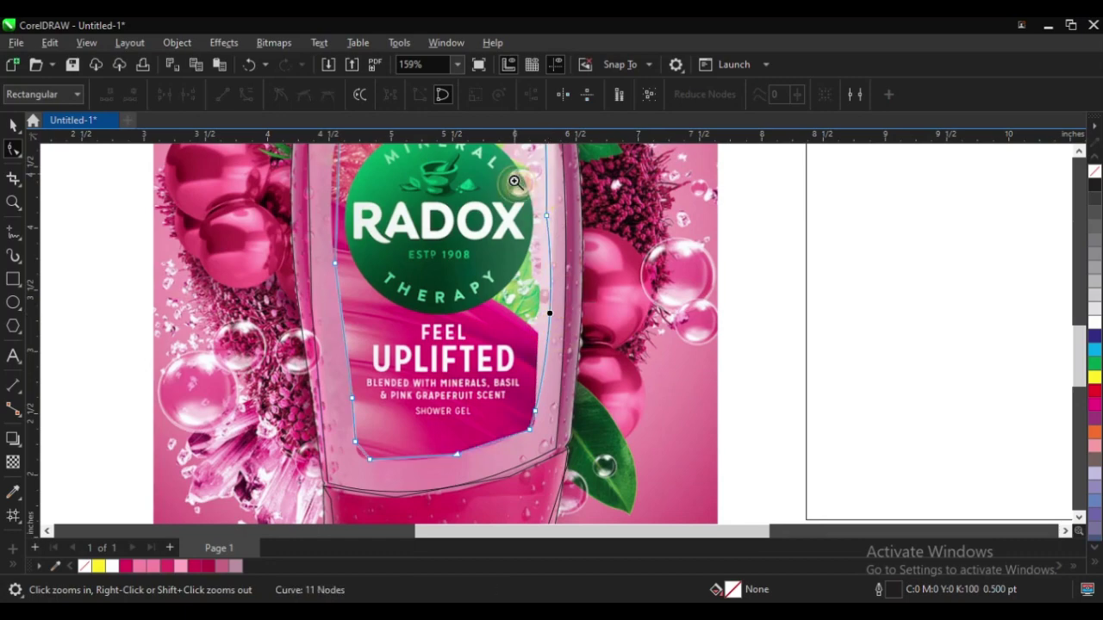
Pull the label panel's lower right segment slightly inward and delete the node midway along the right edge
scroll(537, 299, "up", 1)
scroll(535, 307, "down", 4)
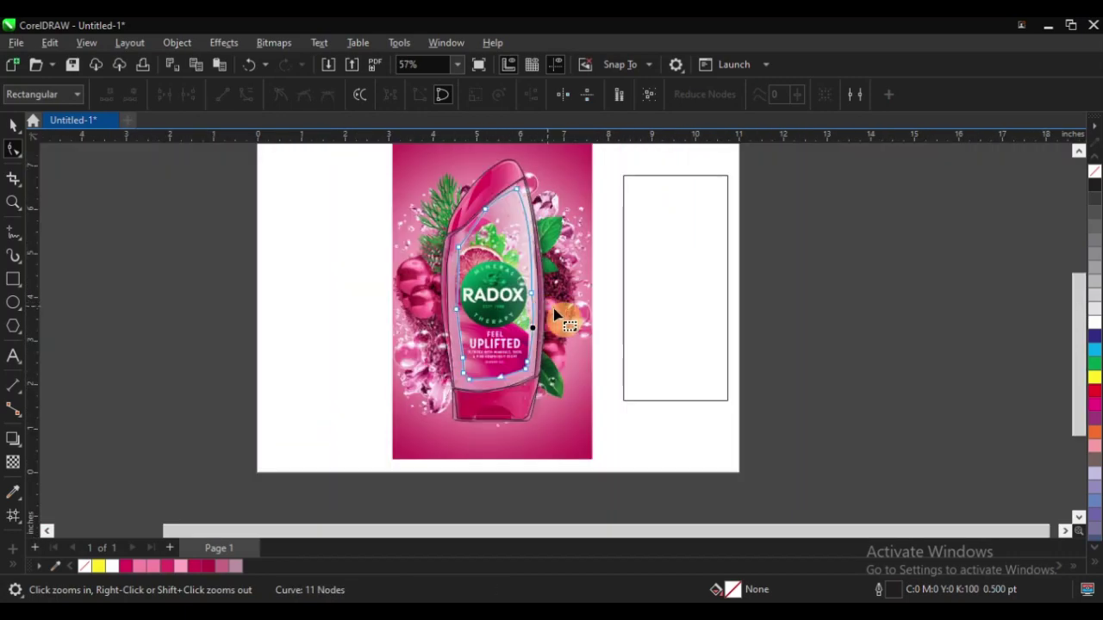
scroll(499, 276, "up", 3)
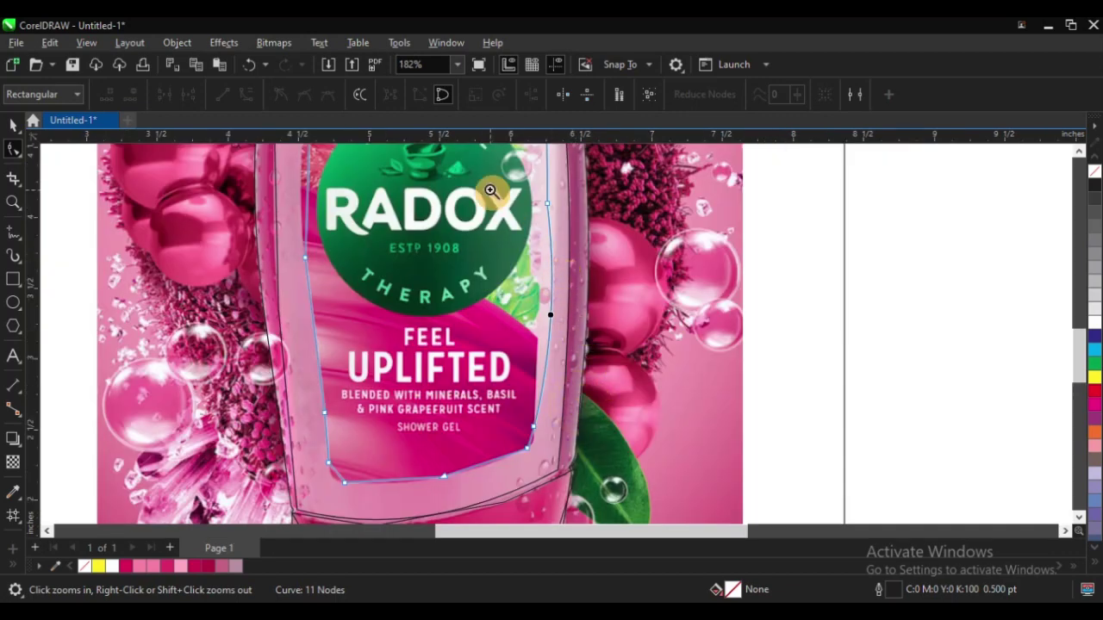
scroll(528, 259, "up", 2)
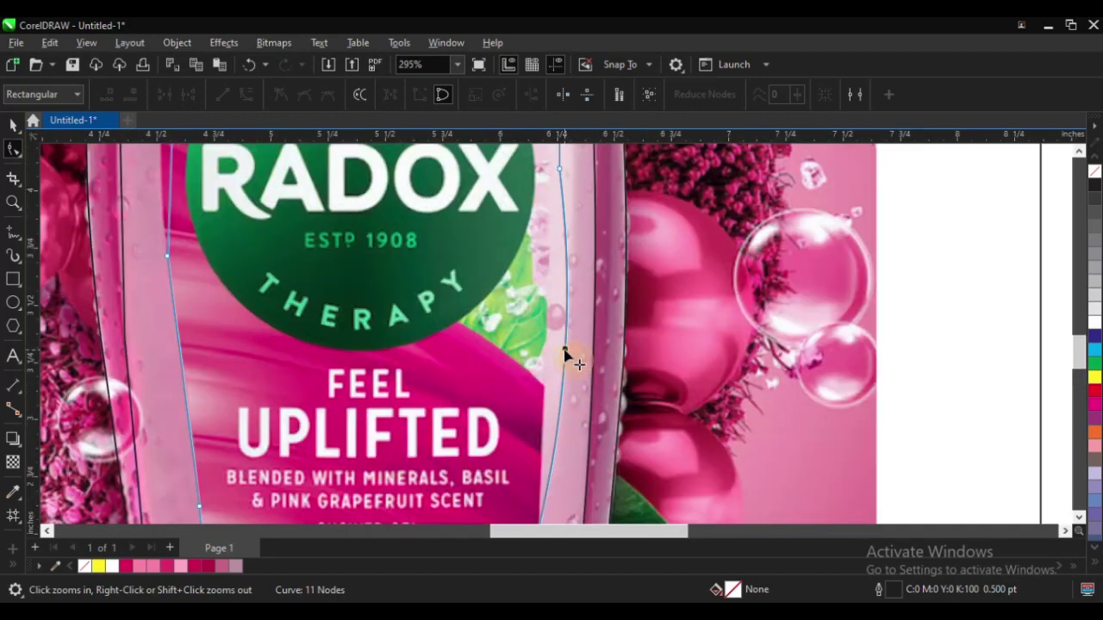
left_click_drag(566, 352, 560, 362)
scroll(493, 428, "down", 1)
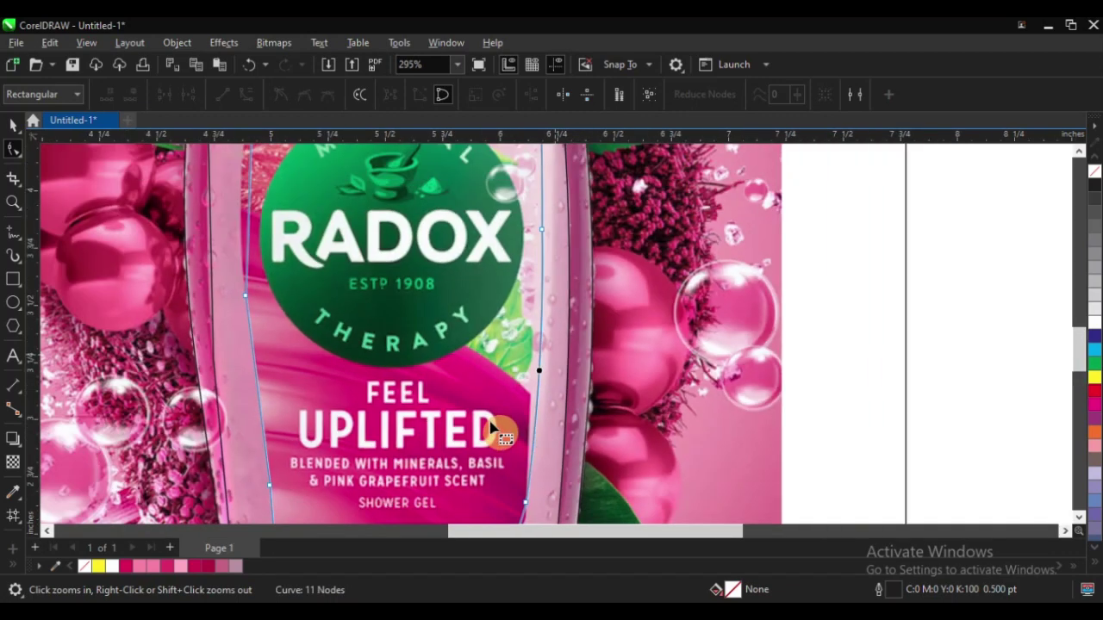
scroll(491, 428, "down", 2)
key("Delete")
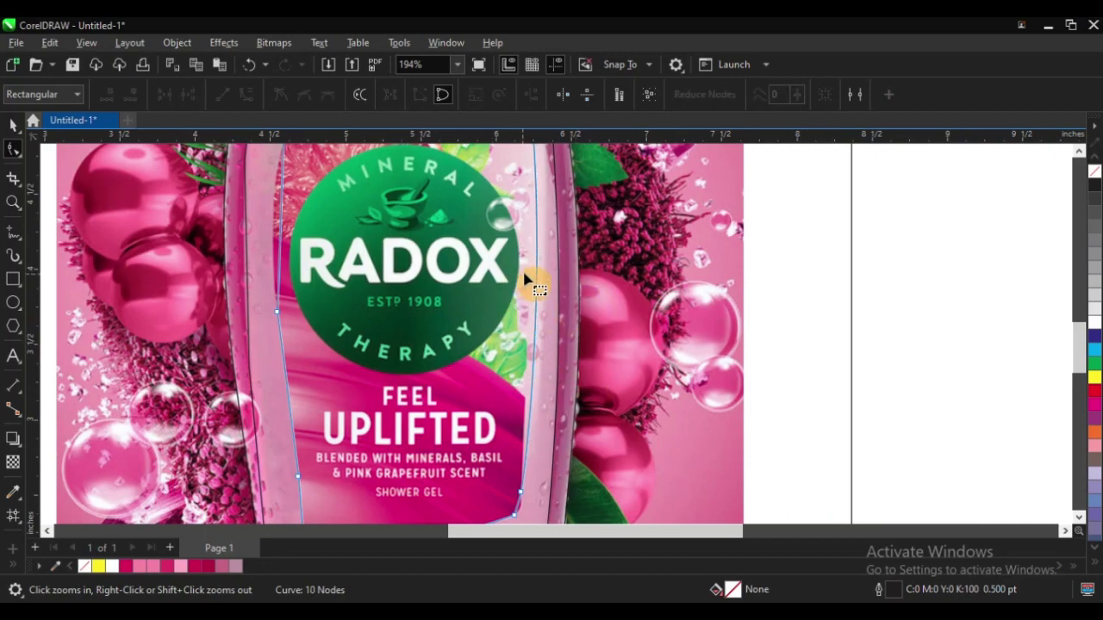
Bend the short segment at the label panel's lower right corner outward into a rounded corner
scroll(535, 289, "up", 2)
scroll(530, 332, "down", 4)
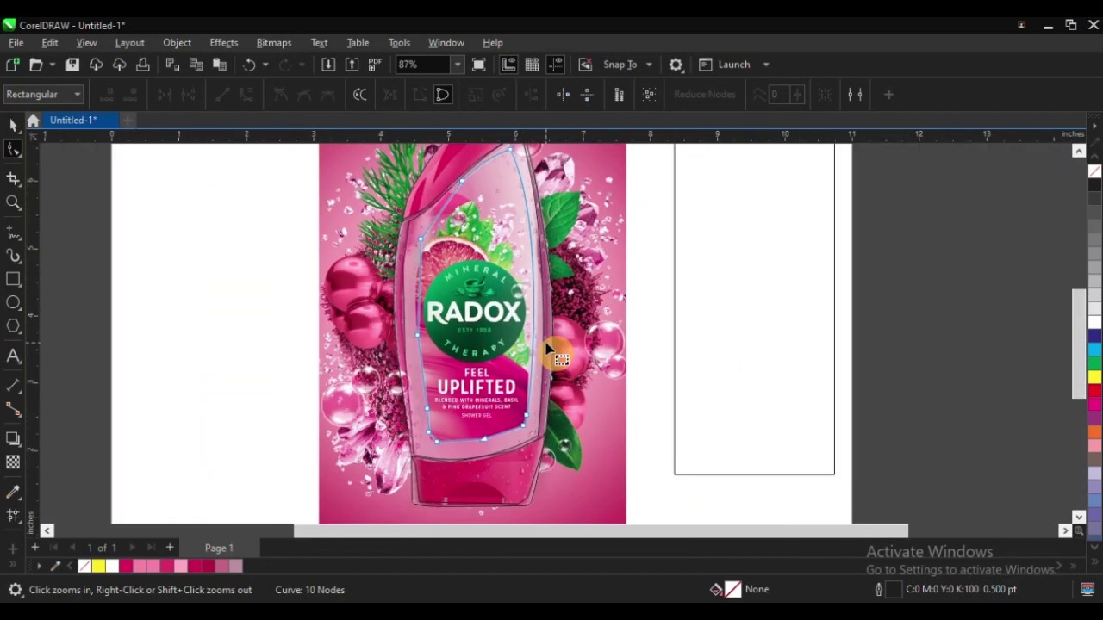
scroll(520, 443, "up", 8)
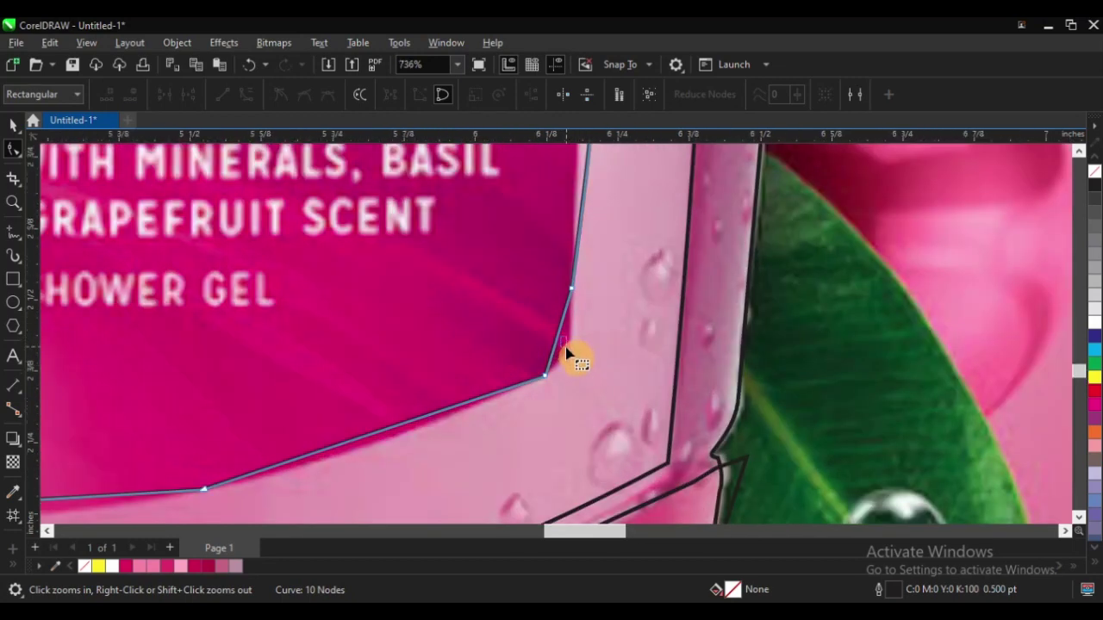
left_click_drag(607, 407, 603, 402)
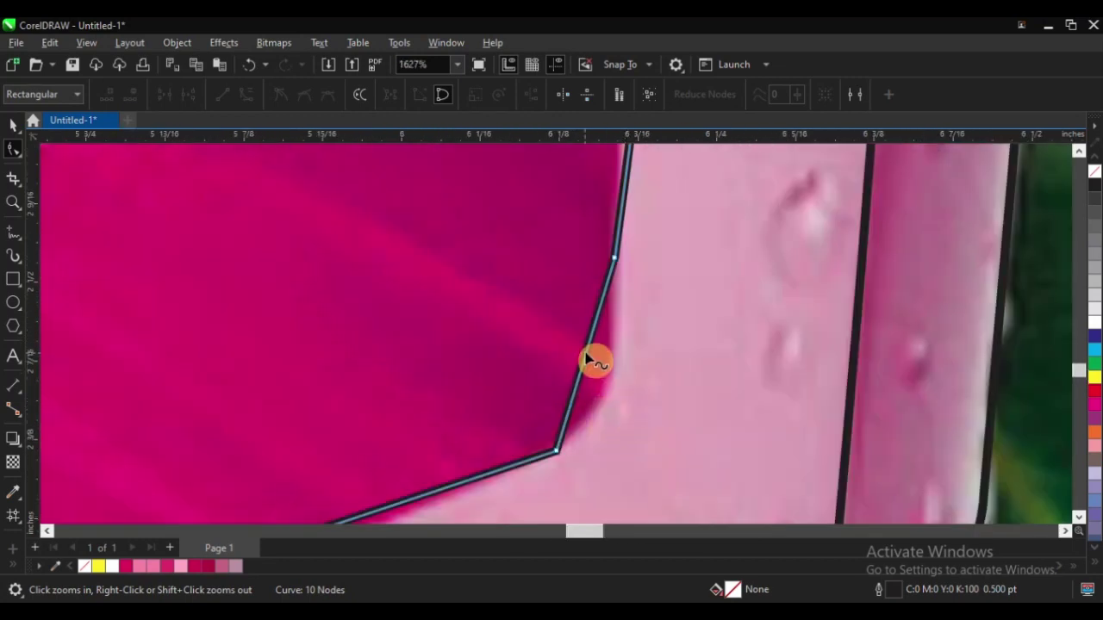
left_click_drag(586, 358, 607, 397)
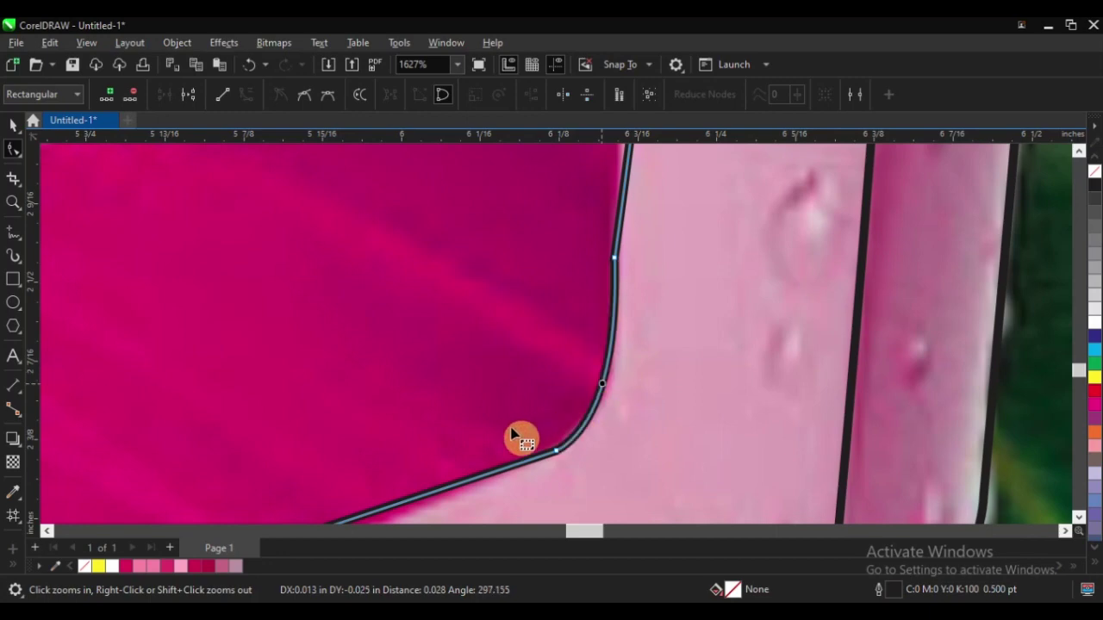
Bend the label panel's long right edge inward beside the round green logo to match the printed label
scroll(520, 436, "down", 4)
scroll(599, 392, "down", 5)
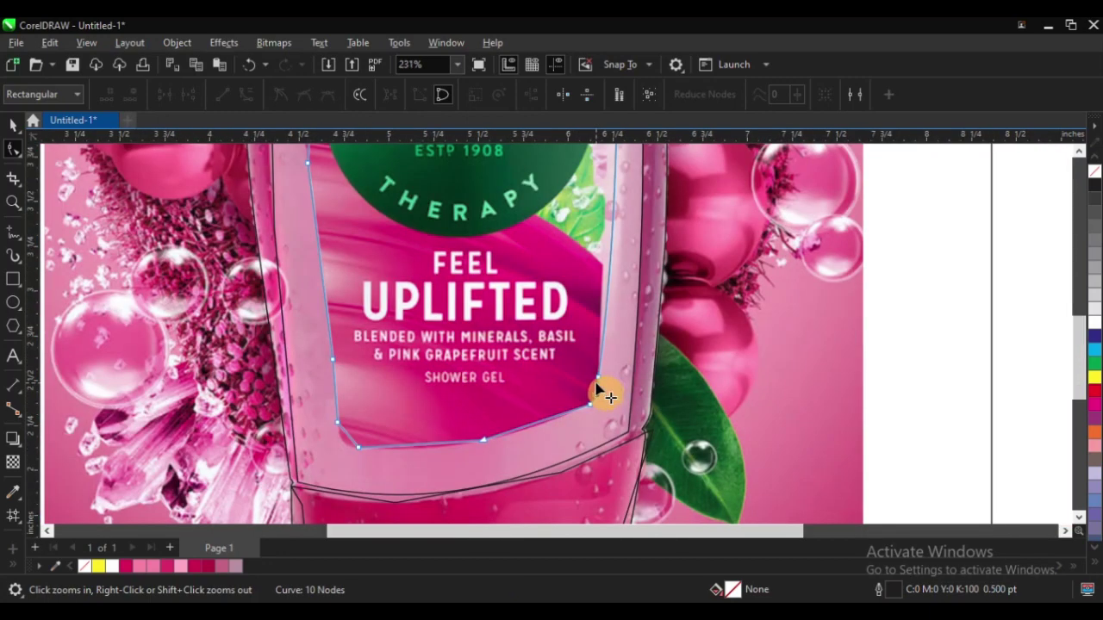
scroll(560, 355, "up", 5)
scroll(560, 355, "down", 5)
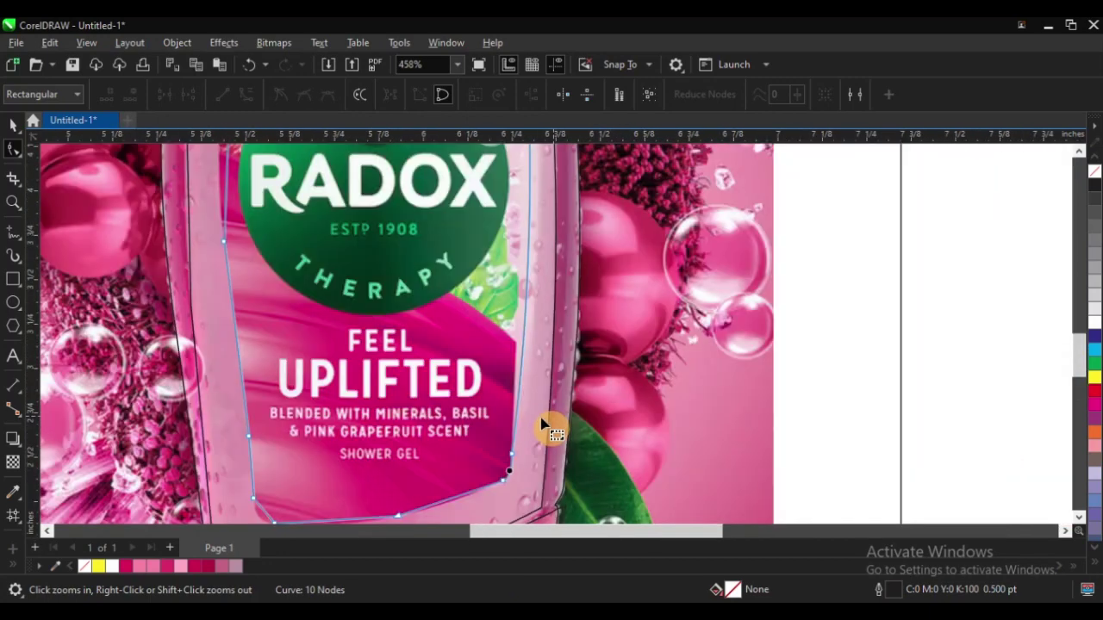
left_click(533, 440)
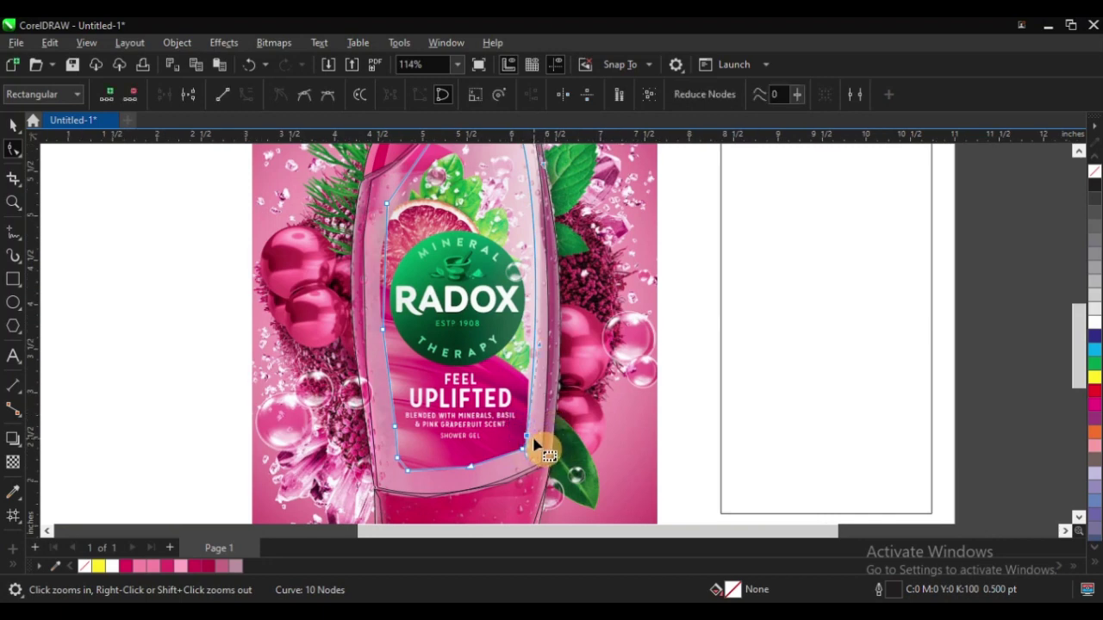
scroll(527, 362, "up", 4)
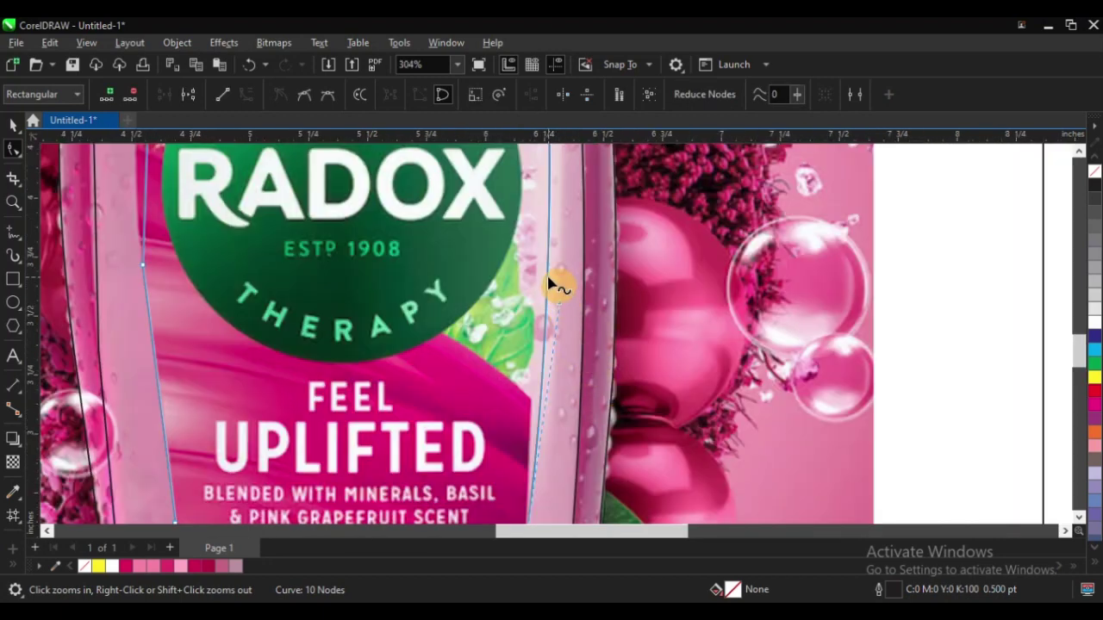
left_click_drag(546, 276, 537, 268)
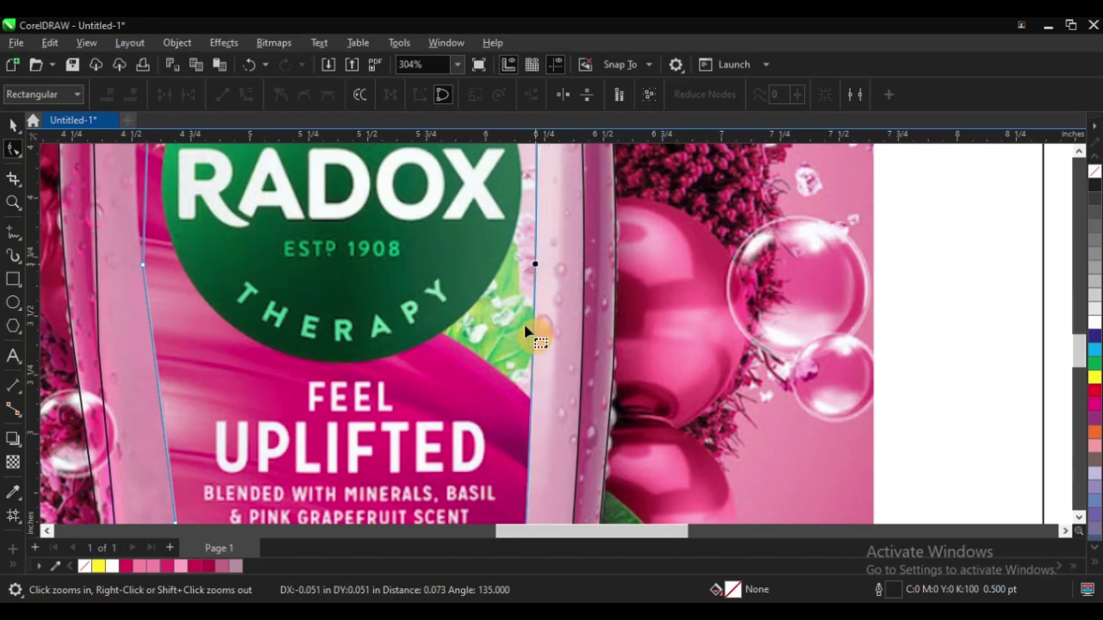
Curve the right half of the label panel's bottom edge downward to follow the printed label
scroll(569, 405, "down", 5)
scroll(636, 380, "up", 3)
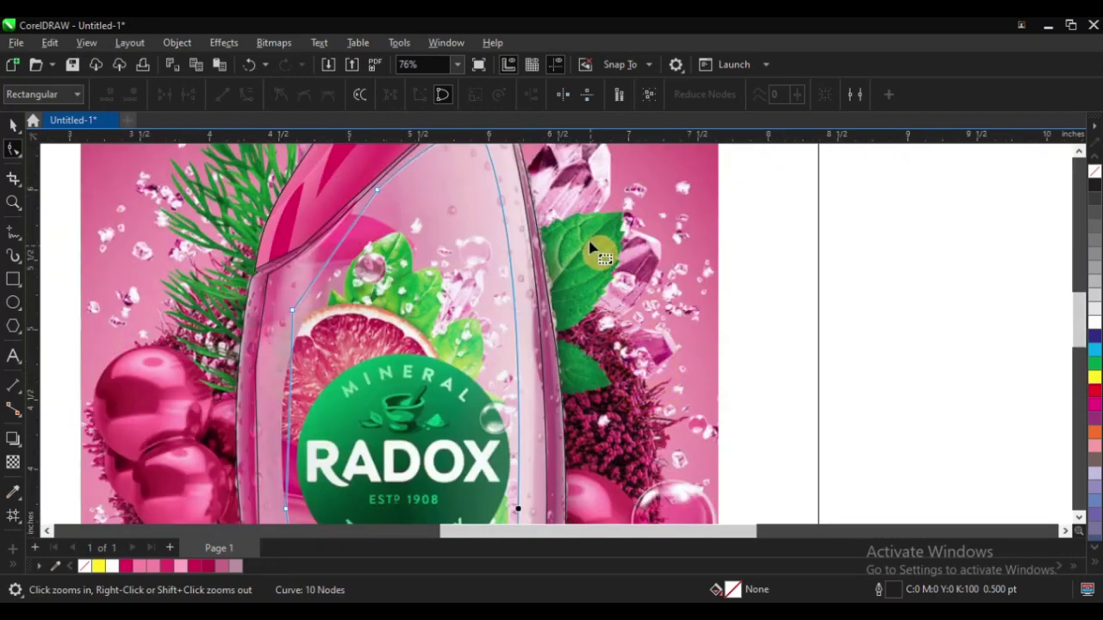
scroll(598, 258, "down", 5)
scroll(603, 393, "up", 8)
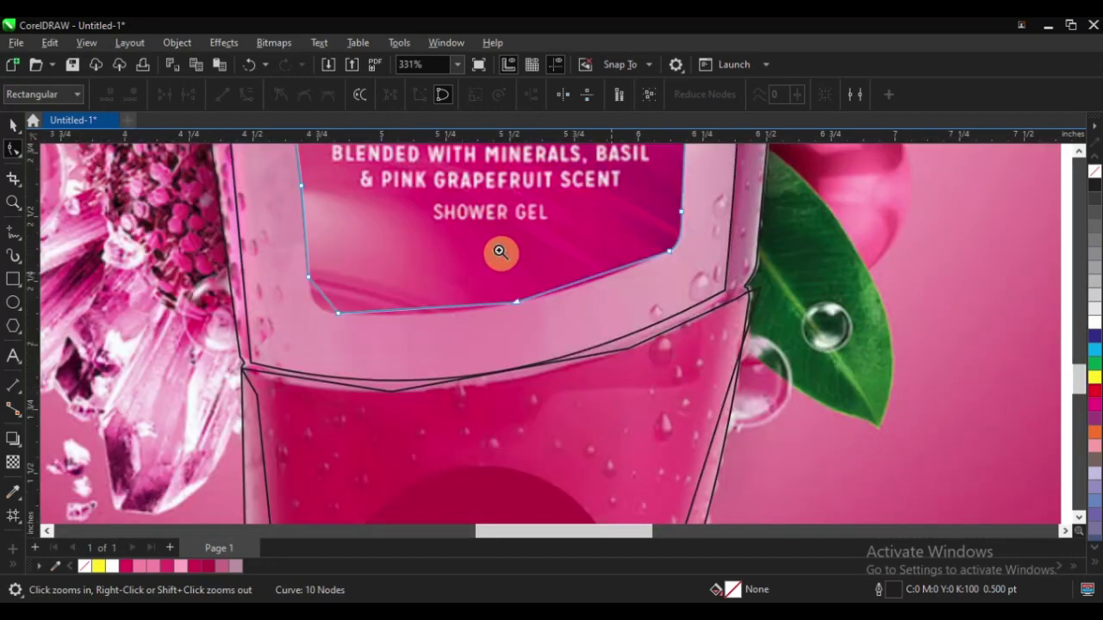
scroll(595, 287, "up", 5)
left_click_drag(572, 265, 581, 278)
Curve the left half of the label panel's bottom edge downward and round its lower left corner
scroll(707, 281, "down", 5)
scroll(652, 351, "up", 5)
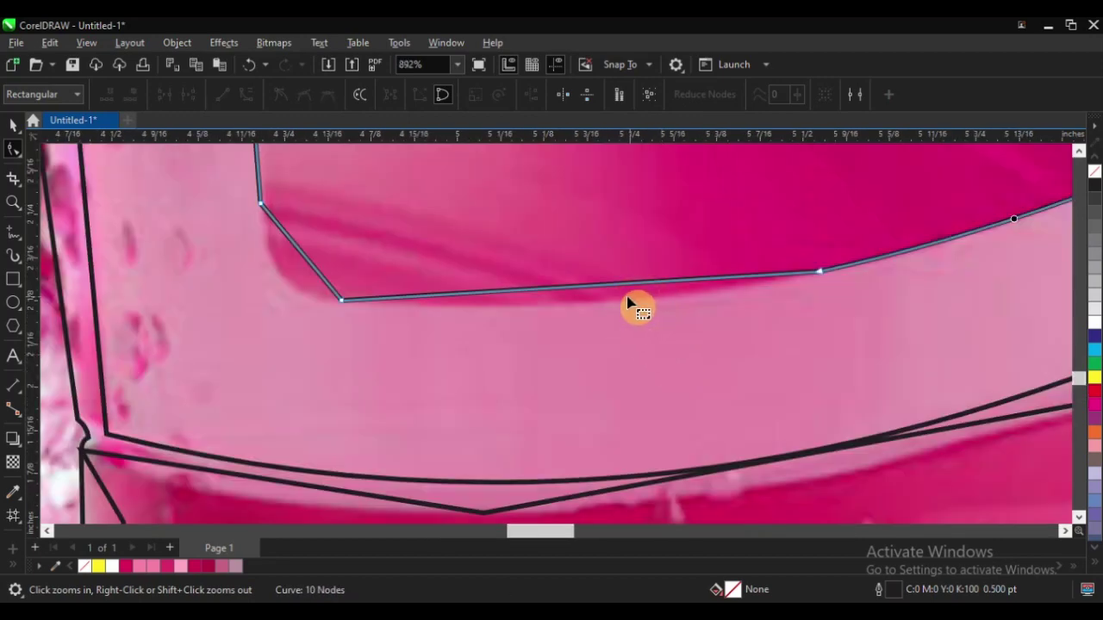
left_click(586, 293)
left_click_drag(582, 291, 579, 308)
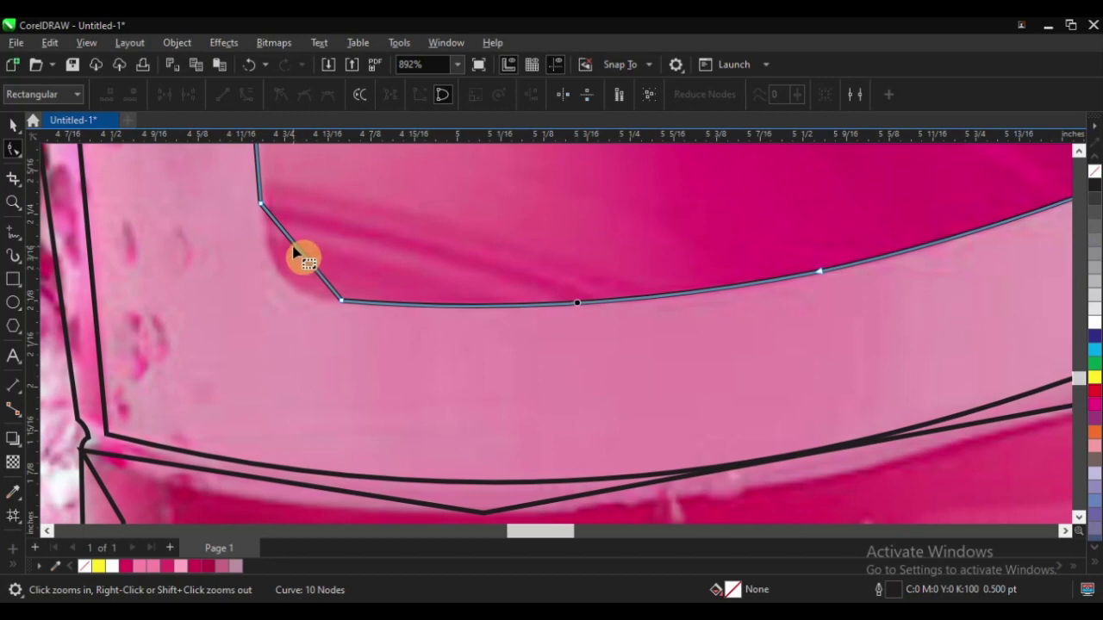
left_click_drag(296, 250, 279, 277)
Bow the label panel's left edge outward beside the grapefruit slice to follow the printed label
scroll(344, 366, "down", 2)
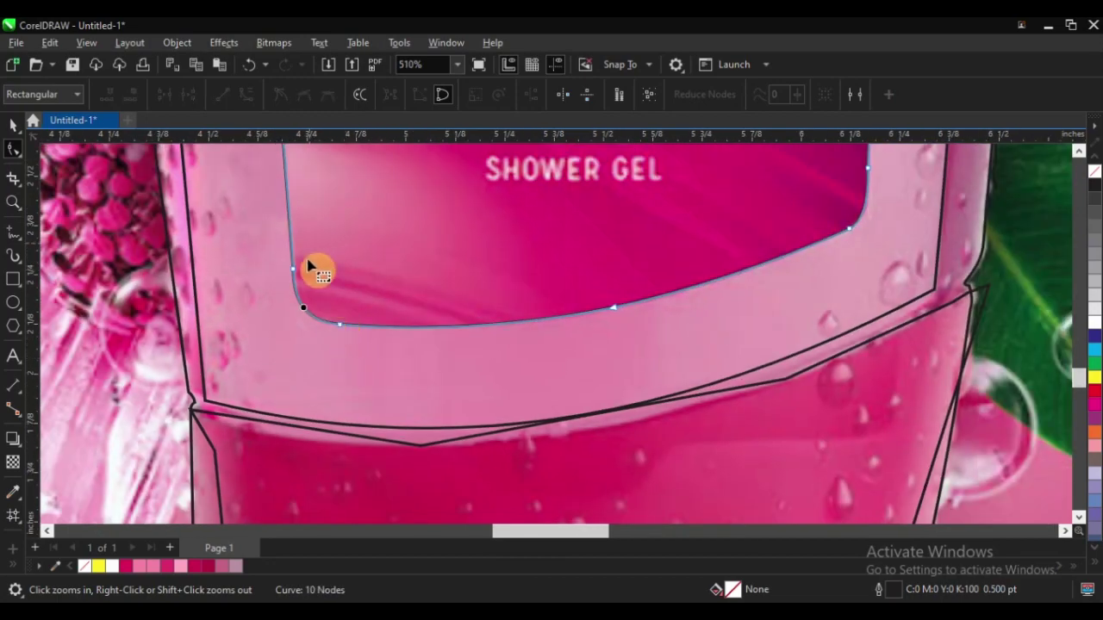
scroll(352, 364, "down", 3)
scroll(345, 222, "up", 2)
scroll(327, 270, "down", 1)
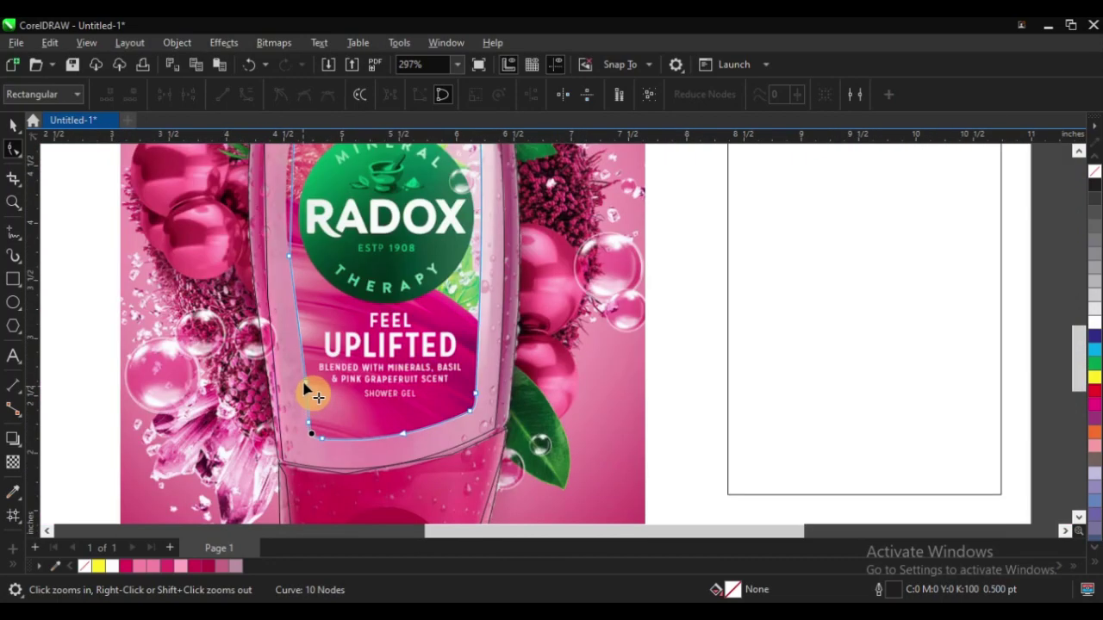
scroll(304, 389, "down", 5)
scroll(349, 329, "up", 5)
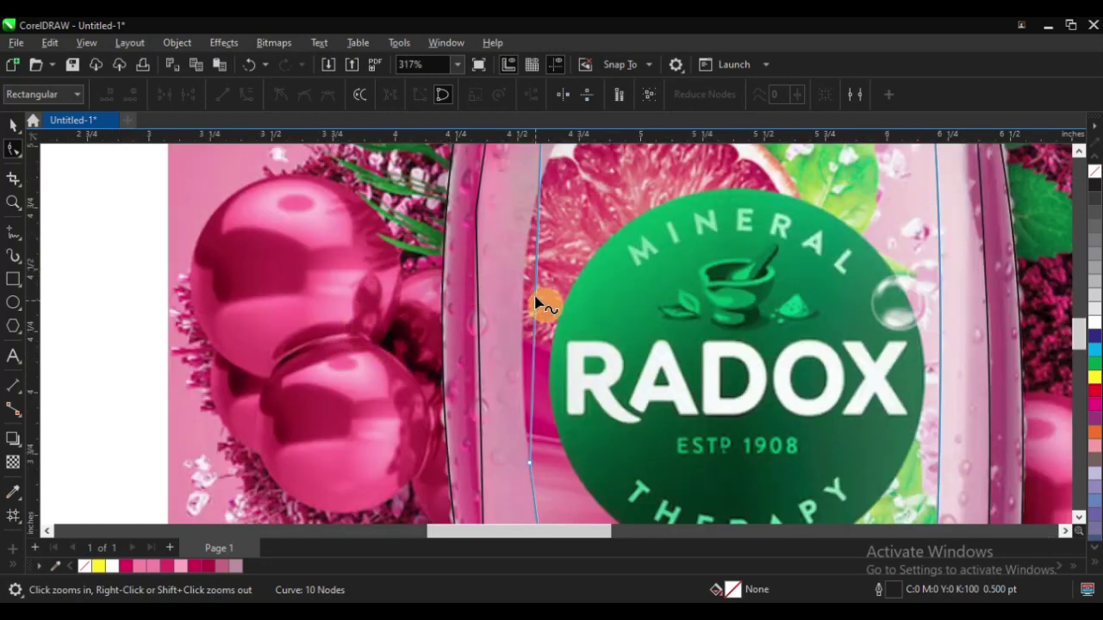
left_click_drag(534, 295, 532, 284)
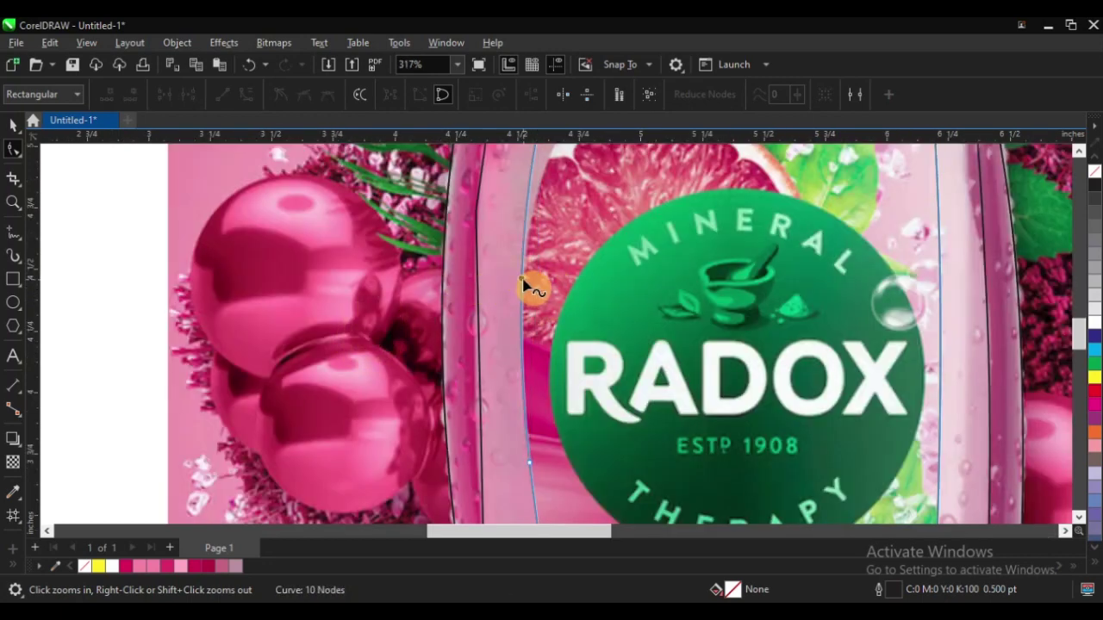
scroll(386, 364, "down", 1)
scroll(386, 364, "down", 2)
scroll(486, 224, "up", 4)
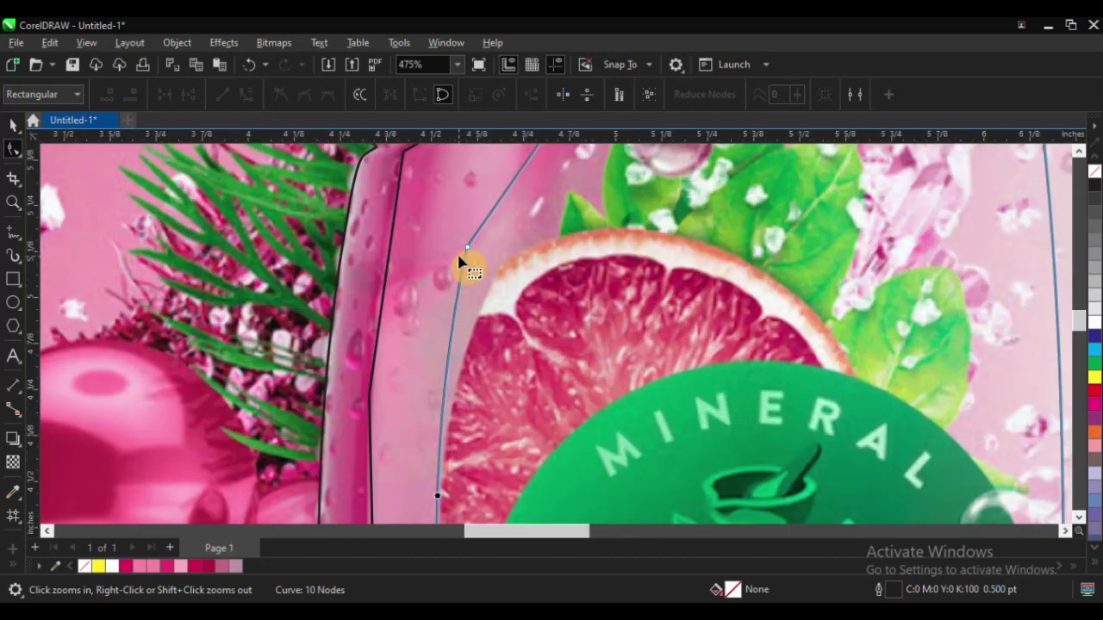
scroll(342, 360, "down", 1)
scroll(351, 364, "down", 1)
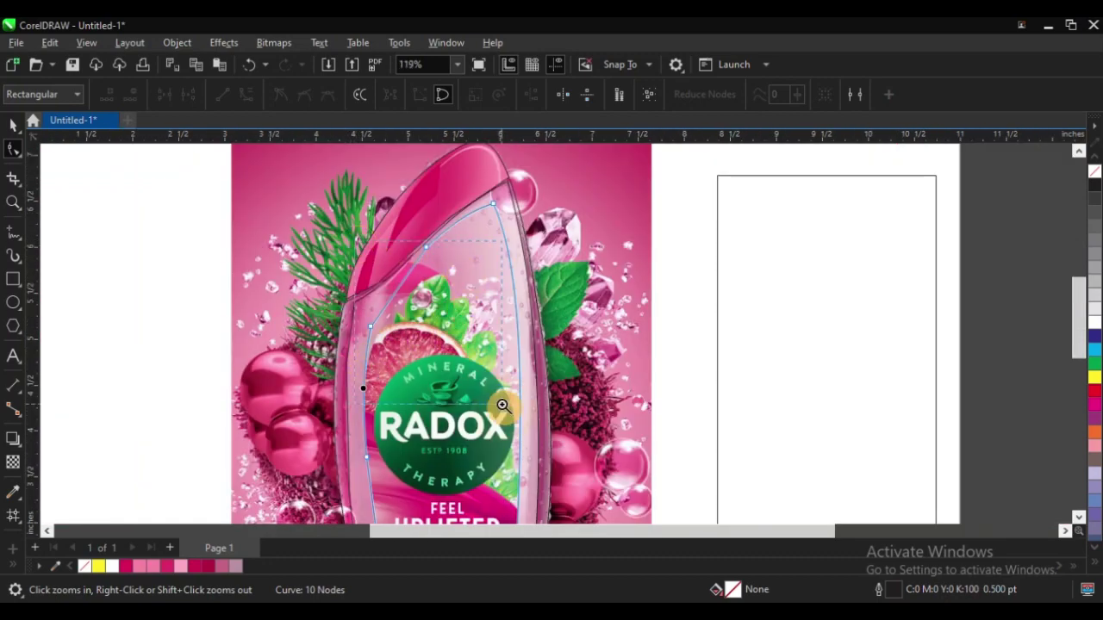
scroll(345, 320, "up", 1)
scroll(568, 457, "up", 1)
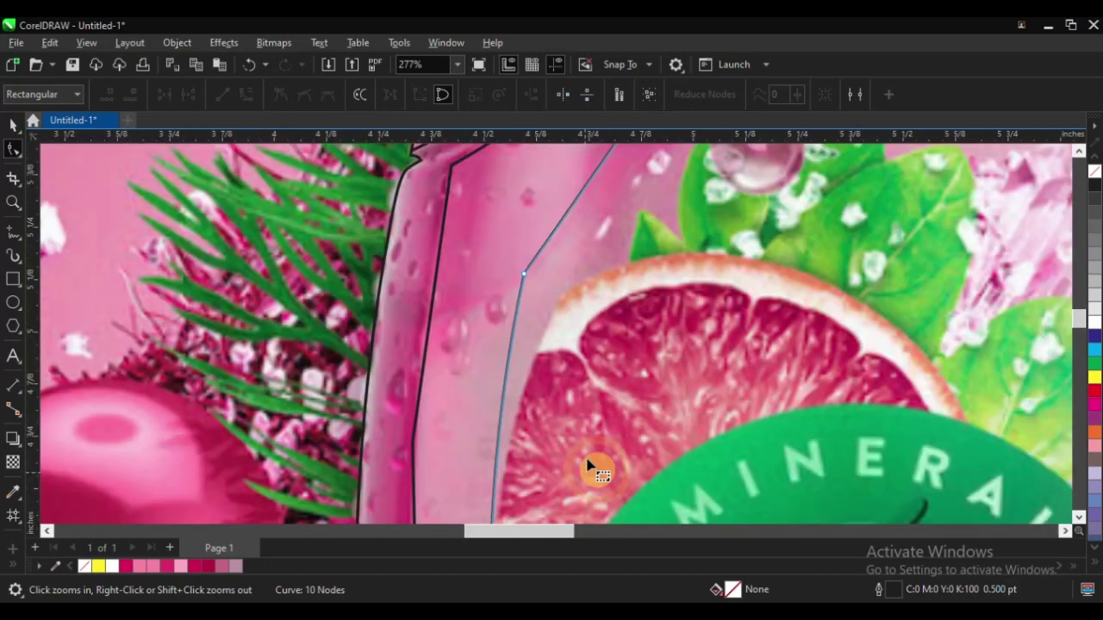
Round the label panel's upper left corner above the grapefruit slice and remove the extra node along its slanted upper edge
double_click(544, 250)
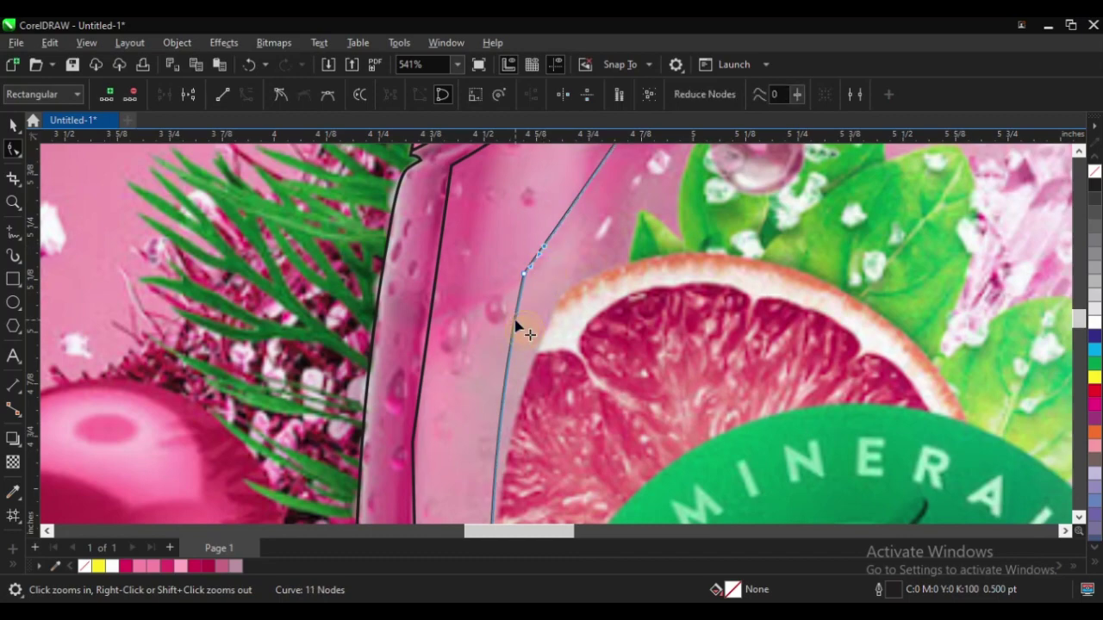
scroll(431, 374, "down", 2)
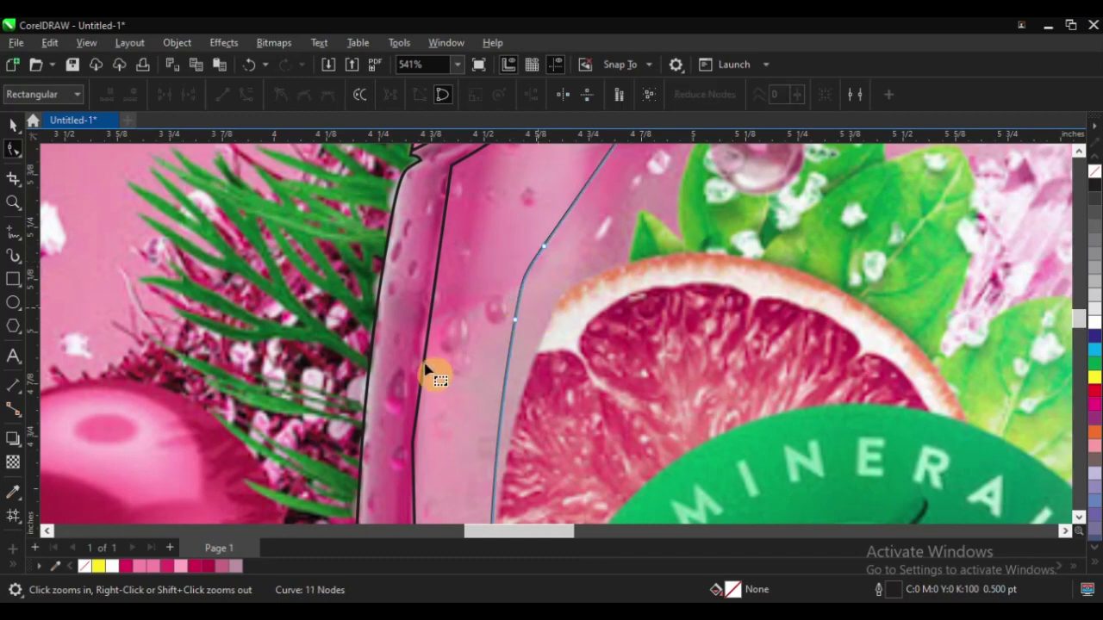
scroll(558, 226, "up", 1)
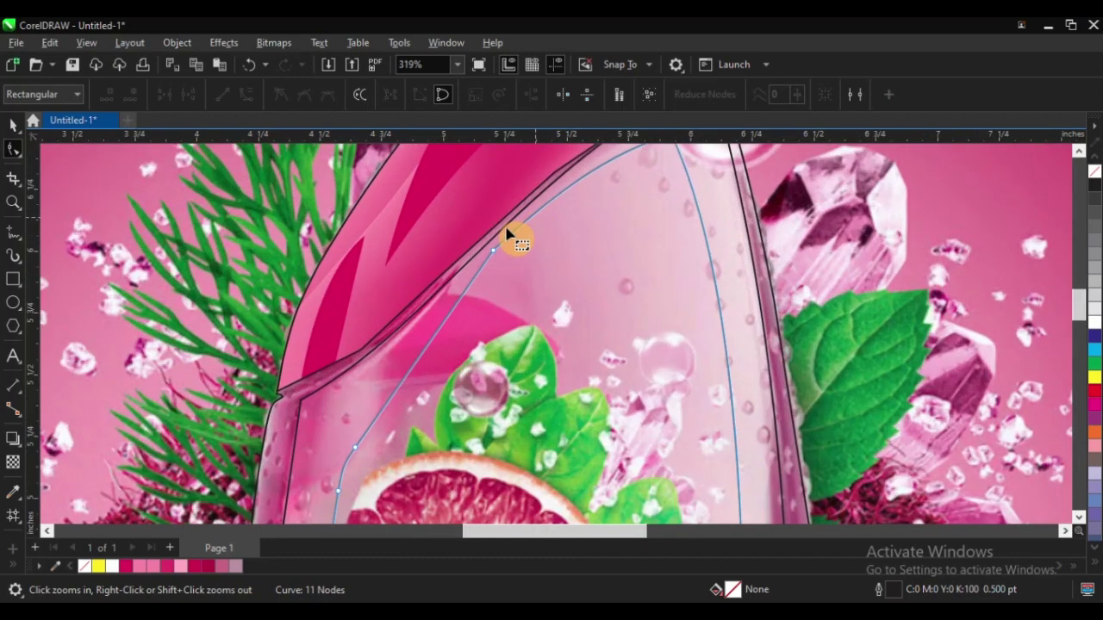
key("Delete")
scroll(345, 370, "down", 2)
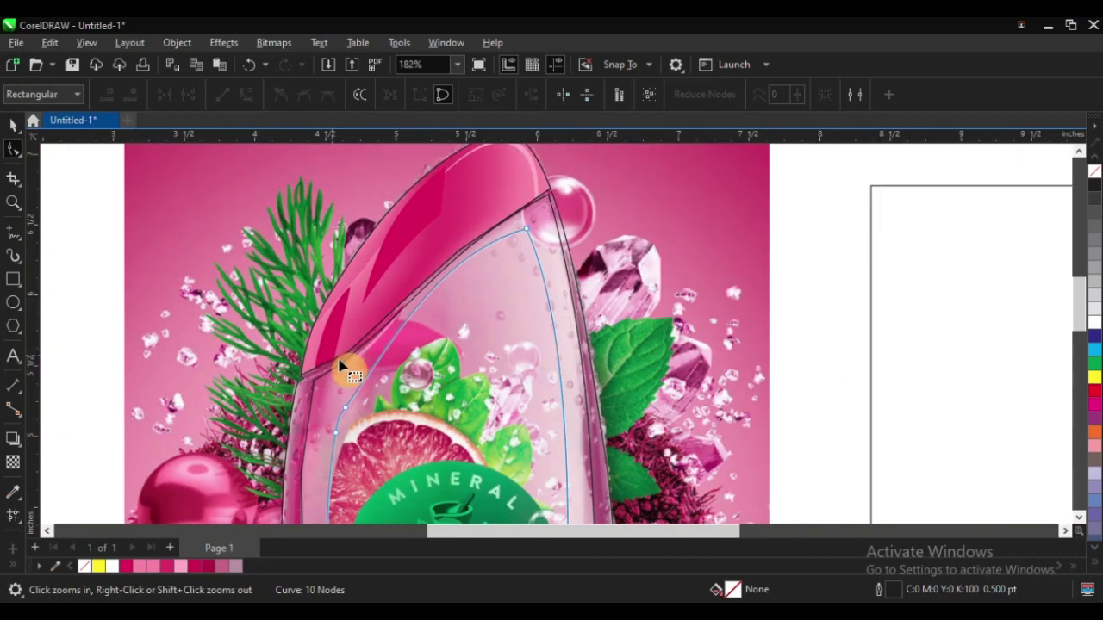
Round the label panel's pointed top corner beside the bubble by adding a node on each side and deleting the corner node
scroll(544, 220, "up", 3)
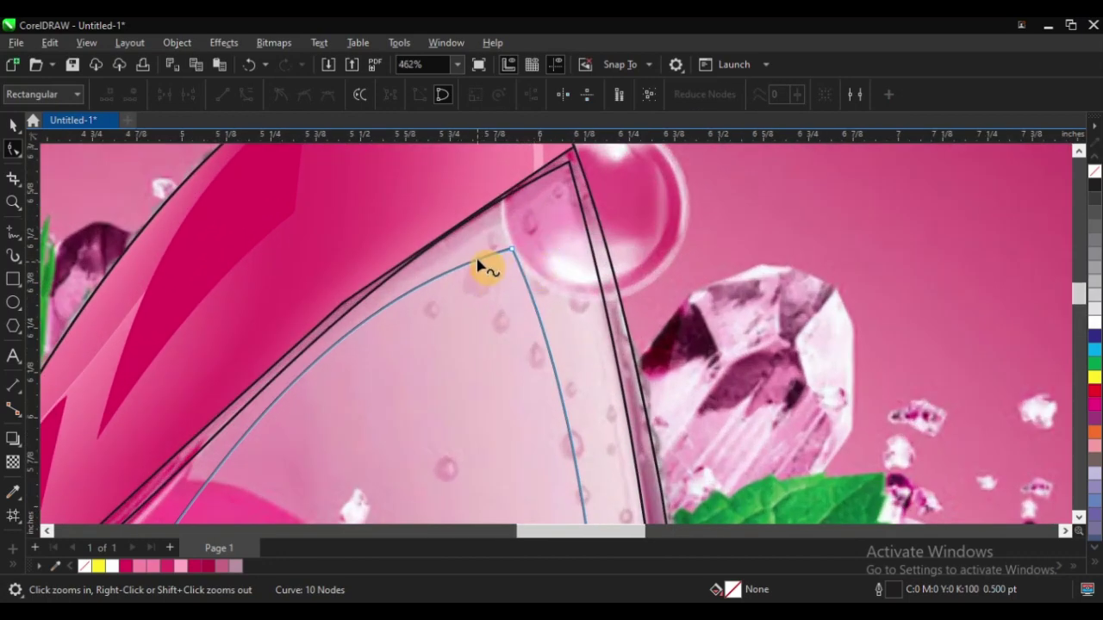
double_click(504, 250)
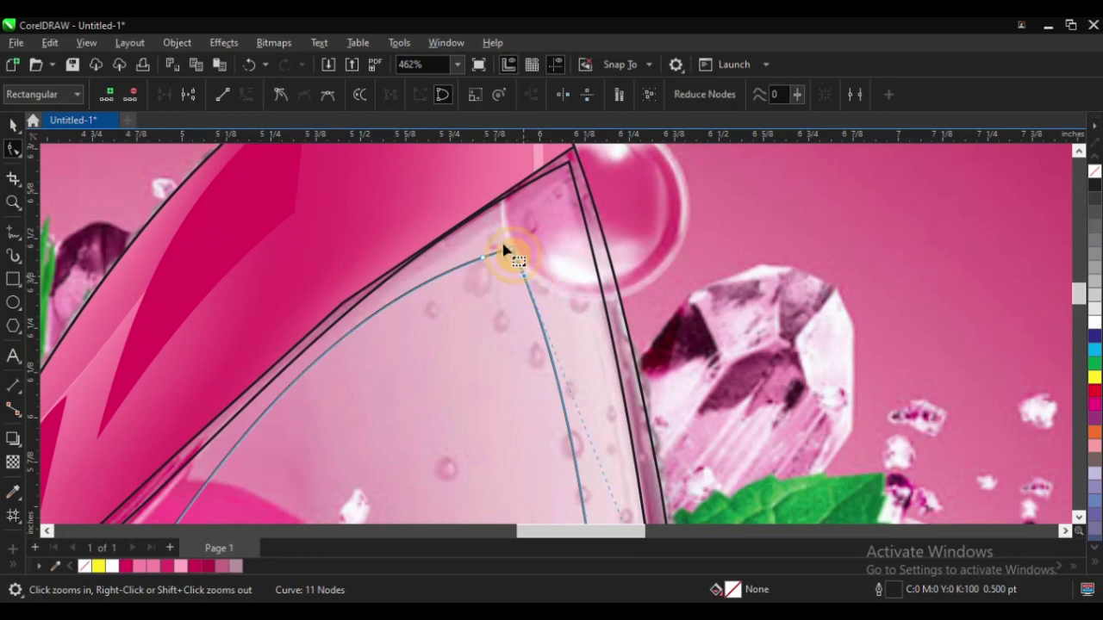
key("Delete")
scroll(524, 259, "up", 1)
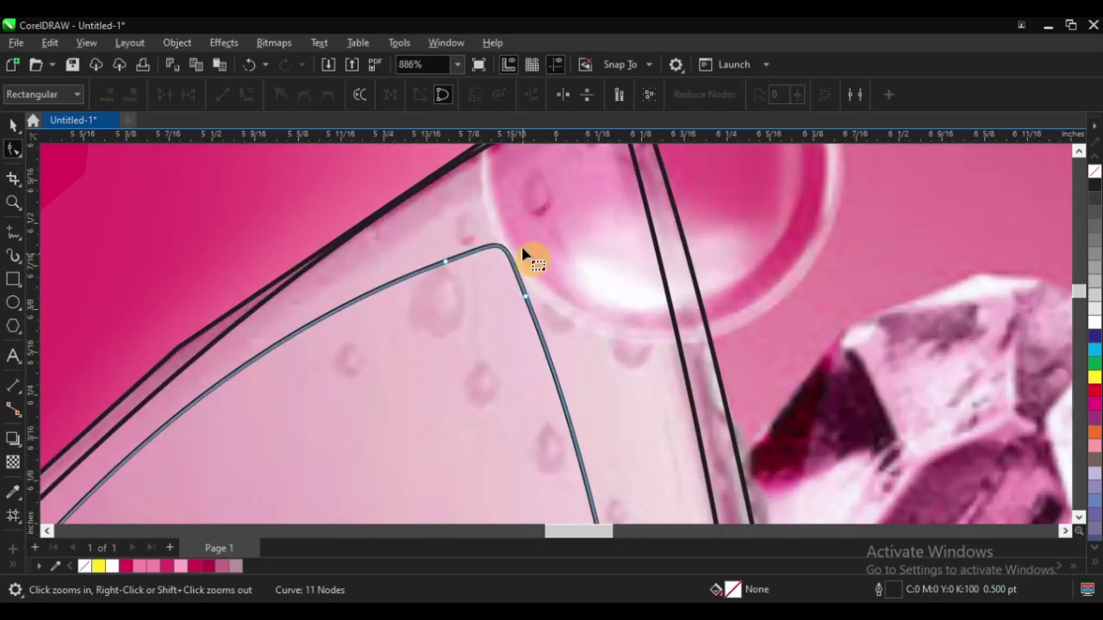
scroll(532, 253, "down", 4)
key("space")
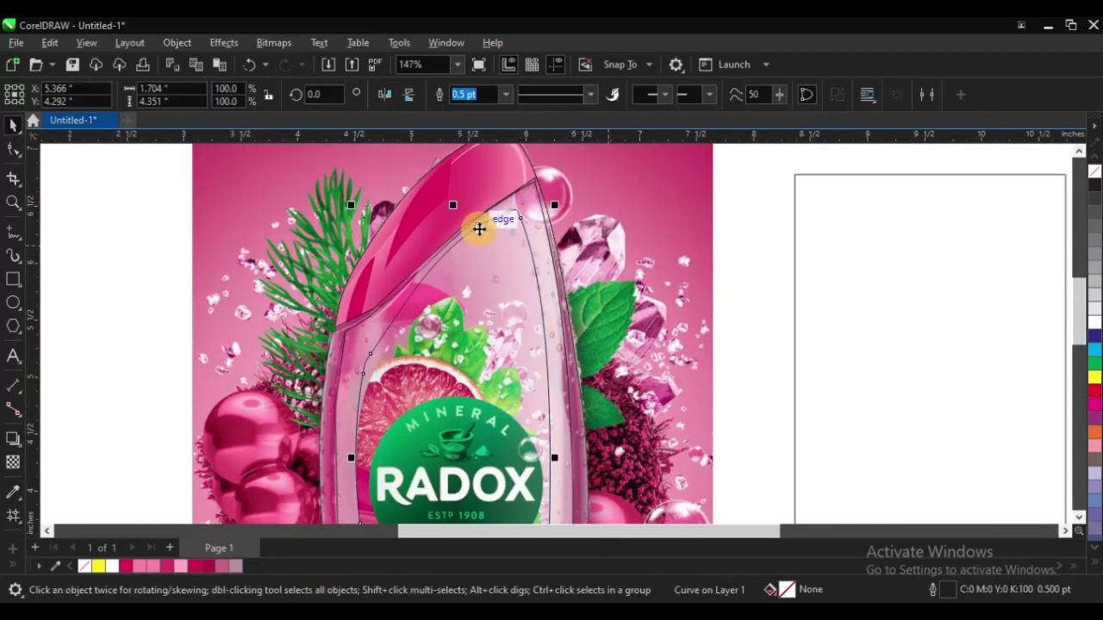
scroll(480, 227, "down", 3)
scroll(560, 340, "up", 3)
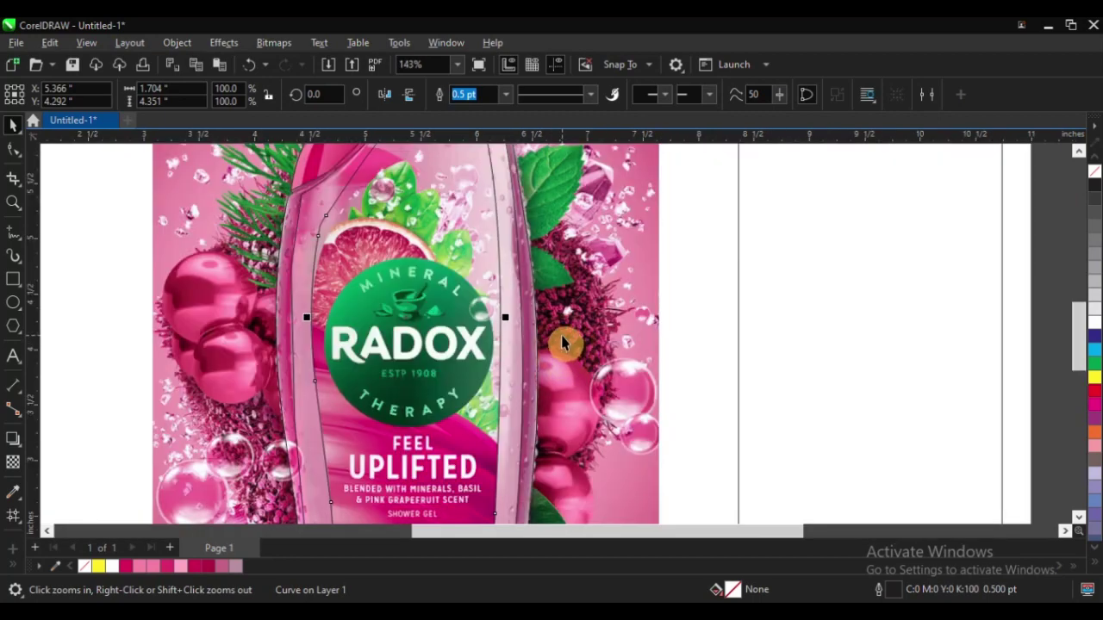
scroll(562, 343, "down", 7)
left_click_drag(379, 232, 568, 374)
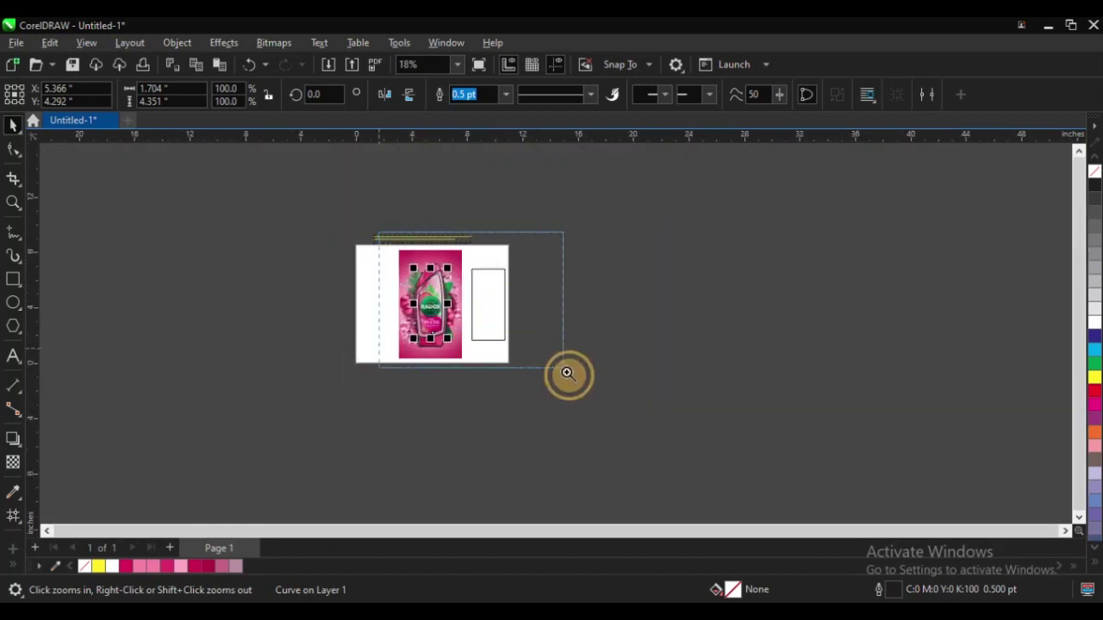
left_click_drag(284, 193, 816, 474)
key("space")
scroll(435, 277, "down", 2)
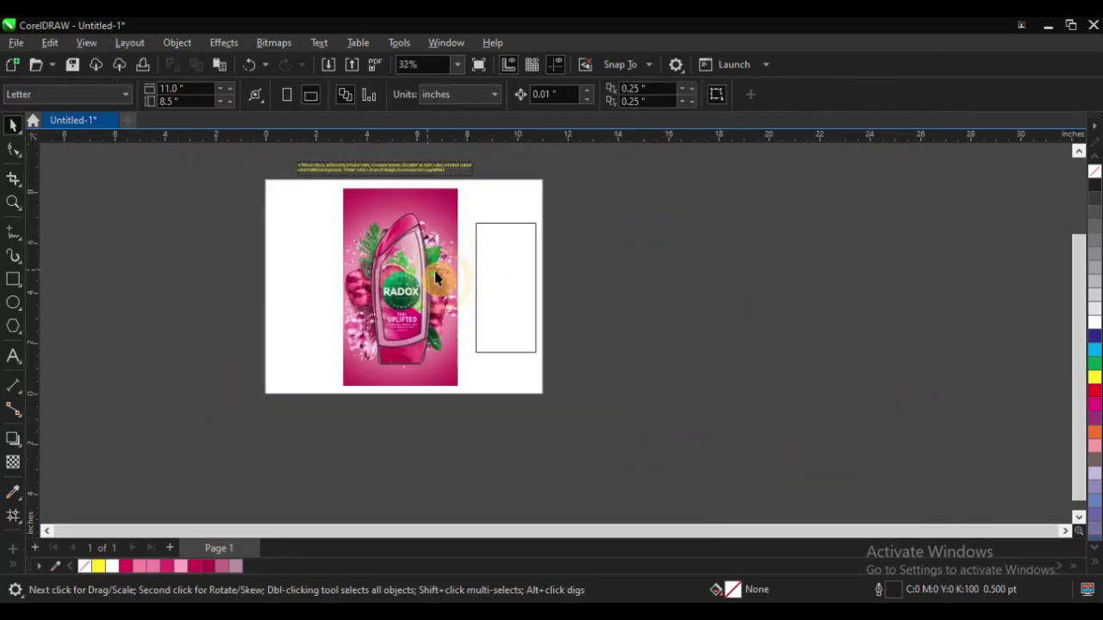
scroll(396, 247, "up", 2)
left_click(449, 181)
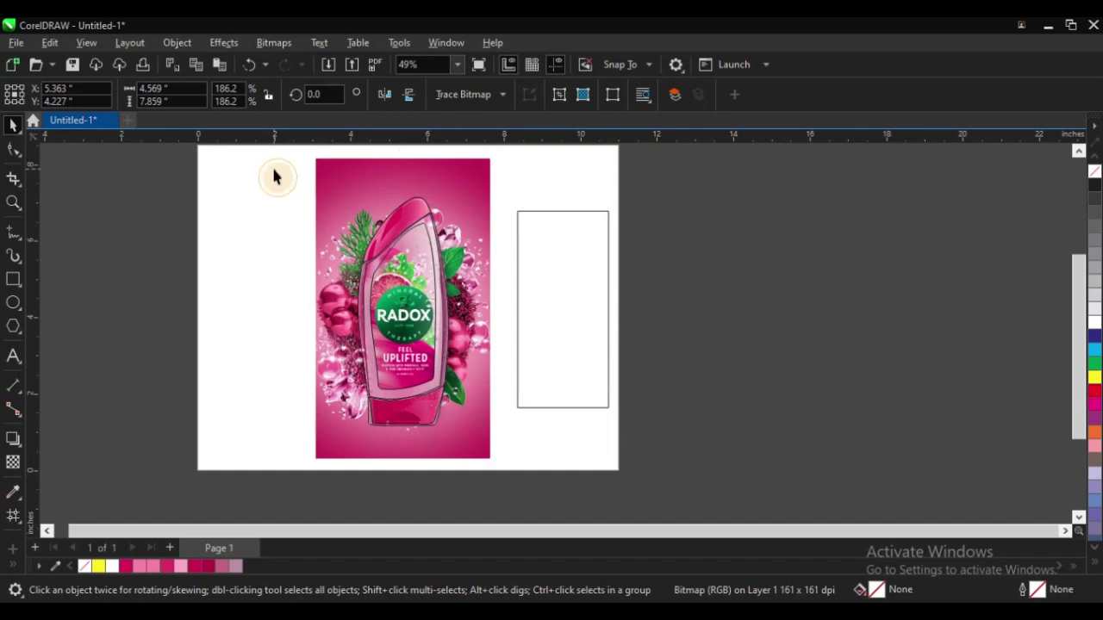
left_click(278, 174)
scroll(331, 205, "down", 3)
left_click_drag(362, 226, 505, 357)
key("ctrl+z")
Place a duplicate of the reference photo together with the traced bottle shapes to the left of the page
key("z")
left_click(334, 189)
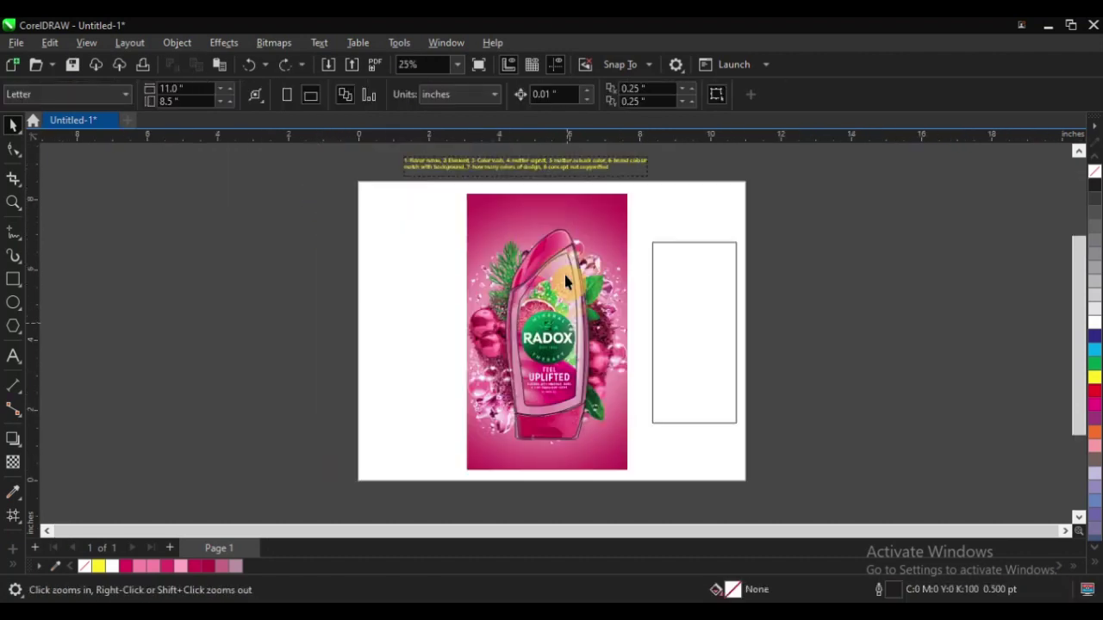
key("space")
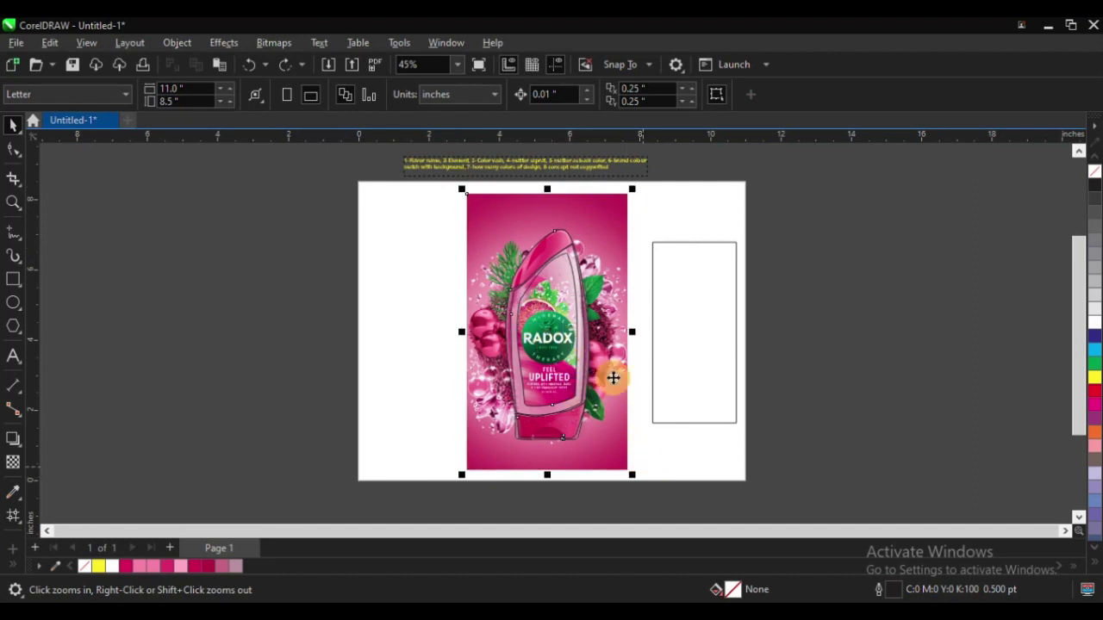
left_click_drag(559, 332, 408, 332)
left_click_drag(271, 325, 270, 324)
left_click(364, 278)
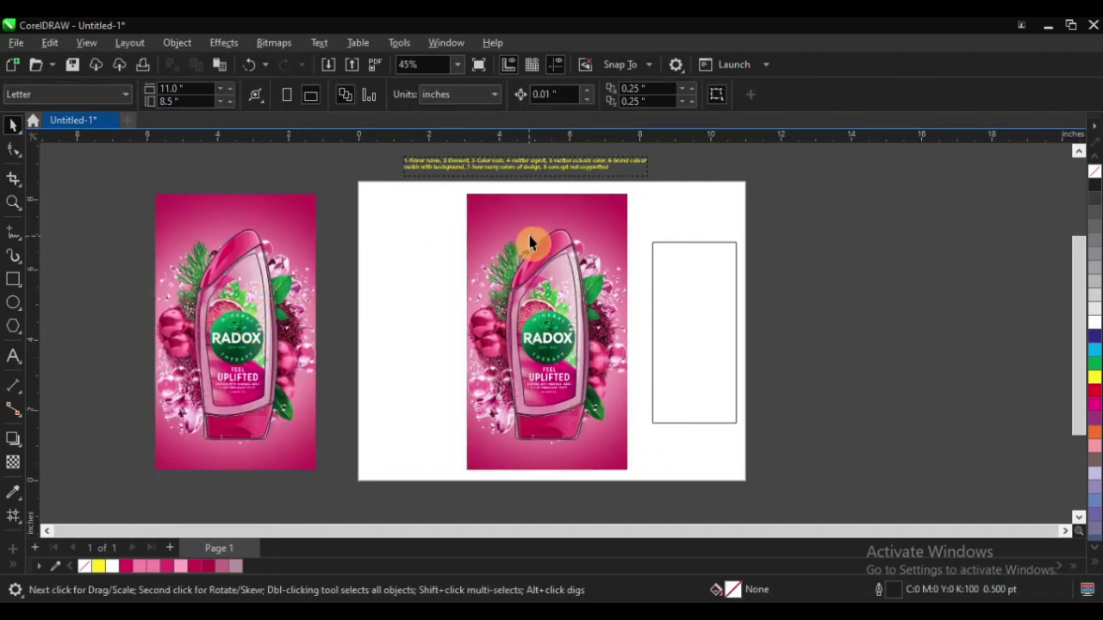
Move the original reference photo to the right, clear of the traced bottle shapes on the page
key("z")
left_click_drag(456, 217, 630, 348)
right_click(555, 249)
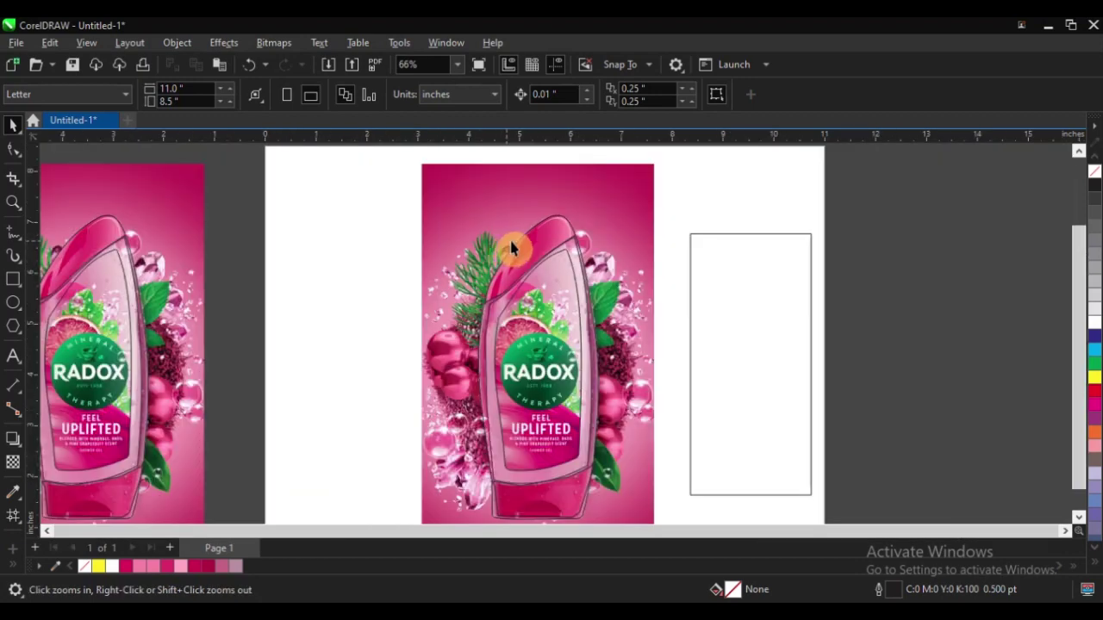
right_click(558, 237)
scroll(712, 429, "up", 1)
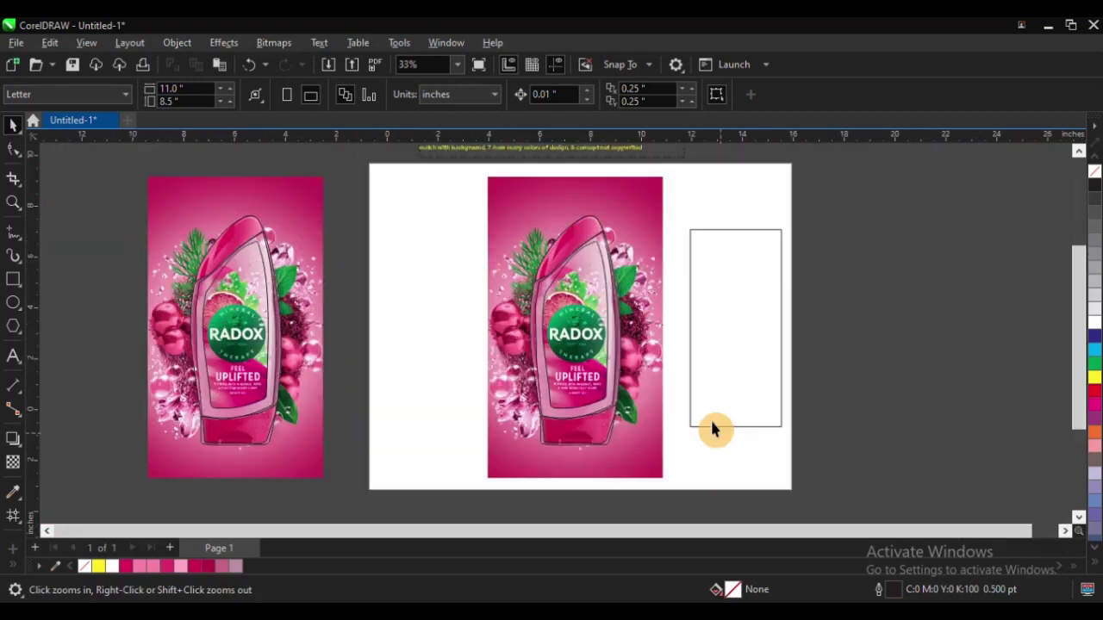
left_click(615, 197)
mouse_move(614, 198)
left_mouse_down()
mouse_move(853, 214)
mouse_move(787, 229)
mouse_move(801, 230)
mouse_move(795, 221)
left_mouse_up()
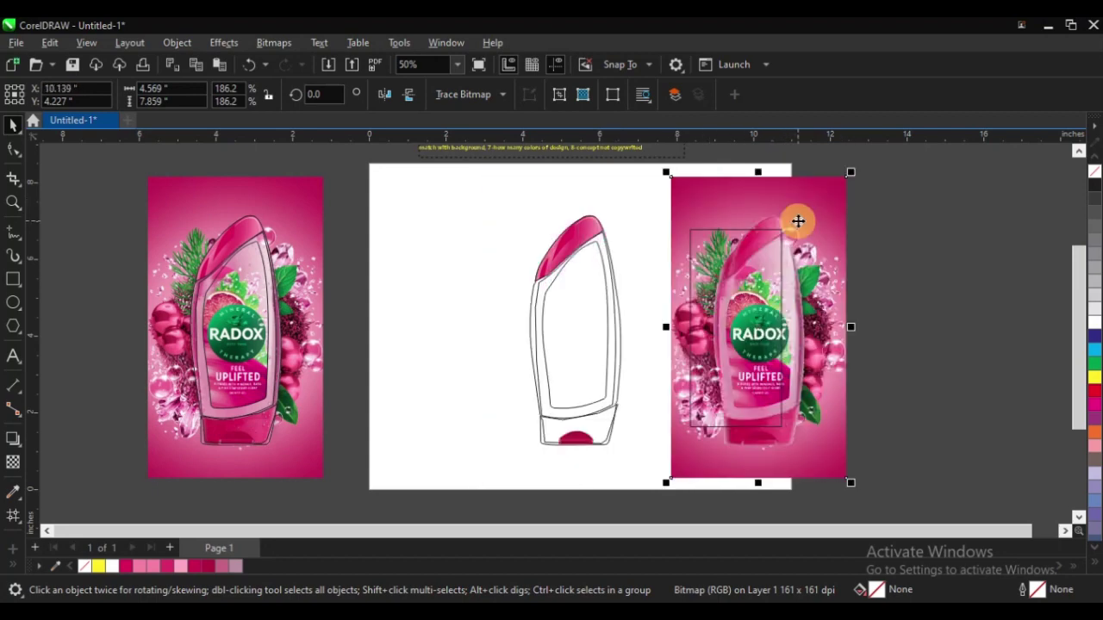
left_click(451, 229)
Move the empty rectangle off the reference photo into the free space to the right of it
key("z")
mouse_move(211, 194)
left_mouse_down()
mouse_move(876, 438)
mouse_move(1022, 465)
left_mouse_up()
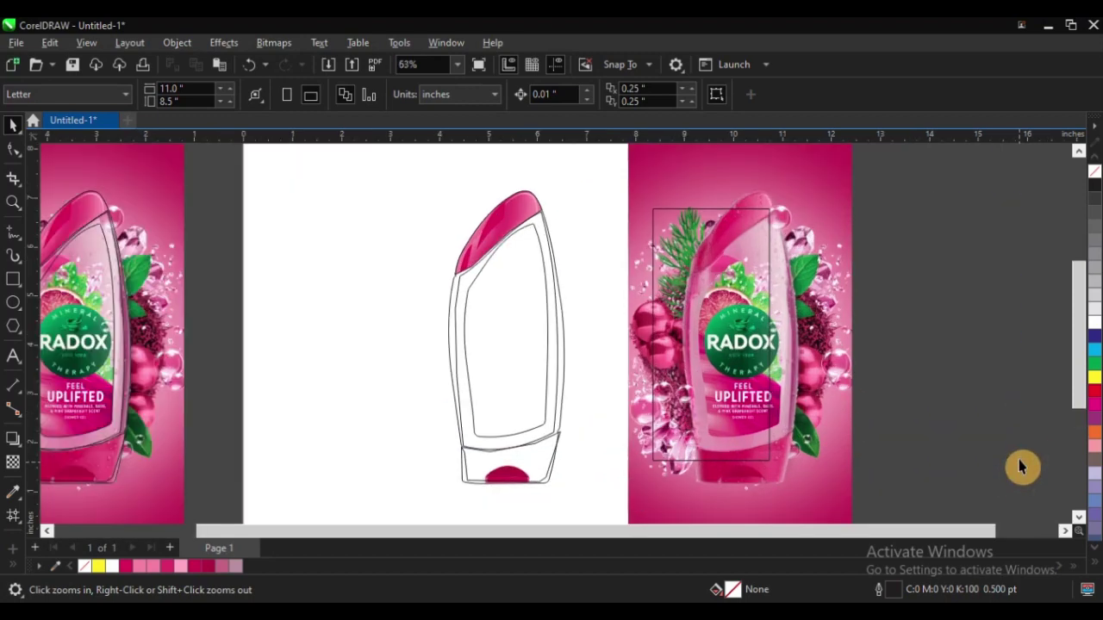
mouse_move(338, 186)
left_mouse_down()
mouse_move(867, 485)
mouse_move(879, 512)
left_mouse_up()
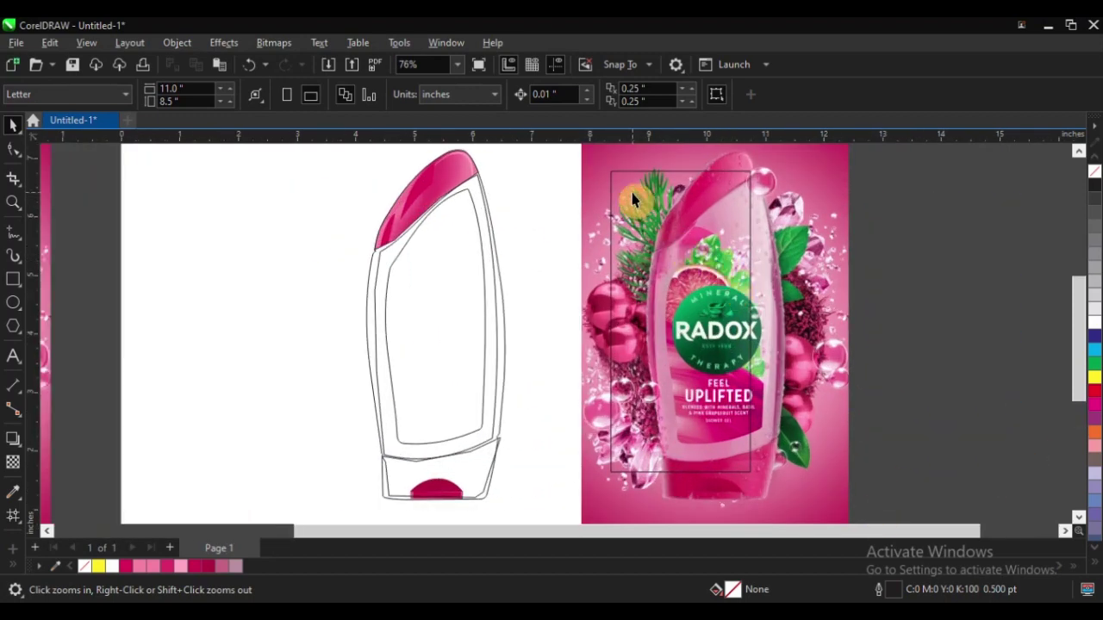
key("space")
left_click_drag(632, 199, 890, 198)
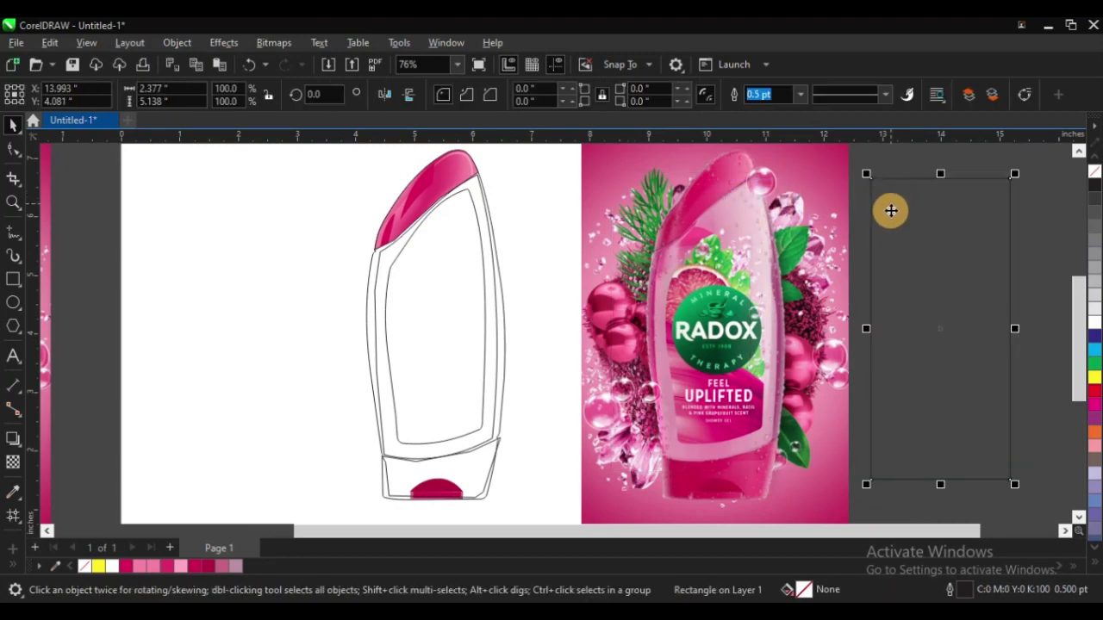
left_click(905, 254)
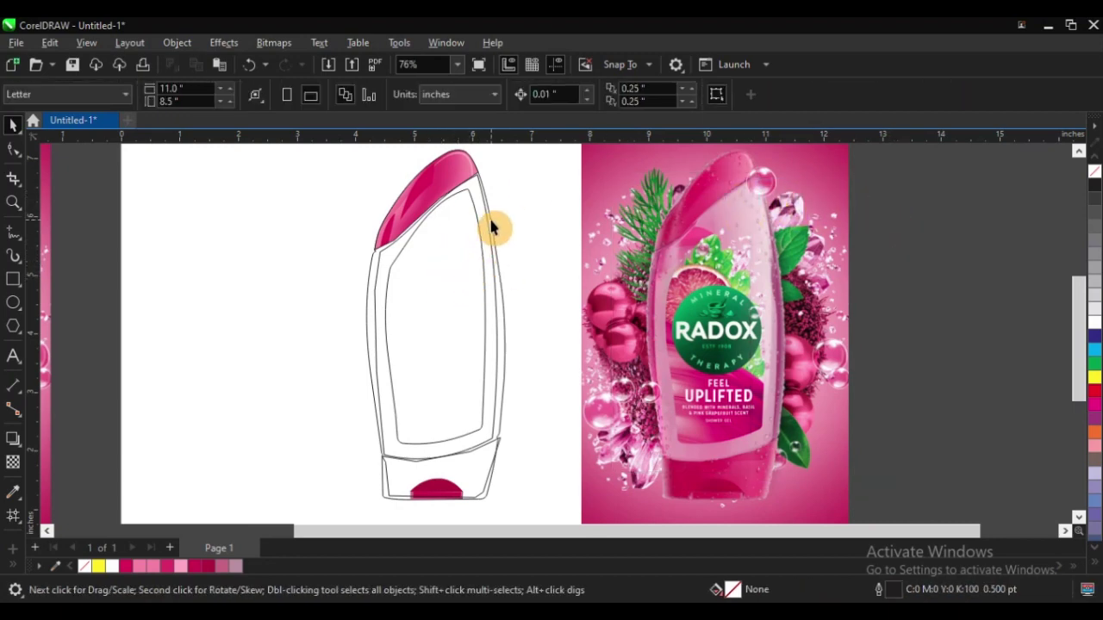
Fill the outer bottle outline with a muted pink, RGB 193, 139, 163, sampled from the right edge of the reference bottle
key("z")
left_click_drag(277, 362, 694, 517)
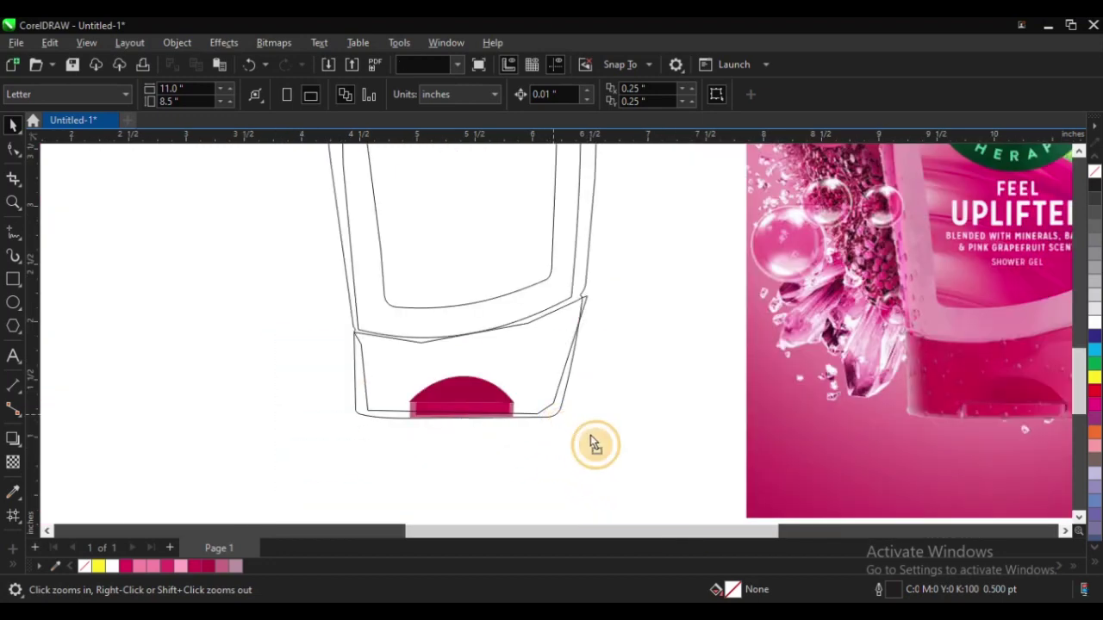
key("space")
left_click(598, 443)
left_click(512, 362)
scroll(375, 409, "down", 2)
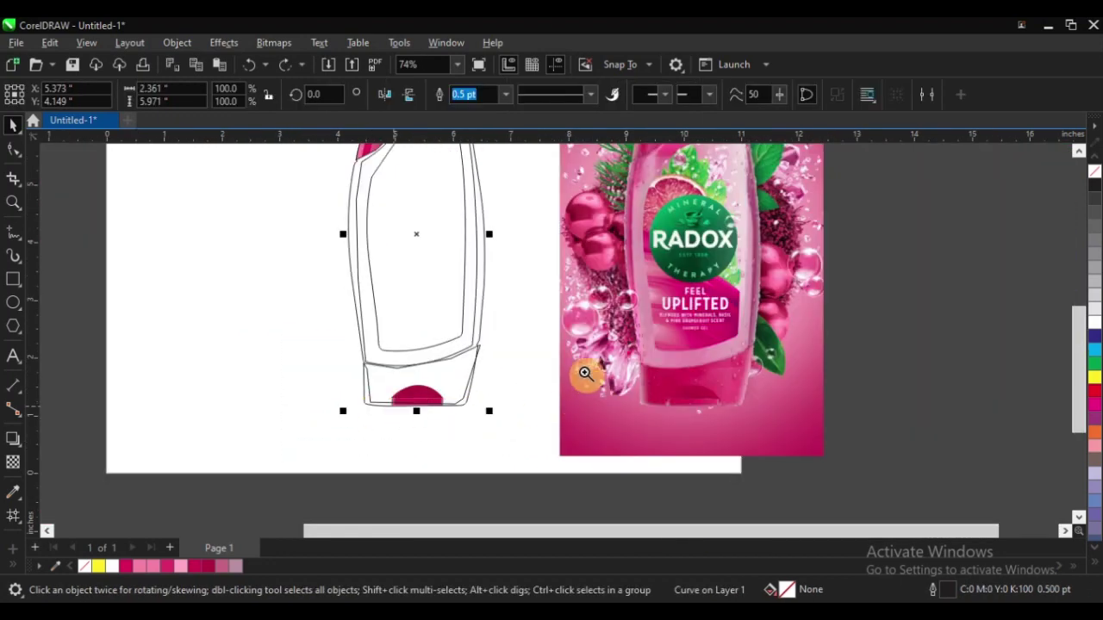
key("z")
left_click_drag(274, 251, 837, 458)
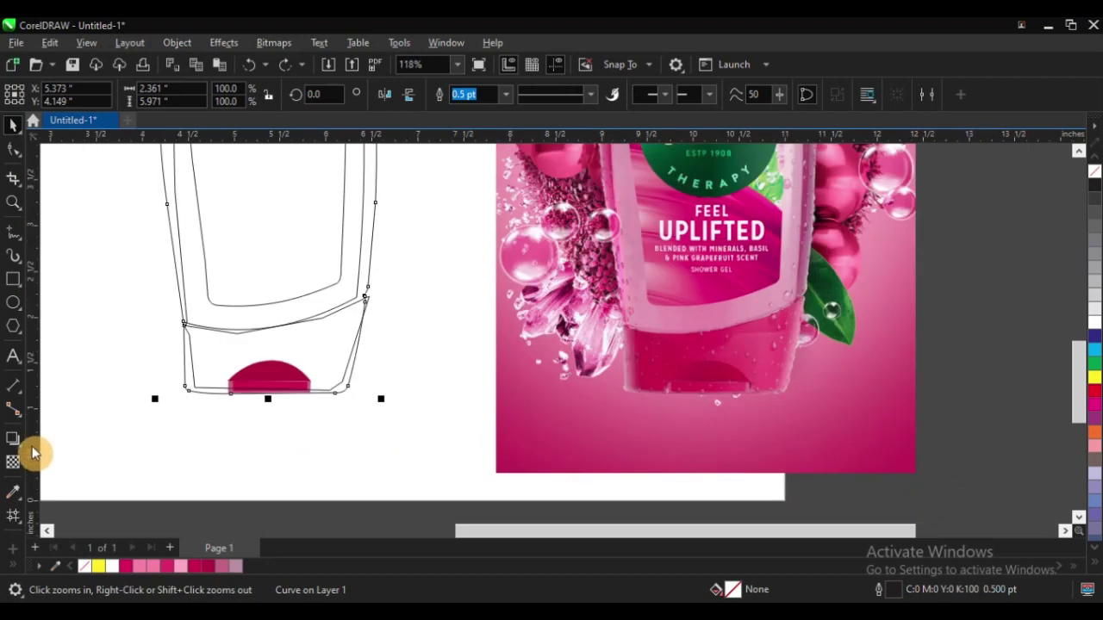
left_click(12, 492)
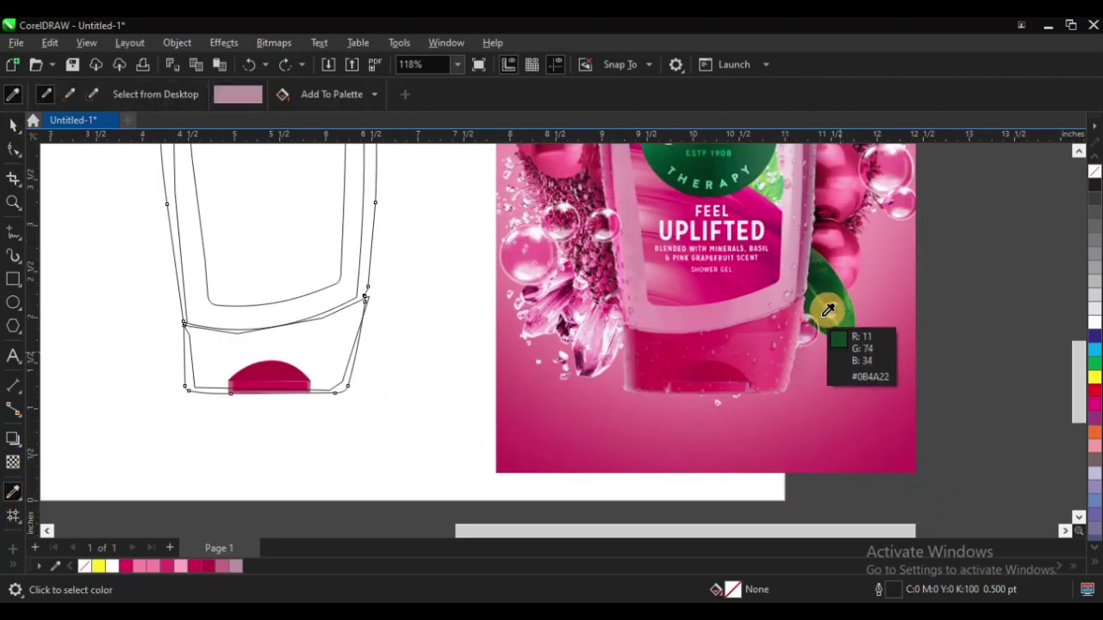
left_click(812, 247)
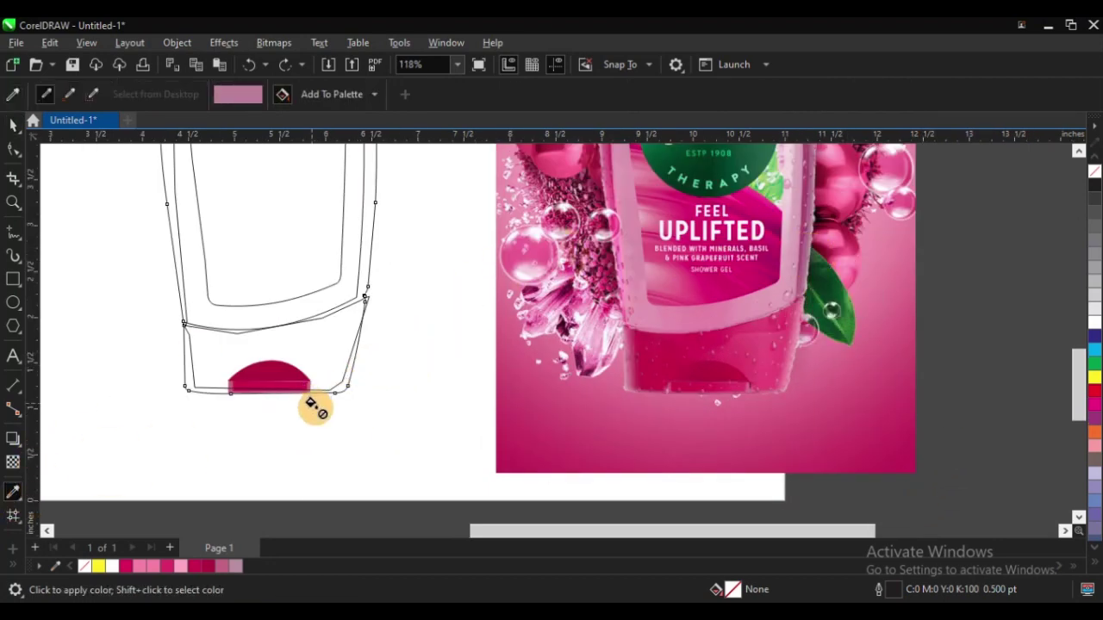
scroll(312, 405, "up", 2)
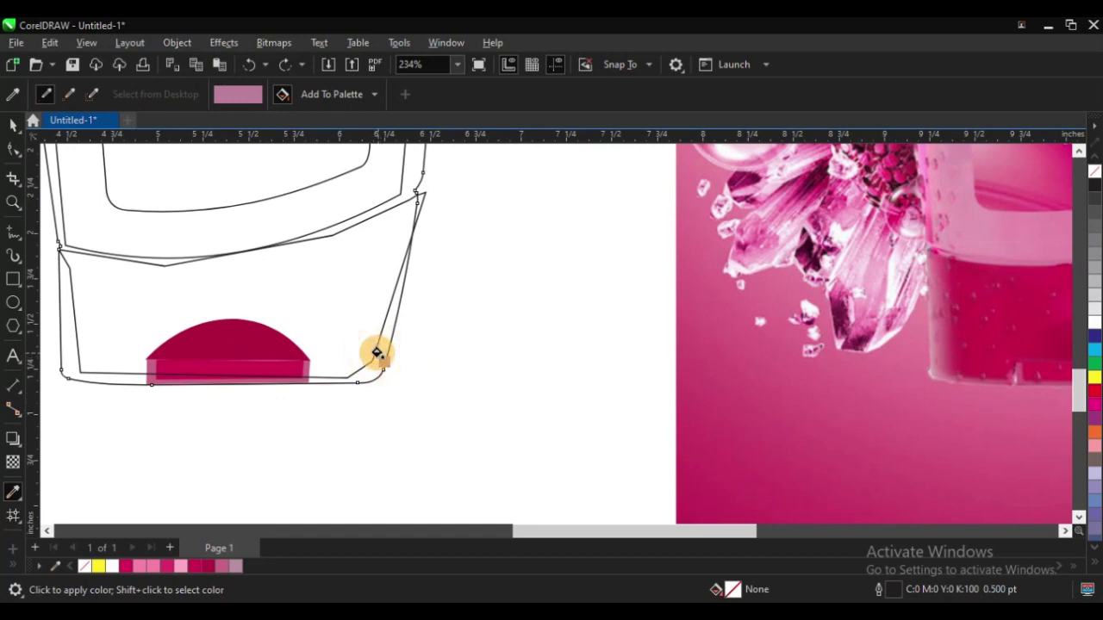
left_click(376, 353)
scroll(465, 407, "down", 3)
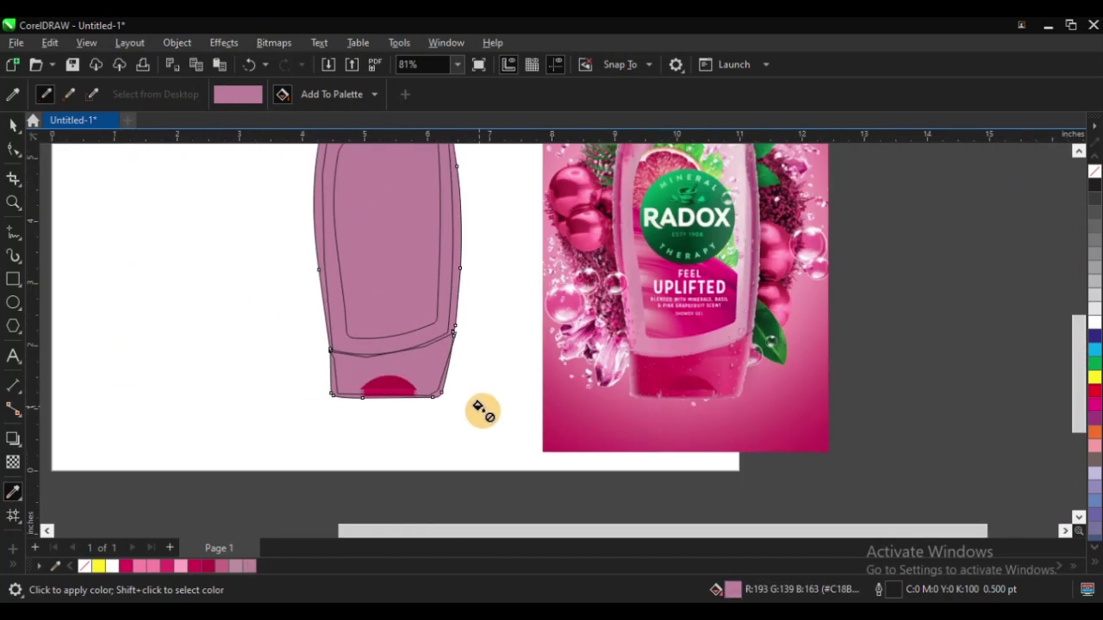
key("space")
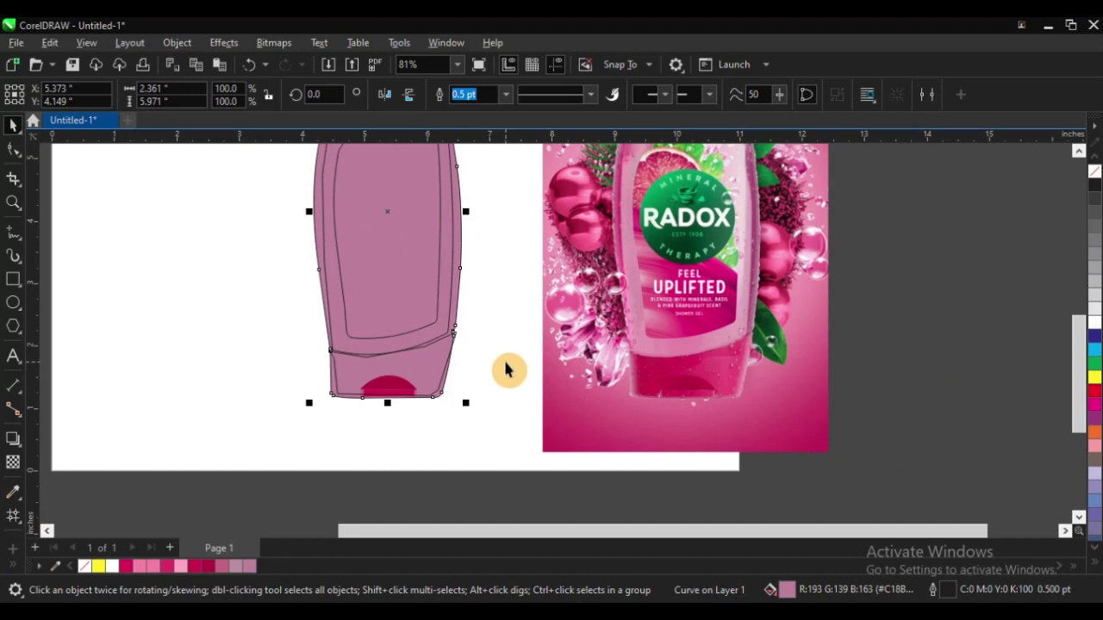
scroll(647, 233, "up", 2)
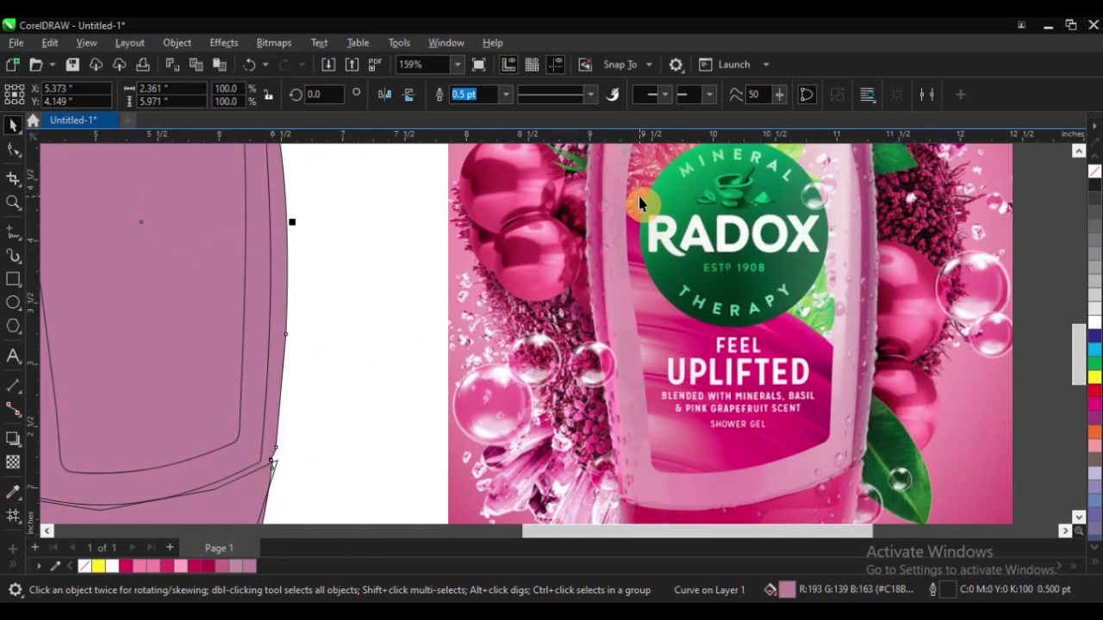
scroll(689, 360, "down", 3)
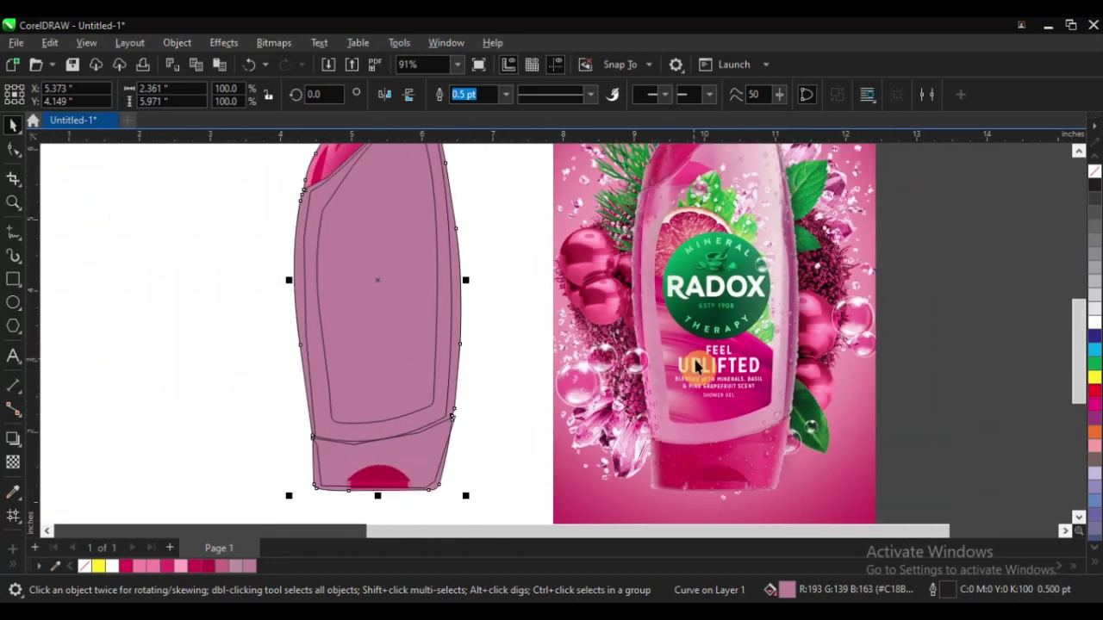
scroll(633, 344, "down", 1)
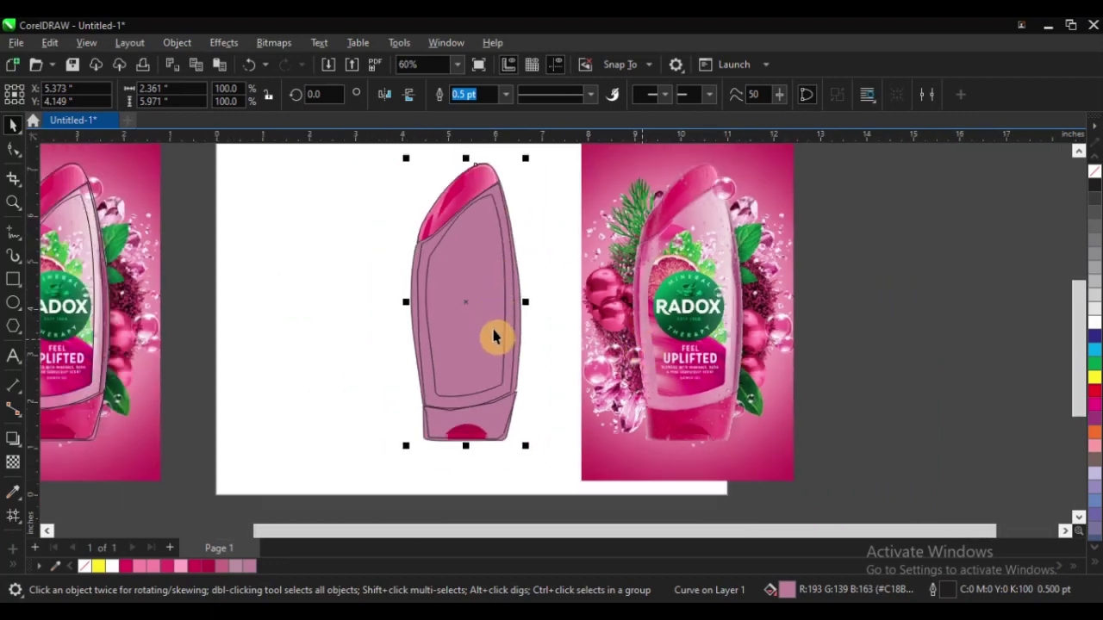
scroll(494, 338, "up", 2)
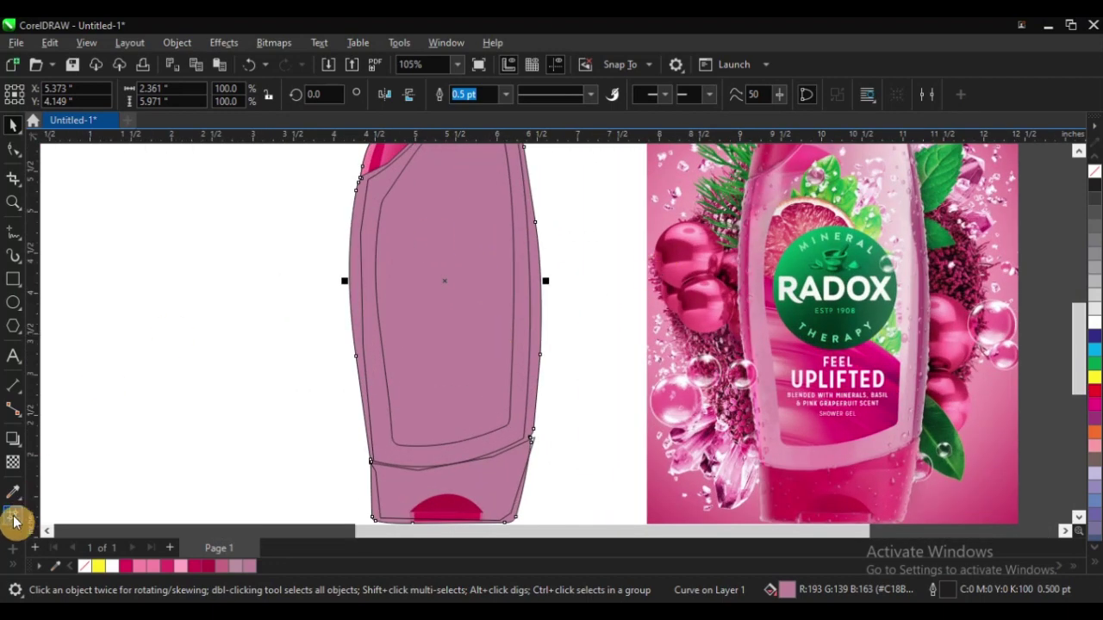
scroll(336, 431, "down", 3)
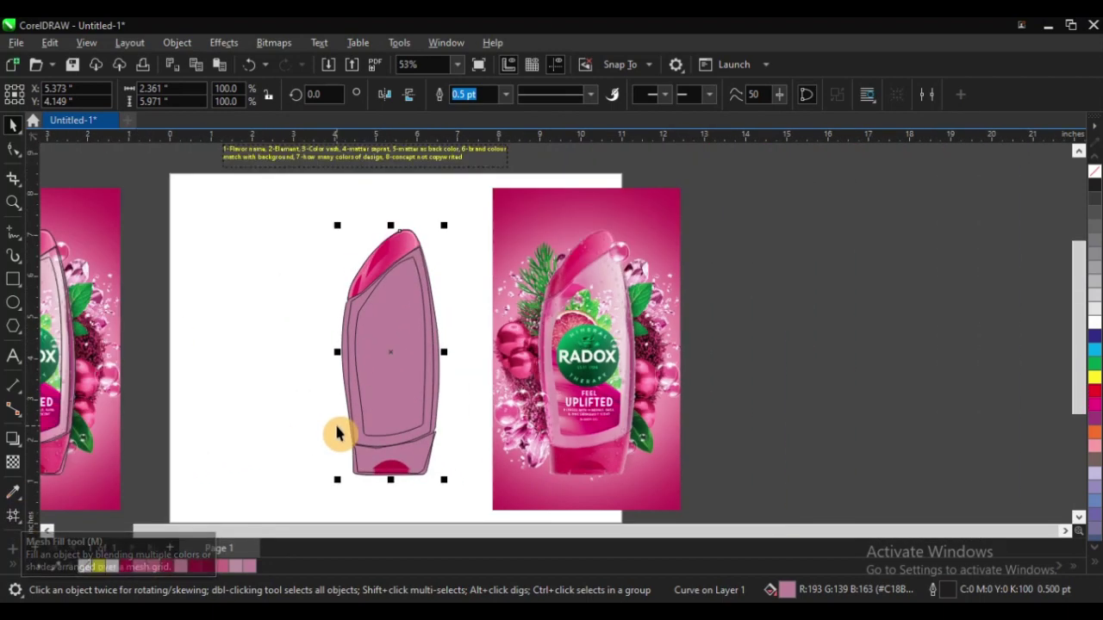
left_click(290, 299)
scroll(341, 327, "up", 2)
left_click_drag(332, 323, 294, 358)
key("ctrl+z")
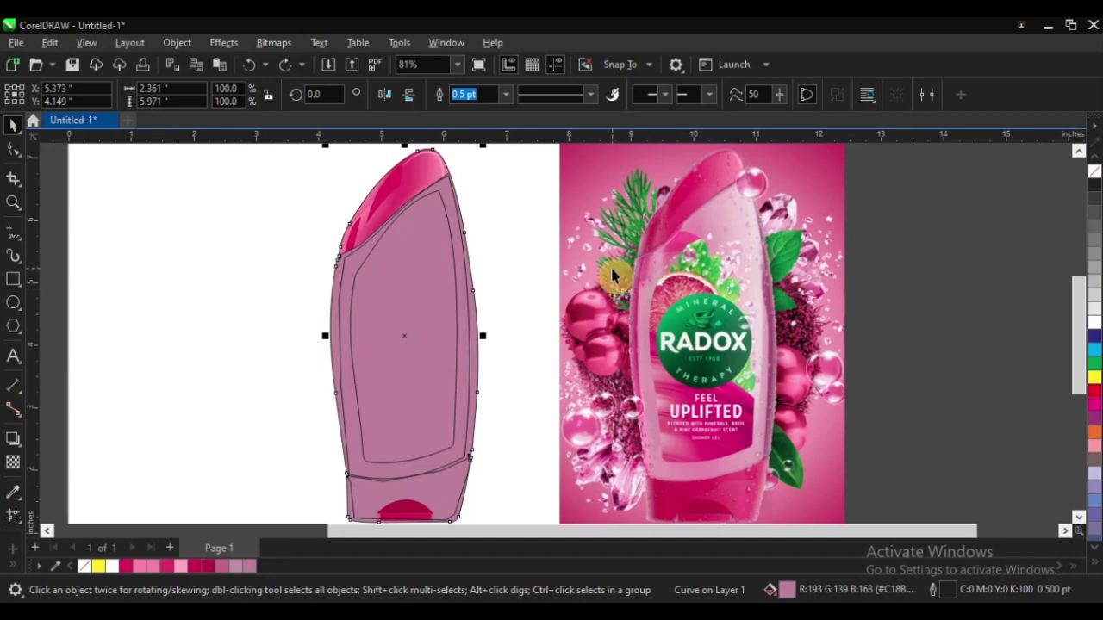
Fill the bottle's inner body shape with a medium pink sampled from the left edge of the reference bottle
scroll(614, 278, "up", 3)
scroll(604, 267, "down", 3)
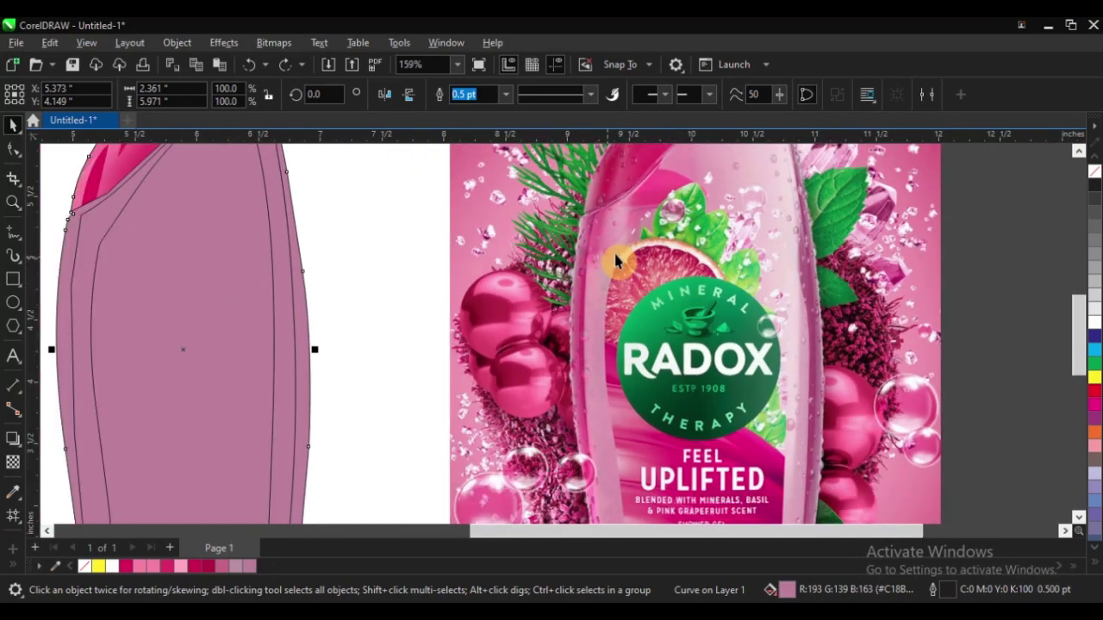
scroll(362, 345, "up", 3)
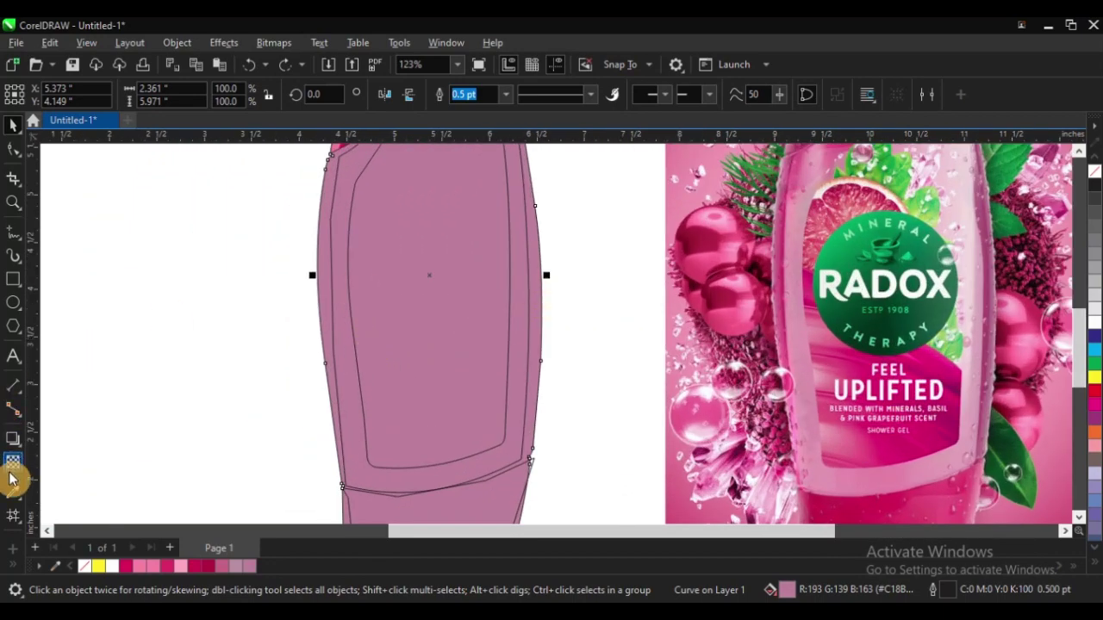
left_click(13, 496)
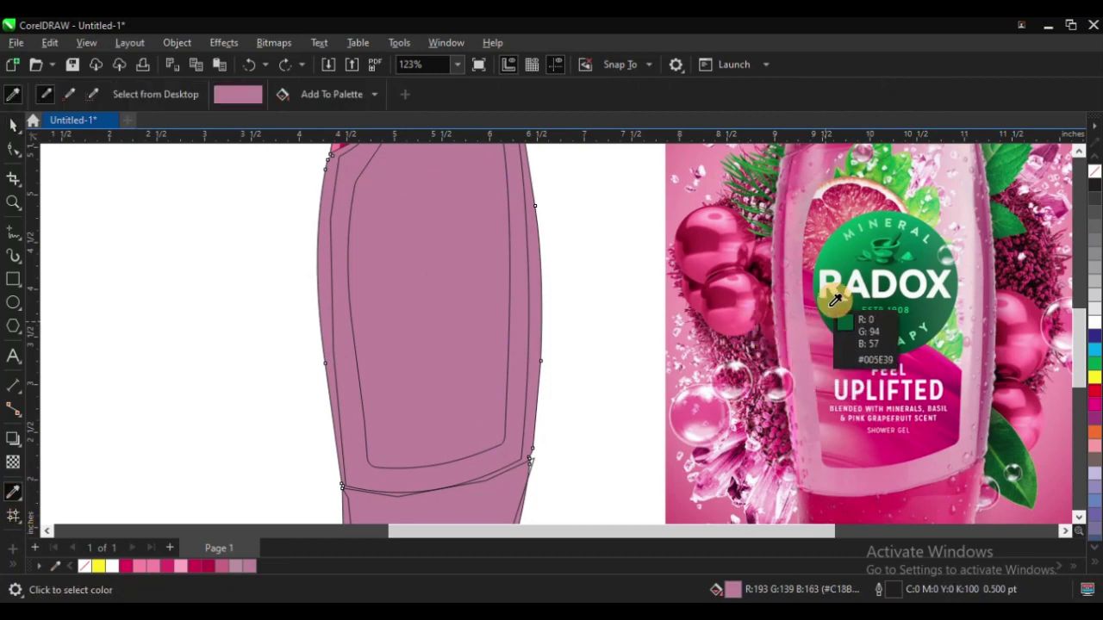
left_click(790, 283)
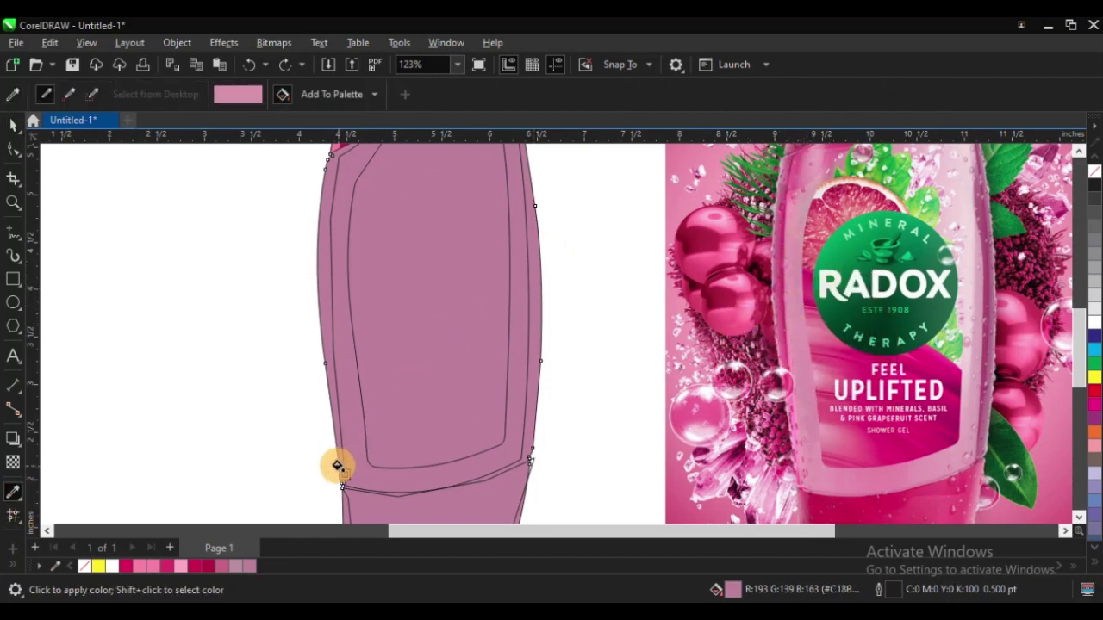
left_click(344, 421)
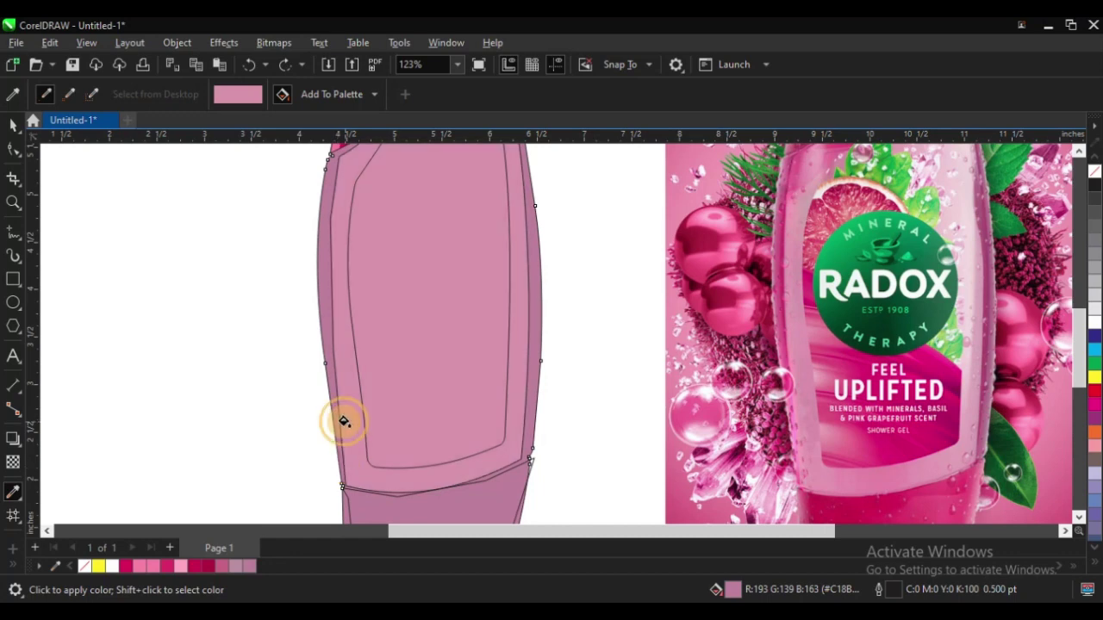
scroll(344, 422, "down", 3)
scroll(450, 413, "up", 5)
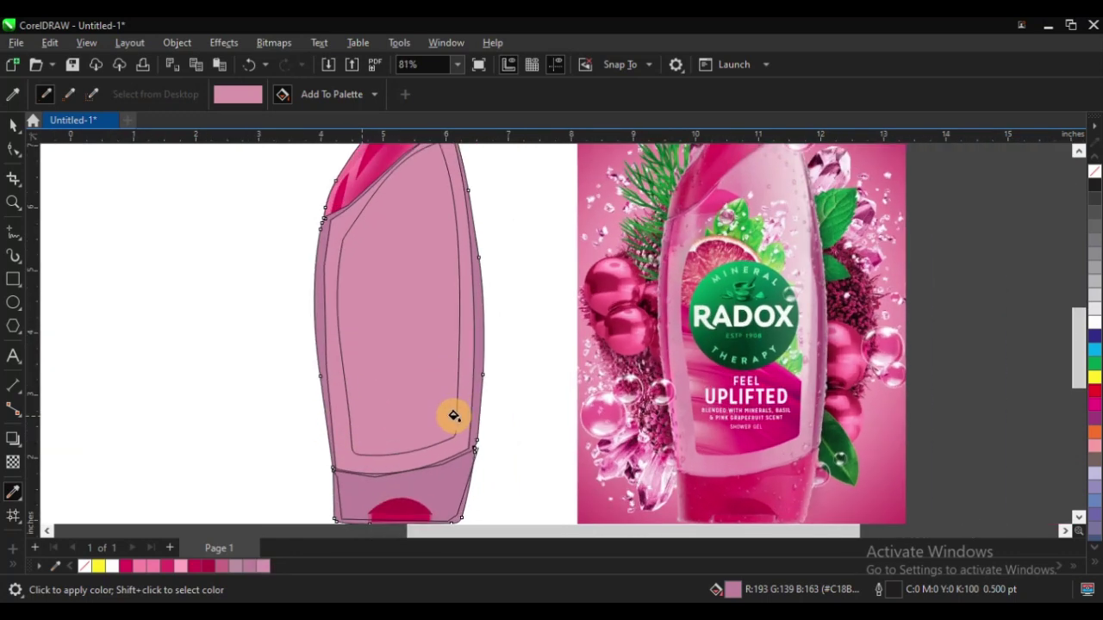
scroll(385, 380, "down", 3)
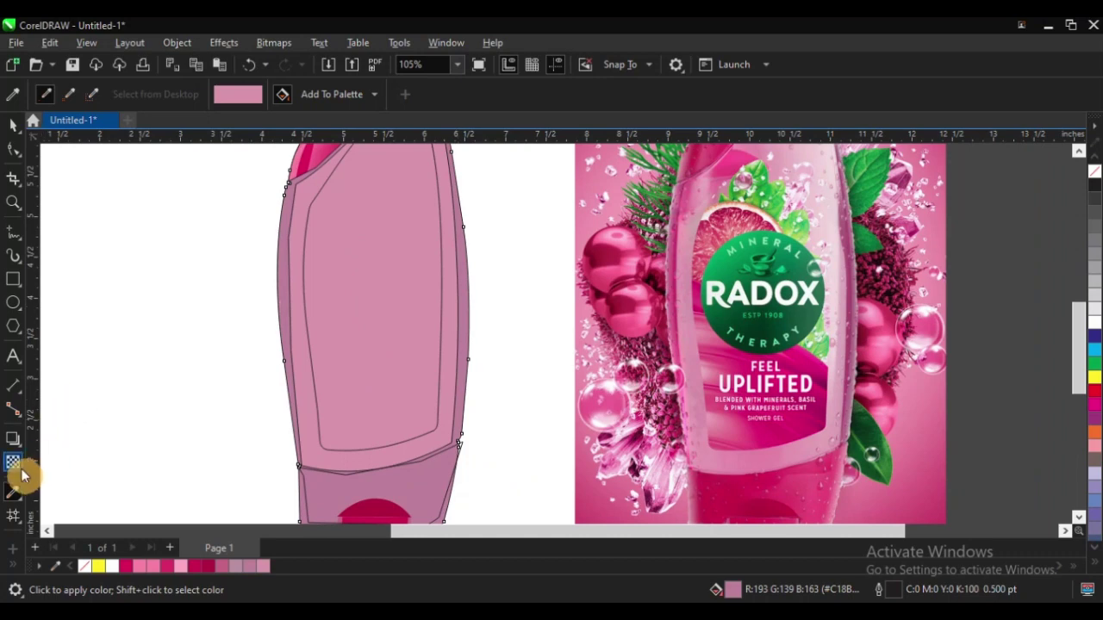
Fill the bottle's inner body shape with a very pale pink sampled from the light area beside the reference bottle's green logo
left_click(13, 495)
left_click(902, 220)
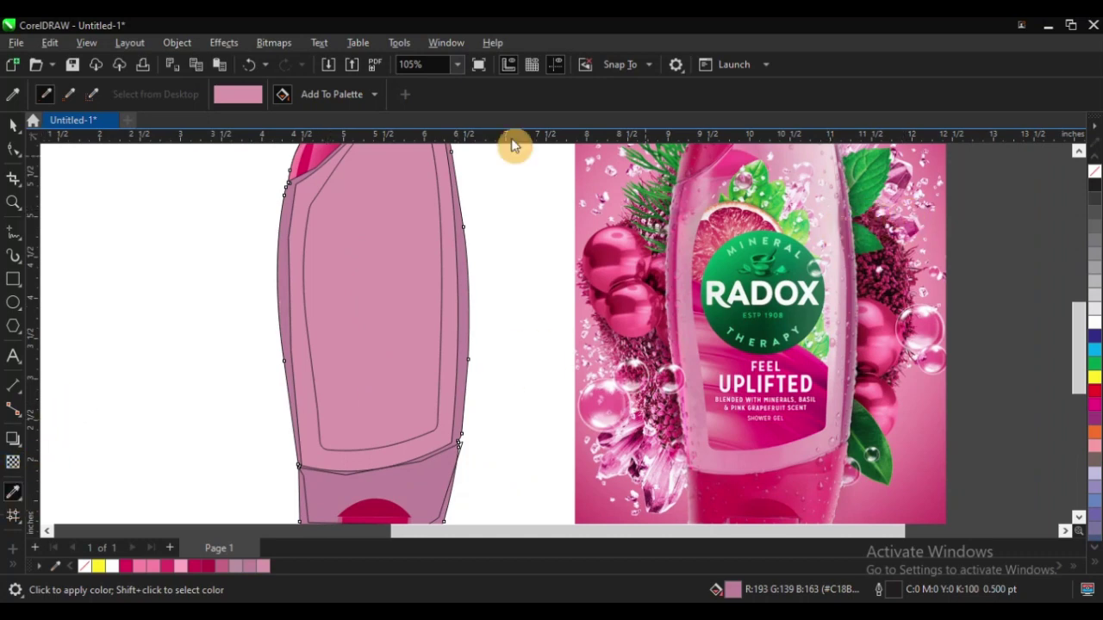
left_click(12, 127)
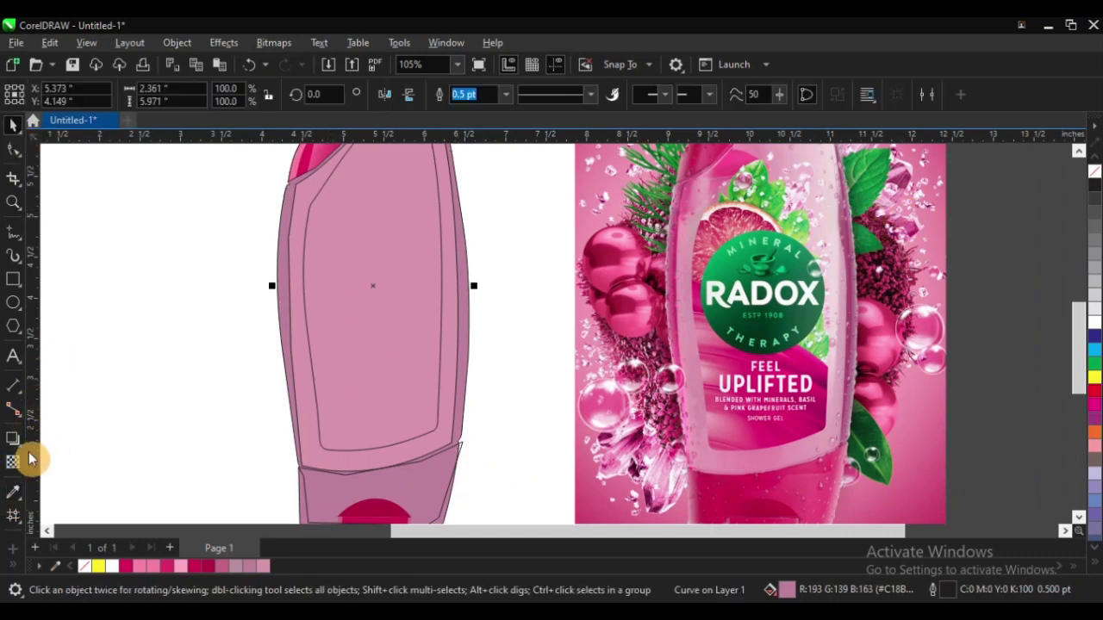
left_click(14, 493)
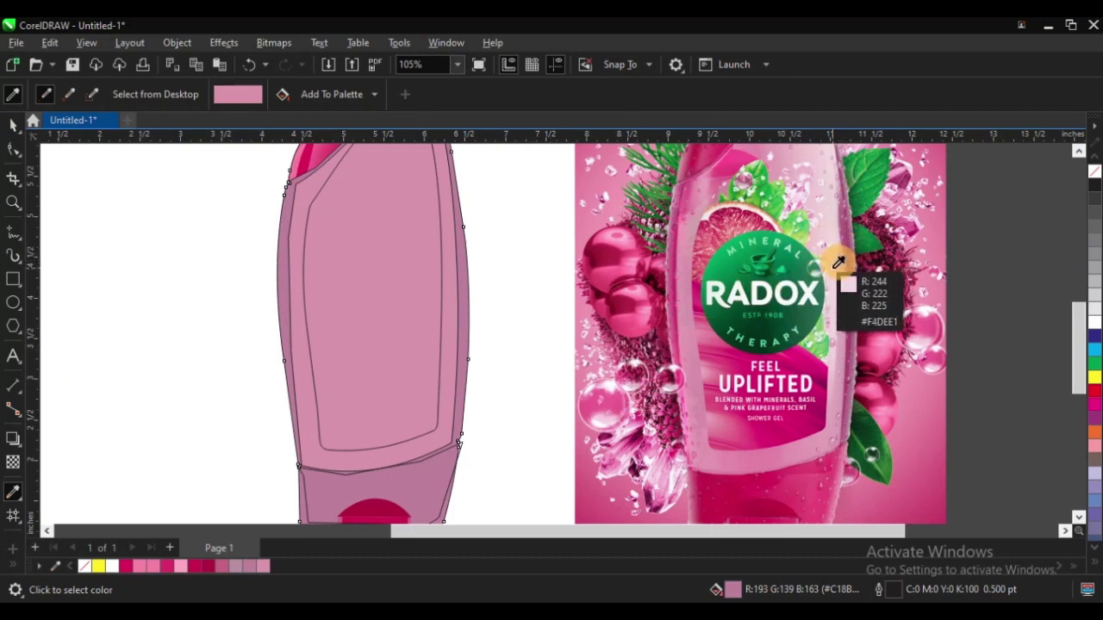
left_click(836, 253)
left_click(381, 255)
left_click(304, 424)
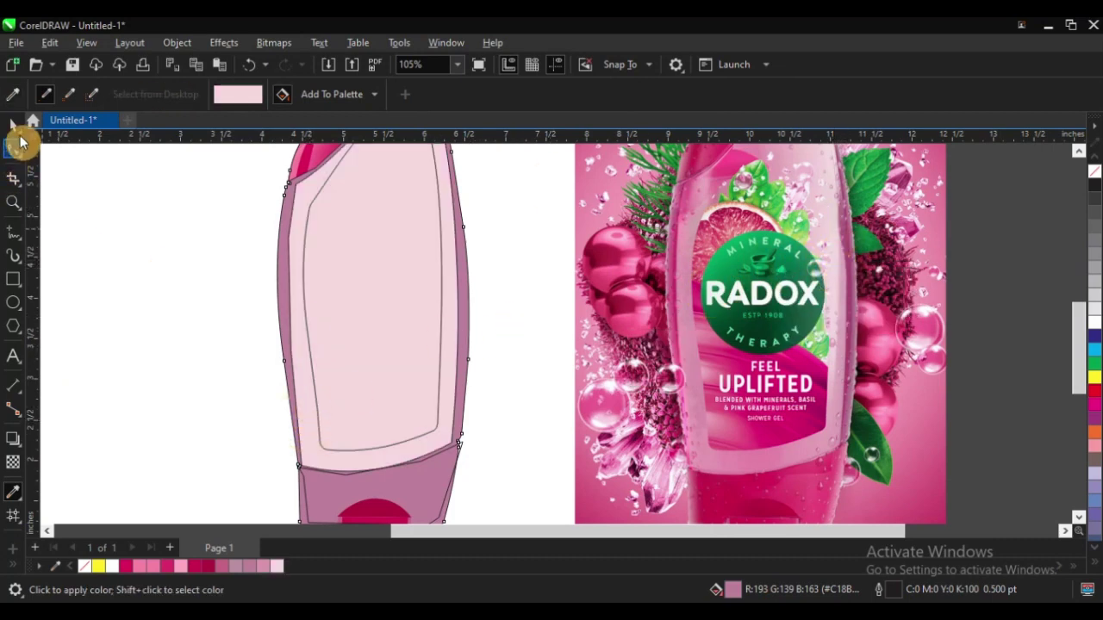
key("z")
right_click(295, 381)
left_click_drag(248, 204, 752, 451)
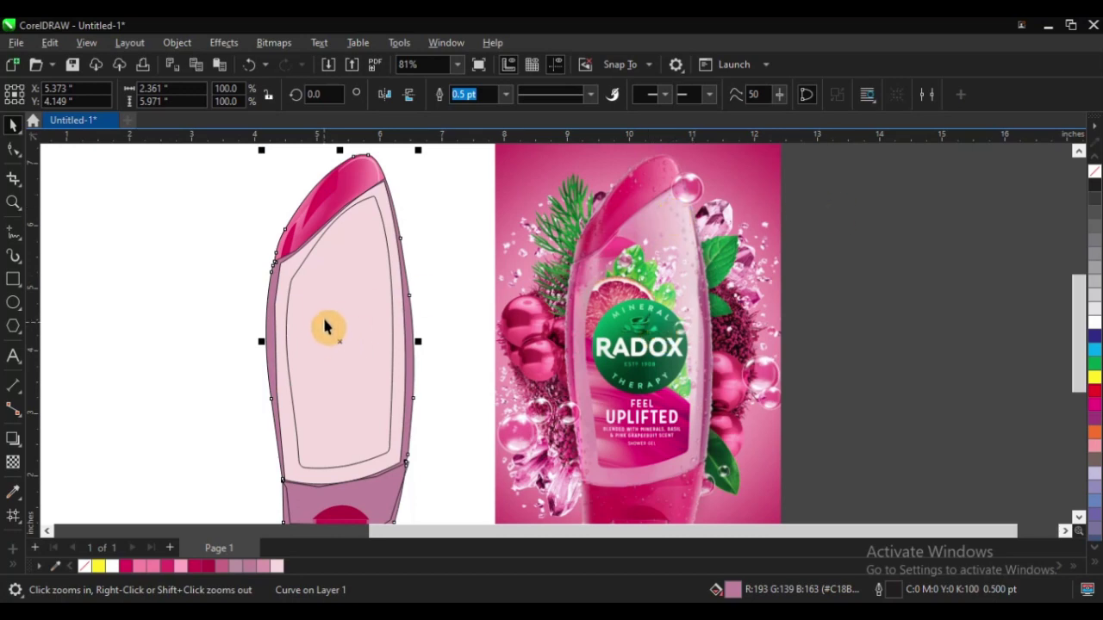
left_click_drag(334, 316, 263, 310)
key("ctrl+z")
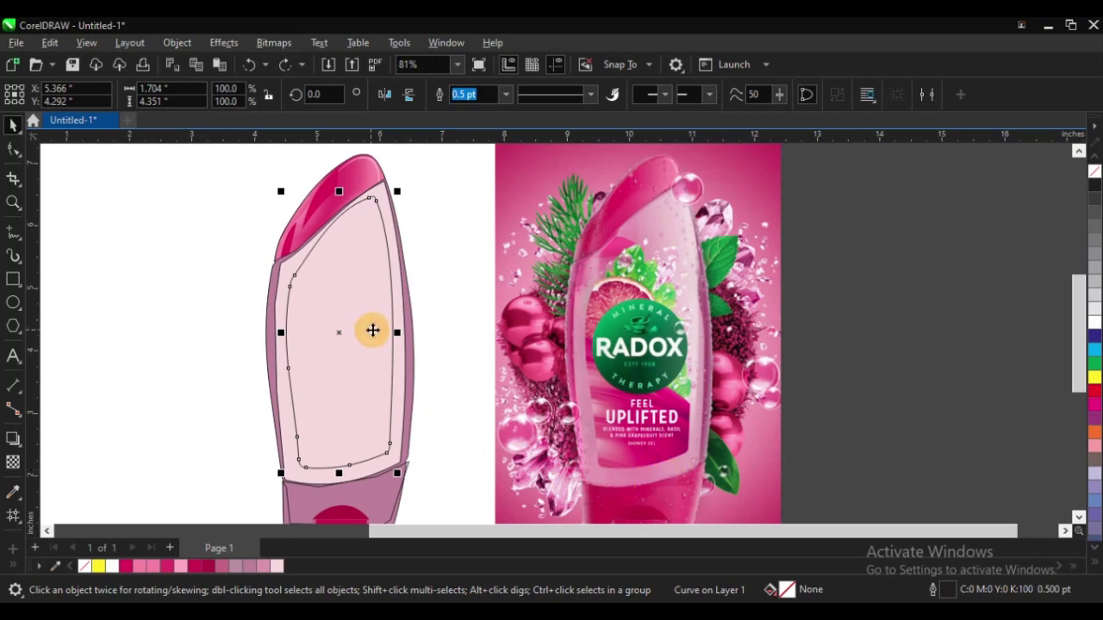
left_click(208, 282)
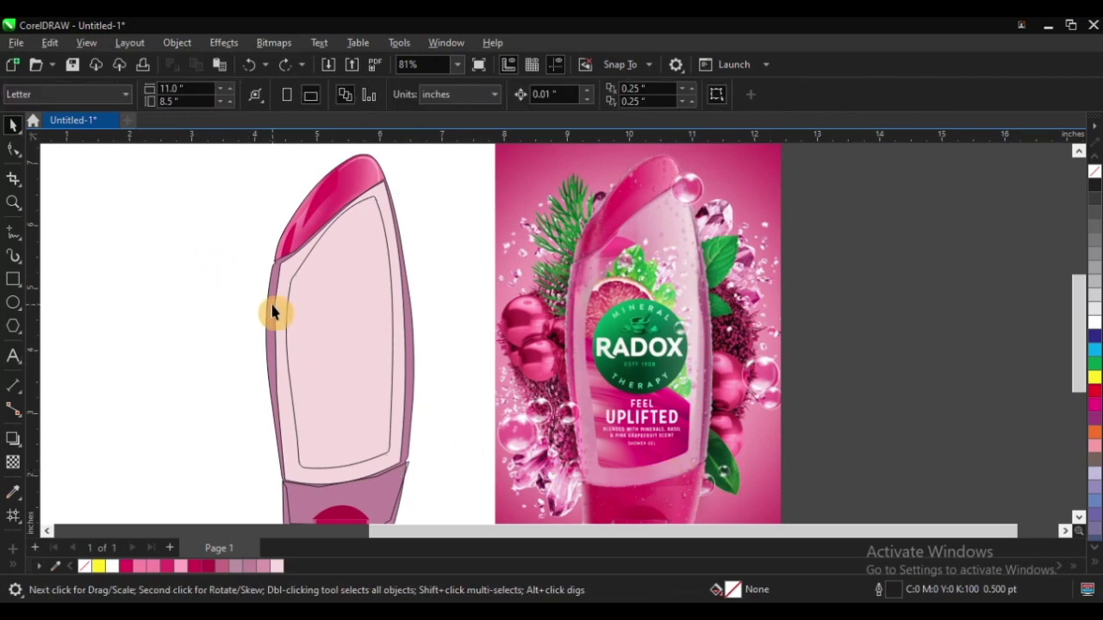
left_click_drag(276, 313, 239, 328)
key("ctrl+z")
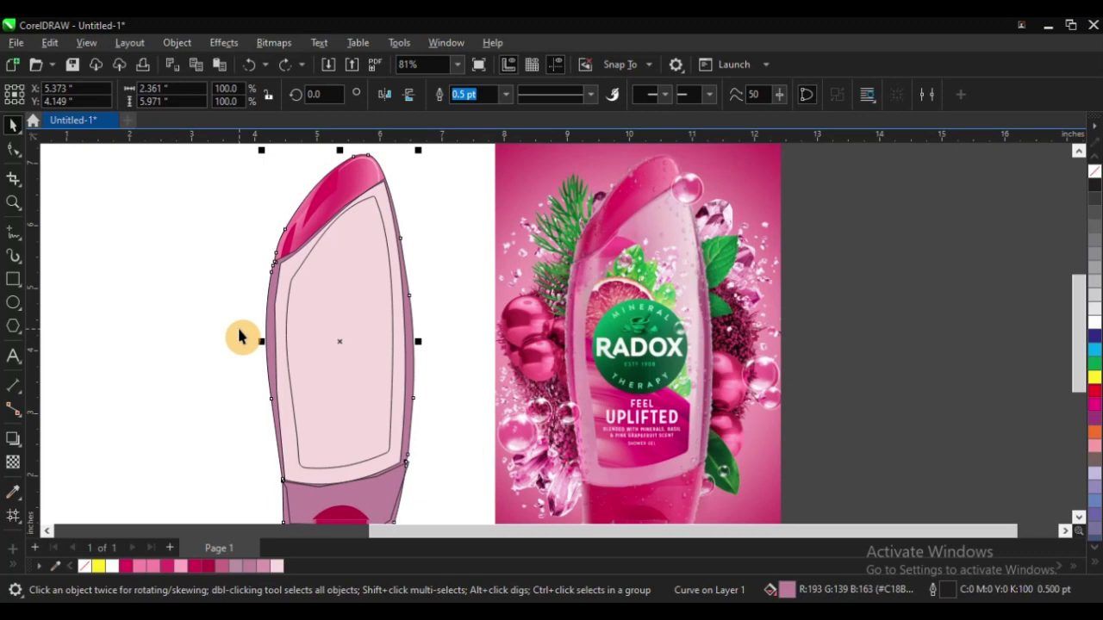
Fill the traced base shape with a deep pink, RGB 224, 88, 128, sampled from the base of the reference bottle
scroll(362, 438, "down", 1)
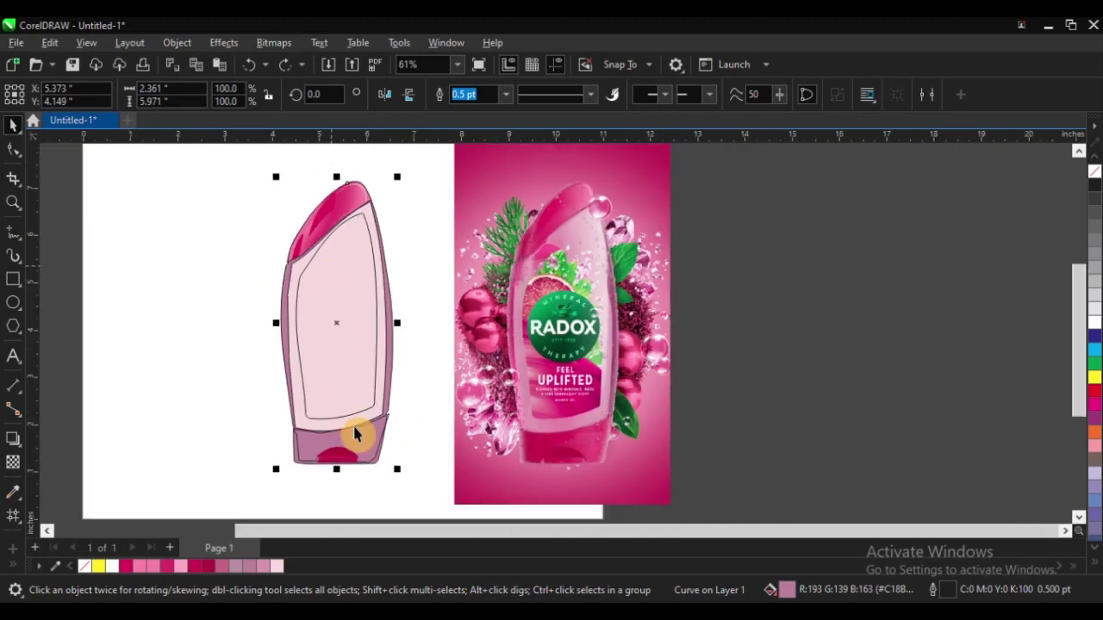
scroll(379, 507, "up", 2)
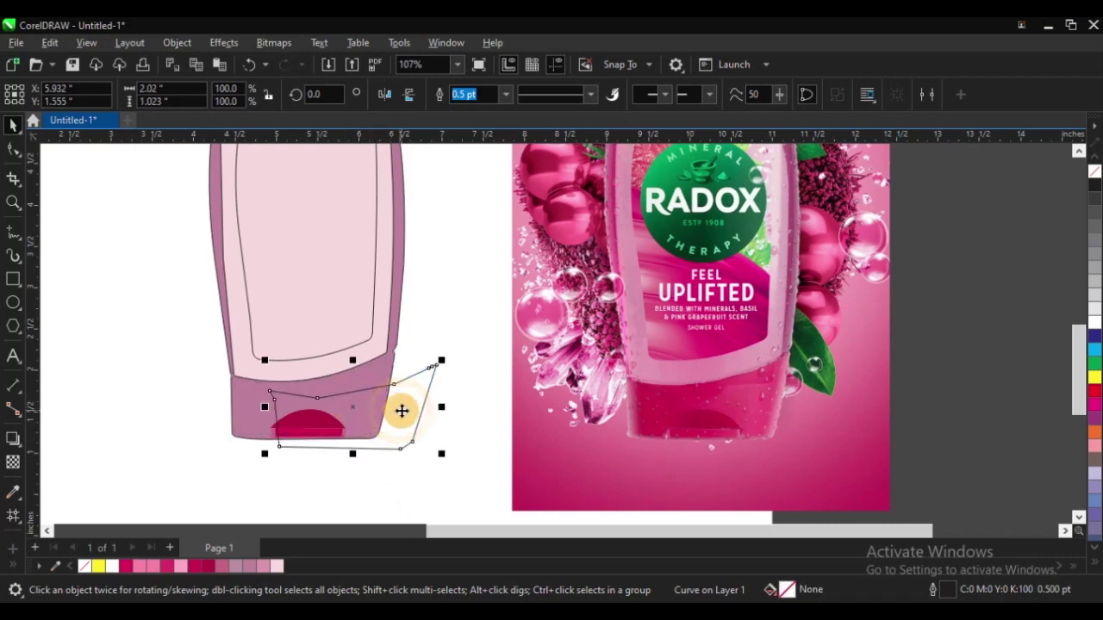
left_click(13, 493)
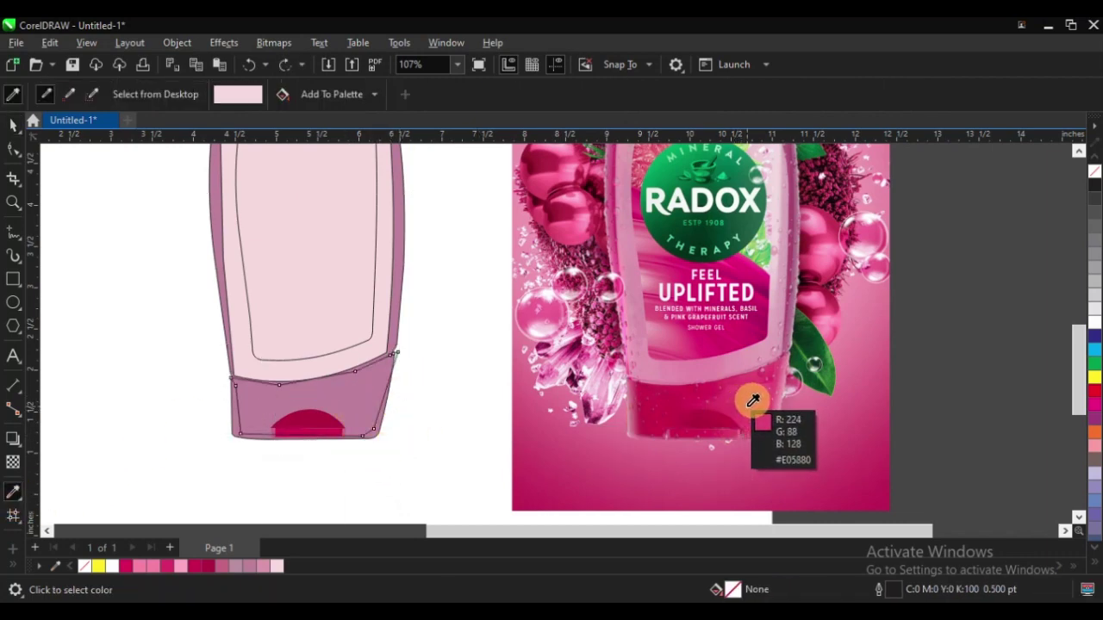
left_click(744, 404)
left_click(350, 389)
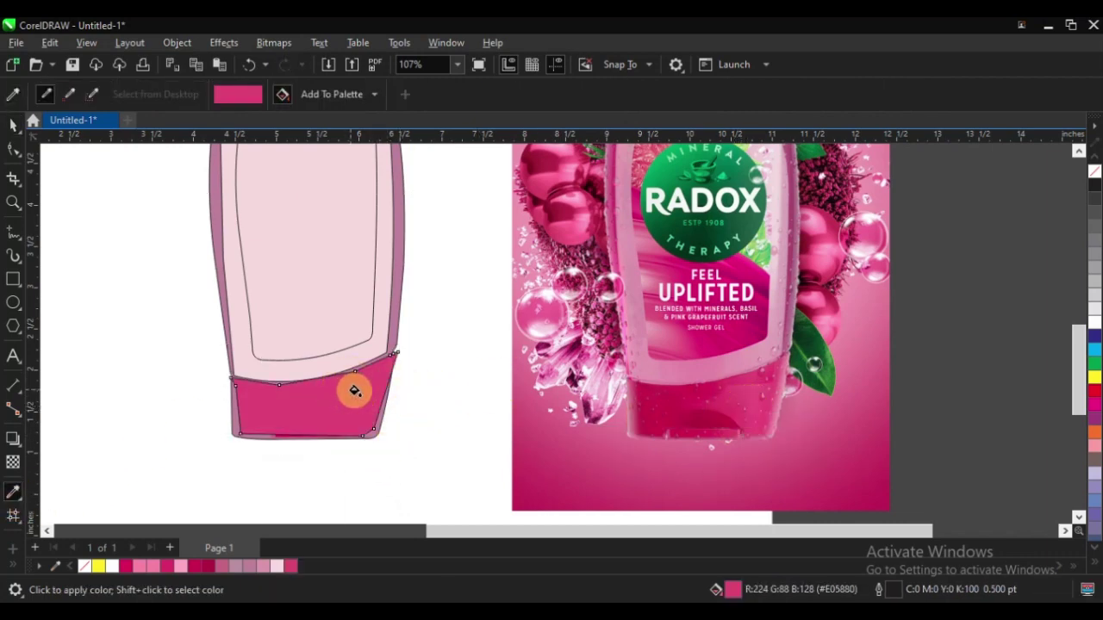
key("space")
scroll(244, 438, "up", 3)
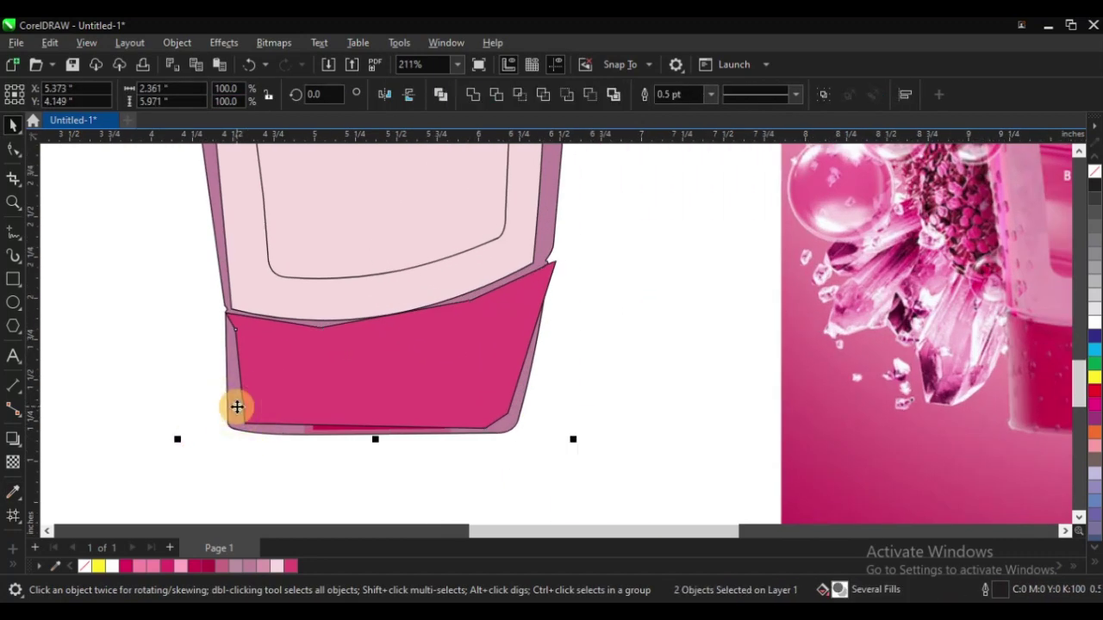
Send the selected cap face behind the dark arch and latch shapes, and deselect everything
left_click(235, 406)
scroll(264, 403, "down", 4)
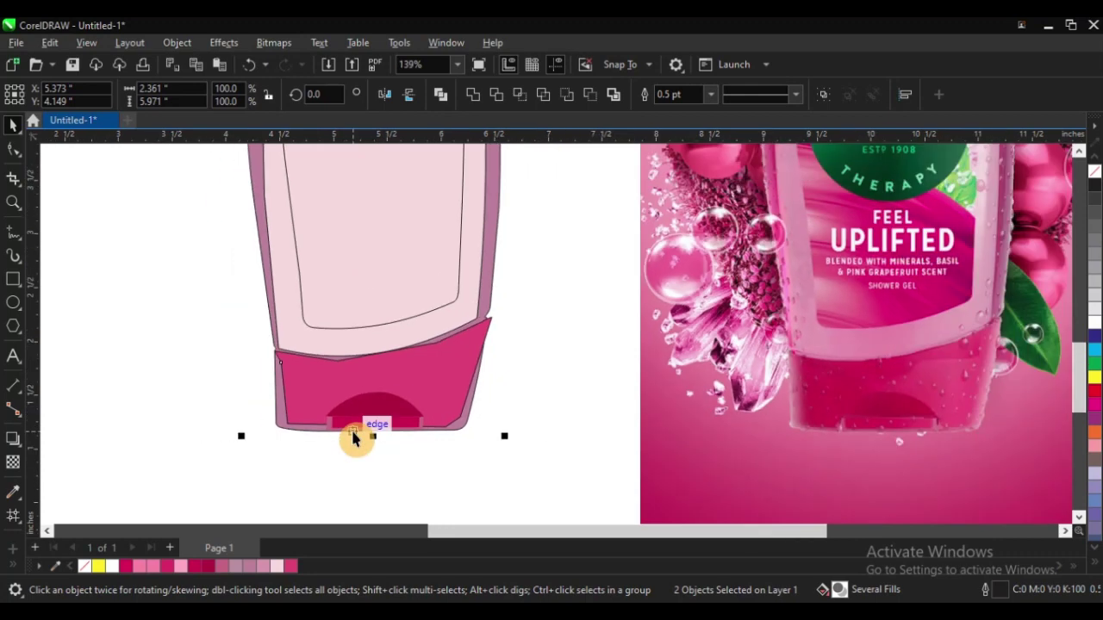
left_click(161, 320)
Compare the drawn bottle cap with the reference photo's cap, examining where its darker pink shading lies
left_click_drag(377, 309, 842, 497)
scroll(732, 419, "down", 2)
scroll(239, 385, "up", 1)
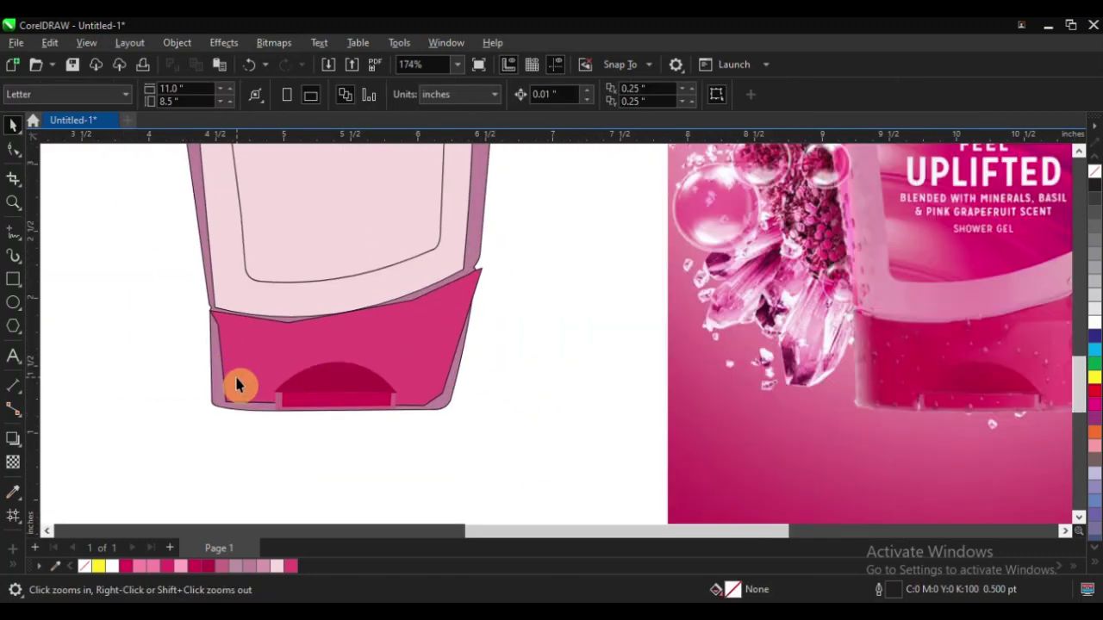
scroll(859, 365, "up", 1)
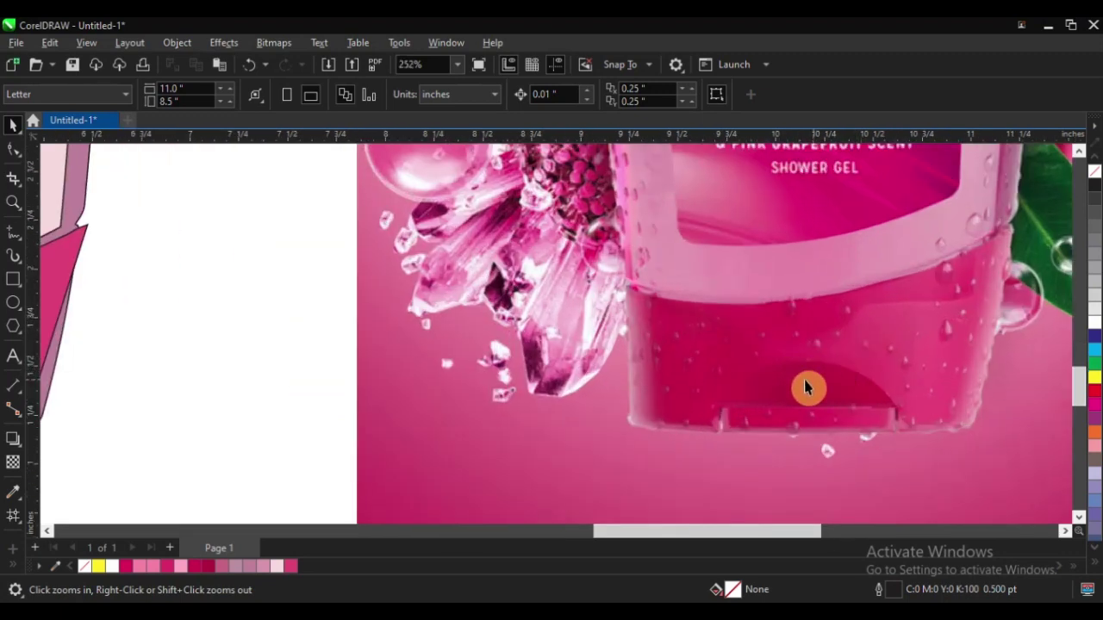
scroll(588, 379, "down", 1)
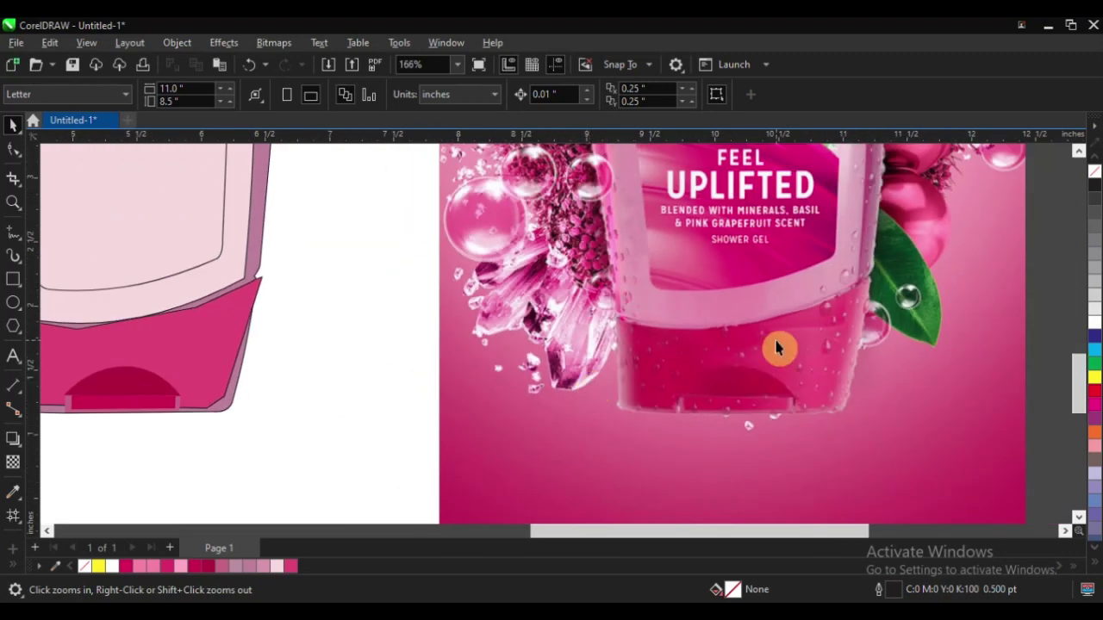
scroll(802, 362, "down", 1)
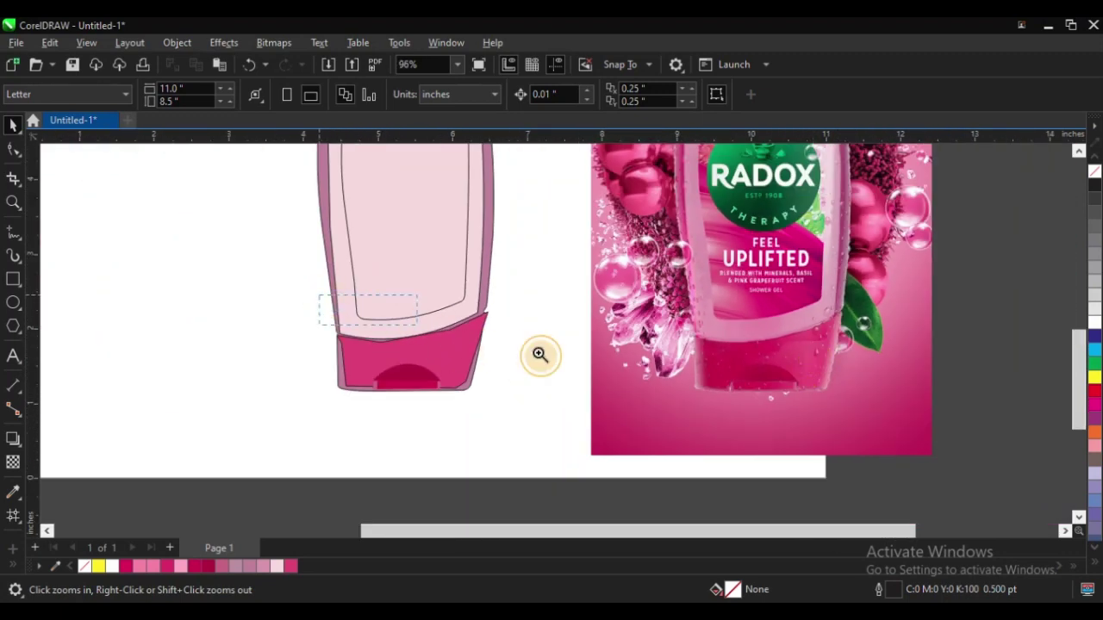
scroll(605, 372, "up", 2)
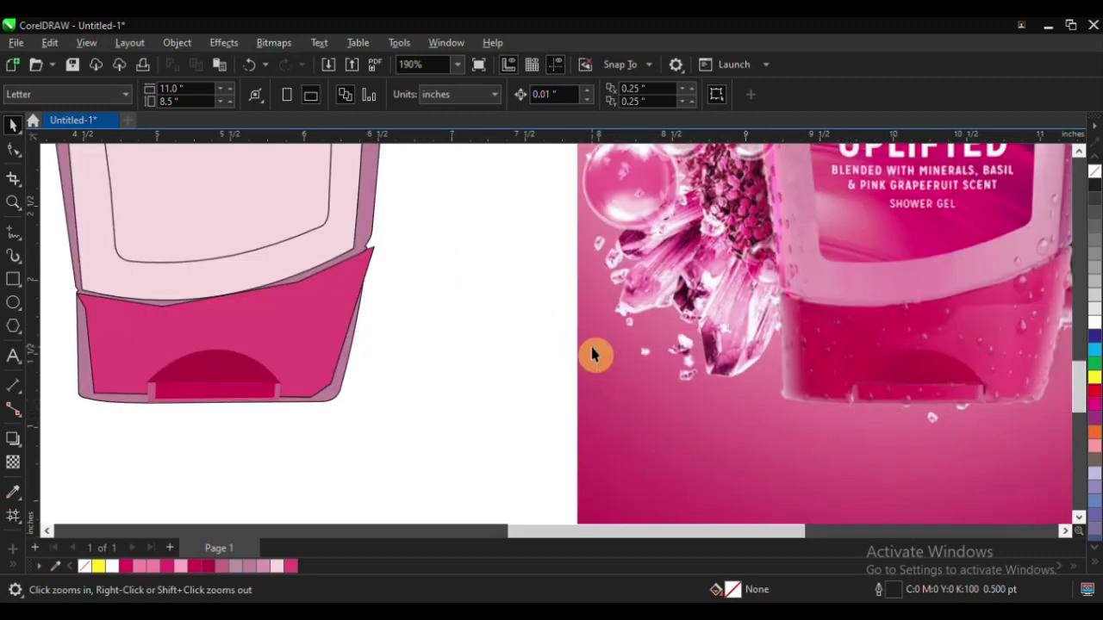
scroll(592, 357, "down", 1)
Start a straight-segment Freehand outline at the arch's left side, running up and across the cap to its upper right corner, about 1.22 by 0.61 in
left_click_drag(135, 276, 542, 403)
key("F5")
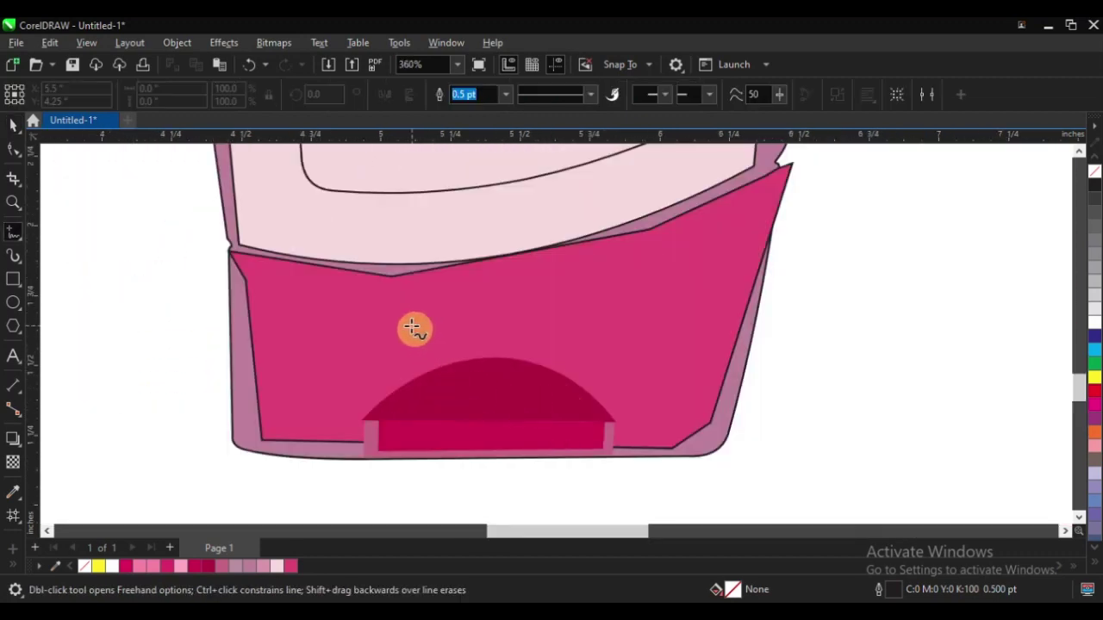
left_click(405, 374)
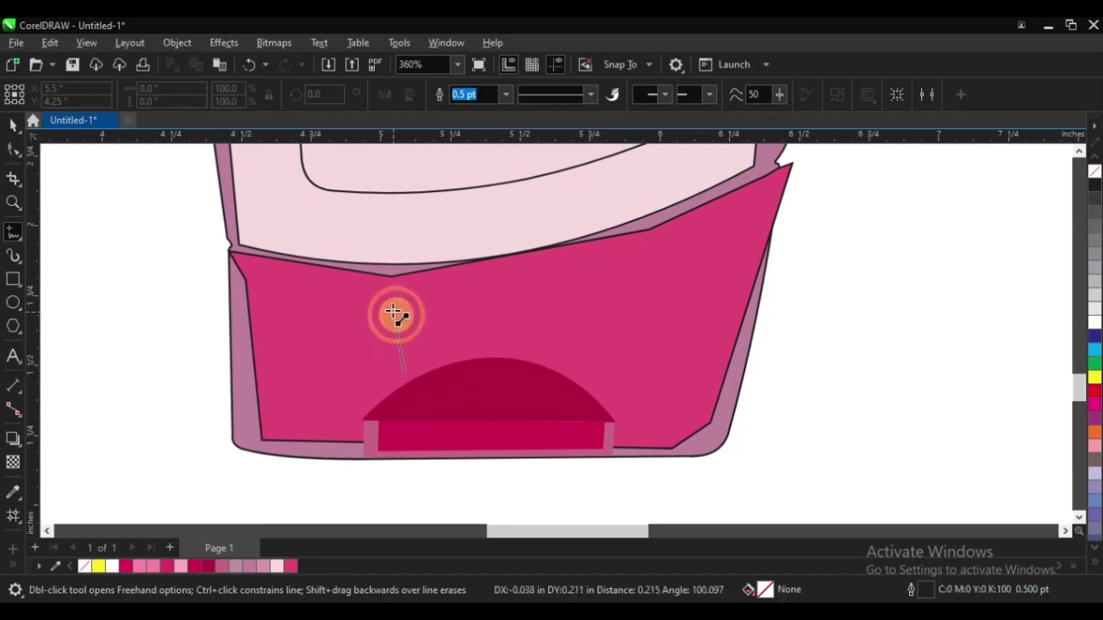
double_click(406, 303)
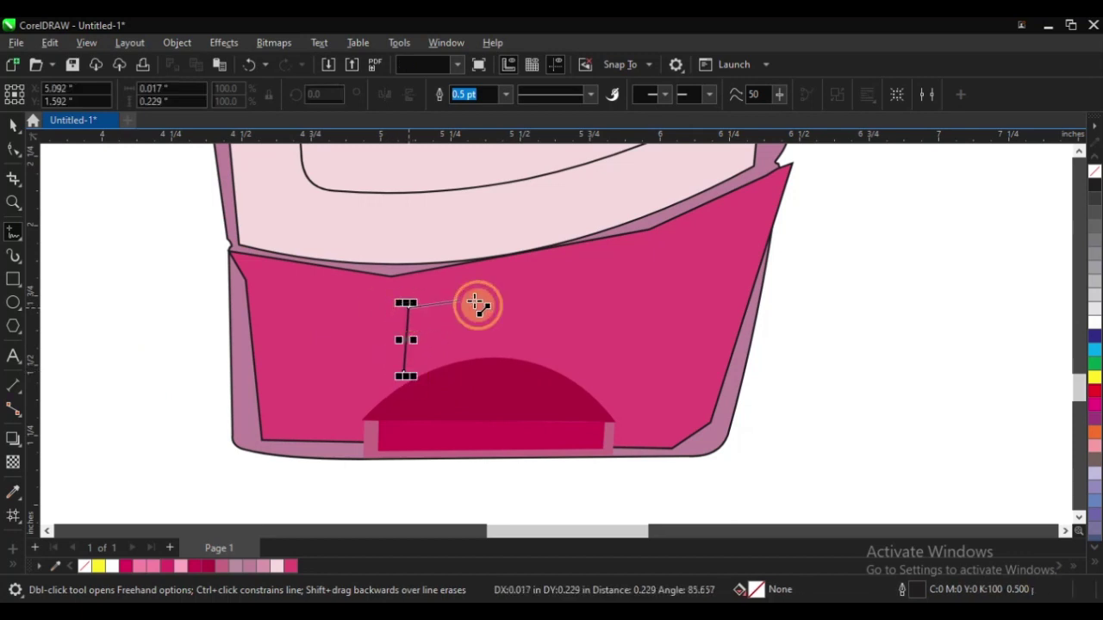
left_click(569, 297)
scroll(352, 362, "down", 4)
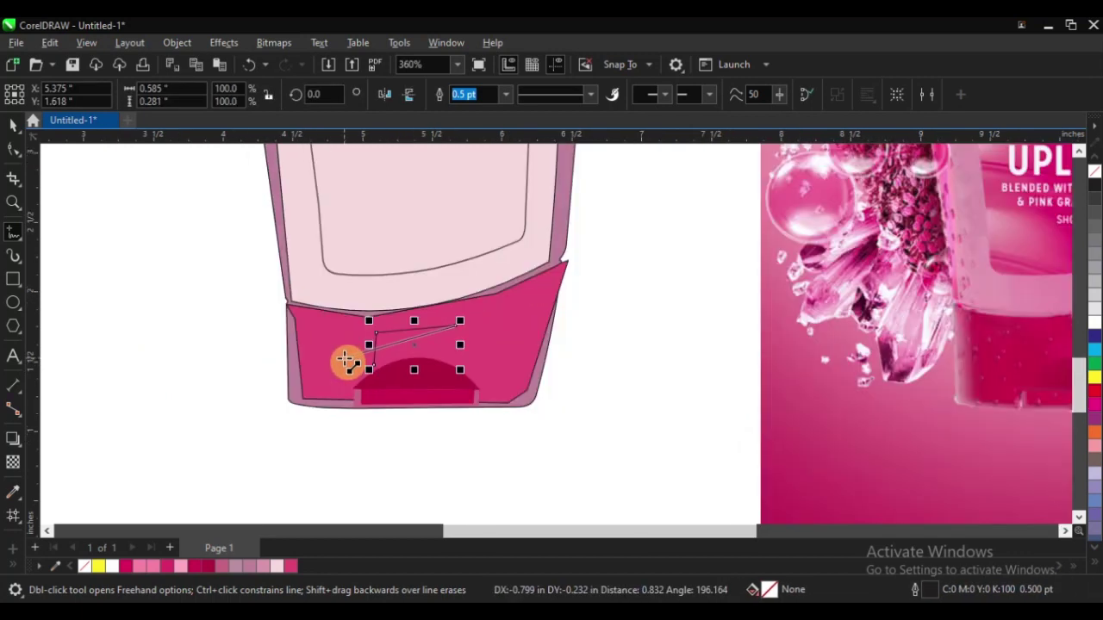
key("F2")
mouse_move(329, 279)
left_mouse_down()
mouse_move(790, 439)
mouse_move(866, 446)
left_mouse_up()
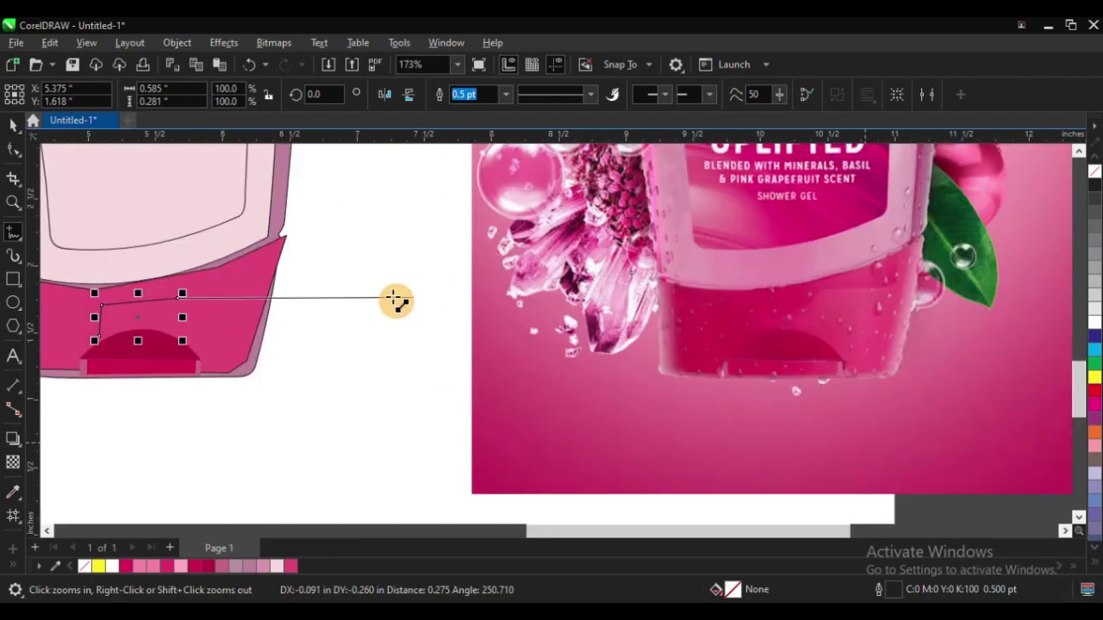
left_click(246, 290)
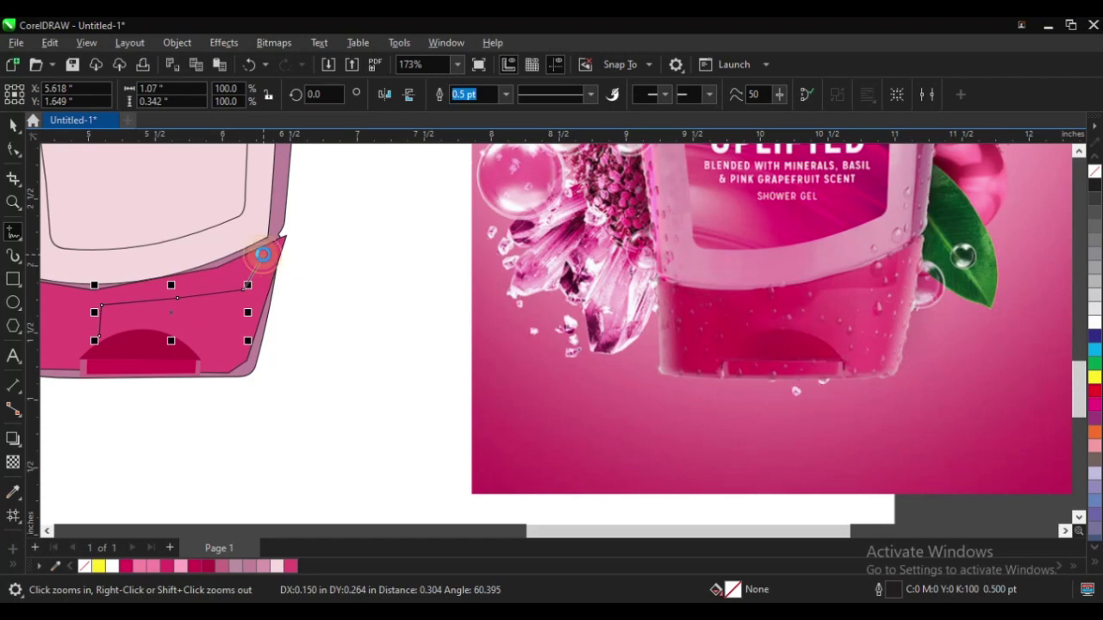
left_click(264, 250)
Continue the outline above the cap and around its left side, closing it at the start point, about 2.1 by 1.27 in overall
right_click(544, 293)
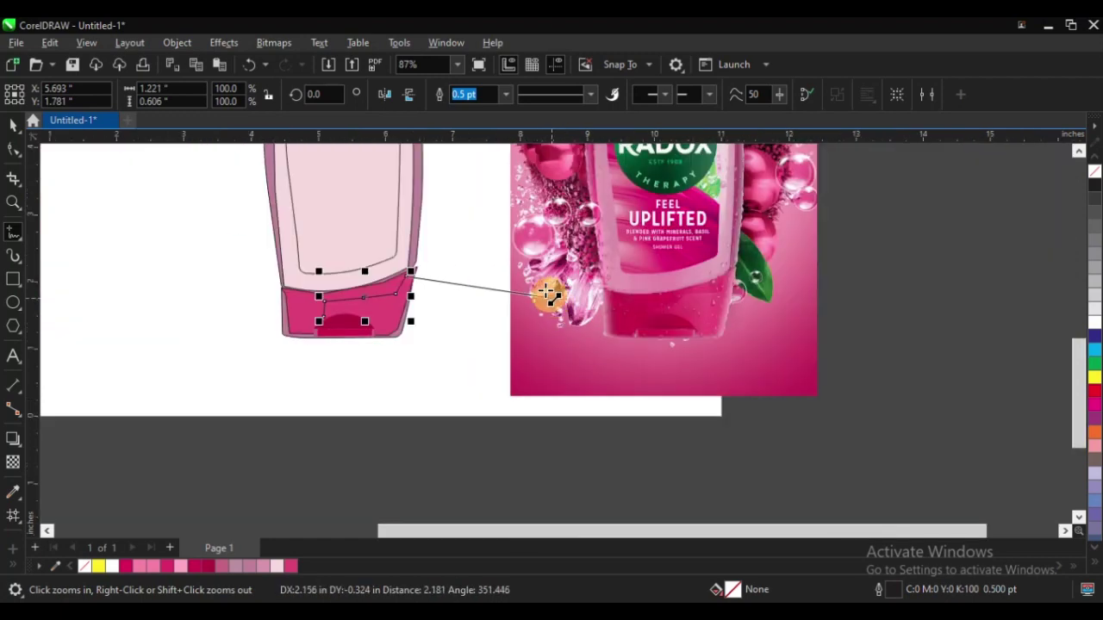
mouse_move(199, 230)
left_mouse_down()
mouse_move(429, 359)
mouse_move(488, 377)
left_mouse_up()
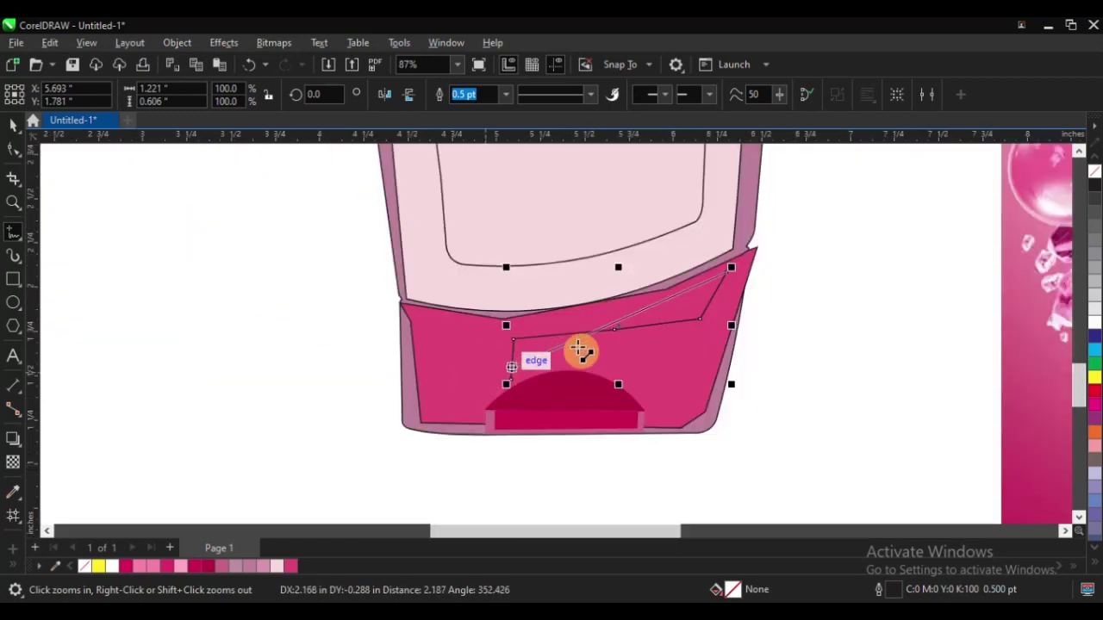
left_click(720, 237)
left_click(511, 288)
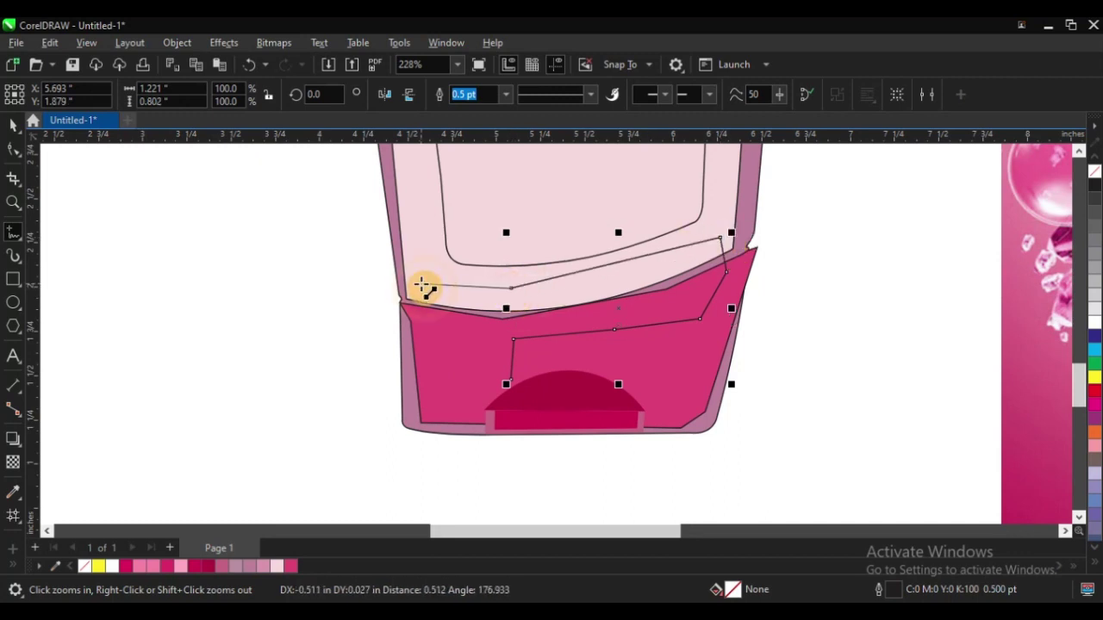
left_click(357, 282)
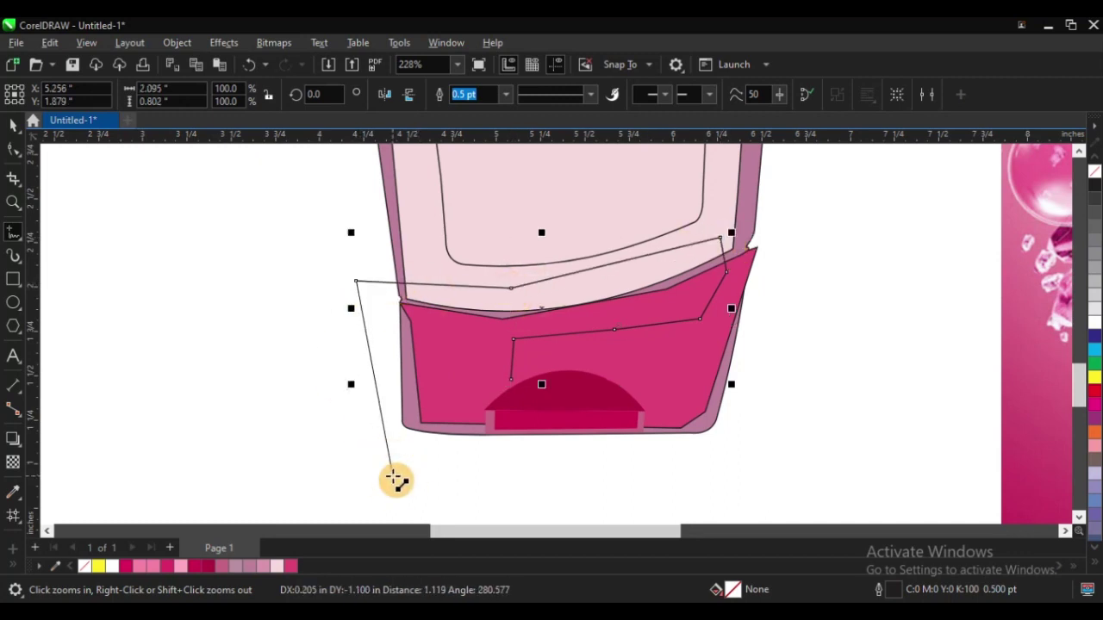
right_click(291, 369)
left_click_drag(209, 266, 936, 492)
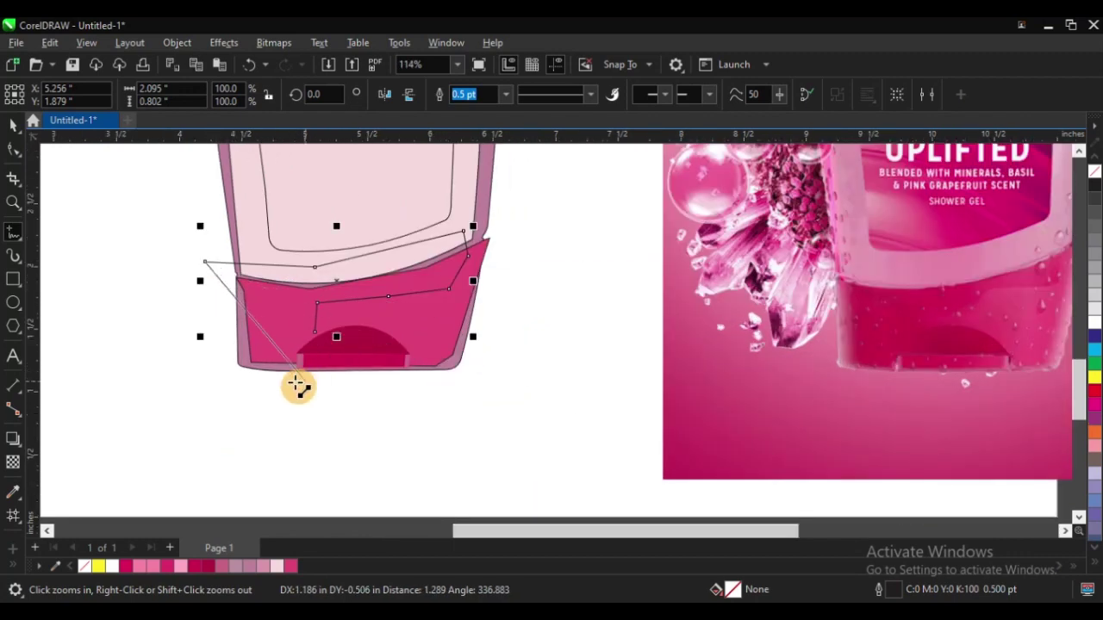
left_click(224, 392)
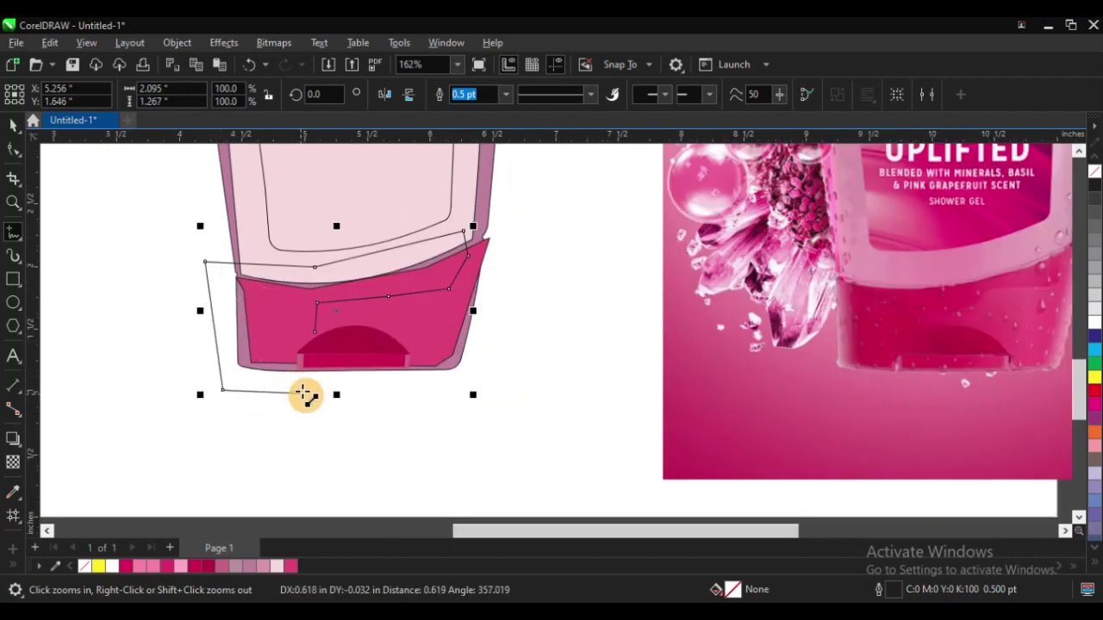
left_click(302, 392)
left_click(314, 330)
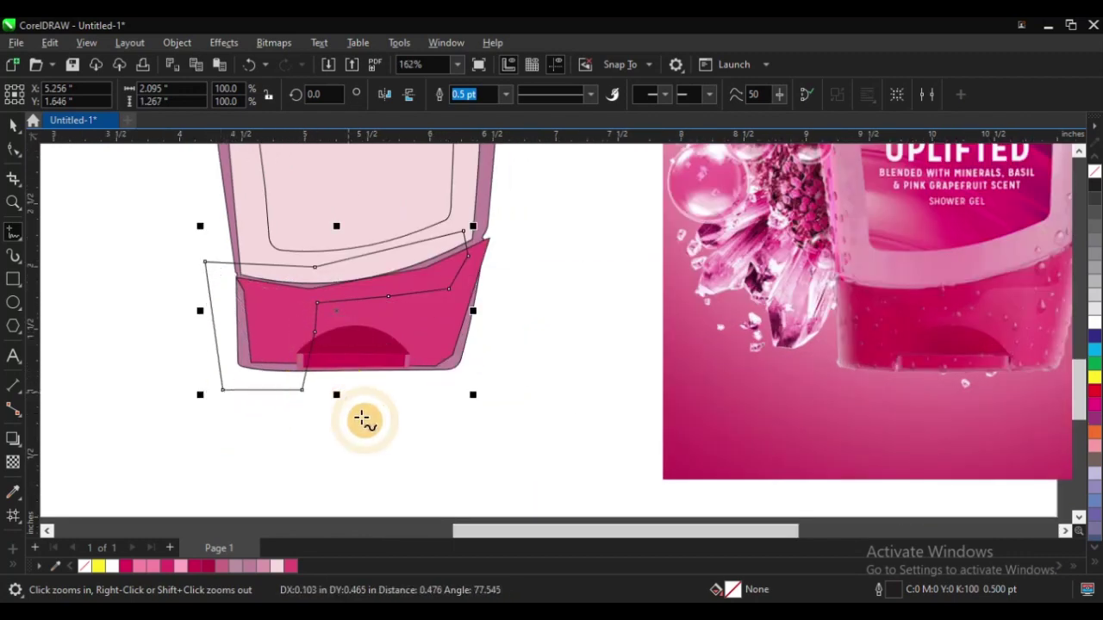
Fill the closed shape with the dark crimson sampled from the upper left of the reference cap, and remove its outline
scroll(216, 357, "down", 1)
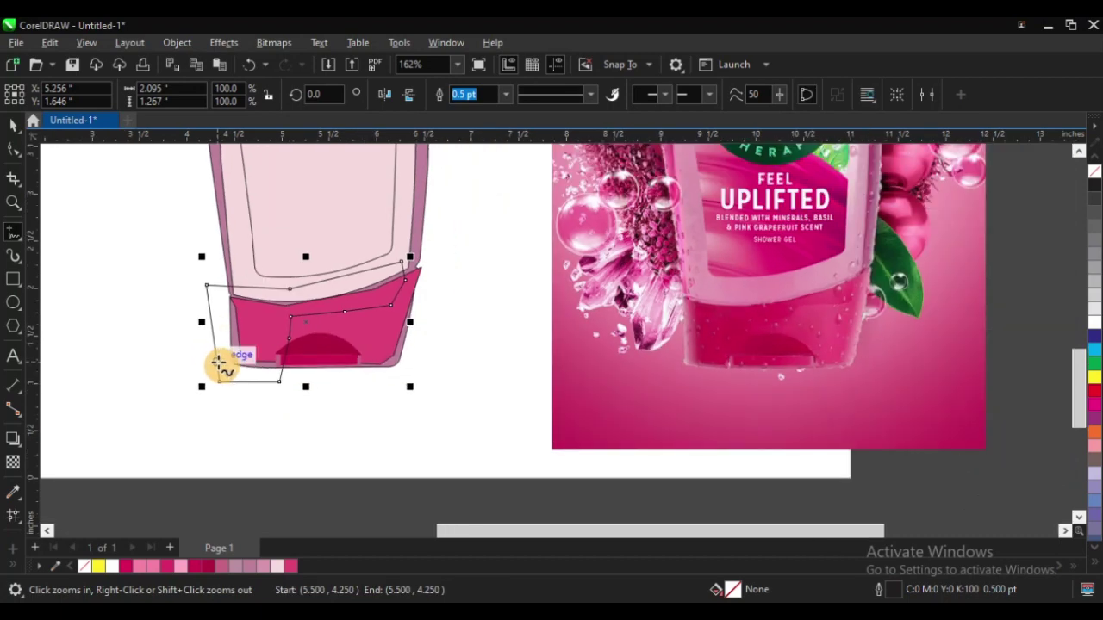
left_click(19, 494)
left_click(722, 320)
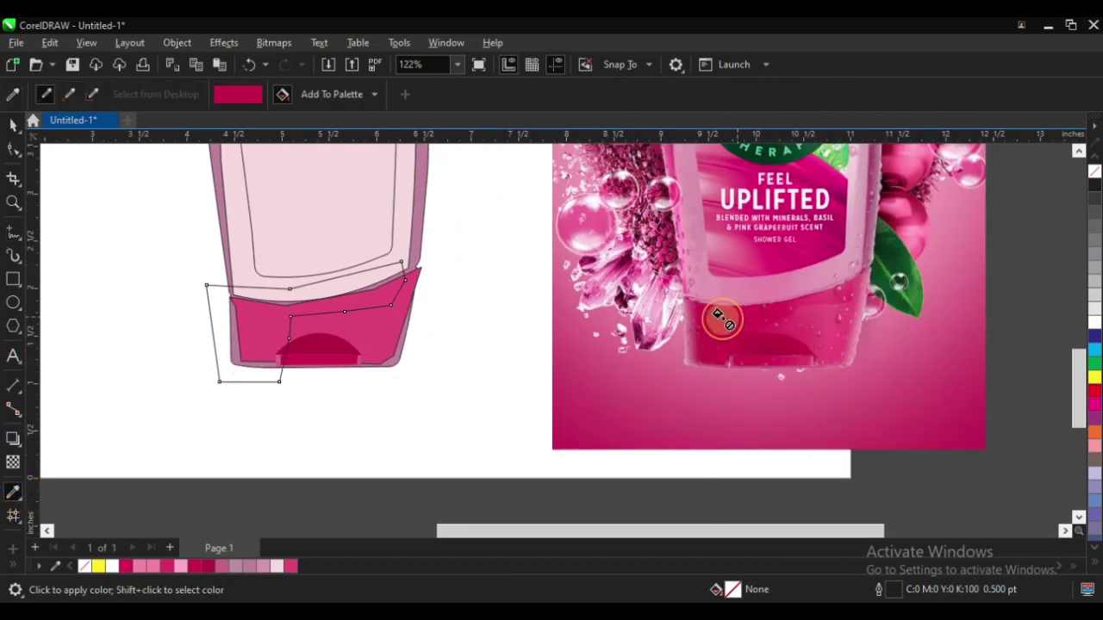
left_click(244, 335)
key("space")
left_click_drag(259, 315, 203, 339)
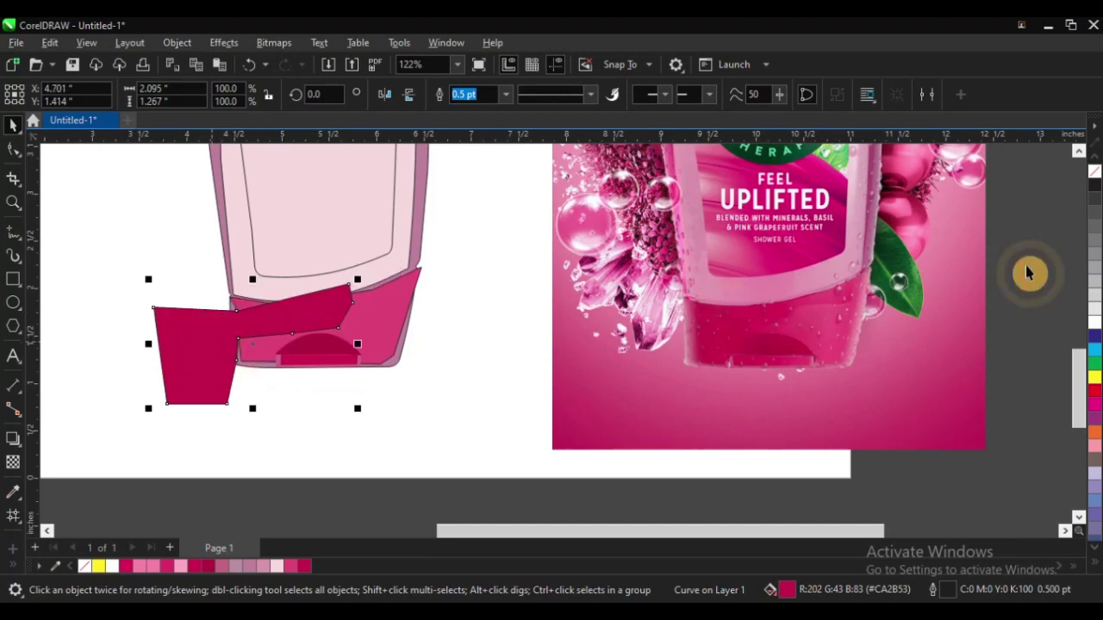
key("ctrl+z")
right_click(1095, 175)
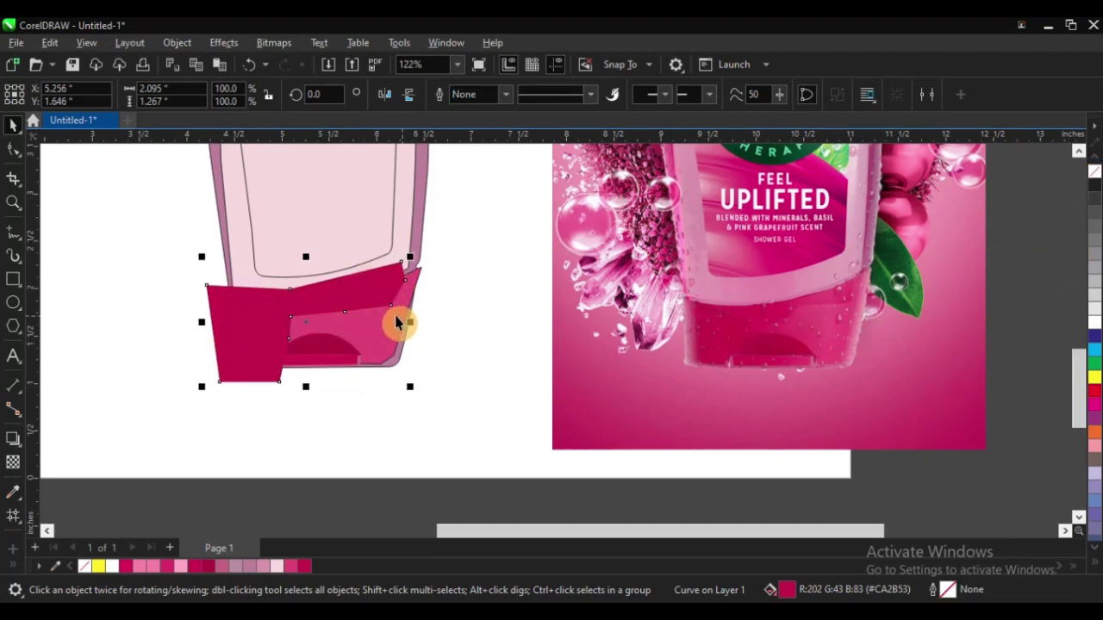
Apply a linear fountain transparency to the crimson shape, fading downward from its upper edge at about -77°
scroll(358, 316, "up", 2)
scroll(336, 301, "down", 2)
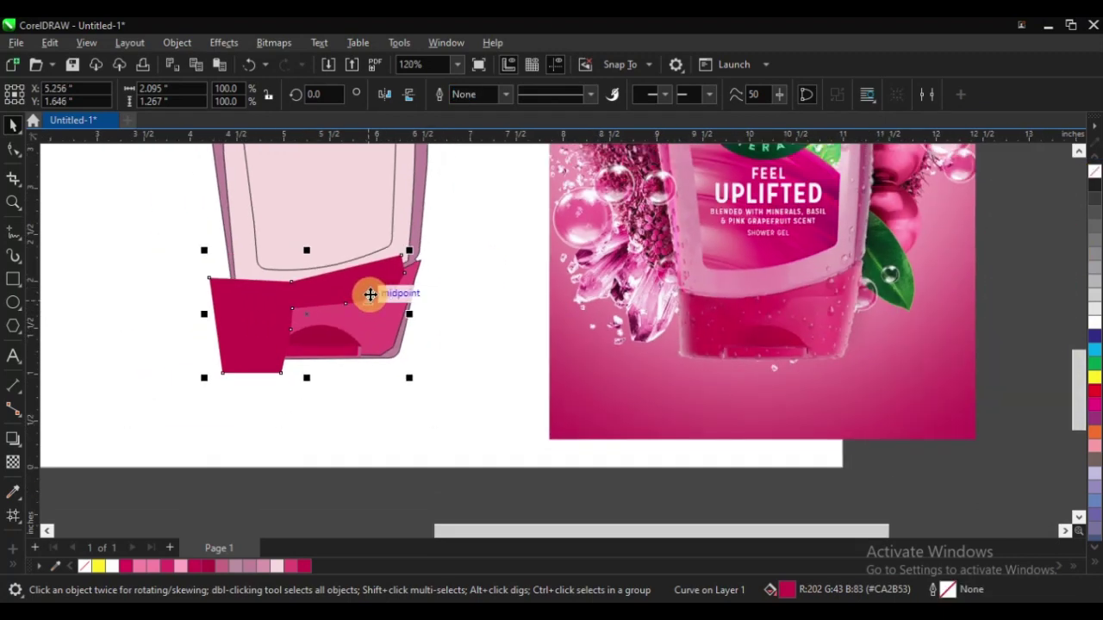
key("z")
left_click_drag(199, 236, 581, 423)
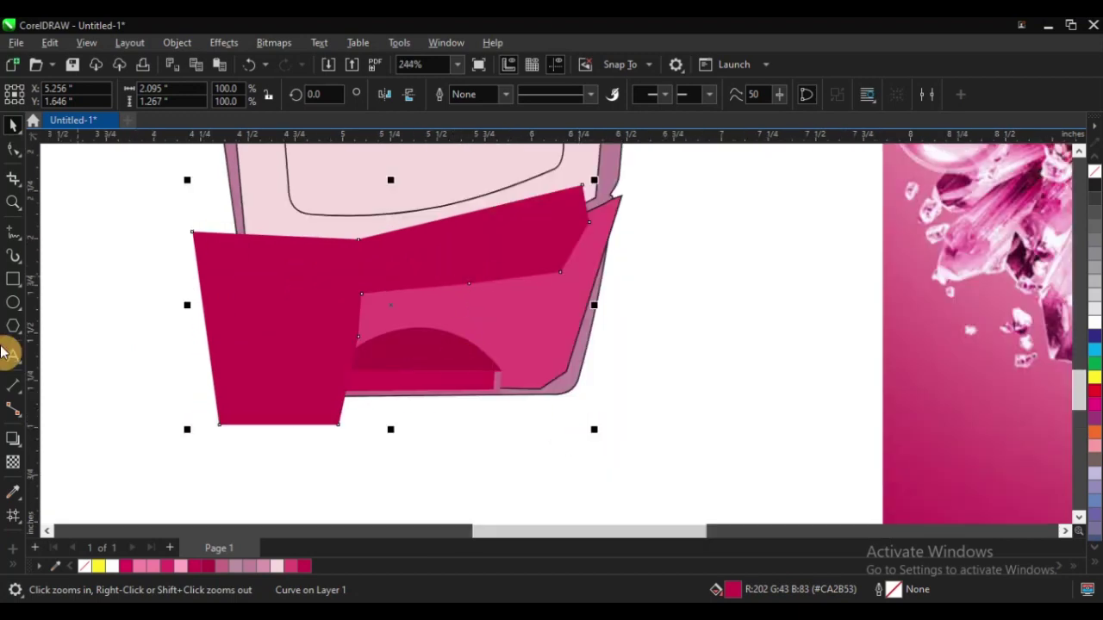
left_click(13, 466)
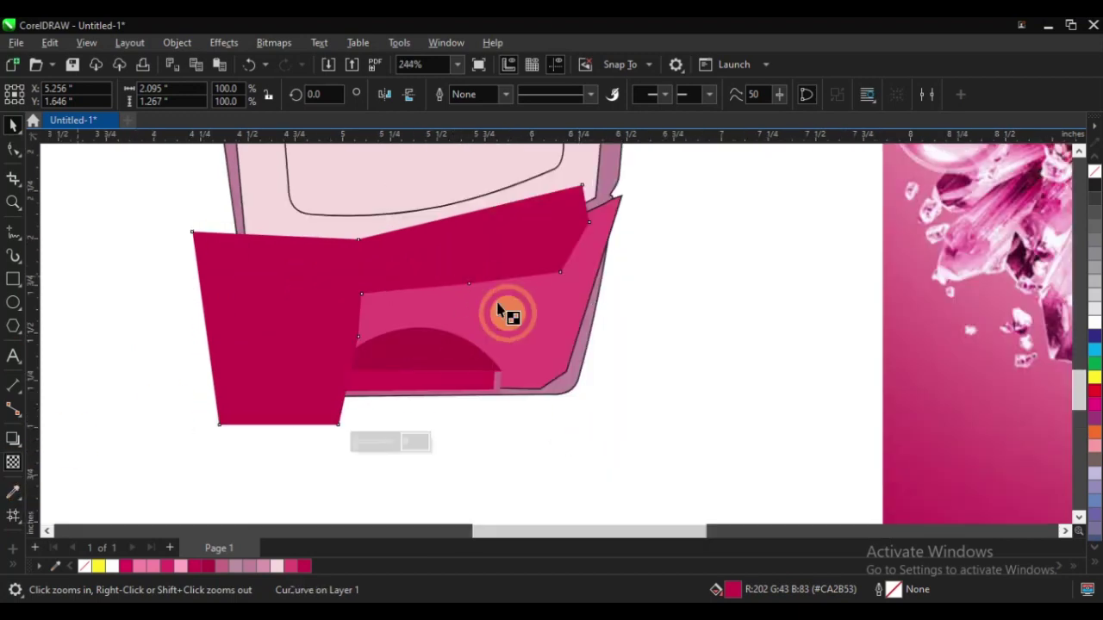
left_click_drag(340, 256, 437, 326)
left_click_drag(373, 276, 403, 306)
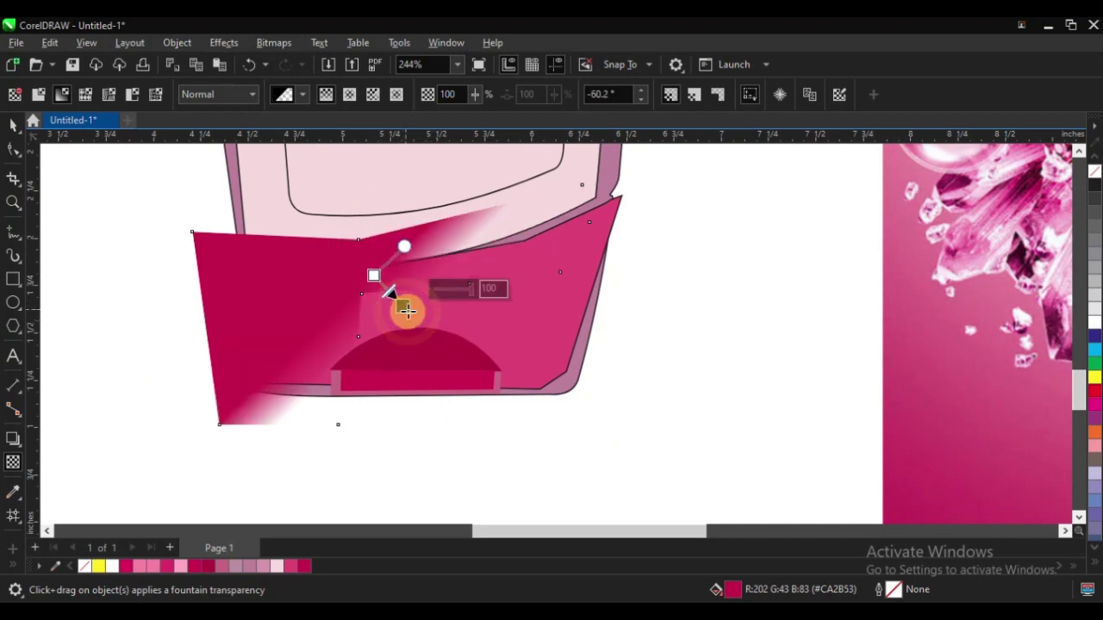
left_click_drag(446, 259, 434, 334)
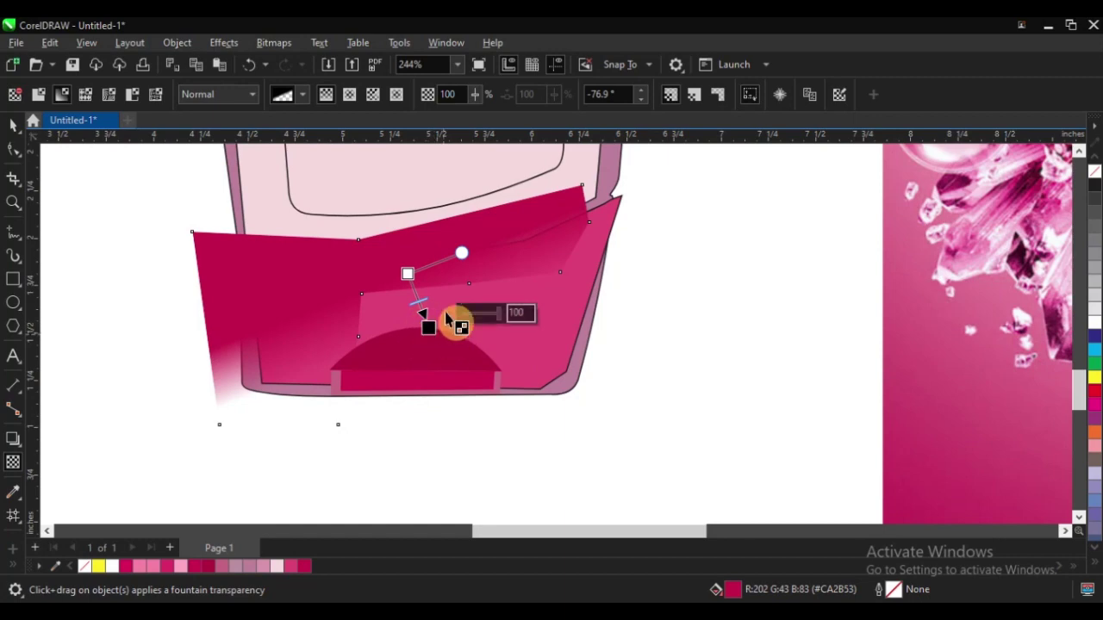
scroll(435, 368, "down", 2)
key("space")
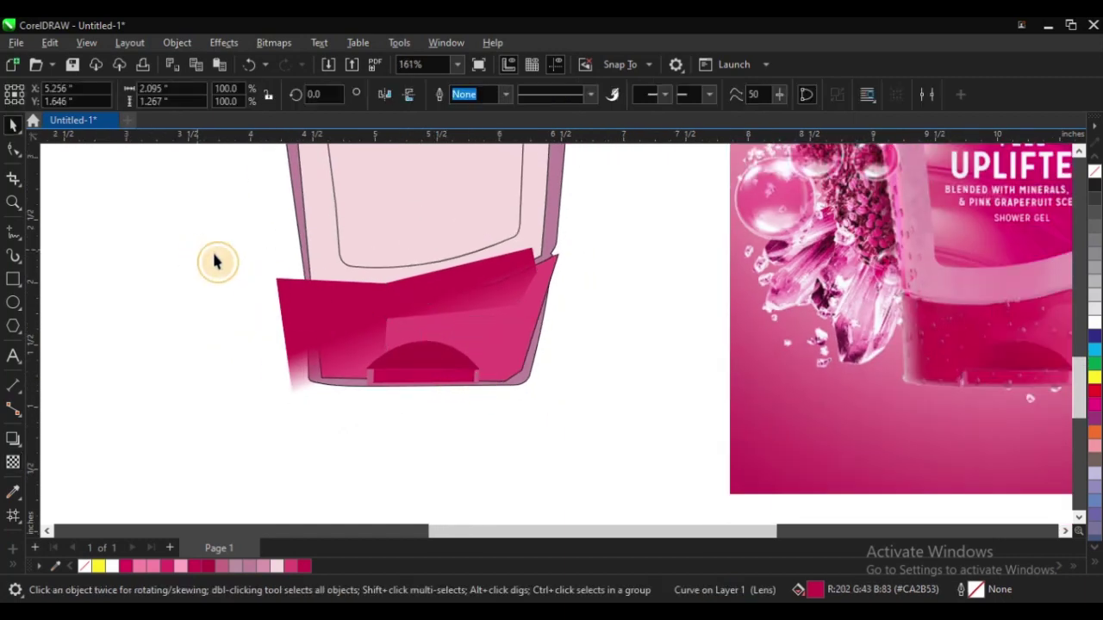
PowerClip the faded crimson shape inside the pink cap face and deselect it
scroll(293, 261, "down", 3)
left_click(523, 388)
key("space")
left_click(371, 291)
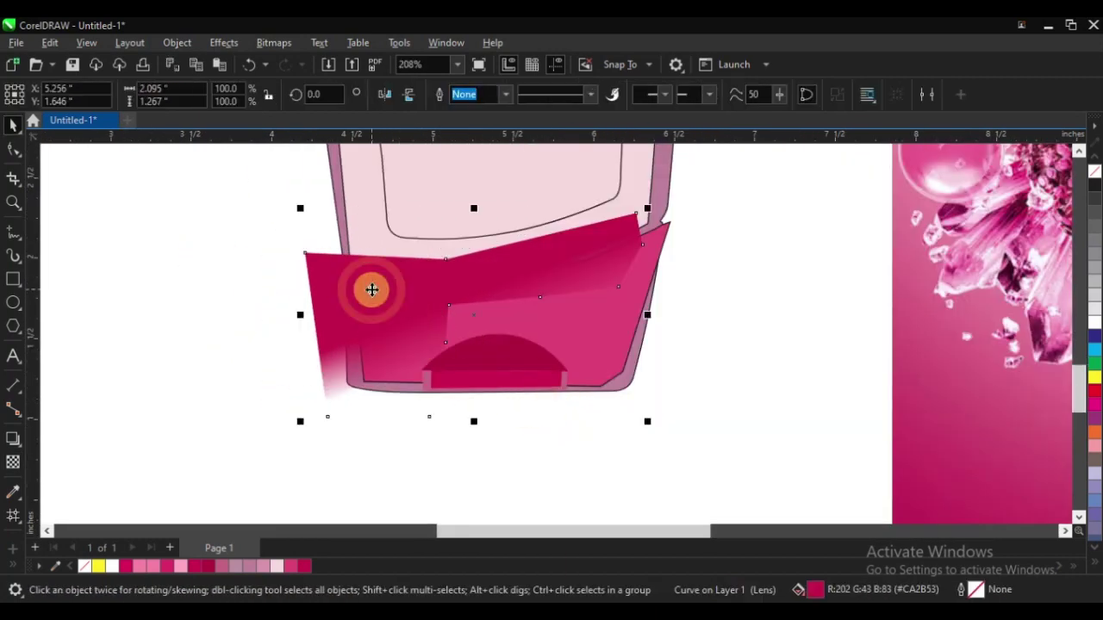
right_click(371, 291)
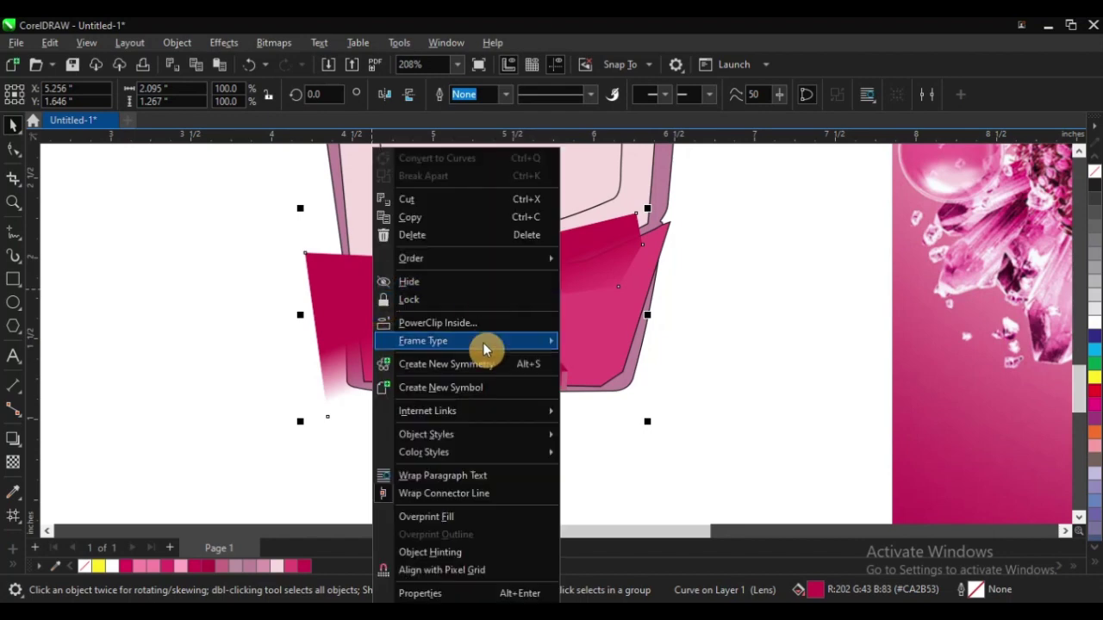
key("Escape")
key("Escape")
left_click(652, 247)
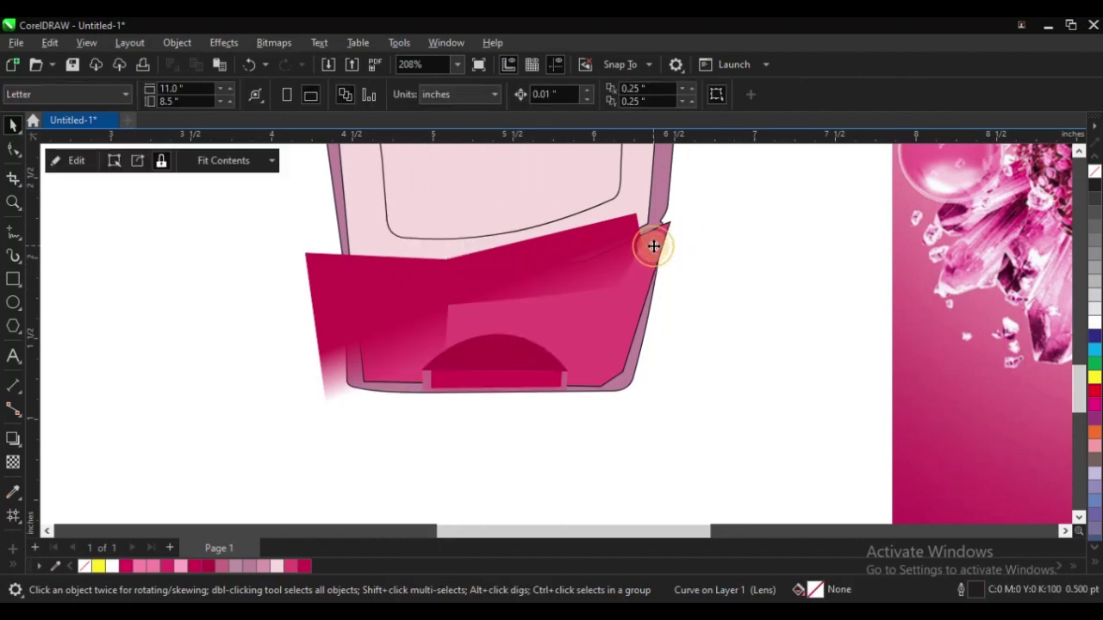
left_click(222, 308)
scroll(268, 380, "down", 1)
scroll(263, 385, "down", 1)
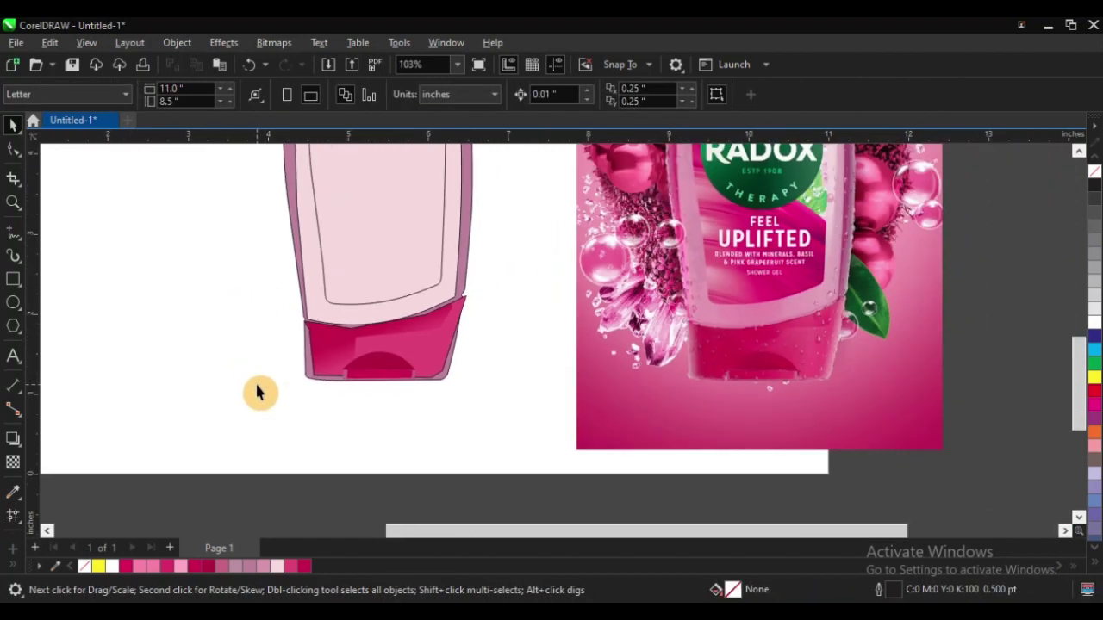
scroll(825, 387, "up", 3)
scroll(810, 352, "down", 2)
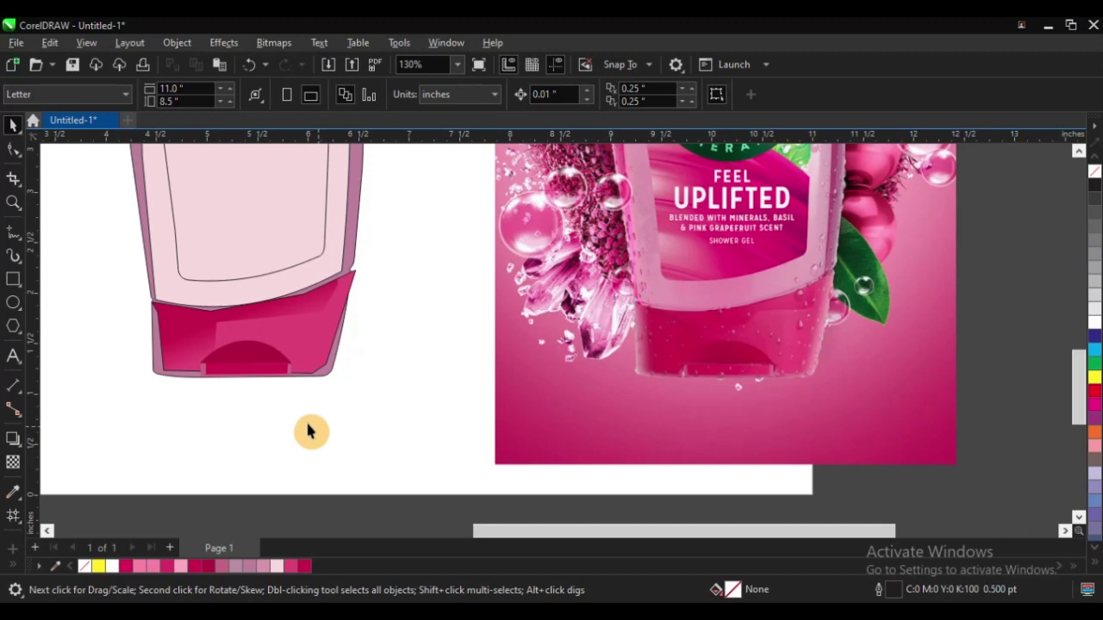
left_click(200, 334)
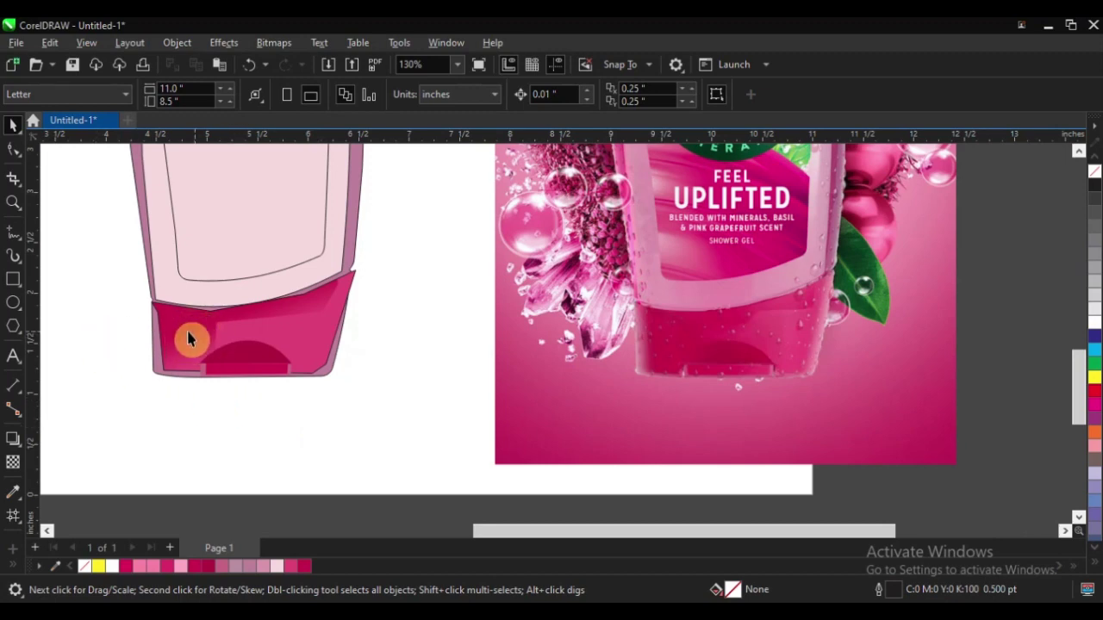
Place a copy of the faded crimson cap shape beside the bottle and sample its #CA2B53 color
left_click(183, 328, "ctrl")
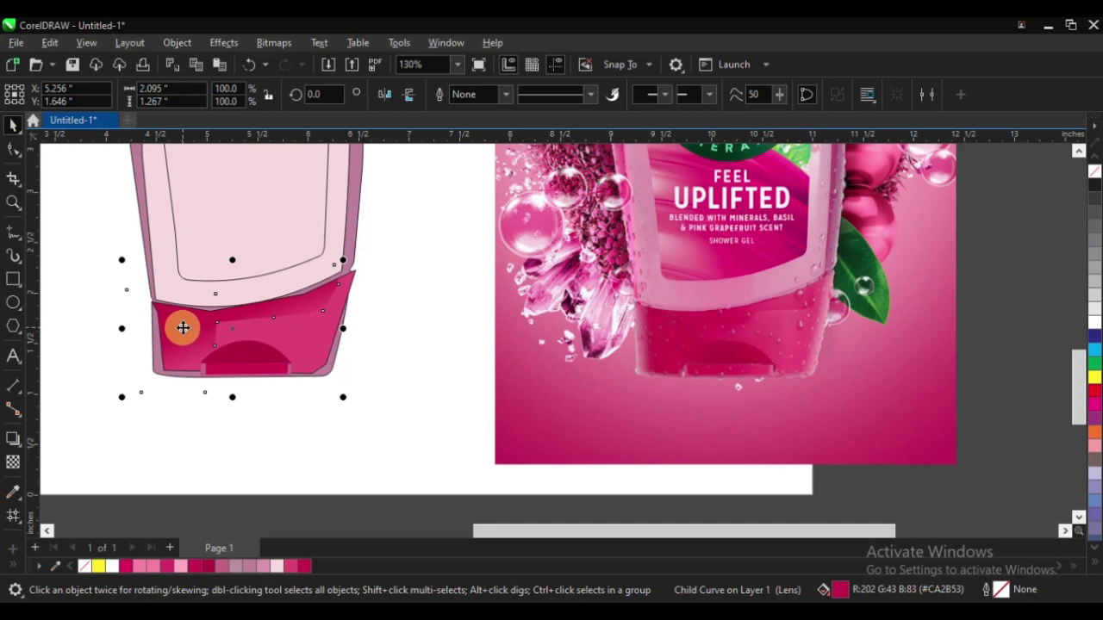
left_click_drag(183, 328, 418, 396)
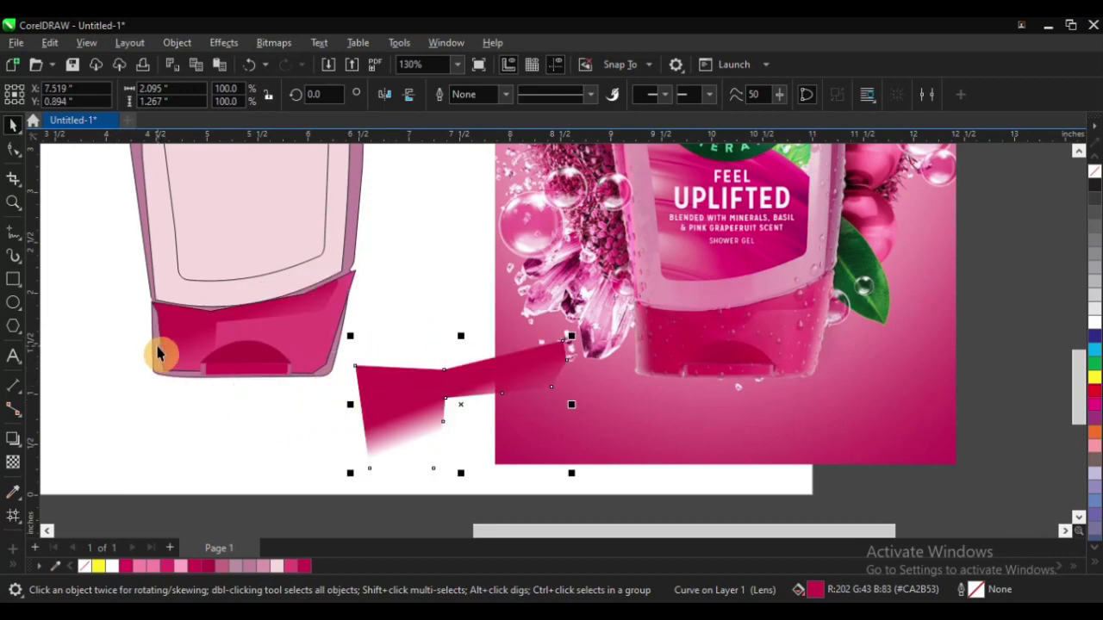
left_click(158, 354)
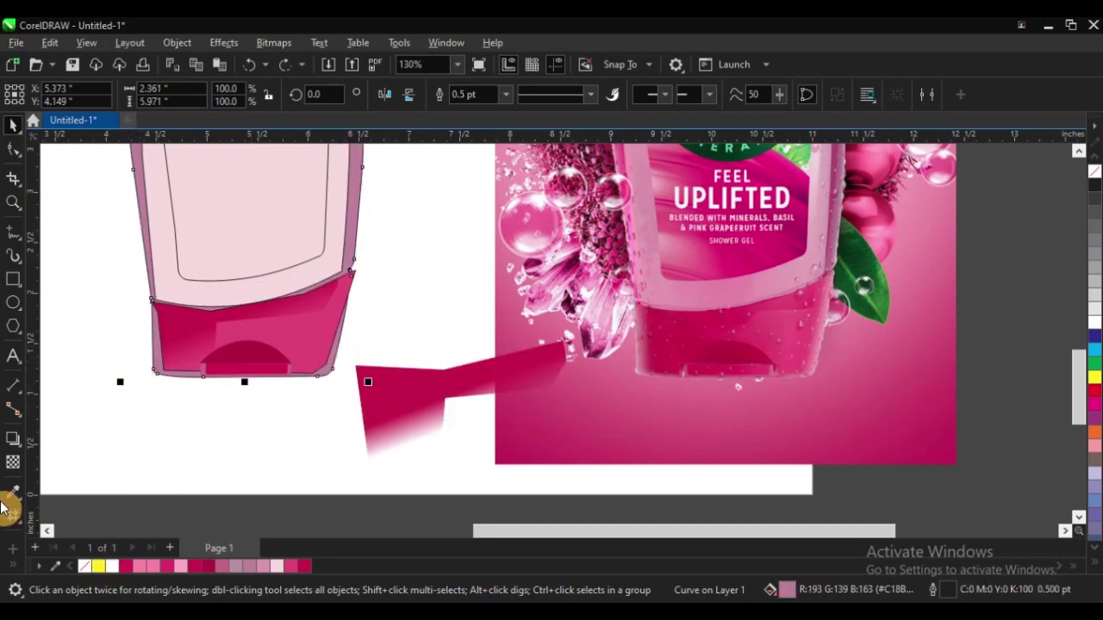
left_click(10, 502)
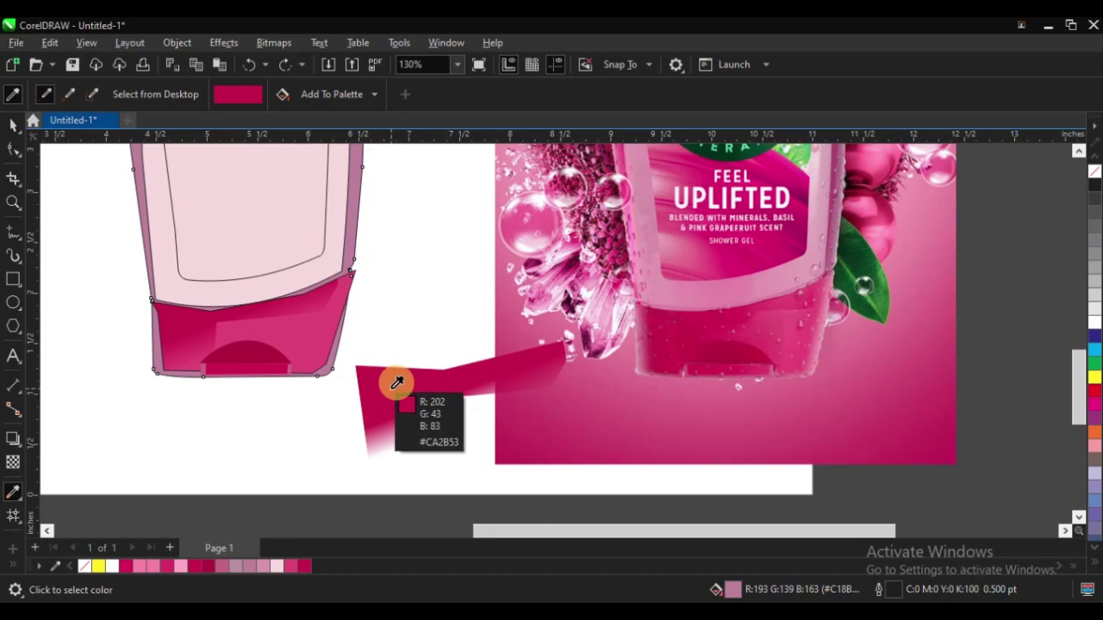
left_click(398, 383)
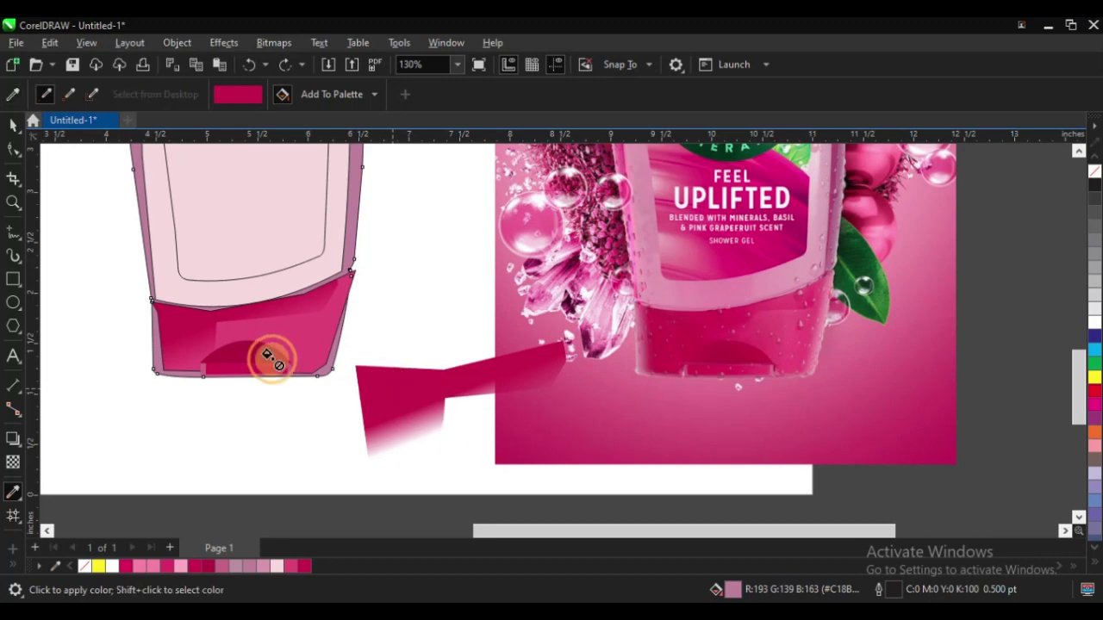
Apply the sampled crimson to both the outline and the fill of the mauve bottle silhouette, and deselect it
left_click(153, 349)
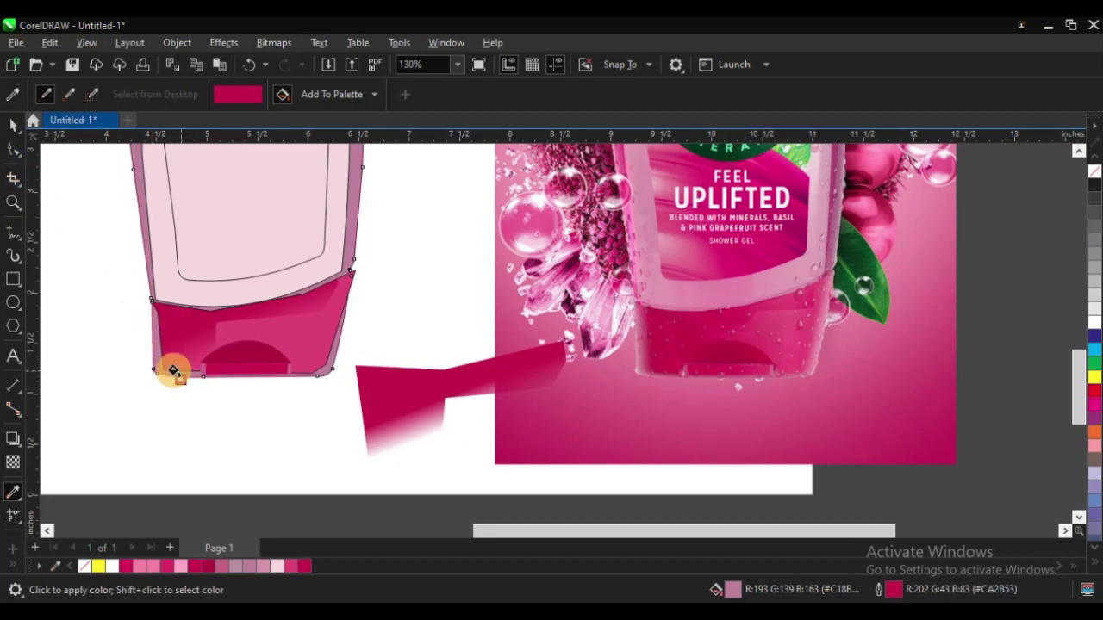
scroll(148, 340, "up", 3)
scroll(160, 349, "up", 2)
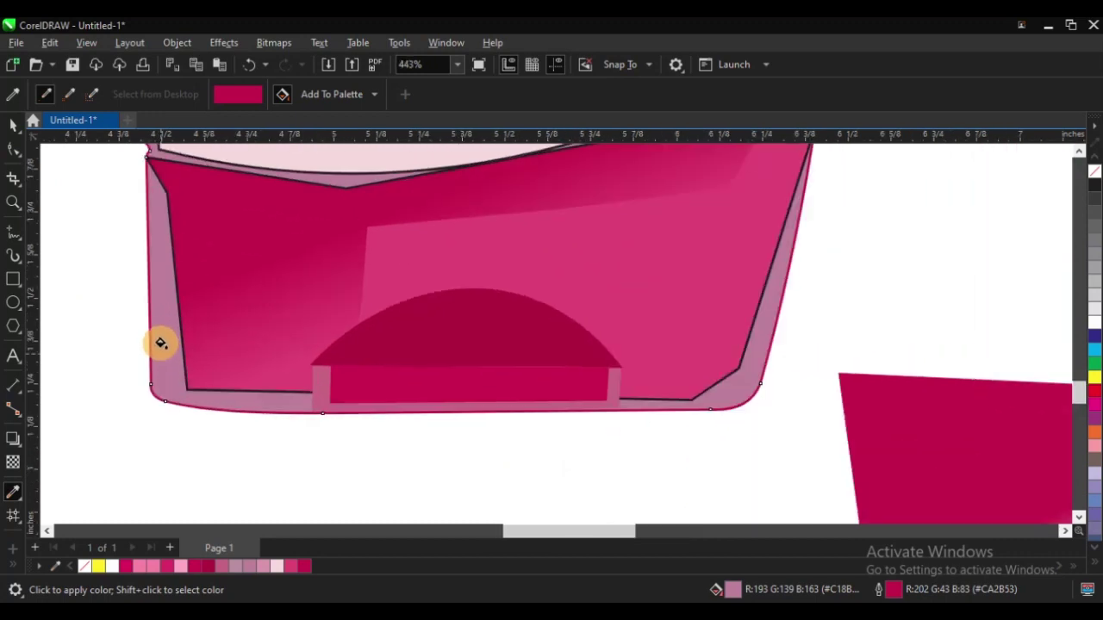
left_click(160, 332)
scroll(363, 399, "down", 4)
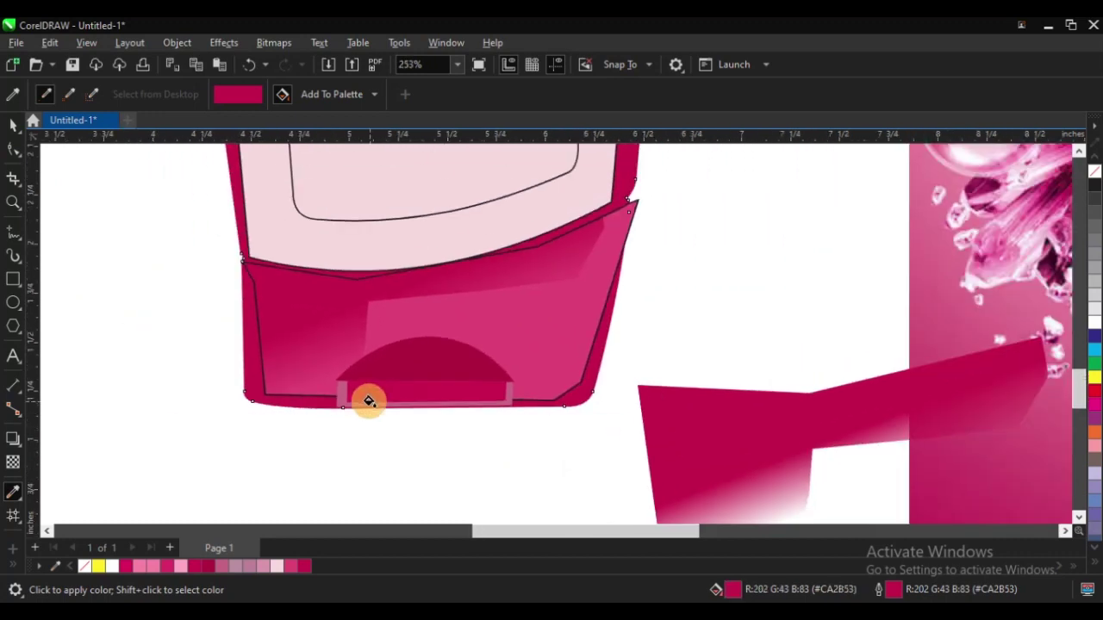
key("space")
scroll(227, 399, "down", 5)
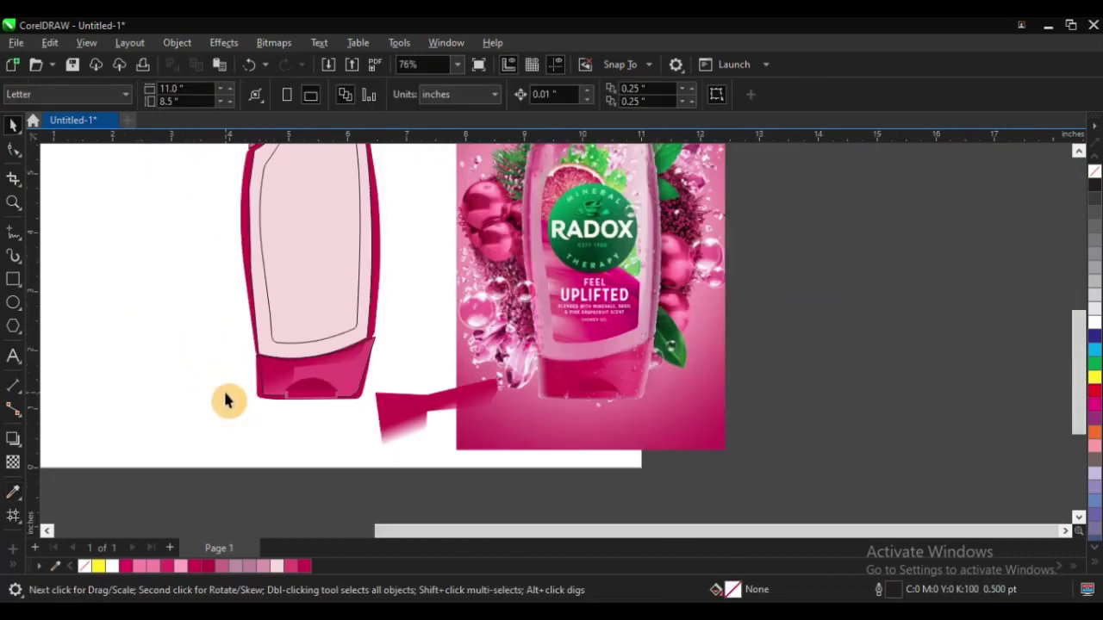
Try a linear fountain fill on the bottle silhouette, setting its white end to the sampled crimson C16 M100 Y65 K5
left_click_drag(187, 204, 583, 419)
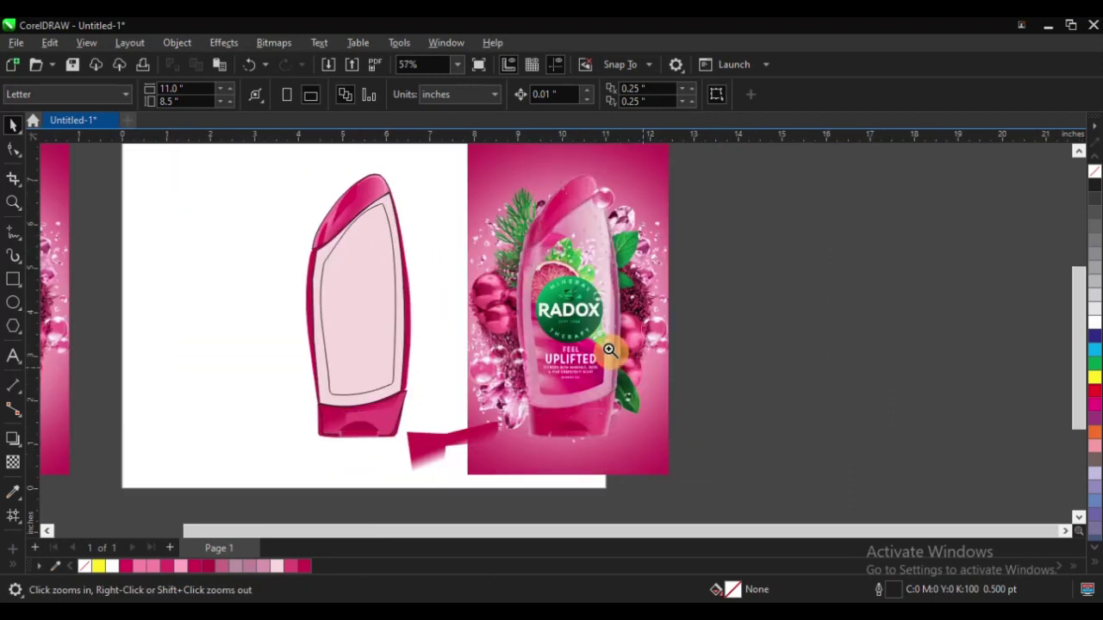
left_click_drag(228, 196, 778, 482)
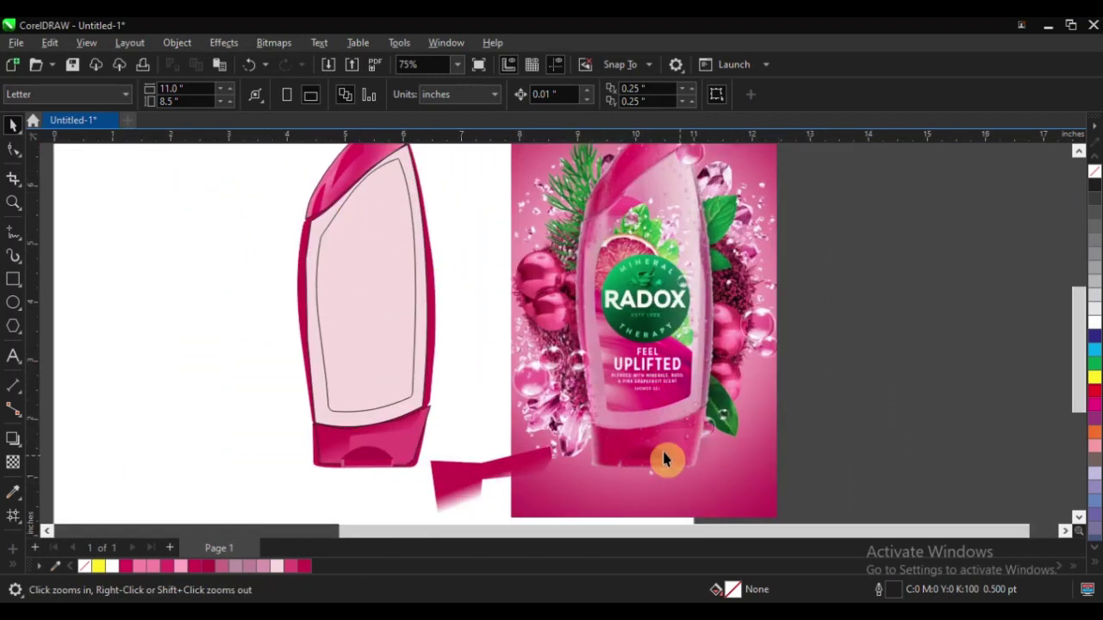
key("space")
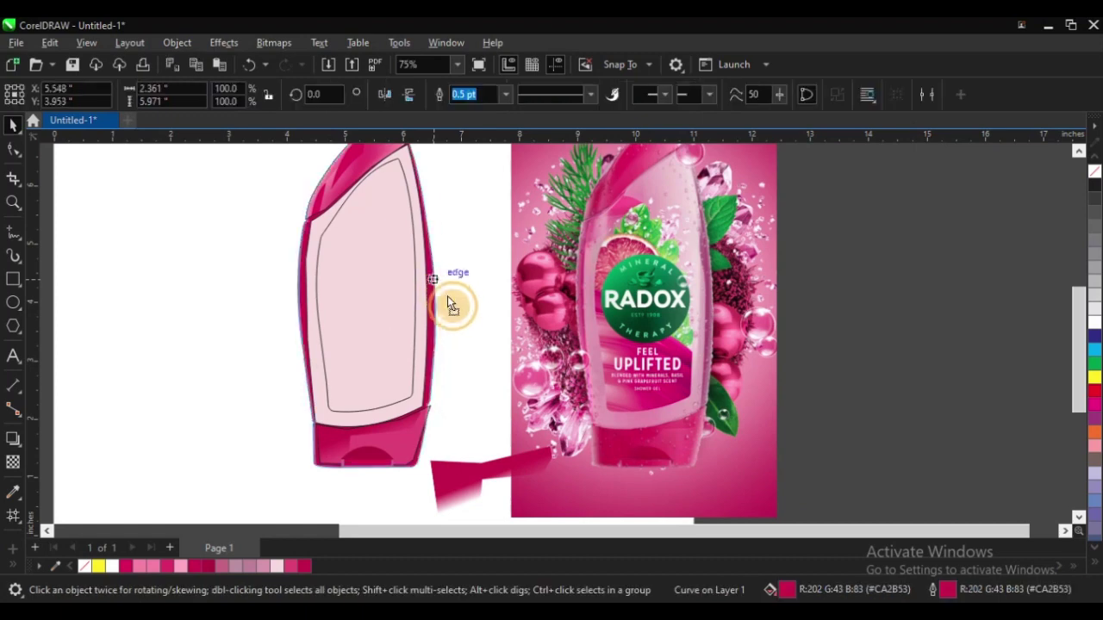
left_click(447, 295)
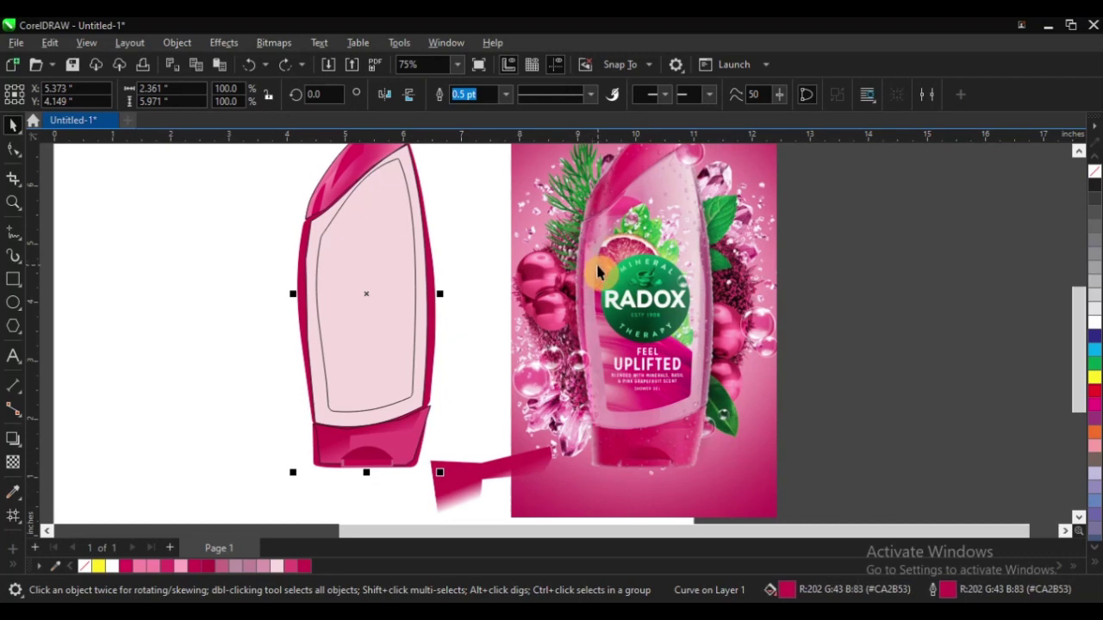
key("F11")
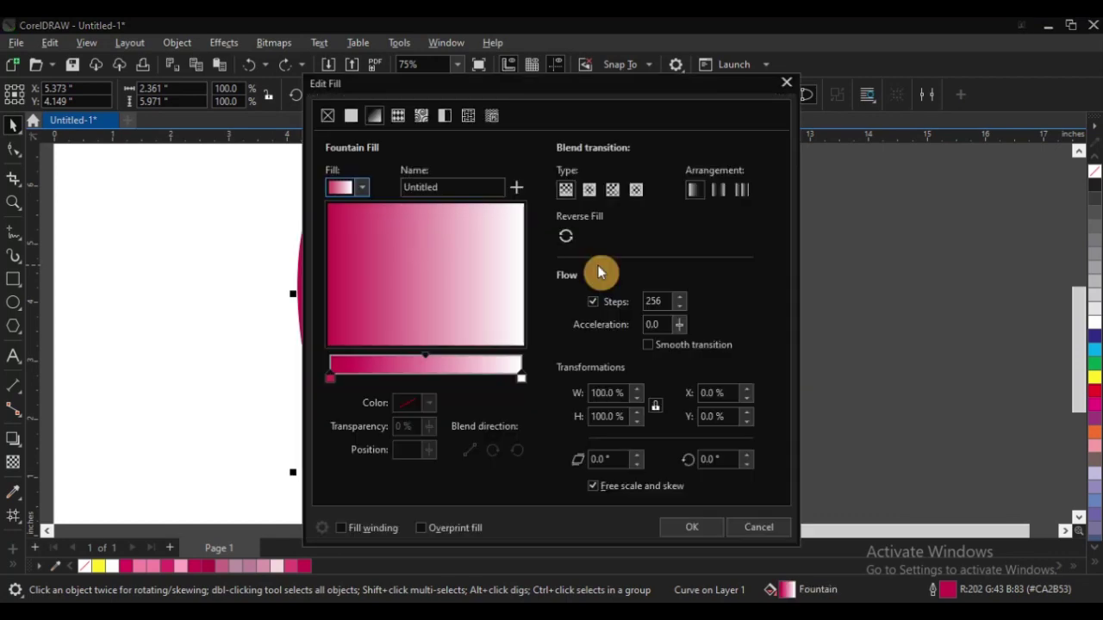
left_click(520, 380)
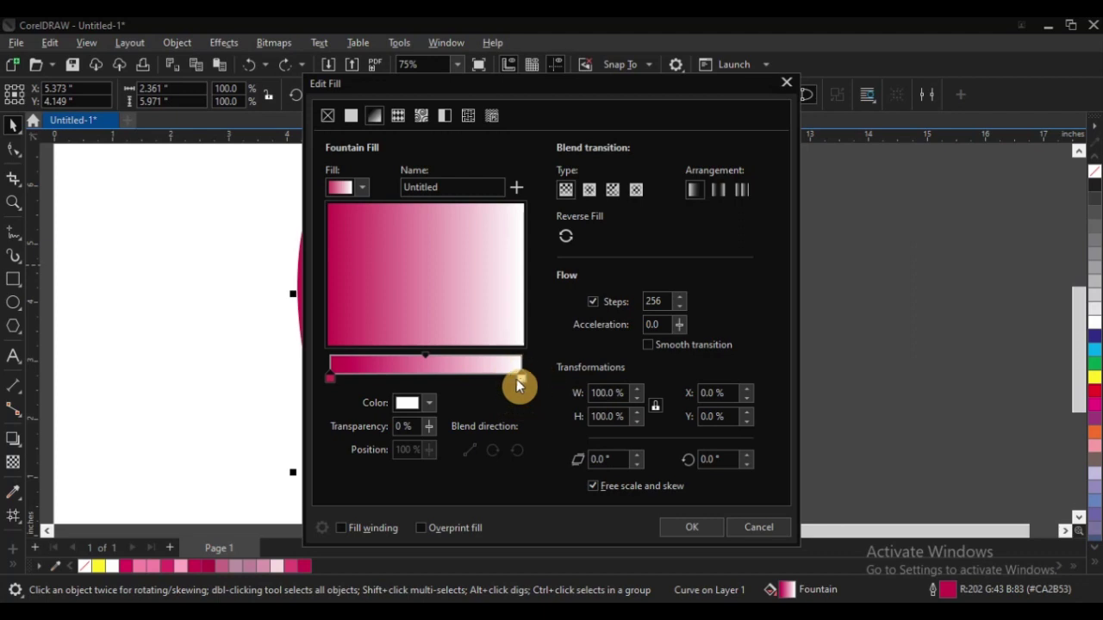
left_click(433, 403)
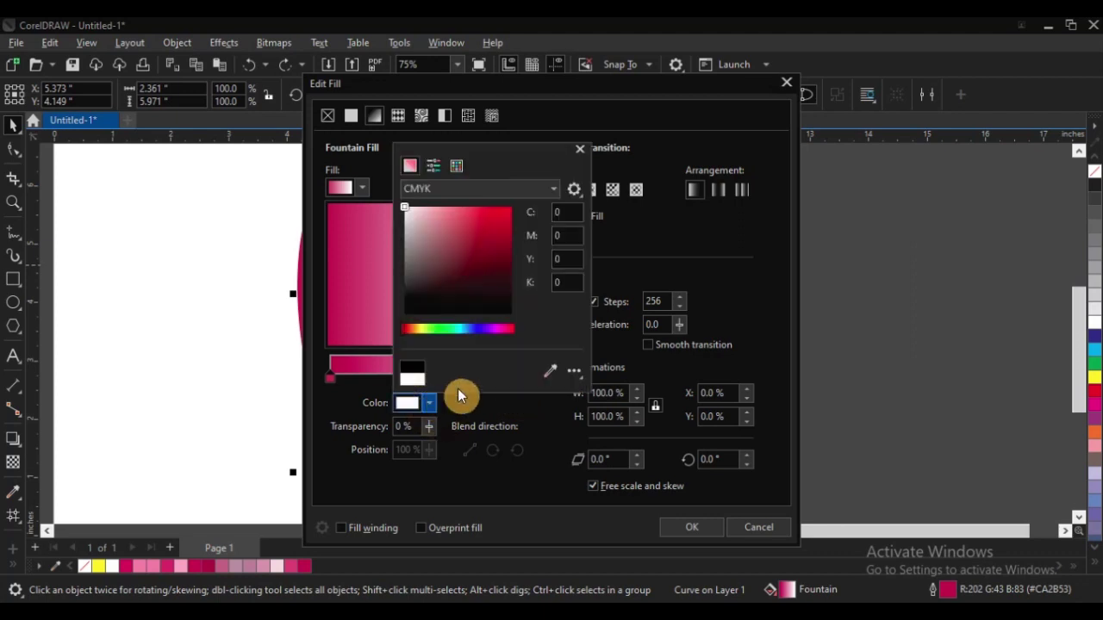
left_click(549, 371)
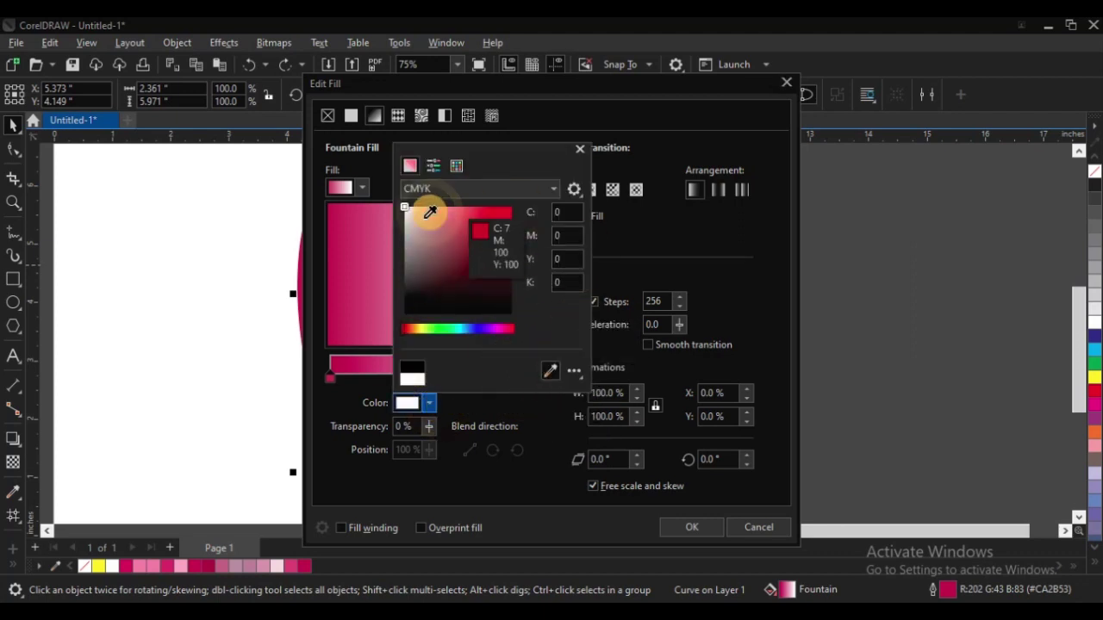
left_click(337, 279)
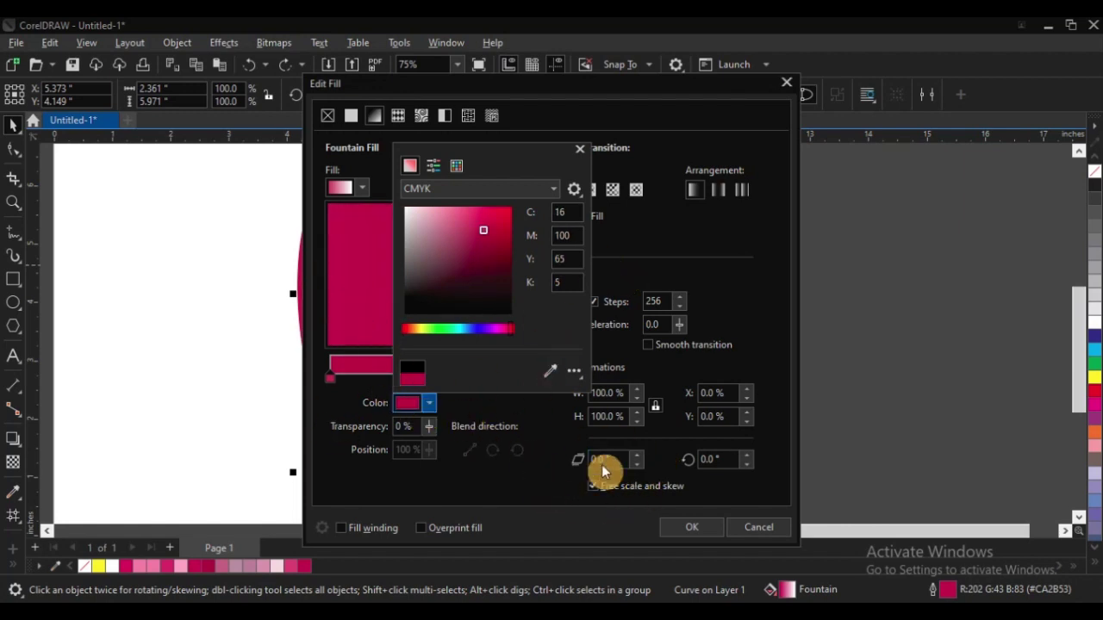
left_click(686, 534)
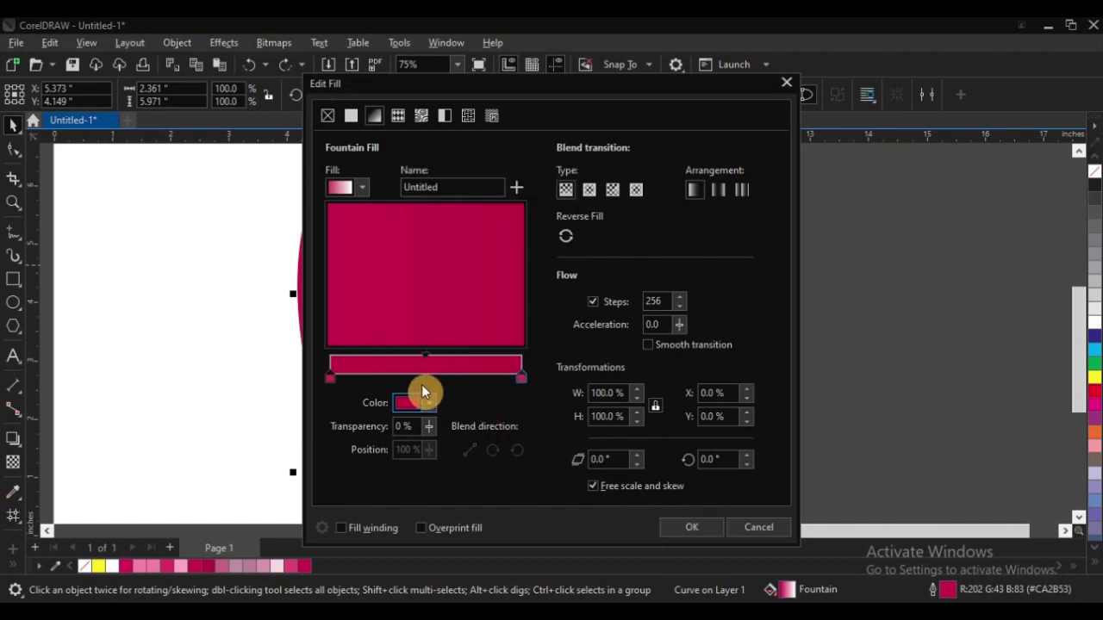
Add a light pink color stop (C0 M31 Y7 K0) at 47% to the gradient and apply the fill
double_click(420, 380)
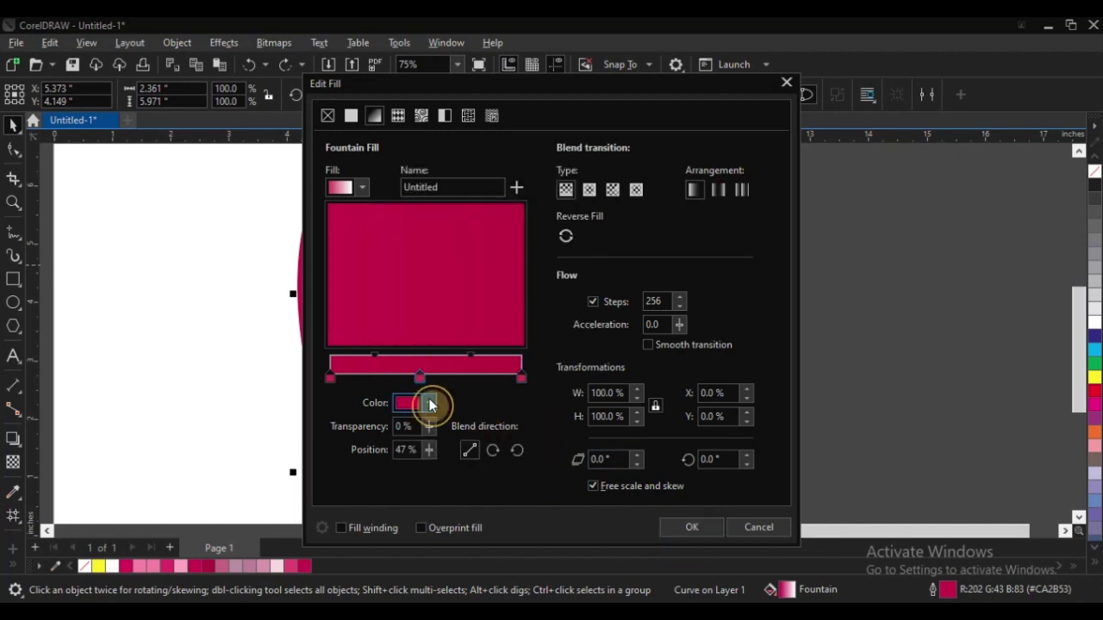
left_click(430, 404)
mouse_move(417, 211)
left_mouse_down()
mouse_move(441, 211)
mouse_move(429, 209)
left_mouse_up()
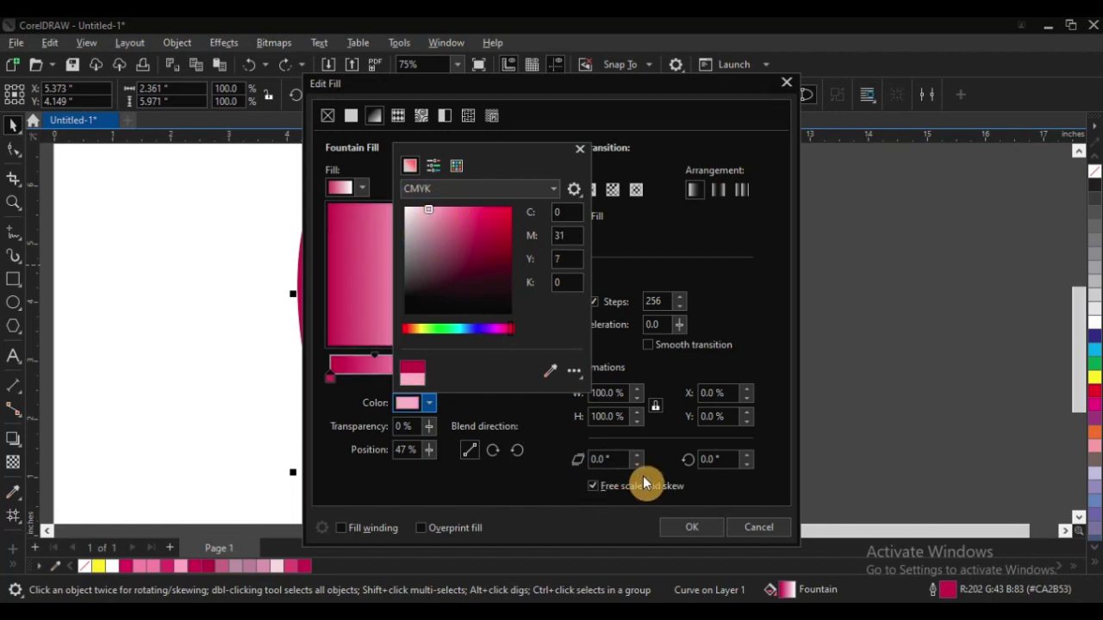
left_click(700, 534)
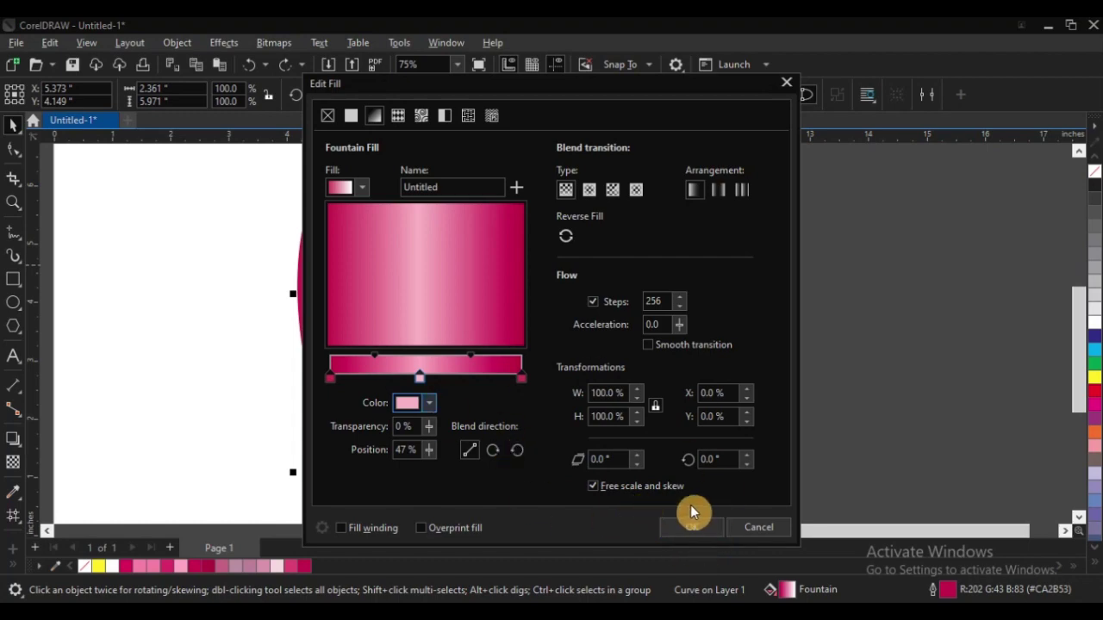
left_click(691, 526)
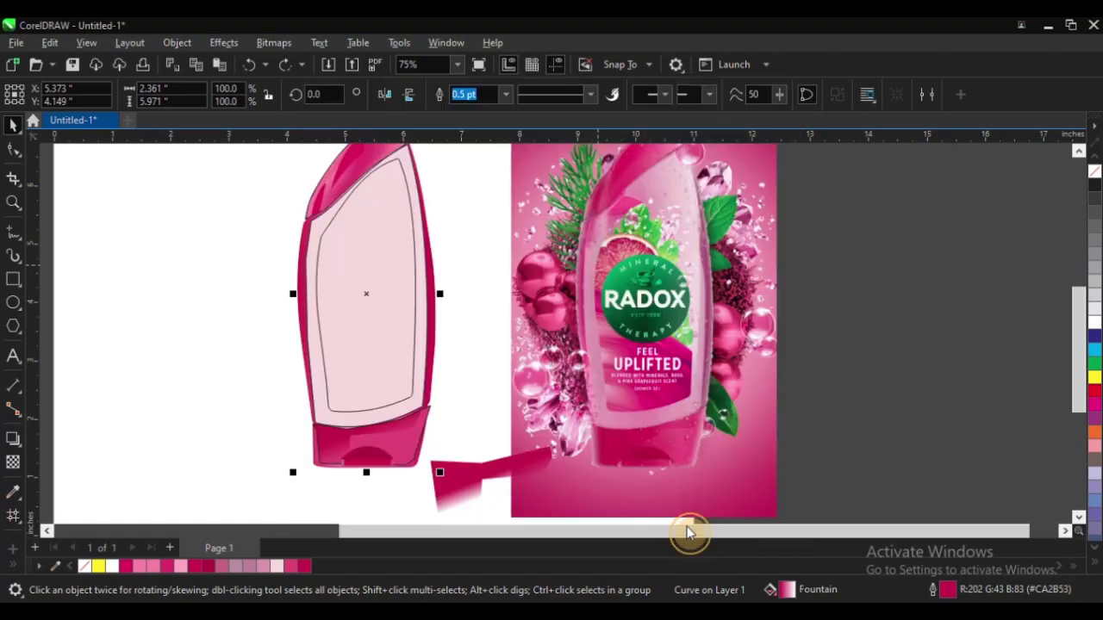
Examine the gradient along the bottle silhouette's sides, top and base, comparing it with the reference photo
scroll(374, 498, "up", 4)
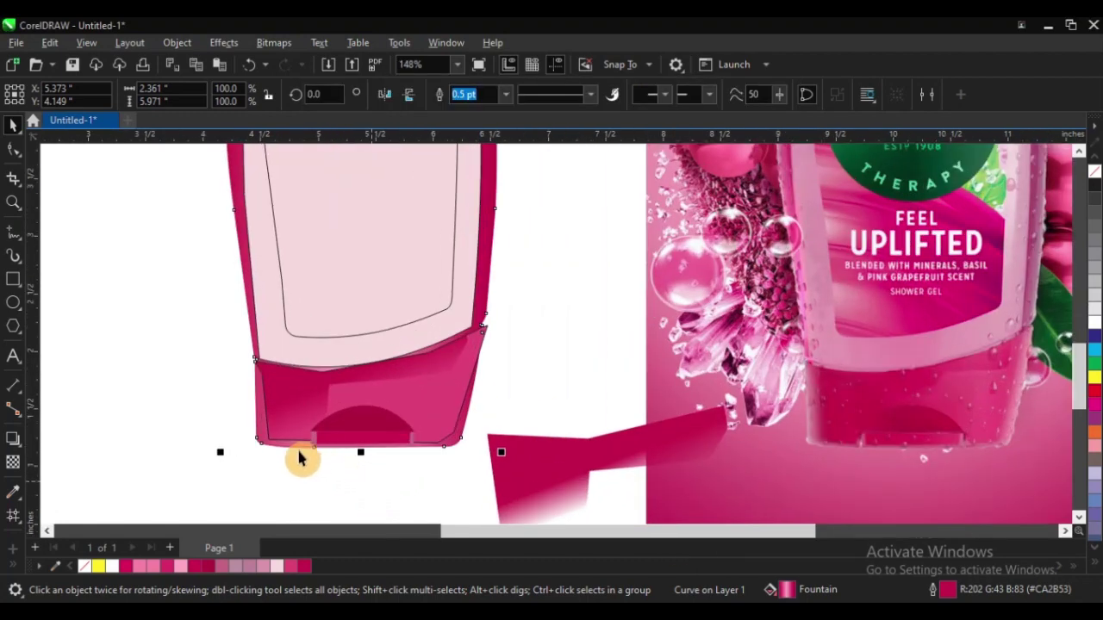
scroll(414, 474, "down", 3)
scroll(484, 414, "down", 2)
scroll(480, 266, "up", 3)
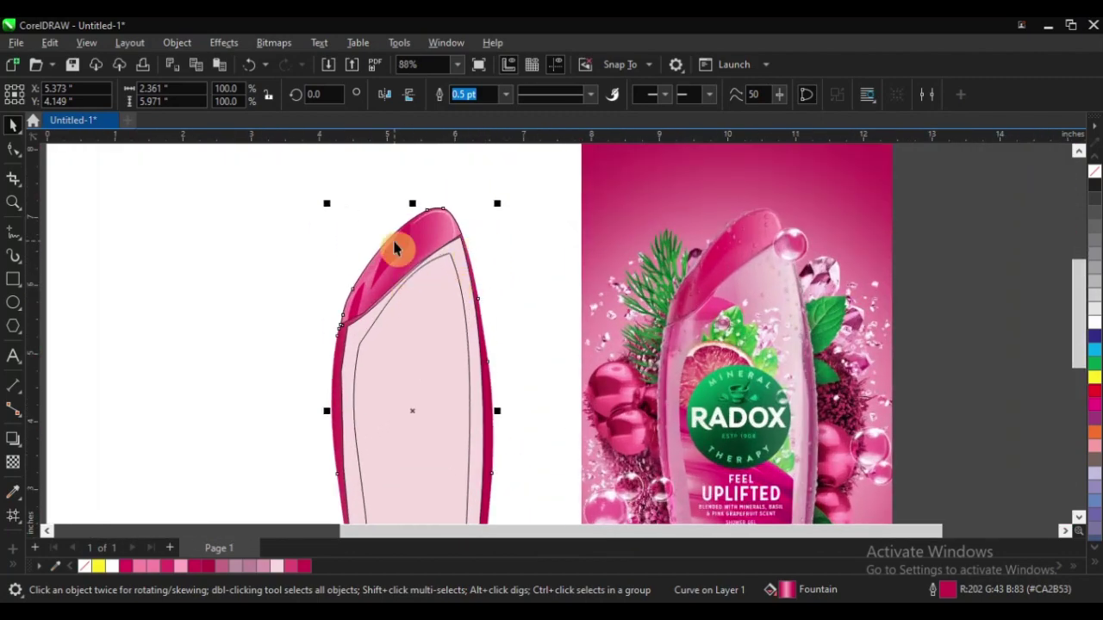
scroll(448, 250, "down", 3)
scroll(442, 439, "up", 4)
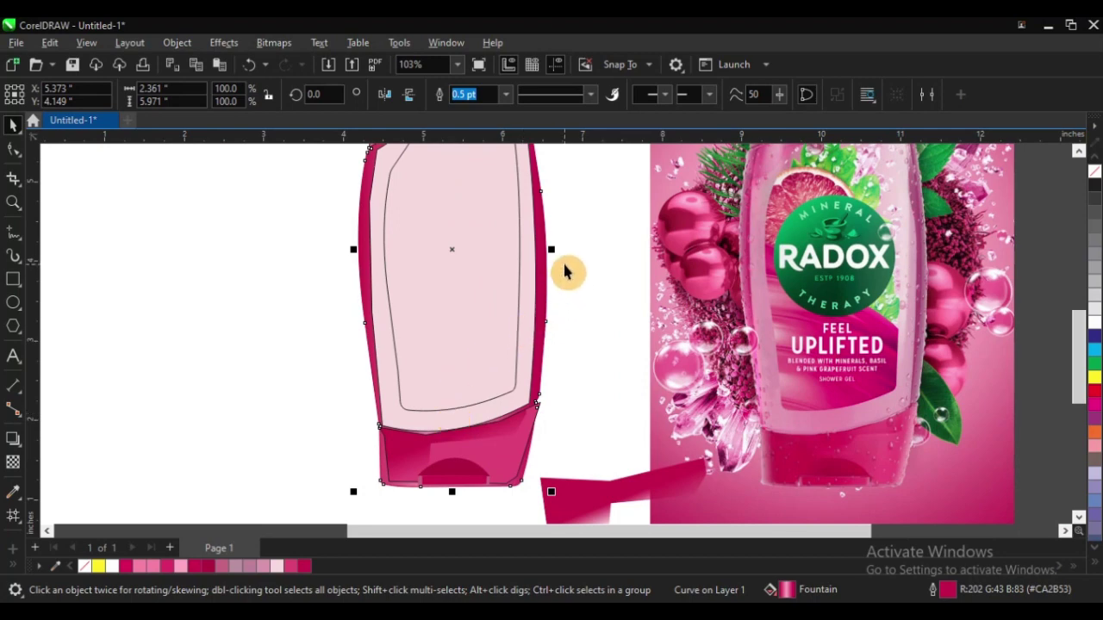
scroll(544, 256, "down", 3)
scroll(530, 250, "up", 3)
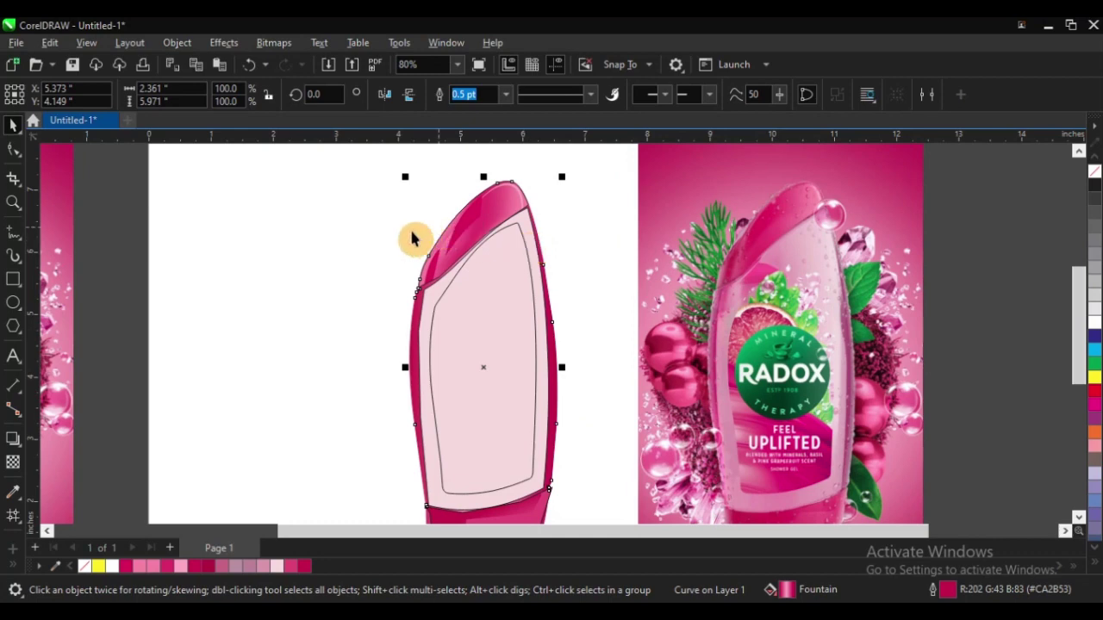
scroll(411, 238, "down", 3)
key("z")
left_click_drag(357, 217, 842, 481)
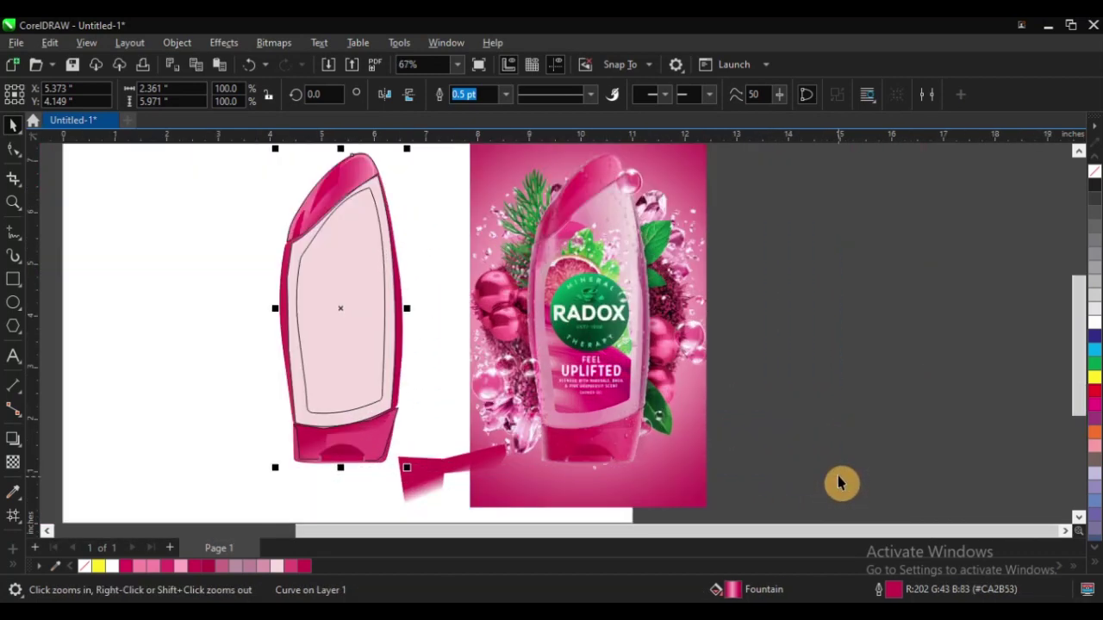
Try to start a 2 by 2 rectangular mesh fill on the gradient-filled bottle silhouette from its right edge
left_click(14, 517)
scroll(405, 328, "up", 4)
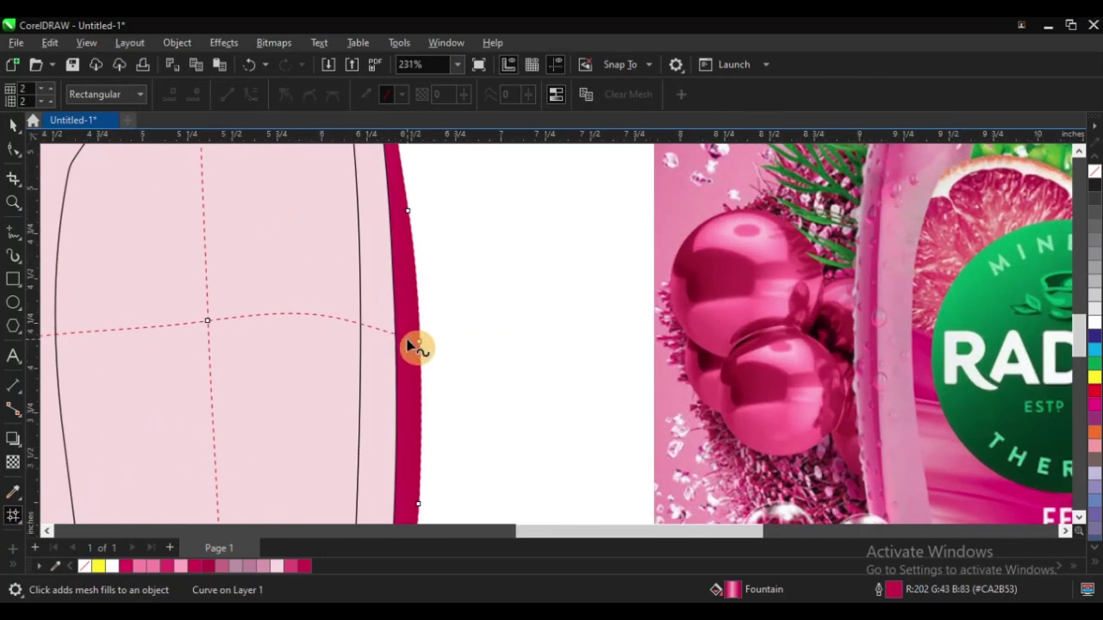
left_click(416, 344)
scroll(517, 314, "down", 5)
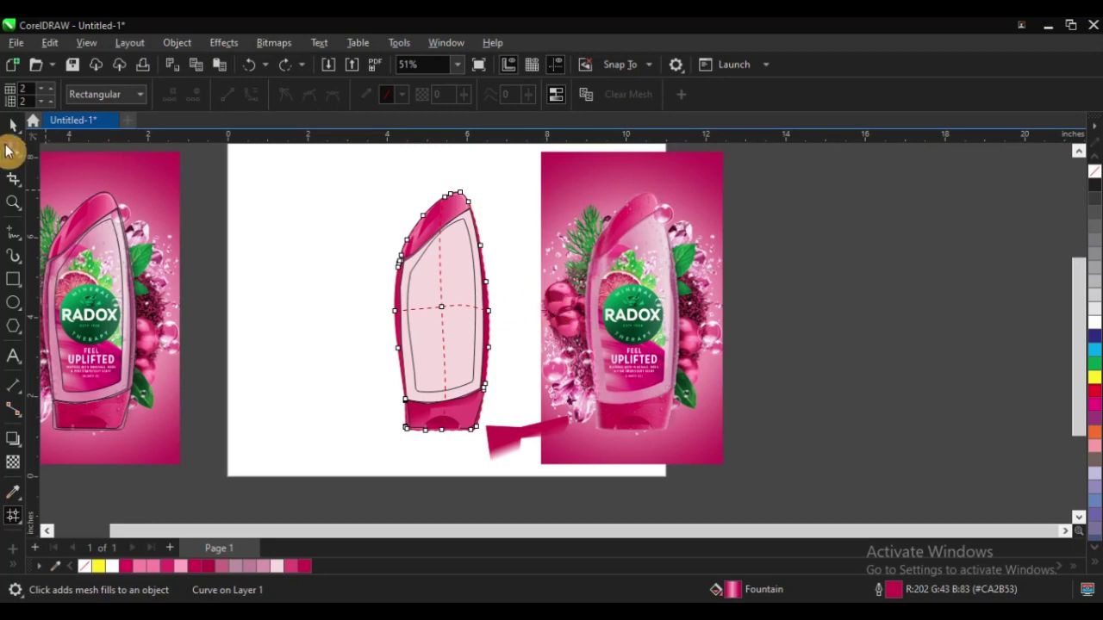
left_click(13, 125)
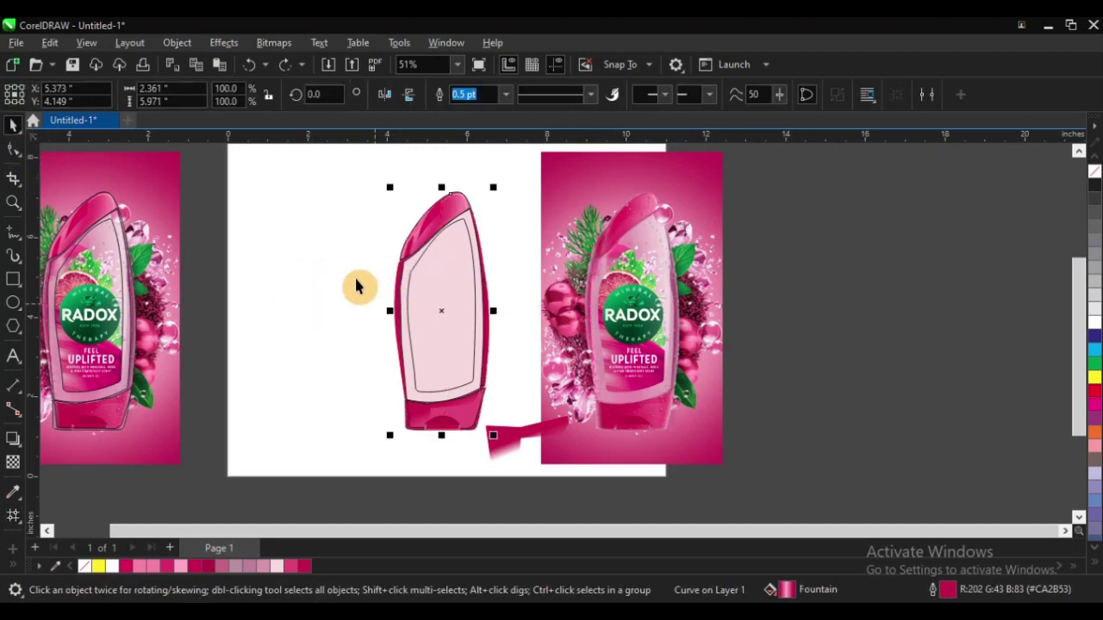
Undo the fountain fill on the bottle silhouette
scroll(405, 312, "up", 1)
scroll(405, 315, "up", 1)
left_click_drag(385, 312, 276, 347)
key("Escape")
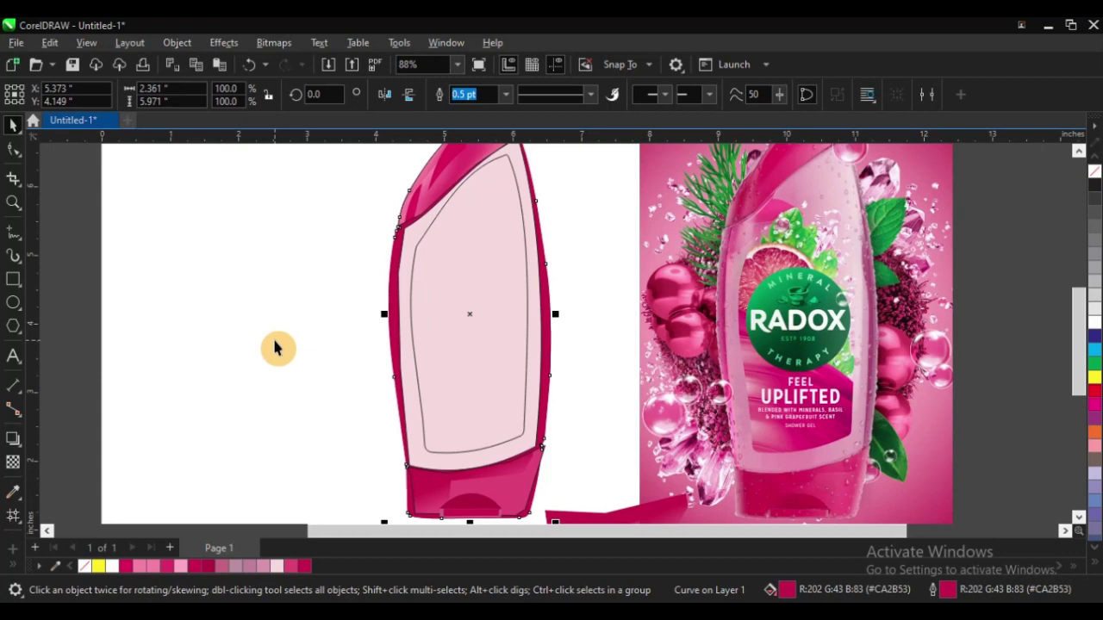
Start a mesh fill on the bottle silhouette, add a vertical mesh line near its right edge for a 3 by 2 grid, and select the new node
scroll(367, 382, "down", 2)
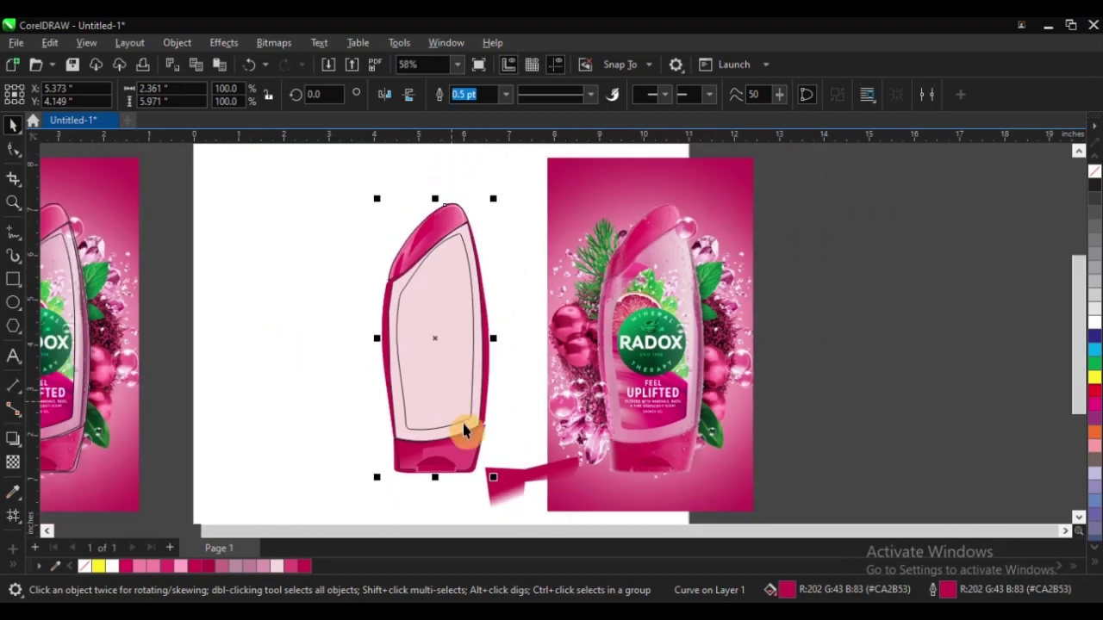
scroll(473, 463, "up", 3)
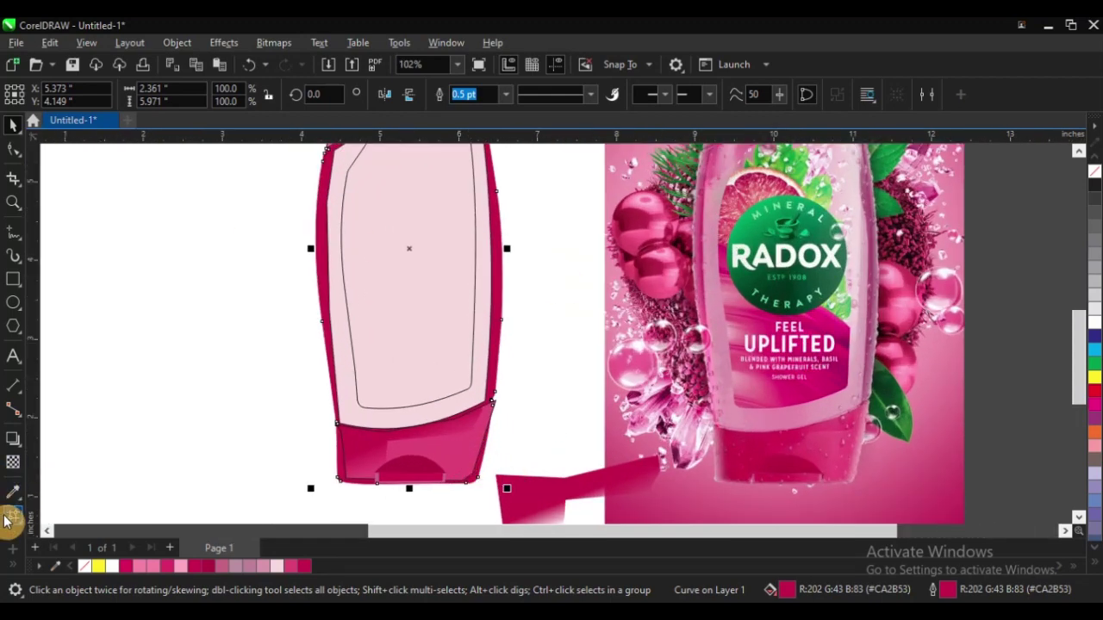
left_click(10, 517)
scroll(510, 263, "up", 4)
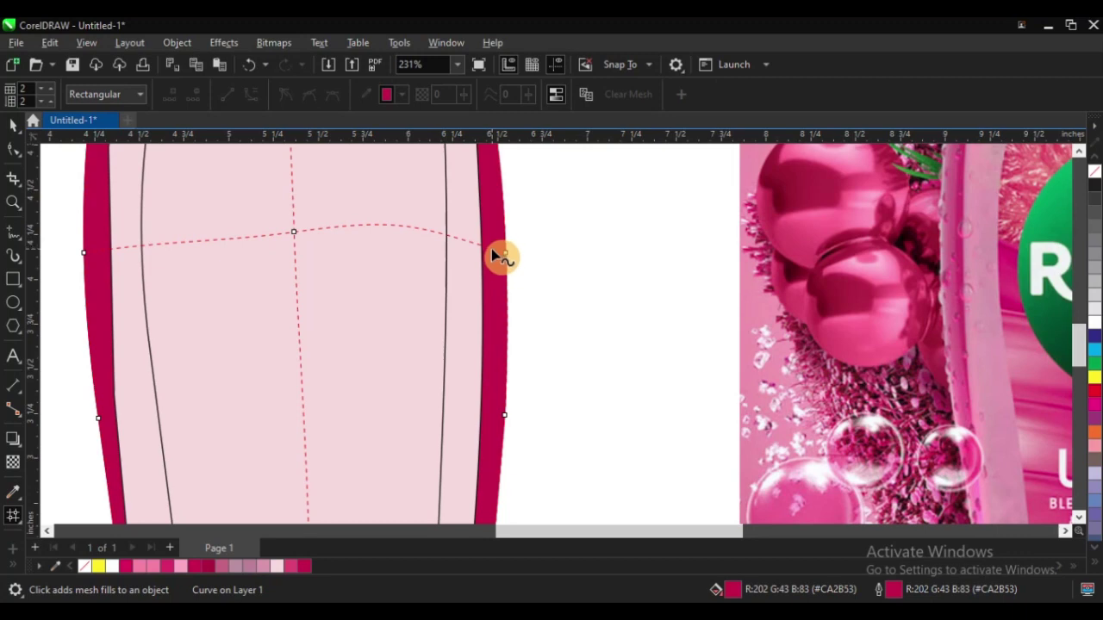
left_click(502, 257)
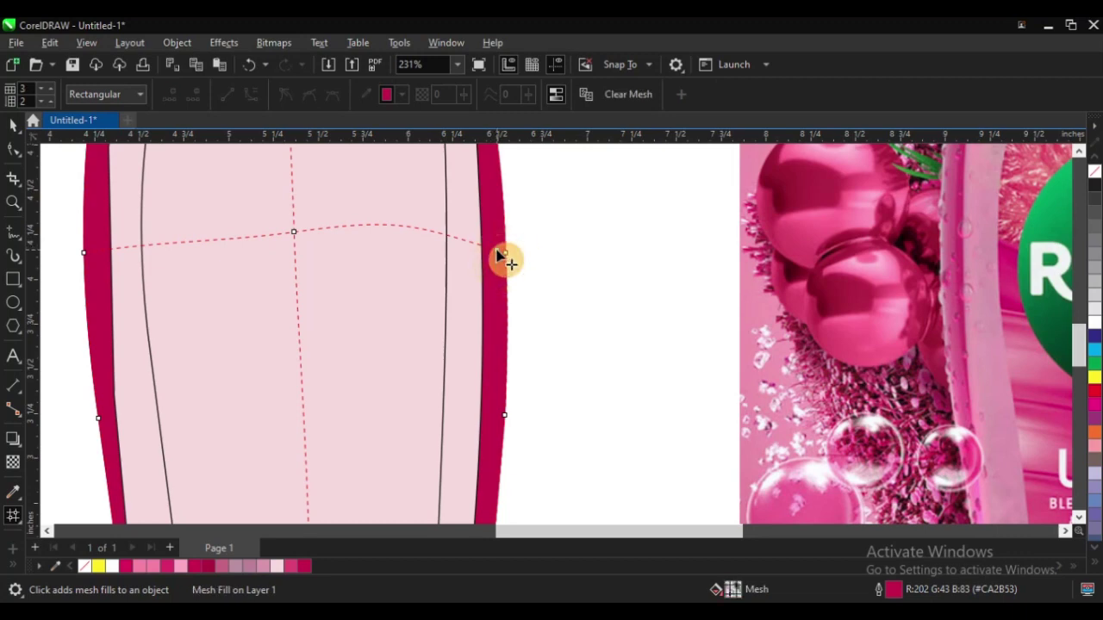
scroll(503, 259, "up", 3)
left_click(506, 270)
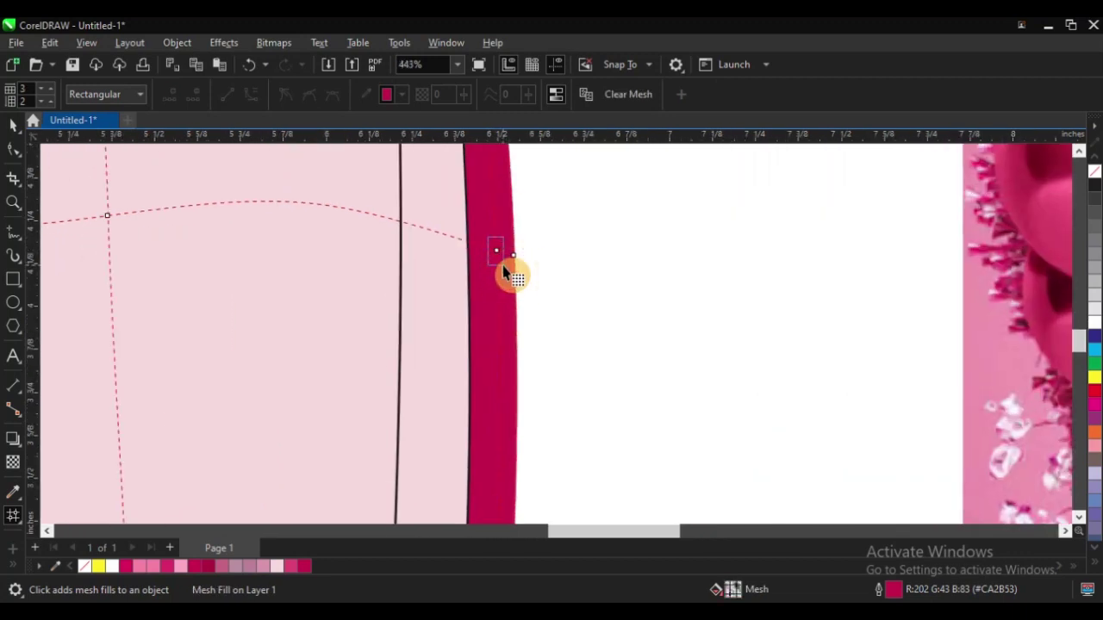
Examine the mesh nodes and curve handles along the silhouette's right edge and compare that edge with the reference bottle
scroll(468, 370, "down", 3)
scroll(468, 370, "up", 1)
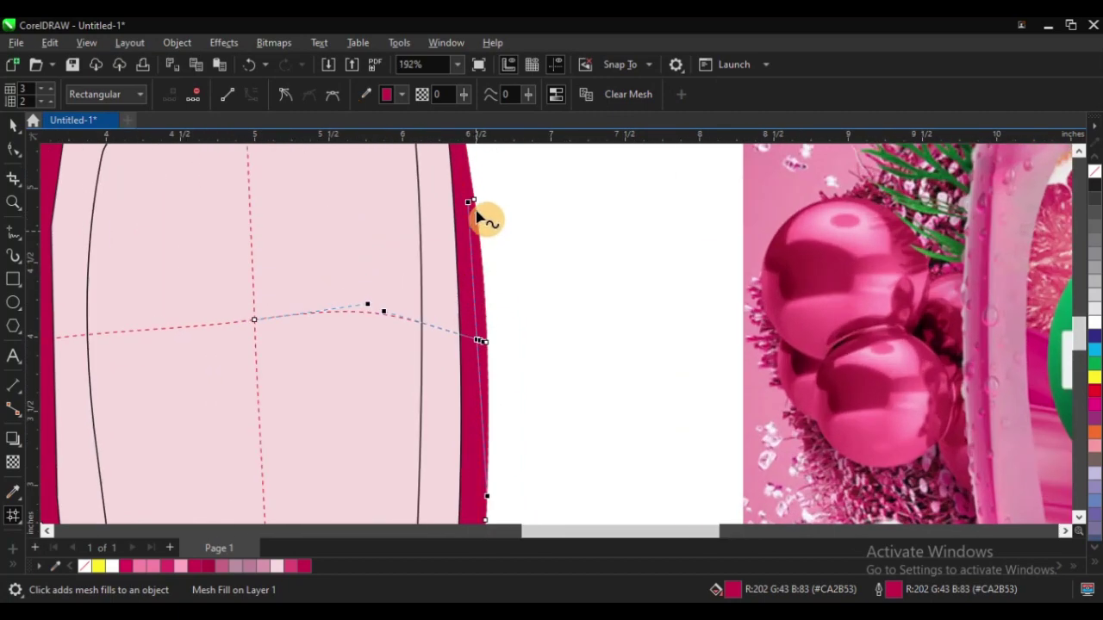
scroll(477, 215, "up", 3)
left_click(457, 204)
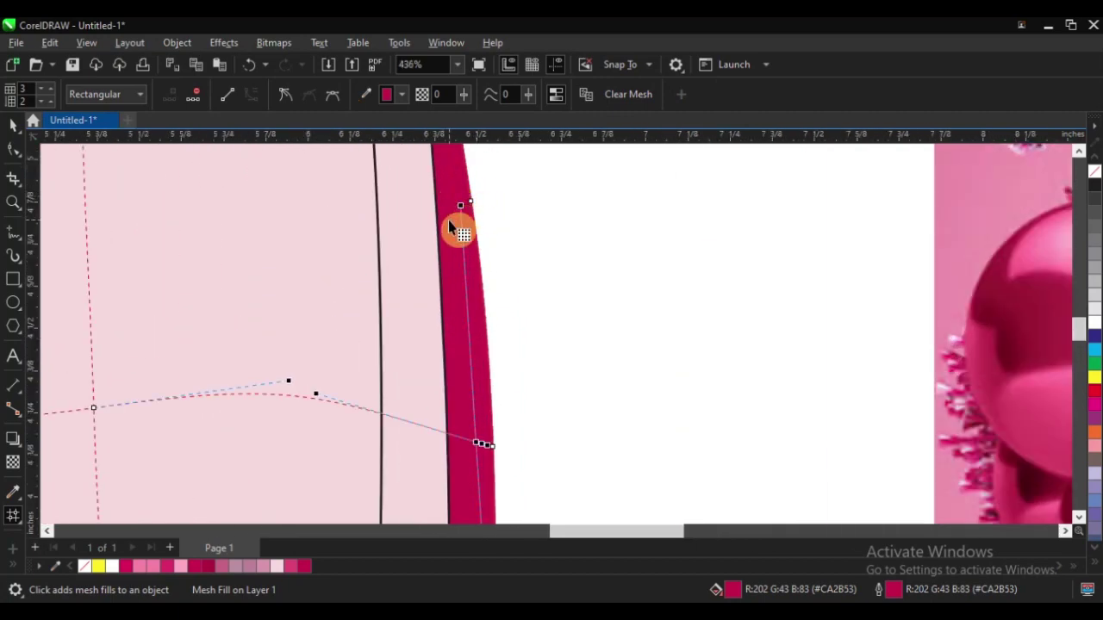
scroll(466, 233, "down", 3)
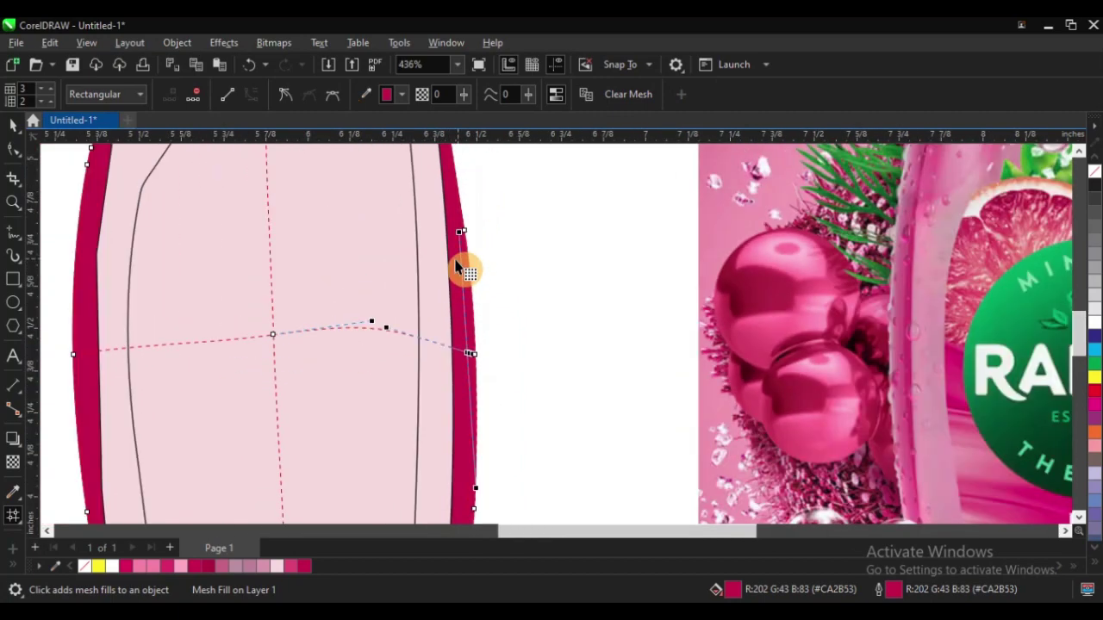
scroll(473, 416, "up", 2)
scroll(492, 333, "down", 2)
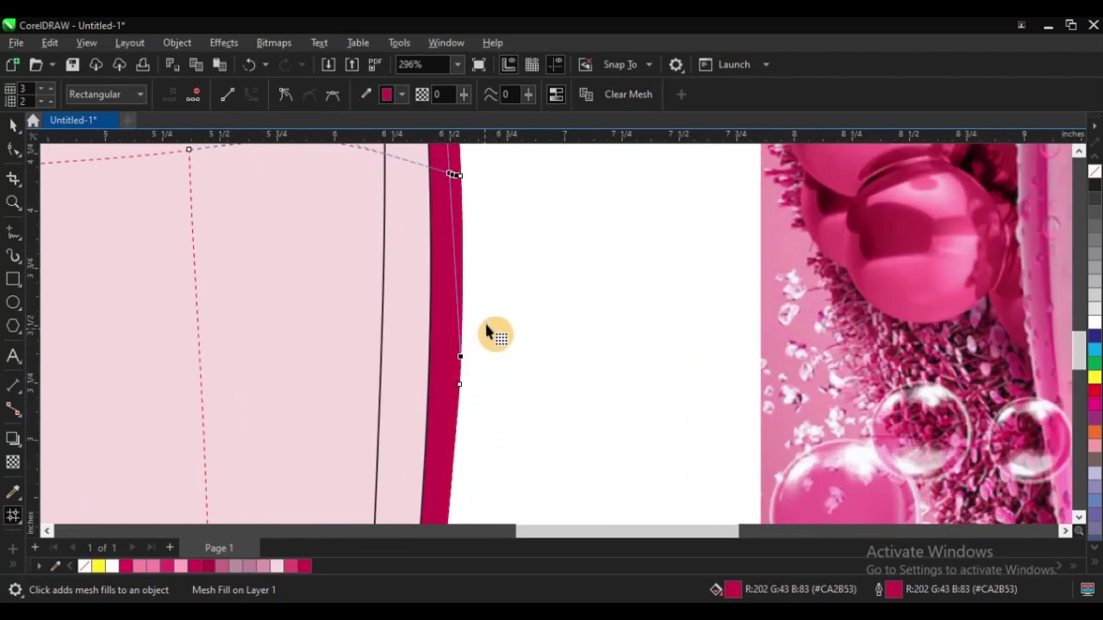
scroll(472, 319, "down", 1)
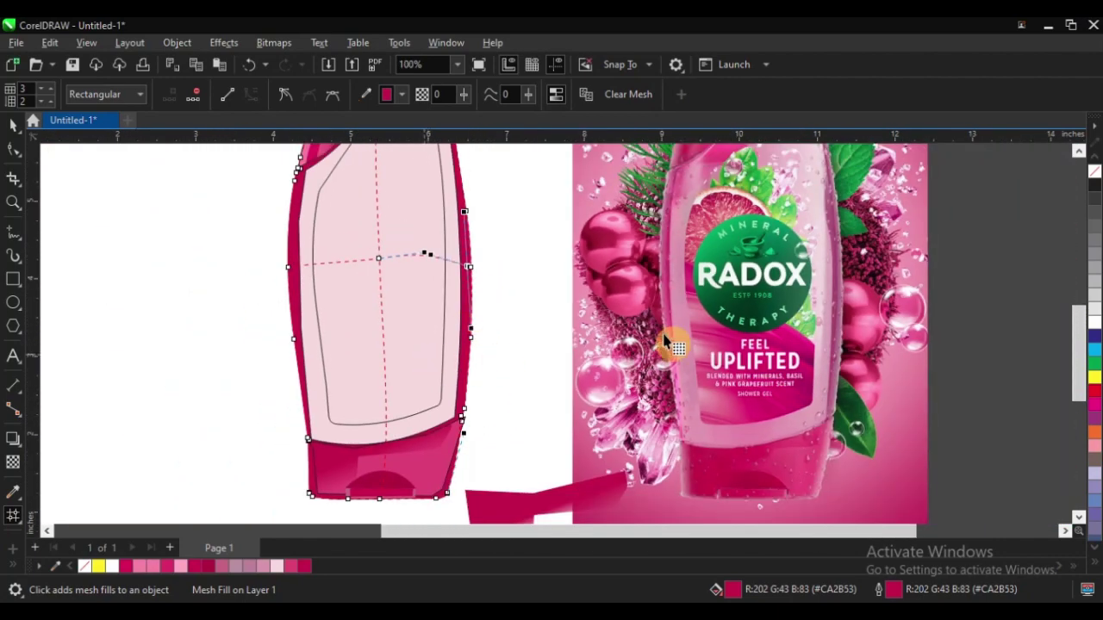
Try to sample a mauve pink from the reference bottle's right edge and apply it to the mesh-filled silhouette
left_click(13, 493)
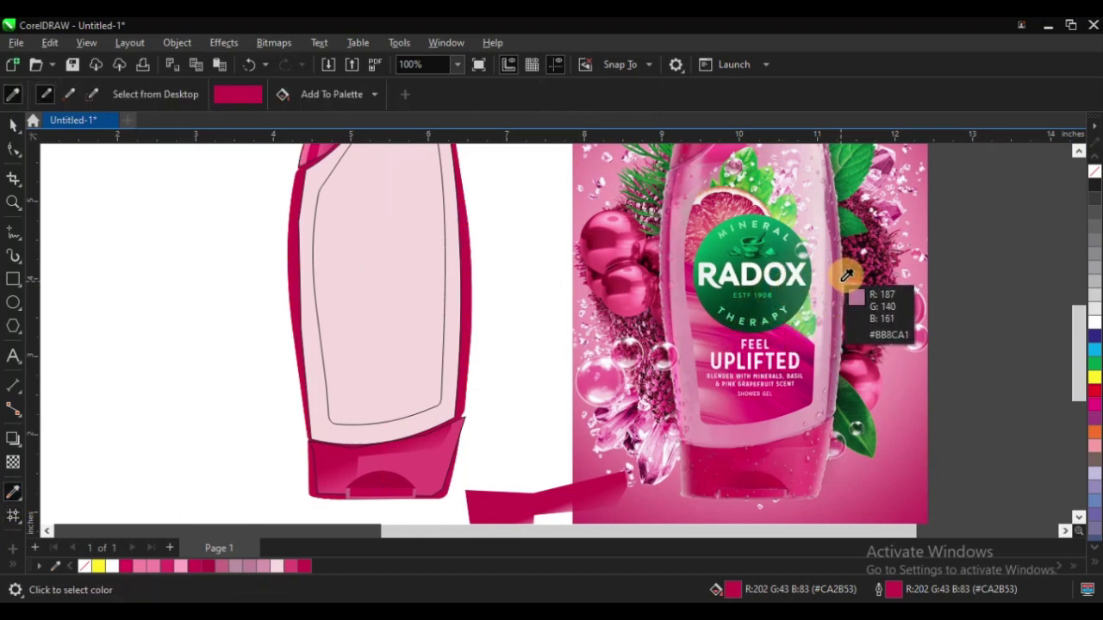
left_click(846, 277)
scroll(474, 329, "up", 3)
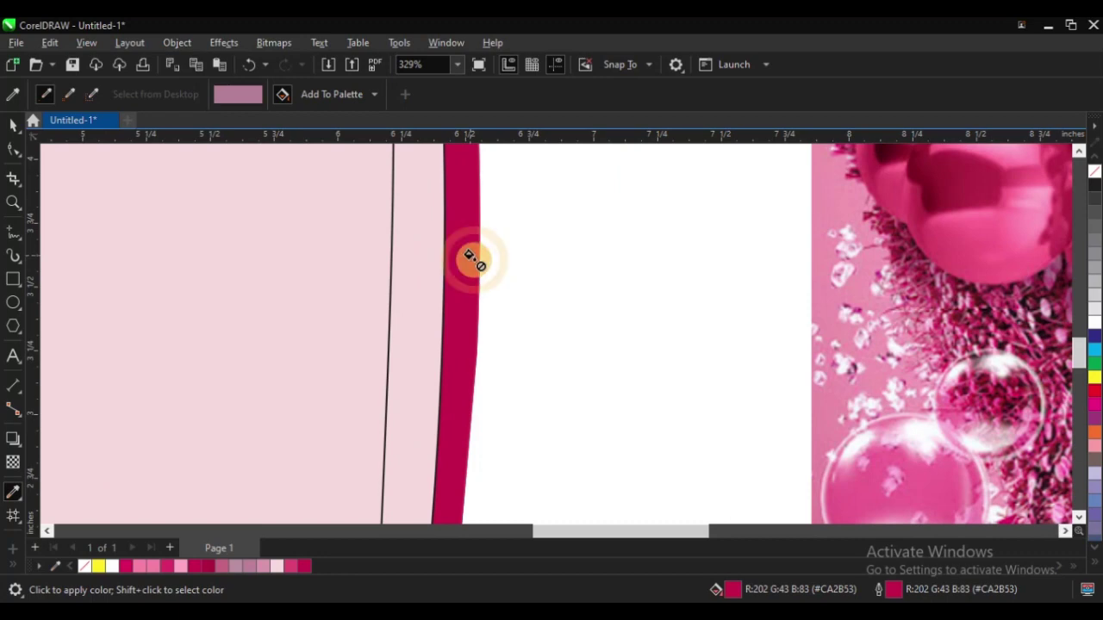
scroll(475, 283, "down", 1)
scroll(479, 297, "down", 1)
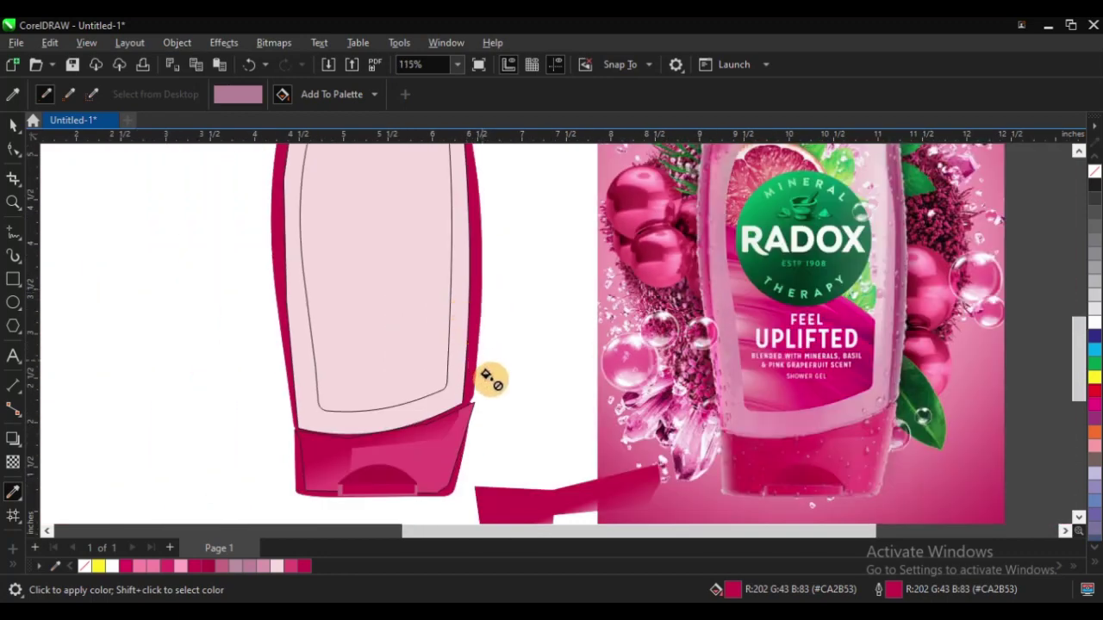
key("space")
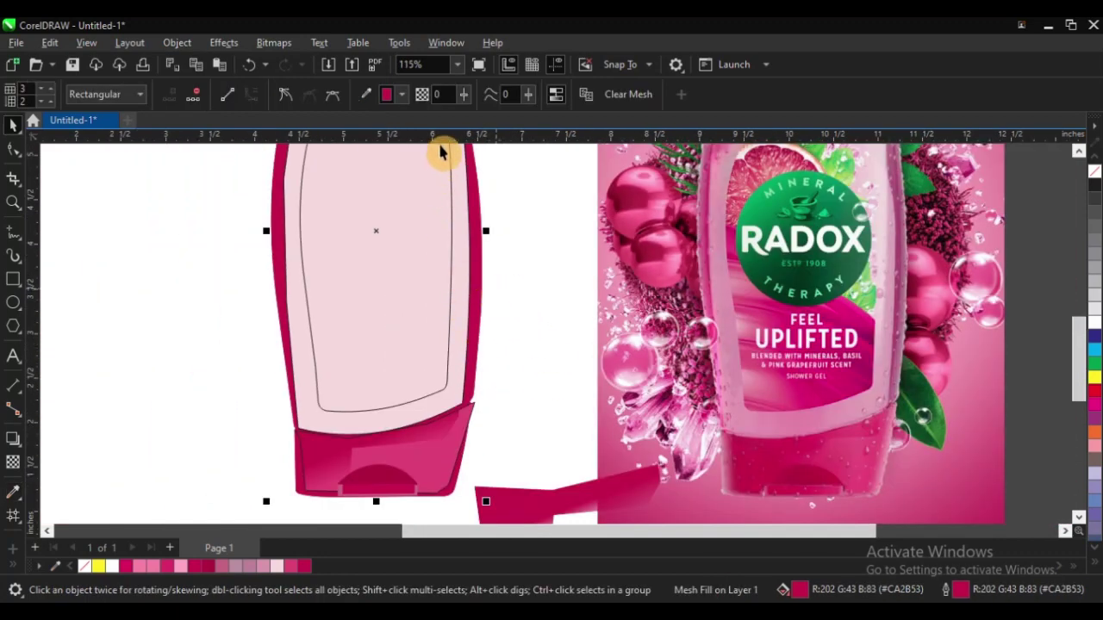
Set the mesh fill color of the bottle silhouette to light pink #FFADBF
left_click(405, 97)
left_click(438, 185)
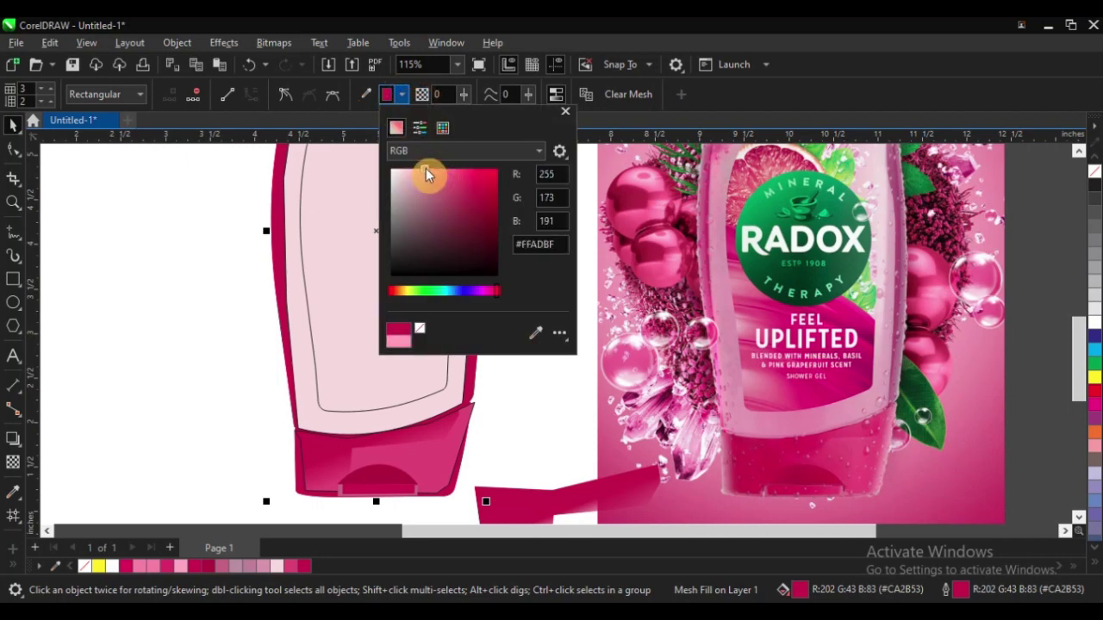
left_click(219, 293)
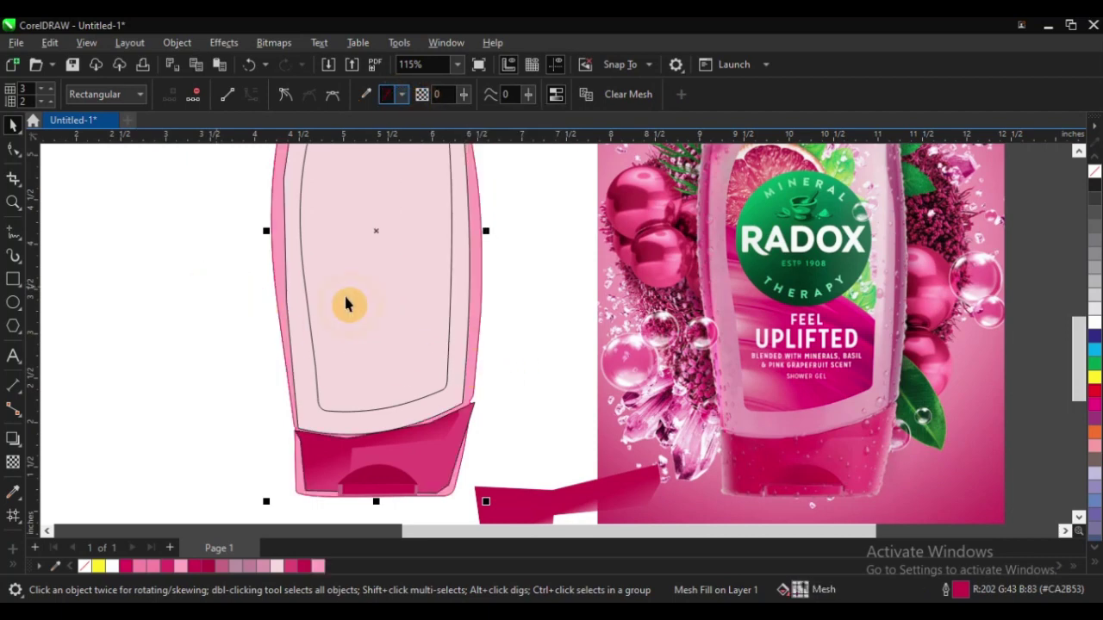
scroll(455, 345, "down", 2)
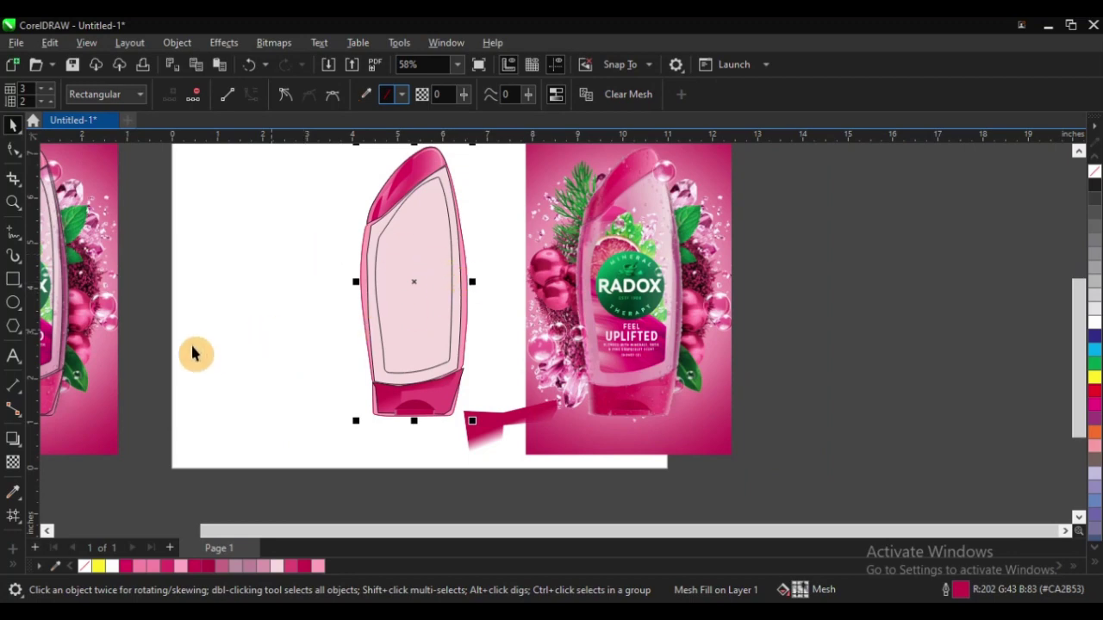
Try to move the pink mesh-filled silhouette out from behind the bottle parts, and undo the move
left_click(14, 463)
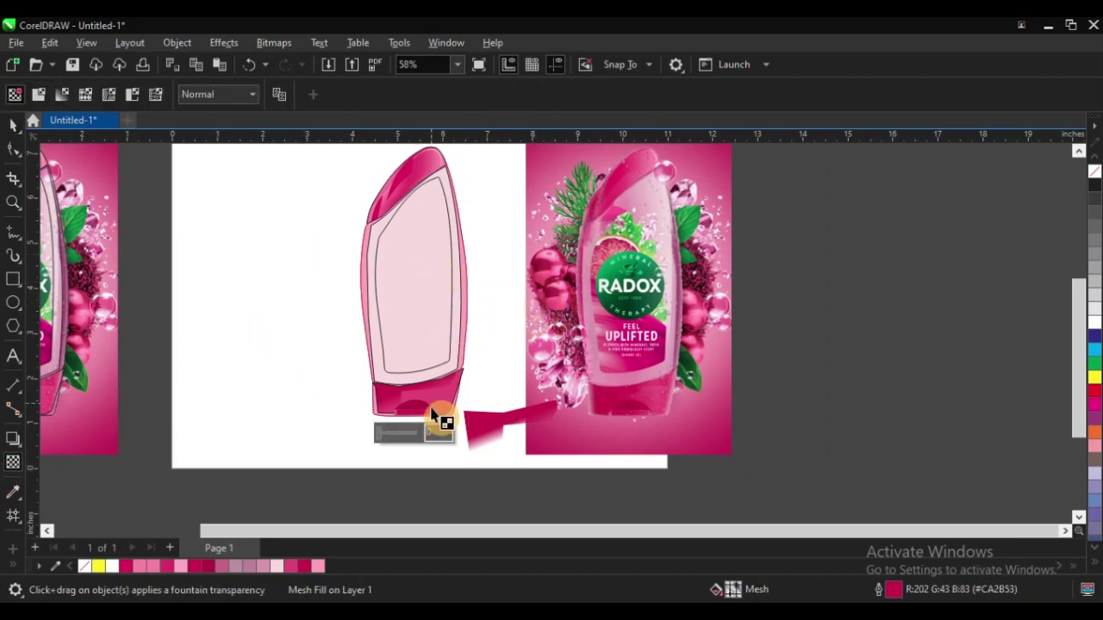
scroll(438, 423, "up", 2)
left_click(13, 127)
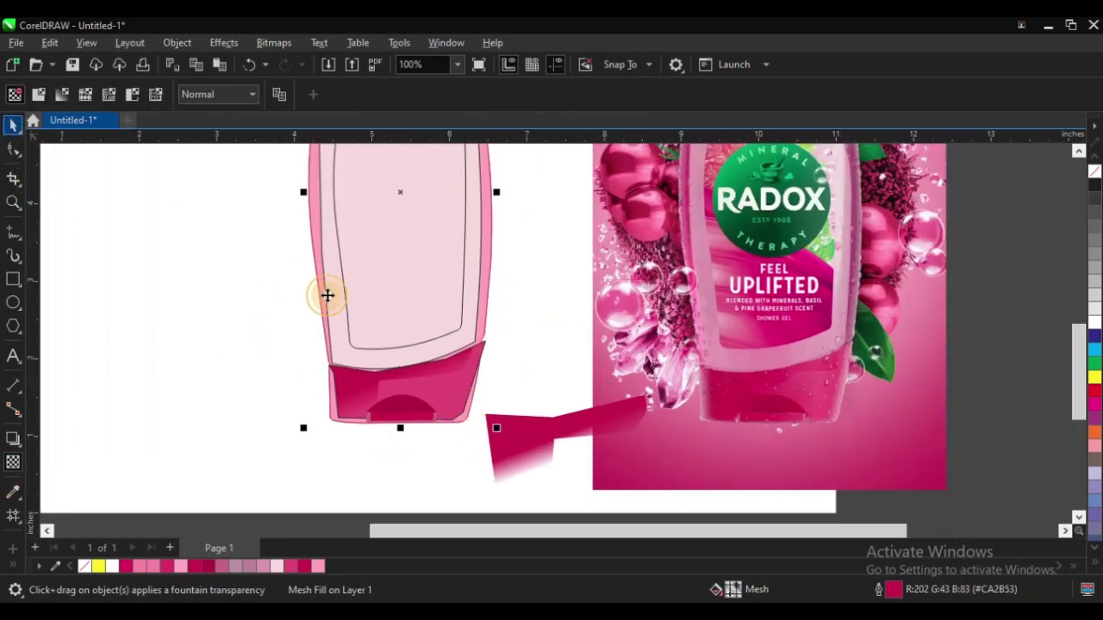
left_click_drag(324, 289, 253, 299)
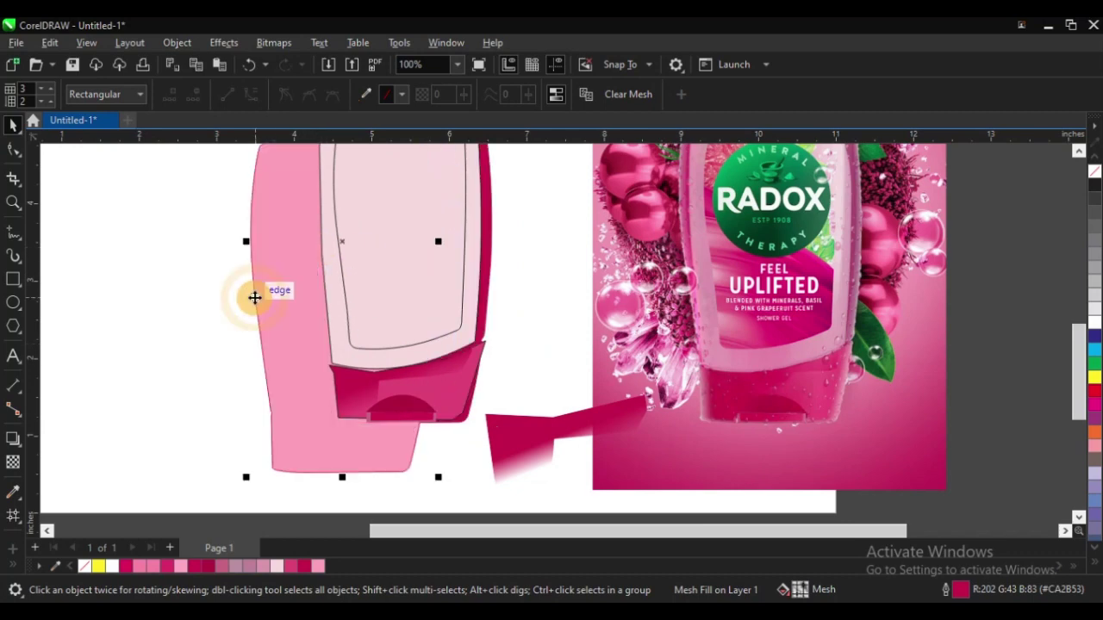
key("Escape")
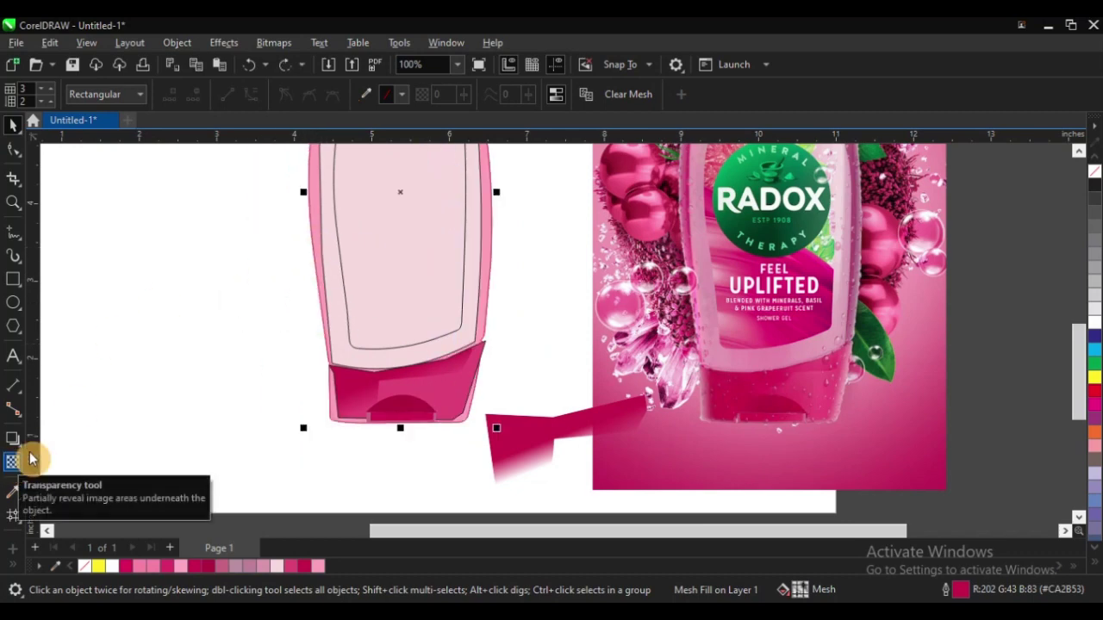
Add another vertical mesh line to the pink silhouette just inside the one at its right edge, giving a 4 by 2 grid
left_click(14, 516)
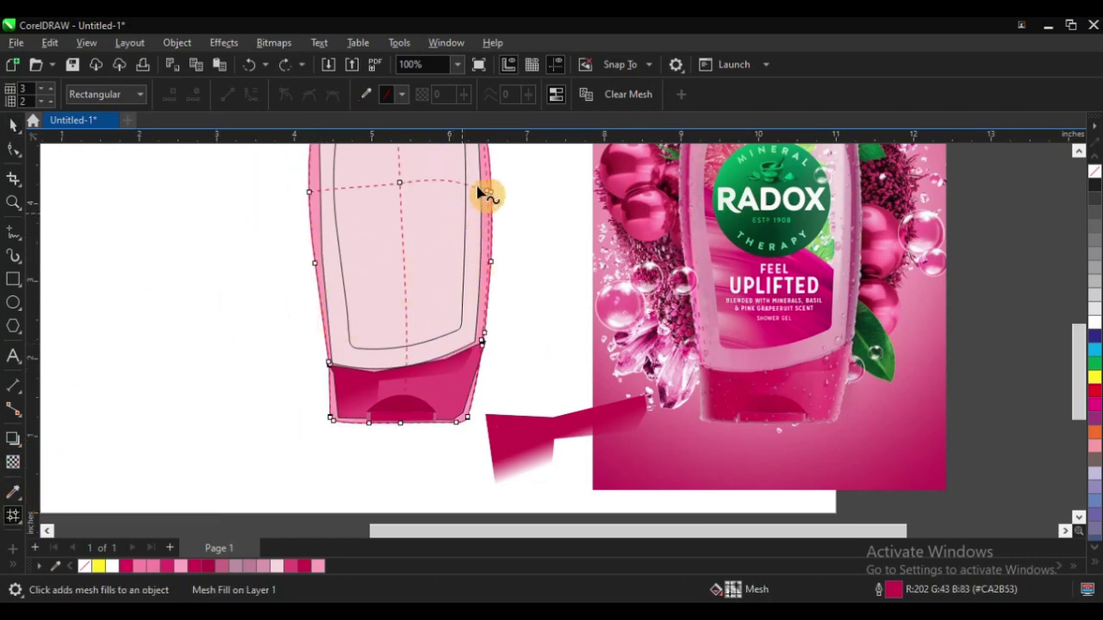
scroll(483, 200, "up", 5)
scroll(478, 200, "up", 2)
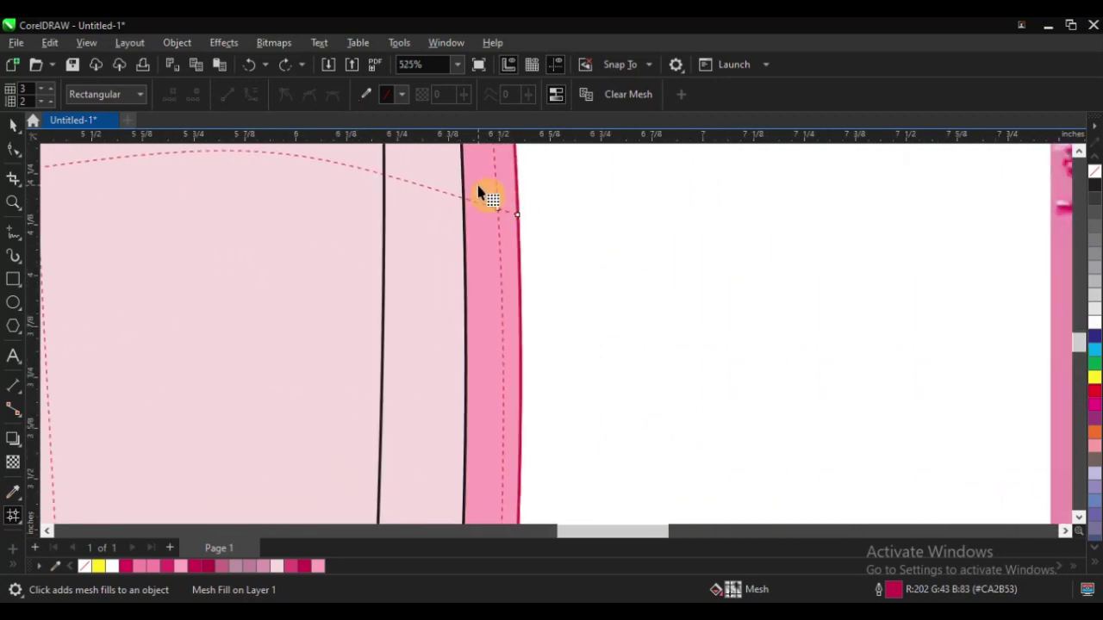
left_click_drag(505, 235, 505, 235)
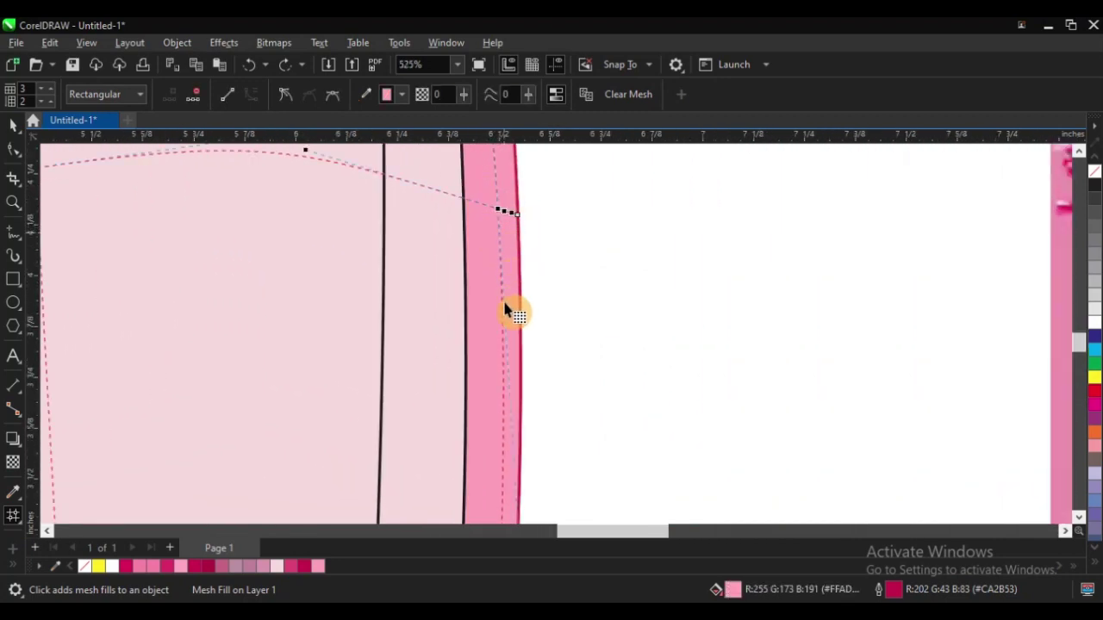
scroll(508, 312, "up", 2)
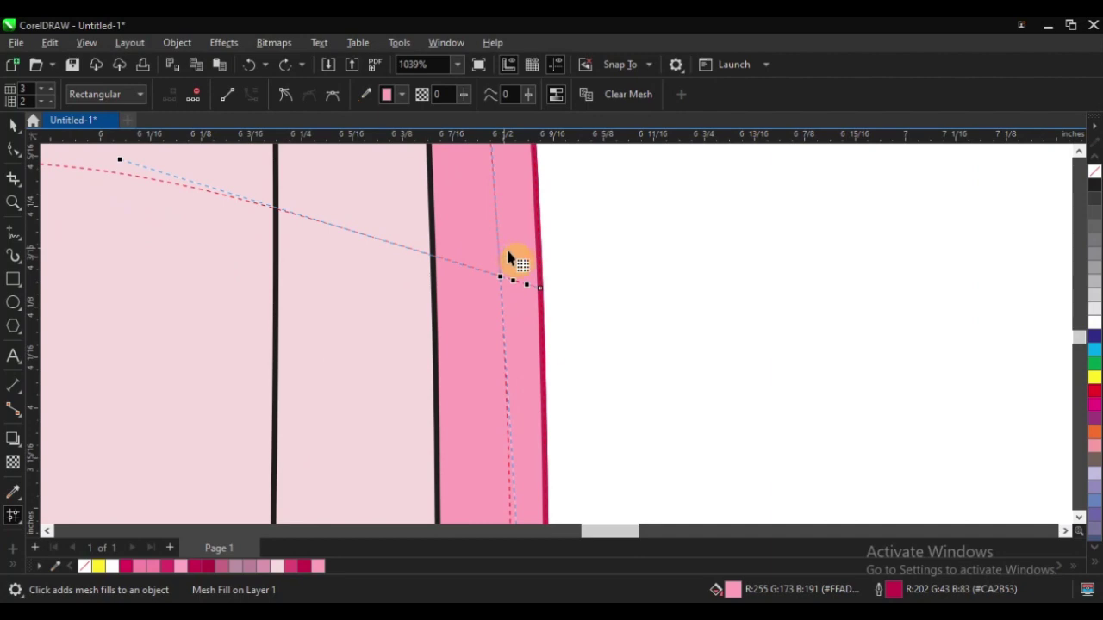
scroll(508, 259, "down", 5)
scroll(448, 274, "up", 2)
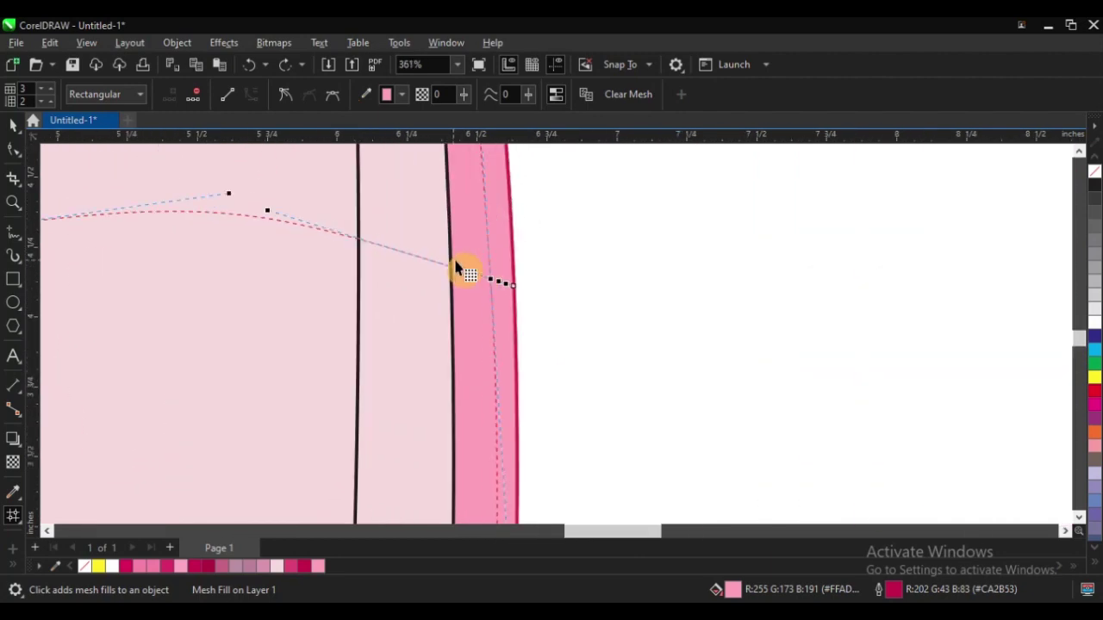
scroll(459, 272, "up", 2)
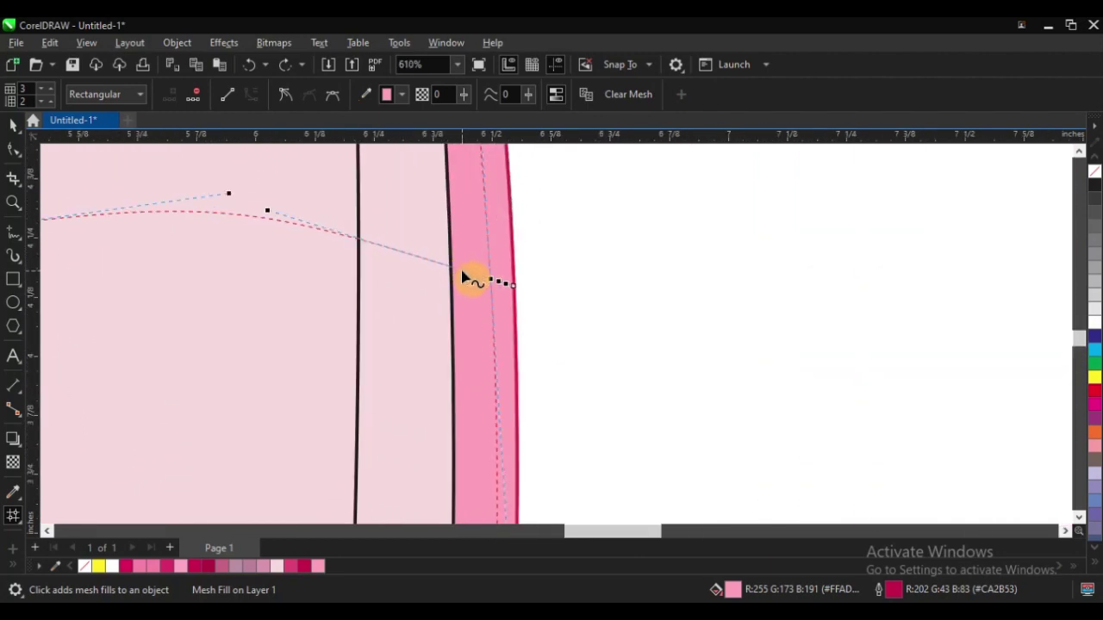
double_click(463, 276)
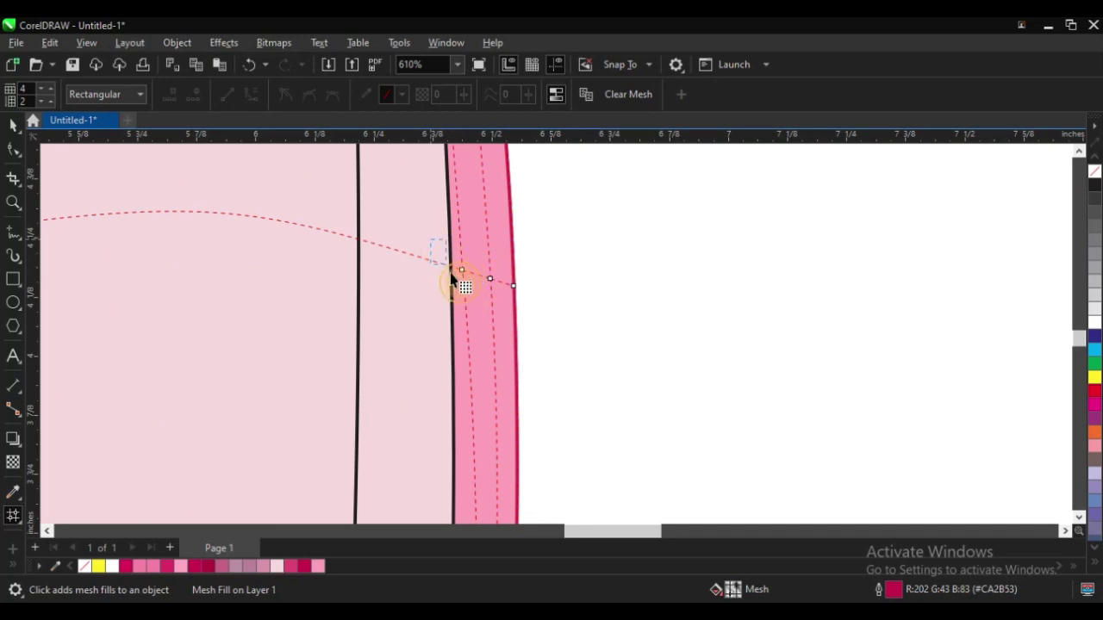
Select the new mesh node beside the silhouette's right edge and color it deeper pink #F24E71
left_click_drag(470, 315, 438, 288)
scroll(315, 283, "down", 5)
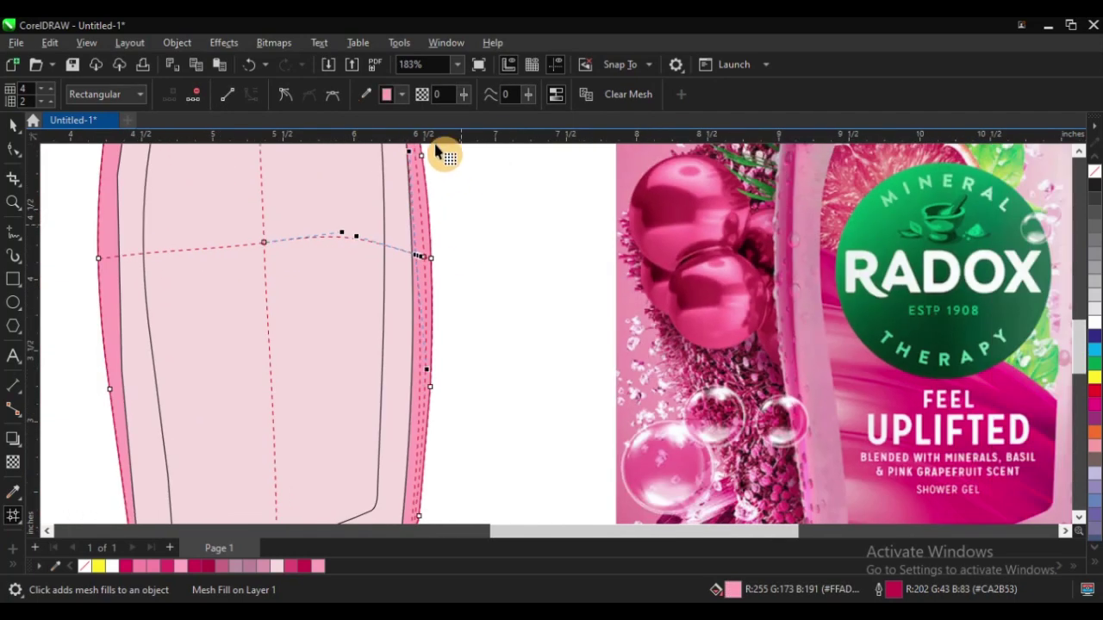
left_click(403, 94)
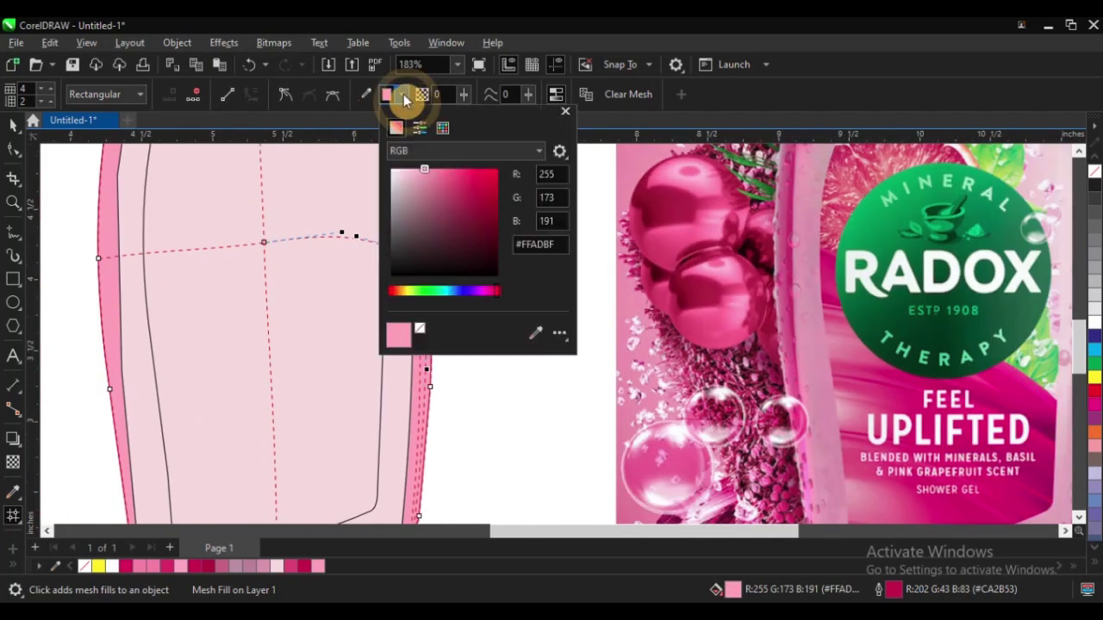
left_click(456, 181)
left_click_drag(457, 183, 462, 174)
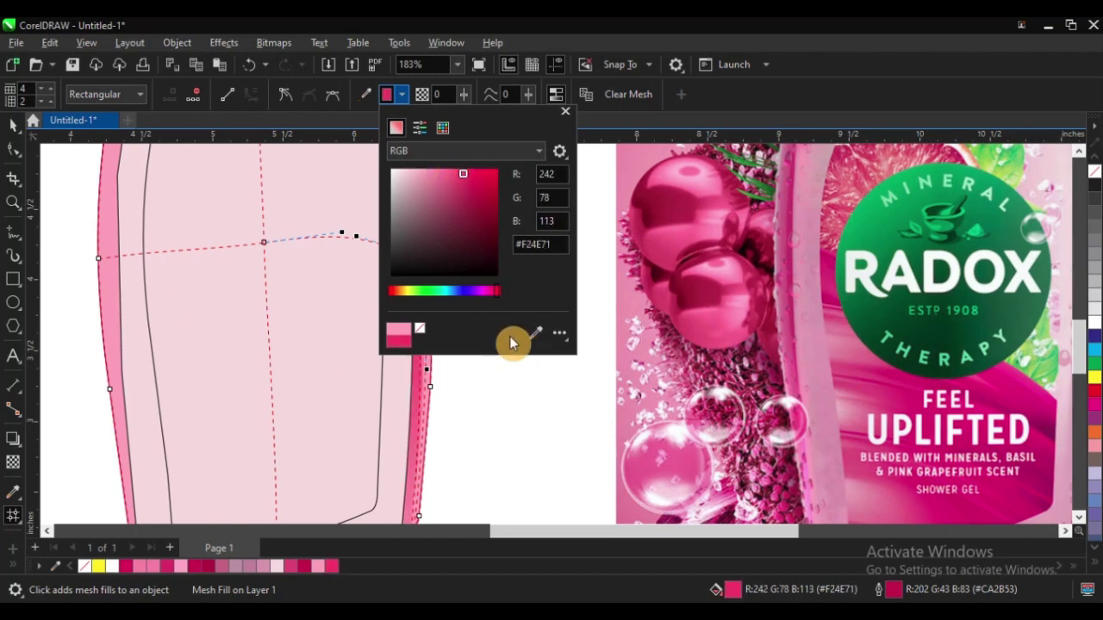
left_click(535, 389)
Deselect the silhouette and compare the shading of its right edge with the reference bottle
scroll(539, 301, "down", 3)
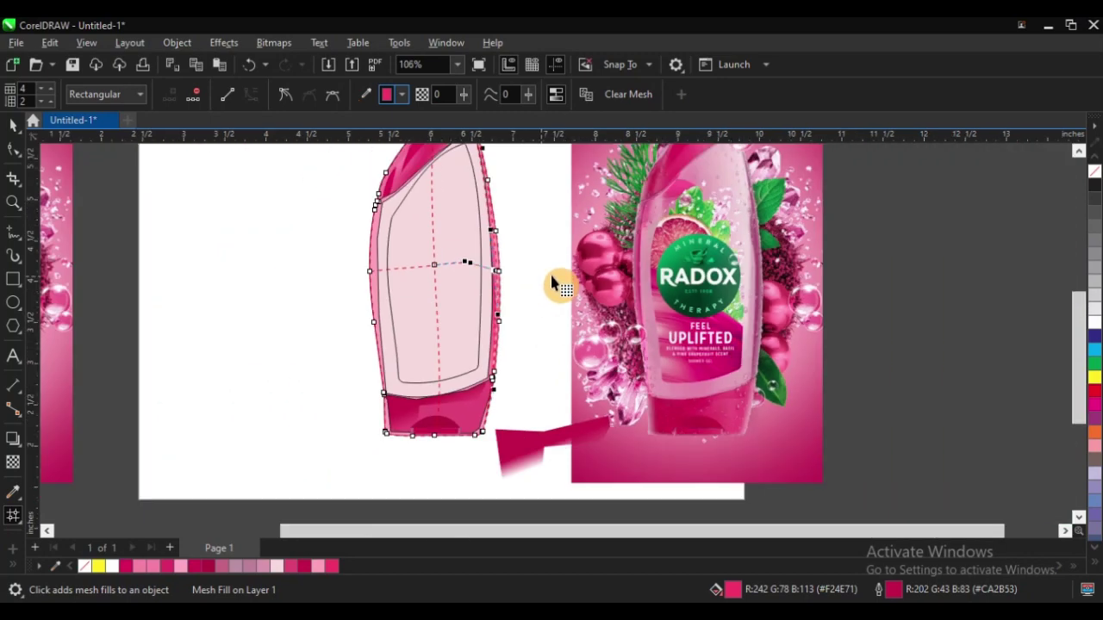
scroll(500, 325, "down", 1)
left_click(320, 226)
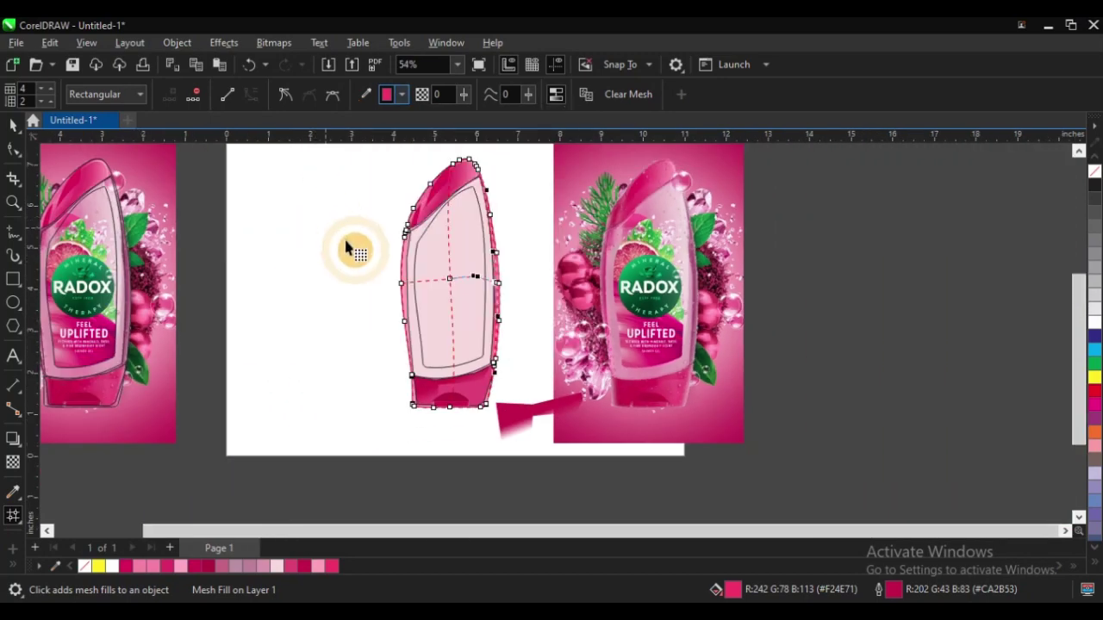
left_click(15, 125)
left_click(355, 254)
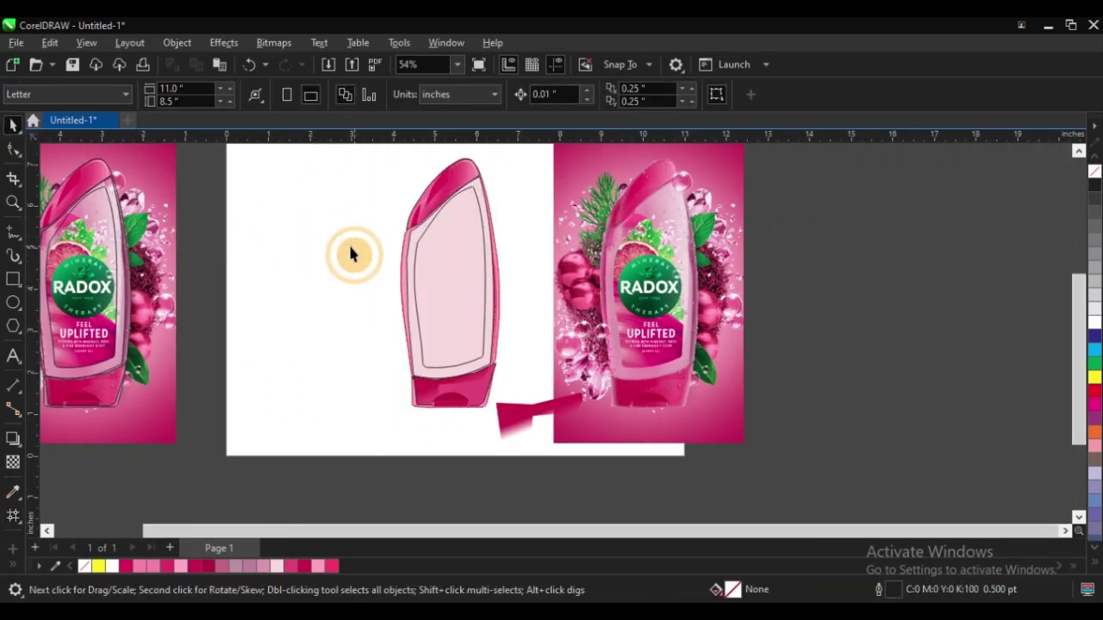
left_click_drag(320, 175, 841, 466)
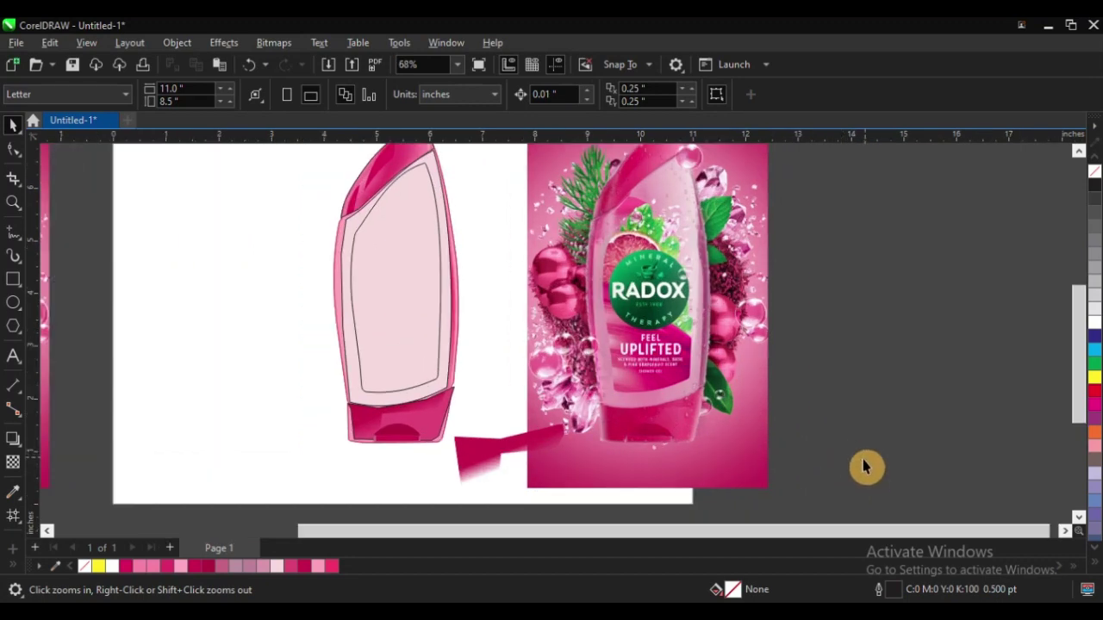
Remove the outline from the bottle's bottom cap and deselect it
left_click_drag(315, 381, 487, 496)
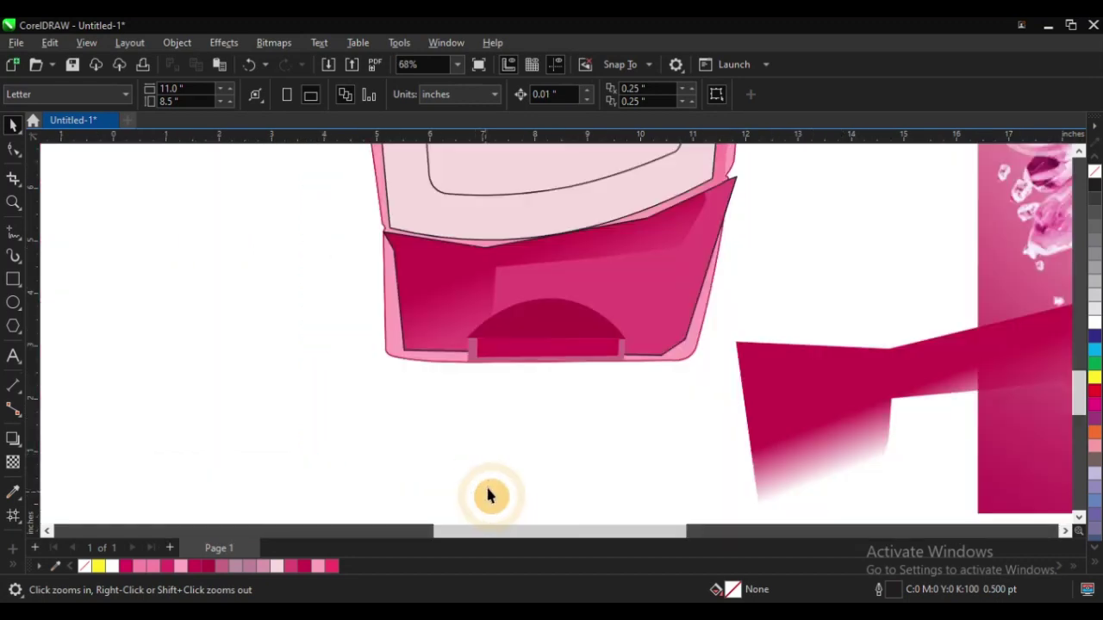
key("space")
left_click(423, 293)
left_click_drag(423, 293, 387, 372)
key("Escape")
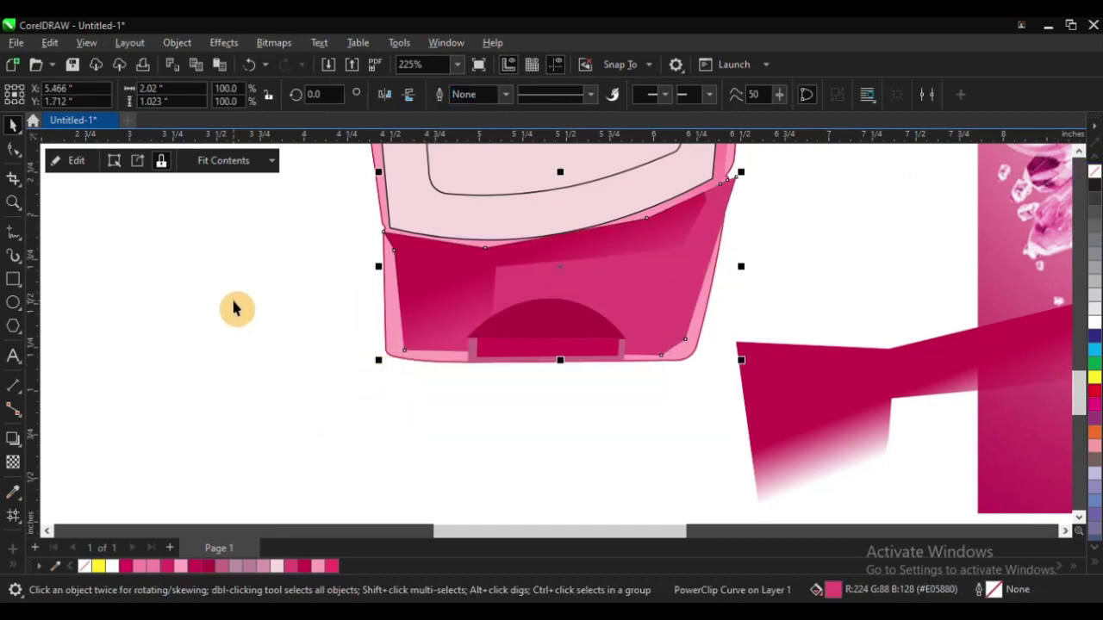
left_click(335, 364)
scroll(293, 434, "down", 1)
Remove the outline from the pink mesh-filled silhouette behind the bottle parts
key("z")
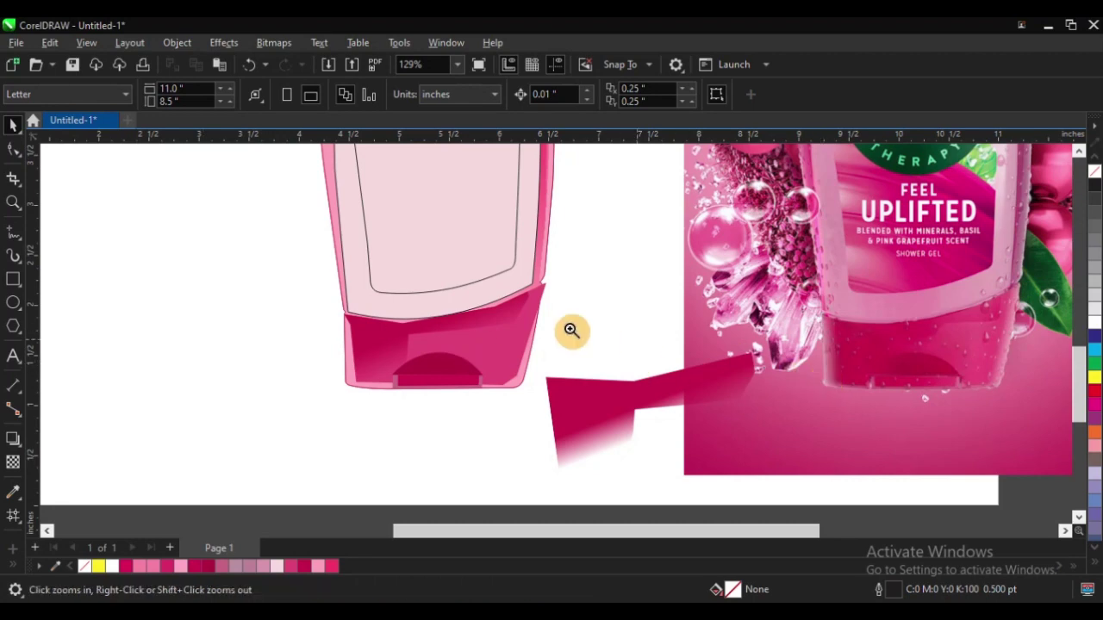
left_click_drag(243, 284, 632, 449)
key("space")
left_click(394, 407)
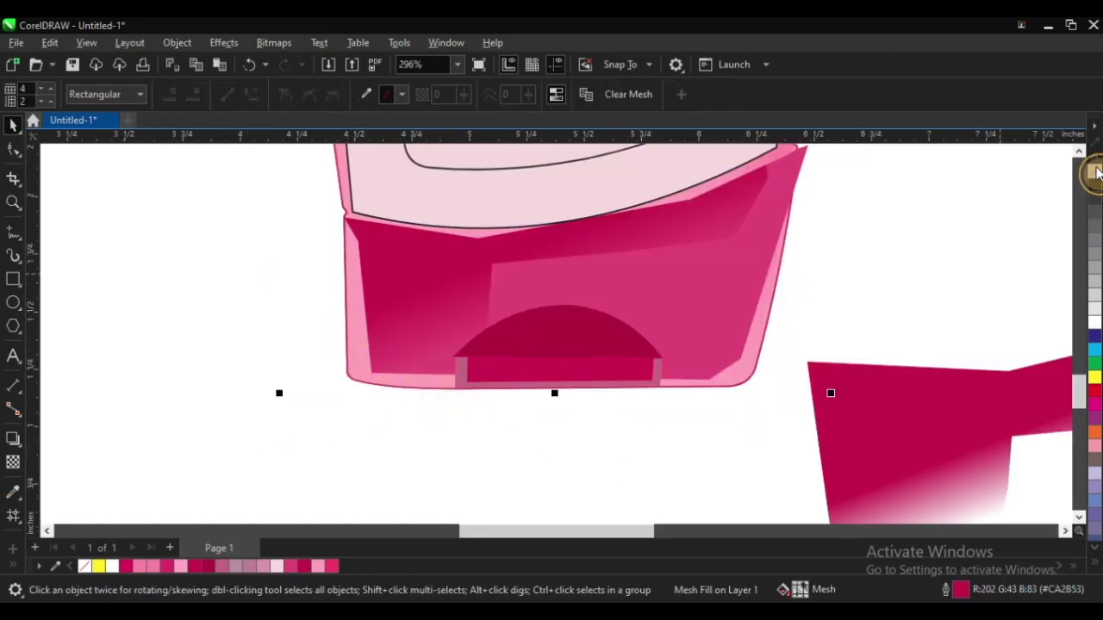
left_click(419, 357)
scroll(377, 388, "up", 2)
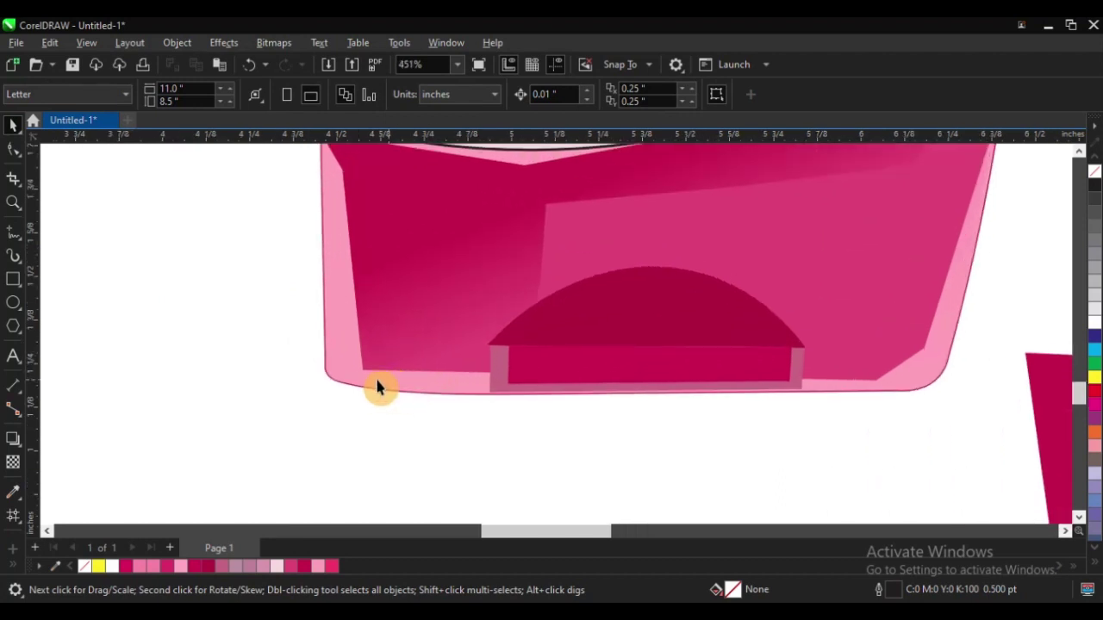
left_click(292, 417)
left_click(282, 389)
scroll(283, 389, "down", 3)
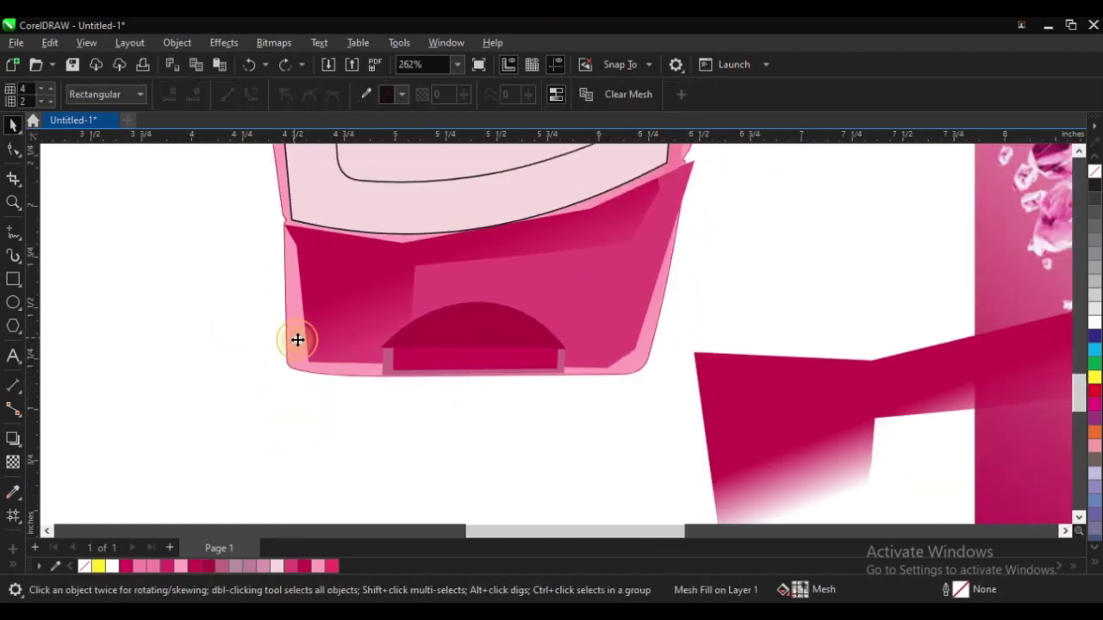
Try to move the pink mesh-filled silhouette away from the bottom cap, and undo the move
left_click_drag(297, 339, 388, 382)
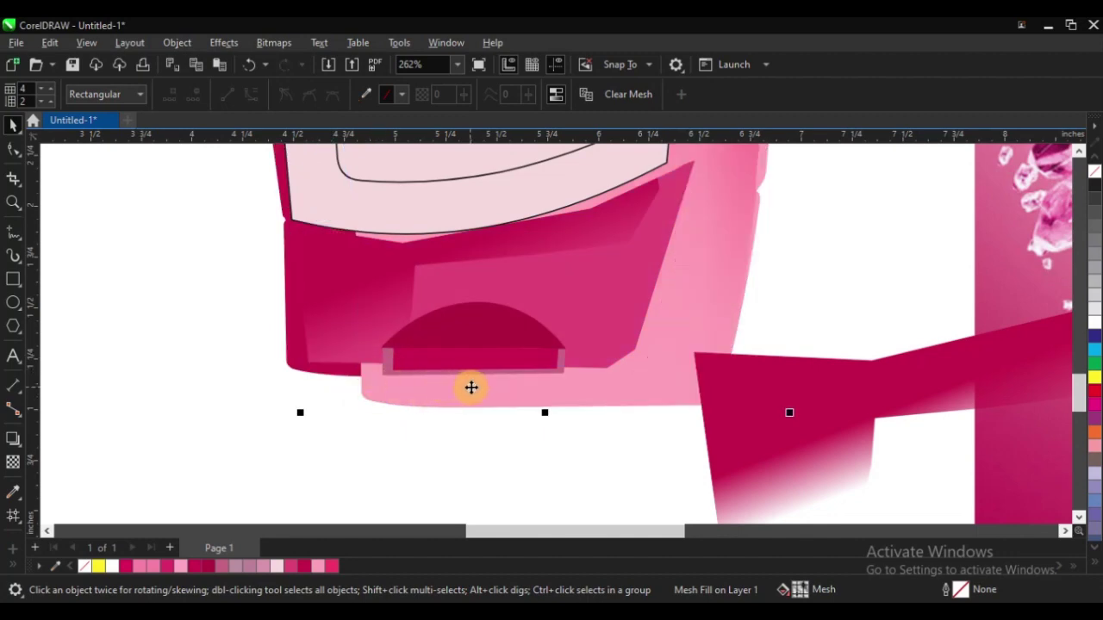
key("ctrl+z")
scroll(431, 416, "down", 3)
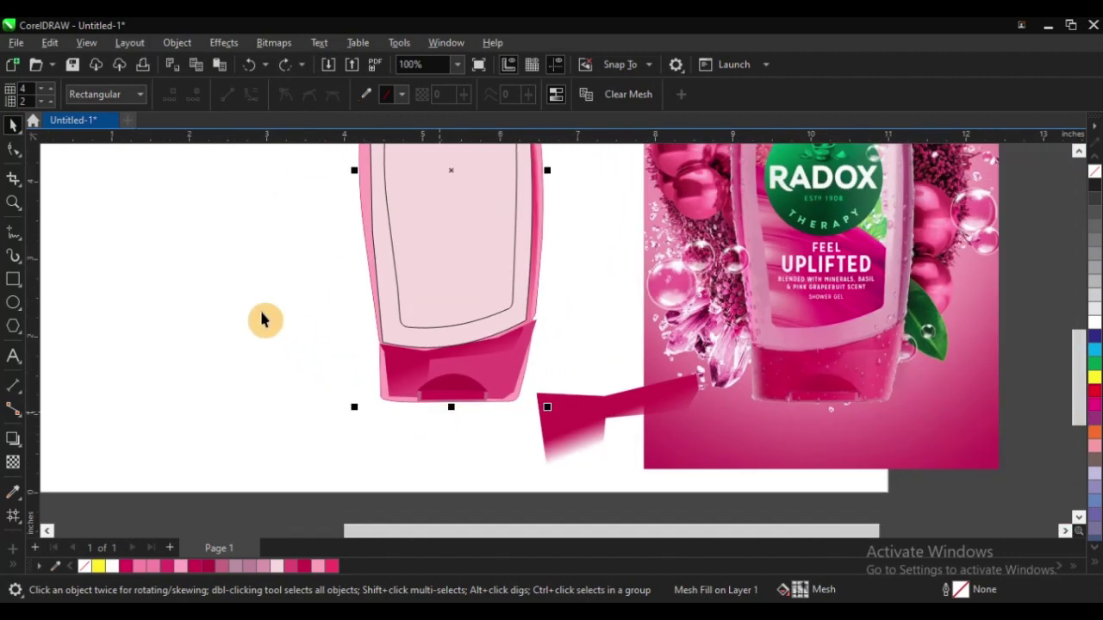
Compare the bottle's bottom cap, side edges and front panel with the reference photo
left_click(263, 320)
scroll(345, 415, "down", 3)
key("z")
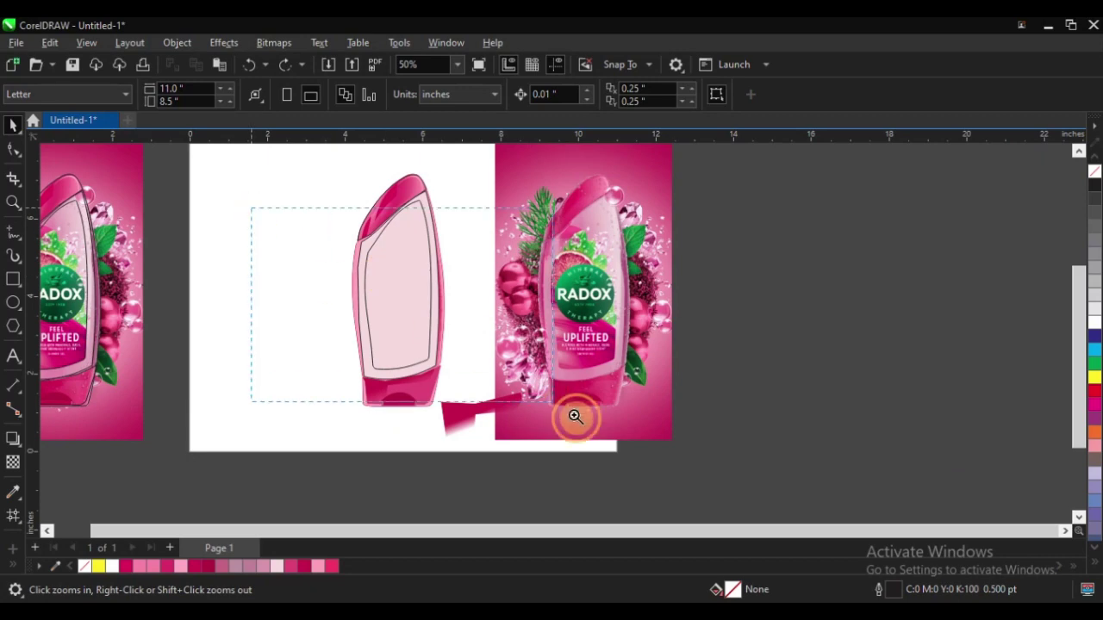
scroll(575, 416, "up", 2)
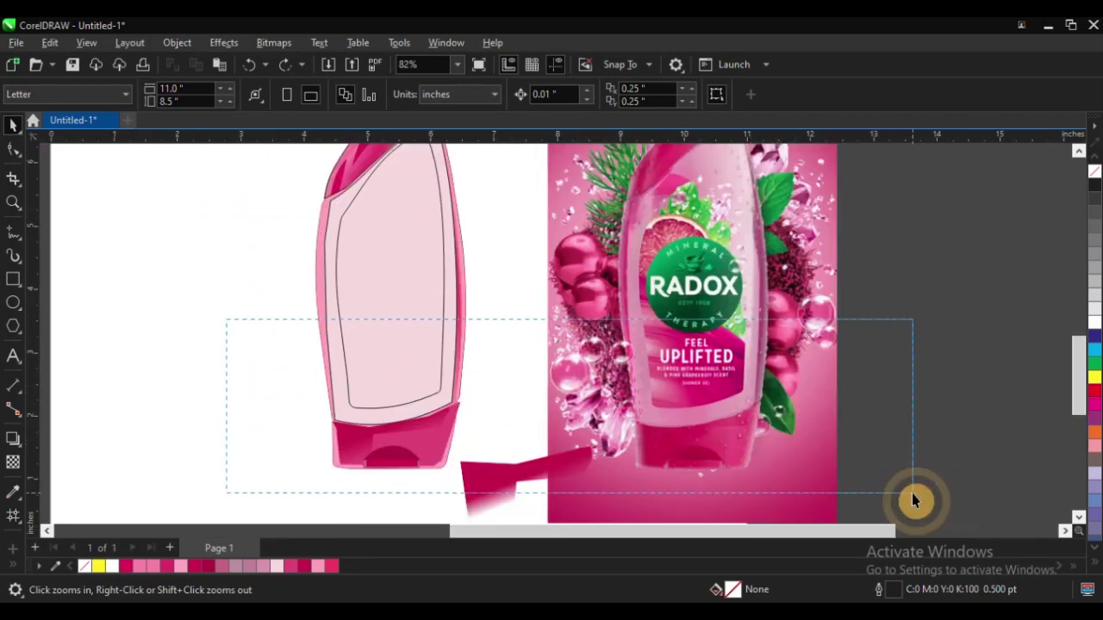
scroll(913, 501, "up", 1)
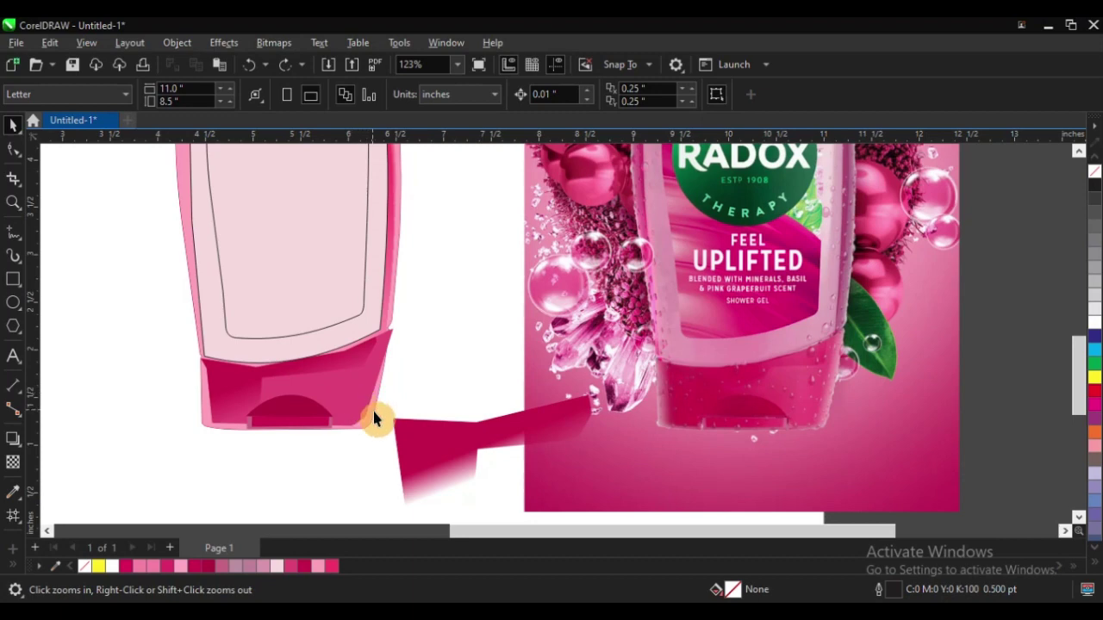
scroll(492, 414, "down", 2)
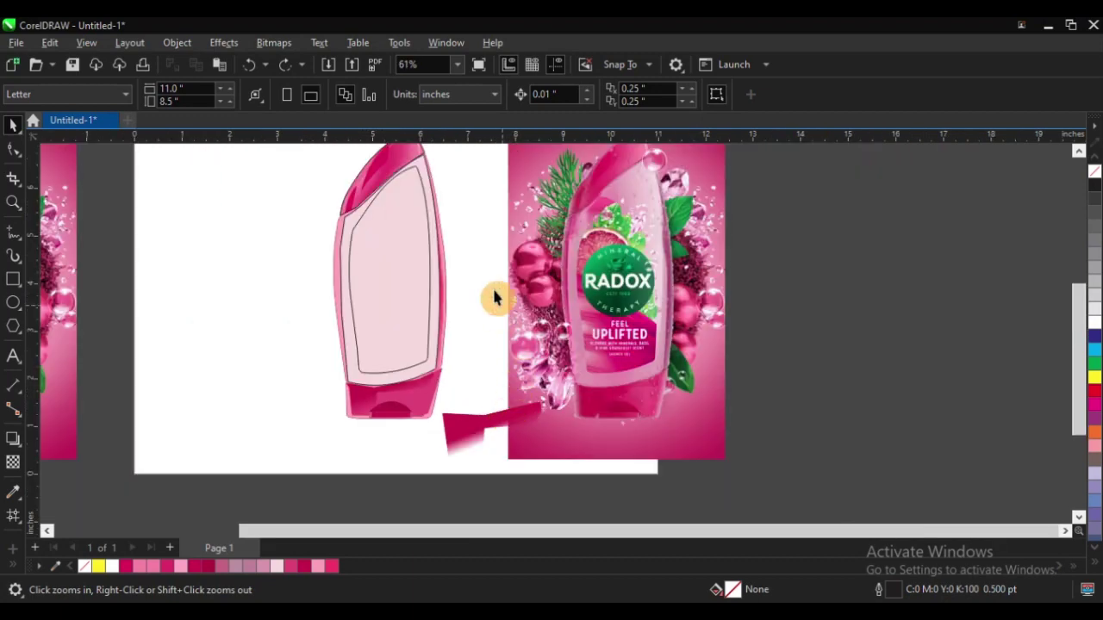
left_click_drag(344, 203, 514, 314)
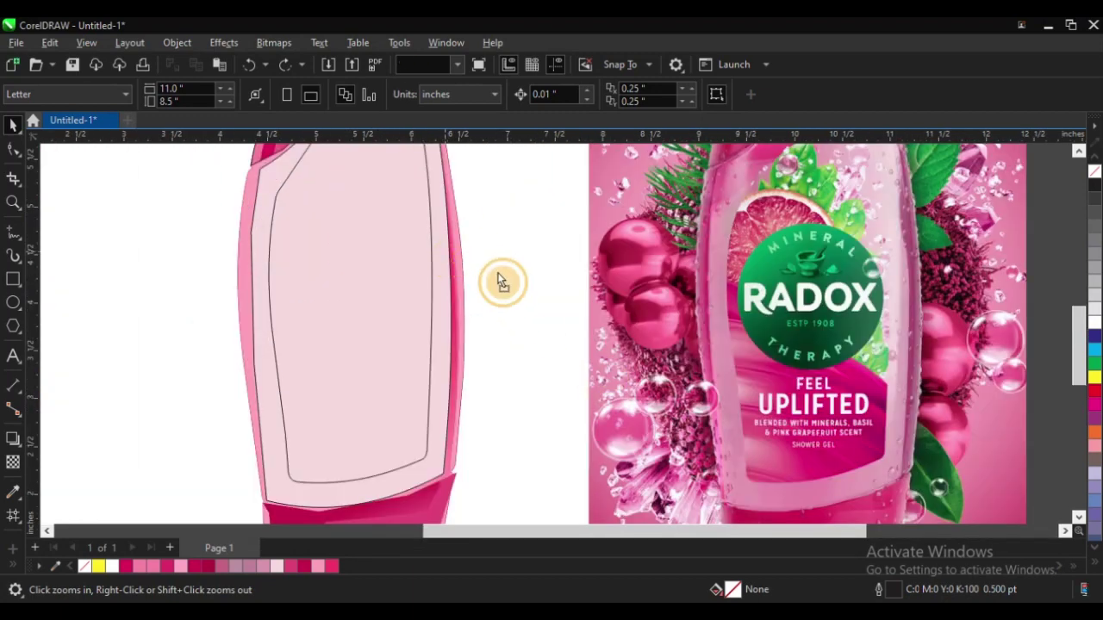
key("space")
left_click(497, 273)
key("space")
scroll(650, 355, "down", 2)
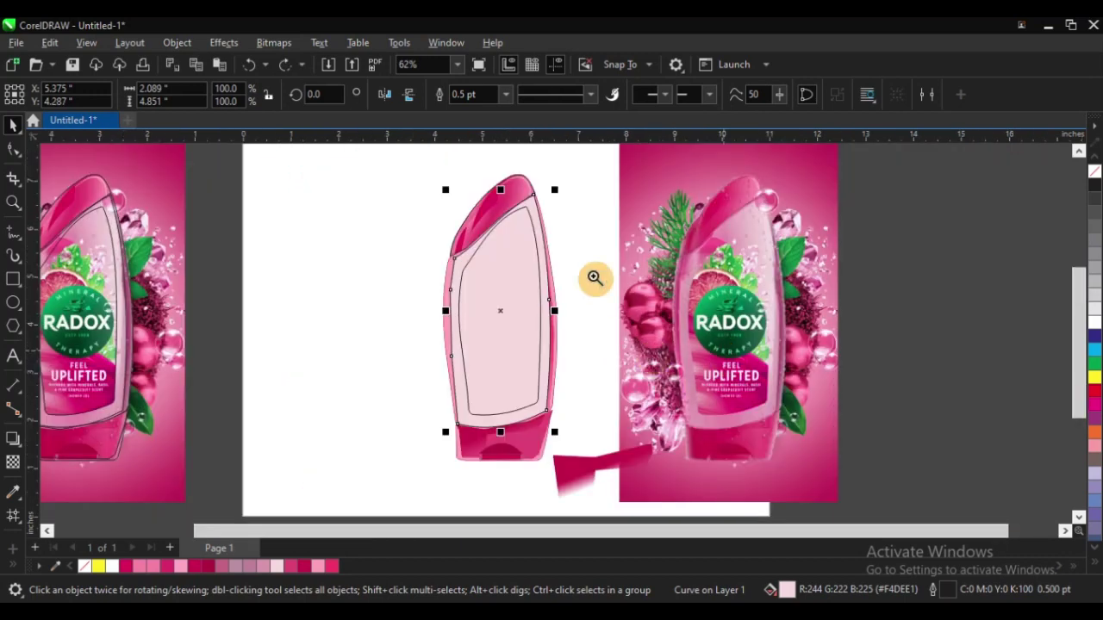
left_click_drag(419, 209, 891, 448)
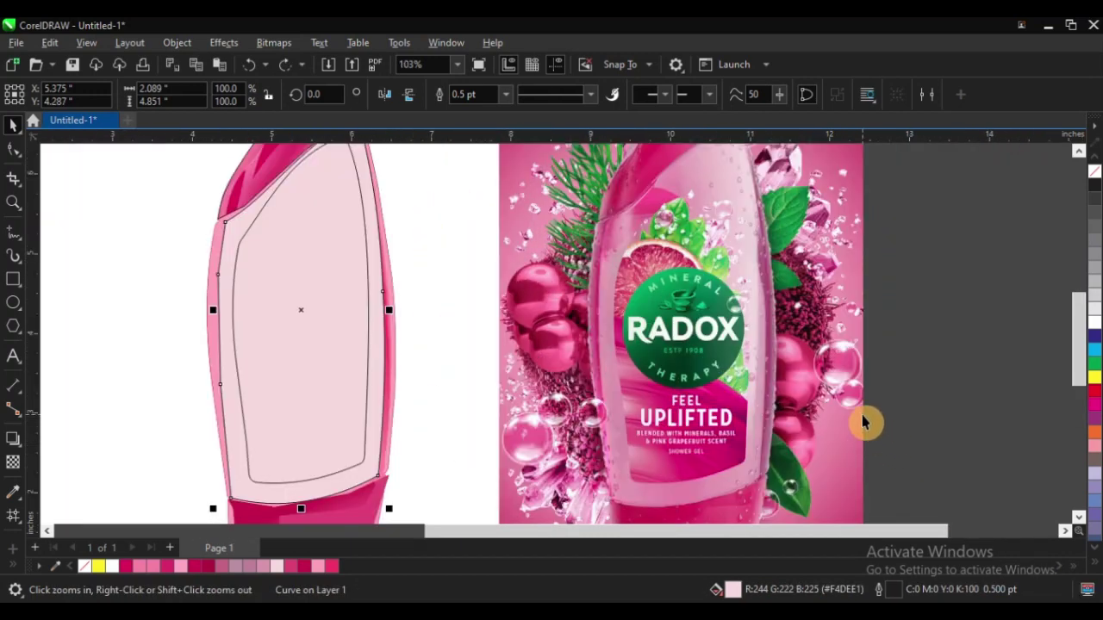
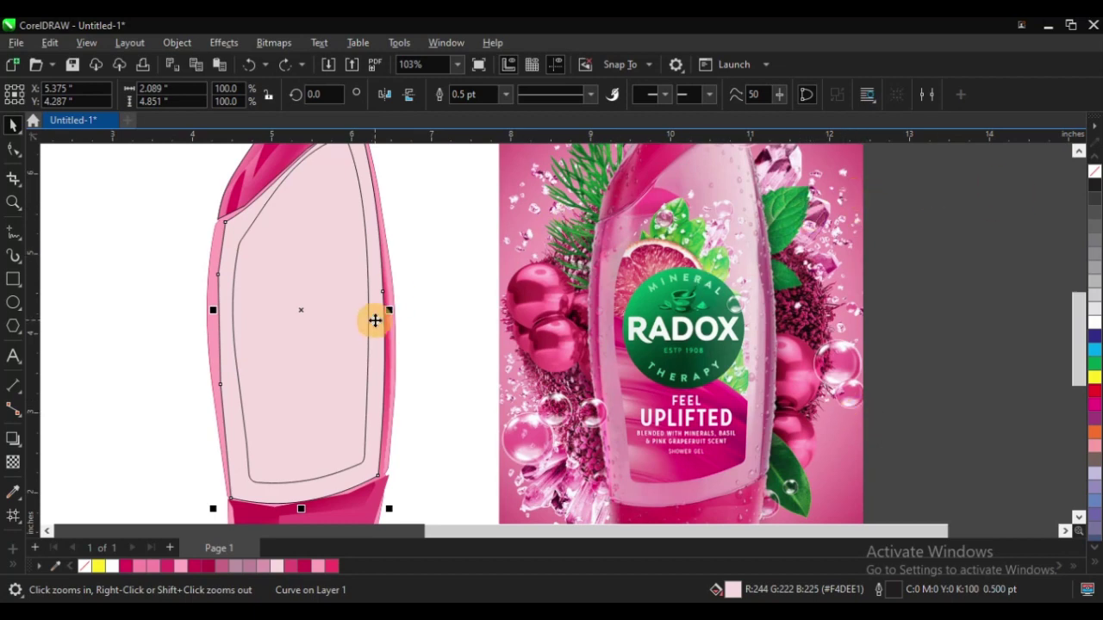
scroll(350, 285, "down", 1)
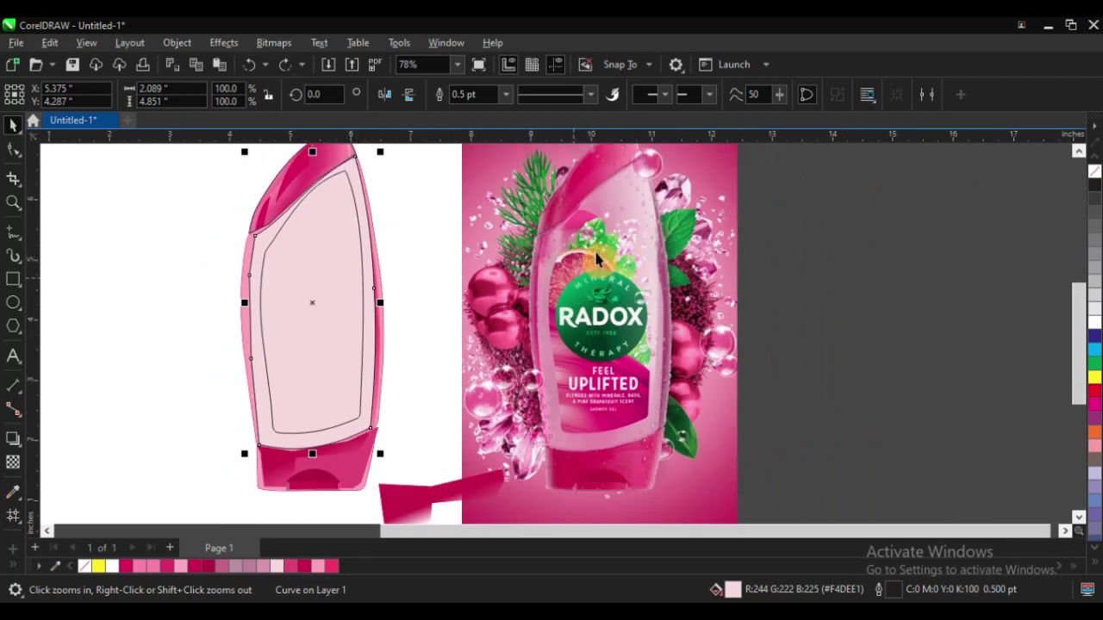
Give the bottle's light pink front panel a linear fountain fill that ends in white
left_click(244, 243)
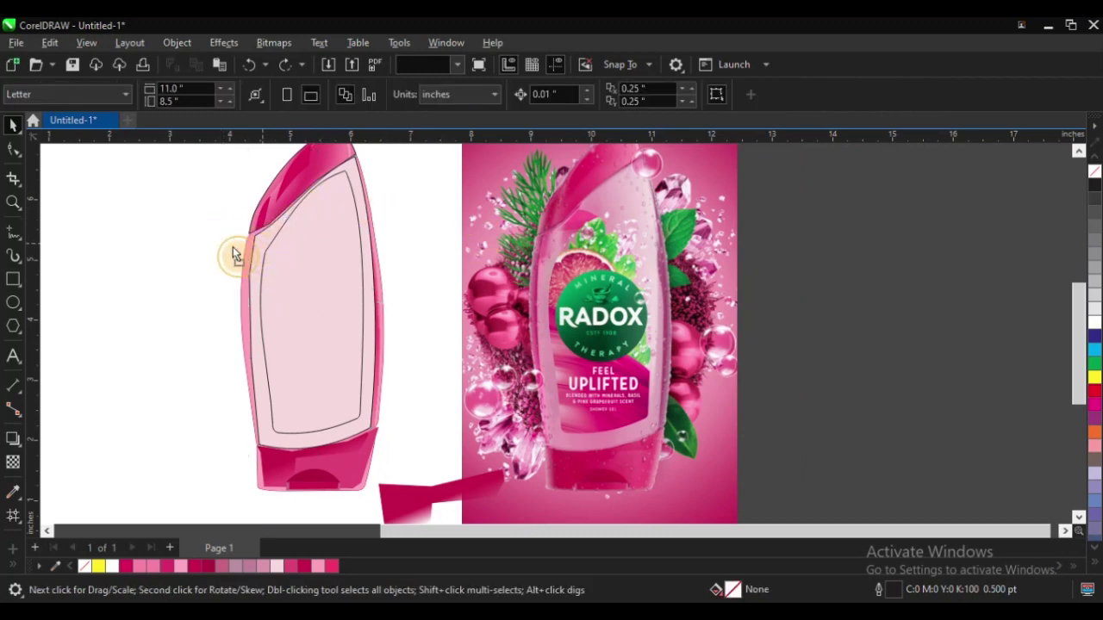
left_click(234, 254)
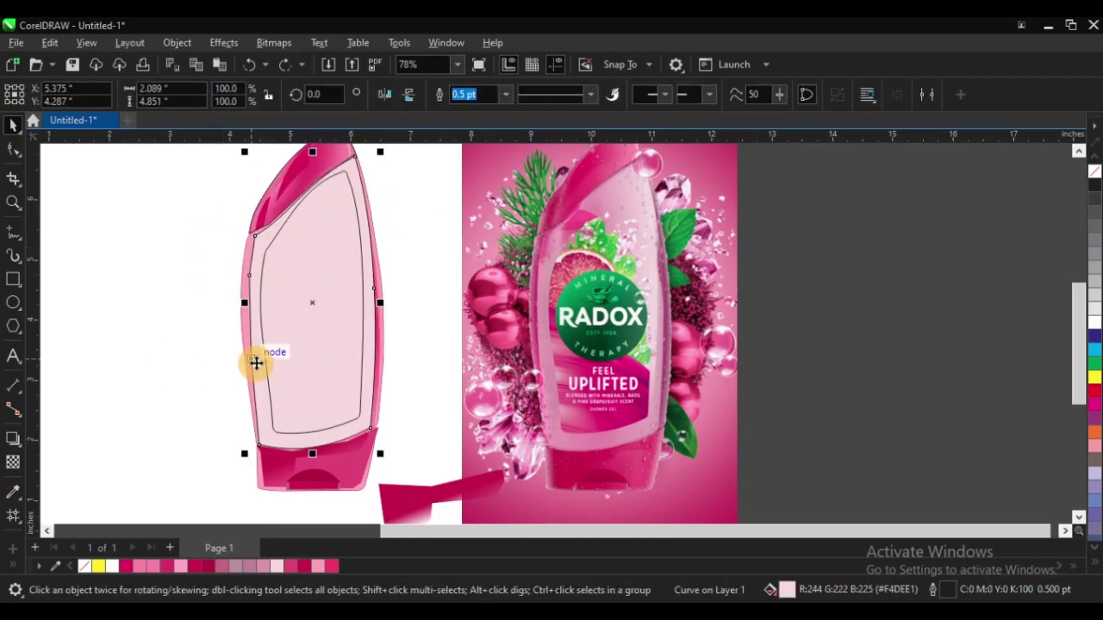
key("F11")
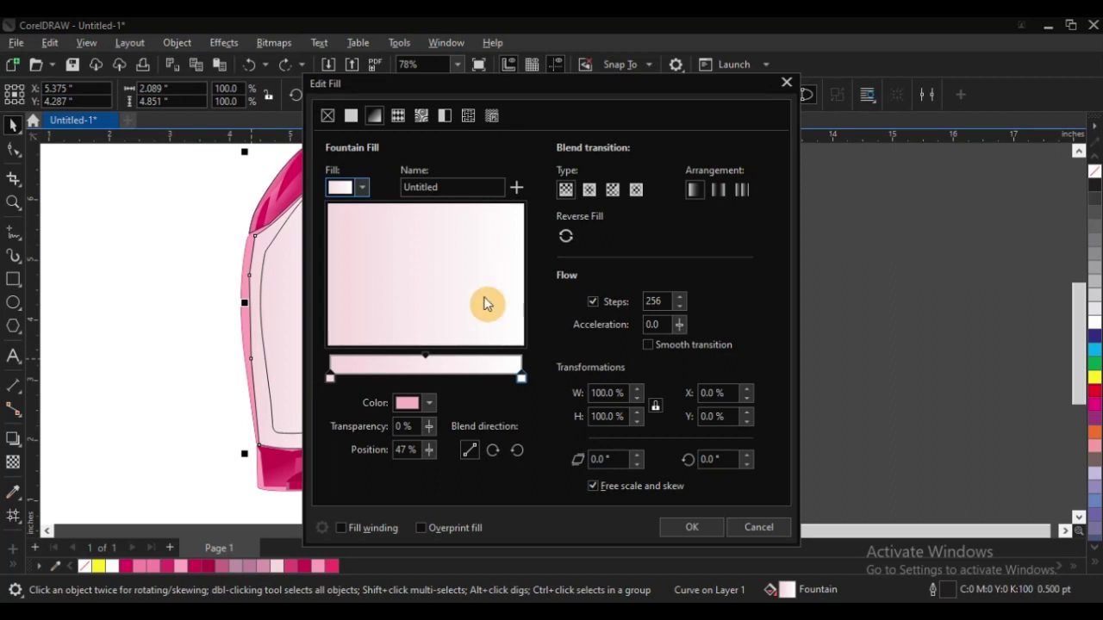
left_click(330, 377)
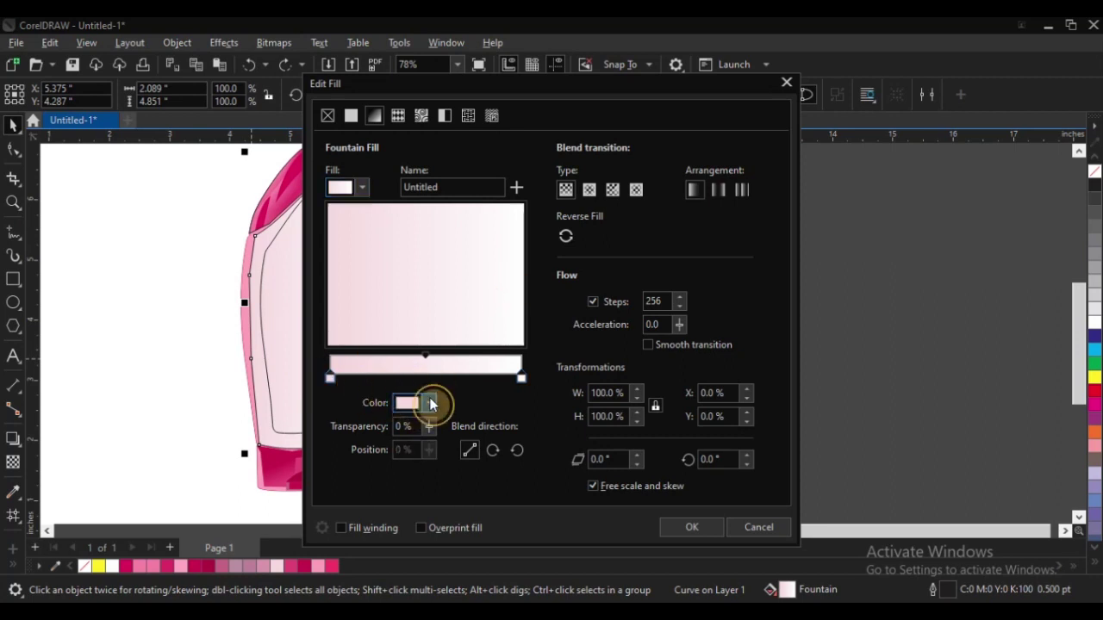
Set the start color of the front panel's gradient to pink #EB5093, apply the fill and deselect the panel
left_click(430, 403)
left_click(454, 215)
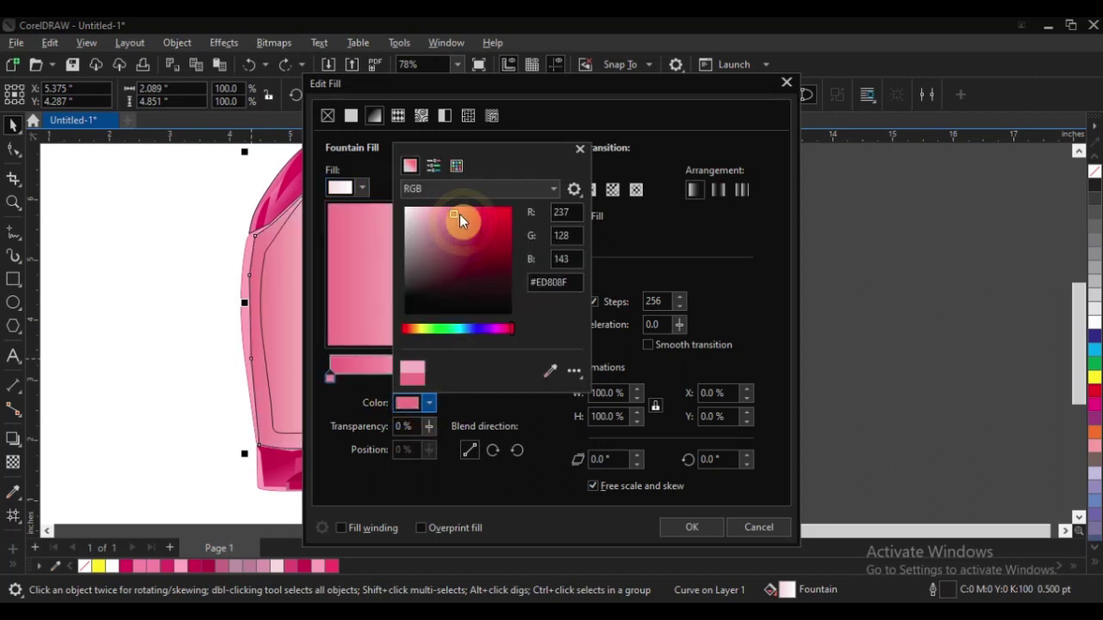
mouse_move(466, 210)
left_mouse_down()
mouse_move(449, 230)
mouse_move(465, 212)
left_mouse_up()
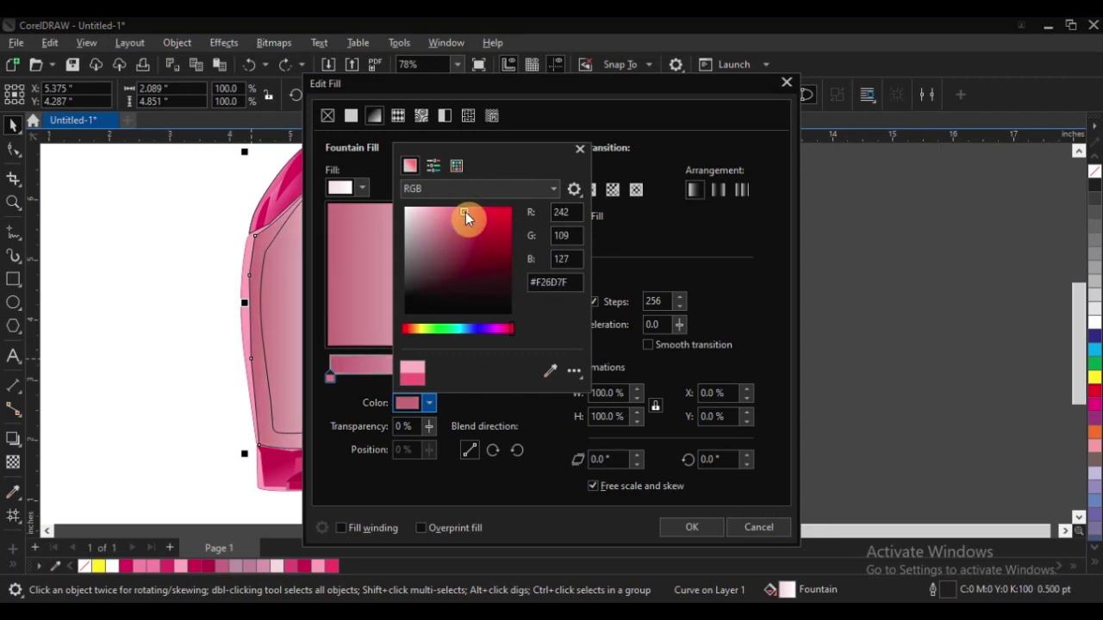
left_click_drag(504, 330, 499, 331)
mouse_move(468, 225)
left_mouse_down()
mouse_move(445, 214)
mouse_move(475, 214)
left_mouse_up()
left_click(506, 334)
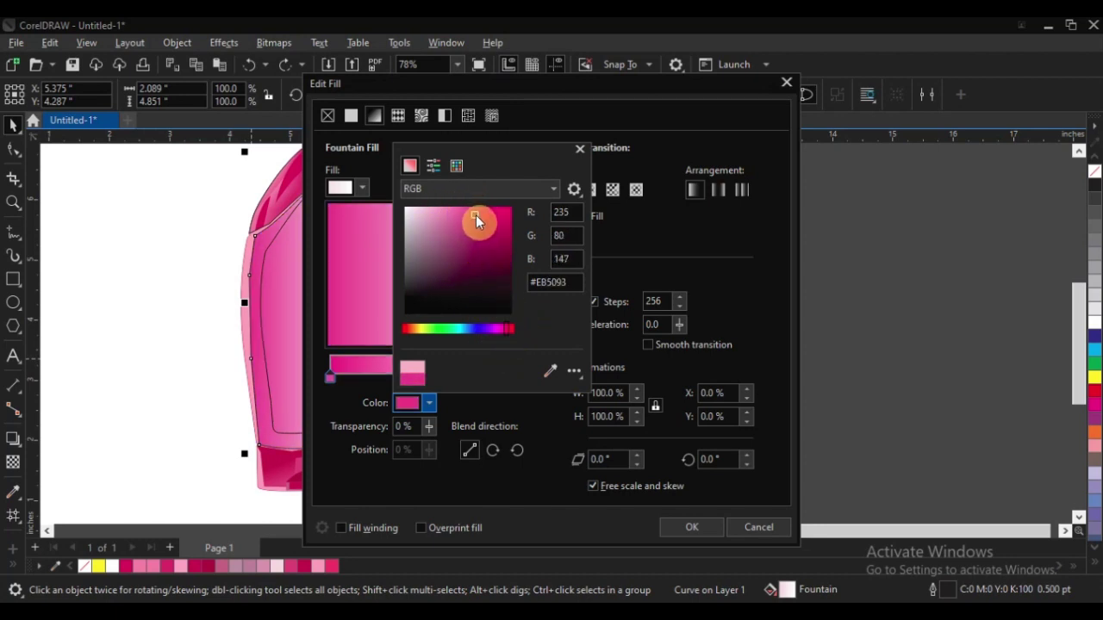
left_click(670, 533)
left_click(687, 531)
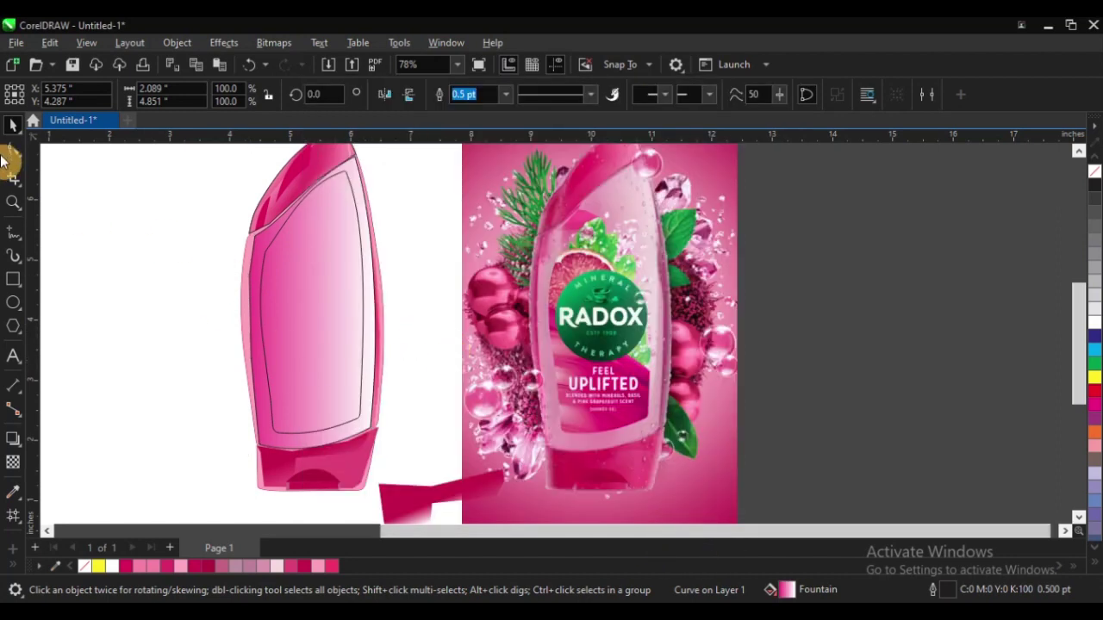
left_click(17, 129)
left_click(402, 353)
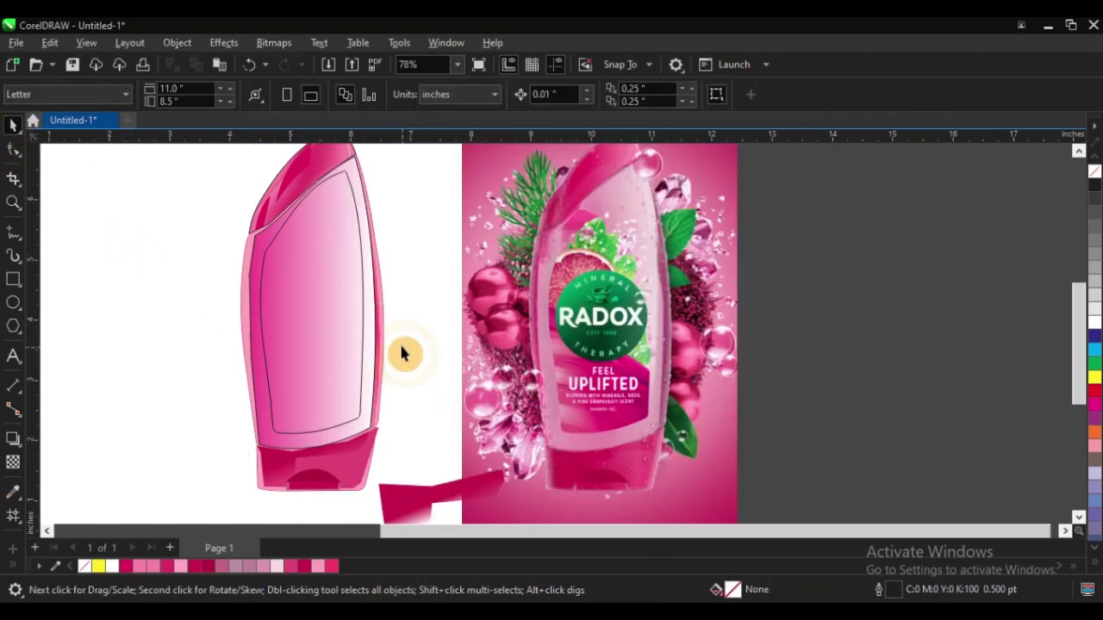
Try to move the gradient-filled front panel off the bottle, and undo the move
key("z")
right_click(246, 227)
left_click_drag(219, 219, 750, 462)
key("space")
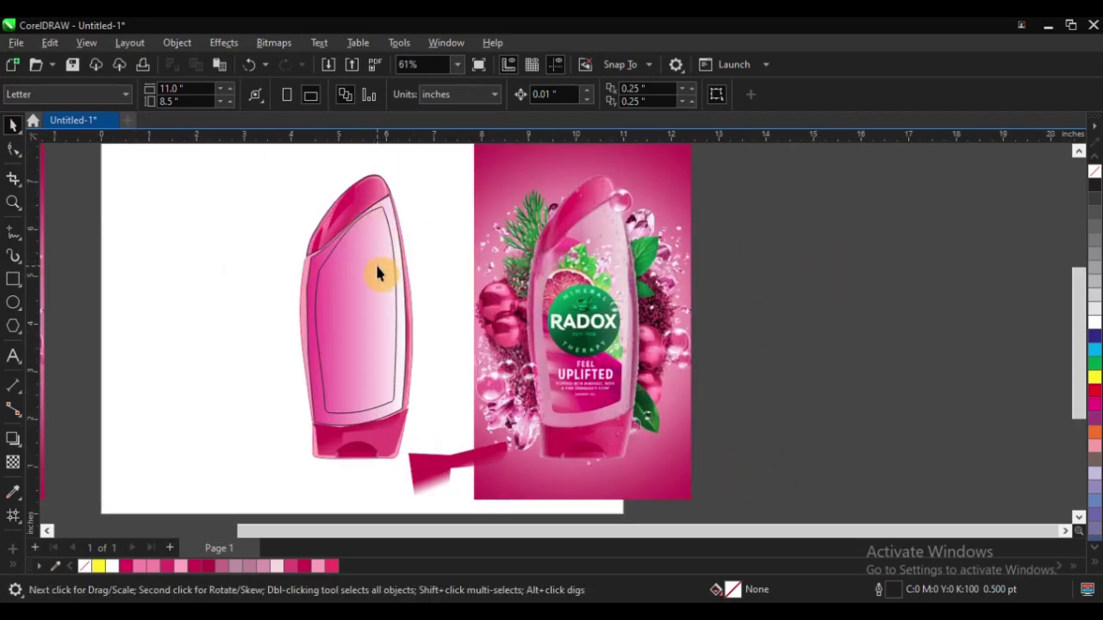
left_click_drag(376, 274, 270, 264)
key("ctrl+z")
key("Escape")
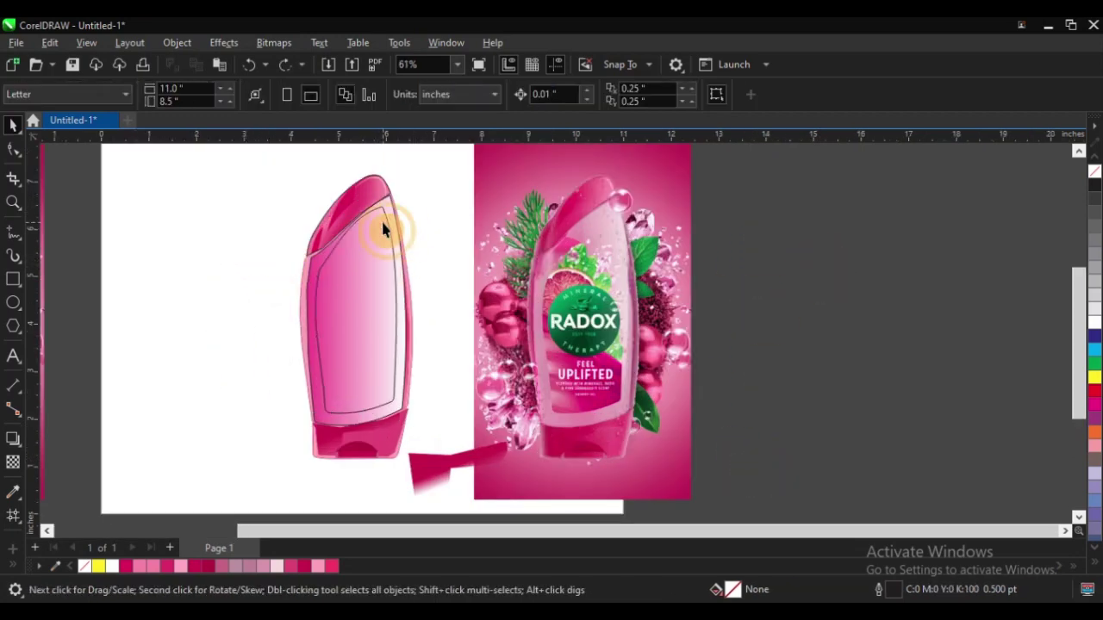
Remove the outlines from the gradient-filled front panel and the bottle's upper cap
scroll(414, 179, "up", 5)
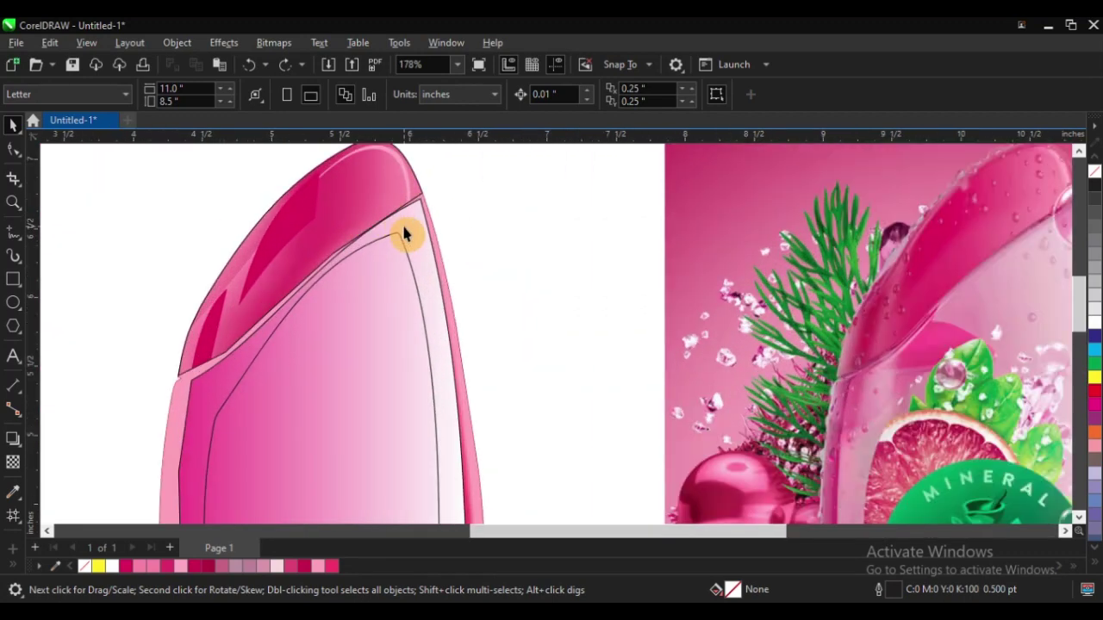
left_click(406, 232)
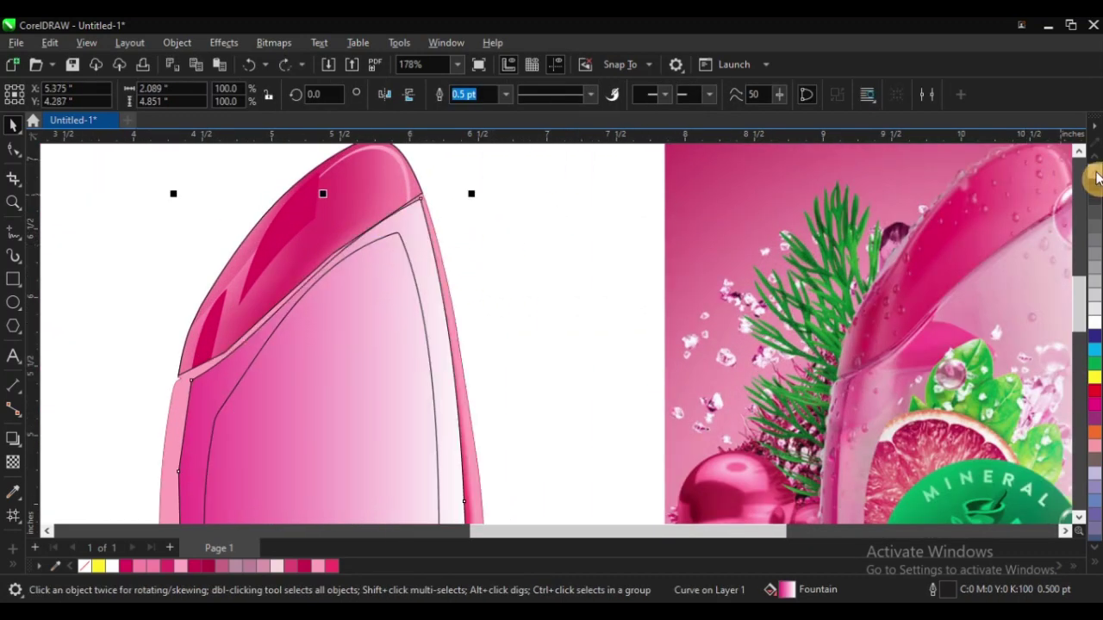
right_click(1094, 172)
left_click(380, 179)
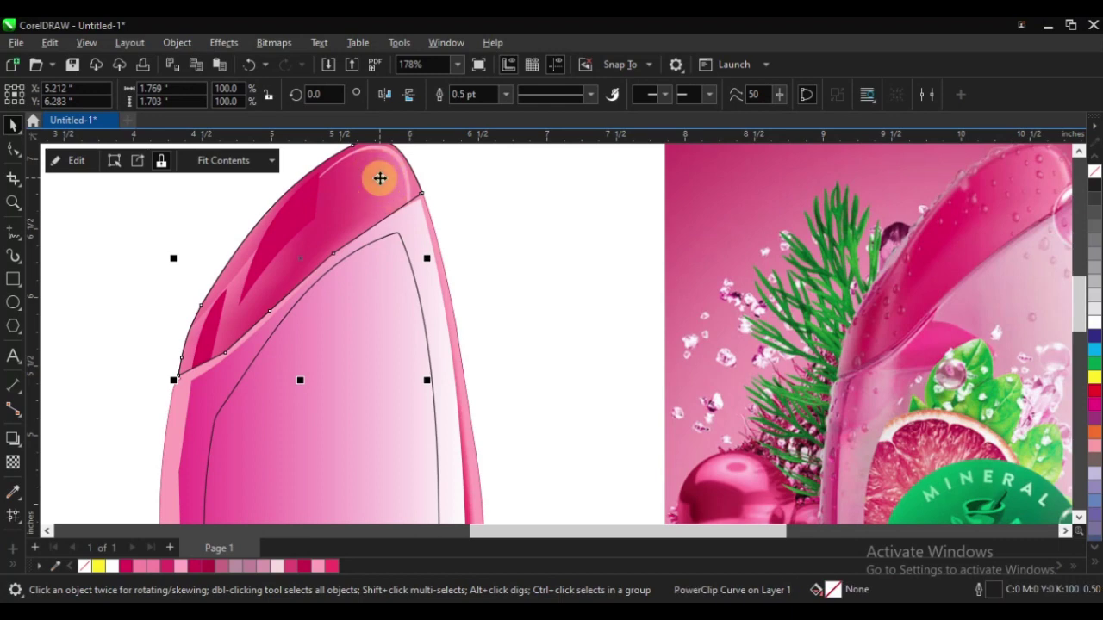
right_click(1094, 175)
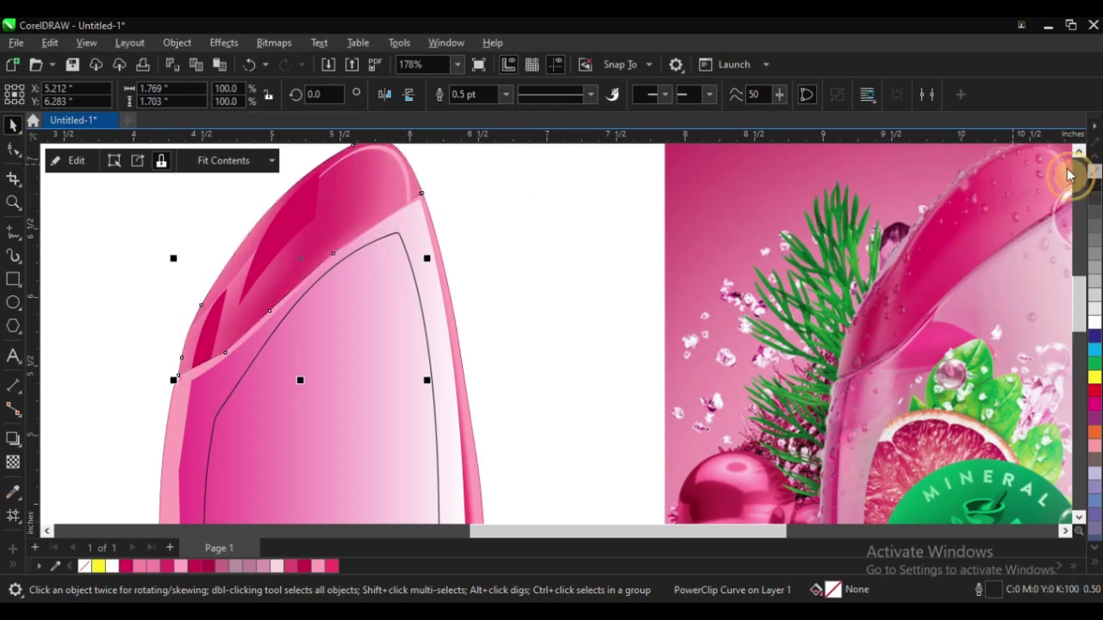
Deselect the upper cap and compare the whole bottle with the reference photo
scroll(474, 207, "down", 2)
left_click(193, 250)
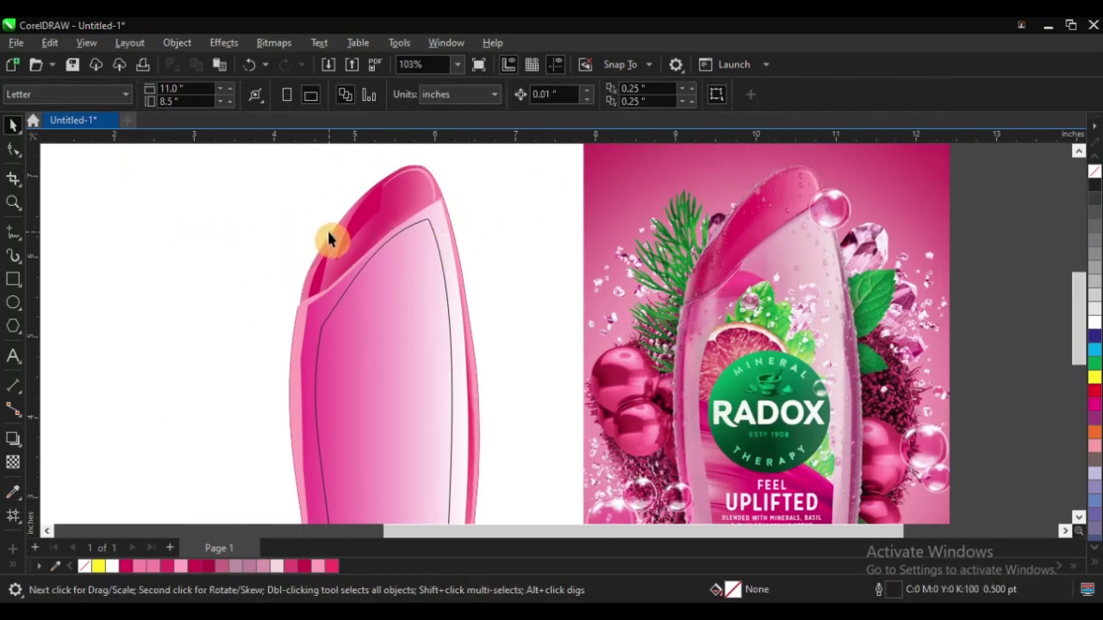
scroll(328, 240, "down", 2)
key("z")
left_click_drag(231, 204, 664, 483)
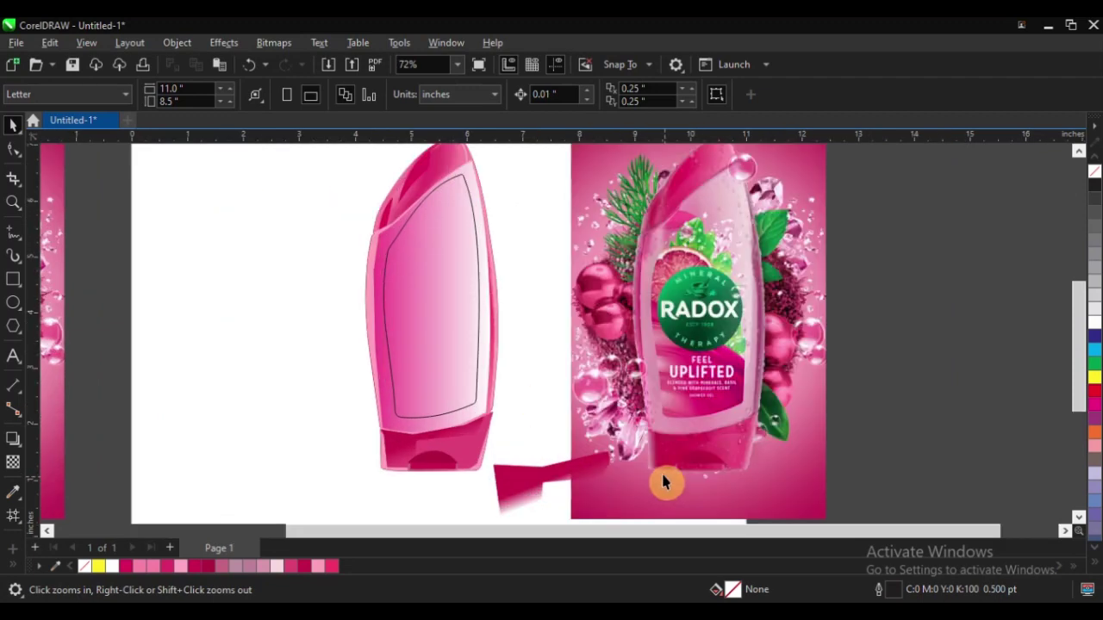
left_click_drag(264, 177, 928, 528)
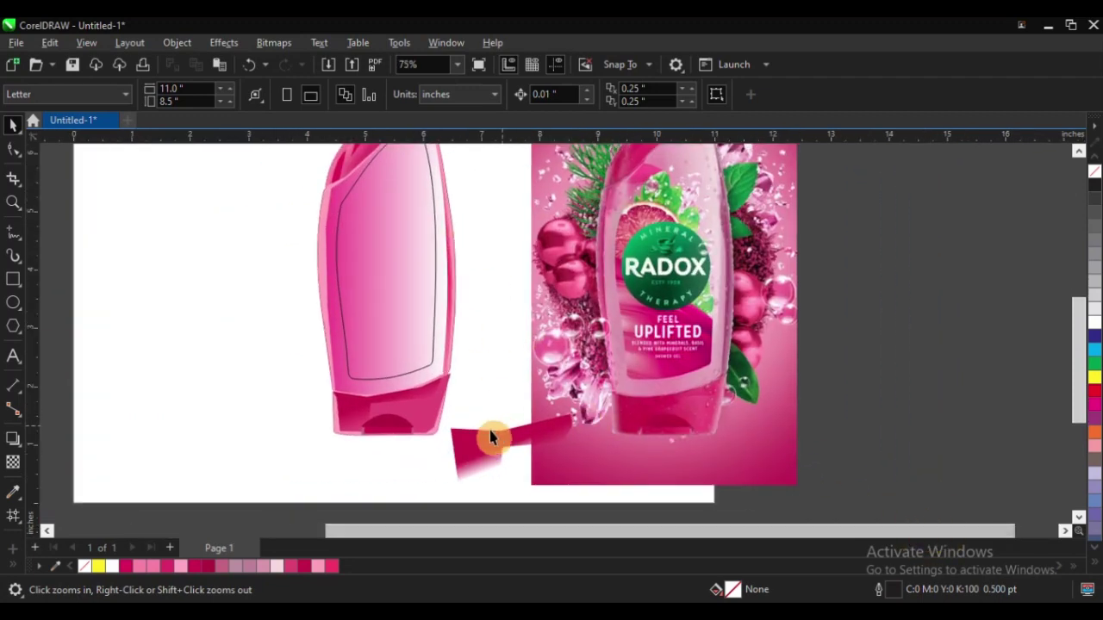
Try to move the bottle's lower cap out of place, and undo the move
scroll(465, 432, "up", 2)
scroll(448, 401, "up", 1)
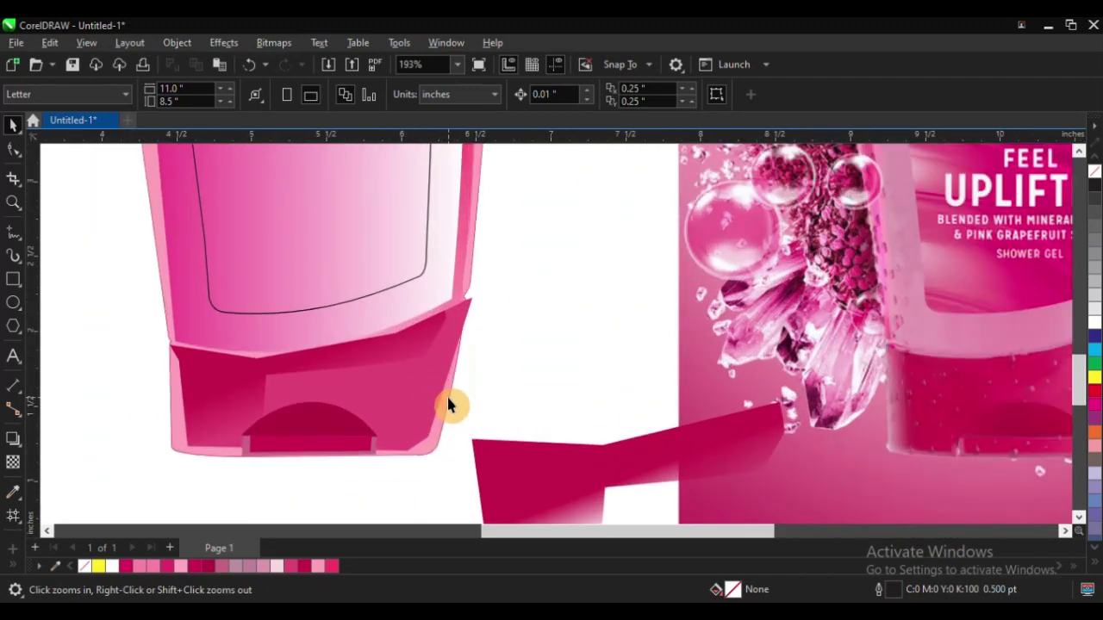
scroll(400, 372, "down", 1)
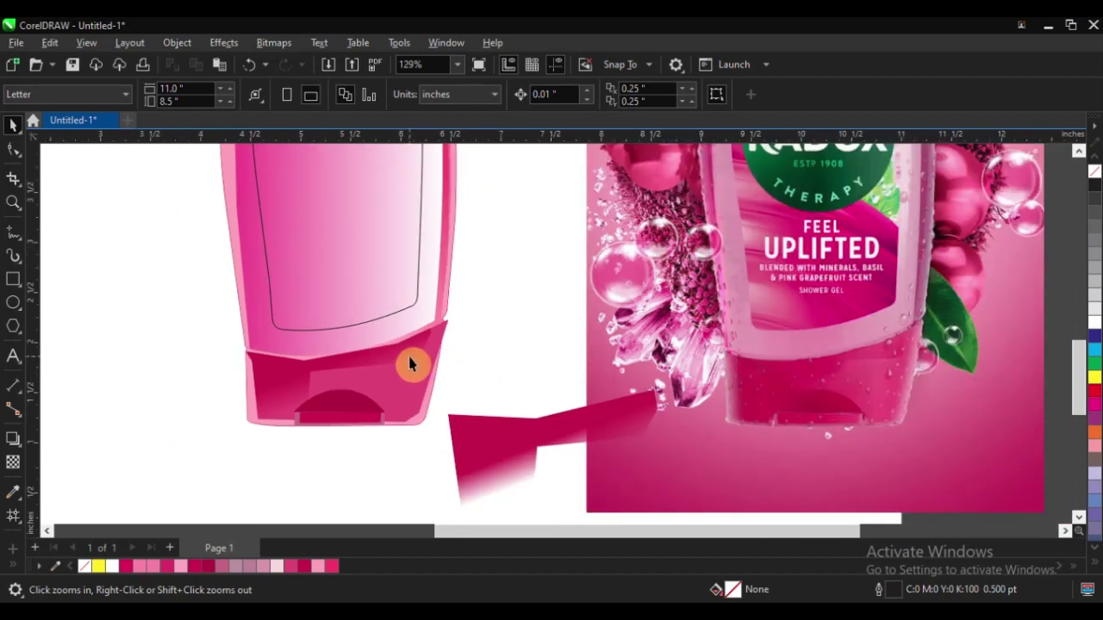
left_click(400, 368)
key("space")
left_click(405, 374)
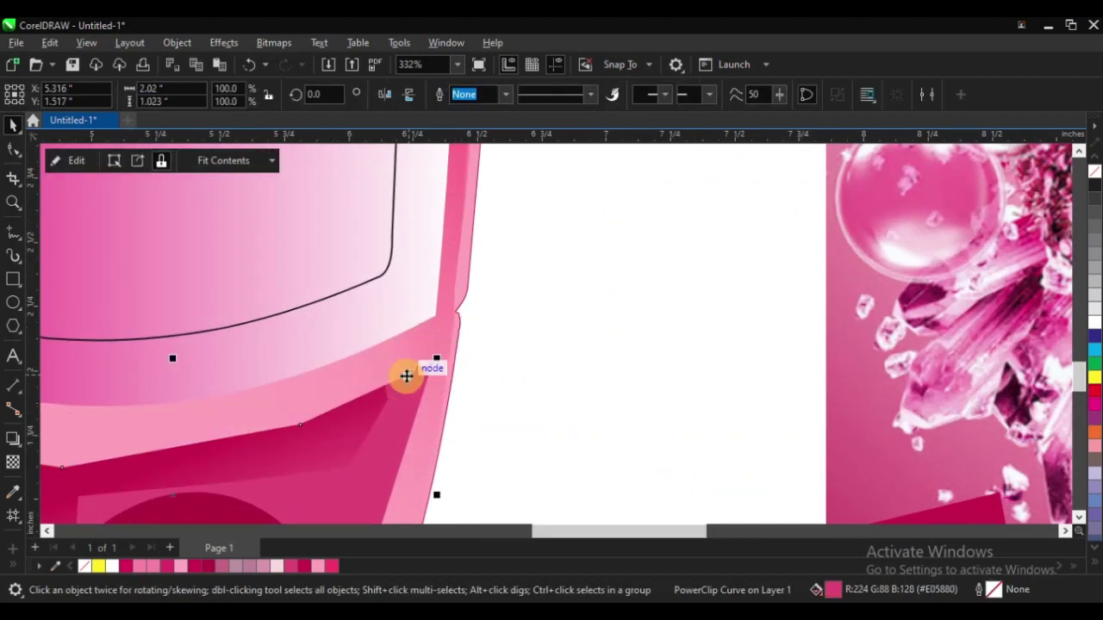
scroll(551, 291, "down", 1)
scroll(349, 437, "up", 1)
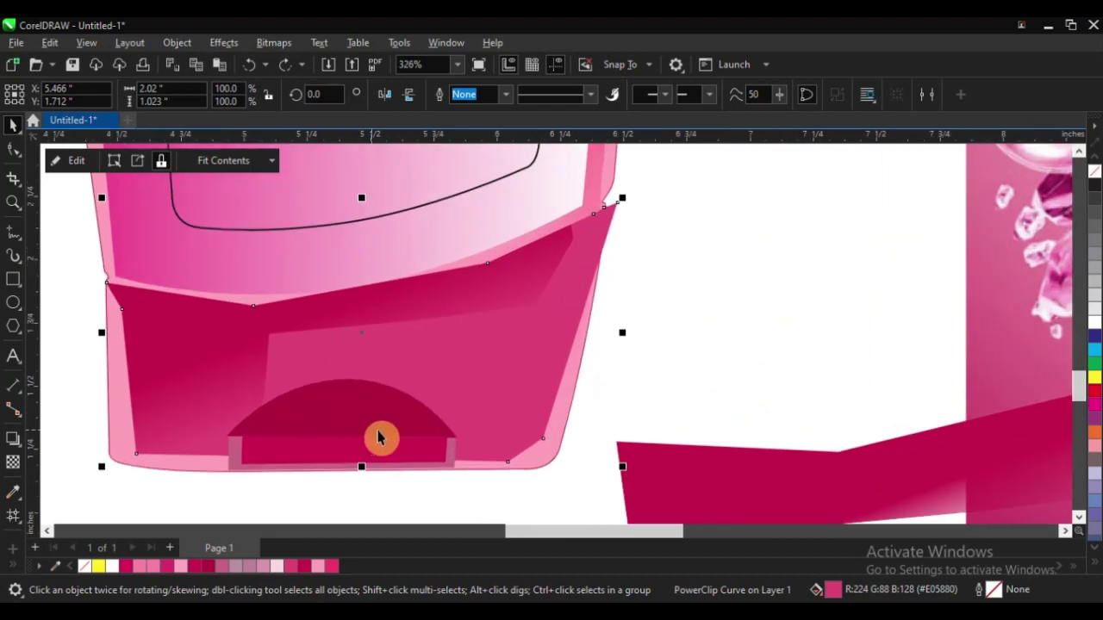
Try to PowerClip the lower cap inside the bottle body's outline, and abandon the attempt
right_click(473, 356)
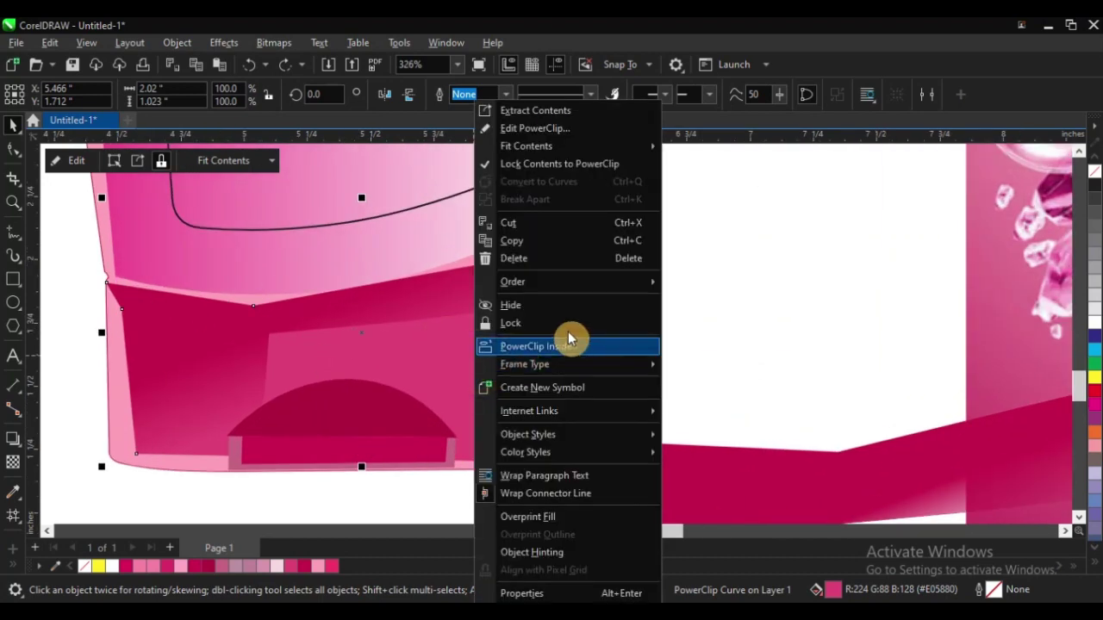
left_click(564, 349)
left_click(560, 409)
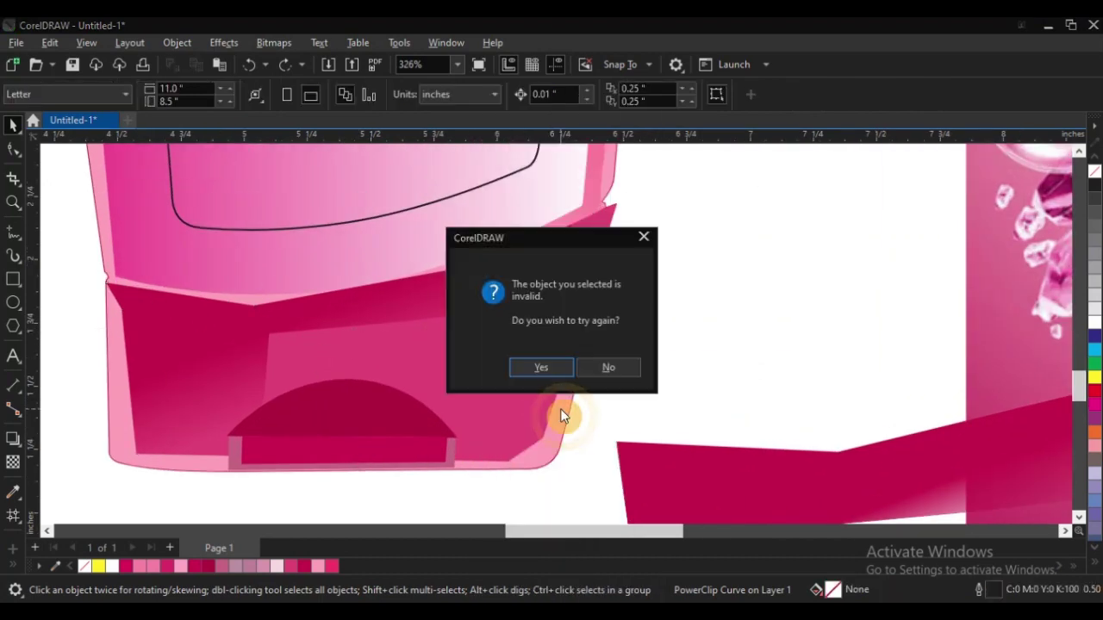
left_click(555, 369)
left_click(557, 436)
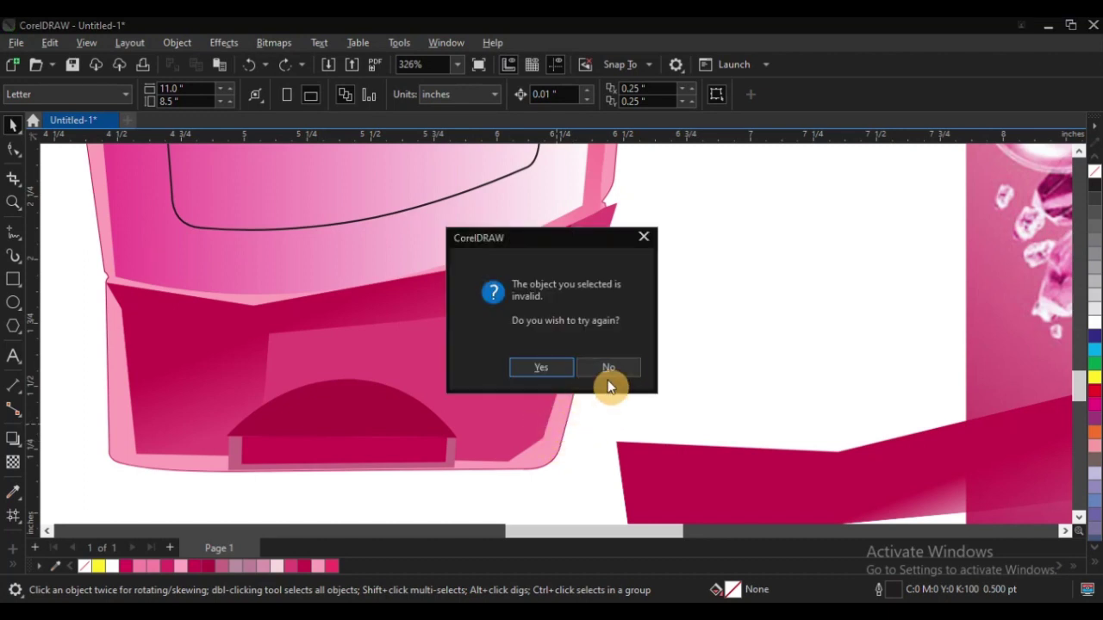
left_click(608, 368)
Try to move the mesh-filled bottle body sideways, undo the move and deselect it
key("m")
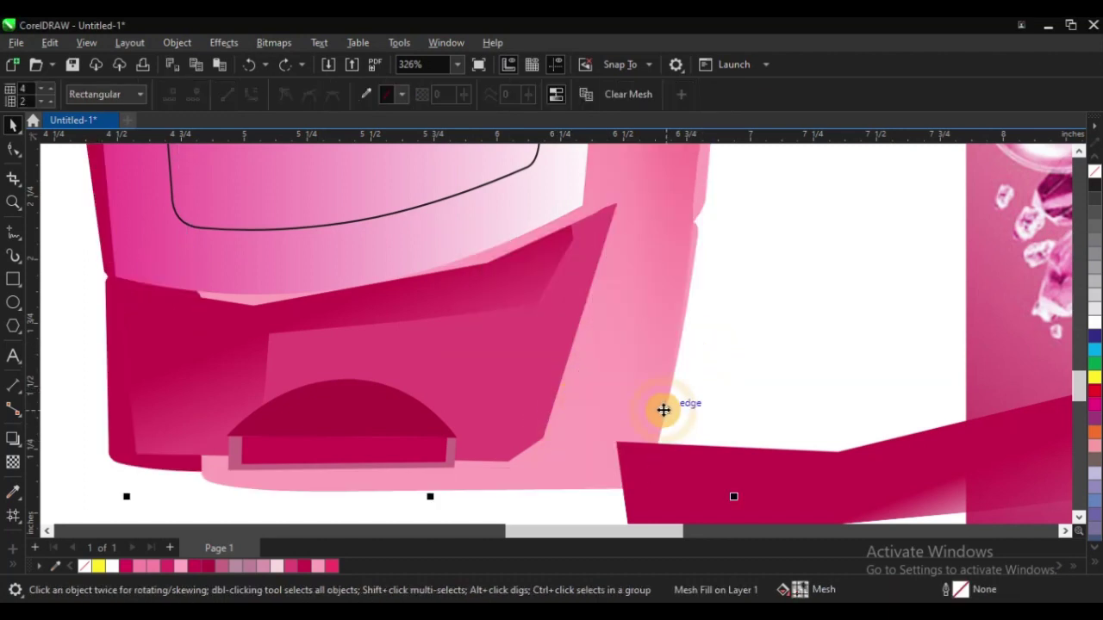
key("ctrl+z")
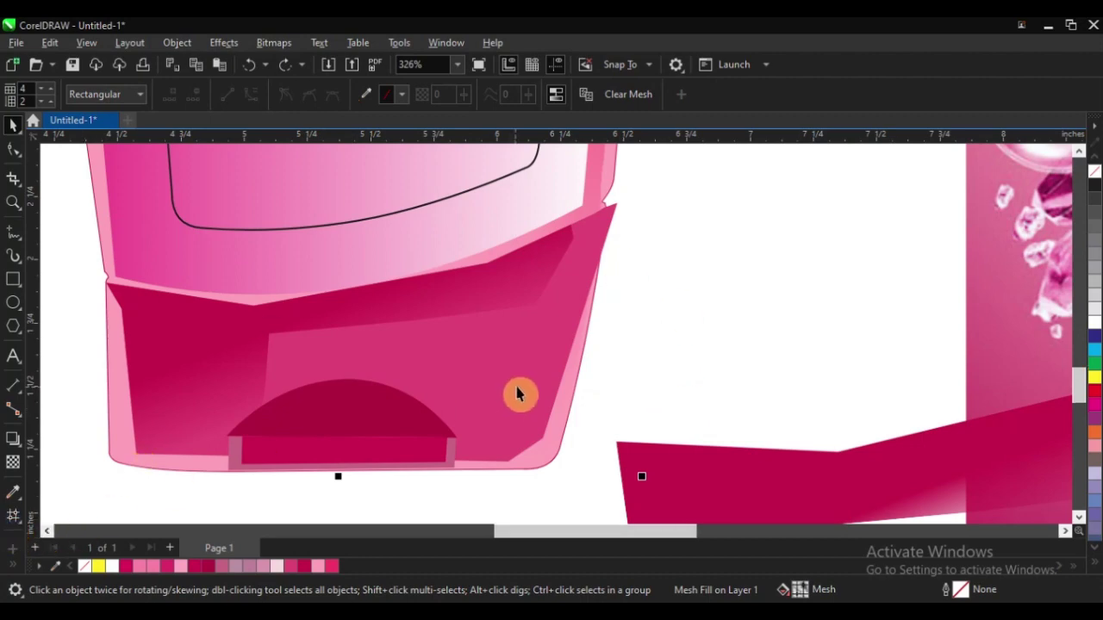
scroll(517, 394, "down", 3)
left_click(228, 366)
scroll(229, 366, "down", 2)
key("z")
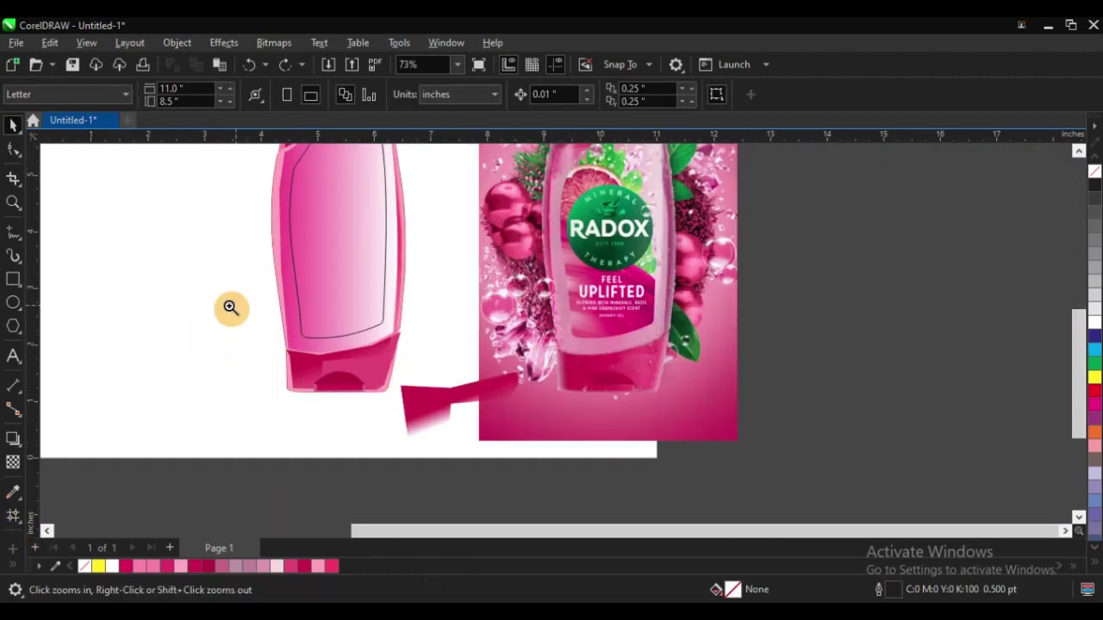
left_click_drag(216, 302, 727, 457)
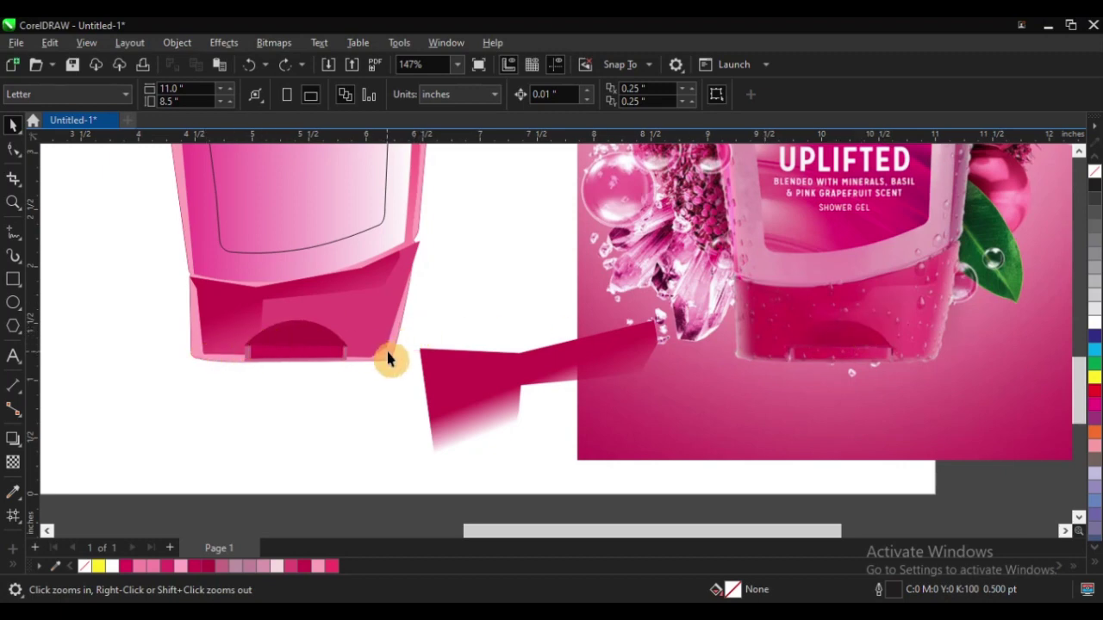
Select the mesh-filled bottle body and move it rightwards off the dark bottle shape beneath it
key("m")
left_click(486, 384)
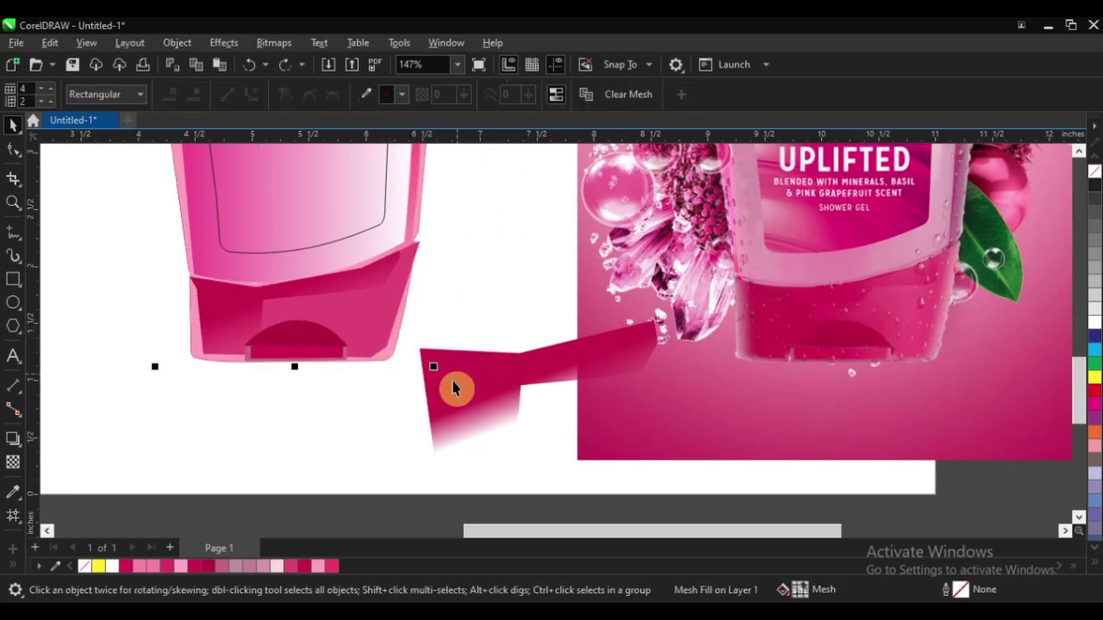
scroll(454, 388, "down", 2)
scroll(392, 384, "up", 4)
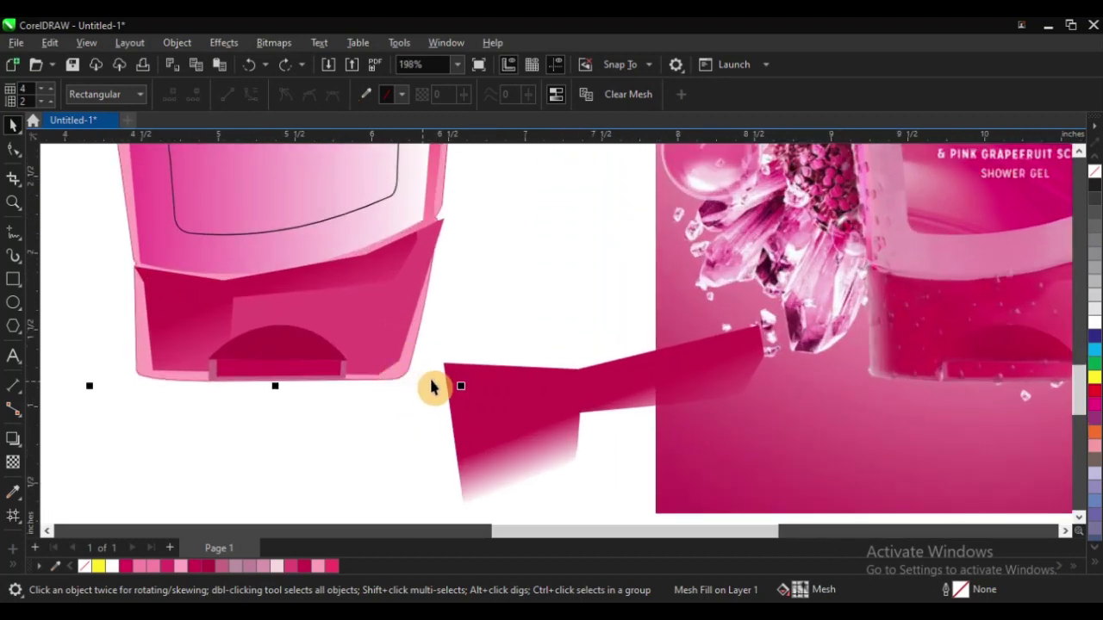
left_click_drag(406, 364, 494, 390)
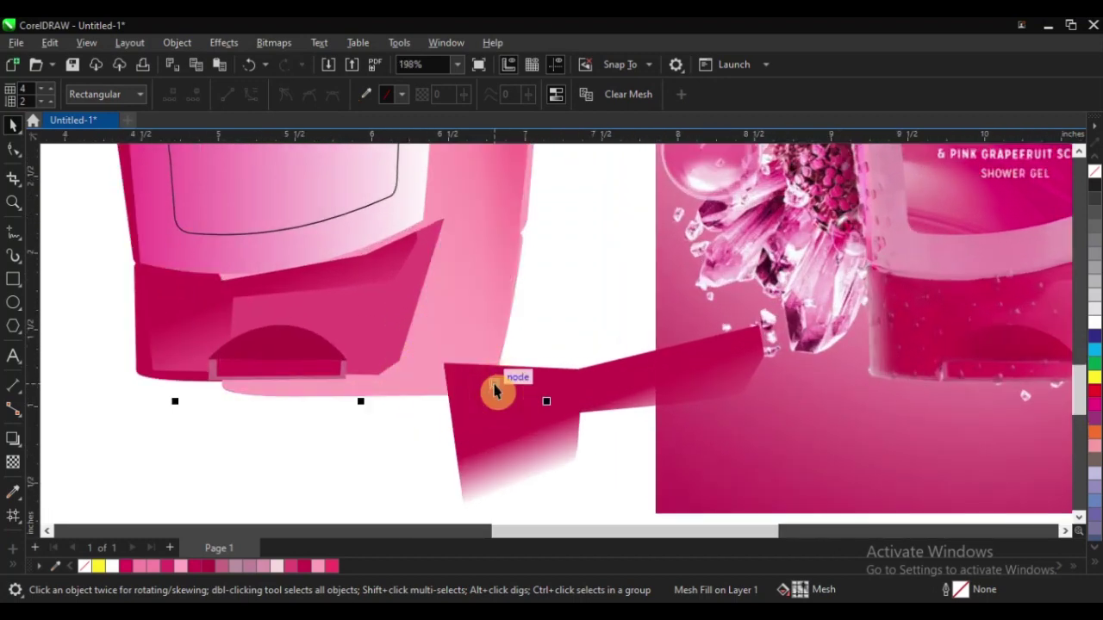
PowerClip the shifted mesh-filled body inside the dark bottle shape and deselect the result
scroll(411, 421, "down", 3)
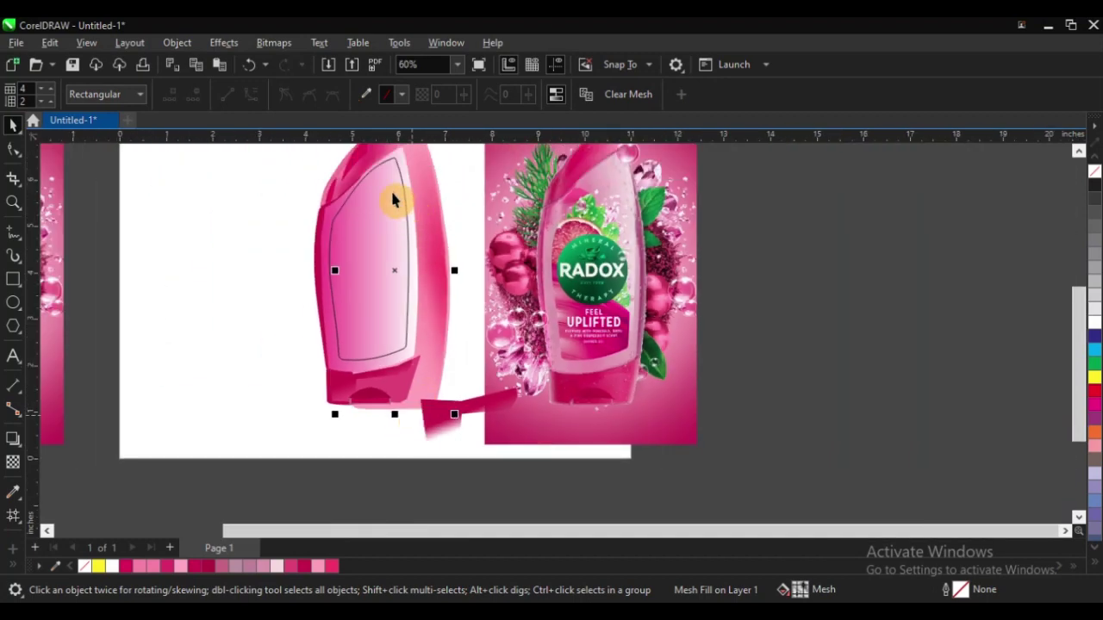
scroll(393, 200, "up", 2)
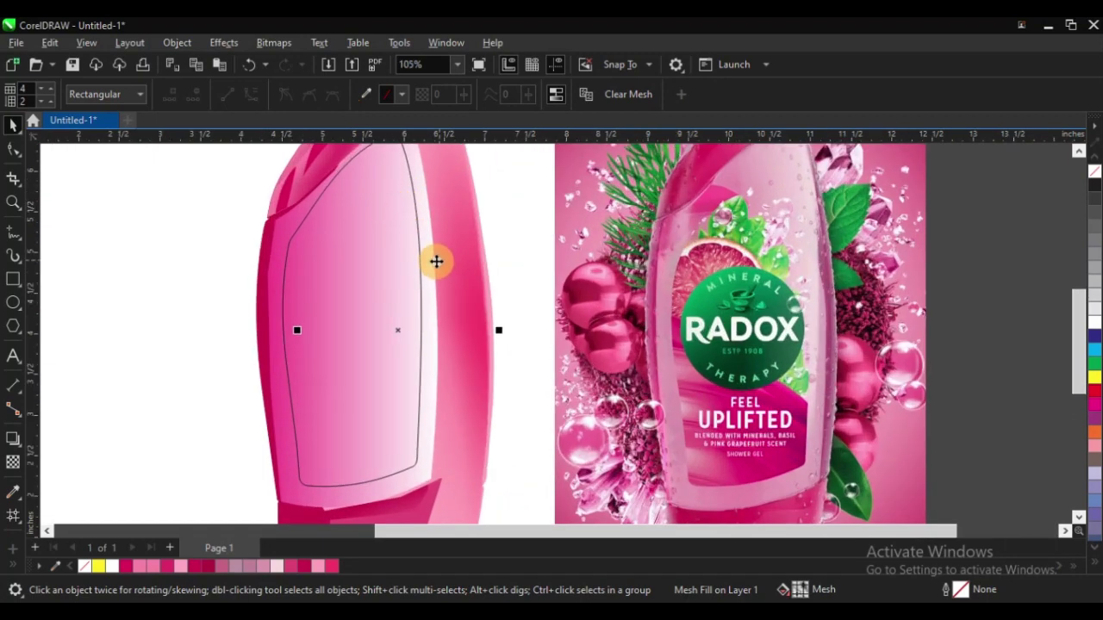
scroll(399, 301, "down", 1)
scroll(451, 313, "up", 2)
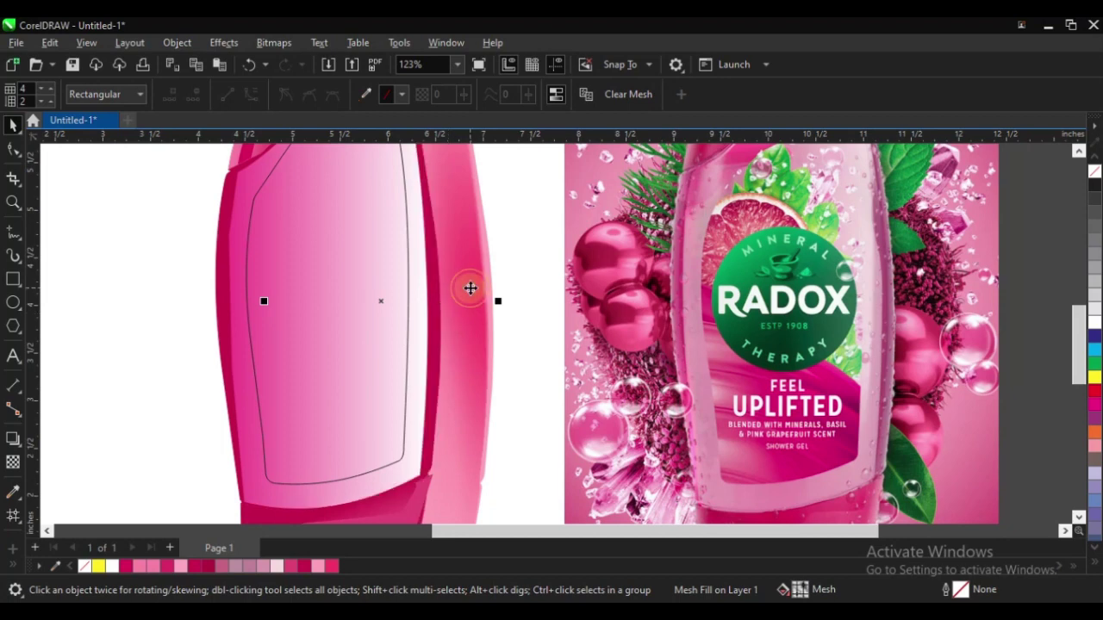
right_click(470, 288)
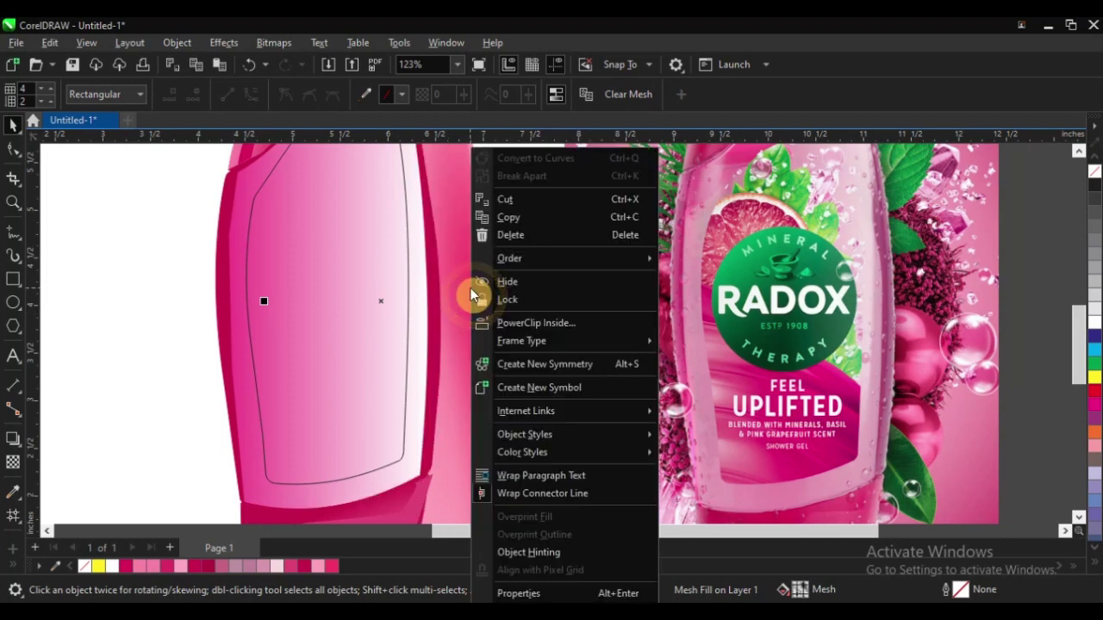
left_click(567, 328)
left_click(425, 261)
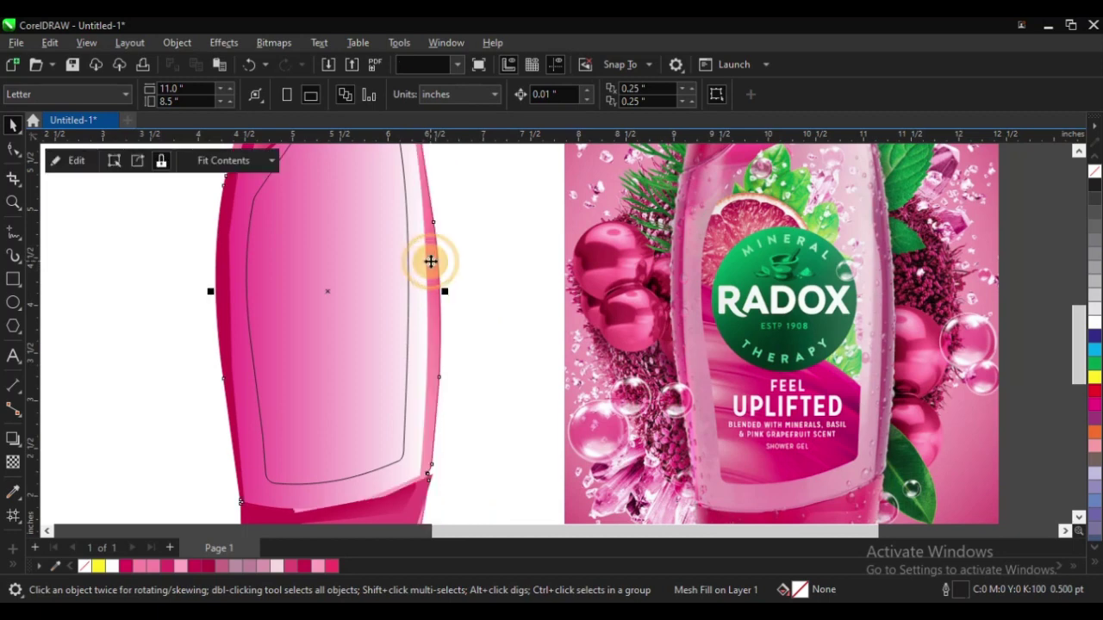
left_click(505, 256)
scroll(505, 256, "down", 2)
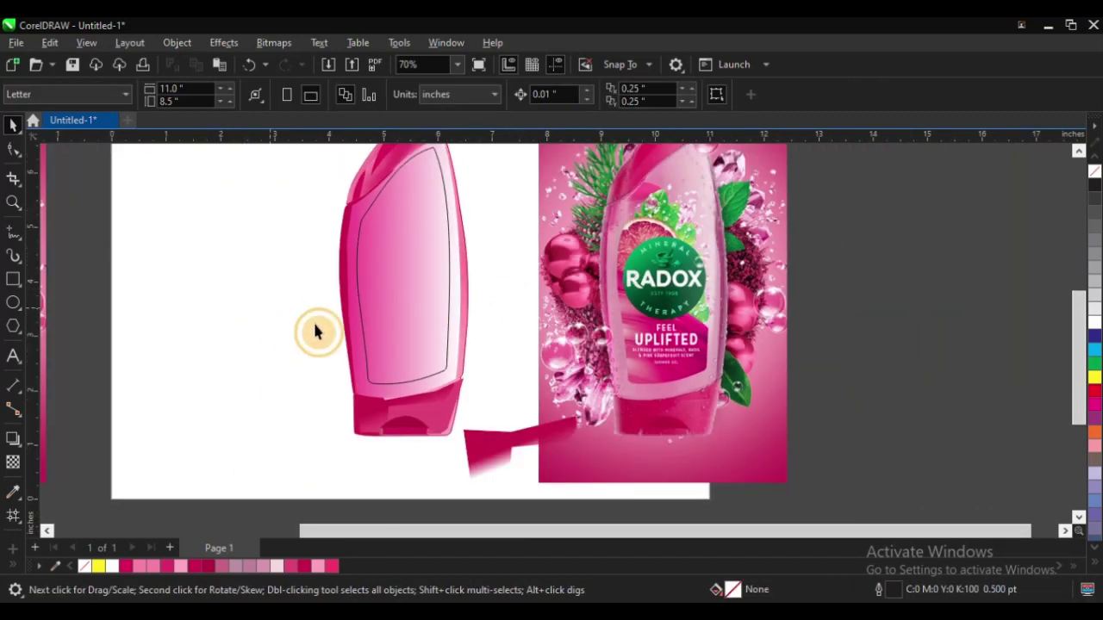
Try to reposition the mesh fill clipped inside the bottle, and undo the move
scroll(415, 450, "up", 3)
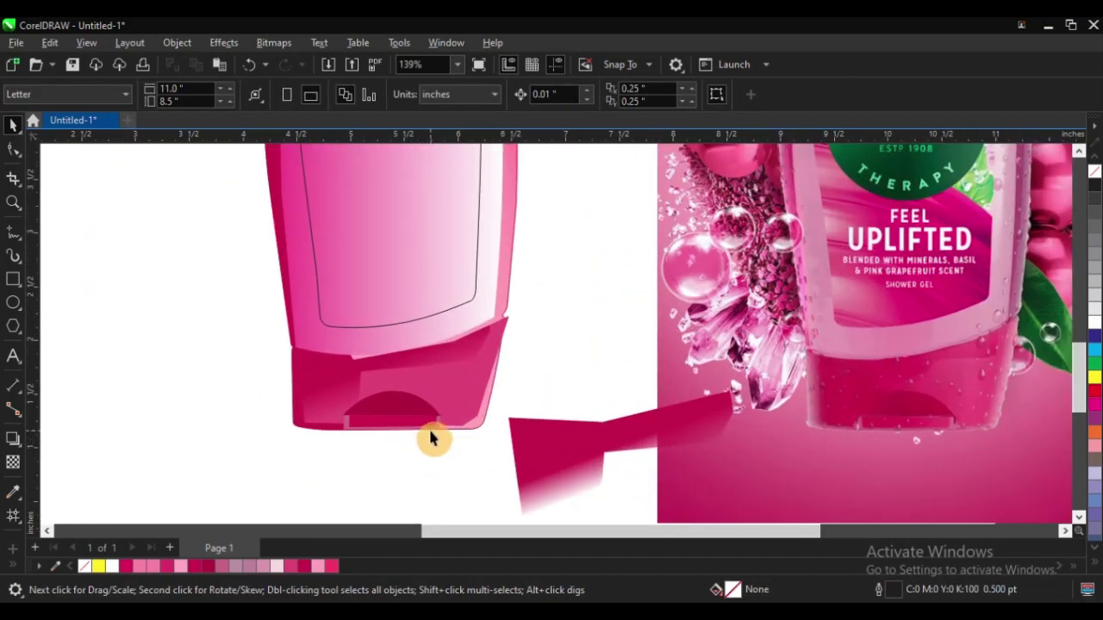
scroll(478, 427, "up", 2)
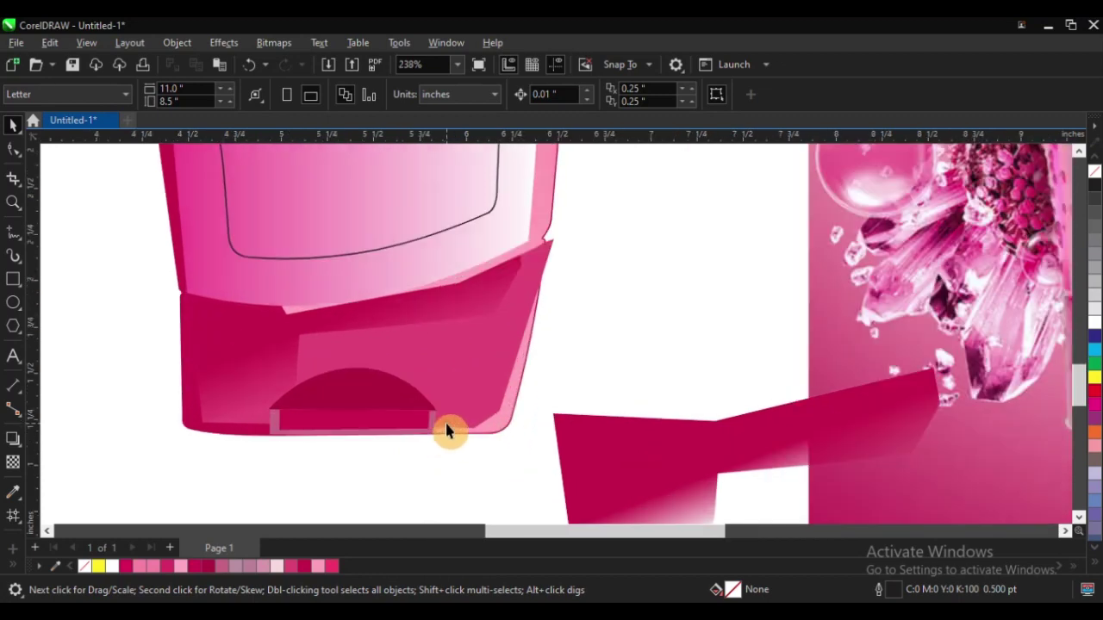
left_click(496, 425)
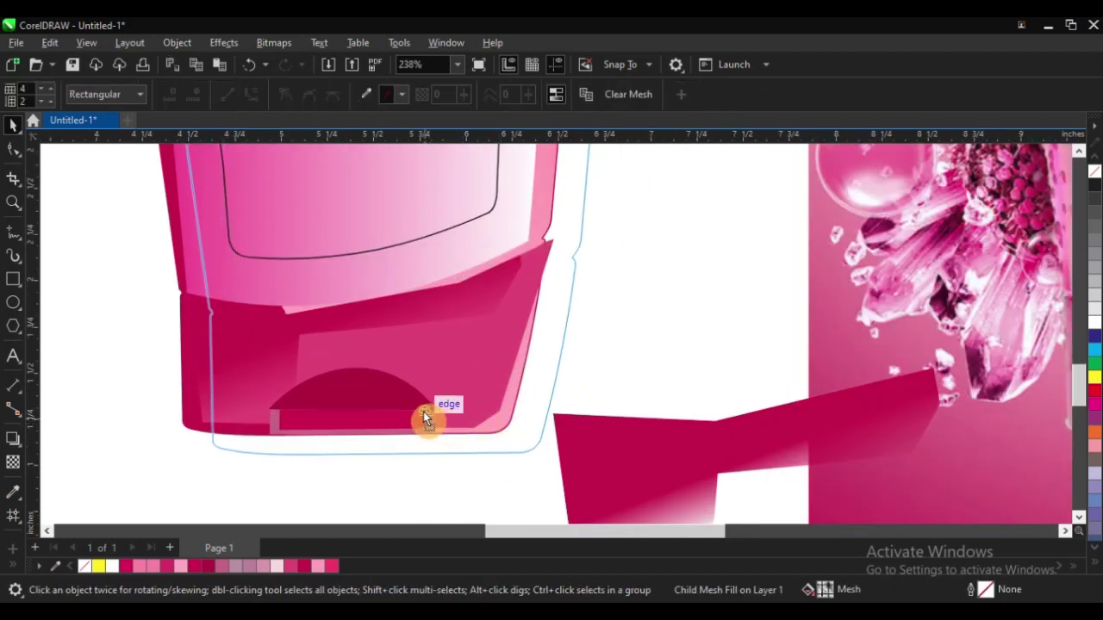
left_click_drag(499, 423, 488, 408)
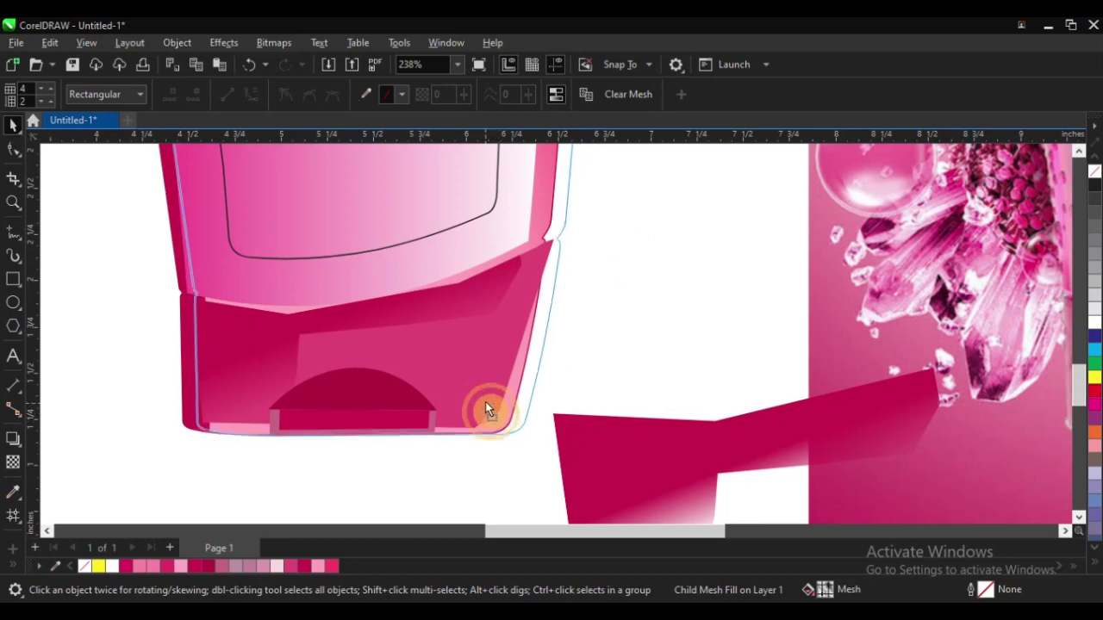
key("ctrl+z")
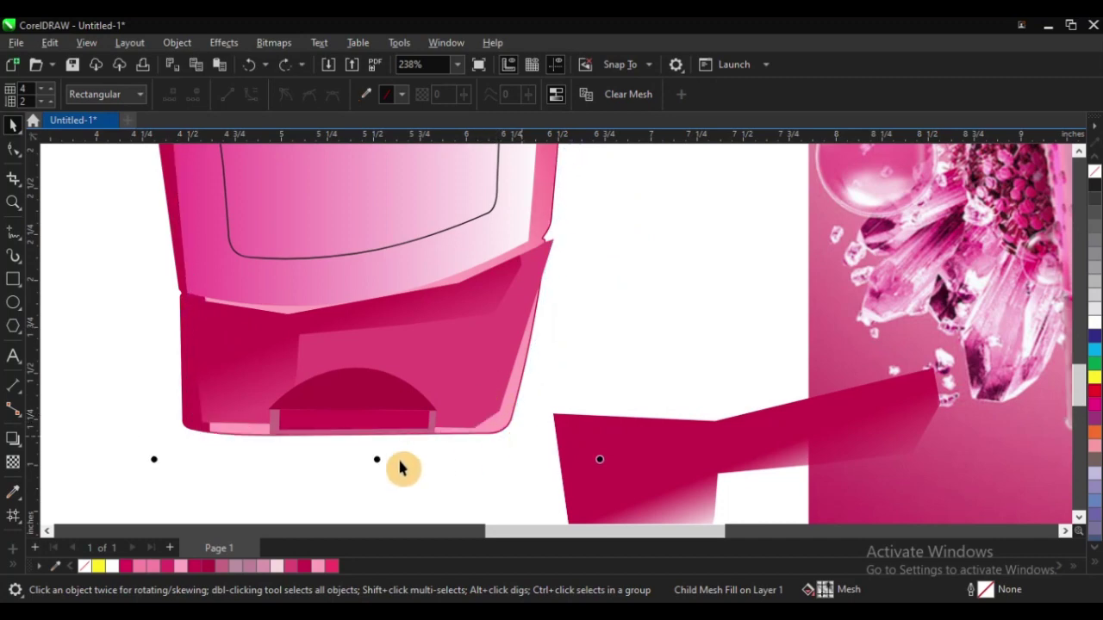
scroll(340, 496, "down", 2)
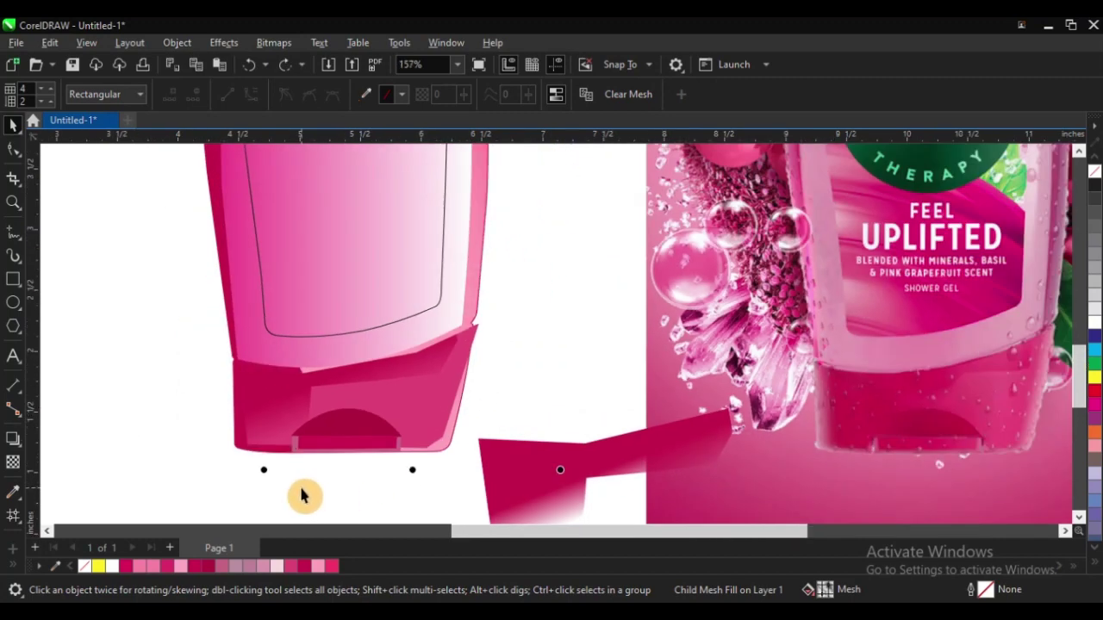
scroll(349, 483, "down", 2)
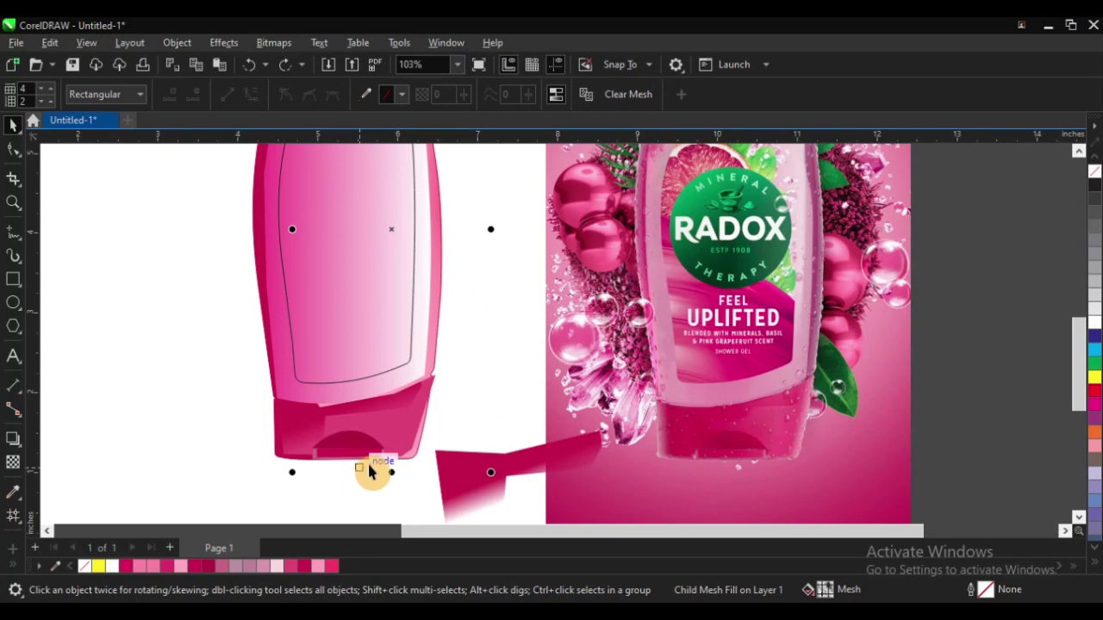
Recolor the bottom nodes of the clipped mesh fill with pink #E45781 sampled from the reference photo
left_click(13, 515)
scroll(397, 487, "up", 3)
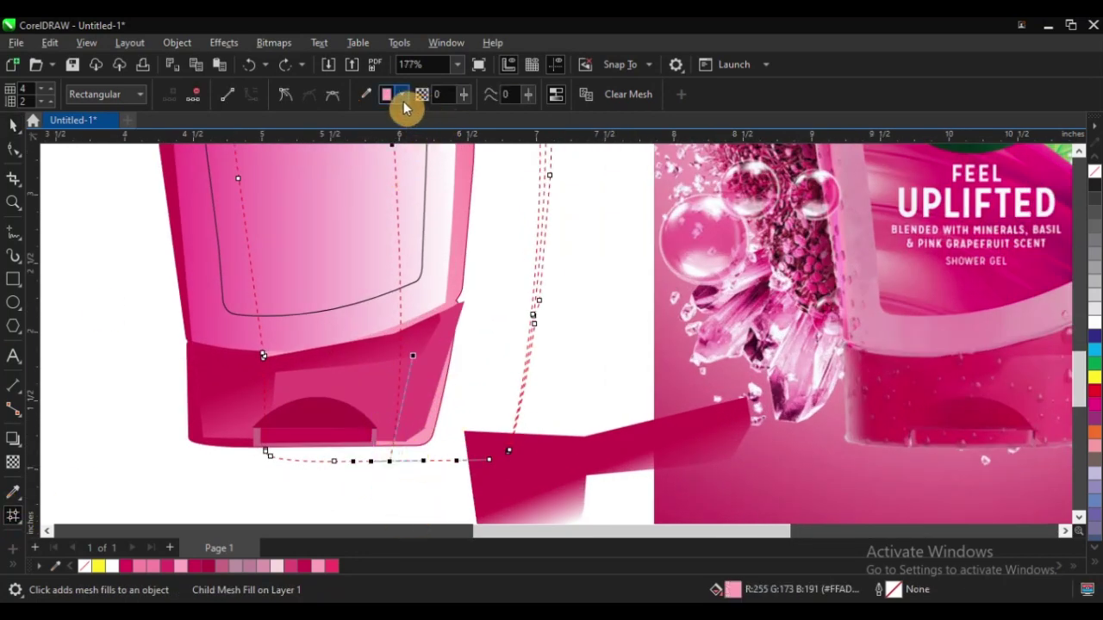
left_click(366, 94)
left_click(1062, 426)
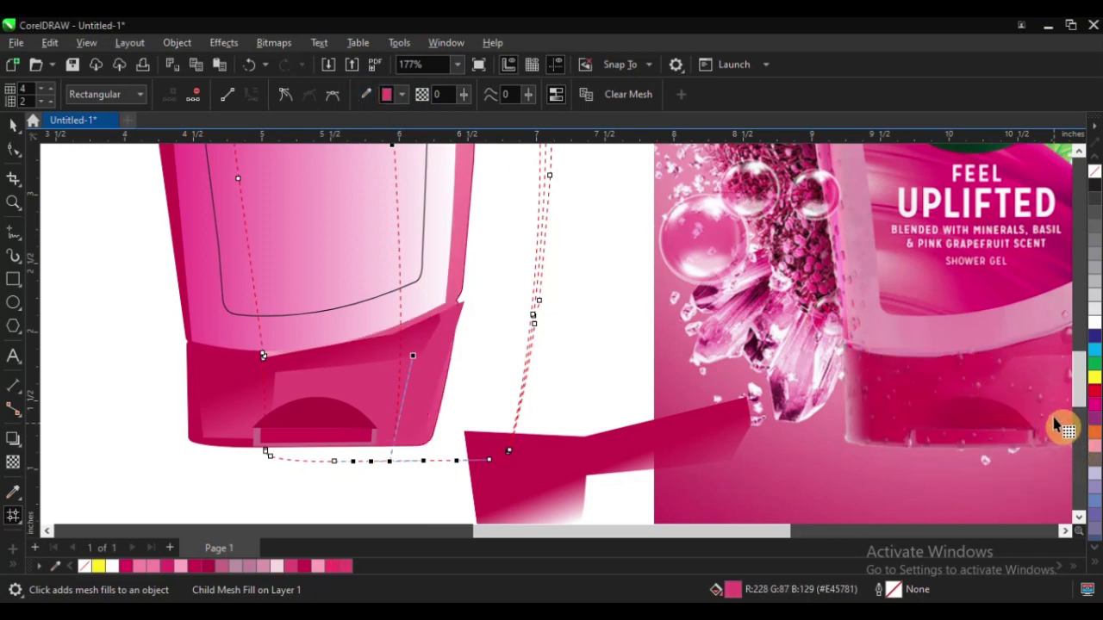
left_click(932, 288)
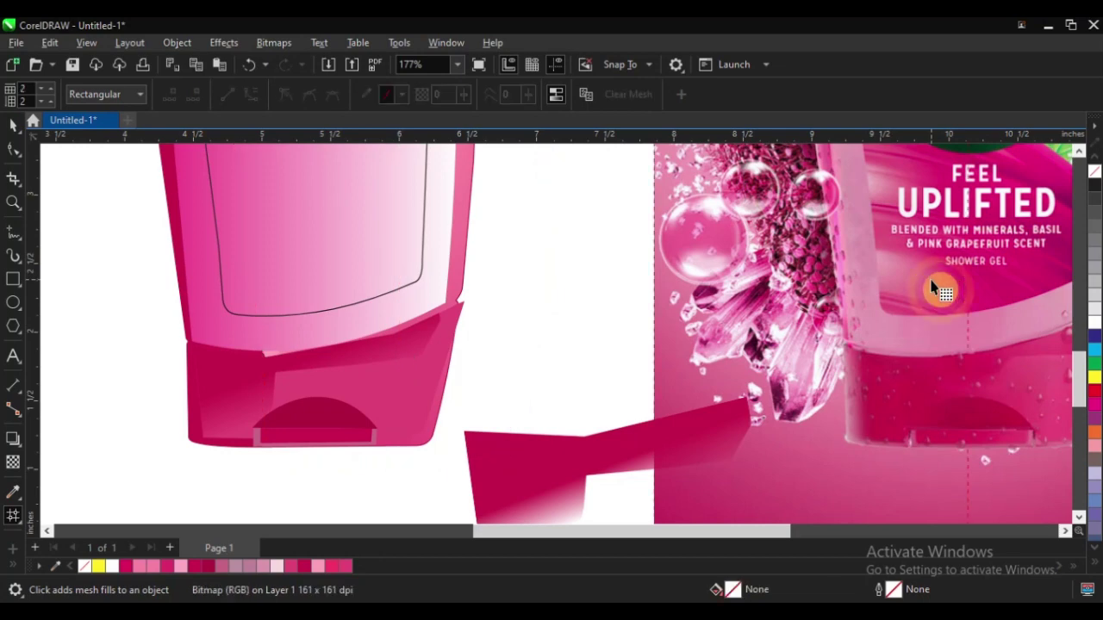
scroll(256, 465, "down", 1)
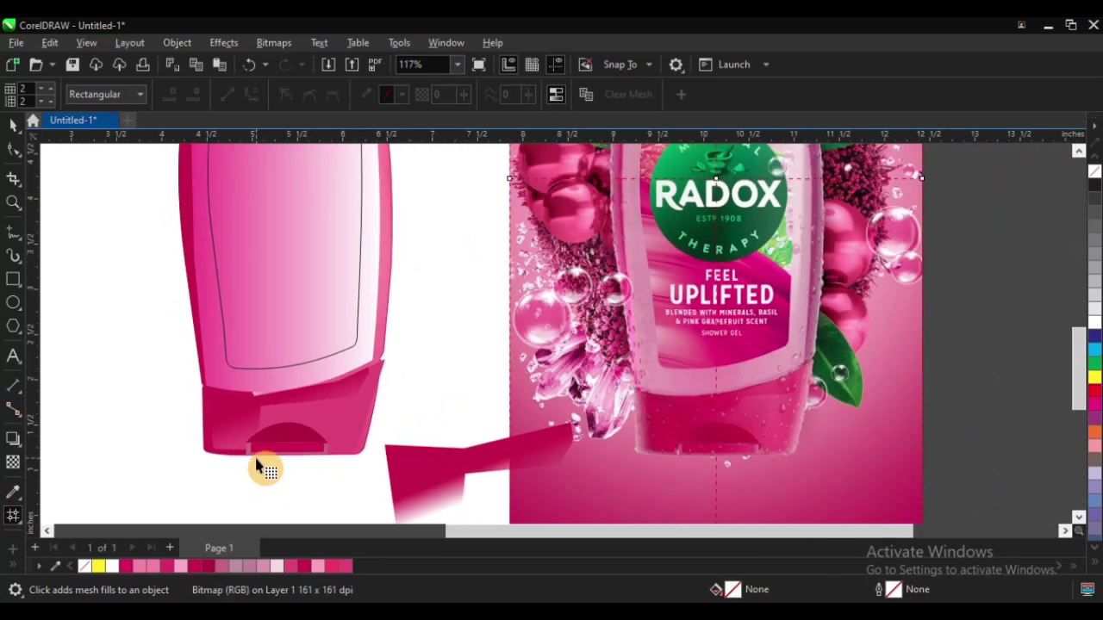
scroll(271, 461, "down", 3)
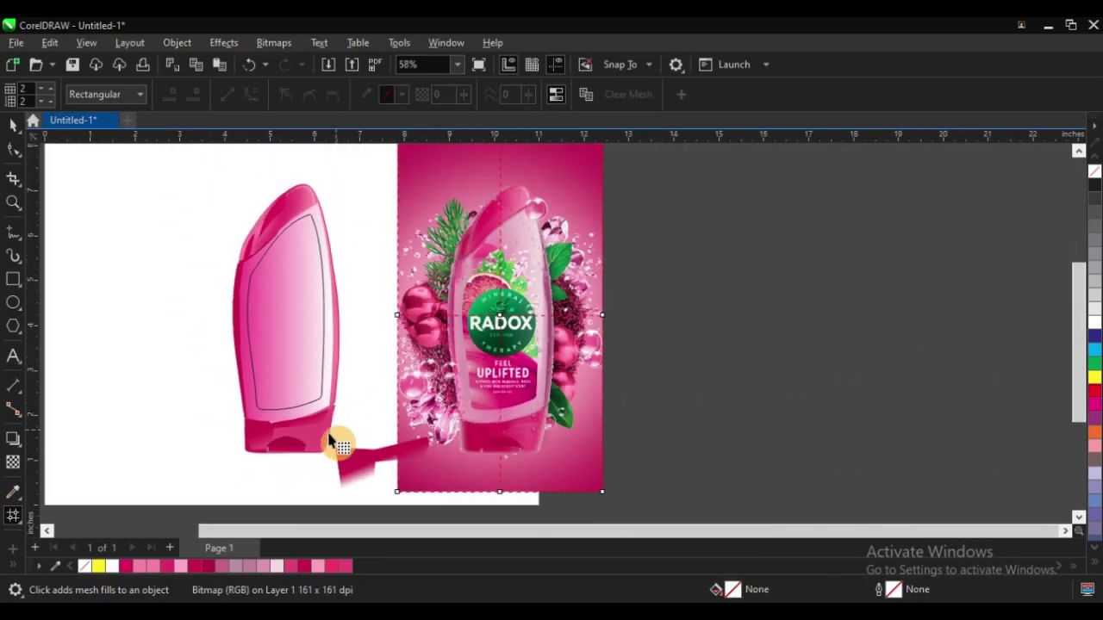
Select the mesh fill clipped inside the bottle and add a mesh line through its bottom edge near the cap
scroll(332, 443, "up", 3)
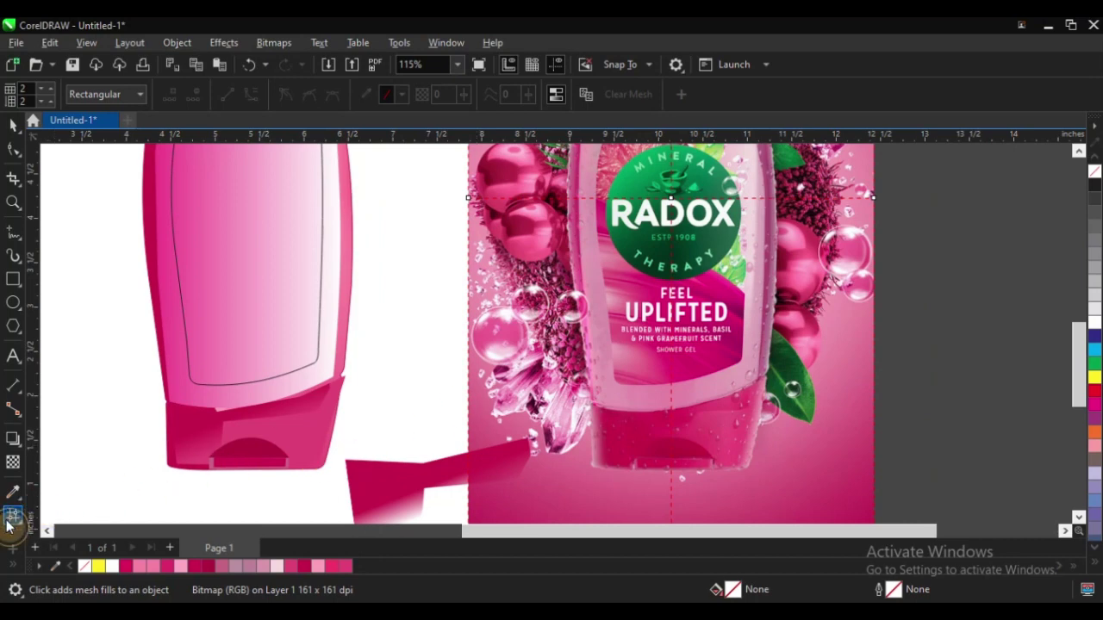
key("space")
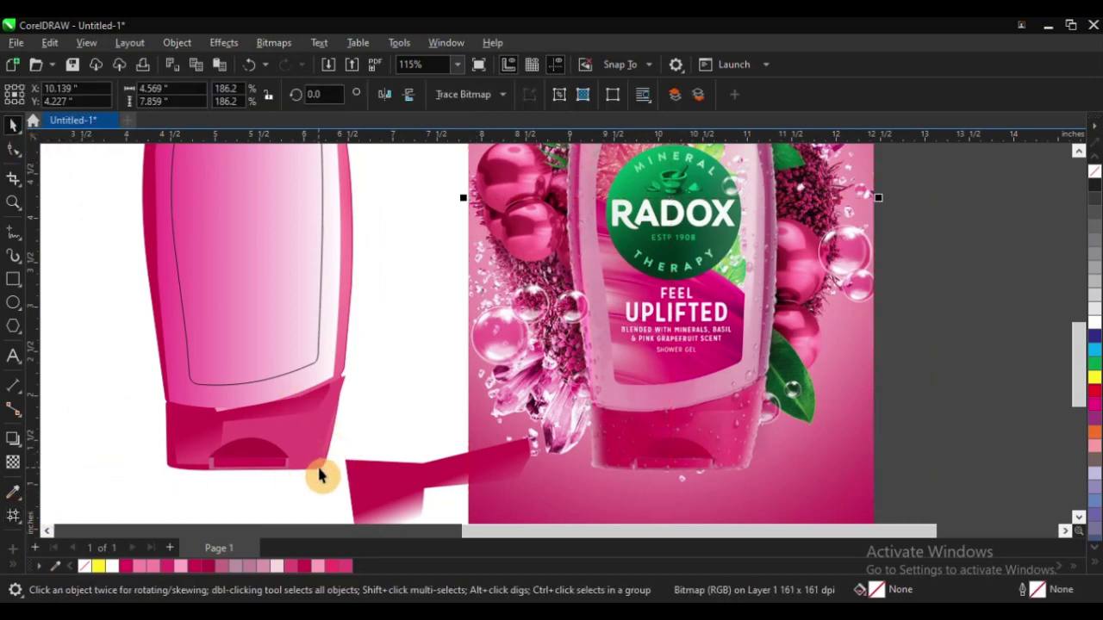
key("space")
left_click(319, 466)
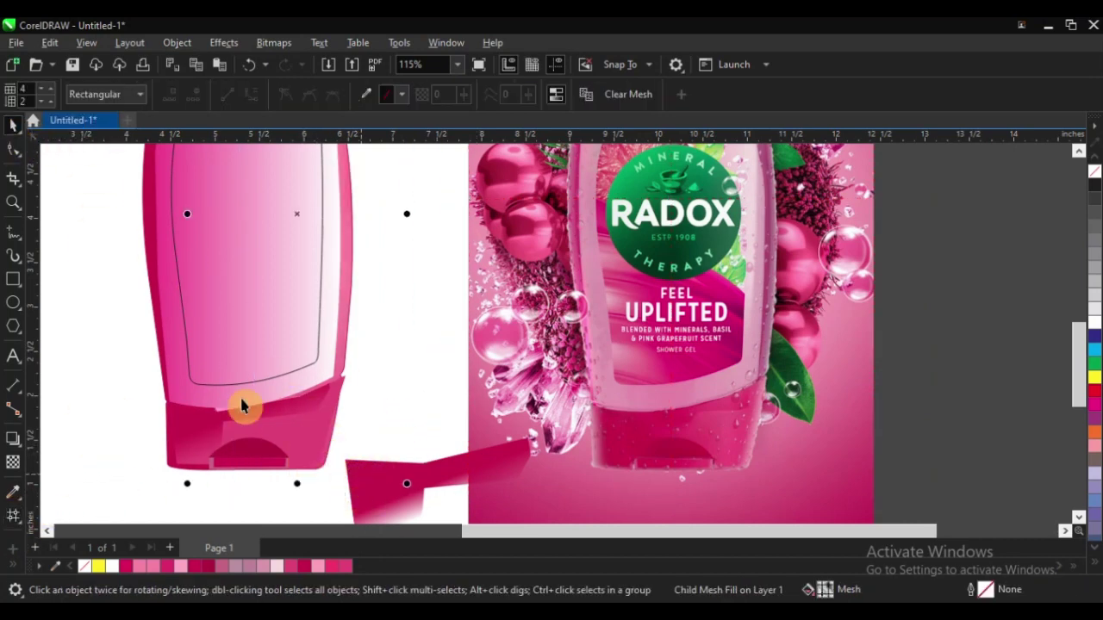
scroll(293, 474, "up", 3)
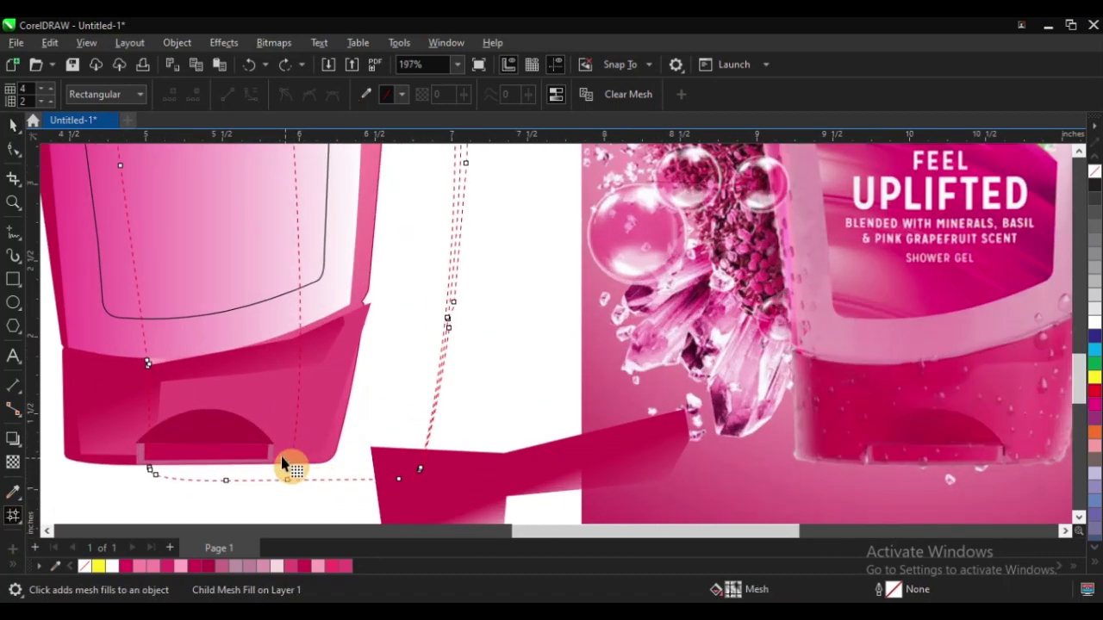
scroll(248, 454, "down", 1)
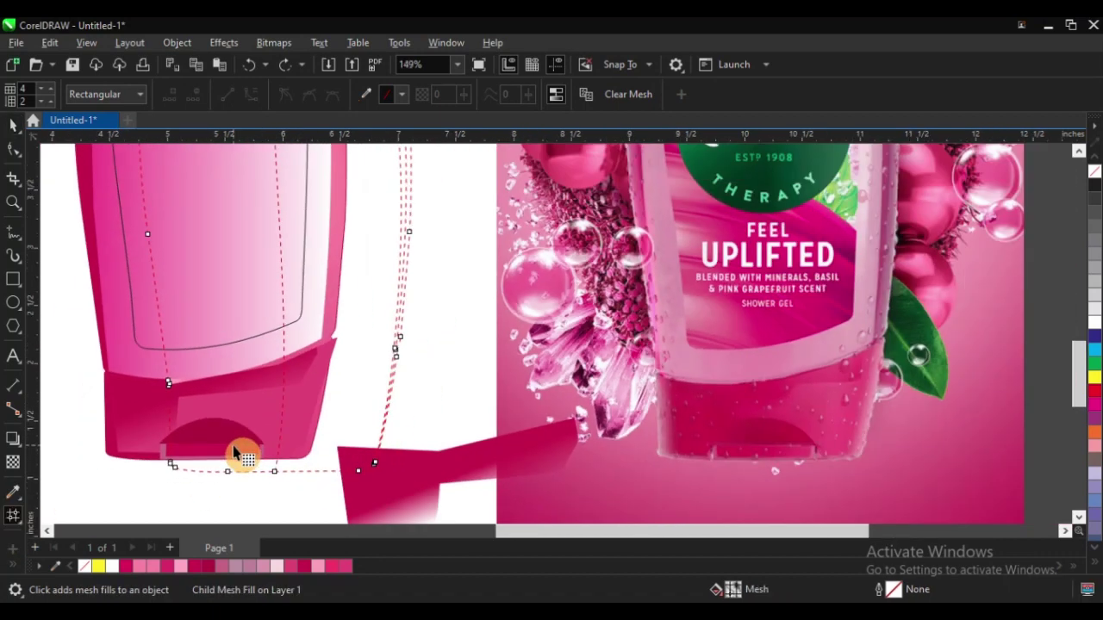
double_click(296, 473)
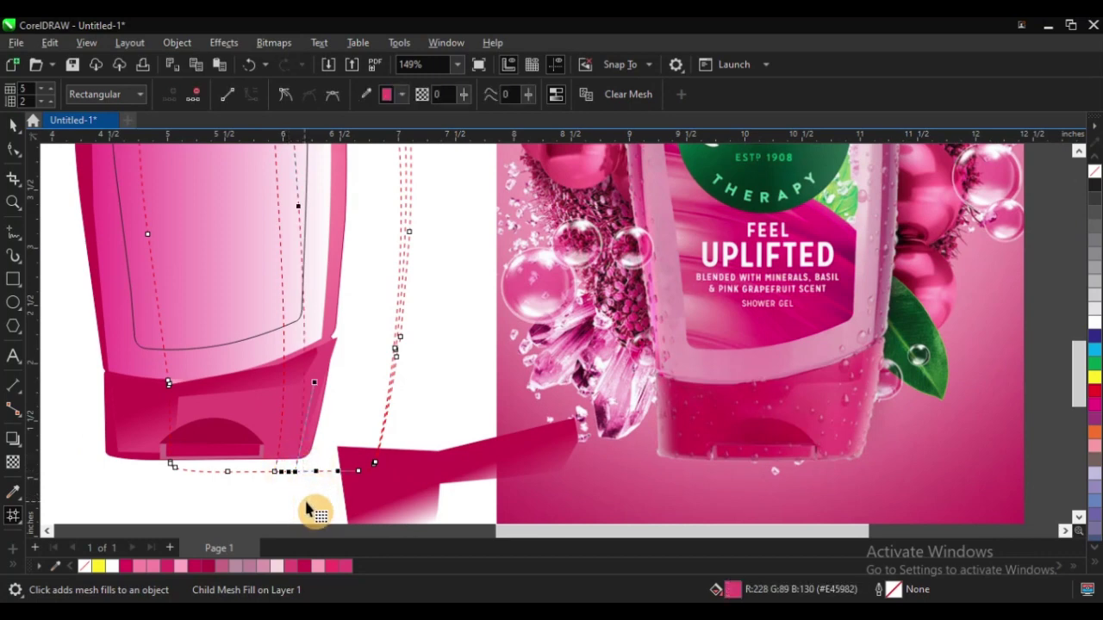
Recolor the new mesh nodes at the bottom of the clipped fill with brighter pink #FF709B and deselect the fill
left_click(13, 496)
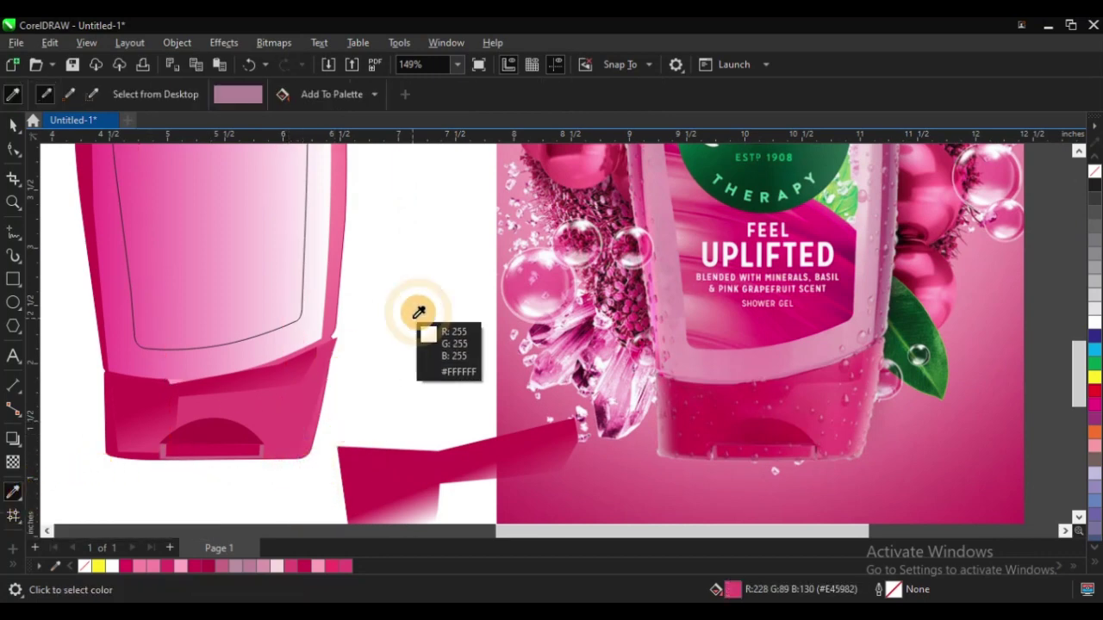
left_click(865, 419)
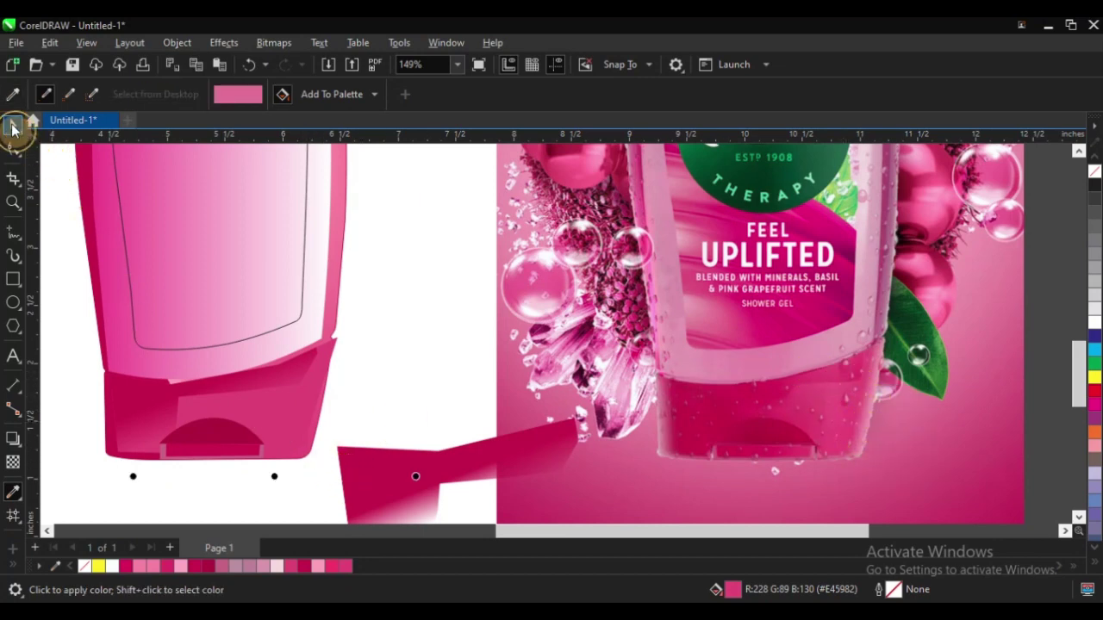
left_click(12, 127)
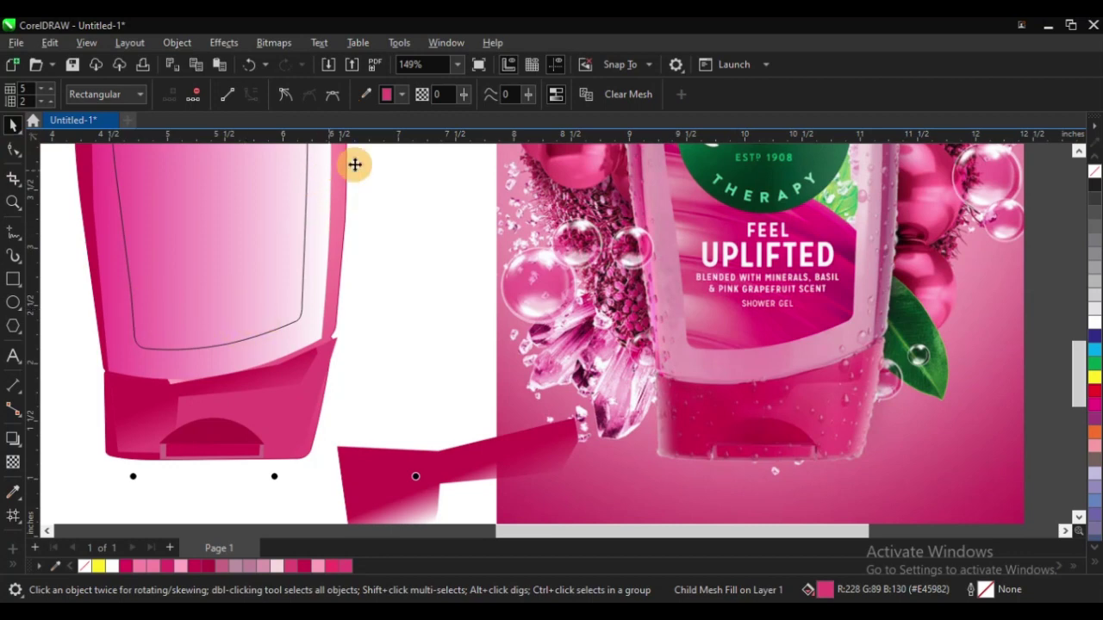
left_click(403, 94)
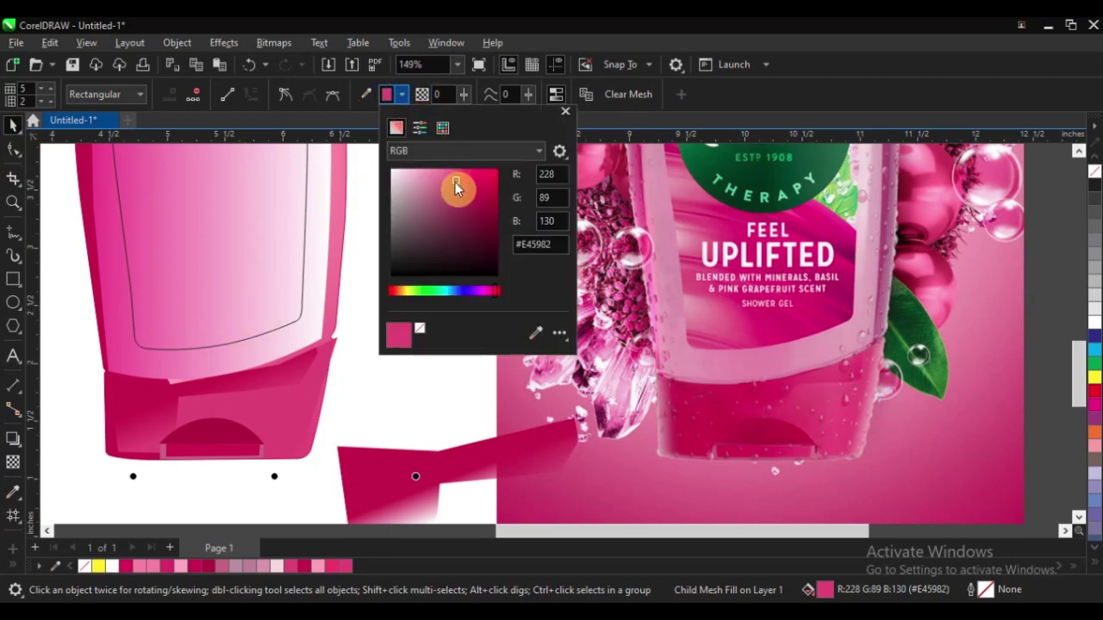
left_click_drag(442, 172, 448, 175)
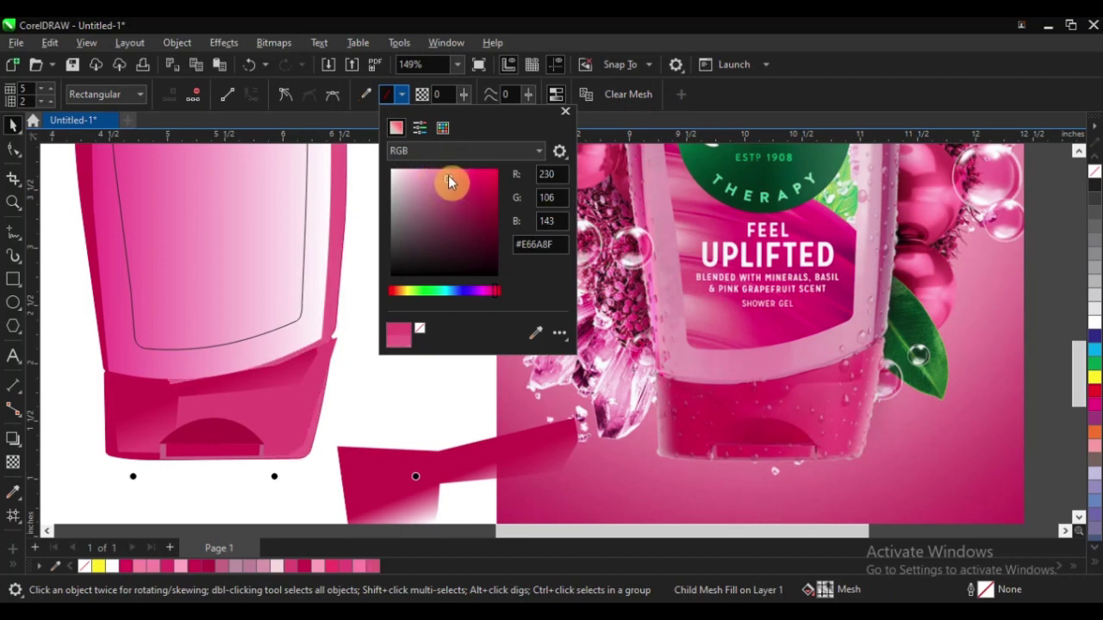
left_click_drag(448, 175, 451, 165)
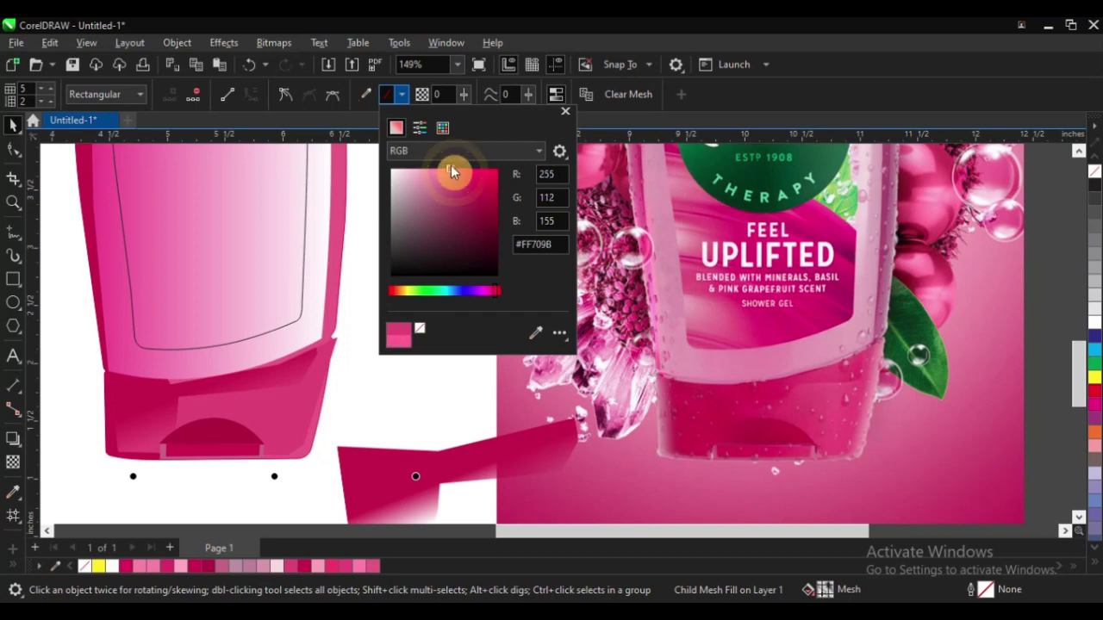
left_click(445, 393)
scroll(465, 368, "down", 2)
left_click(166, 289)
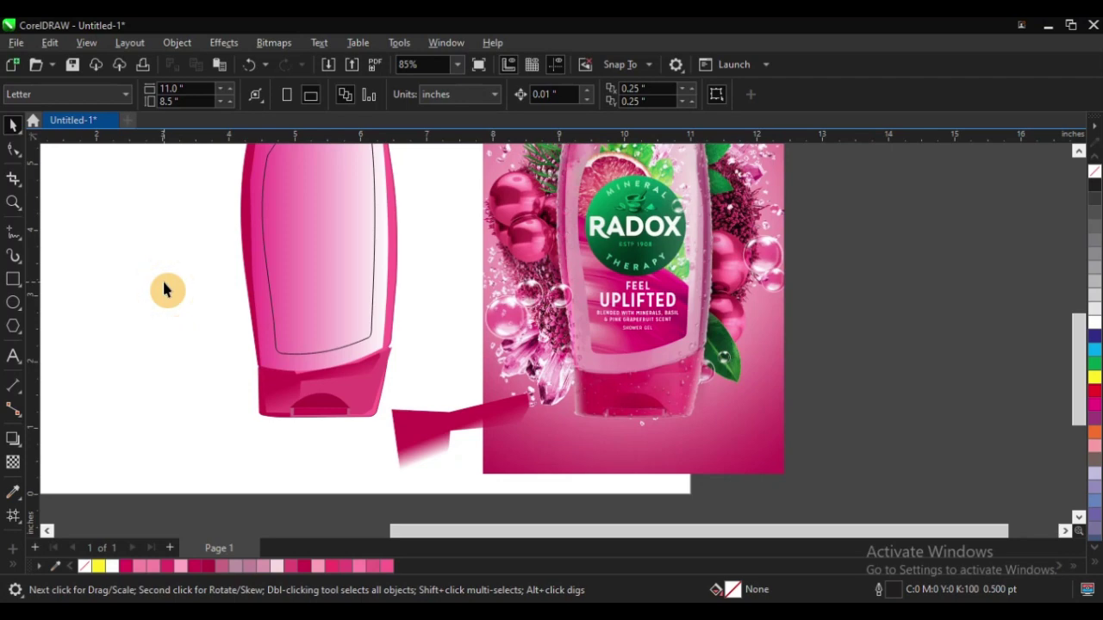
Delete the leftover dark pink shape lying between the bottle's base and the reference photo
scroll(344, 319, "down", 1)
scroll(475, 291, "down", 2)
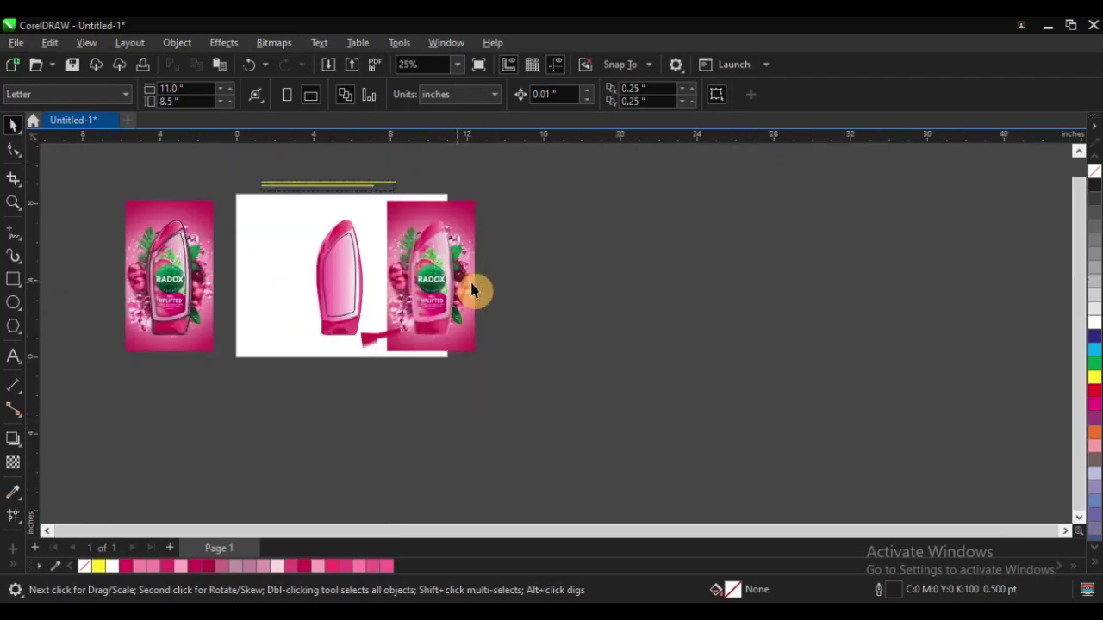
key("z")
left_click_drag(232, 202, 598, 389)
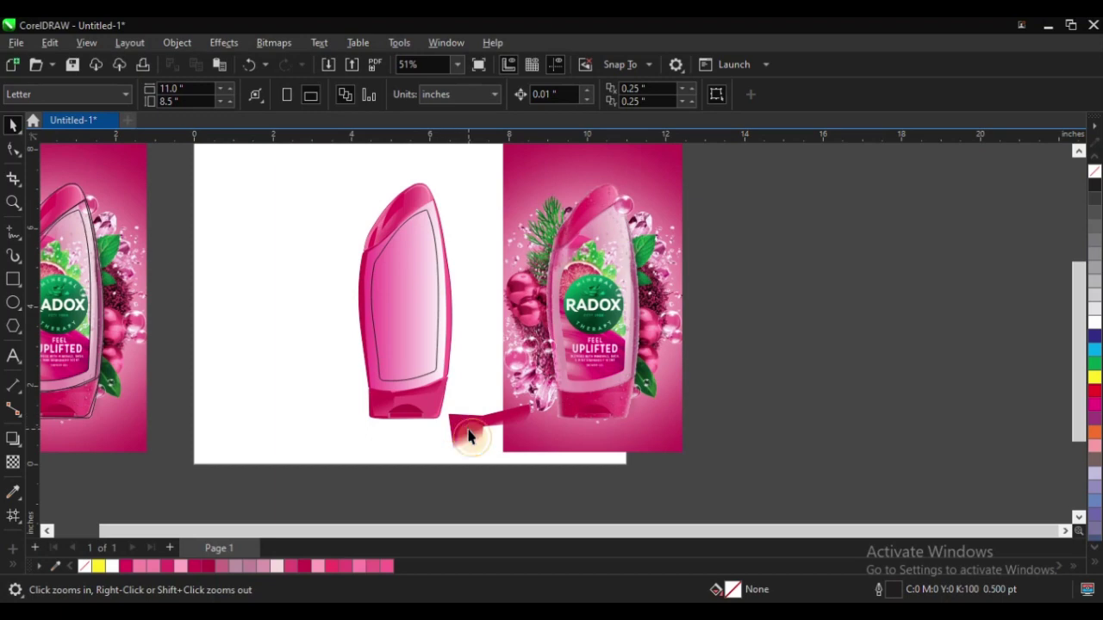
left_click(466, 429)
key("Delete")
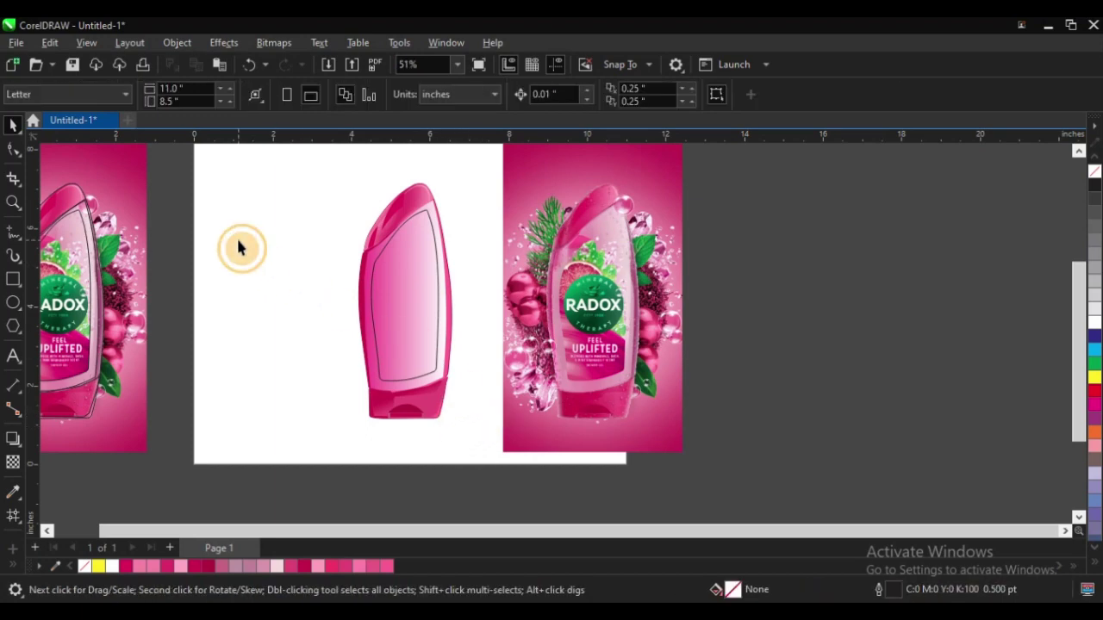
Move the duplicate reference photo off the page's right side and delete it
scroll(437, 312, "down", 2)
key("z")
left_click_drag(215, 189, 658, 431)
left_click_drag(696, 317, 839, 317)
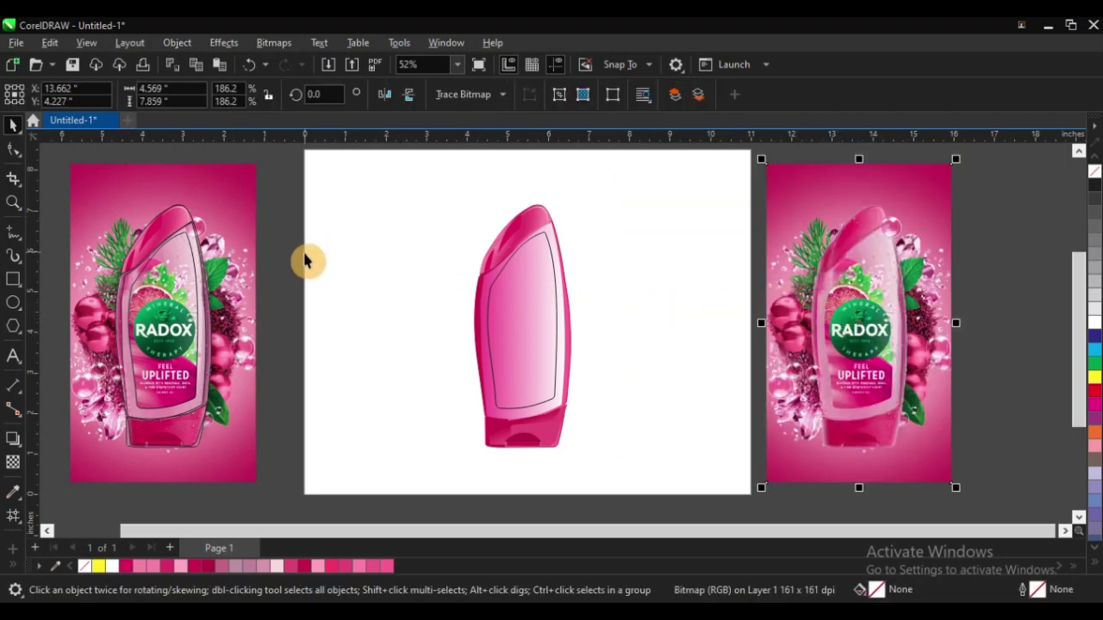
key("Delete")
Delete the traced bottle outlines lying over the remaining reference photo
mouse_move(60, 202)
left_mouse_down()
mouse_move(253, 419)
mouse_move(311, 522)
left_mouse_up()
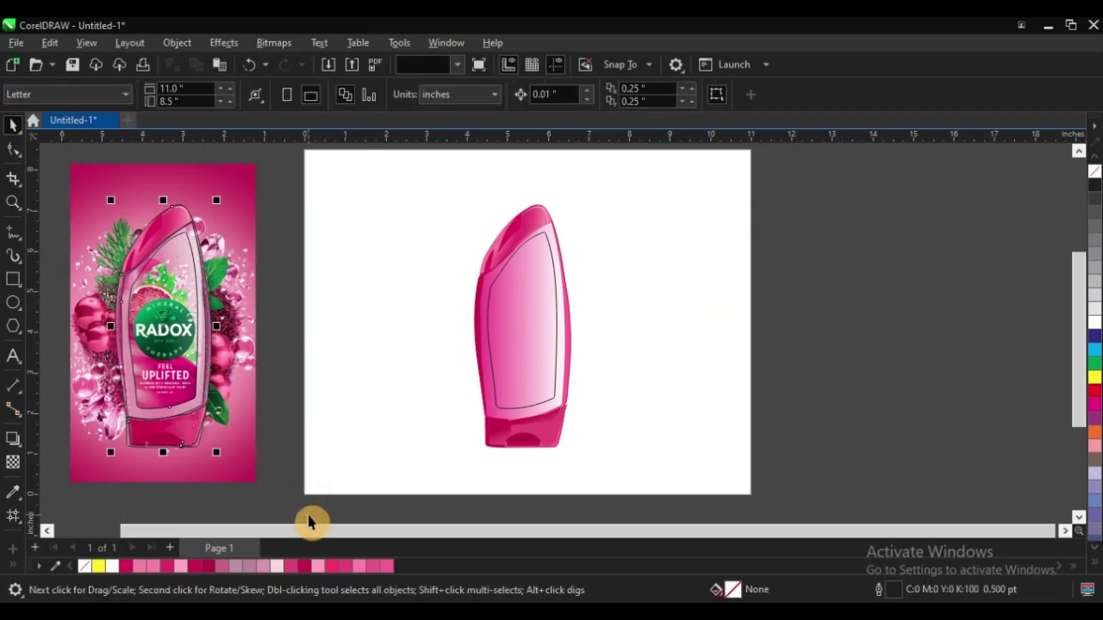
key("Delete")
scroll(412, 290, "down", 2)
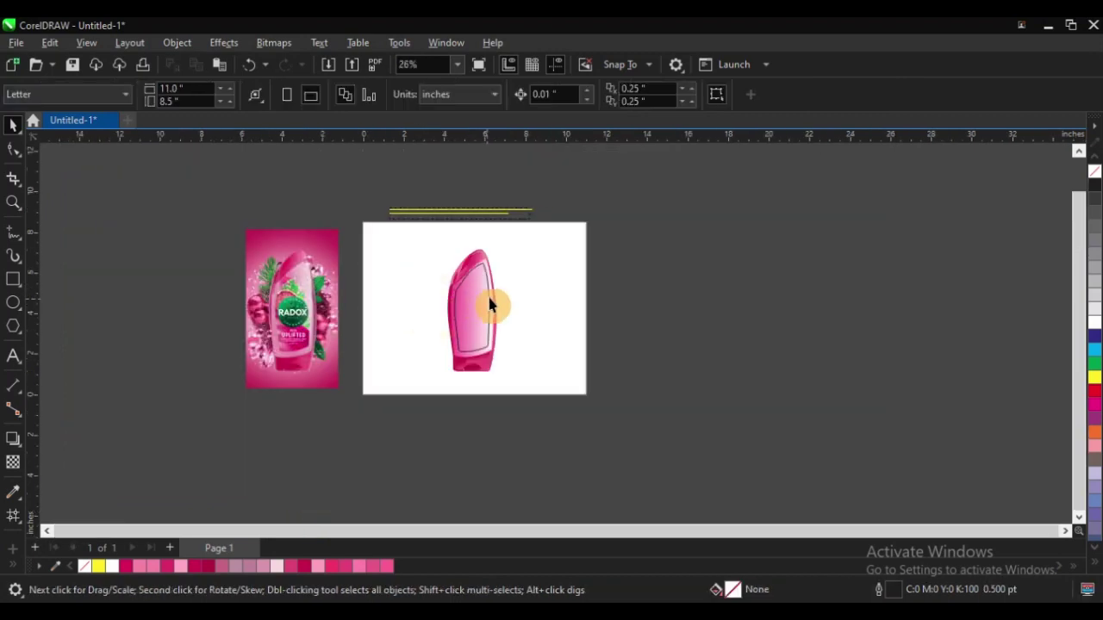
key("z")
left_click_drag(258, 209, 733, 443)
Try to move the inner label outline off the illustrated bottle, and undo the move
left_click_drag(398, 209, 572, 419)
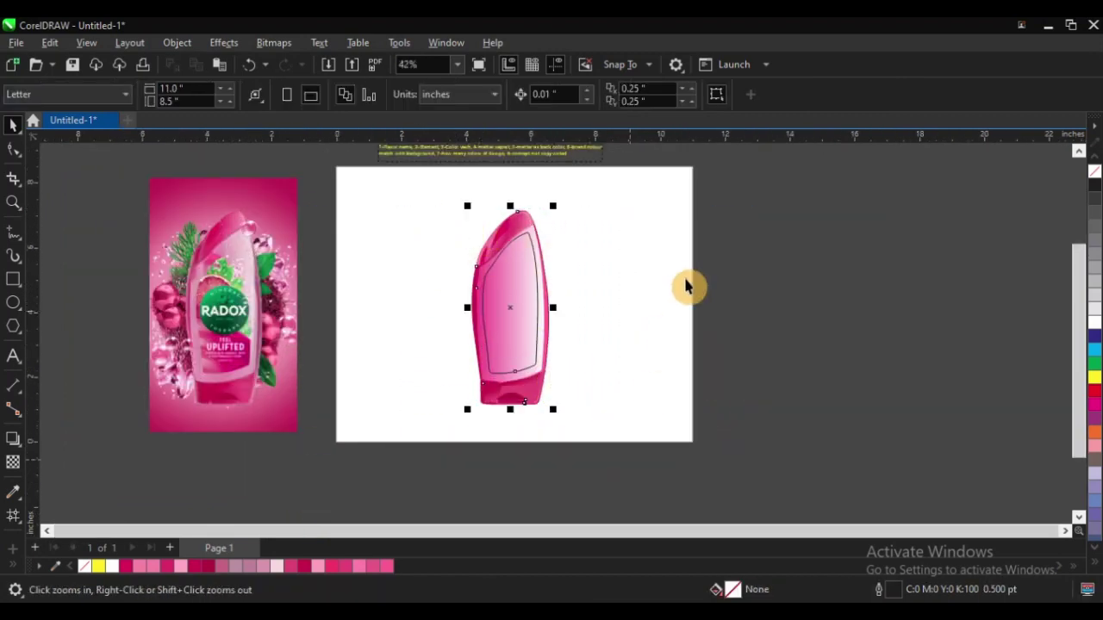
left_click(591, 273)
left_click_drag(512, 263, 579, 272)
key("ctrl+z")
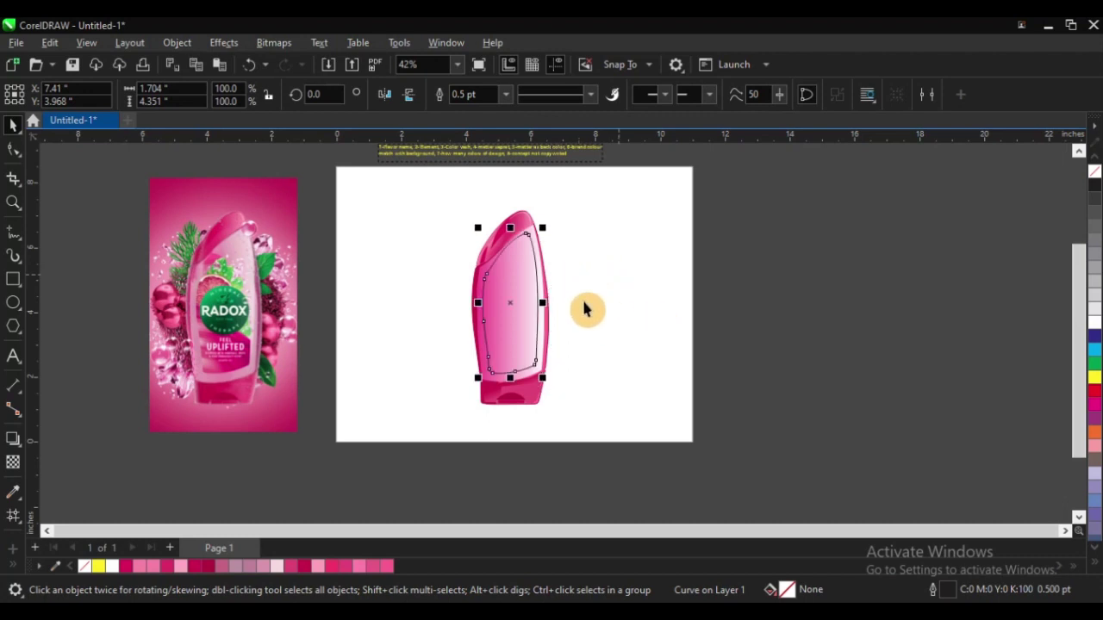
Try moving the bottle rightwards and copying its inner label outline across the page, and undo back to before the traced outlines were deleted
left_click_drag(421, 188, 679, 445)
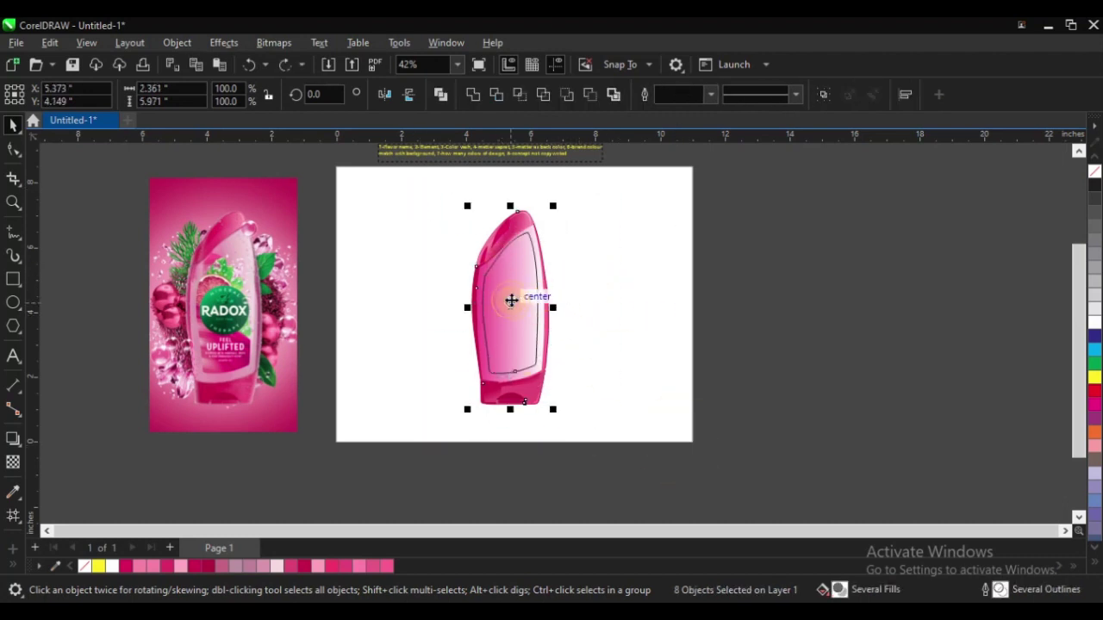
left_click_drag(508, 302, 530, 319)
left_click(792, 305)
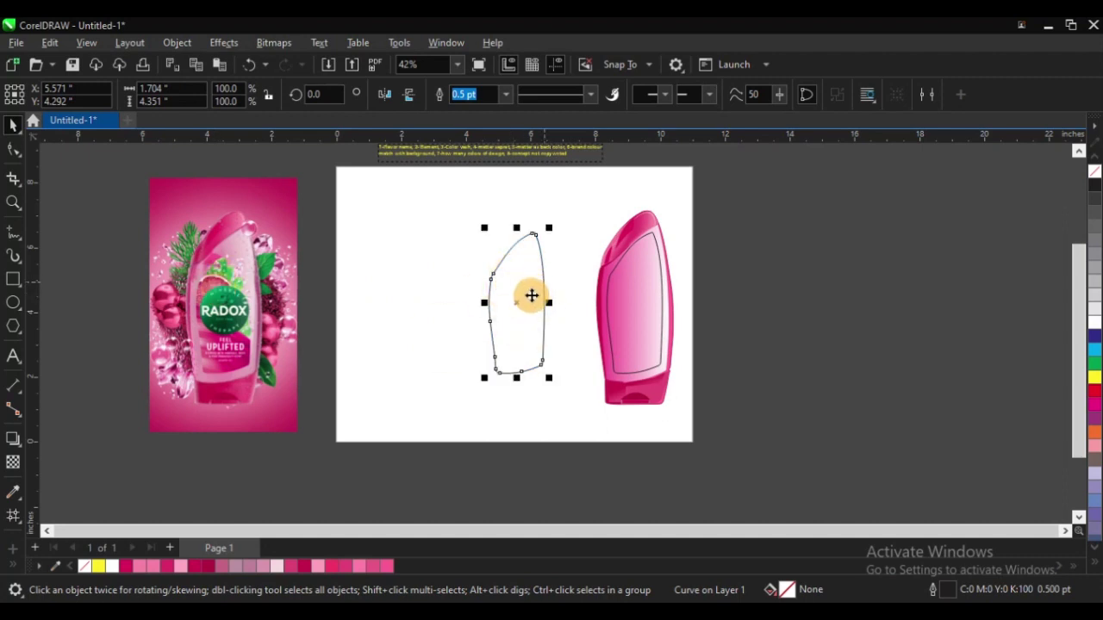
left_click_drag(507, 298, 362, 298)
key("z")
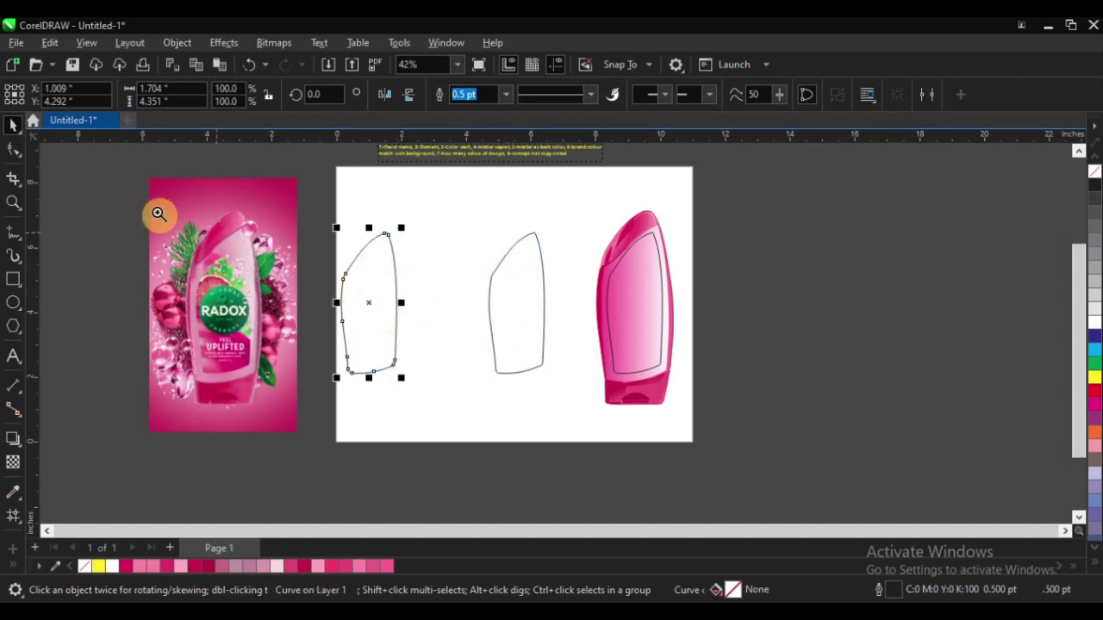
left_click_drag(151, 211, 553, 415)
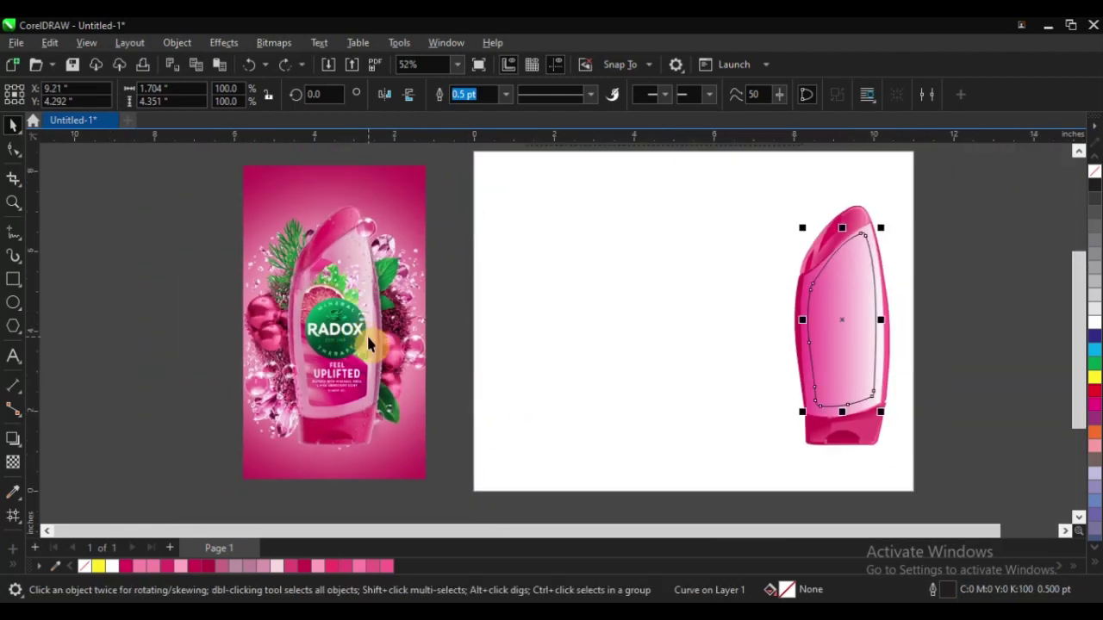
key("p")
left_click(368, 342)
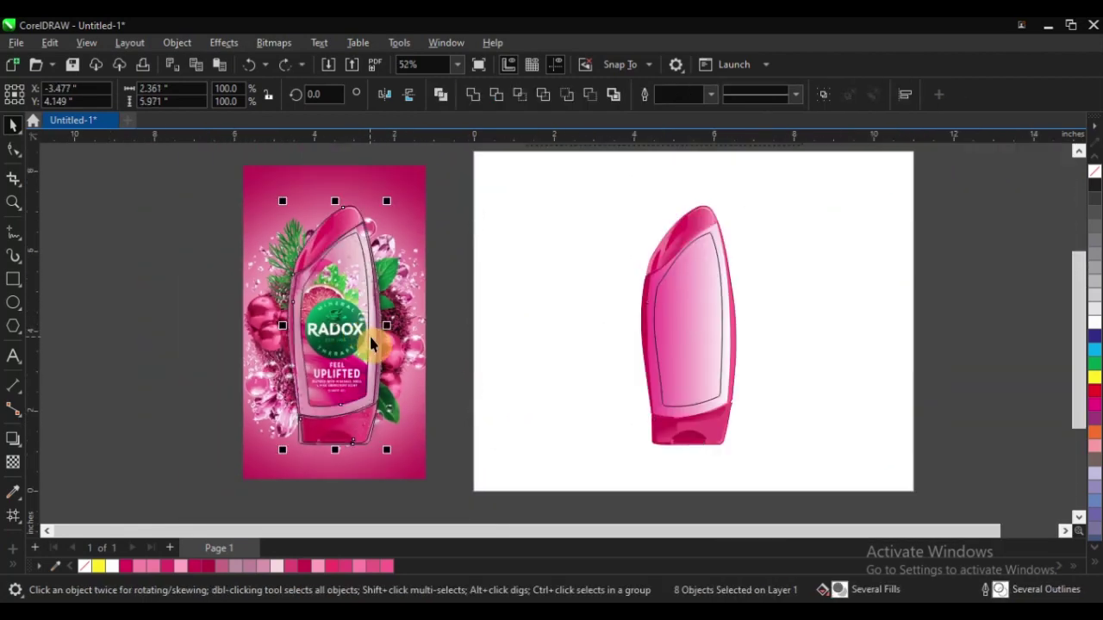
Intersect the traced inner label outline with the reference photo to cut out the label artwork
left_click(542, 279)
key("z")
left_click_drag(260, 220, 526, 395)
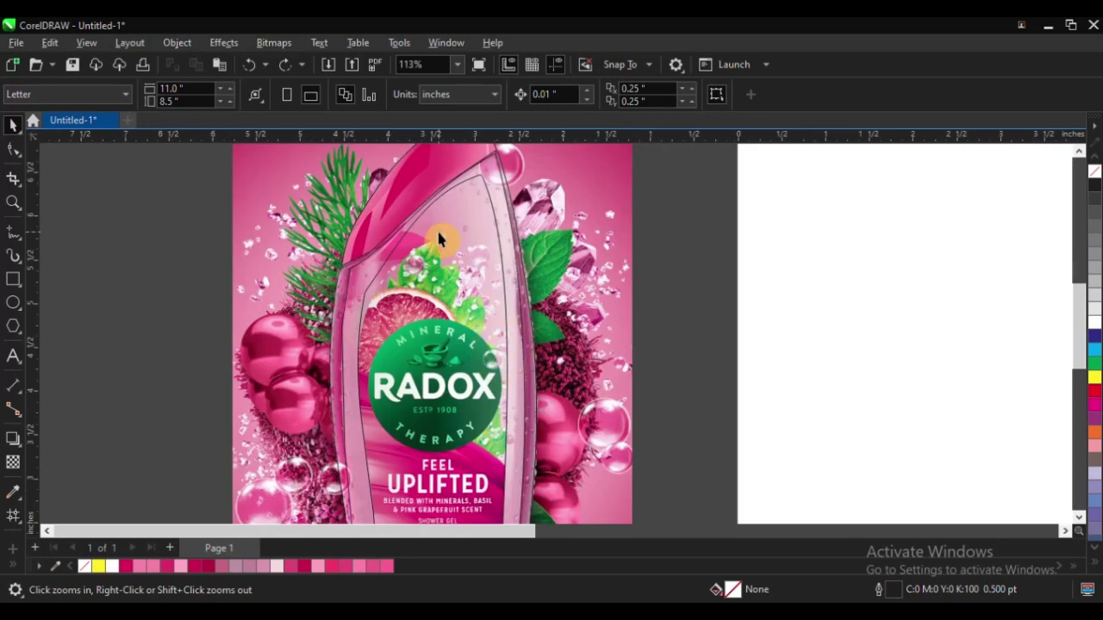
key("space")
left_click(436, 228)
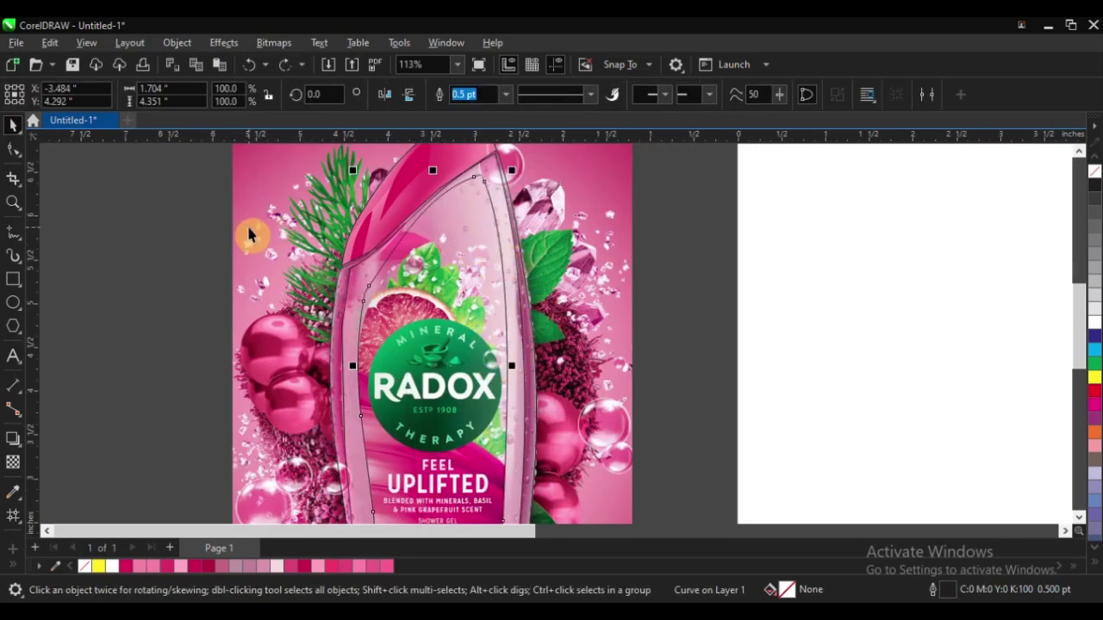
left_click(248, 231, "shift")
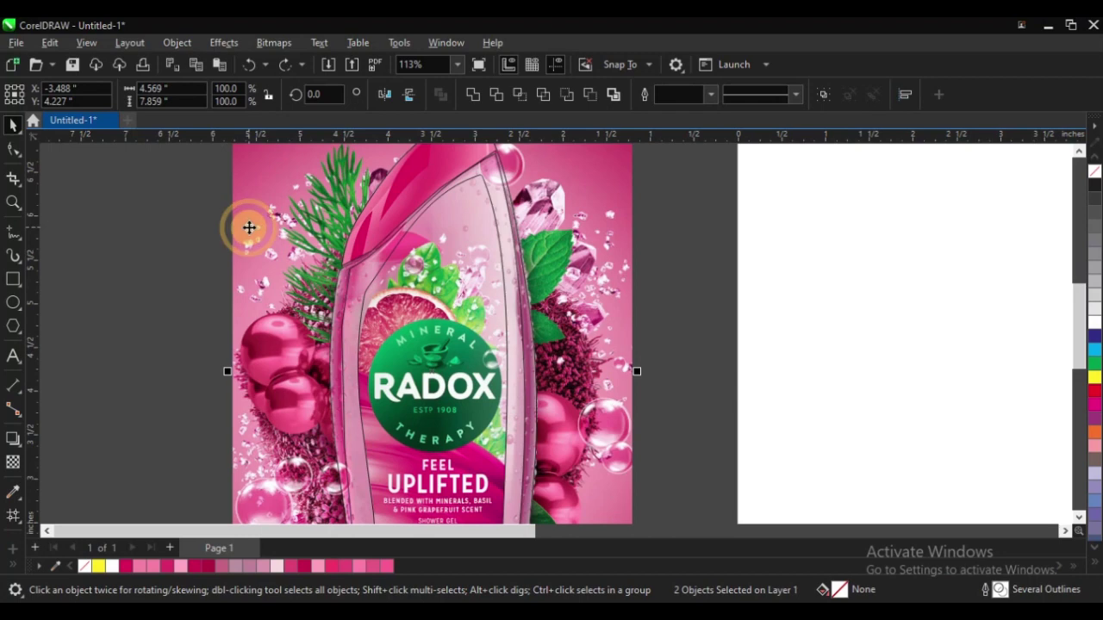
left_click(522, 96)
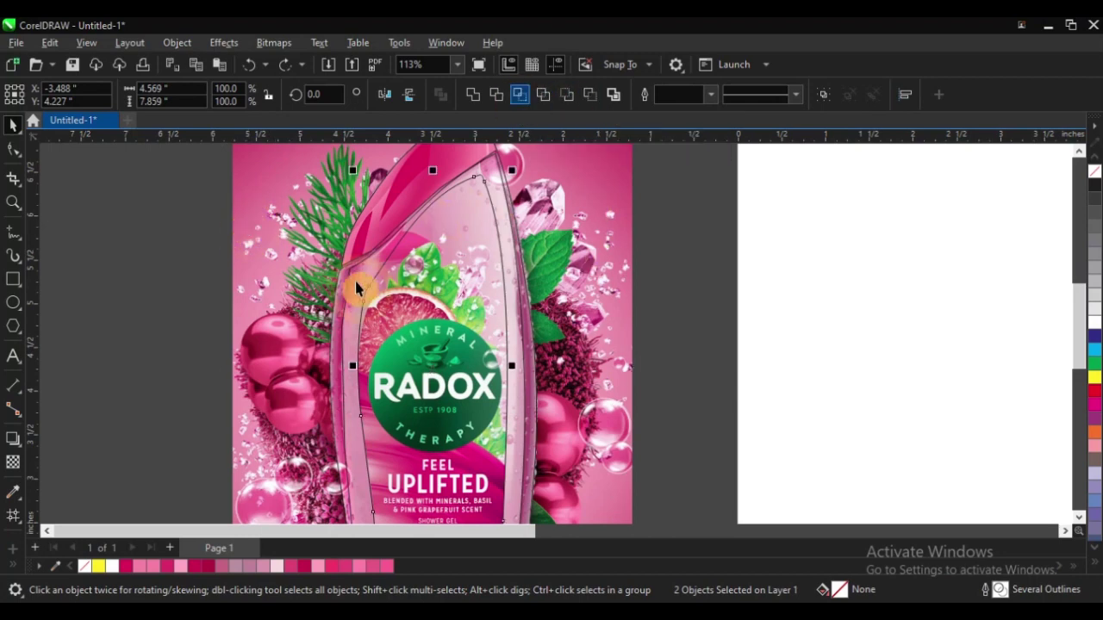
Move the cut-out Radox label artwork from the photo onto the page beside the illustrated bottle and deselect it
scroll(354, 277, "down", 2)
left_click(384, 305)
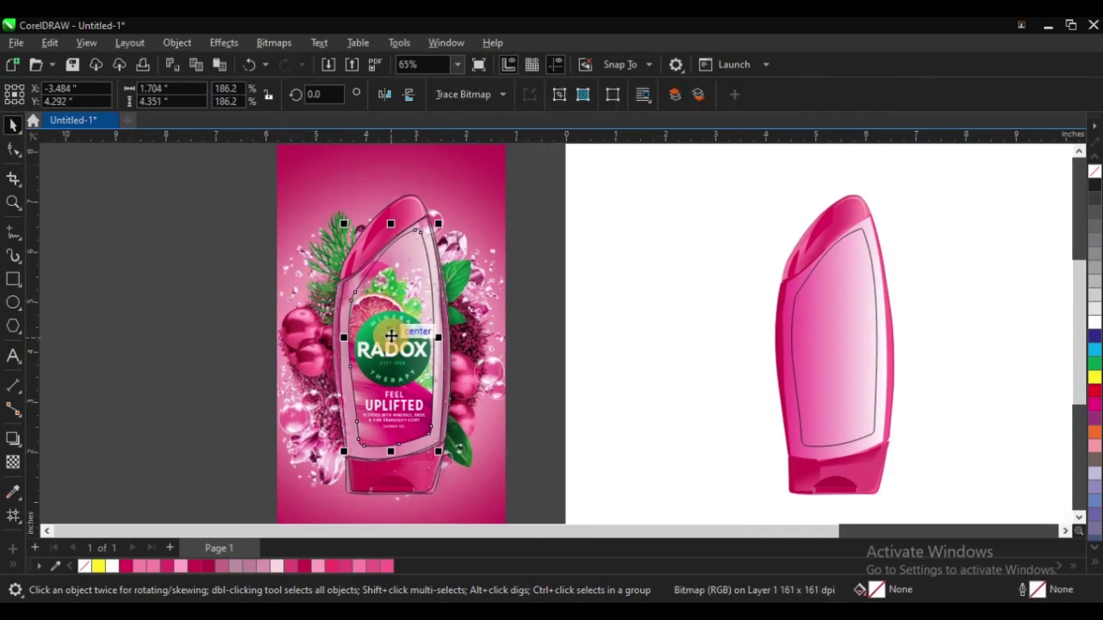
left_click_drag(391, 336, 696, 334)
left_click(581, 229)
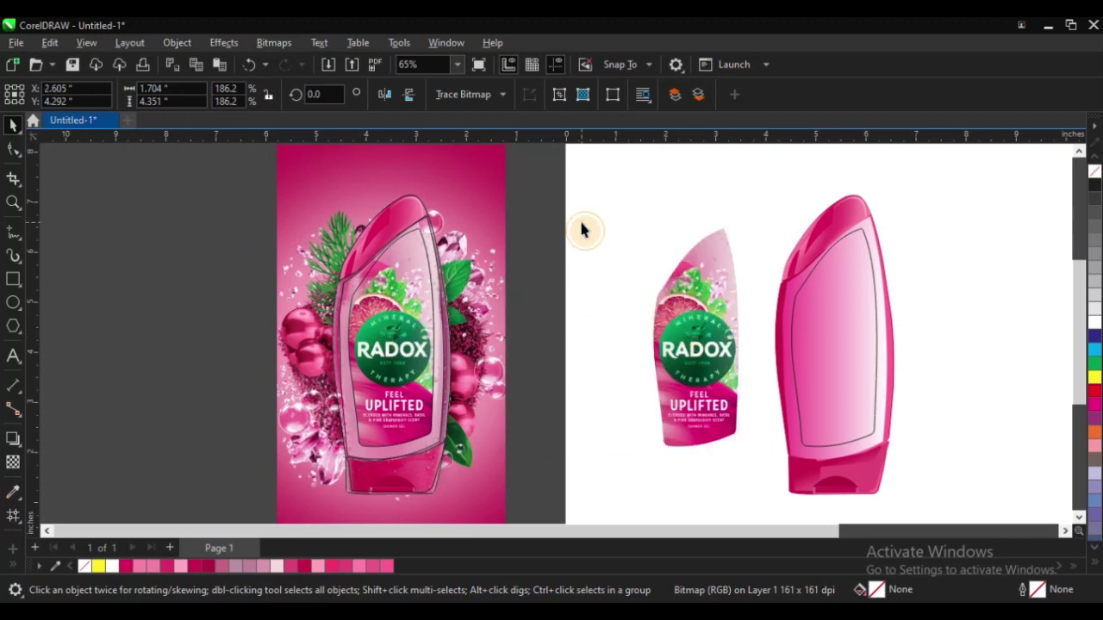
scroll(581, 229, "down", 2)
key("z")
left_click_drag(518, 234, 827, 431)
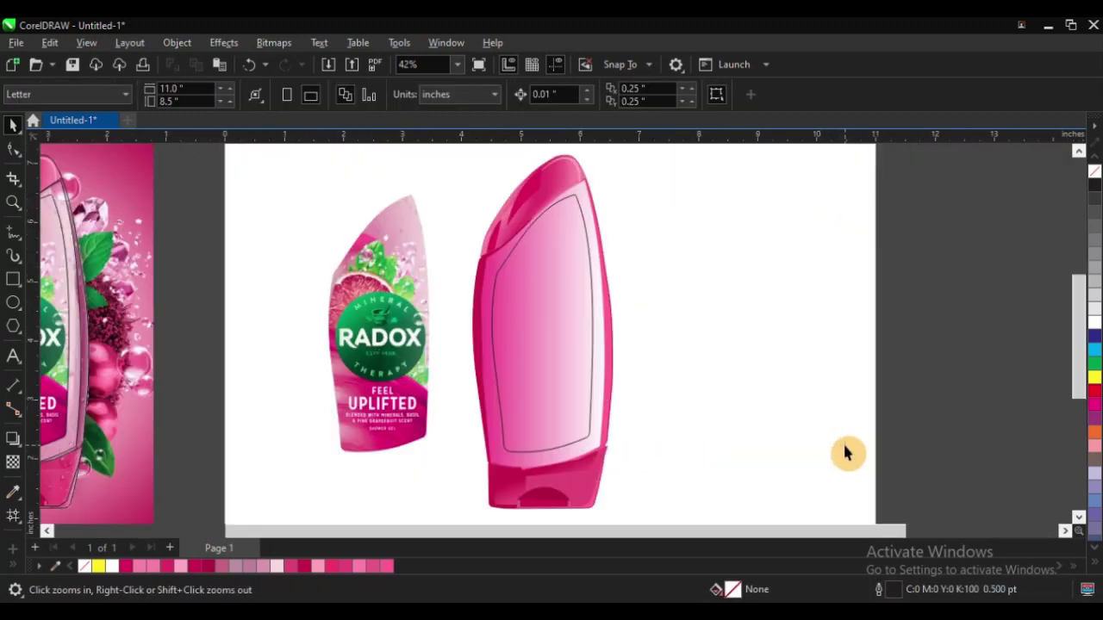
left_click_drag(290, 167, 806, 495)
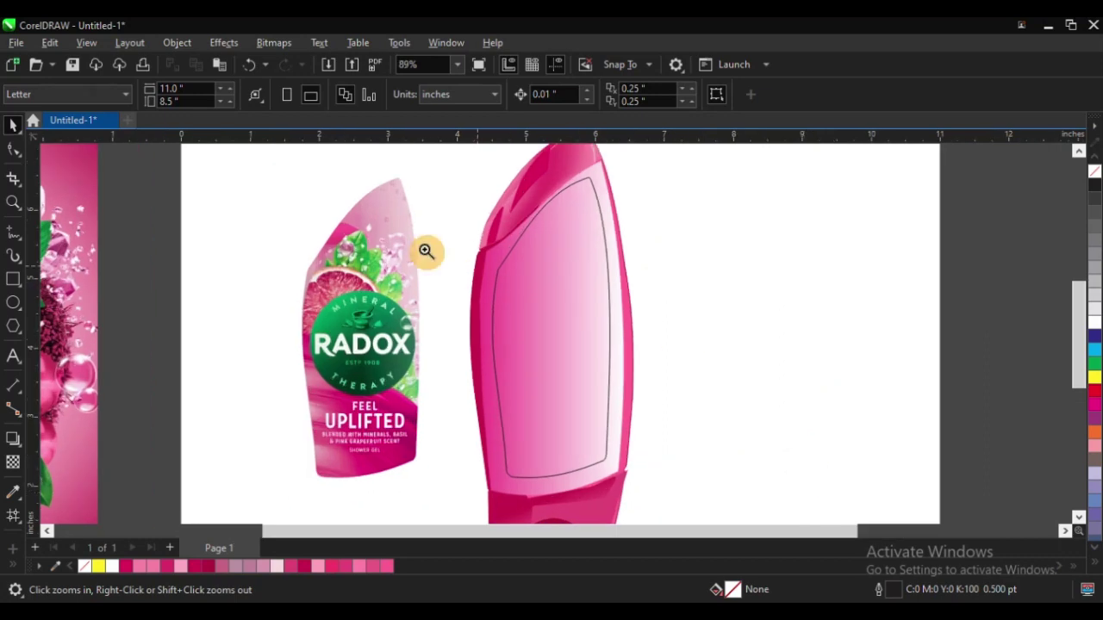
left_click_drag(258, 177, 906, 535)
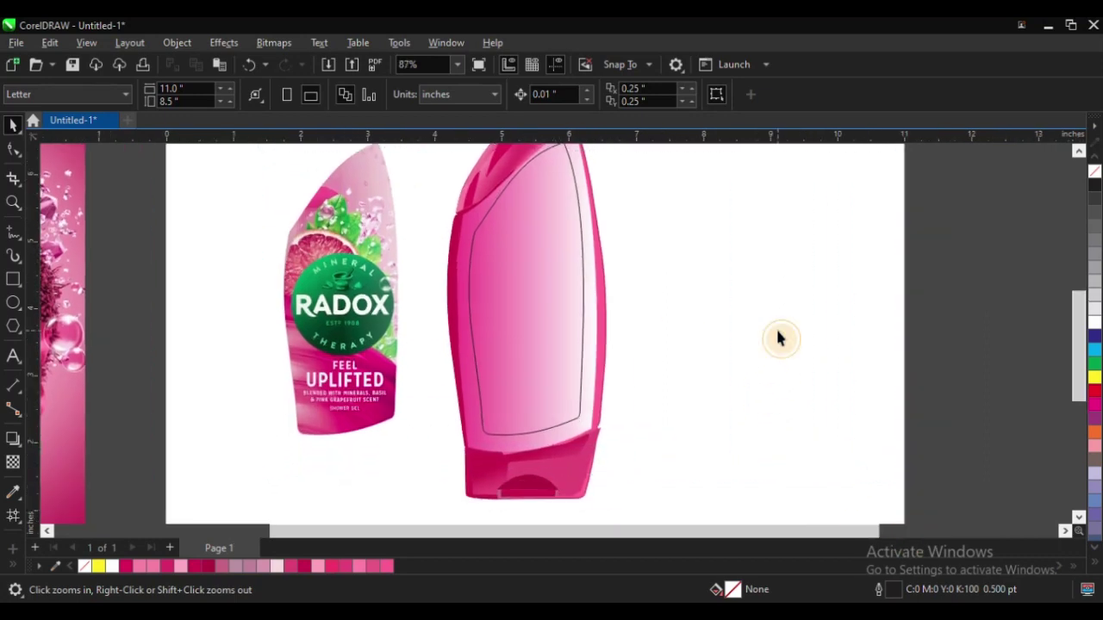
Draw a rectangle about 3.02 by 2.19 inches across the lower part of the illustrated bottle
key("space")
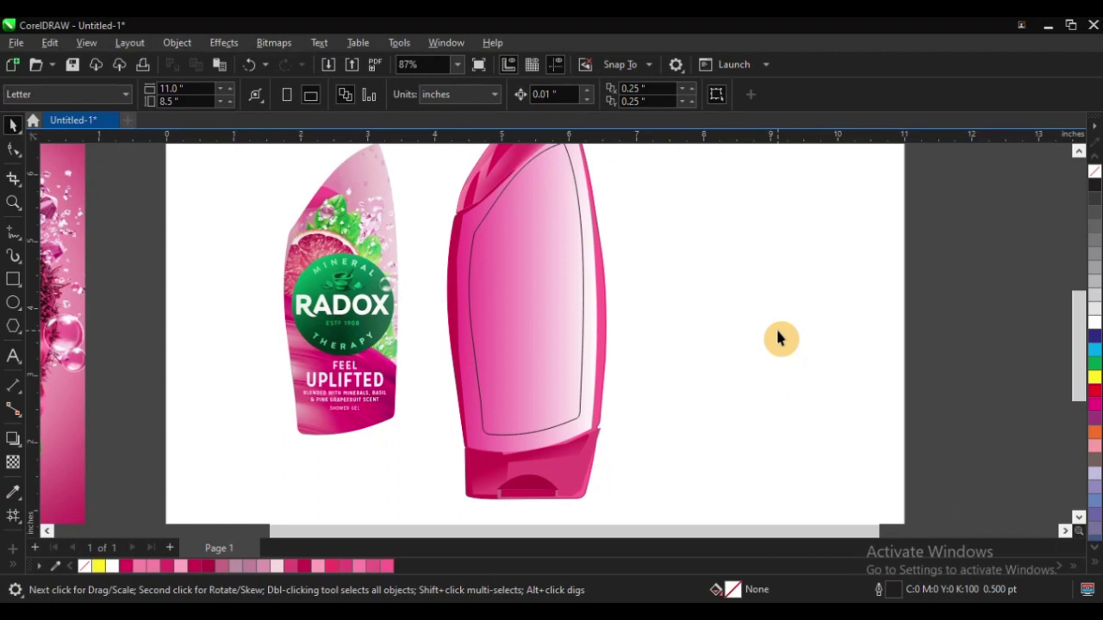
left_click(778, 338)
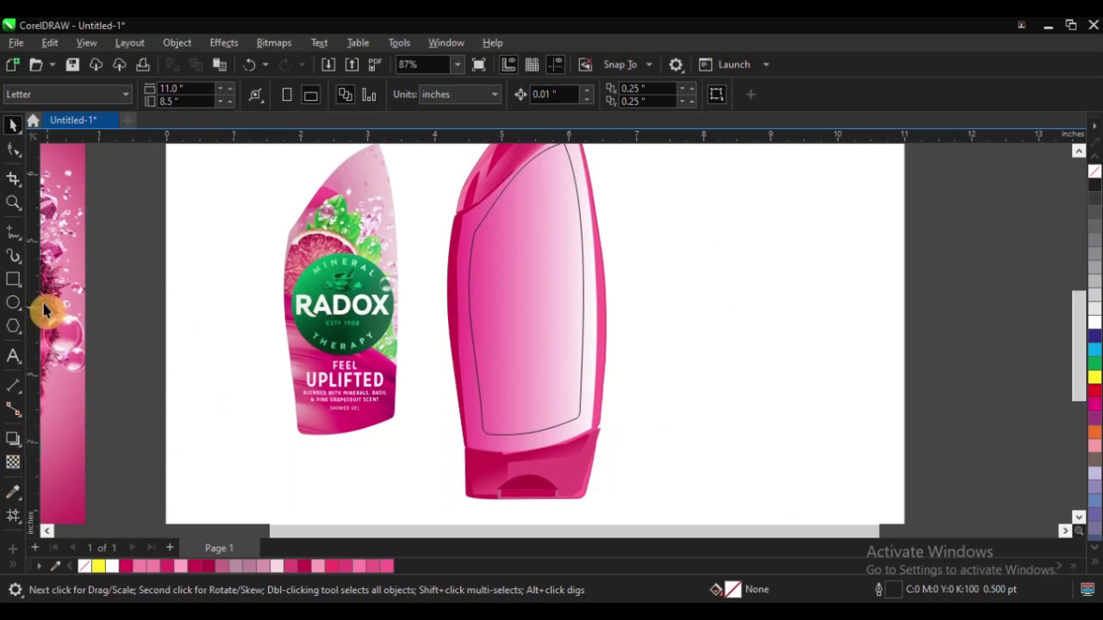
left_click(13, 279)
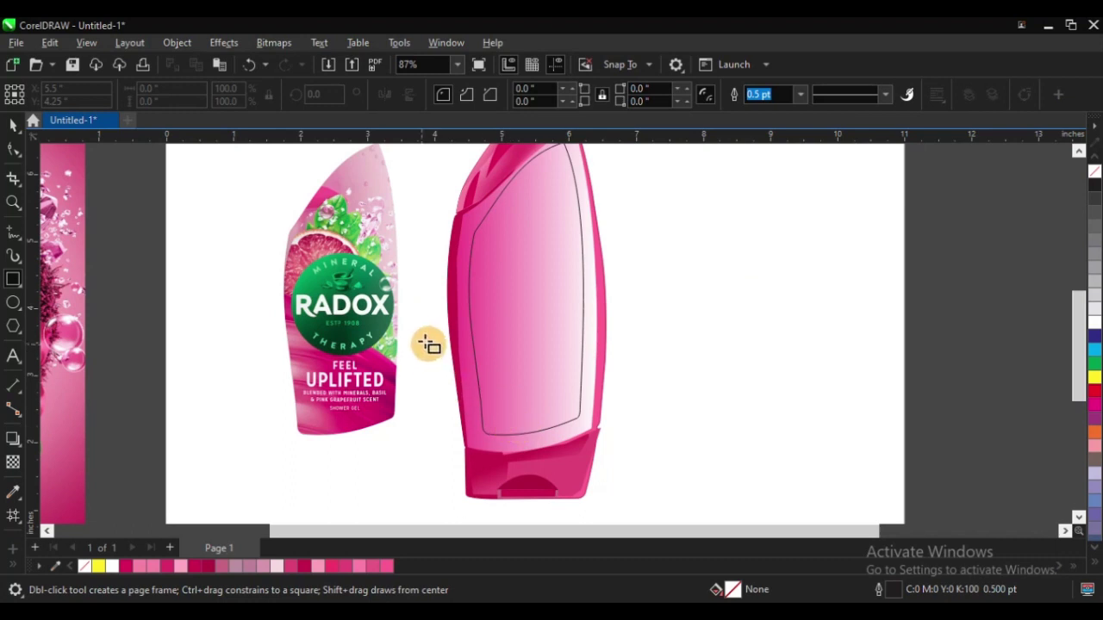
left_click_drag(420, 323, 624, 469)
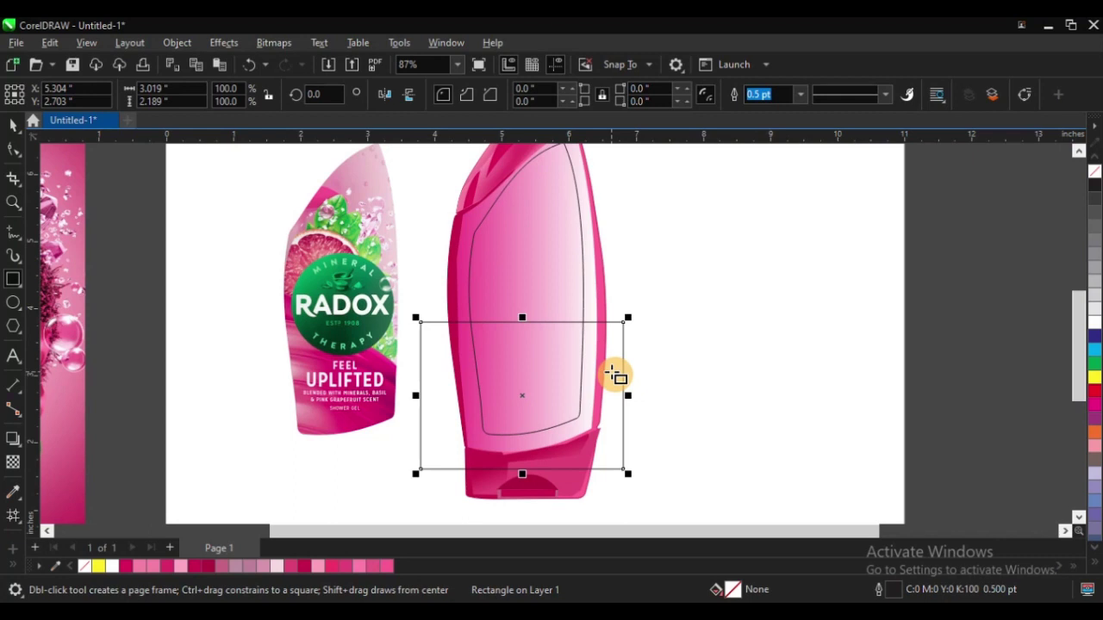
Convert the rectangle to curves, remove its upper-right corner node and bend its upper edge into a downward-sweeping wave
key("F10")
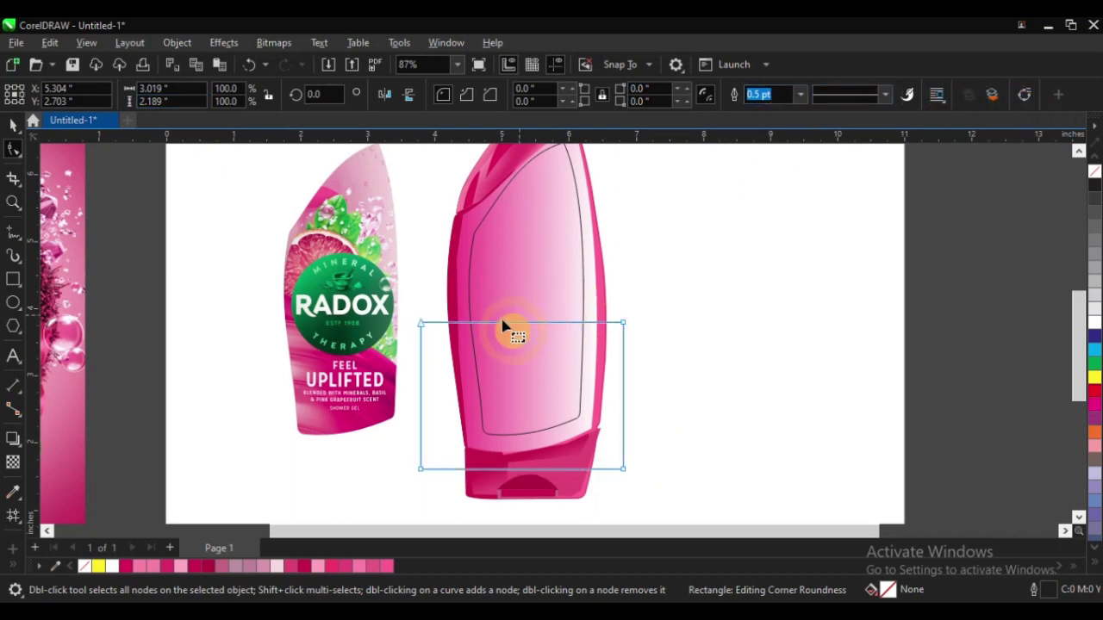
key("ctrl+q")
left_click_drag(620, 467, 758, 522)
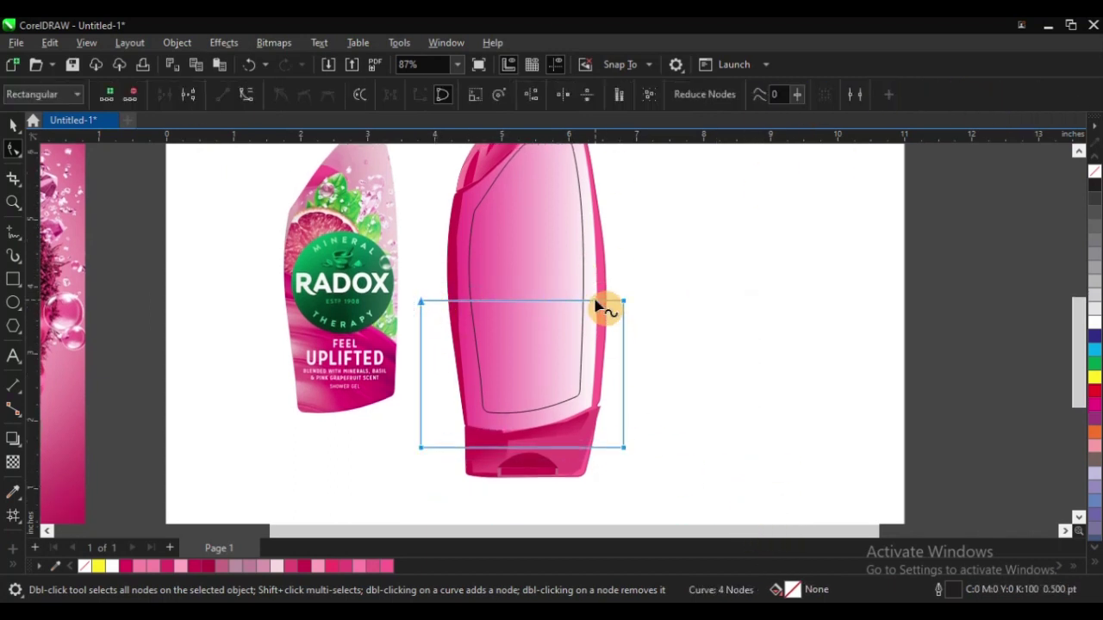
left_click(244, 92)
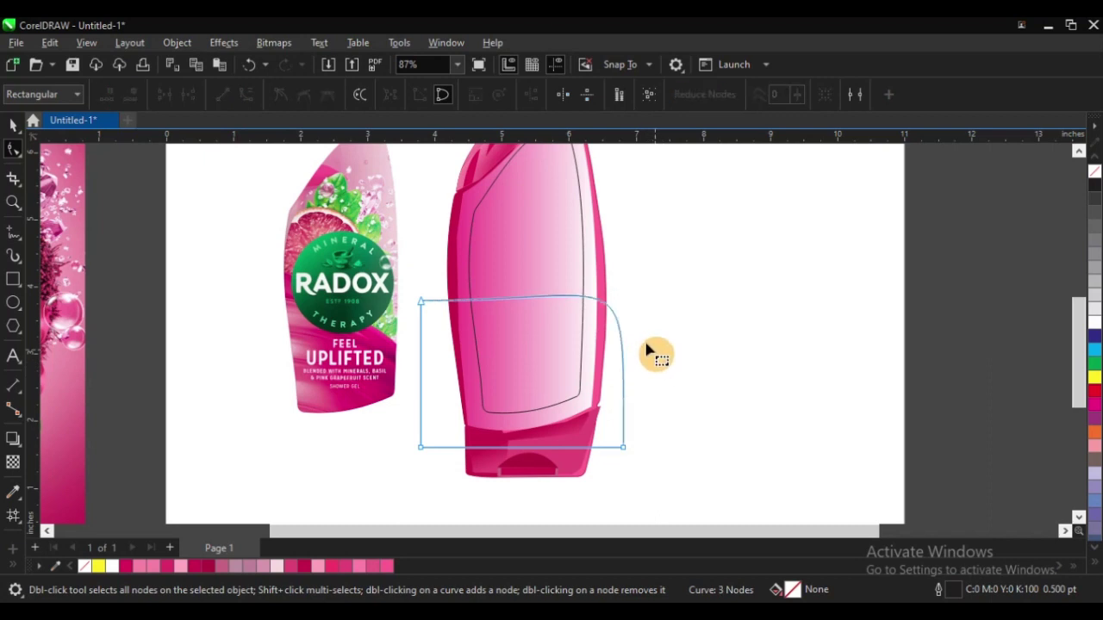
double_click(624, 301)
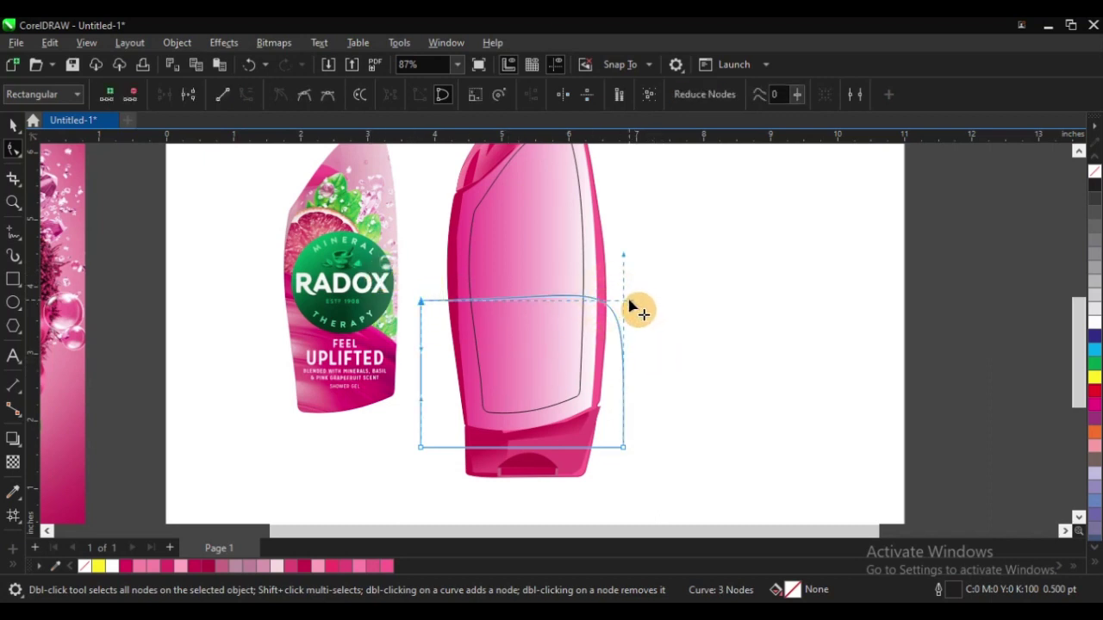
left_click_drag(631, 306, 615, 468)
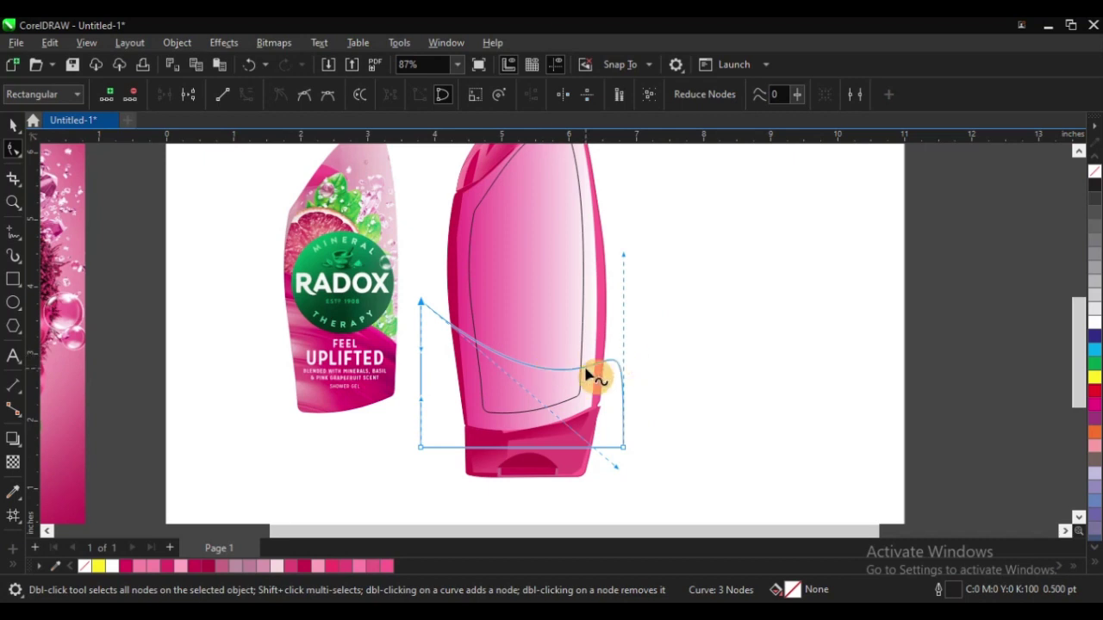
Make a proportionally scaled-down copy of the wave shape at about 81.3%, anchored at its lower-right corner
key("space")
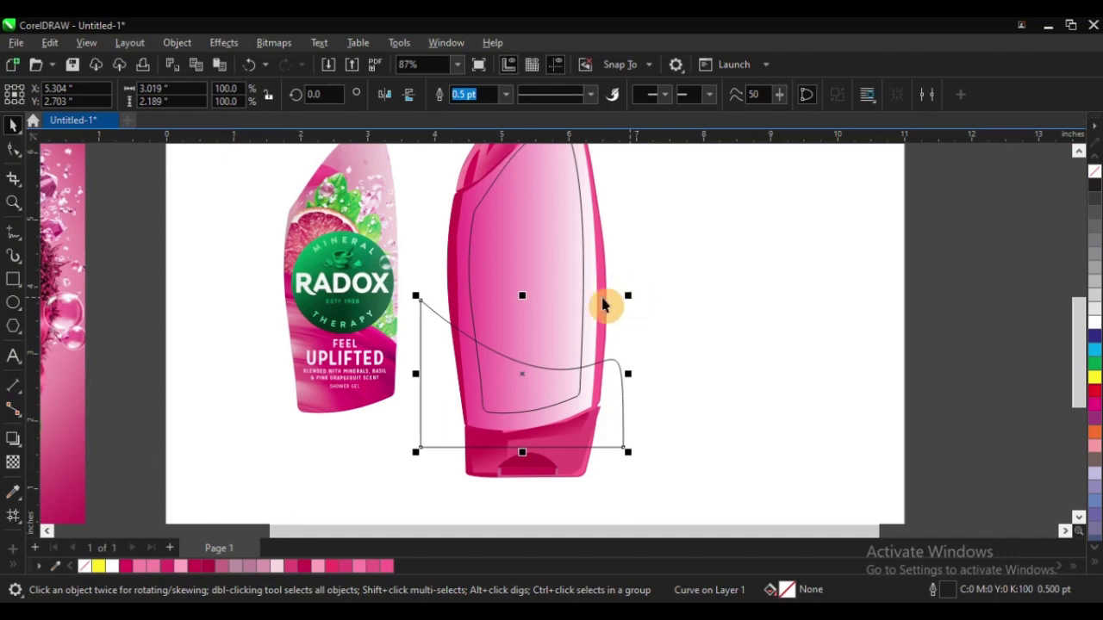
left_click_drag(414, 293, 422, 320)
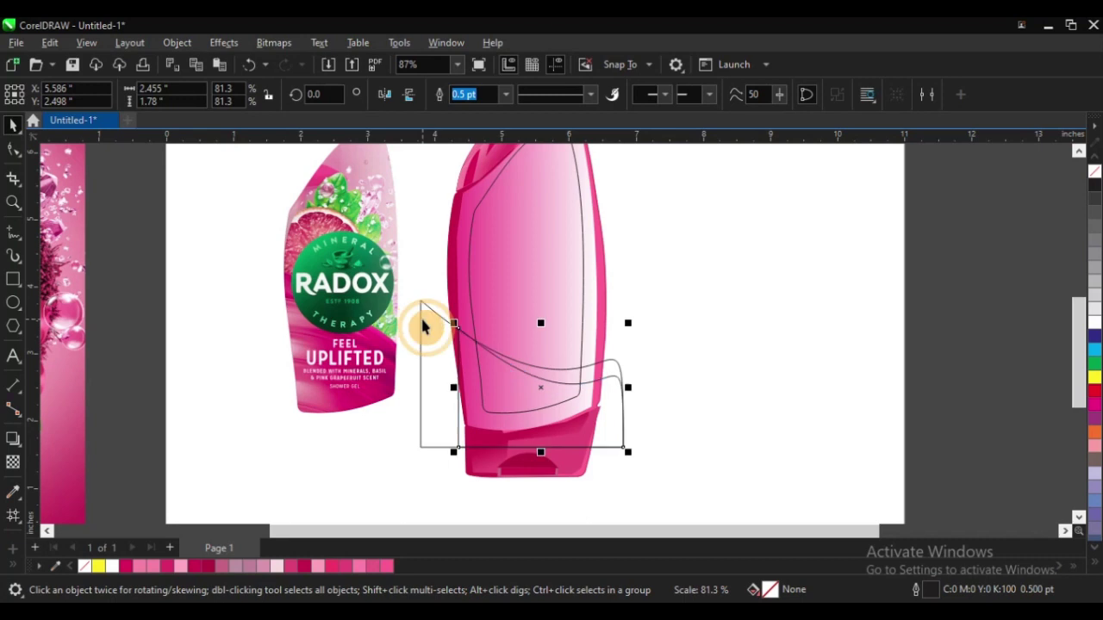
left_click(737, 345)
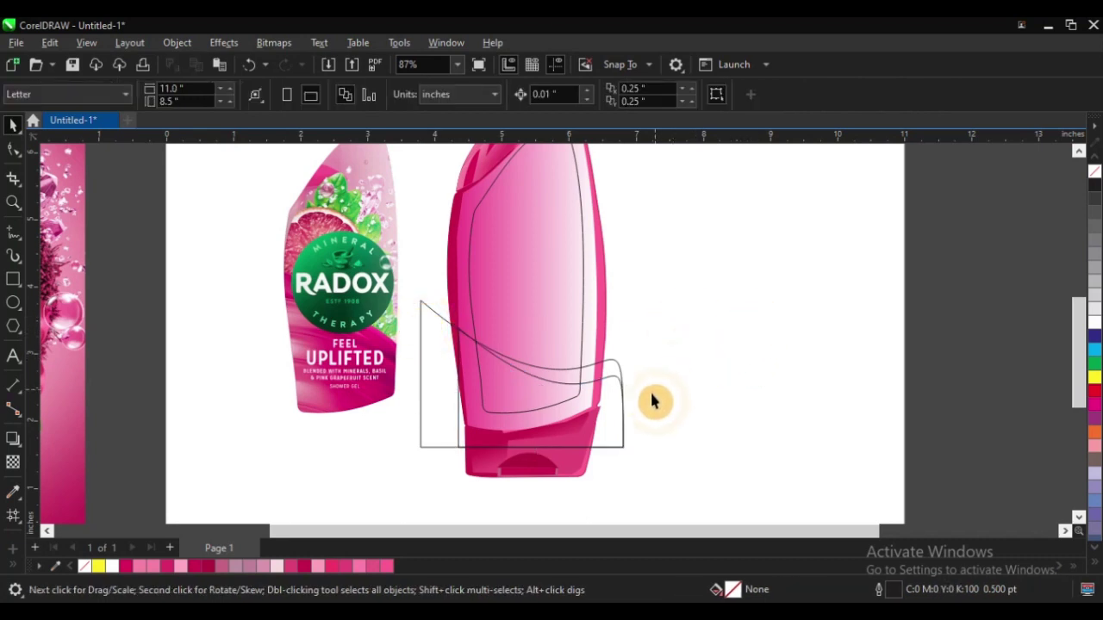
Narrow both wave shapes together to about 2.386 inches overall width so they end at the label outline's right edge
left_click(608, 372)
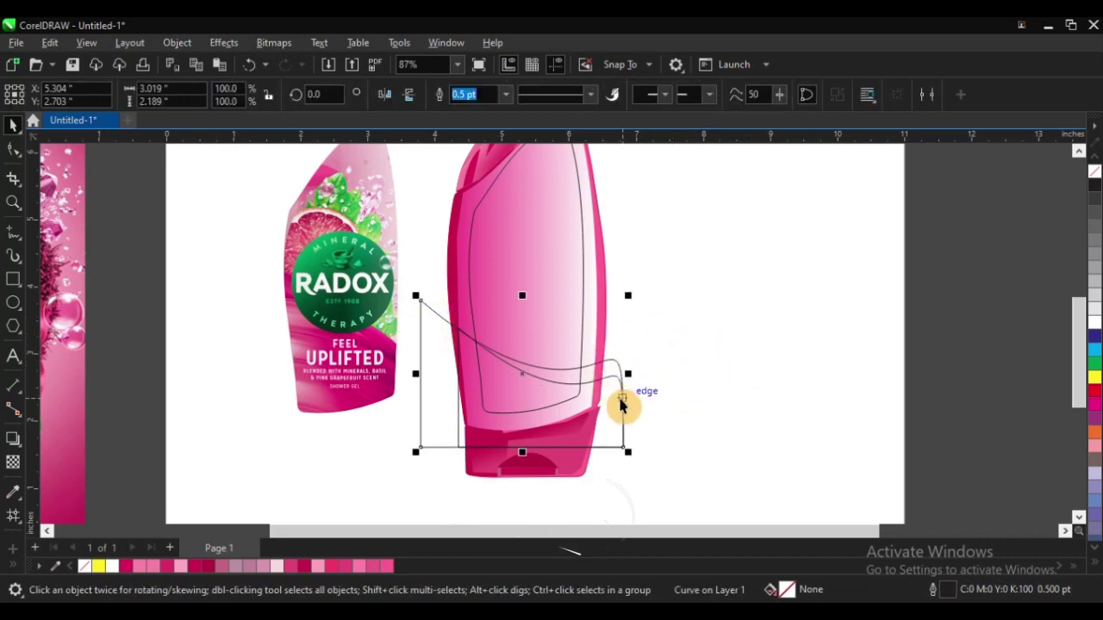
left_click_drag(626, 402, 586, 374)
left_click(615, 365, "shift")
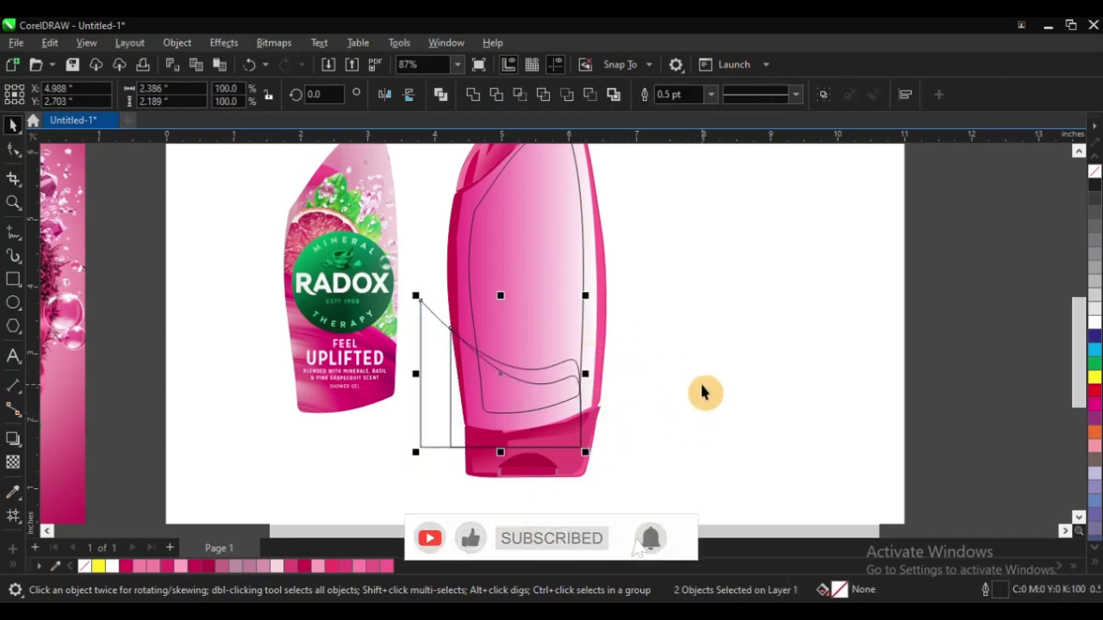
left_click(780, 327)
Try moving the larger wave shape up and to the right of the smaller one, and undo the move
scroll(480, 295, "down", 1)
key("z")
left_click_drag(365, 266, 695, 455)
key("space")
left_click(668, 332)
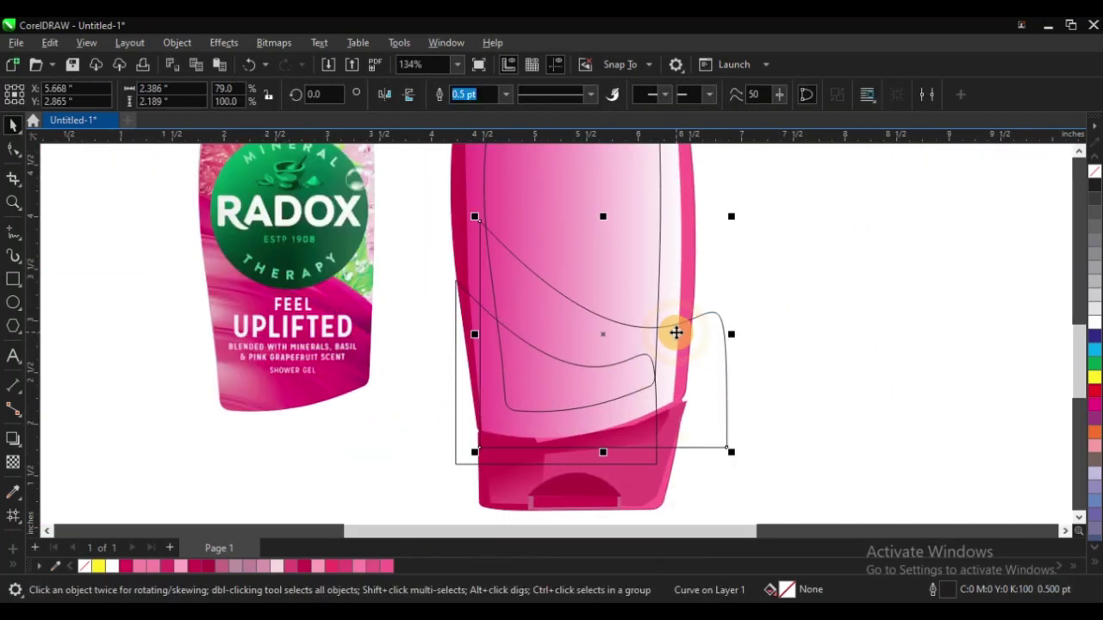
left_click(676, 338)
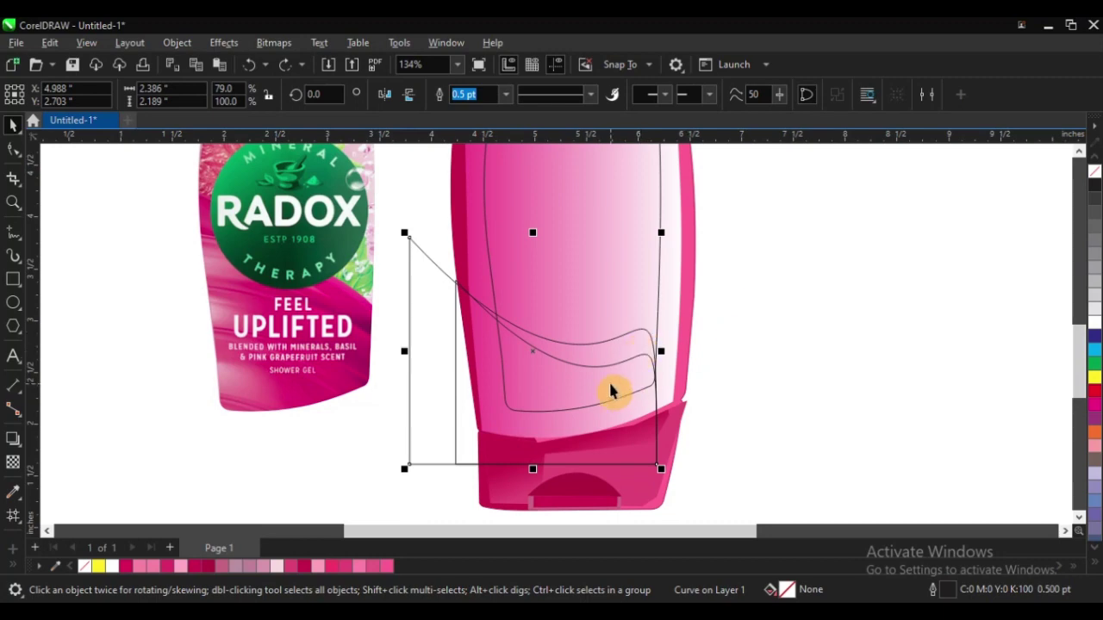
left_click(655, 390)
left_click(682, 389)
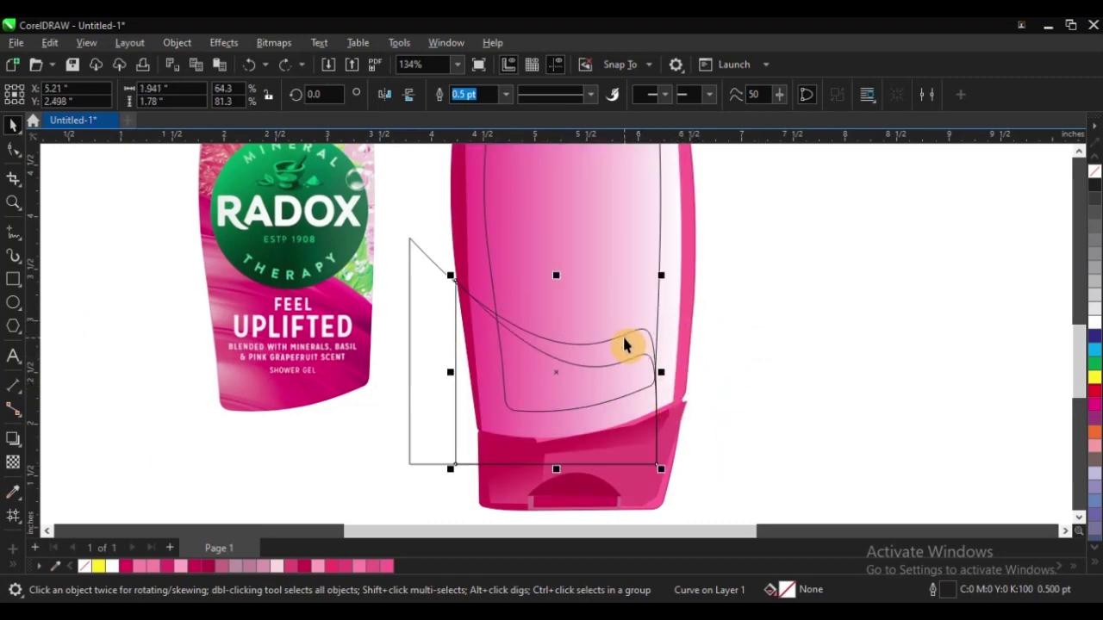
left_click_drag(621, 350, 696, 328)
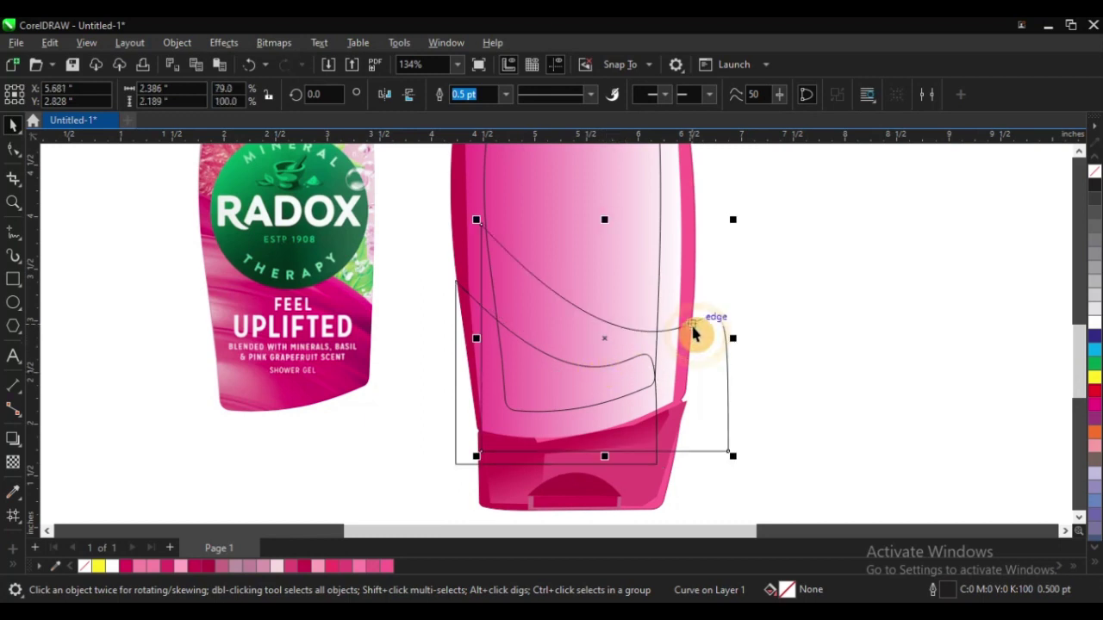
key("ctrl+z")
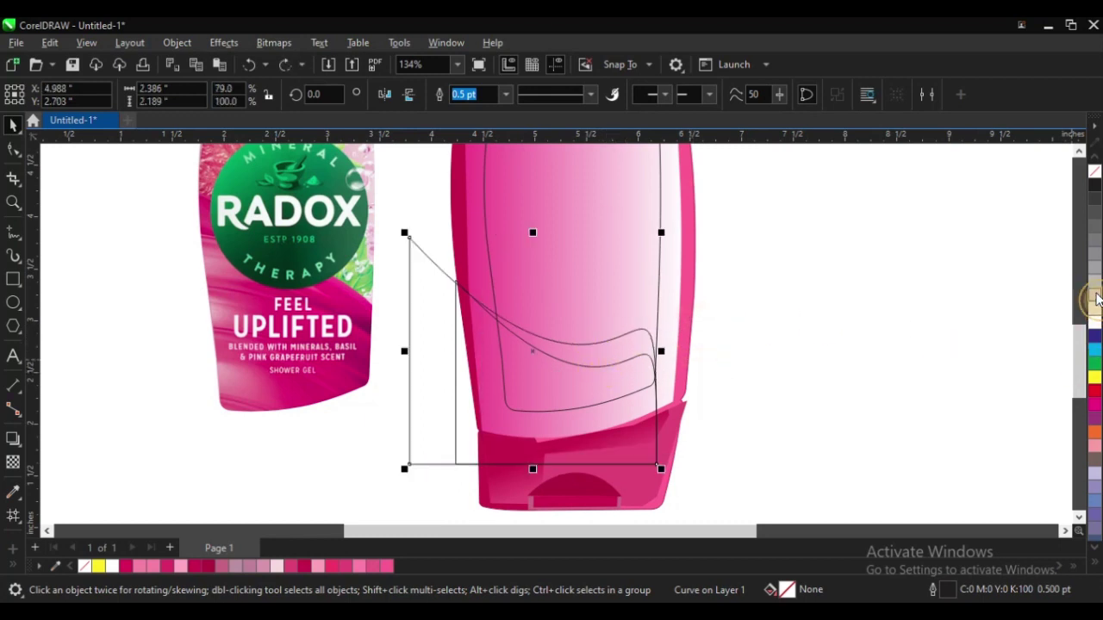
Fill the larger wave shape light grey and the smaller one with magenta #E00576 sampled from the label artwork
left_click(1094, 298)
left_click(549, 405)
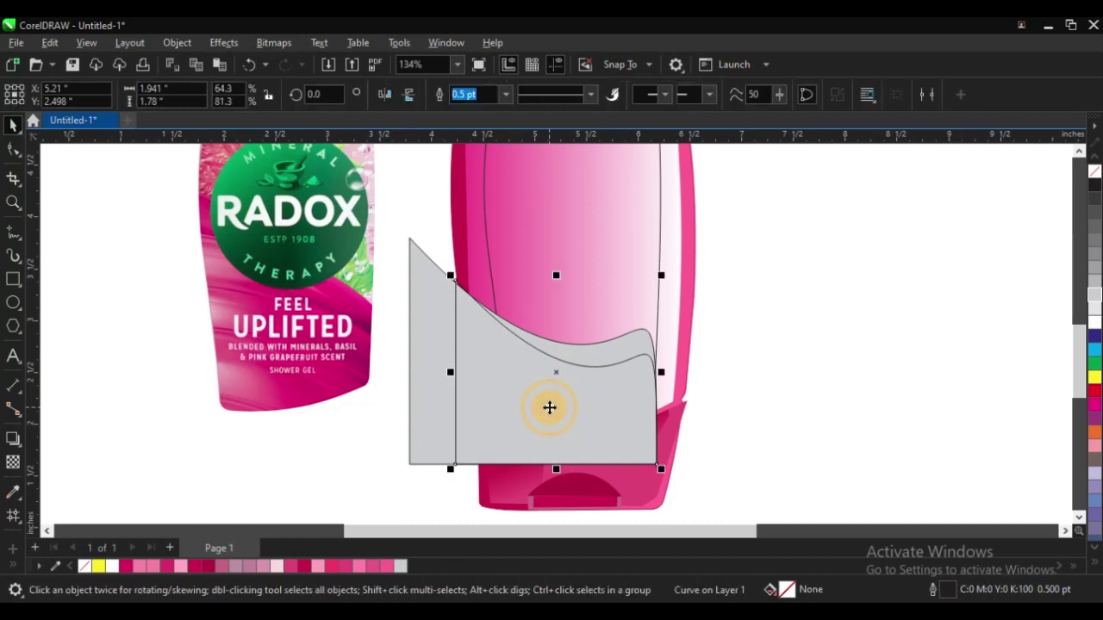
left_click(13, 492)
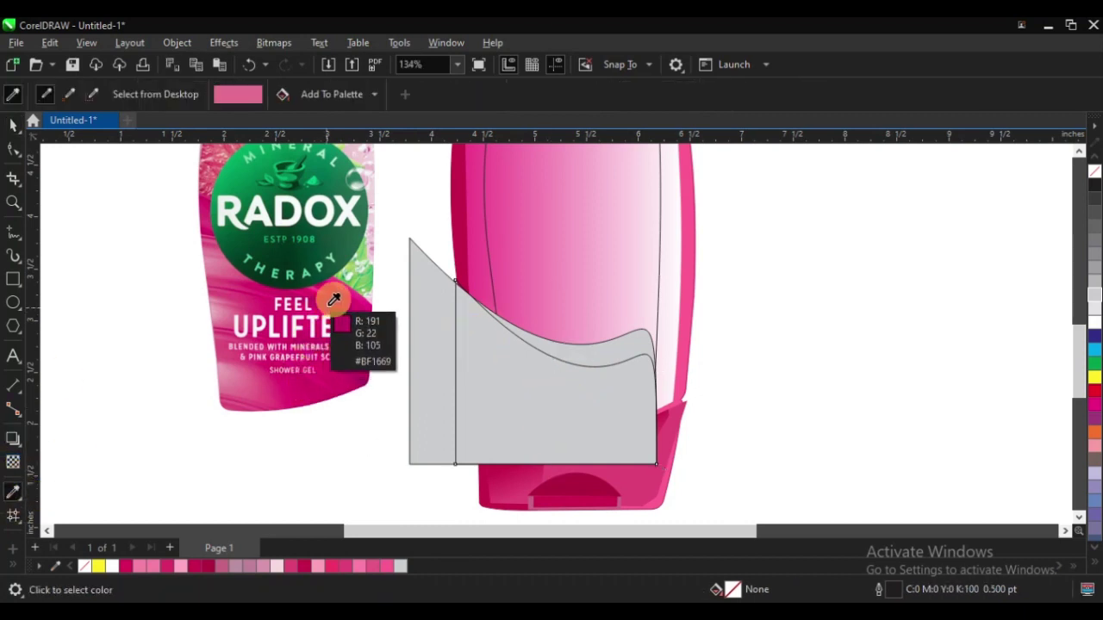
left_click(334, 299)
left_click(520, 382)
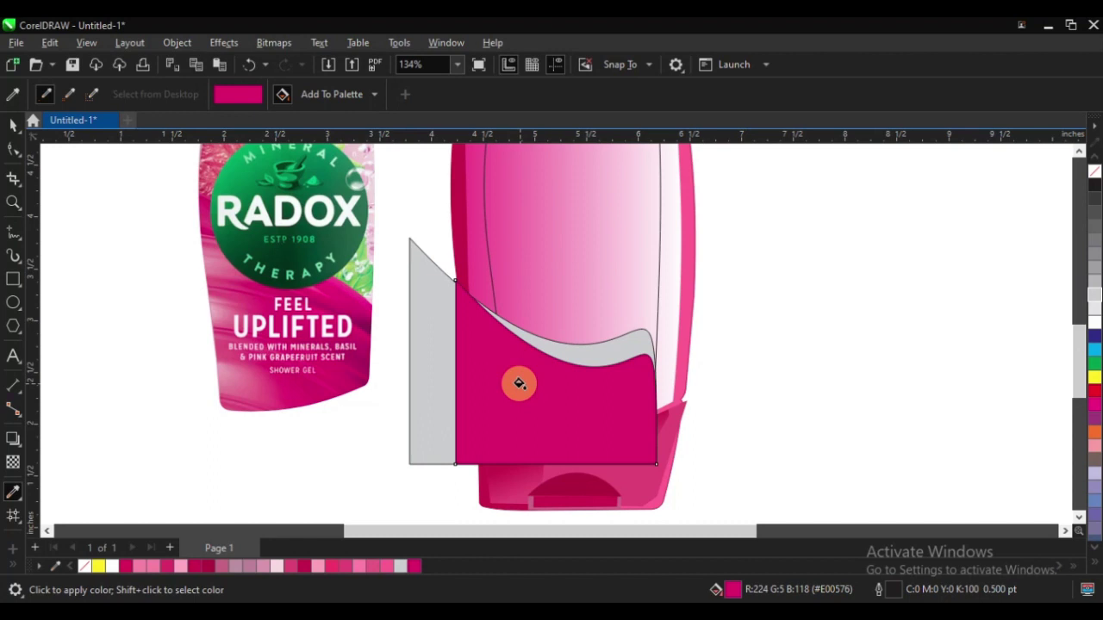
left_click(13, 126)
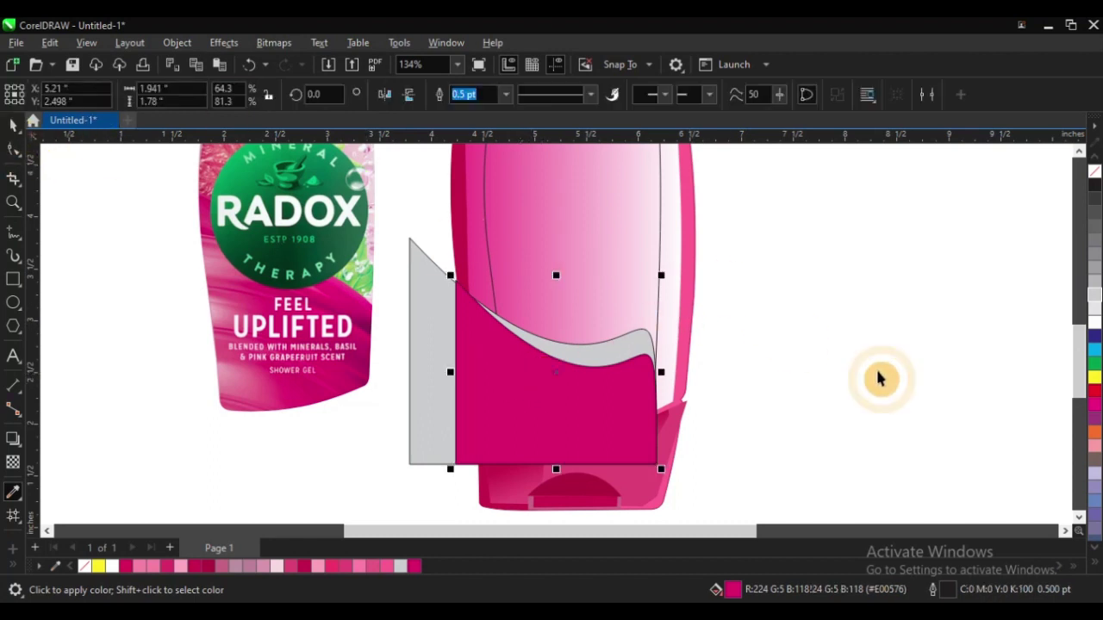
left_click(879, 377)
Copy the dark shaded lens piece from the bottle's cap onto the empty page area beside the bottle
left_click(500, 483)
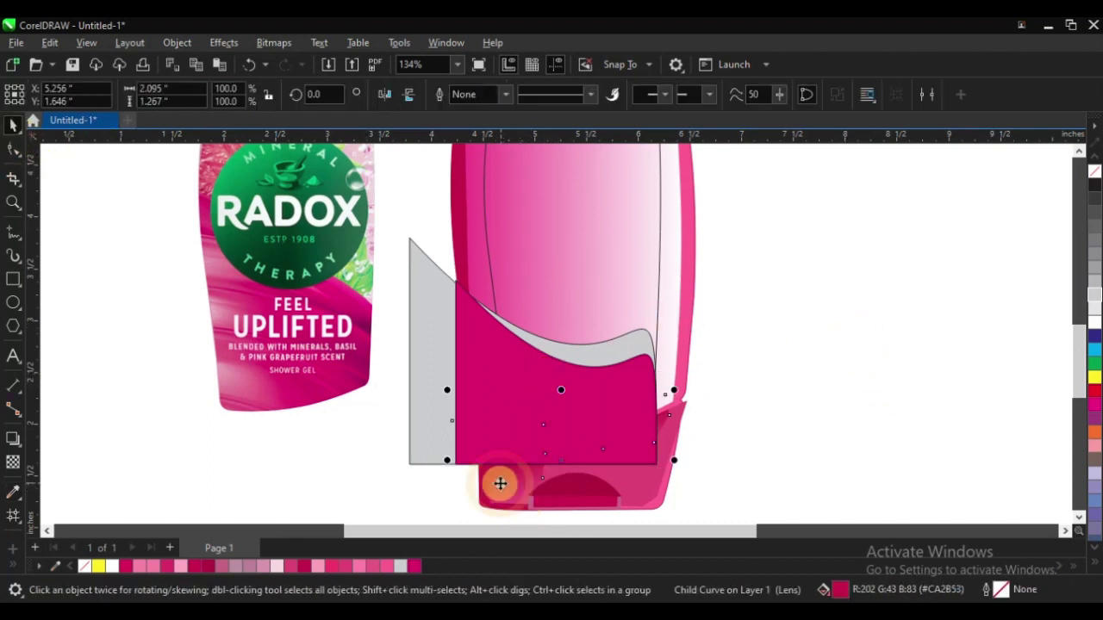
left_click(568, 502)
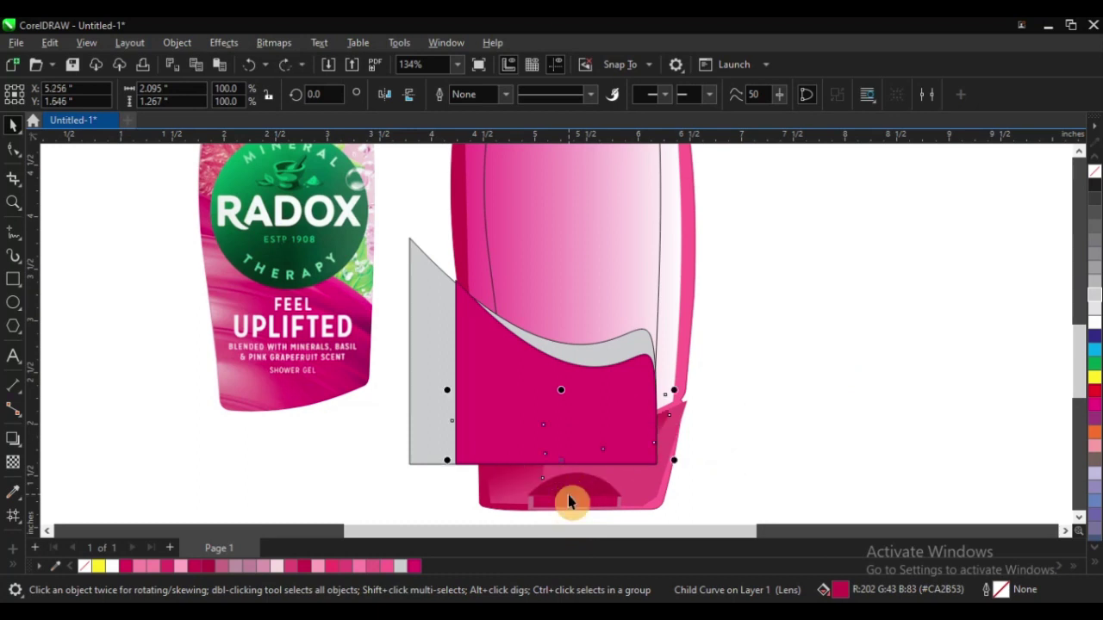
left_click_drag(542, 443, 879, 279)
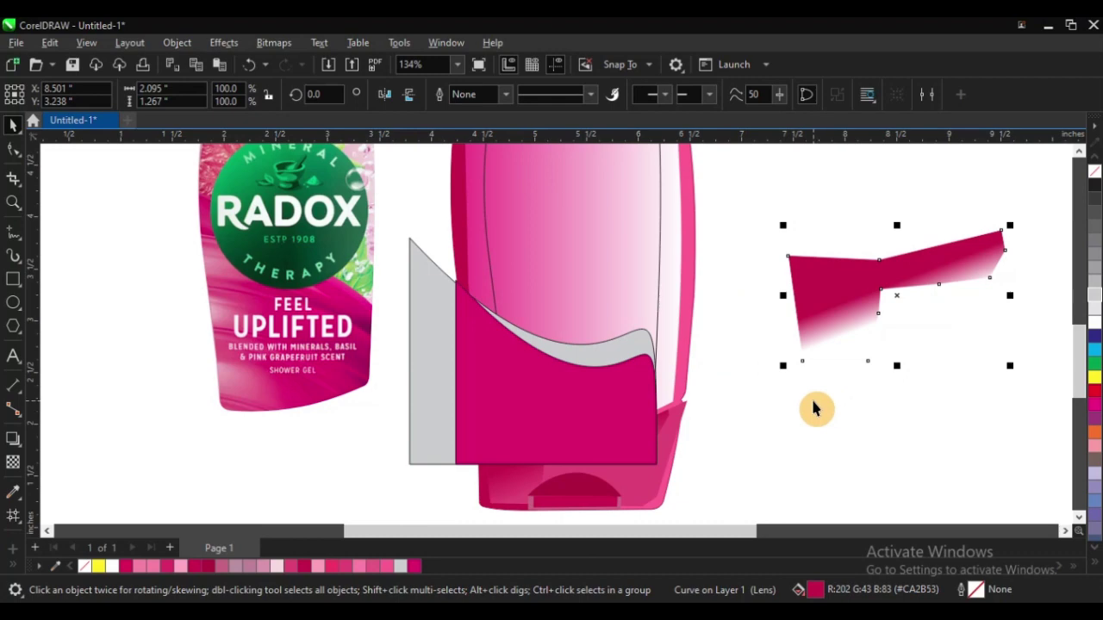
left_click(794, 431)
Apply a magenta-to-white fountain fill running left to right across the smaller wave shape
left_click(586, 398)
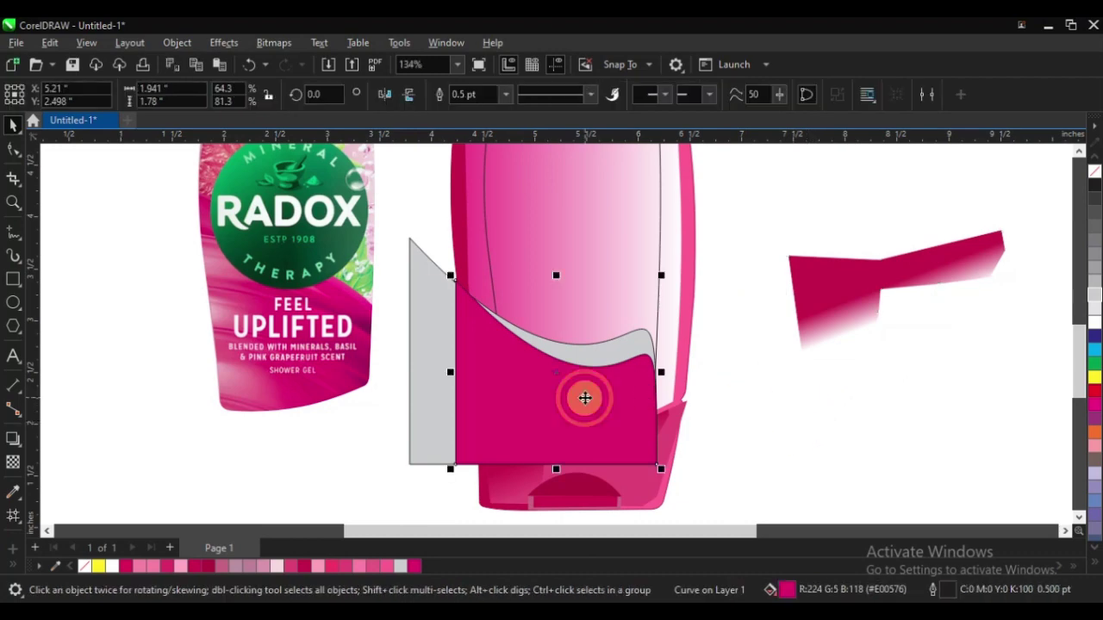
key("F11")
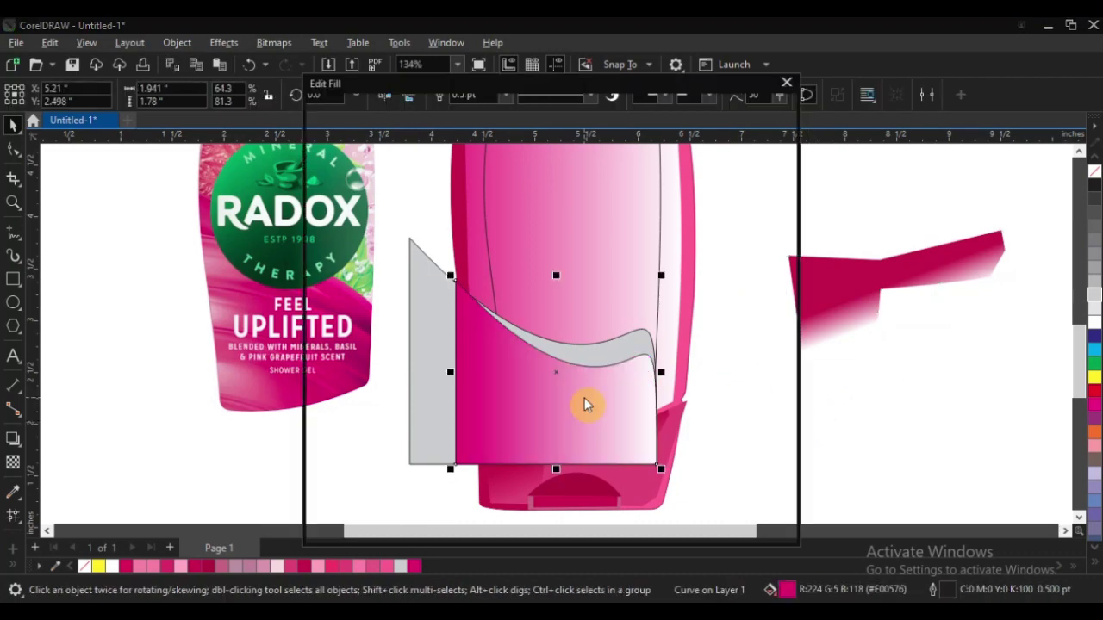
left_click(681, 526)
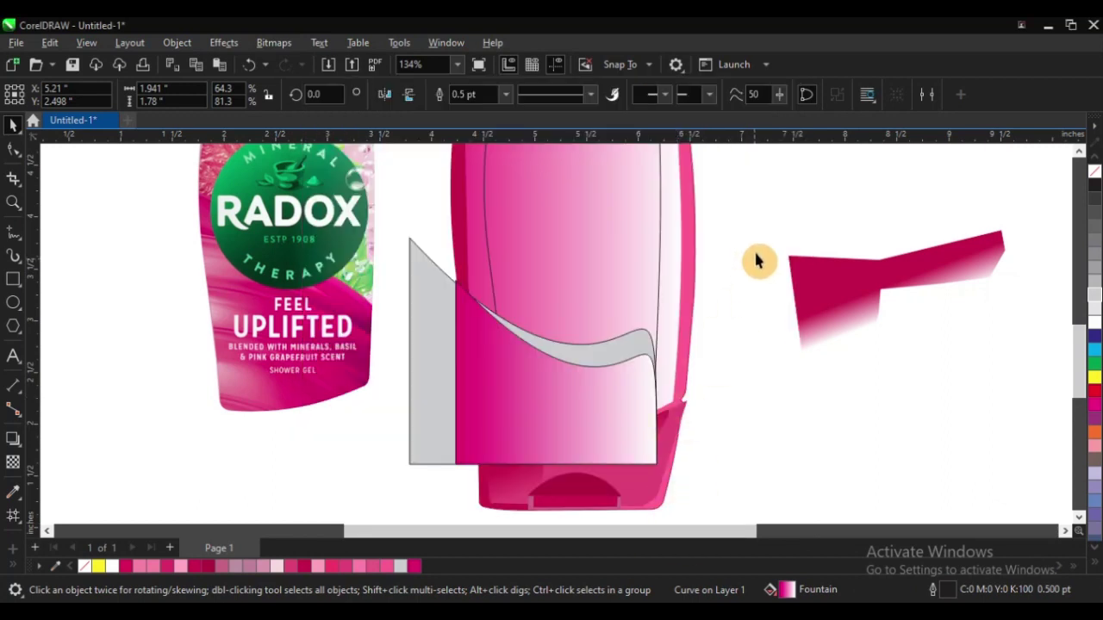
Delete the dark cap shading piece lying on the page beside the bottle
left_click(724, 336)
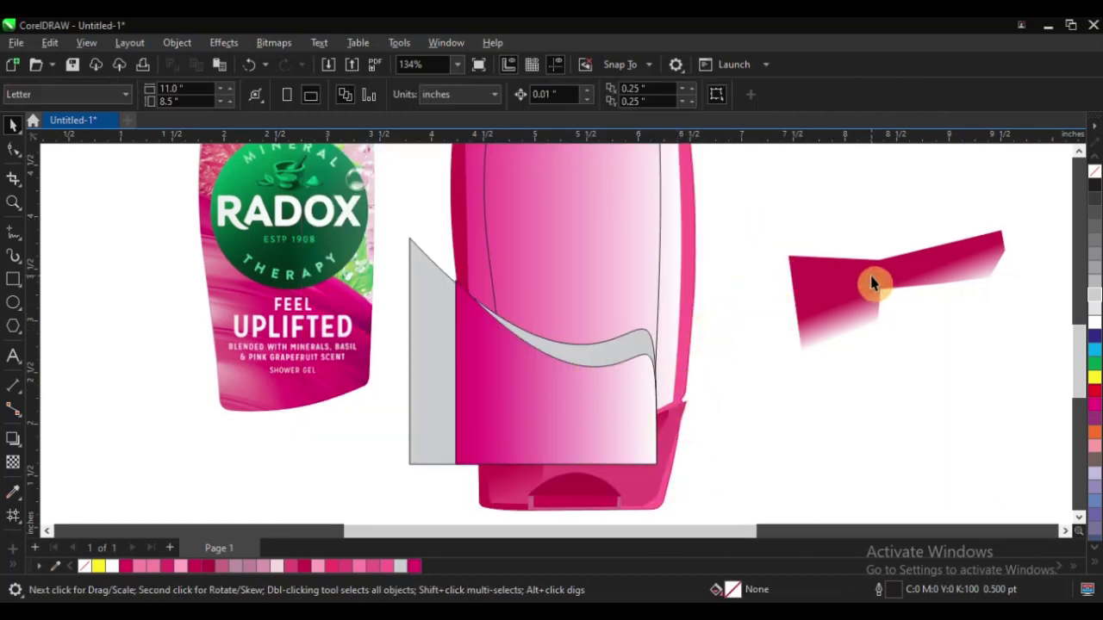
left_click(566, 412)
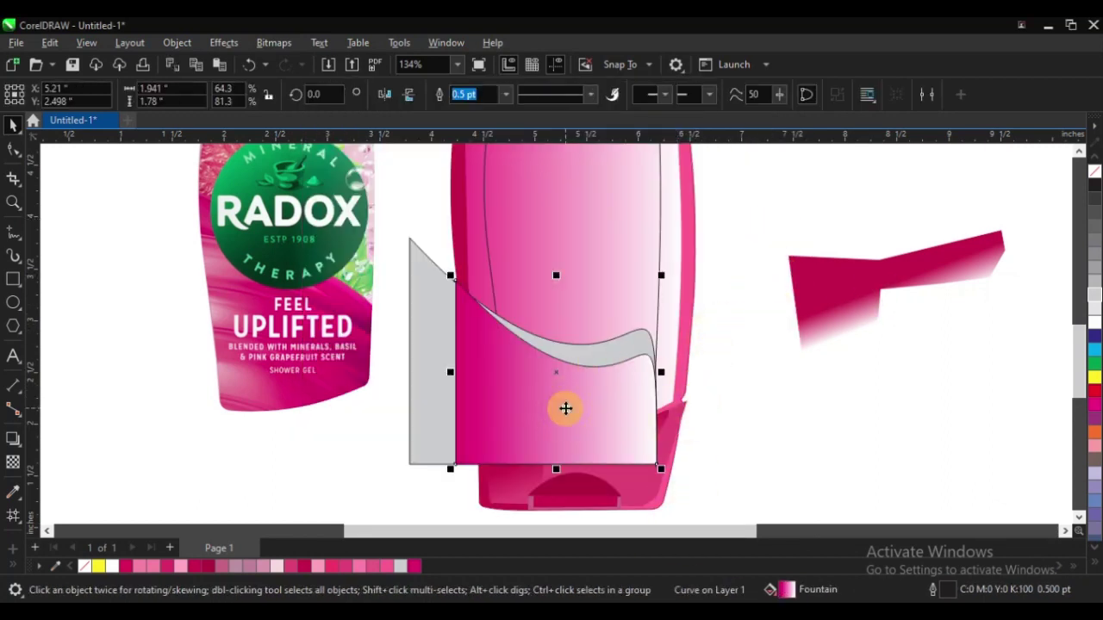
left_click(821, 278)
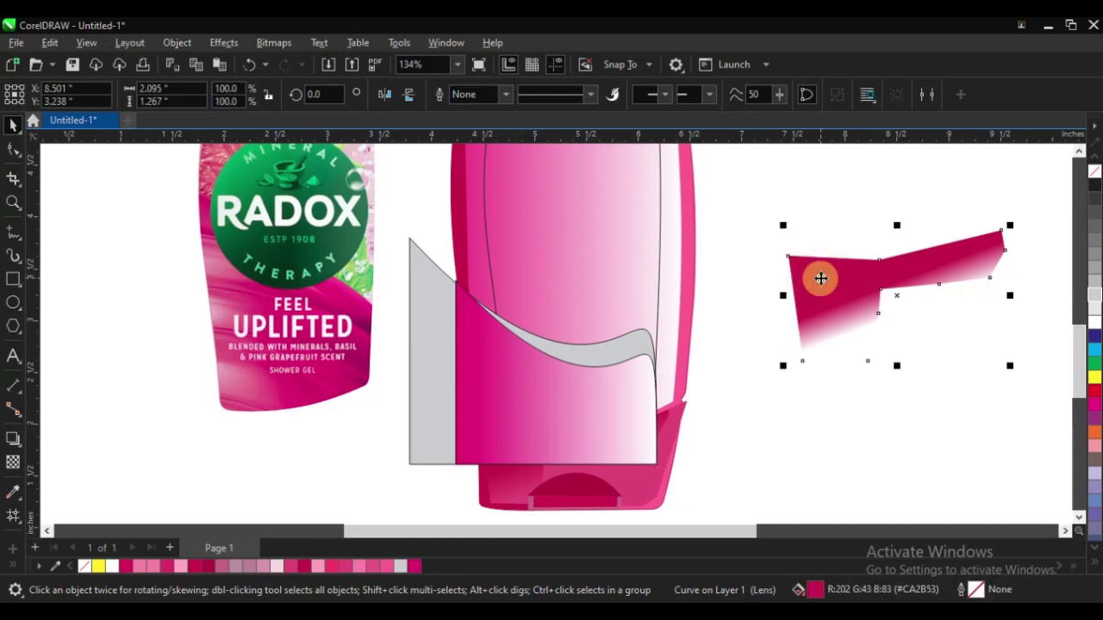
key("Delete")
Remove the outlines from both the grey and the magenta gradient wave shapes
left_click(574, 362)
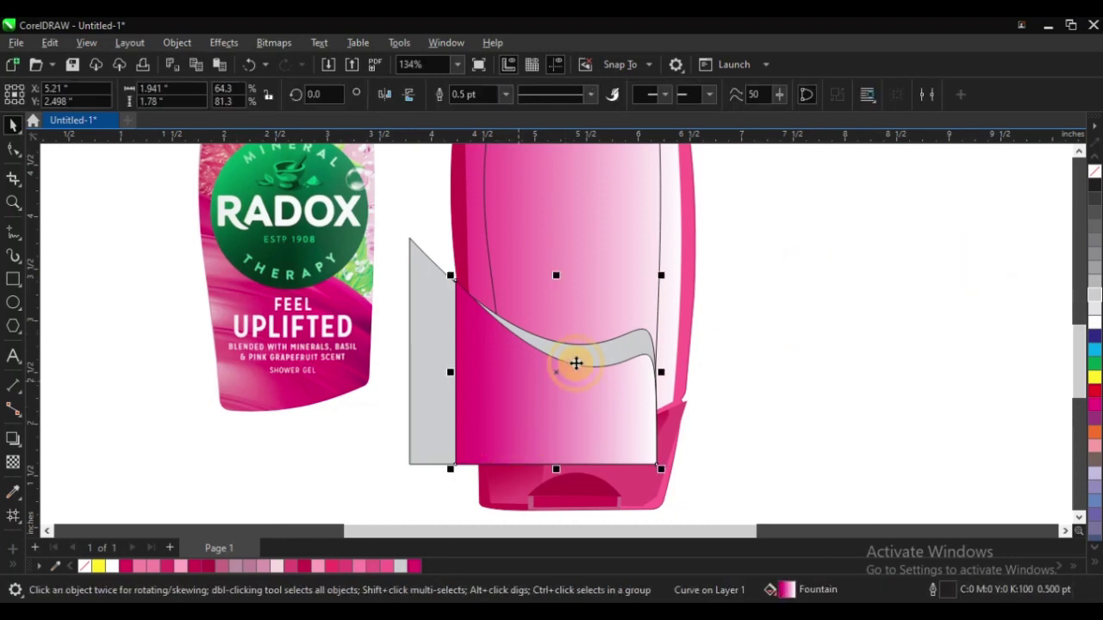
left_click(586, 356, "shift")
right_click(1090, 174)
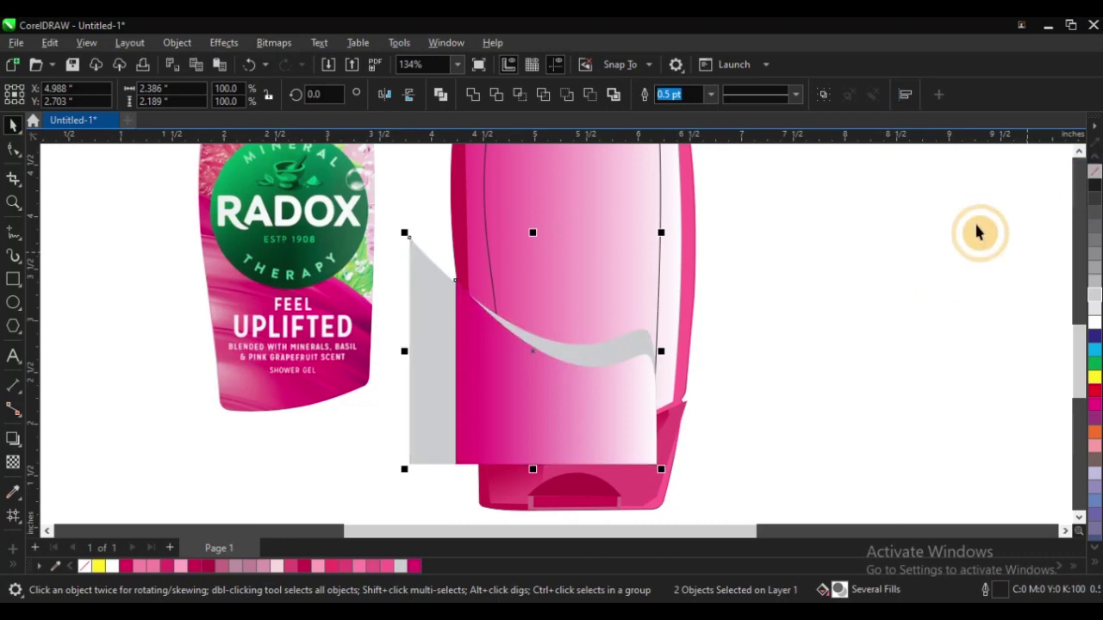
scroll(435, 375, "down", 3)
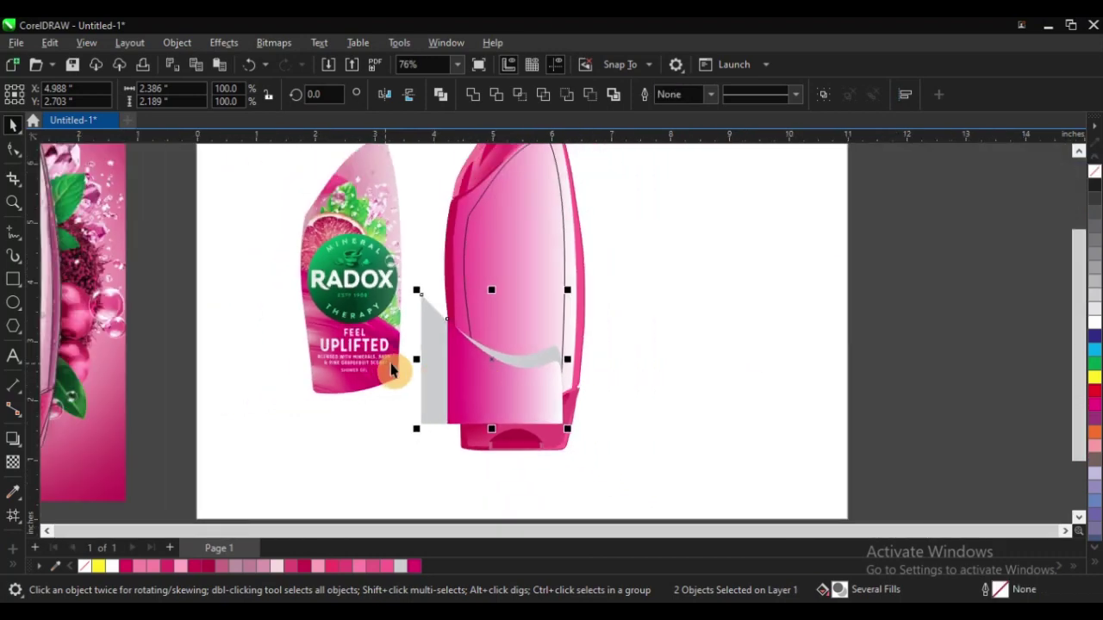
Recolour the grey wave shape with the dark crimson sampled from the bottle's cap (#B61E44)
scroll(380, 310, "down", 2)
scroll(724, 457, "up", 2)
scroll(140, 226, "up", 2)
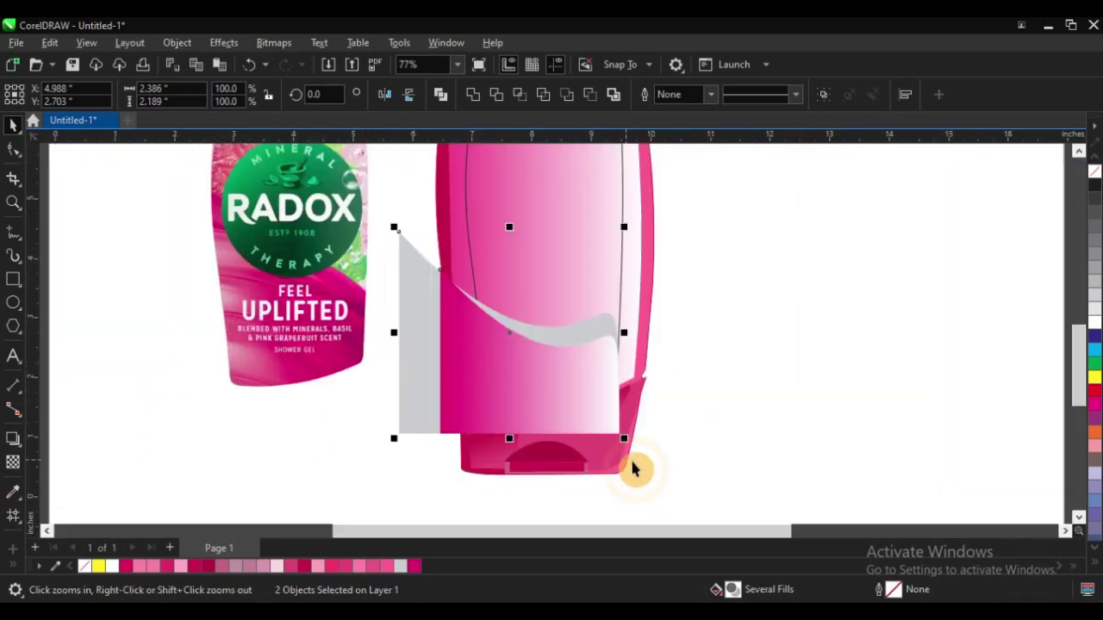
left_click(635, 468)
left_click(573, 345)
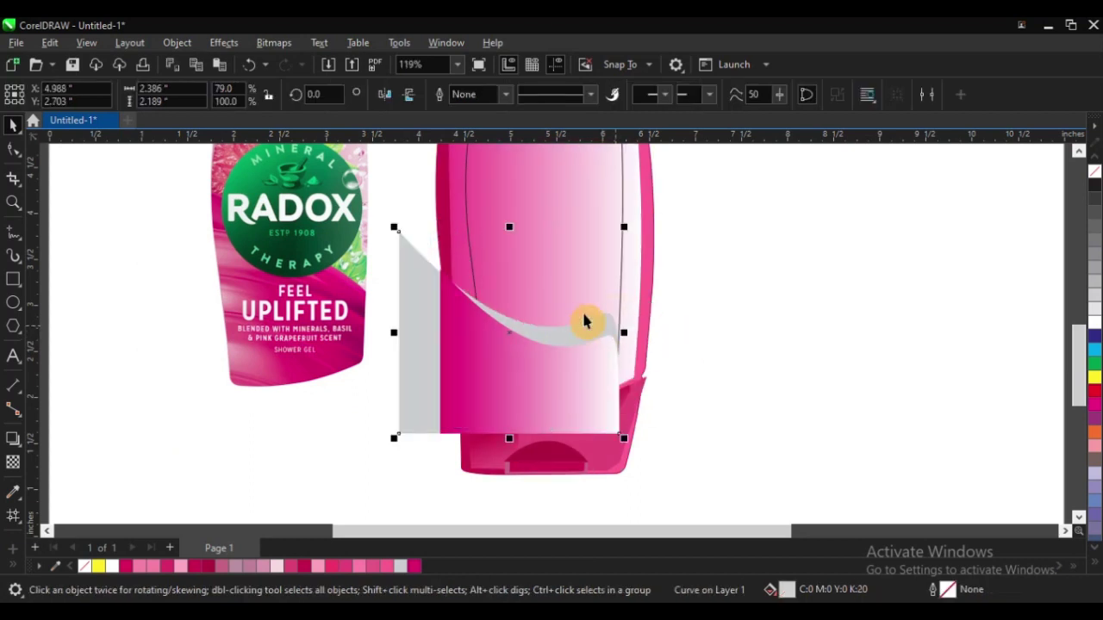
left_click(17, 492)
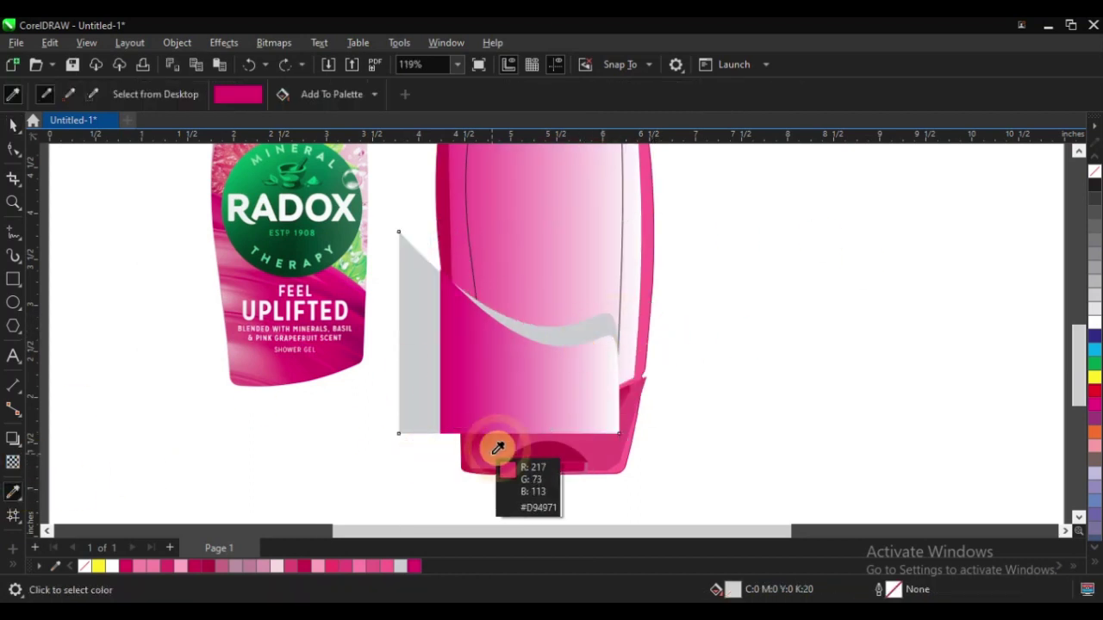
left_click(554, 444)
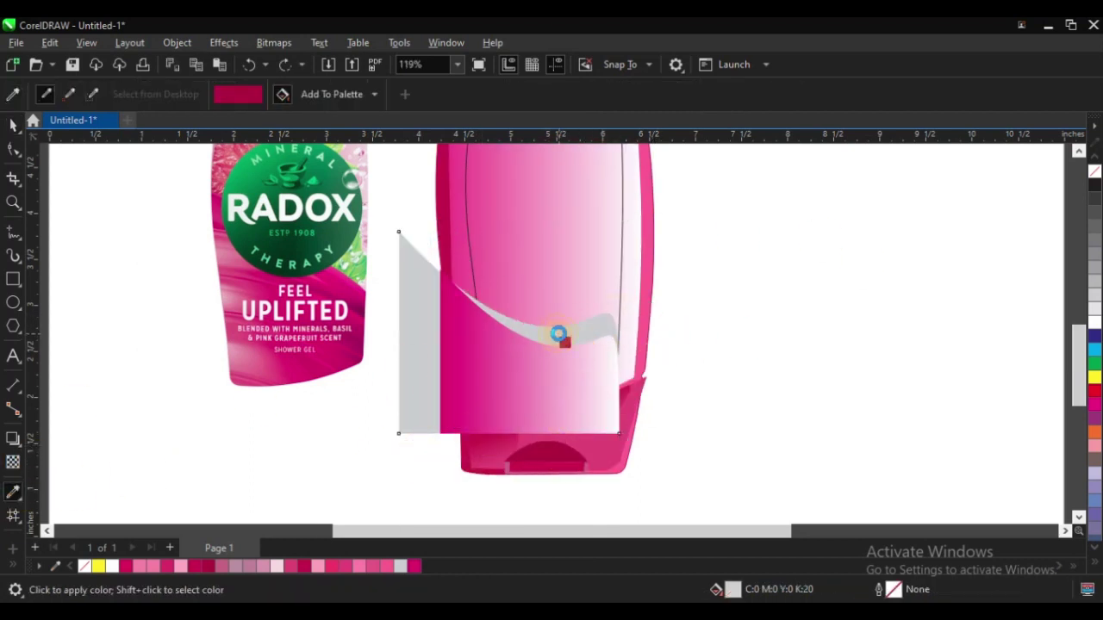
left_click(559, 334)
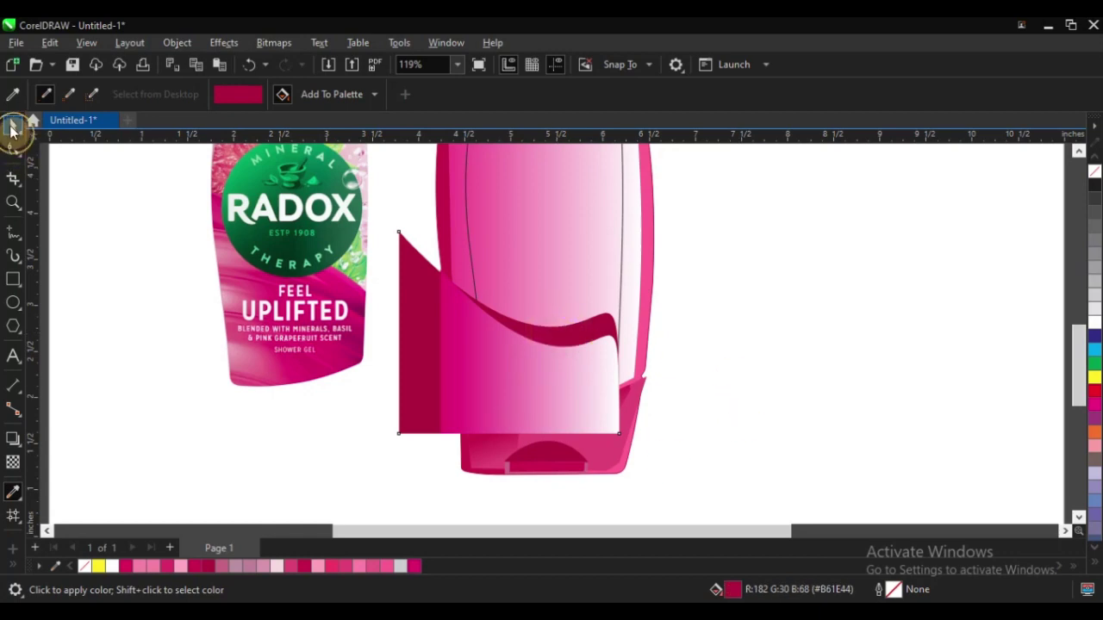
left_click(12, 126)
left_click(845, 352)
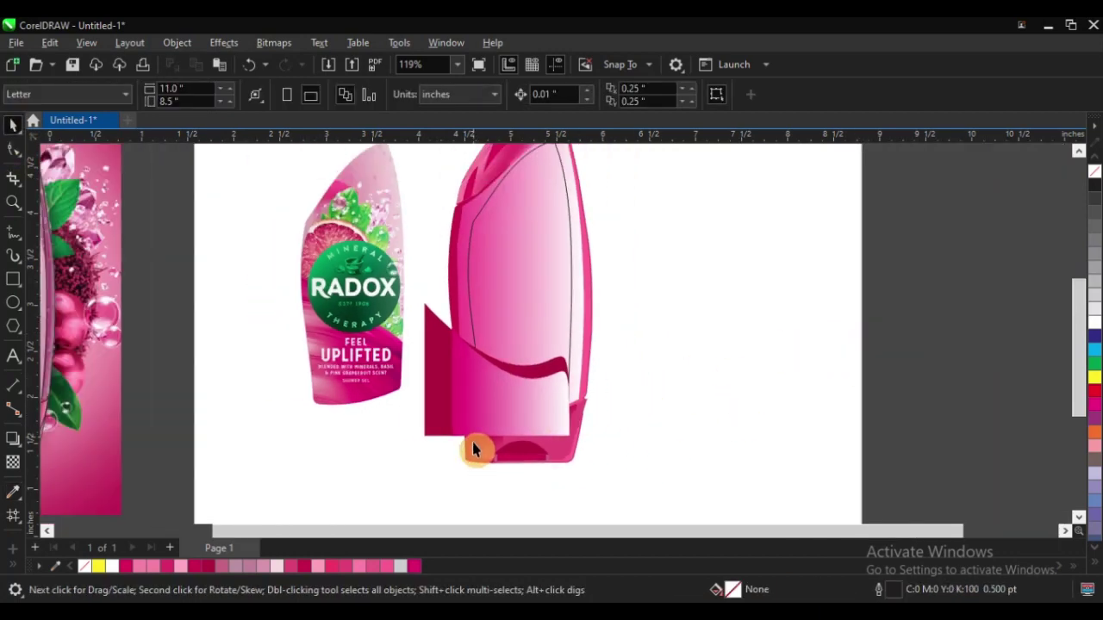
Draw a circle about 1.21 inches in diameter on the upper half of the bottle's label area
scroll(473, 448, "down", 3)
key("z")
left_click_drag(330, 208, 762, 471)
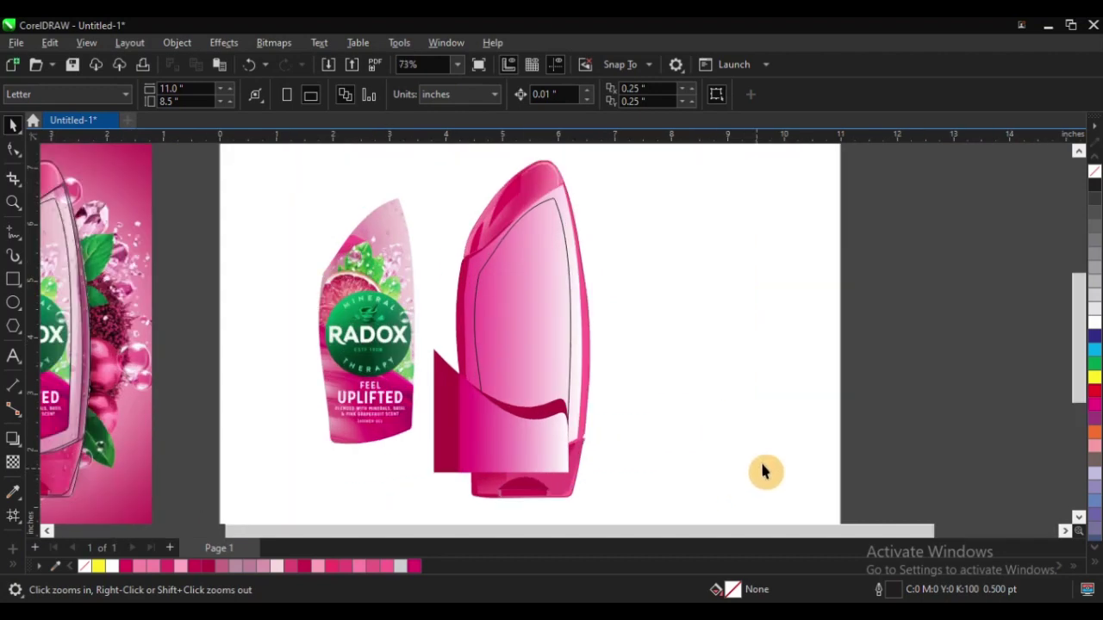
left_click_drag(312, 184, 832, 466)
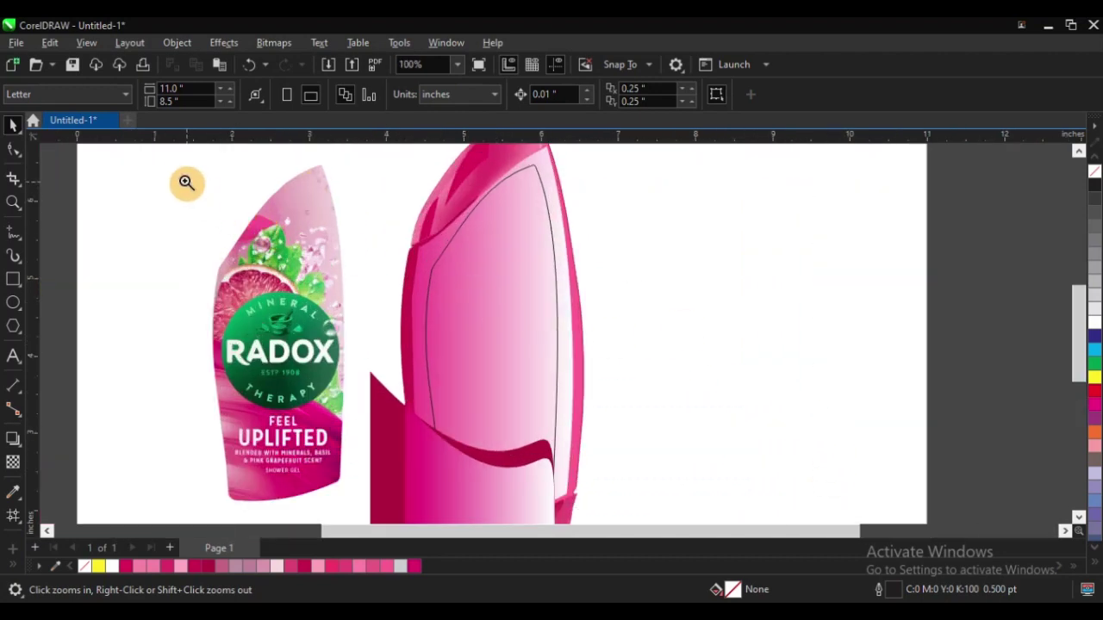
left_click_drag(186, 183, 632, 419)
key("F7")
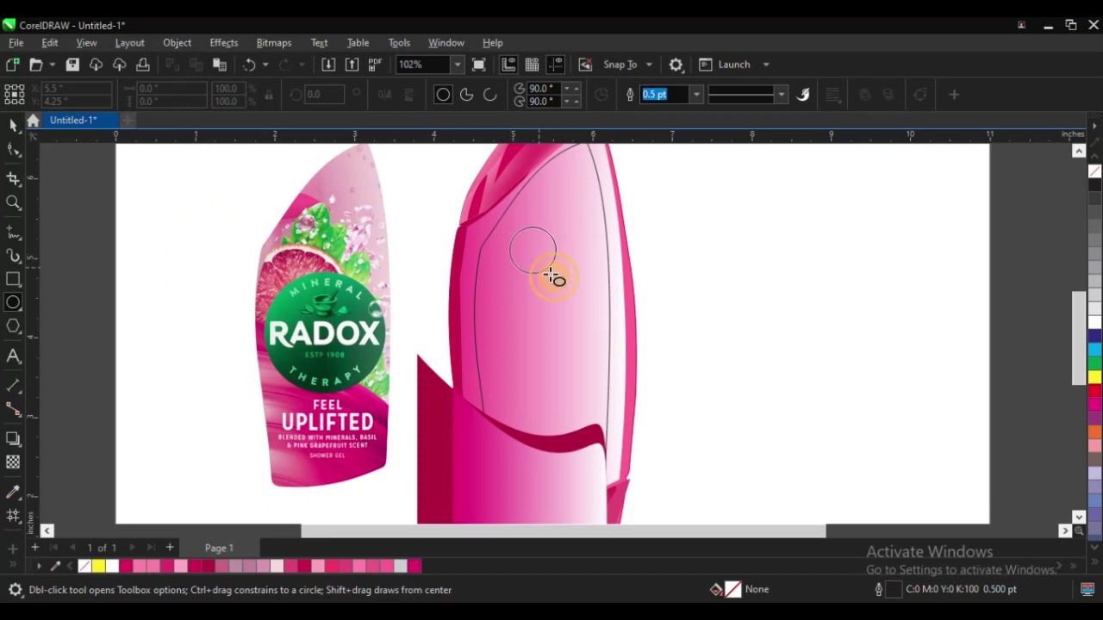
left_click_drag(551, 275, 610, 328)
key("space")
Reposition the circle and centre it horizontally on the label outline
left_click_drag(567, 277, 549, 271)
left_click(573, 204, "shift")
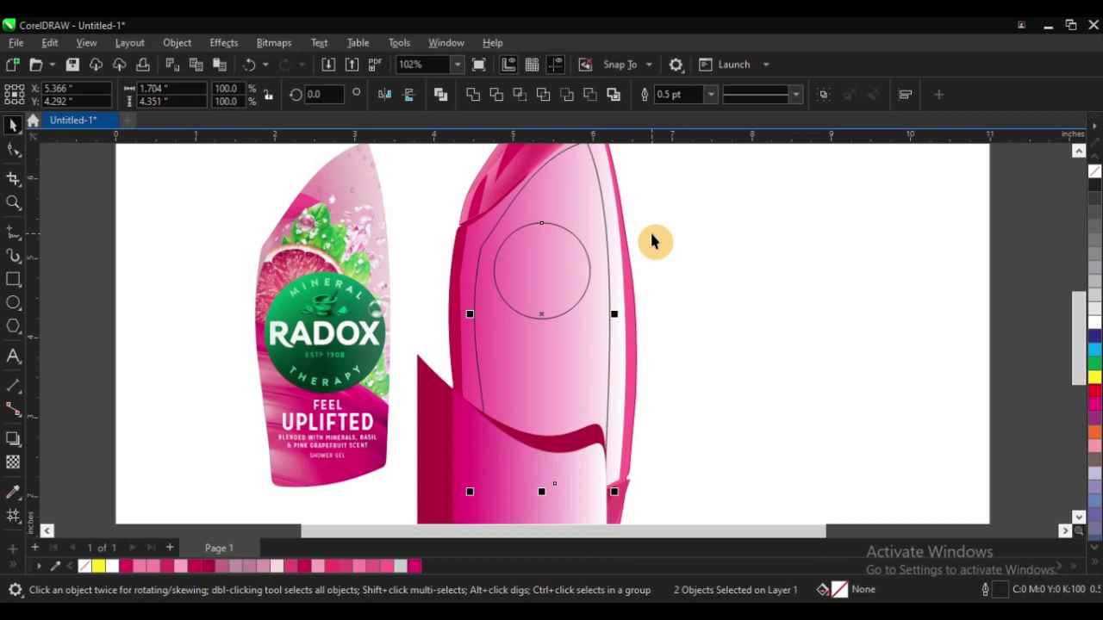
left_click(739, 271)
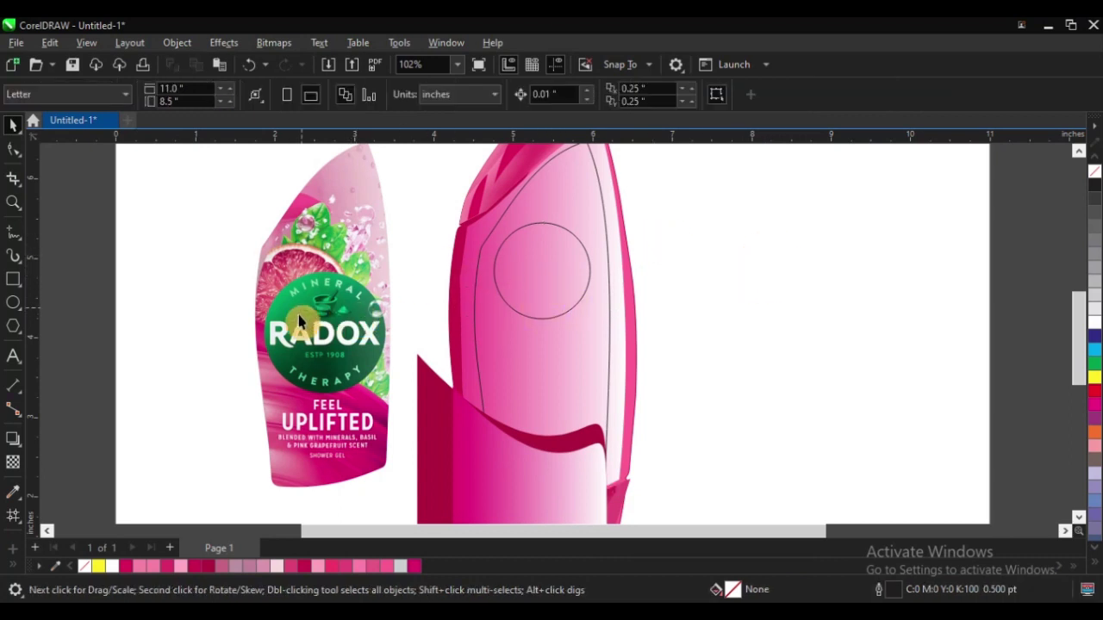
Fill the circle with the bright green sampled from the reference label's Radox badge (#02A768)
left_click(559, 262)
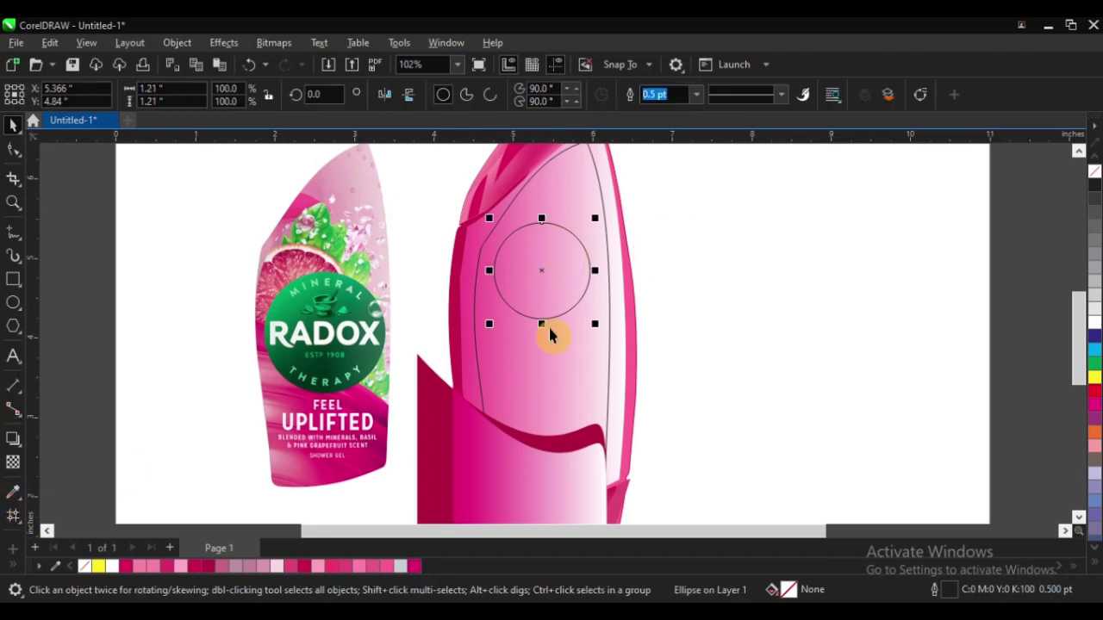
left_click(13, 492)
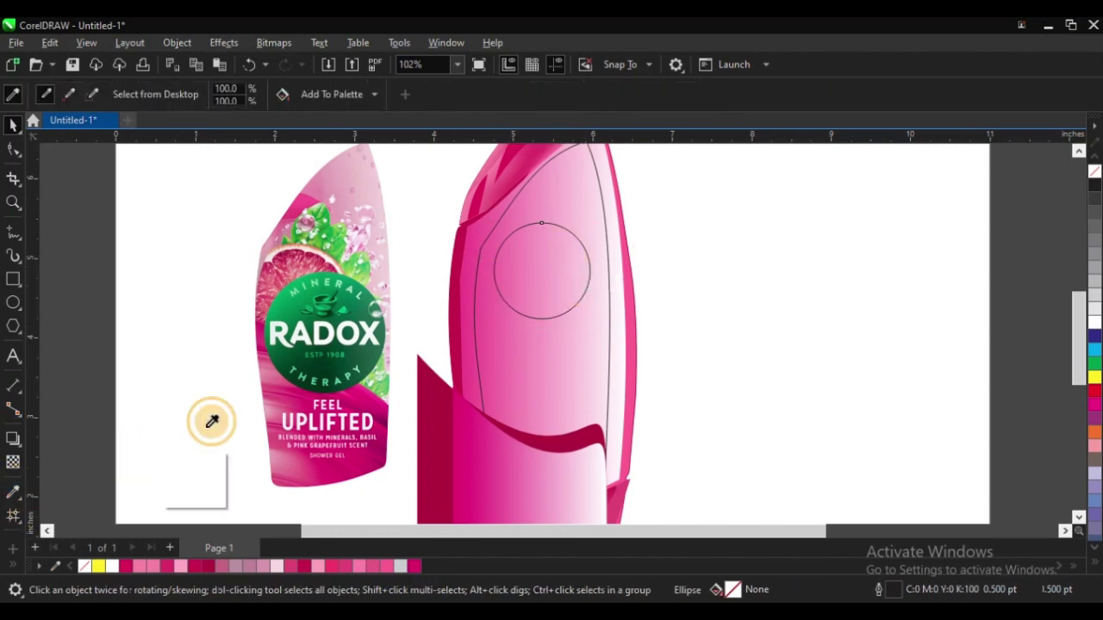
left_click(280, 303)
left_click(542, 270)
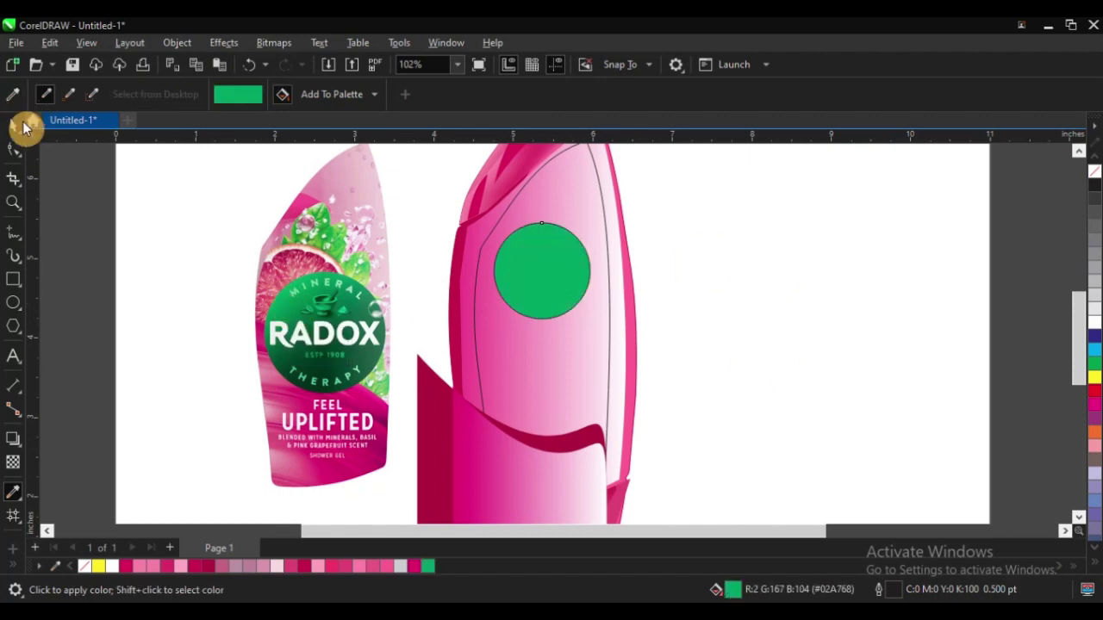
left_click(13, 125)
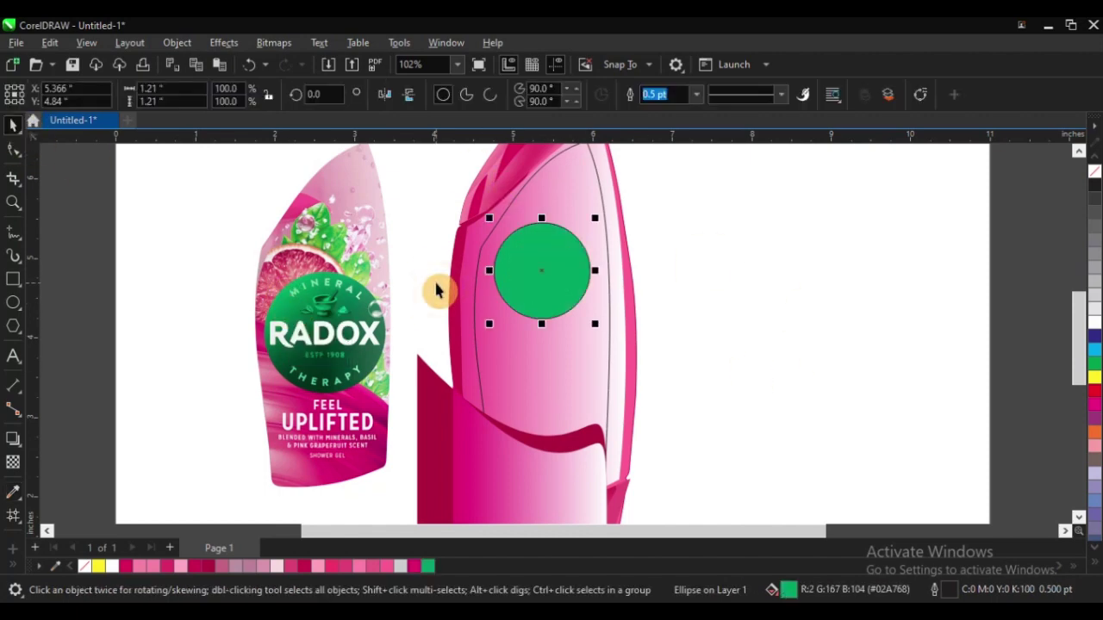
Apply an elliptical fountain fill to the green circle, adding a dark green colour node at 49% with C93 M27 Y100 K18
key("F11")
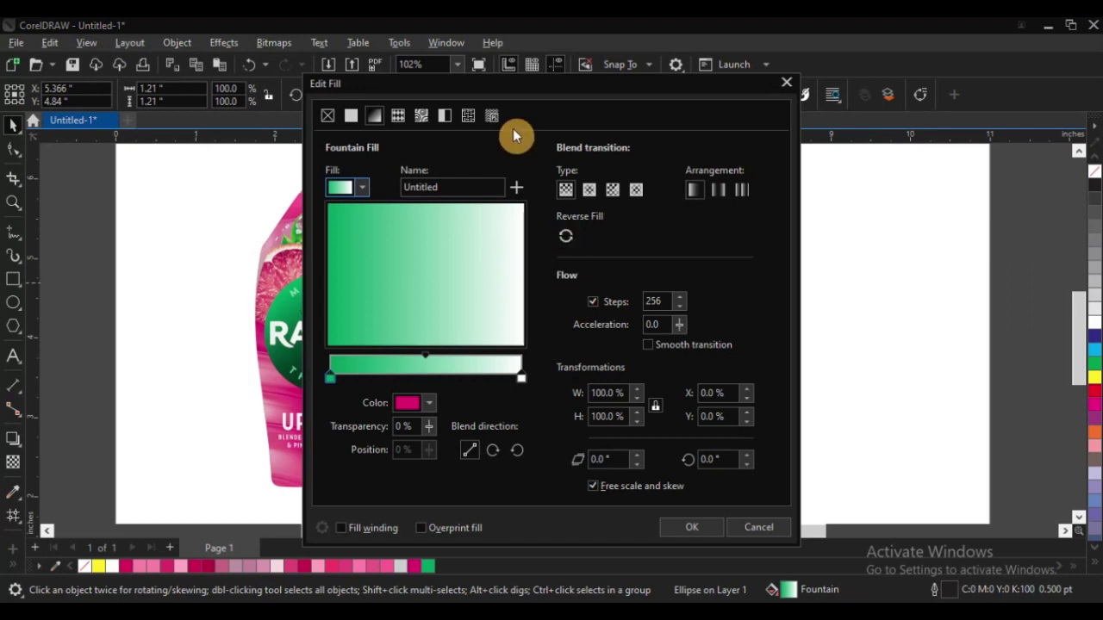
left_click_drag(503, 93, 817, 102)
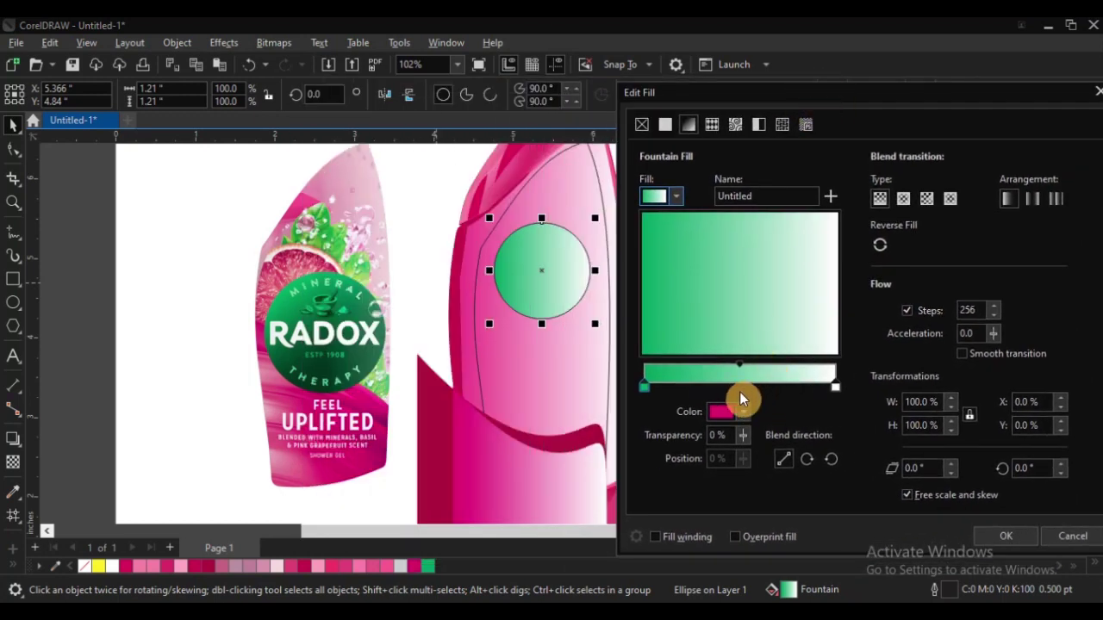
left_click(835, 388)
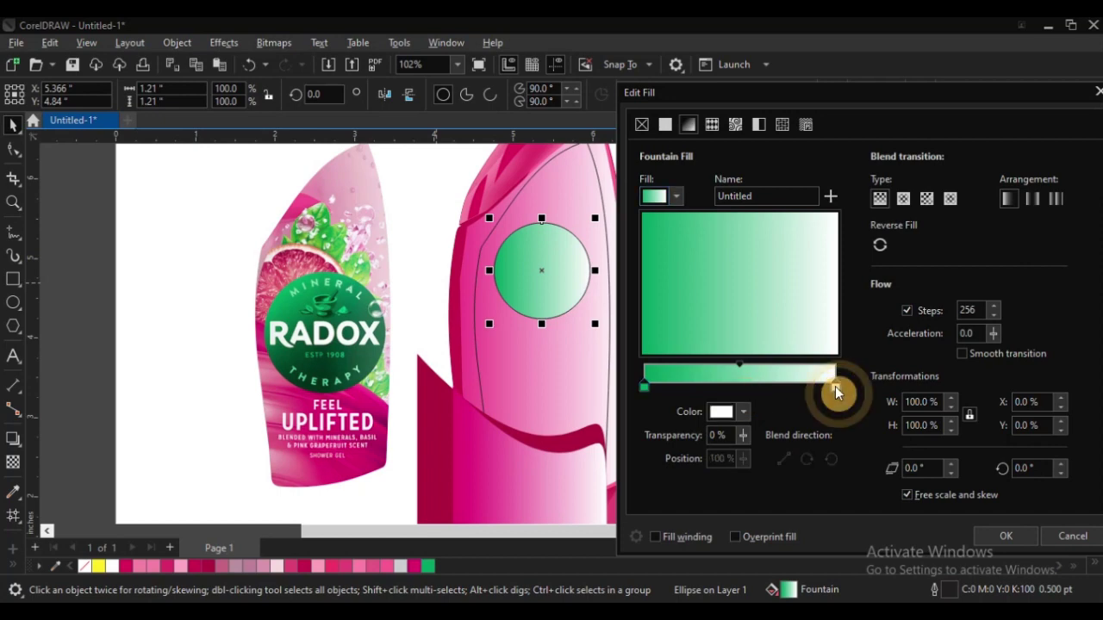
double_click(740, 391)
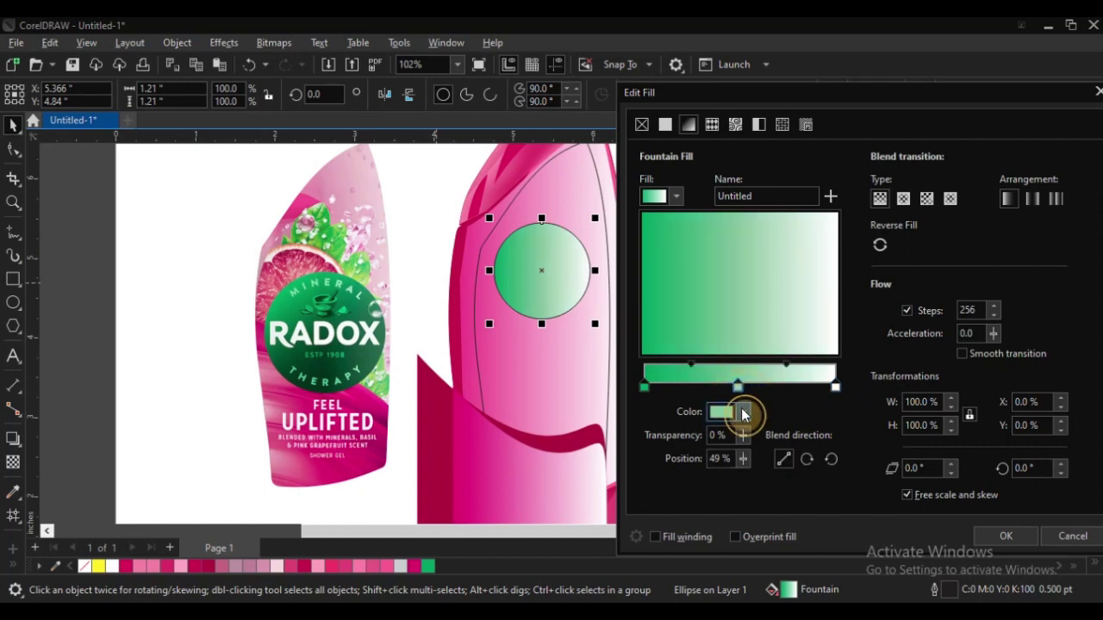
left_click(743, 411)
left_click_drag(784, 243, 811, 271)
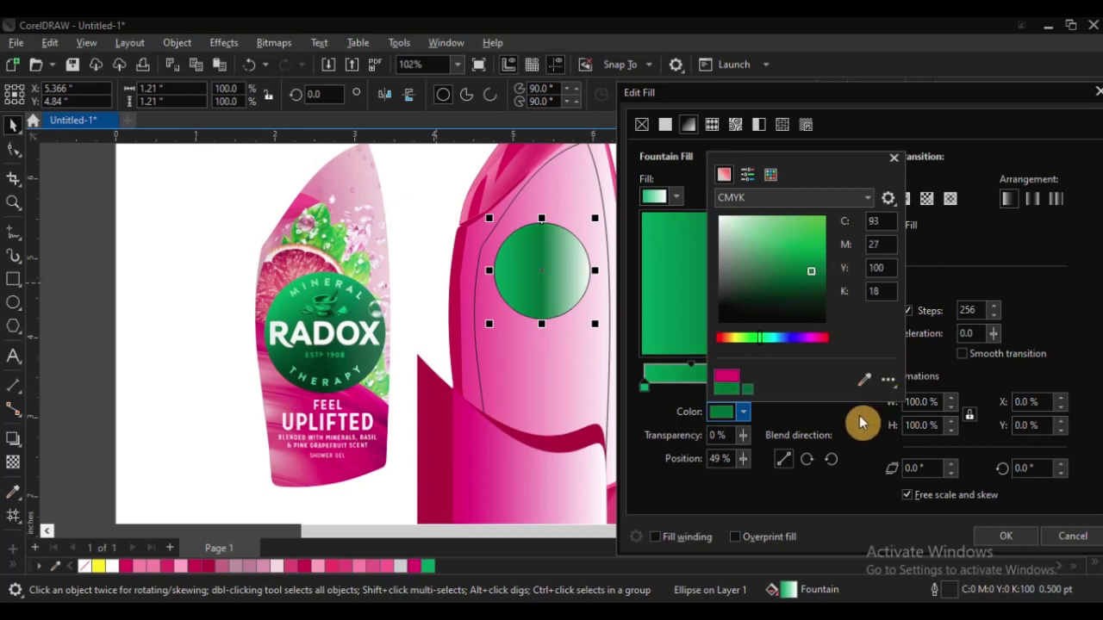
left_click(974, 238)
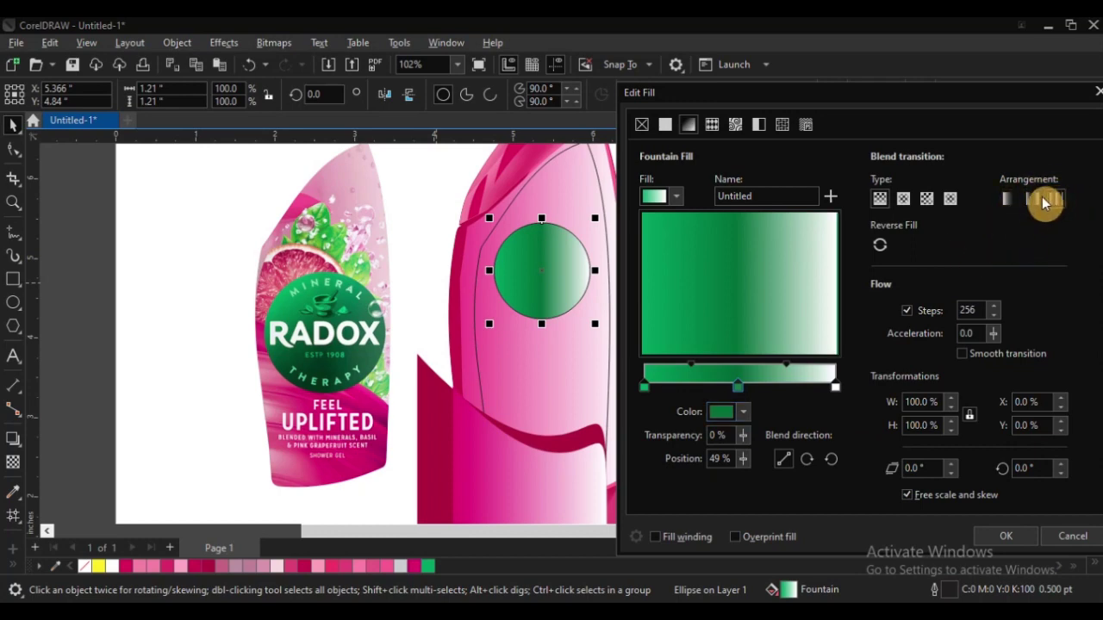
left_click(904, 198)
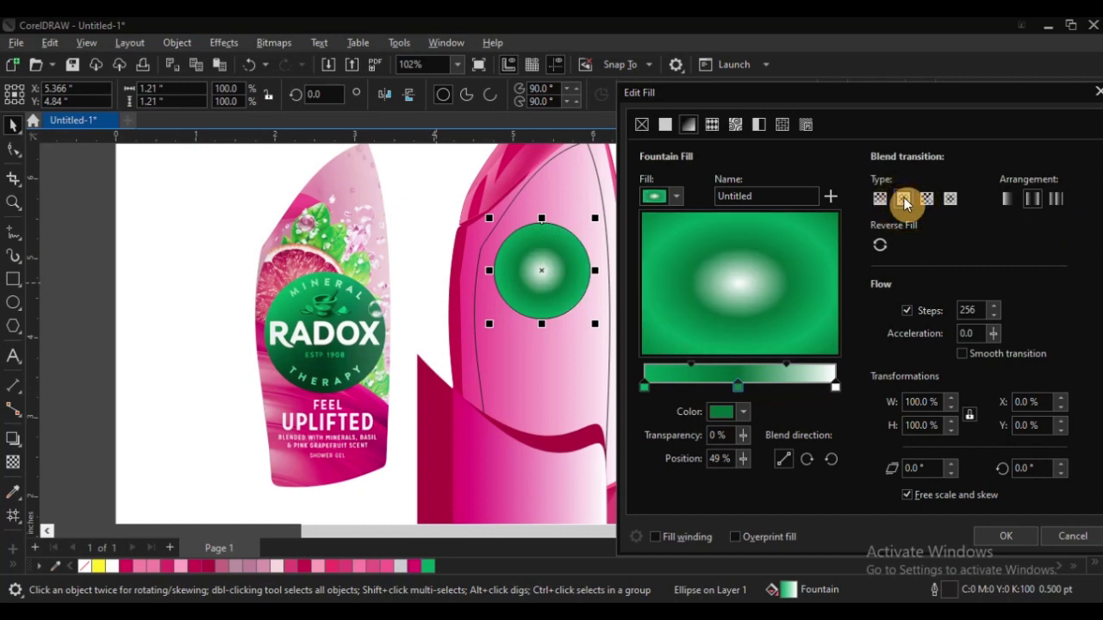
Try moving the dark green fountain node to 85% and adding a pale grey-green node at 43%
left_click(833, 388)
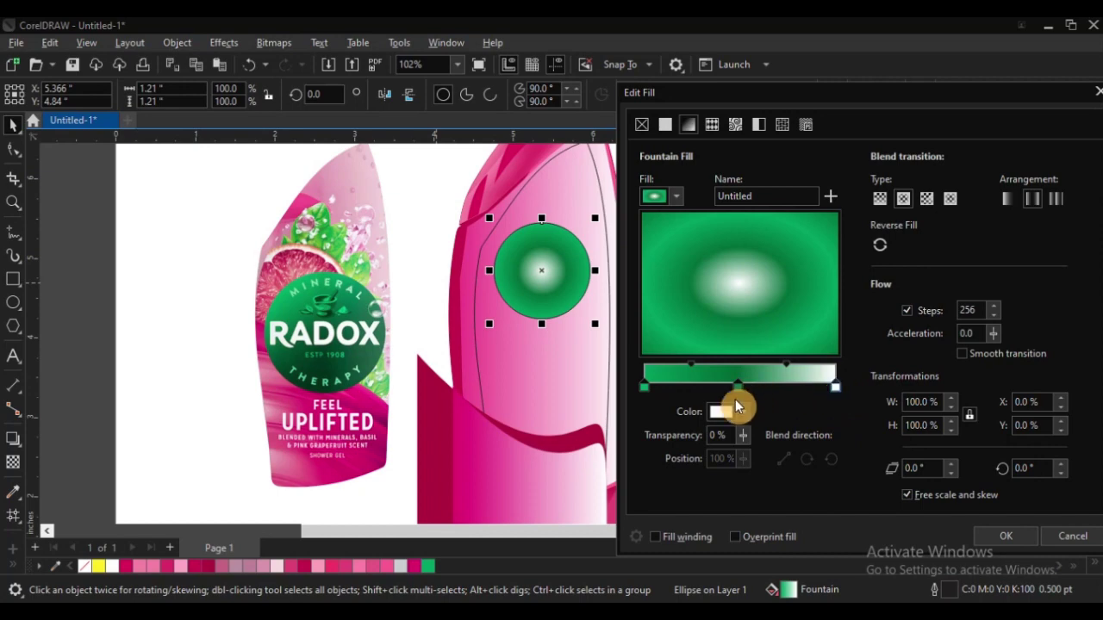
left_click_drag(738, 388, 790, 388)
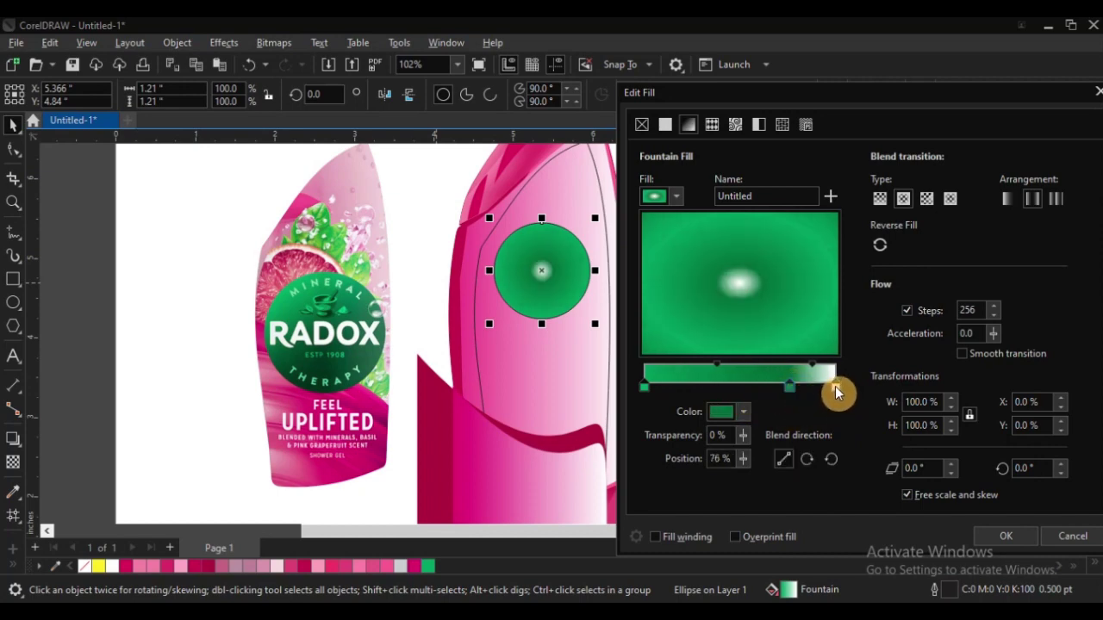
left_click(835, 388)
left_click(828, 391)
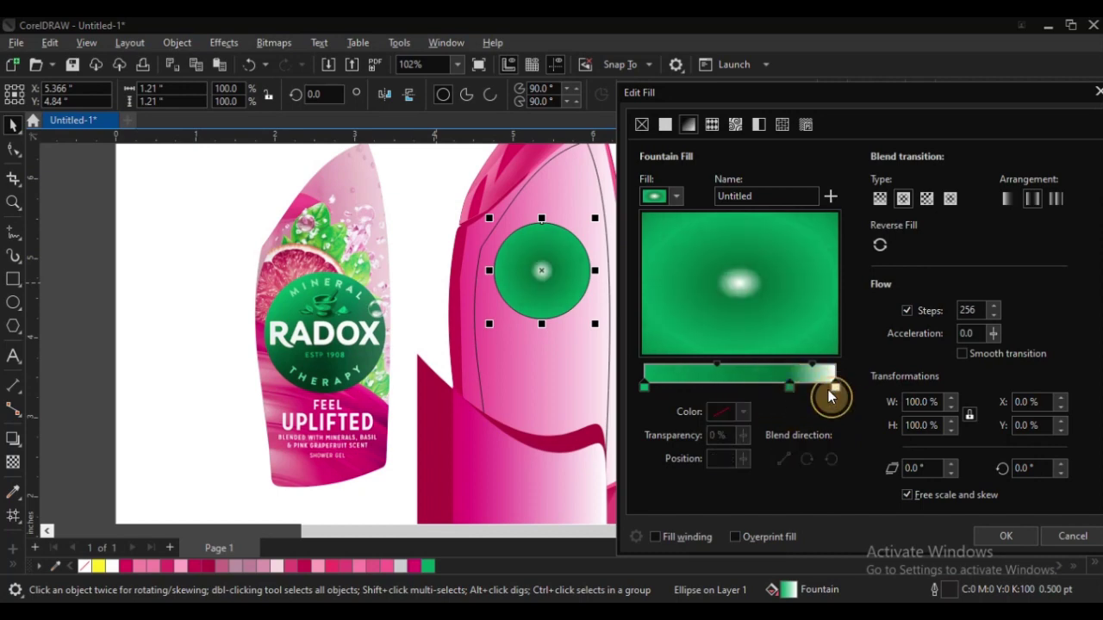
left_click_drag(828, 389, 724, 388)
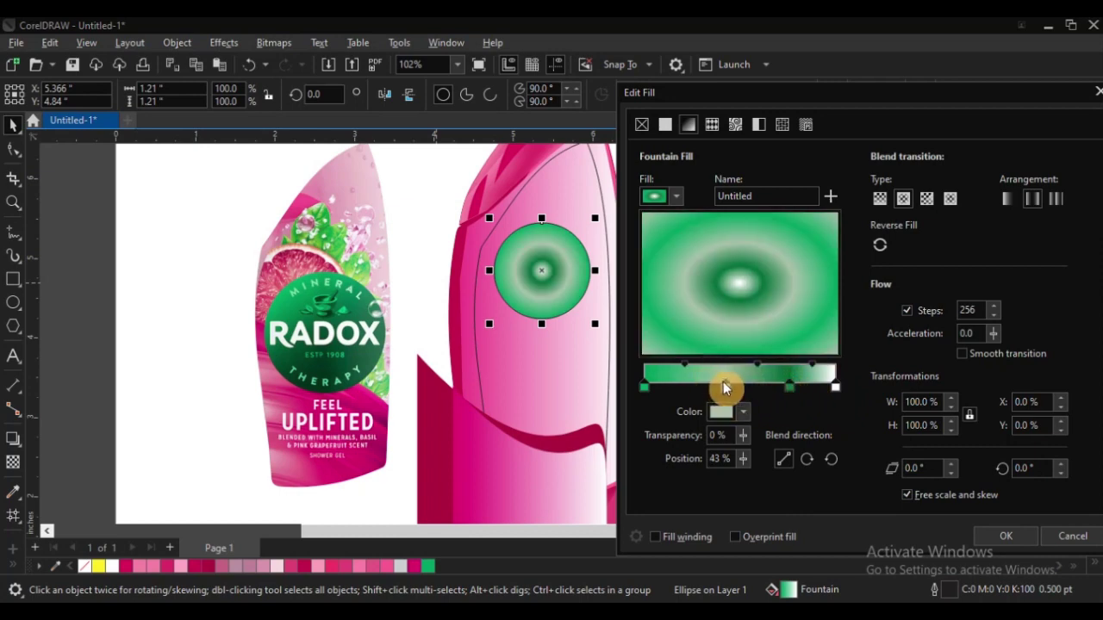
left_click_drag(792, 389, 806, 389)
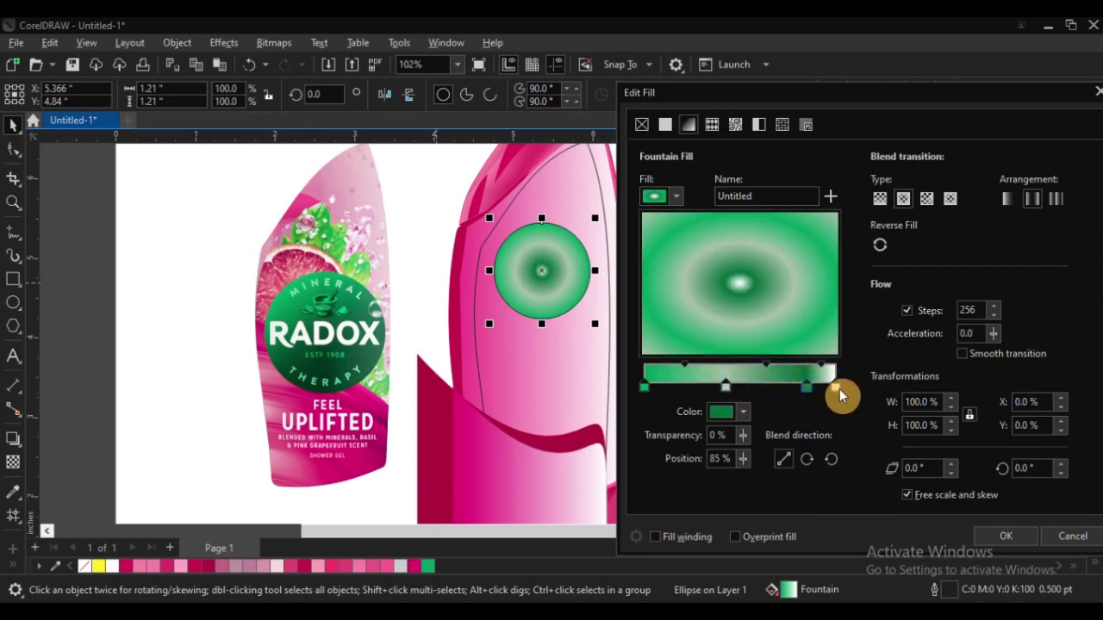
Change the fountain fill's white end colour to a deep green with C100 M38 Y87 K40
left_click(837, 387)
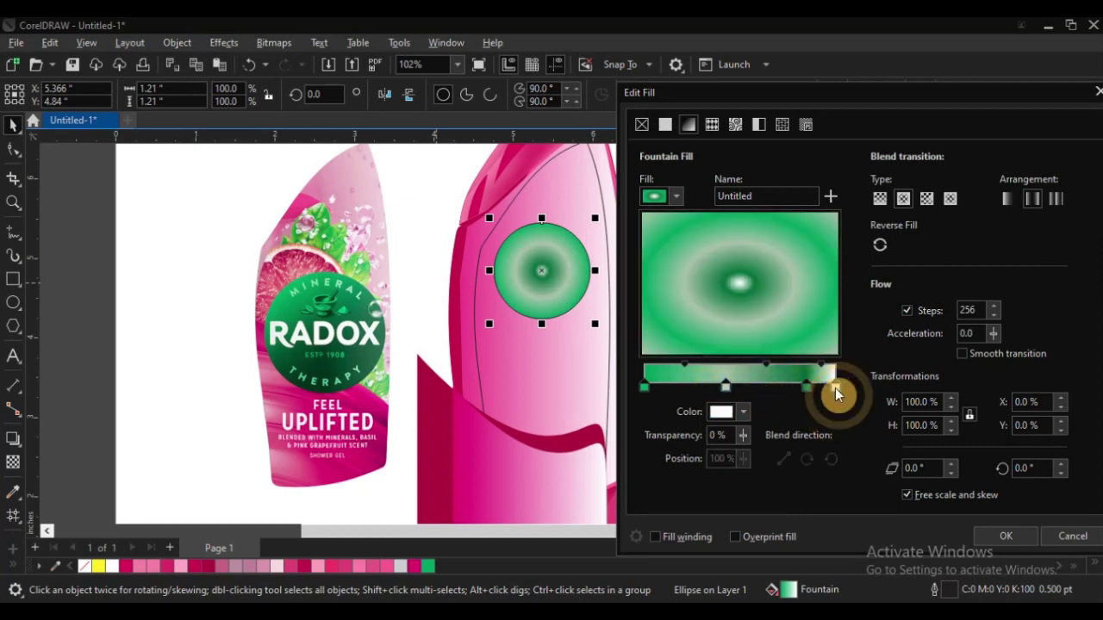
left_click(743, 412)
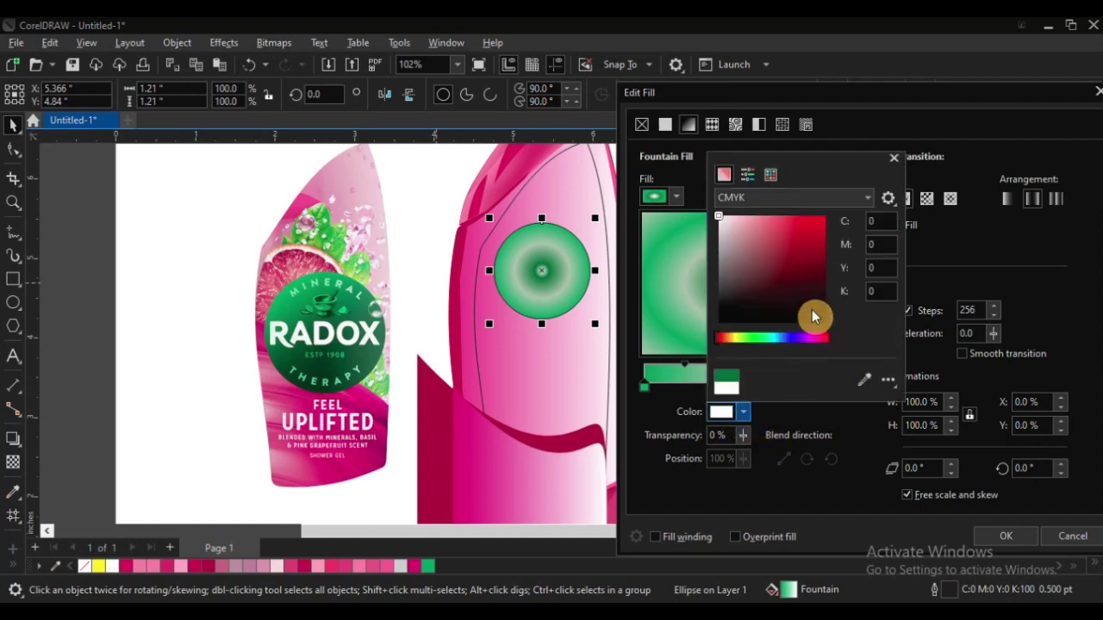
left_click(767, 337)
left_click_drag(801, 280, 816, 288)
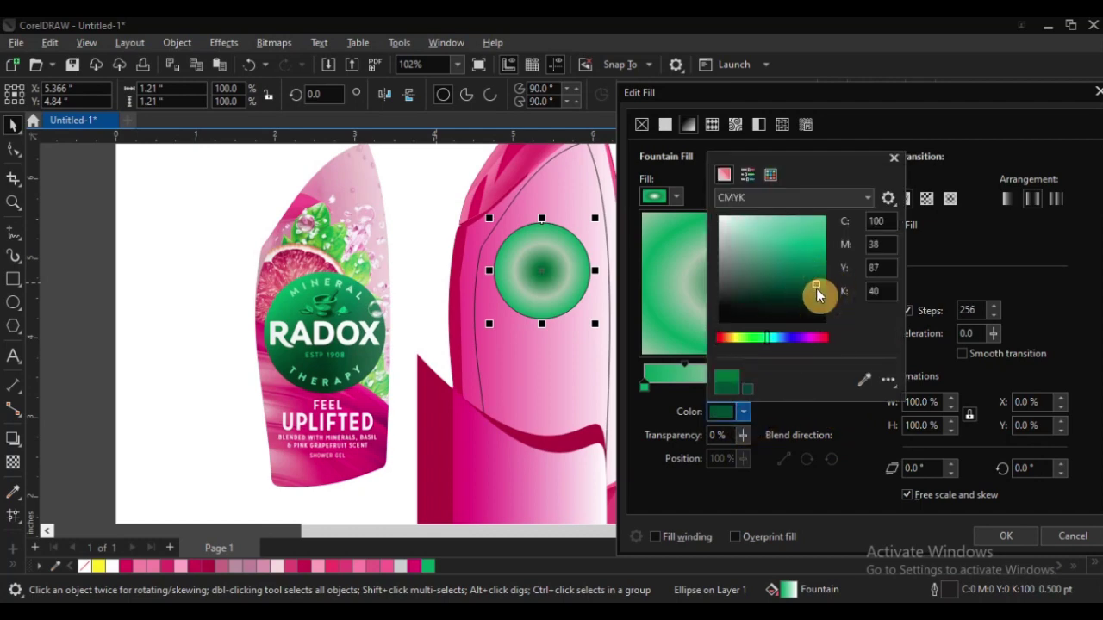
left_click(806, 368)
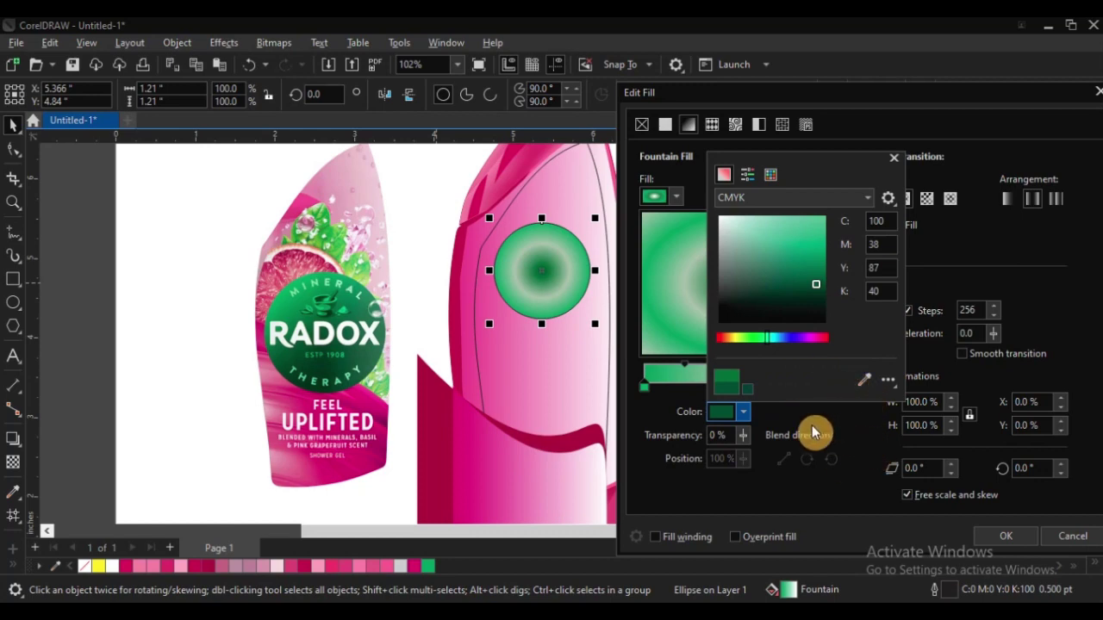
left_click(669, 332)
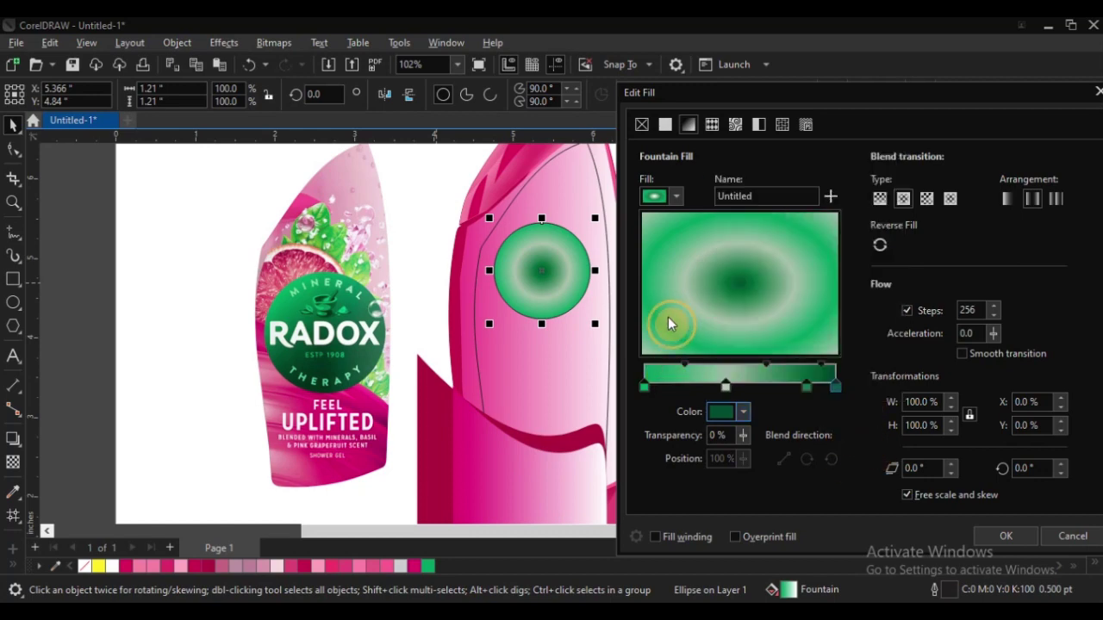
Remove the pale grey-green node from the fountain fill and move the dark green intermediate node to 51%
left_click_drag(726, 392, 731, 386)
double_click(730, 385)
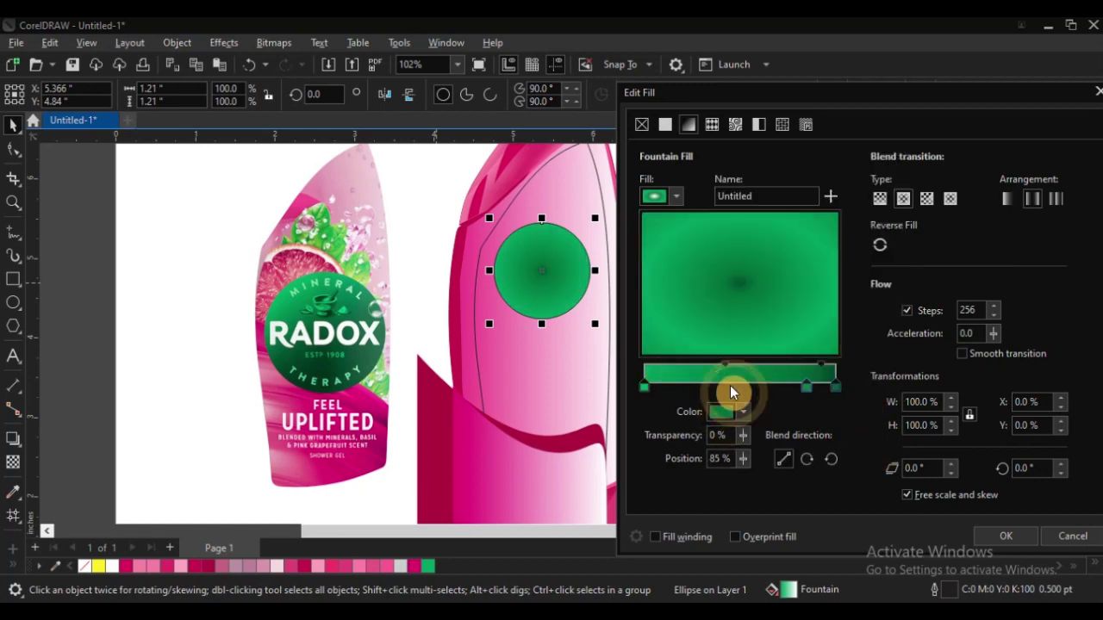
left_click(748, 383)
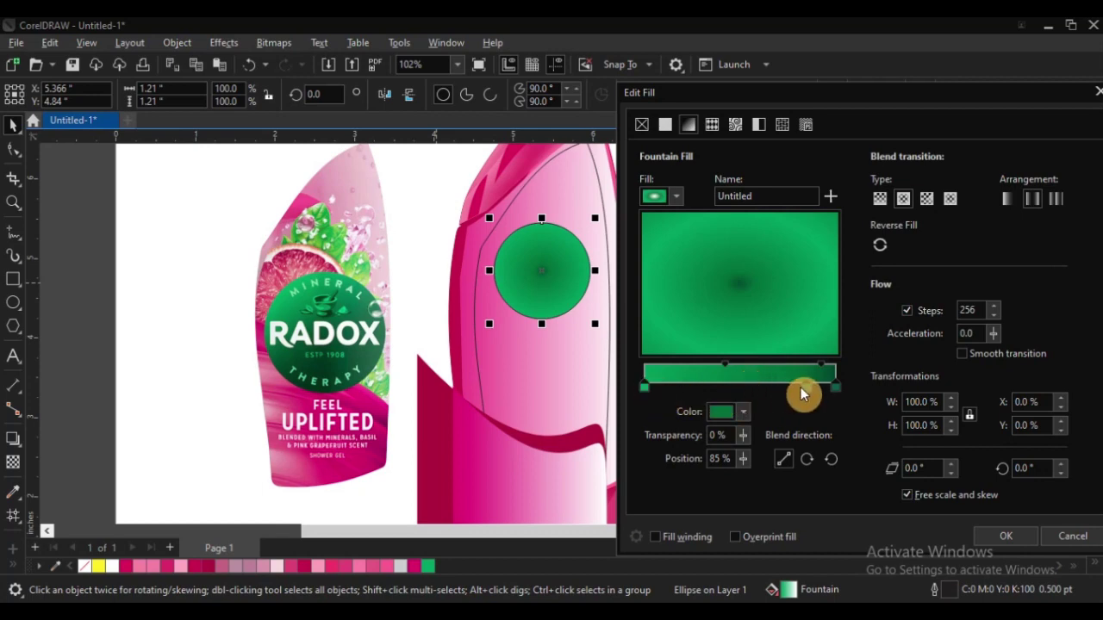
left_click_drag(800, 387, 733, 386)
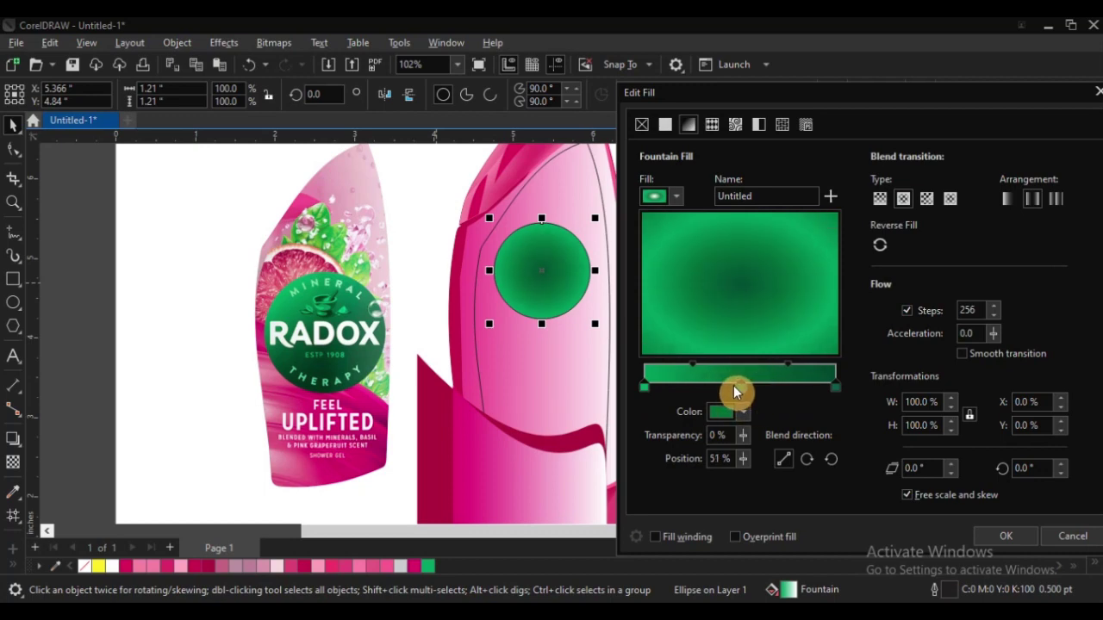
Apply the edited fountain fill to the green circle and remove the circle's outline
left_click(1017, 534)
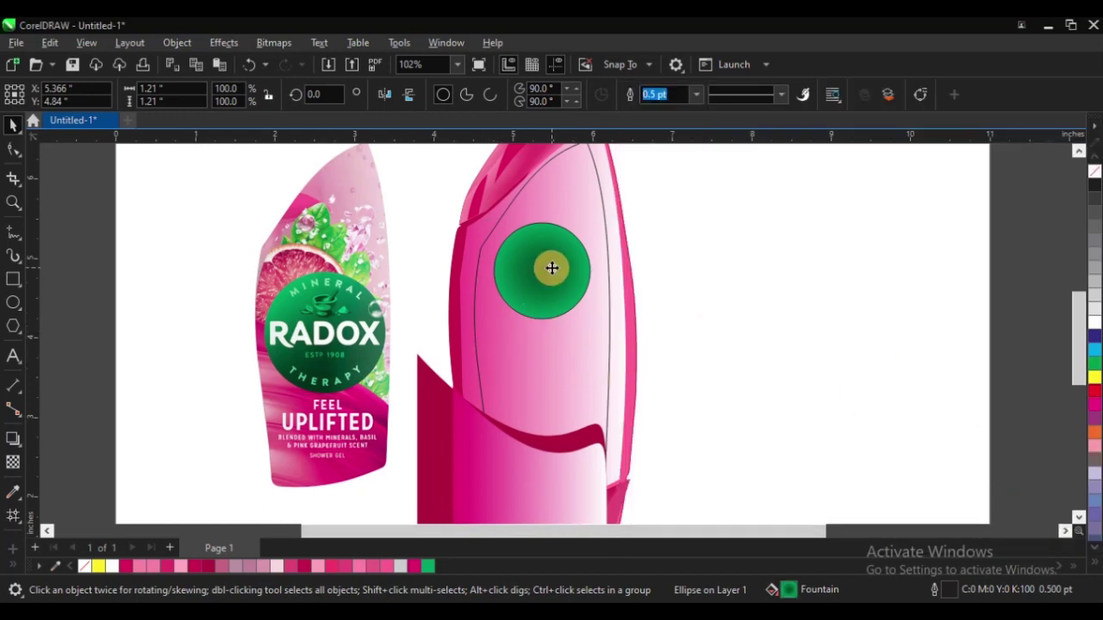
left_click(551, 268)
right_click(1094, 172)
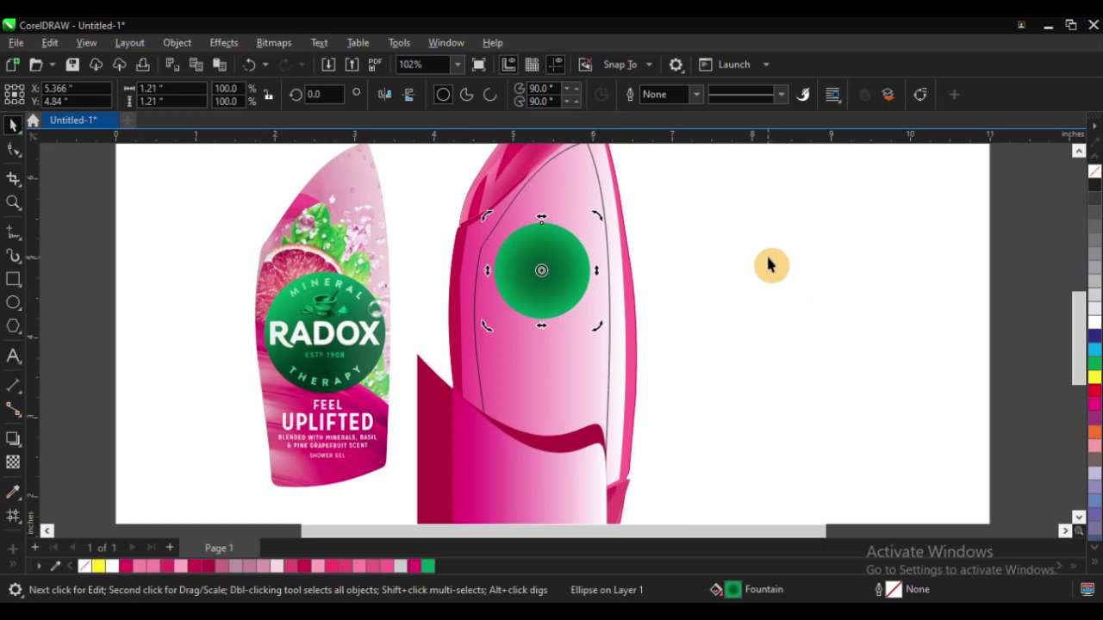
left_click(769, 266)
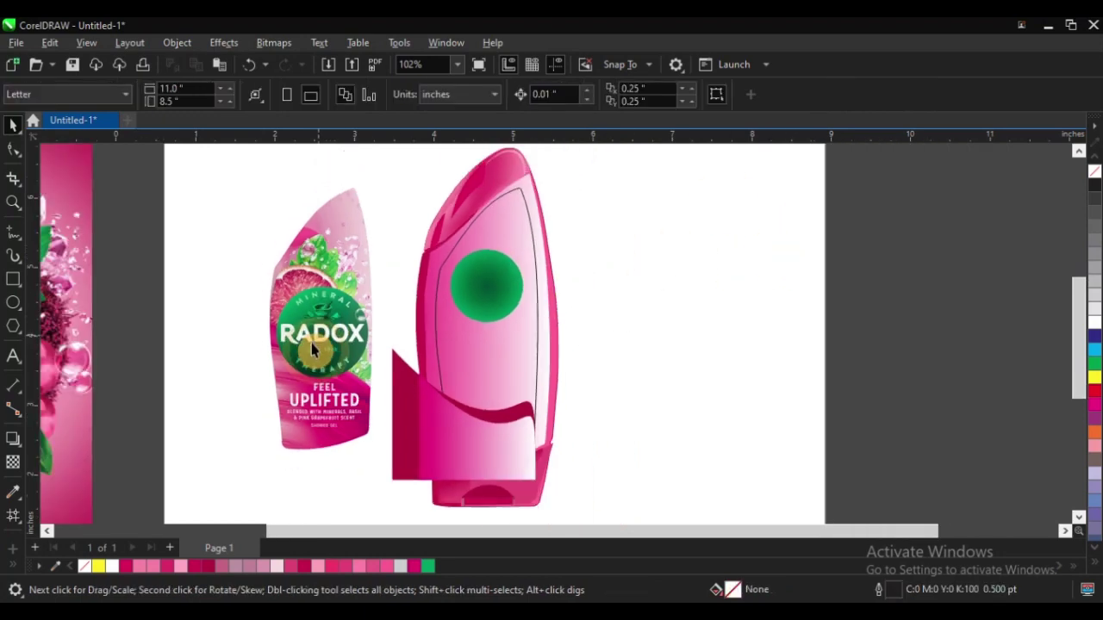
Add the artistic text DESIGN in 24 pt Arial on the blank page area beside the bottle
key("z")
left_click_drag(271, 197, 763, 433)
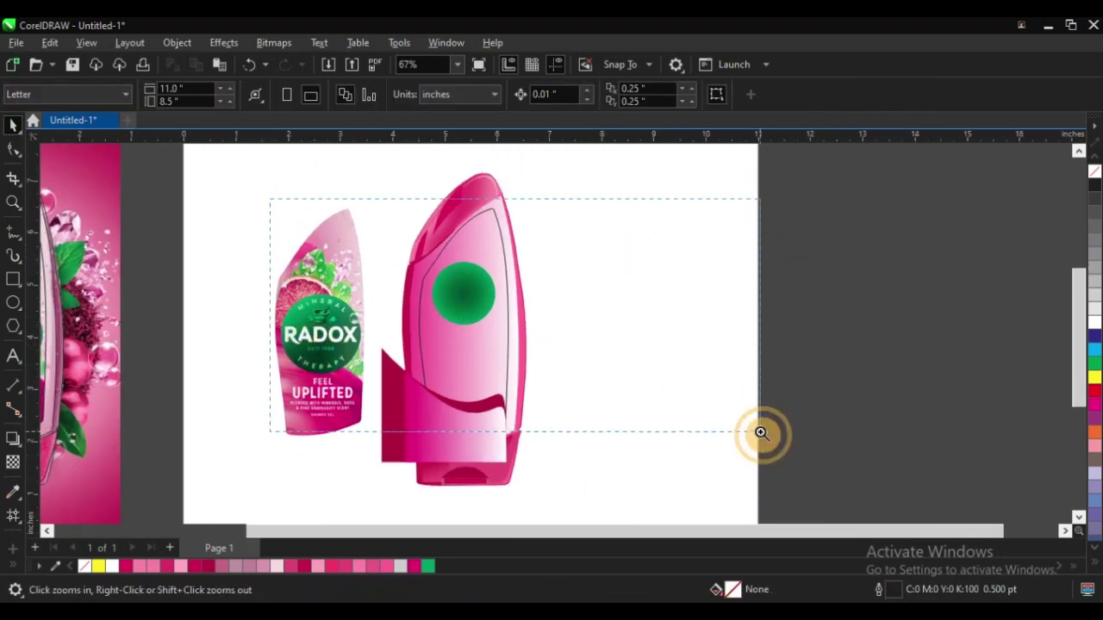
left_click_drag(332, 202, 877, 500)
key("F8")
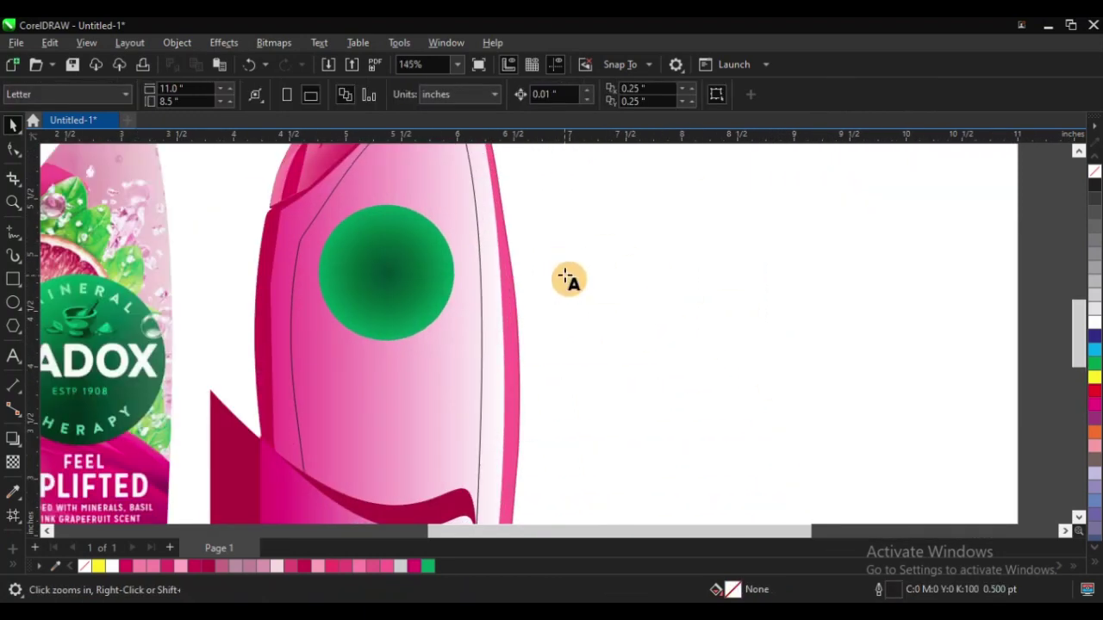
left_click(560, 257)
scroll(662, 276, "down", 1)
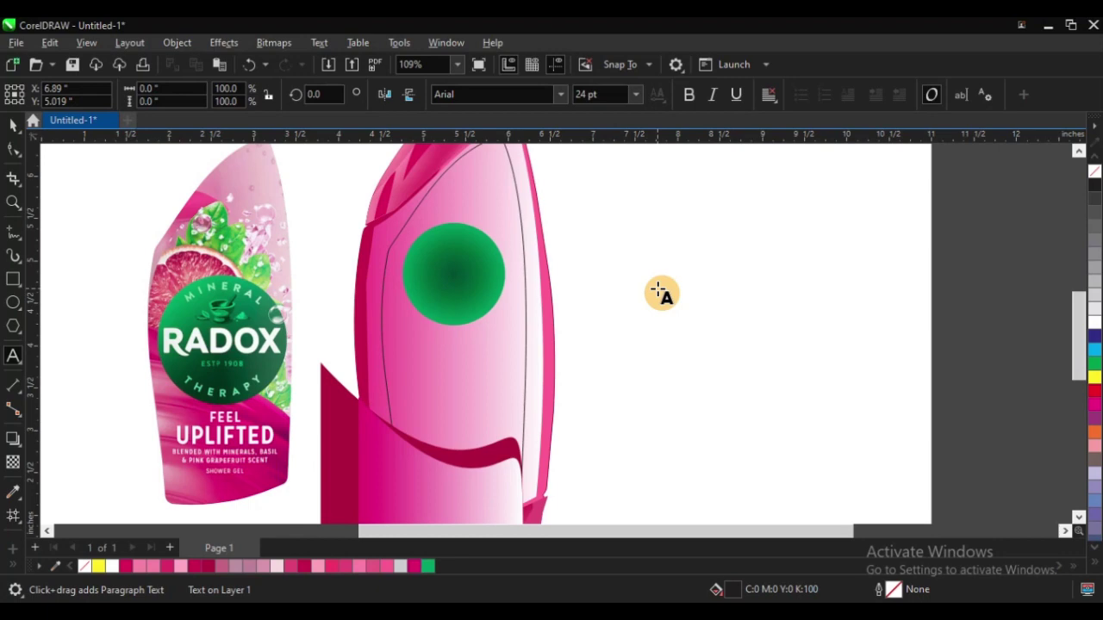
type("pro")
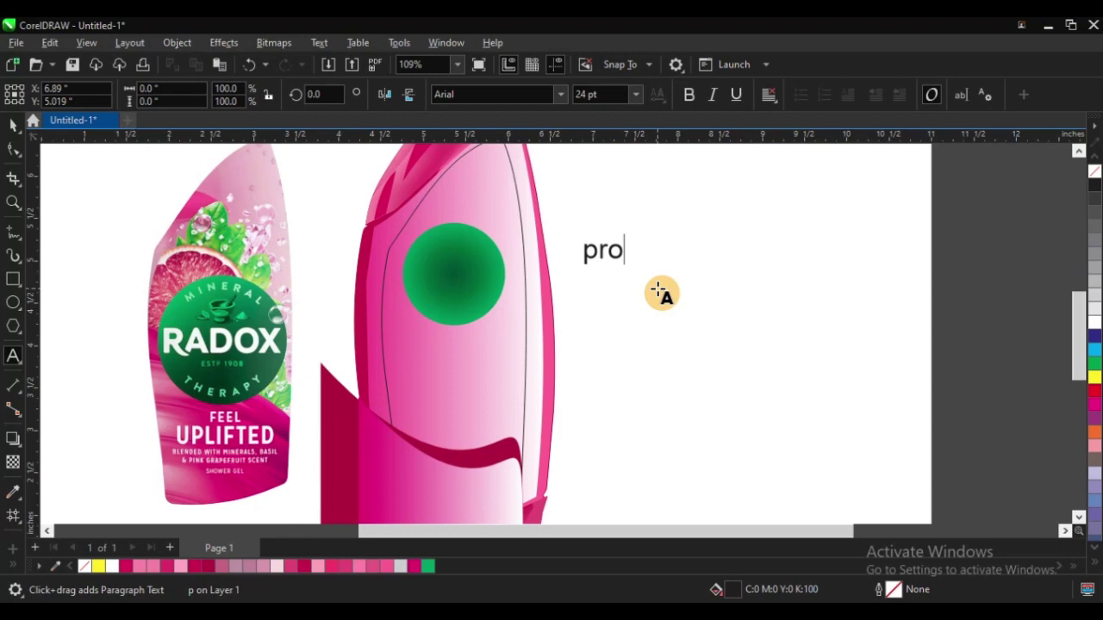
type("de")
key("ctrl+a")
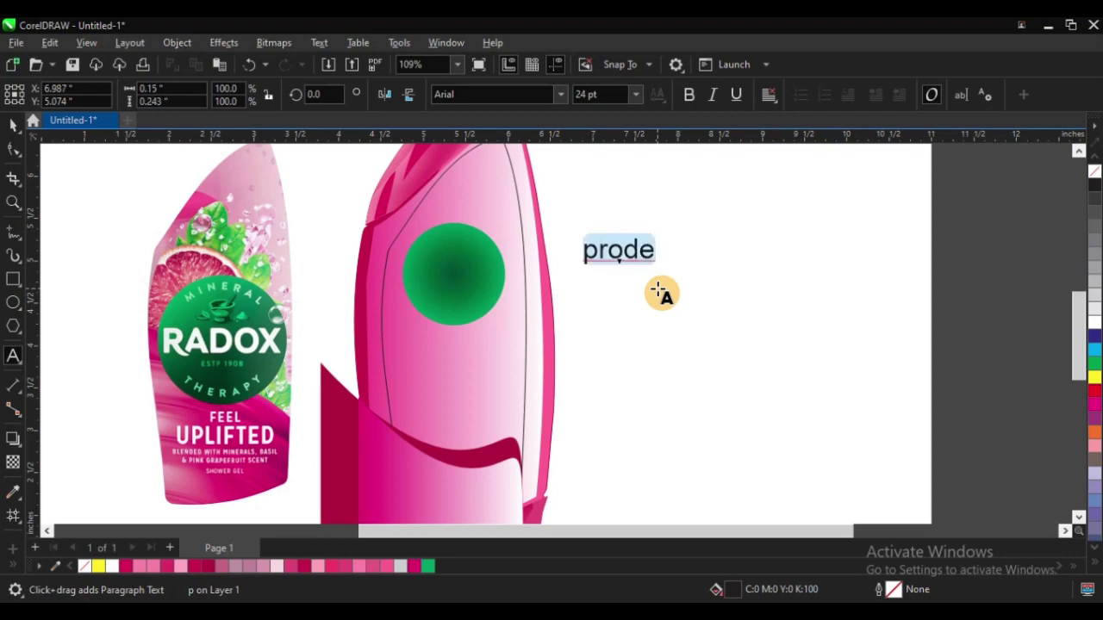
type("D")
key("Escape")
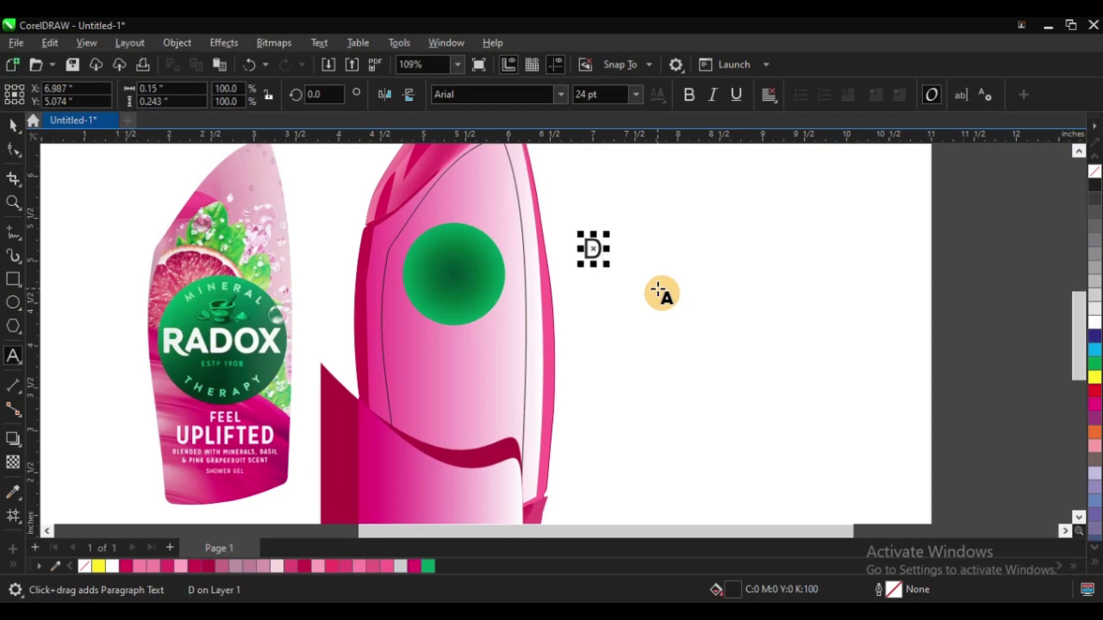
type("ESI")
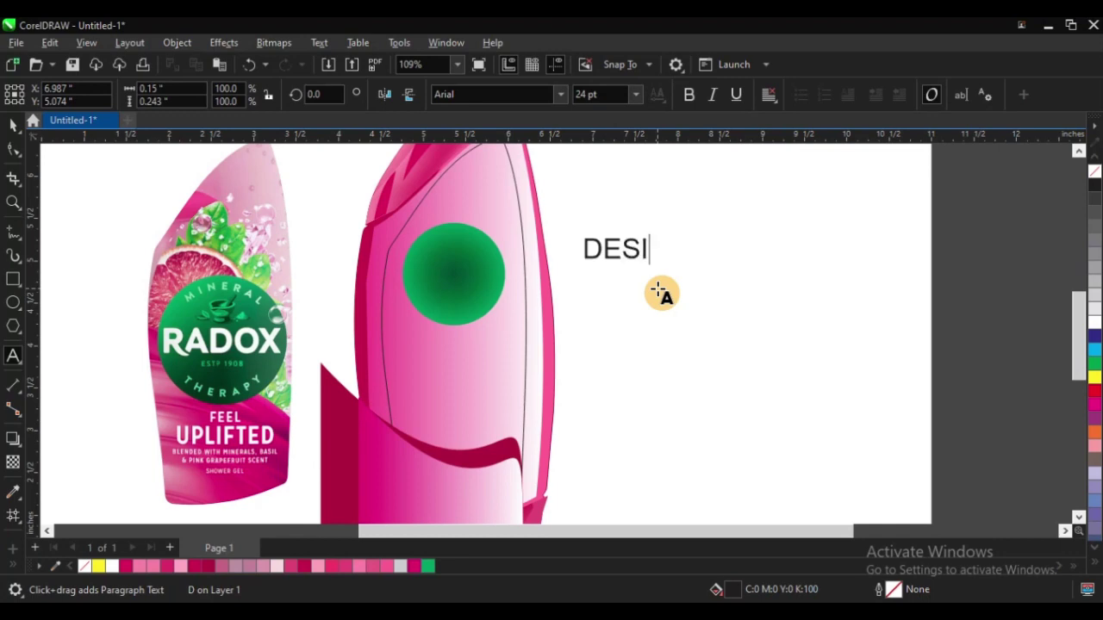
type("GN")
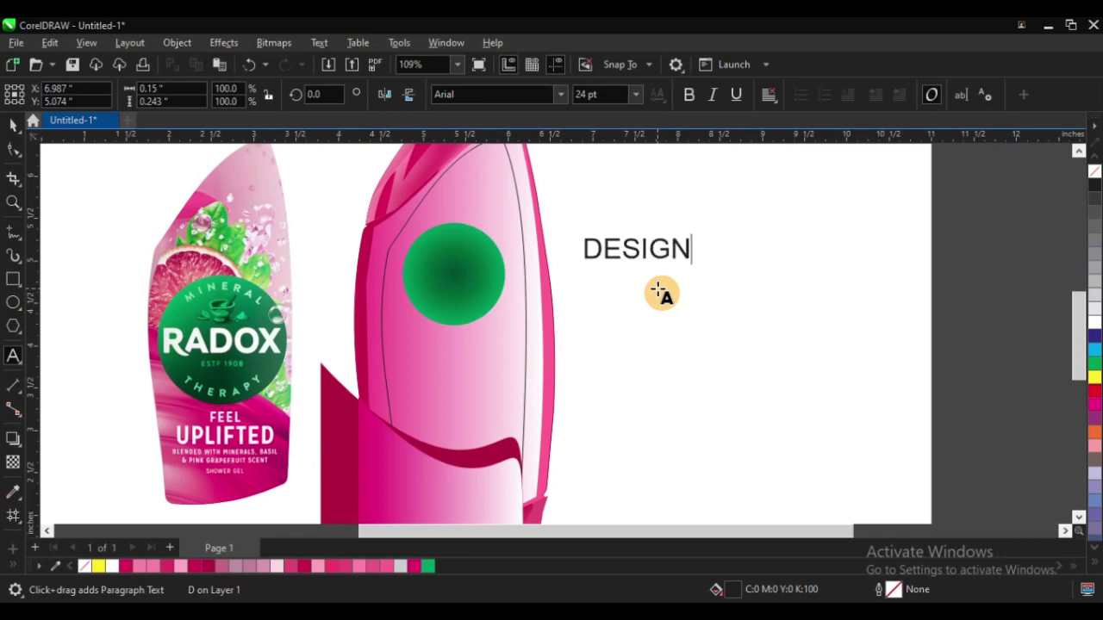
left_click(13, 125)
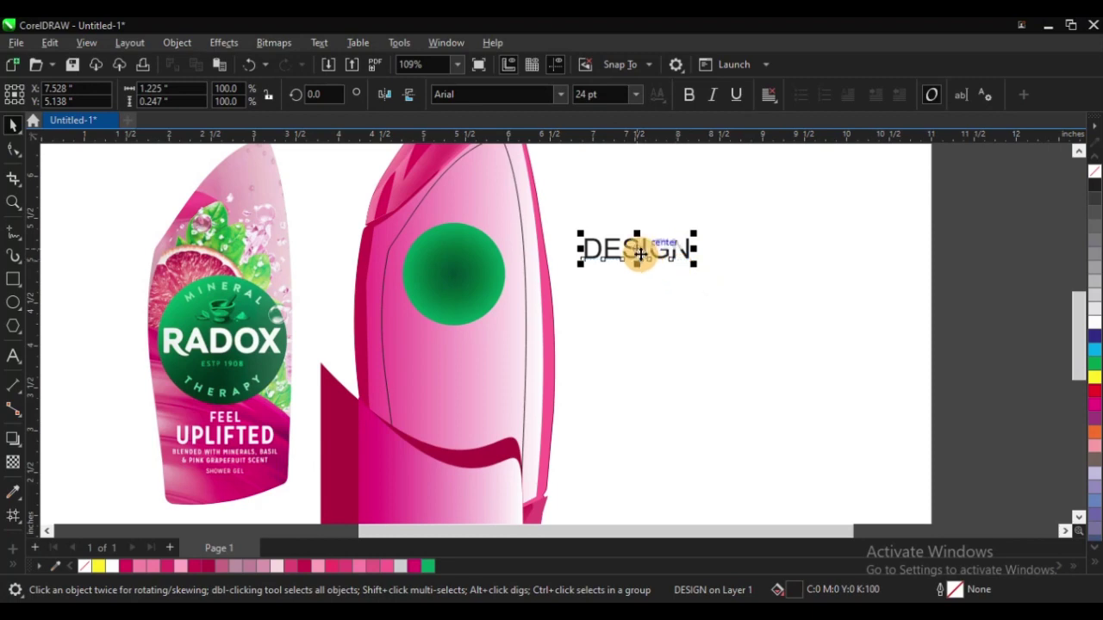
Move the DESIGN text onto the centre of the green circle
scroll(581, 278, "down", 2)
scroll(626, 276, "up", 1)
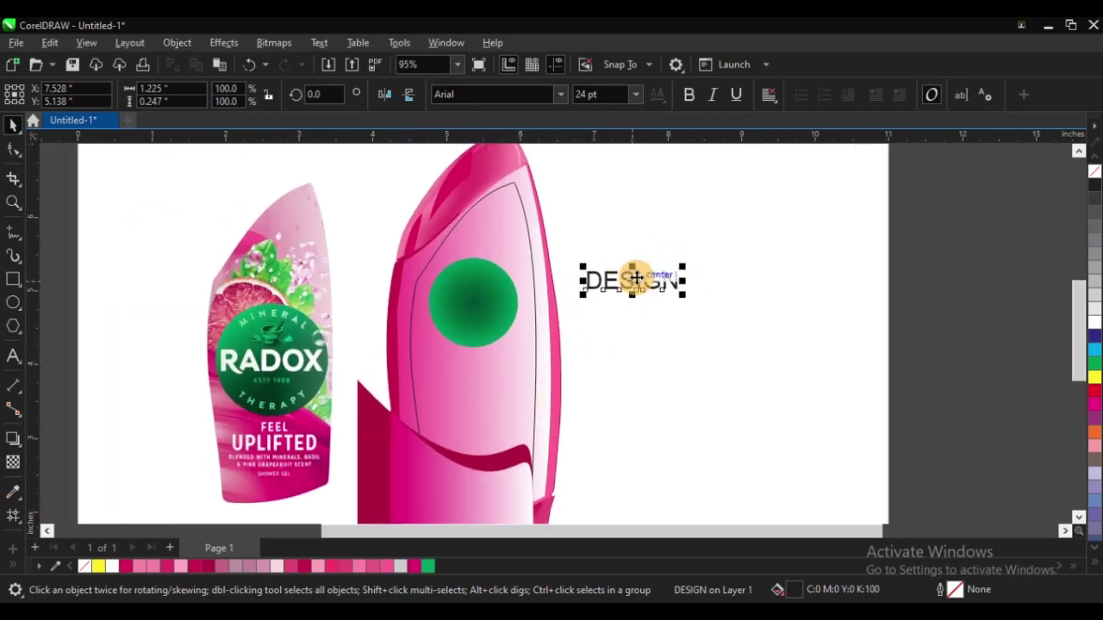
left_click_drag(636, 278, 473, 303)
scroll(473, 303, "up", 2)
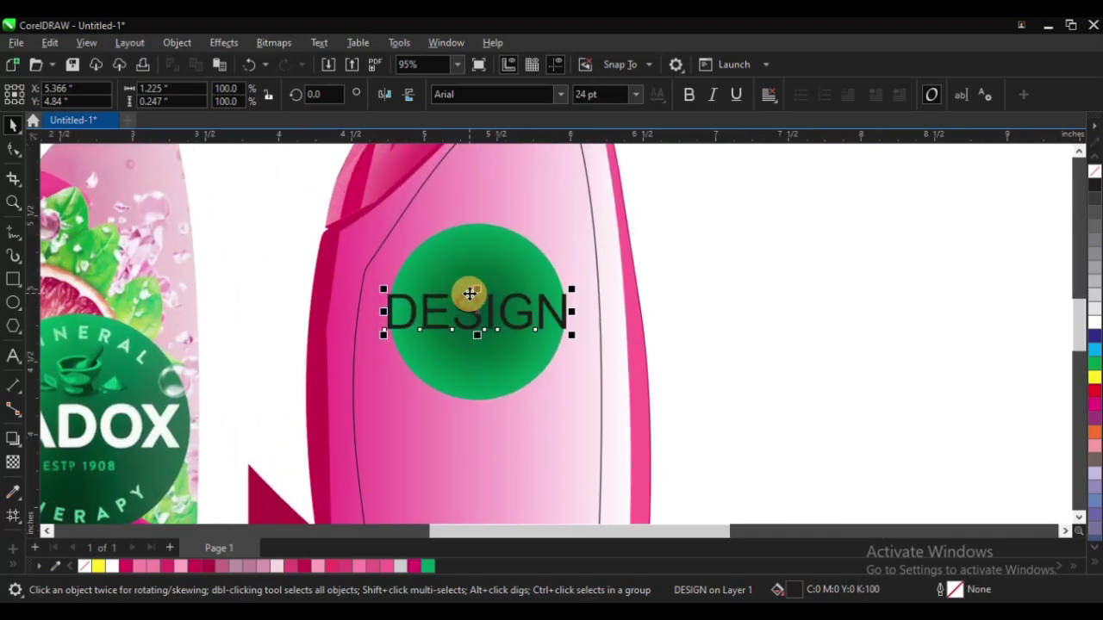
scroll(468, 293, "up", 1)
scroll(330, 313, "down", 1)
Change the DESIGN text's font to Impact and centre it horizontally on the green circle
key("z")
left_click_drag(273, 208, 937, 420)
left_click(559, 95)
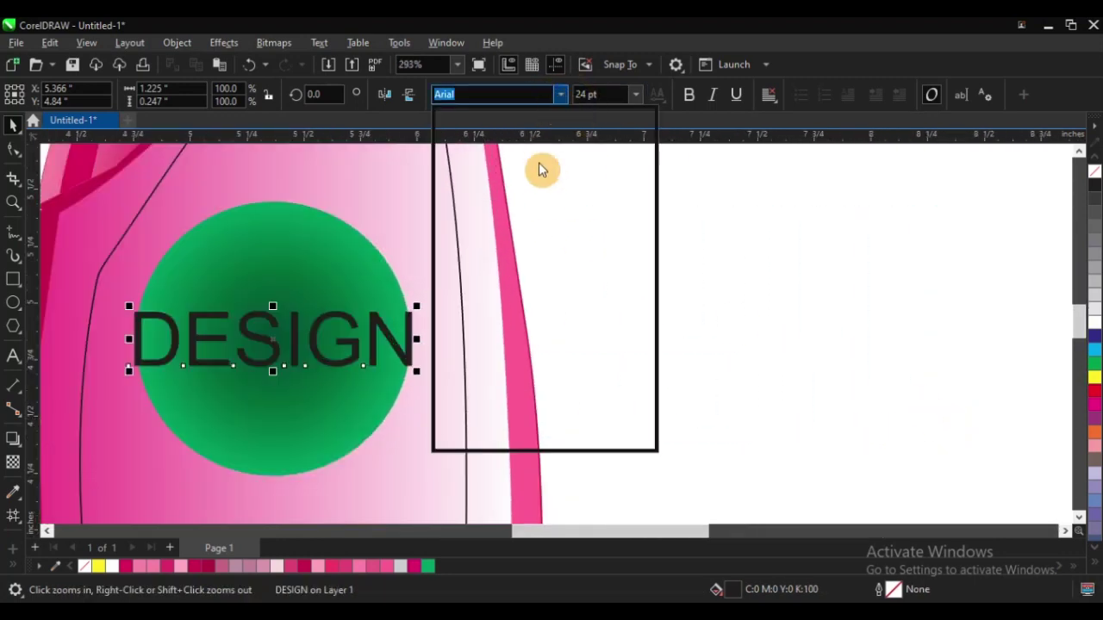
left_click(561, 215)
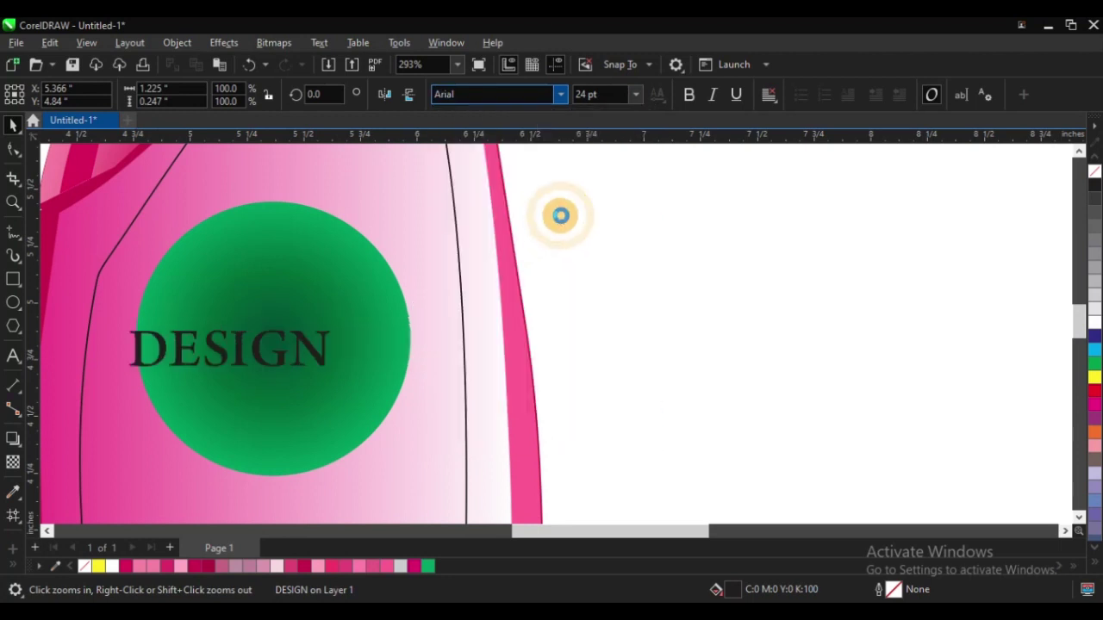
left_click(315, 246, "shift")
key("c")
left_click(606, 299)
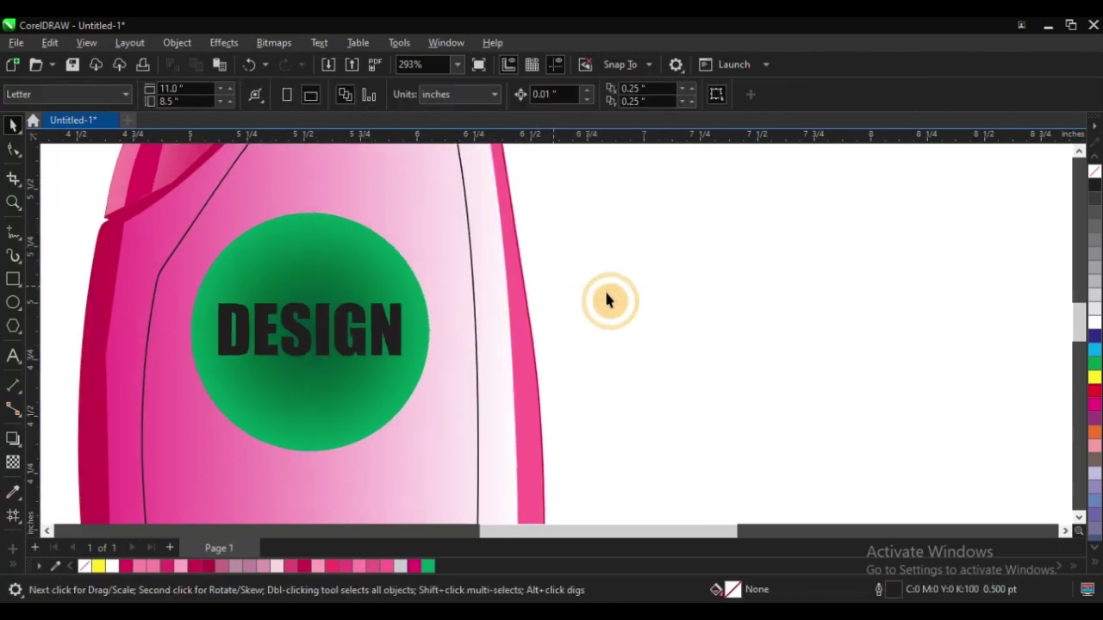
Convert the DESIGN text to curves and open the lettering for node editing
key("F3")
key("F3")
key("z")
left_click_drag(186, 217, 819, 399)
left_click_drag(399, 254, 832, 450)
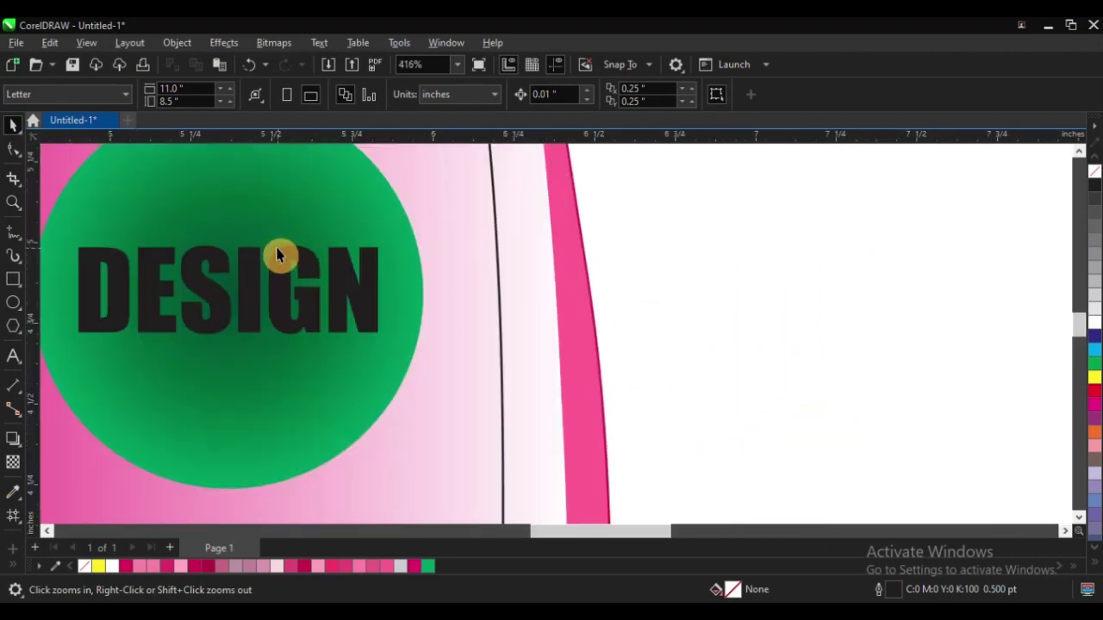
key("space")
left_click(284, 261)
scroll(505, 318, "down", 1)
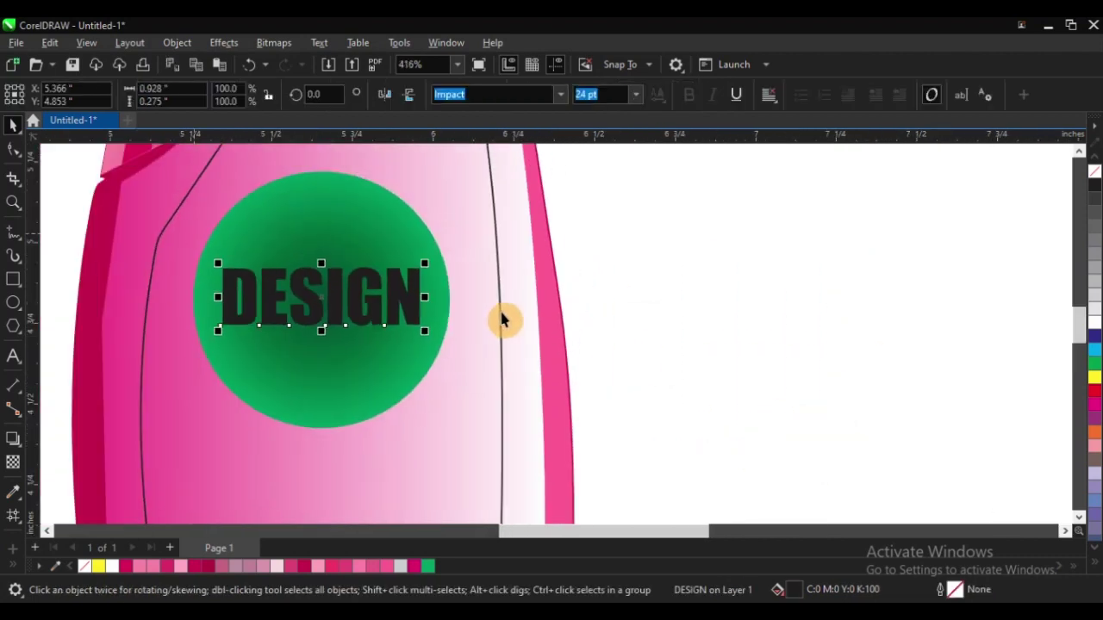
scroll(306, 268, "up", 2)
scroll(303, 284, "down", 3)
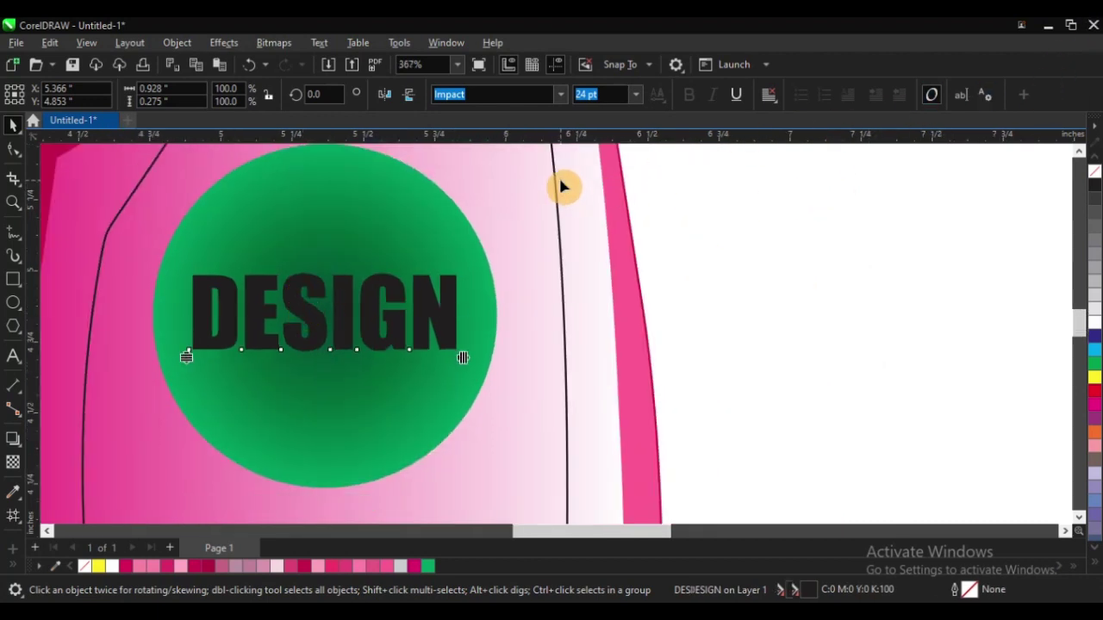
key("F10")
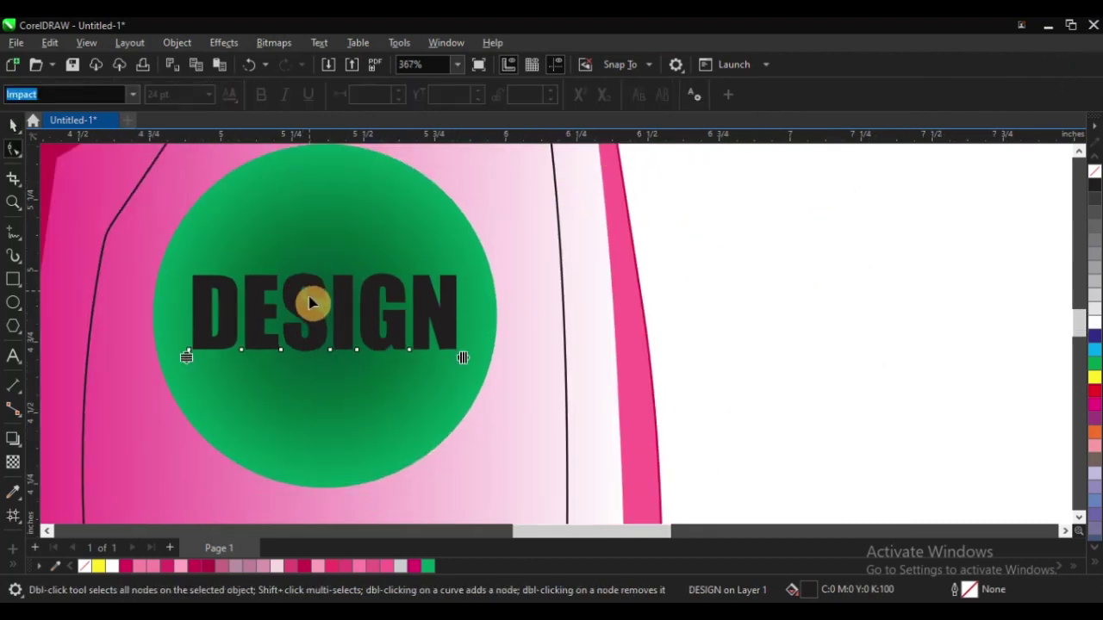
left_click(13, 125)
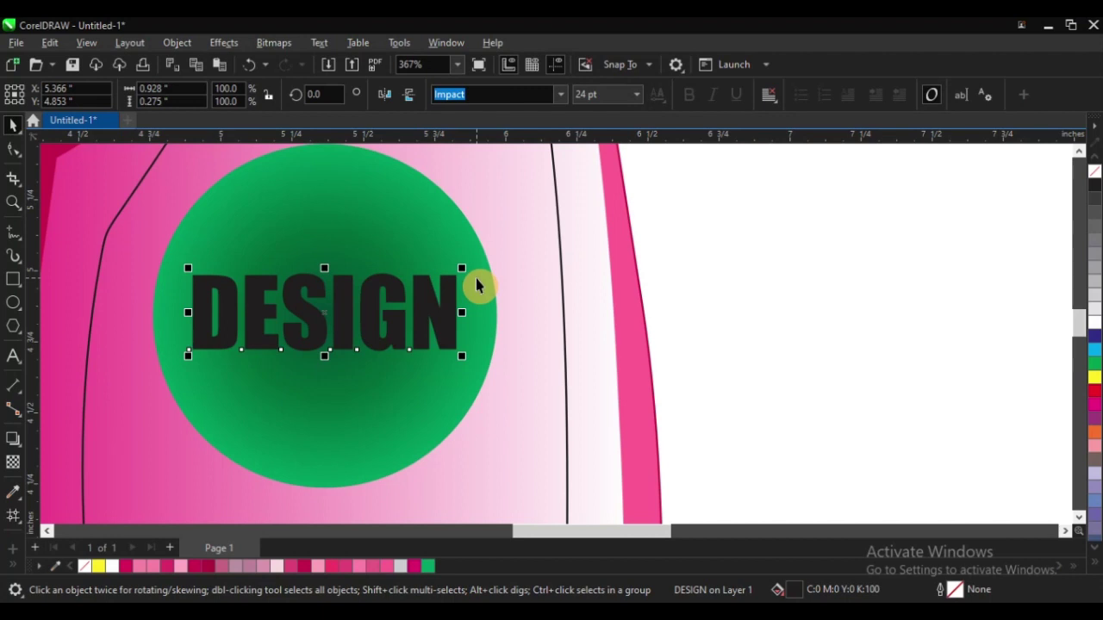
key("ctrl+q")
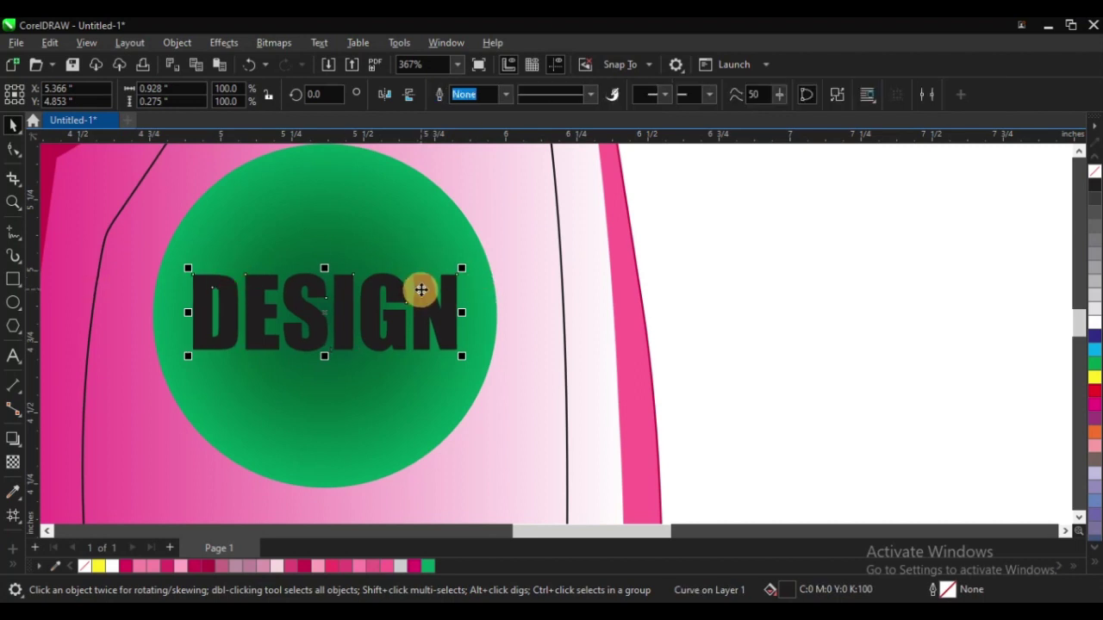
double_click(405, 318)
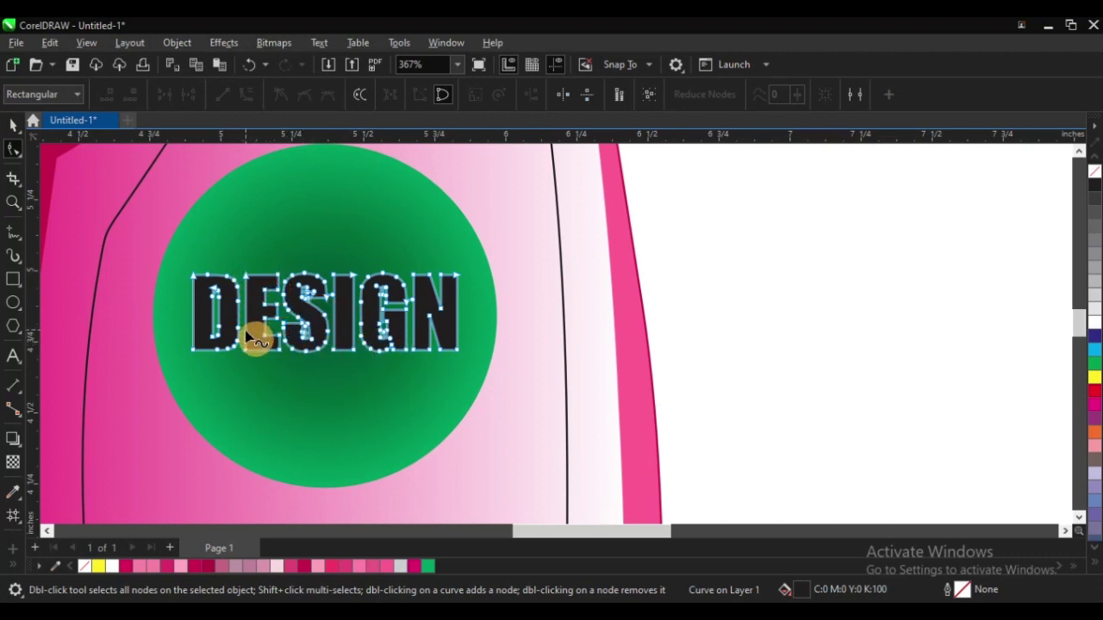
Try stretching the letter E downward by moving only its two bottom nodes about 0.196 in, and undo it
scroll(319, 375, "up", 2)
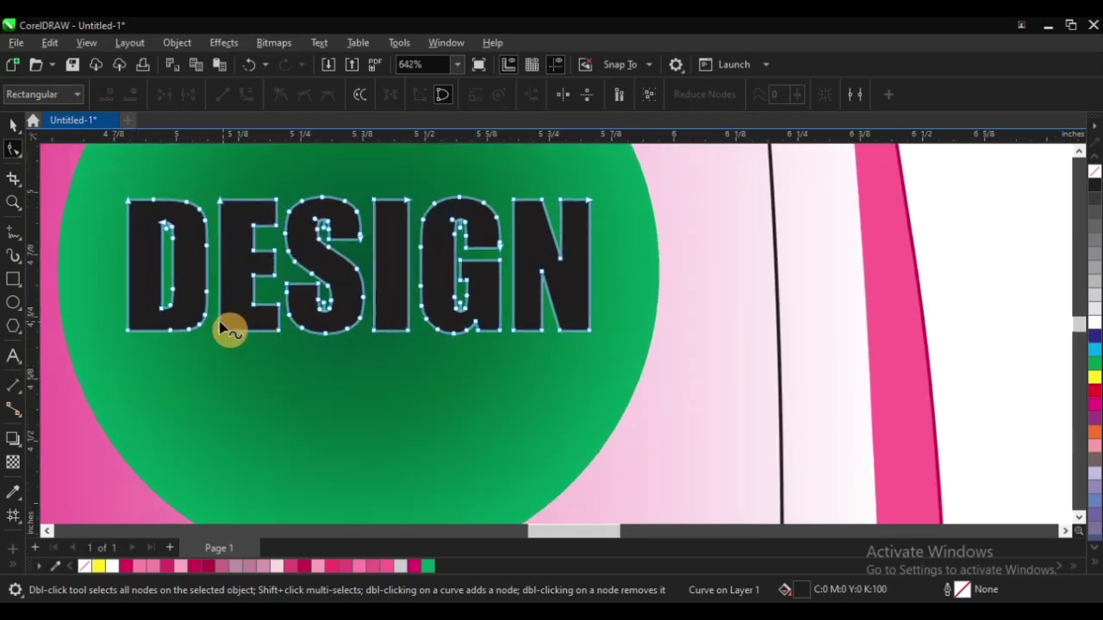
left_click_drag(213, 322, 280, 423)
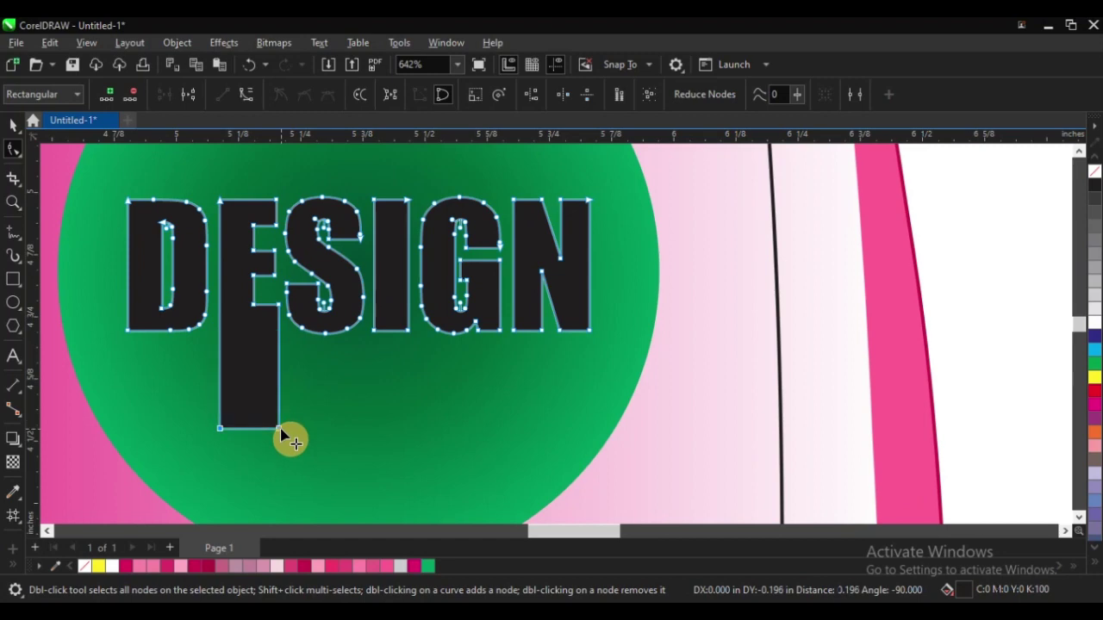
scroll(280, 379, "down", 3)
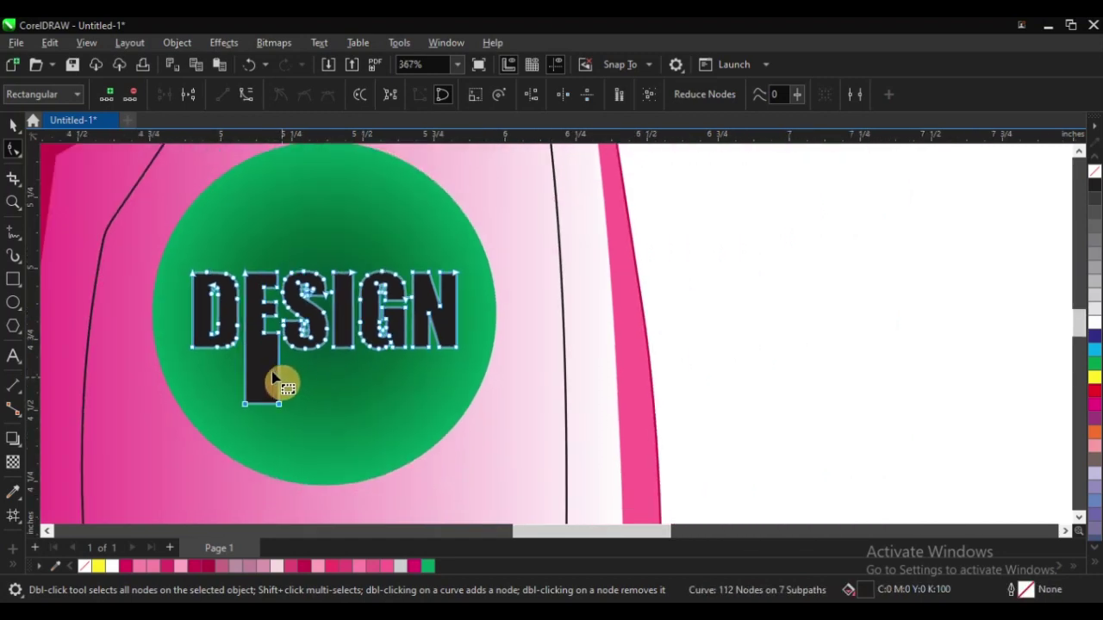
scroll(285, 385, "up", 3)
key("ctrl+z")
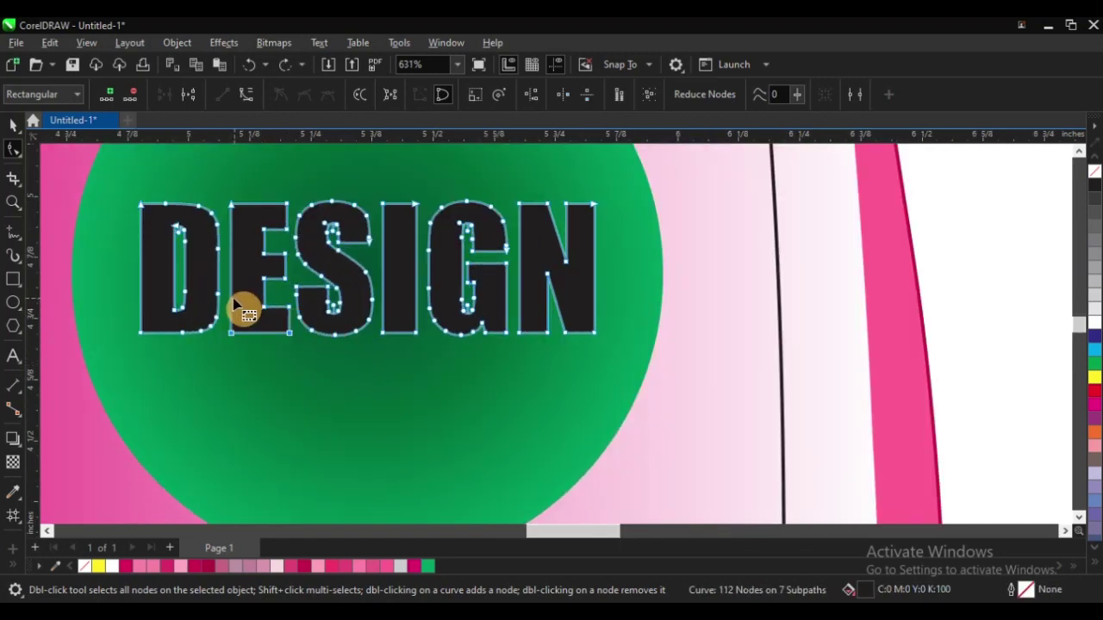
Lengthen the letter E's stem by moving the nodes of its whole lower arm down below the other letters
left_click_drag(228, 299, 286, 434)
scroll(292, 407, "down", 2)
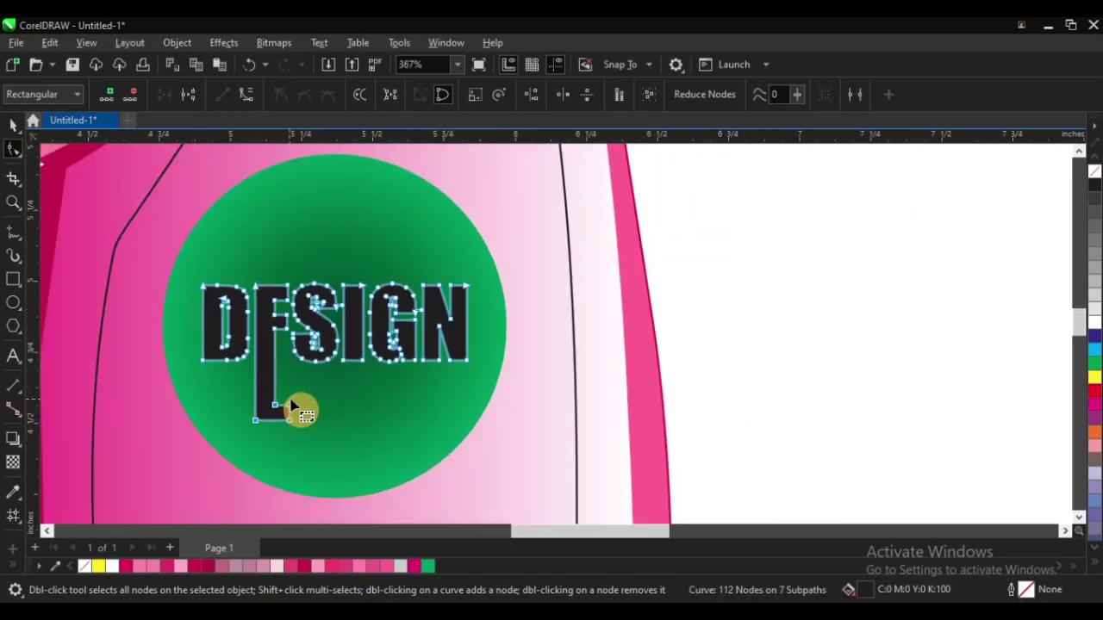
scroll(290, 295, "up", 2)
scroll(393, 318, "down", 2)
scroll(452, 327, "down", 3)
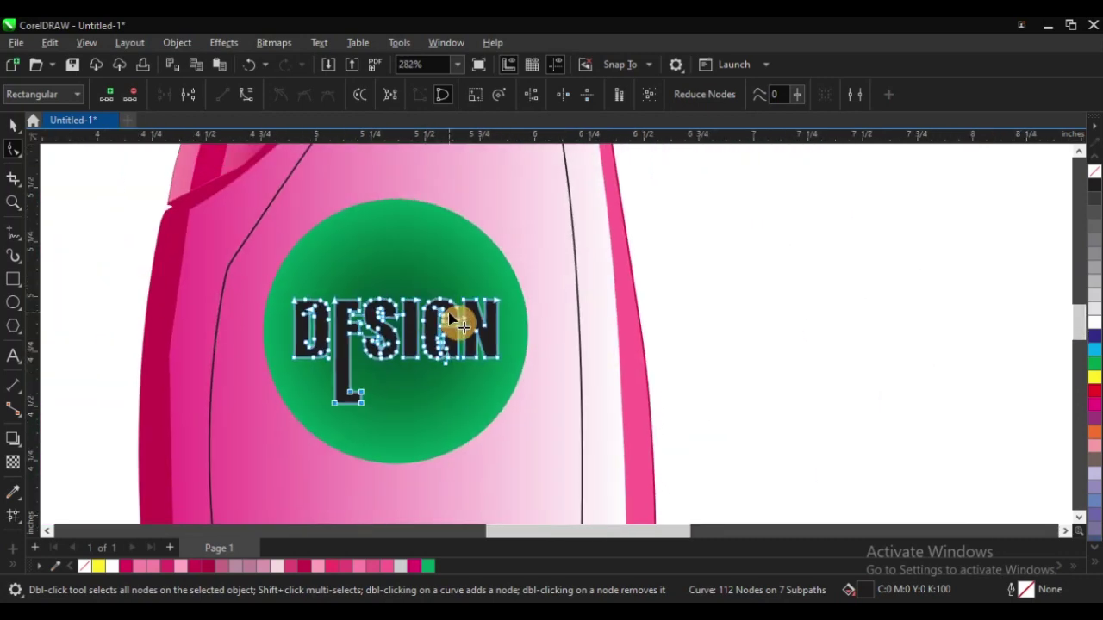
key("space")
scroll(537, 327, "down", 2)
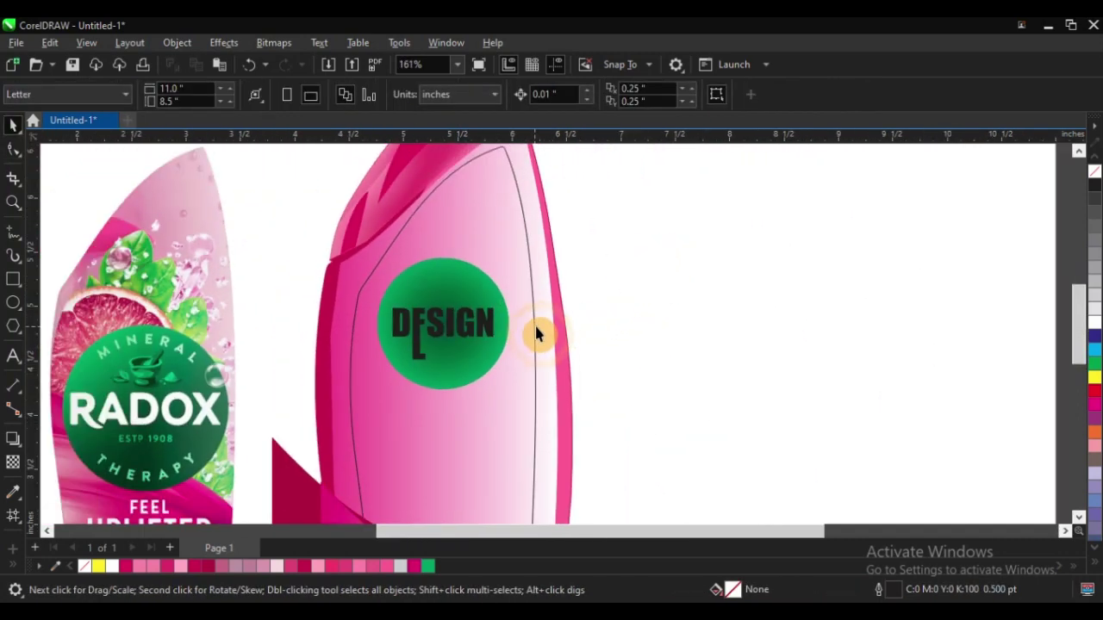
Add the text CONCEPT in 24 pt Arial over the green circle, just below the DESIGN lettering
key("z")
left_click_drag(112, 246, 575, 477)
left_click_drag(728, 499, 729, 501)
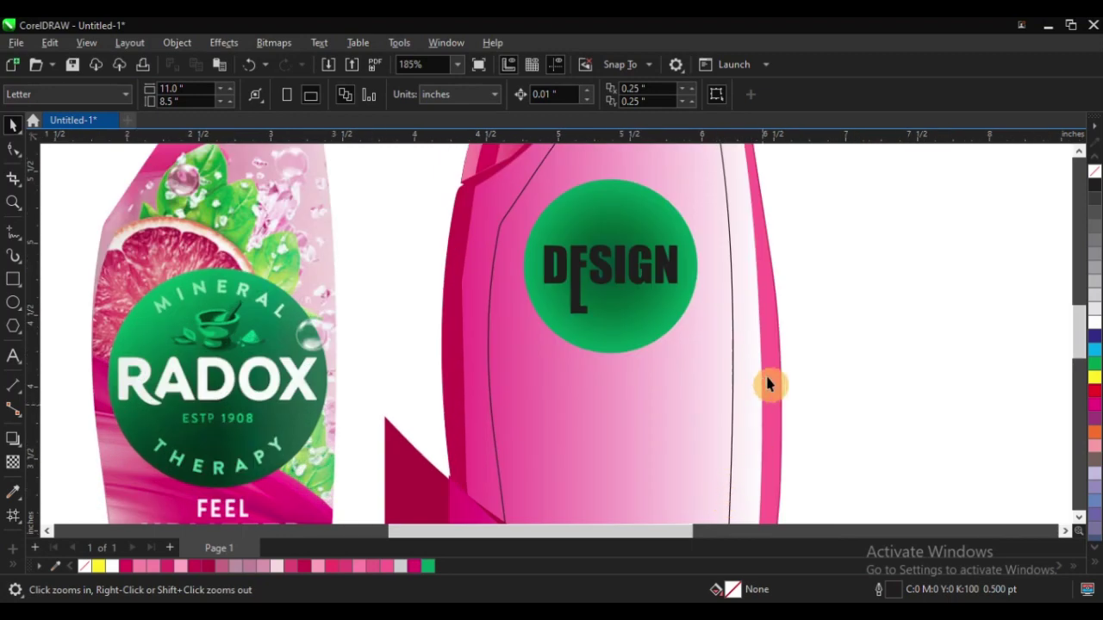
scroll(439, 325, "down", 3)
scroll(441, 324, "up", 4)
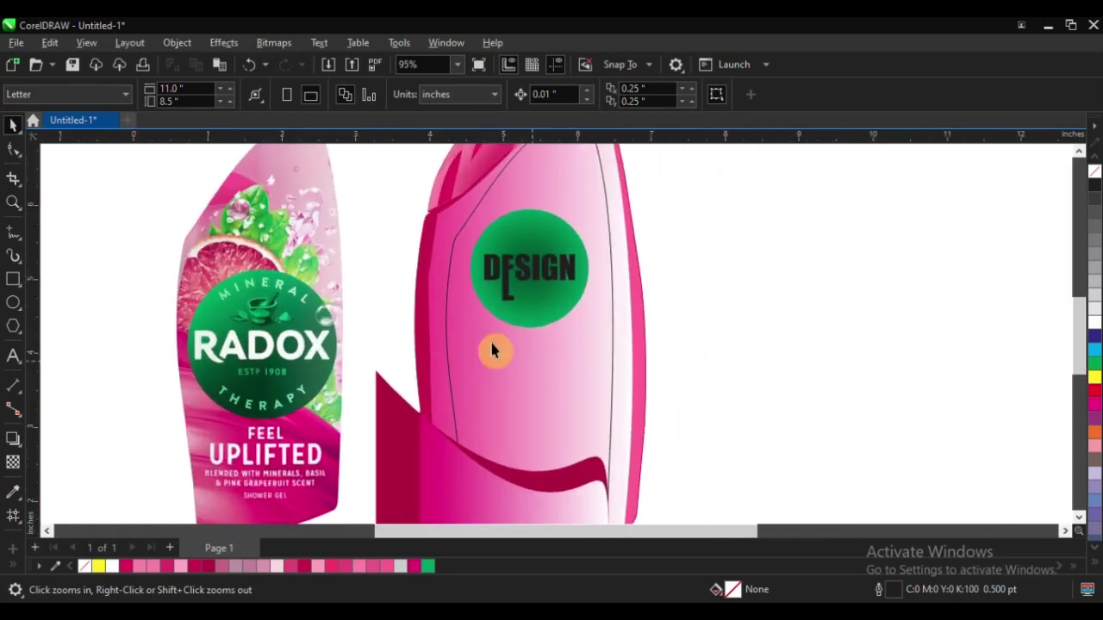
key("F8")
left_click(570, 280)
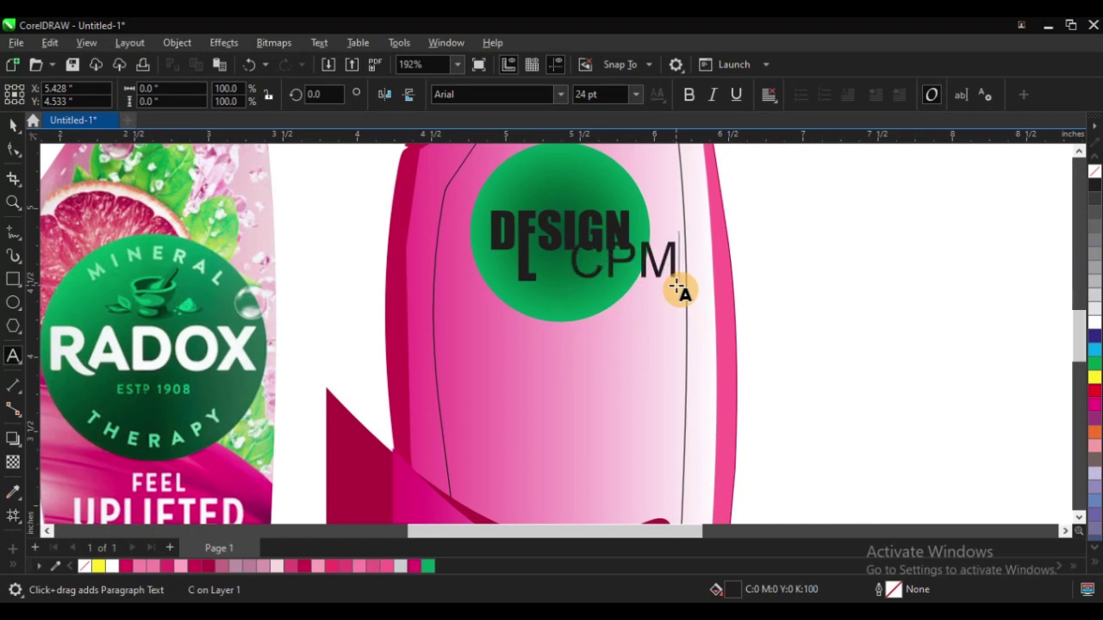
key("shift+Left")
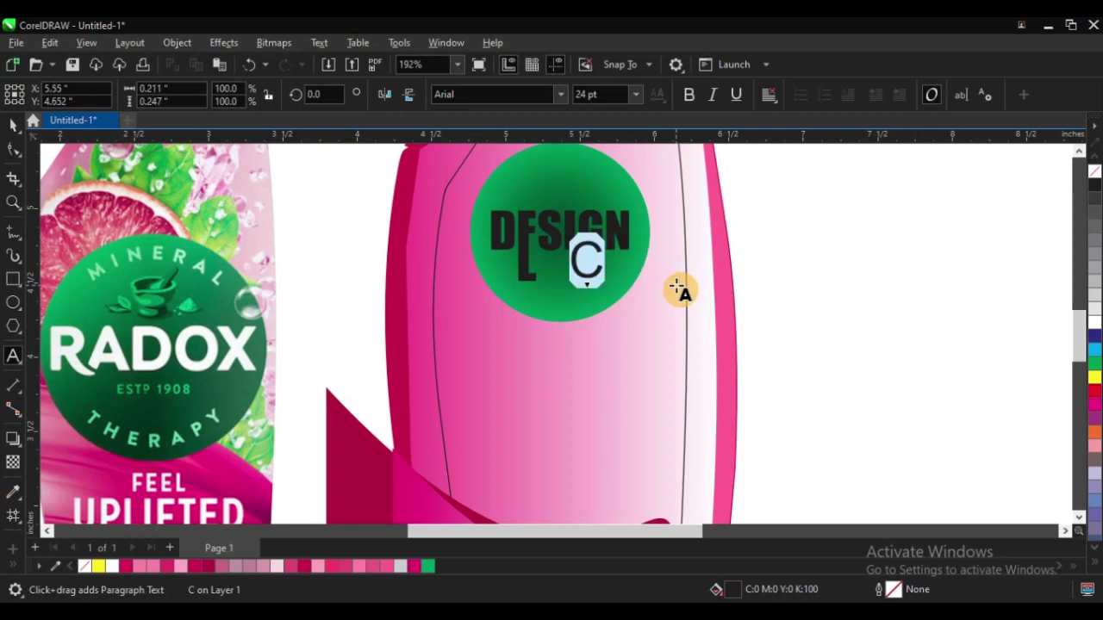
type("CONCEPT")
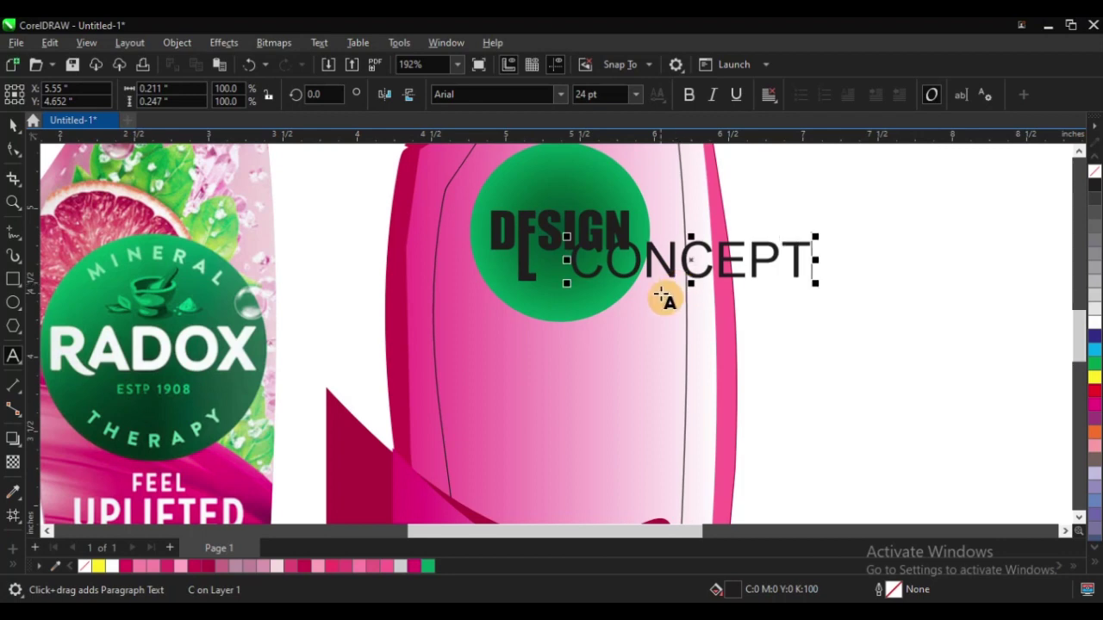
left_click(14, 126)
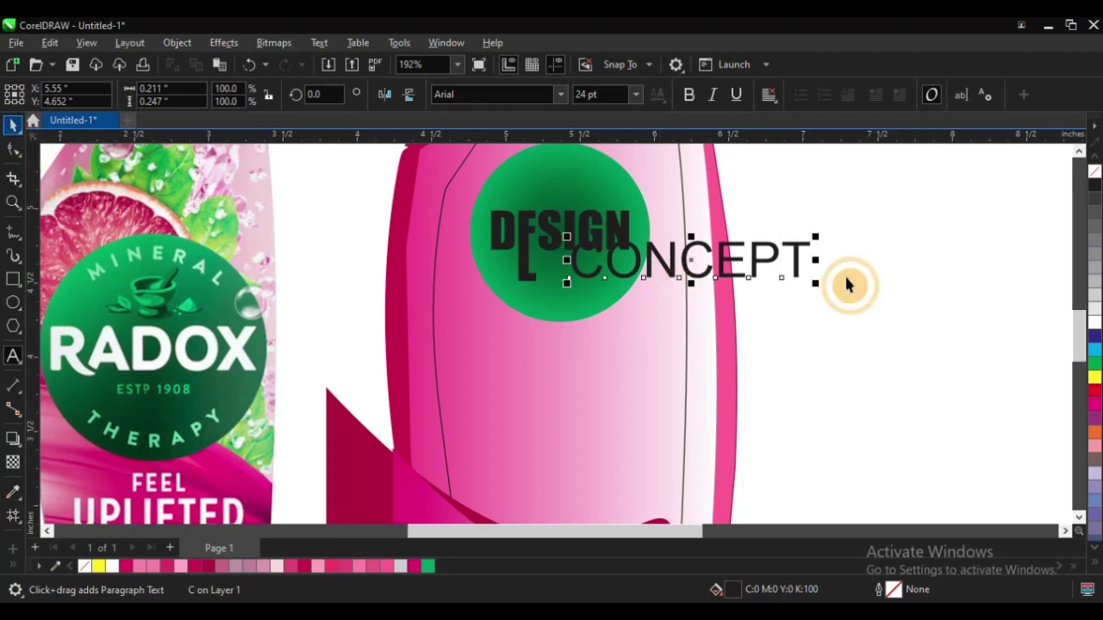
Scale CONCEPT down to about 9.3 pt and fit it beneath SIGN, beside the E's lengthened stem
left_click_drag(814, 236, 604, 269)
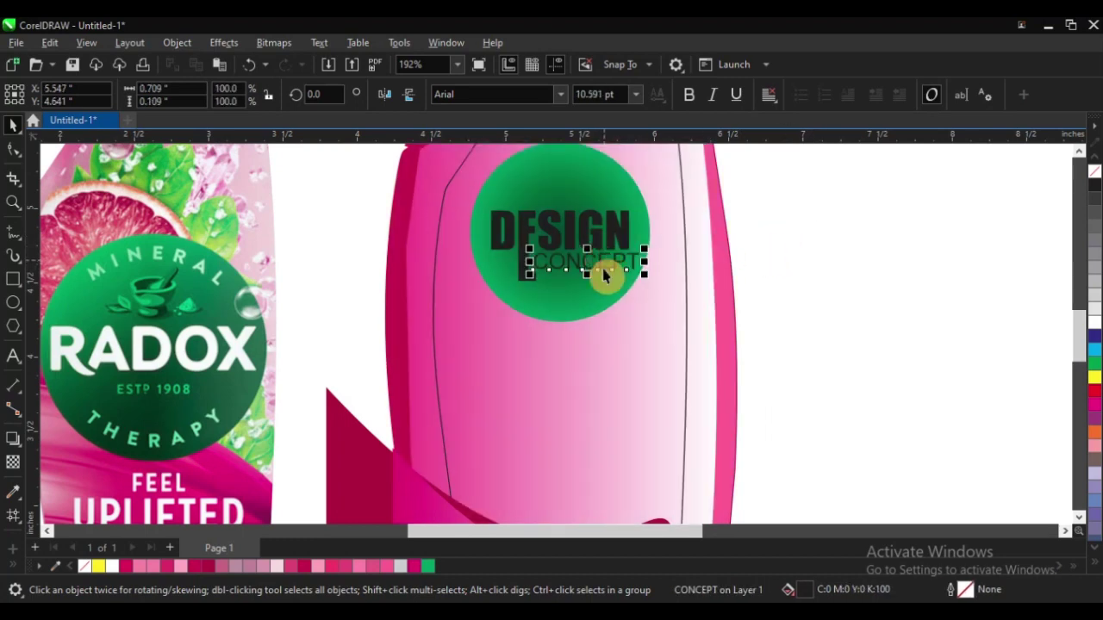
scroll(604, 271, "up", 2)
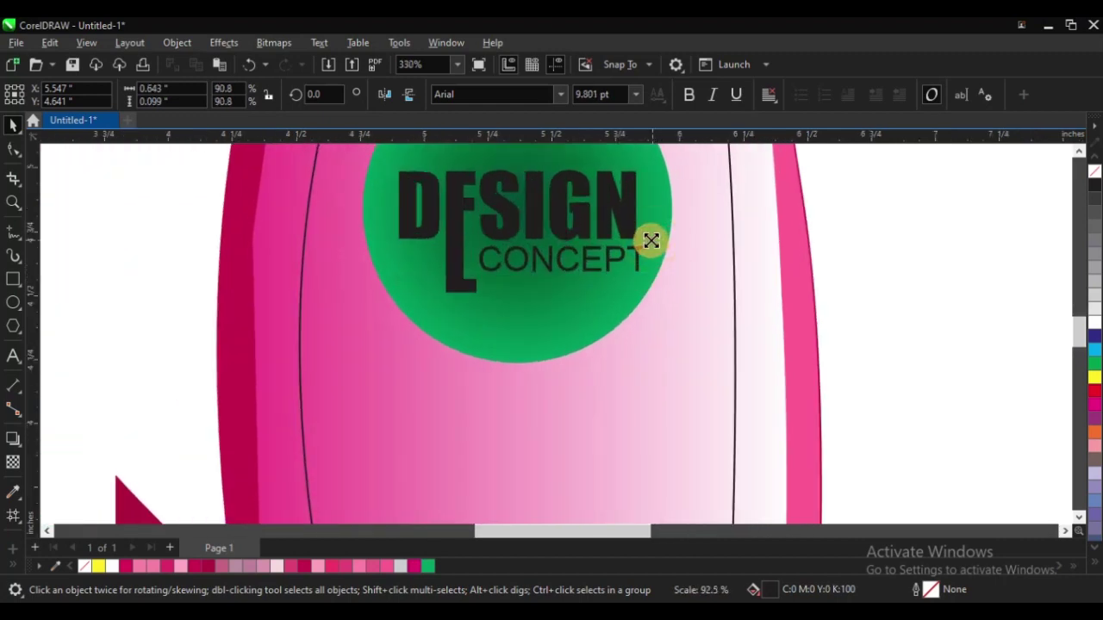
left_click_drag(631, 256, 613, 257)
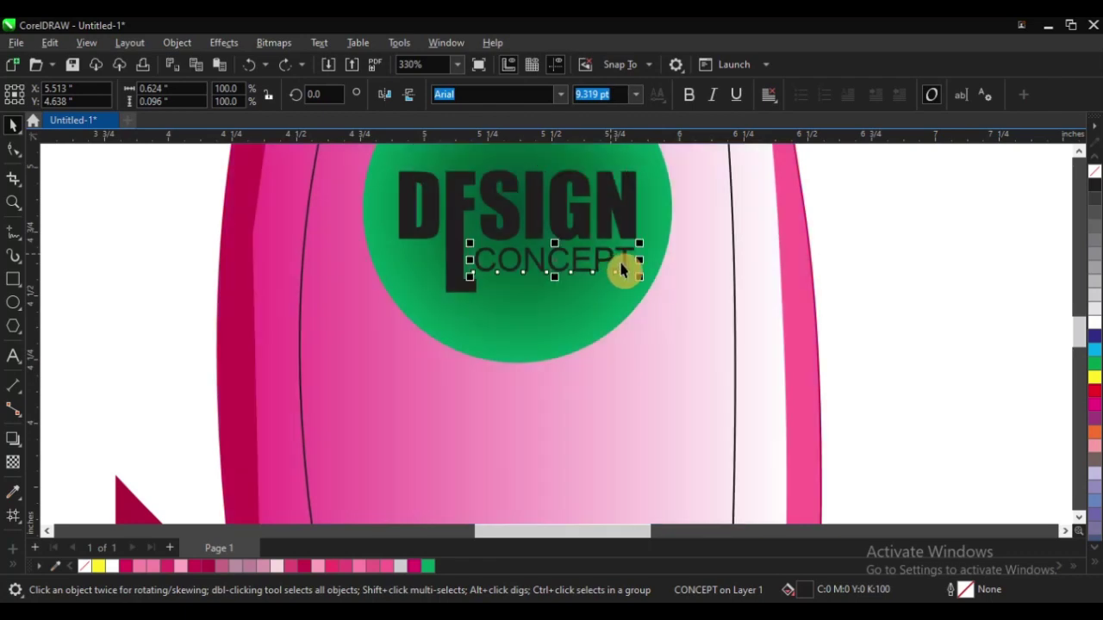
scroll(624, 304, "down", 2)
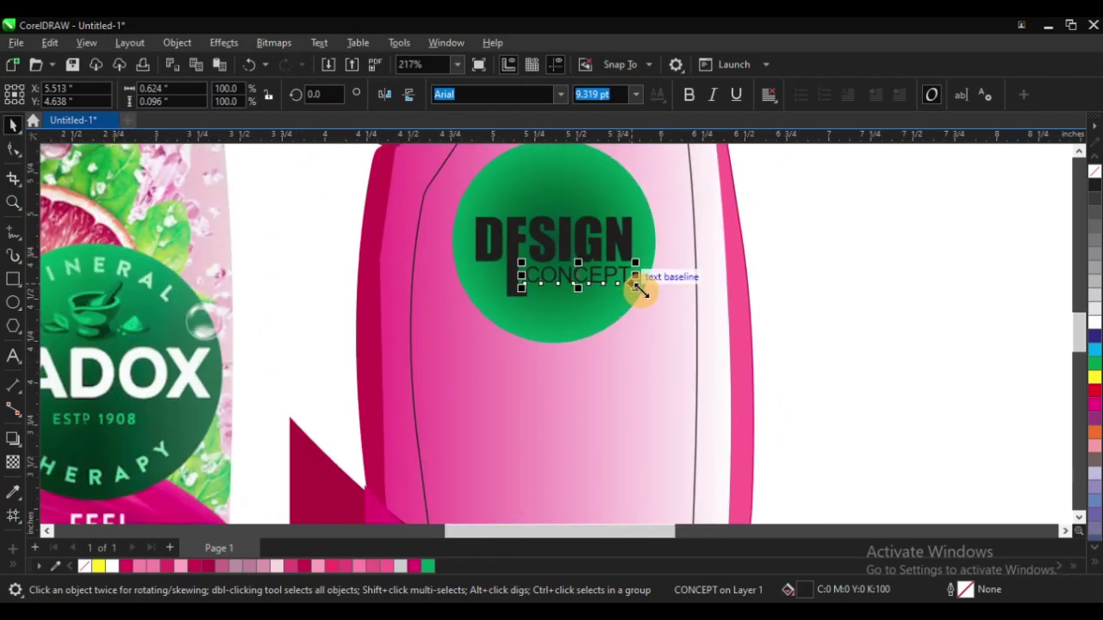
Make the CONCEPT text bold and deselect it
scroll(635, 289, "up", 2)
left_click(683, 93)
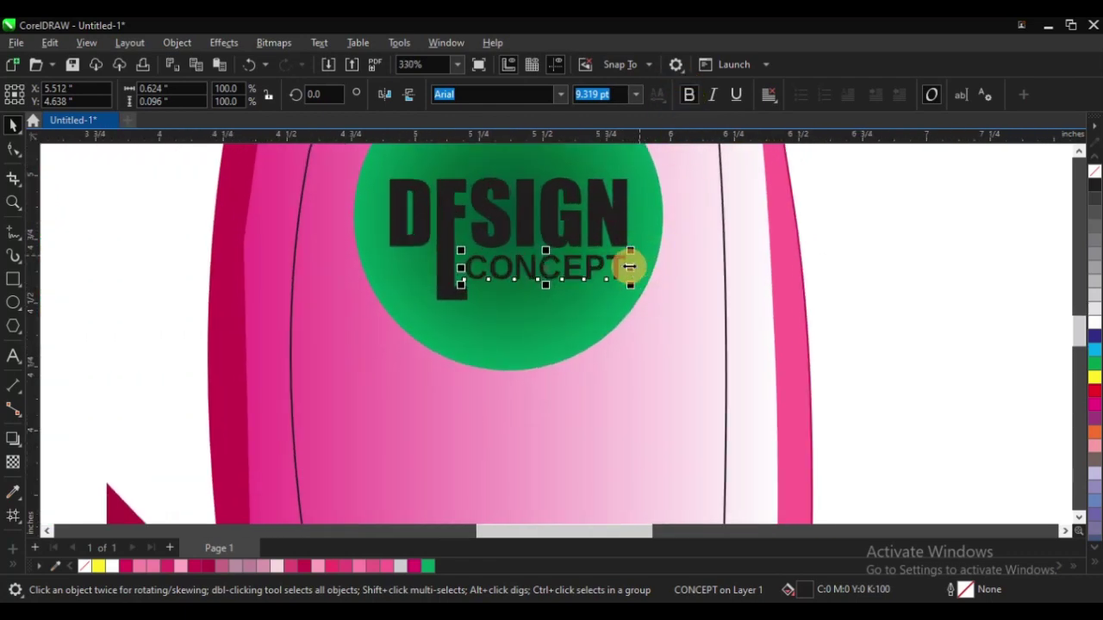
scroll(635, 327, "down", 3)
scroll(558, 286, "down", 1)
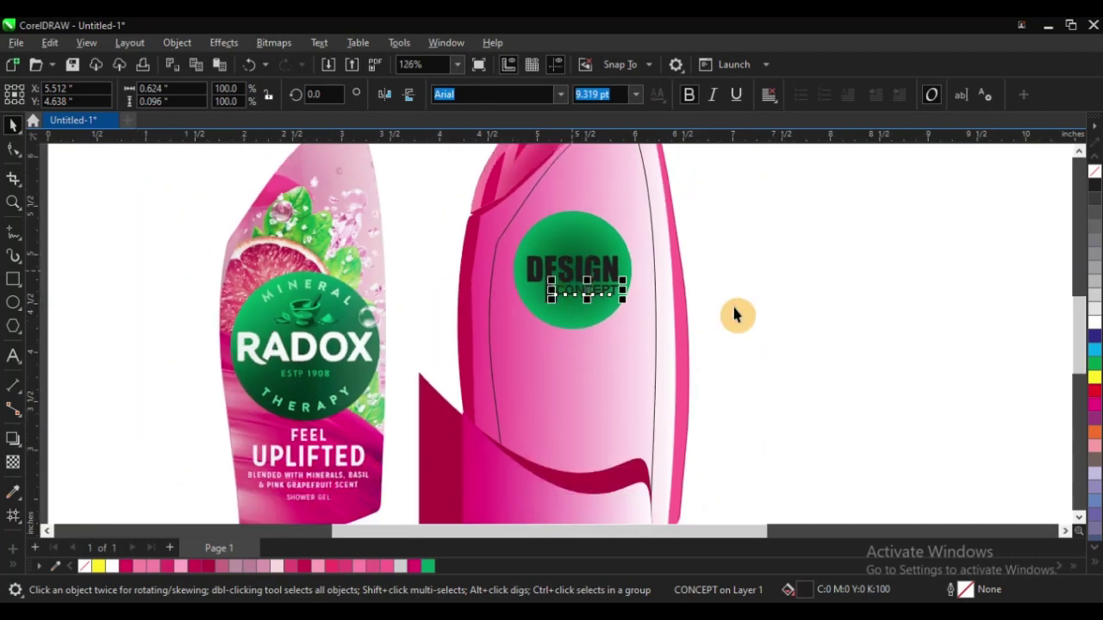
left_click(810, 214)
Trace the right edge of the upright leaf beside the reference photo's mortar with a three-segment line, about 0.077 by 0.098 in
scroll(285, 336, "up", 9)
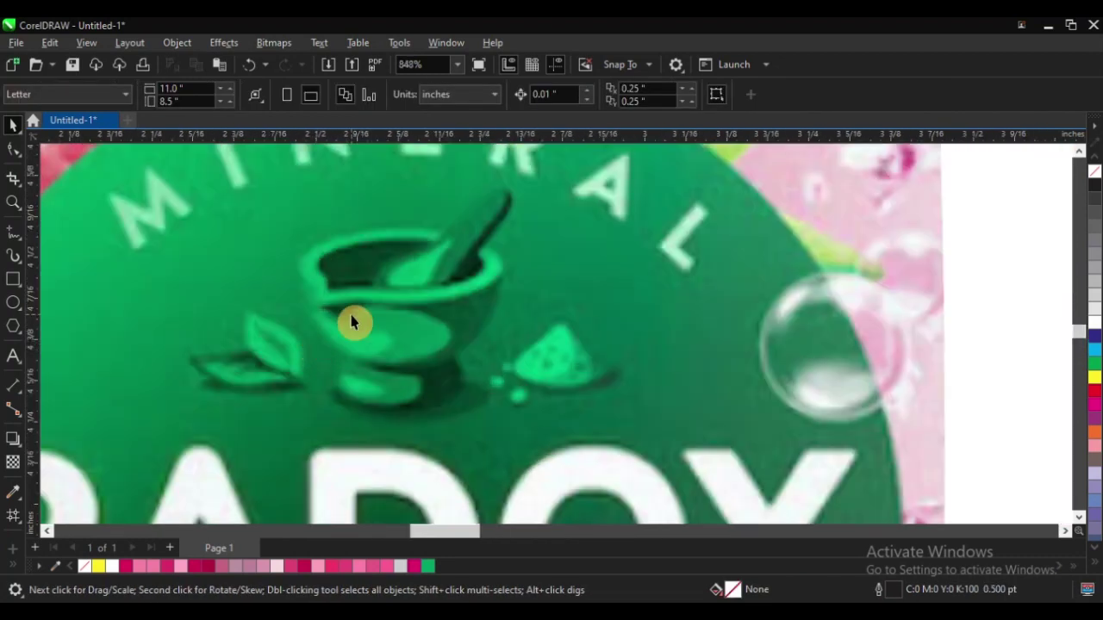
scroll(414, 371, "down", 2)
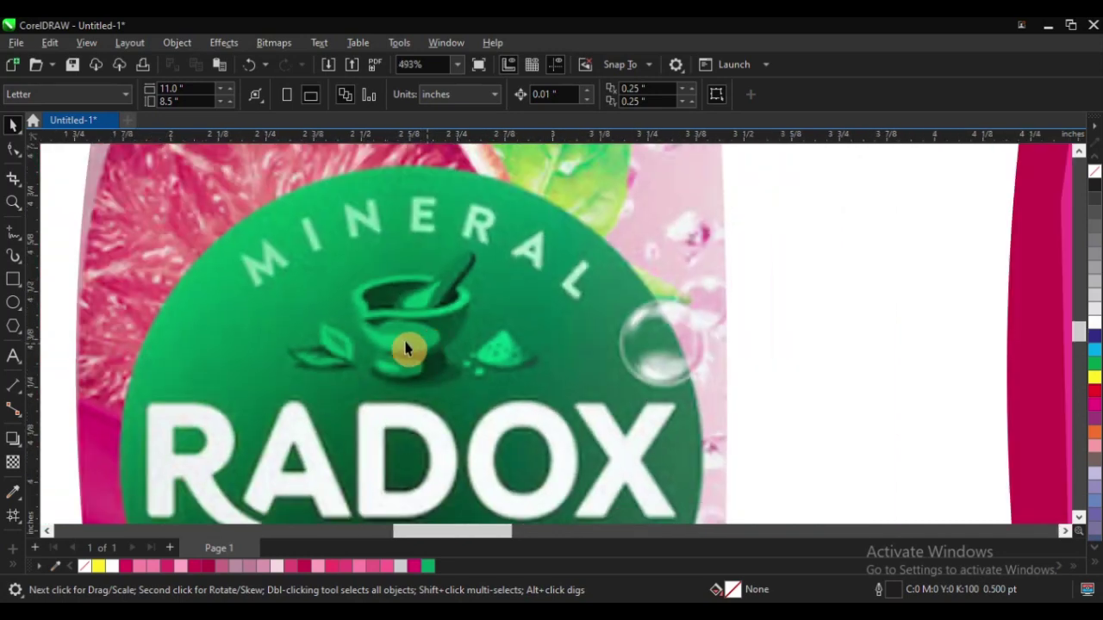
scroll(406, 348, "up", 2)
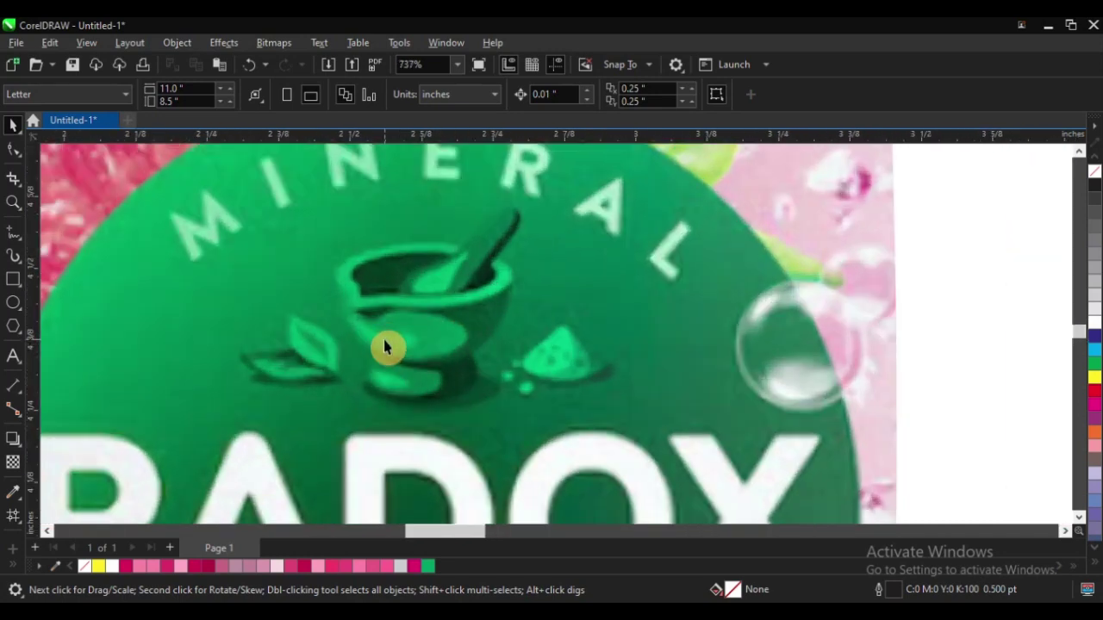
scroll(394, 339, "down", 4)
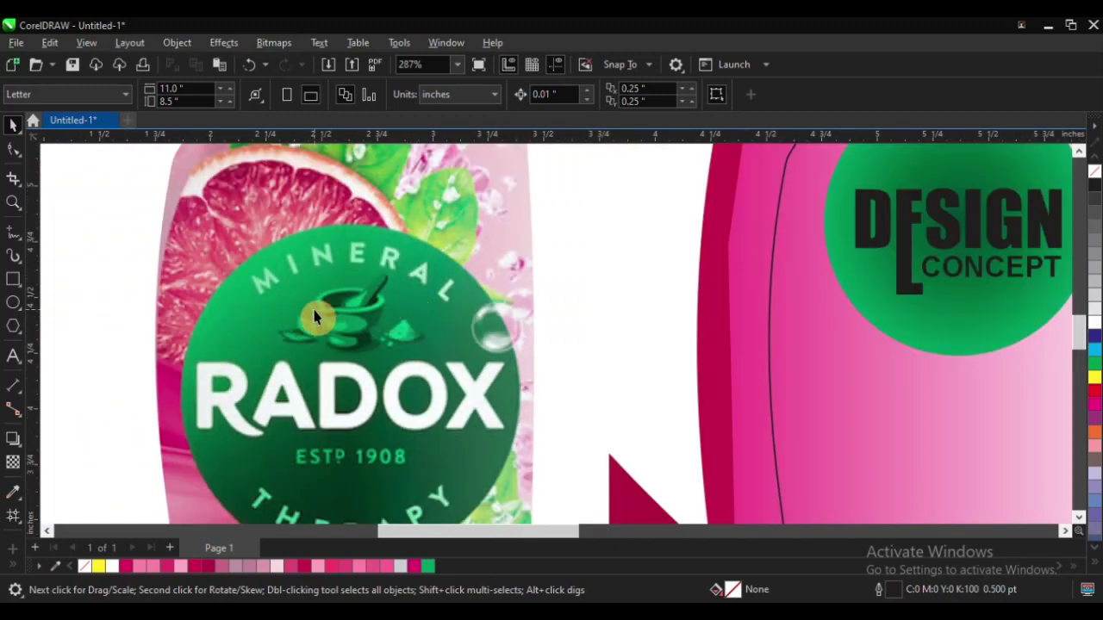
scroll(312, 317, "up", 2)
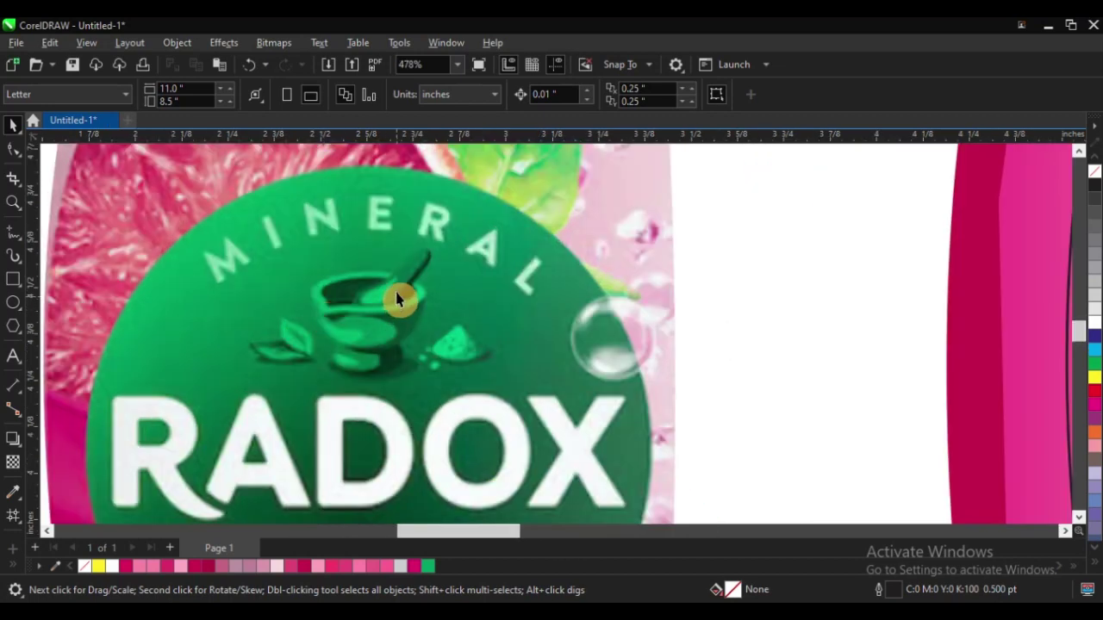
scroll(275, 360, "up", 2)
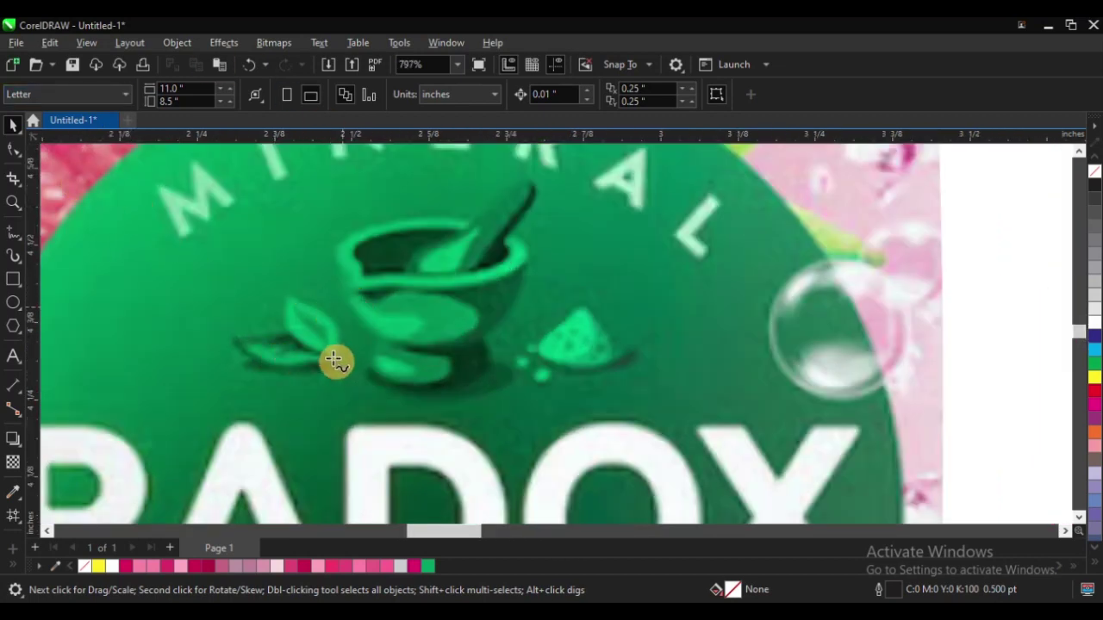
scroll(310, 327, "up", 2)
key("F5")
left_click(265, 257)
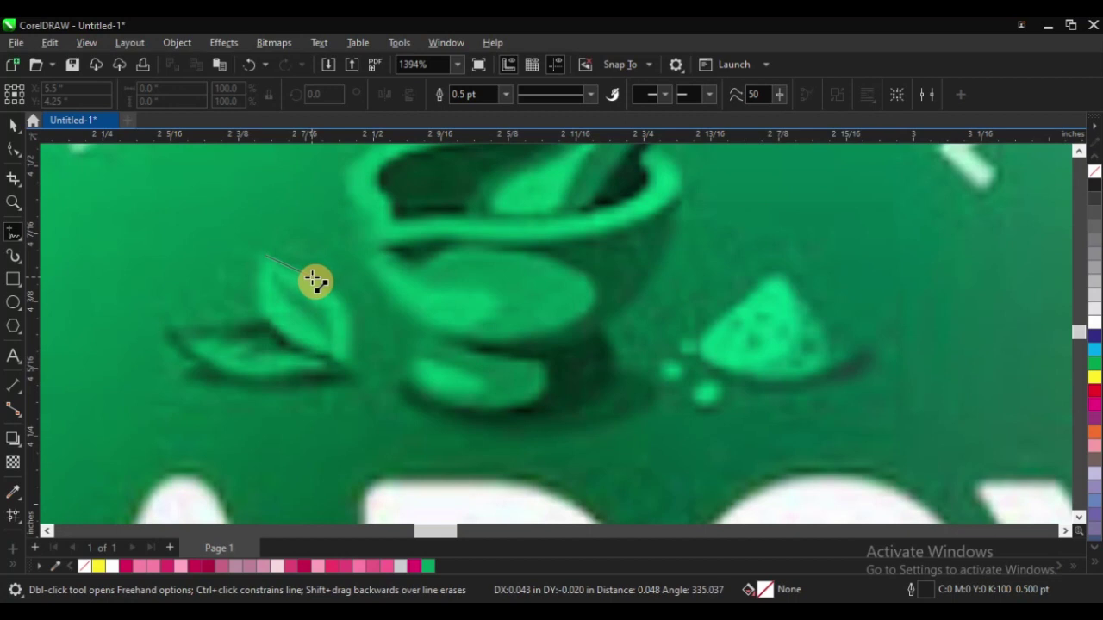
left_click(314, 281)
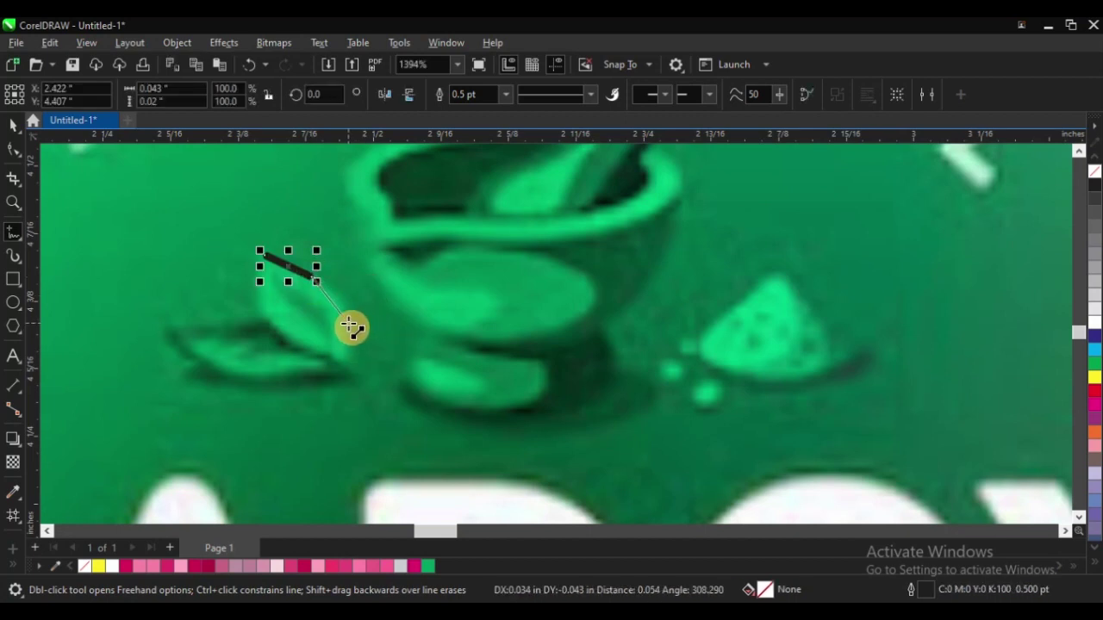
left_click(349, 324)
double_click(348, 362)
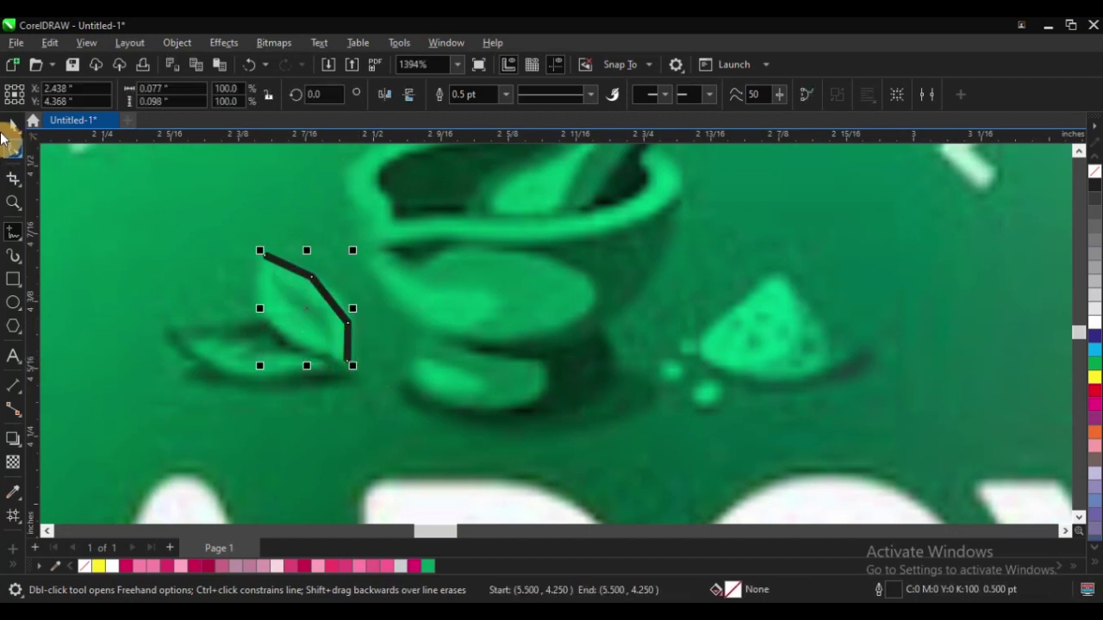
Set the leaf line's outline width to Hairline
left_click(17, 127)
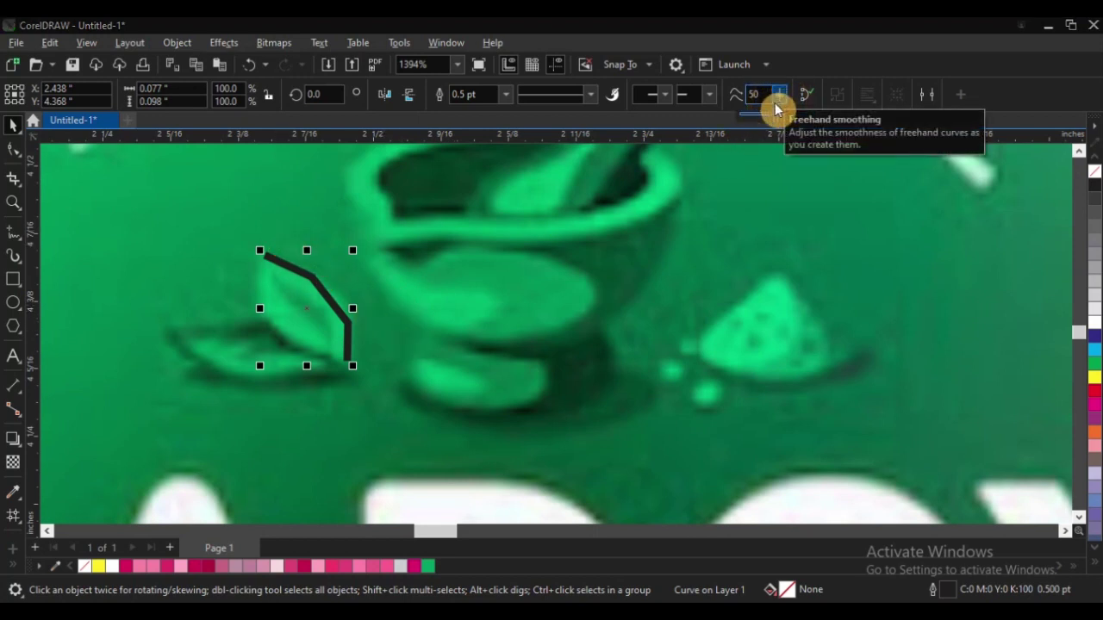
left_click(507, 95)
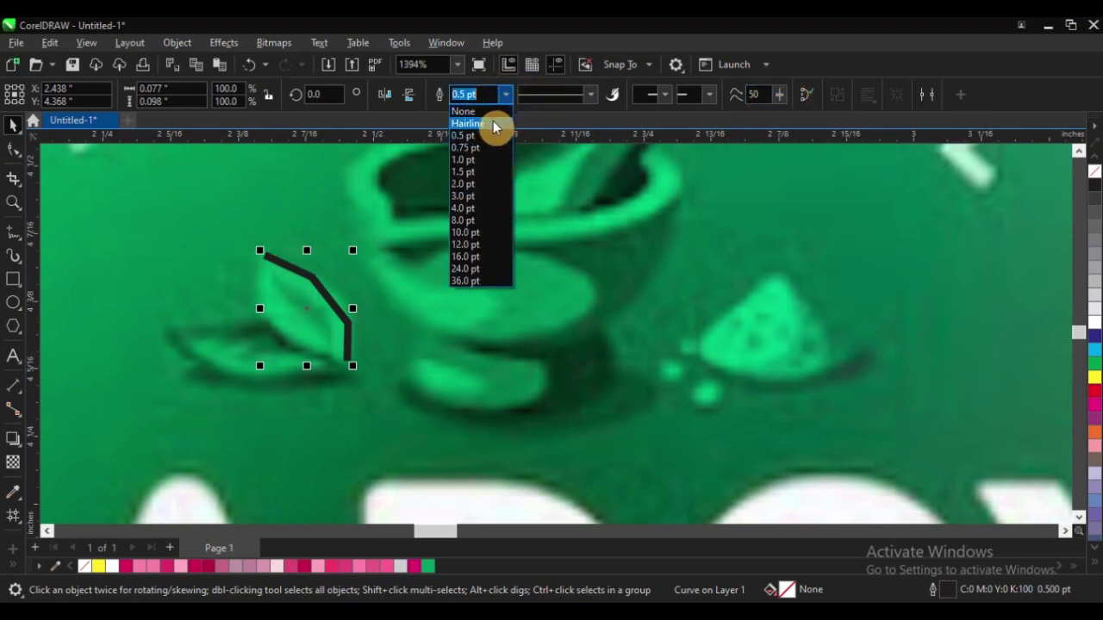
left_click(470, 124)
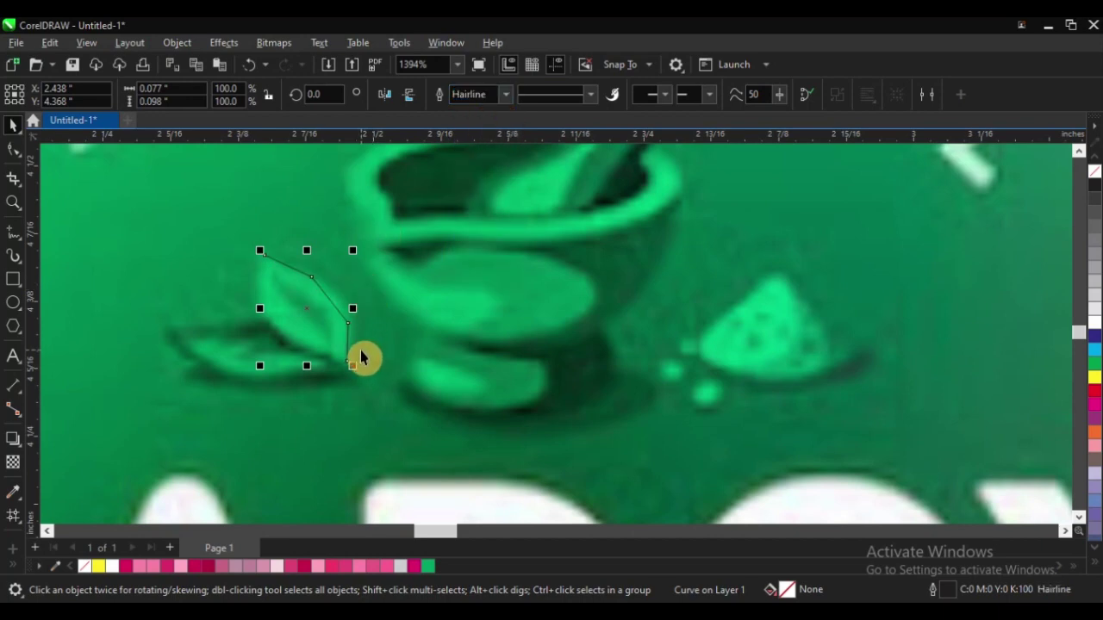
Continue the leaf outline from the traced line's lower end node along the leaf's remaining edge
key("F5")
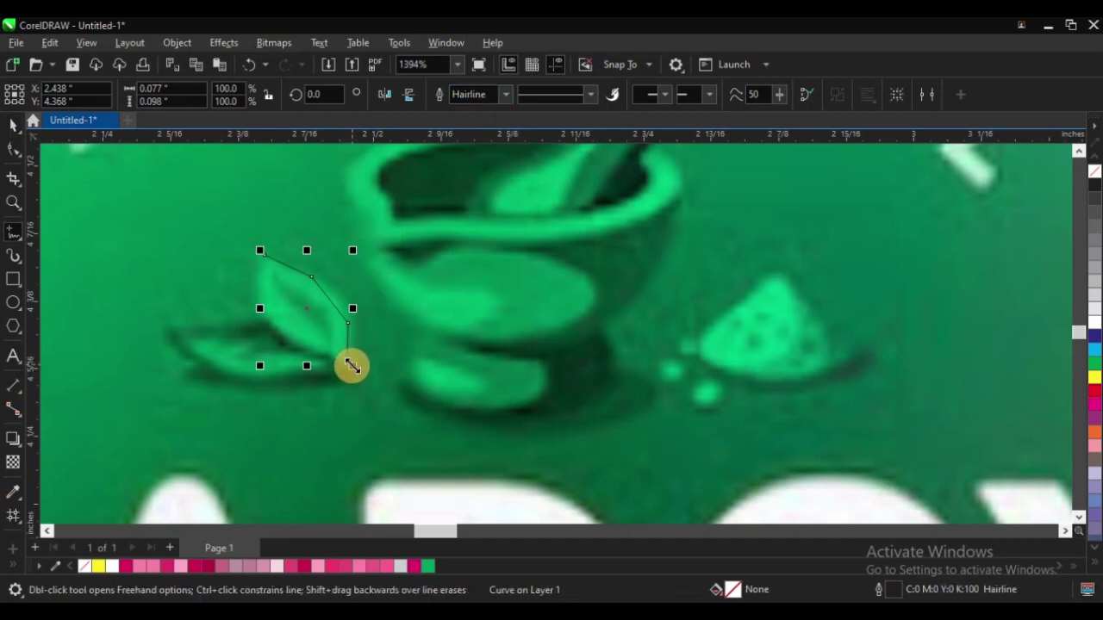
scroll(348, 366, "up", 2)
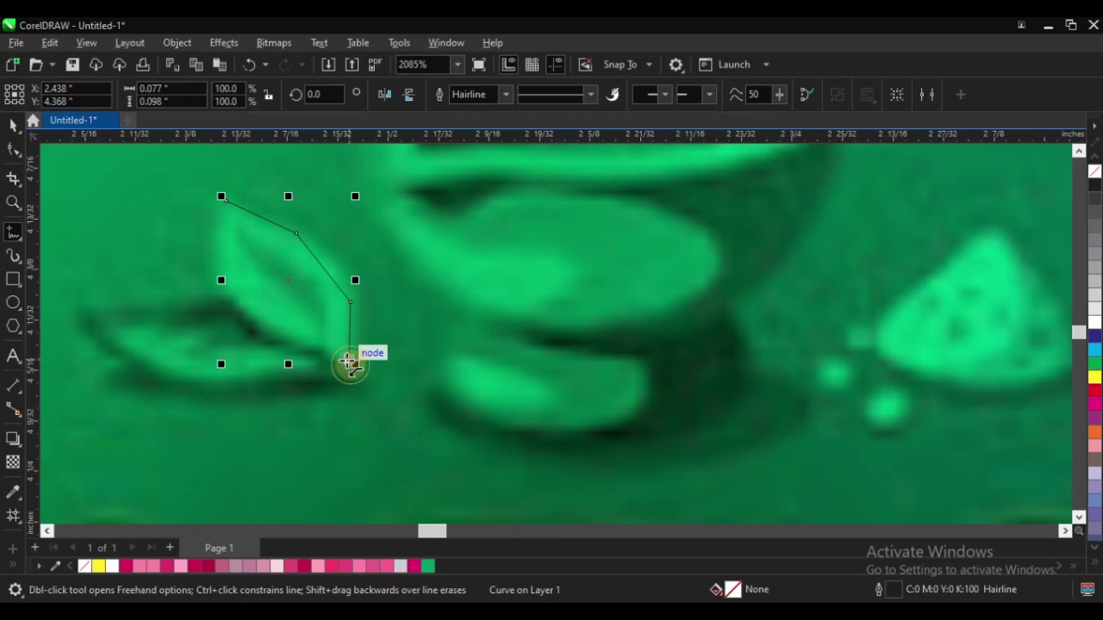
left_click(350, 363)
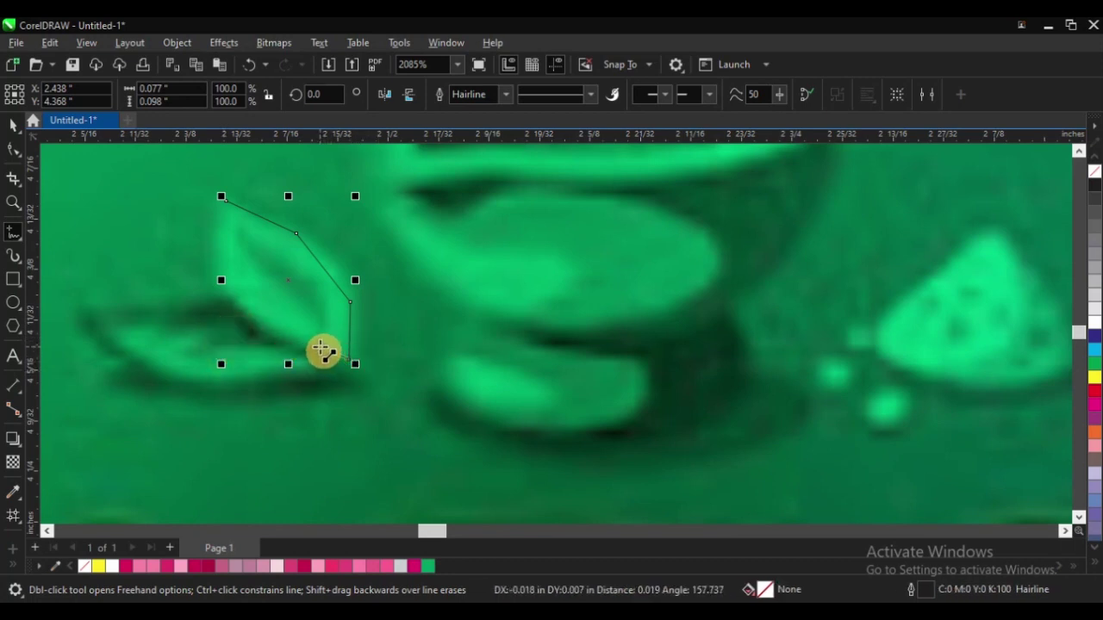
Close the upper leaf's outline, convert its segments to curves and bend its sides to follow the traced leaf
left_click(320, 348)
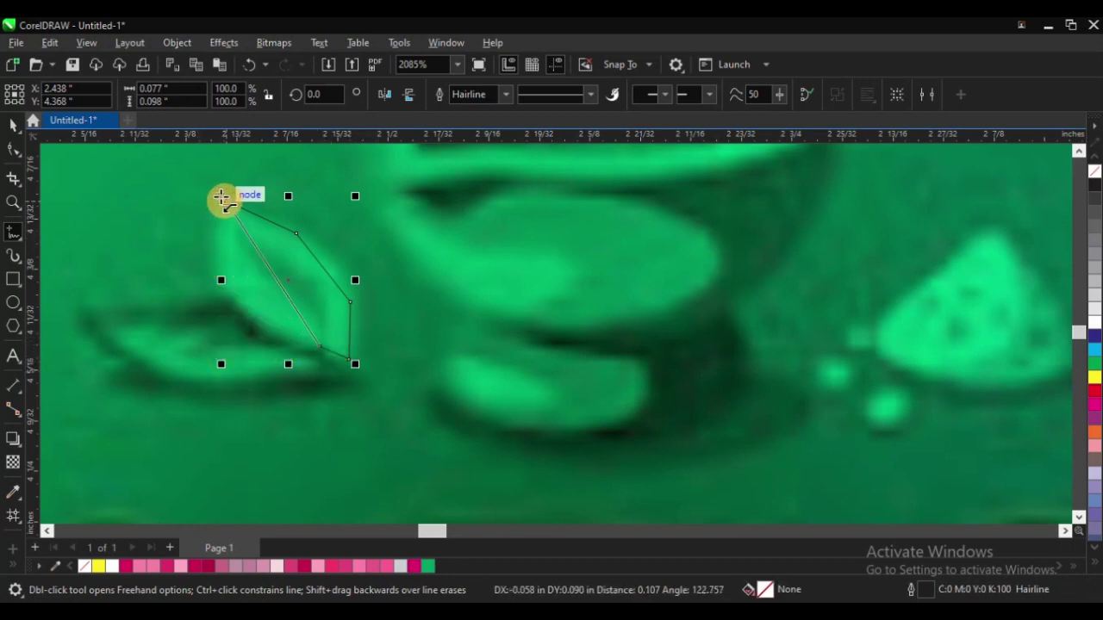
left_click(222, 198)
key("F10")
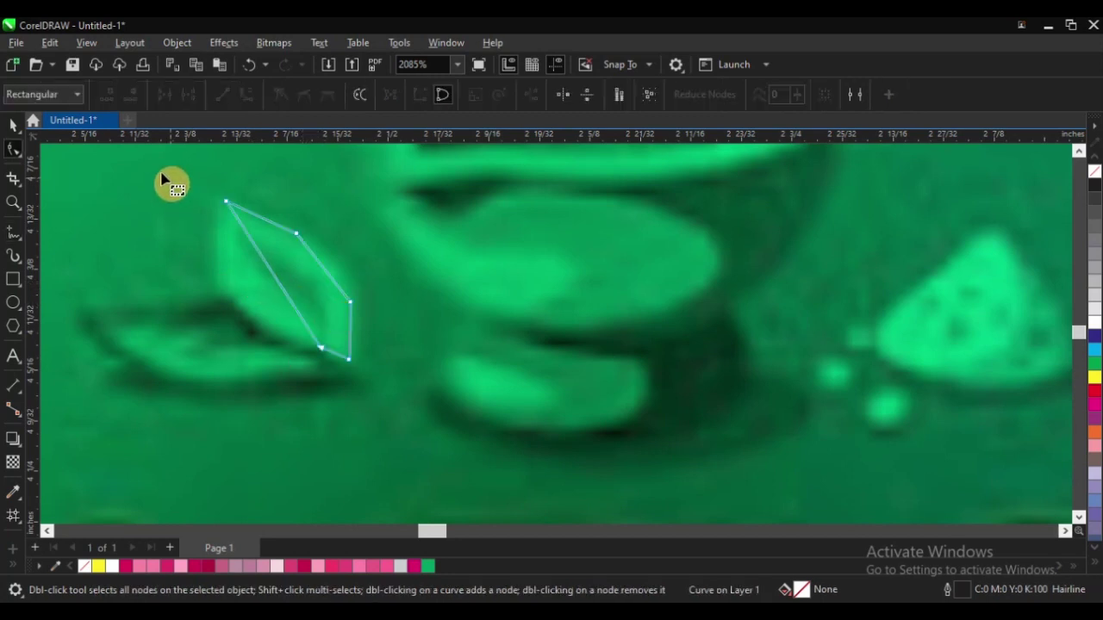
left_click_drag(173, 185, 483, 436)
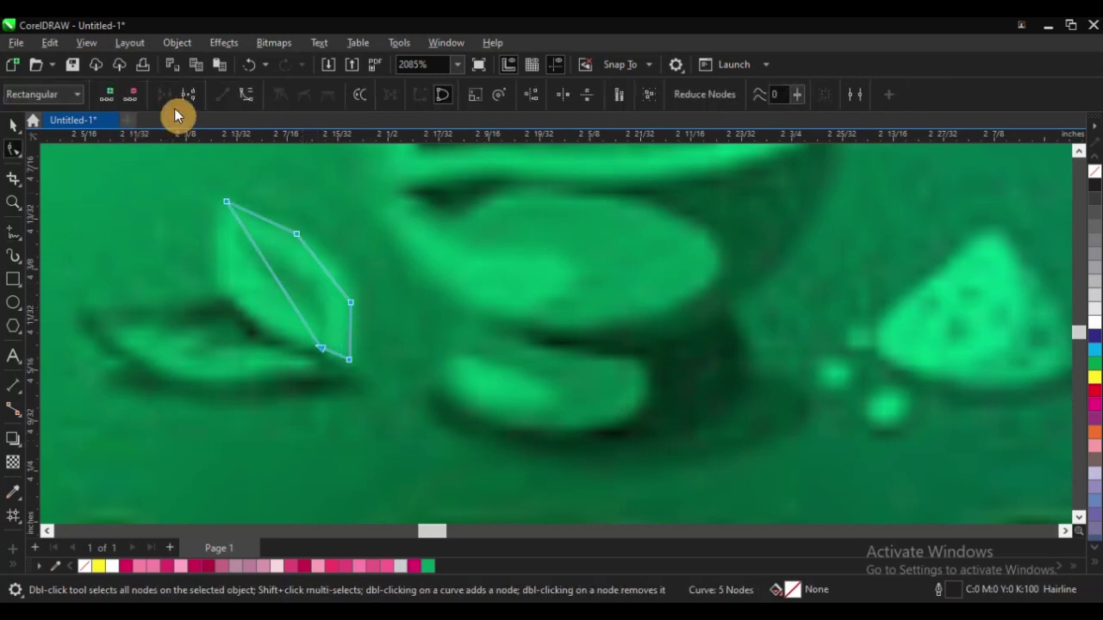
left_click_drag(192, 184, 229, 300)
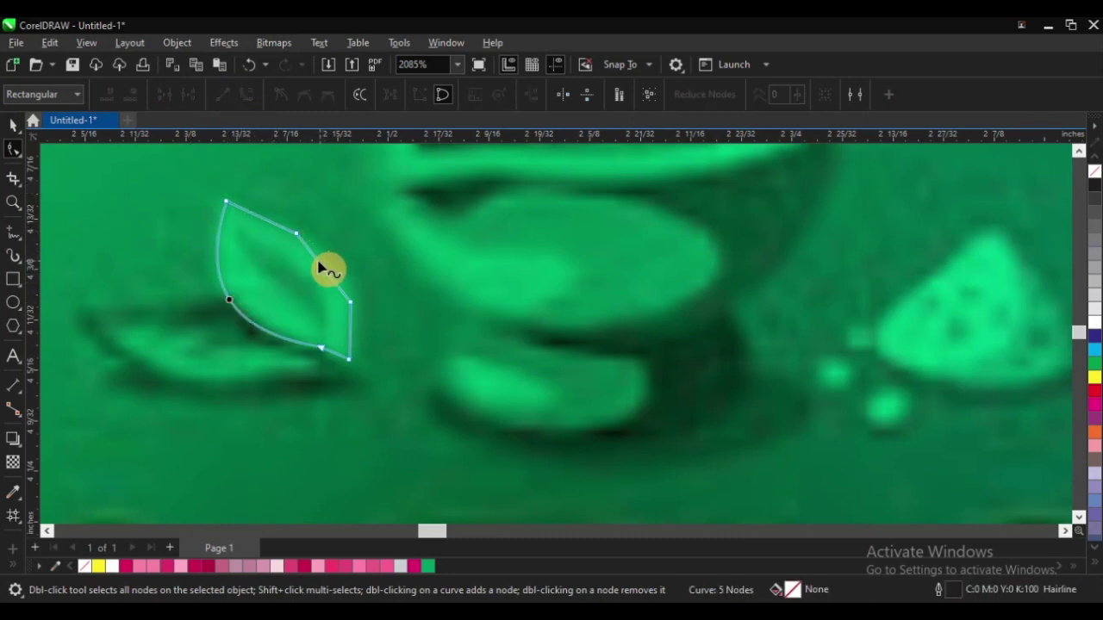
left_click_drag(327, 266, 337, 263)
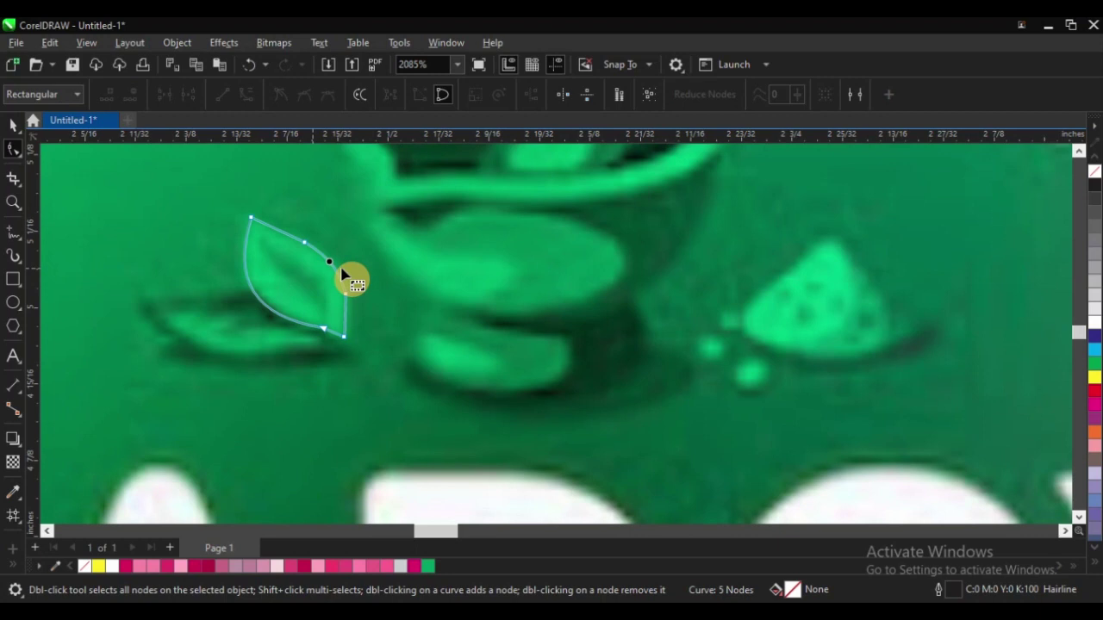
Make a centred copy of the leaf outline scaled down to about 80.7% inside the original
scroll(184, 327, "down", 3)
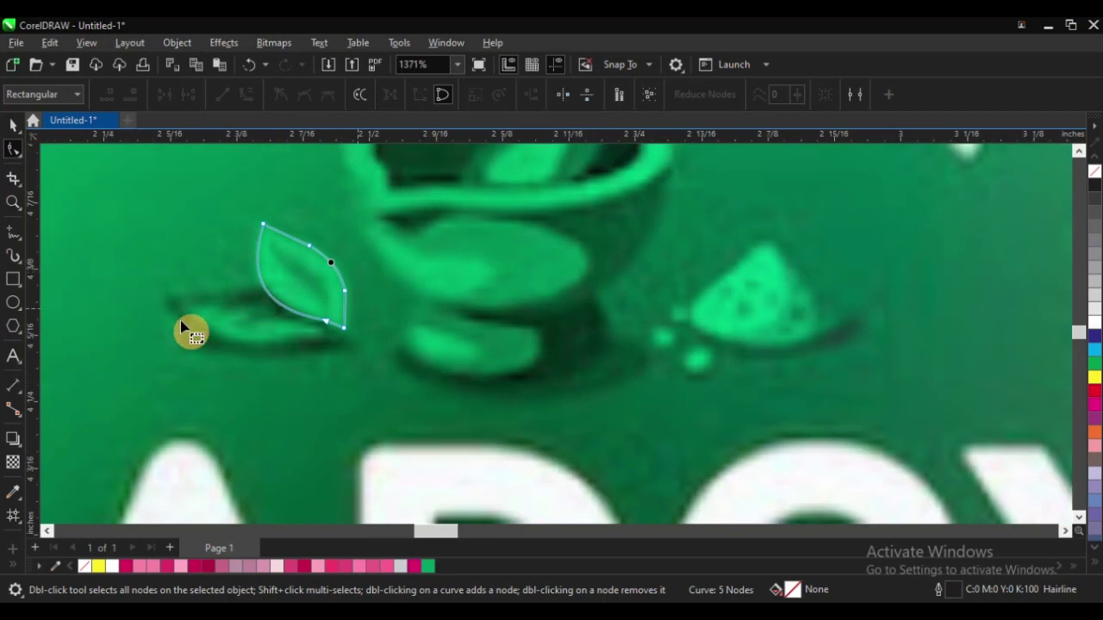
scroll(290, 303, "up", 2)
scroll(356, 301, "down", 1)
key("space")
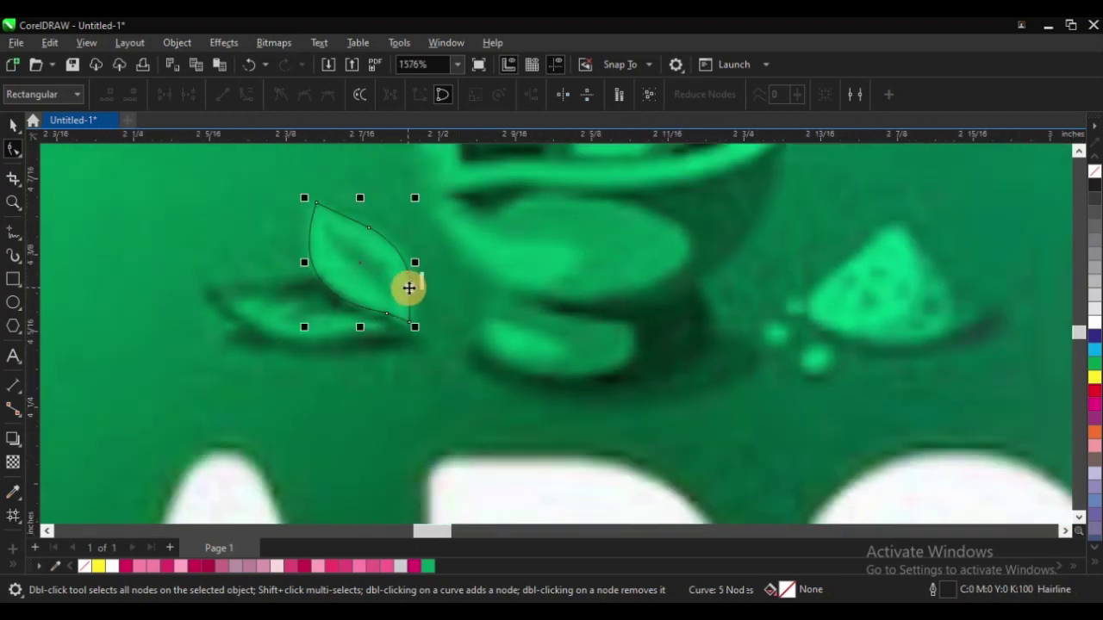
mouse_move(416, 329)
left_mouse_down()
mouse_move(406, 296)
mouse_move(426, 320)
left_mouse_up()
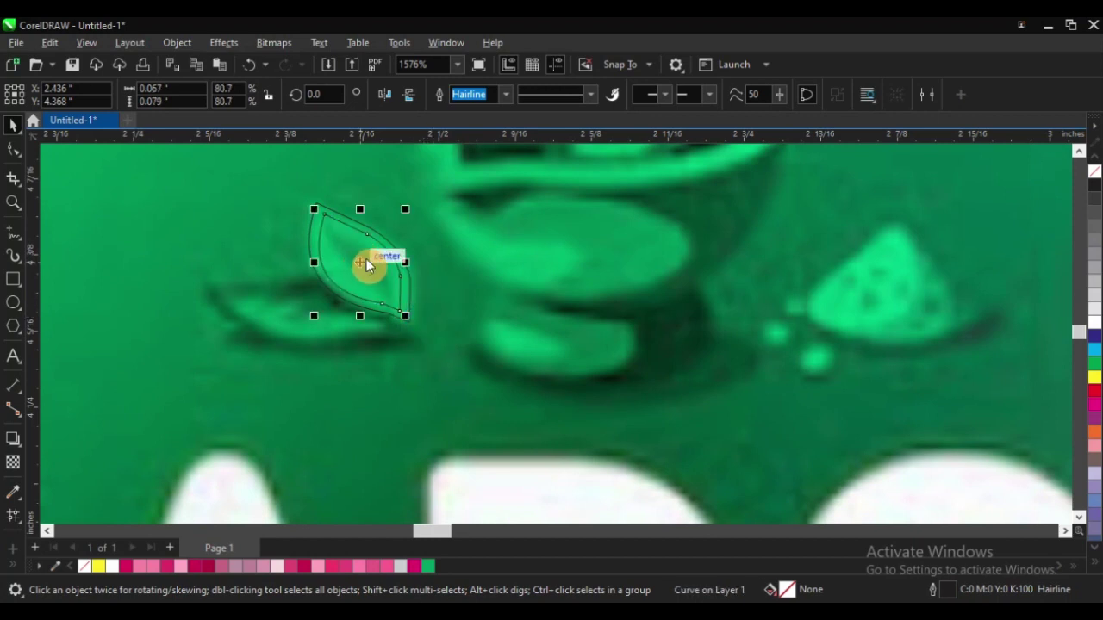
Bend the inner copy's lower-left edge inward into an S-curve along the leaf's dark middle area
key("F10")
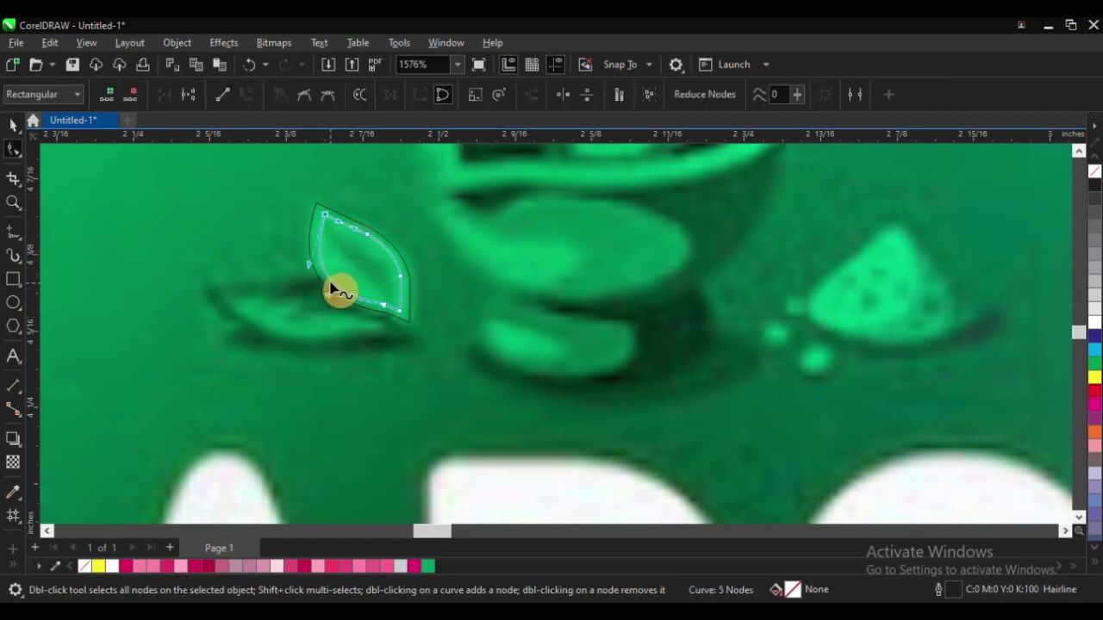
left_click_drag(336, 290, 357, 271)
left_click(312, 206)
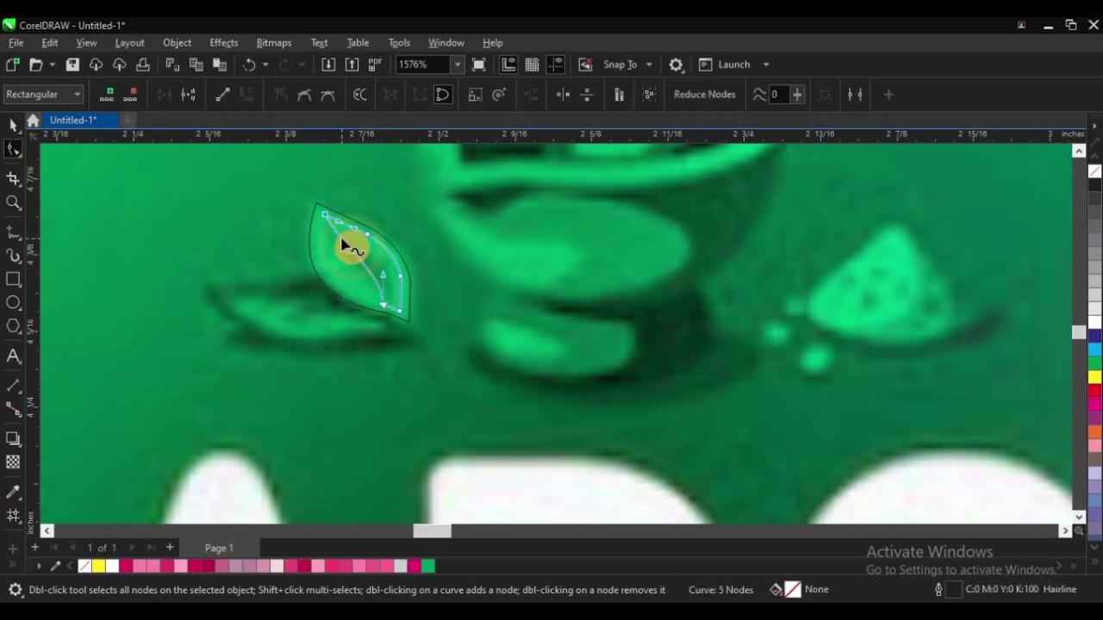
left_click_drag(345, 257, 349, 290)
scroll(414, 299, "up", 2)
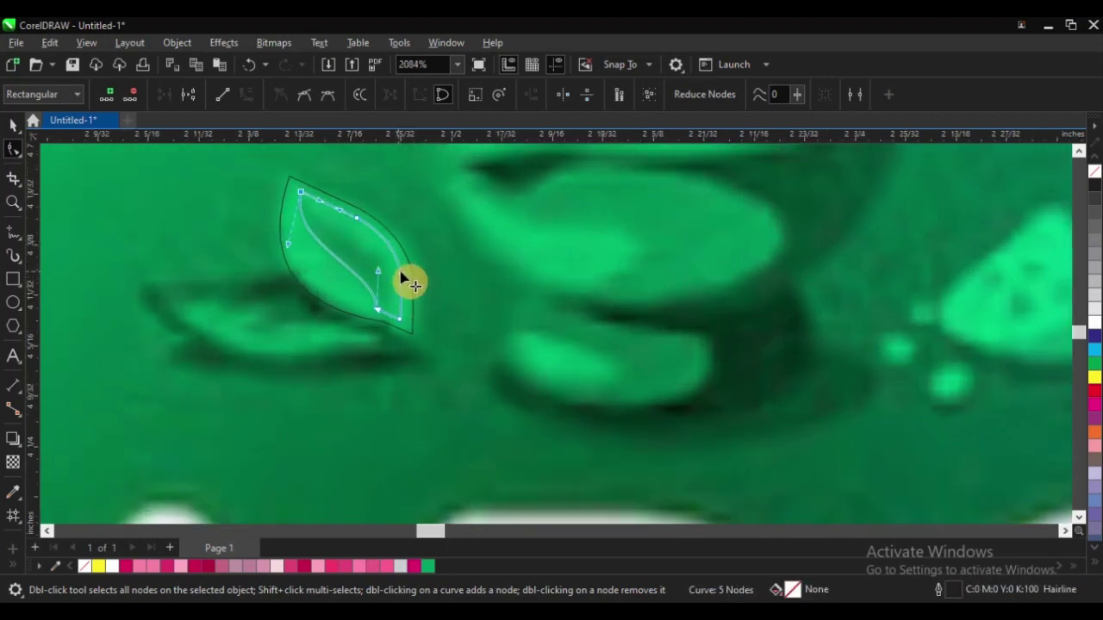
Delete two nodes on the inner shape's lower right and pull its upper edge inward to form a slender vein
double_click(400, 320)
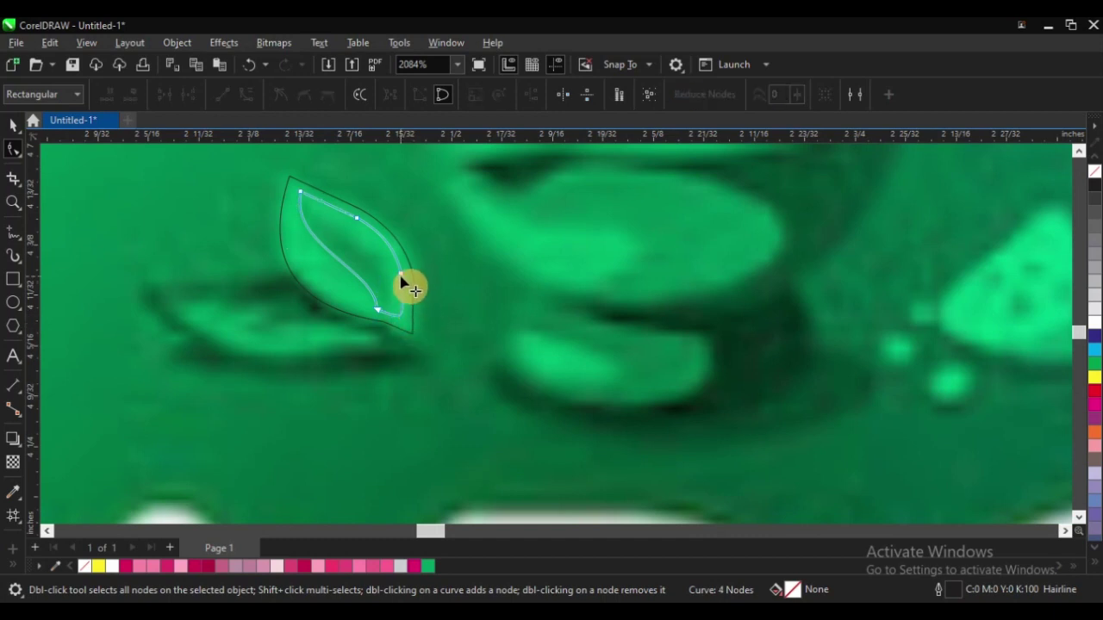
double_click(400, 278)
left_click_drag(382, 304, 396, 279)
left_click_drag(356, 224, 362, 261)
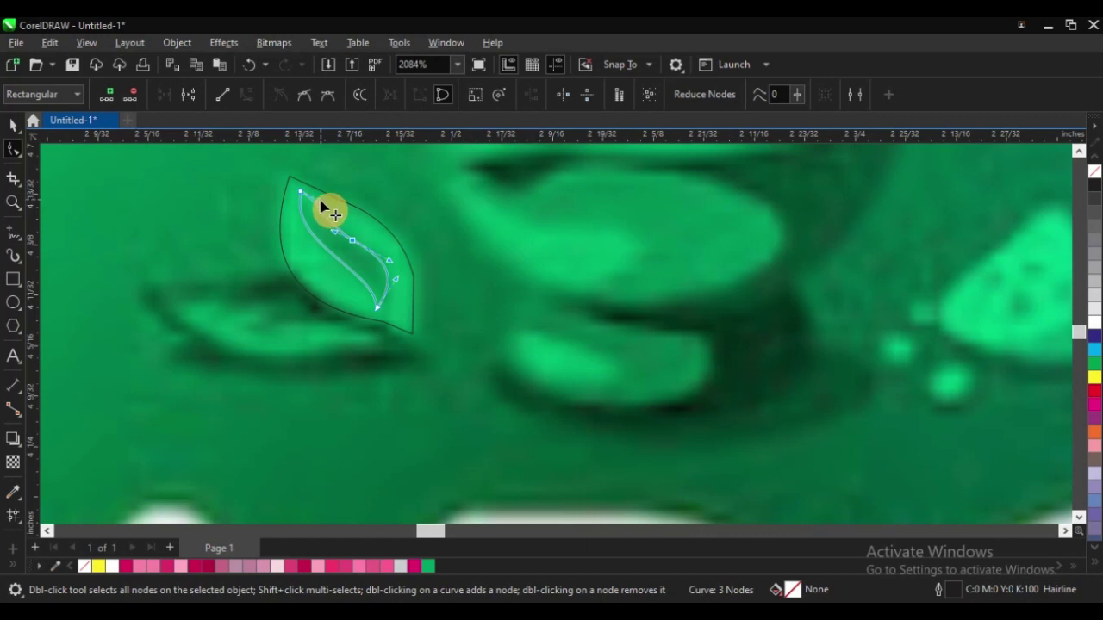
left_click_drag(333, 216, 329, 252)
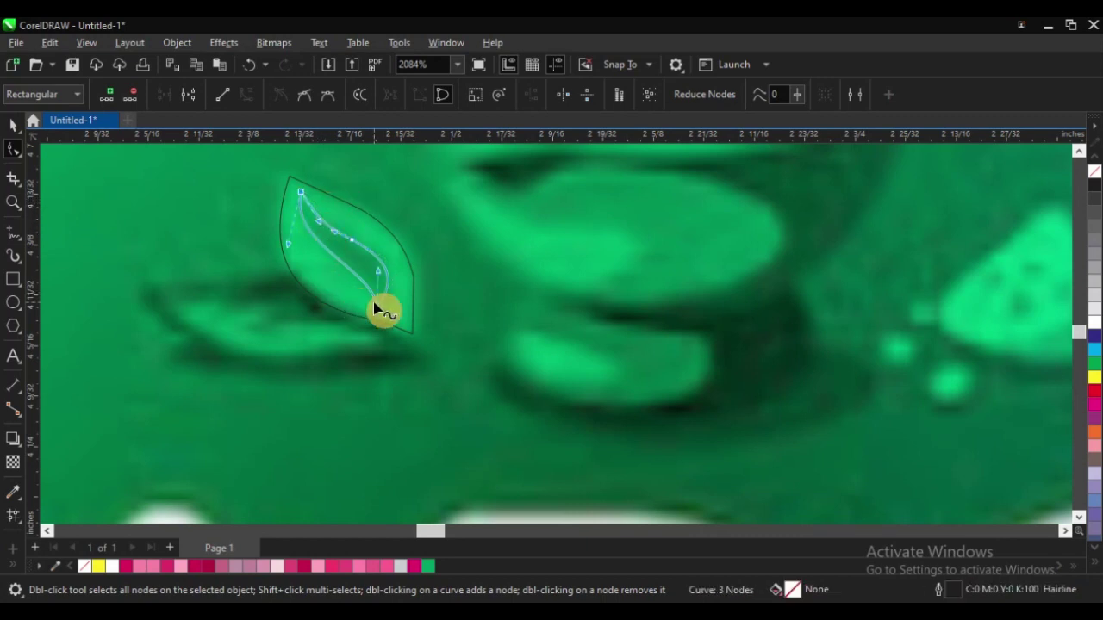
scroll(385, 312, "up", 1)
scroll(357, 340, "down", 2)
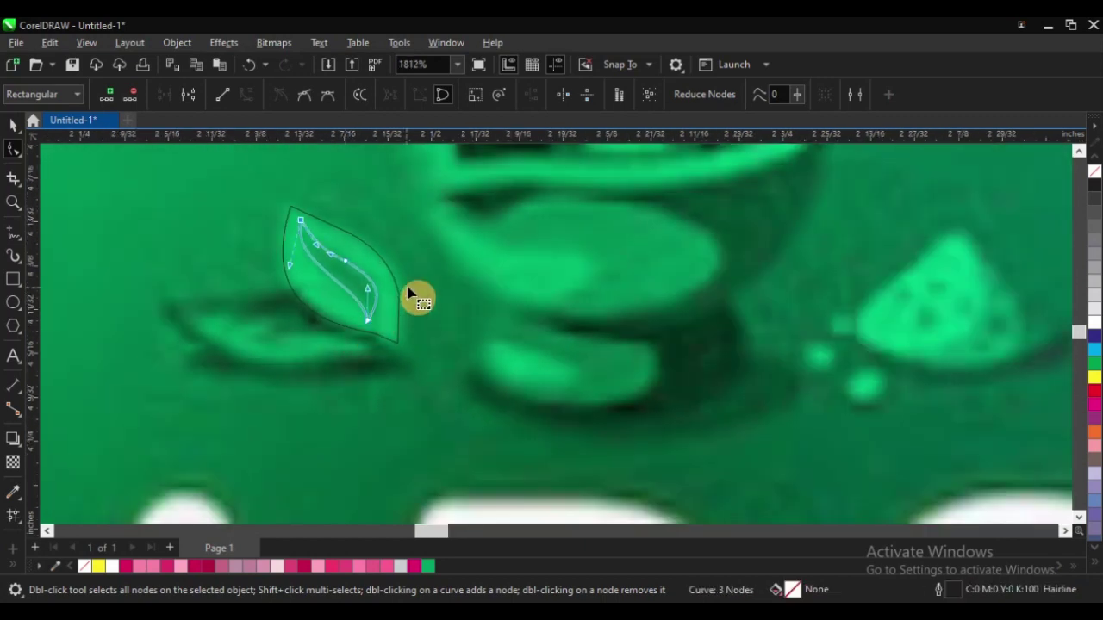
Rotate a copy of the leaf and its vein about 39° around the lower tip and stretch it to 0.173" wide over the lower leaf
key("space")
scroll(460, 283, "down", 8)
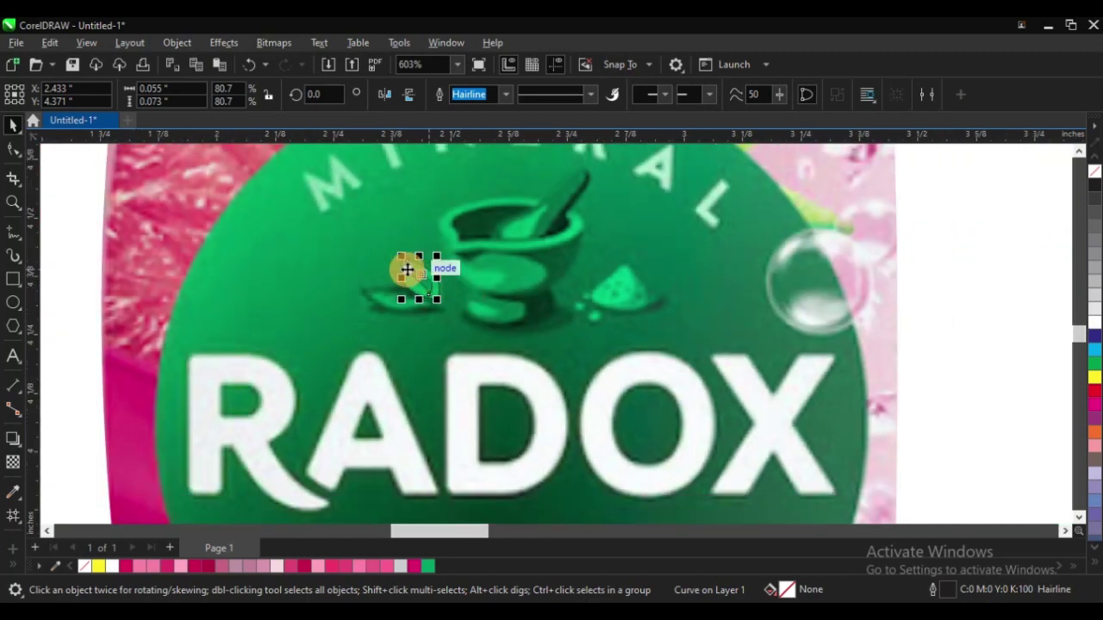
scroll(407, 271, "up", 8)
left_click(441, 280, "shift")
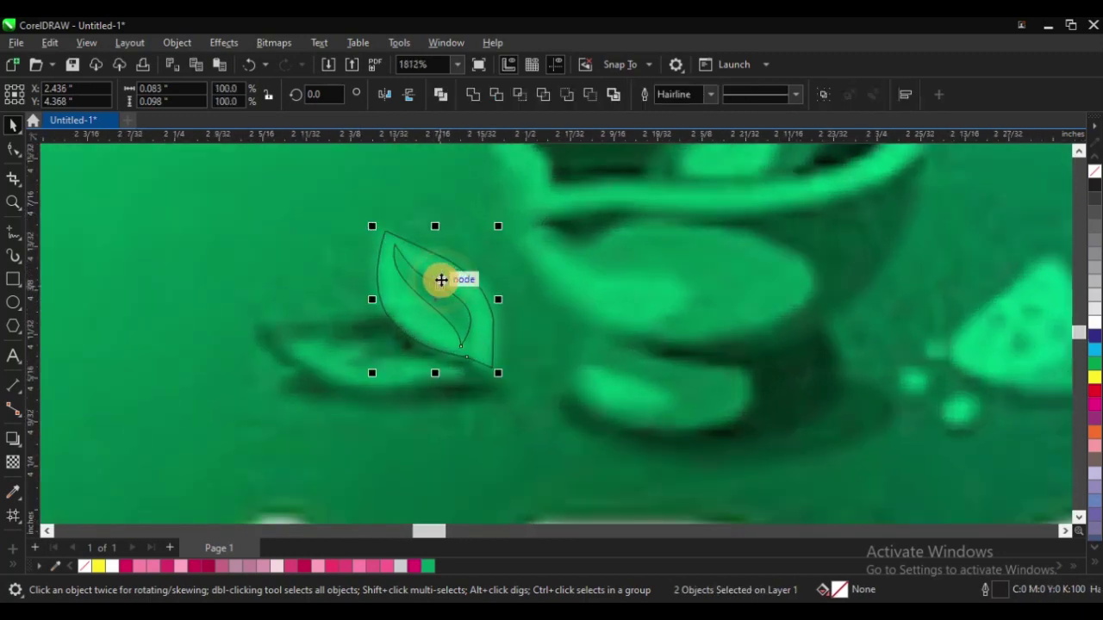
left_click(437, 269)
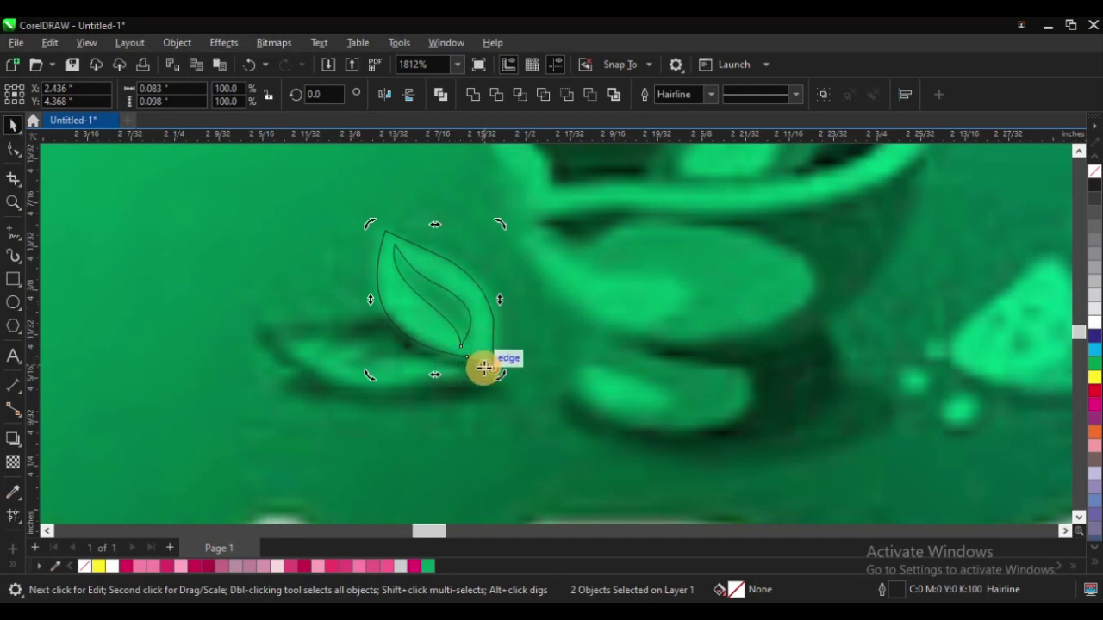
left_click_drag(370, 223, 288, 321)
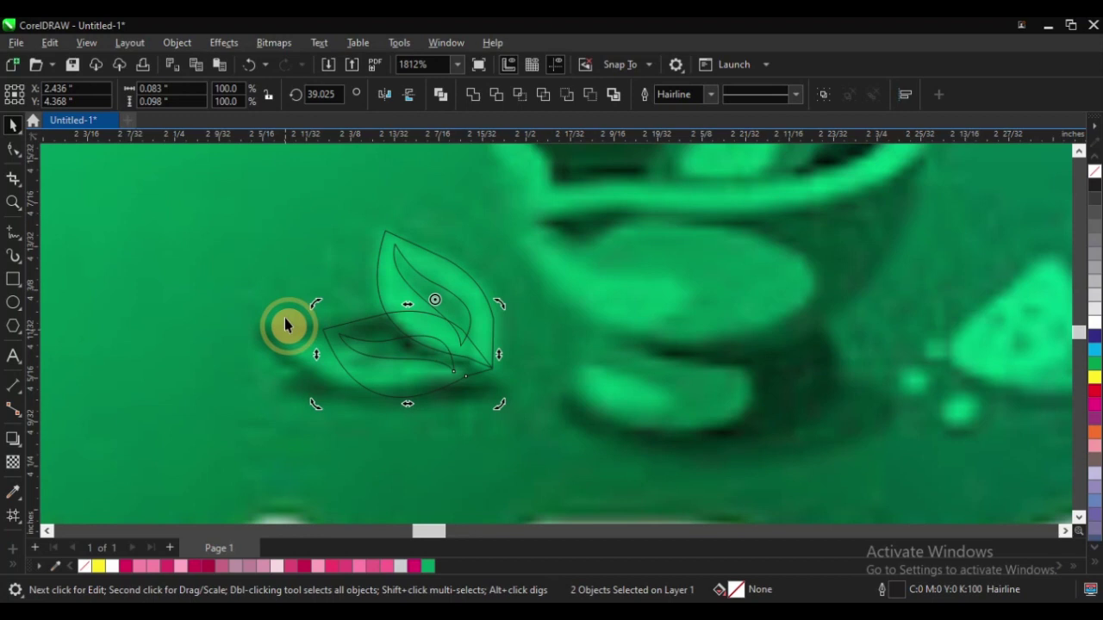
left_click(329, 354)
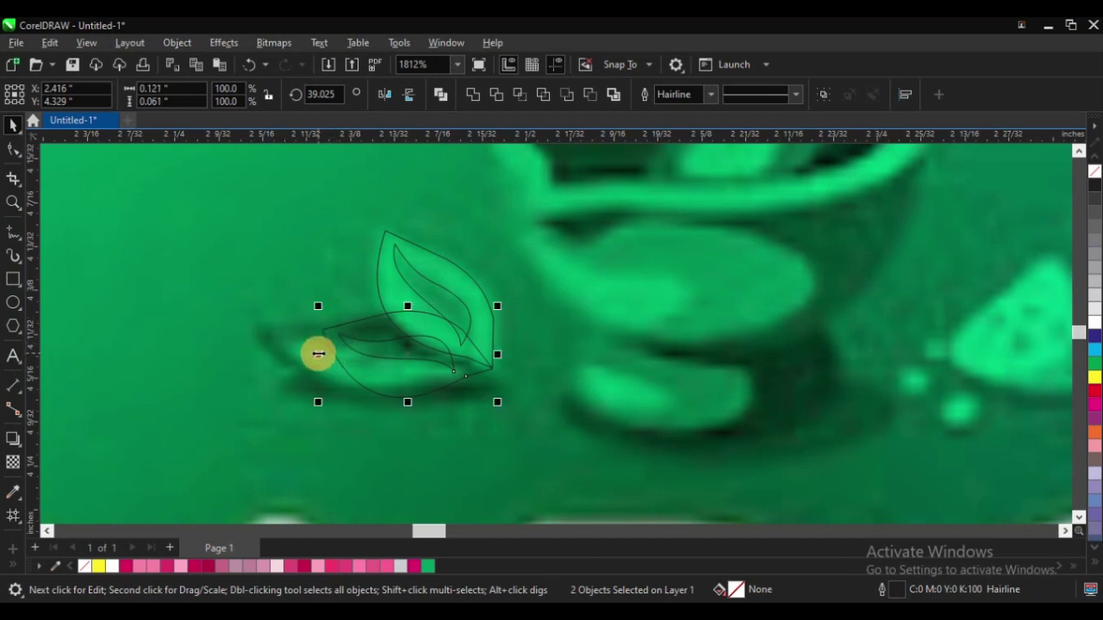
left_click_drag(318, 354, 246, 350)
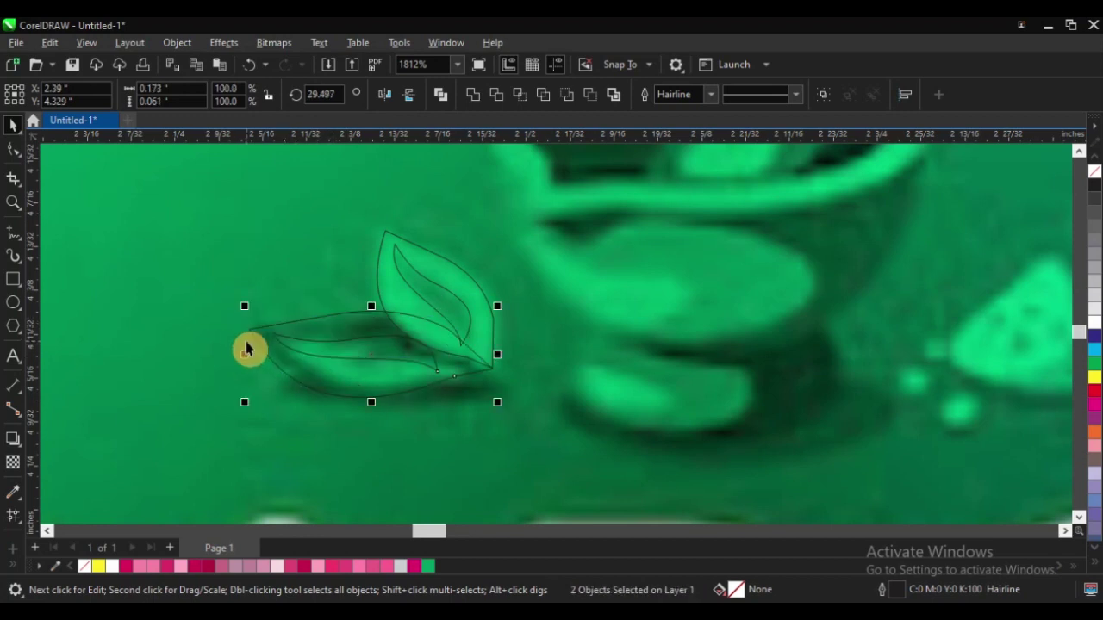
Fill the upper leaf's vein with the dark green #074126 sampled from the inside of the mortar
scroll(406, 347, "down", 3)
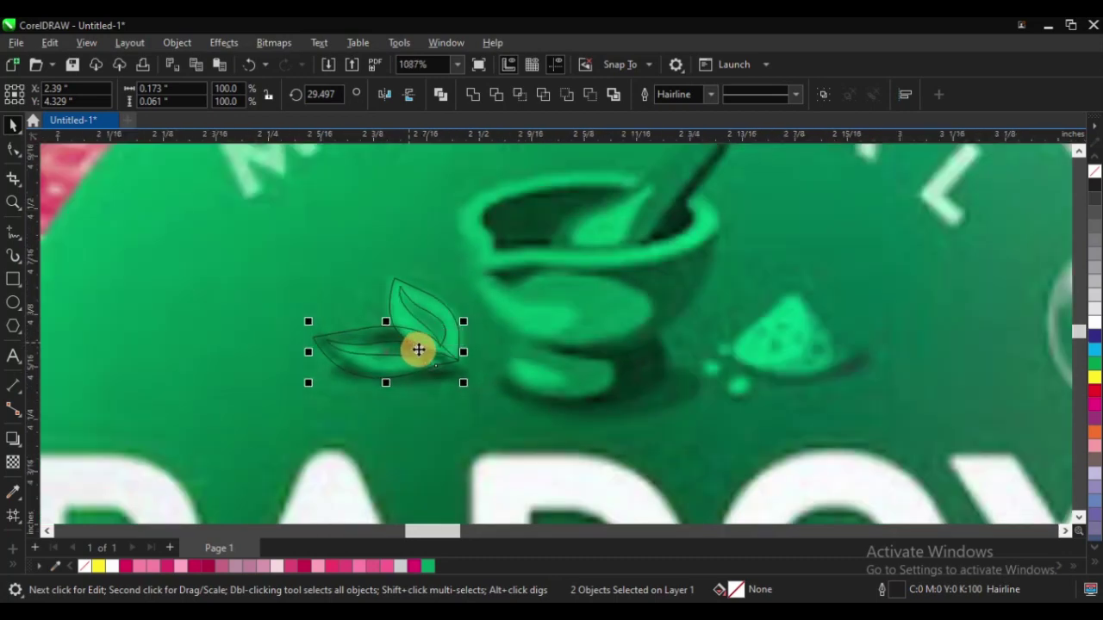
scroll(435, 332, "down", 3)
scroll(564, 324, "up", 3)
scroll(327, 364, "down", 2)
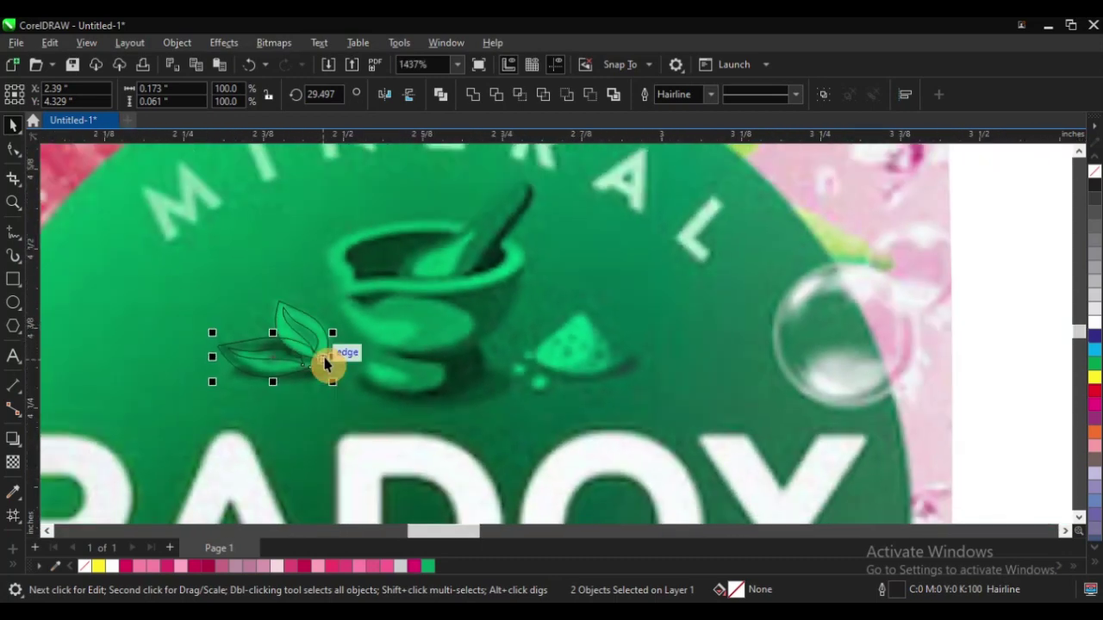
scroll(562, 318, "up", 1)
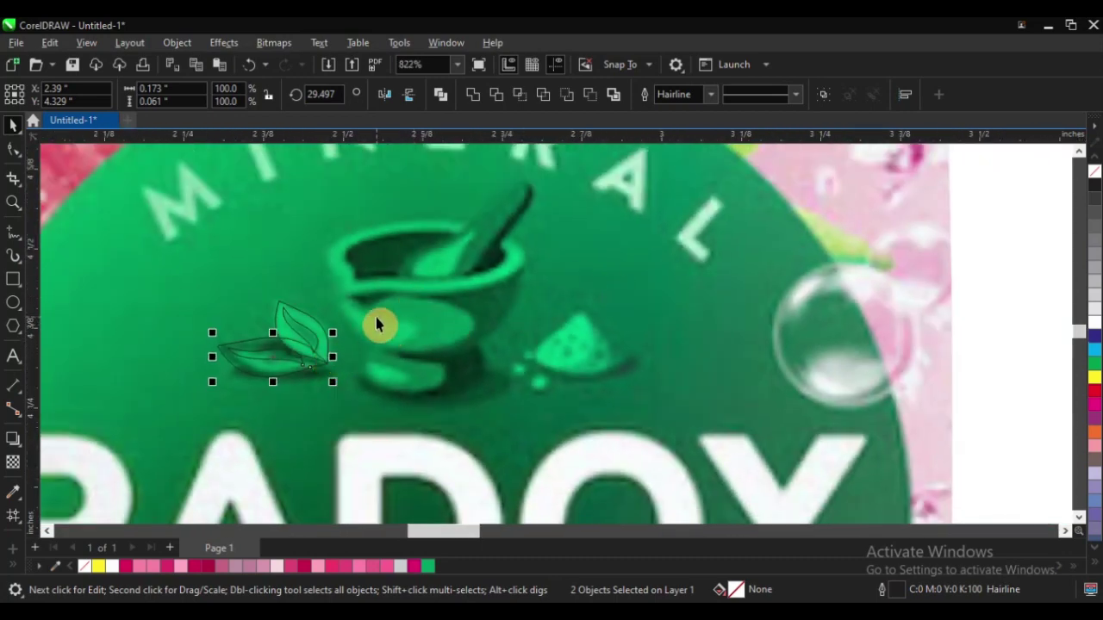
scroll(252, 341, "up", 2)
scroll(258, 336, "up", 1)
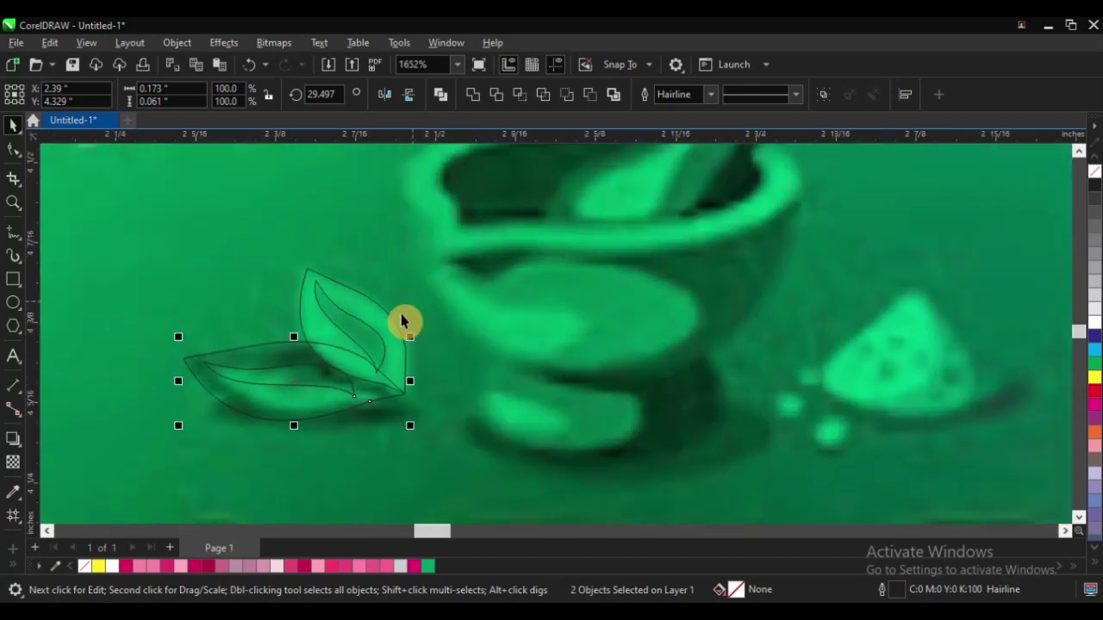
left_click(355, 328)
left_click(13, 492)
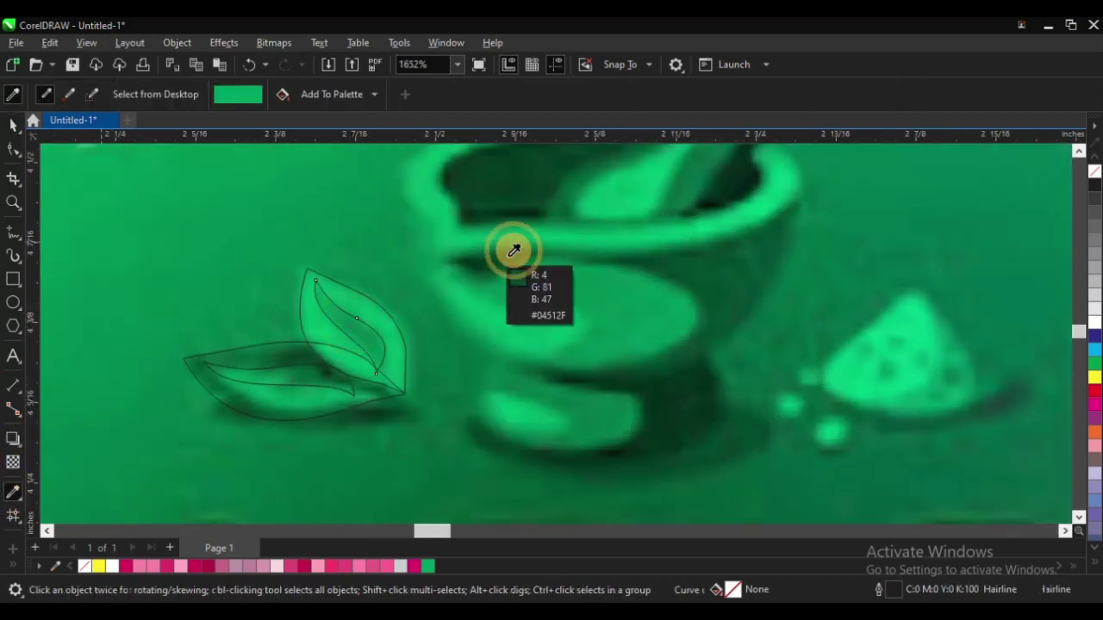
left_click(553, 181)
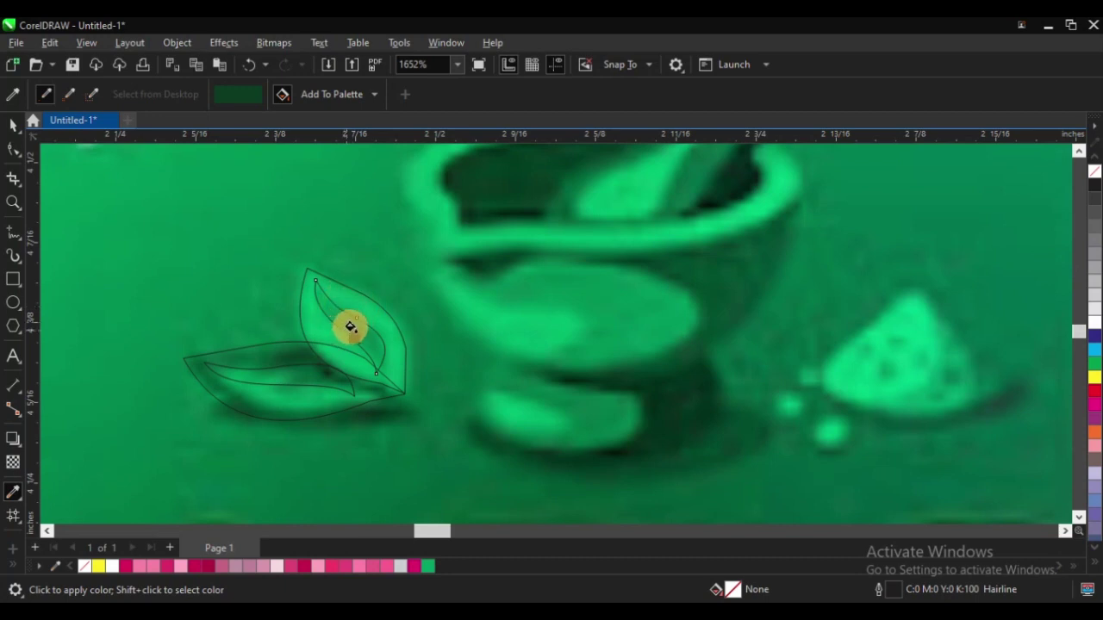
left_click(353, 324)
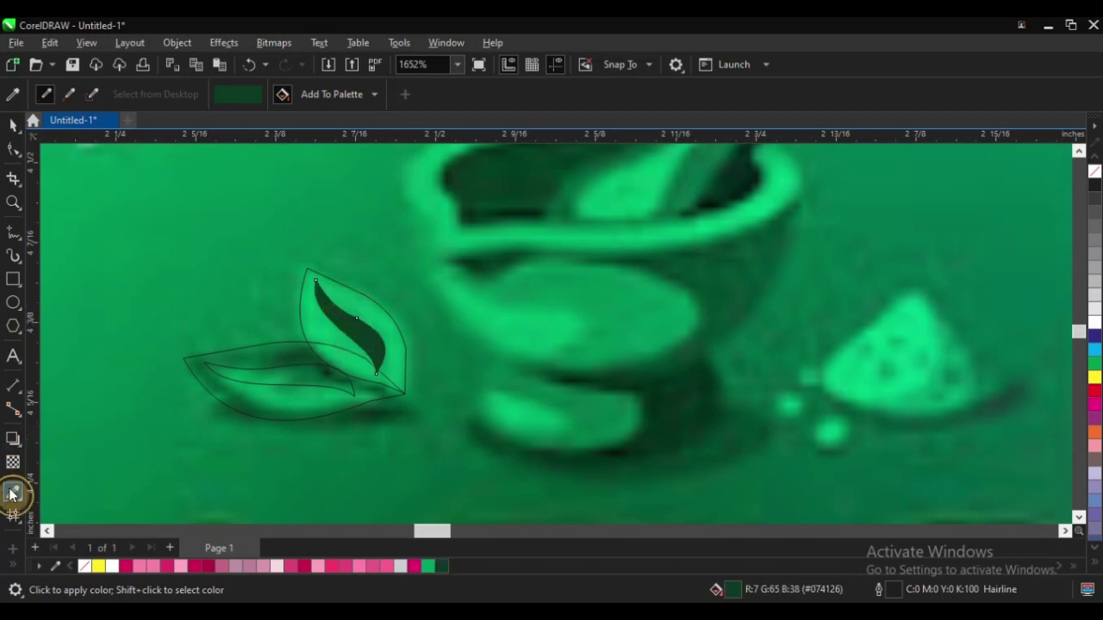
Sample the green #03AB6B from the upper leaf in the picture and fill both leaf outlines with it
left_click(15, 125)
left_click(362, 274)
left_click(360, 317)
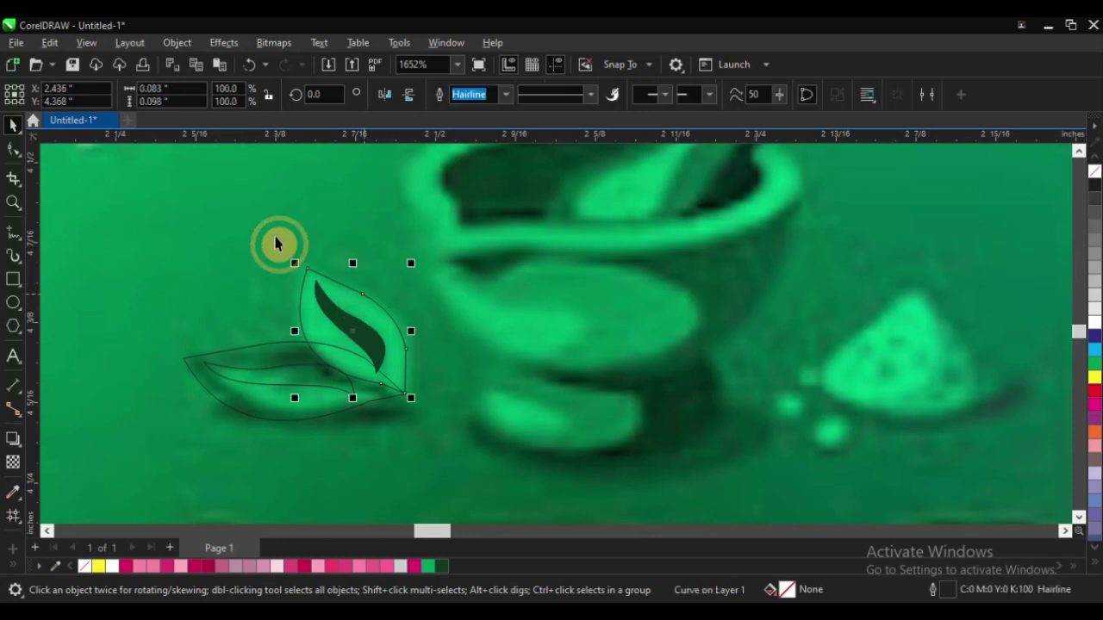
left_click(13, 492)
left_click(367, 295)
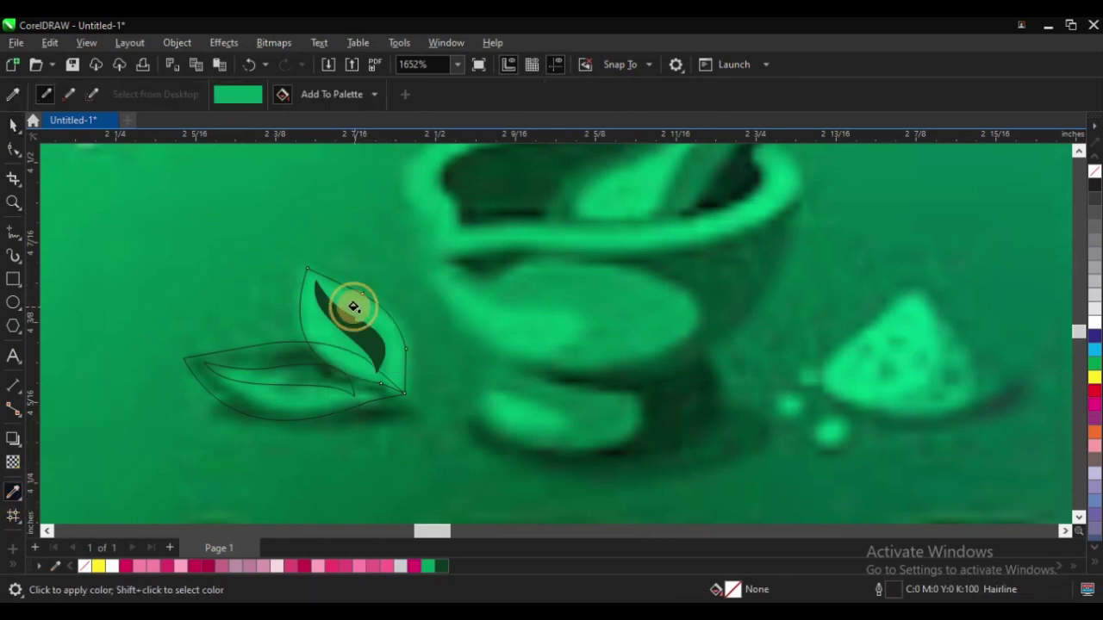
left_click(349, 303)
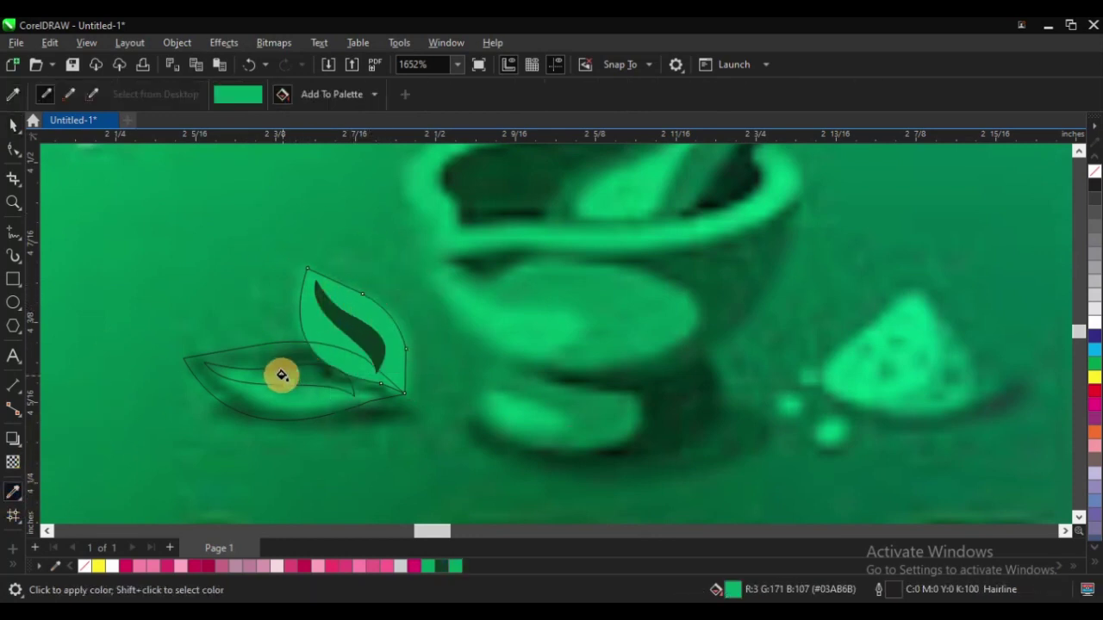
left_click(270, 402)
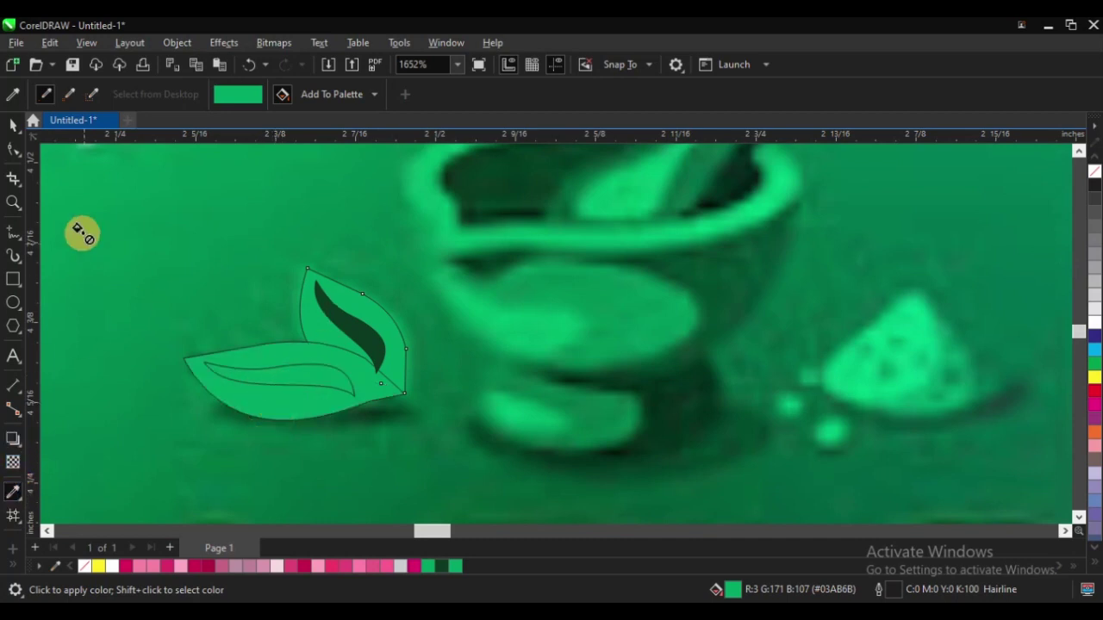
Fill the lower leaf's vein with the dark green #074126 sampled from the upper leaf's vein
left_click(13, 126)
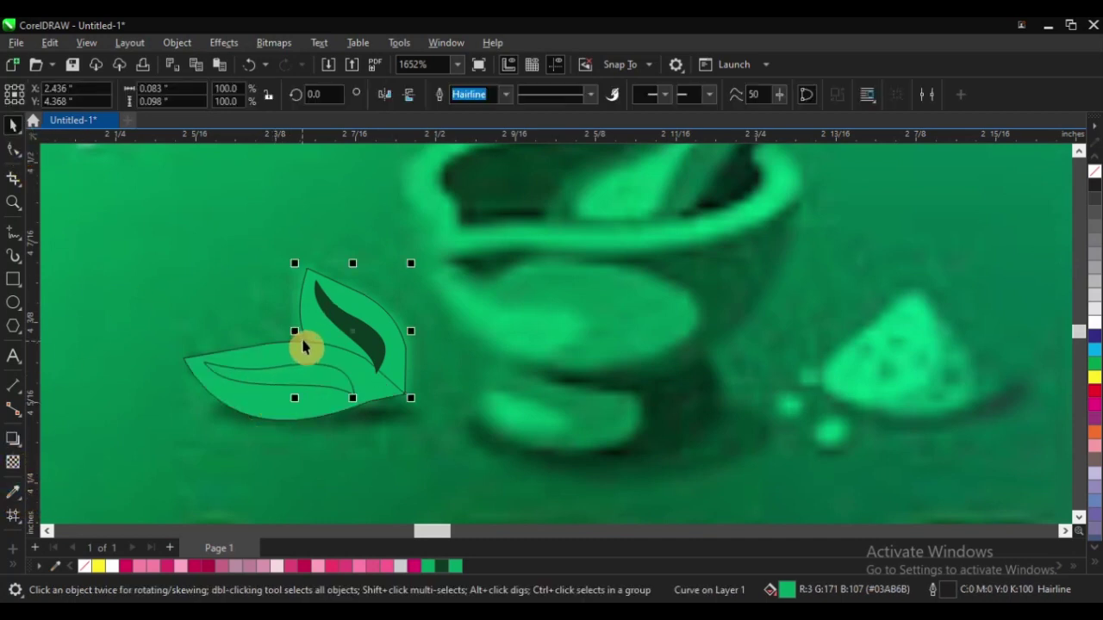
left_click(266, 379)
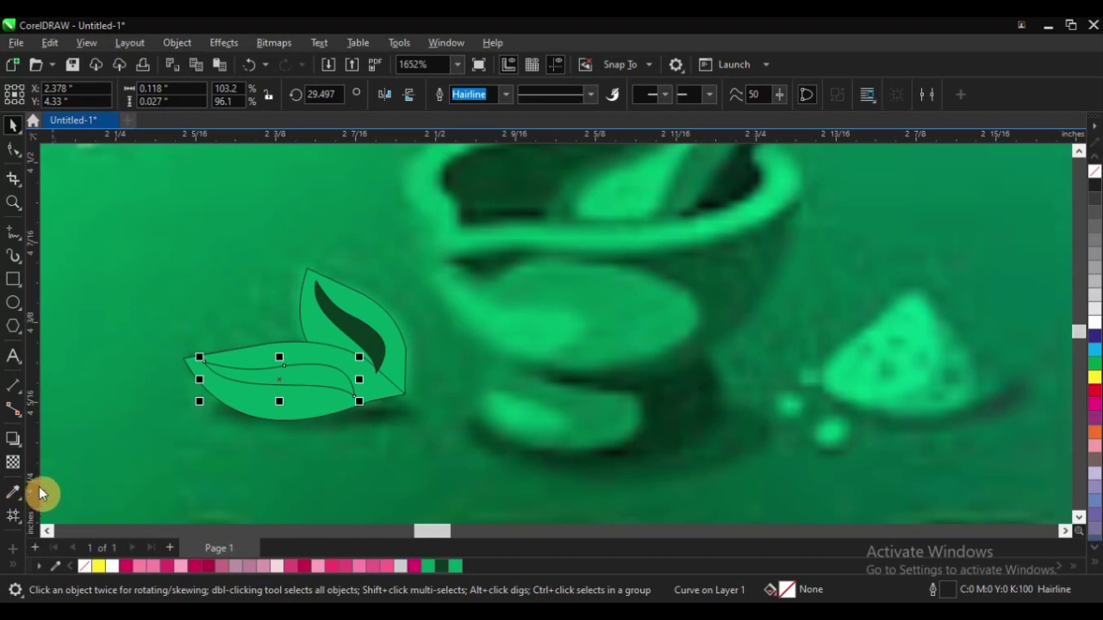
left_click(13, 493)
left_click(365, 324)
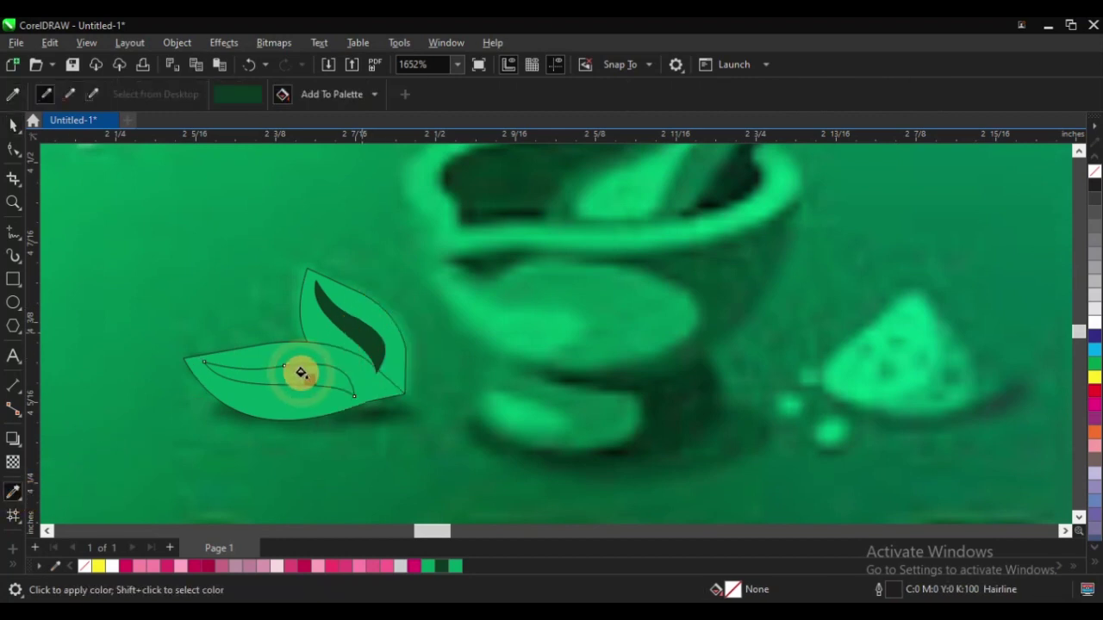
left_click(303, 374)
left_click(12, 125)
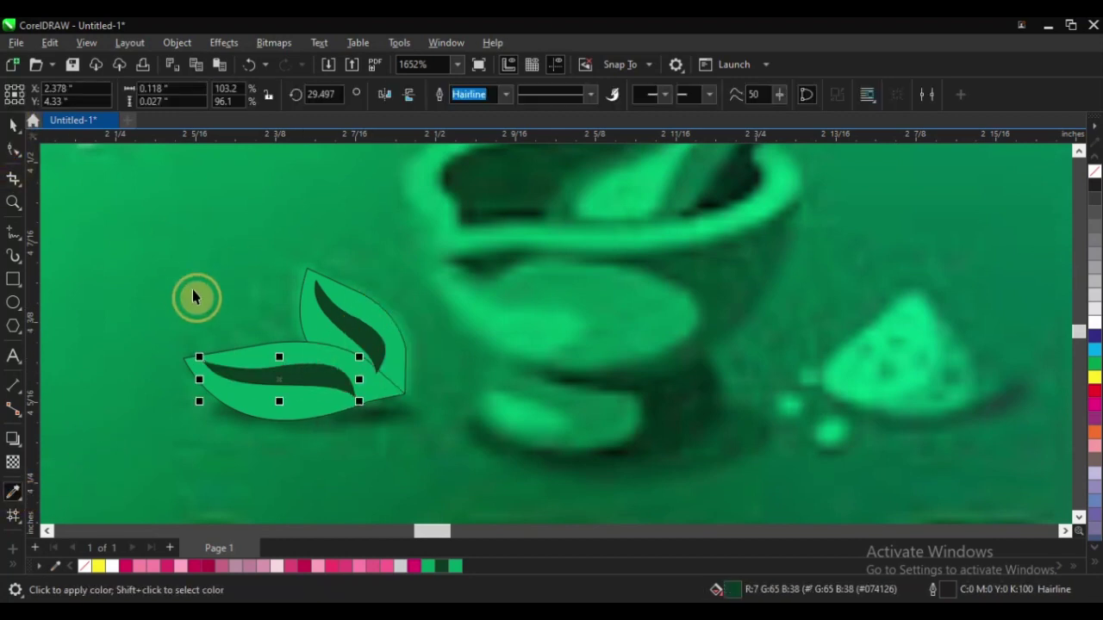
Start a straight-segment outline at the mortar's back rim, running down the pestle's bright side, across its foot and up along its dark shadow
scroll(276, 320, "down", 2)
scroll(434, 319, "down", 2)
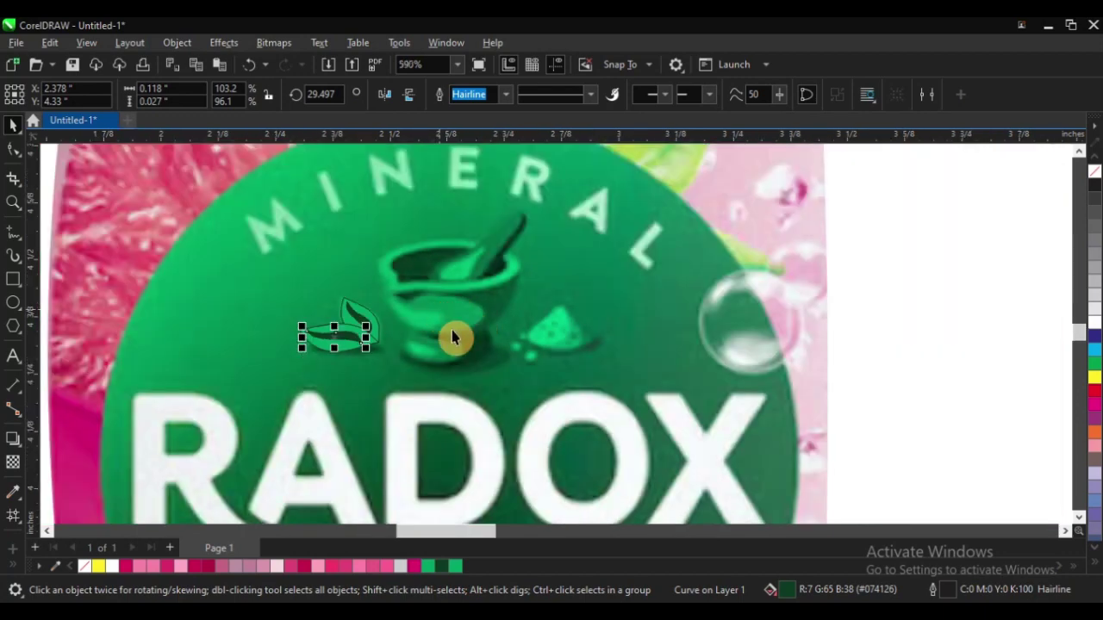
left_click(304, 286)
scroll(543, 361, "up", 1)
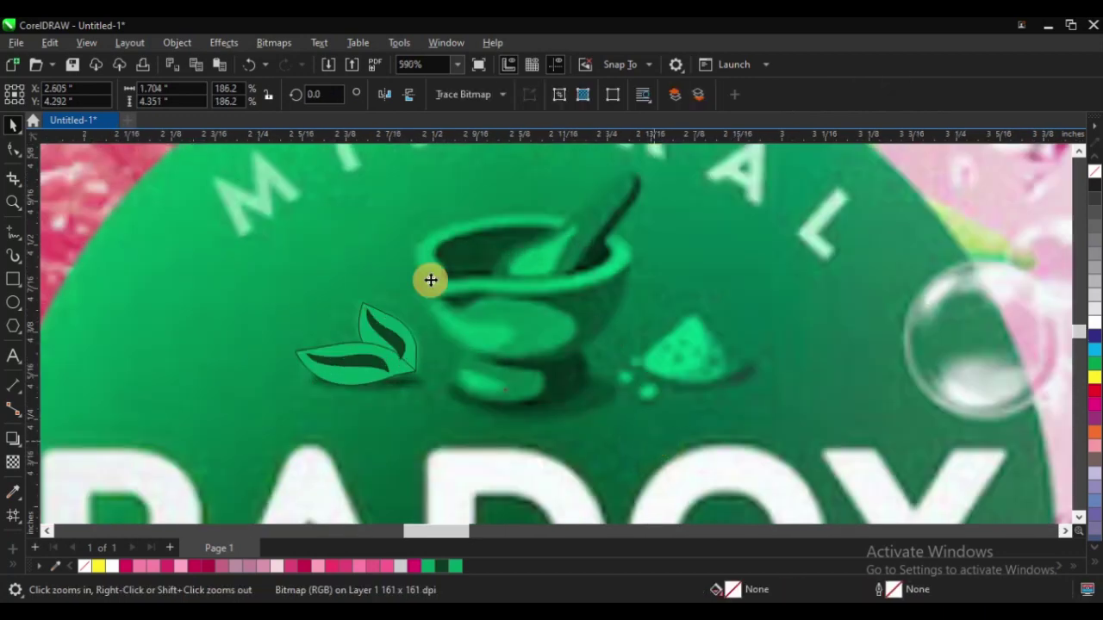
left_click_drag(388, 185, 747, 384)
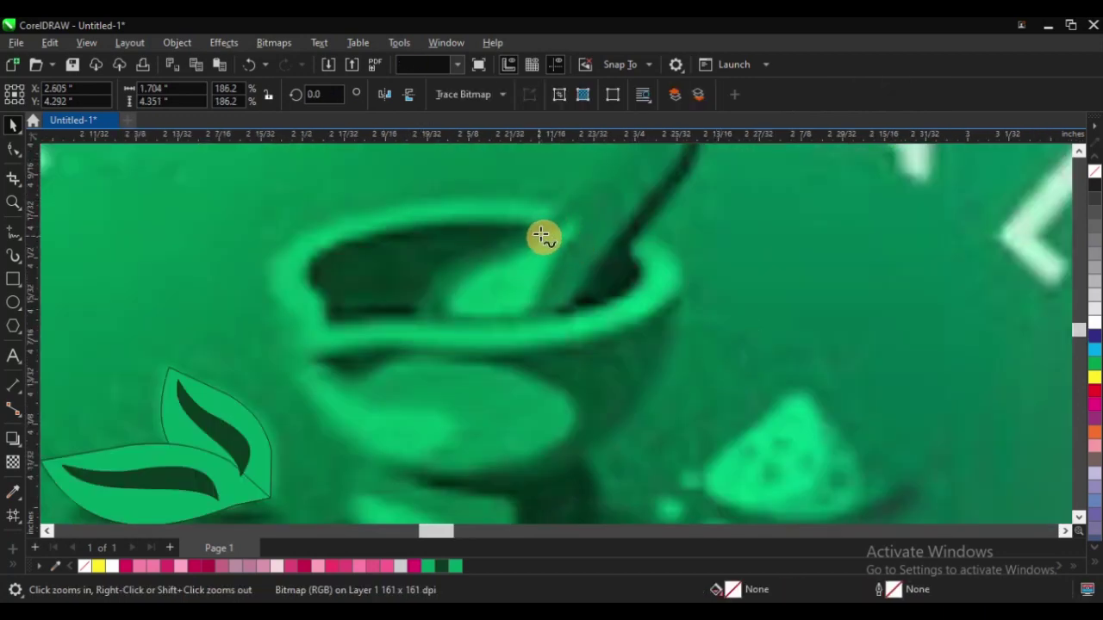
key("F5")
left_click(537, 232)
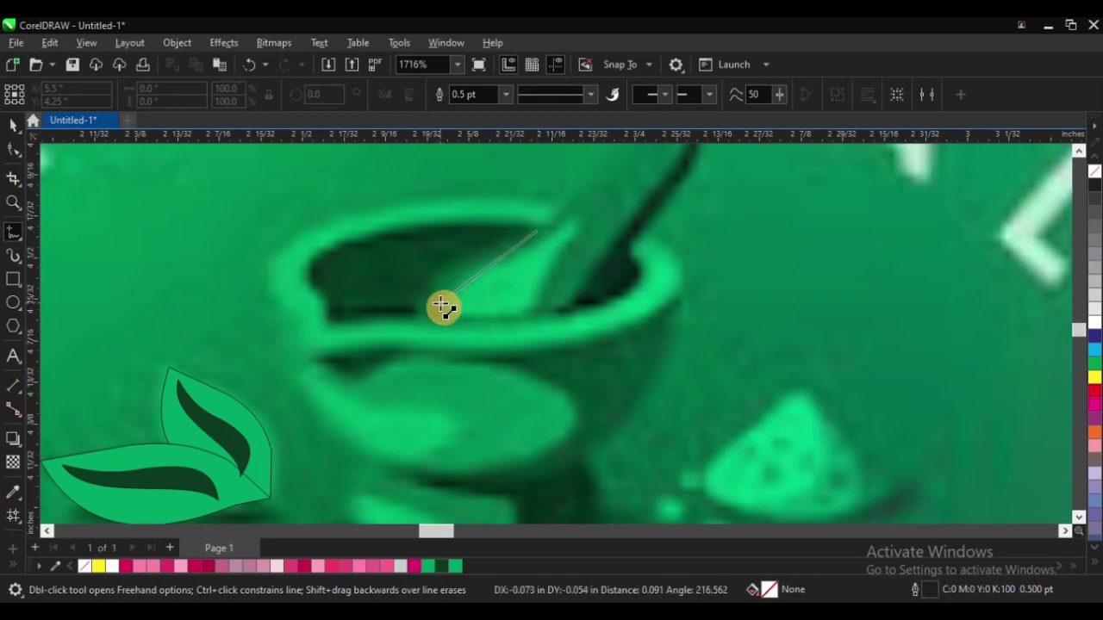
left_click(440, 306)
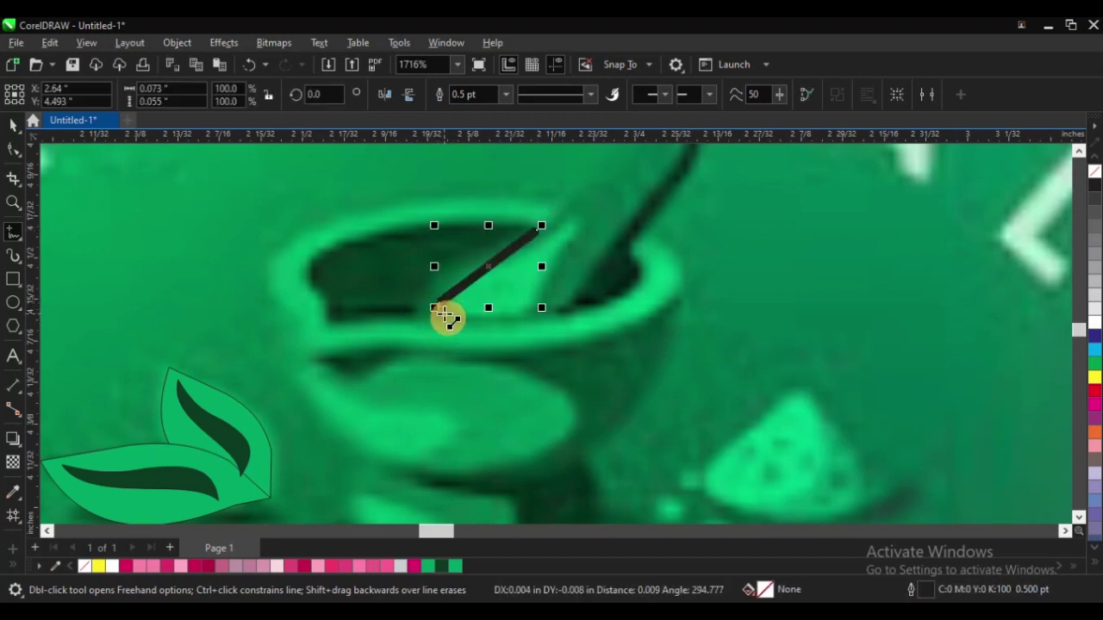
left_click(442, 312)
left_click(576, 307)
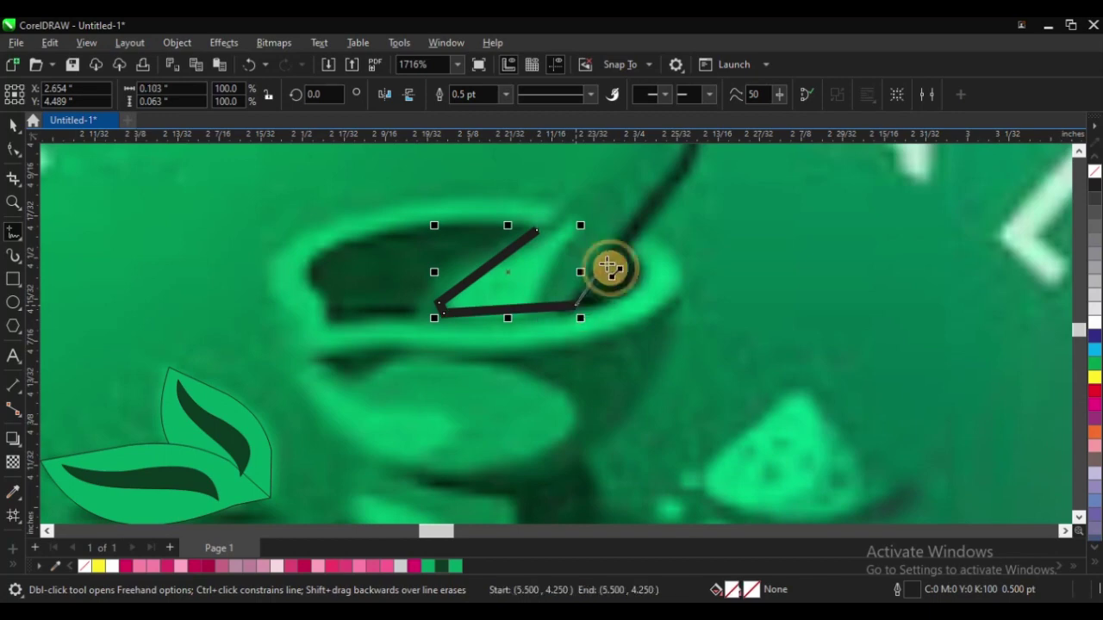
left_click(640, 216)
Extend the outline to the pestle's upper tip and back down the shadow's outer edge to the mortar rim
scroll(524, 216, "down", 2)
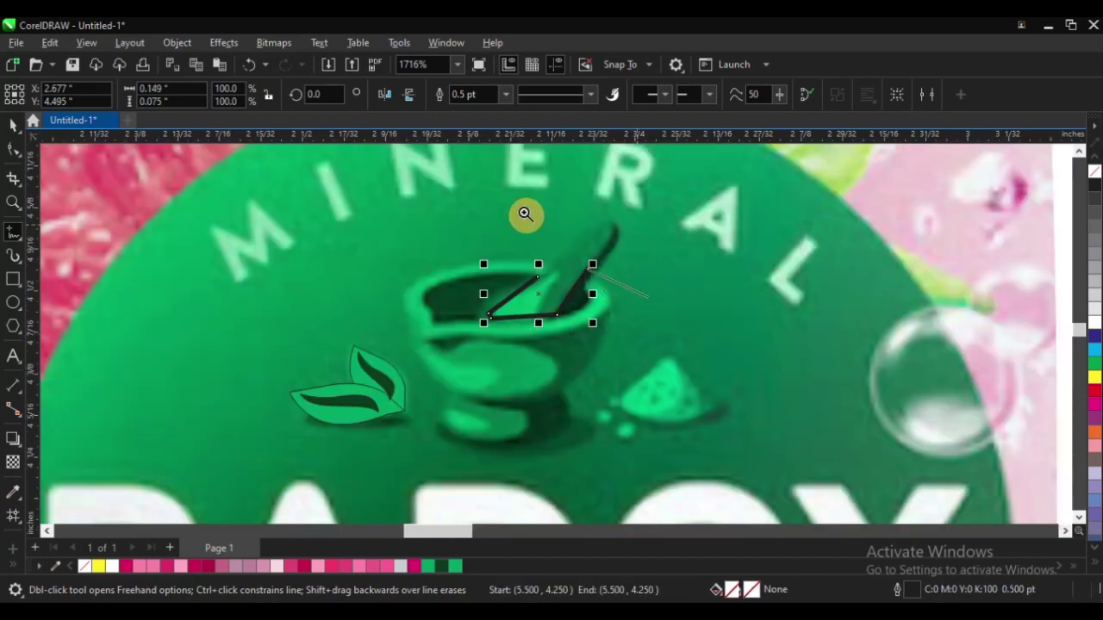
scroll(638, 216, "up", 2)
left_click(578, 183)
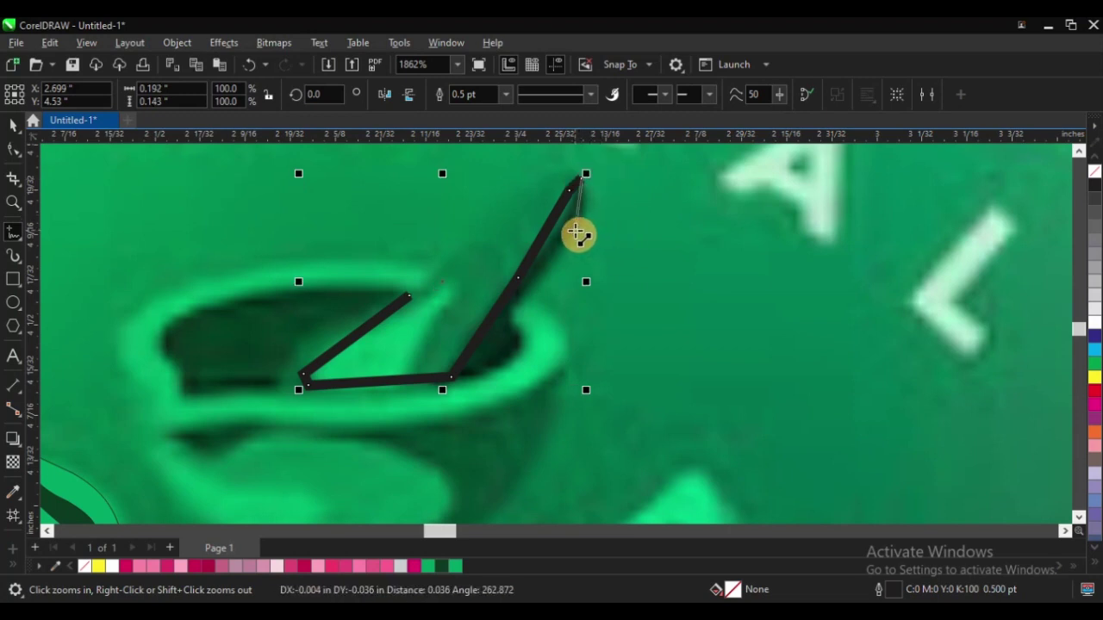
left_click(573, 231)
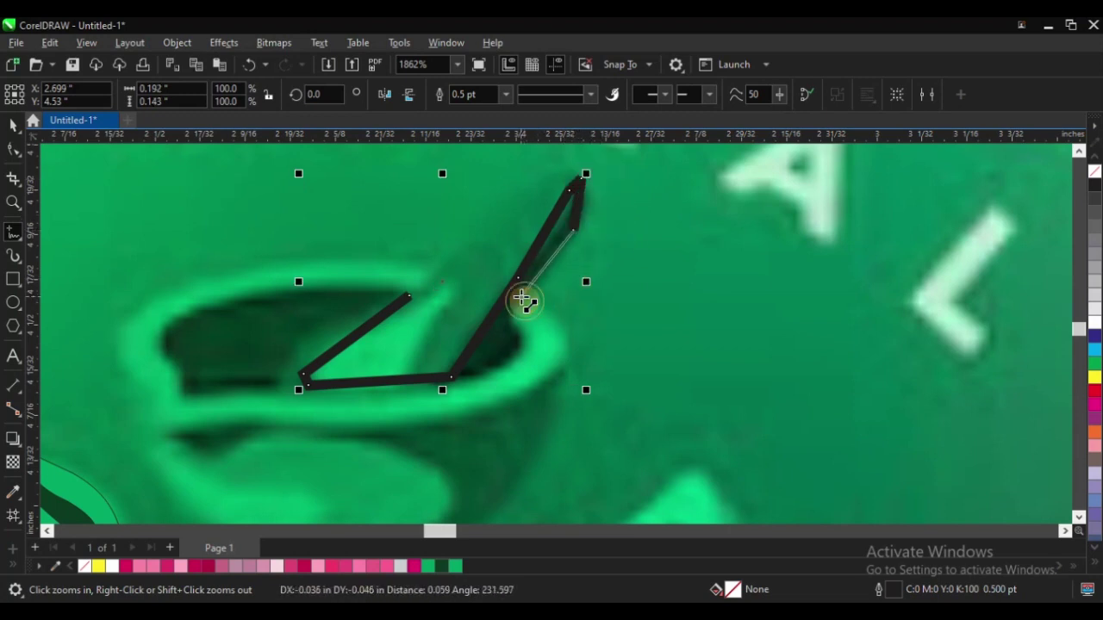
left_click(521, 298)
left_click(512, 327)
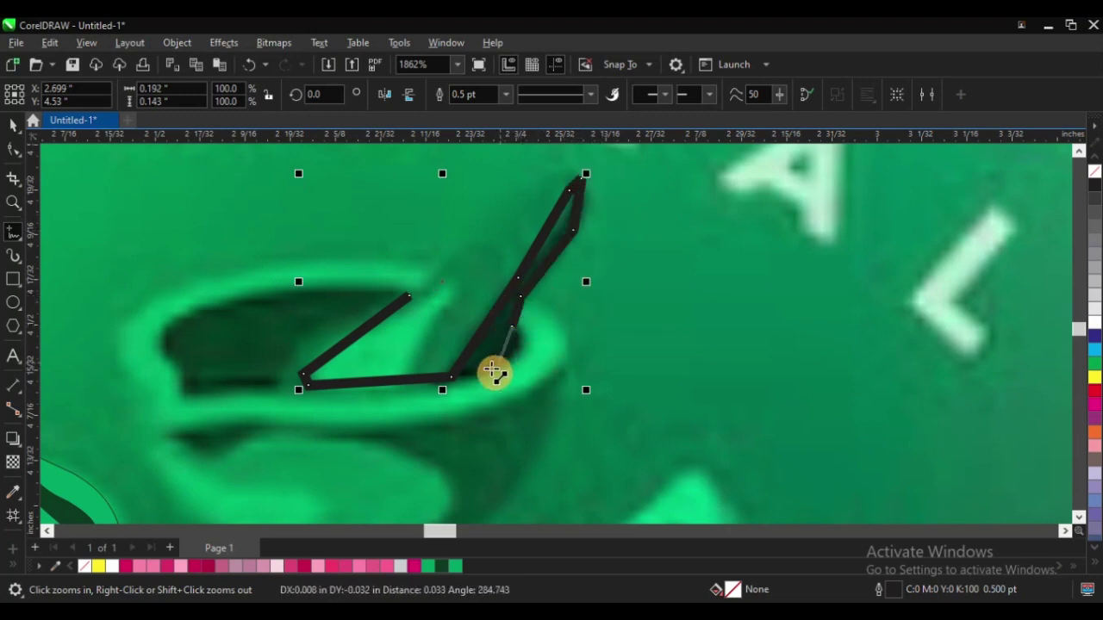
left_click(479, 377)
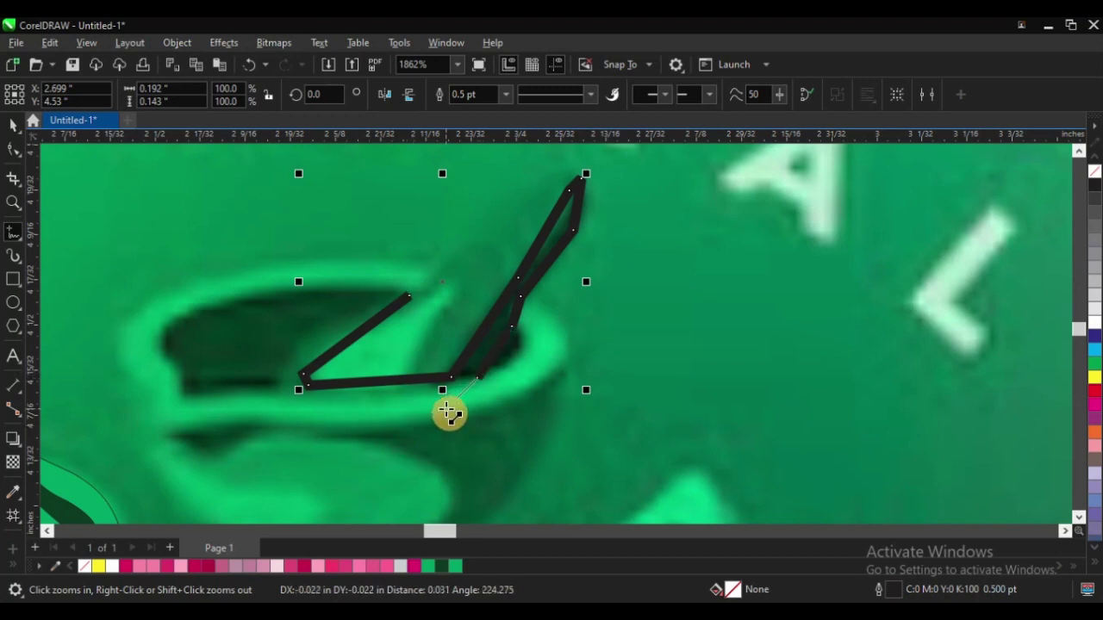
double_click(517, 371)
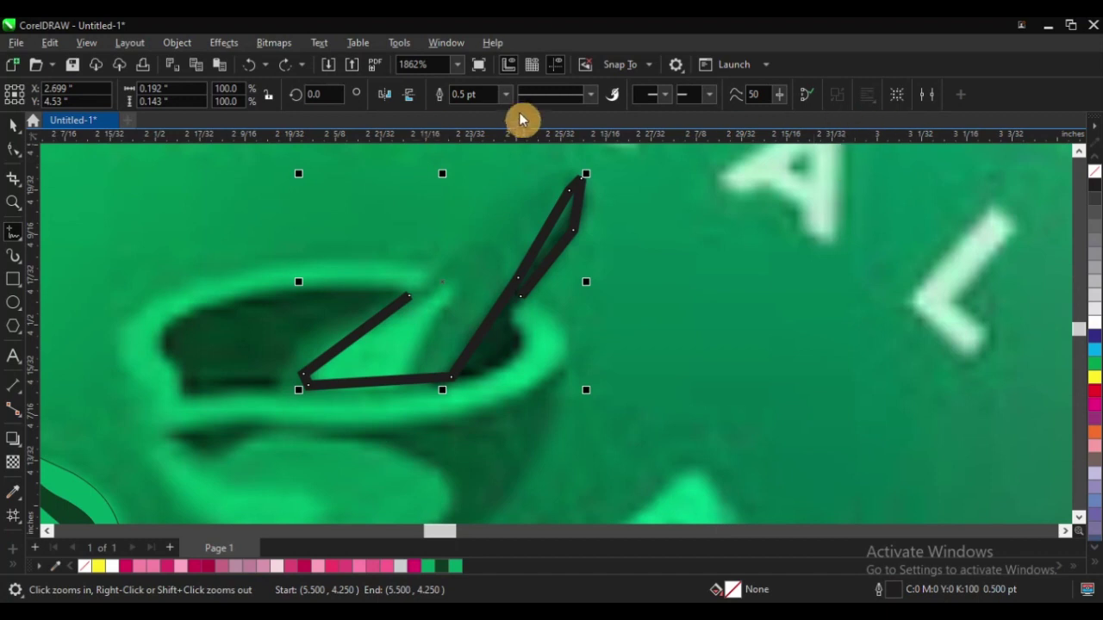
Set the unfinished pestle outline's line width to Hairline
left_click(506, 94)
scroll(482, 141, "up", 2)
left_click(483, 135)
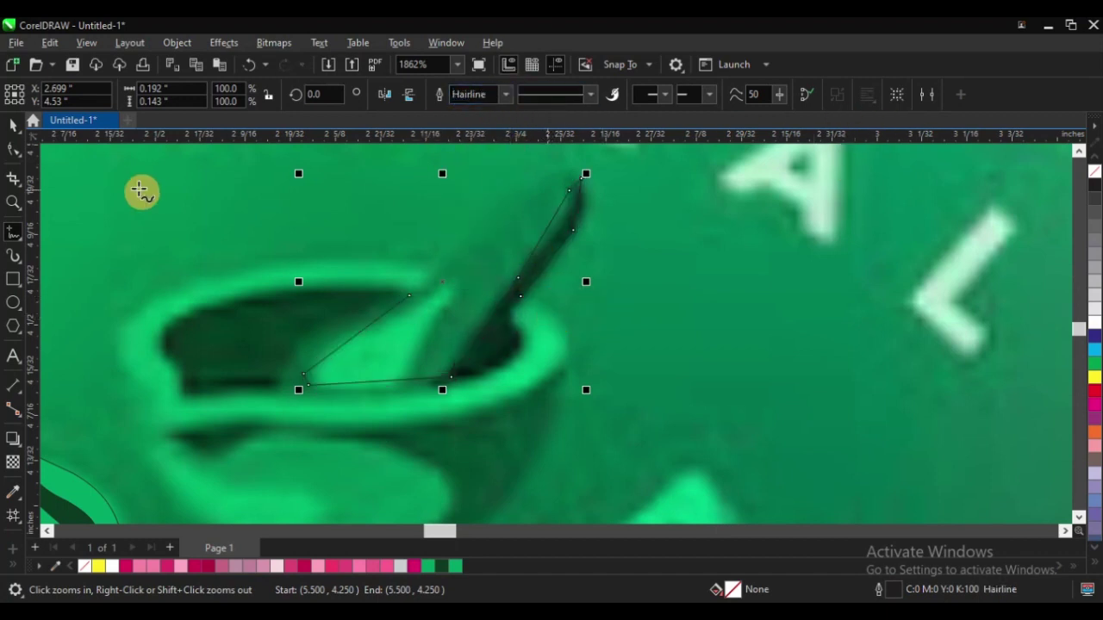
Continue the outline along the mortar opening's right, front and left inner edges and close it at its start, about 0.29" wide and 0.15" high
left_click(522, 298)
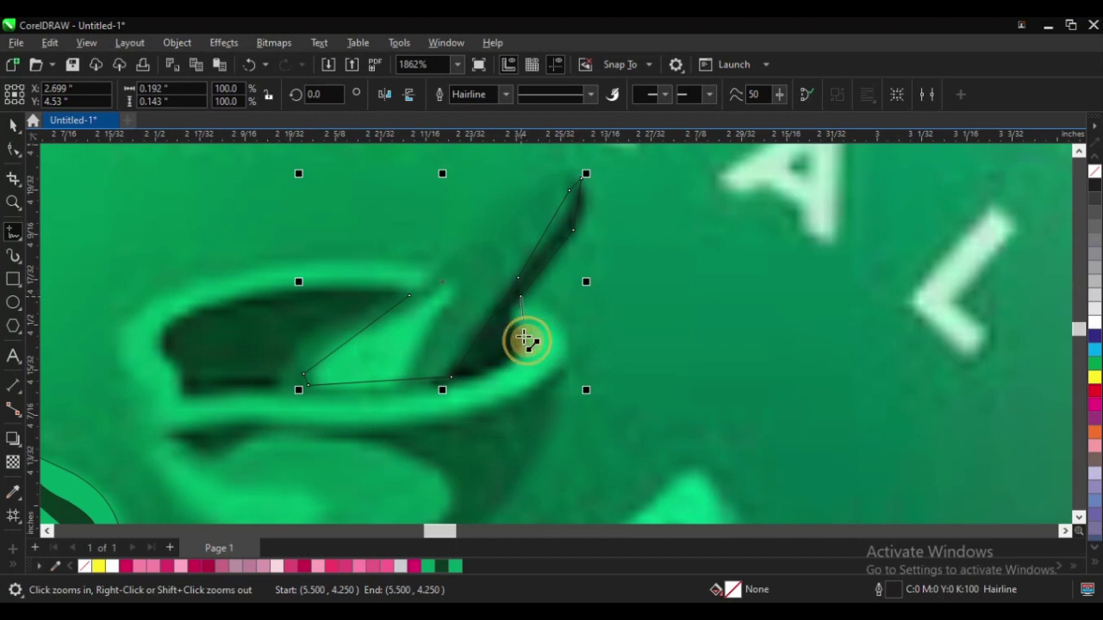
left_click(511, 323)
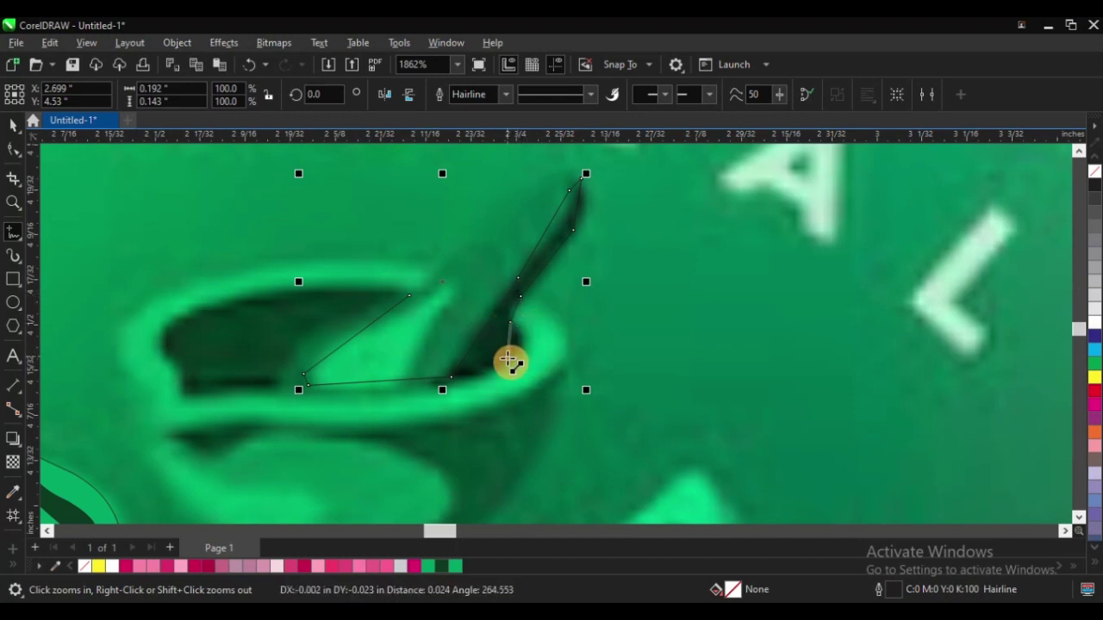
left_click(510, 362)
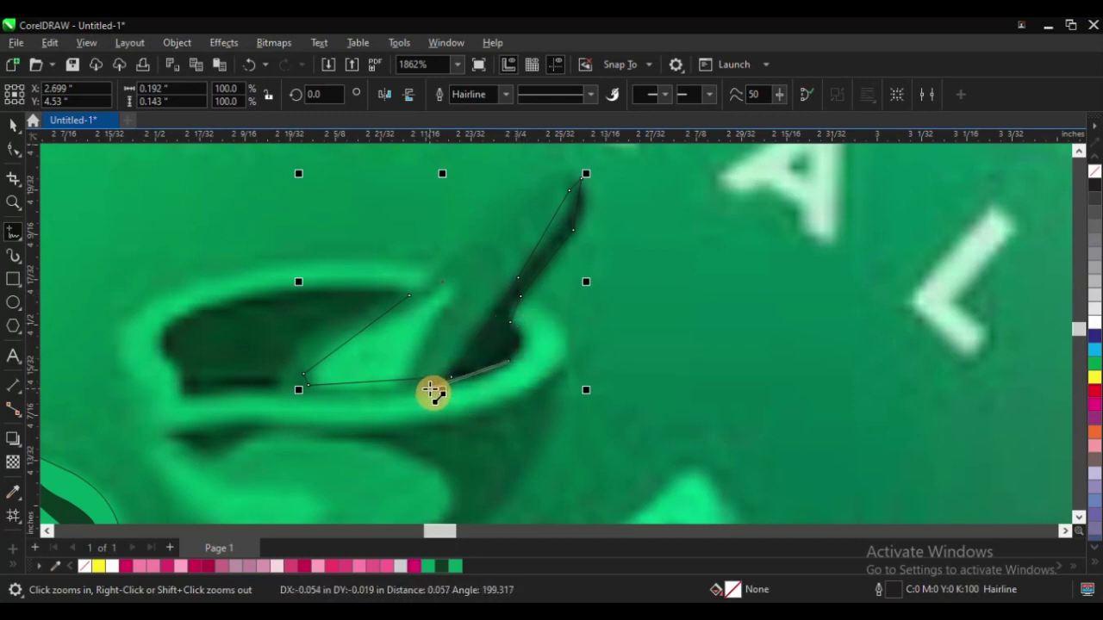
left_click(430, 389)
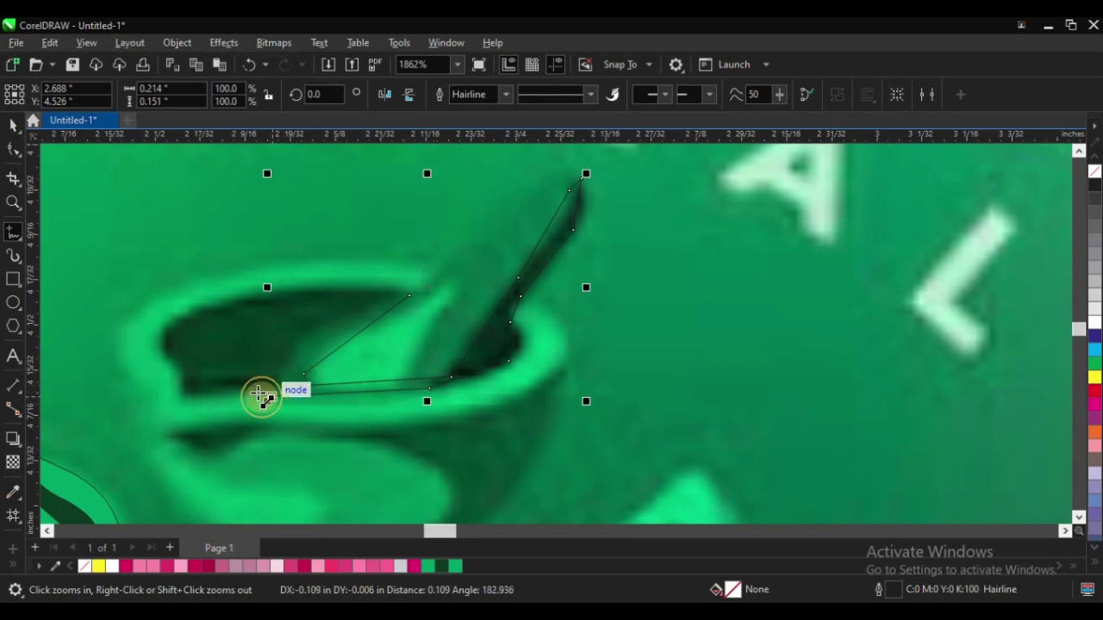
left_click(272, 396)
left_click(212, 393)
left_click(173, 388)
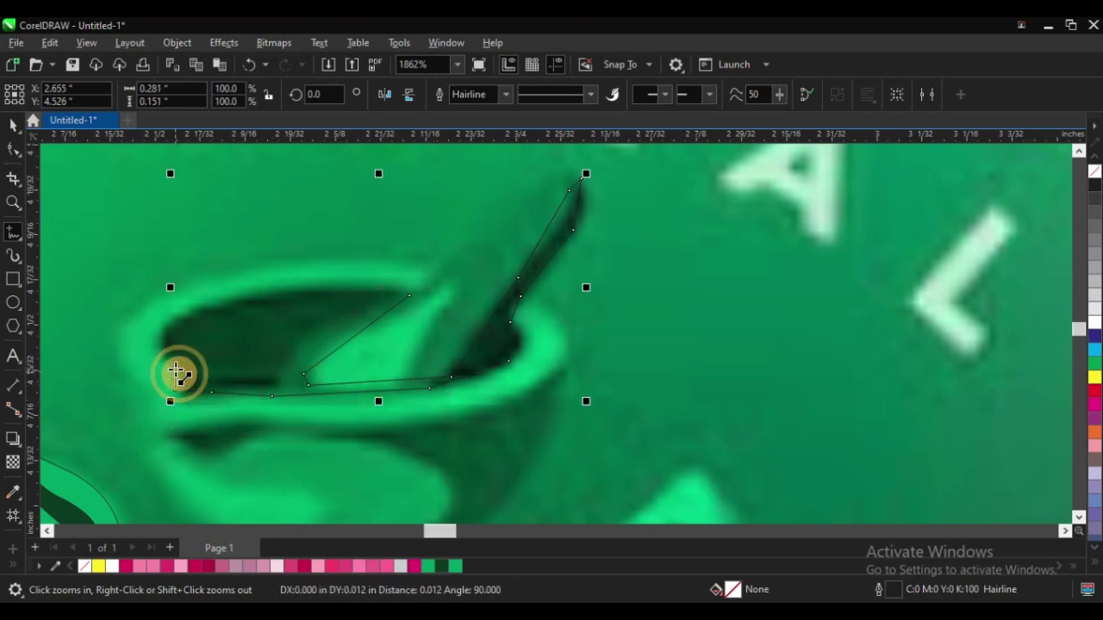
left_click(175, 366)
left_click(161, 324)
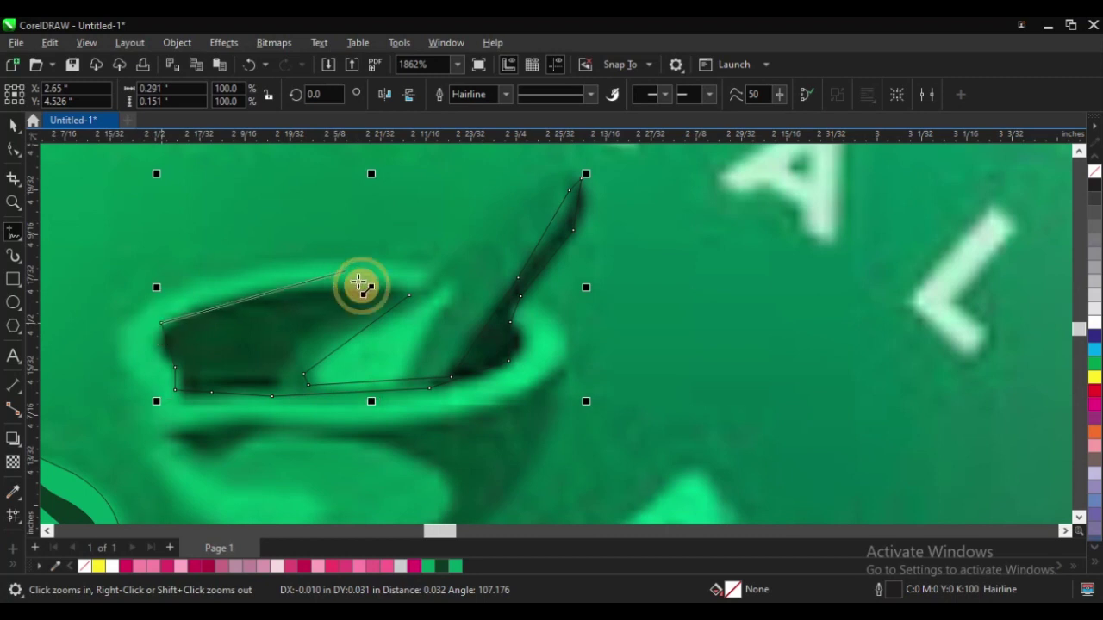
left_click(411, 296)
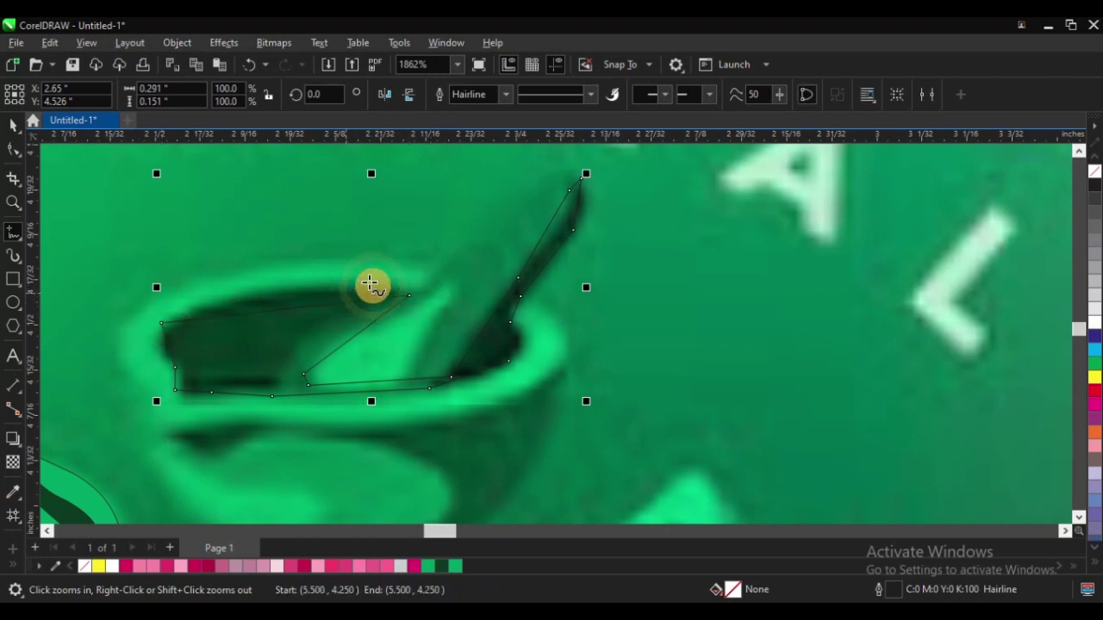
Select all nodes of the mortar opening outline and convert its segments to curves
key("F10")
scroll(364, 345, "down", 2)
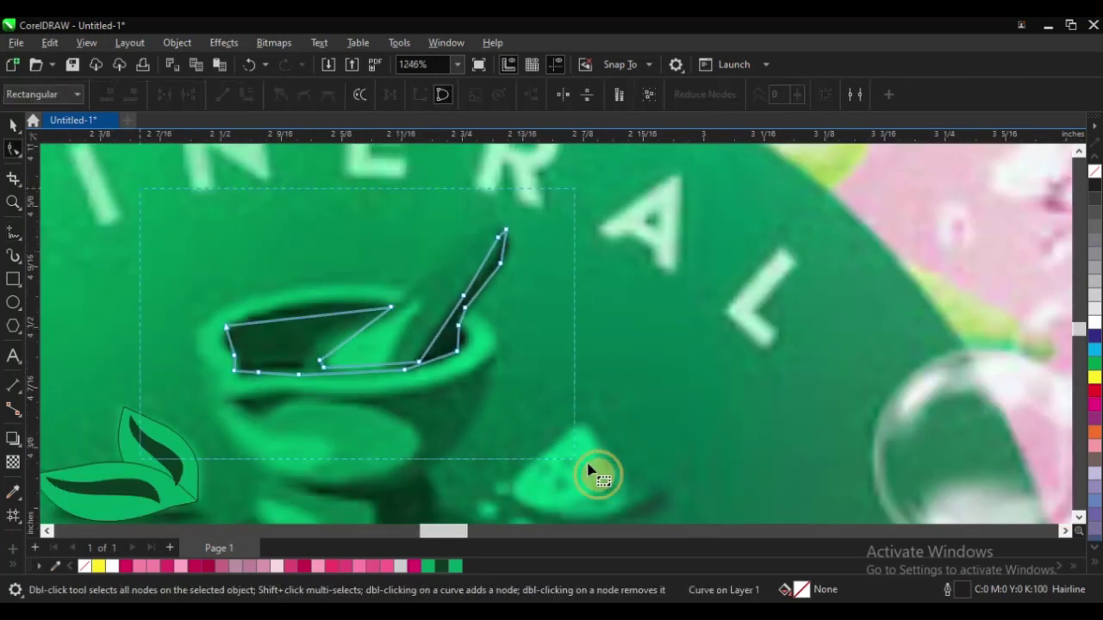
key("ctrl+a")
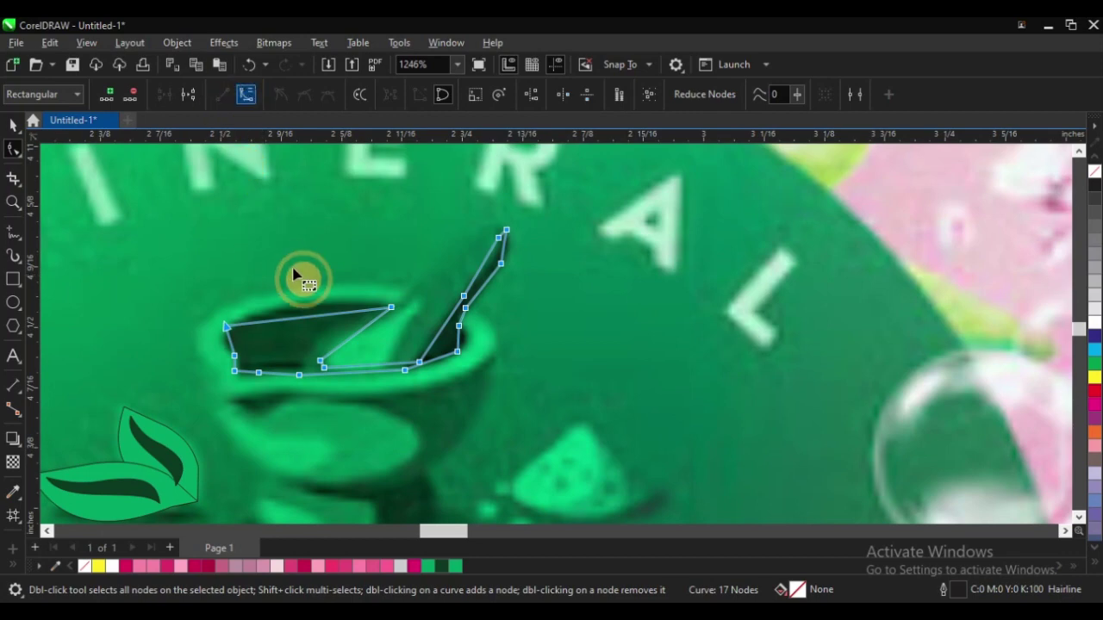
Bend the outline's upper and left edges to the mortar's inner rim, and round the lower left corner and the pestle's foot corner
scroll(293, 274, "up", 3)
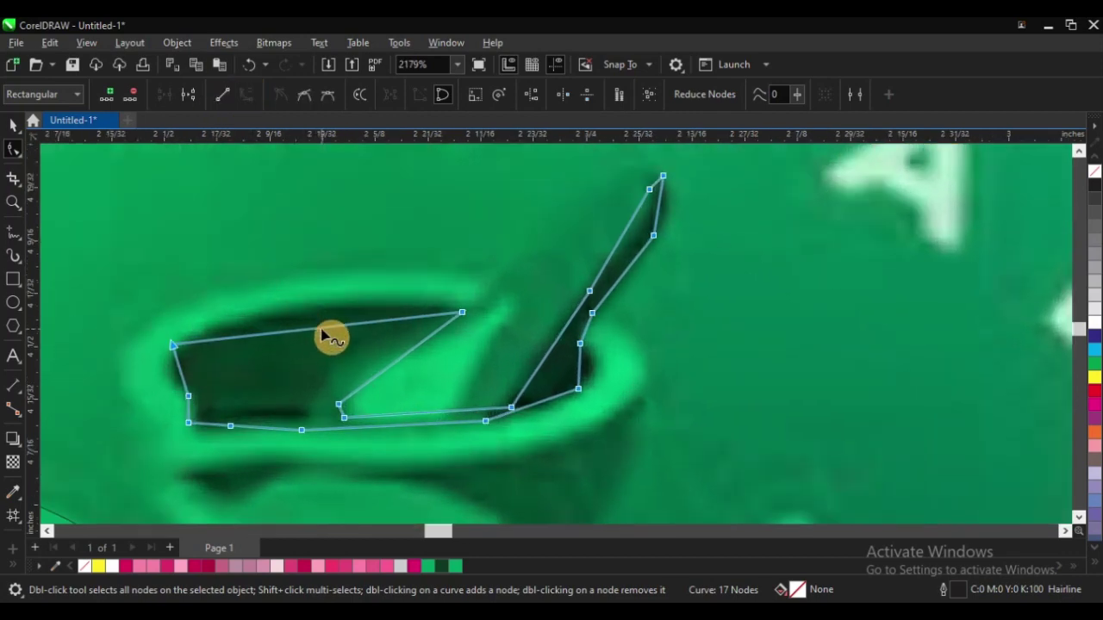
left_click_drag(322, 330, 319, 302)
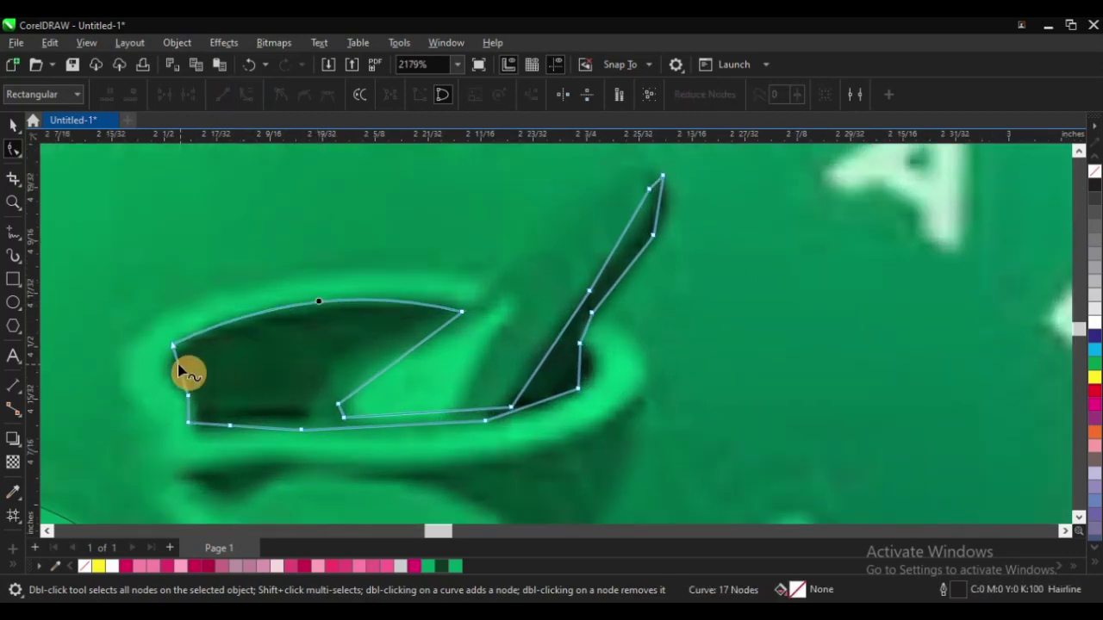
left_click_drag(181, 369, 213, 388)
scroll(175, 437, "up", 2)
scroll(175, 437, "up", 2)
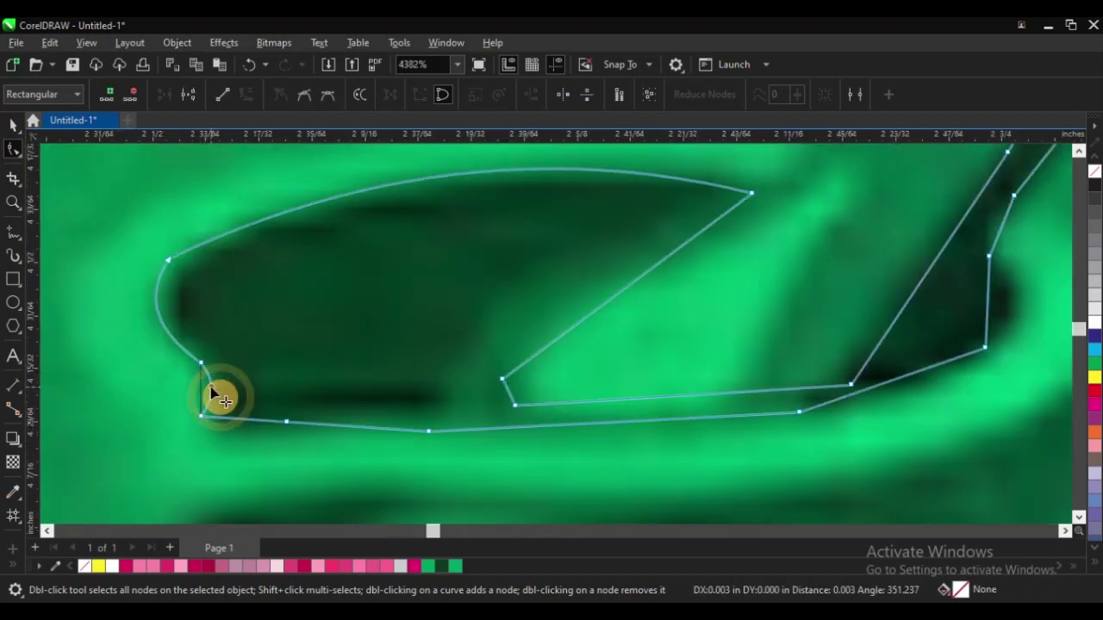
left_click_drag(510, 393, 497, 402)
scroll(278, 382, "down", 1)
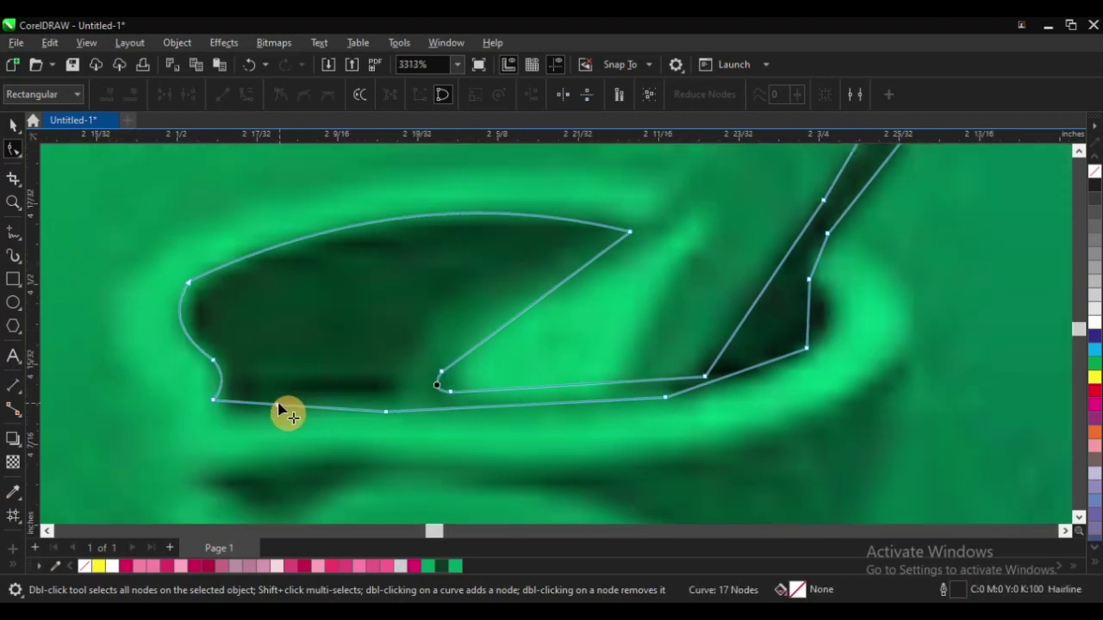
left_click_drag(267, 408, 193, 413)
scroll(194, 414, "down", 1)
scroll(338, 401, "down", 1)
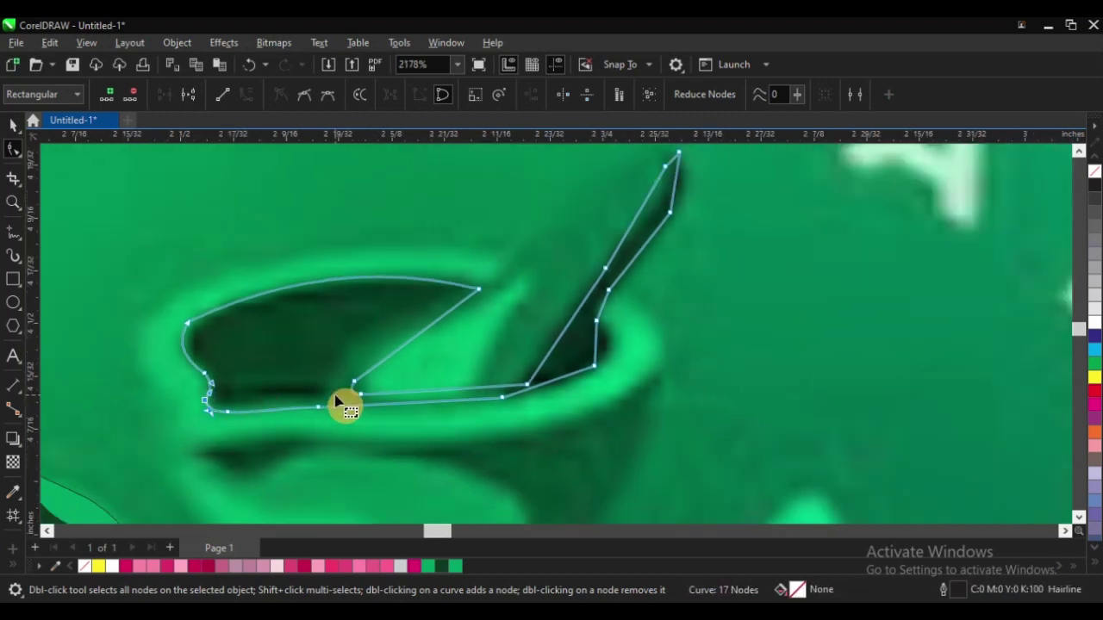
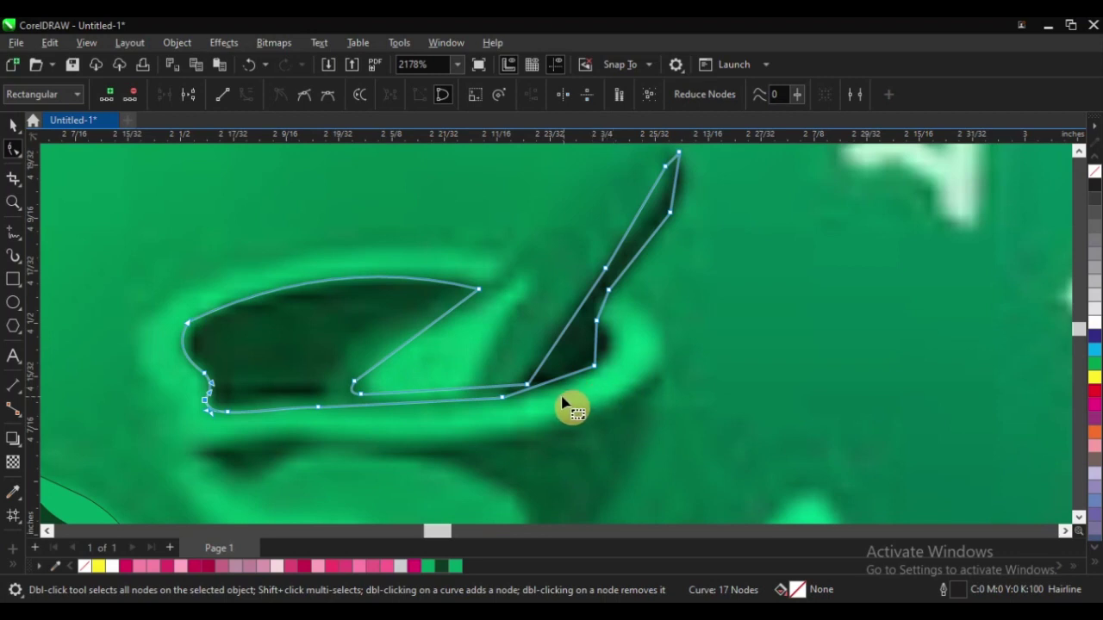
Curve the outline's lower right and right edges to the inner rim and bend the short segment where the rim meets the pestle shadow
left_click_drag(557, 387, 610, 353)
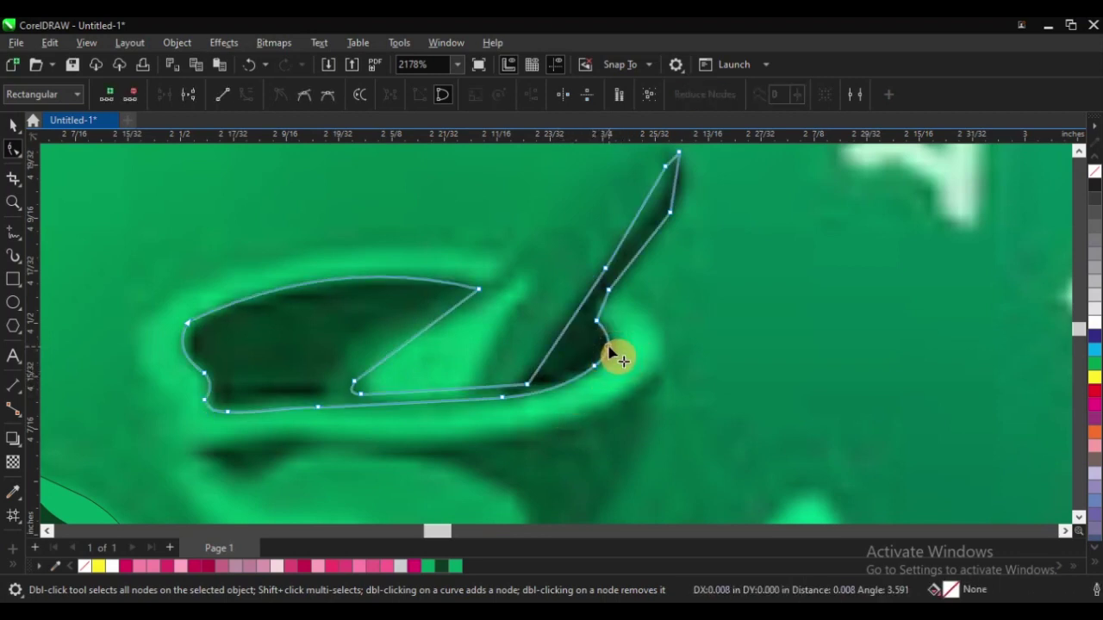
scroll(631, 312, "up", 2)
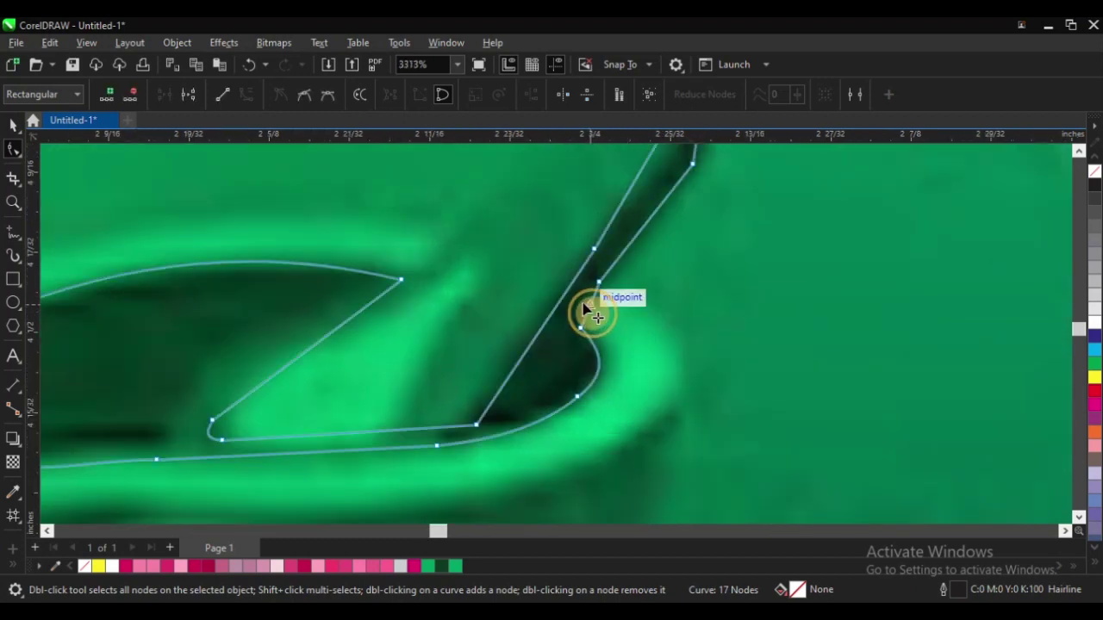
left_click_drag(580, 305, 578, 314)
scroll(505, 421, "down", 2)
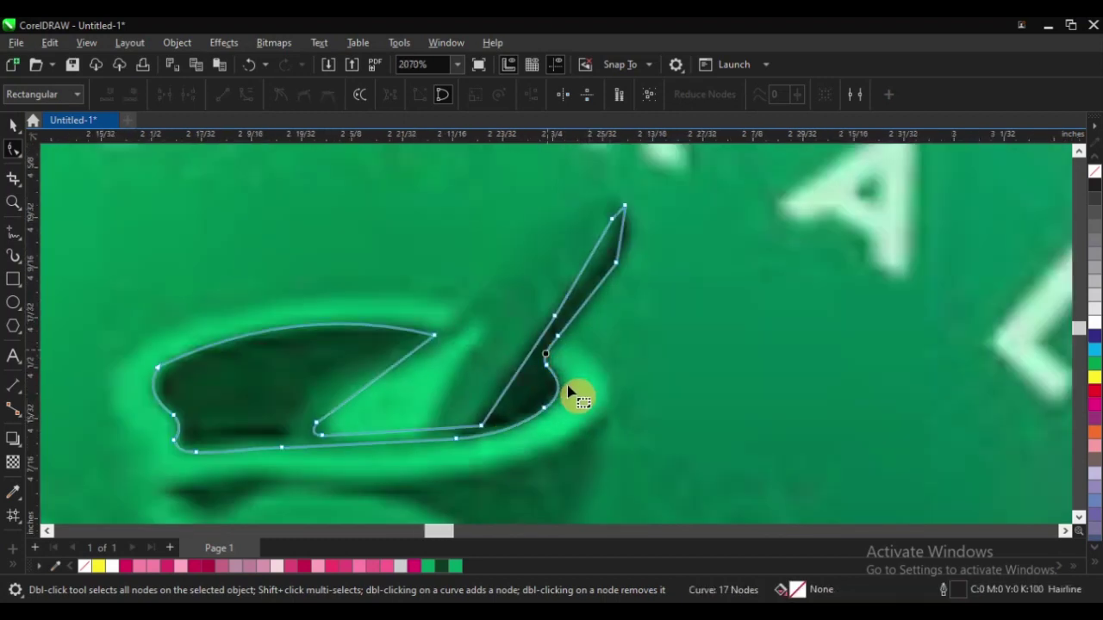
Bend the right and left edges of the pestle shadow outline just below its upper tip to follow the dark shading
scroll(627, 297, "up", 2)
scroll(594, 295, "down", 2)
scroll(603, 319, "up", 2)
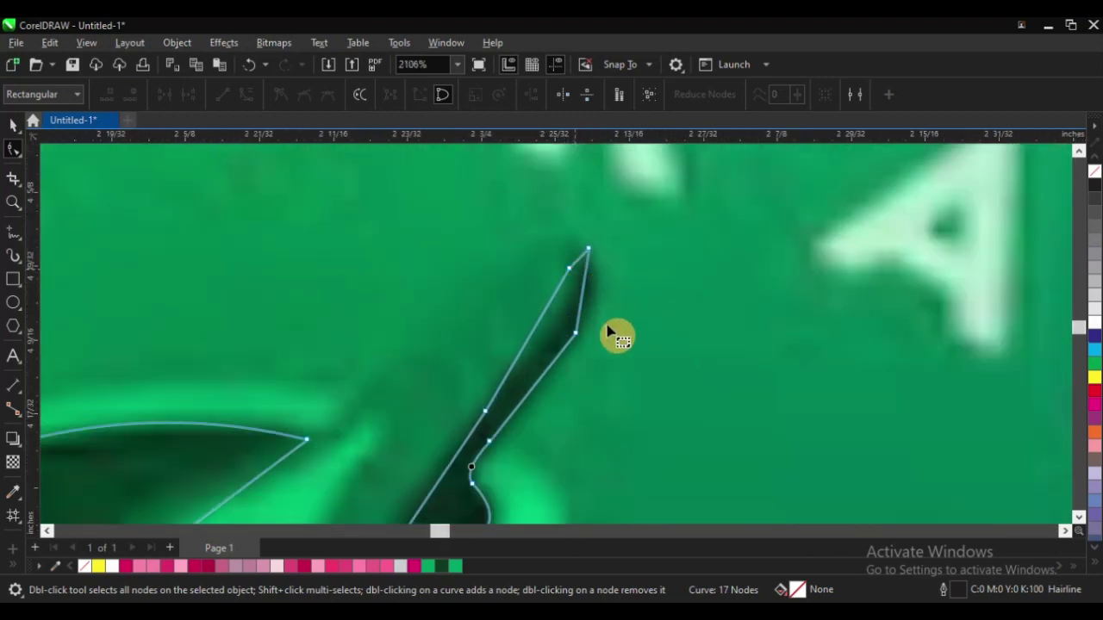
left_click(584, 297)
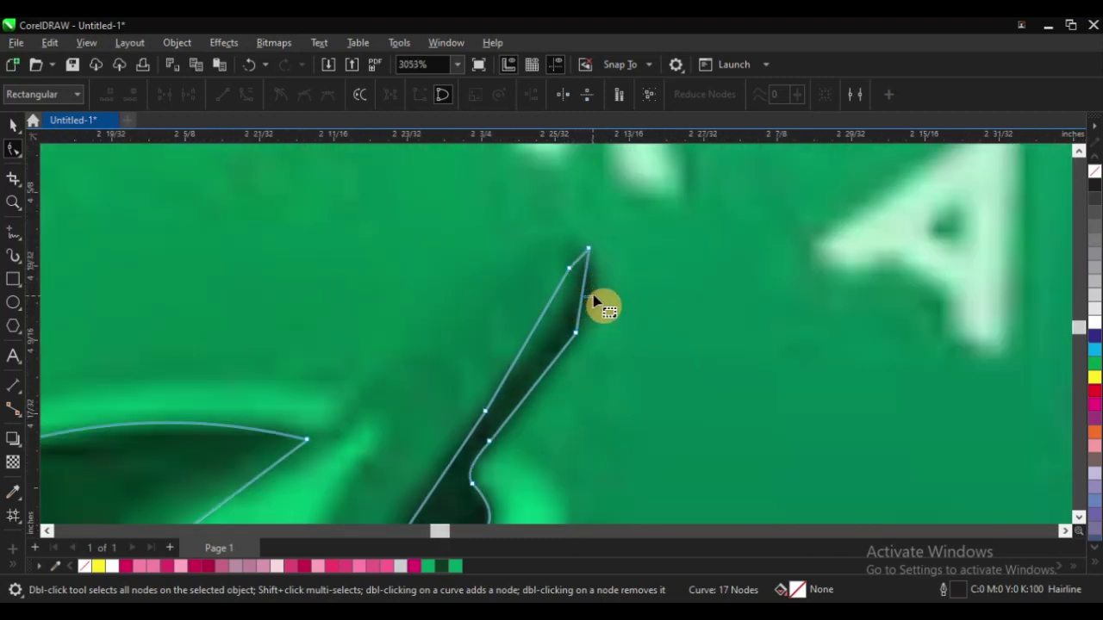
mouse_move(582, 296)
left_mouse_down()
mouse_move(607, 295)
mouse_move(583, 306)
left_mouse_up()
scroll(607, 298, "up", 2)
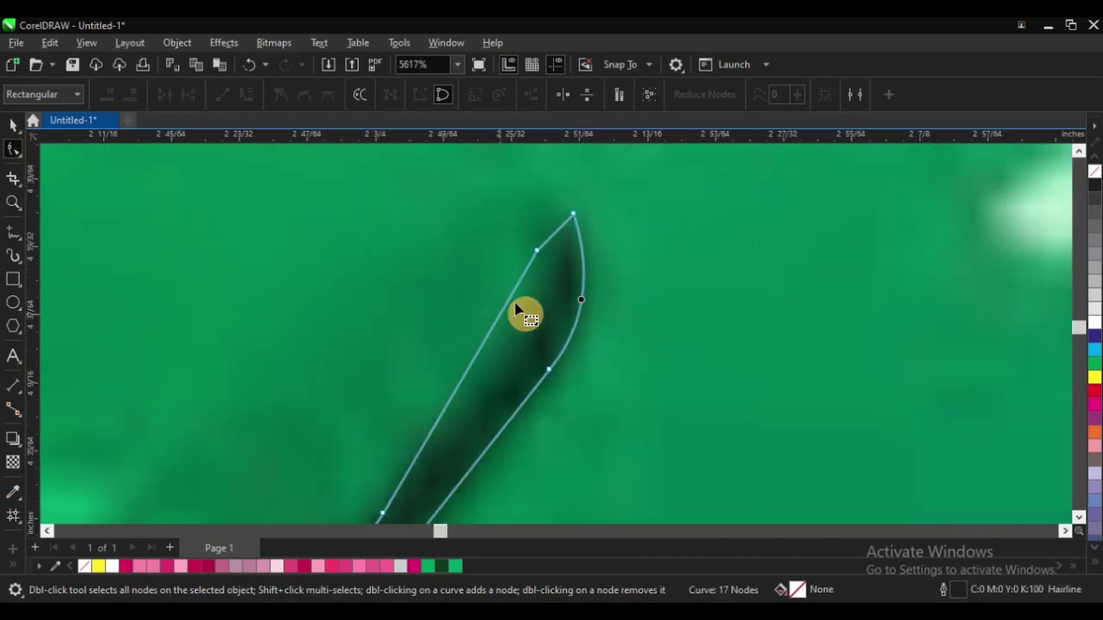
left_click_drag(496, 322, 527, 326)
scroll(617, 244, "down", 2)
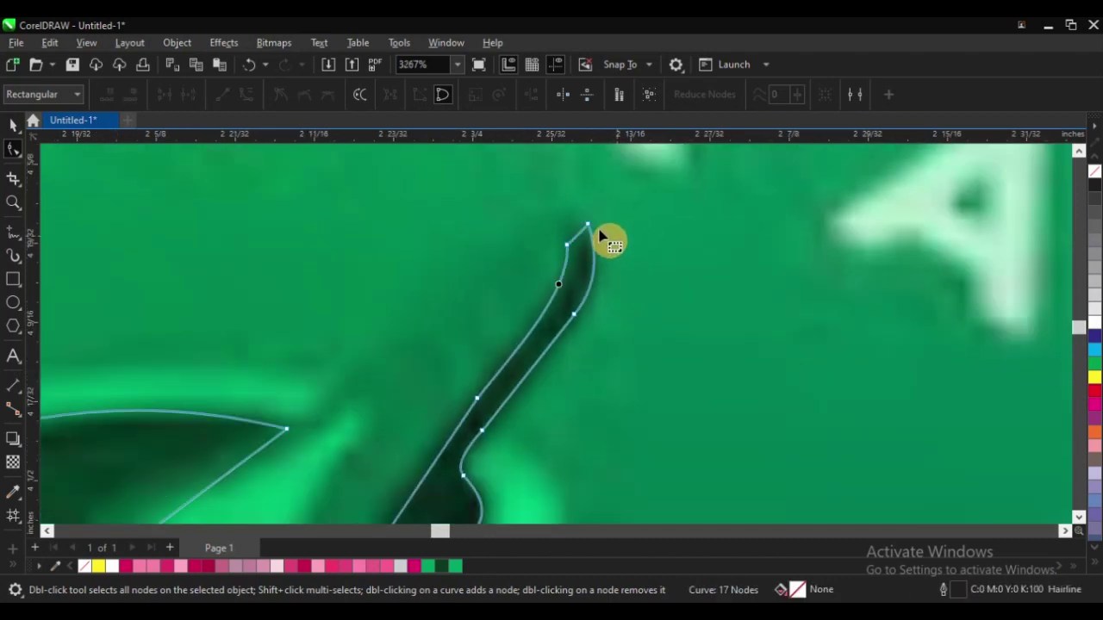
Add a node on the short top segment of the pestle shadow outline and move it up to round the tip
scroll(602, 235, "down", 3)
scroll(617, 216, "up", 5)
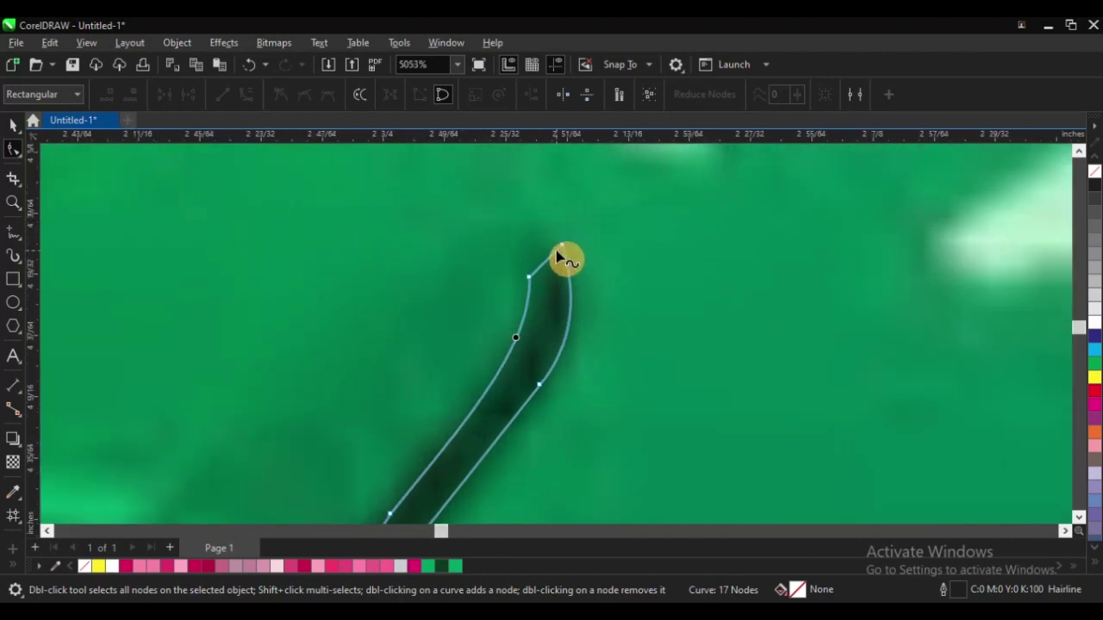
double_click(557, 255)
scroll(558, 255, "up", 2)
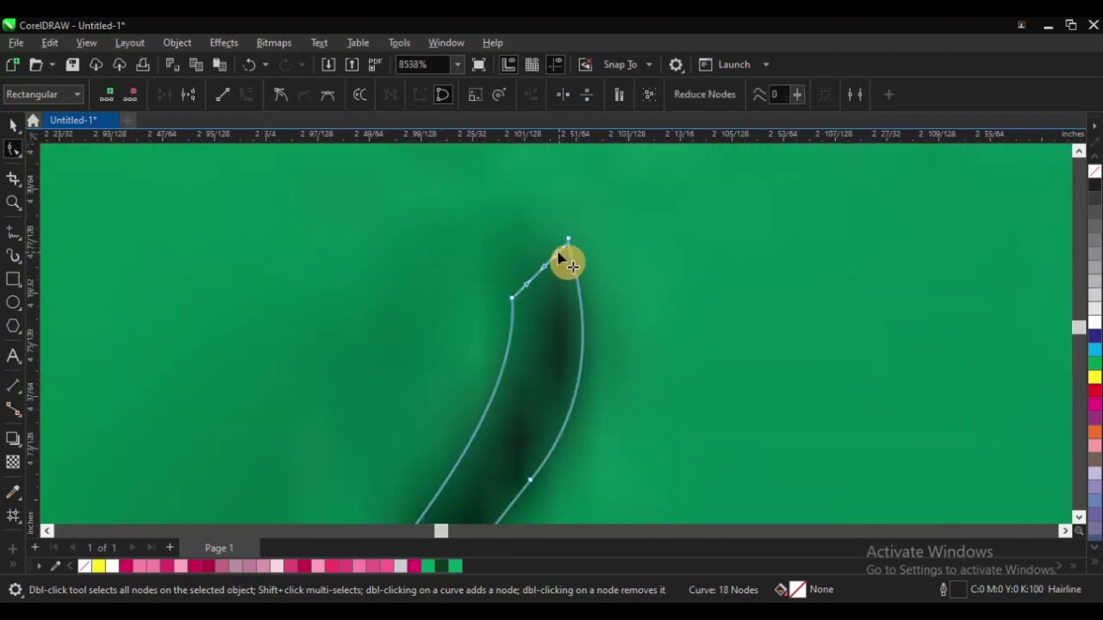
left_click_drag(558, 253, 525, 227)
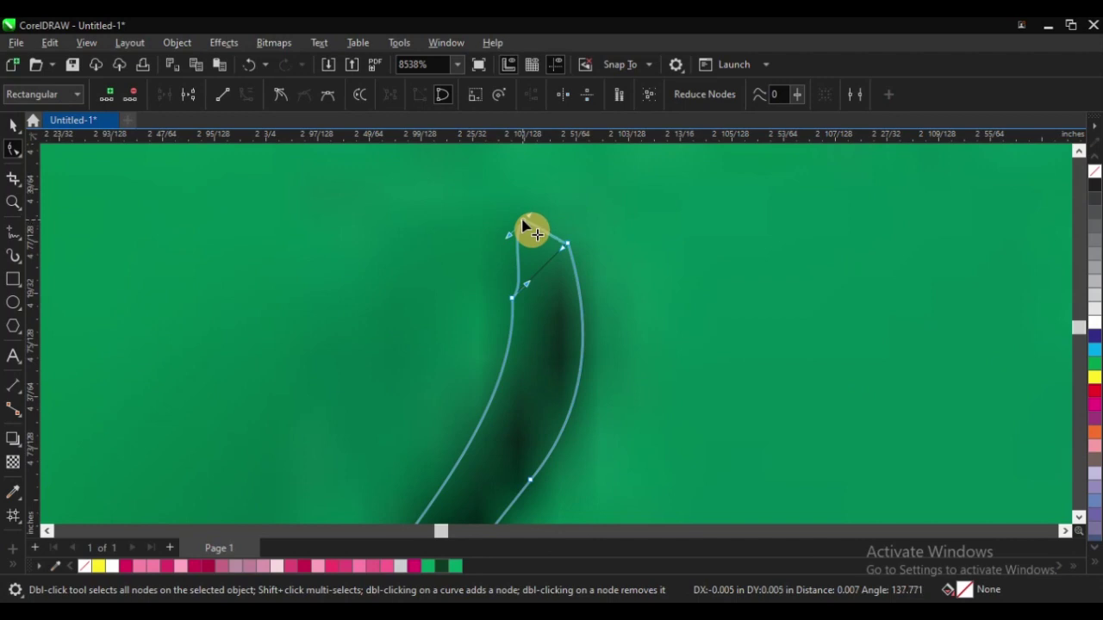
left_click_drag(531, 218, 594, 216)
scroll(629, 222, "down", 2)
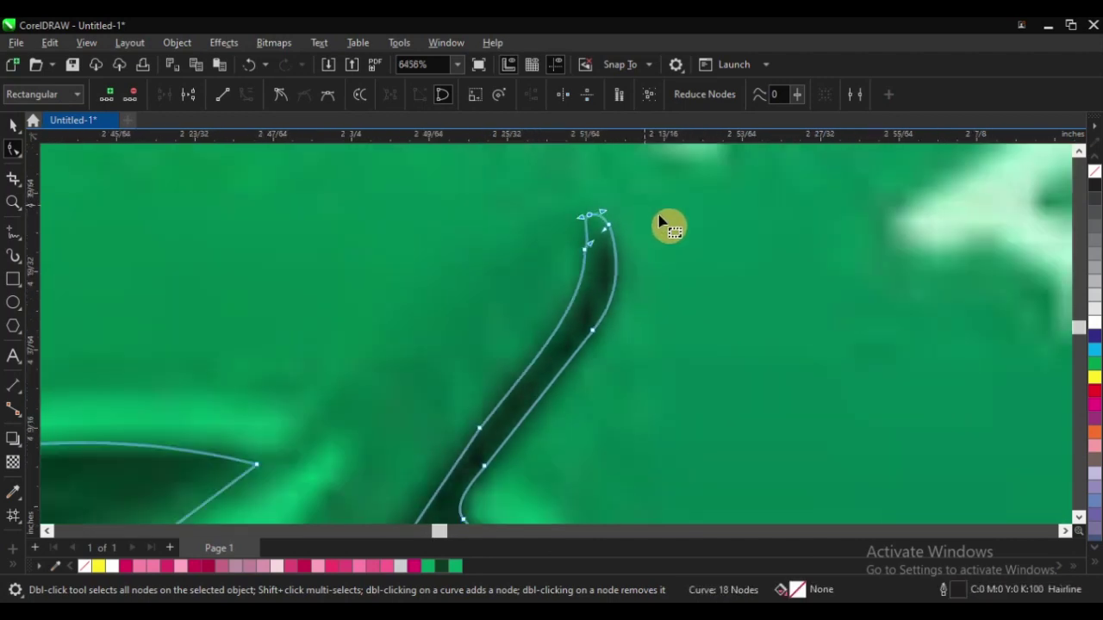
Adjust the curve handle of the node below the pestle shadow's tip so the tip's short left segment bulges slightly outward
left_click(597, 243)
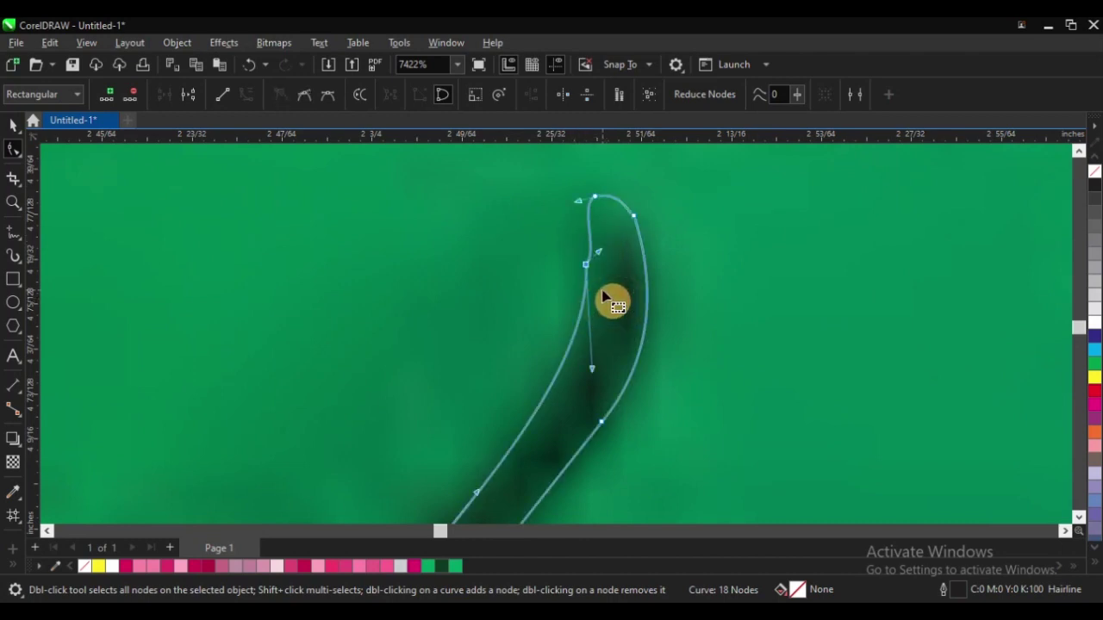
key("Delete")
key("ctrl+z")
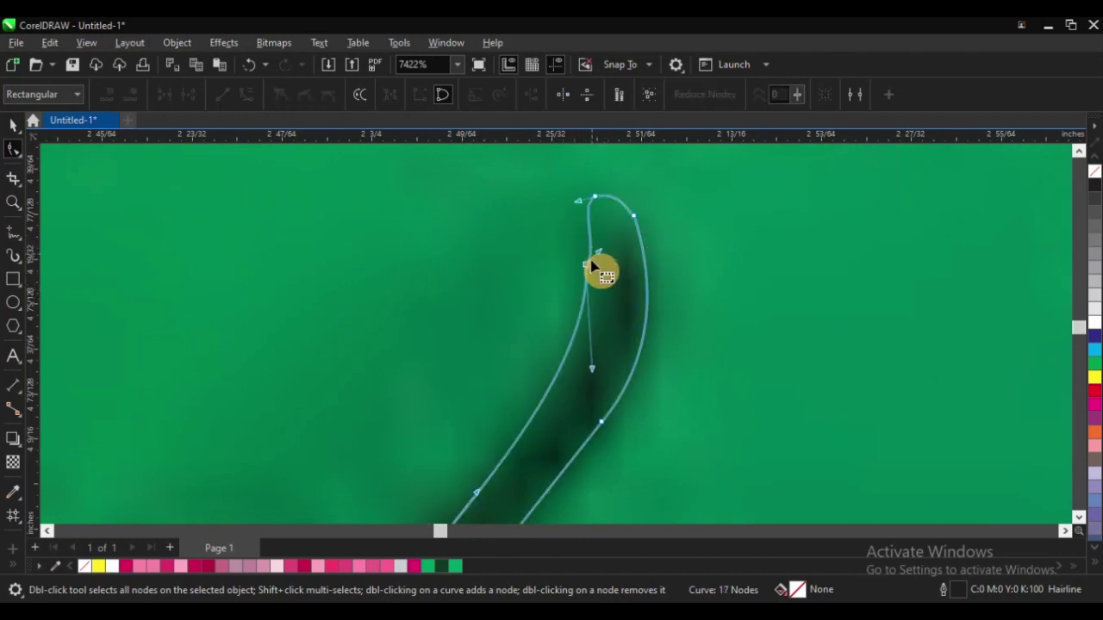
left_click_drag(601, 259, 581, 234)
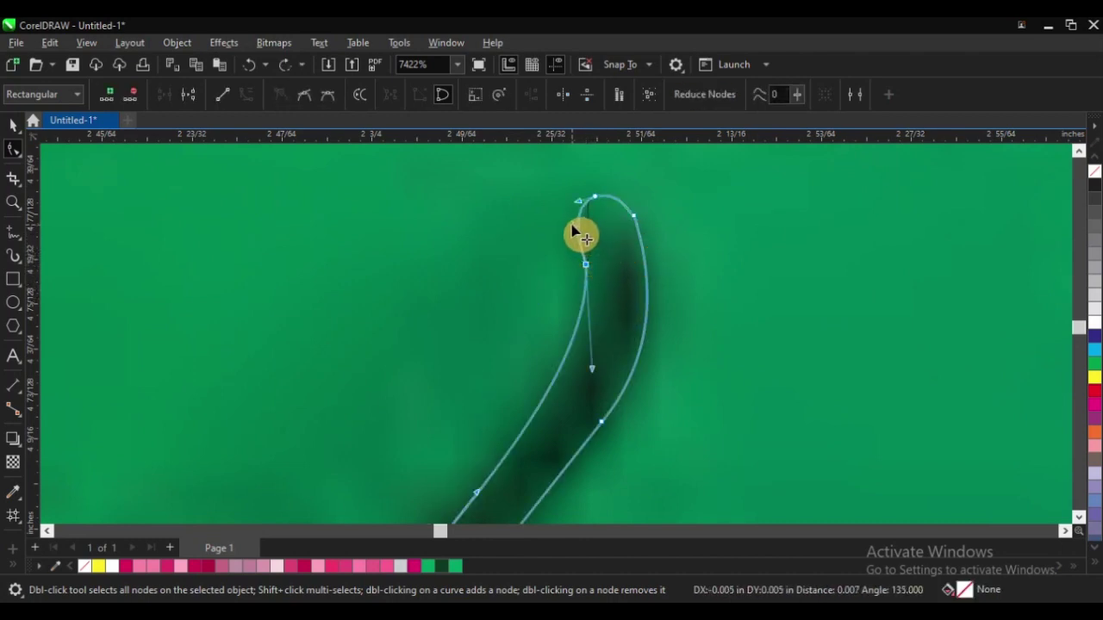
scroll(646, 229, "down", 2)
scroll(650, 231, "down", 5)
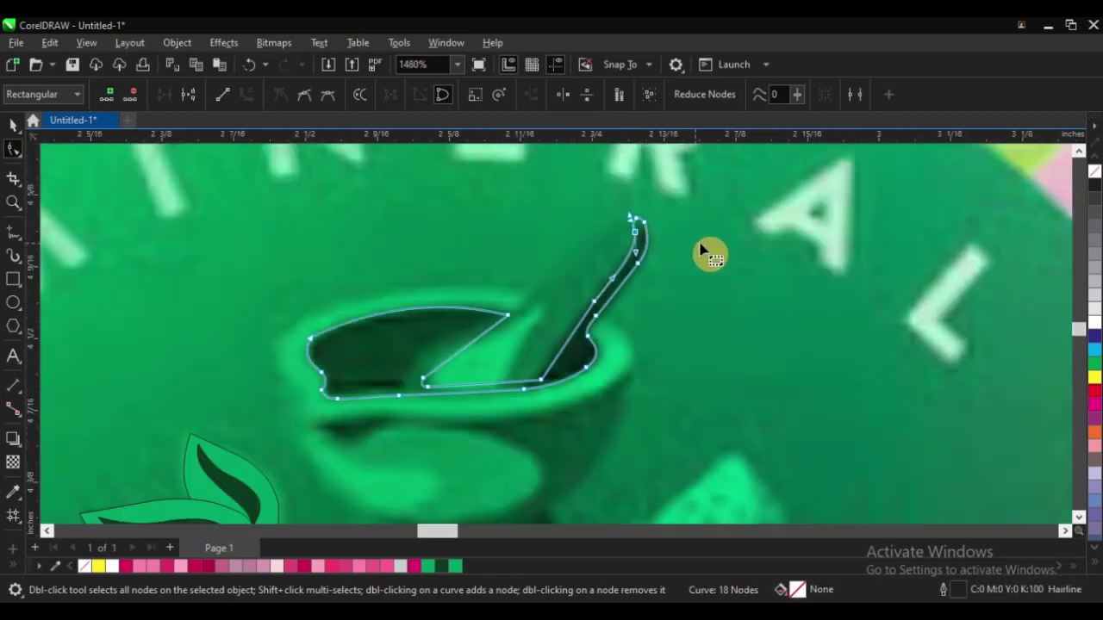
Fill the mortar opening shape with the dark green #064829 sampled from the image and remove its outline
key("space")
scroll(480, 267, "up", 2)
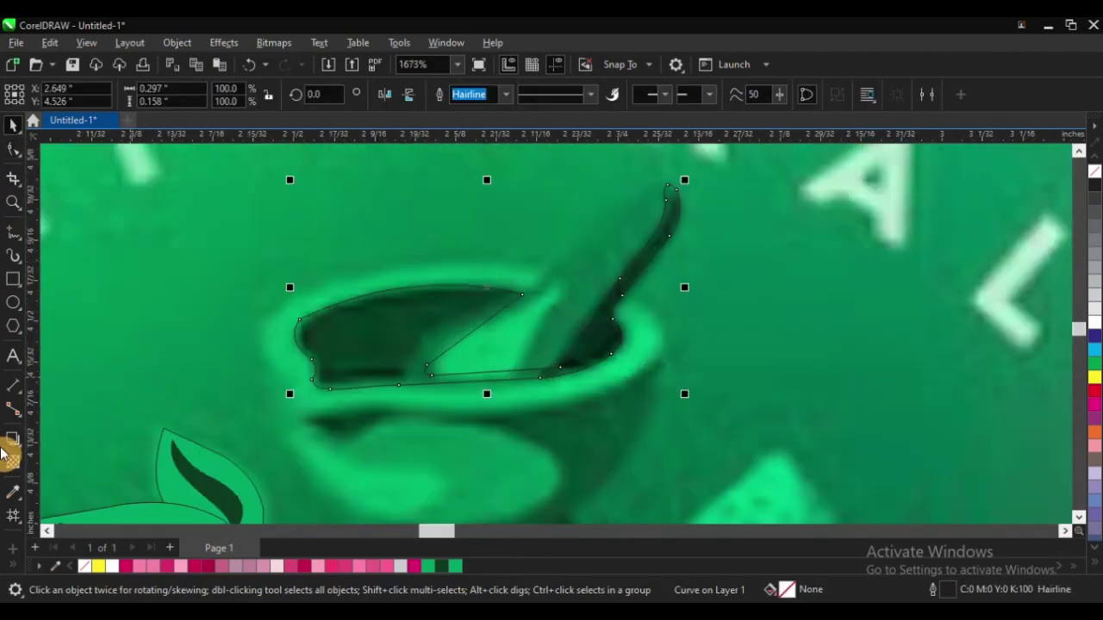
left_click(13, 493)
left_click(397, 320)
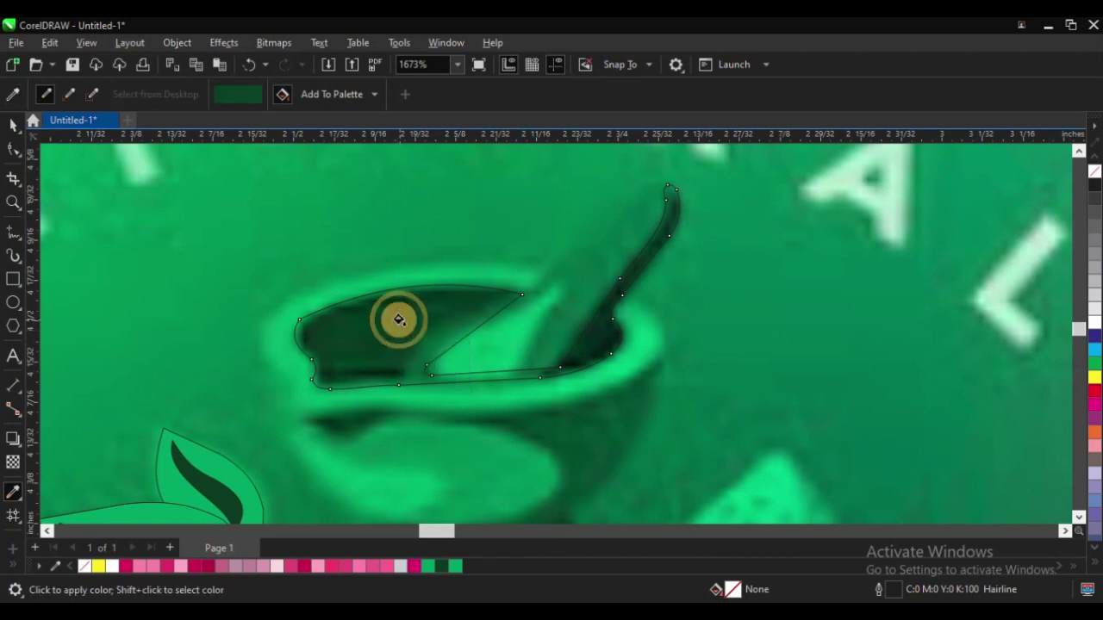
left_click(399, 319)
left_click(14, 129)
left_click(492, 269)
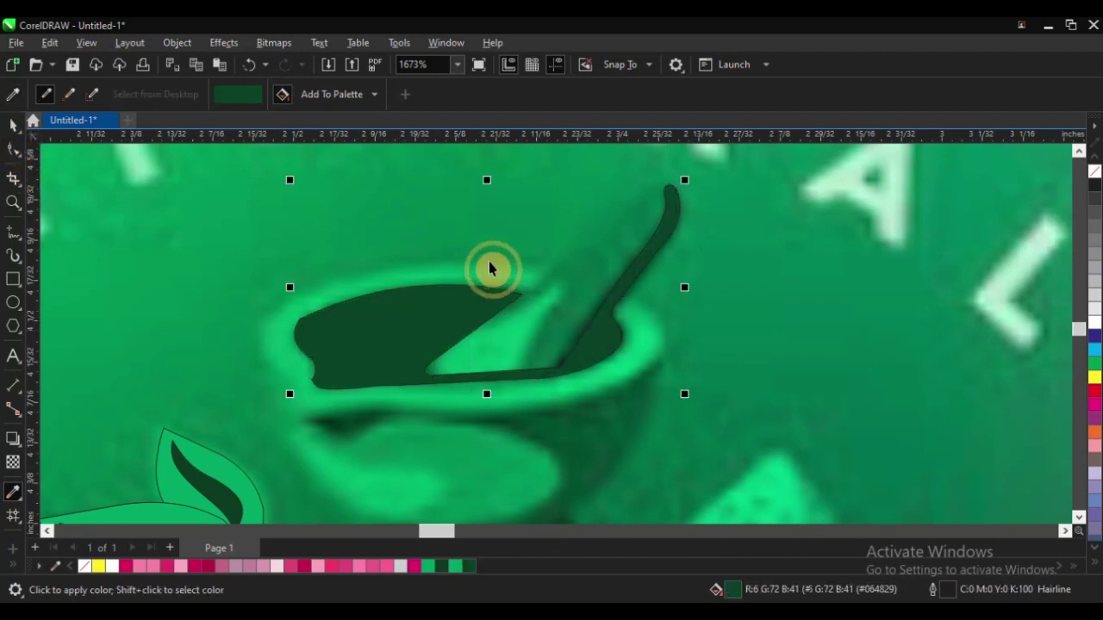
right_click(1095, 177)
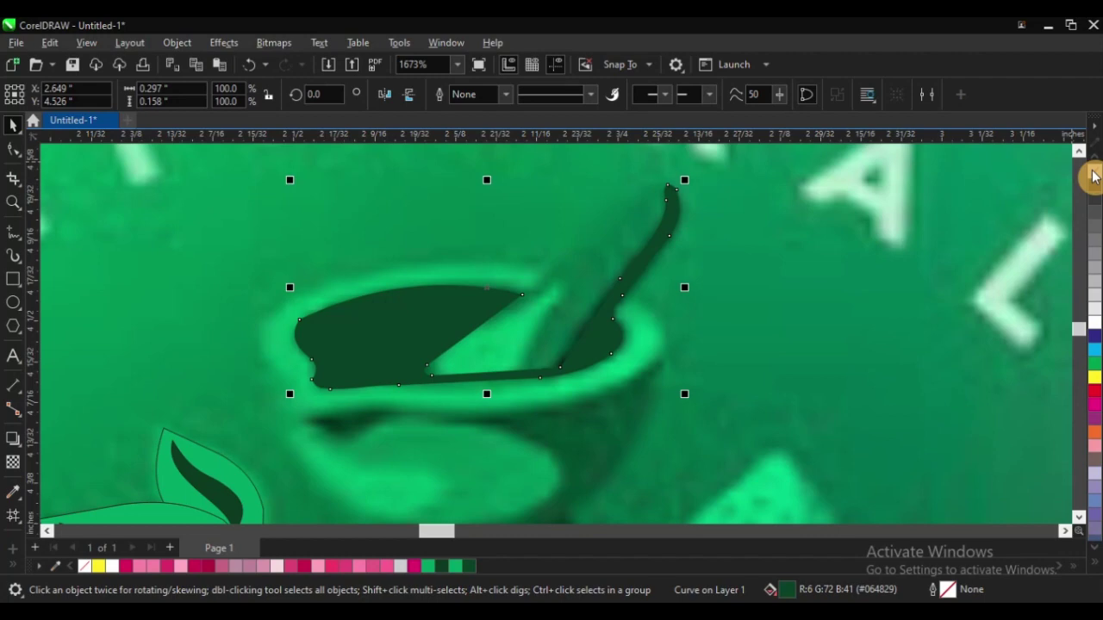
Trace a closed six-node straight-line outline around the highlight on the mortar's bowl below the rim, about 0.203" wide and 0.086" high
scroll(468, 243, "down", 5)
scroll(561, 249, "up", 4)
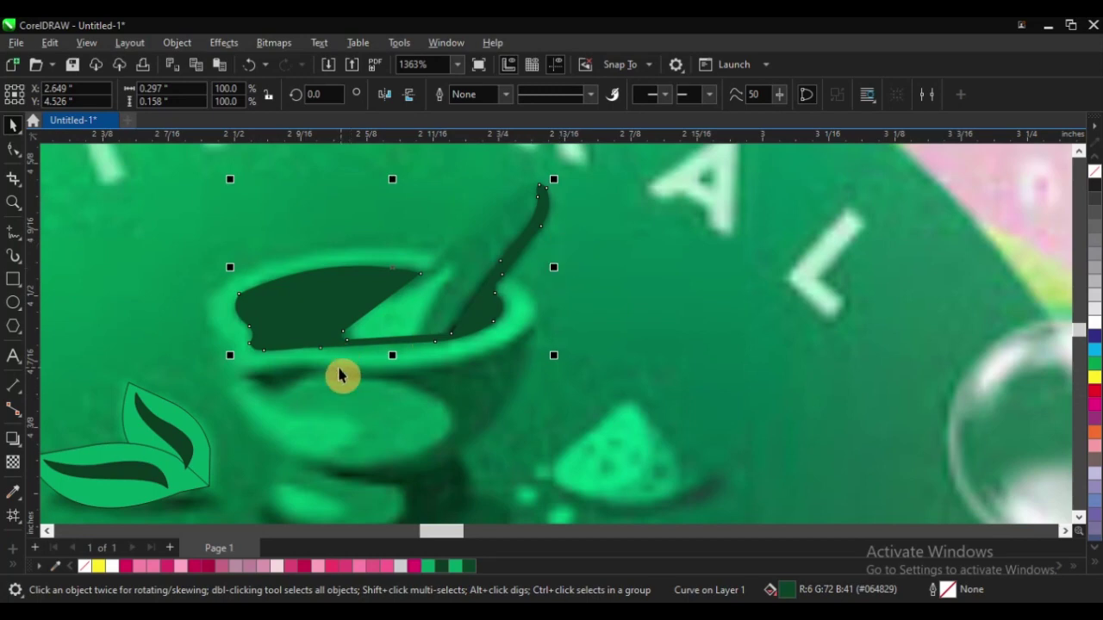
key("F5")
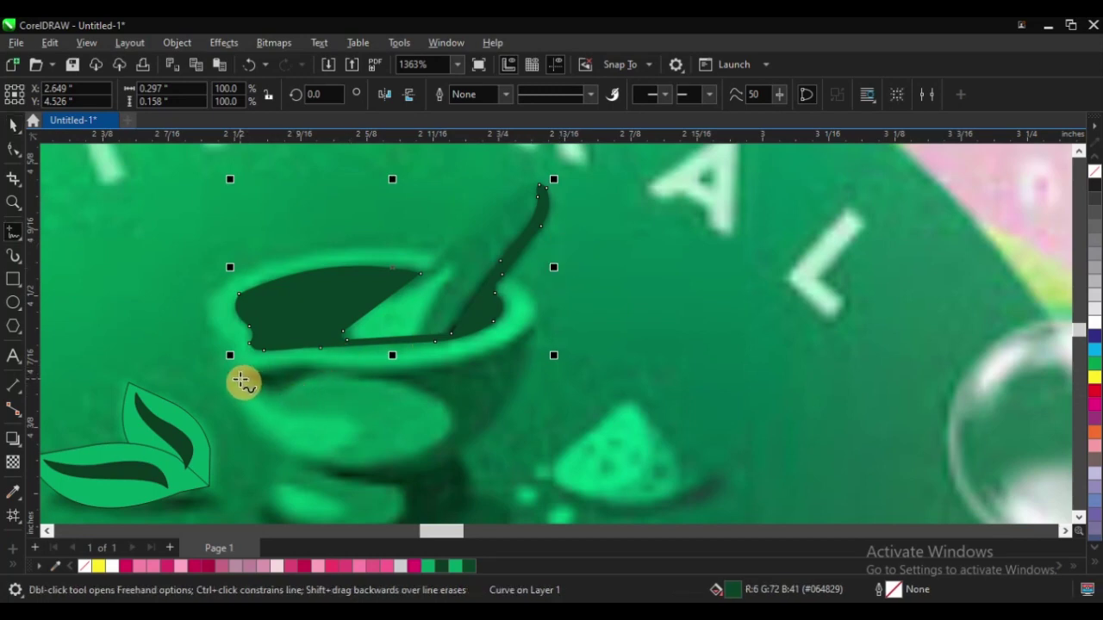
left_click(240, 380)
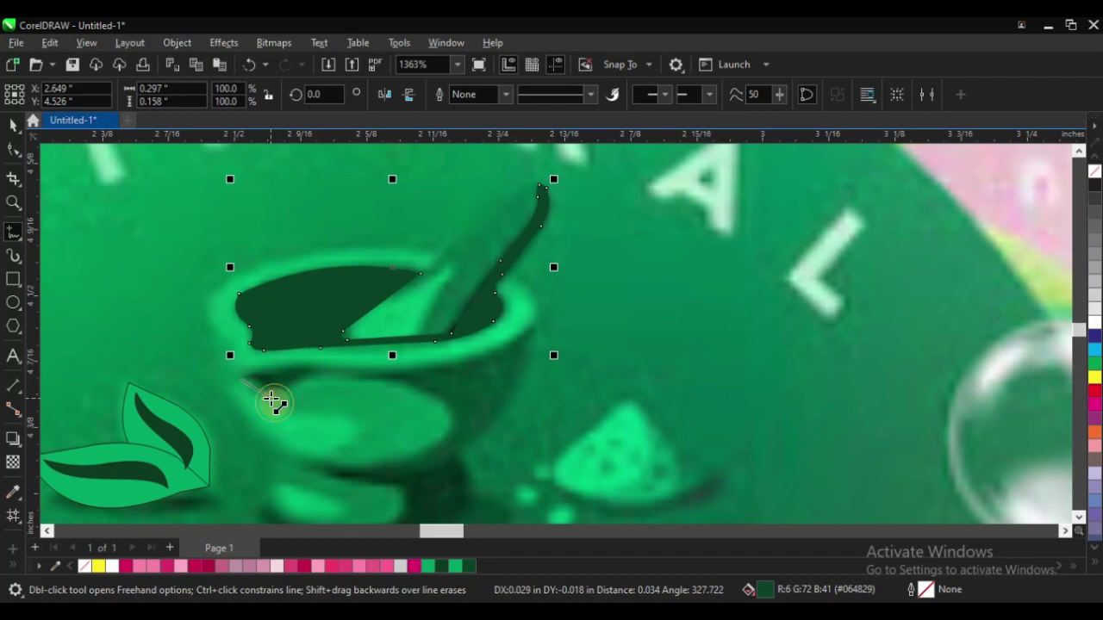
double_click(272, 401)
double_click(309, 374)
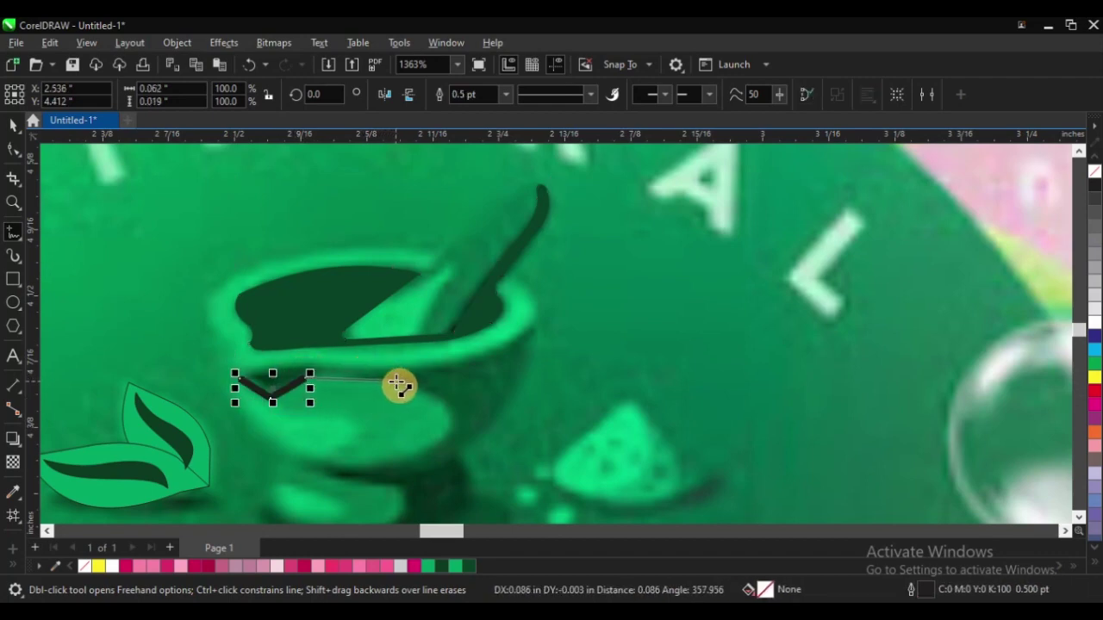
double_click(397, 380)
double_click(453, 418)
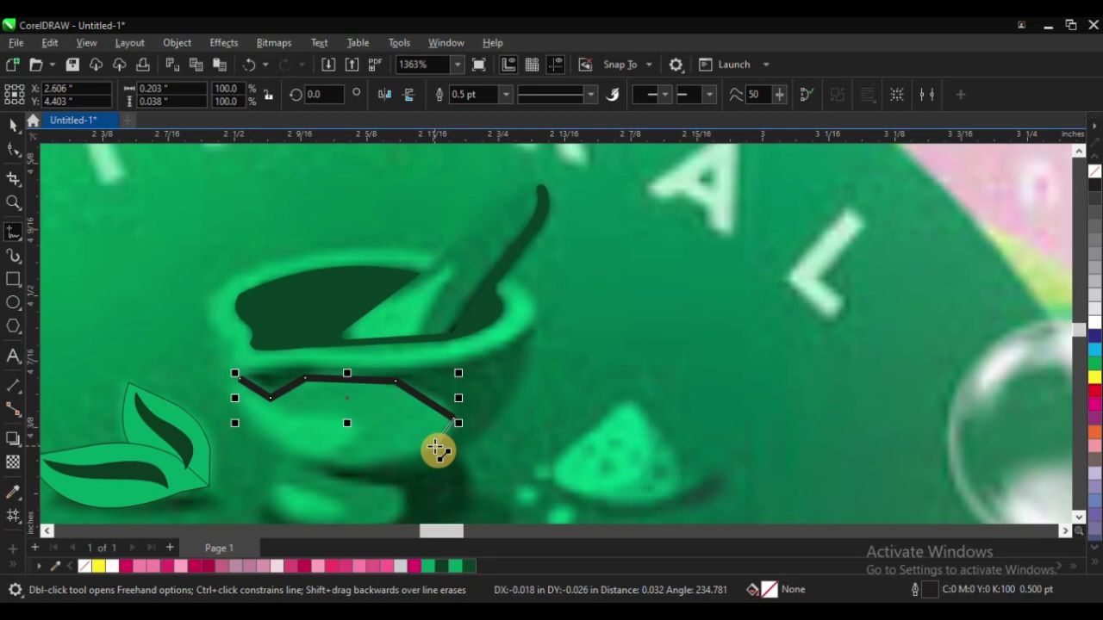
double_click(369, 470)
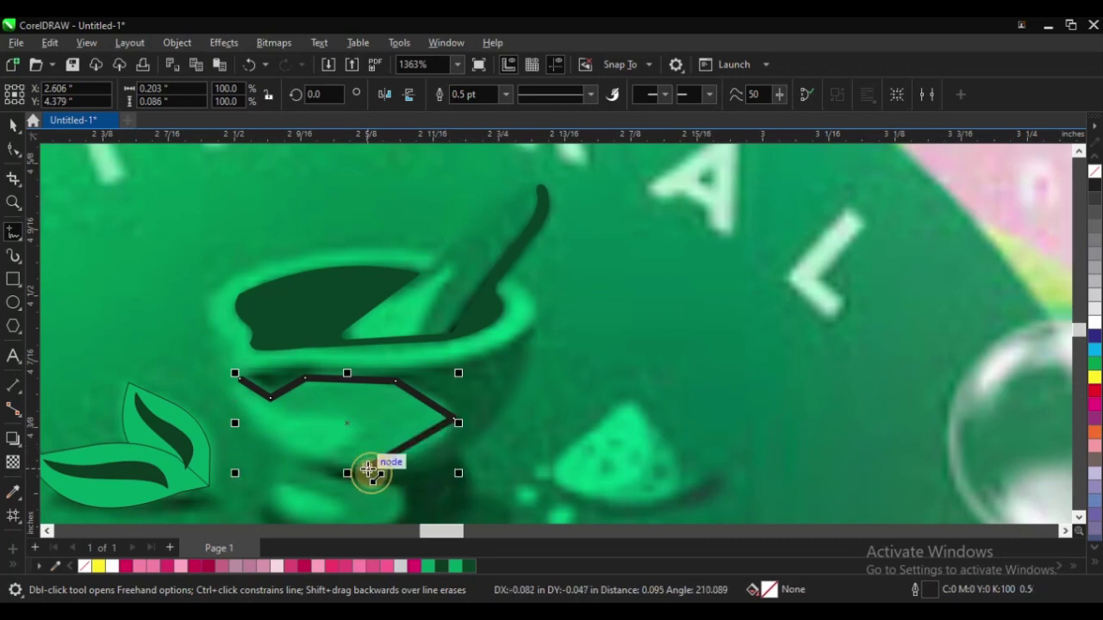
left_click(237, 377)
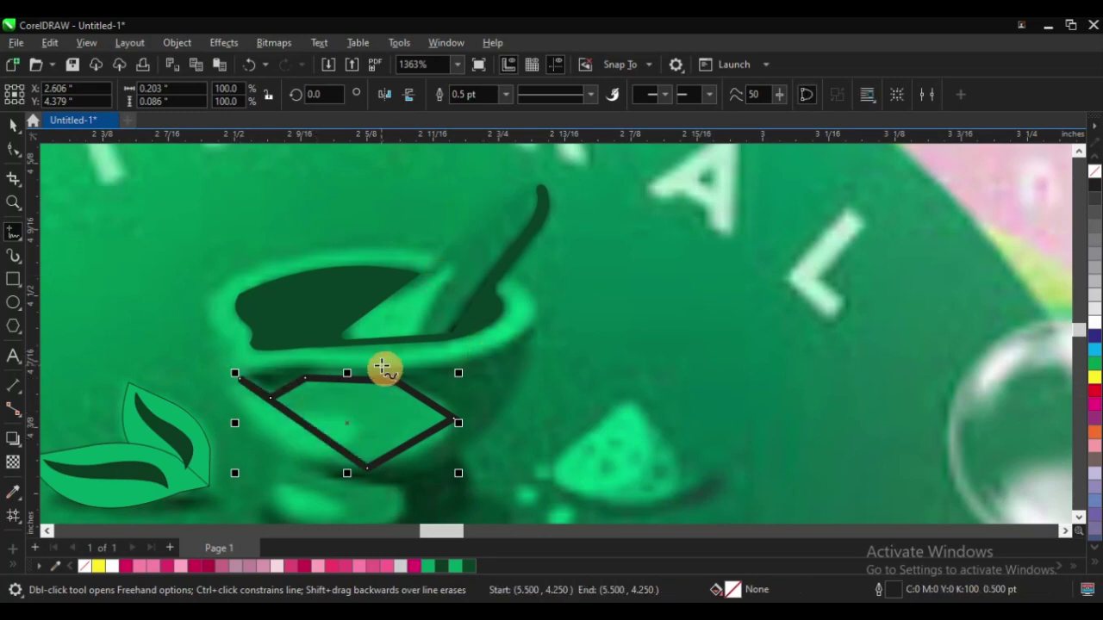
Try to bend the lower left edge of the bowl highlight outline outward
key("F10")
left_click_drag(210, 344, 541, 534)
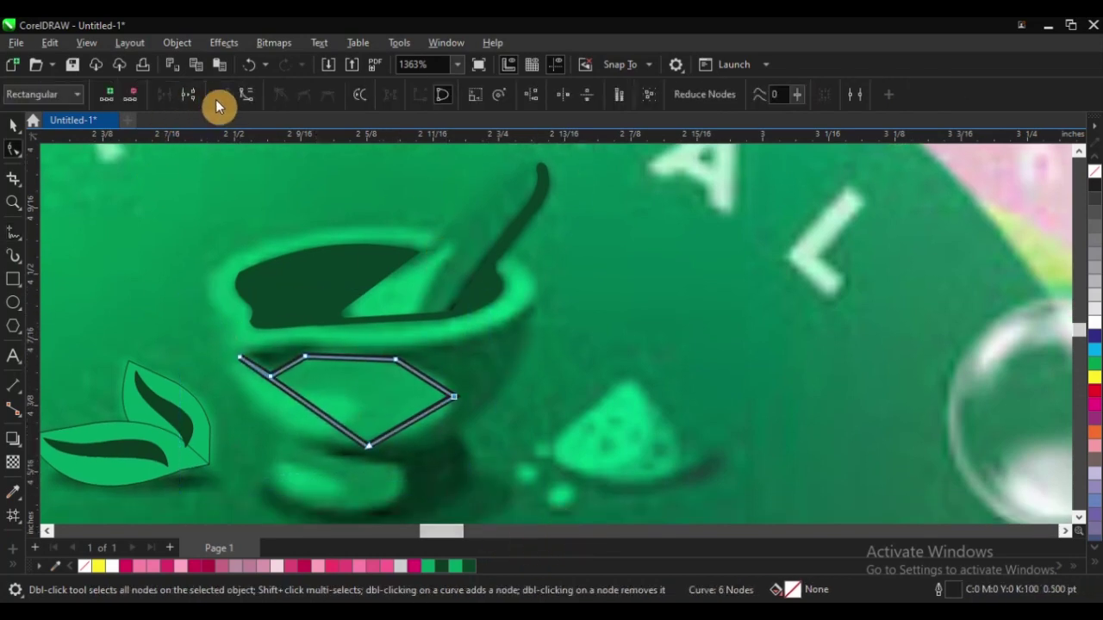
left_click(251, 359)
left_click_drag(226, 341, 424, 517)
scroll(363, 398, "up", 2)
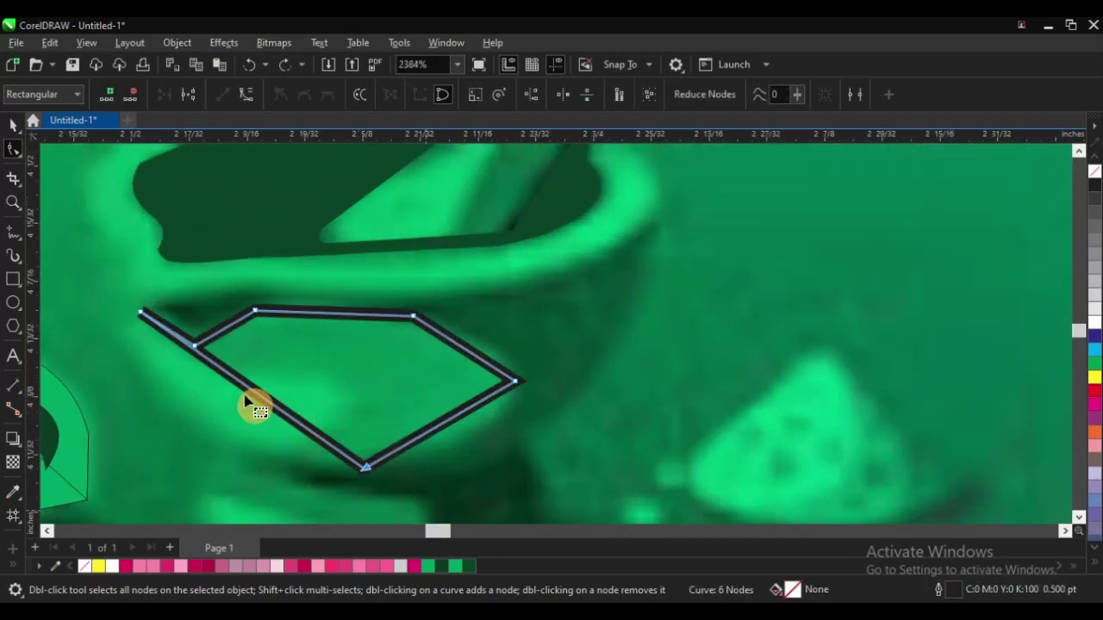
left_click_drag(249, 392, 222, 418)
key("Escape")
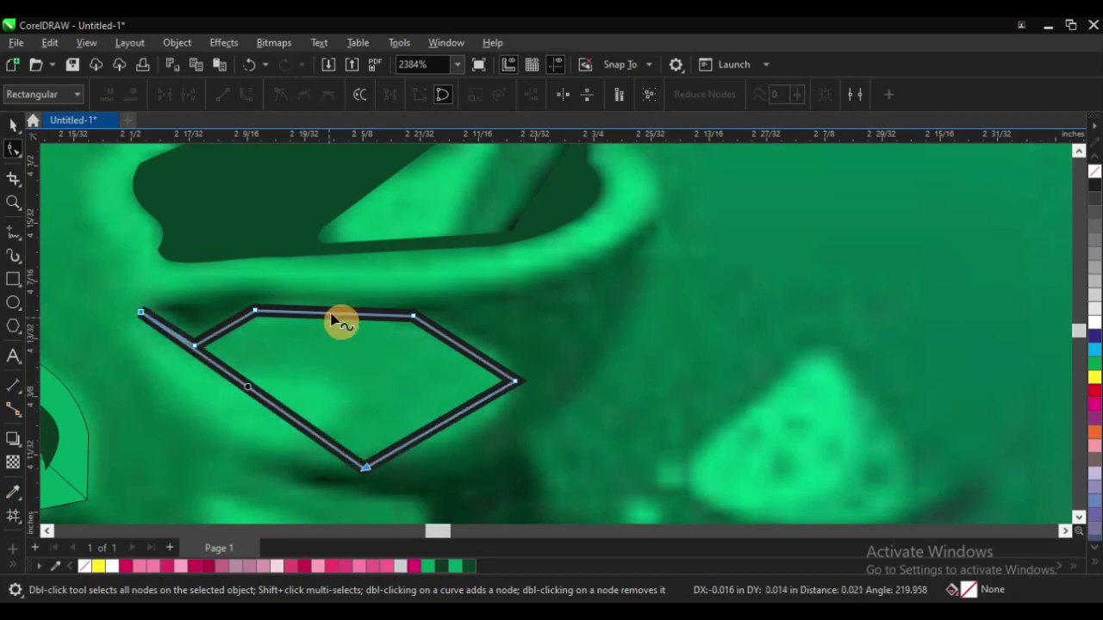
Convert all segments of the bowl highlight outline to curves and bend its lower left and lower right edges to the rounded bowl
scroll(345, 314, "down", 1)
left_click_drag(152, 260, 484, 413)
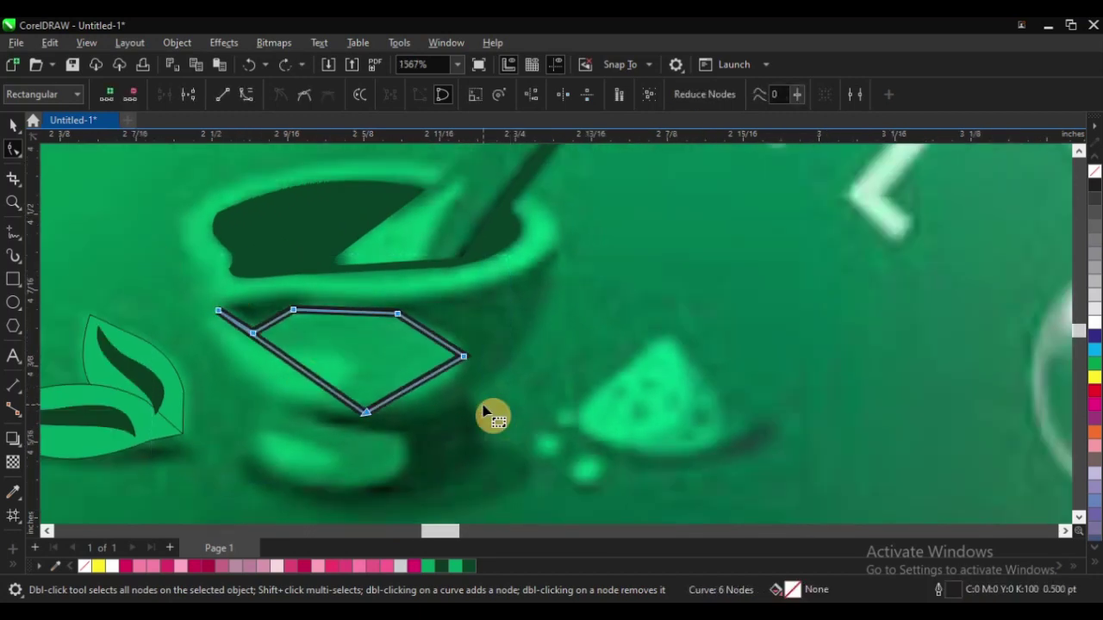
left_click(244, 97)
scroll(283, 371, "up", 1)
left_click_drag(303, 368, 255, 416)
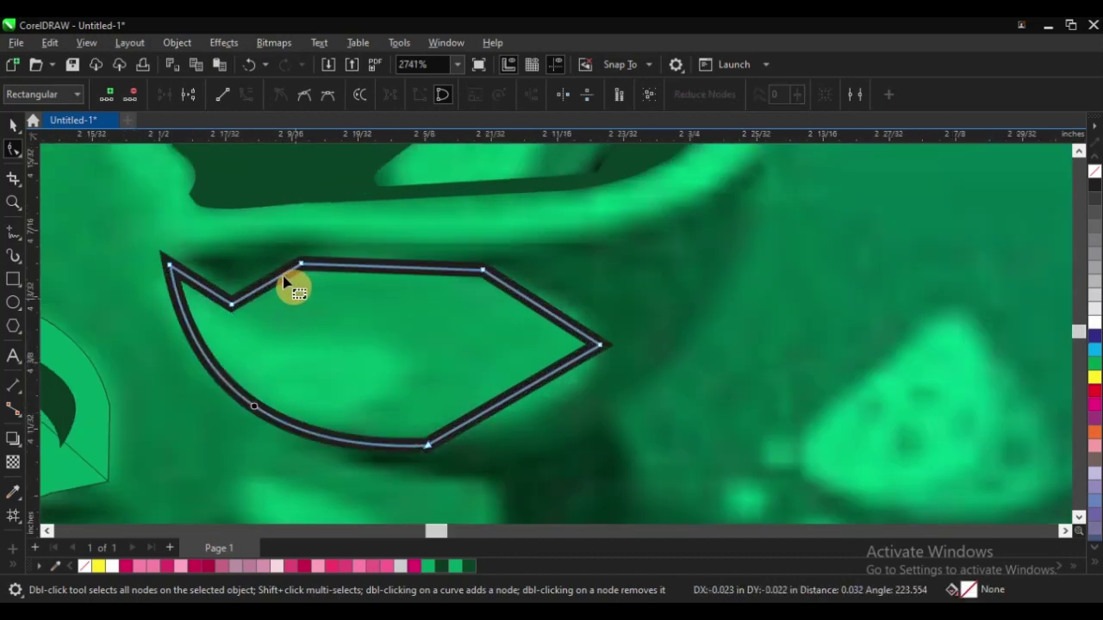
scroll(322, 340, "down", 1)
scroll(426, 341, "up", 1)
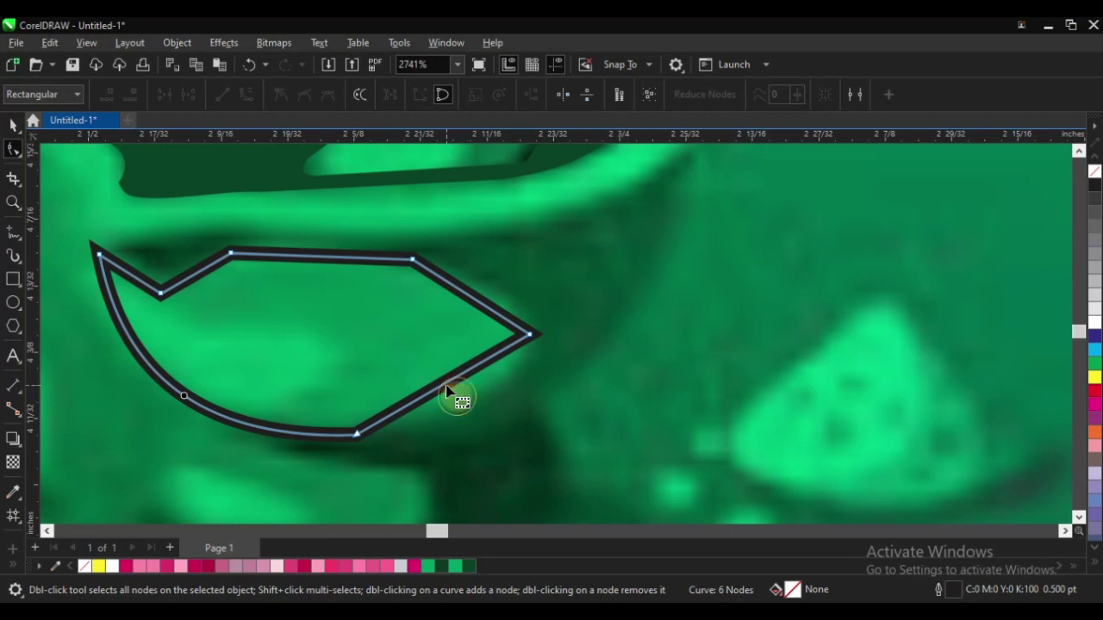
left_click_drag(450, 383, 470, 399)
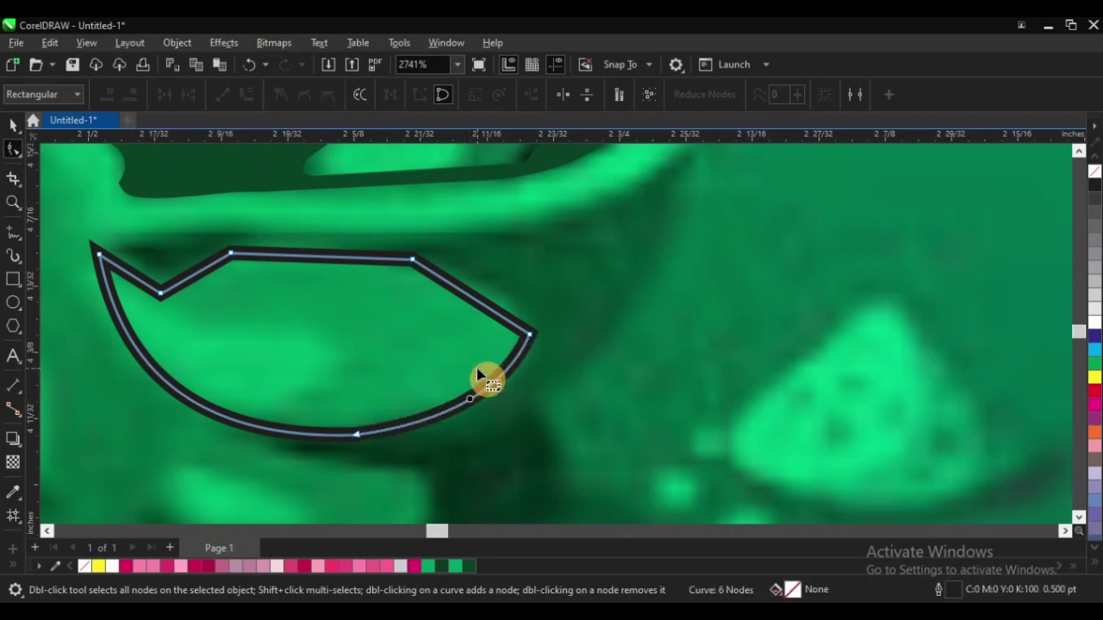
Set the bowl highlight shape's outline width to Hairline
left_click(16, 125)
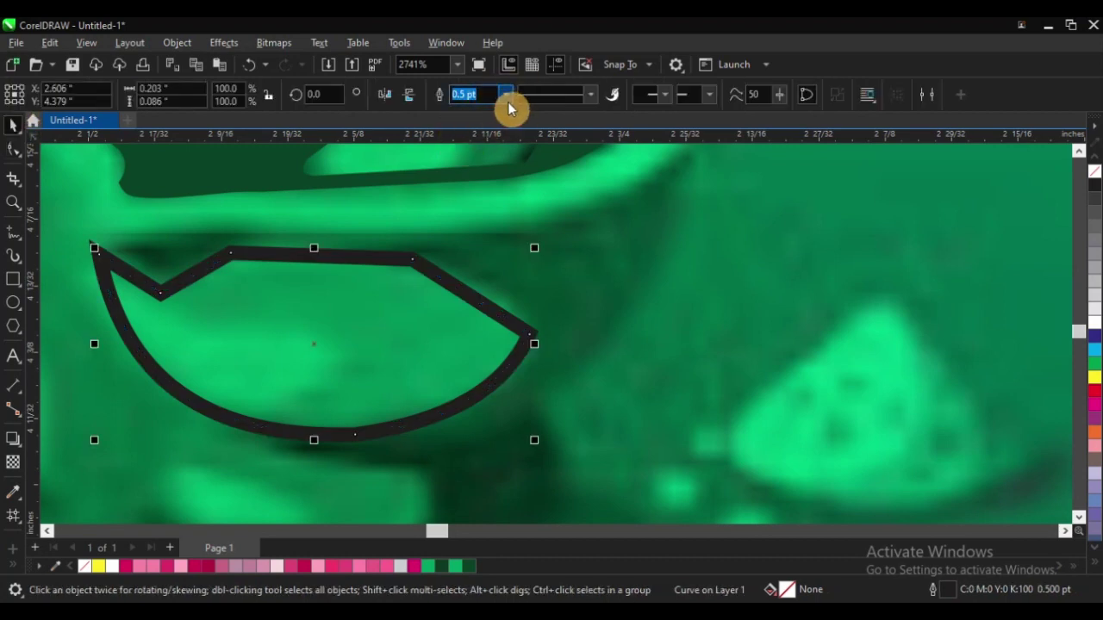
left_click(506, 96)
left_click(481, 123)
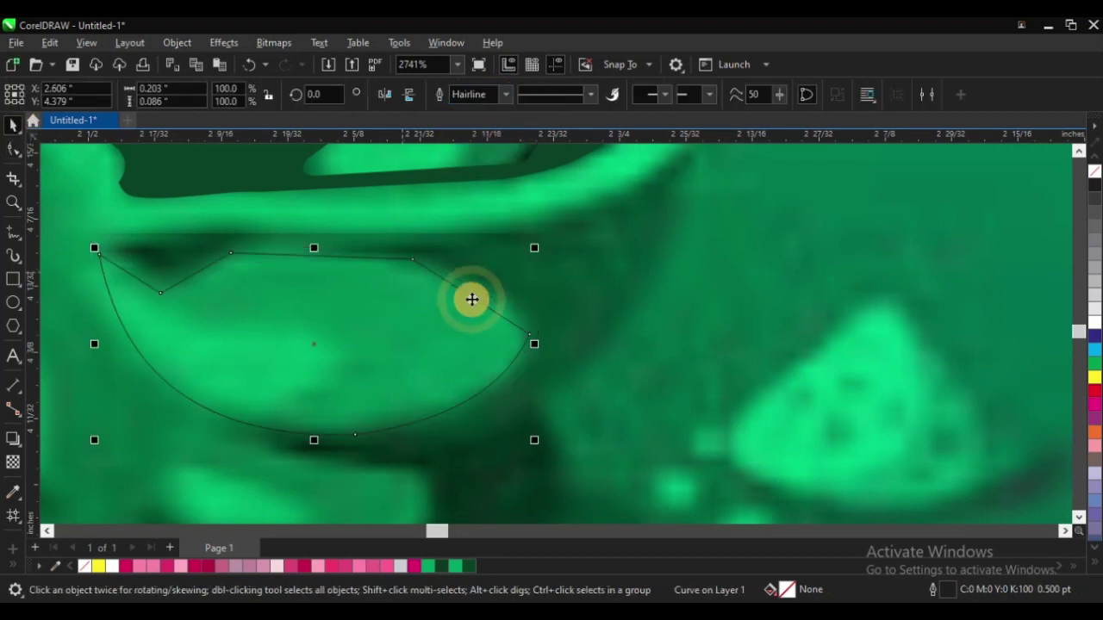
Bend the upper right edge of the bowl highlight outline outward to follow the rounded bowl, and leave node editing
scroll(322, 300, "down", 2)
scroll(319, 305, "up", 3)
key("F10")
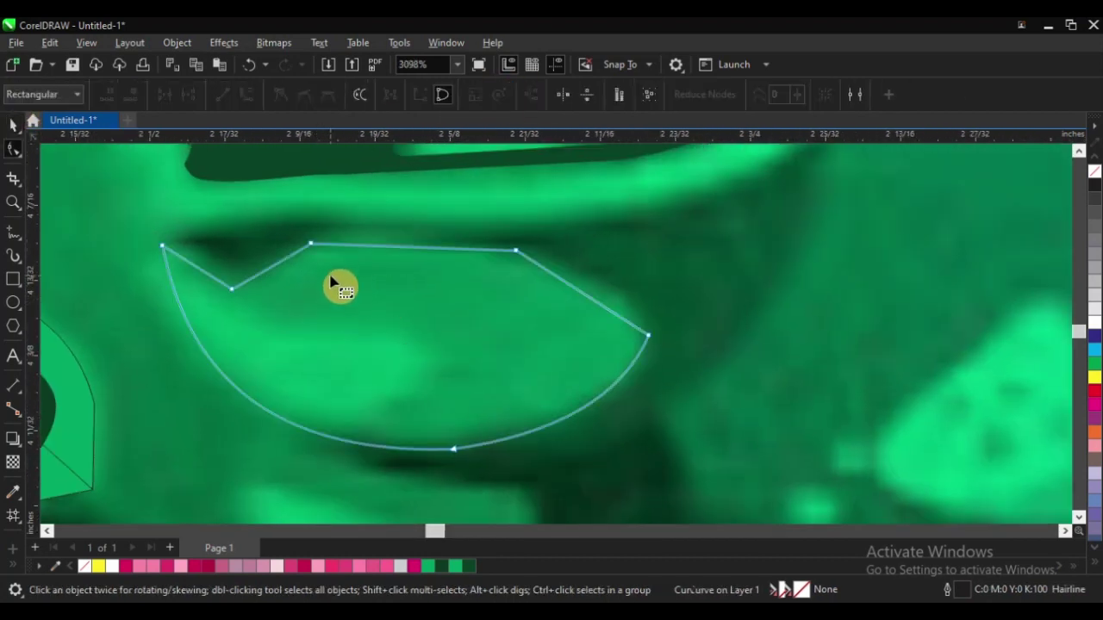
left_click(231, 289)
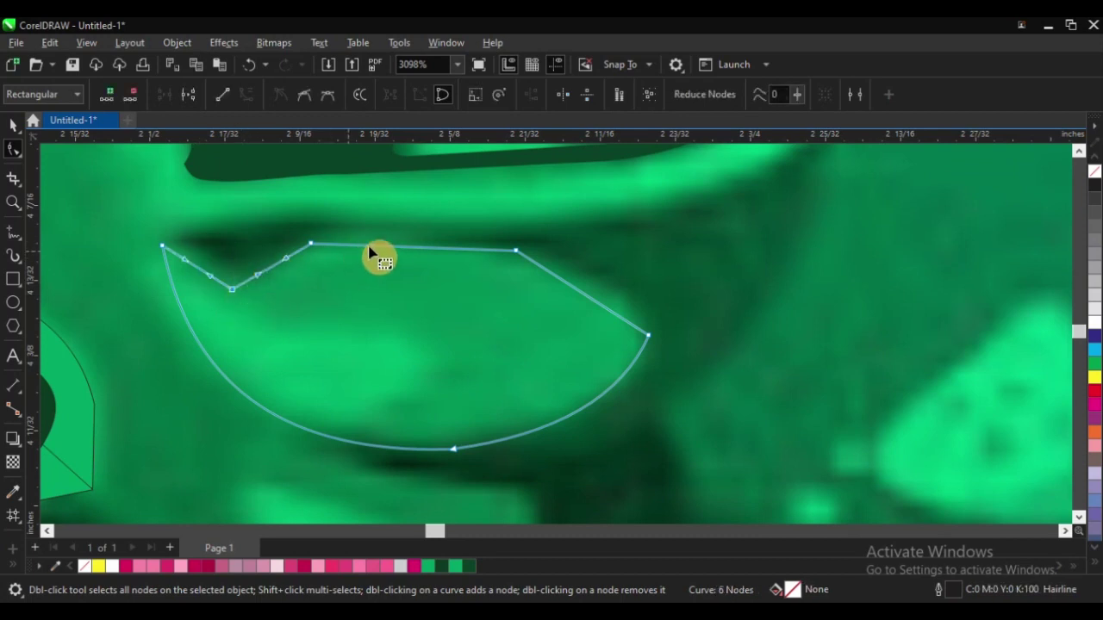
scroll(279, 313, "down", 3)
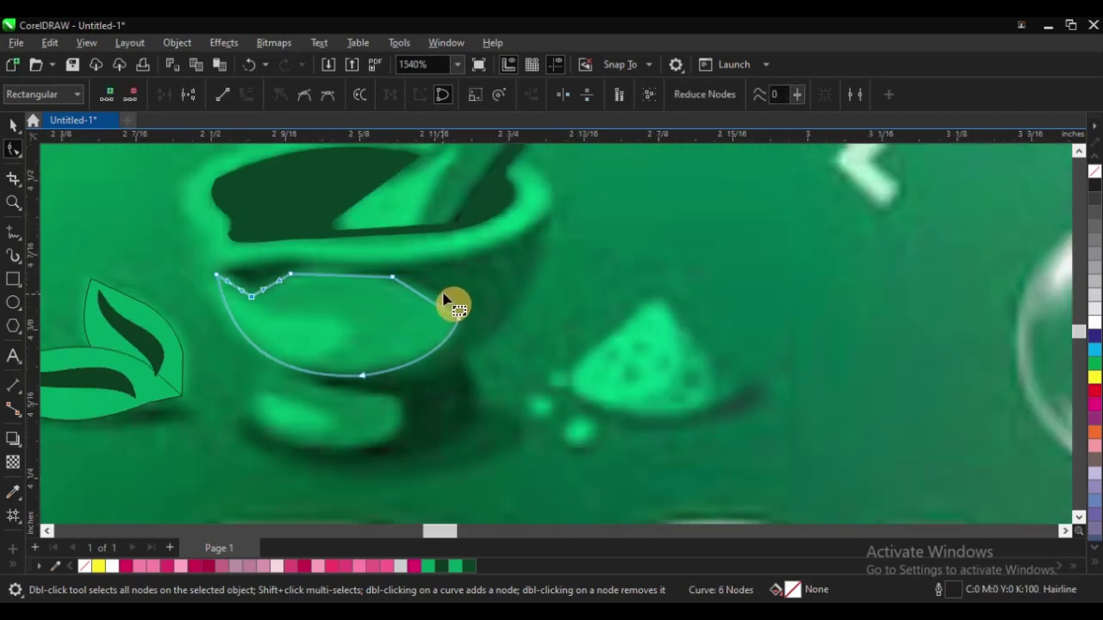
scroll(451, 301, "up", 3)
left_click_drag(414, 312, 443, 305)
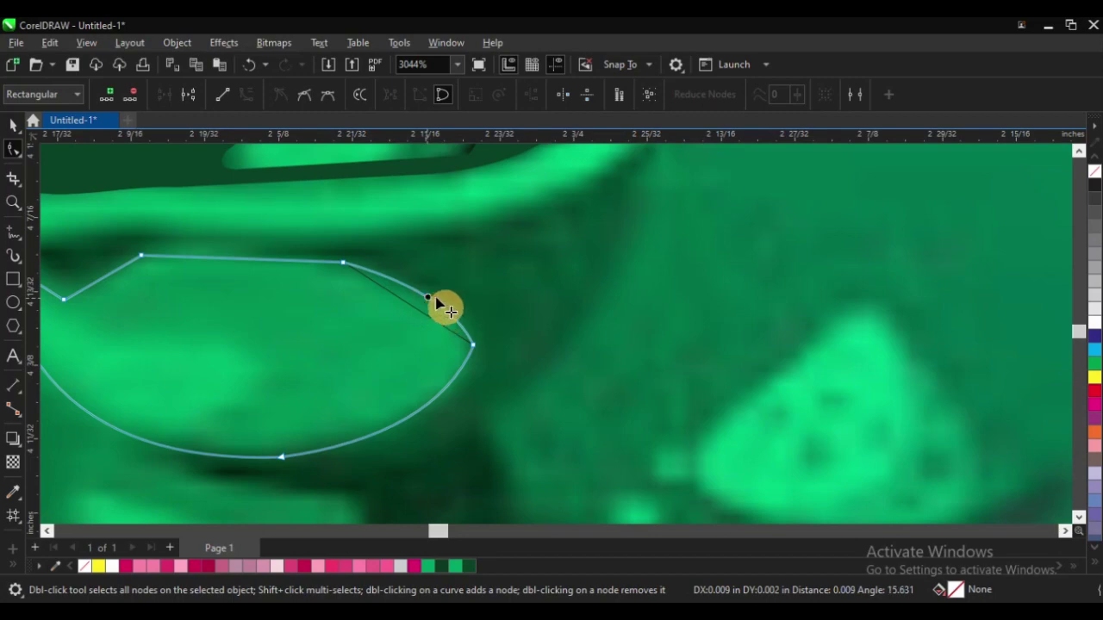
scroll(570, 308, "down", 3)
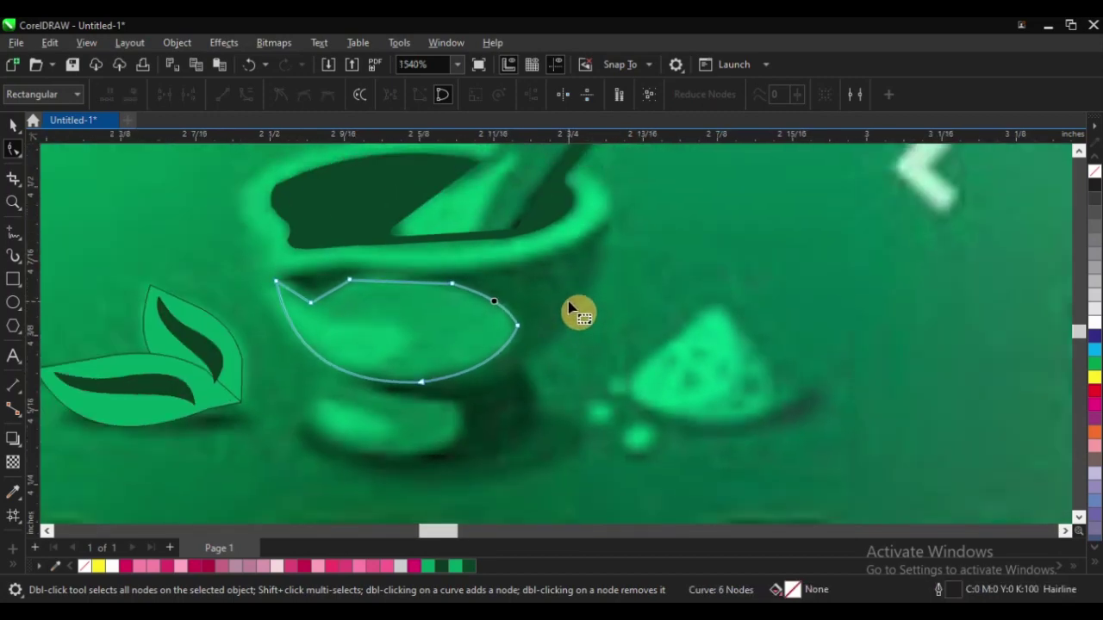
scroll(357, 362, "down", 3)
scroll(399, 280, "up", 3)
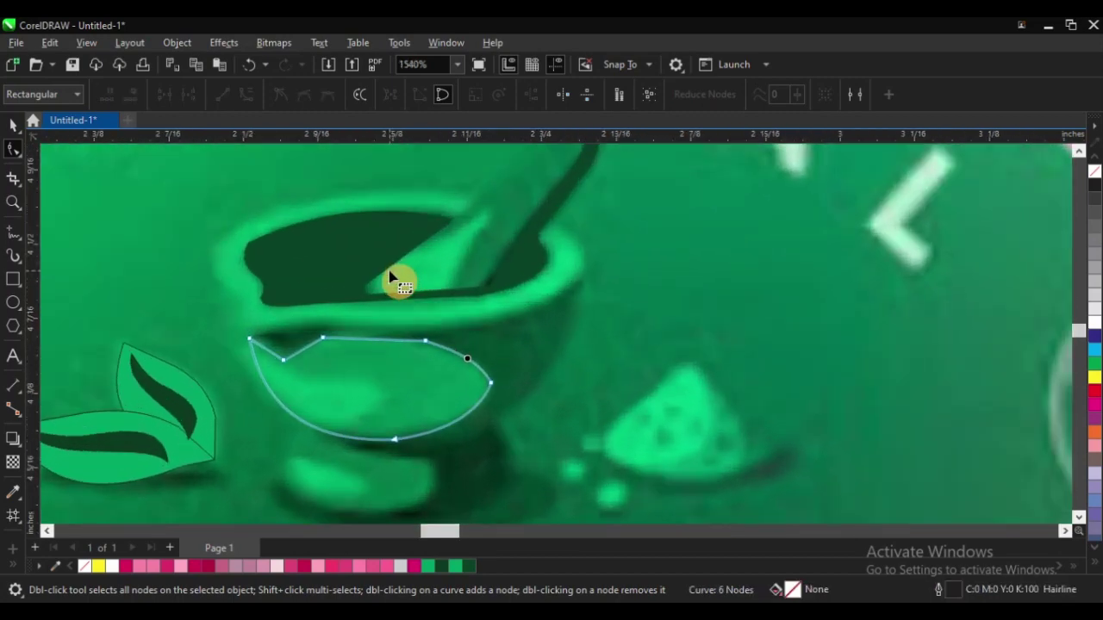
scroll(345, 315, "down", 3)
scroll(399, 365, "up", 2)
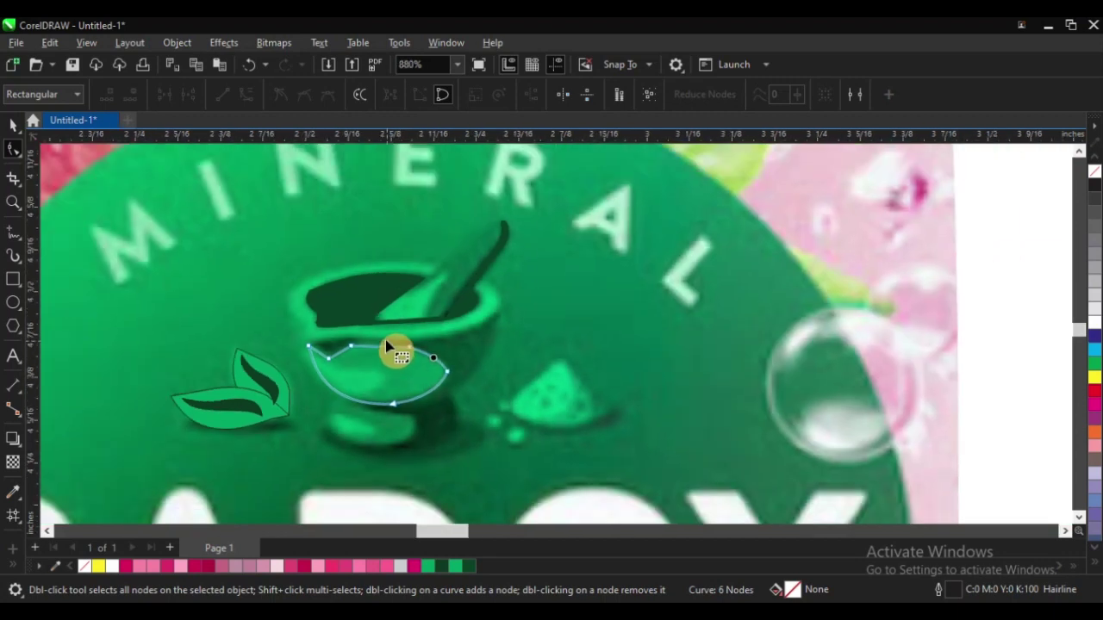
scroll(385, 340, "up", 2)
left_click(12, 127)
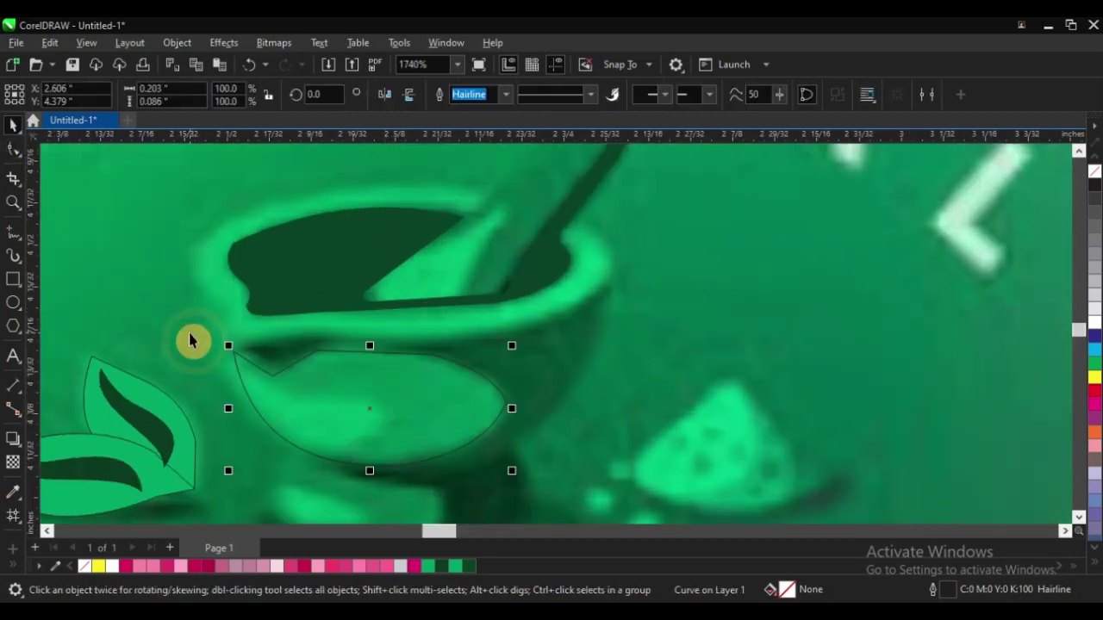
Trace a straight-line open outline around the mortar's rim from its lower left corner, about 0.288" wide and 0.118" high
scroll(296, 384, "down", 3)
scroll(328, 387, "up", 3)
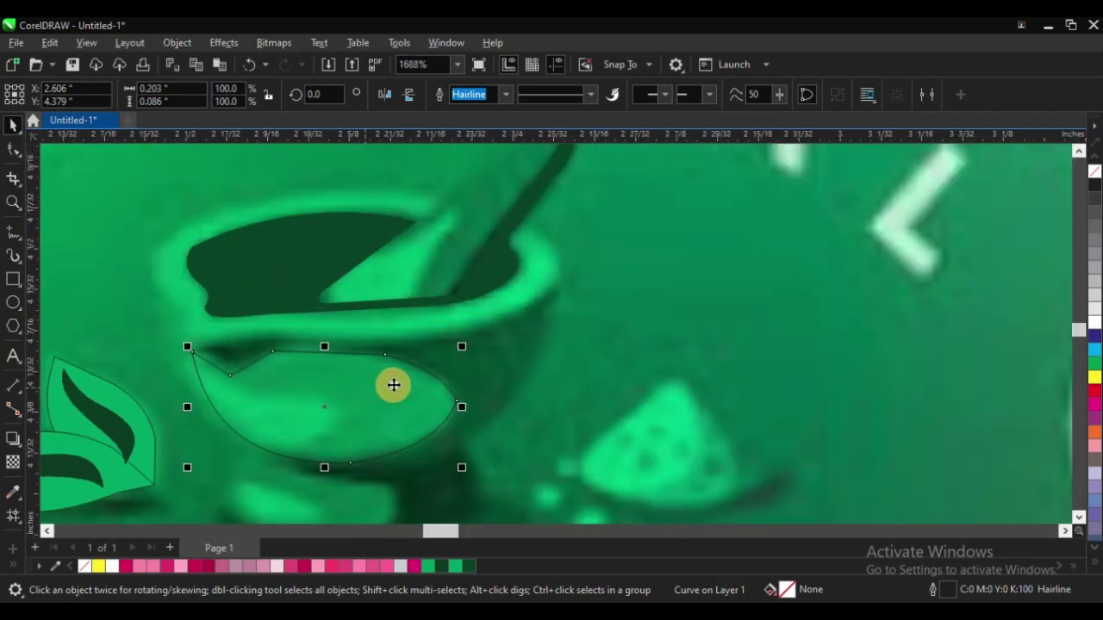
key("F5")
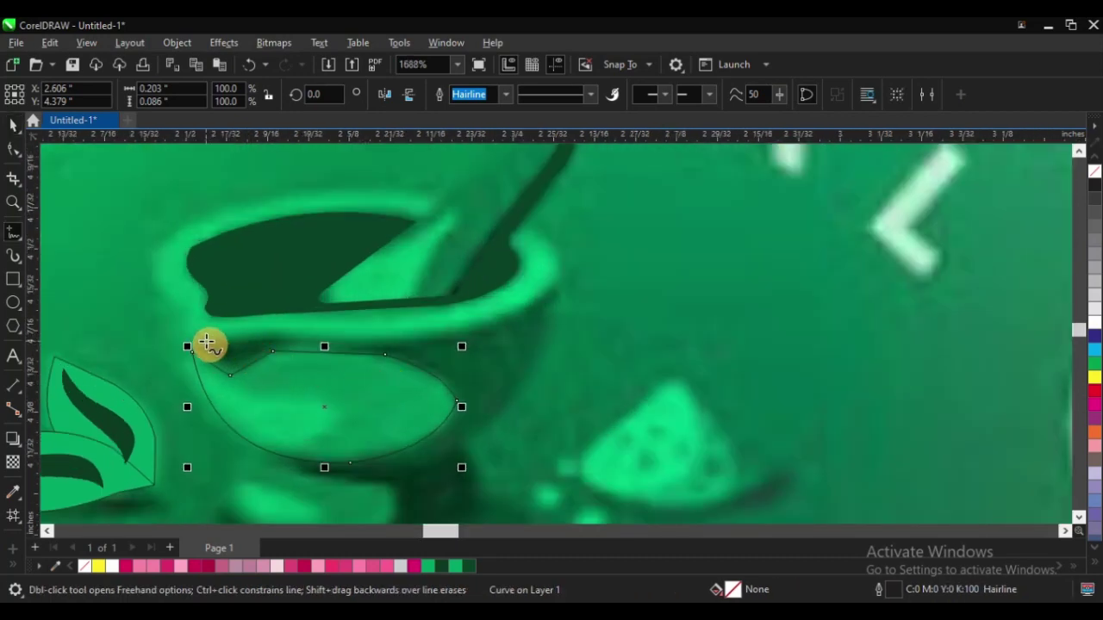
left_click(205, 340)
double_click(260, 339)
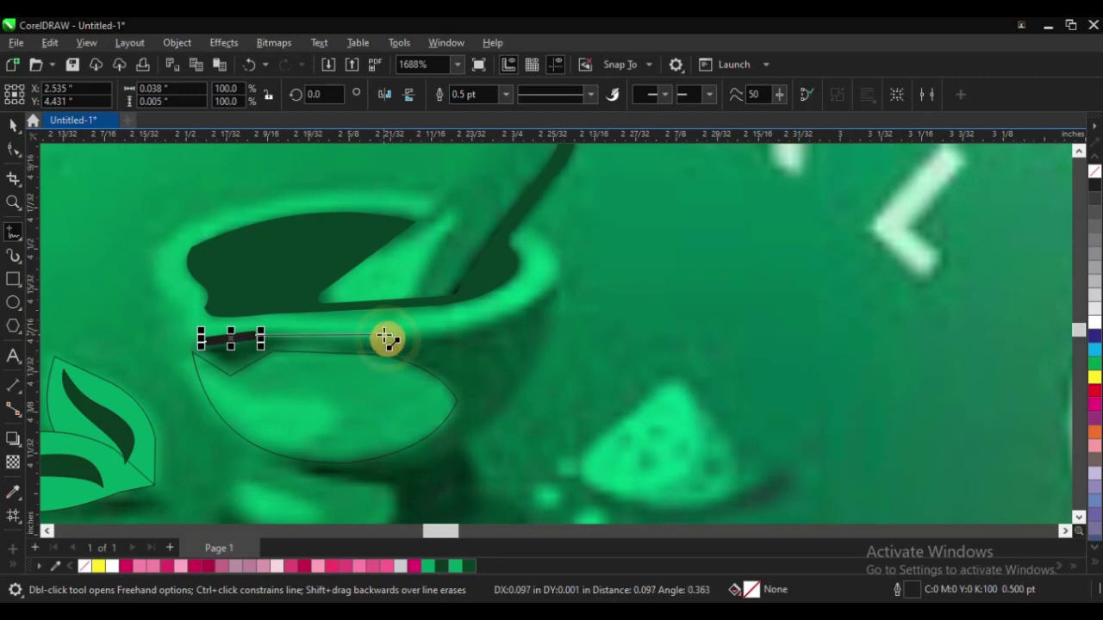
double_click(390, 340)
double_click(540, 294)
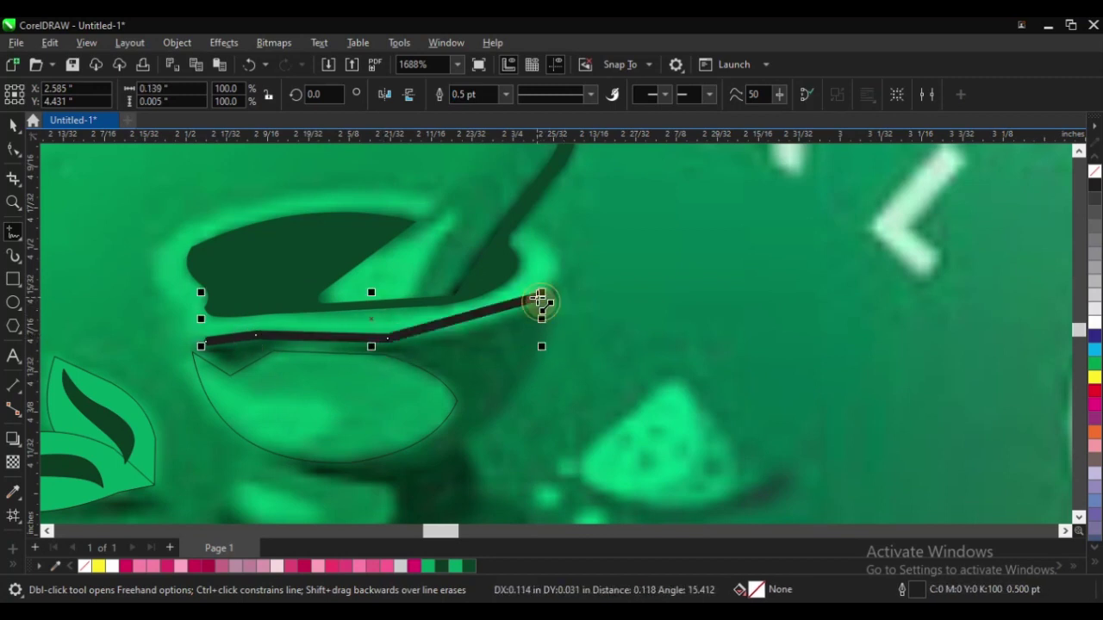
double_click(529, 223)
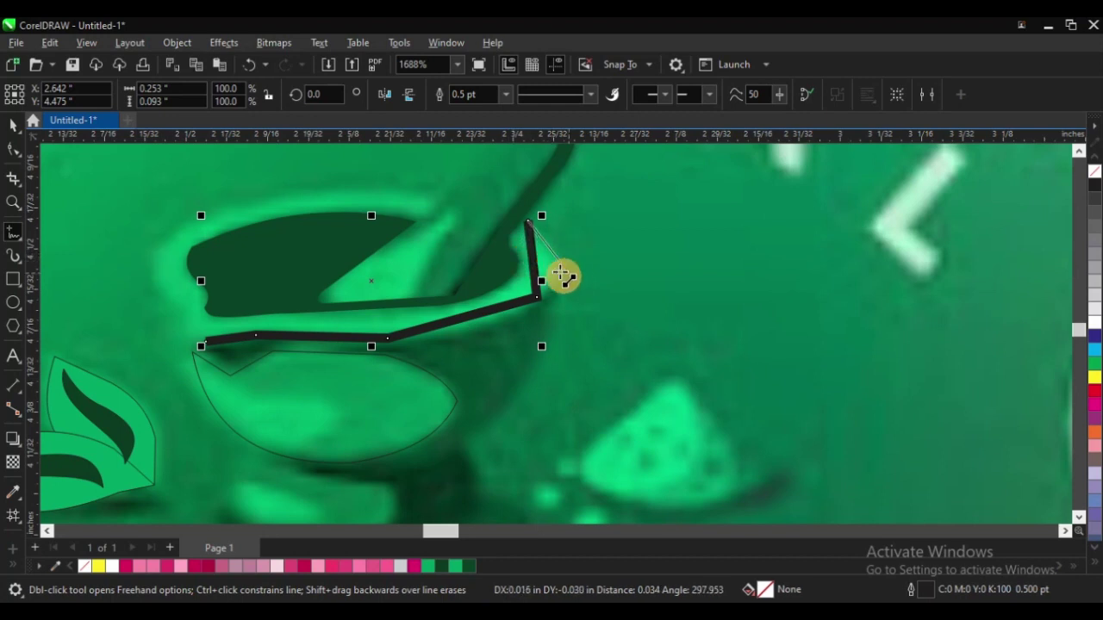
left_click(338, 187)
left_click(176, 231)
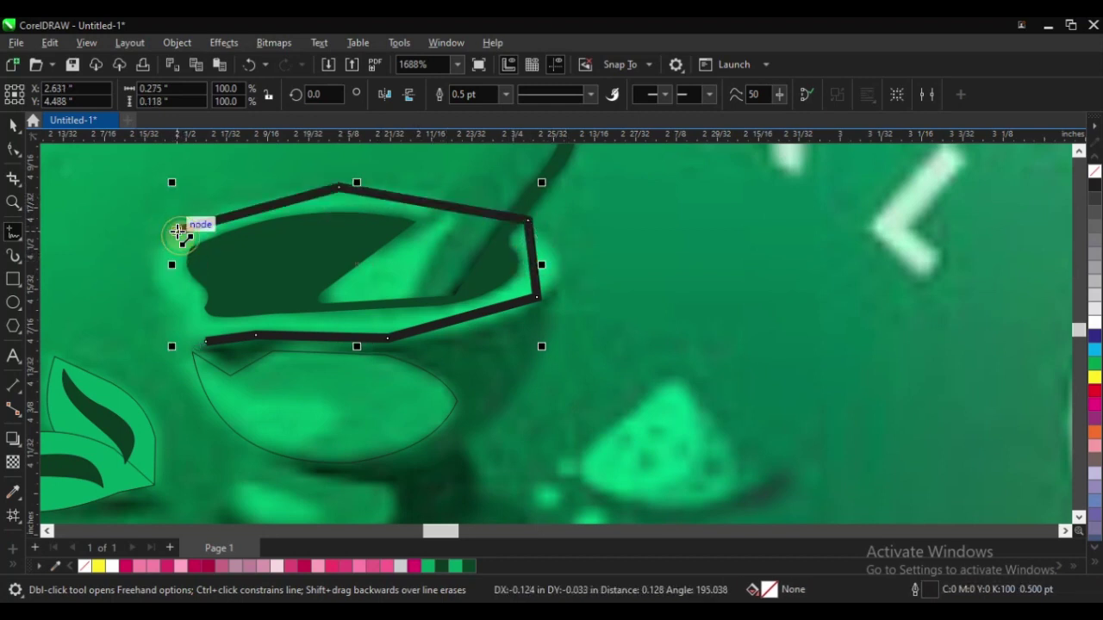
left_click(159, 282)
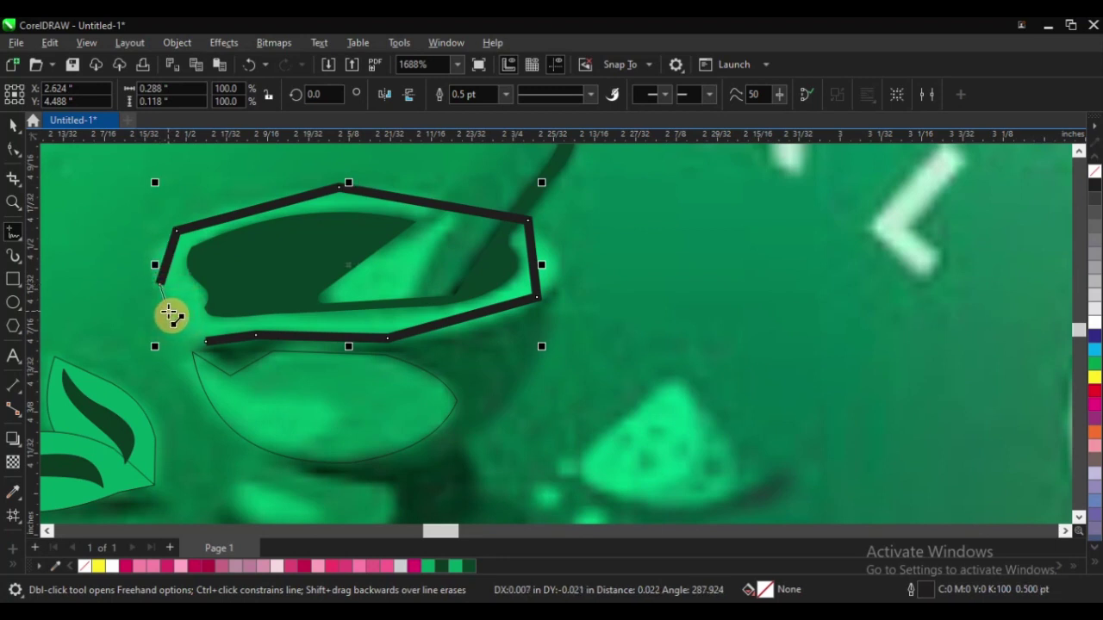
left_click(168, 310)
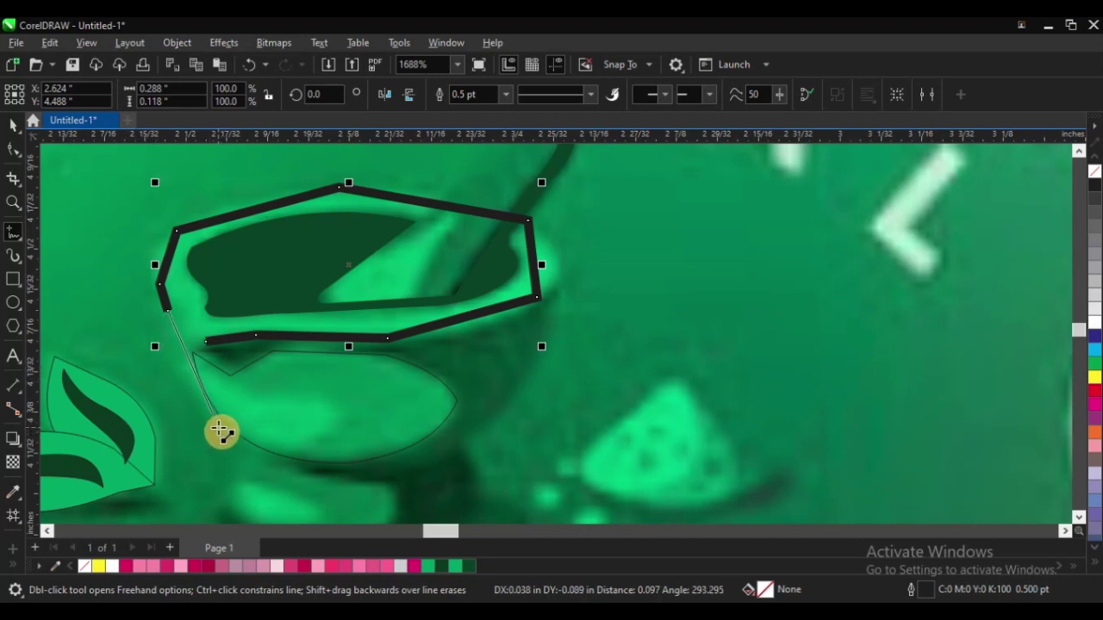
Extend the rim outline down the bowl's left side around the bright patch and close it, about 0.288" wide and 0.199" high overall
left_click(215, 426)
left_click(305, 449)
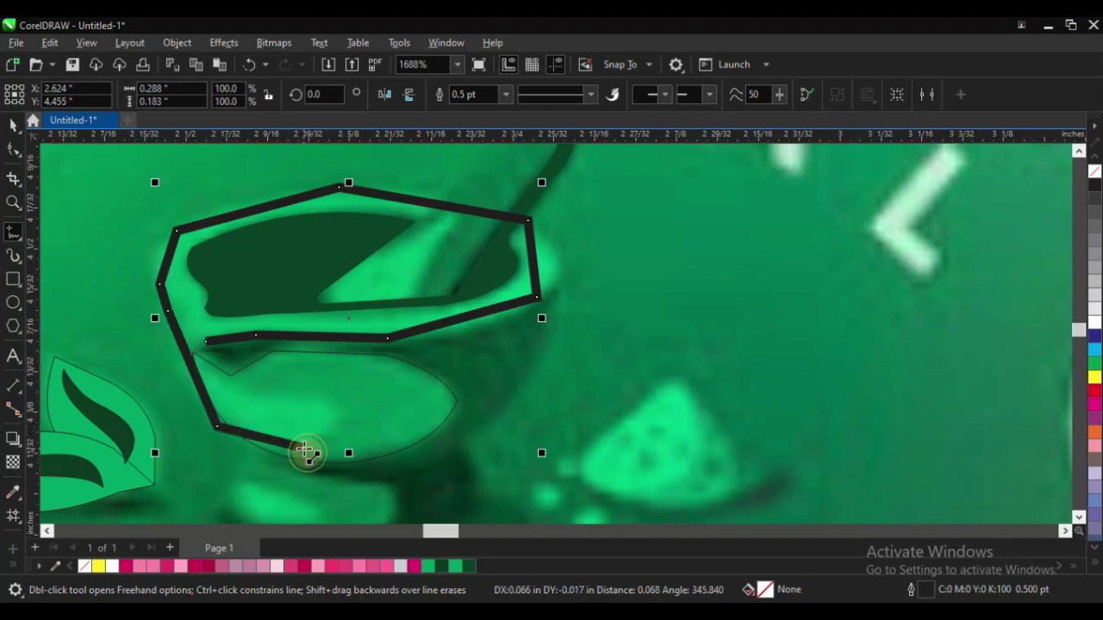
left_click(299, 376)
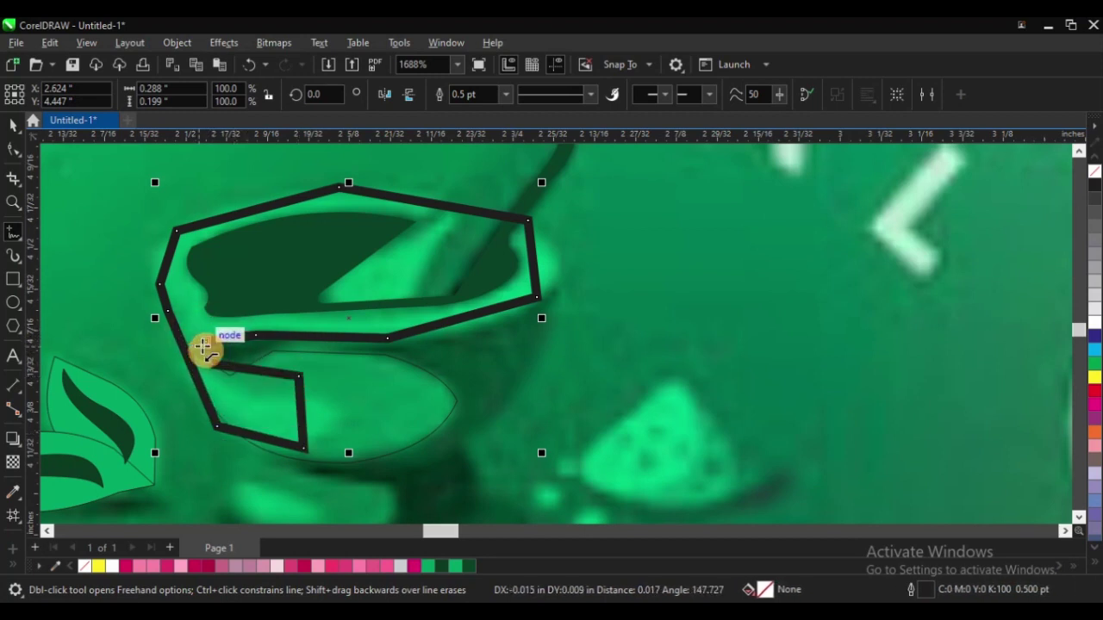
left_click(199, 346)
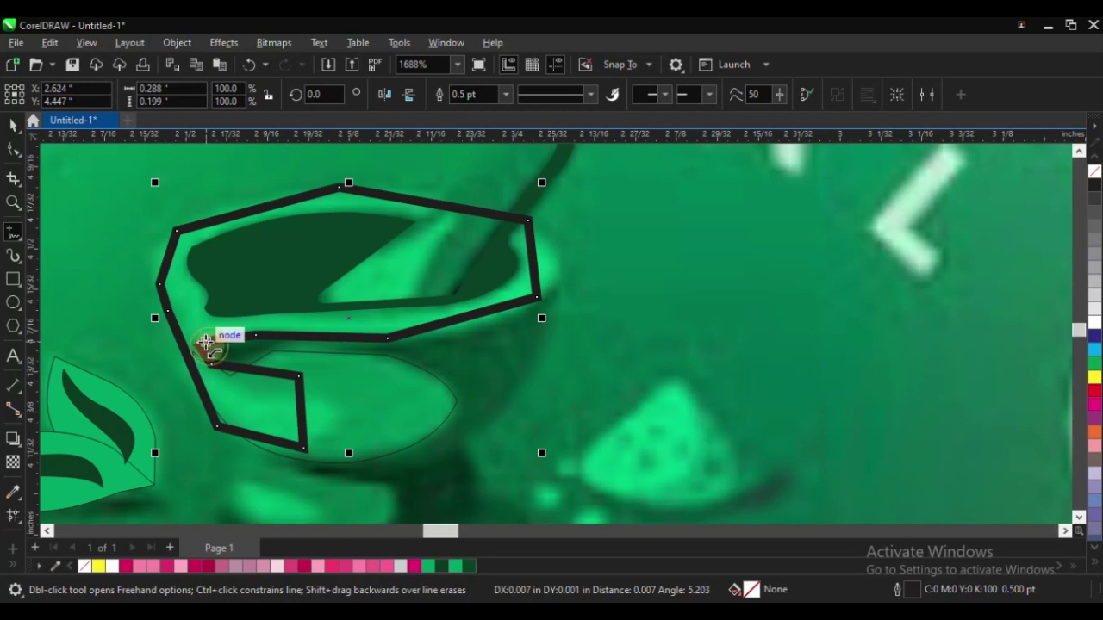
left_click(205, 343)
Set the outline width of the rim and bowl-side shape to Hairline
scroll(426, 348, "down", 2)
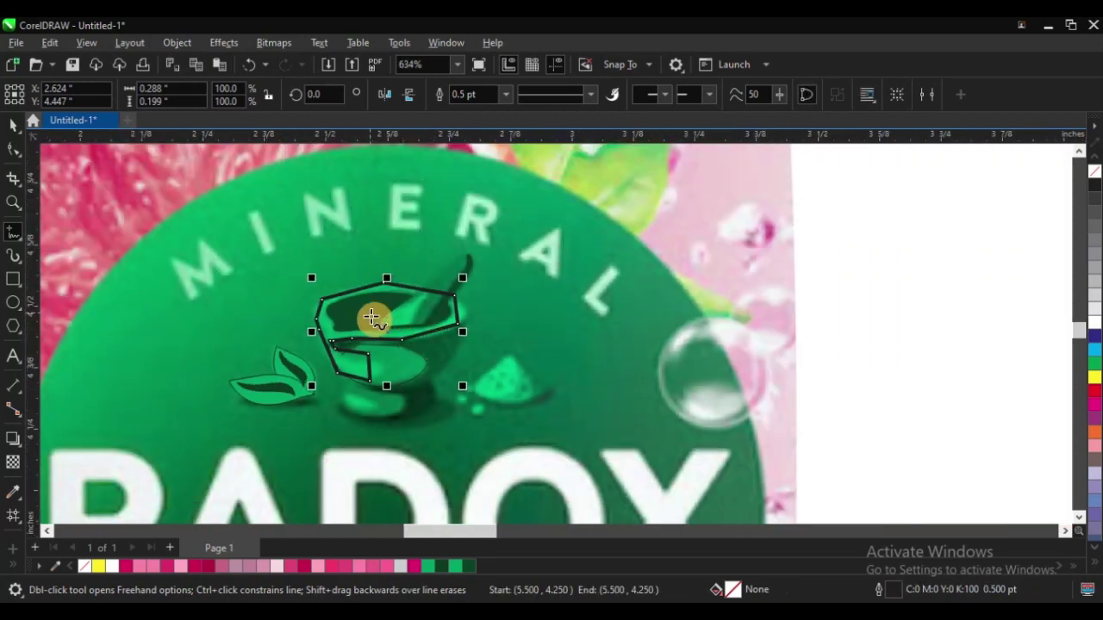
scroll(426, 346, "up", 2)
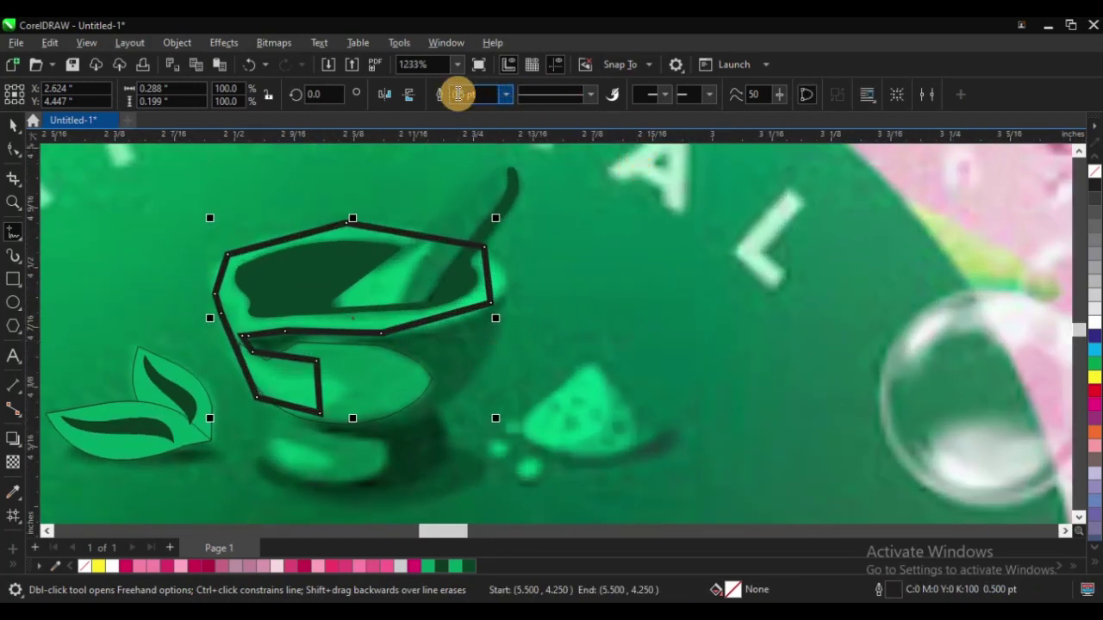
left_click(505, 95)
left_click(489, 125)
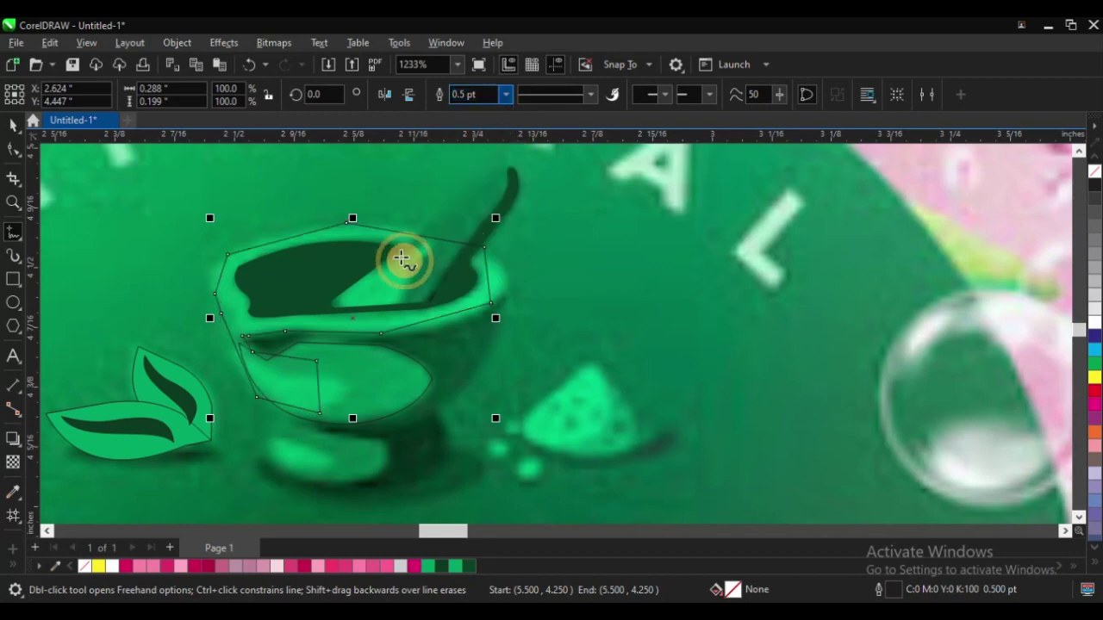
Convert all segments of the rim outline to curves and bend its upper left edge slightly outward
scroll(371, 316, "up", 1)
key("F10")
scroll(438, 313, "down", 1)
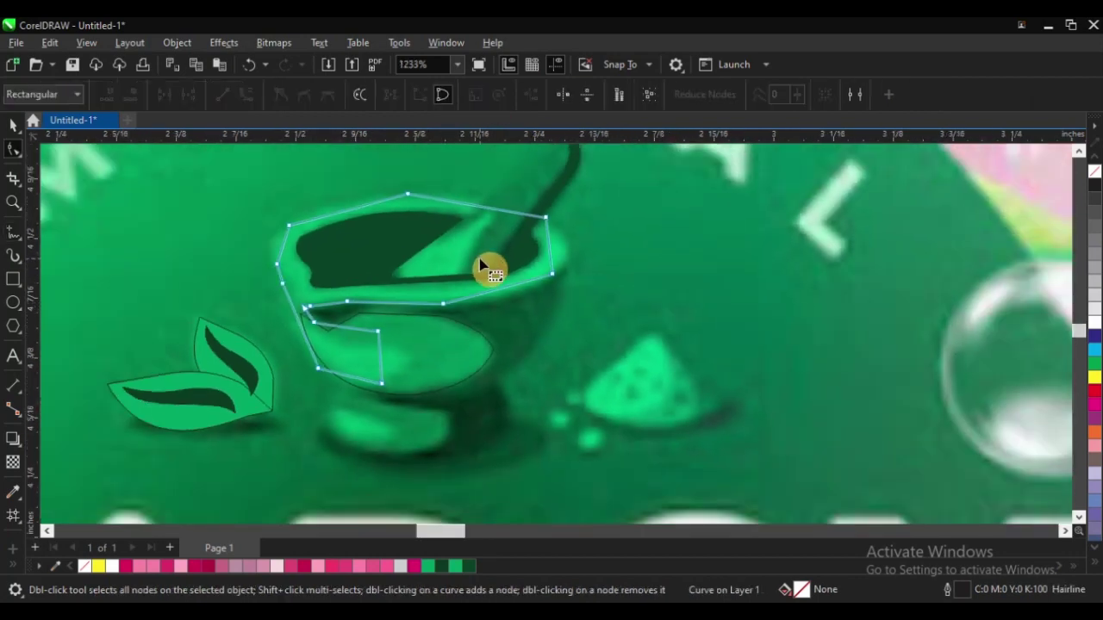
left_click_drag(192, 187, 681, 426)
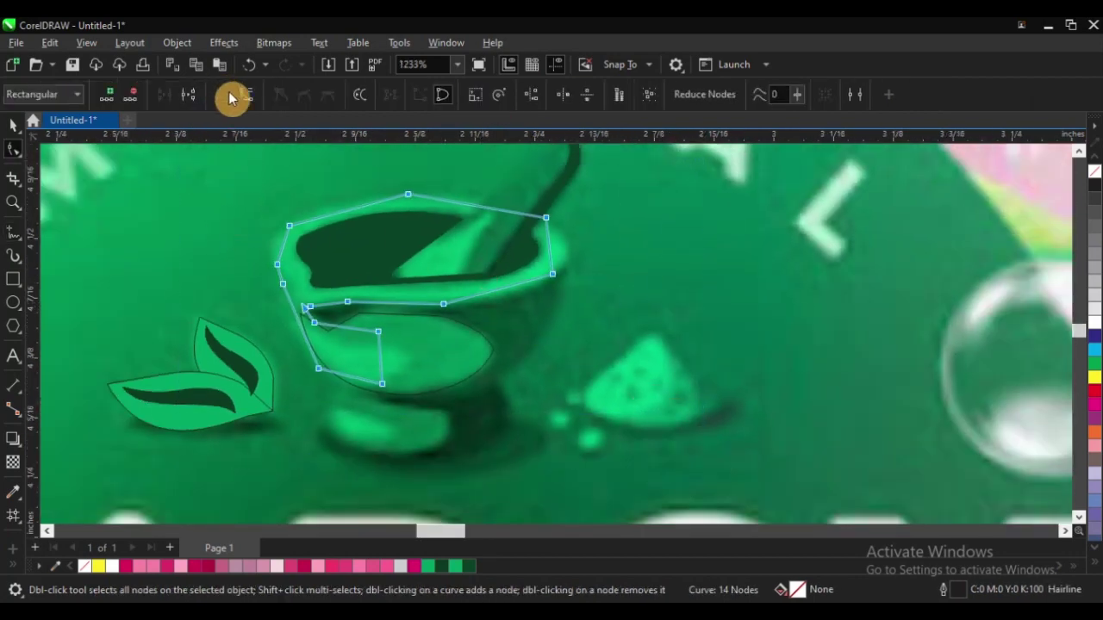
scroll(475, 220, "up", 1)
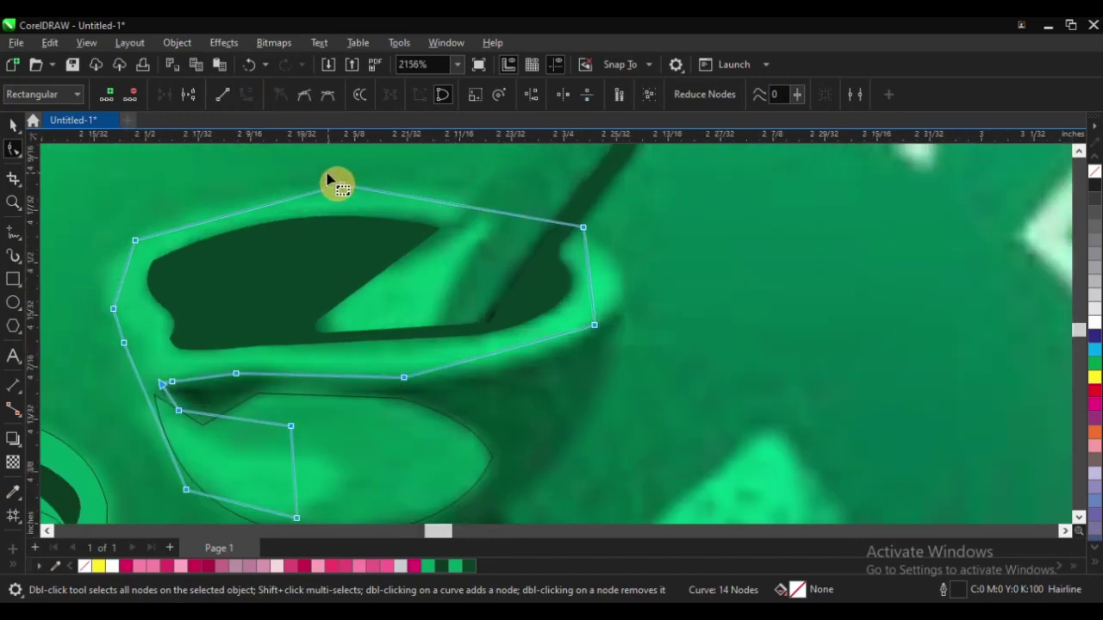
left_click_drag(312, 168, 383, 229)
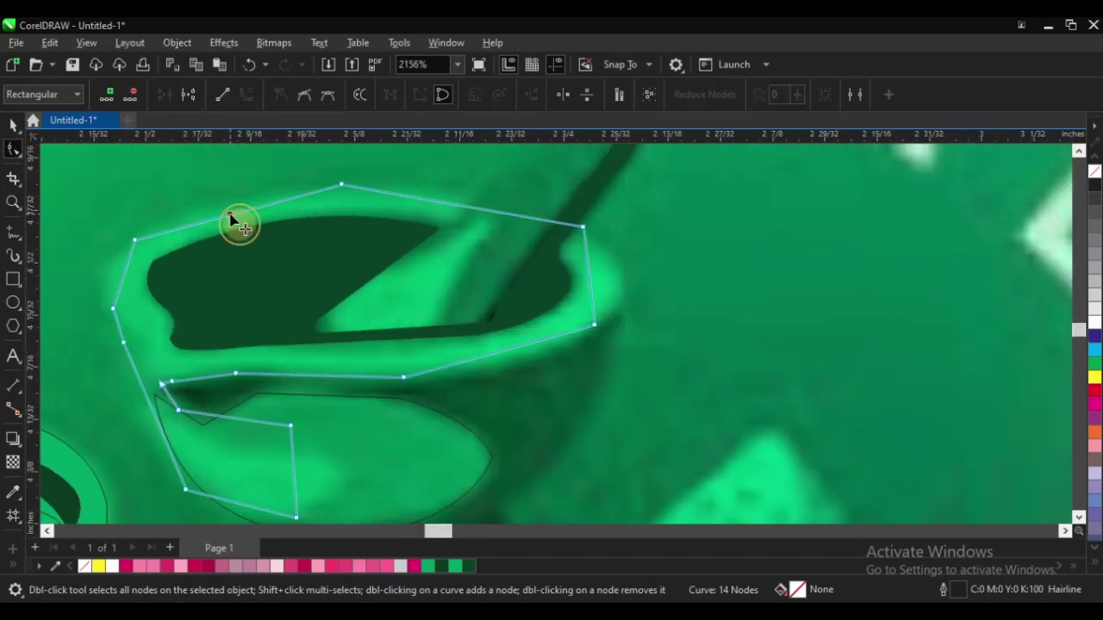
left_click(221, 212)
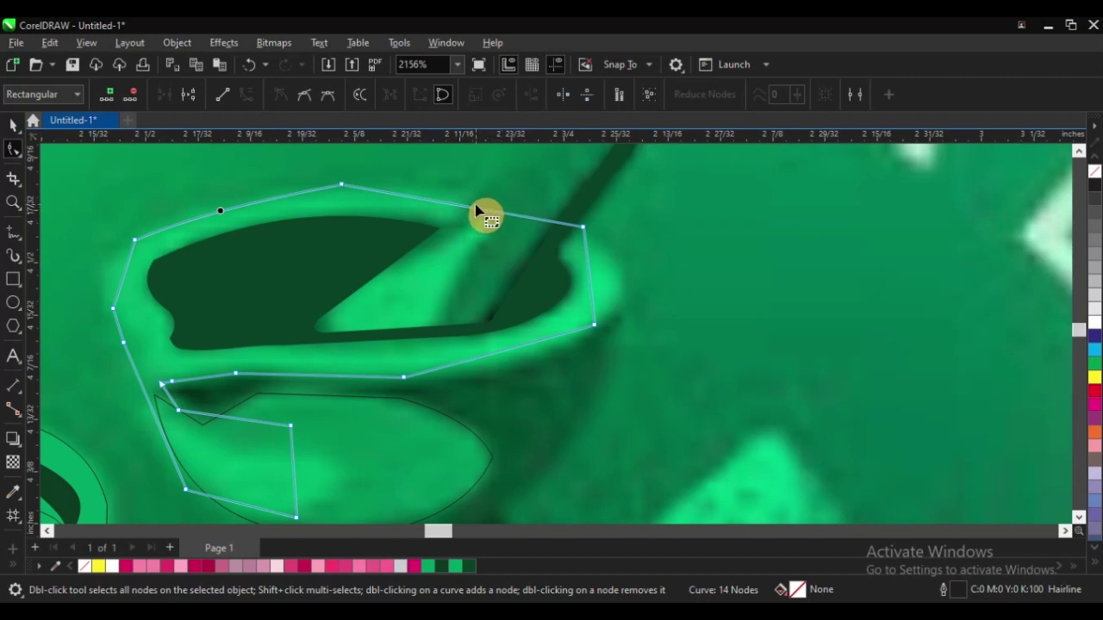
Bend the upper right, right end and lower right edges of the rim outline outward to match the rounded rim
mouse_move(473, 210)
left_mouse_down()
mouse_move(497, 217)
mouse_move(492, 207)
left_mouse_up()
left_click_drag(598, 284, 622, 284)
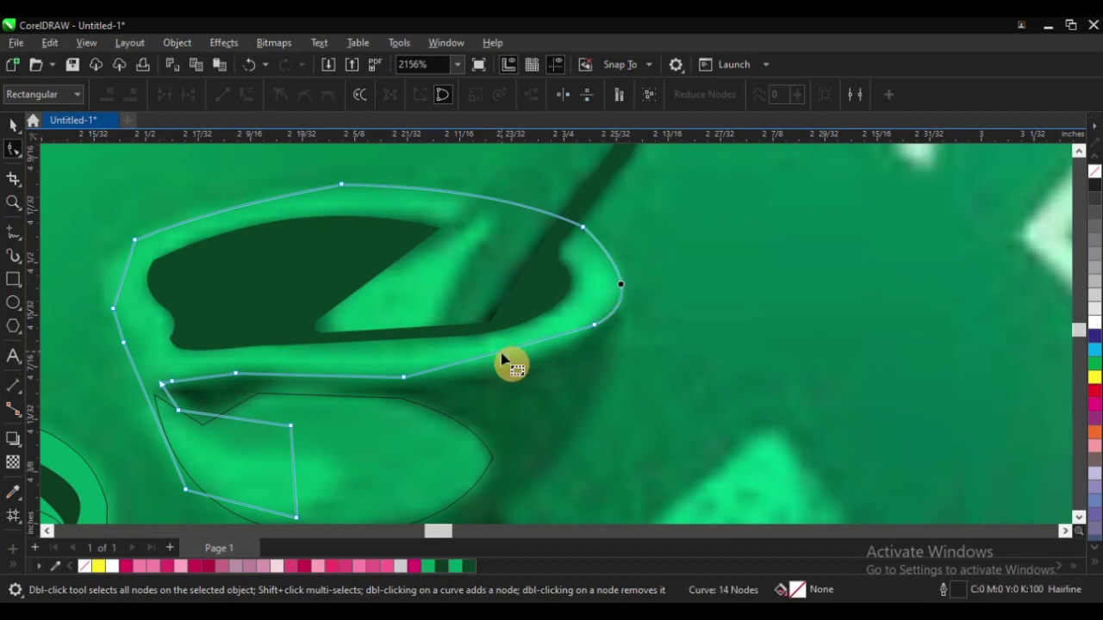
left_click_drag(502, 359, 547, 337)
Curve the short lower left edge under the rim and the rim outline's left end, and leave node editing
scroll(509, 353, "down", 2)
scroll(509, 353, "up", 3)
scroll(460, 327, "down", 1)
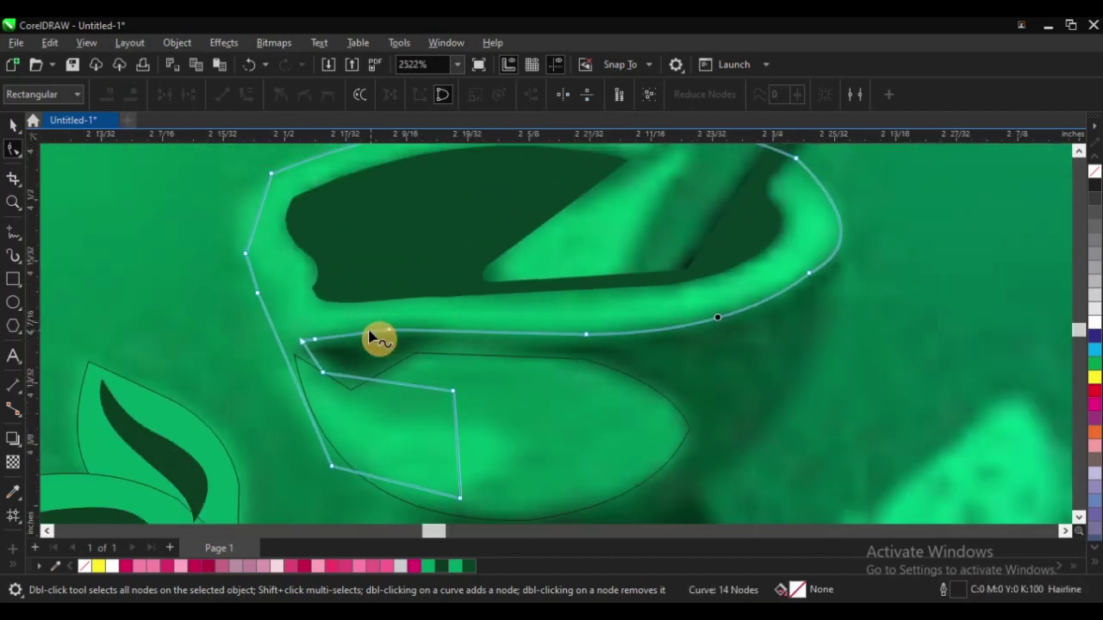
scroll(374, 337, "up", 1)
left_click_drag(360, 324, 362, 323)
scroll(344, 327, "down", 2)
scroll(268, 300, "up", 1)
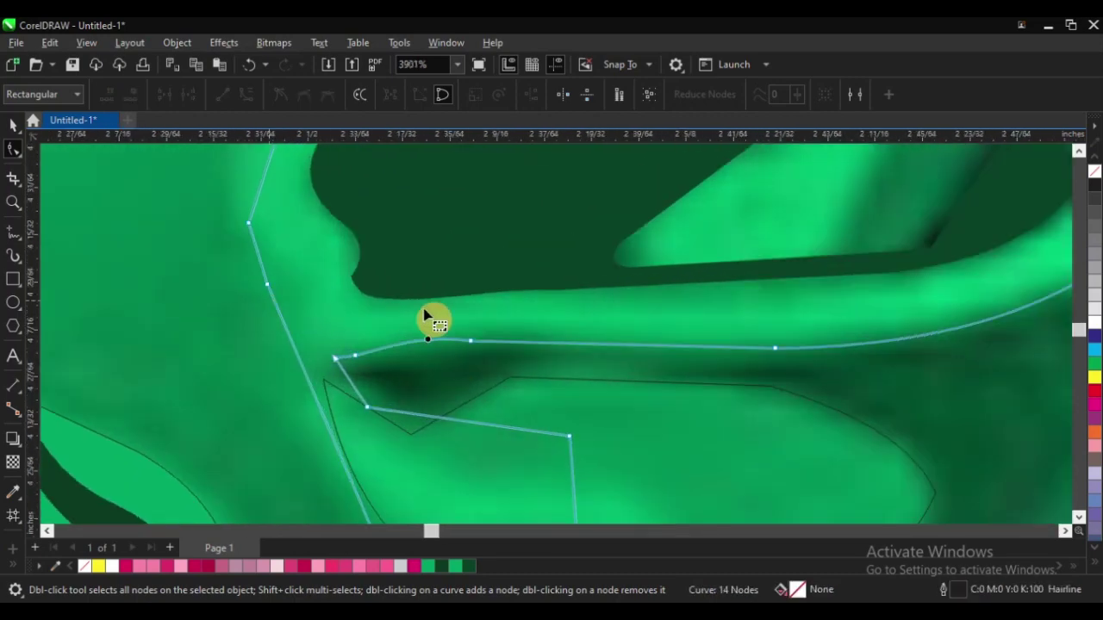
scroll(357, 291, "down", 3)
scroll(352, 287, "up", 4)
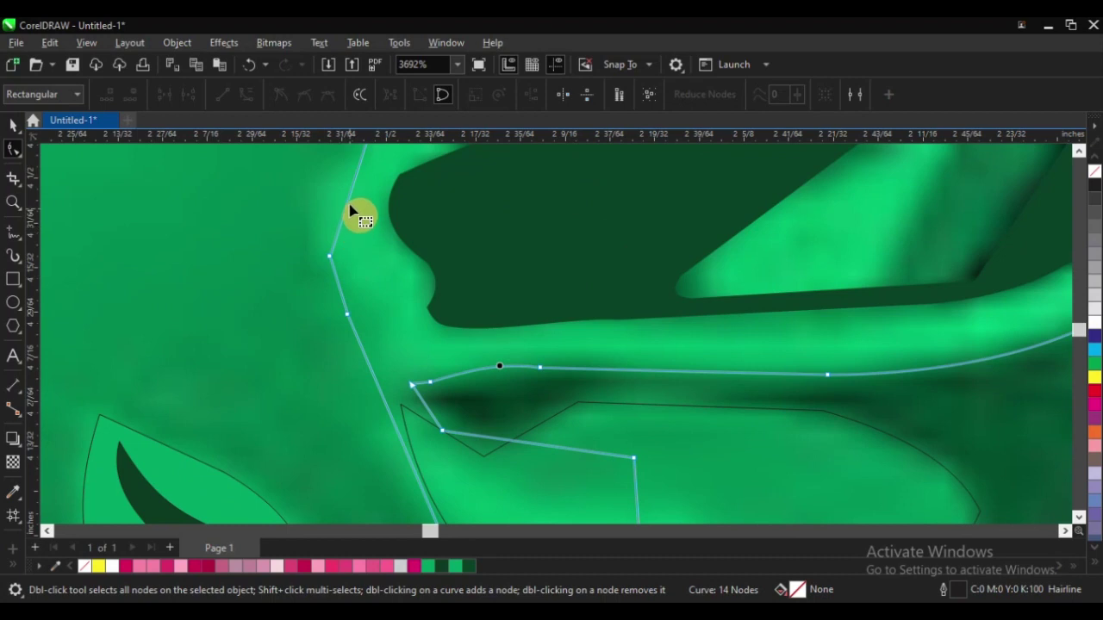
left_click_drag(350, 211, 328, 194)
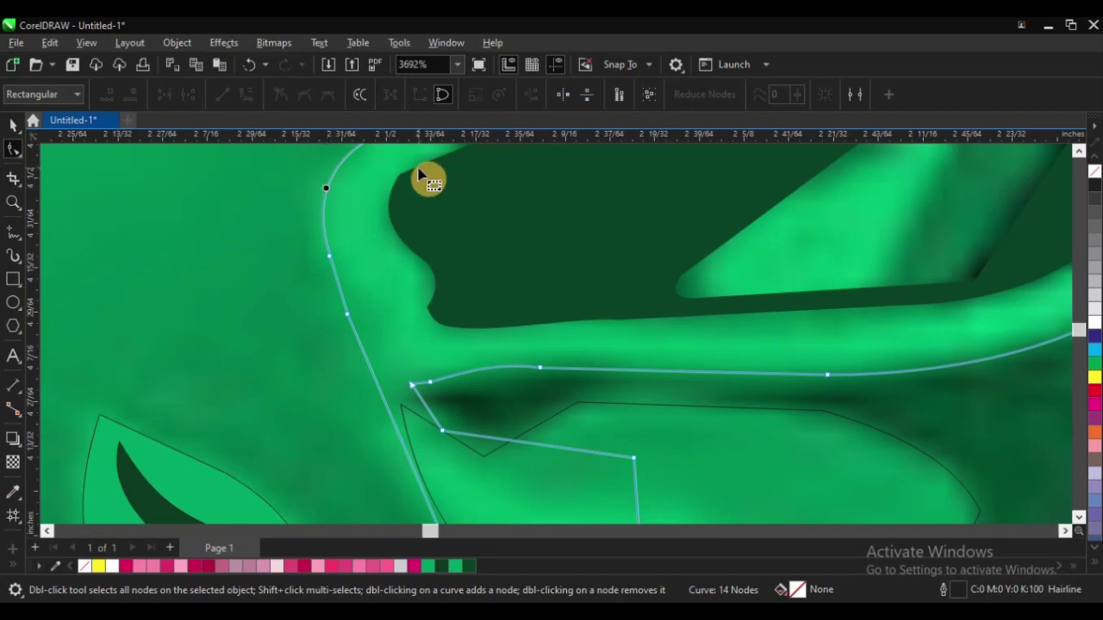
scroll(365, 244, "down", 3)
scroll(412, 328, "up", 2)
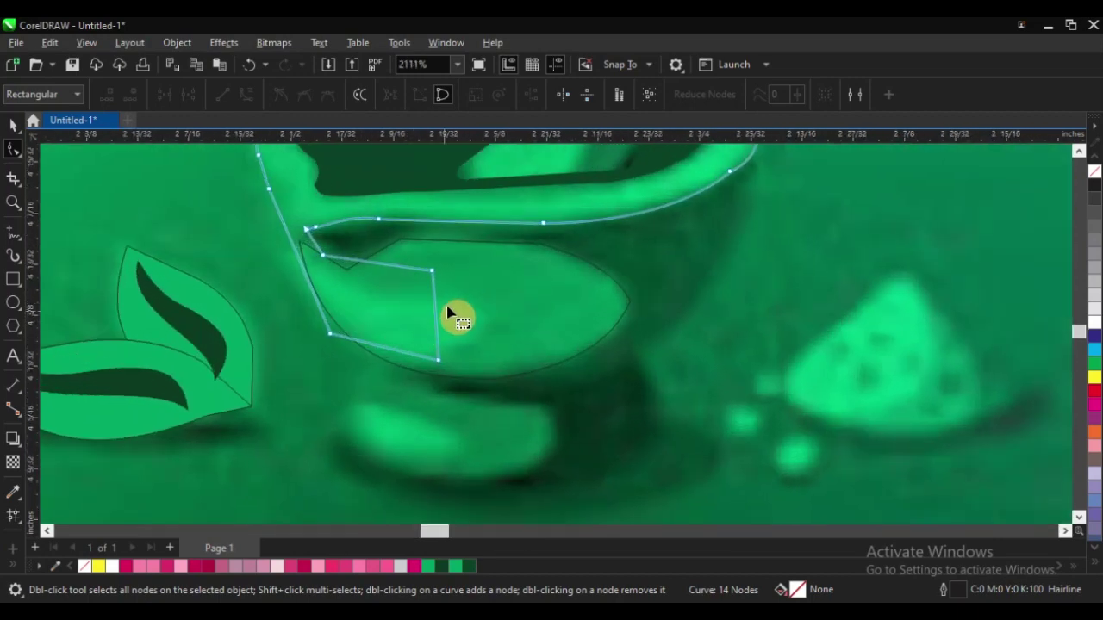
scroll(285, 340, "down", 1)
scroll(298, 339, "up", 2)
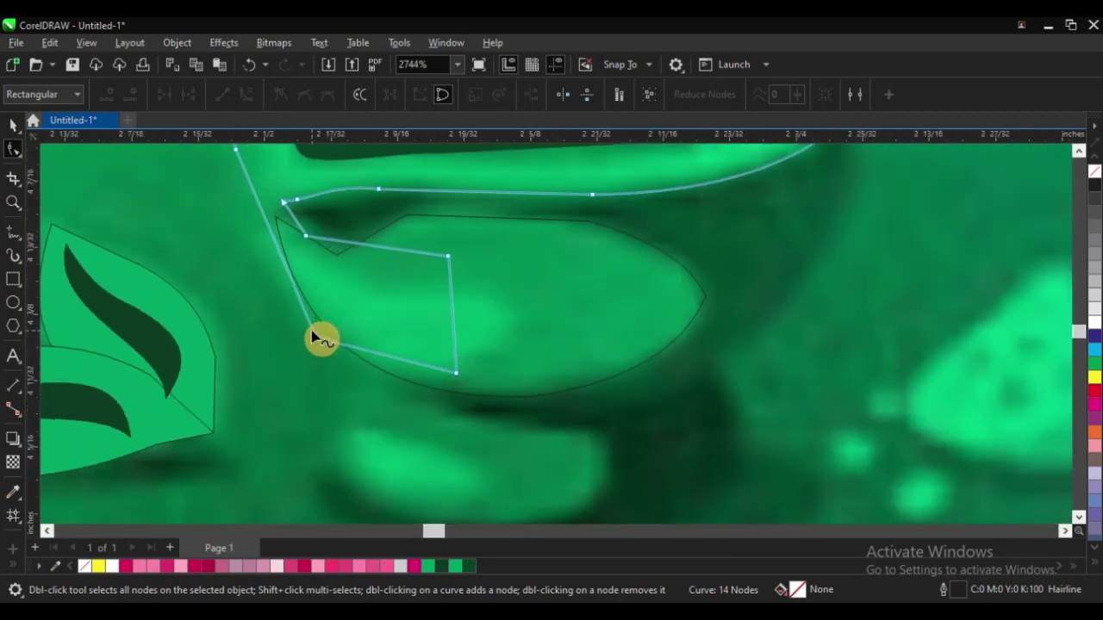
key("space")
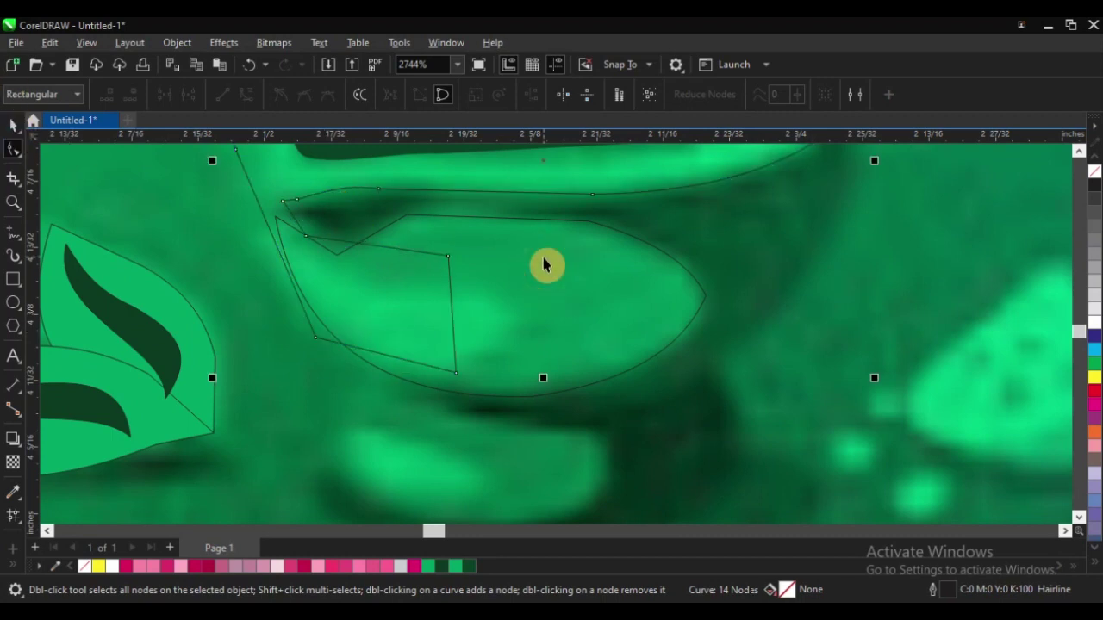
Weld the rim outline and the bowl-side outline into a single mortar shape
left_click_drag(498, 258, 619, 329)
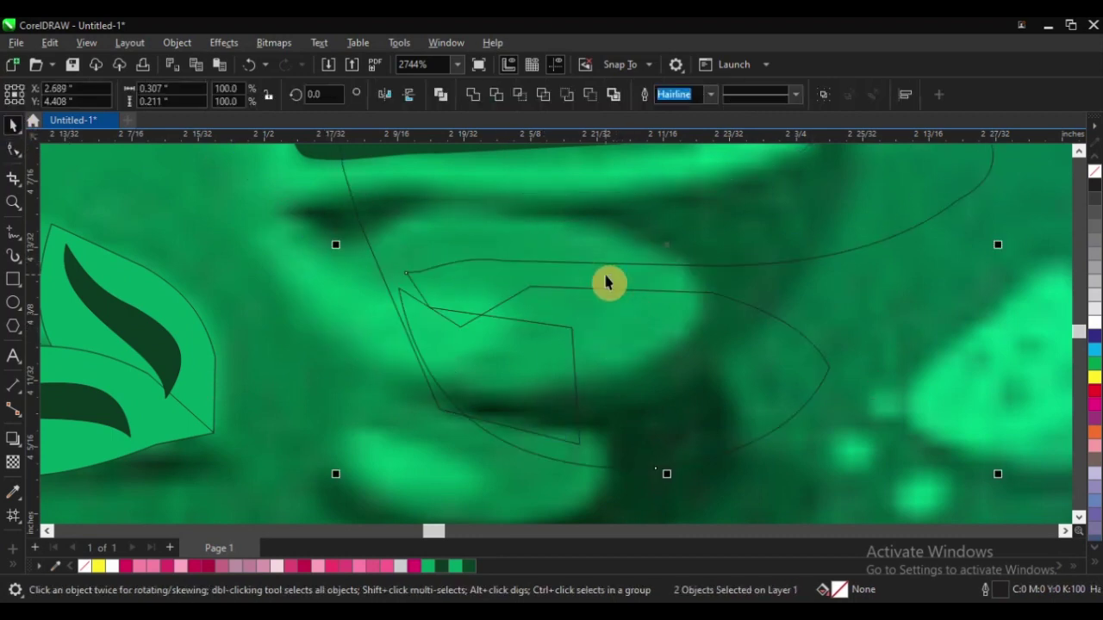
key("ctrl+z")
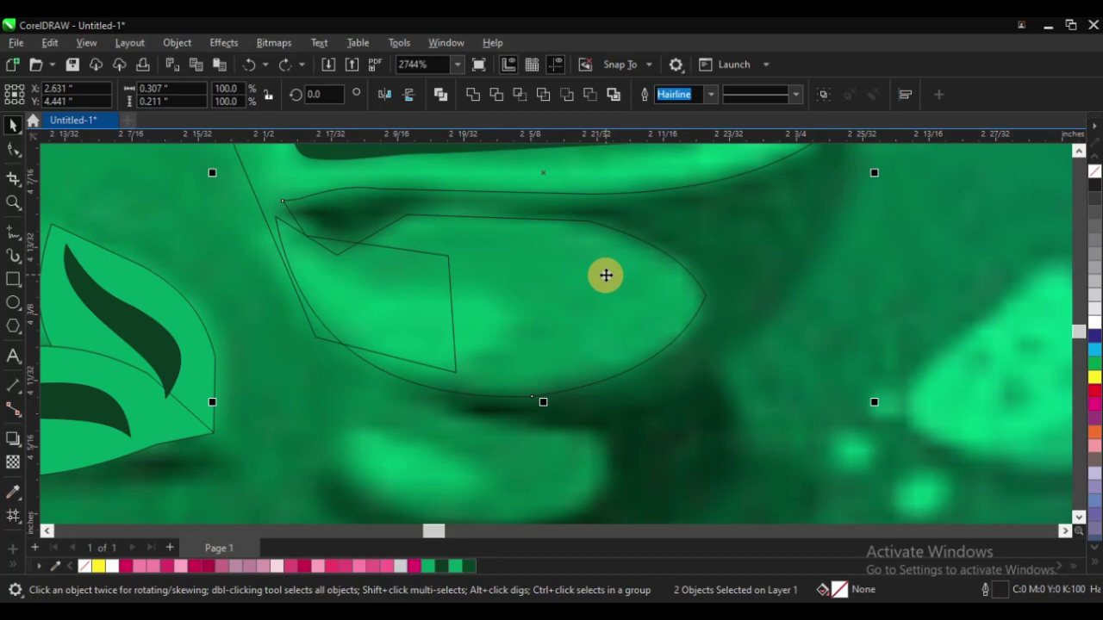
scroll(320, 350, "down", 2)
scroll(434, 251, "down", 2)
scroll(535, 264, "up", 2)
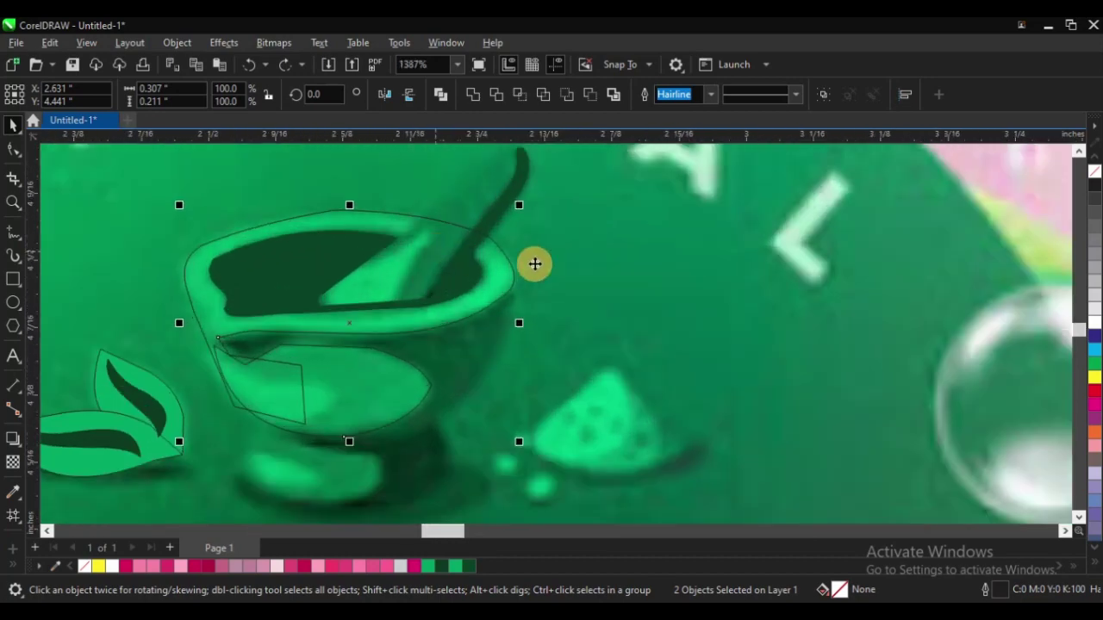
left_click(473, 95)
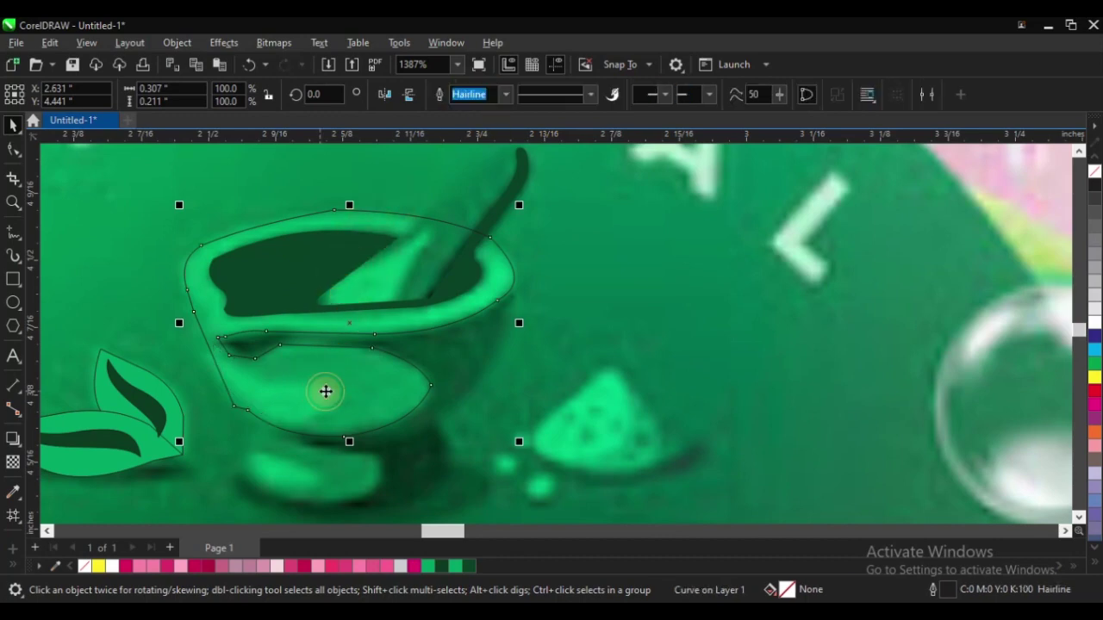
left_click_drag(325, 391, 461, 394)
key("ctrl+z")
left_click_drag(308, 379, 444, 383)
key("ctrl+z")
scroll(258, 353, "down", 2)
scroll(356, 357, "up", 2)
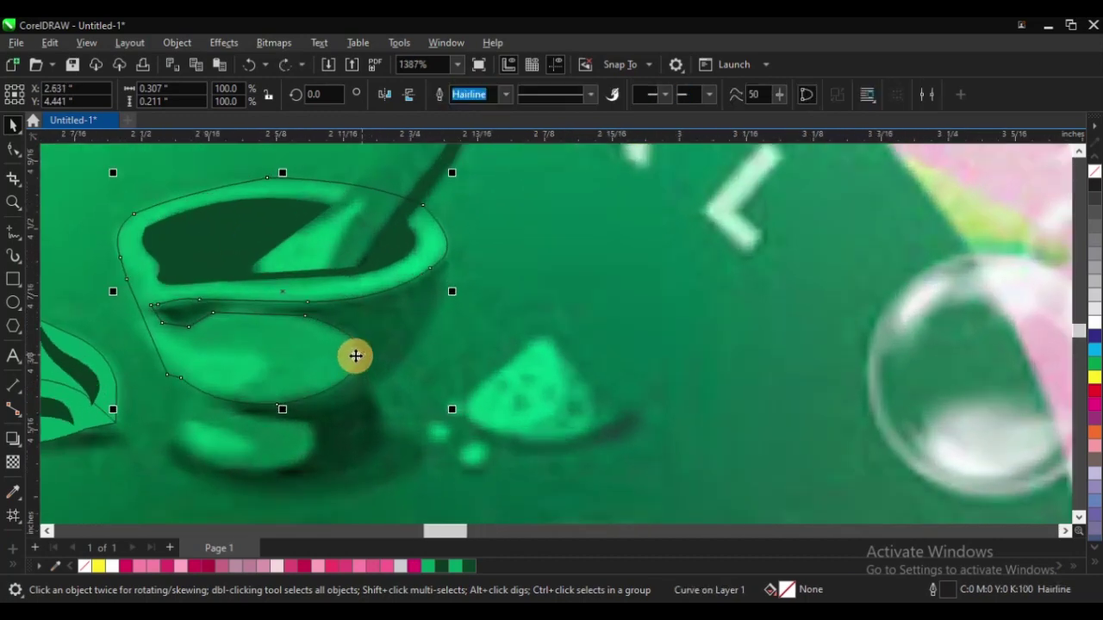
scroll(482, 311, "down", 2)
scroll(357, 269, "up", 2)
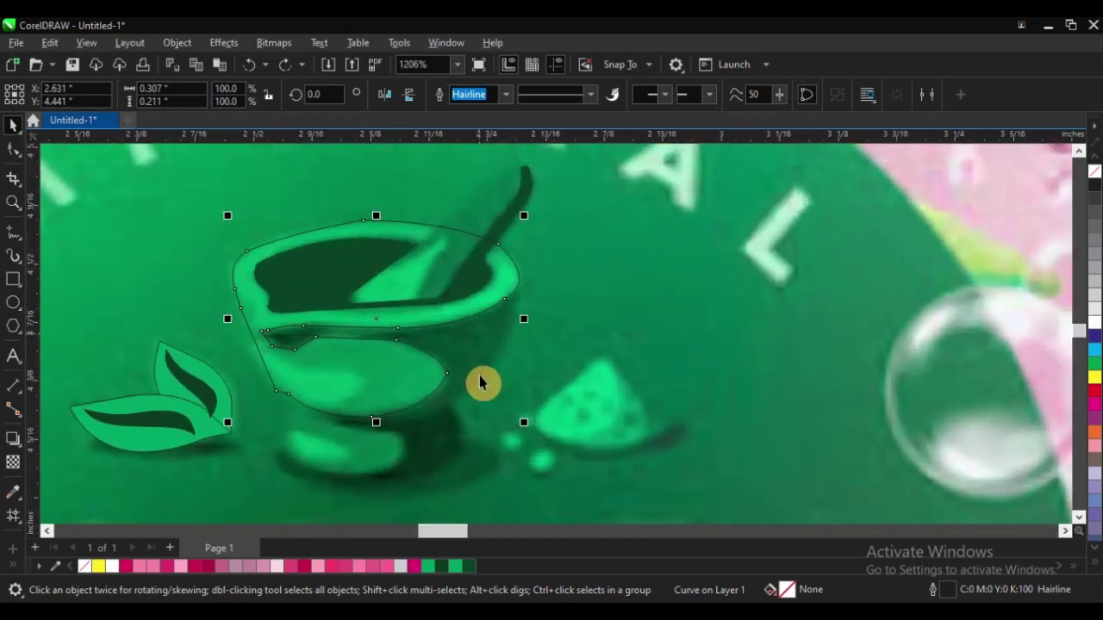
scroll(293, 502, "up", 2)
scroll(336, 434, "down", 2)
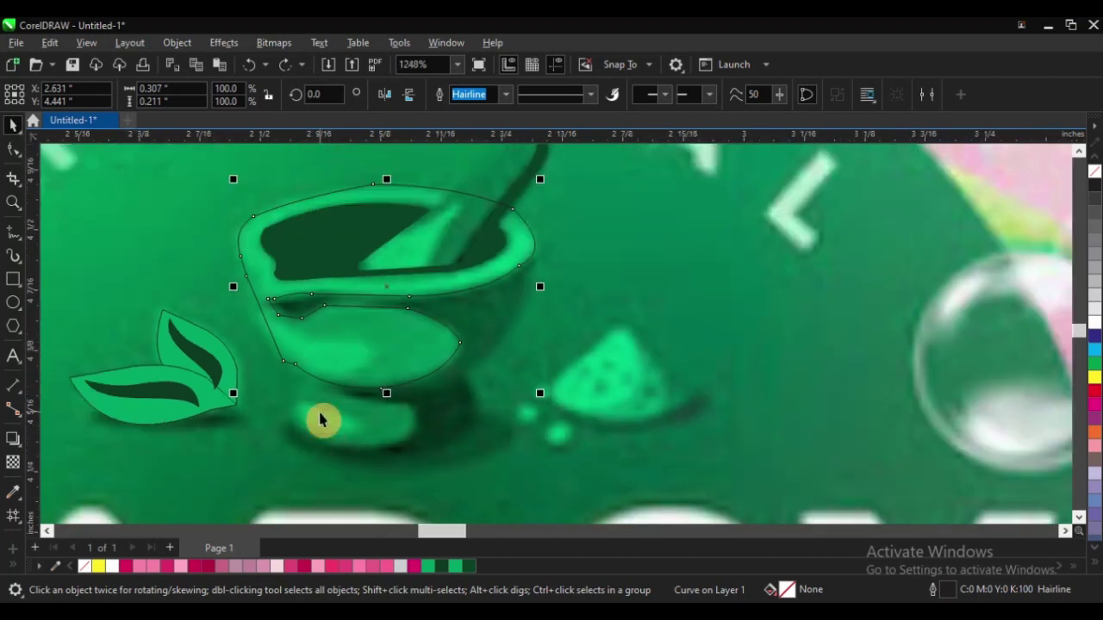
Draw a closed eight-node straight-segment outline around the mortar's foot, about 0.129 by 0.086 inches, with a narrow neck overlapping the bowl
key("F5")
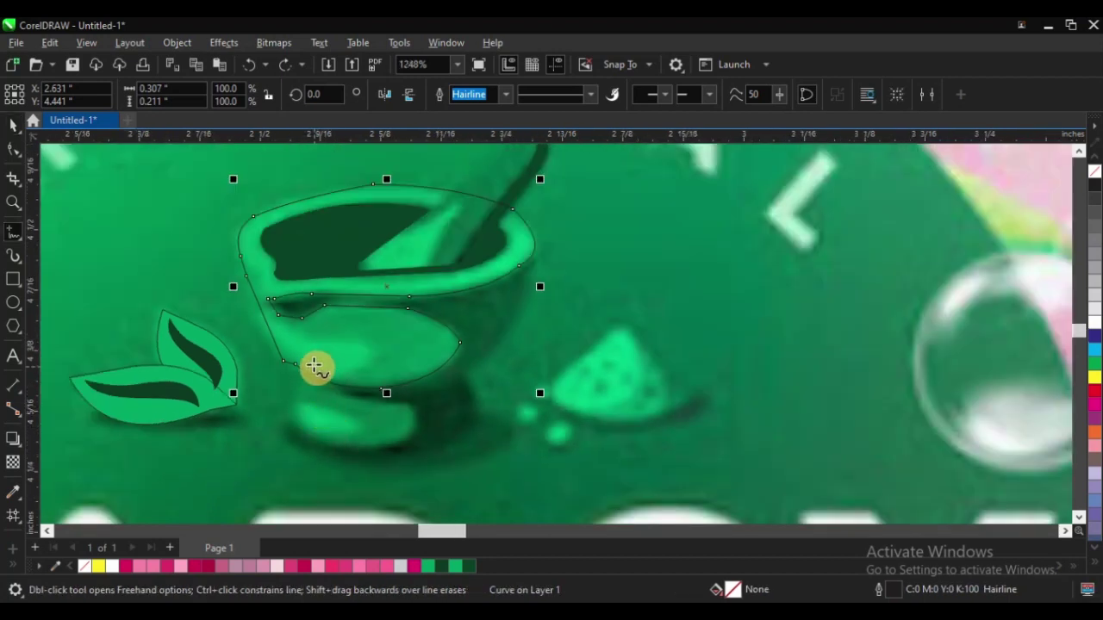
left_click(304, 358)
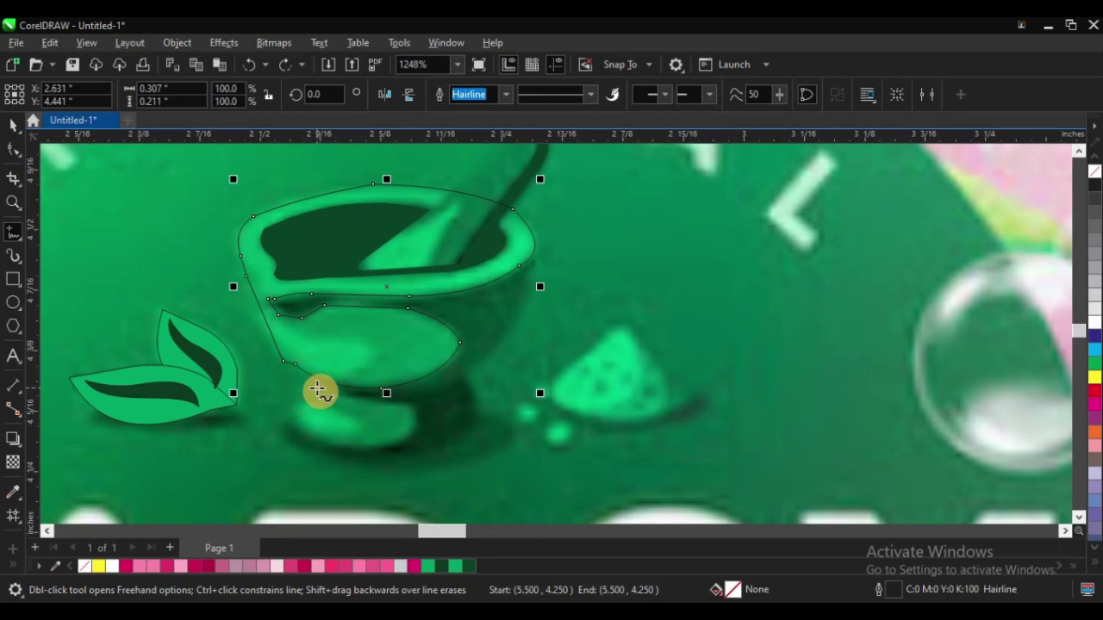
double_click(317, 394)
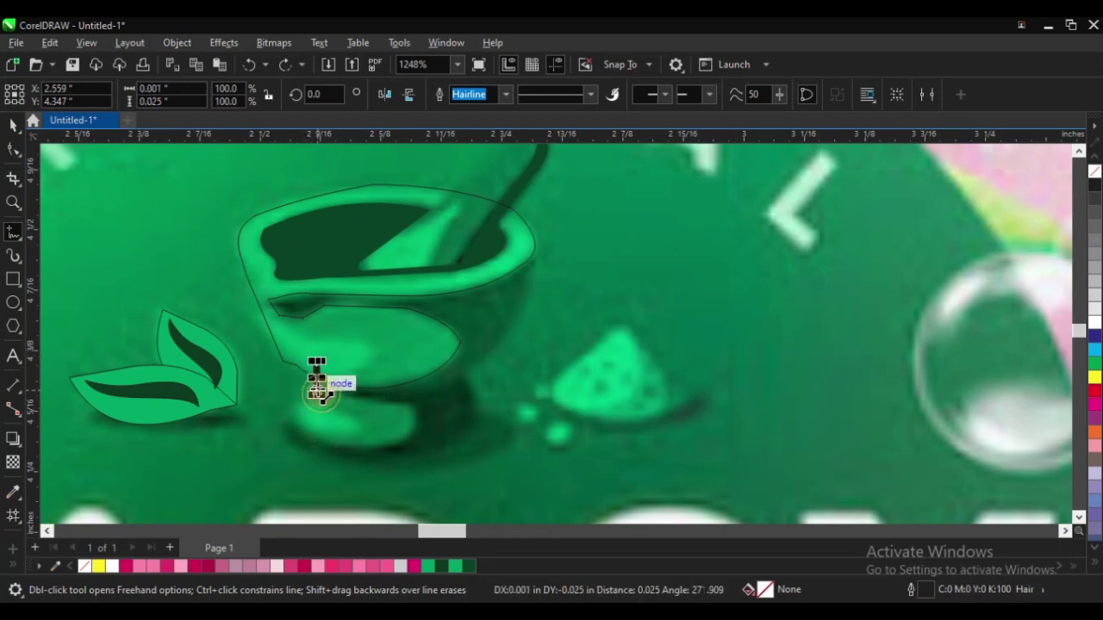
double_click(287, 423)
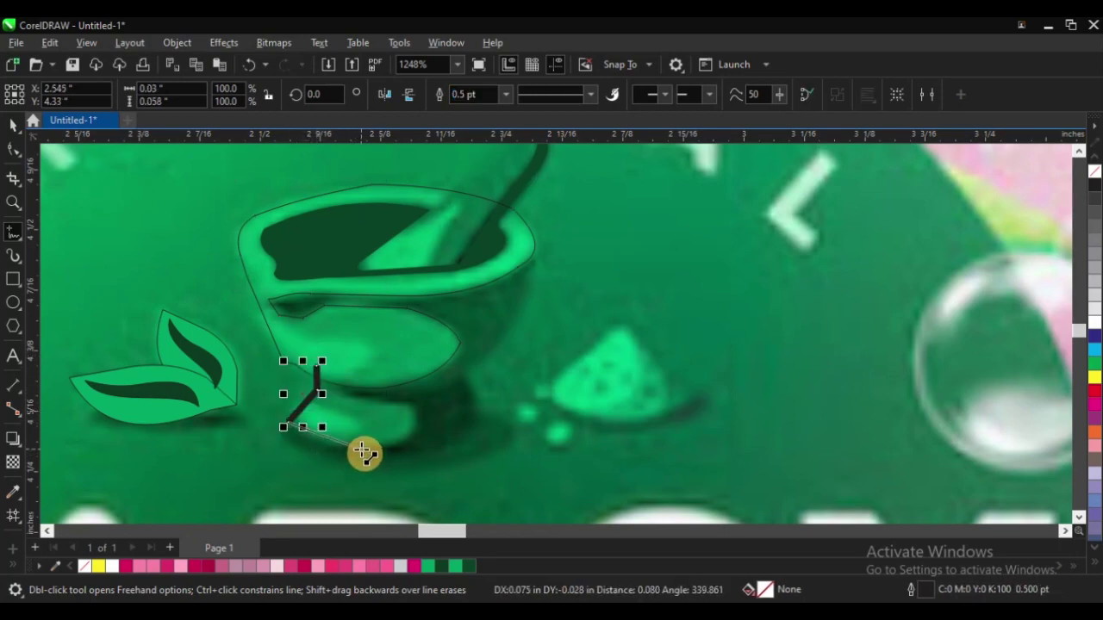
double_click(365, 450)
double_click(414, 428)
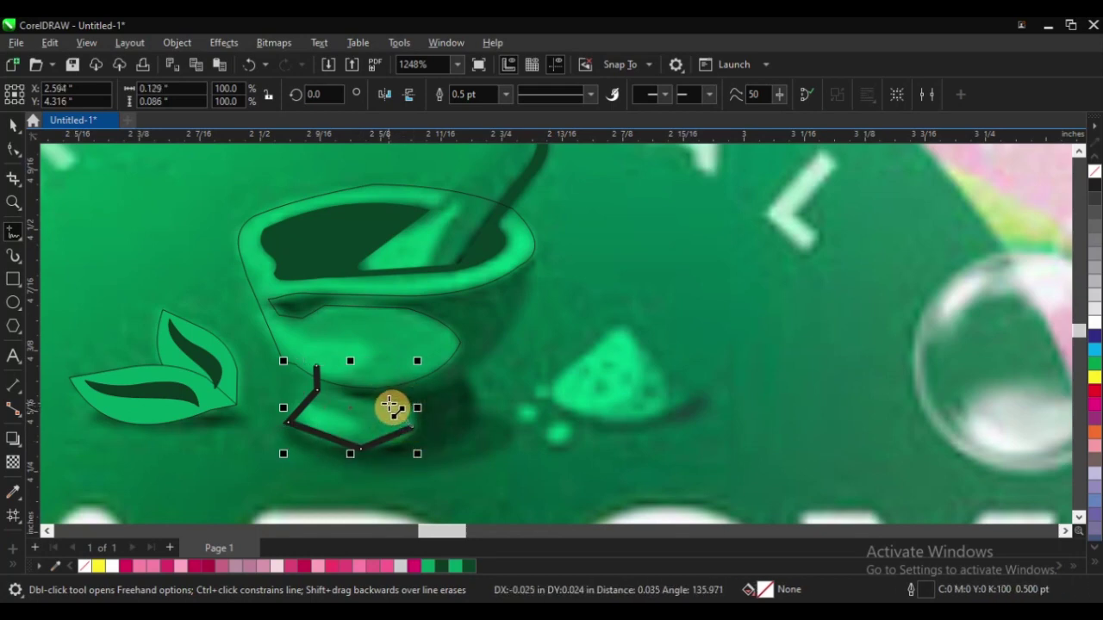
double_click(388, 401)
double_click(341, 397)
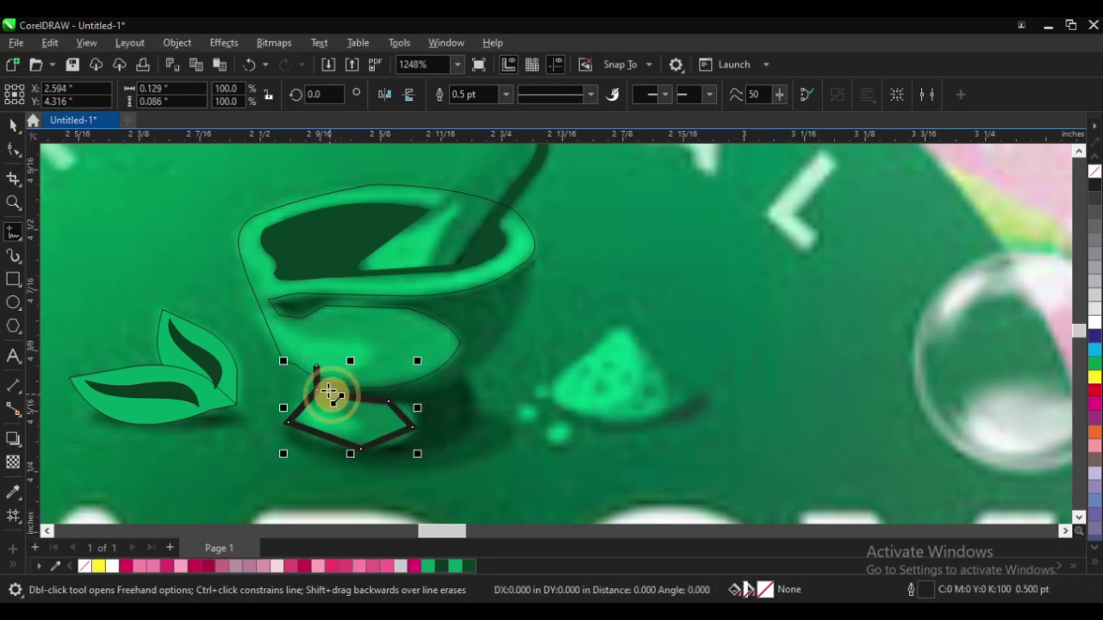
double_click(345, 370)
left_click(317, 365)
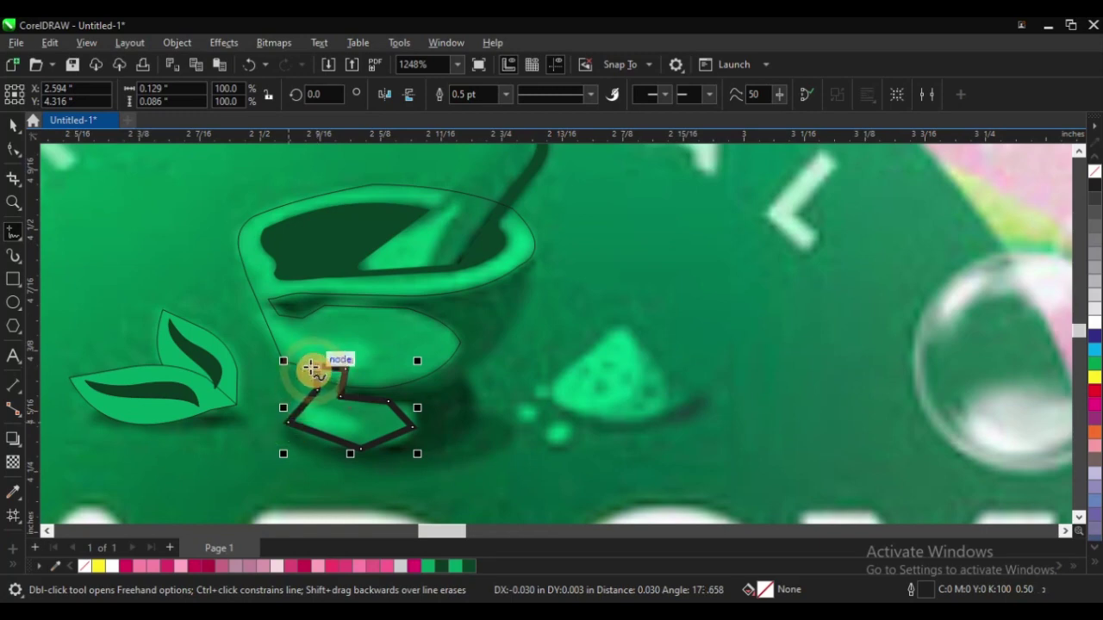
Convert all segments of the foot outline to curves and set its outline width to Hairline
key("F10")
left_click_drag(212, 319, 494, 517)
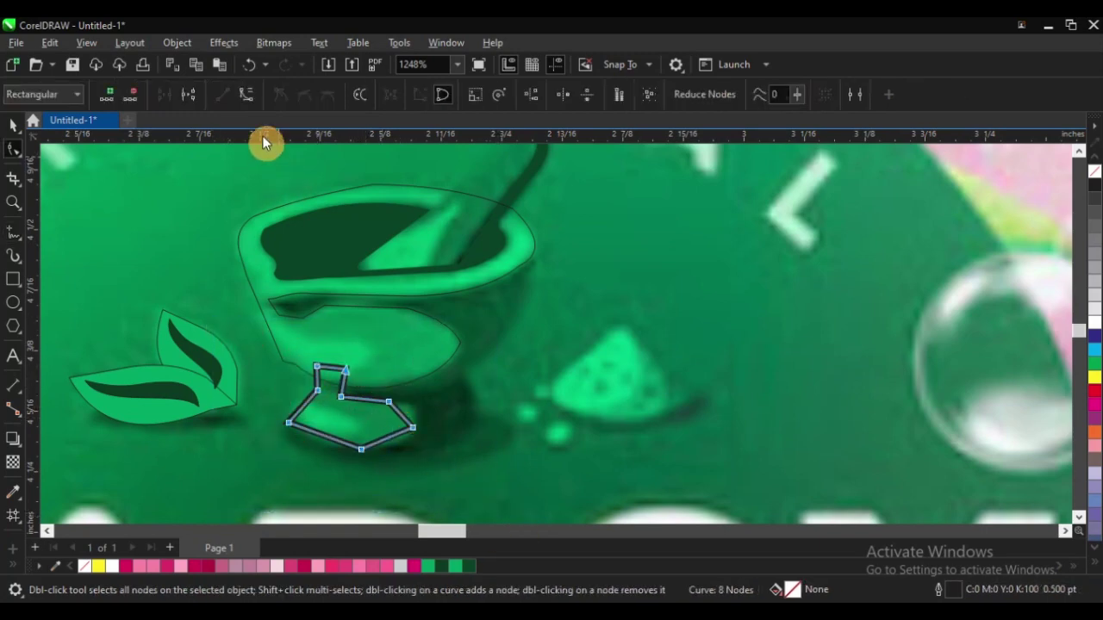
left_click(247, 97)
scroll(394, 399, "up", 2)
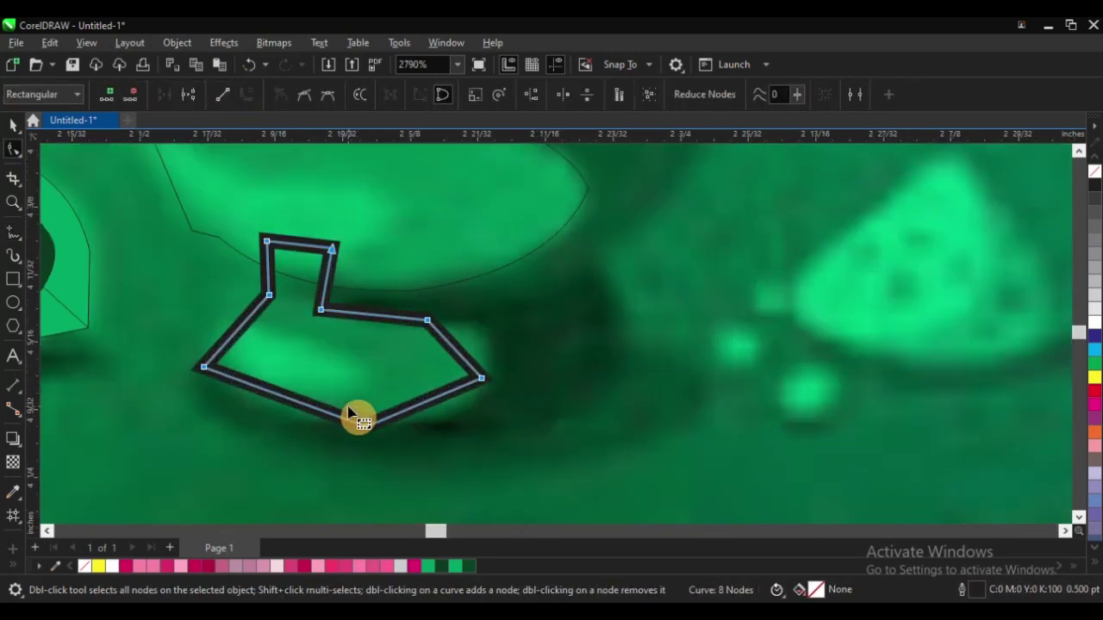
left_click(12, 126)
left_click(505, 92)
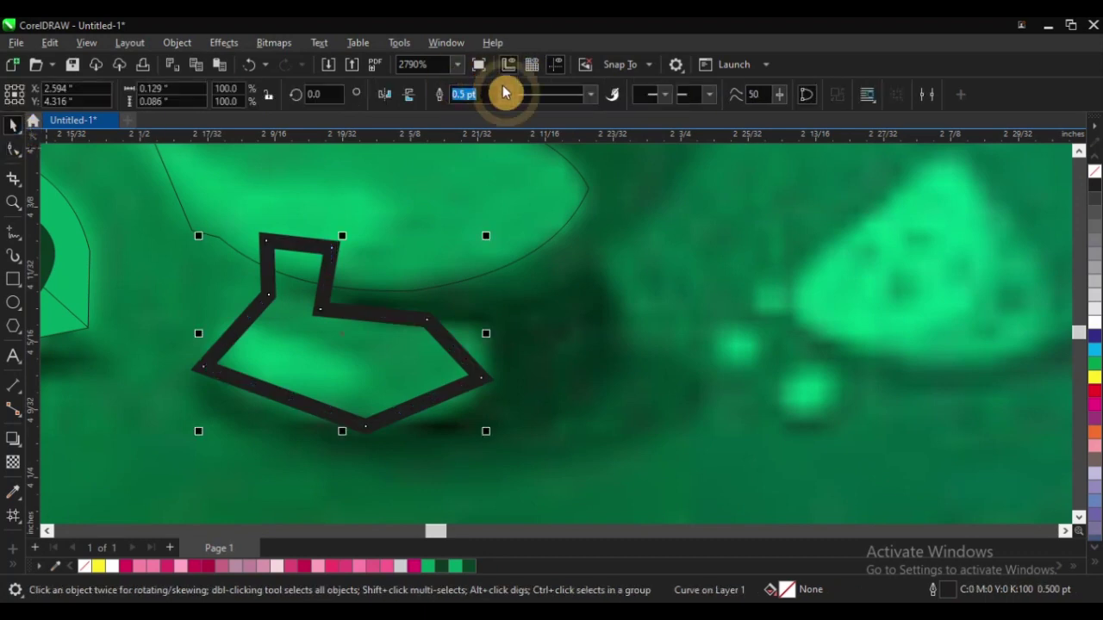
left_click(506, 95)
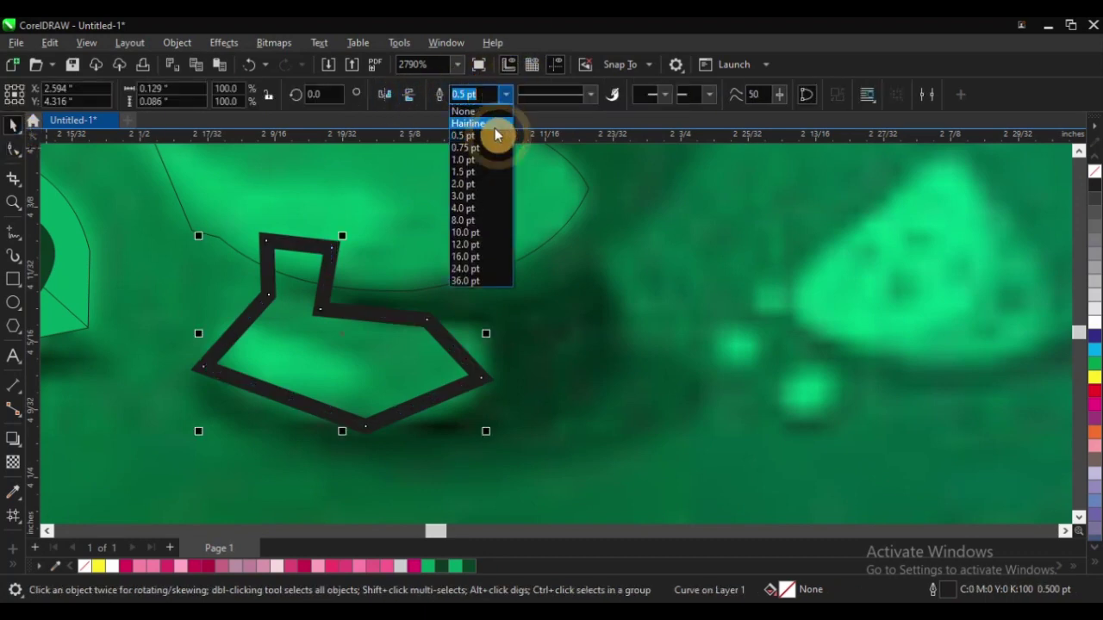
left_click(493, 129)
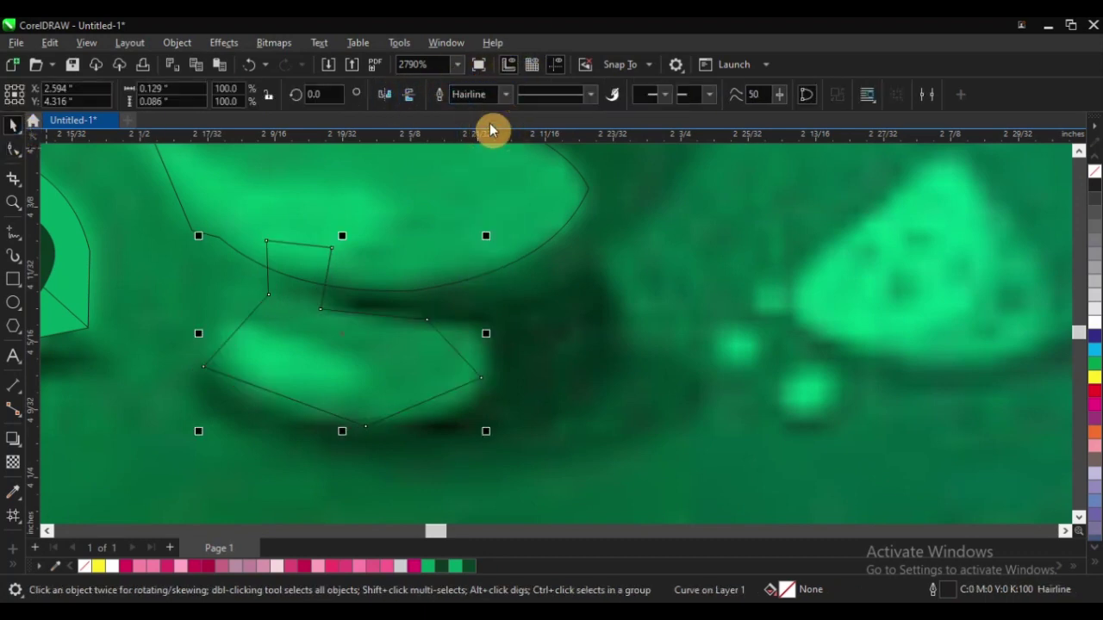
Bend the lower right, right end and upper edges of the foot outline to follow the rounded foot
key("F10")
left_click_drag(111, 199, 621, 482)
left_click_drag(425, 395, 446, 406)
left_click_drag(451, 332, 490, 330)
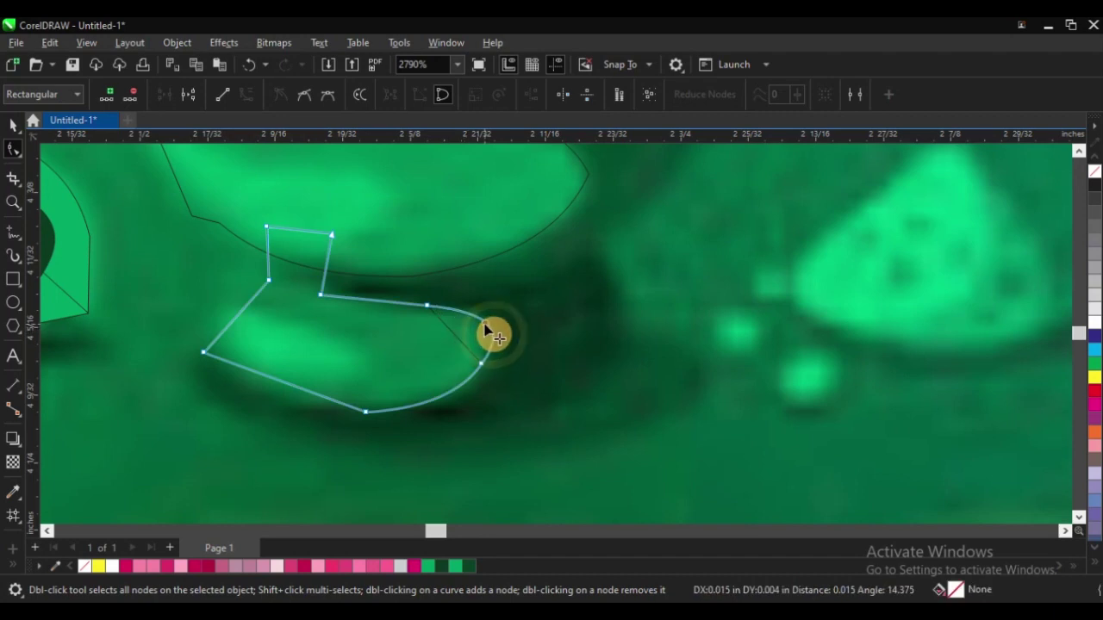
left_click(375, 308)
scroll(369, 307, "up", 2)
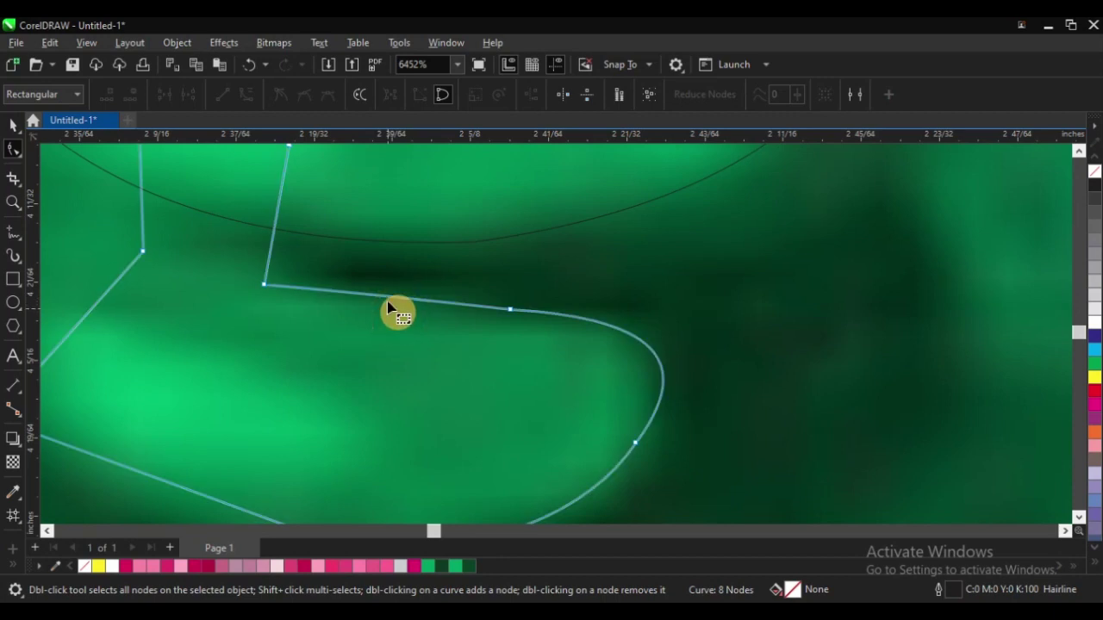
left_click(385, 297)
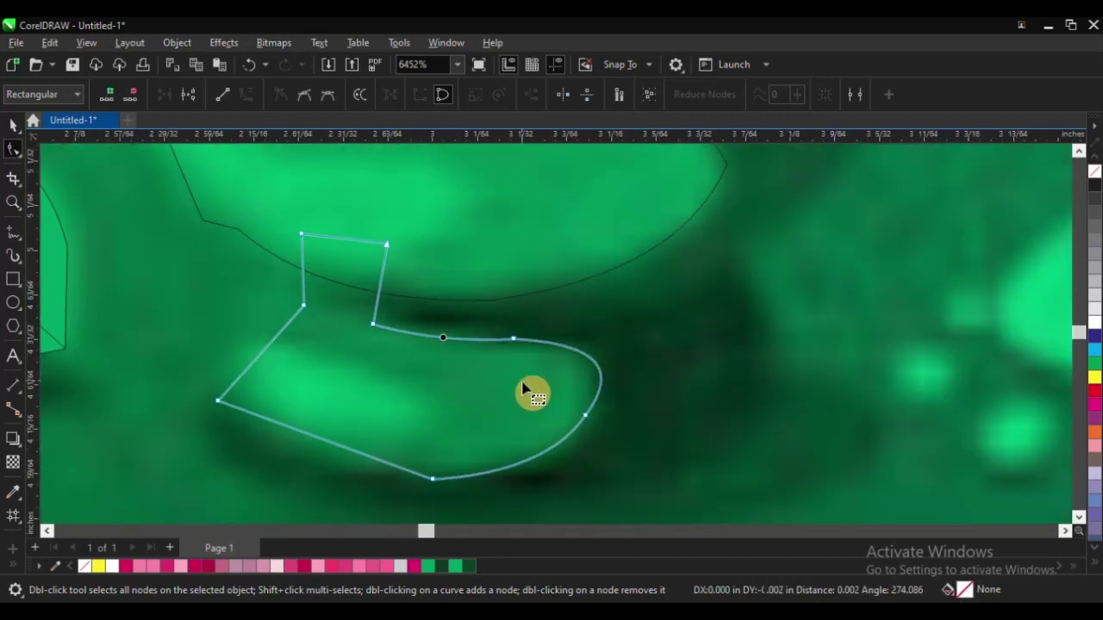
scroll(521, 379, "down", 1)
Bend the right side of the foot's neck inward and the foot outline's lower left edge outward
left_click_drag(376, 290, 350, 296)
scroll(423, 374, "down", 3)
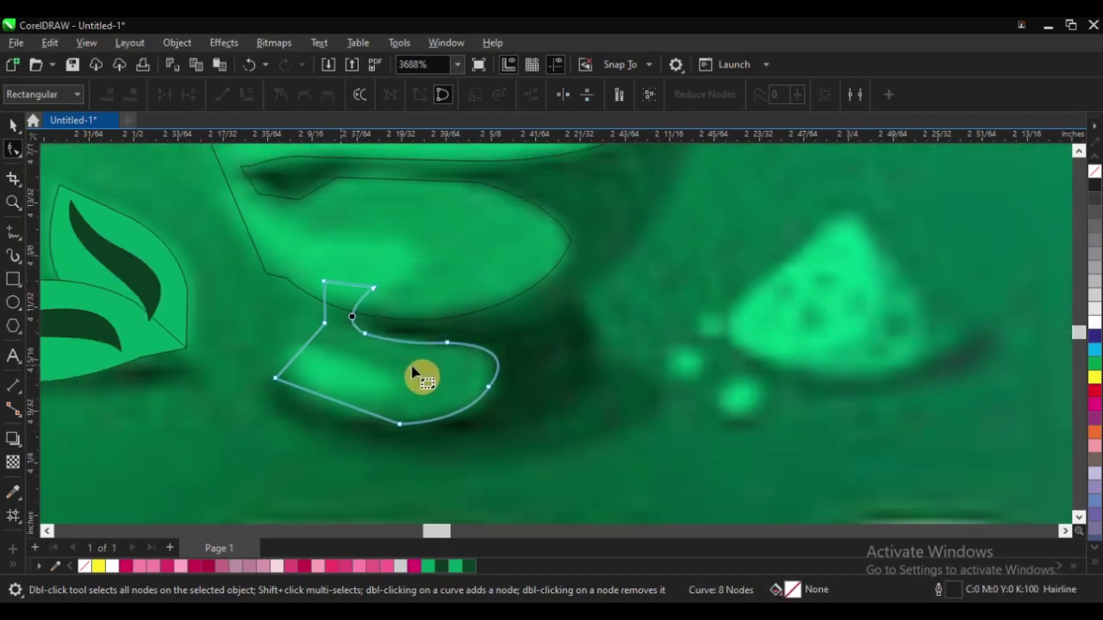
scroll(444, 398, "up", 3)
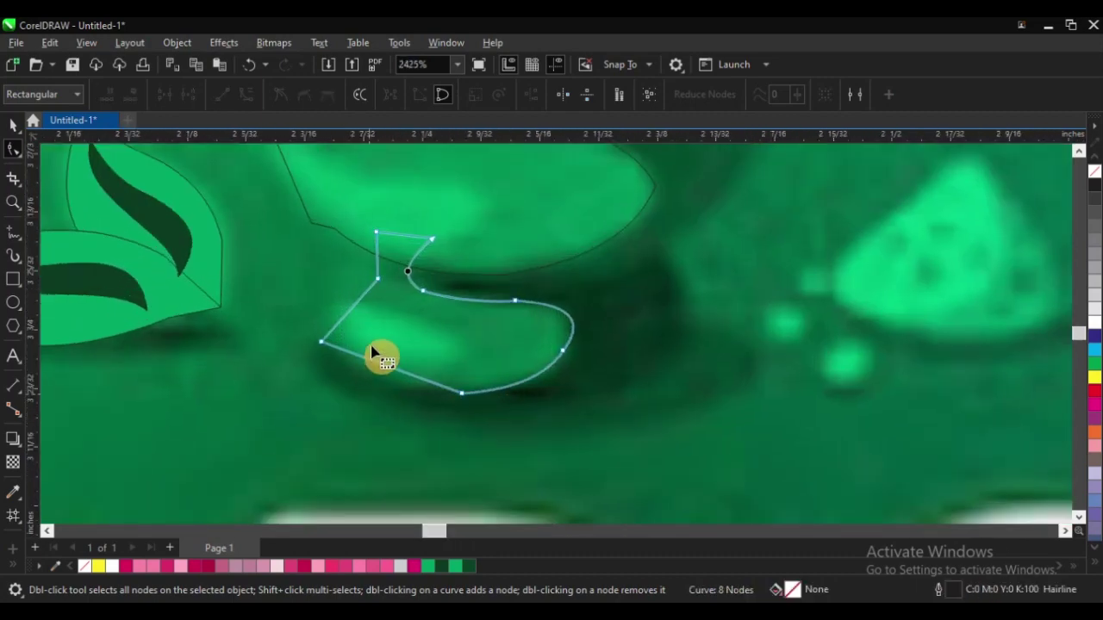
left_click_drag(396, 377, 389, 387)
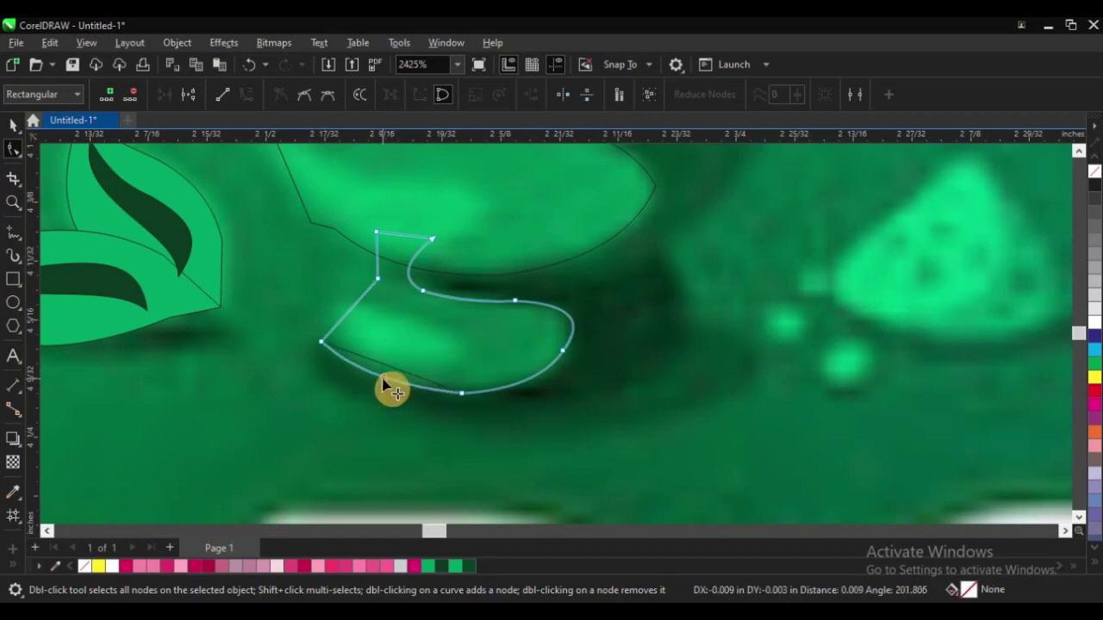
scroll(333, 397, "down", 1)
scroll(321, 415, "down", 1)
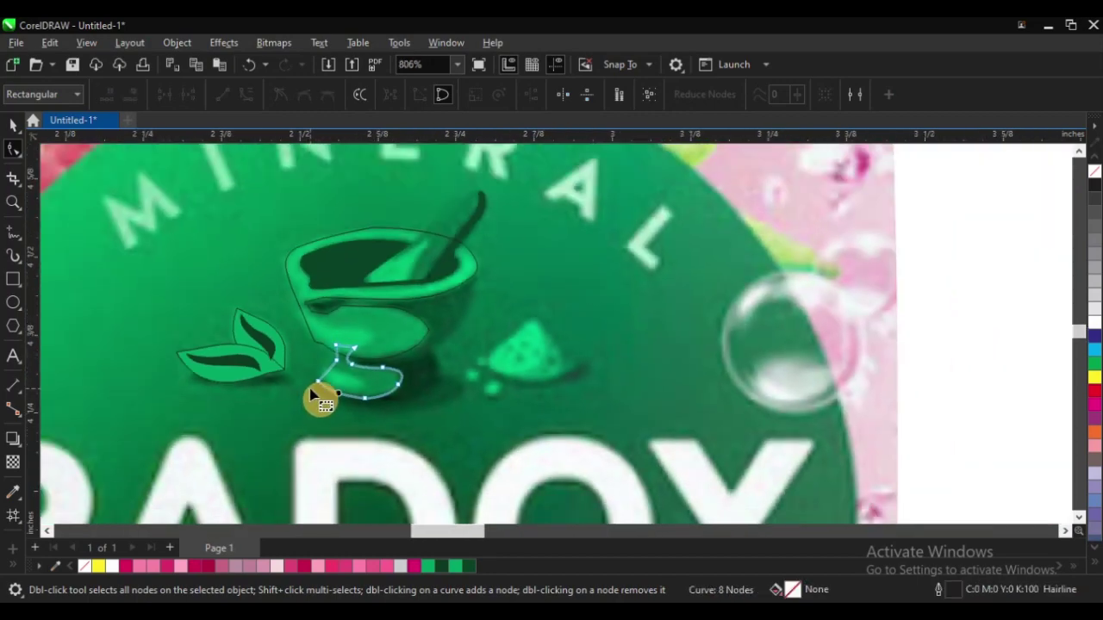
scroll(312, 394, "up", 2)
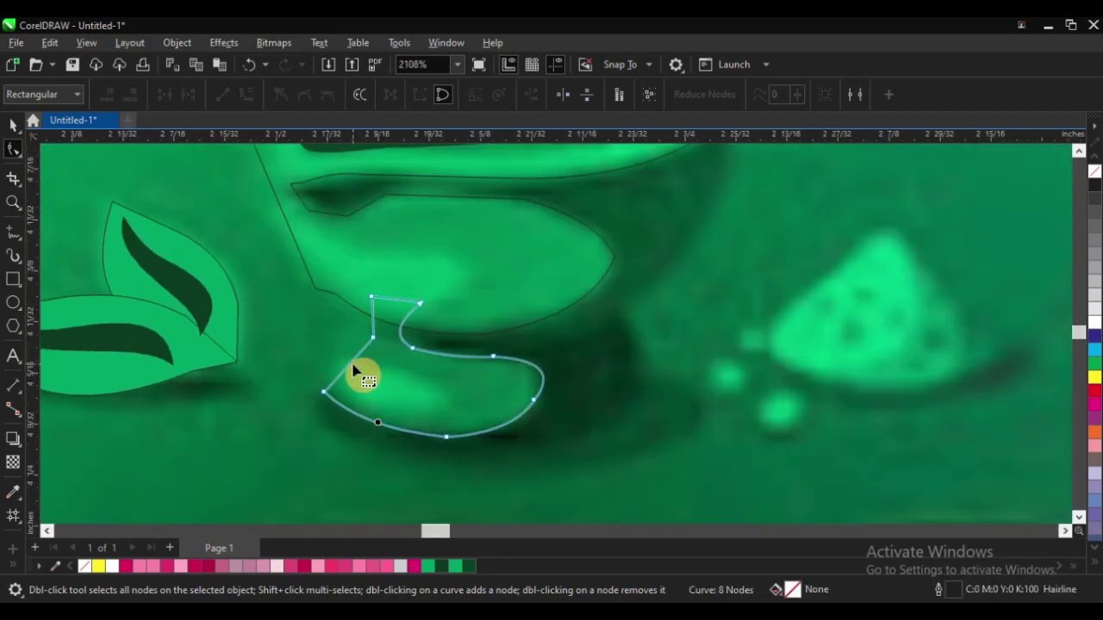
Bend the foot outline's upper left edge outward and delete its leftmost corner node to round that end
left_click_drag(352, 371, 342, 350)
left_click(343, 420)
key("Delete")
scroll(343, 421, "down", 3)
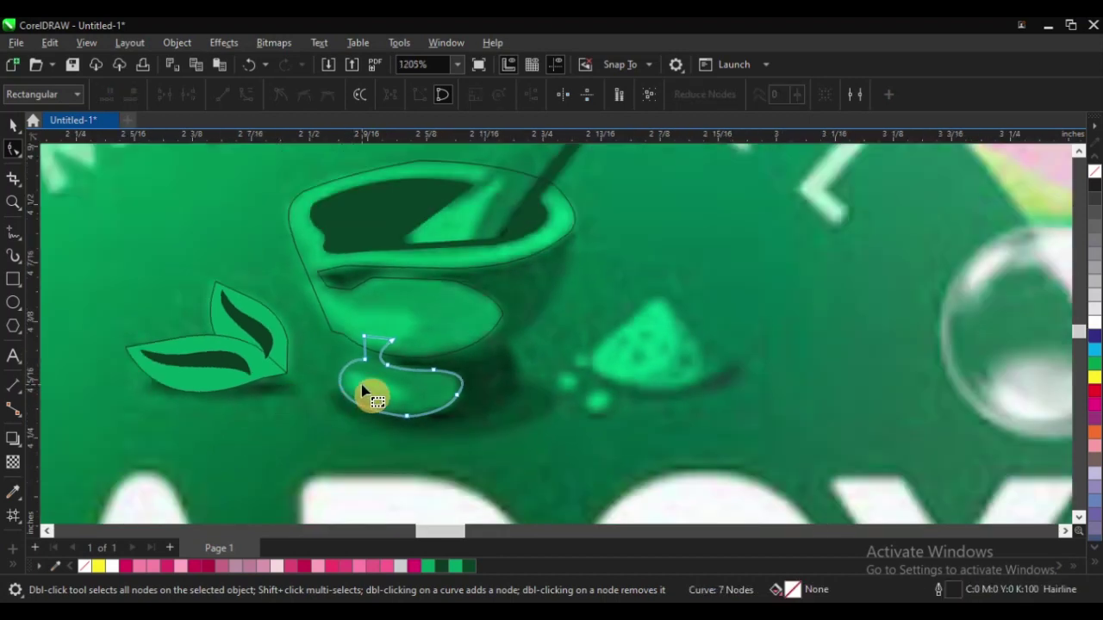
scroll(418, 328, "up", 4)
scroll(430, 416, "down", 2)
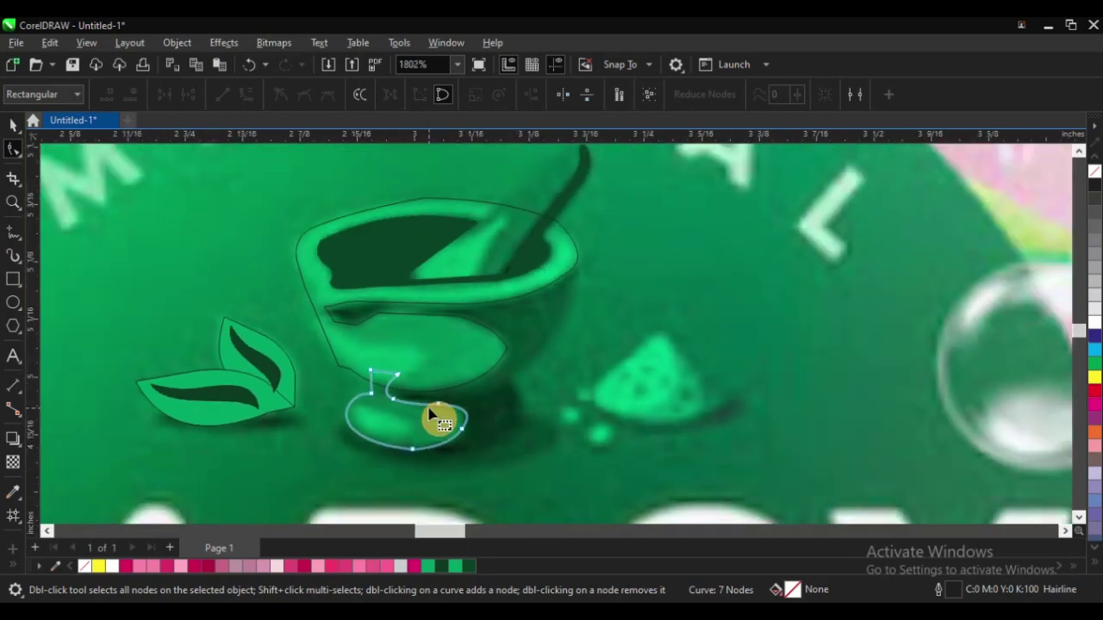
Bend the mortar outline's straight left side outward and delete the node at the upper end of that segment
scroll(430, 416, "down", 3)
scroll(325, 306, "up", 2)
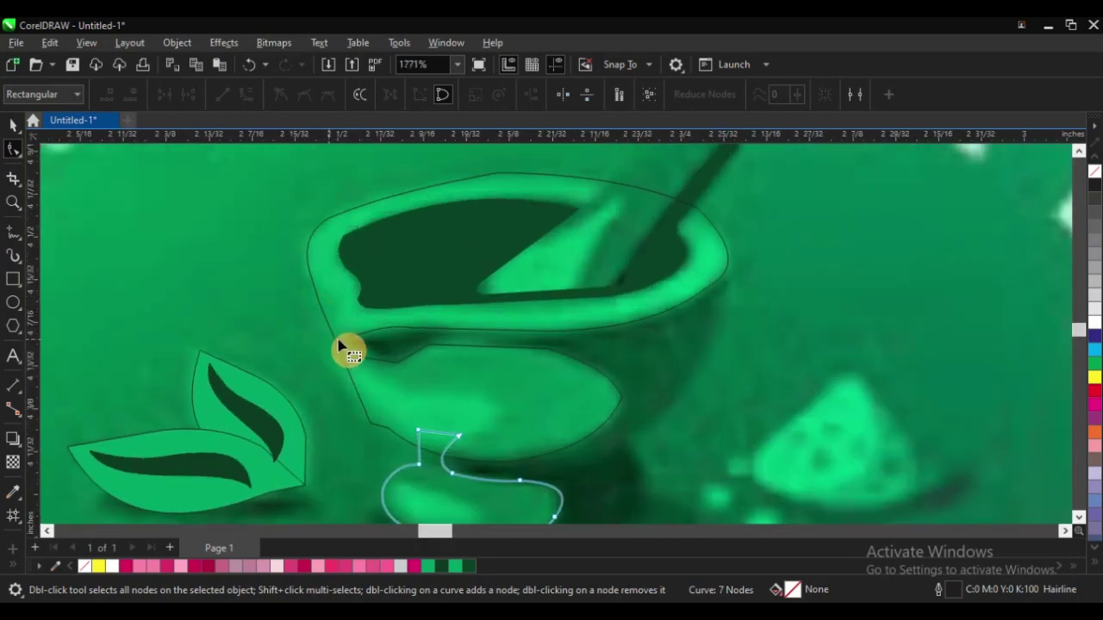
left_click(330, 348)
left_click(341, 355)
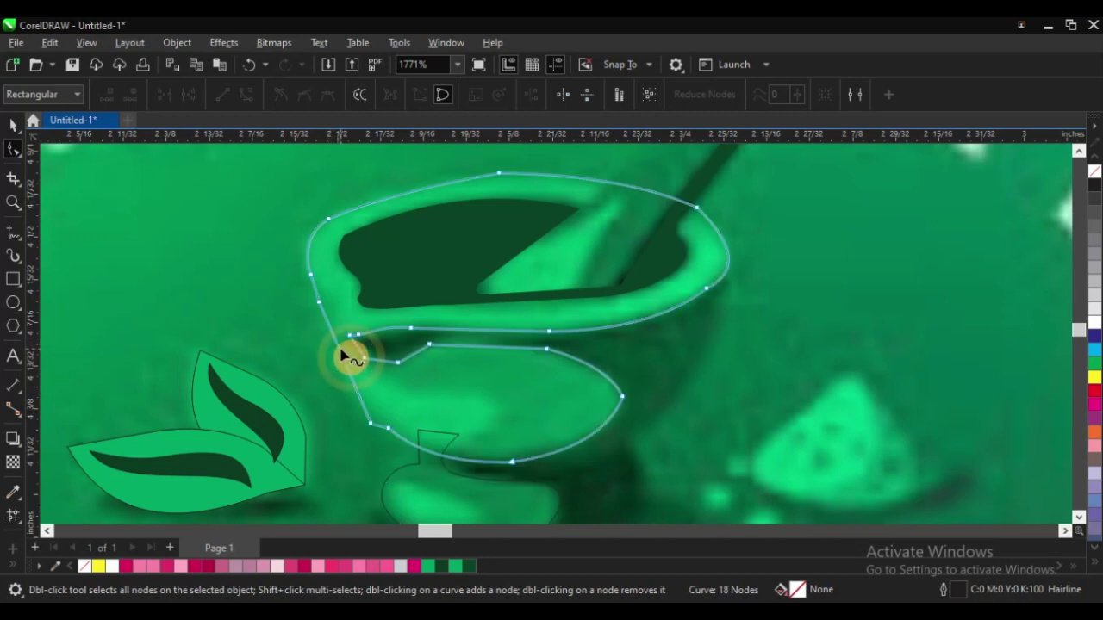
left_click_drag(340, 350, 328, 348)
left_click(319, 302)
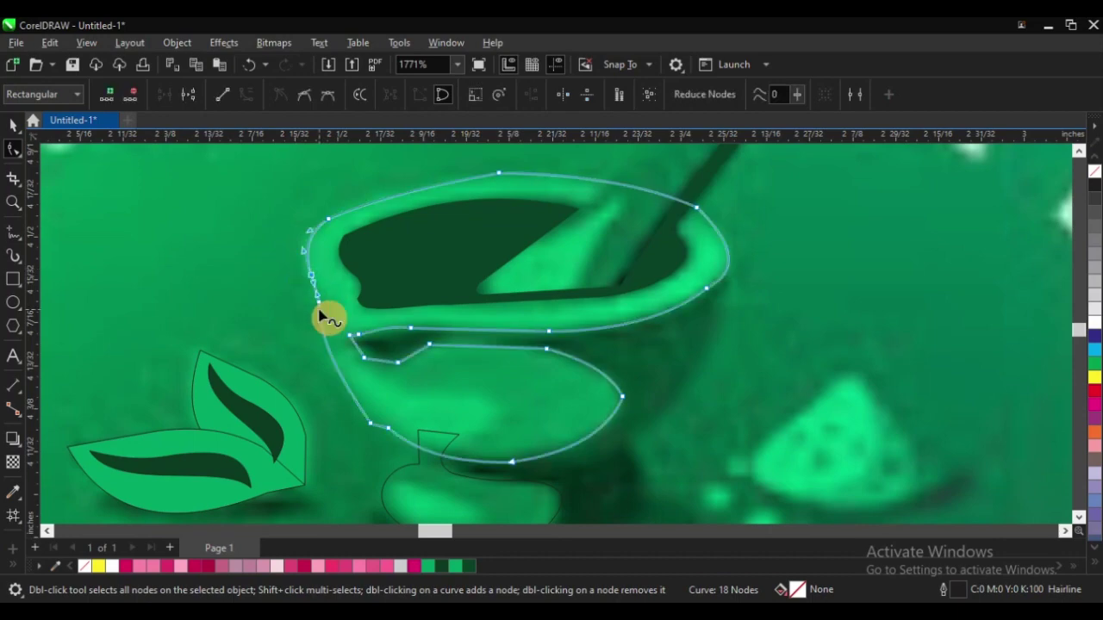
key("Delete")
Delete the remaining extra node on the mortar outline's left side below the rim corner to smooth the edge
scroll(336, 310, "up", 1)
scroll(297, 298, "down", 1)
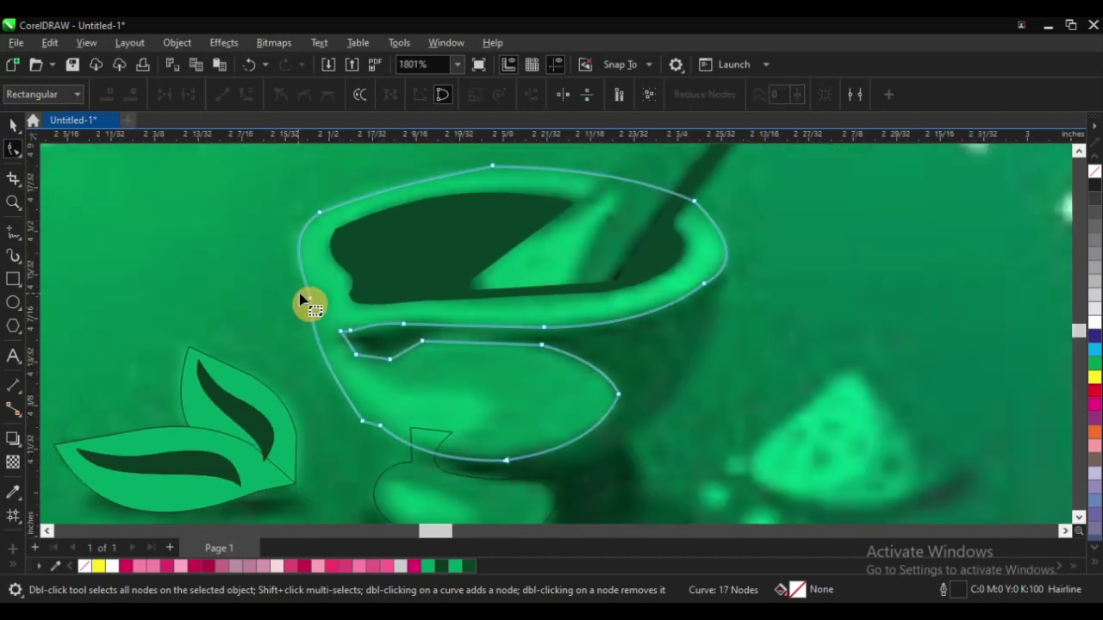
scroll(302, 304, "down", 2)
scroll(308, 310, "up", 3)
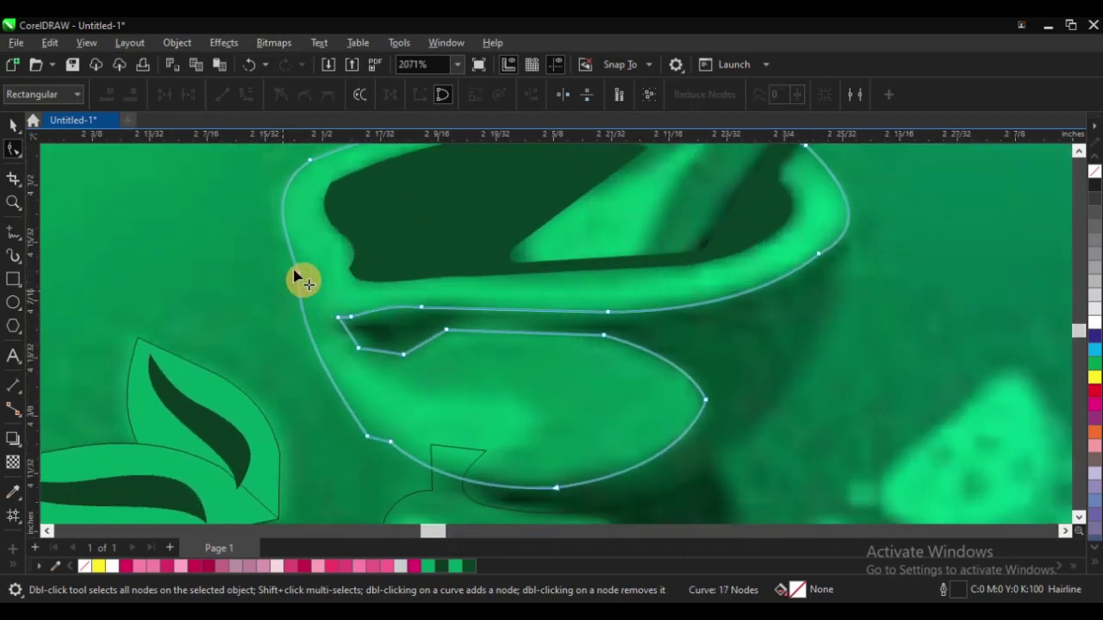
left_click_drag(312, 302, 319, 307)
key("Delete")
scroll(250, 281, "down", 2)
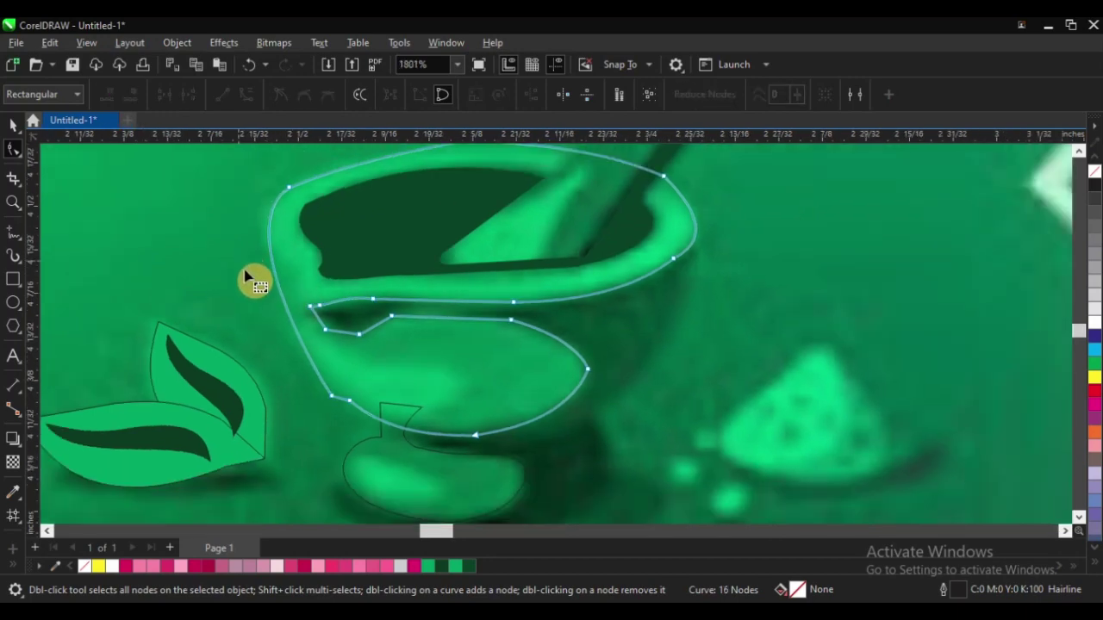
Adjust the handle of the mortar outline's upper left rim node to bulge the left side outward along the rim
scroll(267, 222, "up", 2)
left_click_drag(263, 197, 320, 264)
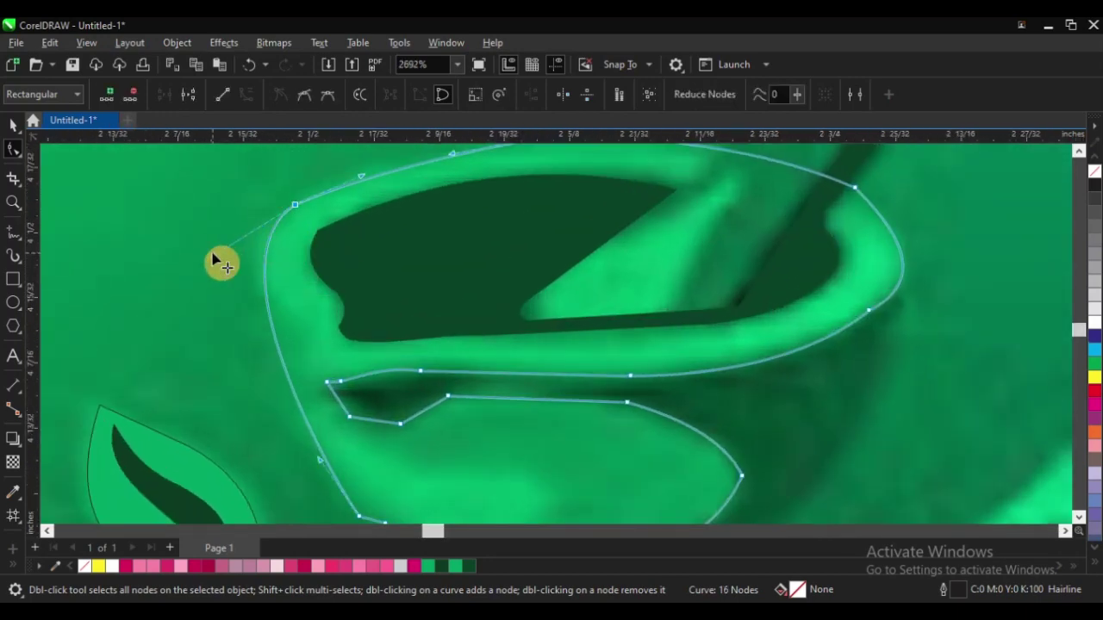
left_click_drag(215, 265, 198, 261)
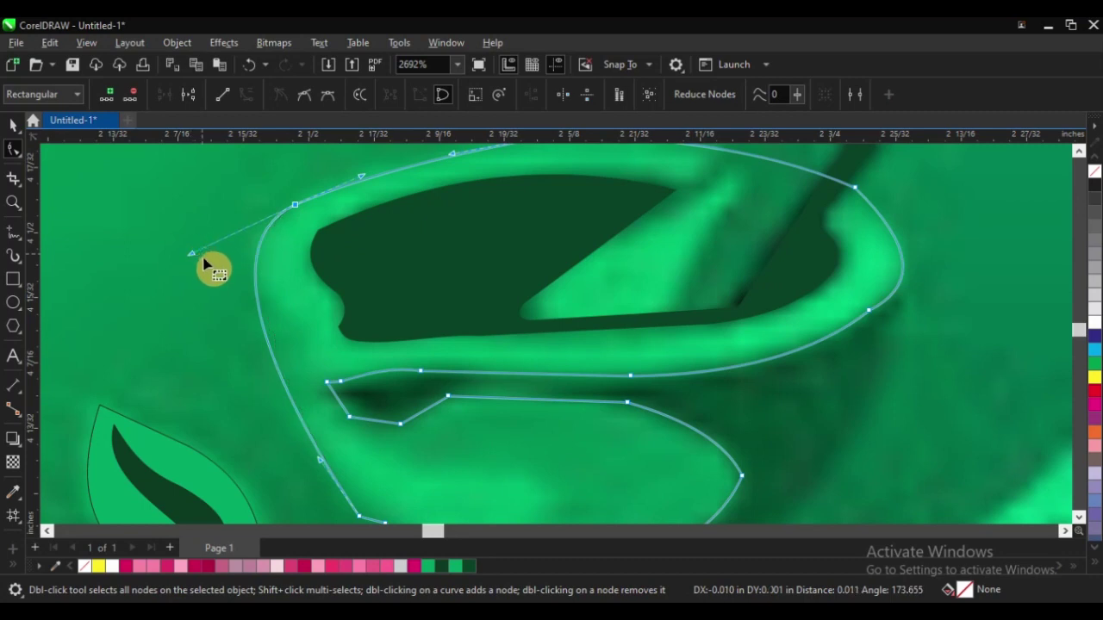
scroll(214, 269, "down", 2)
scroll(319, 224, "up", 2)
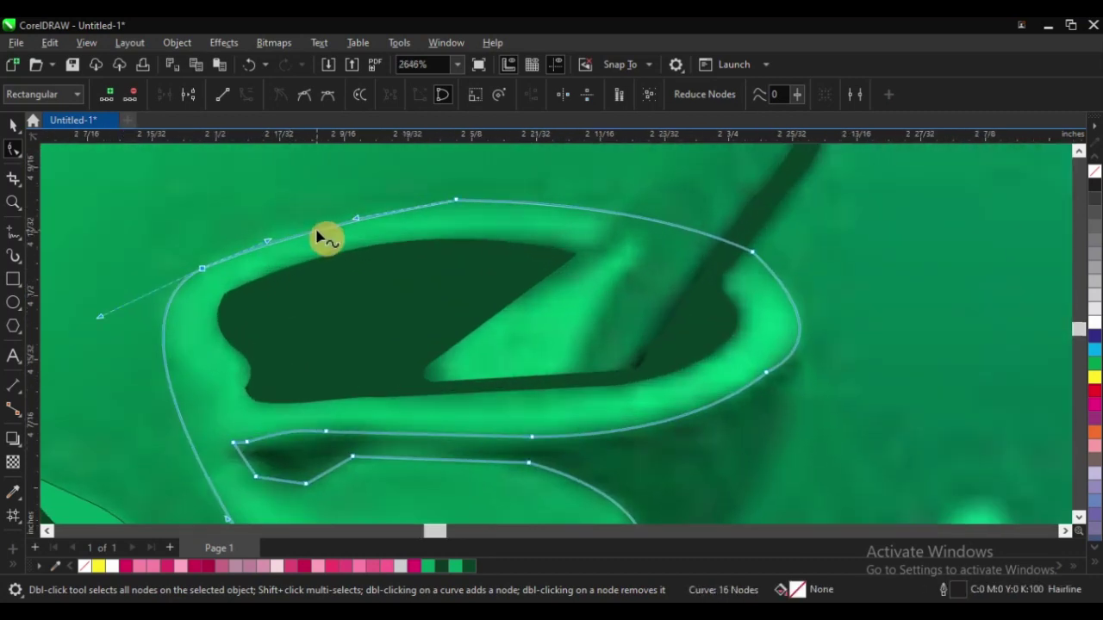
Bend the rim outline's upper left segment outward and delete the node at the top of the rim
left_click_drag(320, 237, 304, 227)
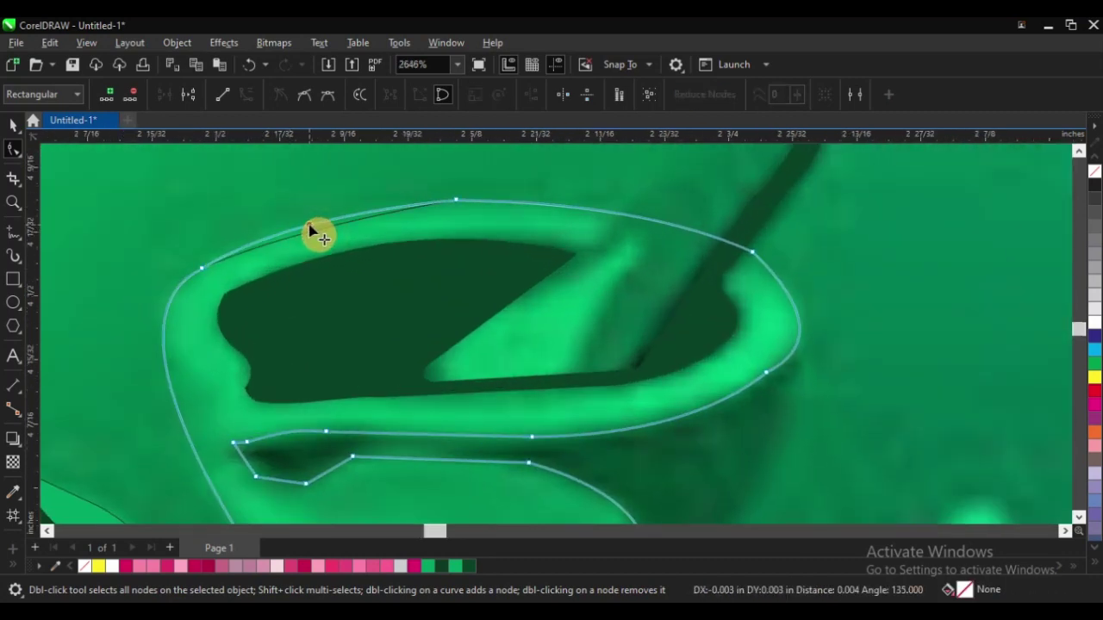
left_click(456, 201)
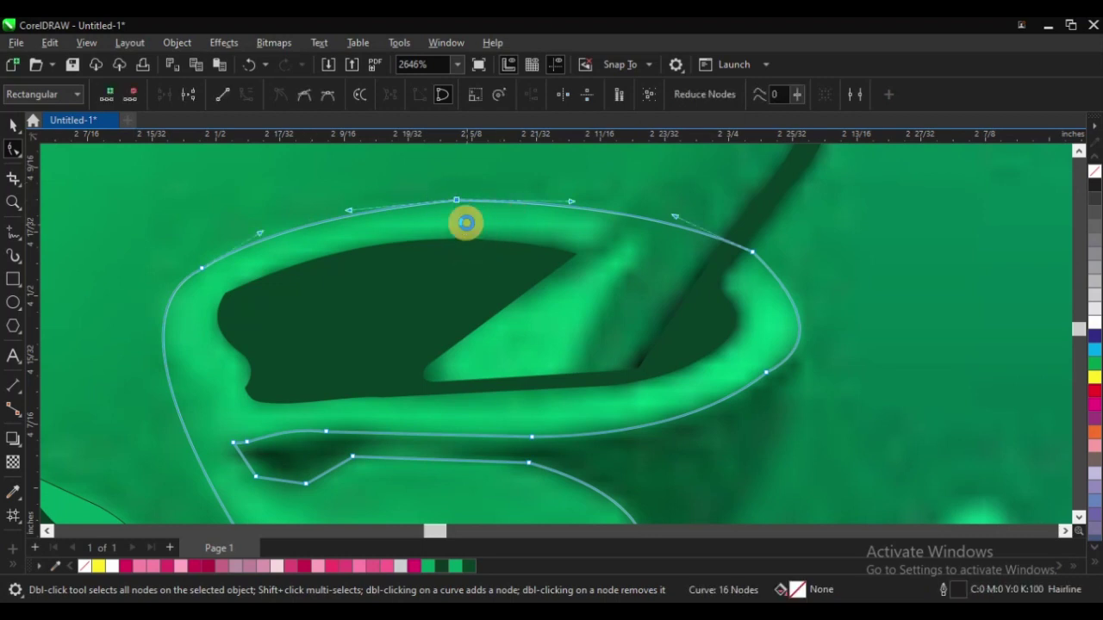
scroll(405, 224, "down", 2)
scroll(733, 276, "up", 3)
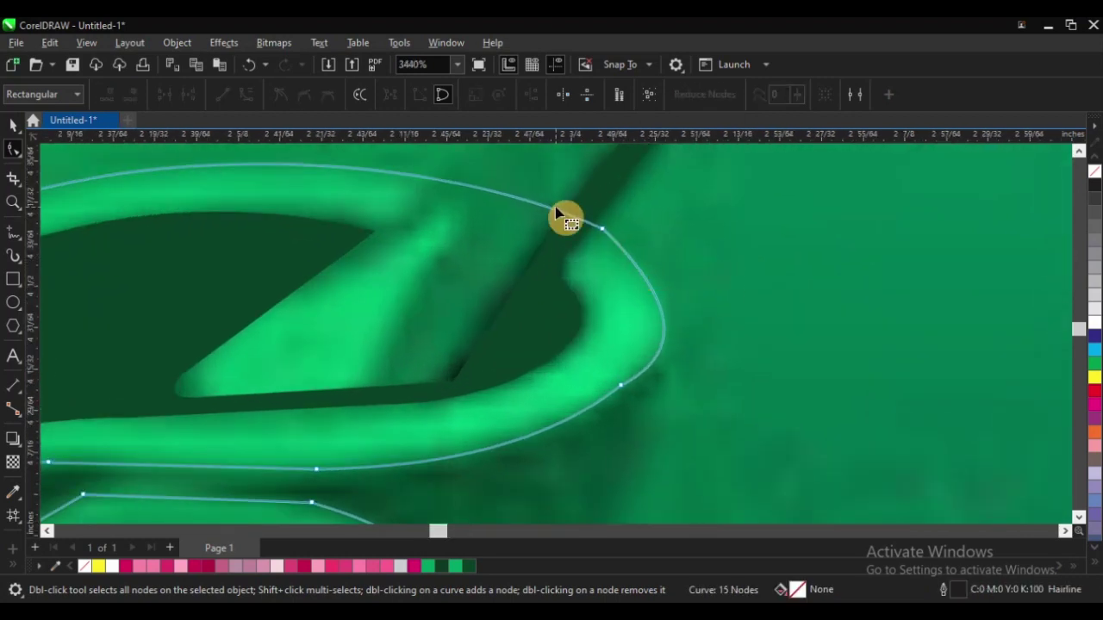
scroll(564, 217, "down", 1)
scroll(686, 258, "up", 1)
scroll(672, 239, "down", 1)
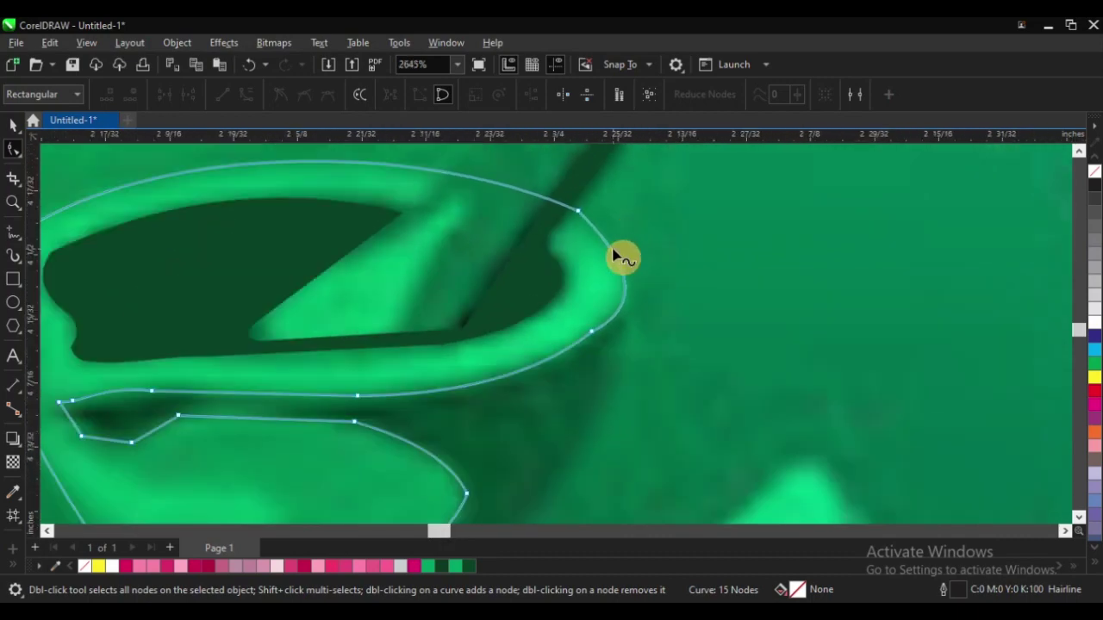
Select the mortar outline and the foot outline and weld them into one shape
scroll(621, 255, "down", 4)
key("space")
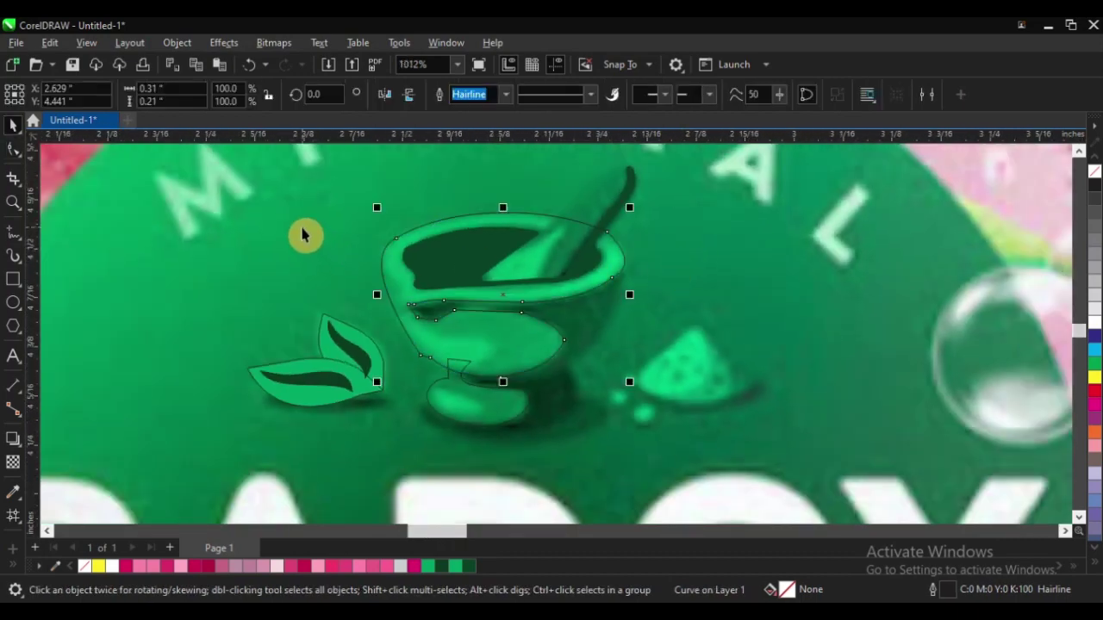
left_click(505, 333)
scroll(523, 351, "up", 1)
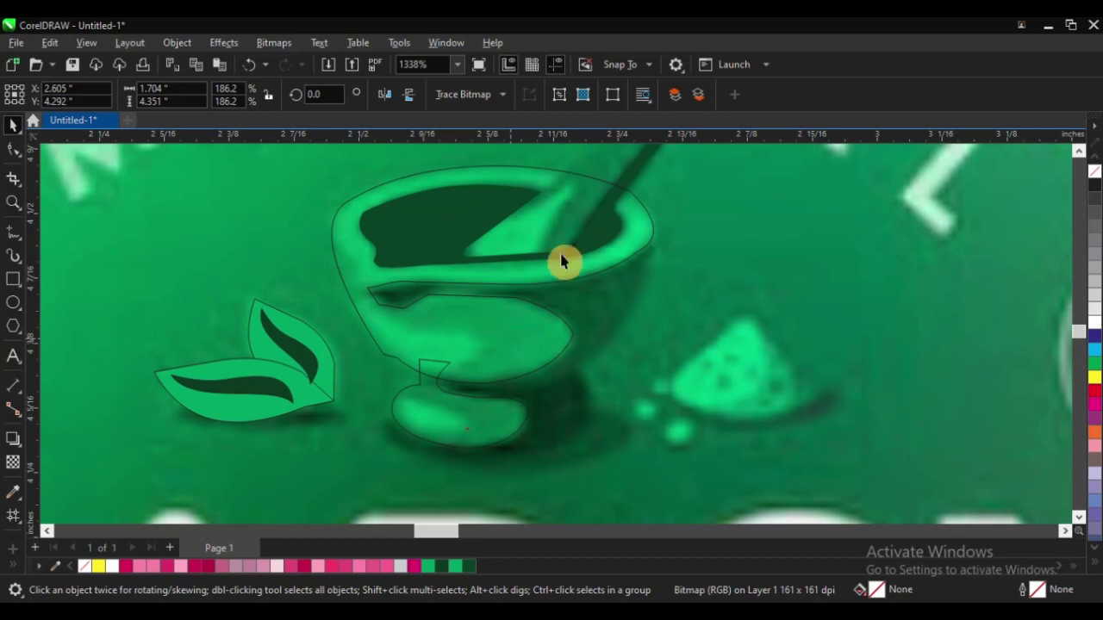
left_click(379, 255)
left_click(455, 278)
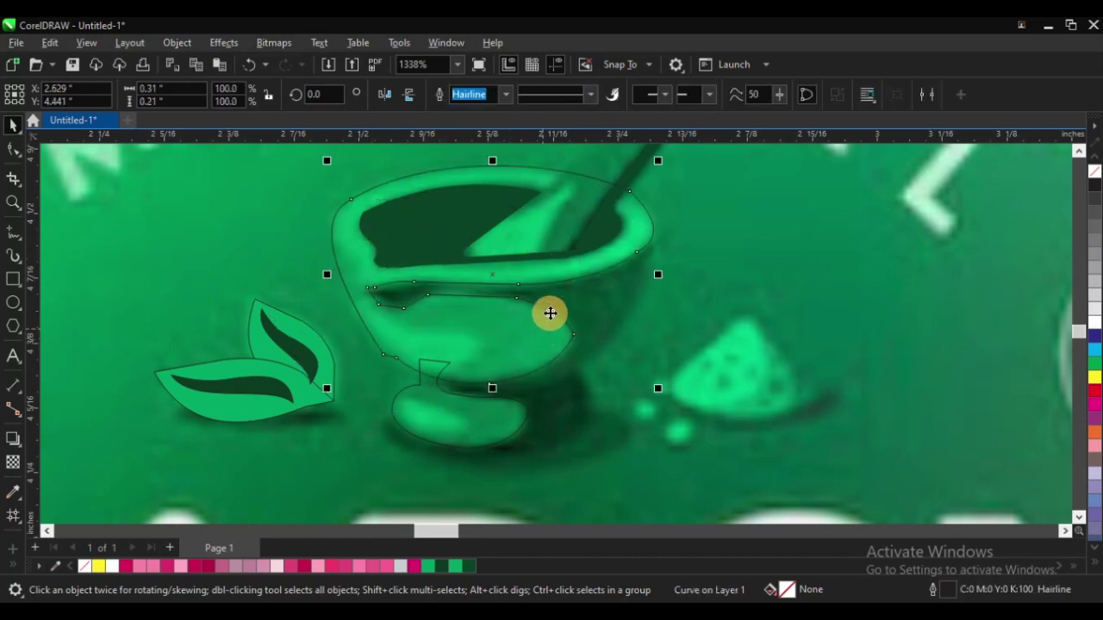
left_click(464, 407, "shift")
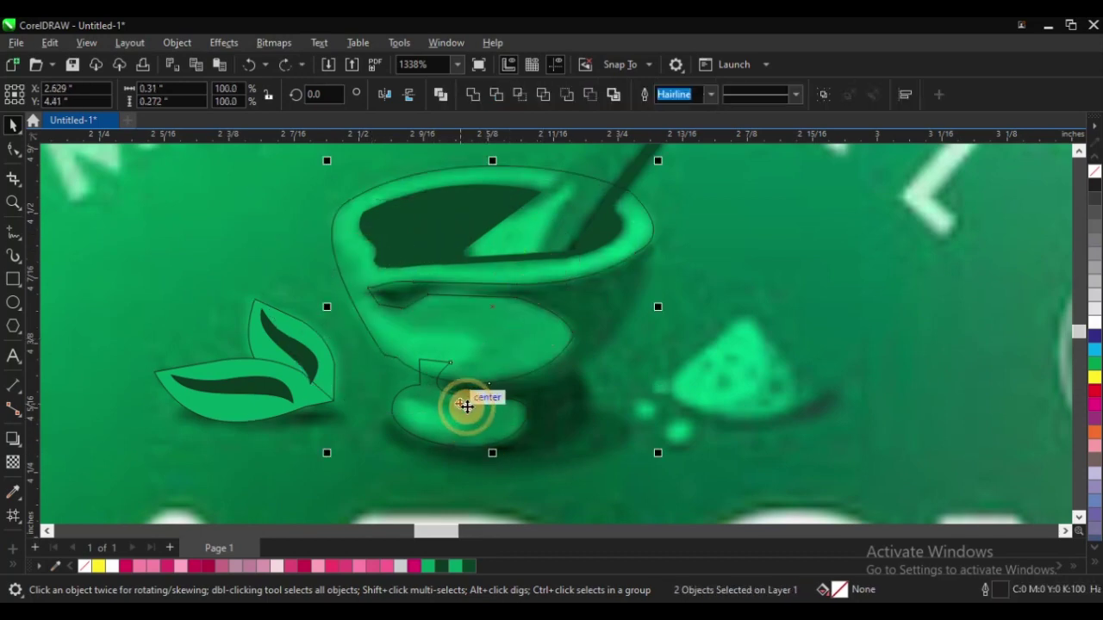
left_click(473, 95)
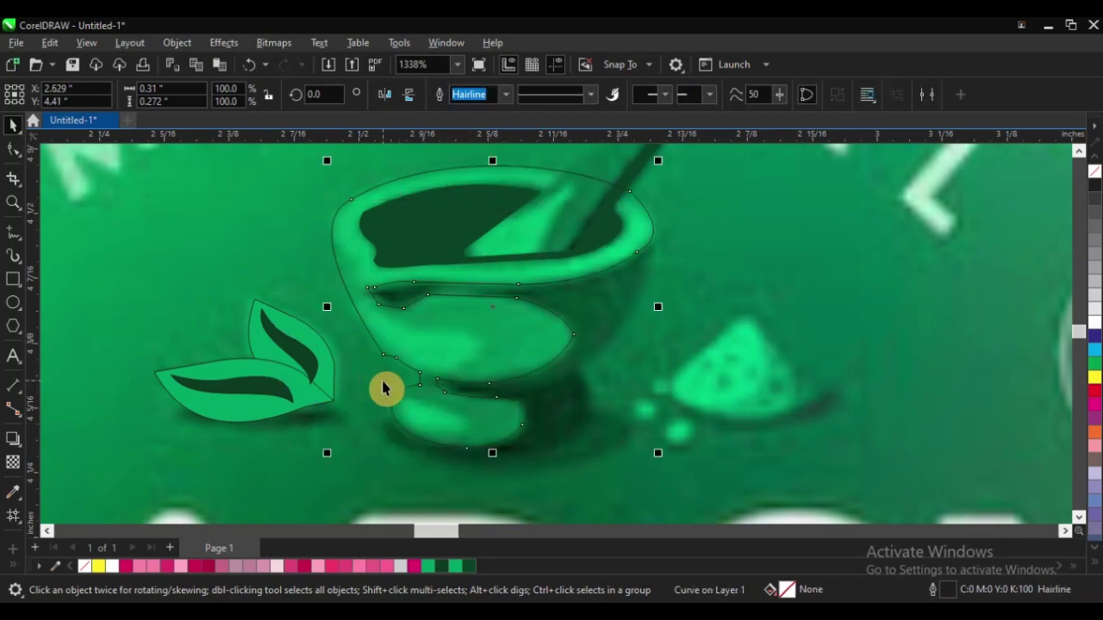
Duplicate the welded mortar outline in place and delete the copy's nodes around the notch beneath the rim
scroll(379, 362, "down", 3)
scroll(486, 292, "up", 3)
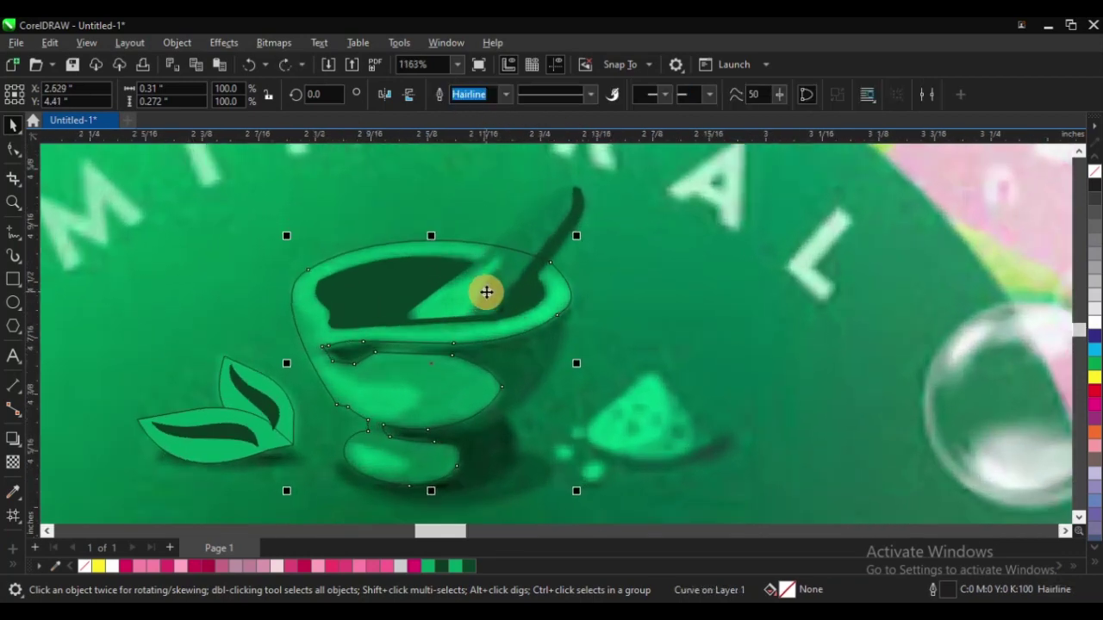
scroll(486, 293, "down", 3)
scroll(492, 387, "up", 4)
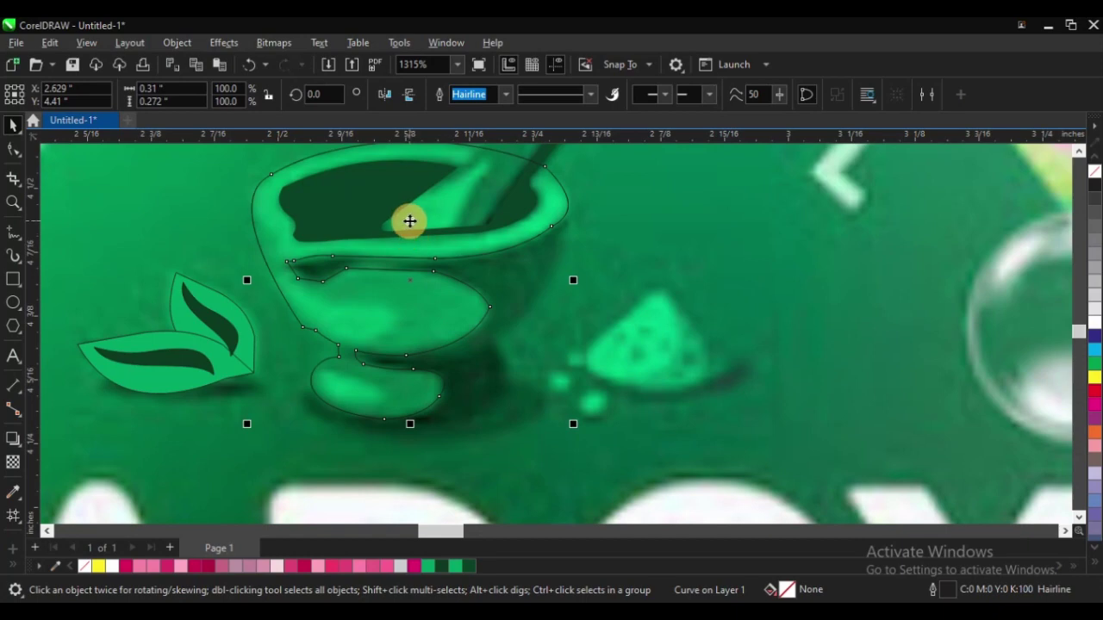
key("F10")
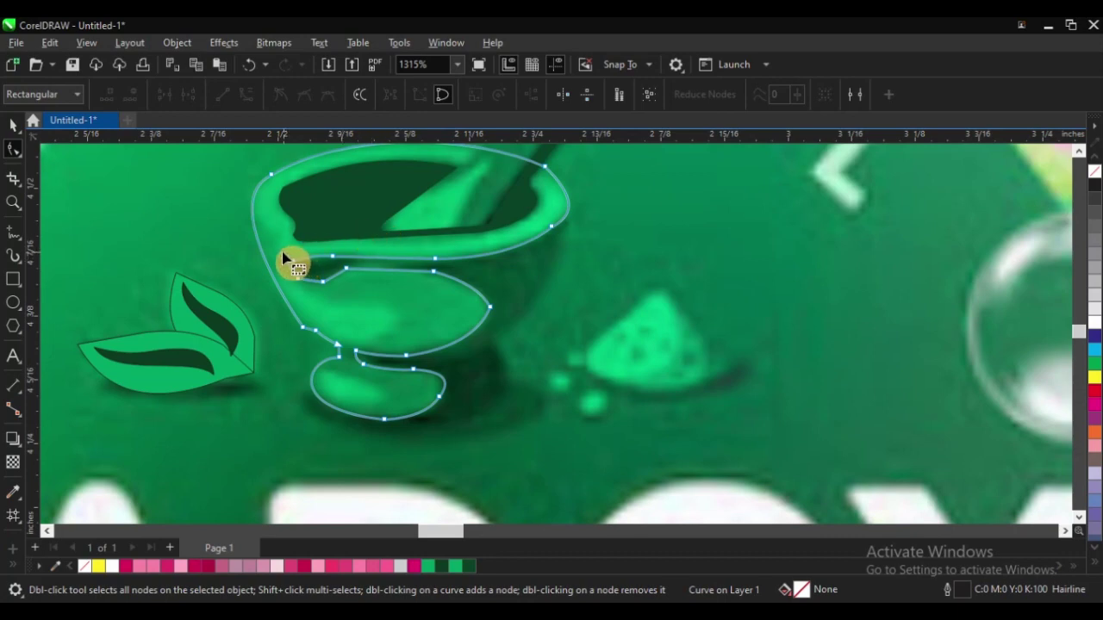
left_click_drag(391, 284, 447, 295)
key("Delete")
left_click(487, 330)
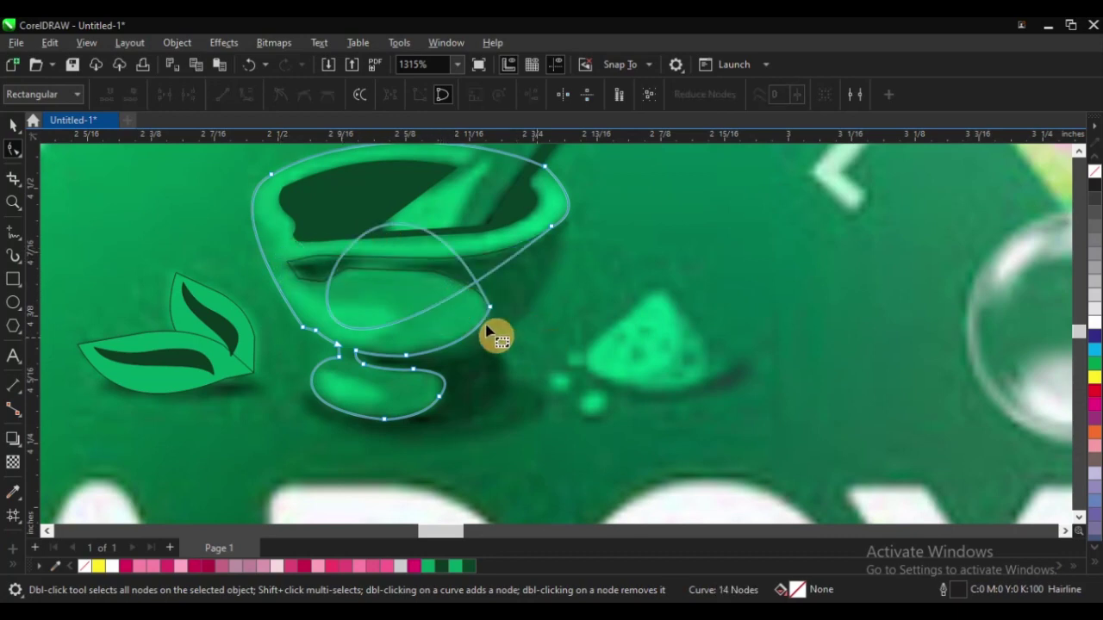
left_click(491, 311)
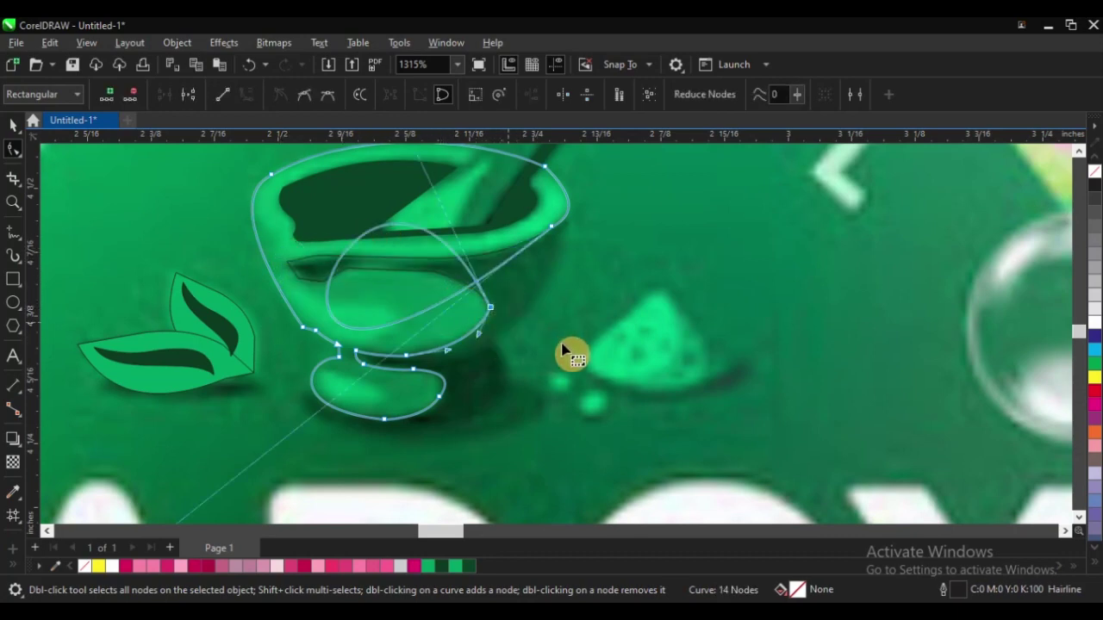
left_click(226, 102)
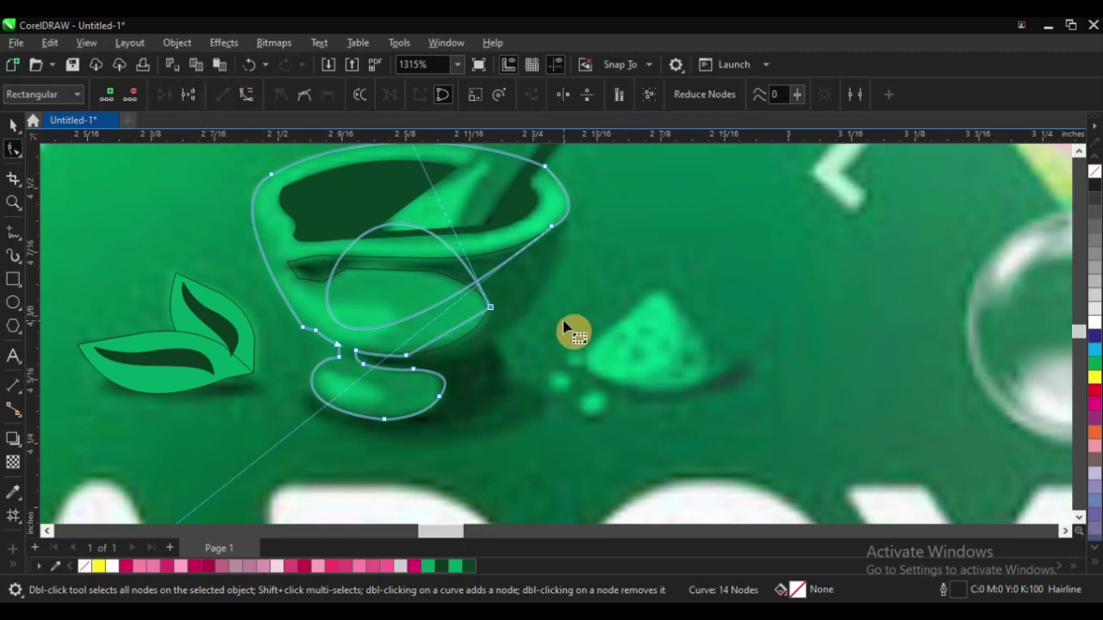
key("ctrl+z")
Convert the segment below the copy's right rim node to a straight line and move the belly node outward
left_click(558, 237)
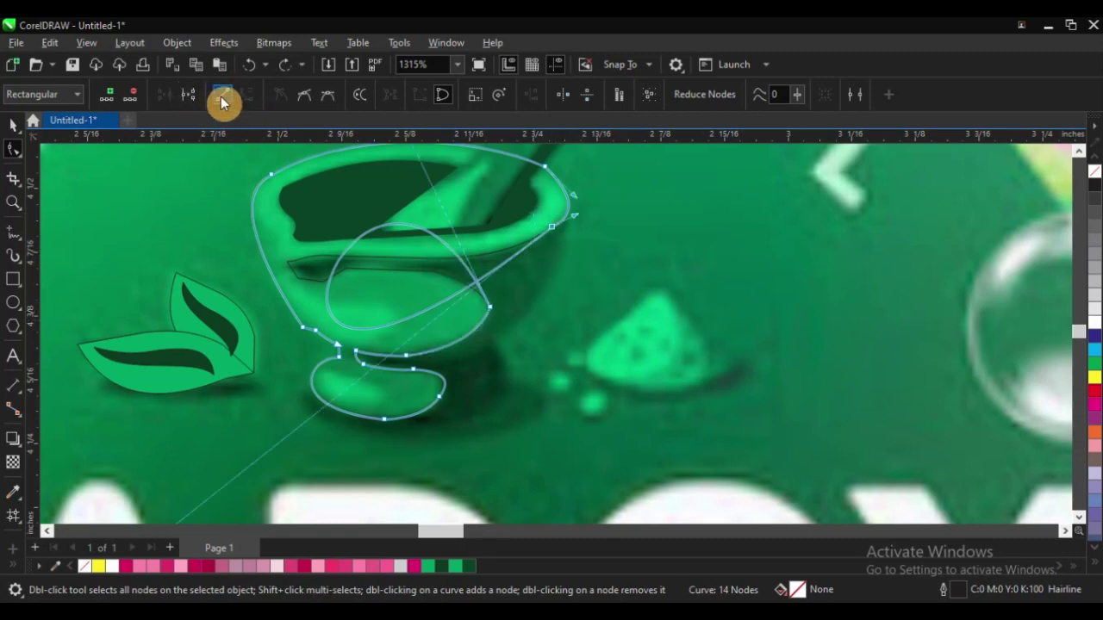
left_click(221, 101)
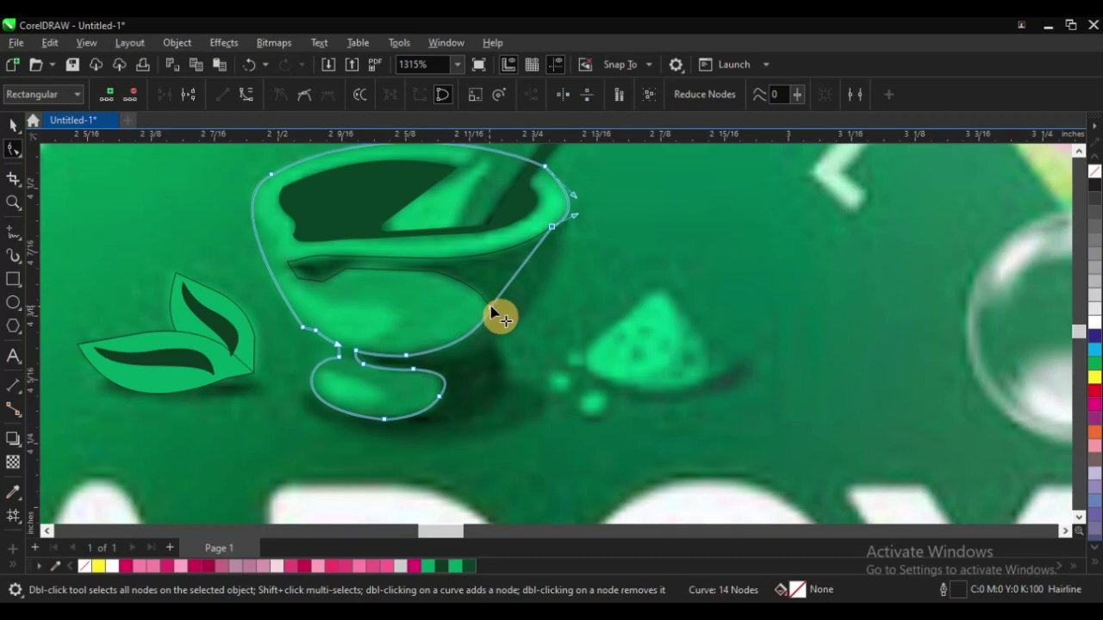
left_click_drag(492, 309, 517, 322)
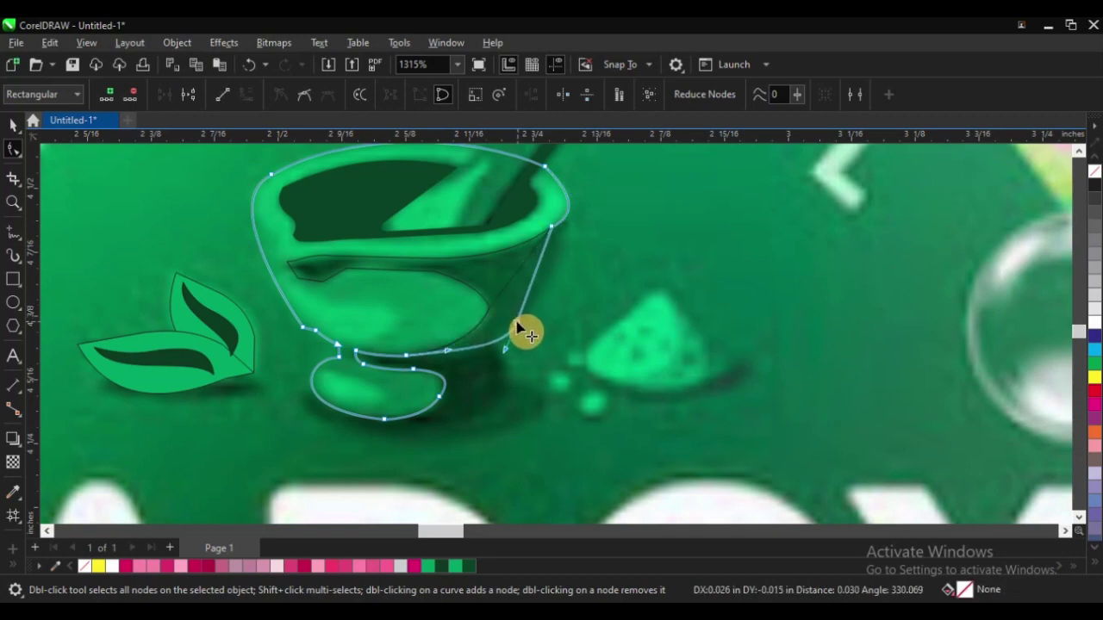
Move the right rim node outward and adjust the handle above it to follow the rim's curve
left_click_drag(566, 224, 570, 197)
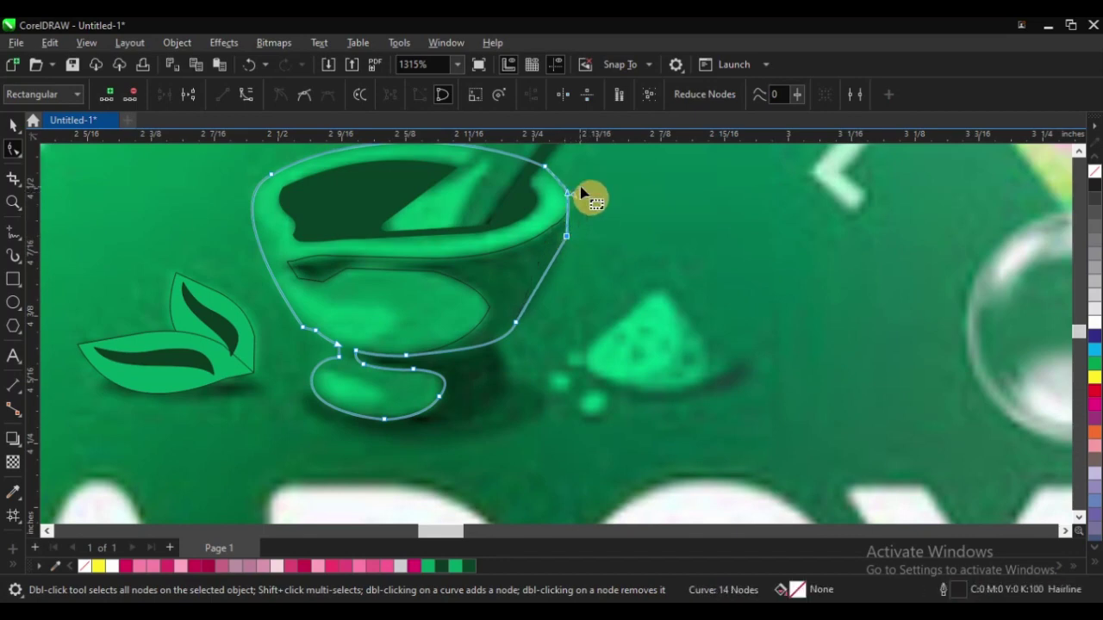
scroll(595, 191, "up", 3)
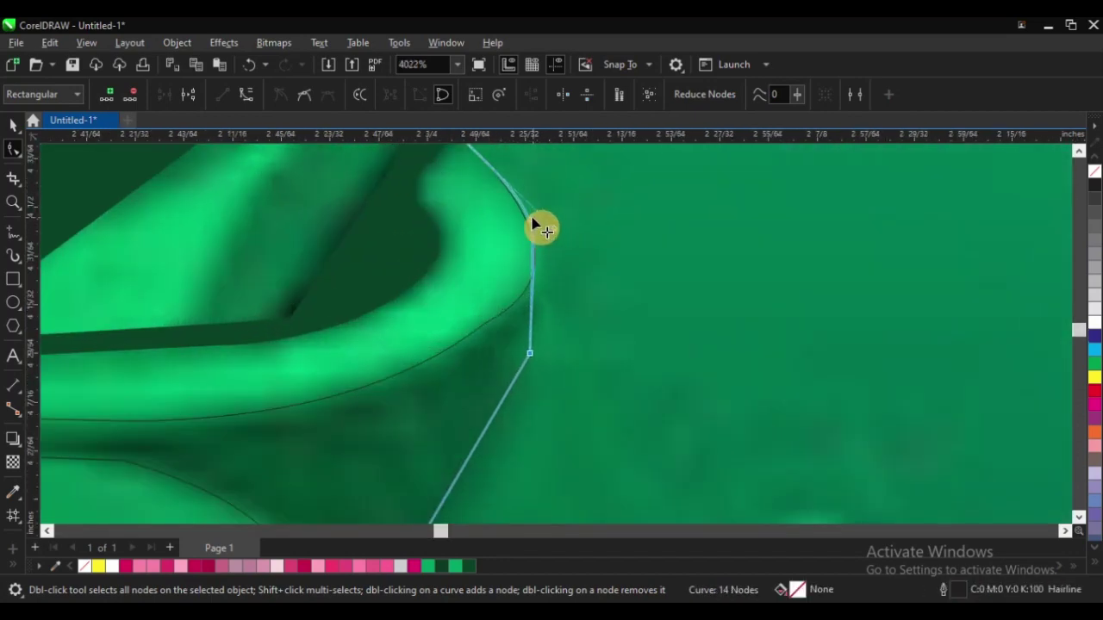
left_click_drag(548, 227, 530, 288)
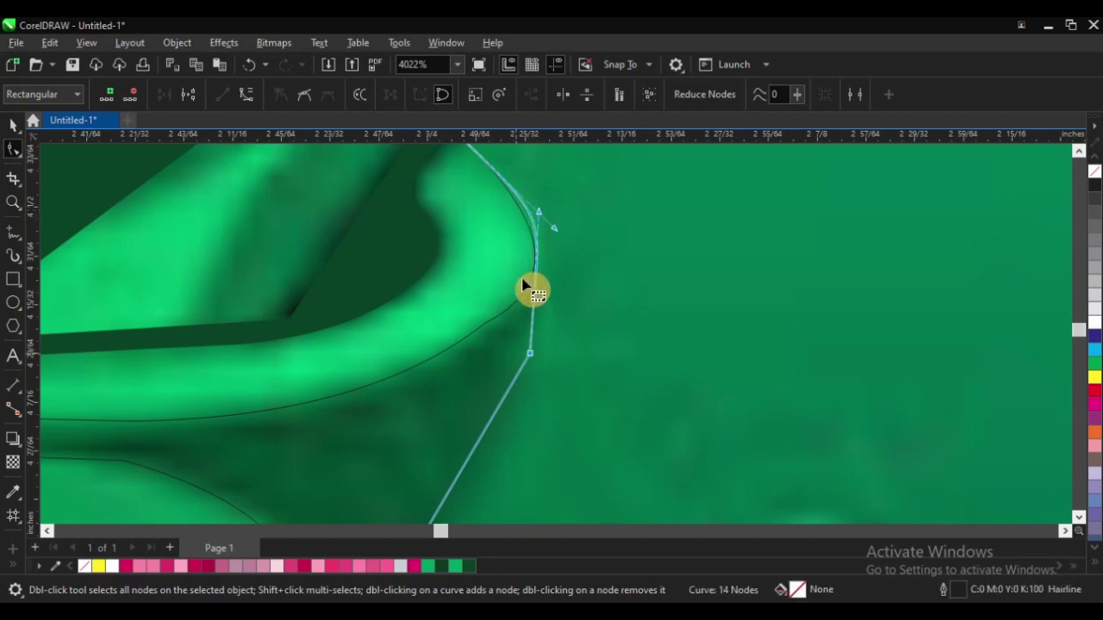
Convert the straight segment on the mortar's right side to a curve and bend it outward along the bowl
scroll(553, 257, "down", 3)
scroll(508, 345, "up", 2)
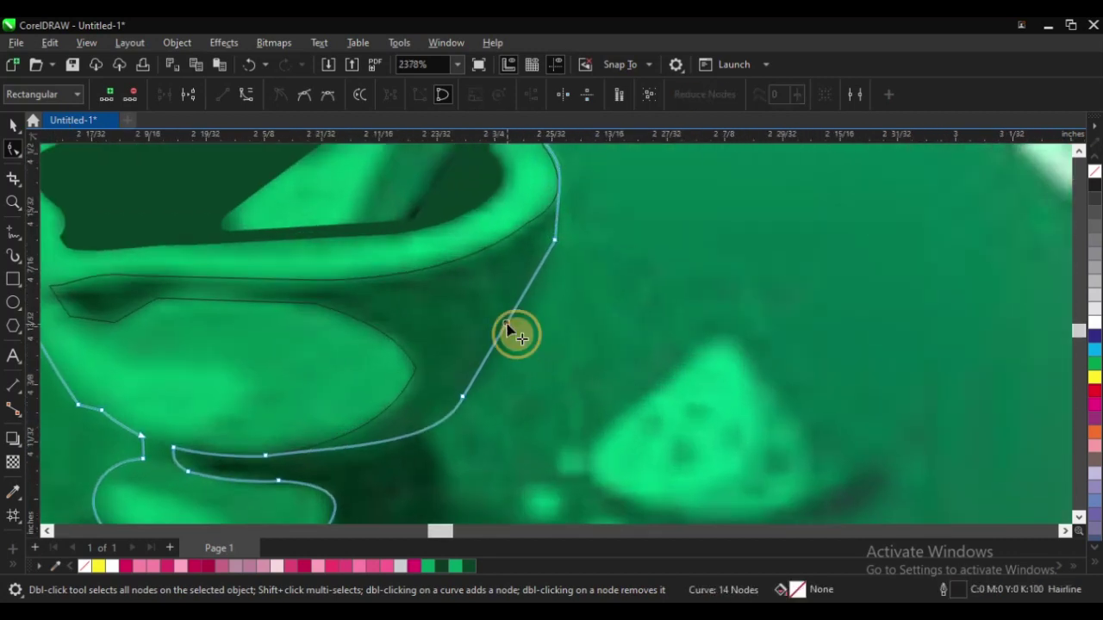
mouse_move(512, 330)
left_mouse_down()
mouse_move(527, 339)
mouse_move(517, 347)
left_mouse_up()
scroll(425, 353, "down", 1)
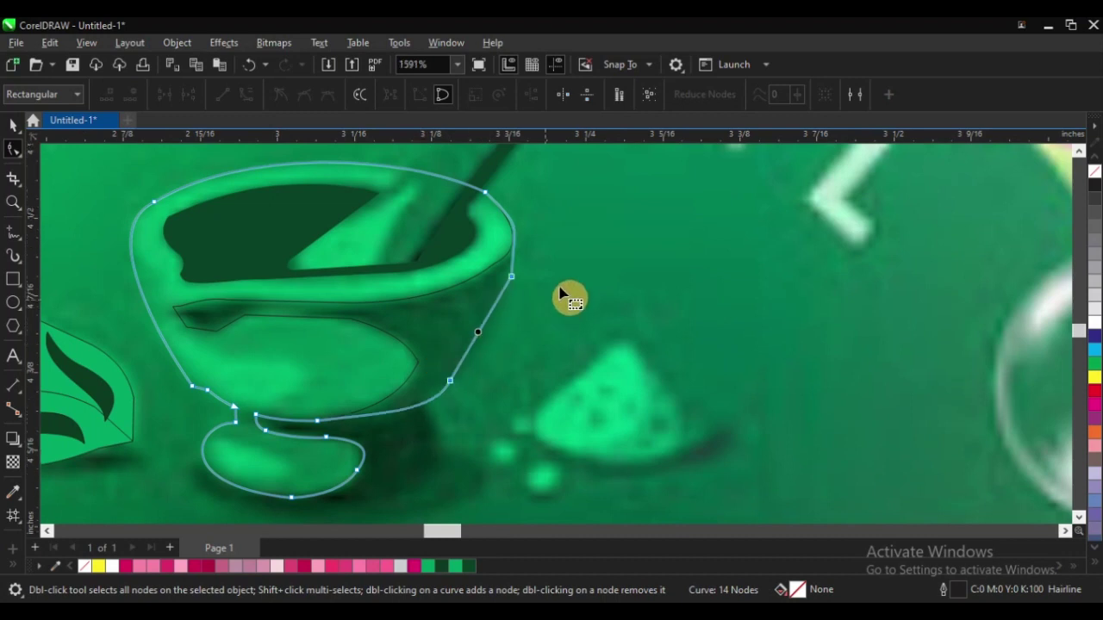
left_click_drag(557, 248, 435, 444)
left_click(226, 98)
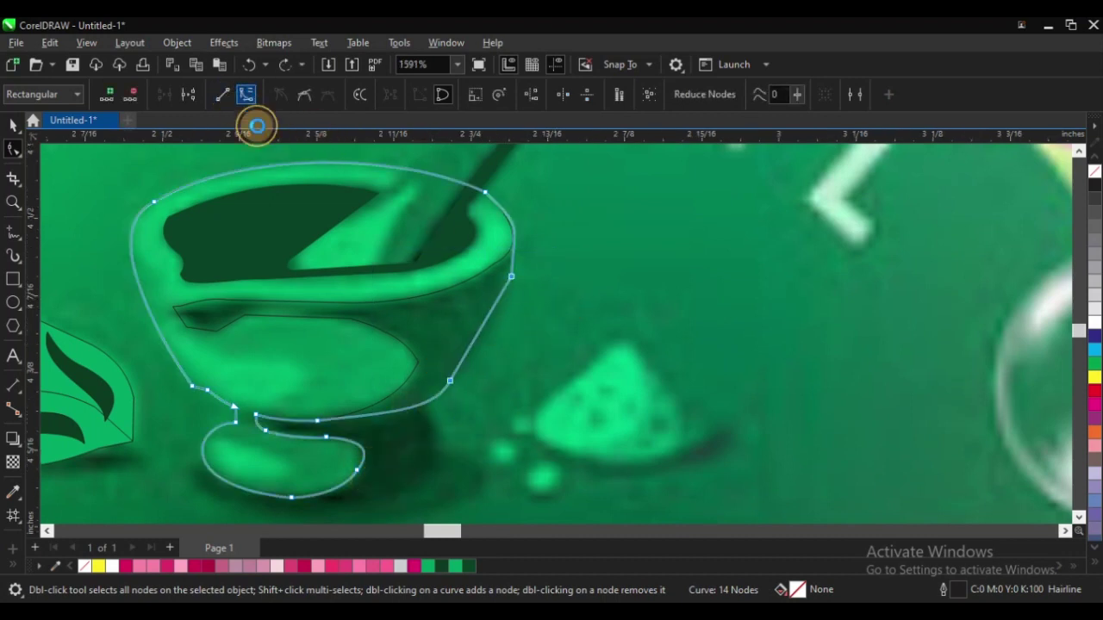
scroll(499, 333, "up", 2)
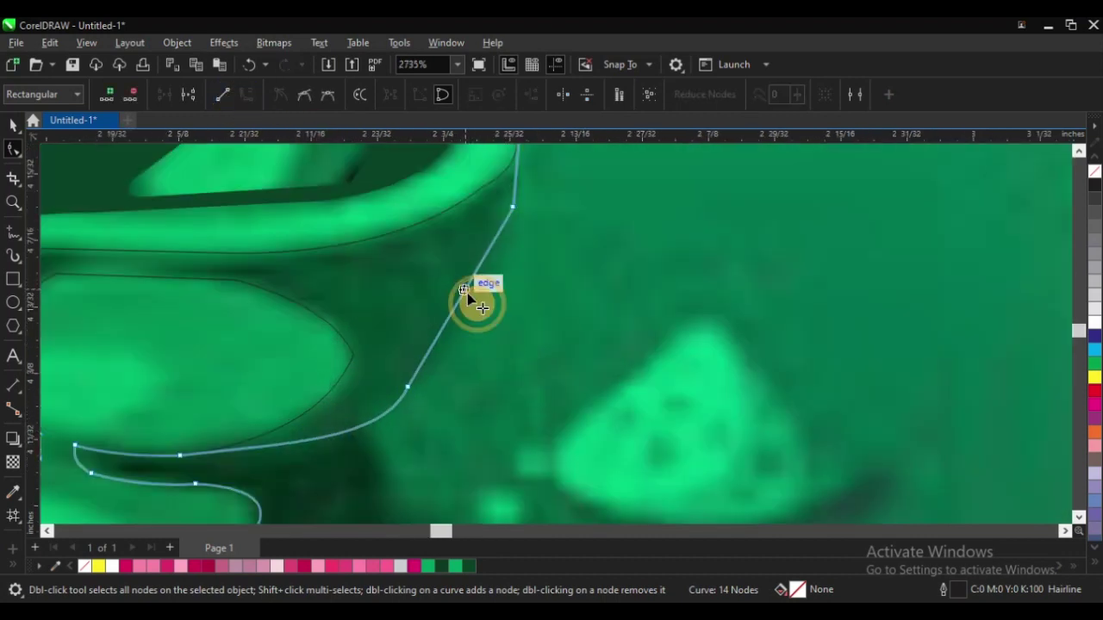
left_click_drag(475, 301, 492, 360)
scroll(520, 270, "down", 1)
scroll(519, 270, "up", 2)
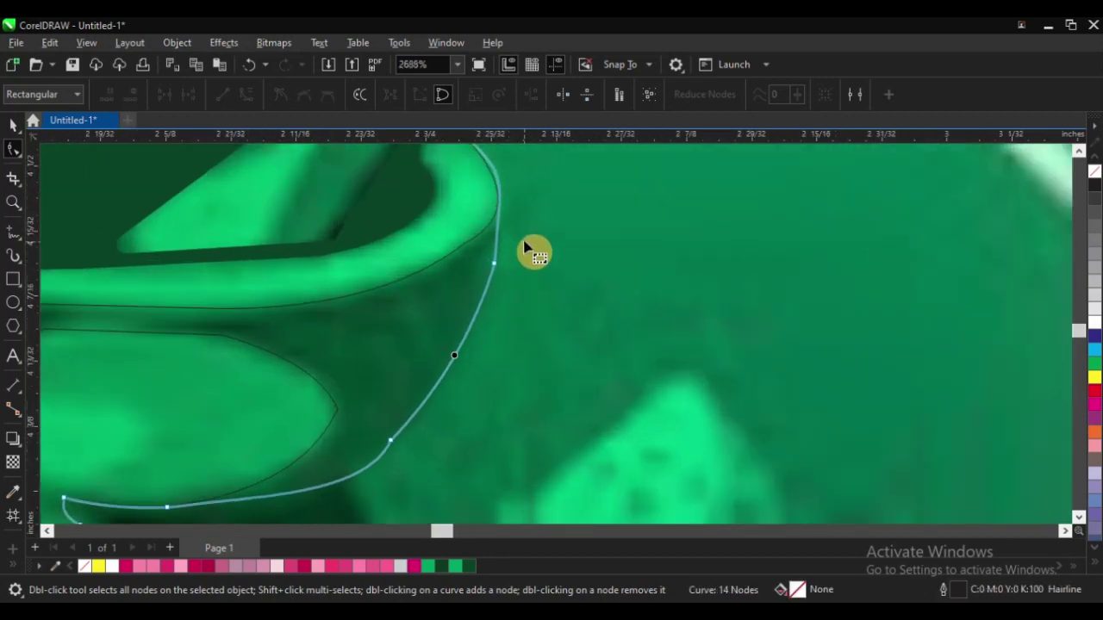
Delete the extra node below the rim on the mortar's right side and refine the remaining curve with its handles
left_click_drag(526, 243, 482, 301)
scroll(483, 300, "down", 3)
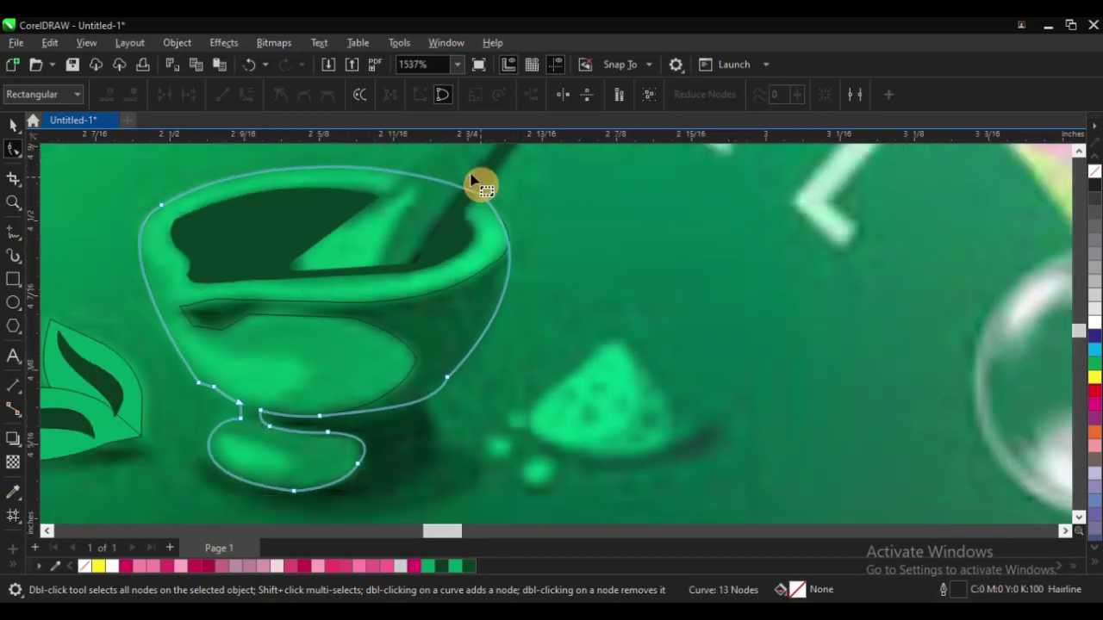
left_click_drag(472, 181, 615, 180)
scroll(510, 233, "up", 2)
scroll(615, 180, "down", 2)
scroll(448, 414, "up", 2)
scroll(569, 329, "down", 2)
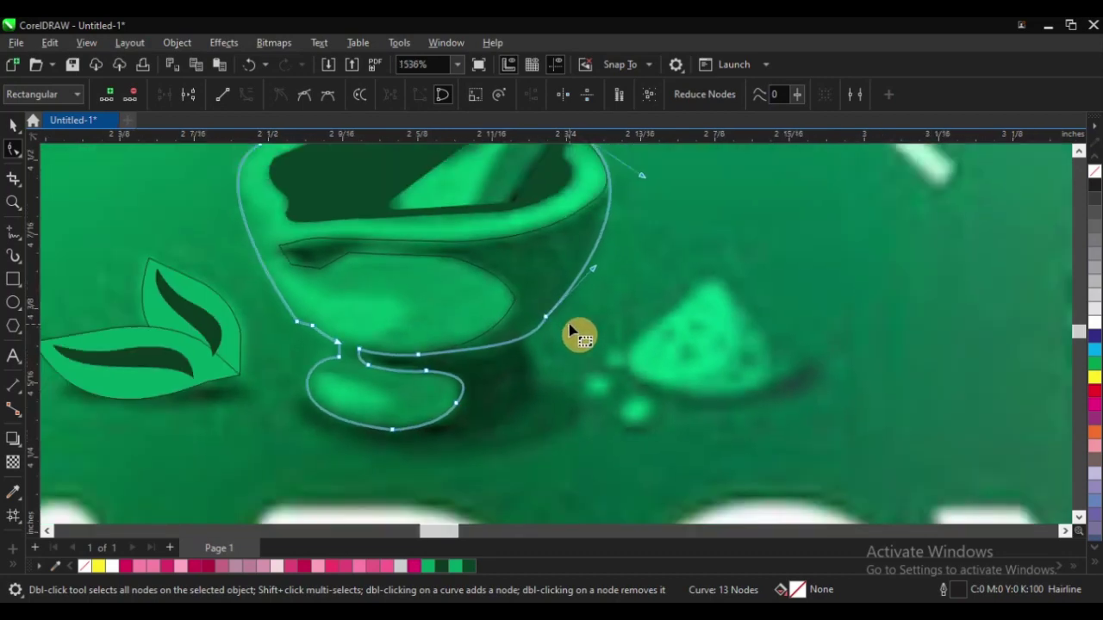
Delete the four nodes forming the gap between the mortar's underside and the foot
scroll(436, 378, "up", 2)
scroll(374, 345, "down", 1)
left_click_drag(315, 312, 416, 380)
key("Delete")
scroll(477, 399, "up", 2)
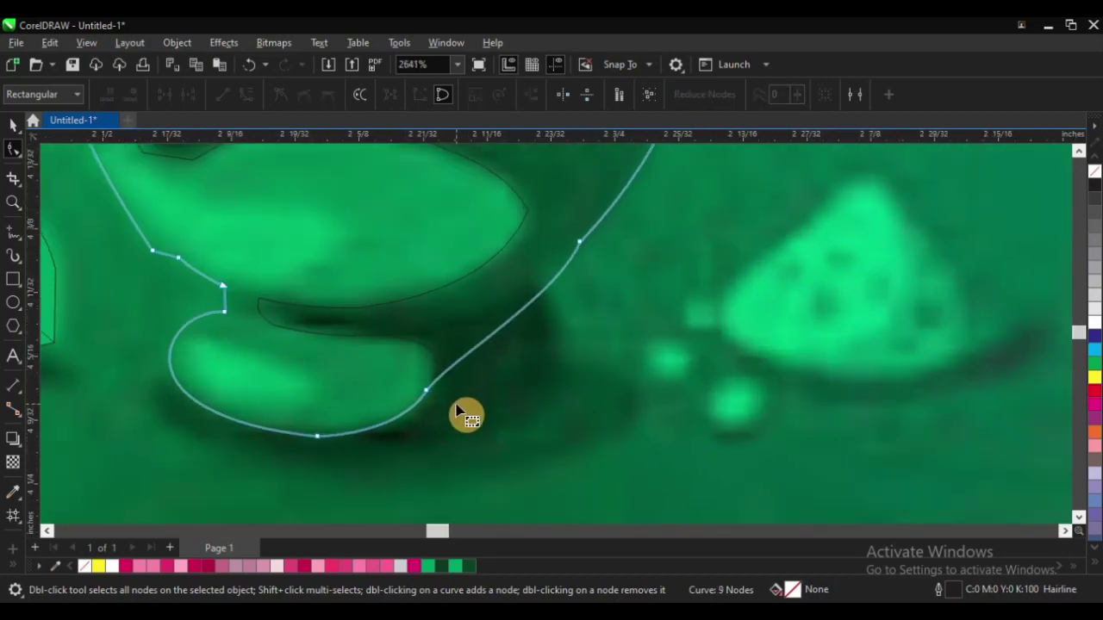
Add a node at the right side of the neck, pull it inward, and move the foot's right node outward
scroll(414, 415, "down", 3)
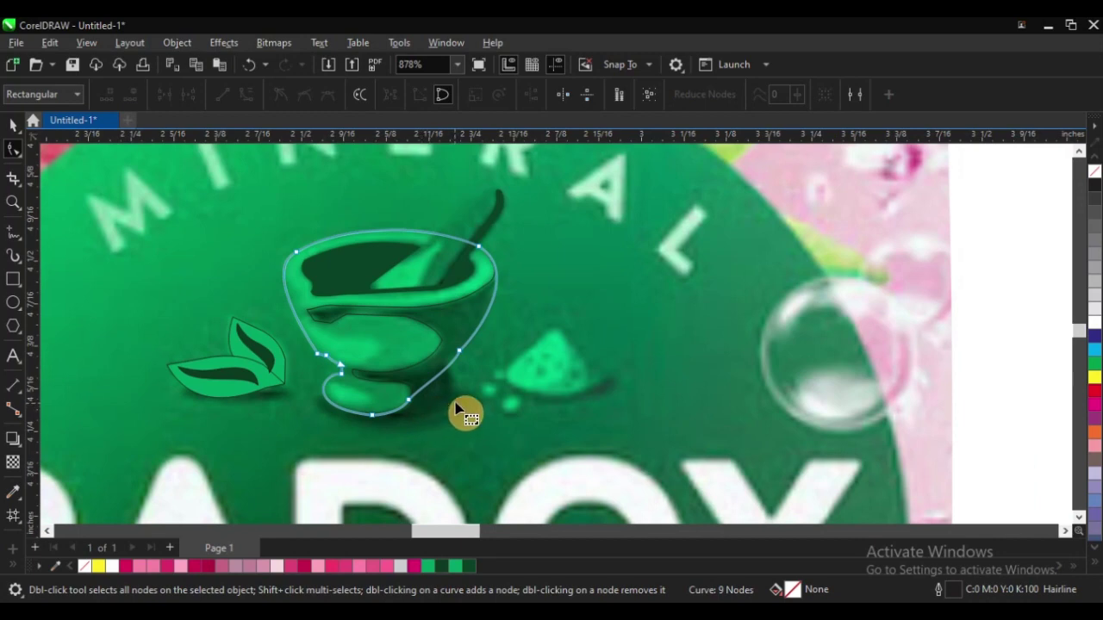
scroll(448, 384, "down", 2)
scroll(456, 392, "up", 4)
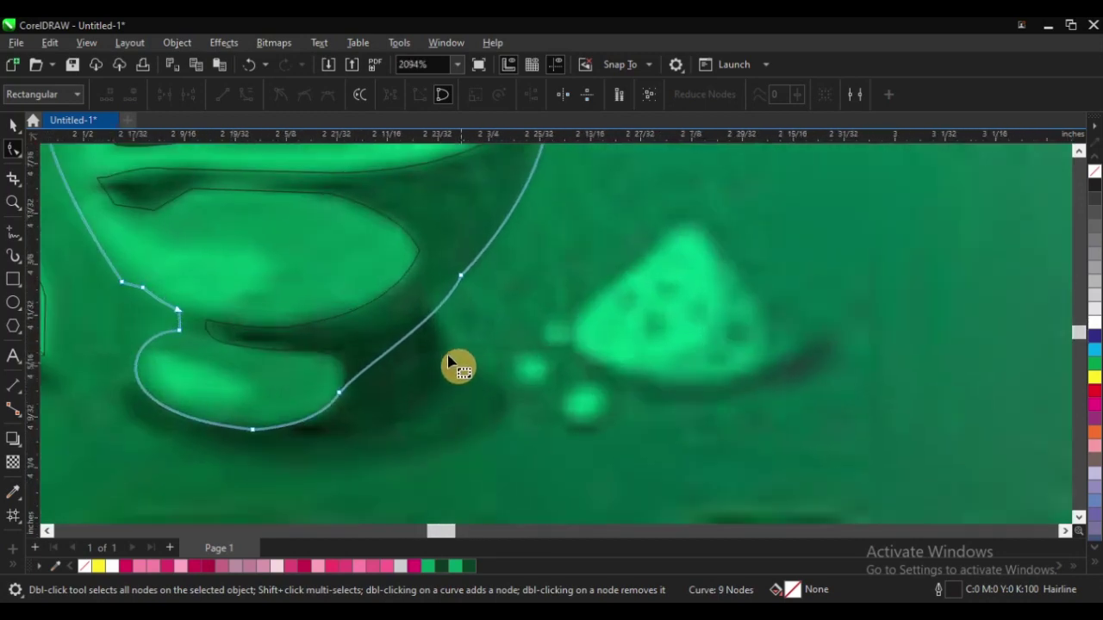
left_click_drag(417, 333, 374, 334)
left_click_drag(340, 392, 377, 338)
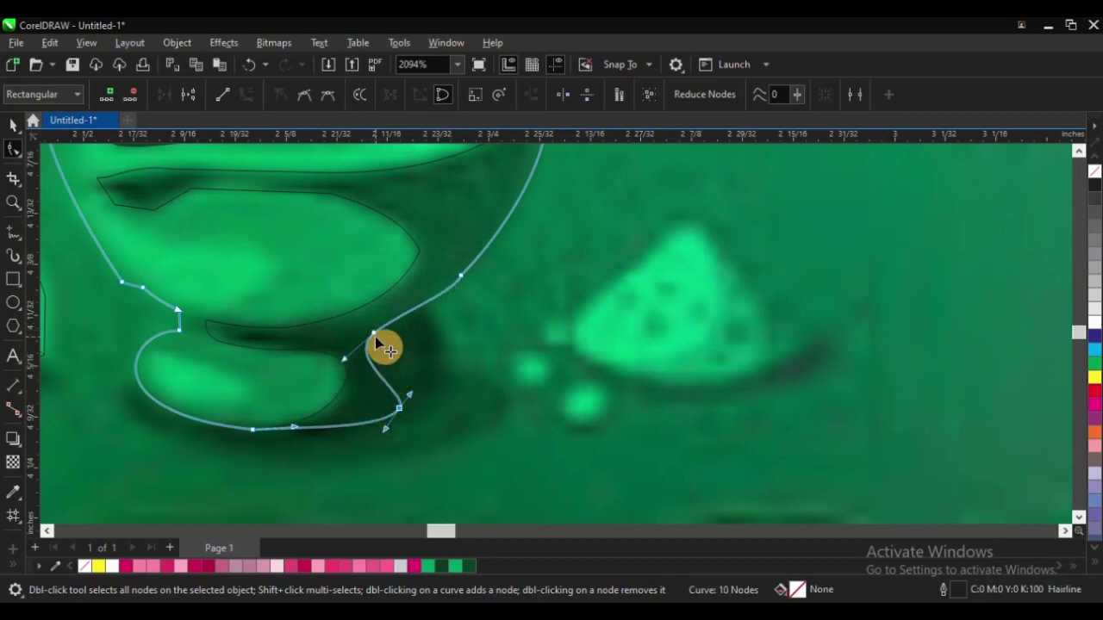
Move the node at the neck's right side up and outward, and turn the segment between it and the foot into a straight line
scroll(427, 399, "down", 3)
scroll(422, 395, "up", 3)
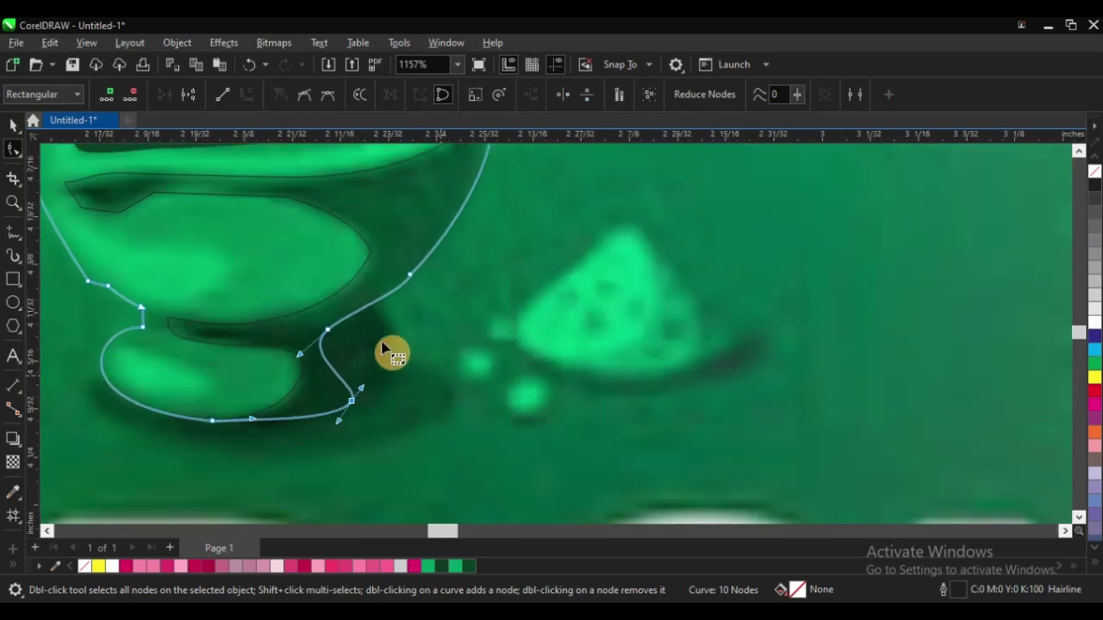
left_click_drag(338, 343, 387, 310)
scroll(424, 298, "up", 1)
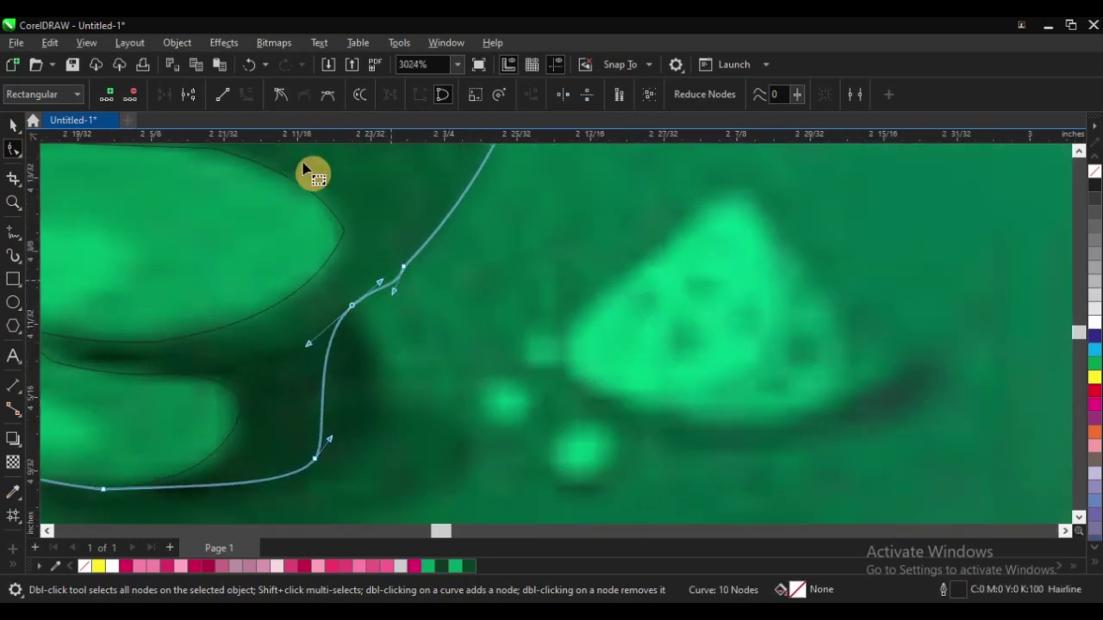
left_click(223, 94)
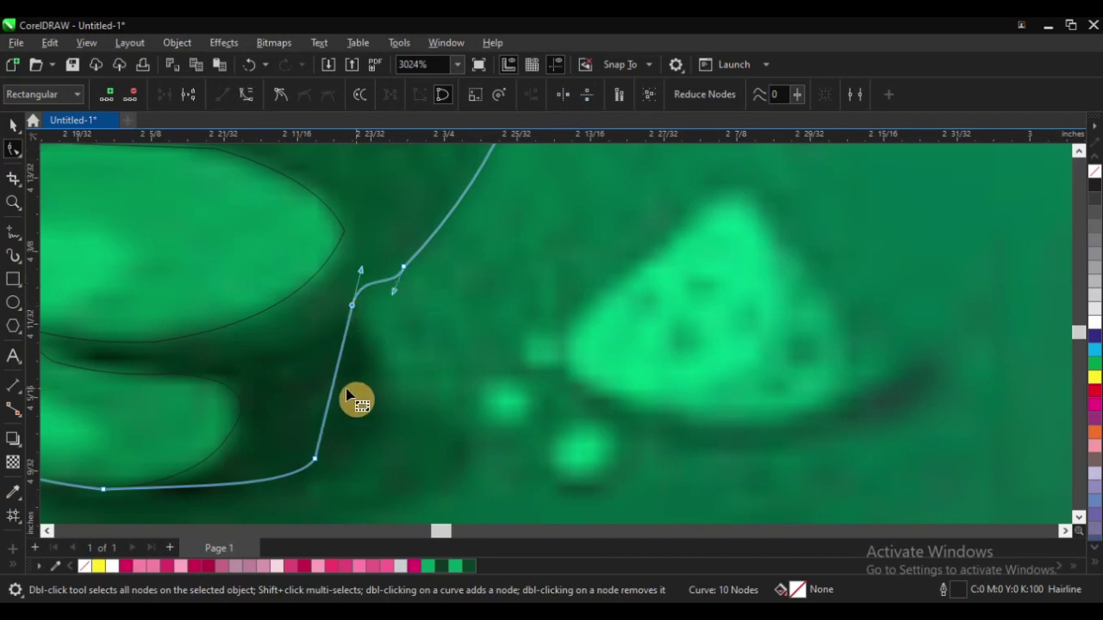
Convert the straight segment between the neck and the foot's lower-right node to a curve and bend it outward along the foot's edge
left_click_drag(335, 387, 352, 388)
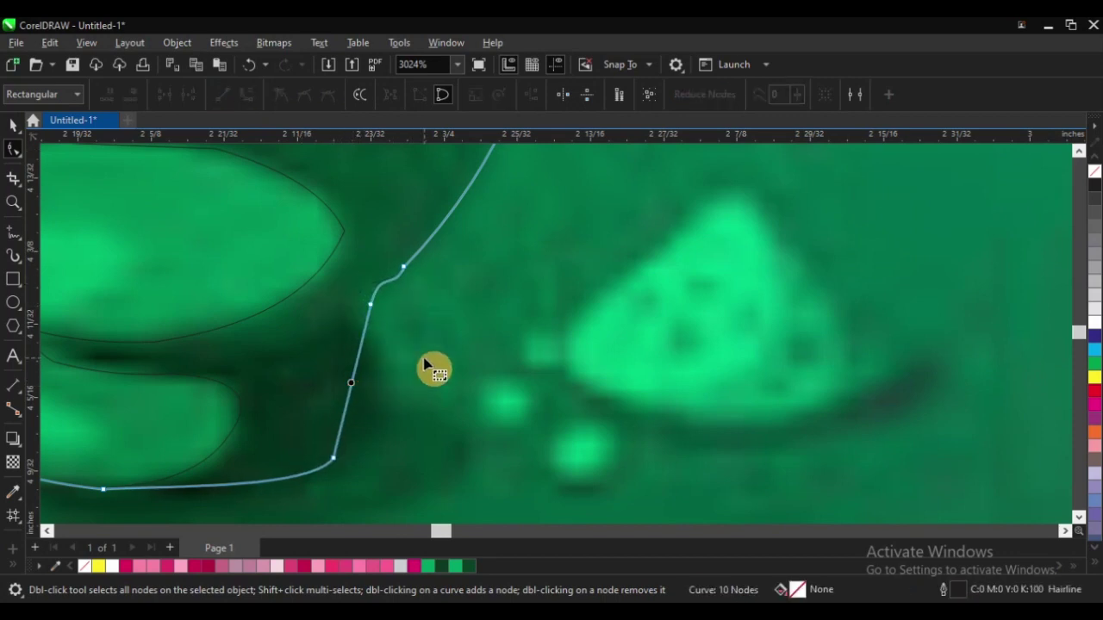
key("ctrl+z")
left_click_drag(204, 230, 576, 549)
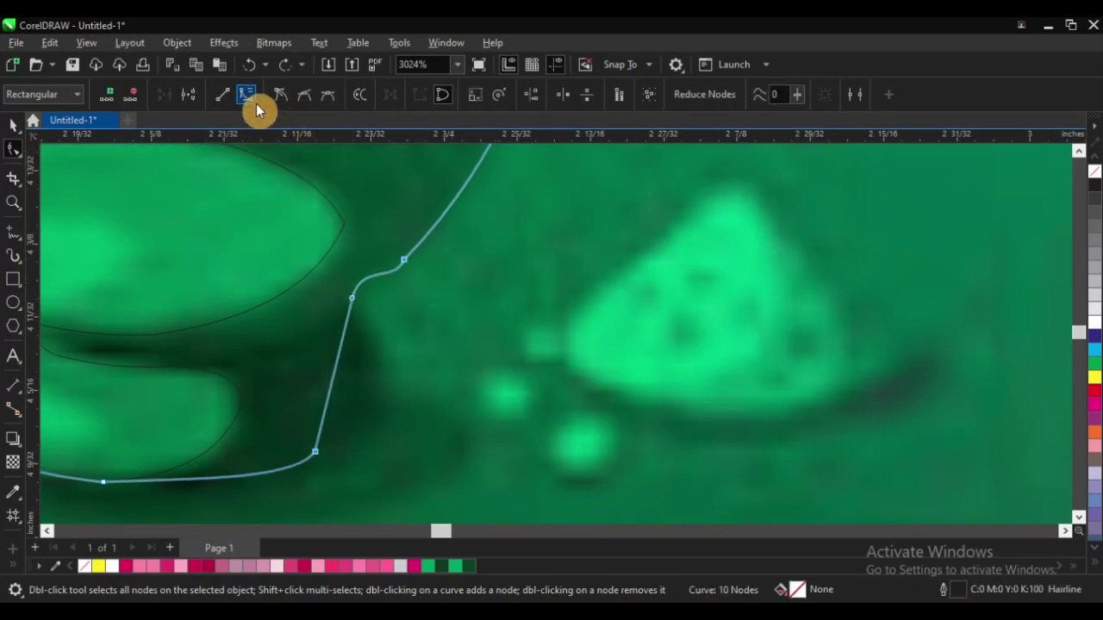
left_click(315, 451)
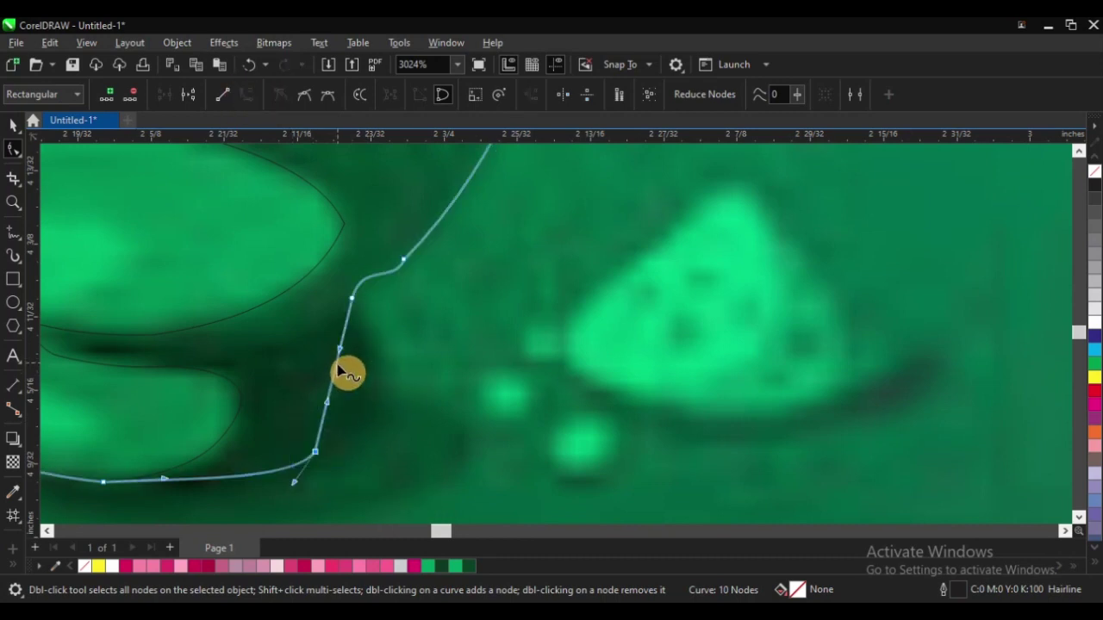
left_click_drag(350, 372, 376, 397)
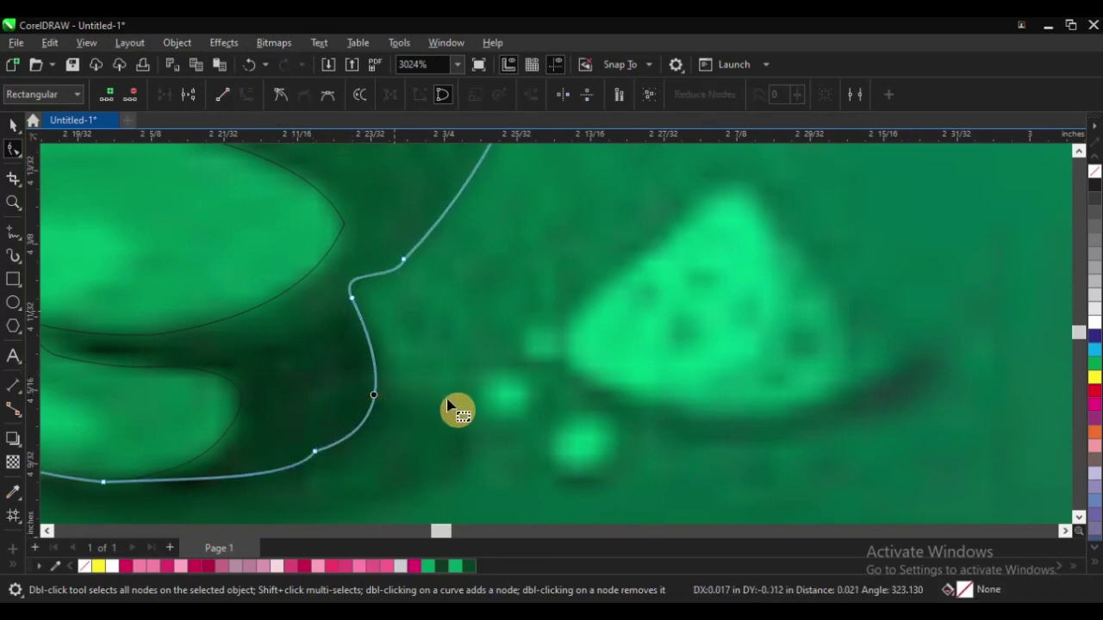
Refine the curve between bowl and neck with the neck node's handle, and delete the extra node at the foot's lower right
scroll(446, 399, "down", 3)
scroll(453, 414, "up", 2)
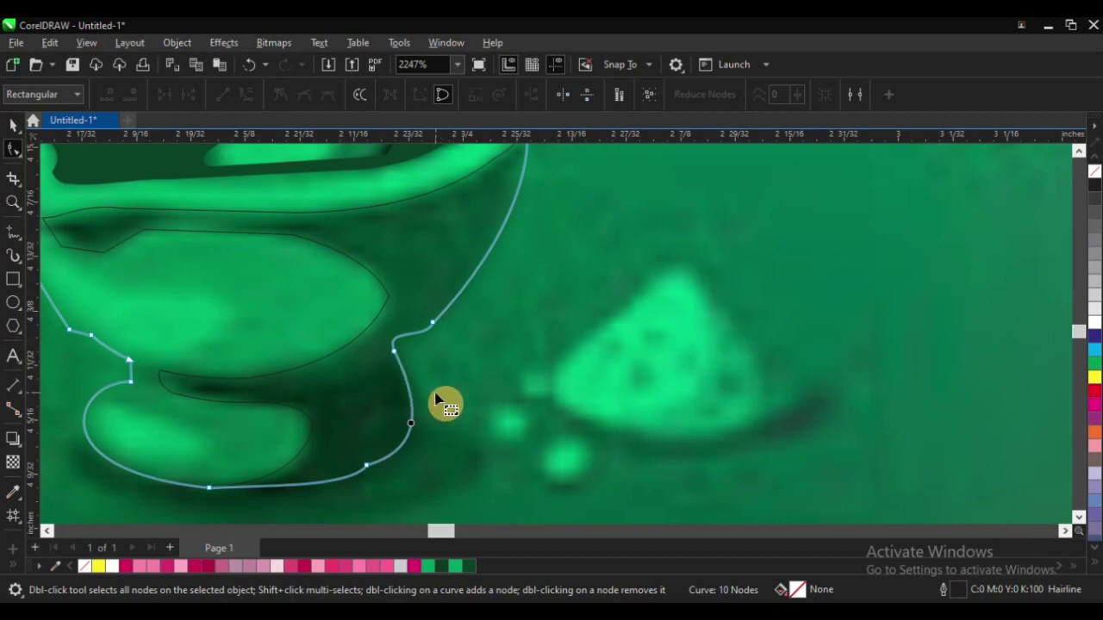
scroll(431, 338, "up", 2)
left_click(459, 308)
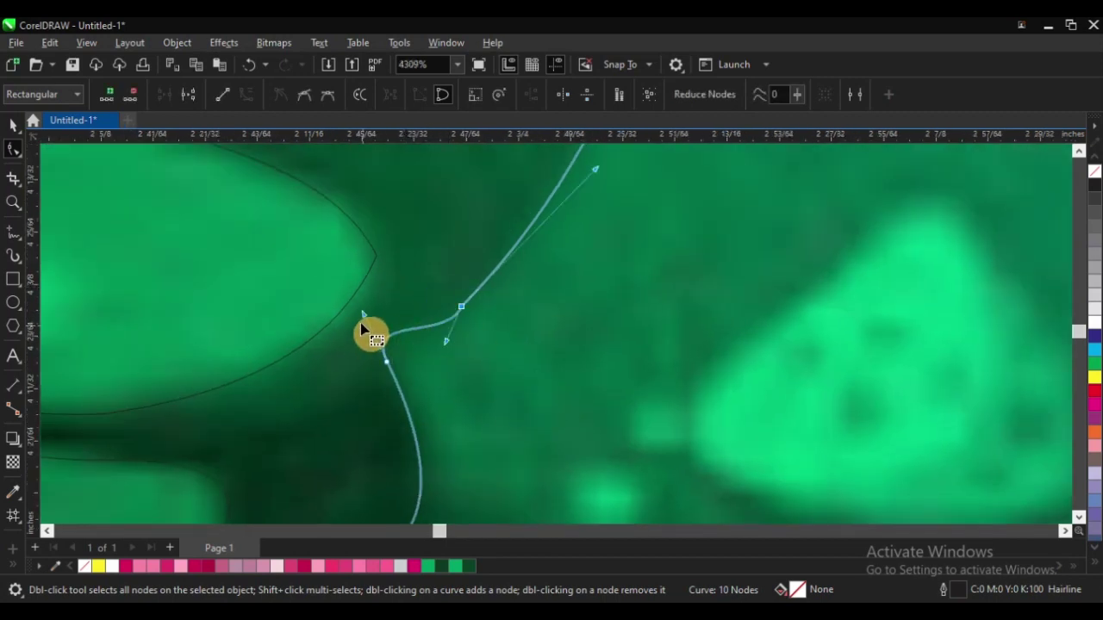
left_click_drag(365, 315, 435, 342)
scroll(457, 328, "down", 1)
scroll(569, 284, "down", 1)
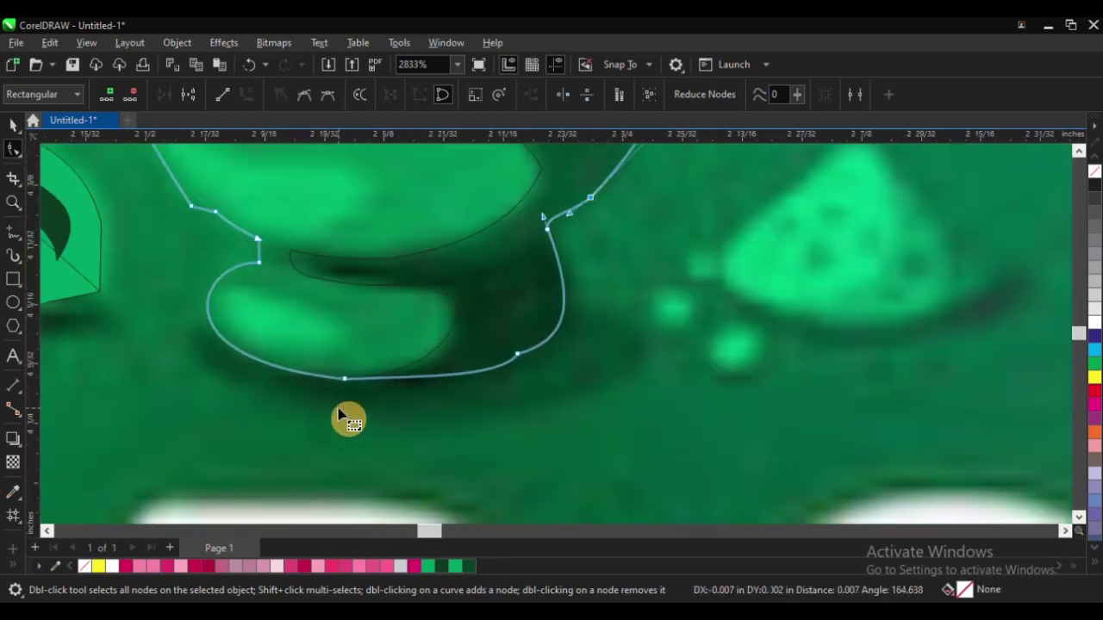
key("Delete")
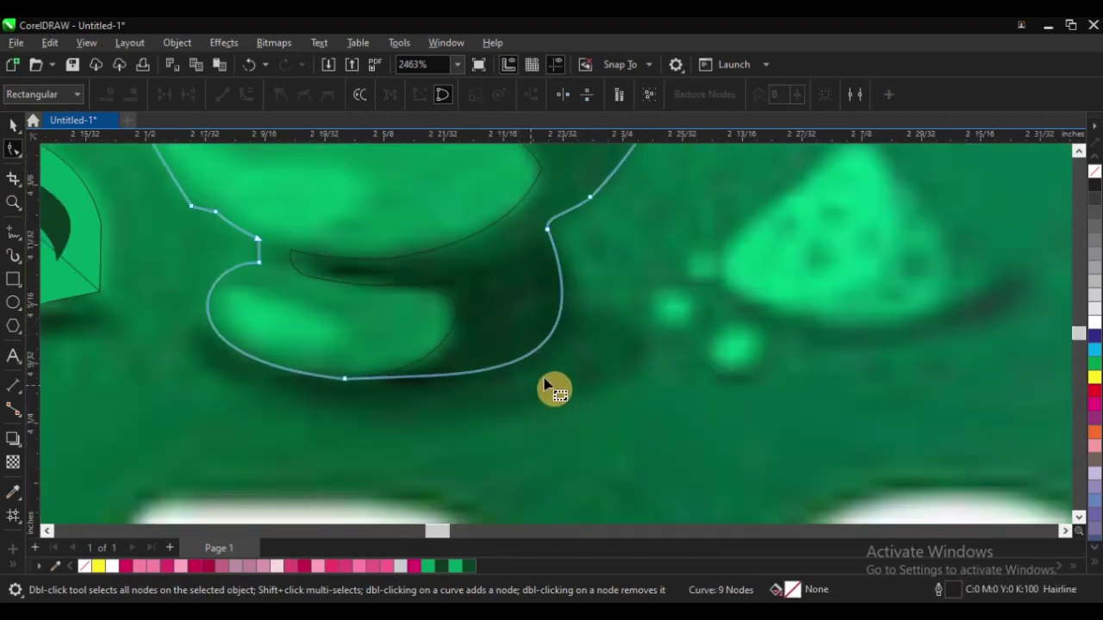
Pull the foot's bottom node downward and shift the node at the neck's left side slightly outward
scroll(388, 370, "down", 1)
scroll(408, 394, "up", 1)
scroll(429, 411, "down", 1)
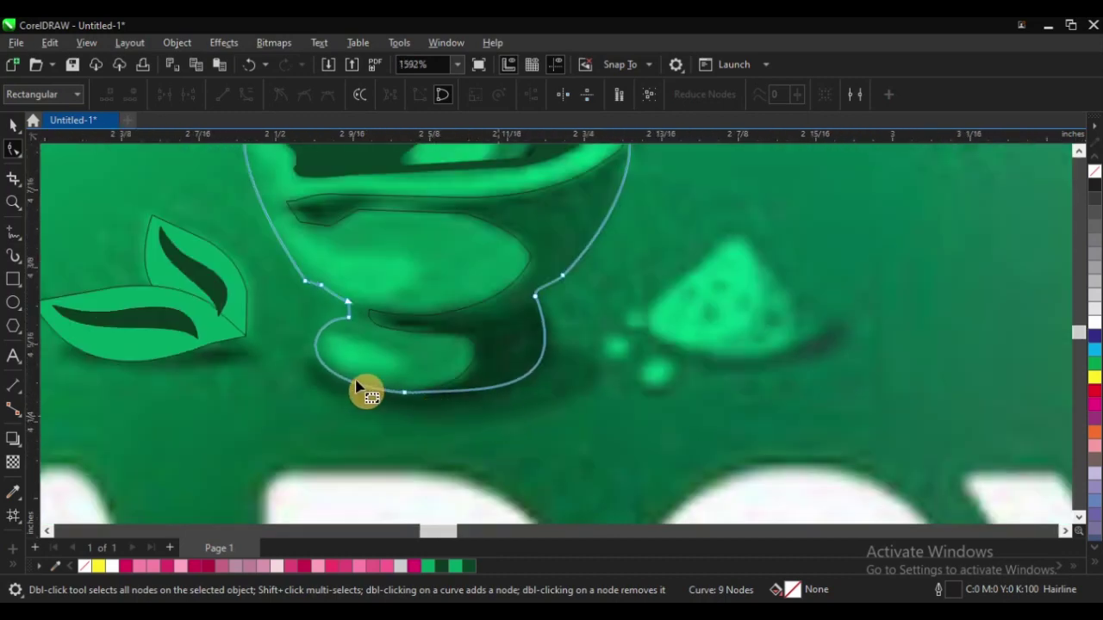
scroll(367, 397, "up", 1)
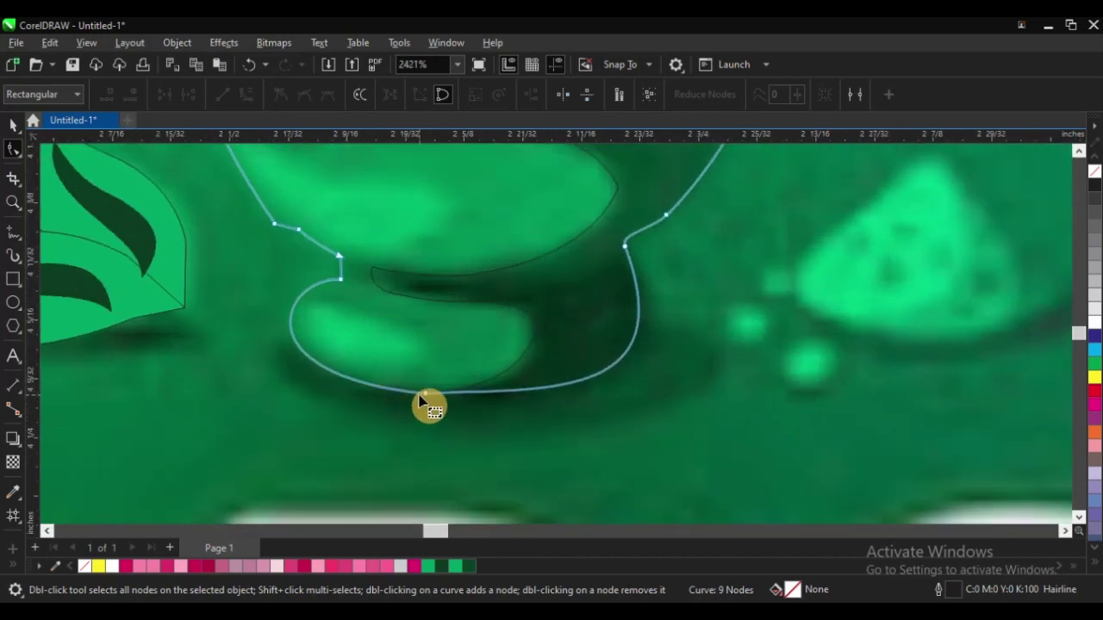
left_click_drag(424, 395, 426, 420)
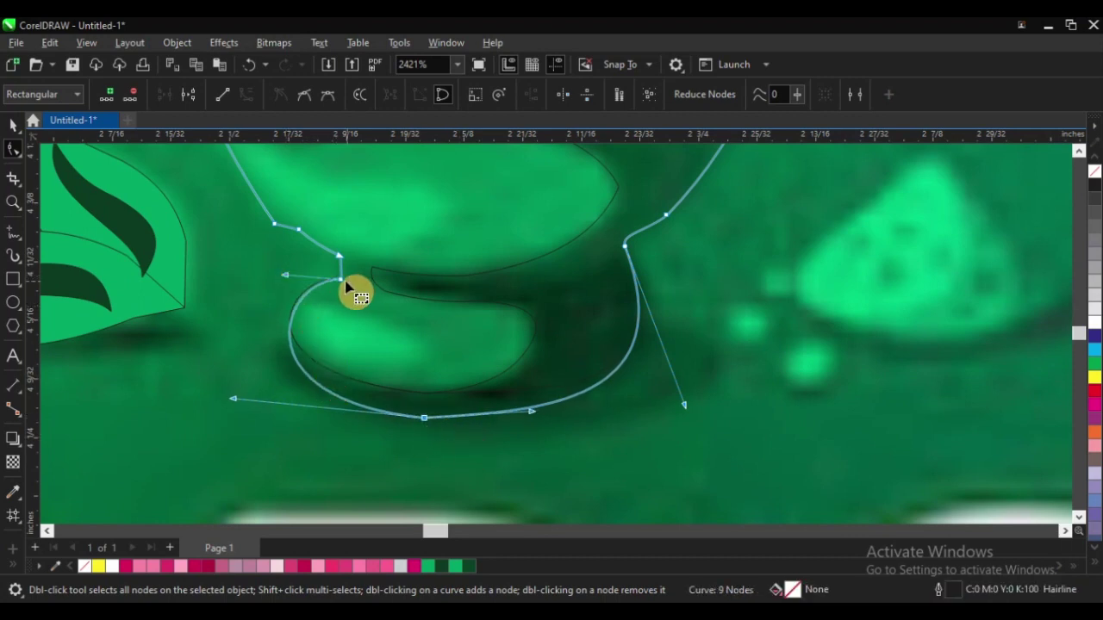
left_click_drag(341, 280, 331, 276)
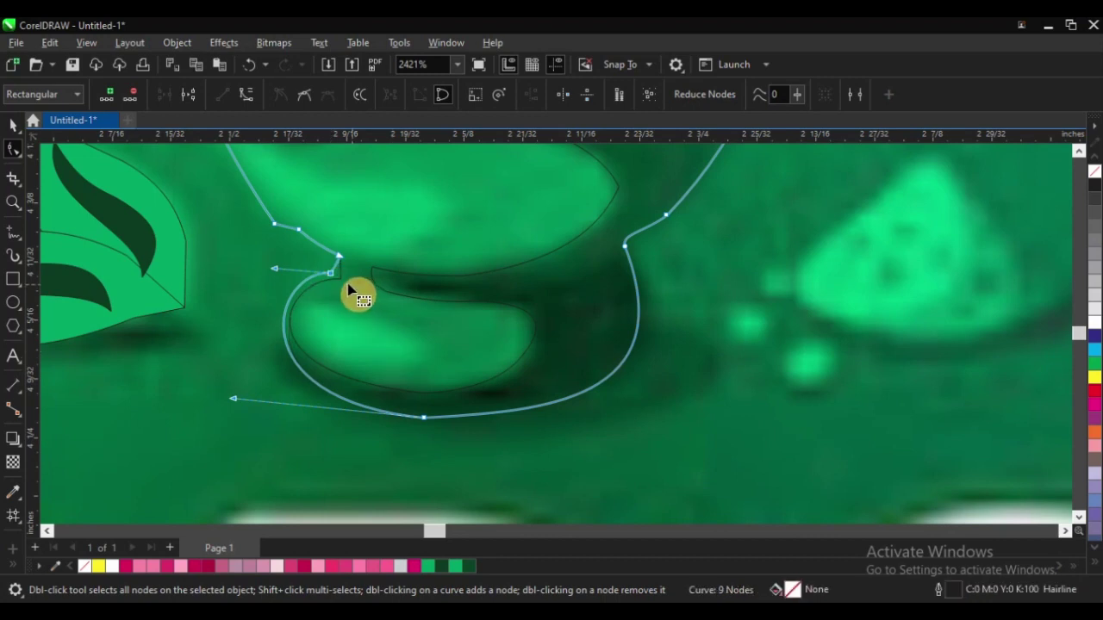
scroll(348, 288, "up", 2)
left_click(316, 262)
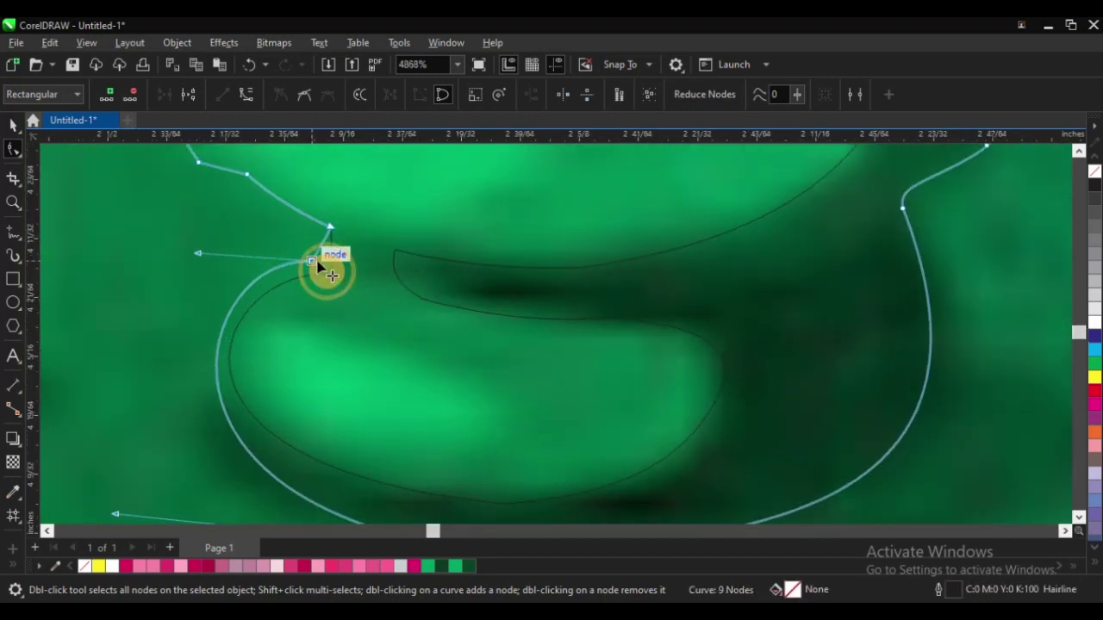
left_click_drag(317, 262, 319, 276)
scroll(291, 359, "down", 4)
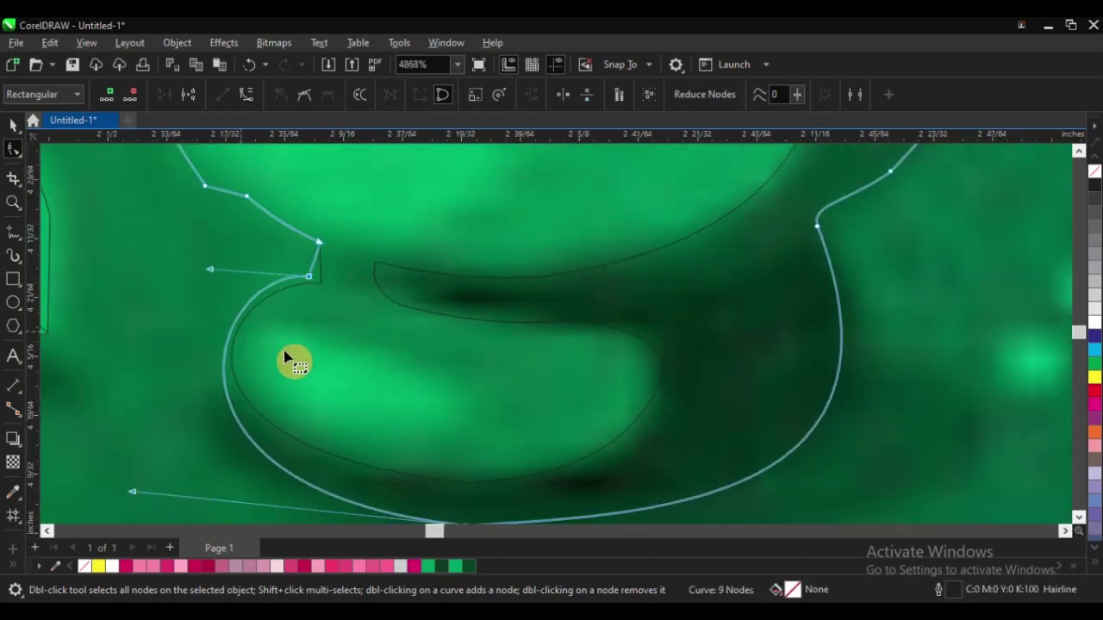
Leave node editing and examine the whole mortar outline against the emblem and the powder pile beside it
key("space")
scroll(360, 376, "down", 1)
scroll(362, 379, "down", 1)
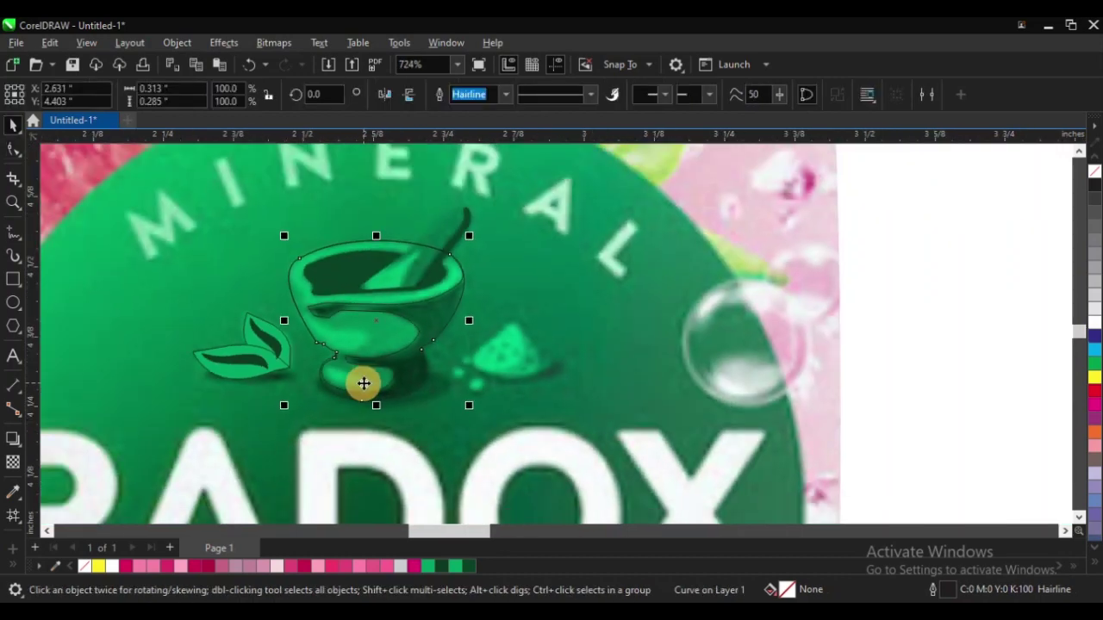
scroll(574, 382, "up", 1)
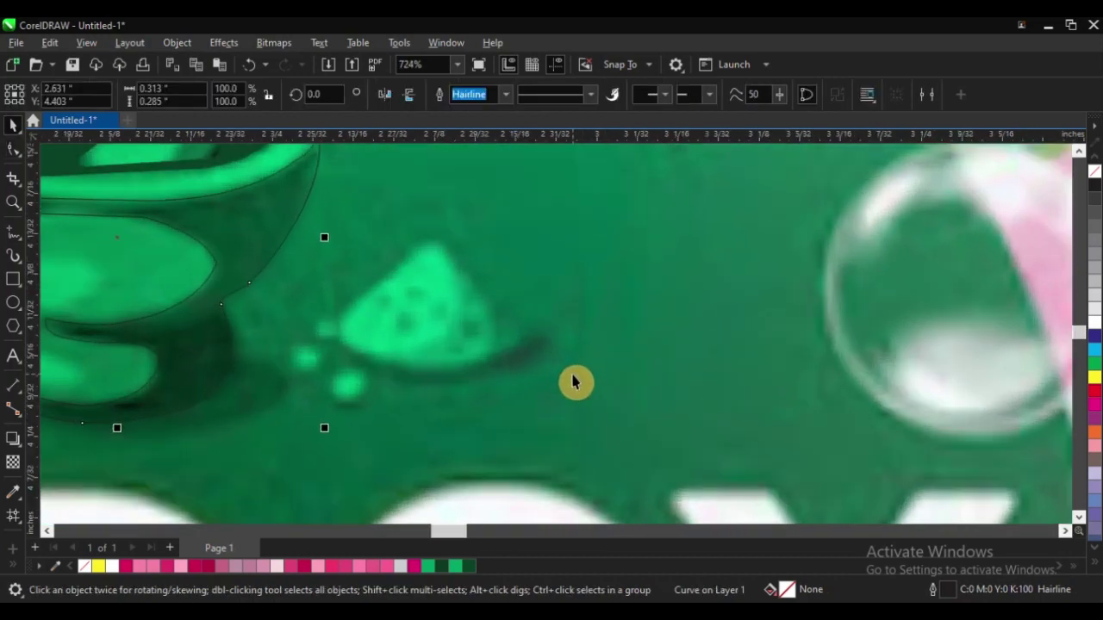
scroll(577, 383, "up", 1)
scroll(387, 348, "down", 1)
scroll(456, 399, "down", 2)
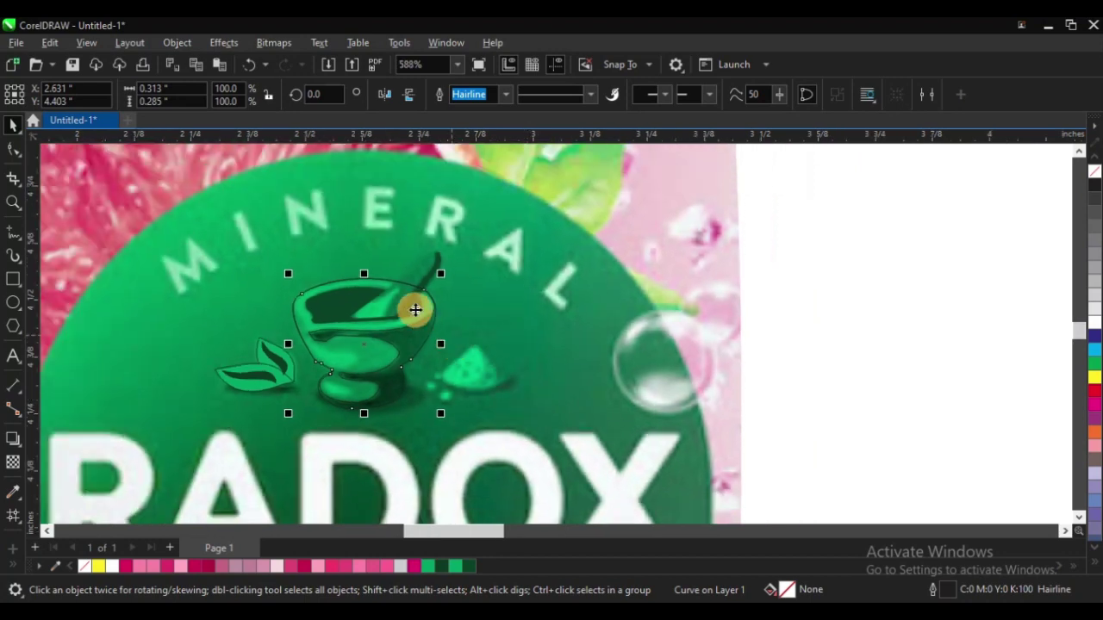
scroll(413, 308, "up", 3)
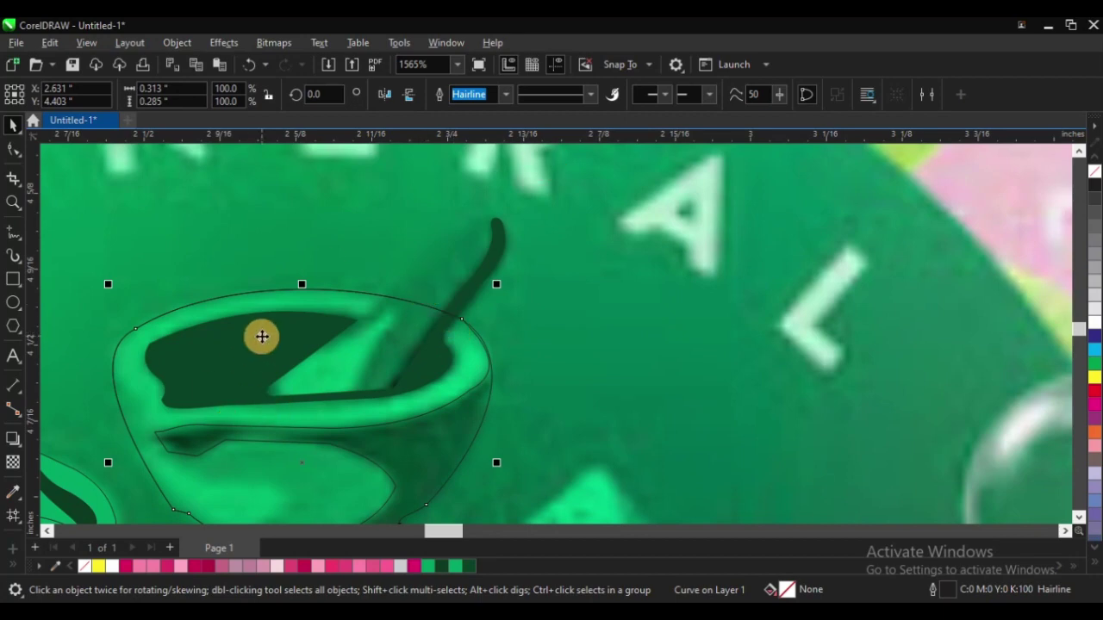
scroll(456, 296, "down", 3)
scroll(358, 375, "up", 3)
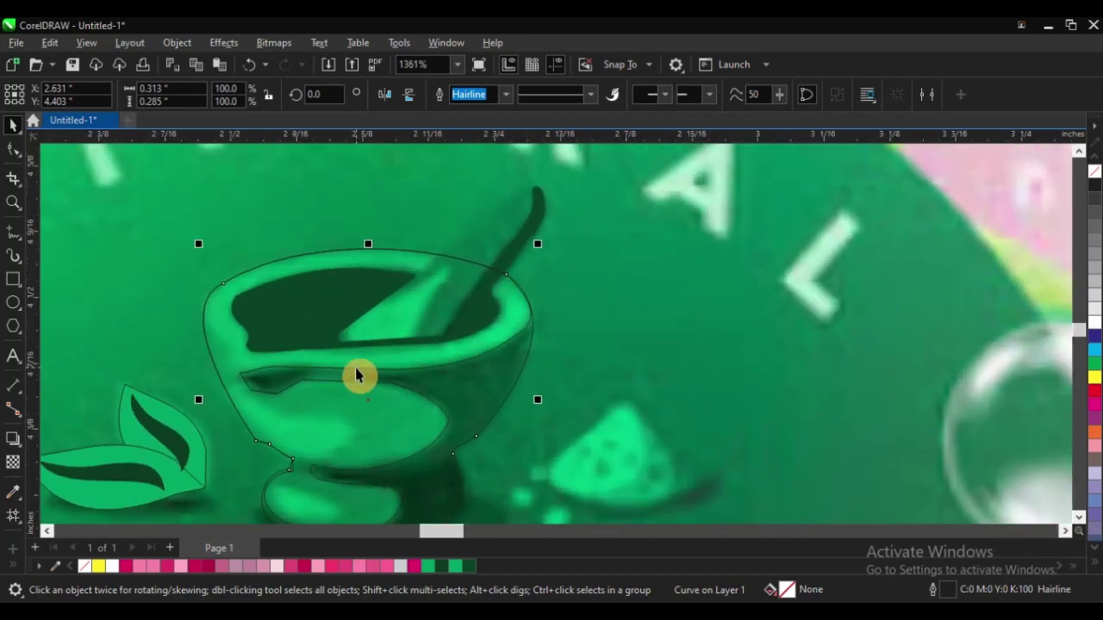
Undo a trial freehand move of the mortar outline to the right, and set the nudge distance to 1.0 inch
left_click_drag(360, 363, 485, 362)
key("ctrl+z")
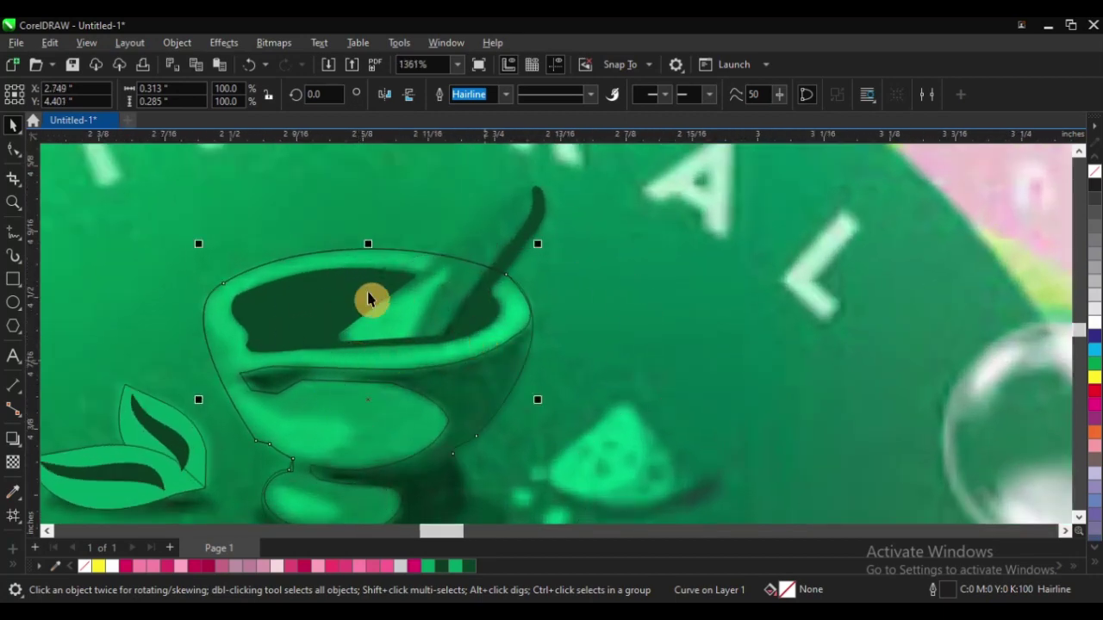
scroll(370, 298, "down", 2)
scroll(443, 349, "down", 2)
left_click(833, 273)
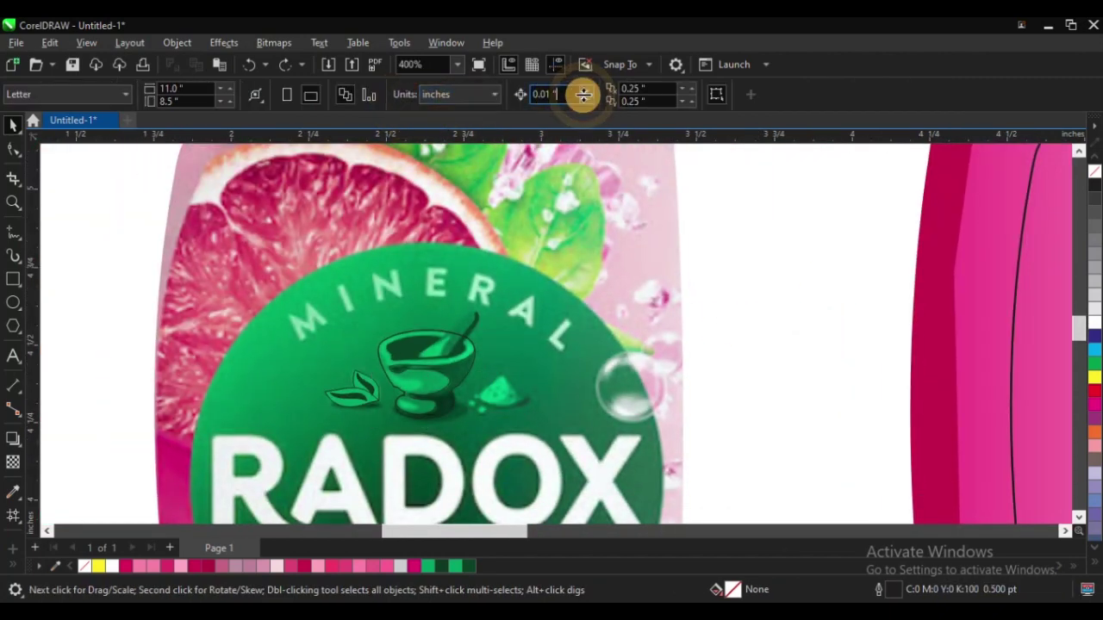
left_click_drag(563, 94, 517, 98)
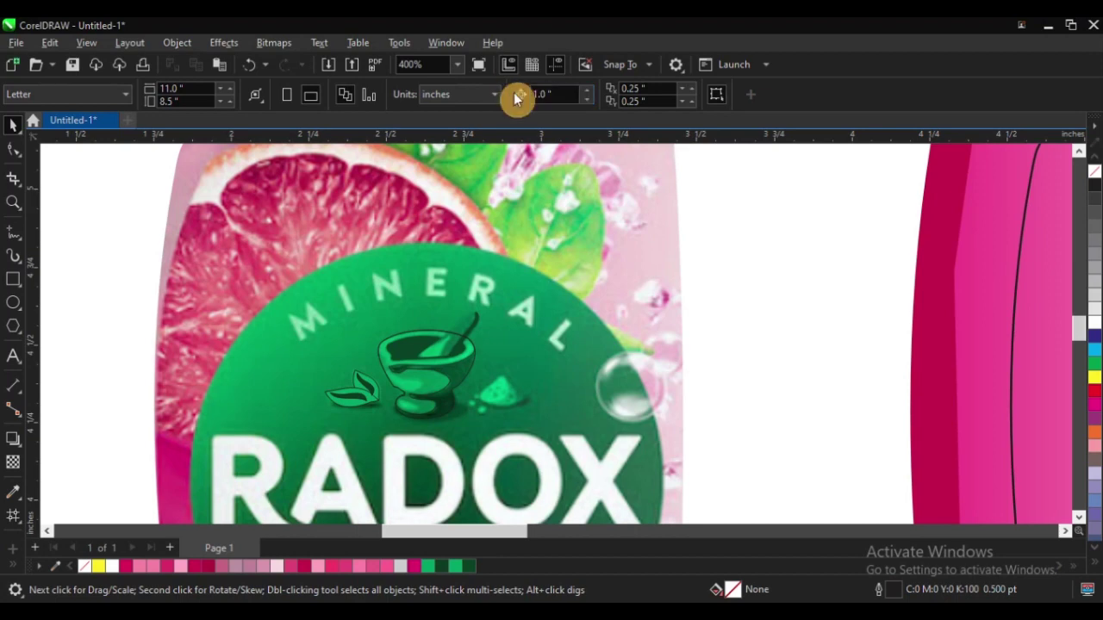
Try nudging the mortar outline 1 inch to the right, and undo the move
scroll(509, 387, "up", 3)
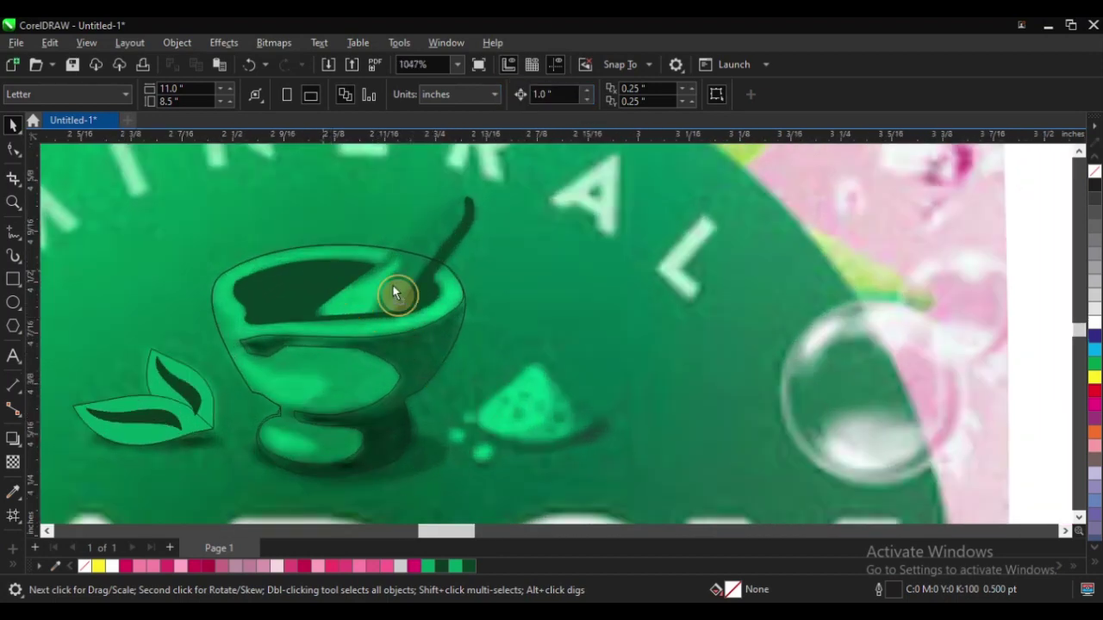
left_click(423, 289)
key("ctrl+z")
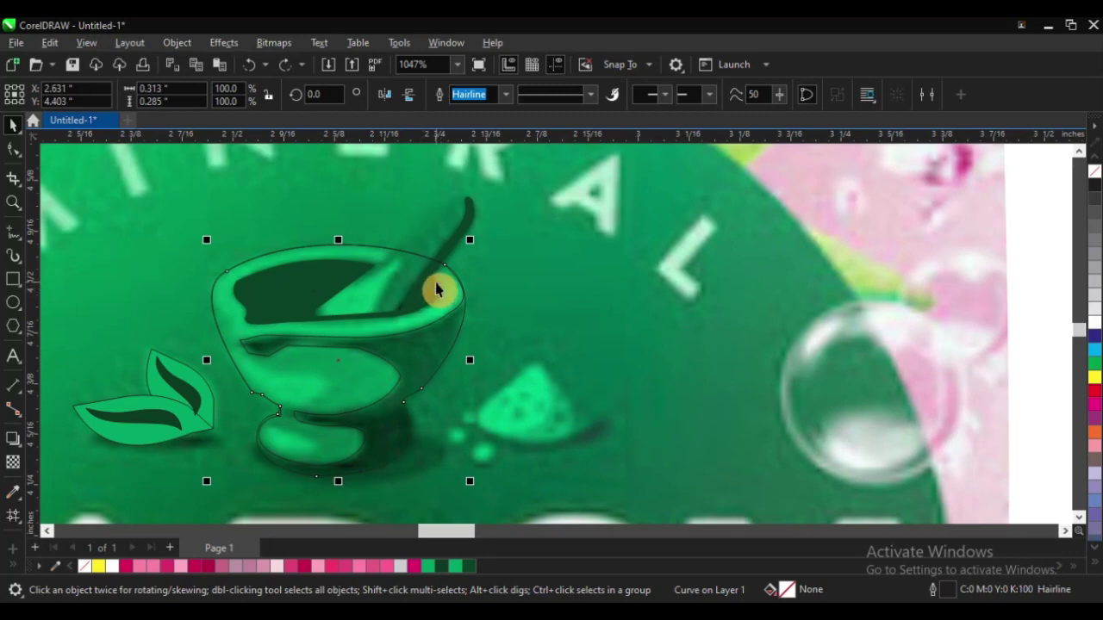
key("Right")
scroll(336, 314, "down", 2)
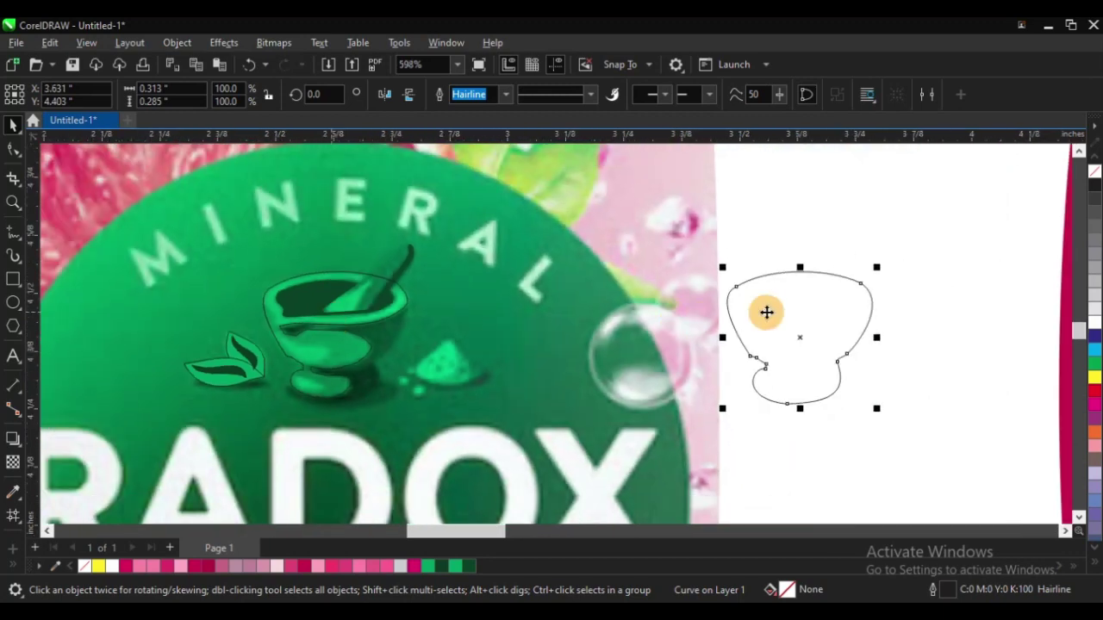
key("ctrl+z")
Set the nudge distance to 0.5 inch and nudge the mortar outline once to the right, away from the other traced shapes
left_click(788, 283)
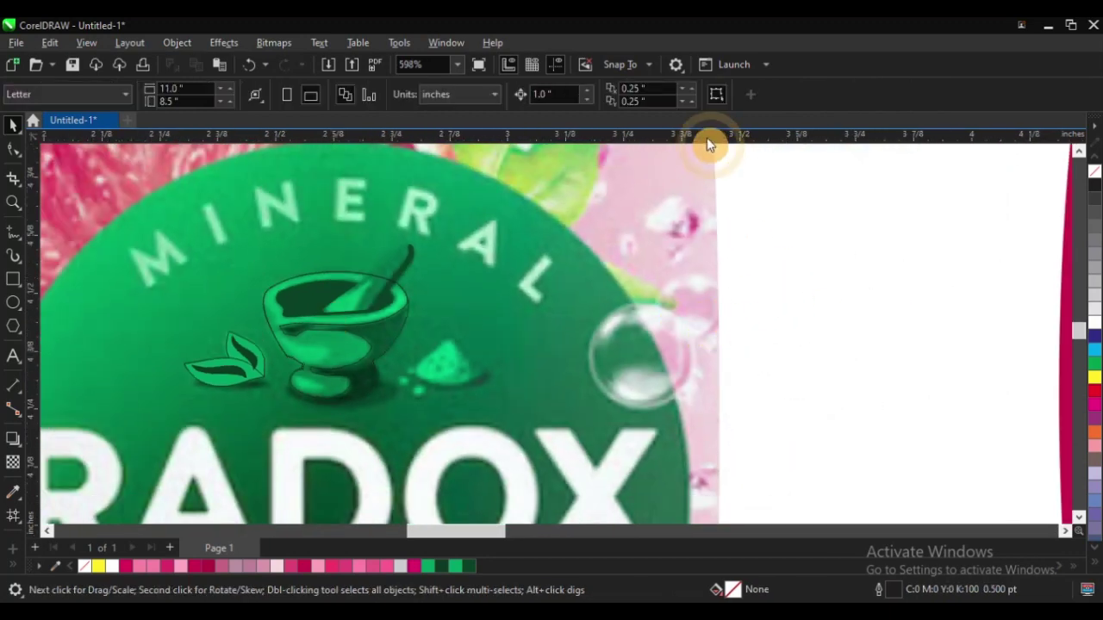
left_click(544, 93)
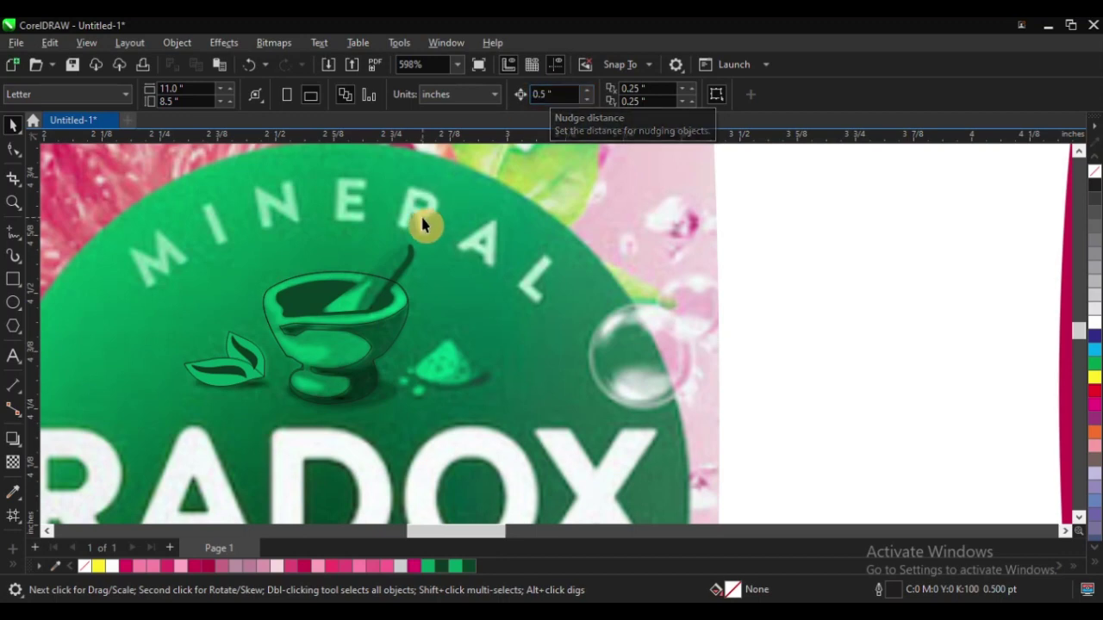
scroll(418, 221, "up", 3)
left_click(247, 367)
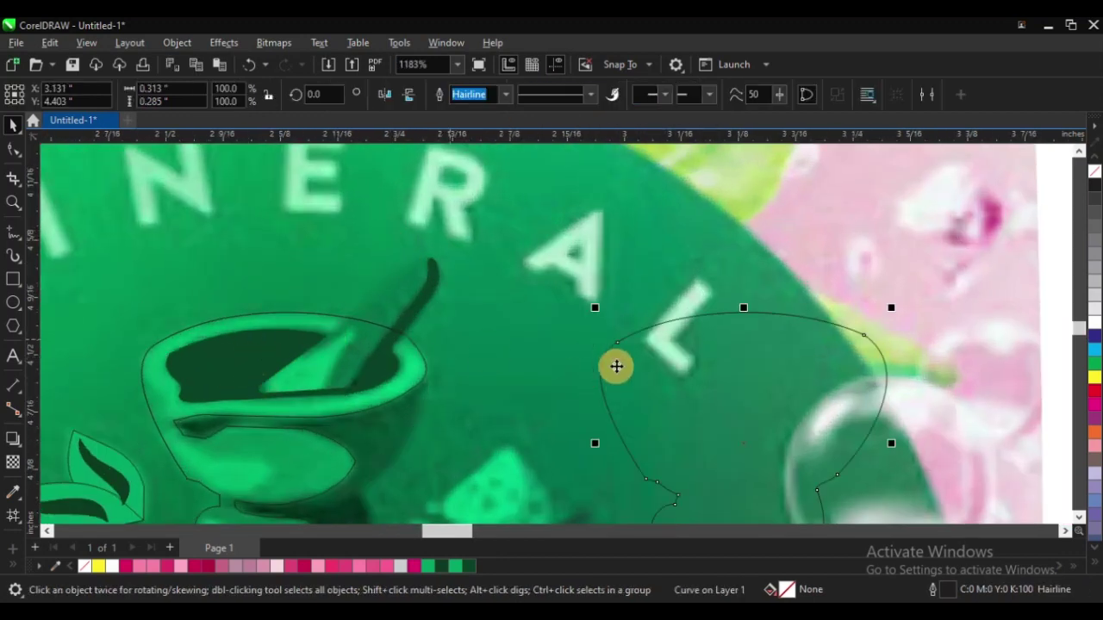
Sample the dark green #035F3C from the mortar's shaded side in the photo and fill the offset mortar outline with it
scroll(394, 350, "down", 2)
scroll(399, 423, "up", 3)
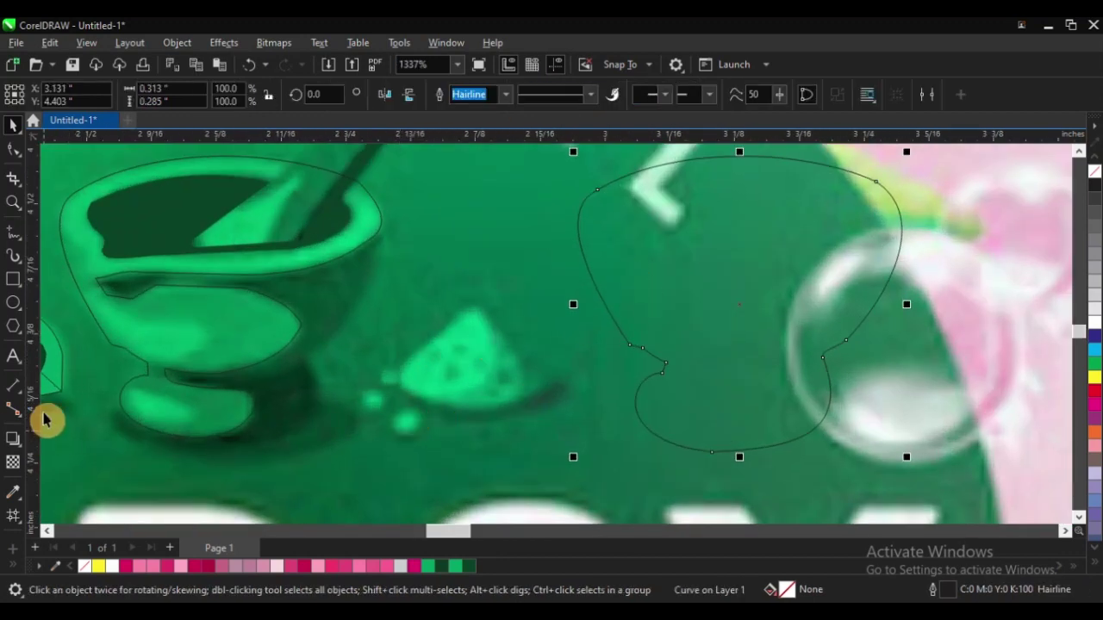
left_click(17, 493)
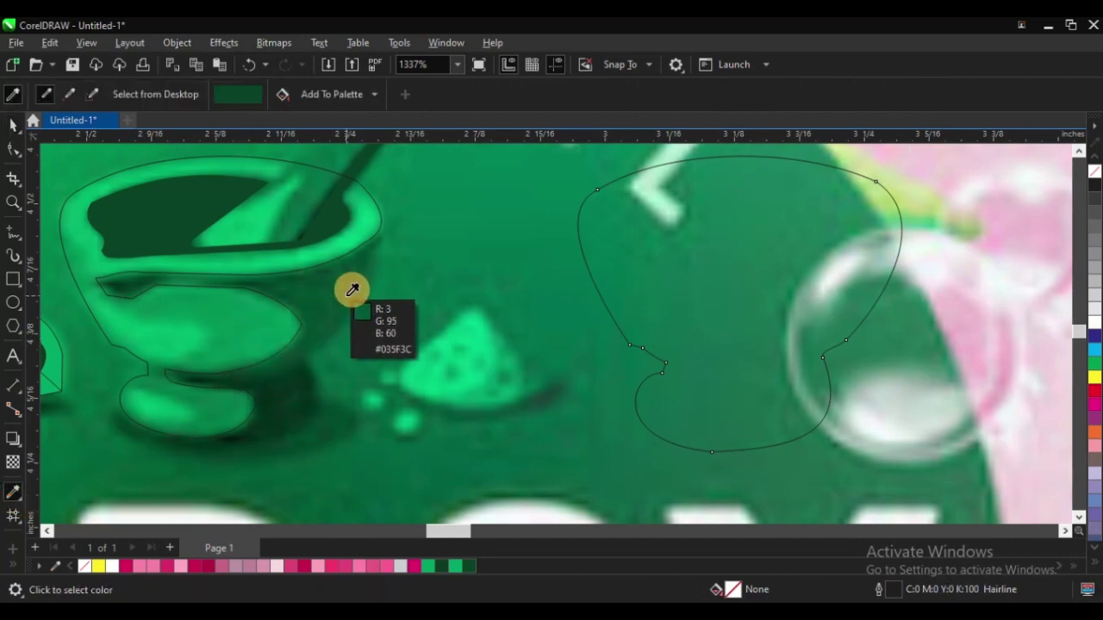
left_click(353, 294)
left_click(801, 237)
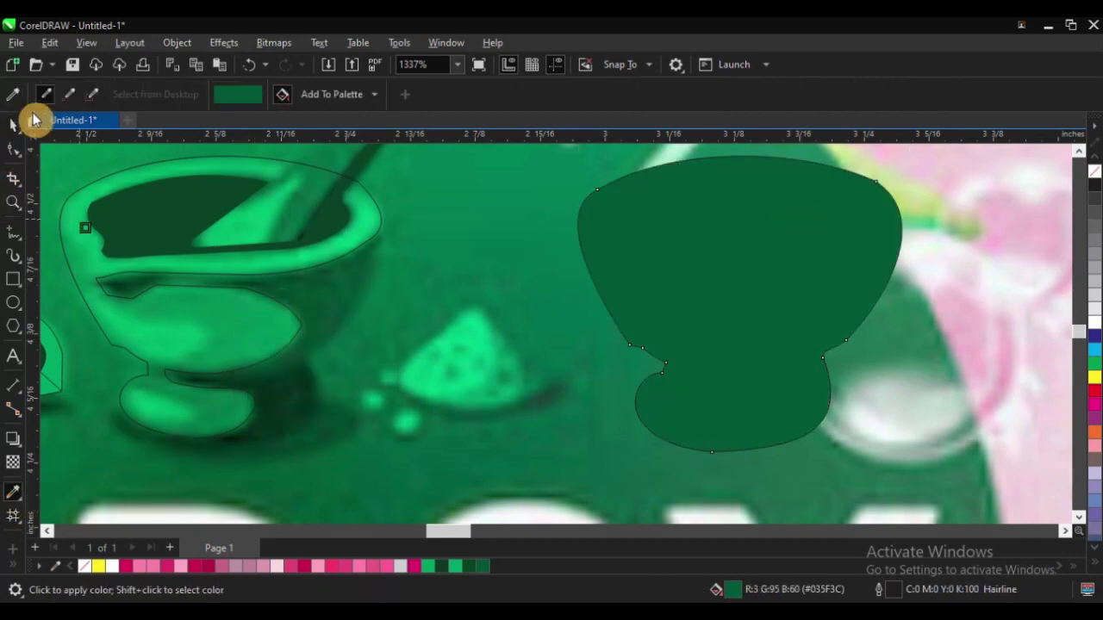
left_click(17, 125)
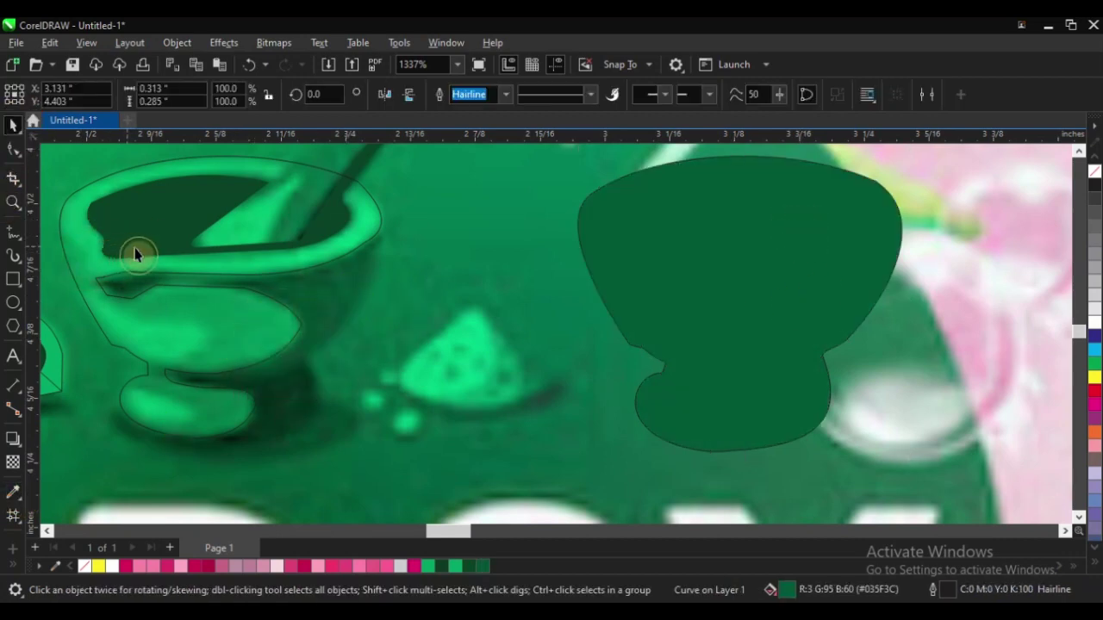
Sample the bright green #09CC86 from the mortar's rim in the photo and fill the traced light-side outline with it
left_click_drag(141, 253, 201, 276)
key("ctrl+z")
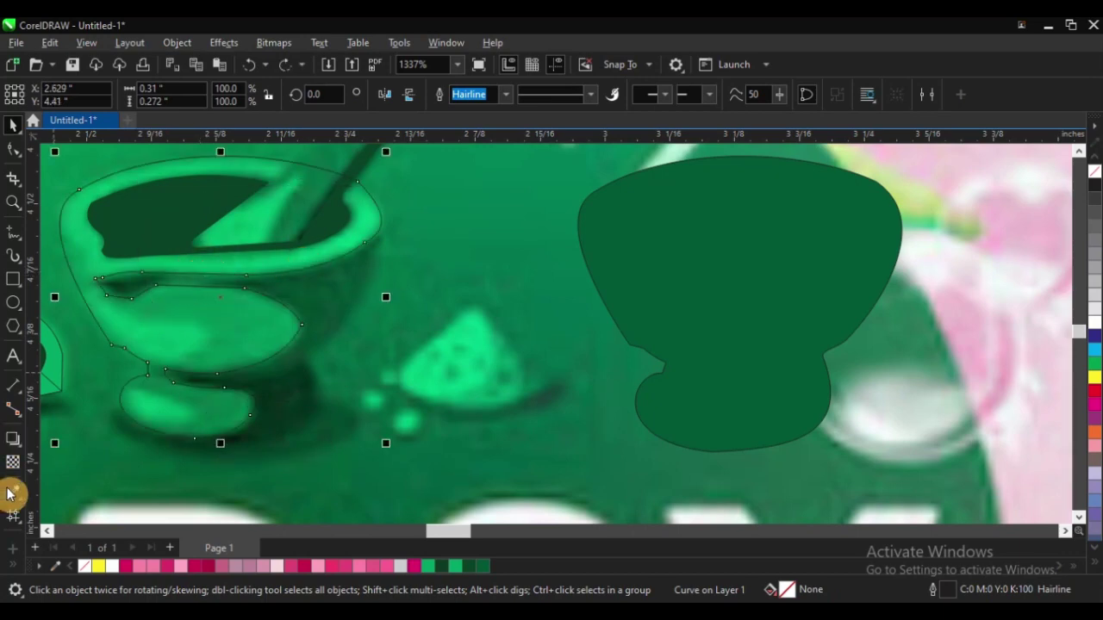
left_click(18, 492)
left_click(363, 217)
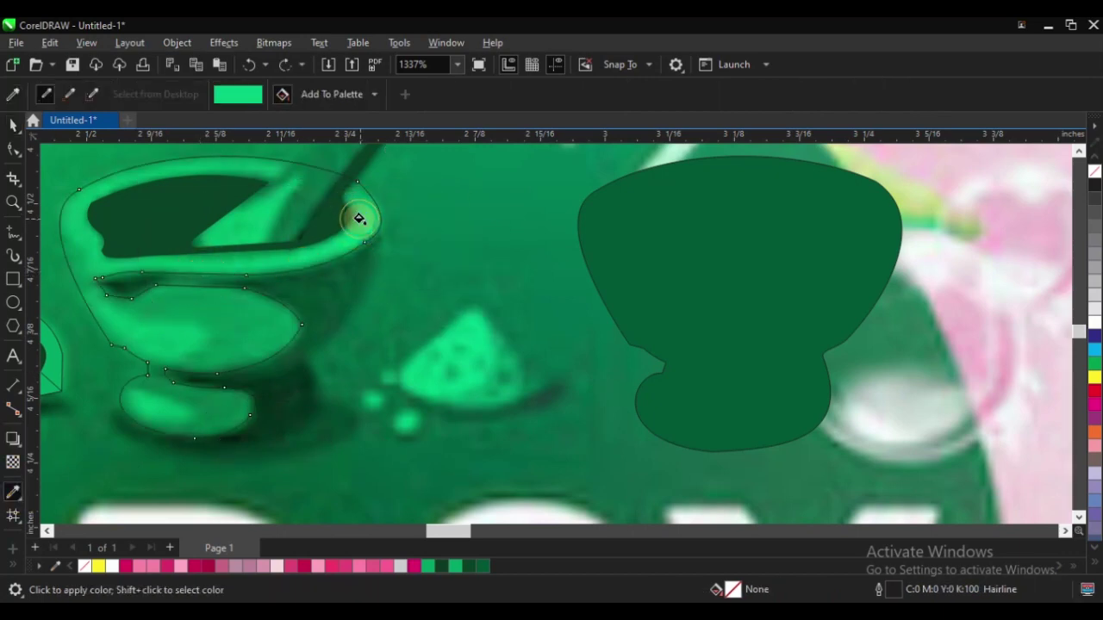
left_click(359, 219)
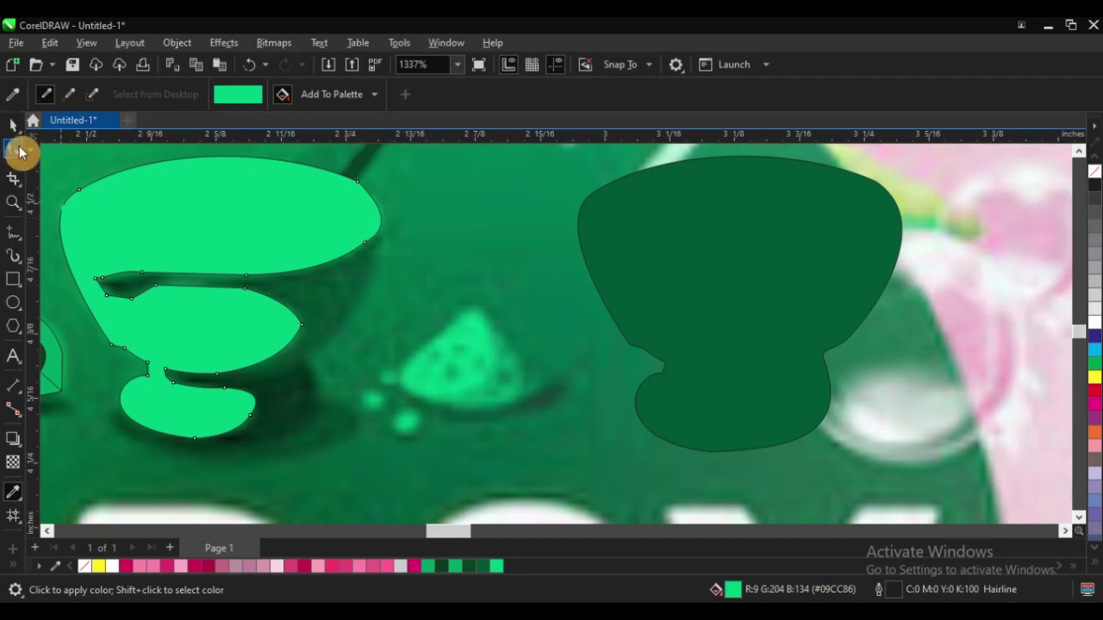
Nudge the bright green mortar shape 0.5 inch to the right onto the dark green mortar silhouette
left_click(12, 128)
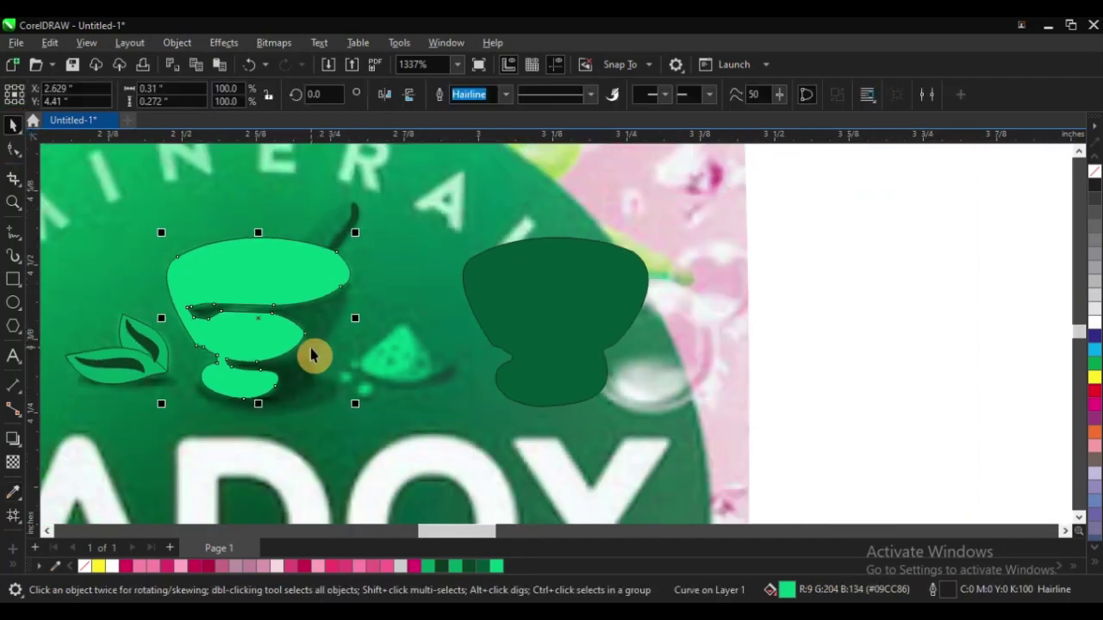
scroll(315, 291, "down", 2)
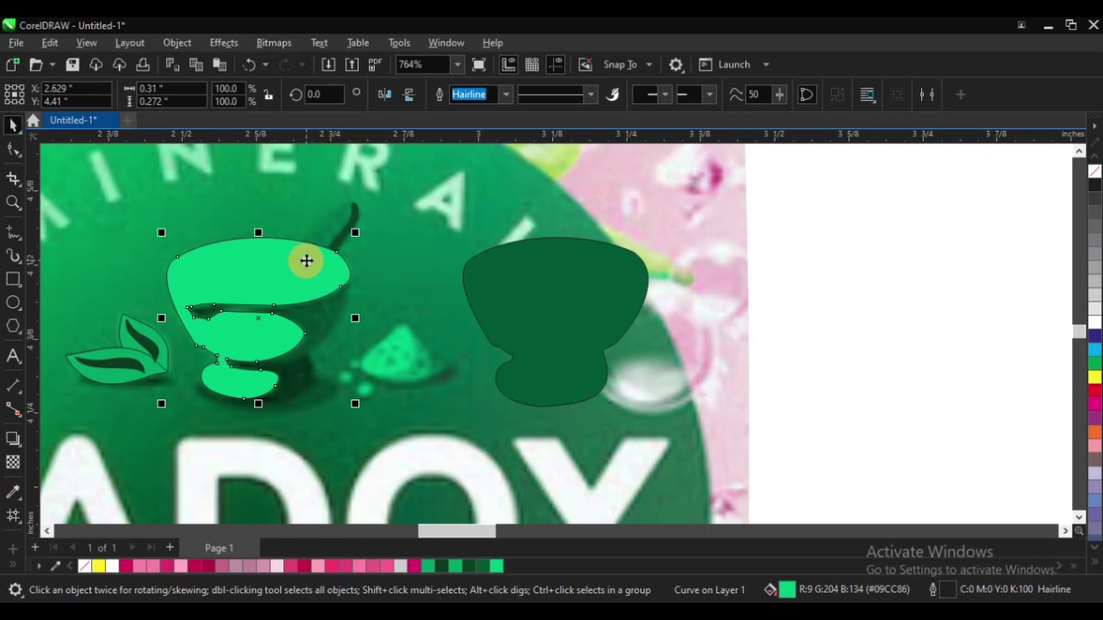
key("ctrl+z")
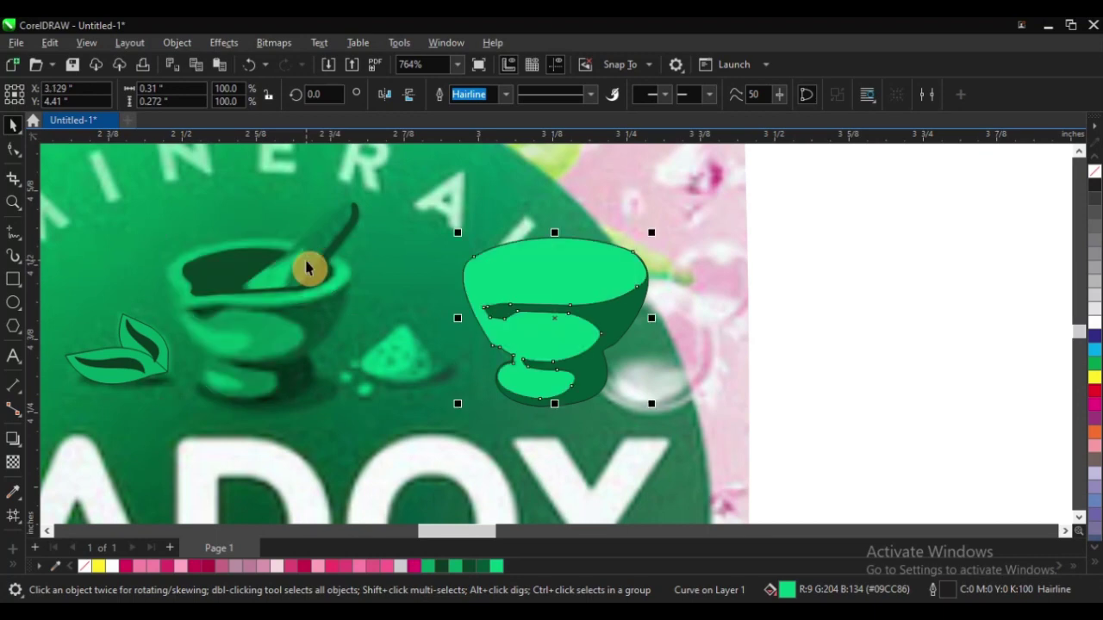
Start a freehand pestle outline at its upper tip and trace the shaded edge down to the mortar's inner rim
scroll(306, 268, "up", 2)
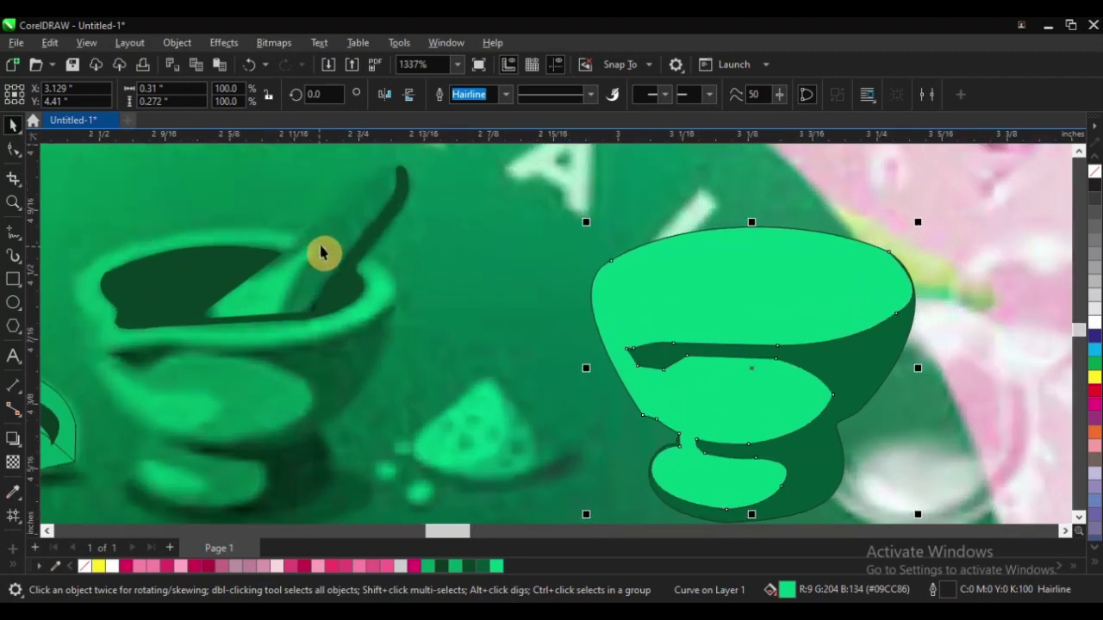
scroll(322, 299, "down", 2)
scroll(316, 229, "up", 2)
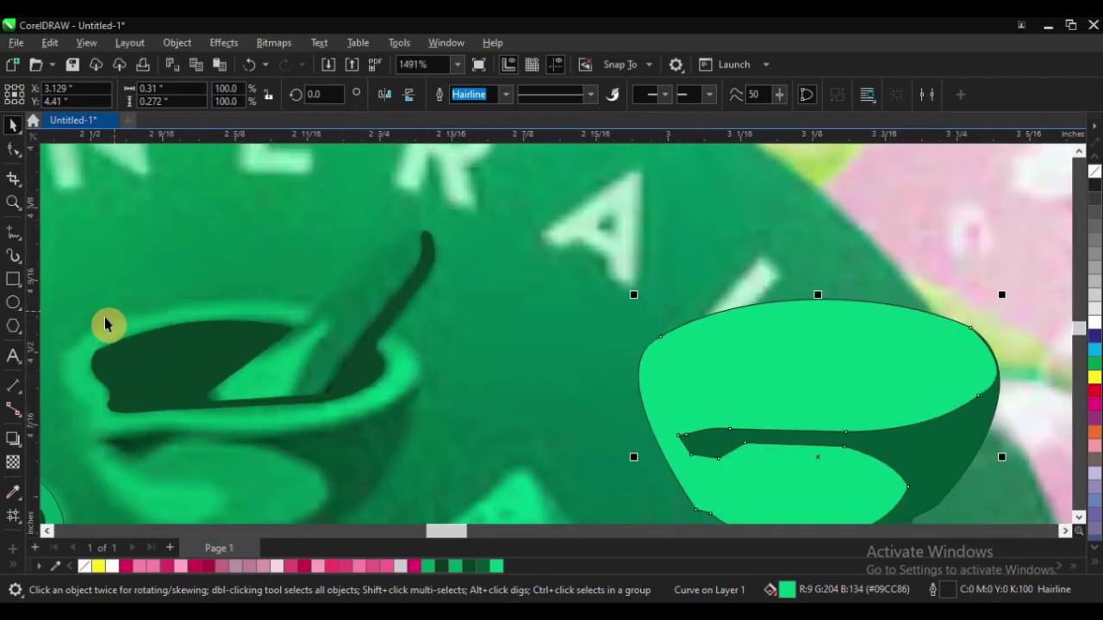
key("F5")
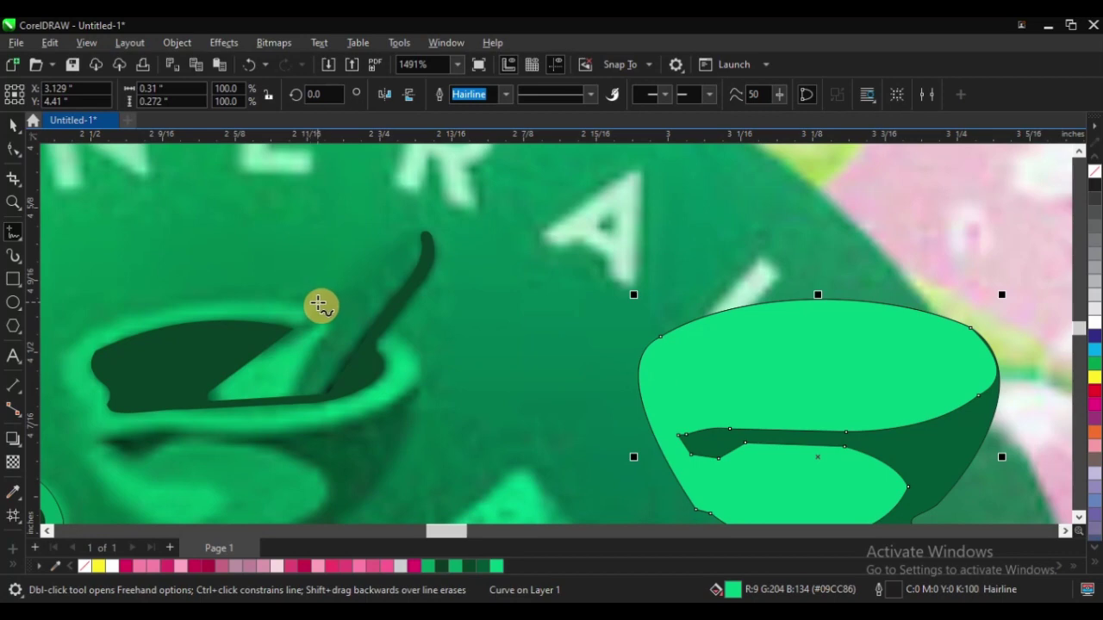
left_click(402, 234)
key("F2")
mouse_move(264, 201)
left_mouse_down()
mouse_move(458, 370)
mouse_move(508, 429)
left_mouse_up()
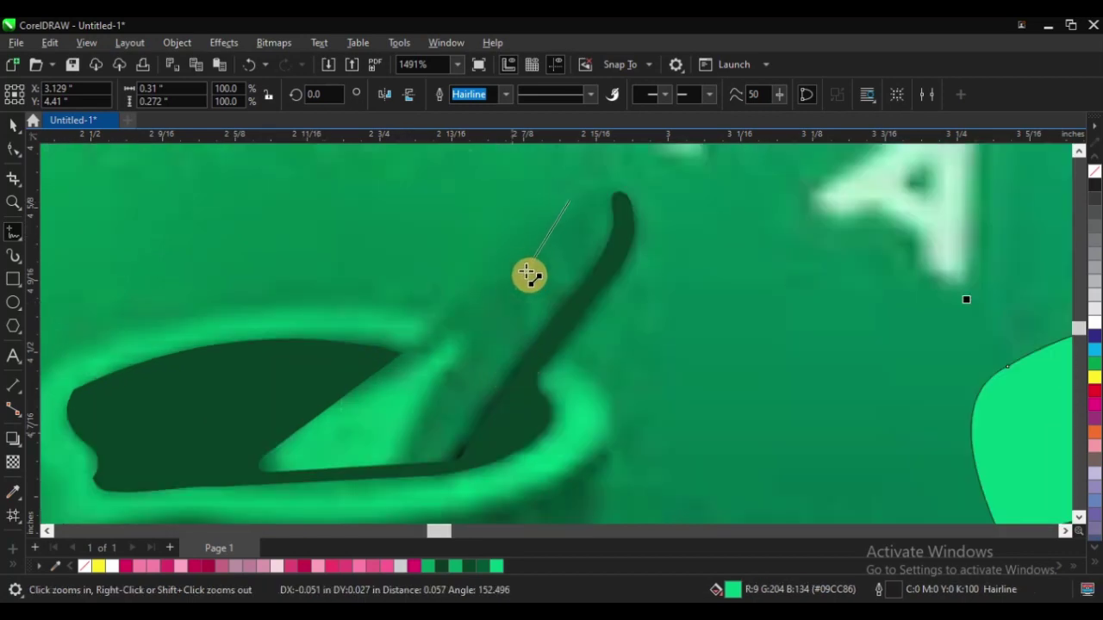
left_click(591, 287)
scroll(503, 225, "down", 2)
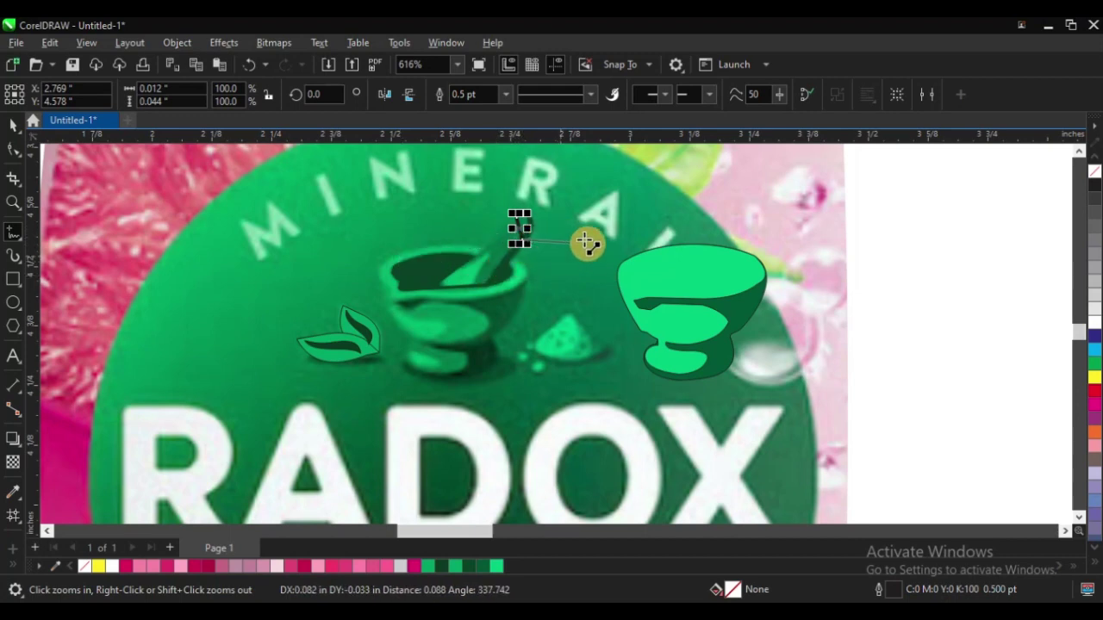
scroll(468, 206, "up", 2)
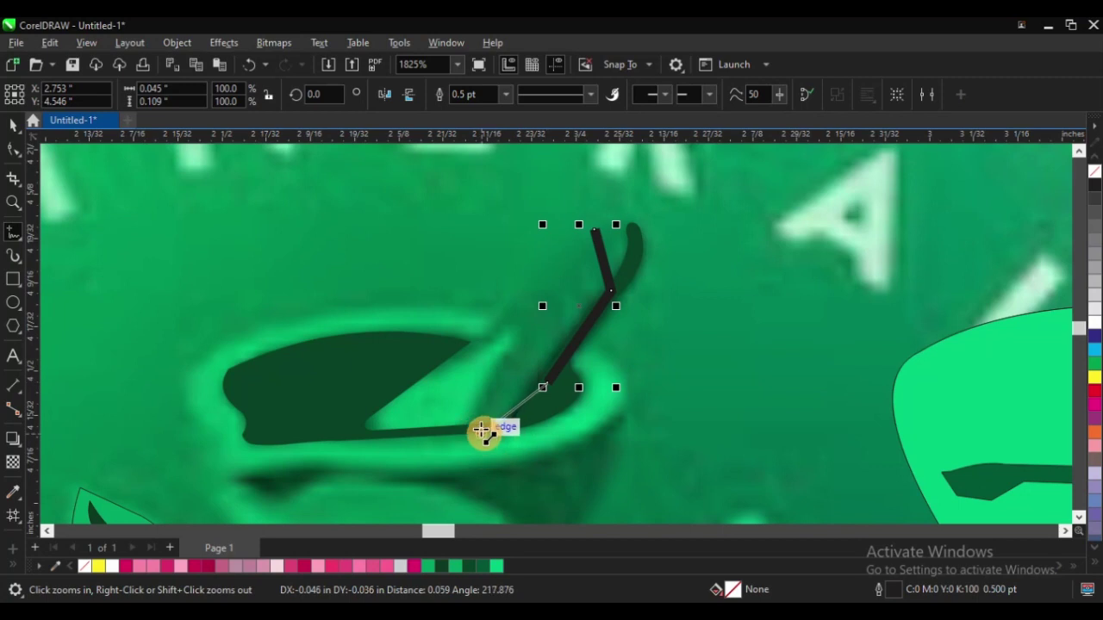
scroll(657, 375, "up", 1)
scroll(689, 349, "up", 2)
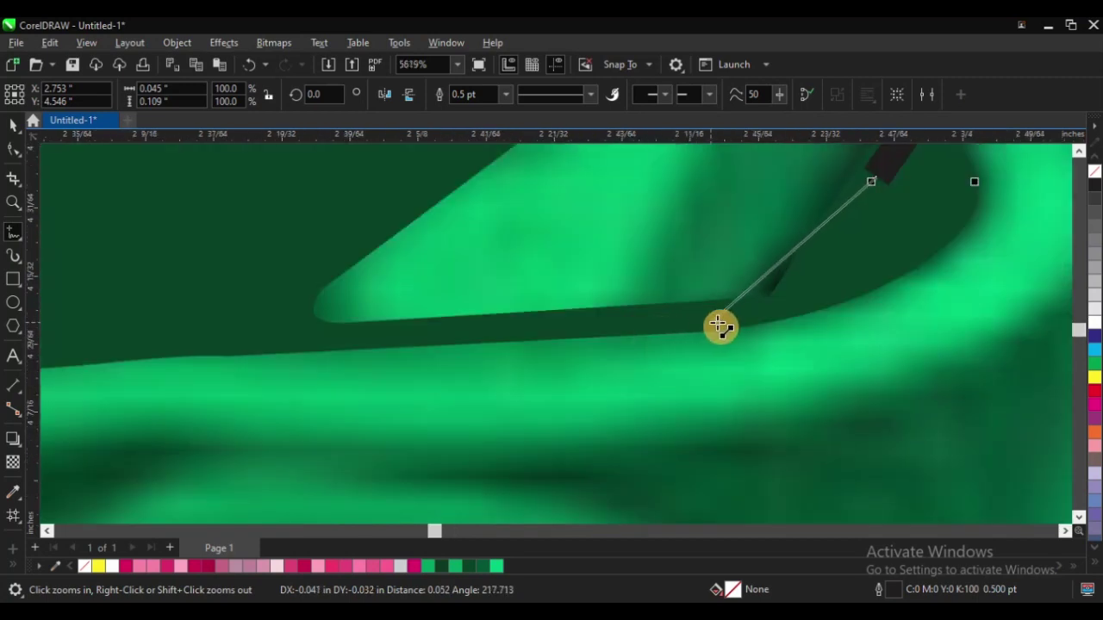
left_click(761, 312)
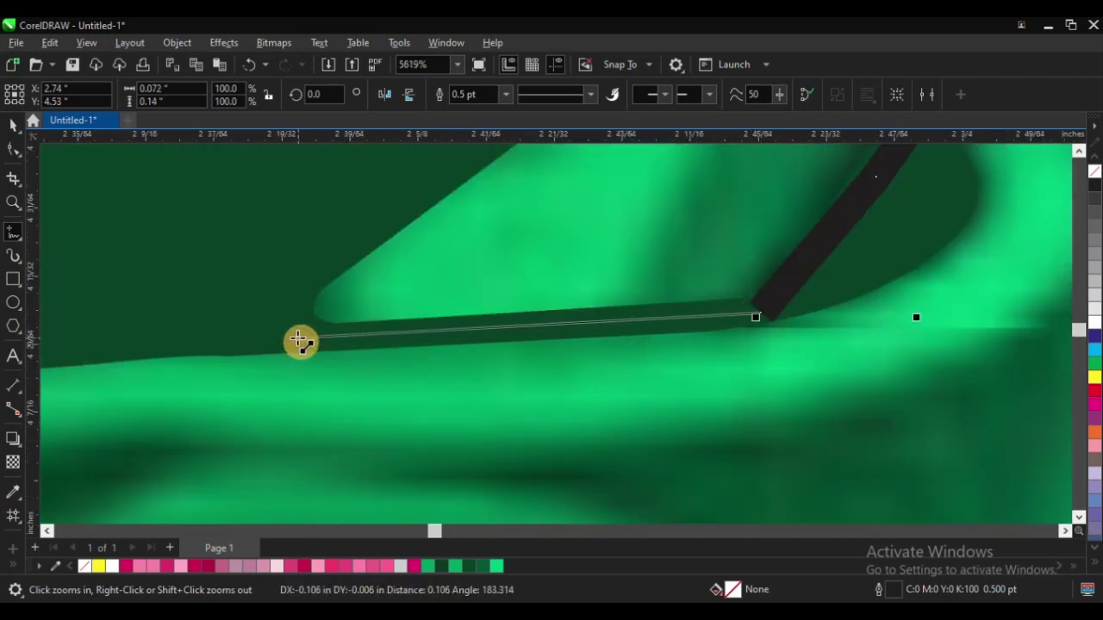
Continue the pestle outline along its bottom and up its other long edge, closing it at the starting point
left_click(293, 342)
double_click(280, 334)
scroll(280, 345, "down", 4)
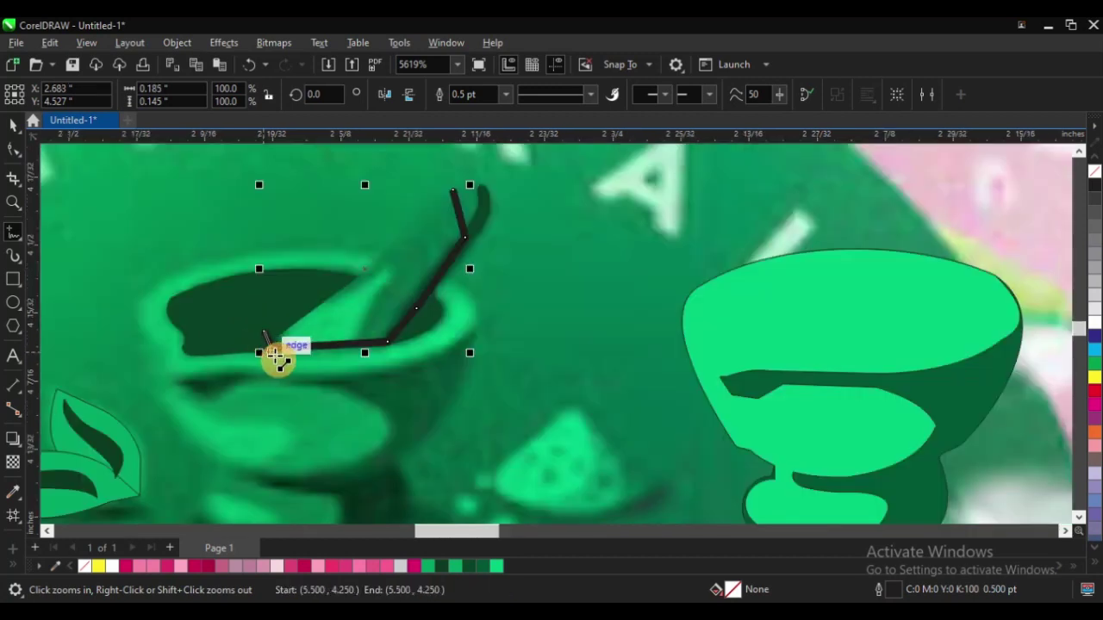
scroll(467, 352, "up", 2)
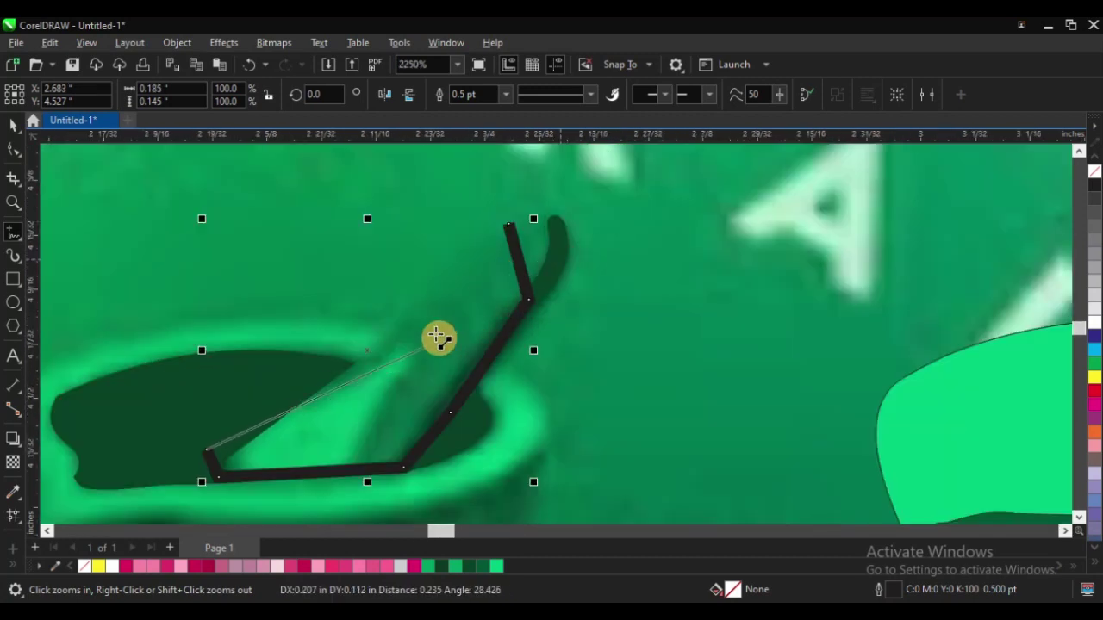
left_click(510, 225)
scroll(436, 246, "down", 1)
scroll(362, 264, "down", 1)
Reshape the short upper segment of the pestle outline into a rounded tip that follows the photo
key("F10")
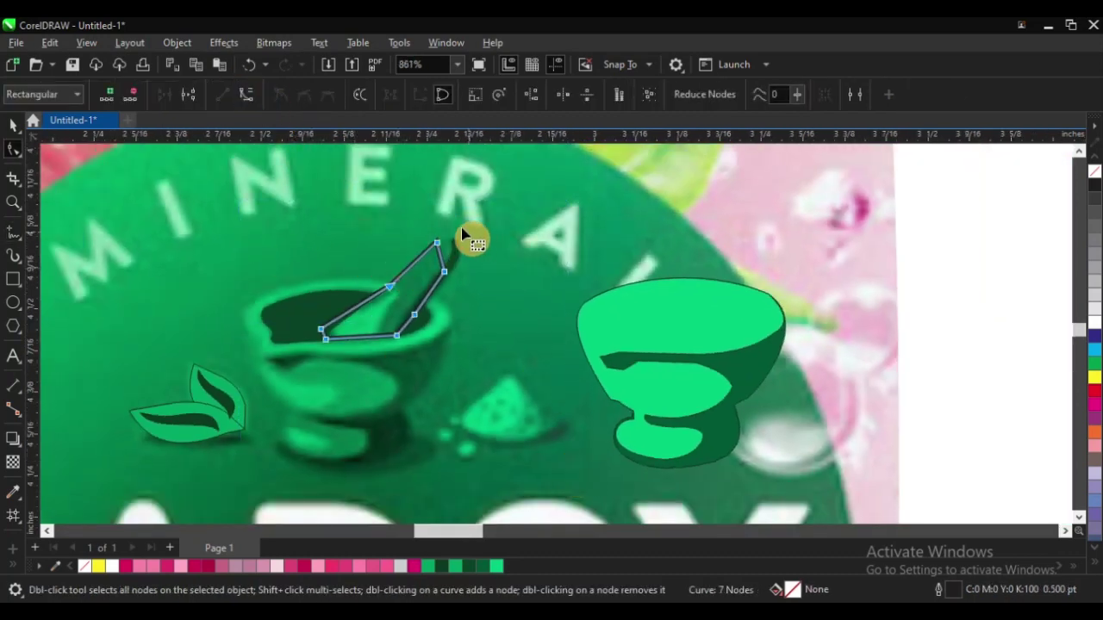
key("z")
left_click_drag(404, 220, 497, 320)
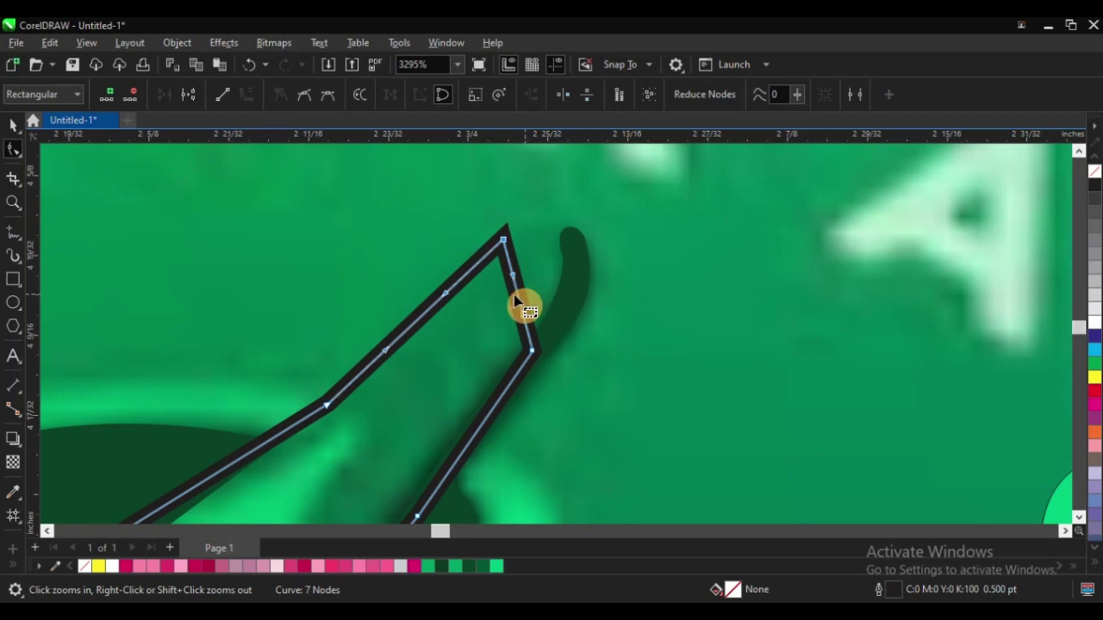
left_click_drag(517, 297, 566, 234)
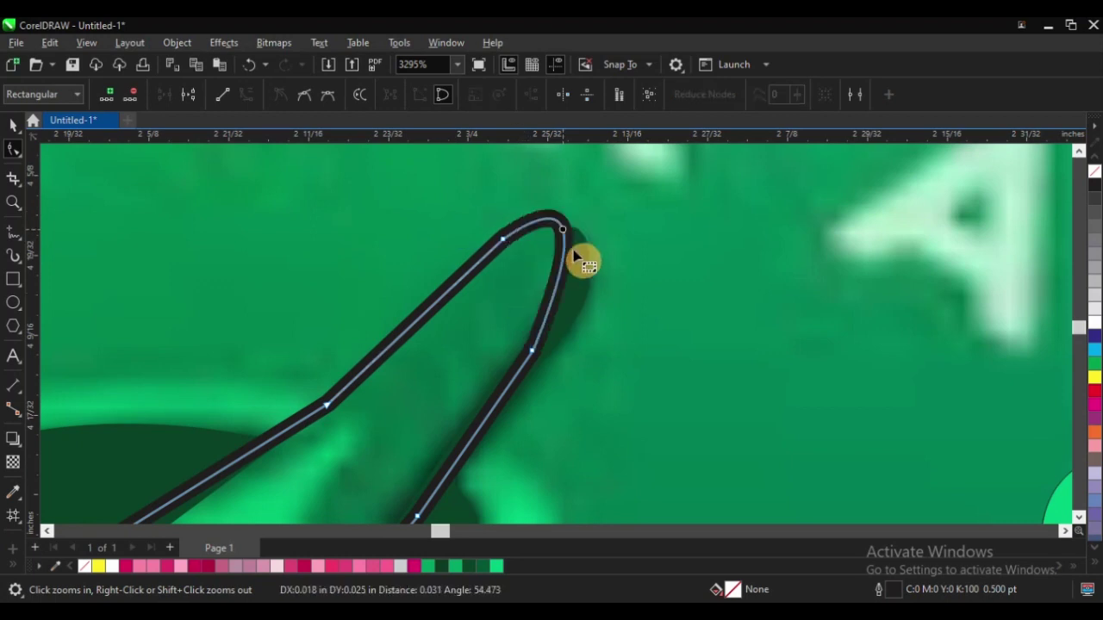
scroll(553, 198, "down", 2)
scroll(460, 315, "down", 1)
scroll(447, 372, "up", 1)
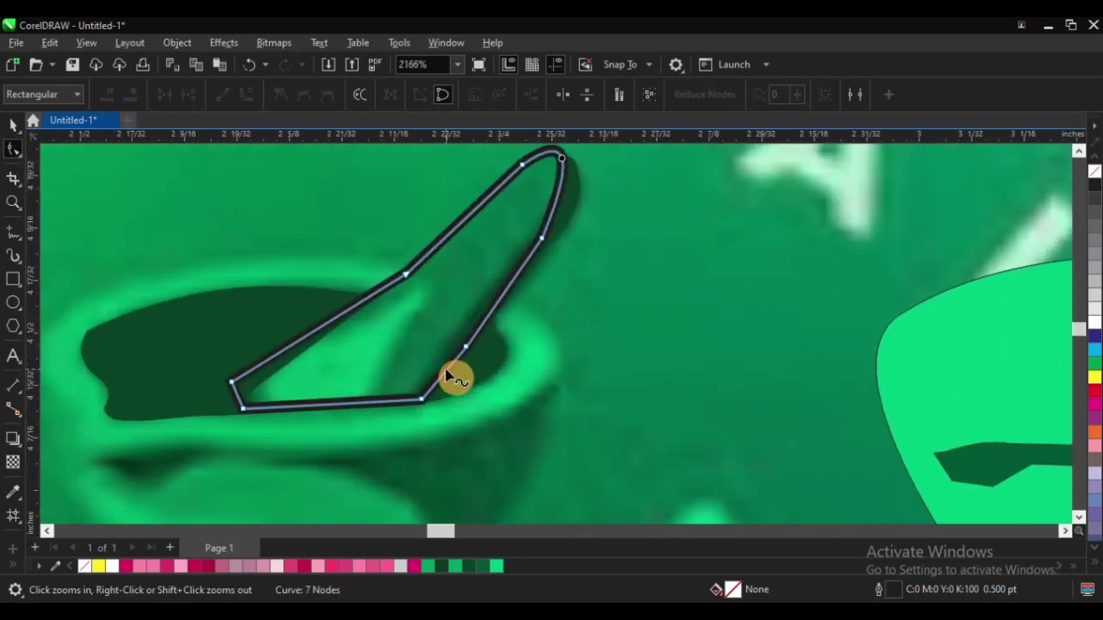
scroll(440, 358, "down", 1)
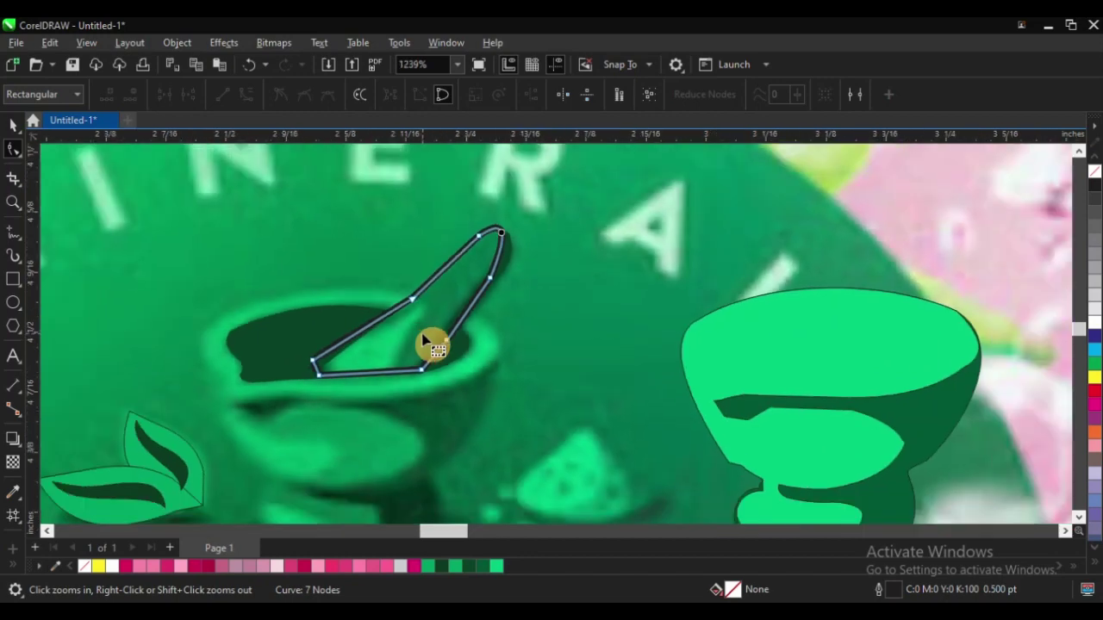
scroll(435, 355, "up", 1)
Trace the light facet at the pestle's lower end as a closed four-sided freehand shape
key("space")
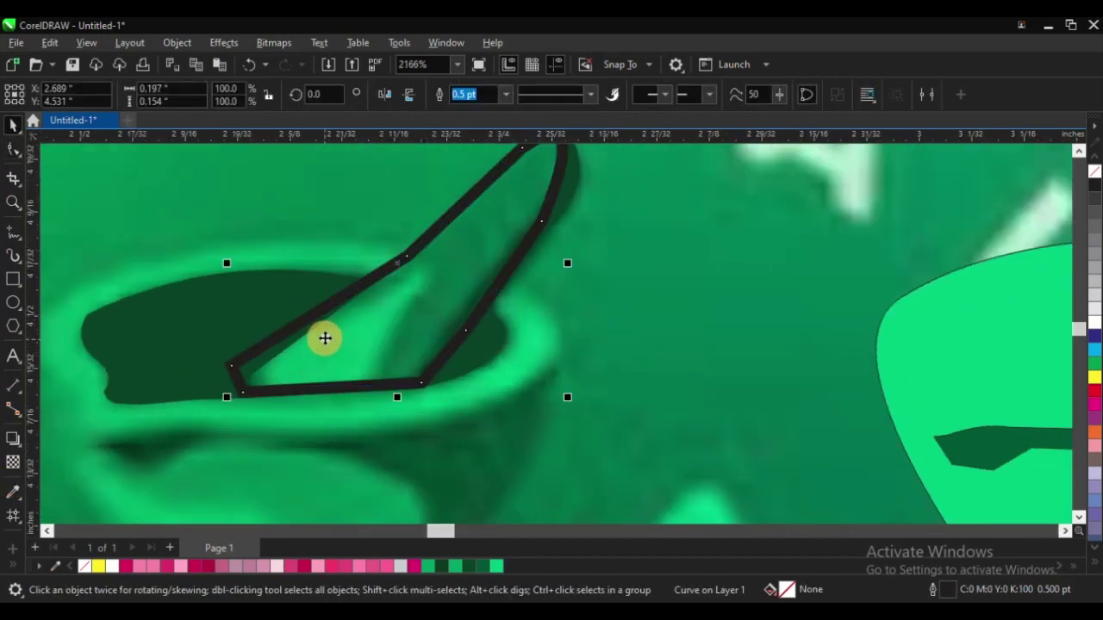
key("space")
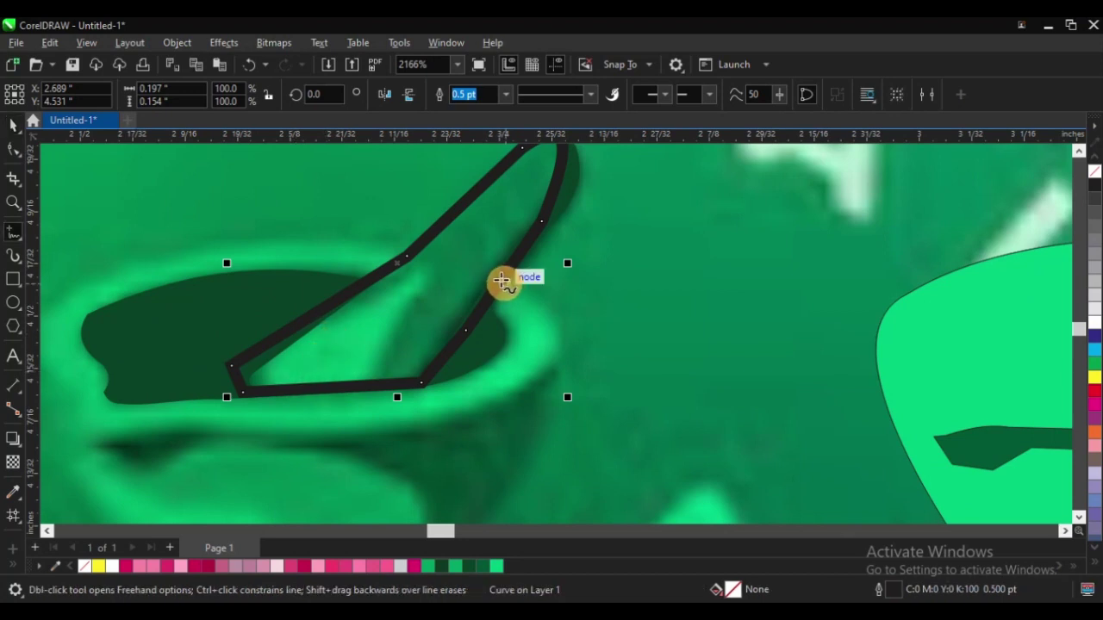
left_click(438, 274)
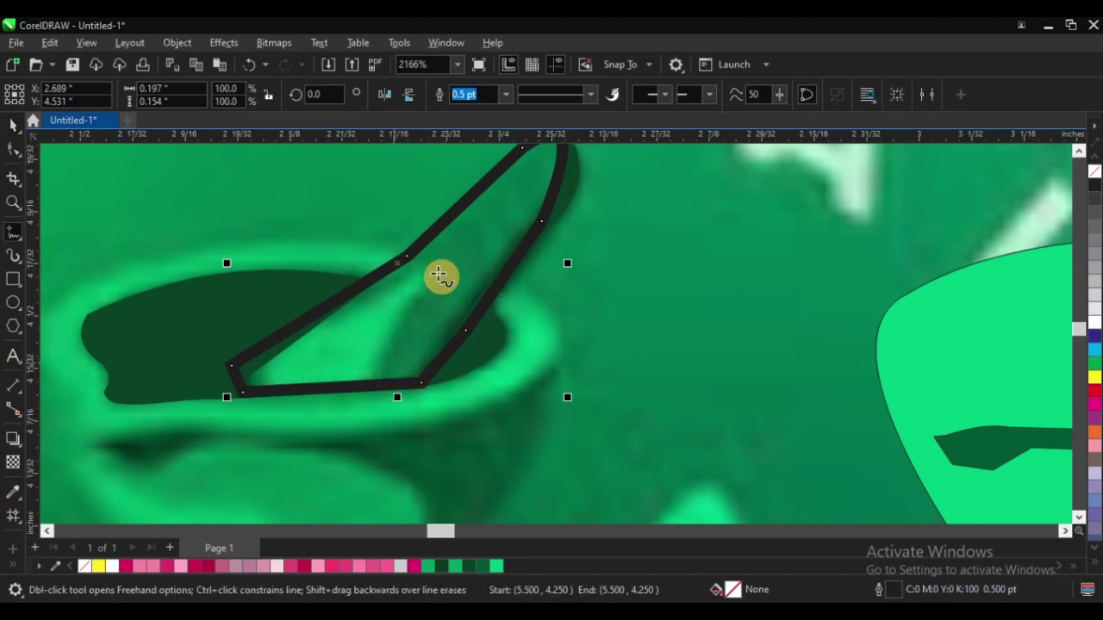
double_click(371, 384)
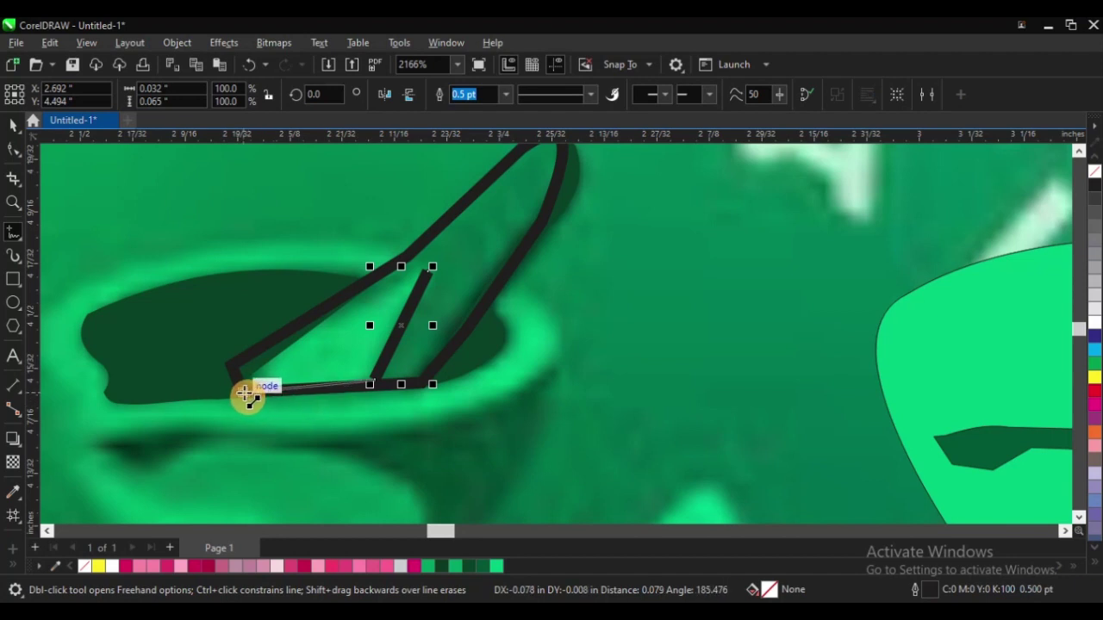
double_click(240, 392)
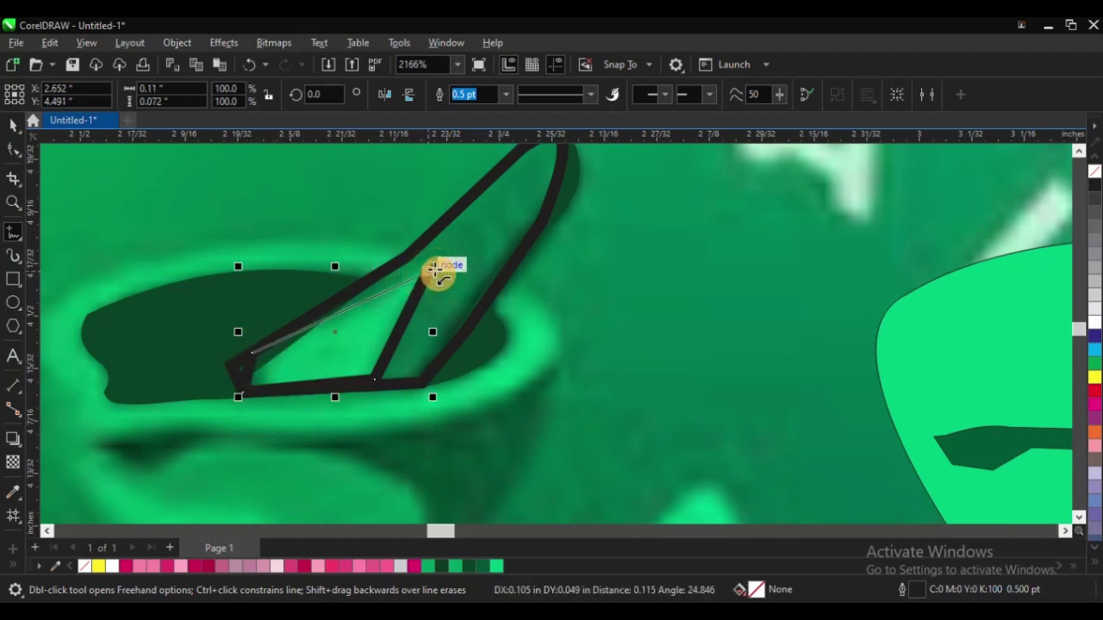
left_click(433, 271)
left_click(13, 125)
scroll(307, 328, "down", 3)
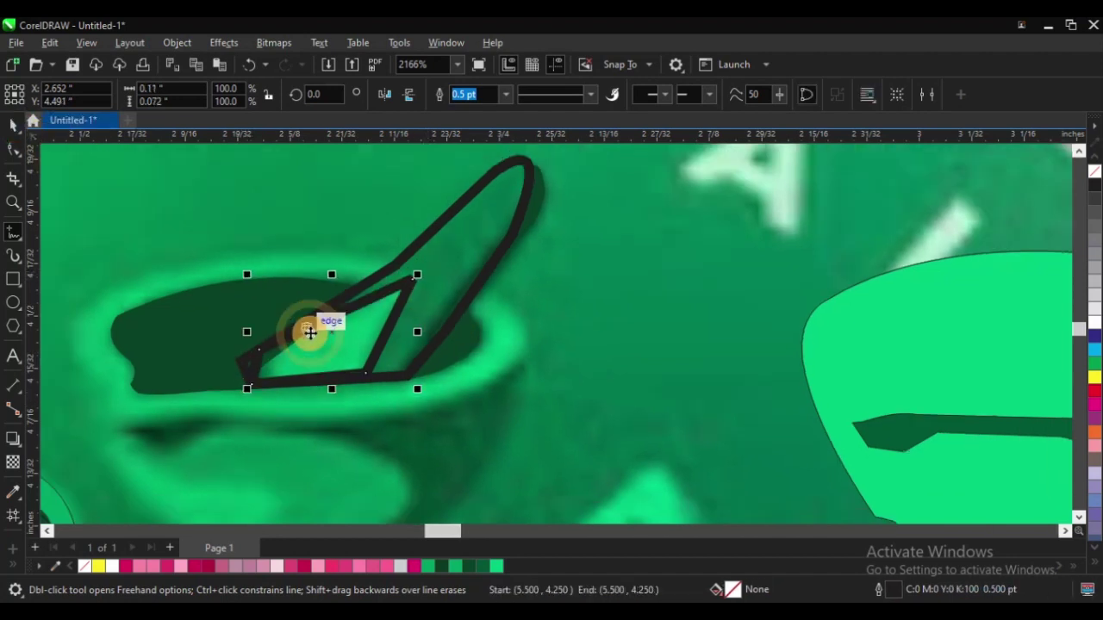
Sample the bright green #09CC86 from the offset mortar and fill the pestle's light facet with it
left_click(13, 491)
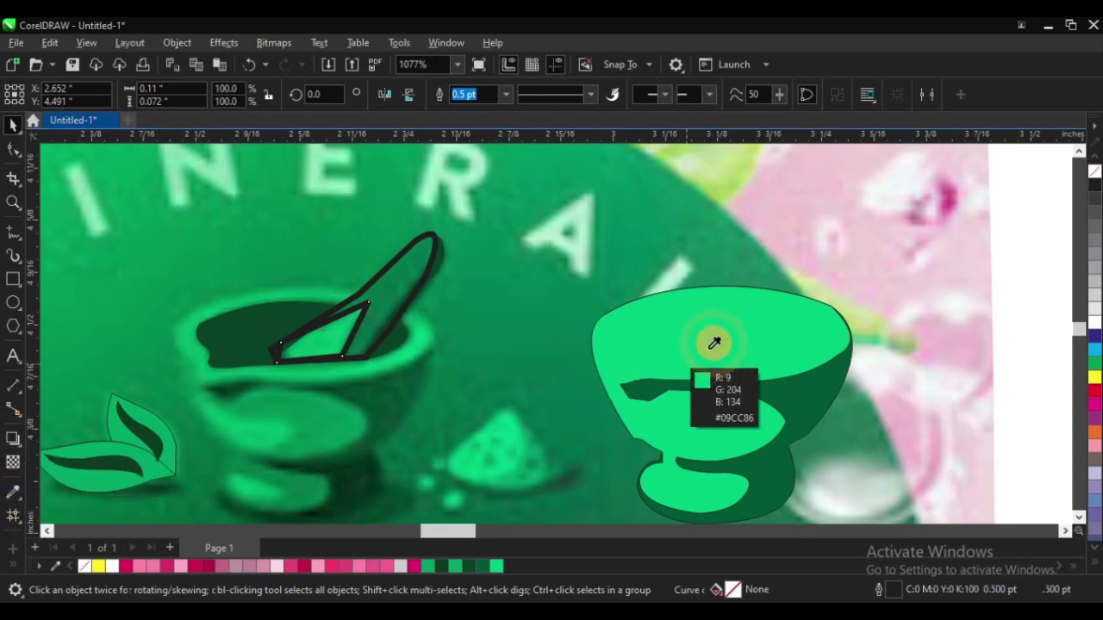
left_click(704, 332)
left_click(319, 335)
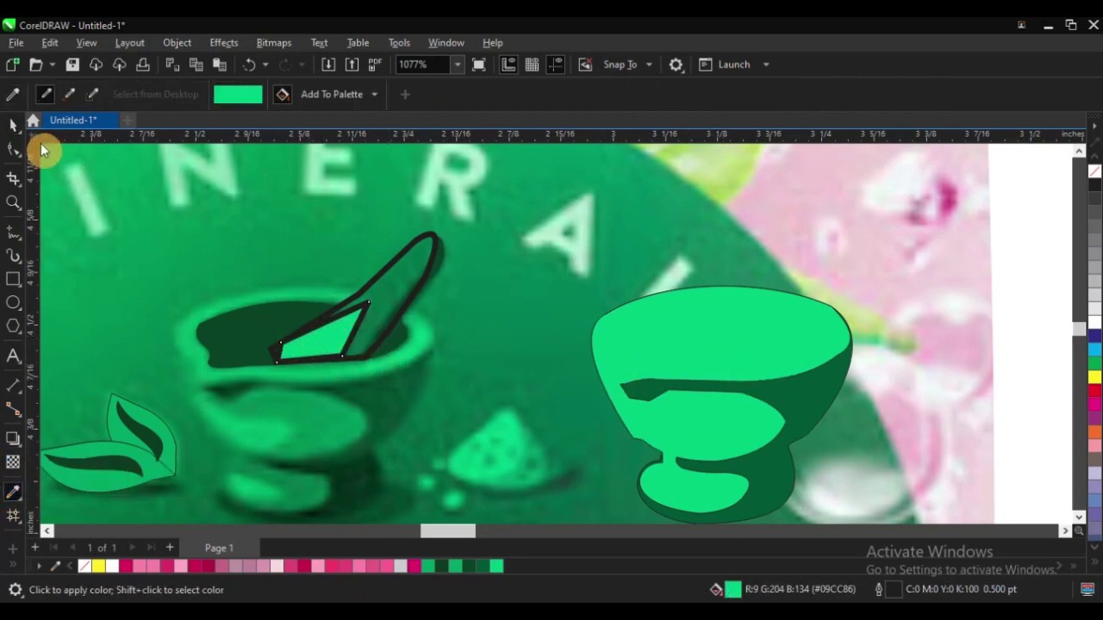
Sample the medium green #01784D from the pestle in the photo and fill the full pestle outline with it
key("space")
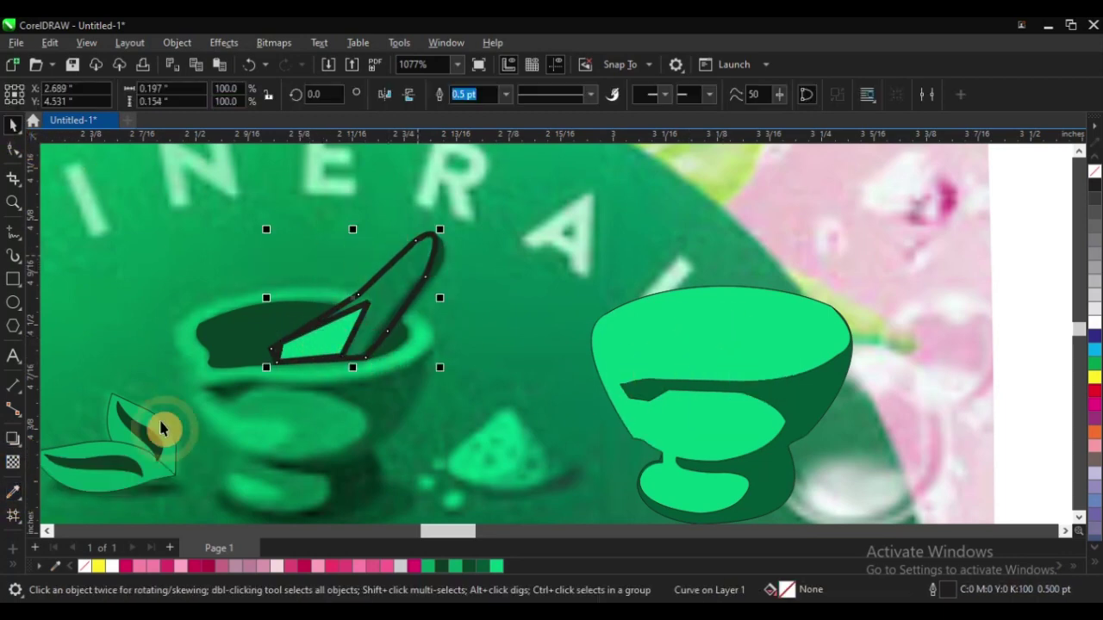
left_click(15, 493)
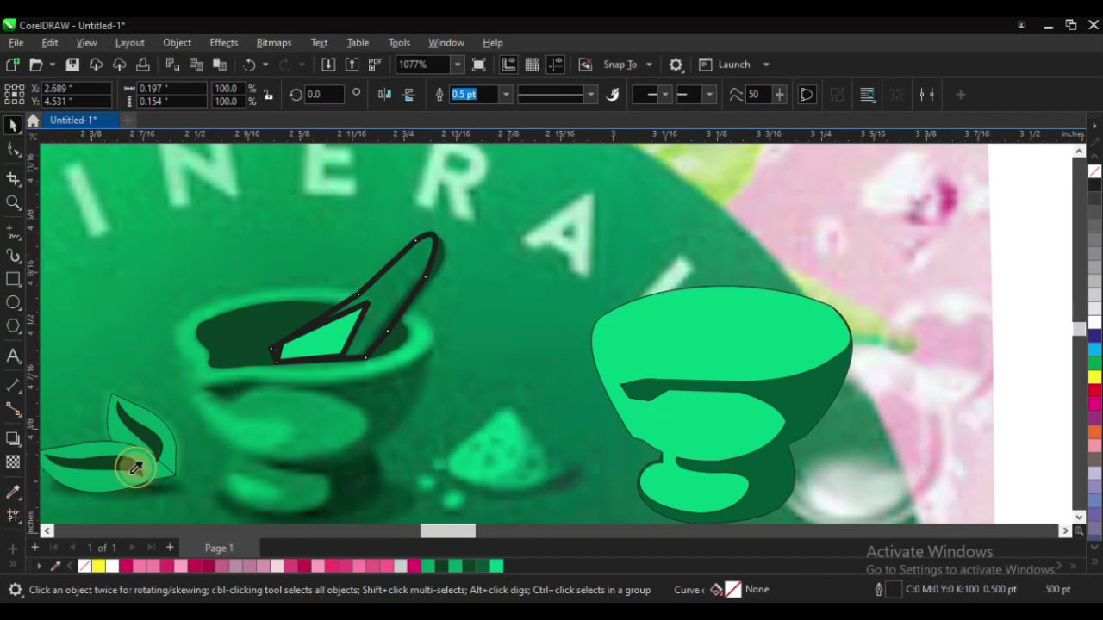
left_click(397, 278)
scroll(394, 320, "down", 2)
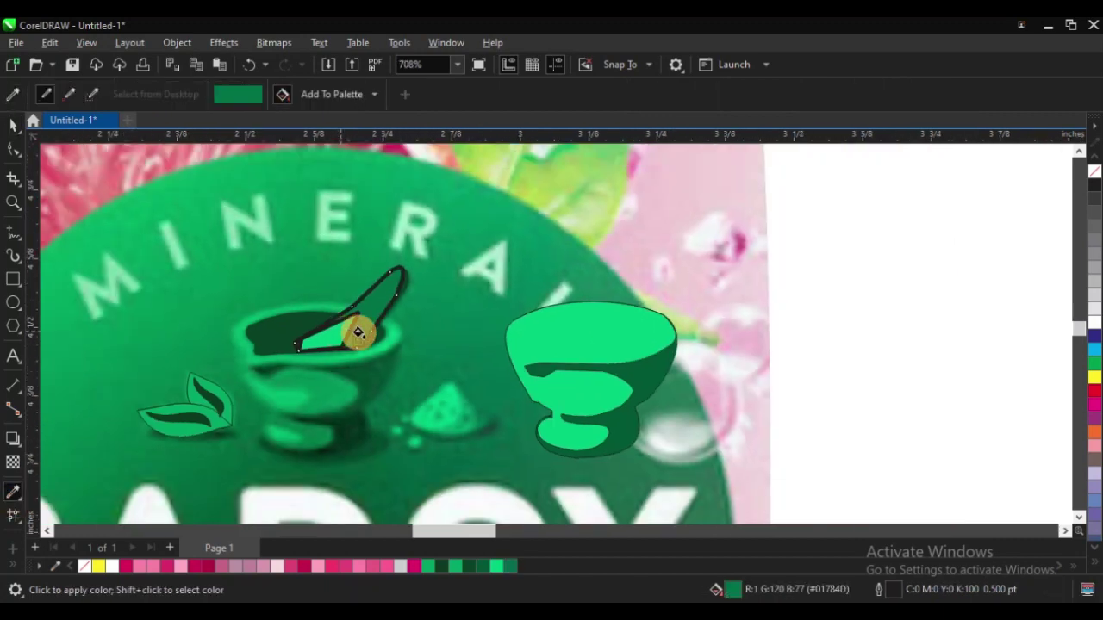
left_click(389, 322)
Remove the outlines from both pestle shapes and nudge them 0.5 inch to the right onto the offset mortar
key("space")
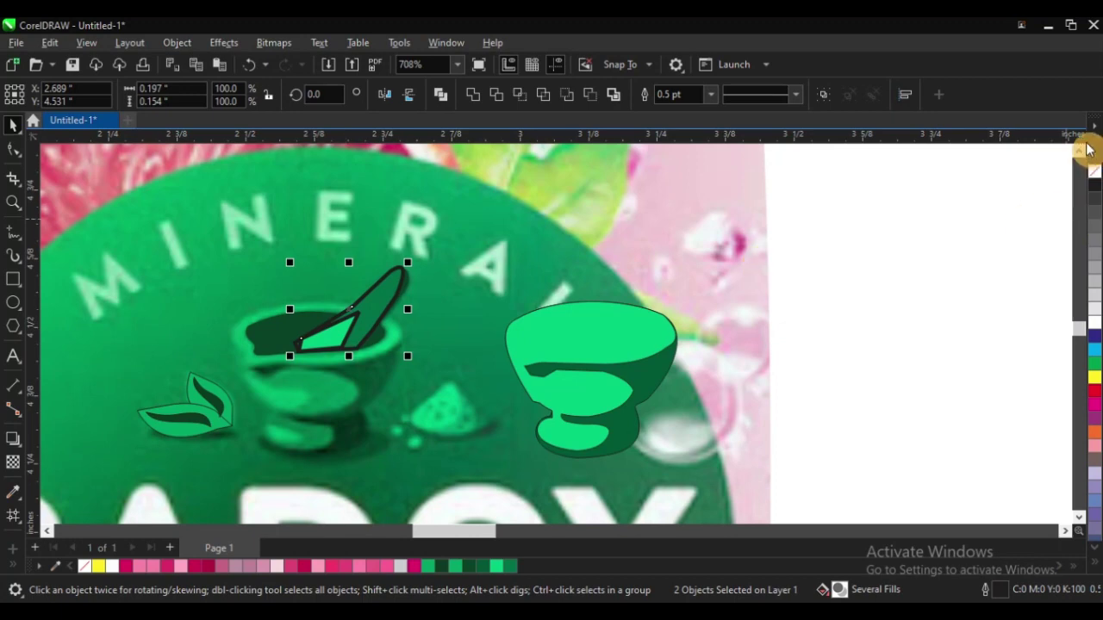
right_click(1093, 174)
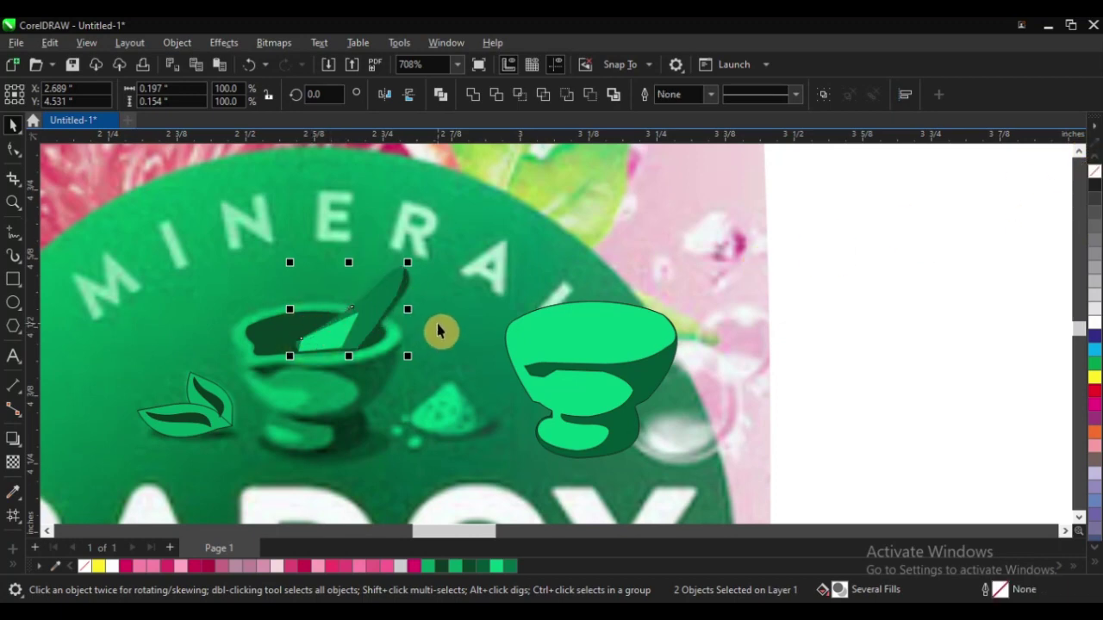
key("Right")
key("Right")
key("Right")
key("Right")
key("Right")
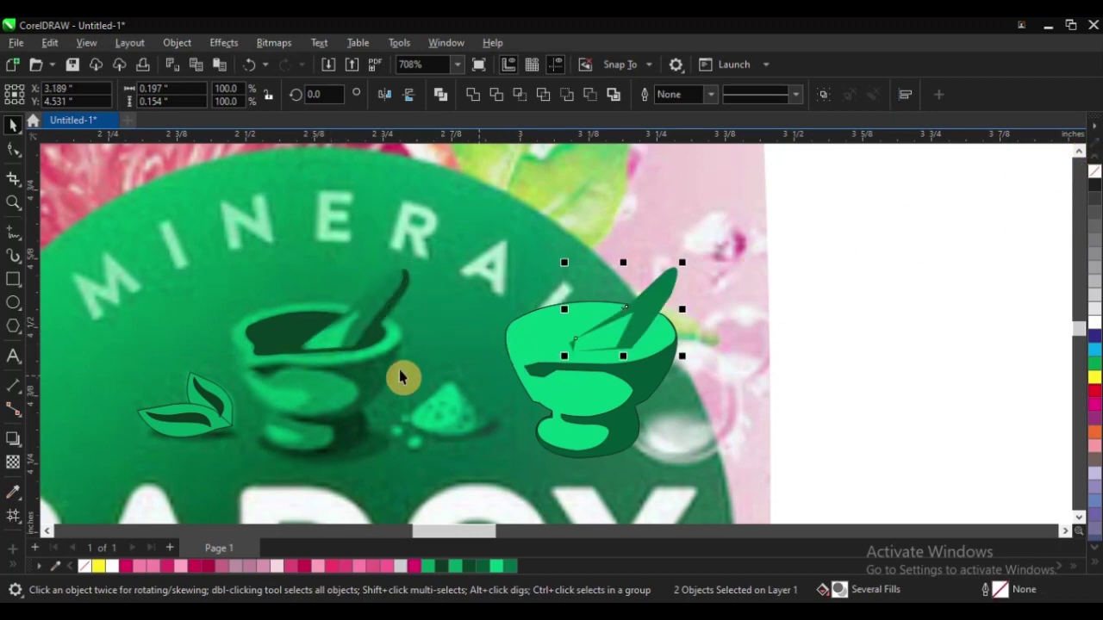
Nudge the dark bowl-interior shape 0.5 inch right onto the offset mortar and bring it forward in the stacking order
left_click(282, 332)
key("Right")
key("Right")
key("Right")
key("Right")
key("Right")
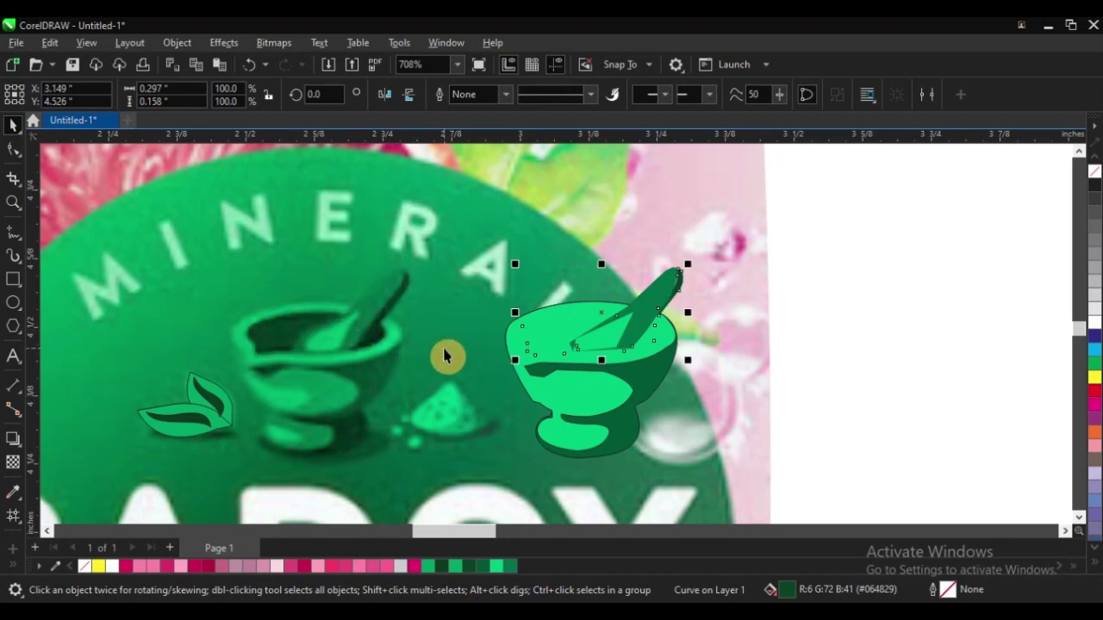
key("ctrl+Page_Up")
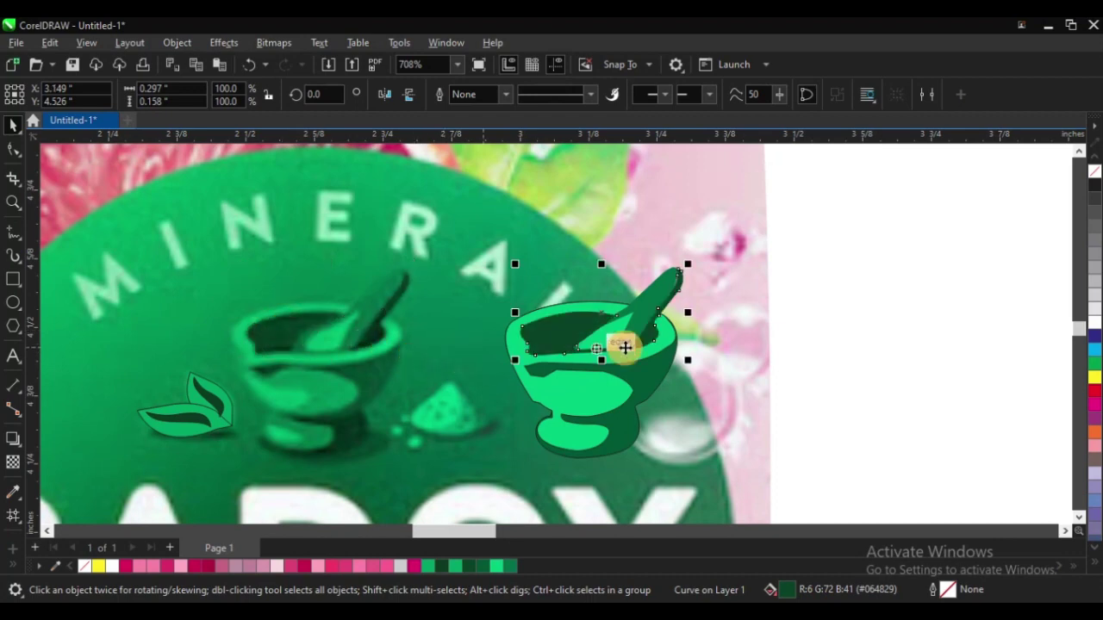
left_click(879, 276)
scroll(485, 296, "down", 2)
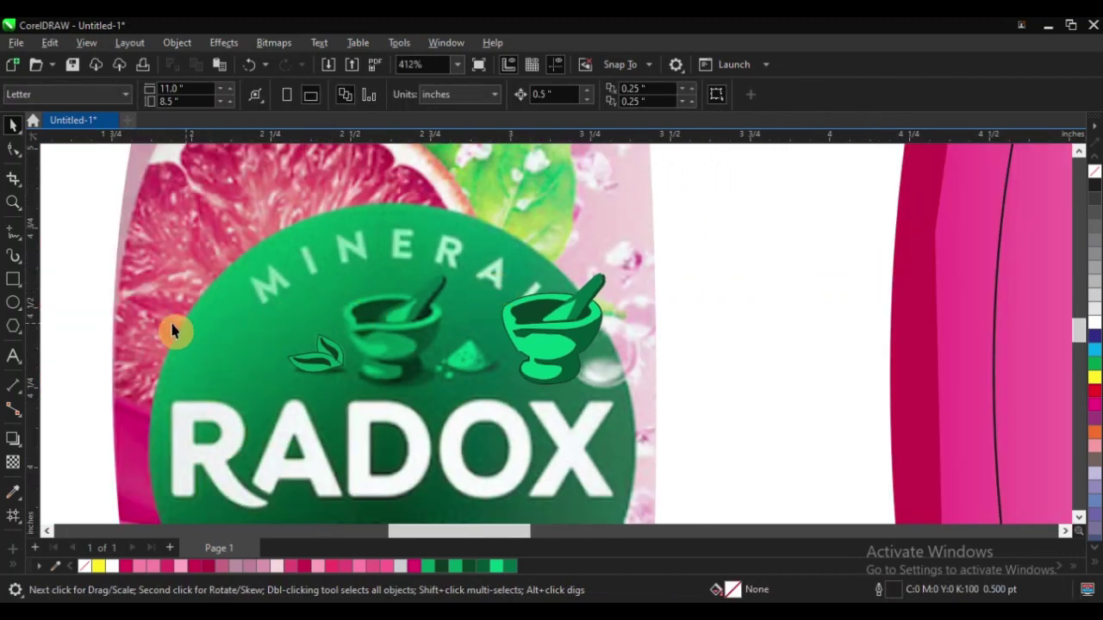
Try to move both herb leaves together with their dark veins off the photo, undoing the move
scroll(306, 366, "up", 2)
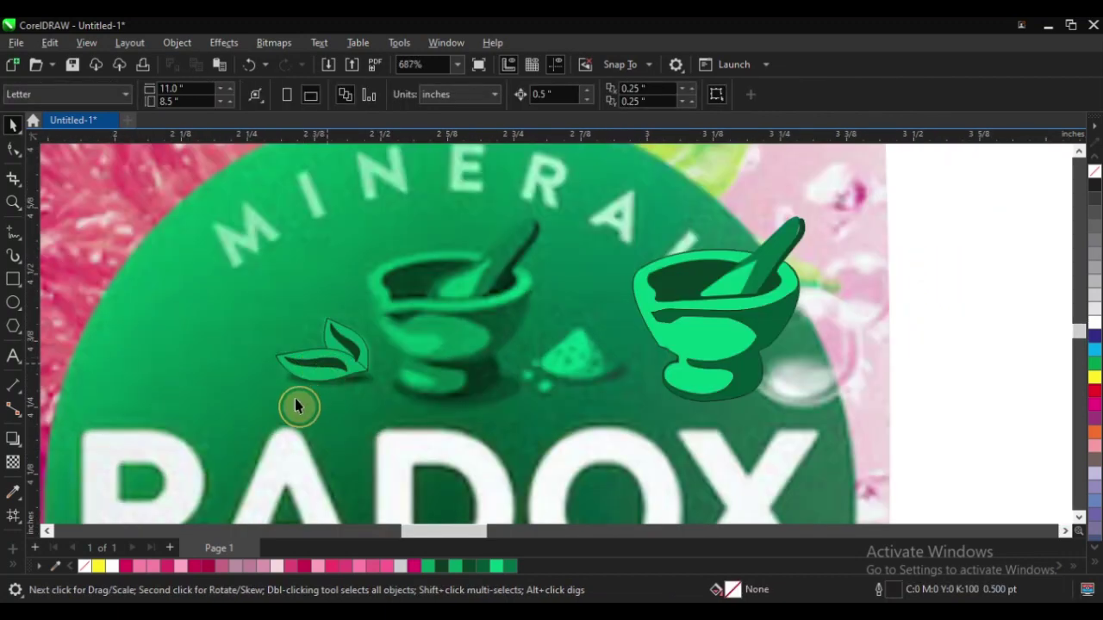
left_click(291, 387)
scroll(315, 369, "up", 6)
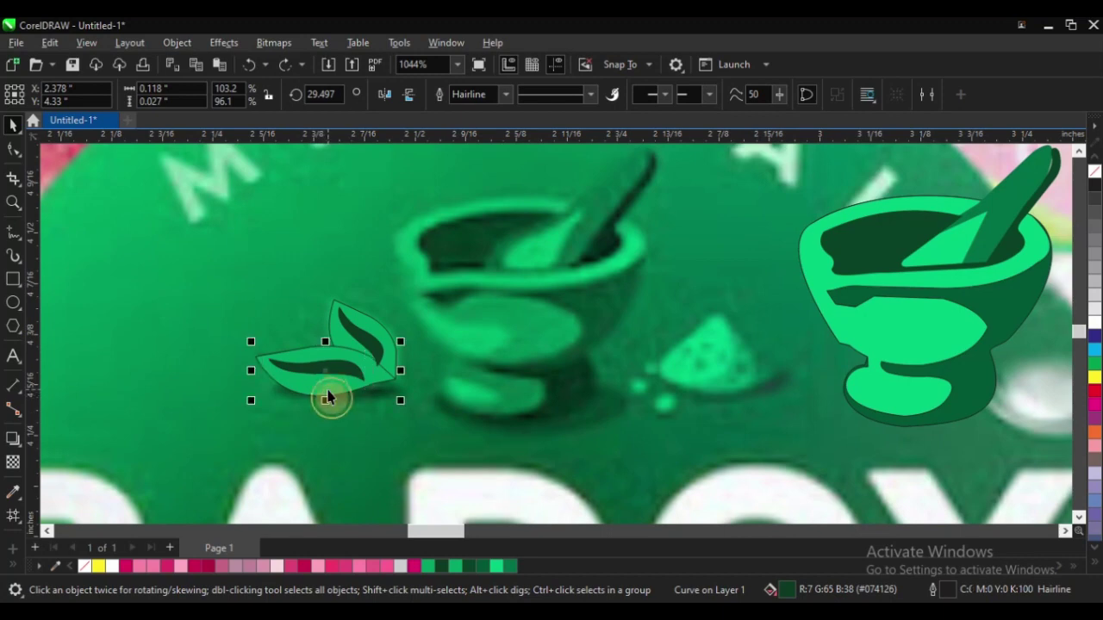
left_click(357, 331, "shift")
left_click(350, 325, "shift")
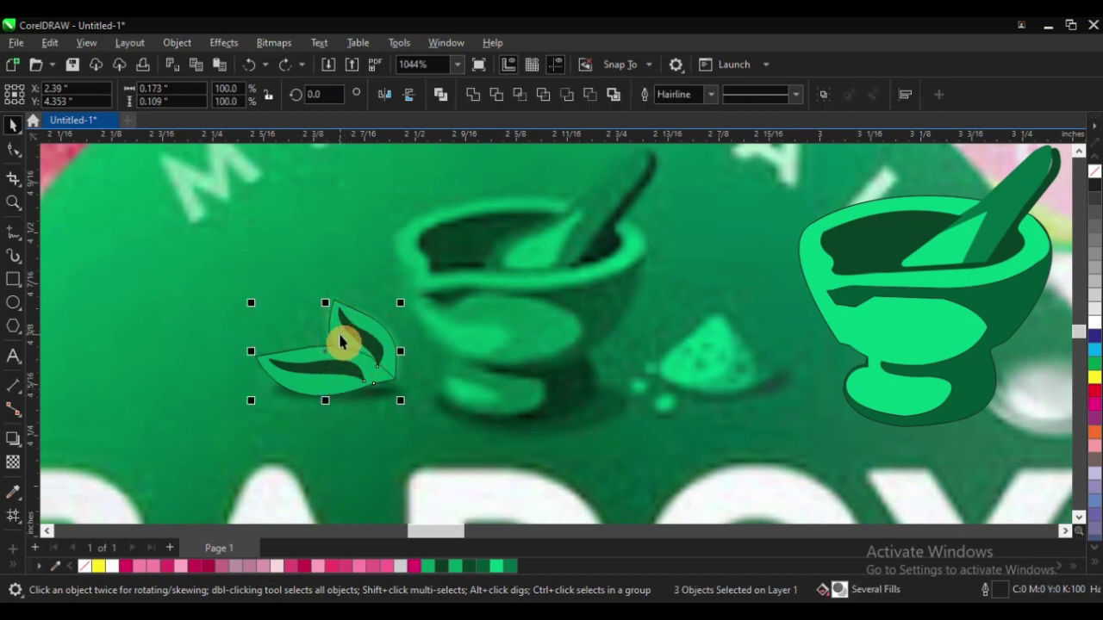
left_click(338, 335, "shift")
key("F10")
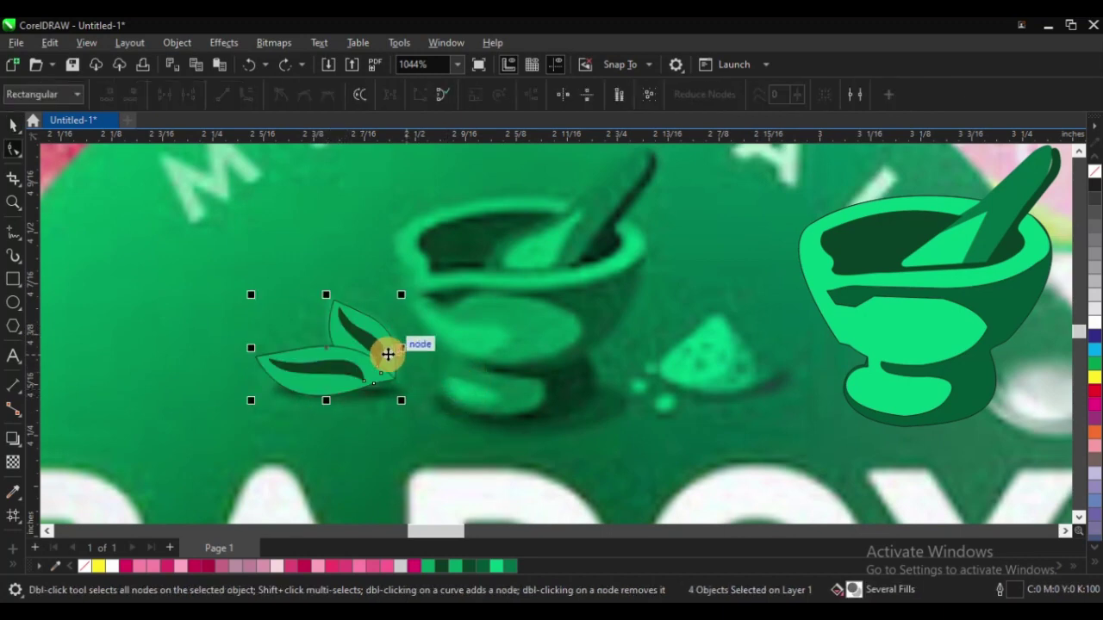
key("space")
left_click_drag(352, 347, 542, 384)
key("ctrl+z")
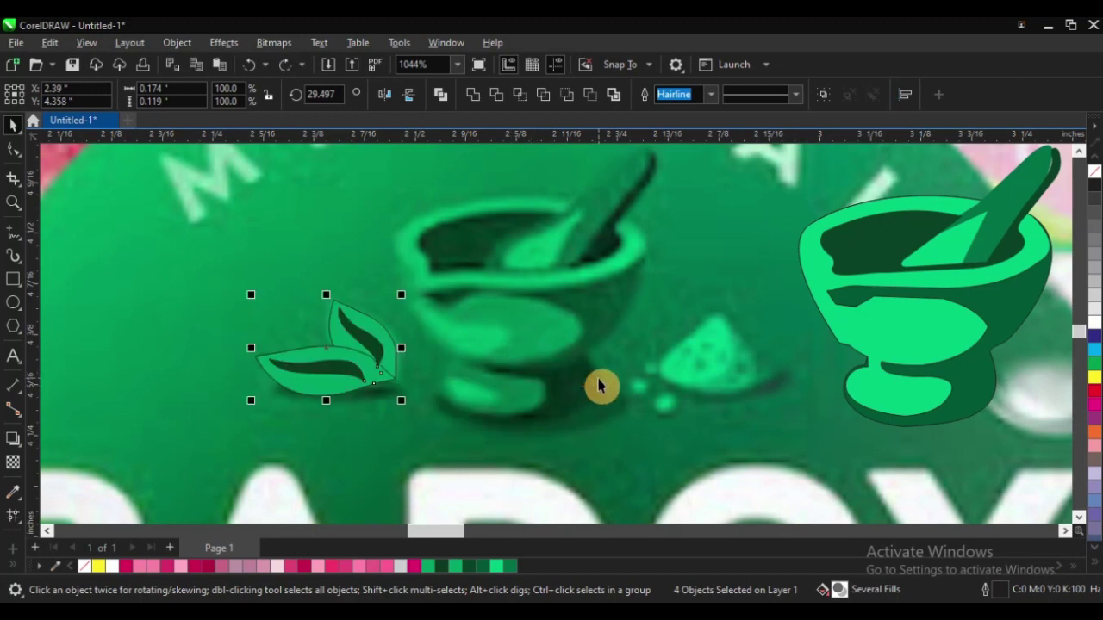
Make a flattened copy of the lower leaf along its bottom edge, about 0.025 inch high, as a shadow
scroll(301, 404, "up", 3)
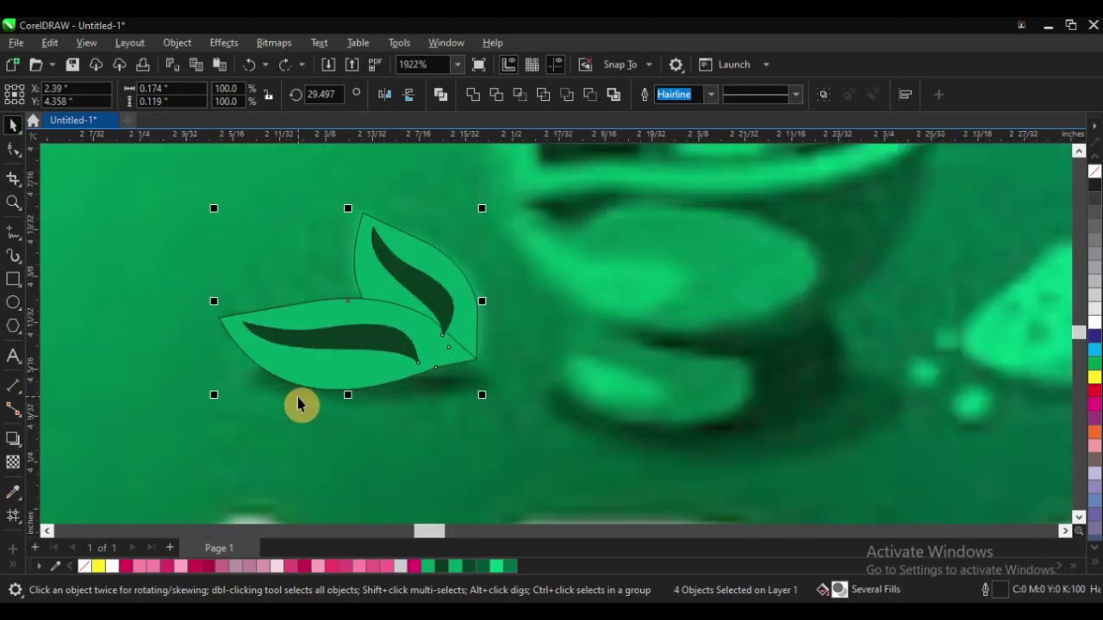
left_click(404, 387)
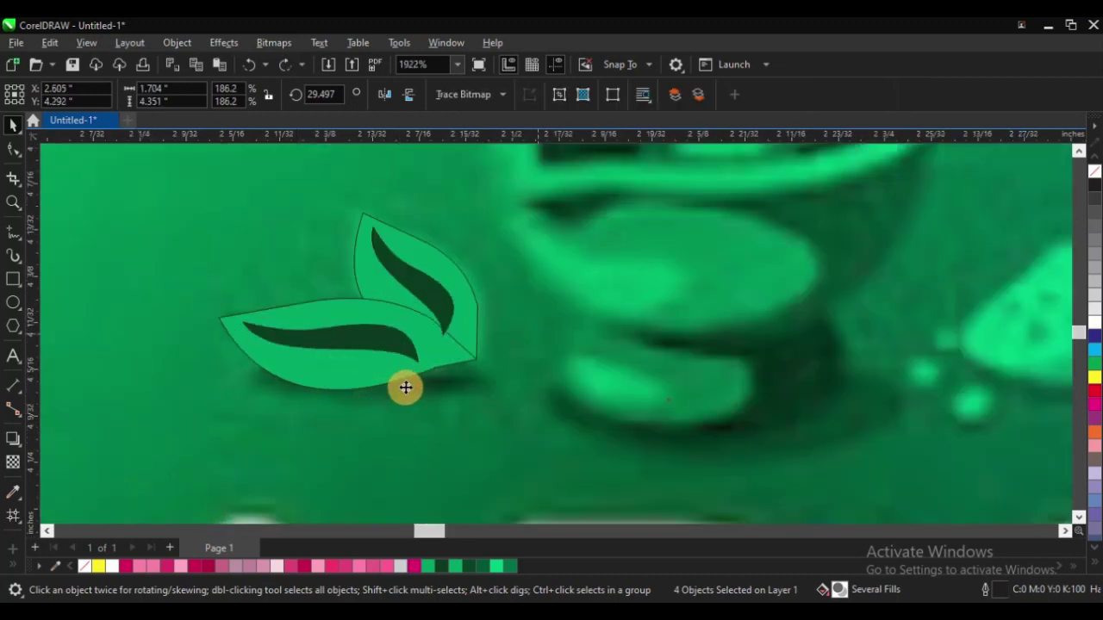
left_click(348, 374)
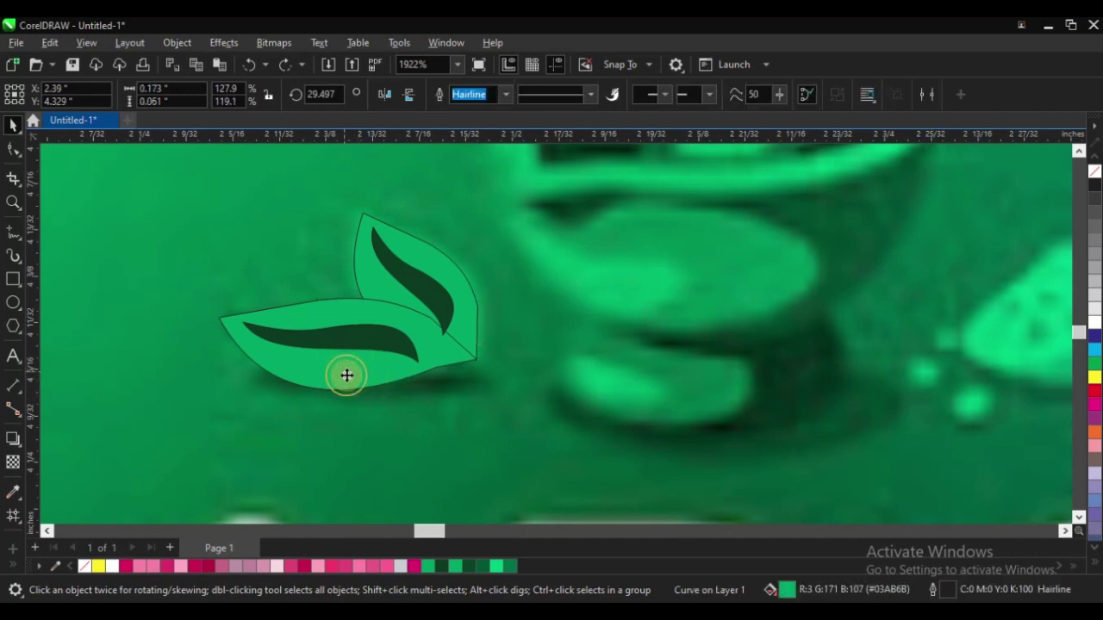
left_click_drag(347, 375, 360, 297)
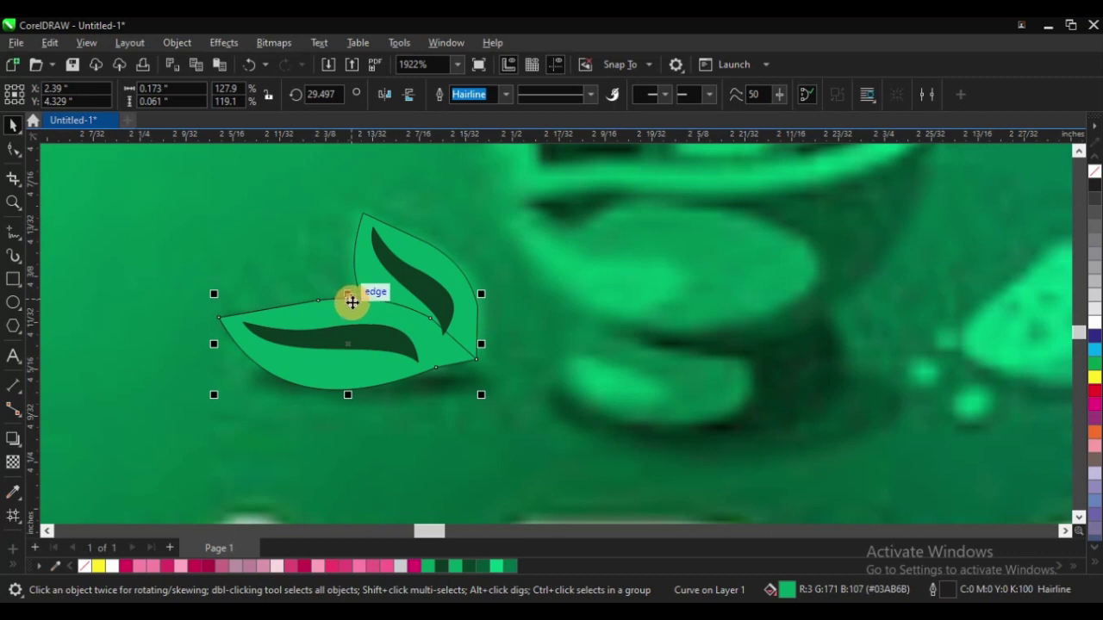
left_click_drag(350, 296, 387, 362)
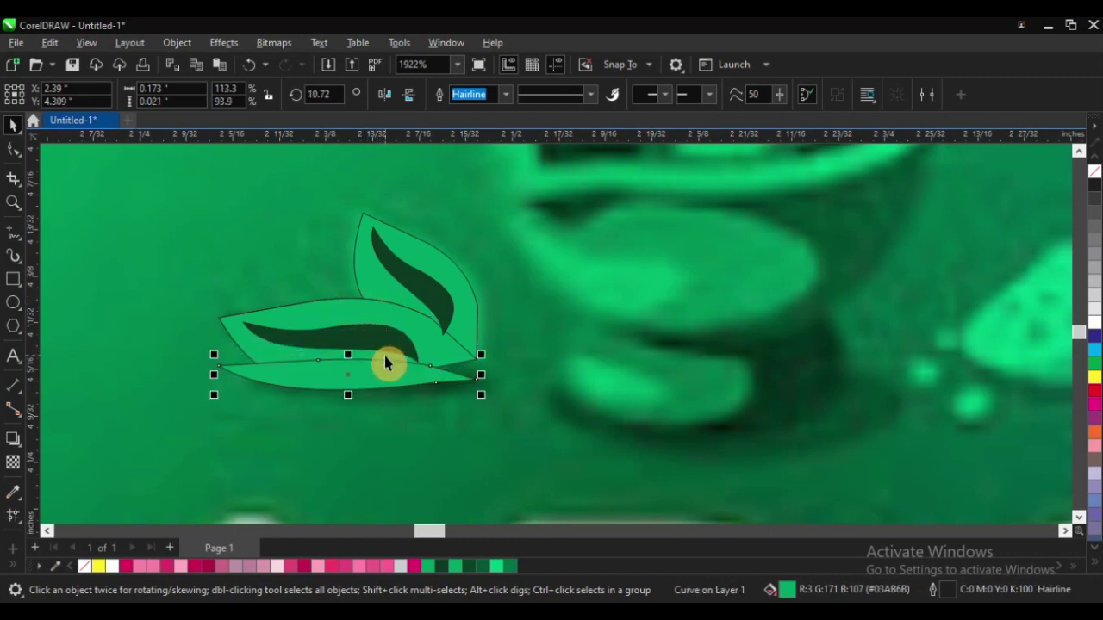
left_click_drag(350, 395, 349, 404)
scroll(438, 377, "up", 2)
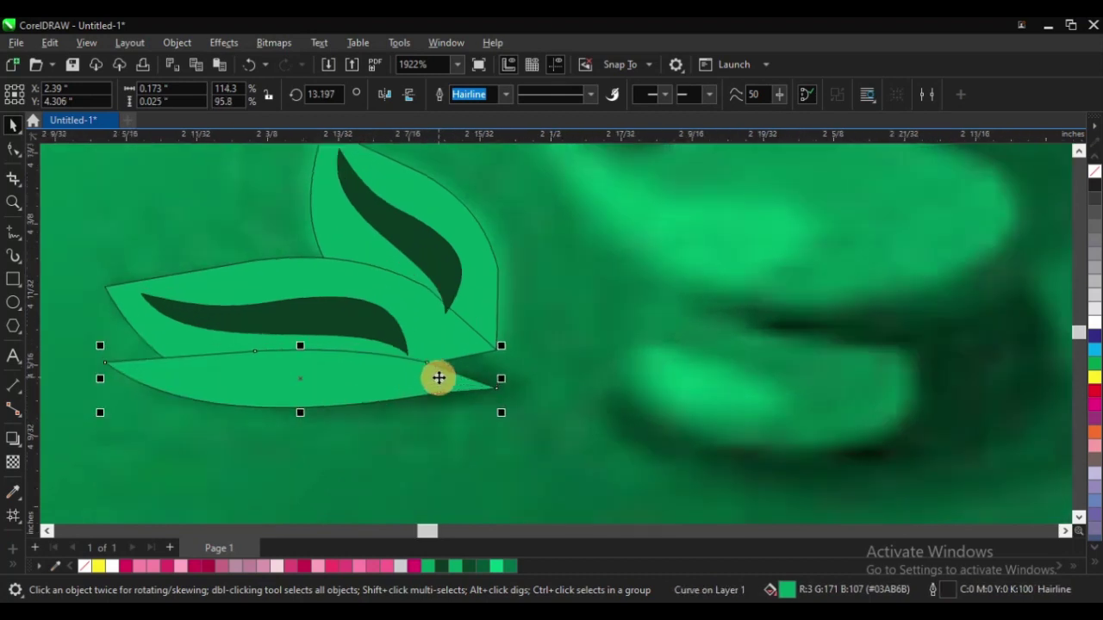
Fill the flattened leaf copy with the dark green #004827 sampled from the photo's leaf shadow and remove its outline
left_click(13, 489)
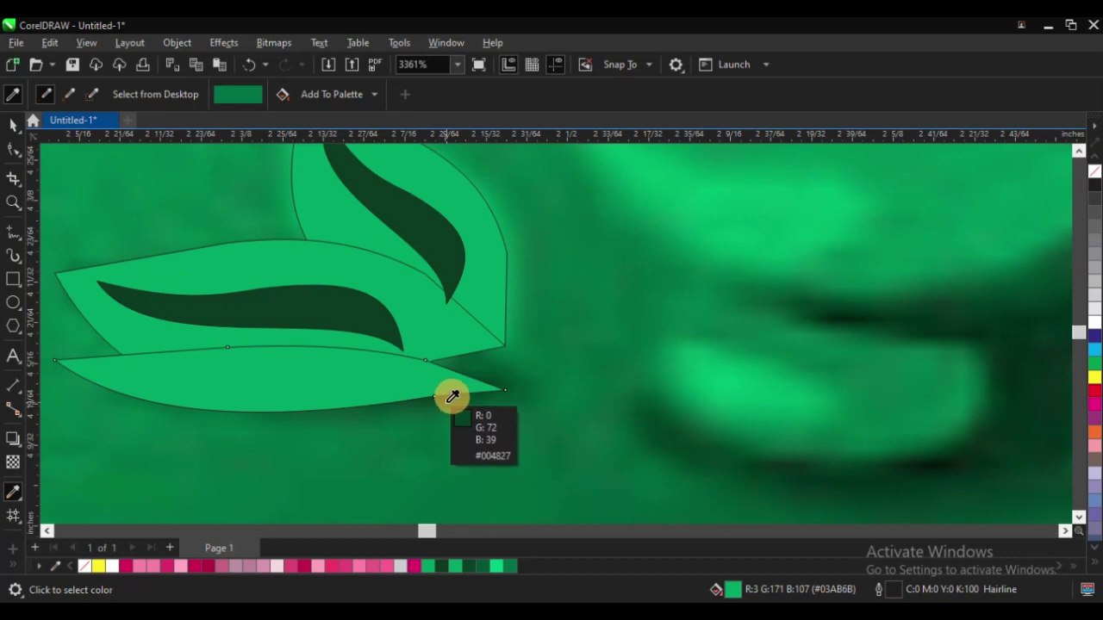
left_click(449, 400)
left_click(376, 380)
scroll(388, 375, "down", 2)
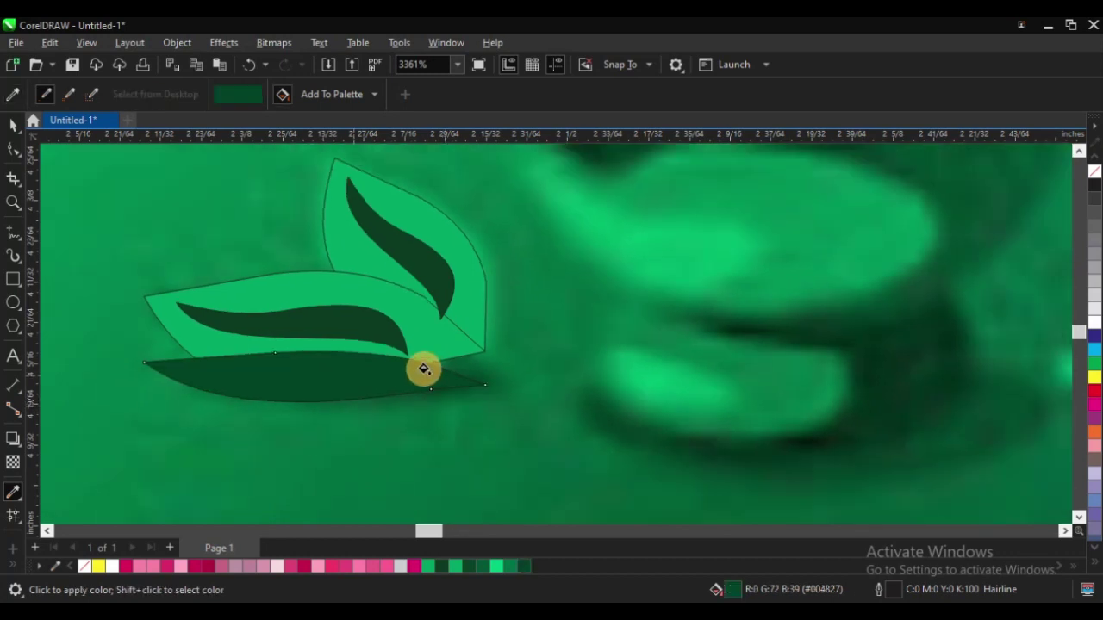
left_click(13, 125)
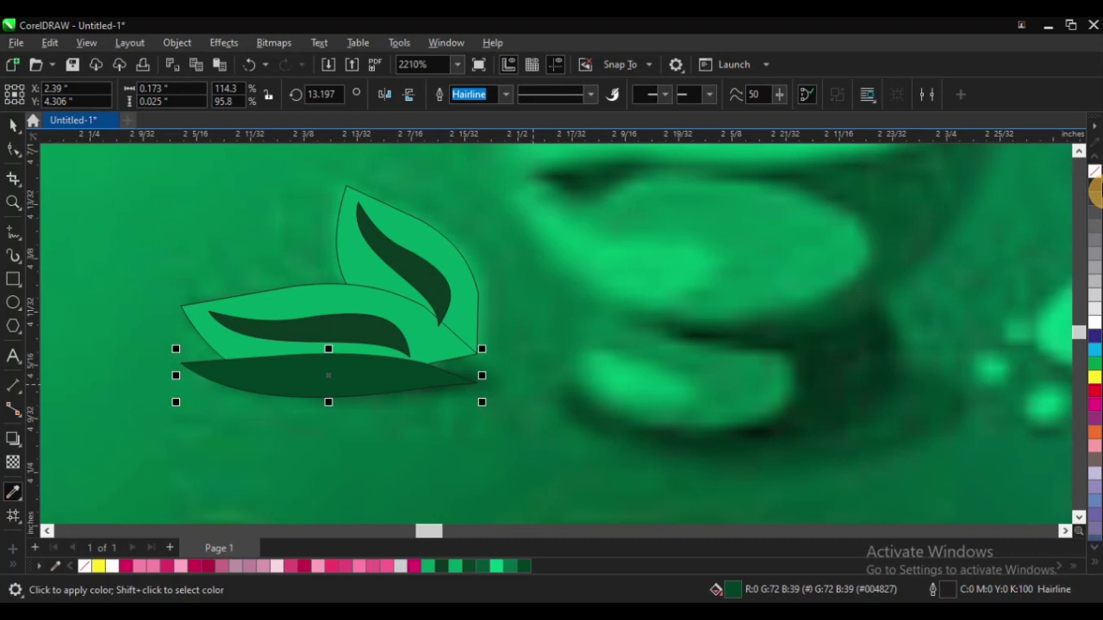
right_click(1094, 173)
scroll(508, 371, "down", 3)
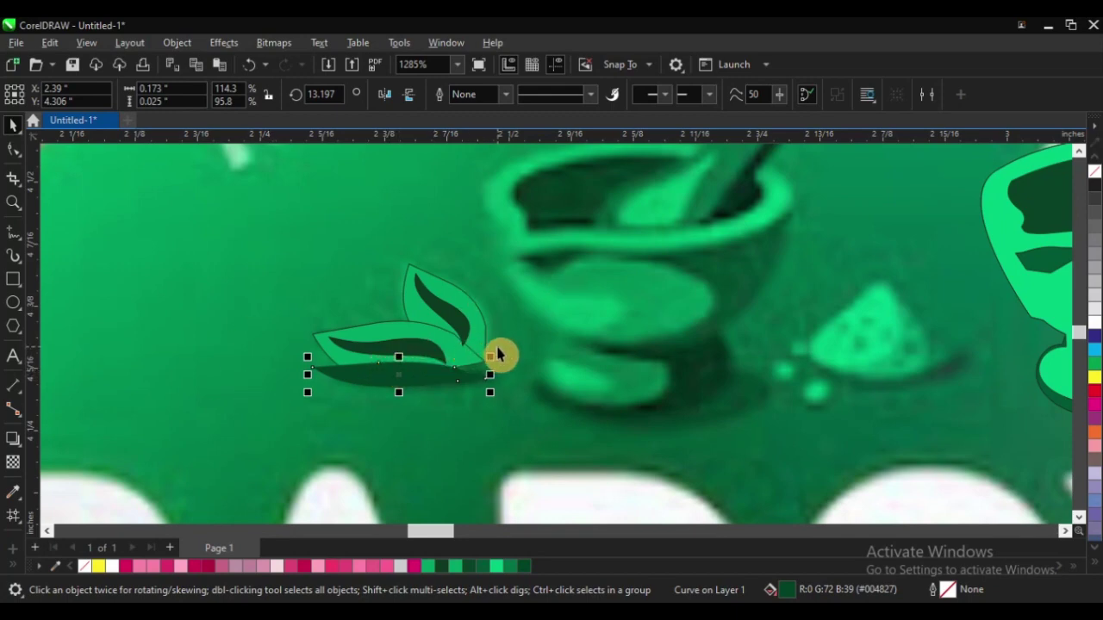
Undo the flattened shadow copy of the lower leaf and its formatting
key("ctrl+z")
key("ctrl+z")
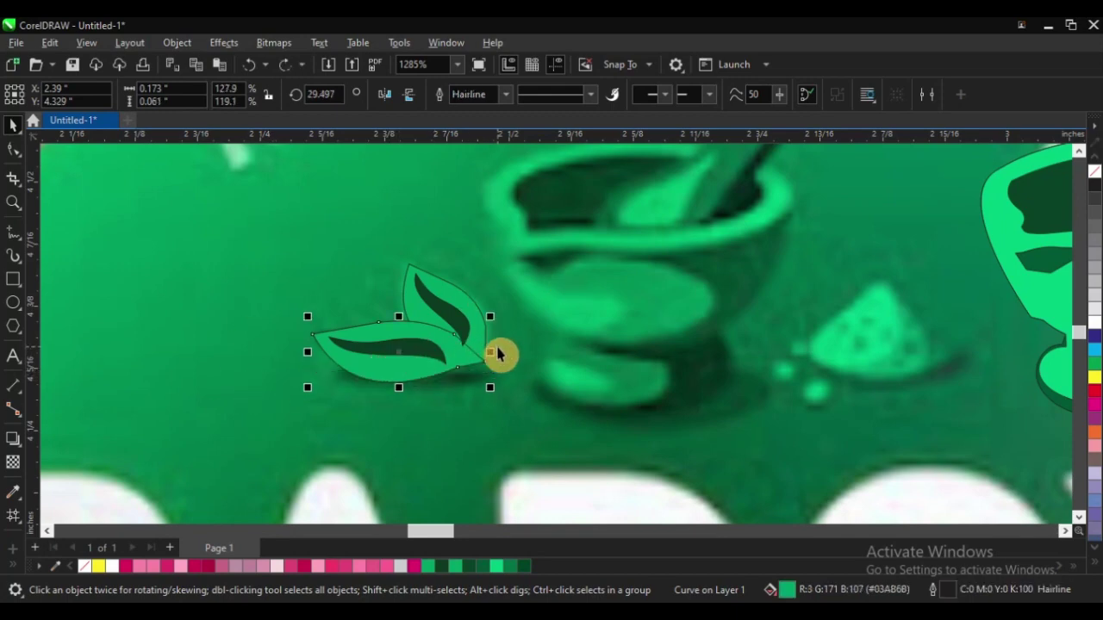
left_click_drag(378, 369, 494, 387)
key("Escape")
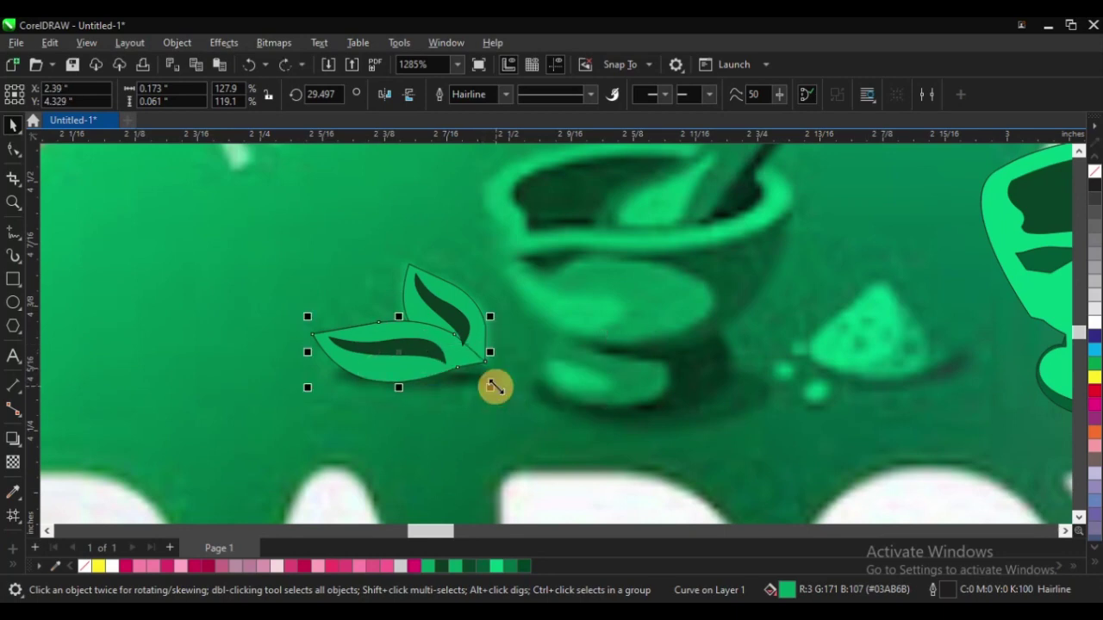
key("Escape")
left_click(397, 372)
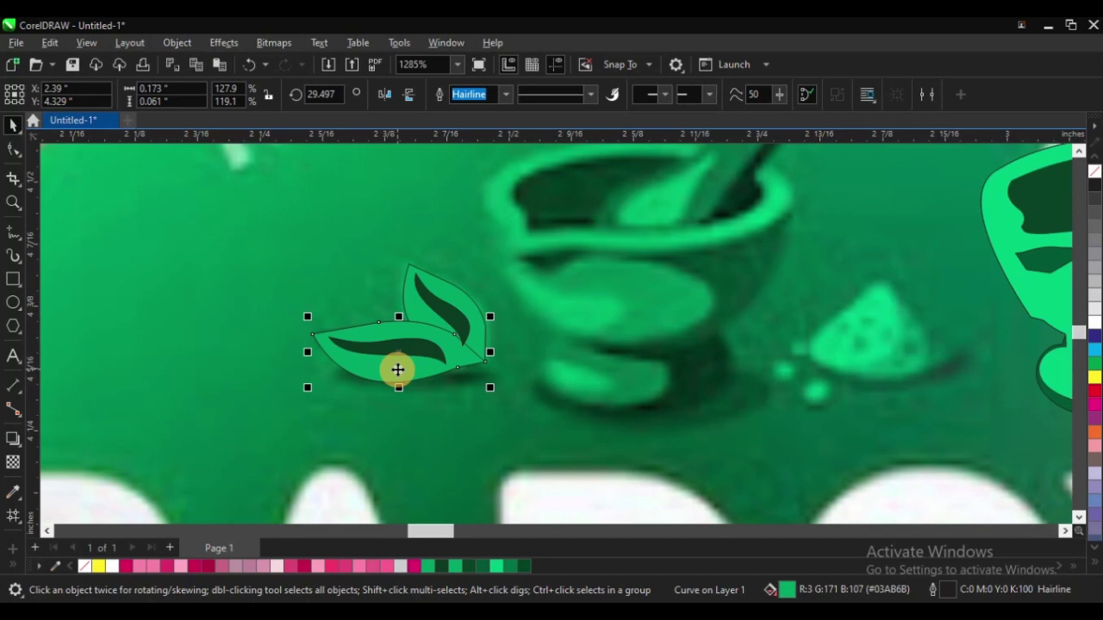
key("ctrl+z")
key("ctrl+z")
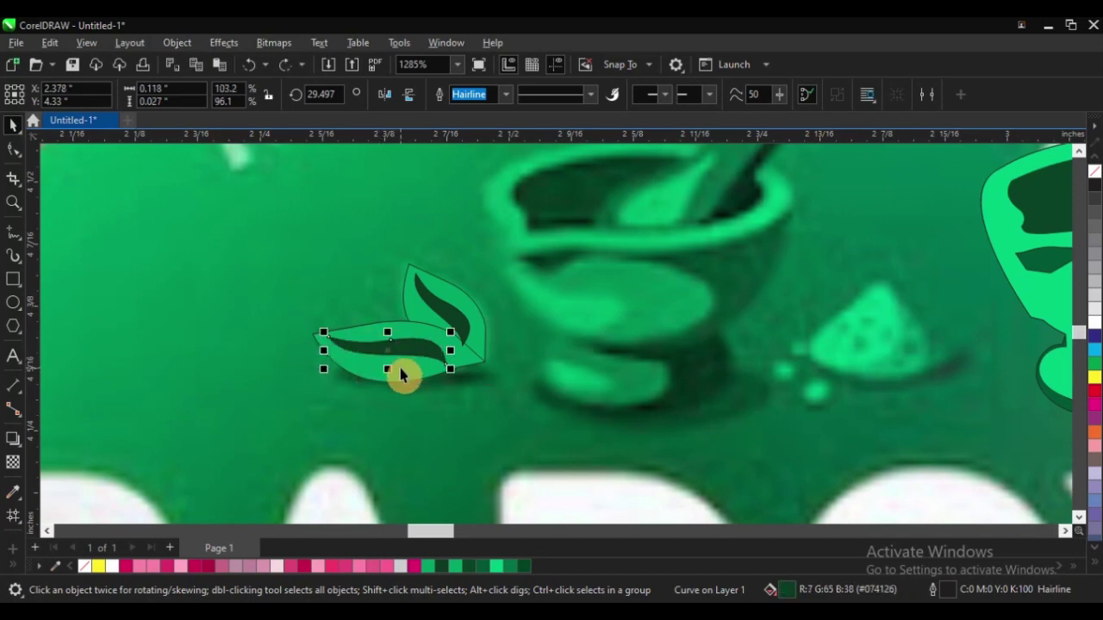
left_click(423, 320, "shift")
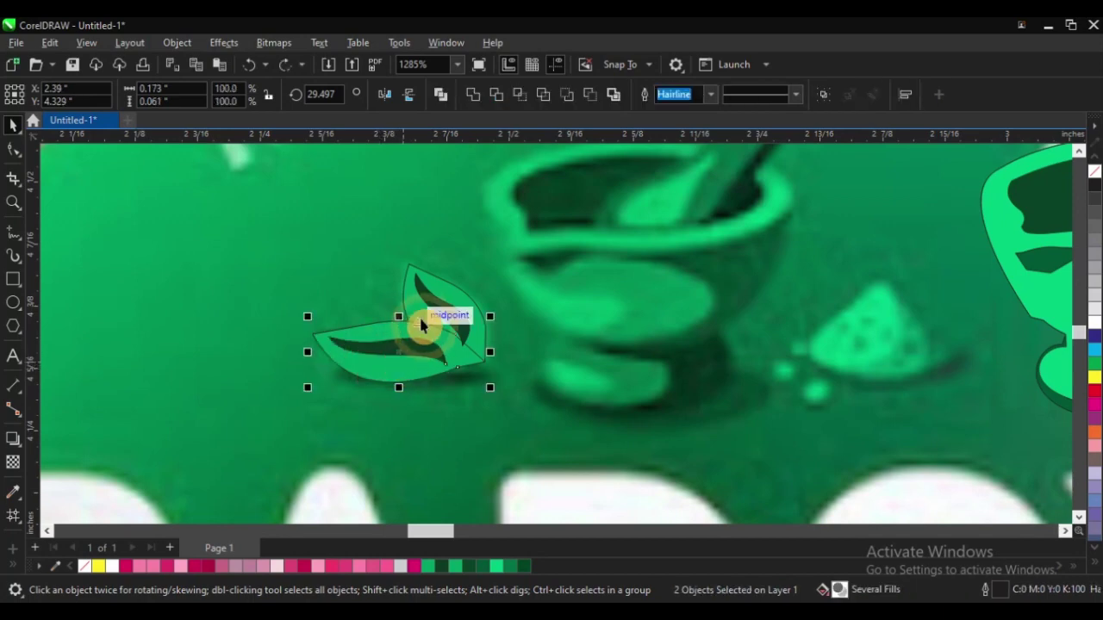
left_click(419, 314, "shift")
left_click(438, 312, "shift")
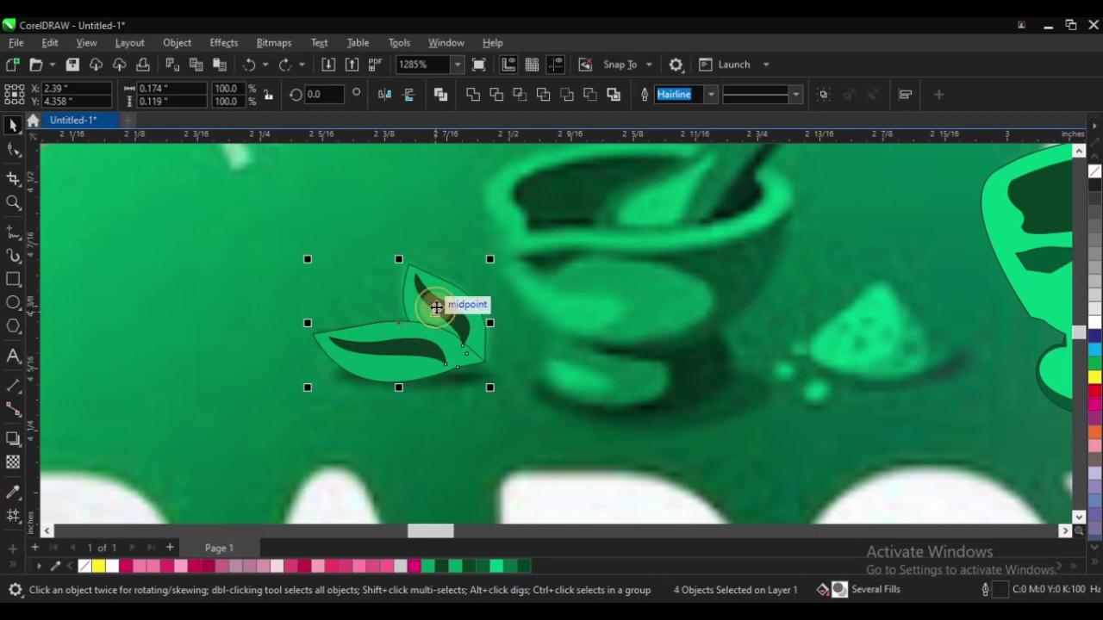
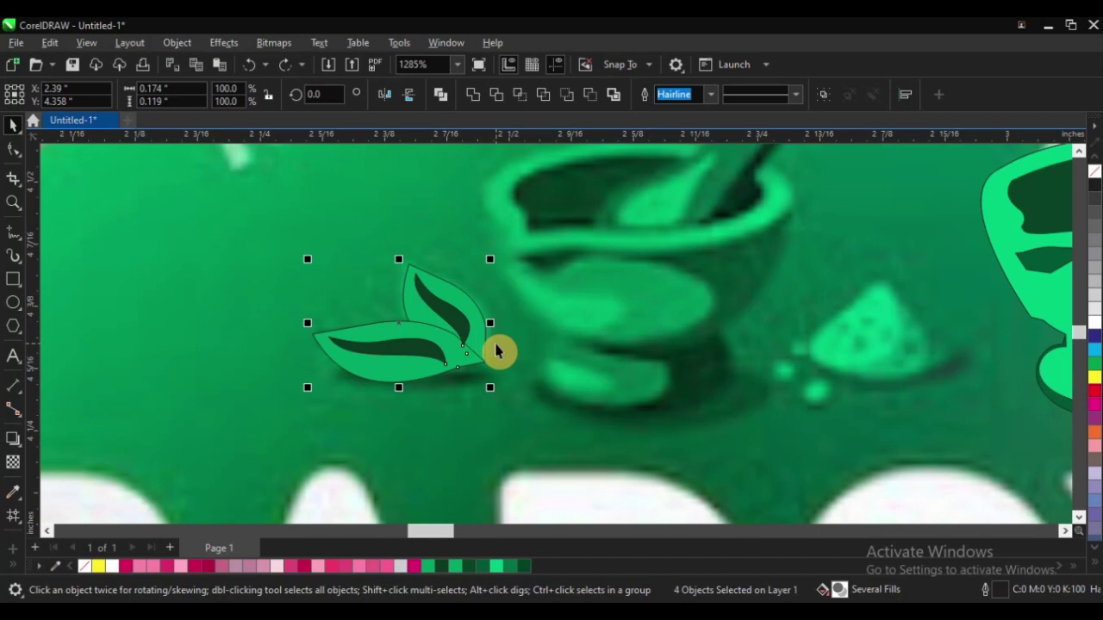
left_click(518, 233)
Add a drop shadow to the lower leaf from the Perspective Top Right preset and pull it in close to the leaf
left_click(398, 376)
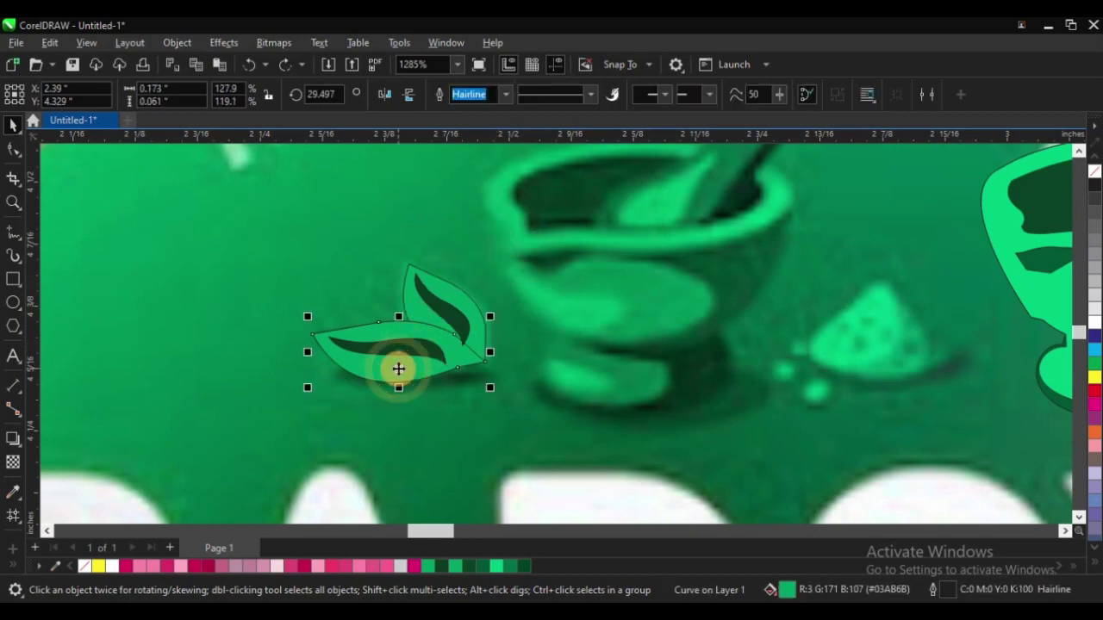
left_click(19, 451)
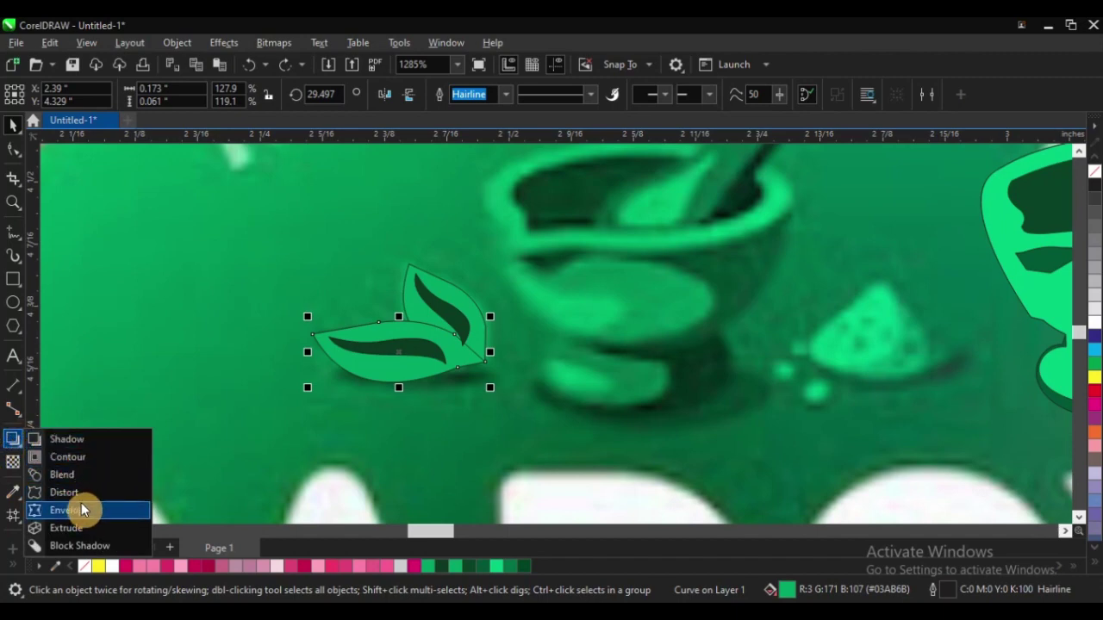
left_click(81, 442)
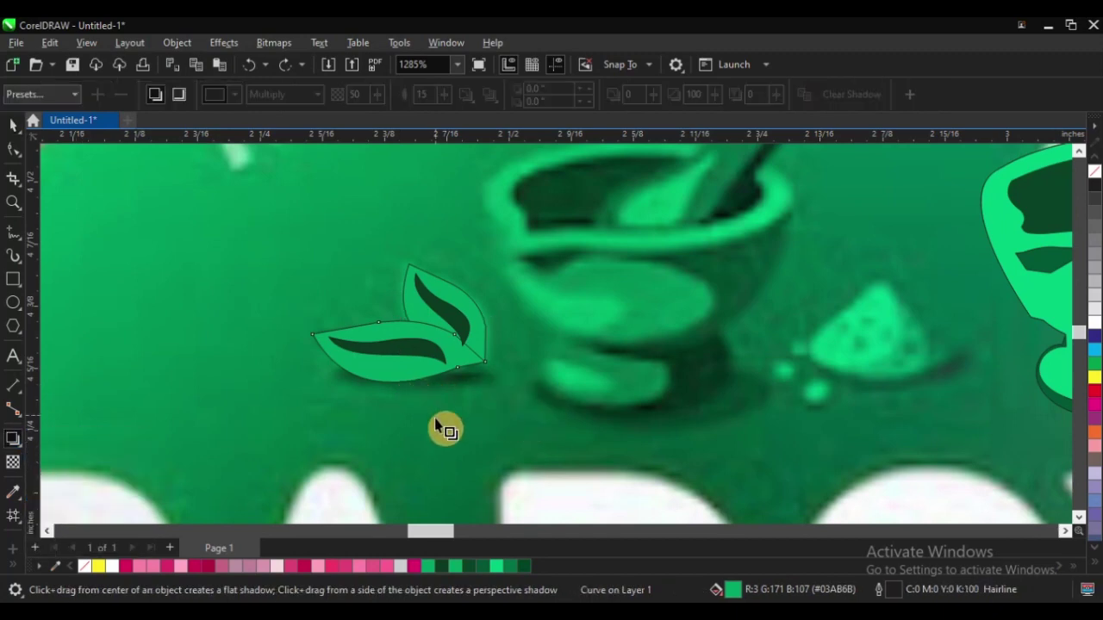
left_click(50, 97)
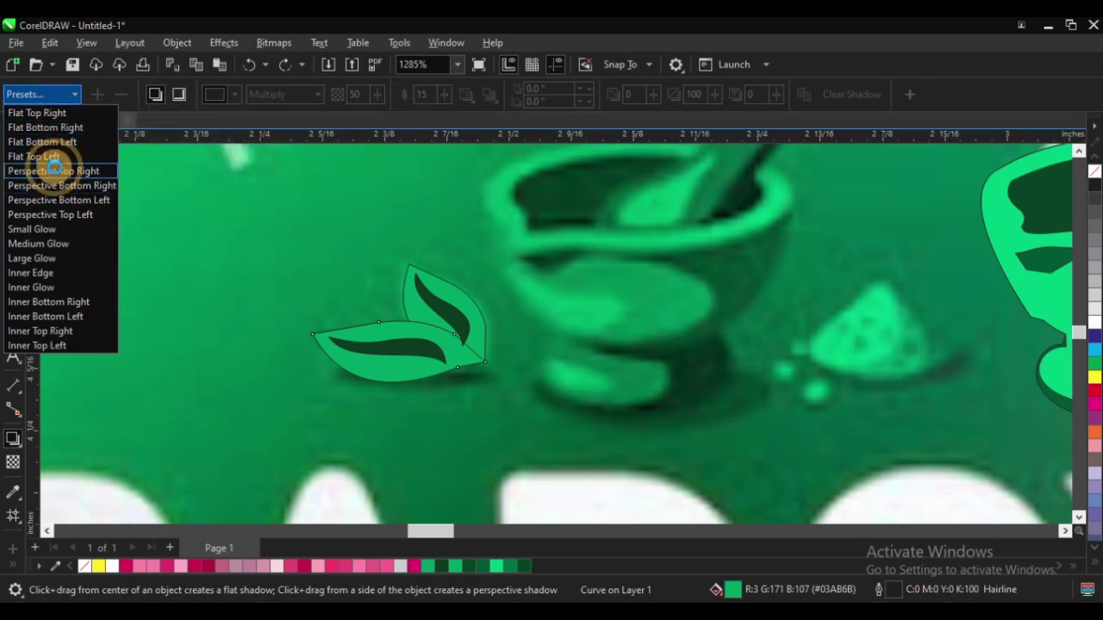
left_click(54, 171)
left_click_drag(425, 348, 405, 362)
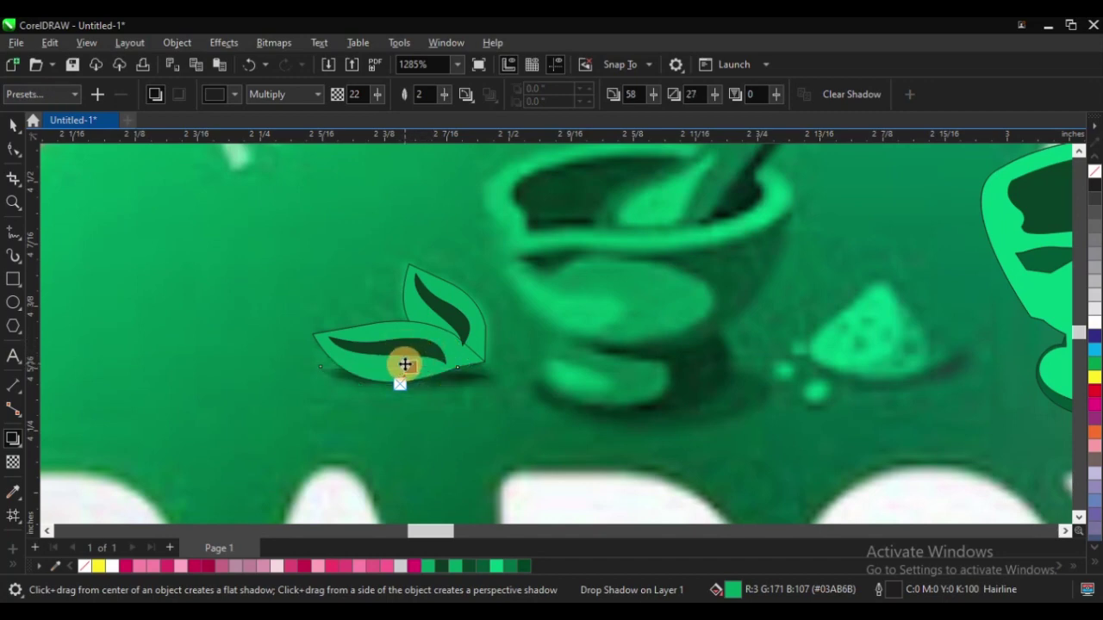
Try moving the lower leaf with its drop shadow to the left, undoing the move
left_click(13, 126)
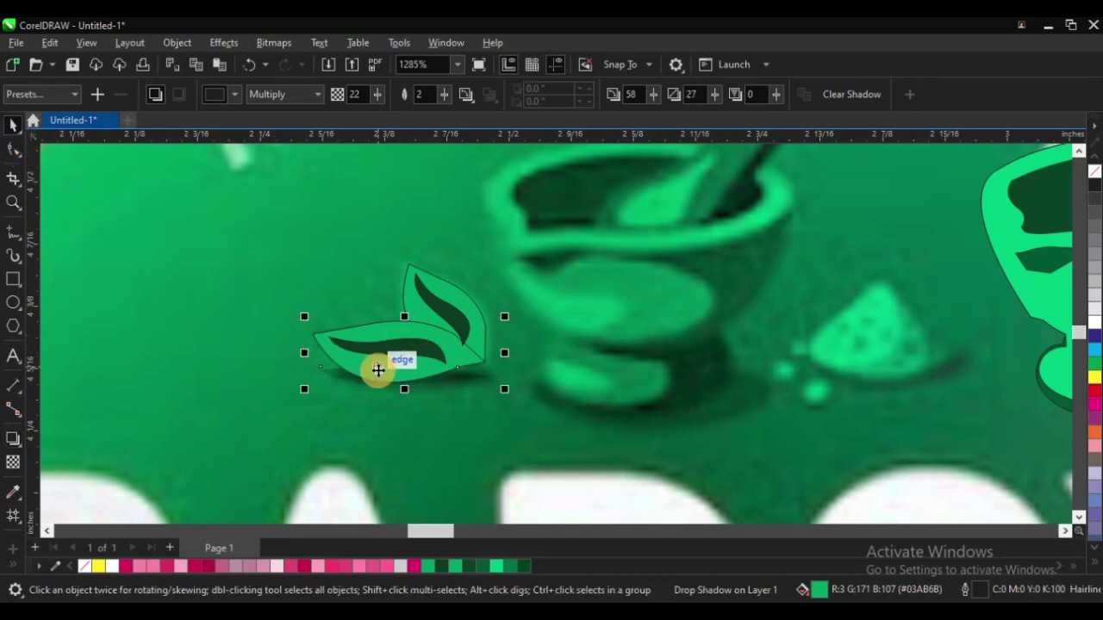
left_click_drag(368, 370, 302, 374)
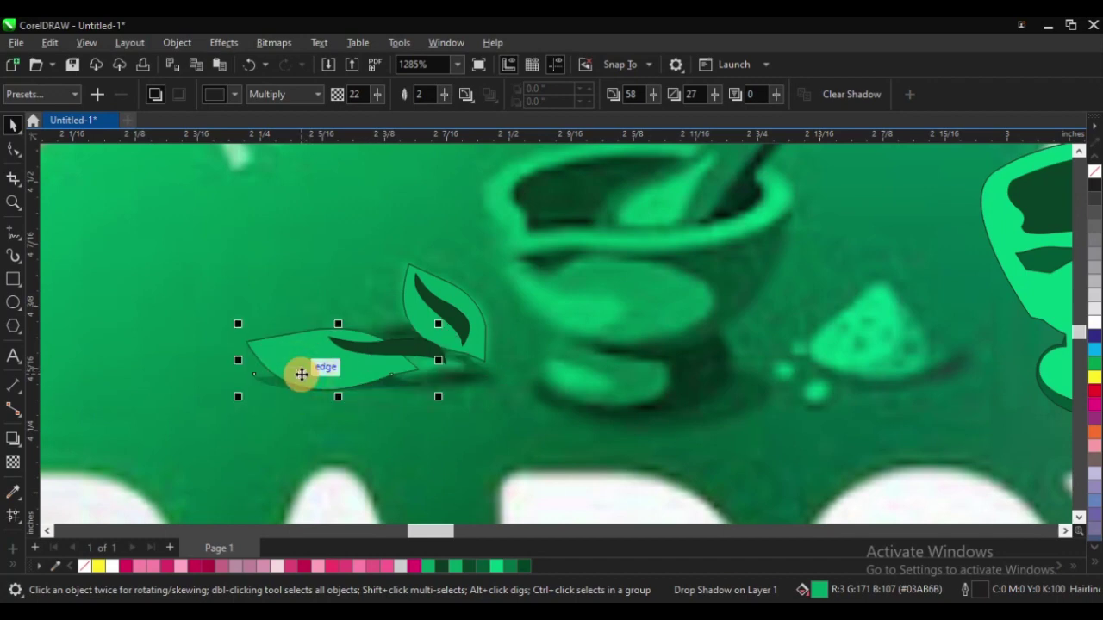
key("ctrl+z")
scroll(296, 364, "down", 2)
scroll(307, 356, "up", 2)
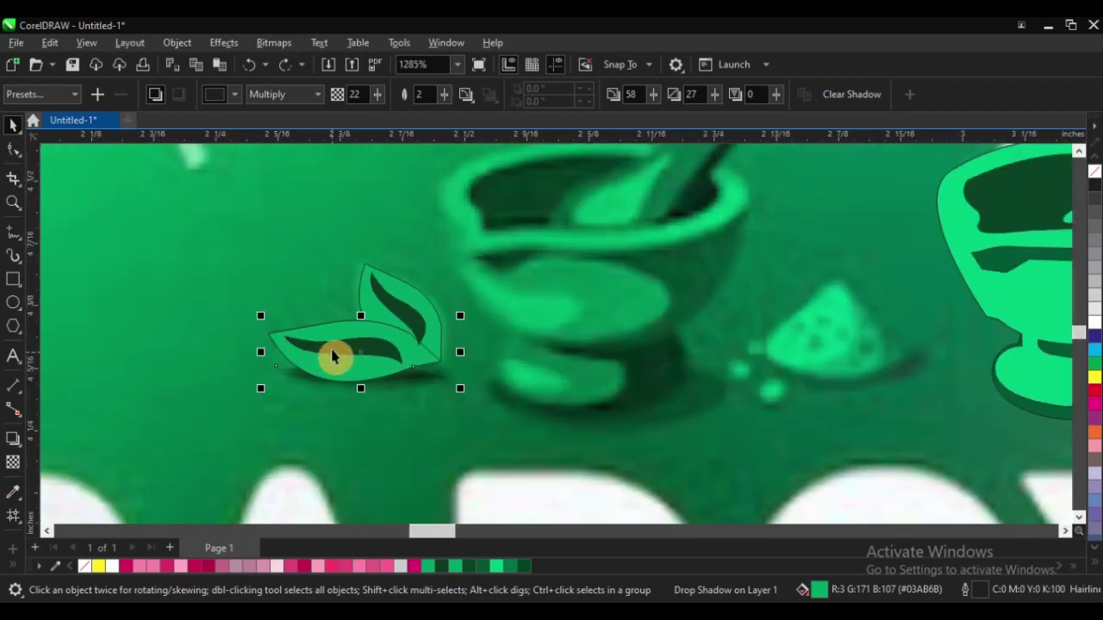
Select both leaves with their veins and drop shadow and move them about 0.1 inch to the right
left_click(335, 356)
left_click(328, 374, "shift")
left_click_drag(320, 359, 431, 353)
key("ctrl+z")
left_click(402, 308, "shift")
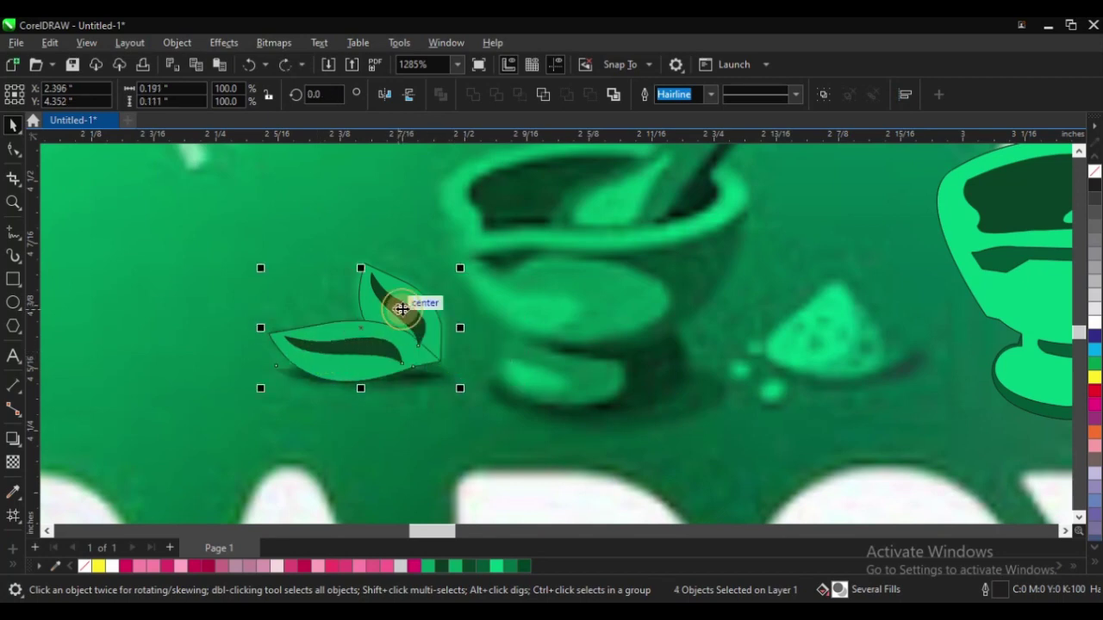
left_click(364, 312, "shift")
left_click_drag(364, 316, 473, 333)
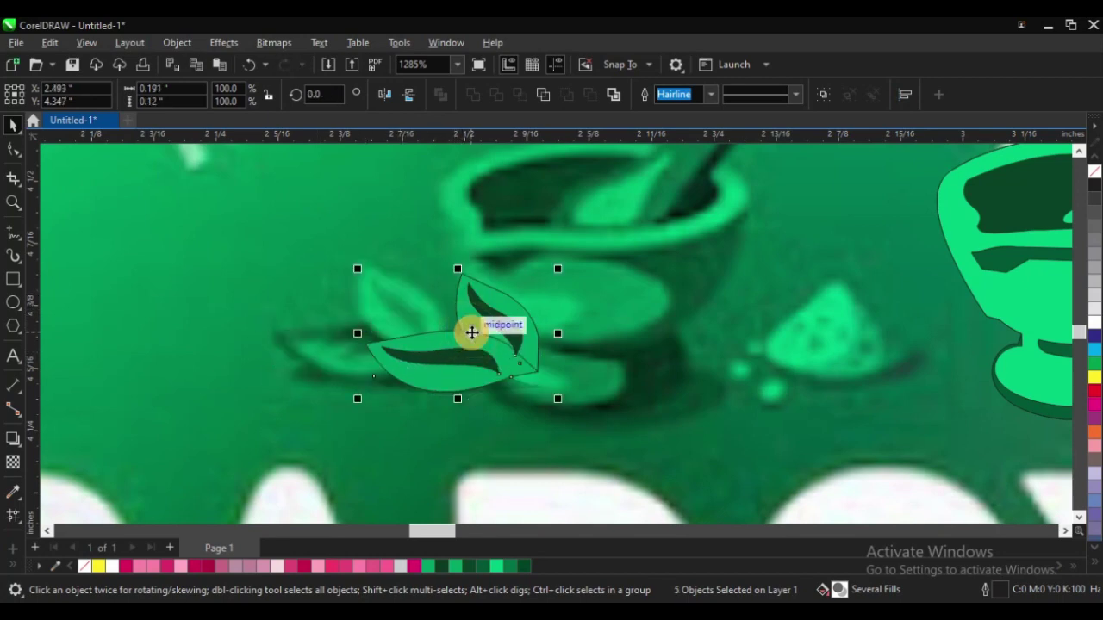
Undo the last move of the leaves and group both leaves with their veins and drop shadow
key("ctrl+z")
scroll(255, 394, "down", 3)
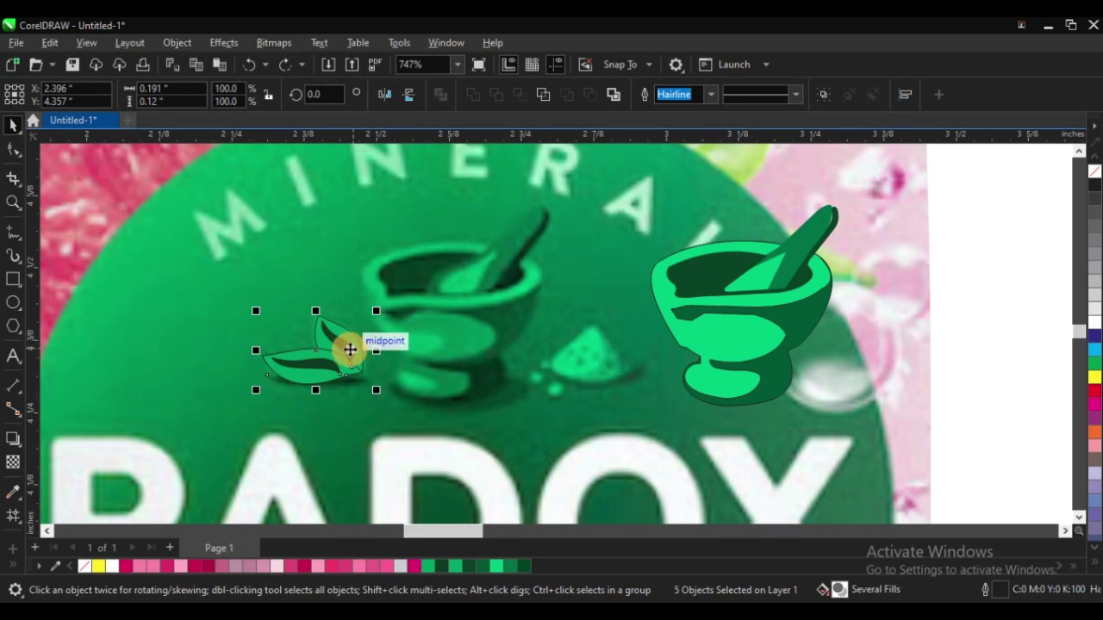
right_click(336, 352)
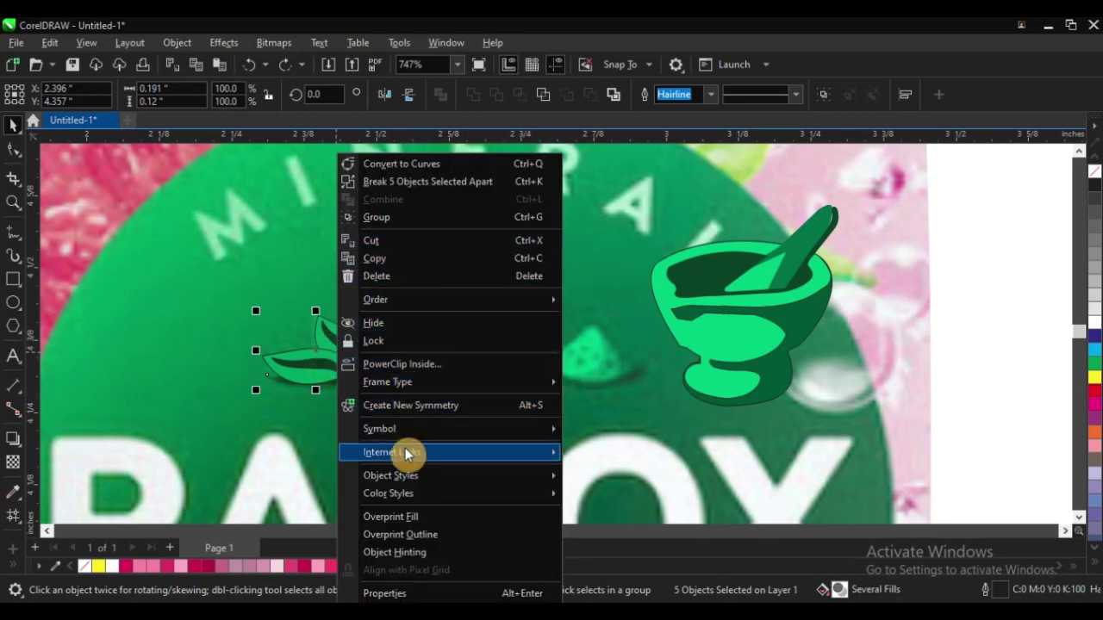
left_click(390, 219)
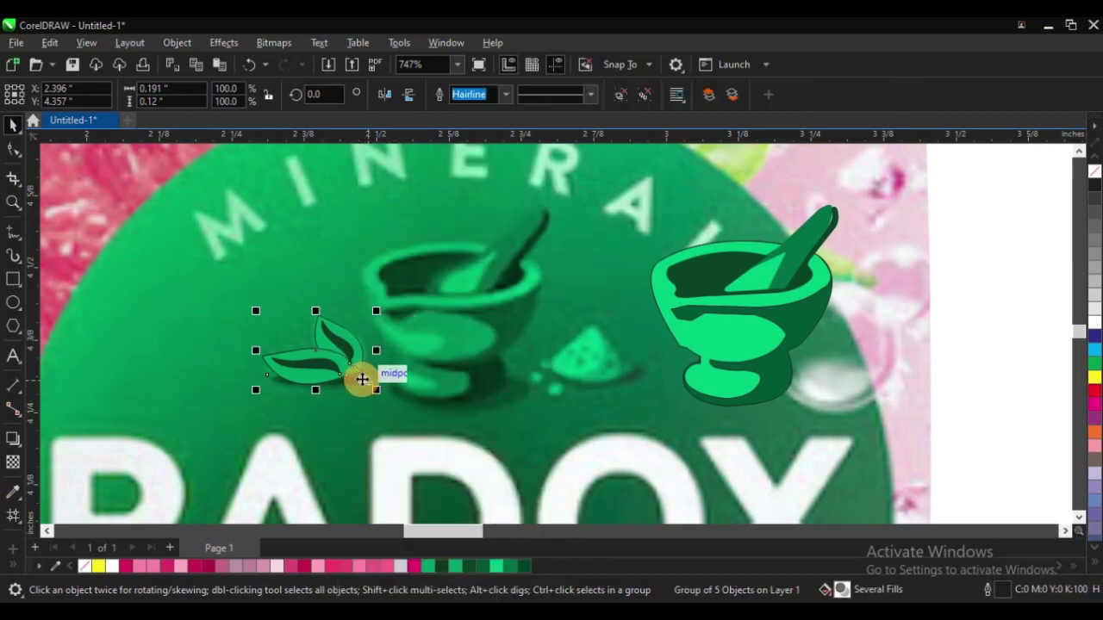
Move the grouped leaves 0.5 inch to the right, beside the vector mortar
key("Right")
key("Right")
key("Right")
key("Right")
key("Right")
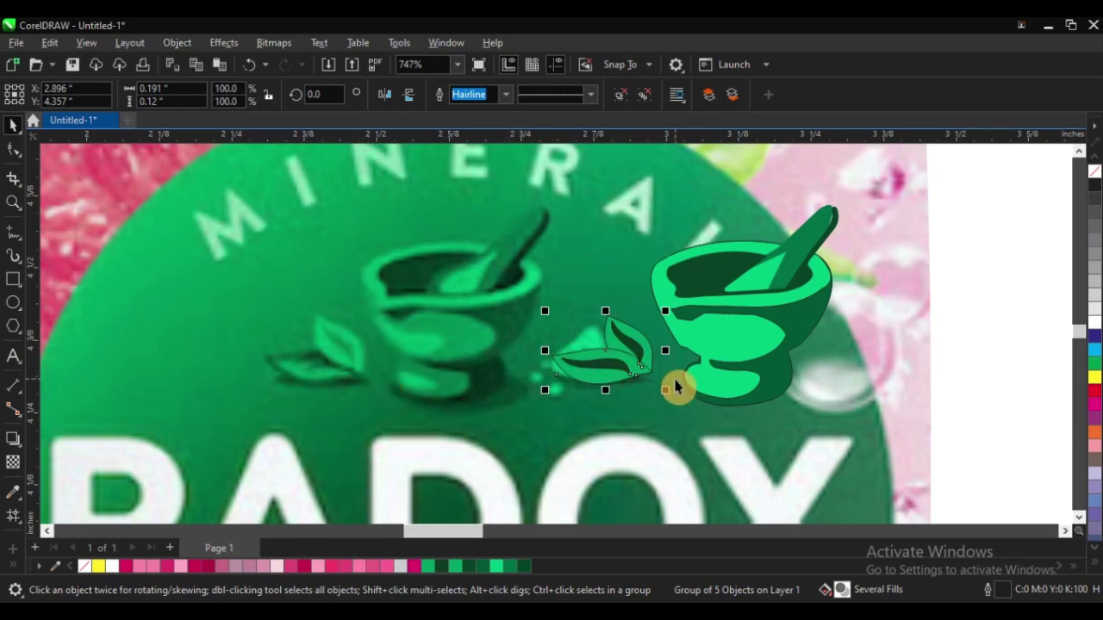
Trace the lighter highlight on the photo's mortar bowl as a closed freehand curve about 0.113 by 0.08 inch
scroll(431, 336, "down", 2)
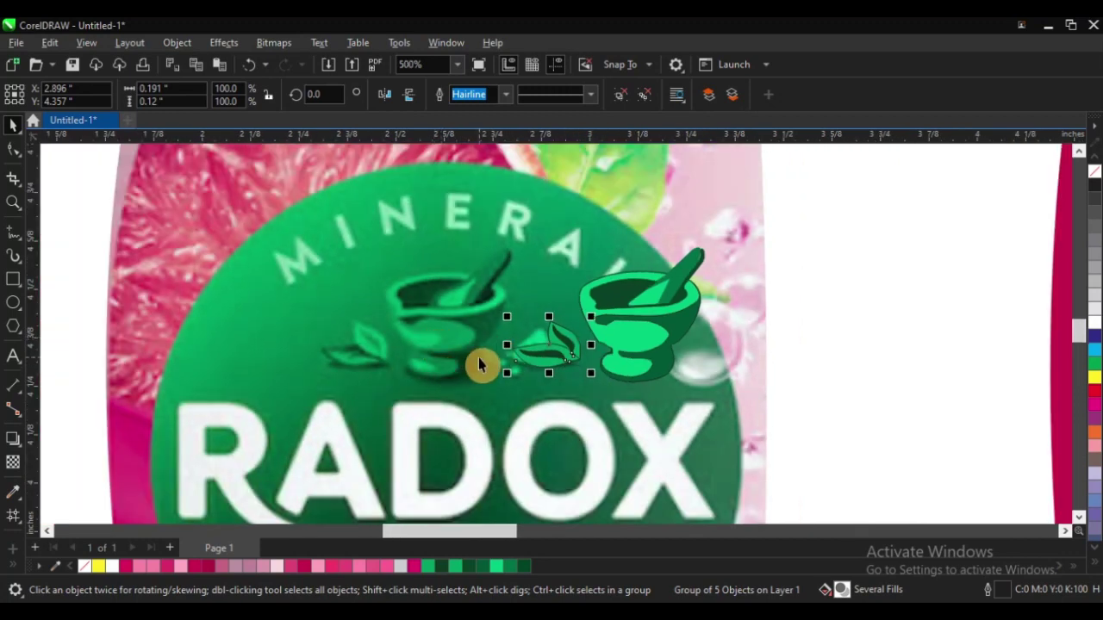
scroll(480, 365, "down", 1)
scroll(607, 353, "up", 1)
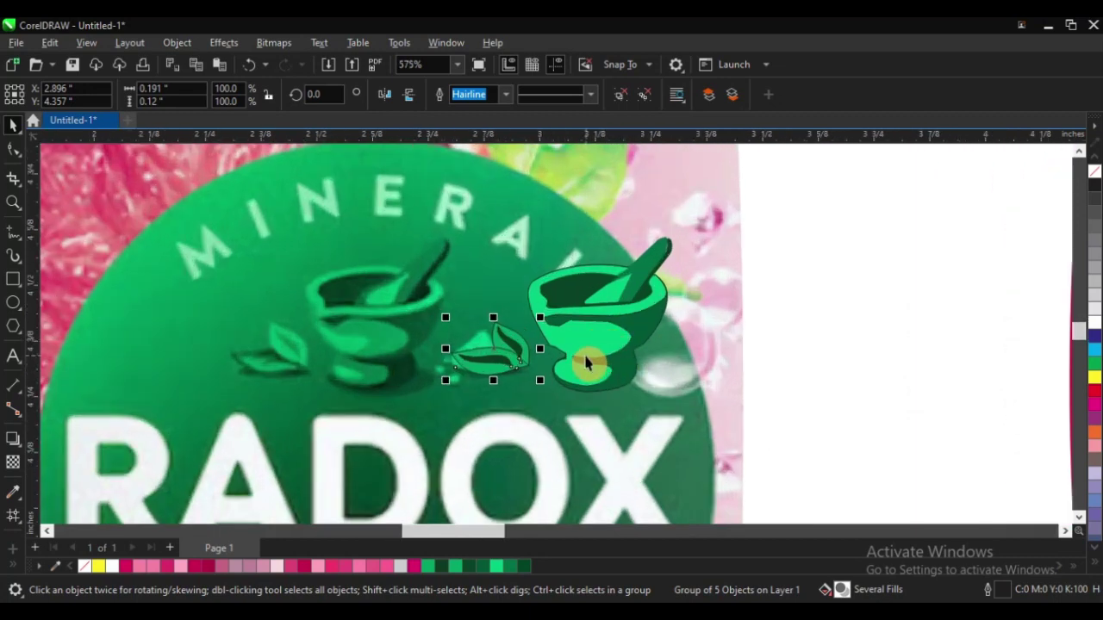
scroll(594, 338, "up", 1)
scroll(256, 357, "down", 1)
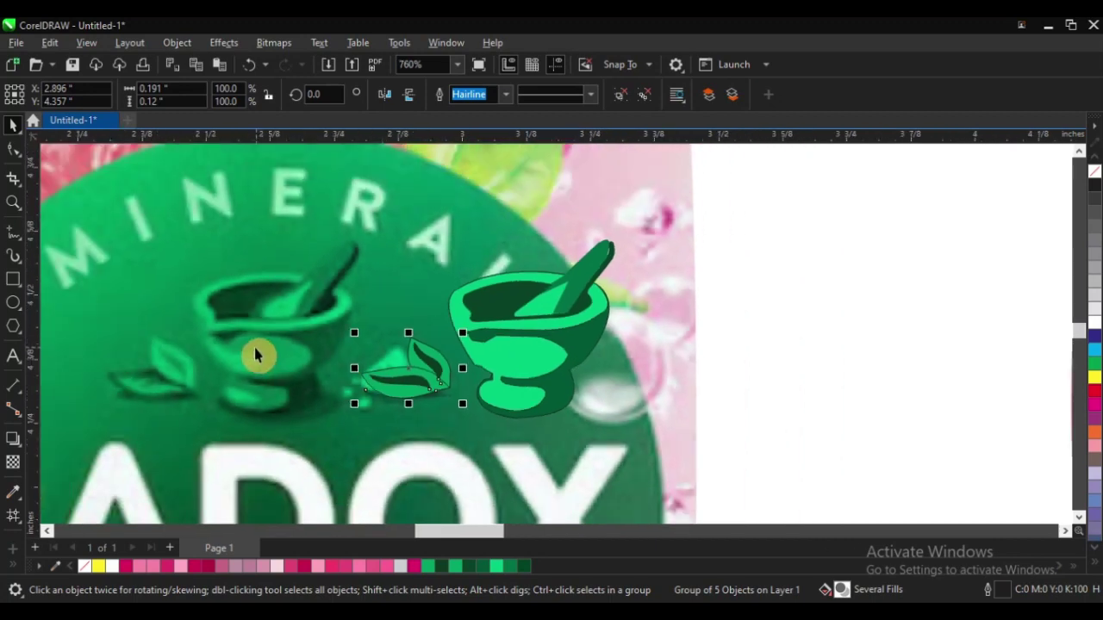
scroll(207, 356, "up", 2)
scroll(258, 345, "up", 1)
scroll(307, 336, "down", 2)
scroll(281, 345, "up", 2)
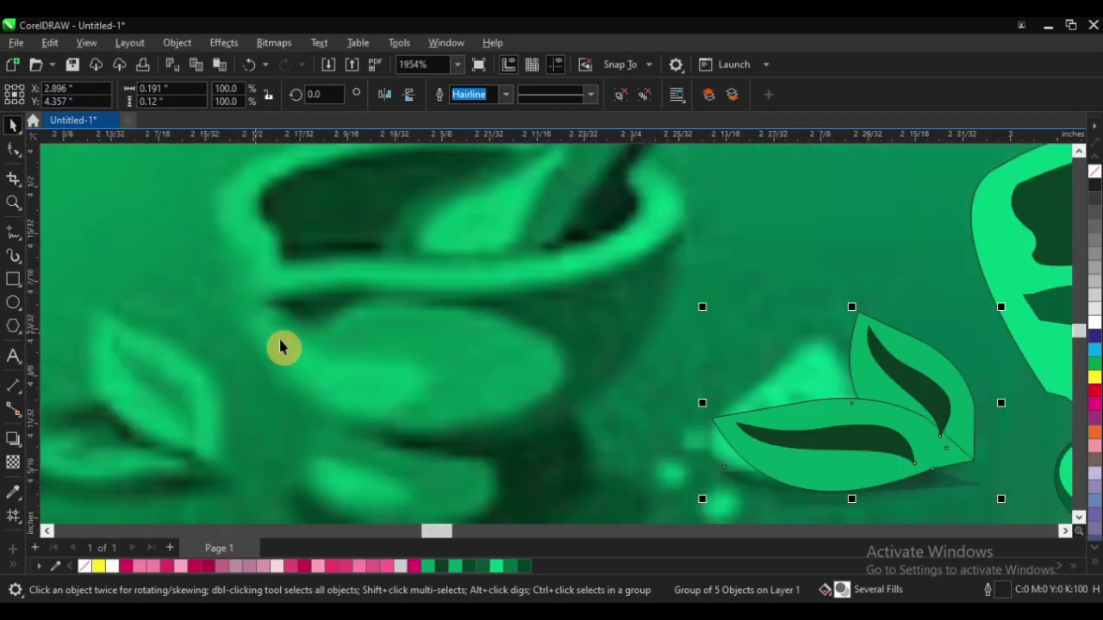
key("F5")
mouse_move(267, 312)
left_mouse_down()
mouse_move(294, 348)
mouse_move(327, 358)
mouse_move(419, 366)
mouse_move(424, 399)
mouse_move(374, 427)
mouse_move(321, 413)
mouse_move(288, 389)
mouse_move(264, 320)
left_mouse_up()
Fill the traced bowl highlight with green #02B571 sampled from the photo and remove its outline
scroll(274, 343, "down", 2)
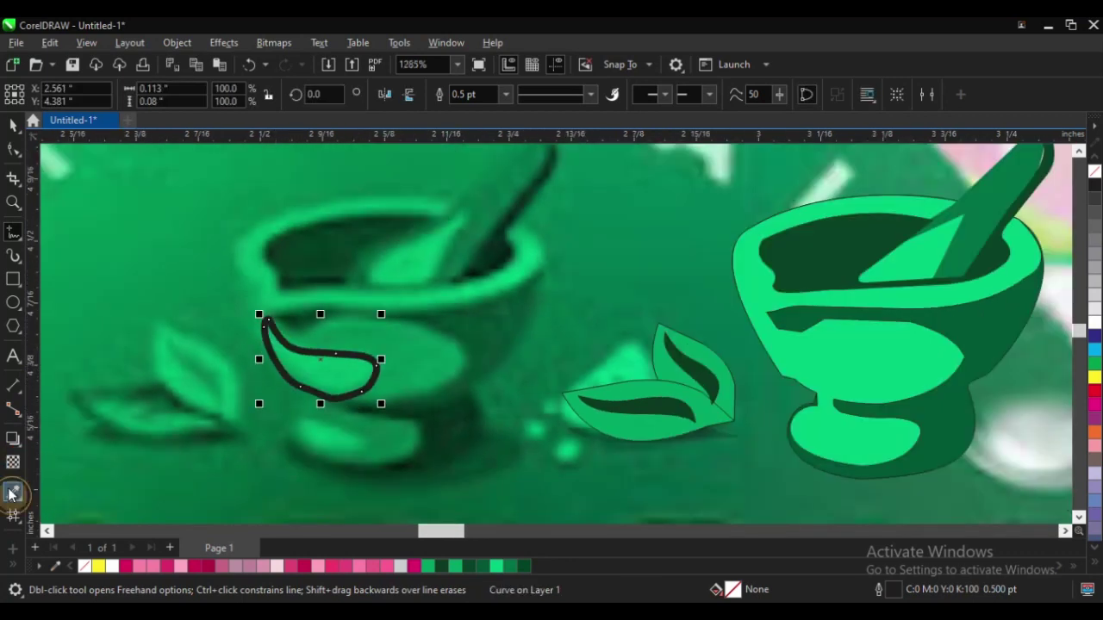
left_click(12, 493)
left_click(330, 372)
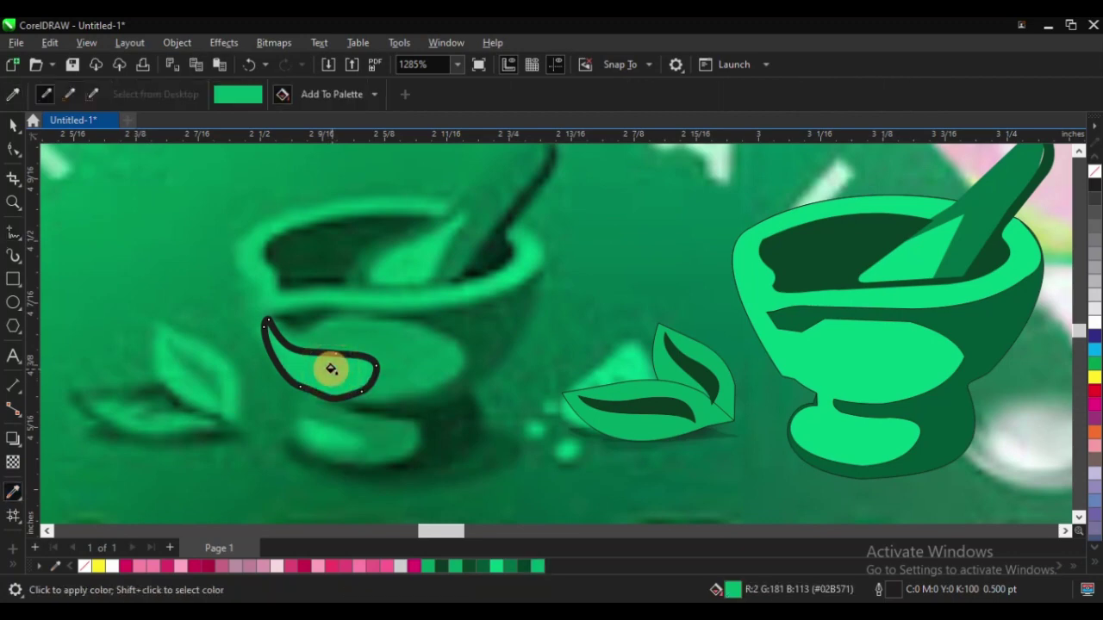
key("F10")
scroll(324, 393, "down", 3)
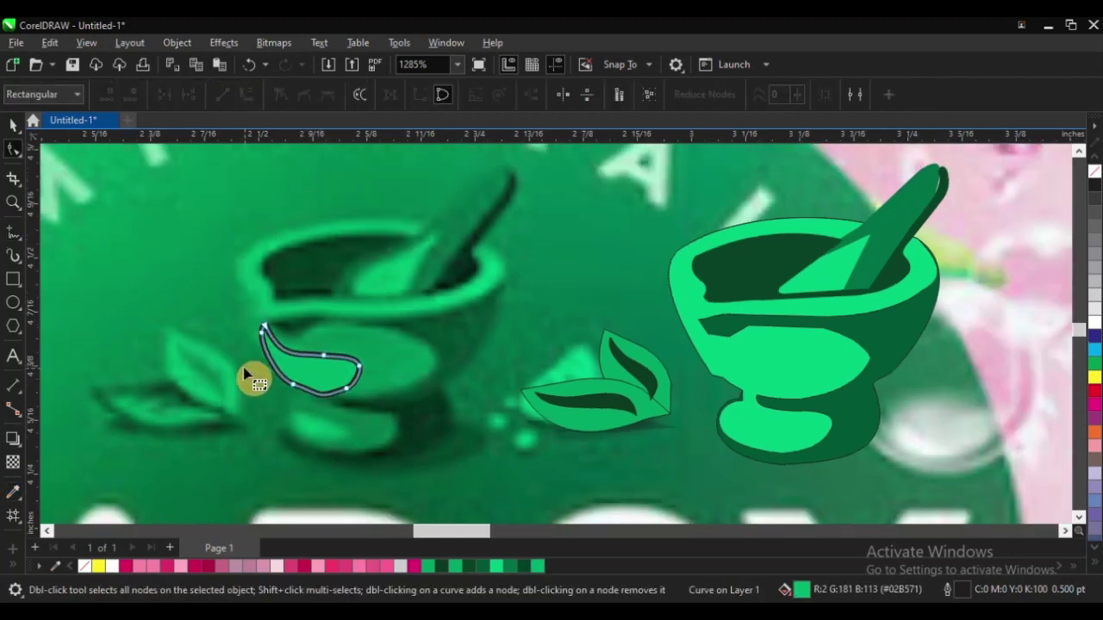
key("space")
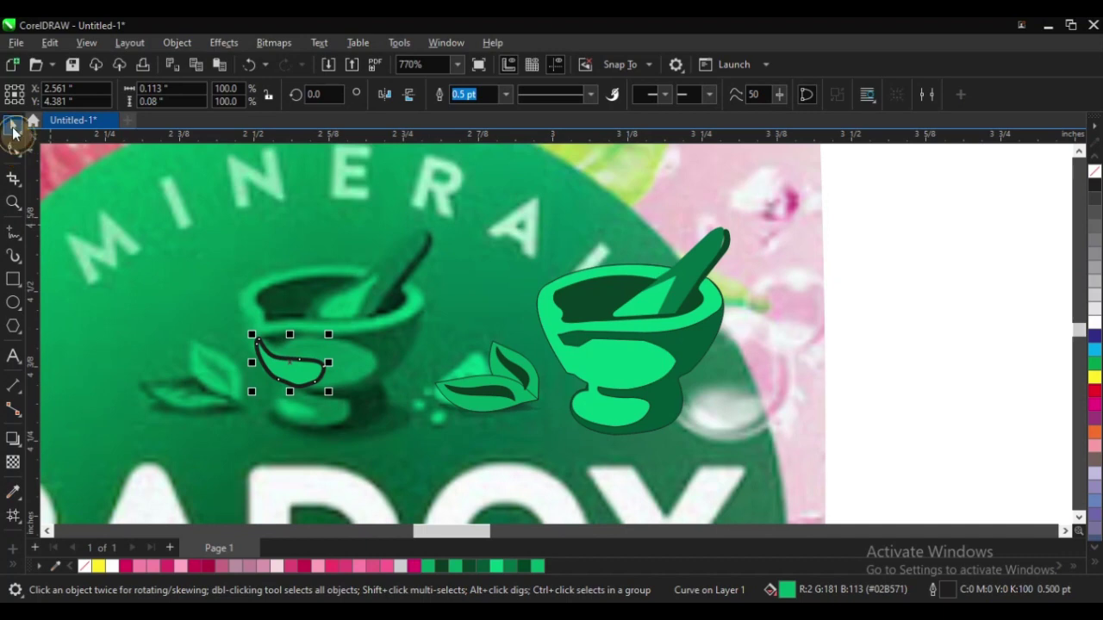
right_click(1094, 177)
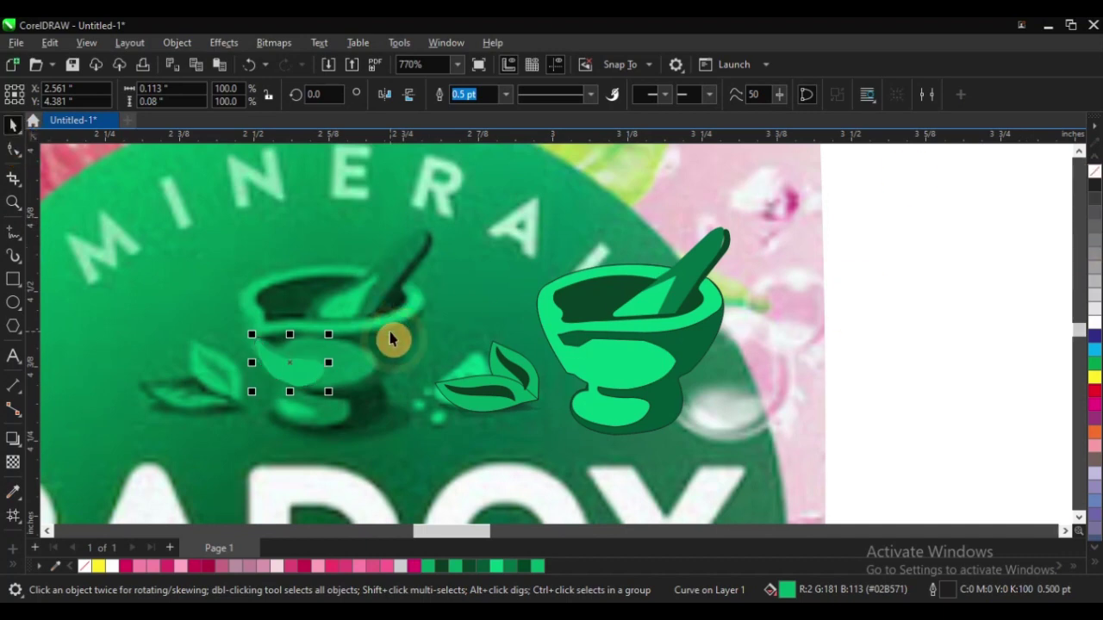
Move the highlight shape 0.5 inch to the right onto the vector mortar's bowl and deselect it
key("Right")
key("Right")
key("Right")
key("Right")
key("Right")
scroll(387, 345, "down", 4)
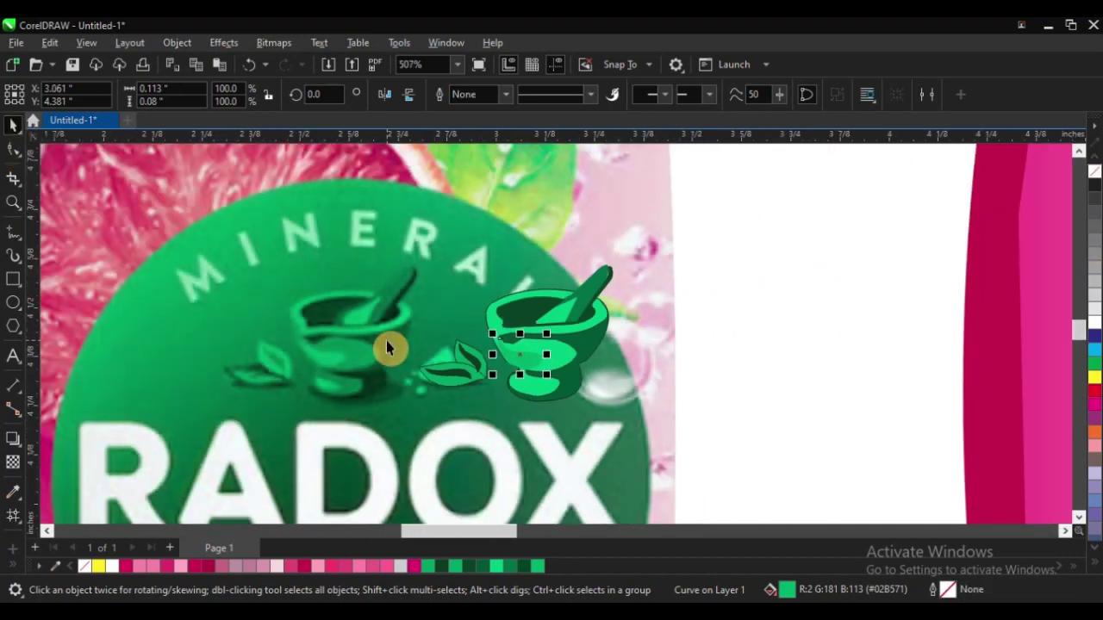
left_click(591, 320)
Remove the hairline outline from the vector mortar's dark green body and deselect it
scroll(517, 361, "up", 2)
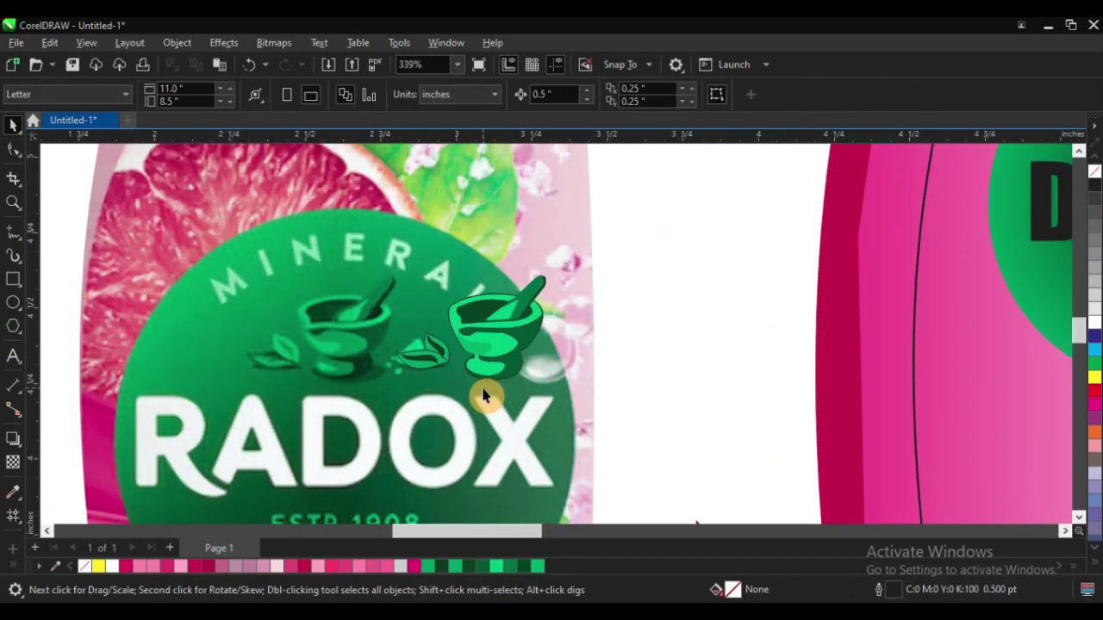
left_click(525, 364)
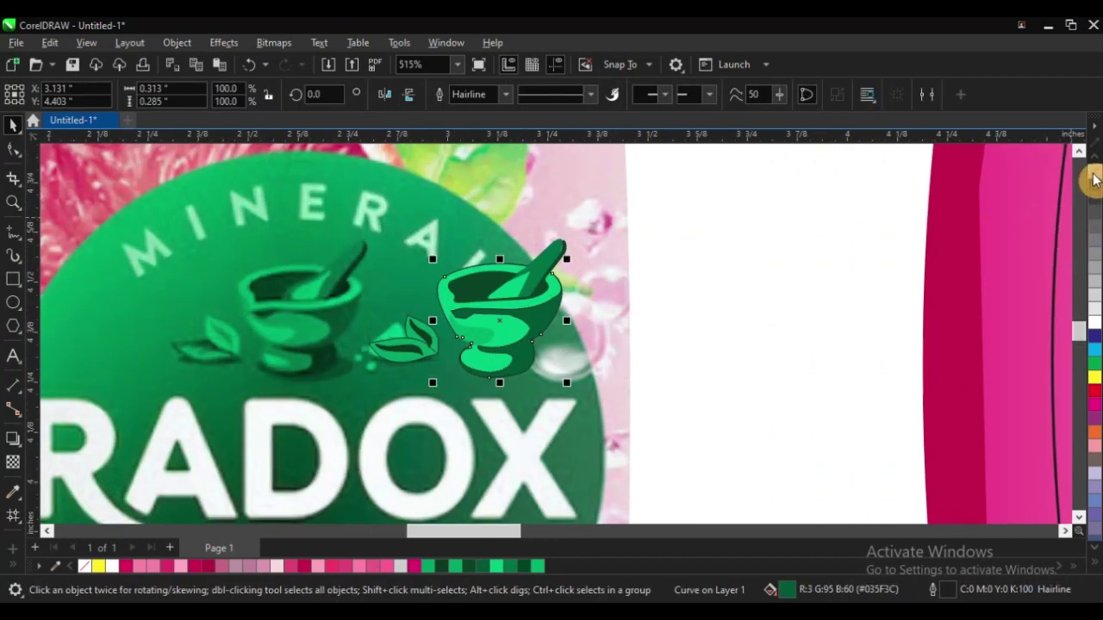
left_click(694, 336)
Recolor the vector mortar's inner cavity with dark green #074428 sampled from the photo's mortar and deselect it
scroll(529, 369, "down", 3)
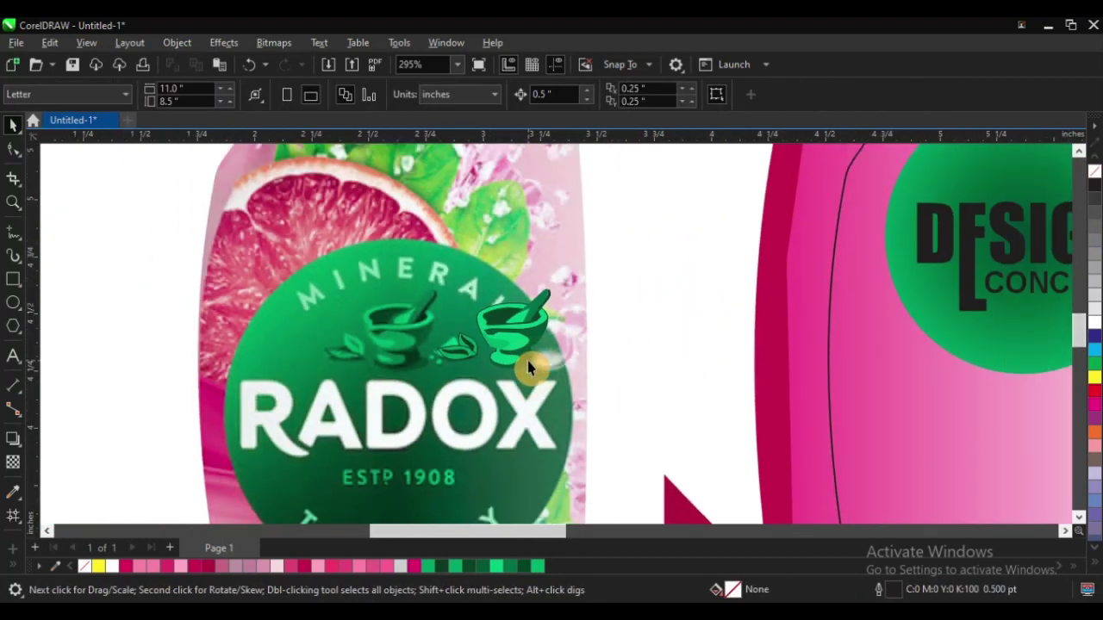
scroll(463, 337, "up", 3)
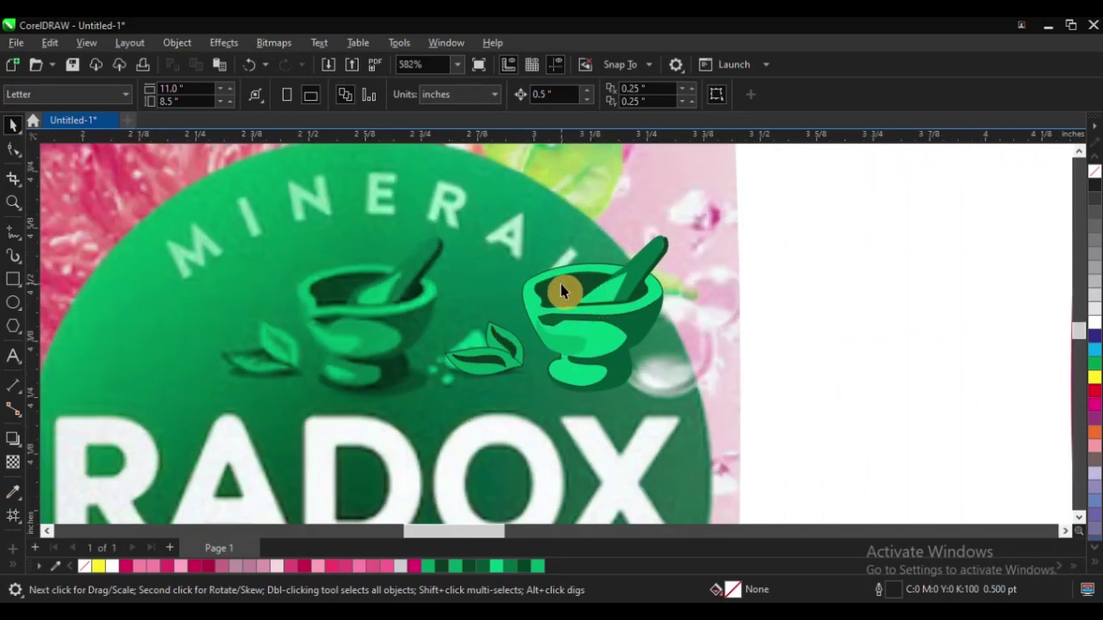
left_click(561, 291)
left_click(15, 497)
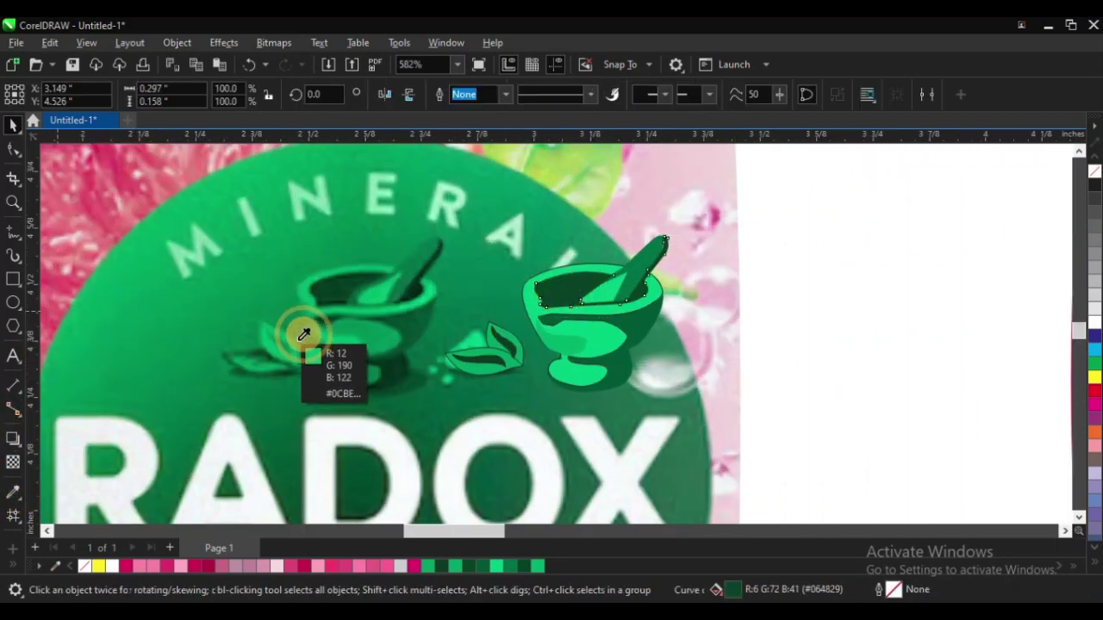
left_click(332, 287)
left_click(565, 277)
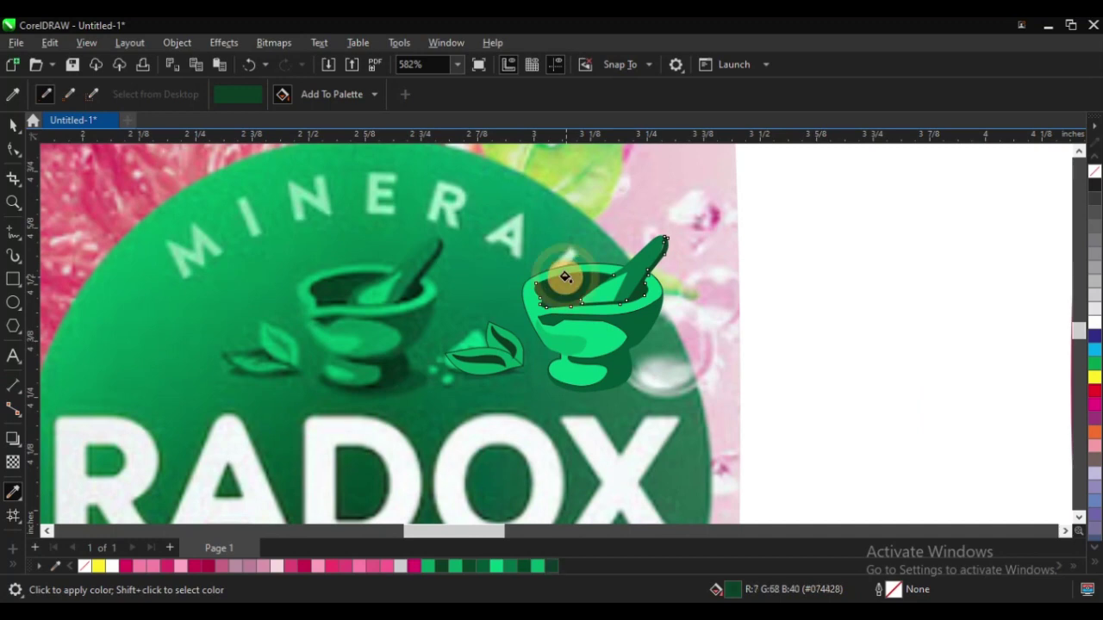
left_click(15, 129)
scroll(444, 359, "down", 4)
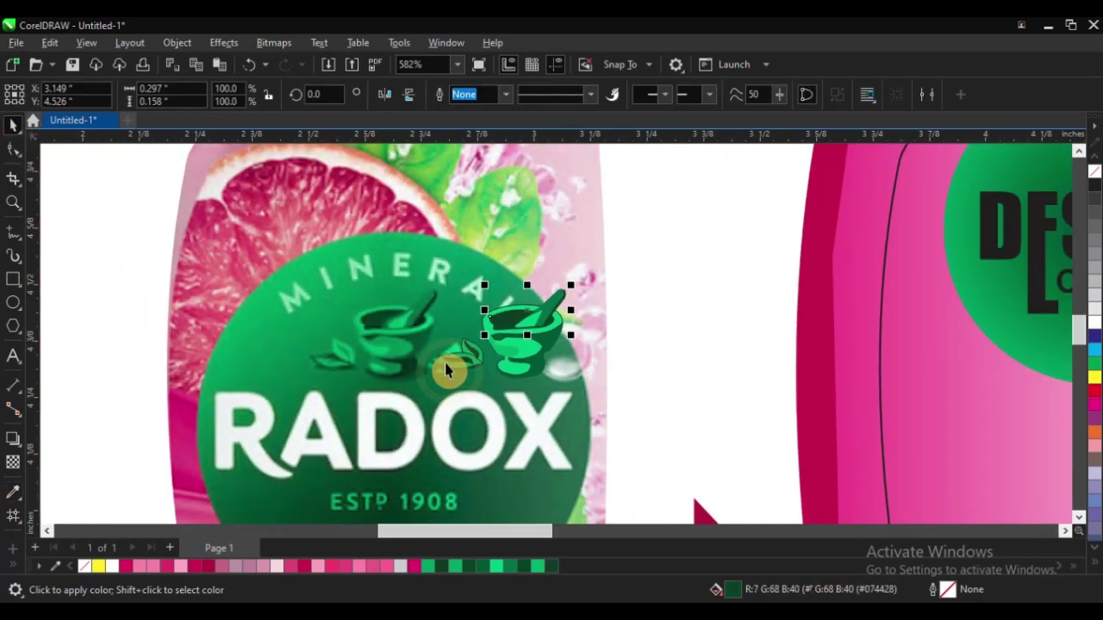
left_click(644, 285)
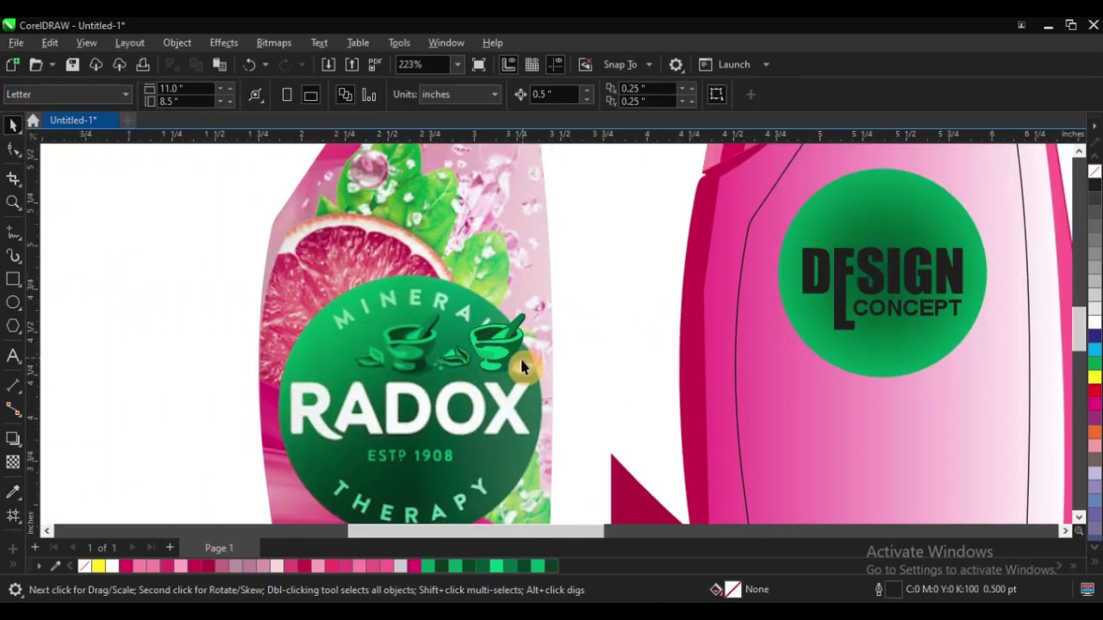
Move the traced mortar and leaves sideways off the reference badge, with the mortar on the white area beside the label
scroll(522, 366, "up", 3)
scroll(524, 360, "down", 6)
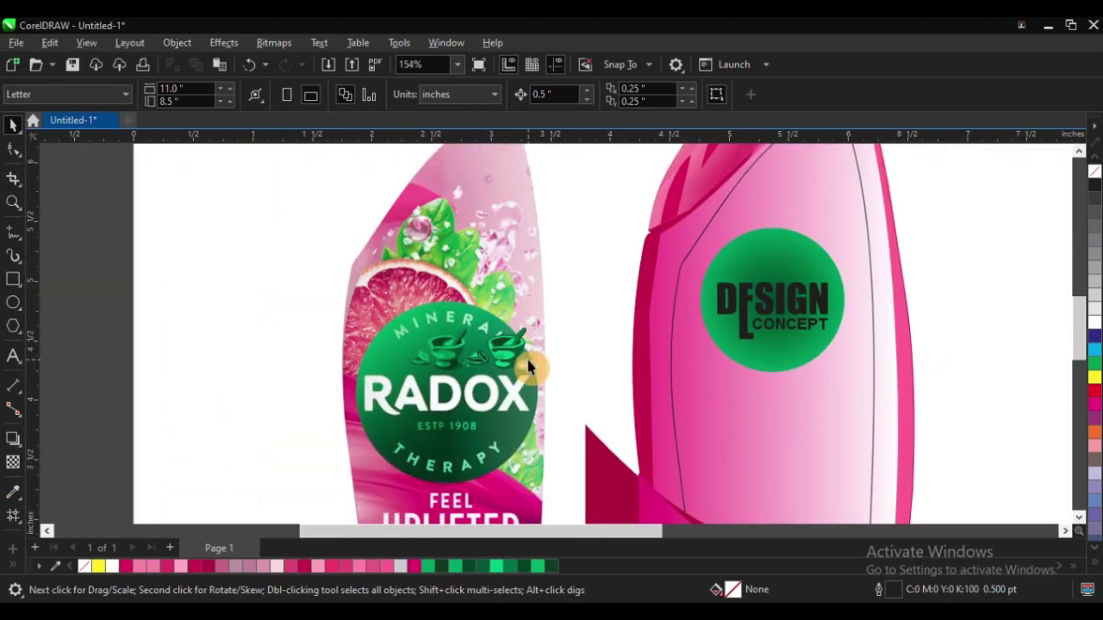
scroll(503, 357, "up", 2)
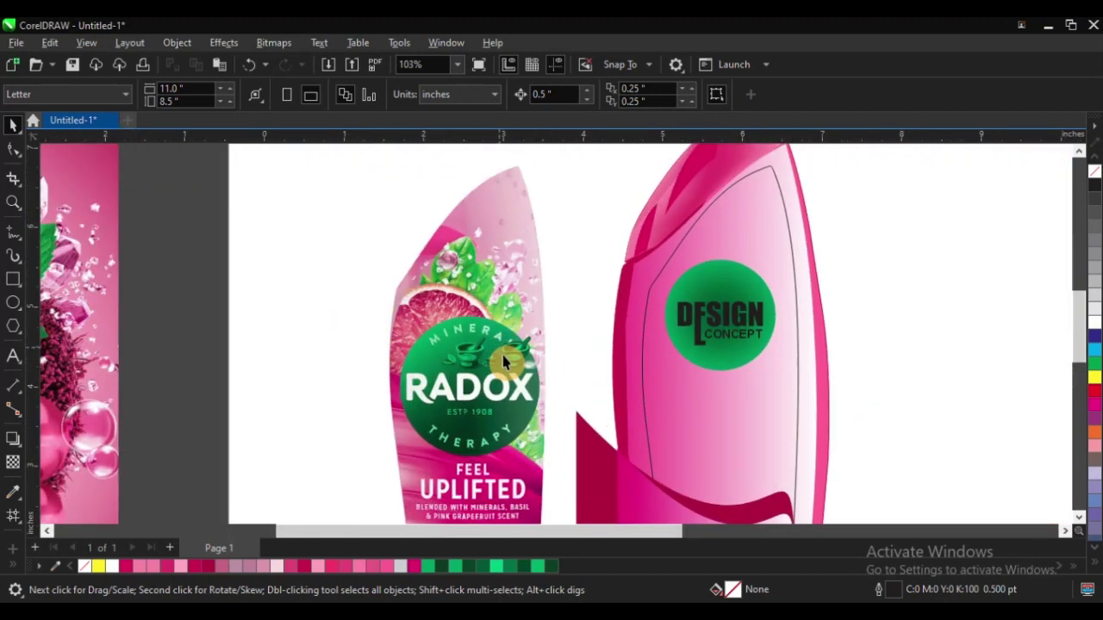
mouse_move(526, 362)
left_mouse_down()
mouse_move(586, 360)
mouse_move(530, 353)
mouse_move(586, 368)
mouse_move(529, 363)
left_mouse_up()
scroll(527, 356, "up", 2)
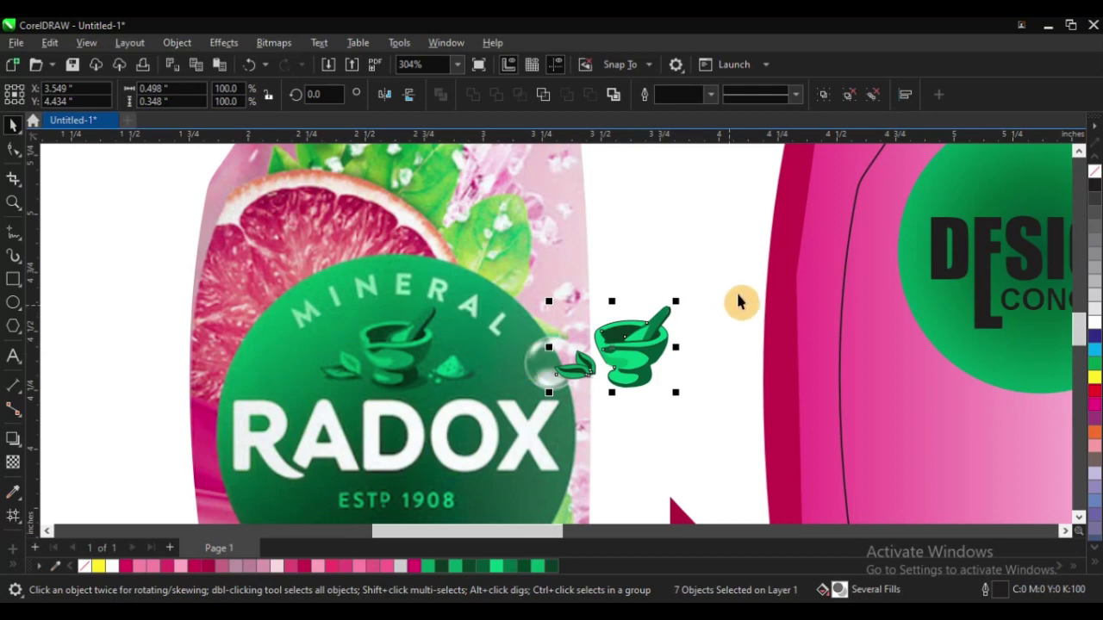
Draw a circle about 0.027 in wide over the lowest dot beside the reference's powder heap
left_click(669, 291)
key("z")
left_click(384, 333)
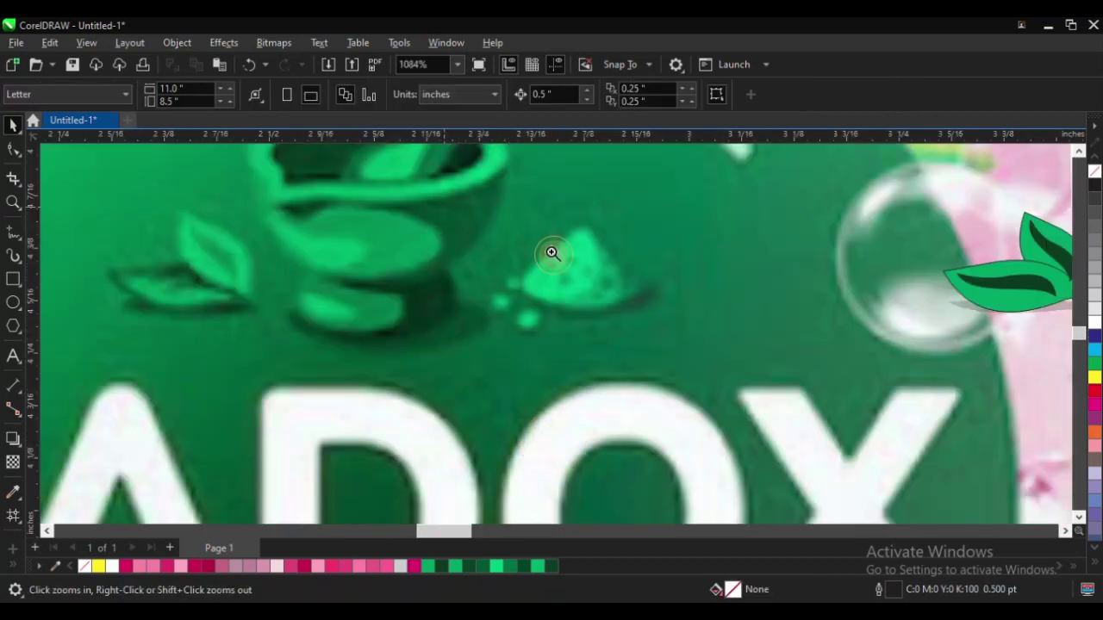
left_click_drag(443, 206, 744, 394)
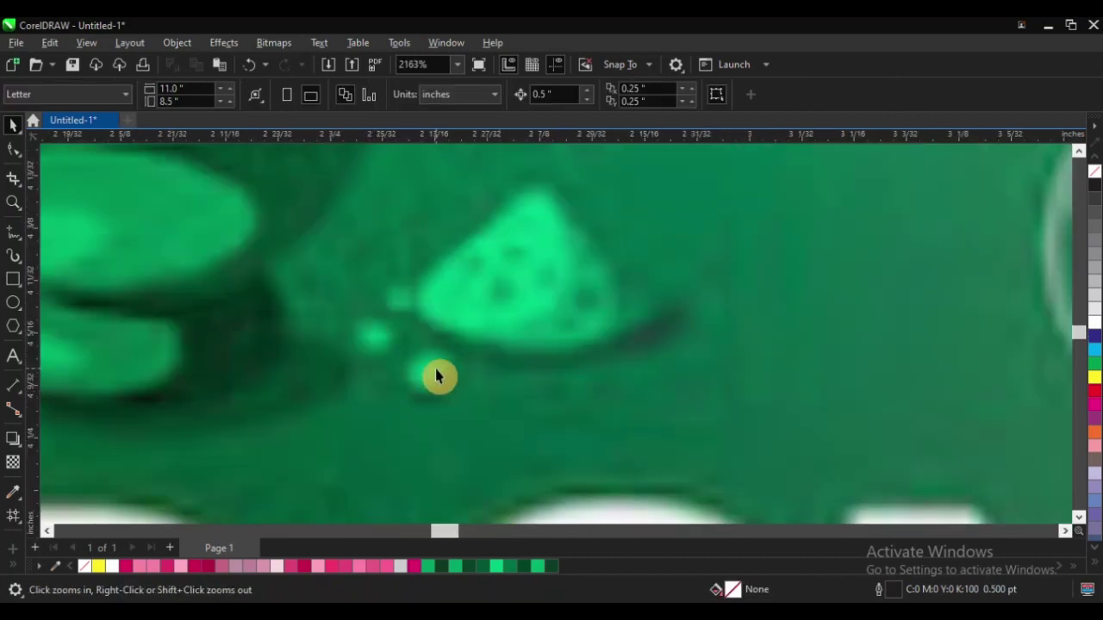
key("F7")
left_click_drag(416, 360, 448, 398)
key("space")
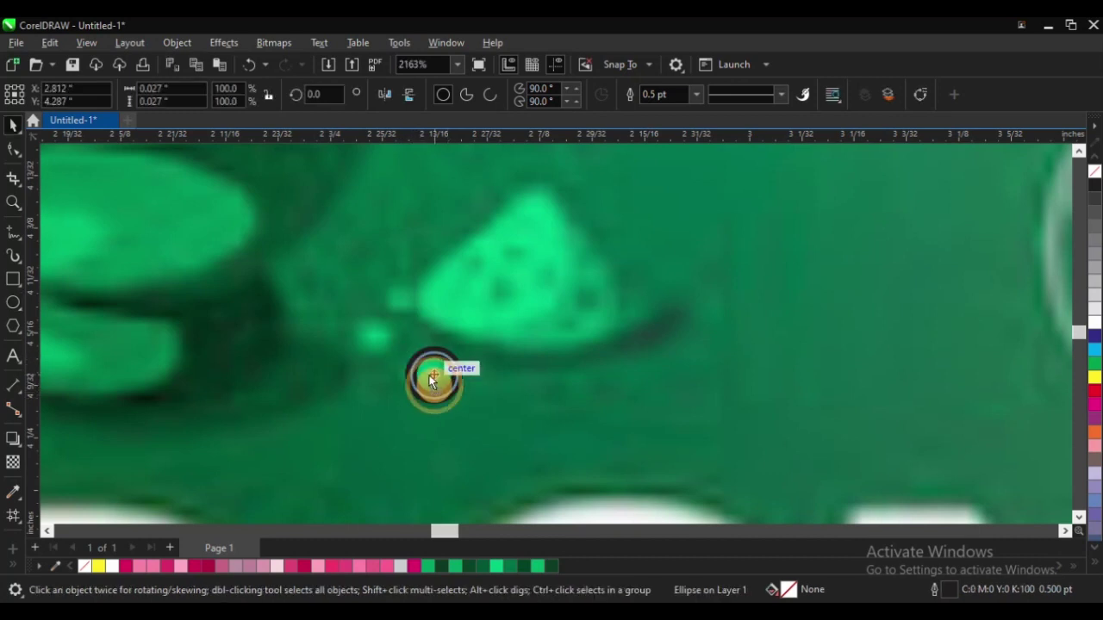
Fill the circle with the bright green #06C985 sampled from the dot beneath it and remove its outline
scroll(426, 377, "up", 2)
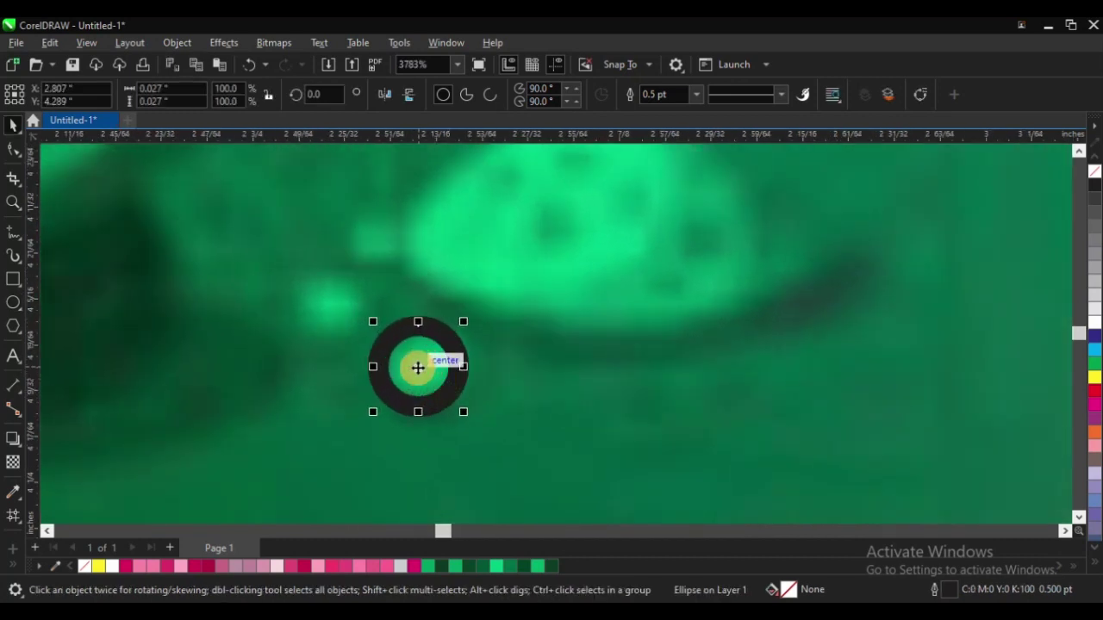
left_click(13, 492)
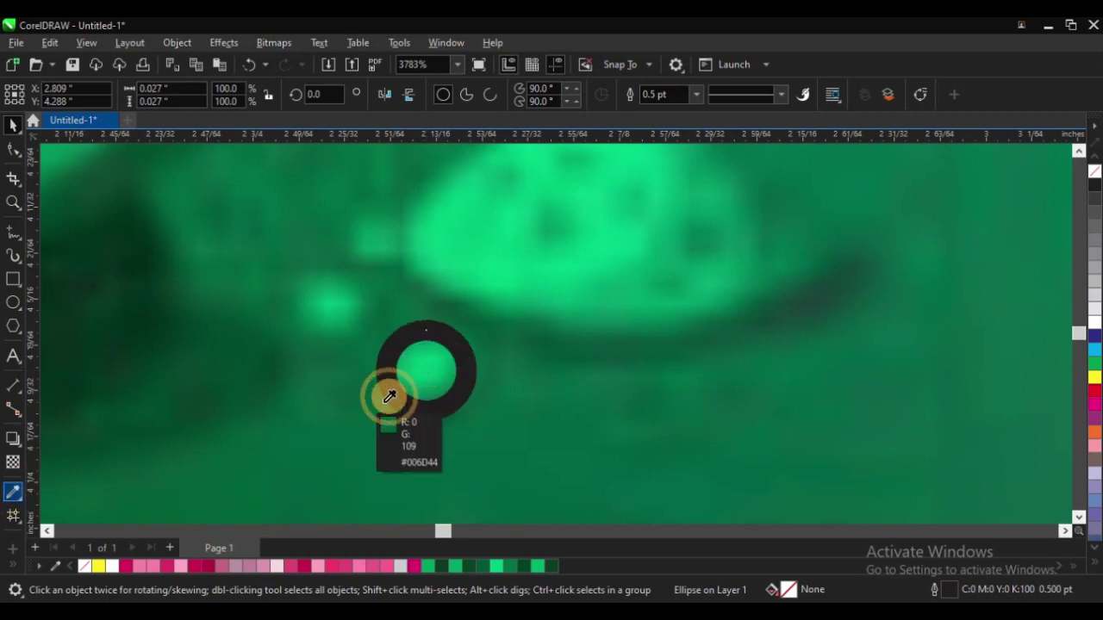
left_click(425, 370)
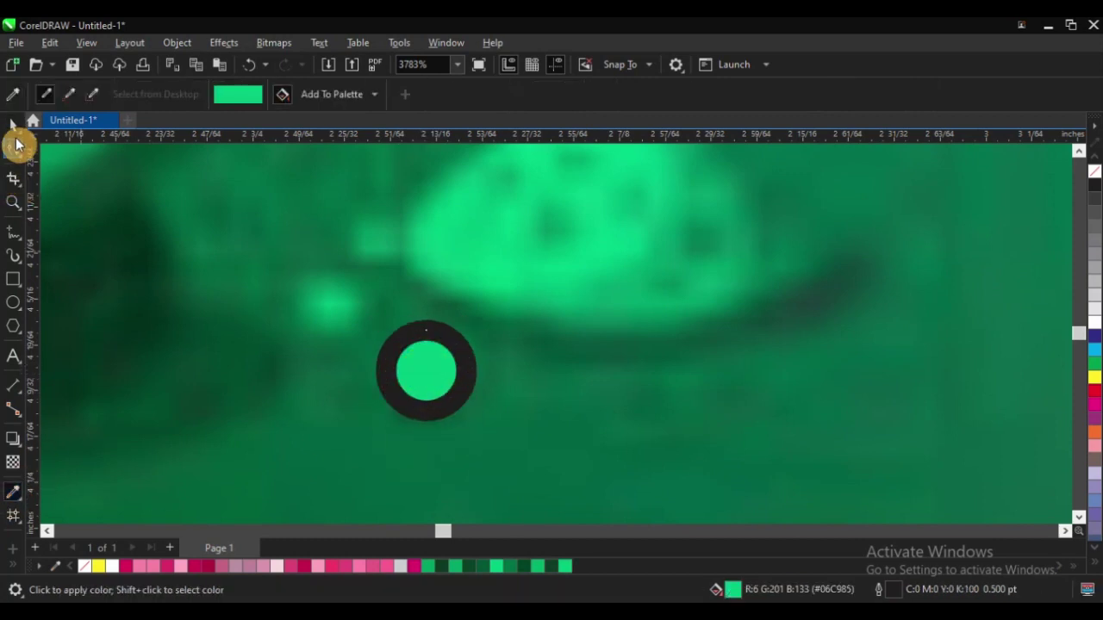
left_click(13, 127)
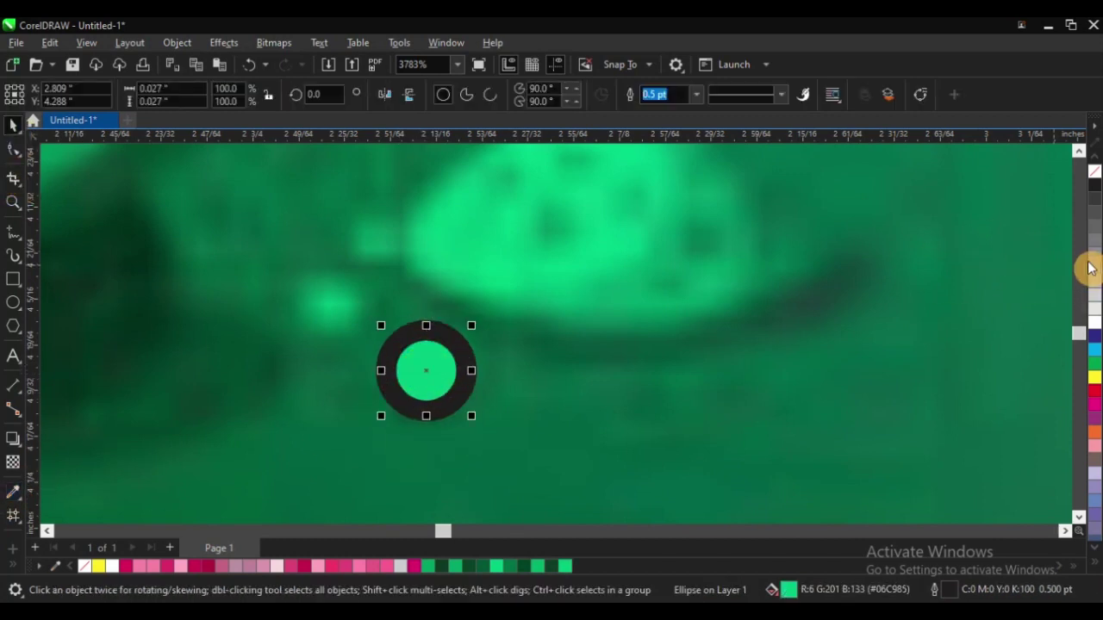
right_click(1093, 177)
scroll(443, 402, "down", 2)
scroll(436, 399, "up", 1)
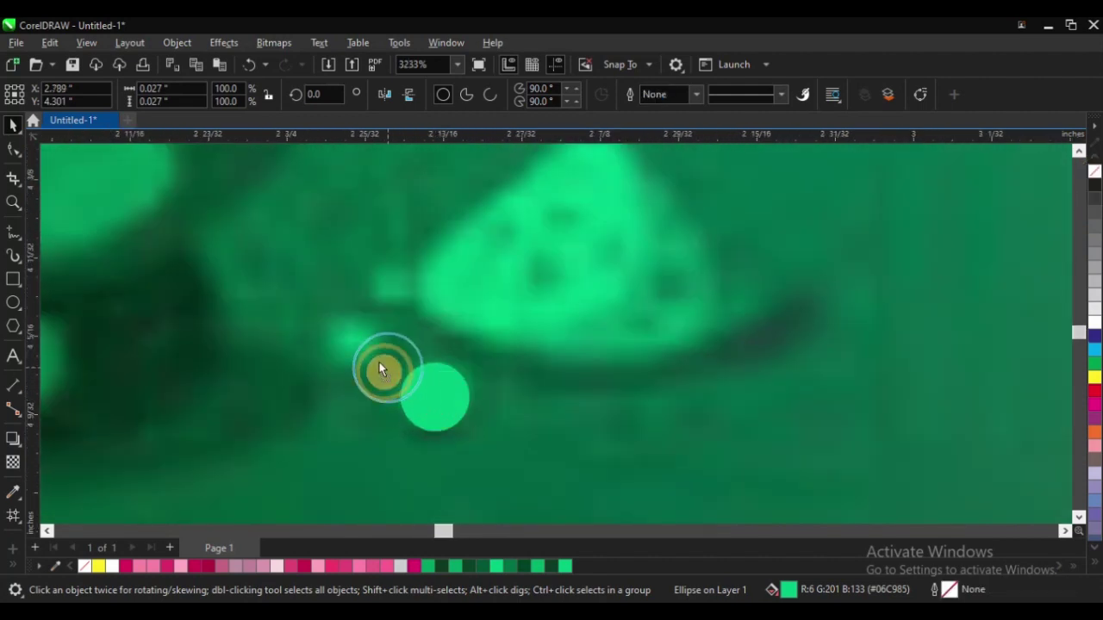
Place two smaller copies of the green circle over the other two dots, the smallest about 0.011 in wide
left_click_drag(379, 368, 352, 339)
left_click_drag(388, 295, 404, 268)
scroll(319, 401, "up", 2)
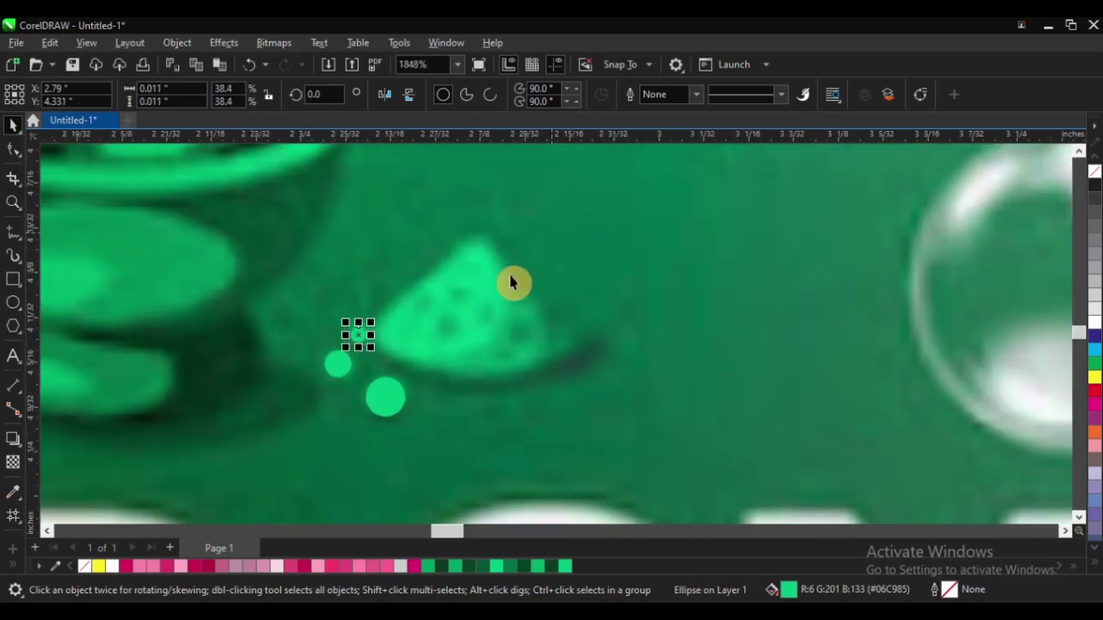
Trace the powder heap's outline as a closed freehand curve about 0.136 in wide and 0.098 in high
key("F5")
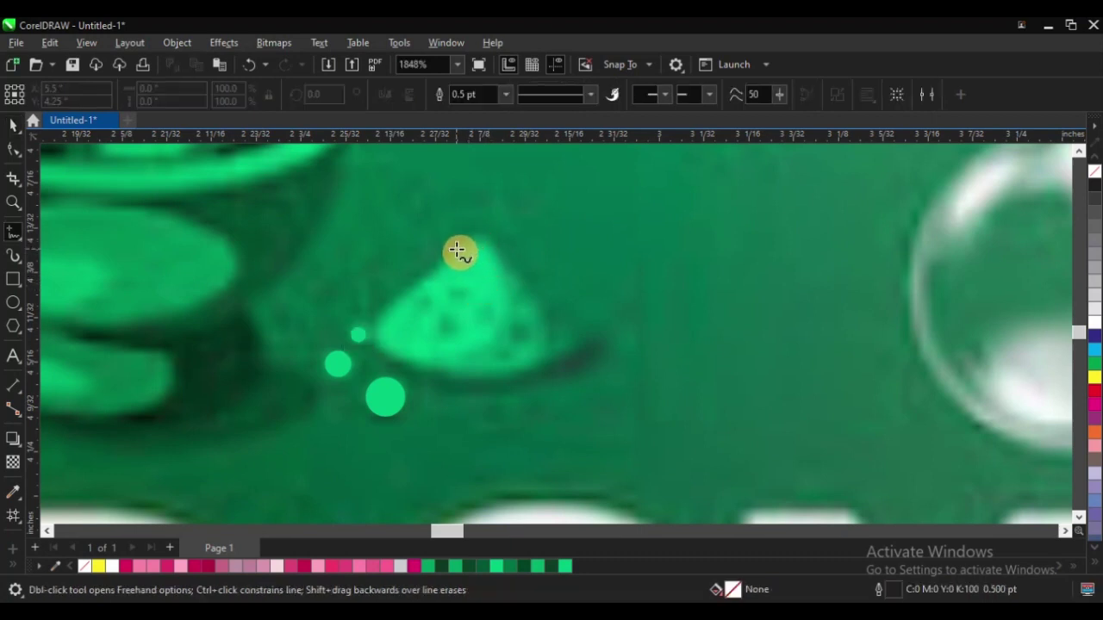
mouse_move(450, 261)
left_mouse_down()
mouse_move(465, 241)
mouse_move(490, 247)
mouse_move(523, 282)
left_mouse_up()
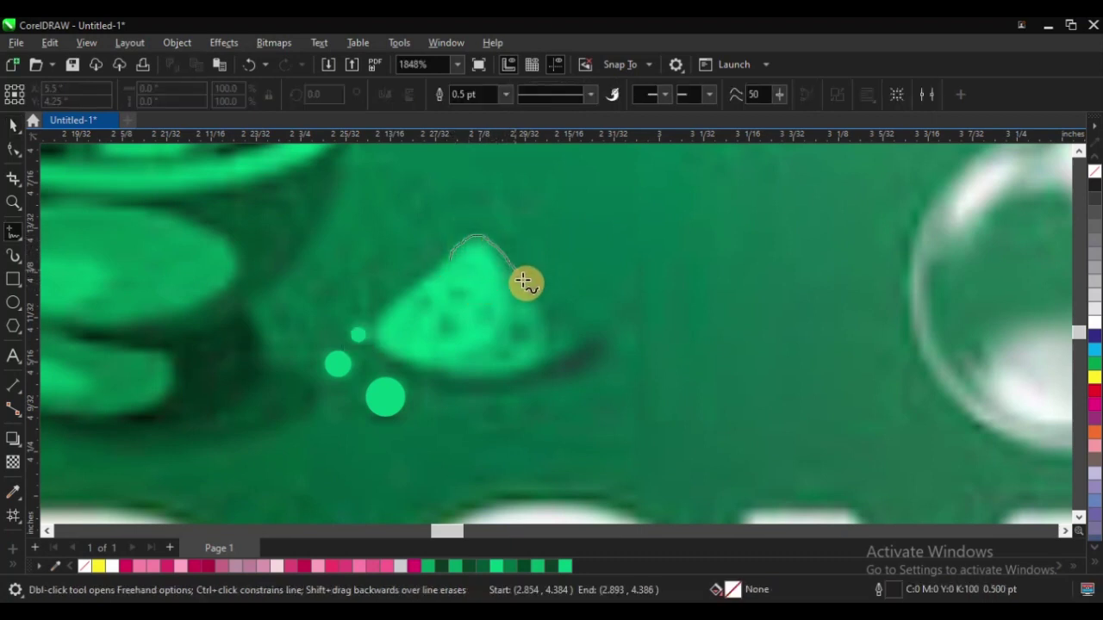
mouse_move(548, 368)
left_mouse_down()
mouse_move(442, 373)
mouse_move(384, 344)
mouse_move(380, 318)
mouse_move(448, 261)
left_mouse_up()
scroll(396, 342, "down", 4)
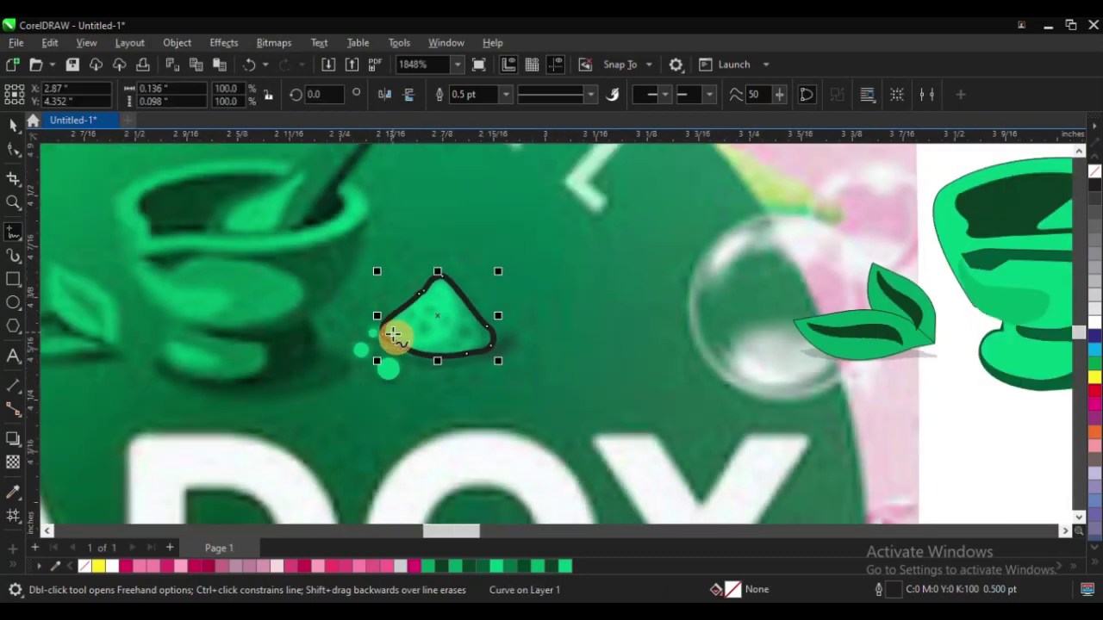
Draw three small closed freehand spots inside the powder heap, redrawing the misdrawn one
scroll(410, 333, "up", 5)
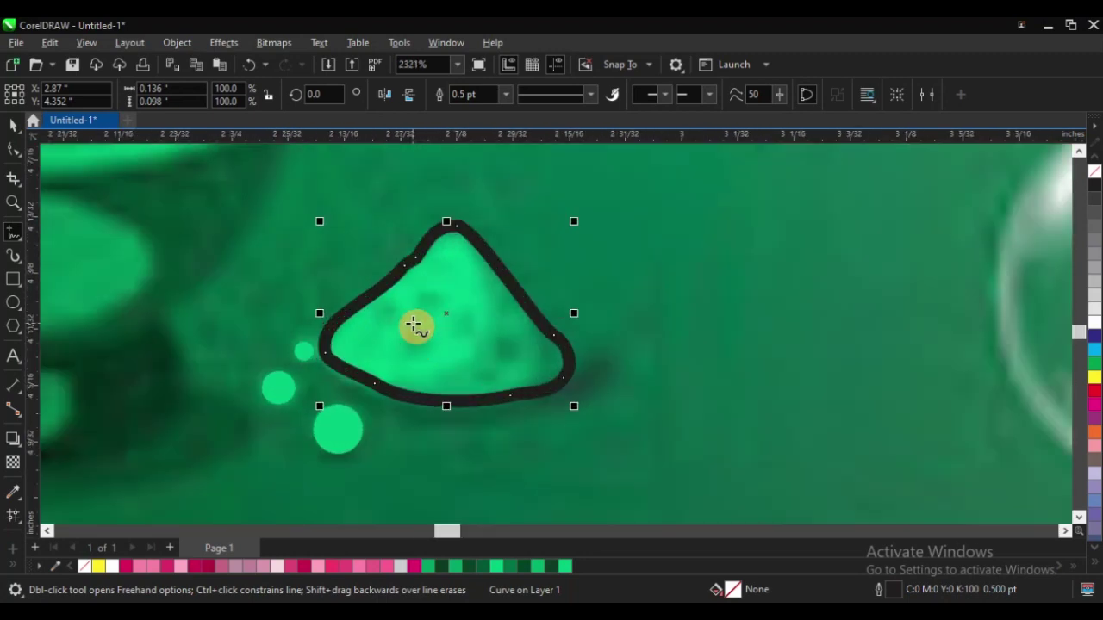
mouse_move(433, 294)
left_mouse_down()
mouse_move(422, 353)
mouse_move(389, 354)
mouse_move(383, 335)
mouse_move(401, 327)
mouse_move(402, 365)
left_mouse_up()
scroll(431, 336, "up", 2)
key("ctrl+z")
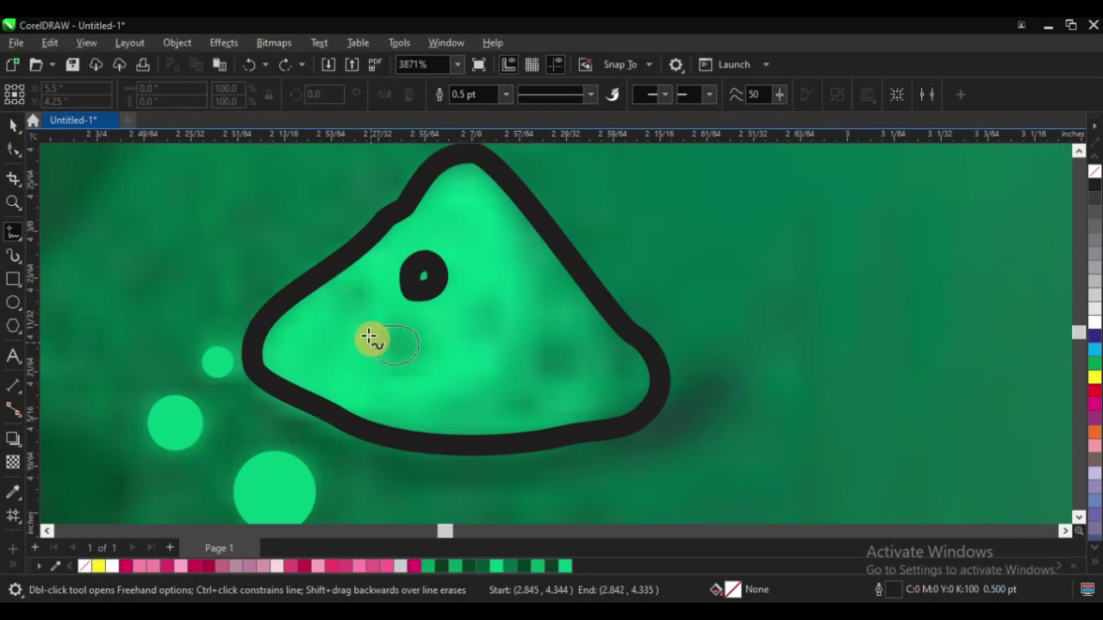
left_click_drag(379, 328, 381, 329)
mouse_move(527, 341)
left_mouse_down()
mouse_move(560, 347)
mouse_move(558, 372)
mouse_move(534, 374)
mouse_move(524, 340)
left_mouse_up()
scroll(524, 341, "down", 5)
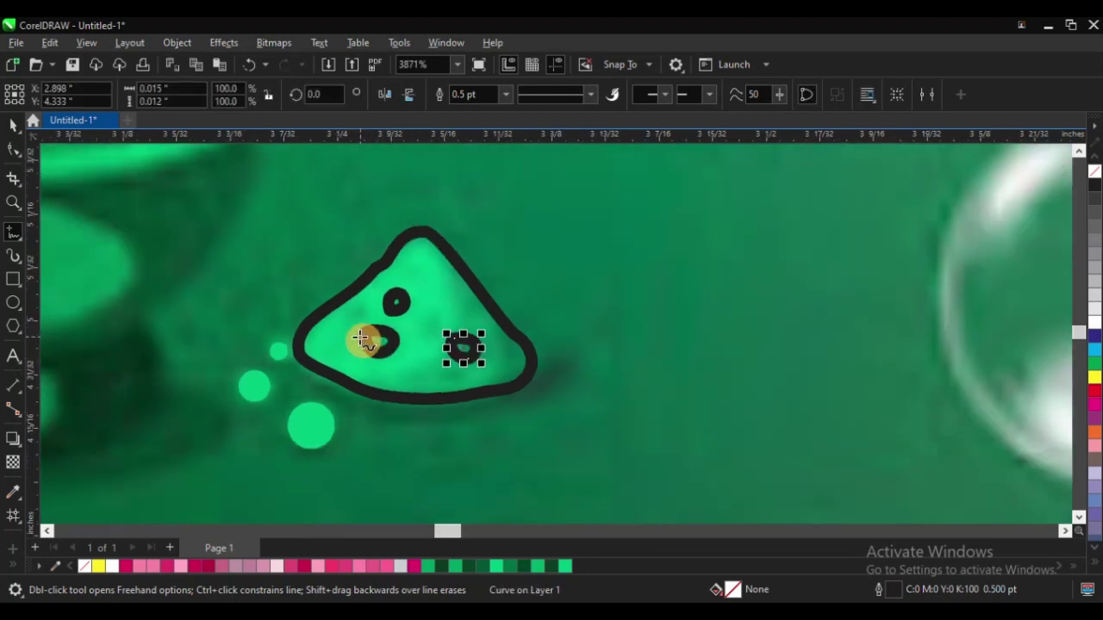
key("space")
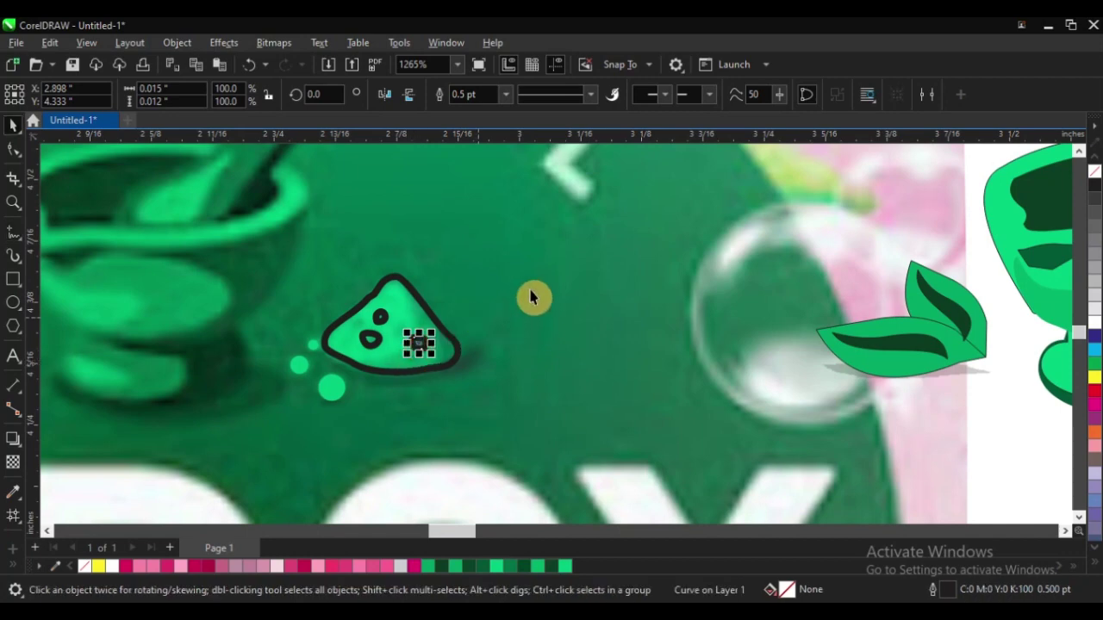
left_click(541, 282)
scroll(397, 339, "down", 1)
scroll(397, 338, "down", 2)
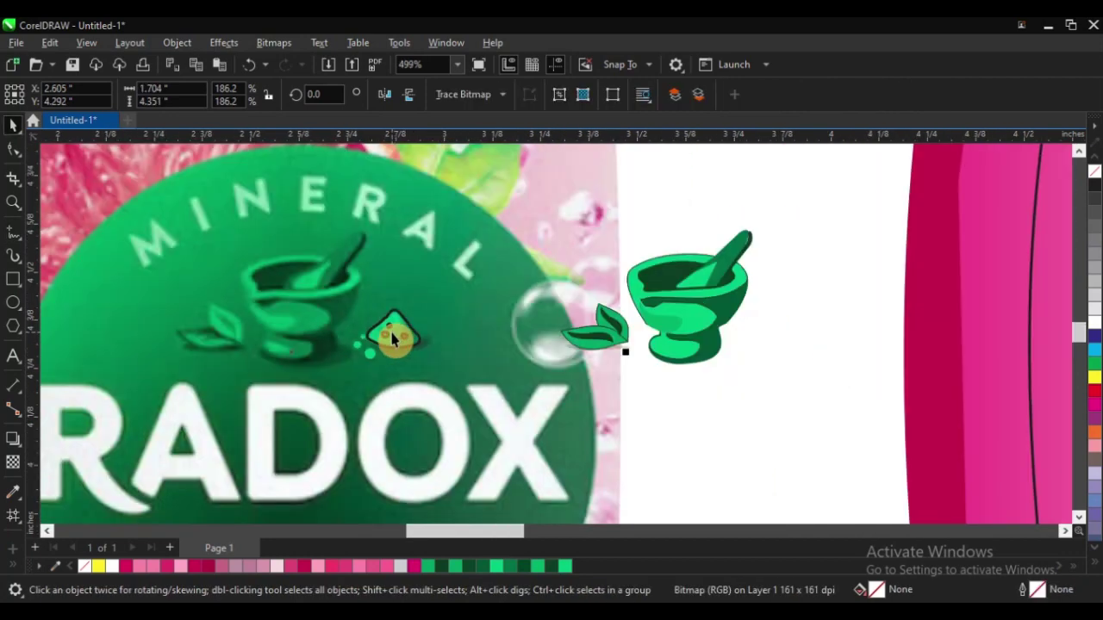
left_click(660, 405)
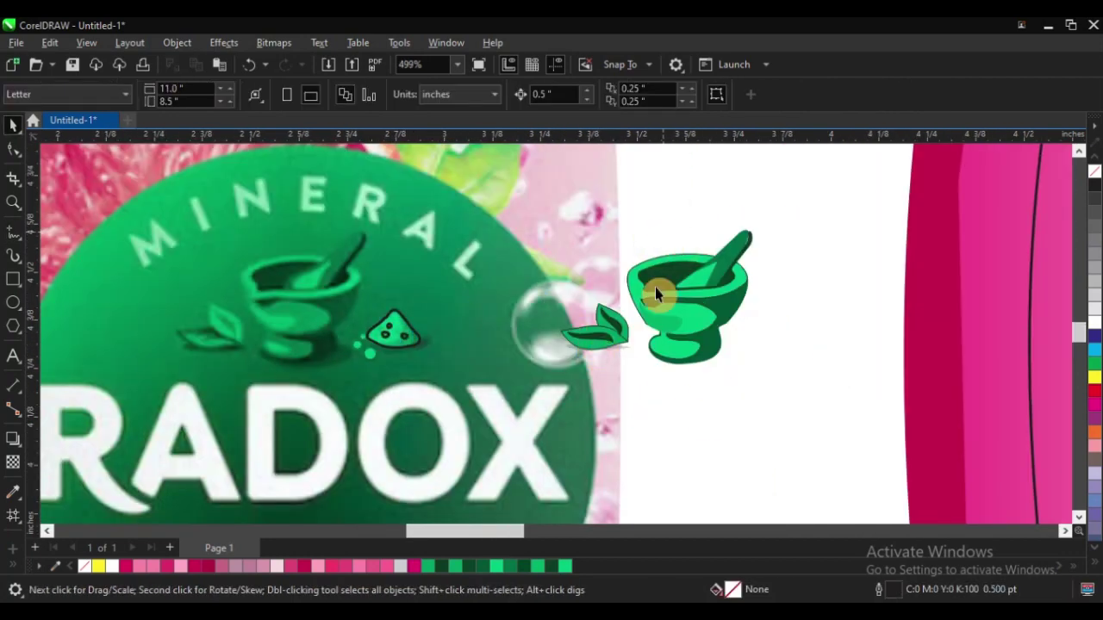
left_click(614, 339)
left_click(655, 414)
Select the three spots, sample the green #2B8260 from inside the bubble and apply it to the lower-left spot
scroll(414, 344, "up", 2)
left_click(384, 331)
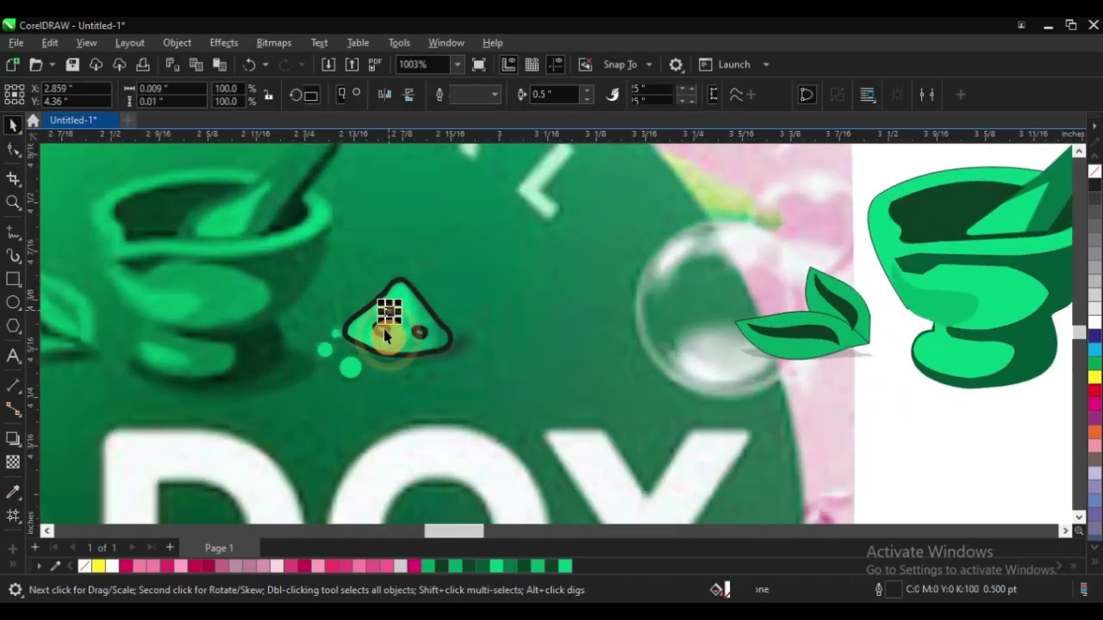
left_click(423, 338, "shift")
left_click(423, 334, "shift")
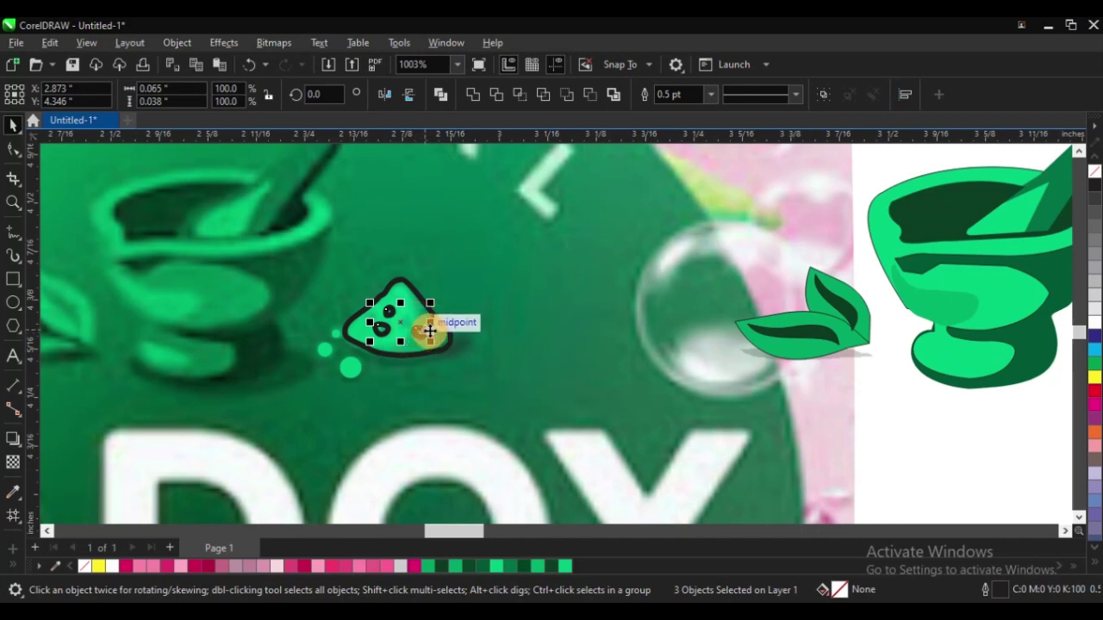
scroll(430, 331, "up", 1)
left_click(13, 492)
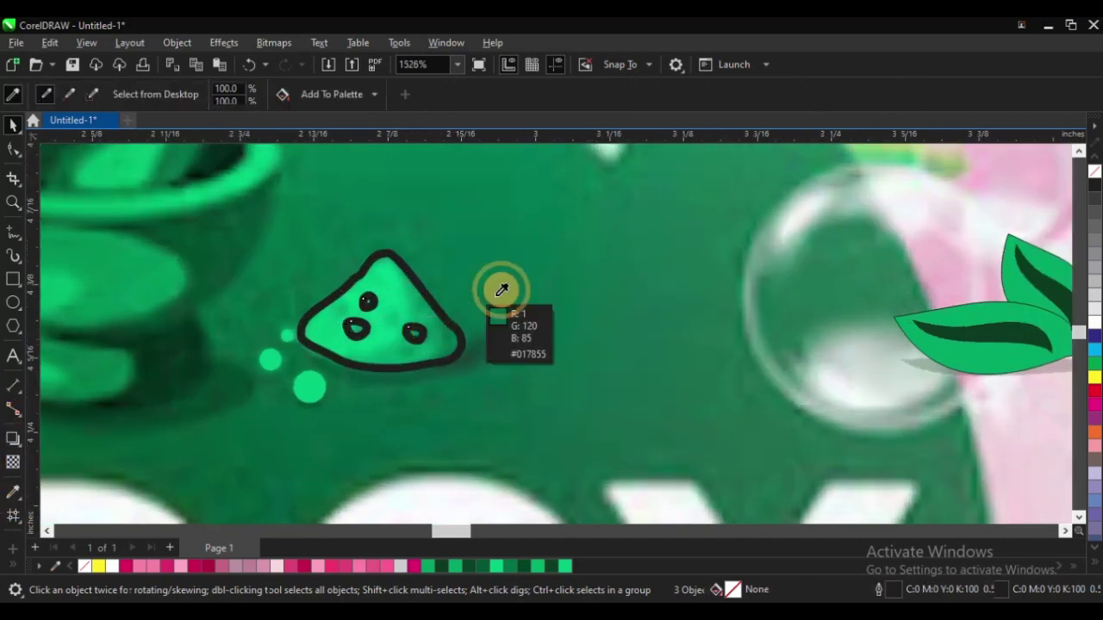
left_click(838, 286)
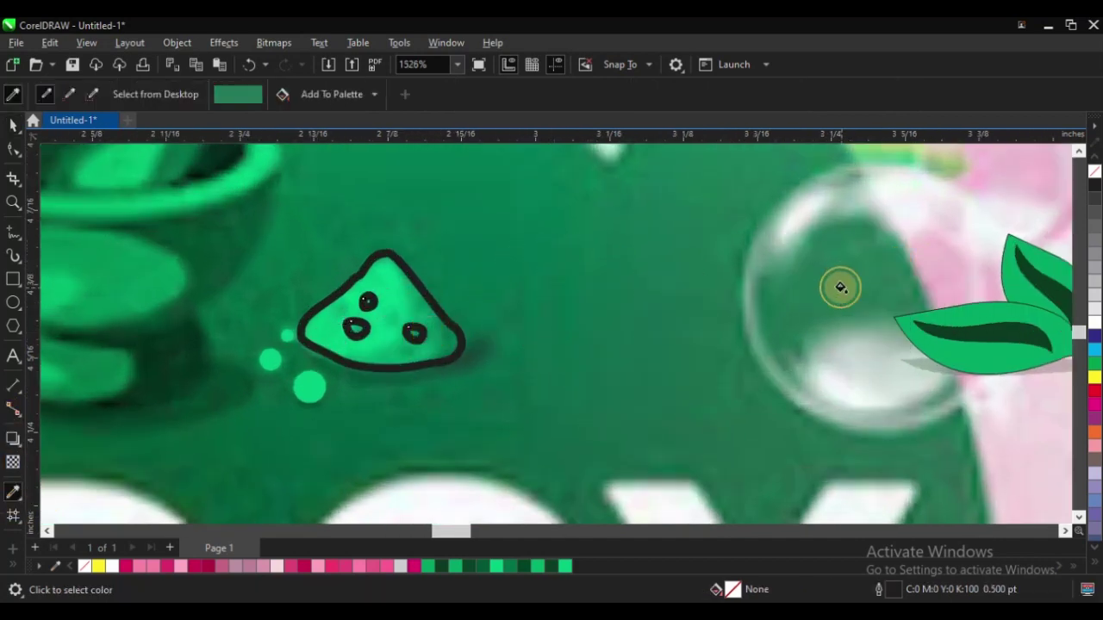
scroll(330, 335, "up", 2)
scroll(403, 322, "up", 1)
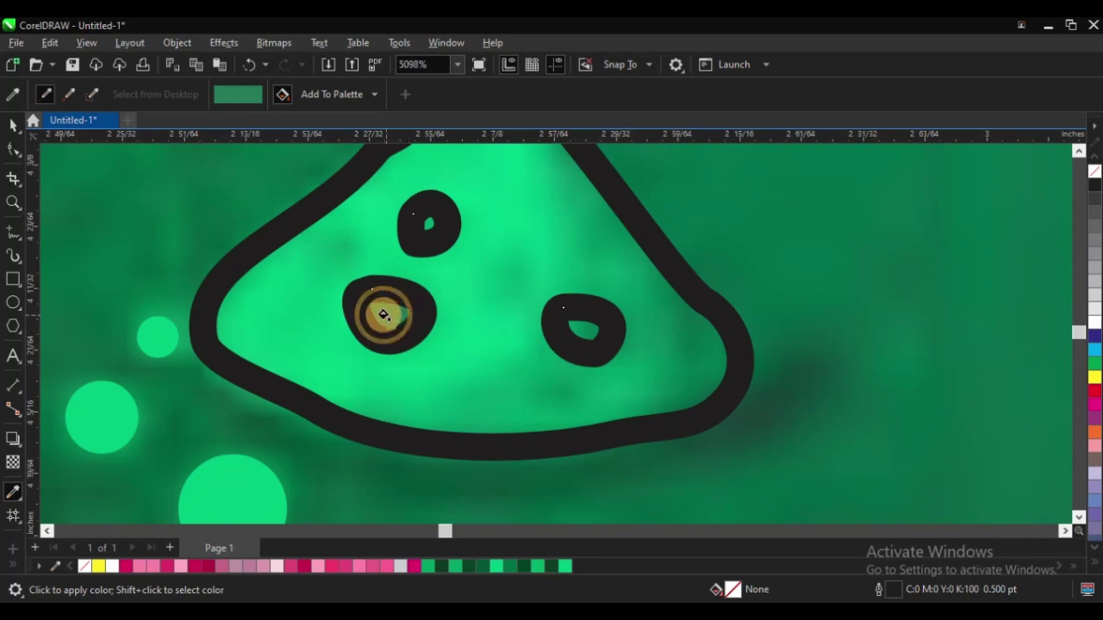
left_click(386, 315)
Give all three selected spots the same green #2B8260 fill and remove their outlines
left_click(17, 129)
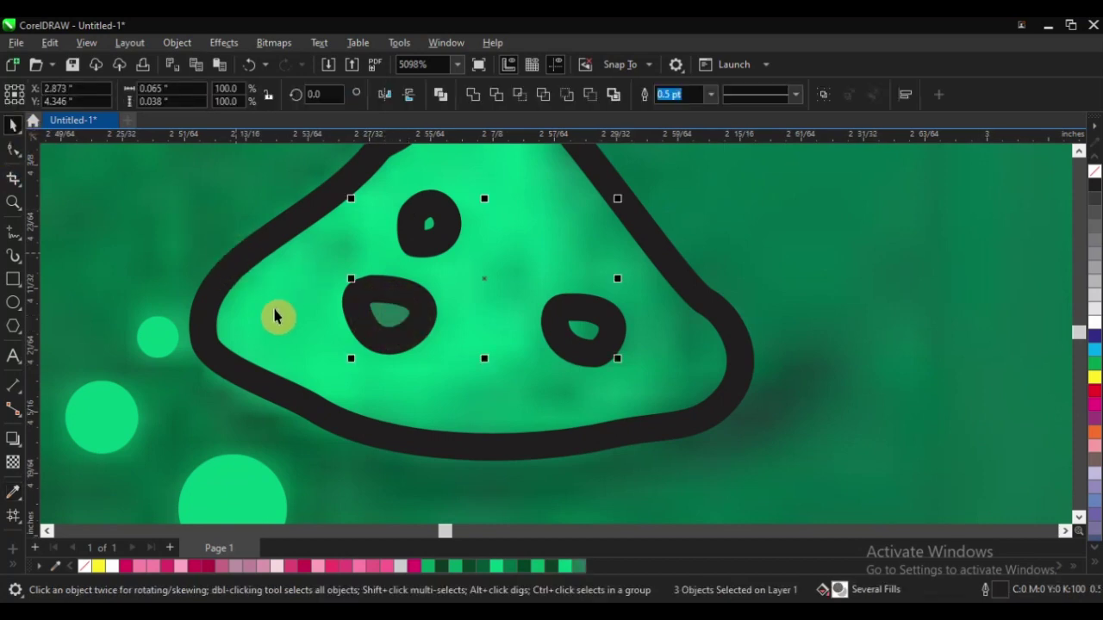
scroll(449, 255, "up", 1)
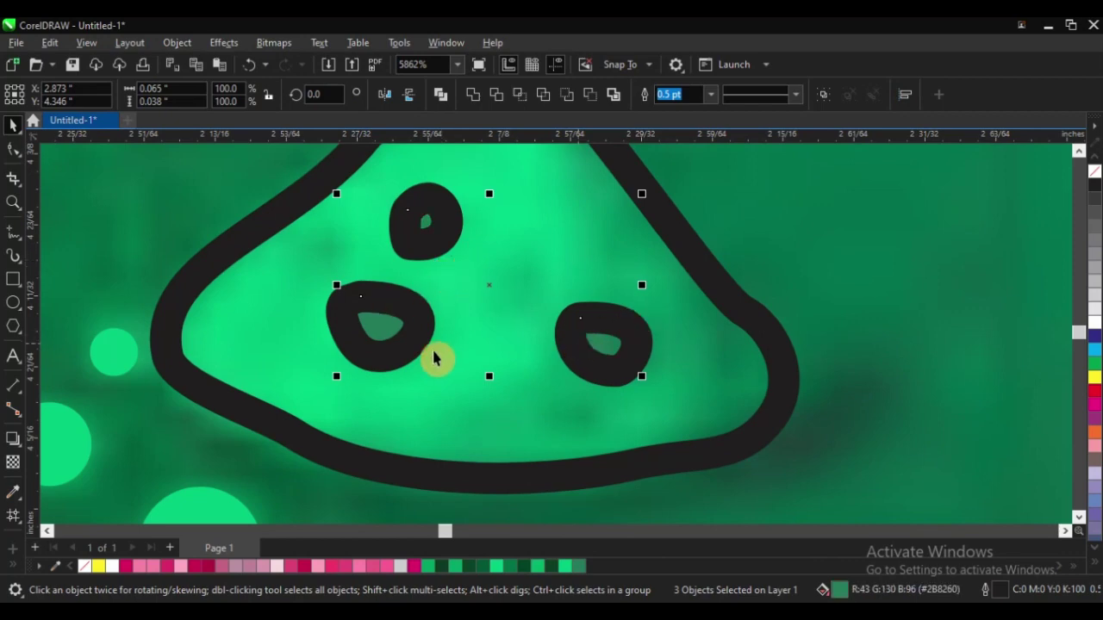
scroll(436, 357, "down", 1)
right_click(1093, 177)
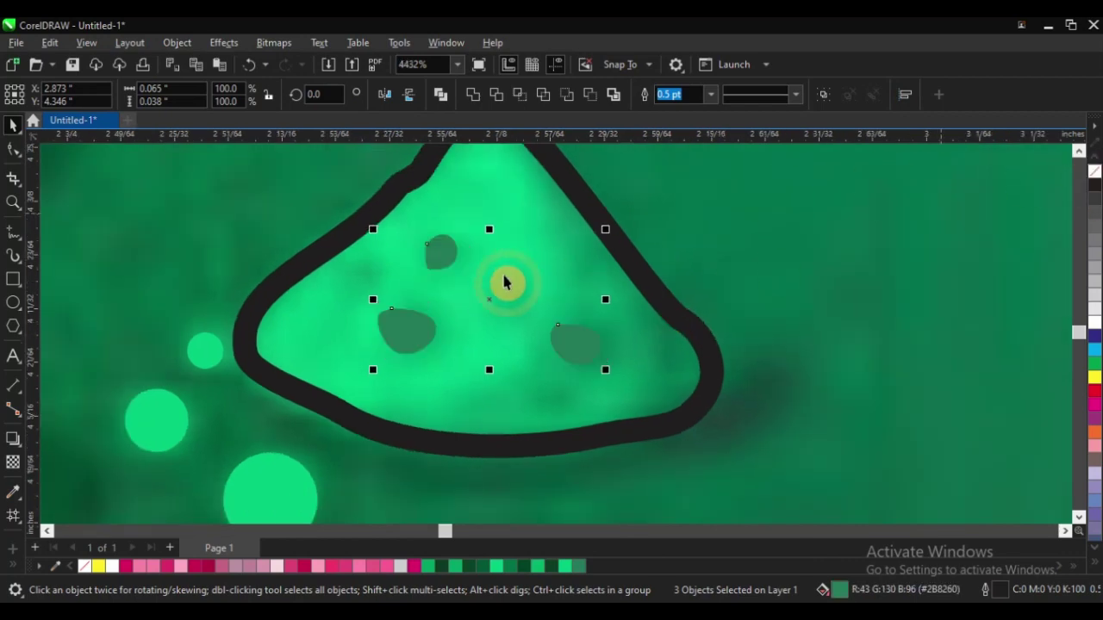
Fill the traced powder heap with the bright green #06CE8F sampled from near its tip
scroll(352, 318, "down", 7)
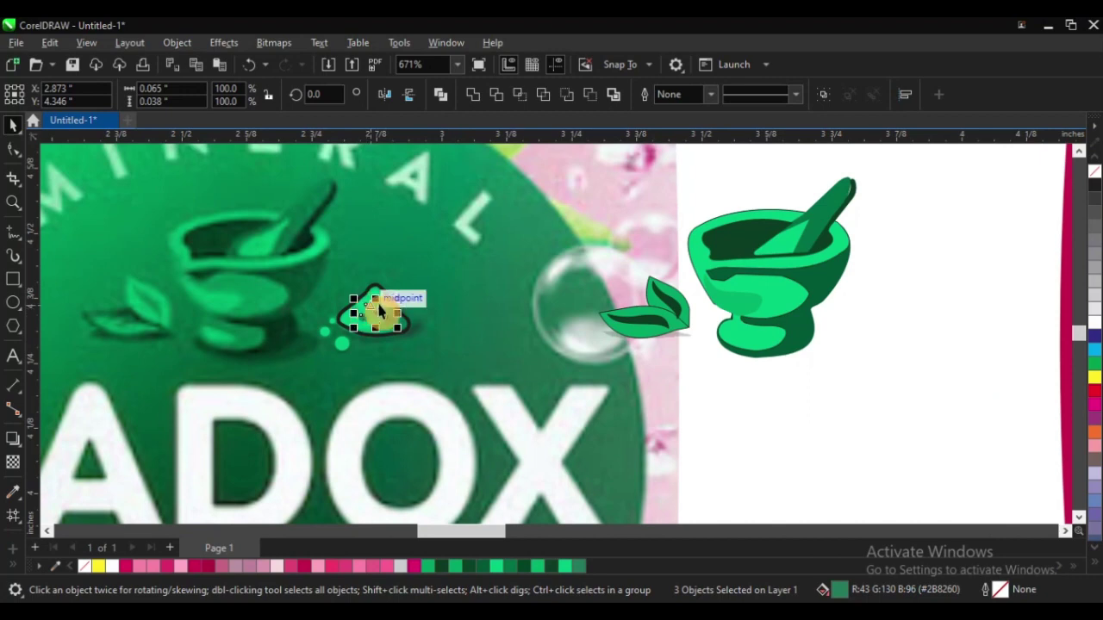
scroll(379, 311, "up", 2)
left_click(377, 278)
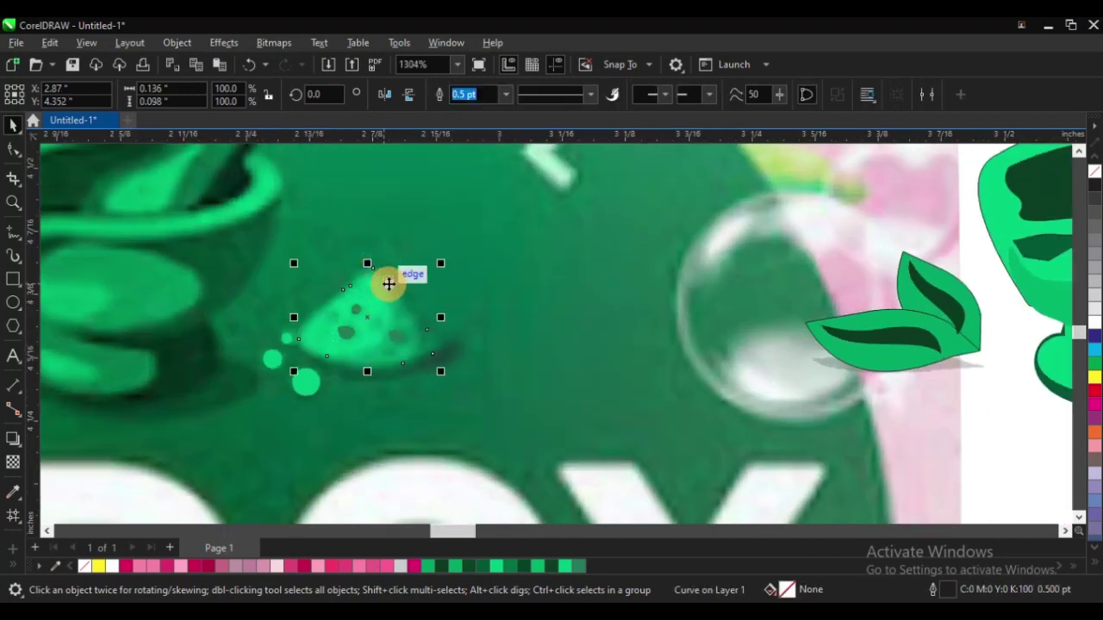
scroll(422, 297, "down", 2)
scroll(391, 303, "up", 2)
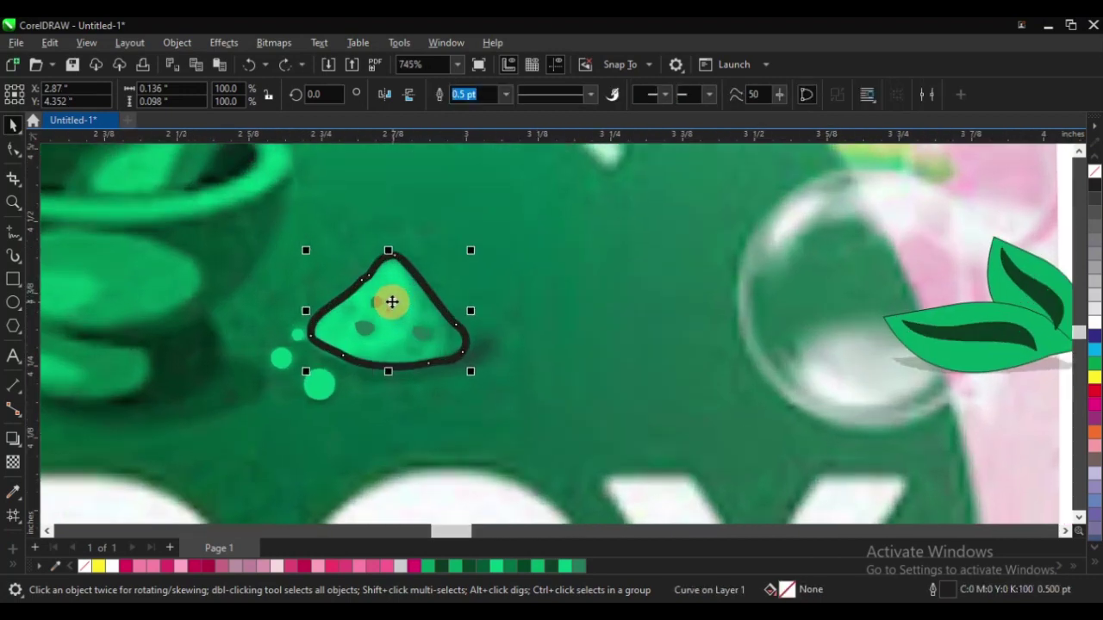
left_click(13, 490)
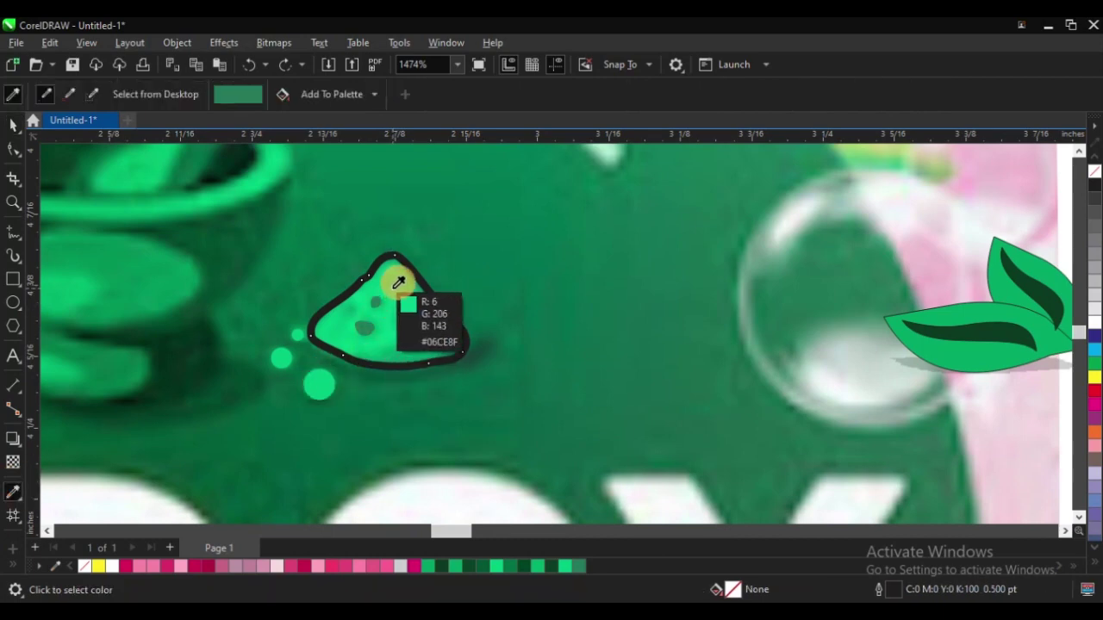
left_click(392, 279)
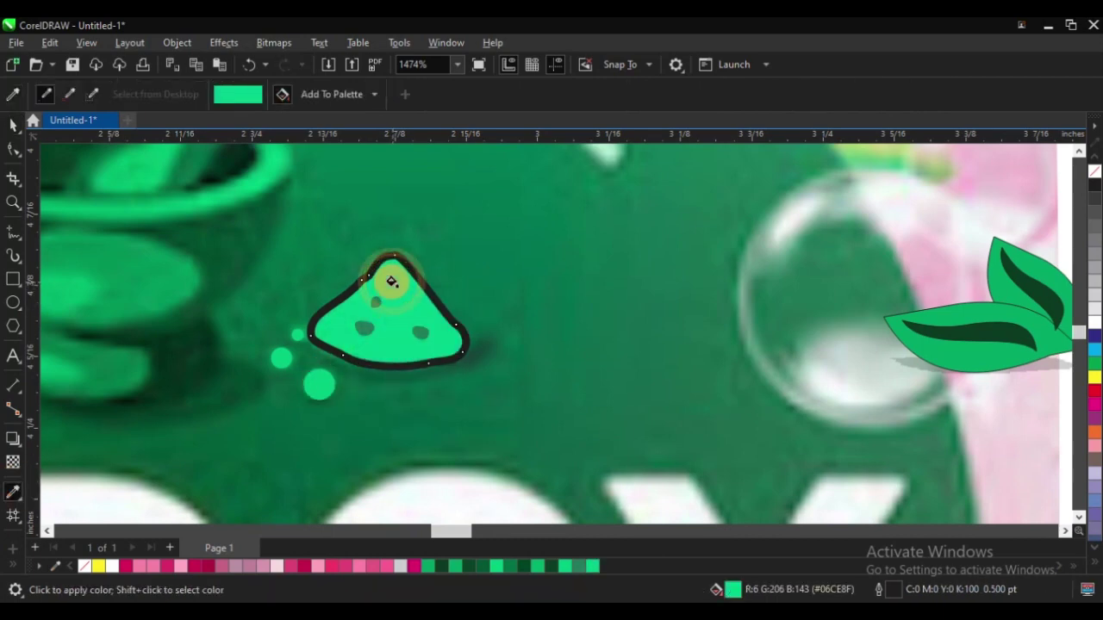
left_click(14, 125)
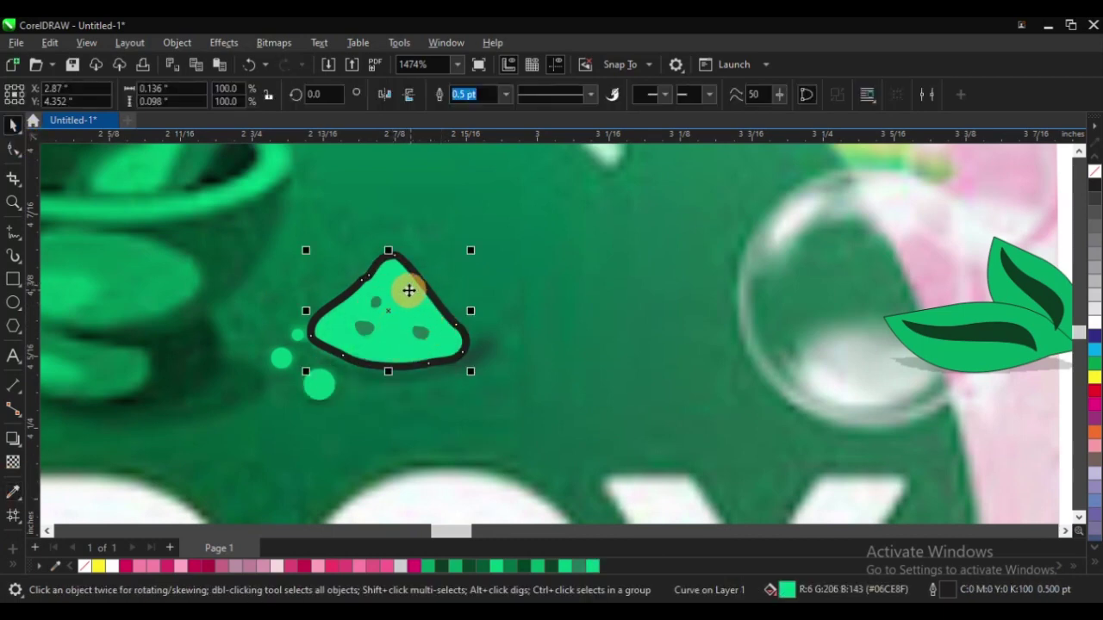
Remove the outline from the powder heap
left_click_drag(408, 290, 479, 301)
key("Escape")
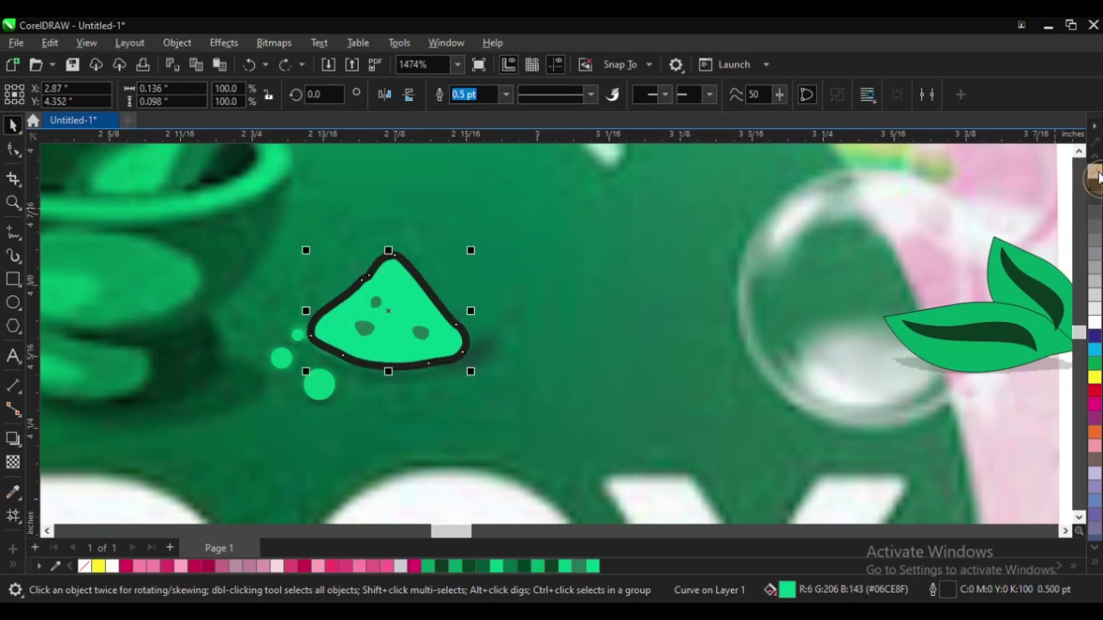
right_click(1095, 175)
scroll(427, 301, "down", 4)
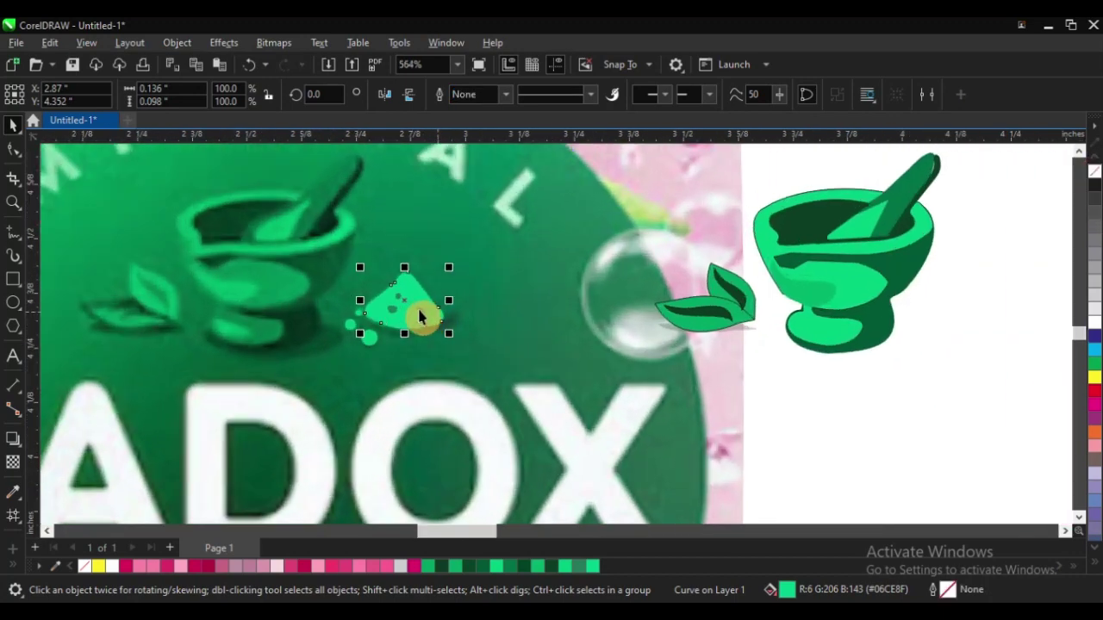
Group the powder heap with its three spots and the three small circles beside it
scroll(422, 317, "up", 4)
left_click(397, 300)
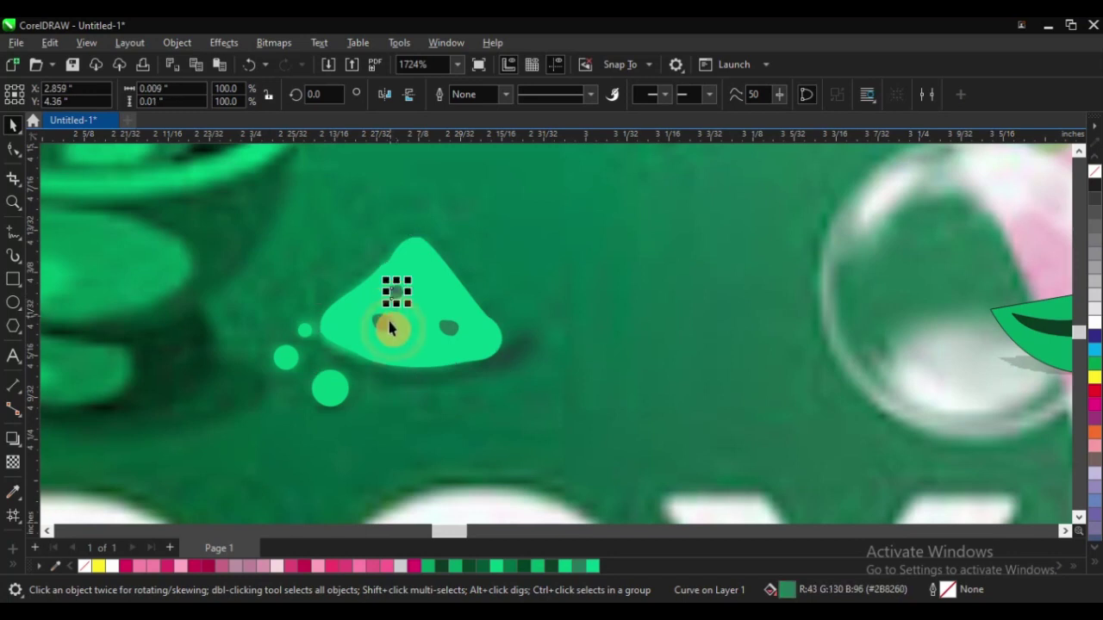
left_click(385, 324, "shift")
left_click(445, 327, "shift")
left_click(431, 277, "shift")
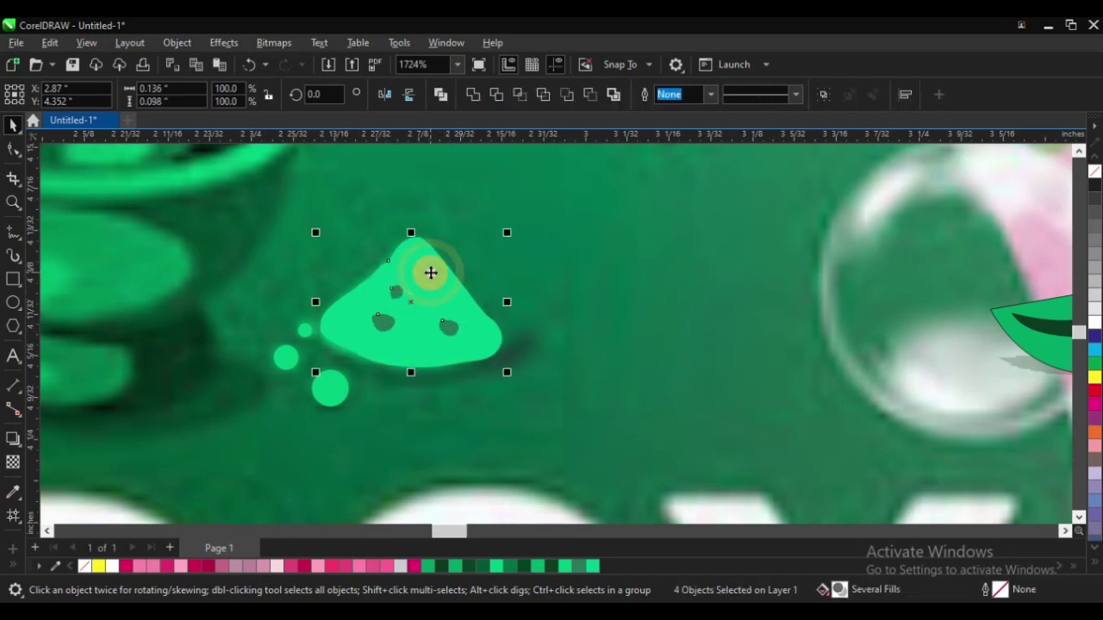
left_click(306, 338, "shift")
left_click(287, 360, "shift")
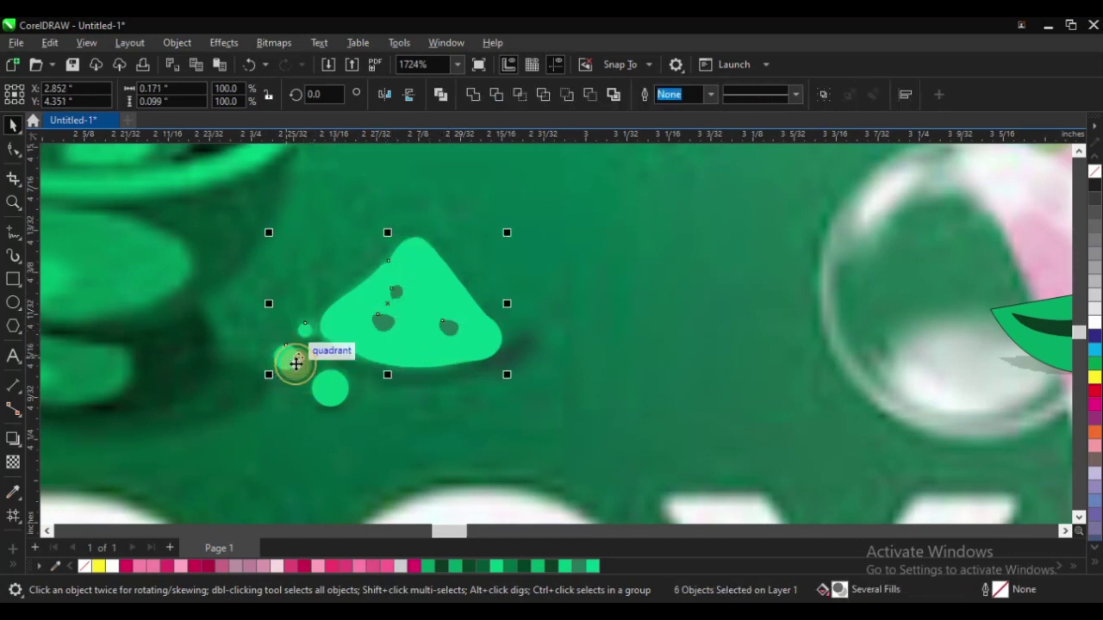
left_click(330, 389, "shift")
left_click_drag(330, 388, 383, 415)
key("ctrl+z")
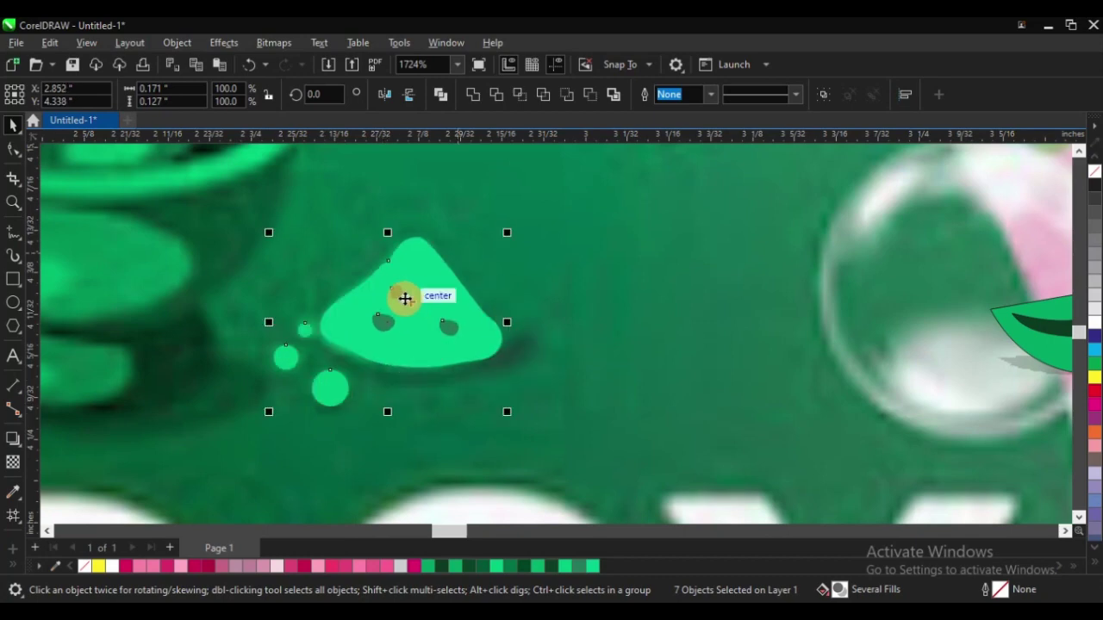
right_click(474, 301)
left_click(467, 222)
Try shifting the powder heap group 0.5 inch to the right, and return it to its original place
scroll(291, 329, "down", 4)
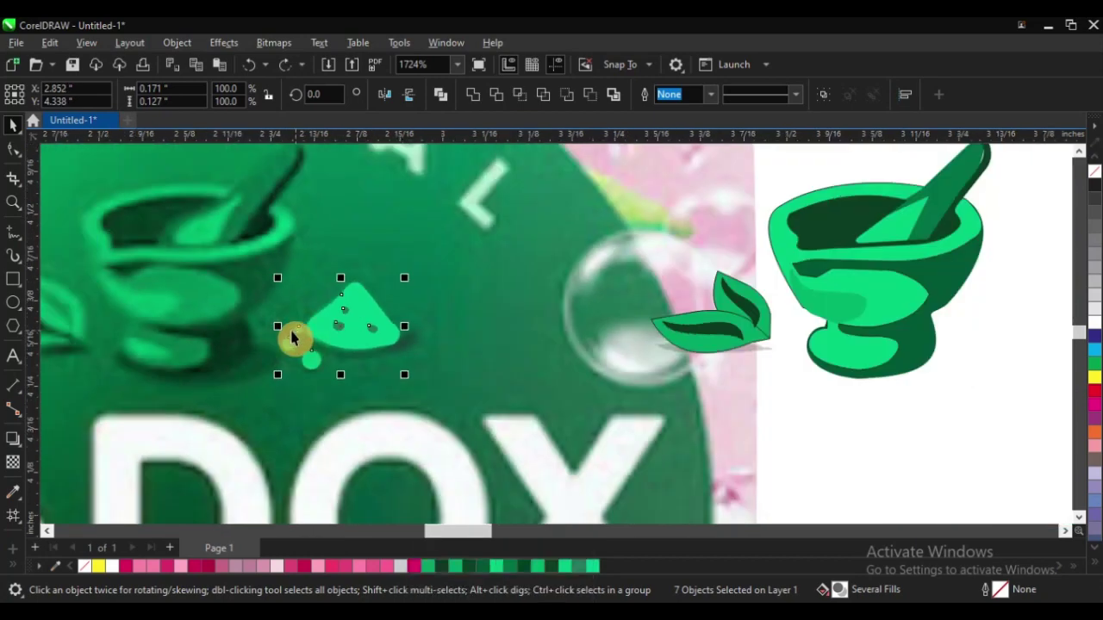
key("Right")
key("Right")
key("Right")
key("Right")
key("Right")
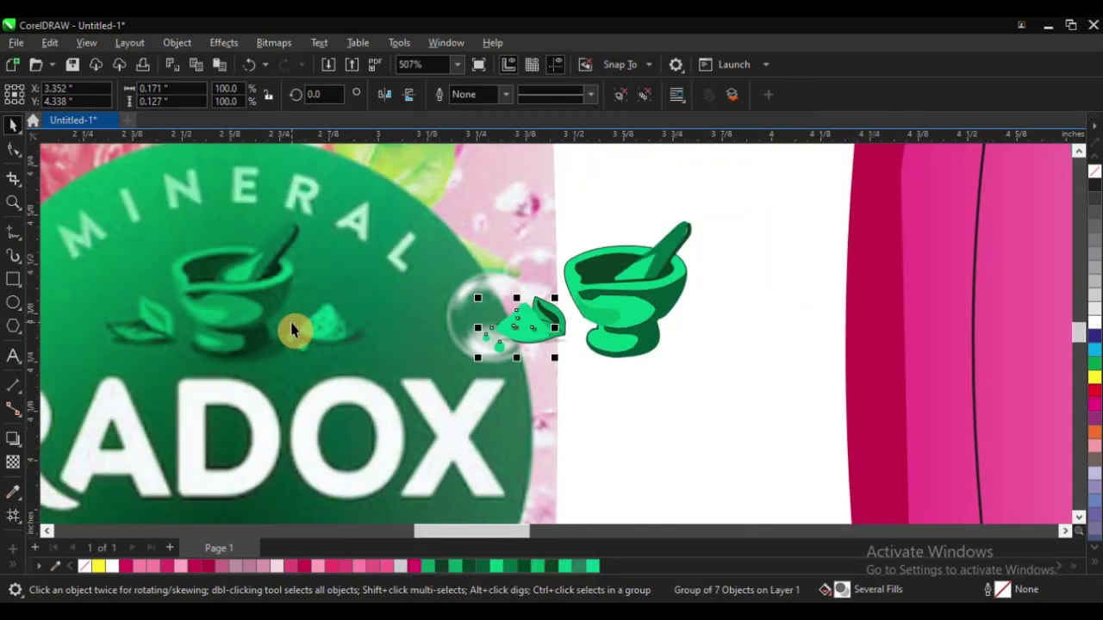
key("Left")
key("Left")
key("Left")
key("Left")
key("Left")
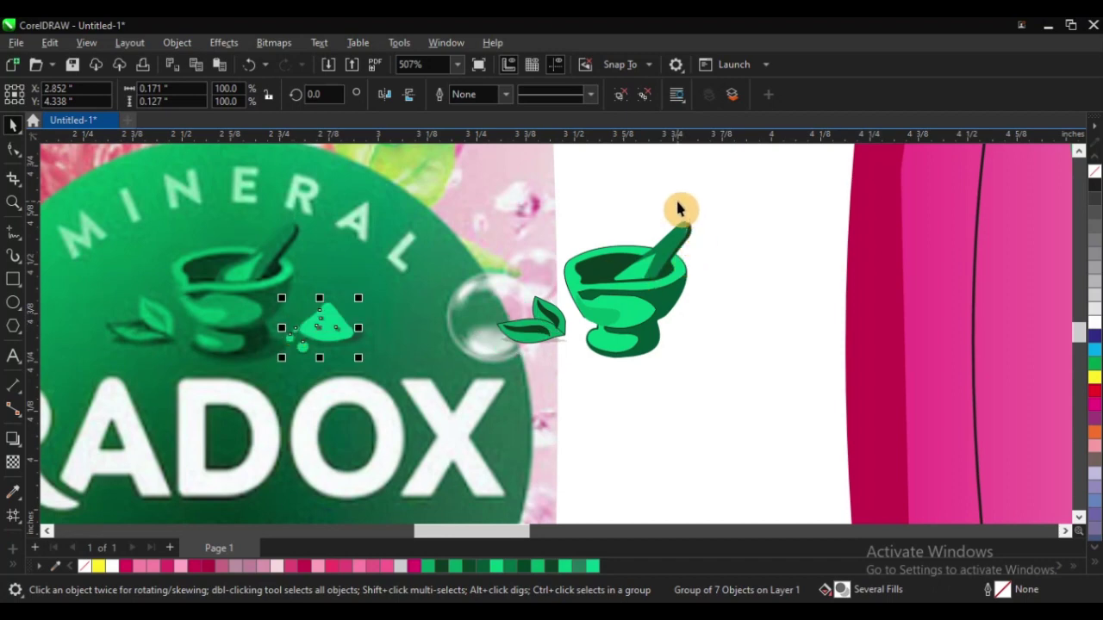
Ungroup the powder heap, its spots and the small circles
left_click(360, 363)
left_click(343, 344)
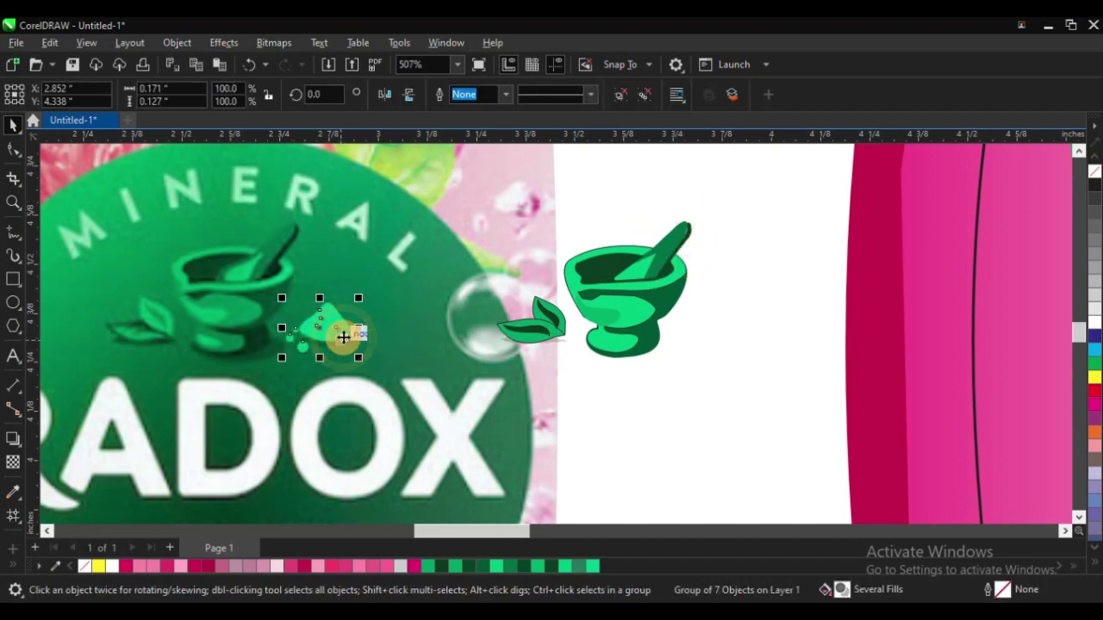
right_click(343, 343)
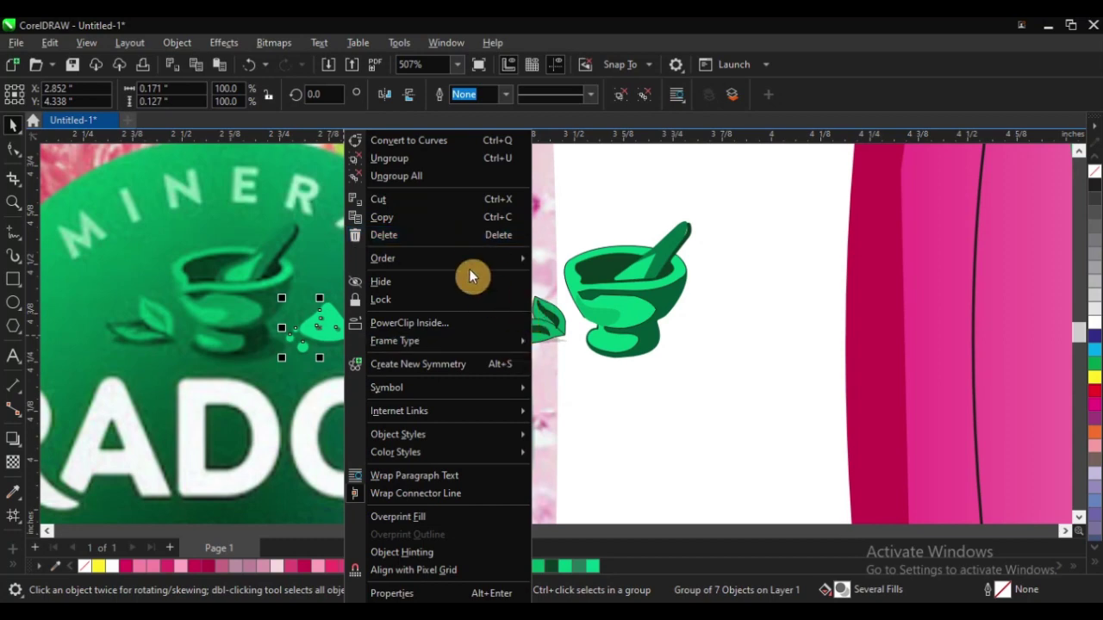
left_click(426, 163)
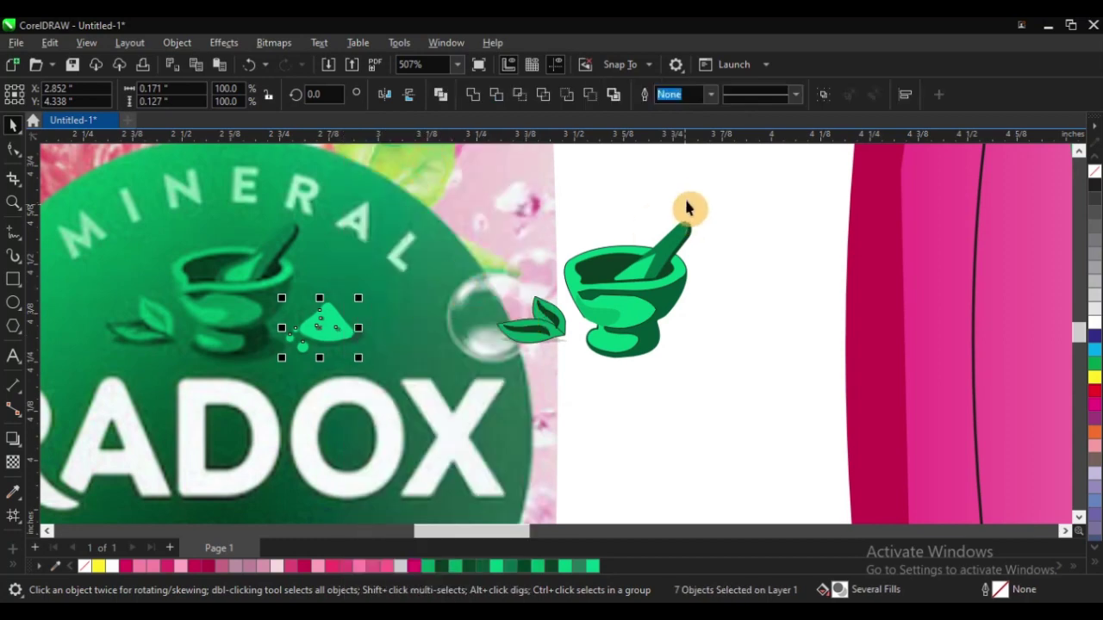
Add a drop shadow to the powder heap with the Perspective Top Right preset
left_click(345, 319)
scroll(312, 368, "up", 2)
scroll(312, 368, "up", 1)
left_click(334, 321)
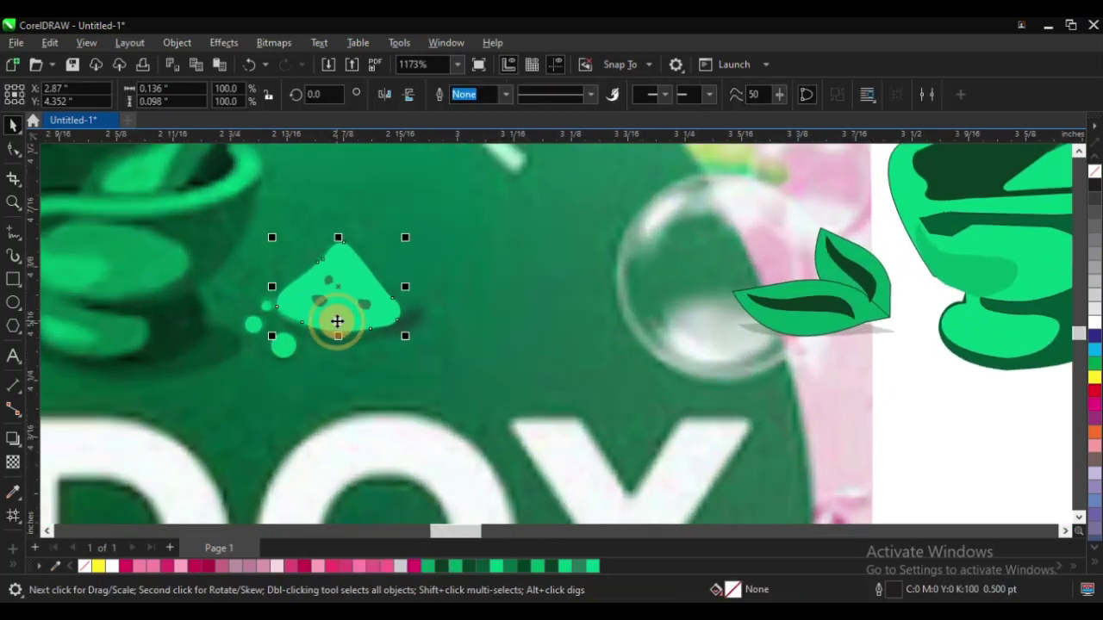
left_click(20, 448)
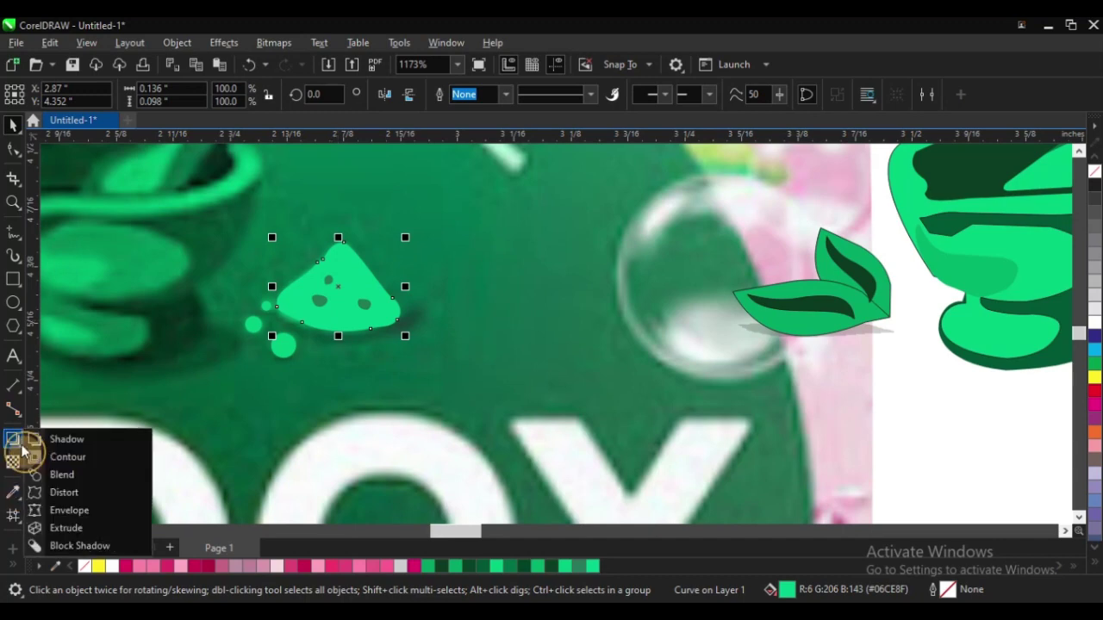
left_click(57, 440)
scroll(324, 332, "up", 2)
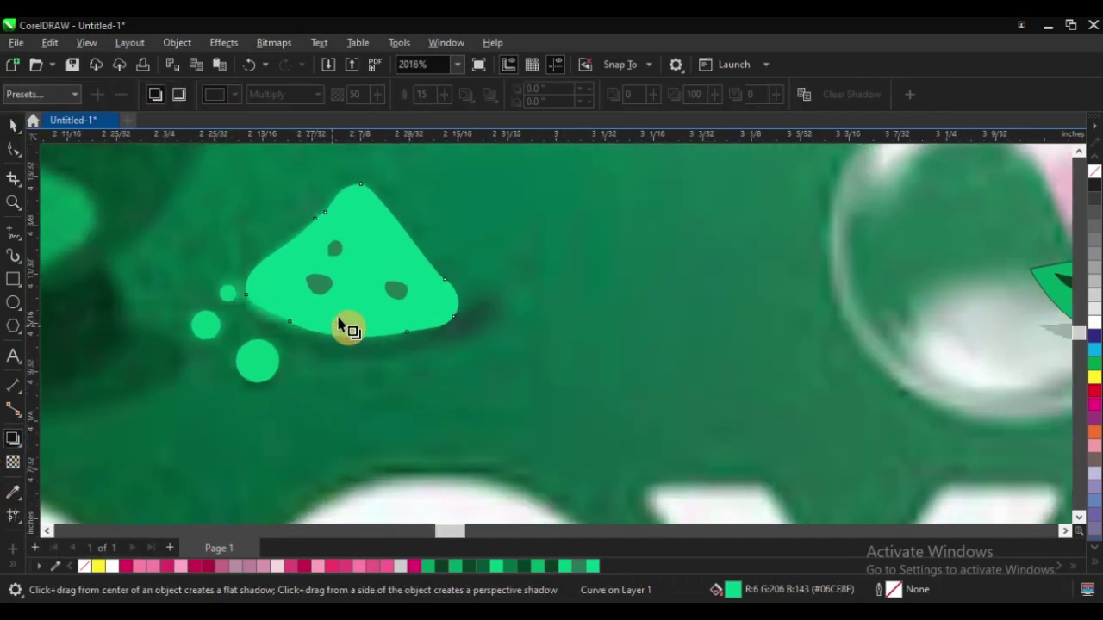
left_click(49, 100)
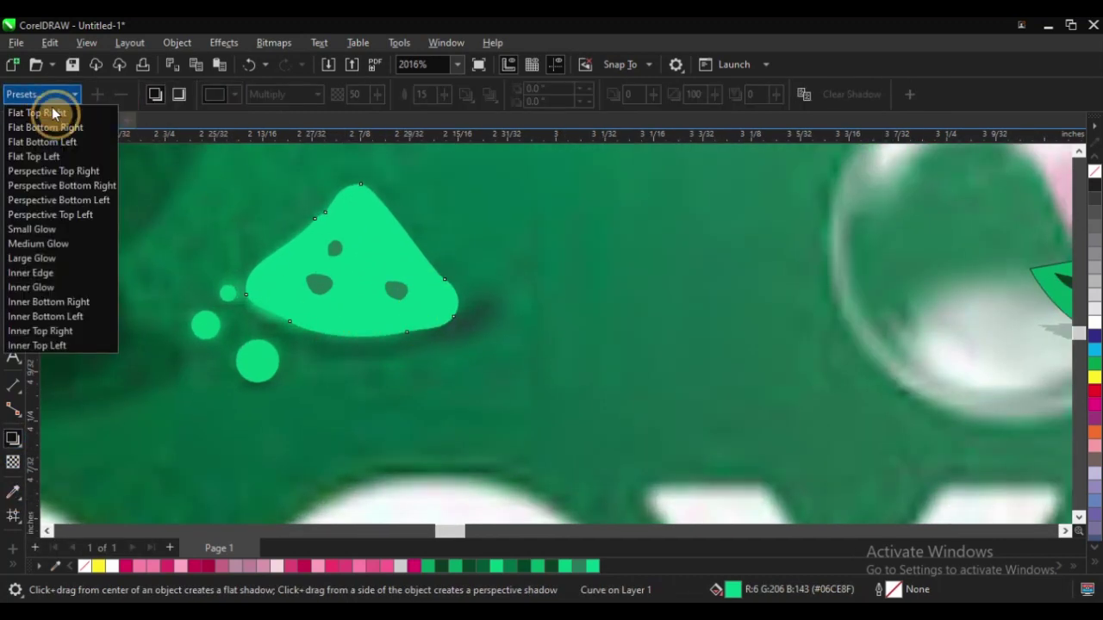
left_click(54, 172)
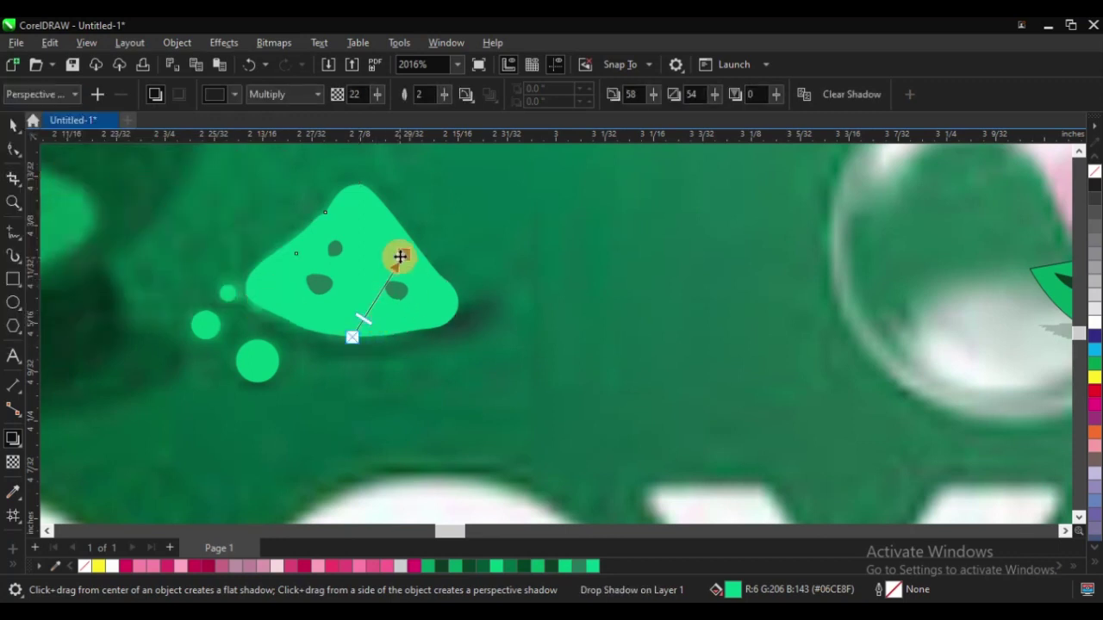
Tilt and shorten the powder heap's shadow to an angle of about 44 and a stretch of about 40
left_click_drag(399, 257, 418, 275)
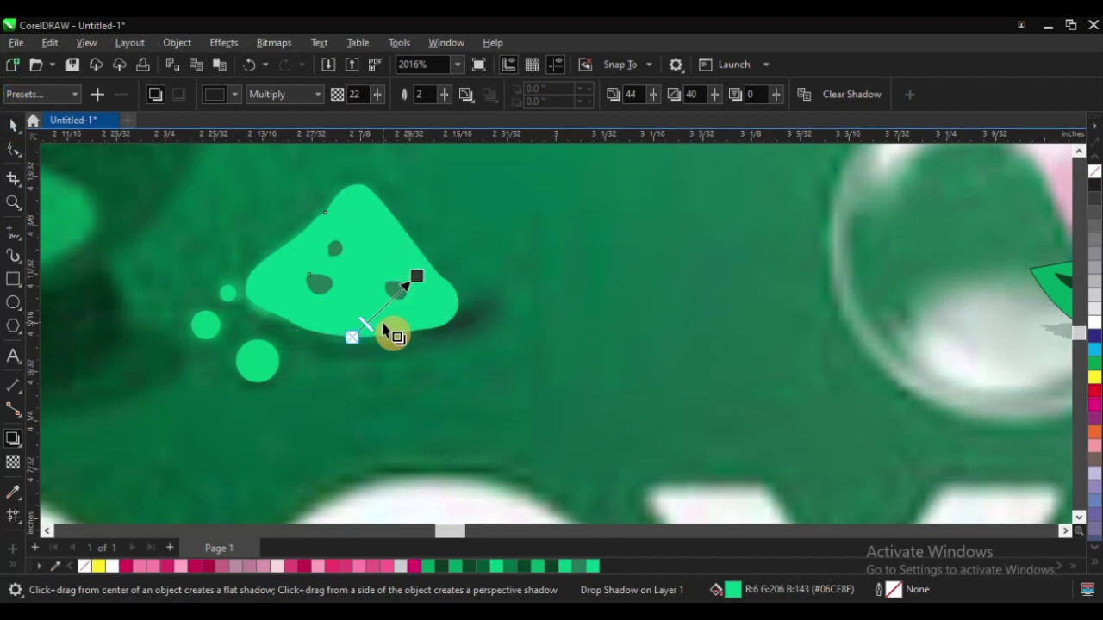
left_click_drag(341, 360, 328, 372)
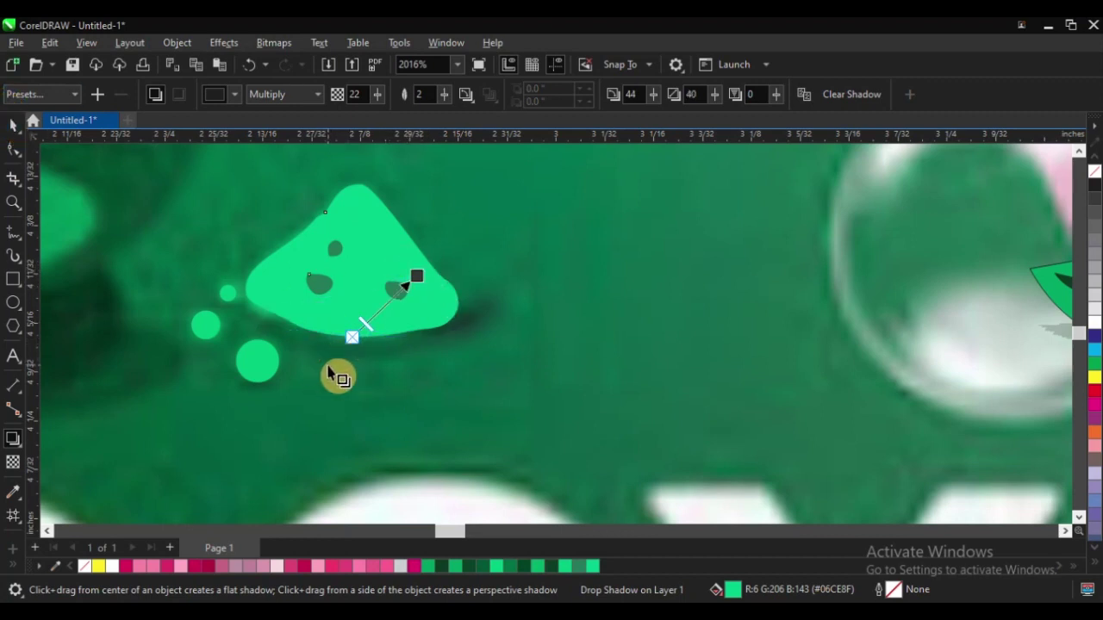
left_click(10, 128)
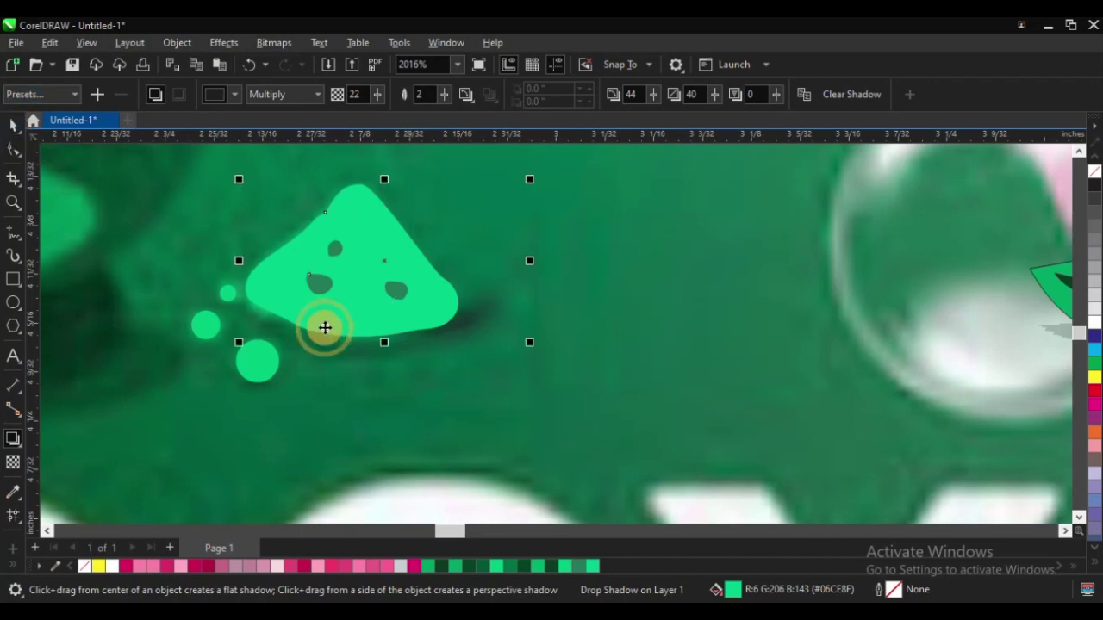
scroll(338, 312, "down", 3)
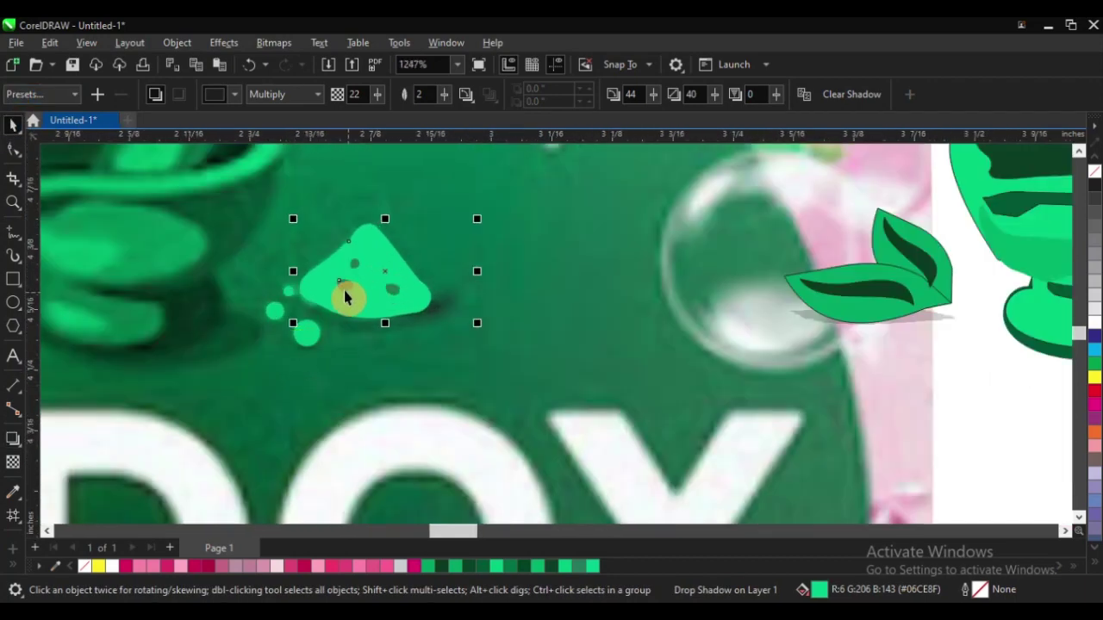
left_click(345, 297)
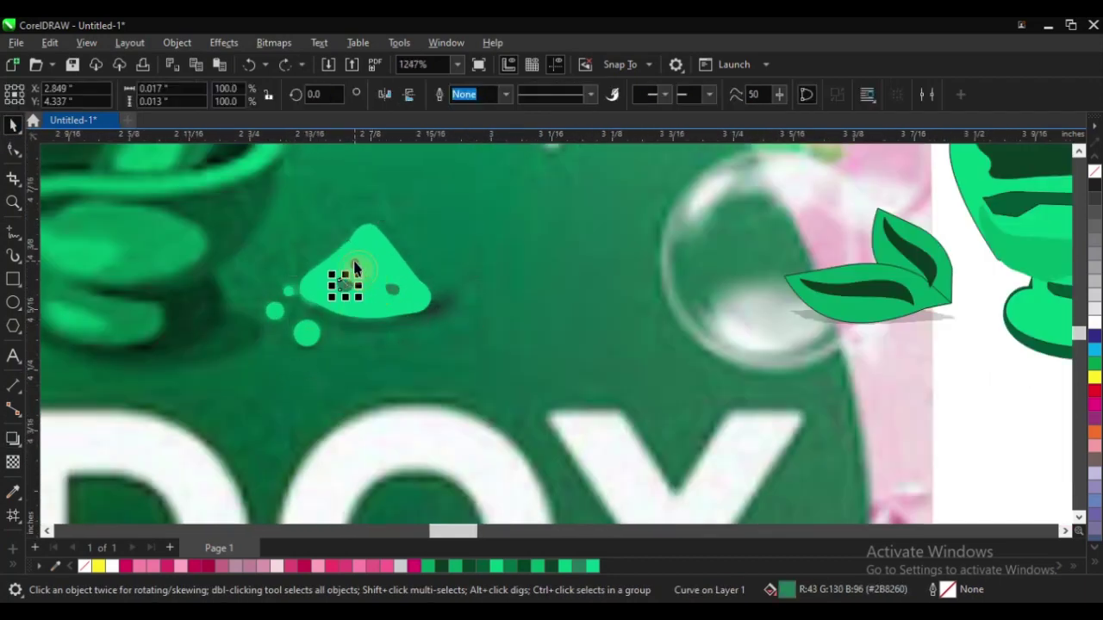
left_click(393, 290, "shift")
left_click(354, 262, "shift")
left_click(287, 297, "shift")
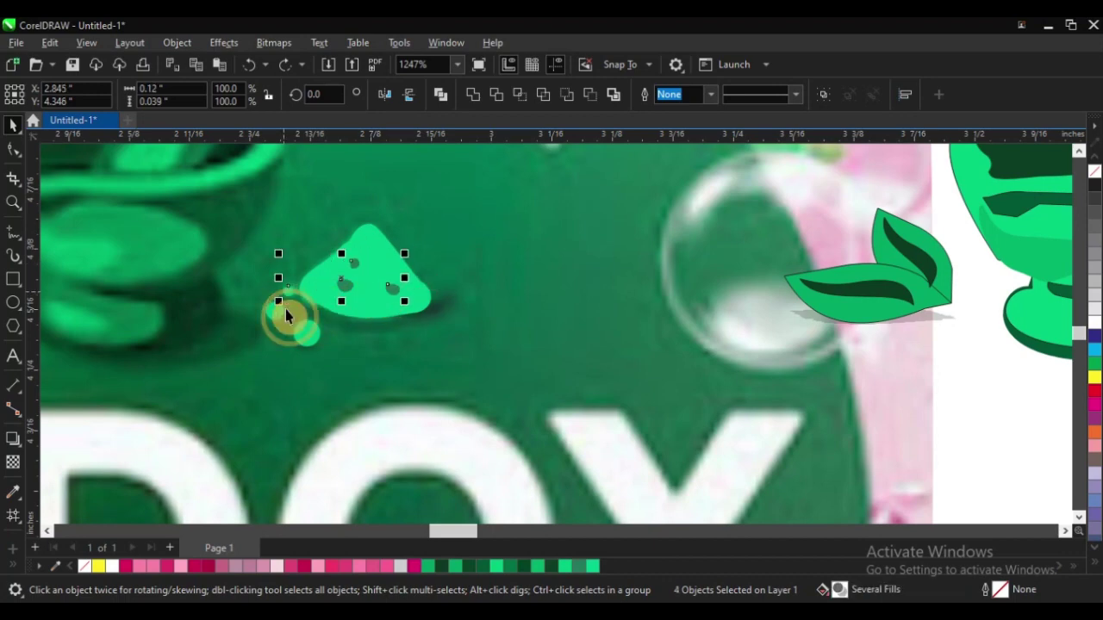
left_click(277, 312, "shift")
left_click(307, 336, "shift")
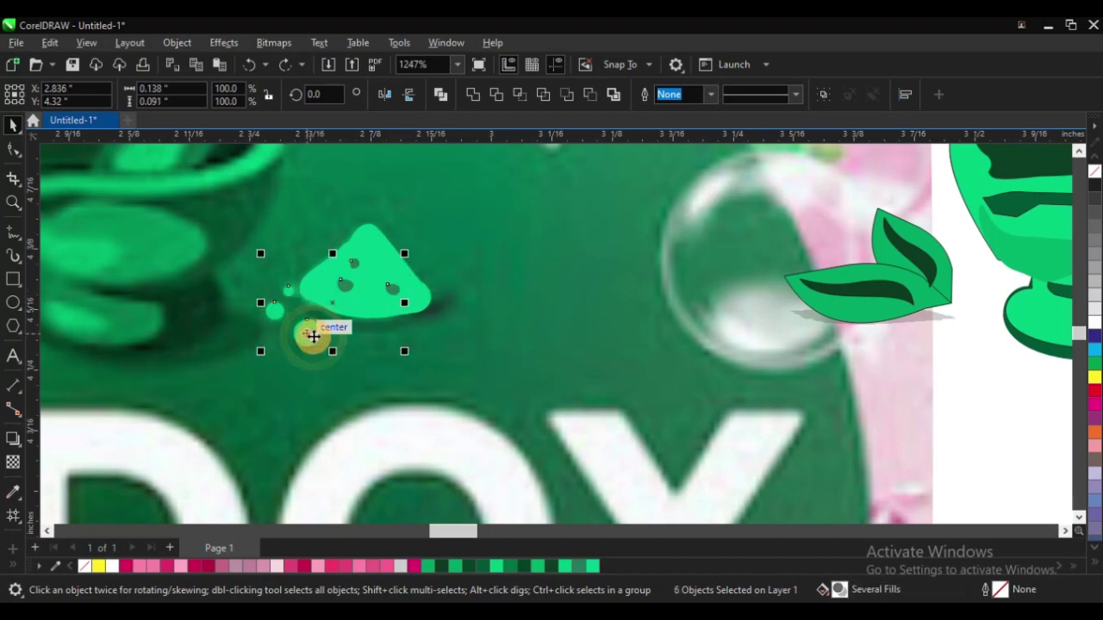
right_click(354, 275)
left_click(714, 192)
Select the powder heap with its shadow, spots and small circles, and group them
scroll(488, 267, "down", 6)
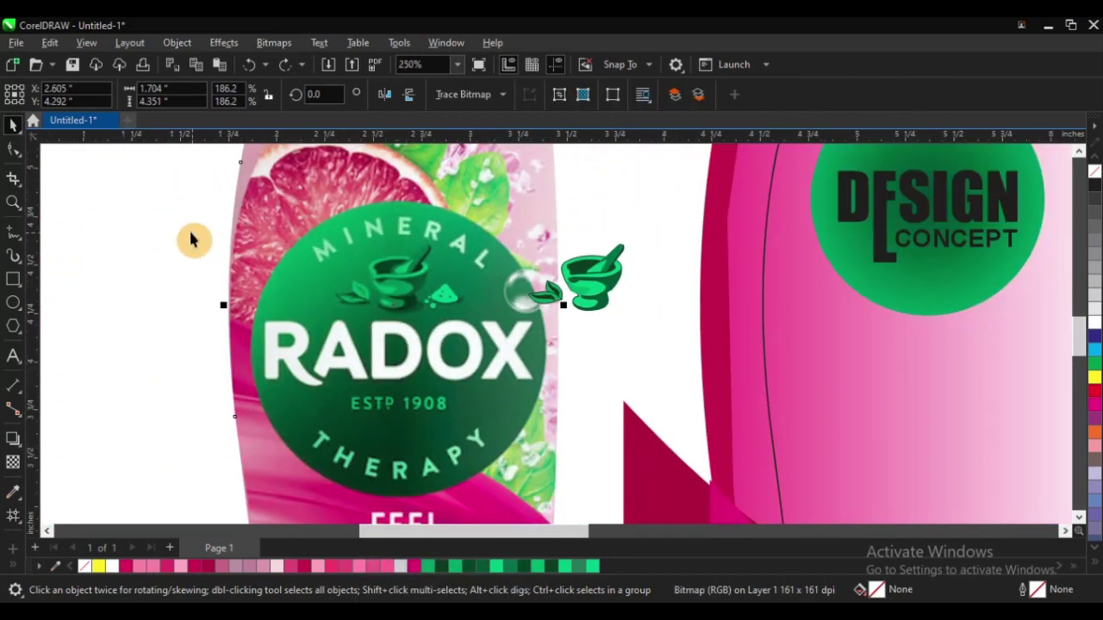
left_click_drag(177, 238, 504, 337)
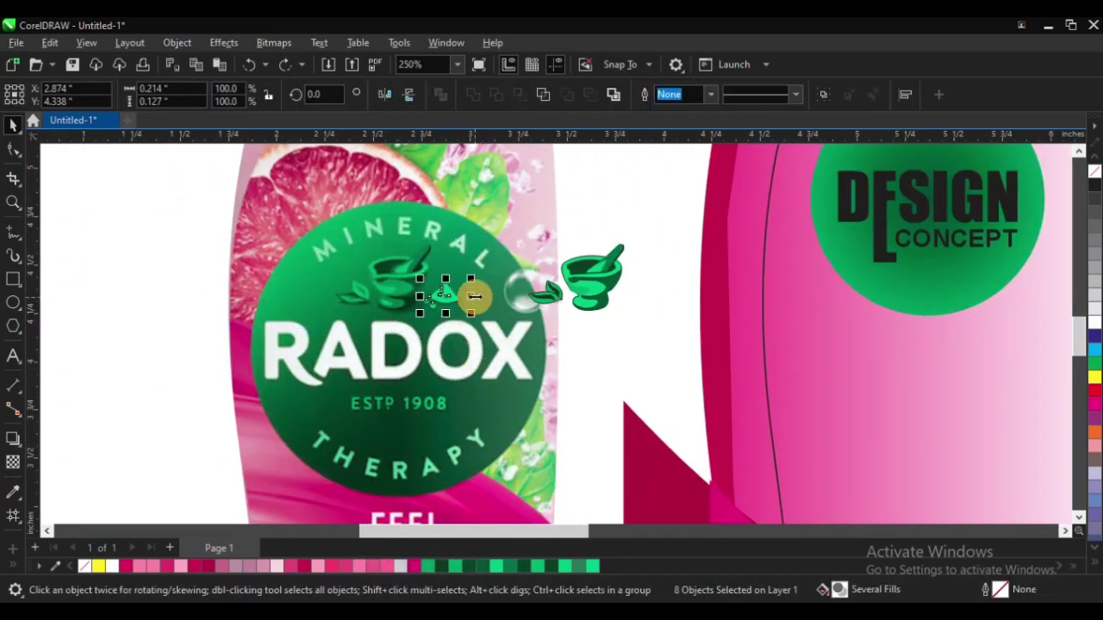
scroll(445, 288, "up", 4)
right_click(419, 280)
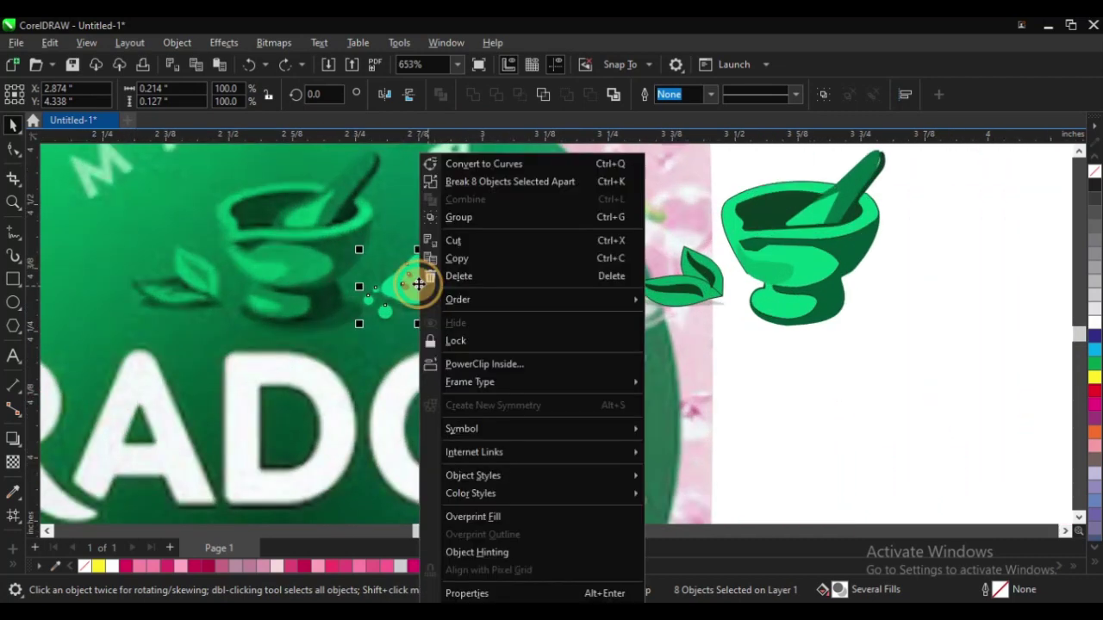
left_click(509, 217)
Move the powder heap group 1 inch to the right so it sits beside the redrawn mortar
scroll(352, 318, "down", 3)
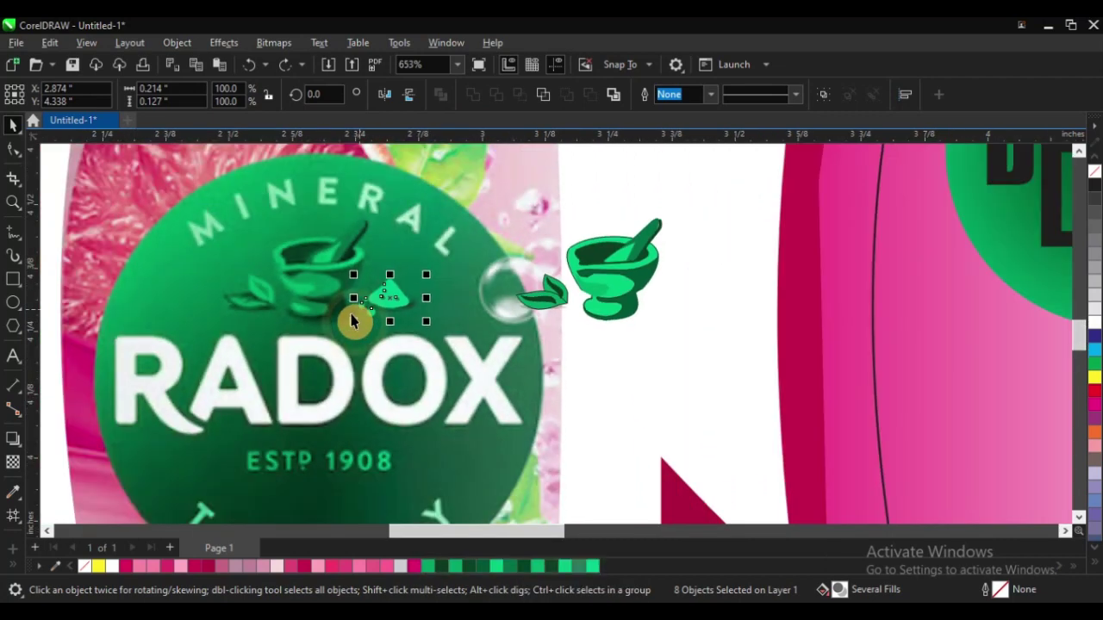
key("Right")
key("Right")
key("Right")
key("Right")
key("Right")
key("Right")
key("Right")
key("Right")
key("Right")
key("Right")
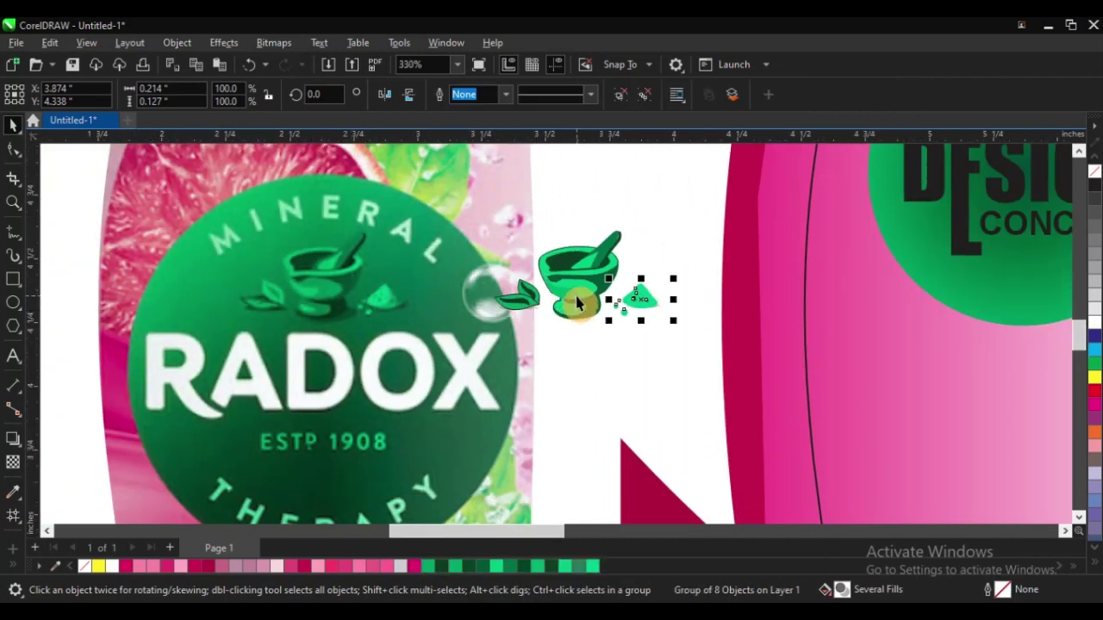
Group the redrawn leaves, mortar and powder heap into one illustration
left_click_drag(706, 207, 470, 377)
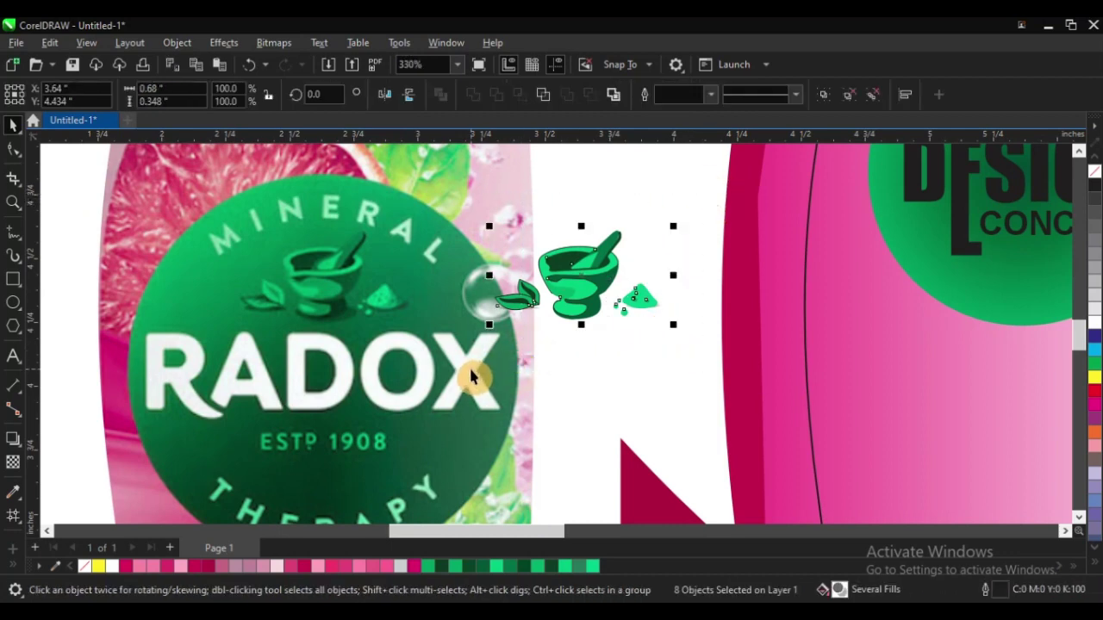
right_click(570, 272)
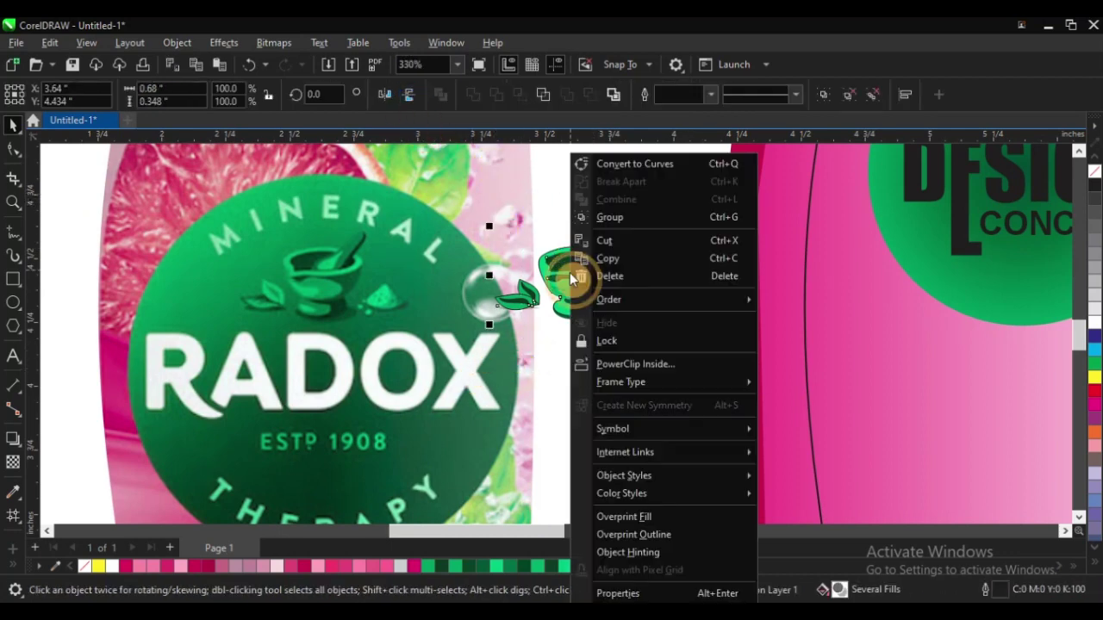
left_click(622, 217)
Remove the hairline outline from the bright green mortar body inside the group
scroll(619, 254, "up", 6)
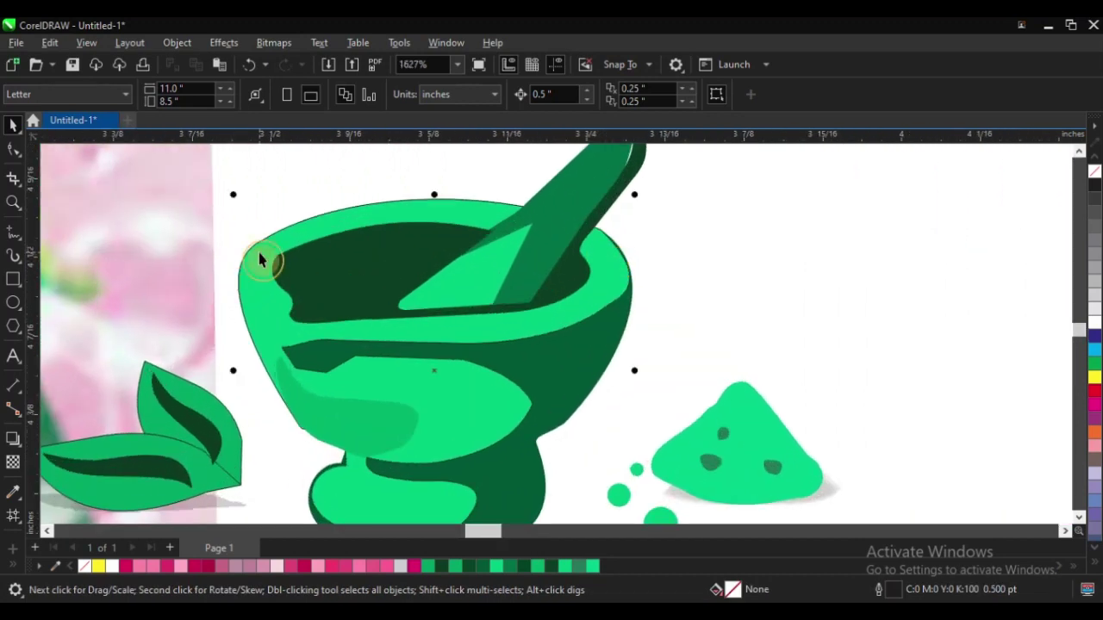
left_click(259, 260, "ctrl")
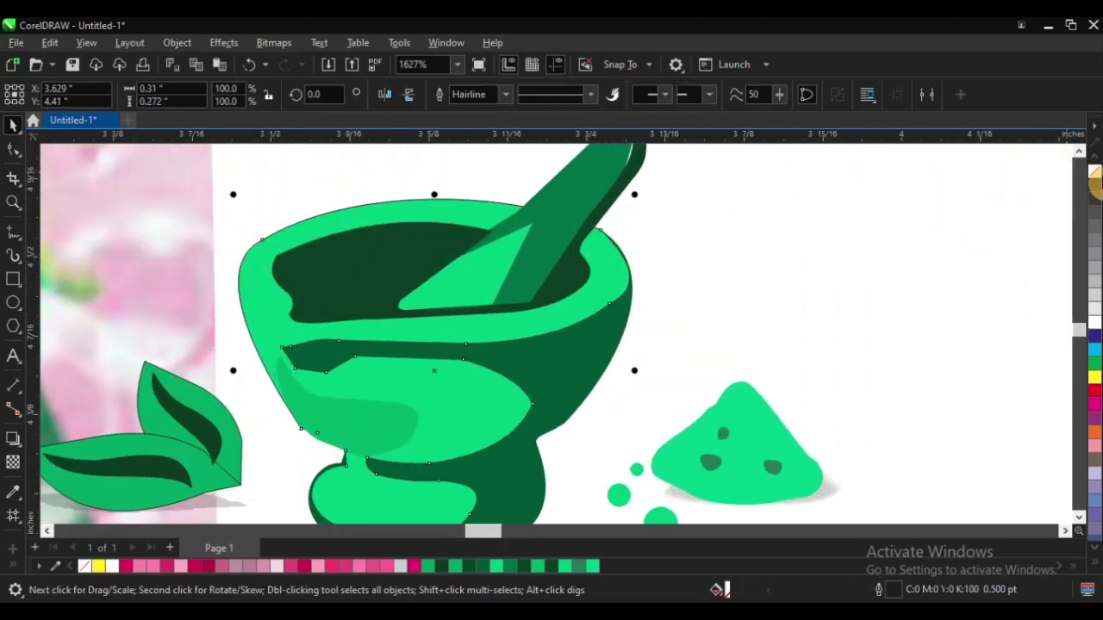
left_click(862, 203)
scroll(584, 259, "down", 5)
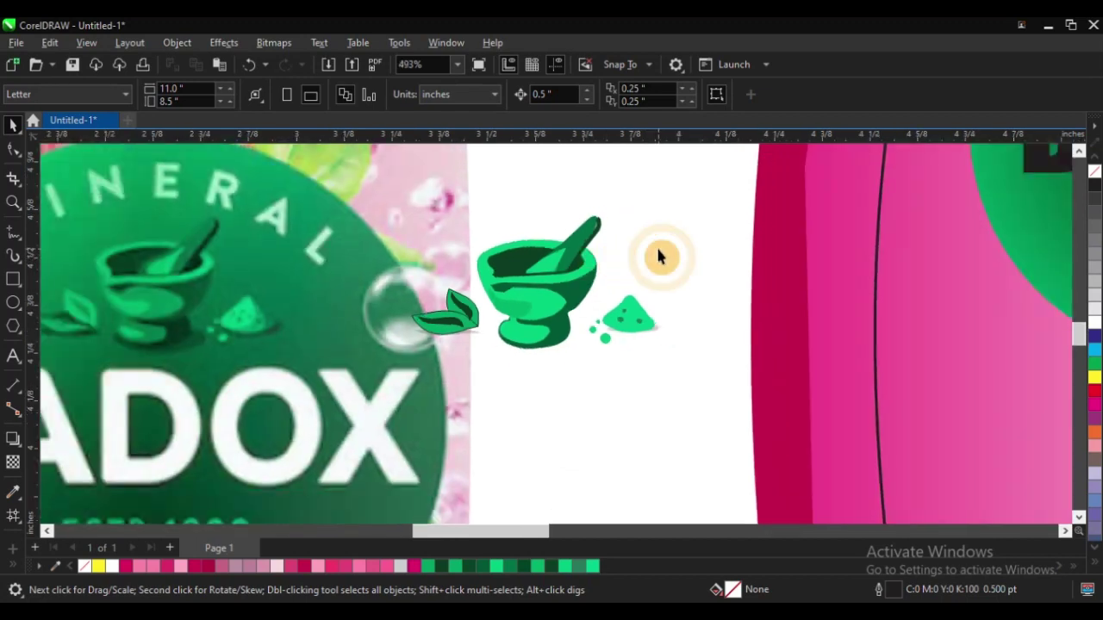
Move the grouped mortar, leaves and powder heap onto the bottle's green circle, above the DESIGN CONCEPT lettering
scroll(660, 249, "down", 2)
left_click_drag(680, 191, 485, 362)
scroll(485, 362, "down", 5)
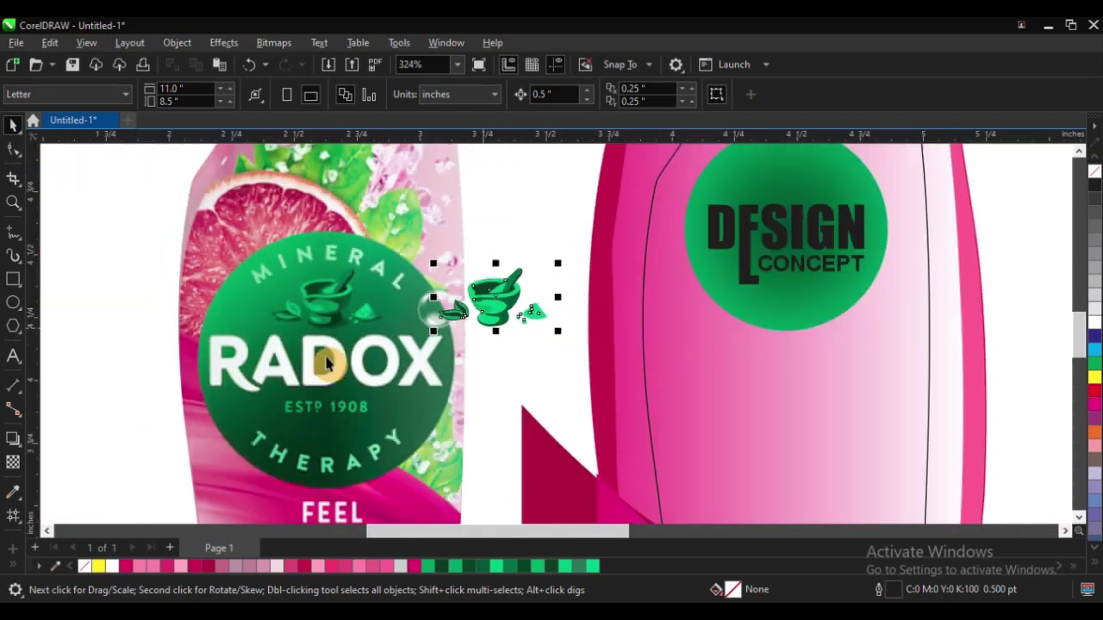
scroll(411, 347, "up", 3)
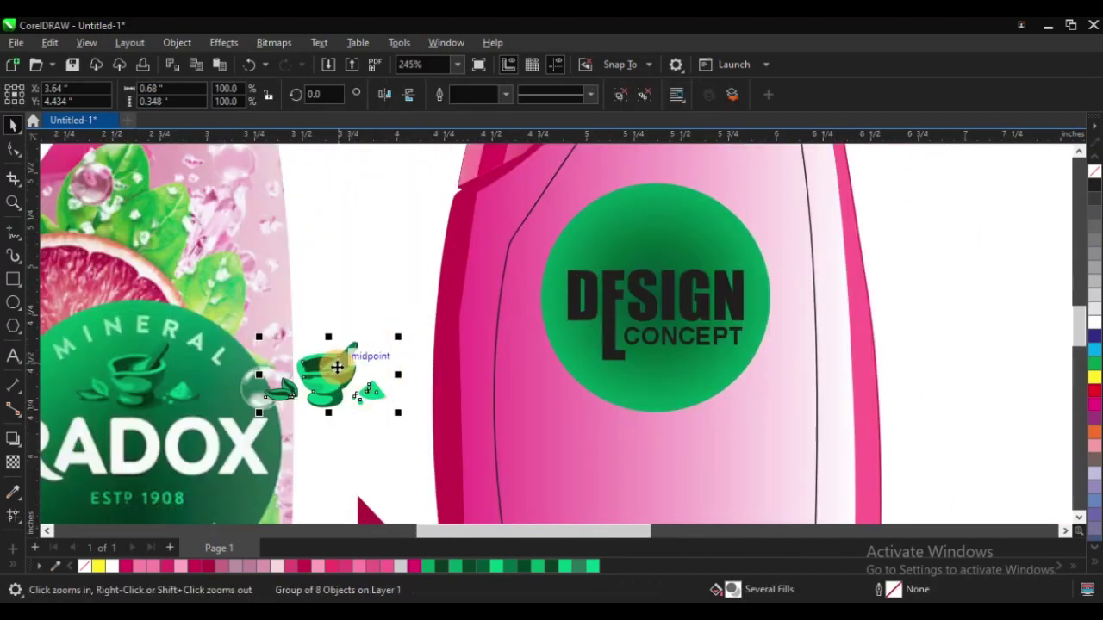
left_click_drag(335, 364, 660, 223)
scroll(508, 302, "down", 2)
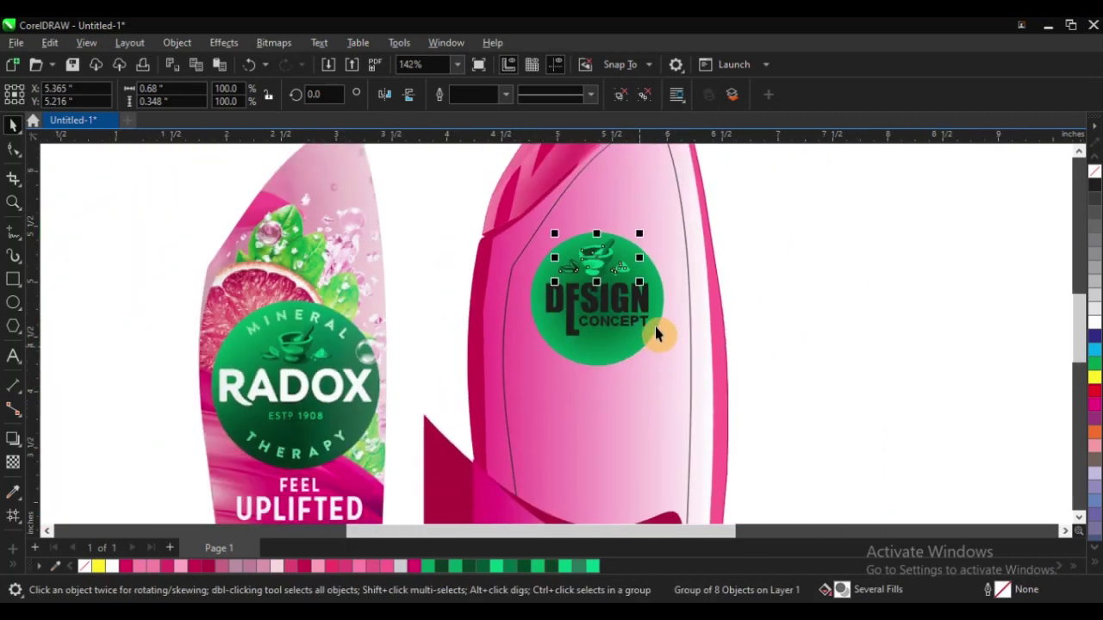
left_click(458, 295)
Select the DESIGN lettering together with the word CONCEPT and fill both with white
key("z")
scroll(323, 213, "down", 2)
left_click_drag(812, 447, 810, 445)
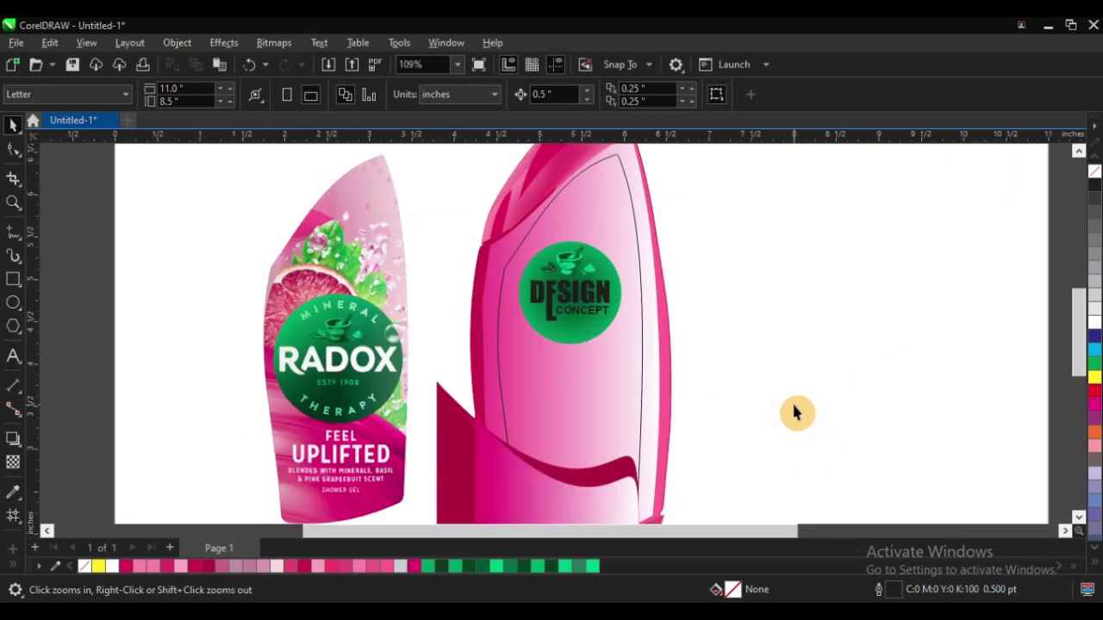
key("space")
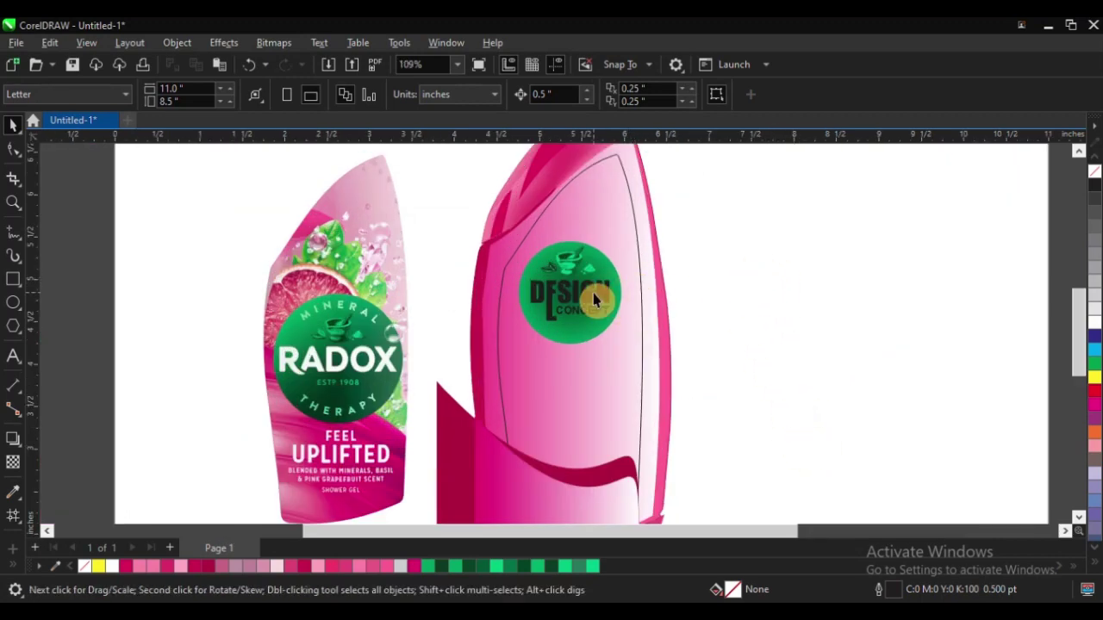
left_click(590, 321)
left_click(590, 320, "shift")
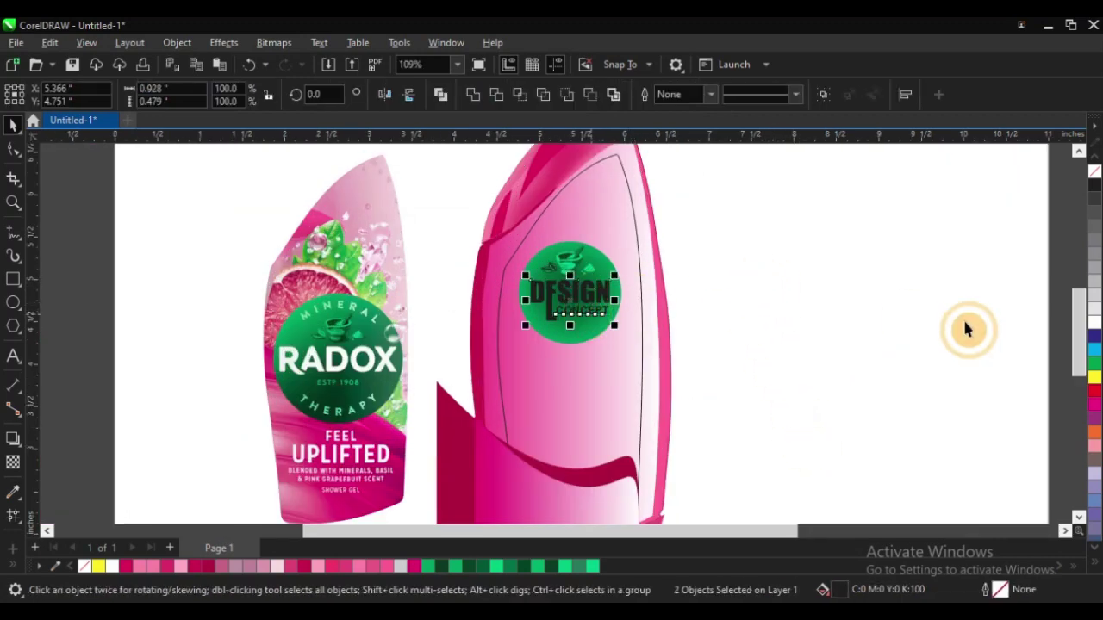
left_click(812, 270)
scroll(603, 315, "down", 2)
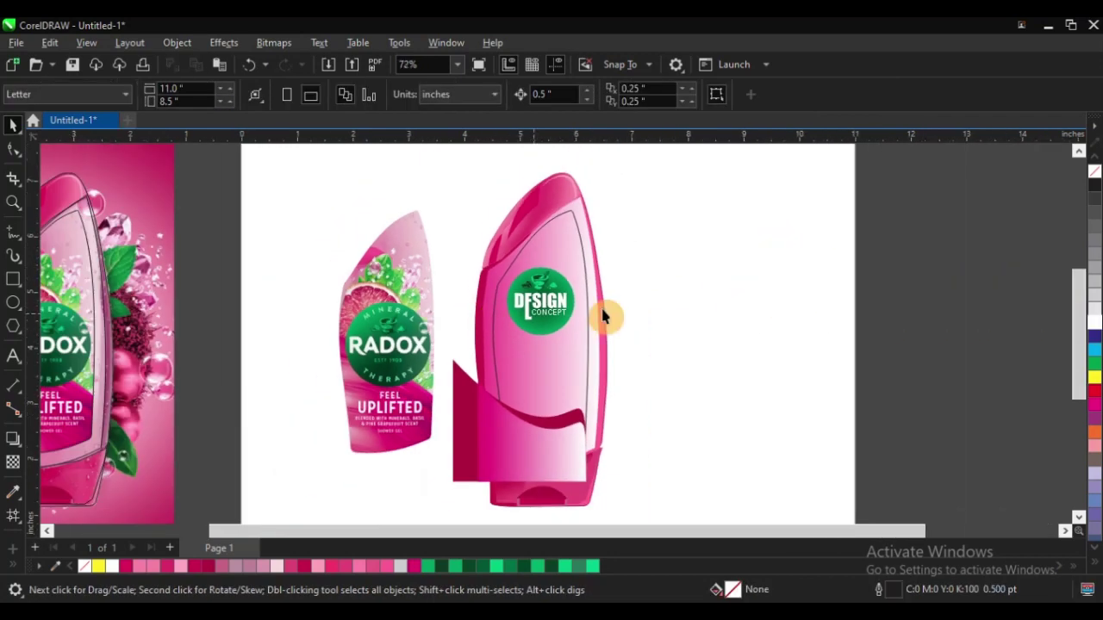
Compare the green badge on the bottle with the badge on the reference label
key("z")
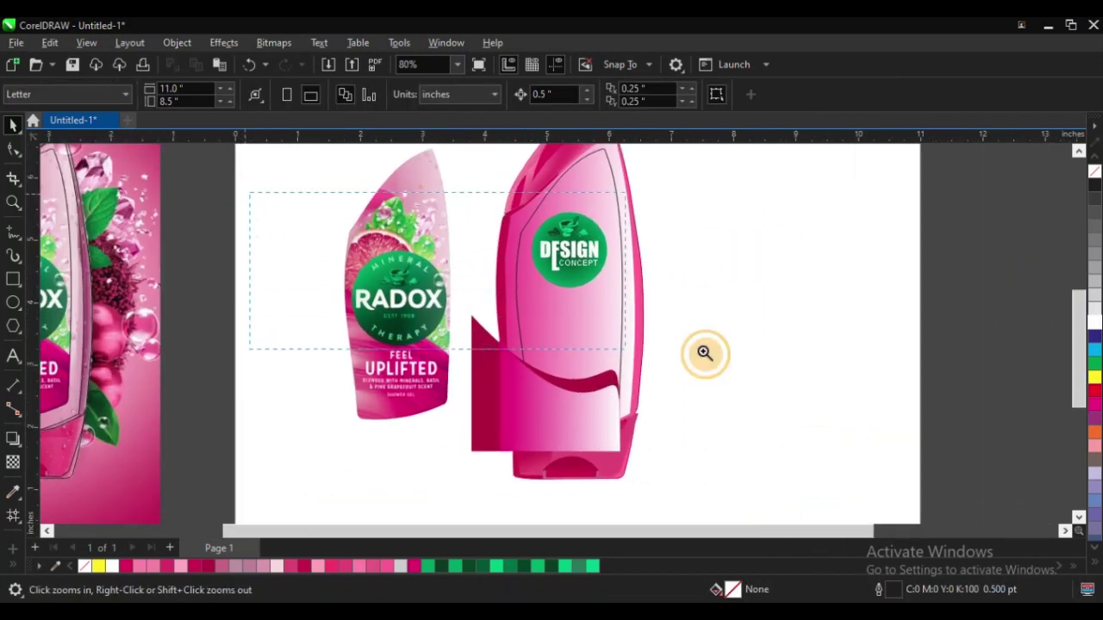
left_click(812, 412)
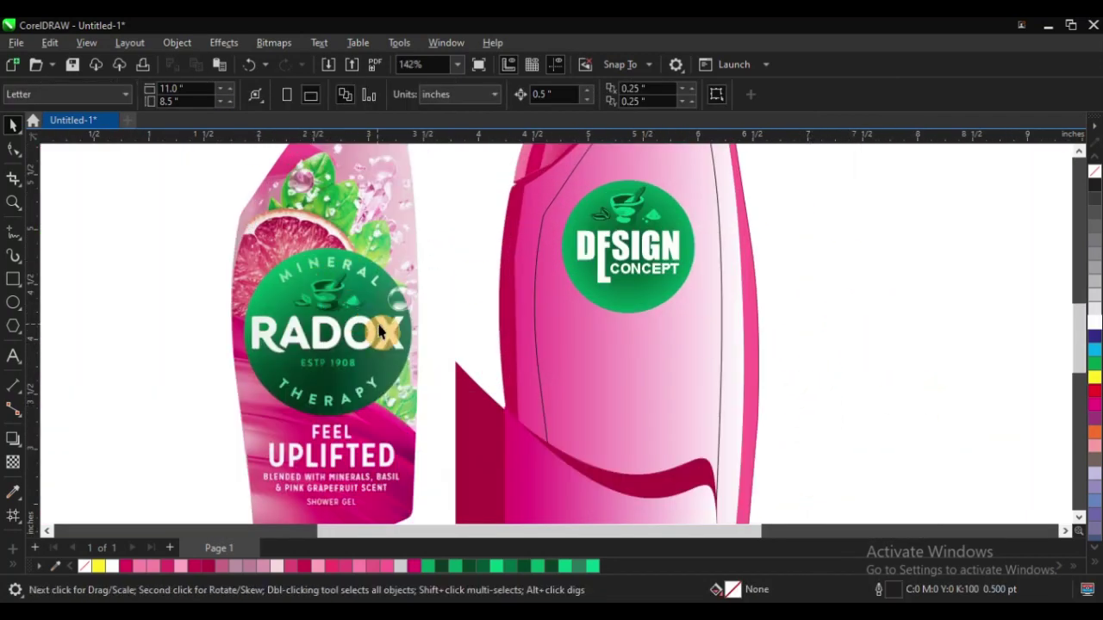
scroll(383, 332, "down", 2)
scroll(171, 321, "down", 3)
key("z")
left_click_drag(218, 204, 633, 446)
left_click_drag(239, 186, 811, 519)
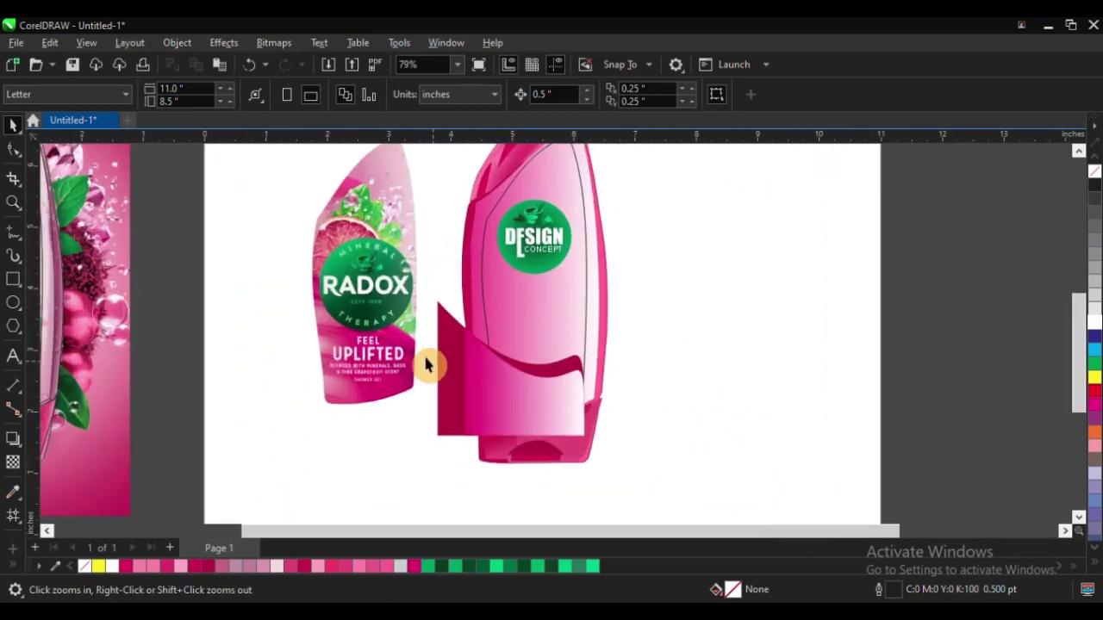
Place a copy of the word CONCEPT directly below the original inside the green circle
scroll(571, 212, "up", 2)
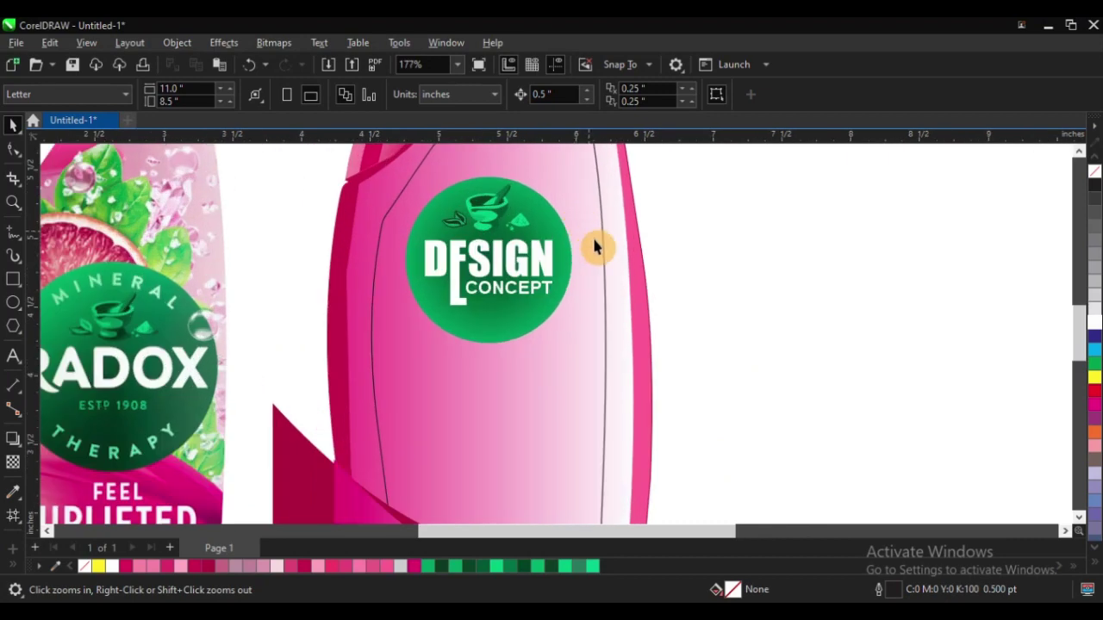
left_click(407, 237)
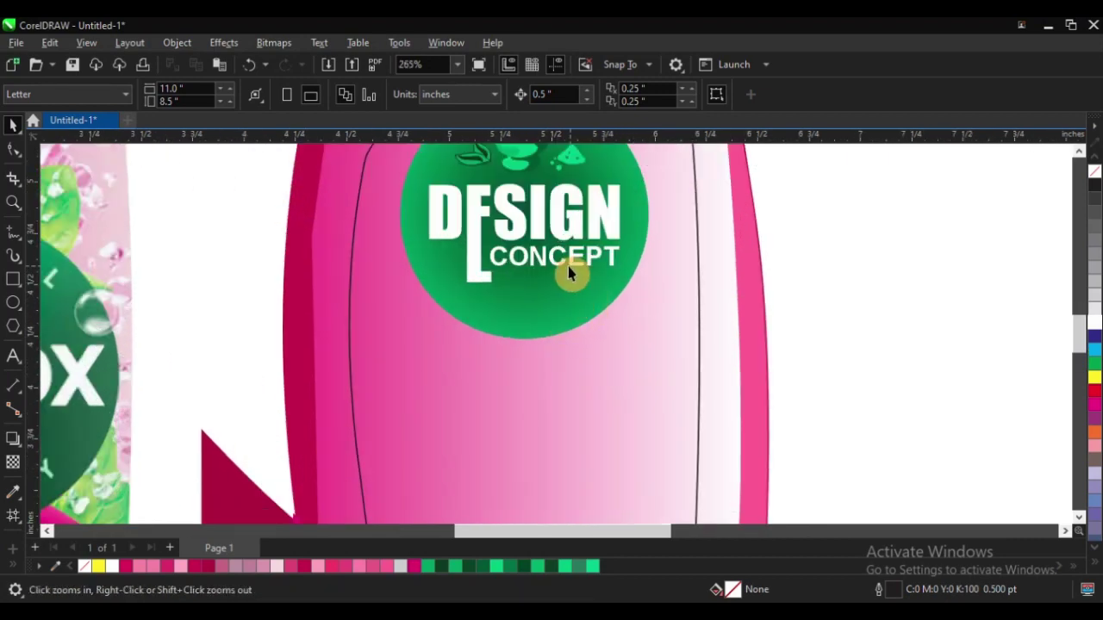
left_click_drag(574, 262, 567, 290)
Change the copied word in the lower part of the green circle to PROFESSIONAL
scroll(567, 290, "up", 1)
double_click(570, 302)
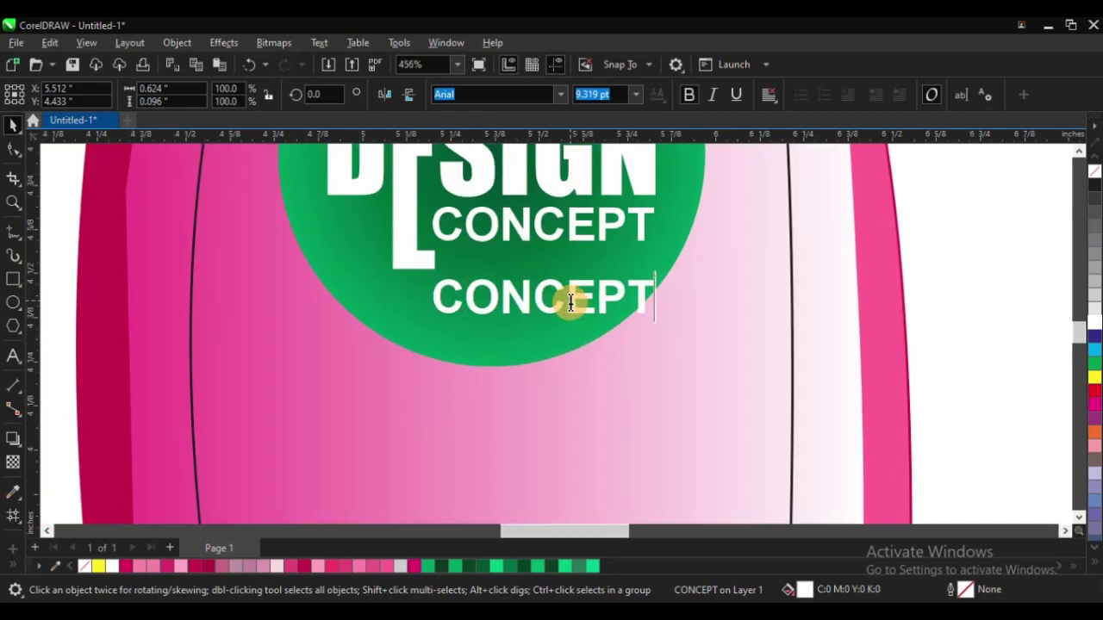
double_click(570, 302)
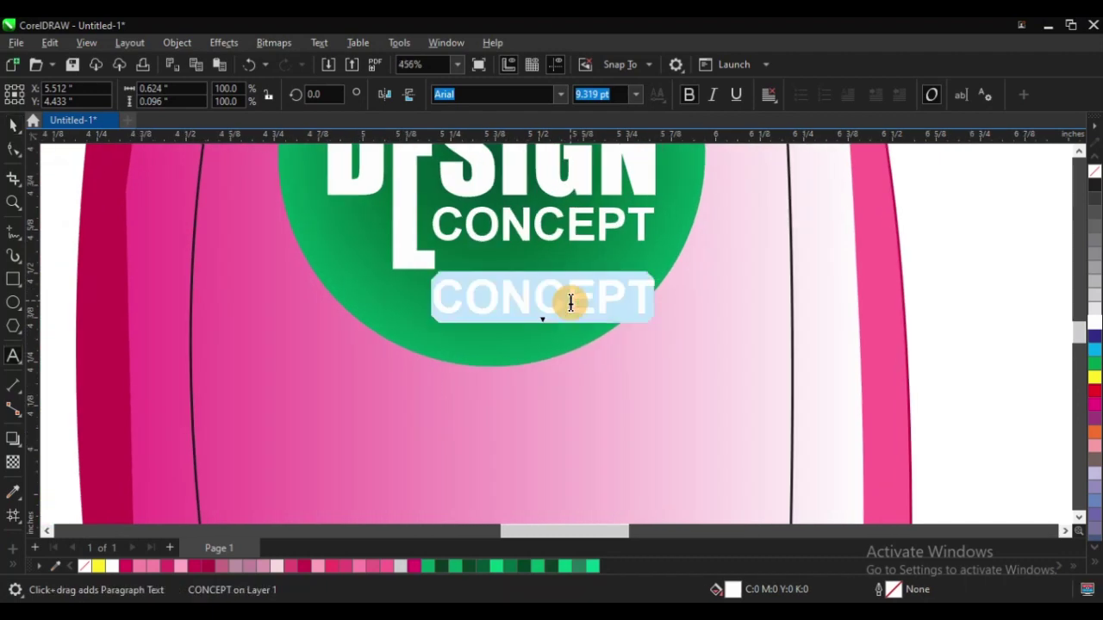
type("[")
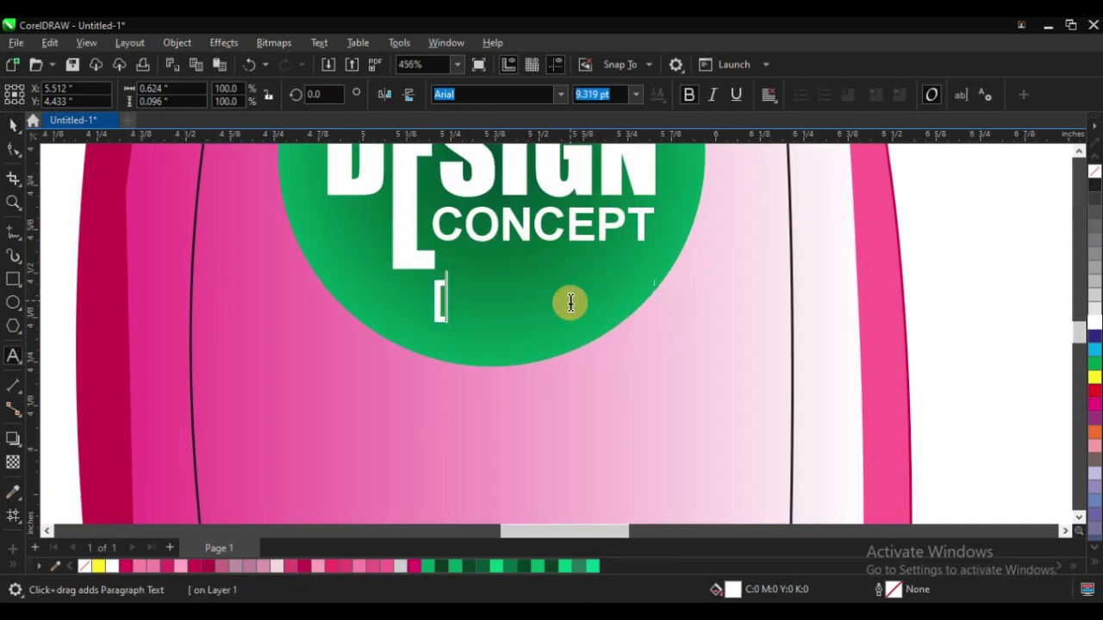
key("BackSpace")
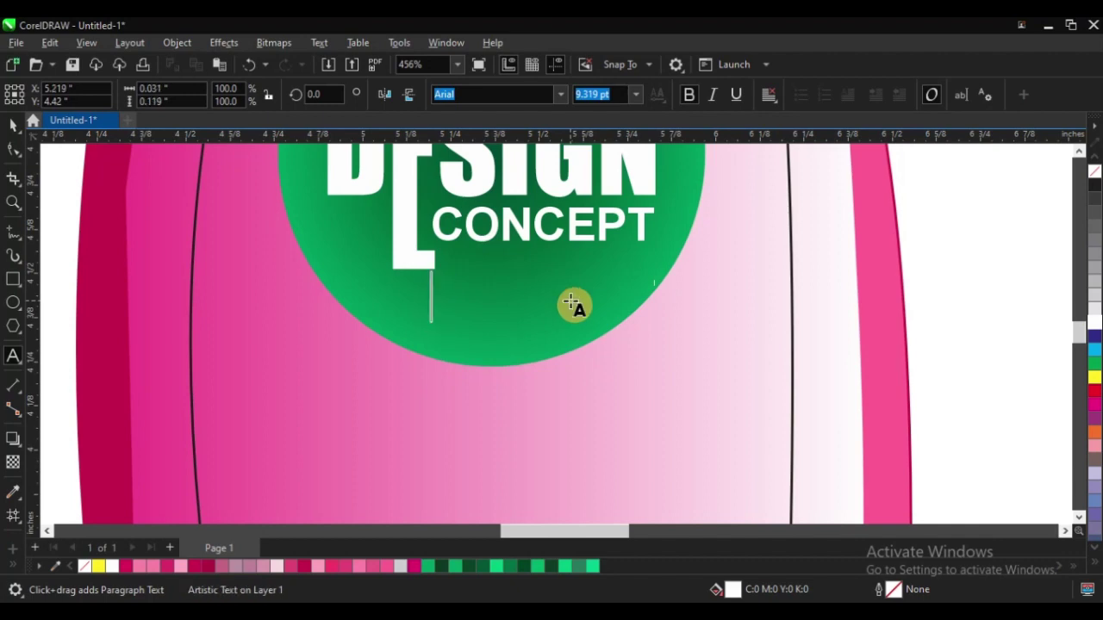
type("PRO")
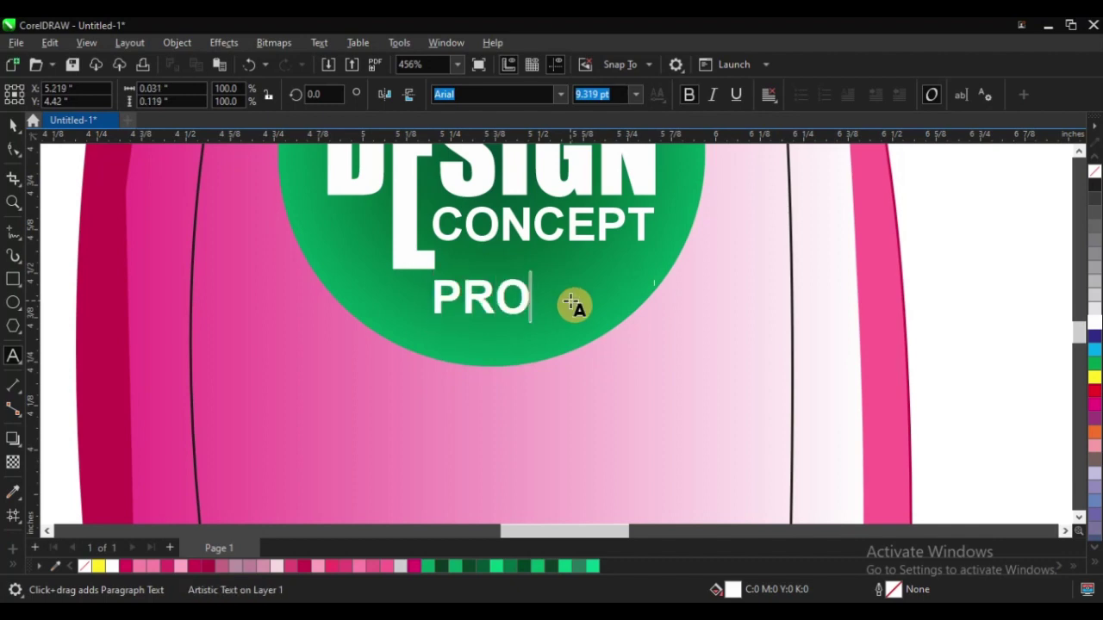
type("FESSI")
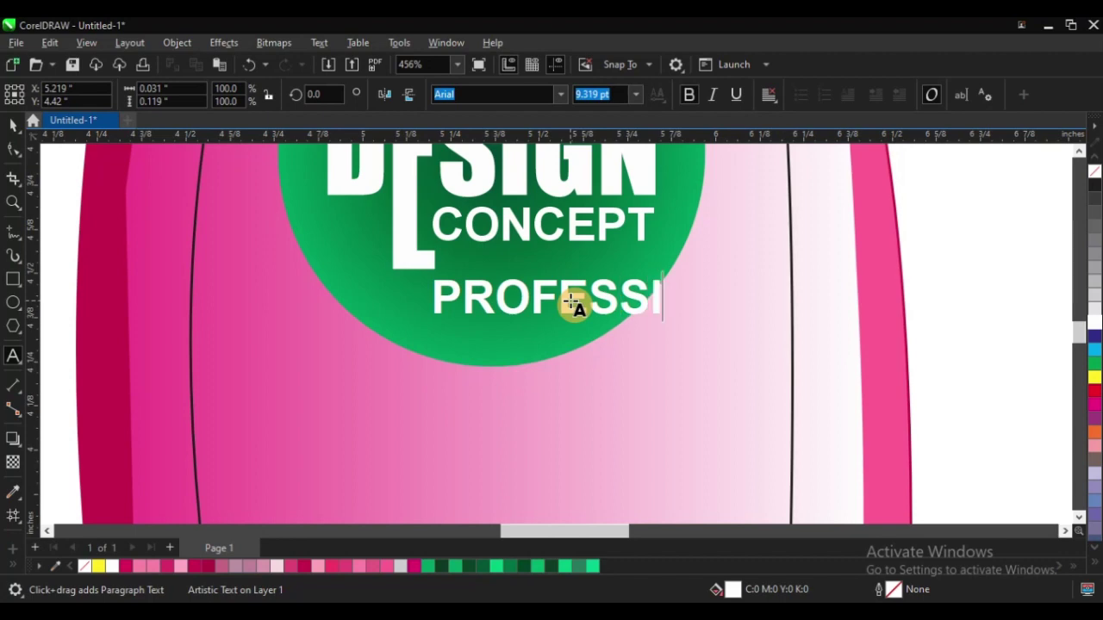
type("ONAL")
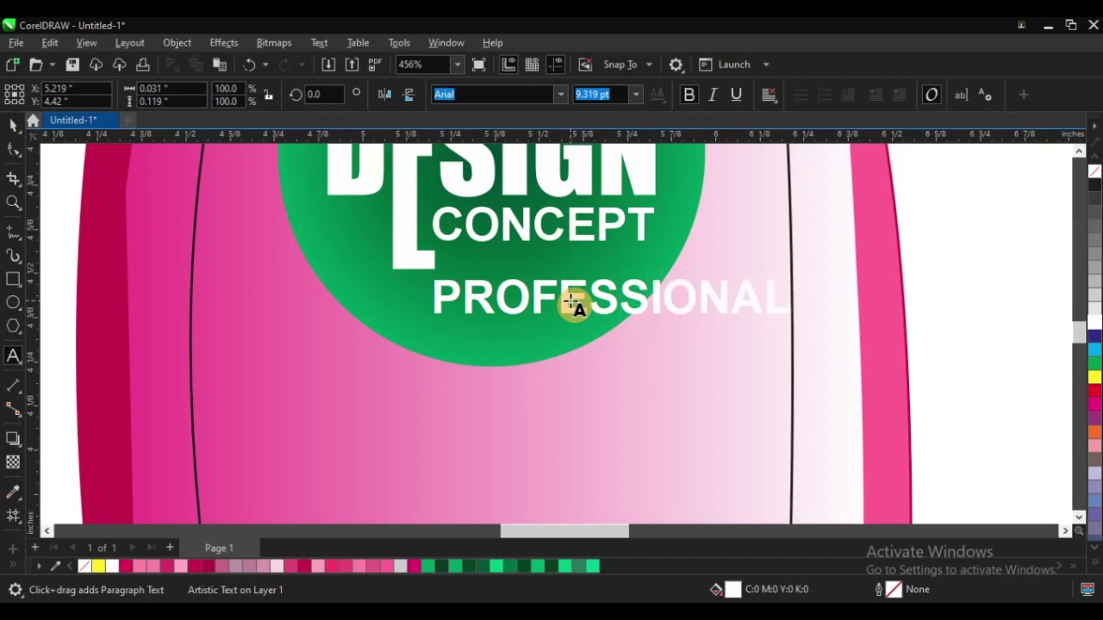
left_click(13, 125)
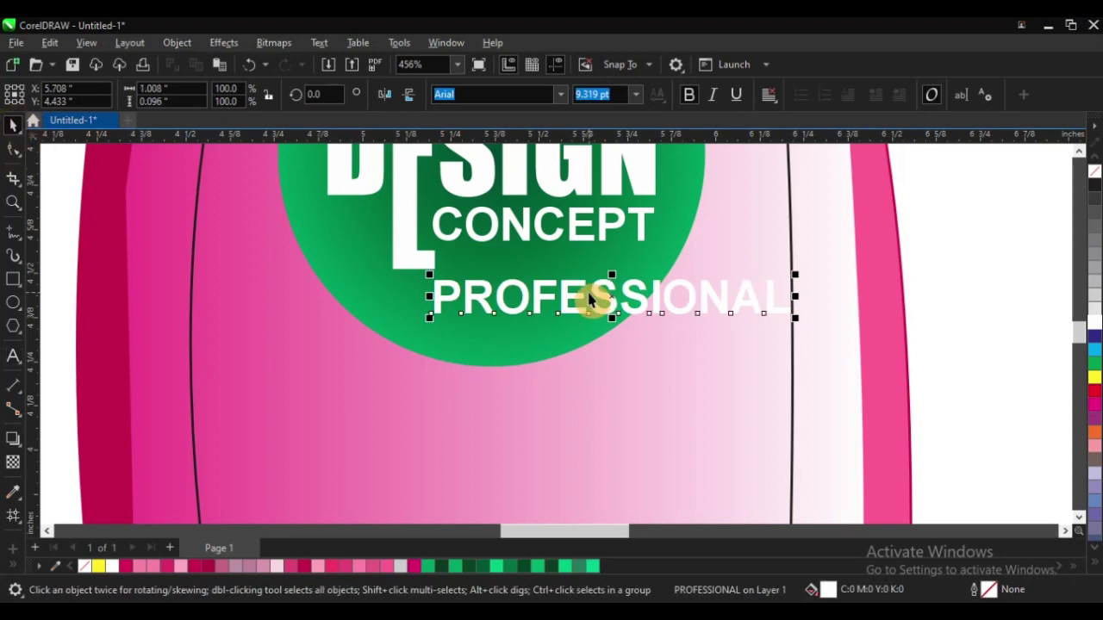
Move PROFESSIONAL under the logo lettering and shrink it to about 6.2 pt so it fits inside the green circle
left_click_drag(589, 299, 505, 296)
left_click_drag(695, 279, 671, 287)
scroll(525, 337, "down", 4)
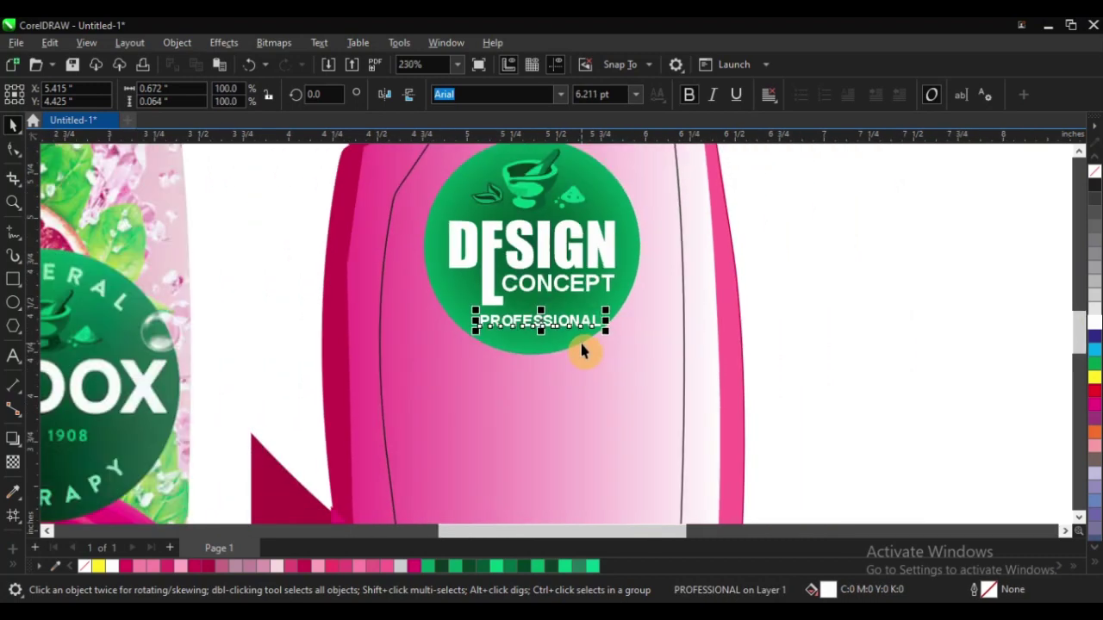
left_click(786, 291)
Replace the text PROFESSIONAL at the bottom of the badge with FASHION
scroll(780, 293, "down", 2)
key("z")
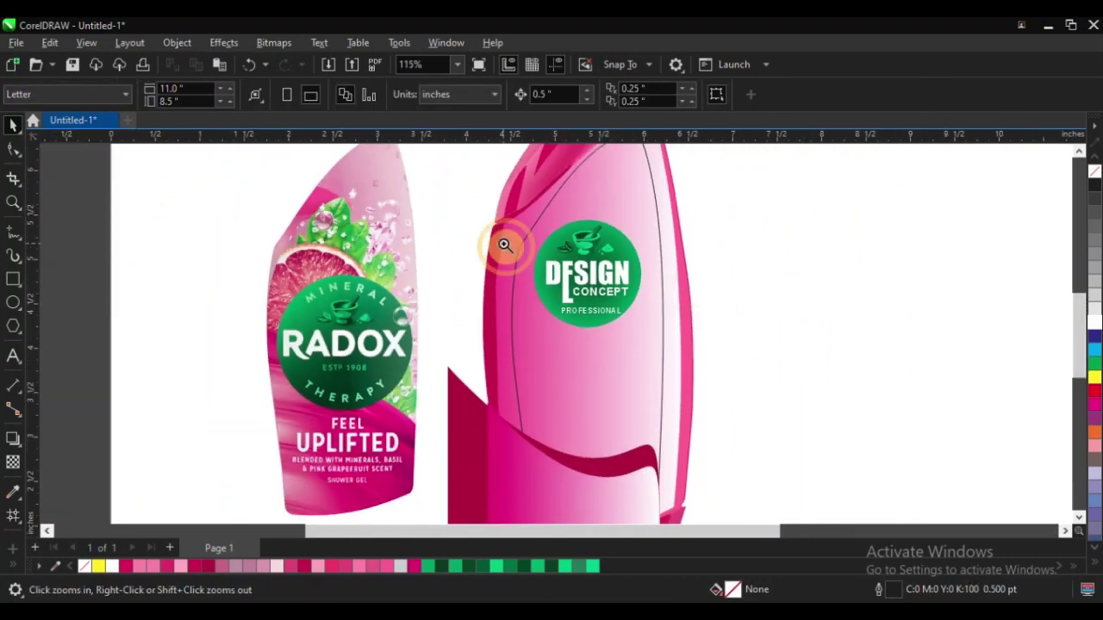
left_click_drag(178, 162, 918, 462)
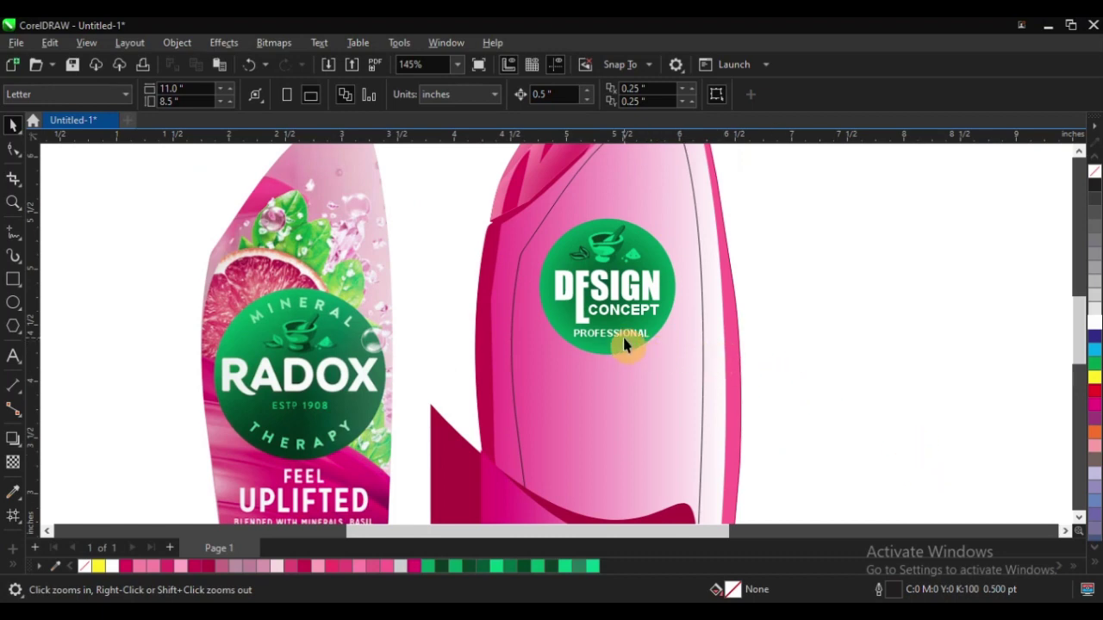
scroll(622, 334, "up", 3)
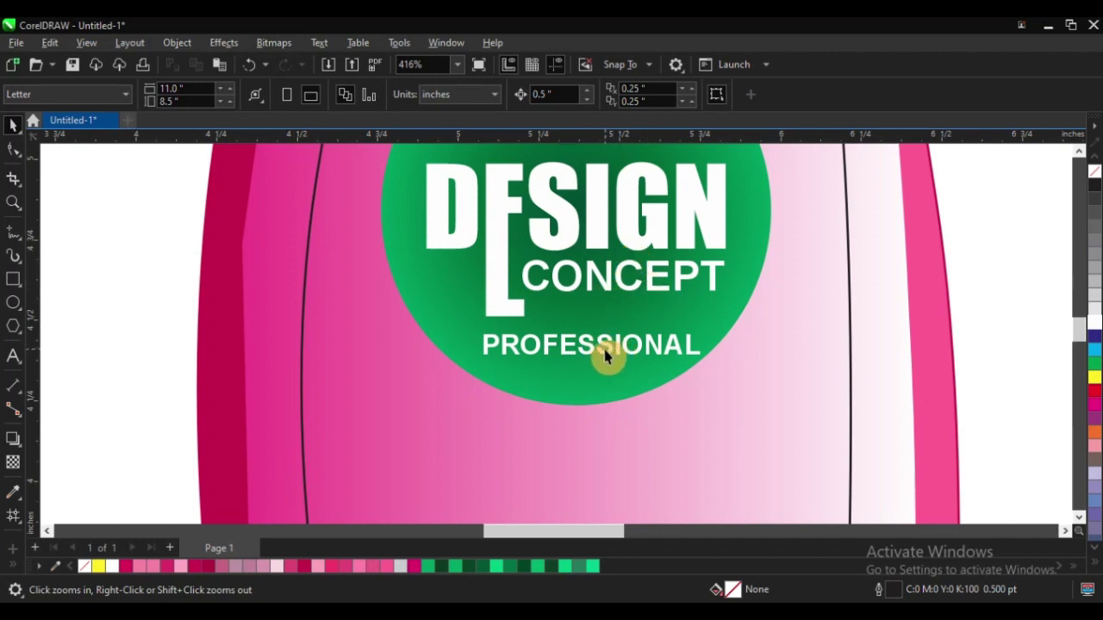
key("F8")
left_click(603, 348)
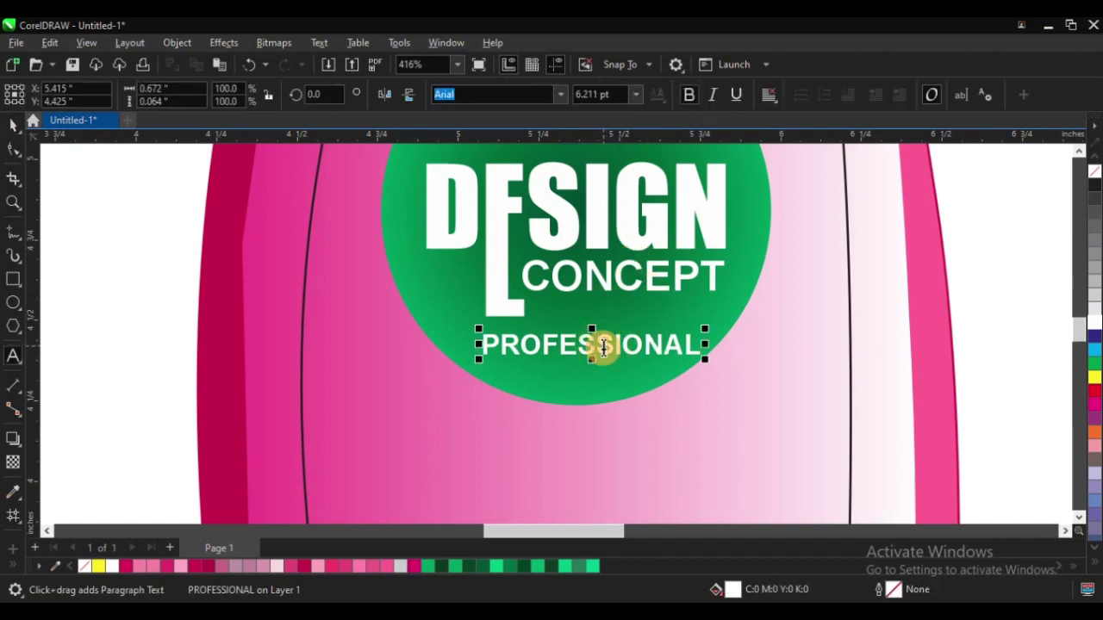
left_click(603, 347)
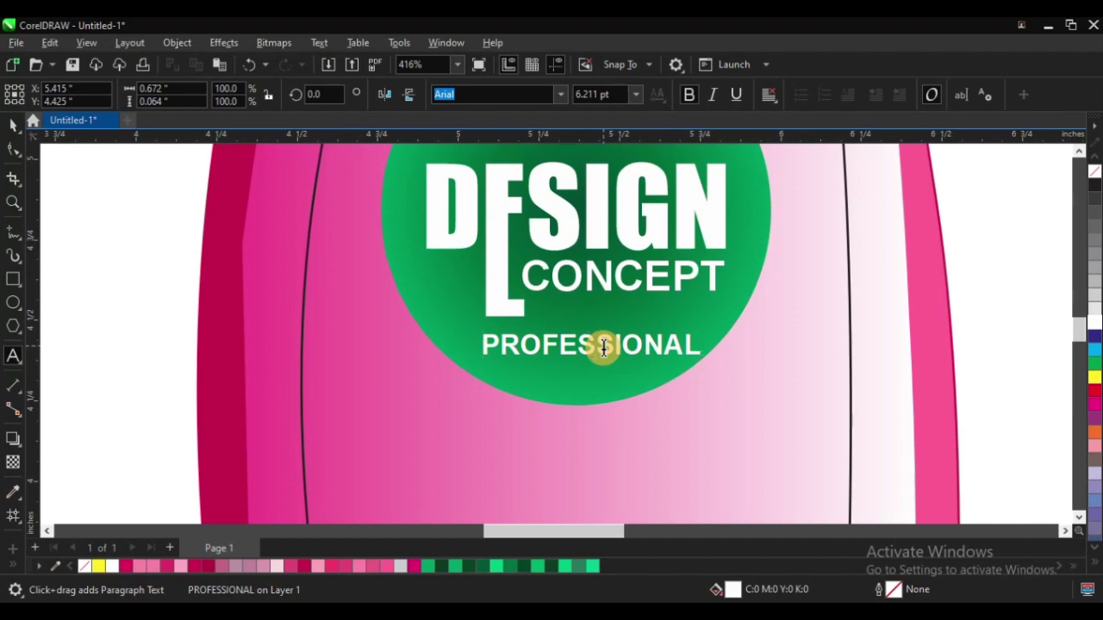
double_click(604, 347)
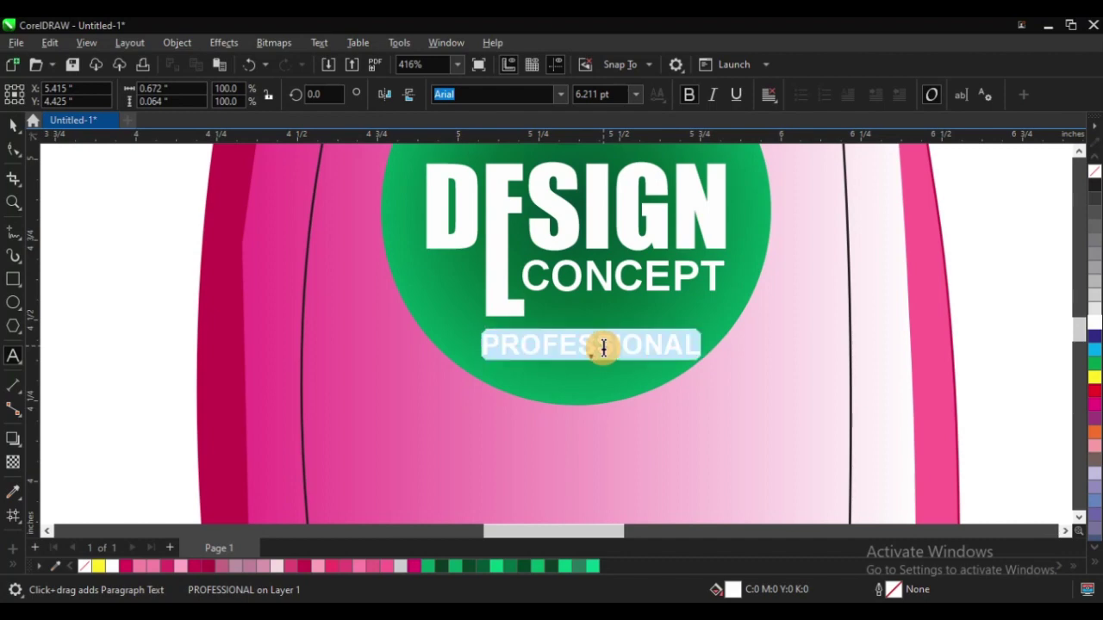
type("PRO")
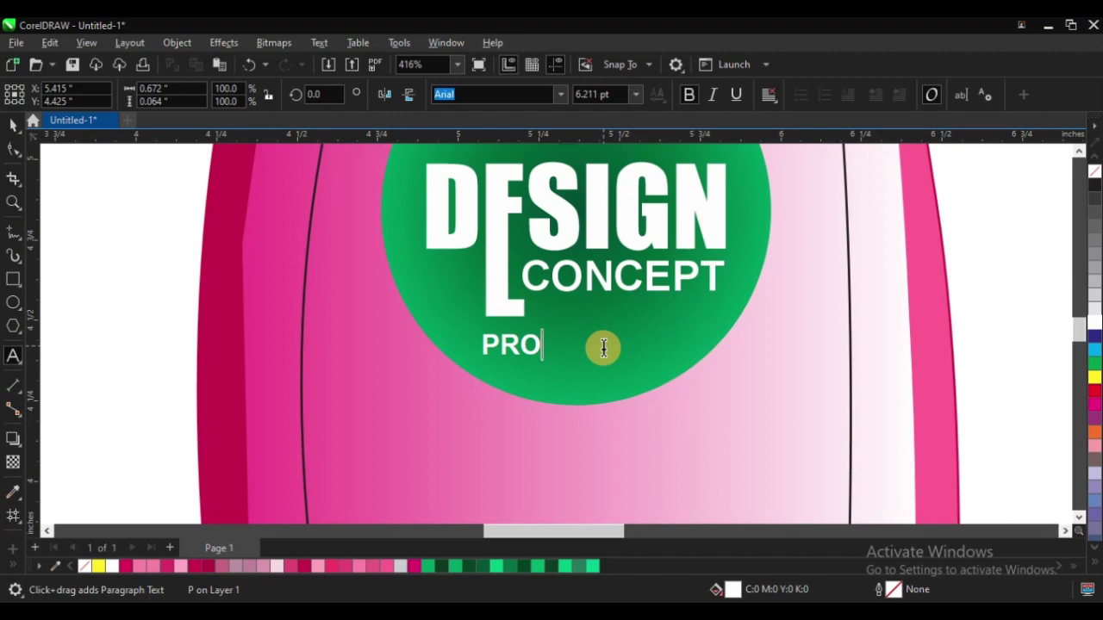
key("ctrl+a")
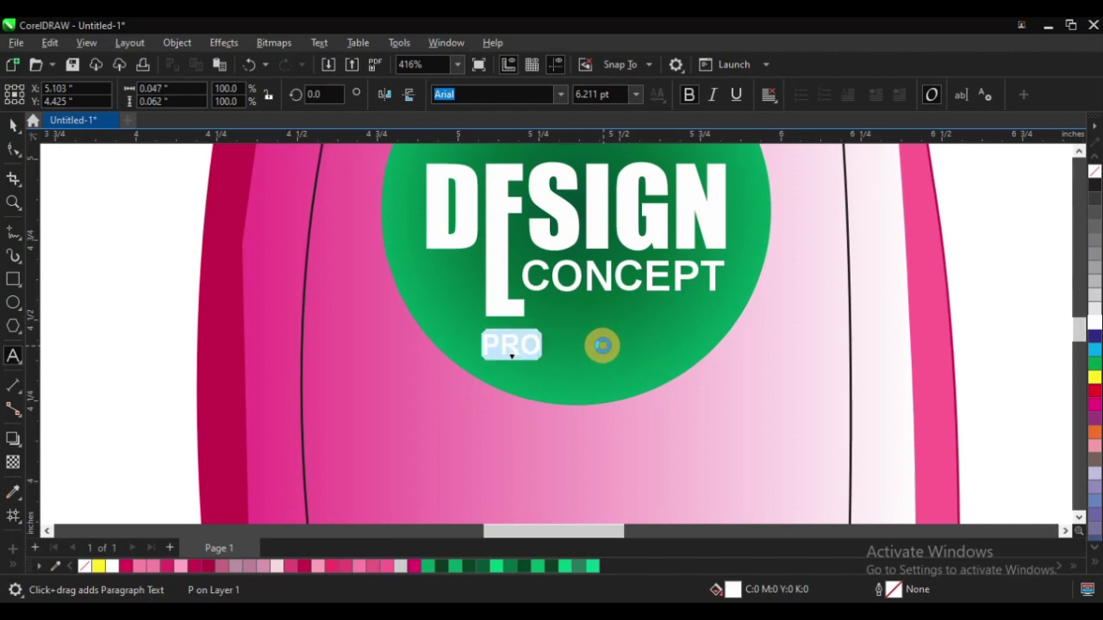
type("FASHION")
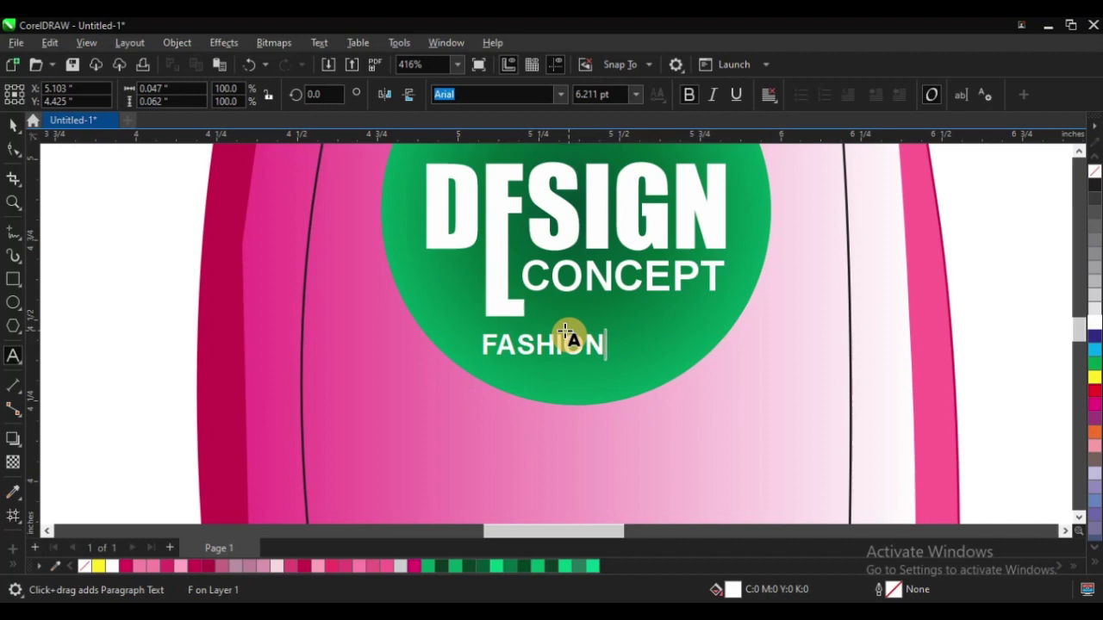
left_click(13, 125)
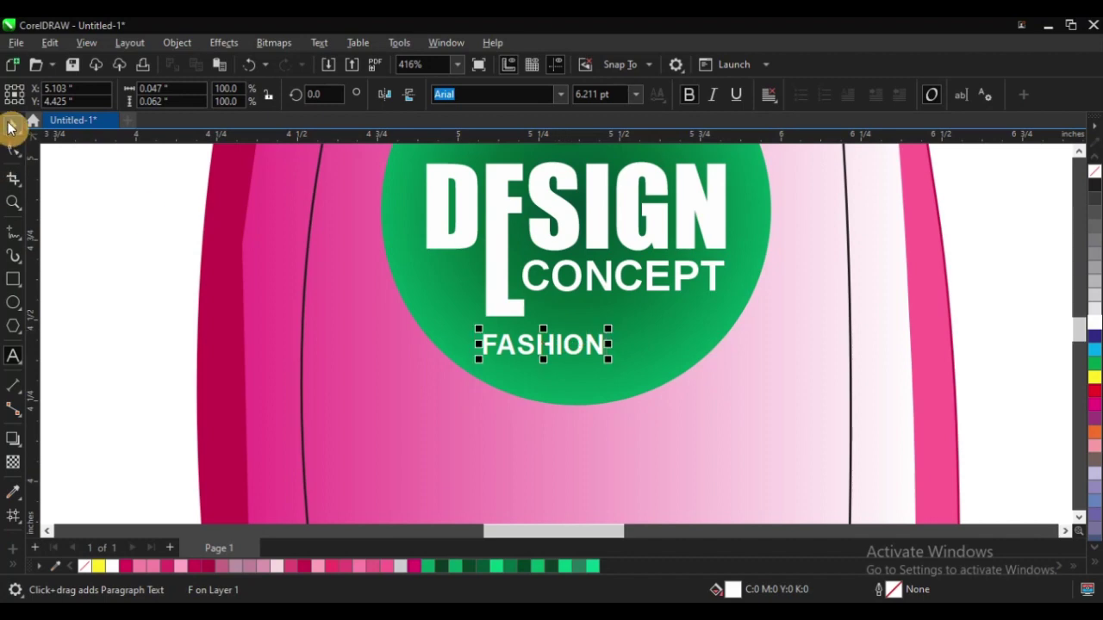
Enlarge the word FASHION about its centre to about 10.5 pt
scroll(496, 357, "down", 2)
scroll(640, 324, "down", 1)
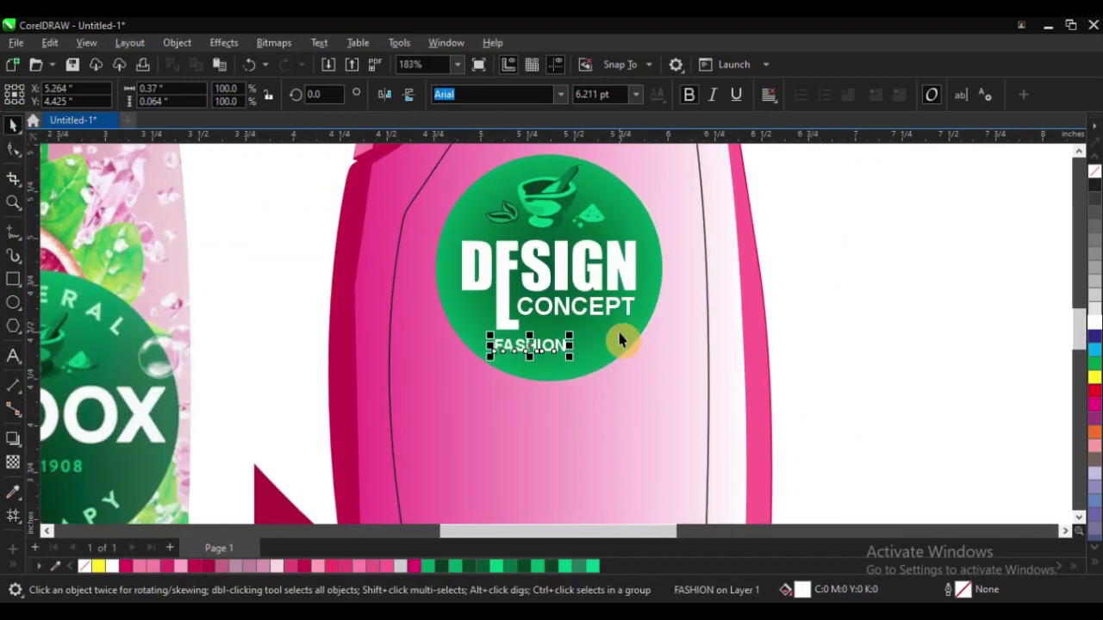
left_click_drag(569, 335, 594, 332)
scroll(664, 345, "down", 1)
scroll(660, 315, "up", 2)
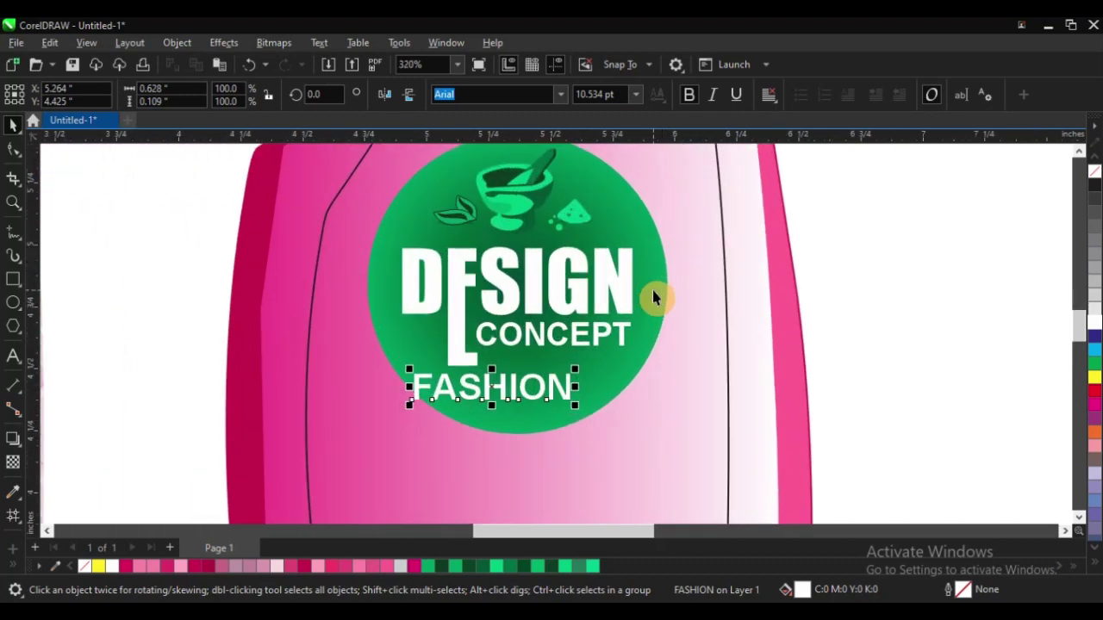
Sample the bright green of the mortar illustration and apply it as the fill of the word FASHION
left_click(13, 491)
left_click(517, 211)
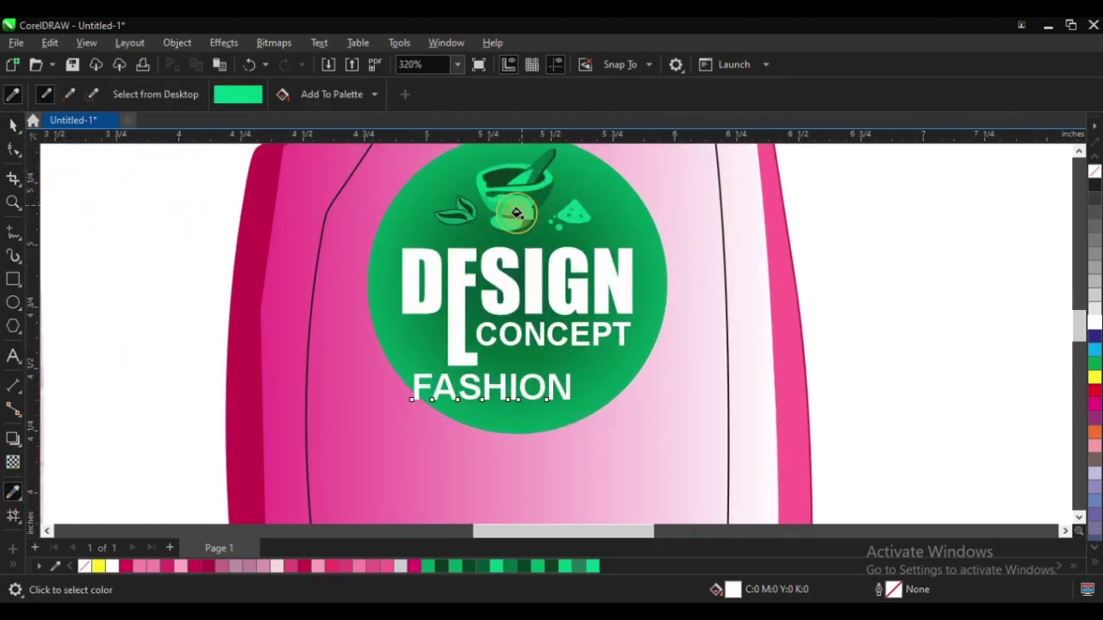
scroll(520, 420, "up", 1)
scroll(520, 419, "up", 3)
left_click(512, 337)
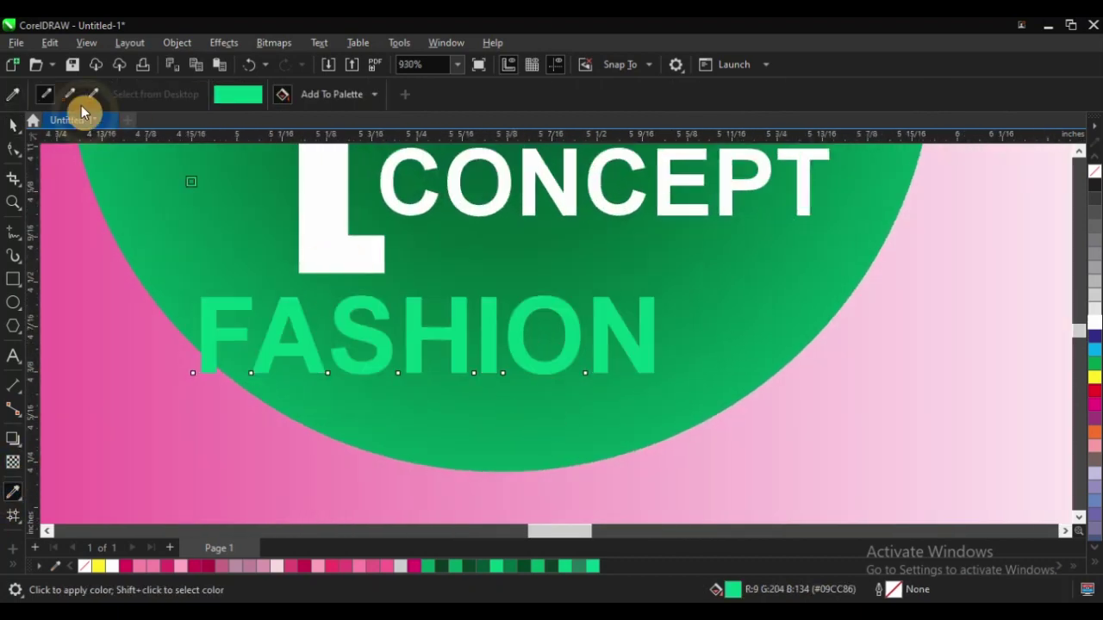
Move the word FASHION fully inside the lower part of the green circle and centre it horizontally on the circle
left_click(13, 127)
left_click_drag(456, 333, 530, 351)
left_click(592, 276, "shift")
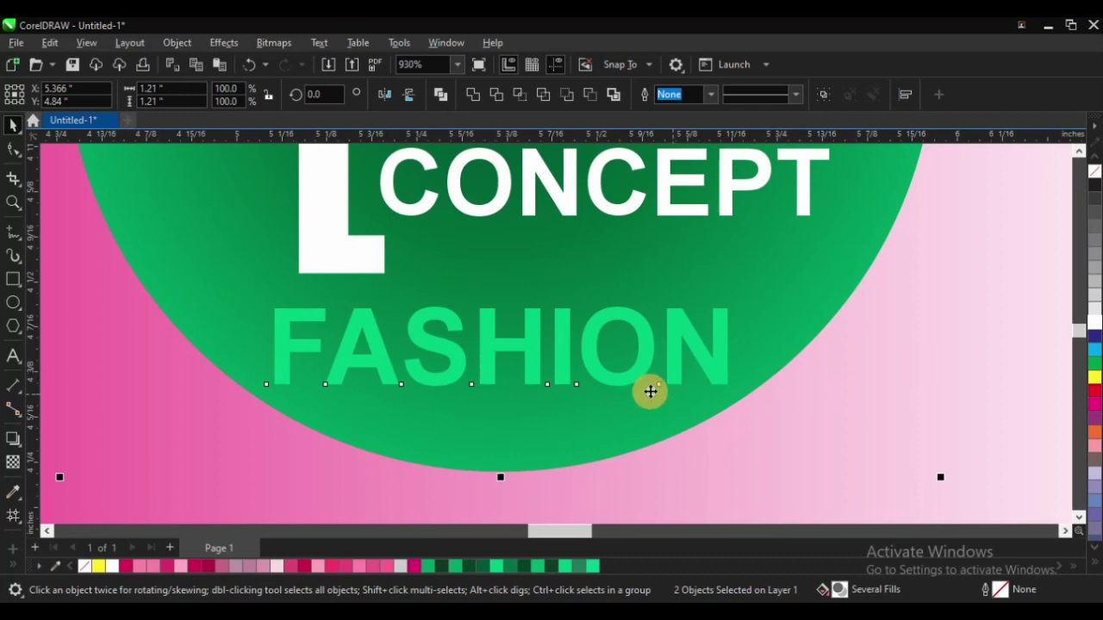
scroll(647, 389, "down", 5)
left_click(792, 263)
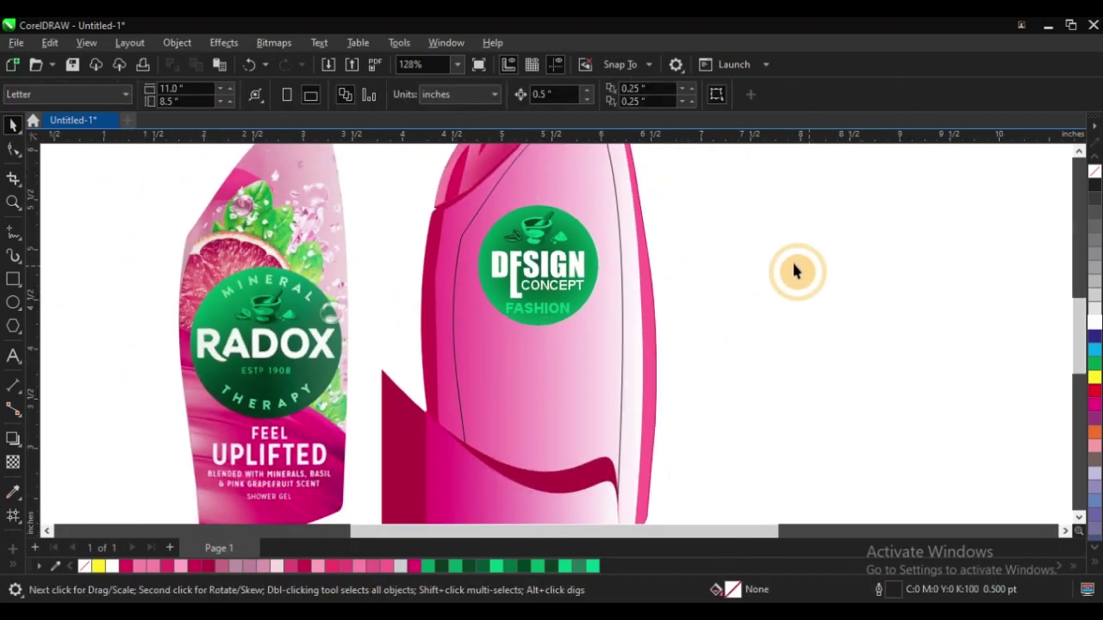
Lighten the fill of the word FASHION by mixing in white twice, to about R 76, G 218, B 167
scroll(526, 314, "up", 3)
left_click(552, 315)
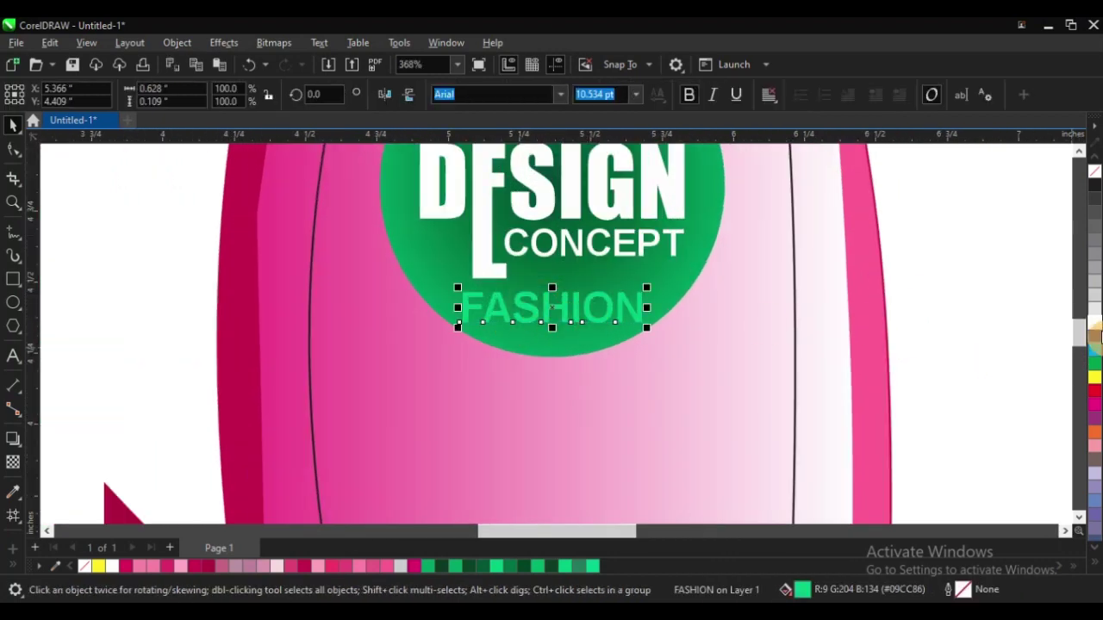
left_click(1094, 322, "ctrl")
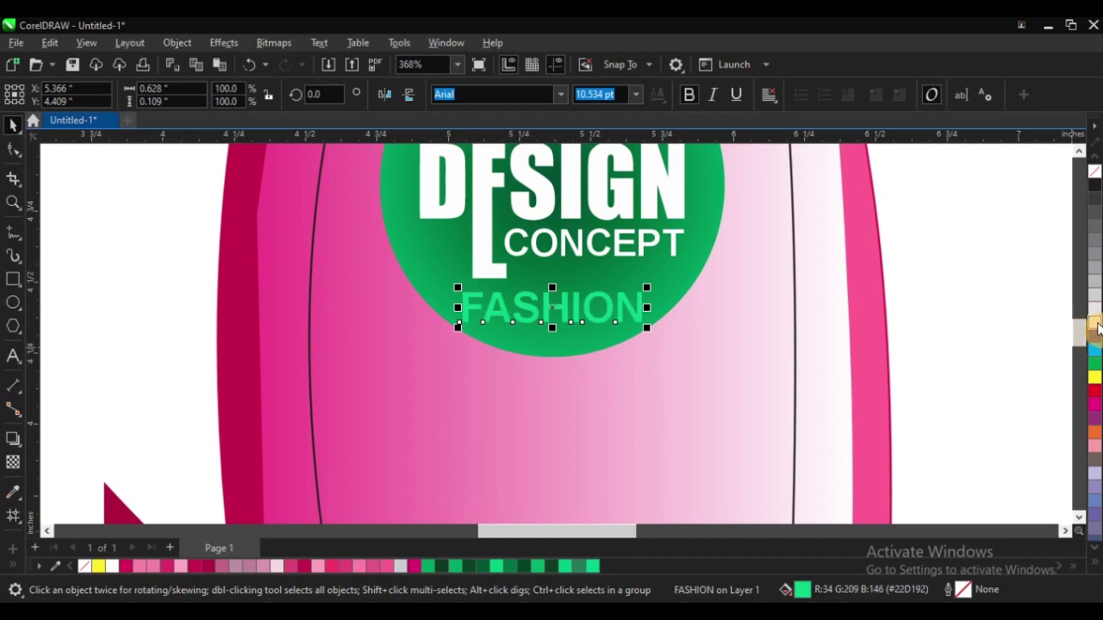
left_click(1097, 325, "ctrl")
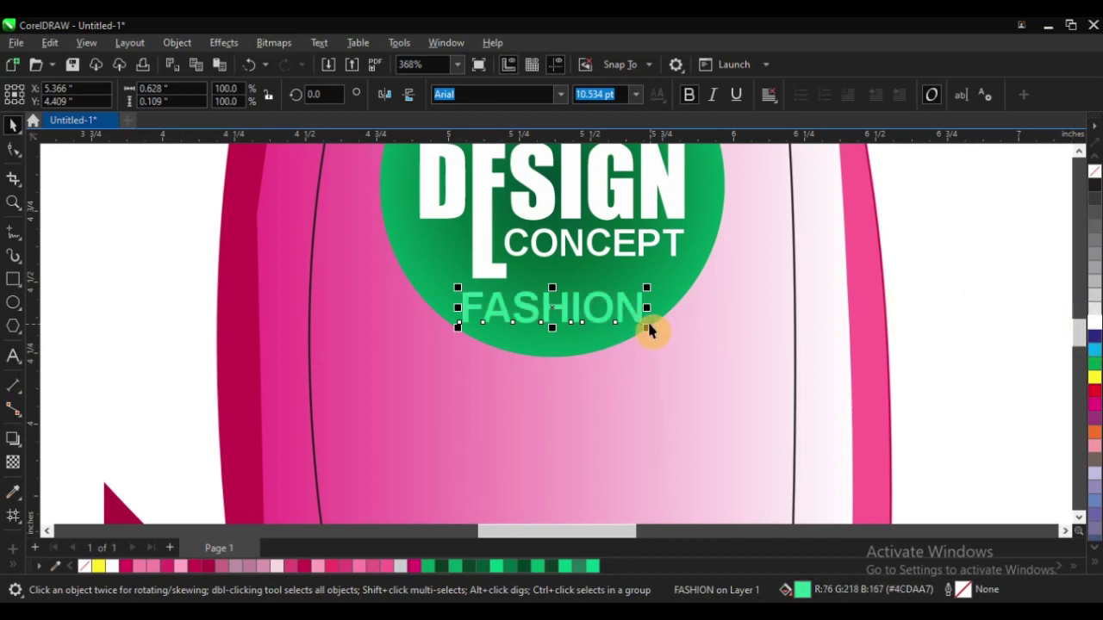
left_click(594, 322)
Fit the text FASHION to the green circle's path, about 0.163 in inside its lower edge
scroll(595, 322, "down", 3)
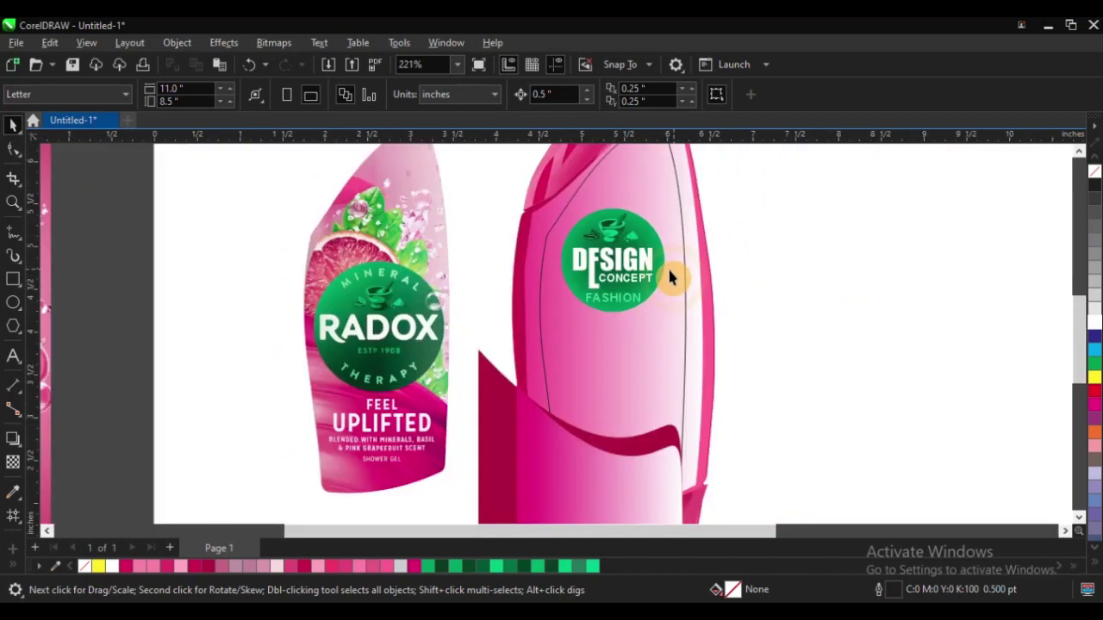
scroll(671, 276, "down", 2)
key("z")
left_click_drag(443, 229, 741, 336)
left_click_drag(552, 193, 839, 388)
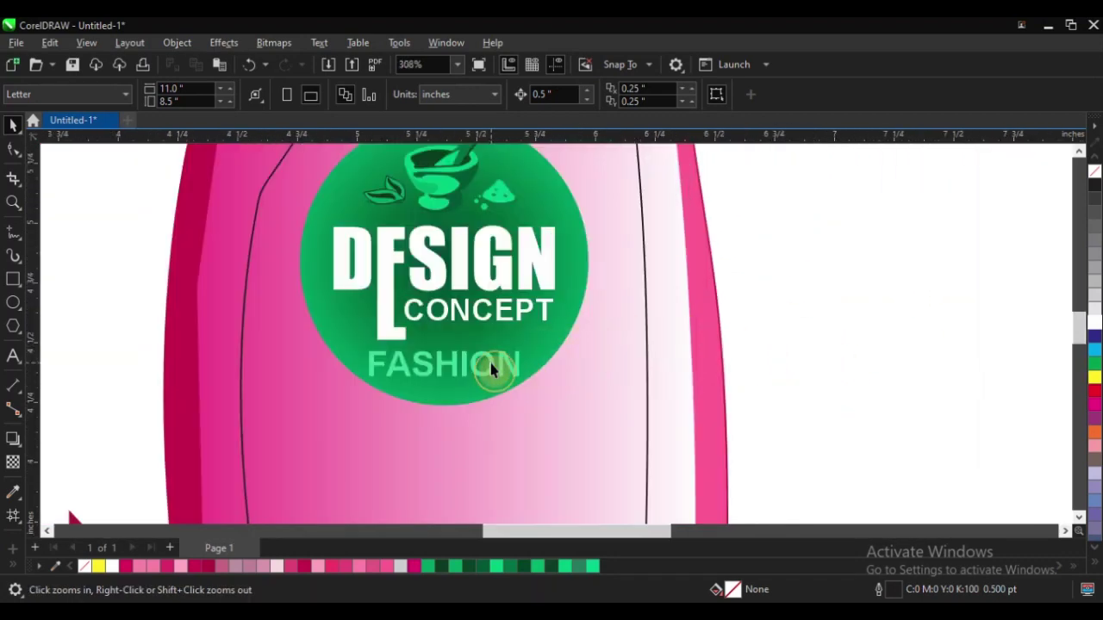
key("space")
left_click(492, 366)
left_click(324, 44)
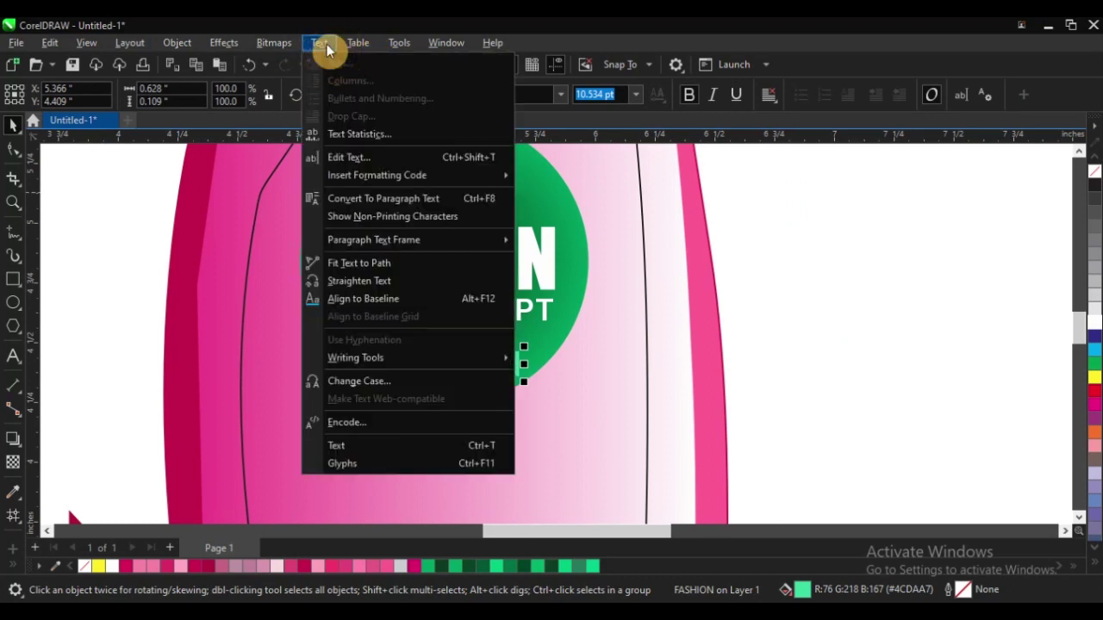
left_click(391, 262)
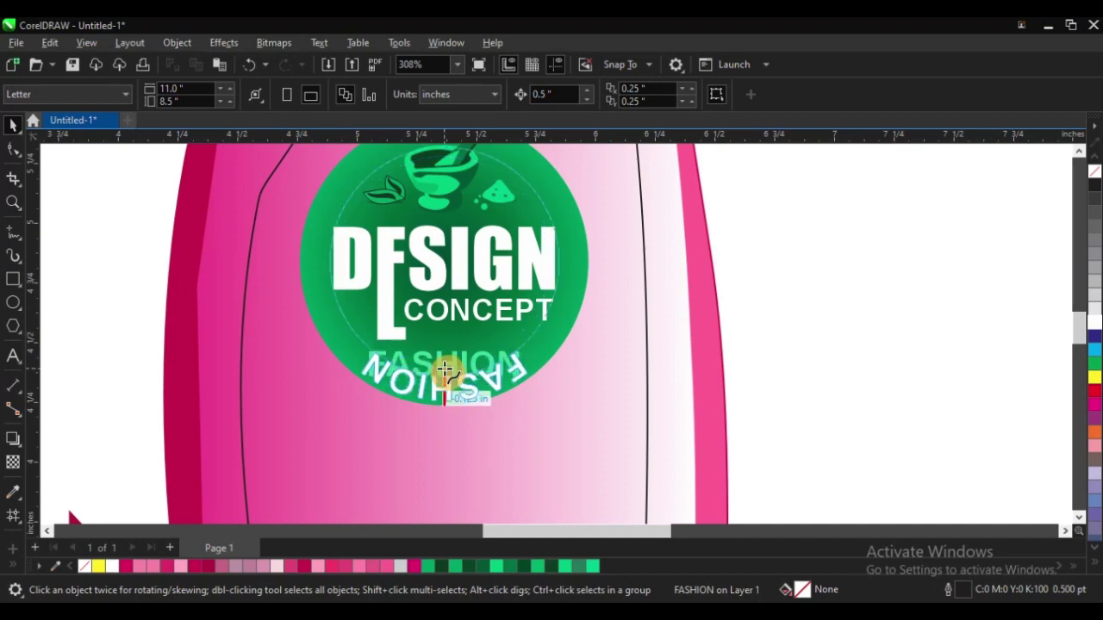
left_click(445, 369)
Mirror the curved FASHION text horizontally and vertically, and move it down to about 0.047 in from the circle's edge
scroll(449, 371, "up", 4)
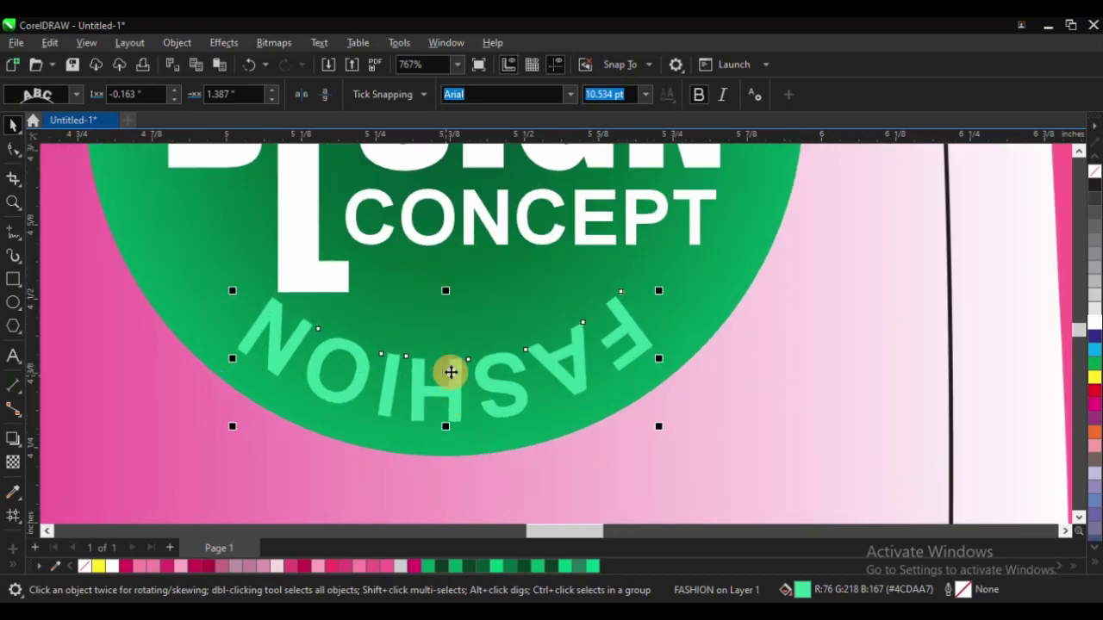
left_click(312, 102)
left_click(310, 102)
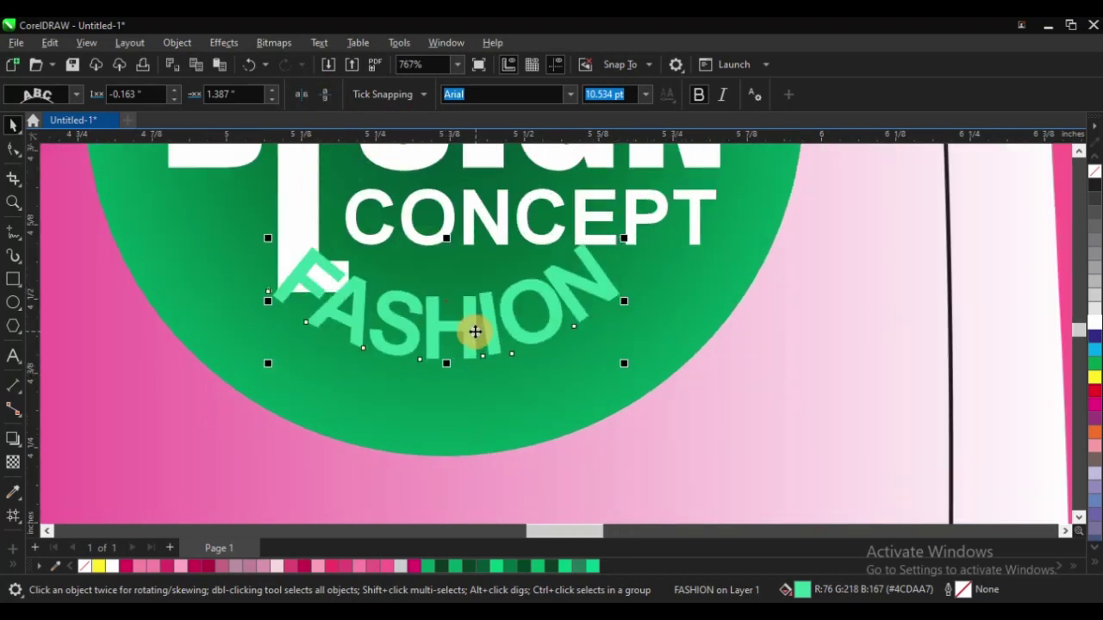
left_click_drag(468, 325, 471, 388)
Widen the letter spacing of the curved FASHION text so it spreads along the circle's lower edge
key("F10")
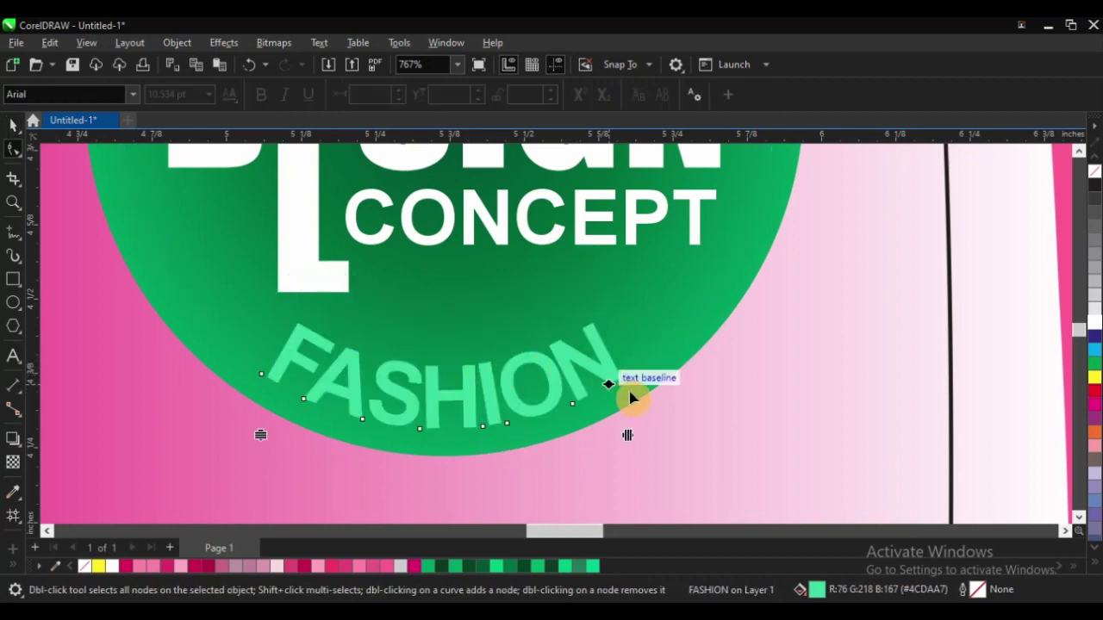
left_click_drag(629, 438, 650, 427)
scroll(650, 427, "down", 4)
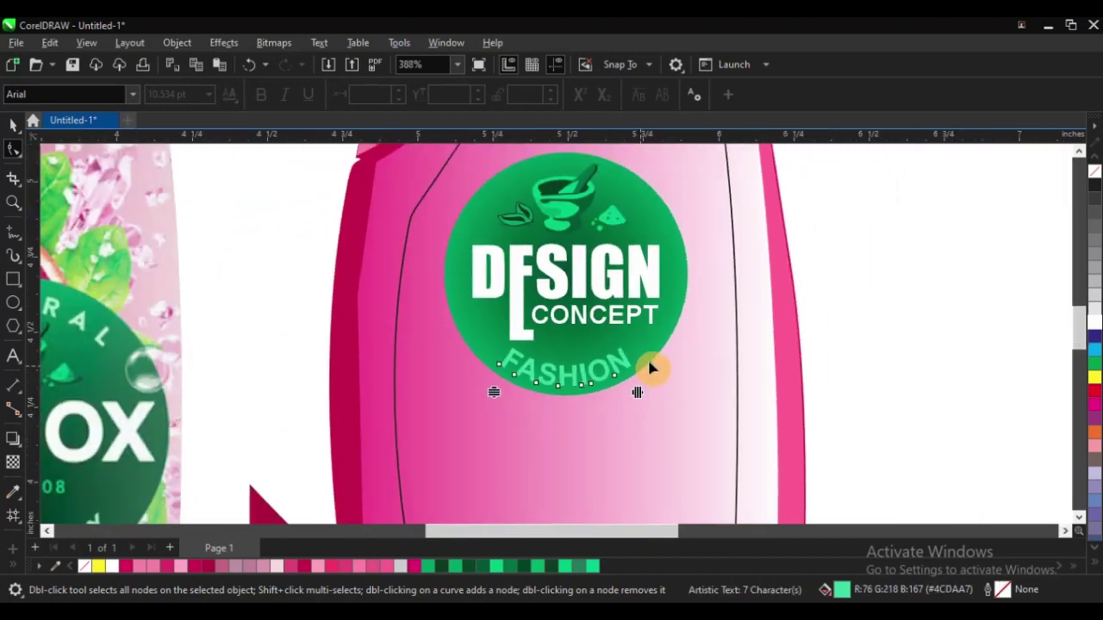
scroll(649, 355, "down", 2)
scroll(654, 371, "up", 2)
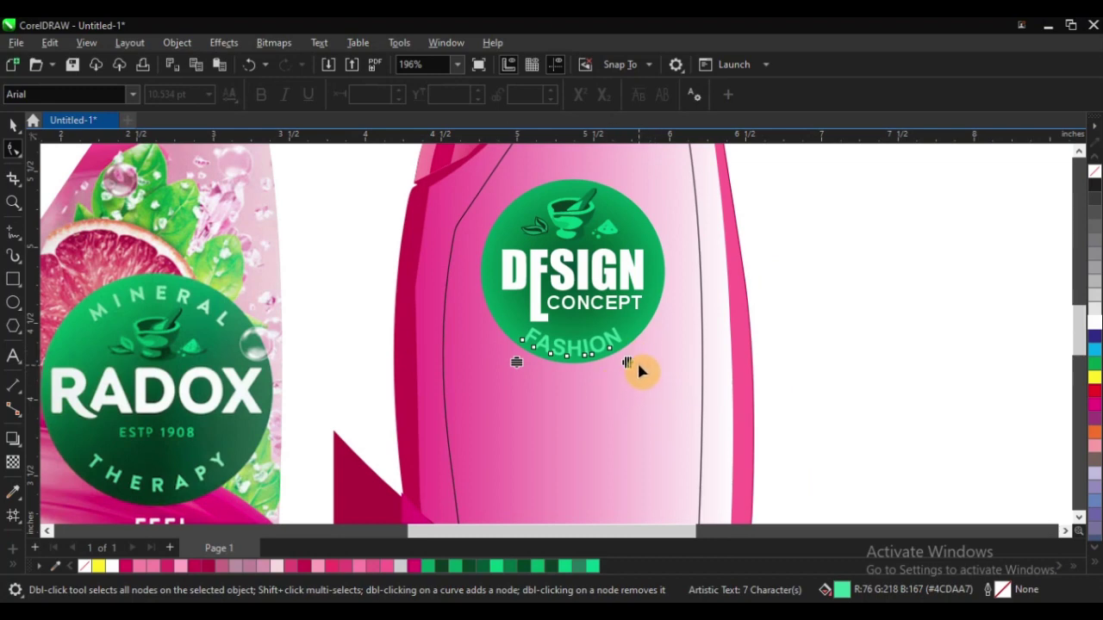
left_click_drag(626, 364, 645, 366)
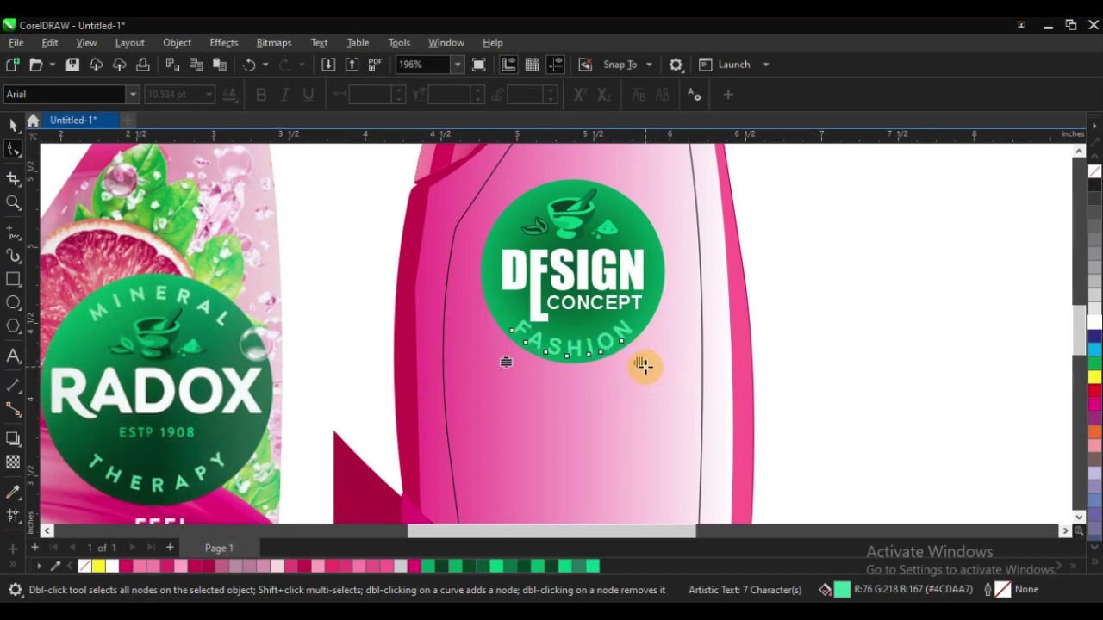
scroll(629, 345, "up", 2)
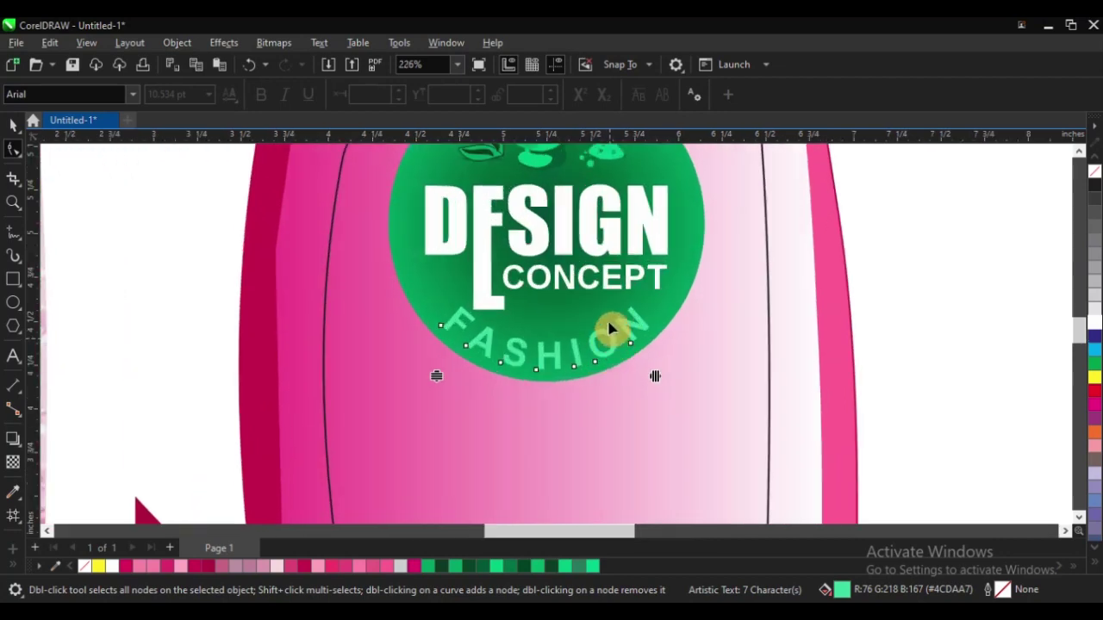
key("space")
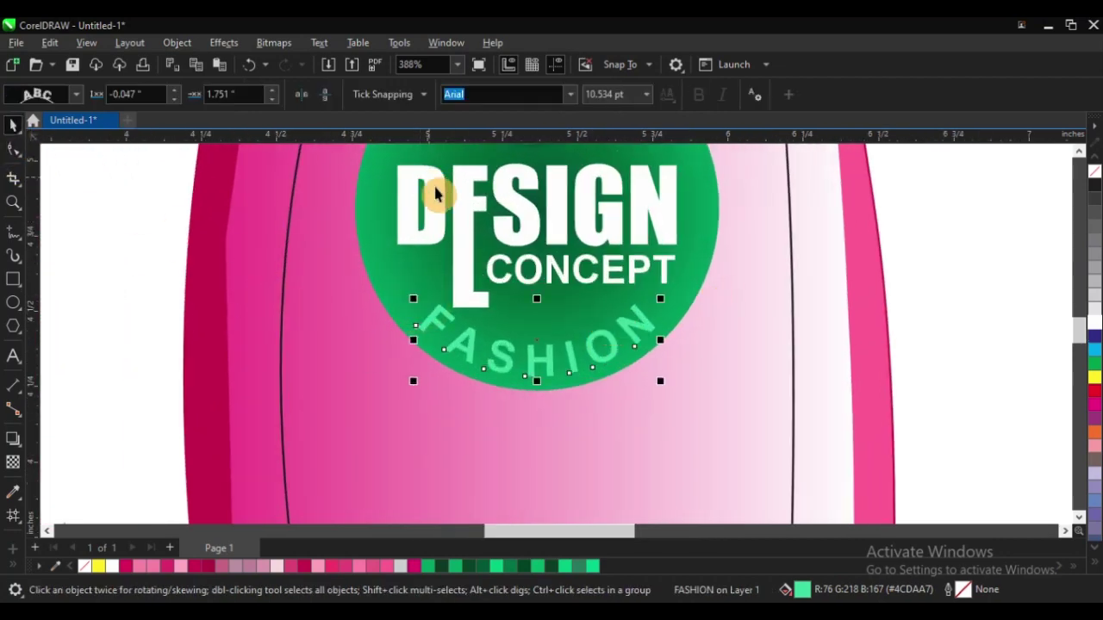
Shrink the curved FASHION text about its centre to about 8.7 pt
scroll(655, 337, "up", 2)
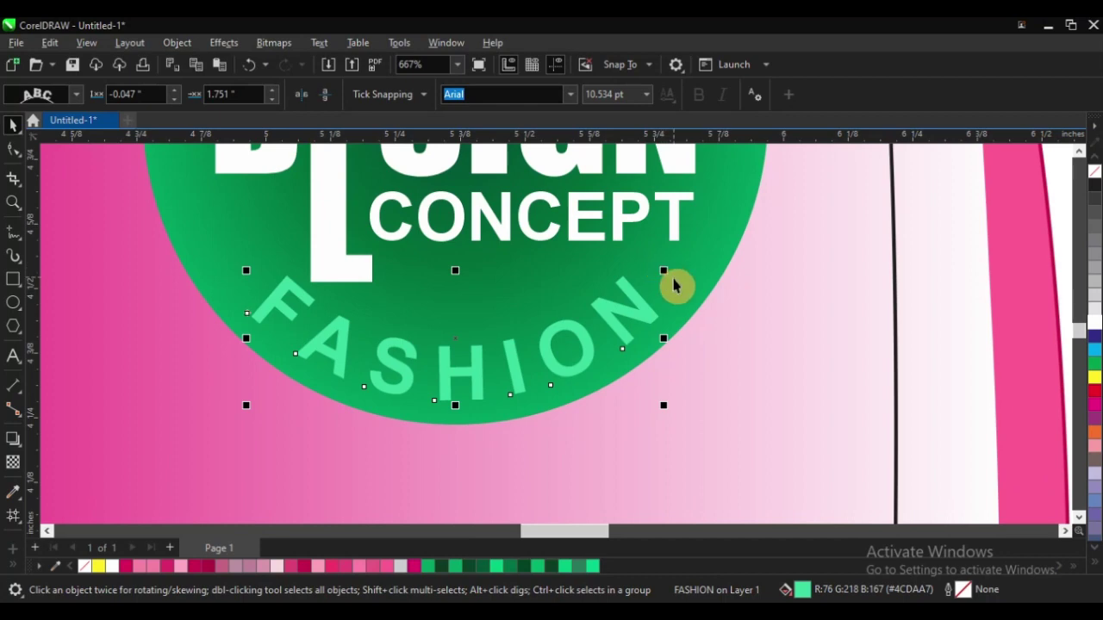
left_click(665, 271)
left_click_drag(665, 271, 636, 302)
scroll(653, 332, "down", 2)
scroll(656, 323, "down", 2)
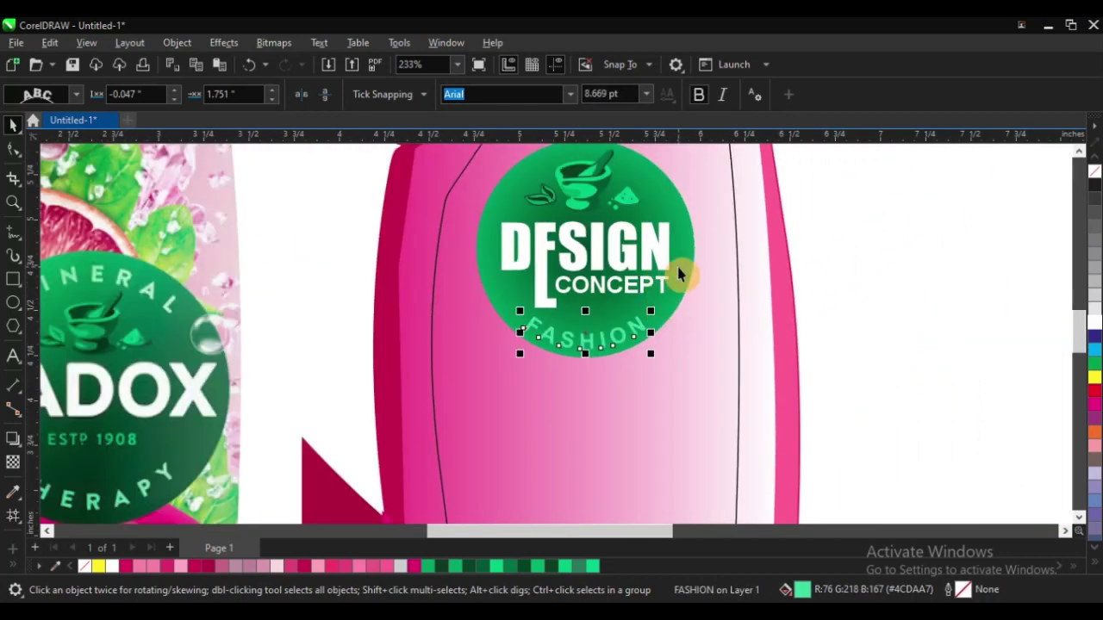
scroll(661, 336, "up", 1)
scroll(662, 336, "up", 2)
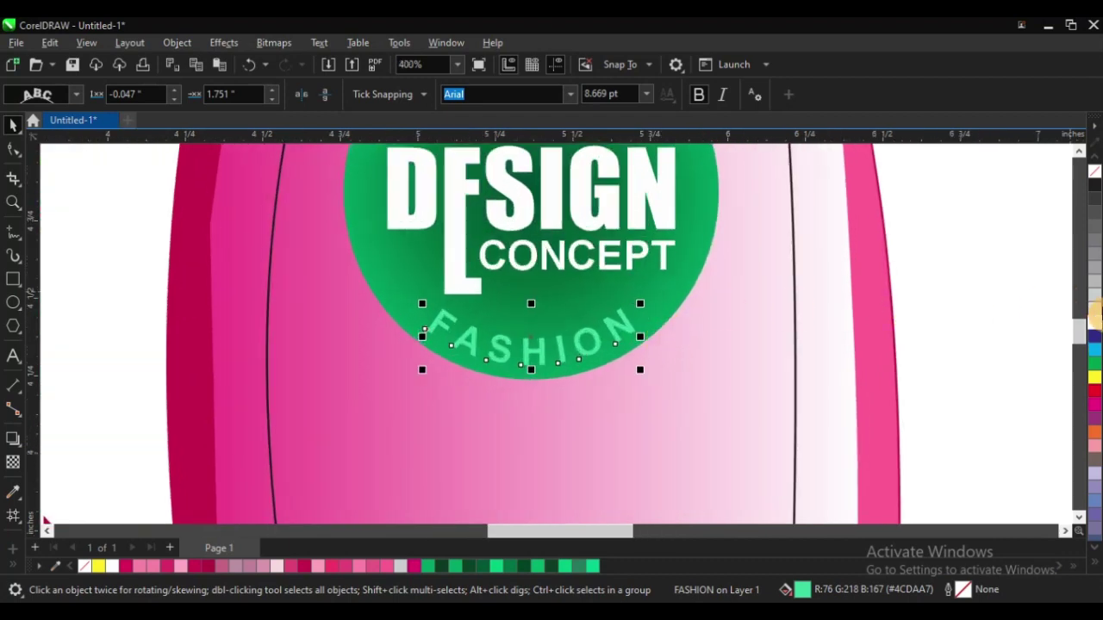
Try a white fill on the curved FASHION text and undo it
left_click(1095, 326)
scroll(681, 297, "down", 2)
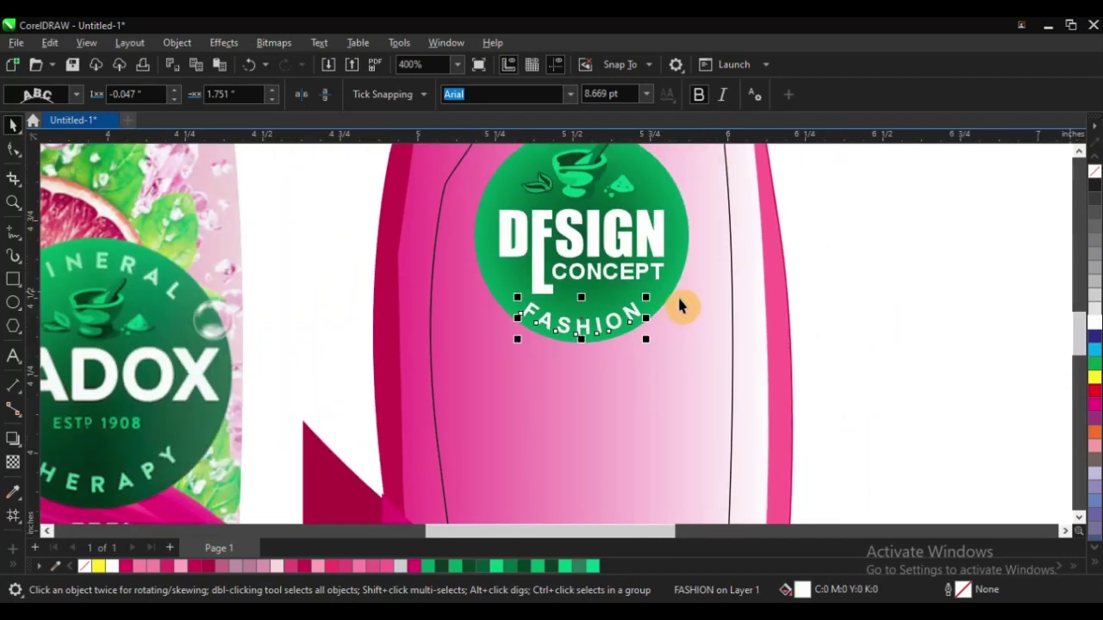
key("ctrl+z")
Set the uniform fill of the curved FASHION text to the lighter green #6ADEB2
scroll(686, 283, "up", 2)
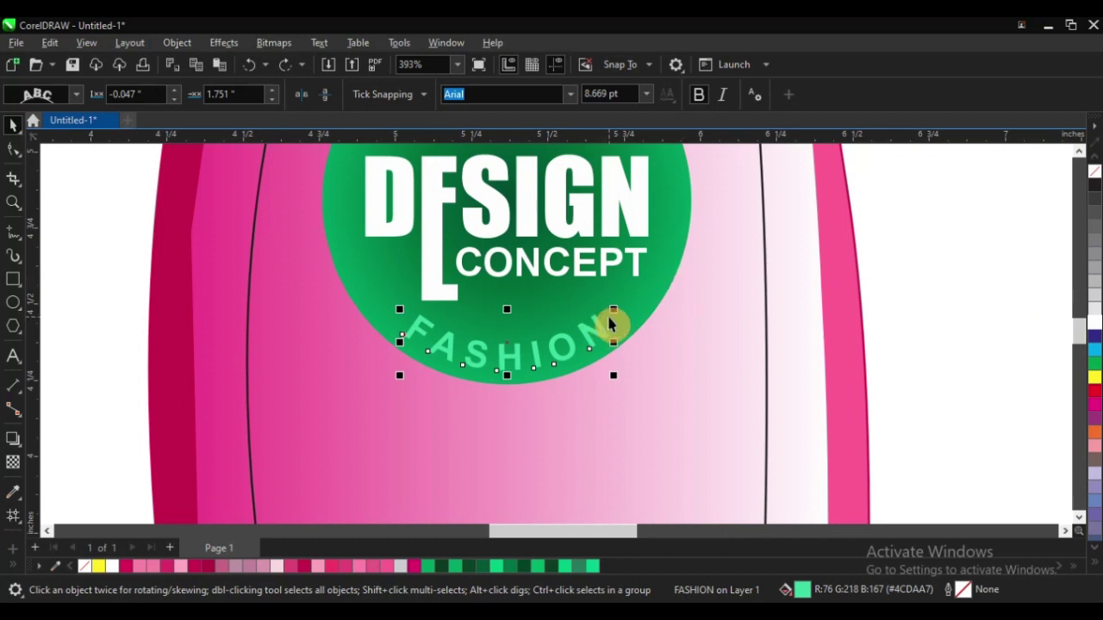
key("shift+F11")
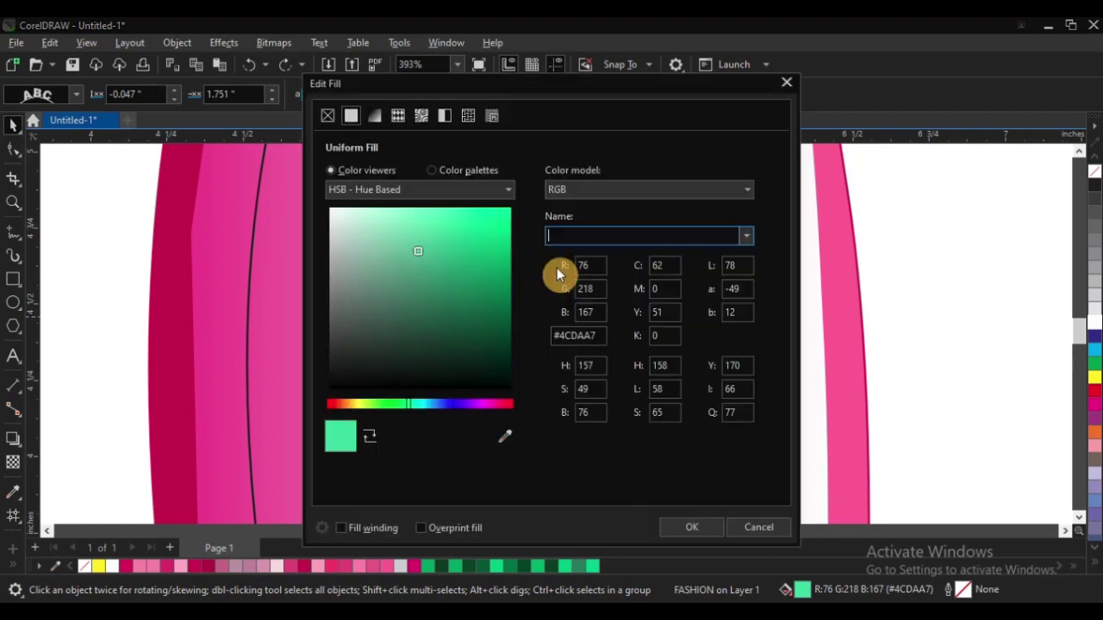
left_click_drag(419, 252, 424, 232)
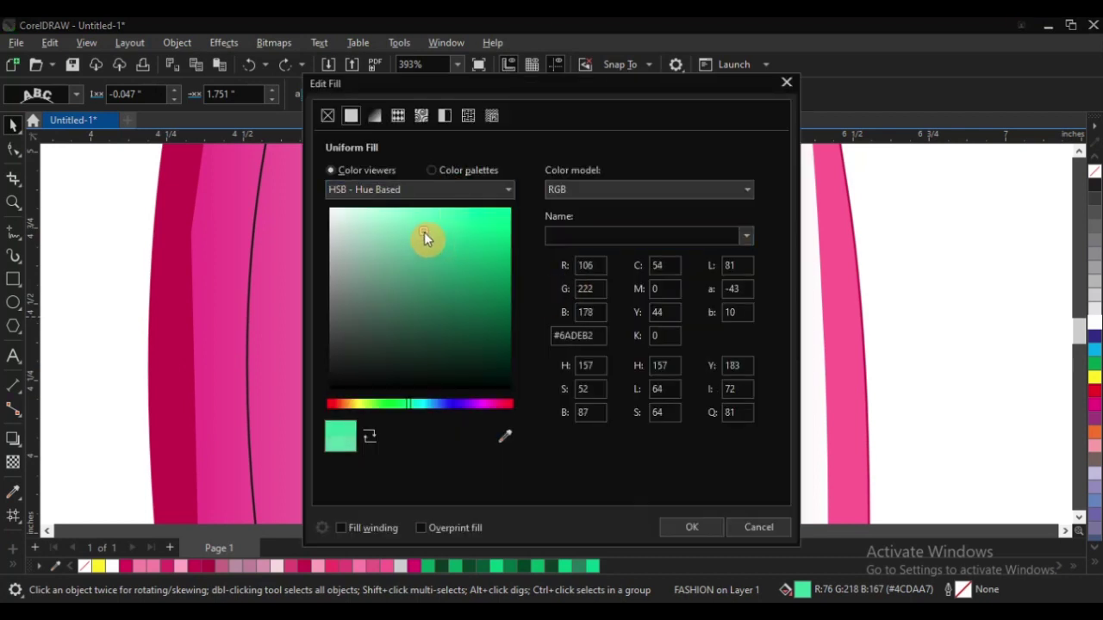
left_click(701, 522)
scroll(630, 357, "down", 3)
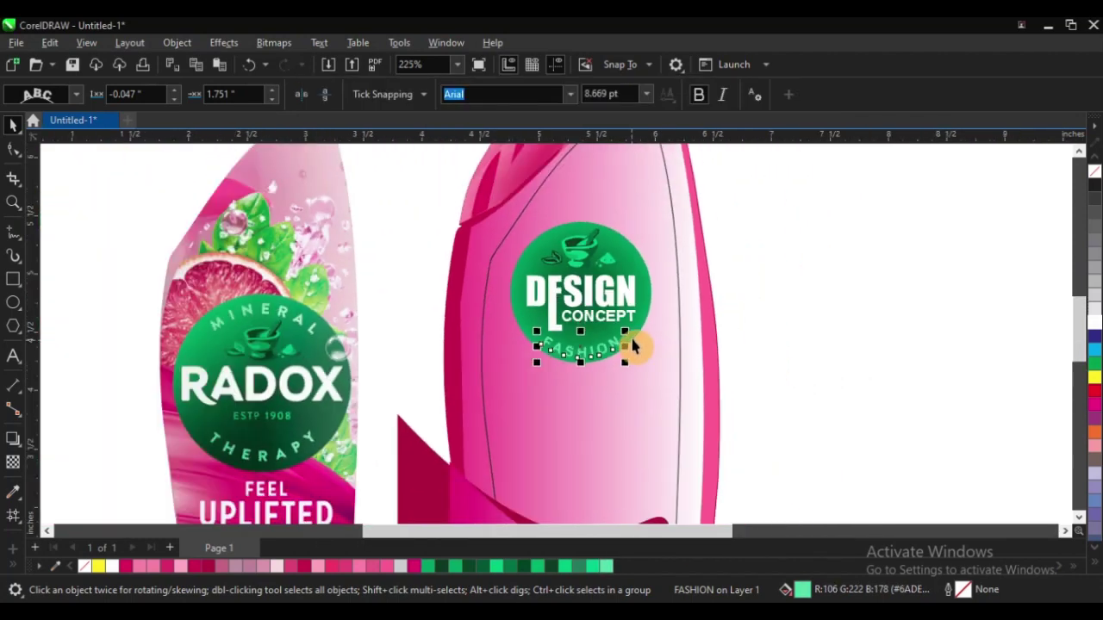
scroll(634, 340, "down", 1)
scroll(646, 332, "up", 2)
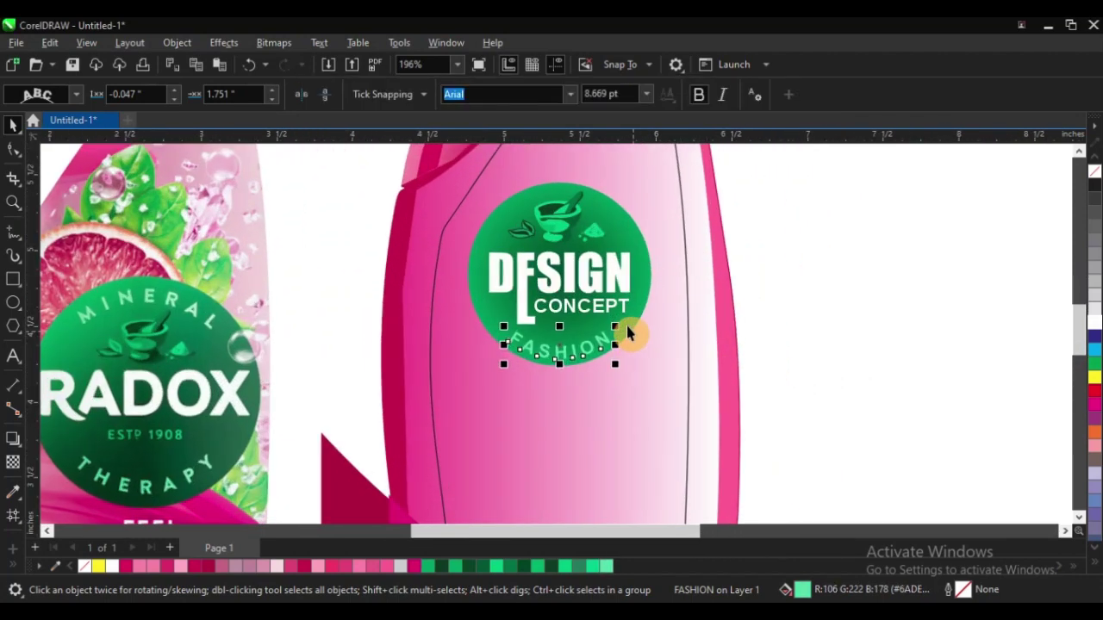
left_click(823, 297)
scroll(678, 295, "down", 1)
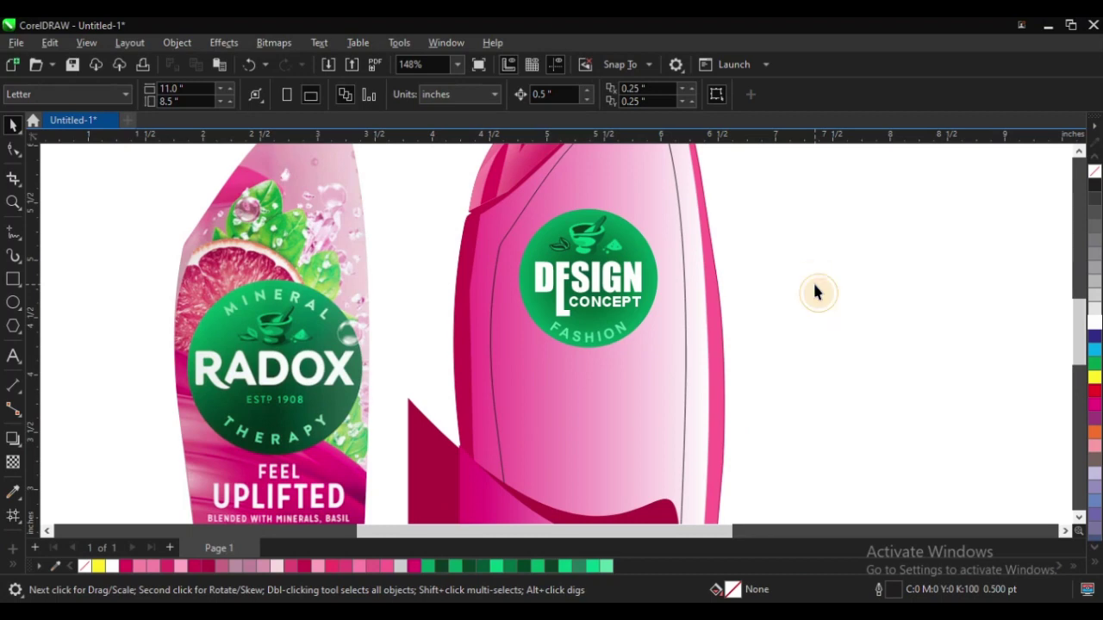
mouse_move(636, 238)
left_mouse_down()
mouse_move(687, 234)
mouse_move(692, 308)
mouse_move(640, 237)
left_mouse_up()
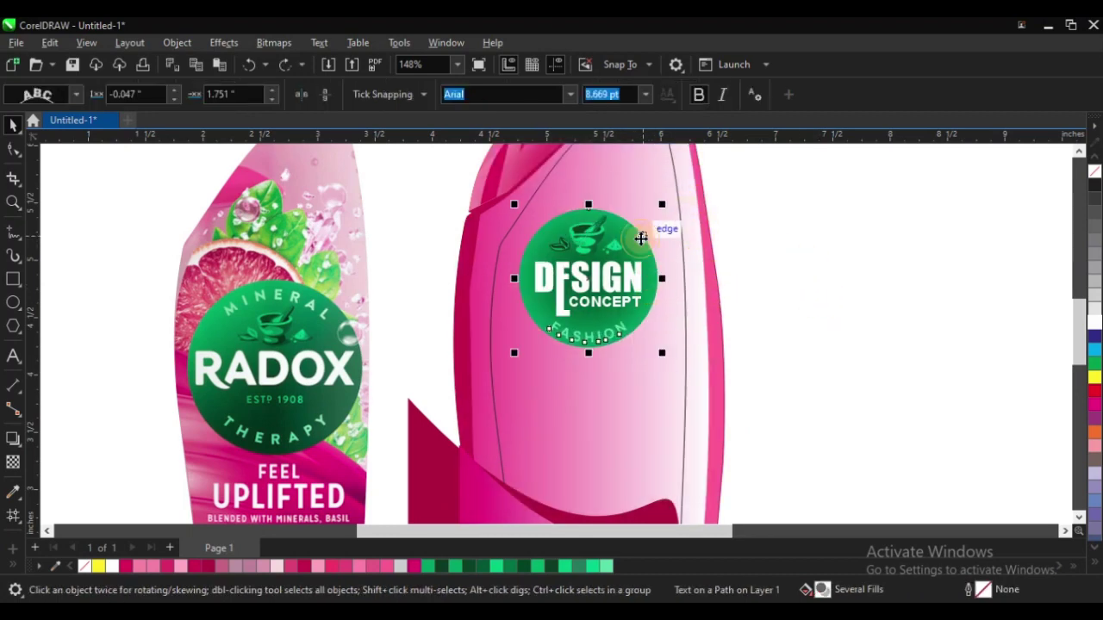
right_click(641, 238)
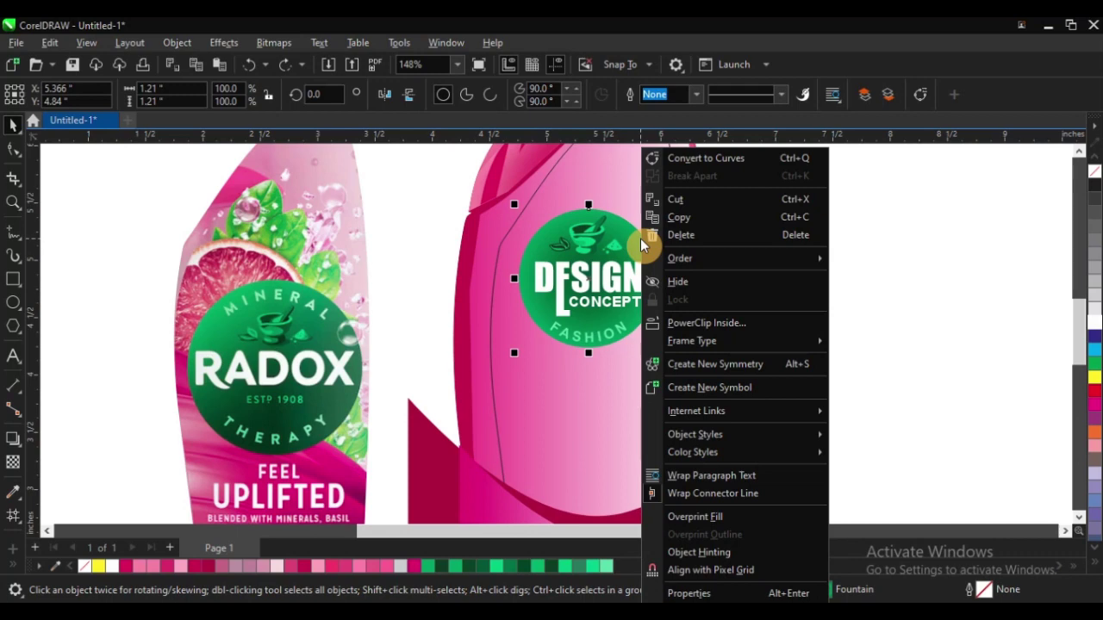
left_click(914, 278)
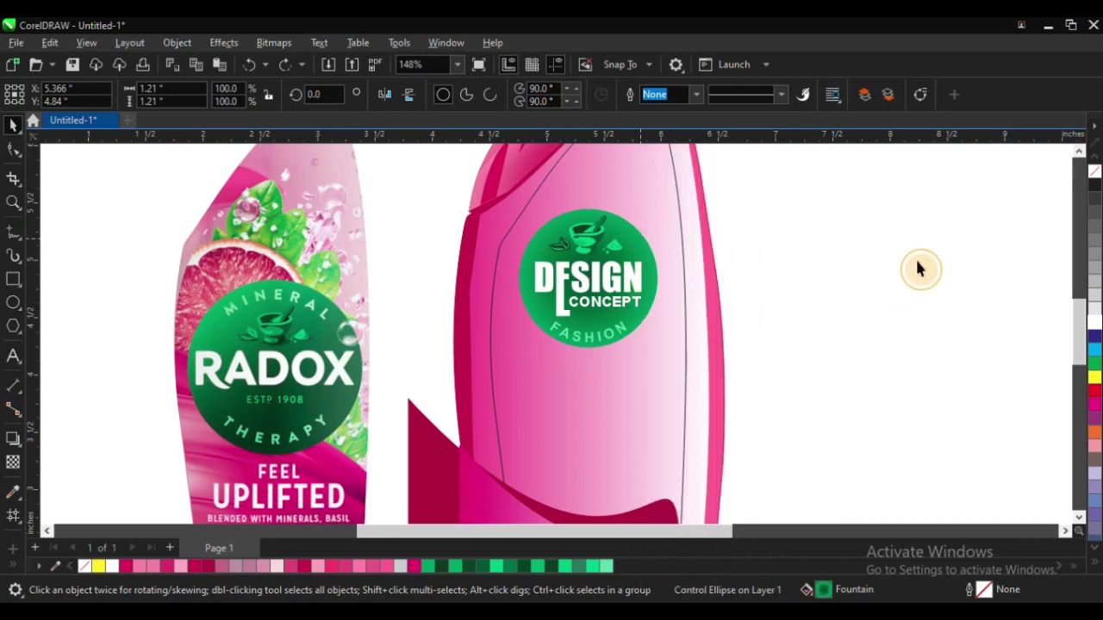
Break the FASHION text on a path apart from the green circle, making them separate objects
left_click(635, 254)
left_click(630, 243, "ctrl")
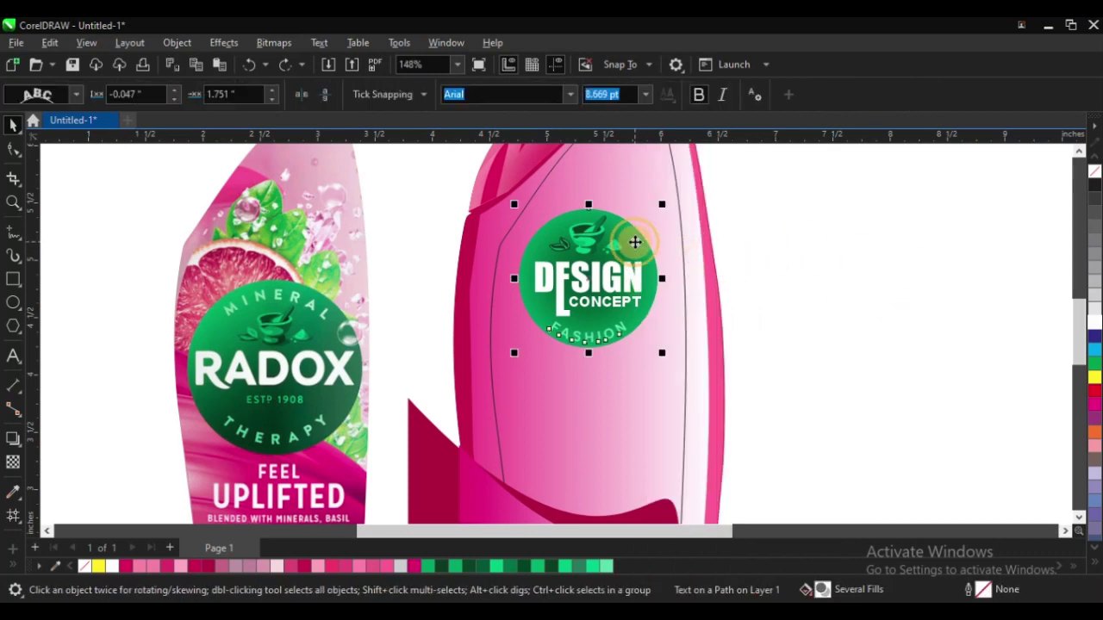
left_click(177, 43)
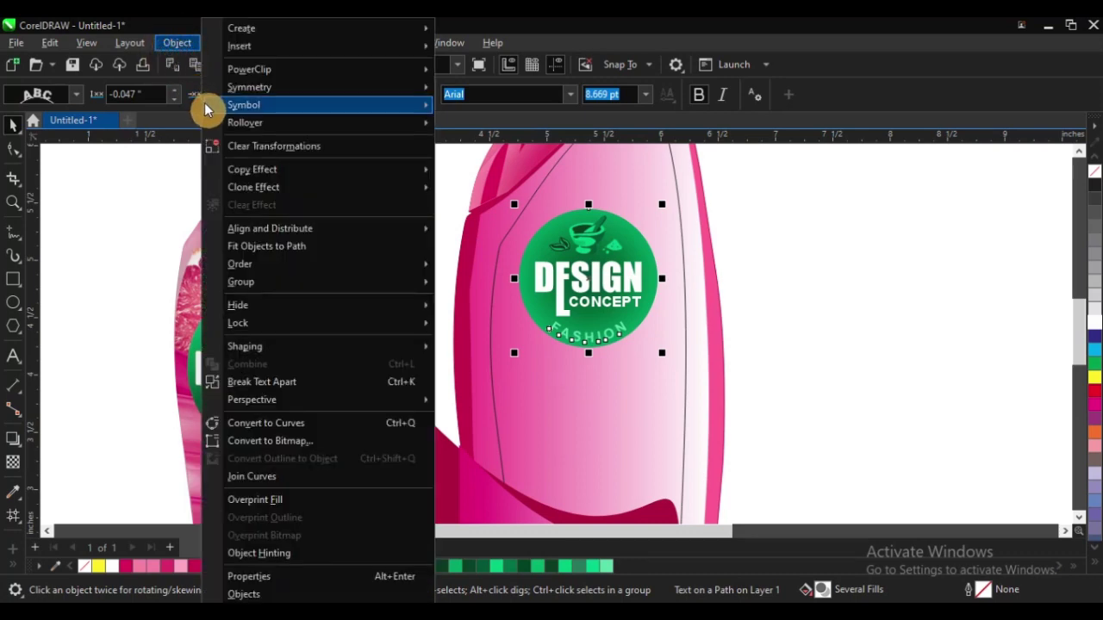
left_click(288, 382)
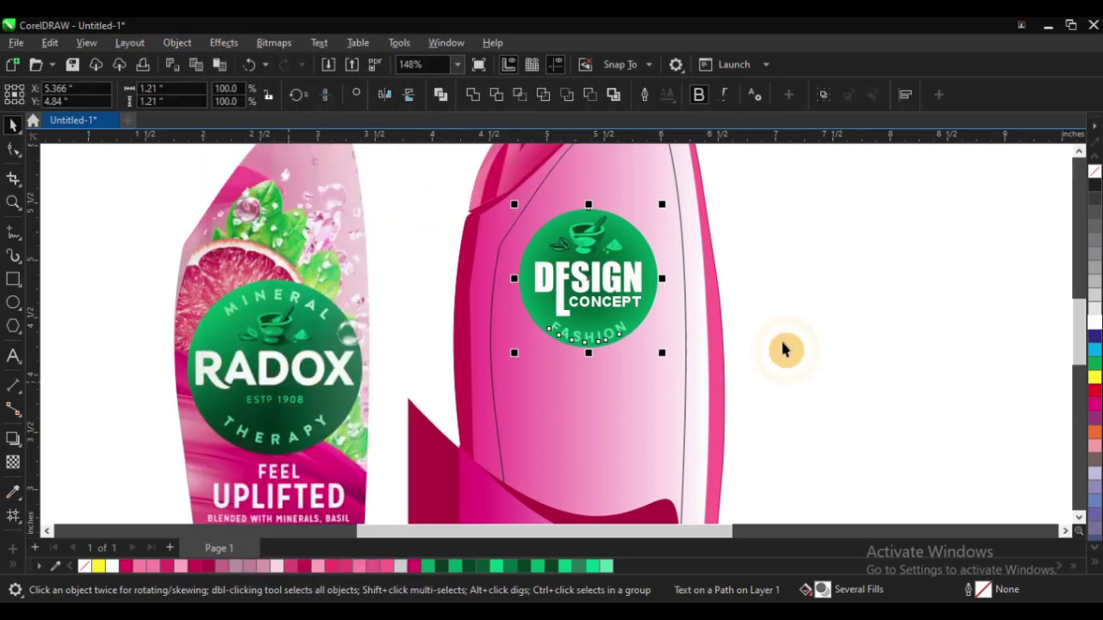
Test the separation by moving the green circle sideways on its own, and undo the move
left_click(648, 270)
left_click_drag(660, 249, 707, 242)
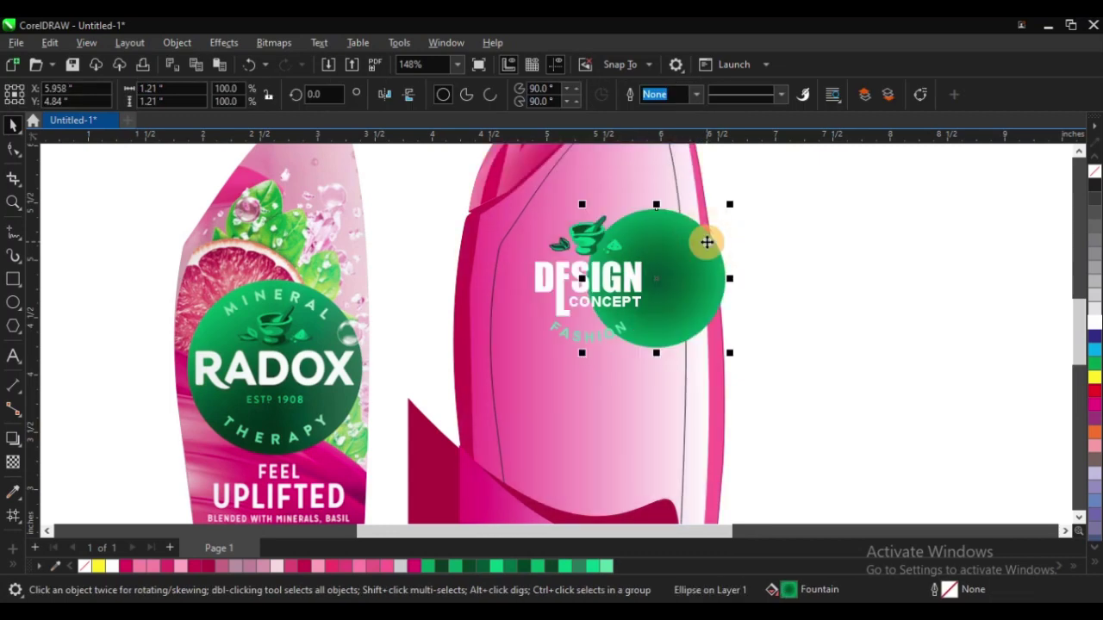
key("ctrl+z")
left_click(812, 286)
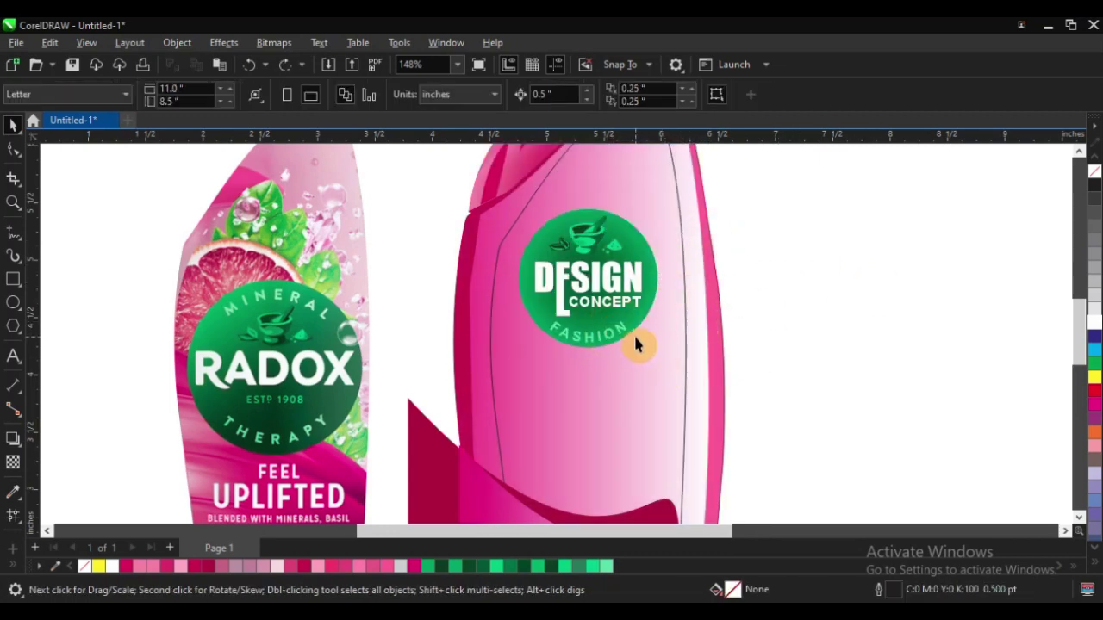
Darken the end color of the green circle's fountain fill to C97 M45 Y89 K61
left_click(634, 244)
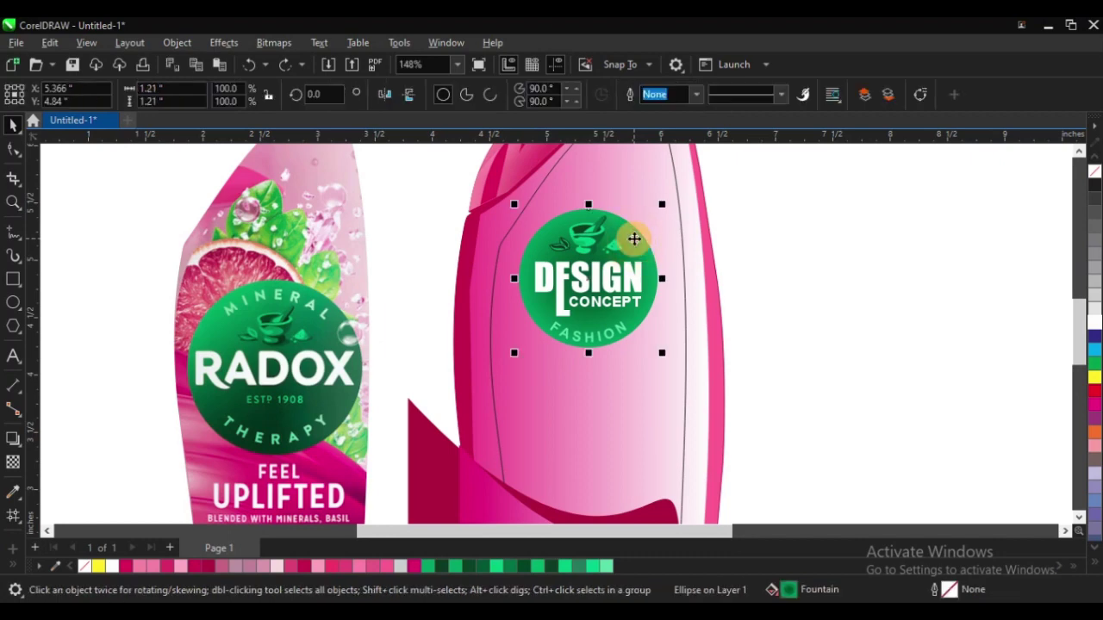
key("F11")
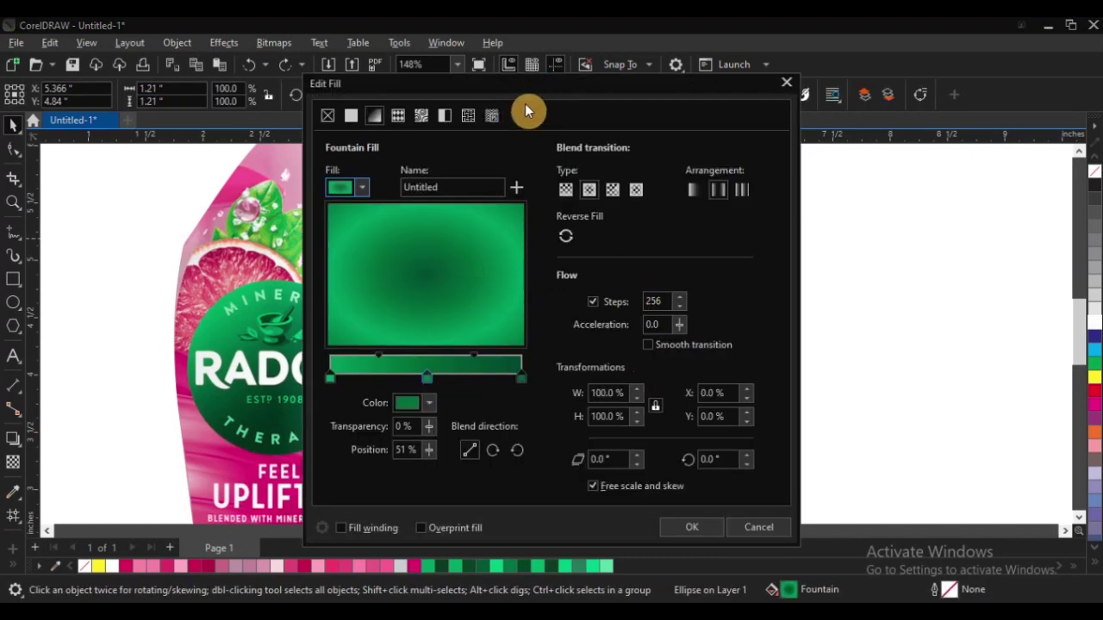
left_click_drag(527, 83, 797, 125)
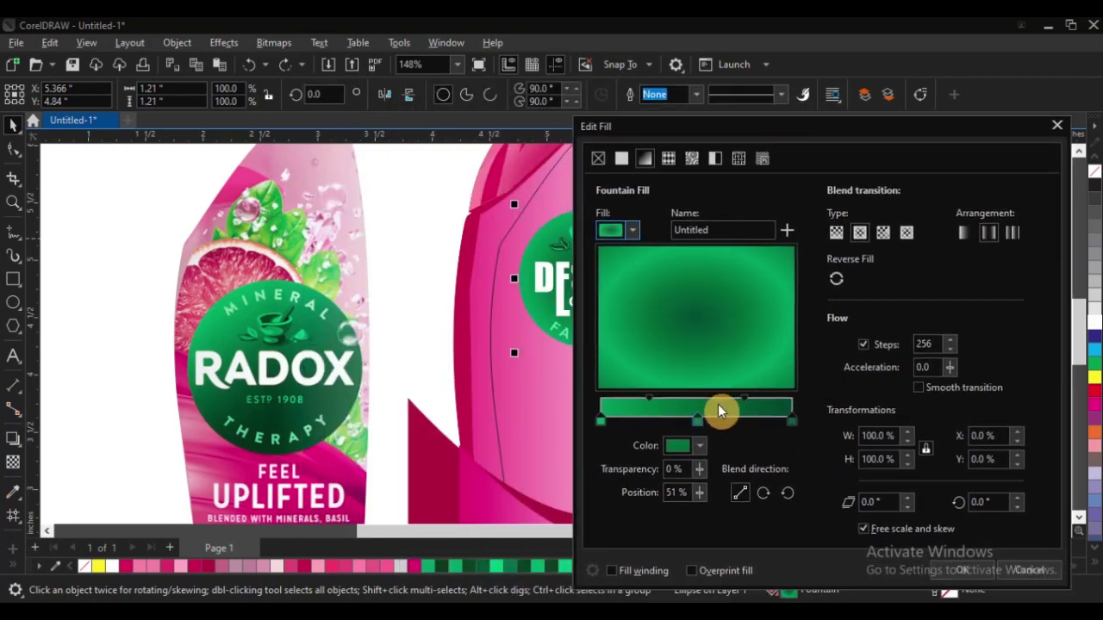
left_click(793, 422)
left_click(698, 445)
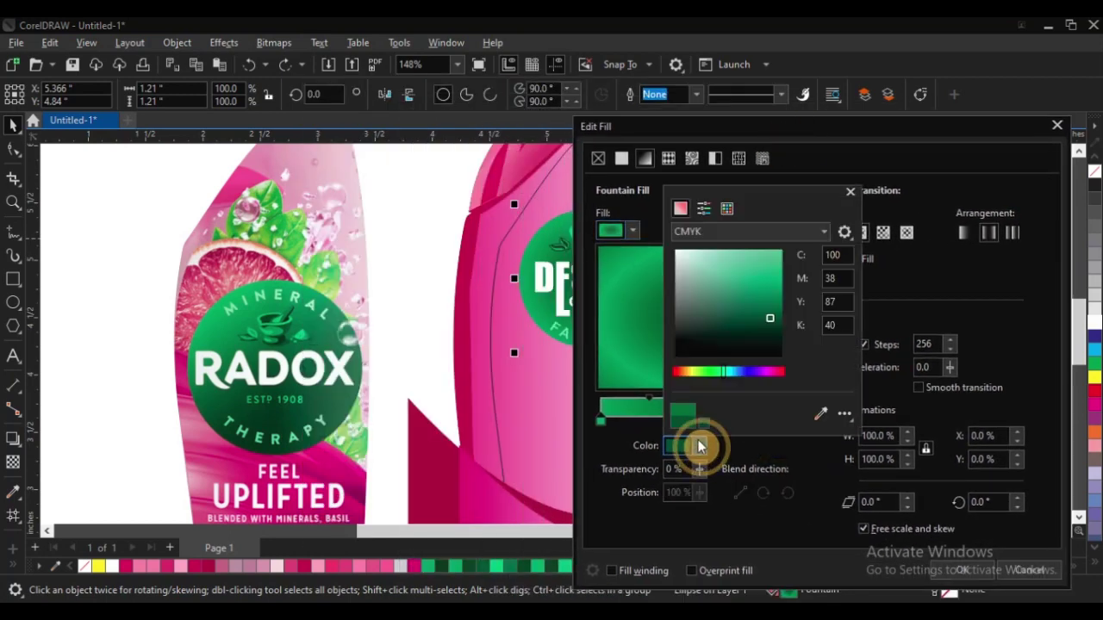
left_click_drag(771, 322, 774, 332)
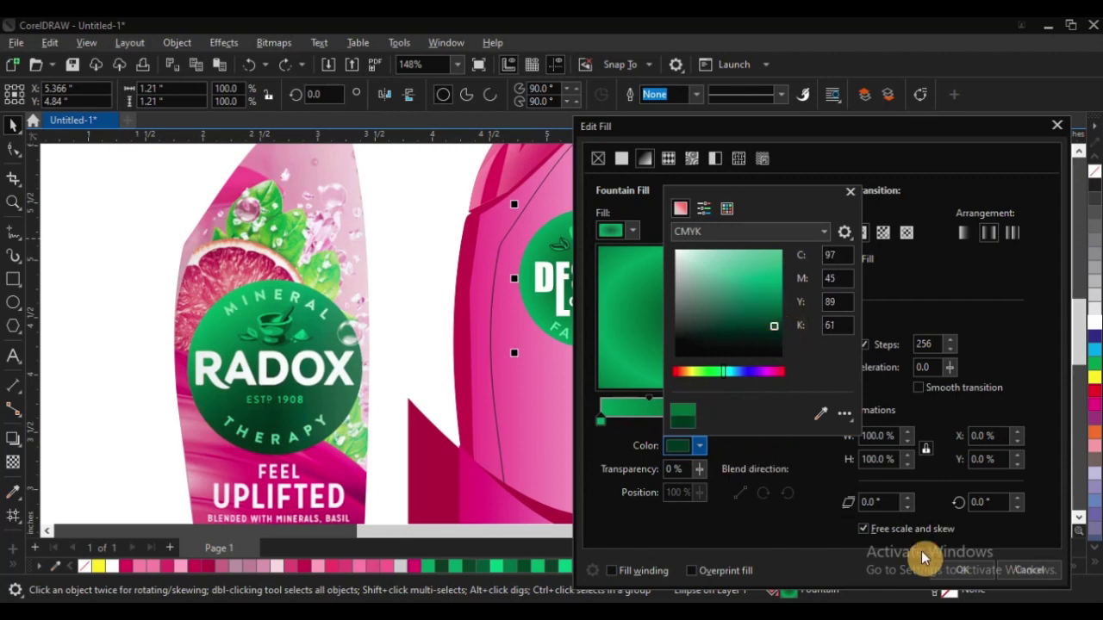
left_click(825, 515)
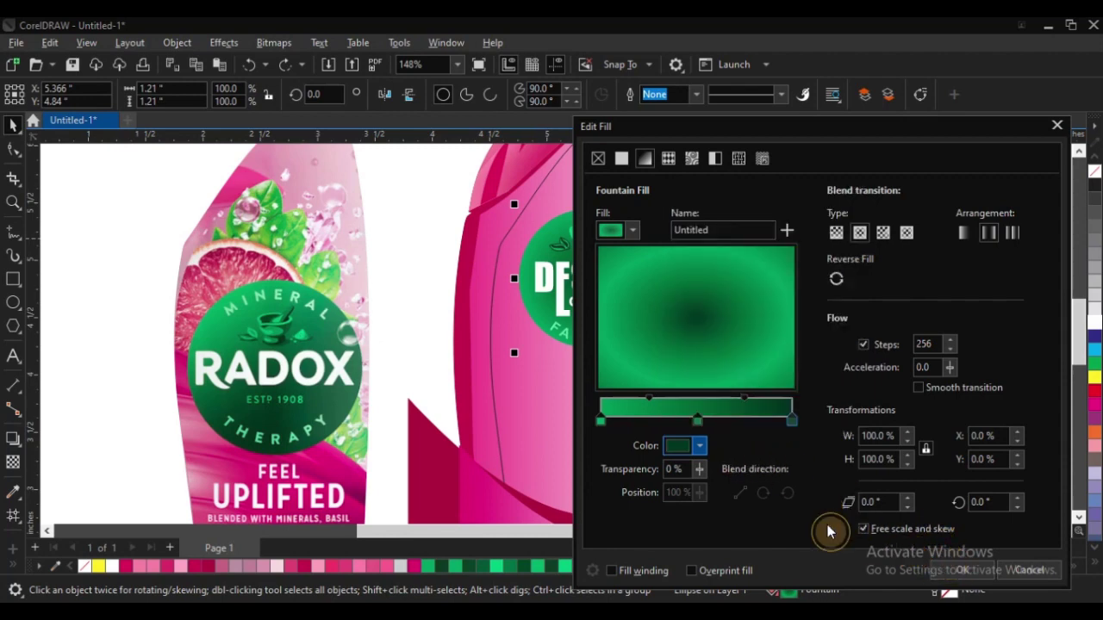
left_click(961, 570)
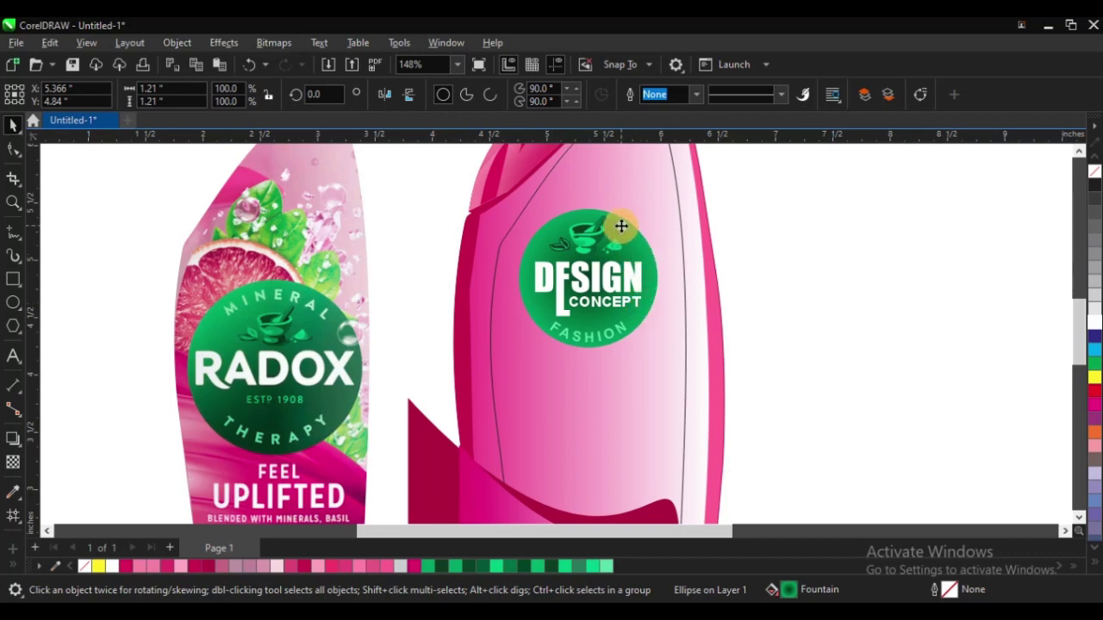
Move the middle color node of the green circle's fountain fill to the 17% position
left_click_drag(621, 226, 684, 234)
key("ctrl+z")
key("F11")
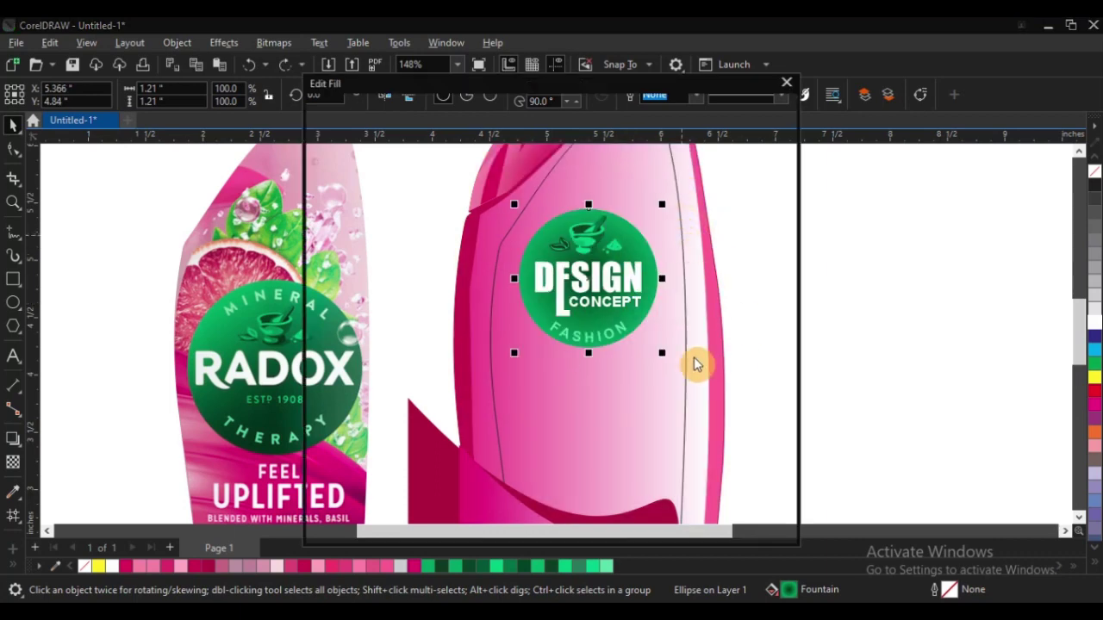
left_click_drag(542, 96, 896, 95)
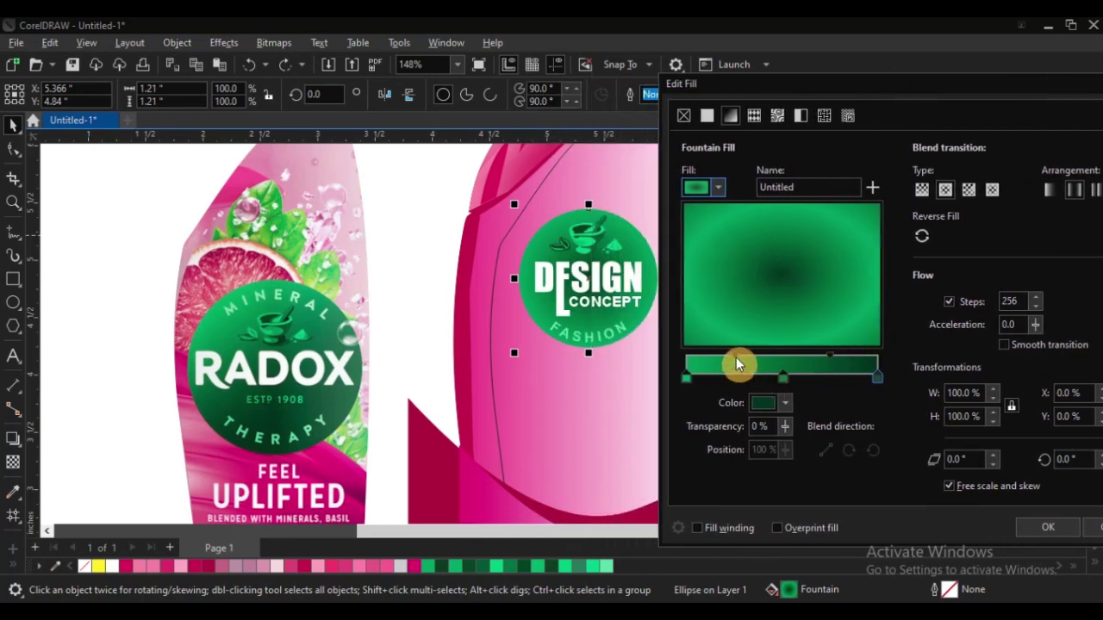
left_click_drag(736, 354, 714, 355)
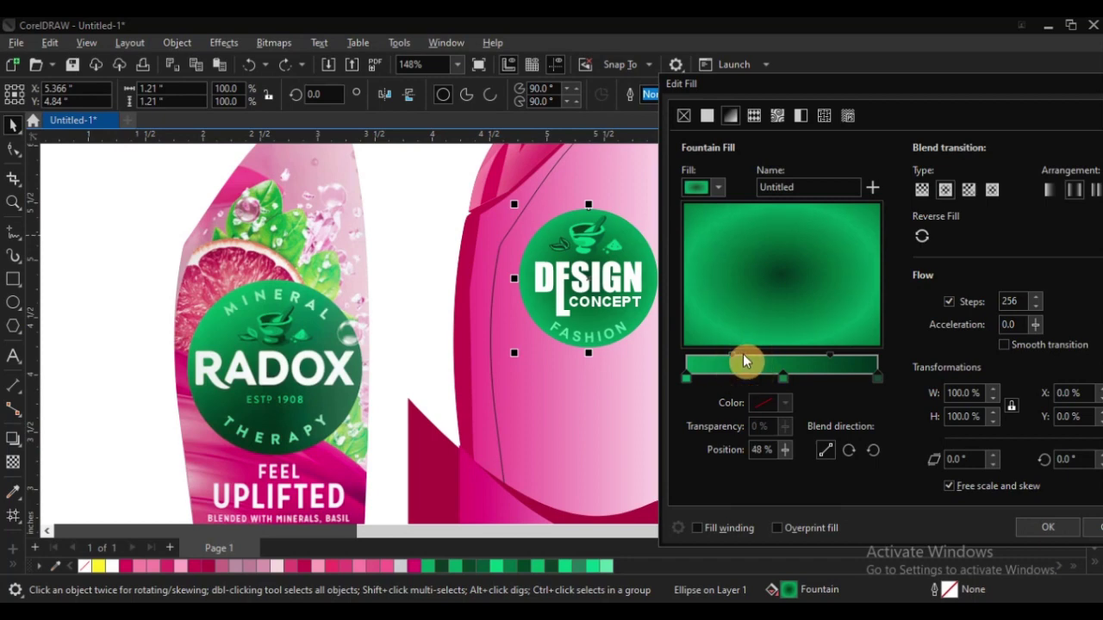
left_click_drag(783, 380, 719, 377)
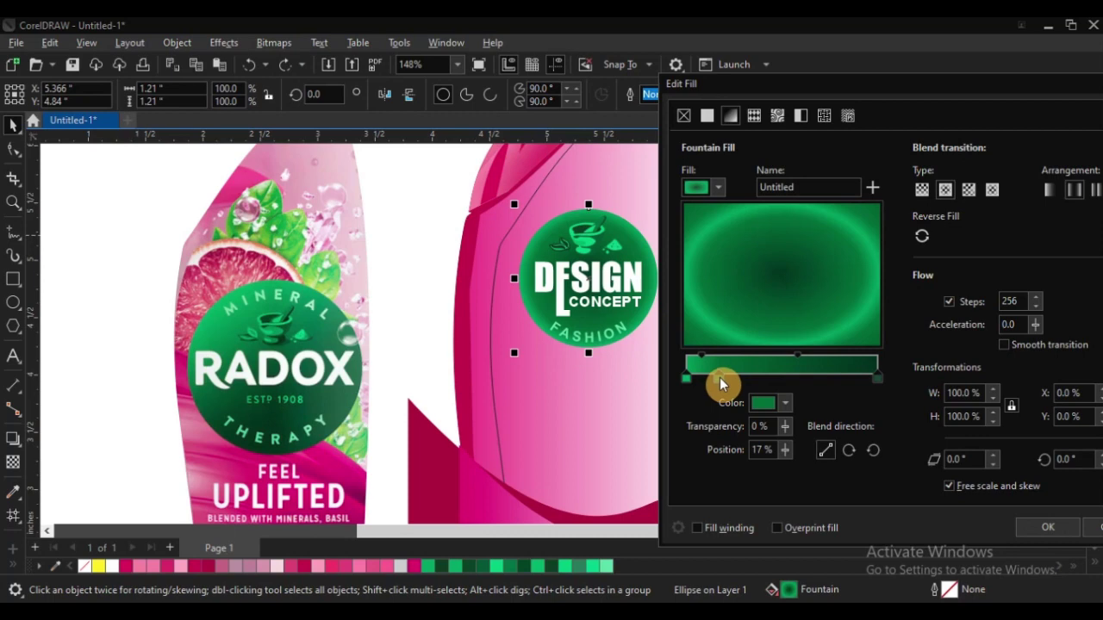
left_click(1047, 527)
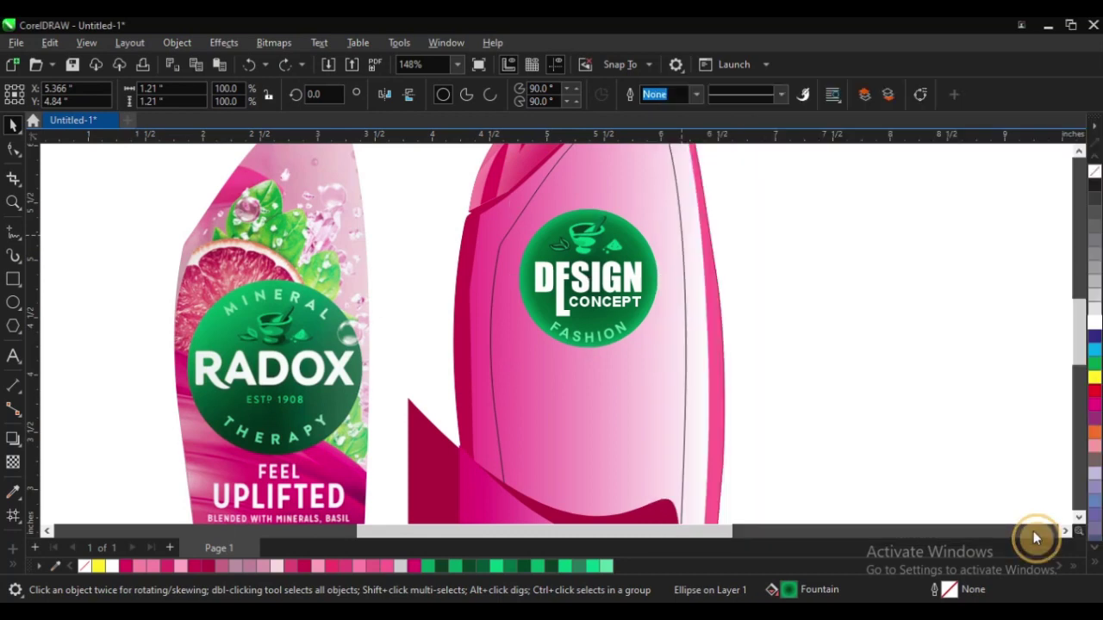
PowerClip the dark red and pink gradient wave shapes inside the bottle's inner label panel
left_click(782, 305)
scroll(802, 304, "down", 2)
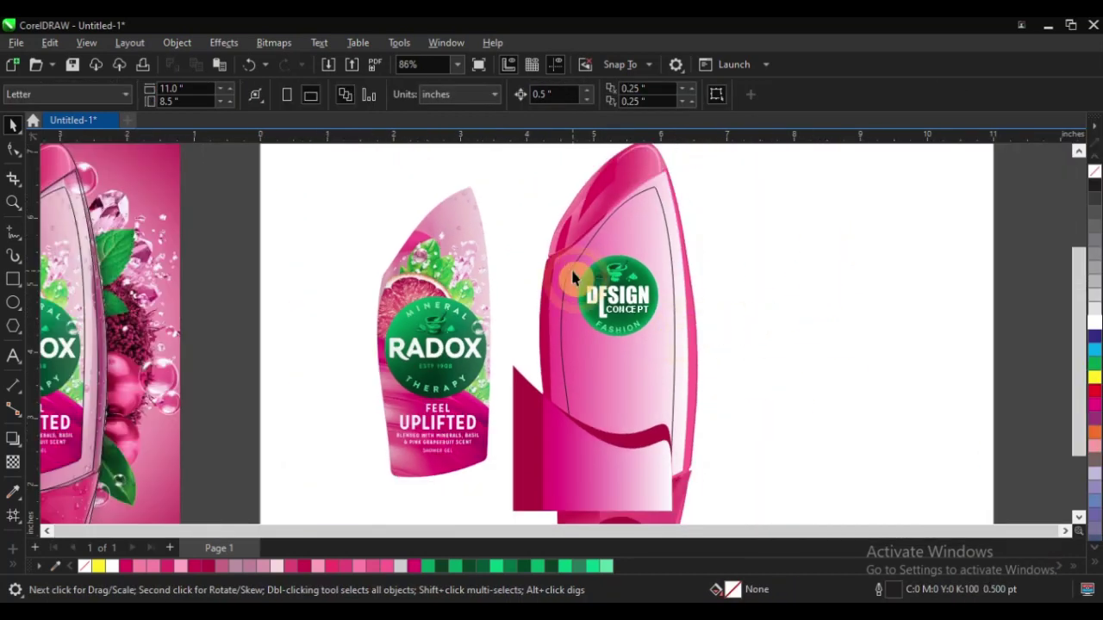
key("z")
scroll(630, 256, "down", 3)
left_click_drag(448, 211, 706, 410)
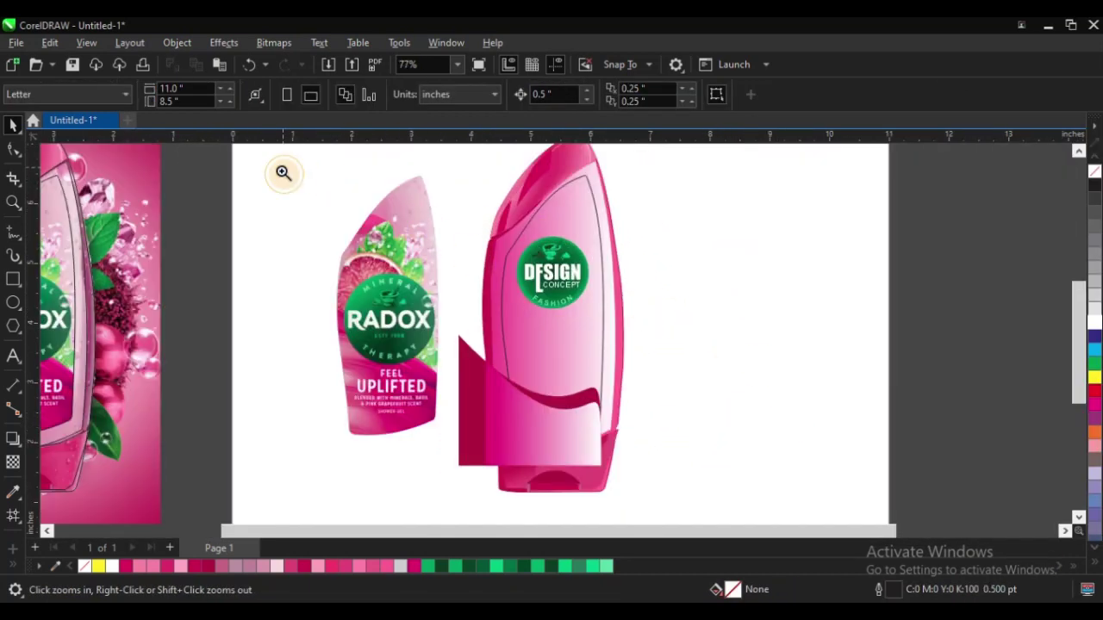
left_click_drag(284, 173, 783, 480)
left_click_drag(292, 253, 806, 484)
key("space")
left_click(569, 408)
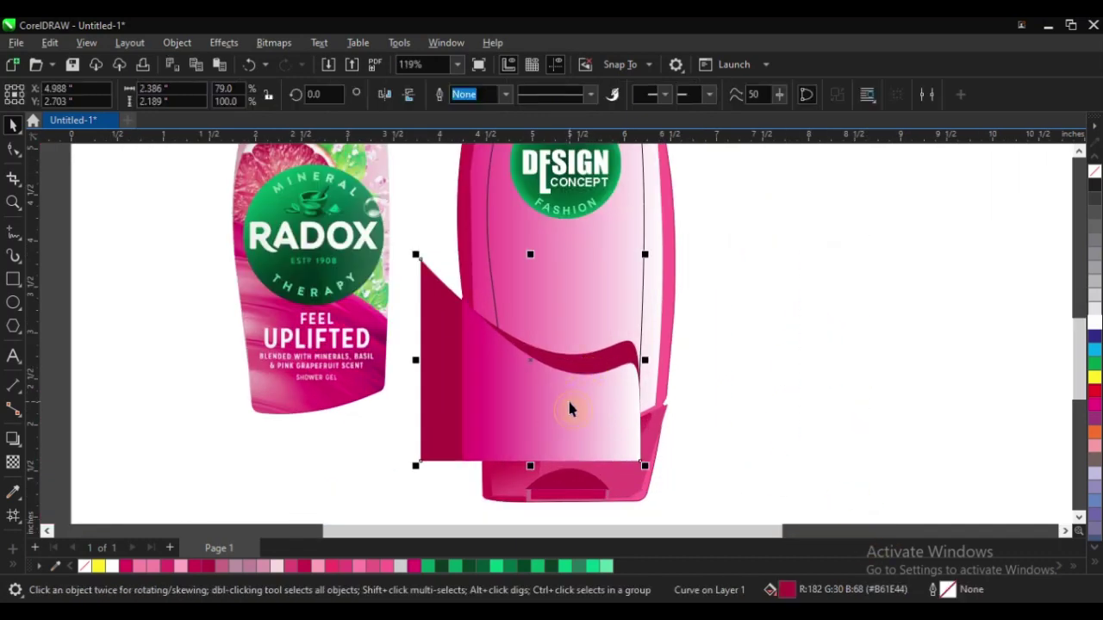
left_click_drag(557, 419, 518, 348)
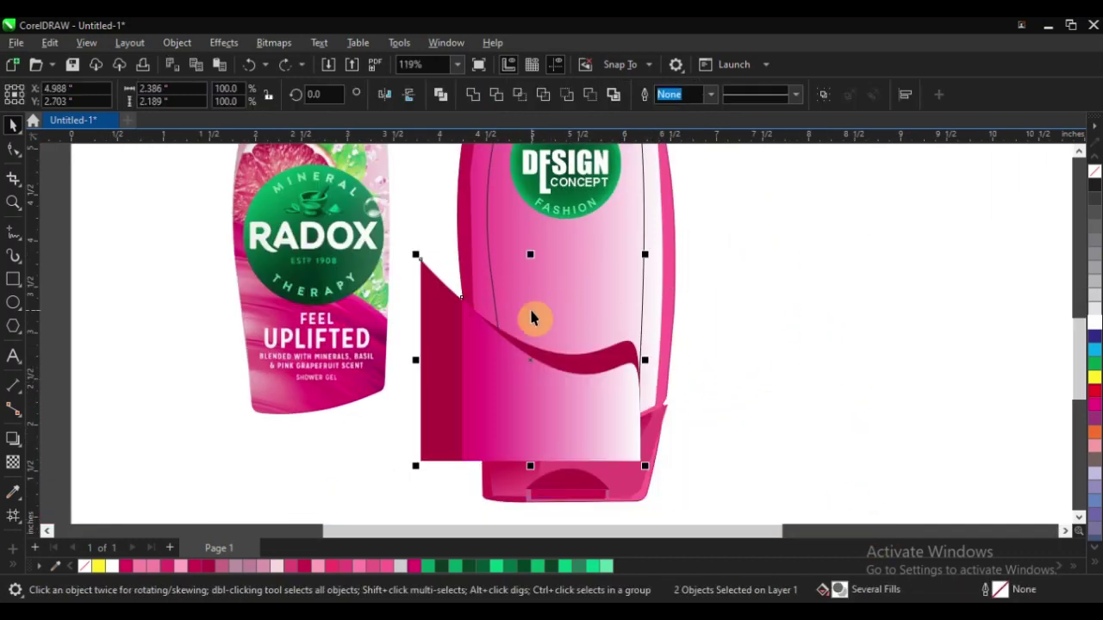
right_click(532, 411)
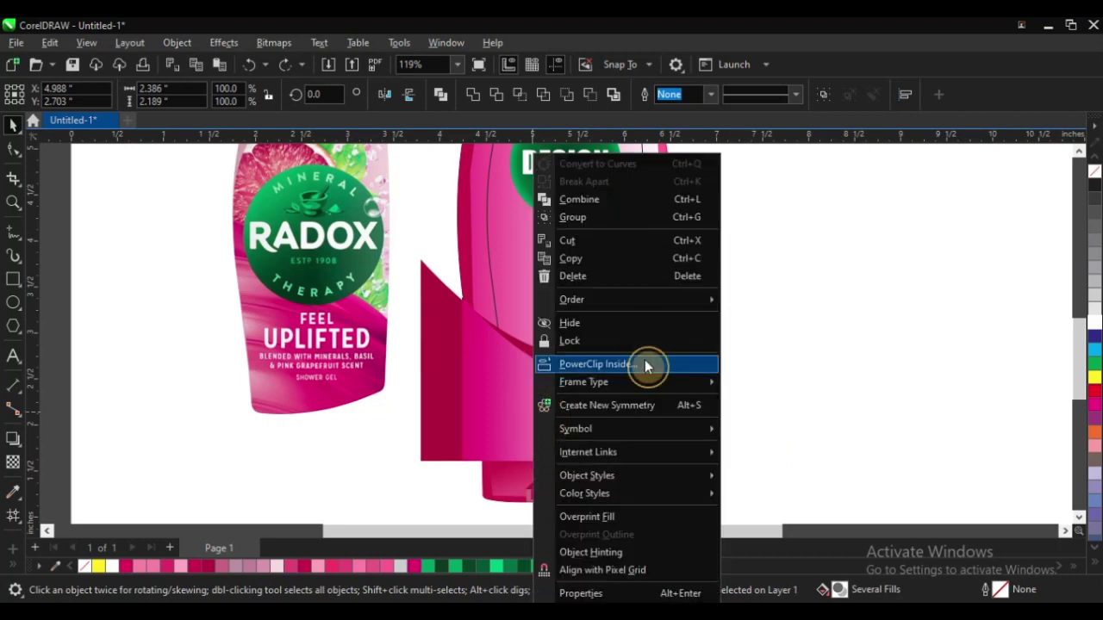
left_click(646, 365)
left_click(608, 313)
left_click(610, 395)
Examine the bottle's clipped wave and green badge alongside the reference label and the original product picture
scroll(610, 395, "down", 3)
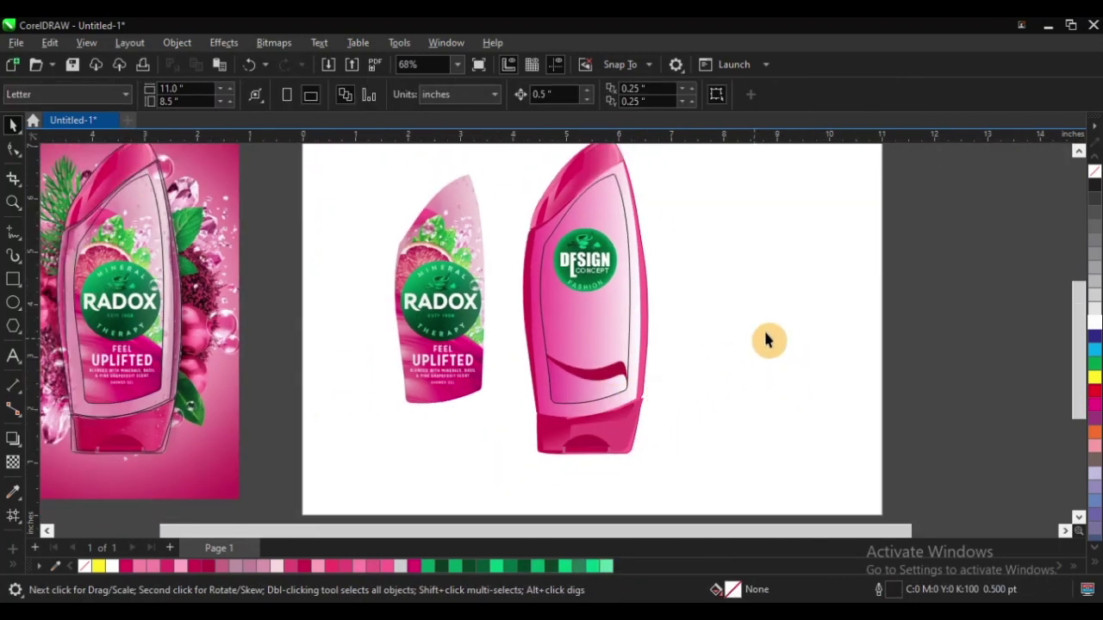
key("z")
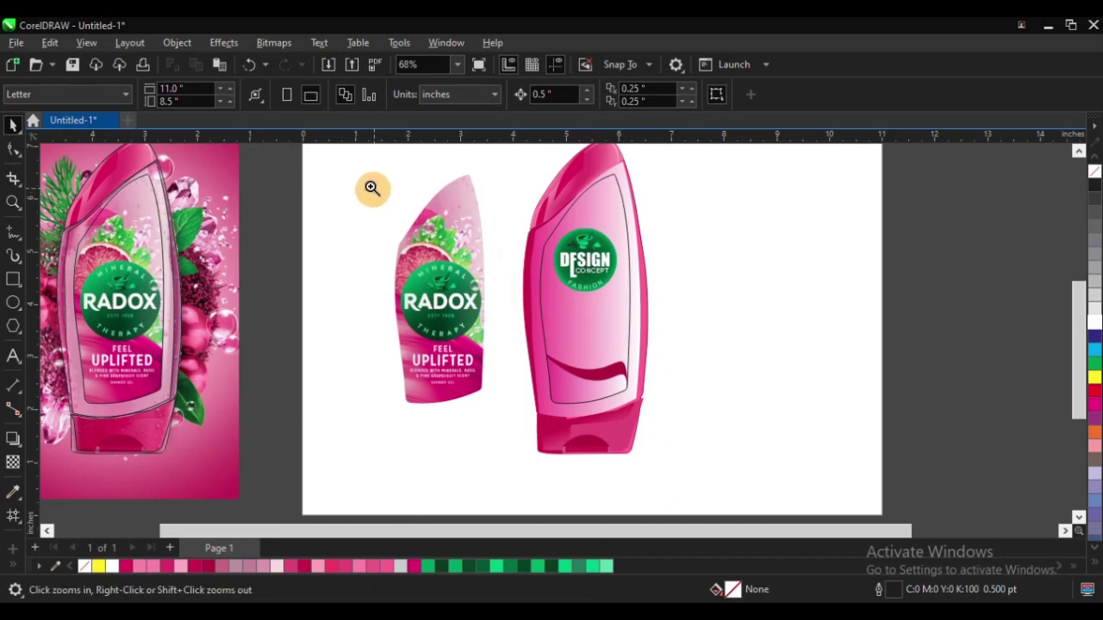
left_click_drag(362, 185, 849, 431)
scroll(681, 325, "down", 3)
key("z")
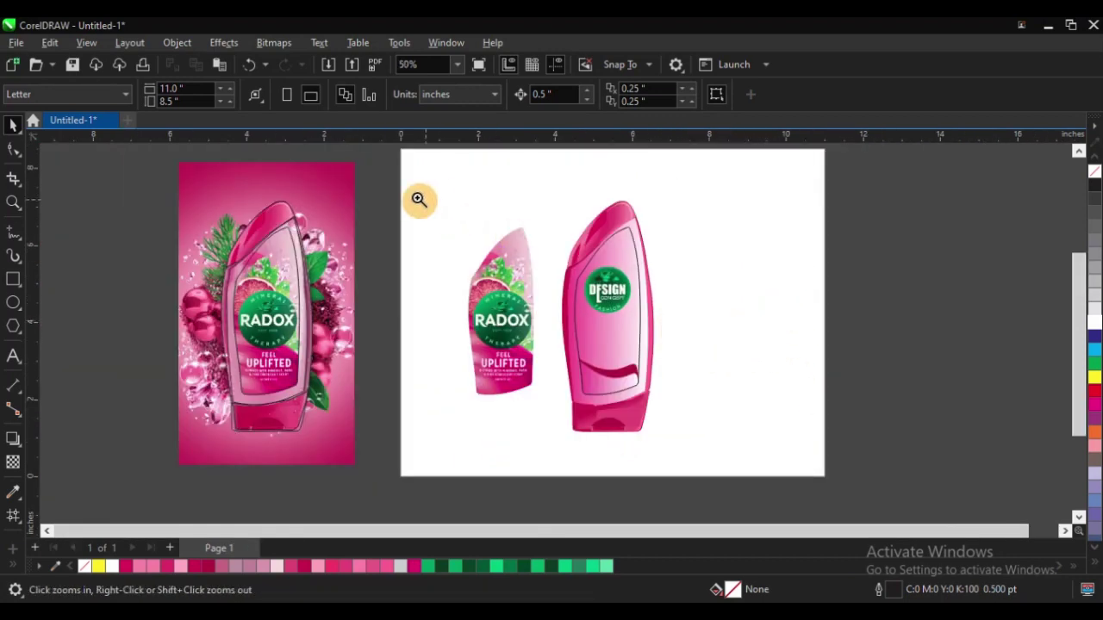
left_click_drag(409, 205, 769, 473)
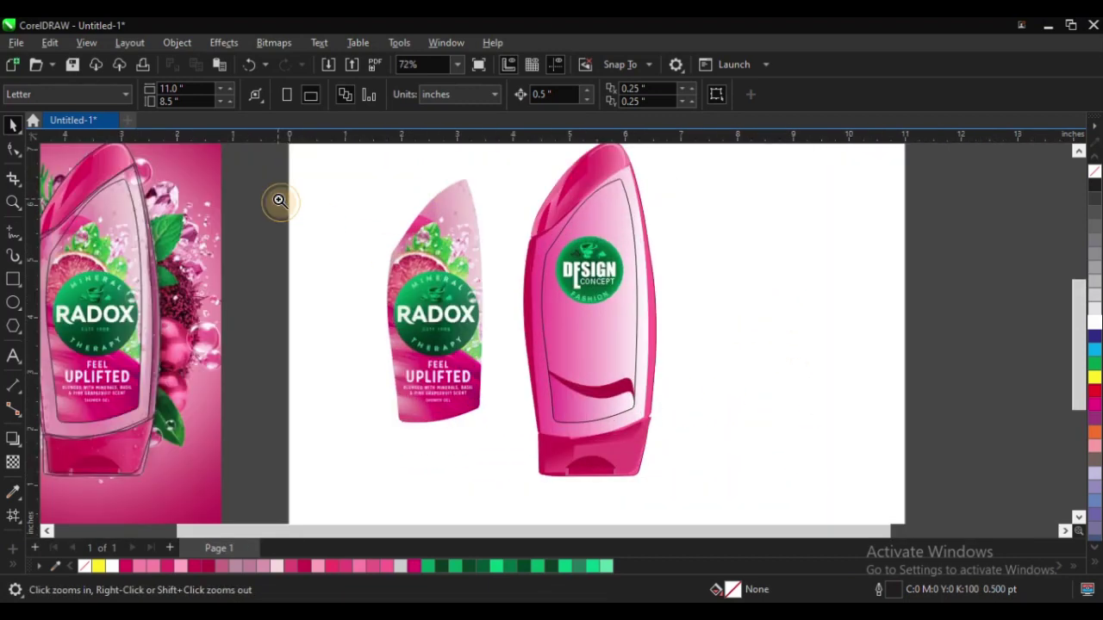
left_click_drag(278, 198, 843, 500)
key("space")
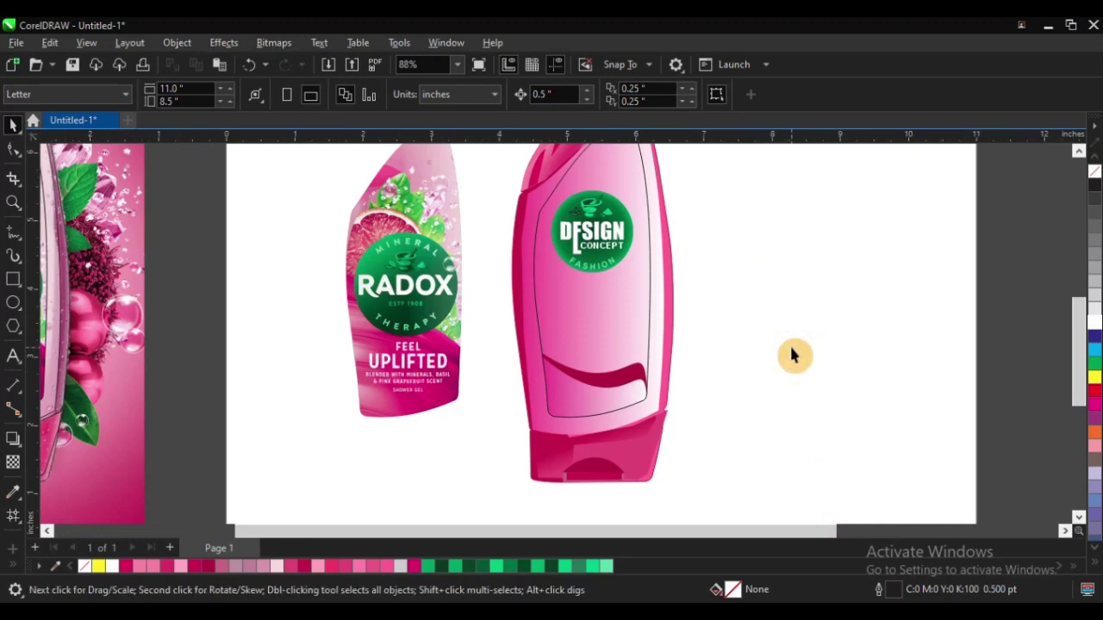
scroll(406, 364, "down", 2)
scroll(492, 370, "down", 2)
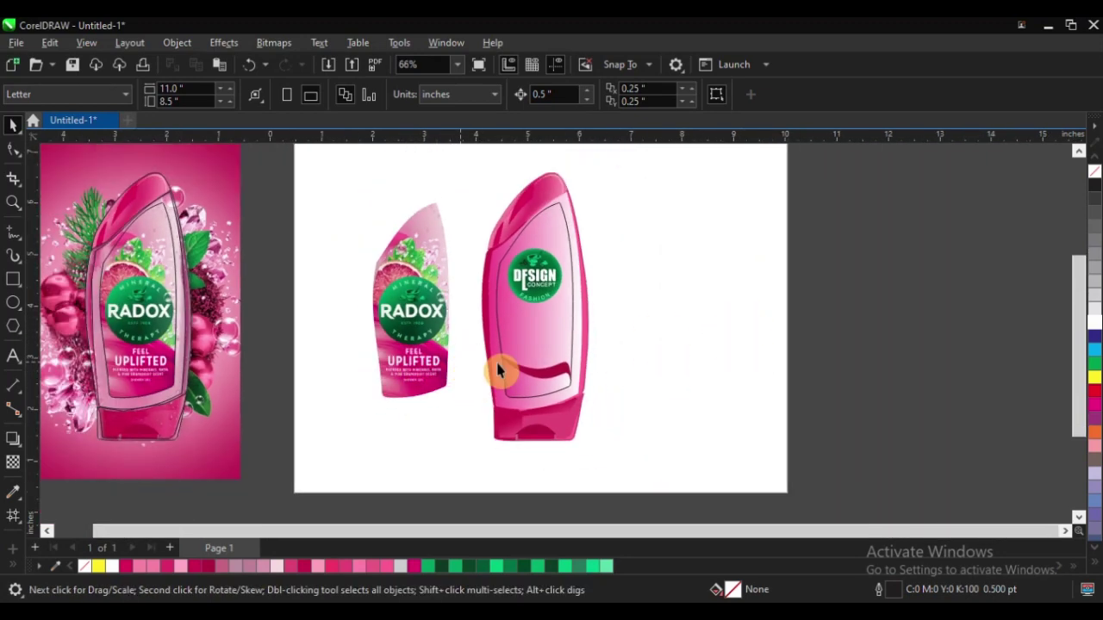
key("z")
left_click_drag(357, 181, 734, 465)
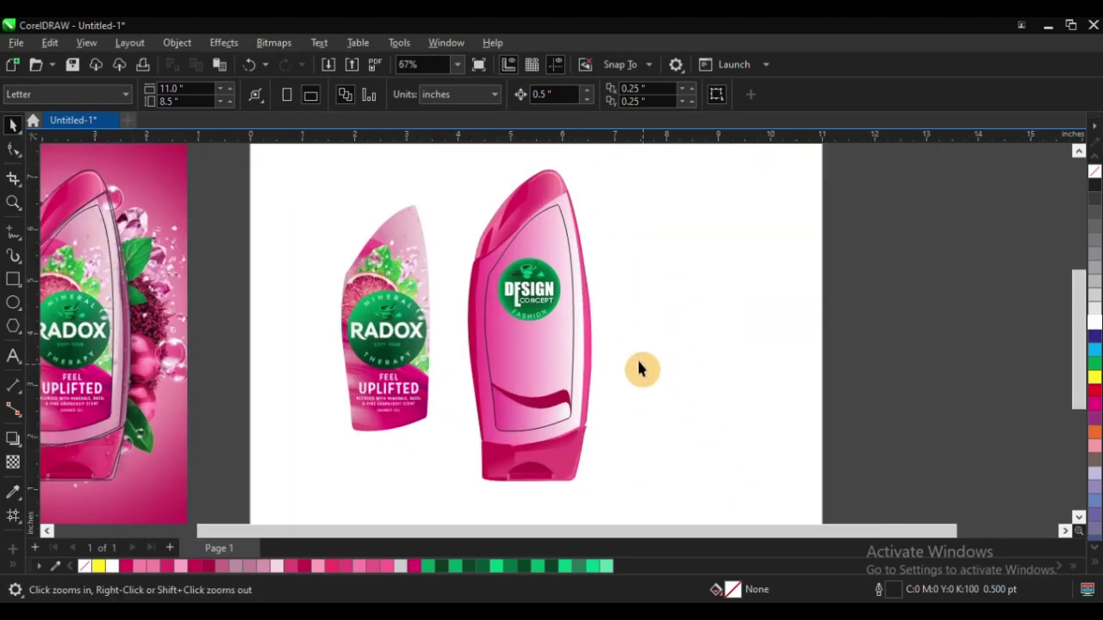
key("space")
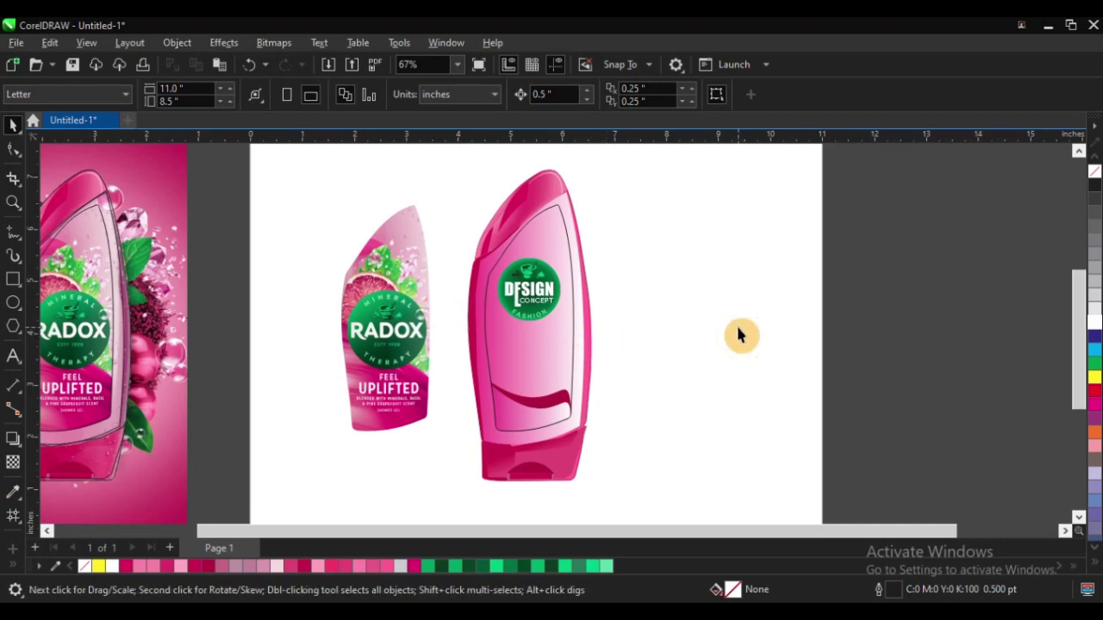
scroll(517, 332, "down", 3)
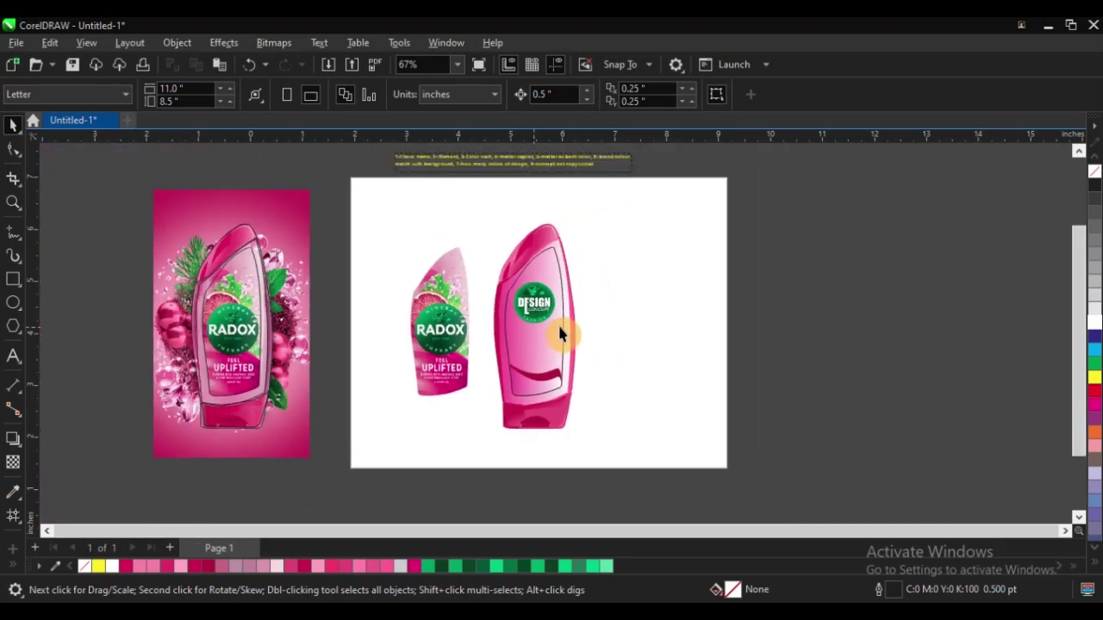
Try removing the cropped reference label bitmap beside the bottle, and undo the deletion
scroll(658, 304, "up", 2)
left_click_drag(319, 198, 465, 477)
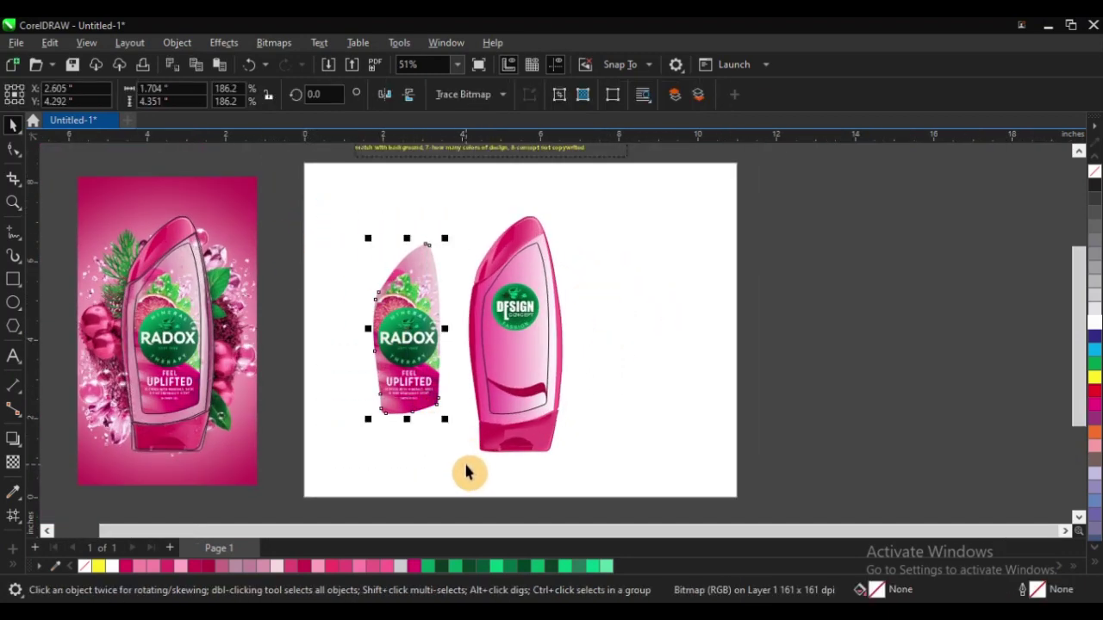
key("Delete")
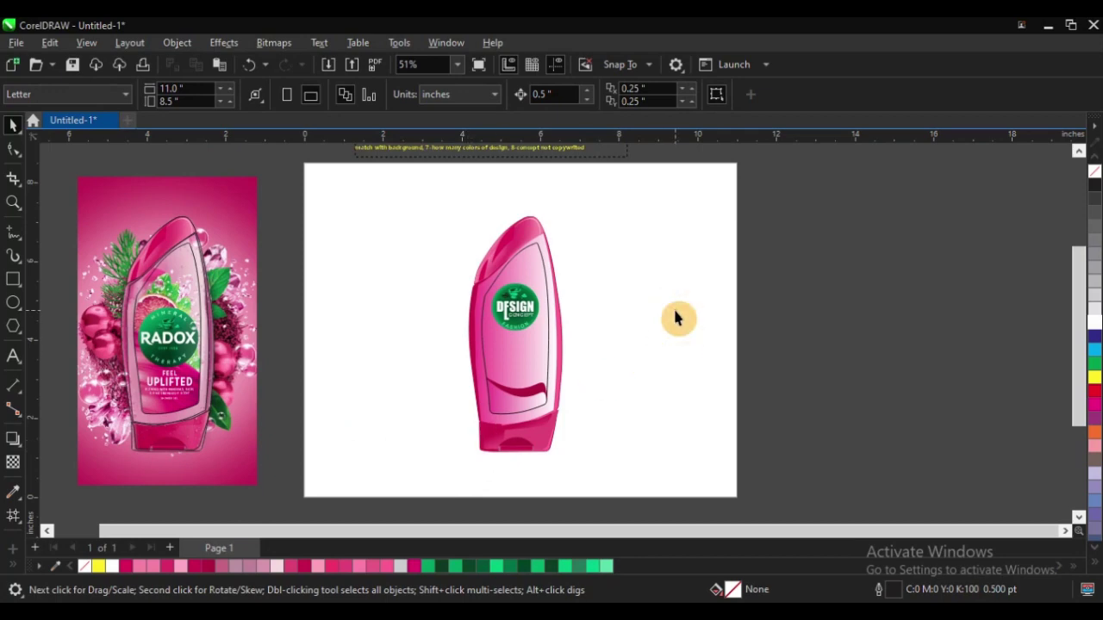
scroll(492, 303, "up", 3)
key("ctrl+z")
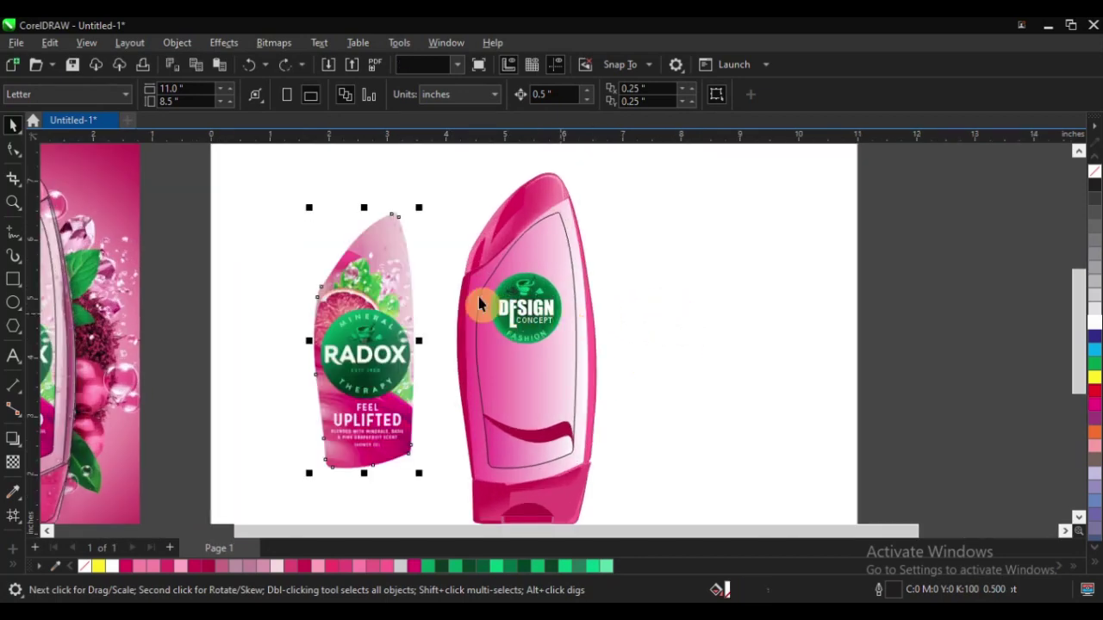
Delete the cropped RADOX reference label bitmap from the page beside the bottle
scroll(333, 379, "up", 3)
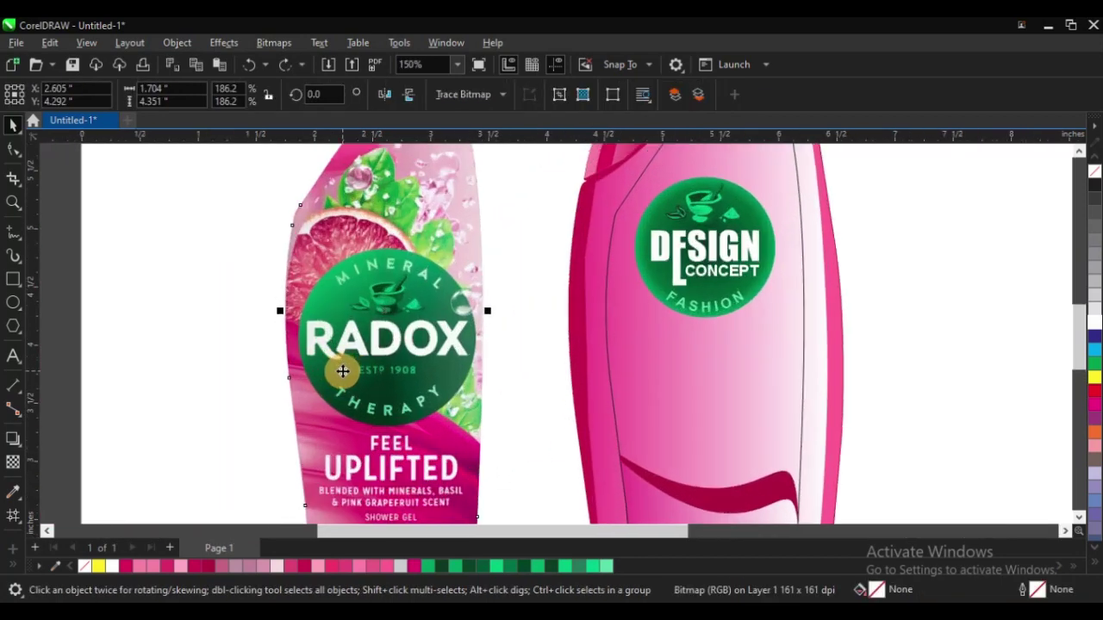
scroll(333, 379, "down", 3)
scroll(432, 426, "up", 3)
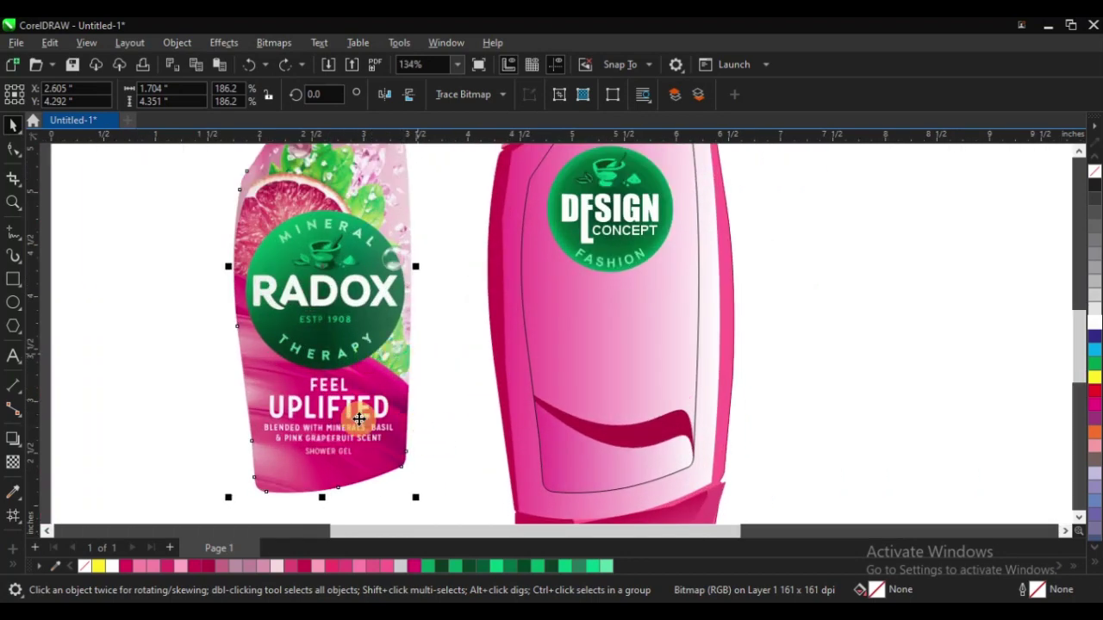
scroll(362, 415, "down", 5)
left_click(647, 333)
key("z")
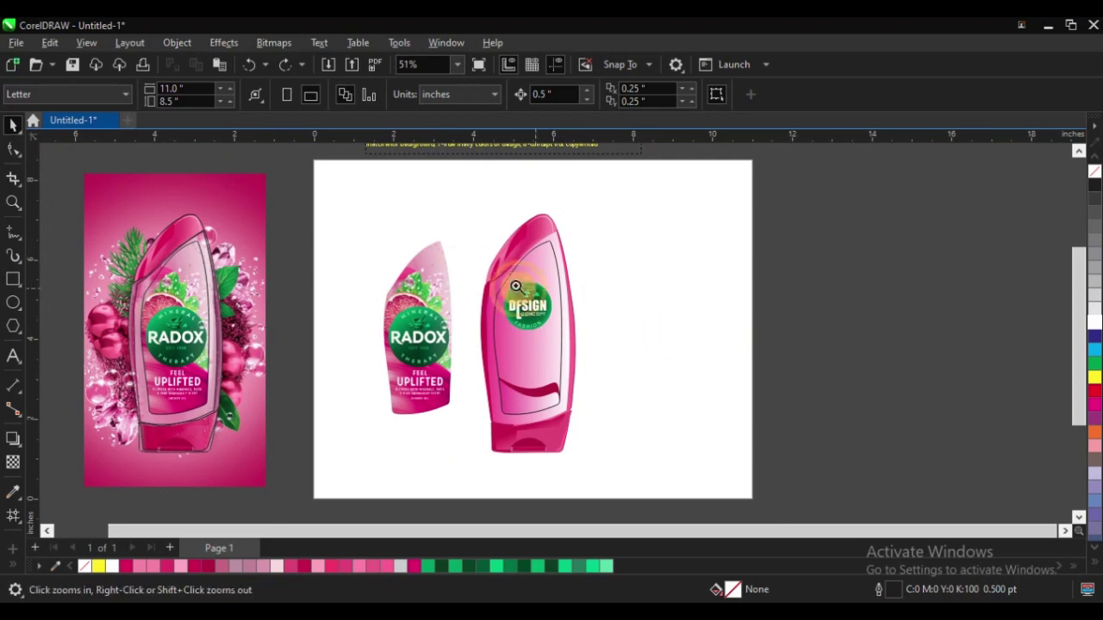
right_click(544, 288)
left_click_drag(284, 211, 681, 388)
key("space")
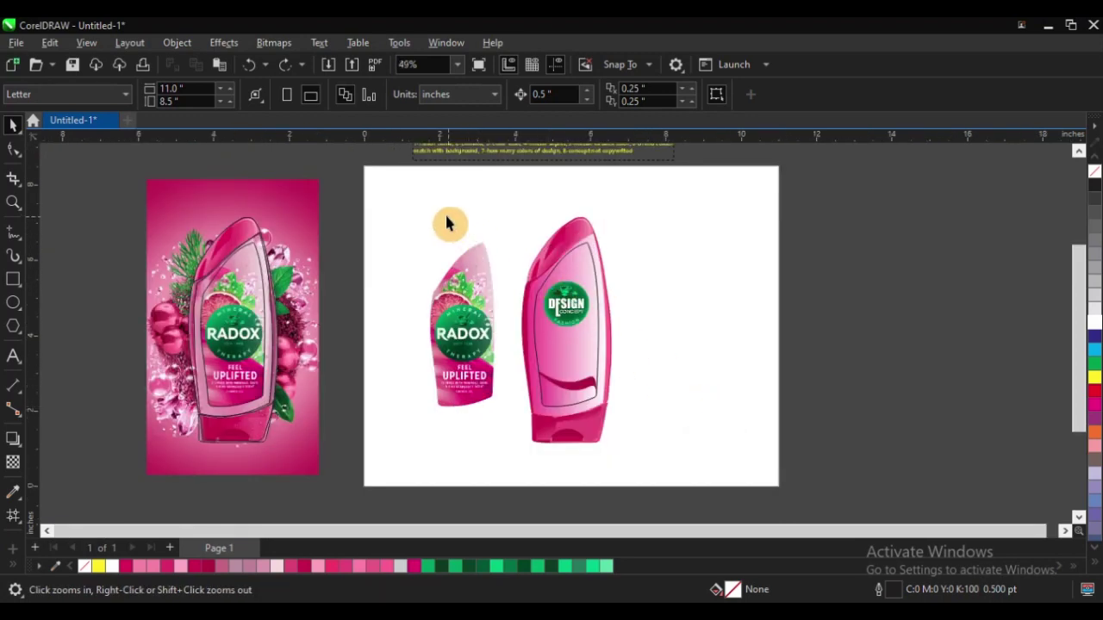
left_click_drag(413, 207, 524, 452)
key("Delete")
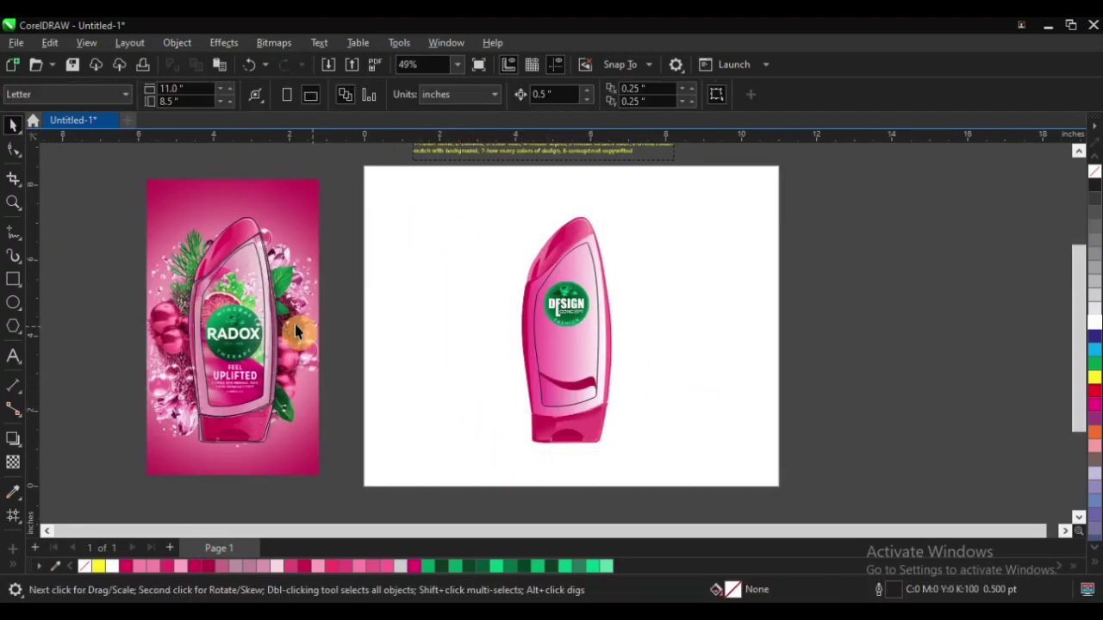
Delete the traced bottle outline curves lying over the original product picture
left_click(196, 300)
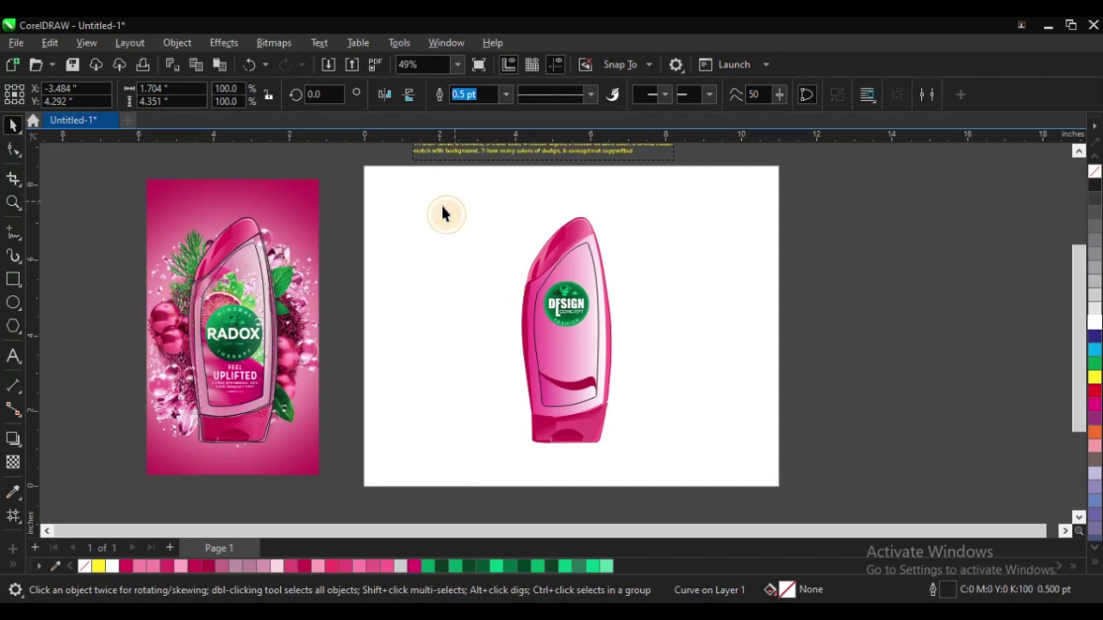
left_click_drag(454, 201, 163, 503)
left_click(163, 503)
left_click(128, 264)
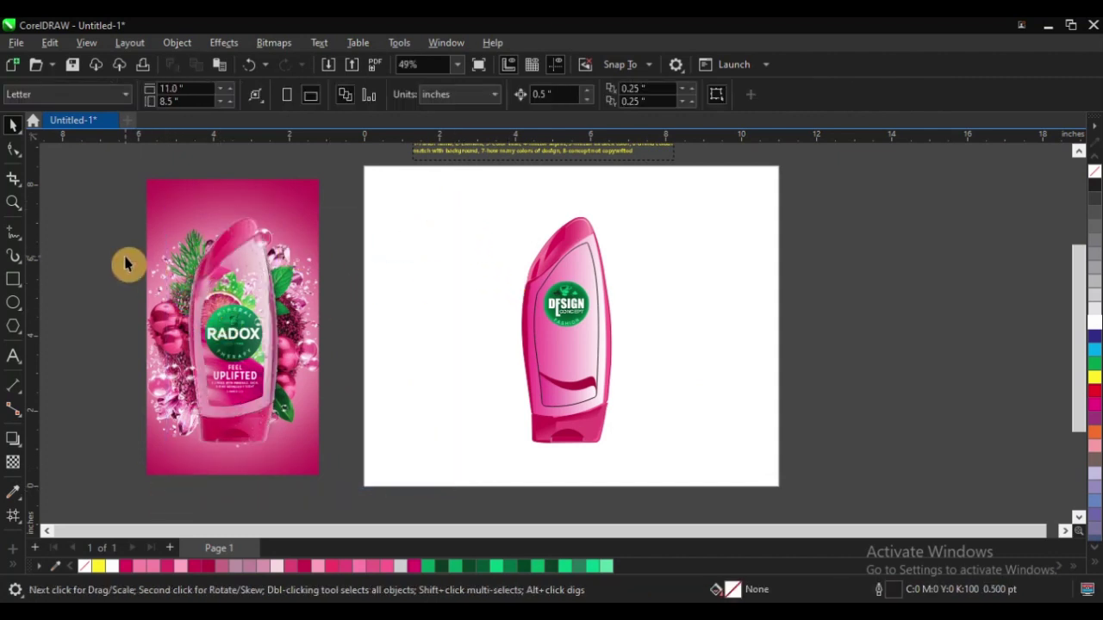
Shift the complete vector bottle toward the page's right edge and place the original product picture on the page beside it
scroll(199, 347, "down", 2)
left_click_drag(381, 243, 507, 430)
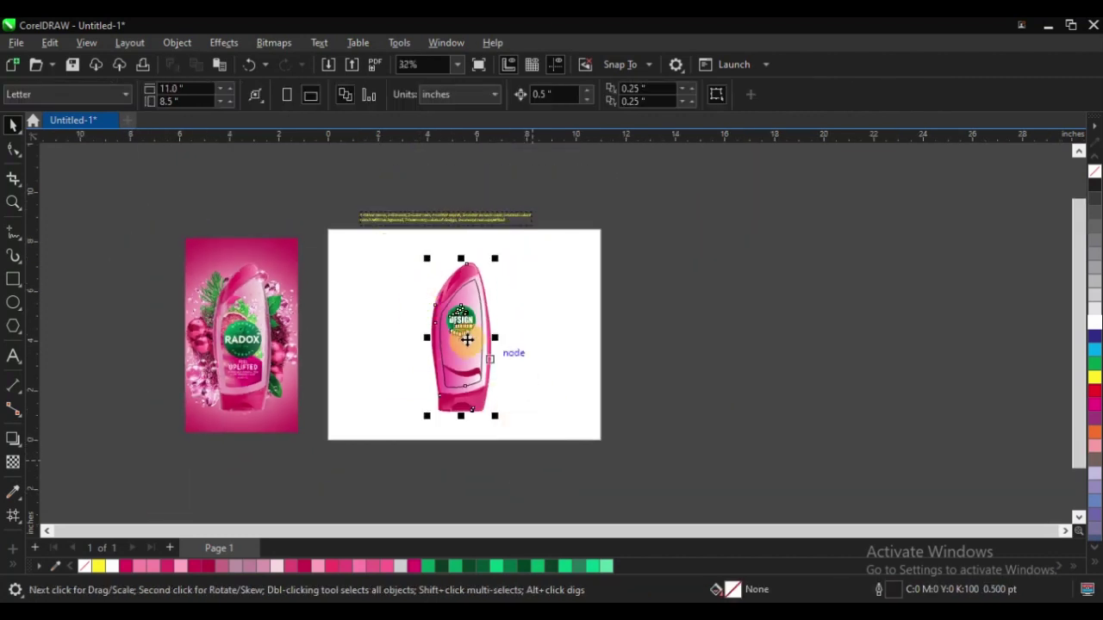
left_click_drag(486, 338, 561, 338)
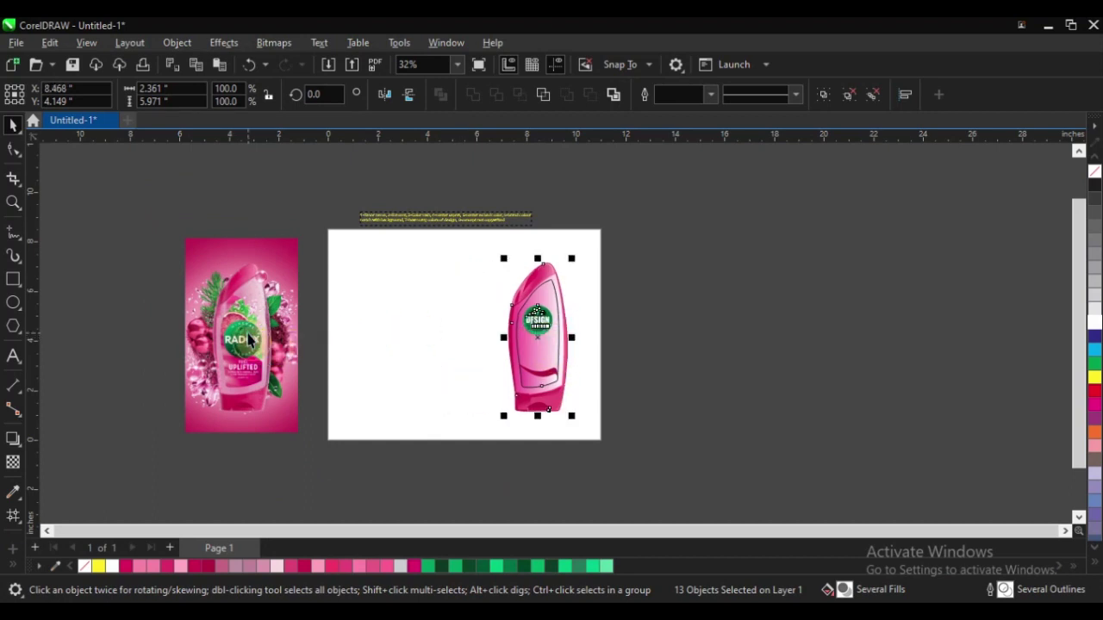
left_click_drag(250, 343, 436, 344)
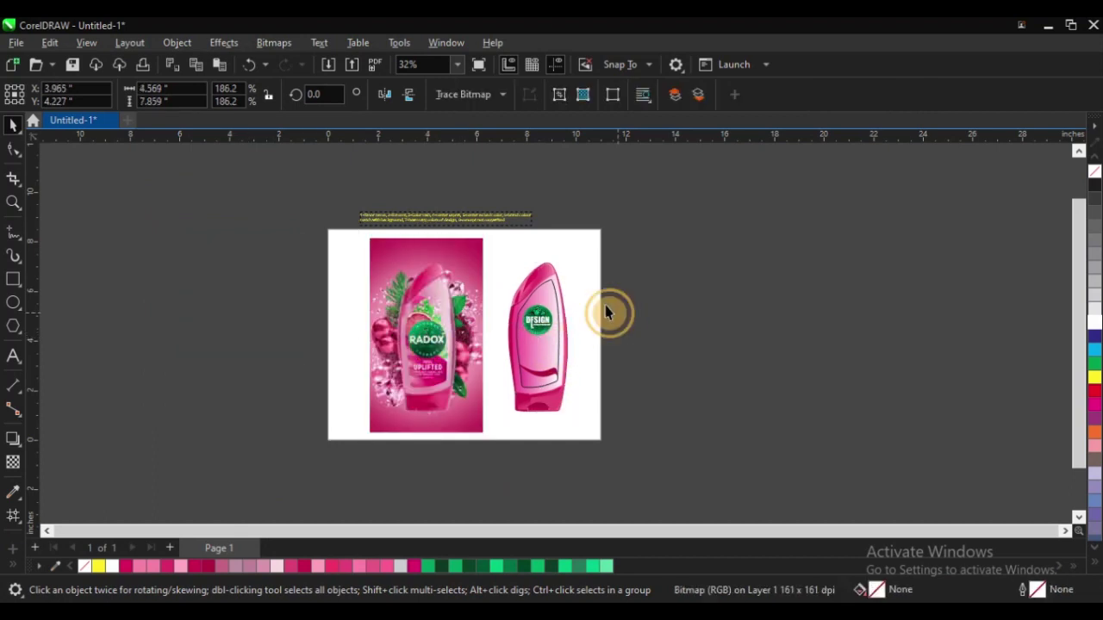
Move the complete vector bottle closer to the product picture, so the two stand side by side
key("z")
left_click_drag(339, 229, 680, 458)
key("space")
left_click_drag(541, 186, 706, 470)
left_click_drag(599, 327, 561, 327)
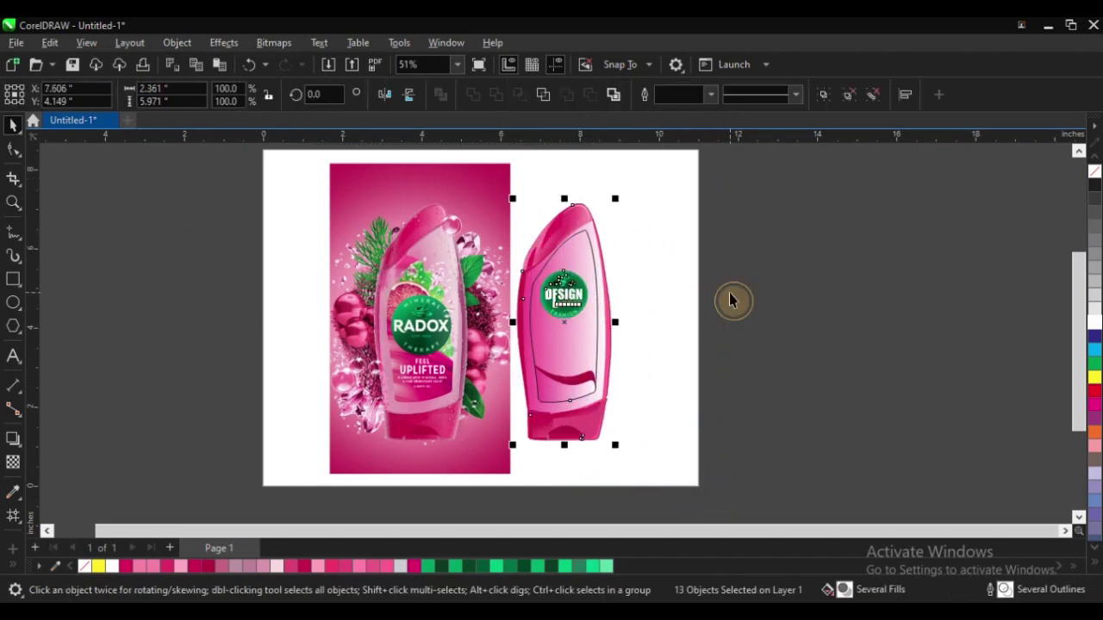
left_click(729, 301)
key("z")
left_click_drag(316, 187, 790, 473)
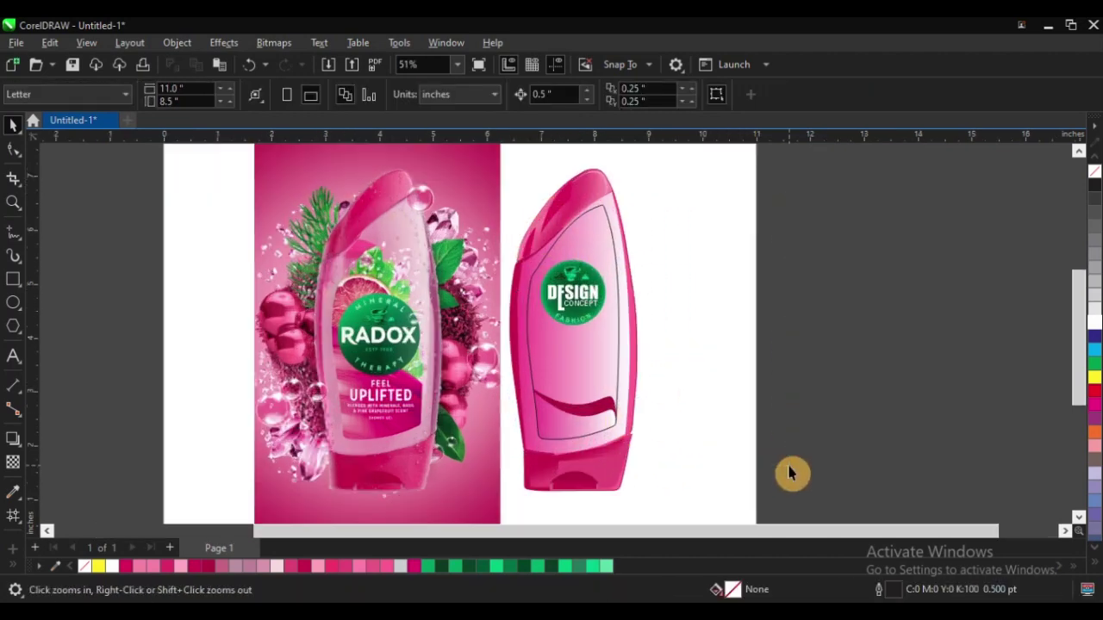
key("space")
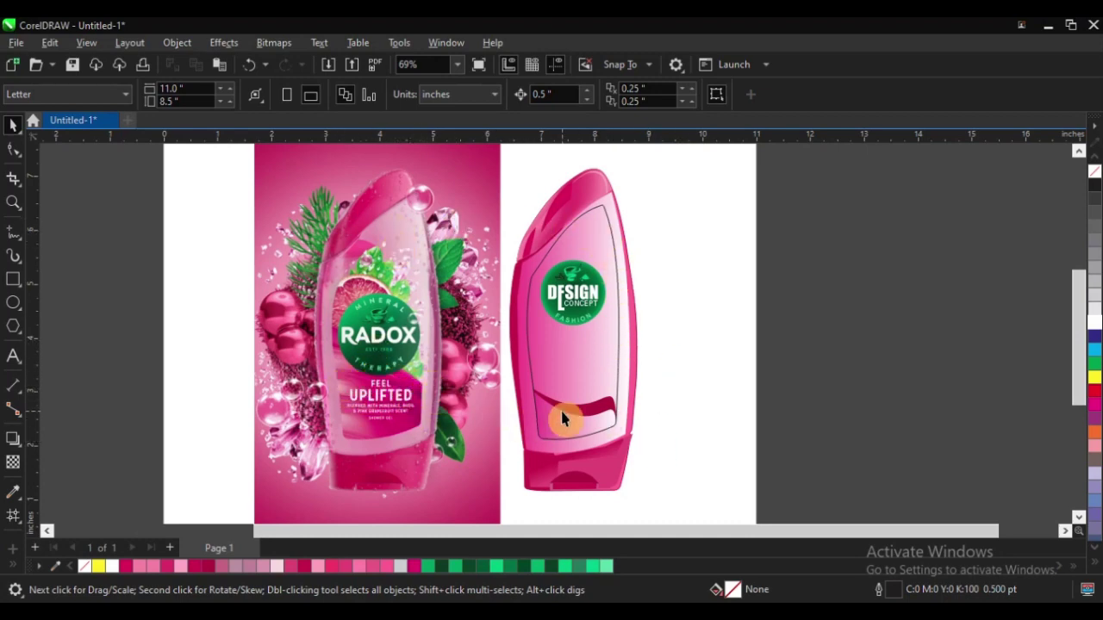
Examine the reference picture's label, water drops and the glass bubble near the cap alongside the vector bottle
scroll(396, 419, "up", 2)
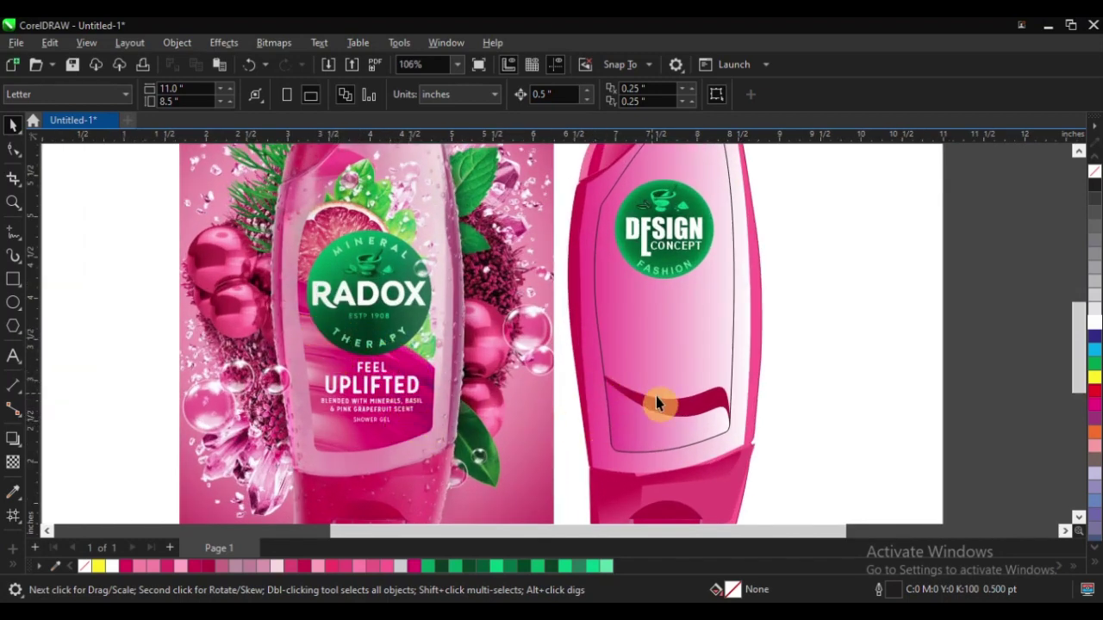
scroll(558, 438, "down", 1)
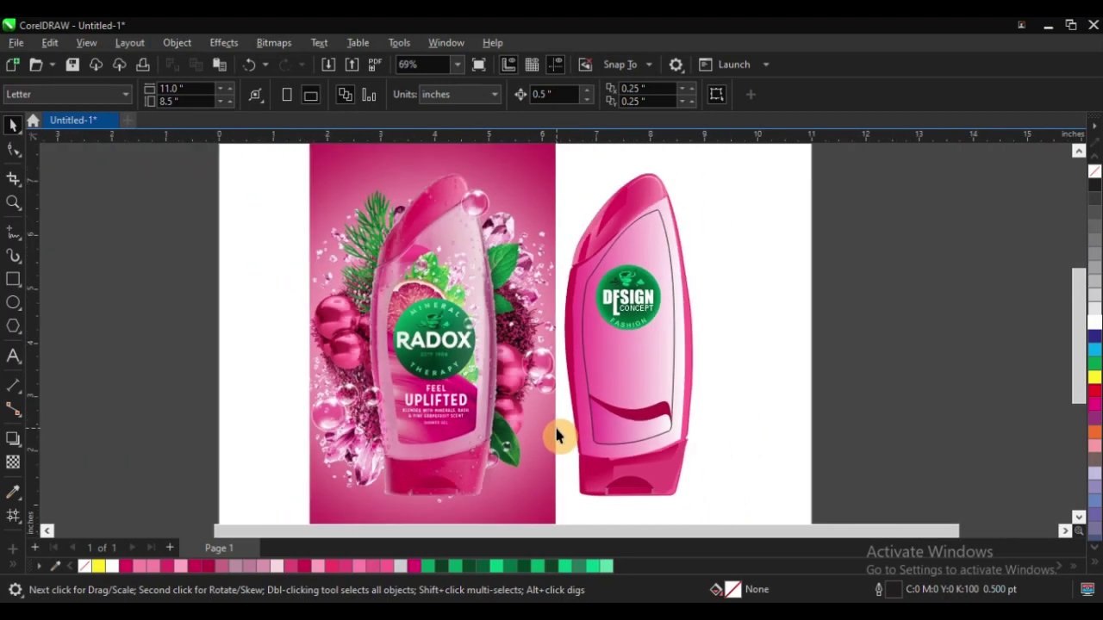
scroll(565, 437, "up", 2)
scroll(569, 435, "down", 1)
scroll(568, 435, "down", 1)
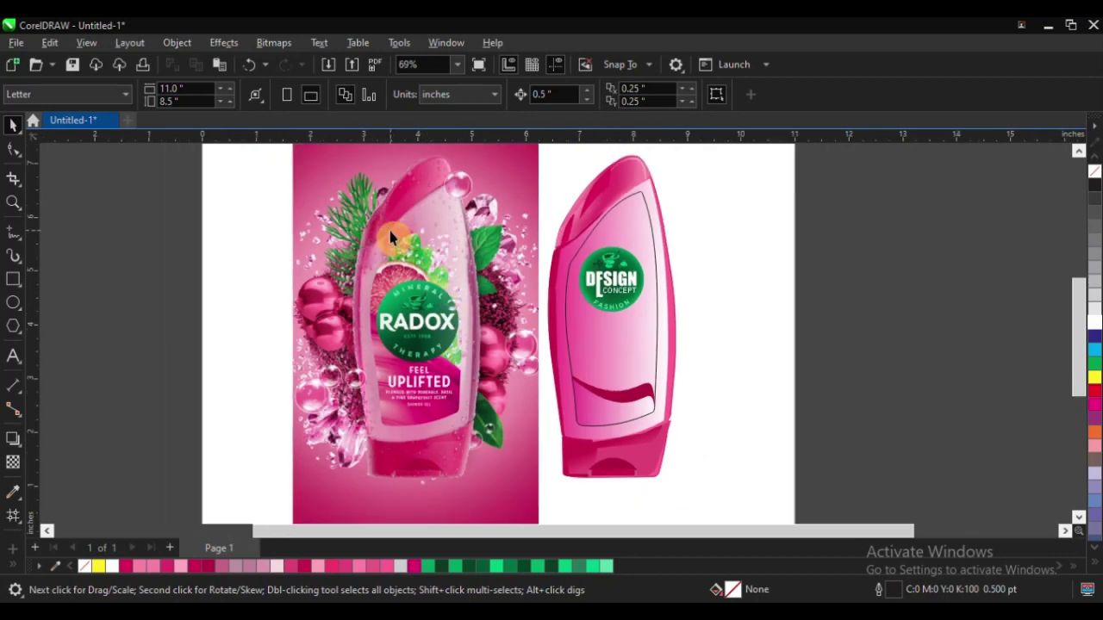
scroll(428, 245, "up", 1)
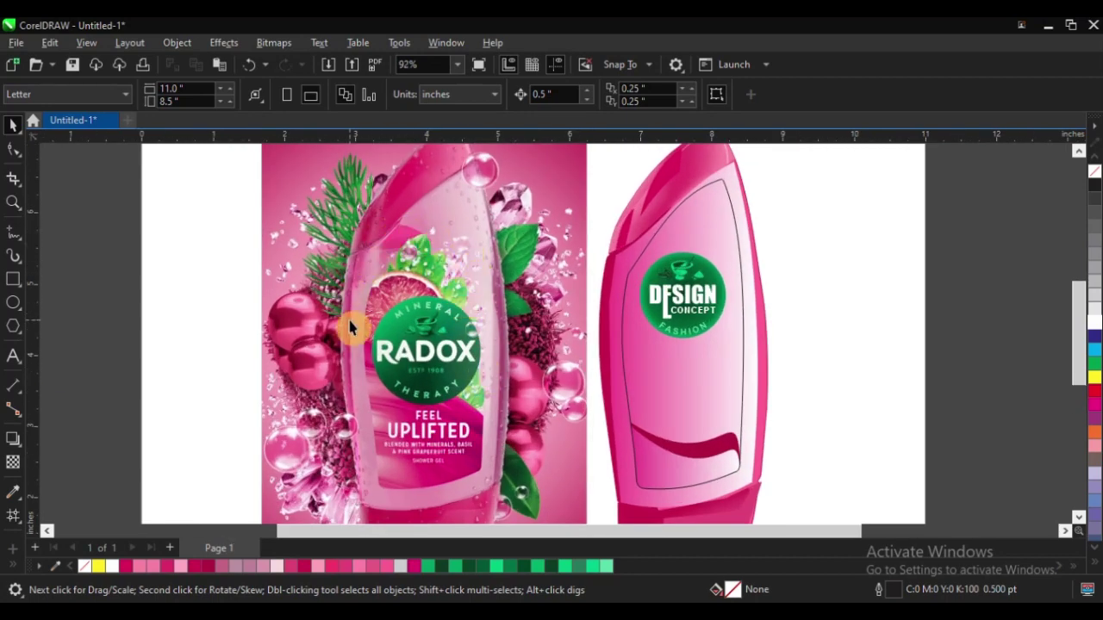
scroll(485, 267, "down", 2)
scroll(472, 207, "up", 5)
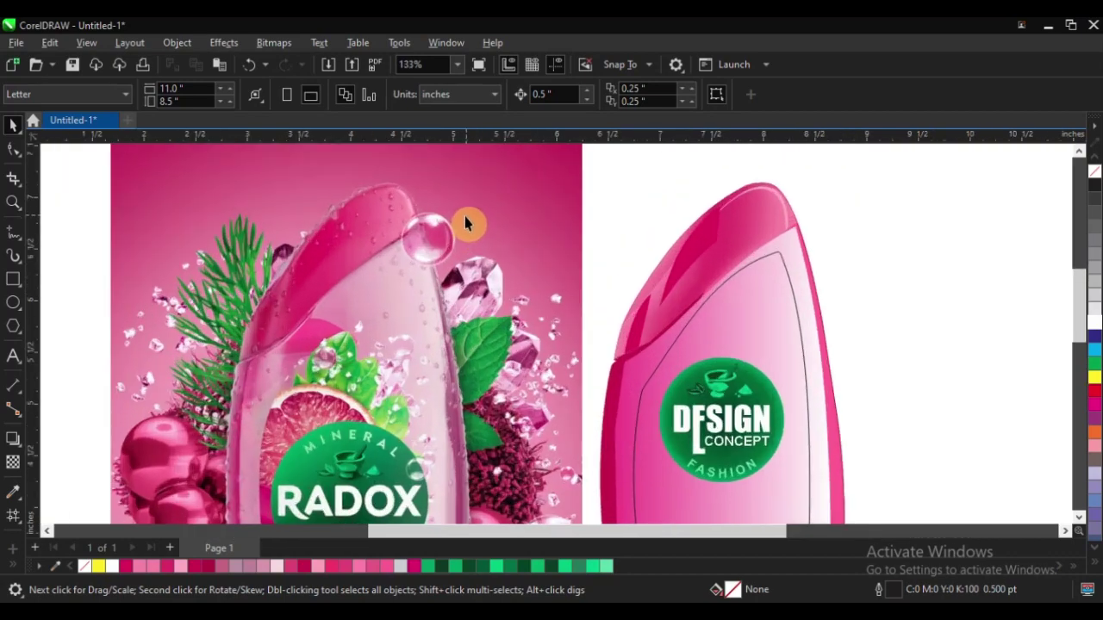
scroll(433, 214, "down", 2)
scroll(451, 199, "up", 5)
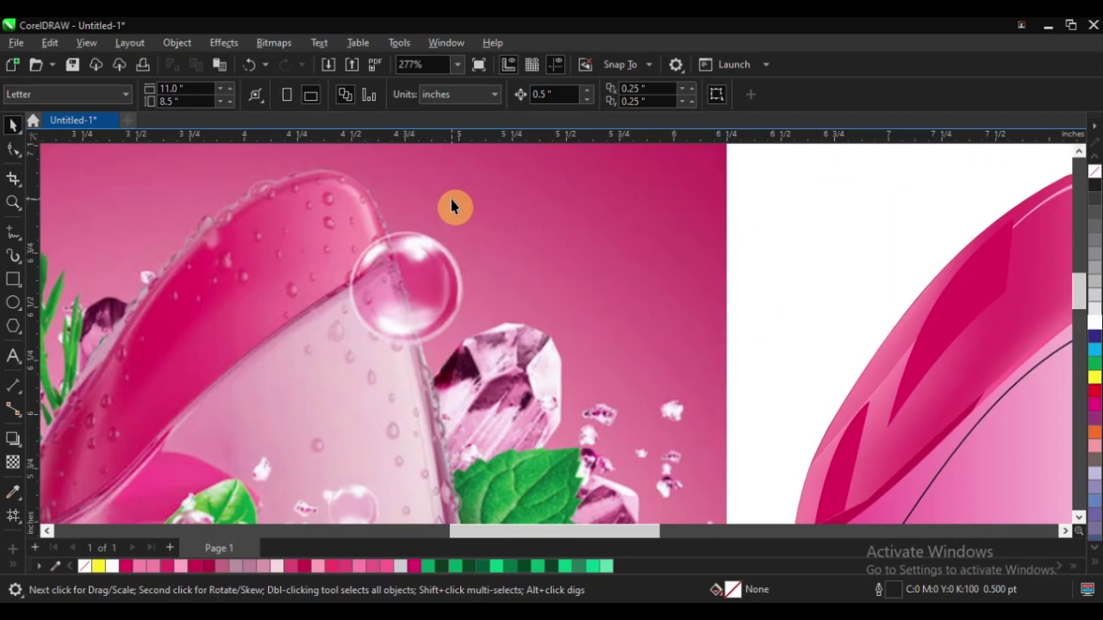
scroll(357, 222, "down", 2)
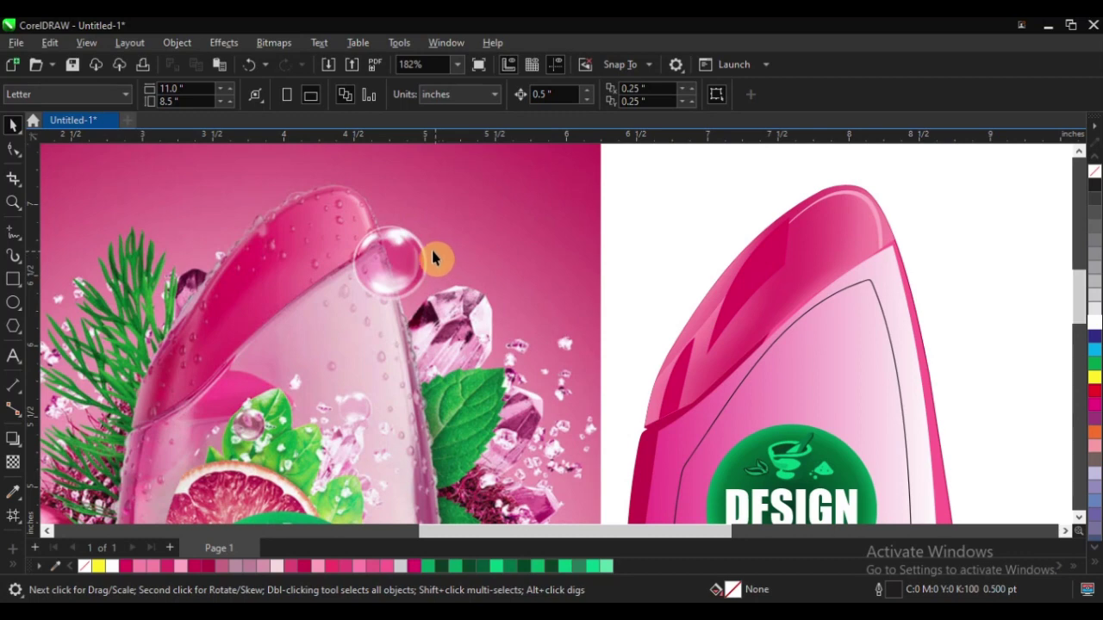
scroll(394, 256, "up", 4)
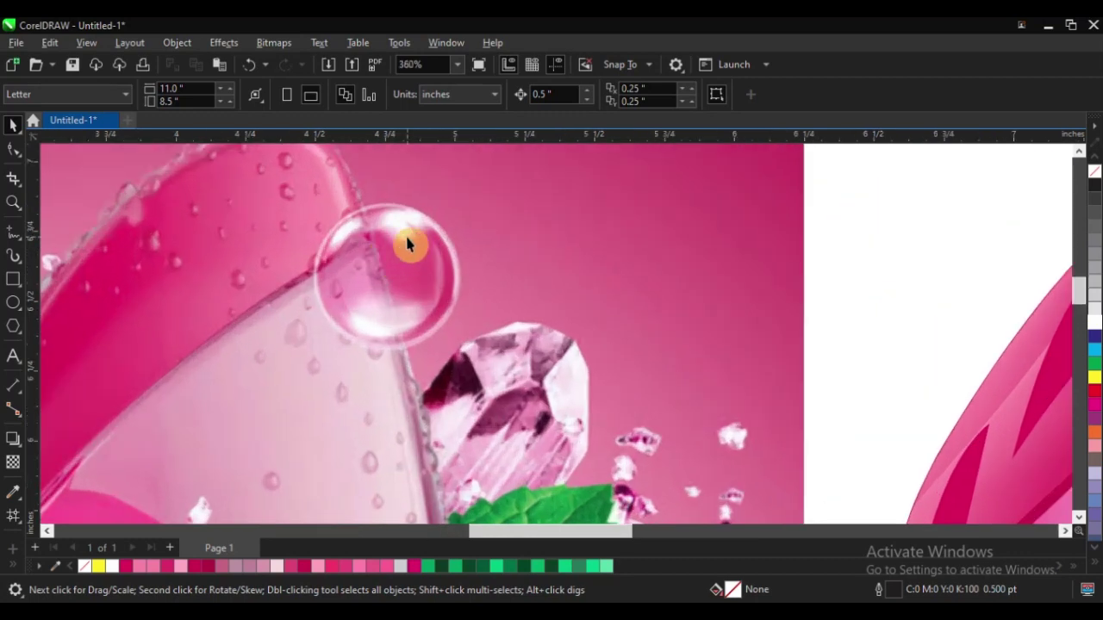
Draw a circle about 0.535 inches across around the glass bubble near the reference bottle's cap
key("F7")
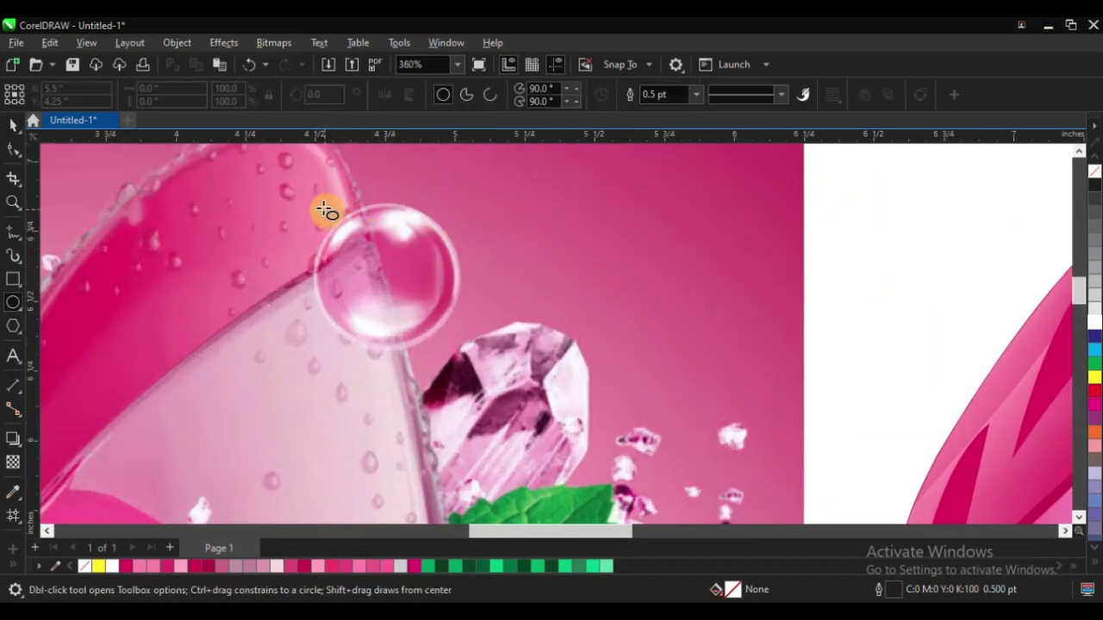
left_click_drag(321, 205, 466, 353)
left_click(13, 126)
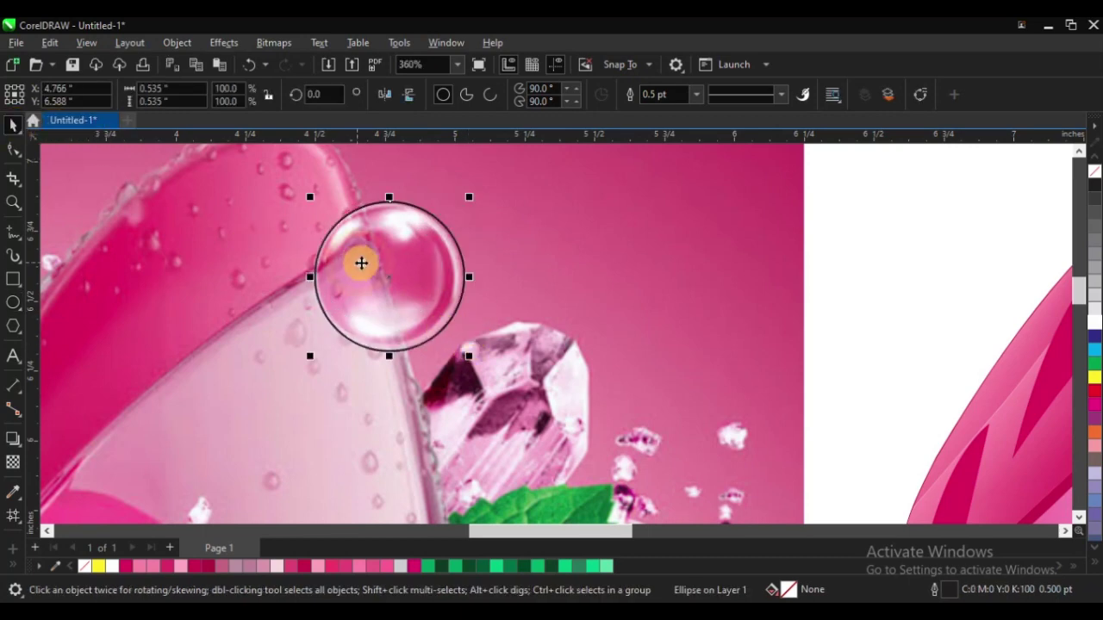
scroll(411, 264, "up", 2)
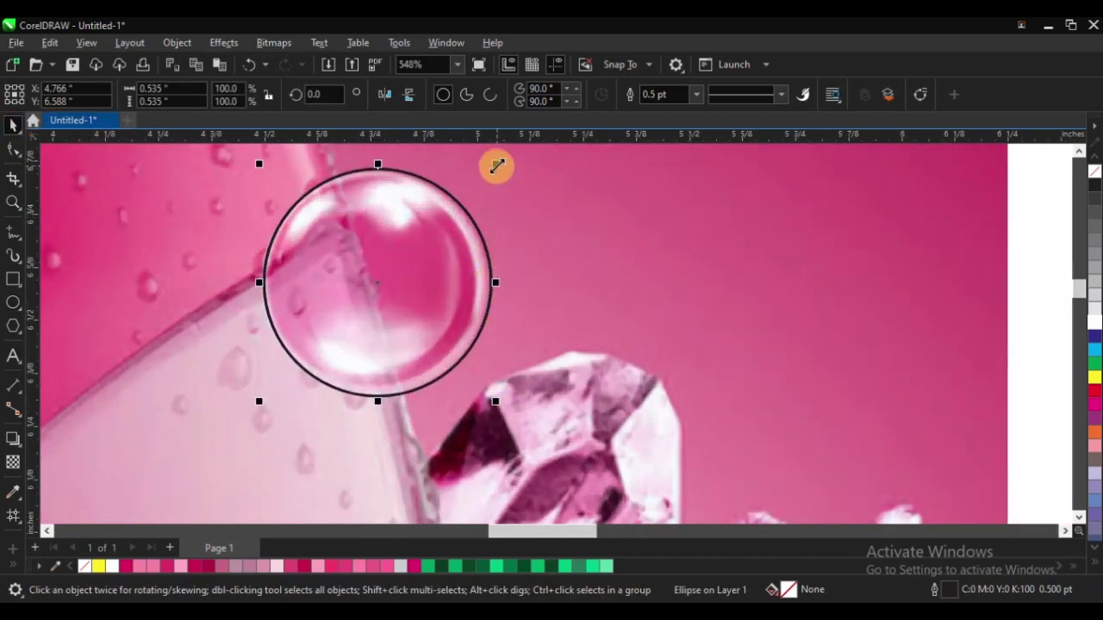
Add two smaller circles inside the bubble outline, about 0.478 and 0.449 inches across, matching the bubble's rim and inner edge
left_click_drag(494, 165, 480, 172)
right_click(480, 173)
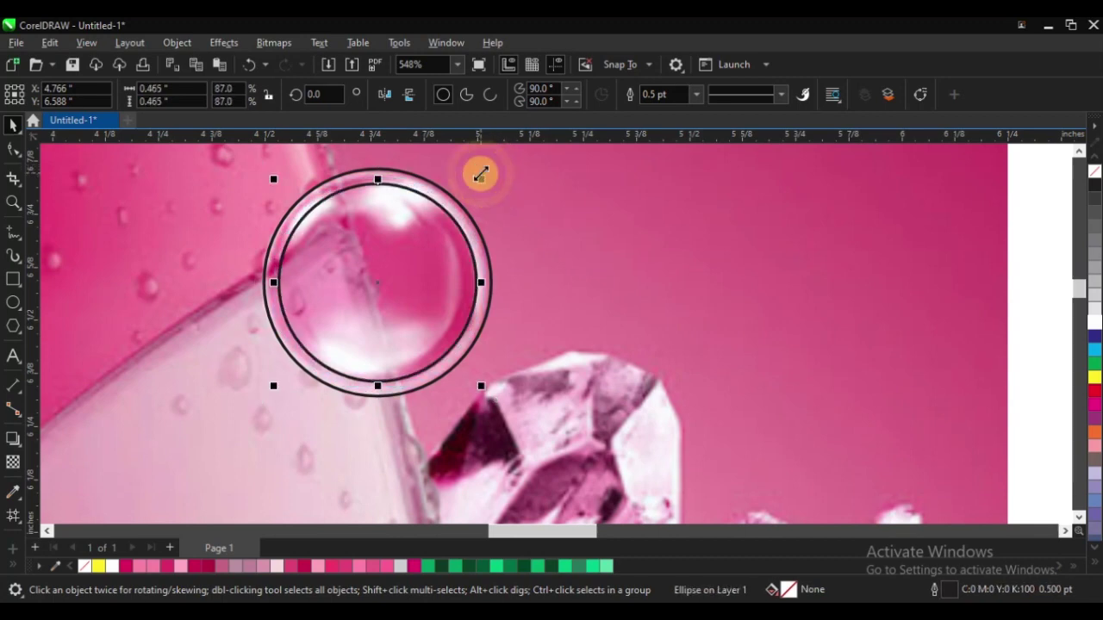
left_click_drag(272, 178, 261, 180)
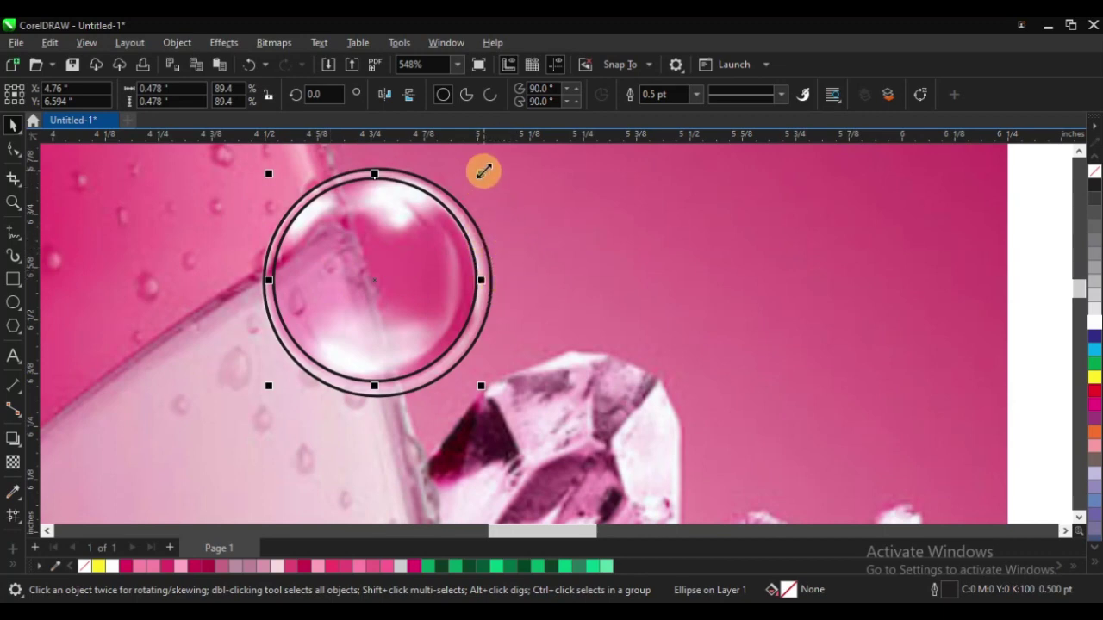
left_click_drag(483, 171, 472, 181)
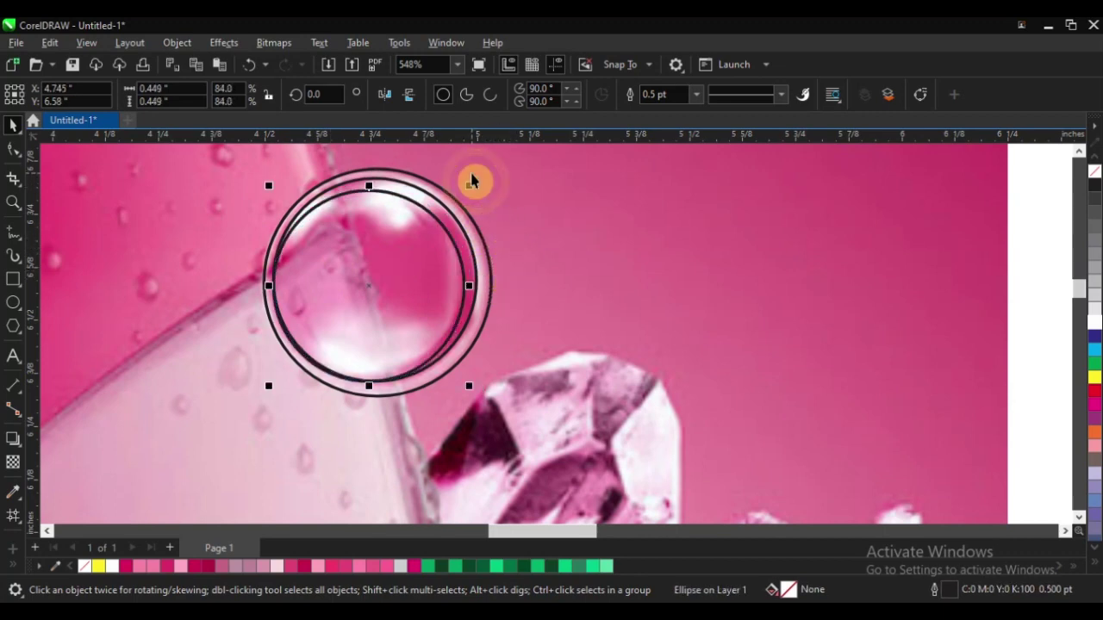
scroll(426, 276, "down", 1)
scroll(409, 334, "up", 1)
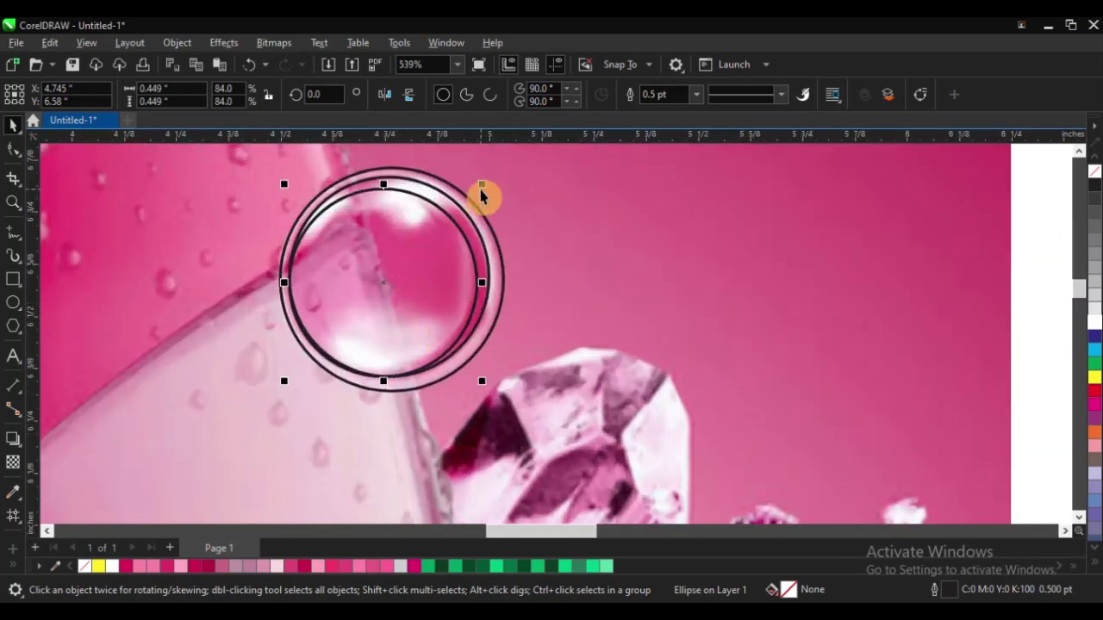
left_click_drag(482, 183, 464, 217)
left_click_drag(423, 261, 402, 306)
key("ctrl+z")
key("ctrl+z")
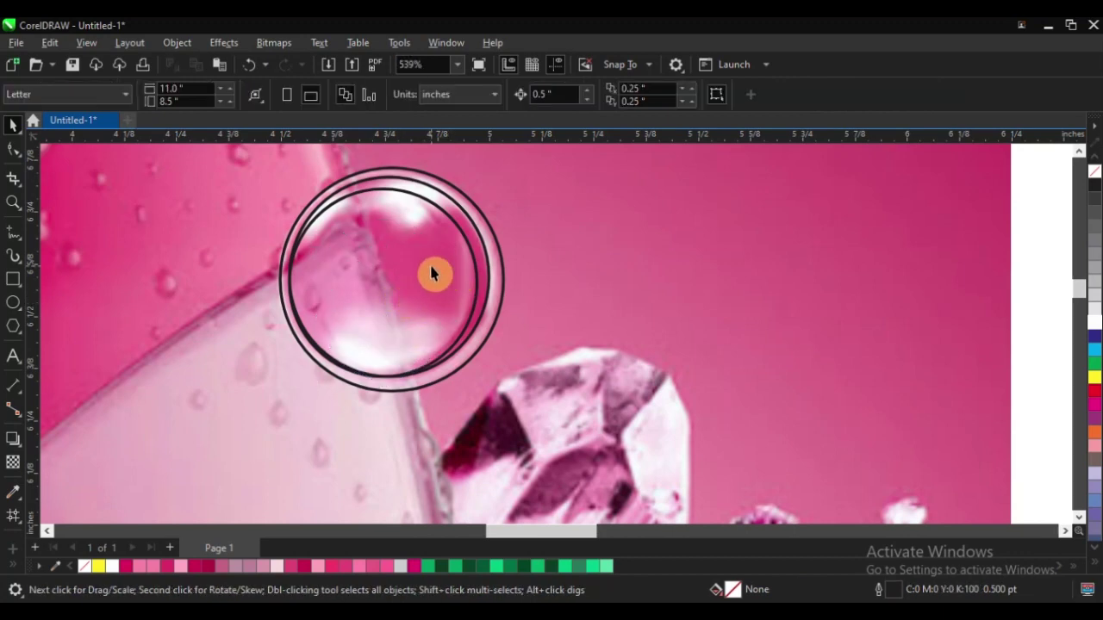
key("ctrl+z")
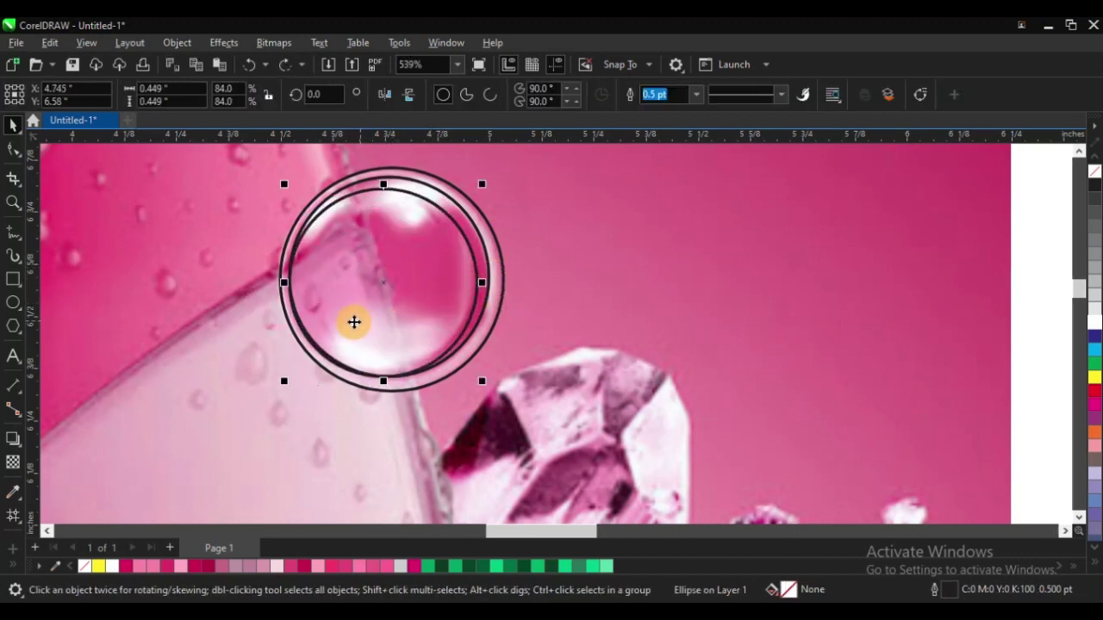
Move all three bubble circles together onto the plain pink background beside the reference bubble
scroll(362, 319, "down", 2)
left_click(332, 345)
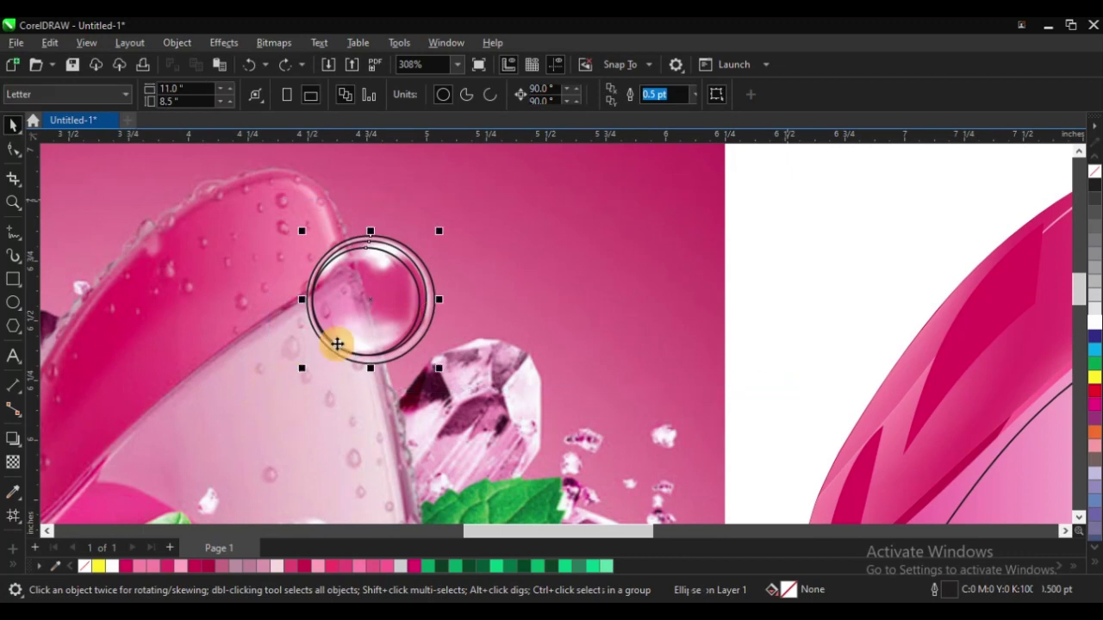
left_click_drag(394, 316, 594, 309)
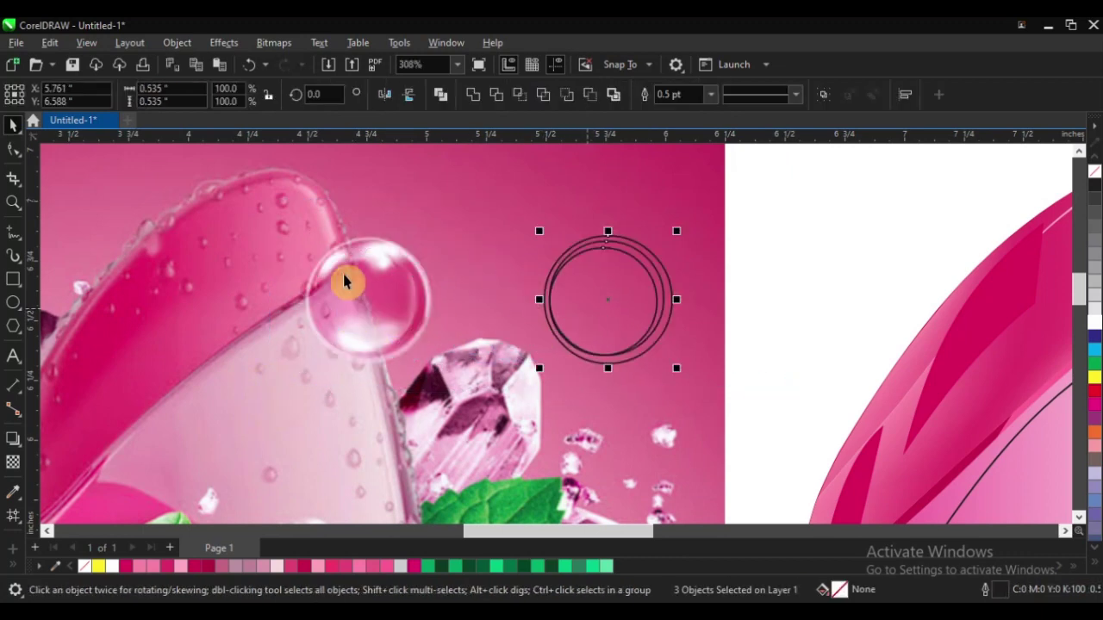
left_click(625, 327)
scroll(625, 327, "up", 2)
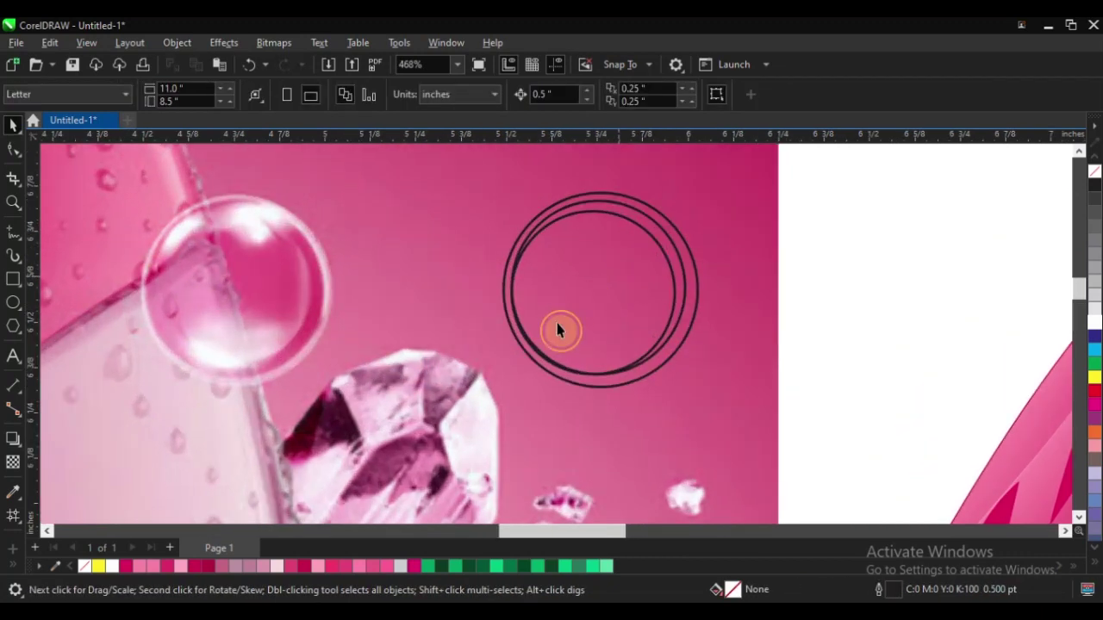
Apply a white (#FFFFFF) mesh fill to the smallest circle and add a horizontal mesh line across its lower part
left_click(535, 330)
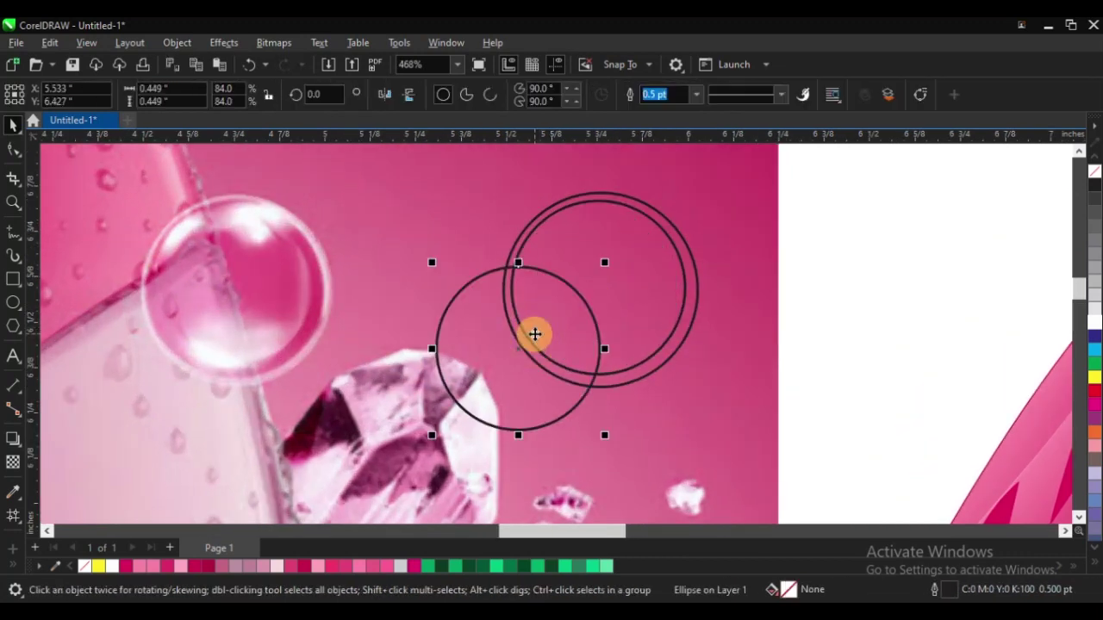
left_click(15, 516)
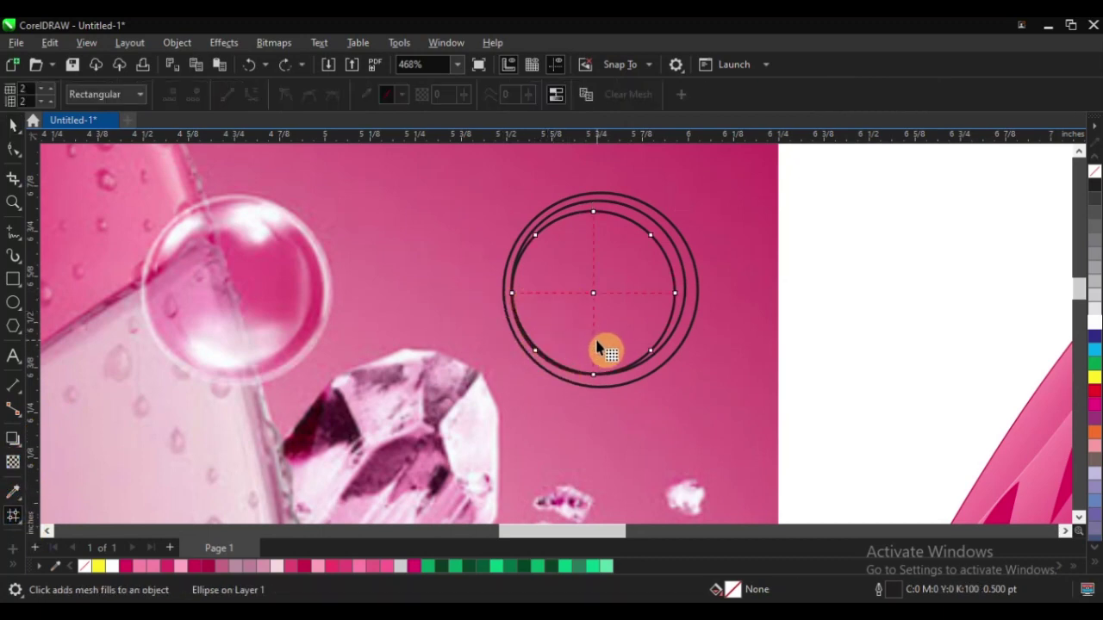
left_click(612, 376)
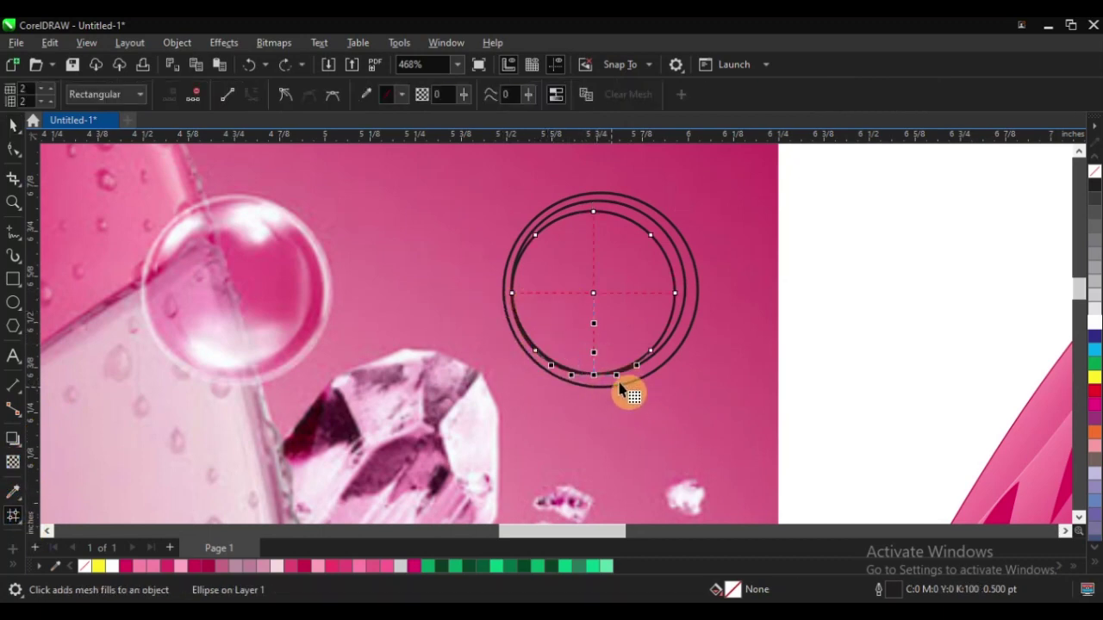
left_click(403, 95)
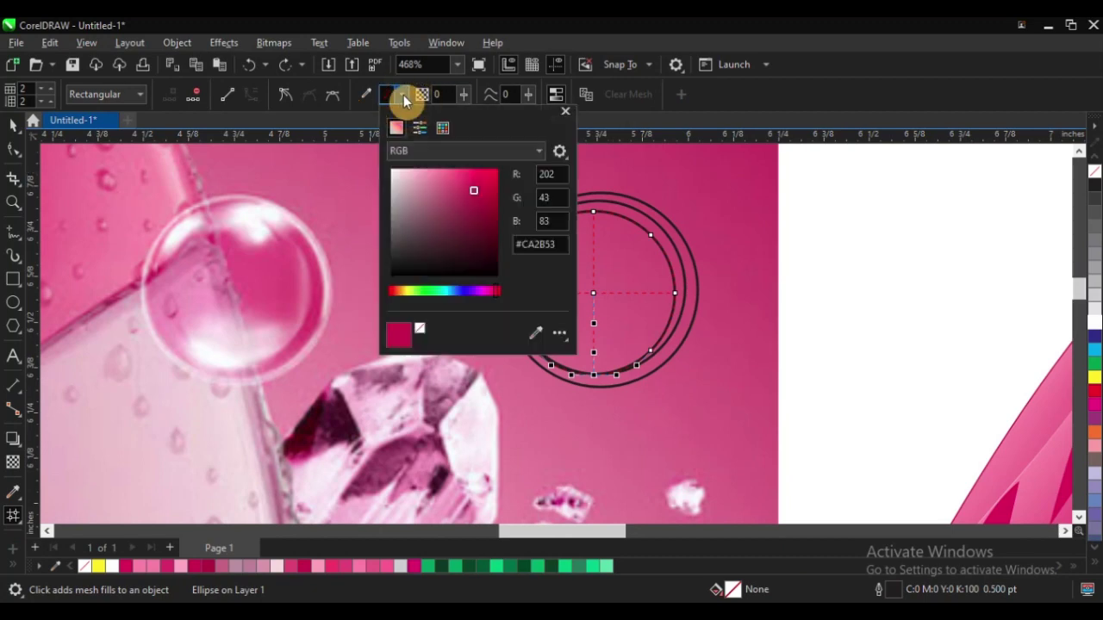
left_click_drag(419, 184, 374, 167)
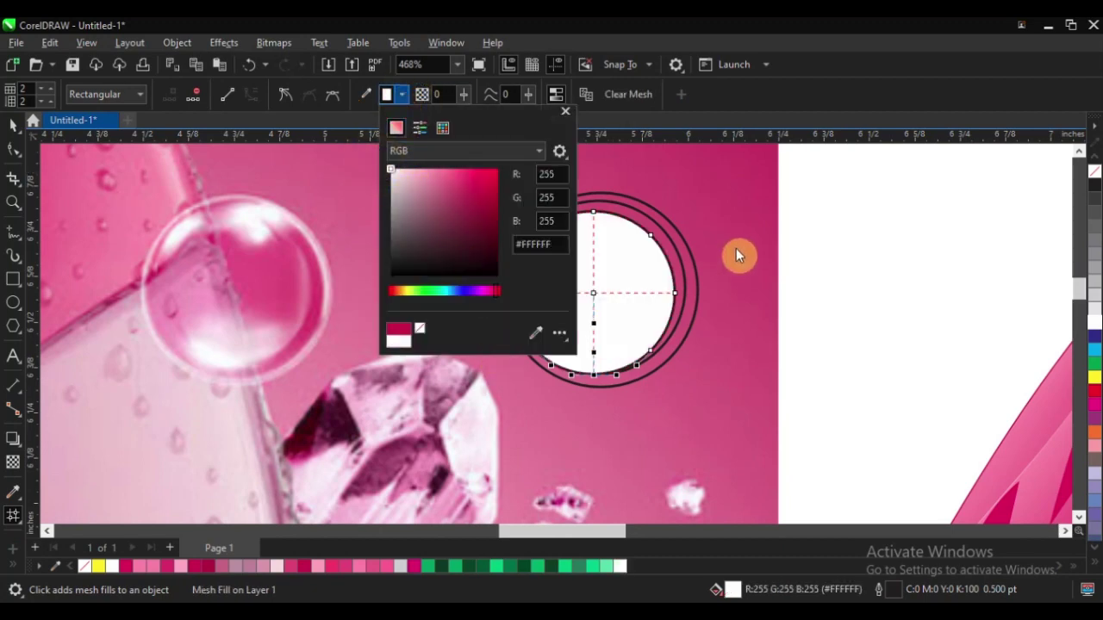
left_click(633, 261)
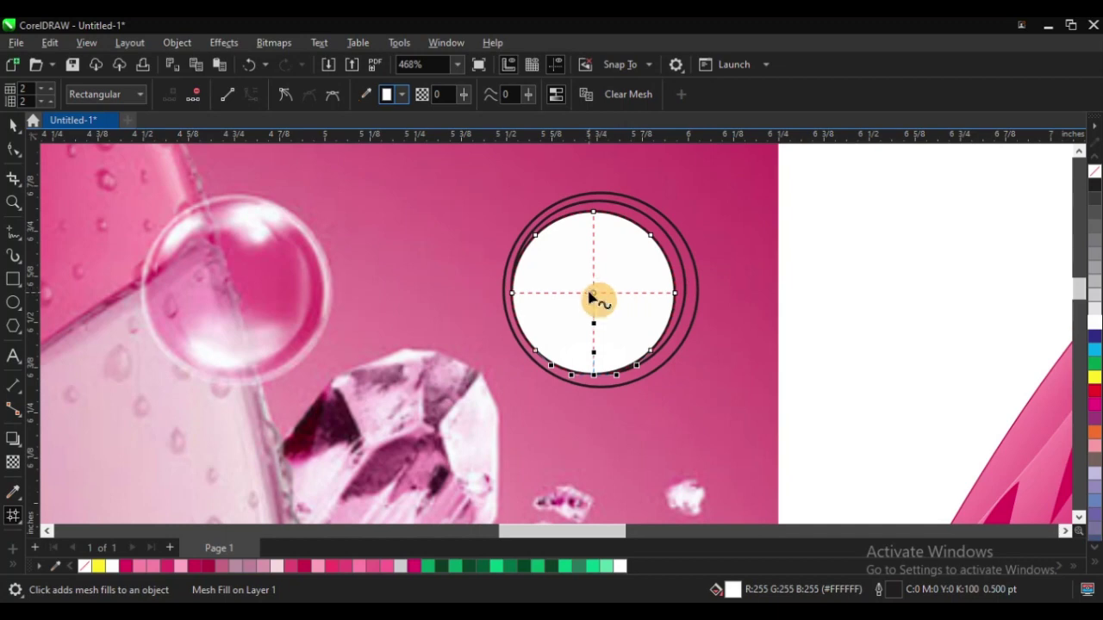
left_click(595, 346)
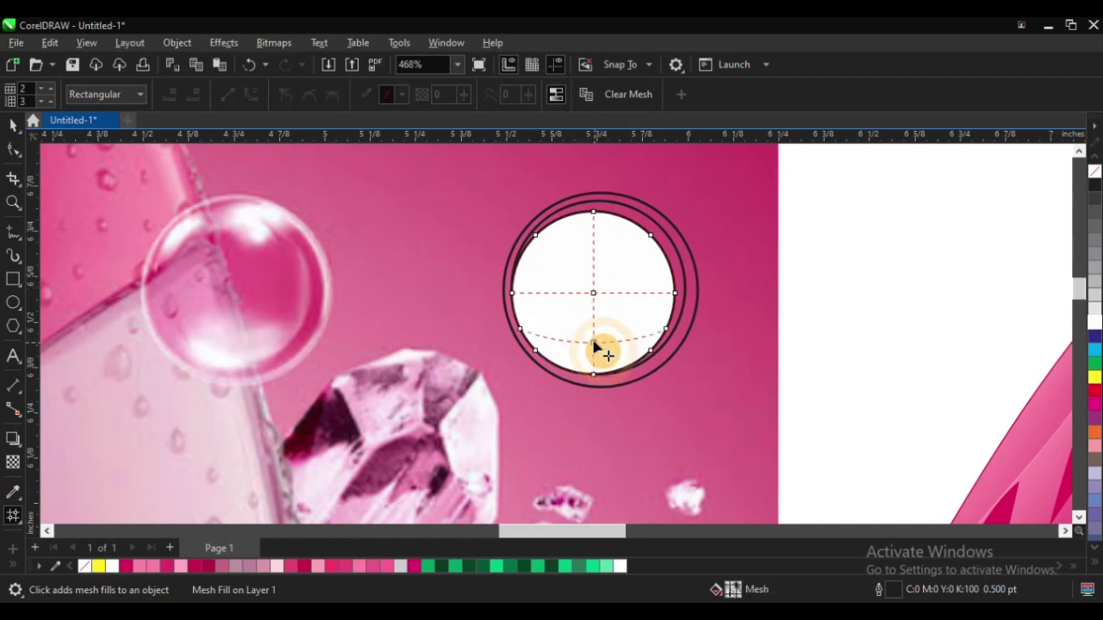
Add a mesh line across the circle's upper part and colour its middle node and the centre node pink (#DE5E87) sampled from the reference bubble
double_click(619, 319)
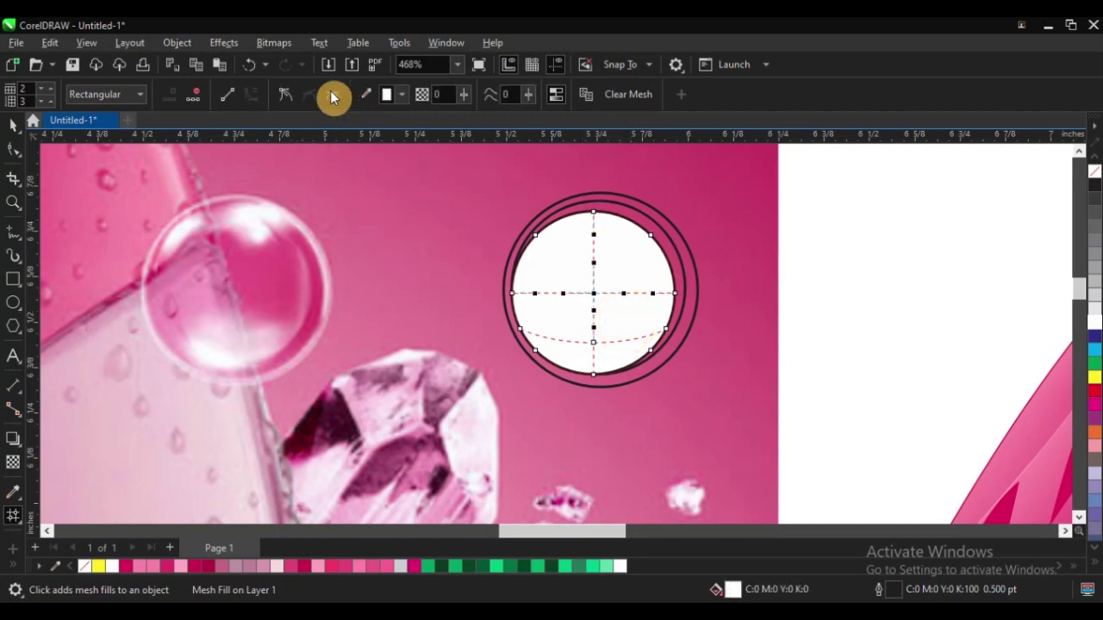
left_click(367, 95)
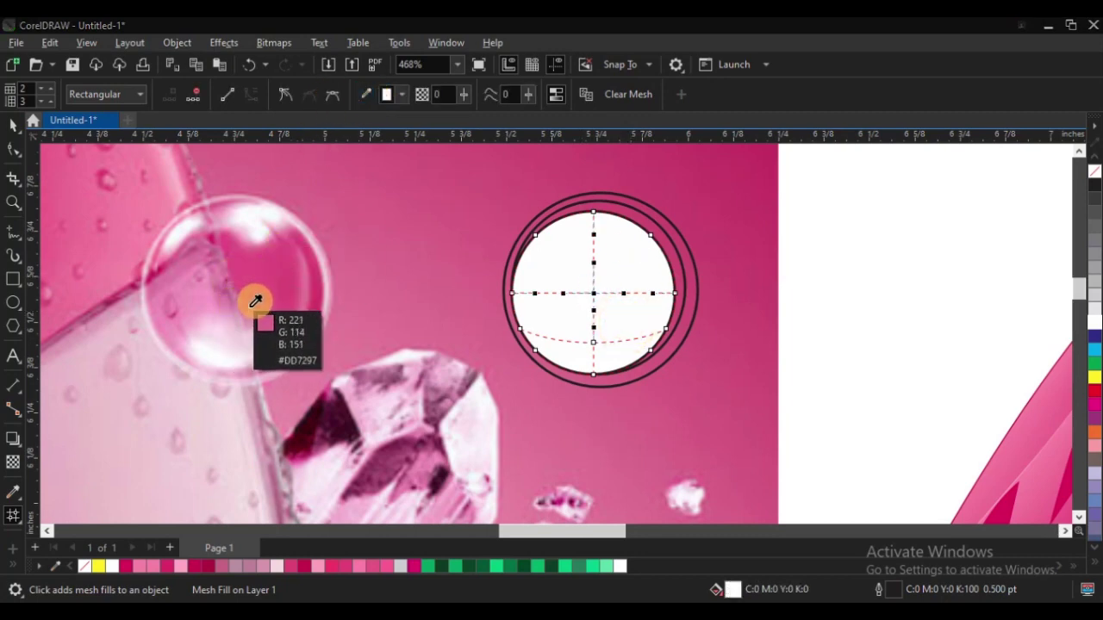
left_click(252, 301)
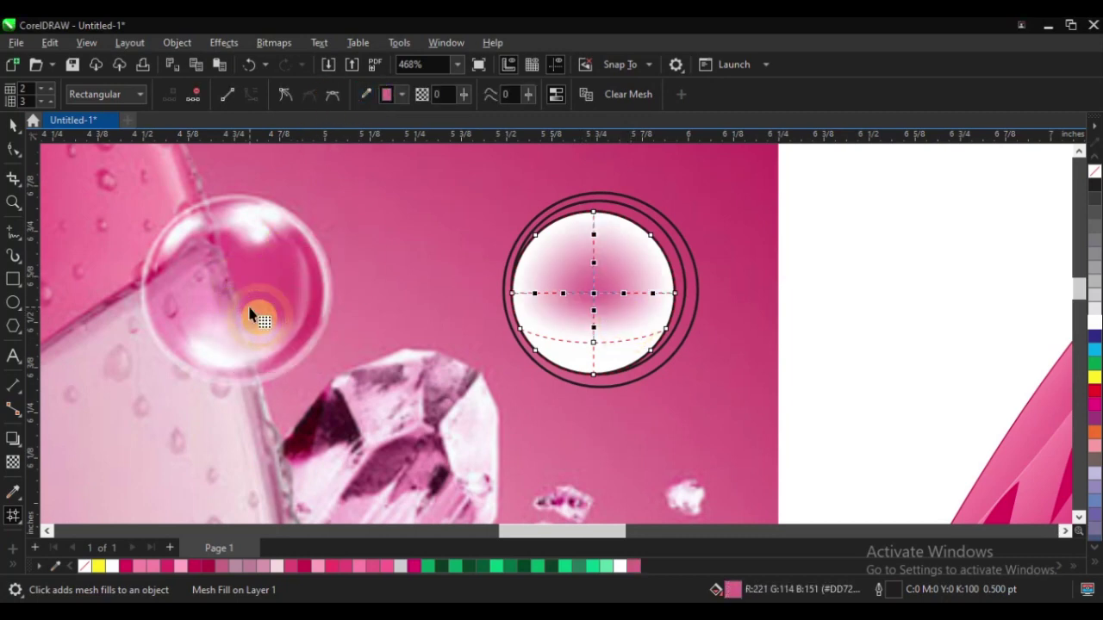
double_click(594, 262)
left_click_drag(567, 251, 615, 320)
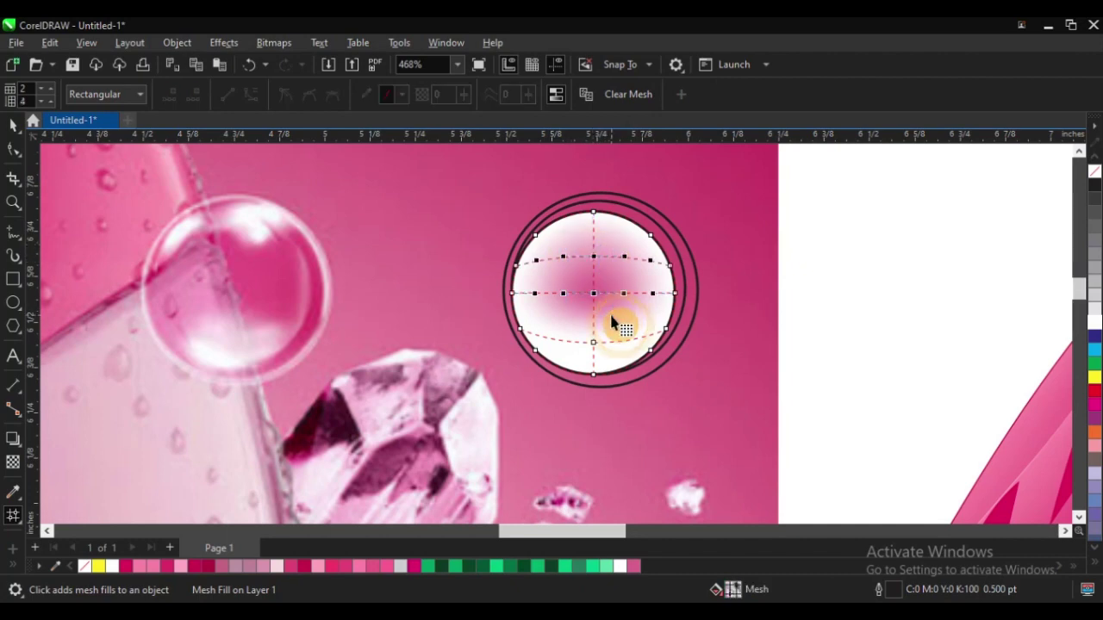
left_click(373, 91)
left_click(272, 248)
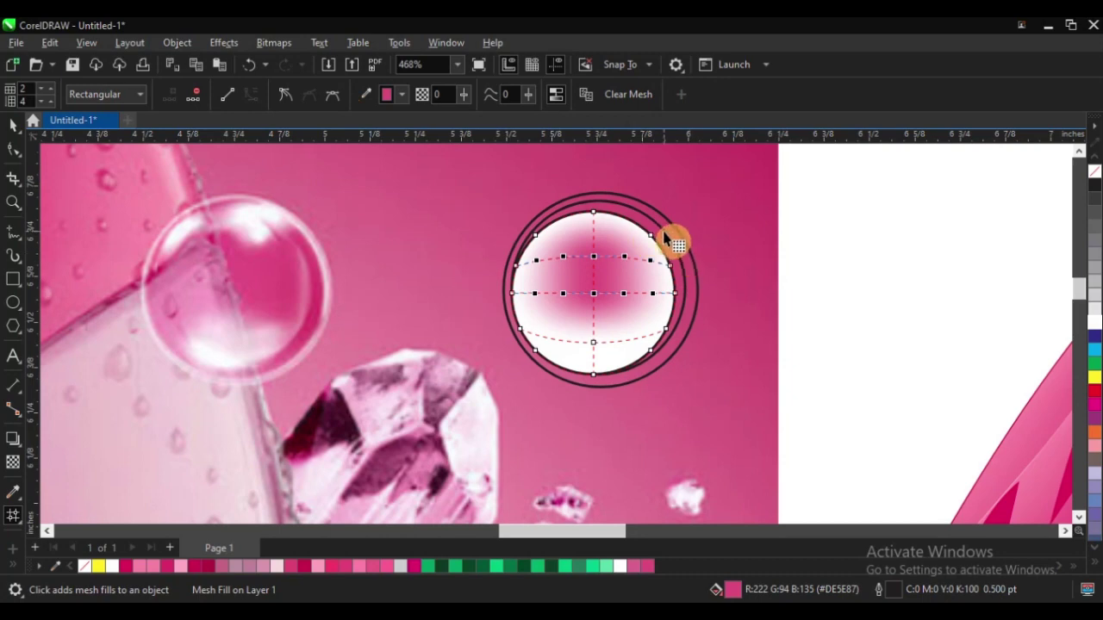
Colour the mesh nodes along the circle's right edge pink (#DD5A84), sampled from the reference bubble
left_click(603, 221)
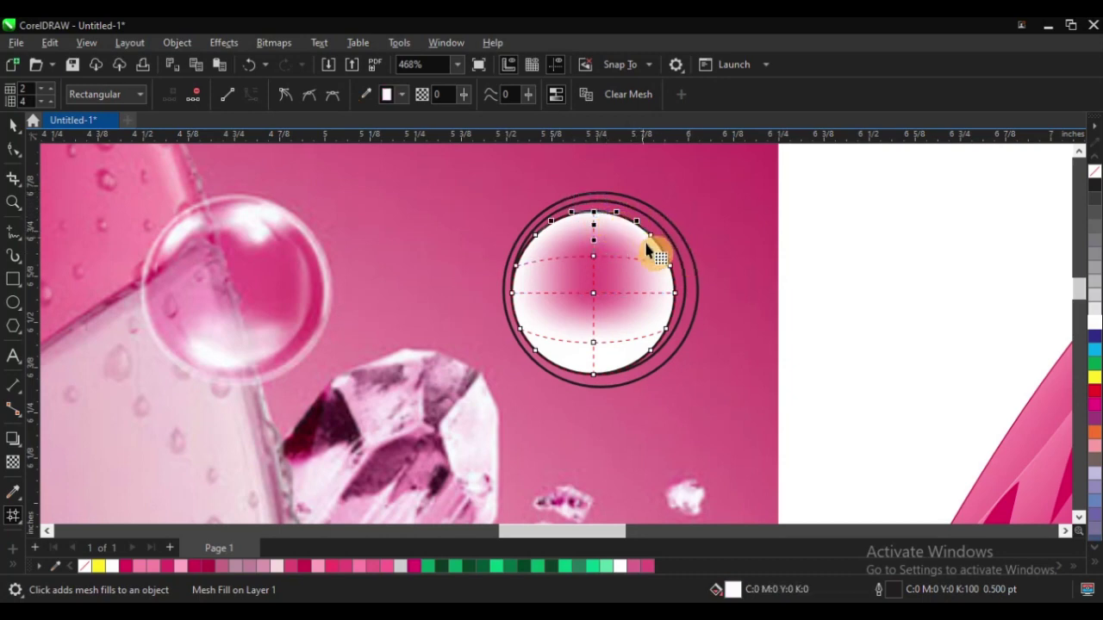
left_click_drag(669, 265, 768, 315)
key("ctrl+z")
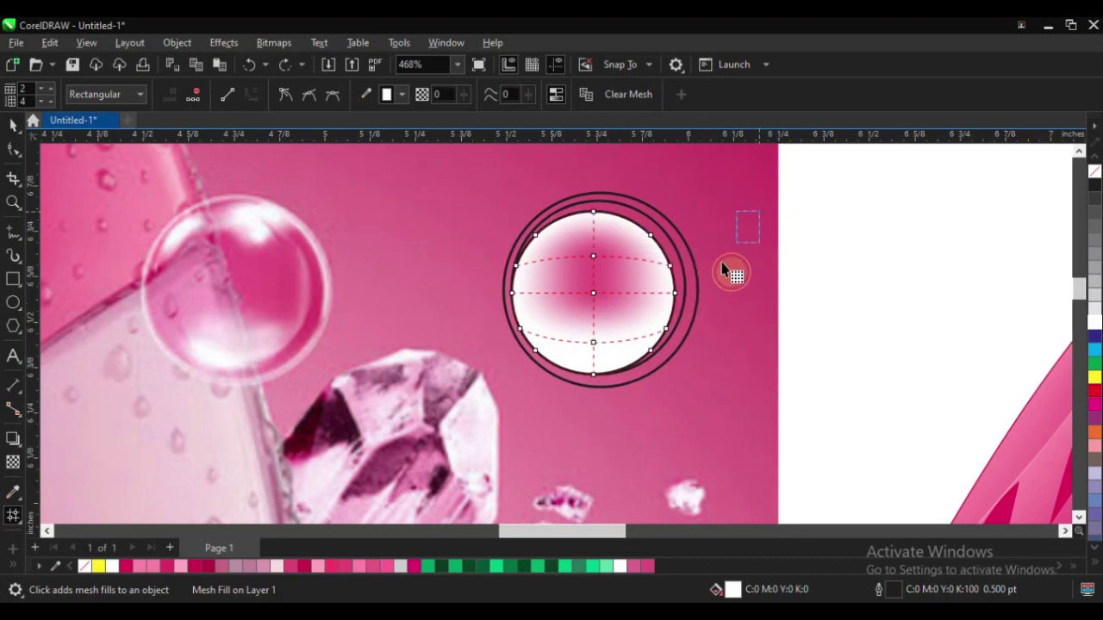
left_click_drag(724, 272, 638, 387)
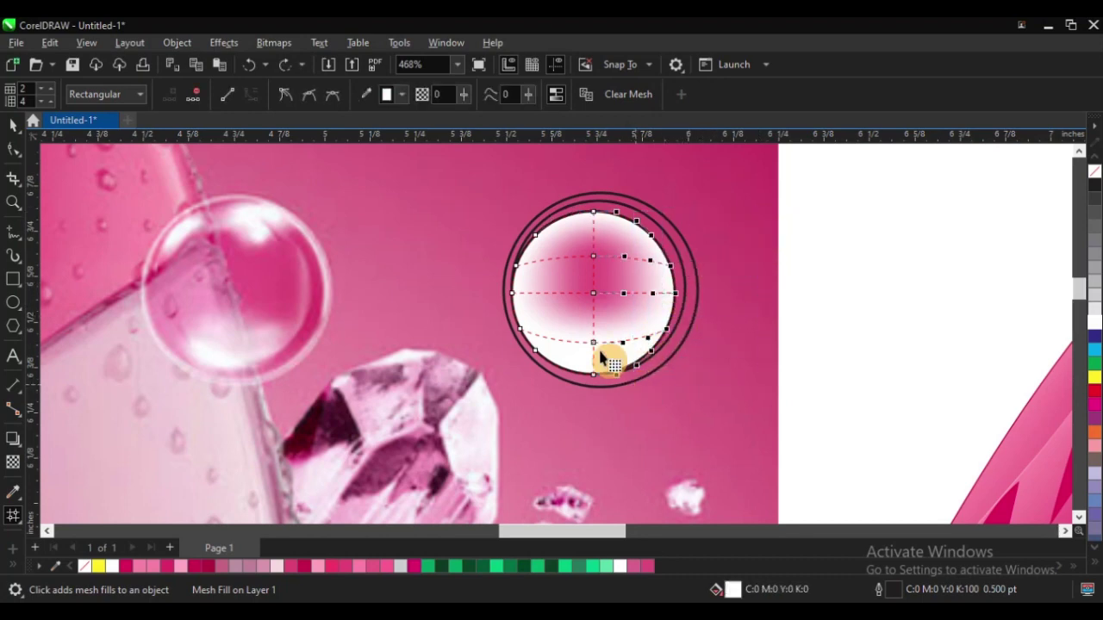
left_click(365, 100)
left_click(314, 263)
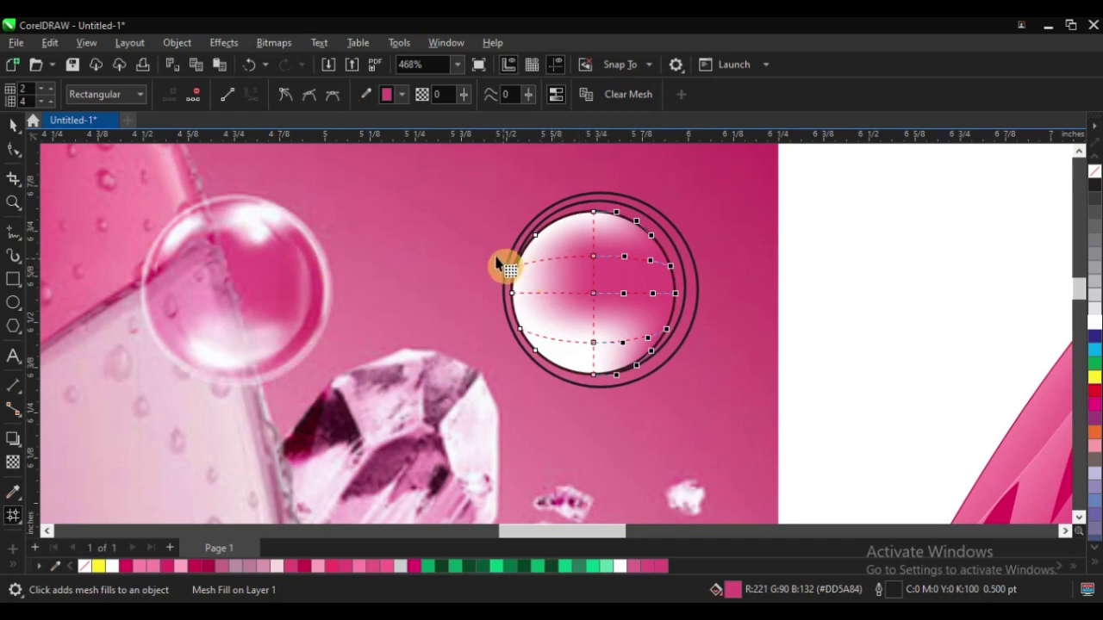
Colour the mesh's upper-left edge node C9 M84 Y25 K0 and its lower-left edge nodes C5 M50 Y15 K0, sampling pinks from the circle itself
left_click_drag(496, 258, 537, 288)
left_click(369, 93)
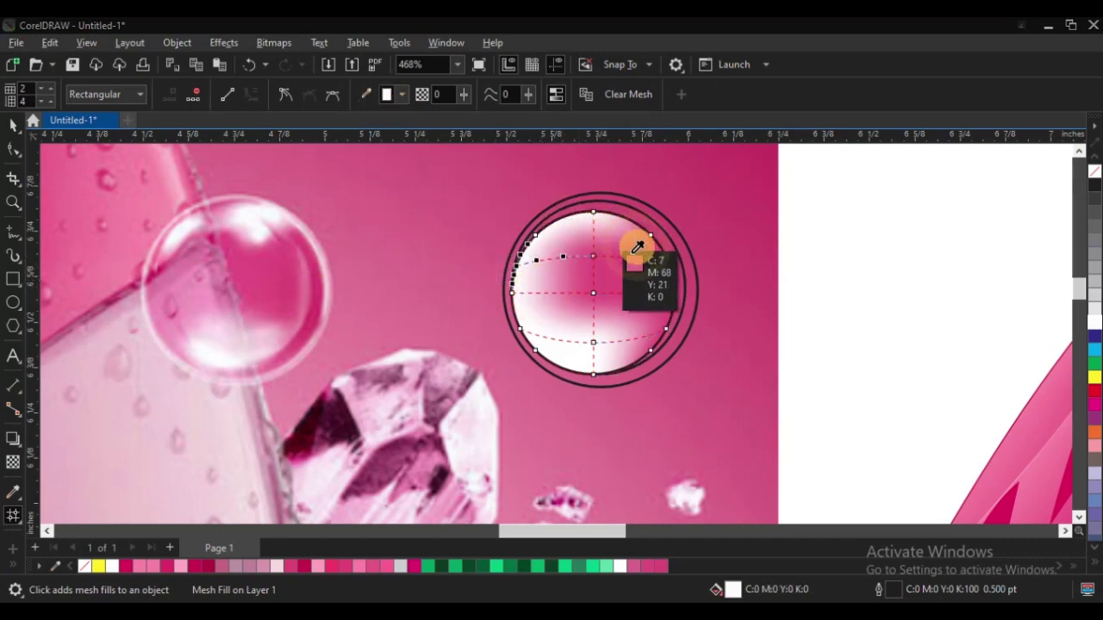
left_click(642, 253)
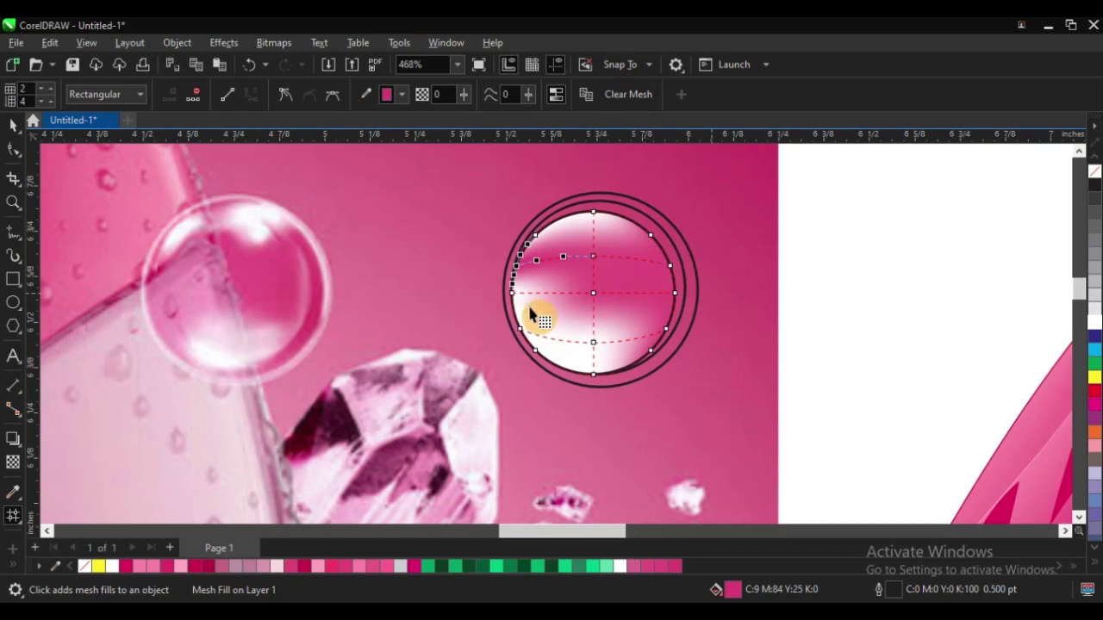
left_click_drag(500, 306, 584, 386)
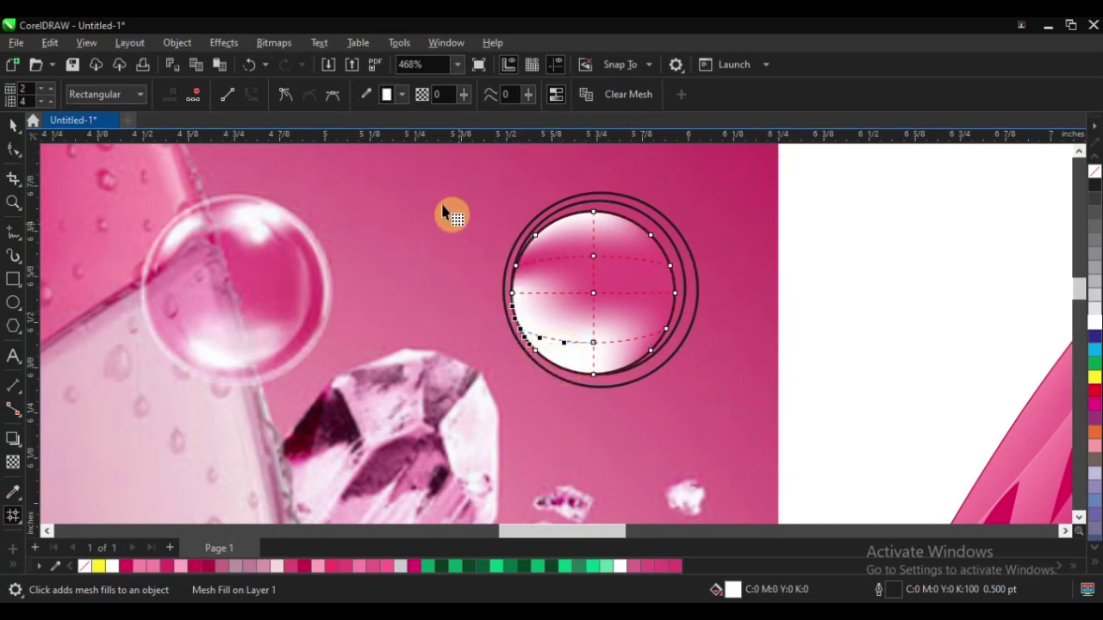
left_click(369, 94)
left_click(576, 244)
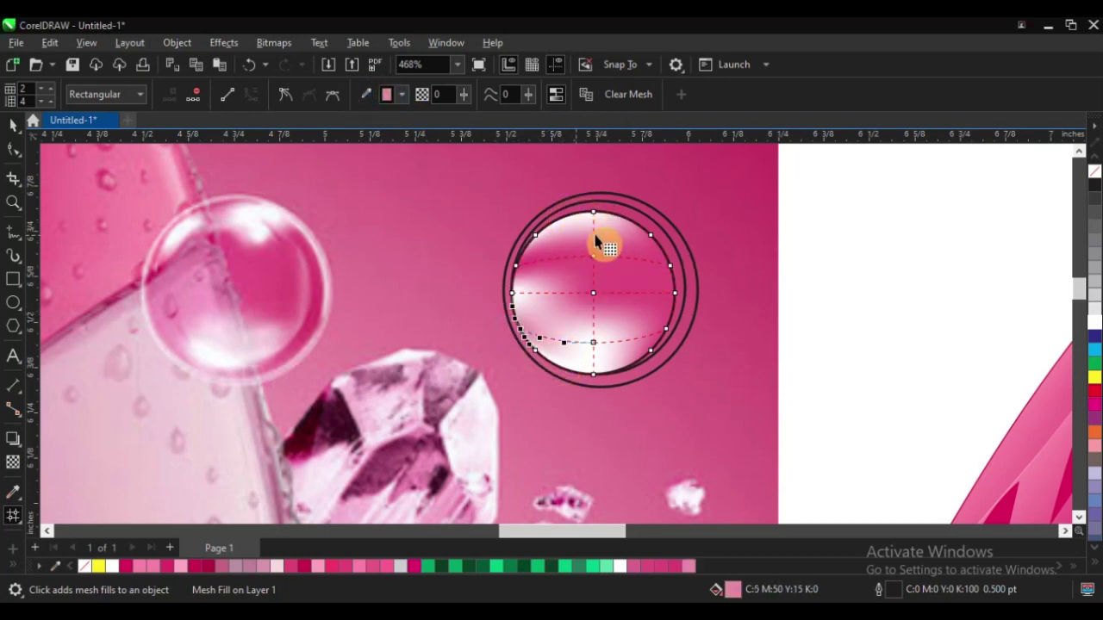
left_click(16, 129)
left_click(489, 274)
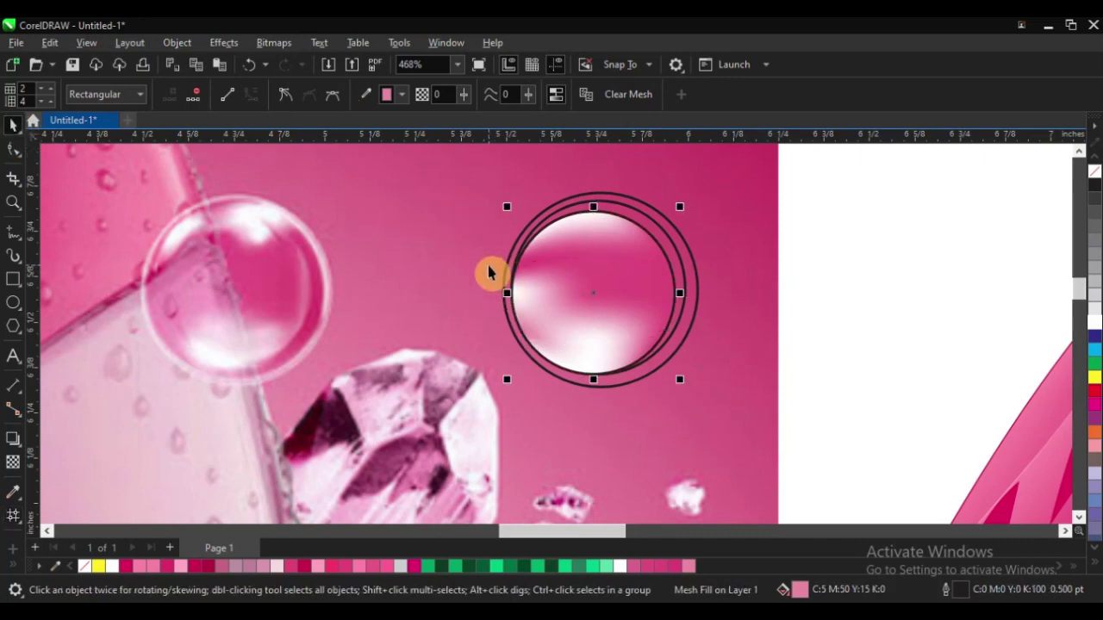
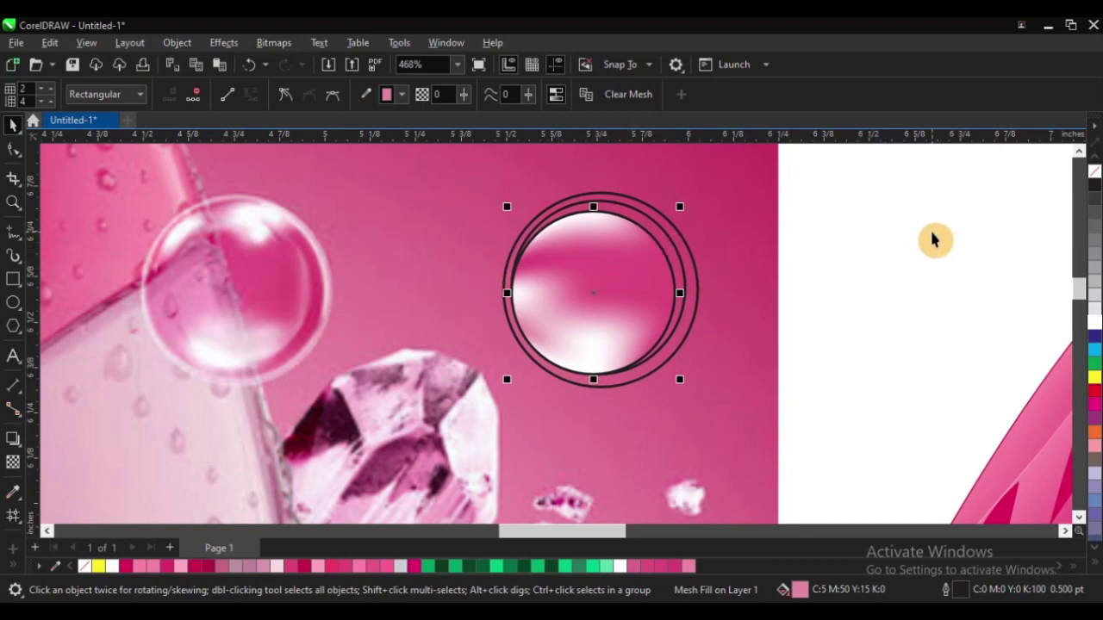
left_click(840, 227)
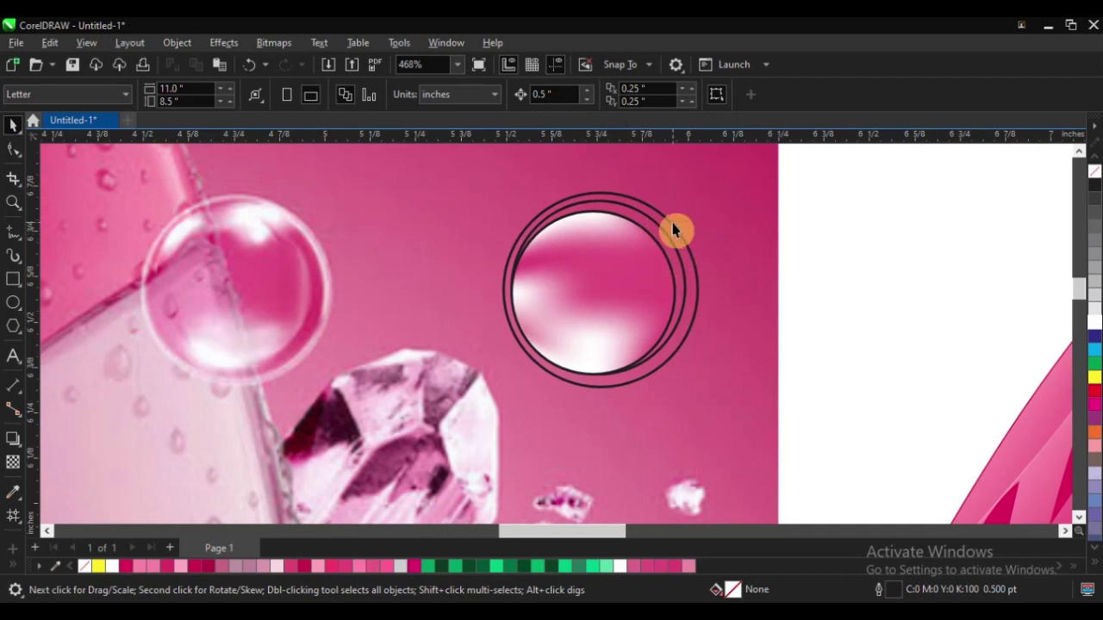
Fill the largest bubble circle with the pale rim colour (R243 G234 B235) sampled from the reference bubble
left_click(673, 229)
left_click(13, 492)
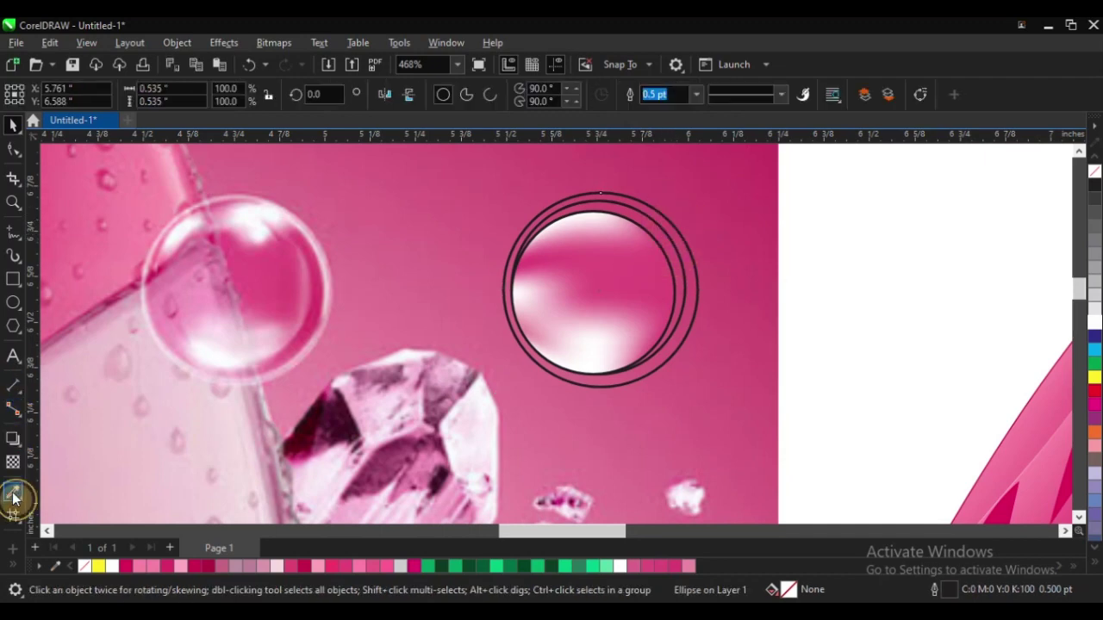
left_click(314, 244)
left_click(675, 241)
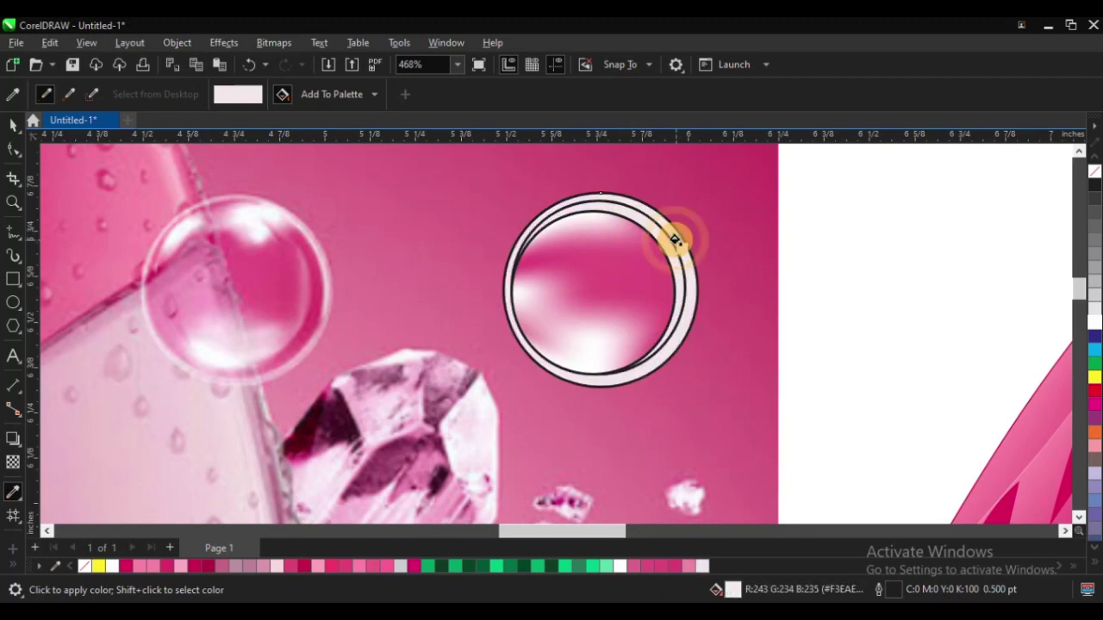
left_click(13, 125)
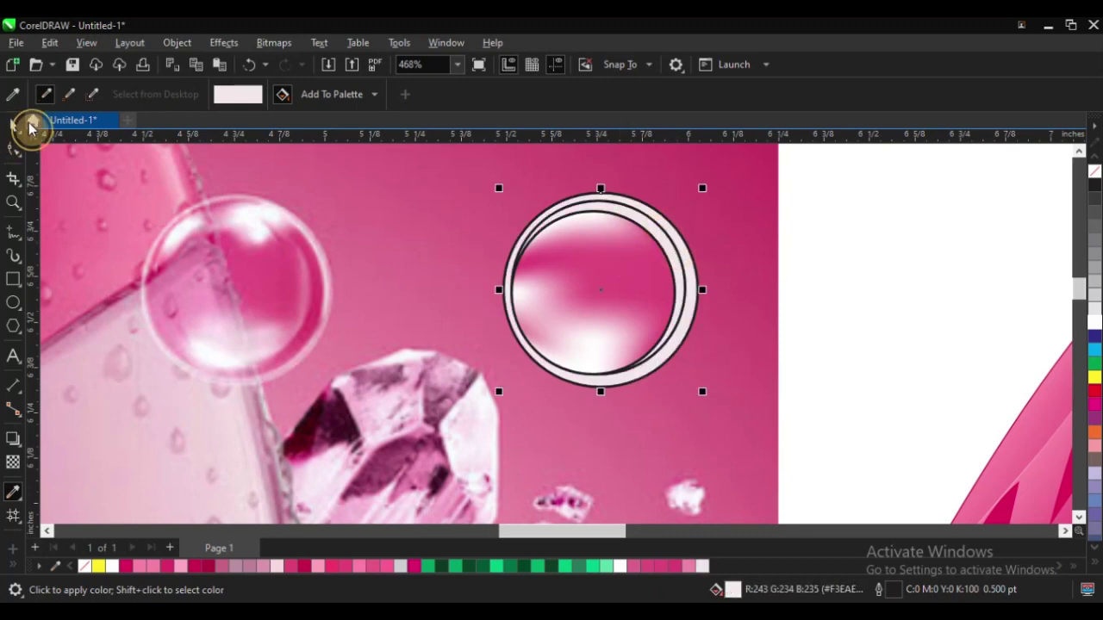
left_click(840, 231)
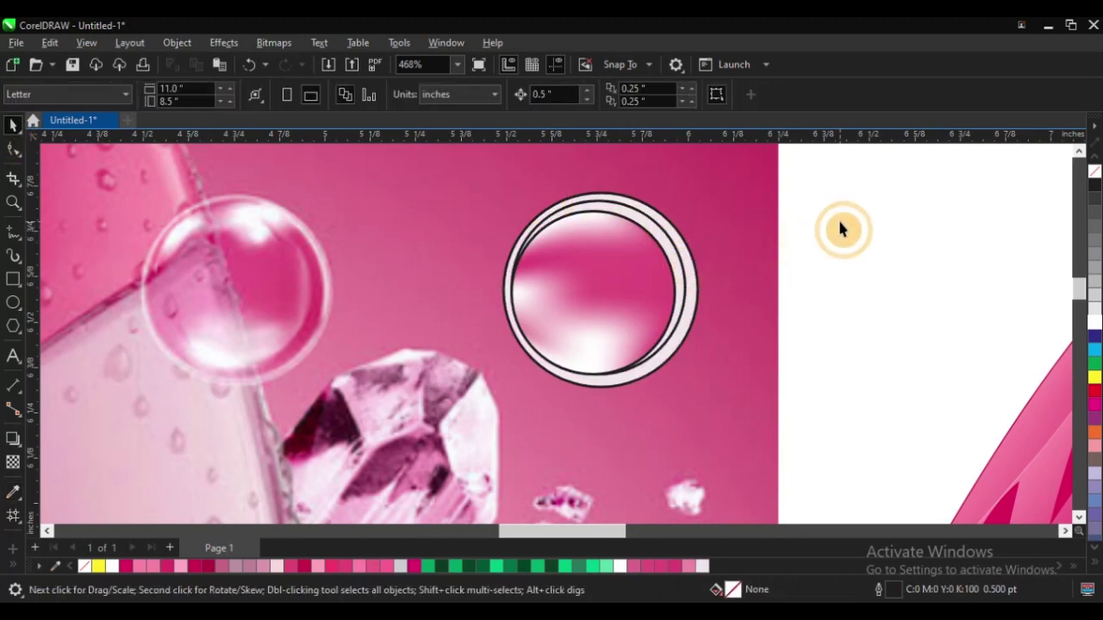
Fill the middle bubble circle with pink (#E15481) sampled from inside the reference bubble's rim
left_click(650, 230)
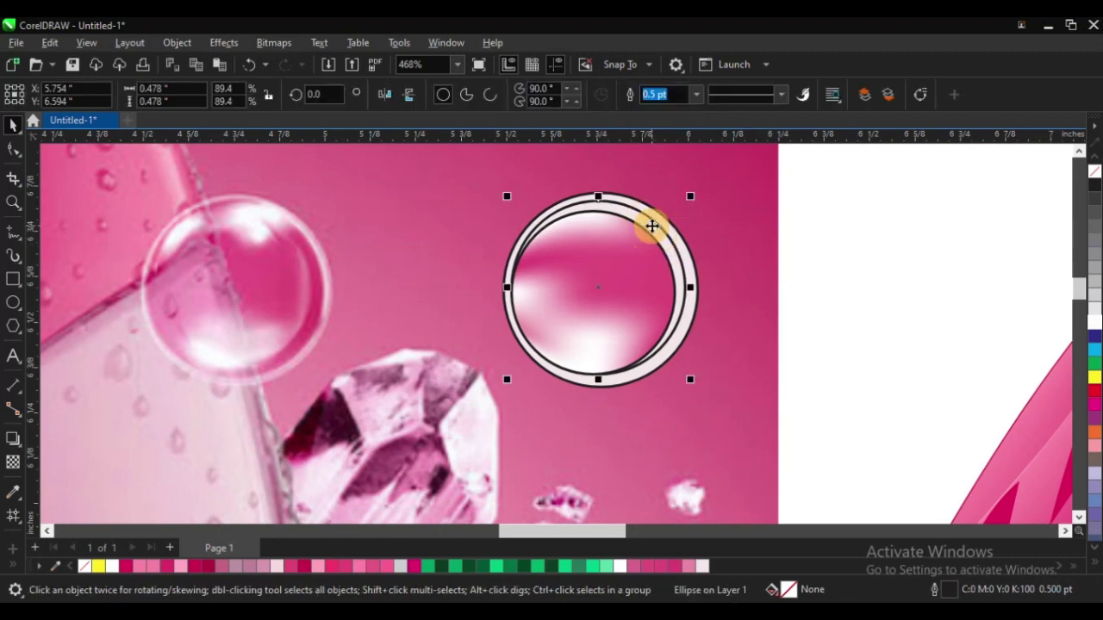
left_click(13, 491)
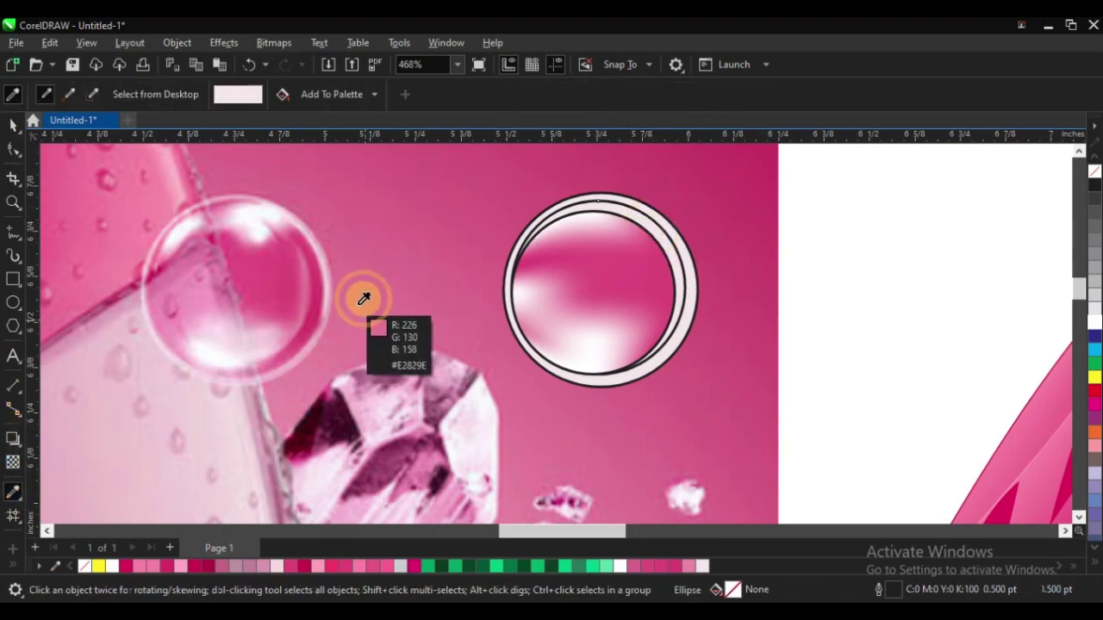
left_click(315, 257)
left_click(654, 231)
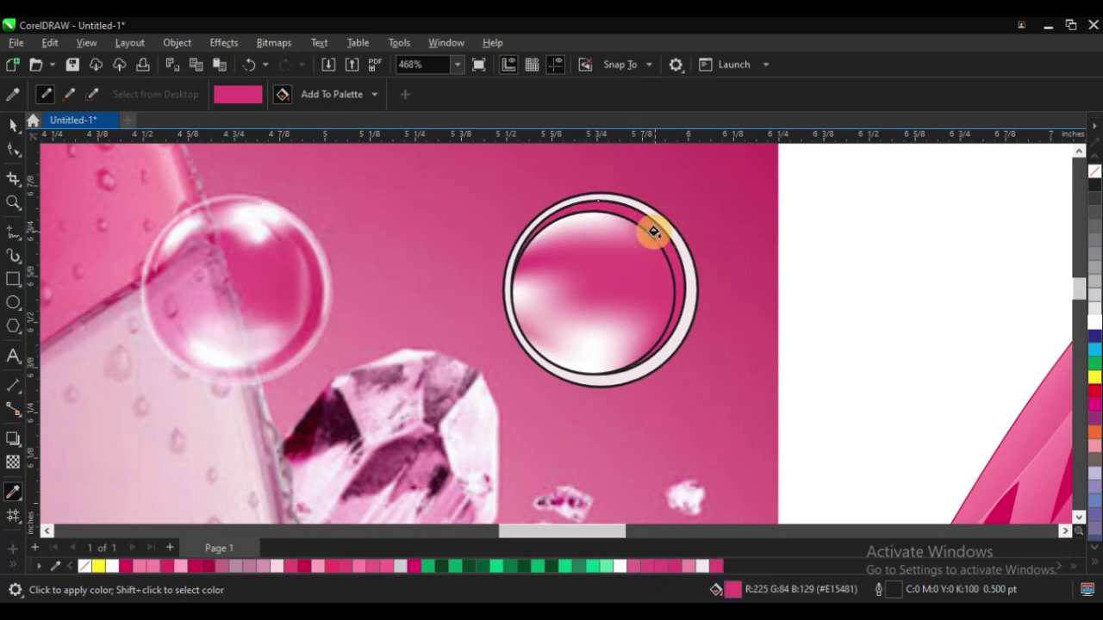
left_click(12, 127)
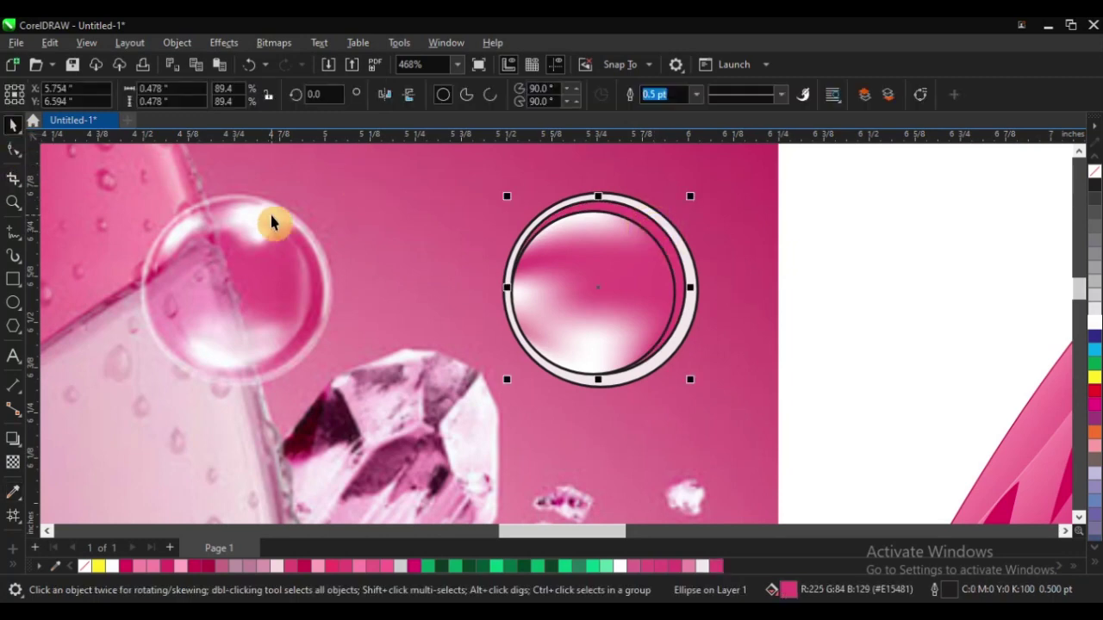
Give the middle bubble circle a linear fountain fill running from its pink to white
key("F11")
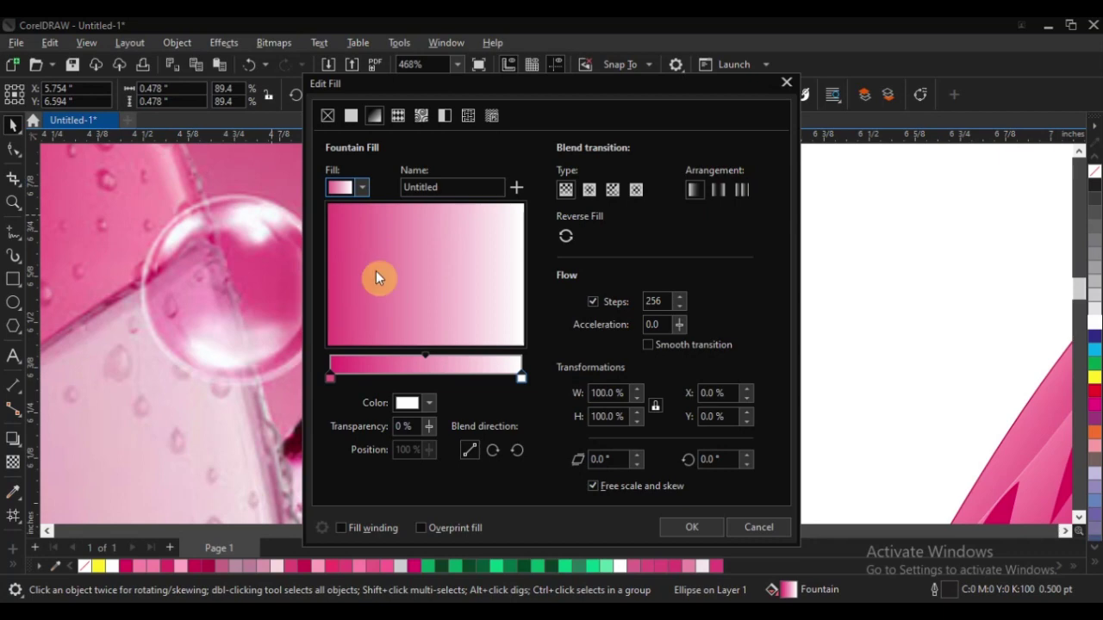
left_click(694, 529)
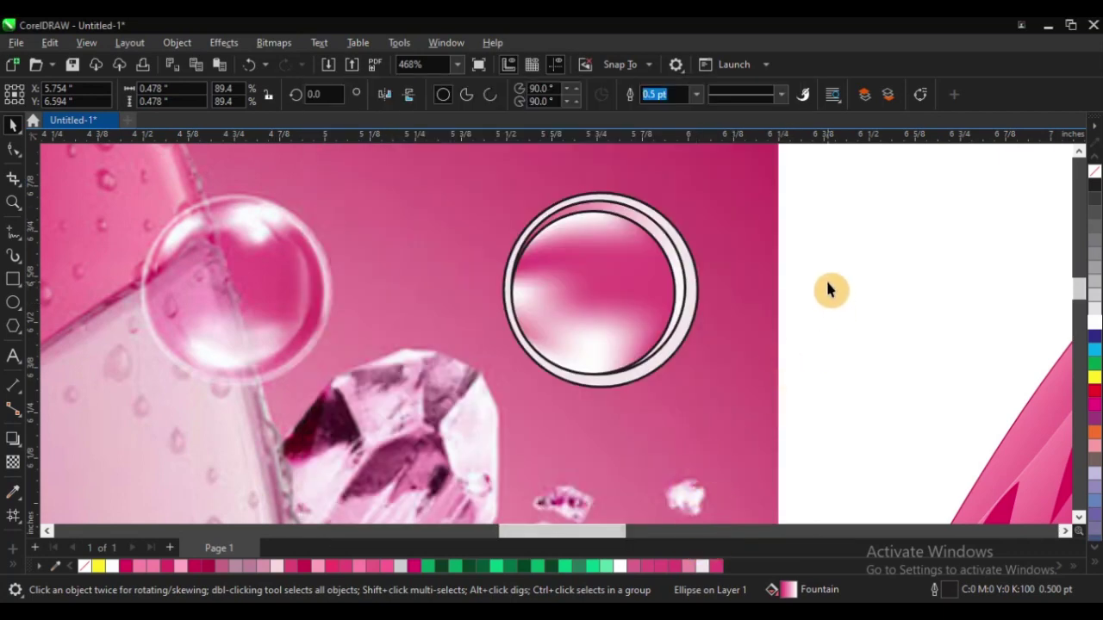
left_click_drag(592, 204, 642, 213)
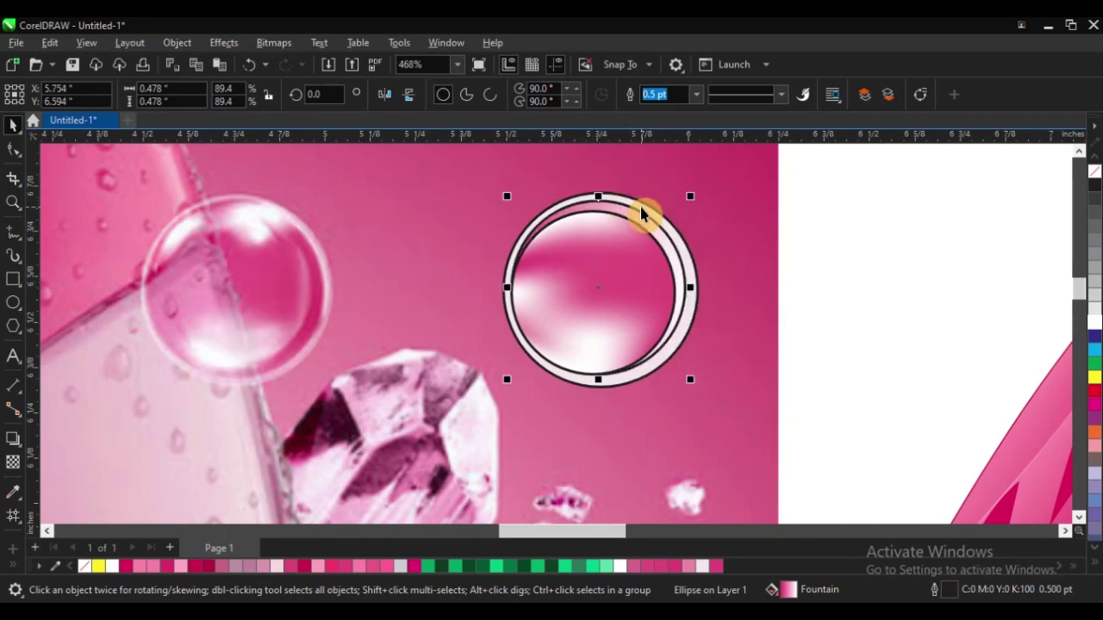
key("F11")
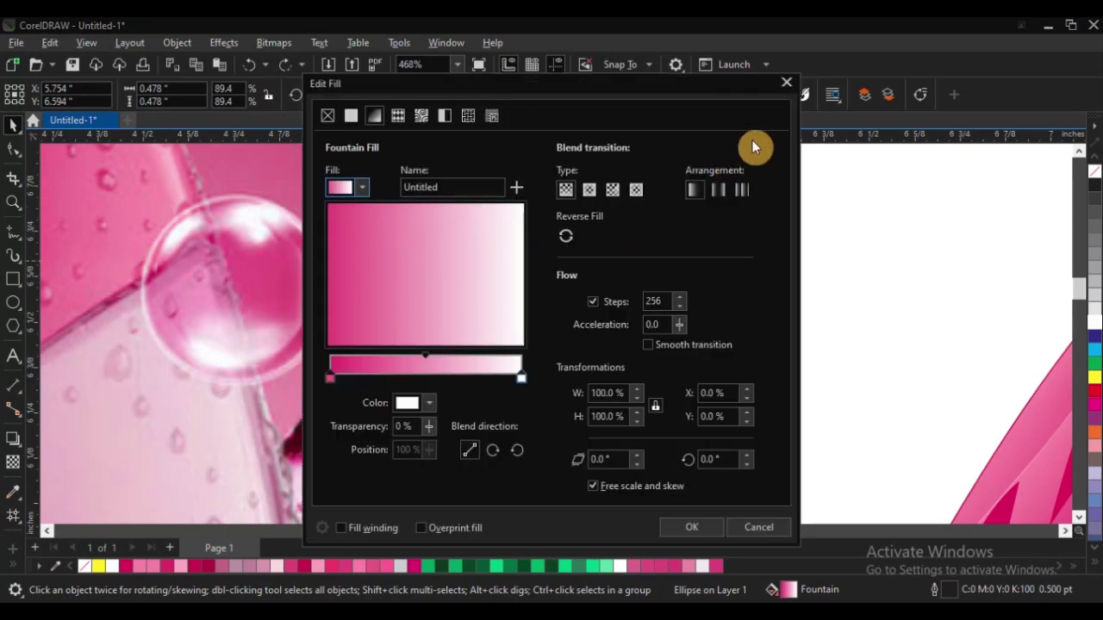
left_click(785, 90)
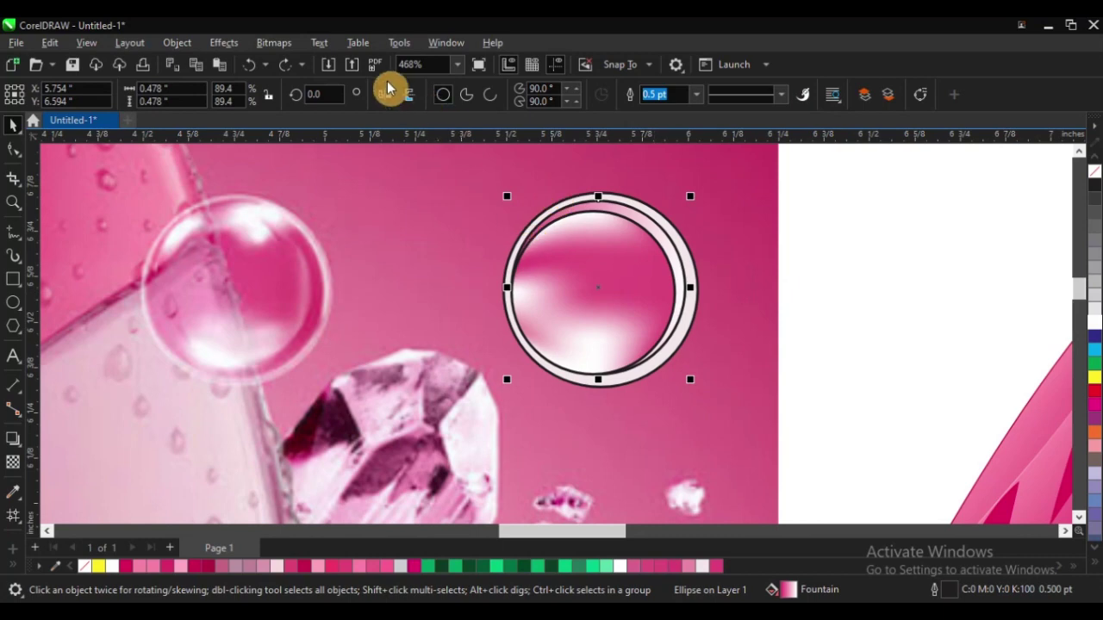
left_click(857, 293)
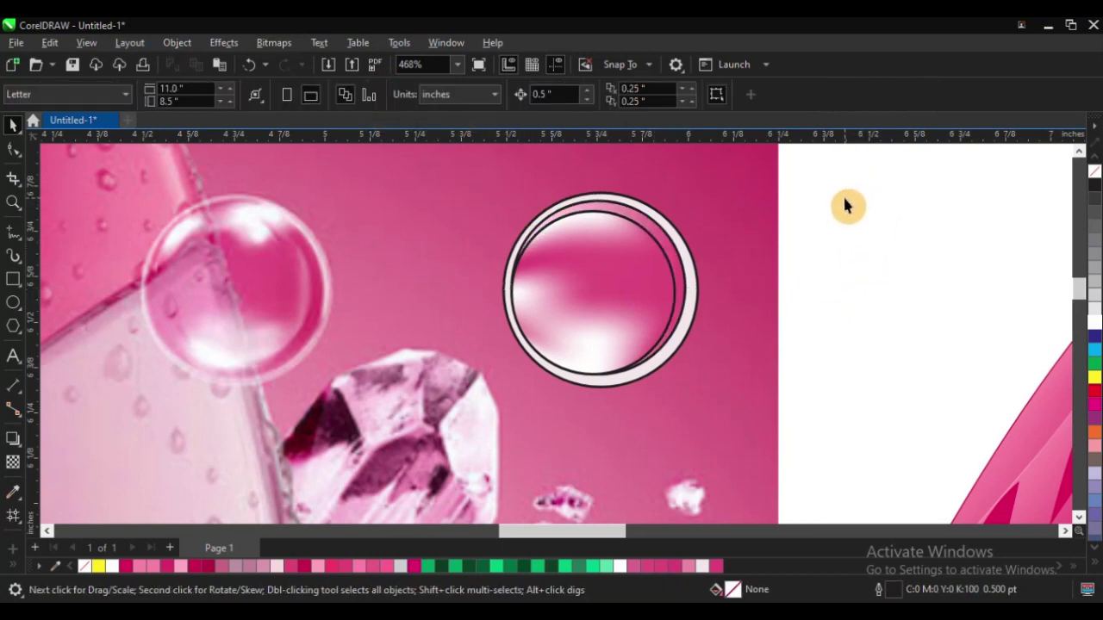
Remove the outlines from all three bubble circles
left_click_drag(869, 177, 409, 453)
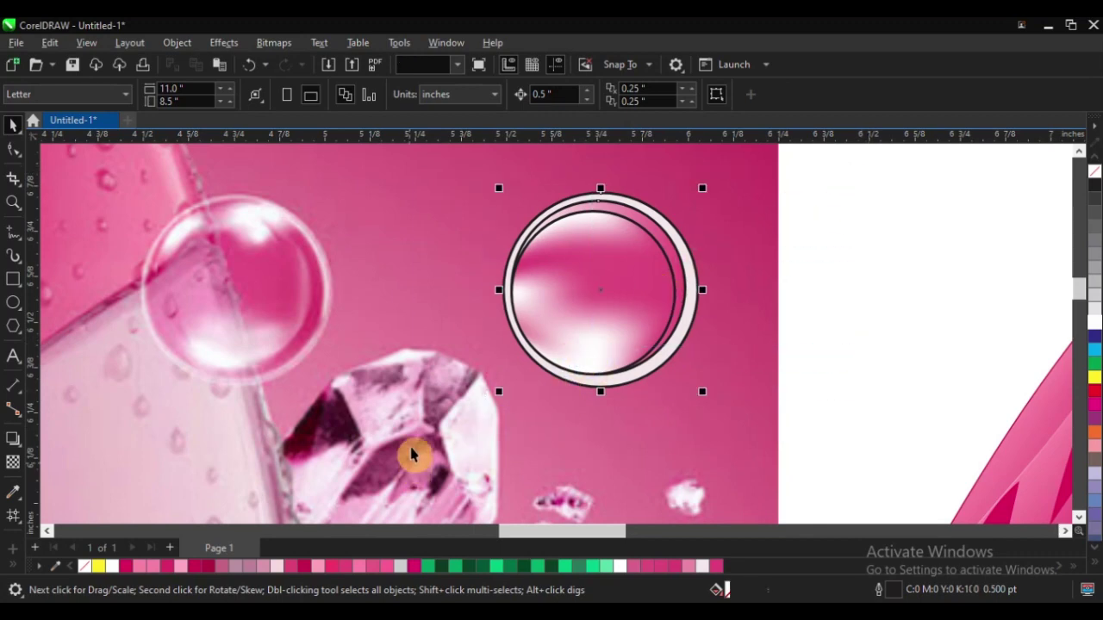
right_click(1094, 177)
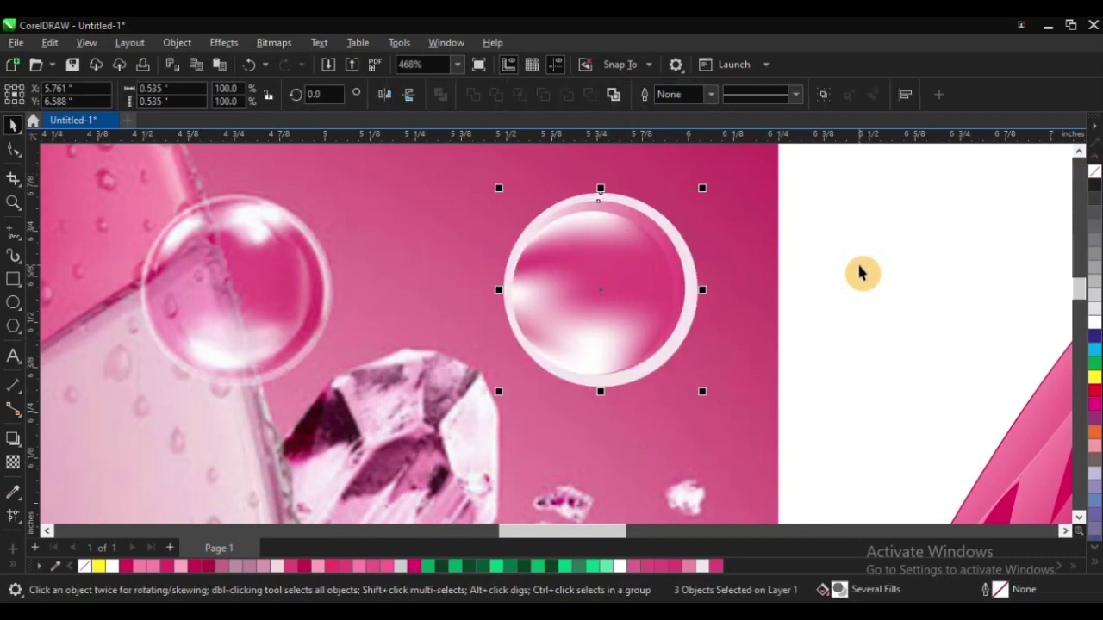
left_click(860, 273)
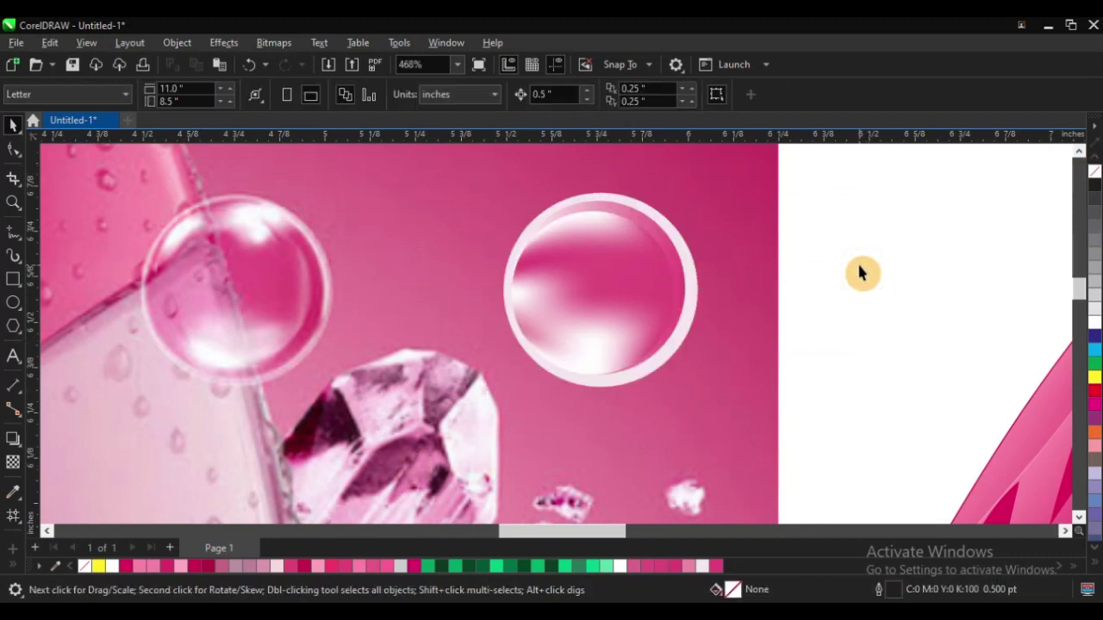
Copy the fill properties of the middle bubble circle onto the largest circle, giving it the same pink-to-white fountain fill
left_click(660, 215)
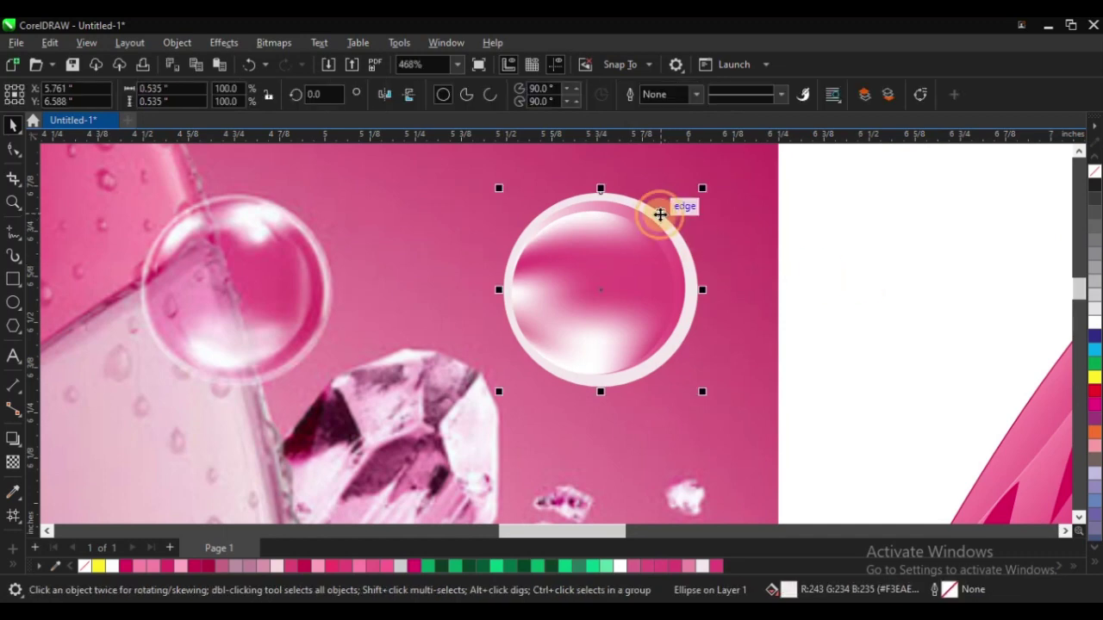
left_click(87, 43)
mouse_move(50, 47)
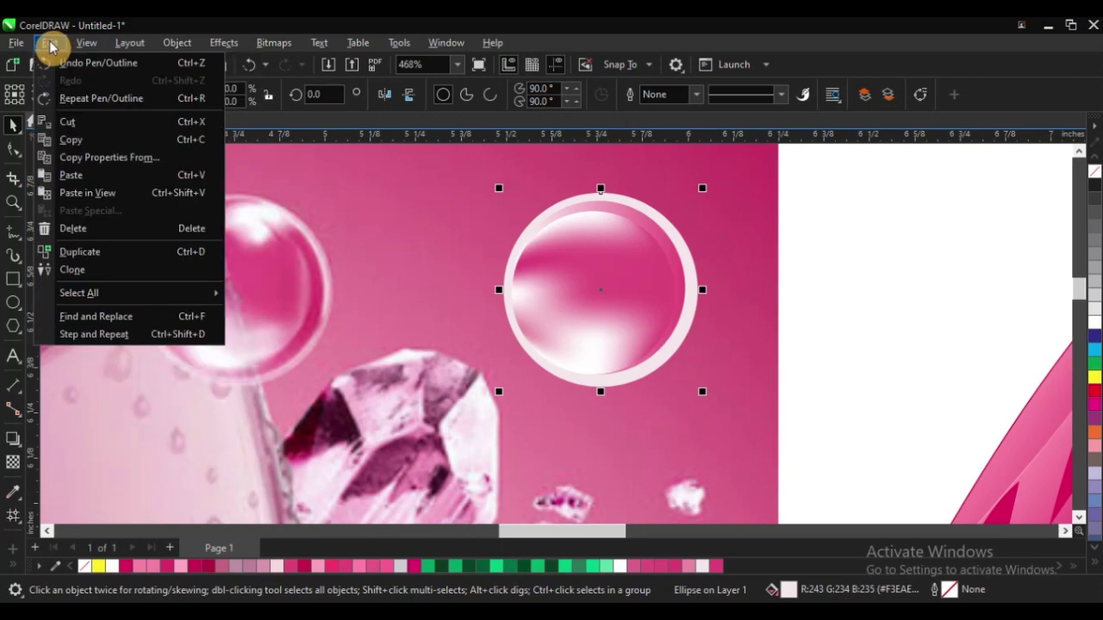
left_click(97, 156)
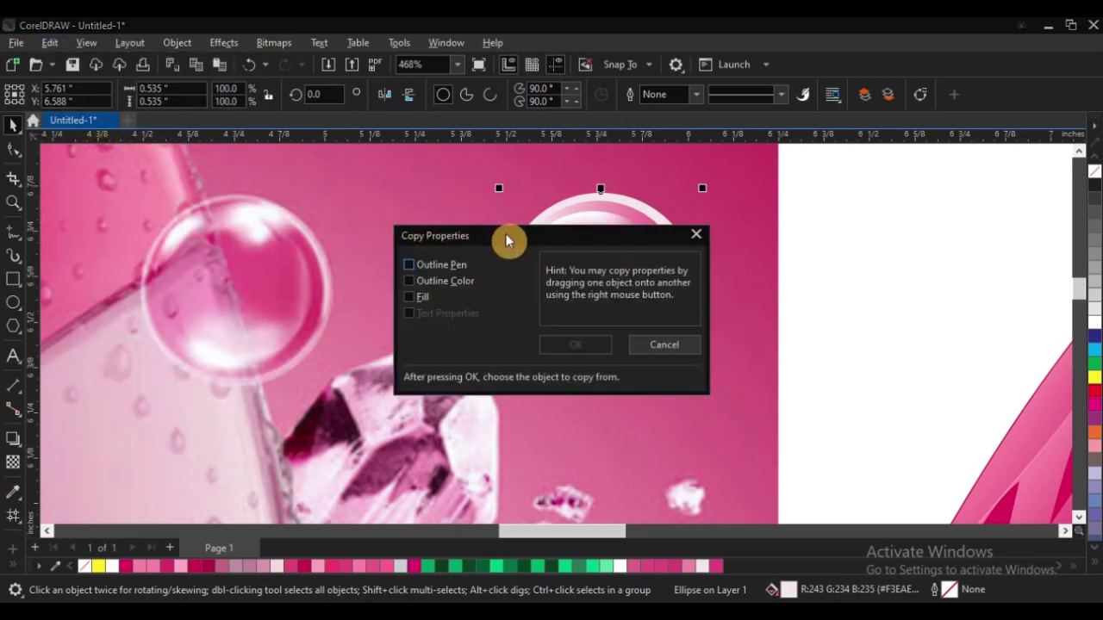
left_click_drag(508, 241, 322, 189)
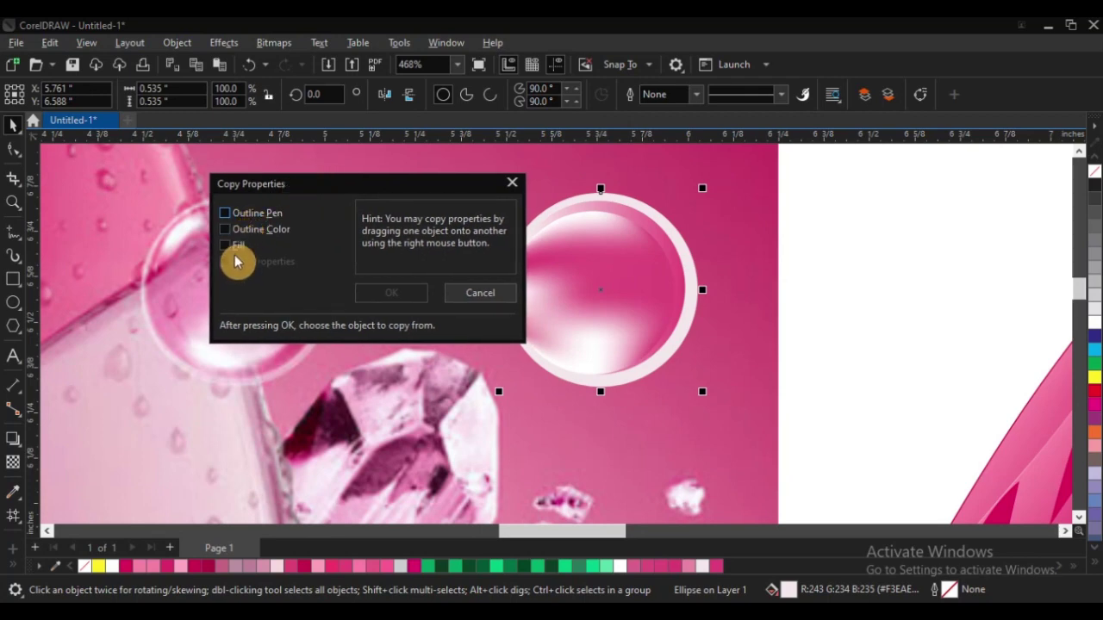
left_click(226, 247)
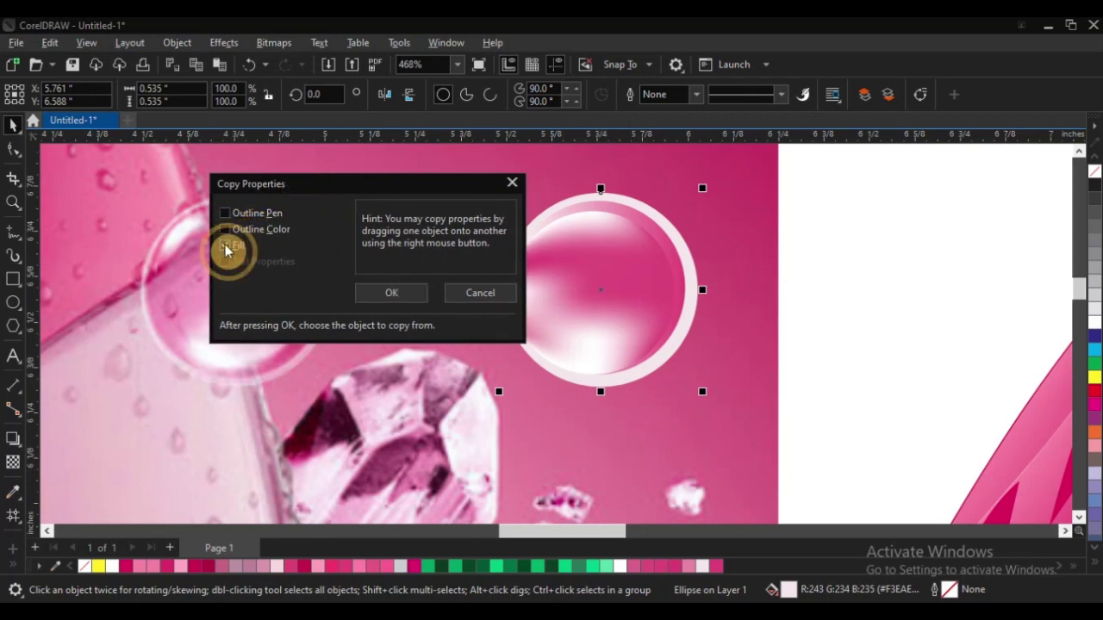
left_click(402, 291)
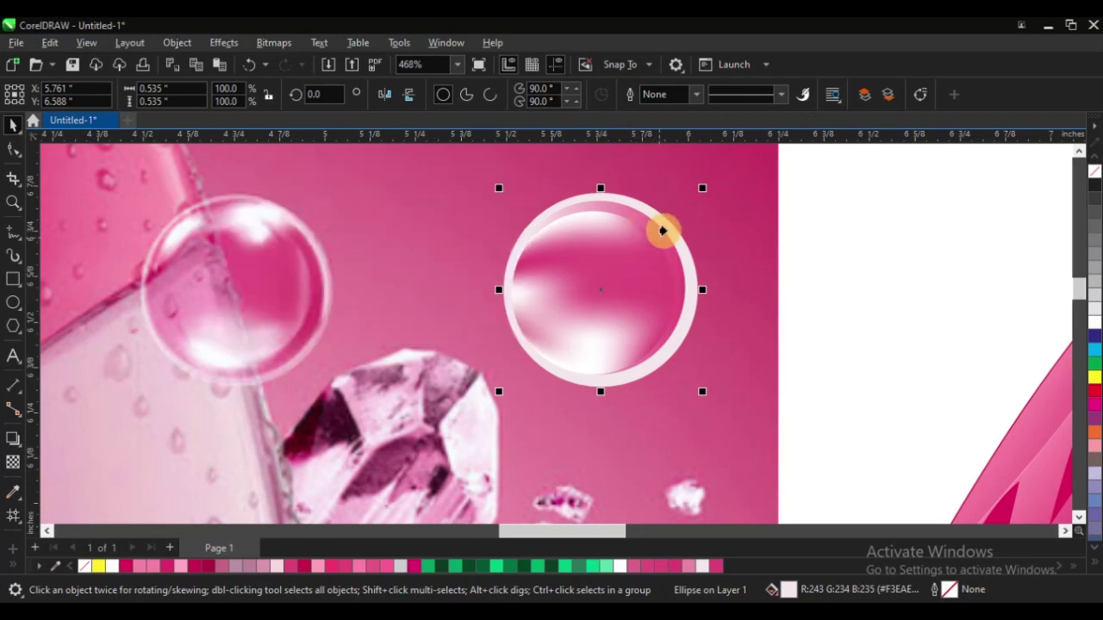
left_click(648, 228)
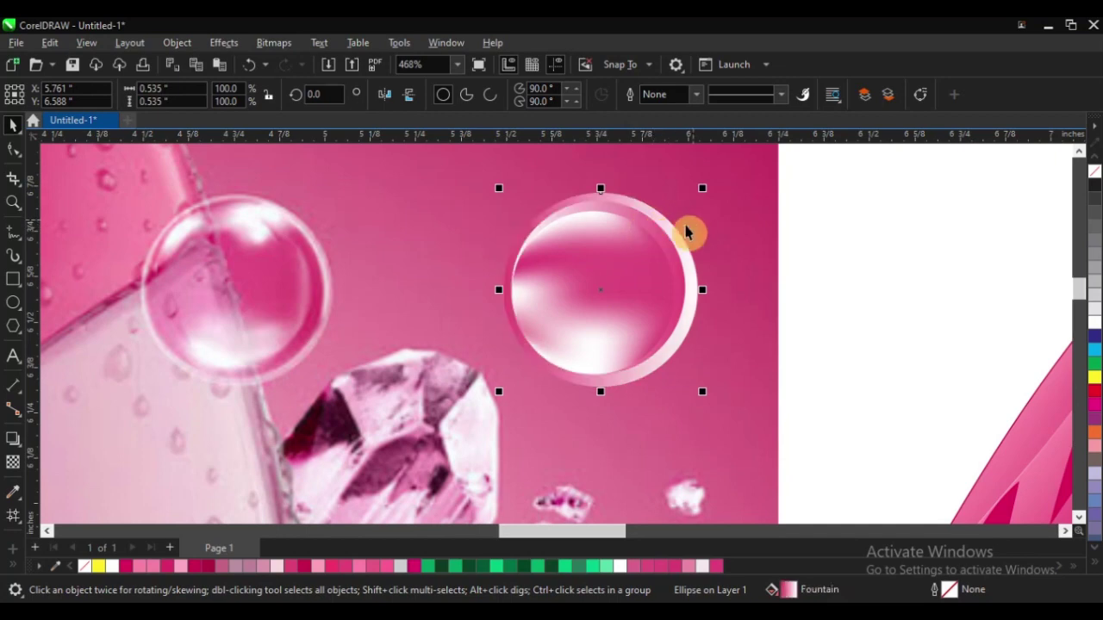
scroll(512, 326, "down", 2)
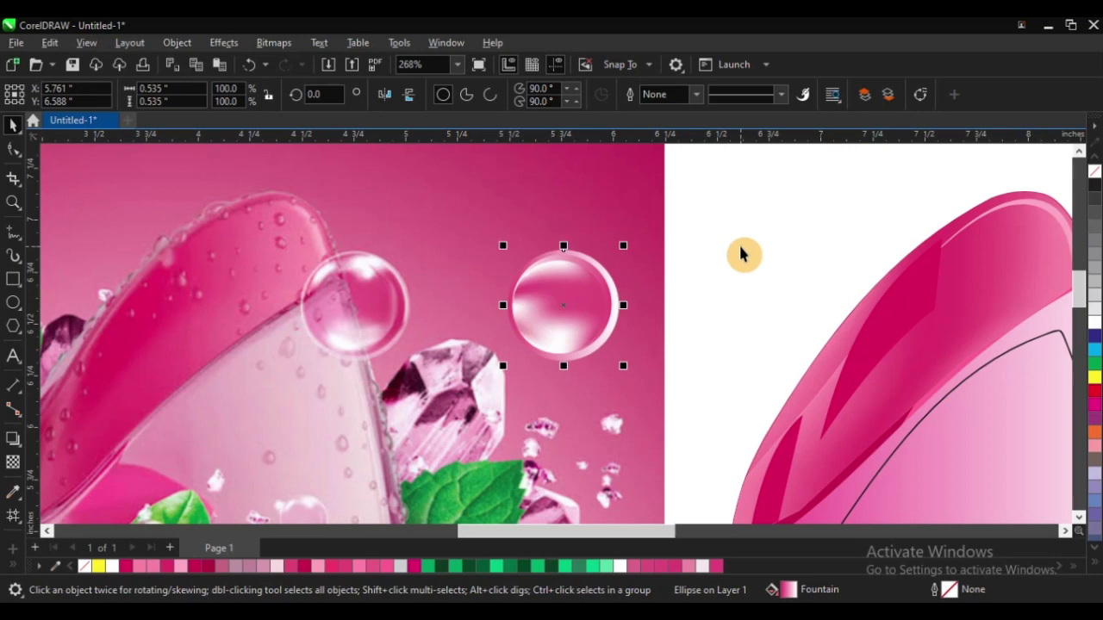
left_click(630, 284)
scroll(517, 333, "up", 2)
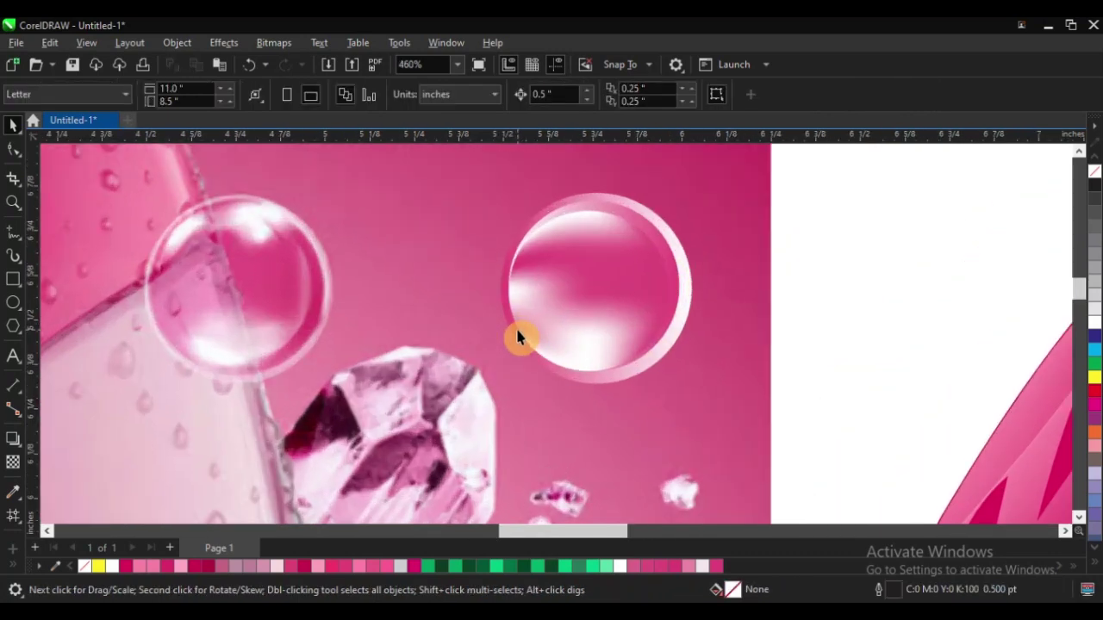
Apply a short fountain transparency to the mesh-filled circle and the middle circle together, fading them toward the bubble's left edge
left_click_drag(523, 300, 552, 296)
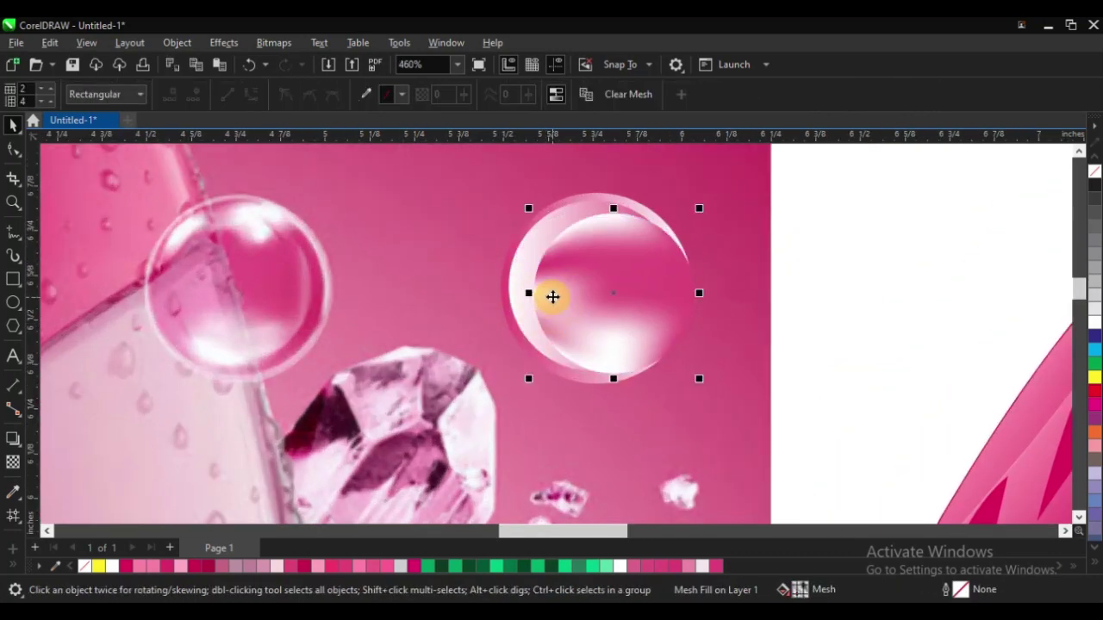
key("ctrl+z")
scroll(521, 262, "up", 2)
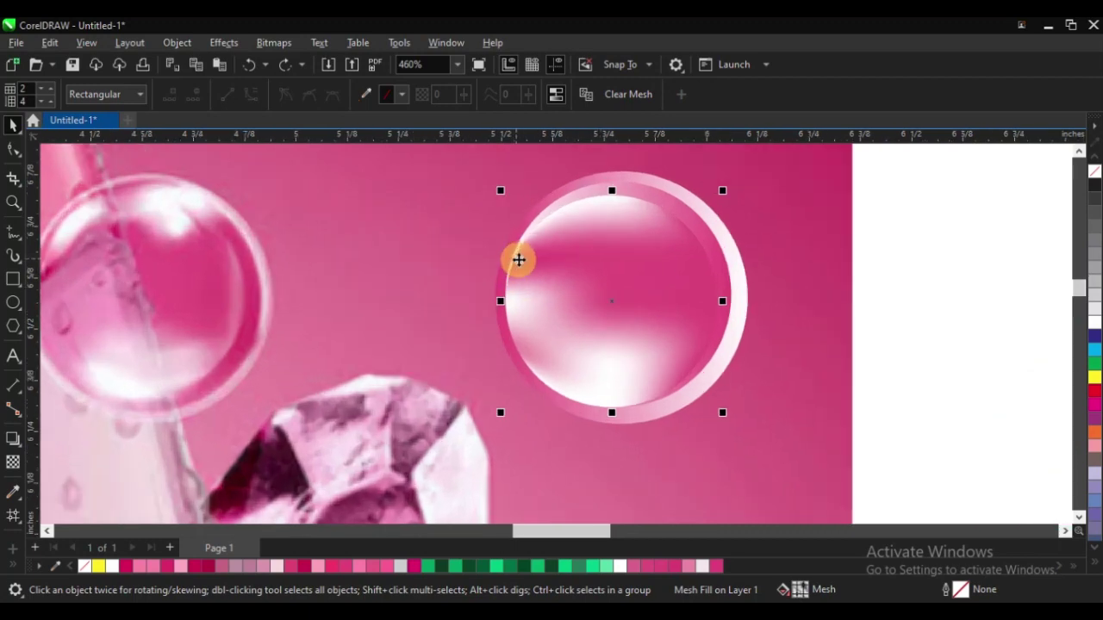
left_click(595, 190, "shift")
mouse_move(586, 193)
left_mouse_down()
mouse_move(653, 204)
mouse_move(588, 191)
left_mouse_up()
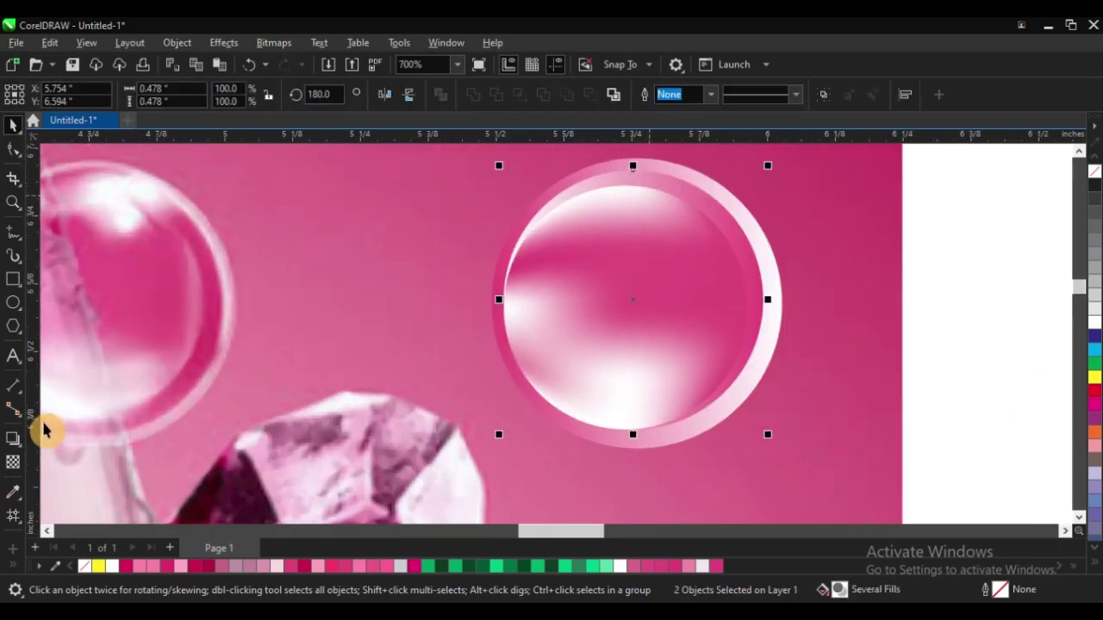
left_click(13, 464)
left_click_drag(553, 299, 515, 313)
scroll(487, 379, "down", 1)
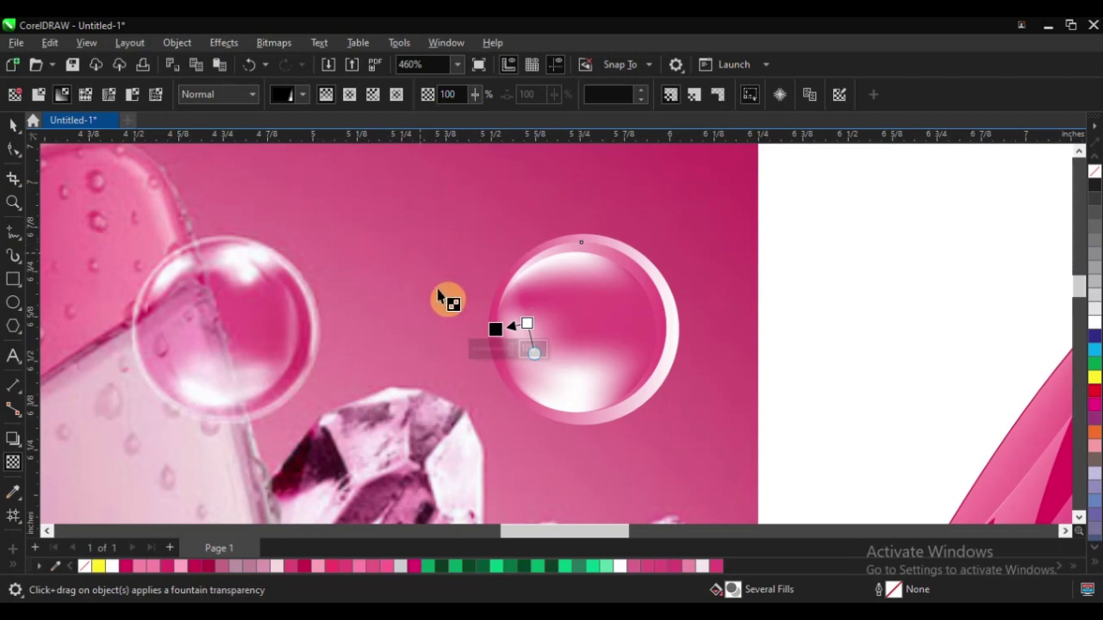
left_click(12, 127)
scroll(492, 316, "down", 1)
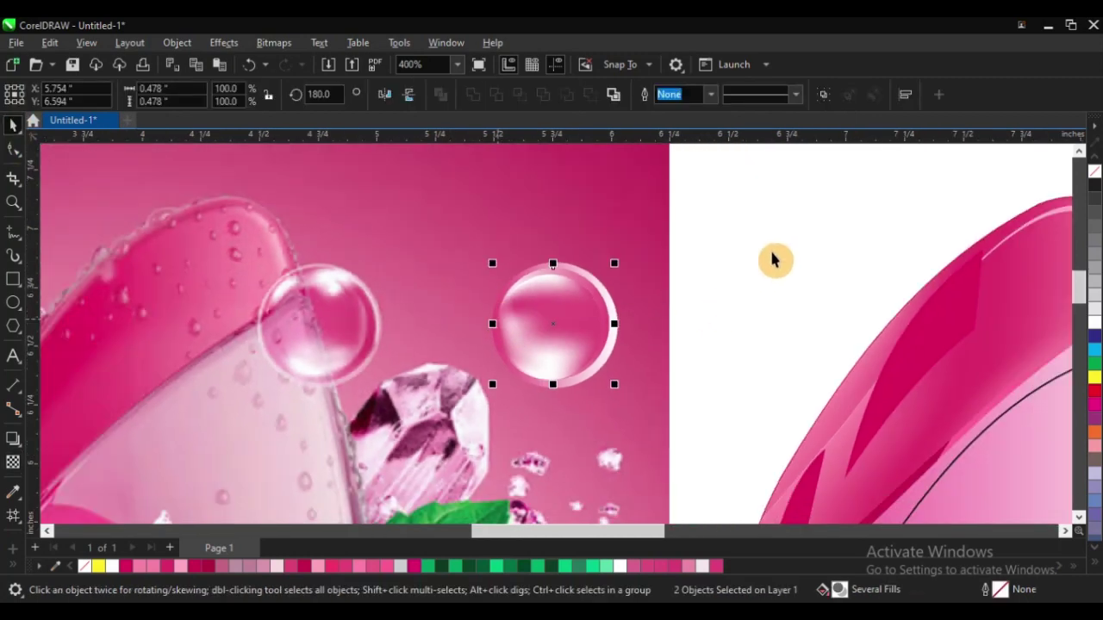
left_click(770, 256)
scroll(543, 312, "up", 2)
scroll(543, 312, "down", 1)
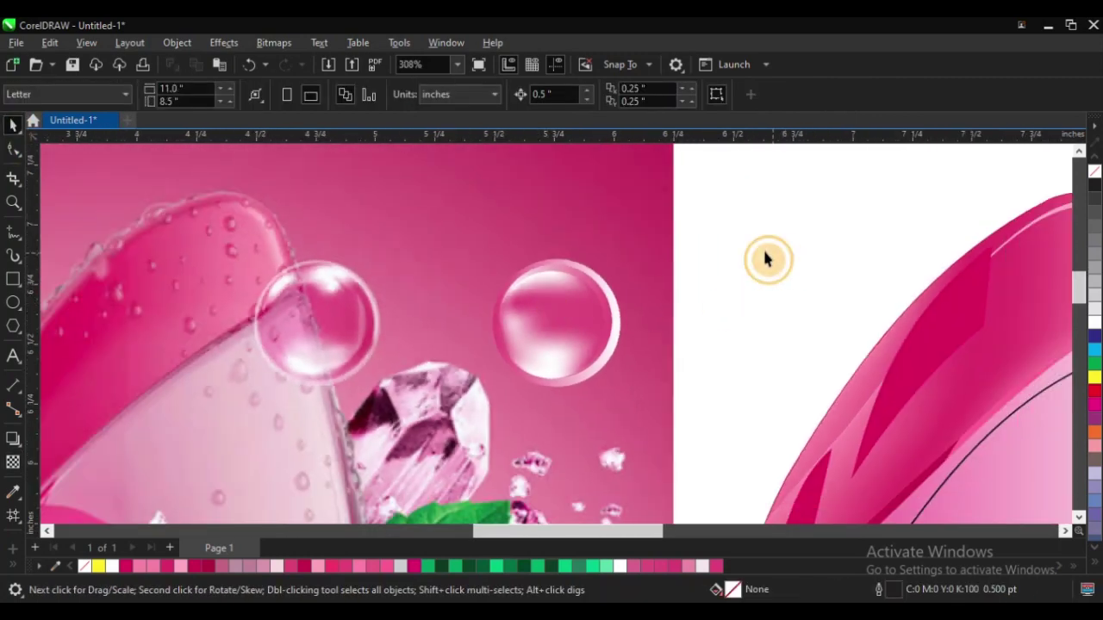
scroll(535, 319, "up", 1)
left_click(675, 328)
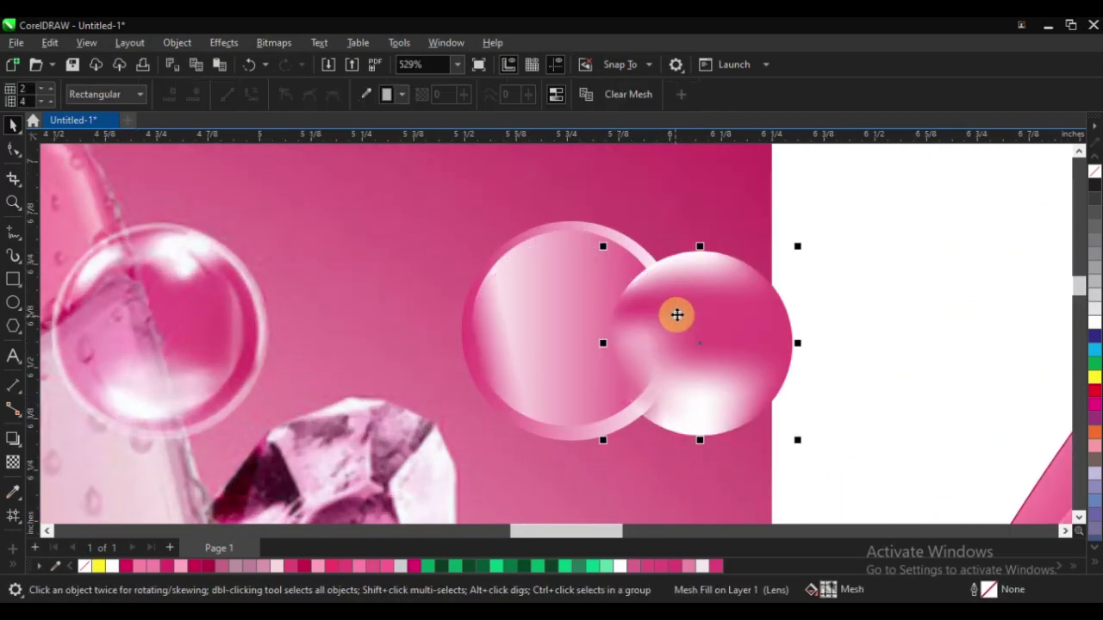
scroll(585, 320, "down", 1)
left_click_drag(770, 239, 508, 412)
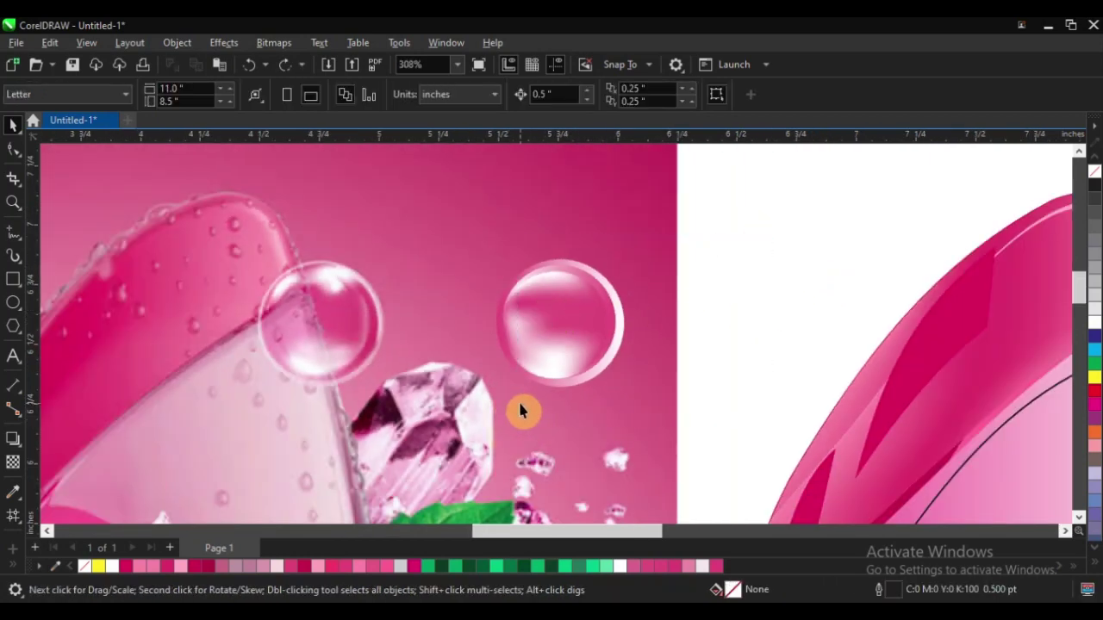
scroll(598, 325, "up", 1)
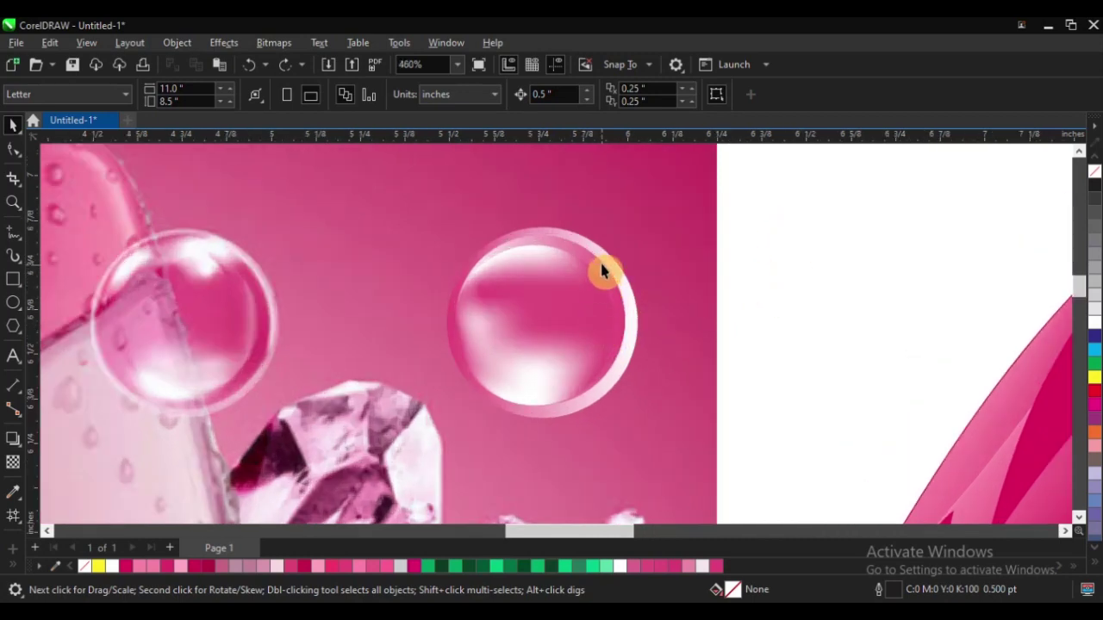
left_click(556, 239)
left_click_drag(540, 230, 542, 222)
scroll(562, 242, "down", 1)
left_click(762, 257)
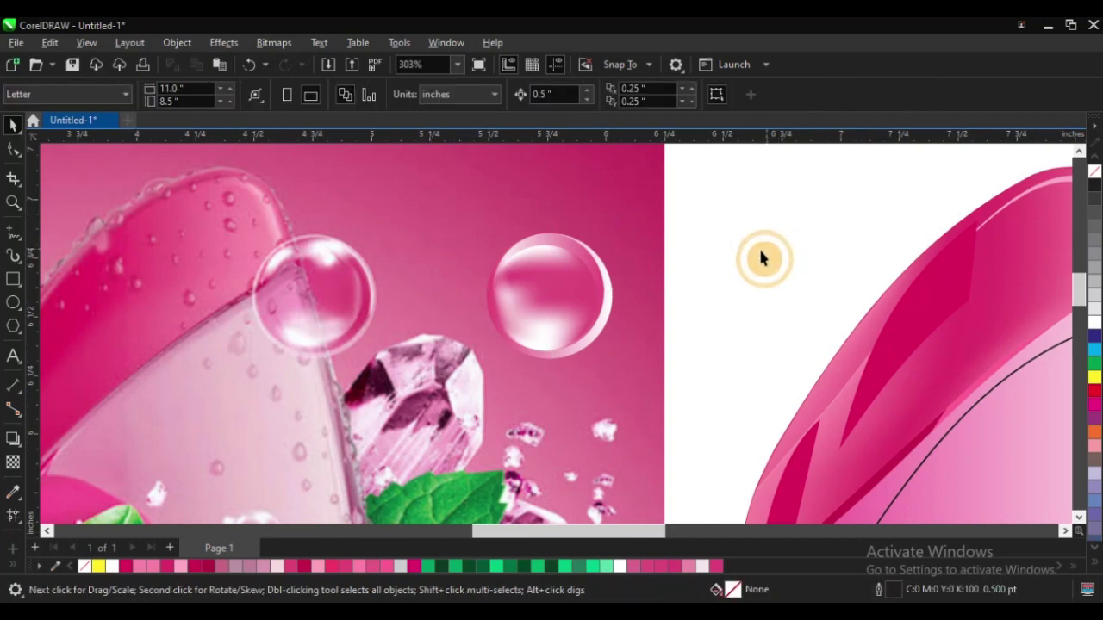
Group the three circles of the recreated bubble
left_click_drag(761, 219, 439, 423)
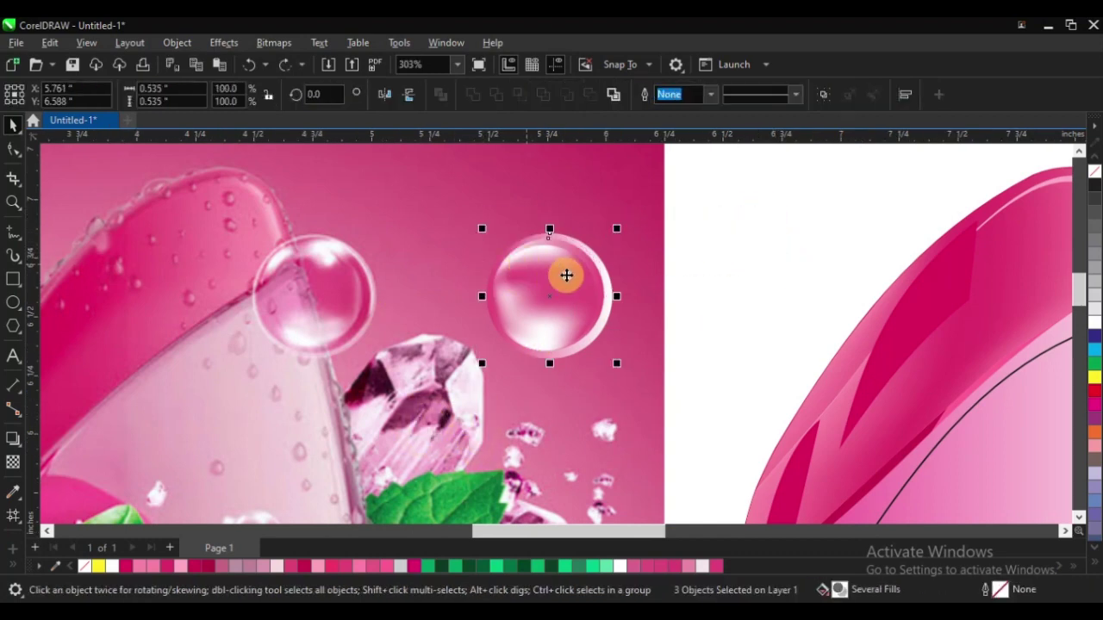
left_click_drag(566, 273, 617, 288)
key("ctrl+z")
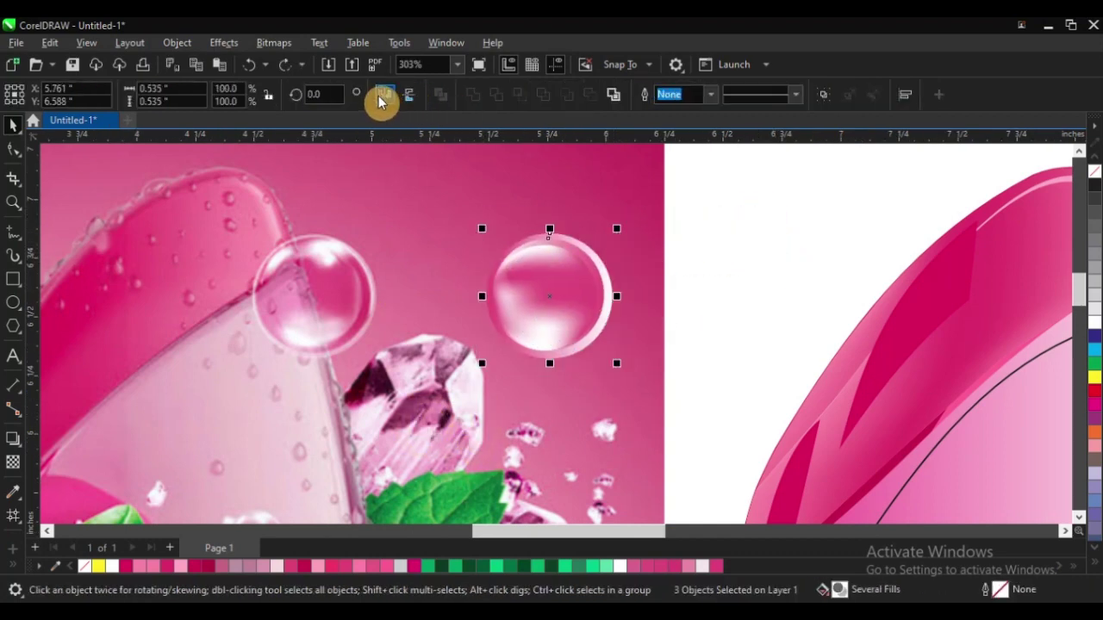
right_click(552, 292)
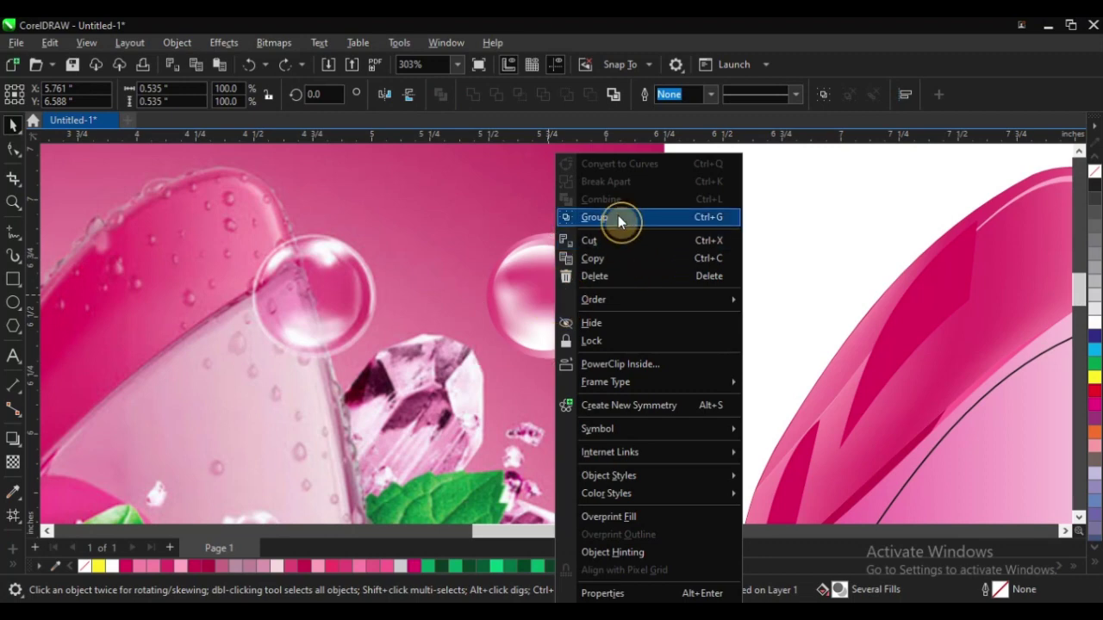
left_click(618, 215)
left_click(704, 229)
scroll(552, 216, "down", 2)
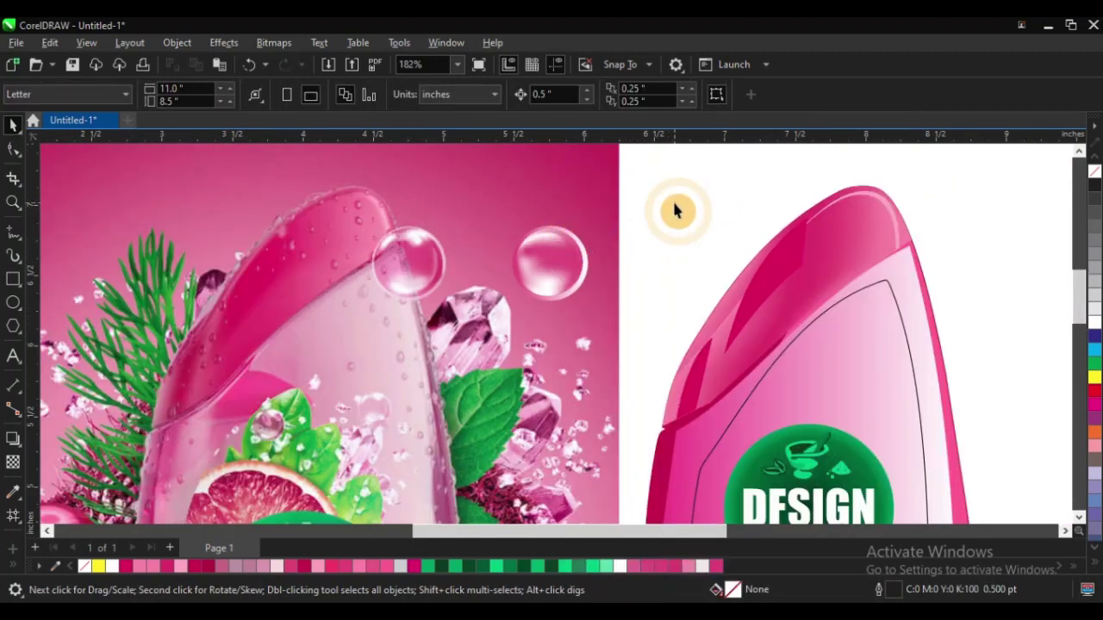
Move the grouped bubble from the reference picture onto the vector bottle, over the label outline's upper right corner
scroll(499, 267, "down", 5)
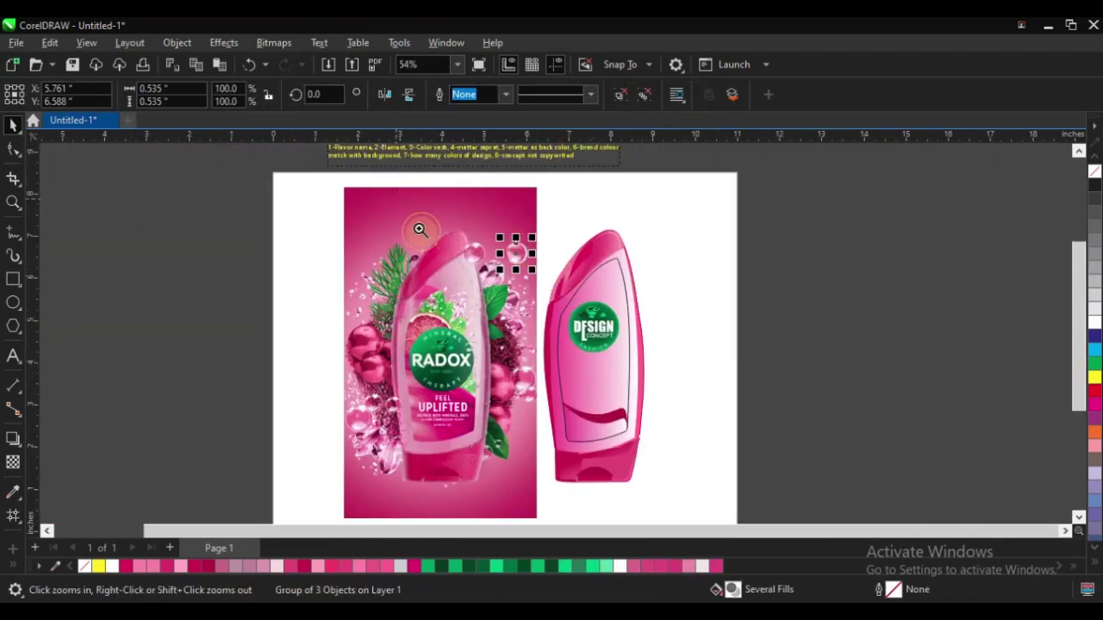
scroll(590, 261, "up", 2)
left_click_drag(485, 212, 629, 250)
left_click(710, 232)
scroll(684, 333, "up", 2)
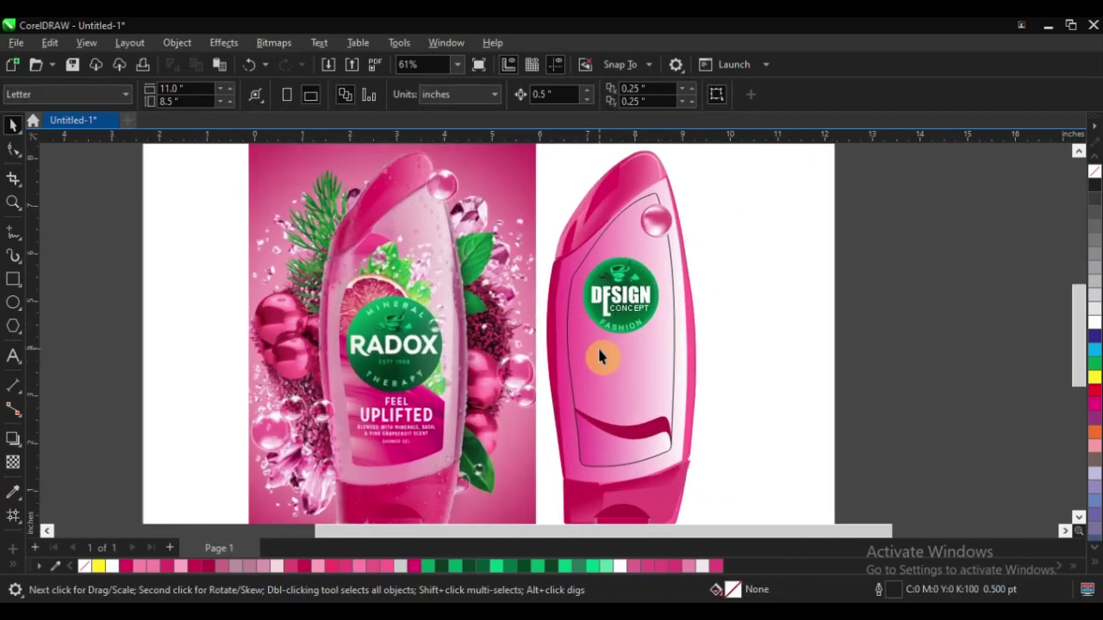
scroll(636, 310, "down", 1)
scroll(639, 336, "up", 1)
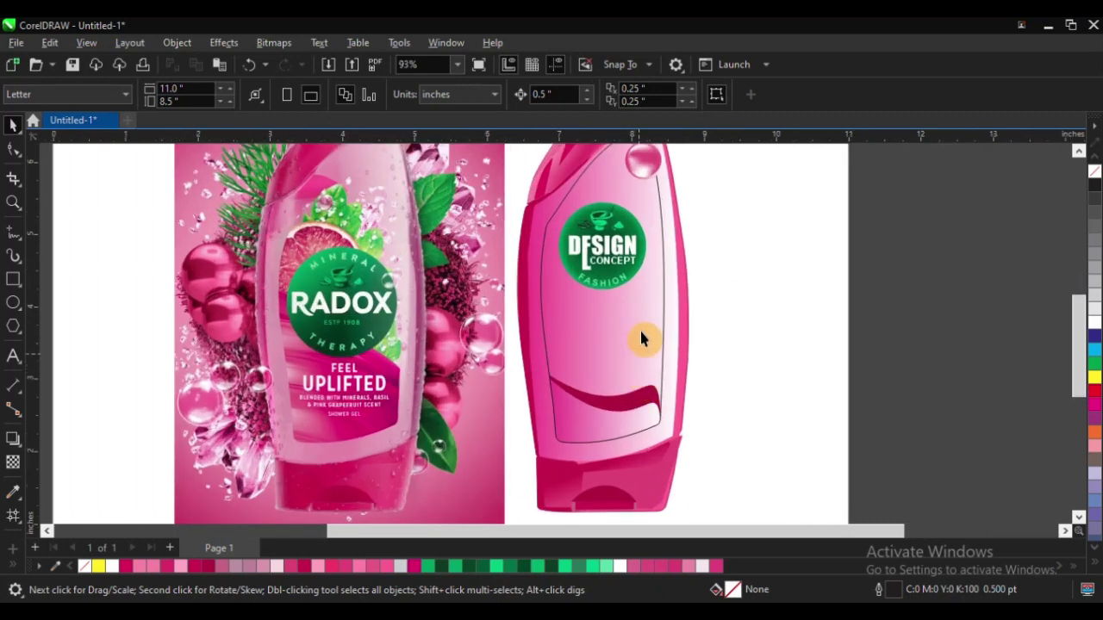
Place three copies of the bubble in decreasing sizes beneath the bottle's green badge, the smallest about 0.038 inches wide
left_click_drag(649, 170, 646, 354)
scroll(620, 426, "up", 1)
left_click_drag(699, 255, 642, 274)
left_click(570, 252)
left_click_drag(570, 252, 534, 262)
scroll(573, 224, "up", 1)
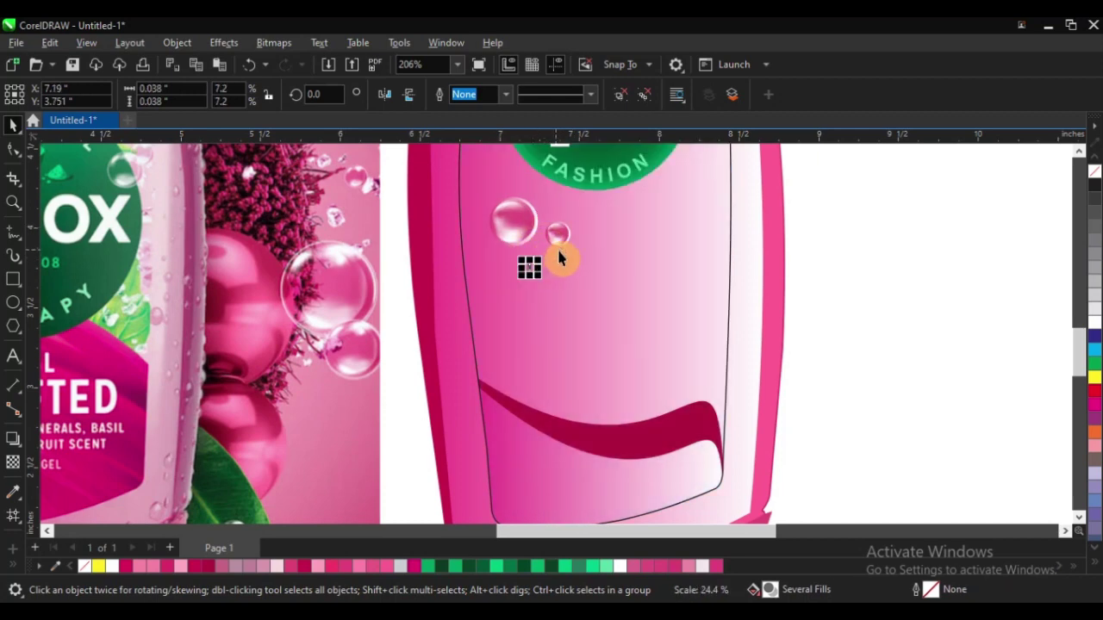
left_click(866, 250)
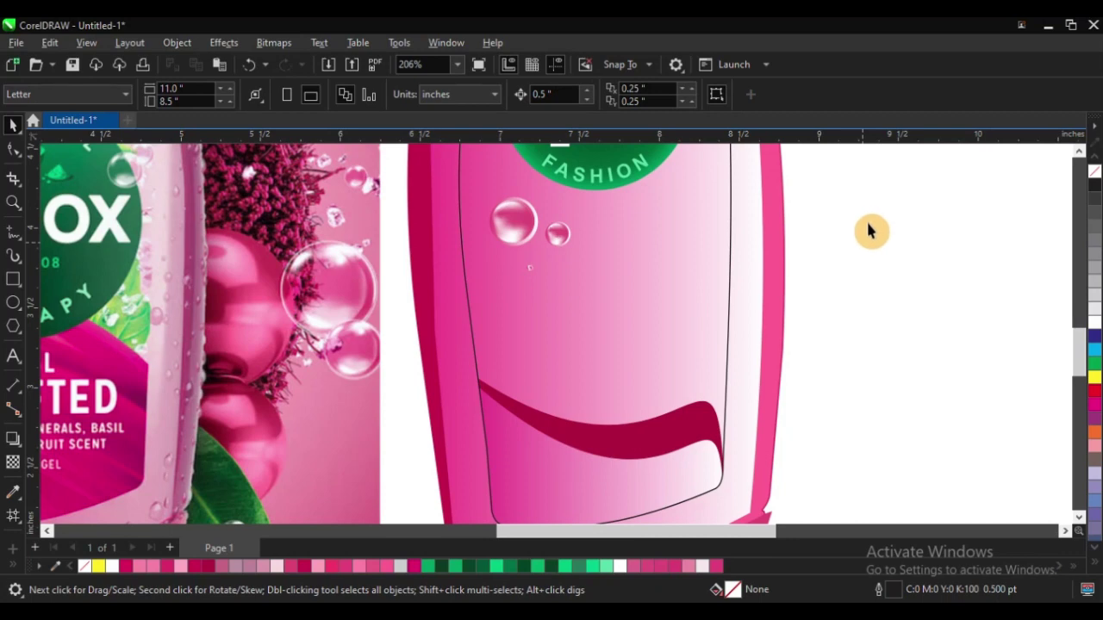
Group the three small bubbles beneath the green badge
left_click_drag(859, 181, 443, 337)
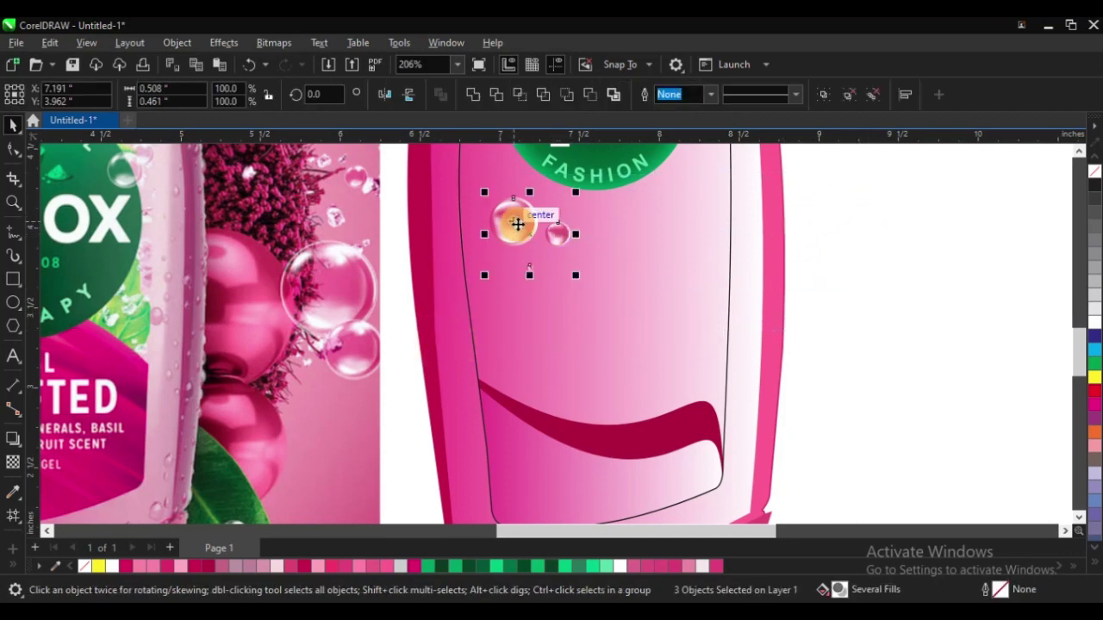
right_click(517, 224)
left_click(583, 216)
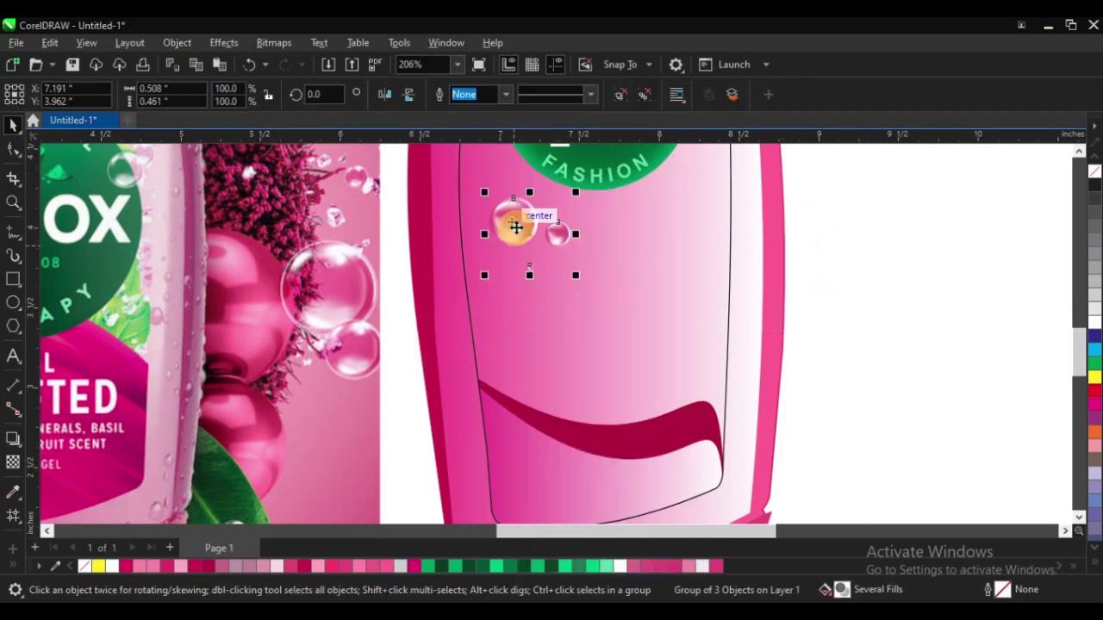
Place a copy of the small bubble group at the label's lower right corner, just above the bottle's cap
scroll(561, 340, "down", 5)
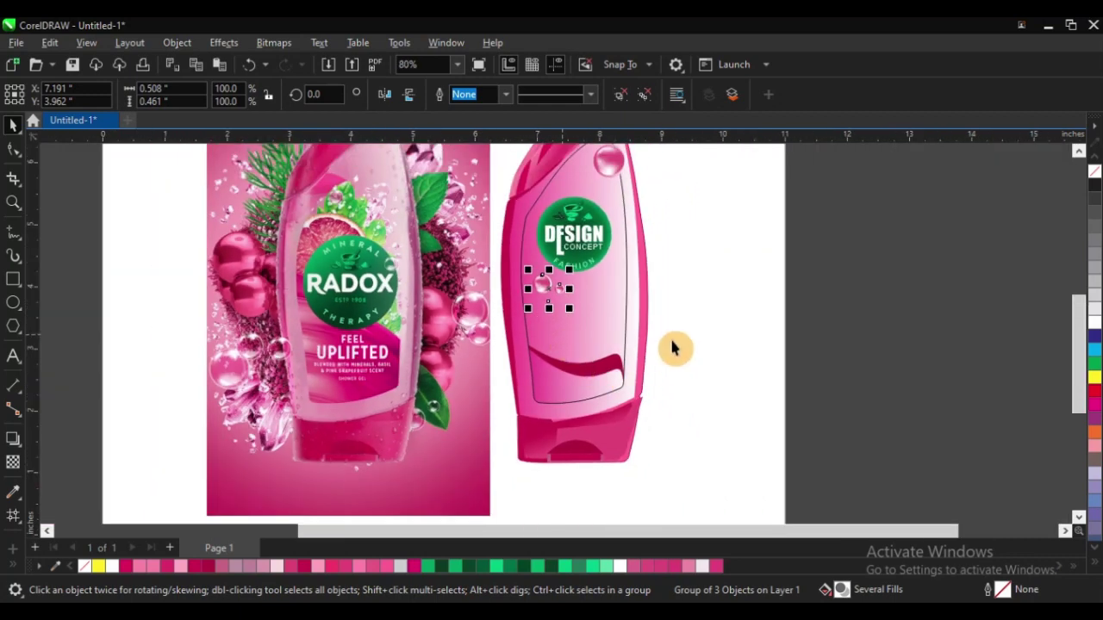
left_click_drag(542, 288, 607, 449)
left_click_drag(614, 437, 608, 419)
left_click(746, 337)
scroll(746, 337, "down", 2)
scroll(682, 239, "up", 2)
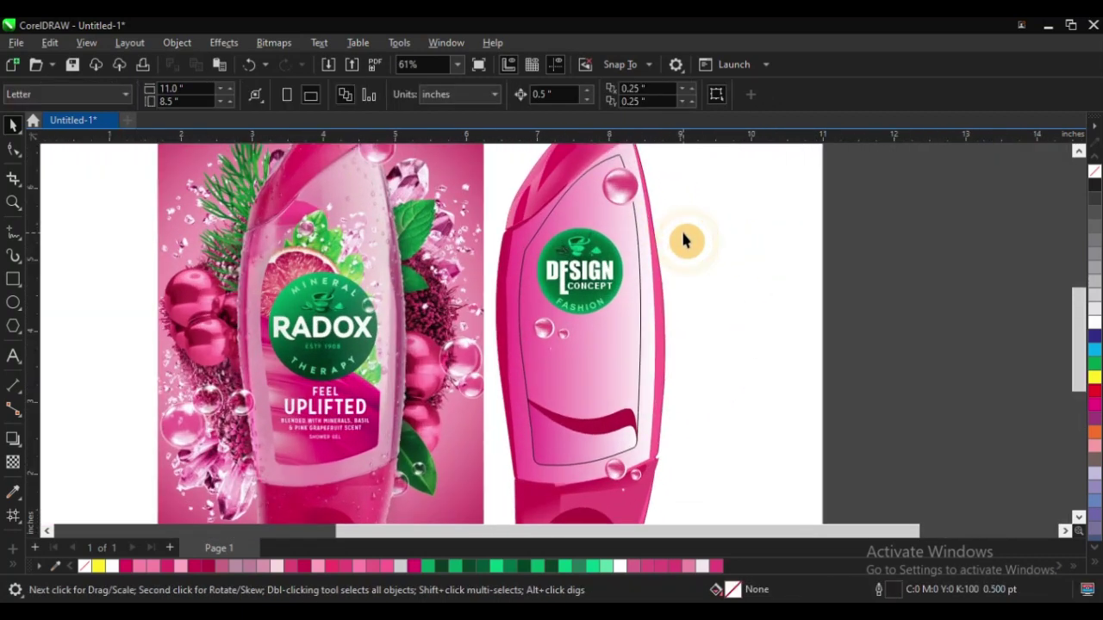
scroll(652, 288, "down", 2)
scroll(720, 211, "up", 2)
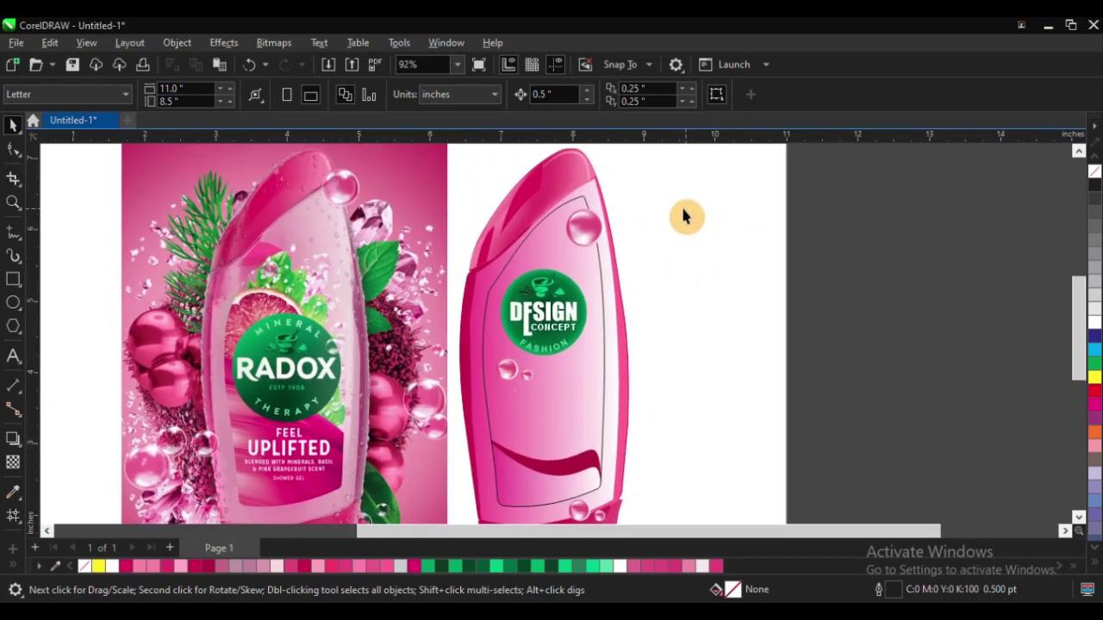
Delete the large bubble at the label's upper right corner
left_click_drag(739, 186, 552, 258)
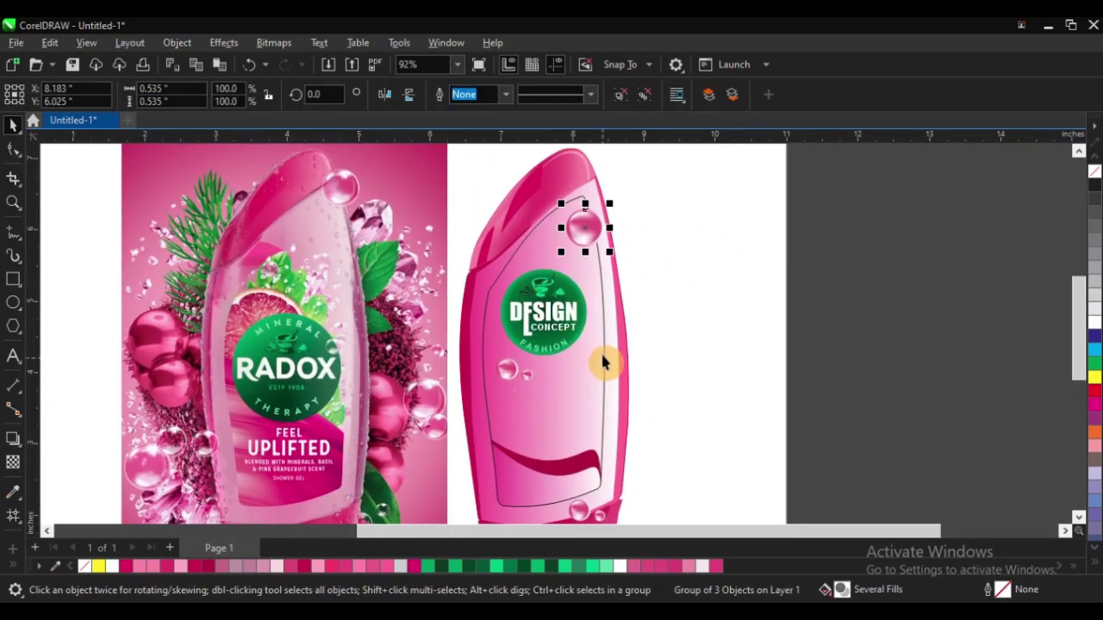
key("Delete")
Place a copy of the small bubble group at the label's upper right corner and enlarge it to about 0.97 inches wide
left_click_drag(699, 345, 486, 425)
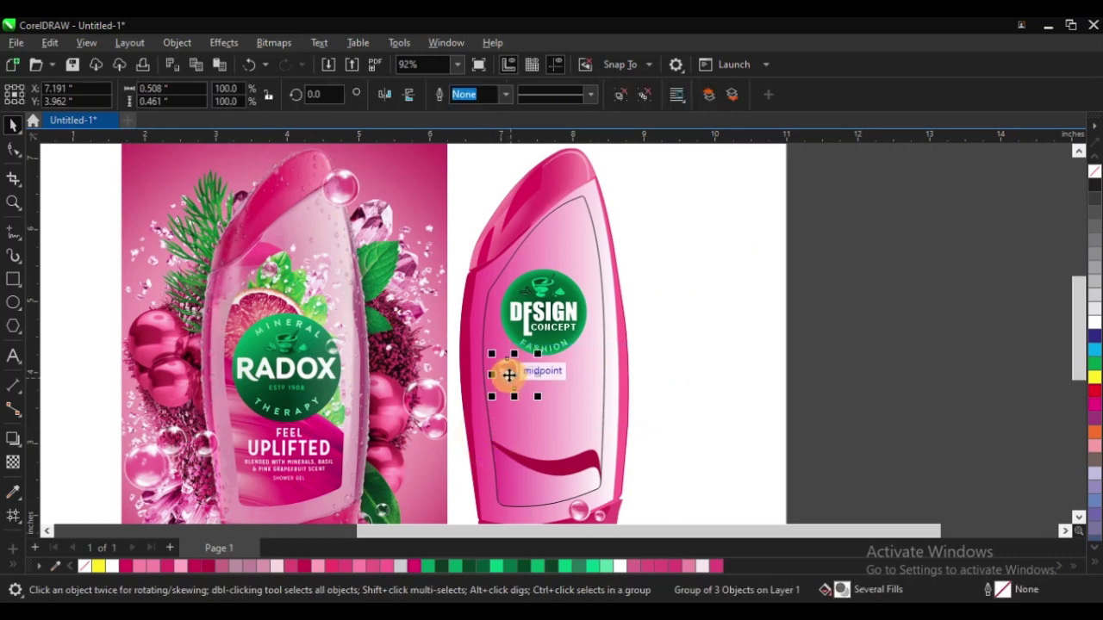
left_click_drag(508, 371, 593, 240)
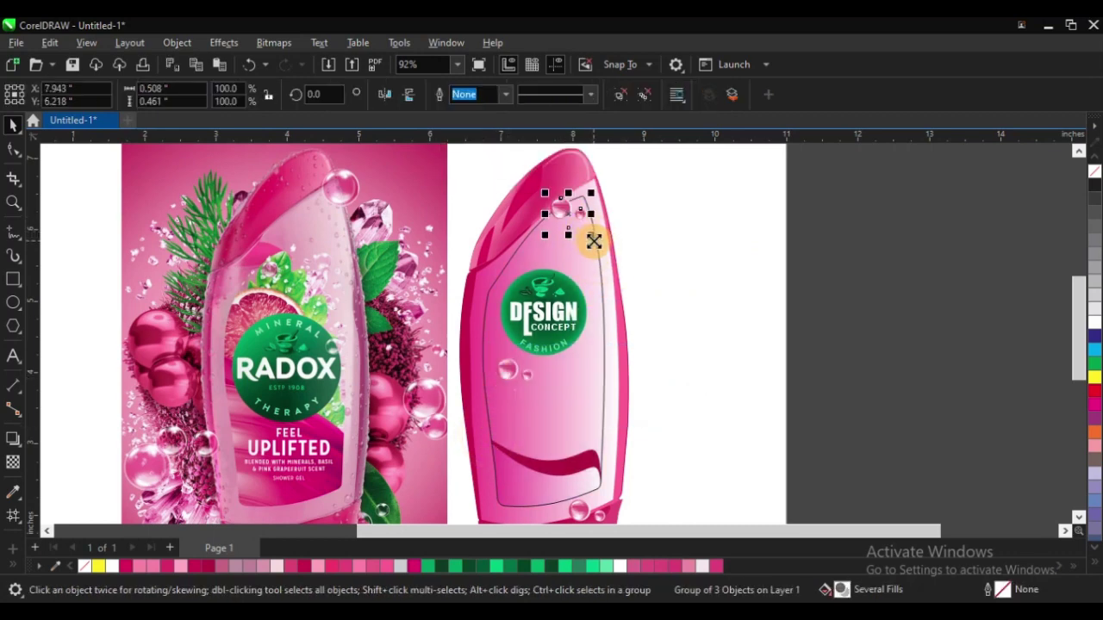
left_click(718, 268)
scroll(770, 244, "down", 3)
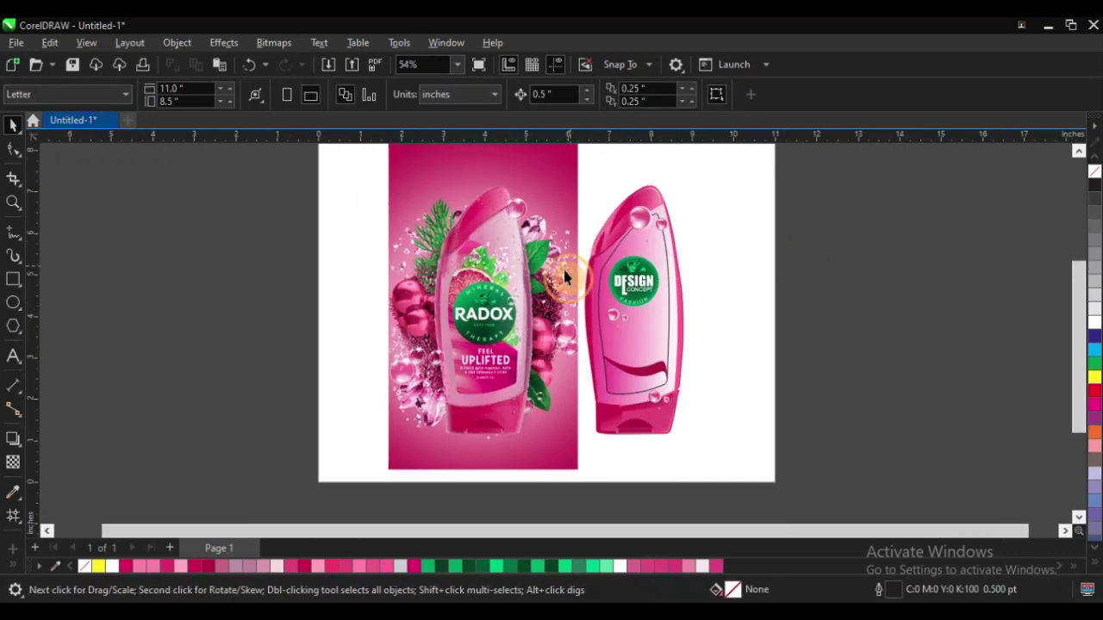
Mirror the enlarged bubble group at the bottle's top both vertically and horizontally
key("z")
scroll(438, 222, "down", 4)
scroll(701, 426, "up", 3)
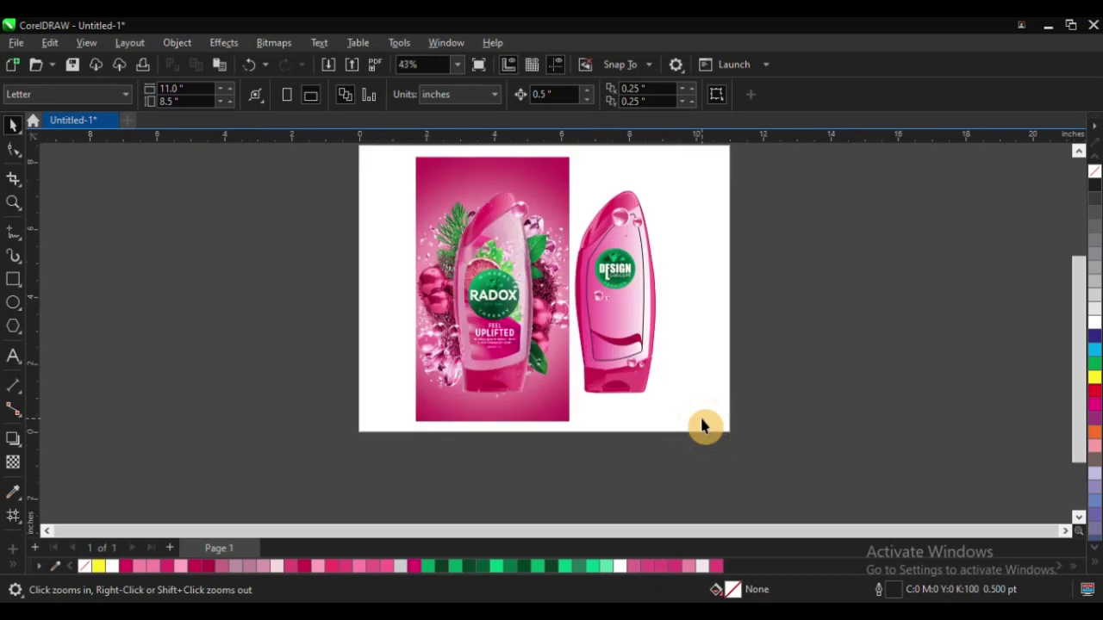
left_click_drag(506, 184, 734, 359)
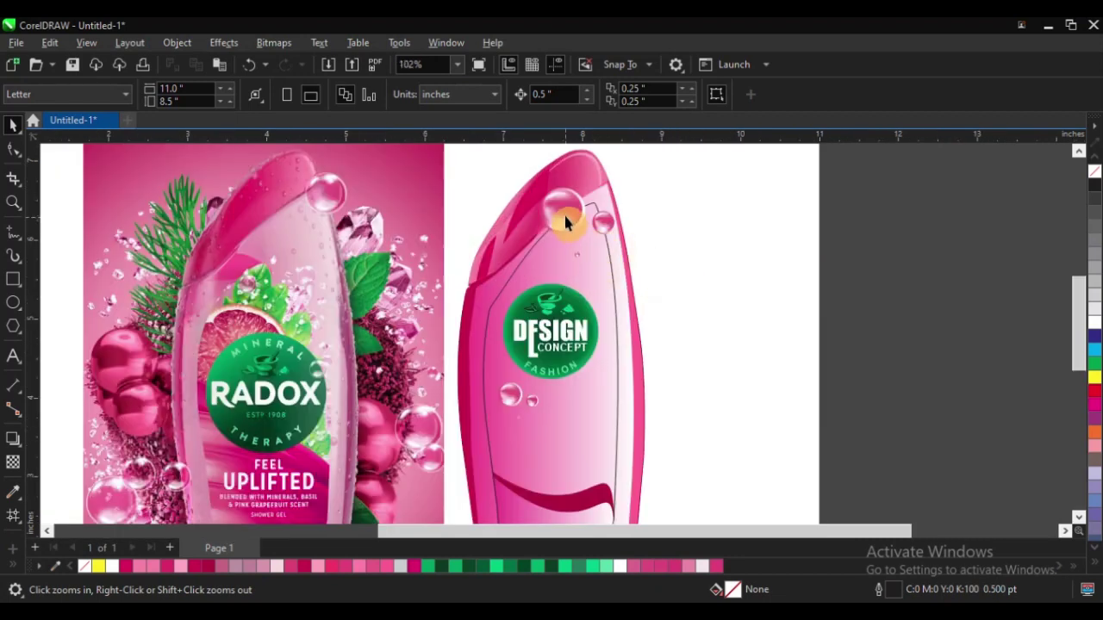
key("space")
left_click(568, 217)
left_click(389, 96)
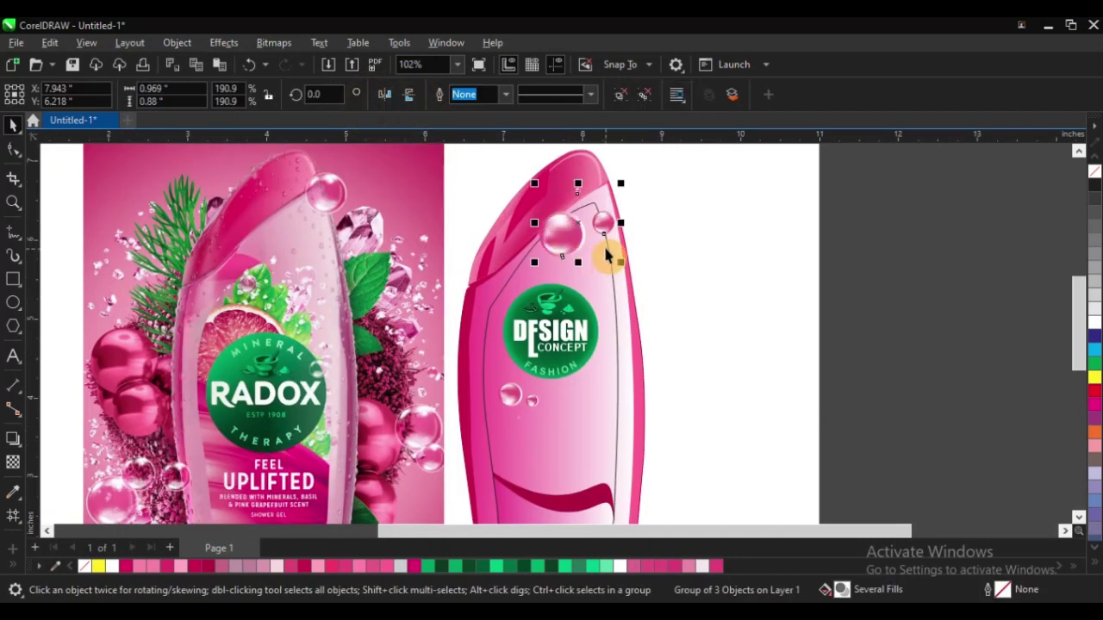
left_click(633, 242)
Compare the bubble-decorated bottle drawing with the reference picture
scroll(767, 263, "down", 3)
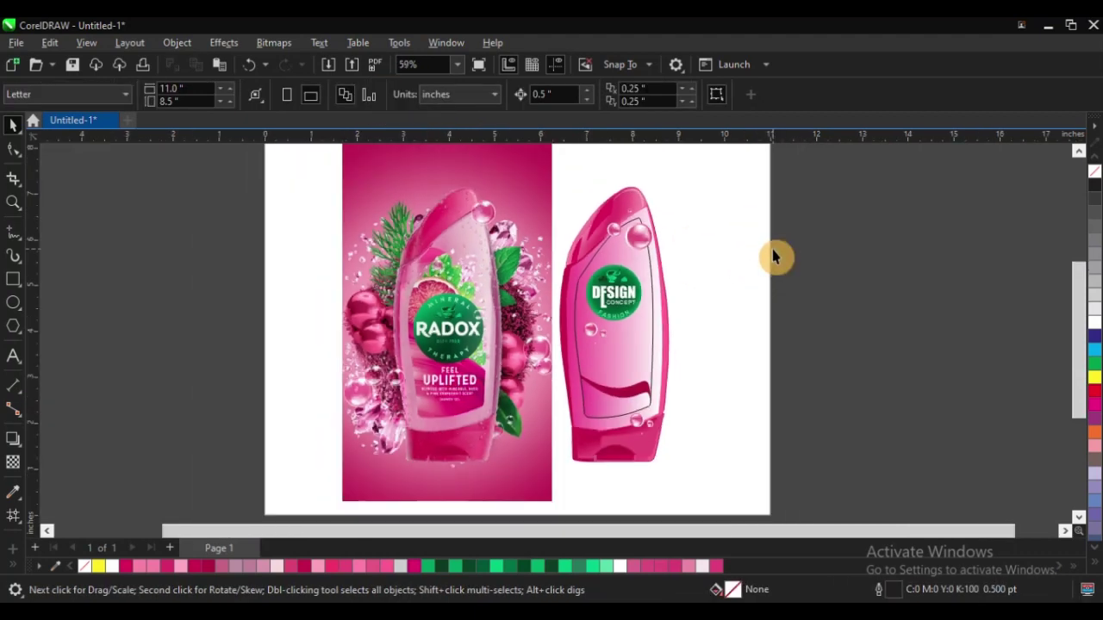
key("z")
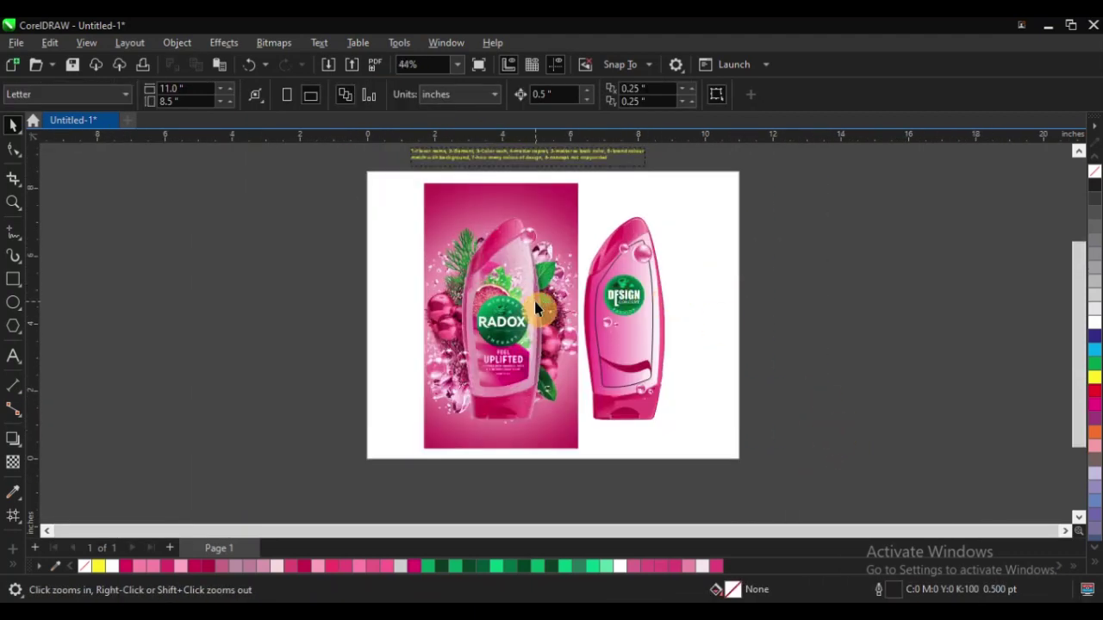
right_click(425, 216)
left_click_drag(424, 216, 733, 403)
left_click_drag(338, 215, 784, 479)
key("space")
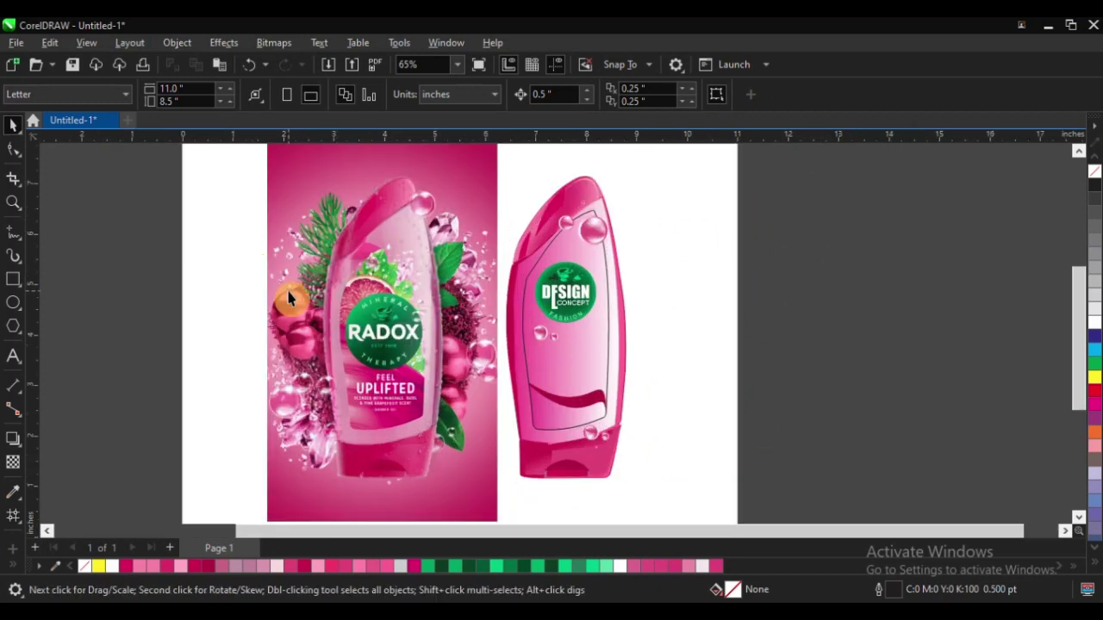
scroll(421, 350, "down", 2)
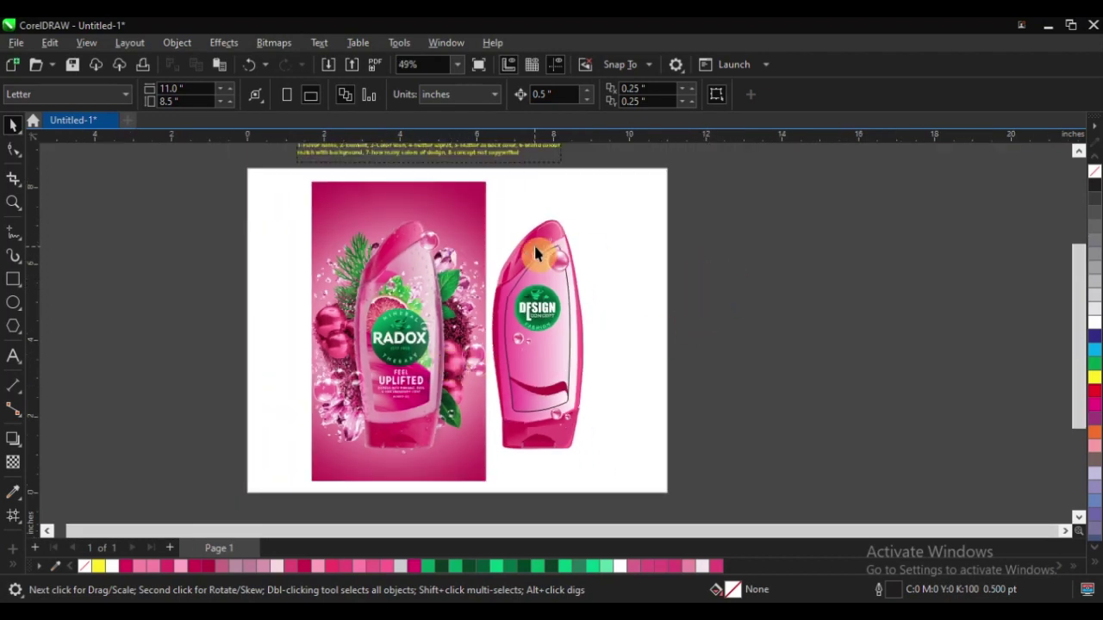
key("z")
left_click_drag(312, 181, 806, 490)
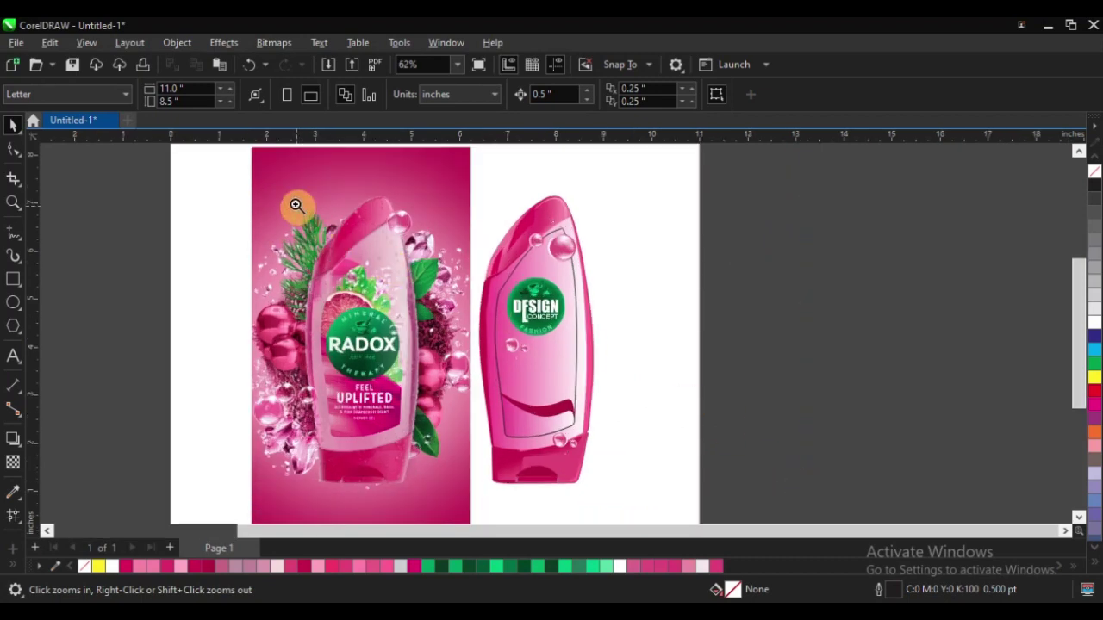
left_click_drag(261, 186, 746, 504)
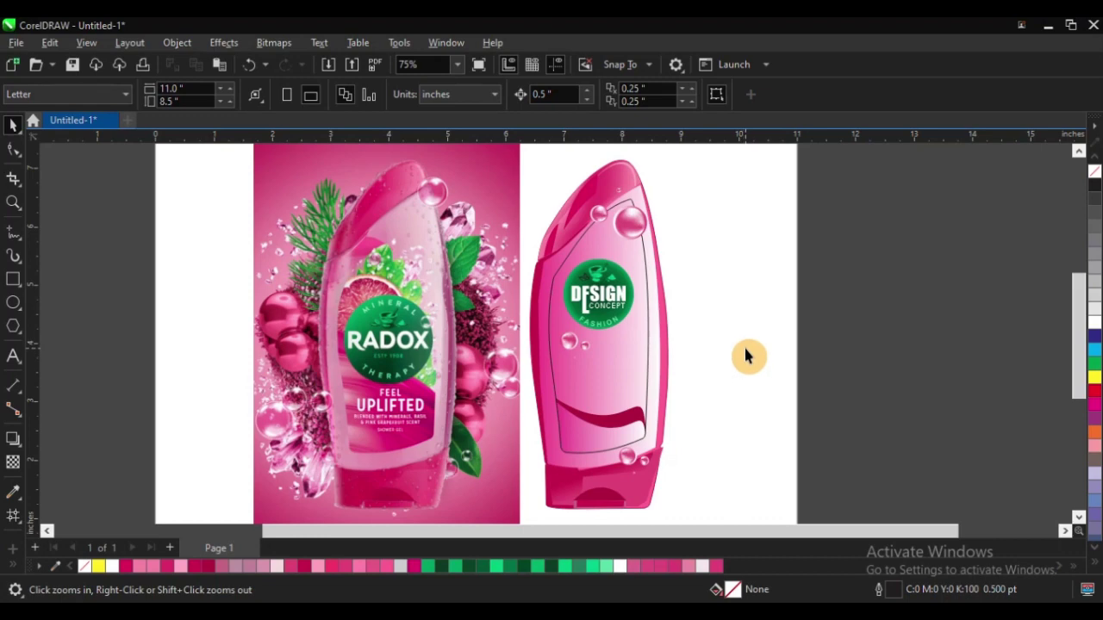
Move the reference picture horizontally away from the bottle drawing, to about X 2.844 inches
key("space")
left_click_drag(413, 280, 349, 281)
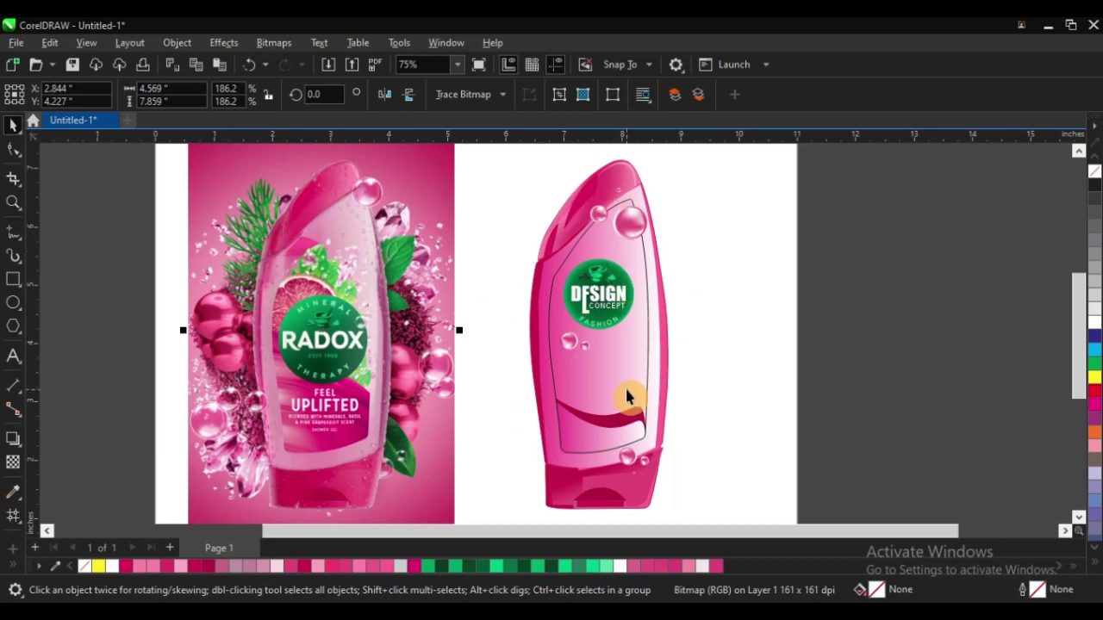
scroll(561, 347, "down", 2)
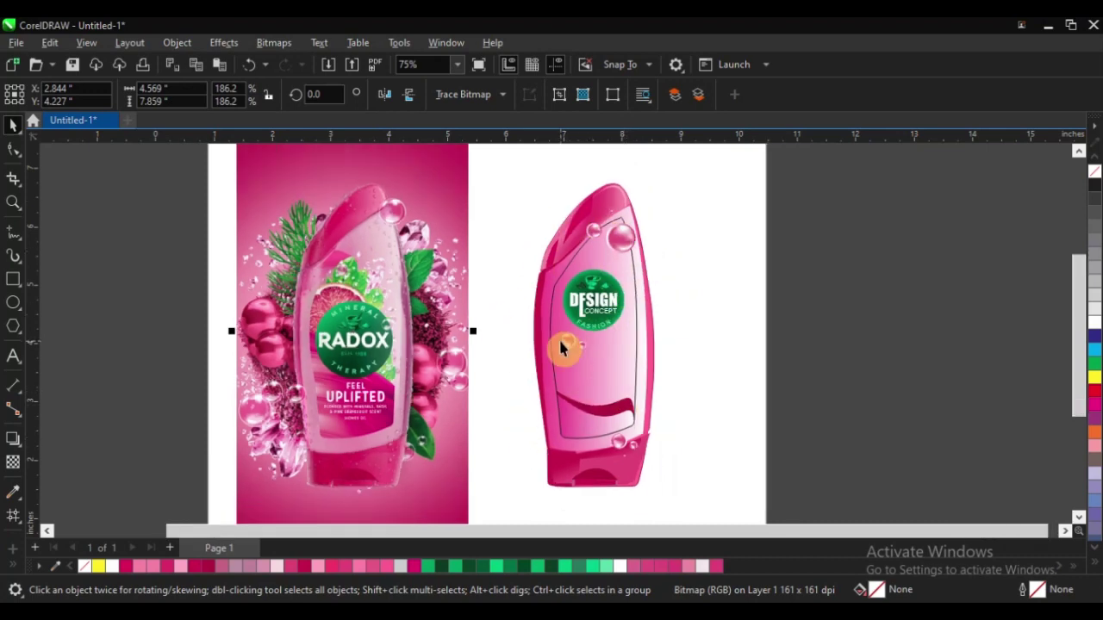
scroll(594, 312, "up", 2)
left_click(747, 294)
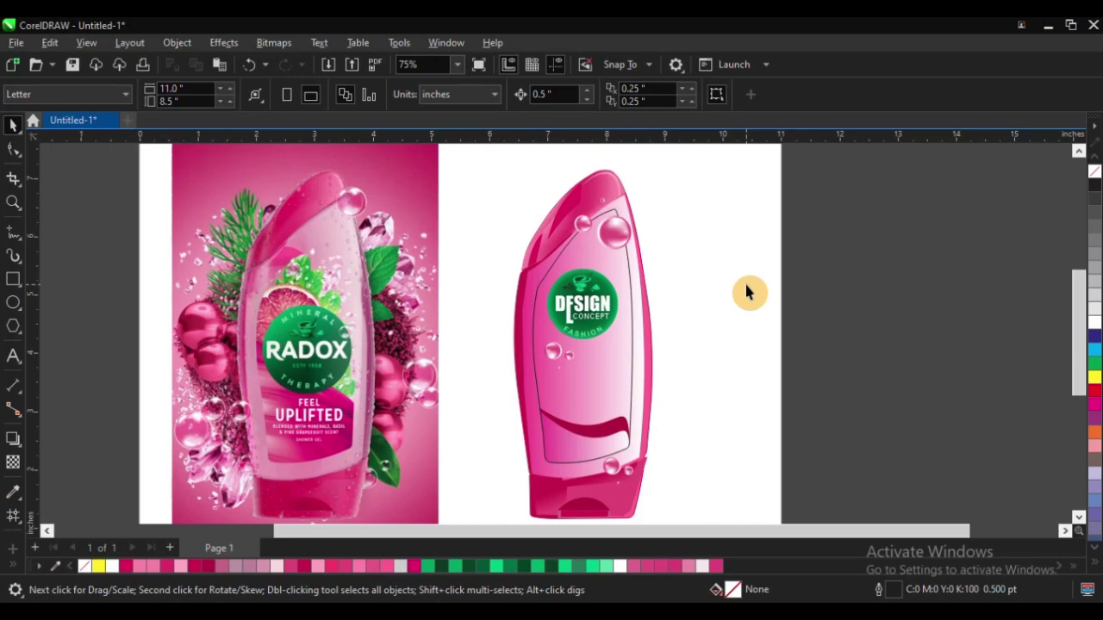
Examine the yellow design checklist above the page and the bottle's green badge and bubbles
scroll(548, 318, "down", 4)
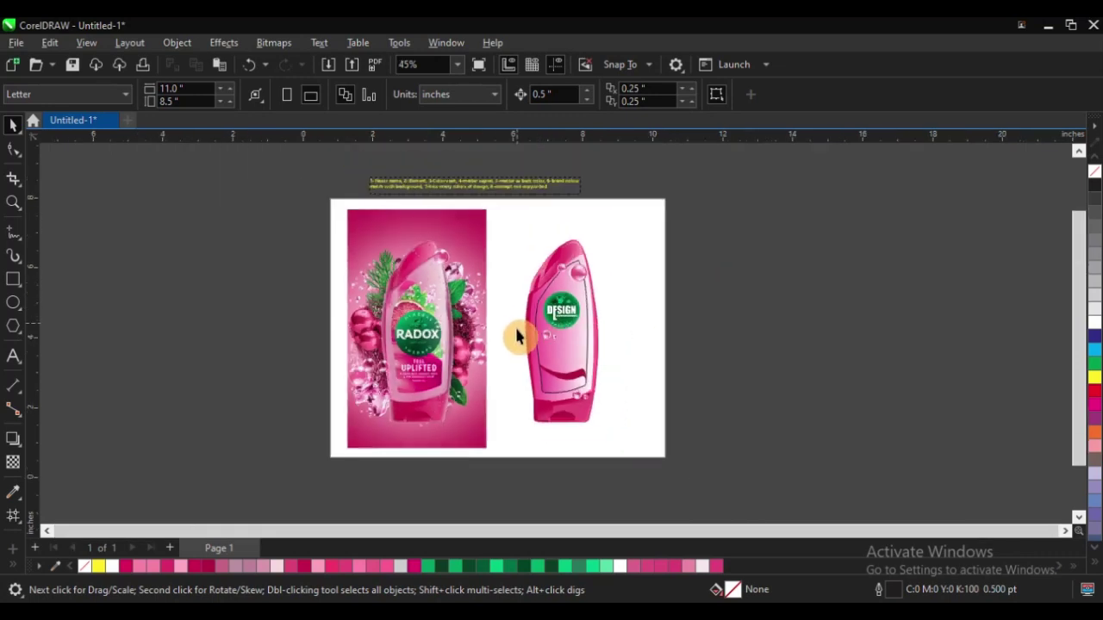
scroll(435, 201, "up", 6)
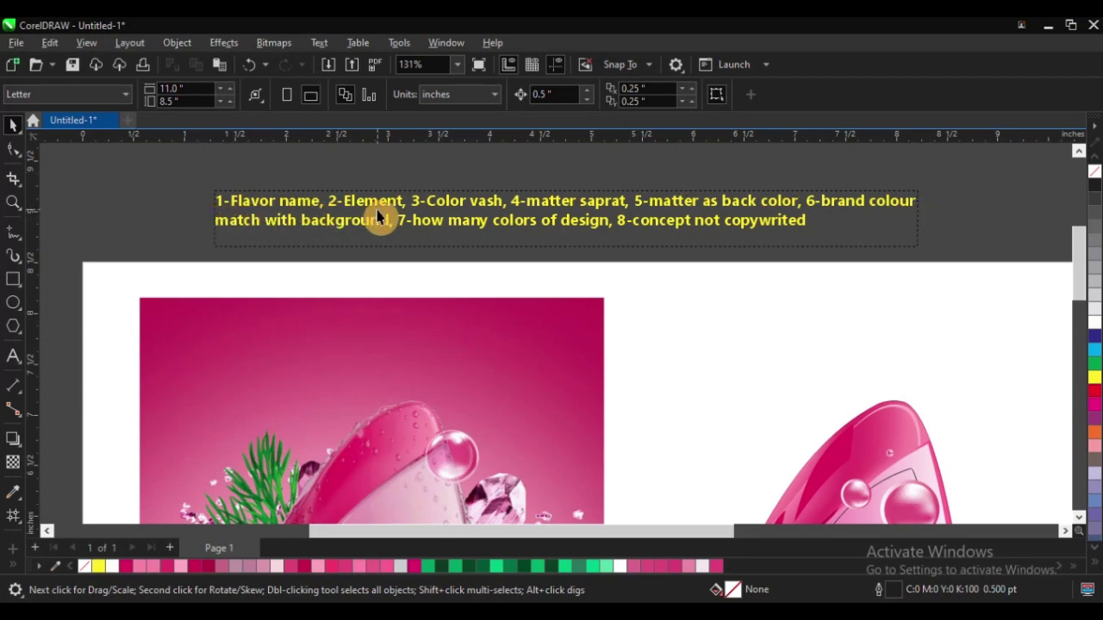
scroll(434, 209, "down", 4)
scroll(603, 405, "up", 4)
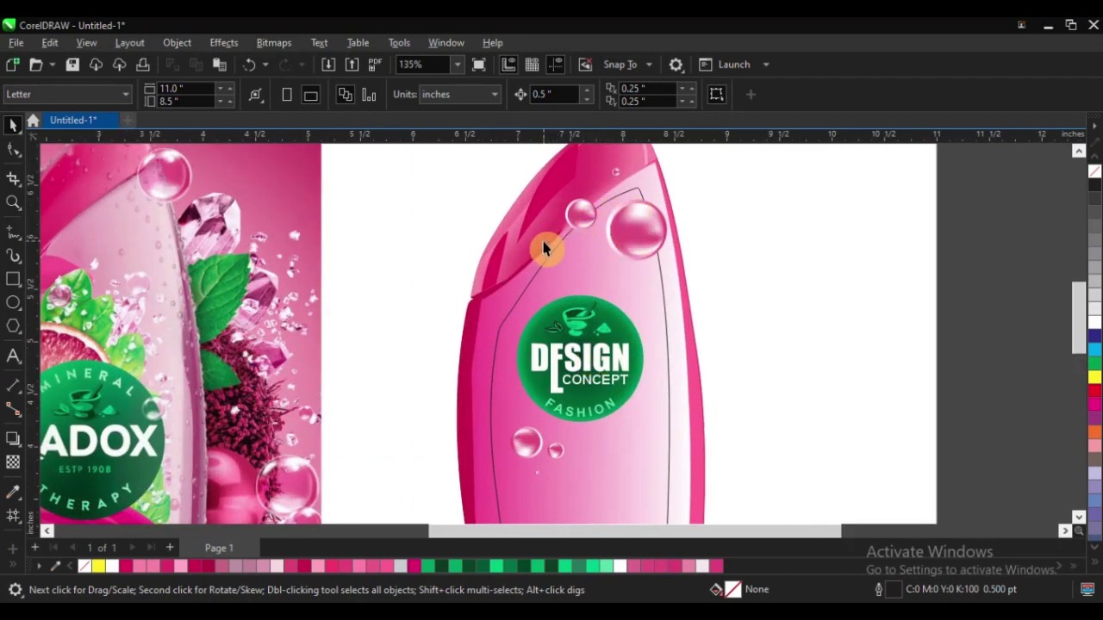
scroll(607, 257, "up", 1)
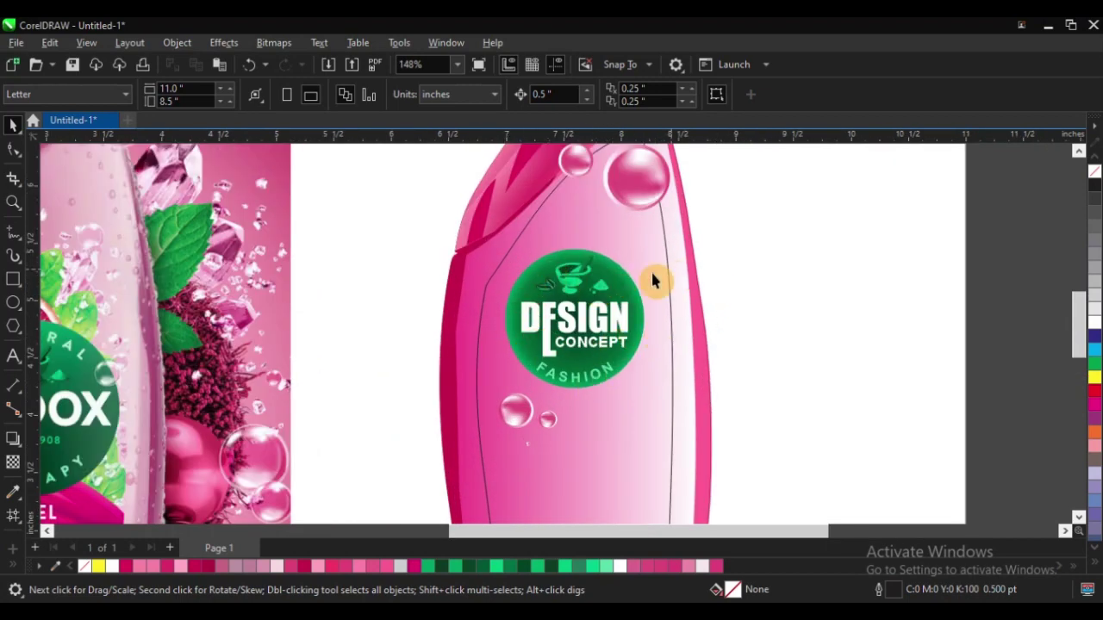
scroll(586, 362, "down", 2)
scroll(665, 247, "up", 2)
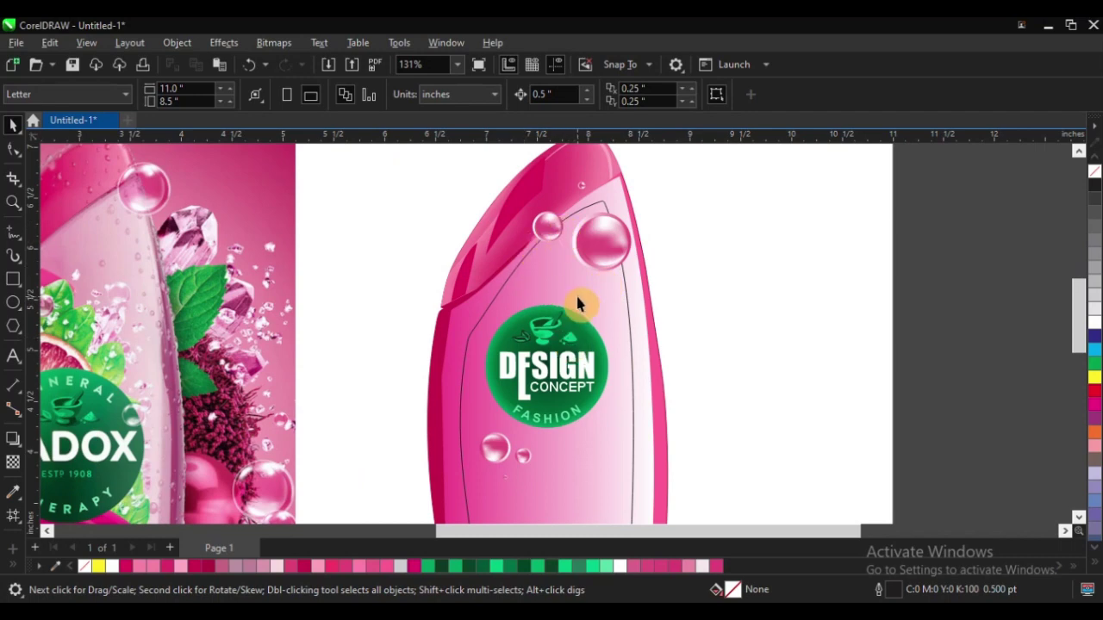
scroll(576, 250, "down", 2)
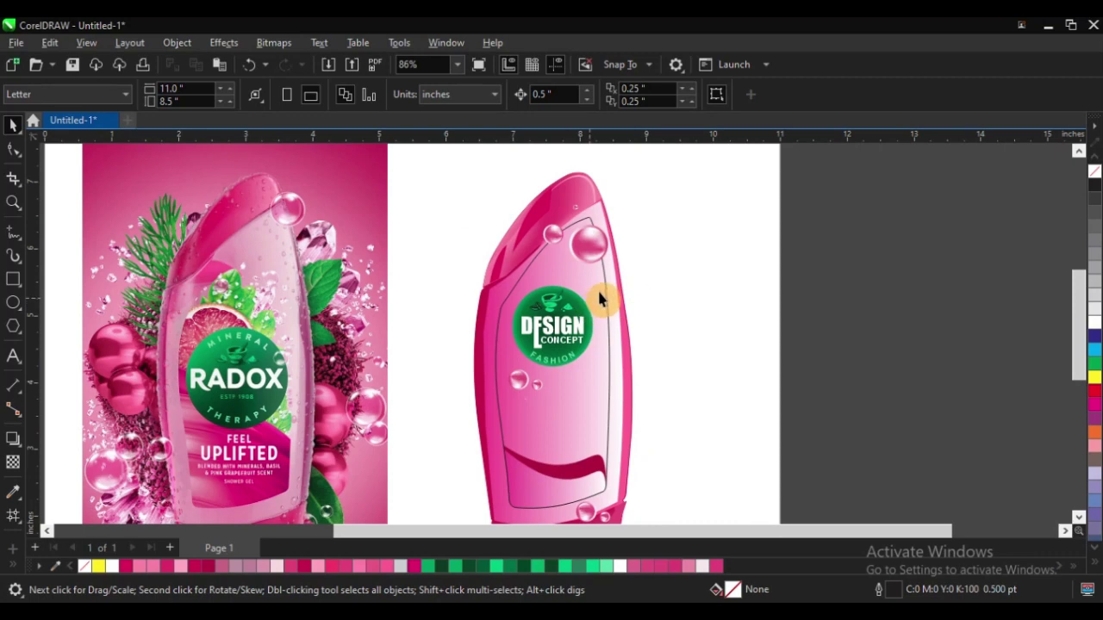
scroll(557, 362, "down", 2)
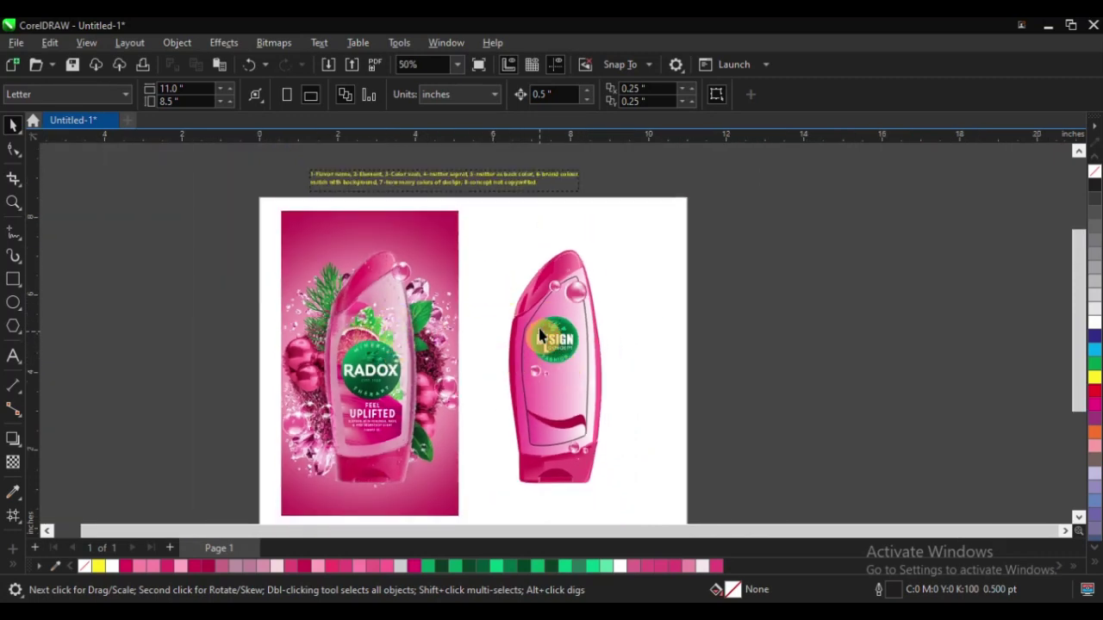
scroll(573, 390, "up", 1)
scroll(576, 394, "down", 1)
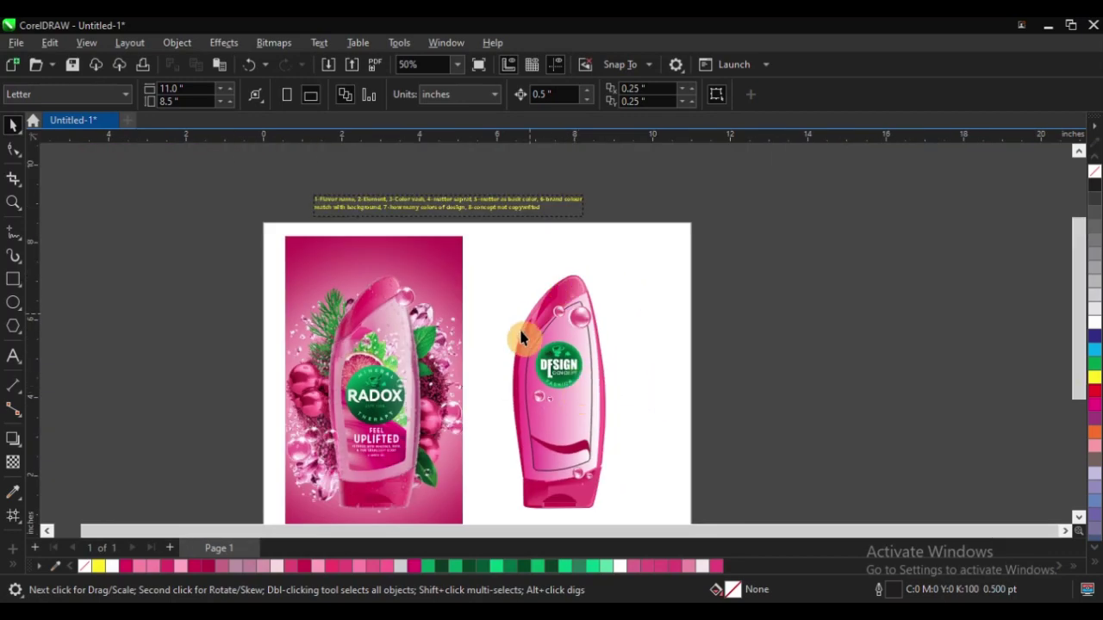
scroll(480, 239, "down", 1)
scroll(470, 246, "up", 3)
scroll(558, 329, "down", 2)
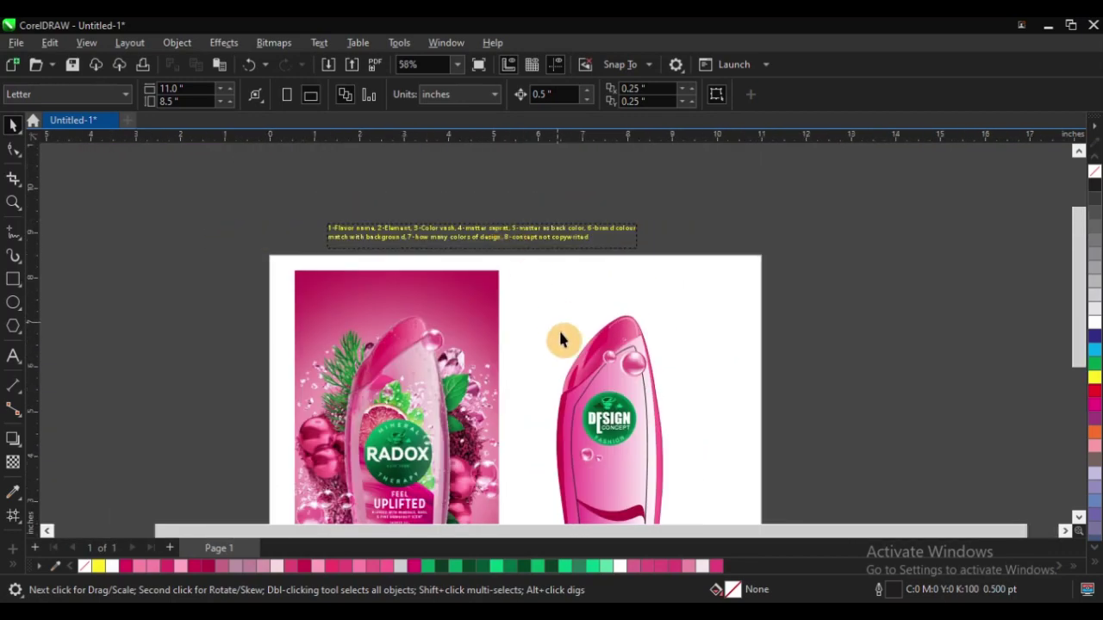
scroll(598, 424, "up", 4)
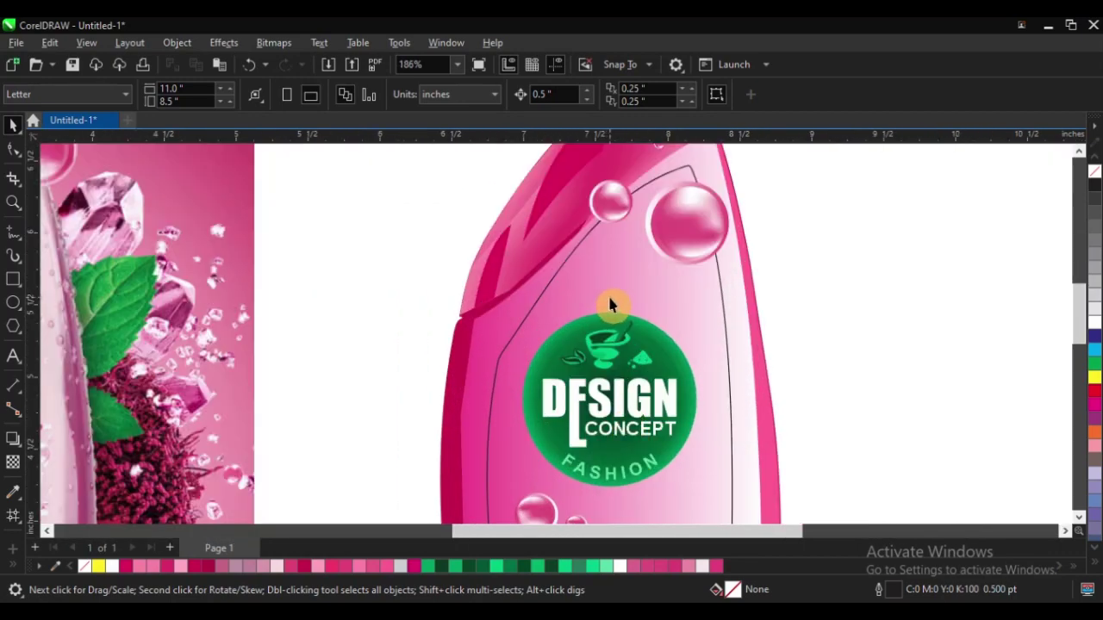
scroll(609, 297, "down", 2)
scroll(620, 305, "up", 2)
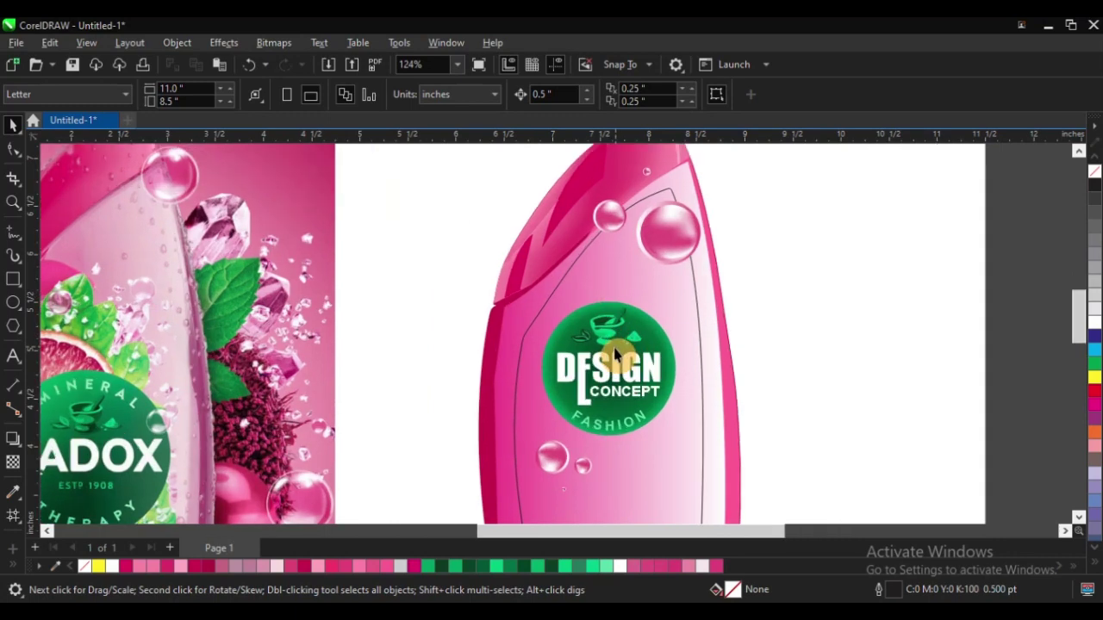
scroll(614, 355, "down", 5)
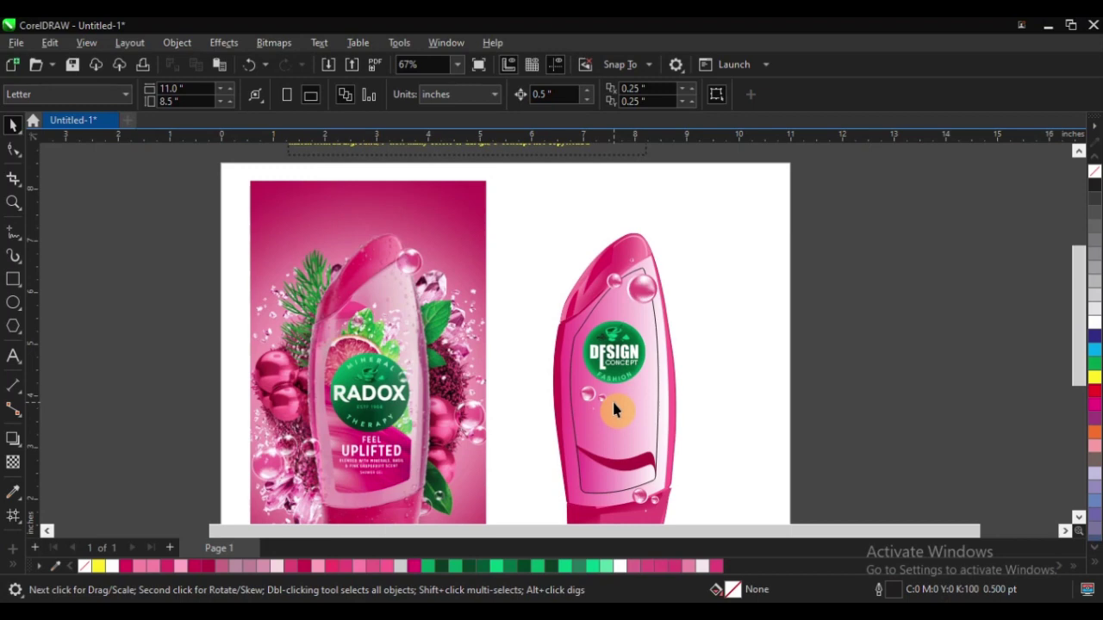
Review the design checklist against the bottle drawing and the text on the reference picture's label
scroll(611, 396, "down", 3)
scroll(526, 276, "up", 3)
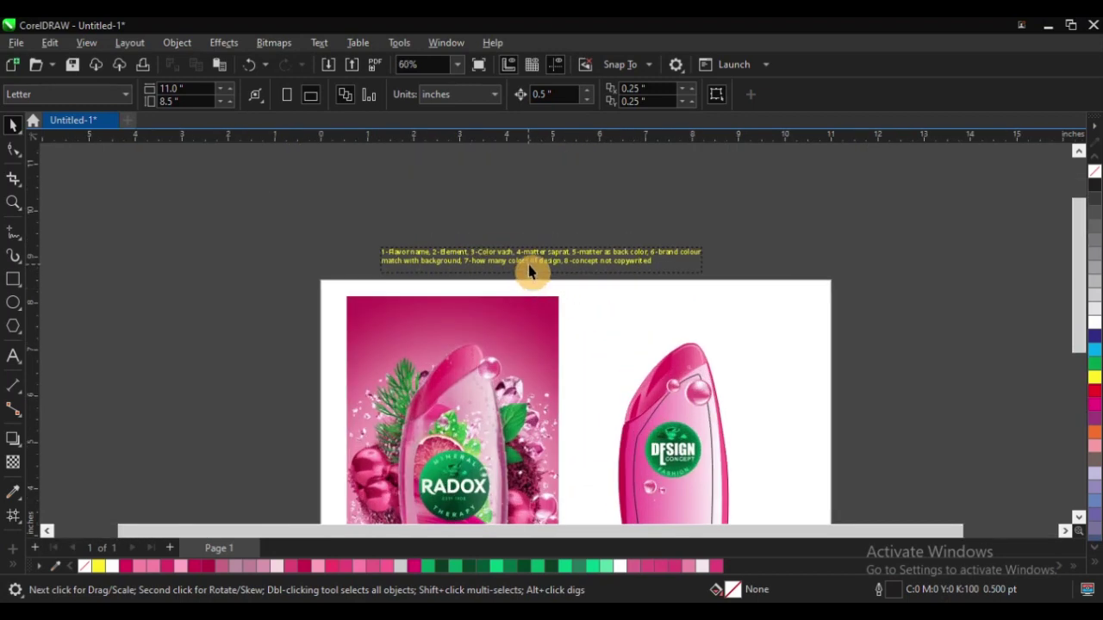
scroll(529, 272, "up", 2)
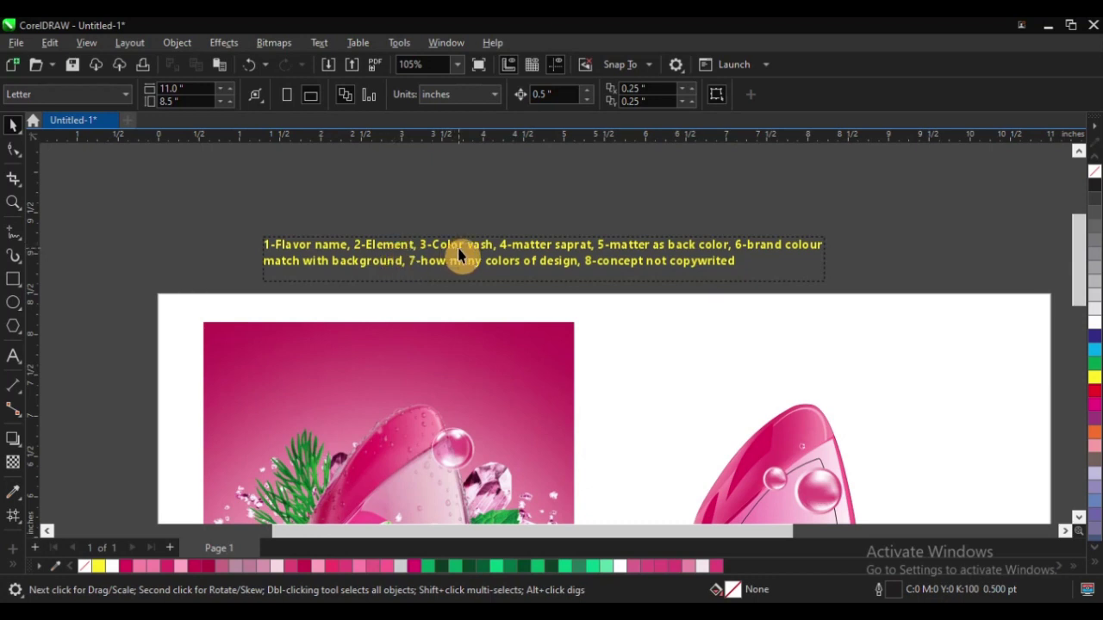
scroll(492, 222, "down", 3)
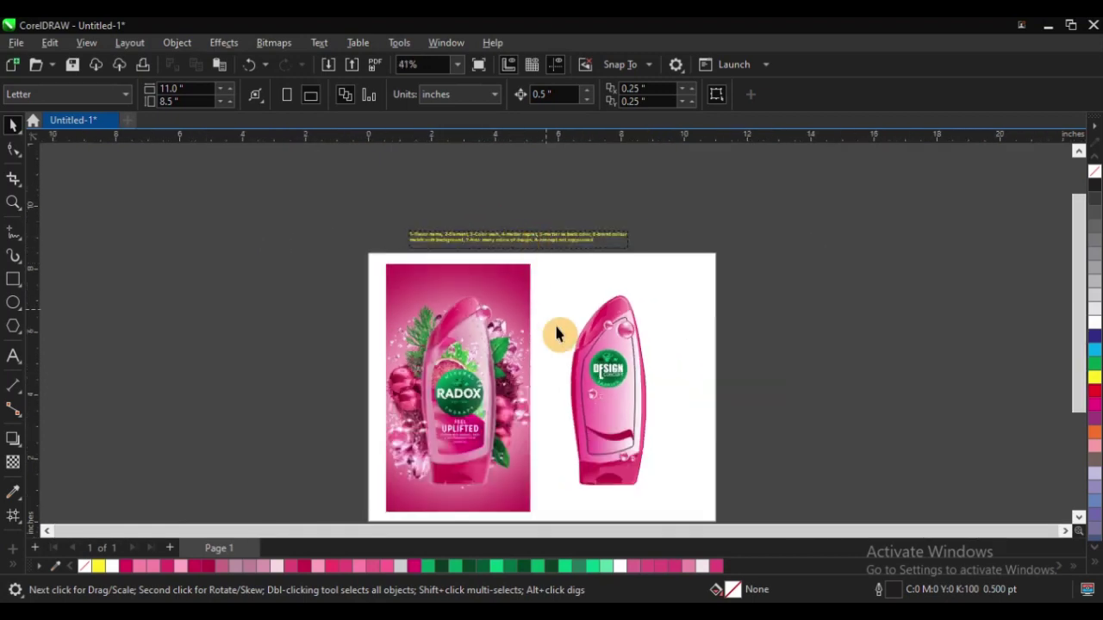
scroll(554, 436, "up", 3)
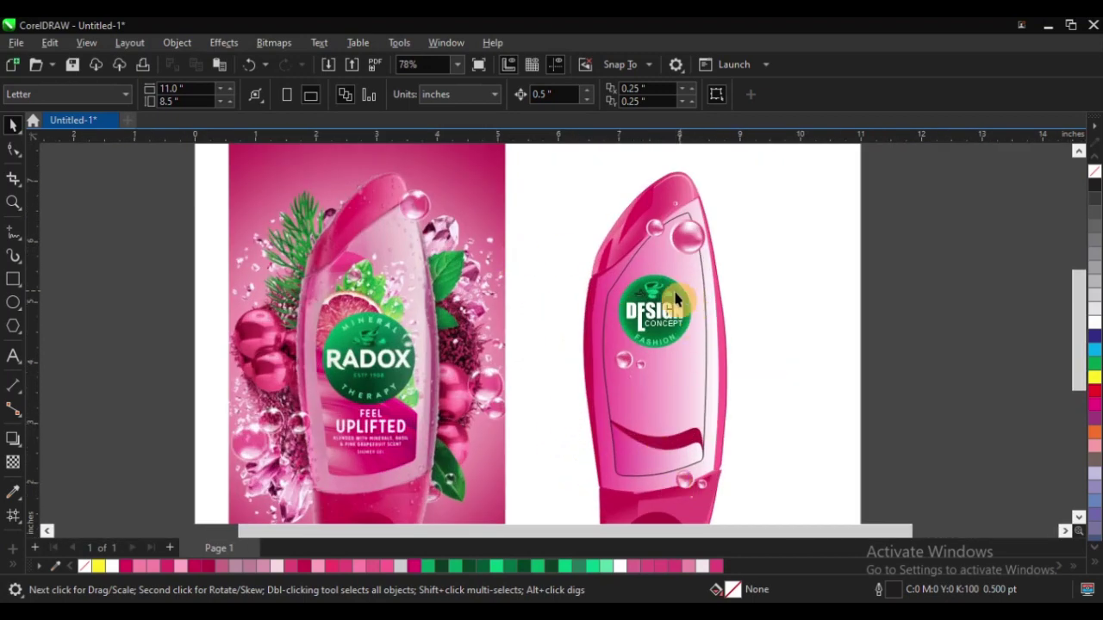
scroll(627, 406, "down", 2)
scroll(561, 278, "up", 4)
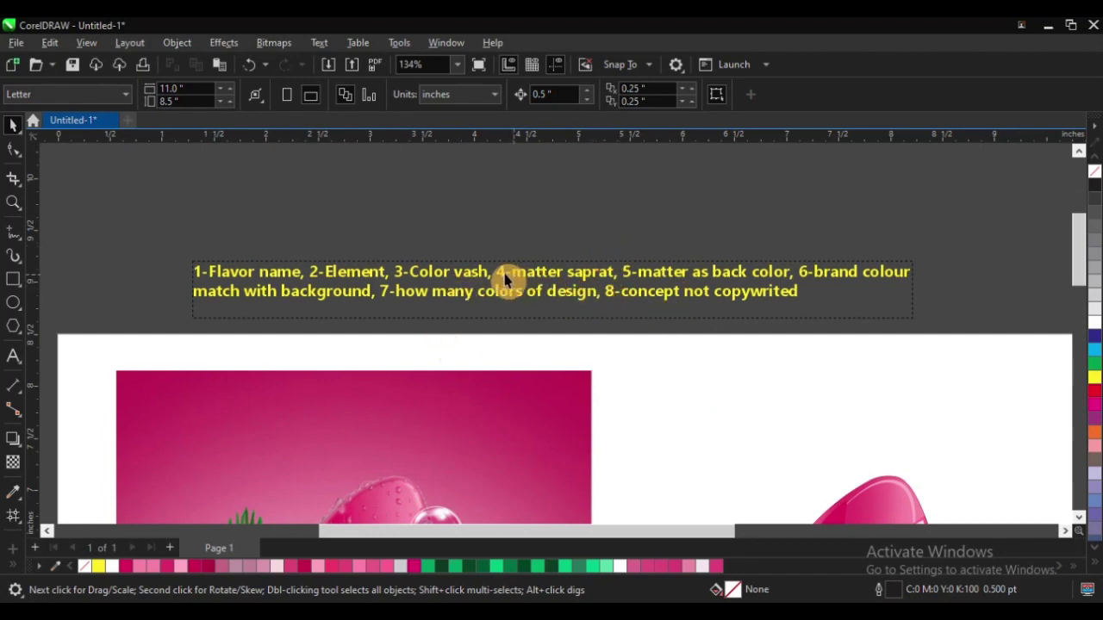
scroll(551, 239, "down", 3)
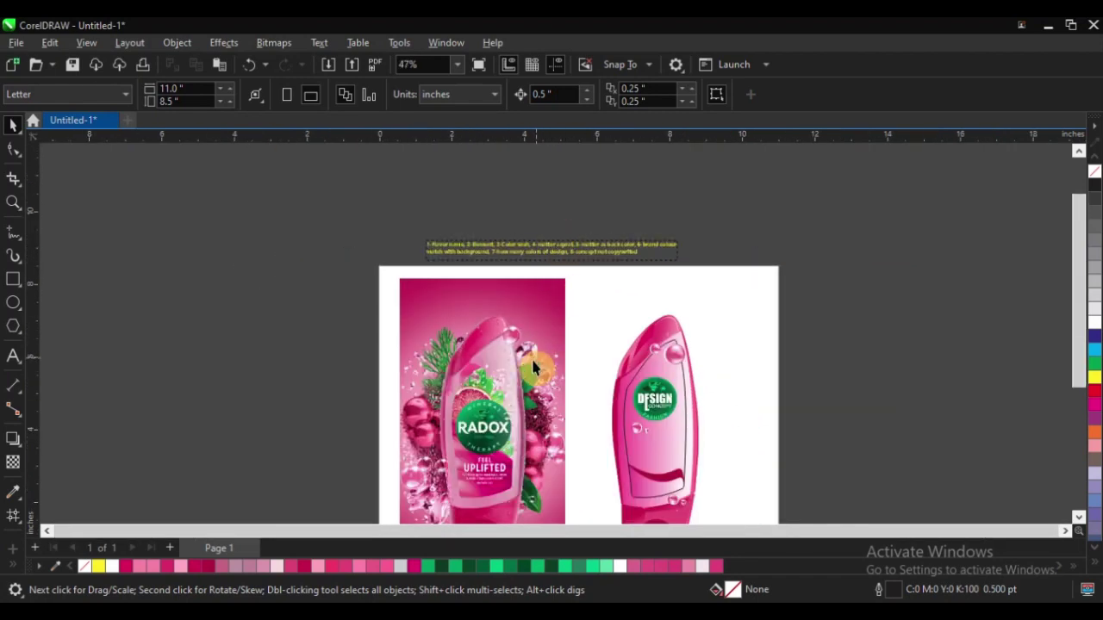
scroll(488, 483, "up", 5)
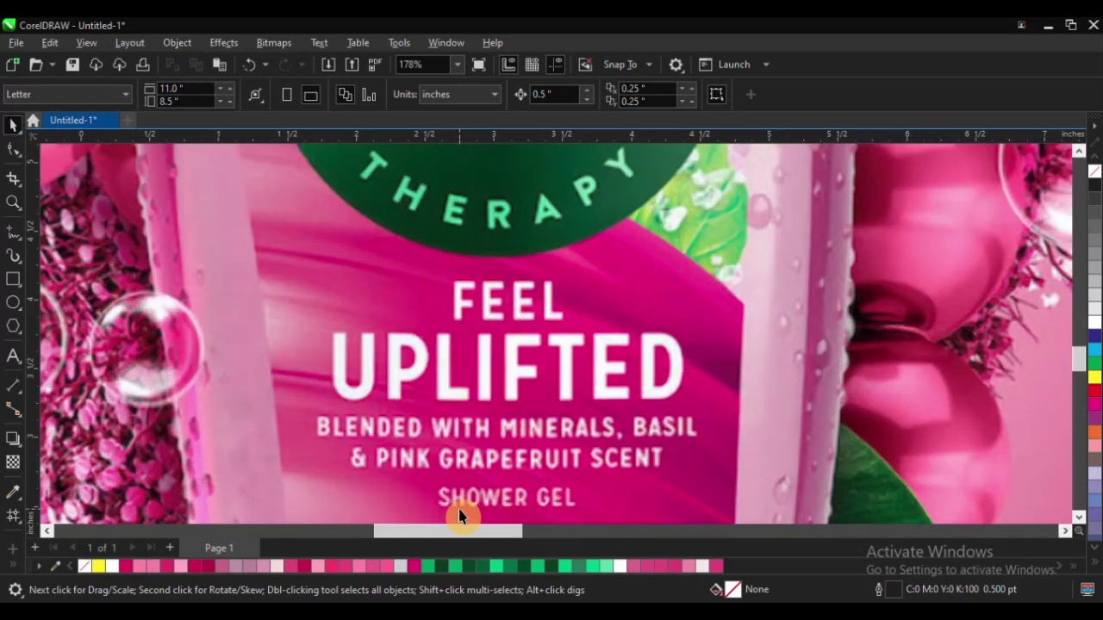
scroll(496, 319, "down", 2)
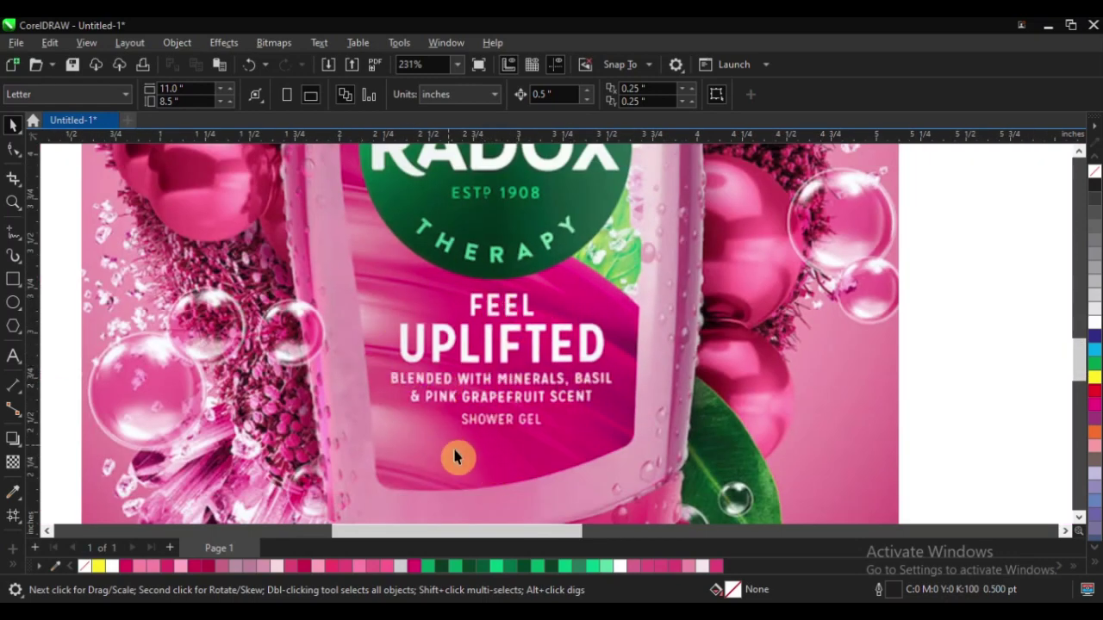
Check the design checklist above the page against the flavor name and description text on the reference bottle's label
scroll(455, 457, "down", 5)
scroll(653, 197, "up", 2)
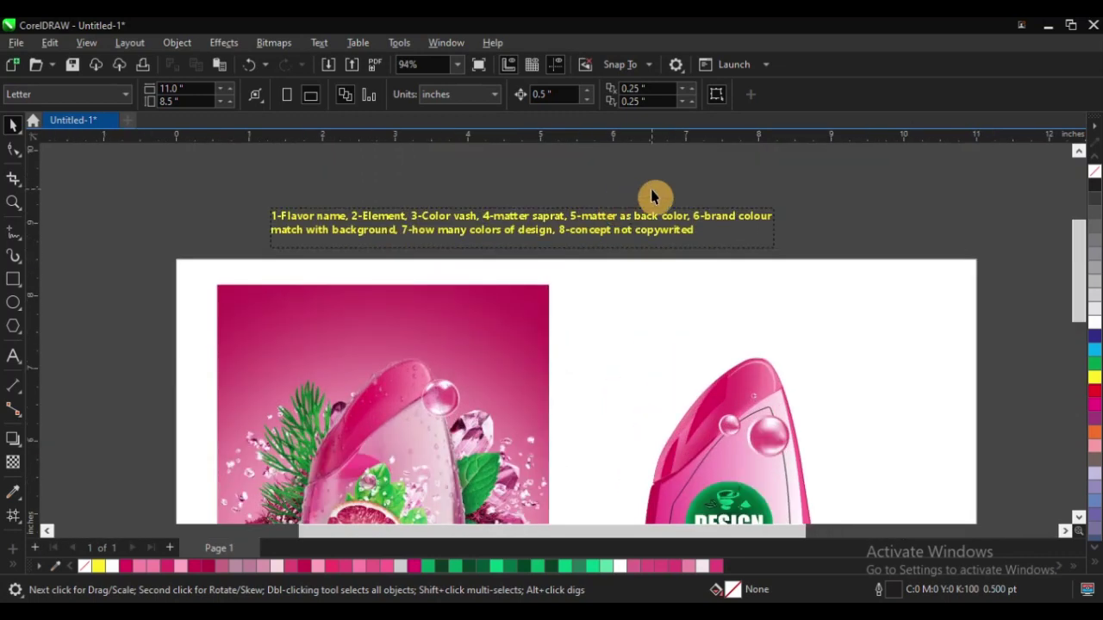
scroll(652, 196, "up", 1)
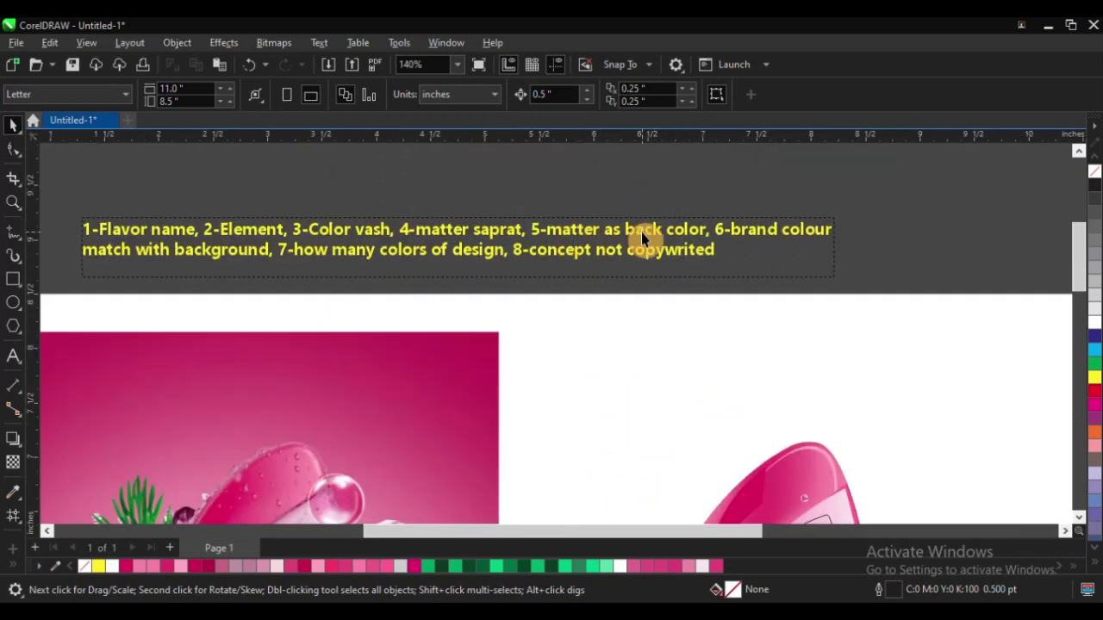
scroll(590, 229, "down", 3)
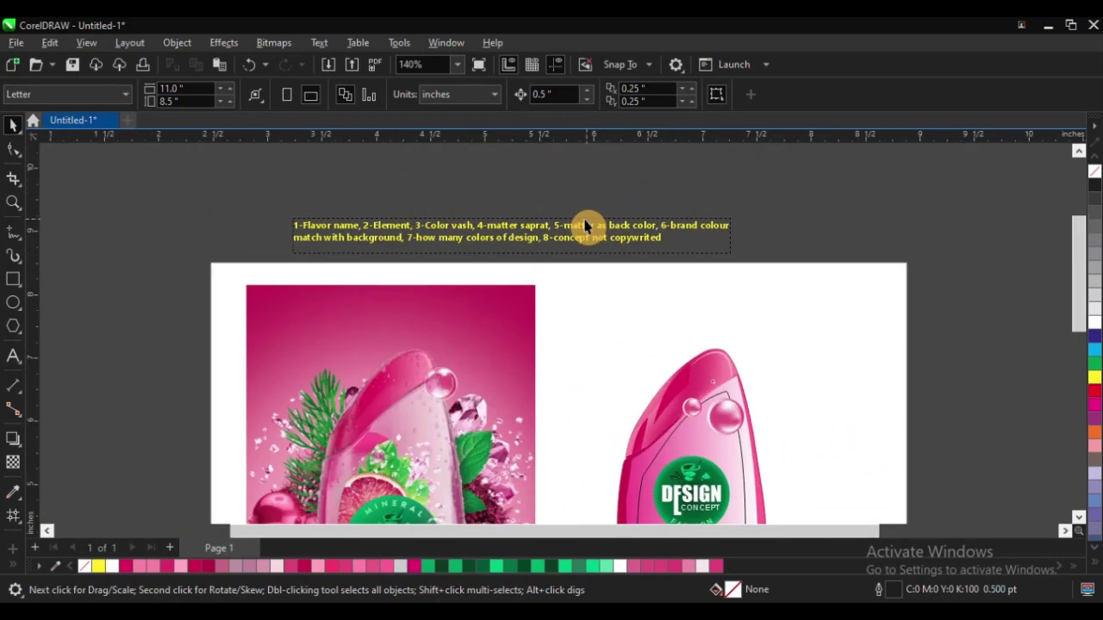
scroll(653, 407, "up", 1)
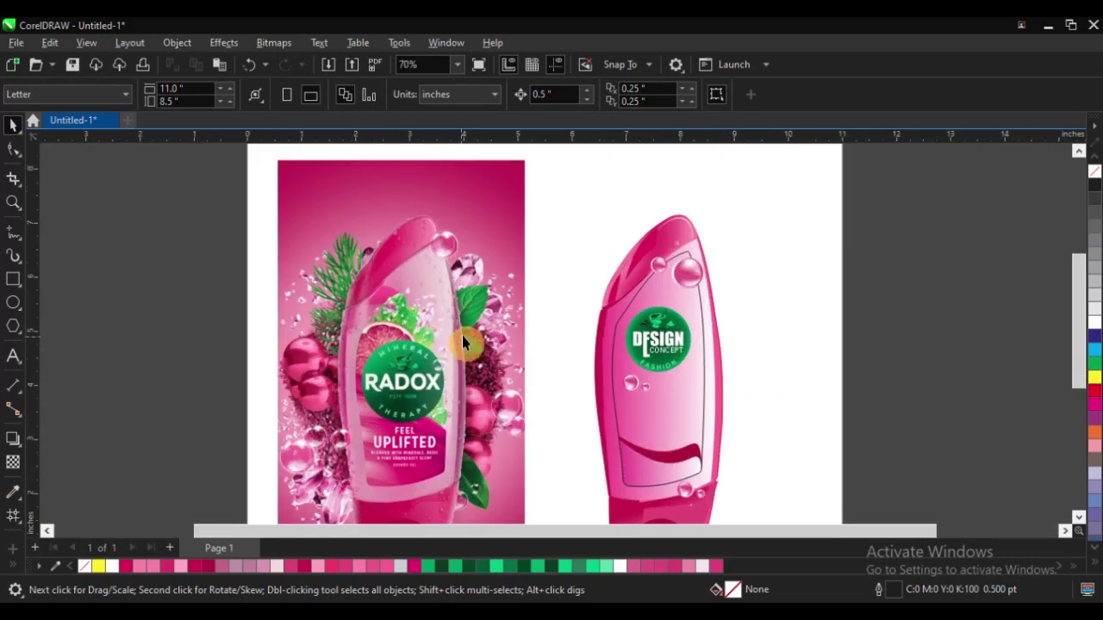
scroll(439, 371, "up", 3)
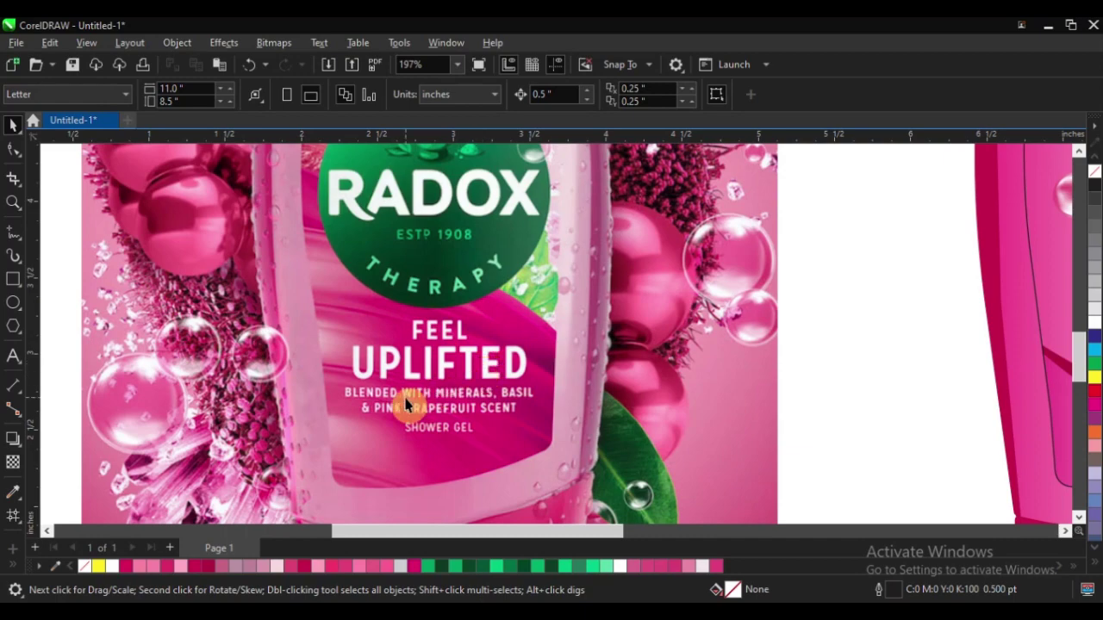
scroll(403, 412, "down", 4)
scroll(431, 379, "down", 2)
scroll(440, 293, "up", 5)
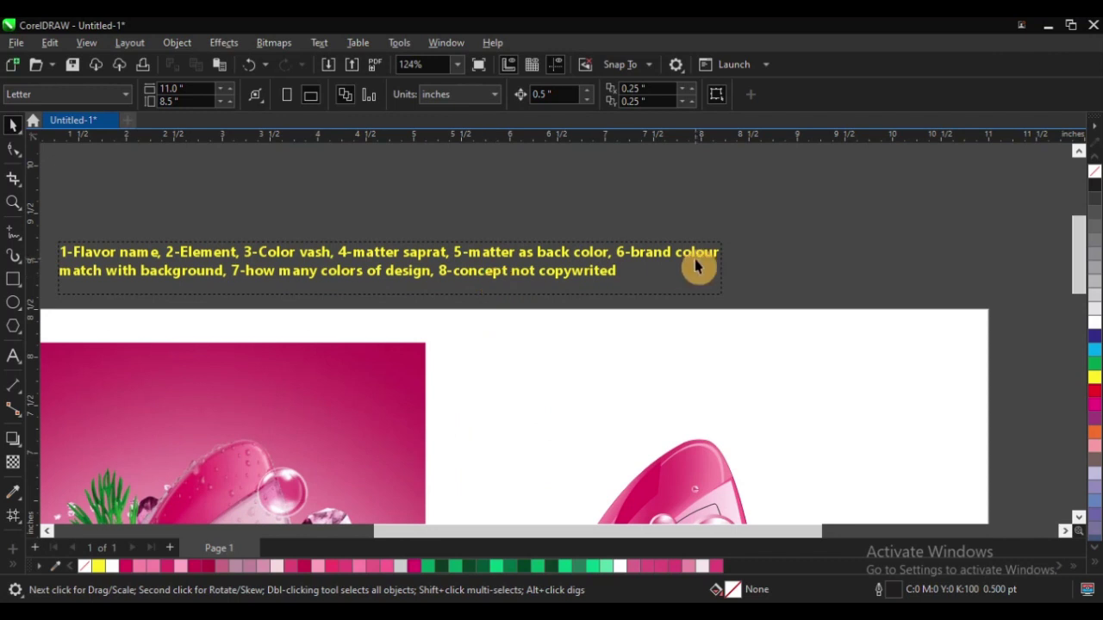
Examine the drawn bottle's green DESIGN CONCEPT badge and both bottles' colors against the checklist's brand colour, color count and concept points
scroll(615, 250, "down", 4)
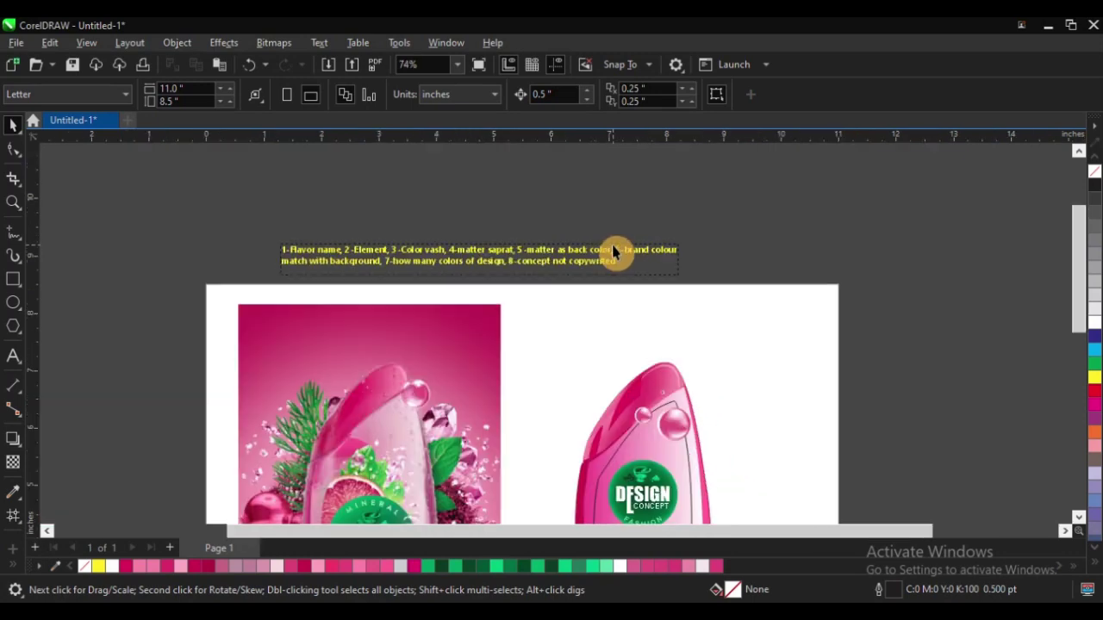
scroll(631, 418, "up", 3)
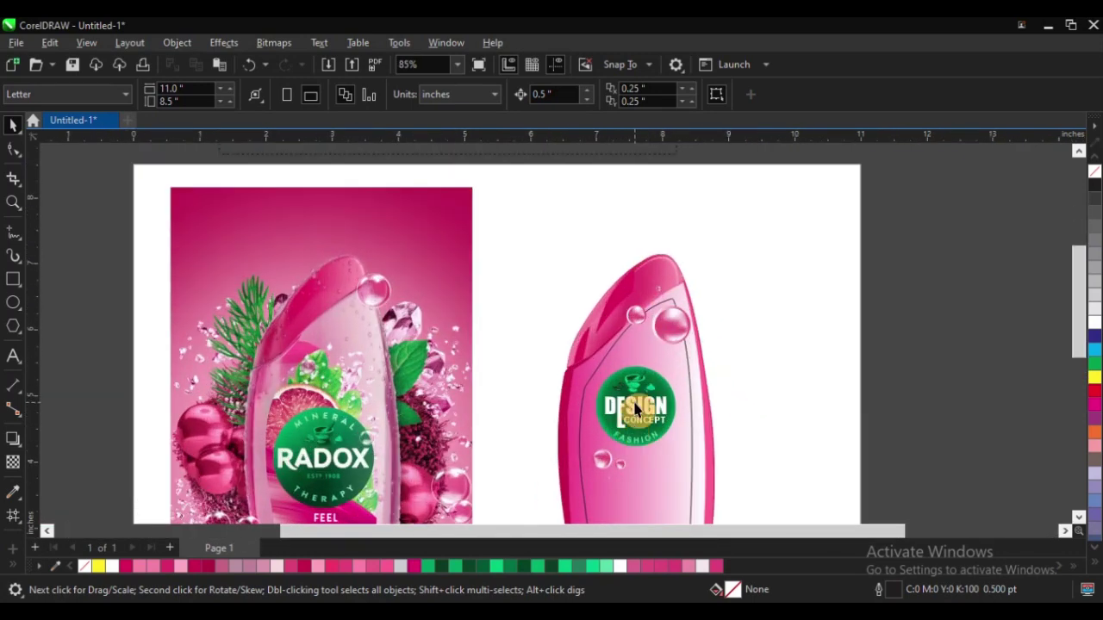
scroll(638, 412, "up", 3)
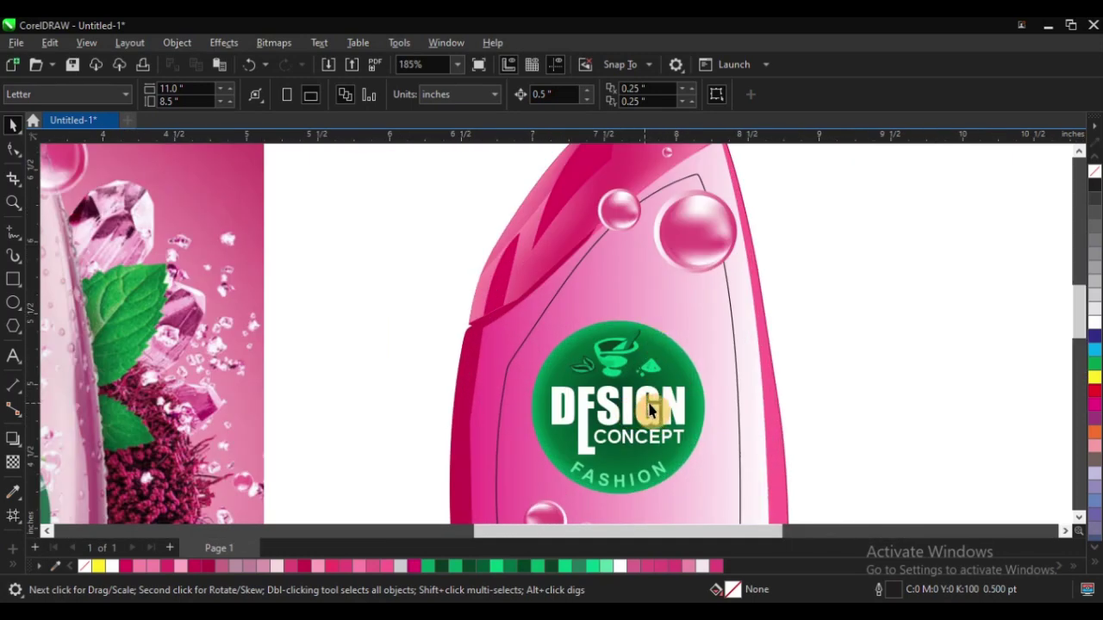
scroll(655, 412, "down", 5)
scroll(465, 284, "up", 4)
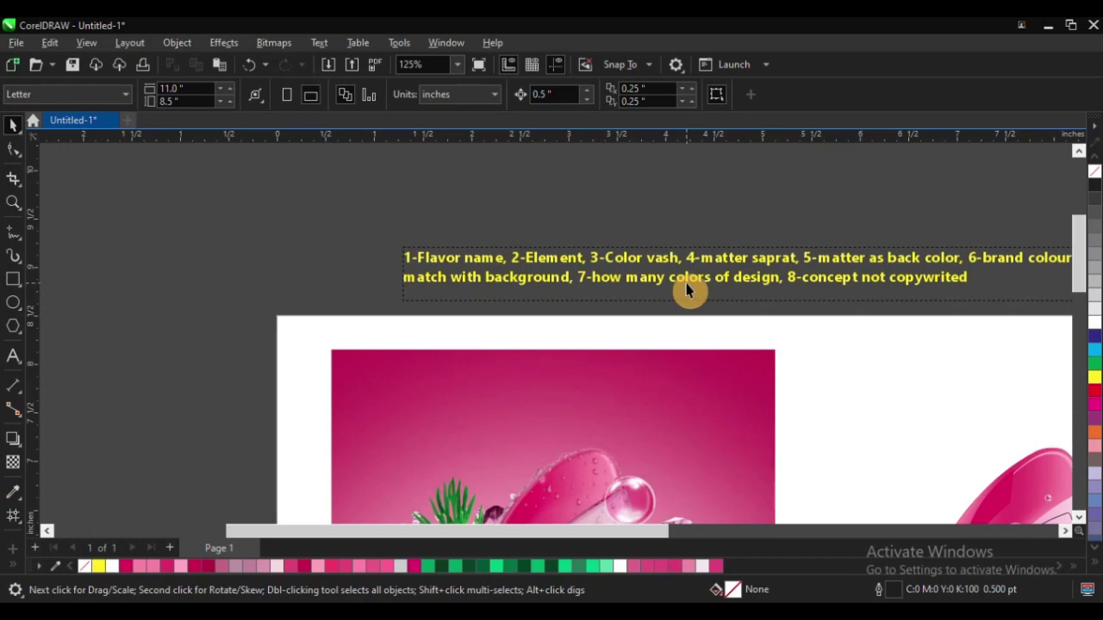
scroll(426, 270, "down", 3)
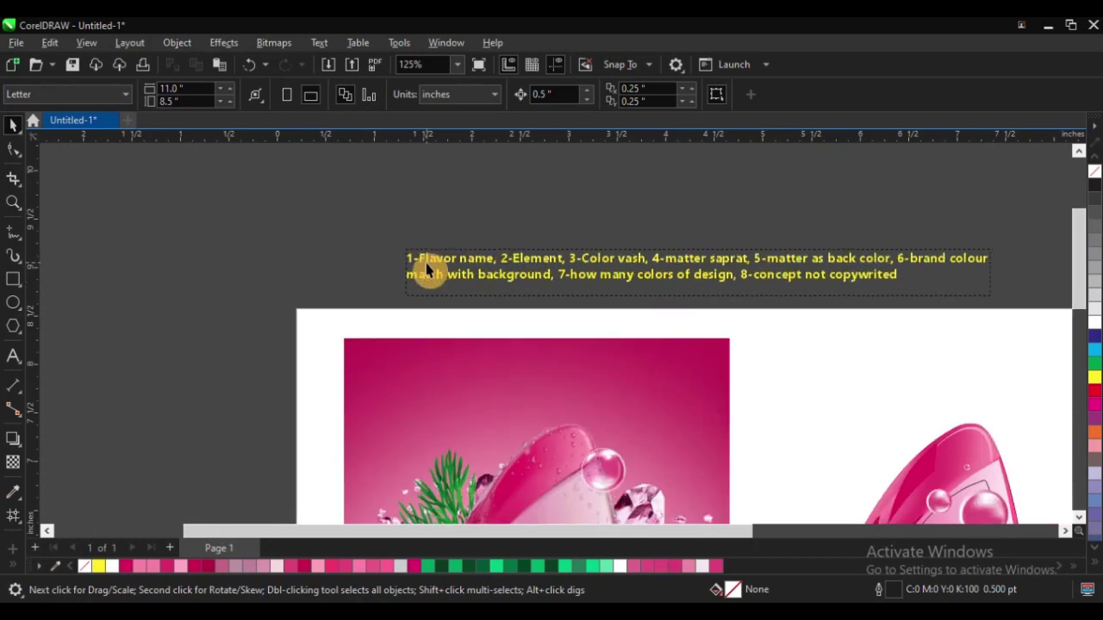
key("ctrl+z")
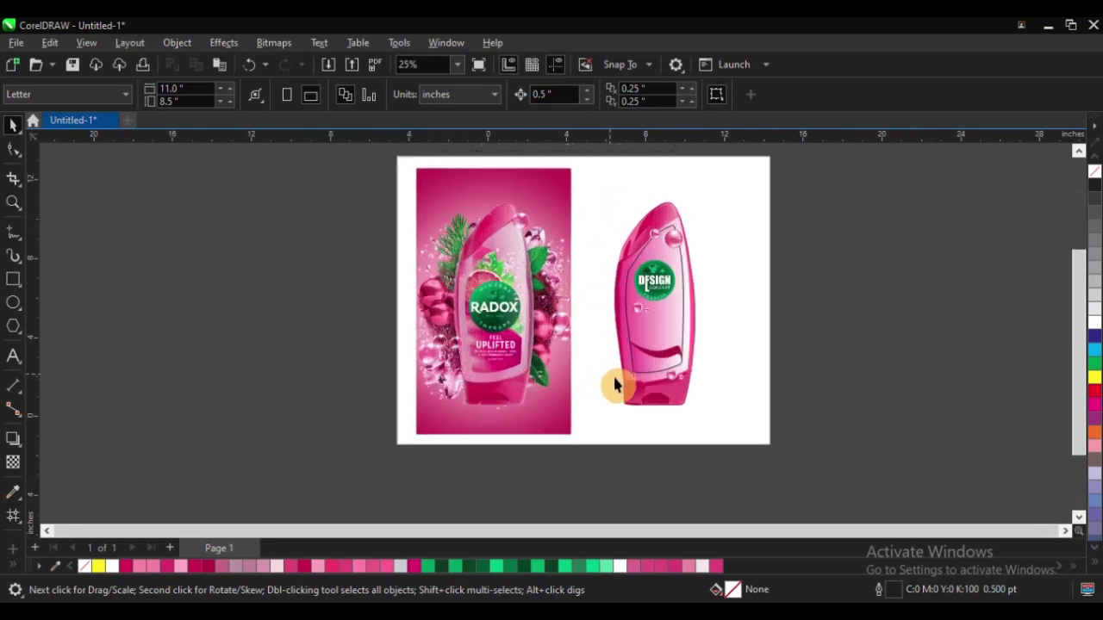
scroll(591, 256, "up", 2)
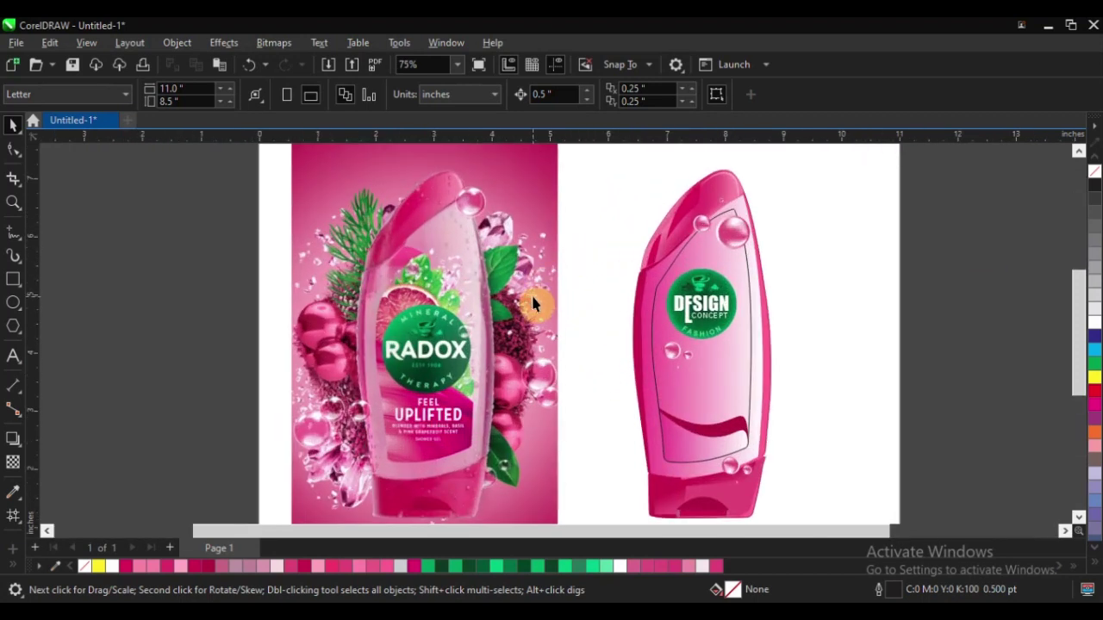
scroll(517, 285, "down", 6)
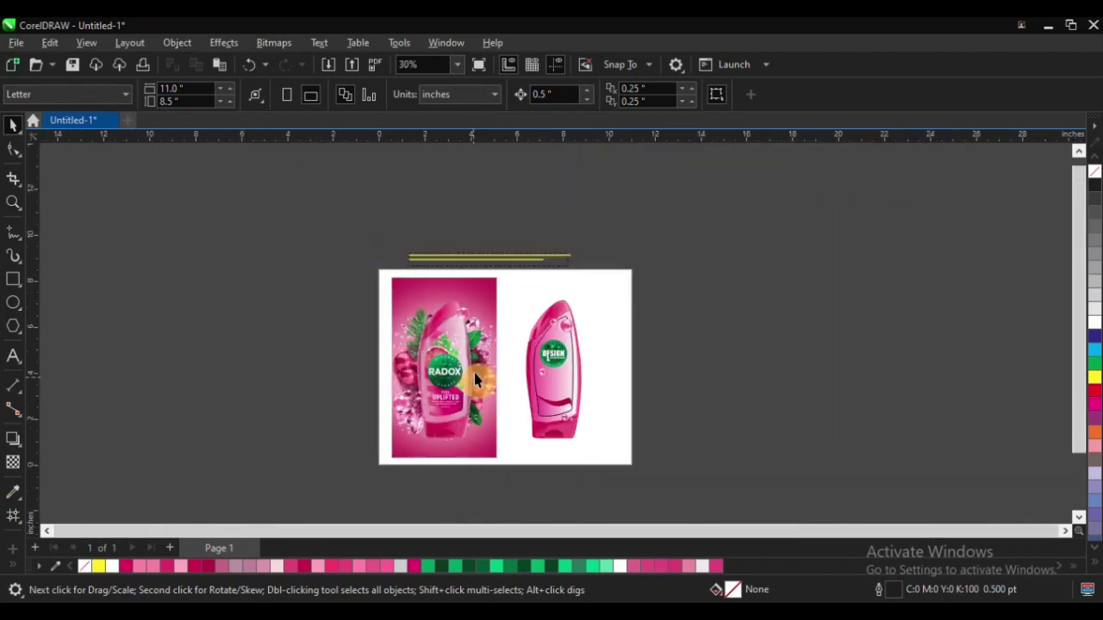
scroll(498, 263, "up", 3)
scroll(498, 263, "up", 5)
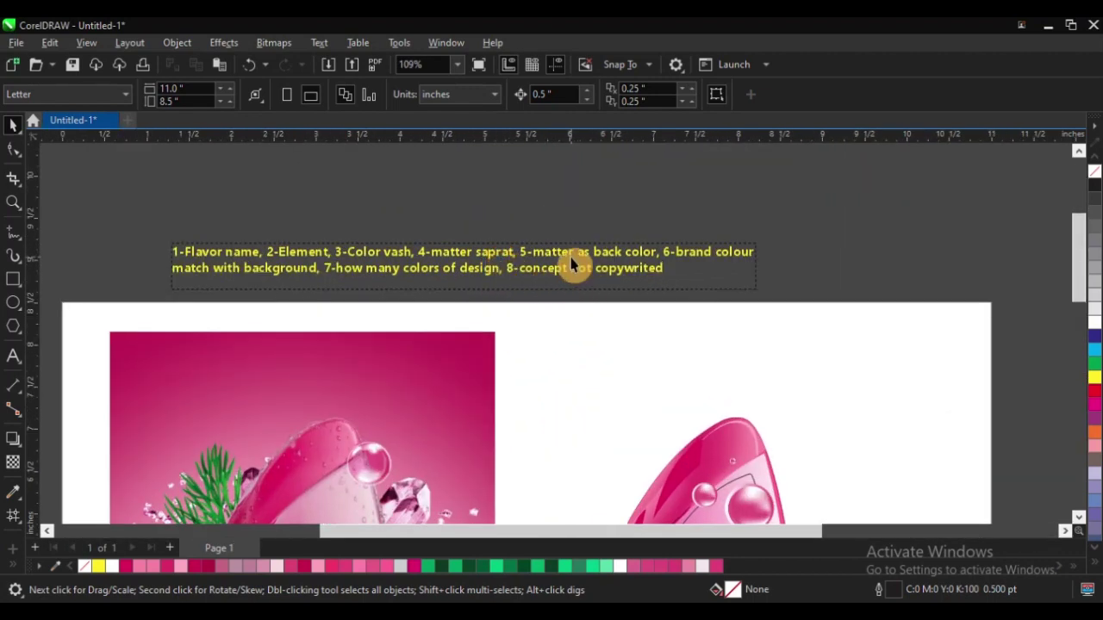
scroll(573, 271, "up", 2)
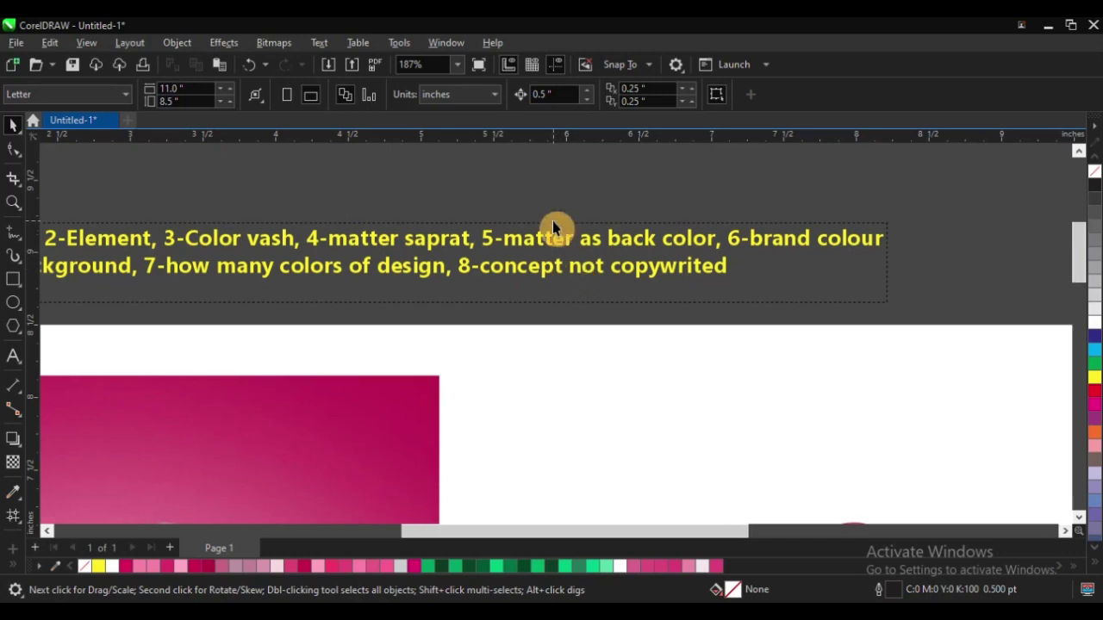
Compare the whole finished bottle drawing side by side with the reference picture on the page
scroll(551, 222, "down", 6)
scroll(551, 427, "up", 2)
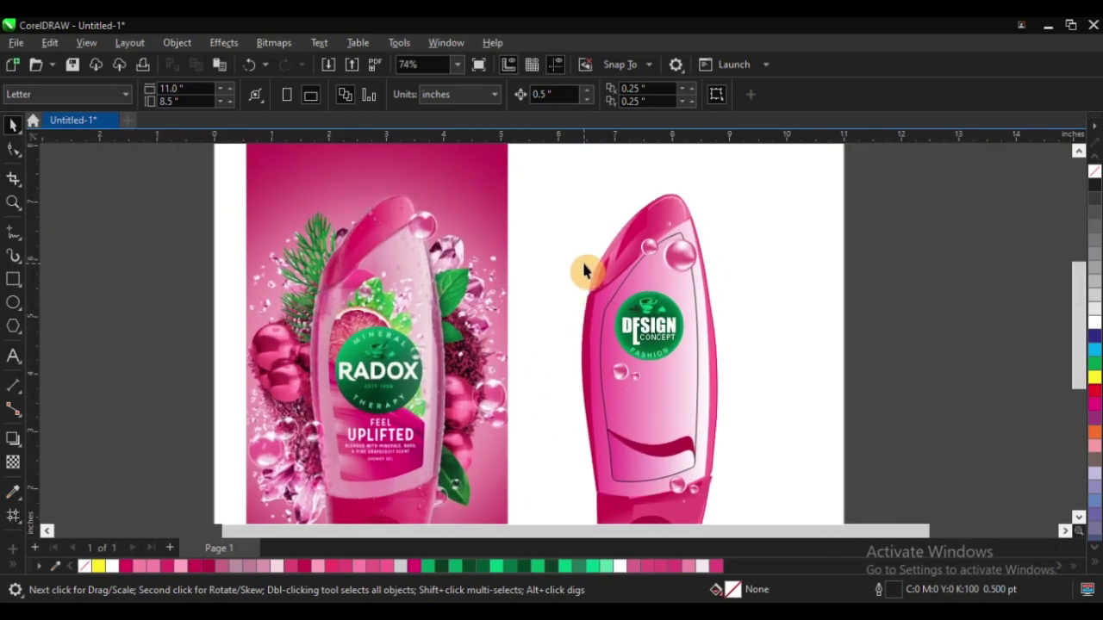
scroll(557, 381, "down", 2)
scroll(531, 381, "up", 2)
scroll(494, 402, "down", 1)
scroll(438, 252, "up", 1)
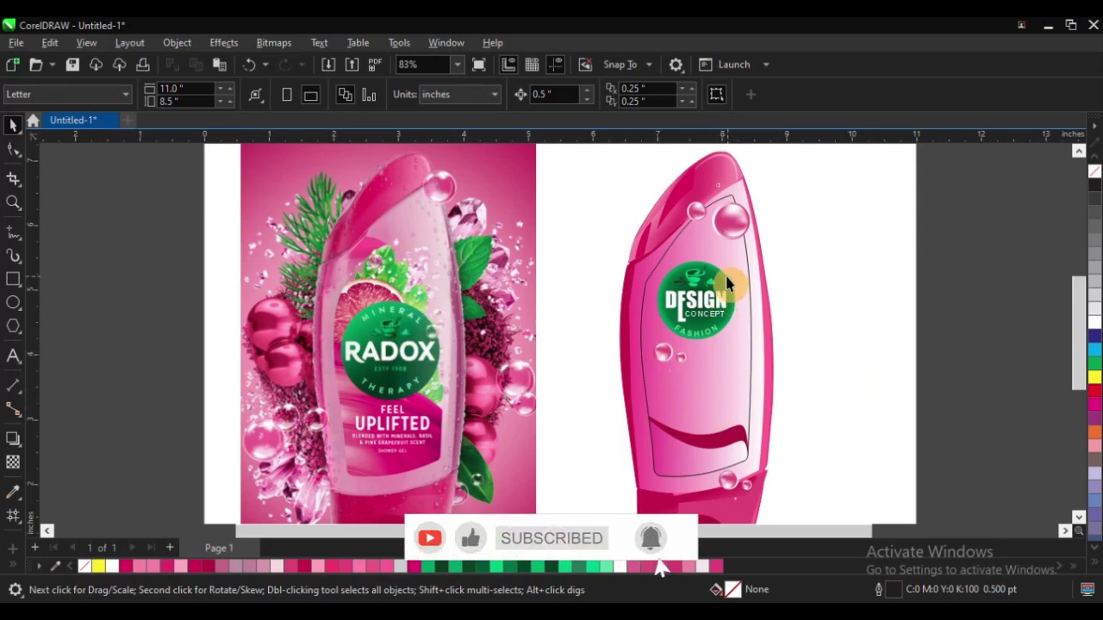
scroll(719, 319, "down", 1)
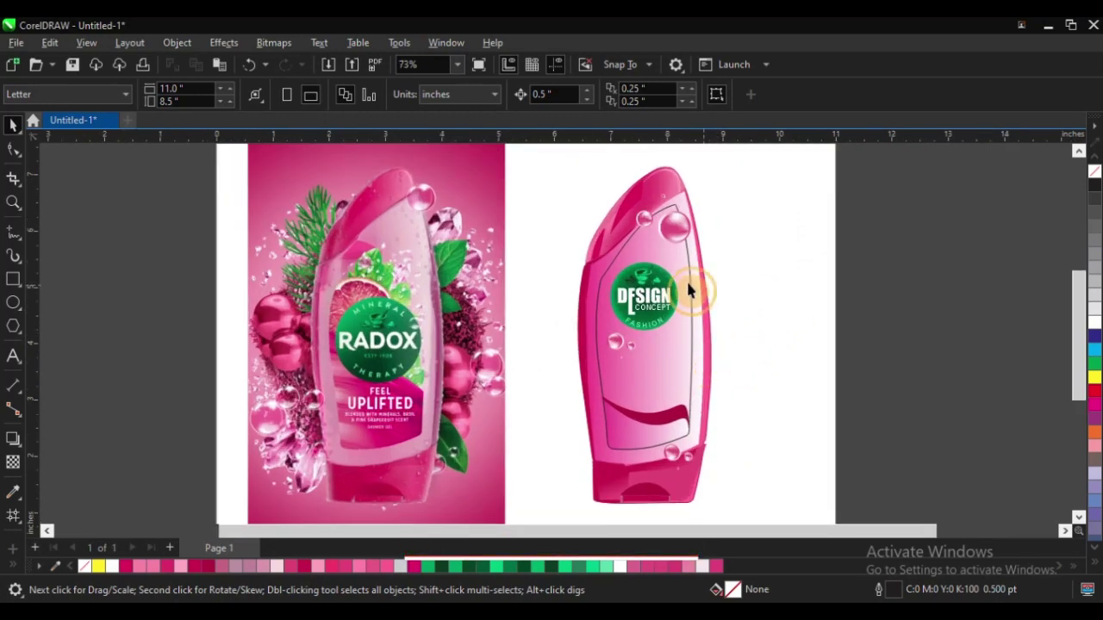
scroll(676, 318, "down", 2)
key("z")
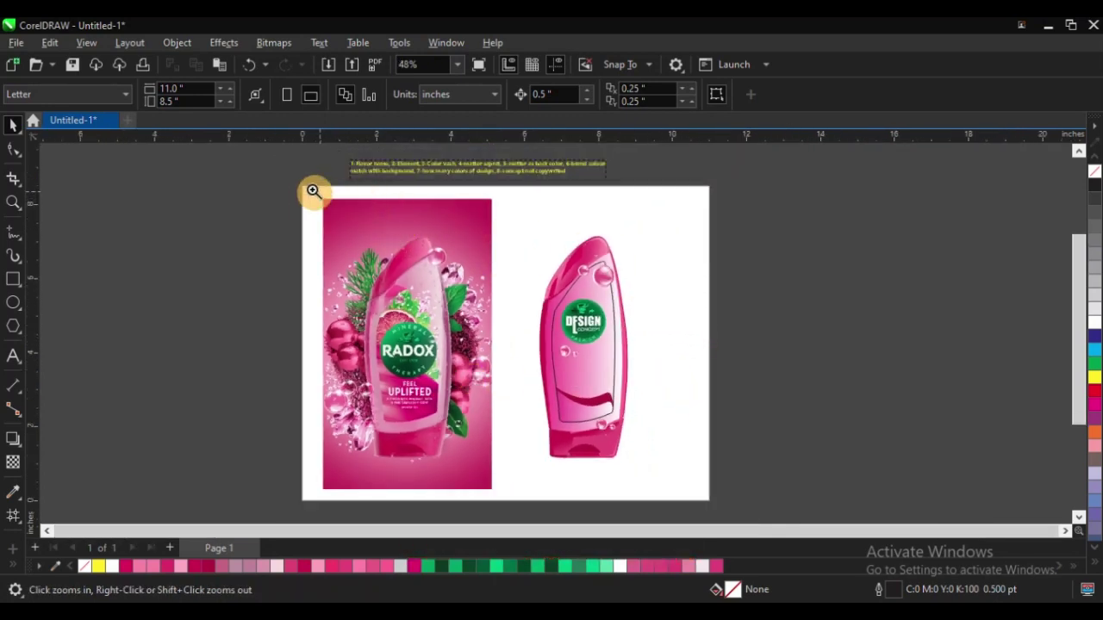
left_click_drag(303, 200, 832, 517)
left_click_drag(475, 168, 847, 513)
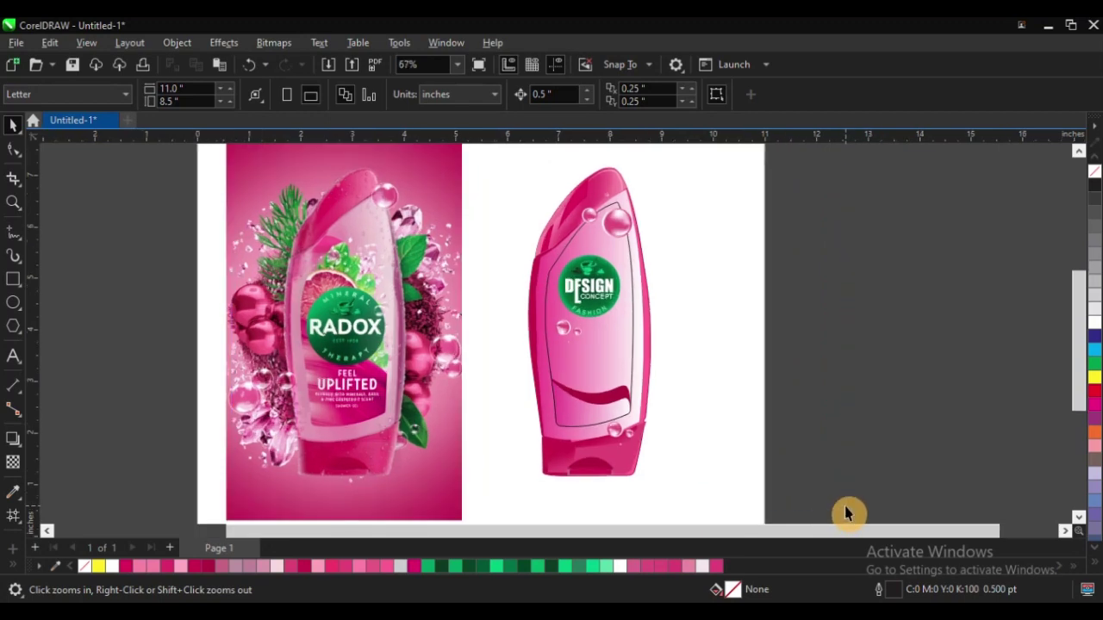